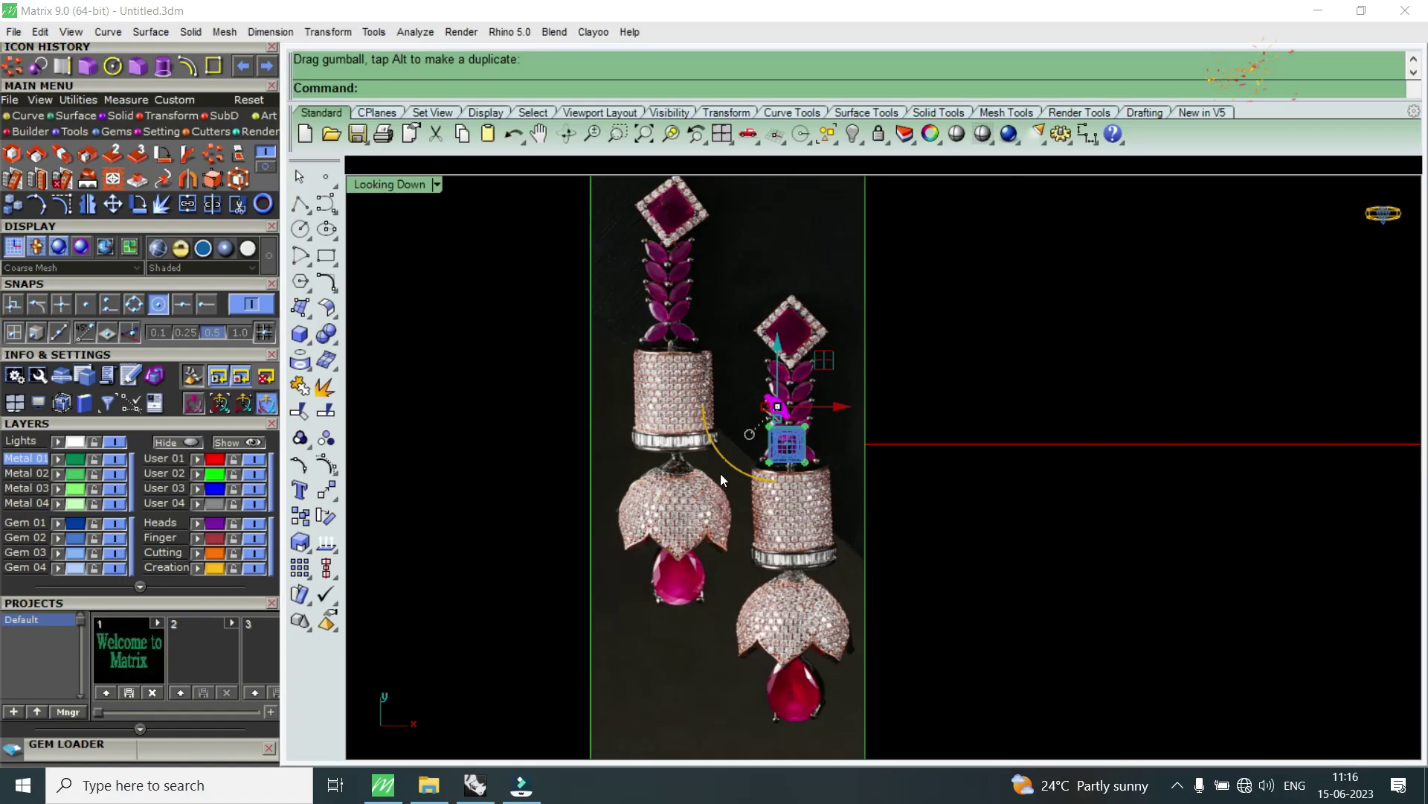
- Draw a BothSides vertical line from the origin (0) down past the earring photo
{"action": "key", "text": "Delete"}
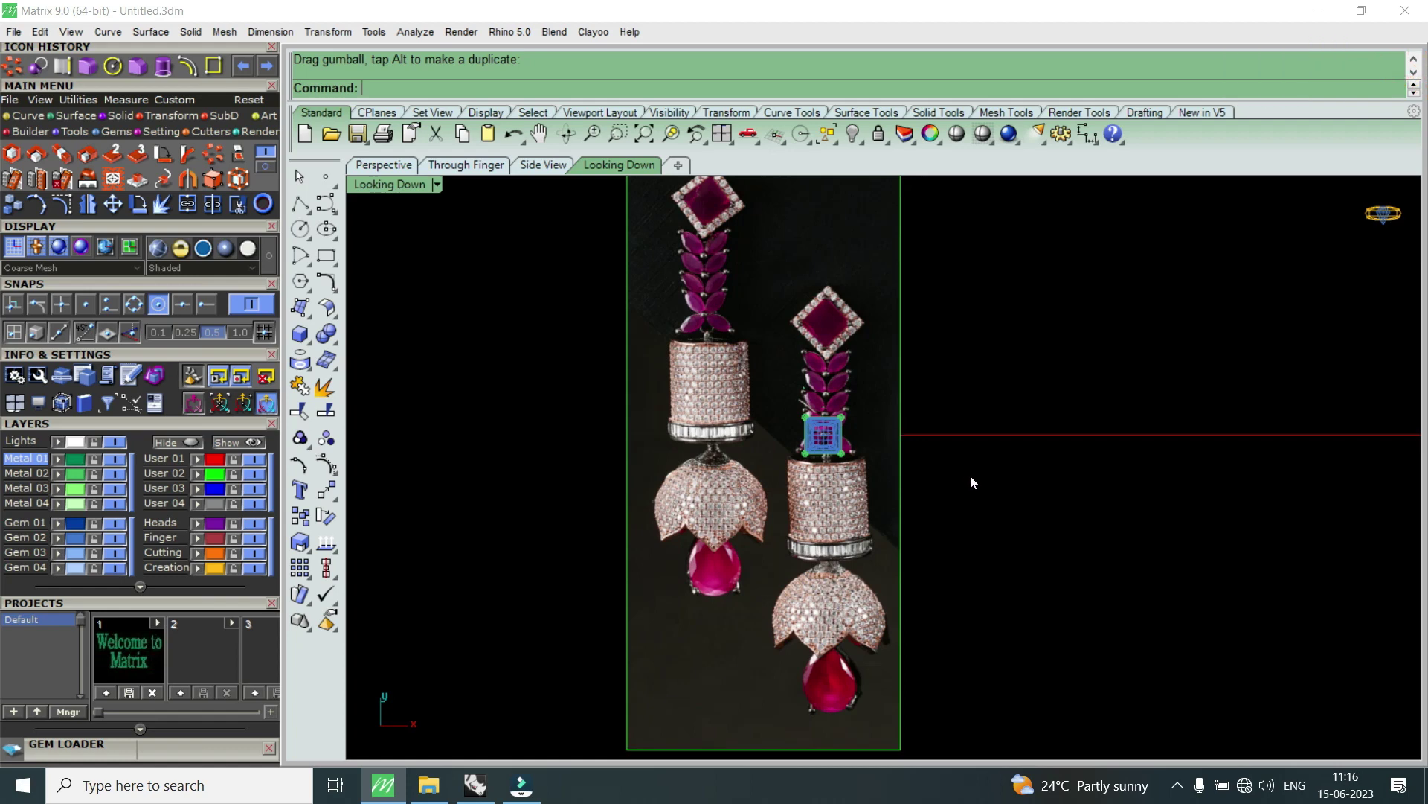
{"action": "scroll", "coordinate": [970, 476], "scroll_direction": "down", "scroll_amount": 2}
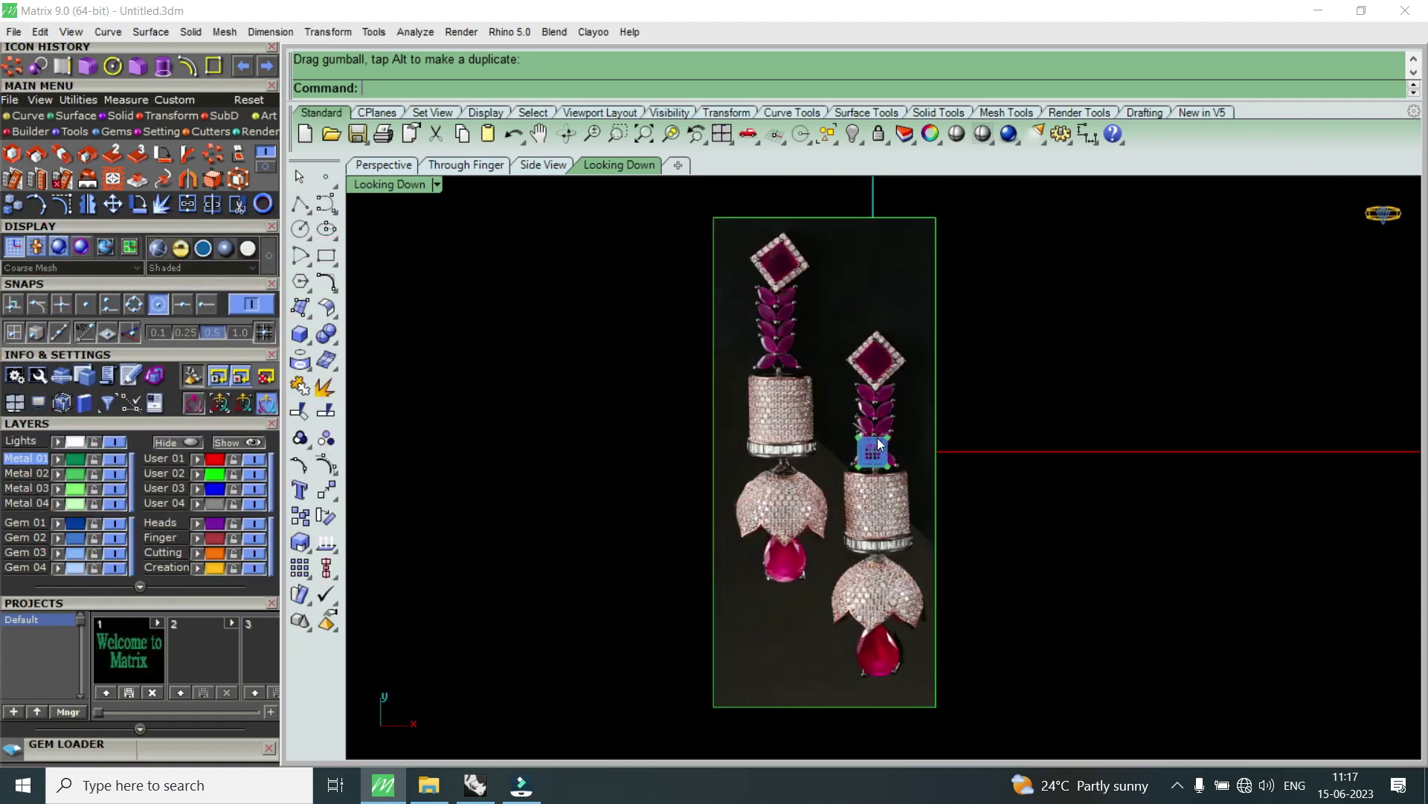
{"action": "left_click", "coordinate": [21, 117]}
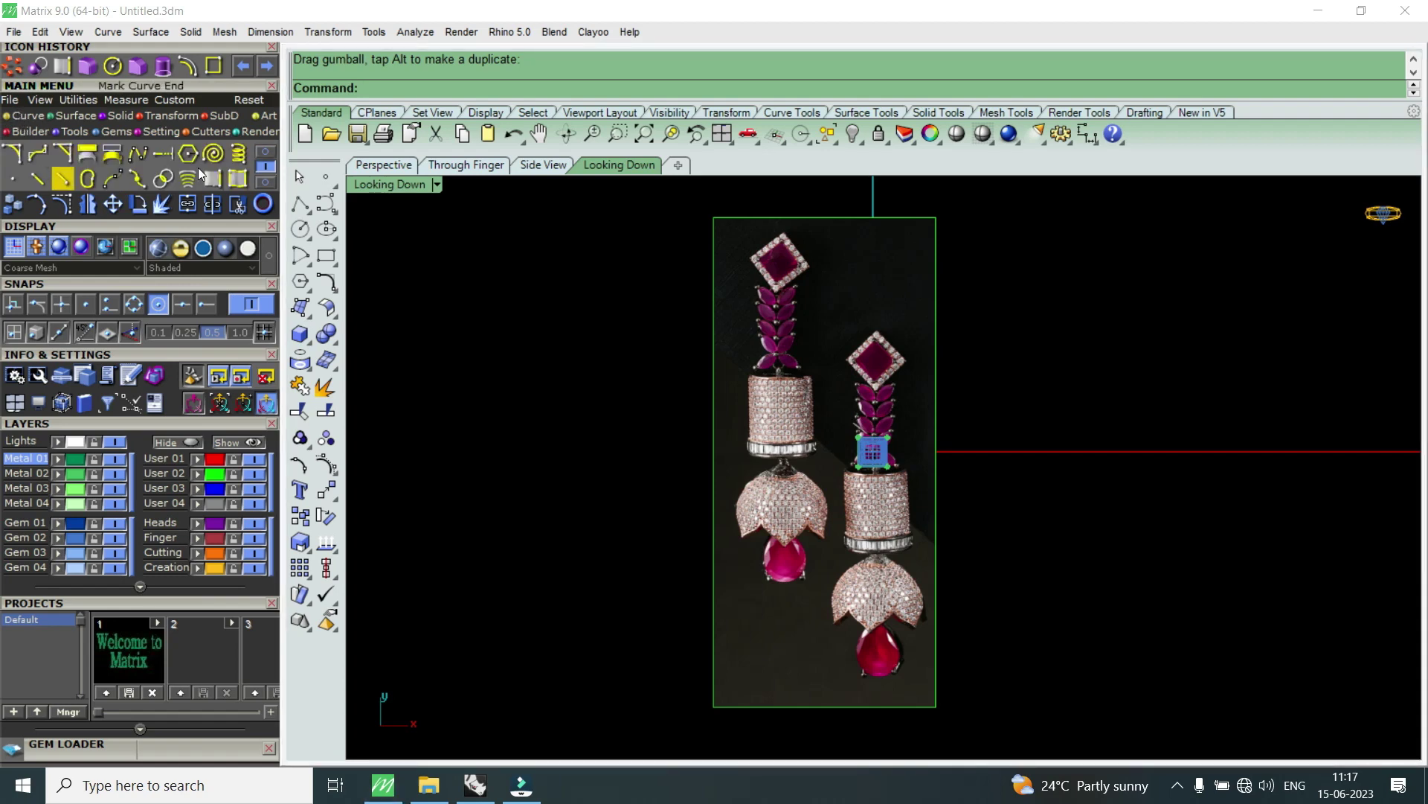
{"action": "left_click", "coordinate": [40, 153]}
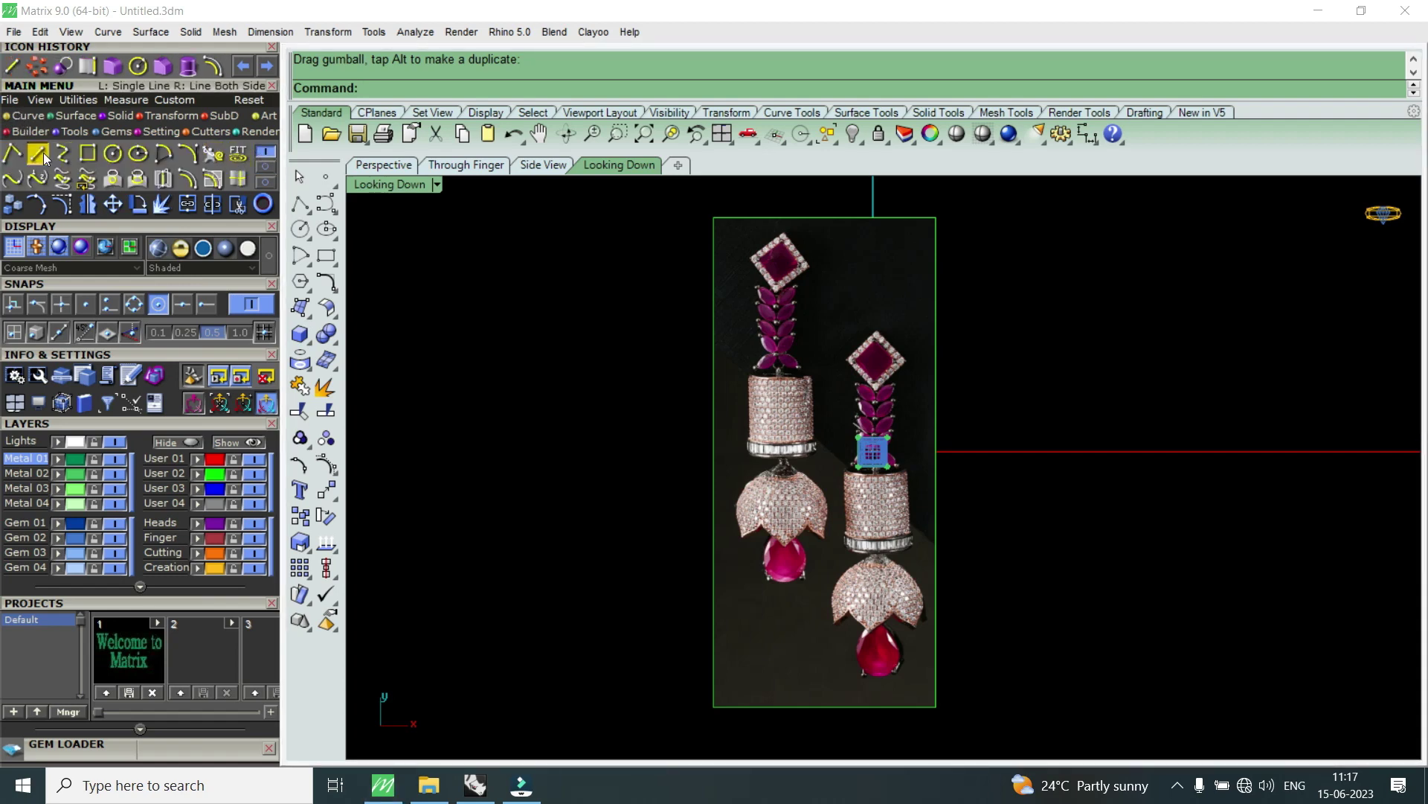
{"action": "type", "text": "0"}
{"action": "key", "text": "Return"}
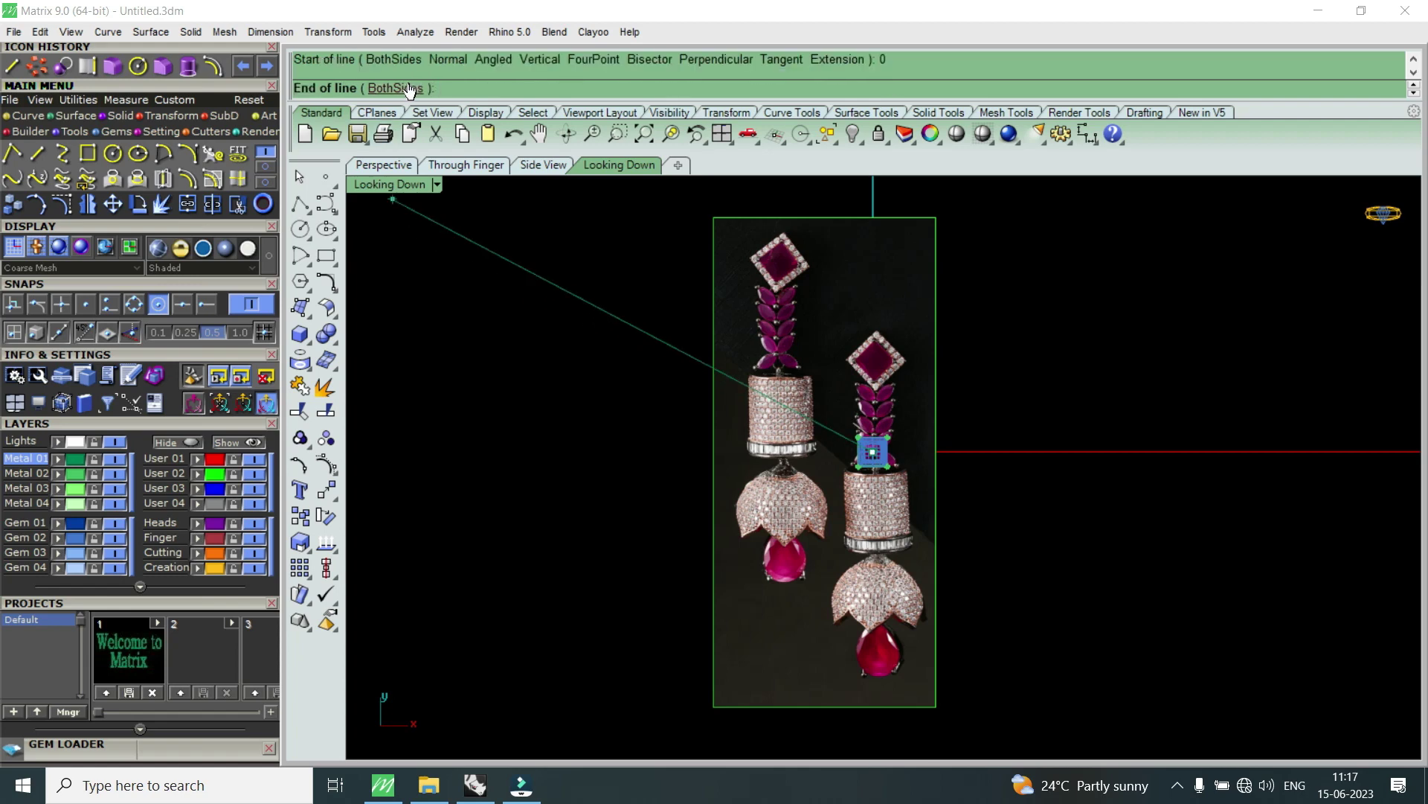
{"action": "left_click", "coordinate": [409, 87]}
{"action": "scroll", "coordinate": [741, 358], "scroll_direction": "down", "scroll_amount": 5}
{"action": "scroll", "coordinate": [813, 595], "scroll_direction": "up", "scroll_amount": 3}
{"action": "left_click", "coordinate": [814, 595]}
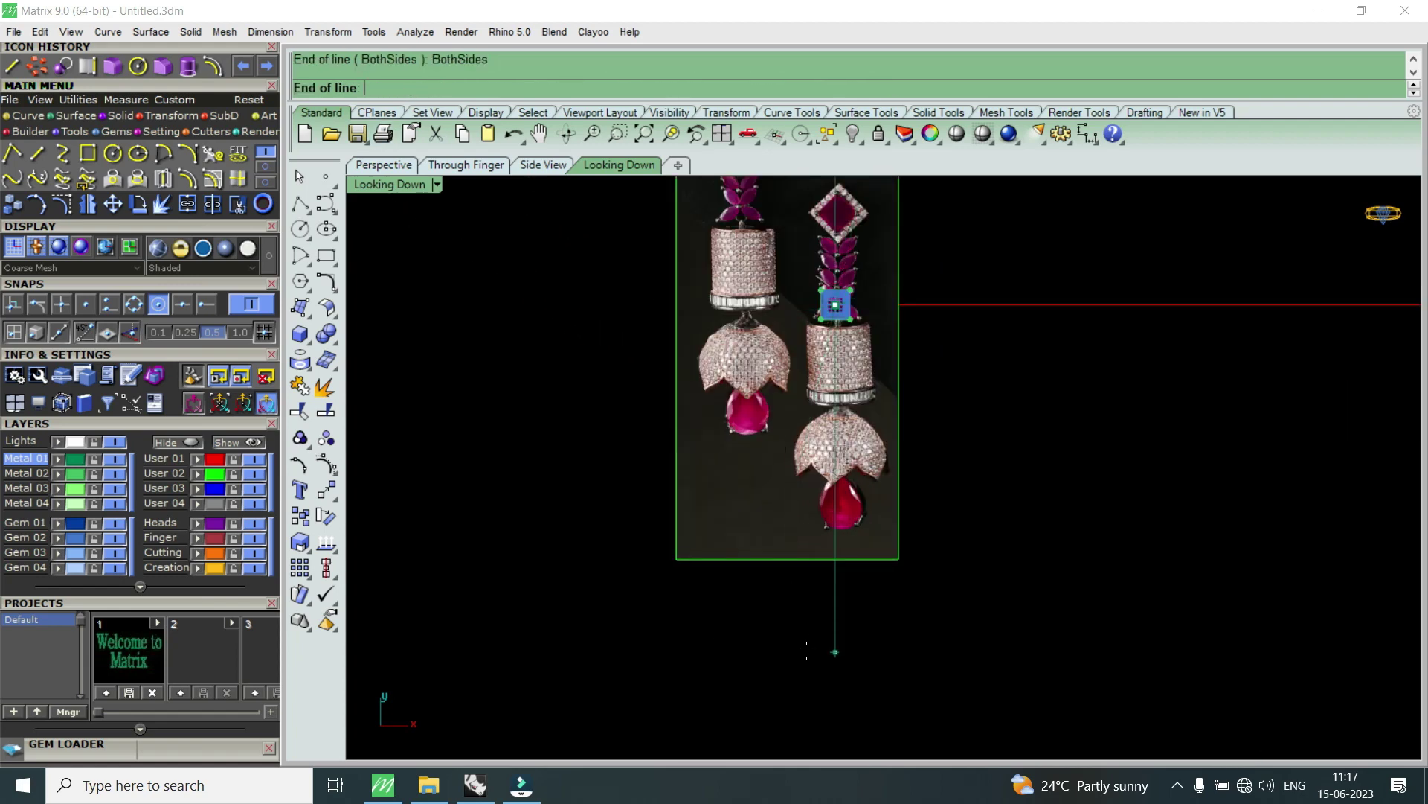
{"action": "scroll", "coordinate": [813, 647], "scroll_direction": "down", "scroll_amount": 2}
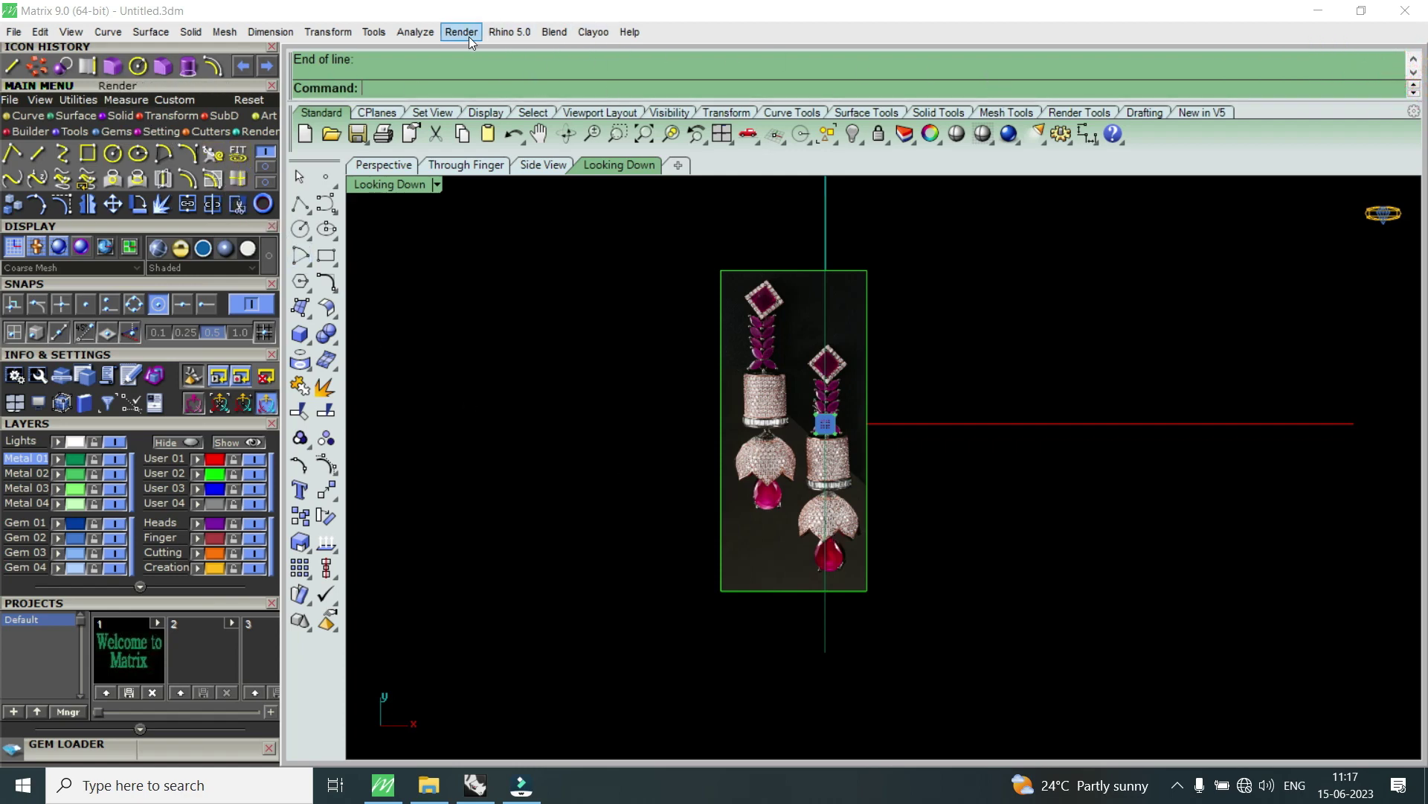
- Measure between two points on the earring photo with Analyze > Distance, reading 75.133 mm
{"action": "left_click", "coordinate": [417, 33]}
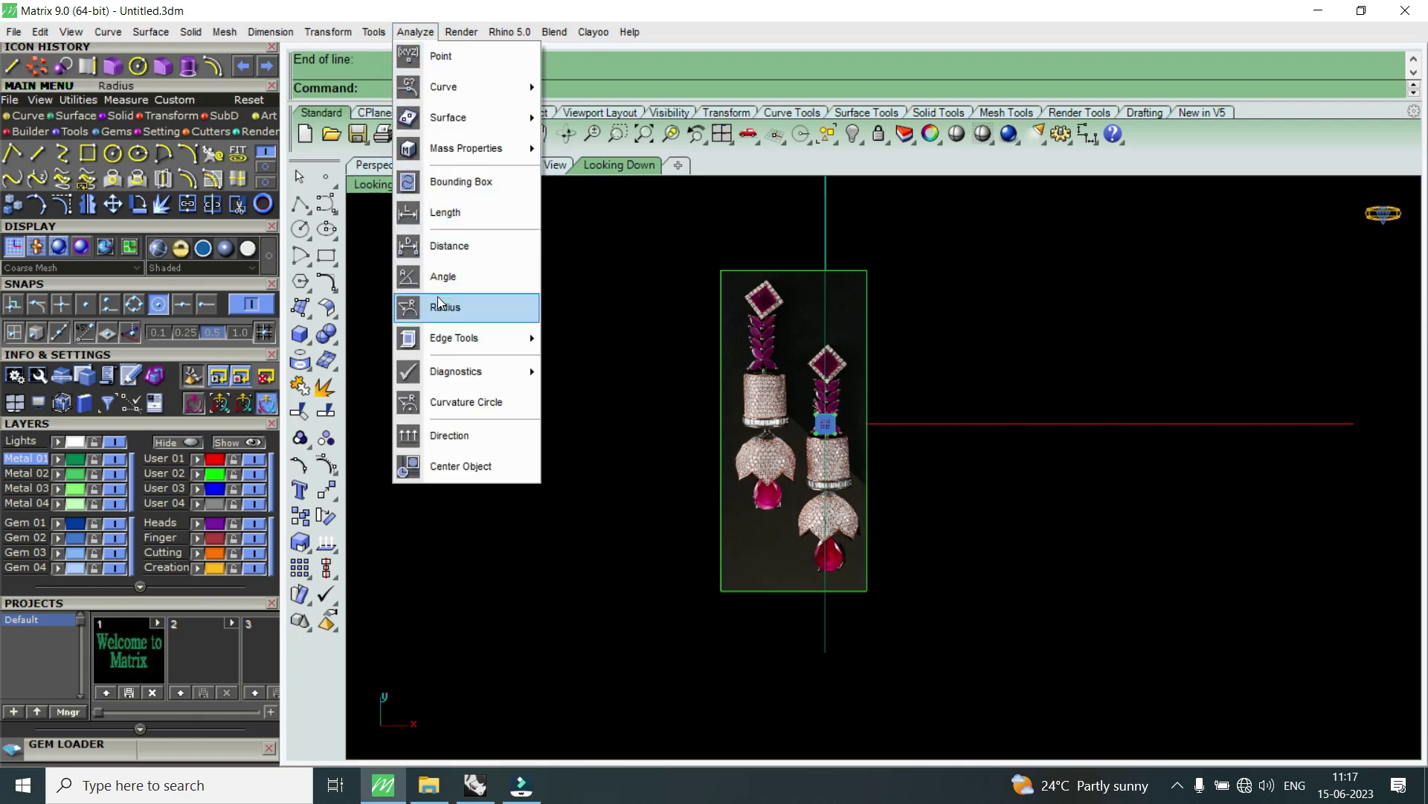
{"action": "left_click", "coordinate": [469, 249]}
{"action": "scroll", "coordinate": [834, 532], "scroll_direction": "up", "scroll_amount": 2}
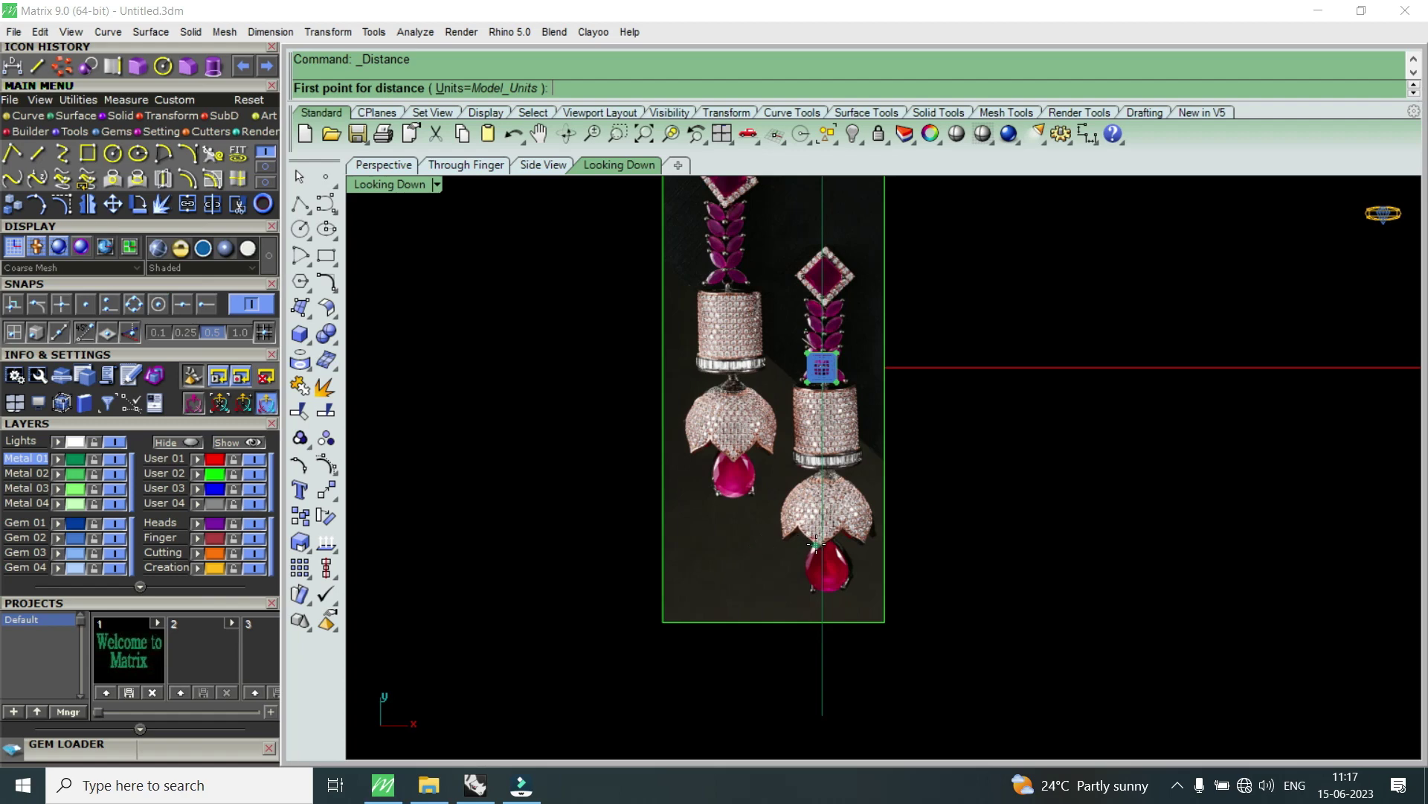
{"action": "left_click", "coordinate": [819, 546]}
{"action": "scroll", "coordinate": [825, 223], "scroll_direction": "up", "scroll_amount": 2}
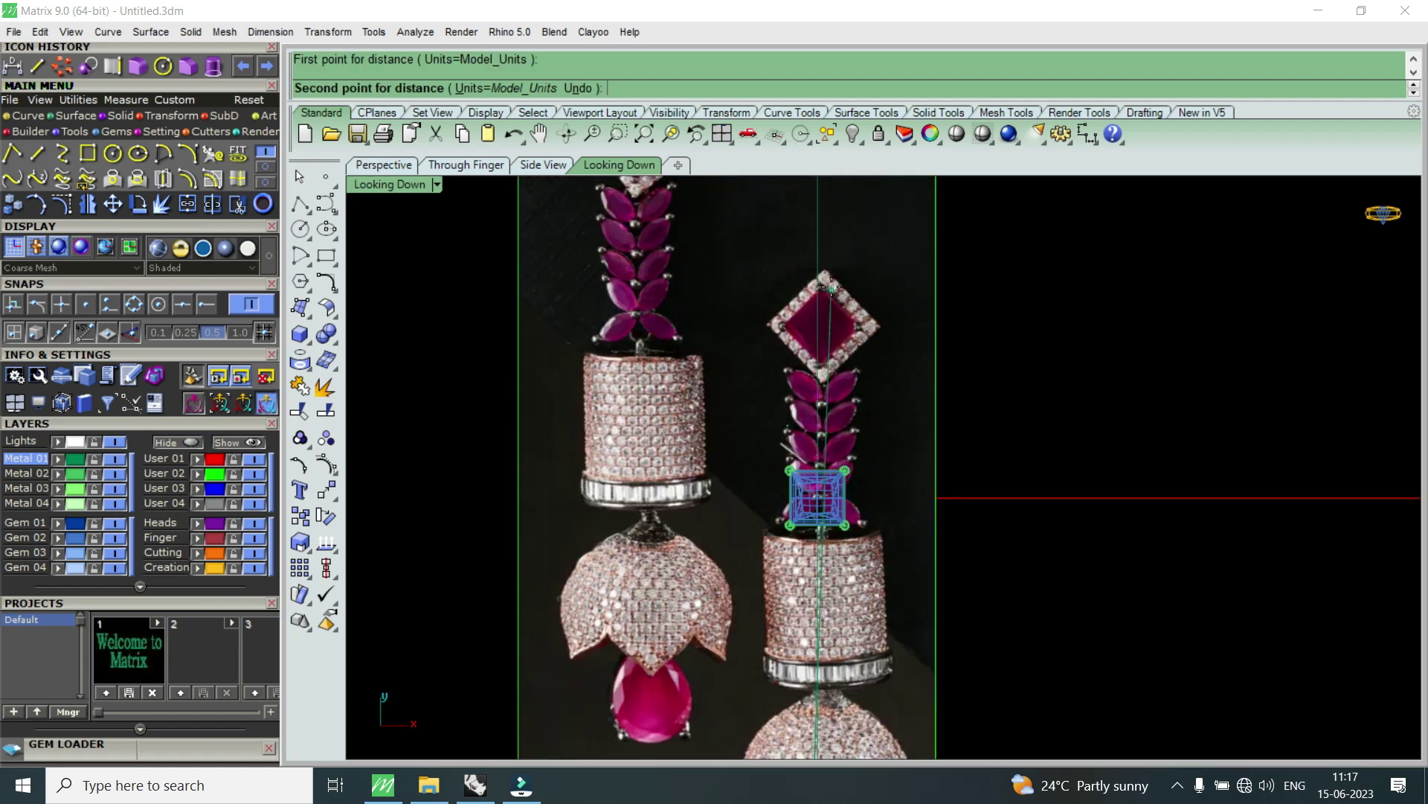
{"action": "left_click", "coordinate": [824, 269]}
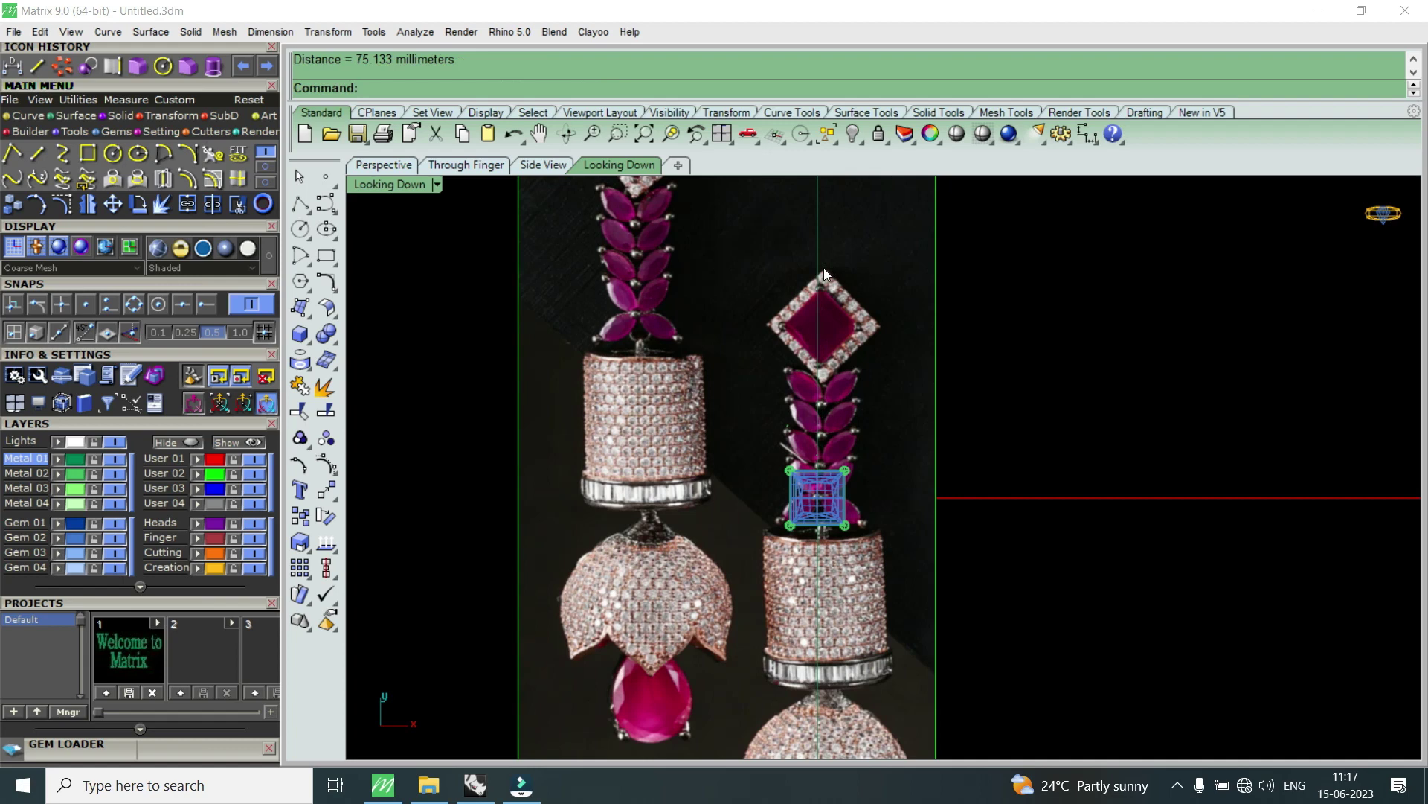
{"action": "scroll", "coordinate": [881, 322], "scroll_direction": "down", "scroll_amount": 2}
{"action": "scroll", "coordinate": [881, 323], "scroll_direction": "down", "scroll_amount": 1}
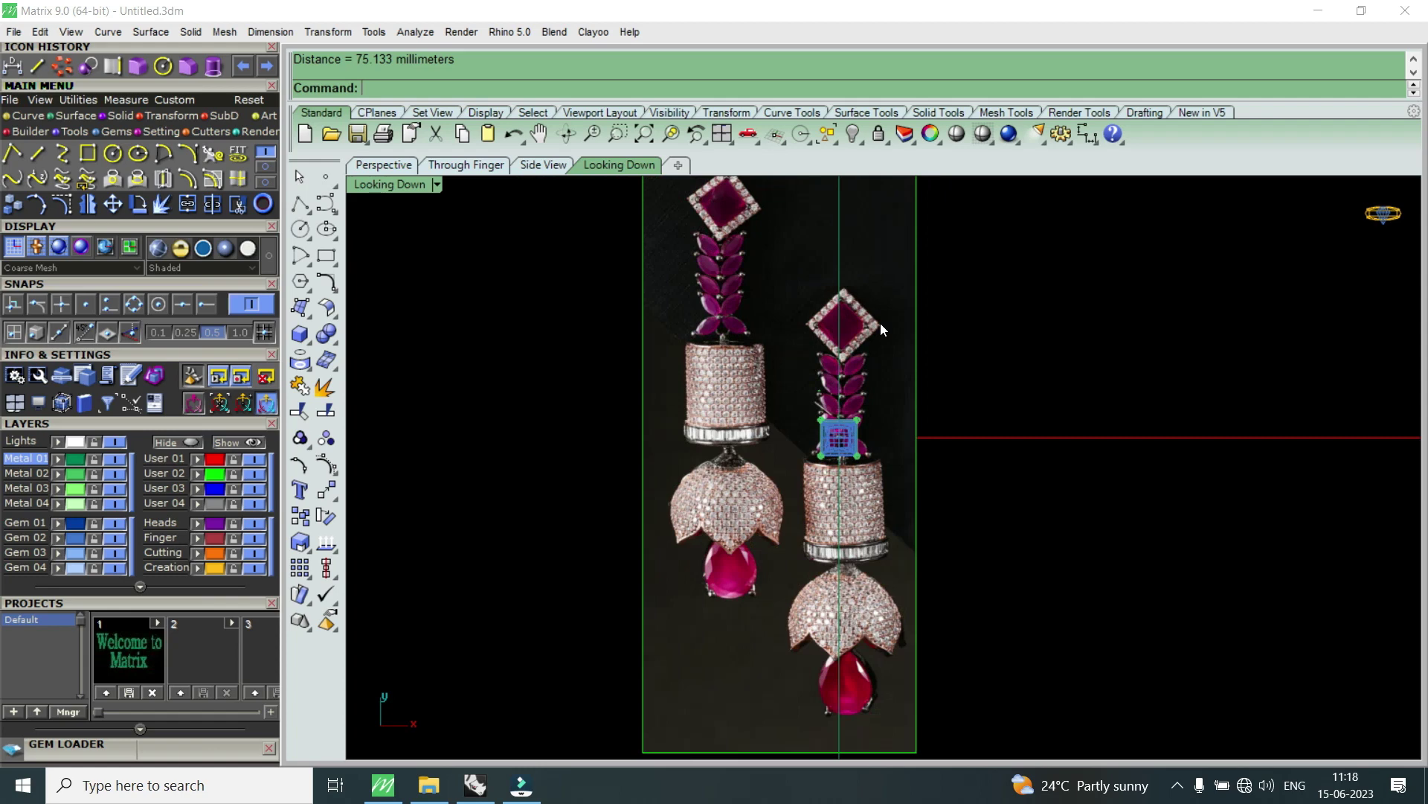
{"action": "scroll", "coordinate": [839, 306], "scroll_direction": "up", "scroll_amount": 2}
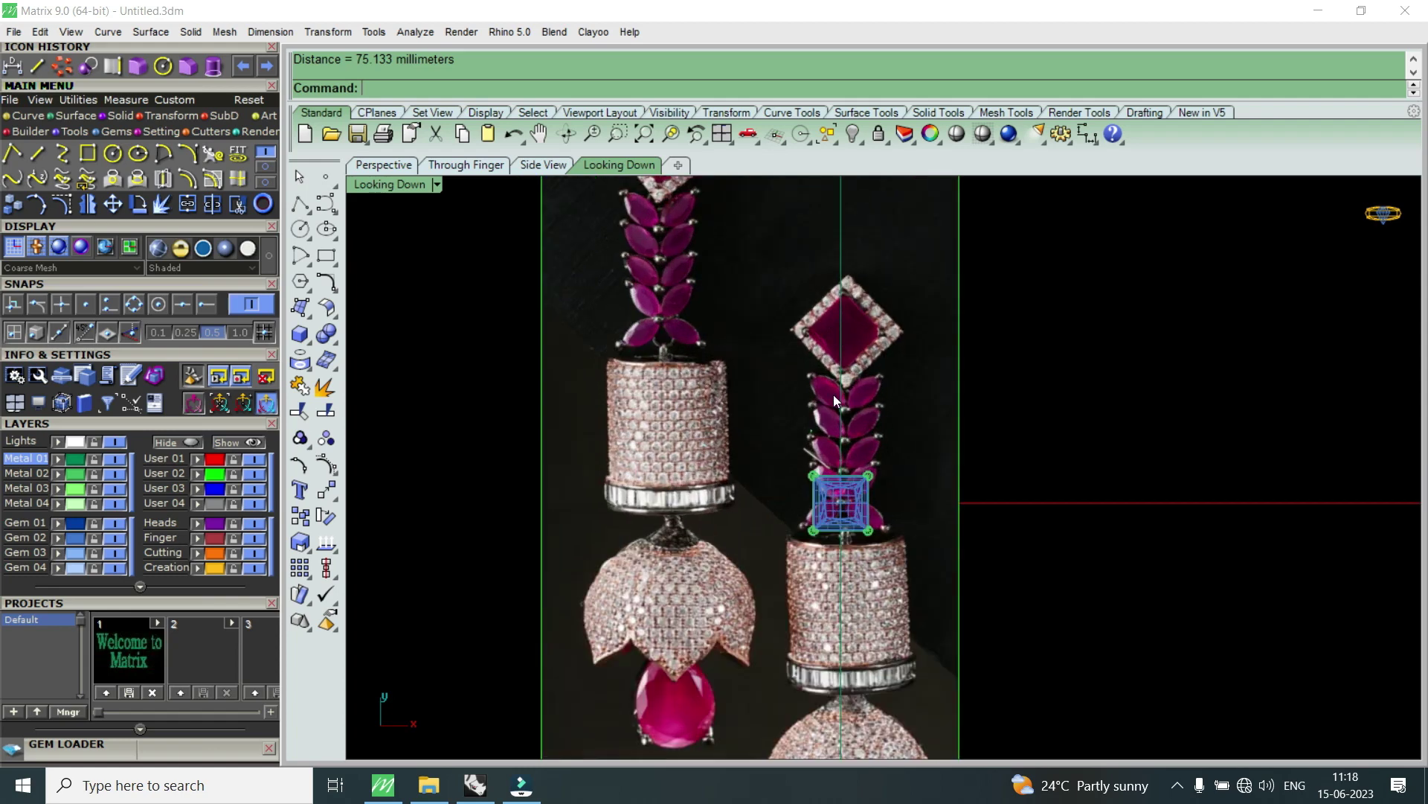
- Hide the User 02 reference photo layer and drag the leaf gem up above the square setting
{"action": "left_click", "coordinate": [251, 475]}
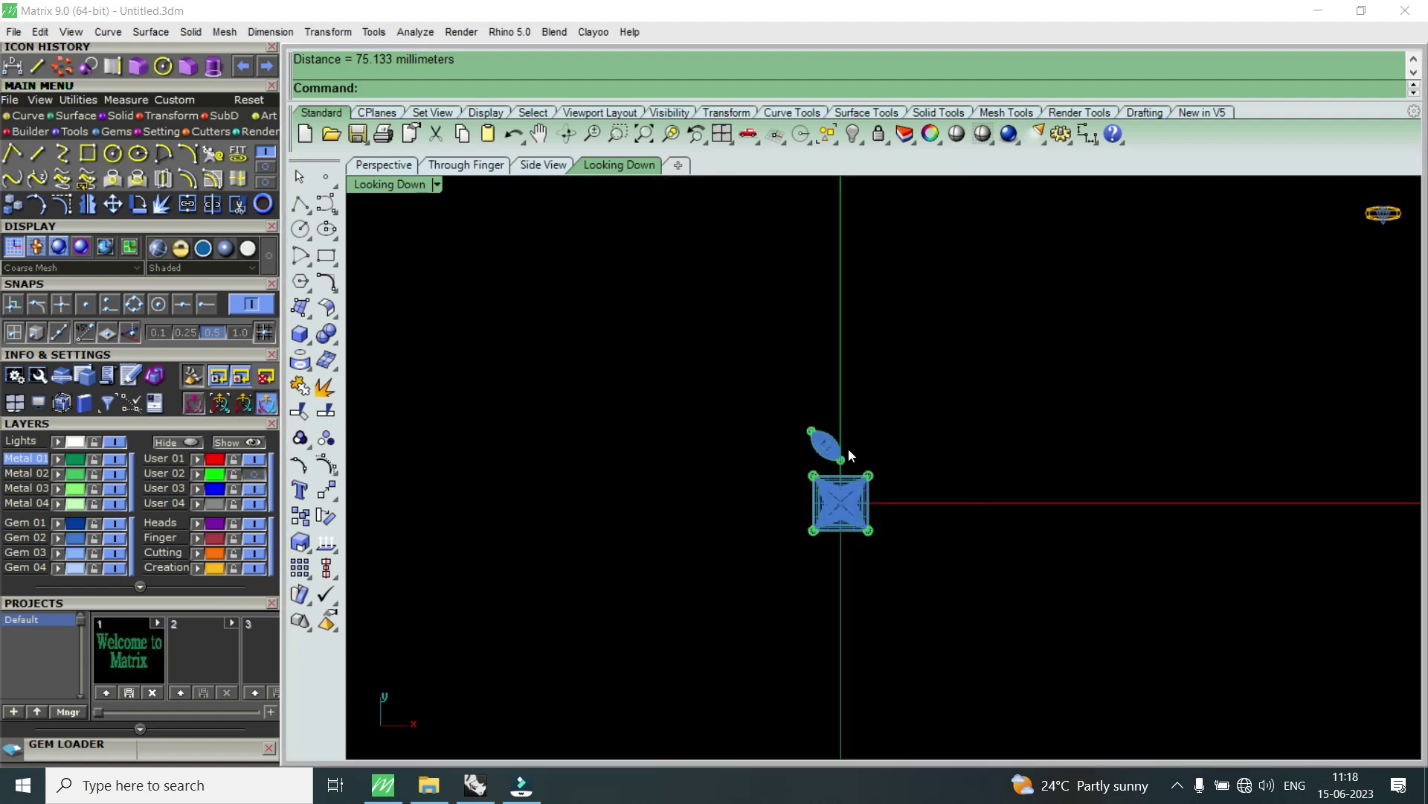
{"action": "left_click", "coordinate": [821, 447]}
{"action": "left_click_drag", "start_coordinate": [823, 391], "coordinate": [823, 308]}
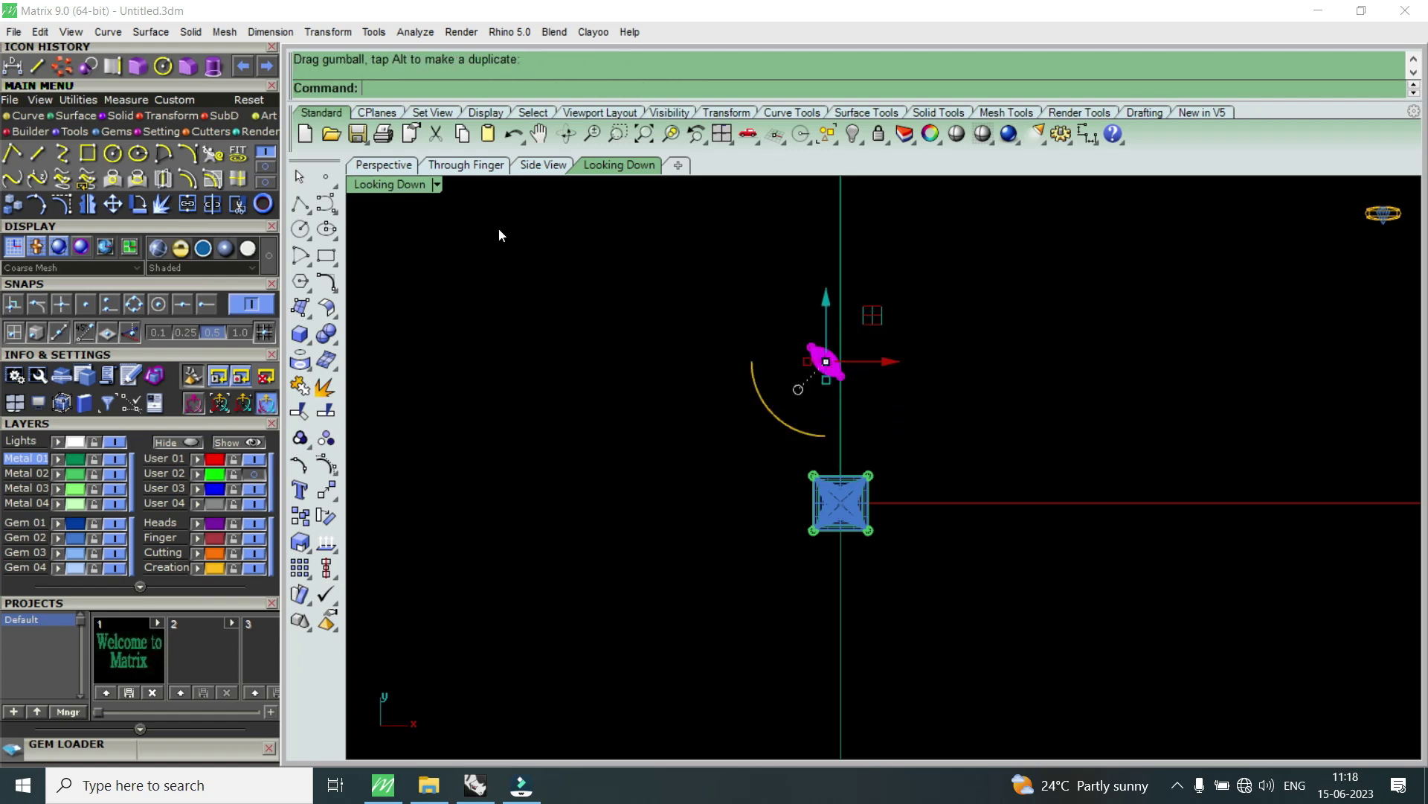
- Maximize the Perspective viewport and orbit around the square setting
{"action": "double_click", "coordinate": [418, 183]}
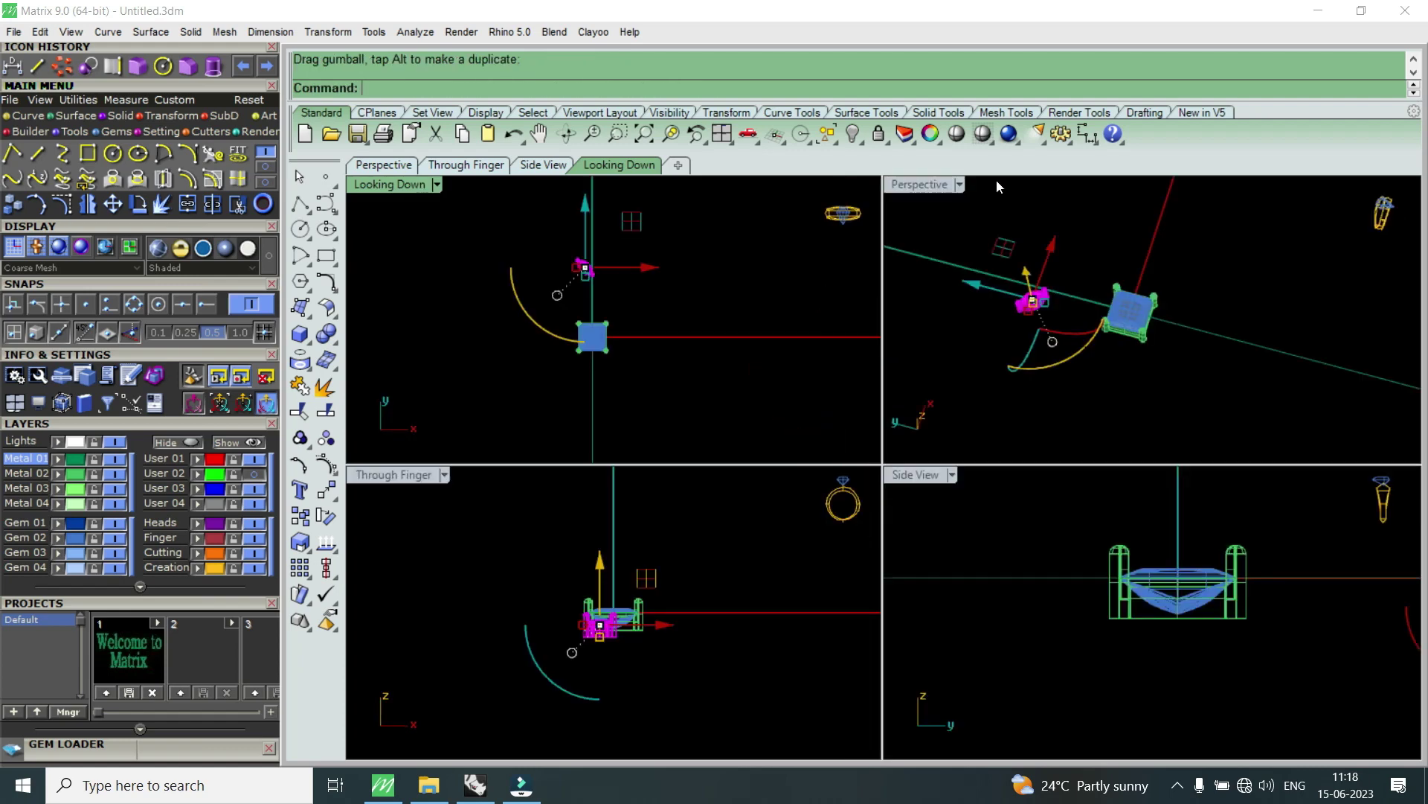
{"action": "double_click", "coordinate": [939, 186]}
{"action": "scroll", "coordinate": [922, 373], "scroll_direction": "down", "scroll_amount": 2}
{"action": "right_click_drag", "start_coordinate": [921, 373], "coordinate": [857, 410]}
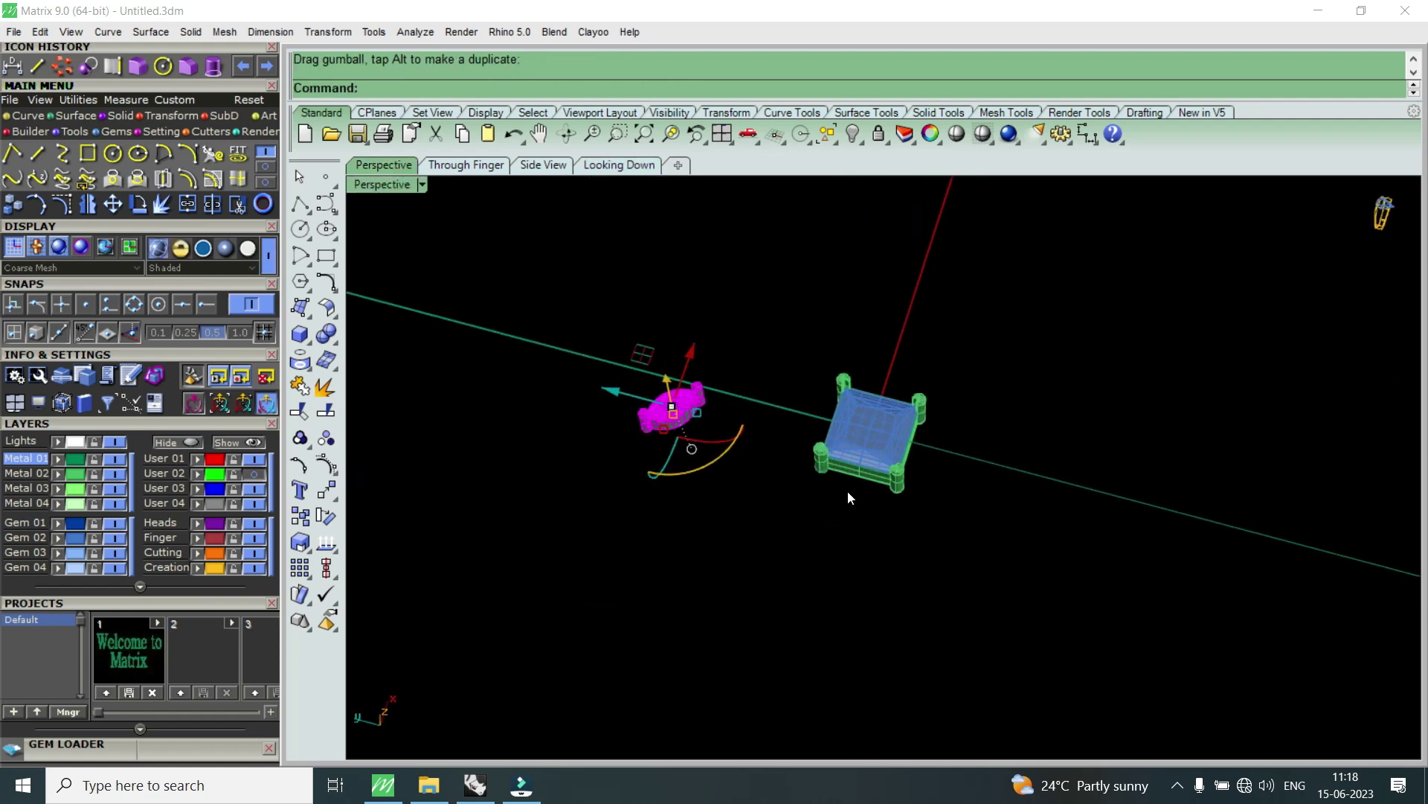
{"action": "scroll", "coordinate": [847, 490], "scroll_direction": "up", "scroll_amount": 4}
{"action": "scroll", "coordinate": [895, 507], "scroll_direction": "up", "scroll_amount": 3}
{"action": "scroll", "coordinate": [896, 509], "scroll_direction": "up", "scroll_amount": 3}
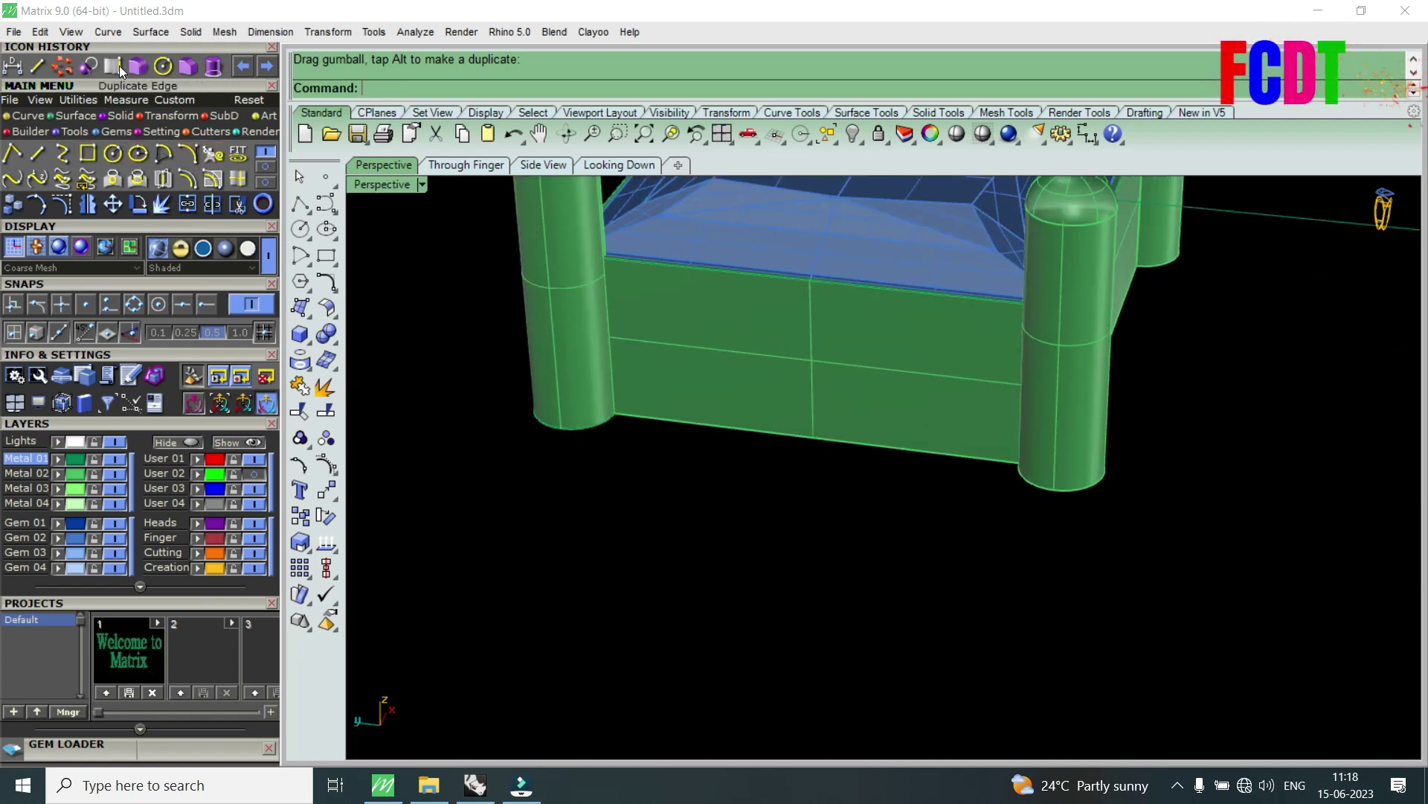
{"action": "left_click", "coordinate": [61, 203]}
- Duplicate the bezel's four bottom edges and join them into one closed square curve
{"action": "left_click", "coordinate": [904, 446]}
{"action": "scroll", "coordinate": [1096, 448], "scroll_direction": "down", "scroll_amount": 3}
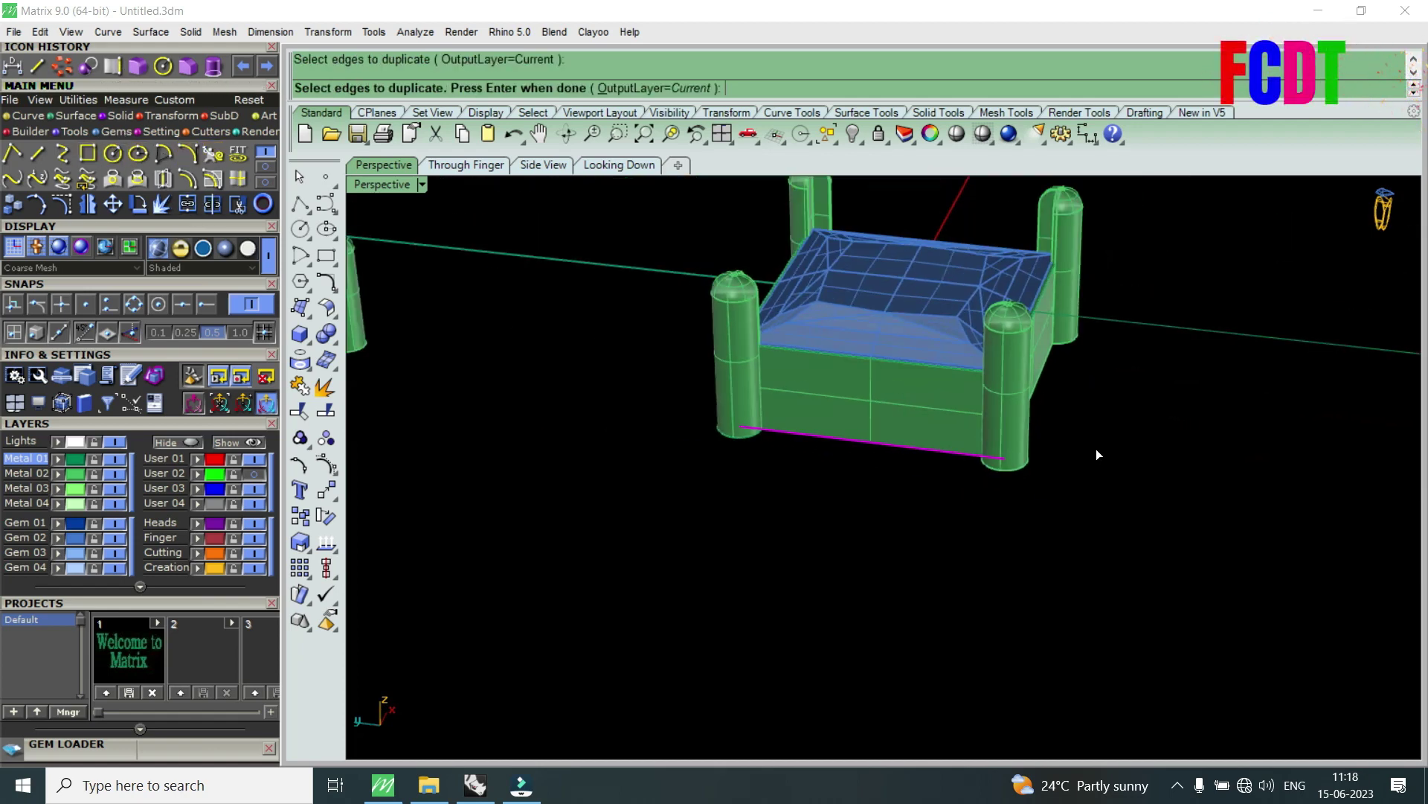
{"action": "scroll", "coordinate": [1128, 445], "scroll_direction": "up", "scroll_amount": 3}
{"action": "scroll", "coordinate": [1128, 442], "scroll_direction": "down", "scroll_amount": 2}
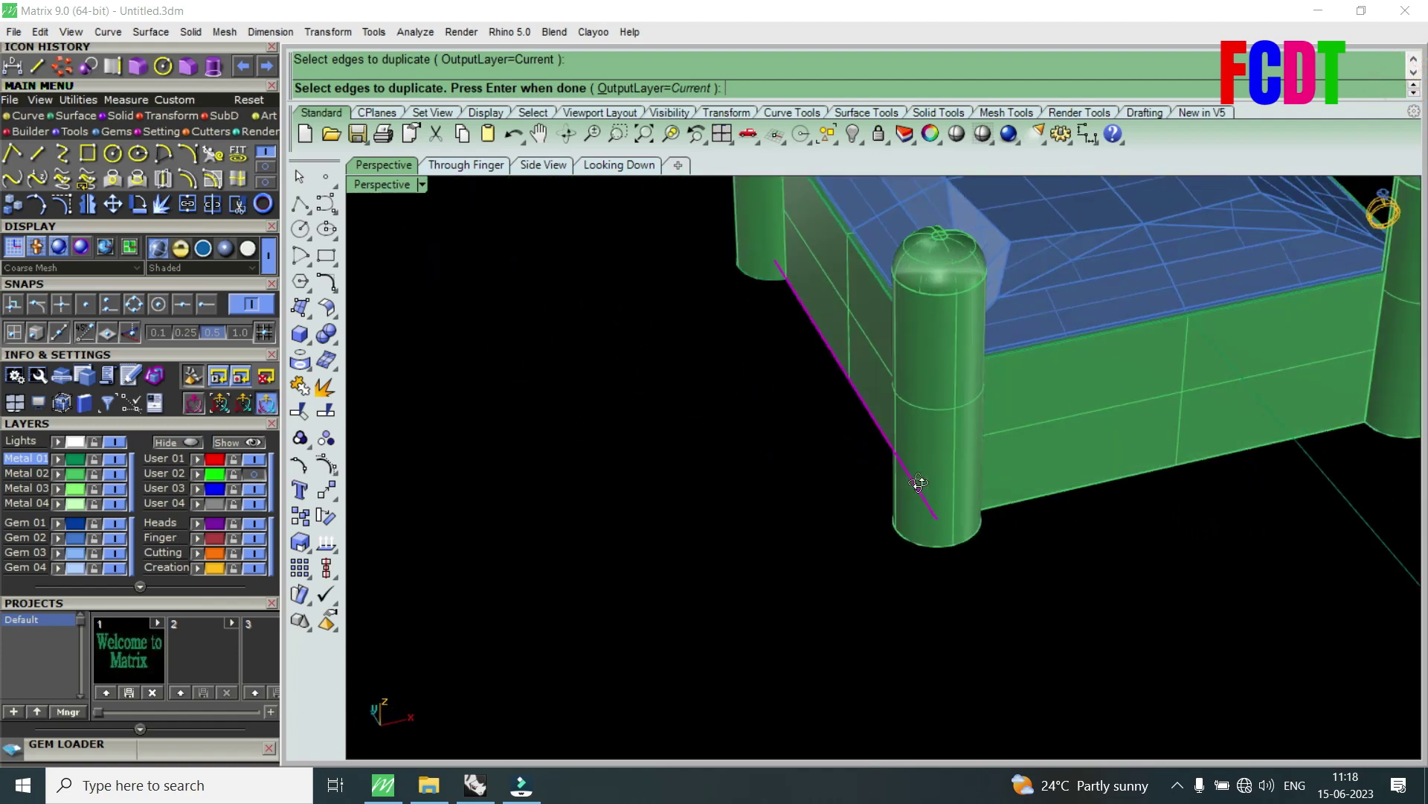
{"action": "left_click", "coordinate": [1069, 495]}
{"action": "scroll", "coordinate": [1003, 461], "scroll_direction": "down", "scroll_amount": 3}
{"action": "mouse_move", "coordinate": [1211, 482]}
{"action": "right_mouse_down"}
{"action": "mouse_move", "coordinate": [850, 430]}
{"action": "mouse_move", "coordinate": [939, 600]}
{"action": "right_mouse_up"}
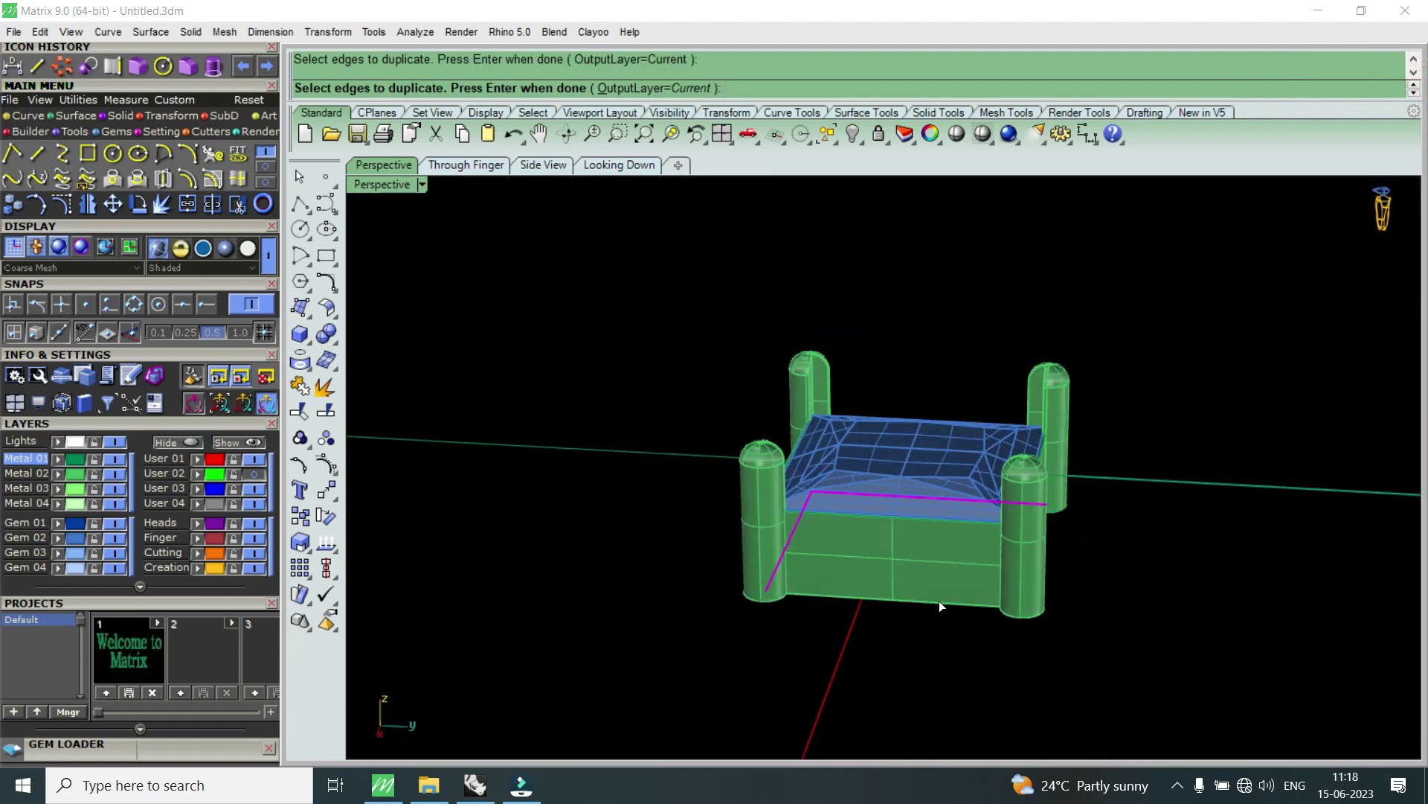
{"action": "mouse_move", "coordinate": [1181, 543]}
{"action": "right_mouse_down"}
{"action": "mouse_move", "coordinate": [996, 525]}
{"action": "mouse_move", "coordinate": [806, 533]}
{"action": "right_mouse_up"}
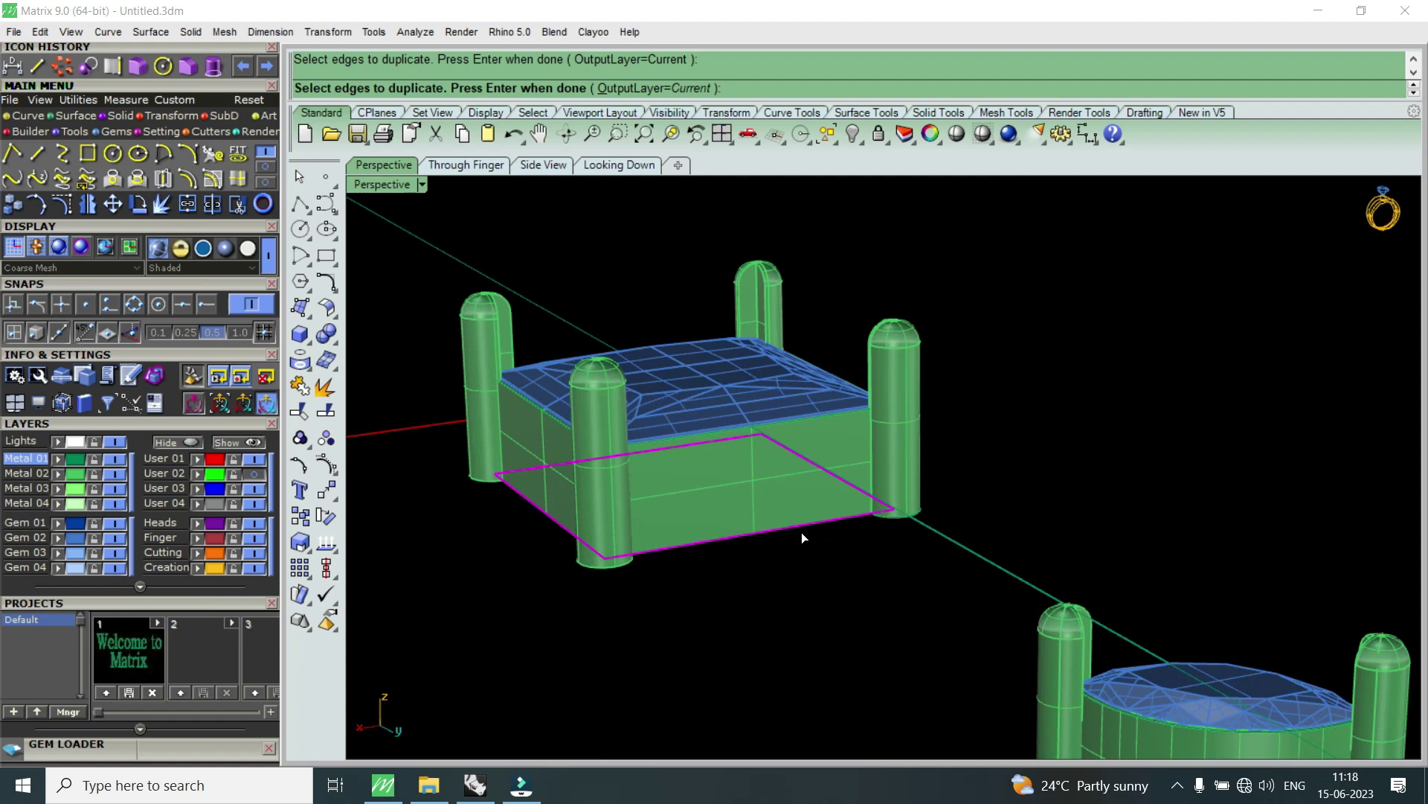
{"action": "right_click", "coordinate": [802, 531]}
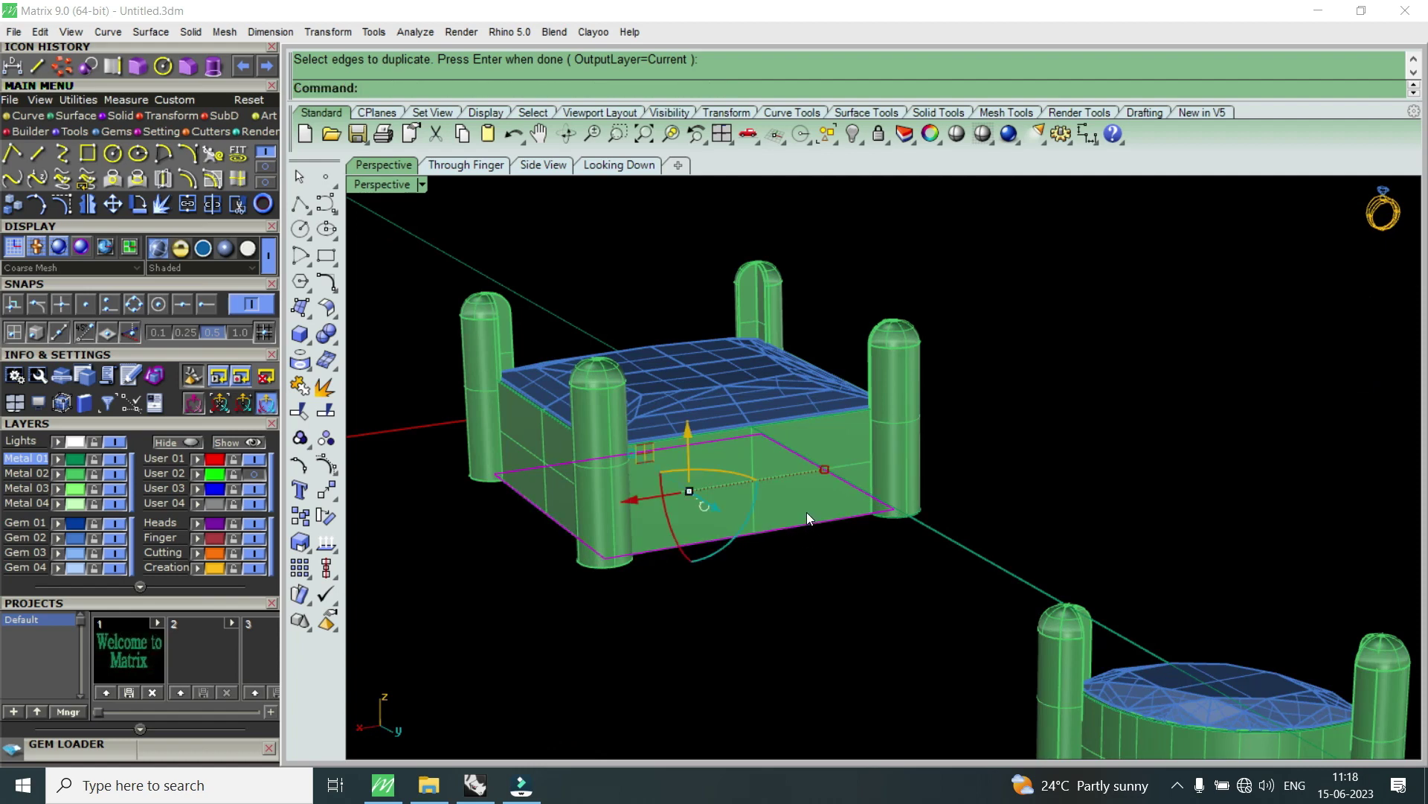
{"action": "left_click", "coordinate": [185, 207]}
- In a maximized Looking Down view, offset the closed square curve outward
{"action": "right_click_drag", "start_coordinate": [446, 261], "coordinate": [464, 314]}
{"action": "double_click", "coordinate": [382, 184]}
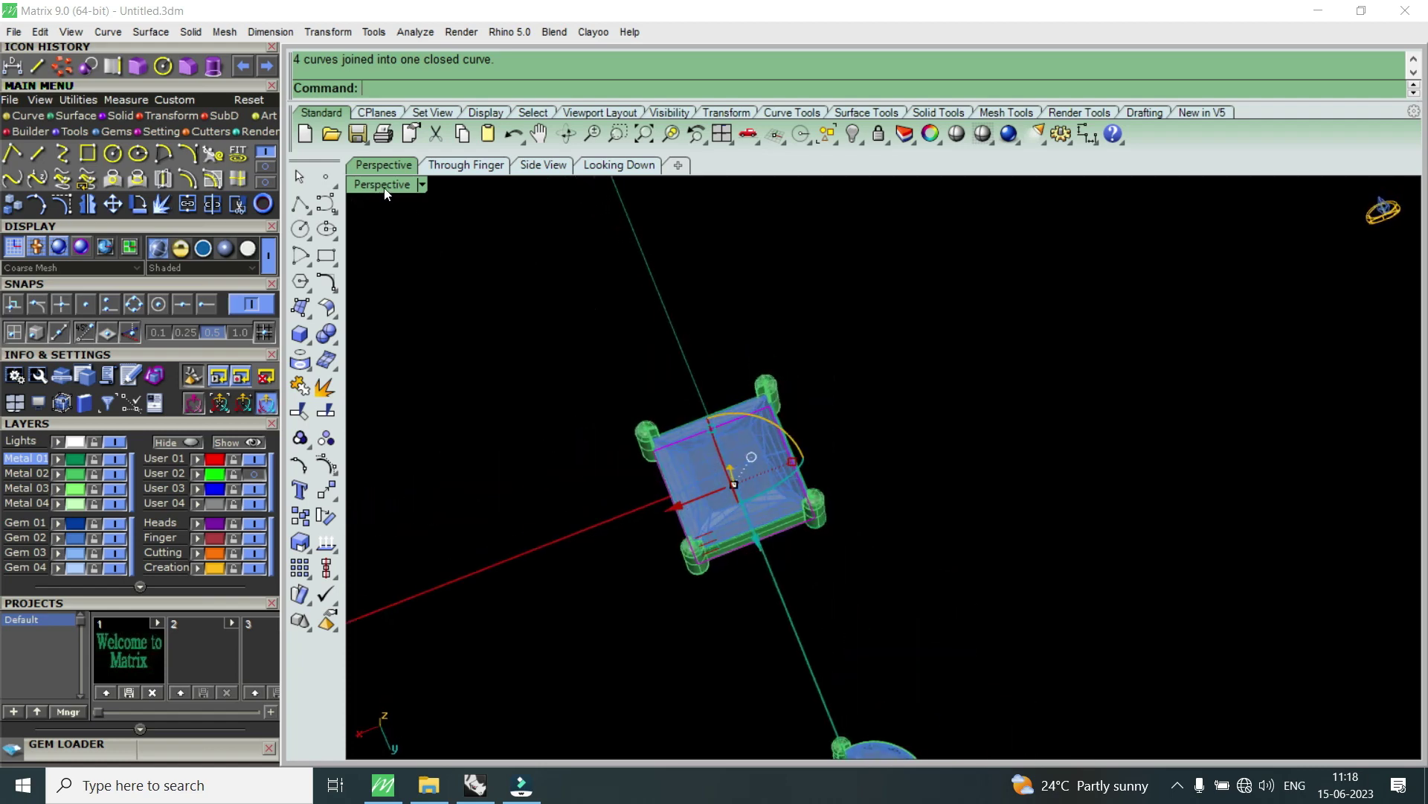
{"action": "double_click", "coordinate": [387, 184]}
{"action": "scroll", "coordinate": [817, 482], "scroll_direction": "up", "scroll_amount": 2}
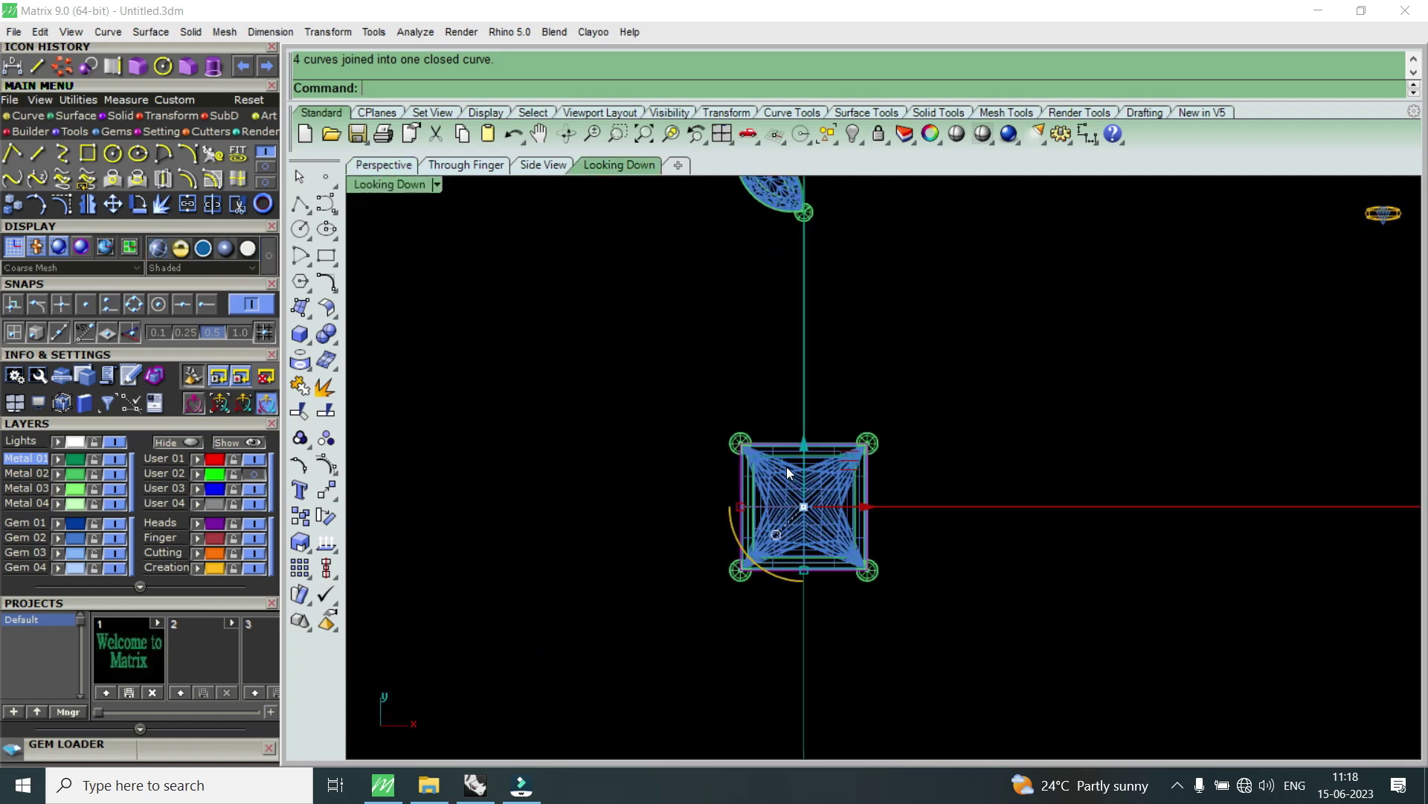
{"action": "left_click", "coordinate": [190, 180]}
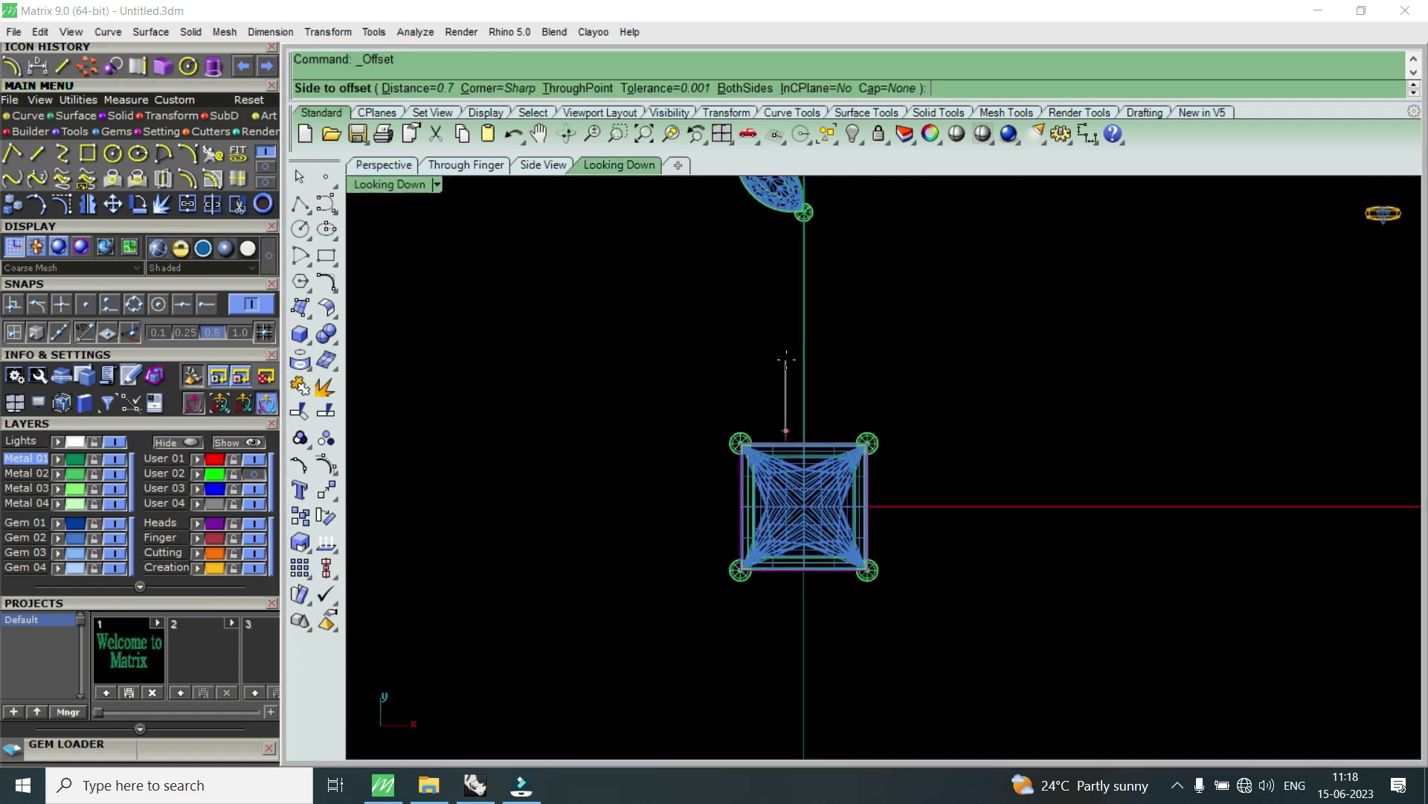
{"action": "type", "text": "1."}
{"action": "type", "text": "0"}
{"action": "key", "text": "Return"}
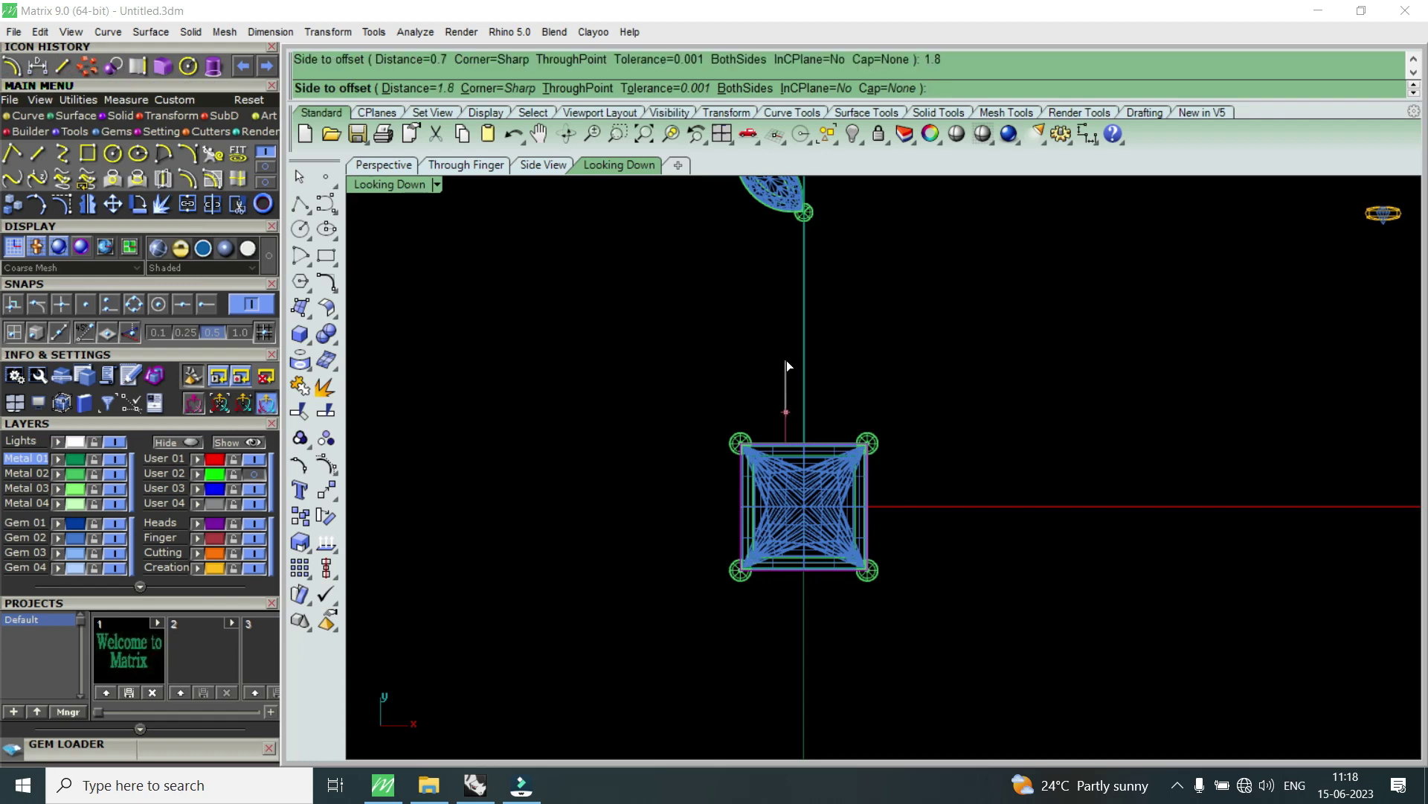
{"action": "left_click", "coordinate": [787, 360]}
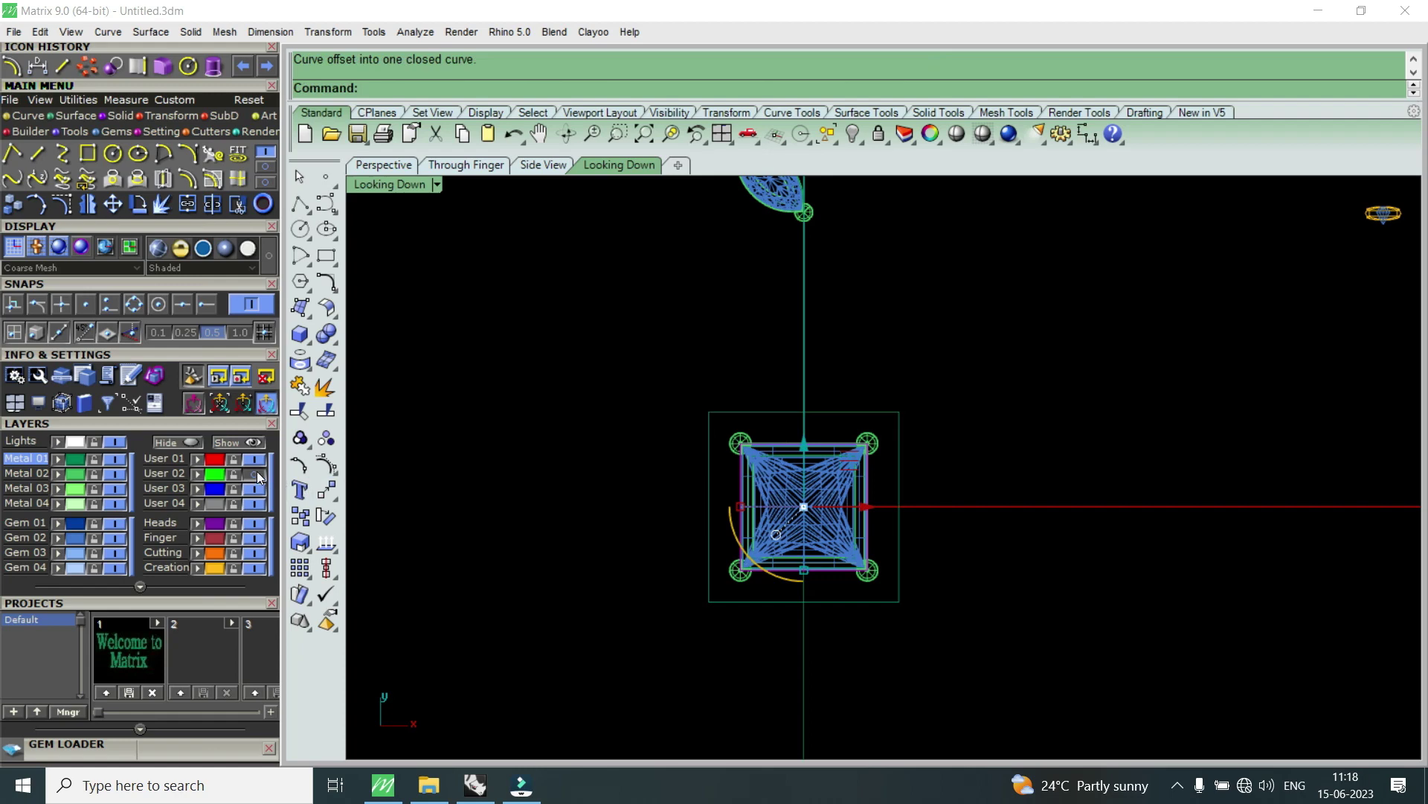
- Show the earring reference photo layer again
{"action": "left_click", "coordinate": [257, 474]}
{"action": "scroll", "coordinate": [707, 484], "scroll_direction": "down", "scroll_amount": 2}
{"action": "scroll", "coordinate": [726, 479], "scroll_direction": "down", "scroll_amount": 2}
- Lower the reference photo along the Z axis beneath the square gem and setting
{"action": "left_click", "coordinate": [809, 422]}
{"action": "double_click", "coordinate": [393, 190]}
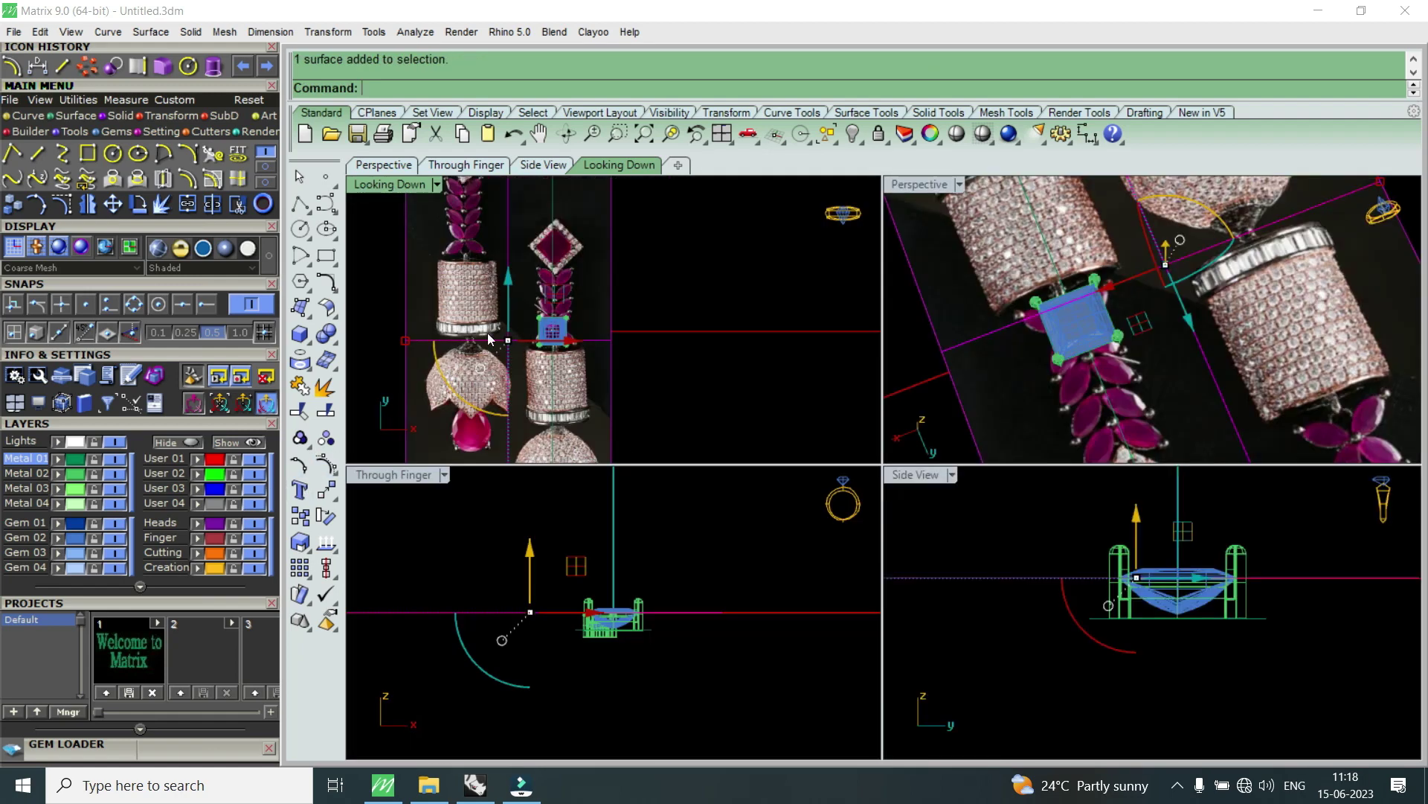
{"action": "scroll", "coordinate": [560, 570], "scroll_direction": "up", "scroll_amount": 1}
{"action": "left_click_drag", "start_coordinate": [513, 559], "coordinate": [514, 588]}
{"action": "scroll", "coordinate": [603, 311], "scroll_direction": "up", "scroll_amount": 2}
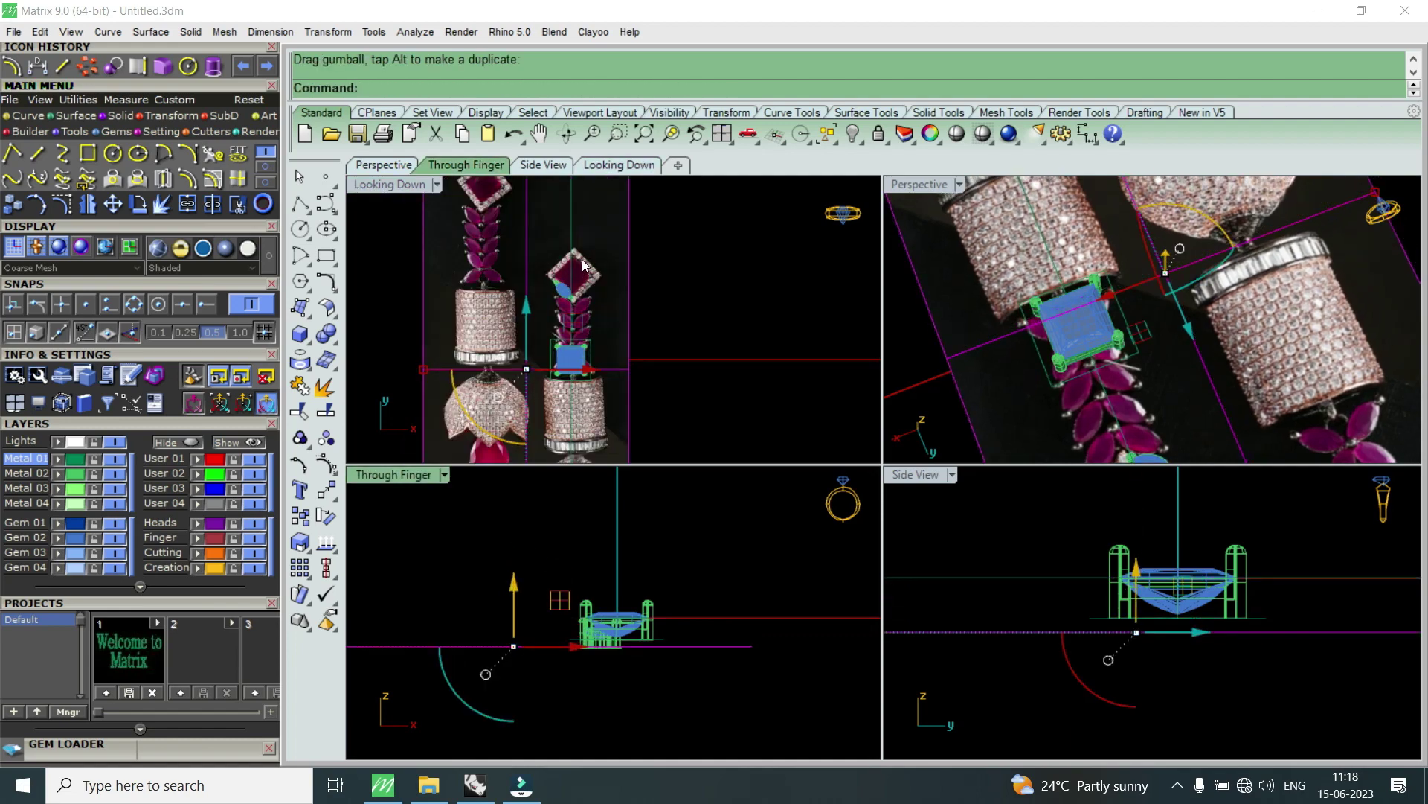
{"action": "scroll", "coordinate": [588, 275], "scroll_direction": "up", "scroll_amount": 1}
{"action": "key", "text": "Escape"}
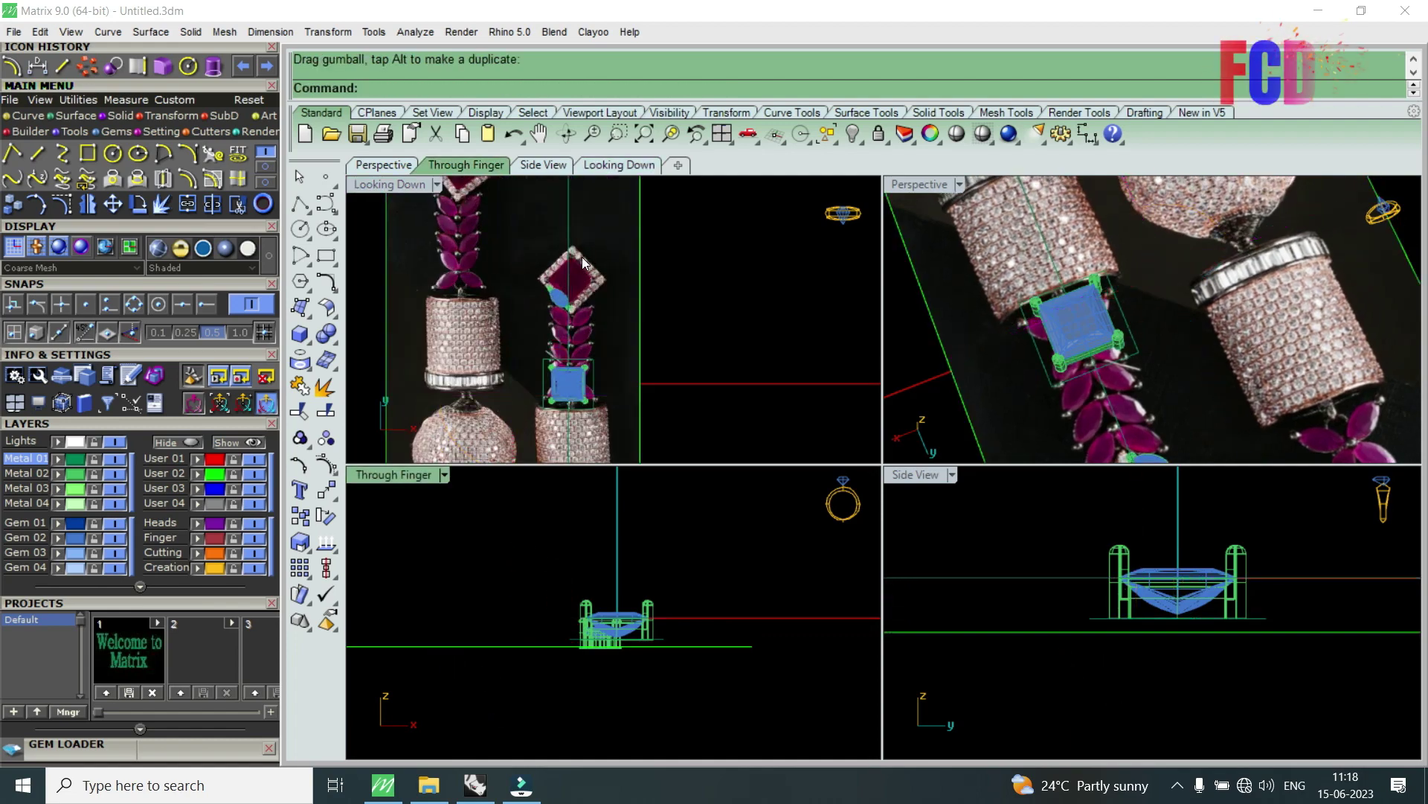
- Maximize Looking Down and zoom to the gem head at the photo's leaf-stem base
{"action": "double_click", "coordinate": [408, 187]}
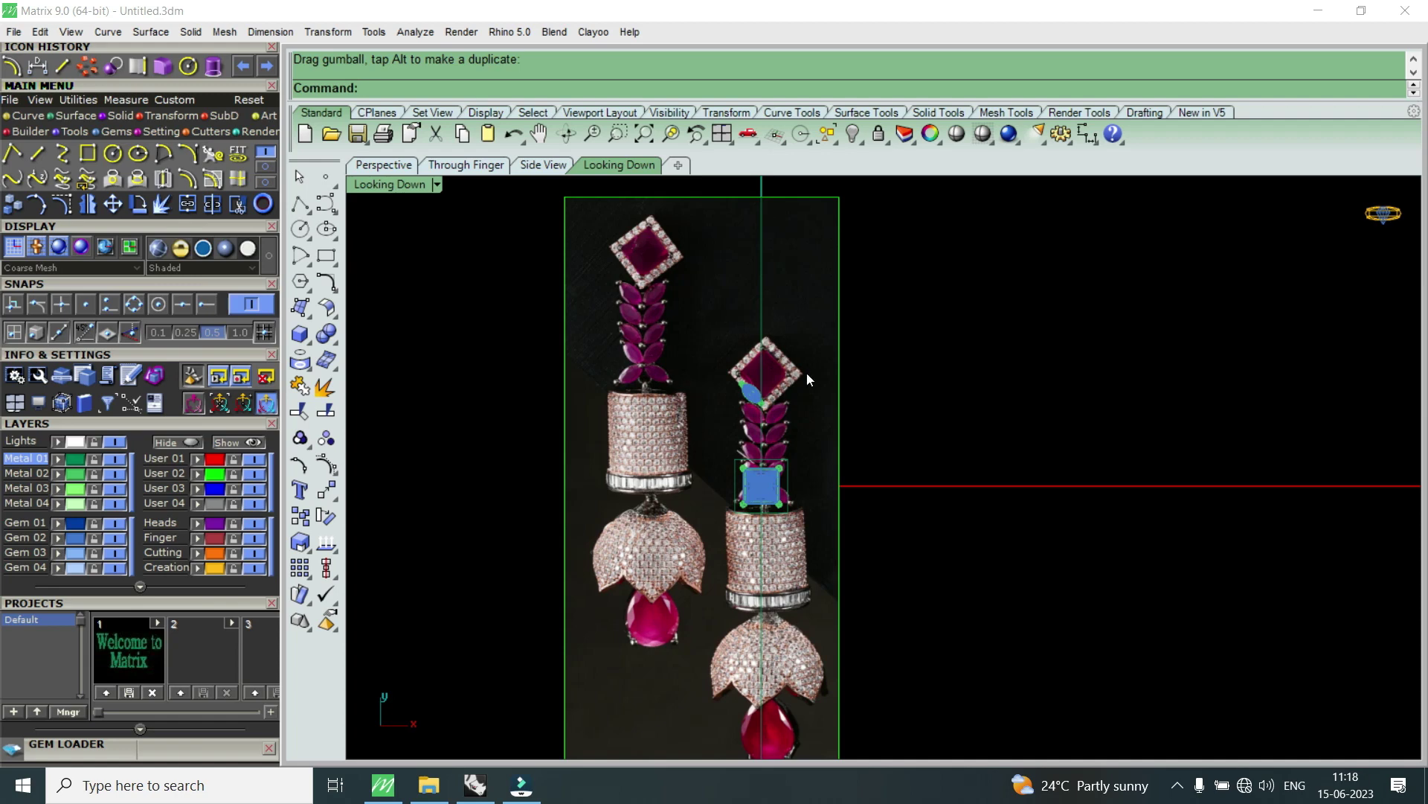
{"action": "scroll", "coordinate": [699, 398], "scroll_direction": "up", "scroll_amount": 3}
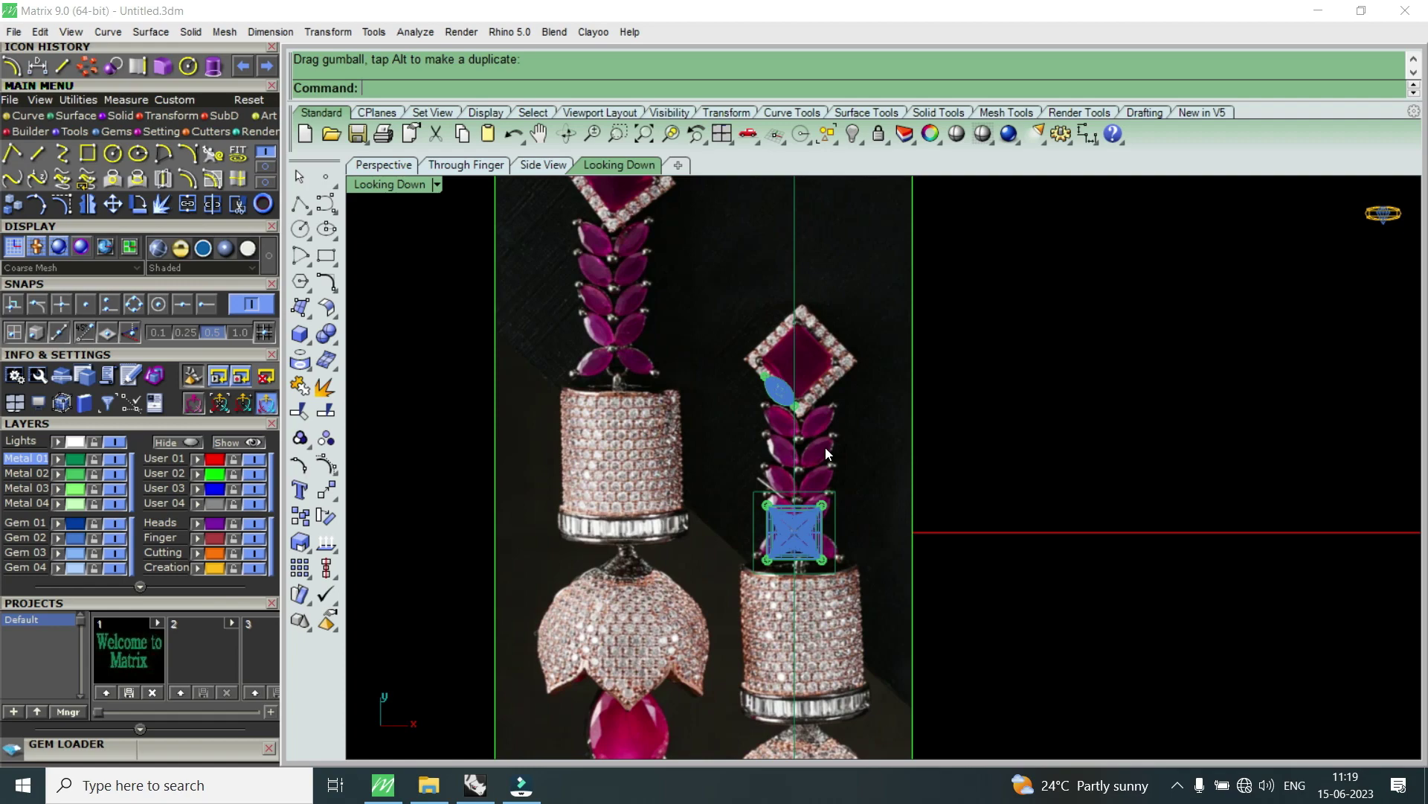
{"action": "scroll", "coordinate": [811, 446], "scroll_direction": "up", "scroll_amount": 1}
{"action": "scroll", "coordinate": [789, 427], "scroll_direction": "up", "scroll_amount": 2}
{"action": "scroll", "coordinate": [751, 401], "scroll_direction": "up", "scroll_amount": 2}
{"action": "scroll", "coordinate": [810, 416], "scroll_direction": "down", "scroll_amount": 3}
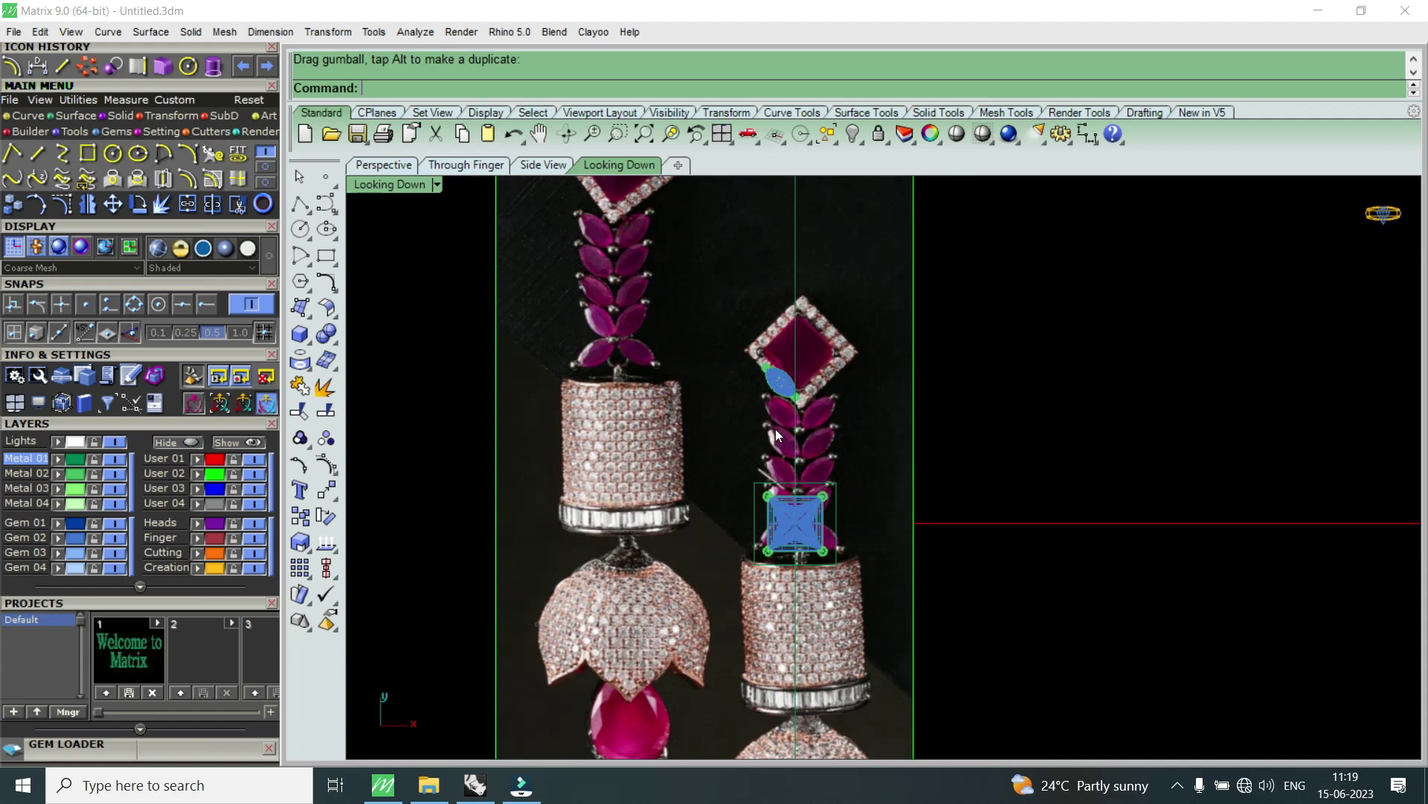
{"action": "scroll", "coordinate": [781, 408], "scroll_direction": "down", "scroll_amount": 2}
{"action": "scroll", "coordinate": [792, 431], "scroll_direction": "down", "scroll_amount": 1}
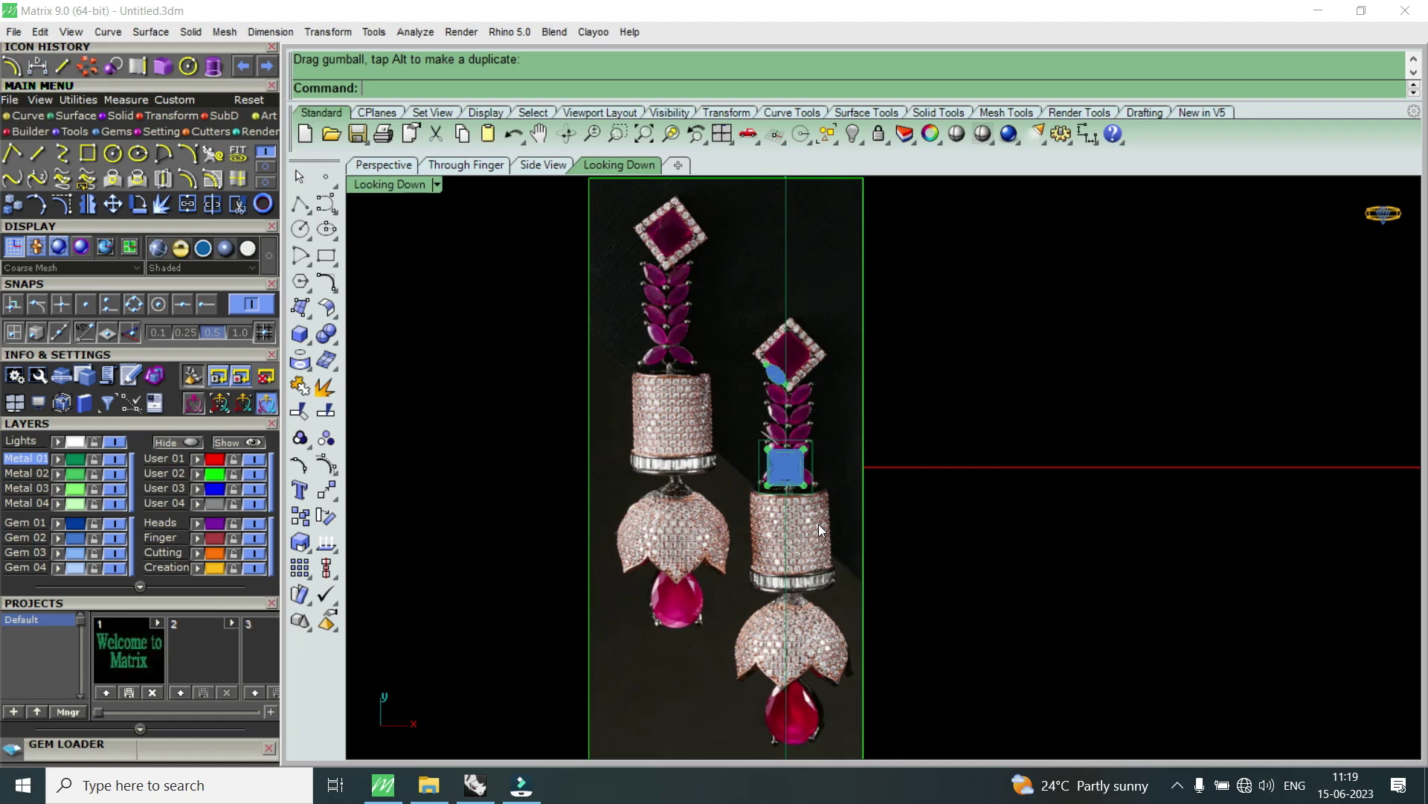
{"action": "scroll", "coordinate": [804, 446], "scroll_direction": "up", "scroll_amount": 2}
{"action": "scroll", "coordinate": [787, 372], "scroll_direction": "up", "scroll_amount": 3}
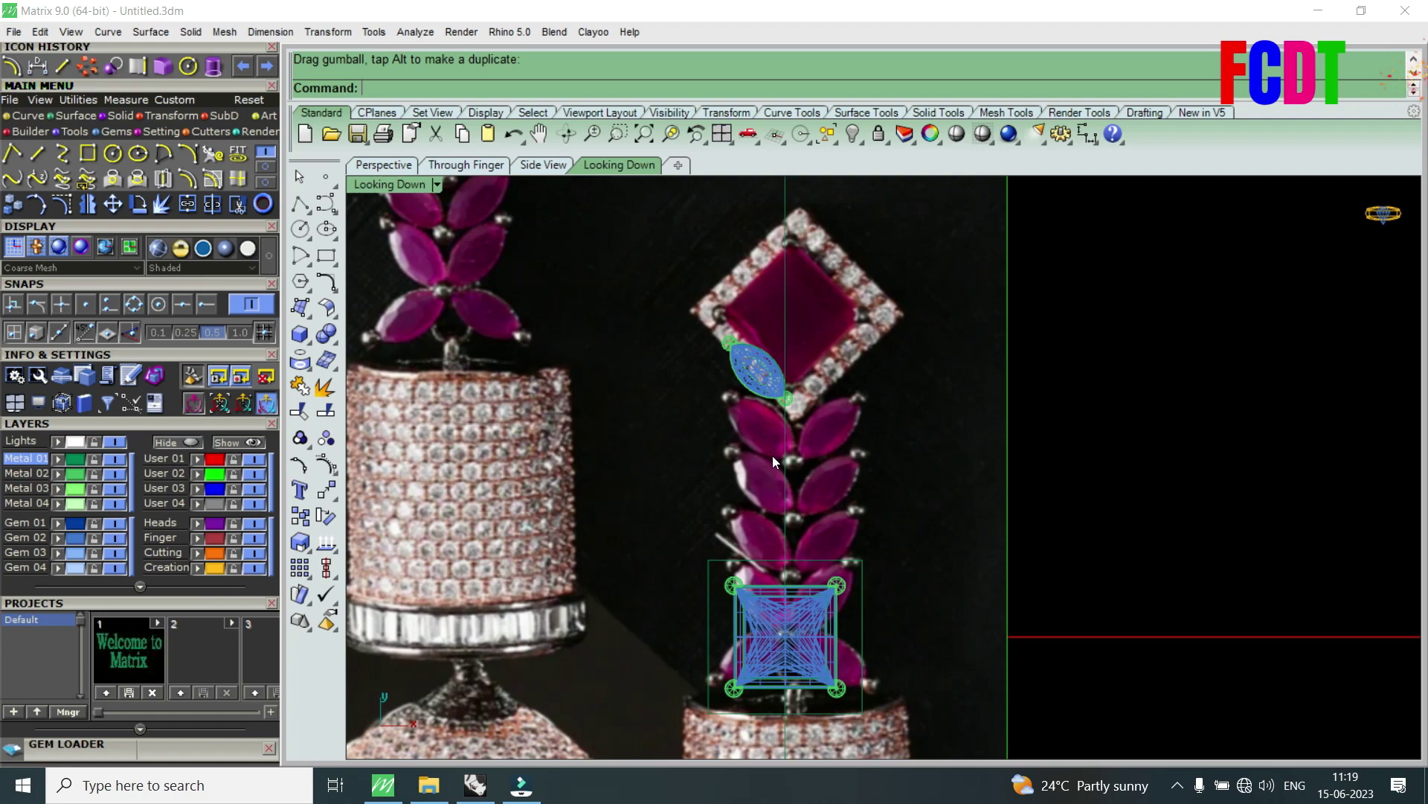
{"action": "scroll", "coordinate": [756, 452], "scroll_direction": "down", "scroll_amount": 3}
{"action": "scroll", "coordinate": [757, 542], "scroll_direction": "up", "scroll_amount": 2}
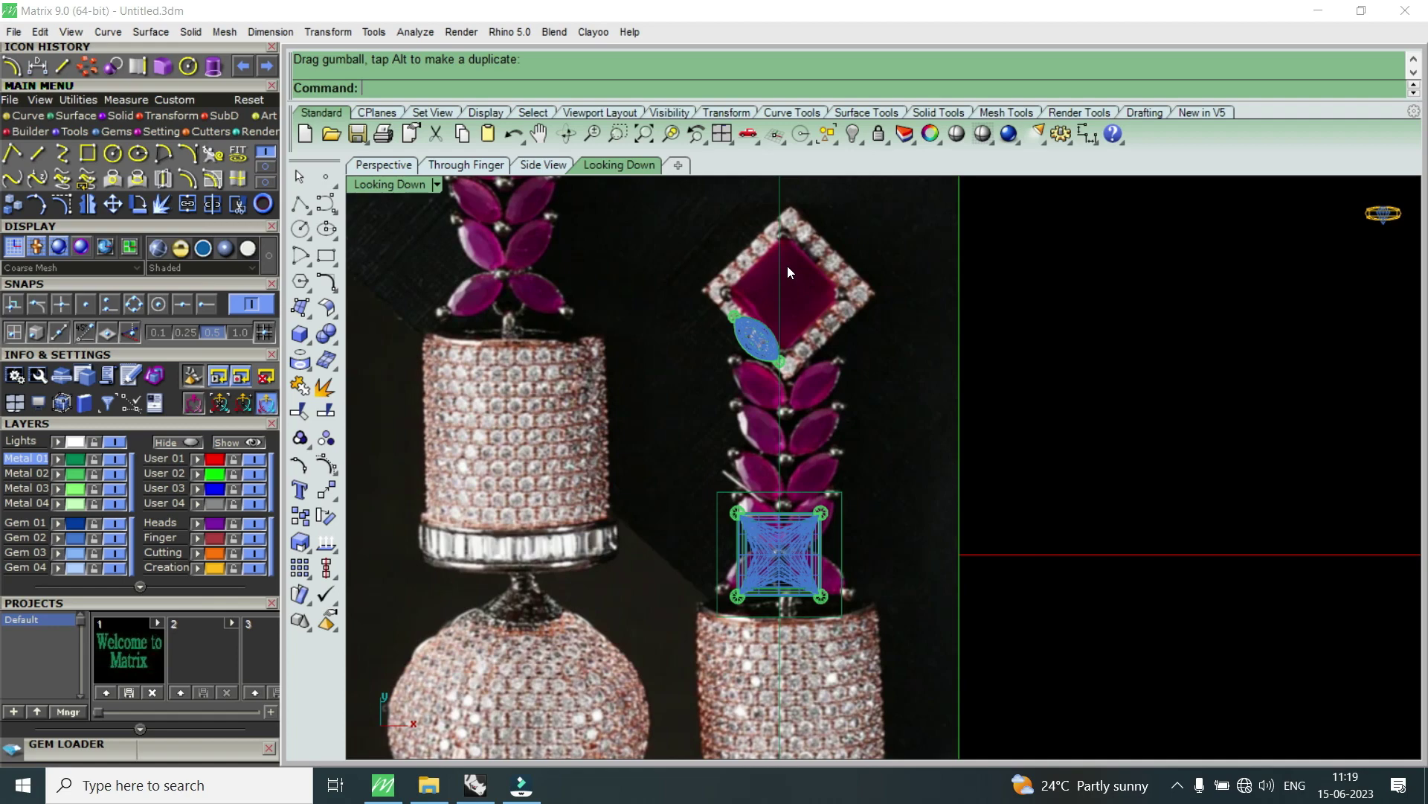
{"action": "left_click", "coordinate": [41, 65]}
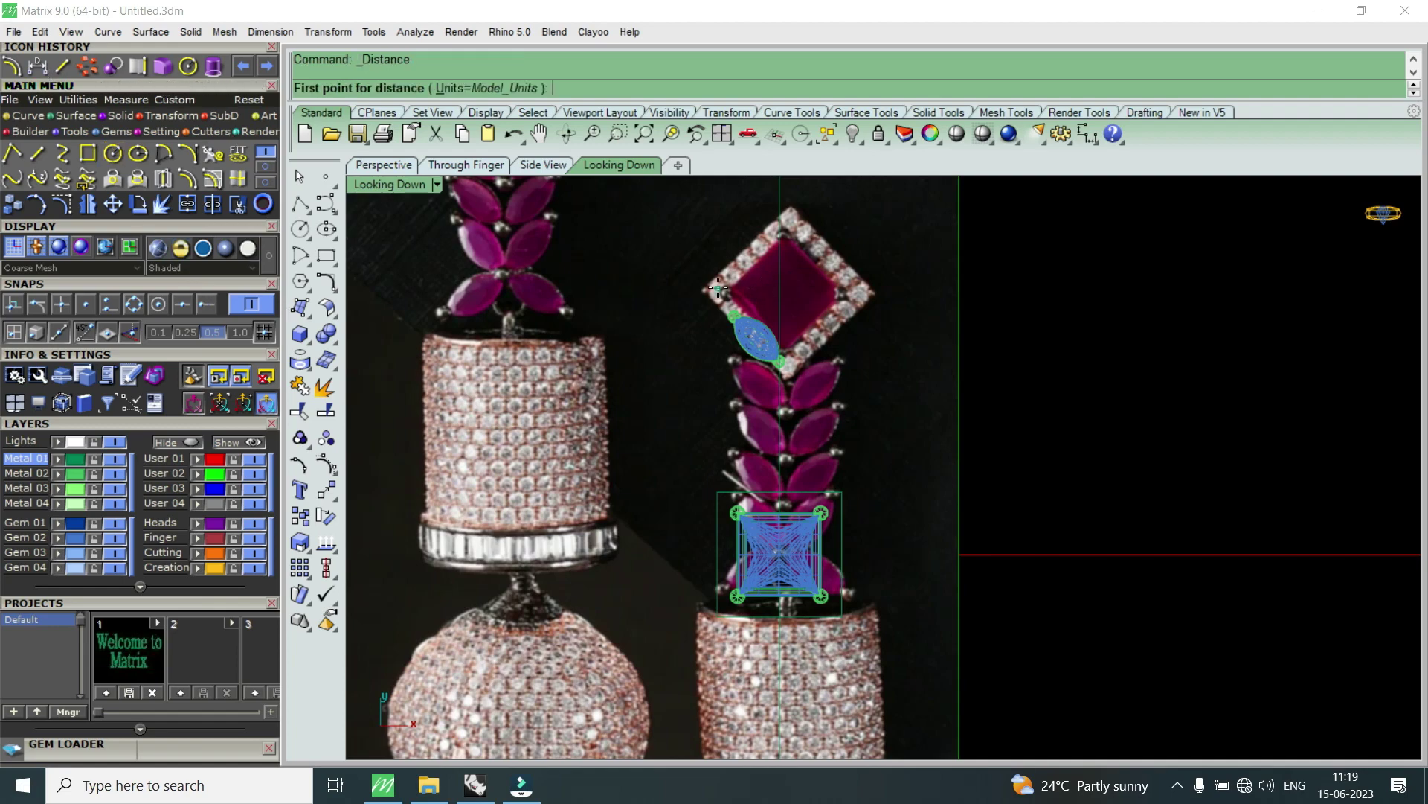
- Measure the photo diamond's edge from left to top corner: 10.818 mm
{"action": "scroll", "coordinate": [692, 290], "scroll_direction": "up", "scroll_amount": 2}
{"action": "left_click", "coordinate": [699, 294]}
{"action": "scroll", "coordinate": [786, 217], "scroll_direction": "up", "scroll_amount": 1}
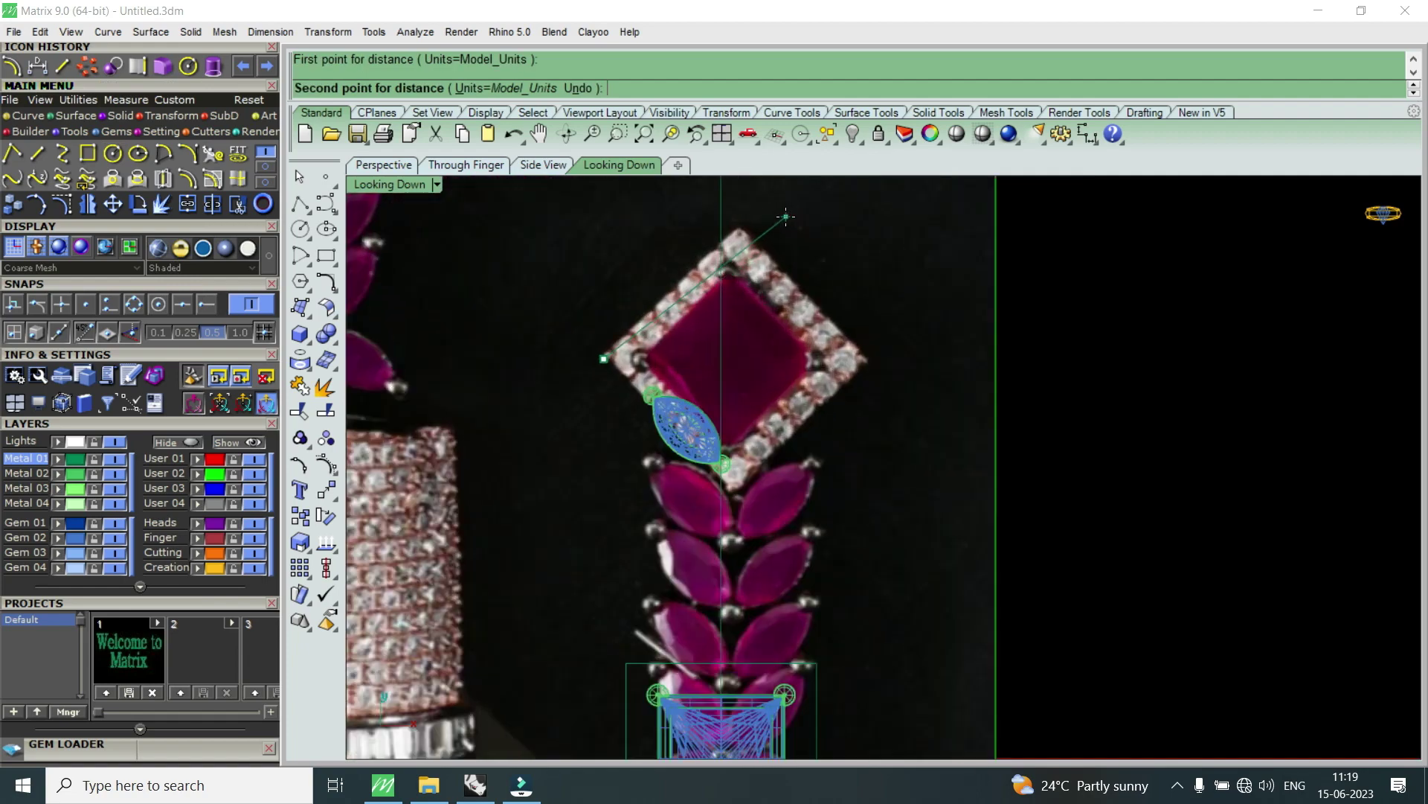
{"action": "left_click", "coordinate": [744, 230]}
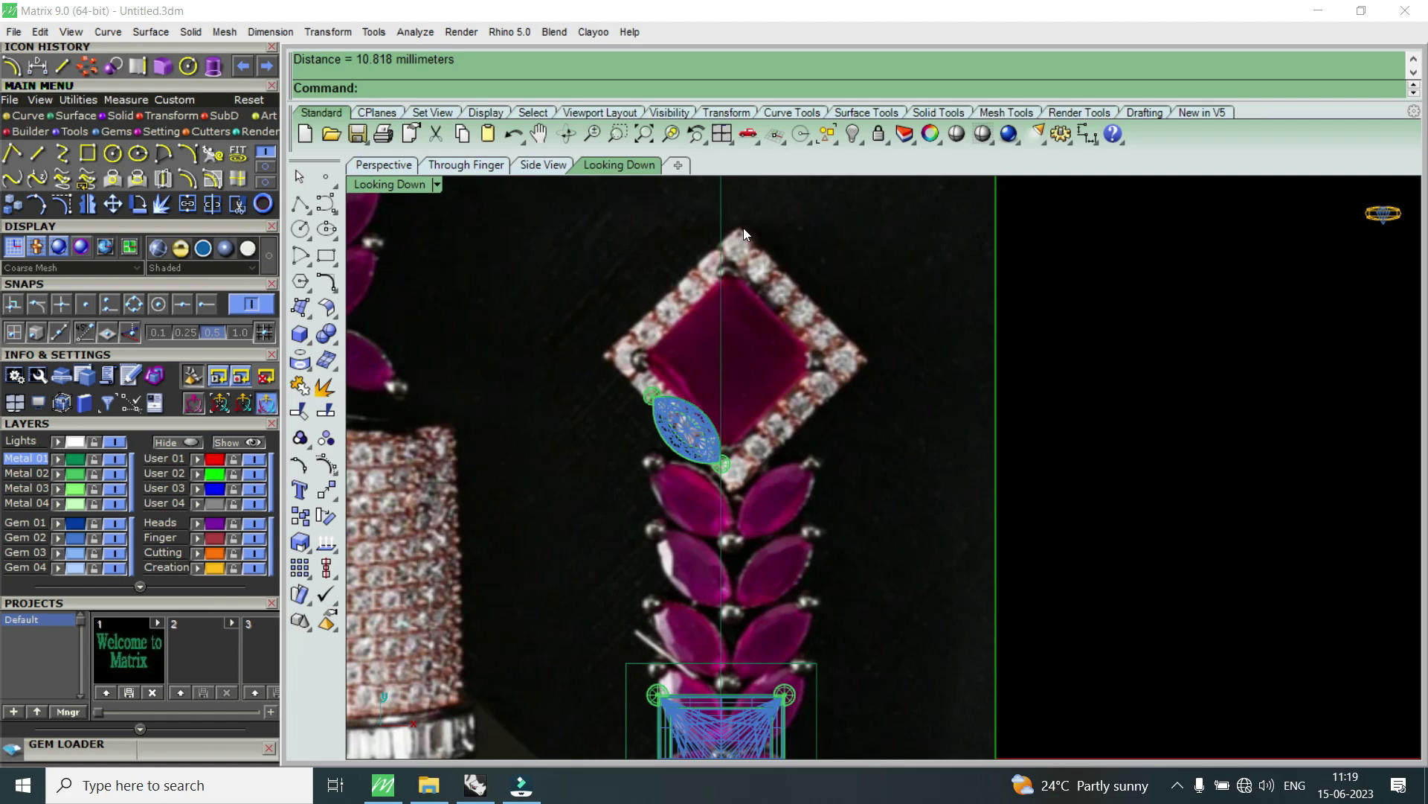
{"action": "scroll", "coordinate": [811, 240], "scroll_direction": "down", "scroll_amount": 3}
{"action": "scroll", "coordinate": [747, 539], "scroll_direction": "up", "scroll_amount": 2}
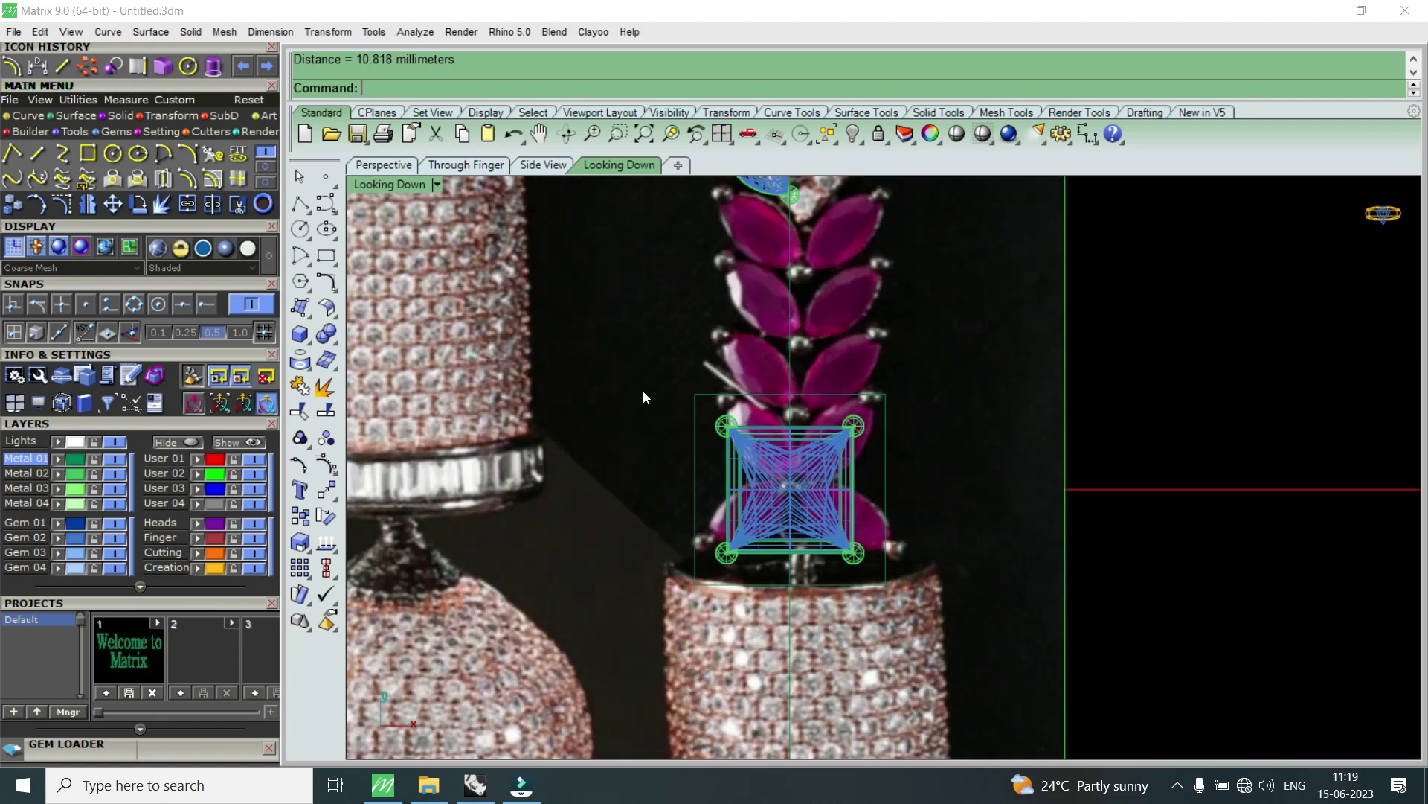
- Measure the setting across its top corners at 10.800 mm, then hide the User 02 photo layer
{"action": "left_click", "coordinate": [31, 67]}
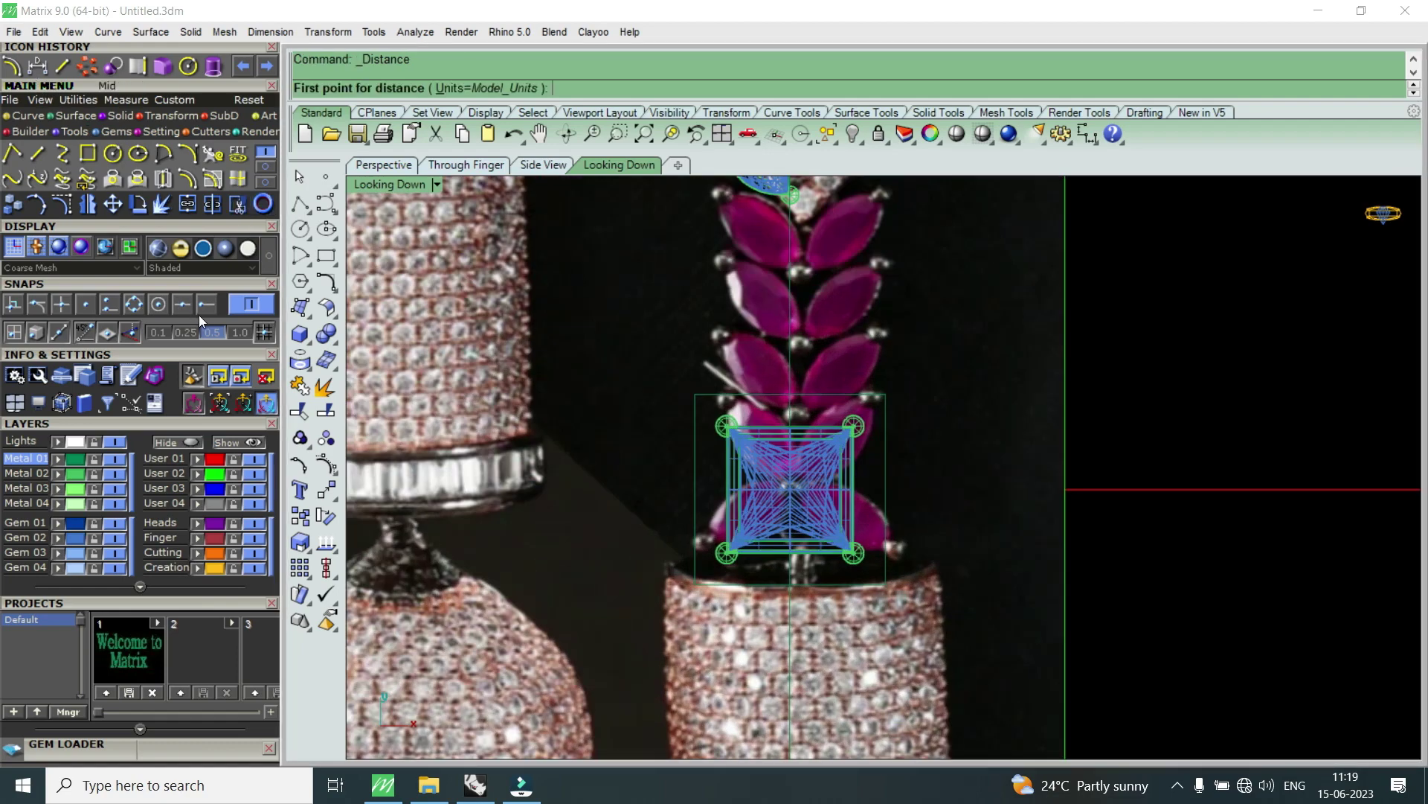
{"action": "left_click", "coordinate": [695, 394]}
{"action": "left_click", "coordinate": [878, 406]}
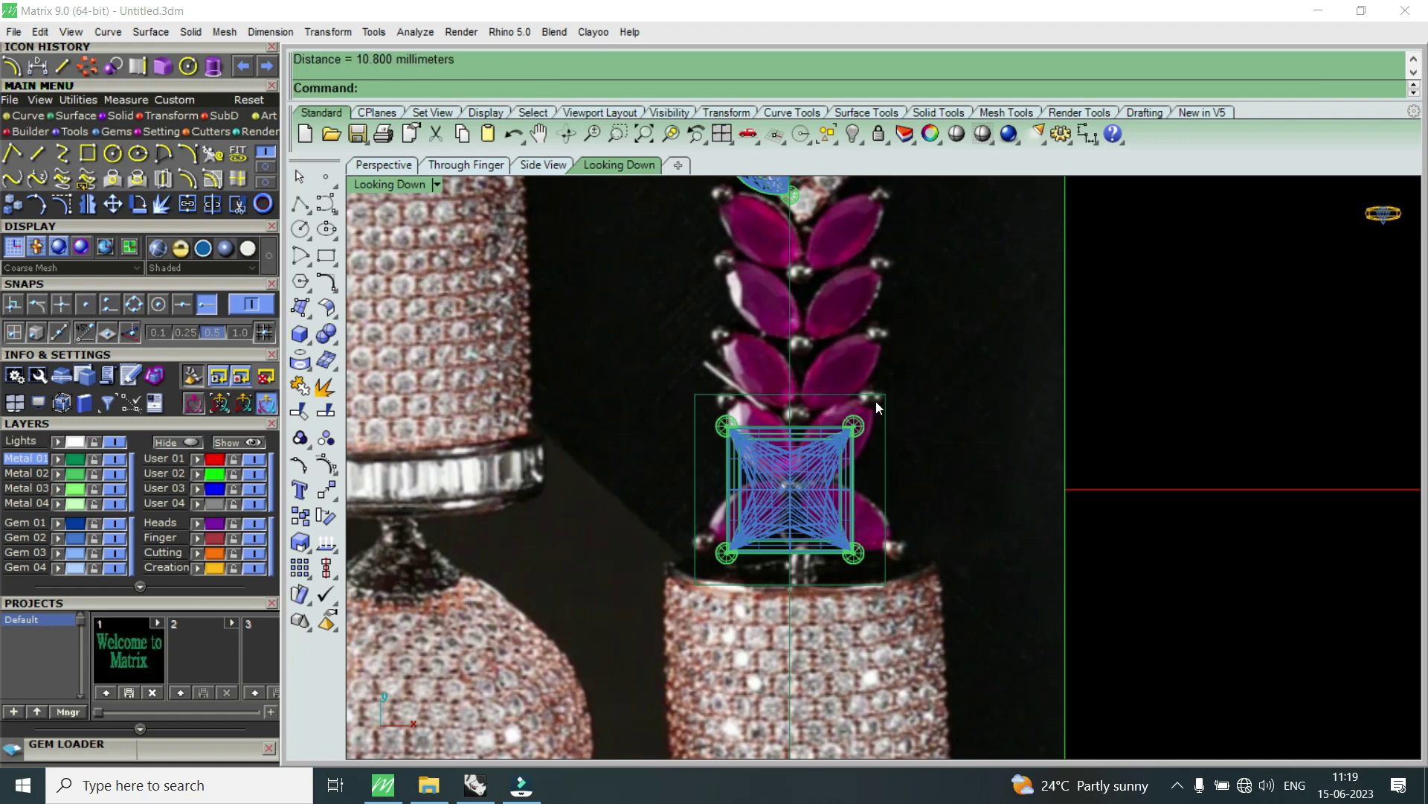
{"action": "scroll", "coordinate": [878, 406], "scroll_direction": "down", "scroll_amount": 3}
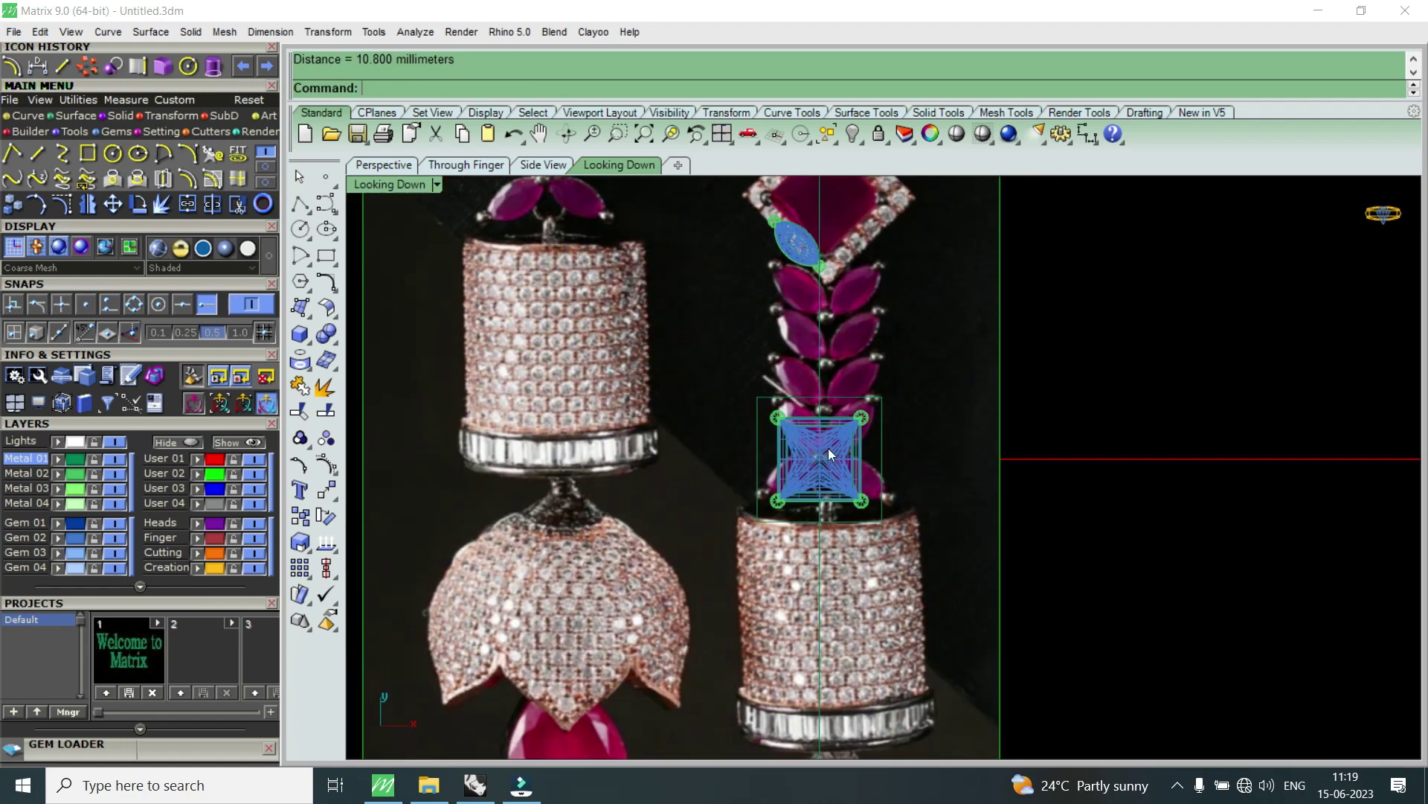
{"action": "scroll", "coordinate": [846, 434], "scroll_direction": "down", "scroll_amount": 3}
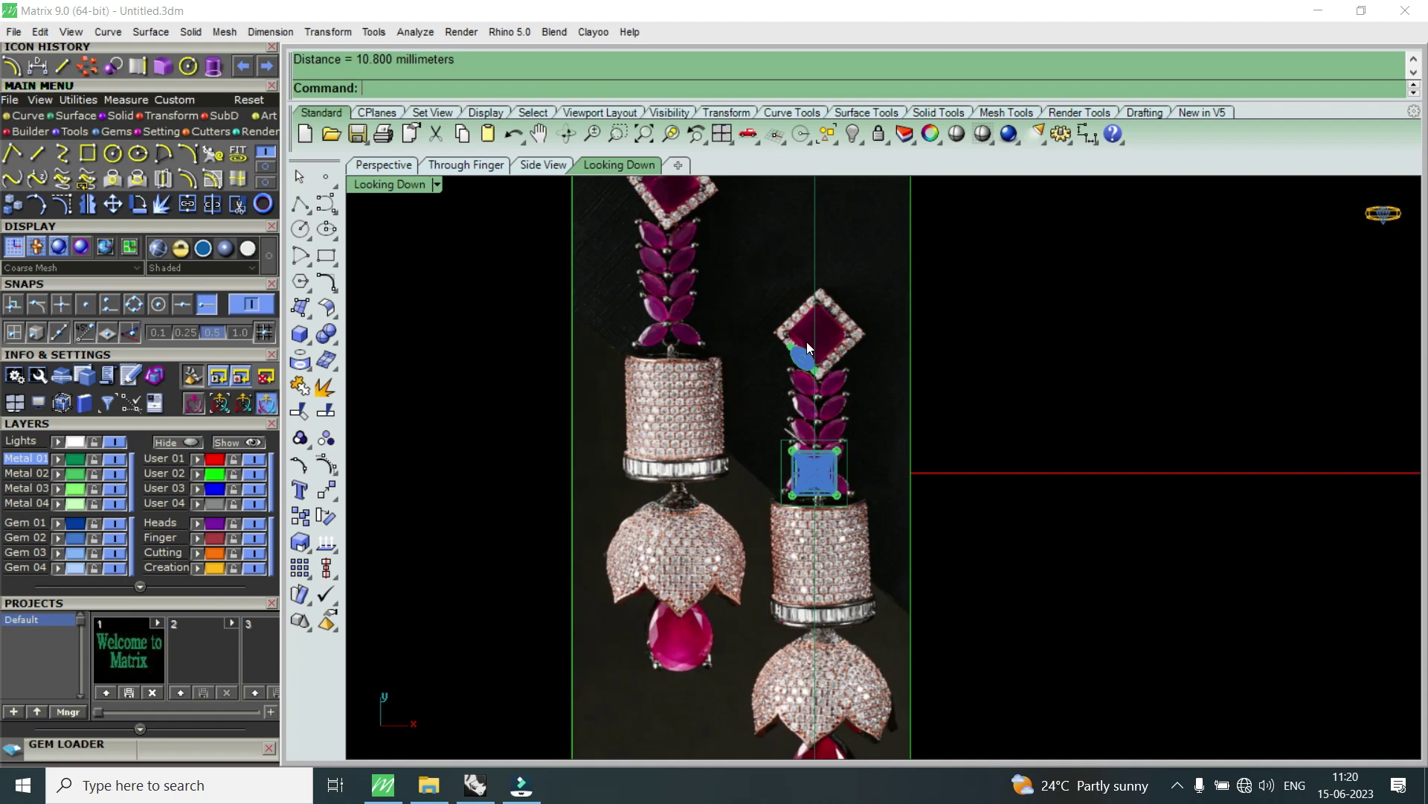
{"action": "scroll", "coordinate": [808, 346], "scroll_direction": "up", "scroll_amount": 2}
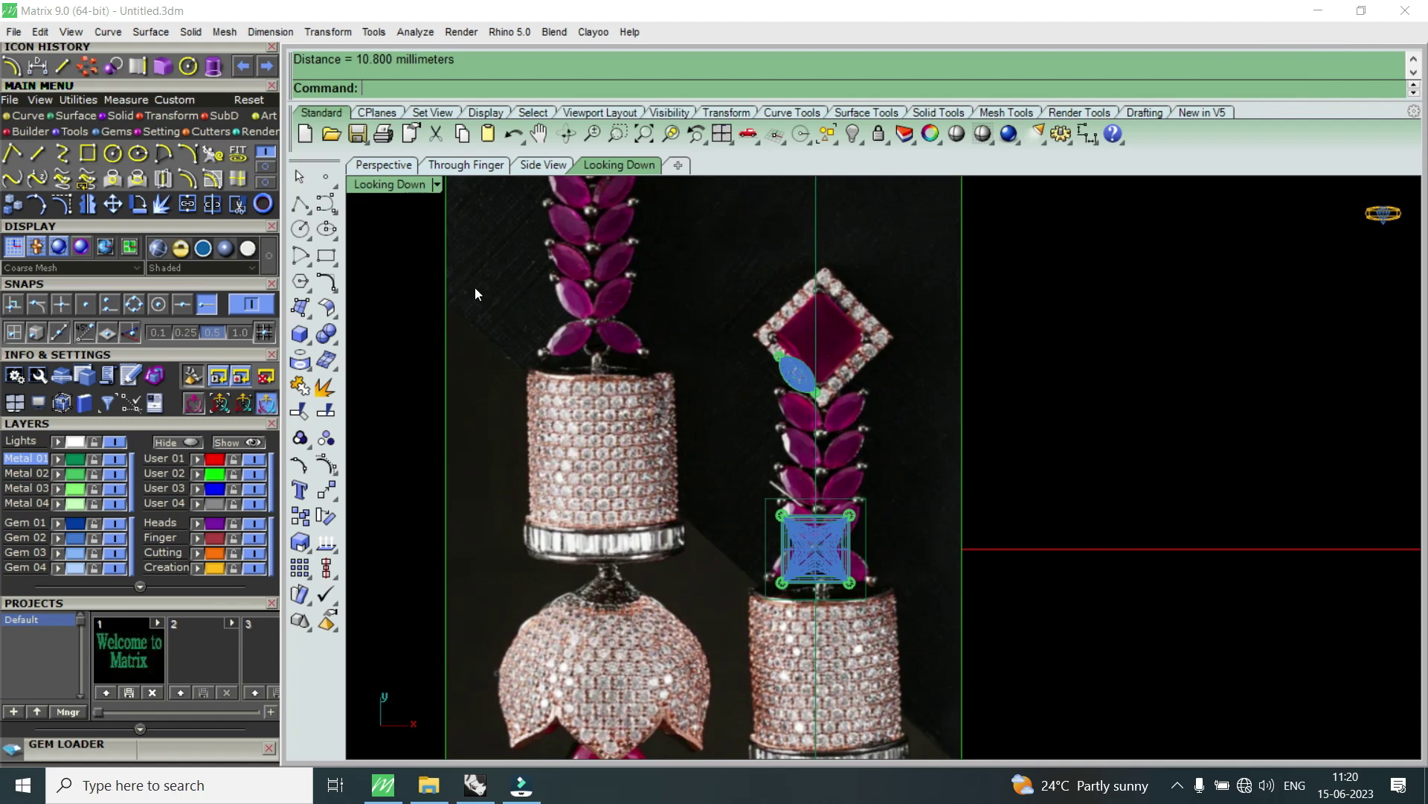
{"action": "left_click", "coordinate": [253, 475]}
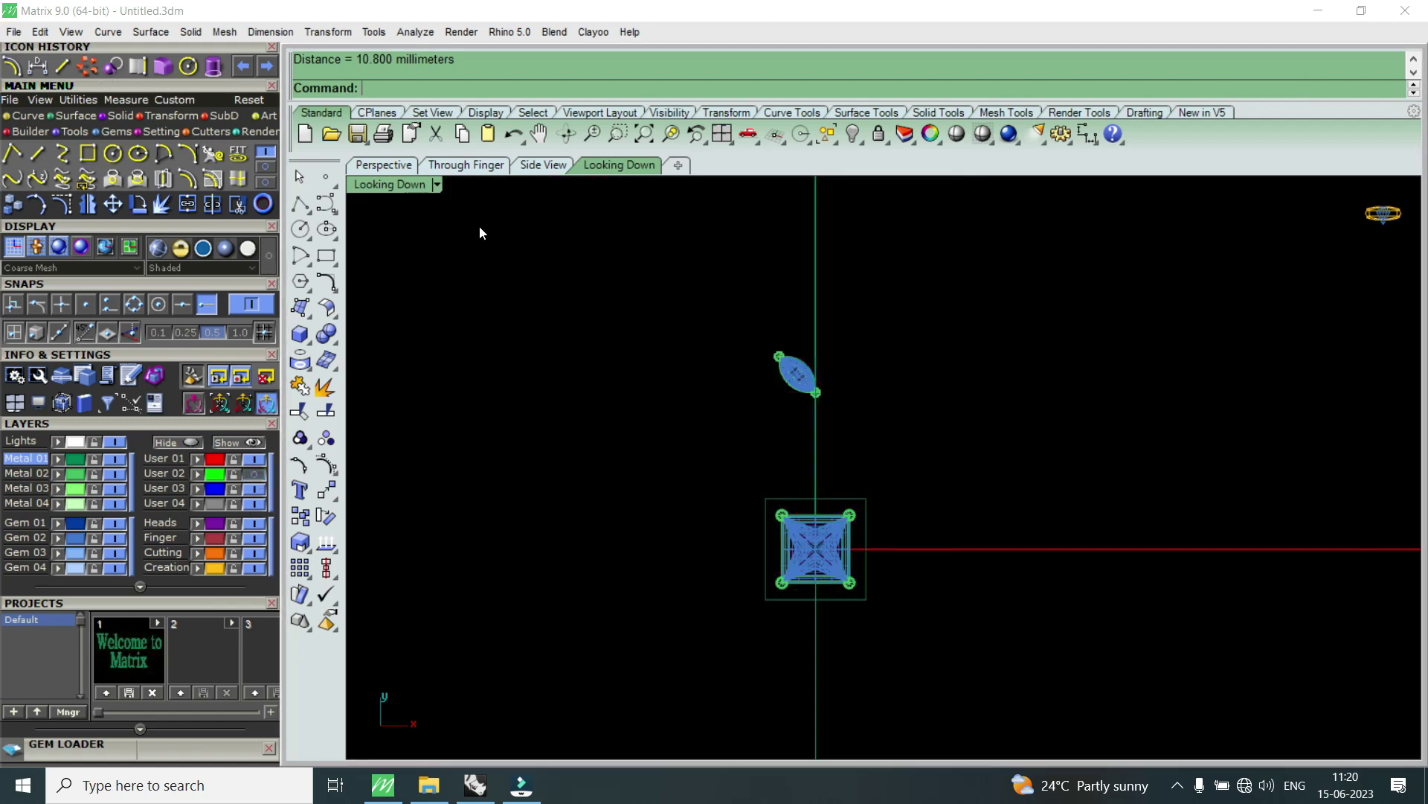
- In maximized Perspective, nudge the rectangle curve under the setting down 0.35 with Alt+Page Down
{"action": "double_click", "coordinate": [409, 184]}
{"action": "double_click", "coordinate": [904, 184]}
{"action": "scroll", "coordinate": [836, 448], "scroll_direction": "down", "scroll_amount": 3}
{"action": "right_click_drag", "start_coordinate": [836, 449], "coordinate": [817, 368]}
{"action": "scroll", "coordinate": [817, 368], "scroll_direction": "up", "scroll_amount": 5}
{"action": "left_click", "coordinate": [863, 458]}
{"action": "scroll", "coordinate": [863, 459], "scroll_direction": "down", "scroll_amount": 3}
{"action": "mouse_move", "coordinate": [1058, 437]}
{"action": "right_mouse_down"}
{"action": "mouse_move", "coordinate": [839, 395]}
{"action": "mouse_move", "coordinate": [899, 449]}
{"action": "right_mouse_up"}
{"action": "scroll", "coordinate": [778, 428], "scroll_direction": "up", "scroll_amount": 3}
{"action": "scroll", "coordinate": [756, 445], "scroll_direction": "up", "scroll_amount": 2}
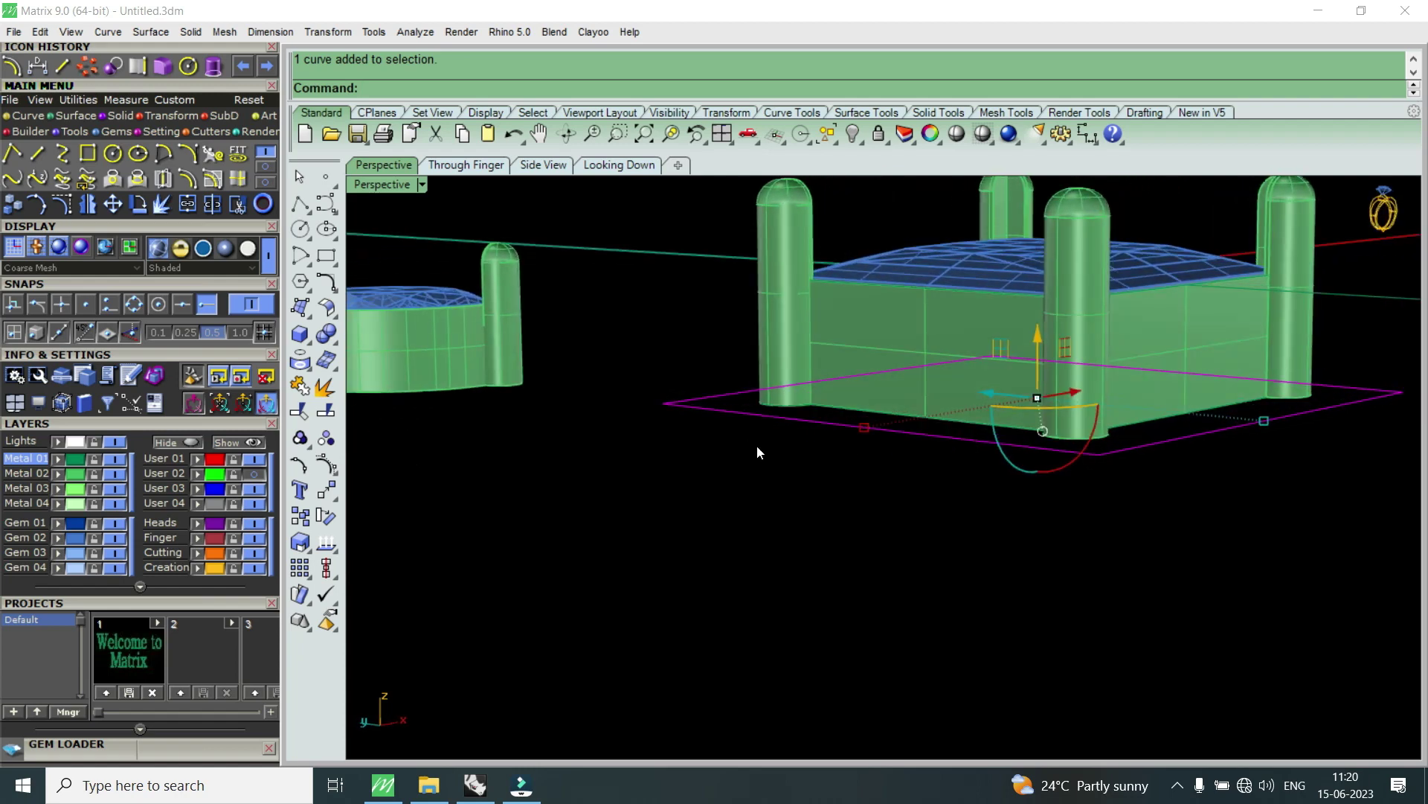
{"action": "key", "text": "alt+Page_Down"}
{"action": "key", "text": "alt+Page_Down"}
{"action": "key", "text": "alt+Page_Down"}
{"action": "key", "text": "alt+Page_Down"}
{"action": "key", "text": "alt+Page_Down"}
{"action": "key", "text": "alt+Page_Down"}
{"action": "key", "text": "alt+Page_Down"}
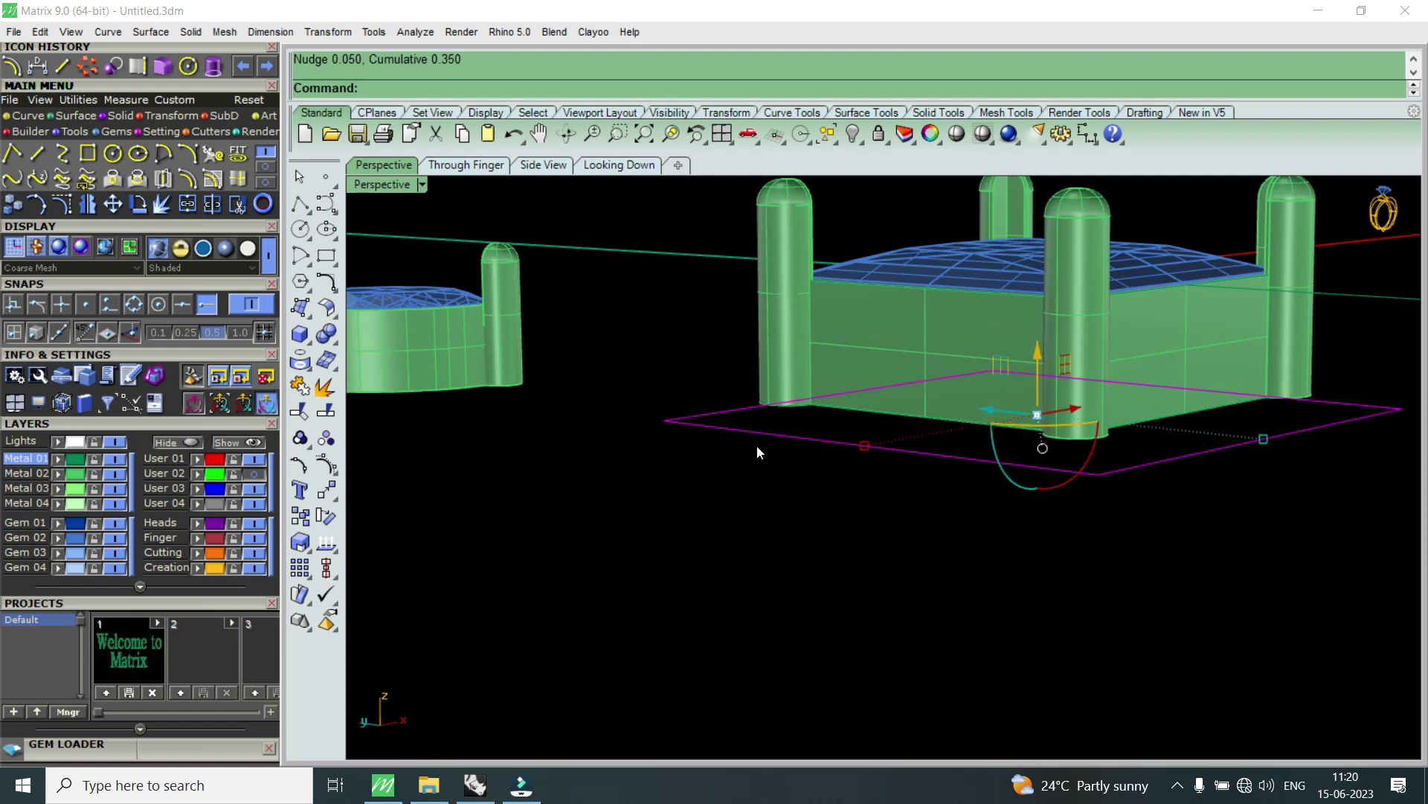
- Group the five setting polysurfaces with the square gem and hide the group
{"action": "left_click", "coordinate": [756, 451]}
{"action": "left_click", "coordinate": [892, 289]}
{"action": "left_click", "coordinate": [896, 349]}
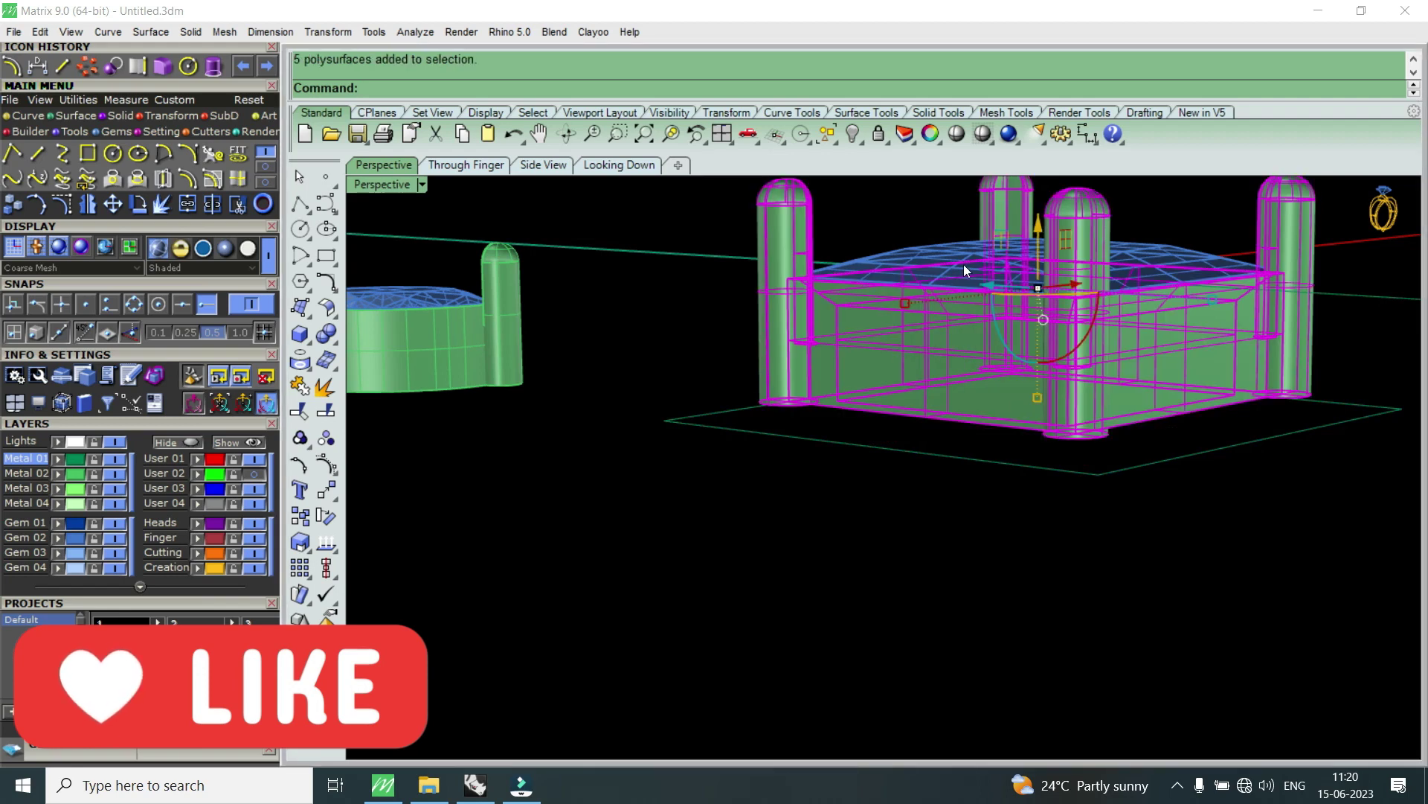
{"action": "type", "text": "Group"}
{"action": "key", "text": "Return"}
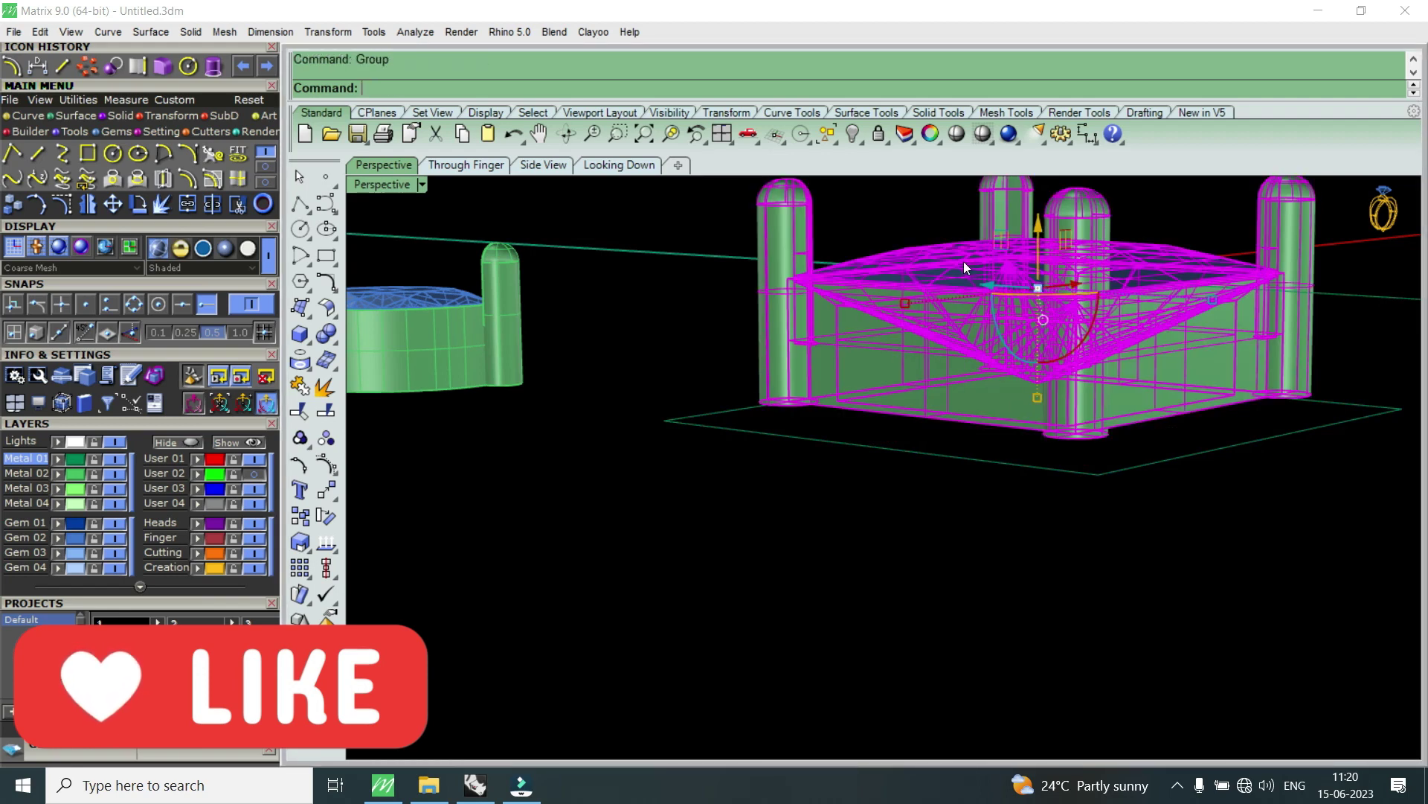
{"action": "left_click", "coordinate": [853, 134]}
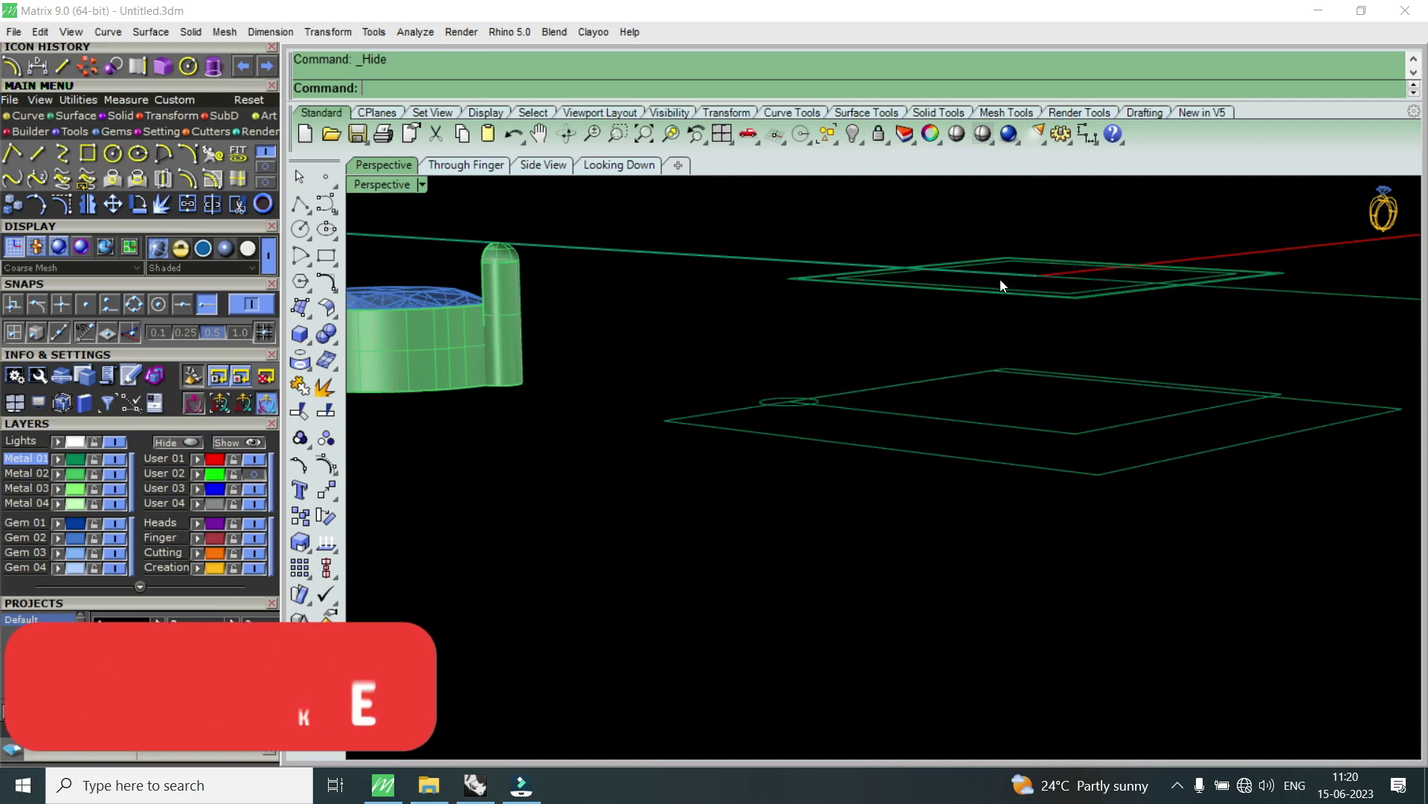
- Delete the upper rectangle and its arc curves, leaving the two square outlines
{"action": "right_click_drag", "start_coordinate": [1000, 285], "coordinate": [1025, 303]}
{"action": "left_click", "coordinate": [1042, 282]}
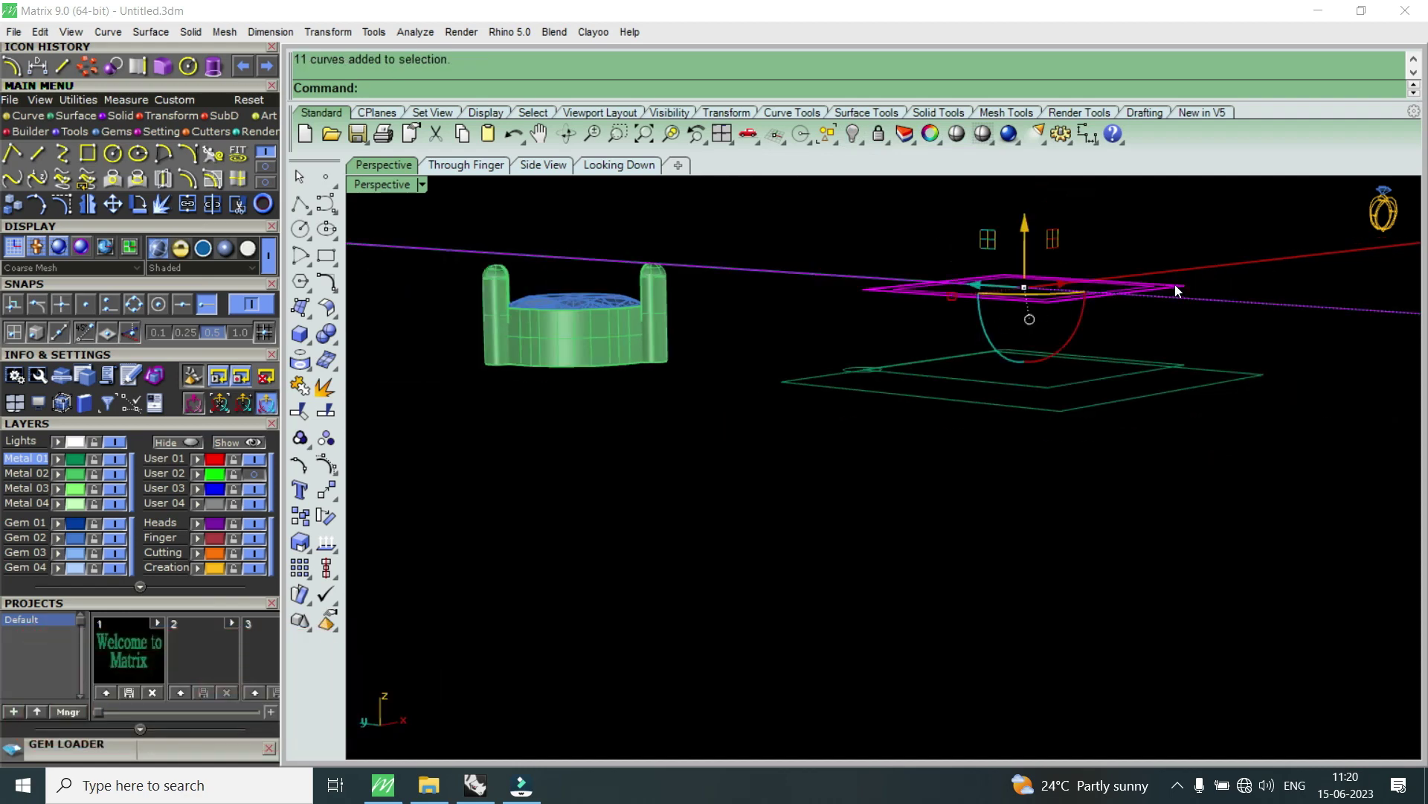
{"action": "left_click", "coordinate": [1214, 319], "text": "ctrl"}
{"action": "key", "text": "Delete"}
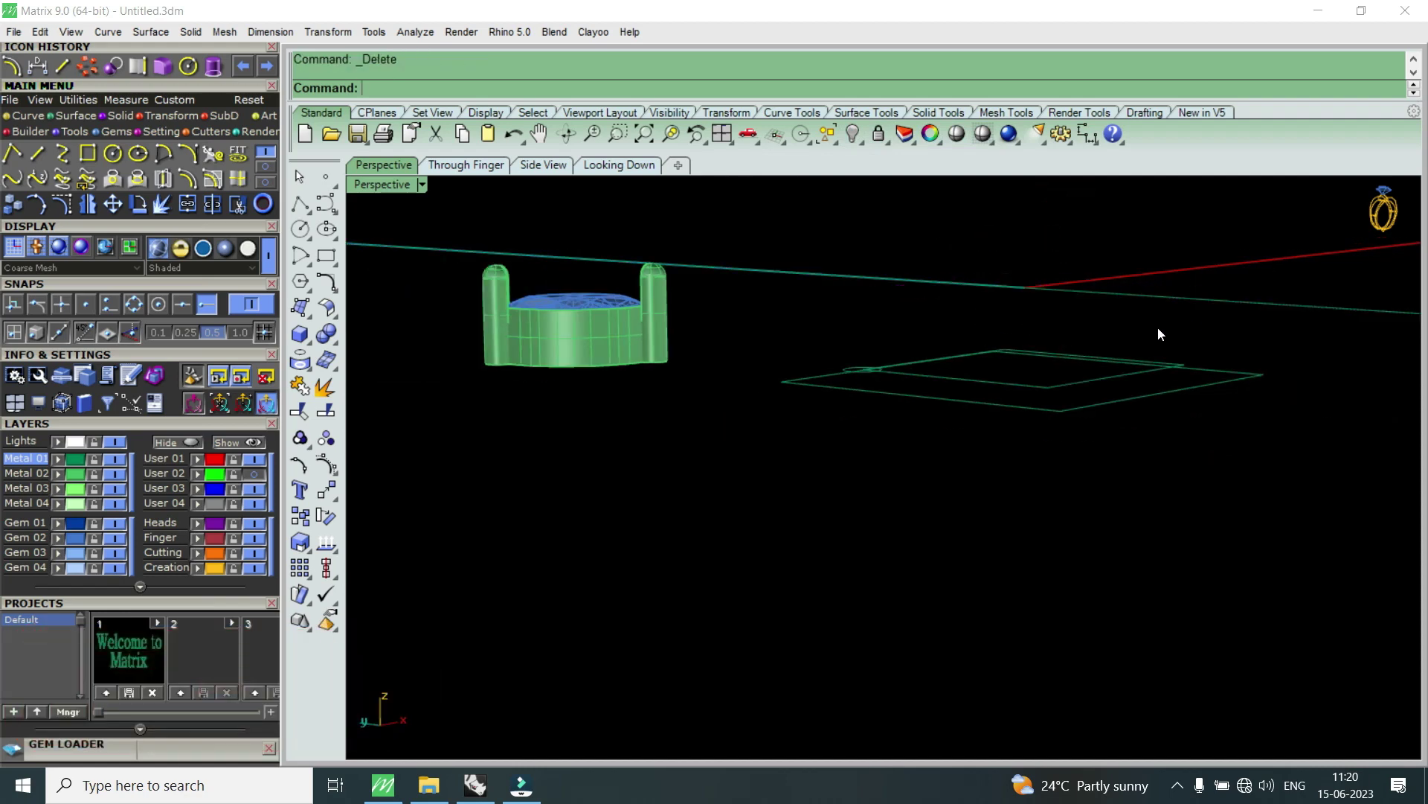
{"action": "right_click_drag", "start_coordinate": [1033, 361], "coordinate": [870, 395]}
{"action": "left_click", "coordinate": [872, 396]}
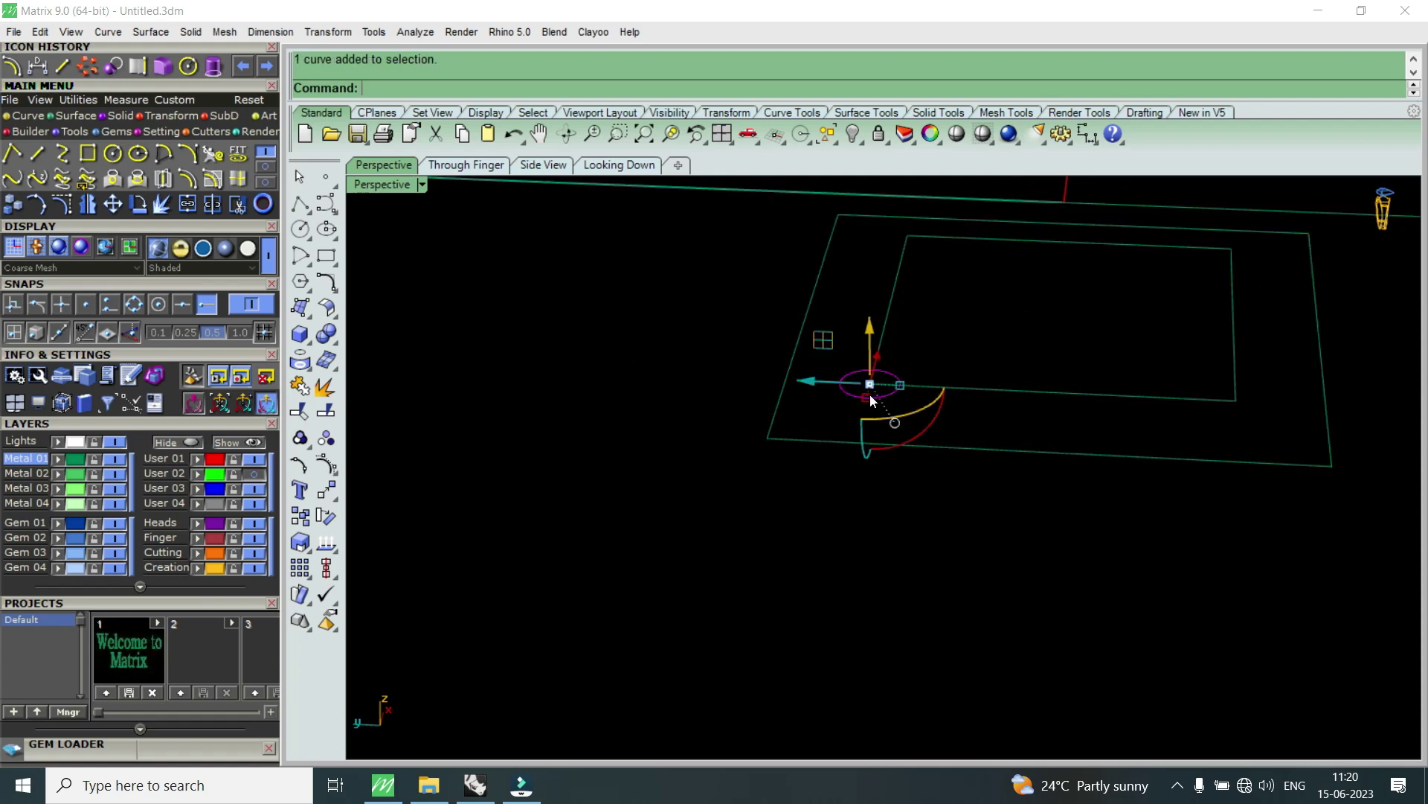
{"action": "key", "text": "Delete"}
{"action": "mouse_move", "coordinate": [985, 423]}
{"action": "right_mouse_down"}
{"action": "mouse_move", "coordinate": [878, 291]}
{"action": "mouse_move", "coordinate": [846, 293]}
{"action": "mouse_move", "coordinate": [855, 354]}
{"action": "mouse_move", "coordinate": [907, 398]}
{"action": "right_mouse_up"}
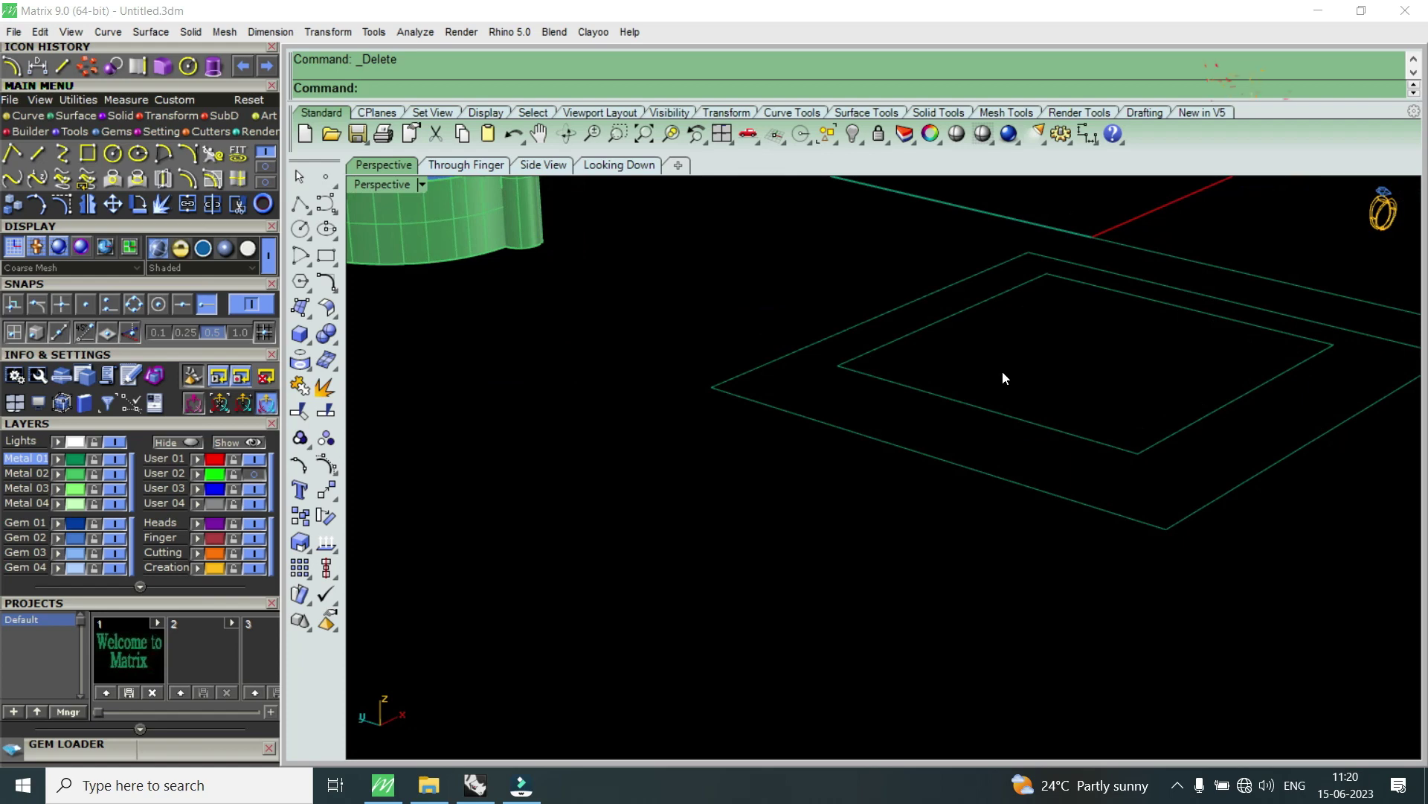
{"action": "type", "text": "Paste"}
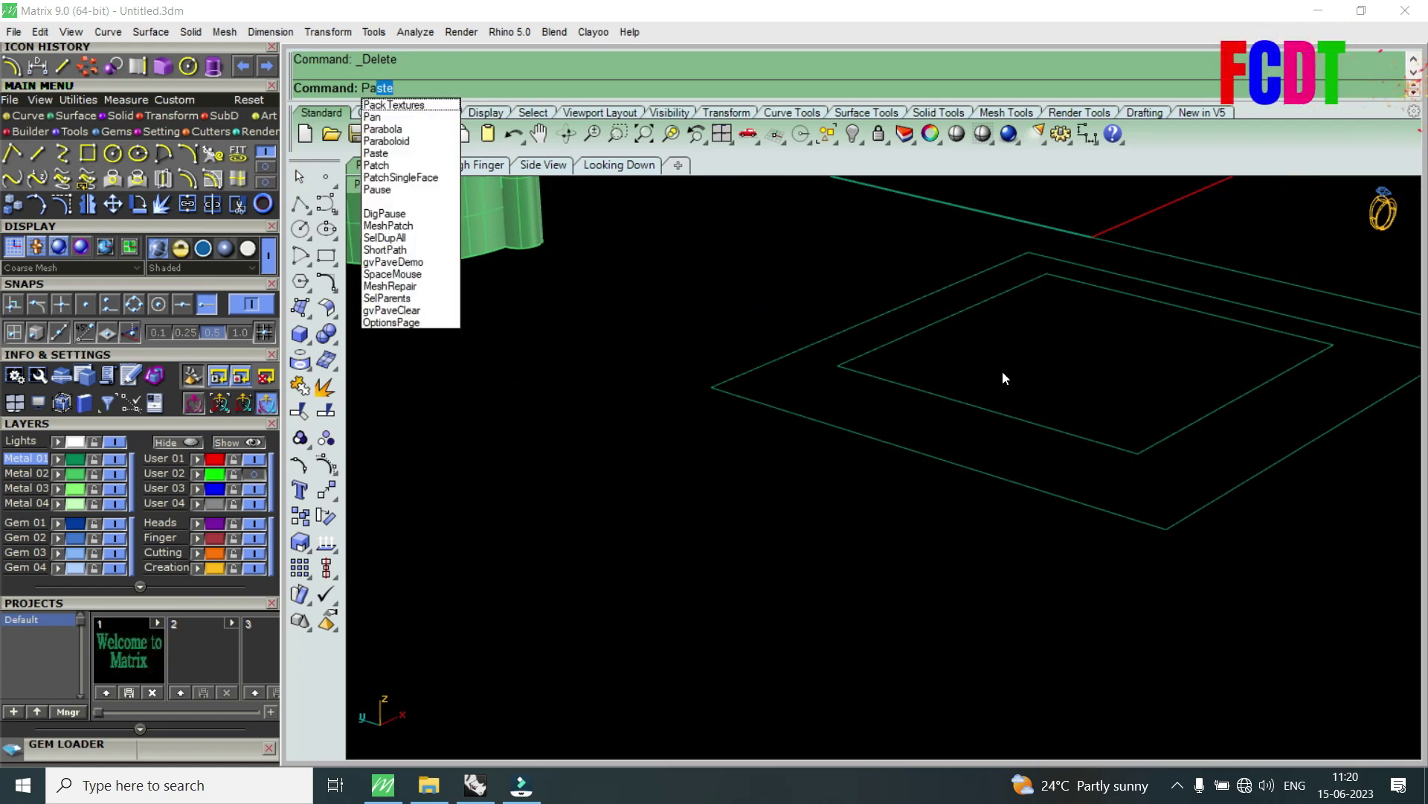
{"action": "left_click", "coordinate": [383, 165]}
{"action": "left_click", "coordinate": [903, 386]}
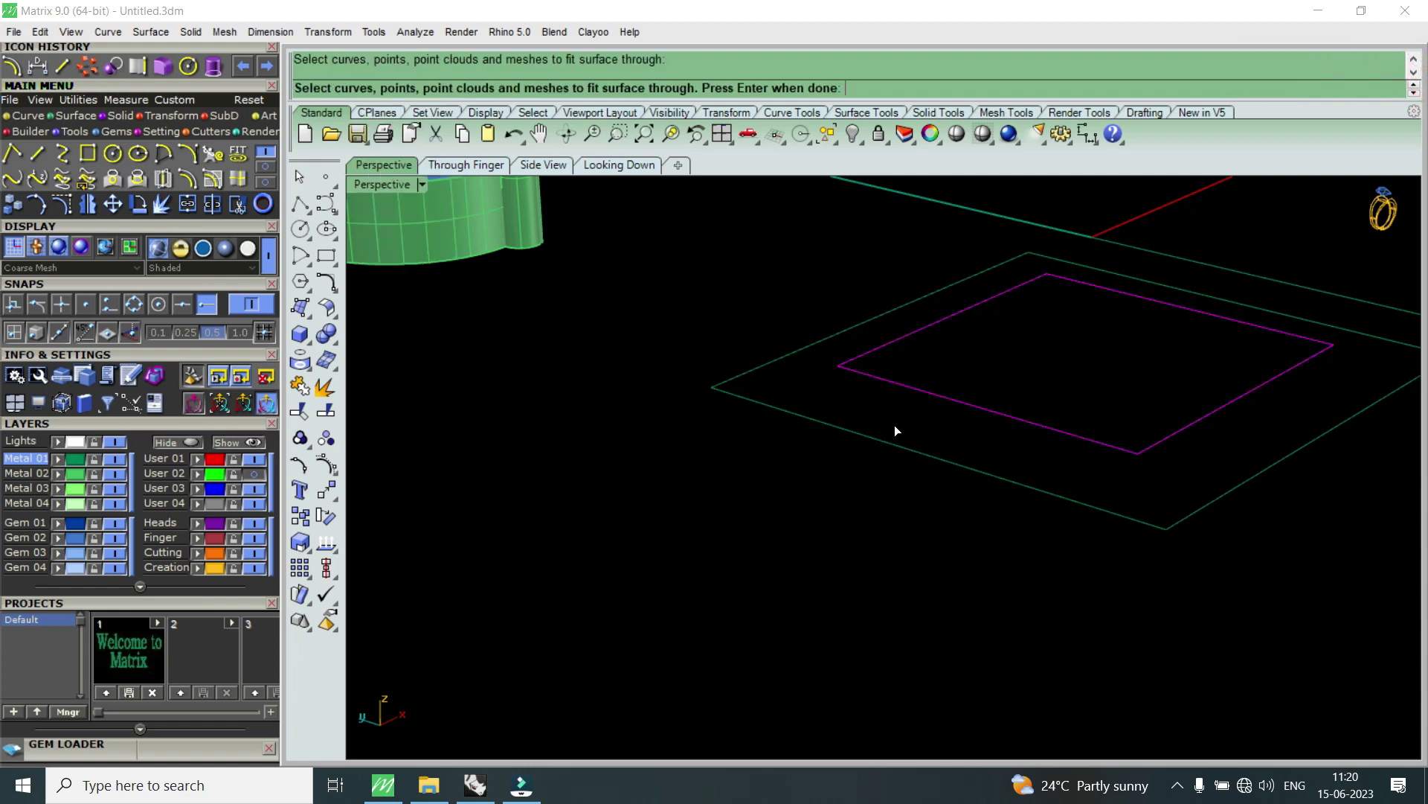
{"action": "left_click", "coordinate": [894, 444]}
{"action": "key", "text": "Return"}
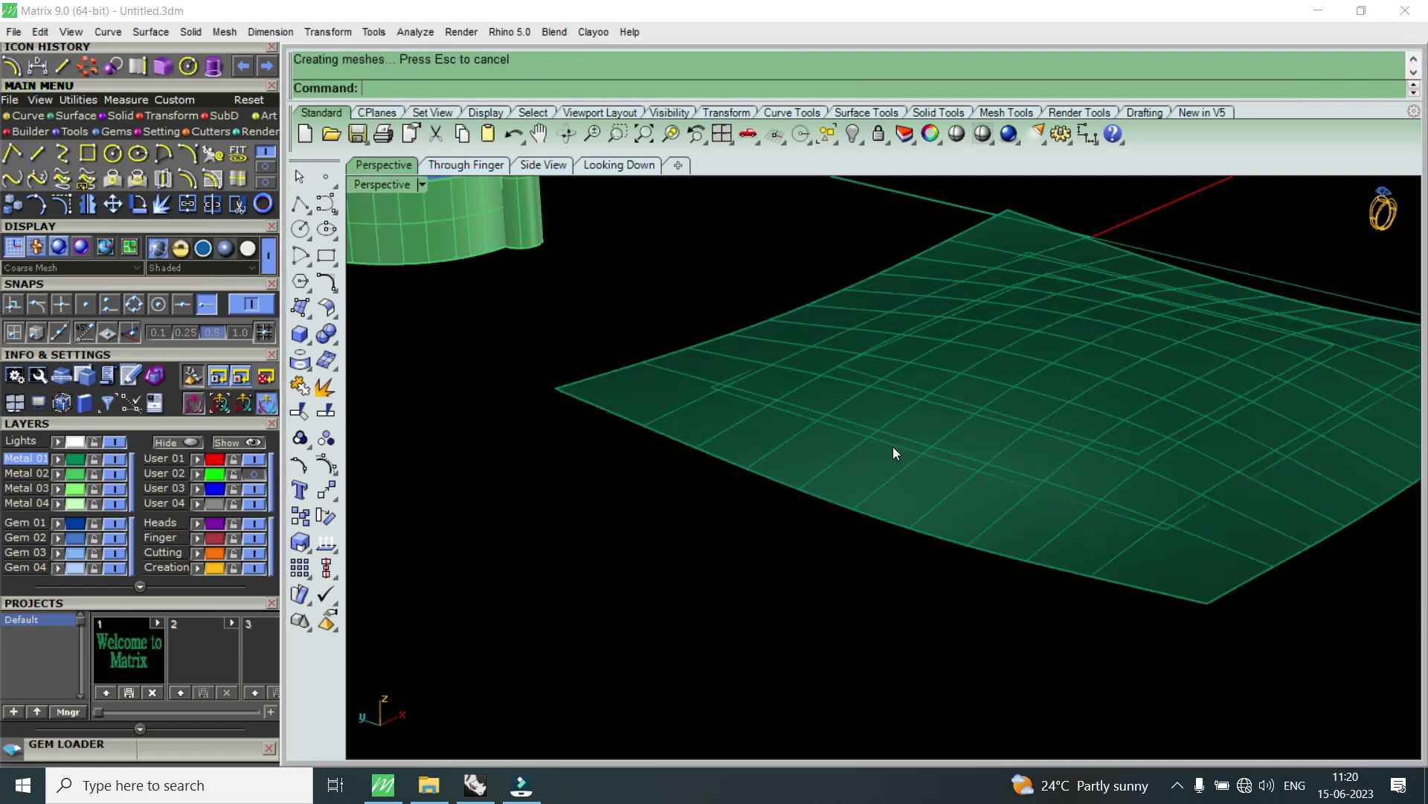
{"action": "right_click_drag", "start_coordinate": [893, 452], "coordinate": [1009, 339]}
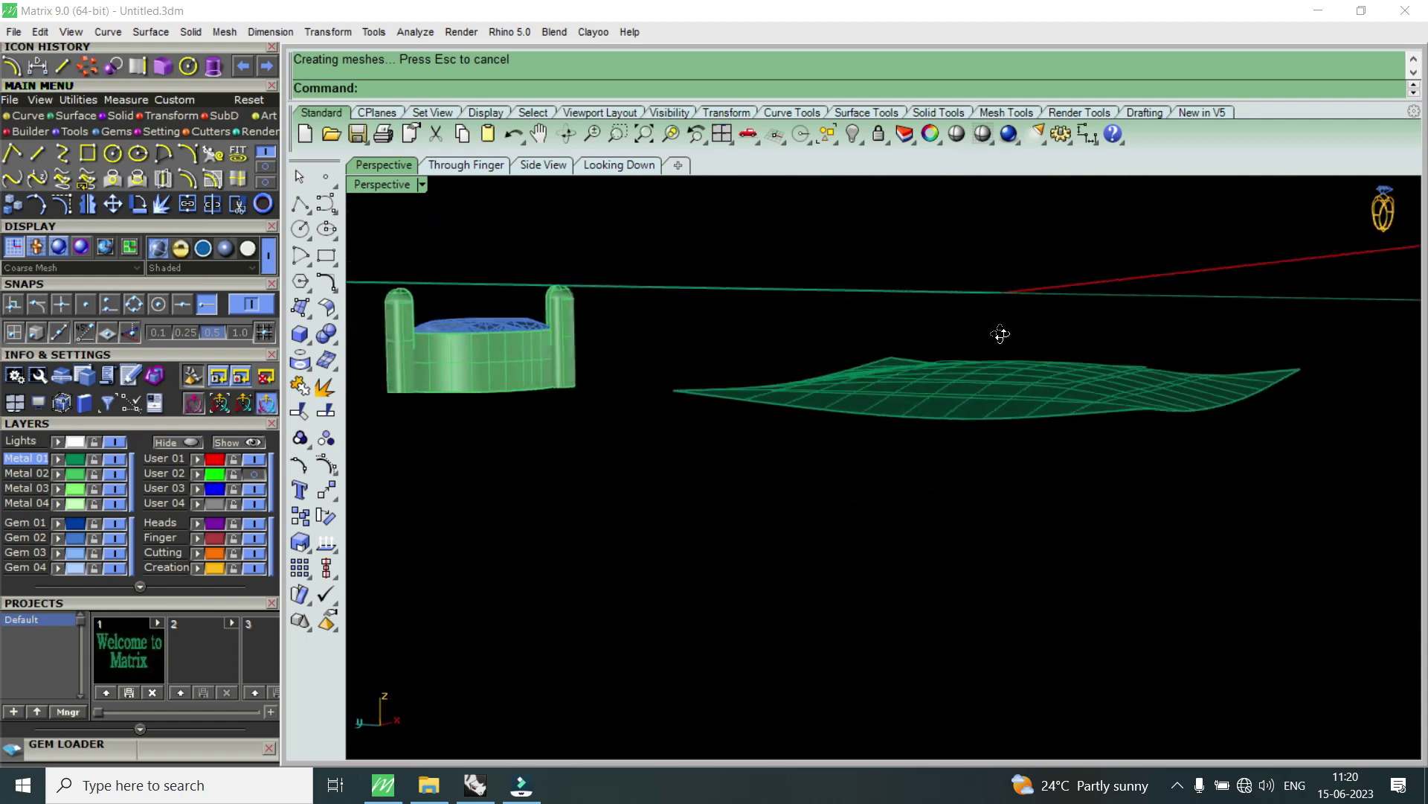
{"action": "mouse_move", "coordinate": [928, 322]}
{"action": "right_mouse_down"}
{"action": "mouse_move", "coordinate": [952, 460]}
{"action": "mouse_move", "coordinate": [957, 361]}
{"action": "mouse_move", "coordinate": [971, 368]}
{"action": "right_mouse_up"}
{"action": "key", "text": "ctrl+z"}
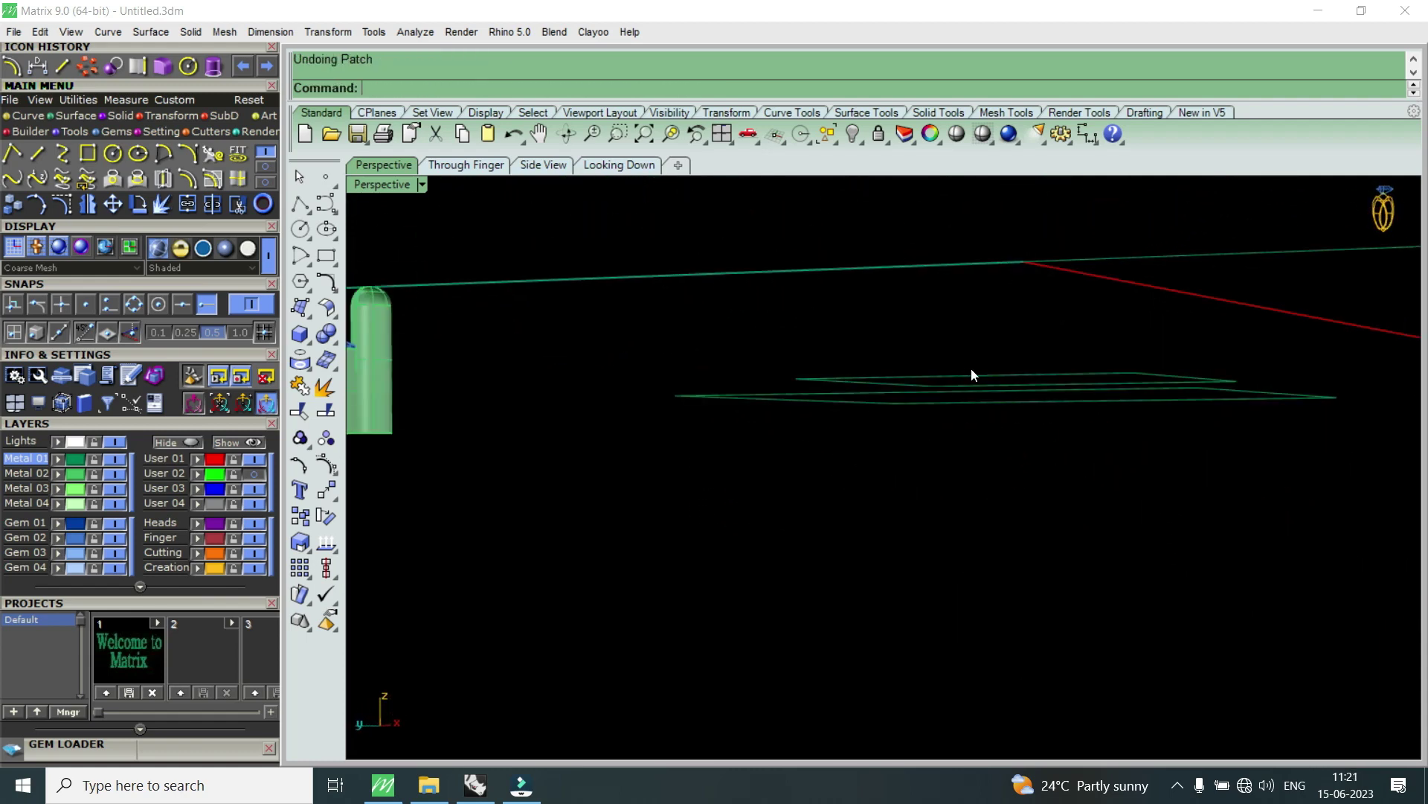
{"action": "left_click", "coordinate": [842, 400]}
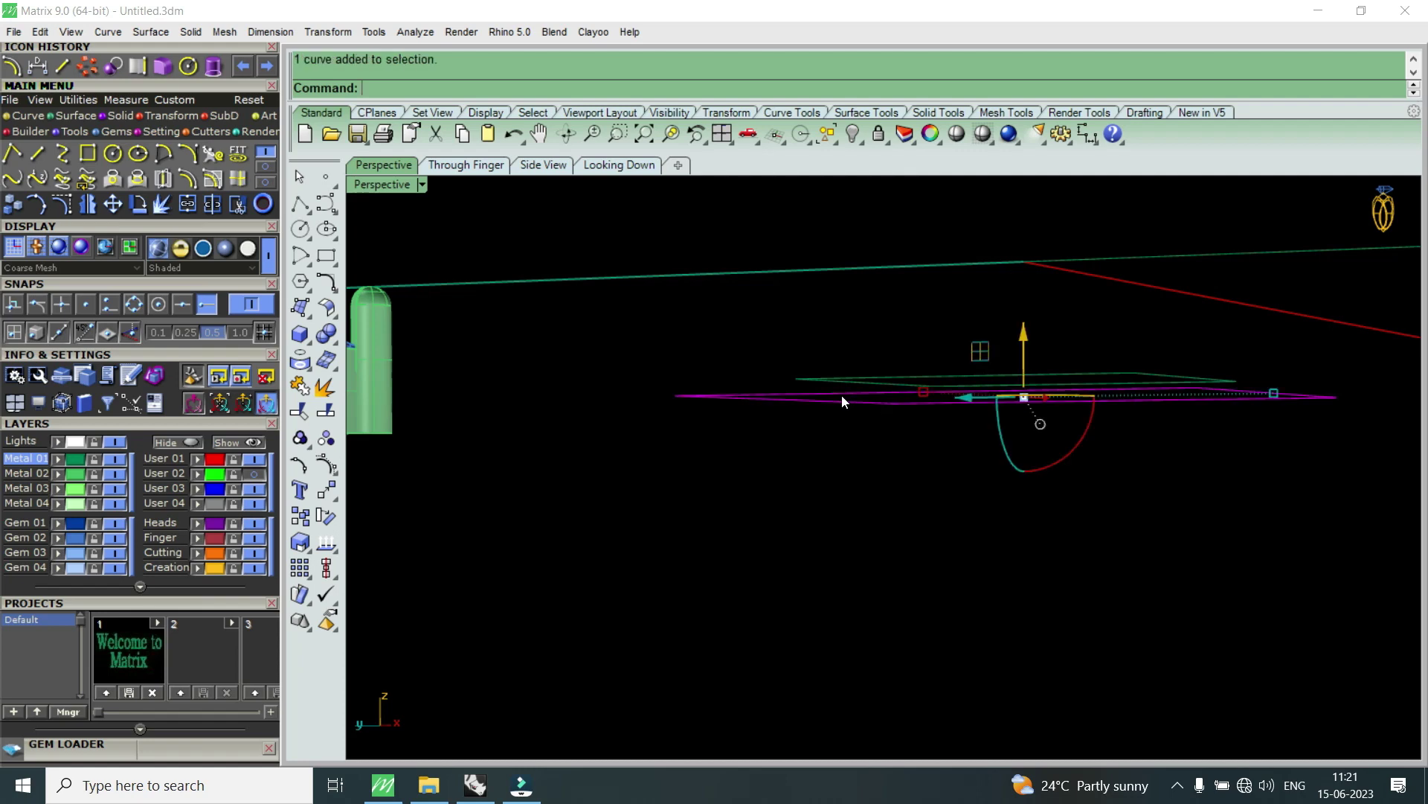
- Raise the outer rectangle slightly with Alt+Page Up
{"action": "key", "text": "alt+Page_Up"}
{"action": "key", "text": "alt+Page_Up"}
{"action": "key", "text": "alt+Page_Up"}
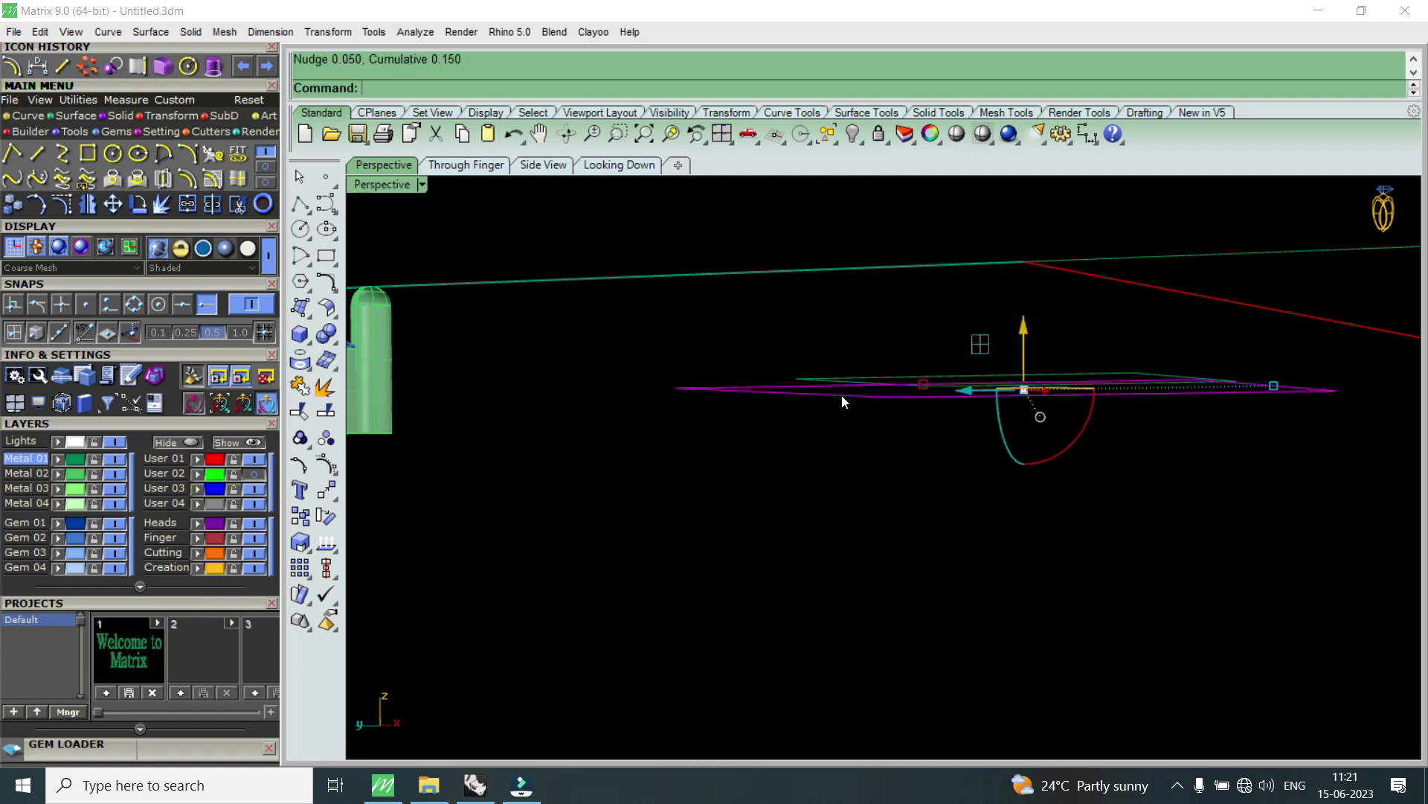
{"action": "key", "text": "Escape"}
{"action": "right_click_drag", "start_coordinate": [842, 394], "coordinate": [963, 482]}
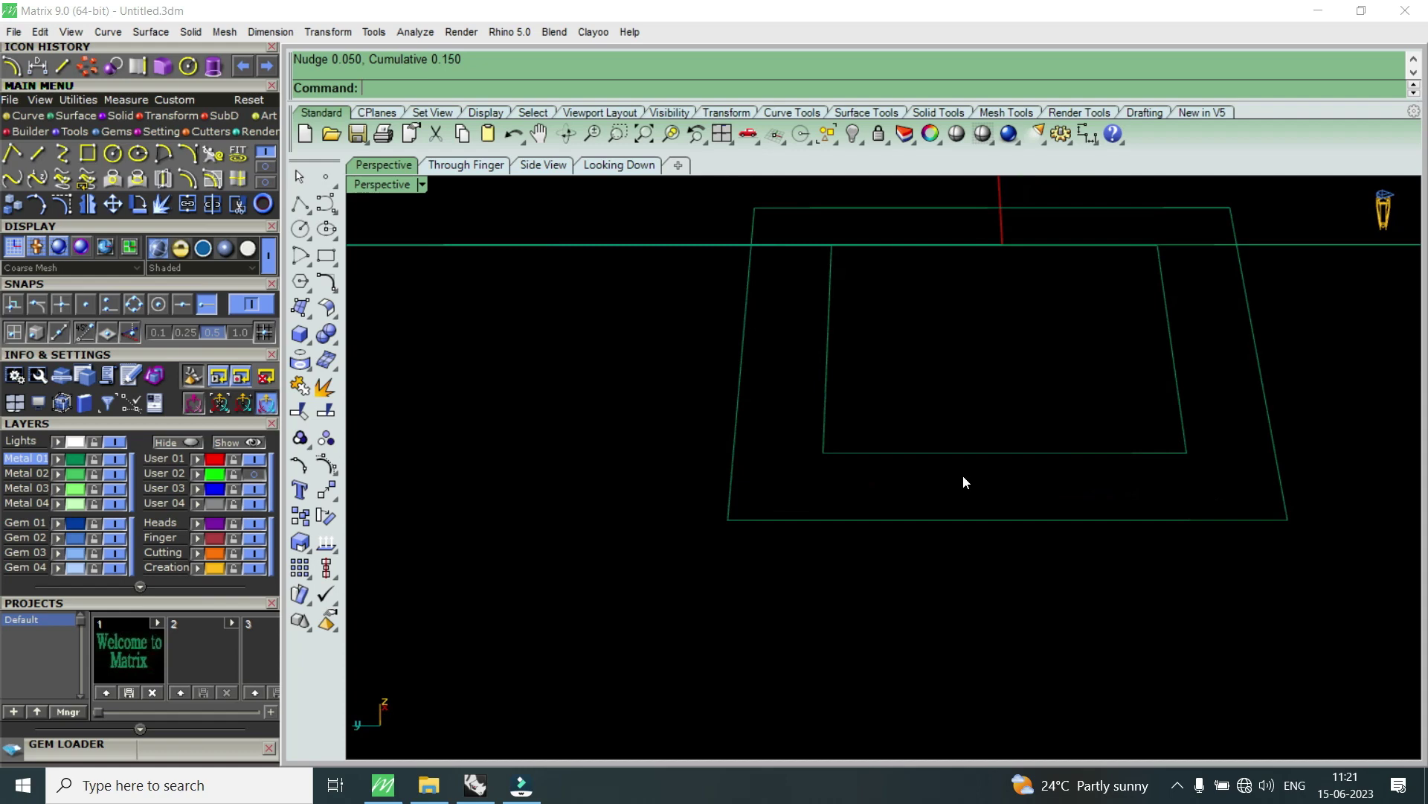
- Build a Patch surface through the inner and outer rectangles with default settings
{"action": "type", "text": "P"}
{"action": "type", "text": "atch"}
{"action": "key", "text": "Return"}
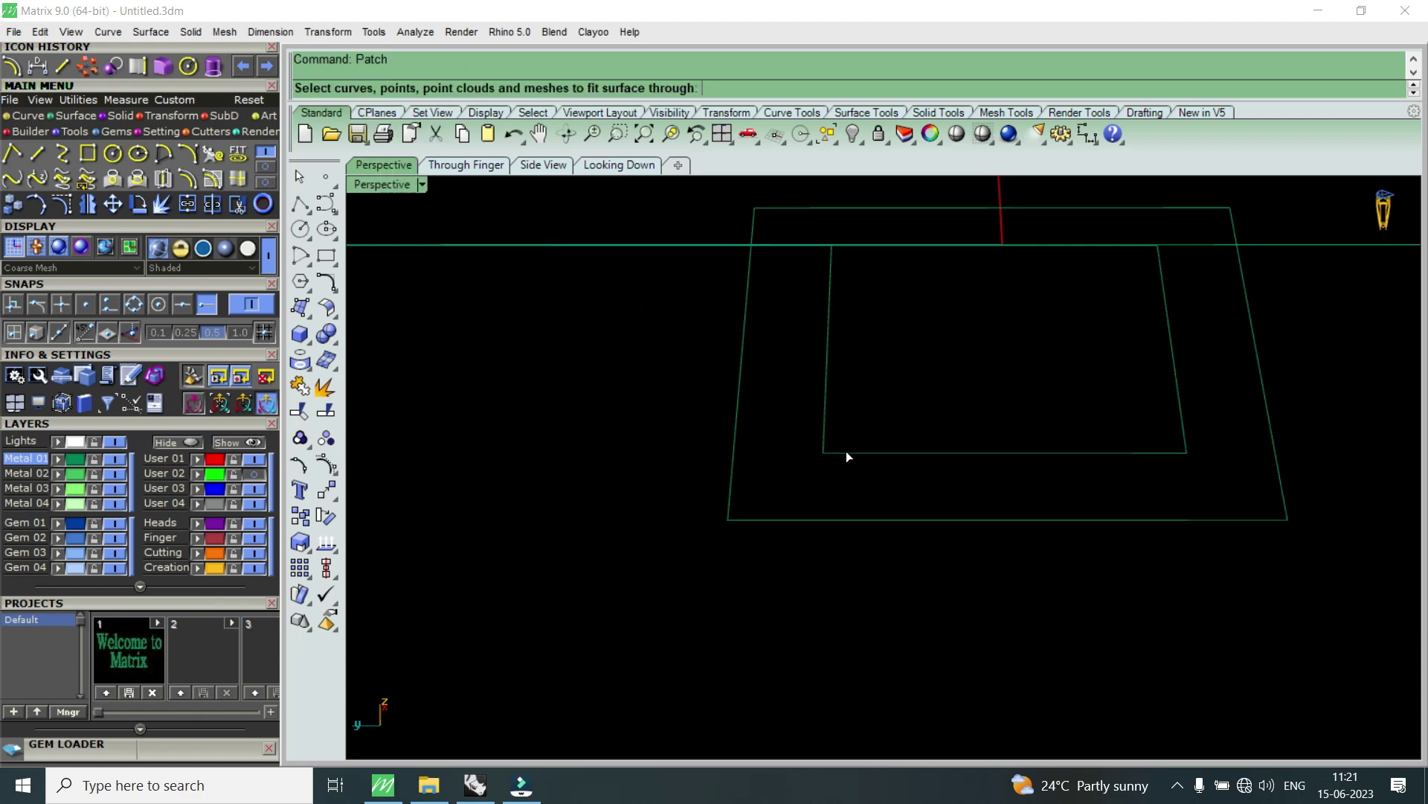
{"action": "left_click", "coordinate": [846, 451]}
{"action": "left_click", "coordinate": [854, 521]}
{"action": "key", "text": "Return"}
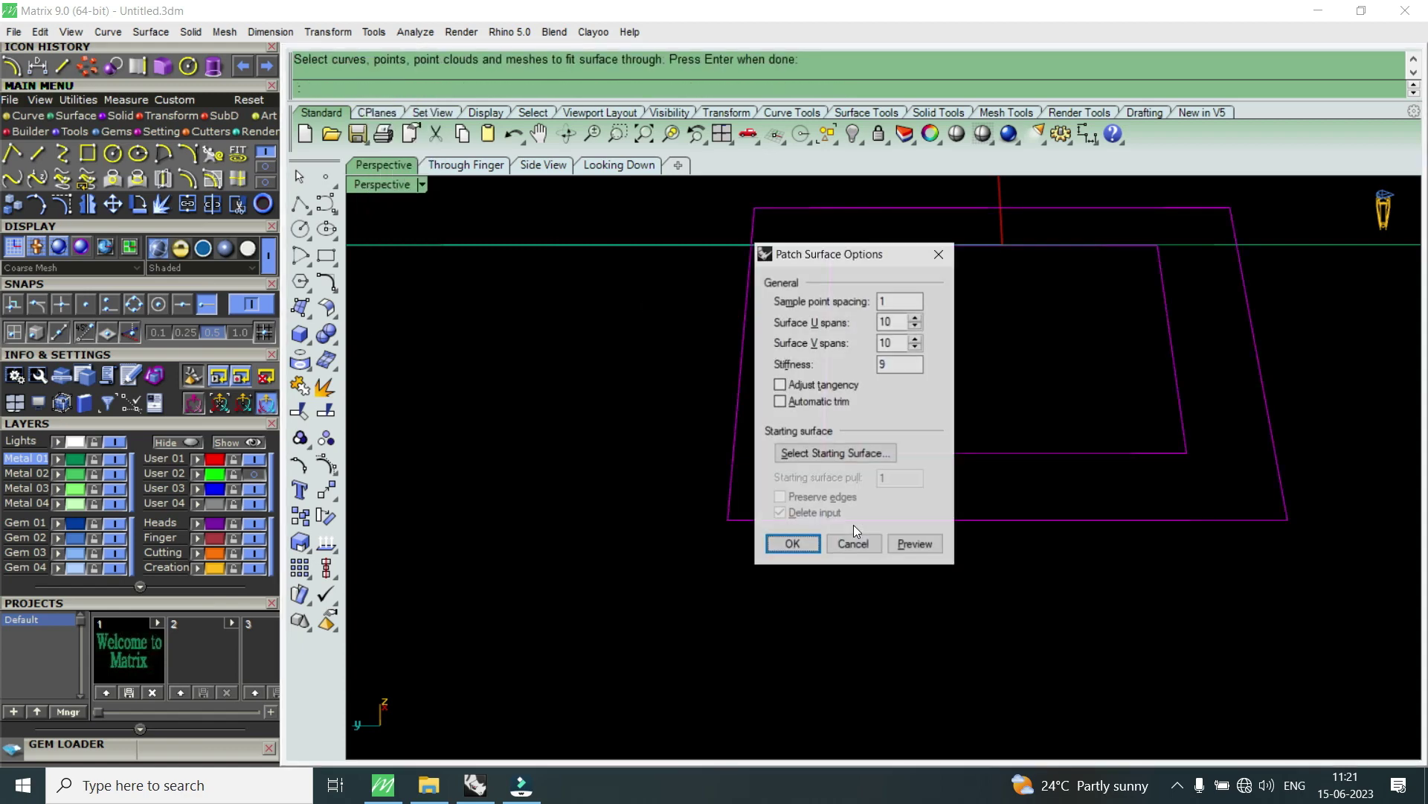
{"action": "key", "text": "Return"}
- Trim the patch outside the outer rectangle and inside the inner one, leaving a square frame
{"action": "left_click_drag", "start_coordinate": [998, 567], "coordinate": [903, 425]}
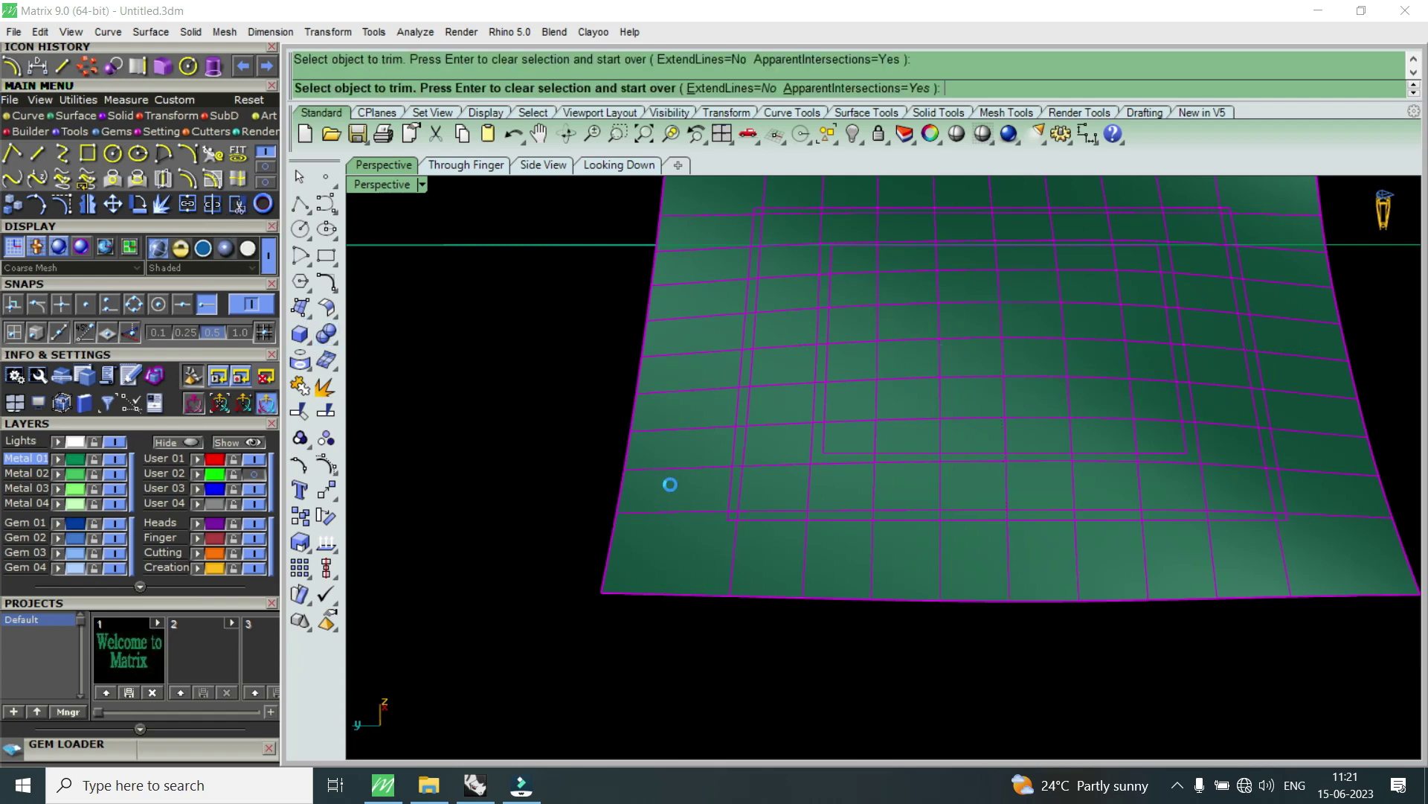
{"action": "left_click", "coordinate": [669, 485]}
{"action": "left_click", "coordinate": [887, 410]}
{"action": "key", "text": "Return"}
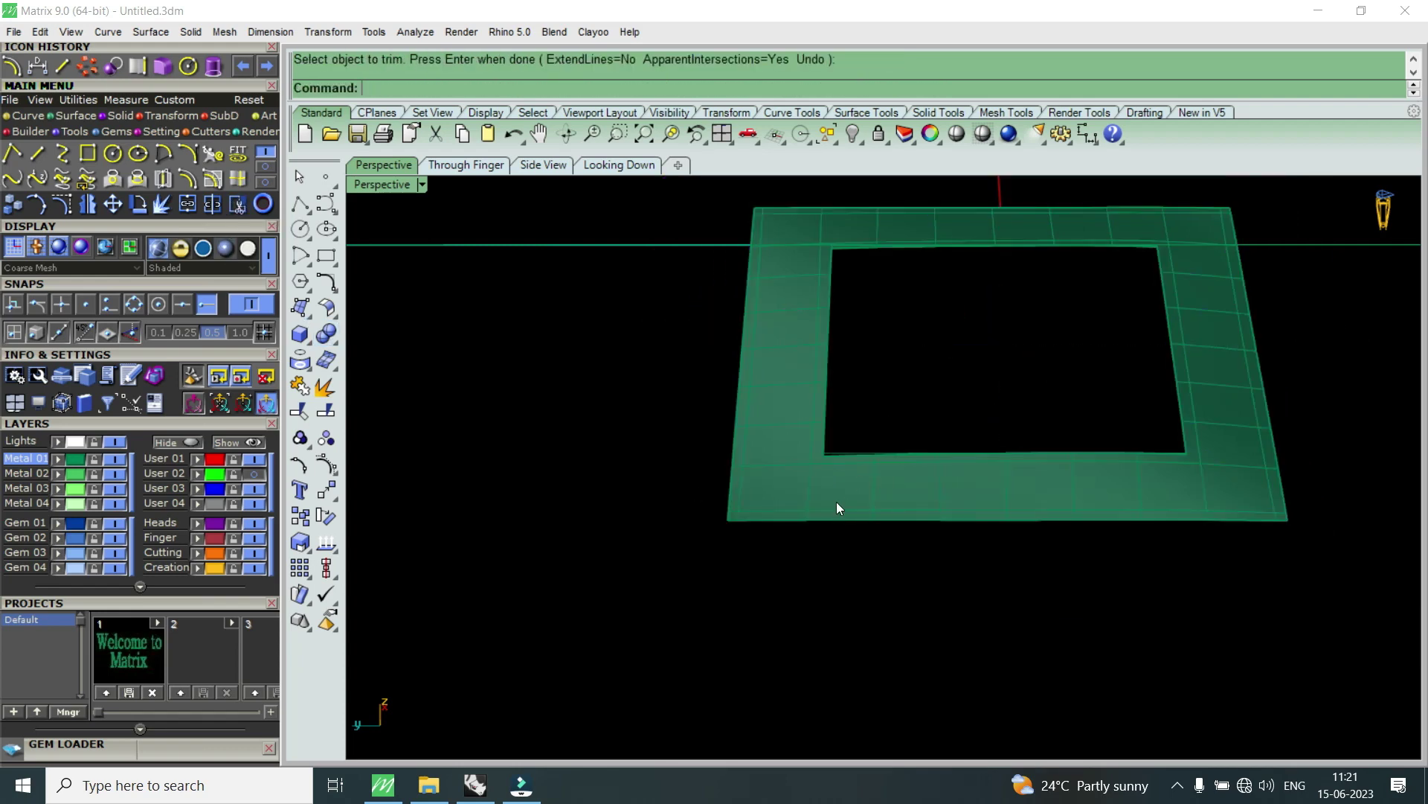
{"action": "left_click", "coordinate": [840, 504]}
{"action": "mouse_move", "coordinate": [846, 507]}
{"action": "right_mouse_down"}
{"action": "mouse_move", "coordinate": [865, 396]}
{"action": "mouse_move", "coordinate": [814, 466]}
{"action": "right_mouse_up"}
{"action": "scroll", "coordinate": [814, 465], "scroll_direction": "up", "scroll_amount": 5}
{"action": "scroll", "coordinate": [805, 497], "scroll_direction": "down", "scroll_amount": 4}
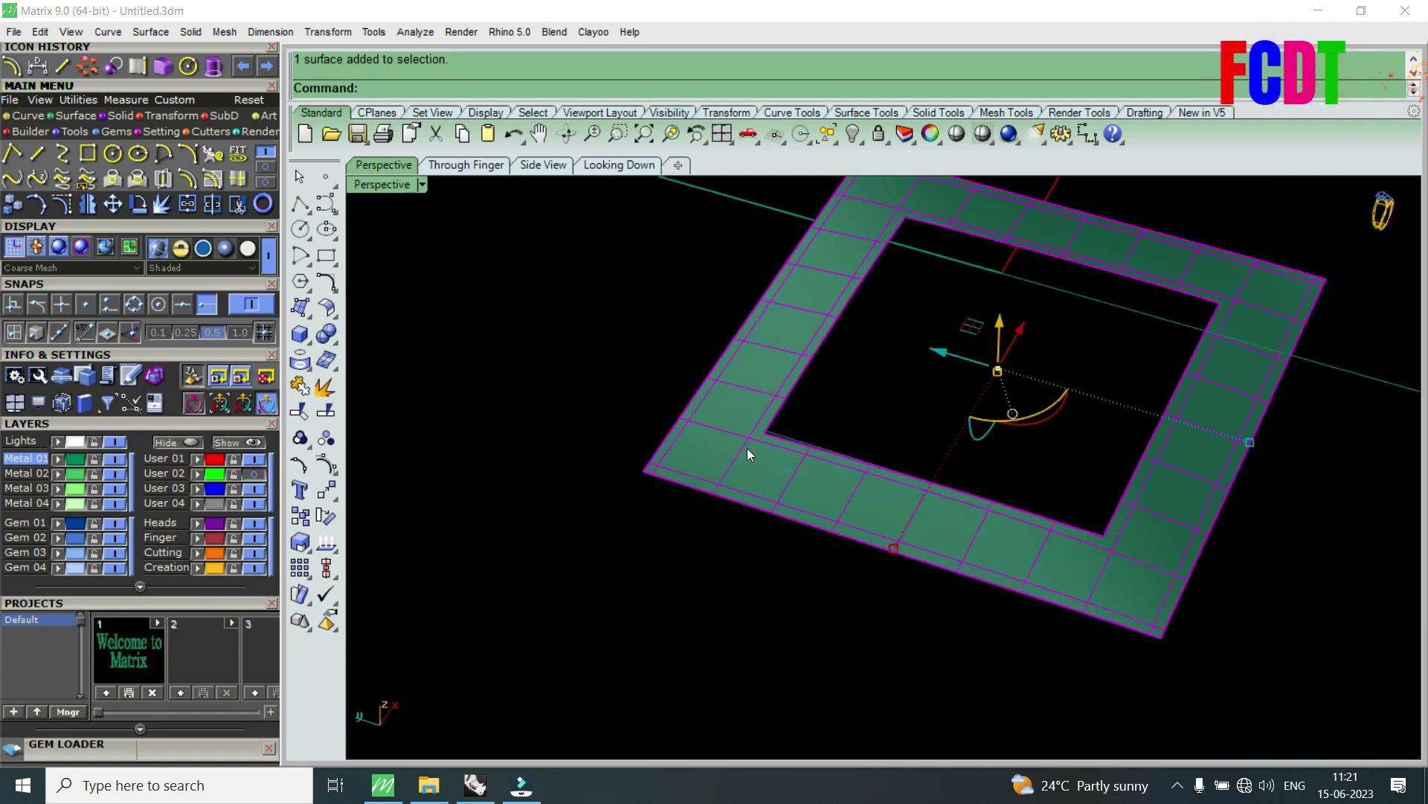
- Extrude the square frame surface straight into a solid slab, setting its depth from a side view
{"action": "left_click", "coordinate": [195, 33]}
{"action": "mouse_move", "coordinate": [250, 484]}
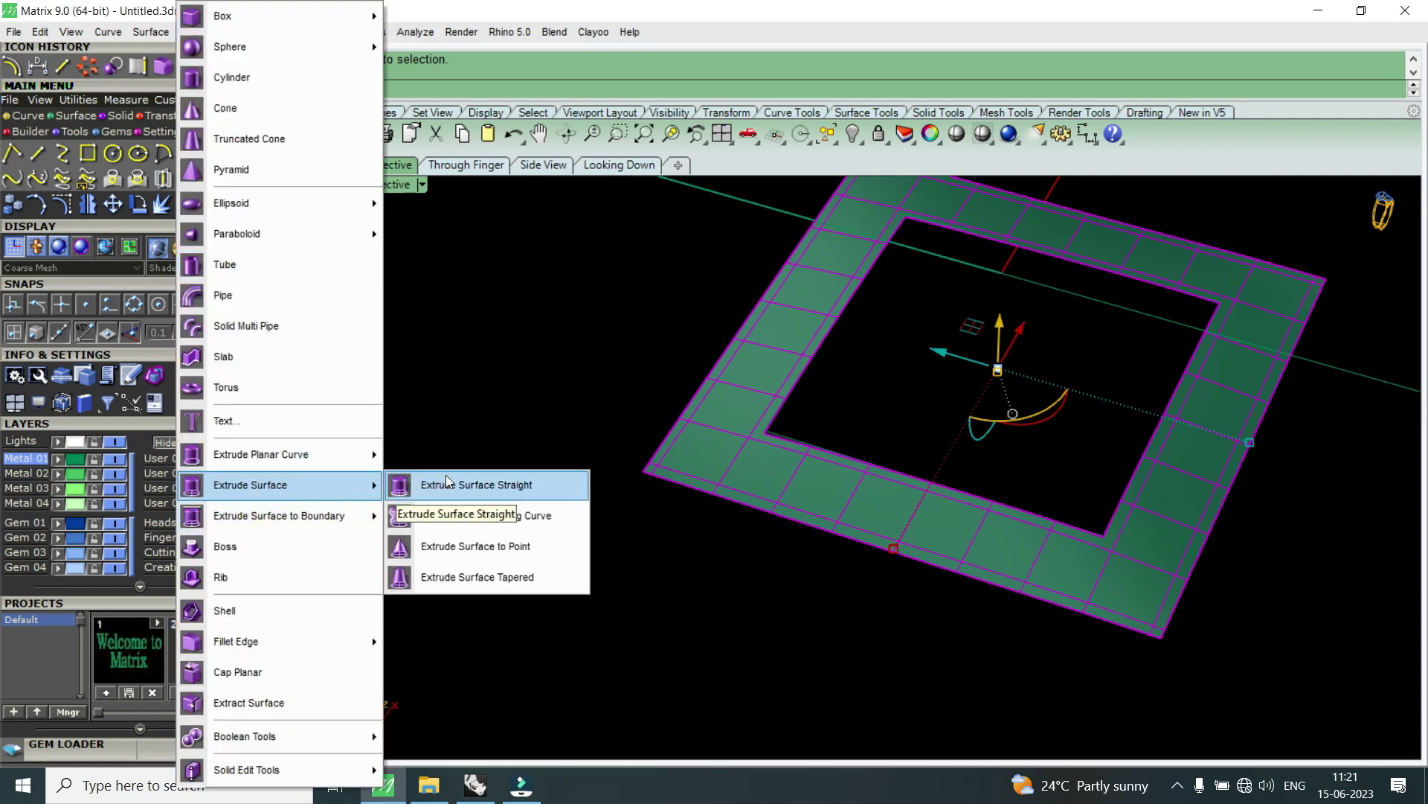
{"action": "left_click", "coordinate": [451, 485]}
{"action": "type", "text": "-"}
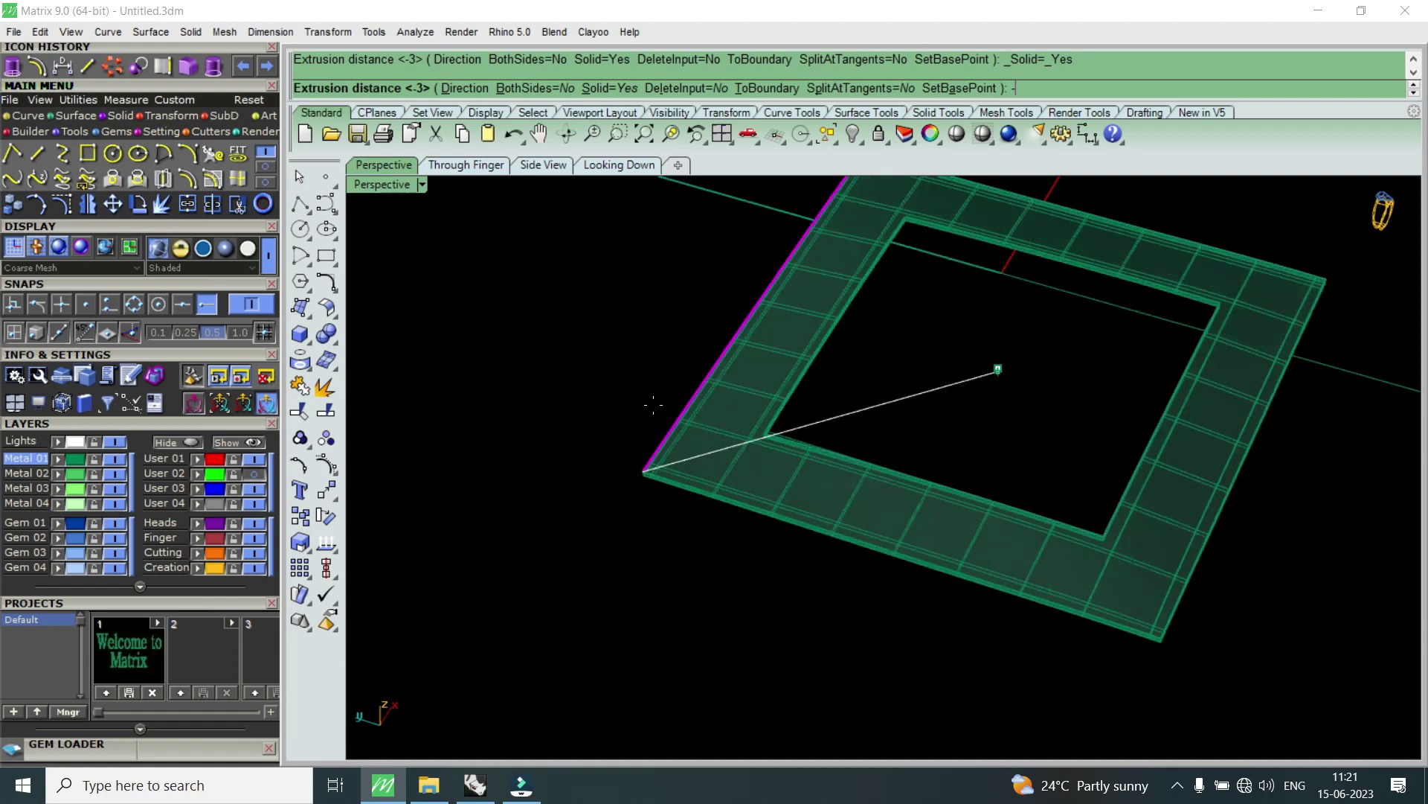
{"action": "right_click_drag", "start_coordinate": [568, 526], "coordinate": [644, 383]}
{"action": "type", "text": ".6"}
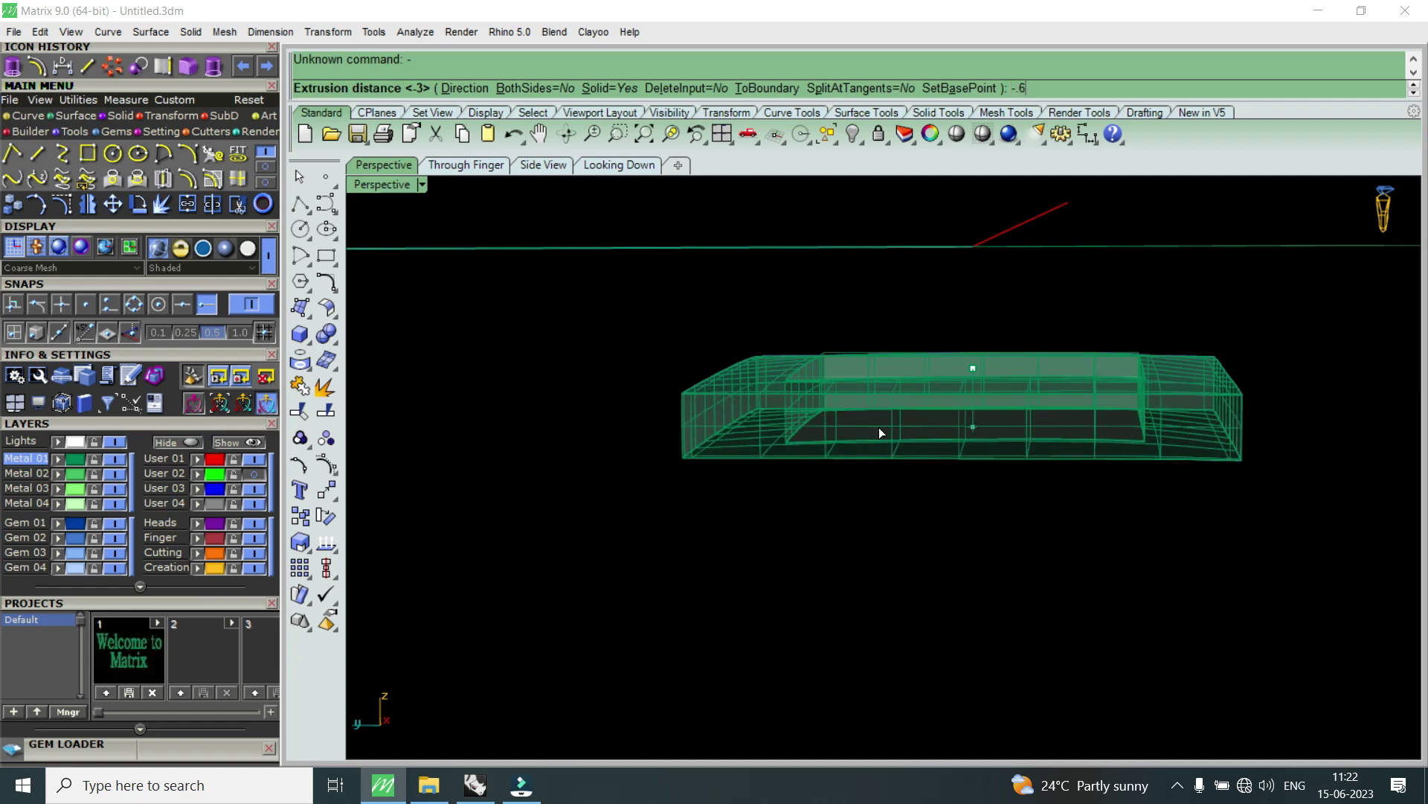
{"action": "left_click", "coordinate": [878, 426]}
{"action": "mouse_move", "coordinate": [854, 465]}
{"action": "right_mouse_down"}
{"action": "mouse_move", "coordinate": [797, 439]}
{"action": "mouse_move", "coordinate": [741, 451]}
{"action": "mouse_move", "coordinate": [830, 431]}
{"action": "mouse_move", "coordinate": [718, 415]}
{"action": "mouse_move", "coordinate": [769, 473]}
{"action": "mouse_move", "coordinate": [854, 424]}
{"action": "mouse_move", "coordinate": [708, 377]}
{"action": "right_mouse_up"}
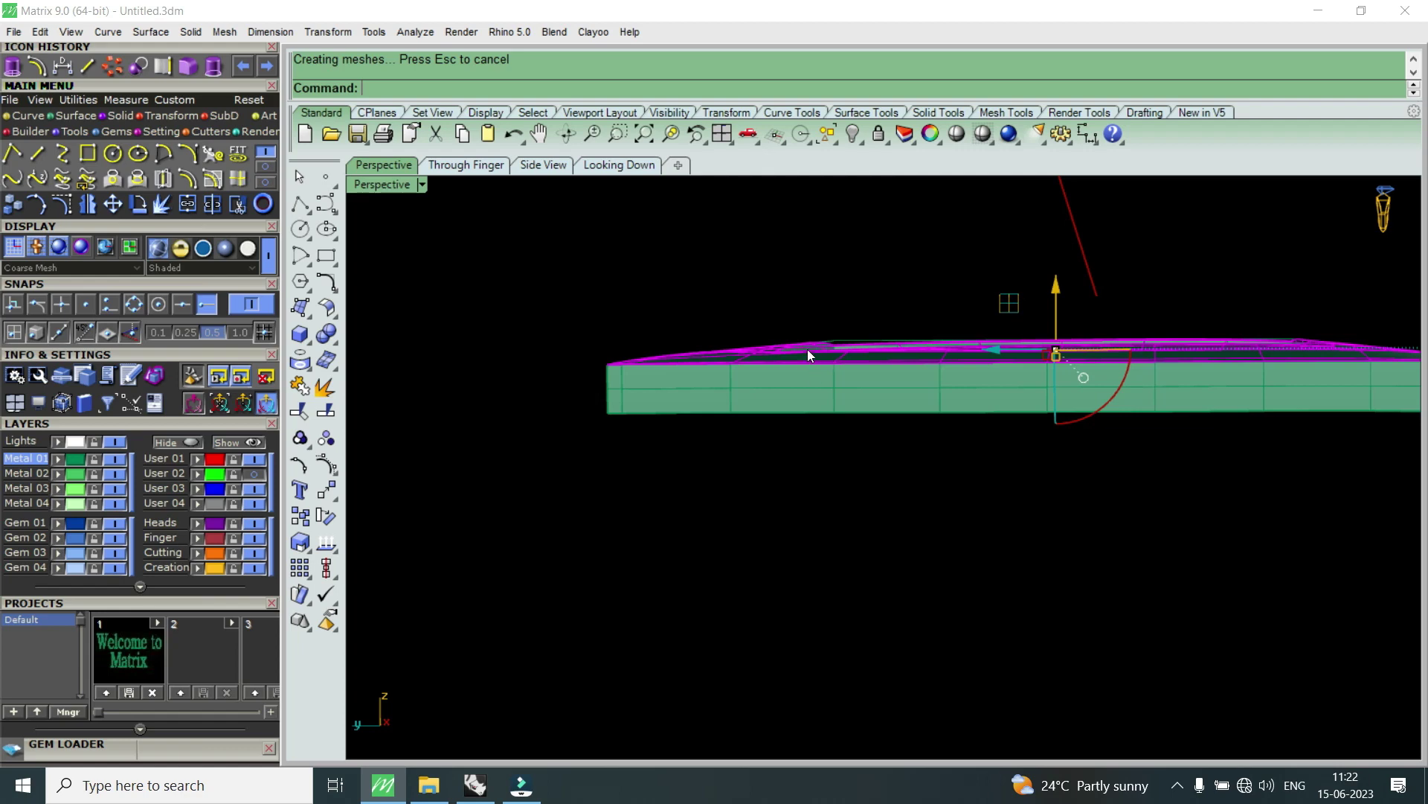
- Orbit and zoom around the extruded square frame to inspect its thickness and edges
{"action": "right_click_drag", "start_coordinate": [823, 343], "coordinate": [733, 549]}
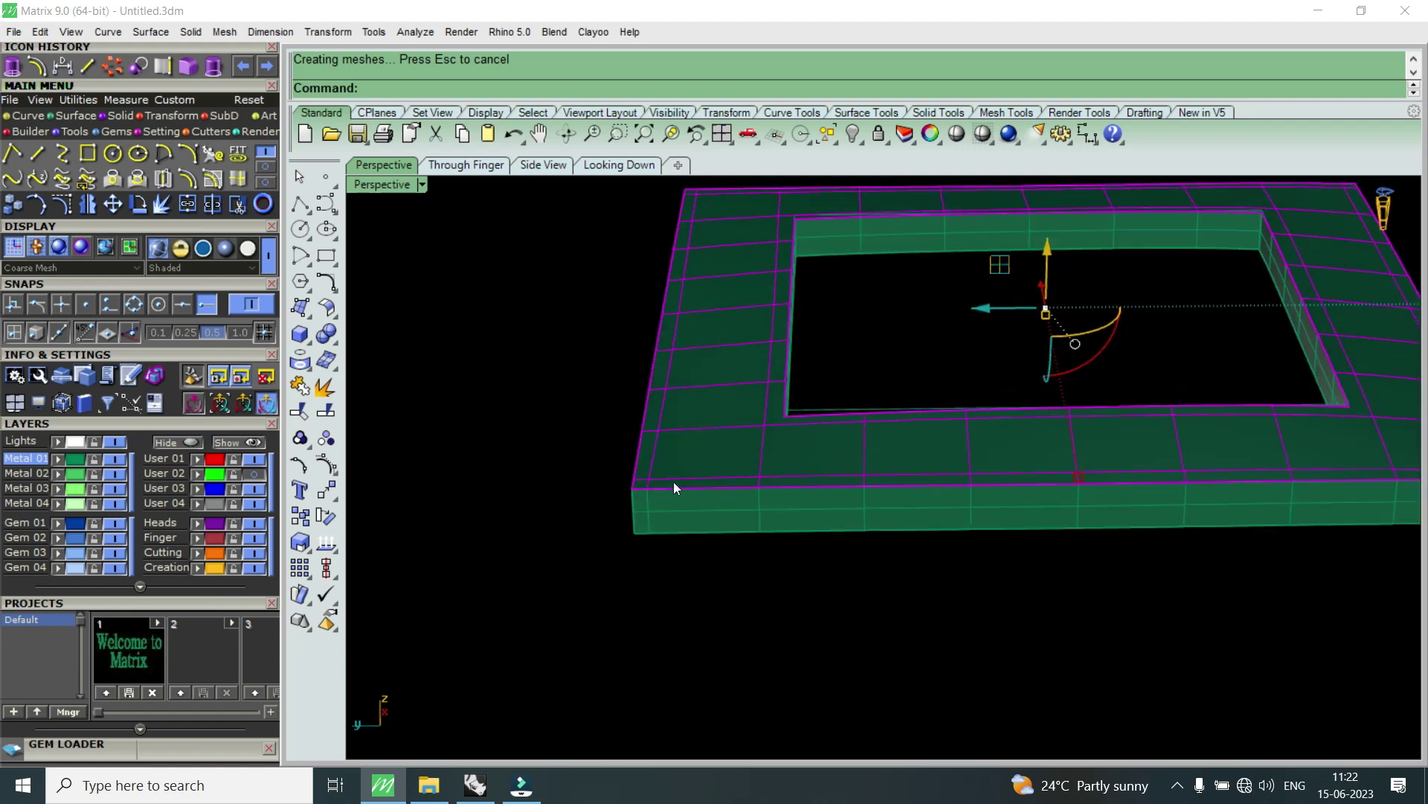
{"action": "scroll", "coordinate": [712, 615], "scroll_direction": "up", "scroll_amount": 3}
{"action": "scroll", "coordinate": [810, 488], "scroll_direction": "up", "scroll_amount": 2}
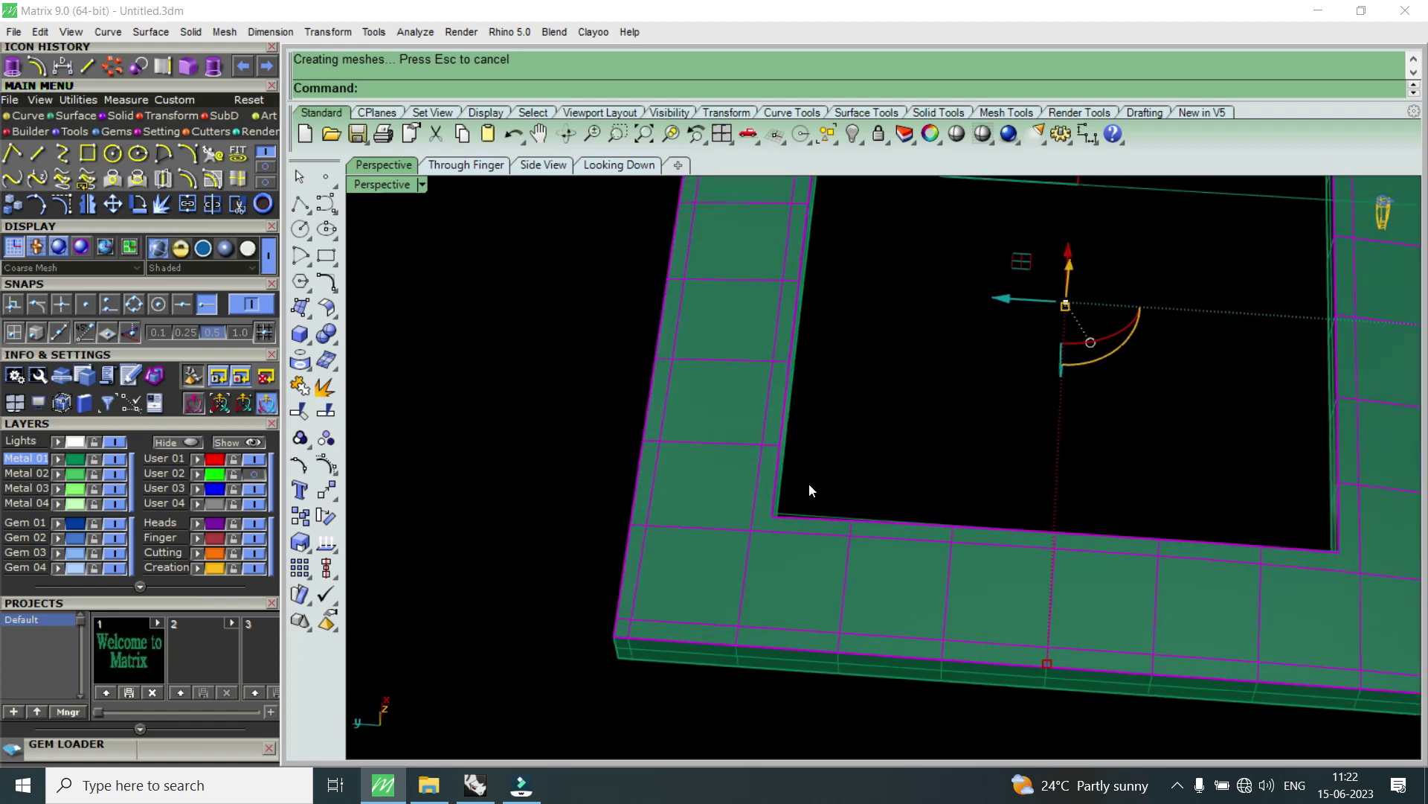
{"action": "right_click_drag", "start_coordinate": [817, 491], "coordinate": [829, 565]}
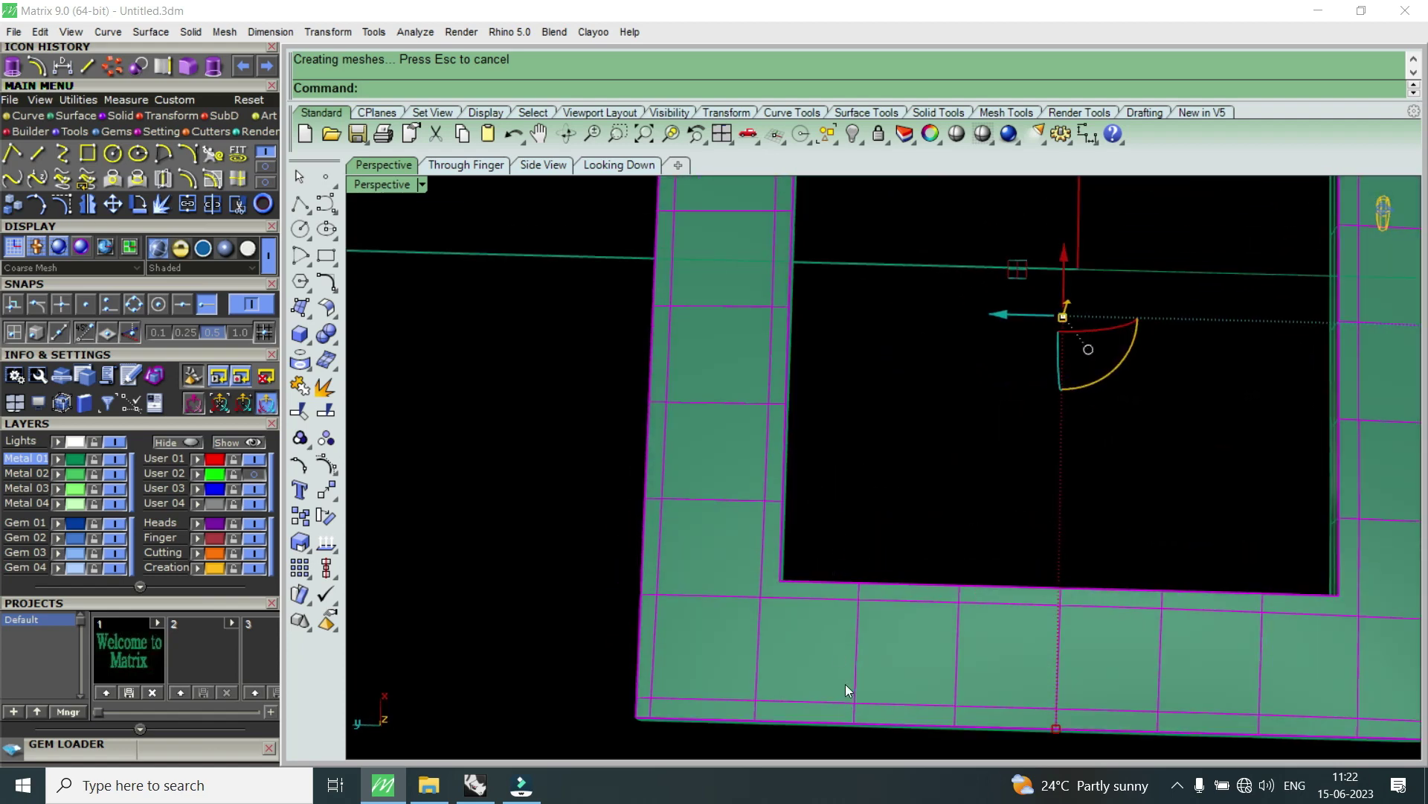
{"action": "scroll", "coordinate": [854, 660], "scroll_direction": "down", "scroll_amount": 2}
{"action": "scroll", "coordinate": [856, 658], "scroll_direction": "up", "scroll_amount": 2}
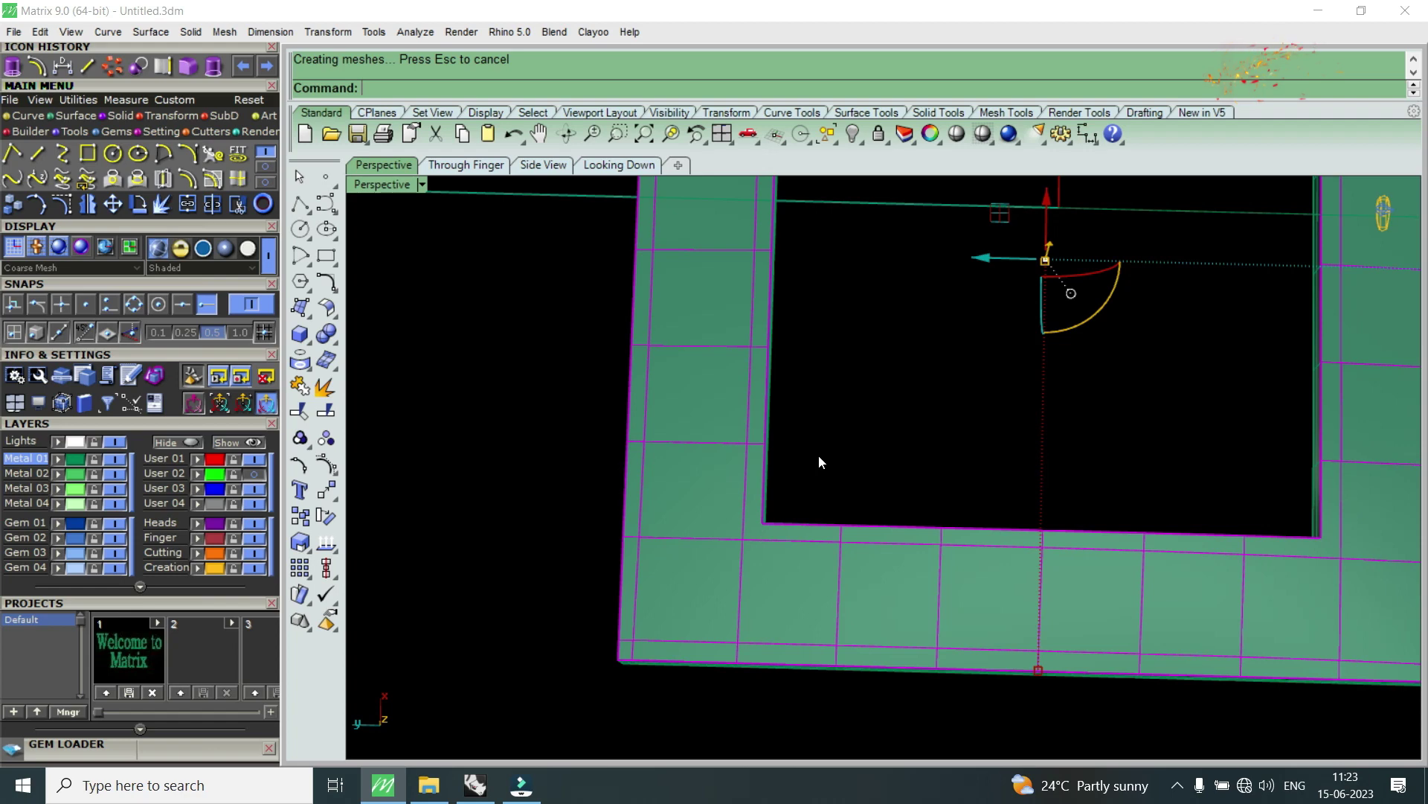
{"action": "right_click_drag", "start_coordinate": [904, 475], "coordinate": [766, 427]}
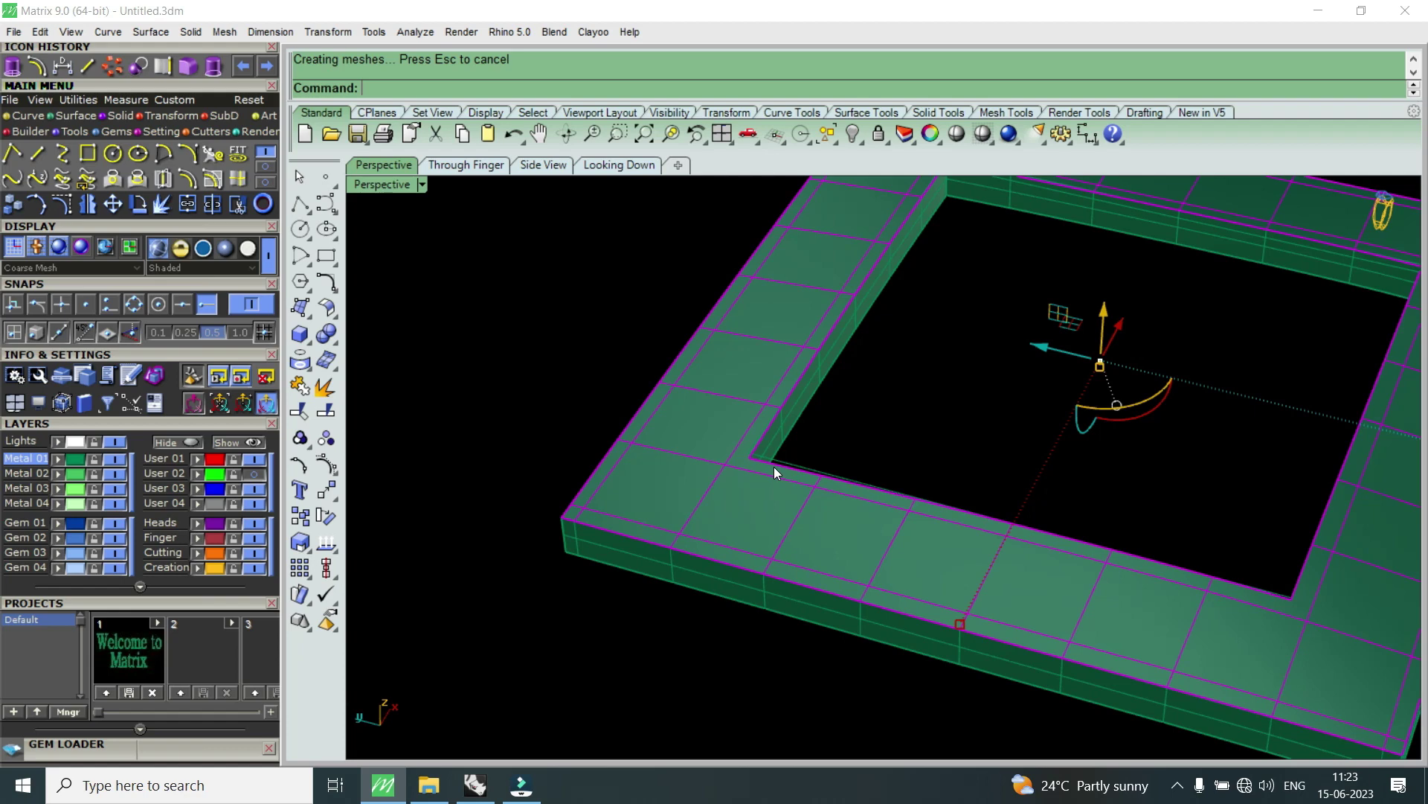
{"action": "scroll", "coordinate": [700, 468], "scroll_direction": "down", "scroll_amount": 4}
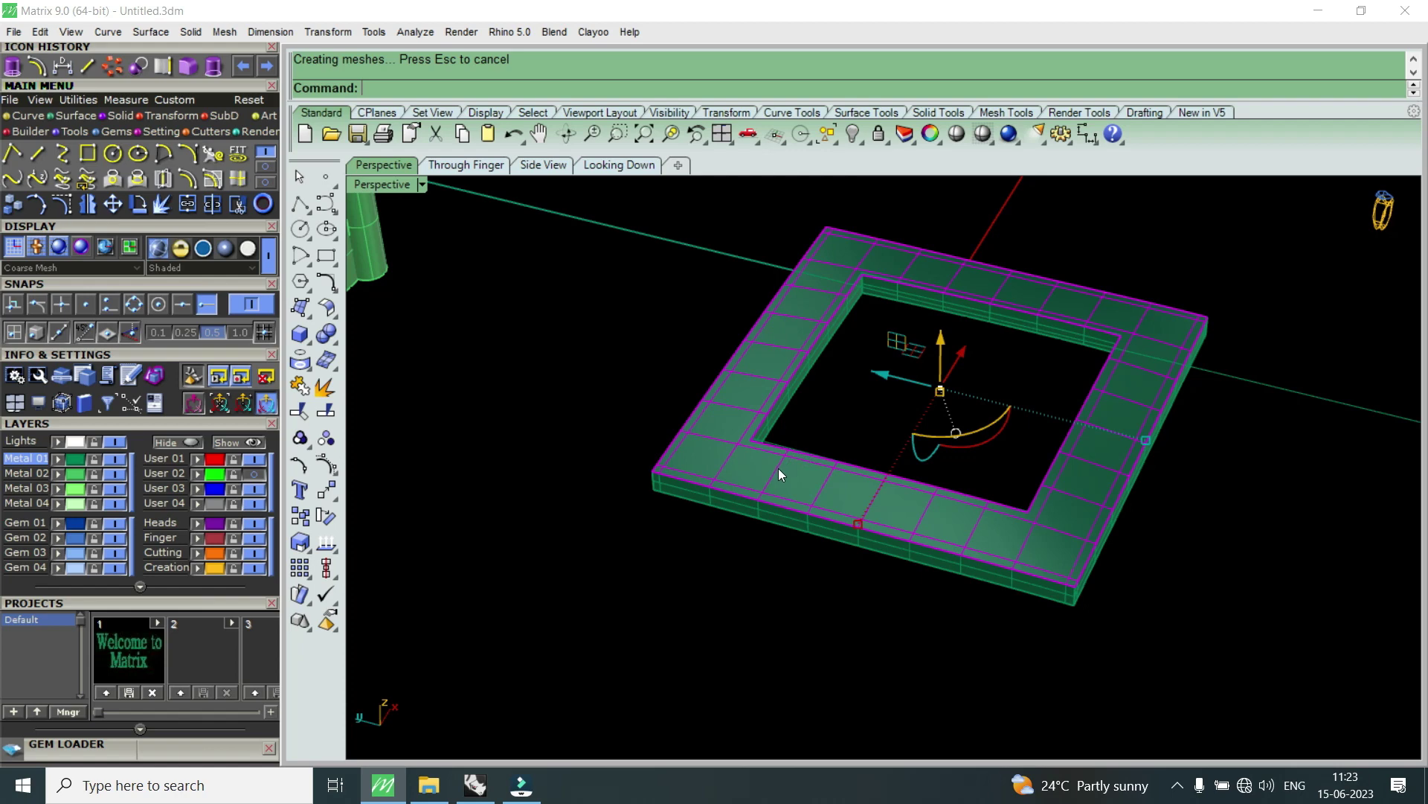
{"action": "right_click_drag", "start_coordinate": [778, 467], "coordinate": [752, 482]}
{"action": "scroll", "coordinate": [686, 454], "scroll_direction": "up", "scroll_amount": 3}
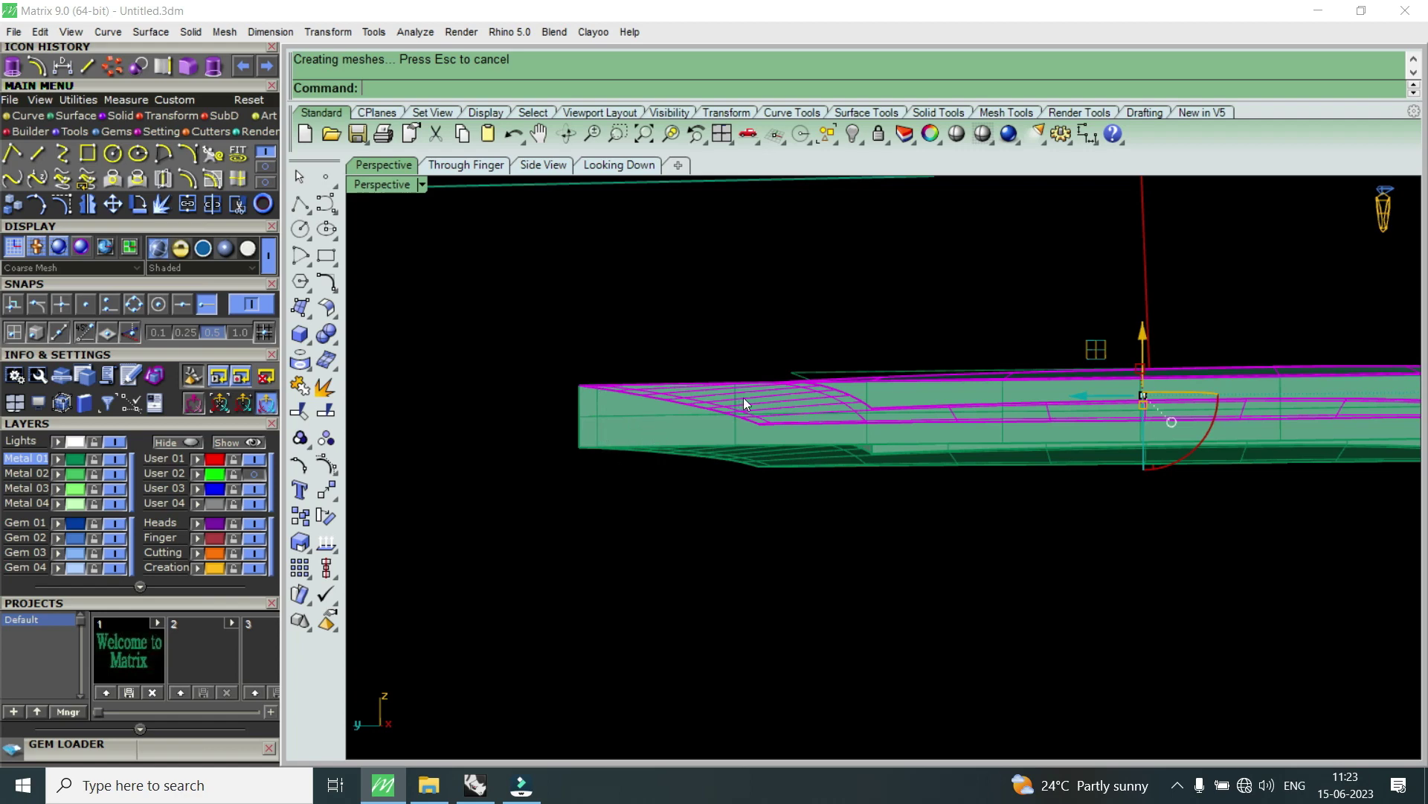
{"action": "right_click_drag", "start_coordinate": [757, 401], "coordinate": [860, 579]}
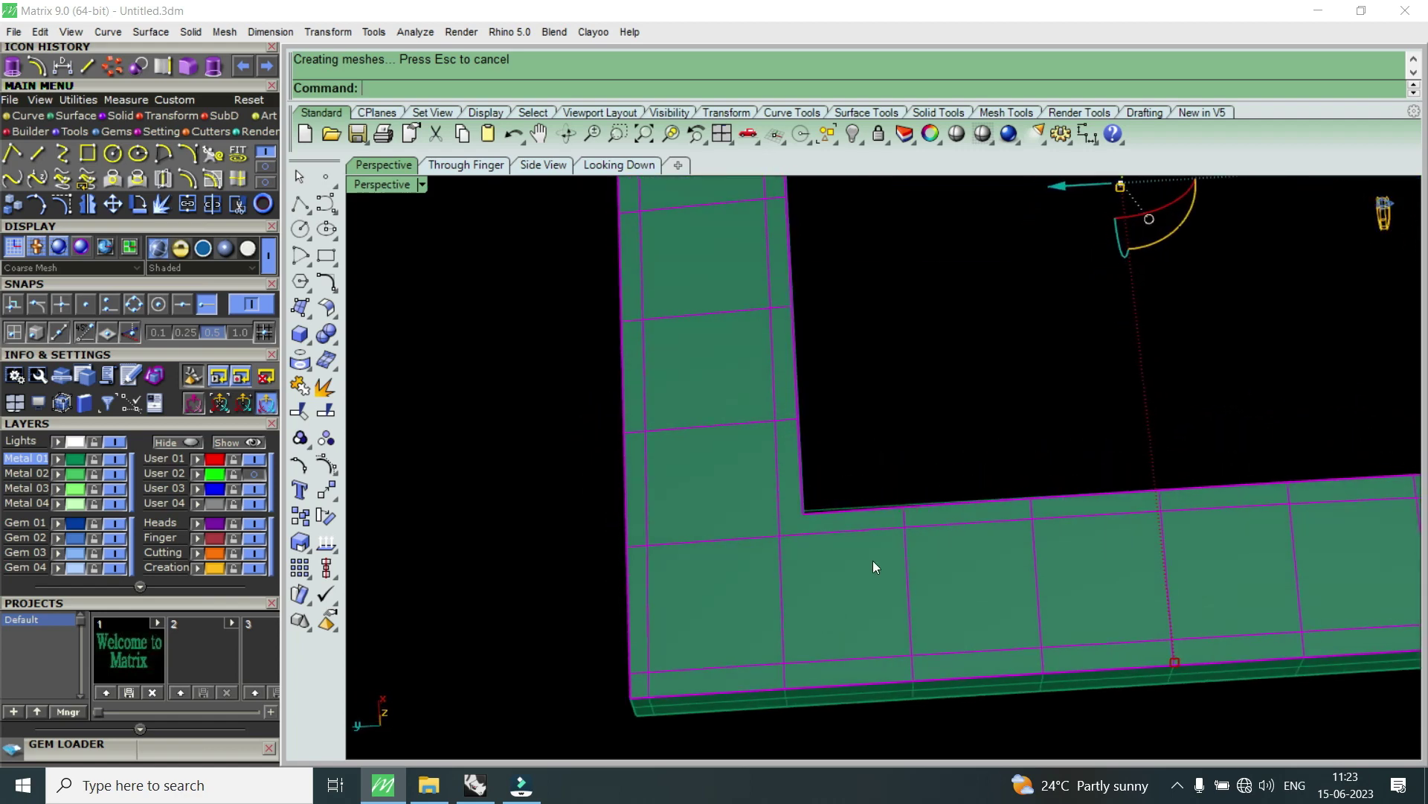
{"action": "scroll", "coordinate": [743, 539], "scroll_direction": "down", "scroll_amount": 3}
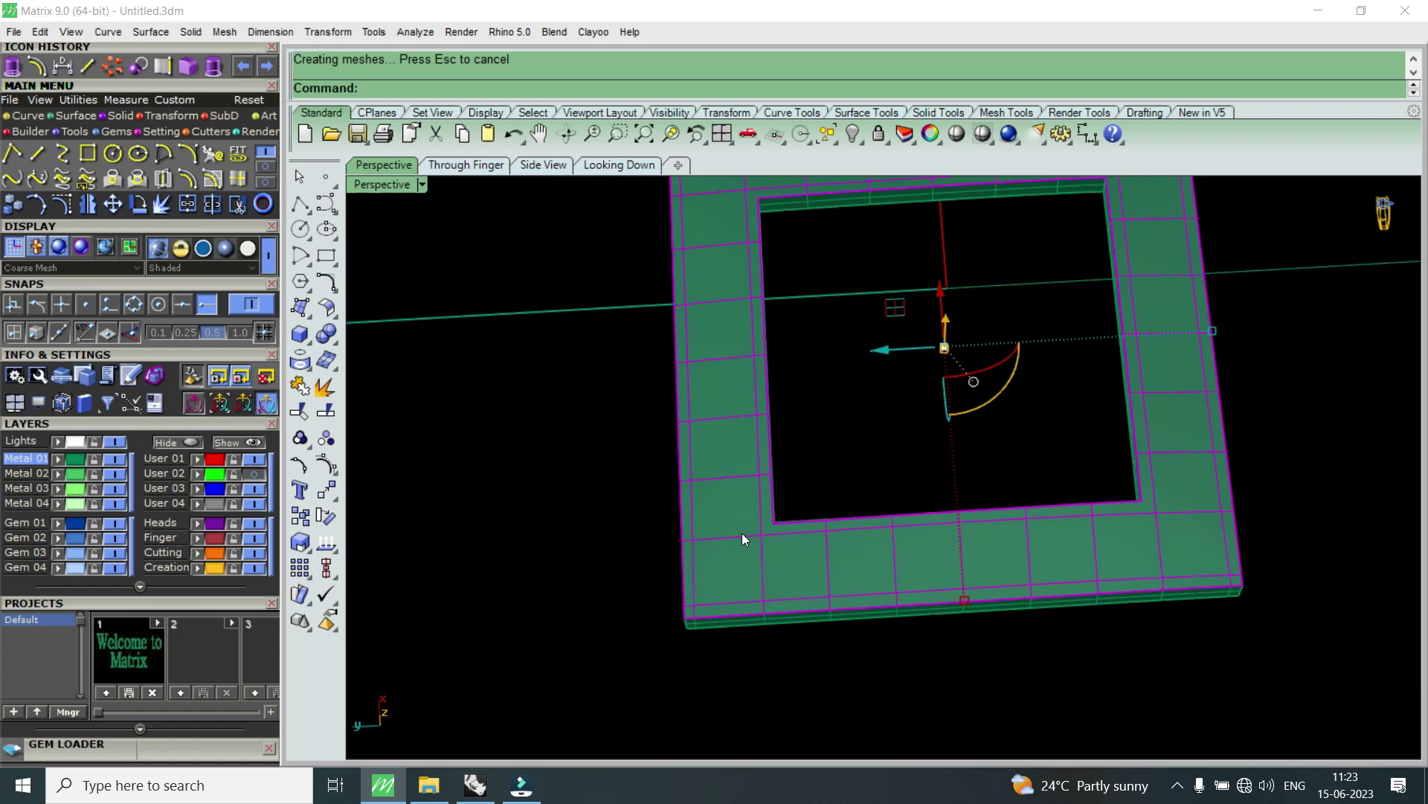
- Undo the frame extrusion and start a new straight extrusion of the flat frame
{"action": "key", "text": "ctrl+z"}
{"action": "mouse_move", "coordinate": [745, 535]}
{"action": "right_mouse_down"}
{"action": "mouse_move", "coordinate": [778, 421]}
{"action": "mouse_move", "coordinate": [752, 390]}
{"action": "right_mouse_up"}
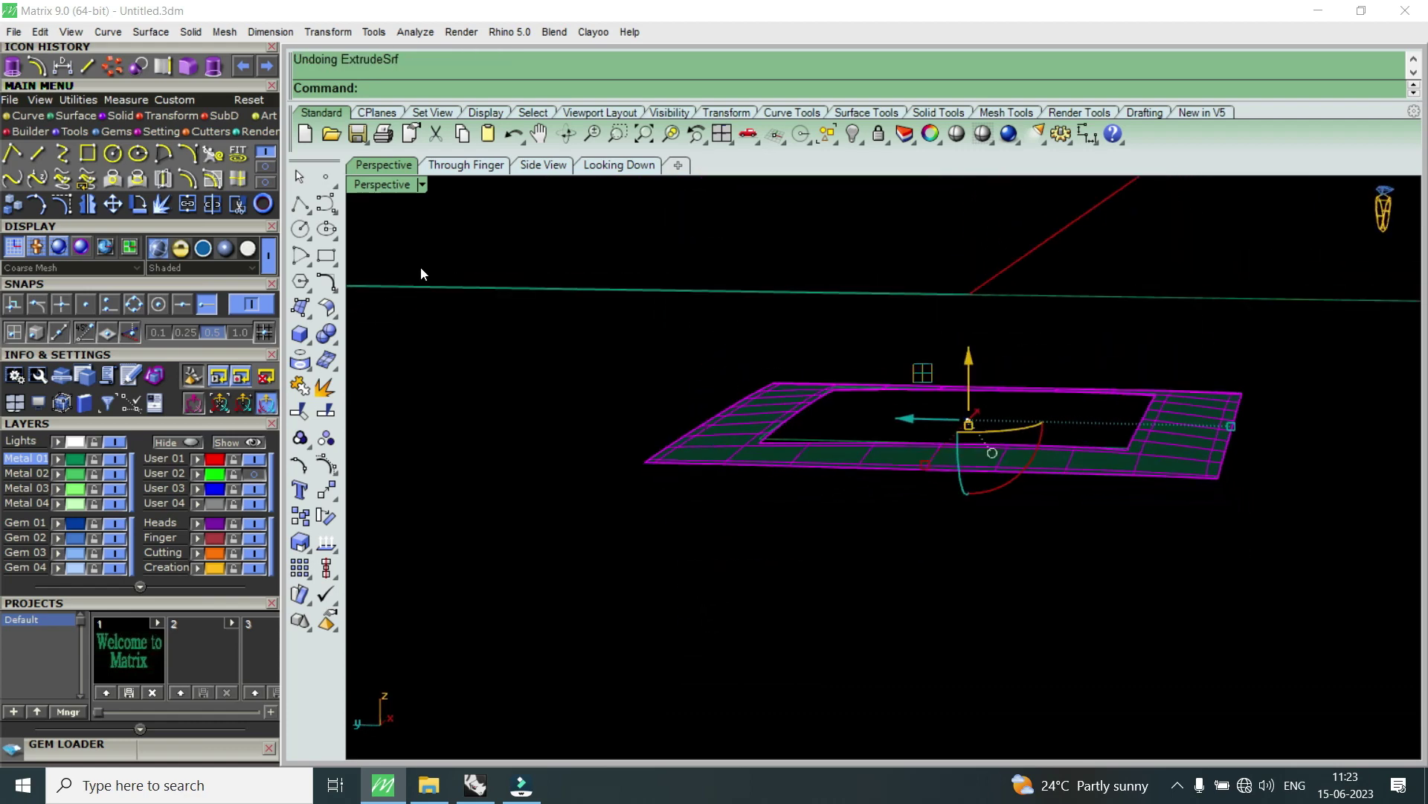
{"action": "left_click", "coordinate": [15, 71]}
{"action": "type", "text": "-.9"}
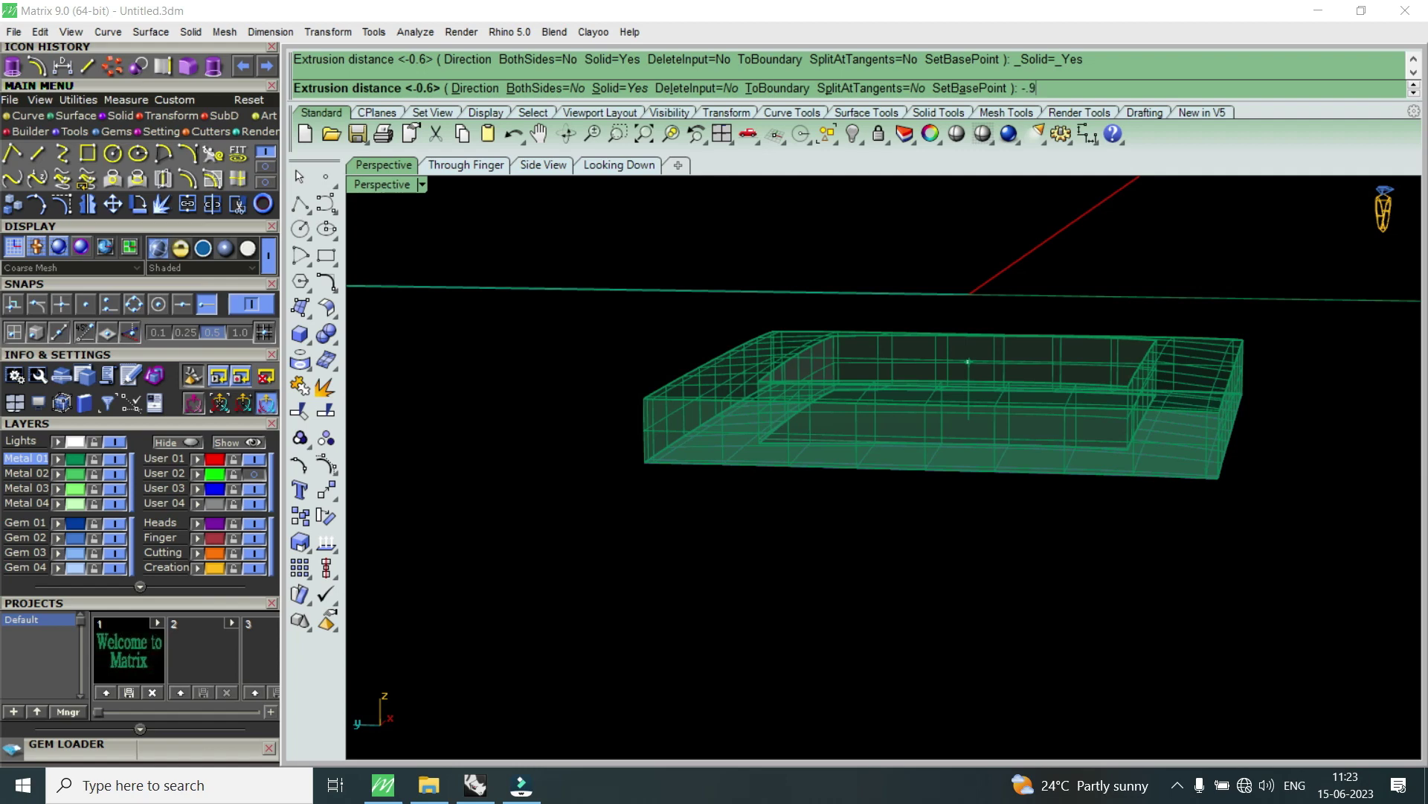
- Extrude the flat frame straight by -0.6 into a solid and view it from above
{"action": "key", "text": "Return"}
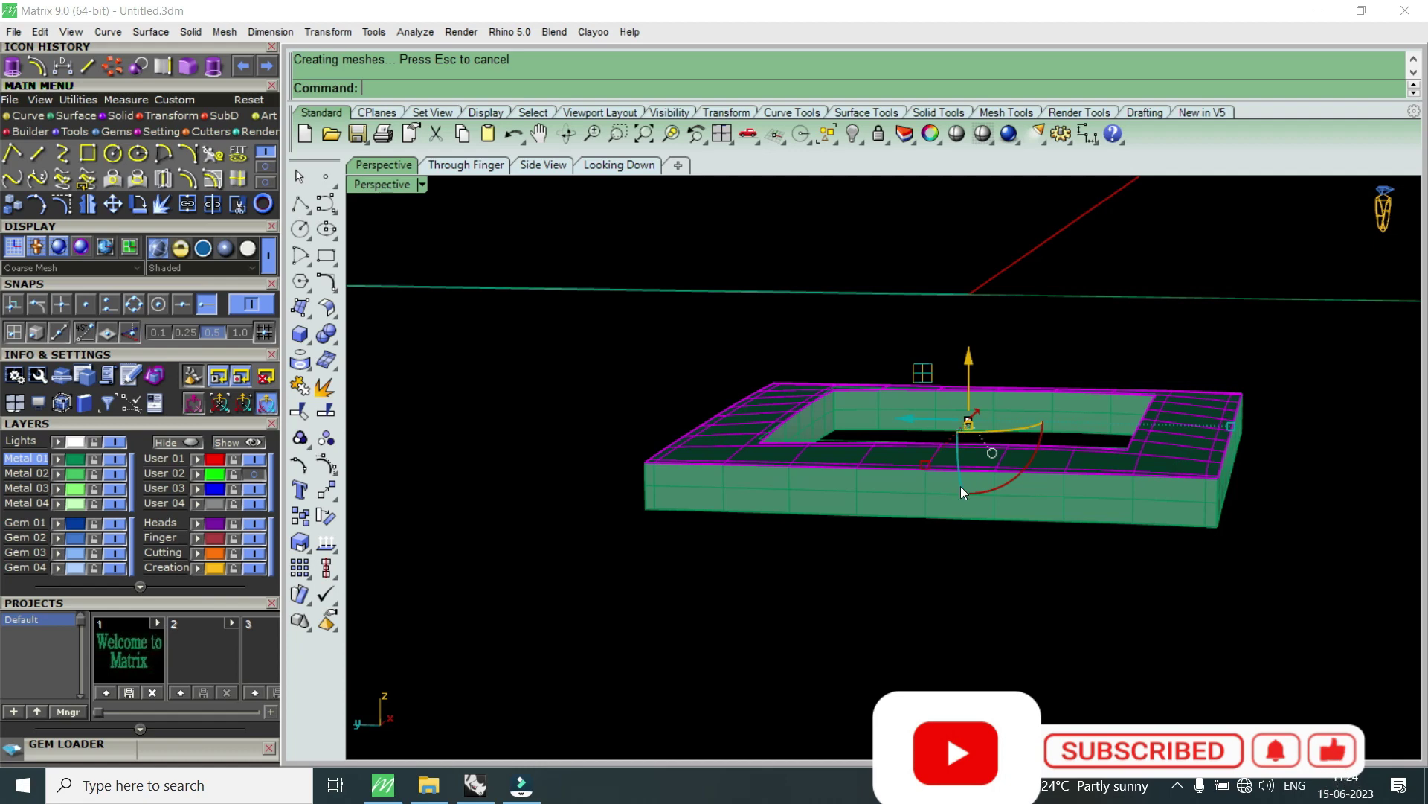
{"action": "right_click_drag", "start_coordinate": [1070, 438], "coordinate": [993, 469]}
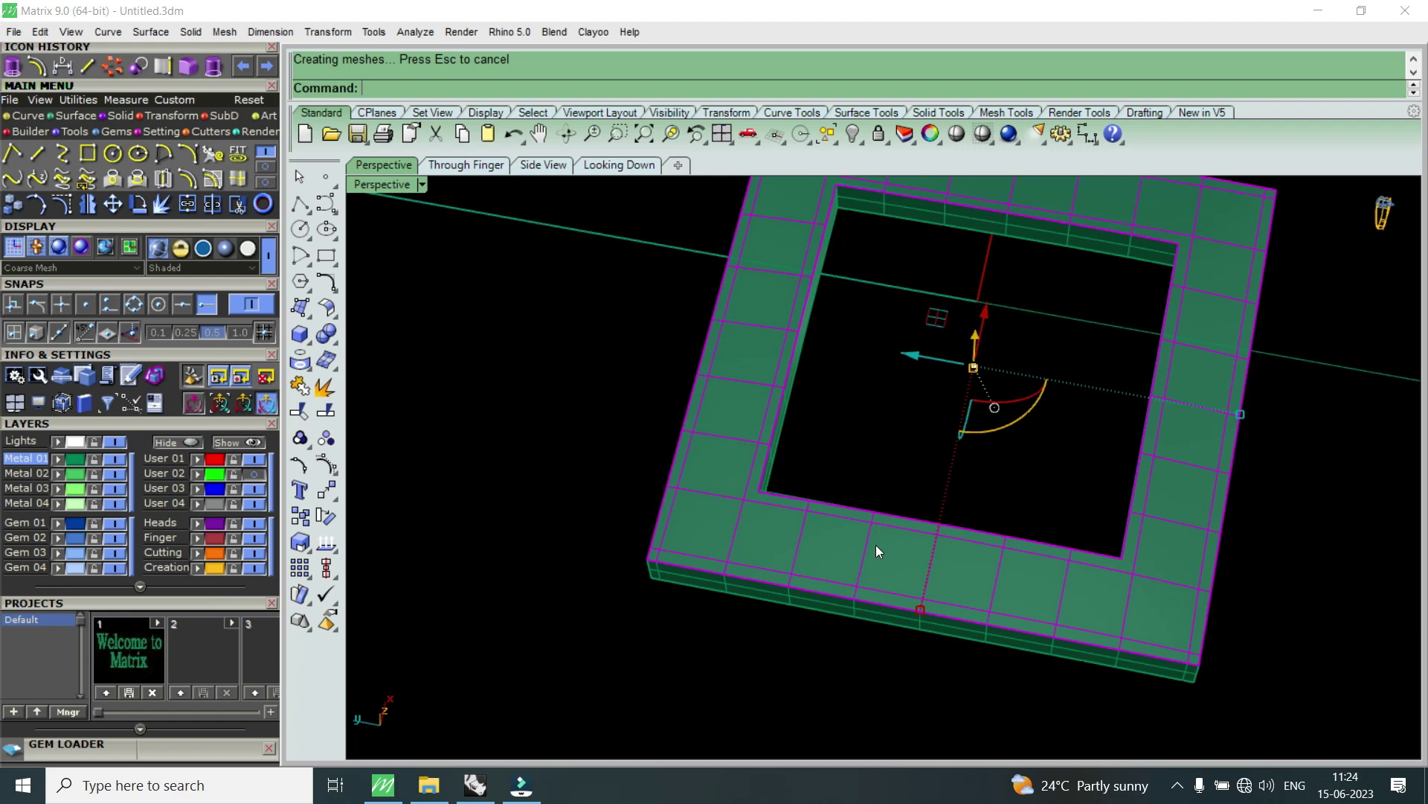
{"action": "scroll", "coordinate": [878, 545], "scroll_direction": "down", "scroll_amount": 2}
{"action": "scroll", "coordinate": [993, 599], "scroll_direction": "up", "scroll_amount": 4}
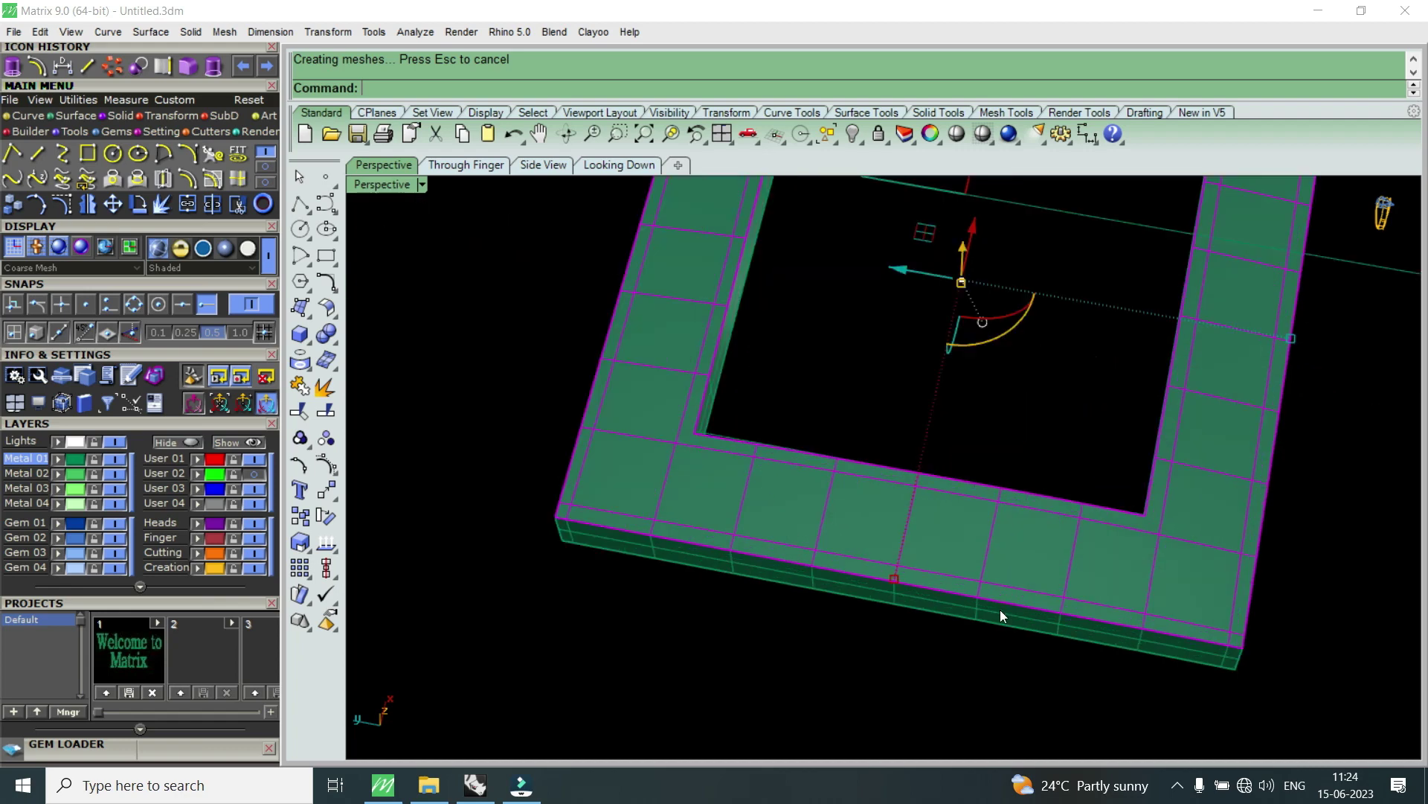
- Move the square frame onto the Metal 02 layer
{"action": "left_click", "coordinate": [1016, 619]}
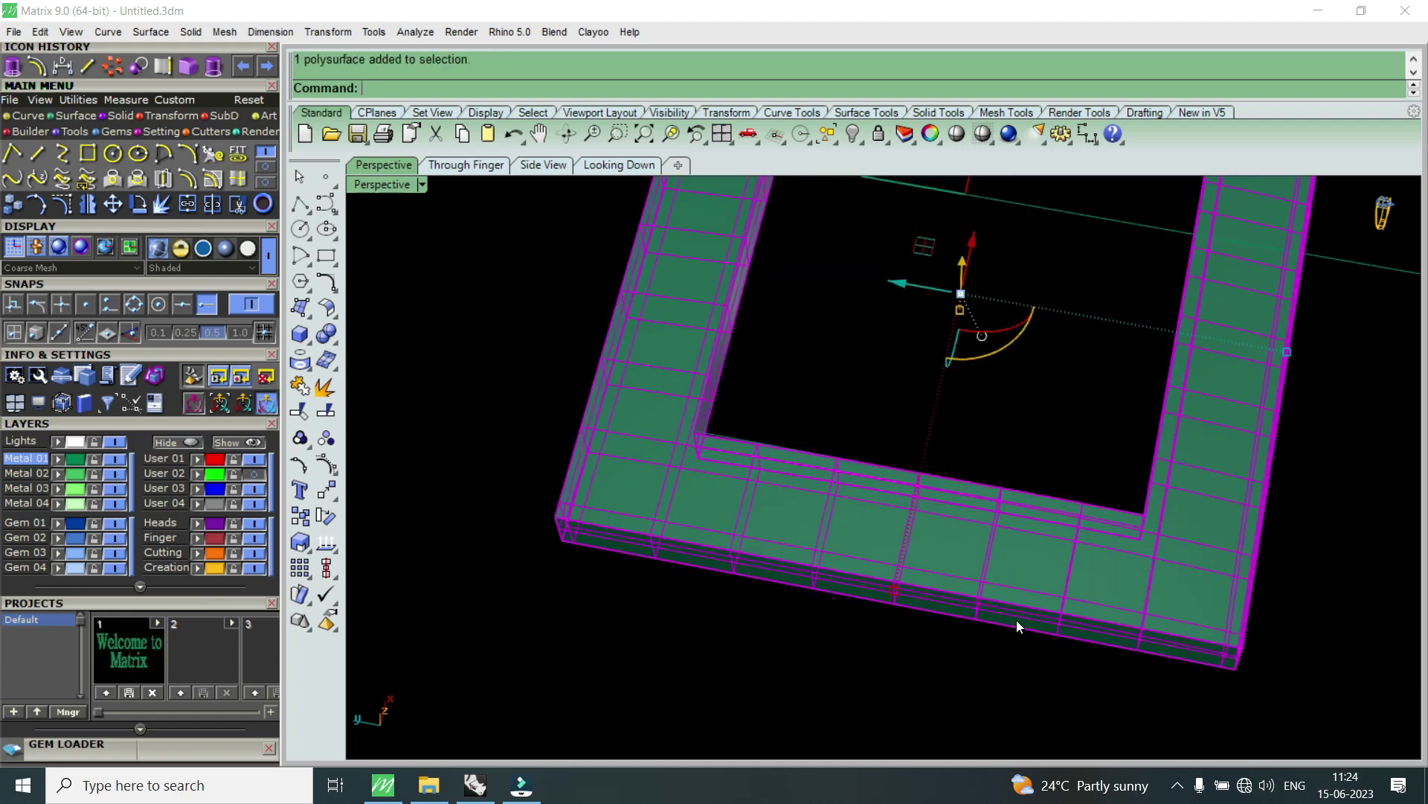
{"action": "left_click", "coordinate": [58, 473]}
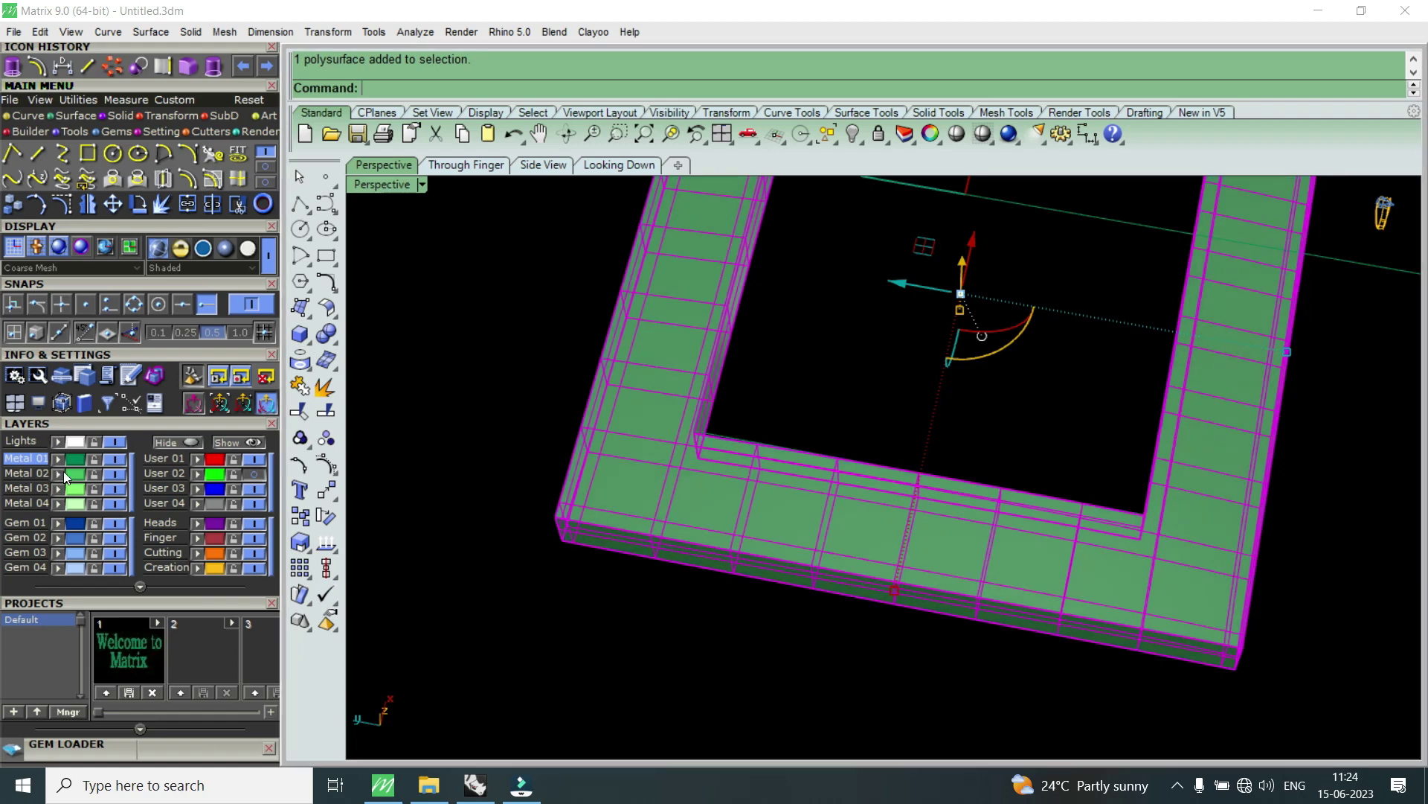
{"action": "left_click", "coordinate": [859, 141]}
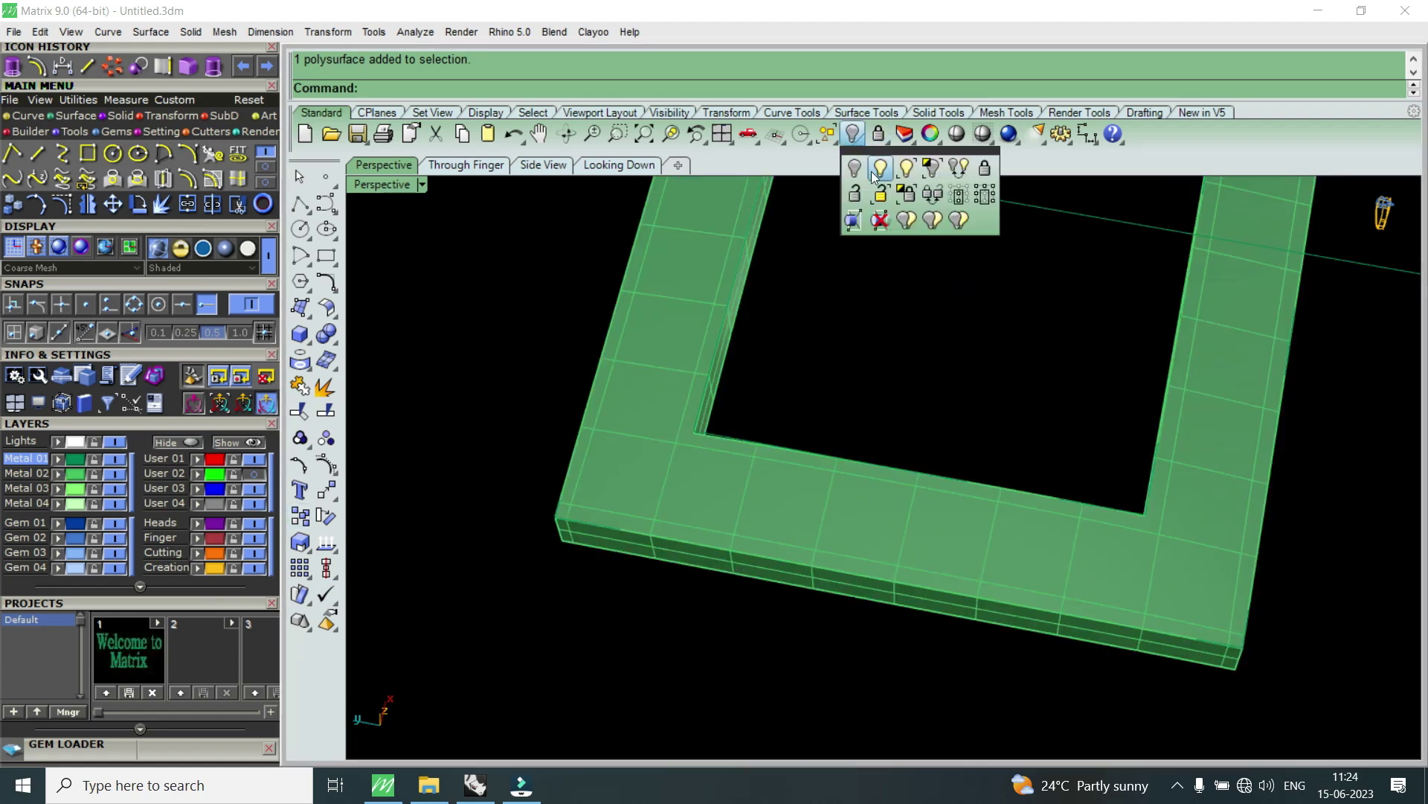
- Show the hidden gem and posts again and raise the base plate along Z
{"action": "left_click", "coordinate": [872, 172]}
{"action": "scroll", "coordinate": [954, 349], "scroll_direction": "down", "scroll_amount": 3}
{"action": "right_click_drag", "start_coordinate": [970, 471], "coordinate": [1232, 453]}
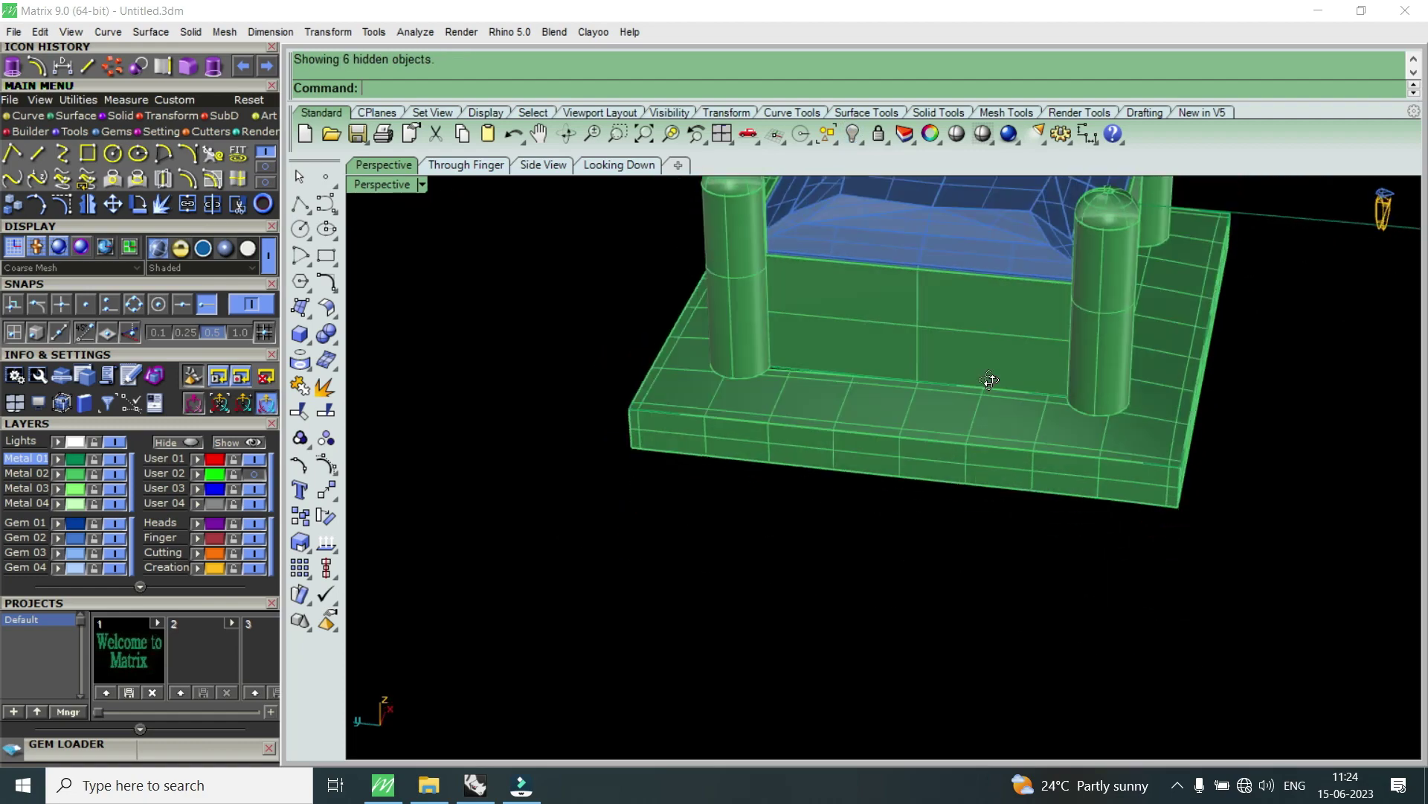
{"action": "left_click_drag", "start_coordinate": [1241, 451], "coordinate": [1145, 541]}
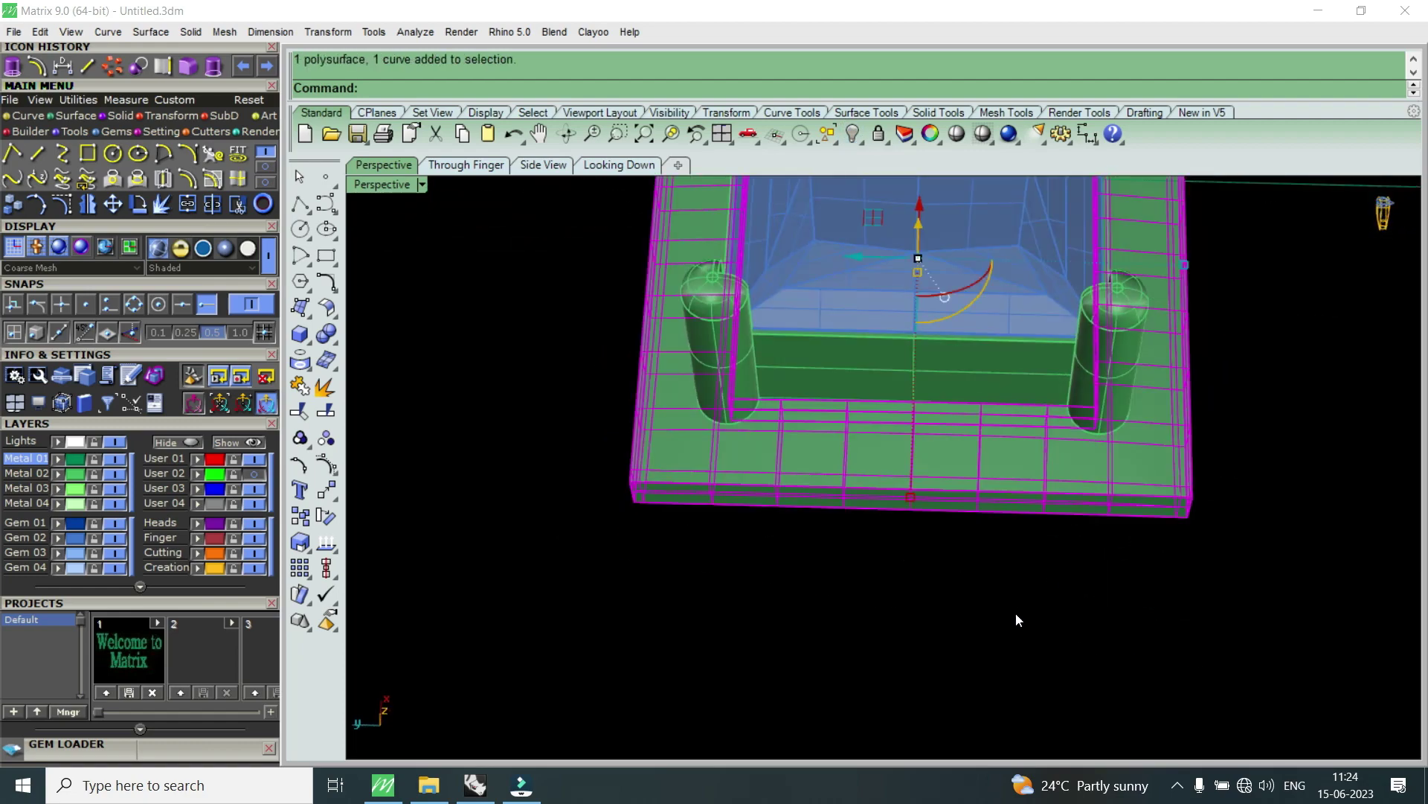
{"action": "right_click_drag", "start_coordinate": [1015, 613], "coordinate": [976, 364]}
{"action": "left_click_drag", "start_coordinate": [965, 366], "coordinate": [984, 320]}
{"action": "mouse_move", "coordinate": [983, 319]}
{"action": "right_mouse_down"}
{"action": "mouse_move", "coordinate": [1017, 651]}
{"action": "mouse_move", "coordinate": [1110, 485]}
{"action": "right_mouse_up"}
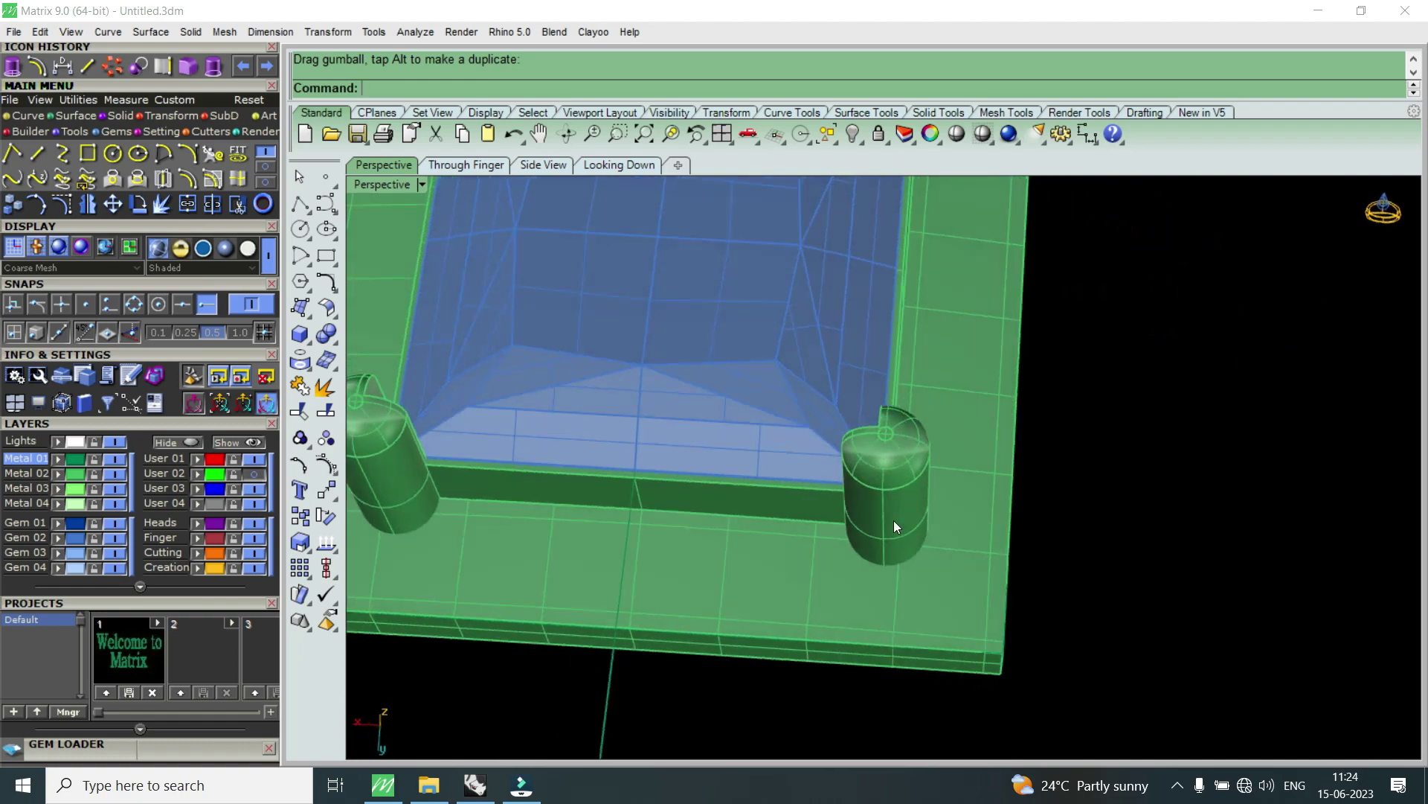
- Ungroup the model parts with the U command
{"action": "left_click", "coordinate": [892, 520]}
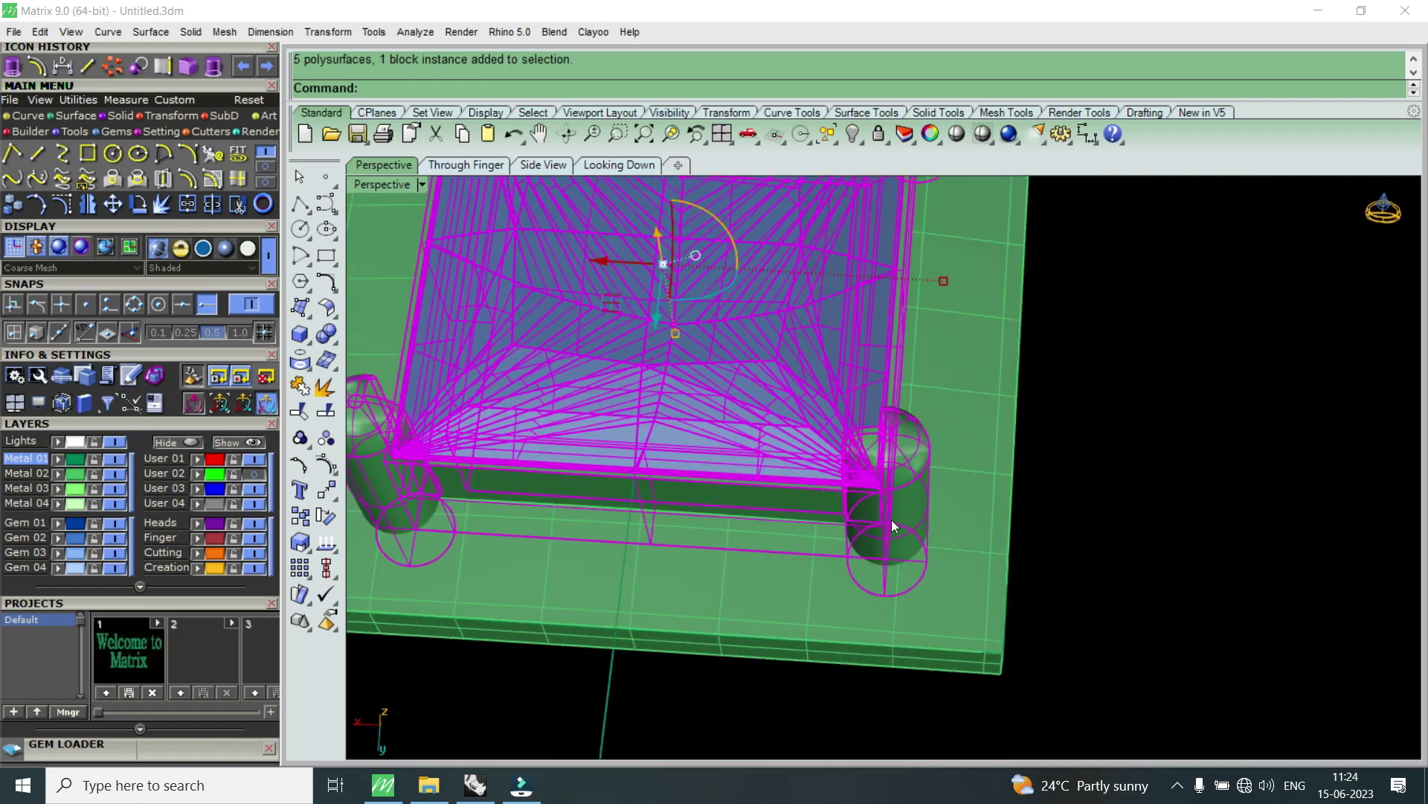
{"action": "type", "text": "U"}
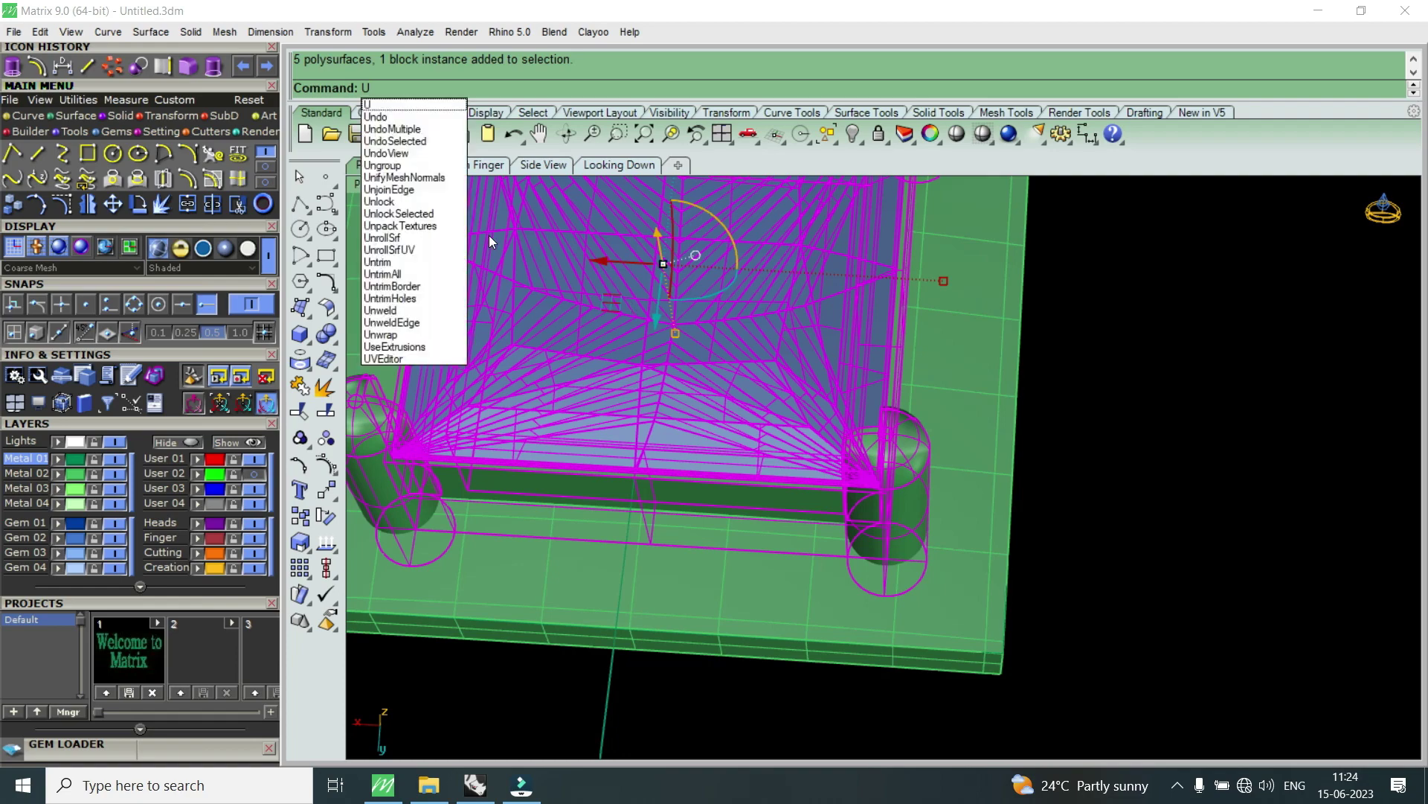
{"action": "left_click", "coordinate": [383, 165]}
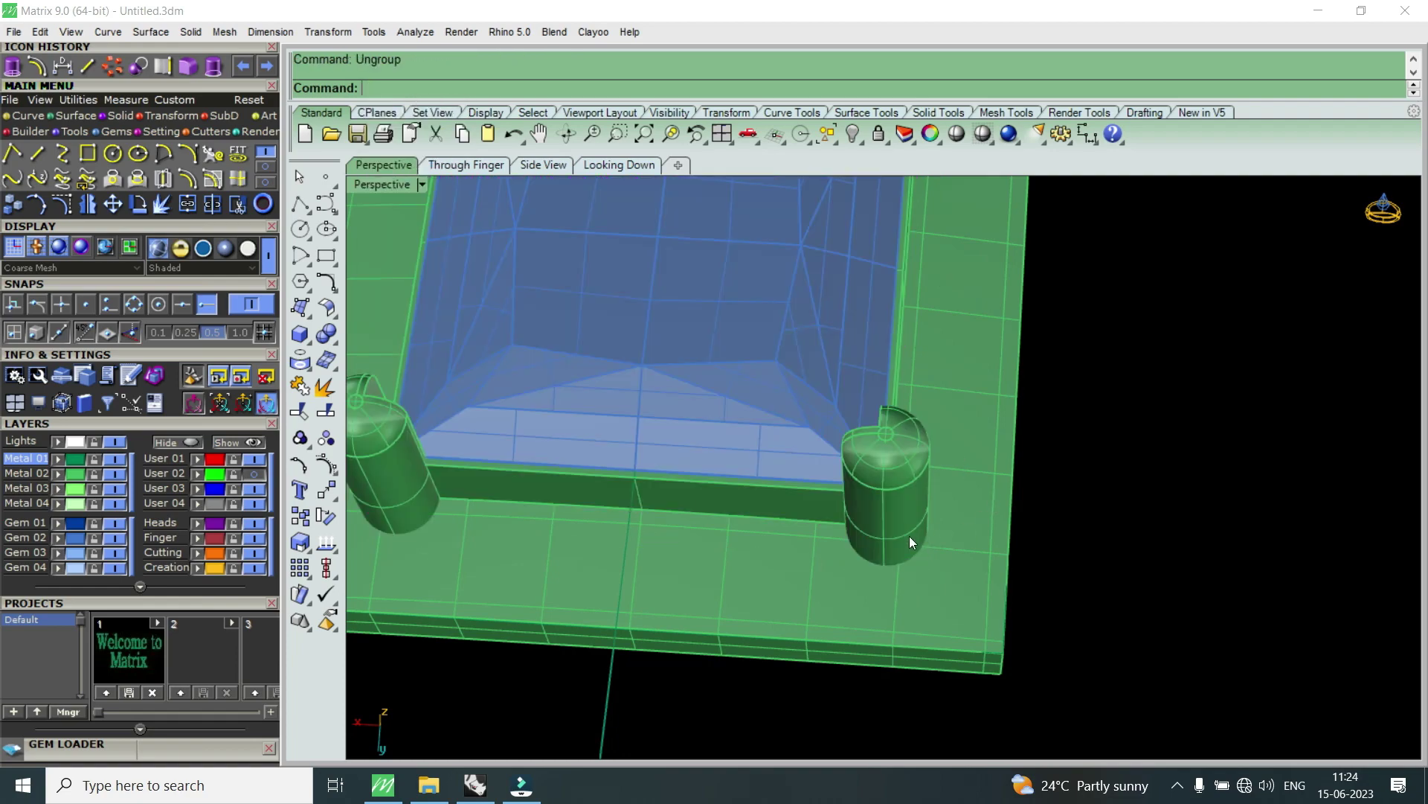
- Select the right corner post and start Cage Edit on it
{"action": "left_click", "coordinate": [918, 604]}
{"action": "left_click", "coordinate": [903, 534]}
{"action": "right_click_drag", "start_coordinate": [915, 593], "coordinate": [630, 607]}
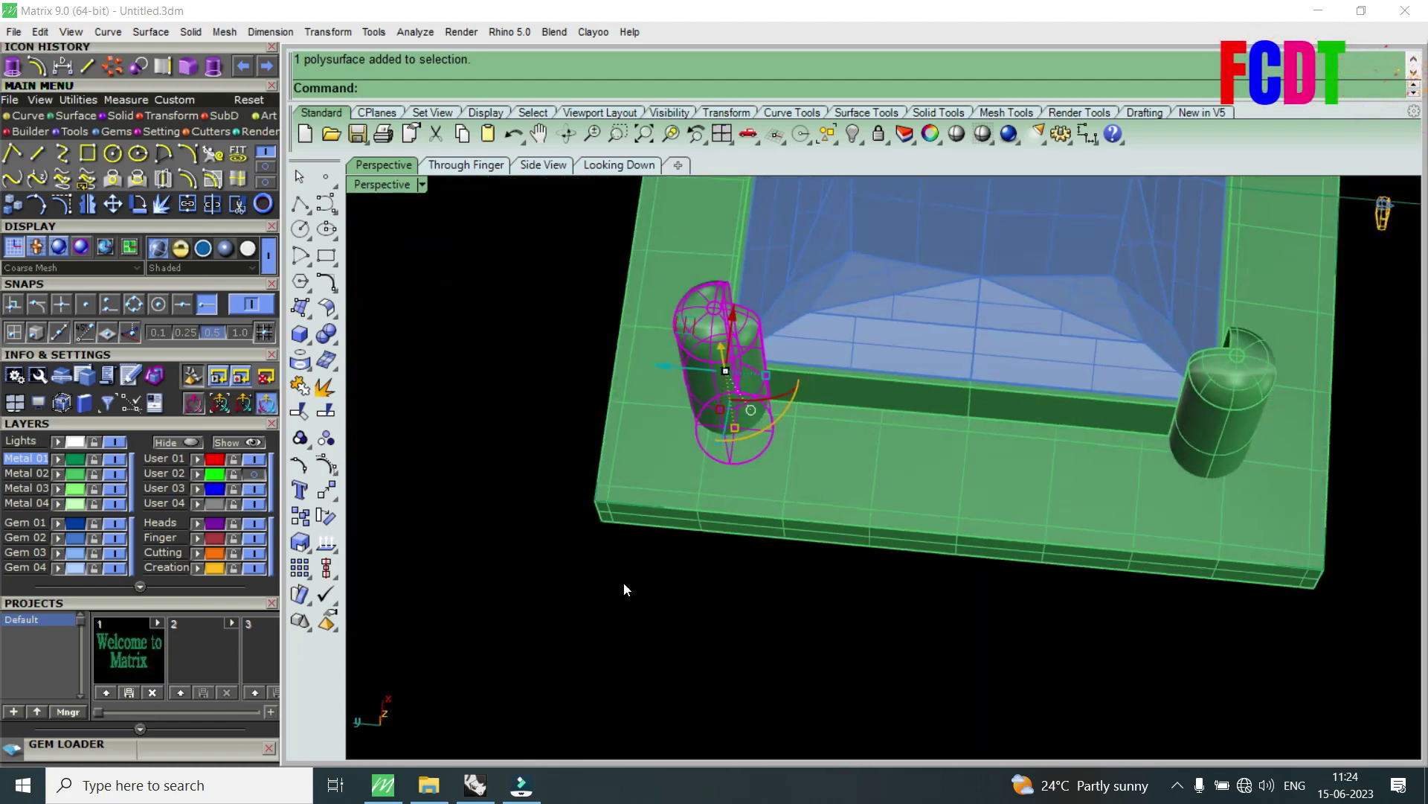
{"action": "left_click", "coordinate": [162, 117]}
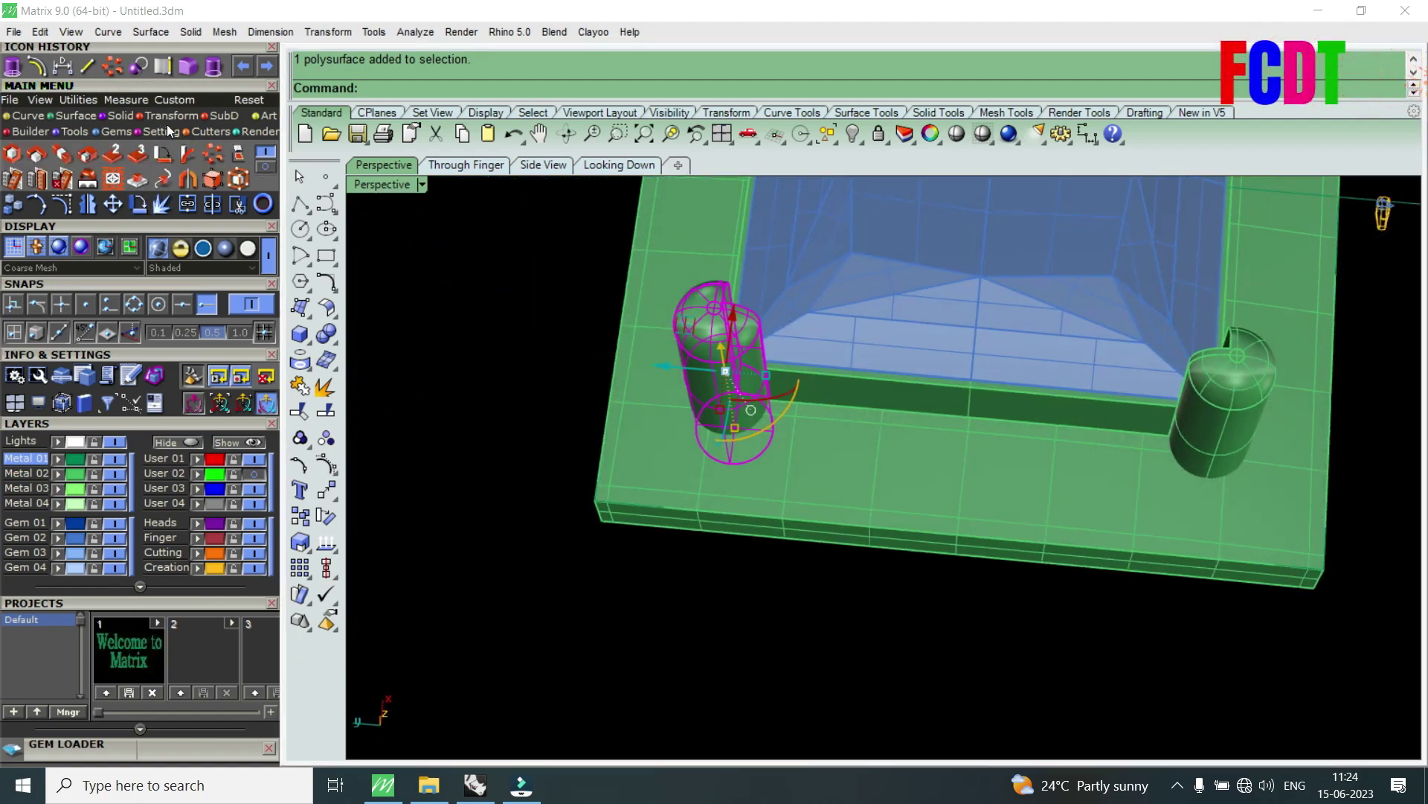
{"action": "left_click", "coordinate": [238, 180]}
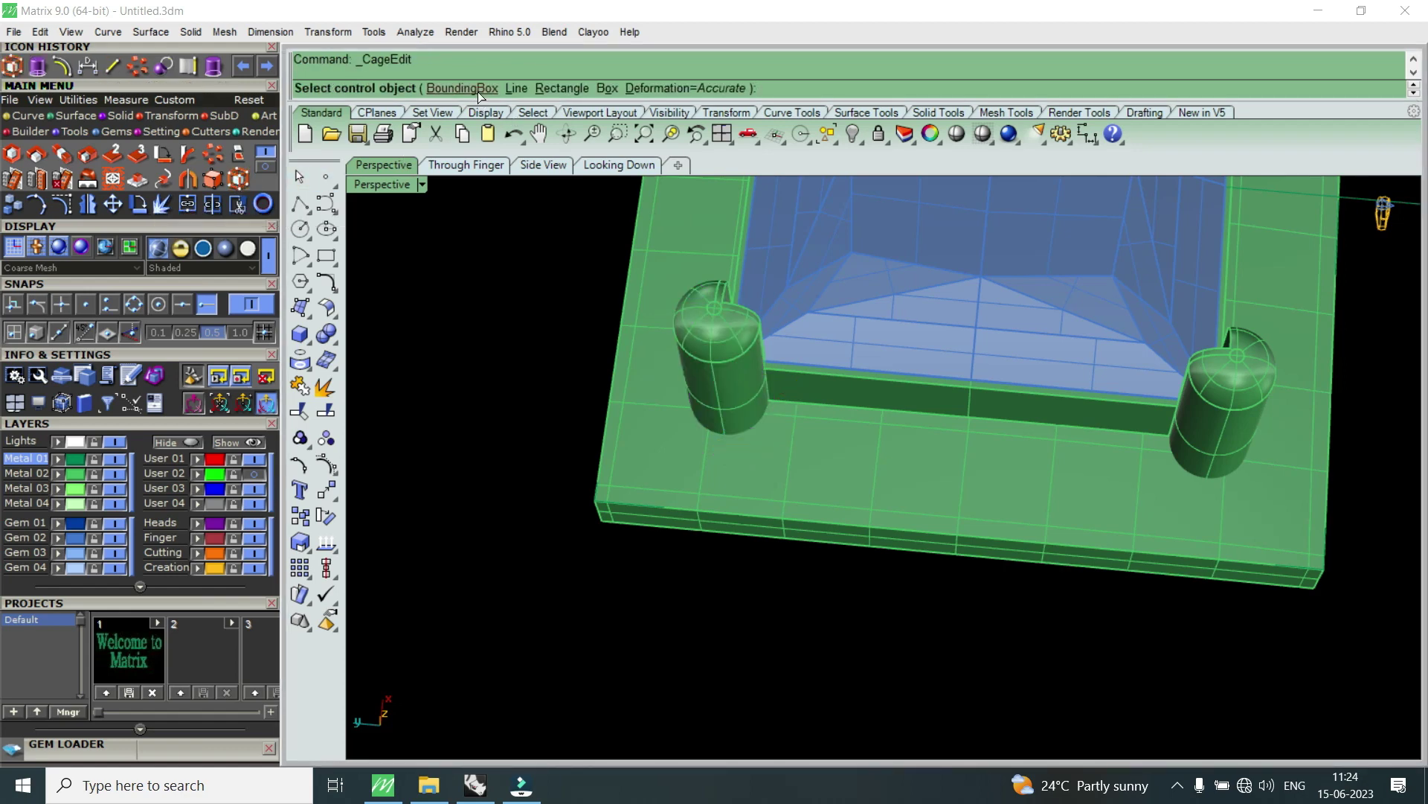
- Build a bounding-box cage around the post with world coordinates and default point counts
{"action": "left_click", "coordinate": [478, 89]}
{"action": "key", "text": "Return"}
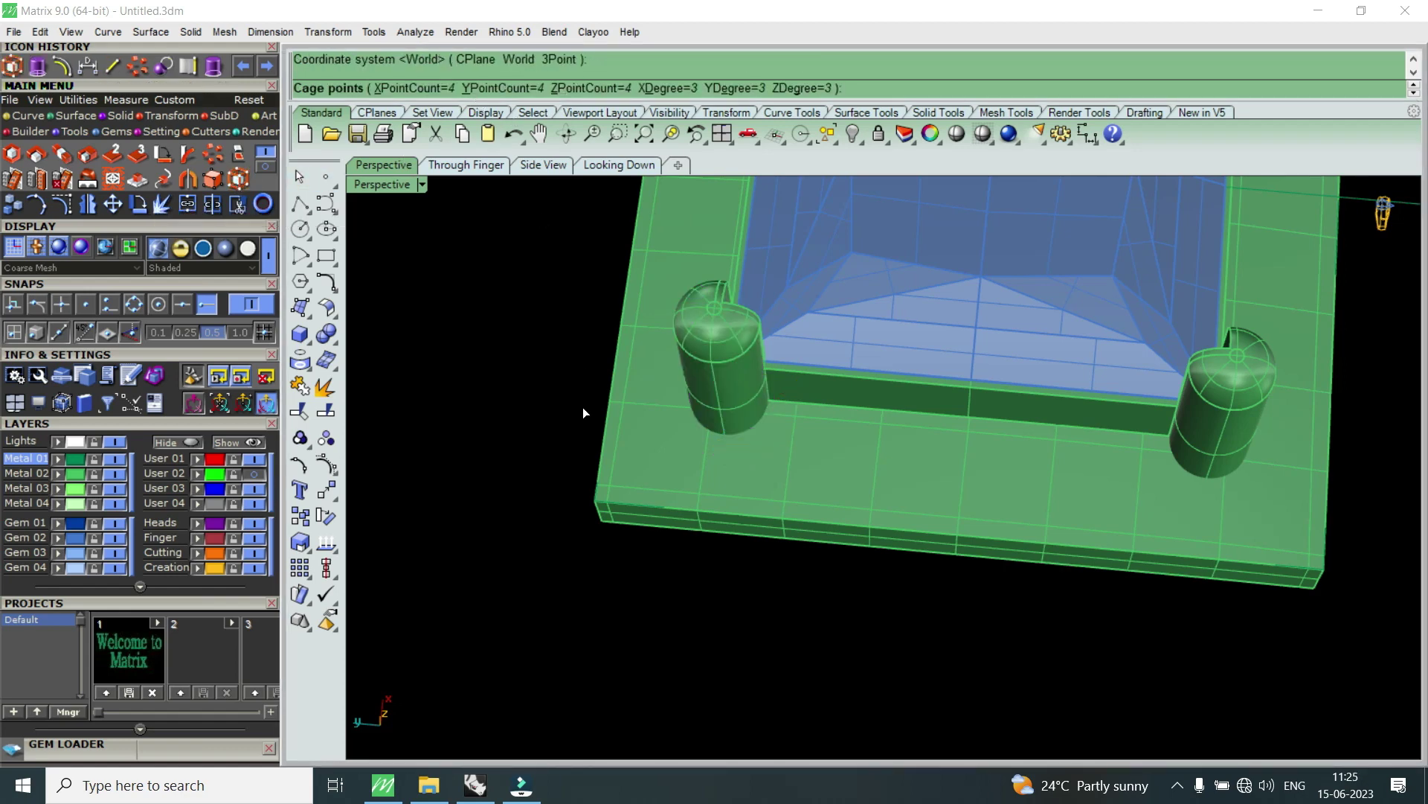
{"action": "key", "text": "Return"}
{"action": "key", "text": "Return"}
{"action": "right_click_drag", "start_coordinate": [748, 564], "coordinate": [654, 312]}
{"action": "key", "text": "Return"}
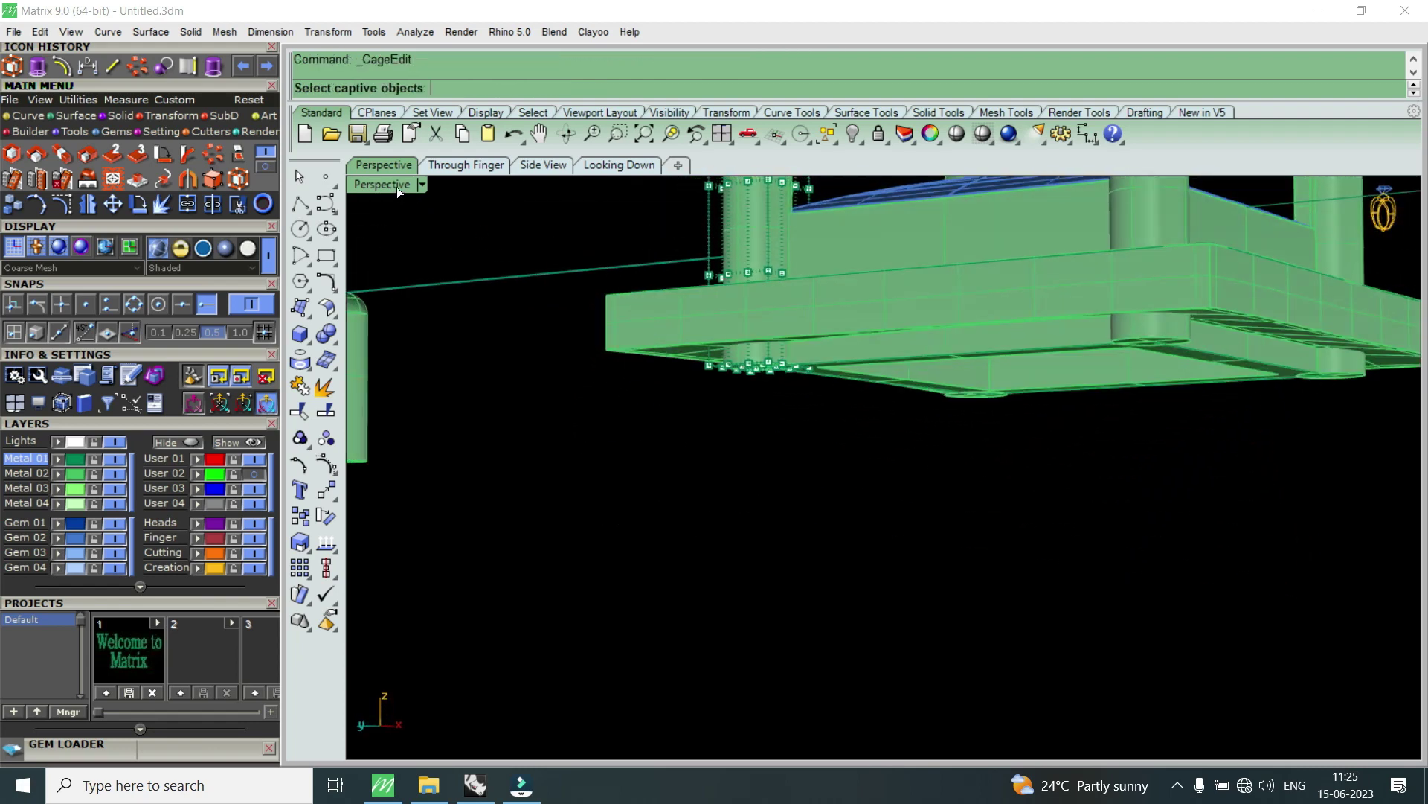
- Window-select the bottom row of cage points in the Side view
{"action": "double_click", "coordinate": [396, 186]}
{"action": "scroll", "coordinate": [1213, 635], "scroll_direction": "up", "scroll_amount": 5}
{"action": "mouse_move", "coordinate": [1142, 688]}
{"action": "left_mouse_down"}
{"action": "mouse_move", "coordinate": [1272, 639]}
{"action": "mouse_move", "coordinate": [1306, 605]}
{"action": "left_mouse_up"}
{"action": "scroll", "coordinate": [584, 372], "scroll_direction": "up", "scroll_amount": 2}
{"action": "scroll", "coordinate": [1132, 666], "scroll_direction": "up", "scroll_amount": 2}
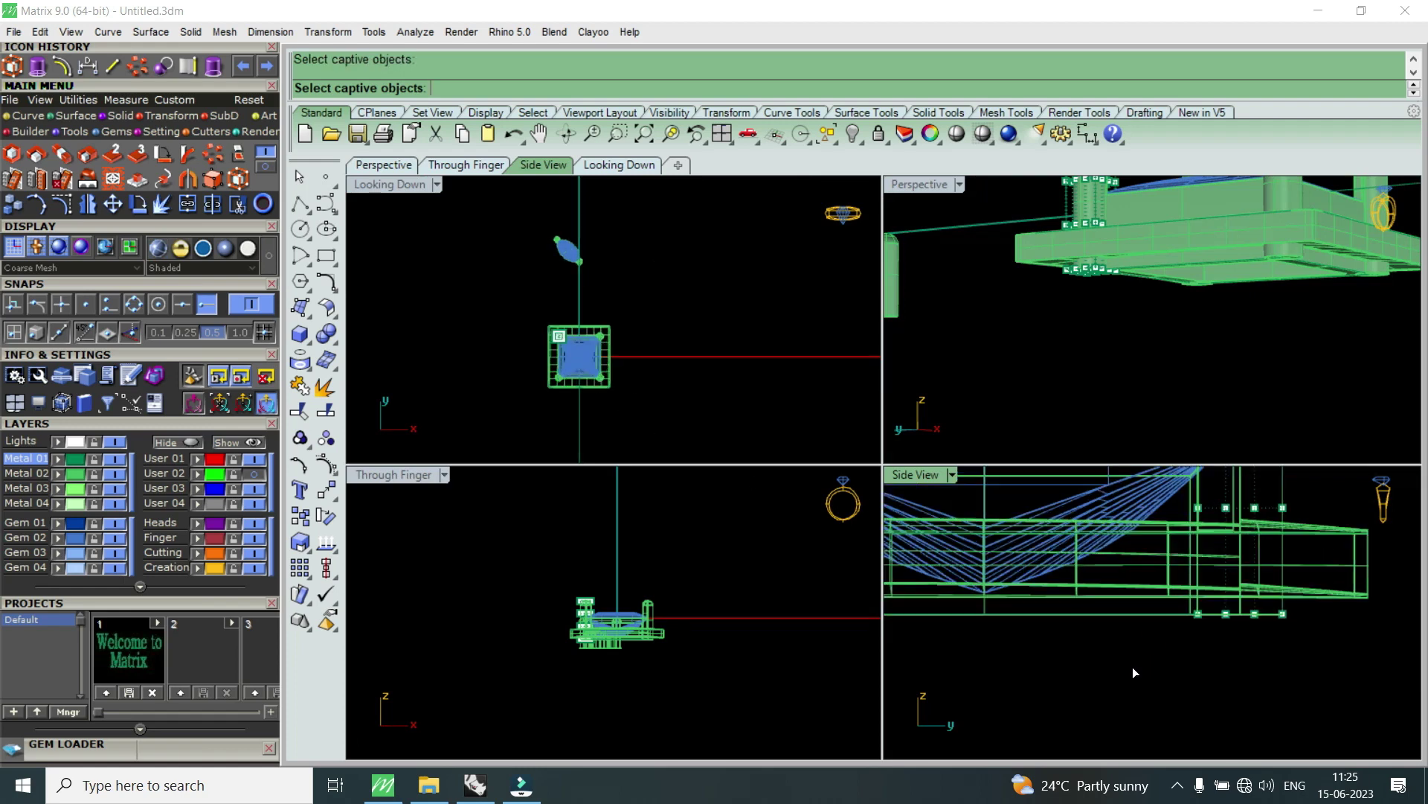
{"action": "key", "text": "Return"}
{"action": "left_click_drag", "start_coordinate": [1128, 685], "coordinate": [1360, 587]}
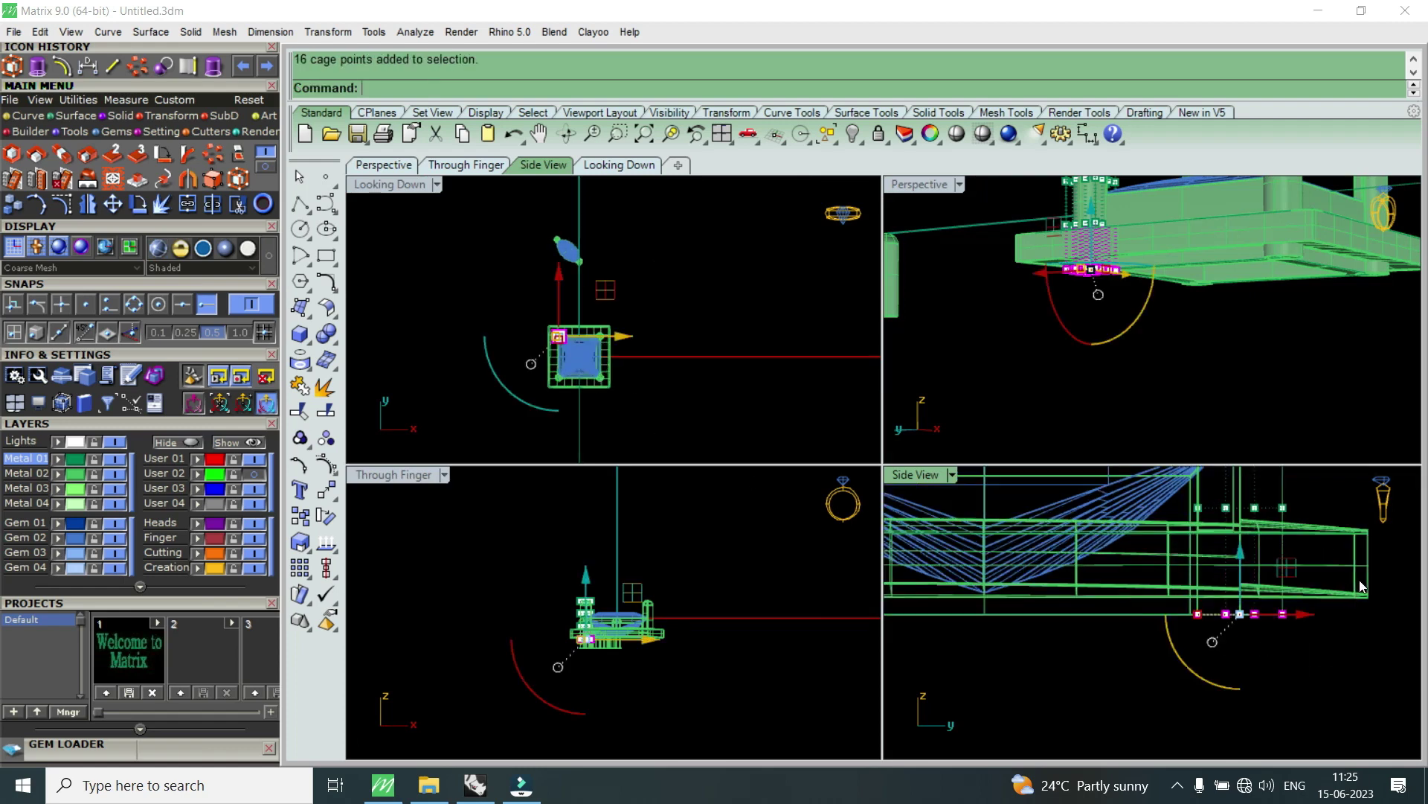
{"action": "scroll", "coordinate": [555, 319], "scroll_direction": "up", "scroll_amount": 2}
{"action": "scroll", "coordinate": [601, 294], "scroll_direction": "up", "scroll_amount": 3}
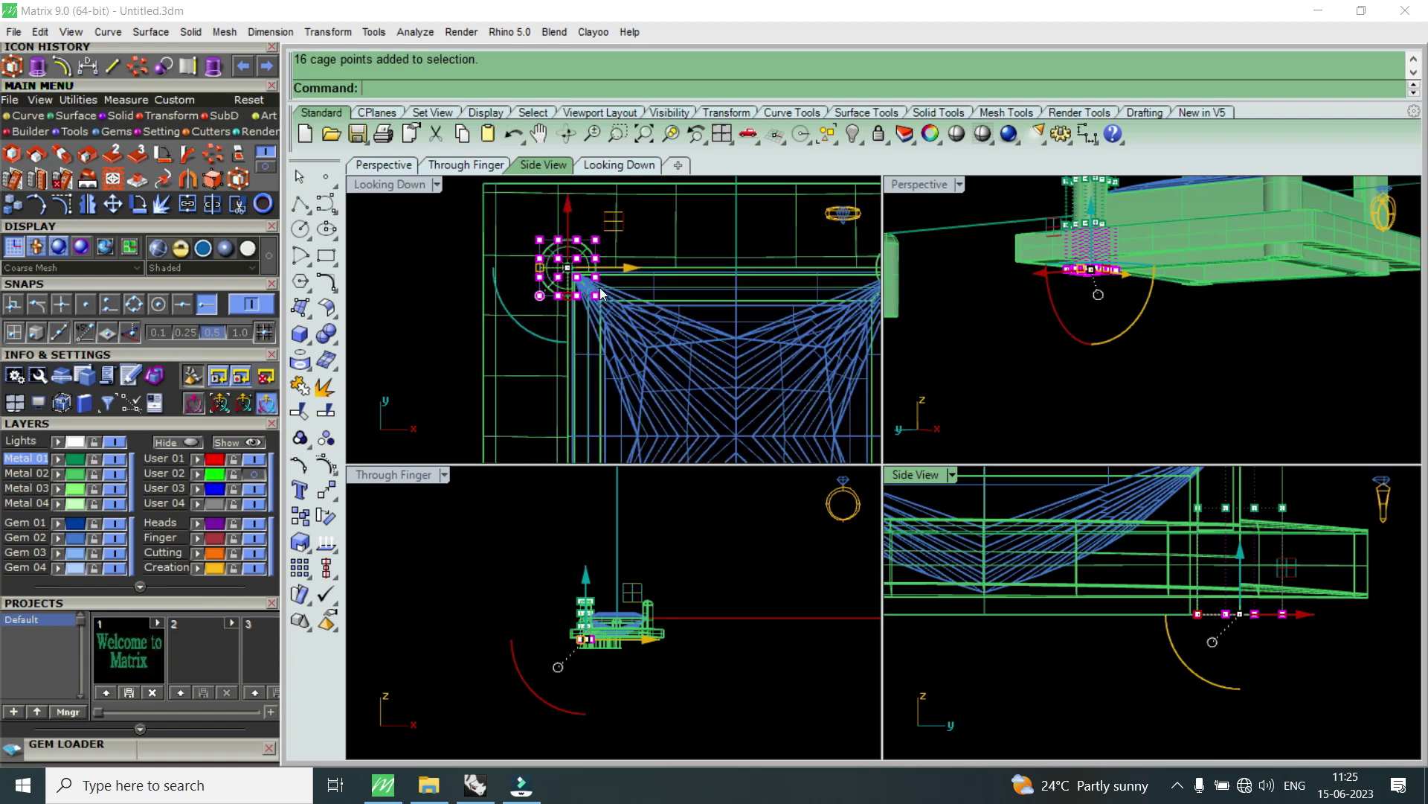
{"action": "scroll", "coordinate": [602, 293], "scroll_direction": "up", "scroll_amount": 1}
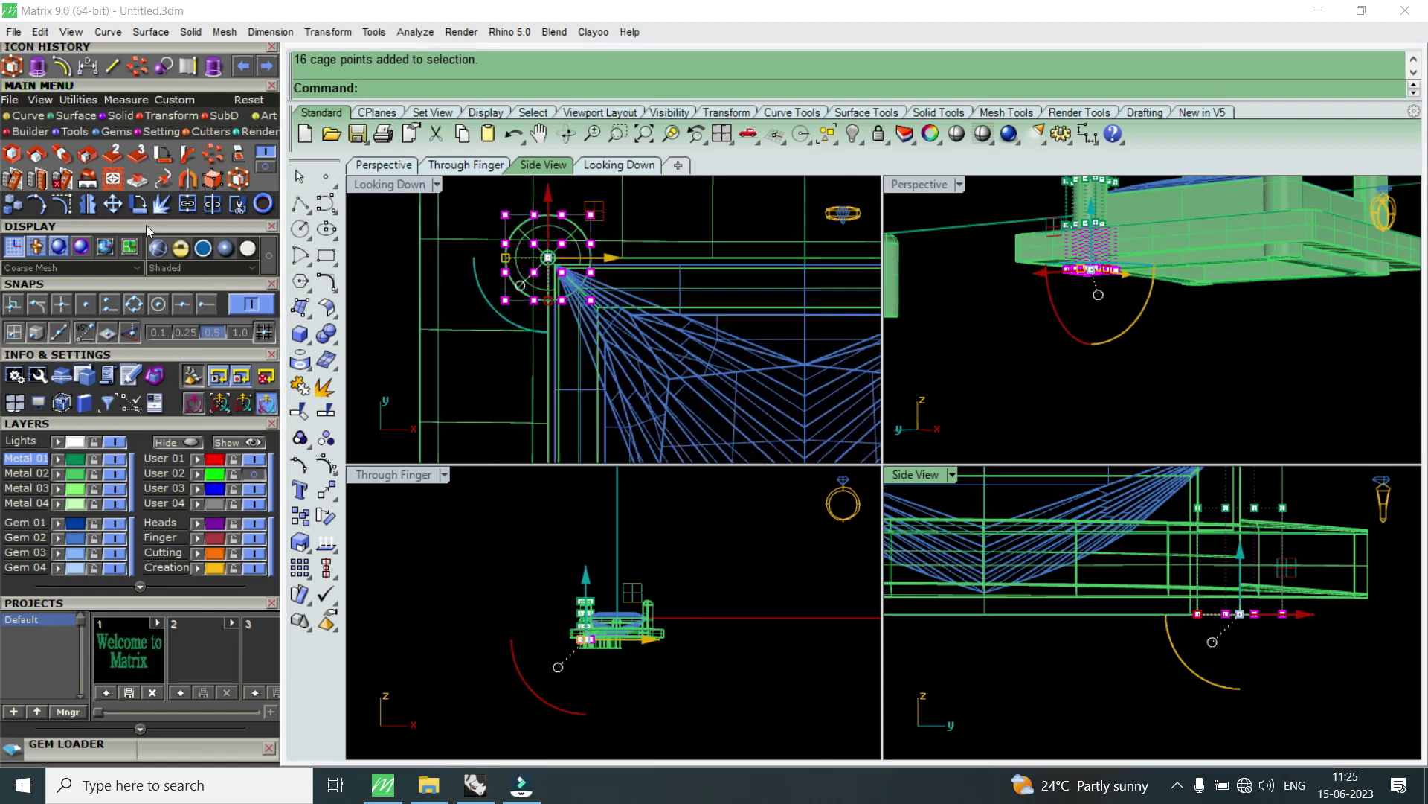
- Move the selected bottom cage points to a new position in the top view
{"action": "left_click", "coordinate": [113, 204]}
{"action": "scroll", "coordinate": [580, 276], "scroll_direction": "up", "scroll_amount": 2}
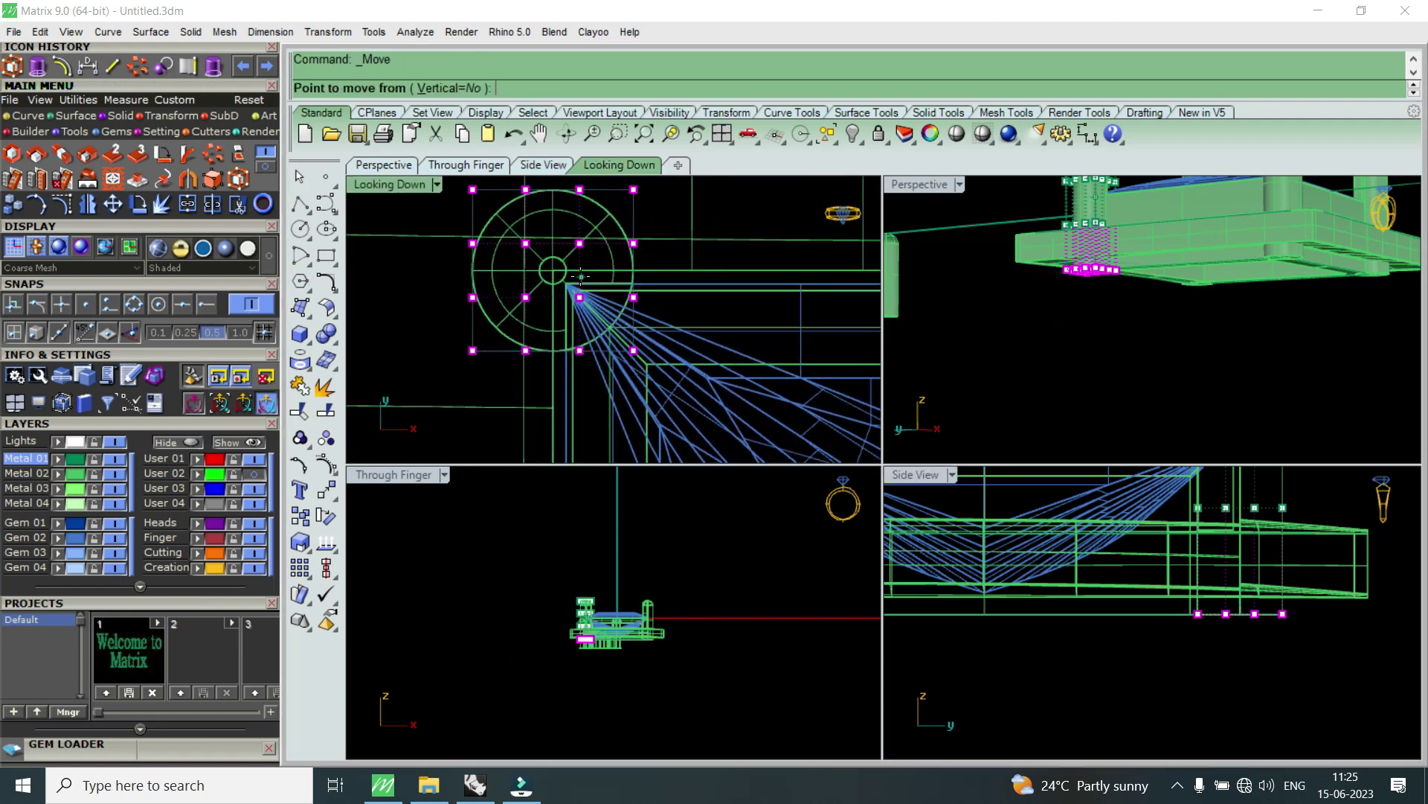
{"action": "left_click", "coordinate": [580, 276]}
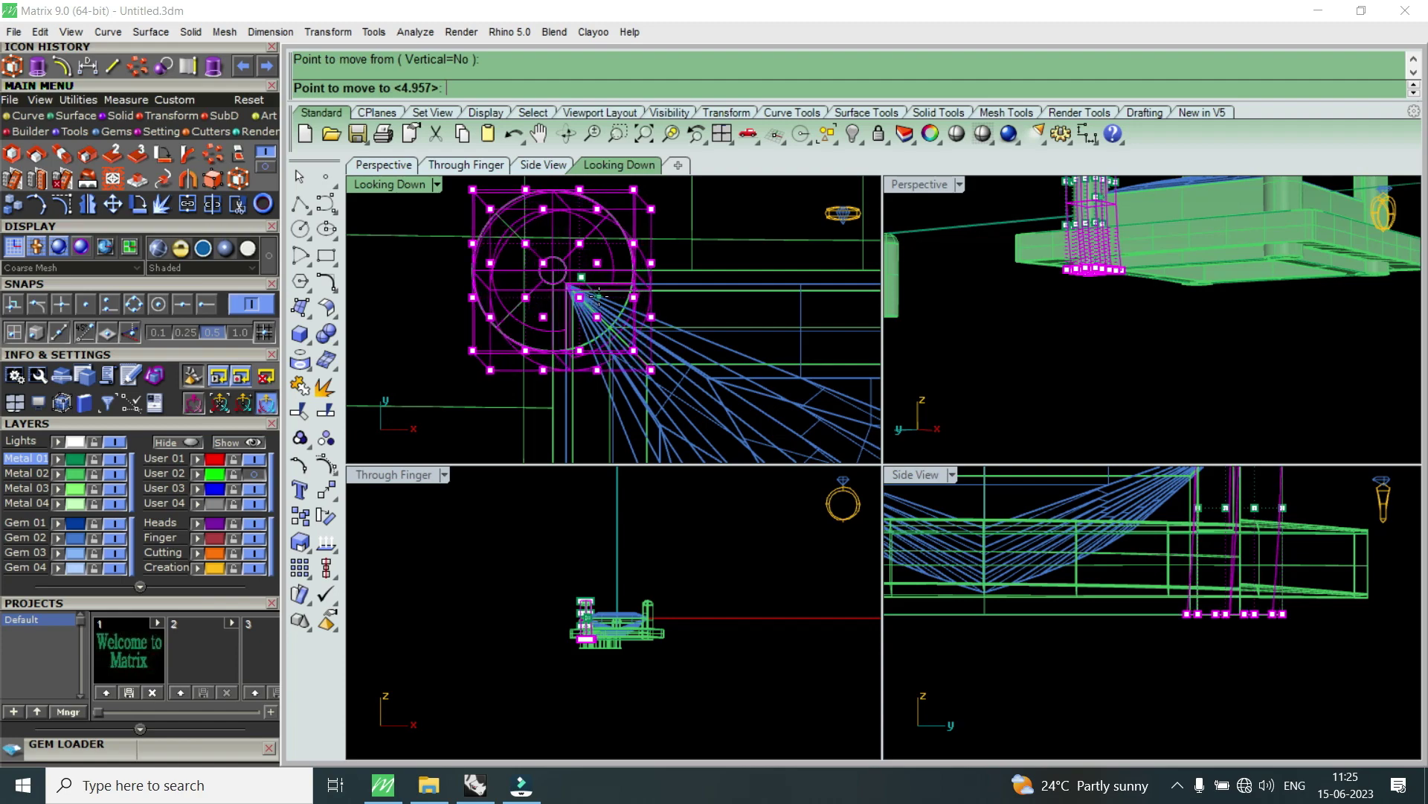
{"action": "scroll", "coordinate": [599, 296], "scroll_direction": "up", "scroll_amount": 1}
{"action": "scroll", "coordinate": [604, 304], "scroll_direction": "up", "scroll_amount": 1}
{"action": "scroll", "coordinate": [610, 311], "scroll_direction": "up", "scroll_amount": 1}
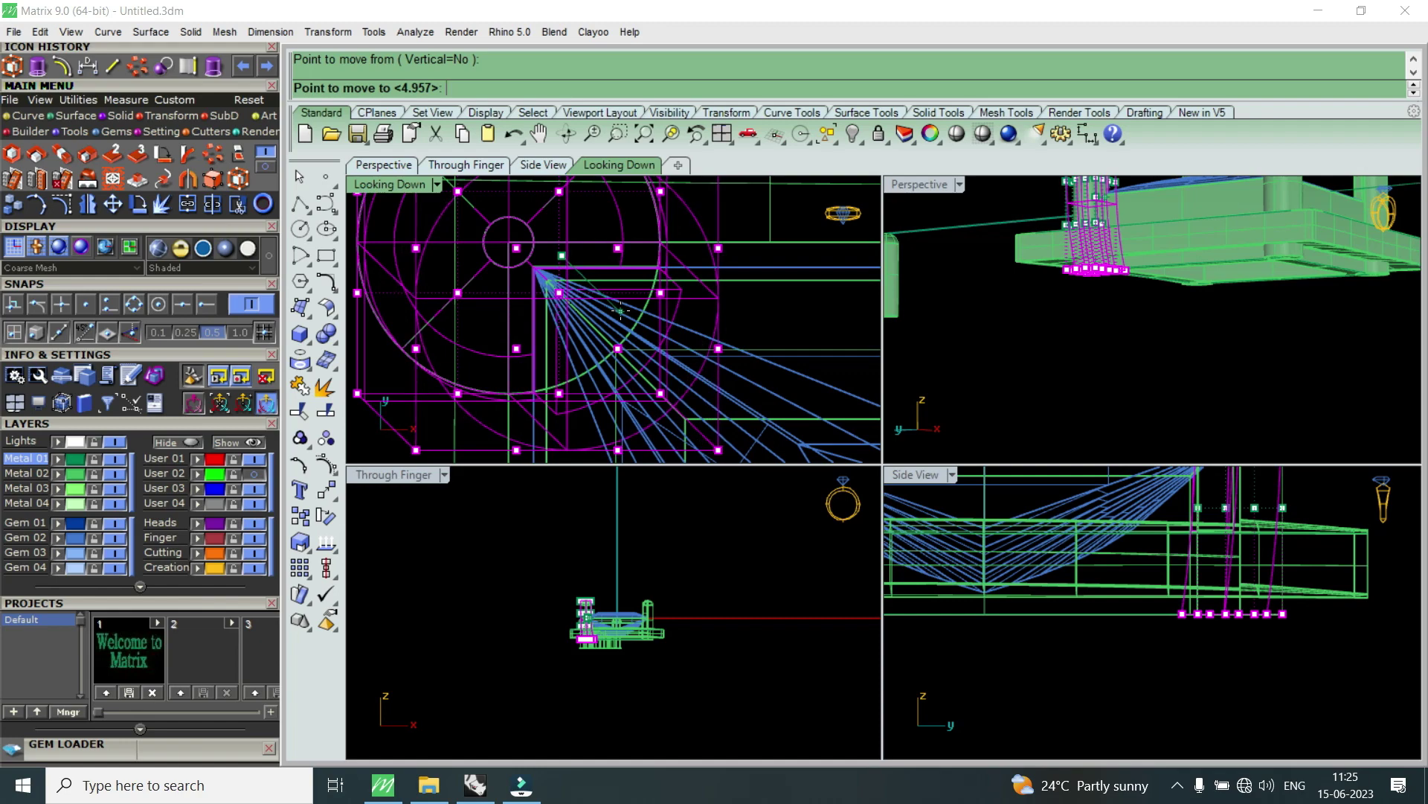
{"action": "left_click", "coordinate": [620, 310]}
{"action": "mouse_move", "coordinate": [1130, 275]}
{"action": "right_mouse_down"}
{"action": "mouse_move", "coordinate": [1218, 400]}
{"action": "mouse_move", "coordinate": [1049, 423]}
{"action": "right_mouse_up"}
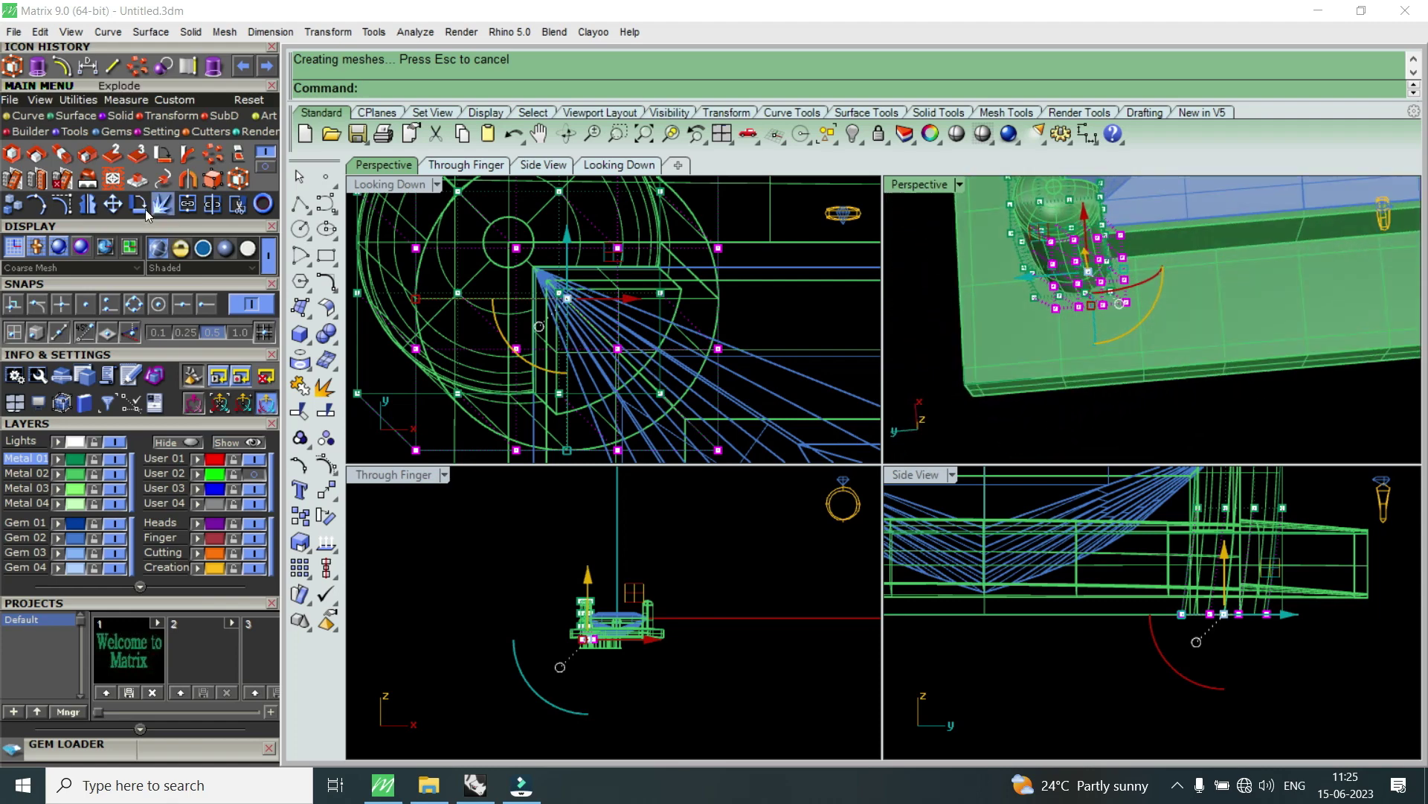
- Move the bottom cage points again to their final spot so the post slants
{"action": "left_click", "coordinate": [113, 204]}
{"action": "scroll", "coordinate": [677, 385], "scroll_direction": "up", "scroll_amount": 3}
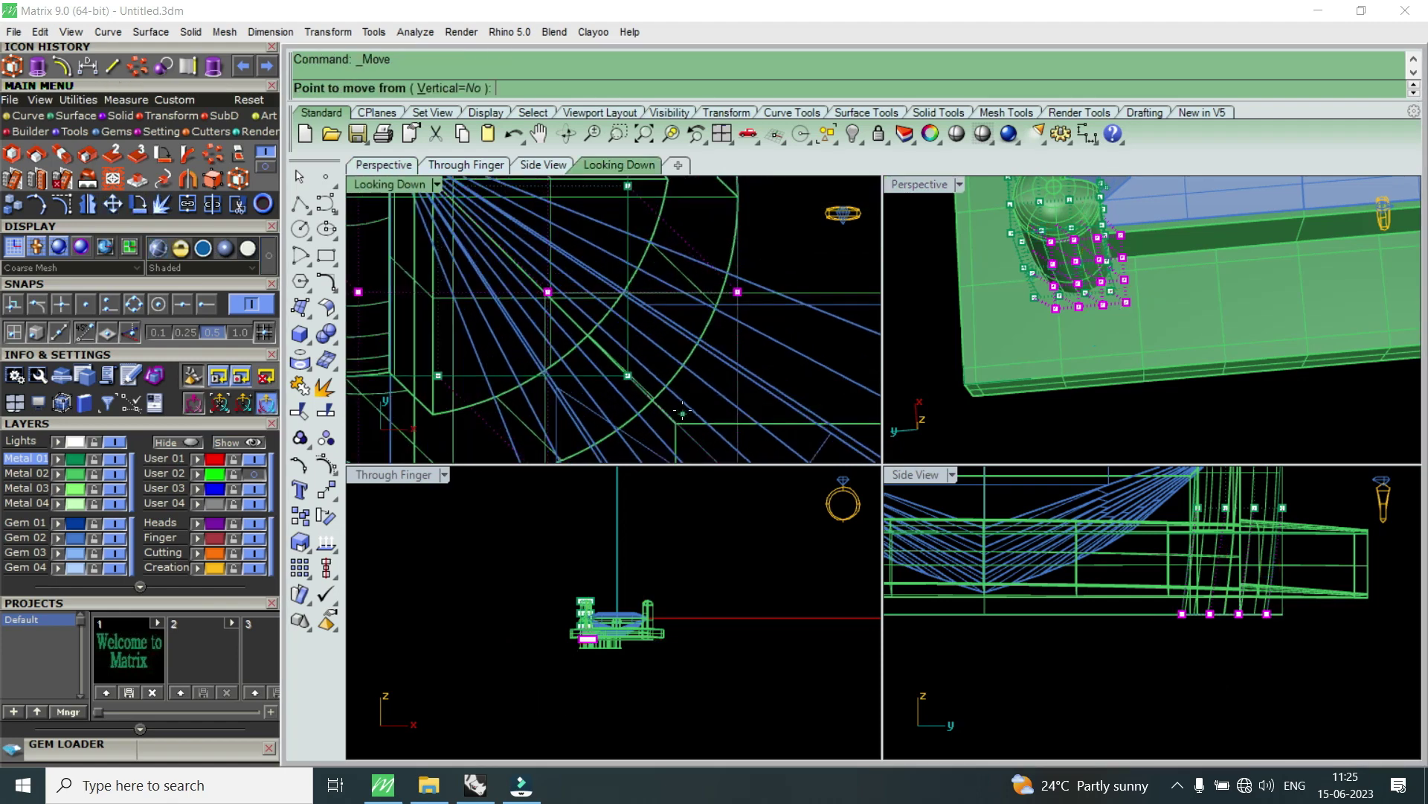
{"action": "scroll", "coordinate": [678, 385], "scroll_direction": "up", "scroll_amount": 2}
{"action": "left_click", "coordinate": [678, 385]}
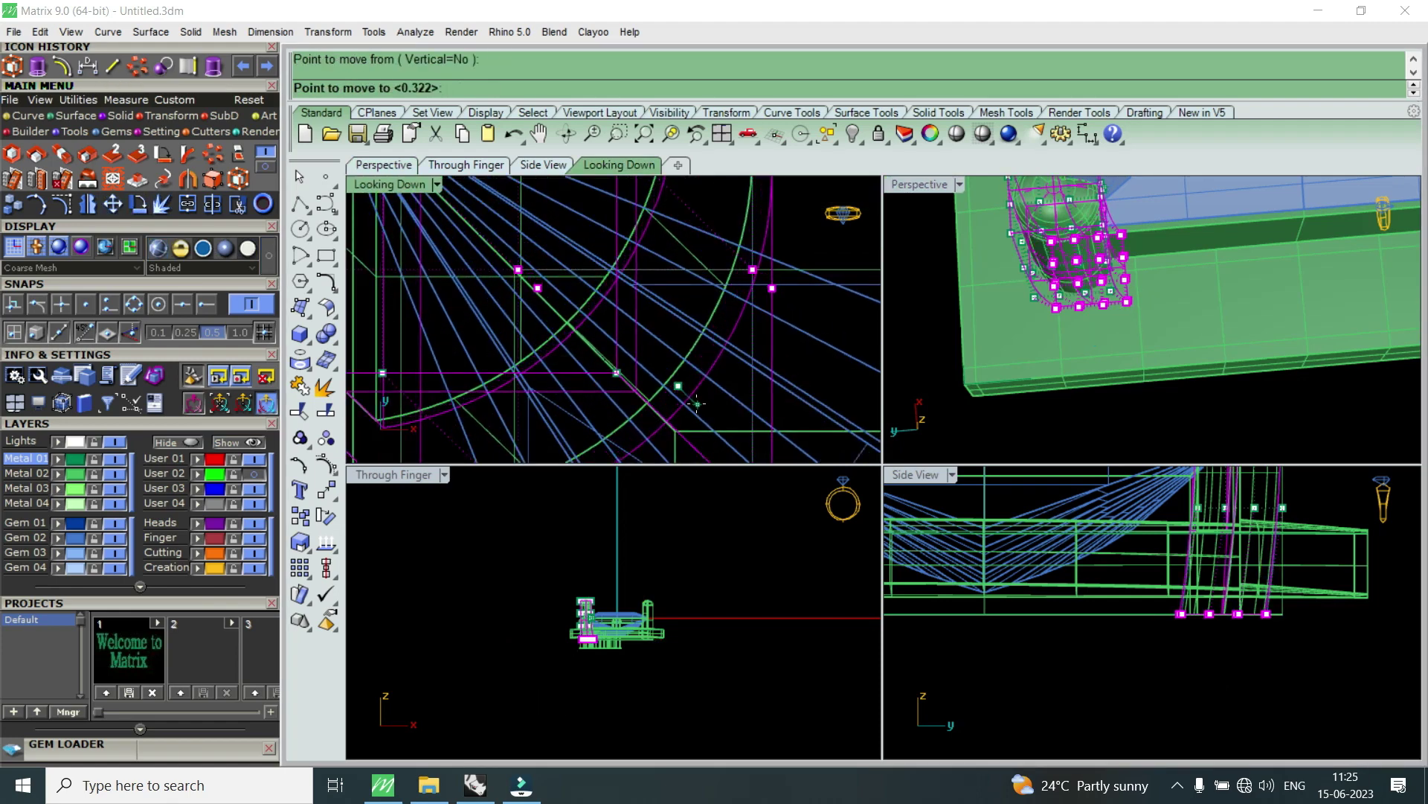
{"action": "left_click", "coordinate": [696, 404]}
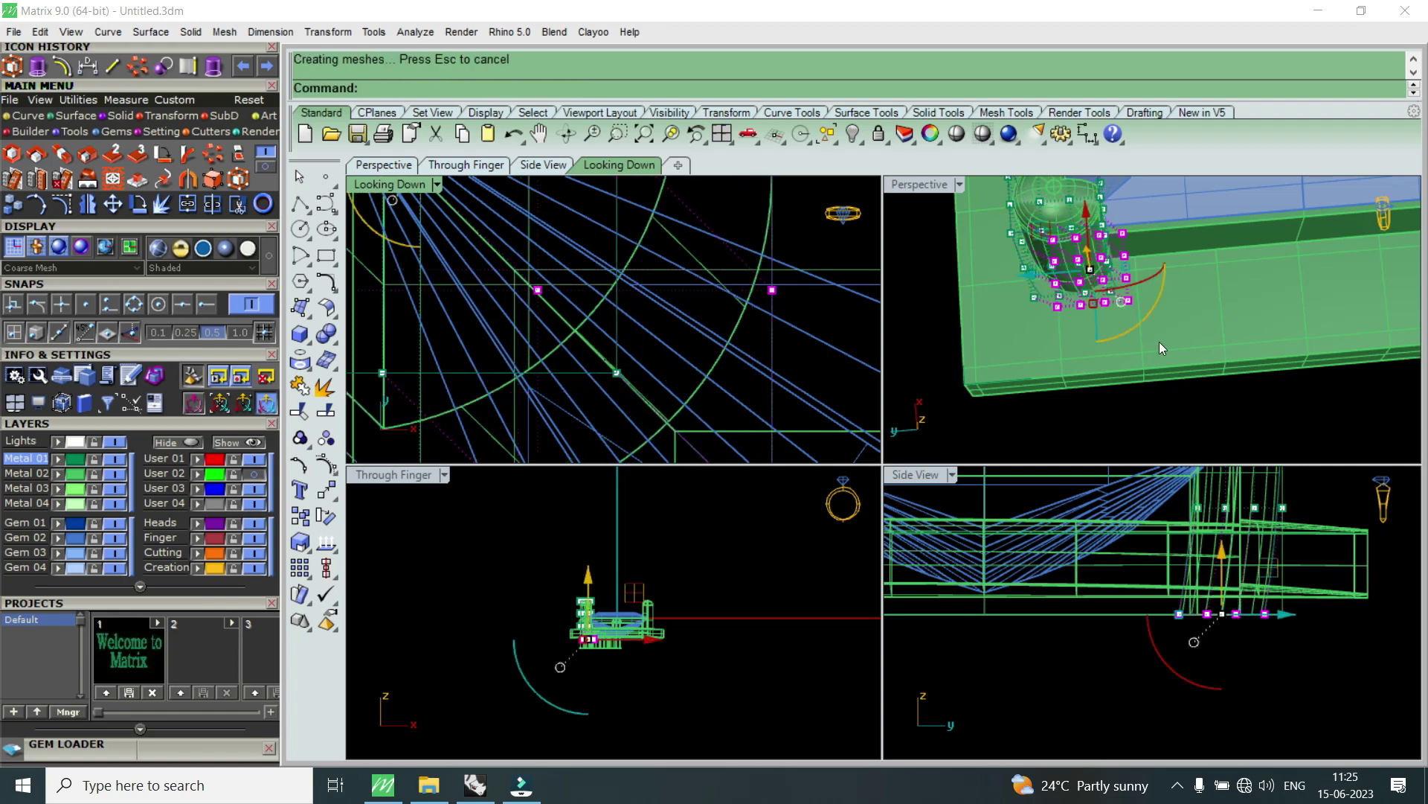
{"action": "double_click", "coordinate": [923, 184]}
{"action": "scroll", "coordinate": [921, 379], "scroll_direction": "down", "scroll_amount": 2}
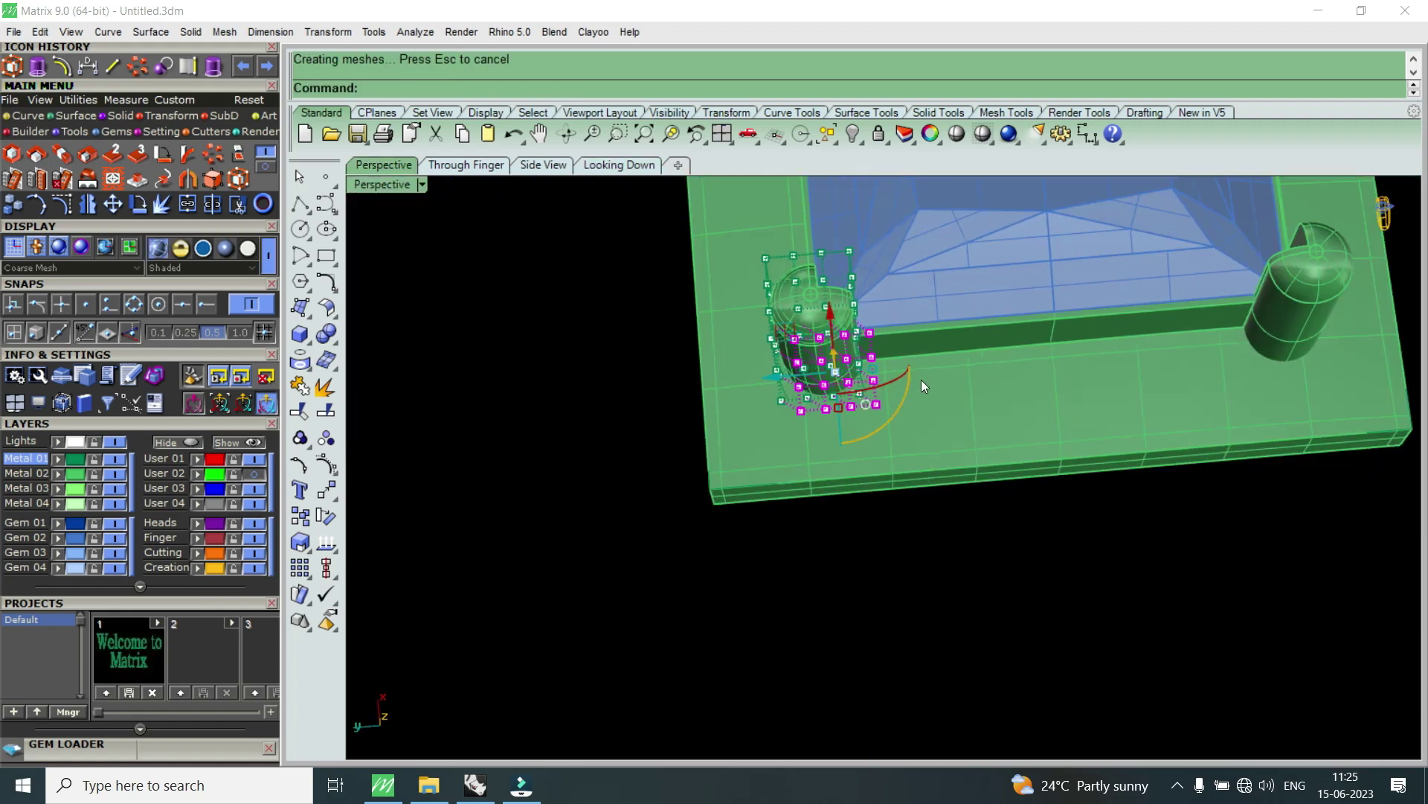
- Delete the old corner pillar beside the base
{"action": "scroll", "coordinate": [921, 381], "scroll_direction": "down", "scroll_amount": 3}
{"action": "mouse_move", "coordinate": [917, 471]}
{"action": "right_mouse_down"}
{"action": "mouse_move", "coordinate": [814, 312]}
{"action": "mouse_move", "coordinate": [1077, 558]}
{"action": "right_mouse_up"}
{"action": "scroll", "coordinate": [819, 448], "scroll_direction": "up", "scroll_amount": 4}
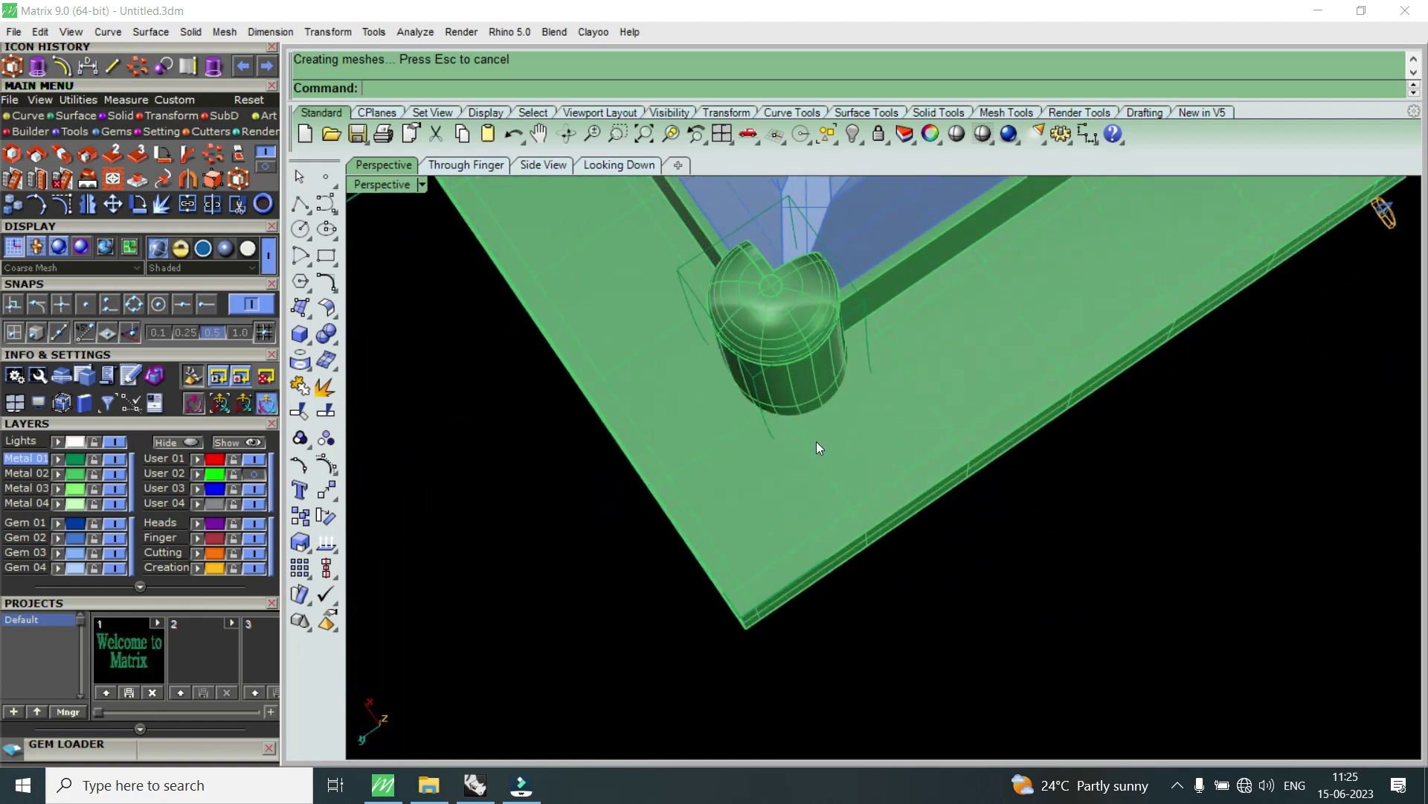
{"action": "scroll", "coordinate": [774, 446], "scroll_direction": "down", "scroll_amount": 3}
{"action": "scroll", "coordinate": [1004, 327], "scroll_direction": "up", "scroll_amount": 4}
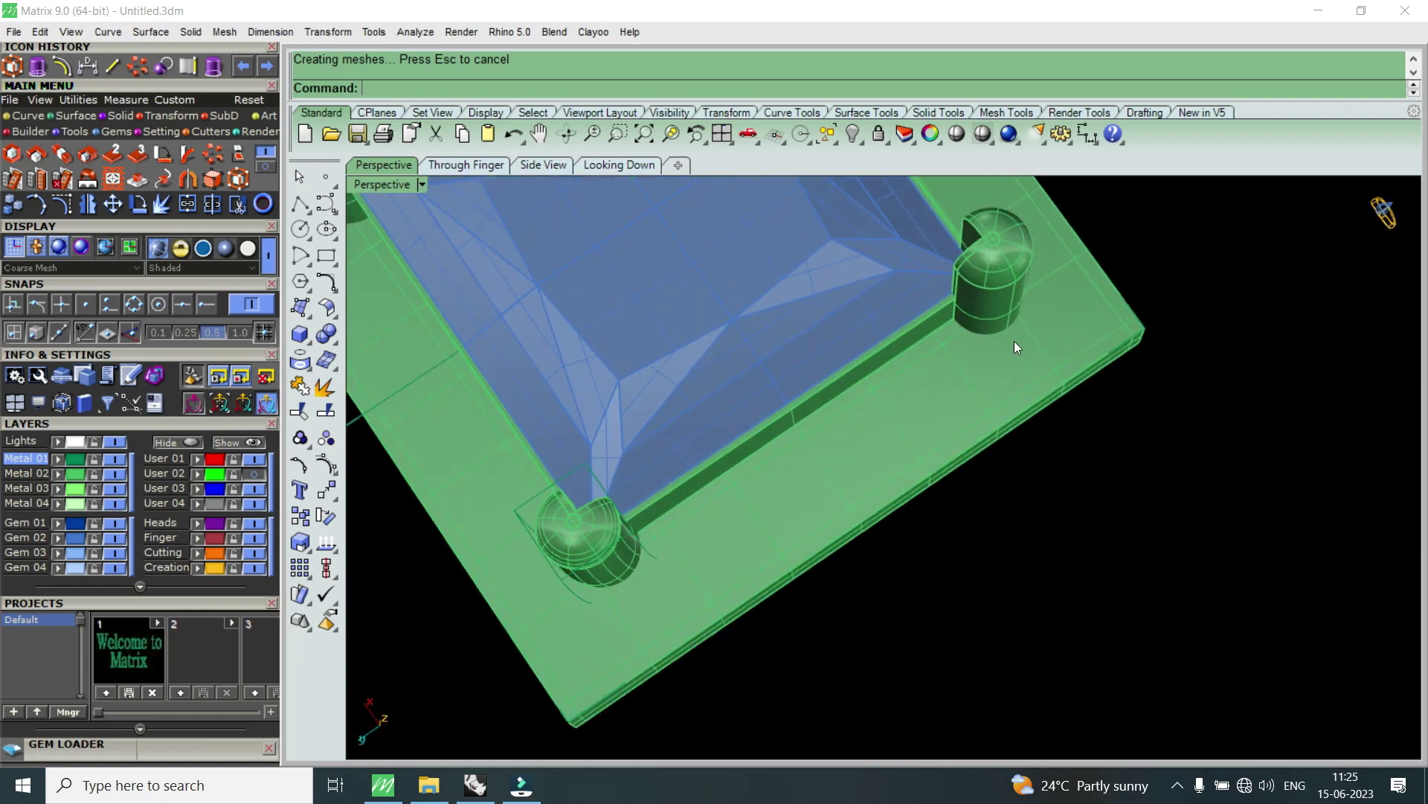
{"action": "scroll", "coordinate": [1006, 350], "scroll_direction": "down", "scroll_amount": 3}
{"action": "mouse_move", "coordinate": [736, 516]}
{"action": "right_mouse_down"}
{"action": "mouse_move", "coordinate": [910, 385]}
{"action": "mouse_move", "coordinate": [600, 414]}
{"action": "right_mouse_up"}
{"action": "scroll", "coordinate": [600, 413], "scroll_direction": "up", "scroll_amount": 2}
{"action": "left_click", "coordinate": [586, 408]}
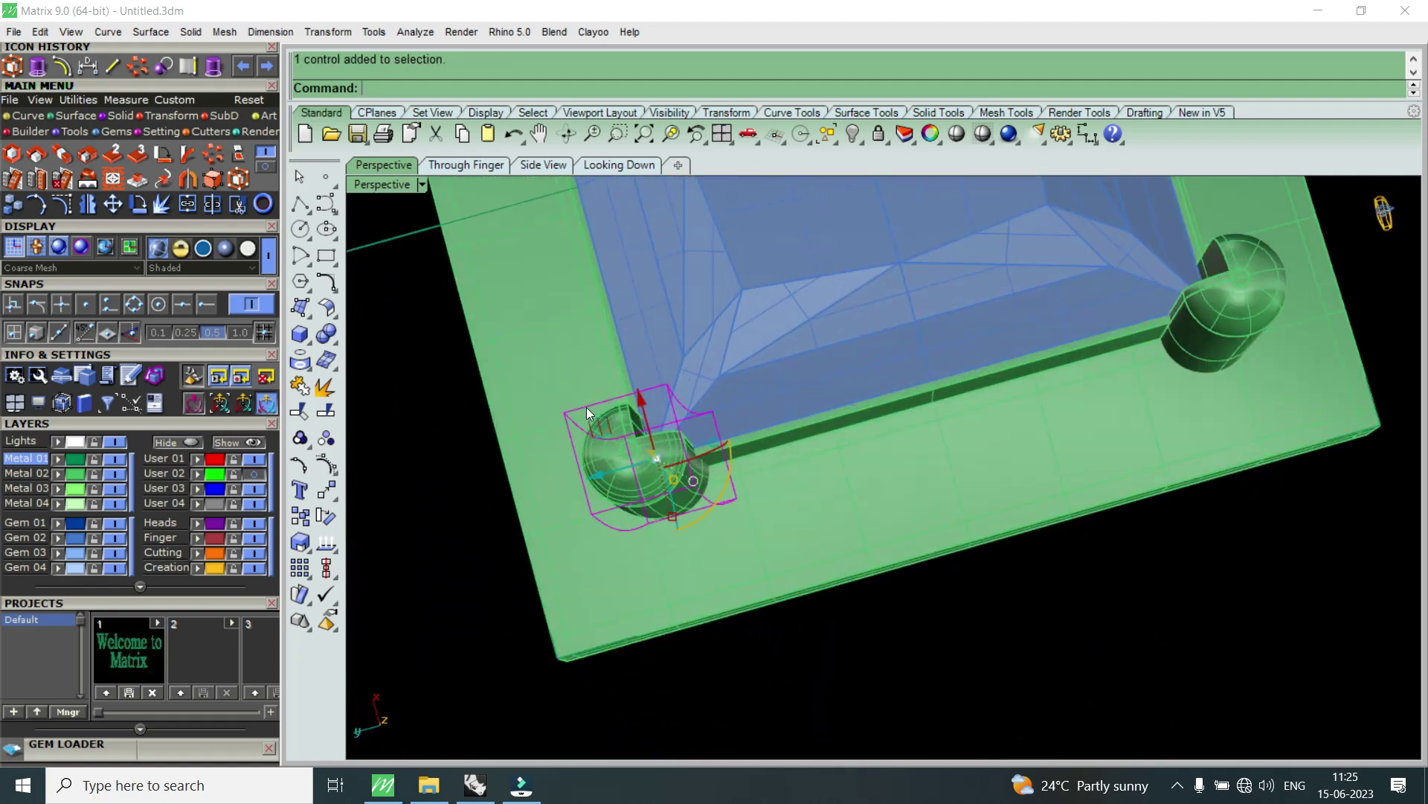
{"action": "key", "text": "Delete"}
- Delete the remaining bottom and top pillars
{"action": "mouse_move", "coordinate": [586, 408]}
{"action": "right_mouse_down"}
{"action": "mouse_move", "coordinate": [948, 502]}
{"action": "mouse_move", "coordinate": [859, 552]}
{"action": "right_mouse_up"}
{"action": "scroll", "coordinate": [796, 511], "scroll_direction": "down", "scroll_amount": 5}
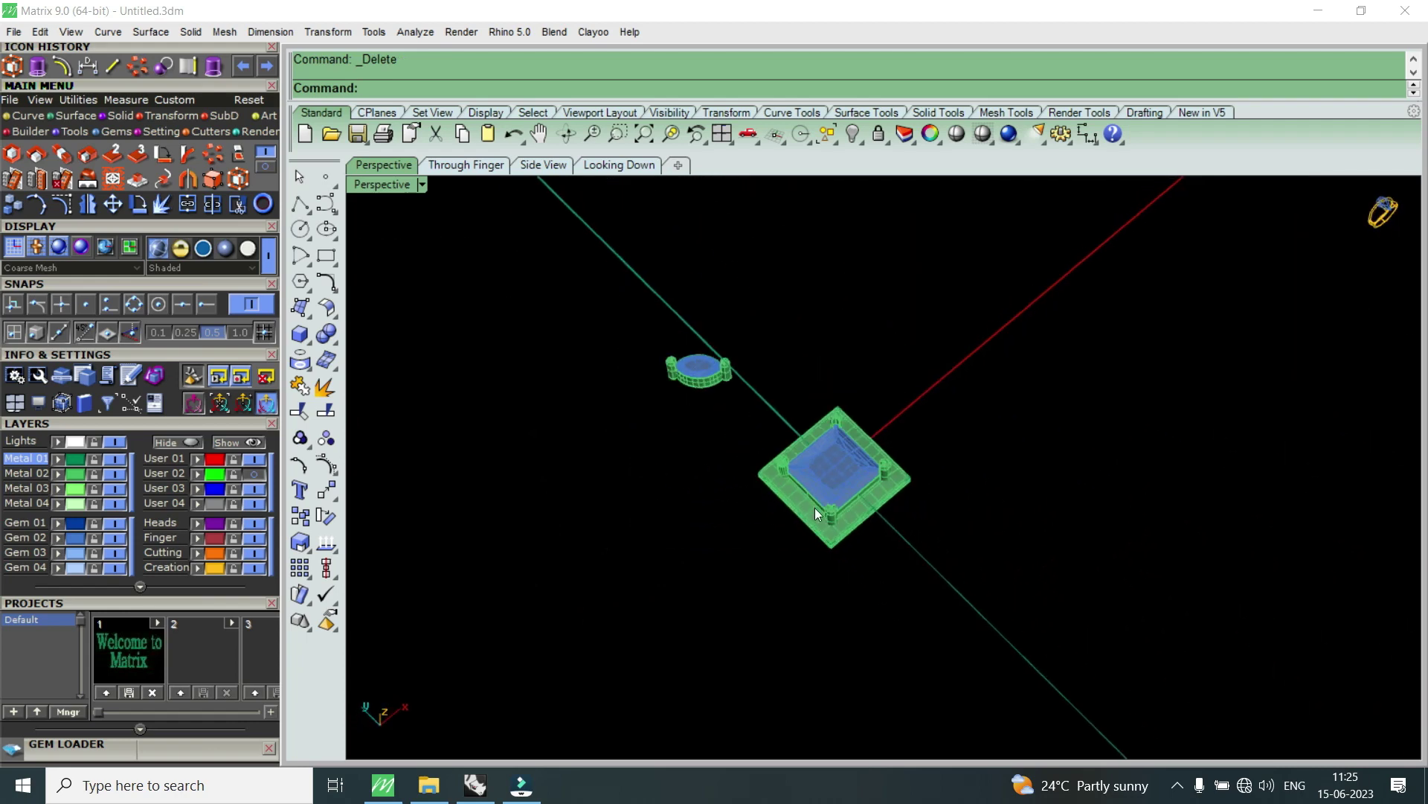
{"action": "scroll", "coordinate": [813, 512], "scroll_direction": "up", "scroll_amount": 5}
{"action": "left_click", "coordinate": [852, 526]}
{"action": "key", "text": "Delete"}
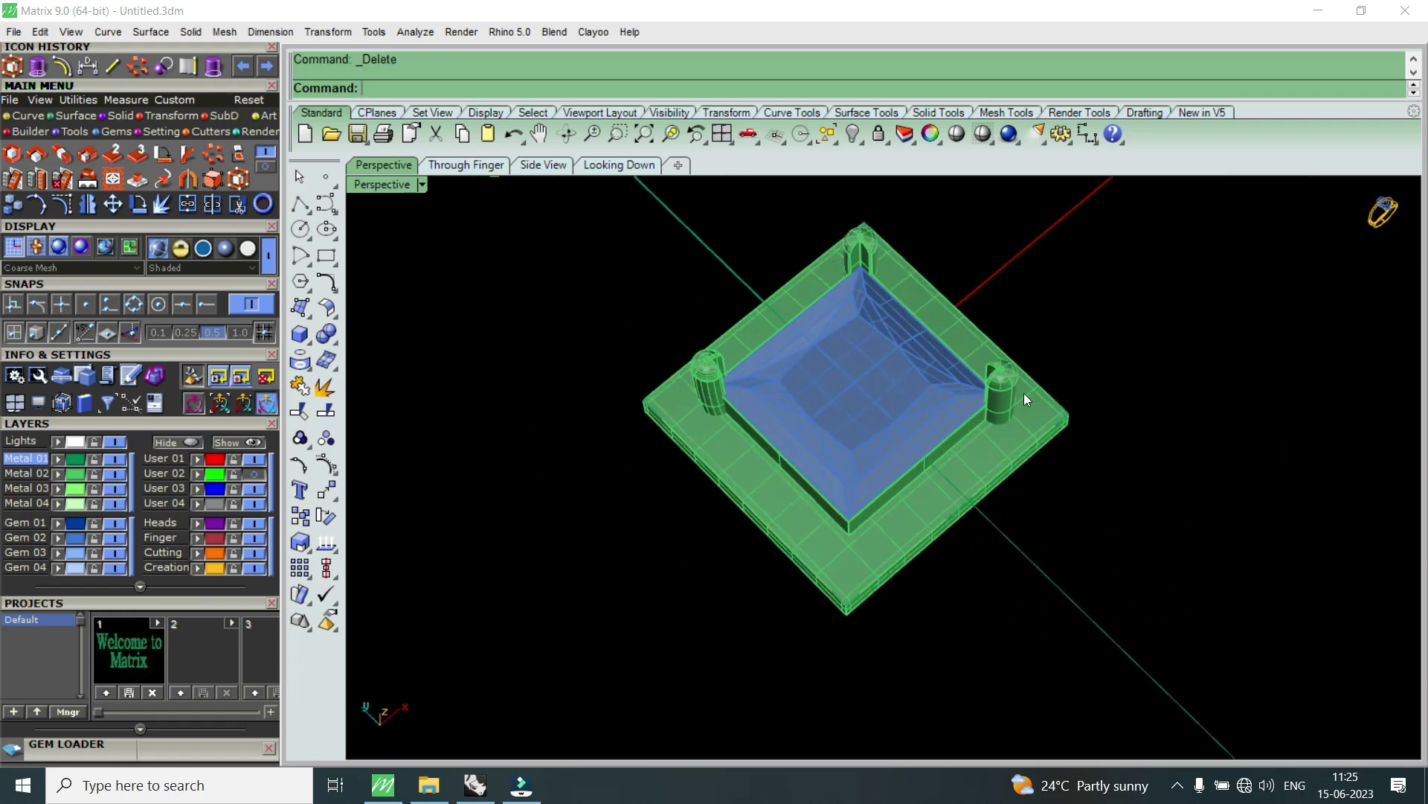
{"action": "left_click", "coordinate": [860, 282]}
{"action": "key", "text": "Delete"}
{"action": "scroll", "coordinate": [730, 351], "scroll_direction": "up", "scroll_amount": 2}
- Polar-array the remaining prong into 4 copies over 360° around the gem
{"action": "left_click", "coordinate": [668, 382]}
{"action": "double_click", "coordinate": [394, 189]}
{"action": "scroll", "coordinate": [615, 296], "scroll_direction": "down", "scroll_amount": 1}
{"action": "scroll", "coordinate": [617, 299], "scroll_direction": "down", "scroll_amount": 2}
{"action": "scroll", "coordinate": [620, 303], "scroll_direction": "down", "scroll_amount": 3}
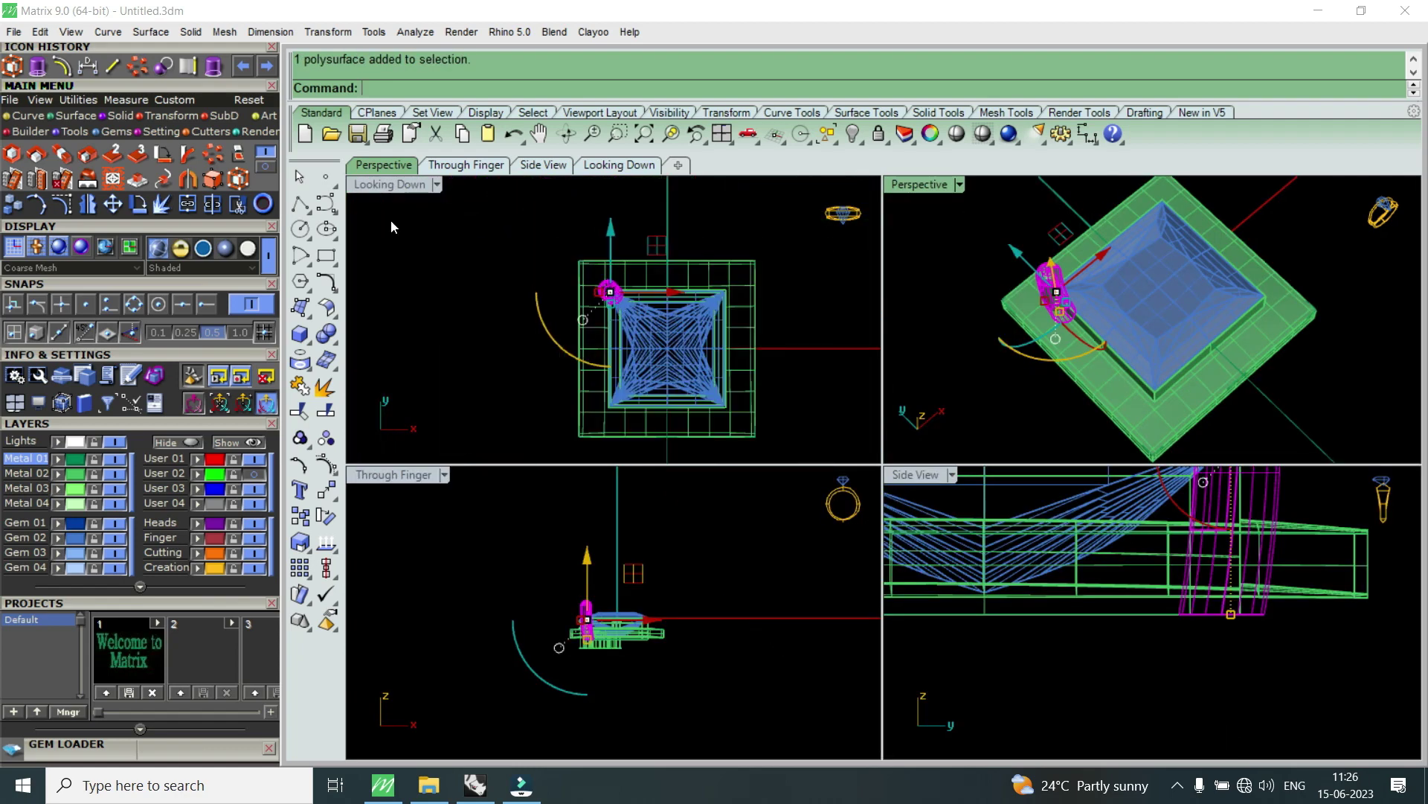
{"action": "left_click", "coordinate": [139, 67]}
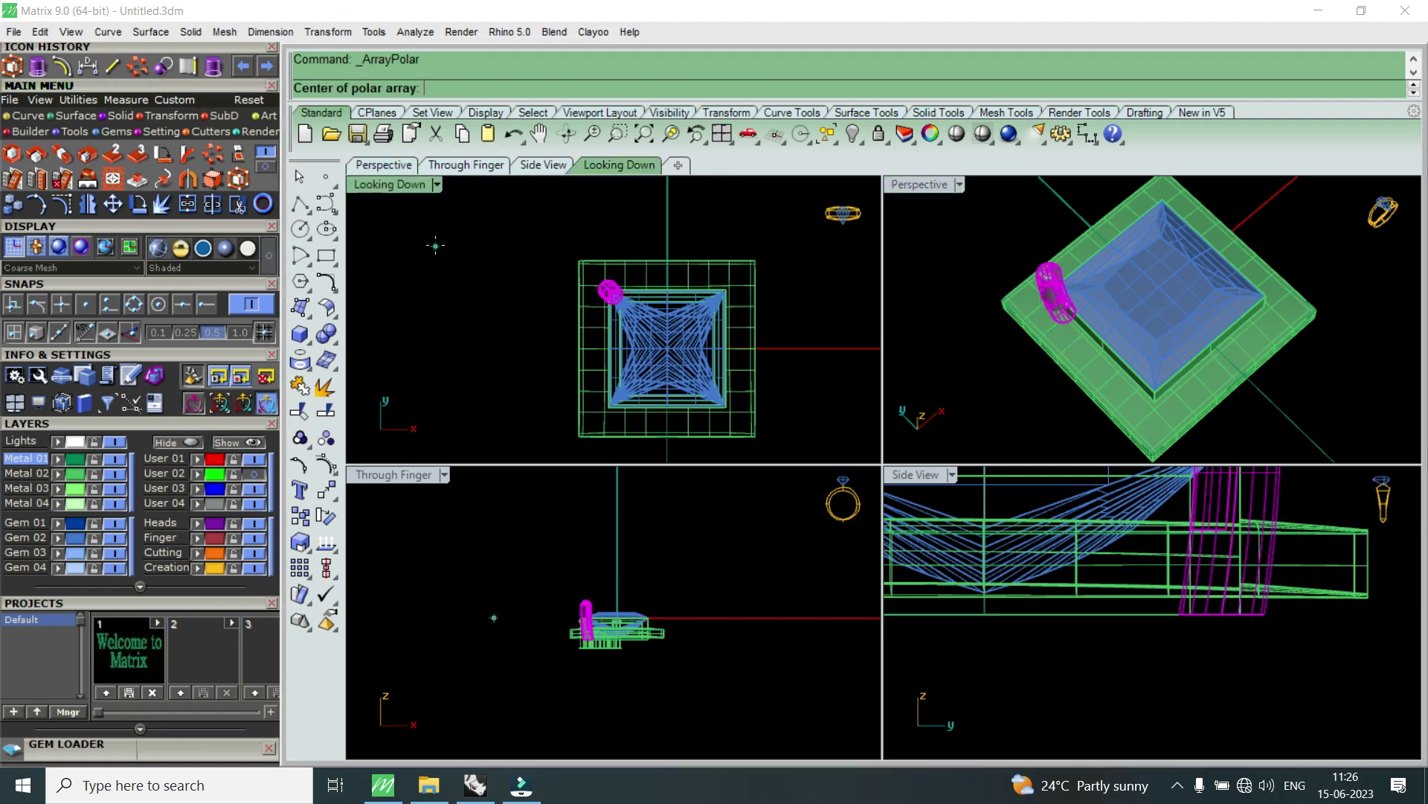
{"action": "type", "text": "0"}
{"action": "key", "text": "Return"}
{"action": "key", "text": "Return"}
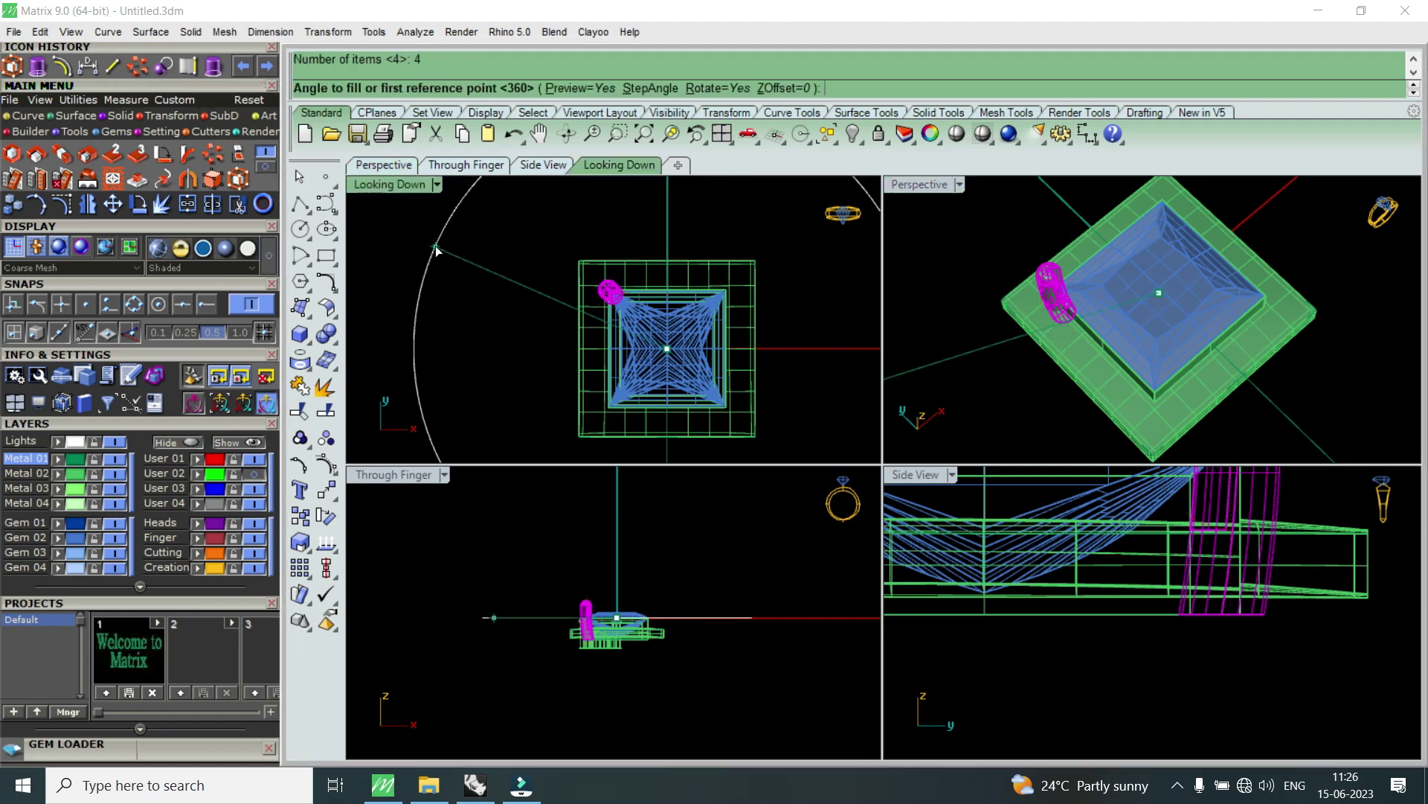
{"action": "key", "text": "Return"}
{"action": "key", "text": "Return"}
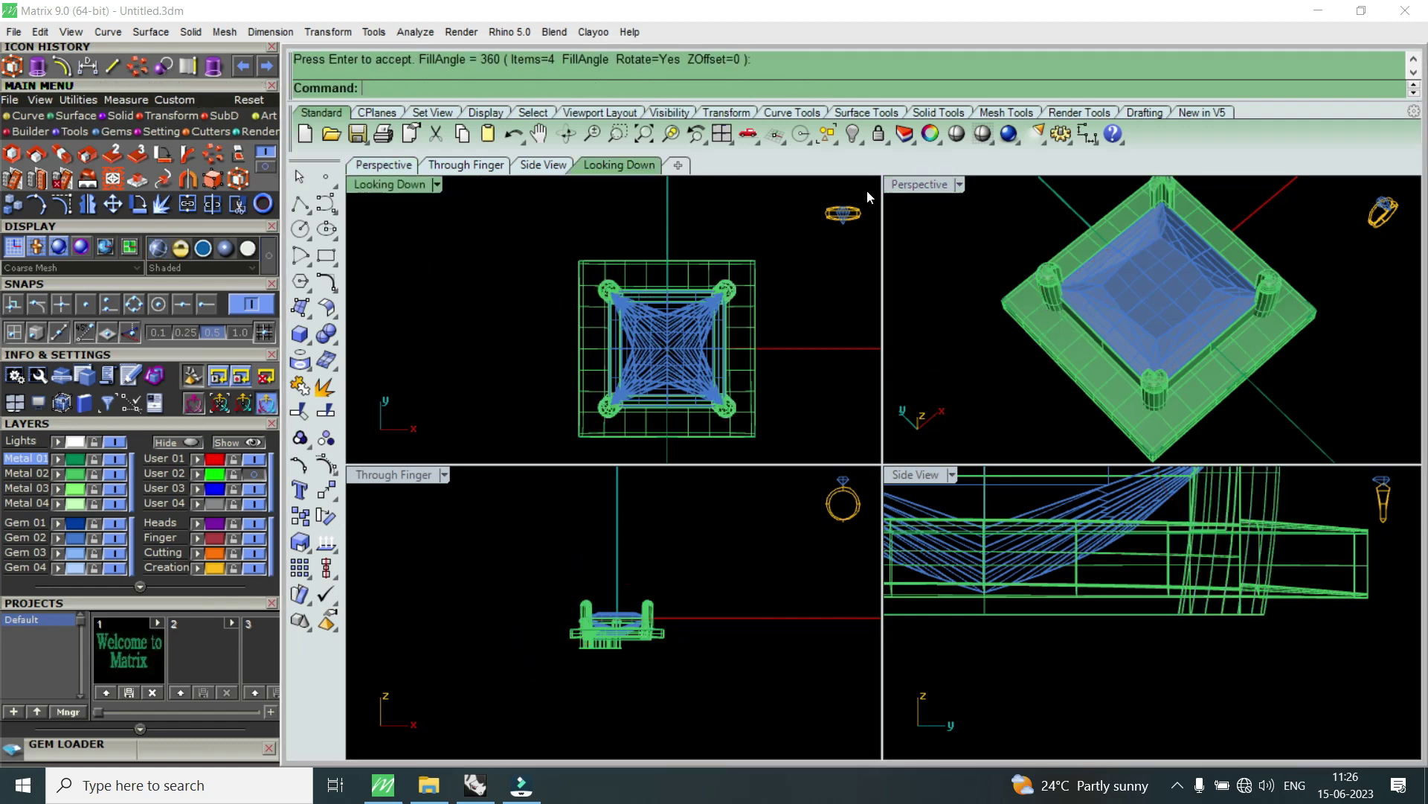
- Group the gem, bezel frame and four corner prongs together
{"action": "double_click", "coordinate": [901, 183]}
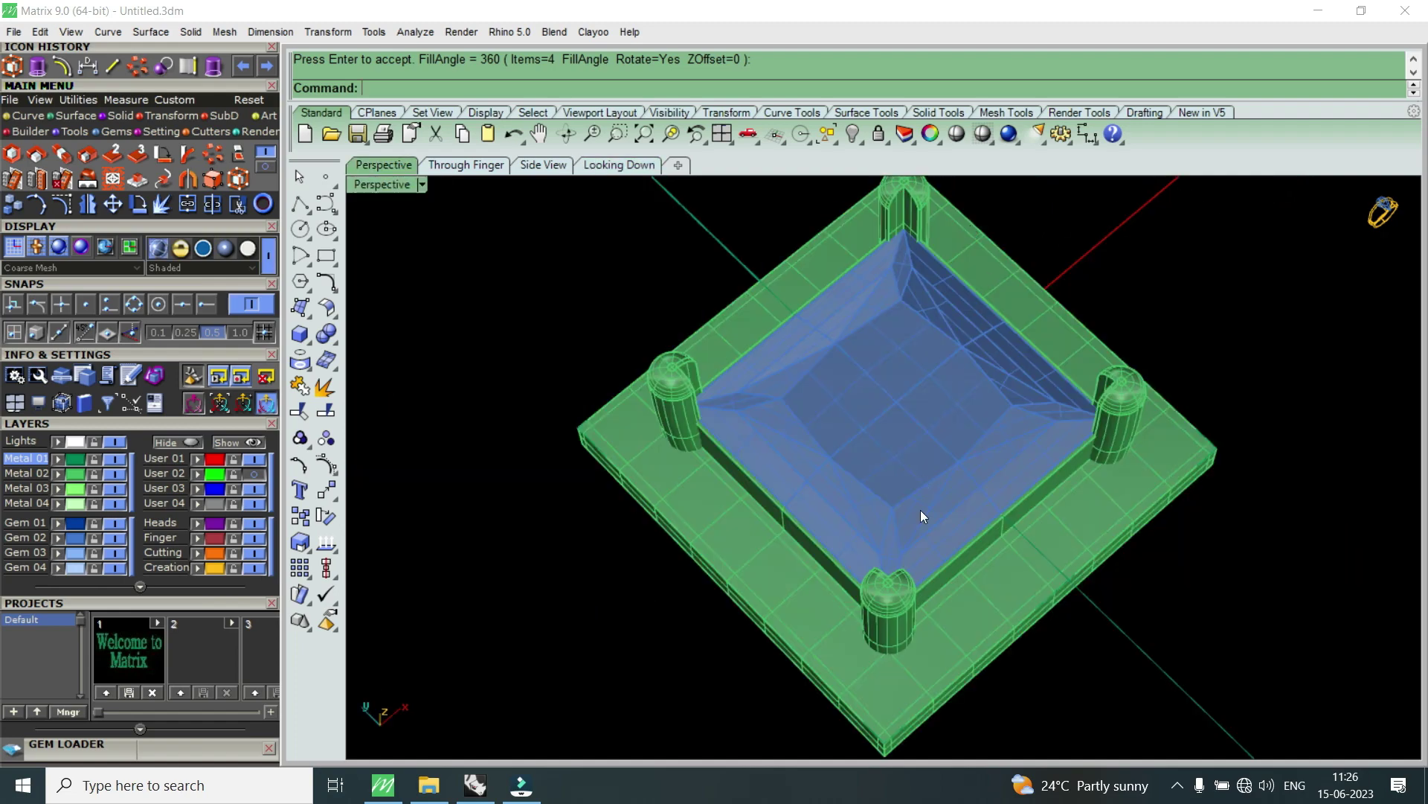
{"action": "left_click", "coordinate": [894, 609]}
{"action": "scroll", "coordinate": [1010, 624], "scroll_direction": "up", "scroll_amount": 3}
{"action": "right_click_drag", "start_coordinate": [1010, 624], "coordinate": [953, 488]}
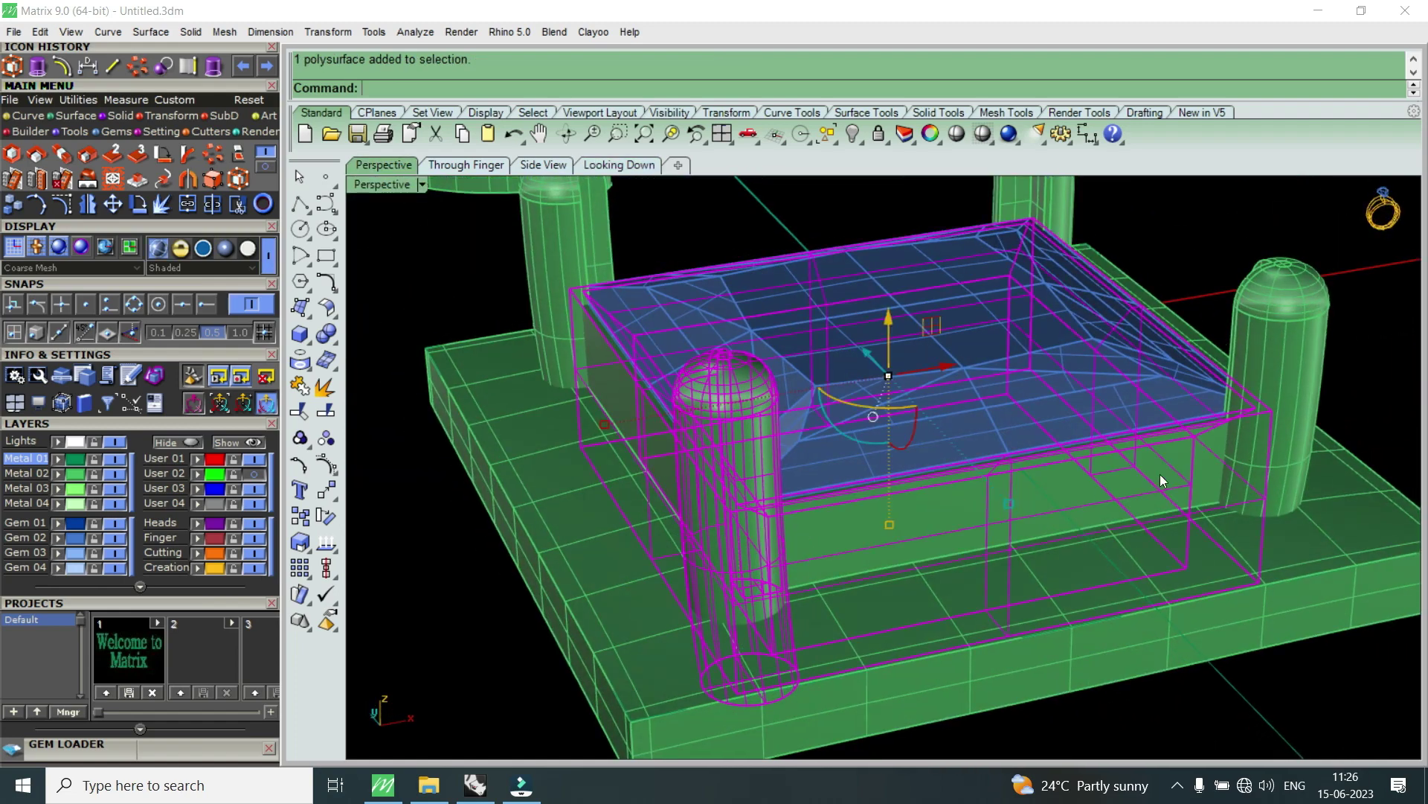
{"action": "scroll", "coordinate": [1249, 444], "scroll_direction": "down", "scroll_amount": 5}
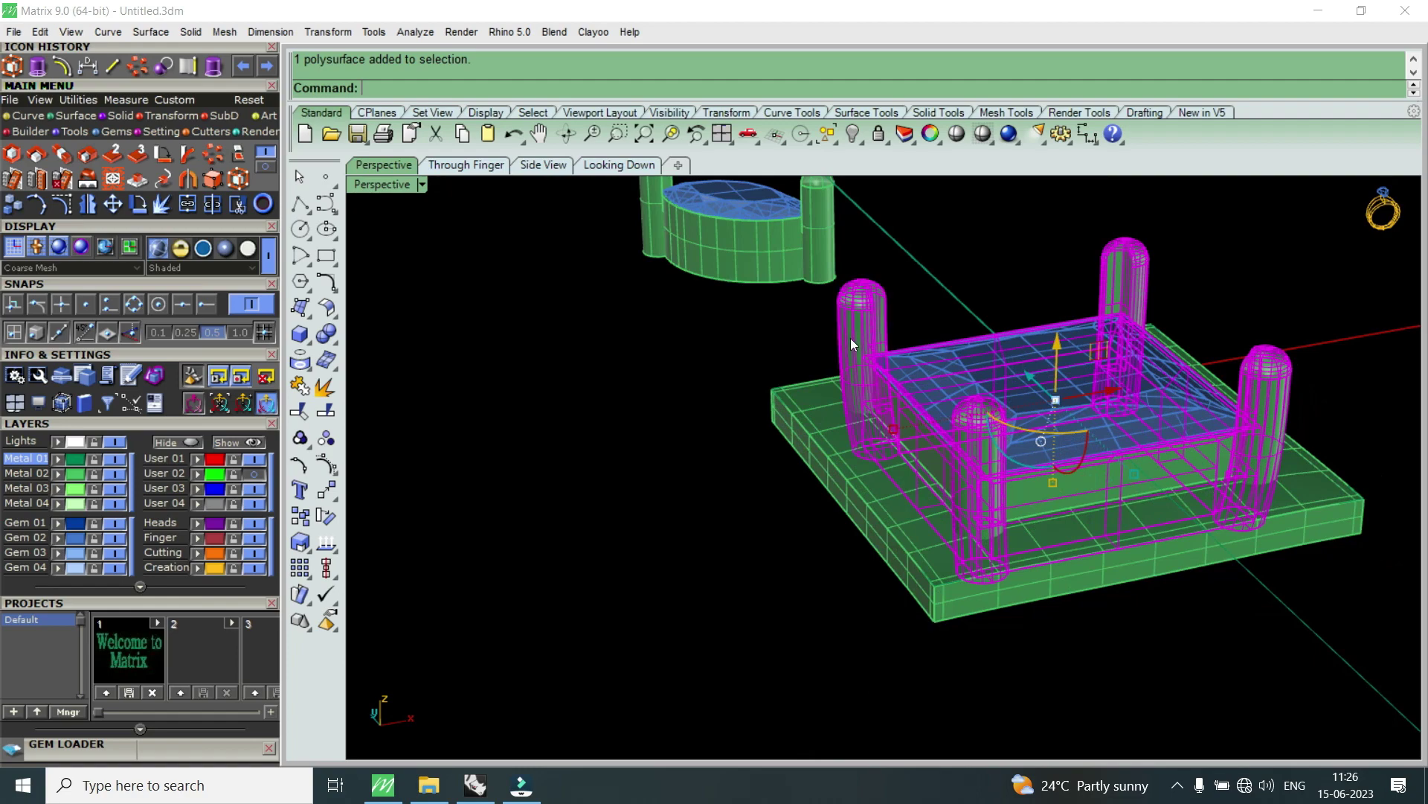
{"action": "left_click", "coordinate": [1123, 422]}
{"action": "key", "text": "Escape"}
{"action": "scroll", "coordinate": [1060, 396], "scroll_direction": "down", "scroll_amount": 3}
{"action": "right_click_drag", "start_coordinate": [1060, 396], "coordinate": [1086, 546]}
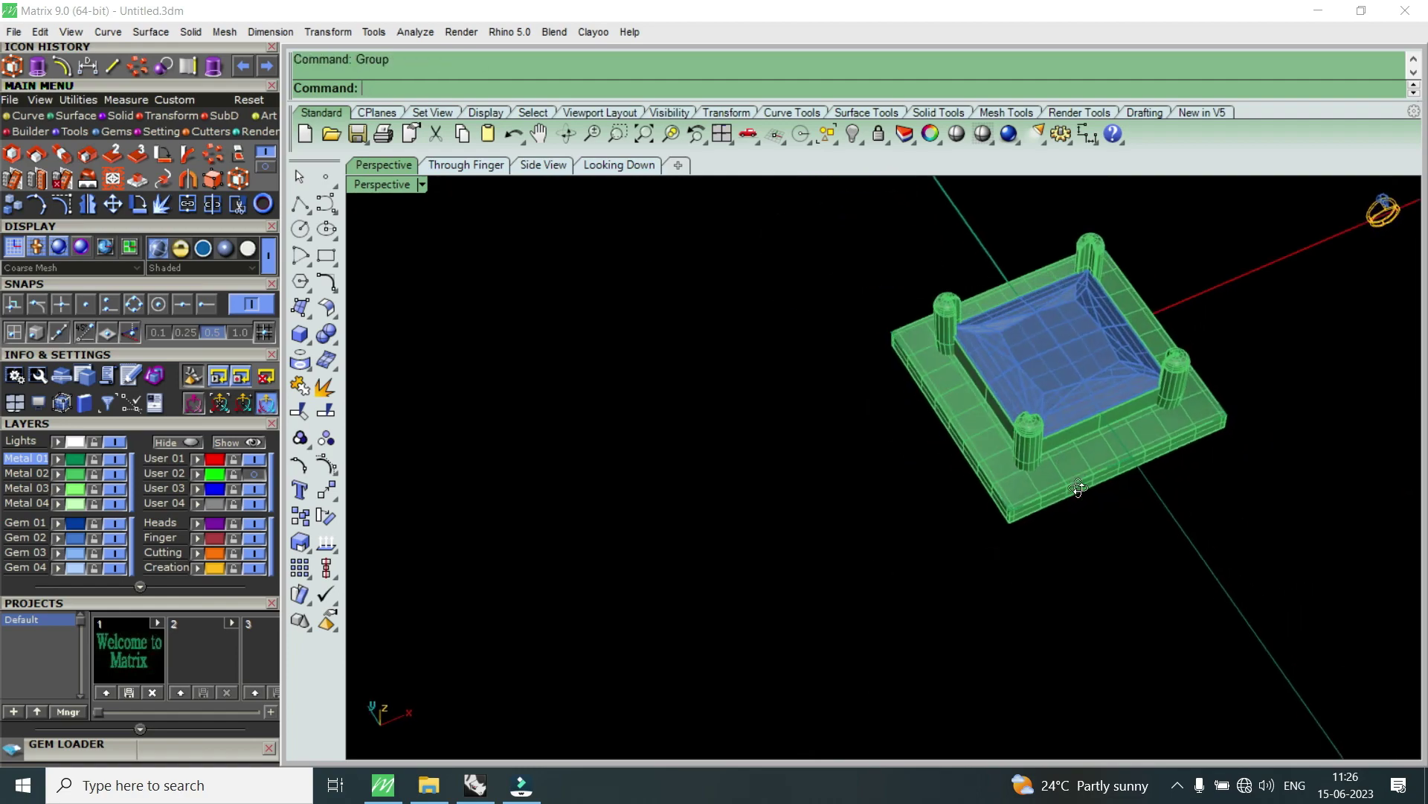
{"action": "scroll", "coordinate": [1070, 466], "scroll_direction": "up", "scroll_amount": 3}
{"action": "scroll", "coordinate": [1020, 461], "scroll_direction": "up", "scroll_amount": 3}
{"action": "scroll", "coordinate": [1024, 483], "scroll_direction": "down", "scroll_amount": 3}
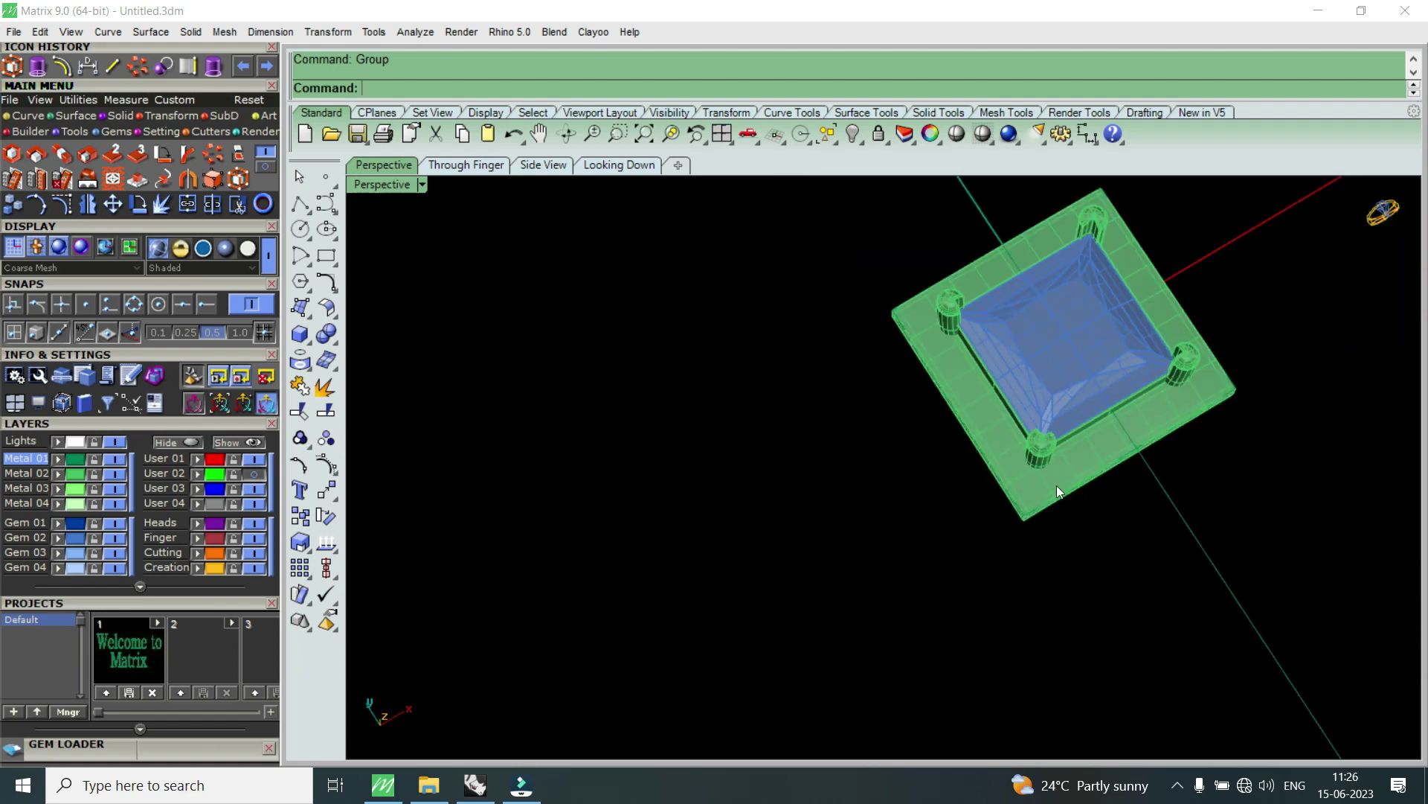
{"action": "scroll", "coordinate": [1101, 476], "scroll_direction": "up", "scroll_amount": 2}
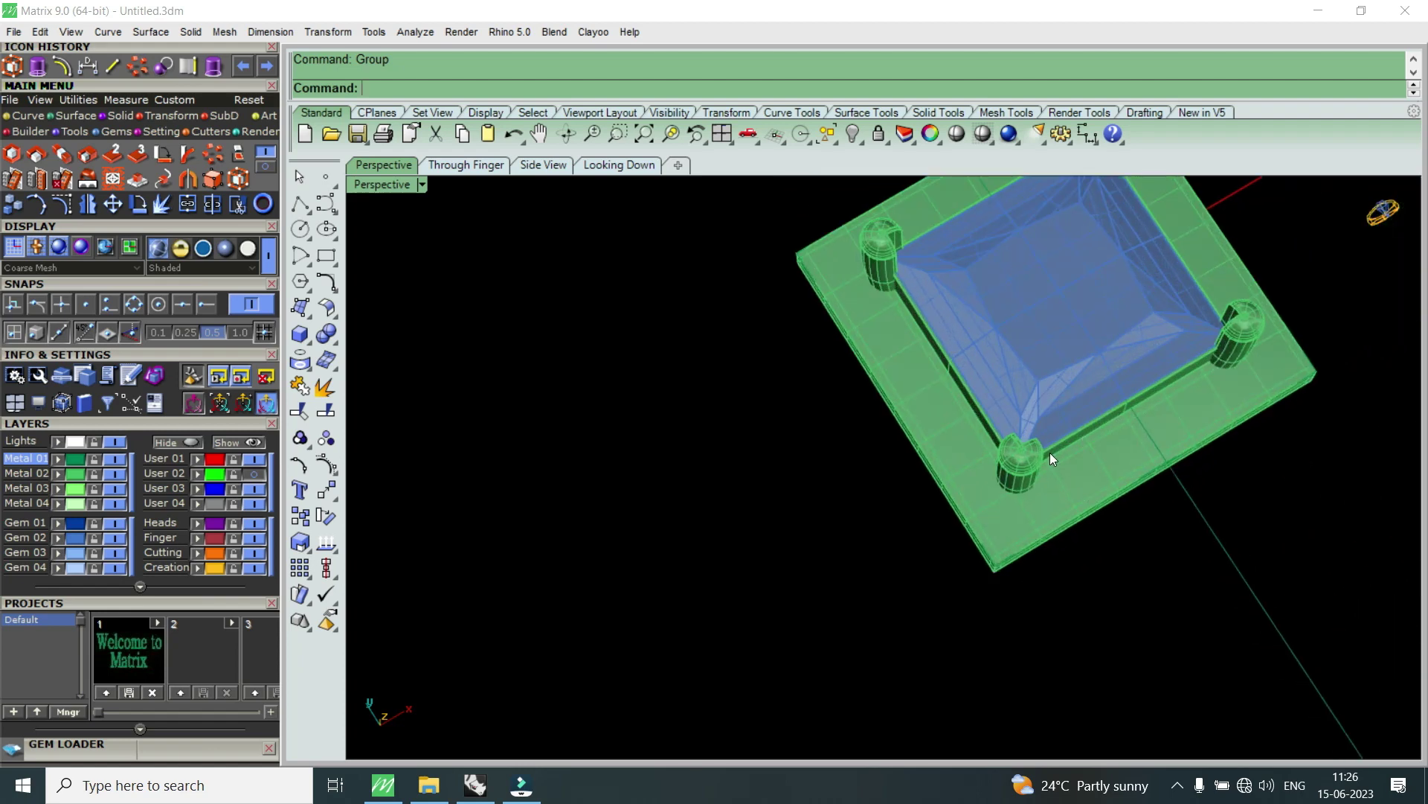
{"action": "scroll", "coordinate": [994, 503], "scroll_direction": "up", "scroll_amount": 3}
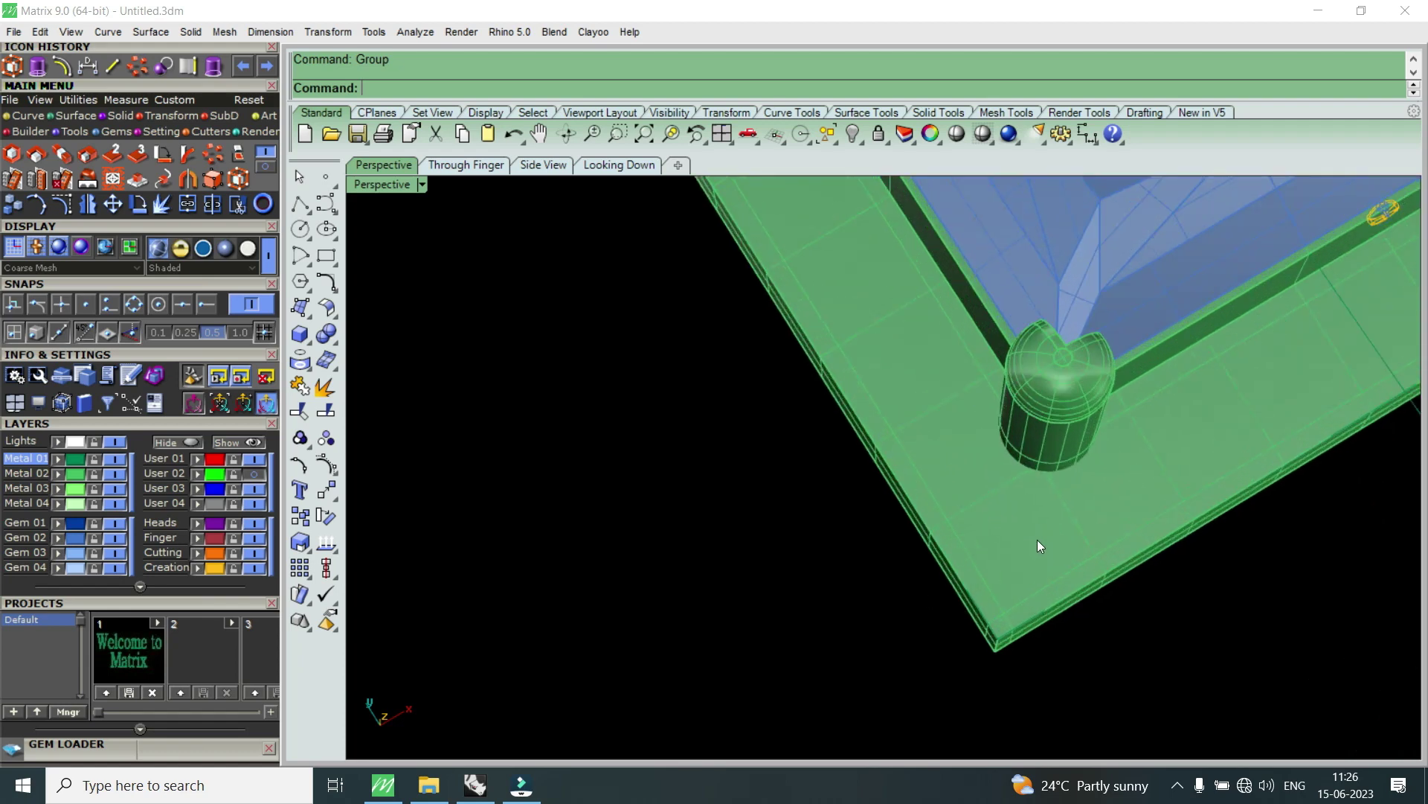
- Start Gem on Surface on the frame and scale the round accent gem to 1.3 mm
{"action": "left_click", "coordinate": [1038, 541]}
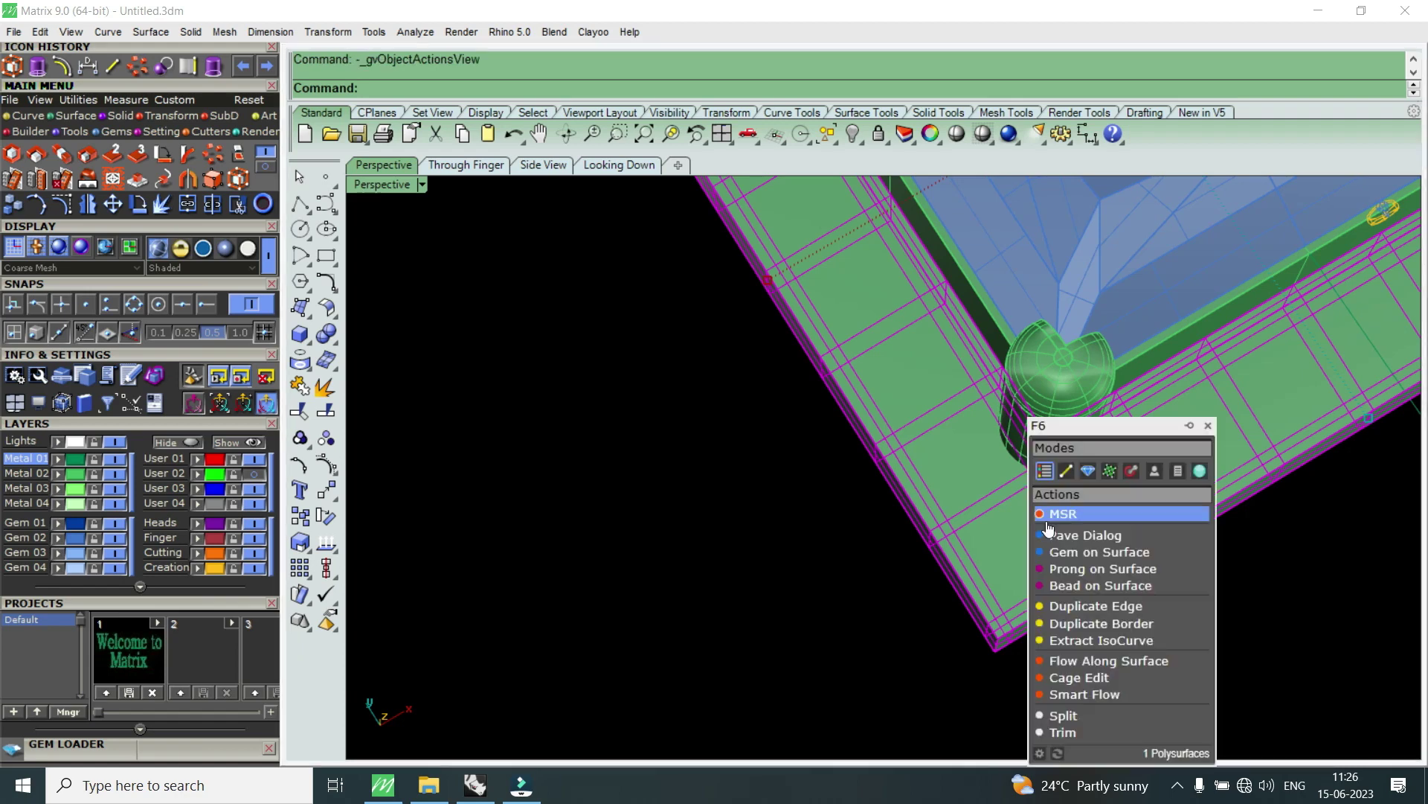
{"action": "left_click", "coordinate": [1088, 558]}
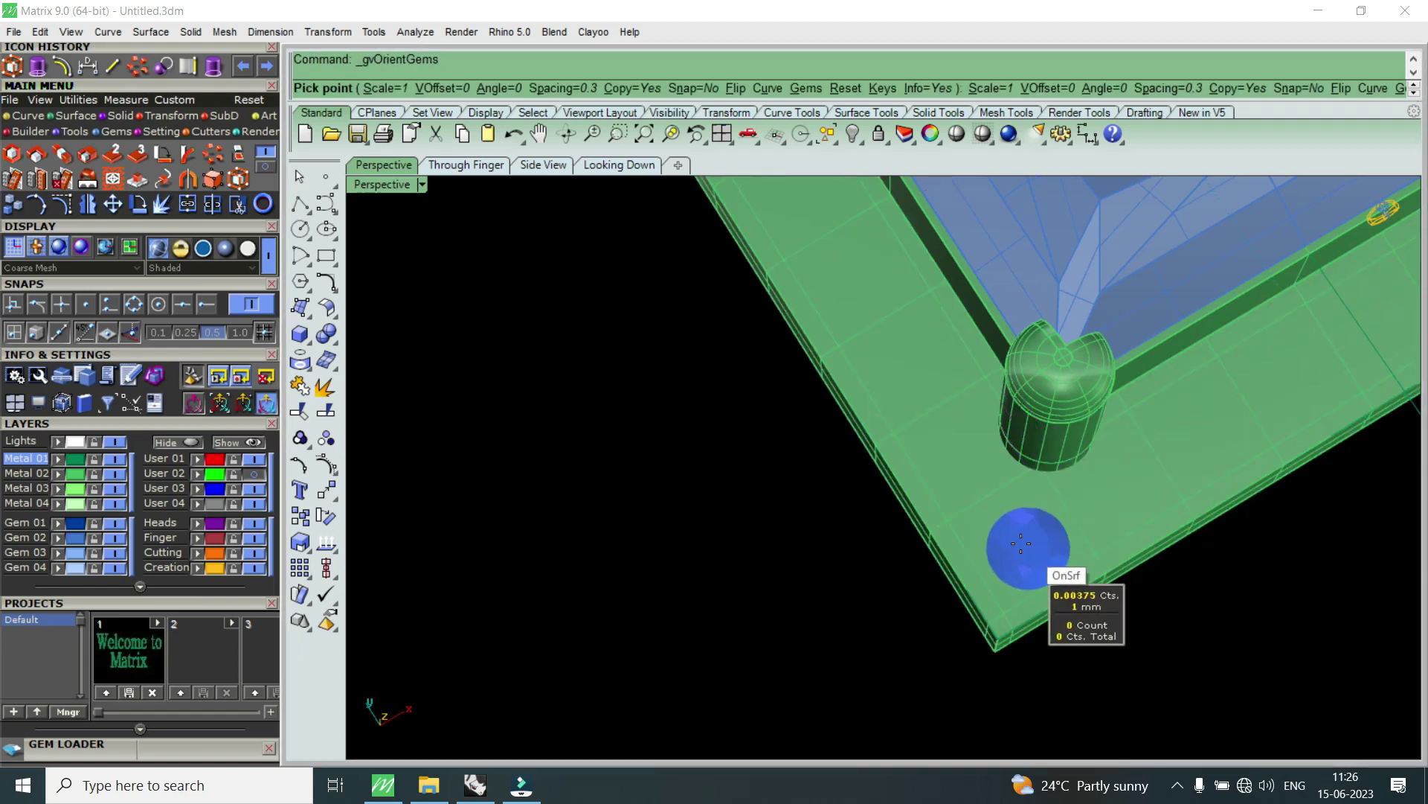
{"action": "scroll", "coordinate": [1027, 543], "scroll_direction": "up", "scroll_amount": 3}
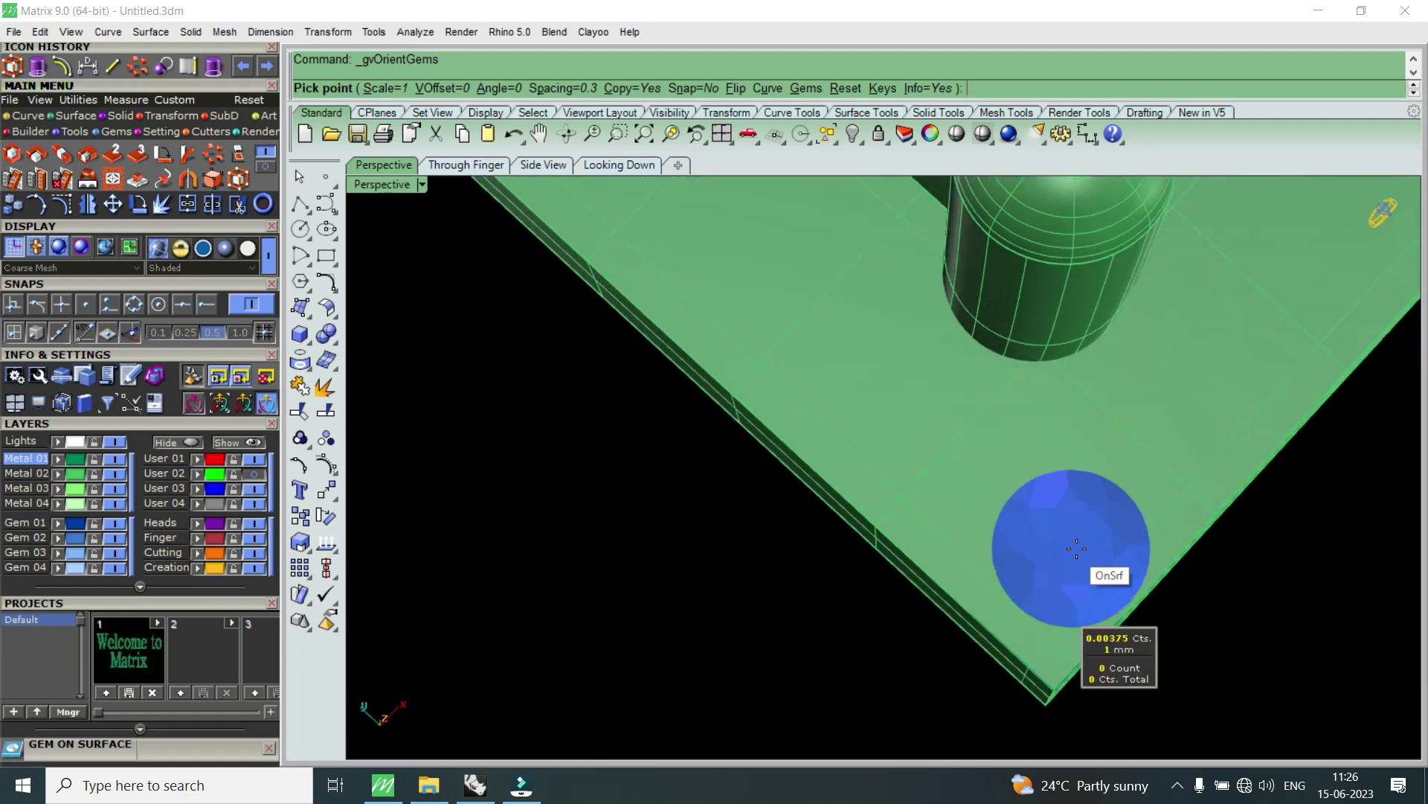
{"action": "scroll", "coordinate": [1049, 537], "scroll_direction": "up", "scroll_amount": 2}
{"action": "scroll", "coordinate": [997, 521], "scroll_direction": "down", "scroll_amount": 2}
{"action": "scroll", "coordinate": [957, 502], "scroll_direction": "down", "scroll_amount": 1}
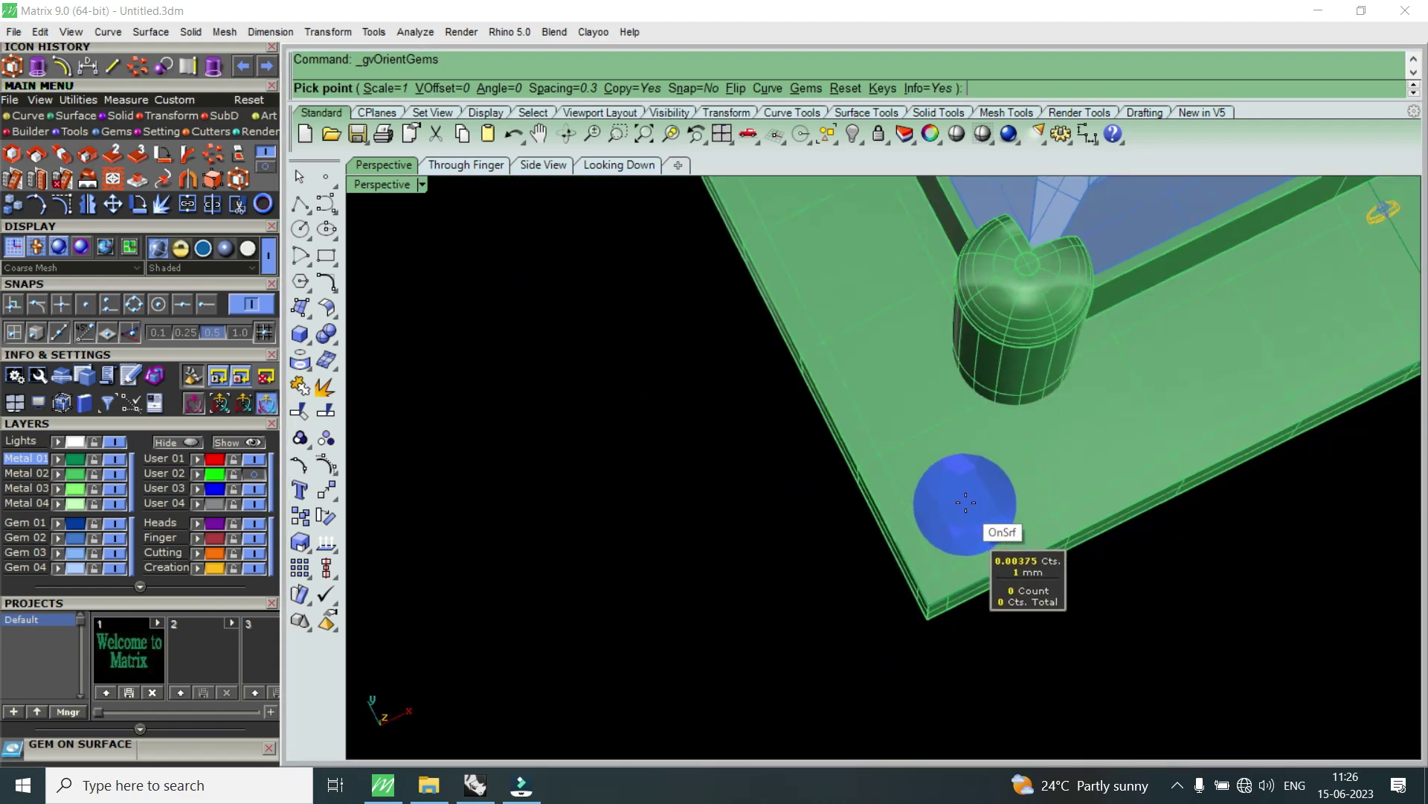
{"action": "scroll", "coordinate": [956, 509], "scroll_direction": "up", "scroll_amount": 2}
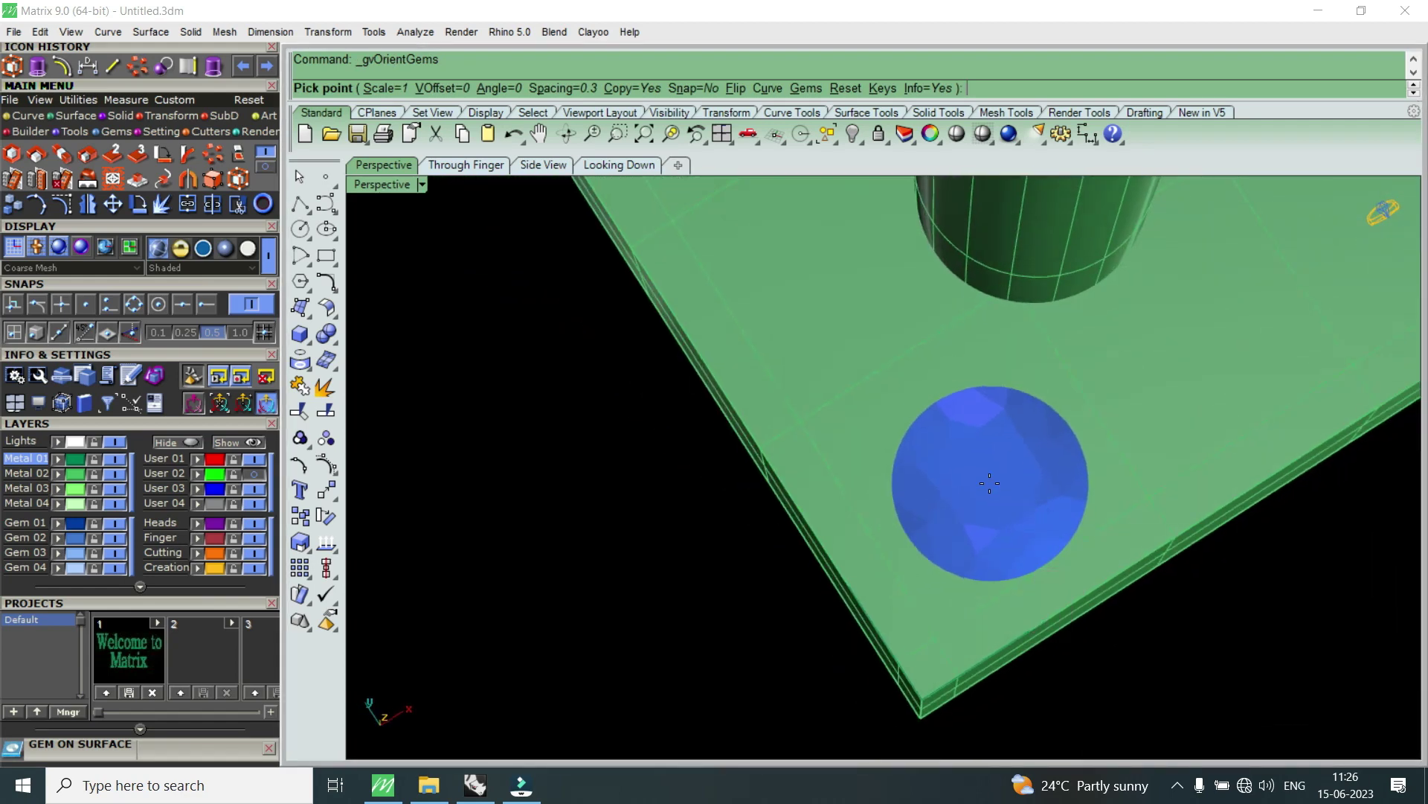
{"action": "key", "text": "Up"}
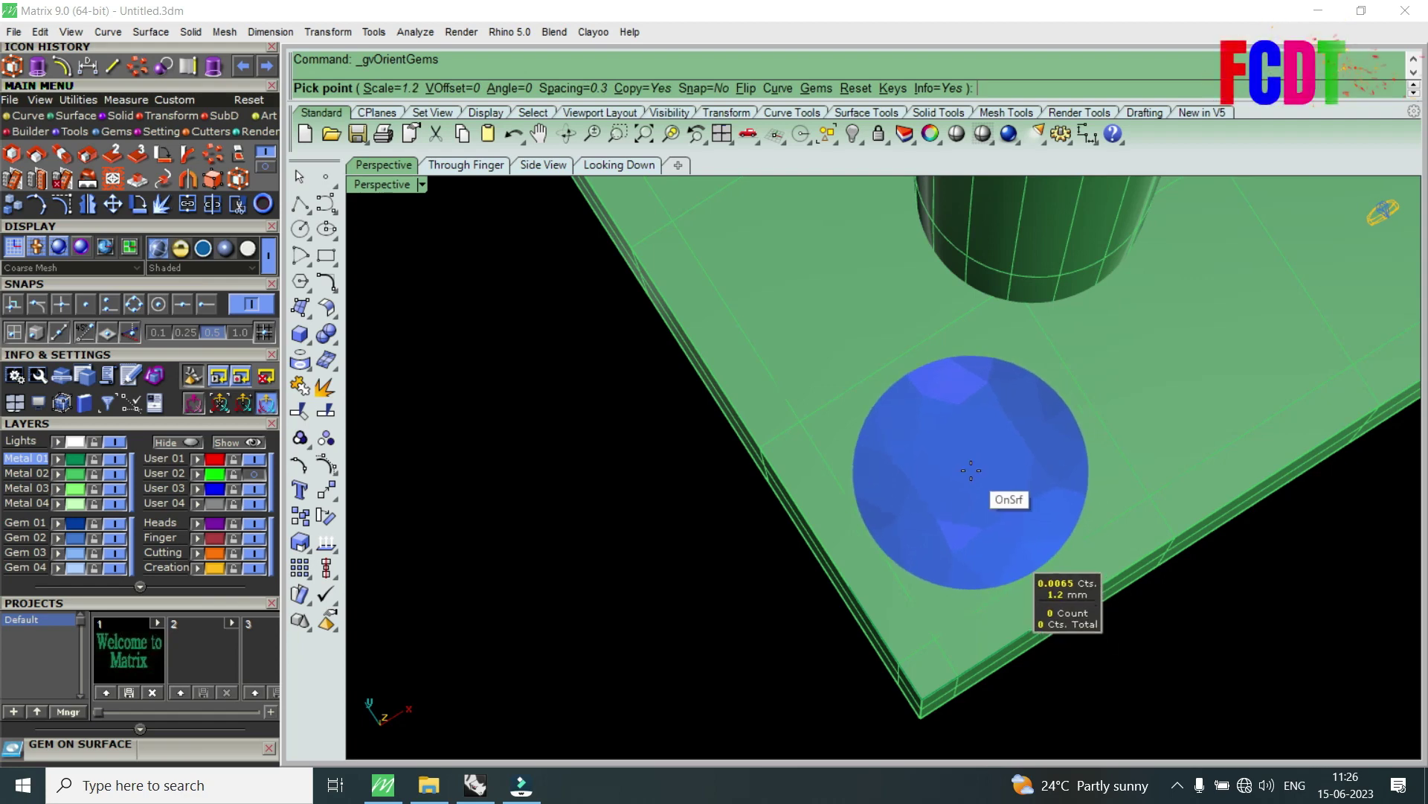
{"action": "scroll", "coordinate": [970, 470], "scroll_direction": "down", "scroll_amount": 3}
{"action": "scroll", "coordinate": [970, 470], "scroll_direction": "down", "scroll_amount": 2}
{"action": "scroll", "coordinate": [1152, 346], "scroll_direction": "up", "scroll_amount": 3}
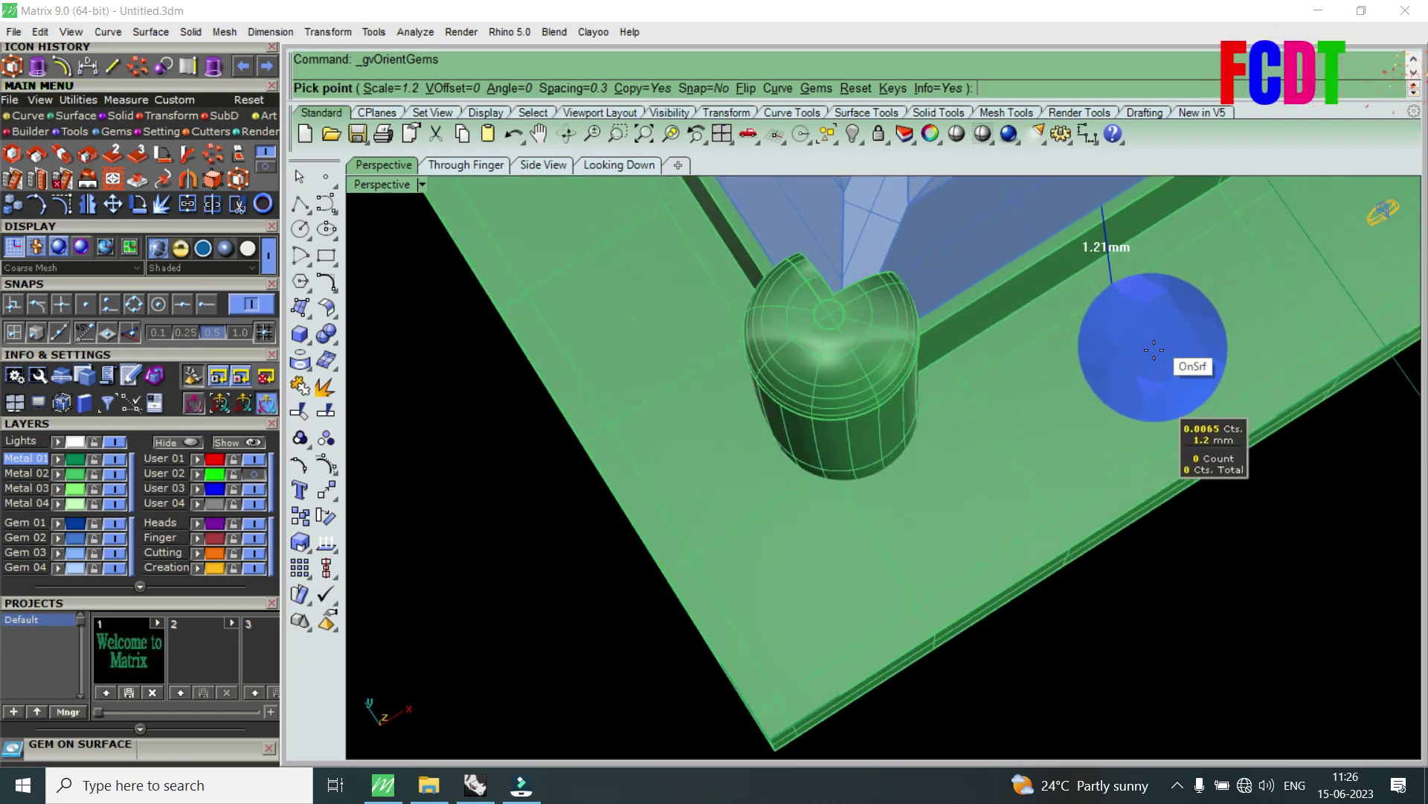
{"action": "key", "text": "Up"}
{"action": "scroll", "coordinate": [1154, 350], "scroll_direction": "down", "scroll_amount": 3}
{"action": "scroll", "coordinate": [1146, 354], "scroll_direction": "down", "scroll_amount": 2}
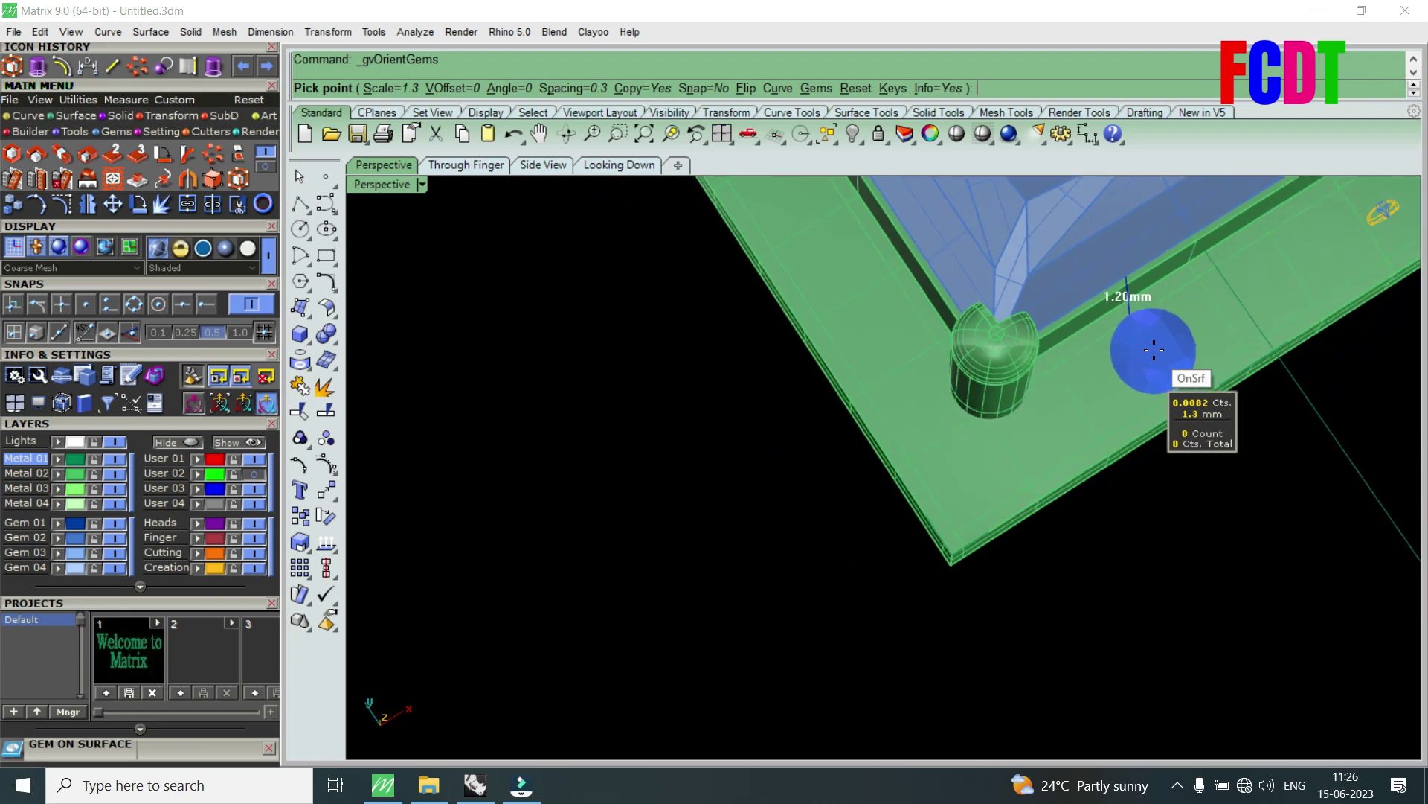
{"action": "scroll", "coordinate": [955, 471], "scroll_direction": "up", "scroll_amount": 3}
{"action": "scroll", "coordinate": [955, 471], "scroll_direction": "up", "scroll_amount": 1}
{"action": "scroll", "coordinate": [963, 472], "scroll_direction": "up", "scroll_amount": 1}
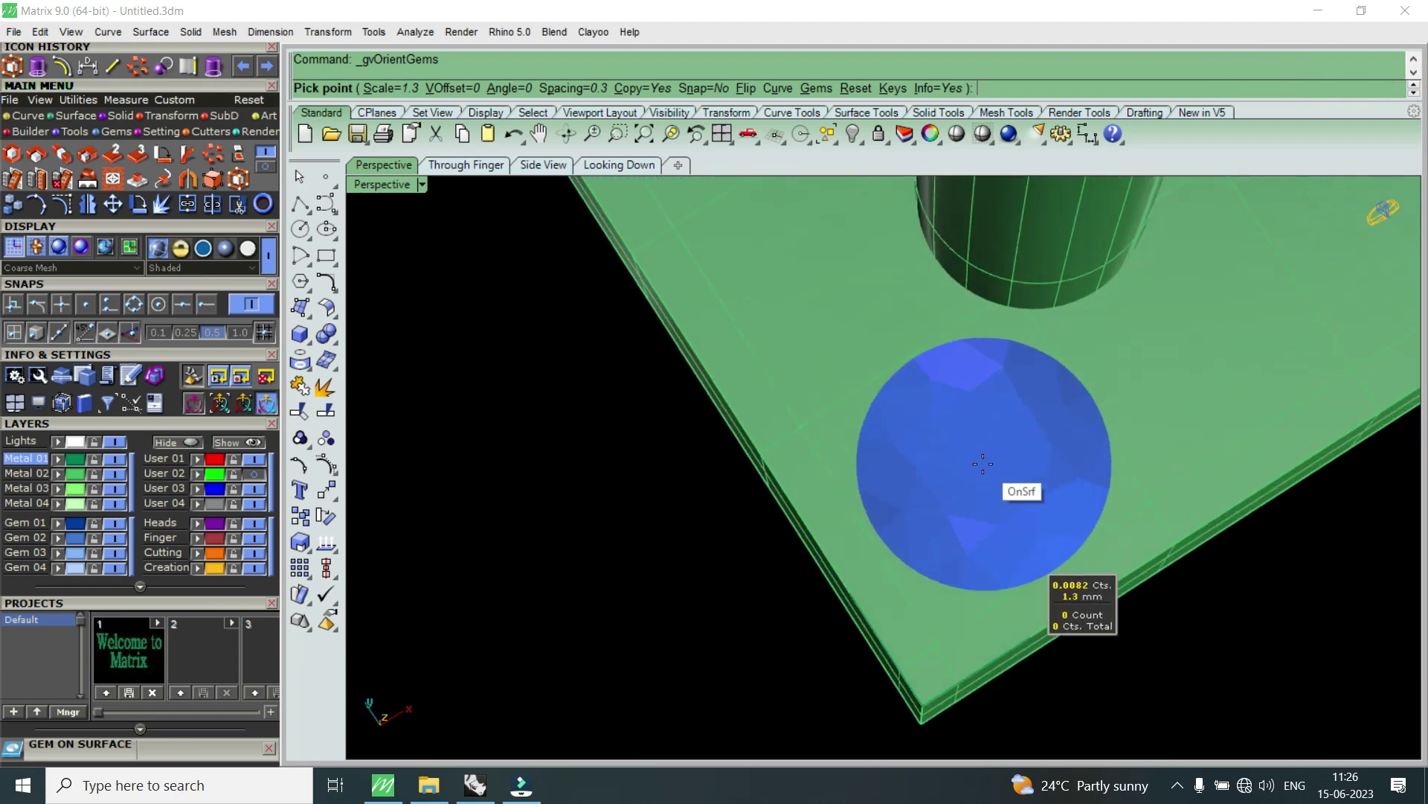
{"action": "scroll", "coordinate": [971, 472], "scroll_direction": "up", "scroll_amount": 1}
{"action": "scroll", "coordinate": [978, 472], "scroll_direction": "up", "scroll_amount": 1}
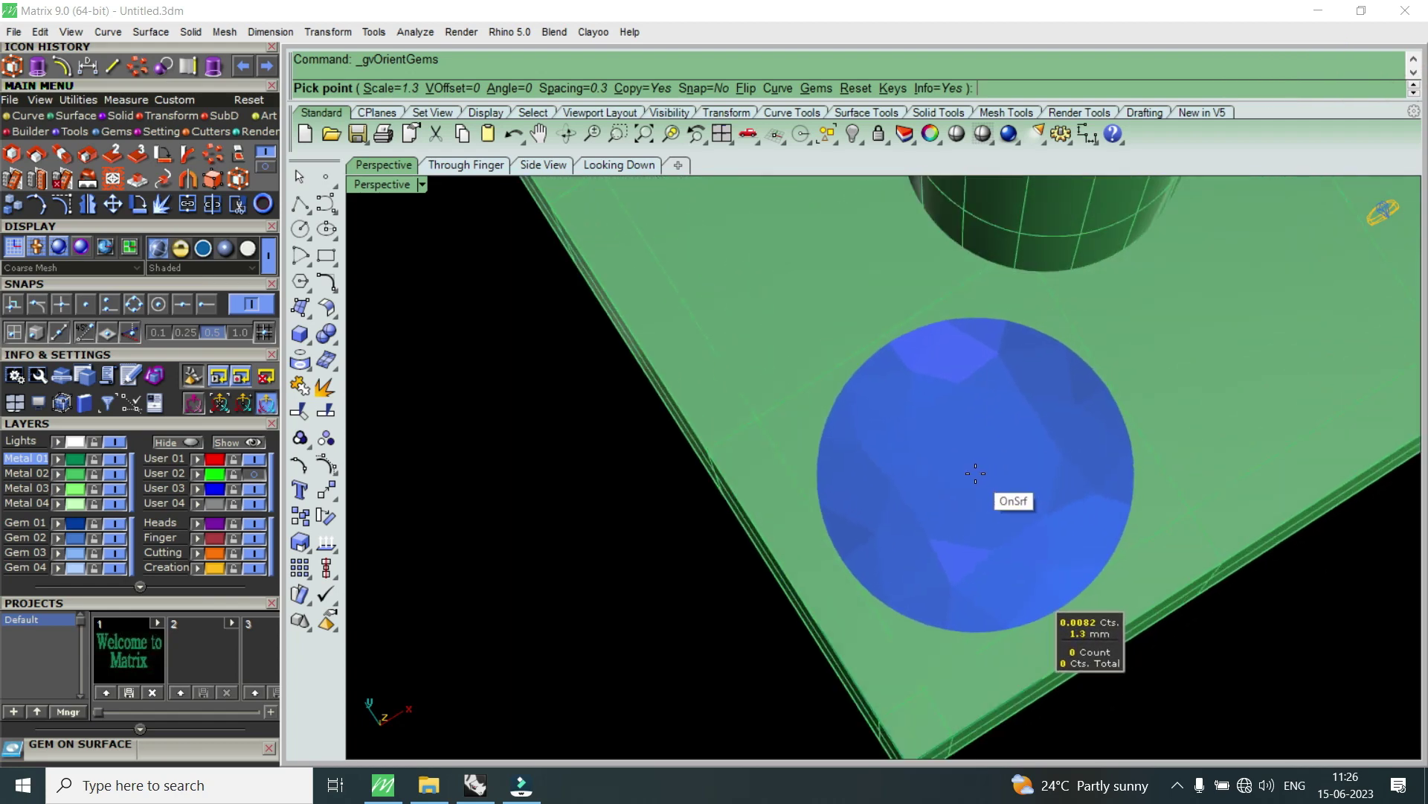
- Place the 1.3 mm accent gem on the frame beside the corner prong
{"action": "right_click_drag", "start_coordinate": [982, 497], "coordinate": [995, 424]}
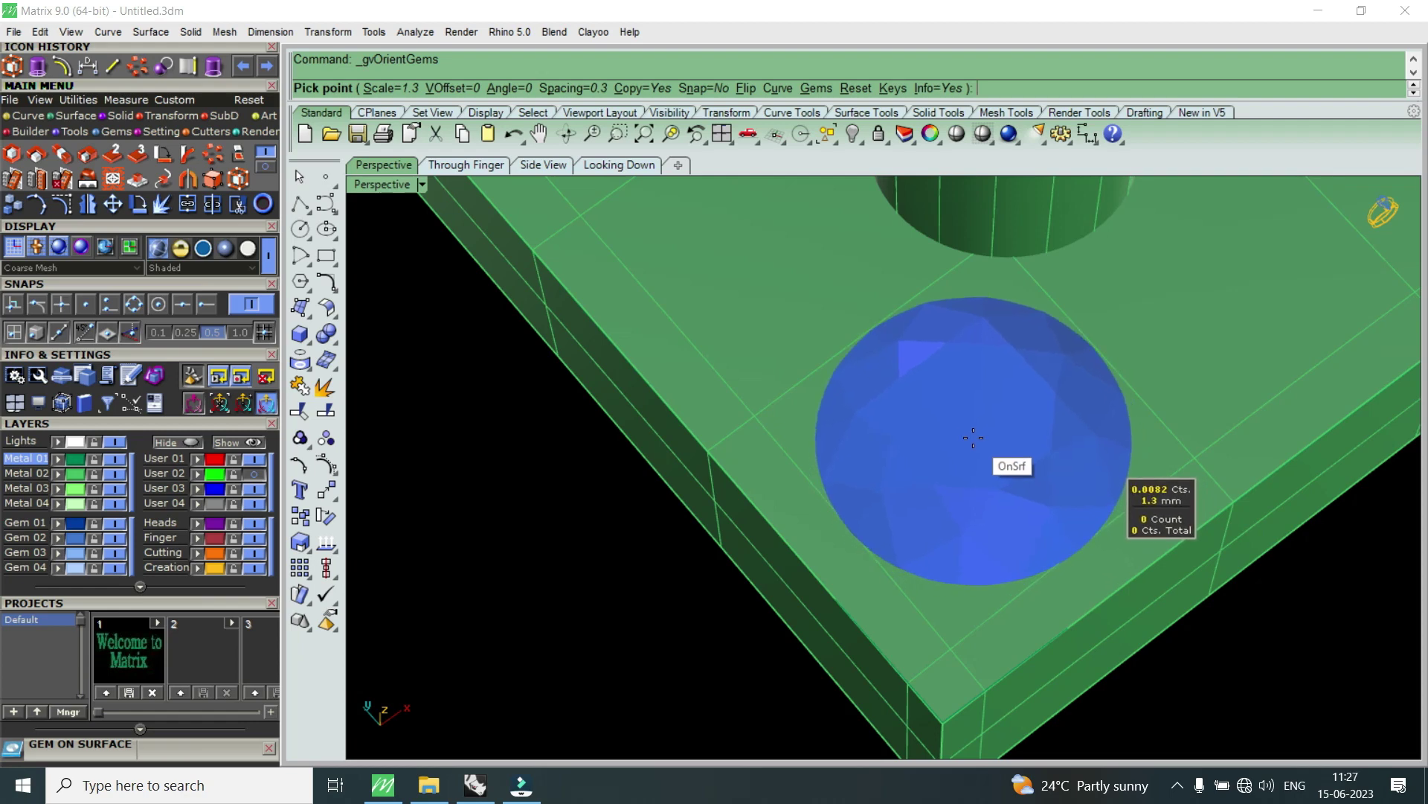
{"action": "left_click", "coordinate": [973, 437]}
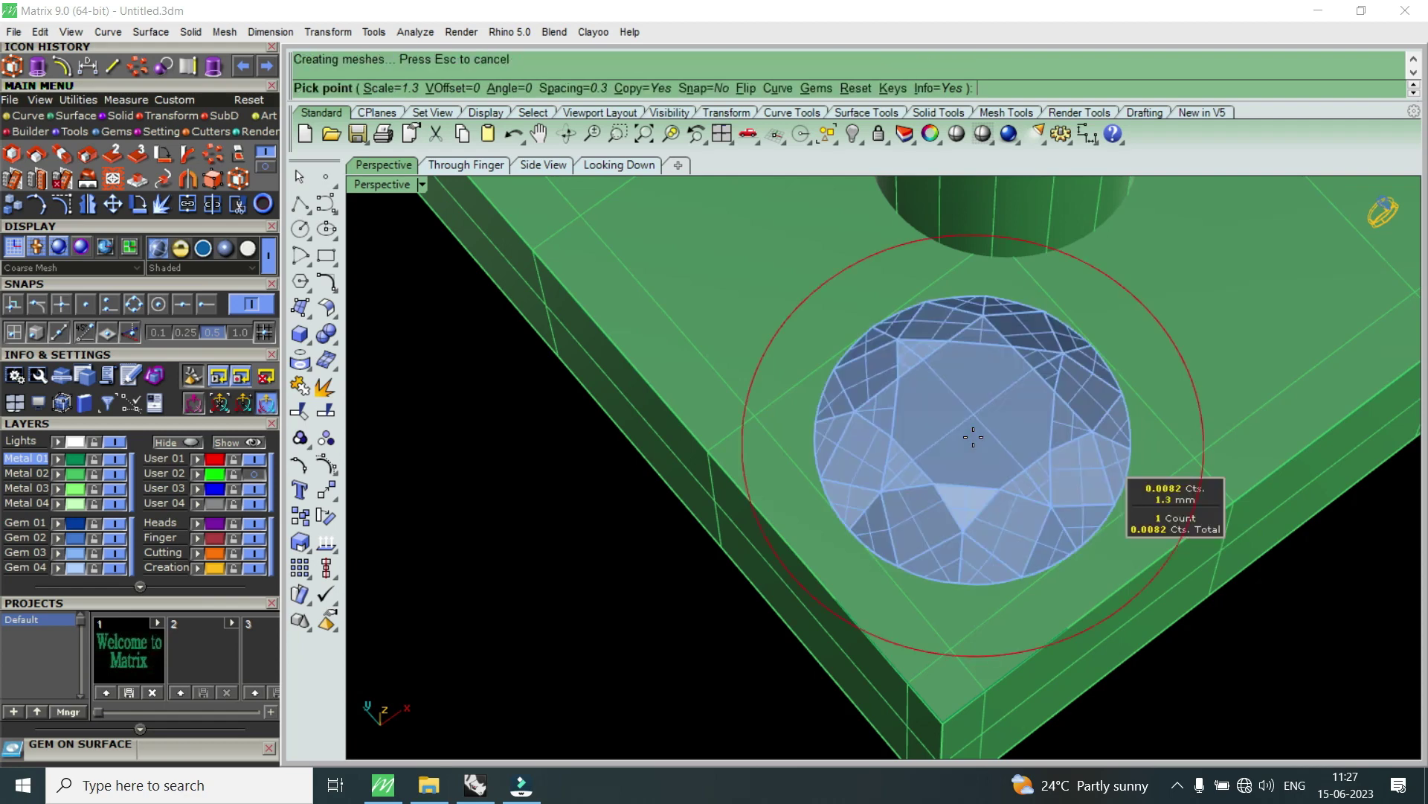
{"action": "key", "text": "Return"}
{"action": "scroll", "coordinate": [922, 530], "scroll_direction": "down", "scroll_amount": 3}
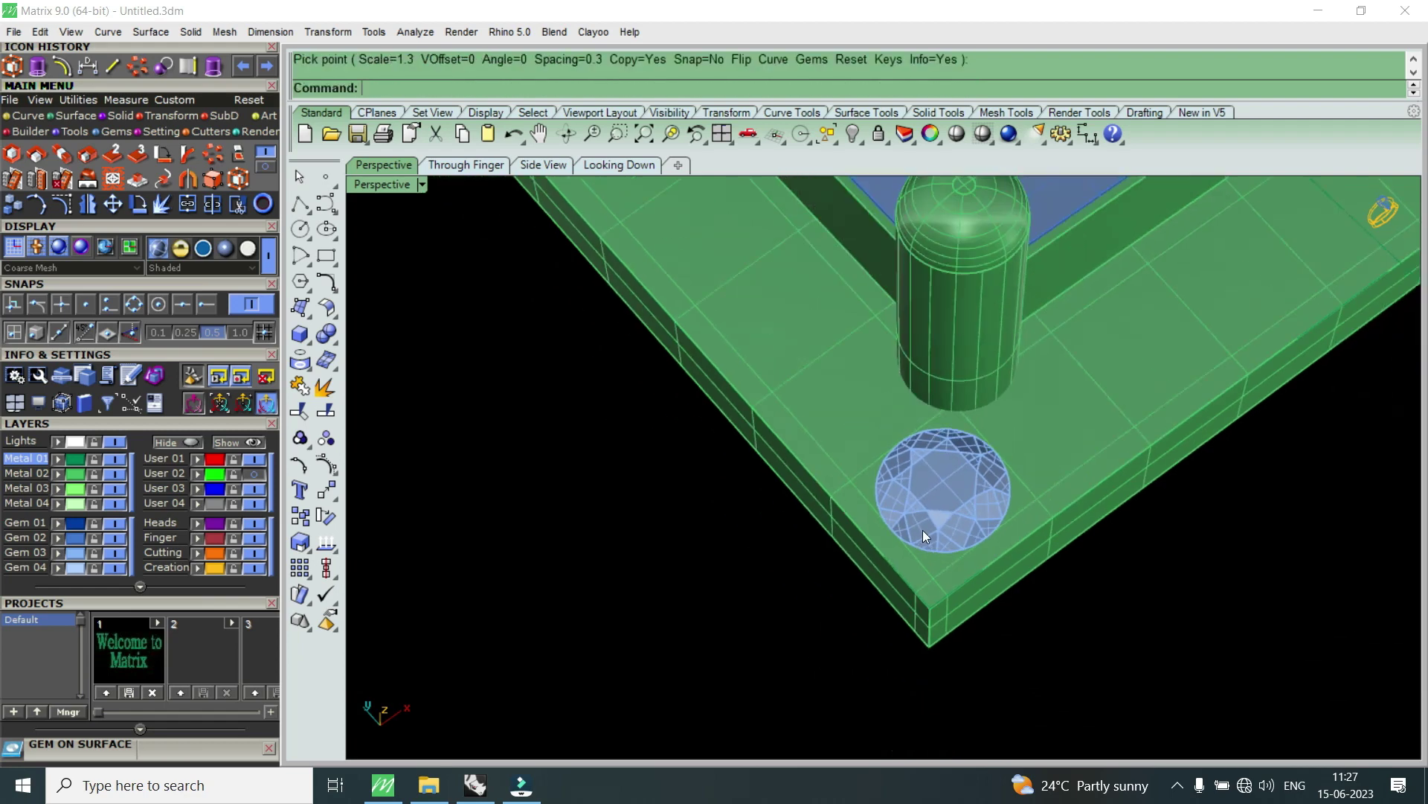
- Select the new 1.3 mm accent gem and enlarge the top-down view
{"action": "scroll", "coordinate": [1067, 463], "scroll_direction": "down", "scroll_amount": 2}
{"action": "right_click_drag", "start_coordinate": [1223, 500], "coordinate": [922, 528]}
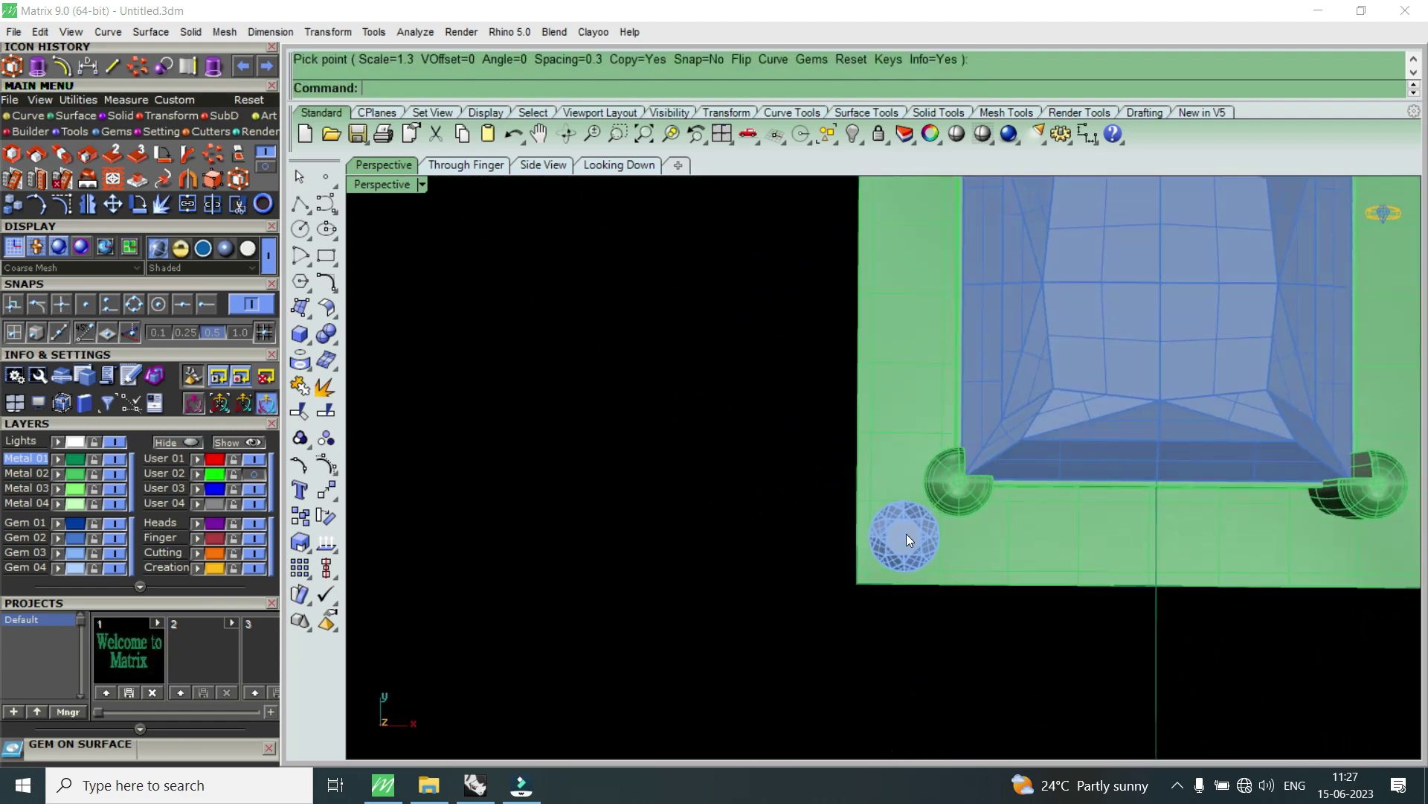
{"action": "left_click", "coordinate": [922, 528]}
{"action": "double_click", "coordinate": [377, 189]}
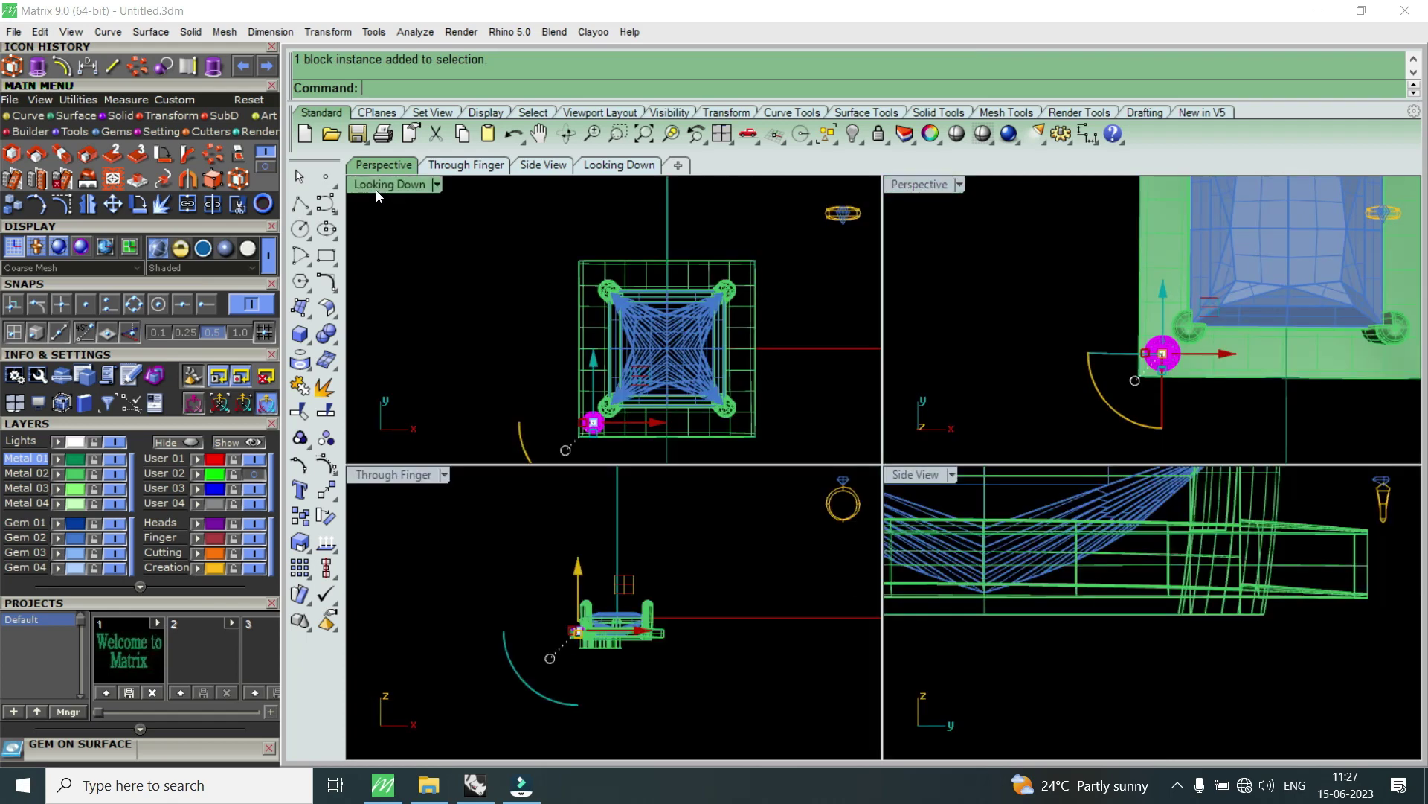
{"action": "left_click", "coordinate": [619, 165]}
{"action": "scroll", "coordinate": [948, 434], "scroll_direction": "down", "scroll_amount": 3}
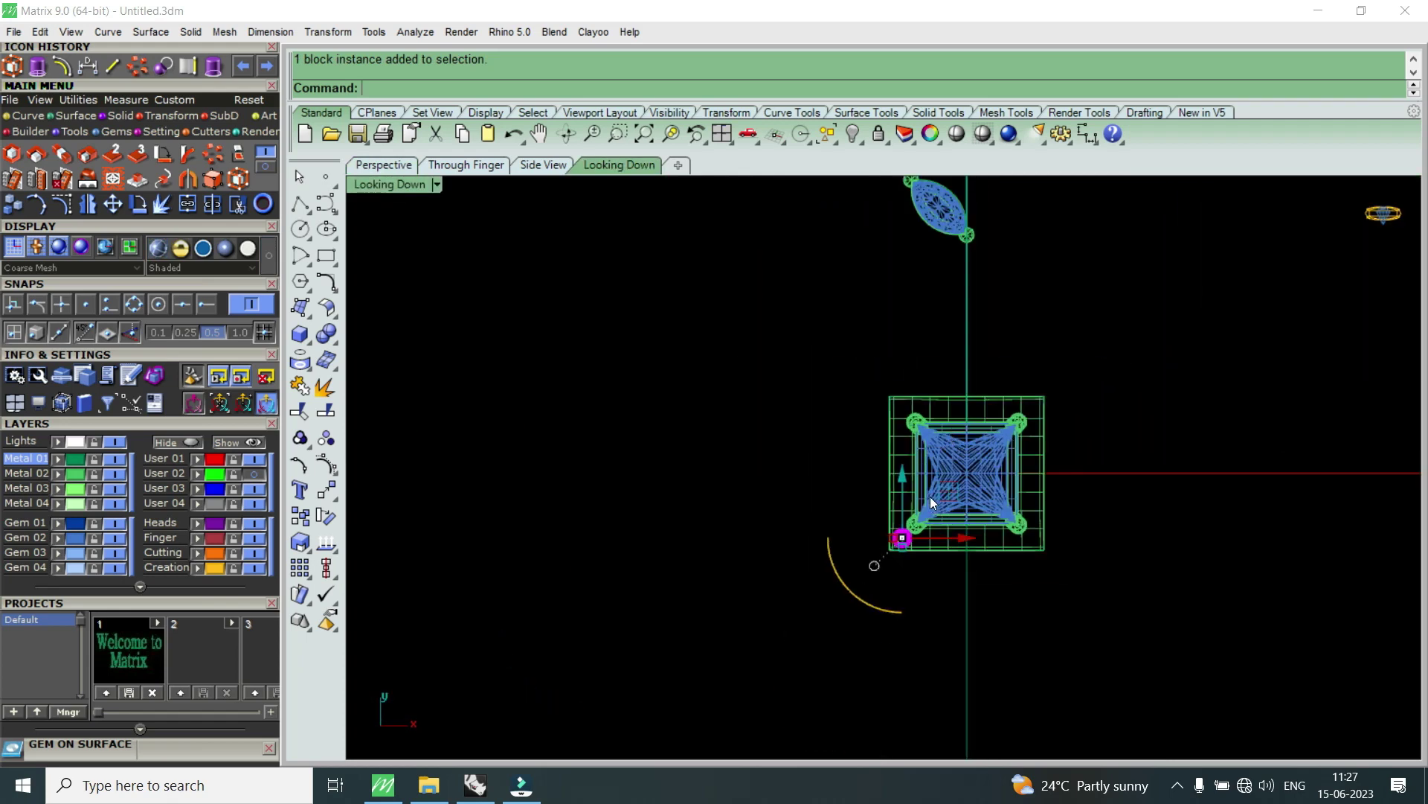
{"action": "scroll", "coordinate": [931, 502], "scroll_direction": "up", "scroll_amount": 1}
{"action": "scroll", "coordinate": [948, 508], "scroll_direction": "up", "scroll_amount": 1}
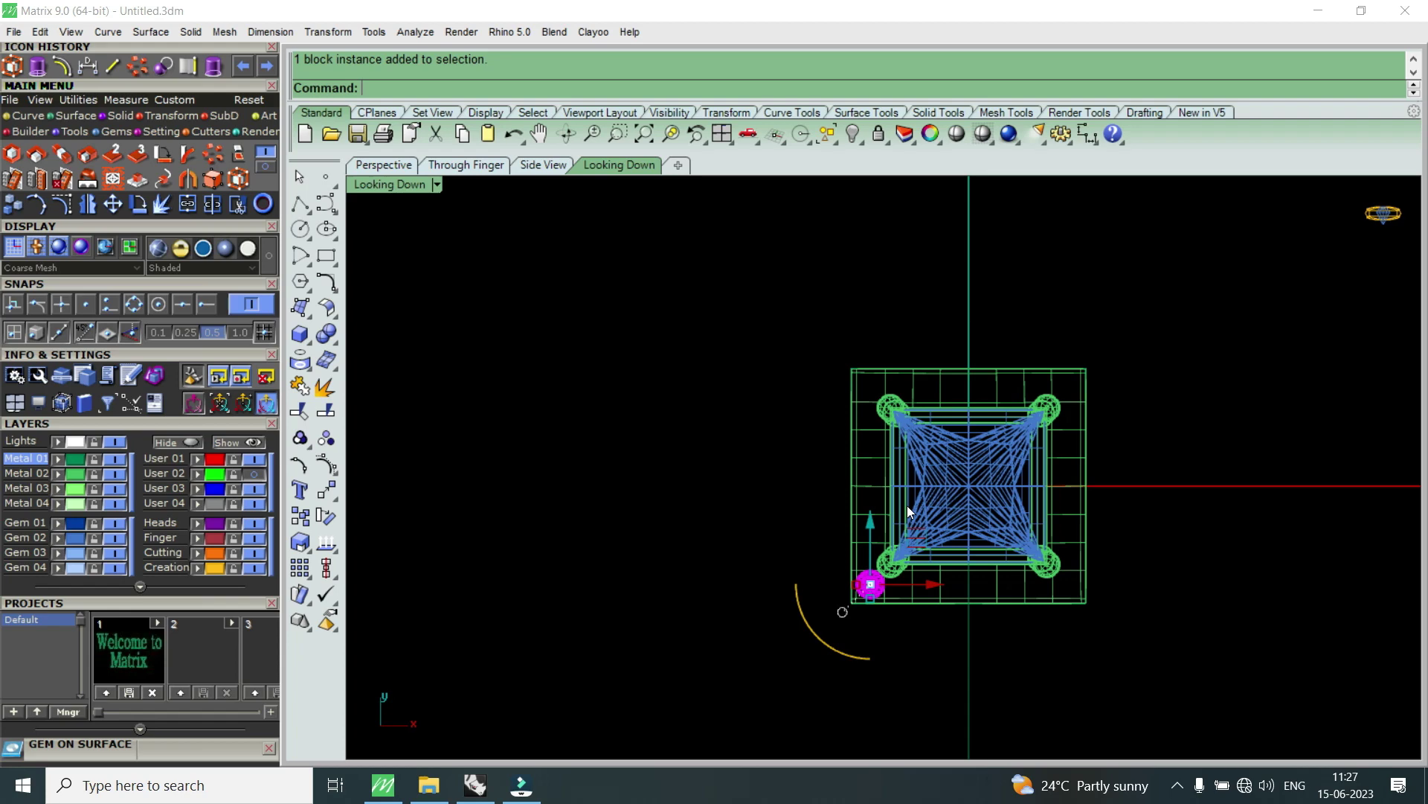
- Polar-array the accent gem into 4 copies centred on the origin (0)
{"action": "left_click", "coordinate": [137, 65]}
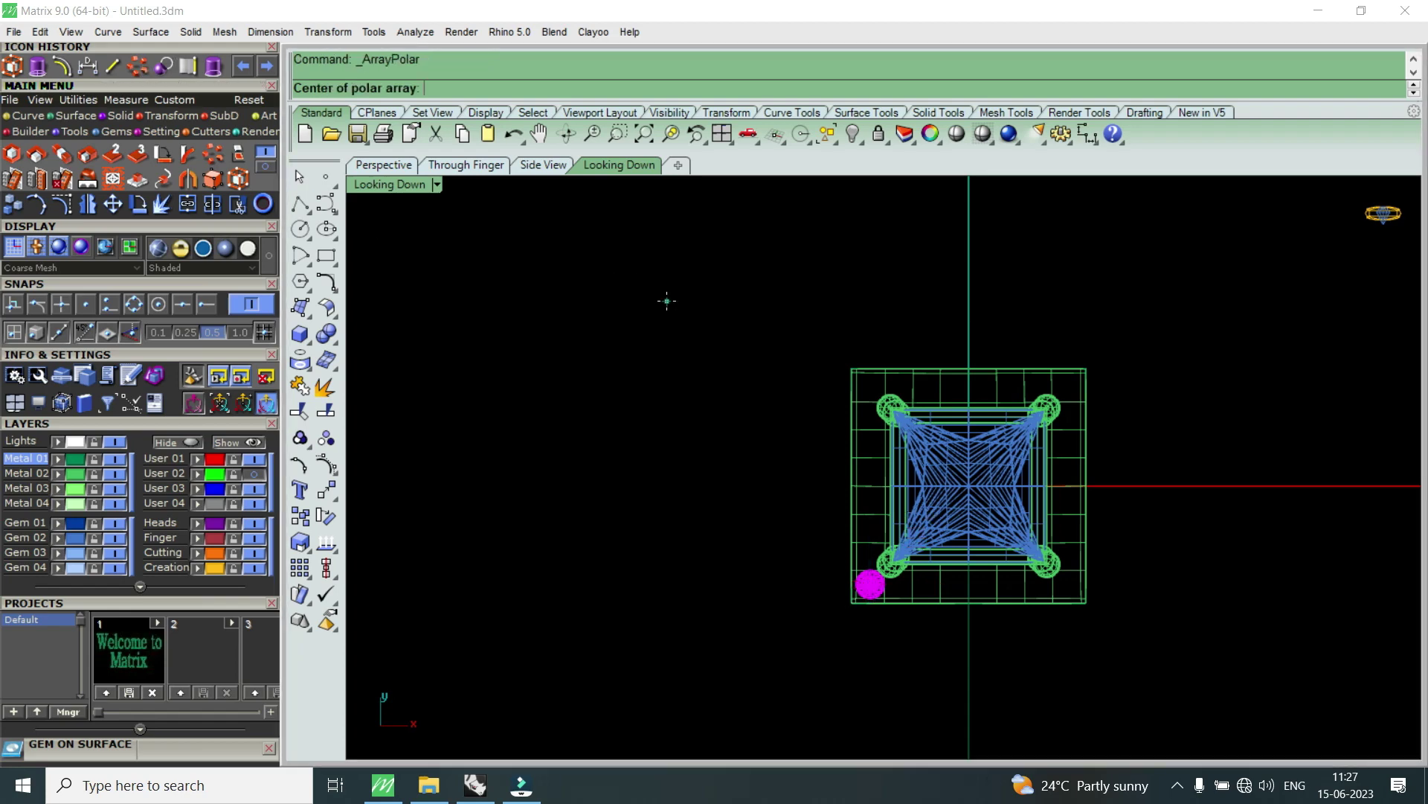
{"action": "type", "text": "0"}
{"action": "key", "text": "Return"}
{"action": "type", "text": "4"}
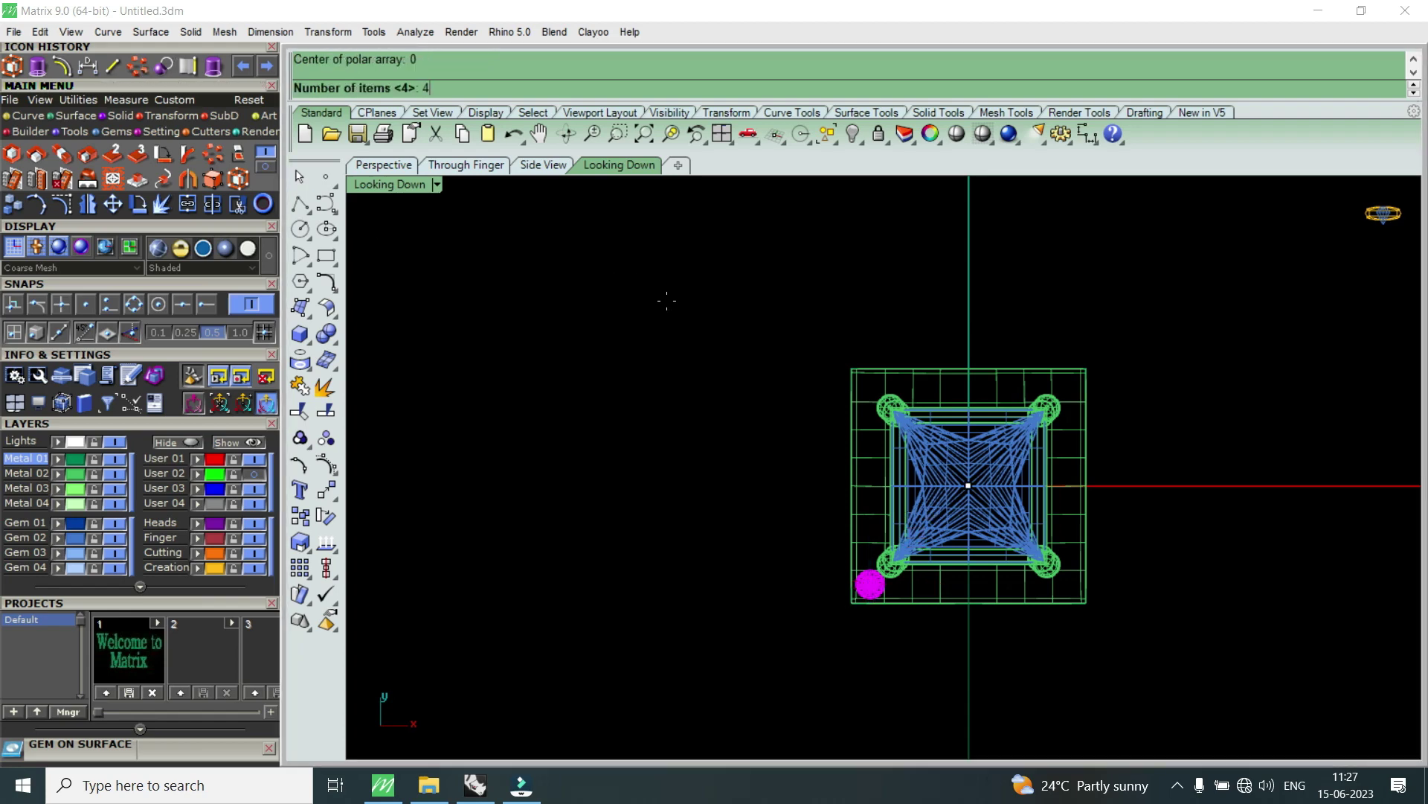
{"action": "key", "text": "Return"}
{"action": "key", "text": "Return"}
{"action": "key", "text": "Return"}
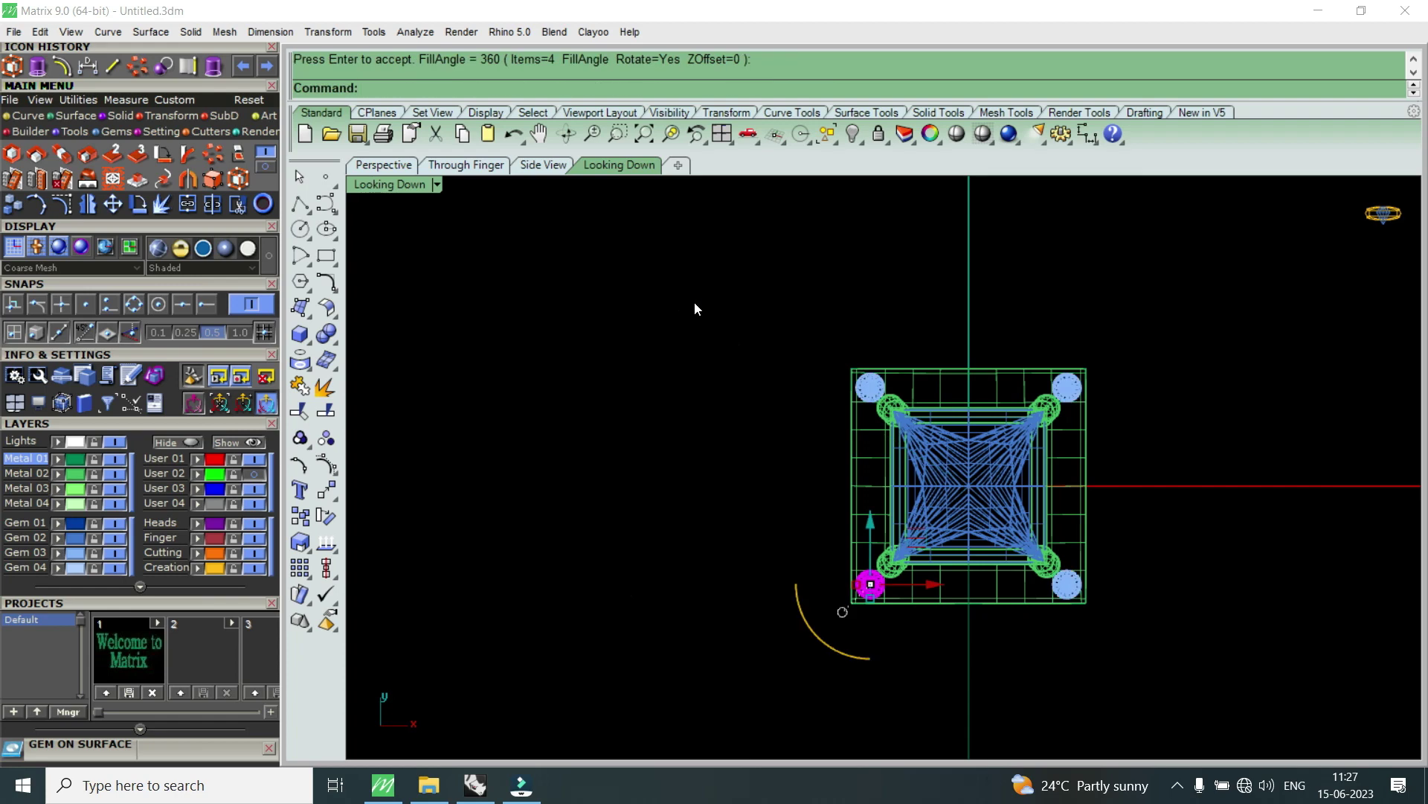
- Maximize the Perspective view and tilt it to inspect the four corner gems
{"action": "double_click", "coordinate": [412, 184]}
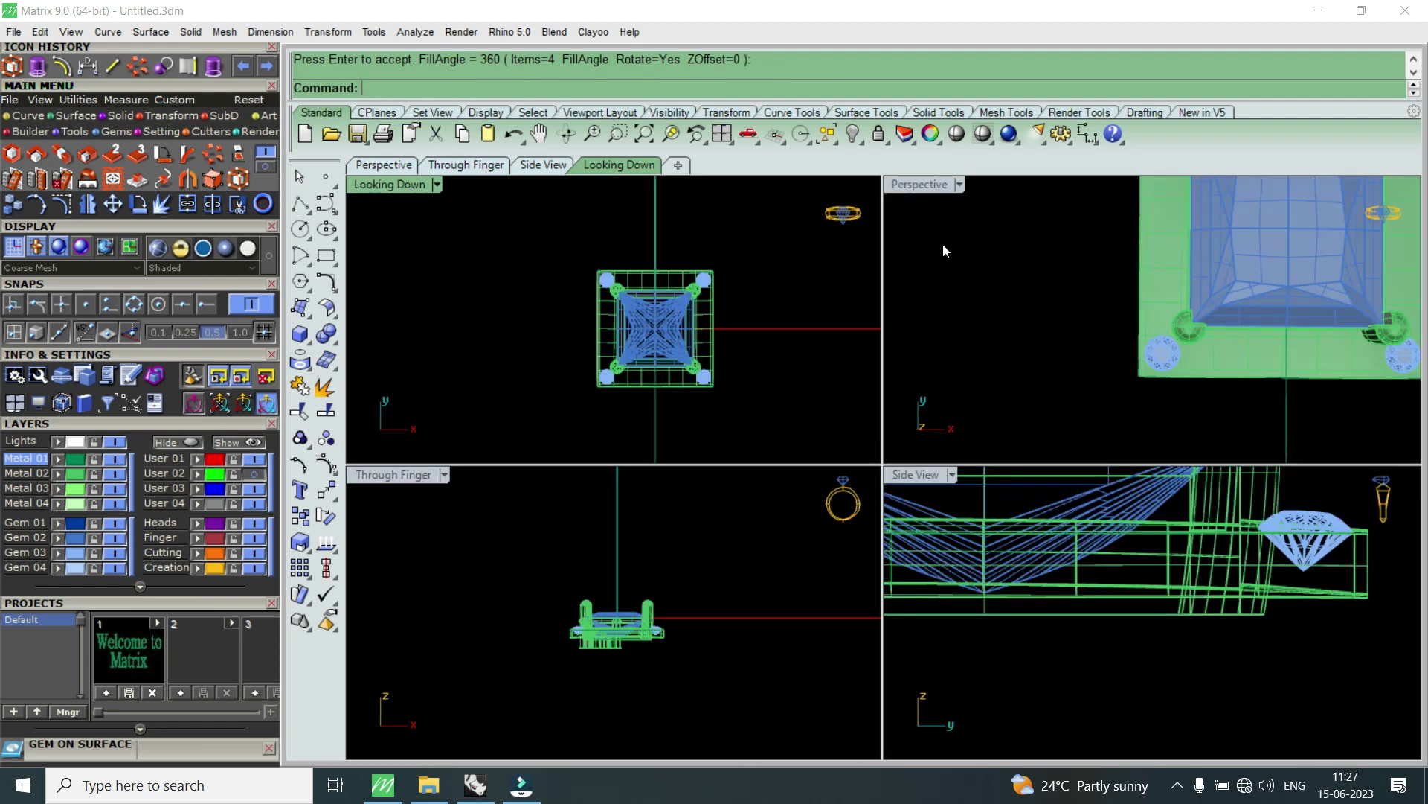
{"action": "double_click", "coordinate": [927, 195]}
{"action": "scroll", "coordinate": [980, 525], "scroll_direction": "down", "scroll_amount": 3}
{"action": "right_click_drag", "start_coordinate": [979, 525], "coordinate": [934, 409]}
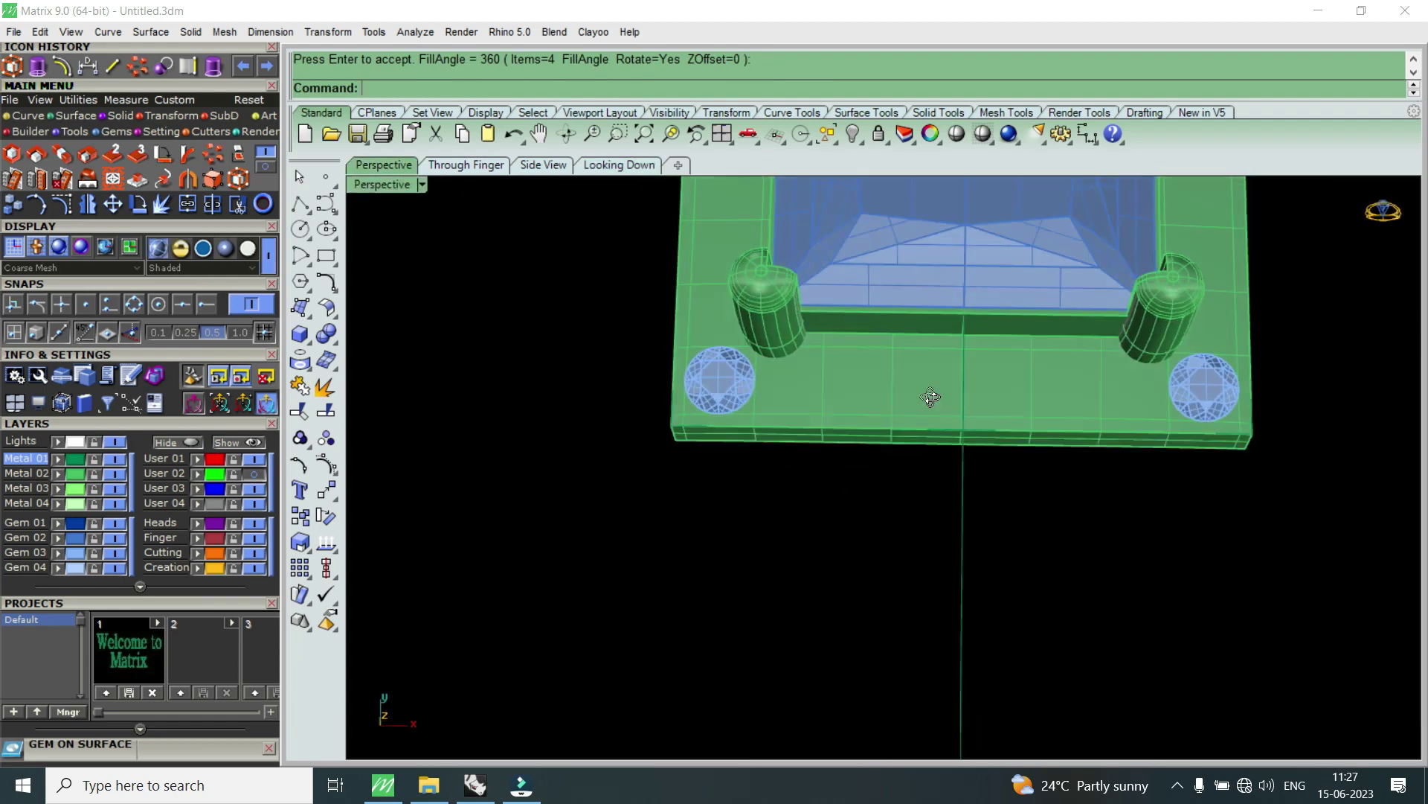
- Replace the old edge curve with a duplicate of the plate's front top edge
{"action": "scroll", "coordinate": [763, 435], "scroll_direction": "up", "scroll_amount": 3}
{"action": "scroll", "coordinate": [763, 435], "scroll_direction": "up", "scroll_amount": 2}
{"action": "left_click", "coordinate": [759, 422]}
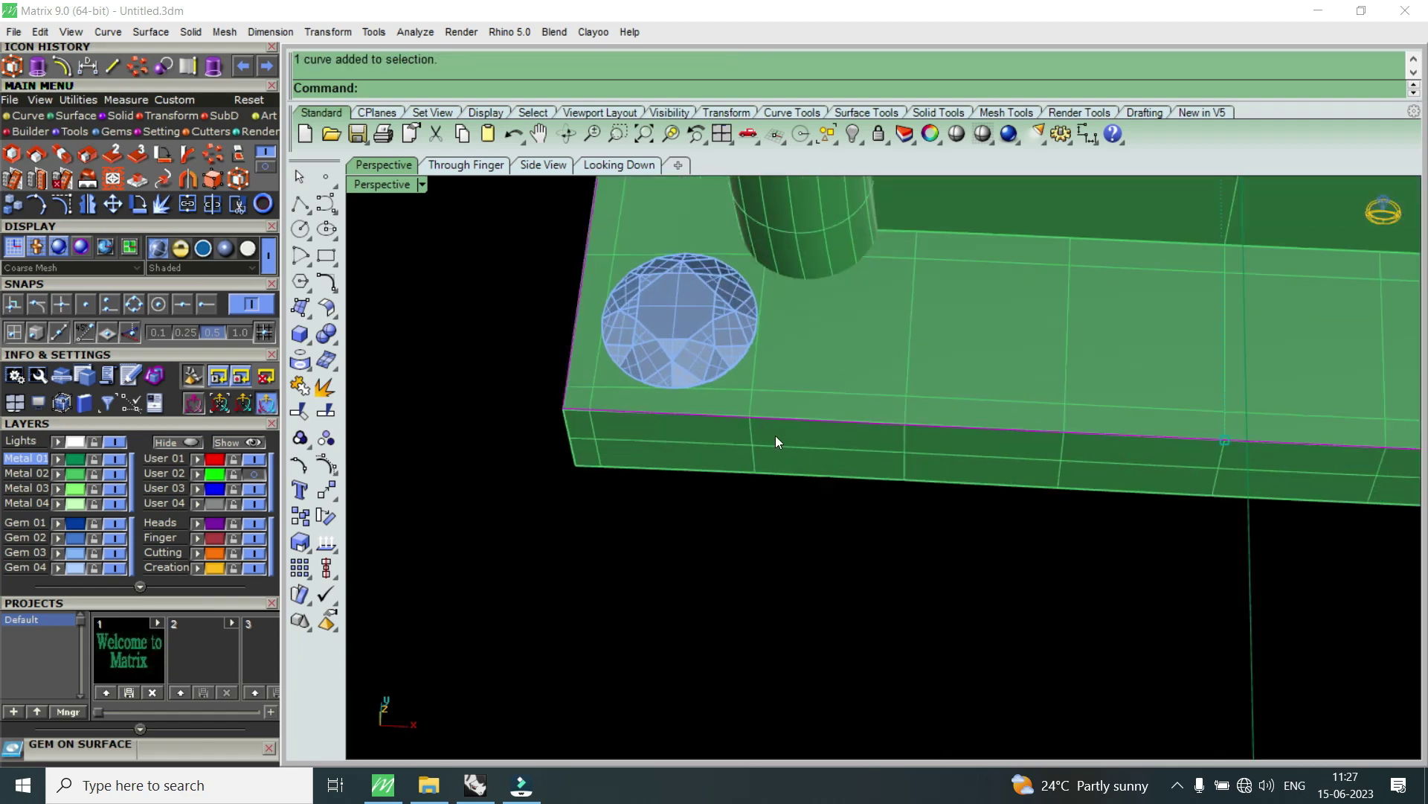
{"action": "key", "text": "Delete"}
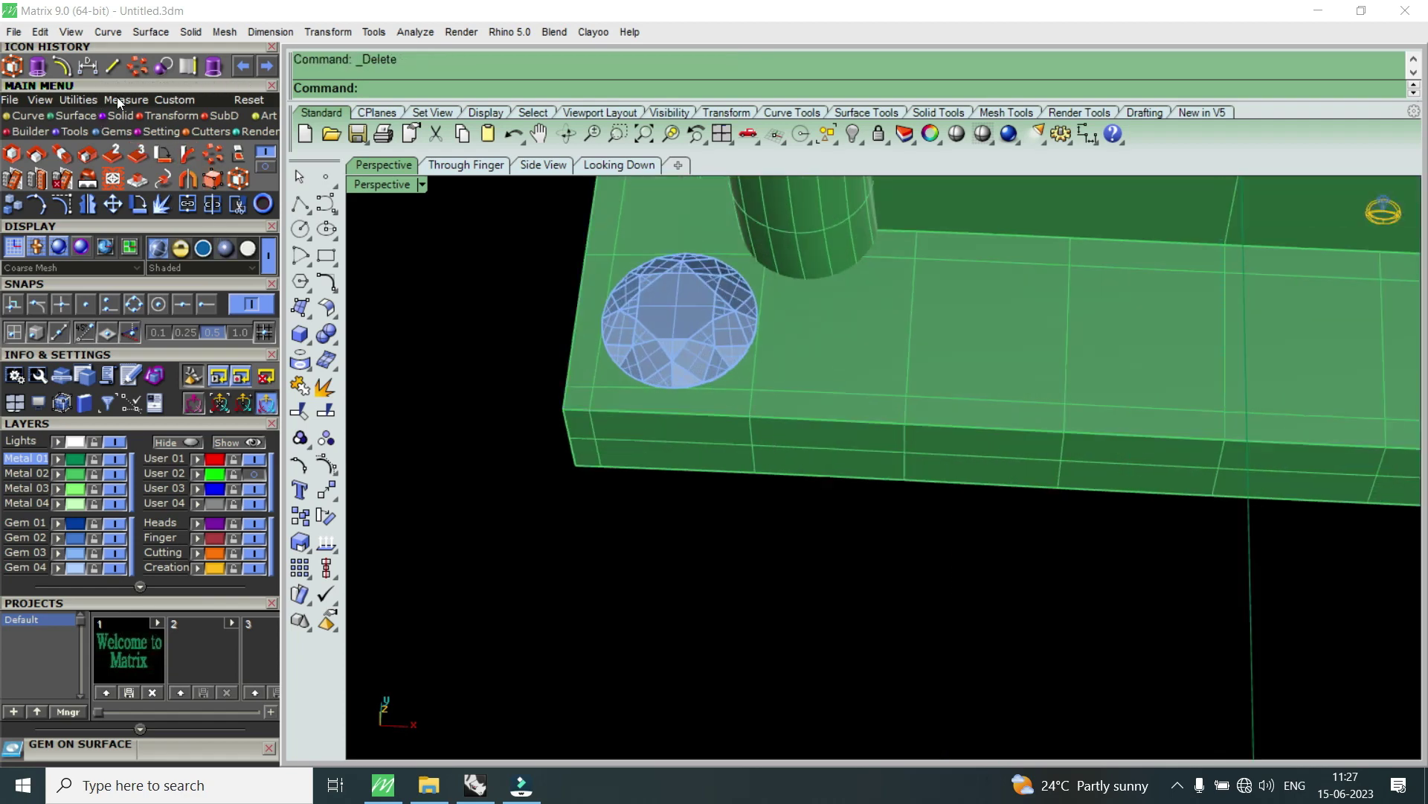
{"action": "left_click", "coordinate": [189, 67]}
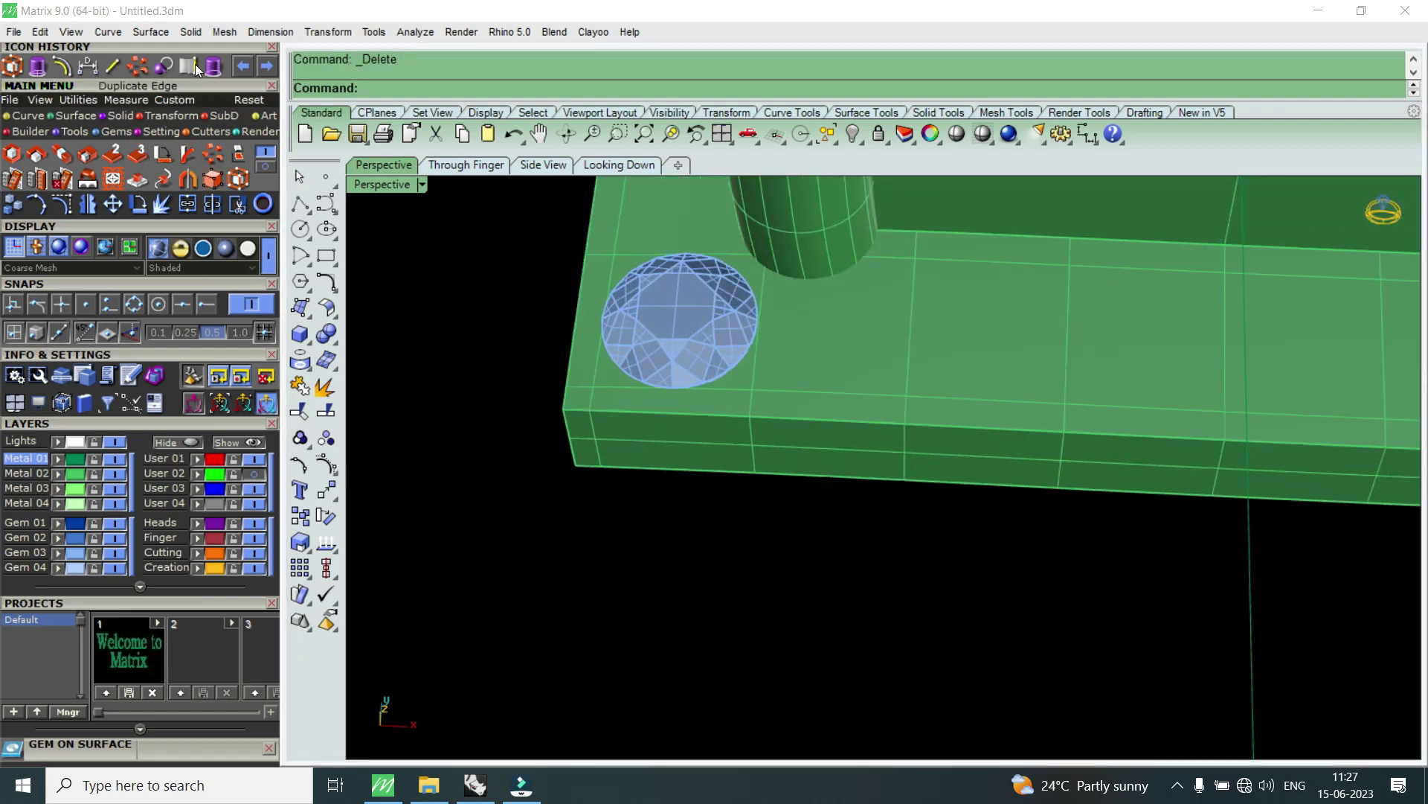
{"action": "left_click", "coordinate": [749, 416]}
{"action": "key", "text": "Return"}
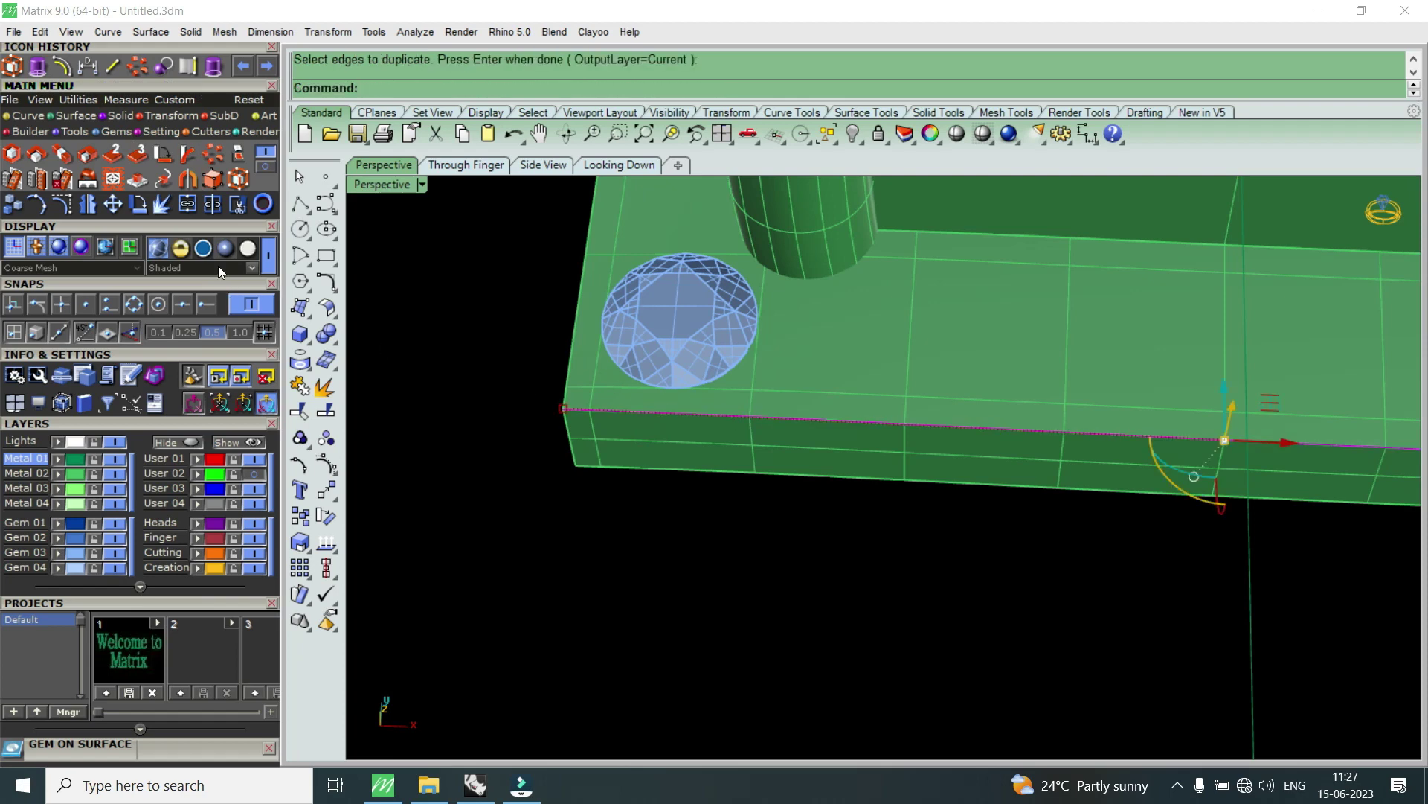
- Offset the edge curve 0.2 along the plate's top face
{"action": "left_click", "coordinate": [32, 118]}
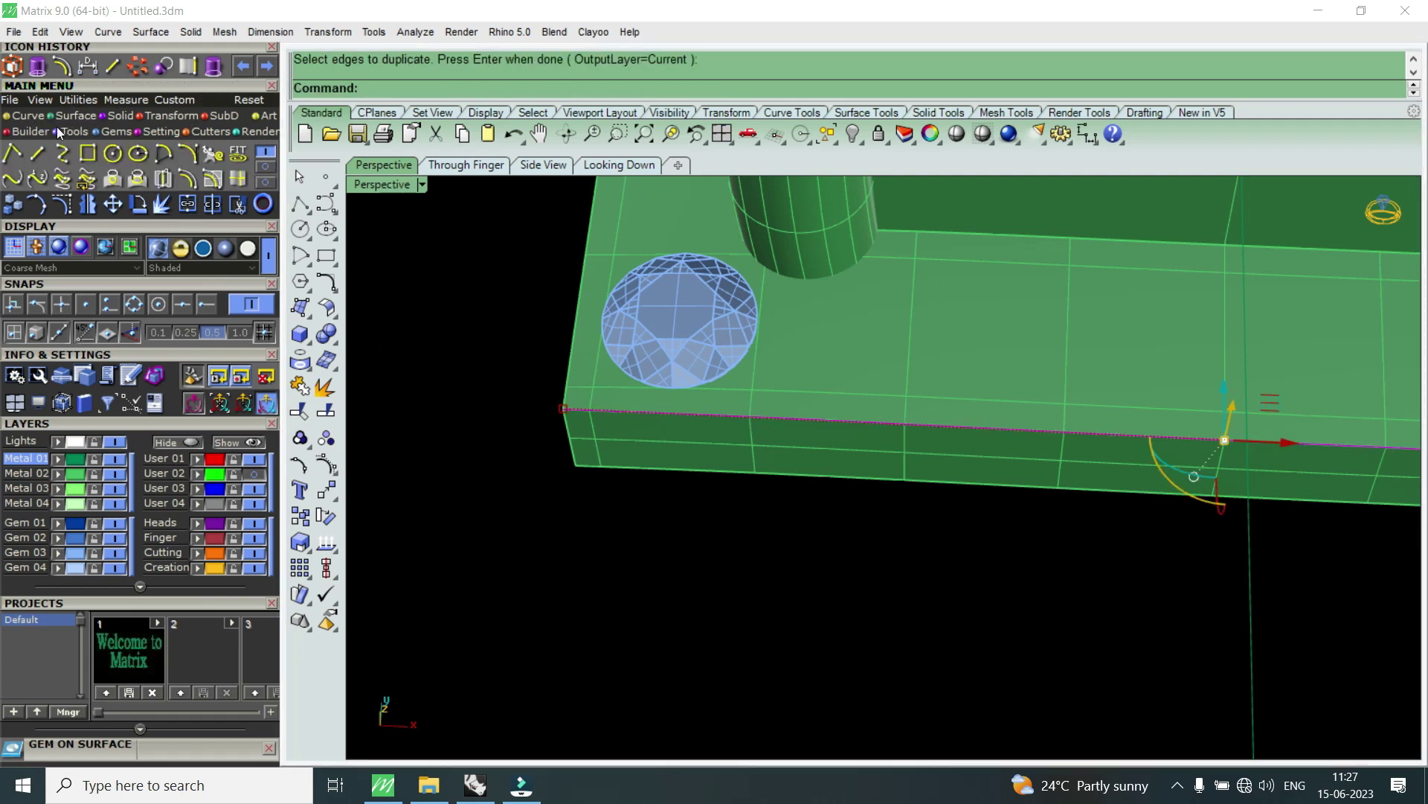
{"action": "left_click", "coordinate": [216, 180]}
{"action": "left_click", "coordinate": [902, 369]}
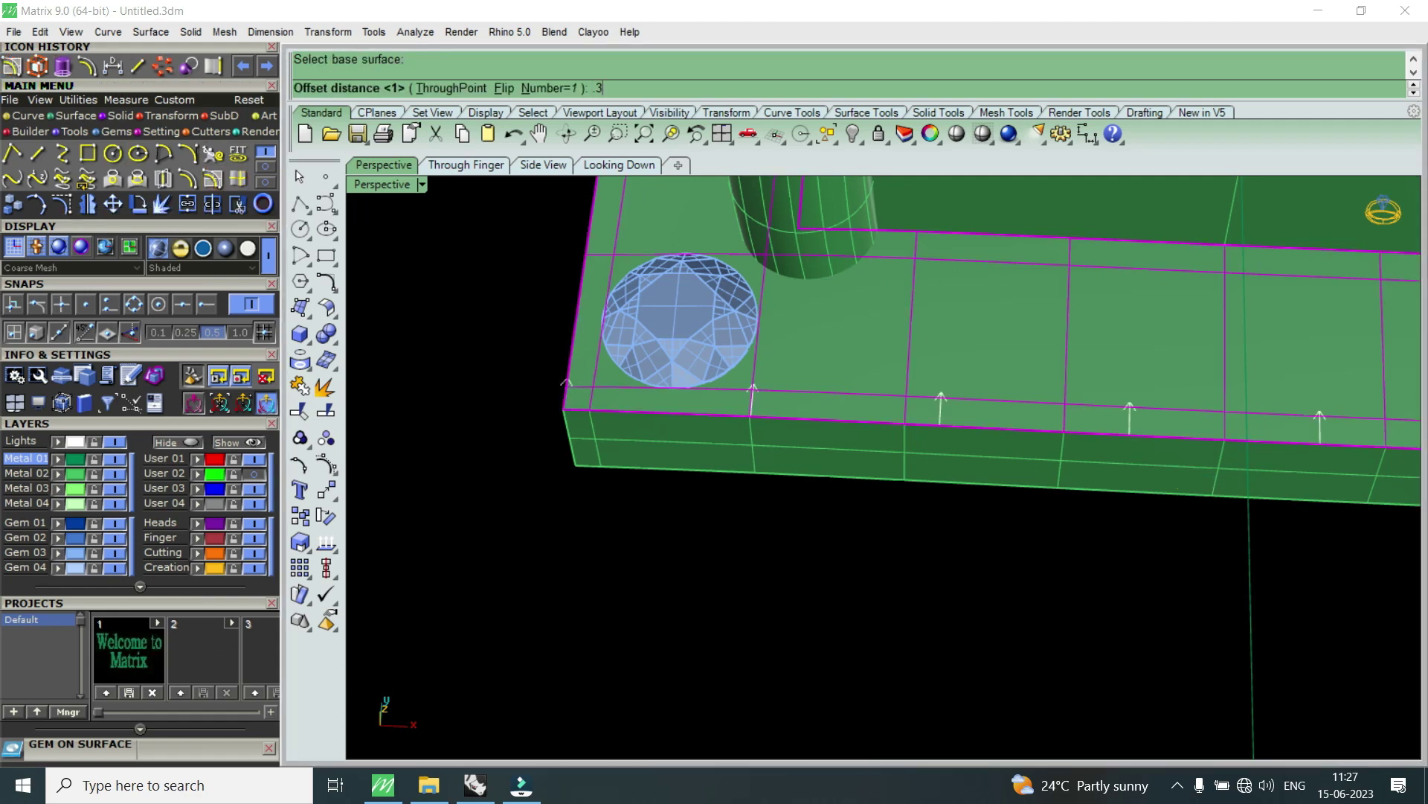
{"action": "key", "text": "Return"}
{"action": "right_click_drag", "start_coordinate": [903, 369], "coordinate": [910, 465]}
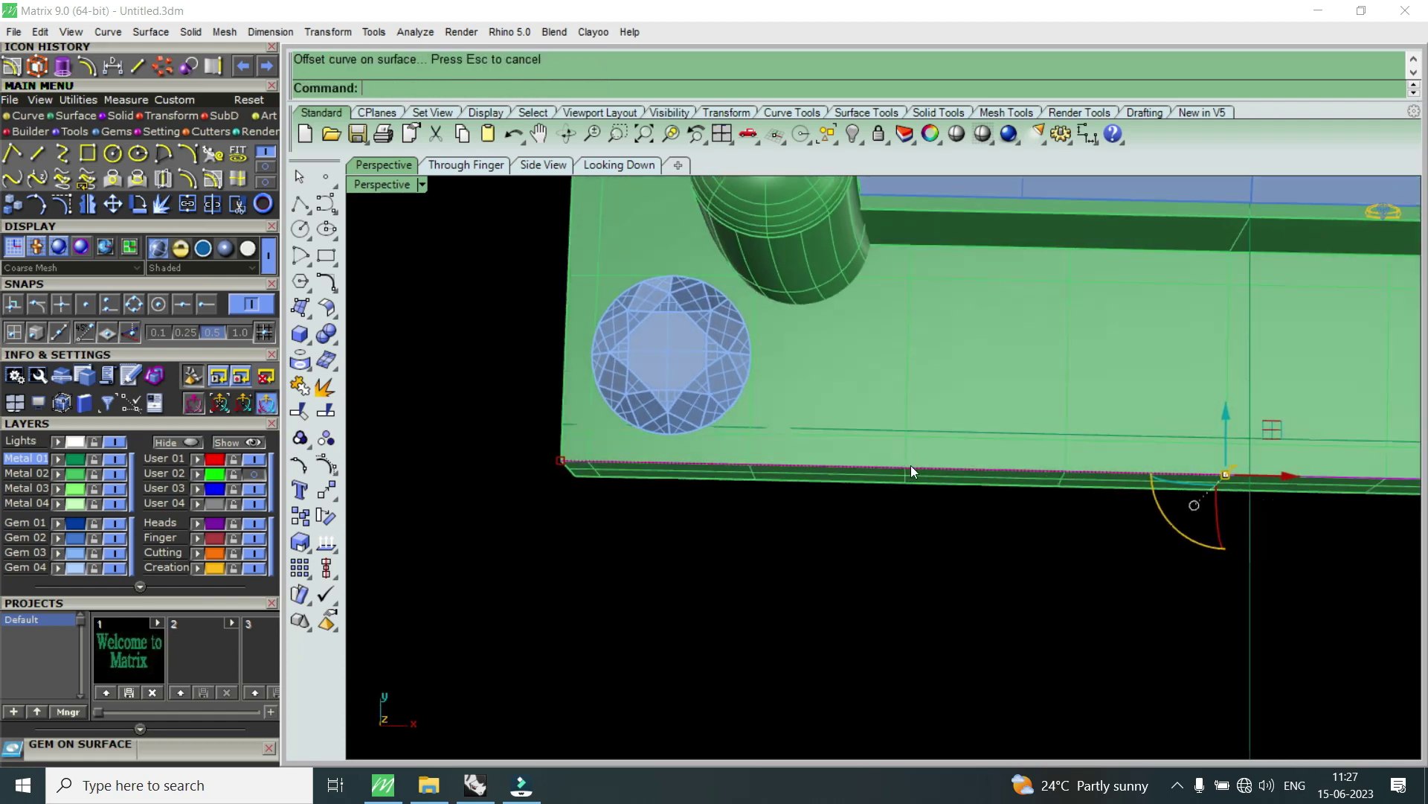
{"action": "key", "text": "ctrl+z"}
{"action": "key", "text": "Return"}
{"action": "left_click", "coordinate": [914, 411]}
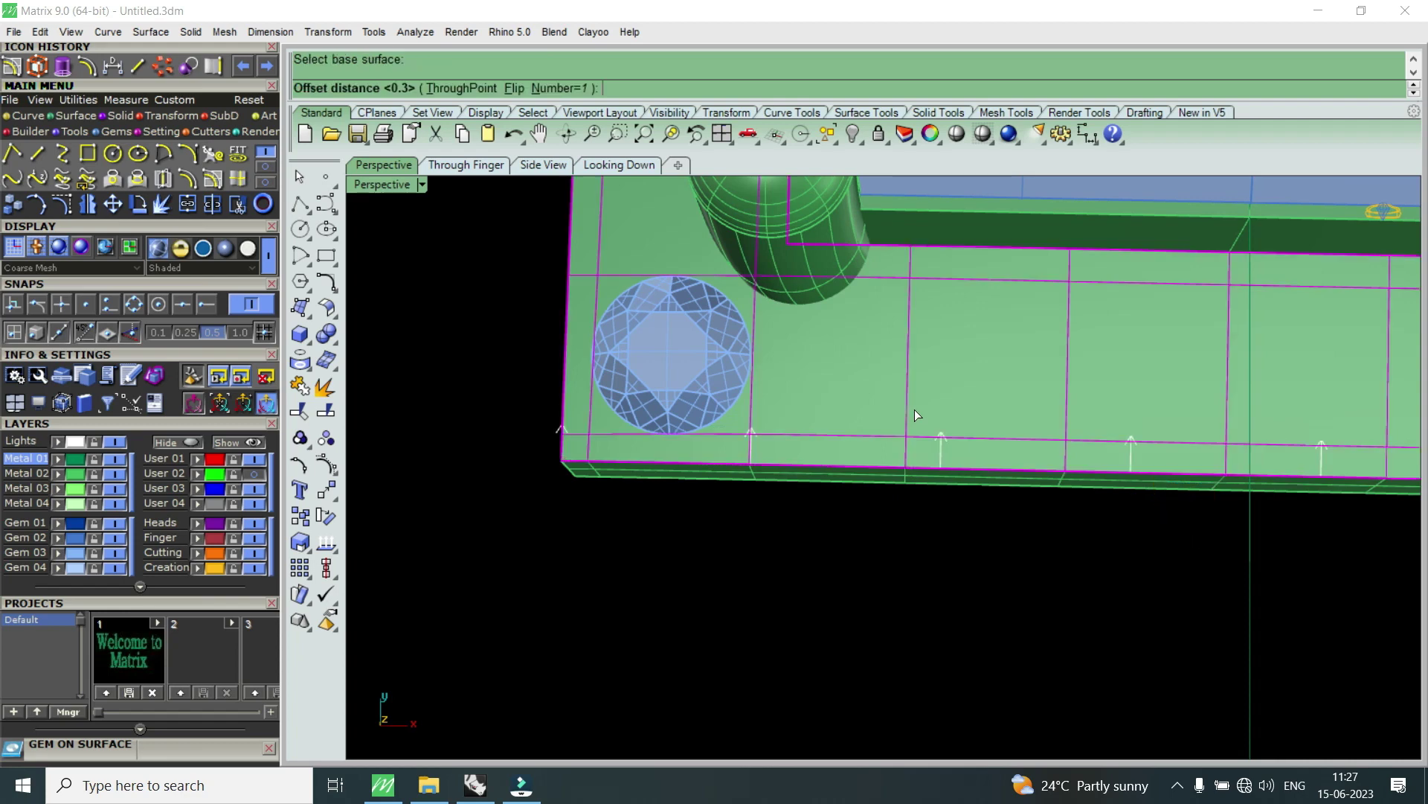
{"action": "type", "text": ".2"}
{"action": "key", "text": "Return"}
- Orbit to view the offset curve on the top face and select the frame plate
{"action": "scroll", "coordinate": [665, 430], "scroll_direction": "up", "scroll_amount": 3}
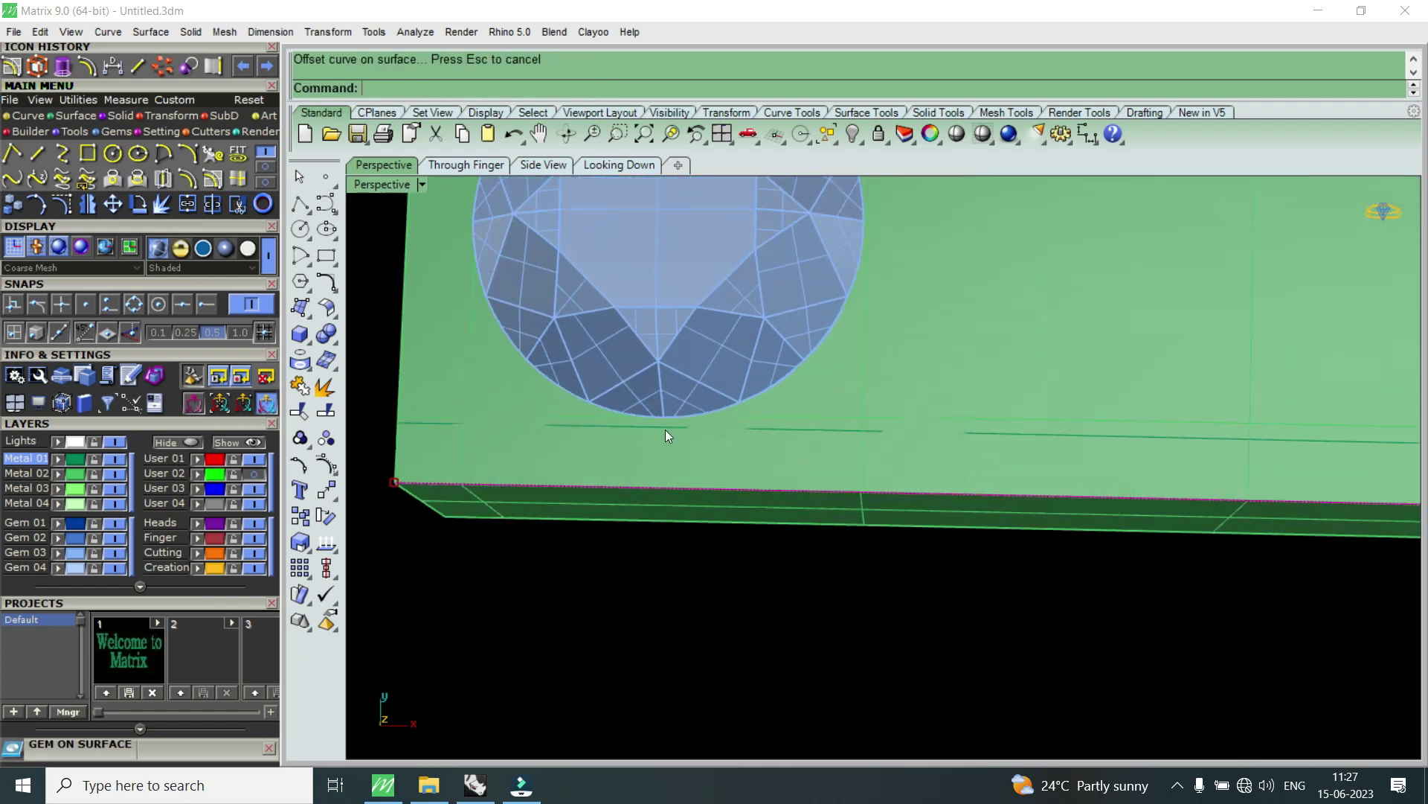
{"action": "scroll", "coordinate": [652, 435], "scroll_direction": "down", "scroll_amount": 3}
{"action": "scroll", "coordinate": [760, 470], "scroll_direction": "down", "scroll_amount": 3}
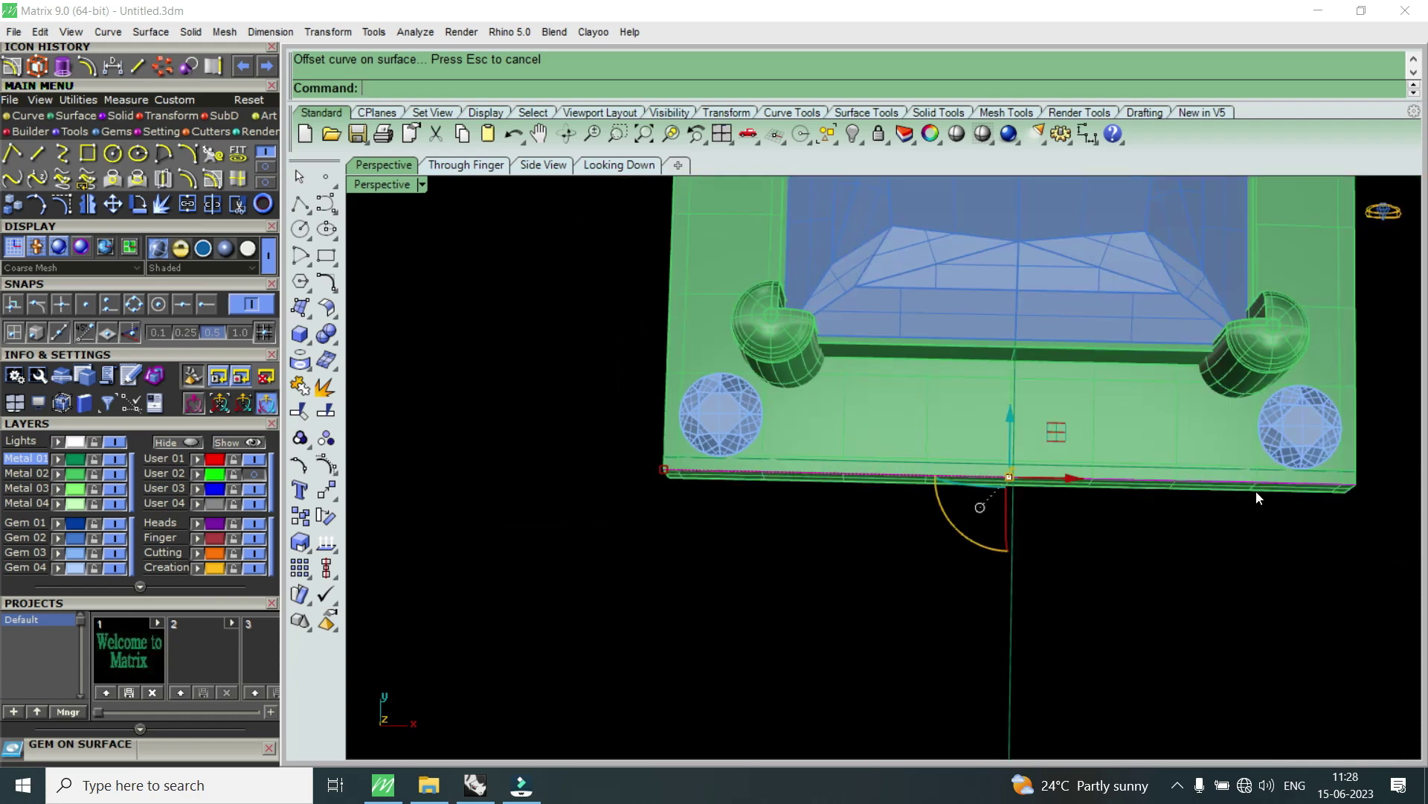
{"action": "right_click_drag", "start_coordinate": [1046, 440], "coordinate": [1043, 454]}
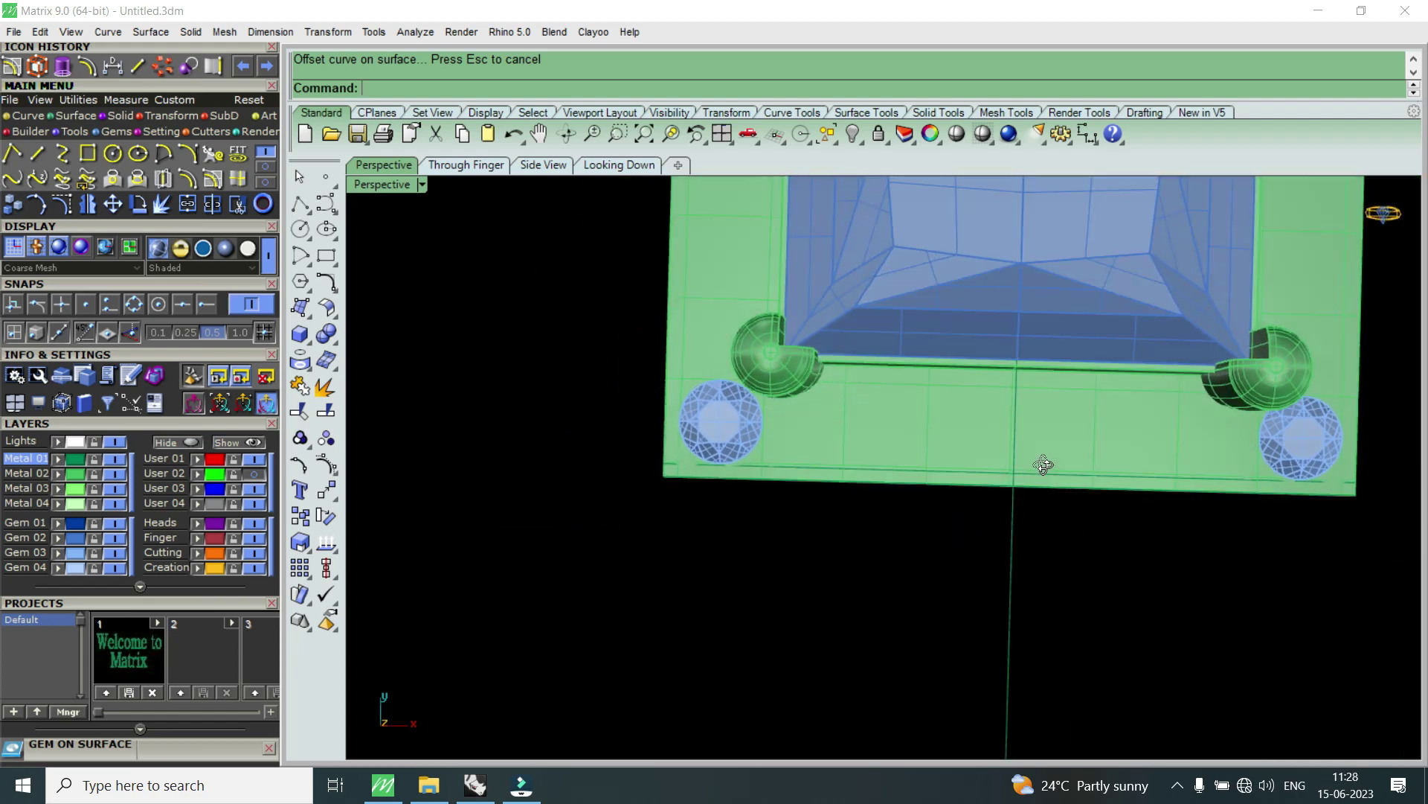
{"action": "scroll", "coordinate": [1042, 454], "scroll_direction": "up", "scroll_amount": 5}
{"action": "right_click_drag", "start_coordinate": [1030, 527], "coordinate": [1019, 491]}
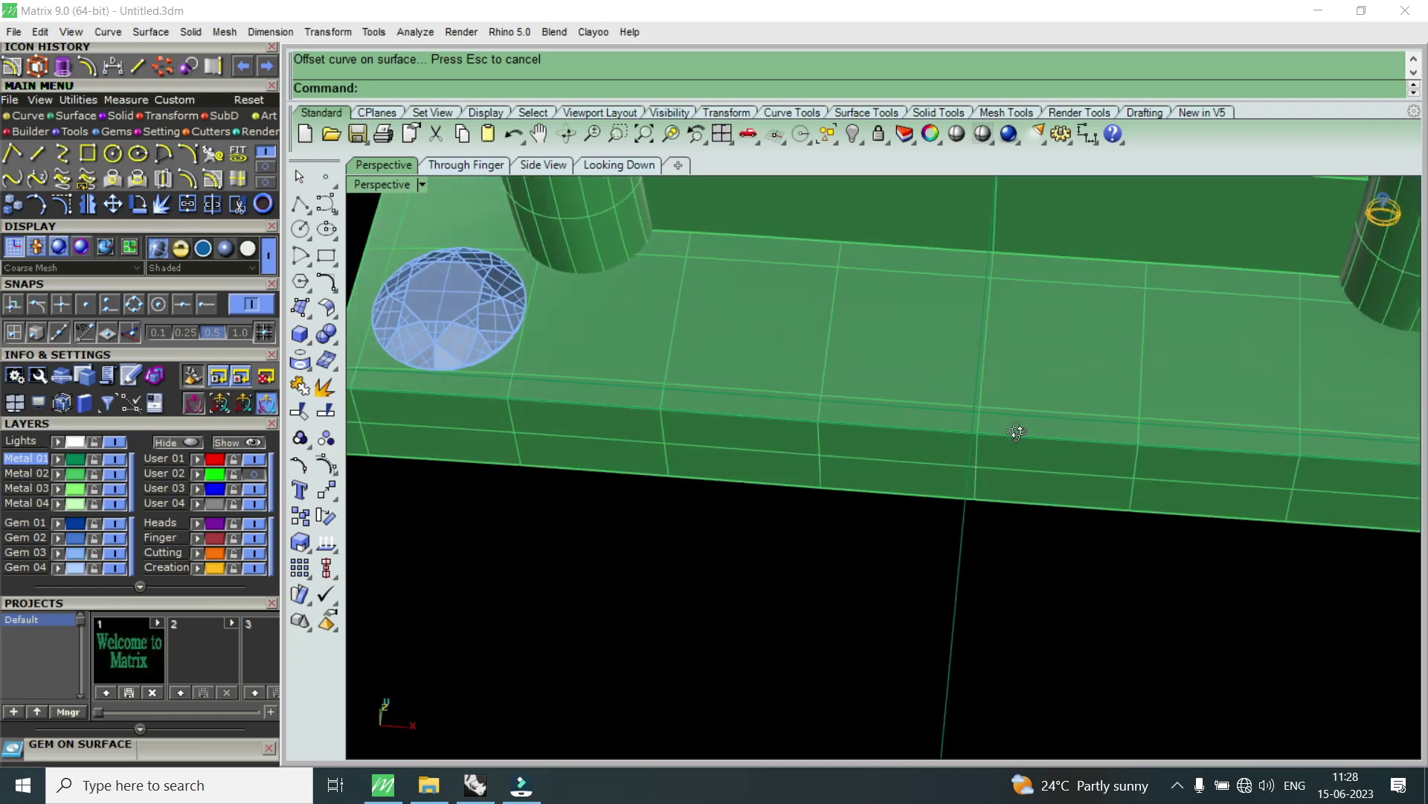
{"action": "left_click", "coordinate": [944, 414]}
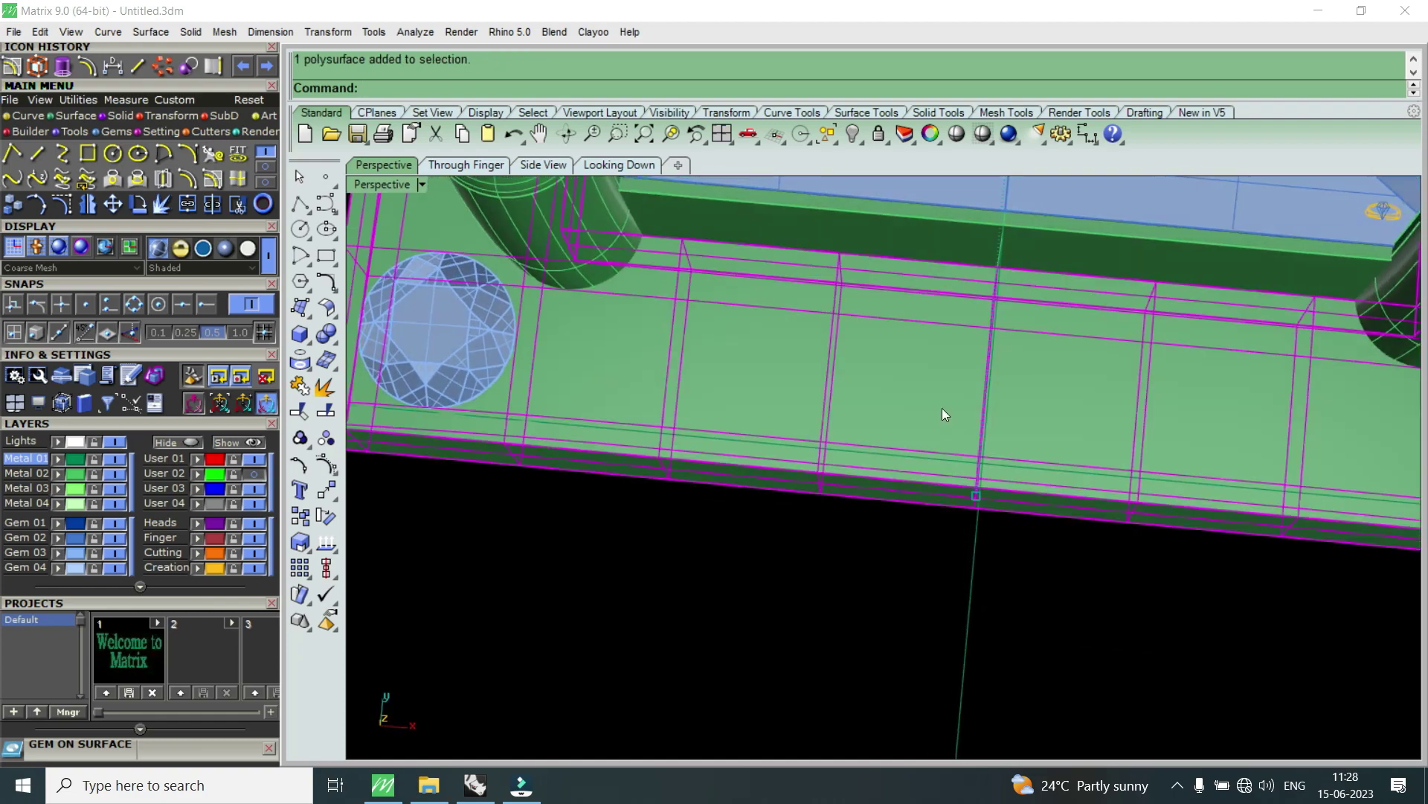
- Start Gem on Surface from the plate's F6 actions and place a 1.3 mm gem on its top face
{"action": "key", "text": "F6"}
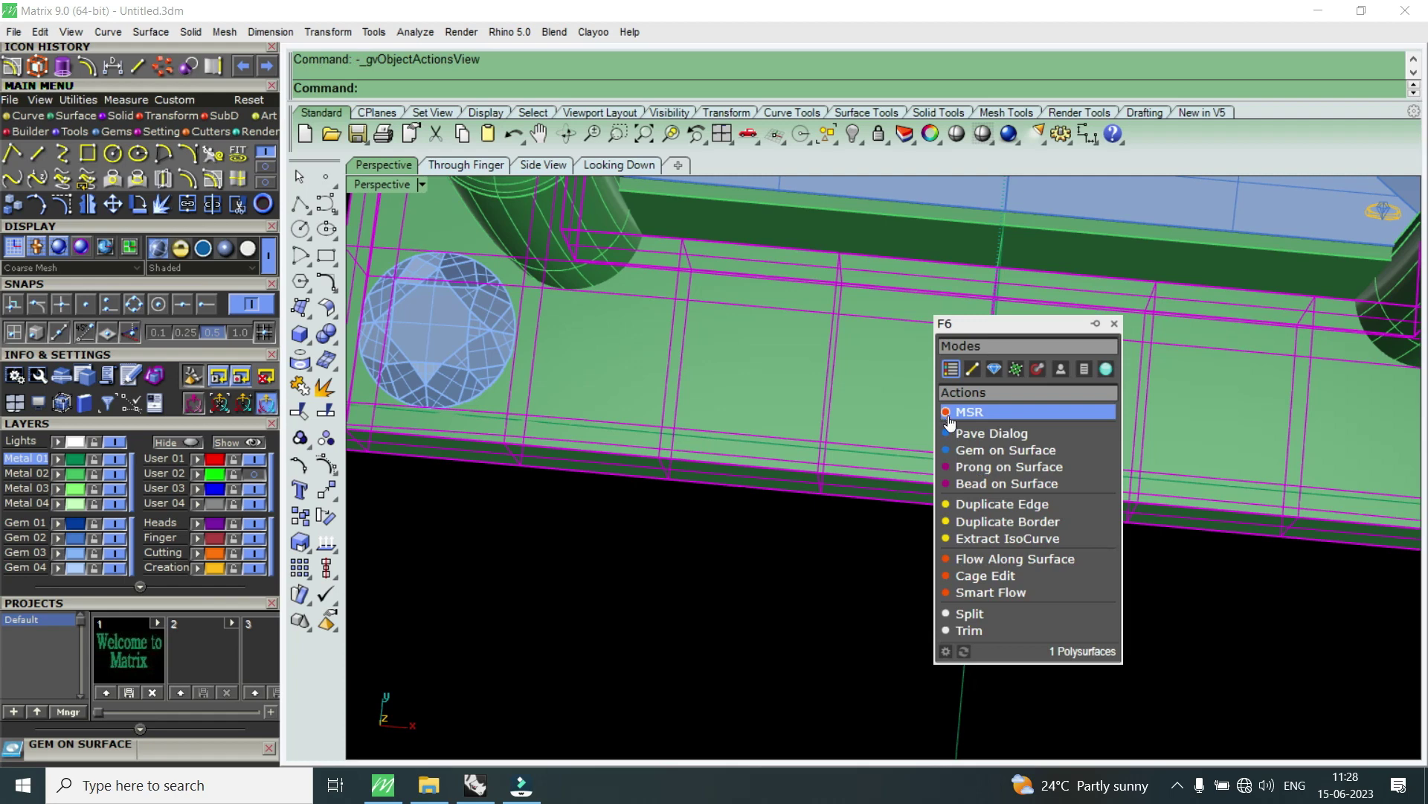
{"action": "left_click", "coordinate": [1010, 454]}
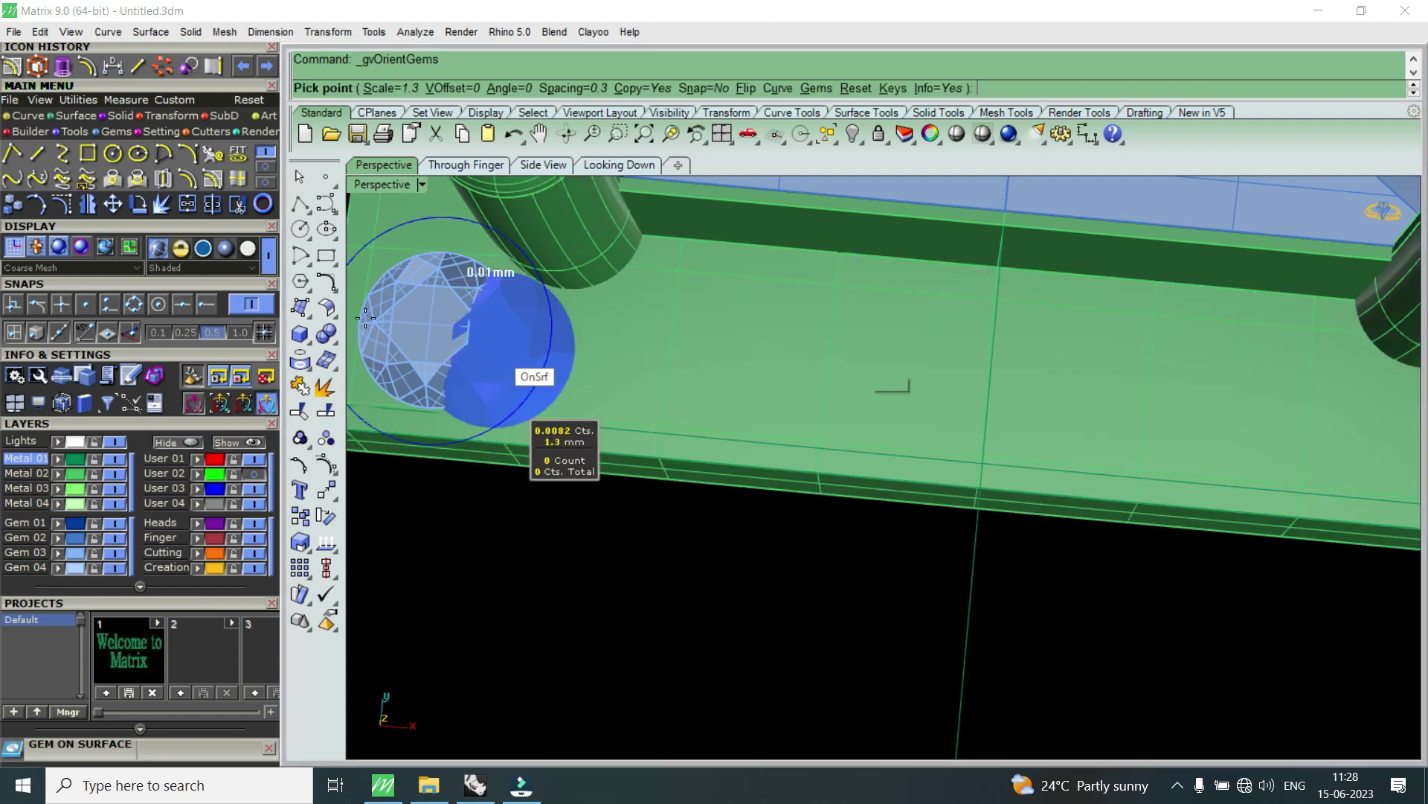
{"action": "scroll", "coordinate": [1049, 405], "scroll_direction": "up", "scroll_amount": 1}
{"action": "scroll", "coordinate": [1052, 424], "scroll_direction": "up", "scroll_amount": 1}
{"action": "scroll", "coordinate": [1014, 405], "scroll_direction": "up", "scroll_amount": 1}
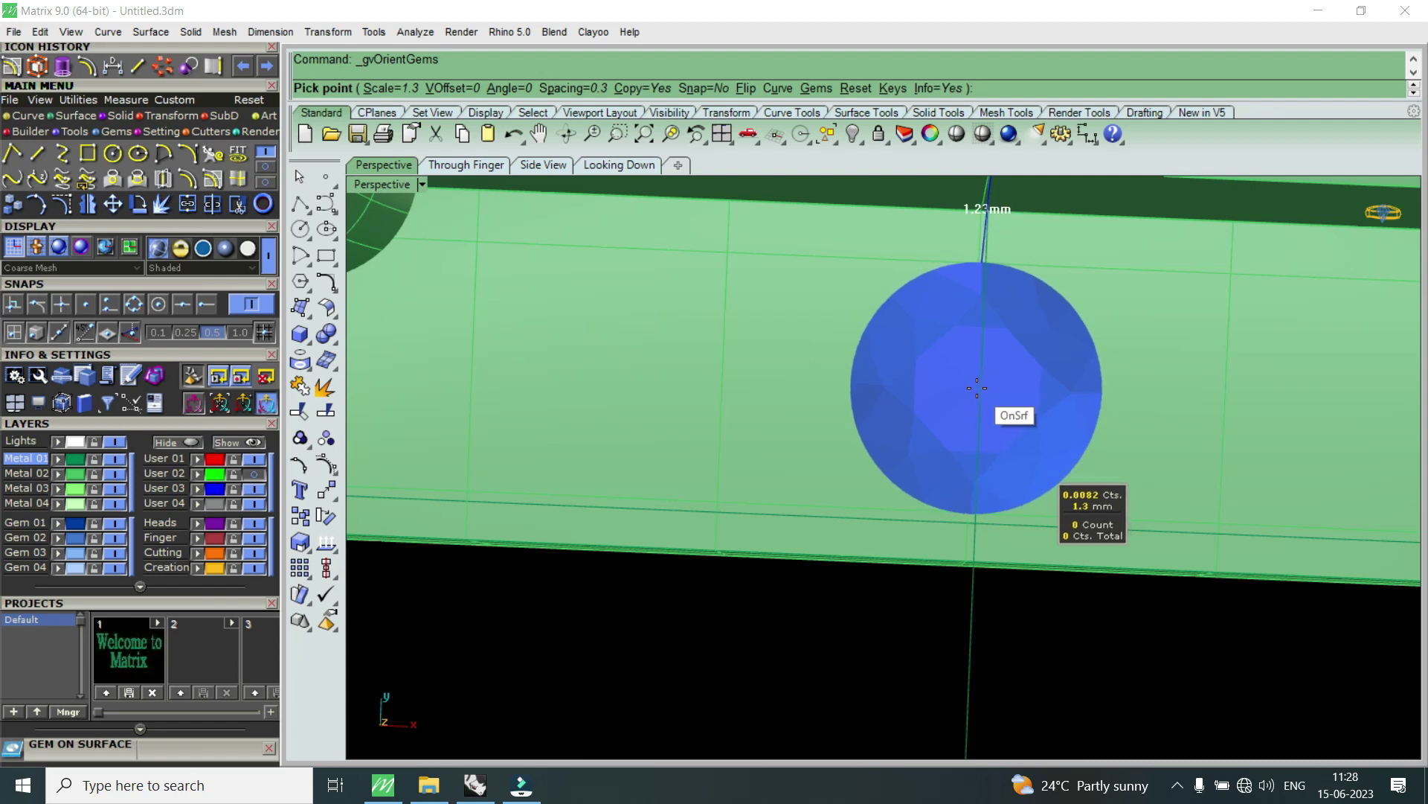
{"action": "left_click", "coordinate": [977, 388]}
{"action": "scroll", "coordinate": [975, 391], "scroll_direction": "down", "scroll_amount": 1}
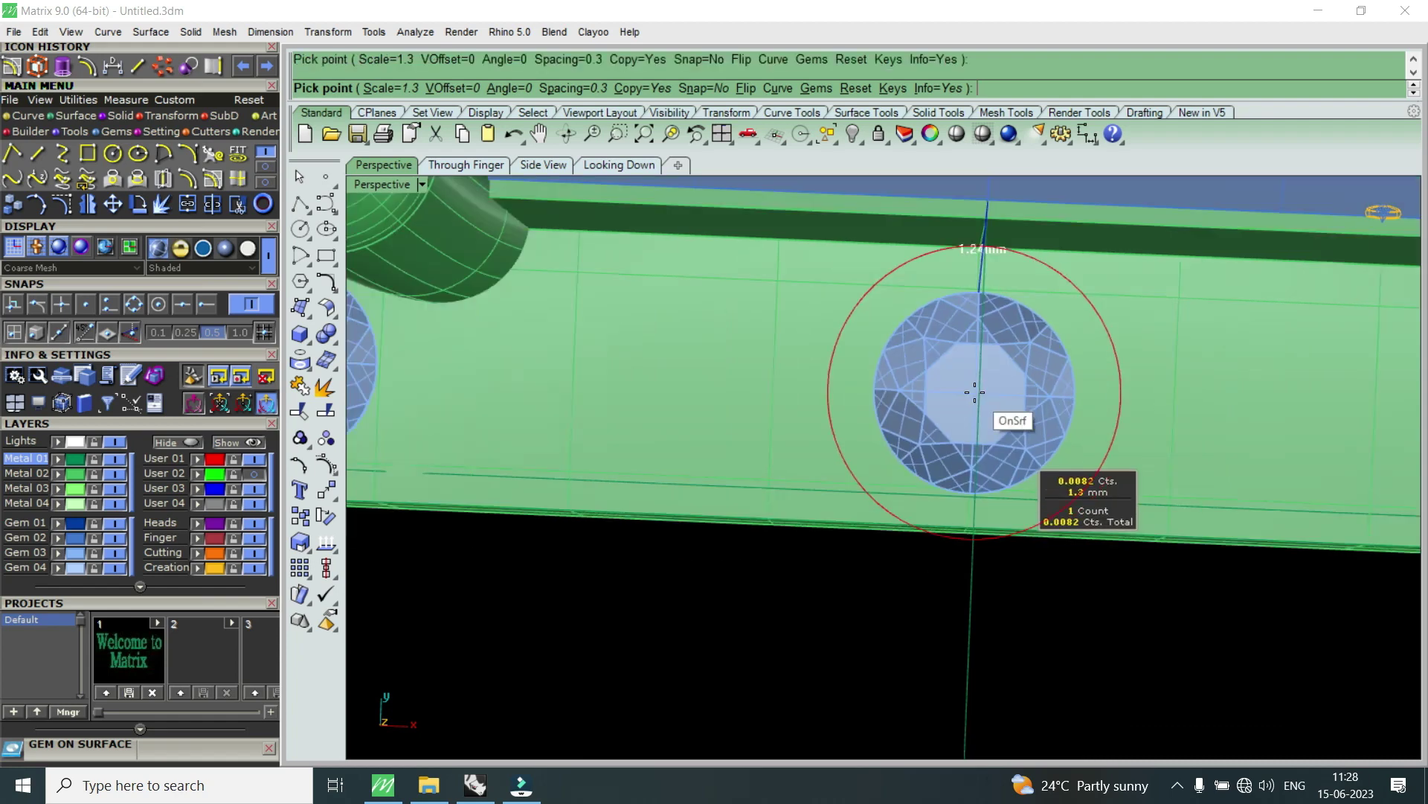
{"action": "scroll", "coordinate": [974, 392], "scroll_direction": "down", "scroll_amount": 5}
{"action": "scroll", "coordinate": [870, 387], "scroll_direction": "up", "scroll_amount": 3}
{"action": "scroll", "coordinate": [882, 381], "scroll_direction": "up", "scroll_amount": 5}
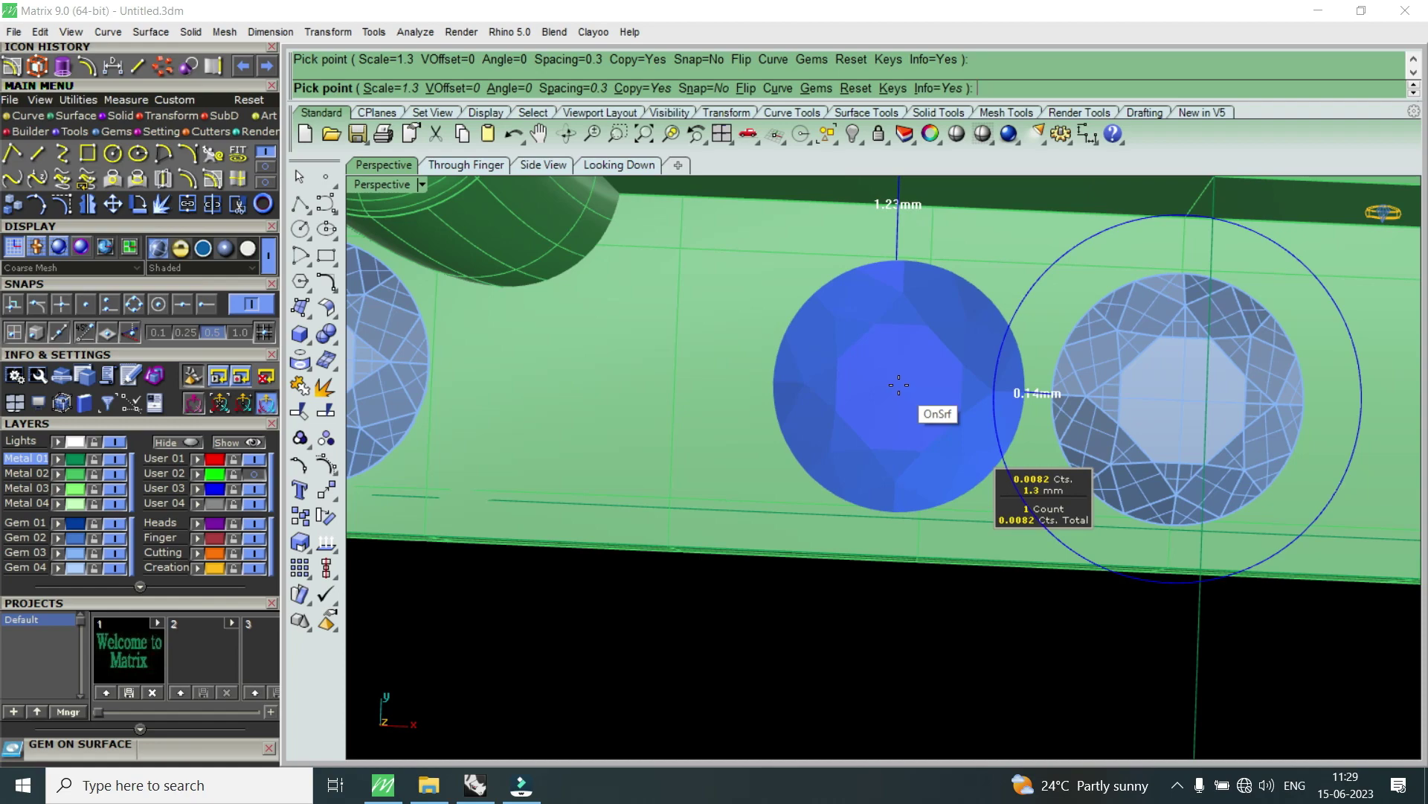
- Place a second 1.3 mm gem beside the first and end the command
{"action": "left_click", "coordinate": [899, 385]}
{"action": "scroll", "coordinate": [899, 385], "scroll_direction": "down", "scroll_amount": 3}
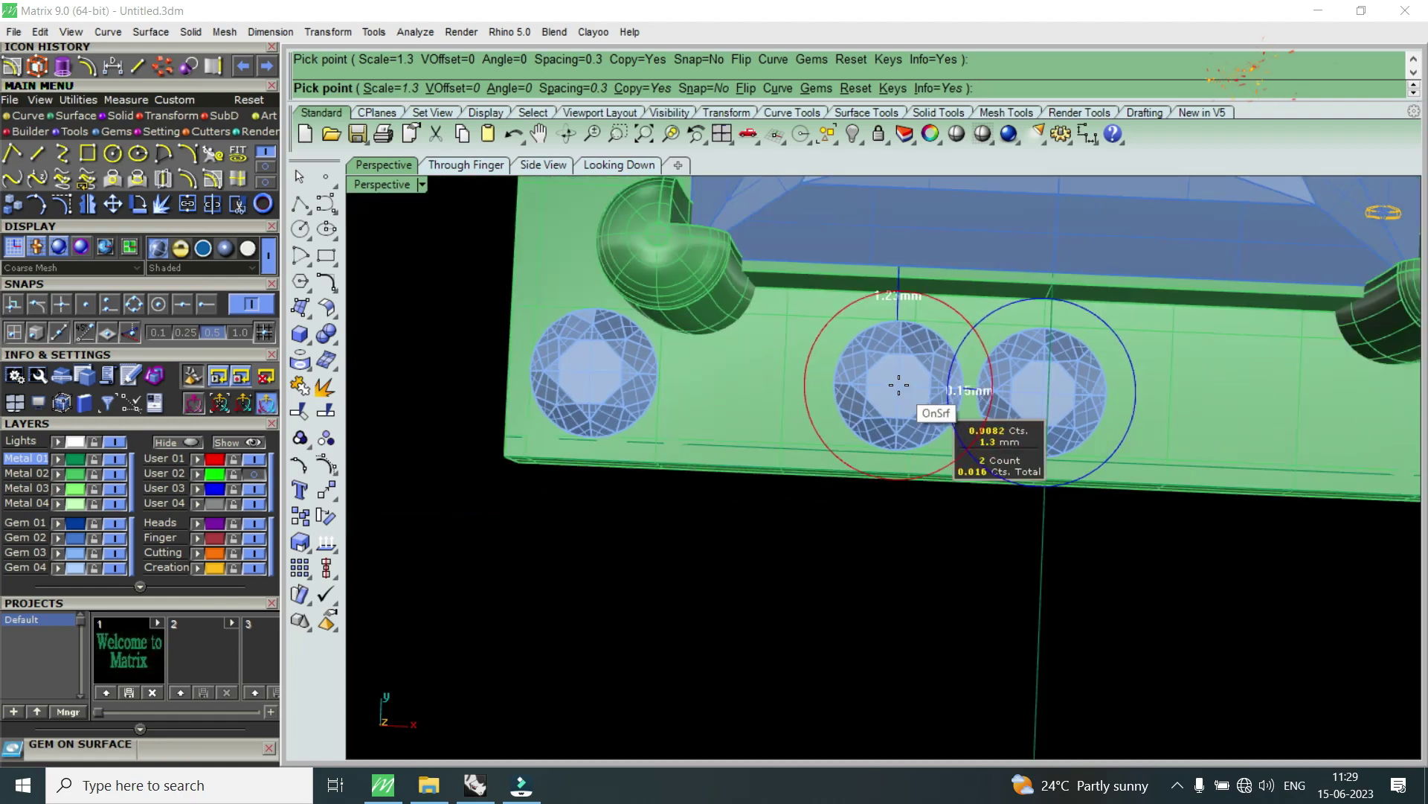
{"action": "scroll", "coordinate": [898, 385], "scroll_direction": "up", "scroll_amount": 2}
{"action": "scroll", "coordinate": [823, 388], "scroll_direction": "up", "scroll_amount": 3}
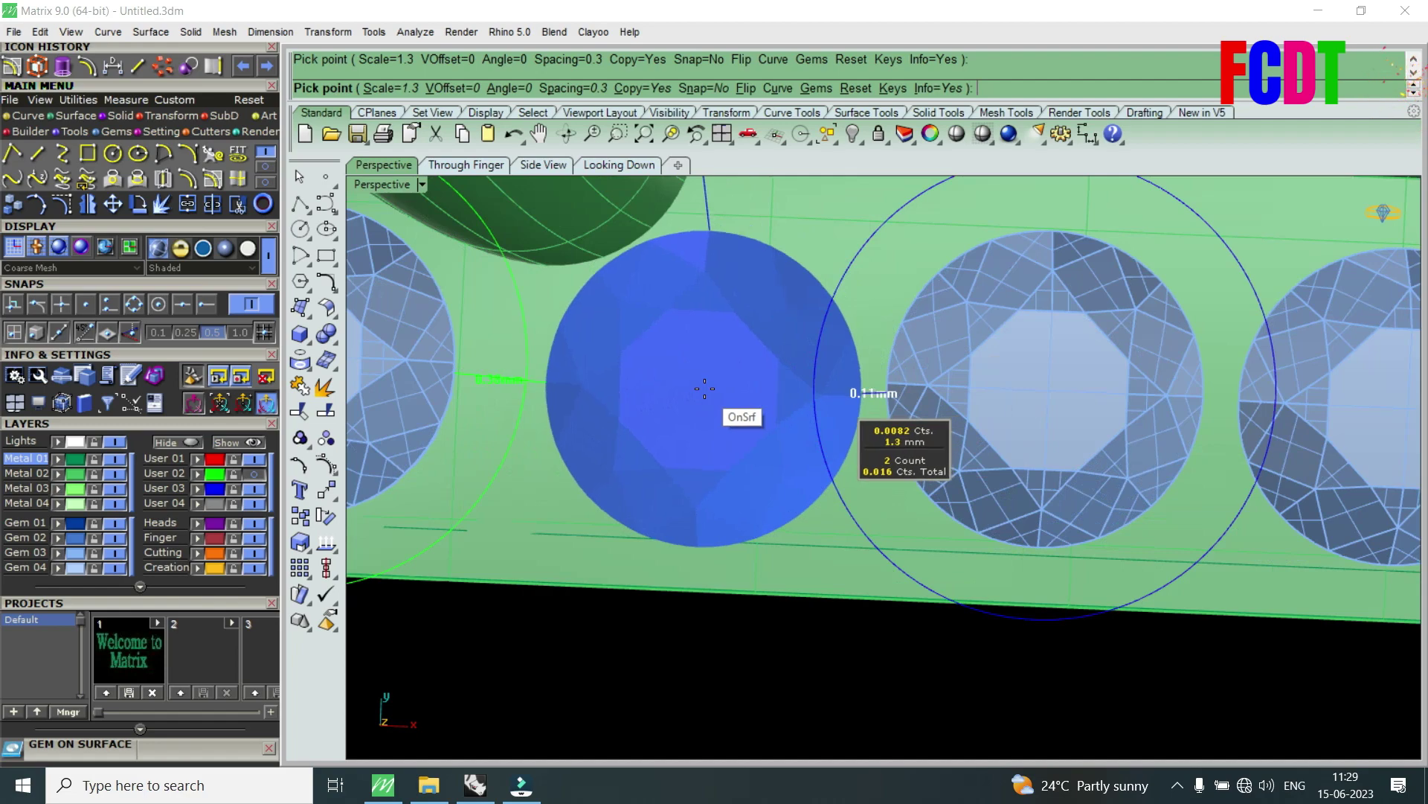
{"action": "scroll", "coordinate": [705, 388], "scroll_direction": "down", "scroll_amount": 2}
{"action": "scroll", "coordinate": [705, 388], "scroll_direction": "down", "scroll_amount": 1}
{"action": "scroll", "coordinate": [704, 389], "scroll_direction": "up", "scroll_amount": 2}
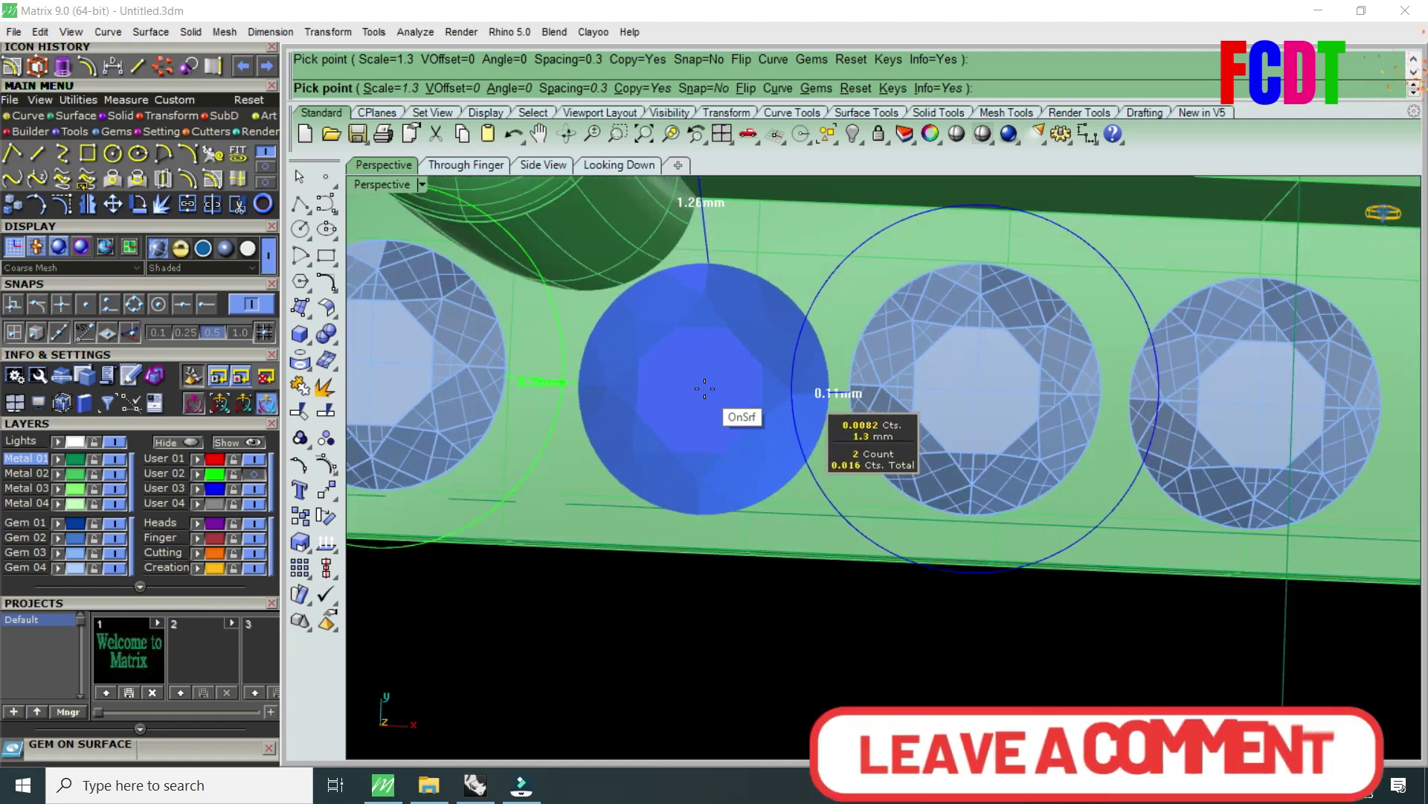
{"action": "scroll", "coordinate": [704, 389], "scroll_direction": "down", "scroll_amount": 1}
{"action": "scroll", "coordinate": [704, 388], "scroll_direction": "down", "scroll_amount": 1}
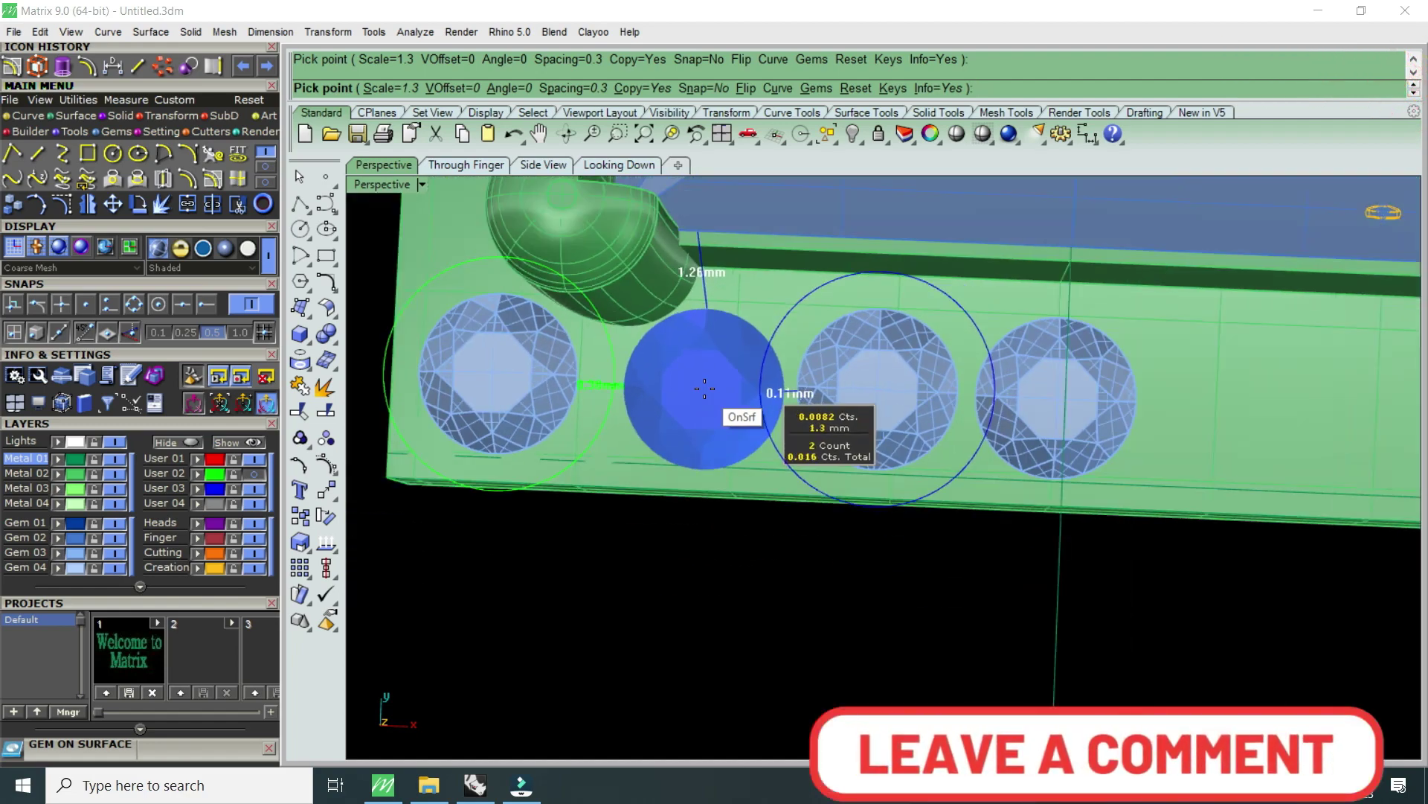
{"action": "scroll", "coordinate": [704, 388], "scroll_direction": "up", "scroll_amount": 1}
{"action": "scroll", "coordinate": [705, 389], "scroll_direction": "up", "scroll_amount": 1}
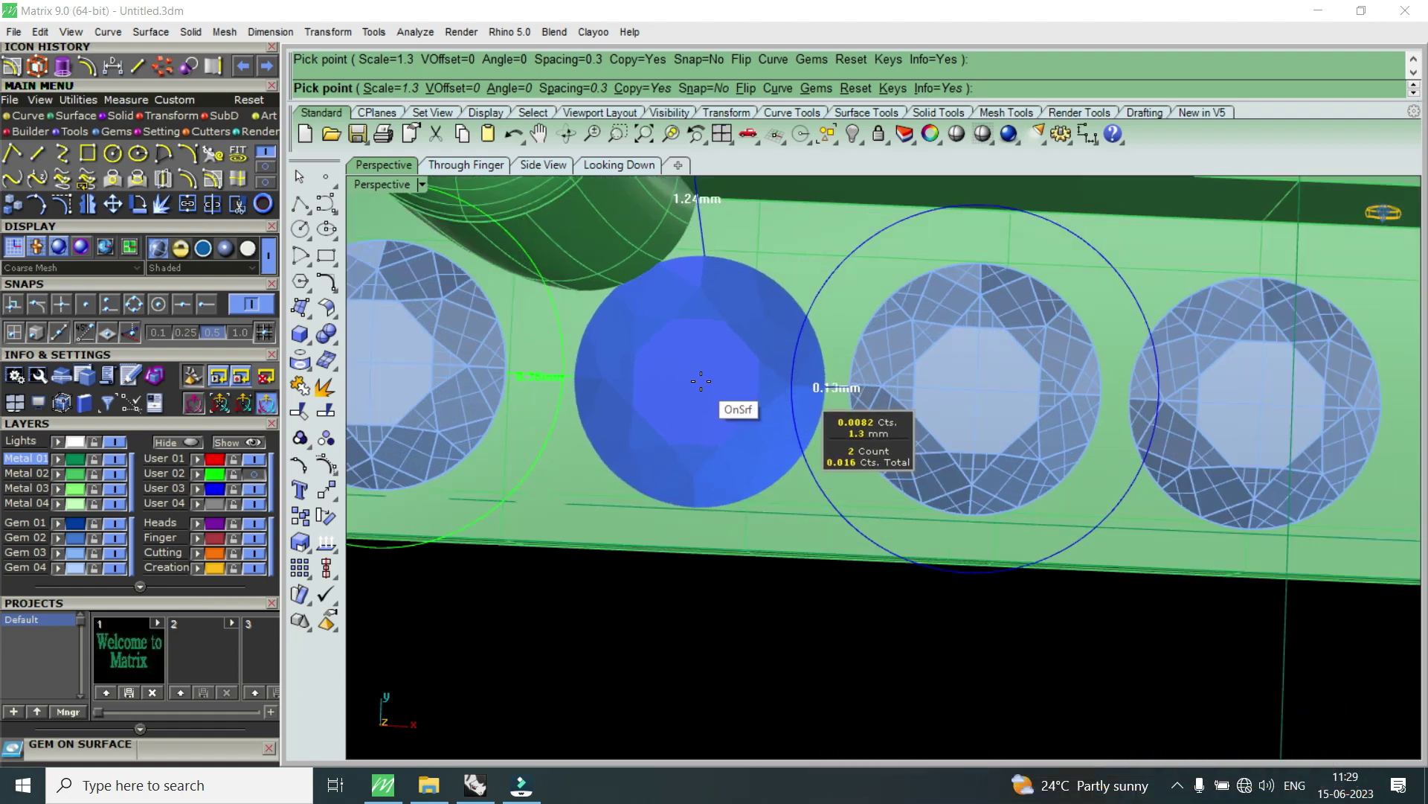
{"action": "scroll", "coordinate": [696, 381], "scroll_direction": "down", "scroll_amount": 2}
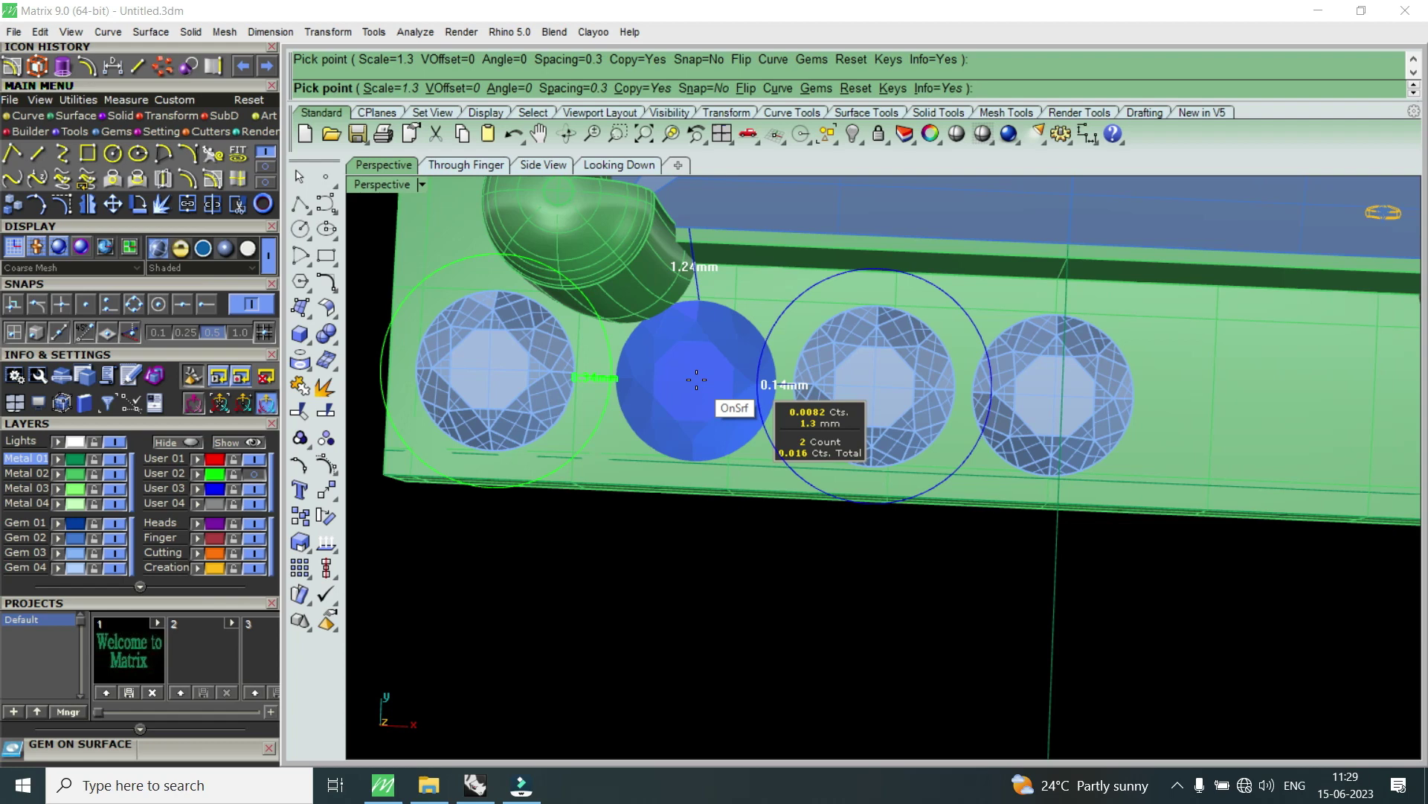
{"action": "scroll", "coordinate": [696, 381], "scroll_direction": "up", "scroll_amount": 2}
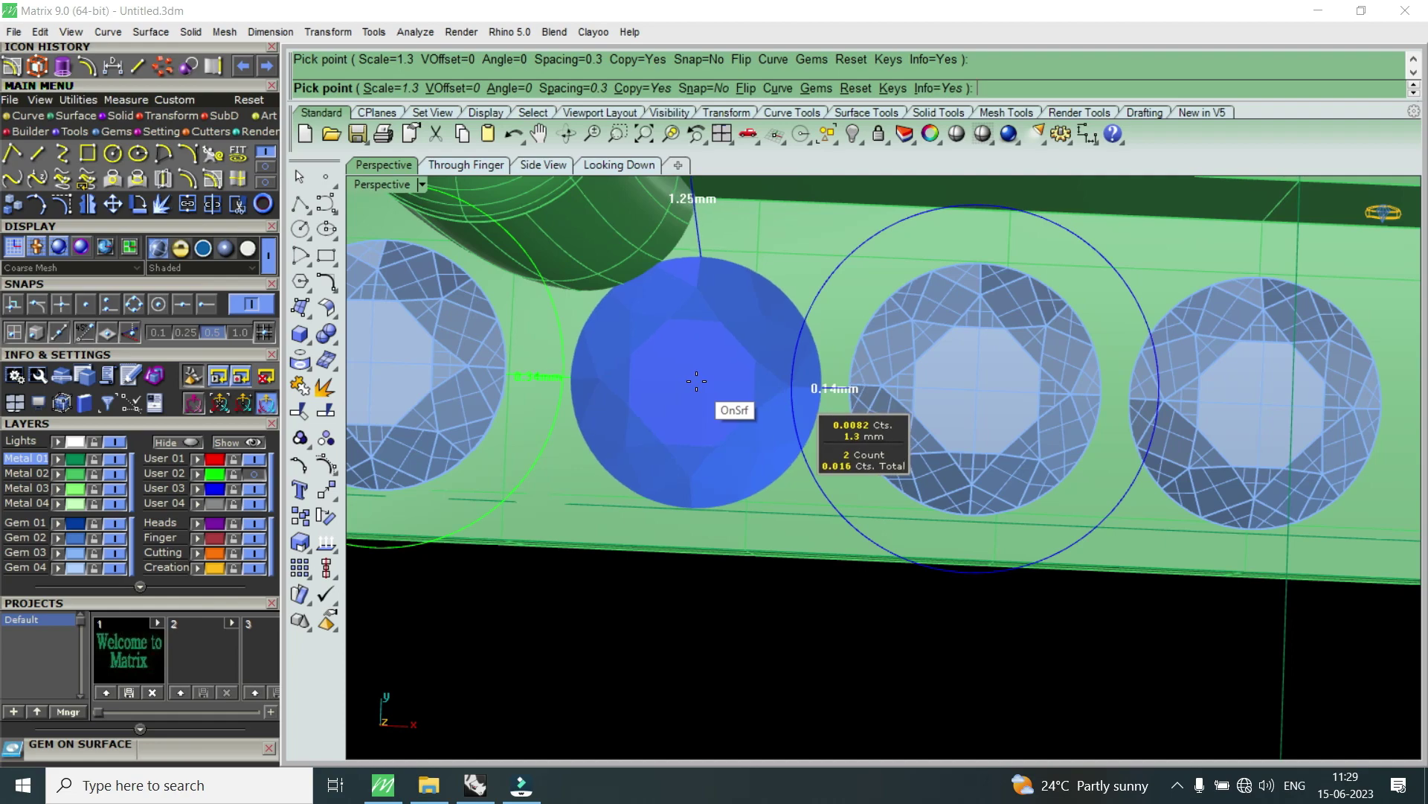
{"action": "scroll", "coordinate": [696, 381], "scroll_direction": "down", "scroll_amount": 4}
{"action": "scroll", "coordinate": [697, 381], "scroll_direction": "down", "scroll_amount": 2}
{"action": "scroll", "coordinate": [696, 380], "scroll_direction": "down", "scroll_amount": 1}
{"action": "right_click", "coordinate": [697, 382]}
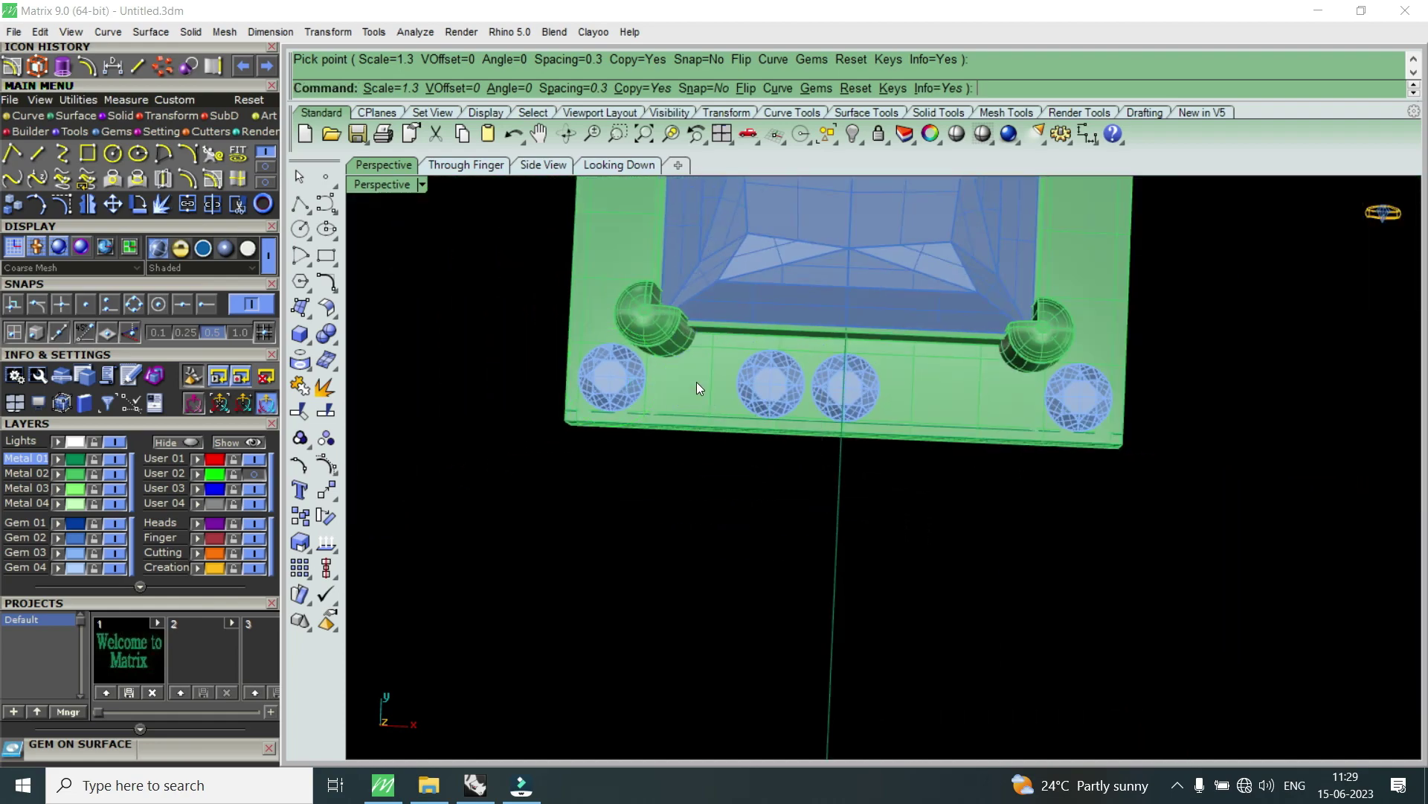
- Delete the two adjacent 1.3 mm accent gems on the frame edge
{"action": "scroll", "coordinate": [789, 402], "scroll_direction": "up", "scroll_amount": 3}
{"action": "scroll", "coordinate": [856, 398], "scroll_direction": "up", "scroll_amount": 1}
{"action": "left_click", "coordinate": [863, 398]}
{"action": "left_click", "coordinate": [757, 386], "text": "shift"}
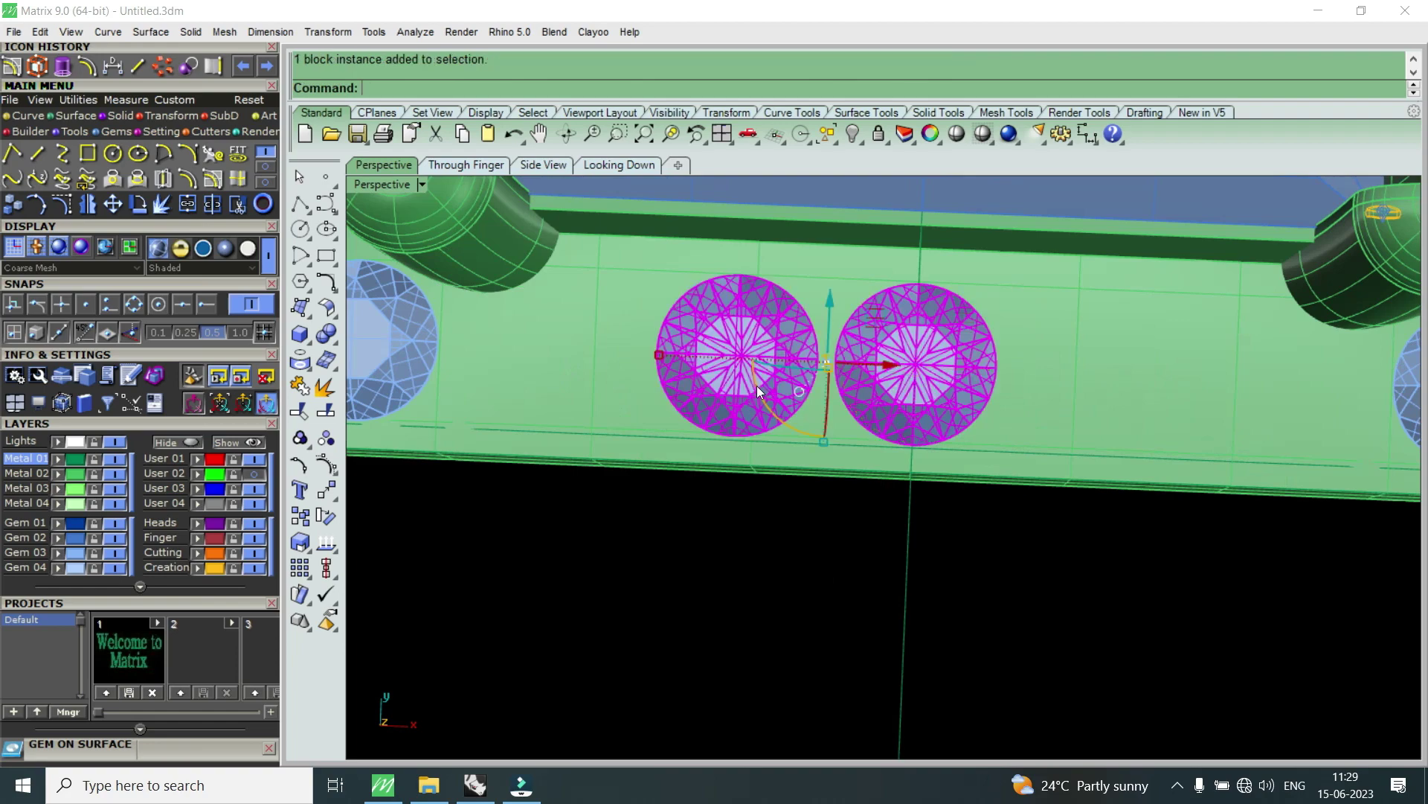
{"action": "key", "text": "Delete"}
- Place a single 1.4 mm round gem on the frame edge with Gem on Surface
{"action": "scroll", "coordinate": [766, 387], "scroll_direction": "down", "scroll_amount": 2}
{"action": "scroll", "coordinate": [796, 376], "scroll_direction": "up", "scroll_amount": 2}
{"action": "left_click", "coordinate": [831, 359]}
{"action": "right_click", "coordinate": [832, 359]}
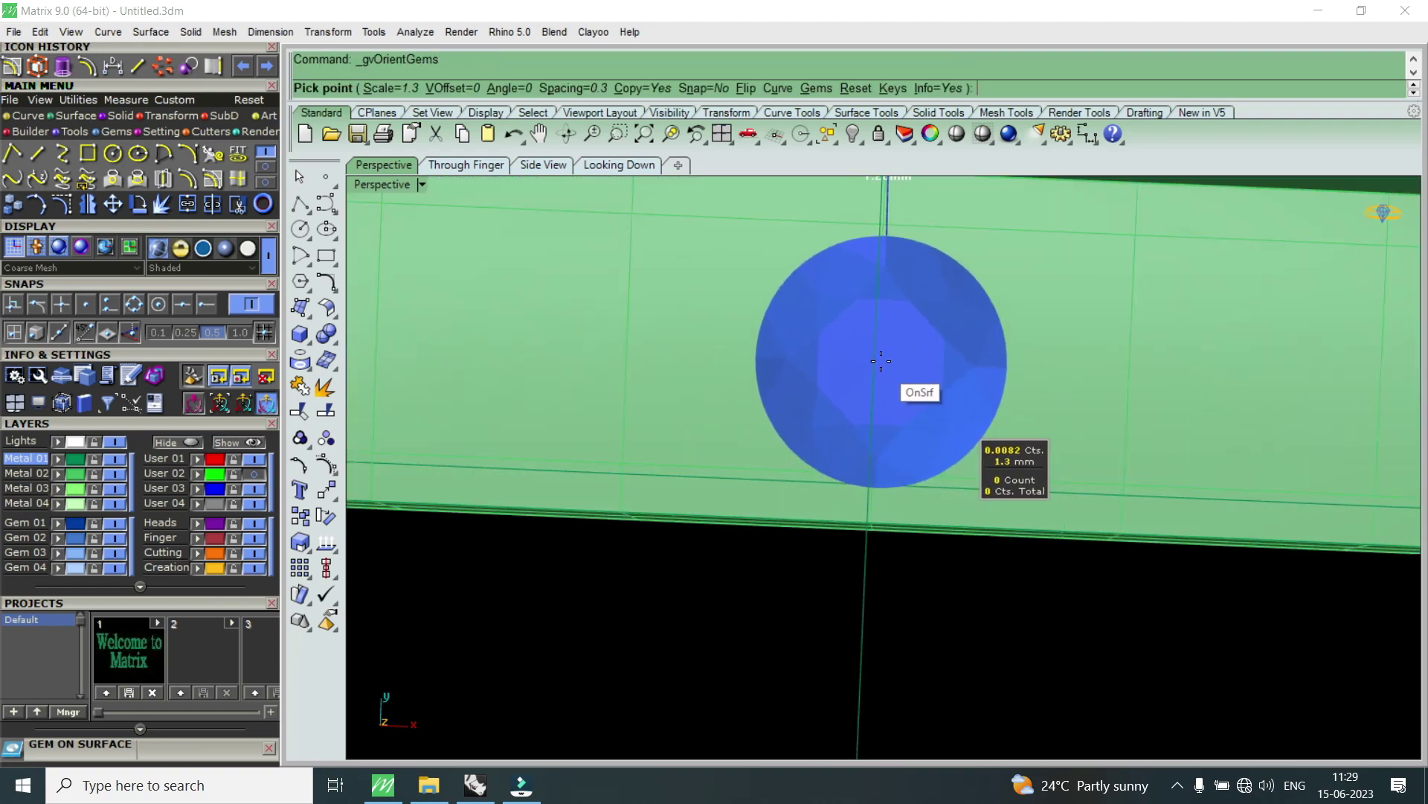
{"action": "right_click_drag", "start_coordinate": [886, 351], "coordinate": [874, 405]}
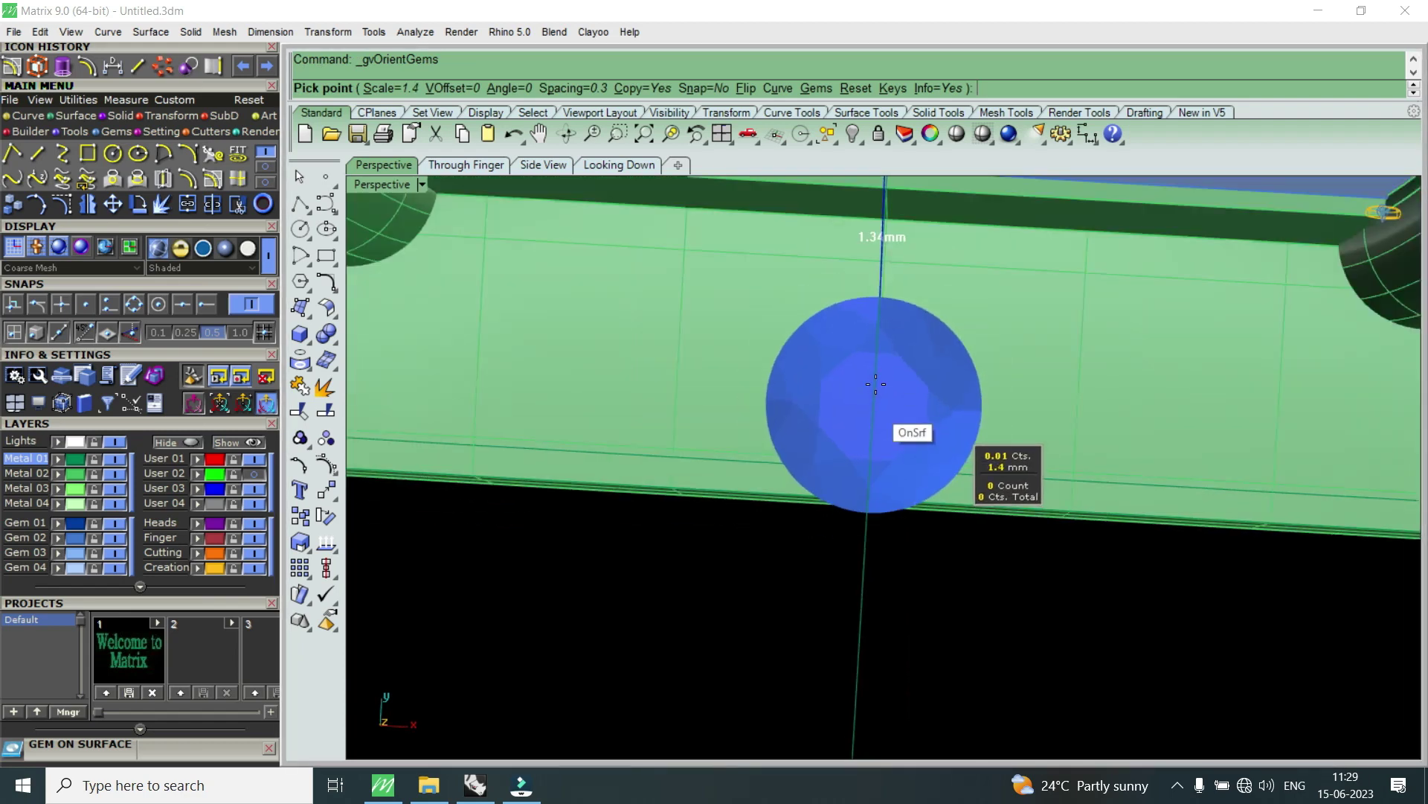
{"action": "scroll", "coordinate": [881, 358], "scroll_direction": "up", "scroll_amount": 2}
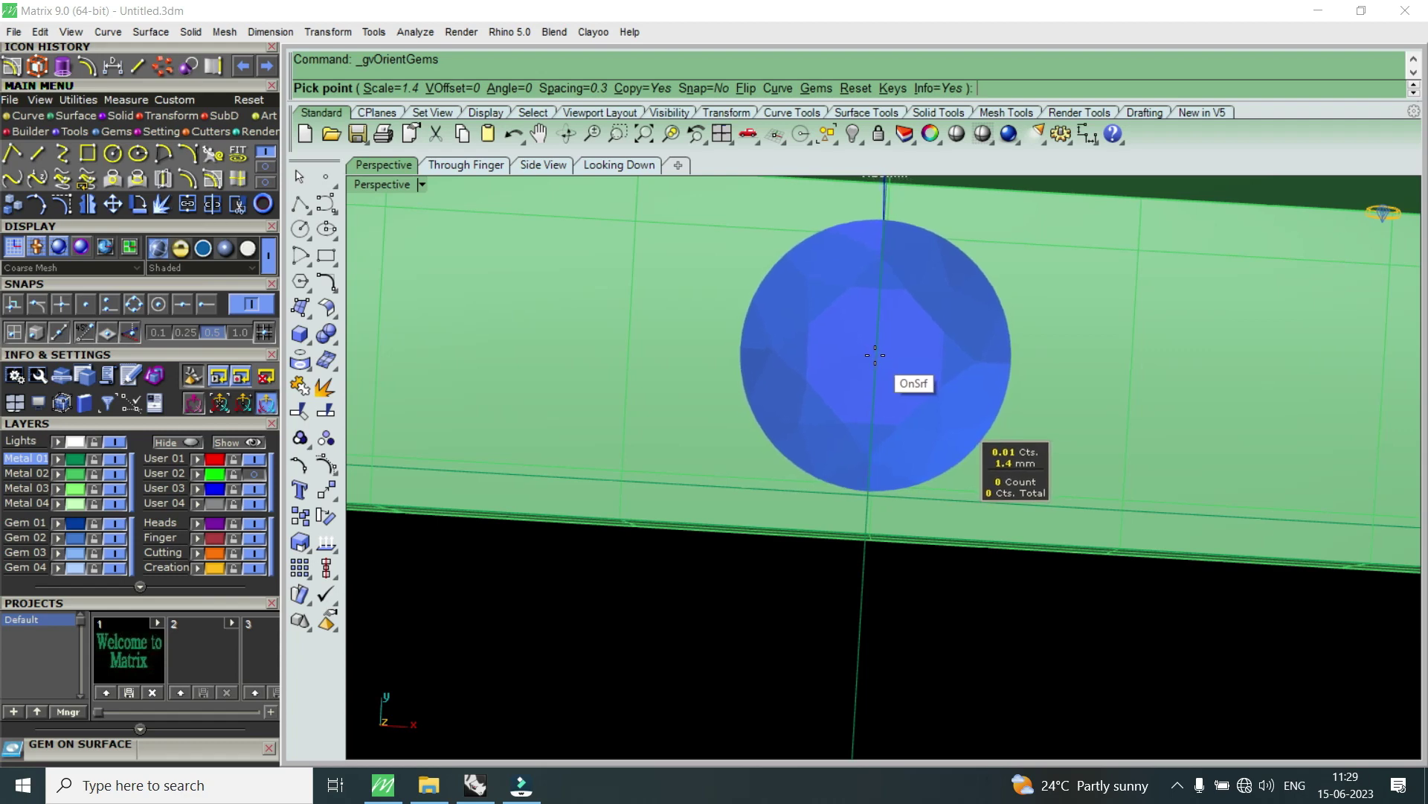
{"action": "left_click", "coordinate": [875, 356]}
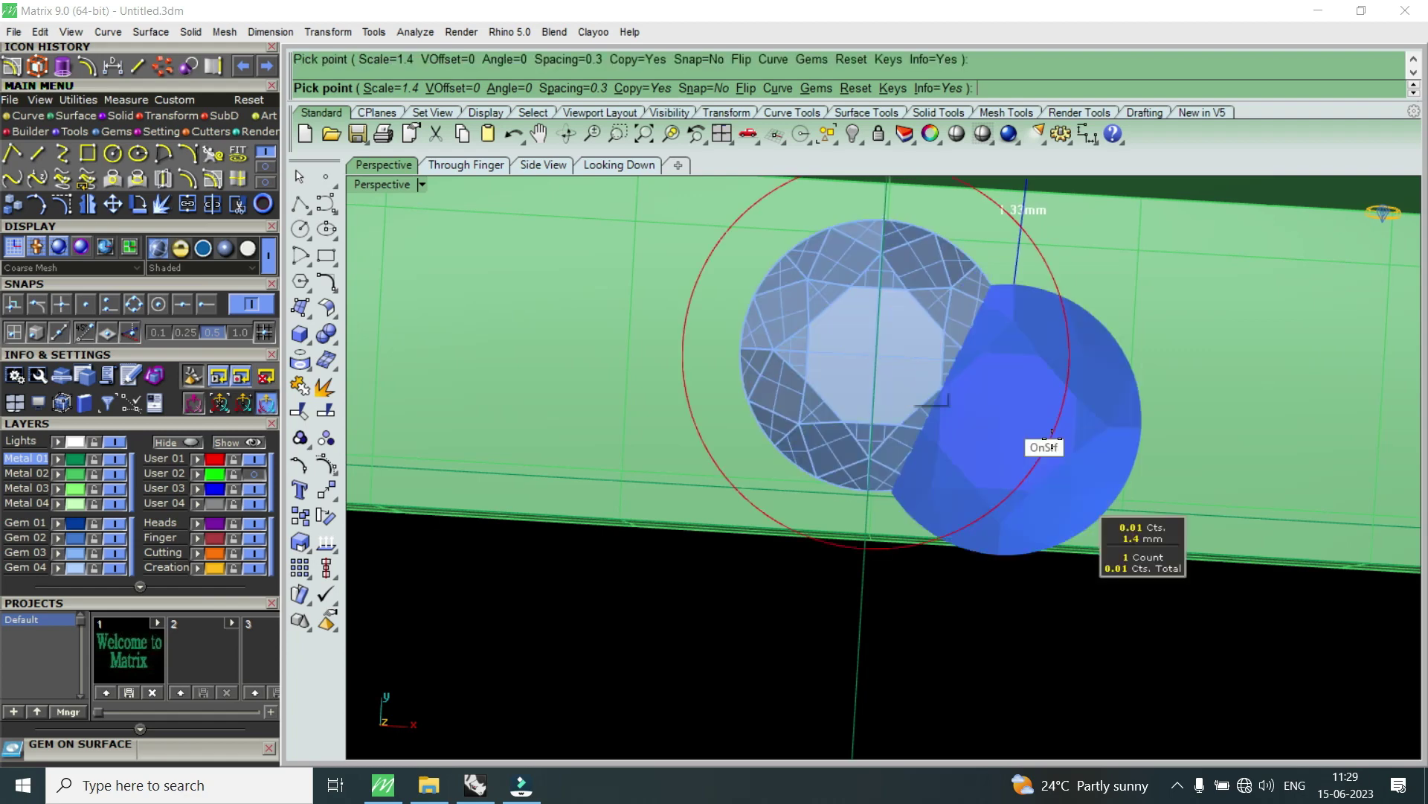
{"action": "scroll", "coordinate": [967, 402], "scroll_direction": "down", "scroll_amount": 3}
{"action": "scroll", "coordinate": [863, 398], "scroll_direction": "up", "scroll_amount": 2}
{"action": "scroll", "coordinate": [851, 409], "scroll_direction": "up", "scroll_amount": 2}
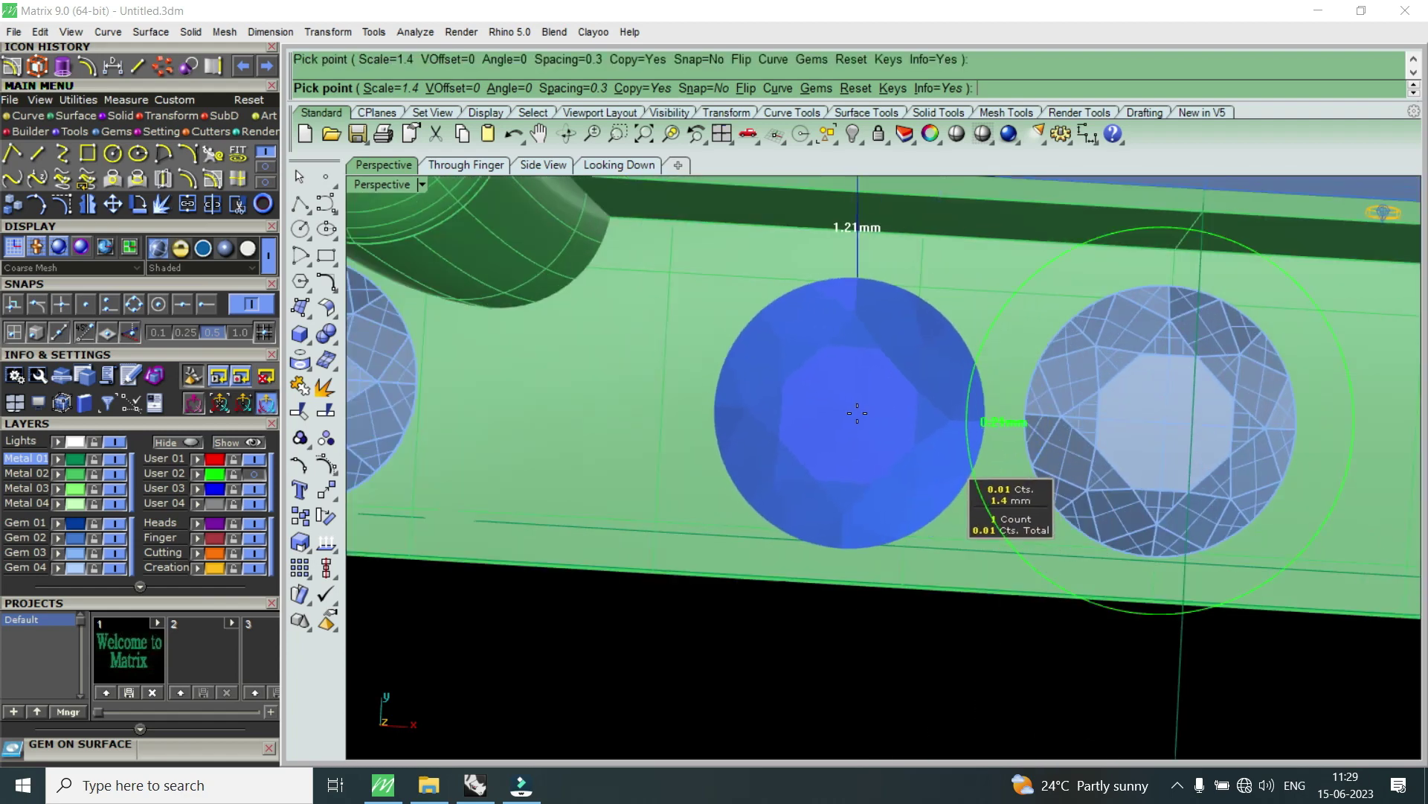
{"action": "scroll", "coordinate": [867, 409], "scroll_direction": "up", "scroll_amount": 2}
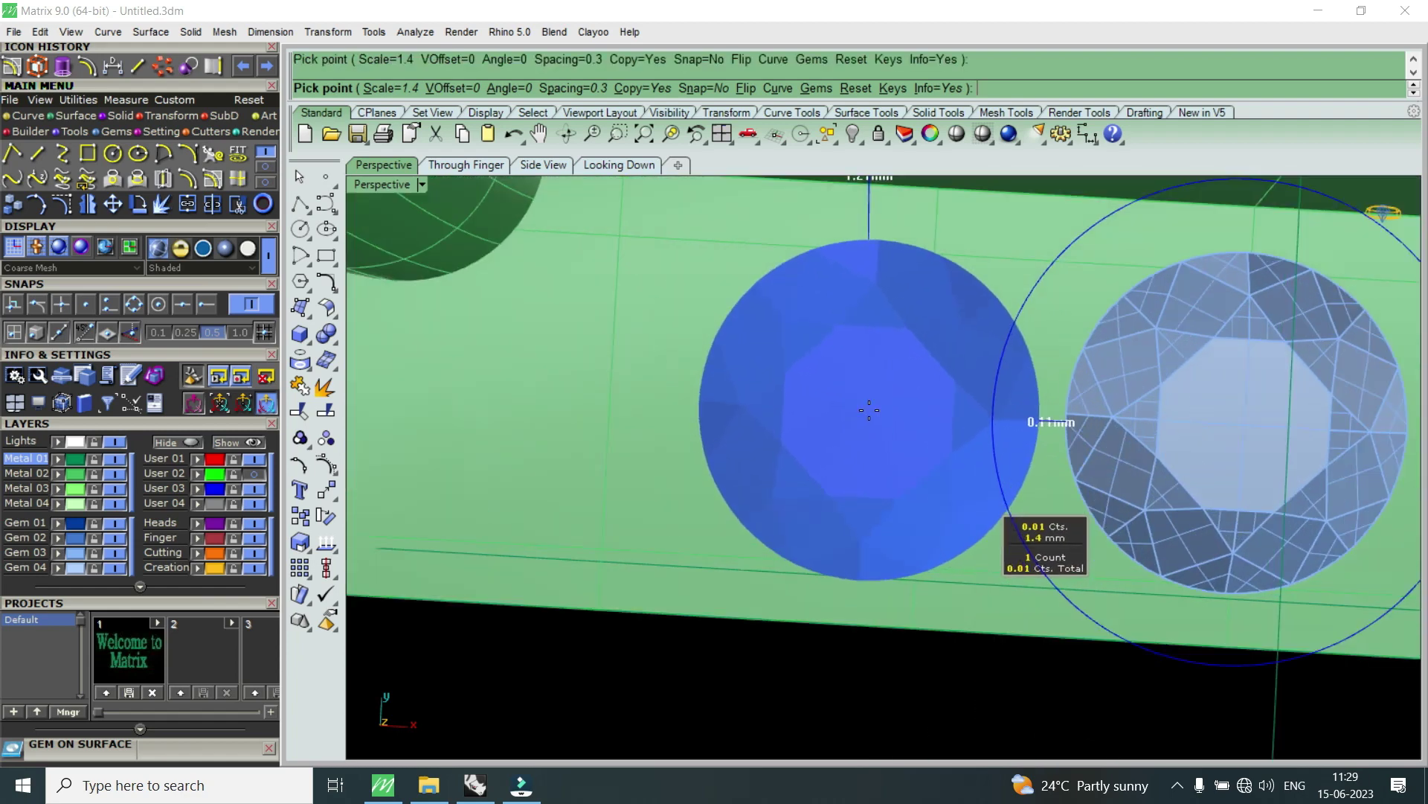
{"action": "right_click", "coordinate": [869, 410]}
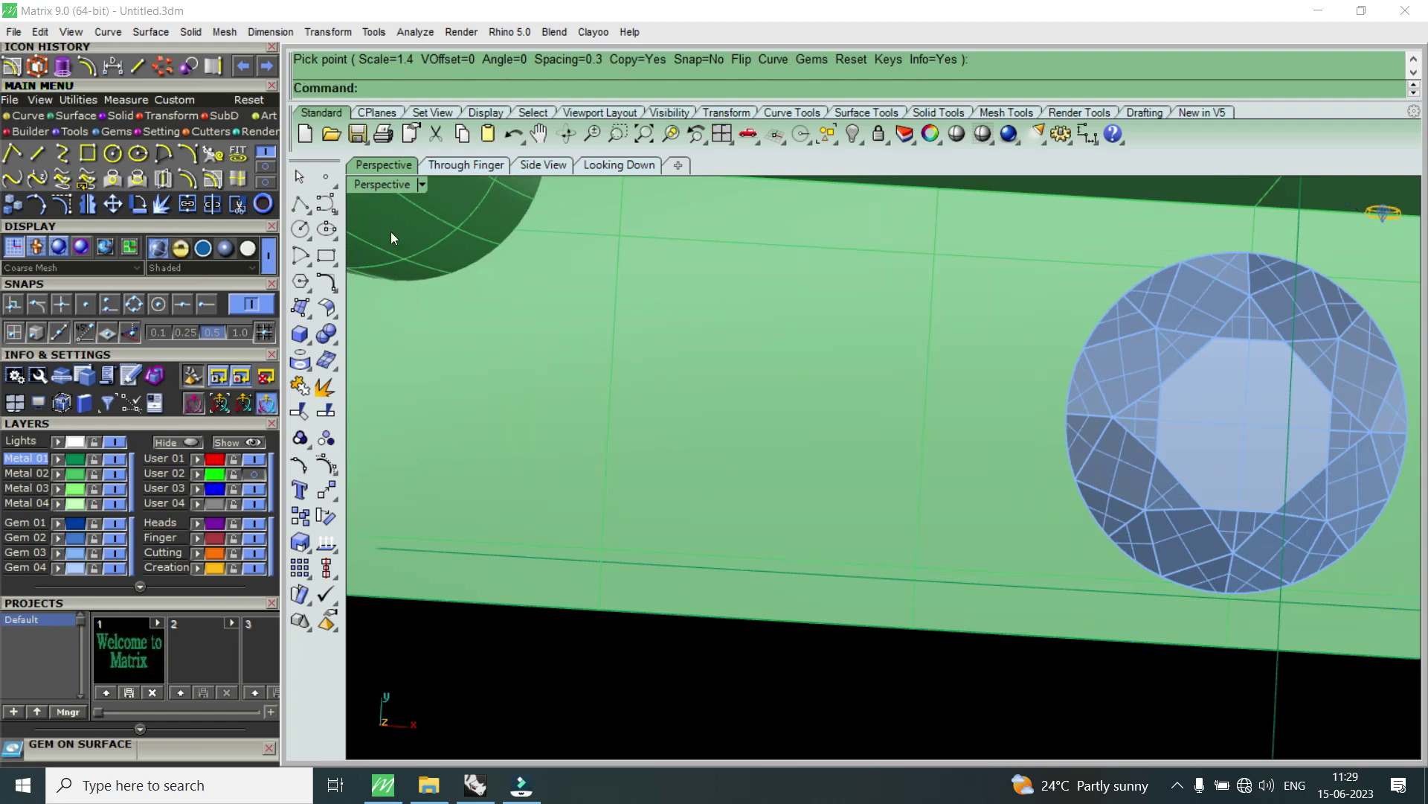
{"action": "double_click", "coordinate": [392, 186]}
- Select and inspect the newly placed 1.4 mm gem, then deselect it
{"action": "scroll", "coordinate": [623, 320], "scroll_direction": "up", "scroll_amount": 3}
{"action": "scroll", "coordinate": [623, 326], "scroll_direction": "up", "scroll_amount": 3}
{"action": "scroll", "coordinate": [602, 289], "scroll_direction": "up", "scroll_amount": 2}
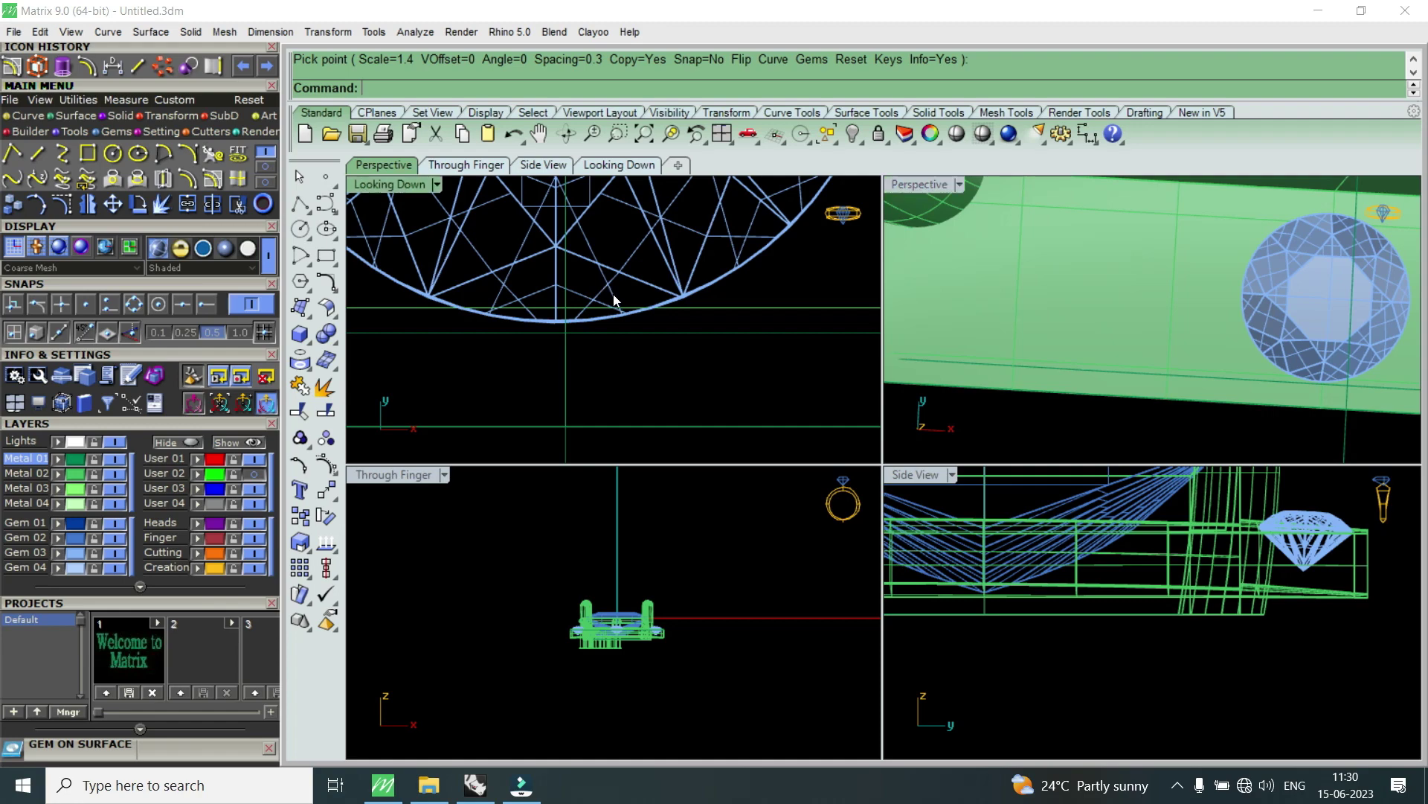
{"action": "left_click", "coordinate": [613, 293]}
{"action": "scroll", "coordinate": [607, 361], "scroll_direction": "down", "scroll_amount": 2}
{"action": "scroll", "coordinate": [610, 298], "scroll_direction": "up", "scroll_amount": 3}
{"action": "scroll", "coordinate": [622, 249], "scroll_direction": "down", "scroll_amount": 3}
{"action": "scroll", "coordinate": [638, 267], "scroll_direction": "up", "scroll_amount": 3}
{"action": "scroll", "coordinate": [646, 273], "scroll_direction": "up", "scroll_amount": 1}
{"action": "scroll", "coordinate": [648, 270], "scroll_direction": "down", "scroll_amount": 2}
{"action": "scroll", "coordinate": [651, 269], "scroll_direction": "down", "scroll_amount": 1}
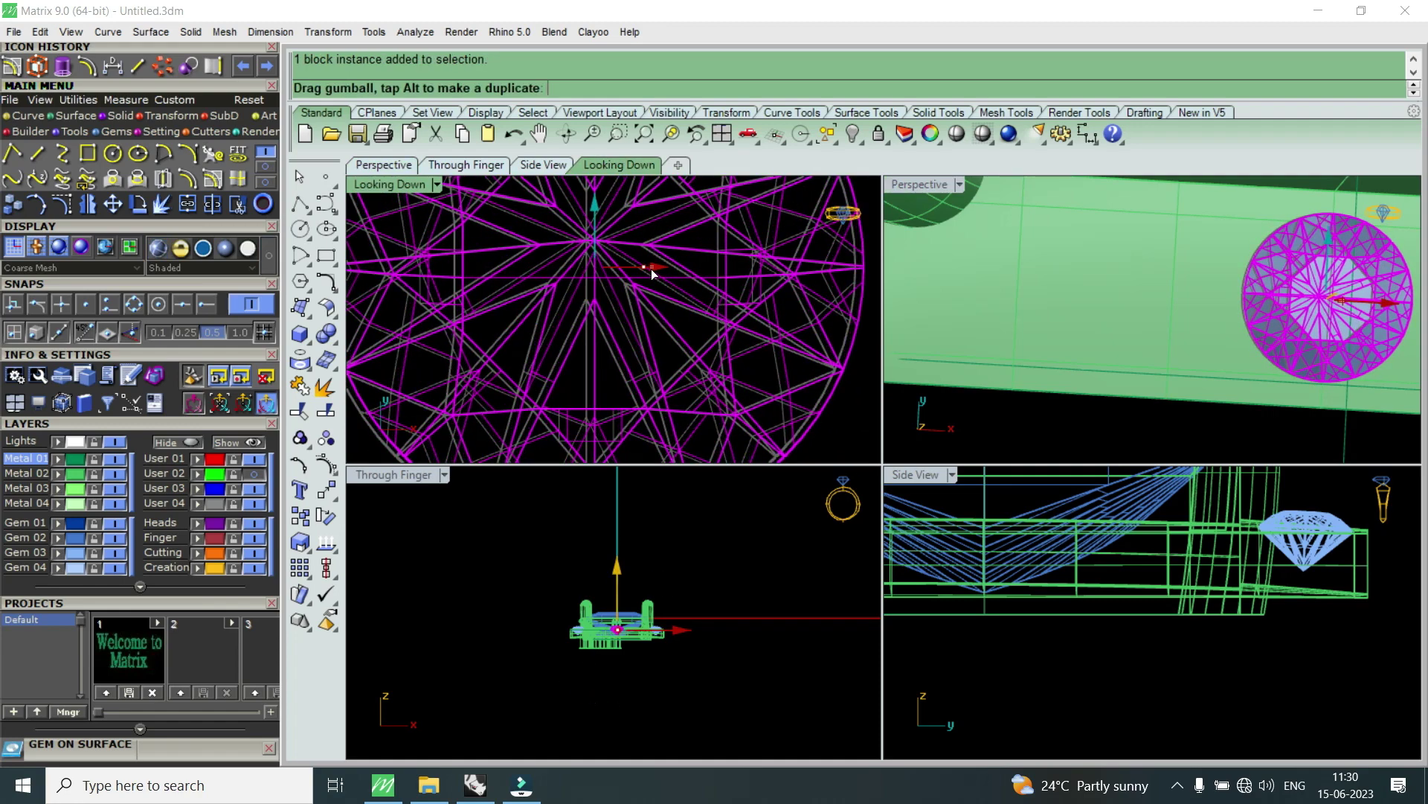
{"action": "scroll", "coordinate": [622, 301], "scroll_direction": "down", "scroll_amount": 2}
{"action": "scroll", "coordinate": [622, 301], "scroll_direction": "down", "scroll_amount": 2}
{"action": "key", "text": "Escape"}
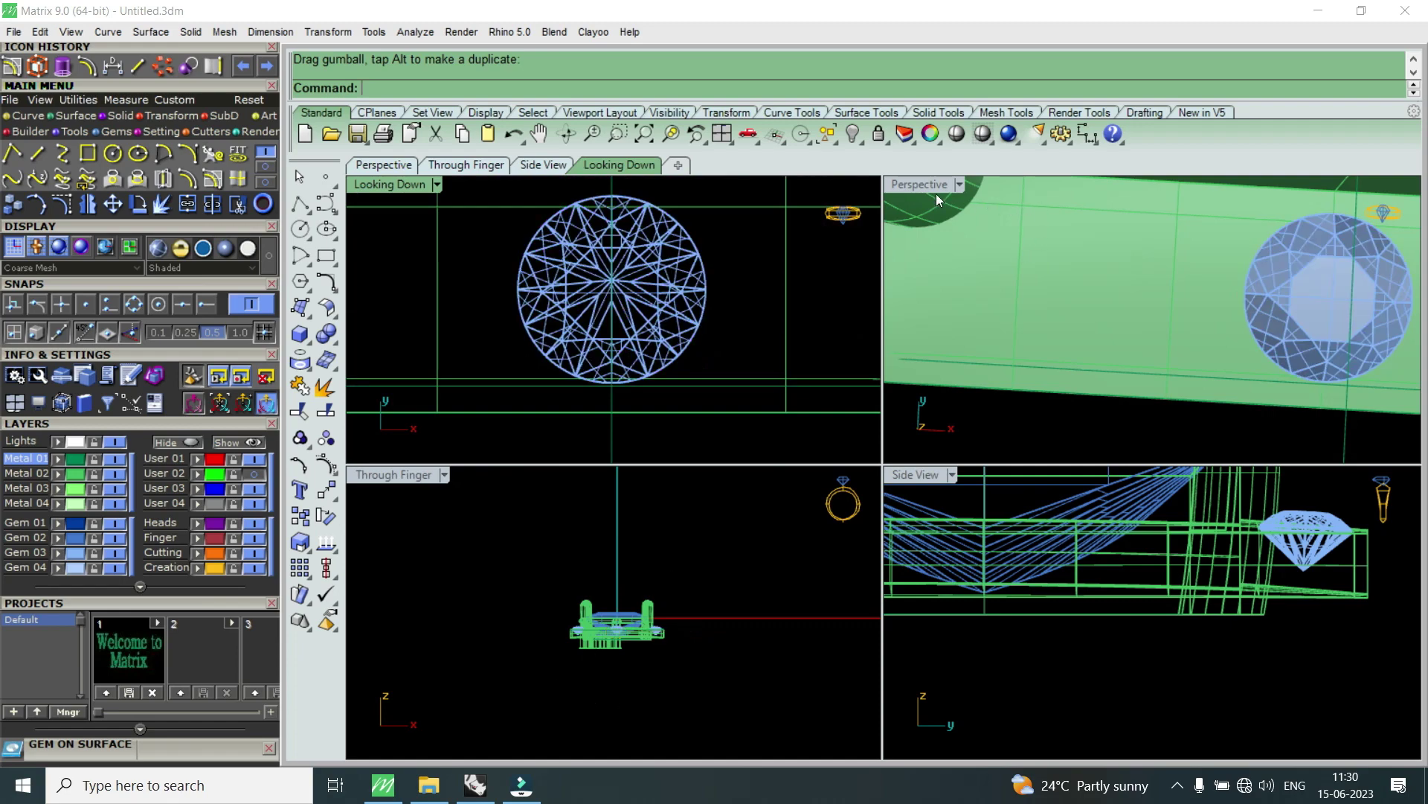
- In a maximized Perspective view, bring up the frame surface's F6 actions list
{"action": "double_click", "coordinate": [935, 187]}
{"action": "left_click", "coordinate": [979, 399]}
{"action": "key", "text": "F6"}
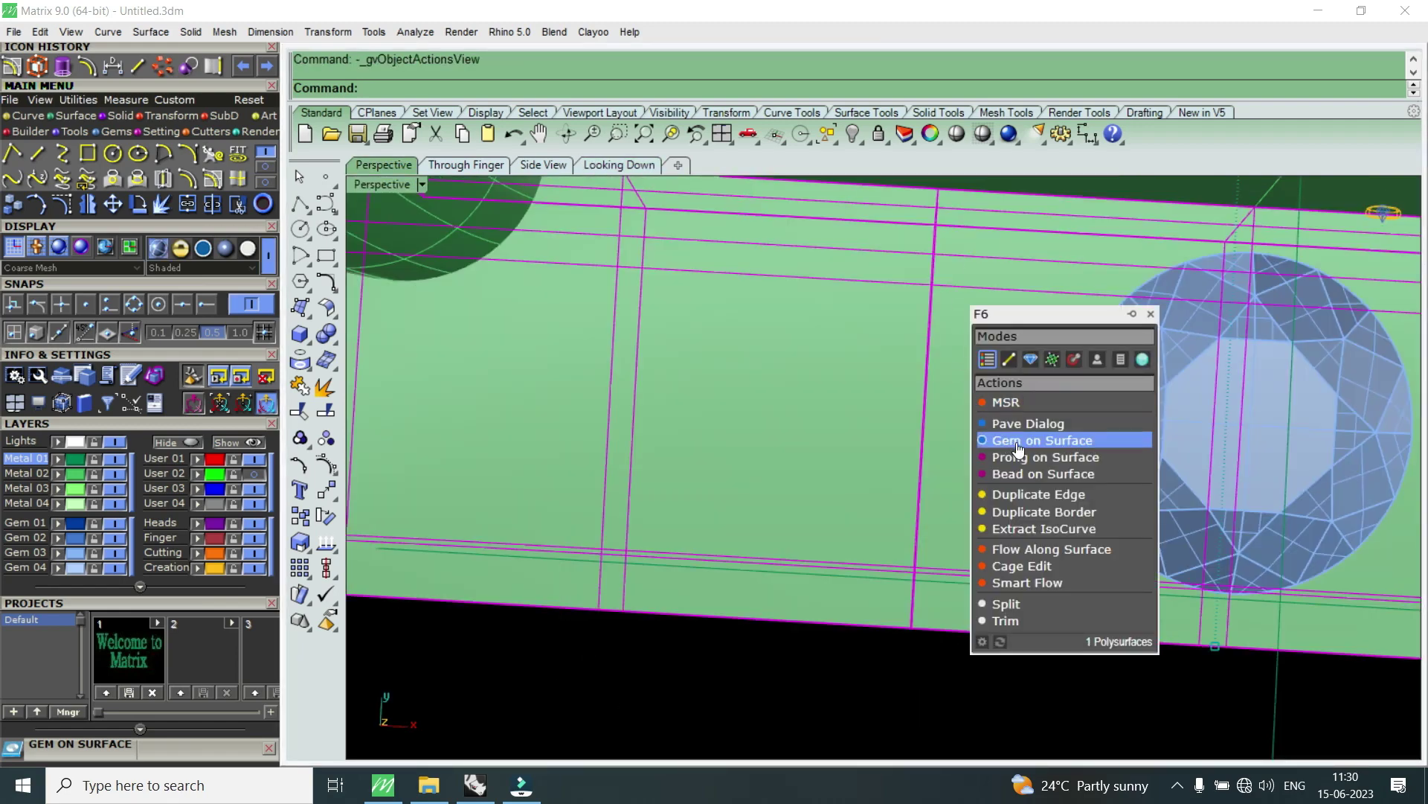
- Place two more 1.4 mm round gems along the frame's front edge with Gem on Surface
{"action": "left_click", "coordinate": [1018, 441]}
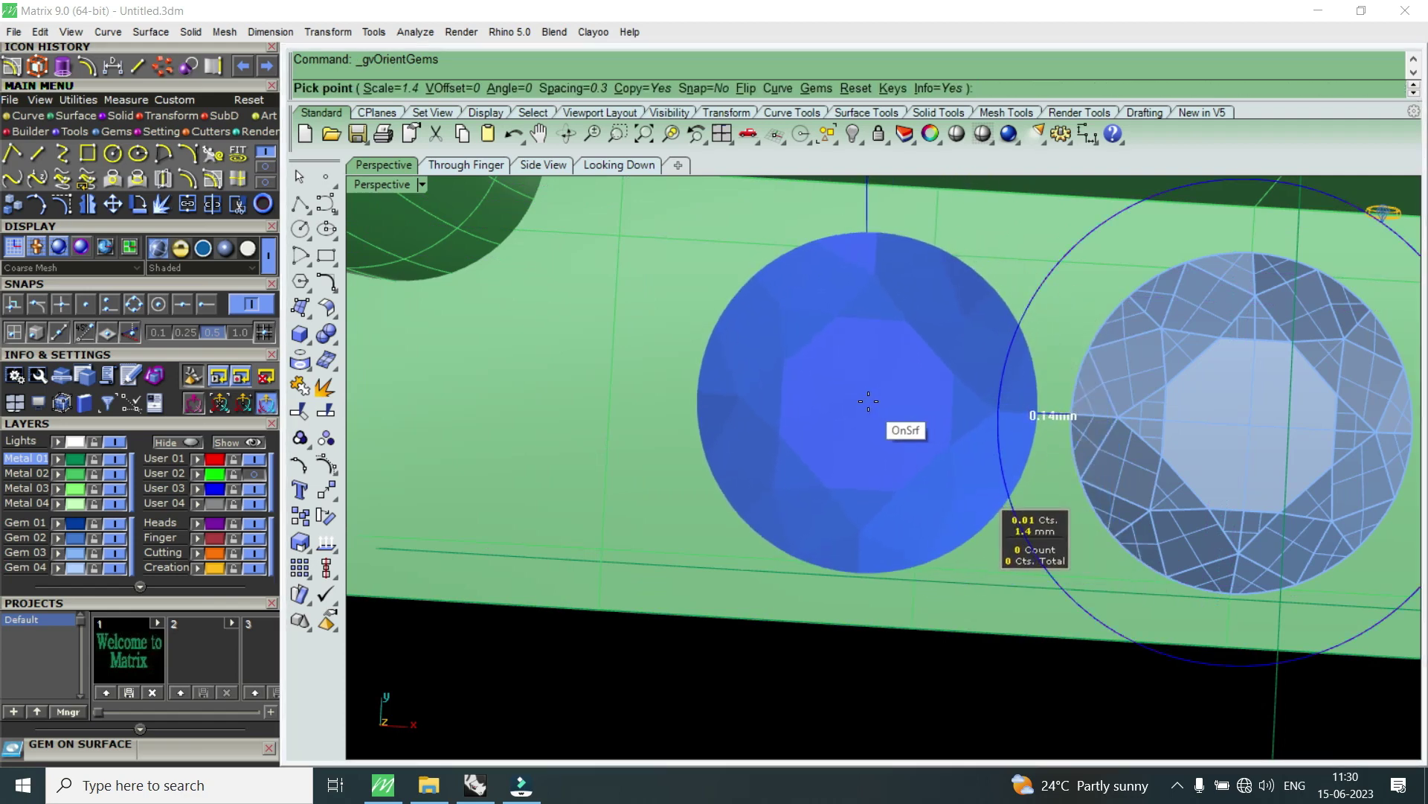
{"action": "left_click", "coordinate": [869, 402]}
{"action": "scroll", "coordinate": [930, 410], "scroll_direction": "down", "scroll_amount": 3}
{"action": "scroll", "coordinate": [925, 456], "scroll_direction": "up", "scroll_amount": 3}
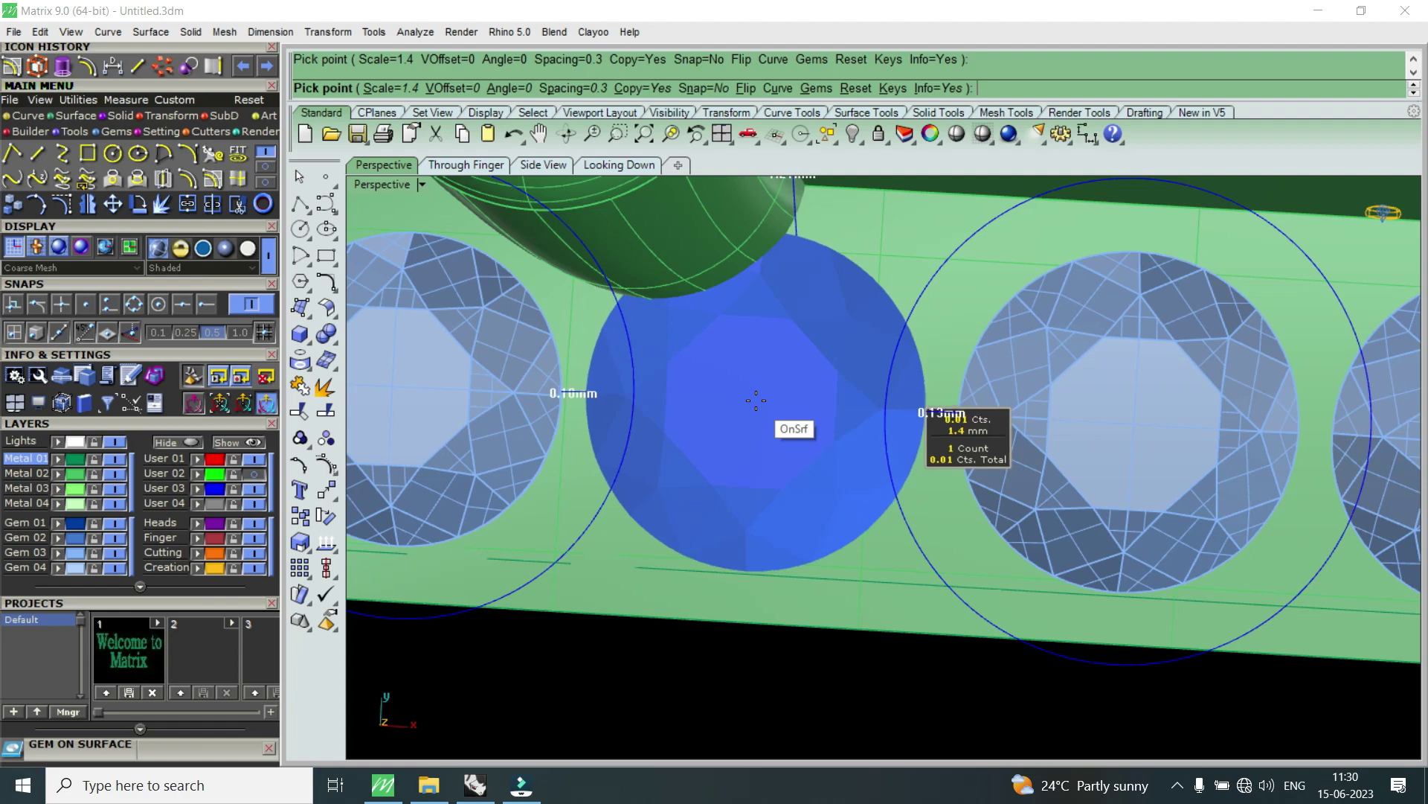
{"action": "left_click", "coordinate": [756, 401]}
{"action": "scroll", "coordinate": [756, 401], "scroll_direction": "down", "scroll_amount": 3}
{"action": "scroll", "coordinate": [755, 400], "scroll_direction": "down", "scroll_amount": 2}
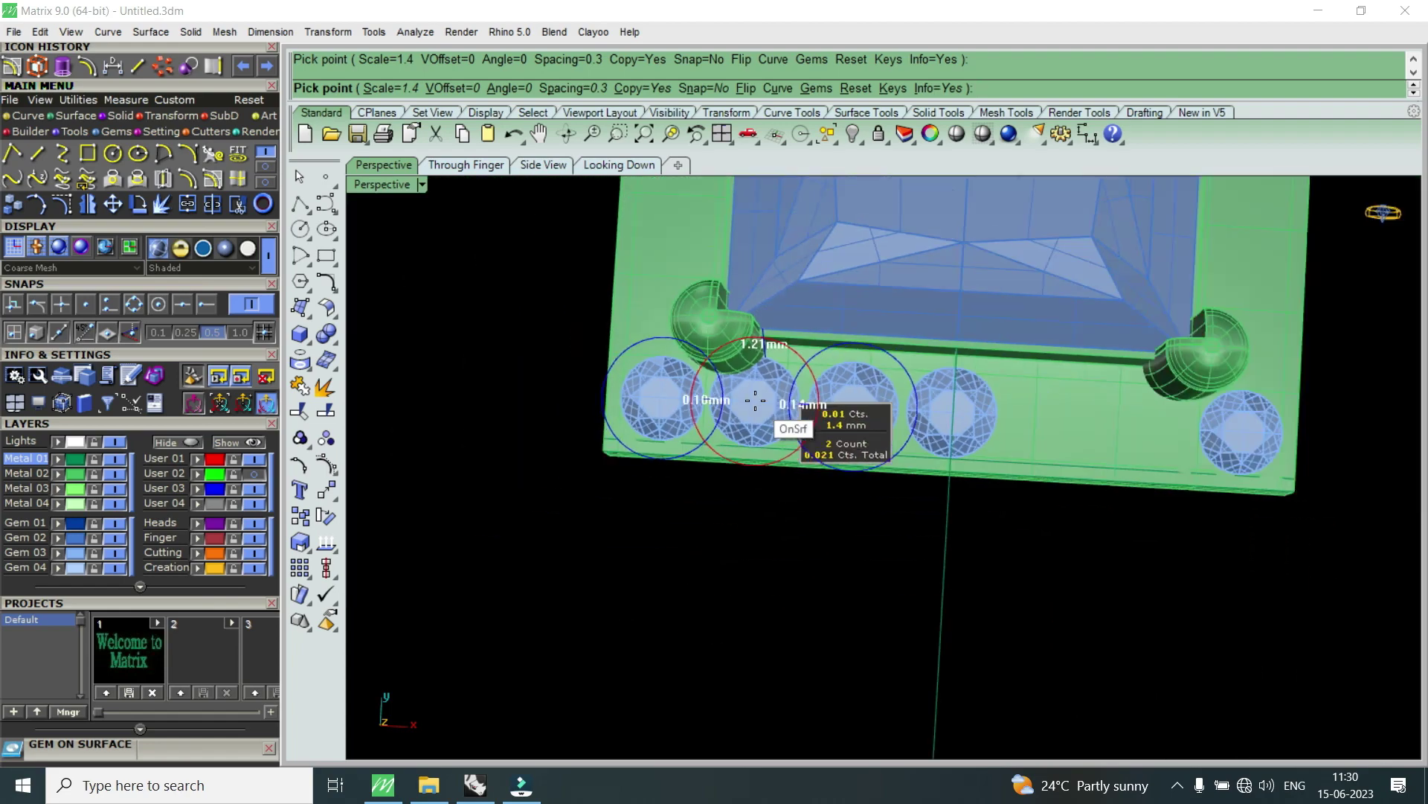
{"action": "right_click", "coordinate": [754, 400]}
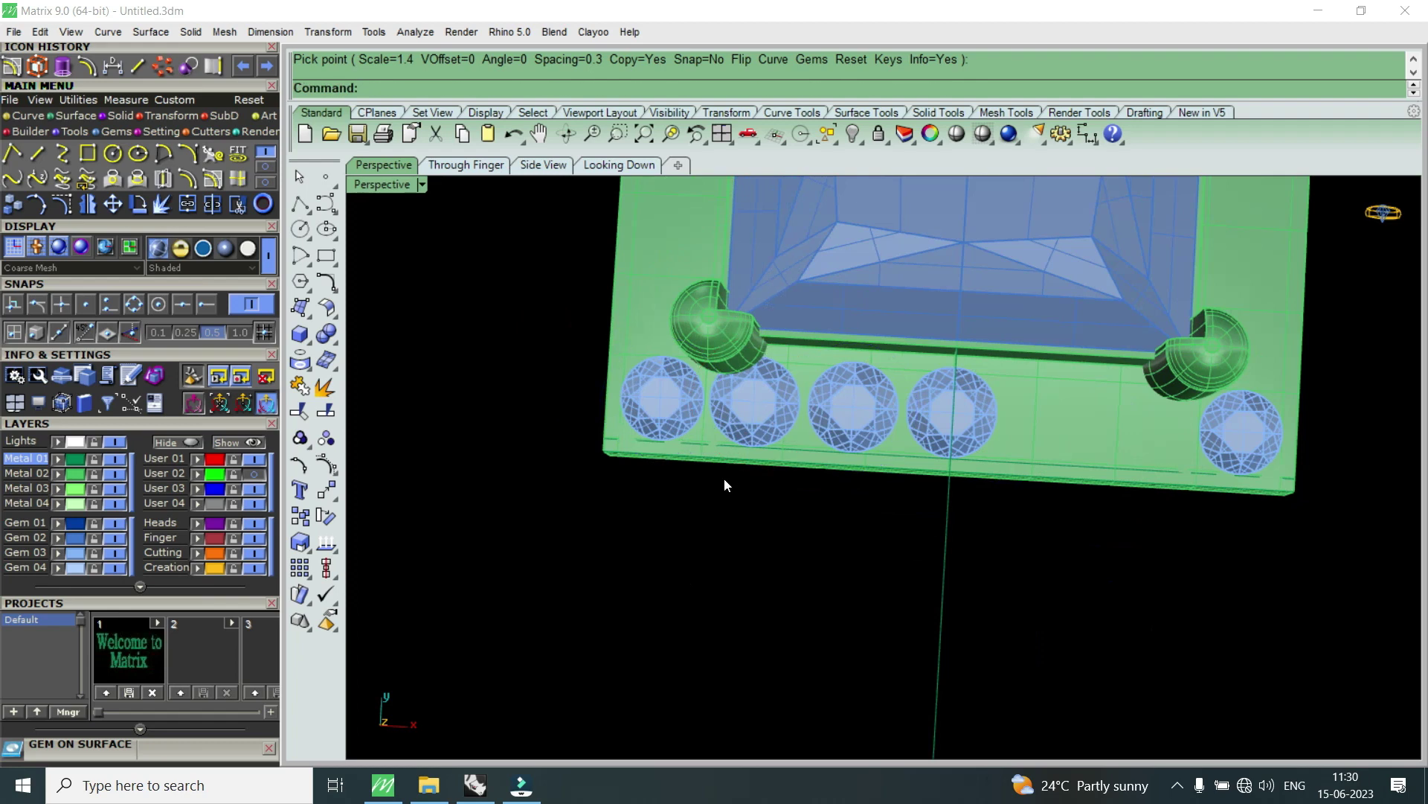
- Mirror the two middle gems across the frame to complete the seven-gem row
{"action": "right_click_drag", "start_coordinate": [725, 478], "coordinate": [759, 471]}
{"action": "left_click", "coordinate": [841, 423]}
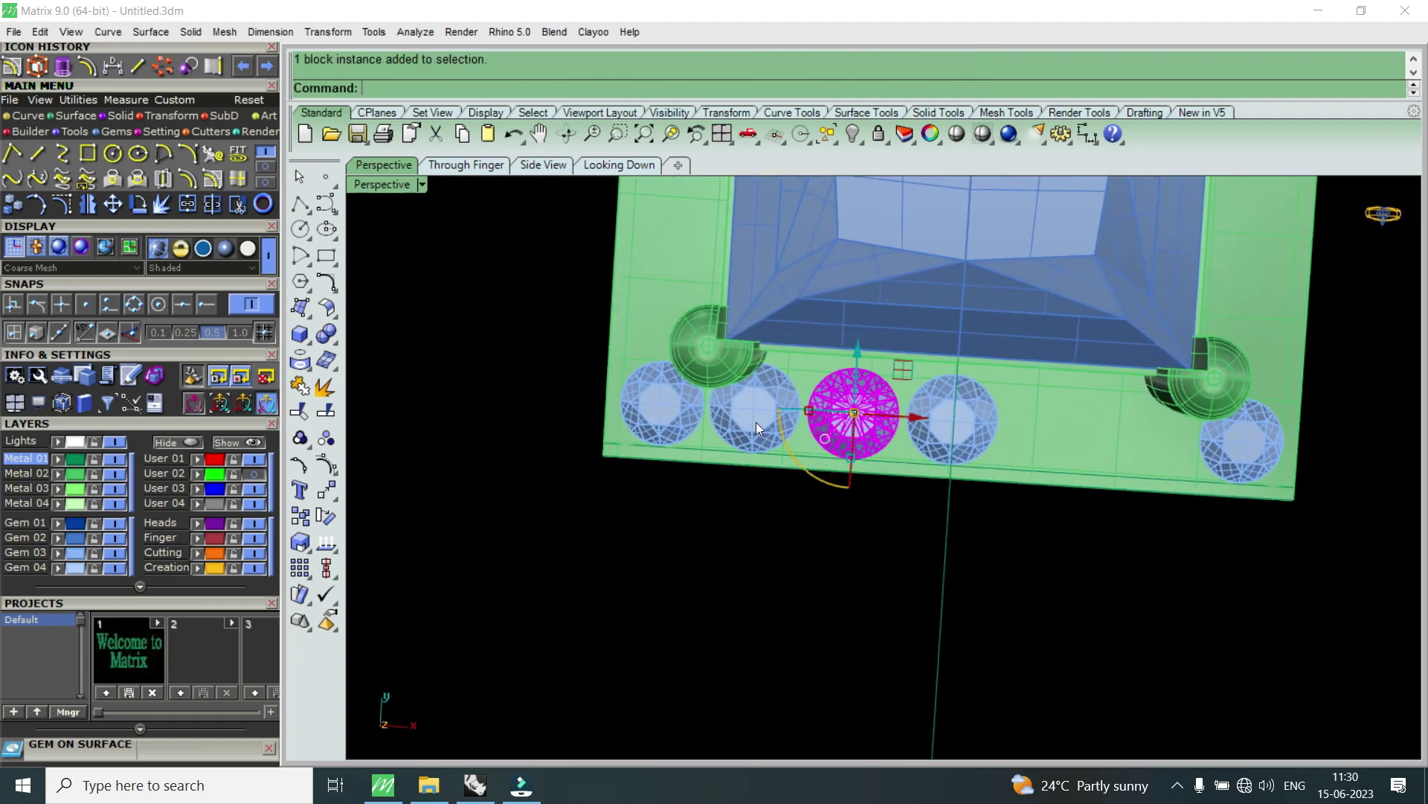
{"action": "left_click", "coordinate": [756, 422], "text": "shift"}
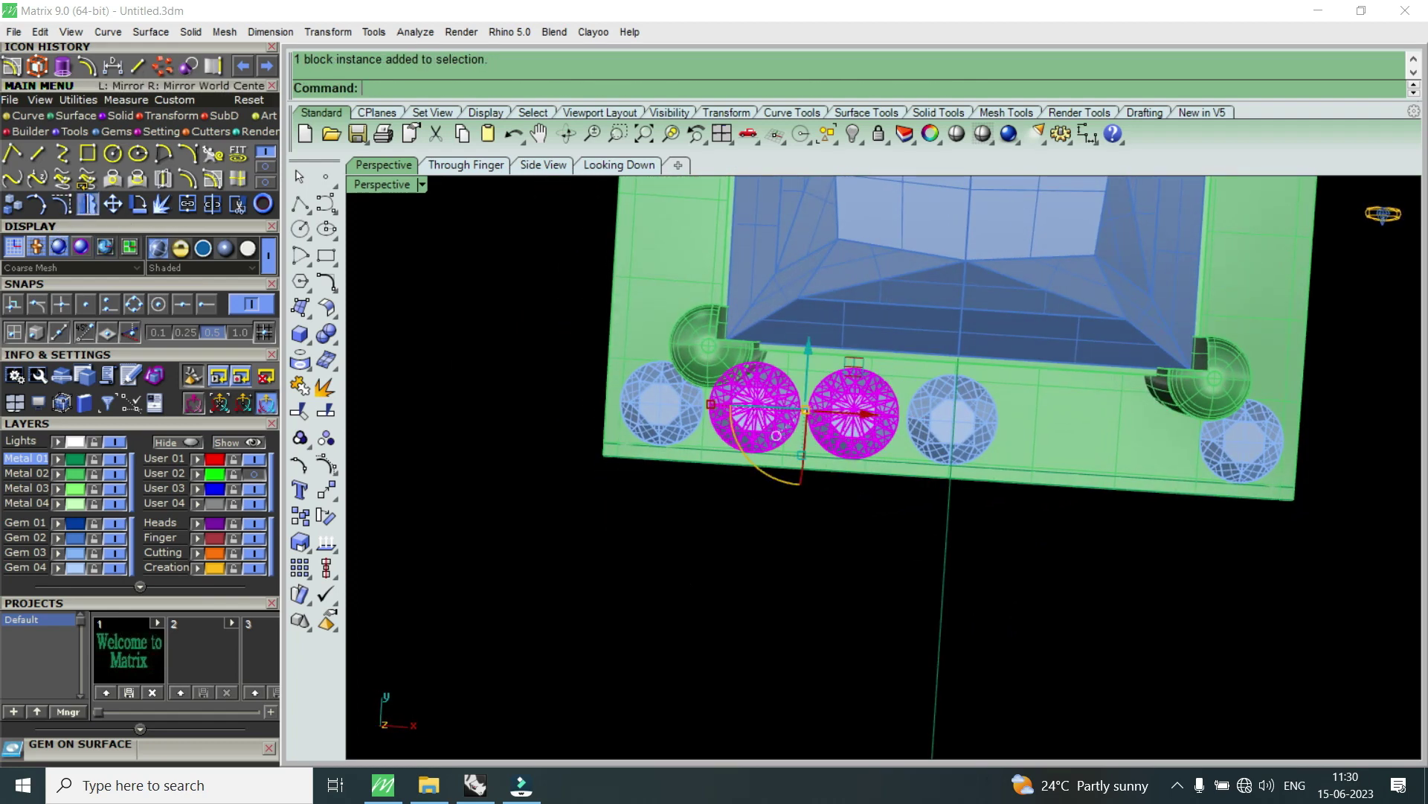
{"action": "left_click", "coordinate": [87, 204]}
{"action": "left_click", "coordinate": [740, 482]}
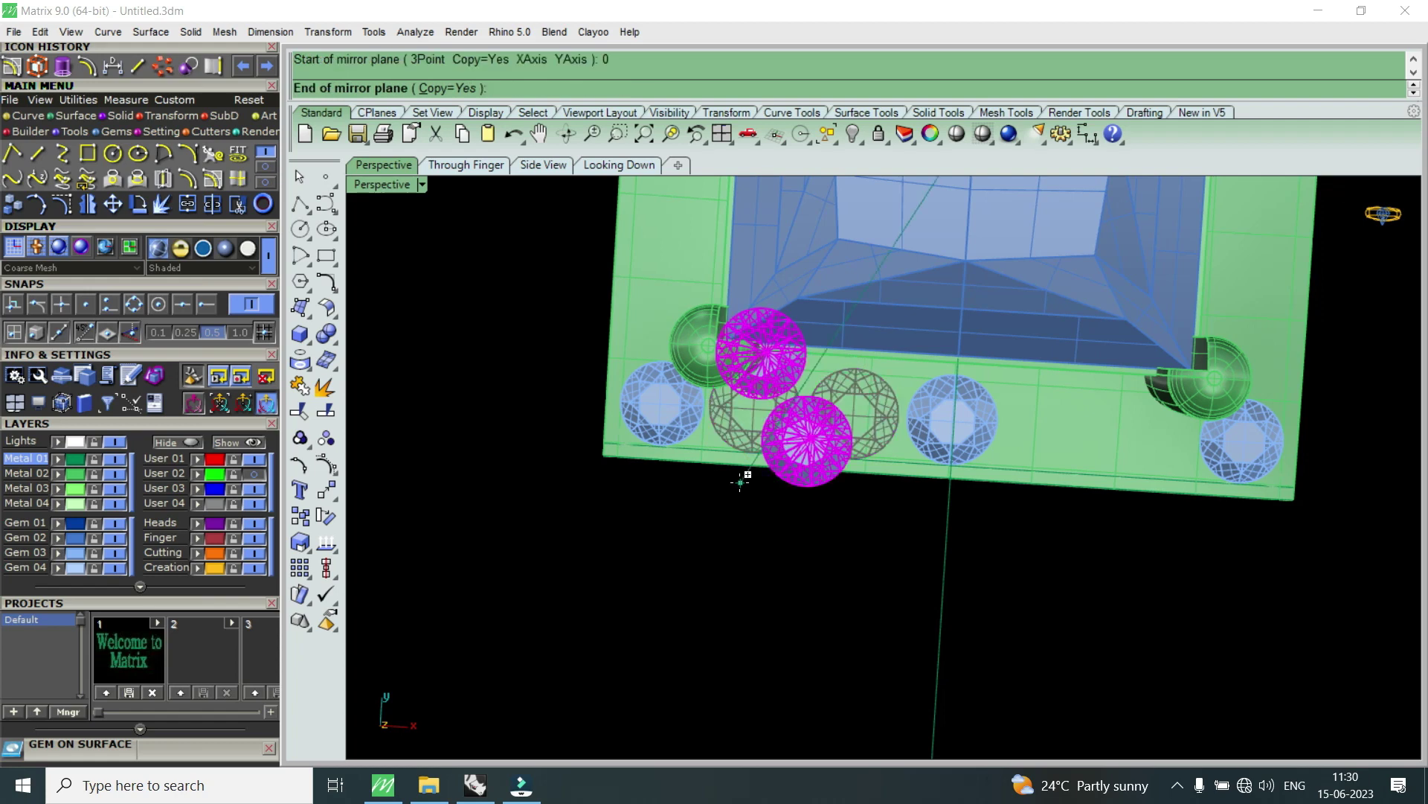
{"action": "left_click", "coordinate": [912, 517]}
{"action": "key", "text": "Escape"}
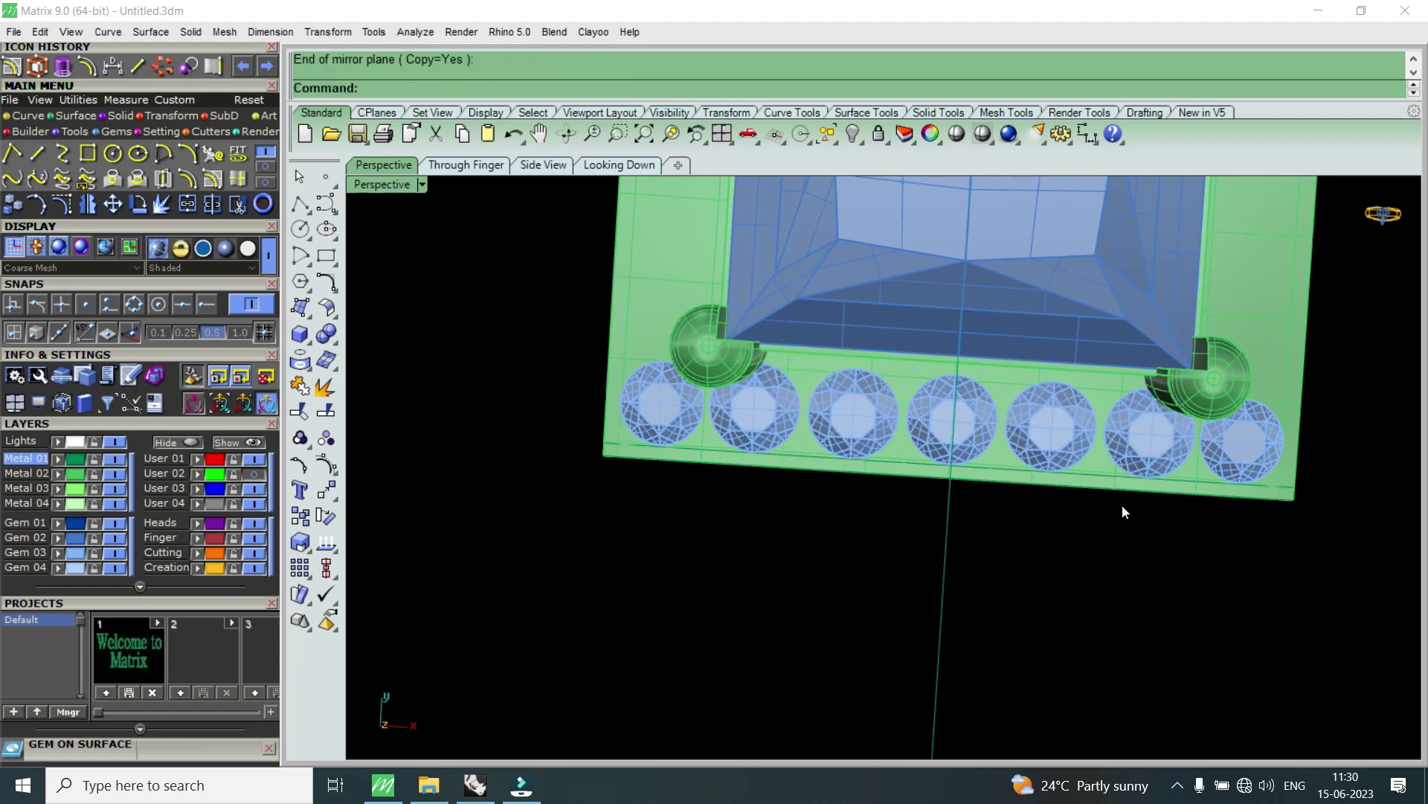
- Select the gems of the front-edge row
{"action": "left_click", "coordinate": [1138, 447], "text": "shift"}
{"action": "left_click", "coordinate": [1049, 435], "text": "shift"}
{"action": "left_click", "coordinate": [966, 427], "text": "shift"}
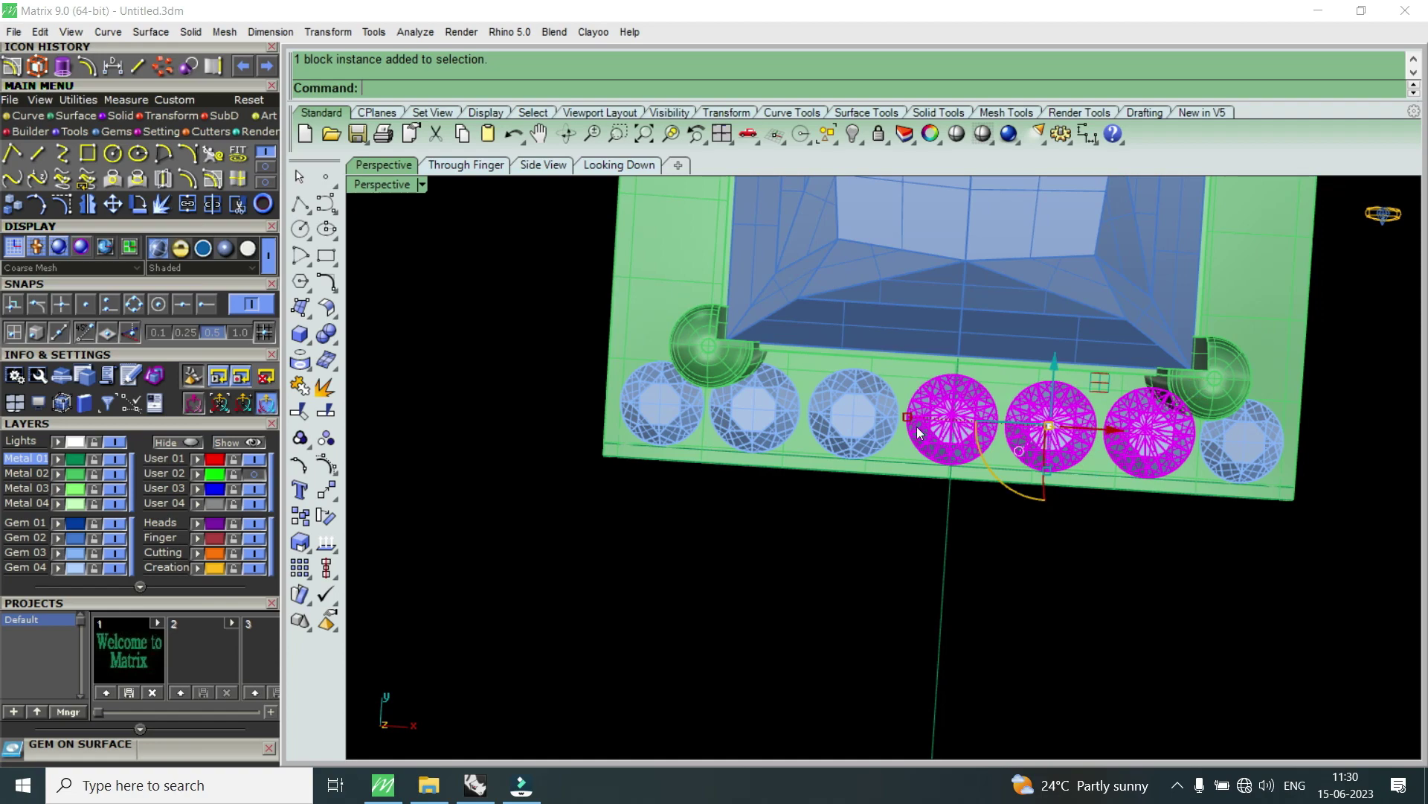
{"action": "left_click", "coordinate": [838, 421], "text": "shift"}
- Restore the four-view layout and group the selected accent gems
{"action": "scroll", "coordinate": [837, 475], "scroll_direction": "down", "scroll_amount": 5}
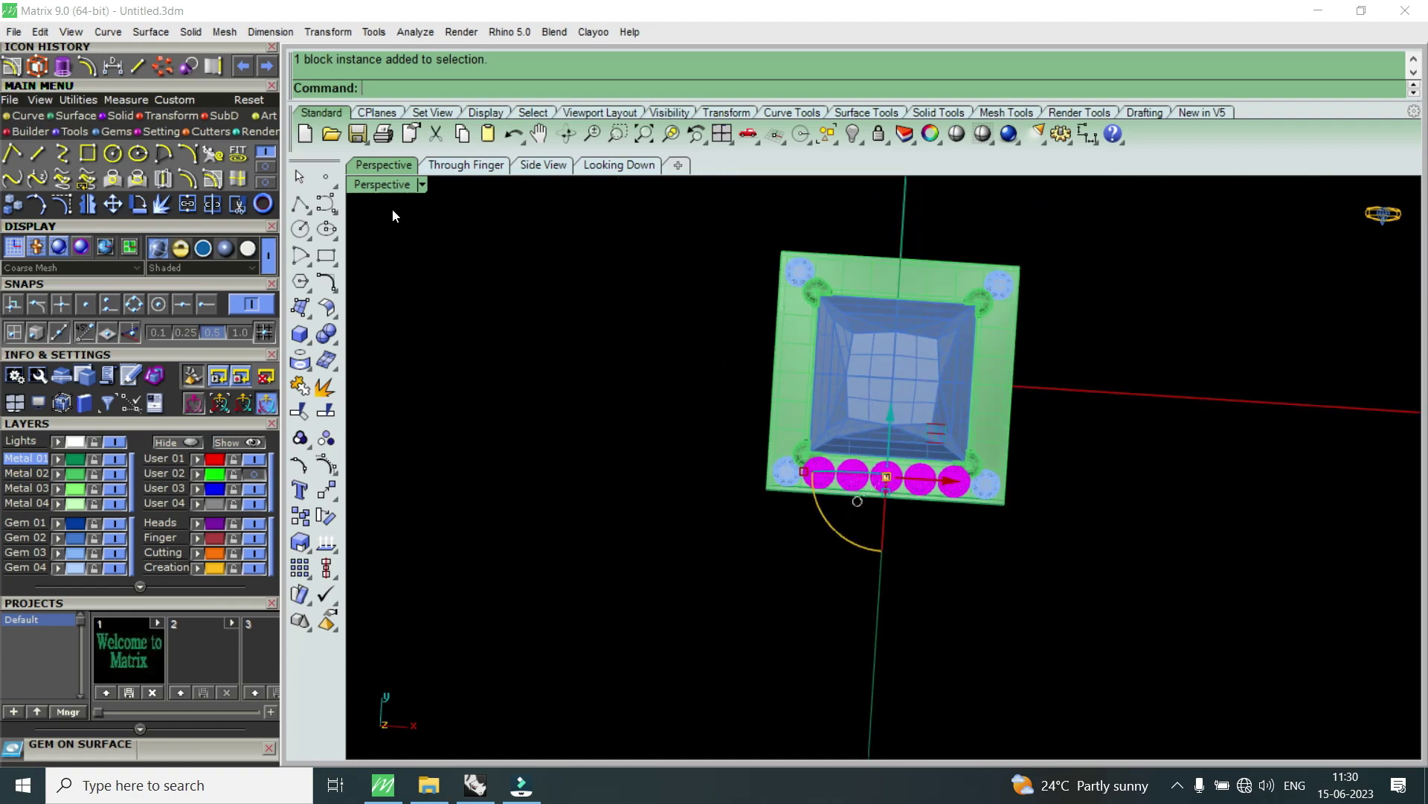
{"action": "double_click", "coordinate": [387, 186]}
{"action": "scroll", "coordinate": [588, 297], "scroll_direction": "down", "scroll_amount": 2}
{"action": "scroll", "coordinate": [669, 344], "scroll_direction": "down", "scroll_amount": 3}
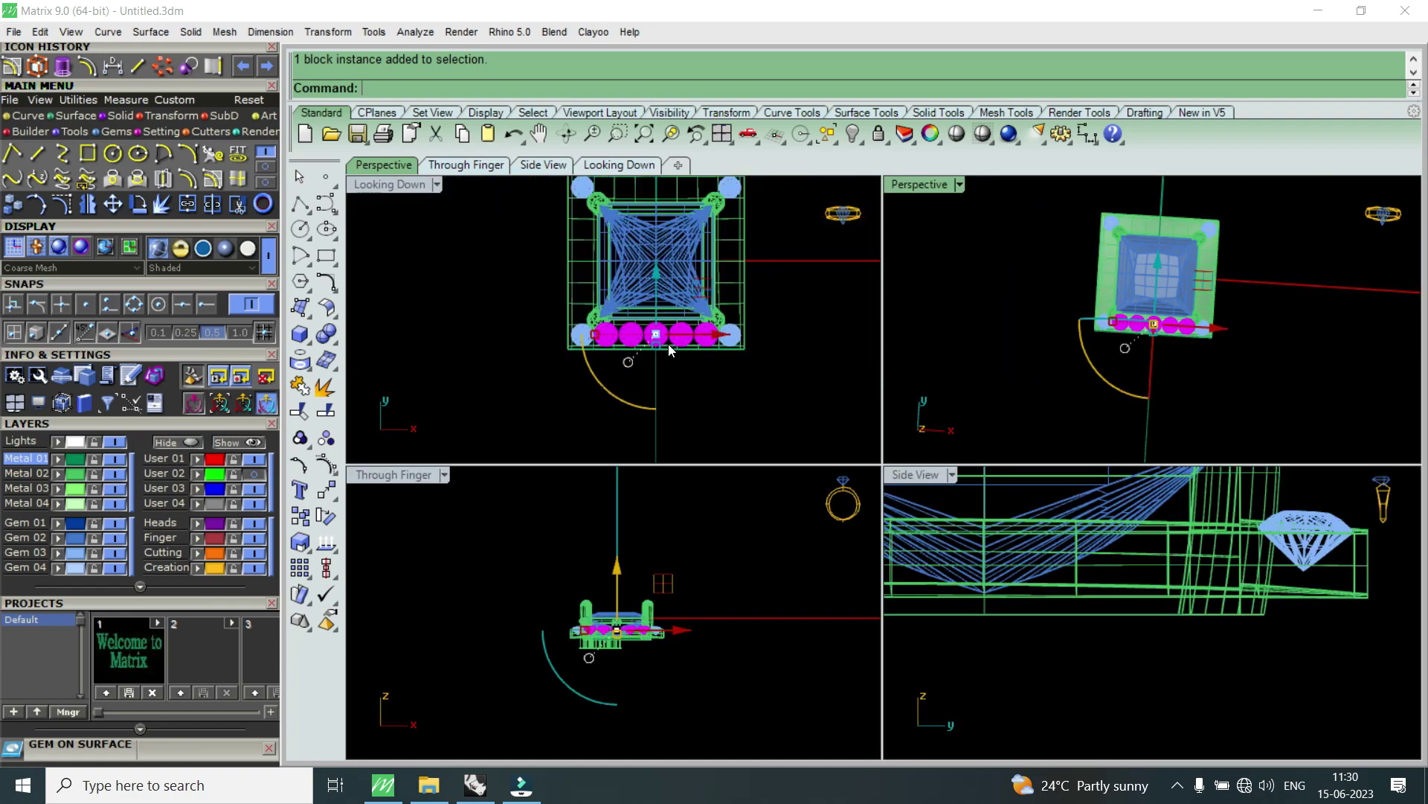
{"action": "type", "text": "group"}
{"action": "key", "text": "Return"}
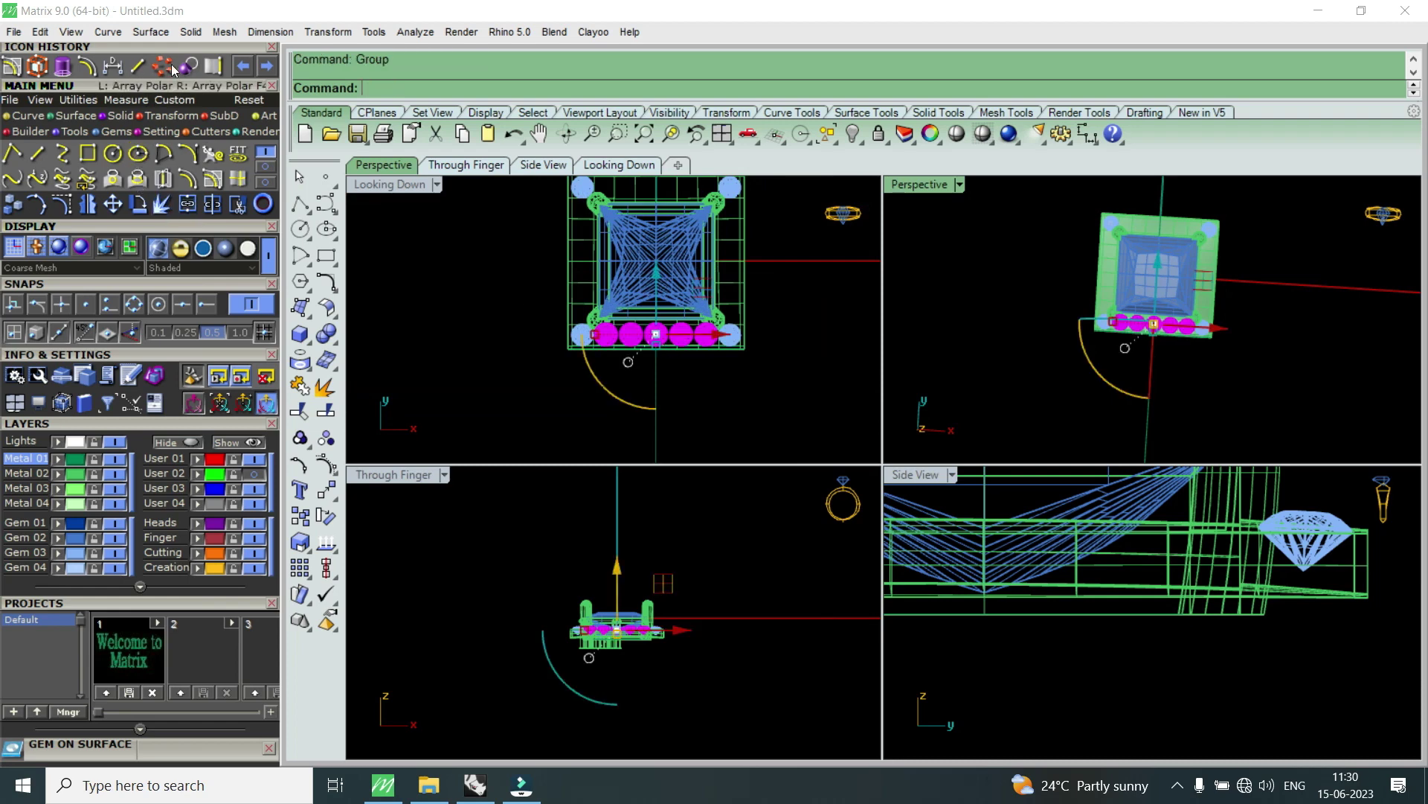
- Polar-array the gem group into 4 items around centre 0 over 360°
{"action": "left_click", "coordinate": [164, 66]}
{"action": "type", "text": "0"}
{"action": "key", "text": "Return"}
{"action": "type", "text": "4"}
{"action": "key", "text": "Return"}
{"action": "key", "text": "Return"}
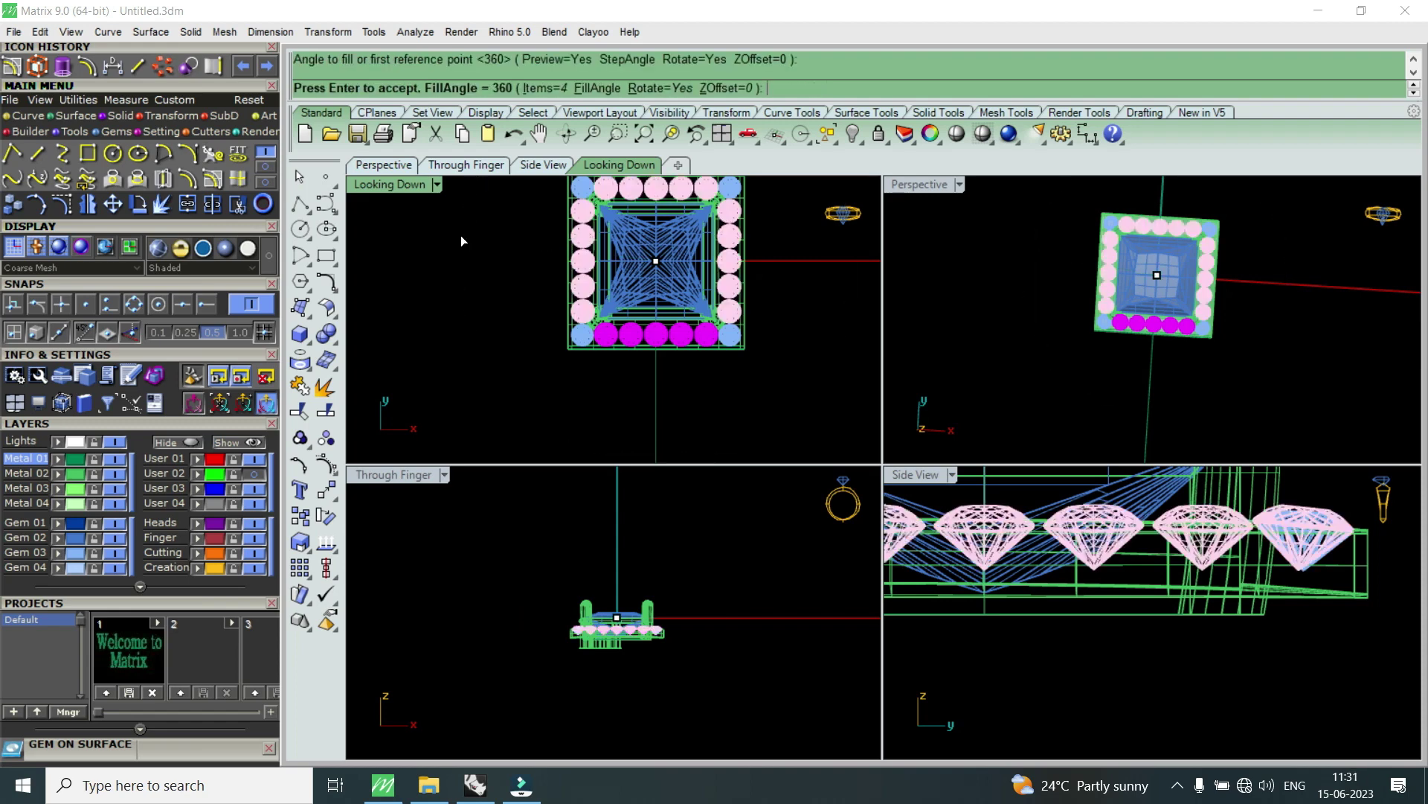
{"action": "key", "text": "Return"}
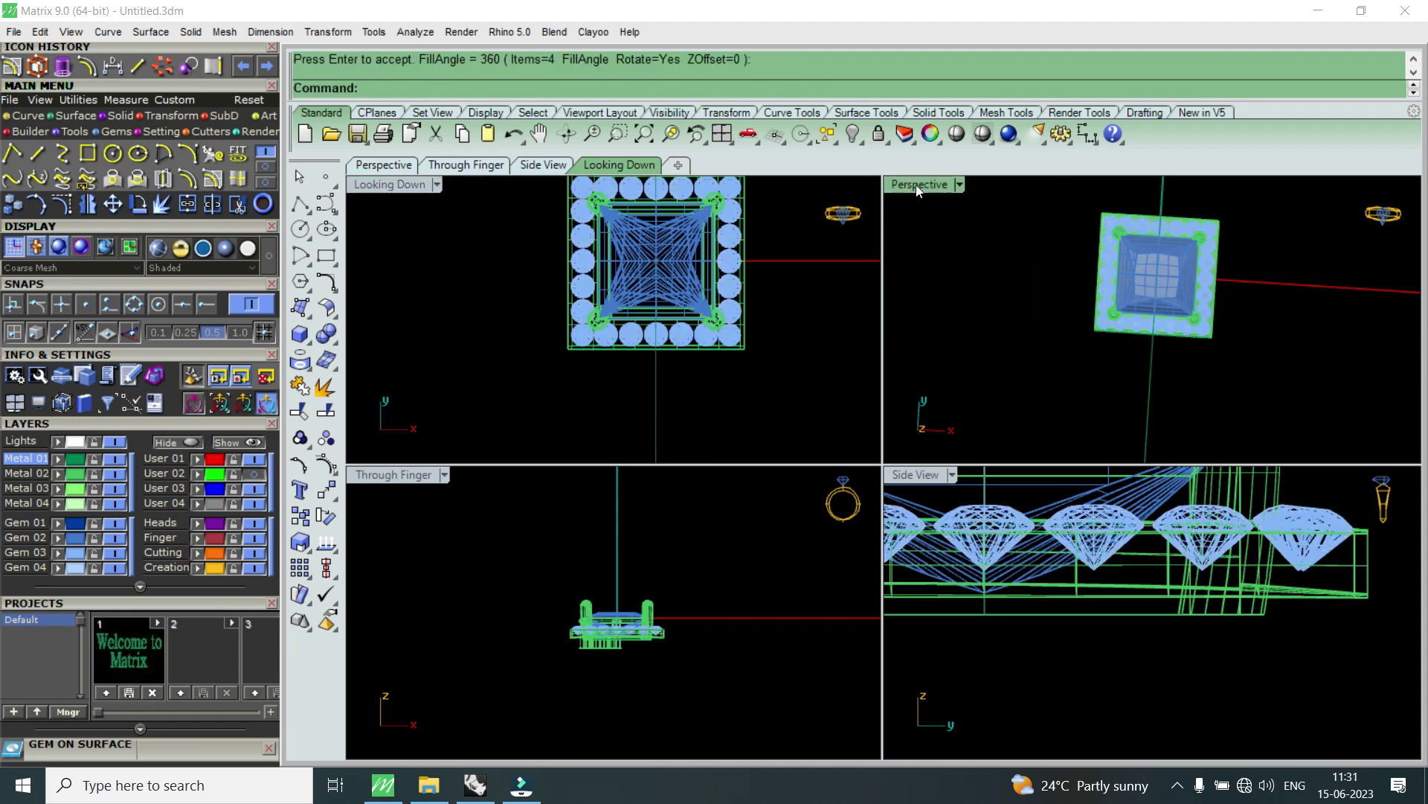
- Maximize the Perspective view and delete the first two corner-tip accent gems
{"action": "double_click", "coordinate": [916, 184]}
{"action": "right_click_drag", "start_coordinate": [787, 296], "coordinate": [899, 405]}
{"action": "scroll", "coordinate": [751, 419], "scroll_direction": "up", "scroll_amount": 5}
{"action": "scroll", "coordinate": [935, 328], "scroll_direction": "up", "scroll_amount": 2}
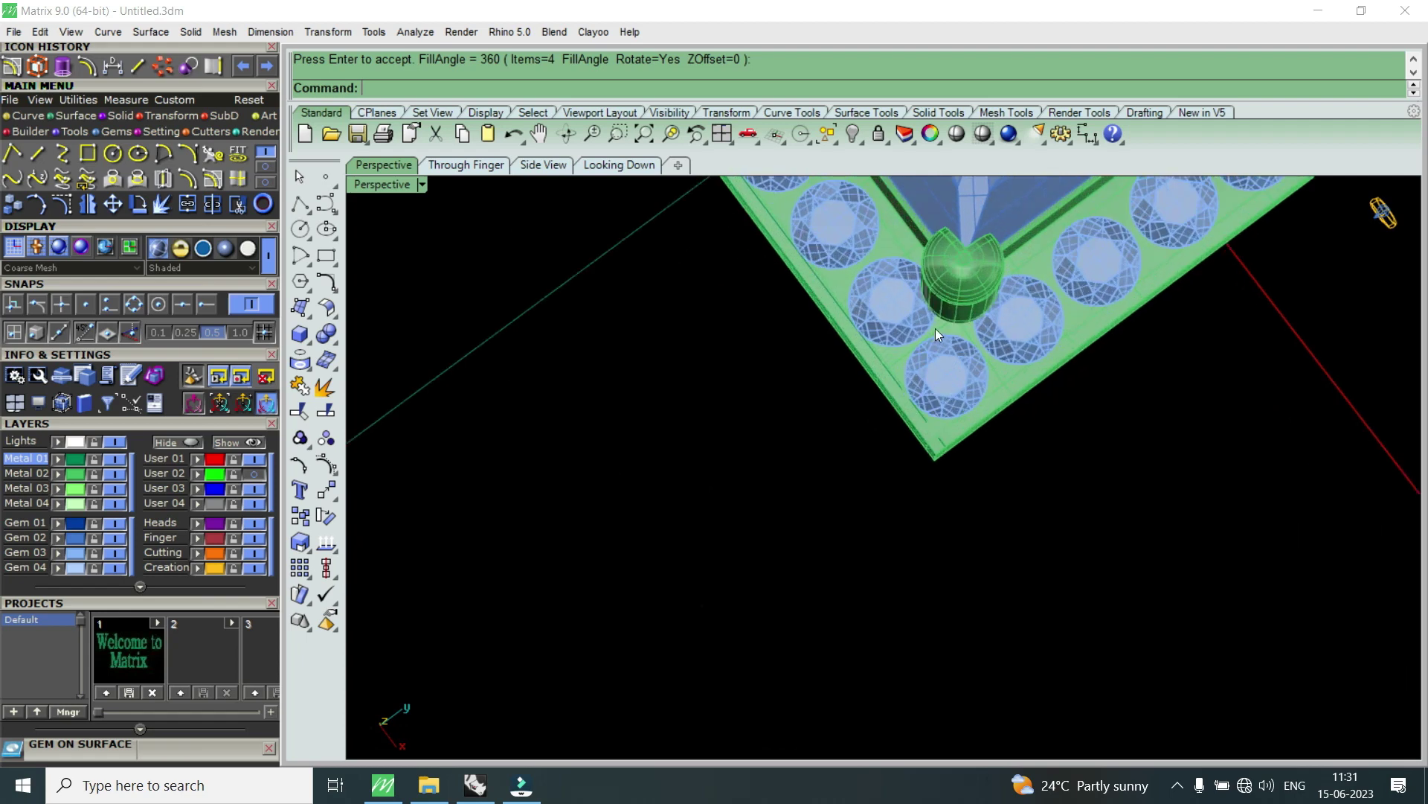
{"action": "scroll", "coordinate": [959, 338], "scroll_direction": "up", "scroll_amount": 3}
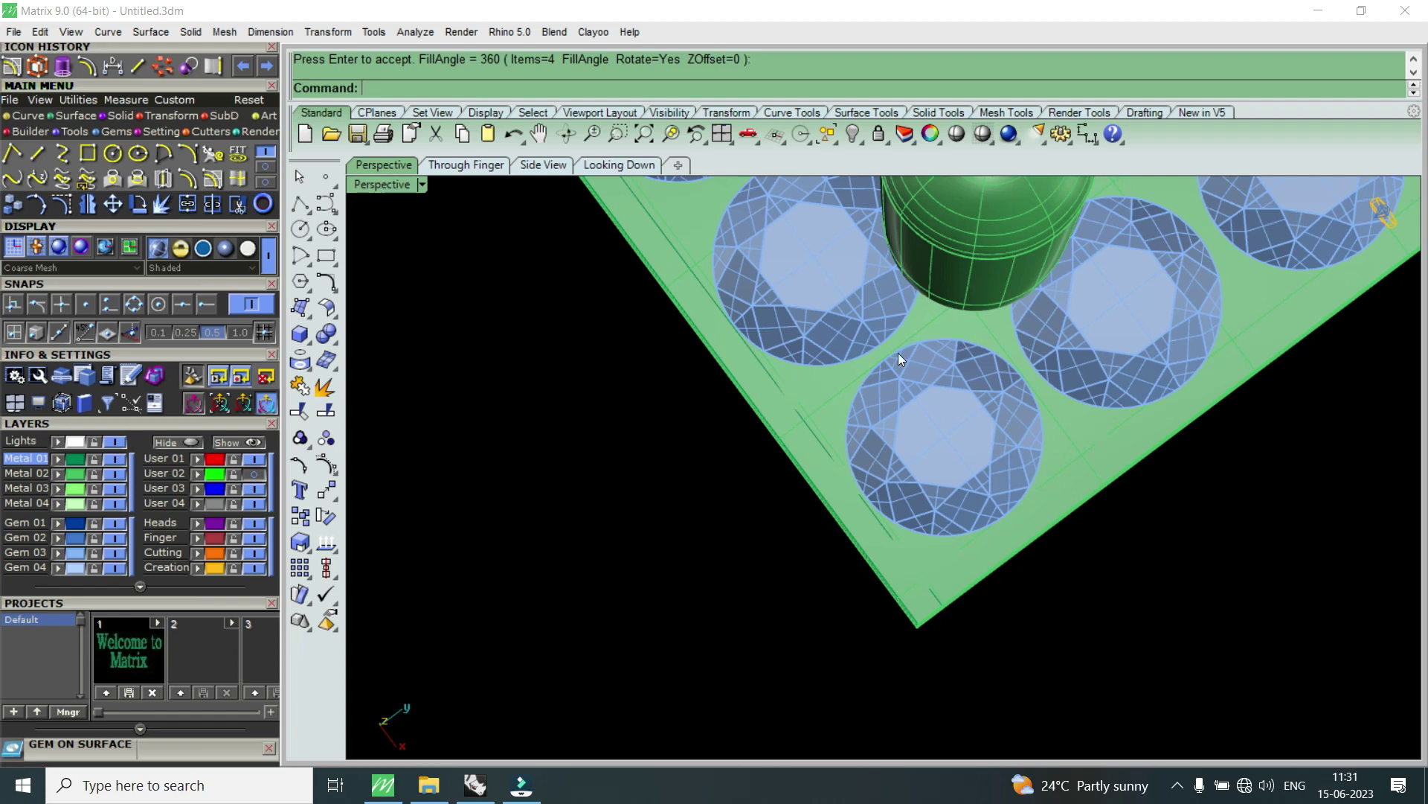
{"action": "right_click_drag", "start_coordinate": [899, 353], "coordinate": [860, 402]}
{"action": "left_click", "coordinate": [913, 422]}
{"action": "scroll", "coordinate": [904, 447], "scroll_direction": "down", "scroll_amount": 3}
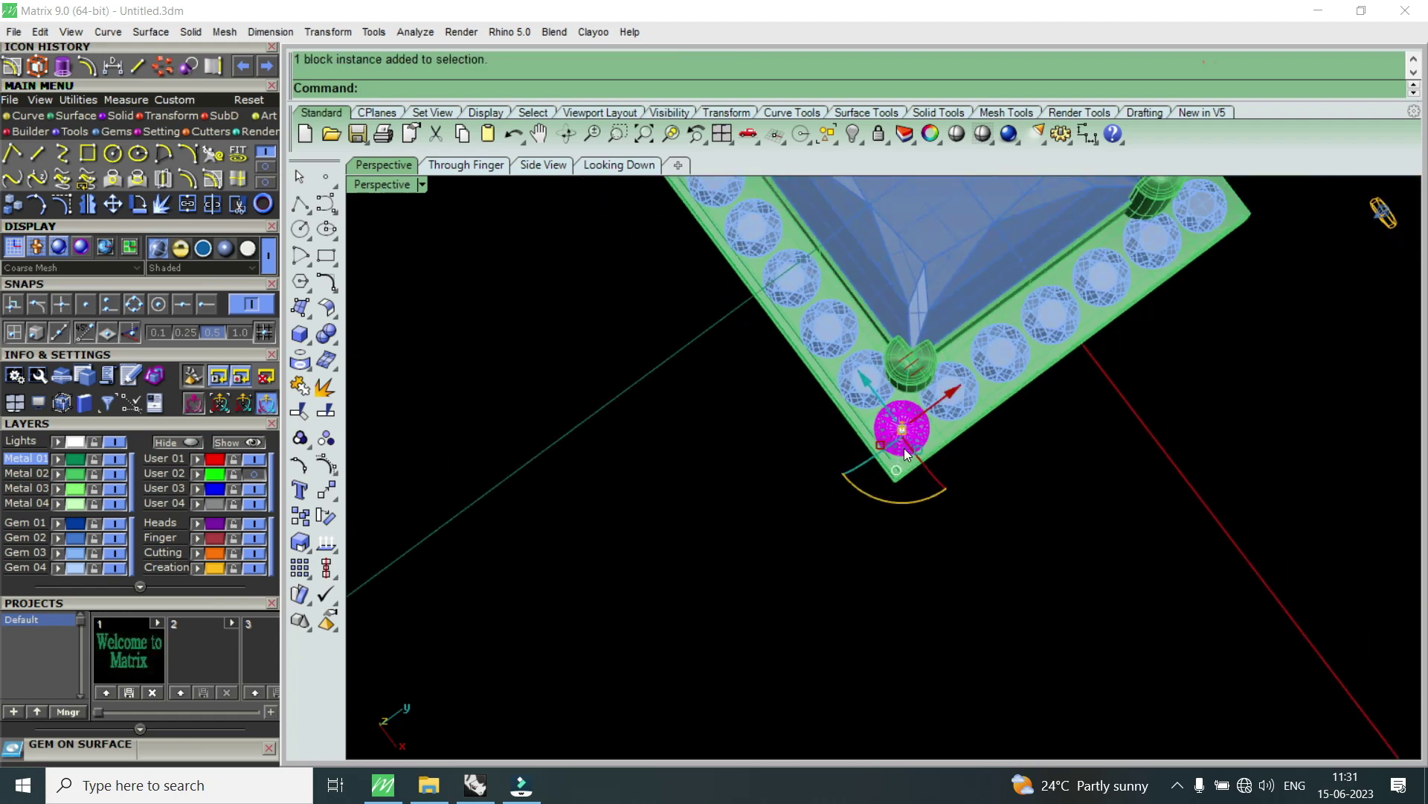
{"action": "scroll", "coordinate": [904, 448], "scroll_direction": "down", "scroll_amount": 1}
{"action": "key", "text": "Delete"}
{"action": "scroll", "coordinate": [904, 449], "scroll_direction": "down", "scroll_amount": 5}
{"action": "scroll", "coordinate": [1031, 266], "scroll_direction": "up", "scroll_amount": 4}
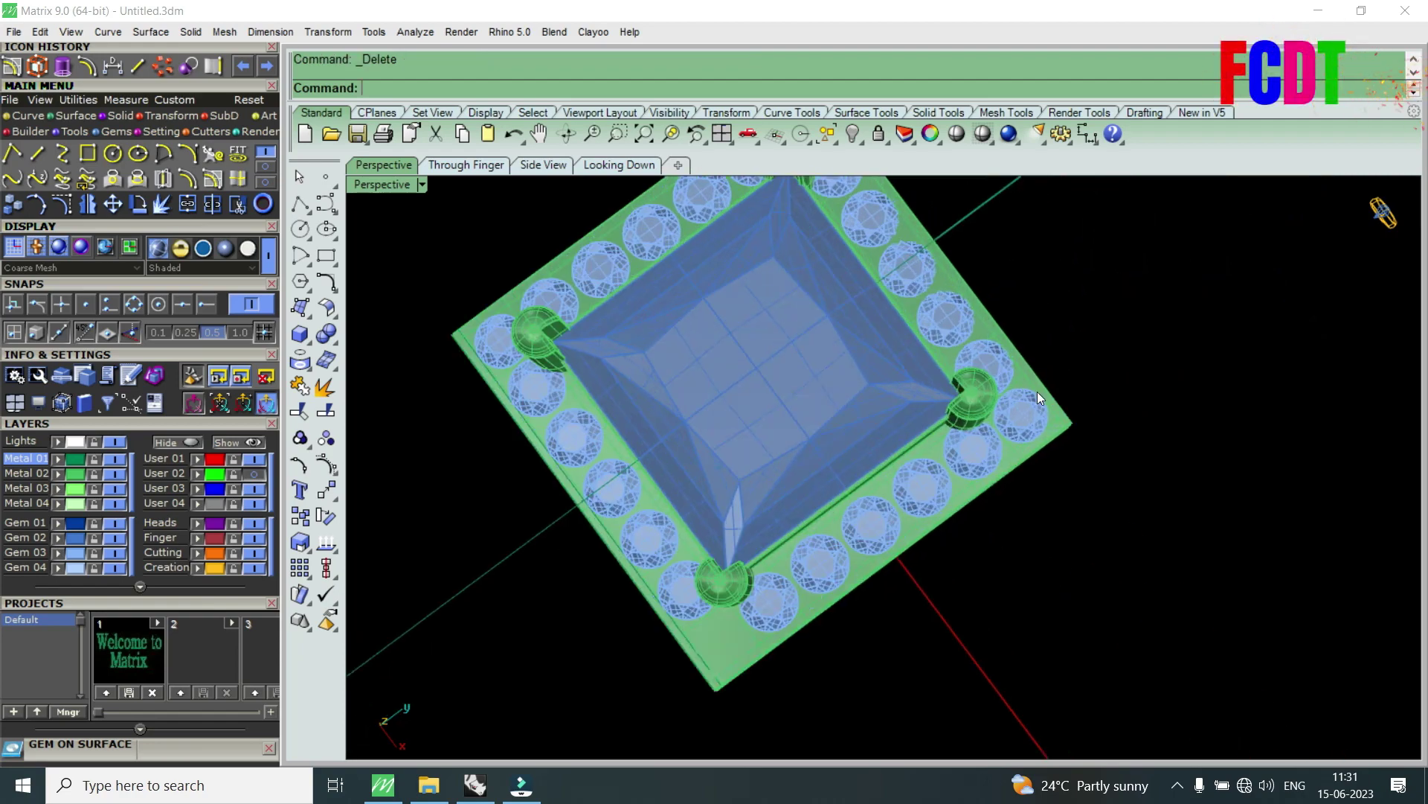
{"action": "left_click", "coordinate": [1031, 405]}
{"action": "scroll", "coordinate": [914, 253], "scroll_direction": "down", "scroll_amount": 2}
{"action": "scroll", "coordinate": [914, 253], "scroll_direction": "up", "scroll_amount": 3}
{"action": "key", "text": "Delete"}
- Delete the top and left corner-tip accent gems
{"action": "left_click", "coordinate": [930, 255]}
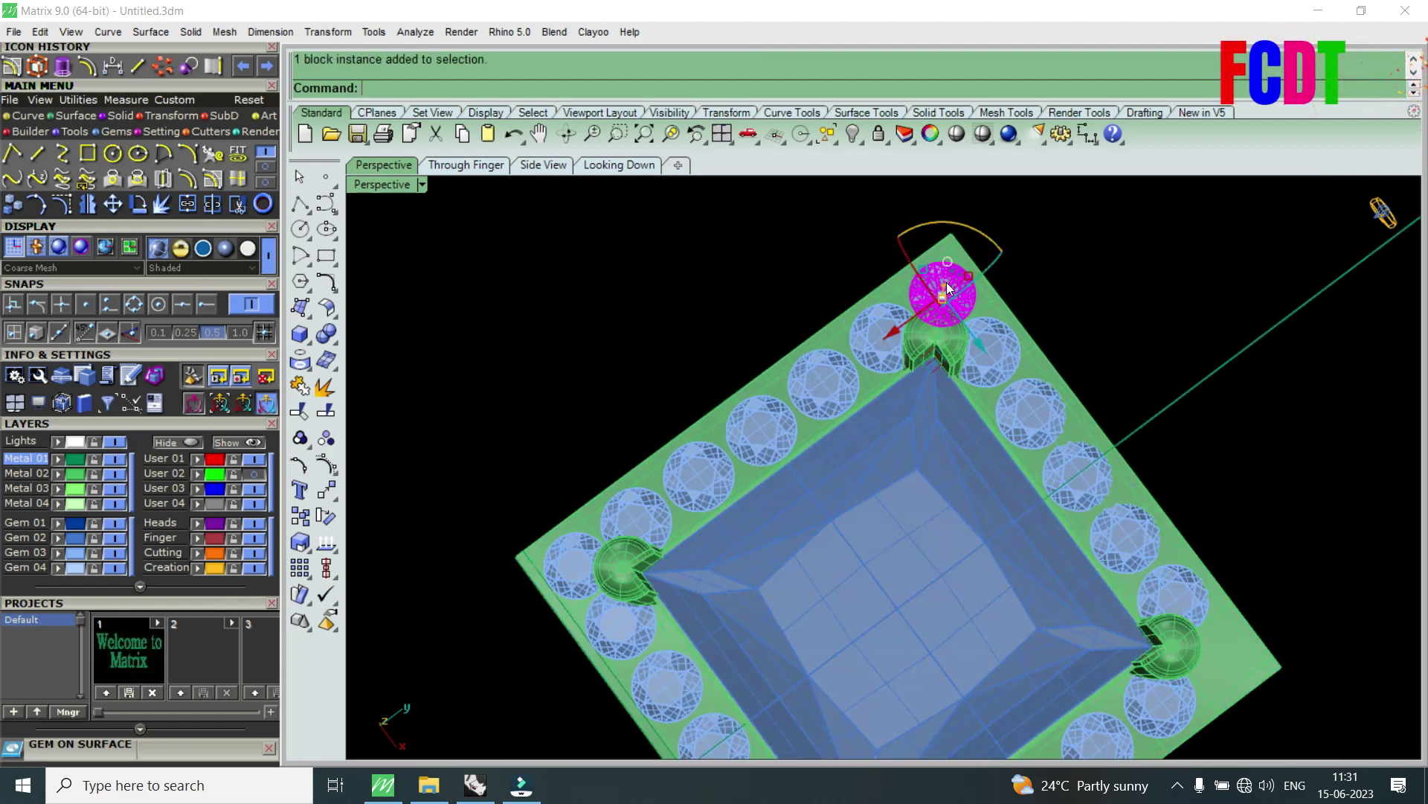
{"action": "key", "text": "Delete"}
{"action": "scroll", "coordinate": [800, 400], "scroll_direction": "down", "scroll_amount": 2}
{"action": "scroll", "coordinate": [700, 432], "scroll_direction": "up", "scroll_amount": 3}
{"action": "left_click", "coordinate": [700, 432]}
{"action": "key", "text": "Delete"}
{"action": "scroll", "coordinate": [748, 364], "scroll_direction": "down", "scroll_amount": 3}
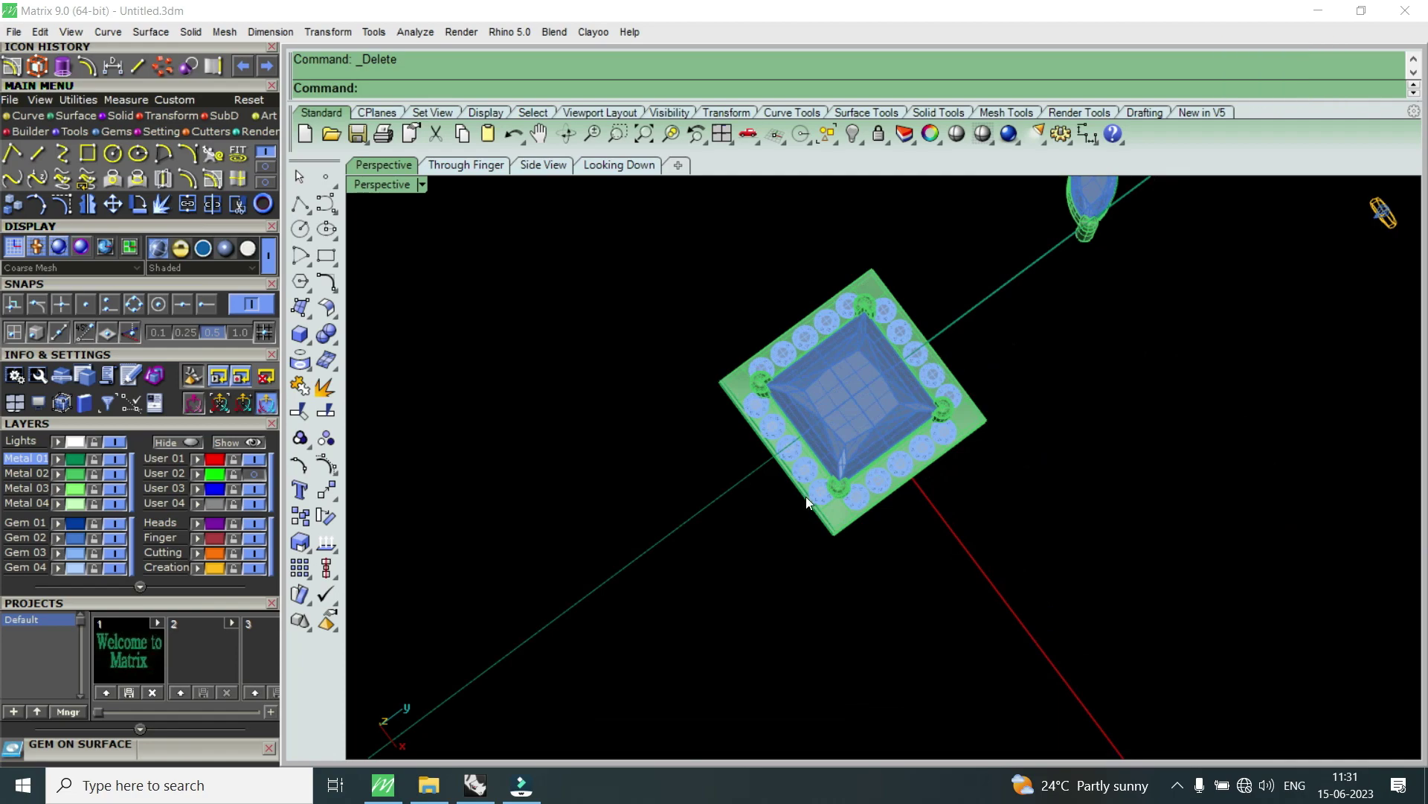
{"action": "scroll", "coordinate": [806, 497], "scroll_direction": "up", "scroll_amount": 3}
{"action": "scroll", "coordinate": [873, 504], "scroll_direction": "up", "scroll_amount": 2}
{"action": "scroll", "coordinate": [852, 570], "scroll_direction": "up", "scroll_amount": 1}
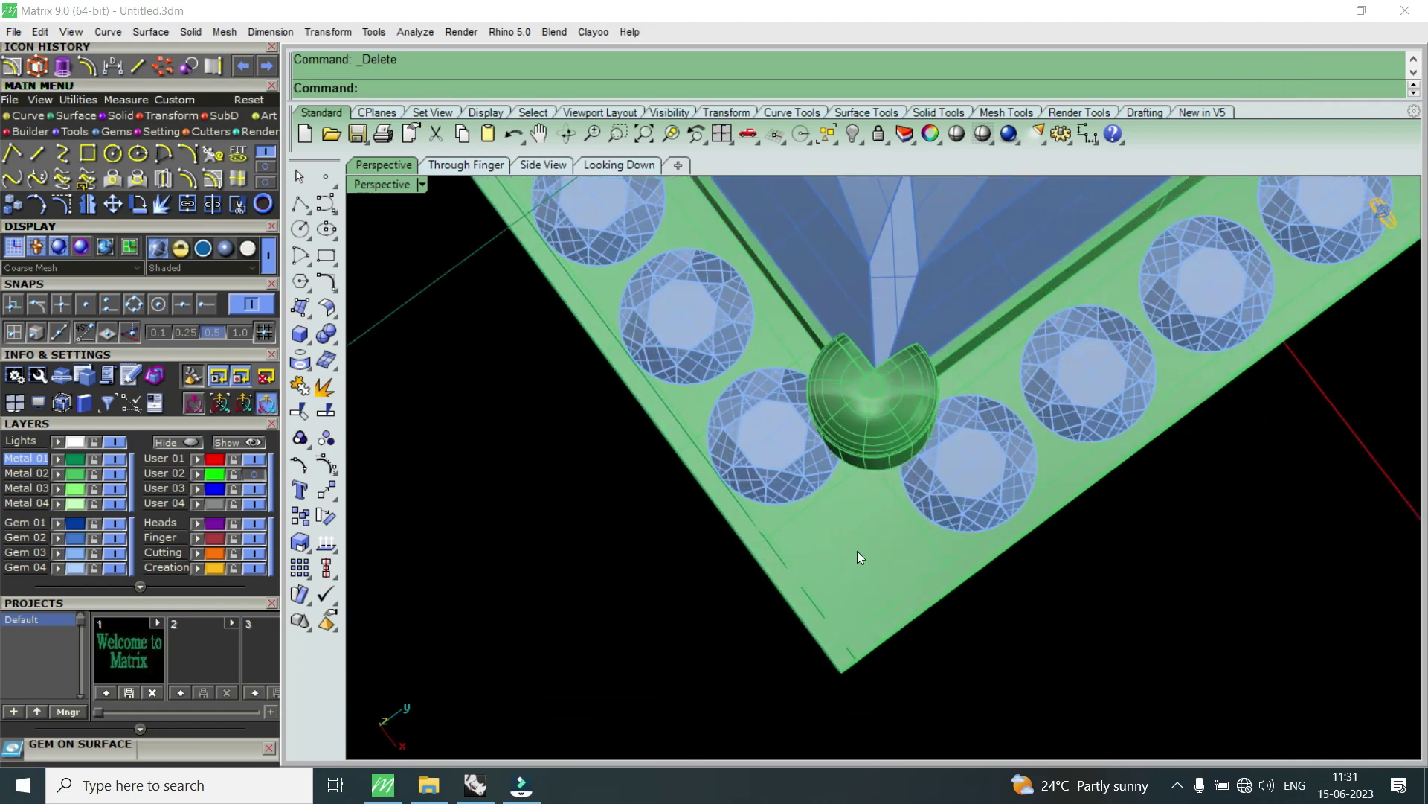
- Start Gem on Surface on the frame's plate, then cancel that first placement attempt
{"action": "scroll", "coordinate": [866, 549], "scroll_direction": "down", "scroll_amount": 3}
{"action": "scroll", "coordinate": [848, 566], "scroll_direction": "up", "scroll_amount": 4}
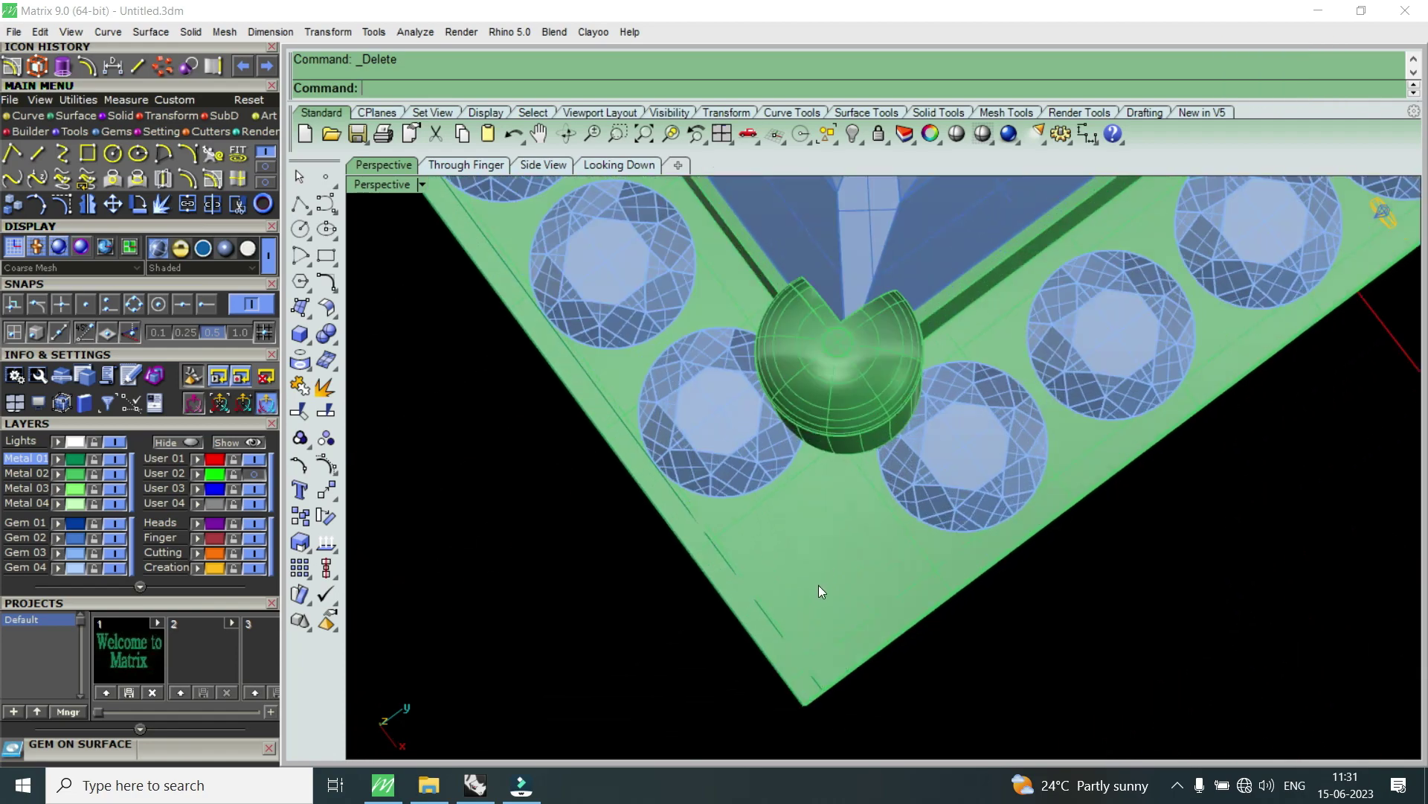
{"action": "scroll", "coordinate": [848, 548], "scroll_direction": "up", "scroll_amount": 1}
{"action": "left_click", "coordinate": [845, 577]}
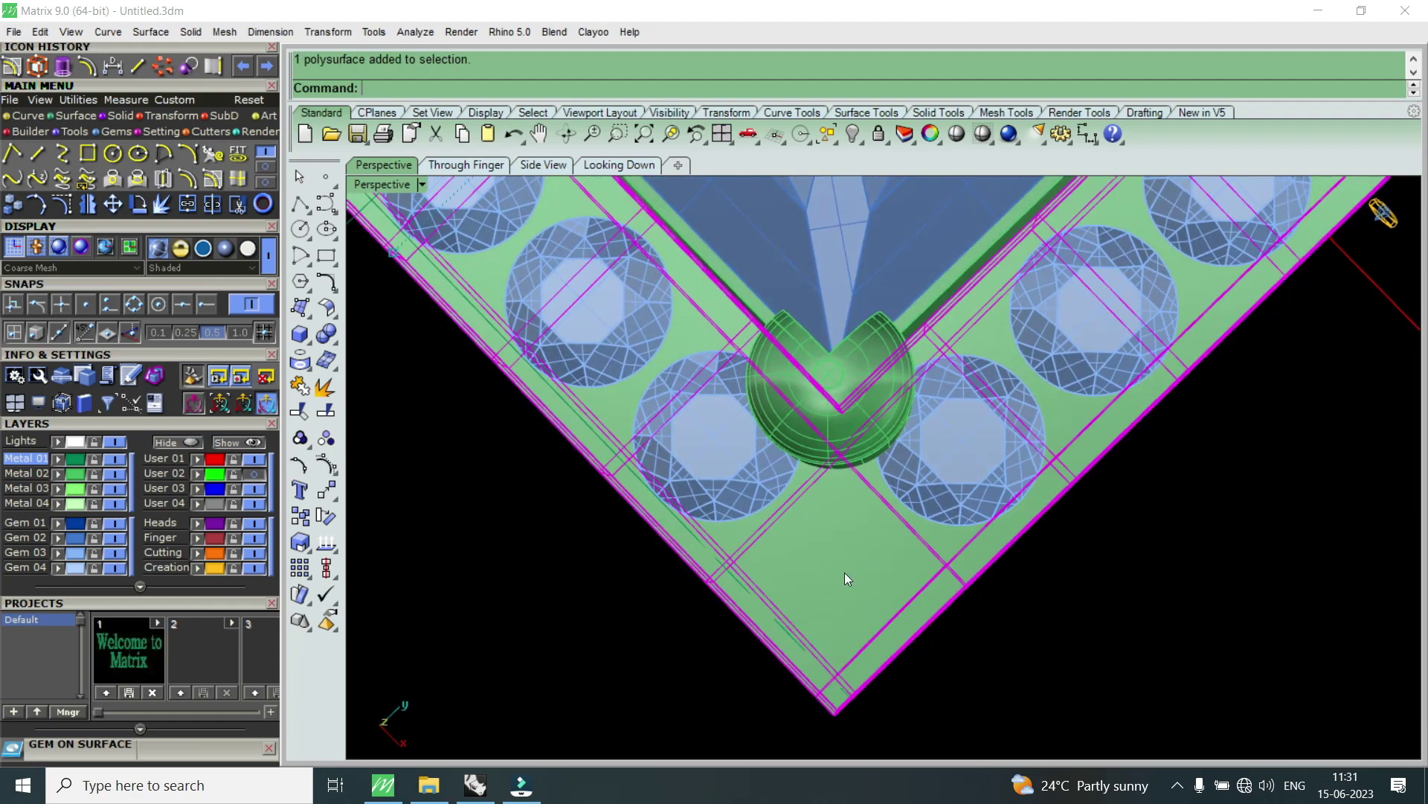
{"action": "key", "text": "F6"}
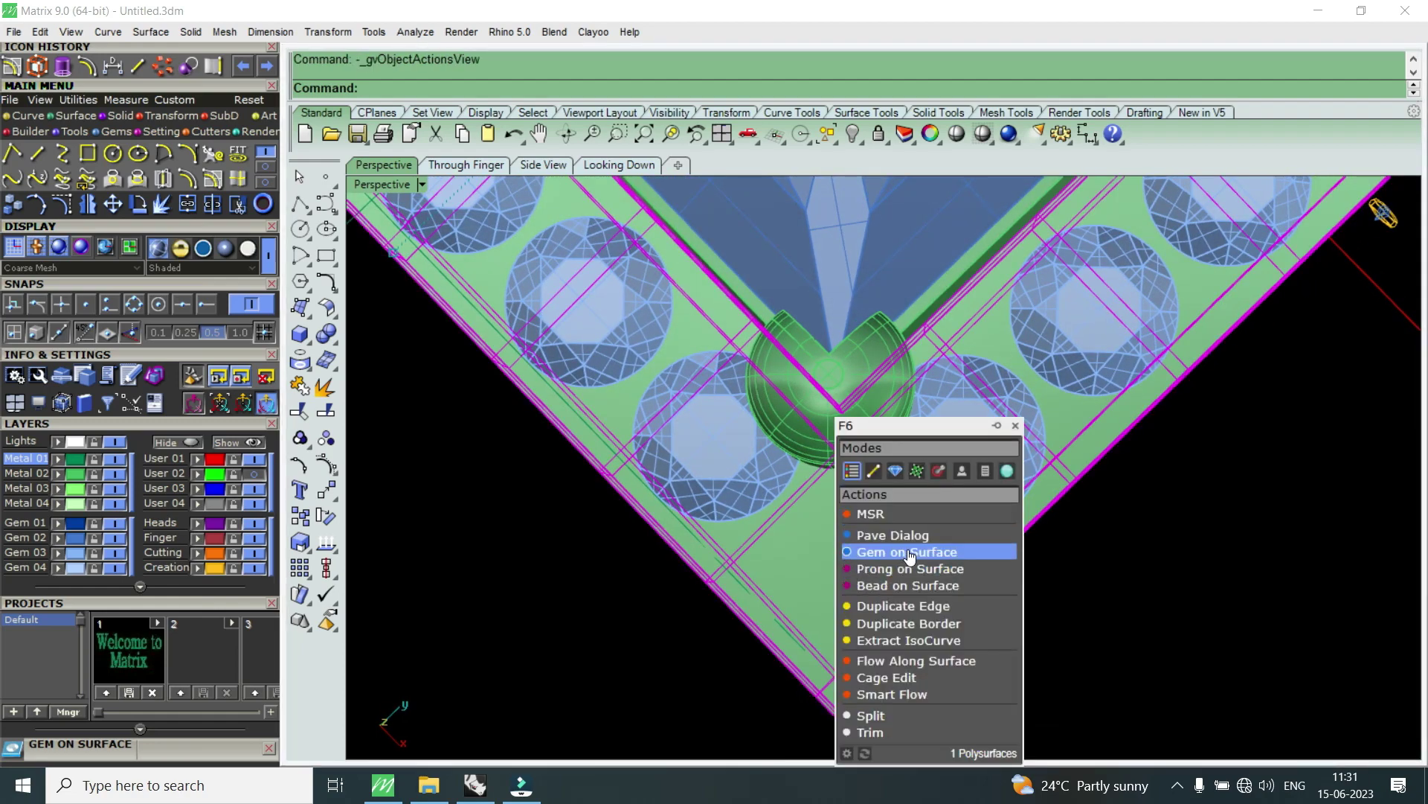
{"action": "left_click", "coordinate": [906, 552]}
{"action": "scroll", "coordinate": [863, 559], "scroll_direction": "up", "scroll_amount": 2}
{"action": "scroll", "coordinate": [828, 569], "scroll_direction": "up", "scroll_amount": 3}
{"action": "scroll", "coordinate": [828, 569], "scroll_direction": "down", "scroll_amount": 1}
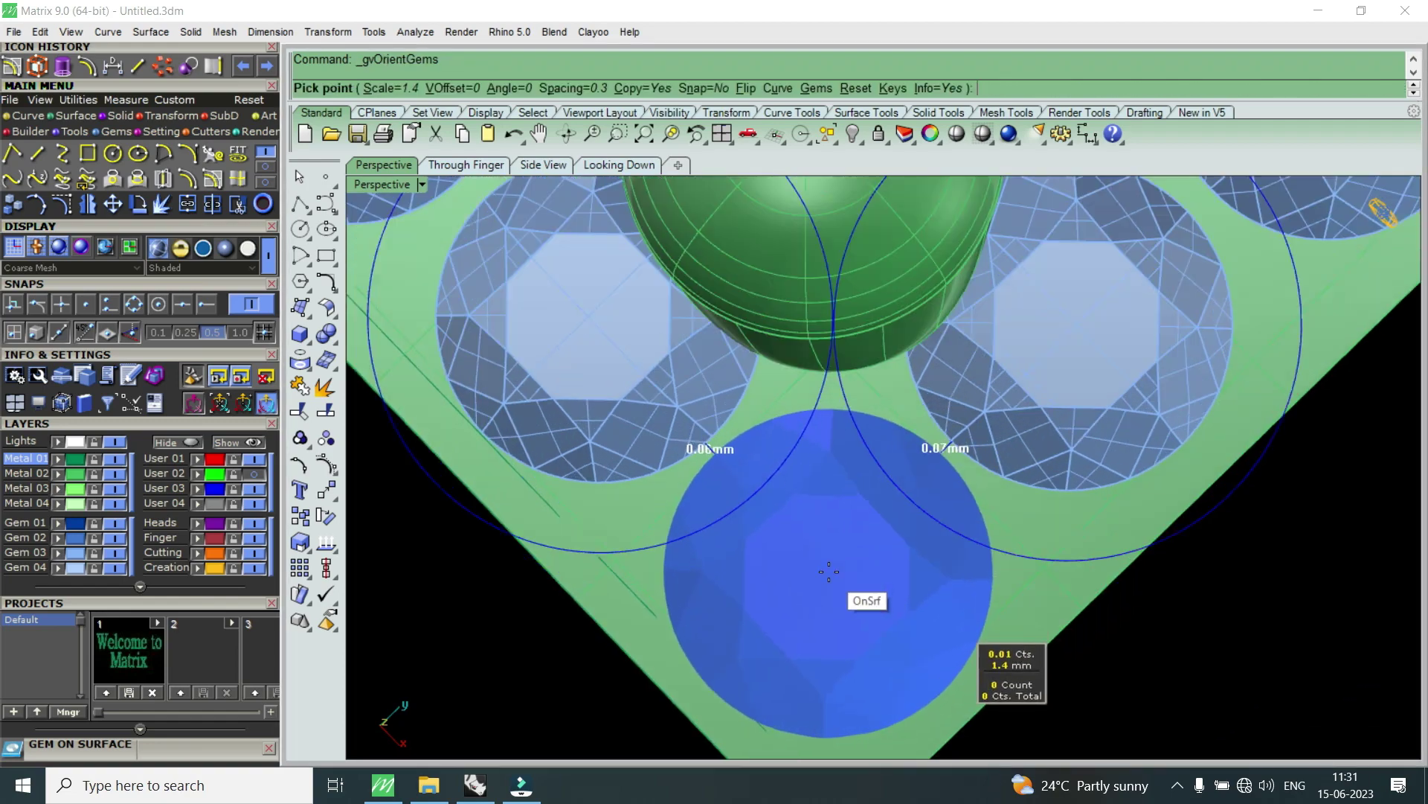
{"action": "scroll", "coordinate": [829, 569], "scroll_direction": "down", "scroll_amount": 1}
{"action": "scroll", "coordinate": [829, 570], "scroll_direction": "up", "scroll_amount": 1}
{"action": "scroll", "coordinate": [829, 568], "scroll_direction": "up", "scroll_amount": 1}
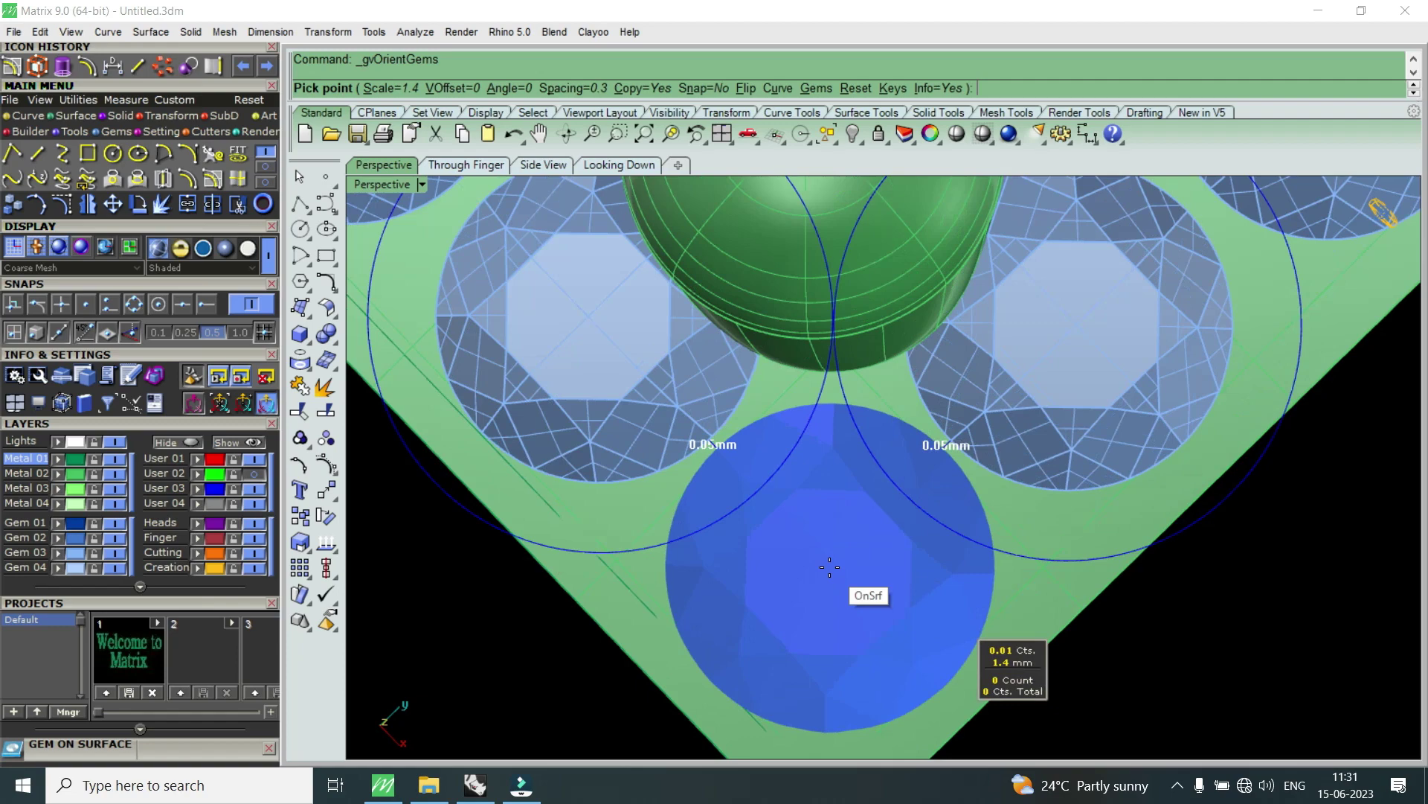
{"action": "key", "text": "Escape"}
{"action": "scroll", "coordinate": [830, 569], "scroll_direction": "down", "scroll_amount": 1}
{"action": "scroll", "coordinate": [832, 573], "scroll_direction": "down", "scroll_amount": 1}
{"action": "scroll", "coordinate": [830, 573], "scroll_direction": "down", "scroll_amount": 1}
- Place a 1.3 mm round gem at the empty bottom corner tip and select it
{"action": "left_click", "coordinate": [838, 586]}
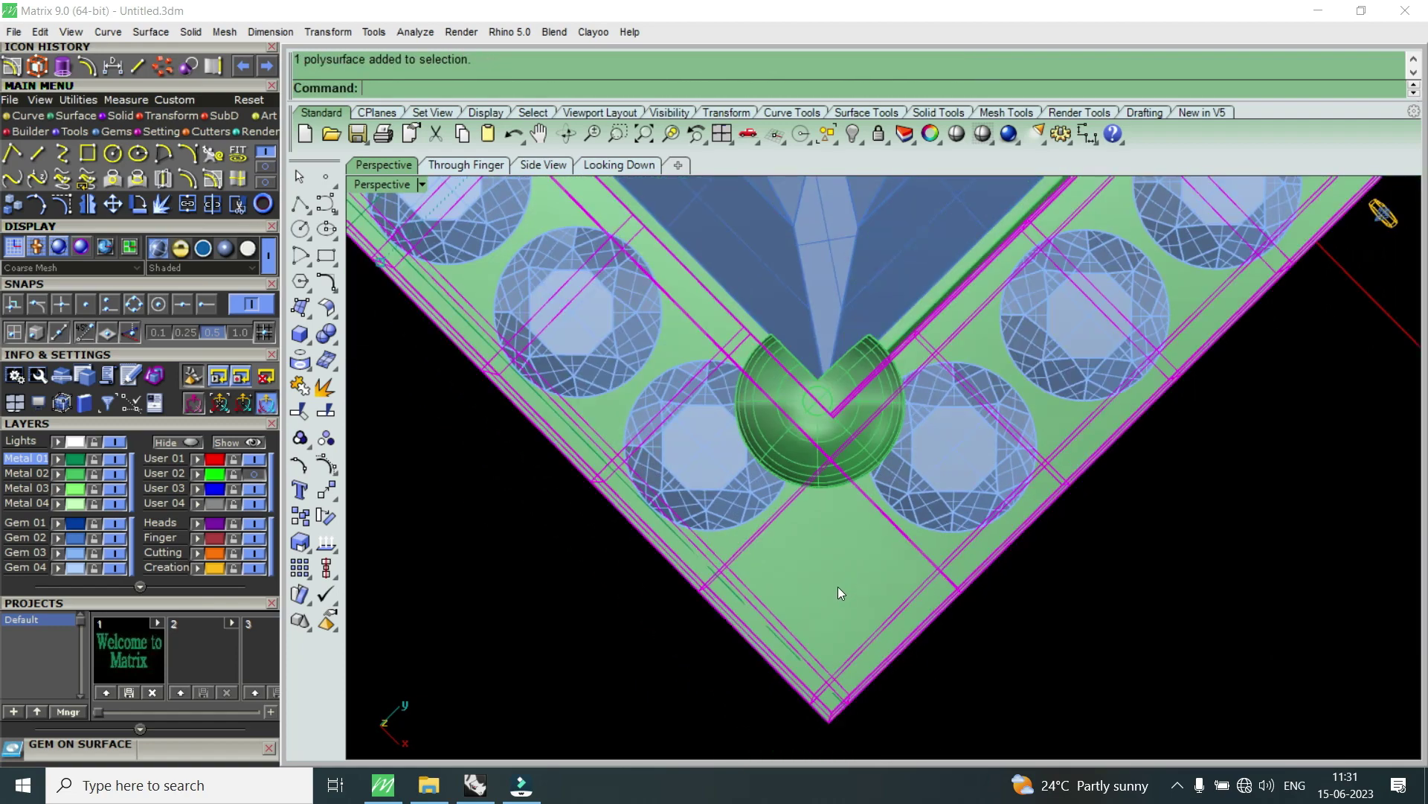
{"action": "key", "text": "Return"}
{"action": "scroll", "coordinate": [834, 585], "scroll_direction": "up", "scroll_amount": 1}
{"action": "scroll", "coordinate": [831, 584], "scroll_direction": "up", "scroll_amount": 1}
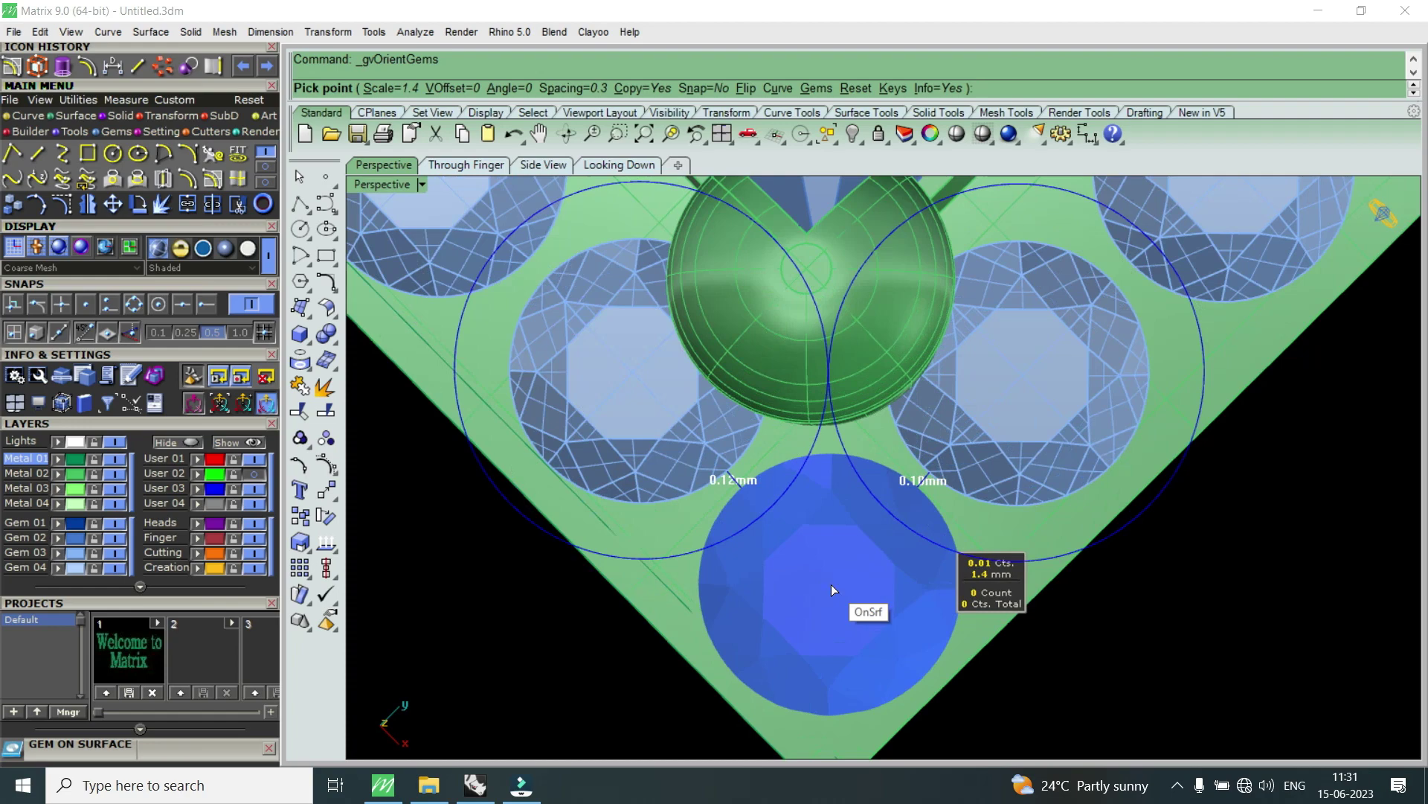
{"action": "scroll", "coordinate": [831, 580], "scroll_direction": "up", "scroll_amount": 1}
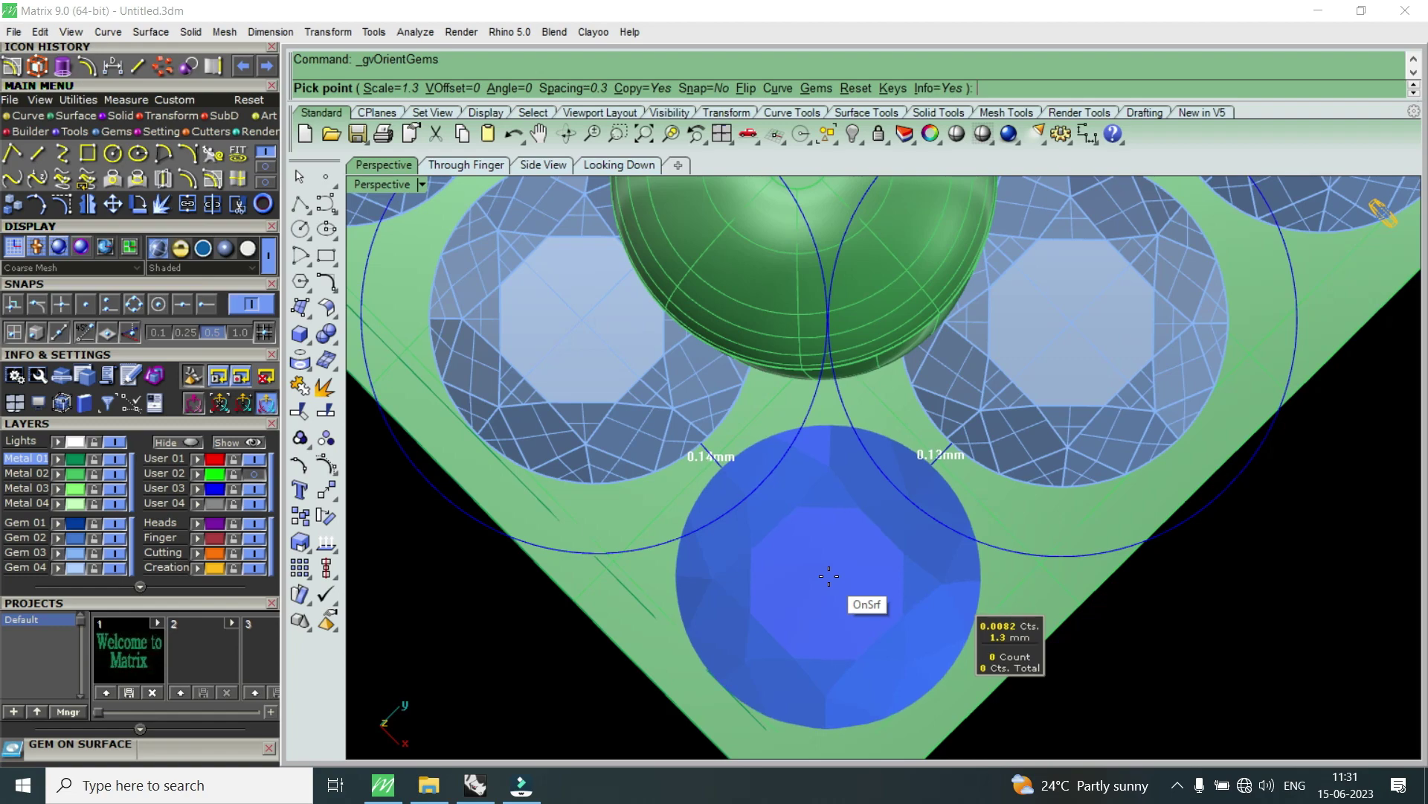
{"action": "left_click", "coordinate": [829, 576]}
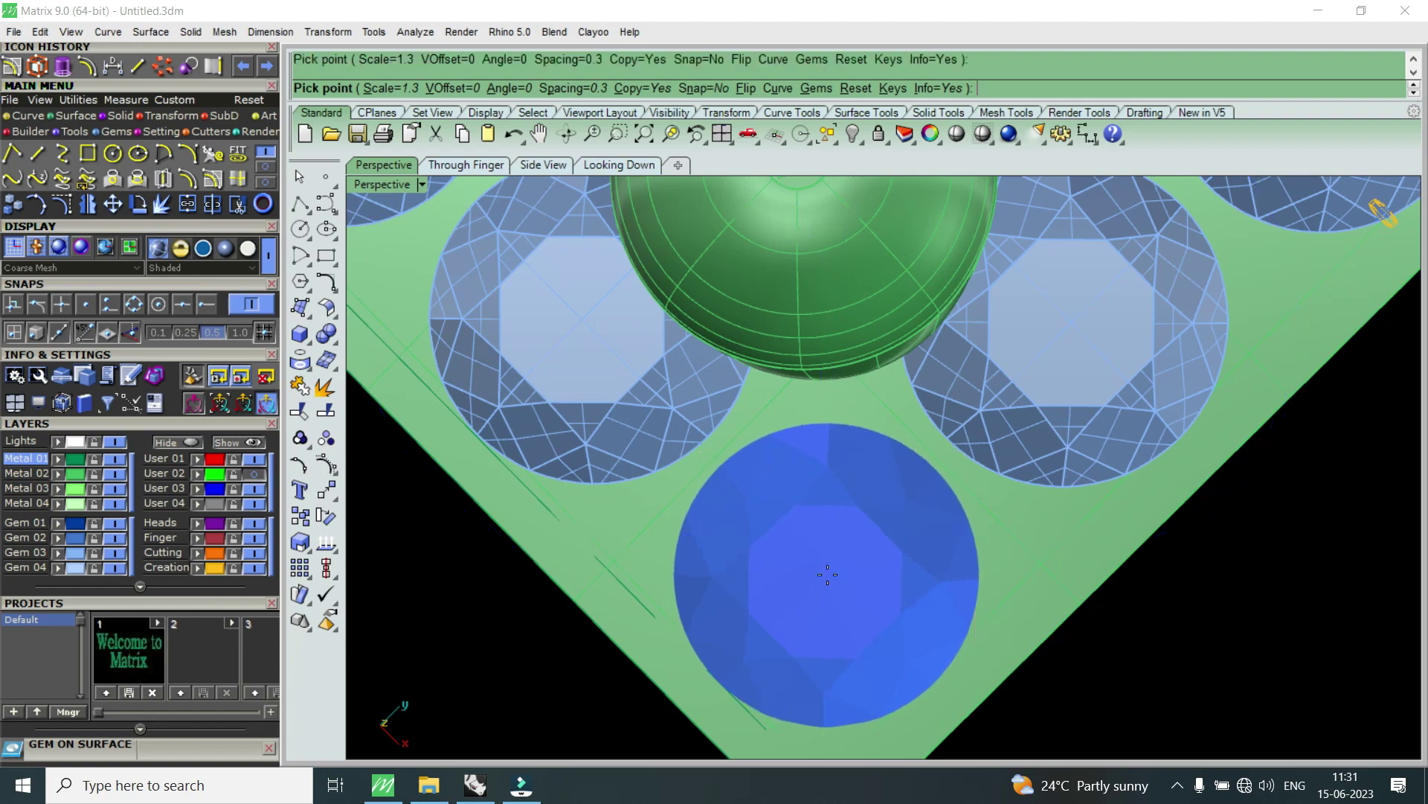
{"action": "scroll", "coordinate": [827, 574], "scroll_direction": "down", "scroll_amount": 2}
{"action": "right_click", "coordinate": [827, 574]}
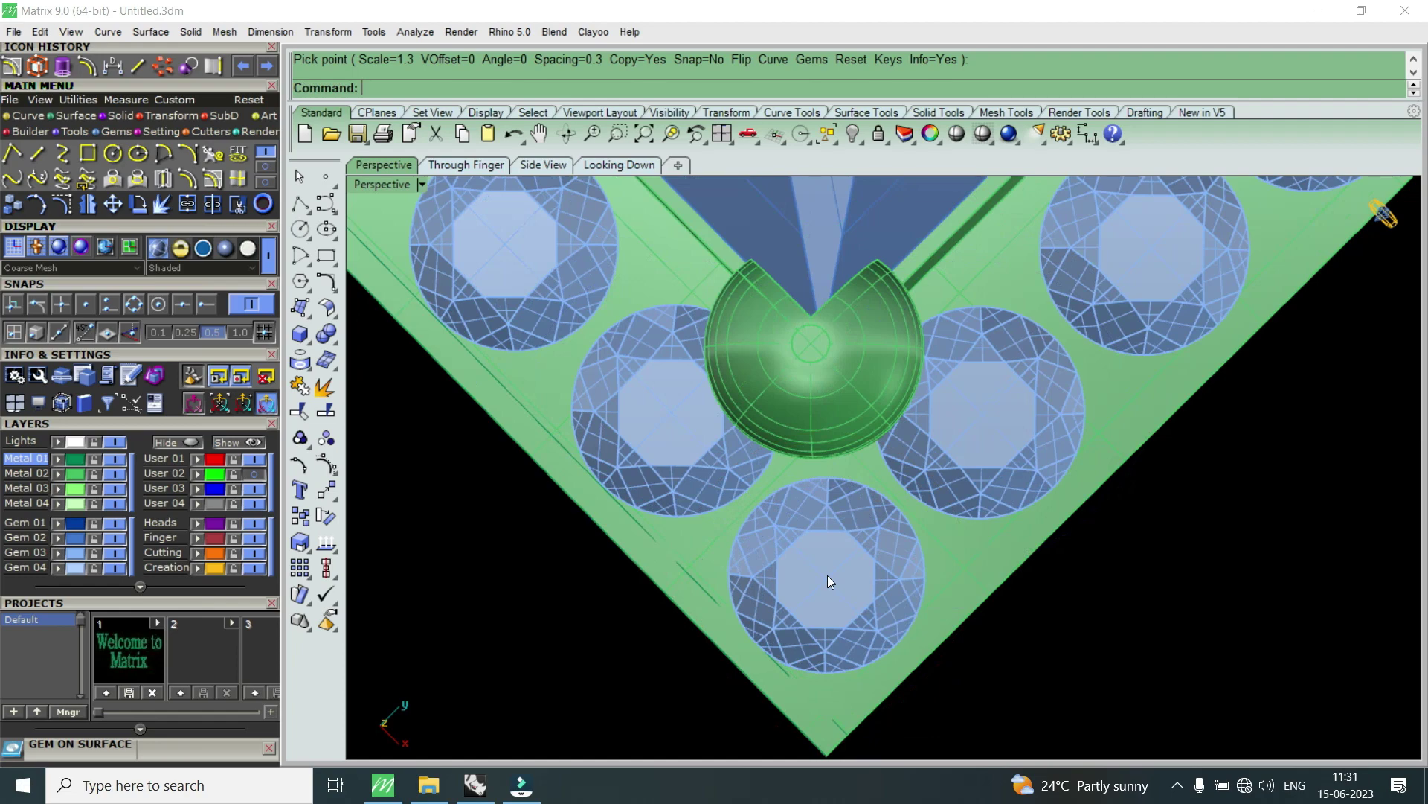
{"action": "scroll", "coordinate": [785, 557], "scroll_direction": "down", "scroll_amount": 3}
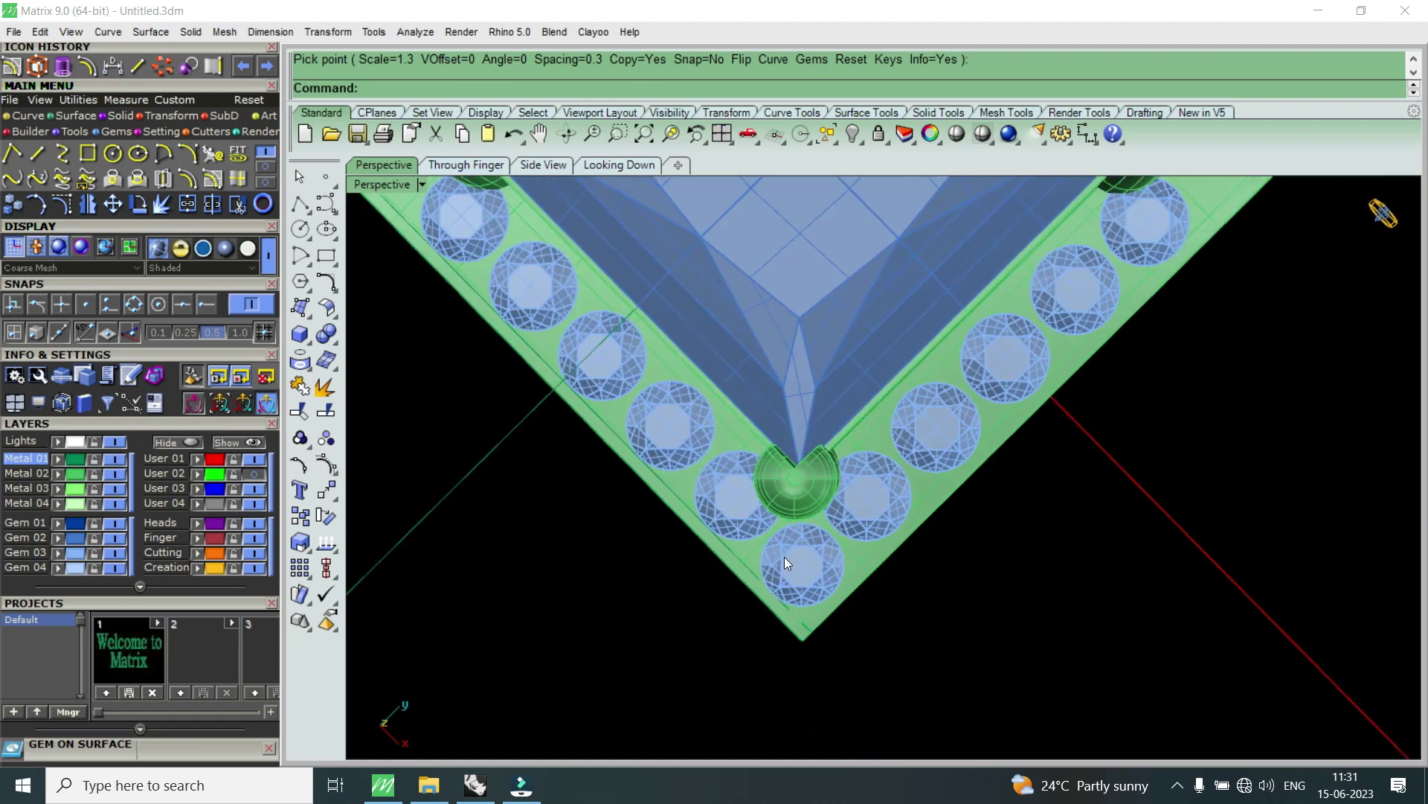
{"action": "scroll", "coordinate": [784, 561], "scroll_direction": "down", "scroll_amount": 2}
{"action": "scroll", "coordinate": [785, 561], "scroll_direction": "down", "scroll_amount": 1}
{"action": "scroll", "coordinate": [785, 565], "scroll_direction": "up", "scroll_amount": 2}
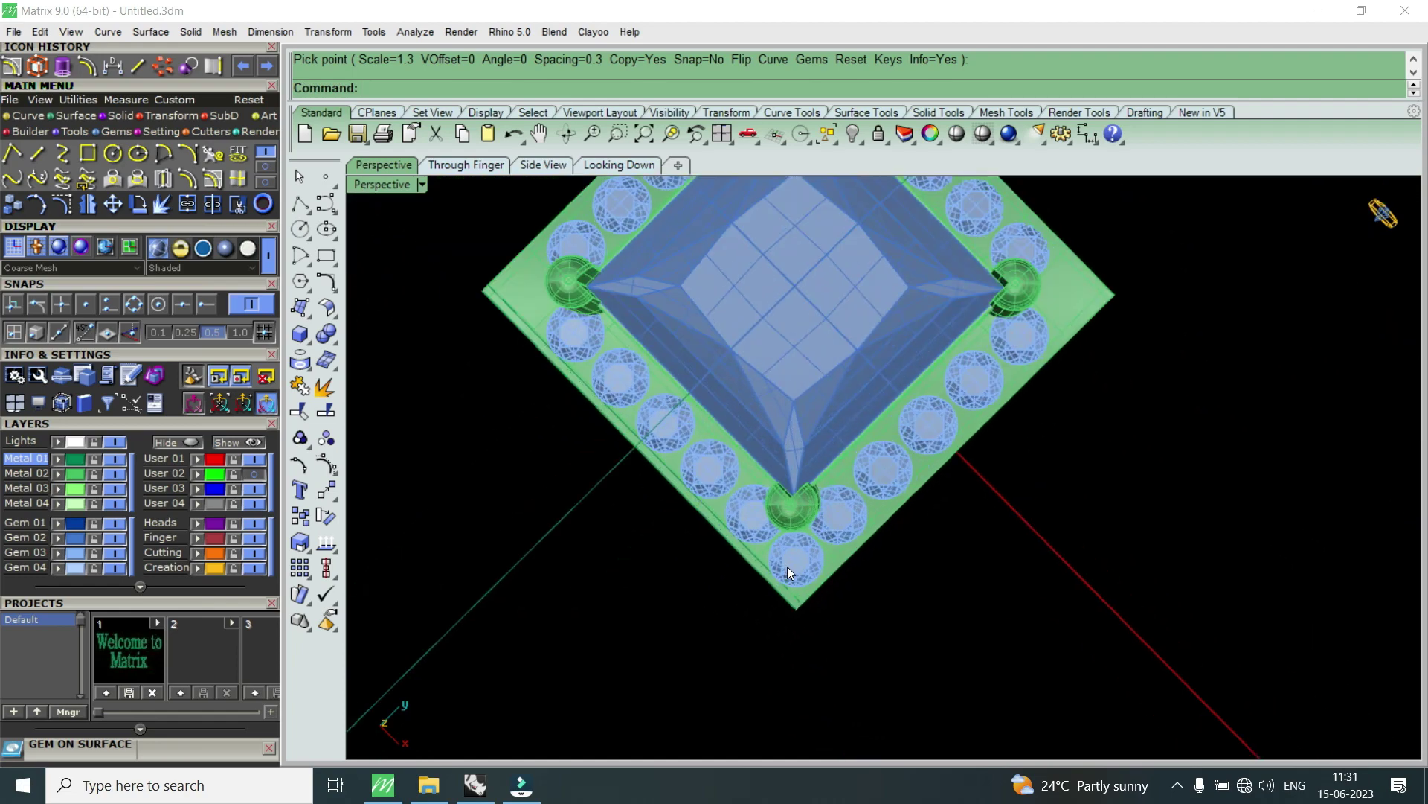
{"action": "left_click", "coordinate": [787, 566]}
{"action": "double_click", "coordinate": [384, 190]}
- Polar-array the corner gem around the origin (0) into 4 copies over 360°
{"action": "scroll", "coordinate": [543, 288], "scroll_direction": "down", "scroll_amount": 1}
{"action": "left_click", "coordinate": [161, 71]}
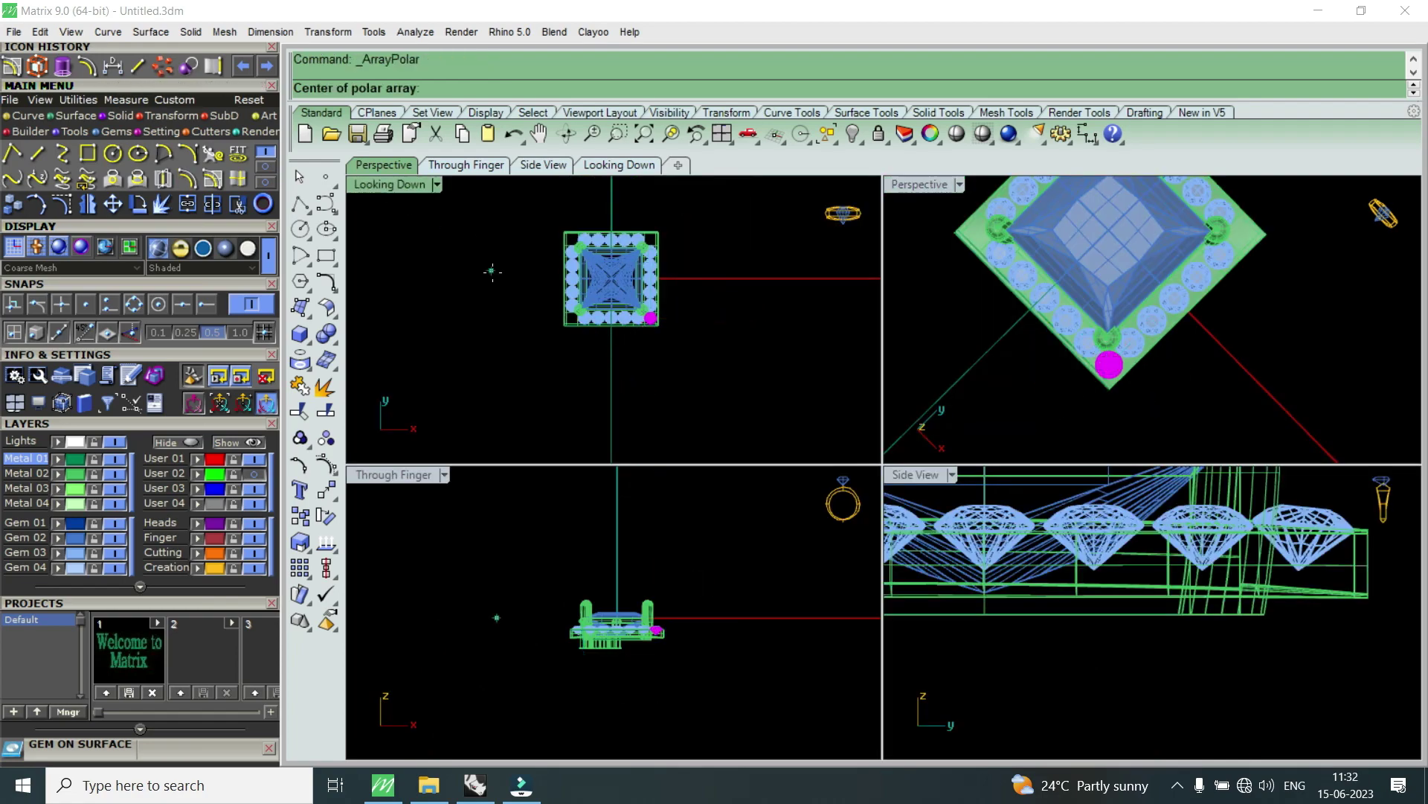
{"action": "type", "text": "0"}
{"action": "key", "text": "Return"}
{"action": "key", "text": "Return"}
{"action": "key", "text": "Return"}
{"action": "key", "text": "Return"}
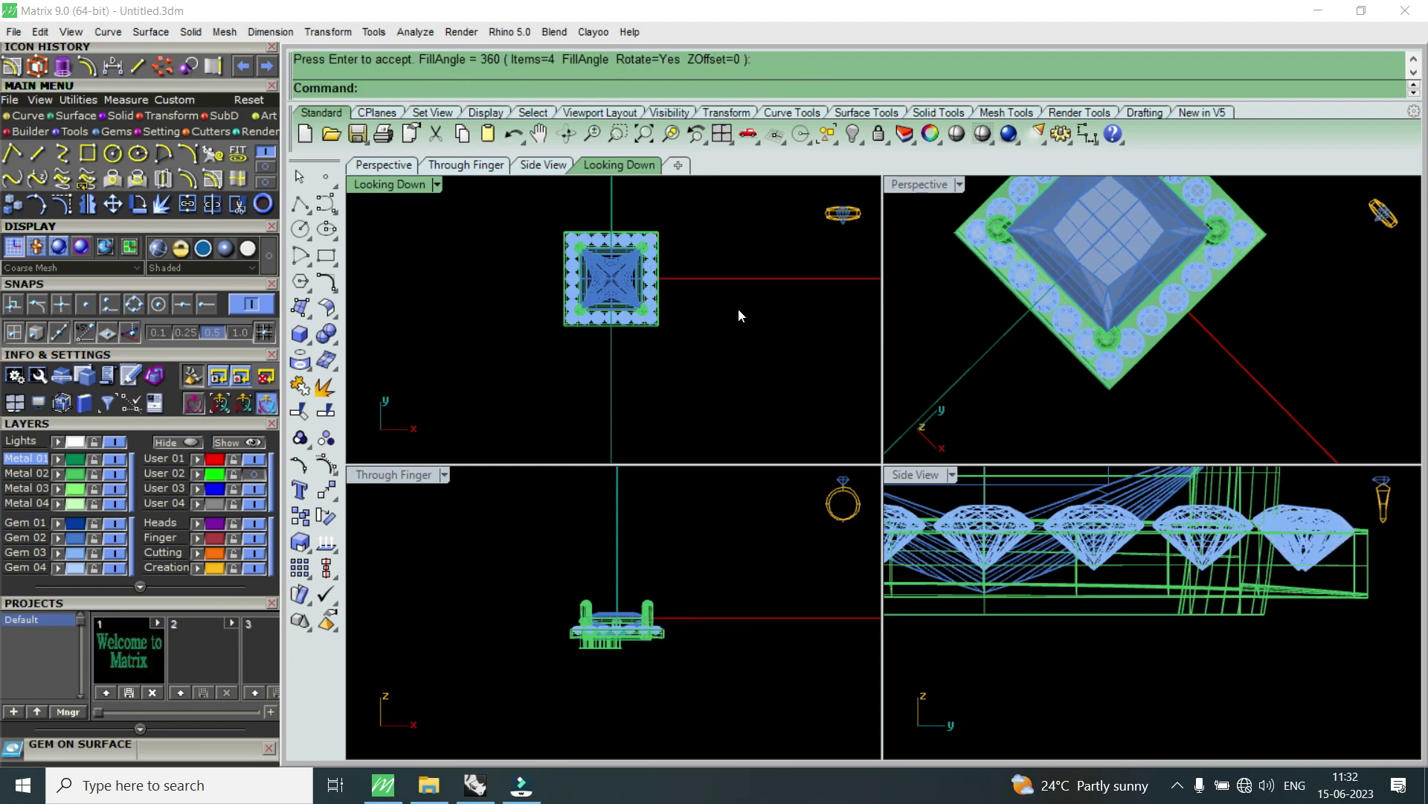
- Check the four corner gems in Top and Perspective views, then select the frame plate
{"action": "double_click", "coordinate": [405, 193]}
{"action": "scroll", "coordinate": [780, 454], "scroll_direction": "down", "scroll_amount": 4}
{"action": "scroll", "coordinate": [801, 439], "scroll_direction": "up", "scroll_amount": 3}
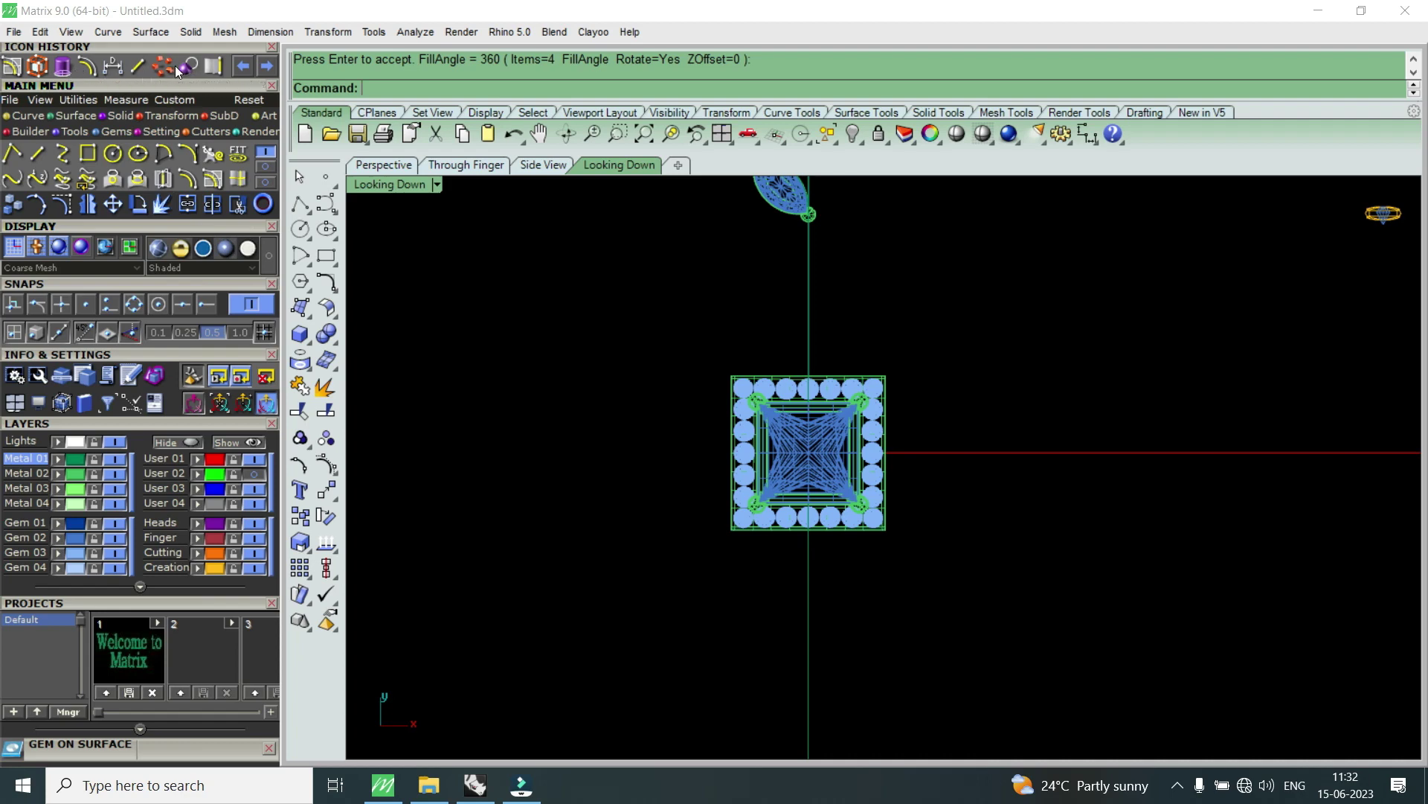
{"action": "double_click", "coordinate": [409, 193]}
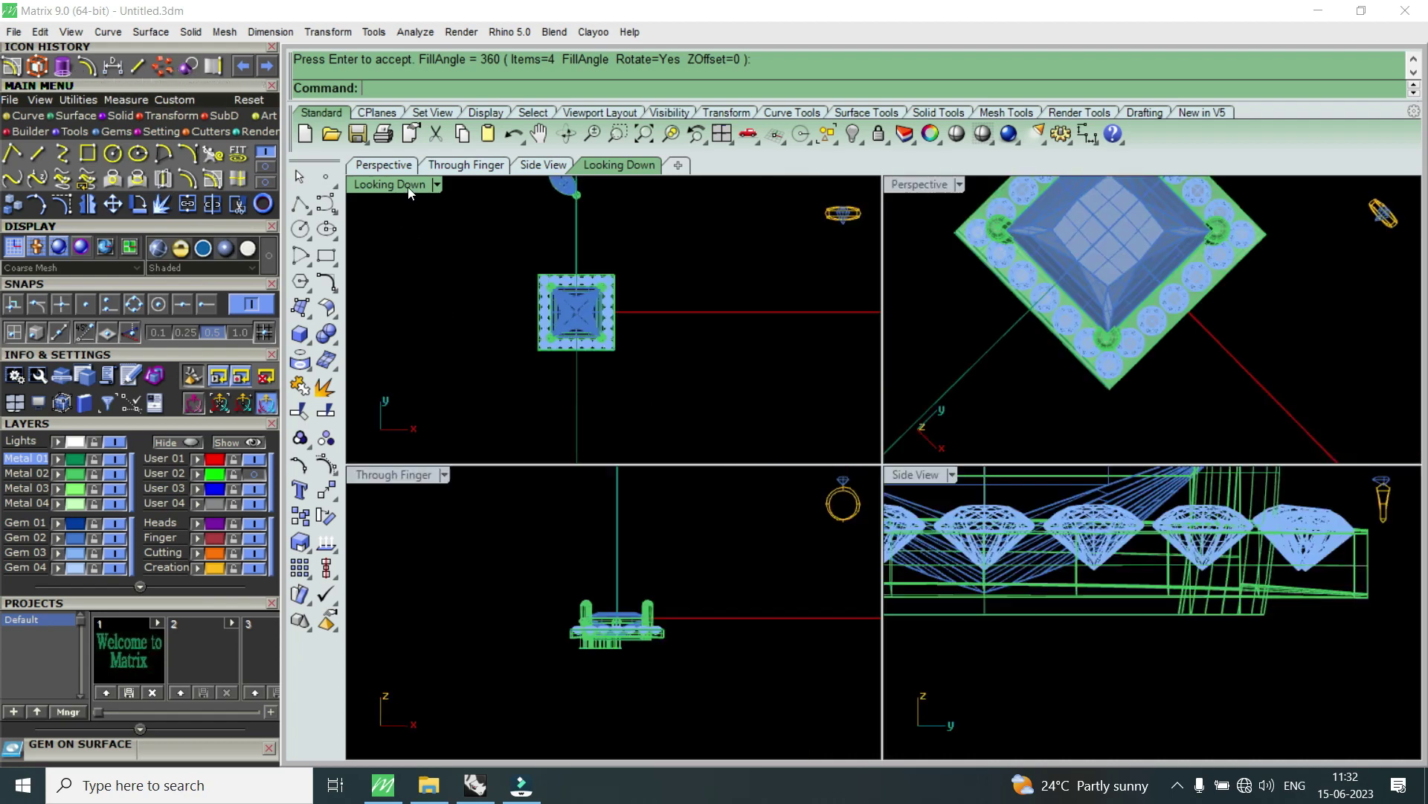
{"action": "double_click", "coordinate": [891, 192]}
{"action": "scroll", "coordinate": [887, 384], "scroll_direction": "down", "scroll_amount": 3}
{"action": "mouse_move", "coordinate": [864, 446]}
{"action": "right_mouse_down"}
{"action": "mouse_move", "coordinate": [726, 498]}
{"action": "mouse_move", "coordinate": [868, 419]}
{"action": "right_mouse_up"}
{"action": "scroll", "coordinate": [810, 548], "scroll_direction": "up", "scroll_amount": 2}
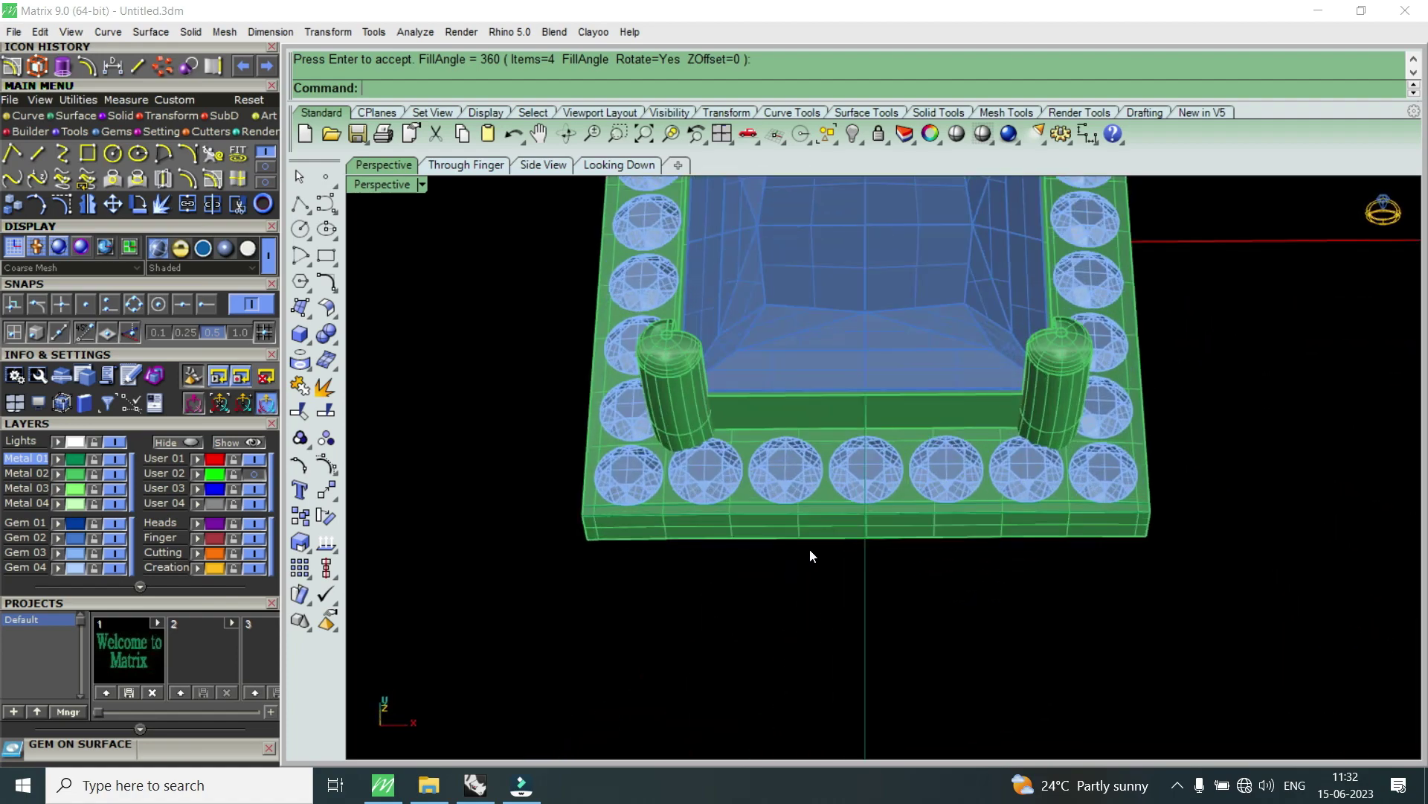
{"action": "scroll", "coordinate": [918, 495], "scroll_direction": "up", "scroll_amount": 3}
{"action": "scroll", "coordinate": [841, 577], "scroll_direction": "down", "scroll_amount": 4}
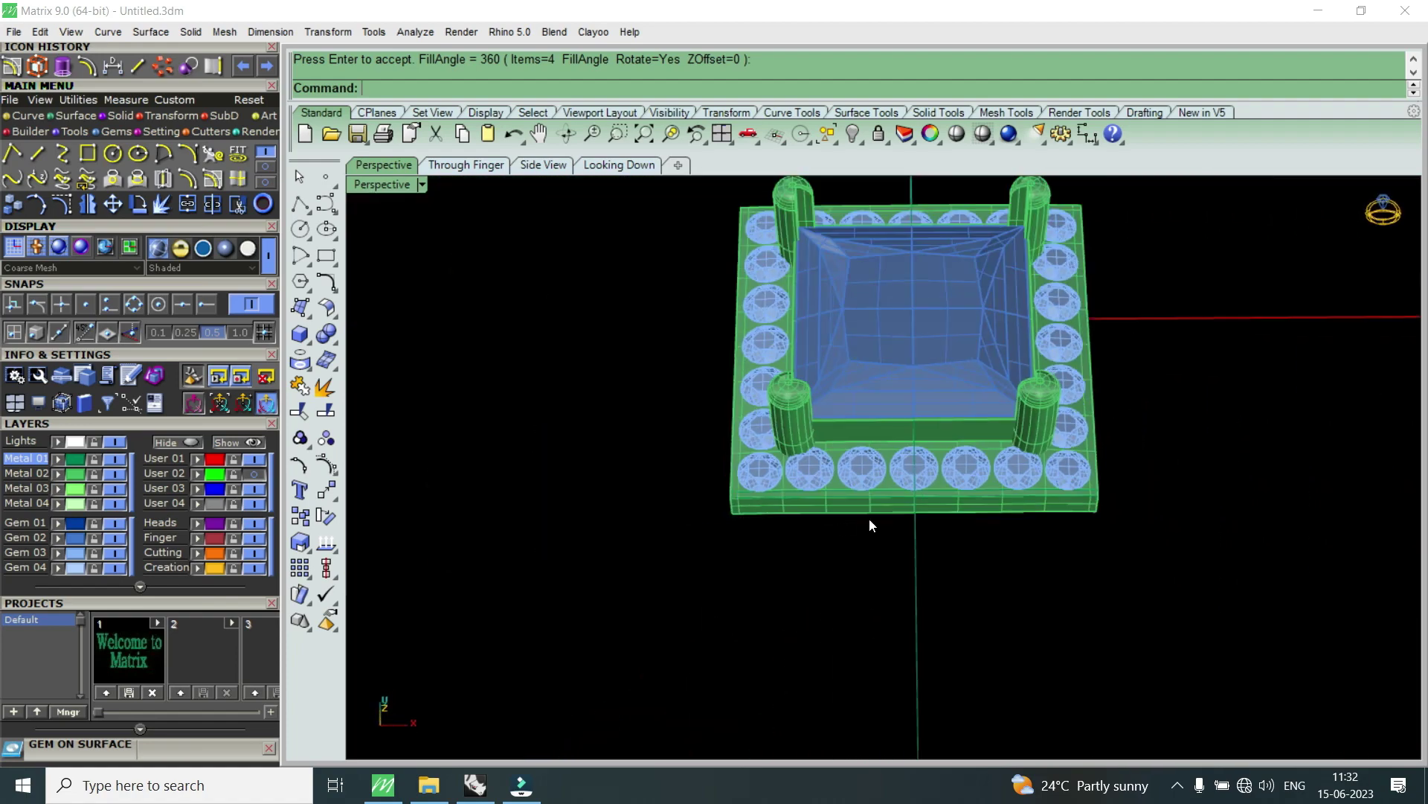
{"action": "scroll", "coordinate": [908, 470], "scroll_direction": "up", "scroll_amount": 5}
{"action": "left_click", "coordinate": [997, 513]}
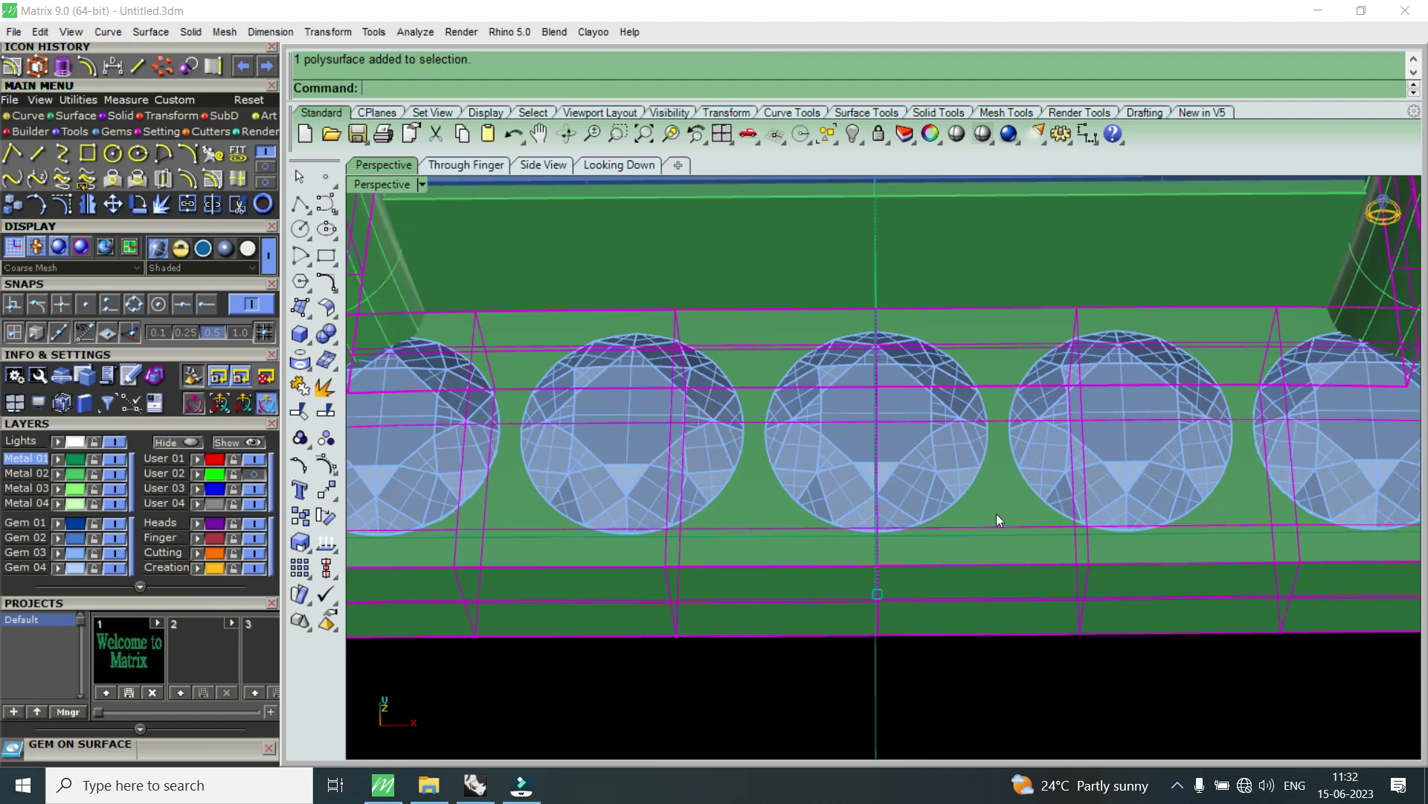
- Start Prong on Surface on the plate and set the prong Drop to 0.3 mm
{"action": "key", "text": "F6"}
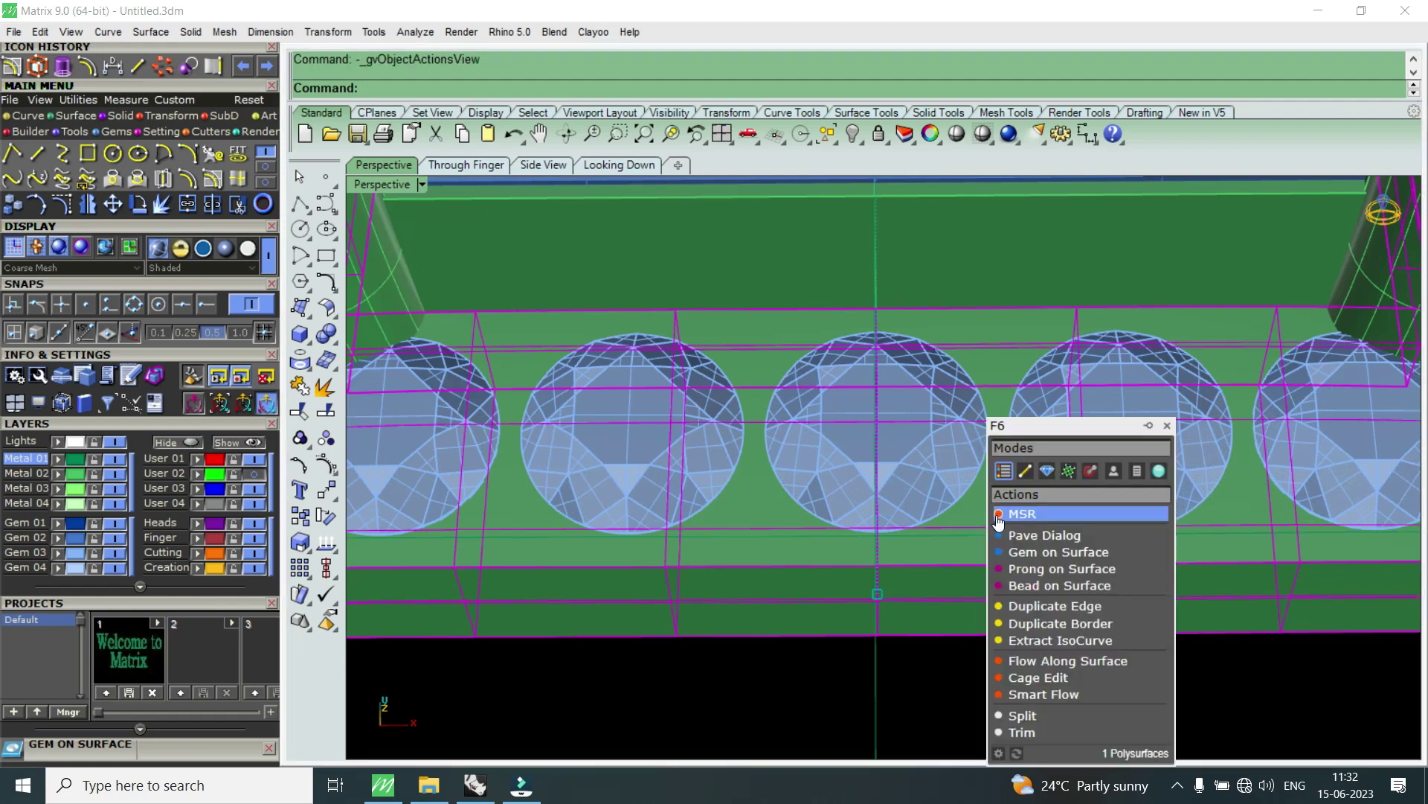
{"action": "left_click", "coordinate": [1044, 568]}
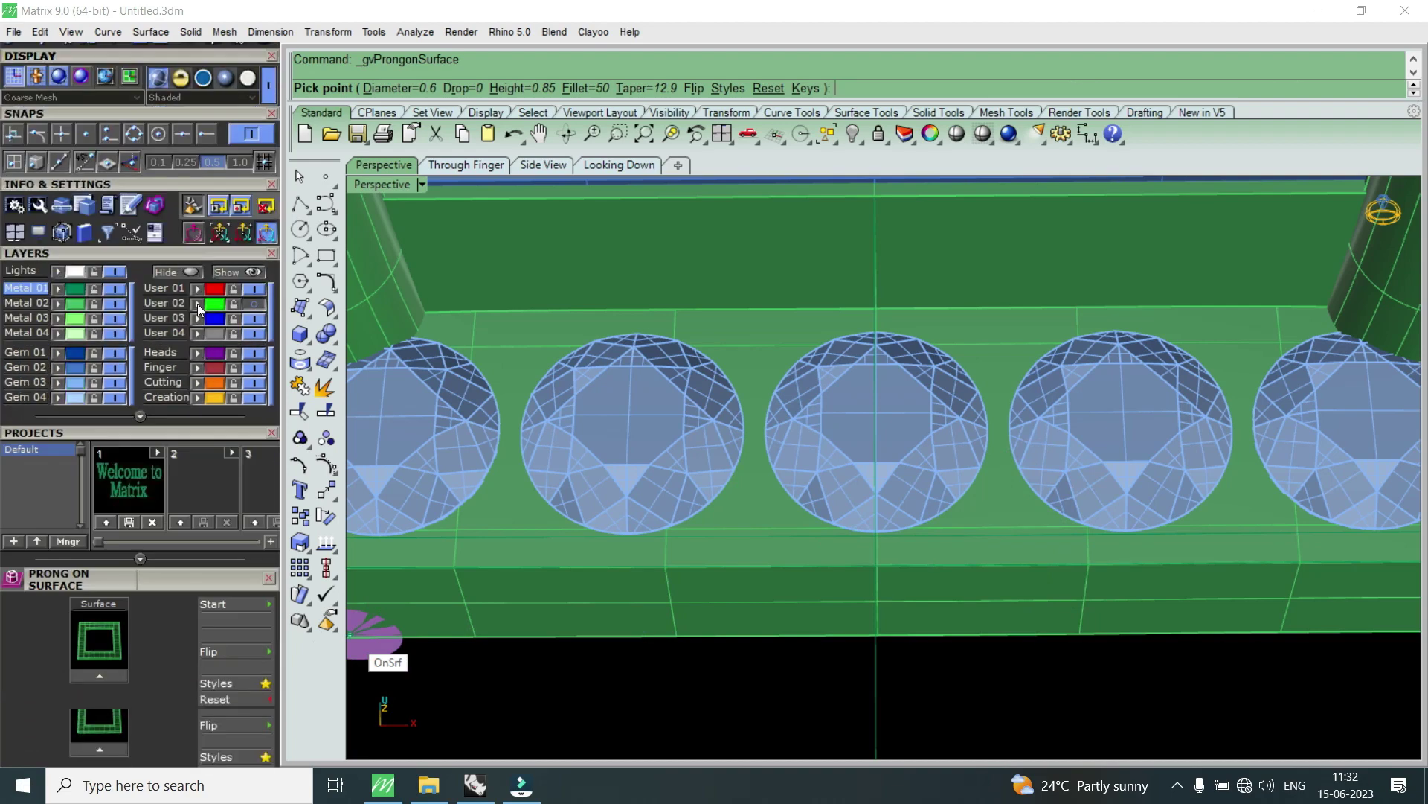
{"action": "left_click", "coordinate": [144, 527]}
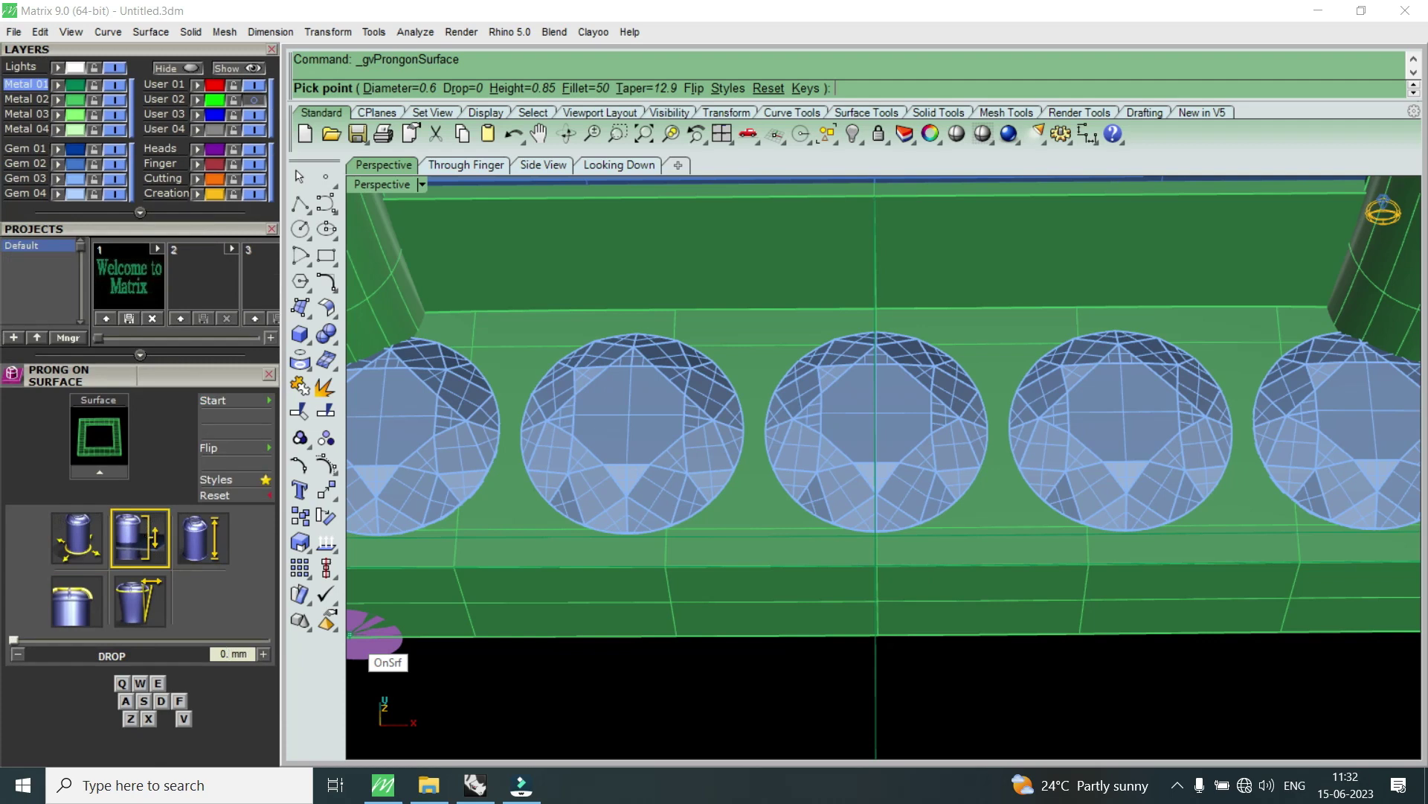
{"action": "type", "text": "3"}
{"action": "key", "text": "Return"}
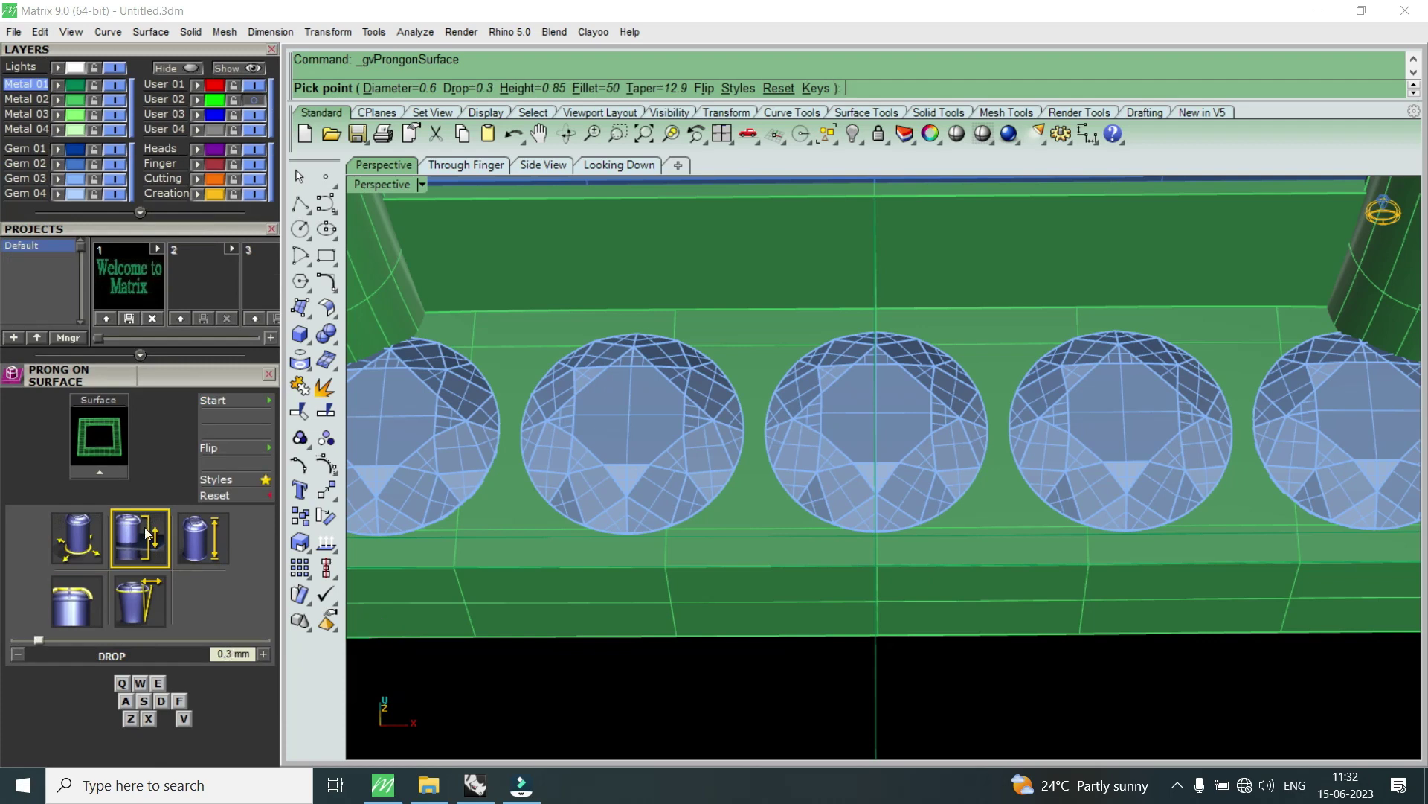
- Edit the prong height, set Taper to 0%, and flip the prong orientation
{"action": "left_click", "coordinate": [195, 547]}
{"action": "key", "text": "BackSpace"}
{"action": "key", "text": "BackSpace"}
{"action": "type", "text": "6"}
{"action": "left_click", "coordinate": [157, 592]}
{"action": "key", "text": "BackSpace"}
{"action": "key", "text": "BackSpace"}
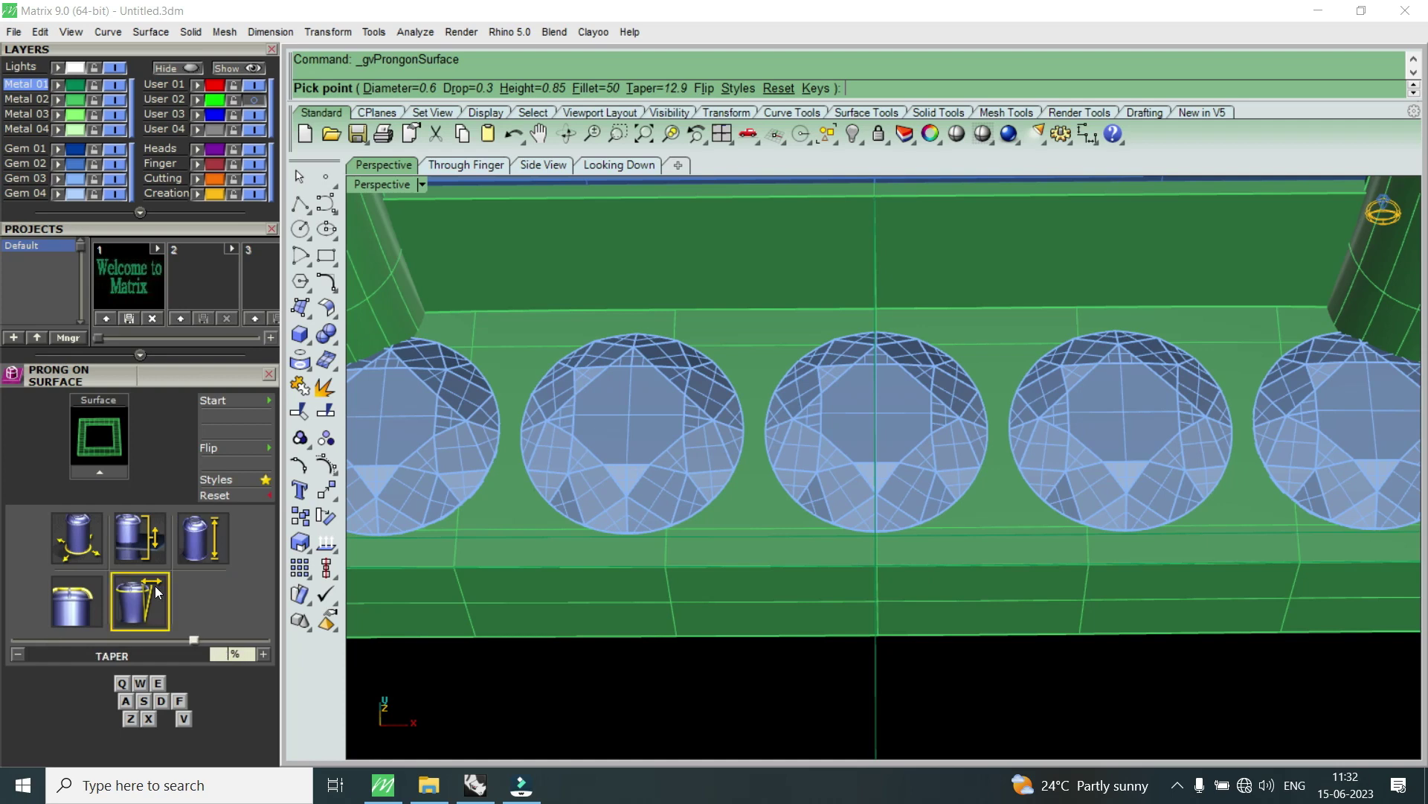
{"action": "type", "text": "0"}
{"action": "key", "text": "Return"}
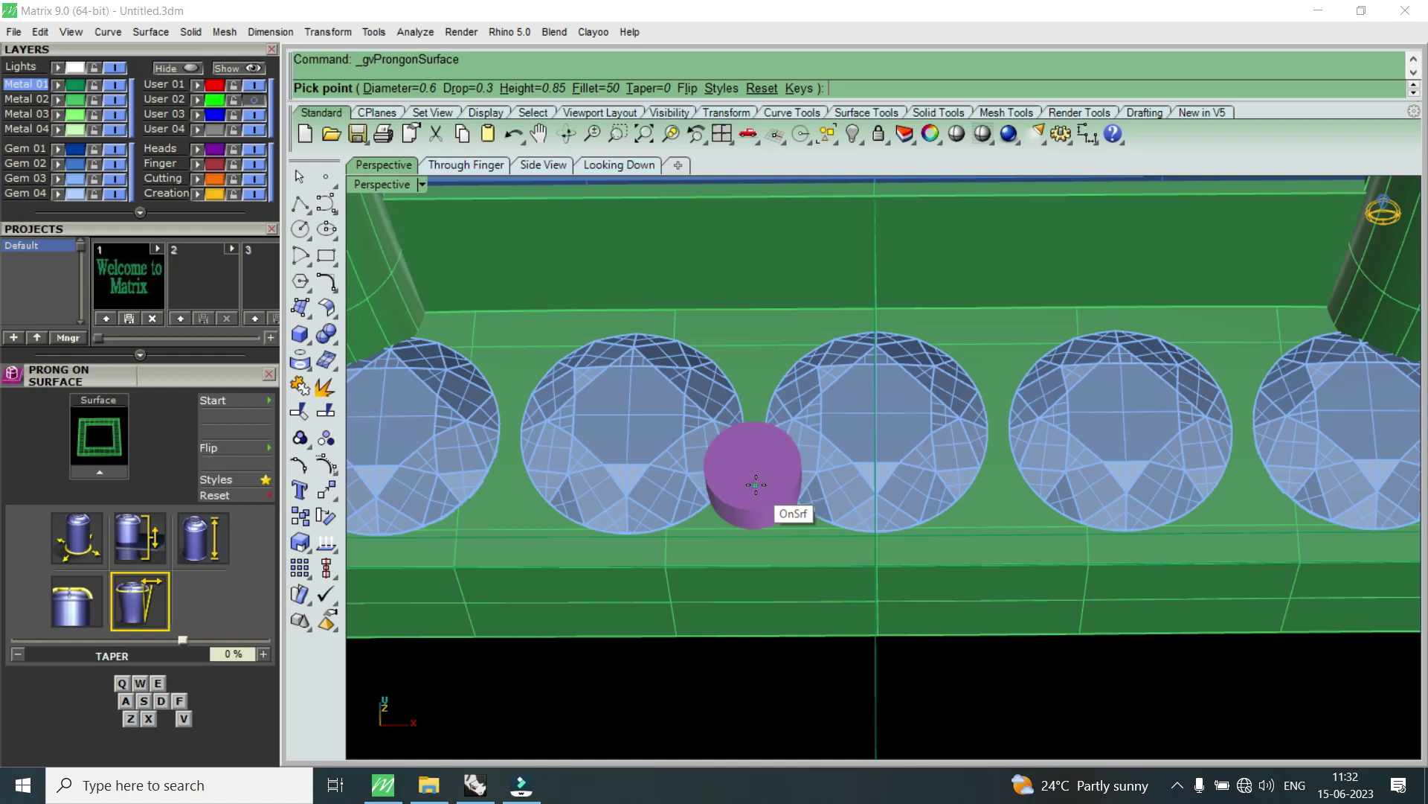
{"action": "left_click", "coordinate": [683, 88]}
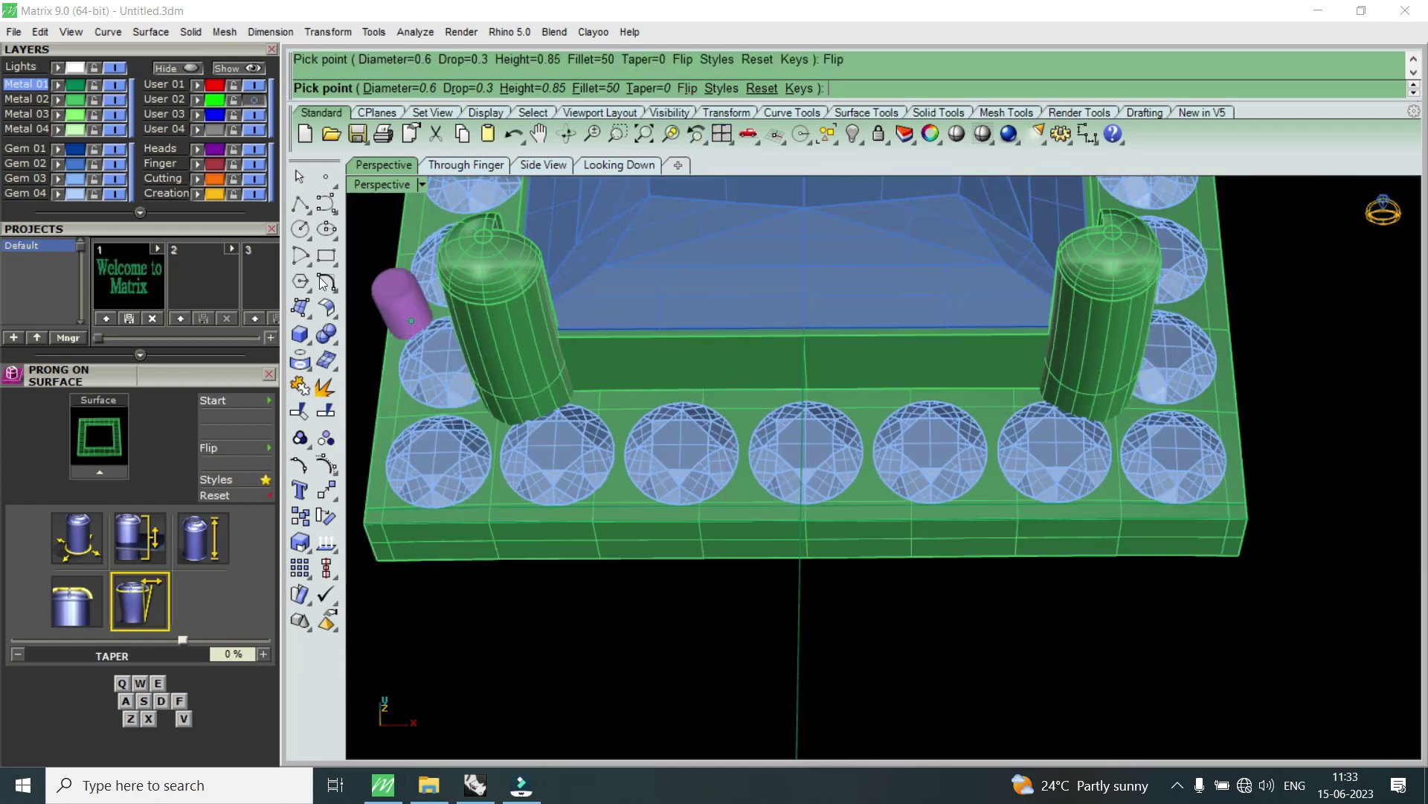
- Place the first two bead prongs between the front-edge accent gems
{"action": "scroll", "coordinate": [224, 229], "scroll_direction": "up", "scroll_amount": 2}
{"action": "scroll", "coordinate": [228, 360], "scroll_direction": "up", "scroll_amount": 5}
{"action": "scroll", "coordinate": [229, 579], "scroll_direction": "up", "scroll_amount": 4}
{"action": "scroll", "coordinate": [746, 486], "scroll_direction": "up", "scroll_amount": 1}
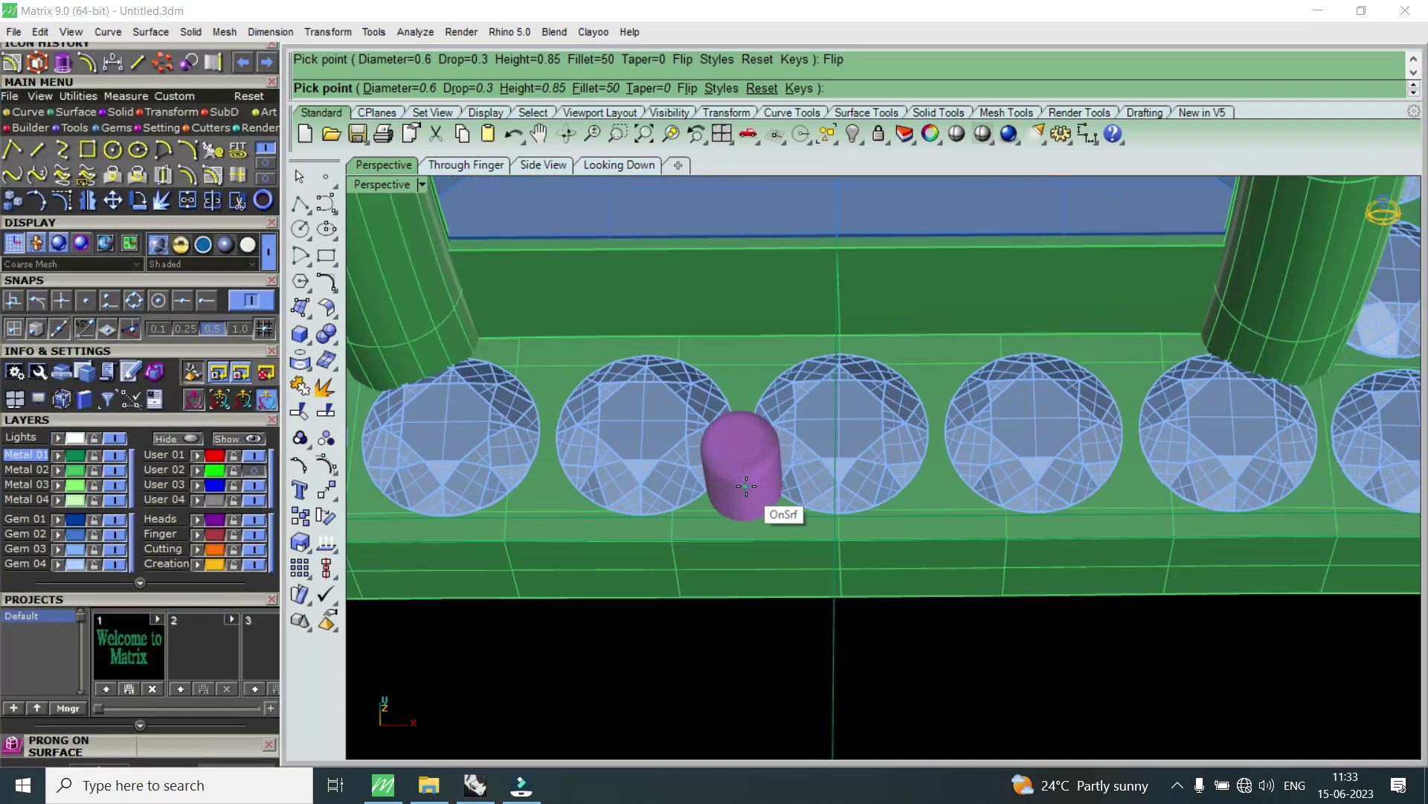
{"action": "scroll", "coordinate": [740, 479], "scroll_direction": "up", "scroll_amount": 1}
{"action": "scroll", "coordinate": [740, 521], "scroll_direction": "up", "scroll_amount": 1}
{"action": "scroll", "coordinate": [743, 551], "scroll_direction": "up", "scroll_amount": 2}
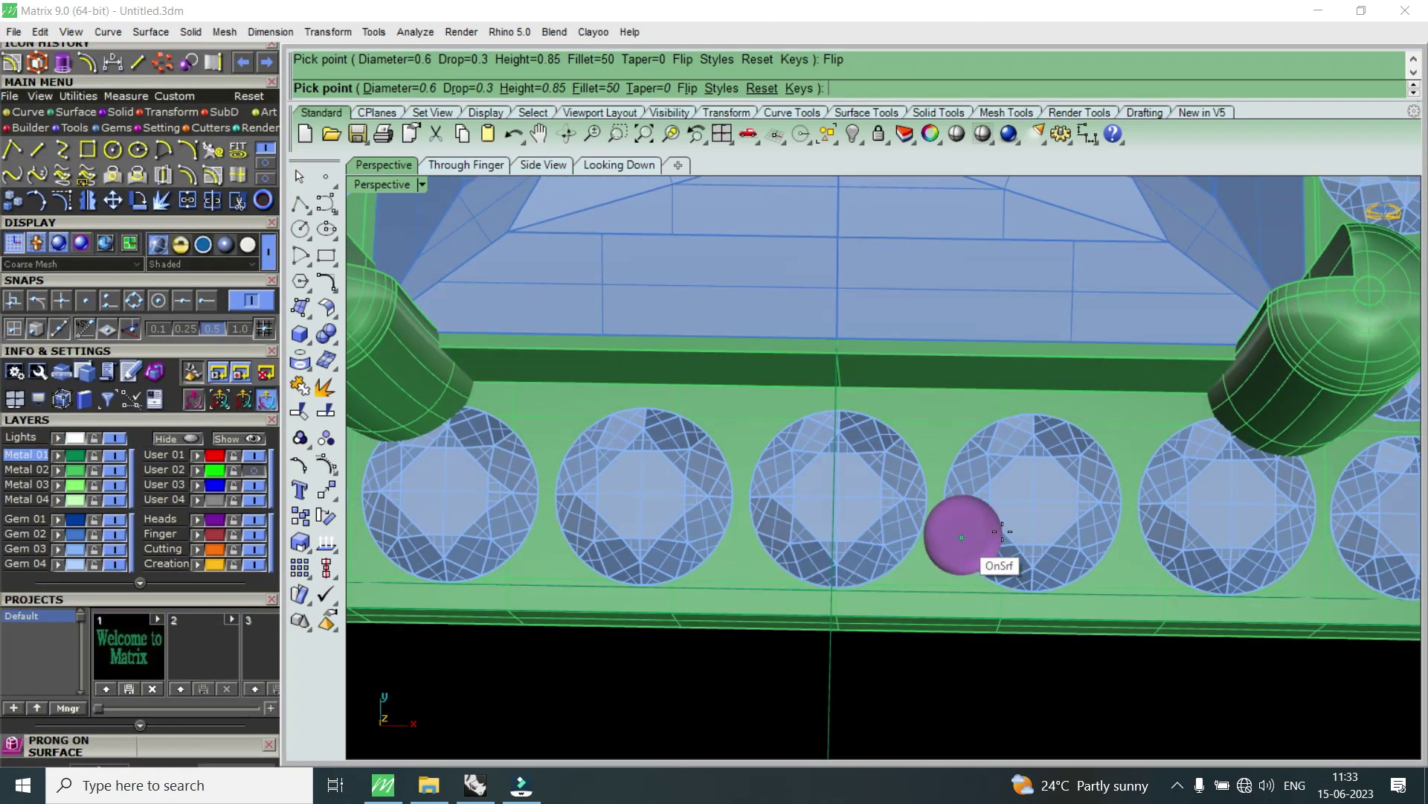
{"action": "scroll", "coordinate": [1012, 521], "scroll_direction": "down", "scroll_amount": 5}
{"action": "scroll", "coordinate": [922, 530], "scroll_direction": "up", "scroll_amount": 5}
{"action": "scroll", "coordinate": [913, 533], "scroll_direction": "up", "scroll_amount": 2}
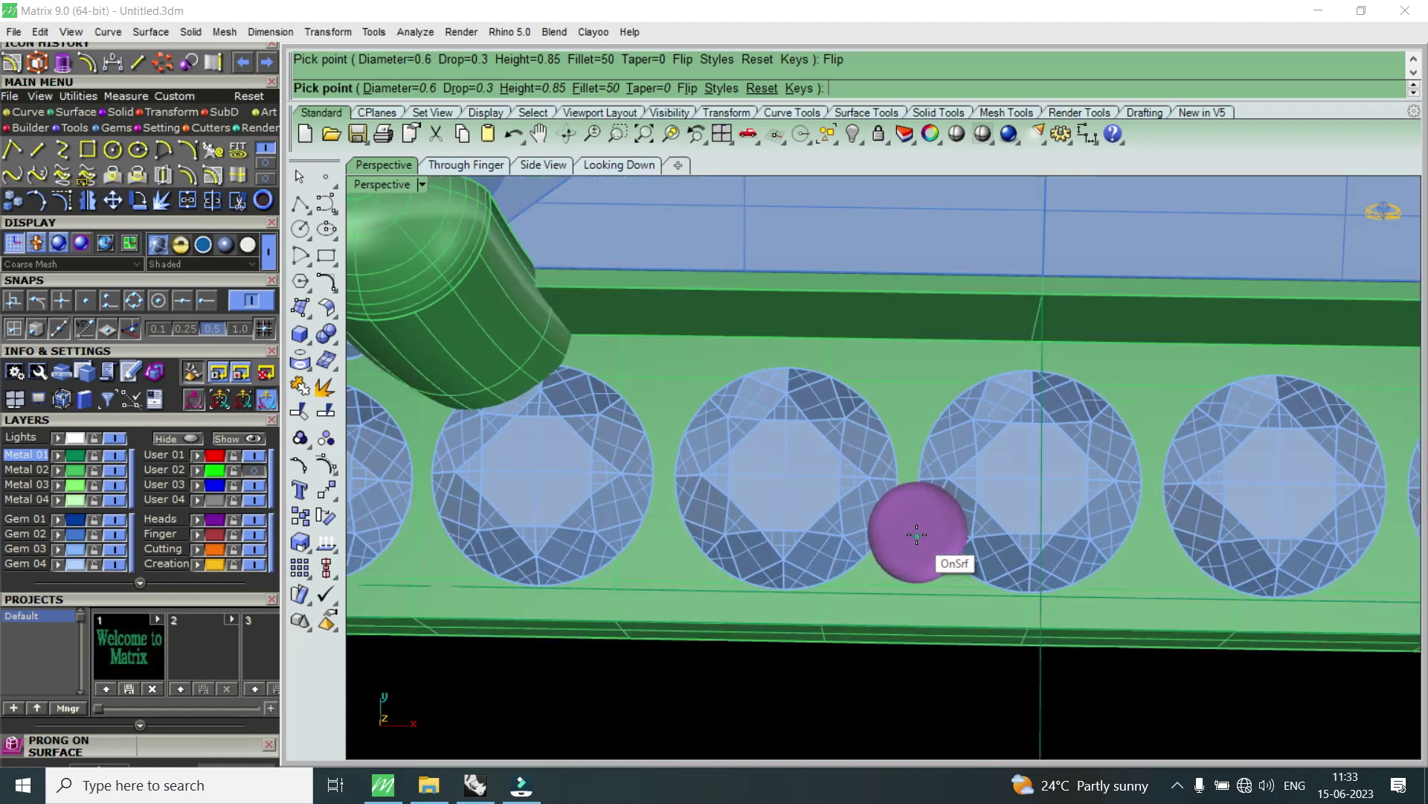
{"action": "scroll", "coordinate": [906, 548], "scroll_direction": "down", "scroll_amount": 1}
{"action": "scroll", "coordinate": [909, 545], "scroll_direction": "down", "scroll_amount": 1}
{"action": "scroll", "coordinate": [908, 545], "scroll_direction": "down", "scroll_amount": 2}
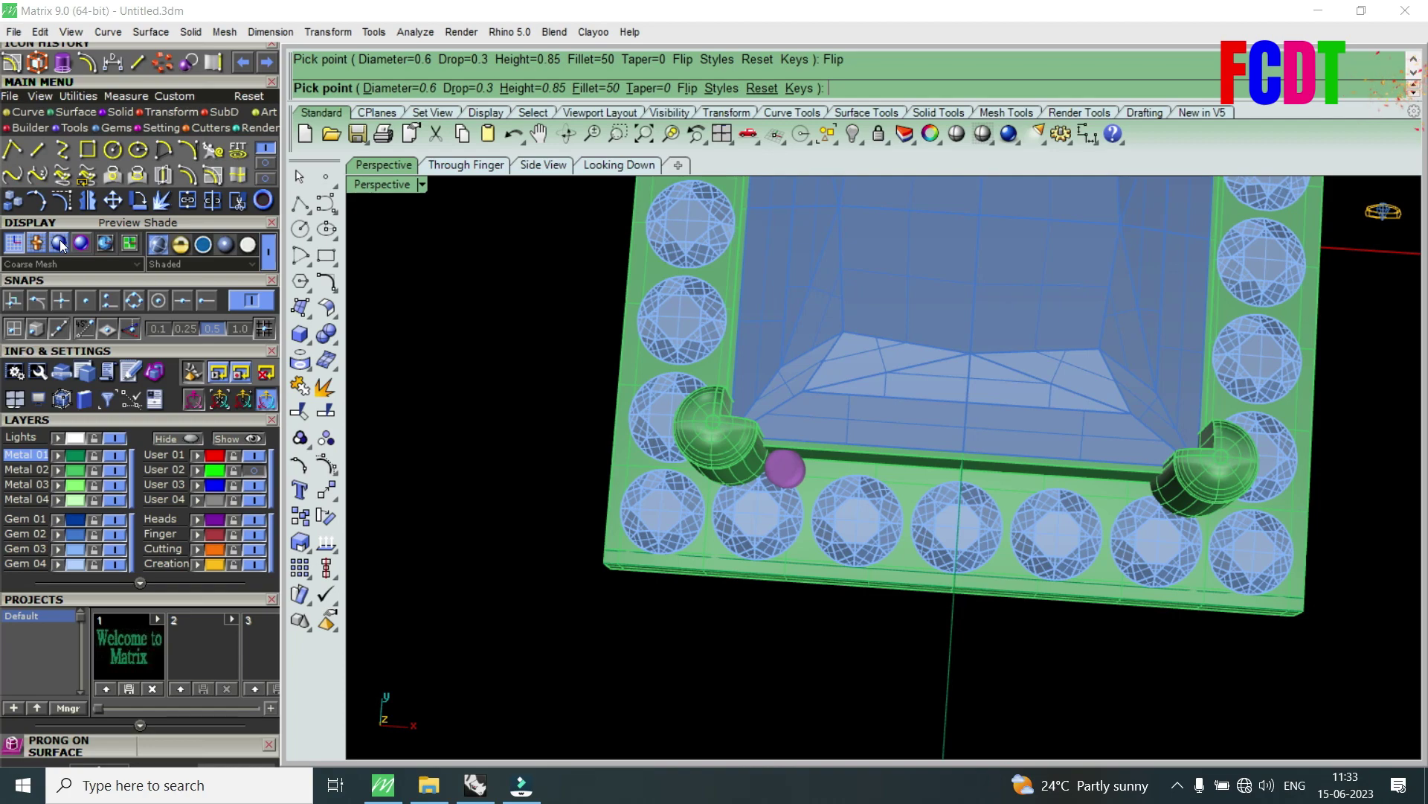
{"action": "scroll", "coordinate": [920, 558], "scroll_direction": "up", "scroll_amount": 4}
{"action": "scroll", "coordinate": [919, 558], "scroll_direction": "up", "scroll_amount": 1}
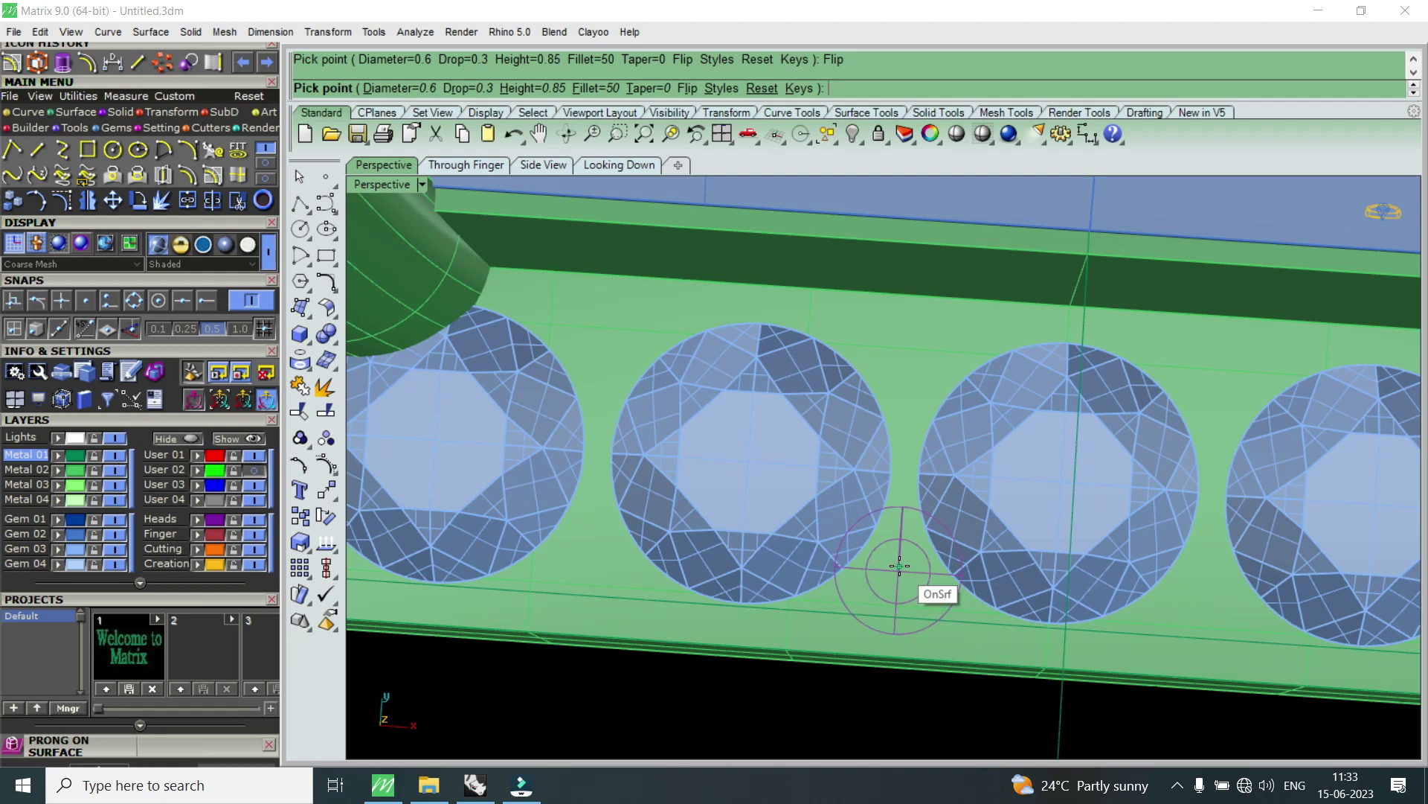
{"action": "left_click", "coordinate": [899, 565]}
{"action": "scroll", "coordinate": [900, 564], "scroll_direction": "down", "scroll_amount": 2}
{"action": "scroll", "coordinate": [912, 521], "scroll_direction": "up", "scroll_amount": 2}
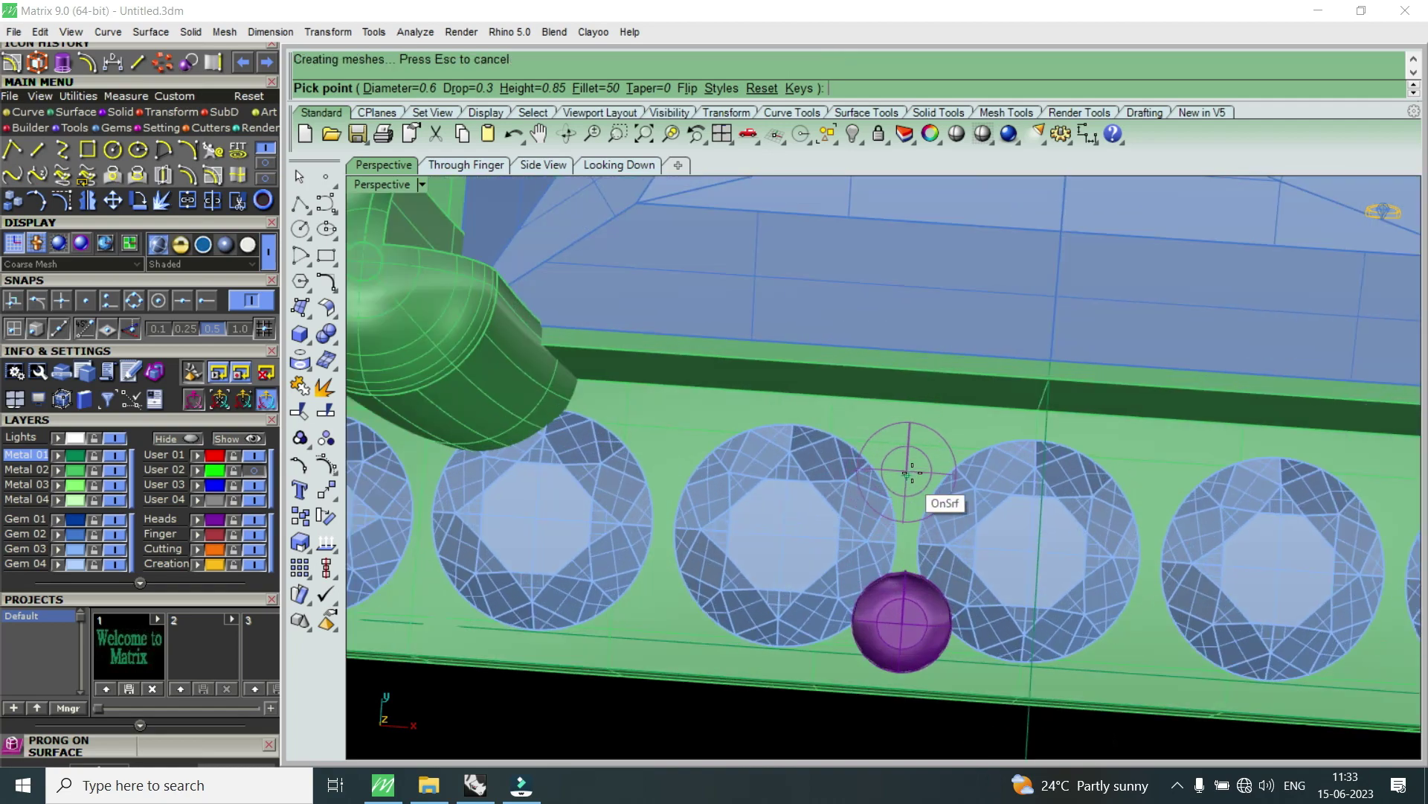
{"action": "scroll", "coordinate": [915, 478], "scroll_direction": "up", "scroll_amount": 1}
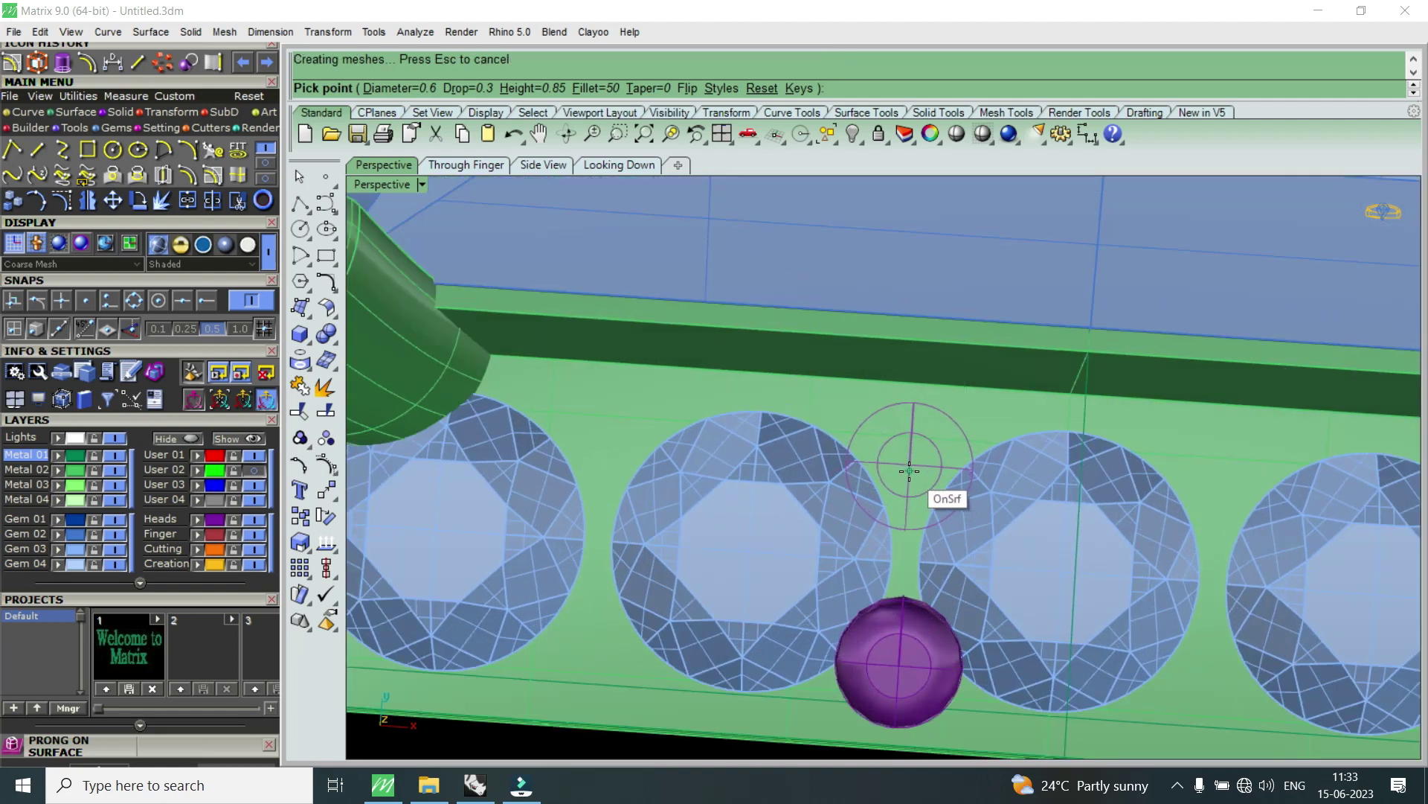
{"action": "left_click", "coordinate": [909, 470]}
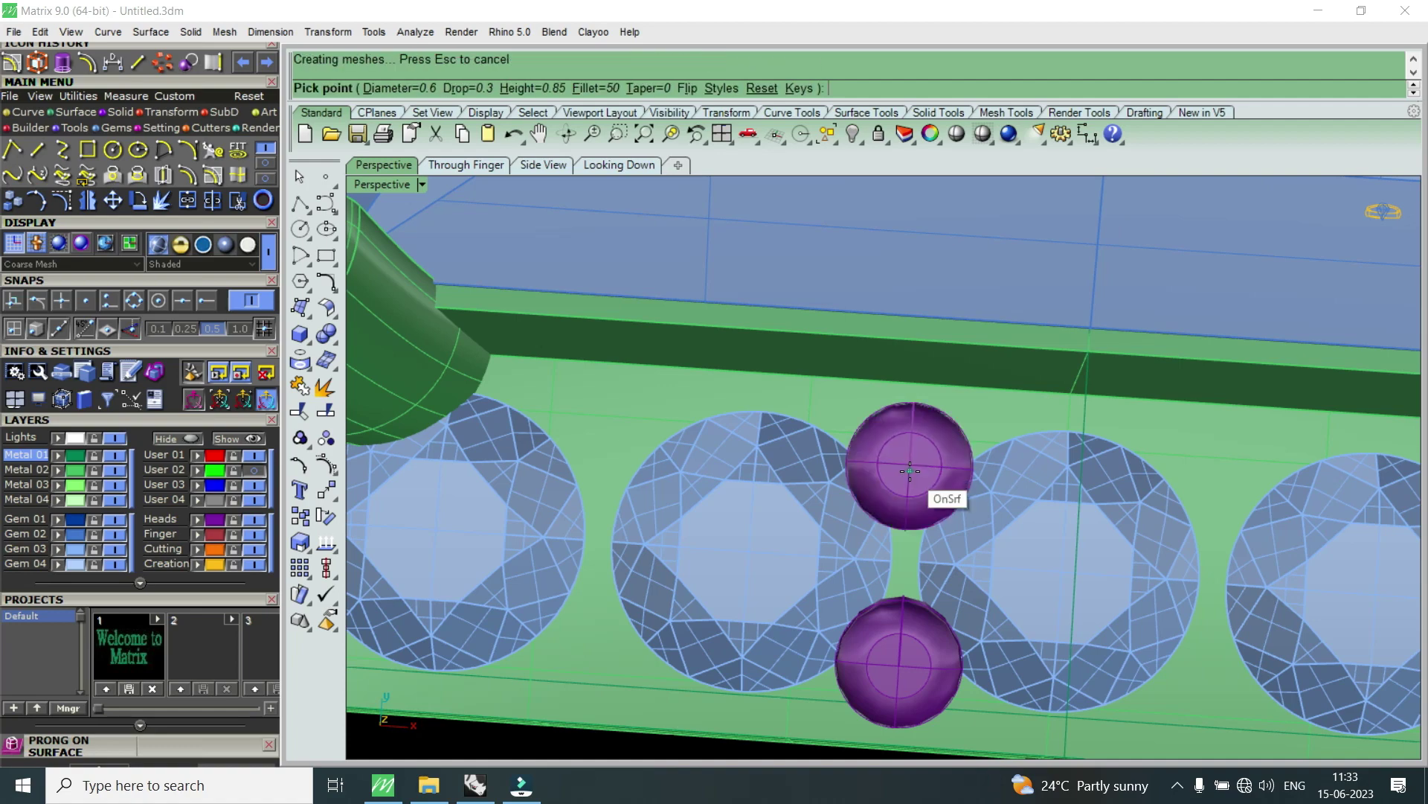
{"action": "scroll", "coordinate": [909, 471], "scroll_direction": "down", "scroll_amount": 3}
{"action": "scroll", "coordinate": [876, 507], "scroll_direction": "up", "scroll_amount": 1}
{"action": "scroll", "coordinate": [876, 506], "scroll_direction": "up", "scroll_amount": 1}
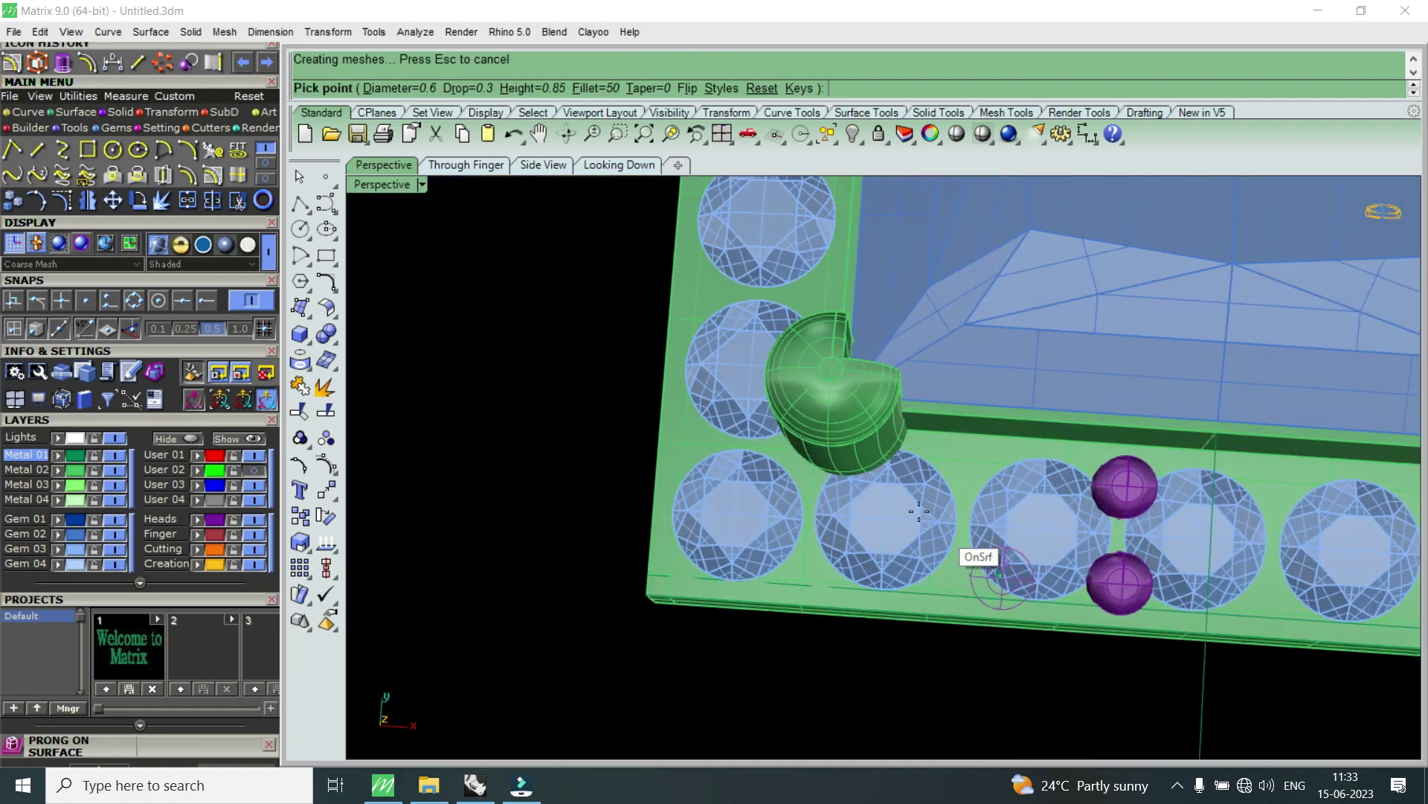
{"action": "scroll", "coordinate": [876, 507], "scroll_direction": "up", "scroll_amount": 1}
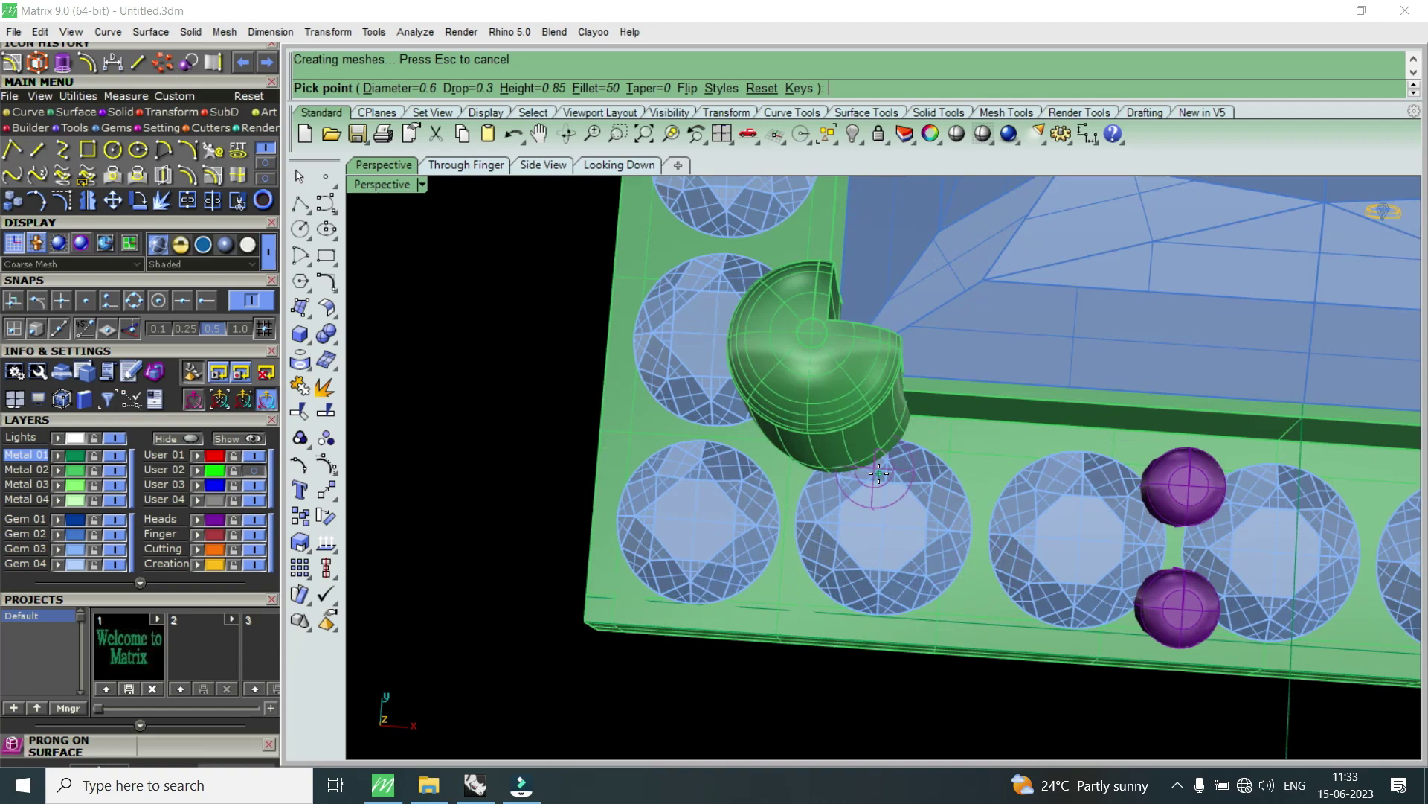
{"action": "scroll", "coordinate": [967, 595], "scroll_direction": "up", "scroll_amount": 2}
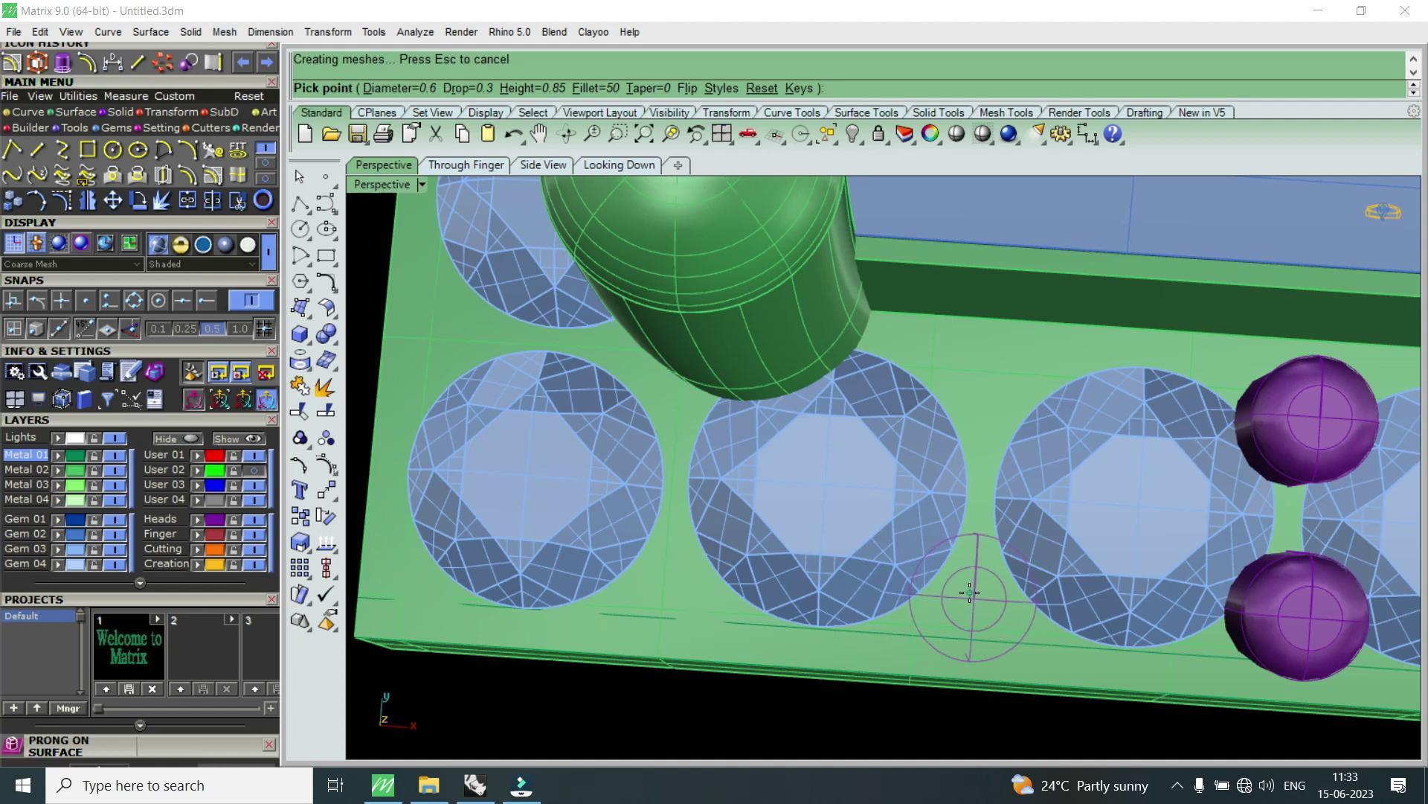
- Place three more bead prongs between the accent stones
{"action": "left_click", "coordinate": [969, 593]}
{"action": "scroll", "coordinate": [975, 521], "scroll_direction": "down", "scroll_amount": 2}
{"action": "scroll", "coordinate": [975, 499], "scroll_direction": "up", "scroll_amount": 2}
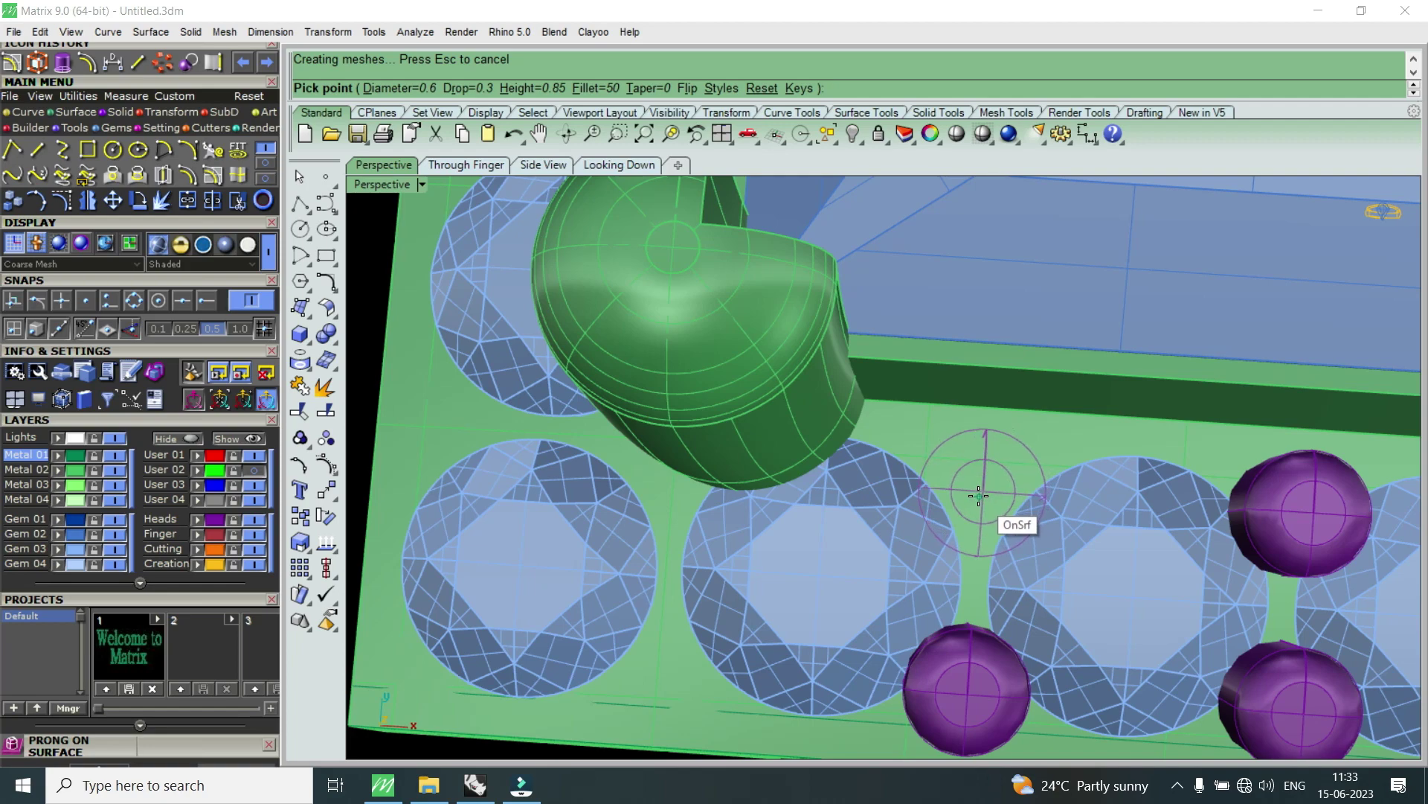
{"action": "left_click", "coordinate": [978, 500]}
{"action": "scroll", "coordinate": [974, 500], "scroll_direction": "down", "scroll_amount": 3}
{"action": "scroll", "coordinate": [882, 536], "scroll_direction": "up", "scroll_amount": 1}
{"action": "scroll", "coordinate": [929, 562], "scroll_direction": "up", "scroll_amount": 2}
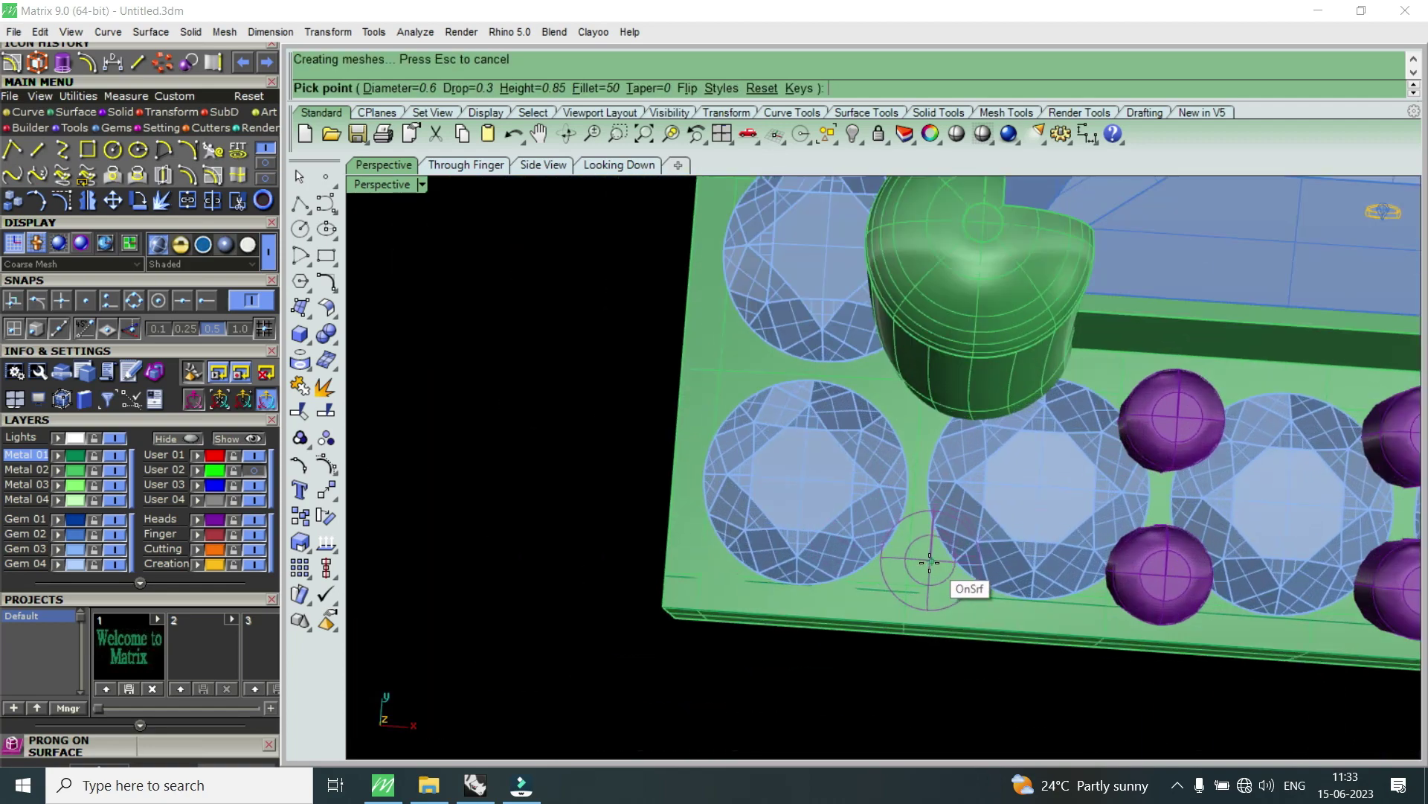
{"action": "scroll", "coordinate": [930, 562], "scroll_direction": "up", "scroll_amount": 3}
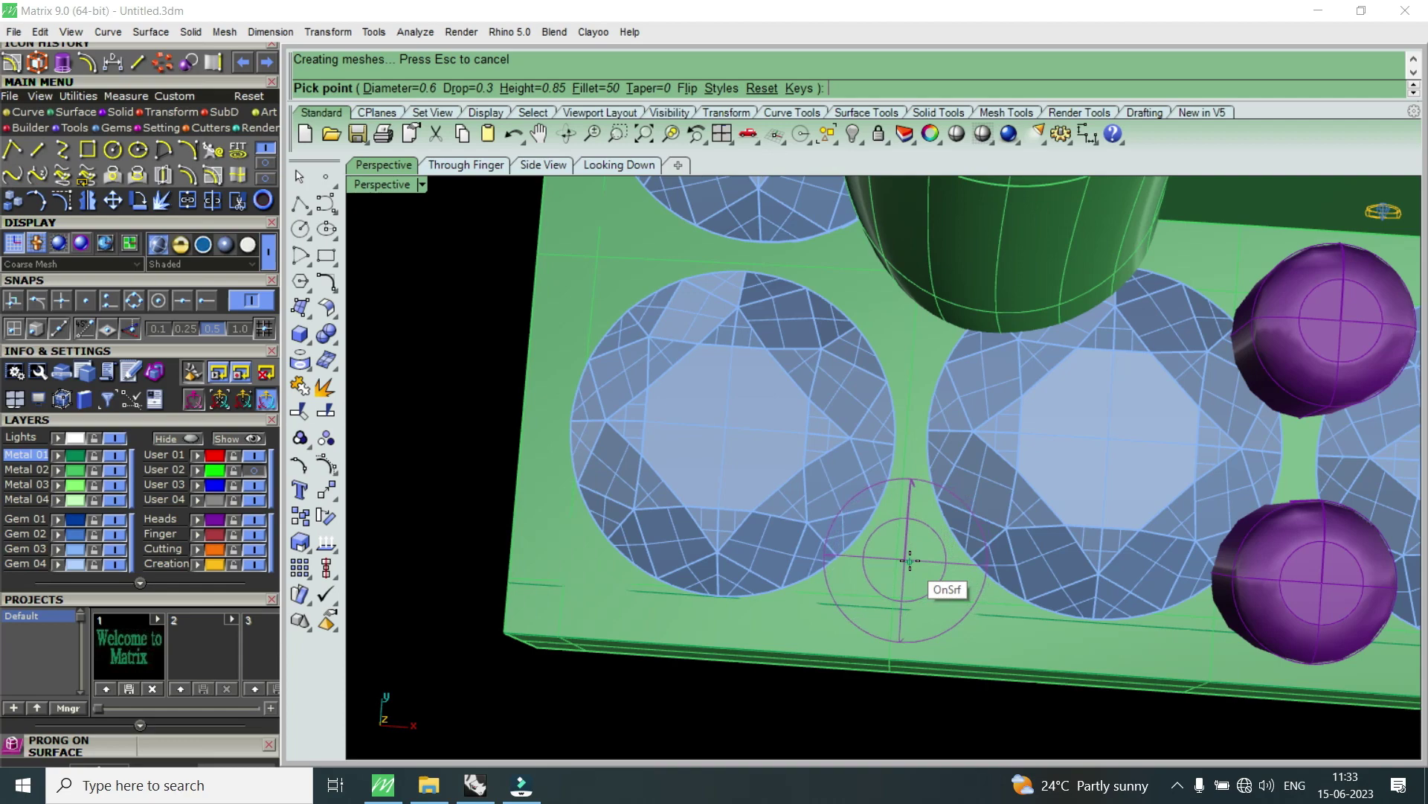
{"action": "left_click", "coordinate": [910, 560]}
{"action": "scroll", "coordinate": [909, 560], "scroll_direction": "down", "scroll_amount": 3}
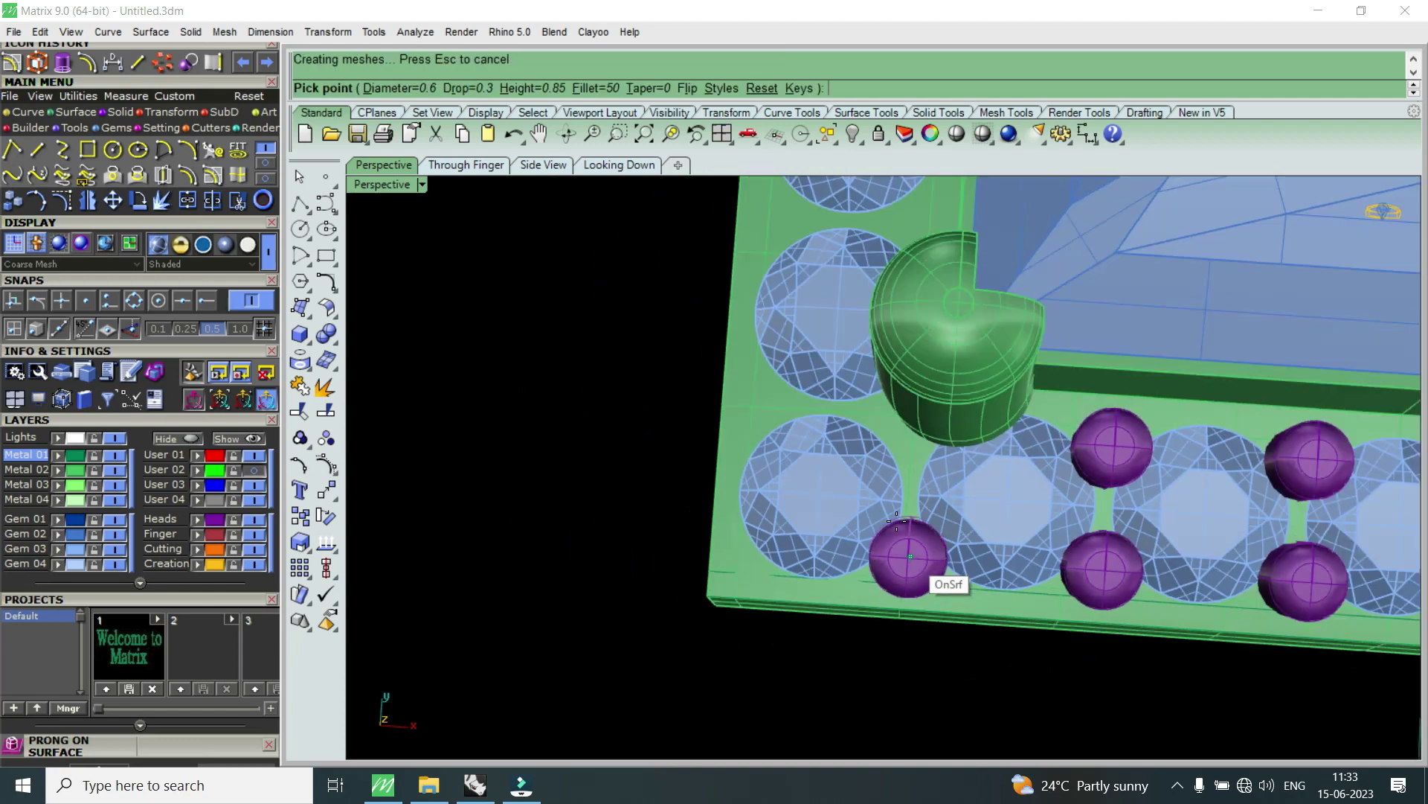
{"action": "scroll", "coordinate": [906, 458], "scroll_direction": "up", "scroll_amount": 2}
{"action": "scroll", "coordinate": [923, 460], "scroll_direction": "up", "scroll_amount": 1}
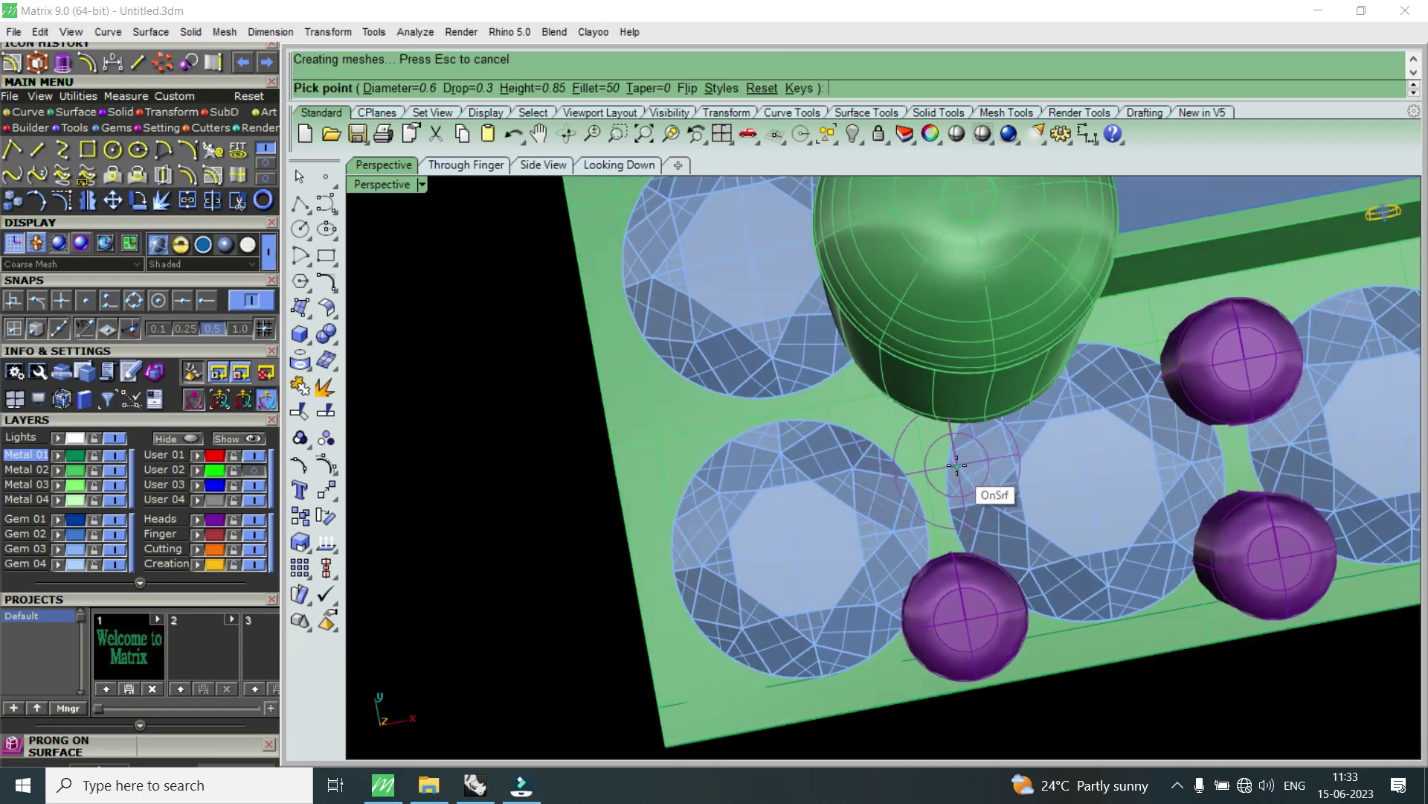
{"action": "scroll", "coordinate": [952, 466], "scroll_direction": "down", "scroll_amount": 2}
{"action": "scroll", "coordinate": [936, 448], "scroll_direction": "up", "scroll_amount": 2}
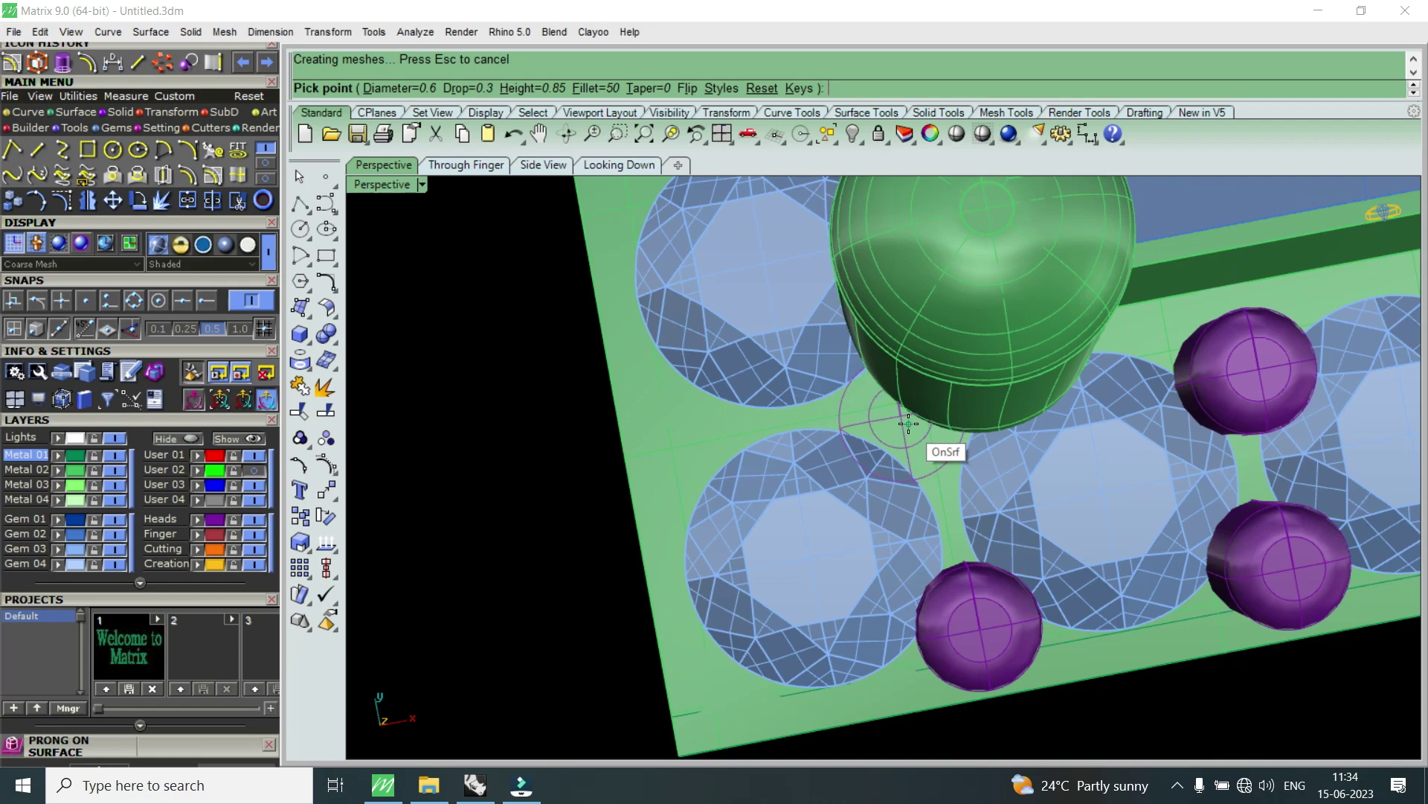
- Place a final bead prong between the accent gems and finish prong placement
{"action": "right_click_drag", "start_coordinate": [909, 425], "coordinate": [962, 431]}
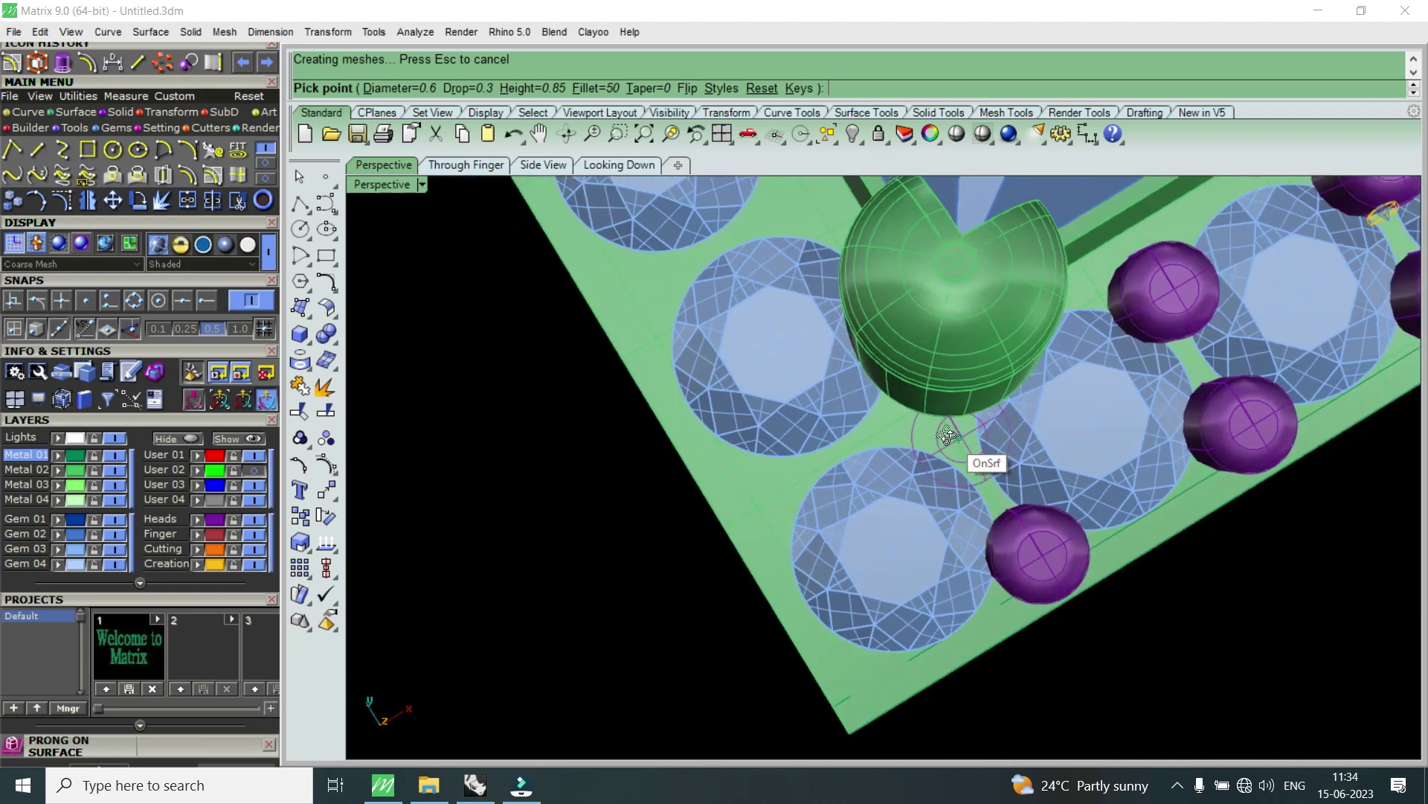
{"action": "scroll", "coordinate": [962, 431], "scroll_direction": "up", "scroll_amount": 3}
{"action": "right_click_drag", "start_coordinate": [915, 446], "coordinate": [969, 453]}
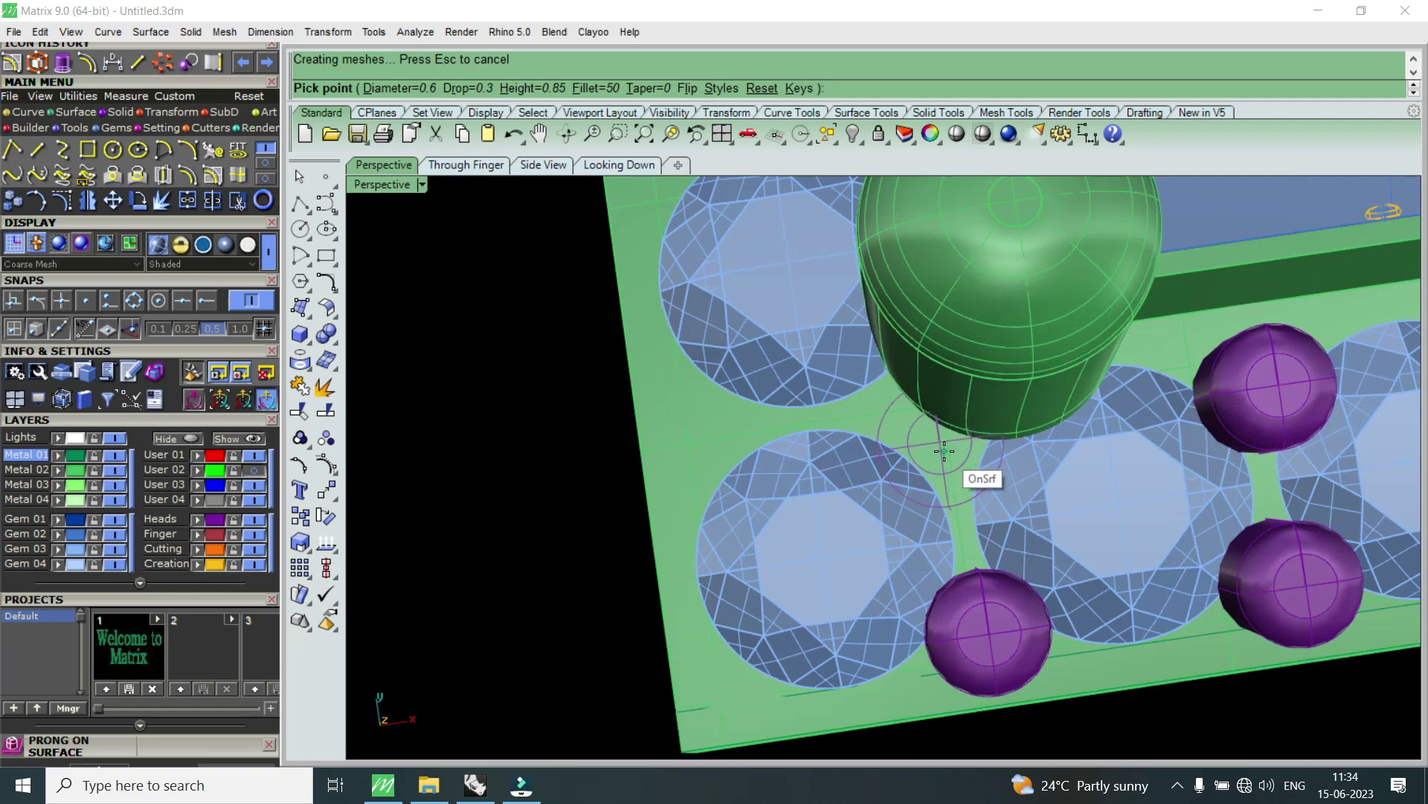
{"action": "key", "text": "q"}
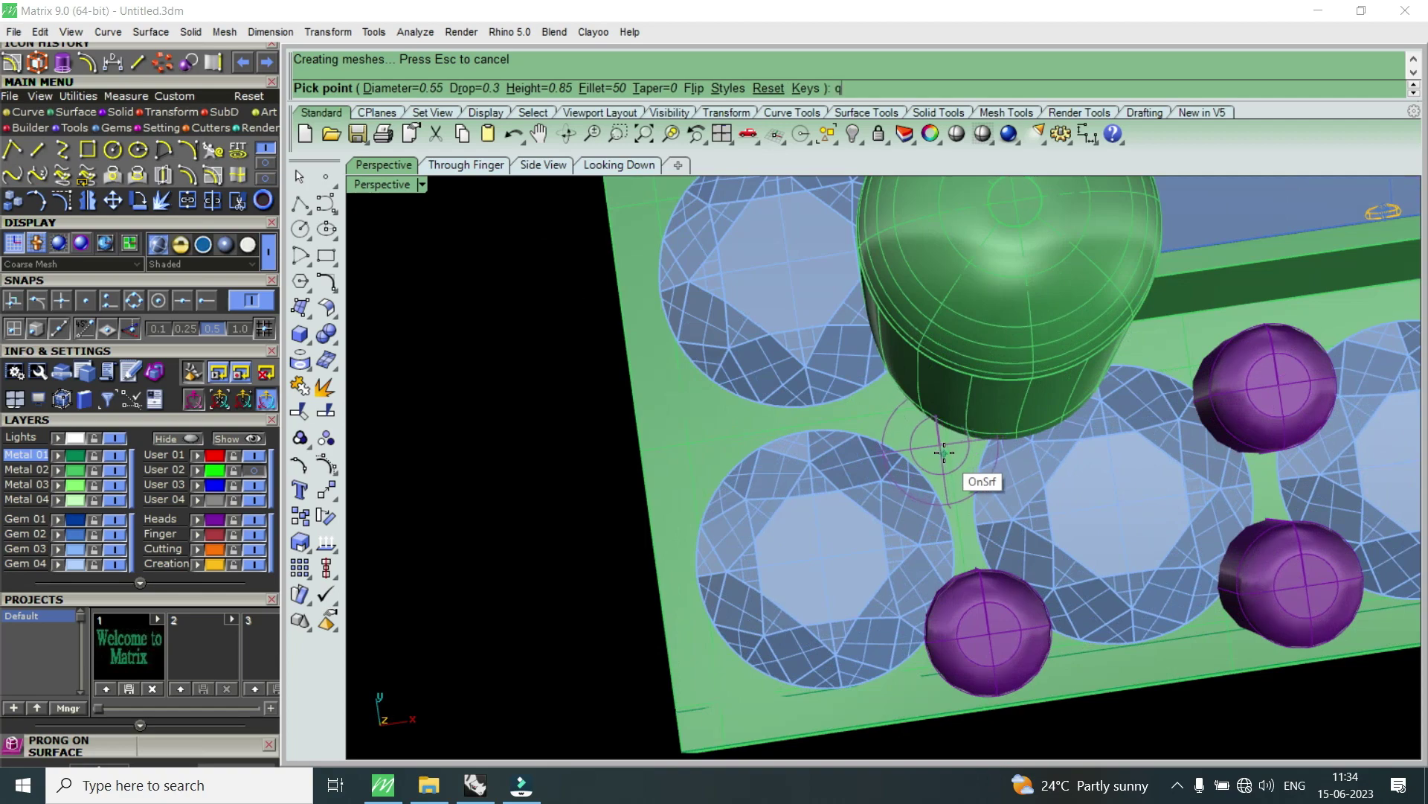
{"action": "right_click_drag", "start_coordinate": [944, 451], "coordinate": [946, 449]}
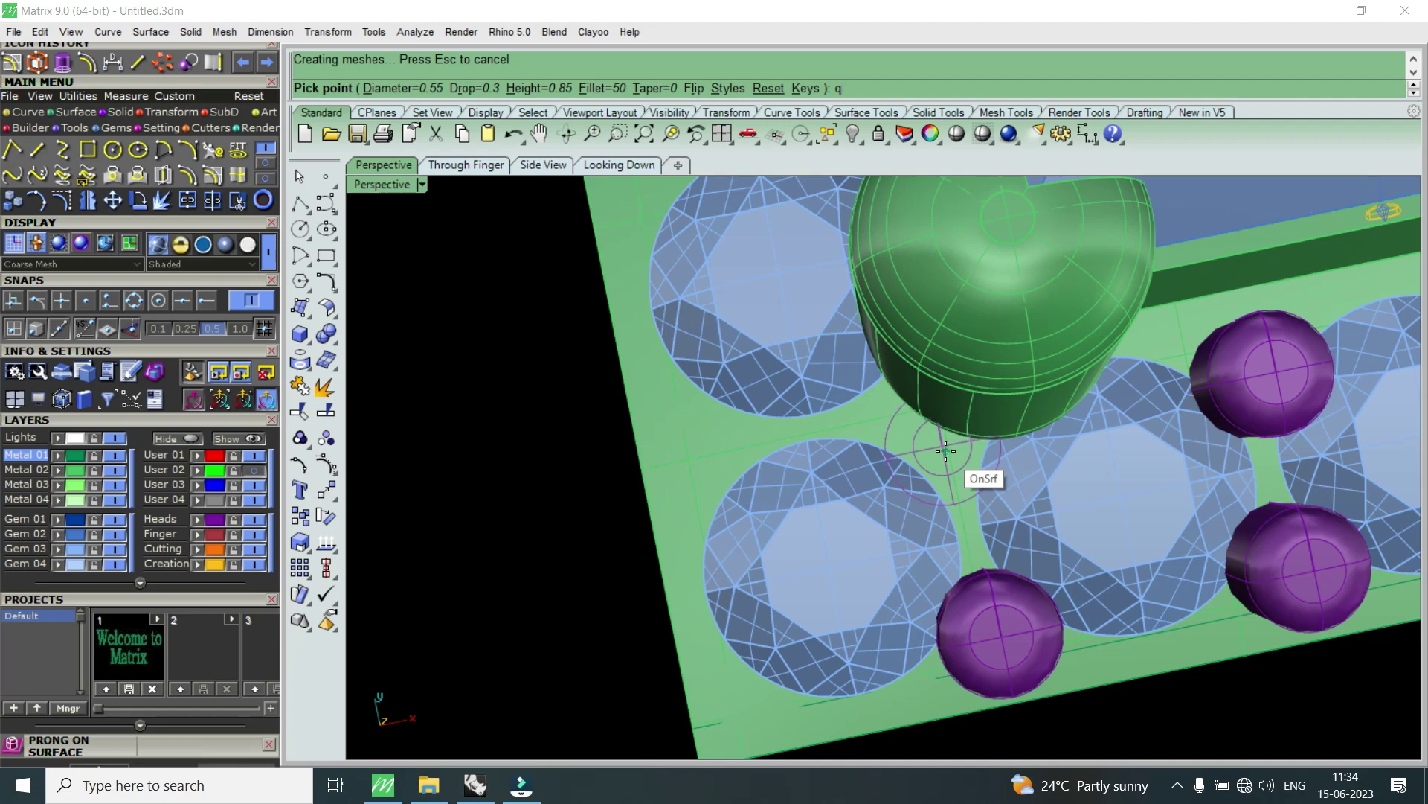
{"action": "key", "text": "BackSpace"}
{"action": "scroll", "coordinate": [953, 461], "scroll_direction": "down", "scroll_amount": 4}
{"action": "scroll", "coordinate": [955, 558], "scroll_direction": "up", "scroll_amount": 3}
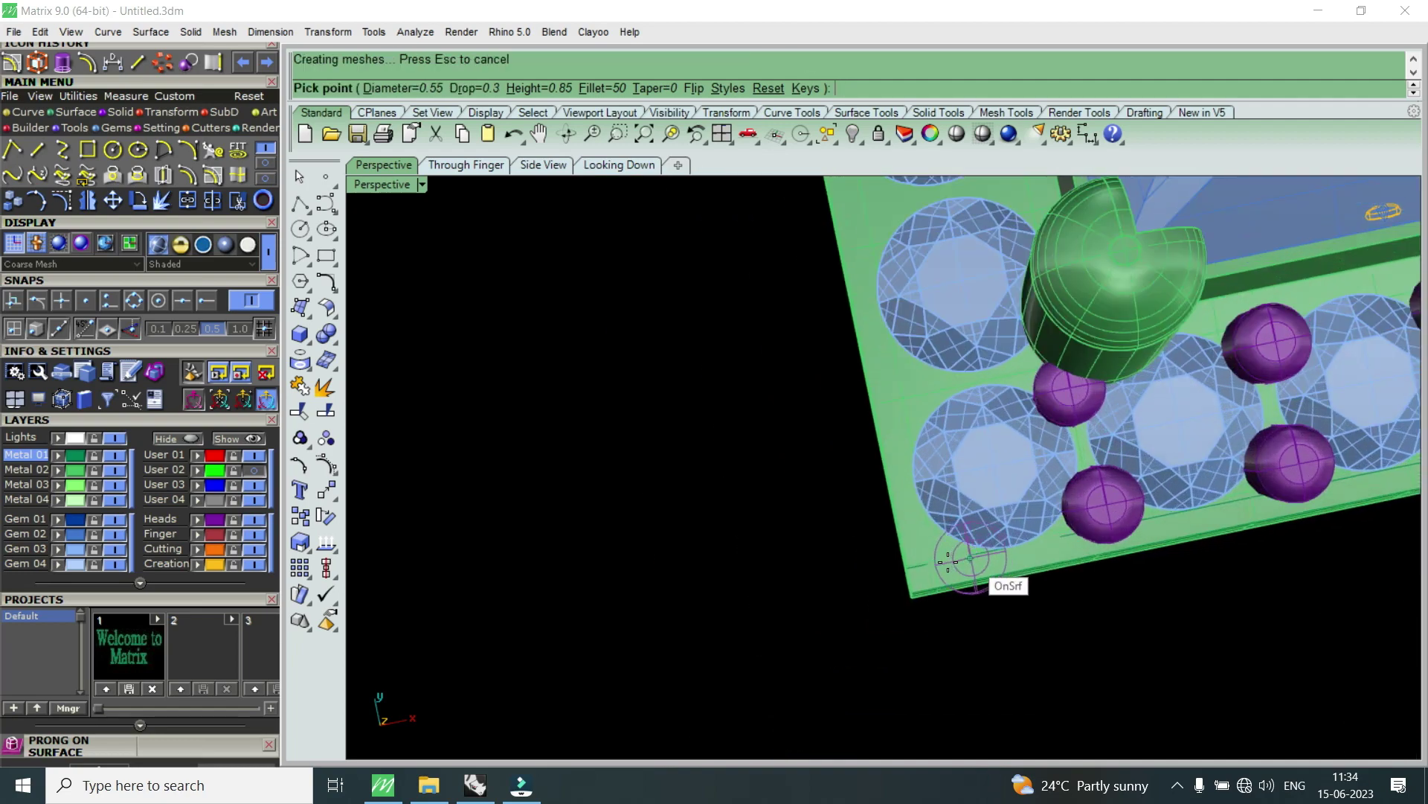
{"action": "scroll", "coordinate": [955, 558], "scroll_direction": "up", "scroll_amount": 1}
{"action": "type", "text": "e"}
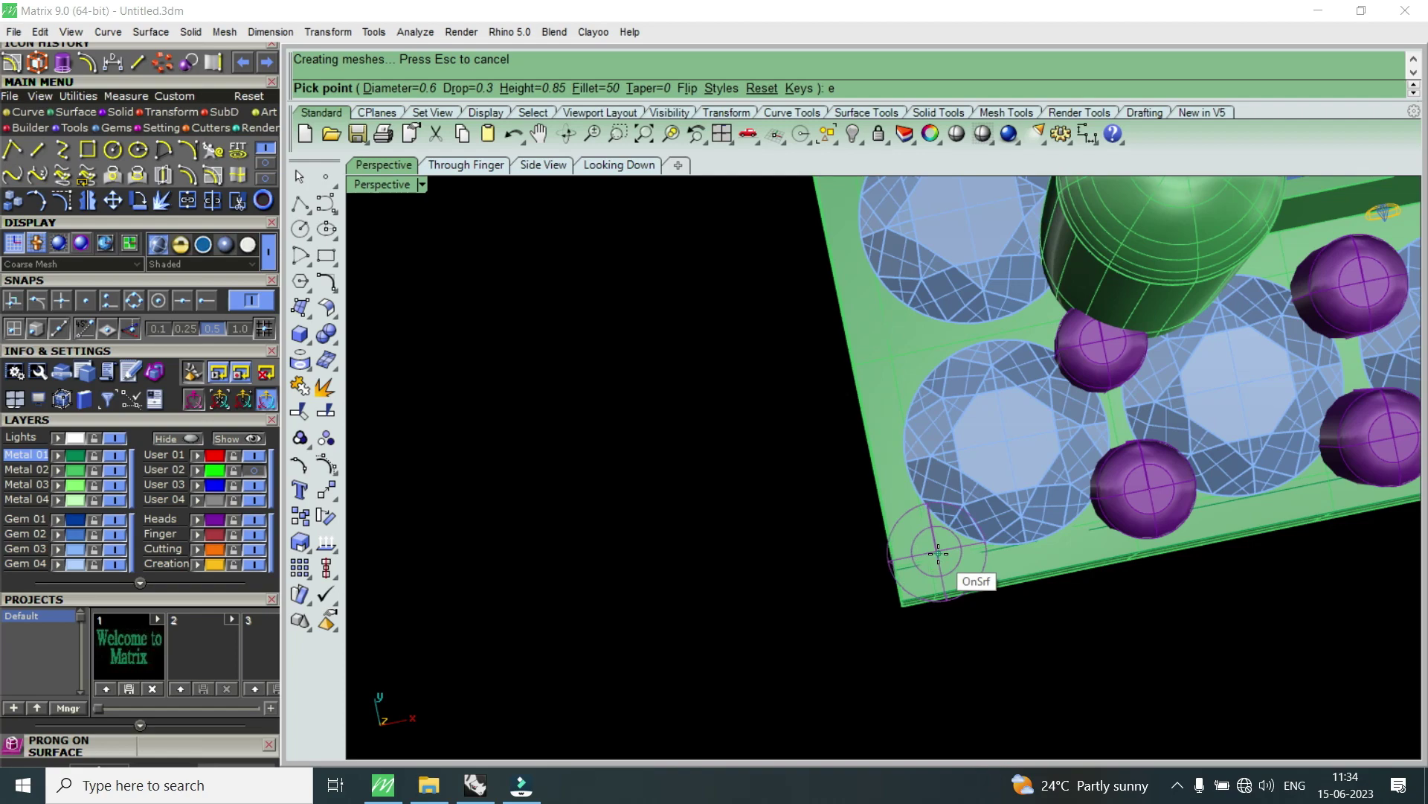
{"action": "key", "text": "Left"}
{"action": "key", "text": "Left"}
{"action": "key", "text": "Left"}
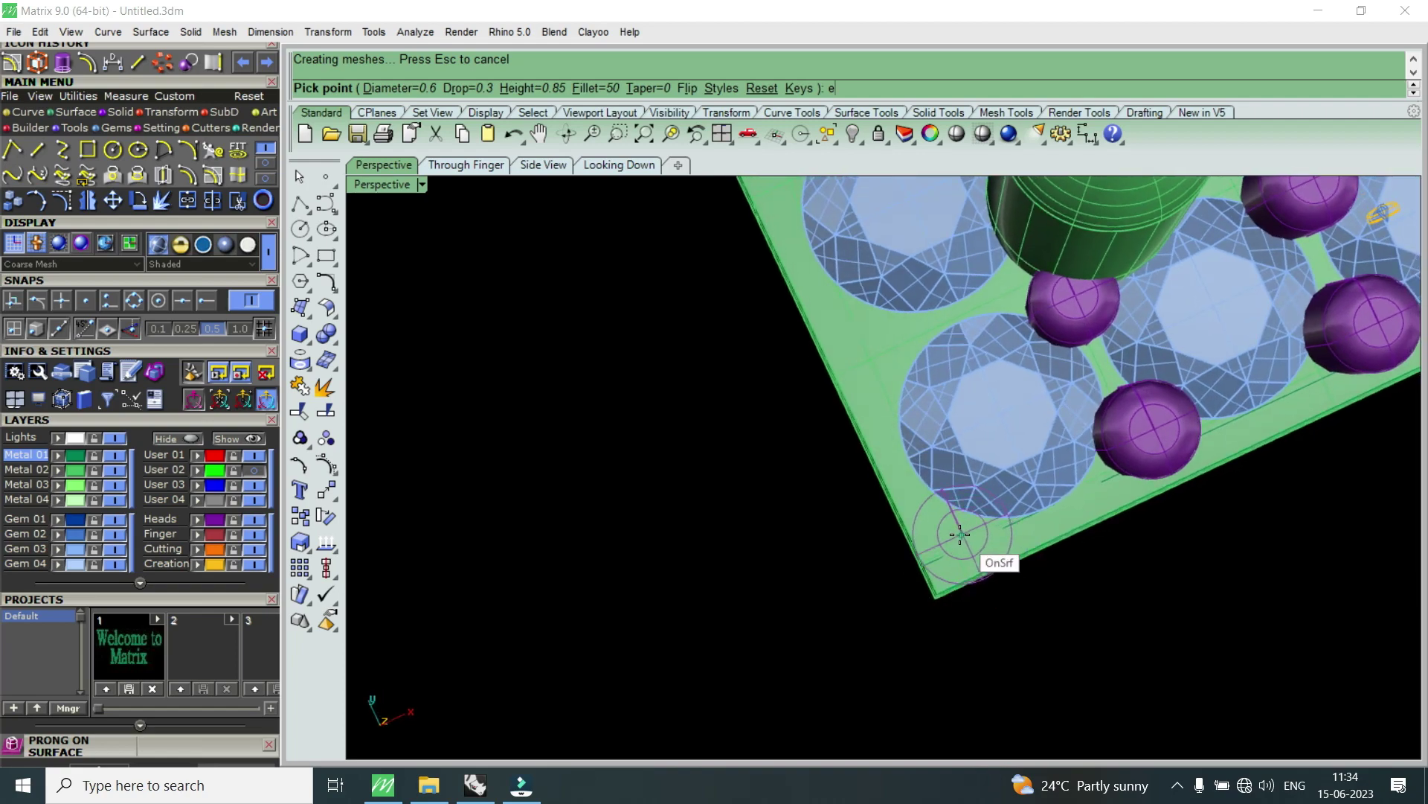
{"action": "left_click", "coordinate": [959, 533]}
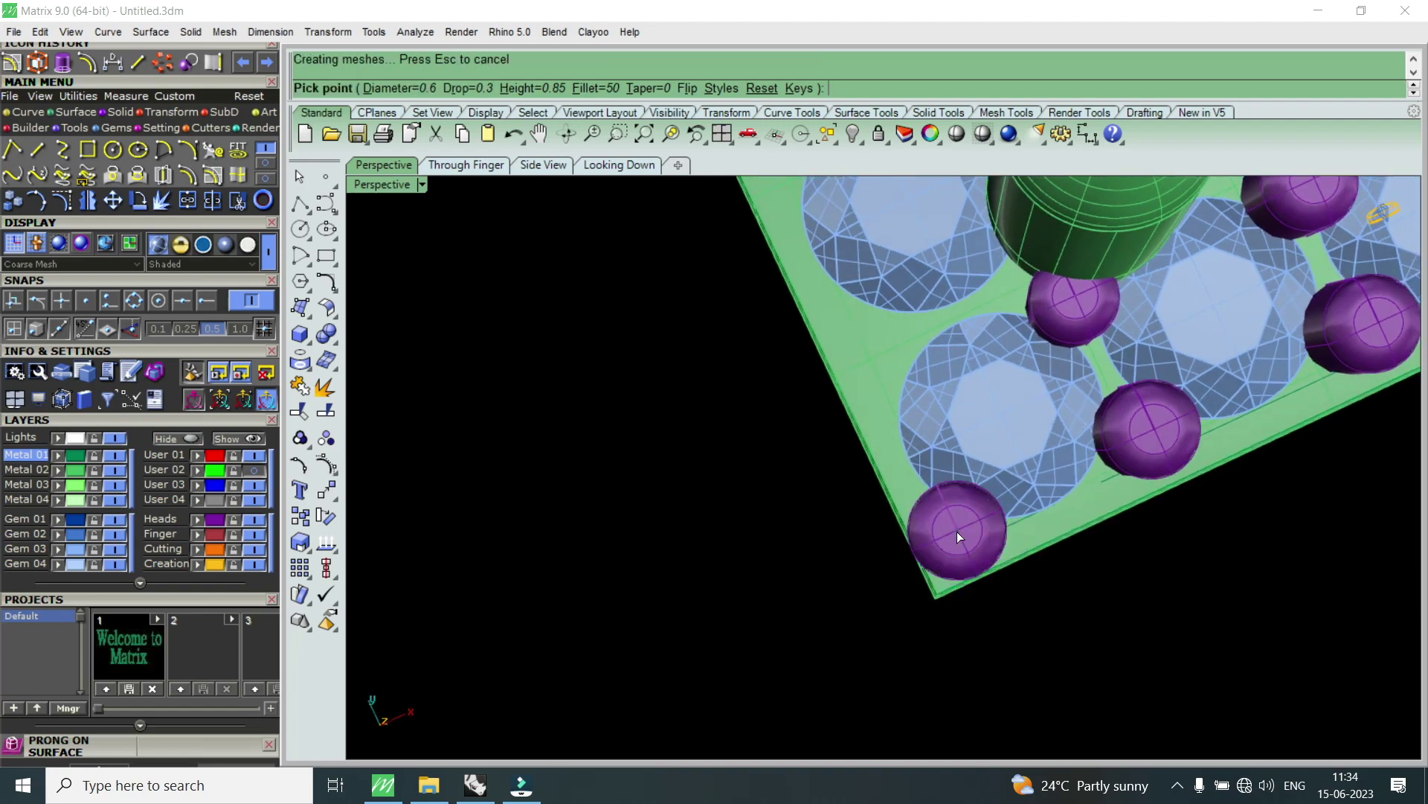
{"action": "key", "text": "Return"}
{"action": "scroll", "coordinate": [945, 527], "scroll_direction": "down", "scroll_amount": 3}
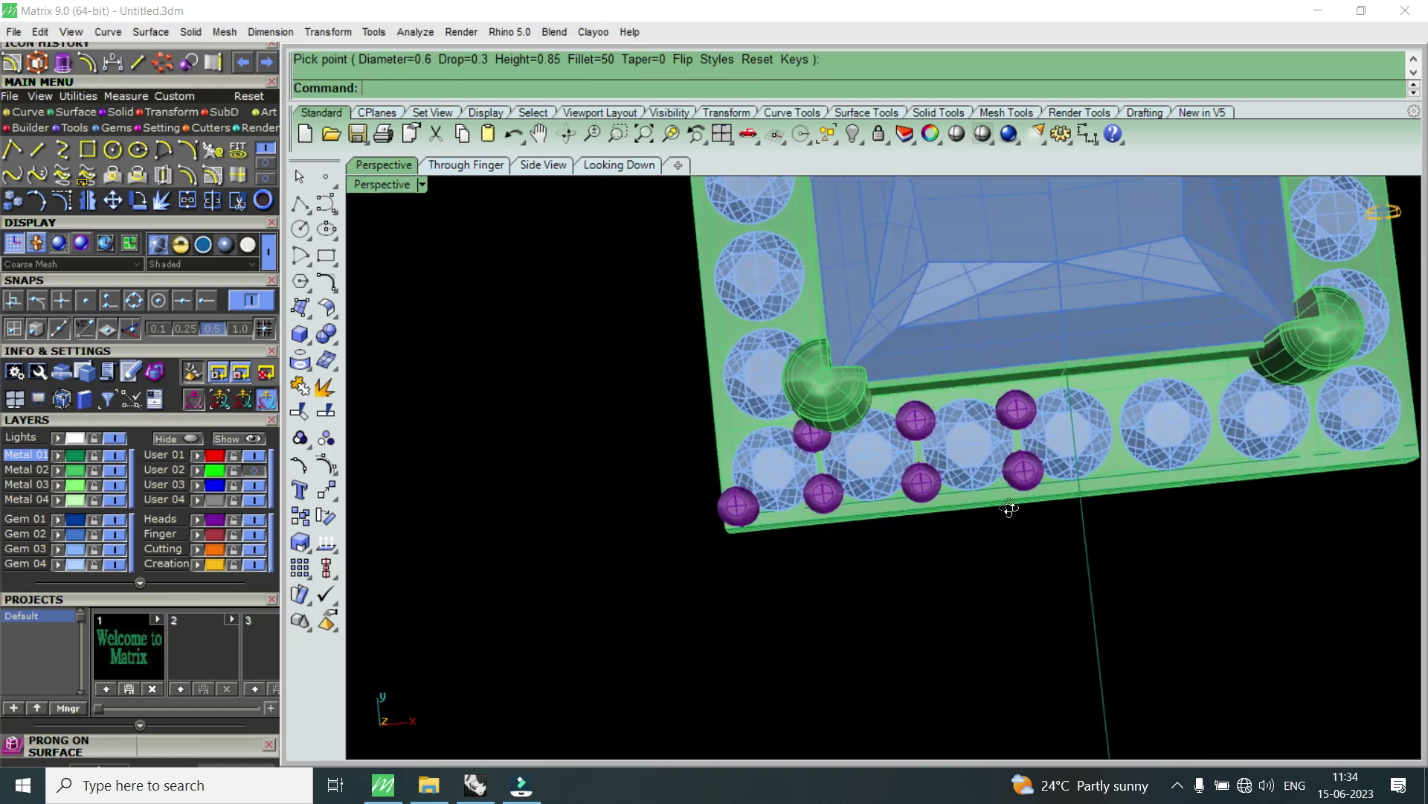
- Select the six front-left prong heads and group them
{"action": "right_click_drag", "start_coordinate": [1009, 509], "coordinate": [880, 506]}
{"action": "left_click", "coordinate": [821, 490]}
{"action": "left_click", "coordinate": [818, 439], "text": "shift"}
{"action": "left_click", "coordinate": [935, 495], "text": "shift"}
{"action": "left_click", "coordinate": [930, 439], "text": "shift"}
{"action": "left_click", "coordinate": [1011, 490], "text": "shift"}
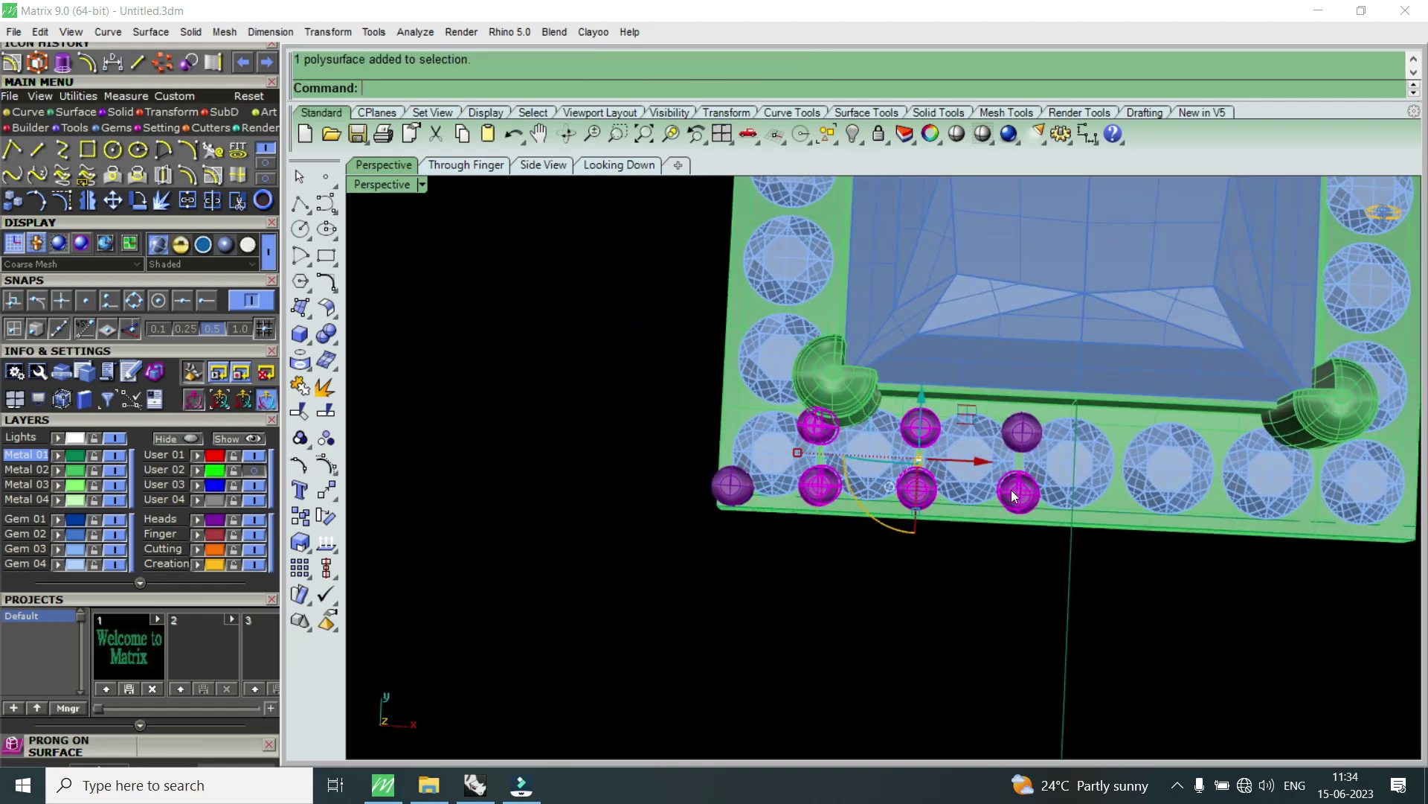
{"action": "left_click", "coordinate": [1020, 444], "text": "shift"}
{"action": "key", "text": "ctrl+g"}
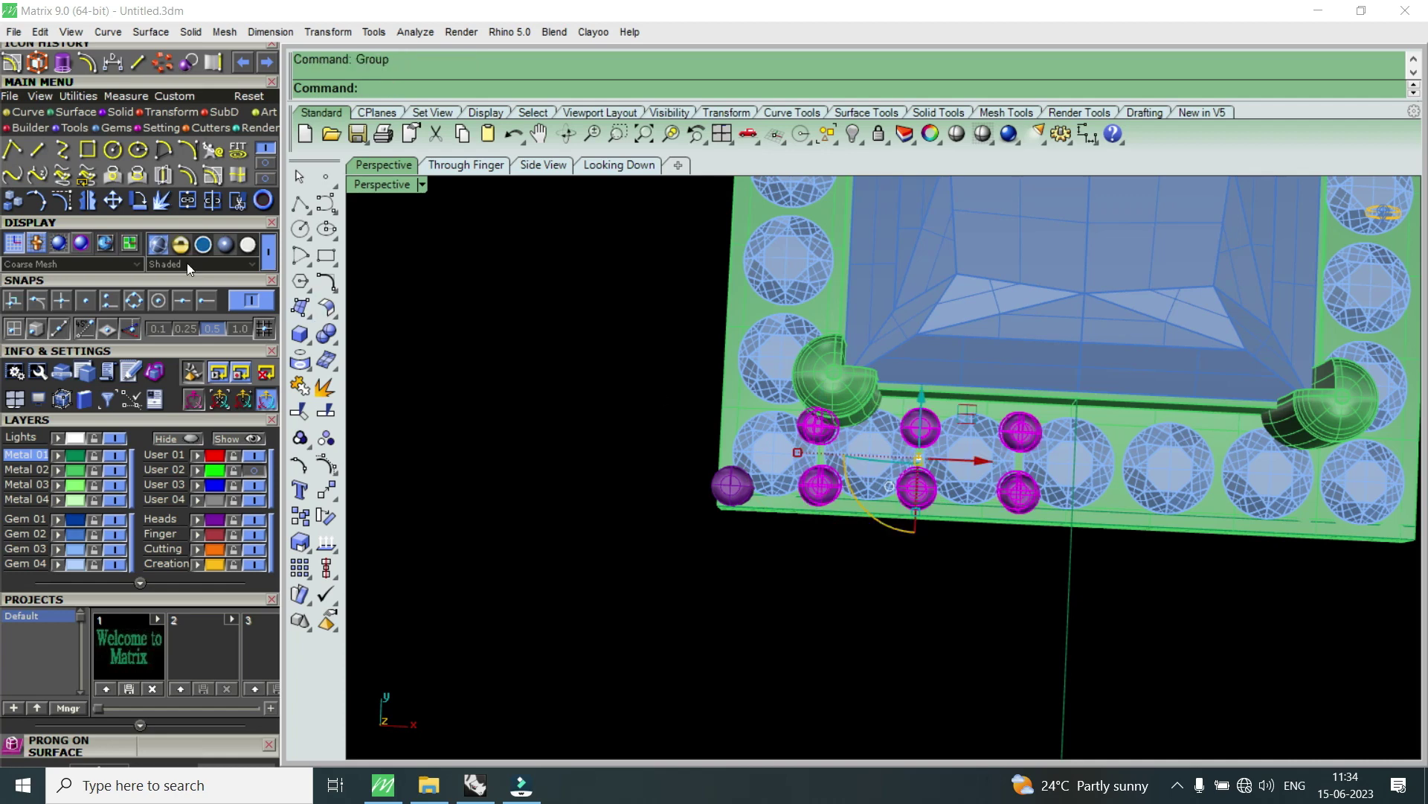
- Mirror a copy of the grouped prongs through the centre onto the right half
{"action": "left_click", "coordinate": [95, 206]}
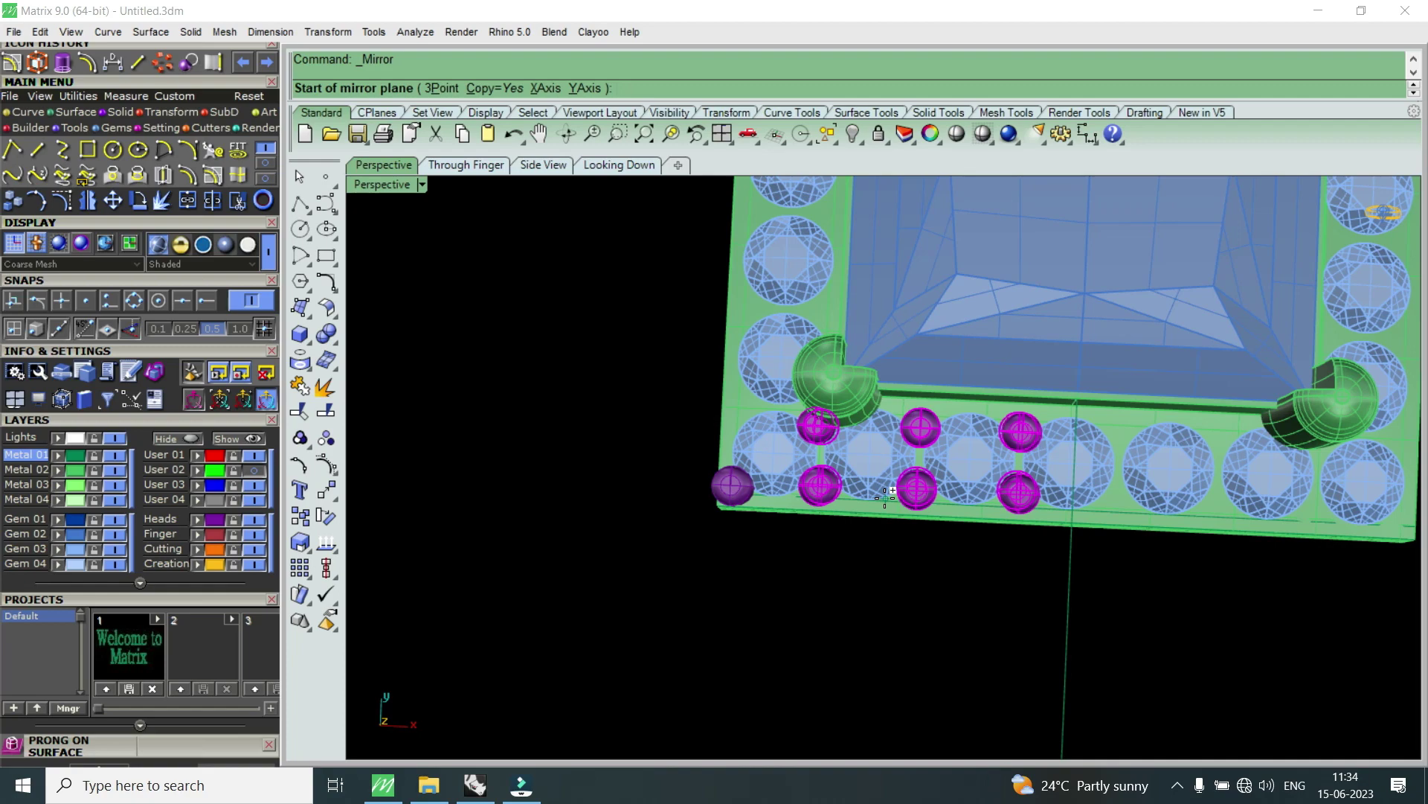
{"action": "type", "text": "0"}
{"action": "key", "text": "Return"}
{"action": "left_click", "coordinate": [998, 533]}
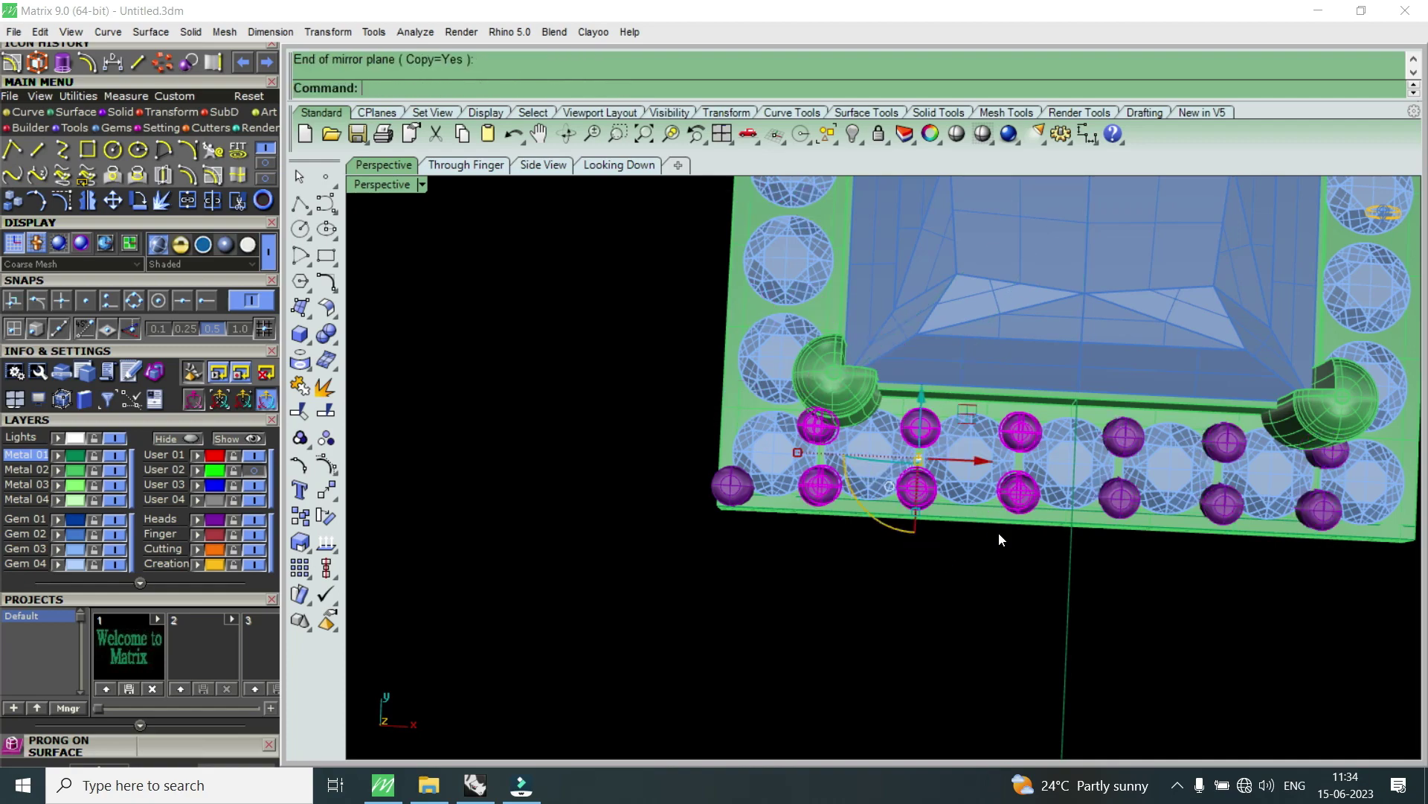
{"action": "scroll", "coordinate": [868, 492], "scroll_direction": "down", "scroll_amount": 3}
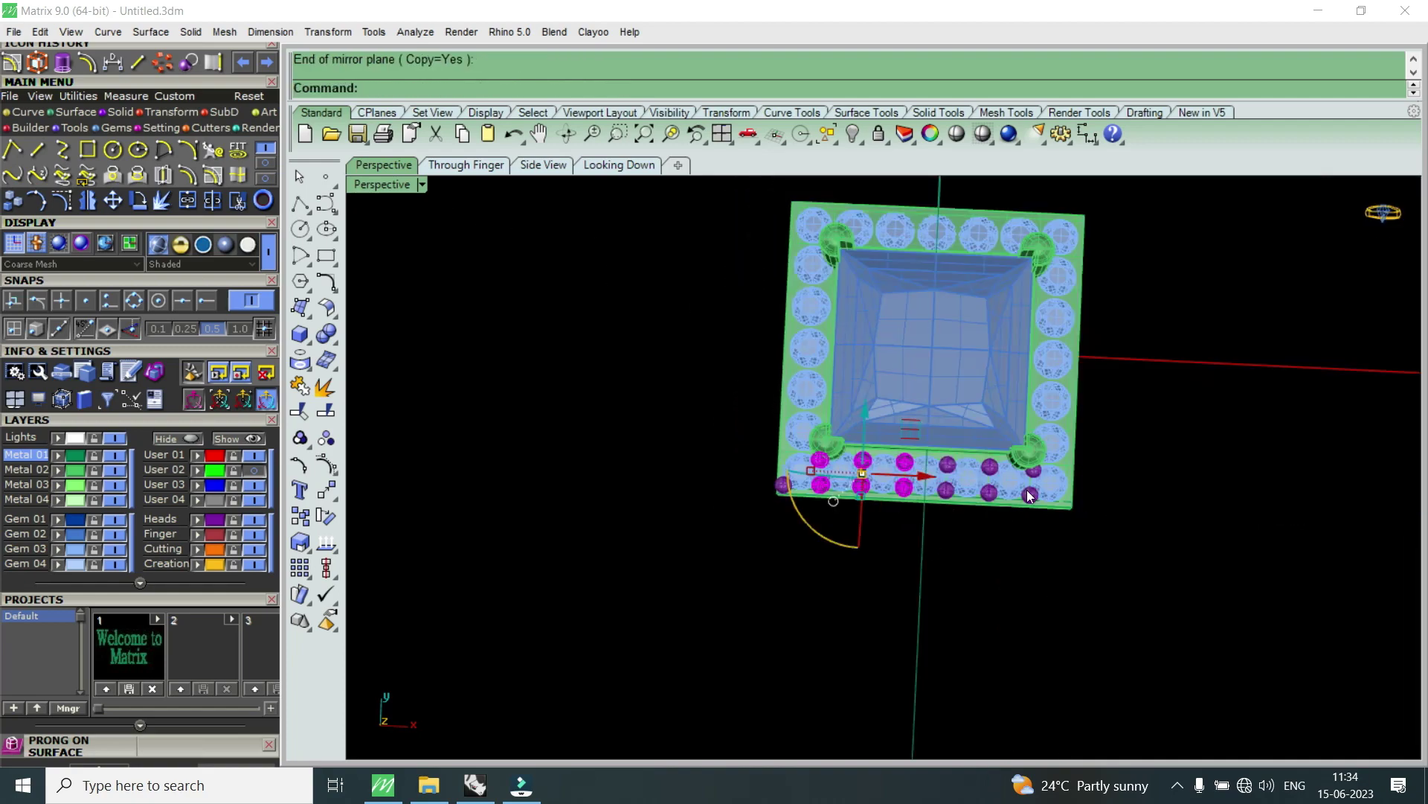
- Group the mirrored right-hand prongs and switch to the four-viewport layout
{"action": "scroll", "coordinate": [1029, 496], "scroll_direction": "up", "scroll_amount": 4}
{"action": "left_click", "coordinate": [1056, 491]}
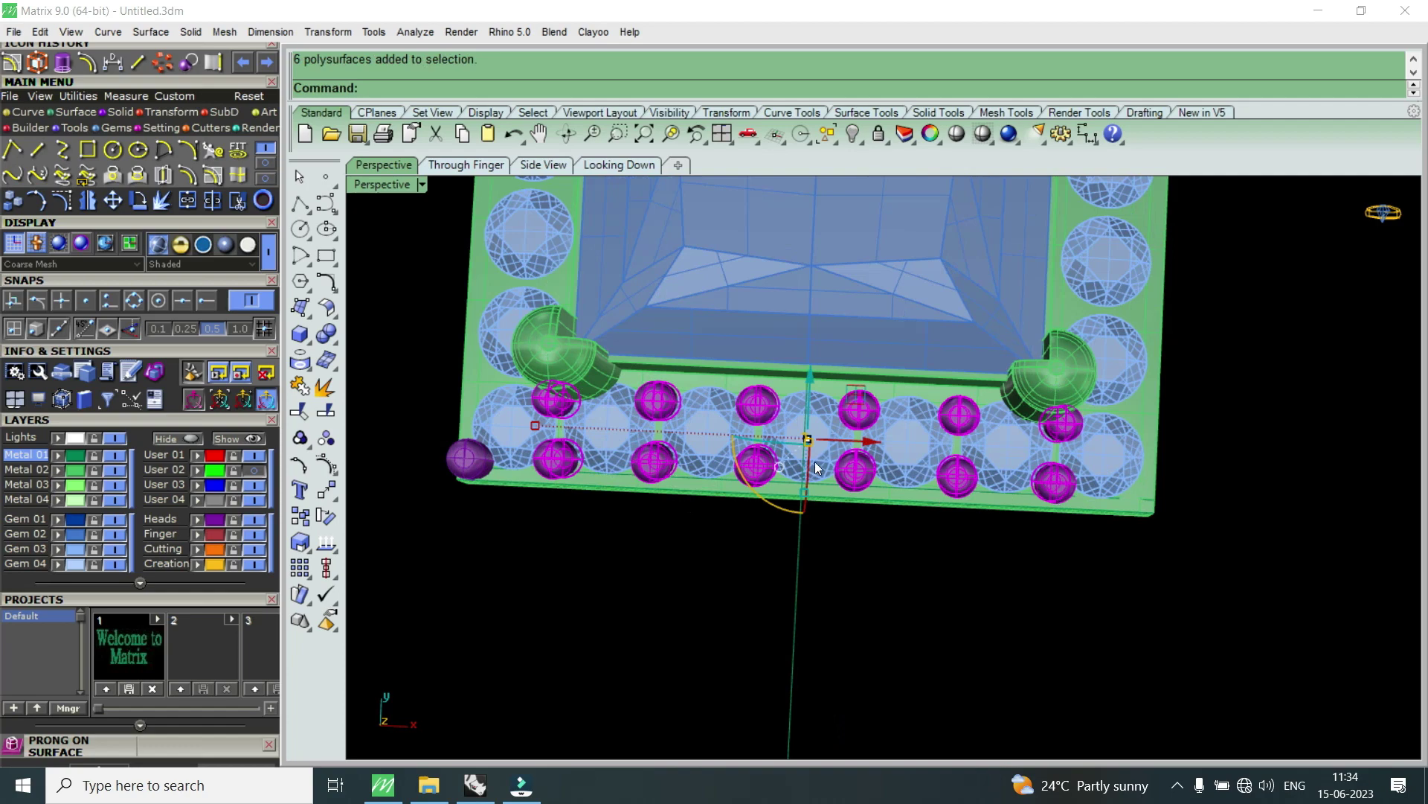
{"action": "key", "text": "ctrl+g"}
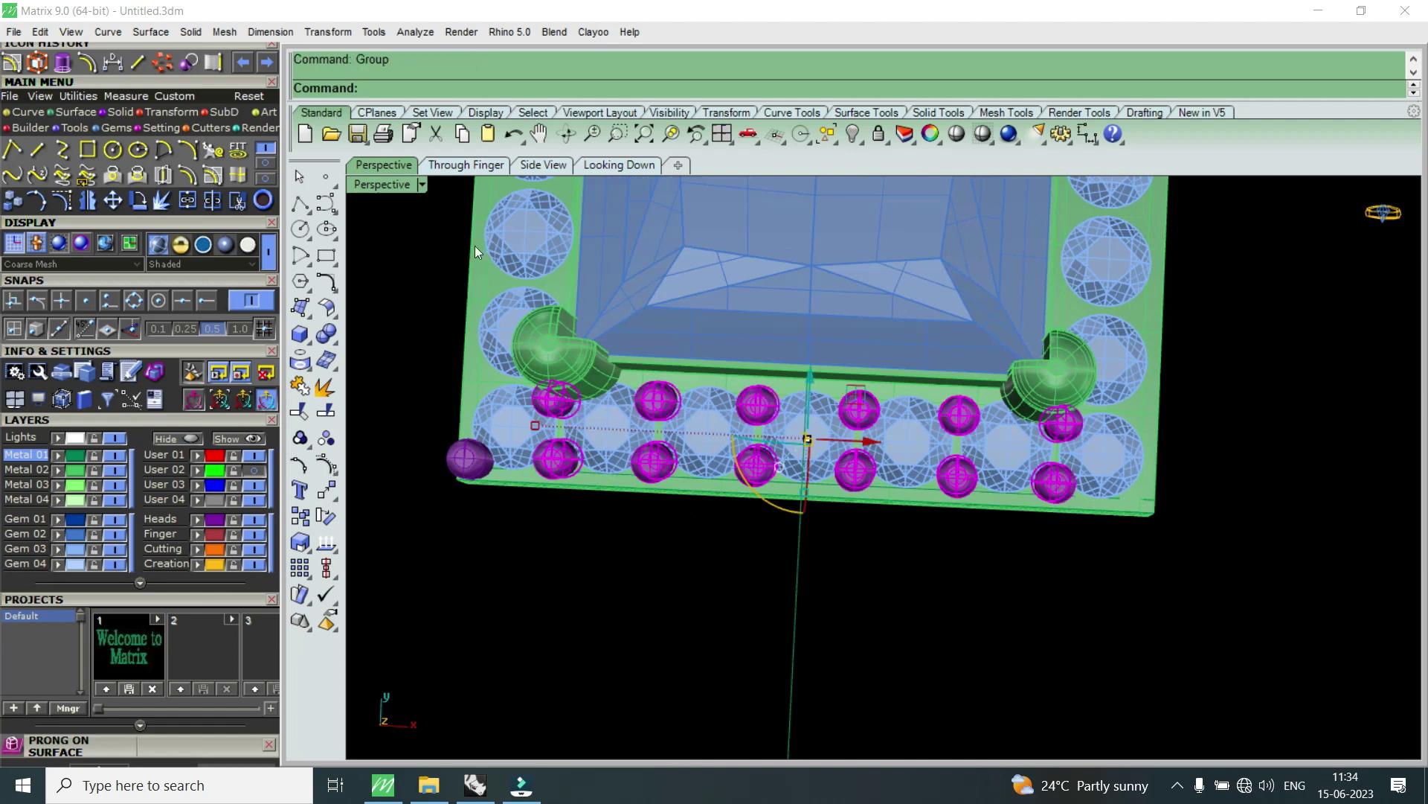
{"action": "double_click", "coordinate": [410, 184]}
{"action": "scroll", "coordinate": [568, 302], "scroll_direction": "up", "scroll_amount": 2}
{"action": "scroll", "coordinate": [565, 326], "scroll_direction": "up", "scroll_amount": 1}
{"action": "scroll", "coordinate": [539, 377], "scroll_direction": "up", "scroll_amount": 1}
{"action": "scroll", "coordinate": [538, 377], "scroll_direction": "down", "scroll_amount": 1}
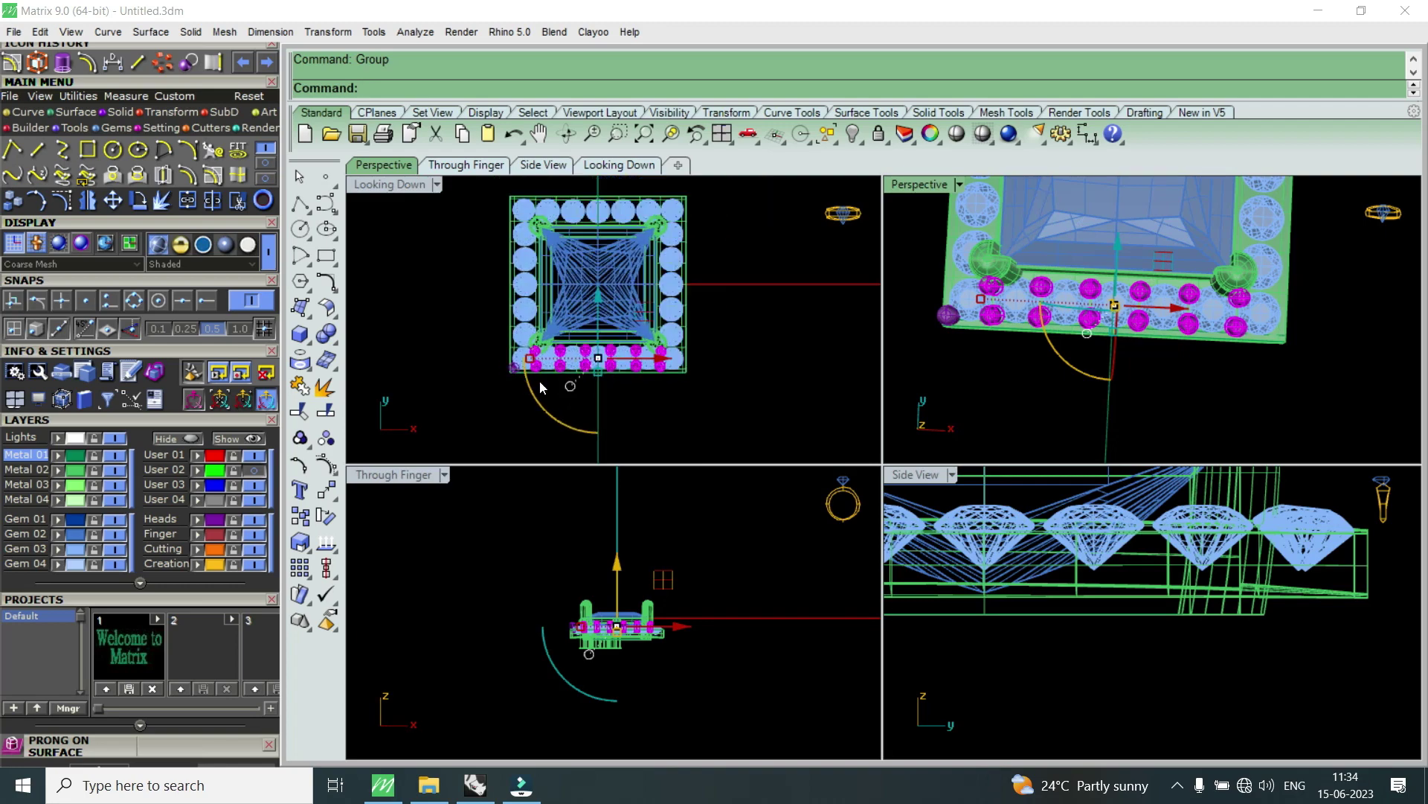
{"action": "scroll", "coordinate": [518, 382], "scroll_direction": "up", "scroll_amount": 2}
{"action": "scroll", "coordinate": [518, 382], "scroll_direction": "down", "scroll_amount": 3}
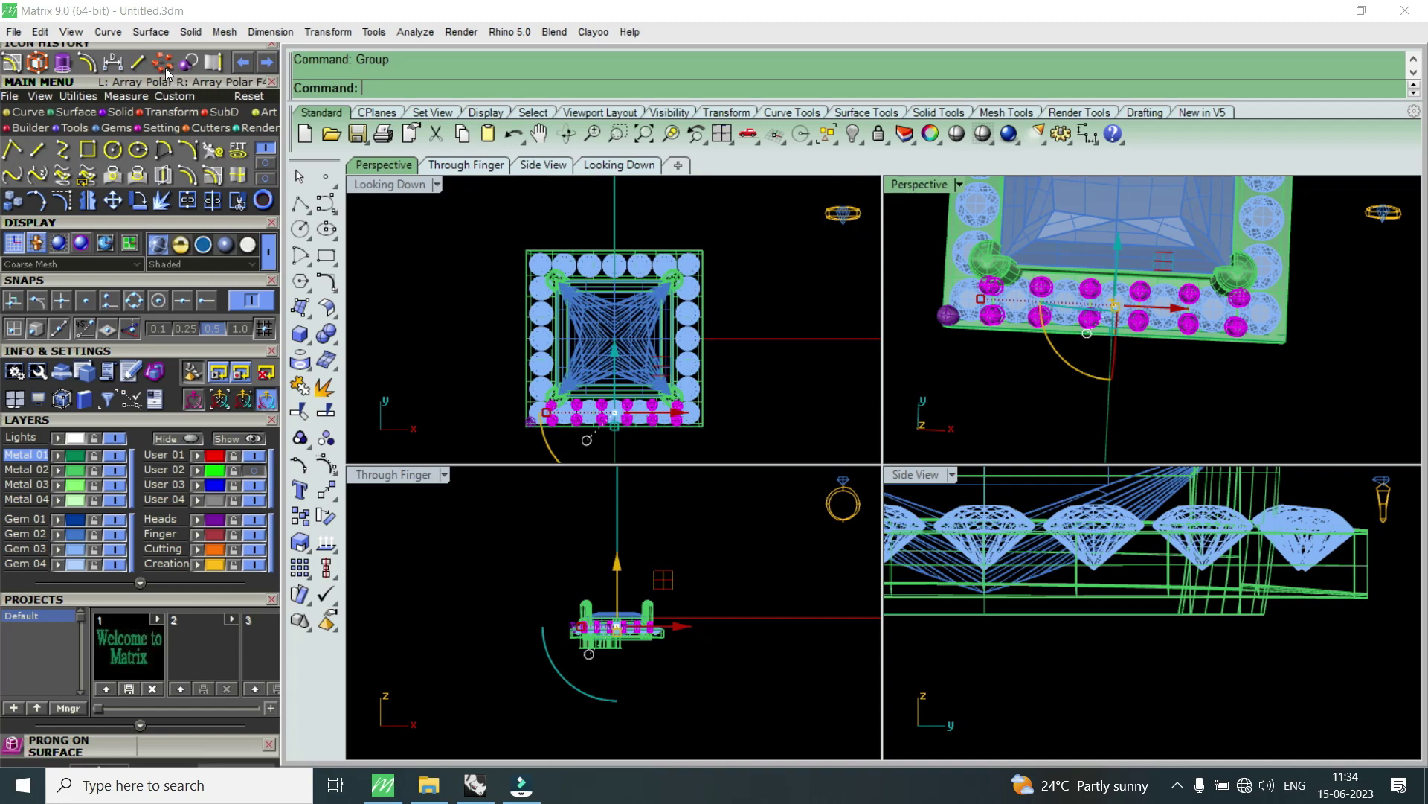
- Polar-array the front prong row around centre 0 into 4 copies
{"action": "type", "text": "0"}
{"action": "key", "text": "Return"}
{"action": "type", "text": "4"}
{"action": "key", "text": "Return"}
{"action": "key", "text": "Return"}
{"action": "key", "text": "Return"}
- Polar-array a corner prong around centre 0 into 4 copies
{"action": "scroll", "coordinate": [537, 418], "scroll_direction": "up", "scroll_amount": 3}
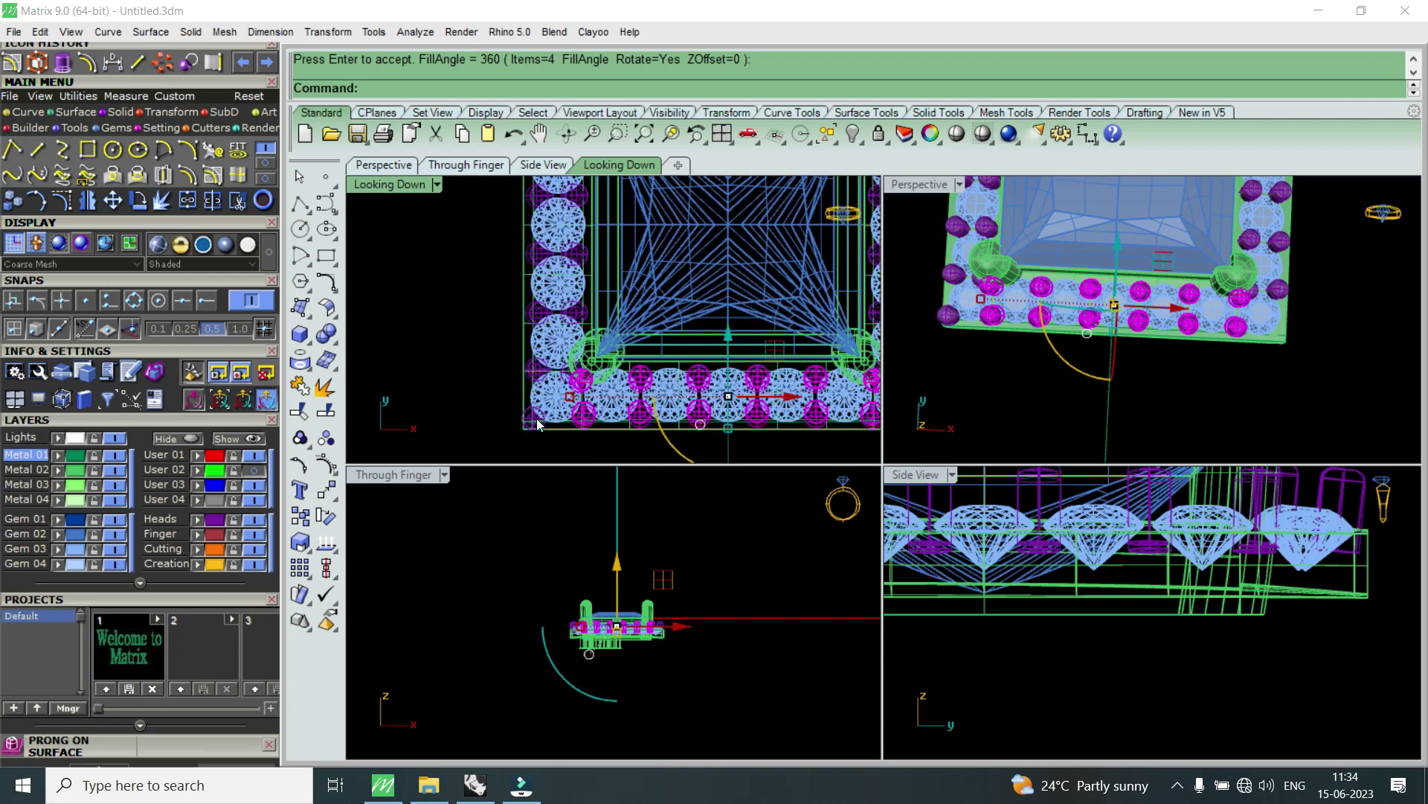
{"action": "scroll", "coordinate": [521, 406], "scroll_direction": "up", "scroll_amount": 2}
{"action": "left_click", "coordinate": [510, 395]}
{"action": "scroll", "coordinate": [513, 398], "scroll_direction": "down", "scroll_amount": 3}
{"action": "scroll", "coordinate": [530, 404], "scroll_direction": "down", "scroll_amount": 2}
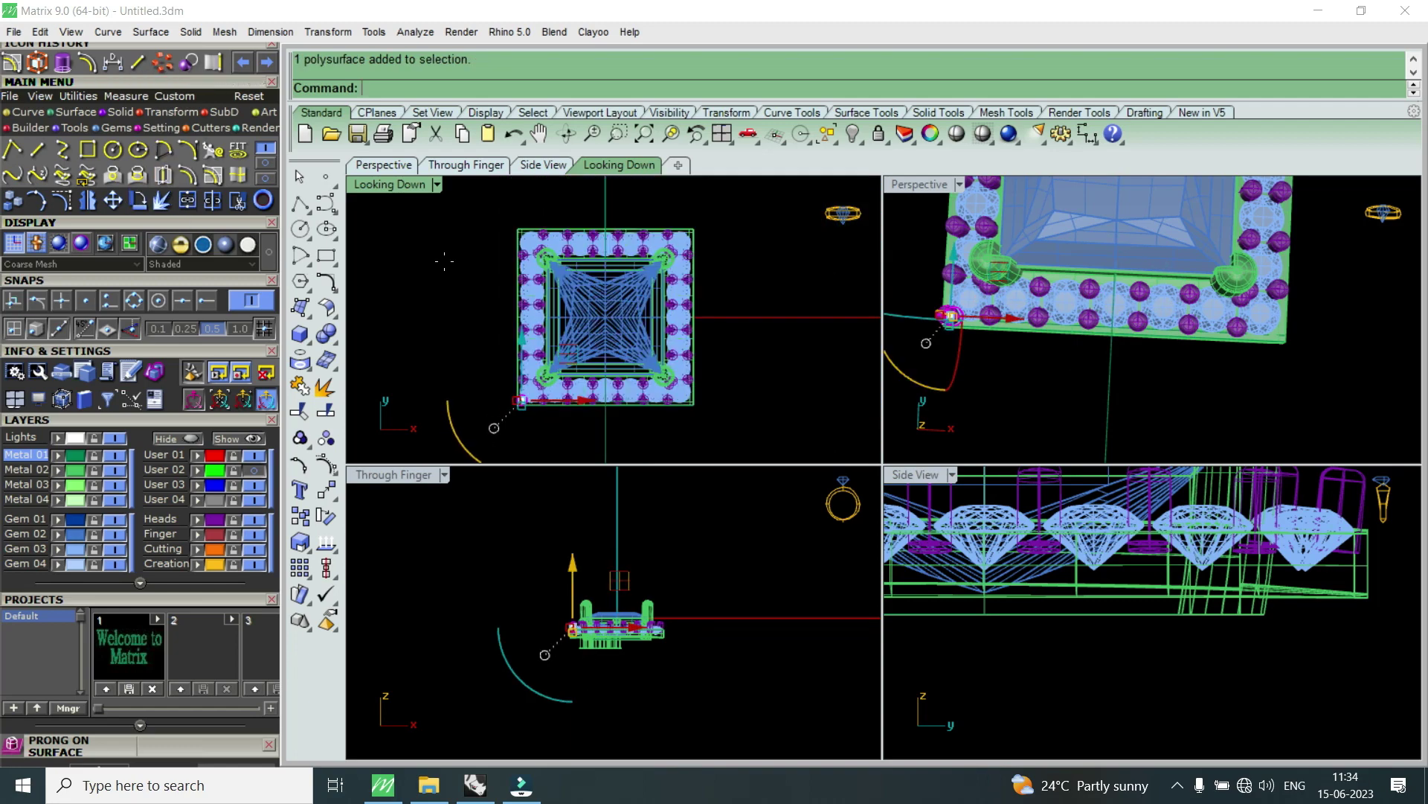
{"action": "key", "text": "Return"}
{"action": "type", "text": "0"}
{"action": "key", "text": "Return"}
{"action": "type", "text": "4"}
{"action": "key", "text": "Return"}
{"action": "key", "text": "Return"}
{"action": "key", "text": "Return"}
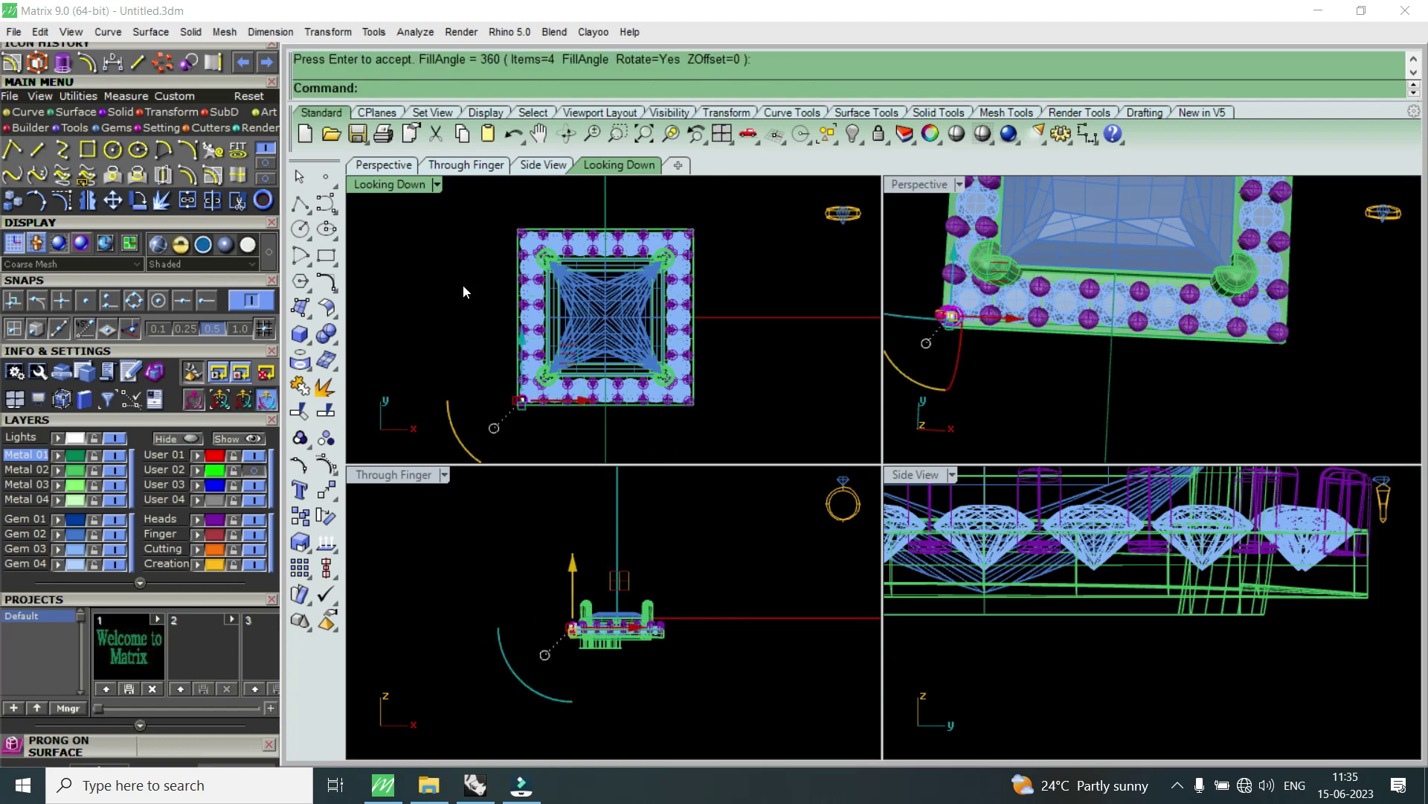
{"action": "double_click", "coordinate": [915, 185]}
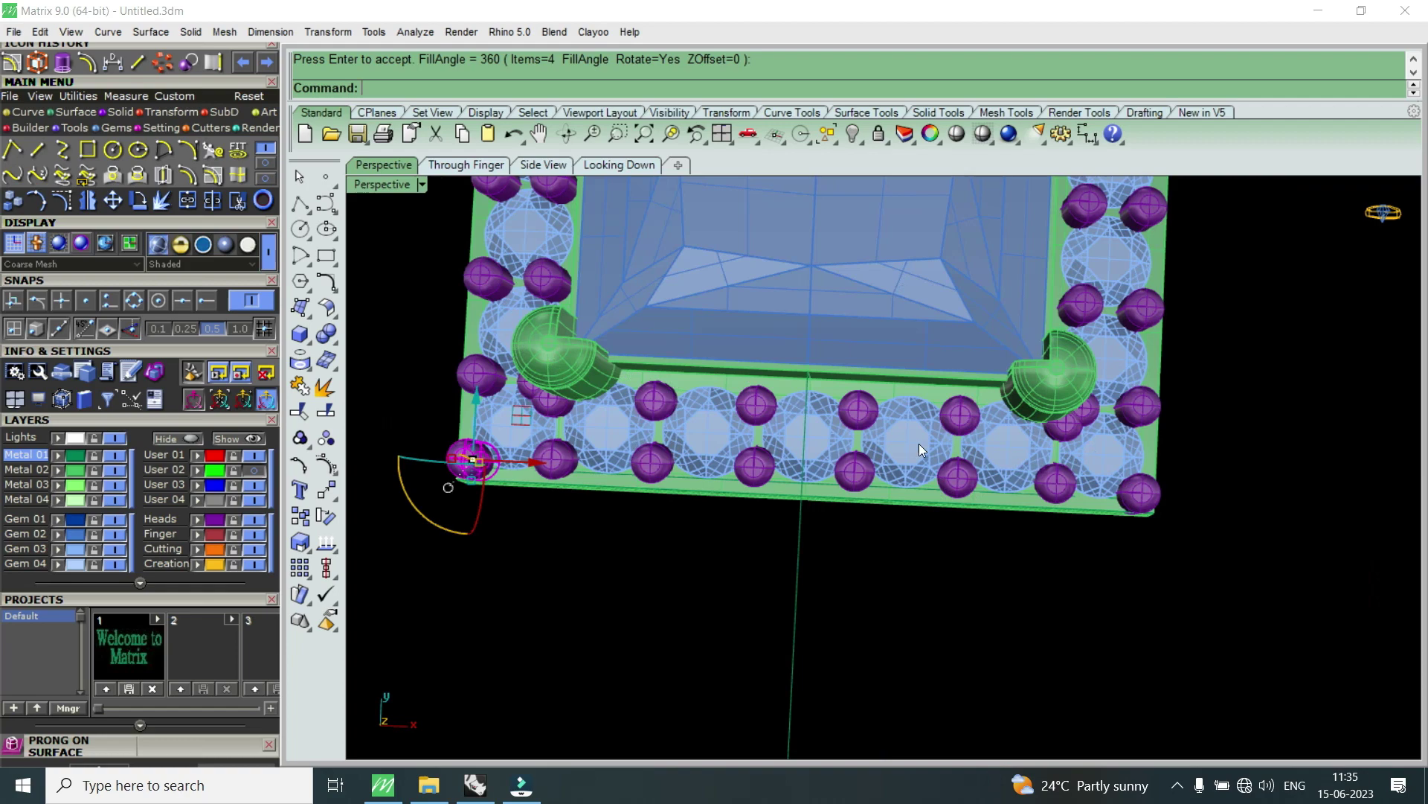
- Inspect the prong layout from a low angle and accept the polar array
{"action": "mouse_move", "coordinate": [1026, 526]}
{"action": "right_mouse_down"}
{"action": "mouse_move", "coordinate": [883, 299]}
{"action": "mouse_move", "coordinate": [823, 278]}
{"action": "mouse_move", "coordinate": [852, 246]}
{"action": "mouse_move", "coordinate": [912, 312]}
{"action": "mouse_move", "coordinate": [977, 451]}
{"action": "right_mouse_up"}
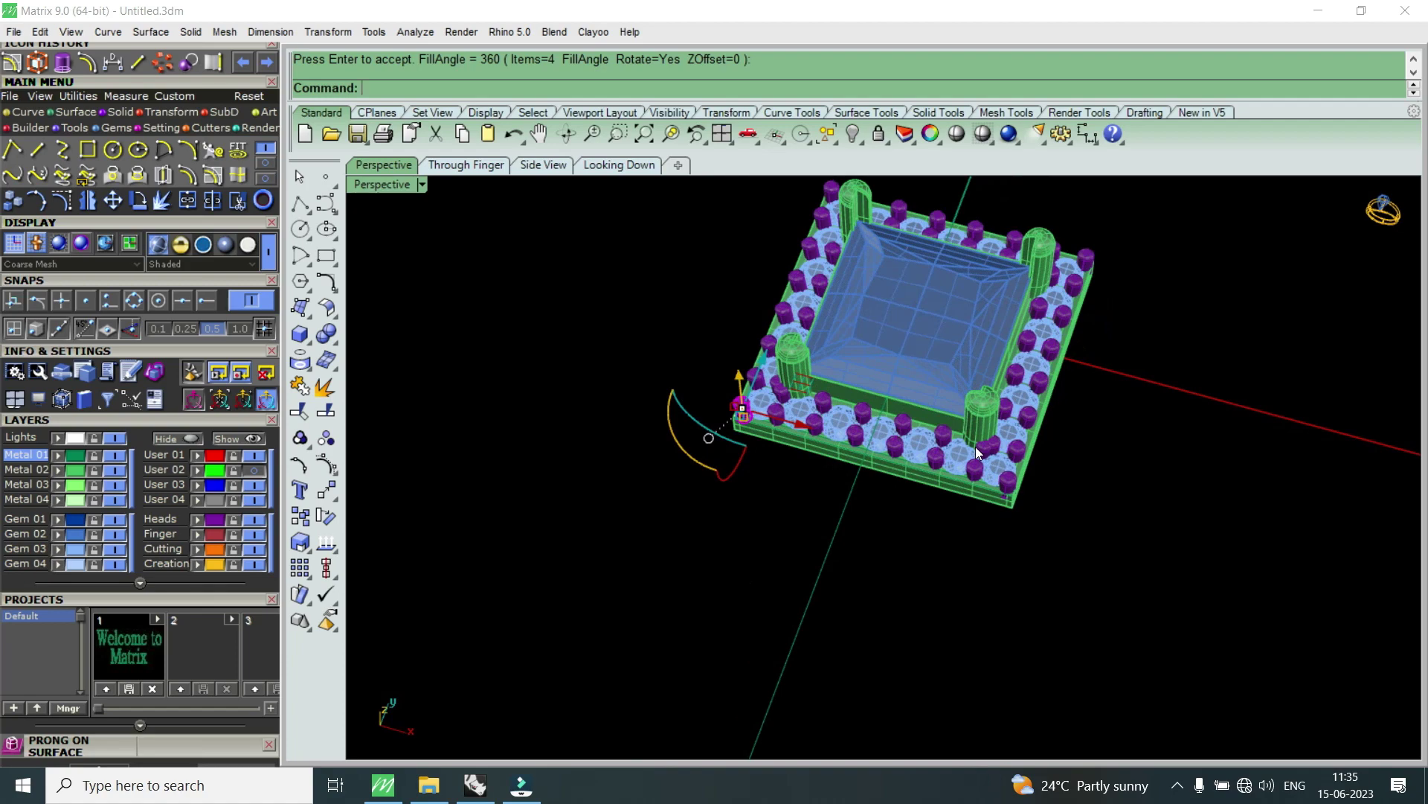
{"action": "mouse_move", "coordinate": [991, 530]}
{"action": "right_mouse_down"}
{"action": "mouse_move", "coordinate": [898, 422]}
{"action": "mouse_move", "coordinate": [874, 462]}
{"action": "mouse_move", "coordinate": [924, 472]}
{"action": "mouse_move", "coordinate": [994, 541]}
{"action": "mouse_move", "coordinate": [848, 494]}
{"action": "mouse_move", "coordinate": [1001, 510]}
{"action": "mouse_move", "coordinate": [1056, 558]}
{"action": "mouse_move", "coordinate": [1107, 679]}
{"action": "mouse_move", "coordinate": [875, 515]}
{"action": "right_mouse_up"}
{"action": "scroll", "coordinate": [874, 515], "scroll_direction": "up", "scroll_amount": 3}
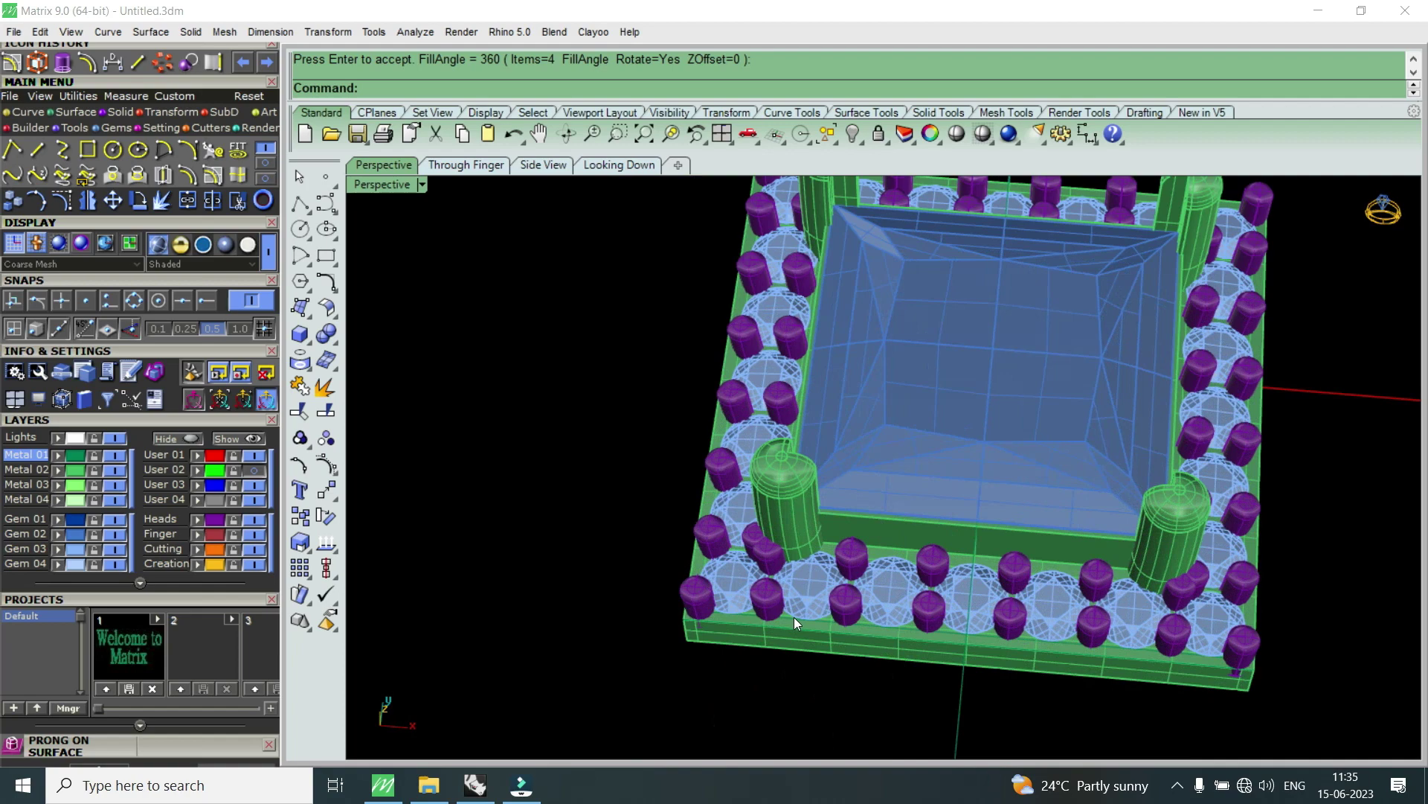
{"action": "key", "text": "Return"}
{"action": "scroll", "coordinate": [710, 521], "scroll_direction": "down", "scroll_amount": 3}
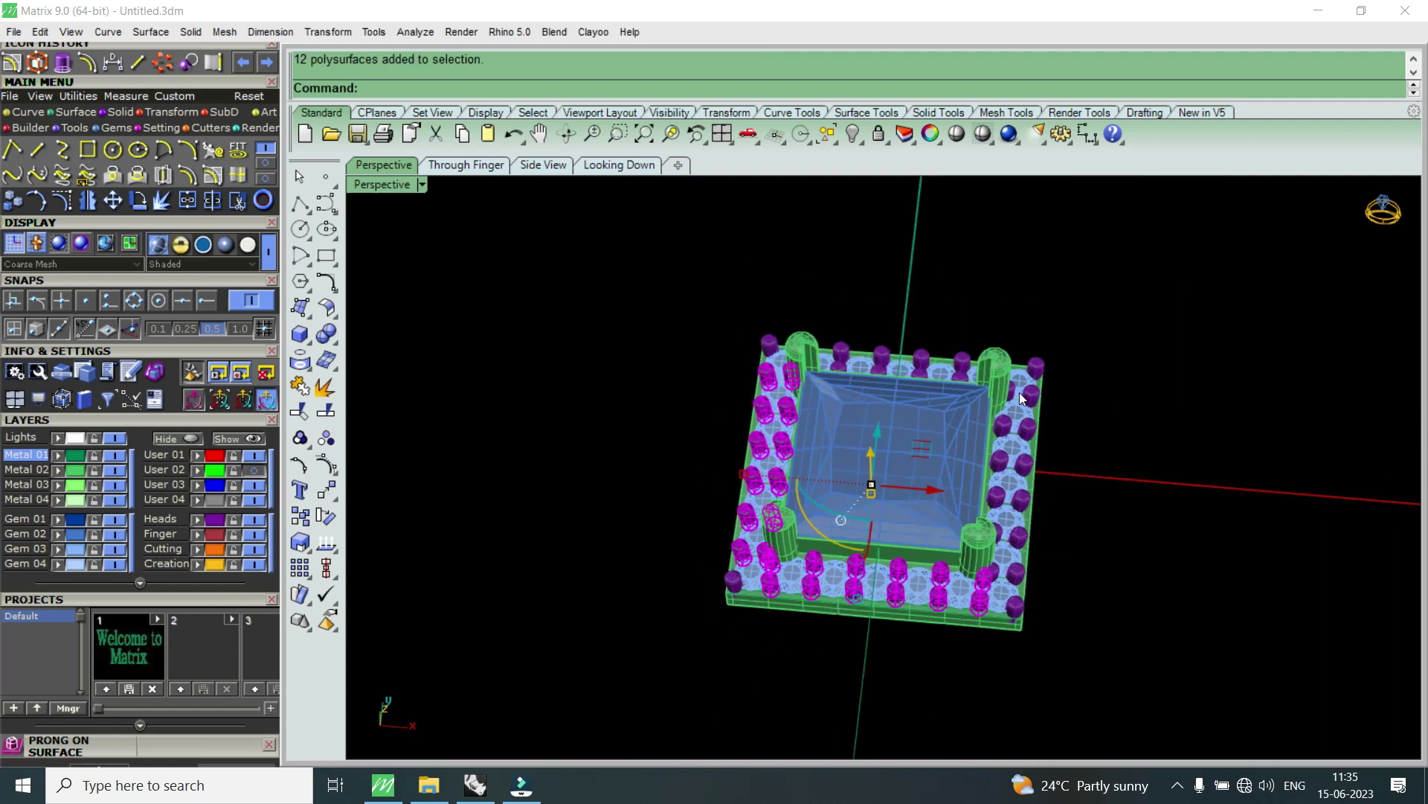
{"action": "scroll", "coordinate": [1019, 405], "scroll_direction": "up", "scroll_amount": 3}
- Select the back-row prongs and group them
{"action": "left_click", "coordinate": [1061, 337], "text": "shift"}
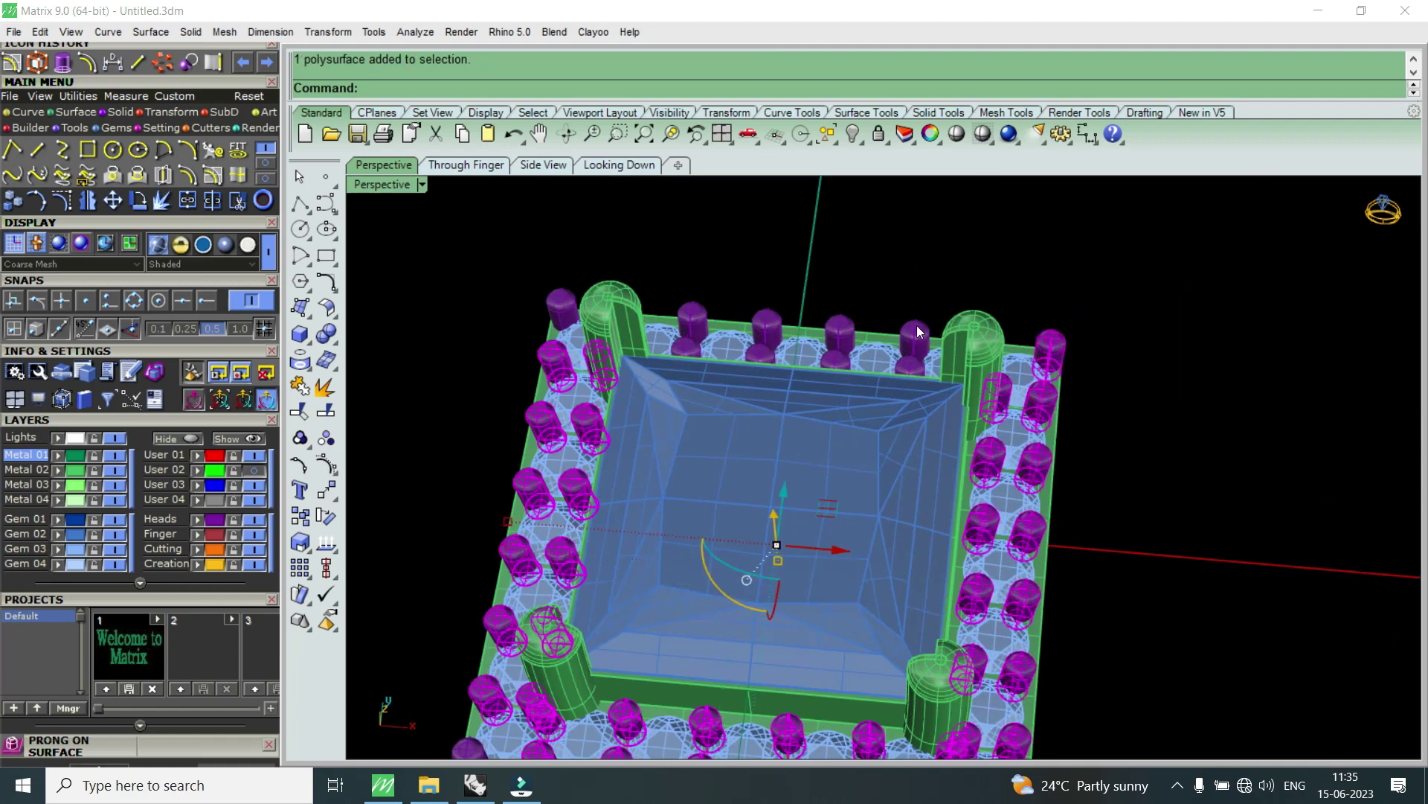
{"action": "left_click", "coordinate": [916, 330], "text": "shift"}
{"action": "scroll", "coordinate": [923, 350], "scroll_direction": "down", "scroll_amount": 2}
{"action": "scroll", "coordinate": [975, 543], "scroll_direction": "up", "scroll_amount": 3}
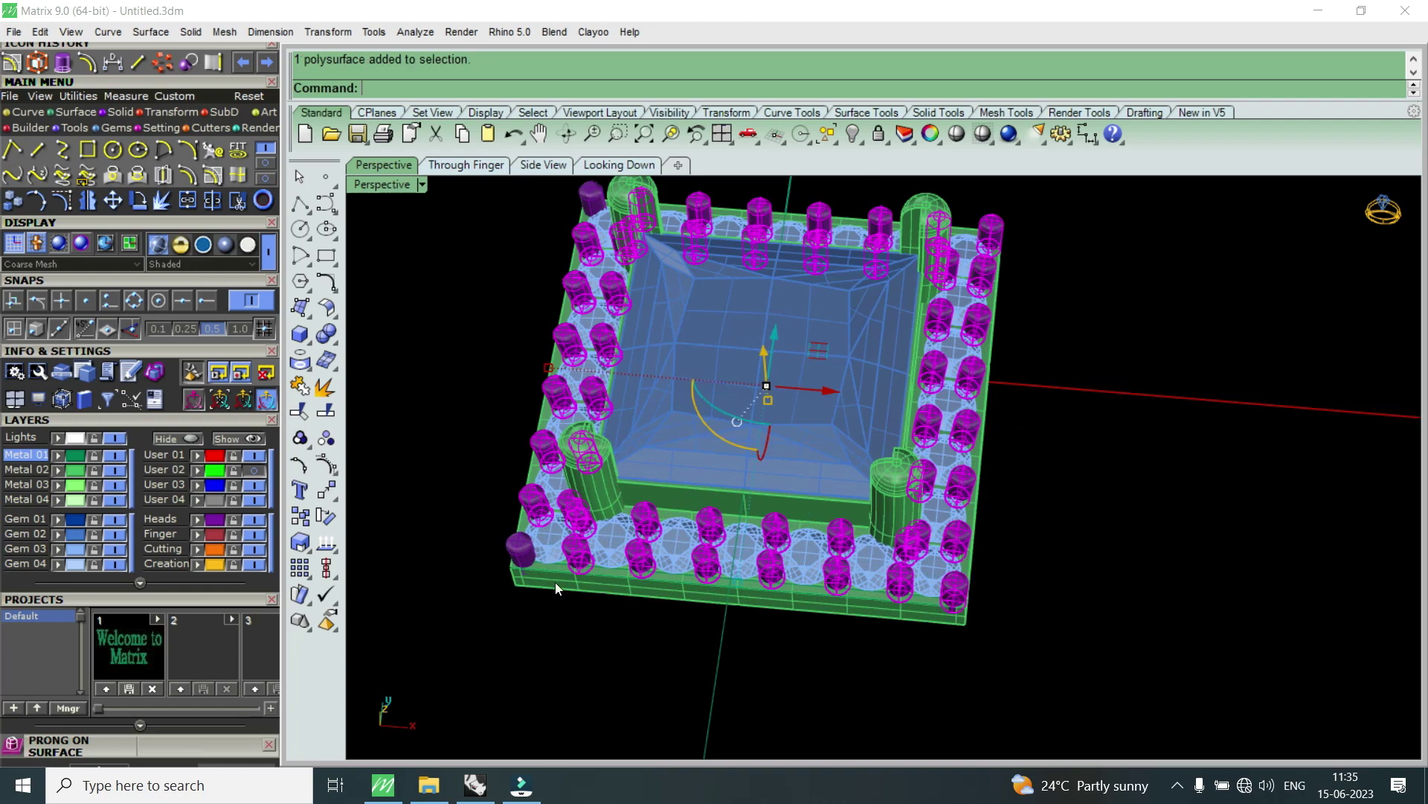
{"action": "scroll", "coordinate": [524, 557], "scroll_direction": "down", "scroll_amount": 3}
{"action": "scroll", "coordinate": [572, 377], "scroll_direction": "up", "scroll_amount": 3}
{"action": "scroll", "coordinate": [574, 390], "scroll_direction": "up", "scroll_amount": 2}
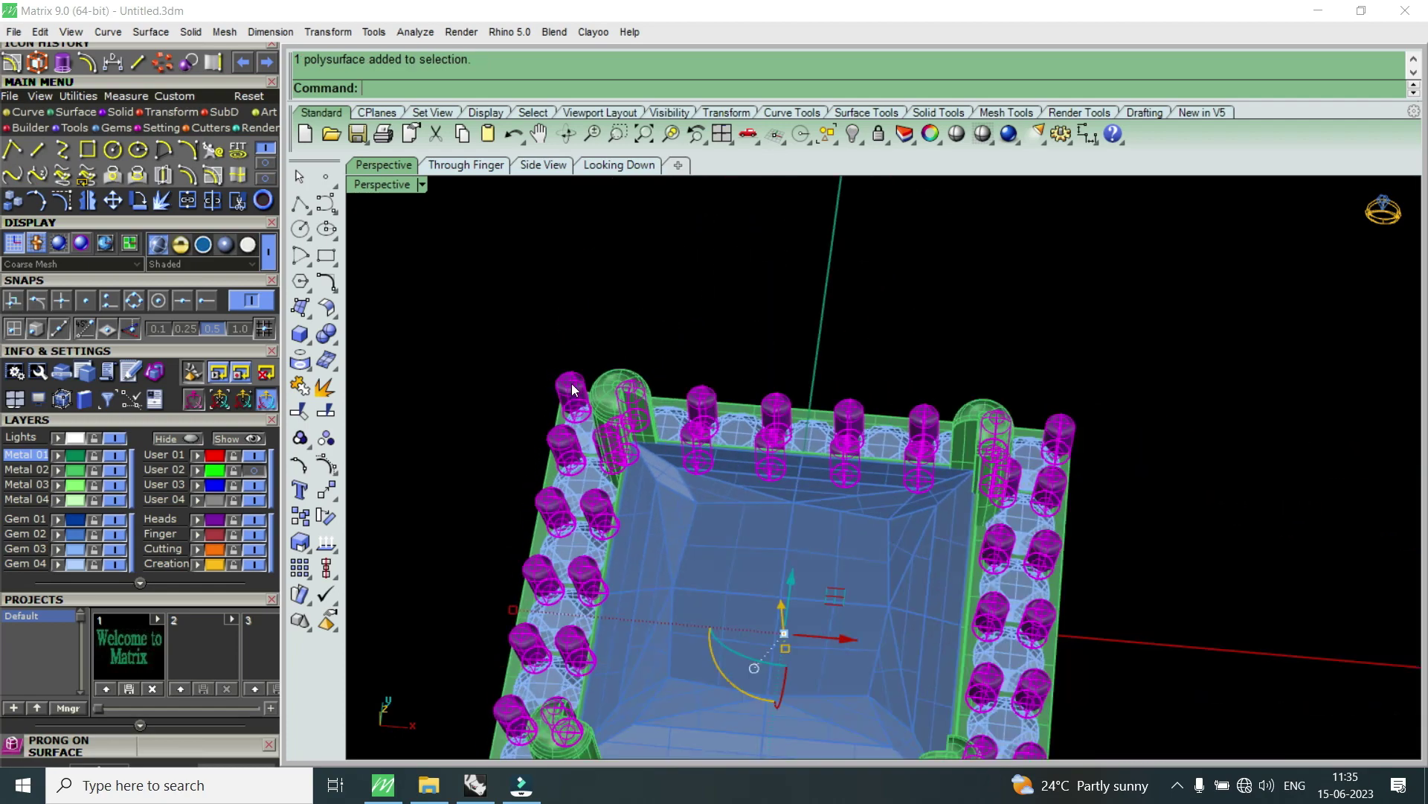
{"action": "scroll", "coordinate": [672, 620], "scroll_direction": "down", "scroll_amount": 3}
{"action": "scroll", "coordinate": [779, 595], "scroll_direction": "up", "scroll_amount": 5}
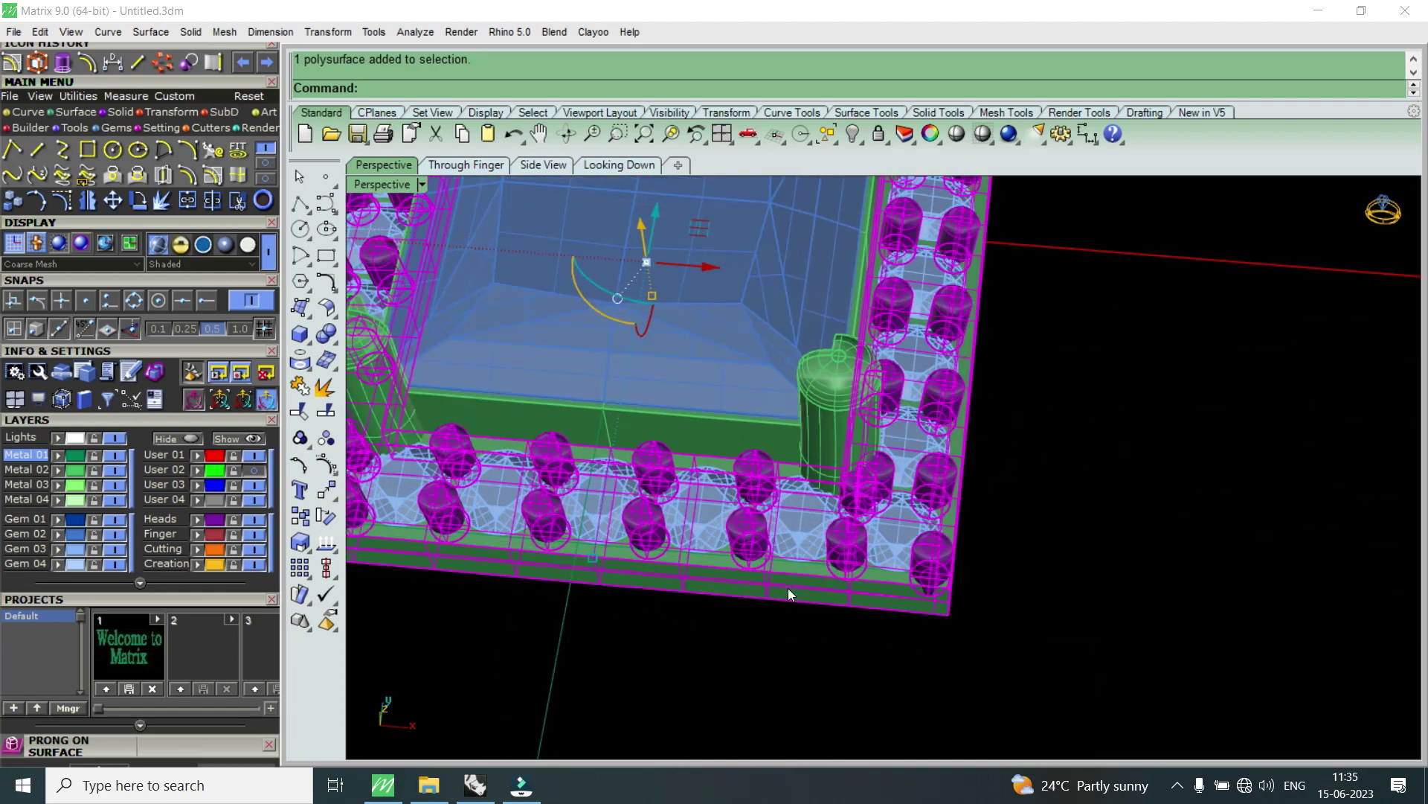
{"action": "key", "text": "ctrl+g"}
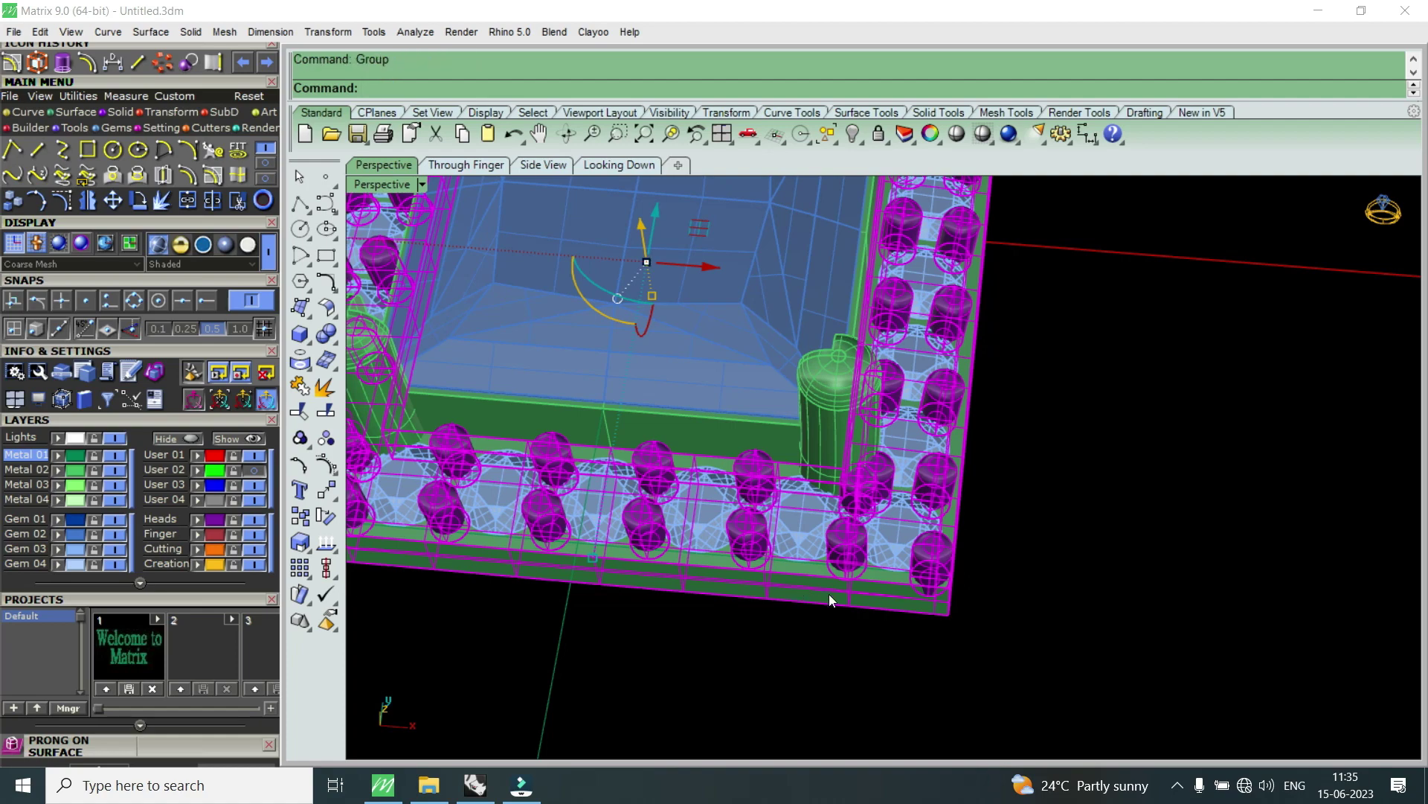
- Window-select the entire square earring head and group it into one object
{"action": "scroll", "coordinate": [829, 594], "scroll_direction": "down", "scroll_amount": 3}
{"action": "scroll", "coordinate": [838, 600], "scroll_direction": "down", "scroll_amount": 2}
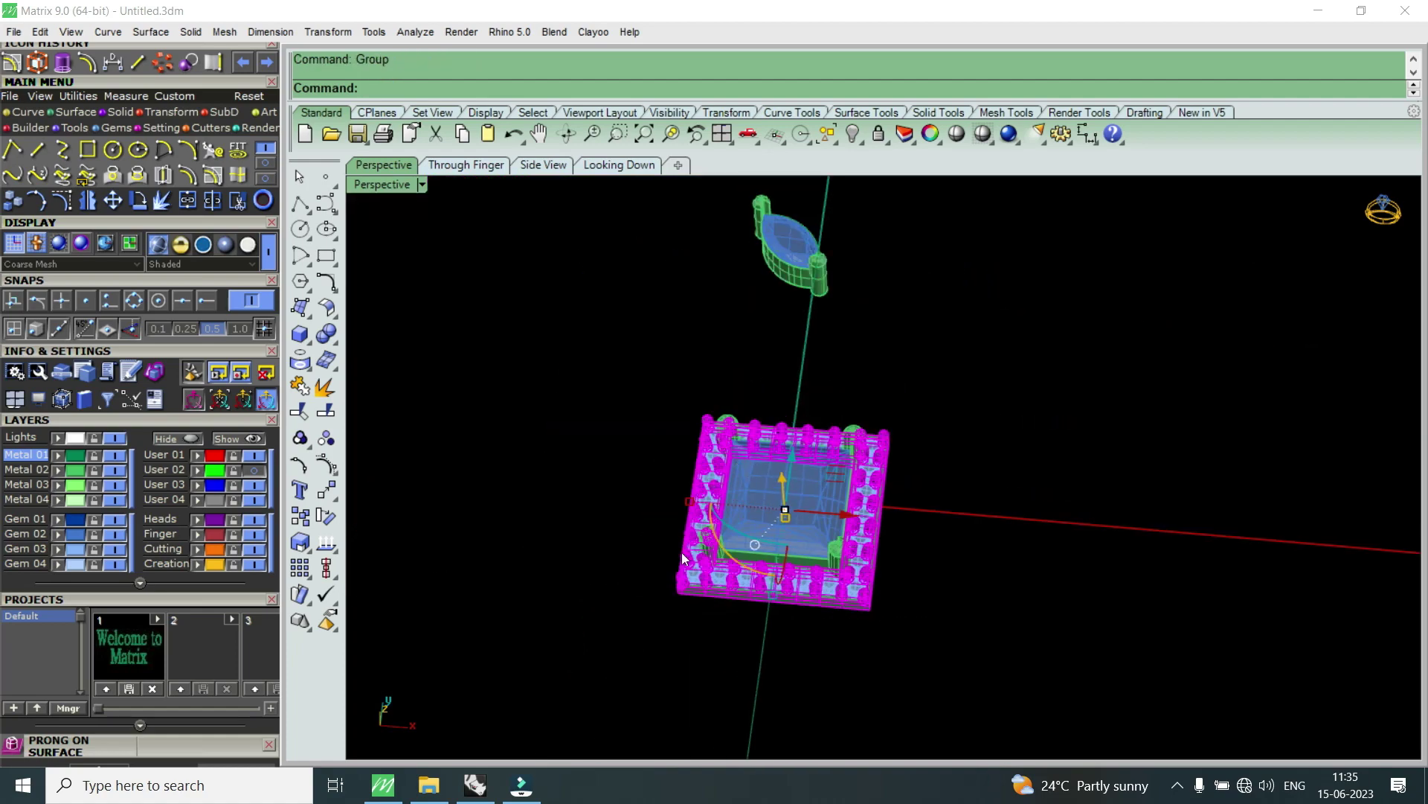
{"action": "left_click_drag", "start_coordinate": [600, 646], "coordinate": [979, 386]}
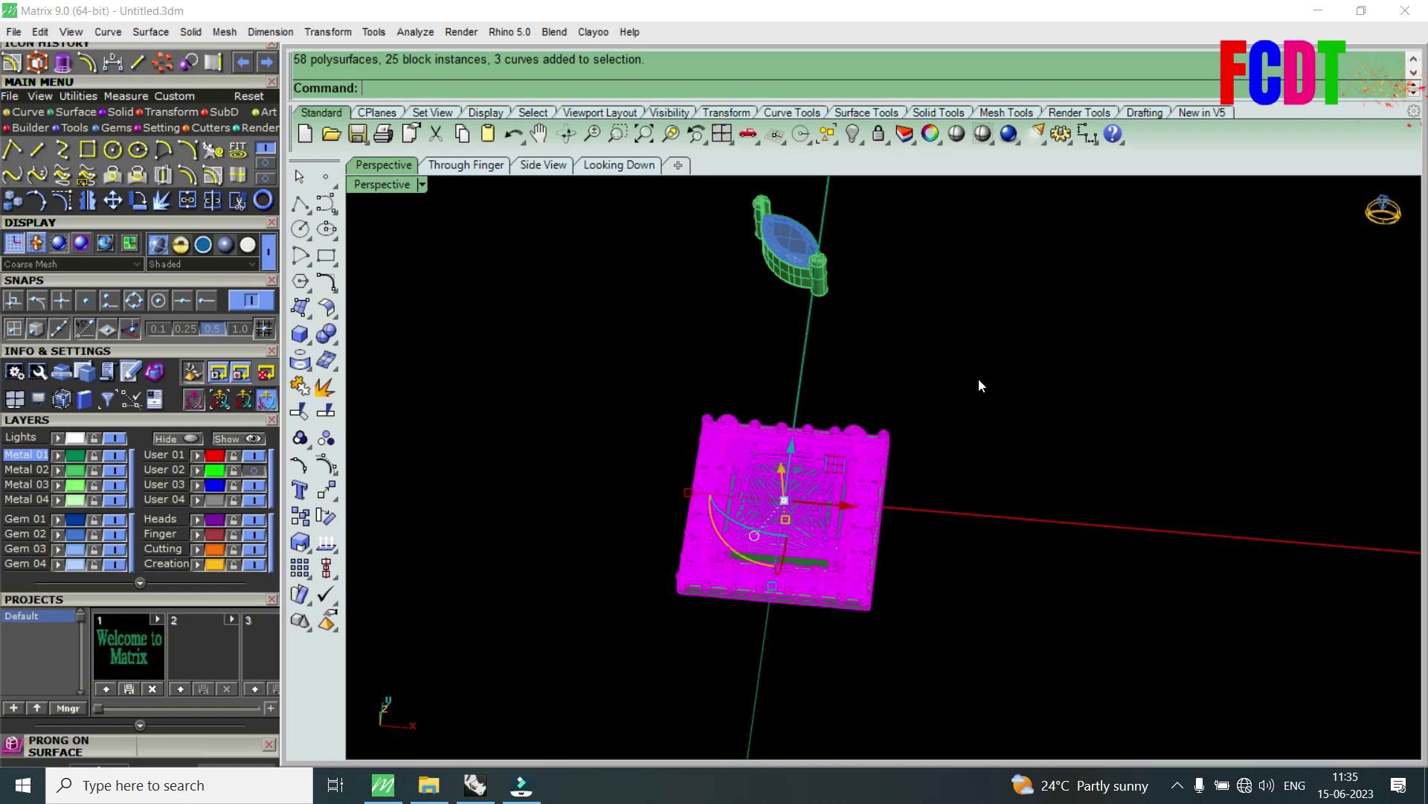
{"action": "key", "text": "ctrl+g"}
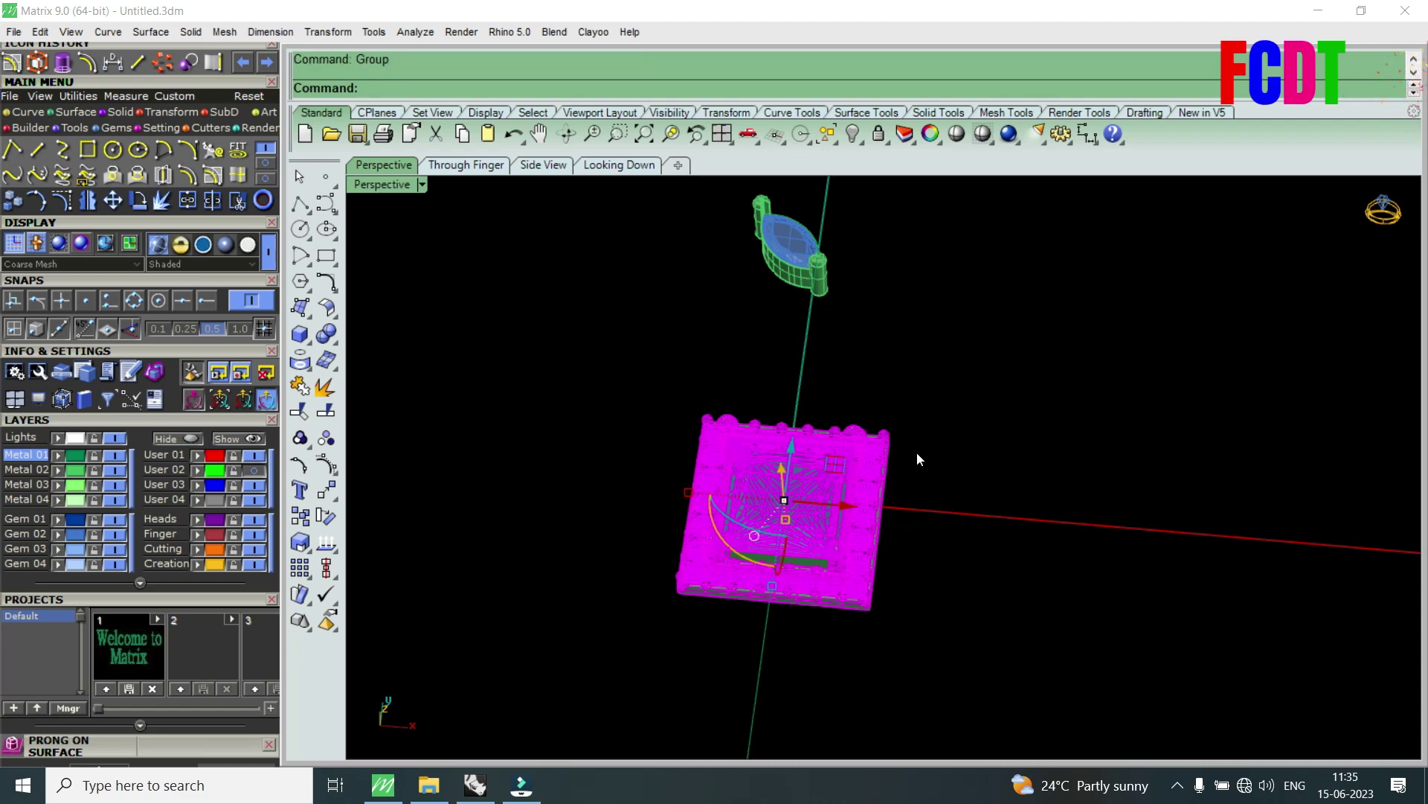
{"action": "key", "text": "Escape"}
- Maximize the Looking Down view and select the grouped earring head
{"action": "mouse_move", "coordinate": [920, 456]}
{"action": "right_mouse_down"}
{"action": "mouse_move", "coordinate": [986, 548]}
{"action": "mouse_move", "coordinate": [927, 537]}
{"action": "right_mouse_up"}
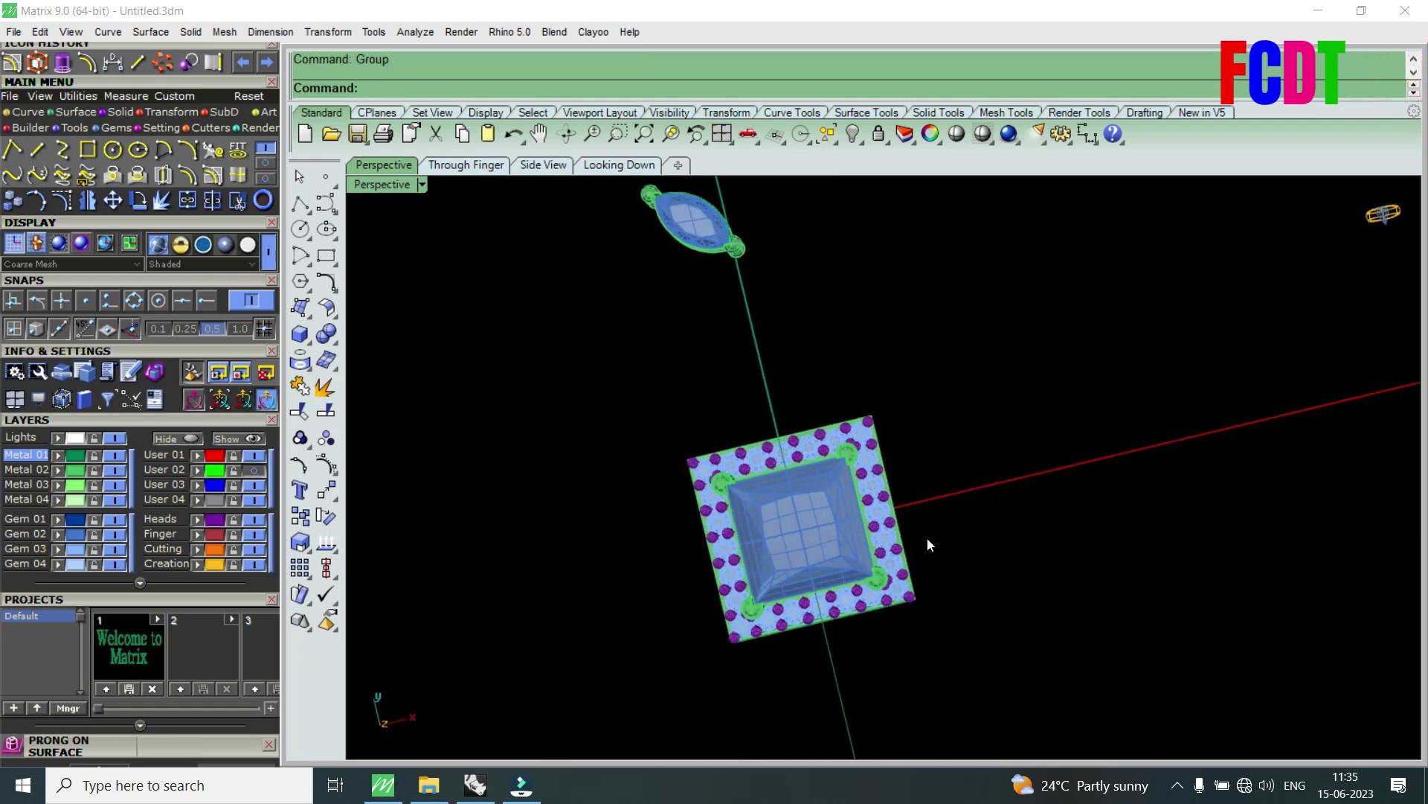
{"action": "double_click", "coordinate": [394, 187]}
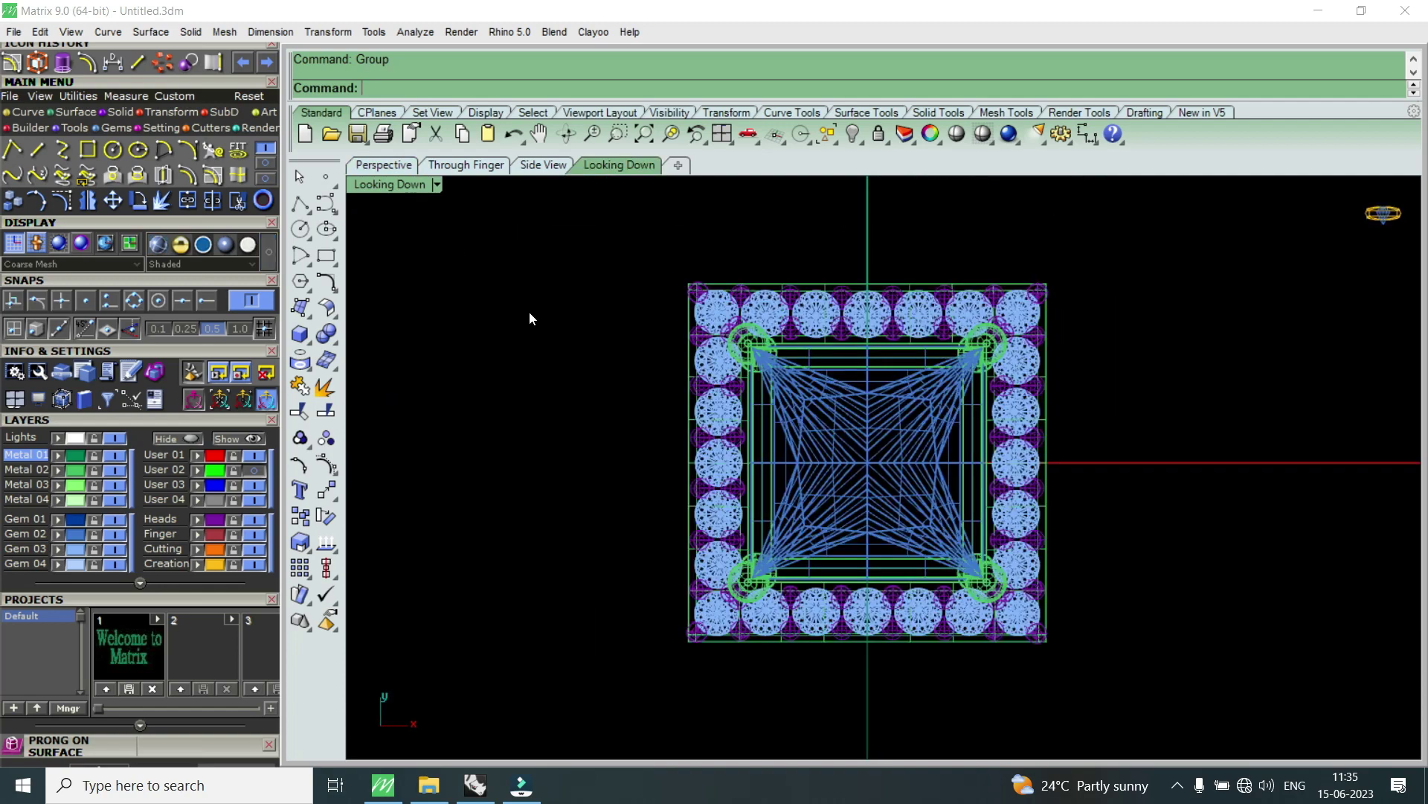
{"action": "scroll", "coordinate": [707, 447], "scroll_direction": "down", "scroll_amount": 3}
{"action": "left_click", "coordinate": [778, 470]}
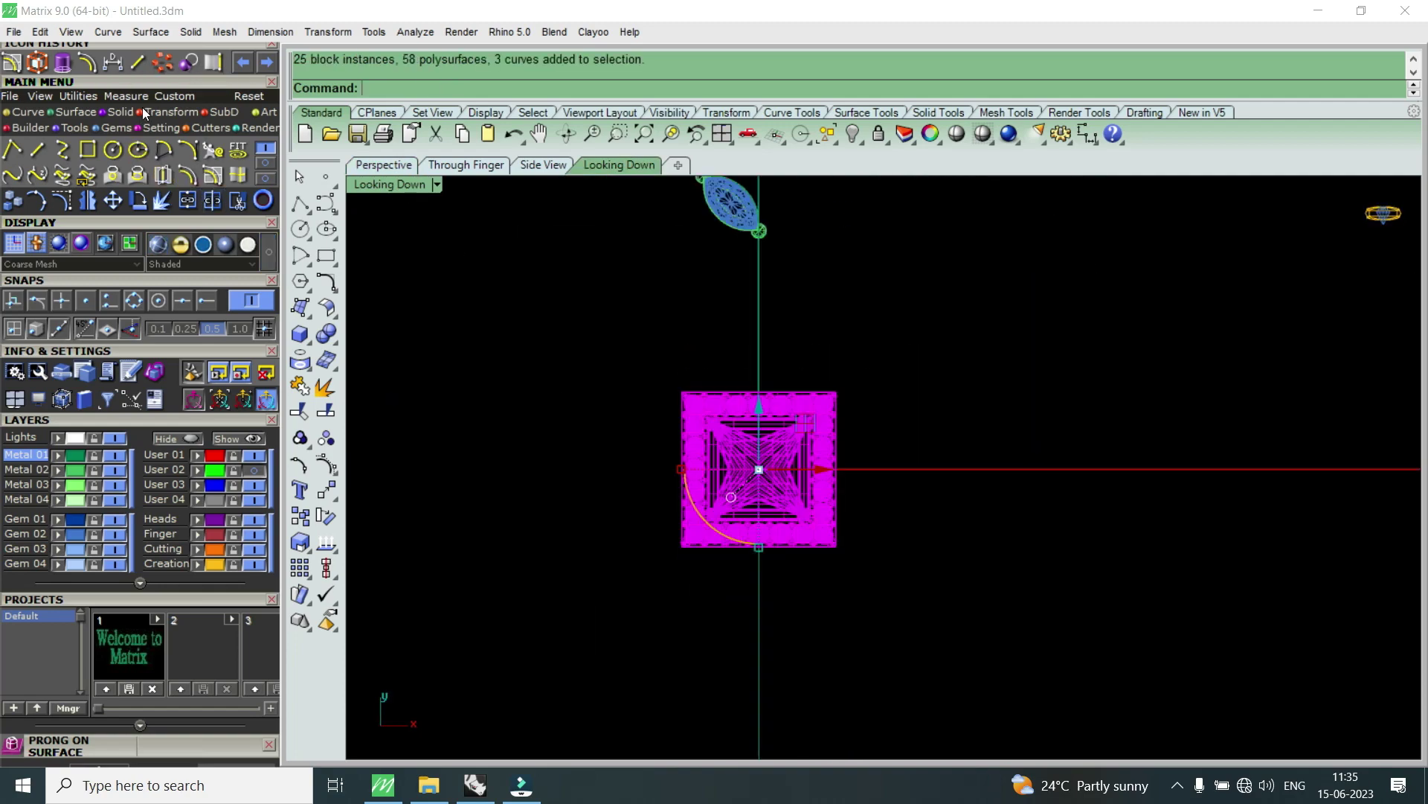
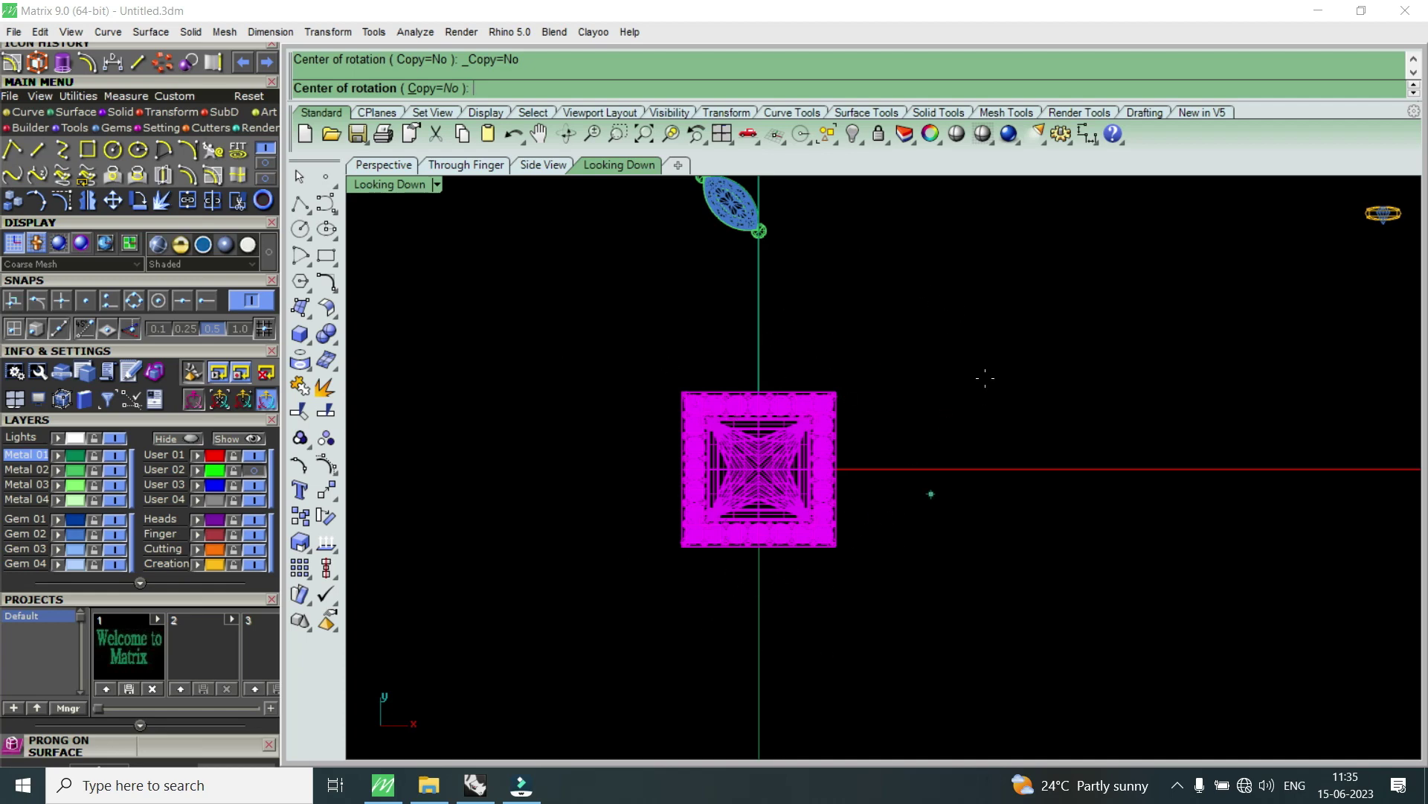
- Rotate the square gem setting 45° about the origin into a diamond
{"action": "scroll", "coordinate": [861, 438], "scroll_direction": "down", "scroll_amount": 5}
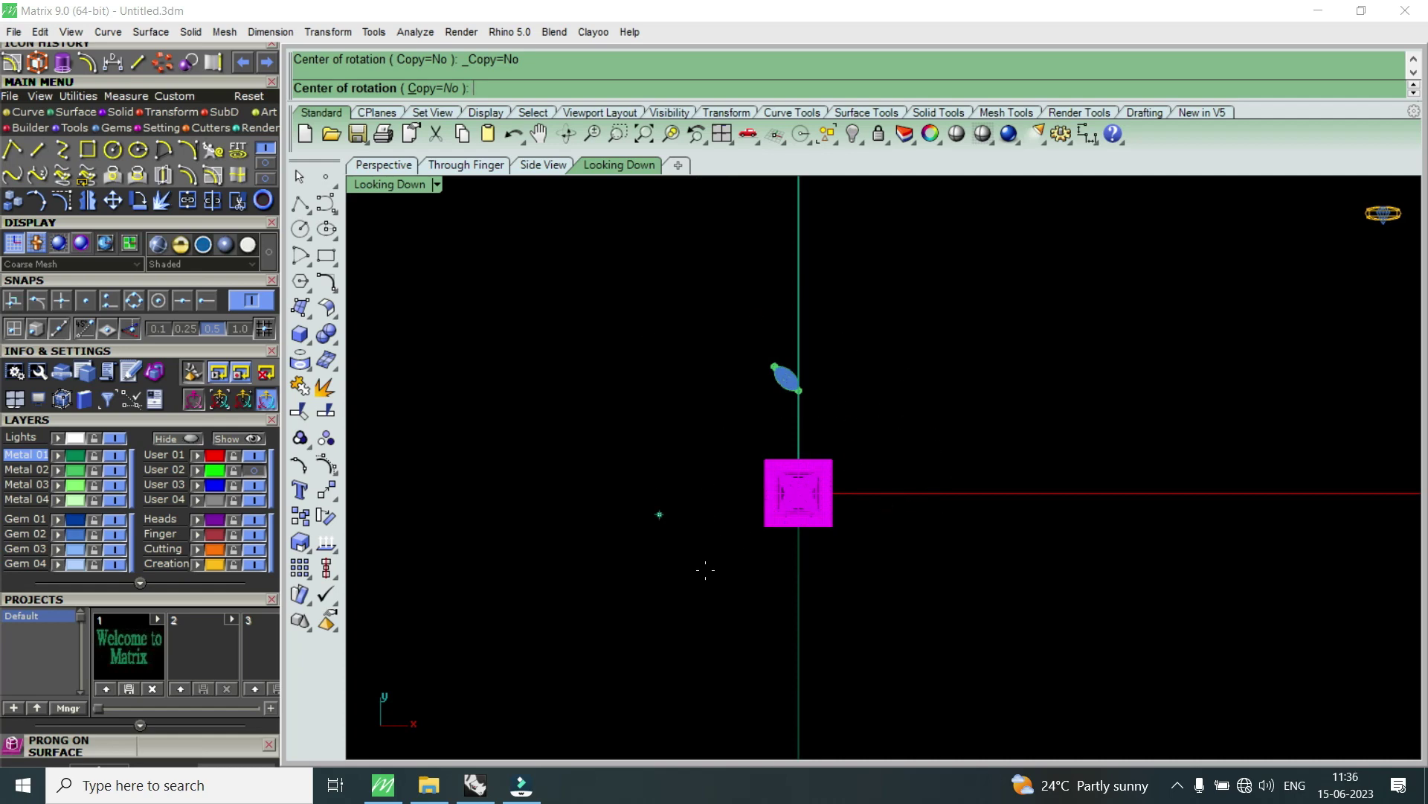
{"action": "scroll", "coordinate": [841, 517], "scroll_direction": "up", "scroll_amount": 2}
{"action": "scroll", "coordinate": [841, 517], "scroll_direction": "up", "scroll_amount": 3}
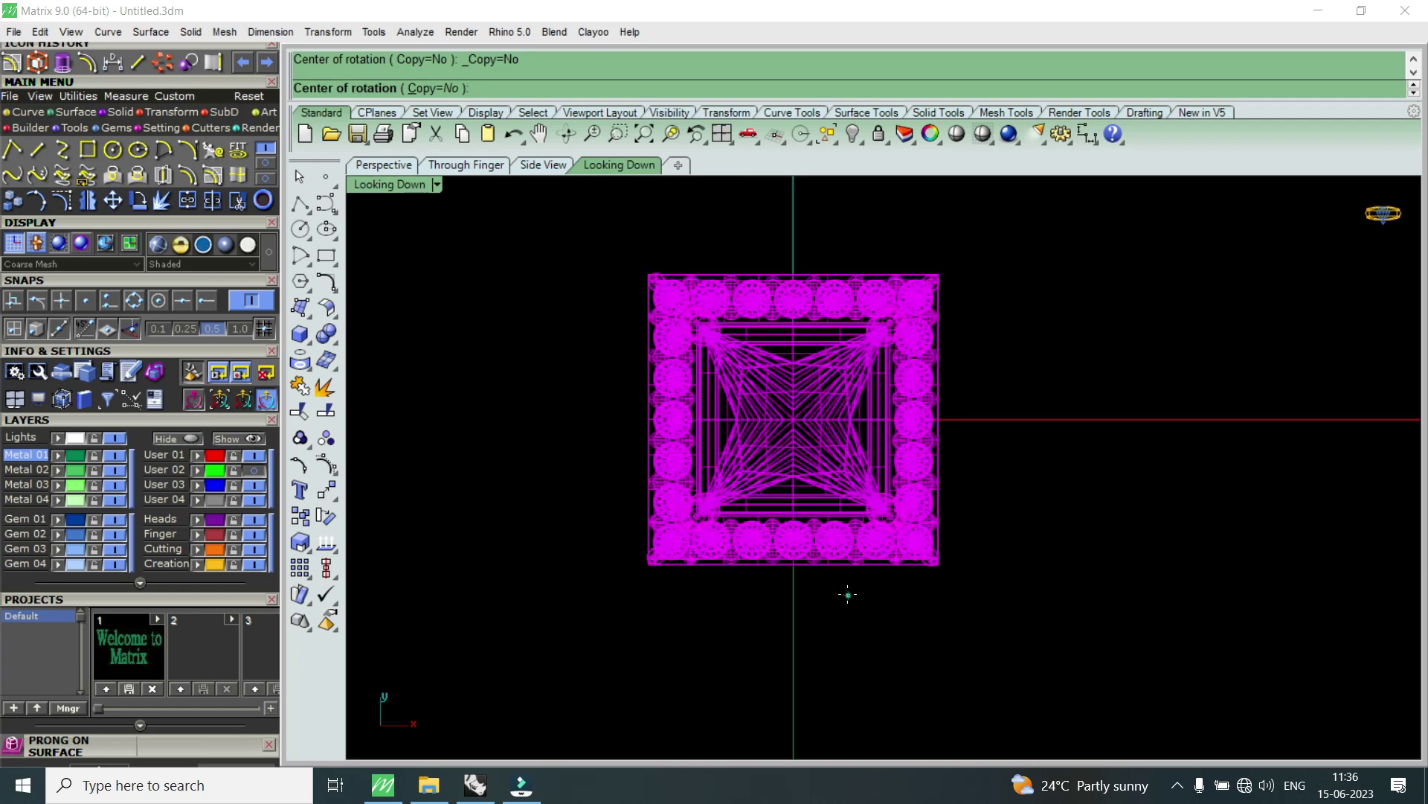
{"action": "key", "text": "Escape"}
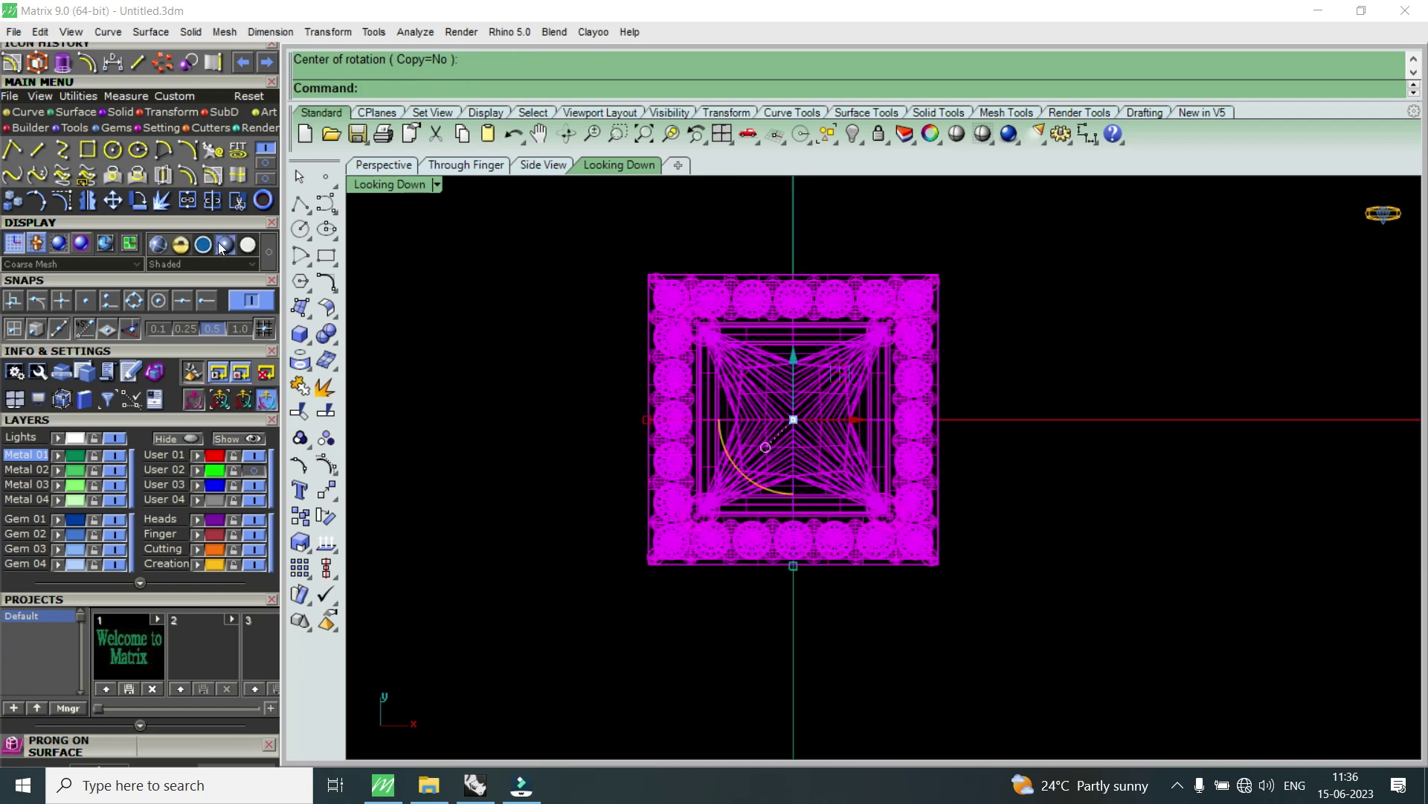
{"action": "left_click", "coordinate": [138, 179]}
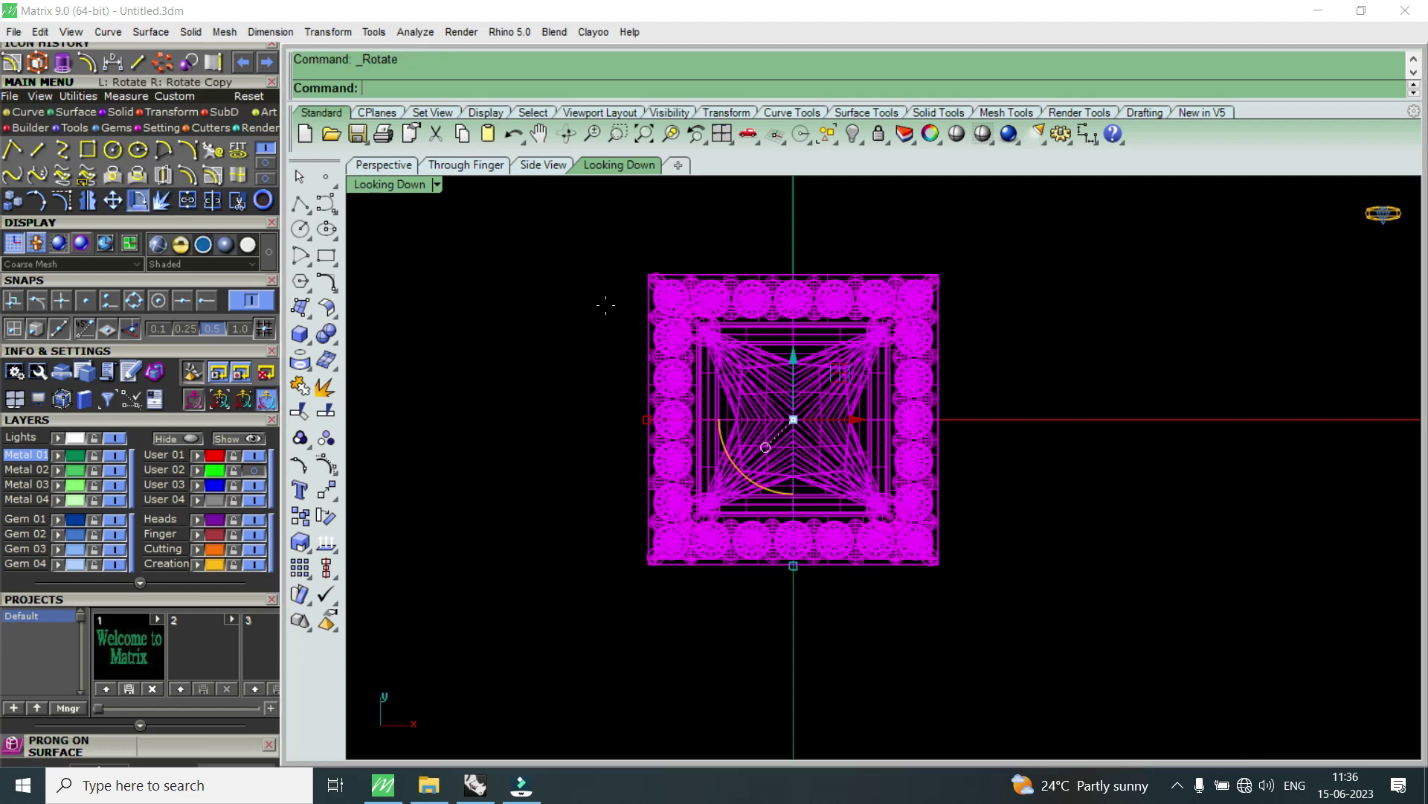
{"action": "type", "text": "0"}
{"action": "key", "text": "Return"}
{"action": "type", "text": "45"}
{"action": "key", "text": "Return"}
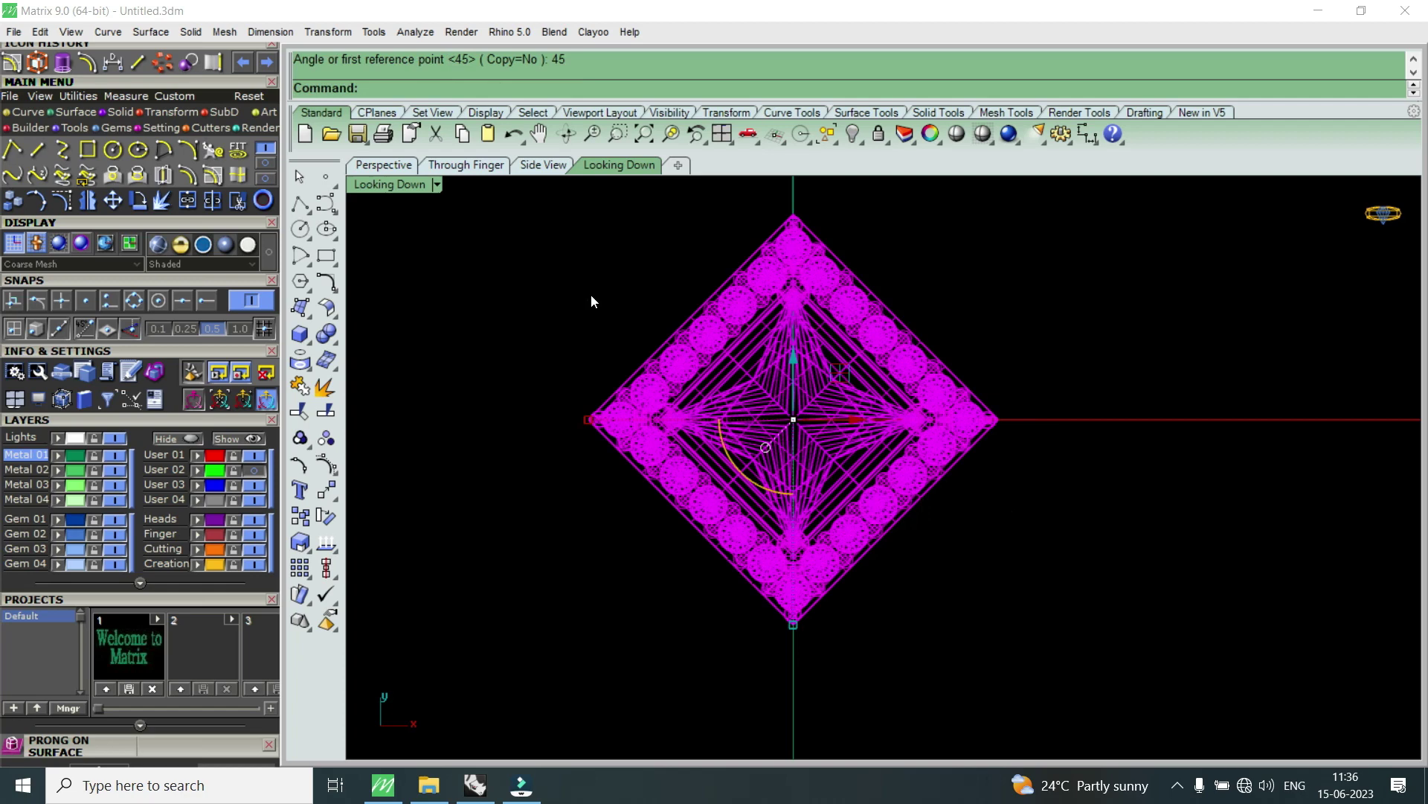
- Turn on the earring reference photo layer
{"action": "scroll", "coordinate": [779, 480], "scroll_direction": "down", "scroll_amount": 3}
{"action": "scroll", "coordinate": [851, 548], "scroll_direction": "down", "scroll_amount": 4}
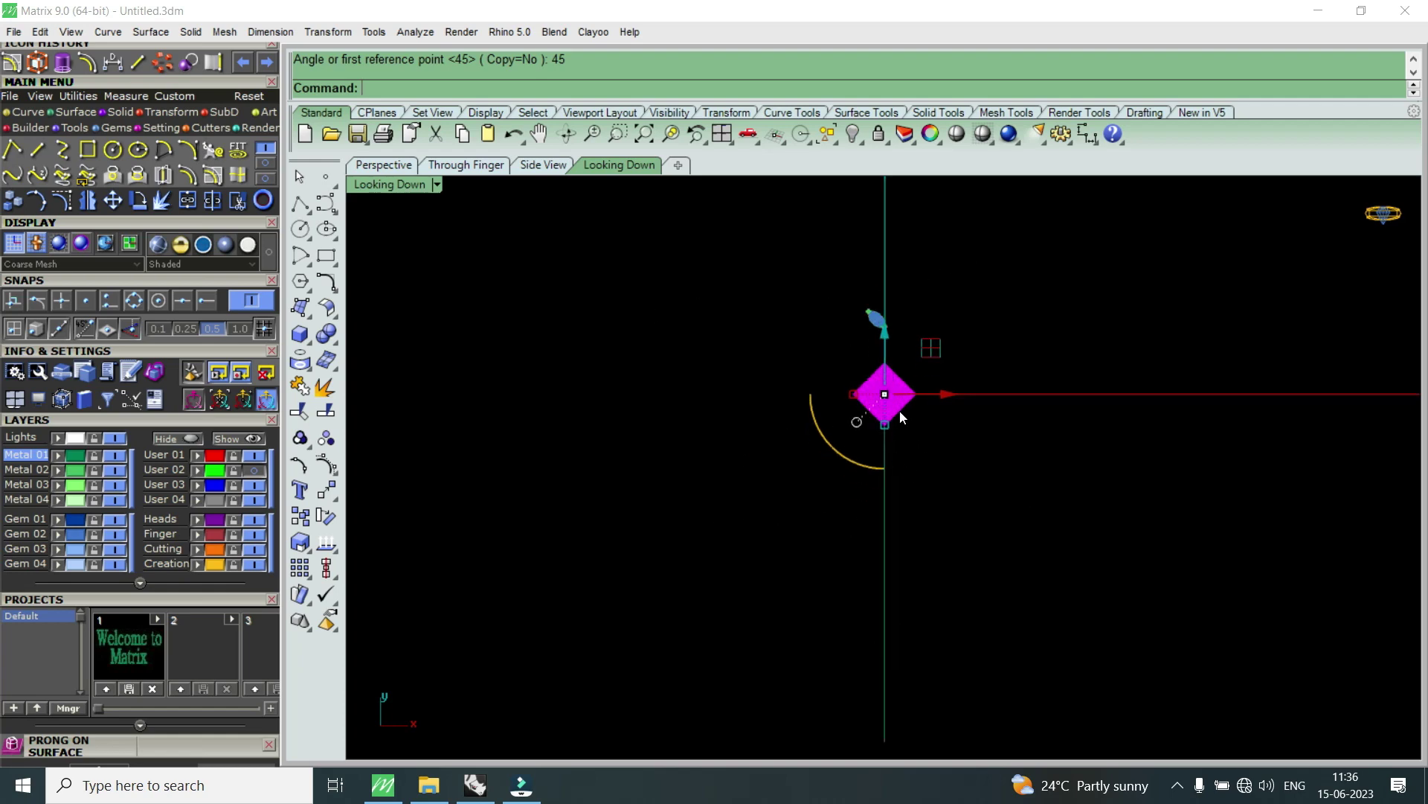
{"action": "scroll", "coordinate": [900, 413], "scroll_direction": "up", "scroll_amount": 3}
{"action": "scroll", "coordinate": [877, 339], "scroll_direction": "up", "scroll_amount": 2}
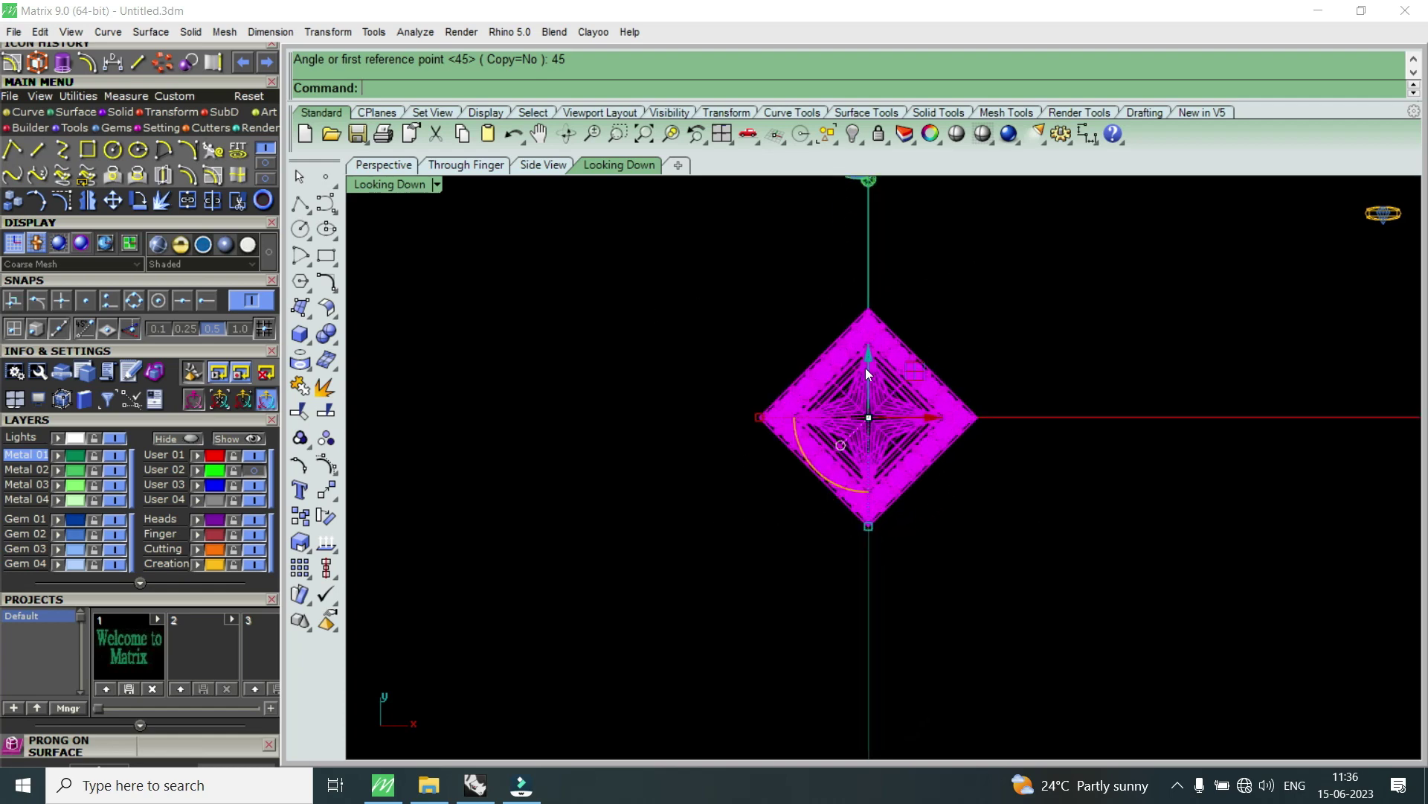
{"action": "scroll", "coordinate": [854, 489], "scroll_direction": "down", "scroll_amount": 3}
{"action": "scroll", "coordinate": [881, 485], "scroll_direction": "up", "scroll_amount": 1}
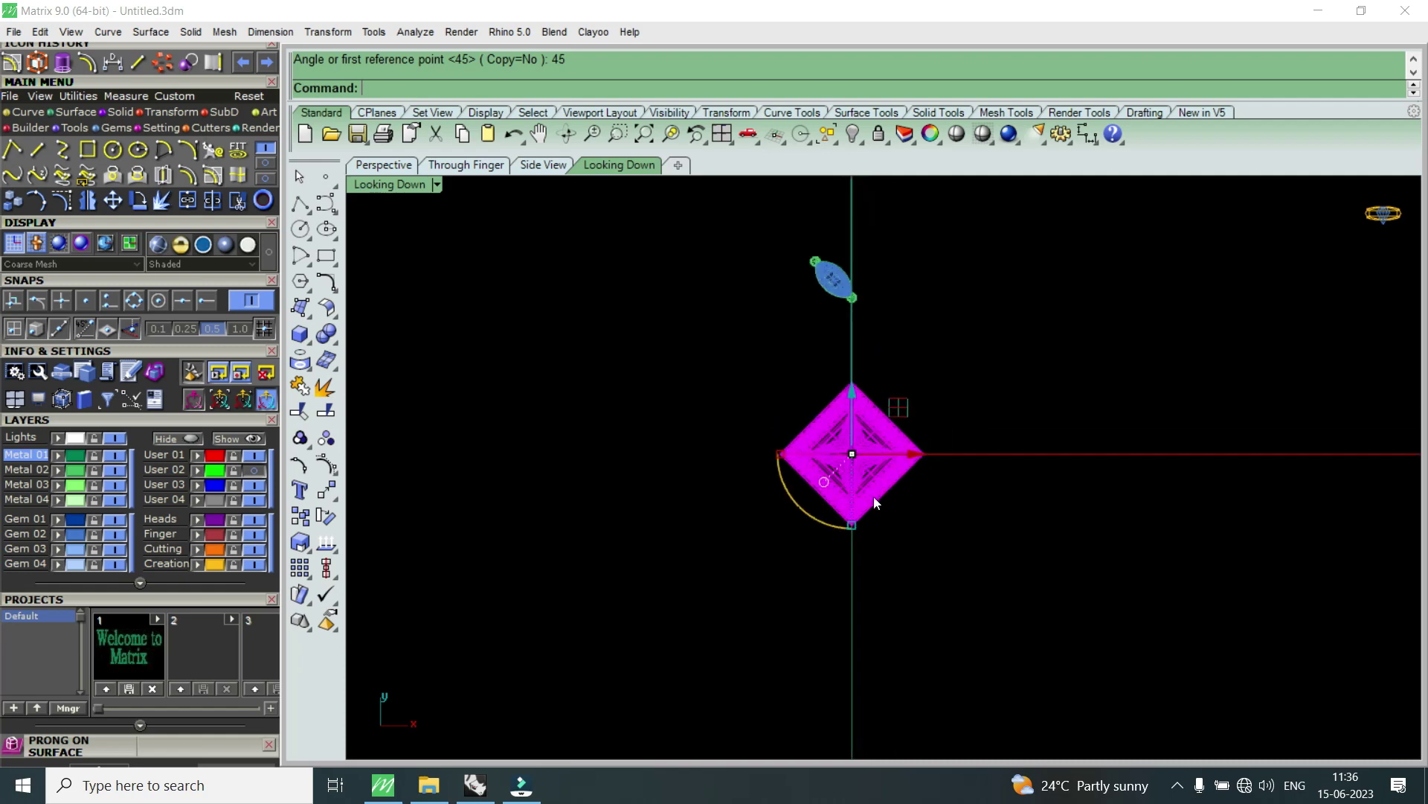
{"action": "scroll", "coordinate": [912, 503], "scroll_direction": "up", "scroll_amount": 1}
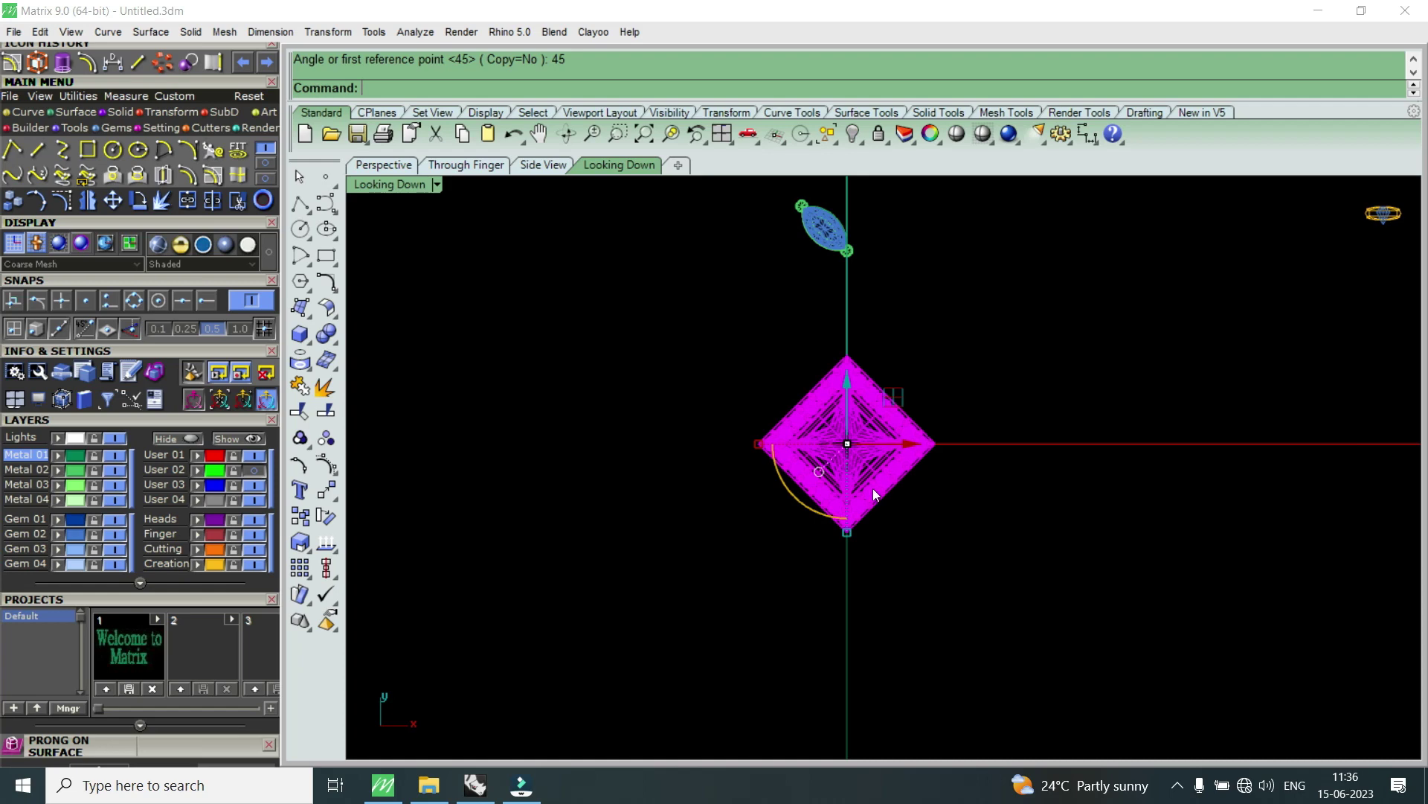
{"action": "scroll", "coordinate": [867, 484], "scroll_direction": "down", "scroll_amount": 3}
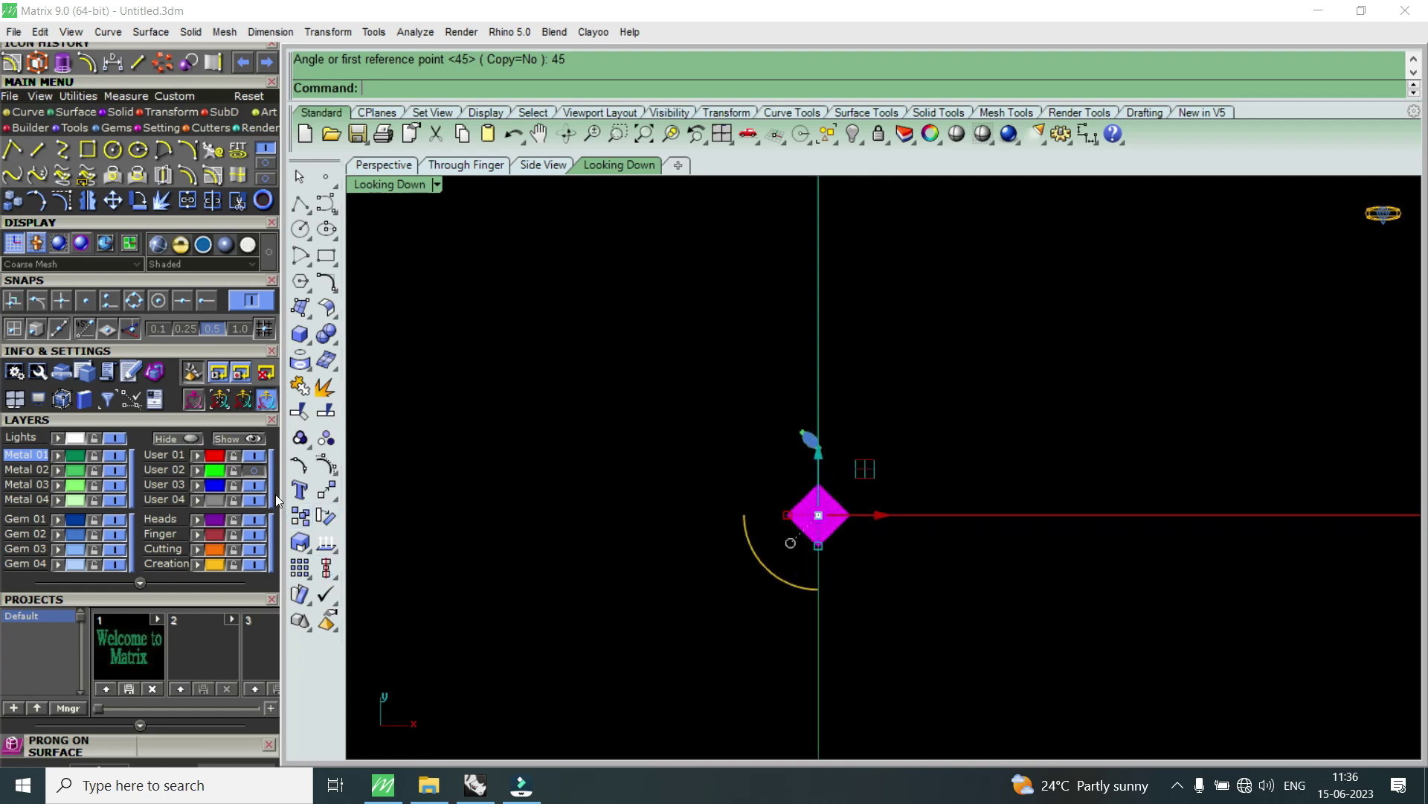
{"action": "left_click", "coordinate": [253, 471]}
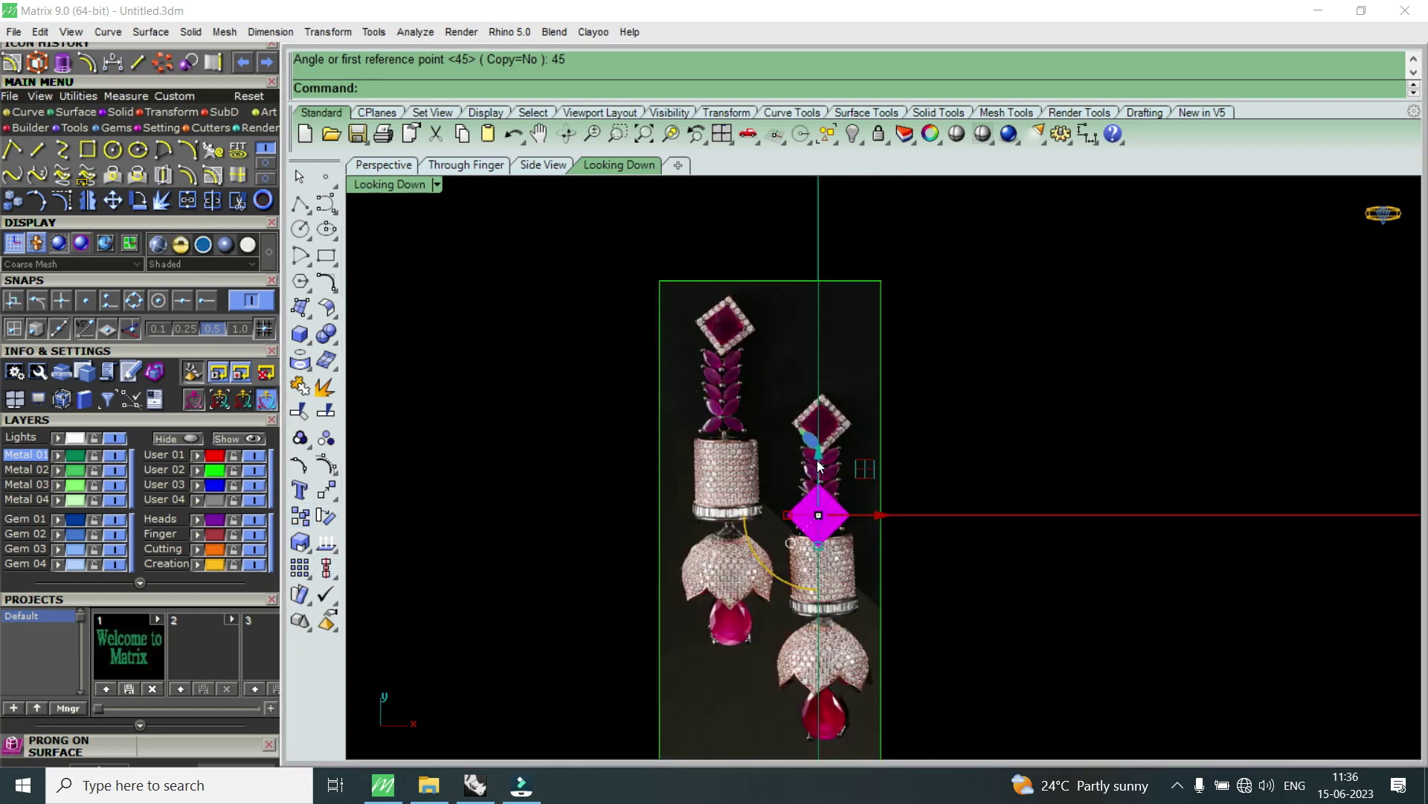
- Move the diamond setting up onto the reference photo's top square
{"action": "left_click_drag", "start_coordinate": [819, 465], "coordinate": [838, 367]}
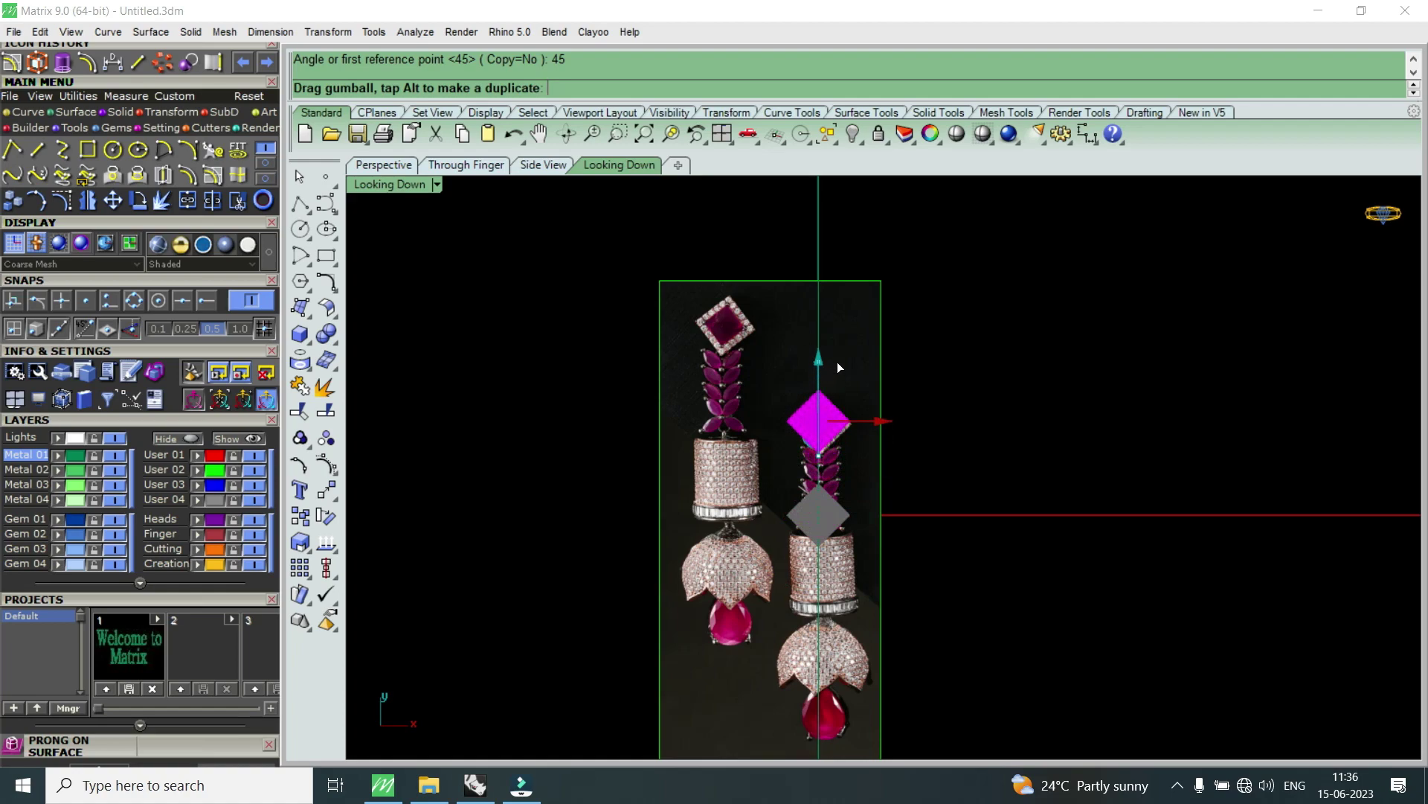
{"action": "scroll", "coordinate": [815, 424], "scroll_direction": "down", "scroll_amount": 3}
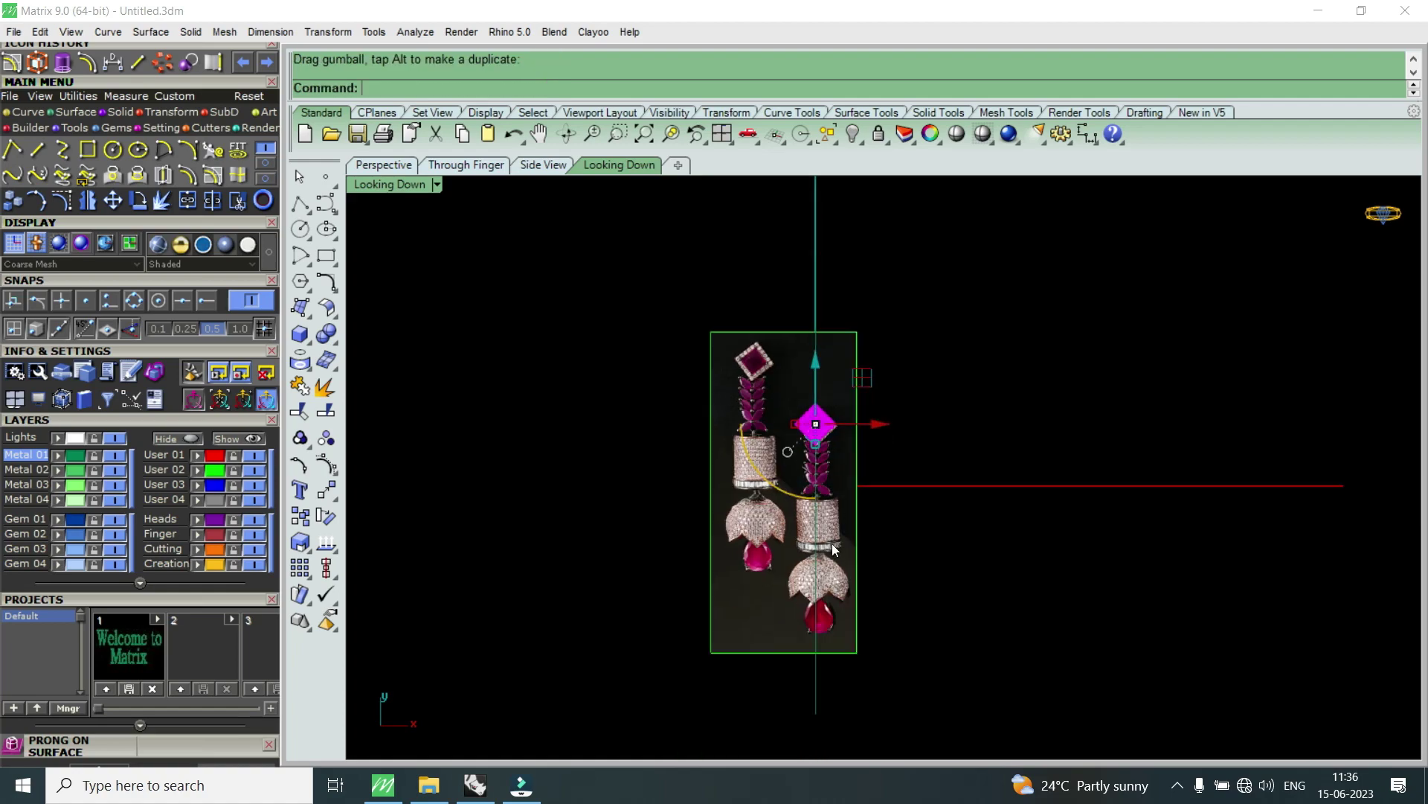
{"action": "scroll", "coordinate": [818, 406], "scroll_direction": "up", "scroll_amount": 3}
{"action": "scroll", "coordinate": [765, 412], "scroll_direction": "up", "scroll_amount": 4}
{"action": "scroll", "coordinate": [752, 414], "scroll_direction": "up", "scroll_amount": 3}
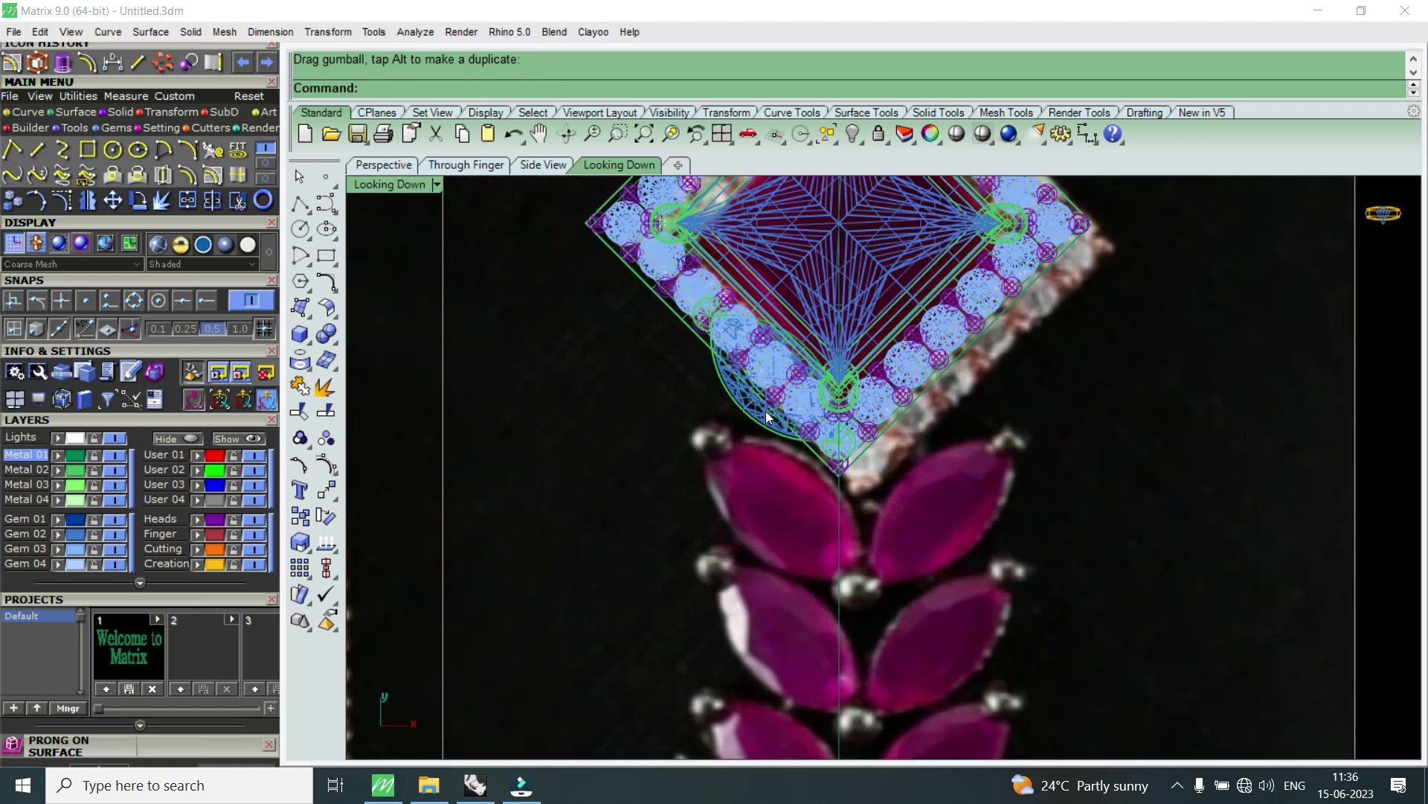
- Move the marquise gem down just below the diamond's lower tip, on the first leaf
{"action": "left_click", "coordinate": [769, 416]}
{"action": "left_click", "coordinate": [829, 478]}
{"action": "scroll", "coordinate": [811, 416], "scroll_direction": "down", "scroll_amount": 3}
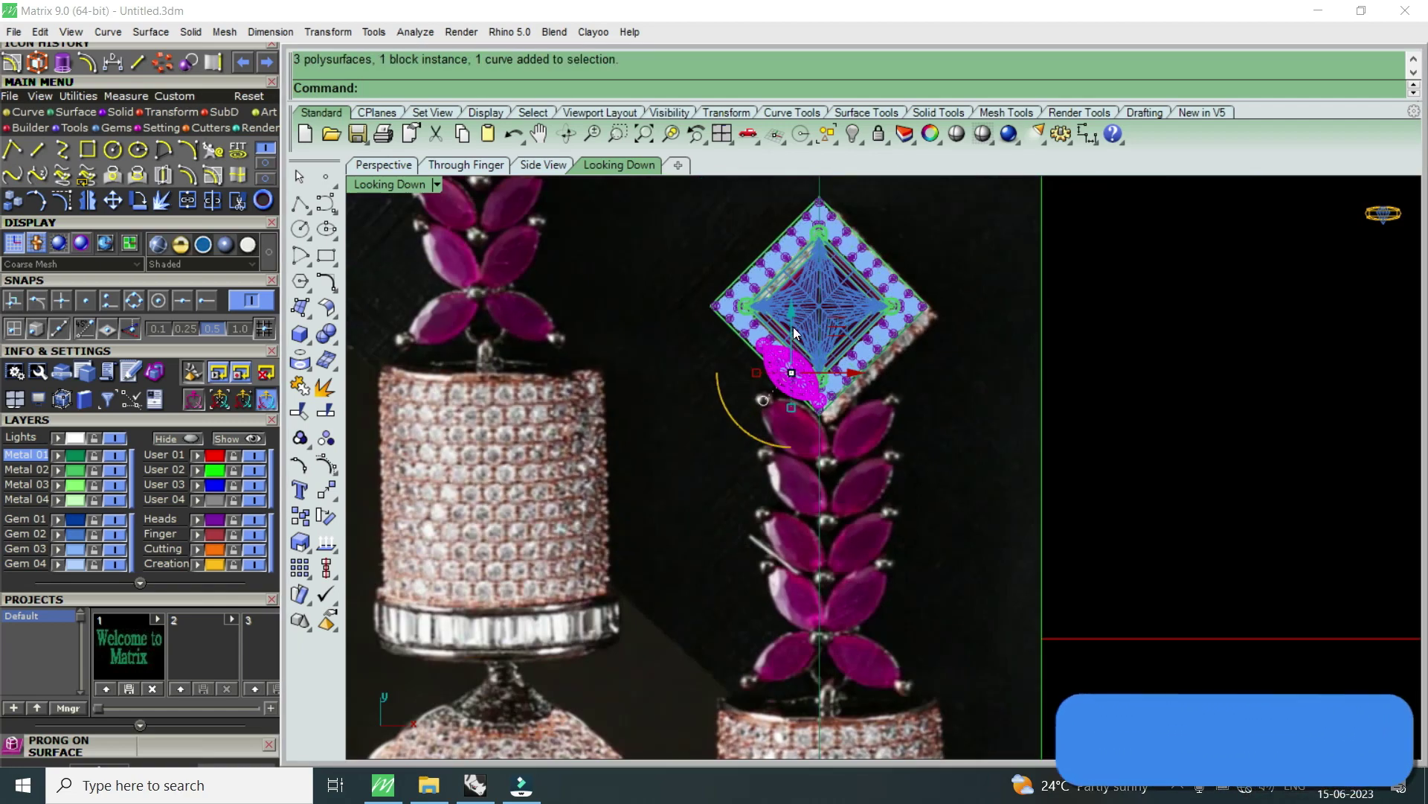
{"action": "left_click_drag", "start_coordinate": [795, 333], "coordinate": [797, 406]}
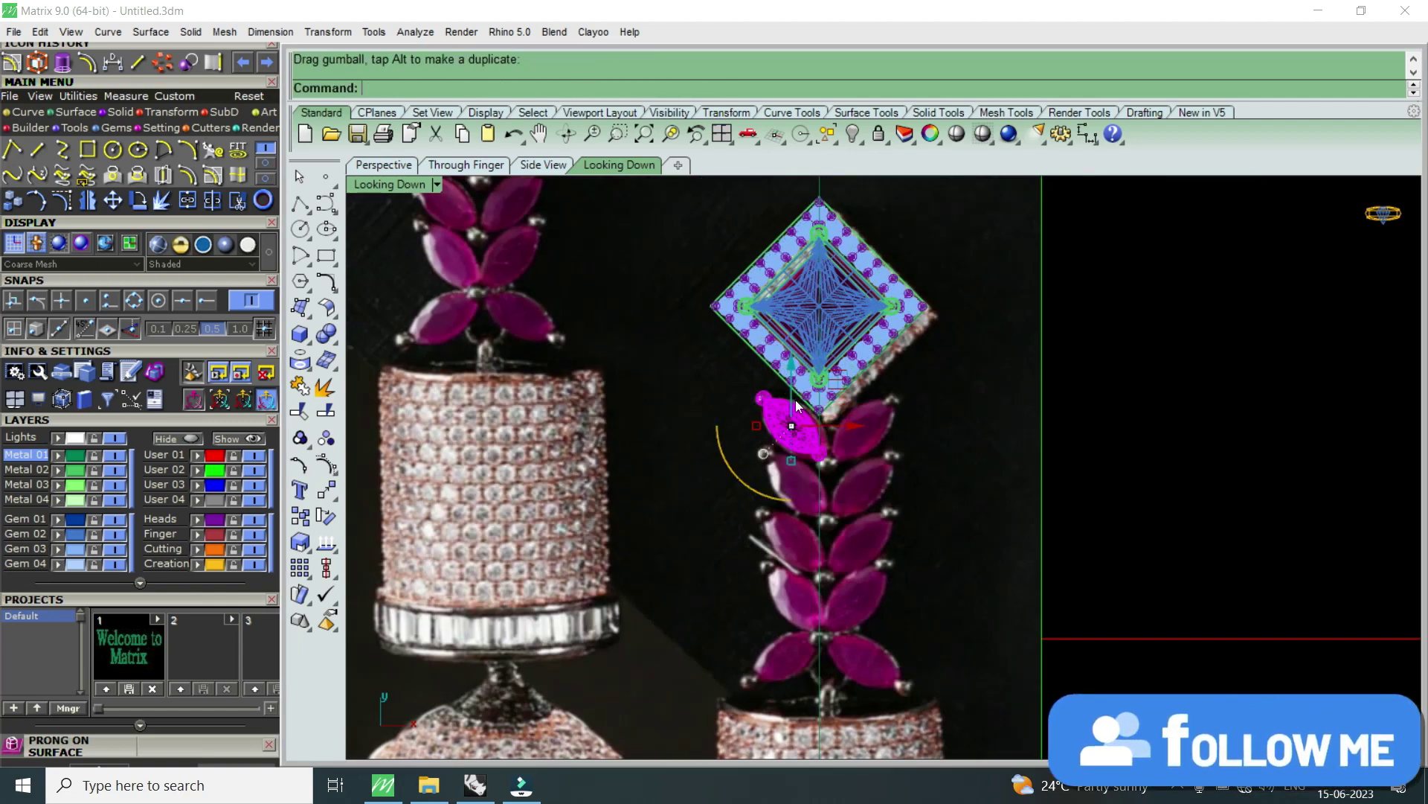
{"action": "scroll", "coordinate": [798, 423], "scroll_direction": "up", "scroll_amount": 2}
{"action": "scroll", "coordinate": [799, 428], "scroll_direction": "up", "scroll_amount": 2}
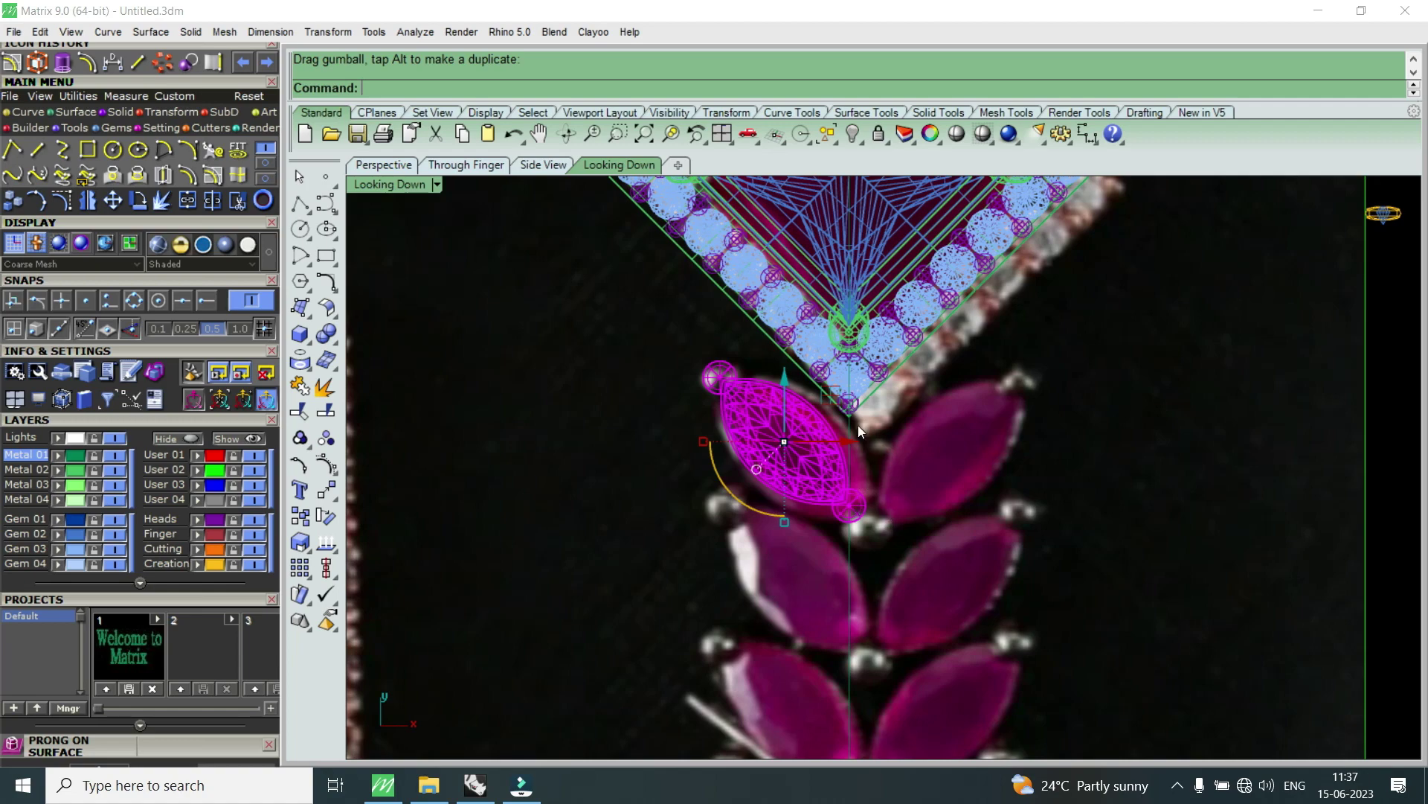
{"action": "scroll", "coordinate": [856, 401], "scroll_direction": "down", "scroll_amount": 5}
{"action": "scroll", "coordinate": [817, 372], "scroll_direction": "down", "scroll_amount": 1}
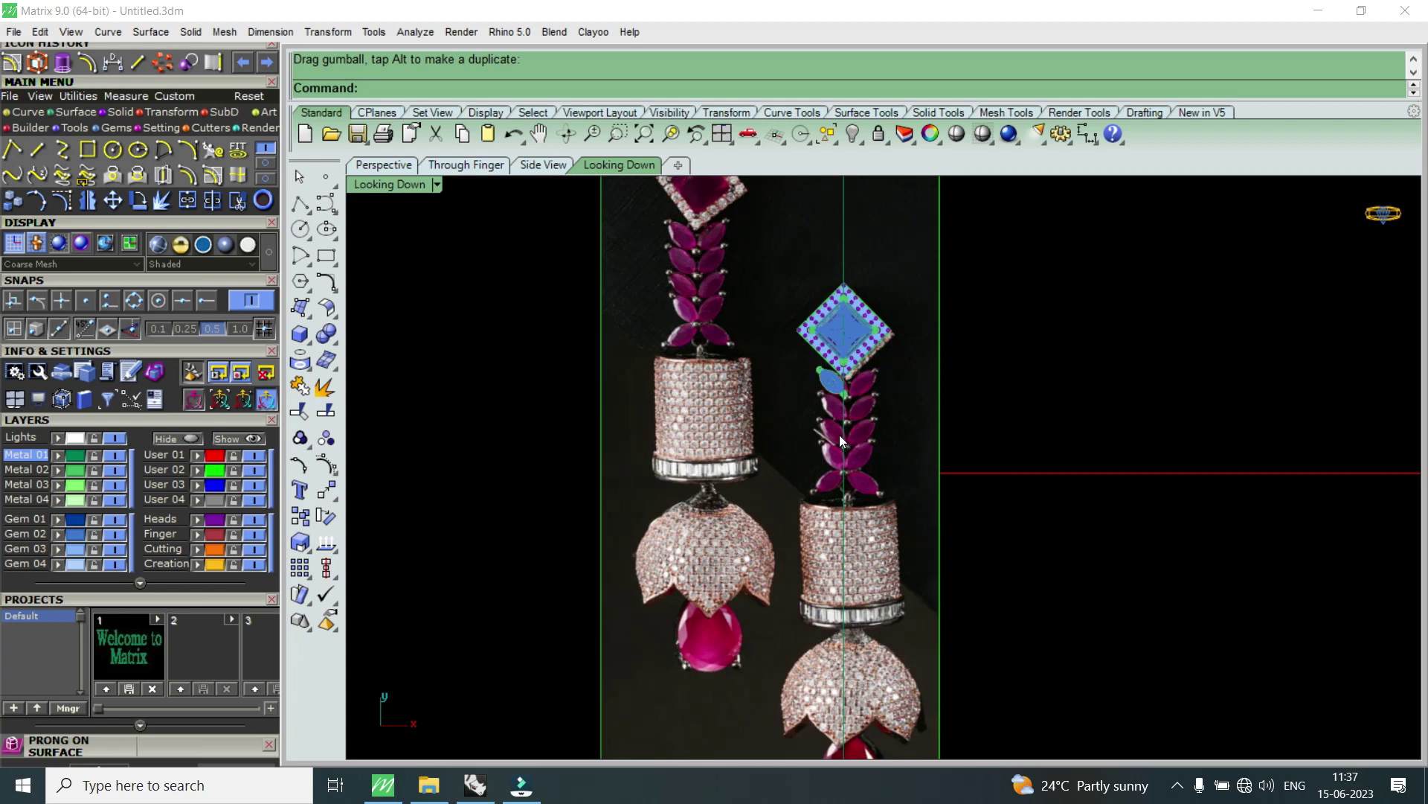
{"action": "key", "text": "Down"}
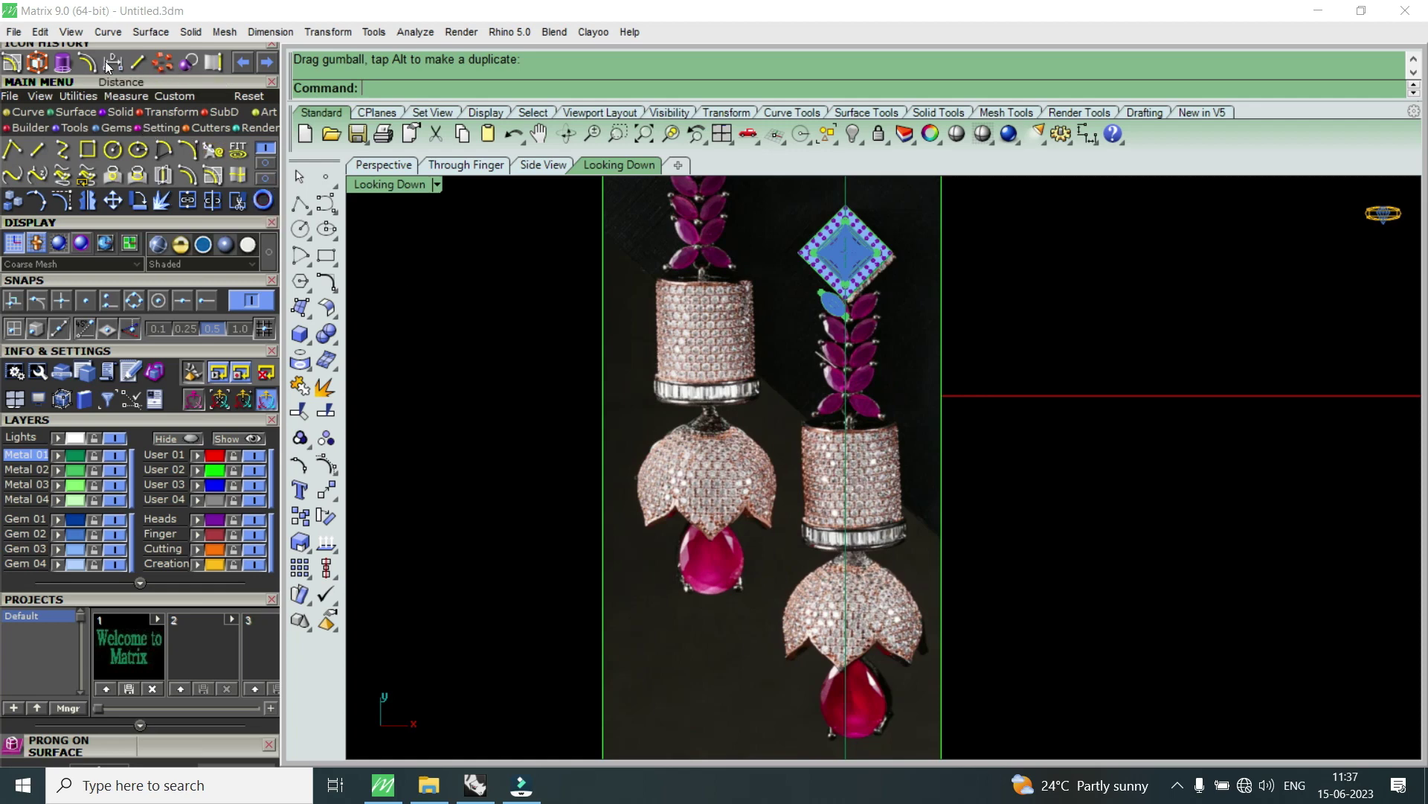
- Save the model as a compact file named jhumka.3dm in D:\cad disiain
{"action": "left_click", "coordinate": [14, 34]}
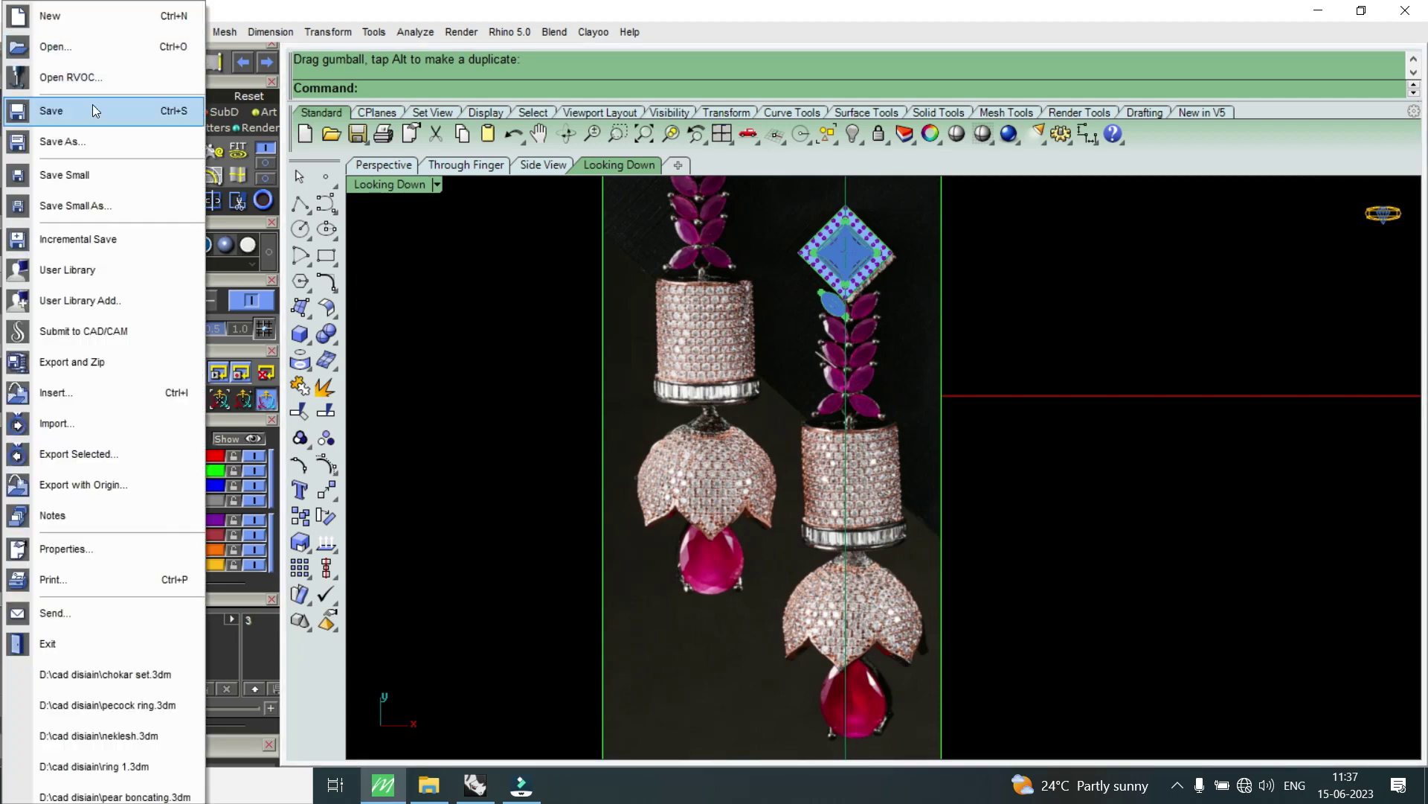
{"action": "left_click", "coordinate": [122, 185]}
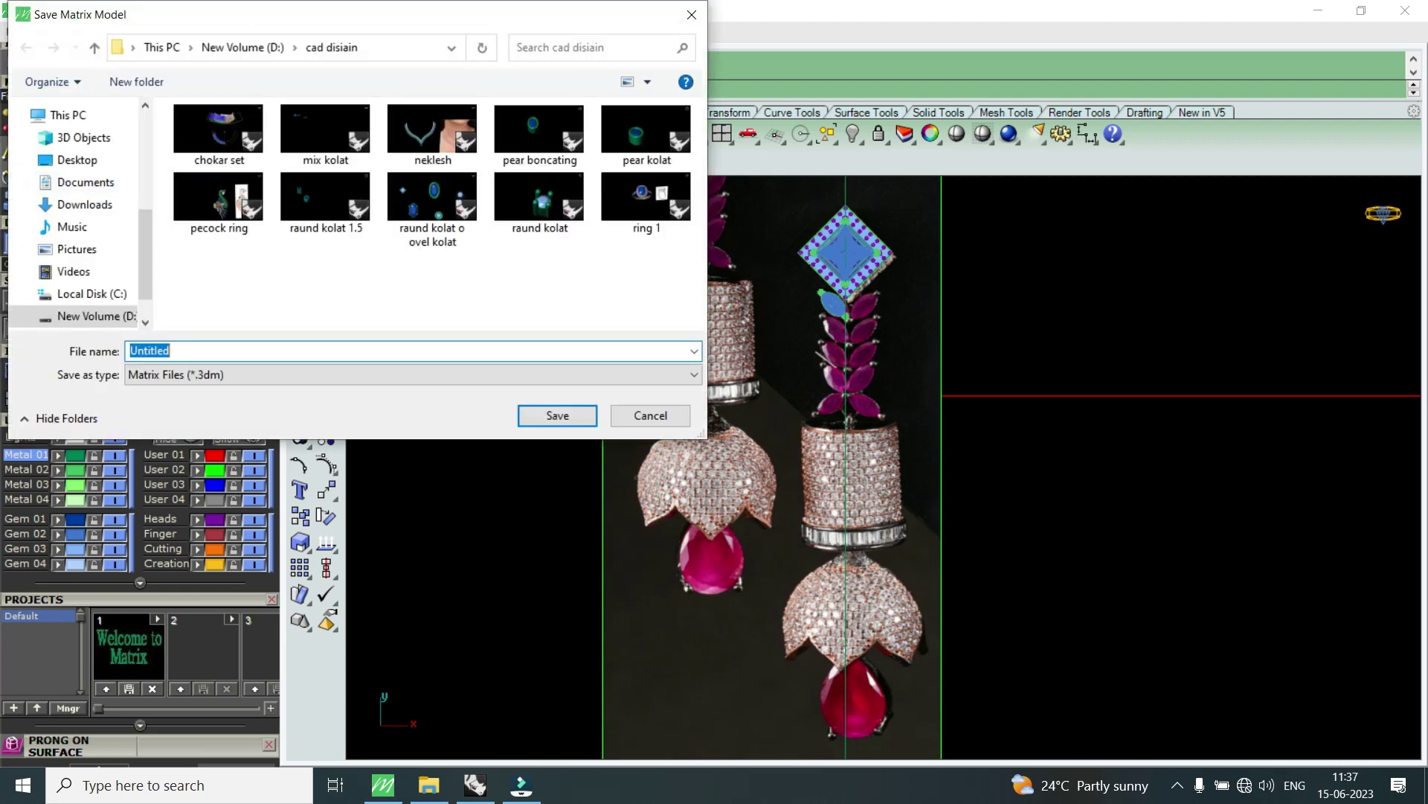
{"action": "type", "text": "j"}
{"action": "type", "text": "huml"}
{"action": "key", "text": "BackSpace"}
{"action": "type", "text": "k"}
{"action": "left_click", "coordinate": [558, 417]}
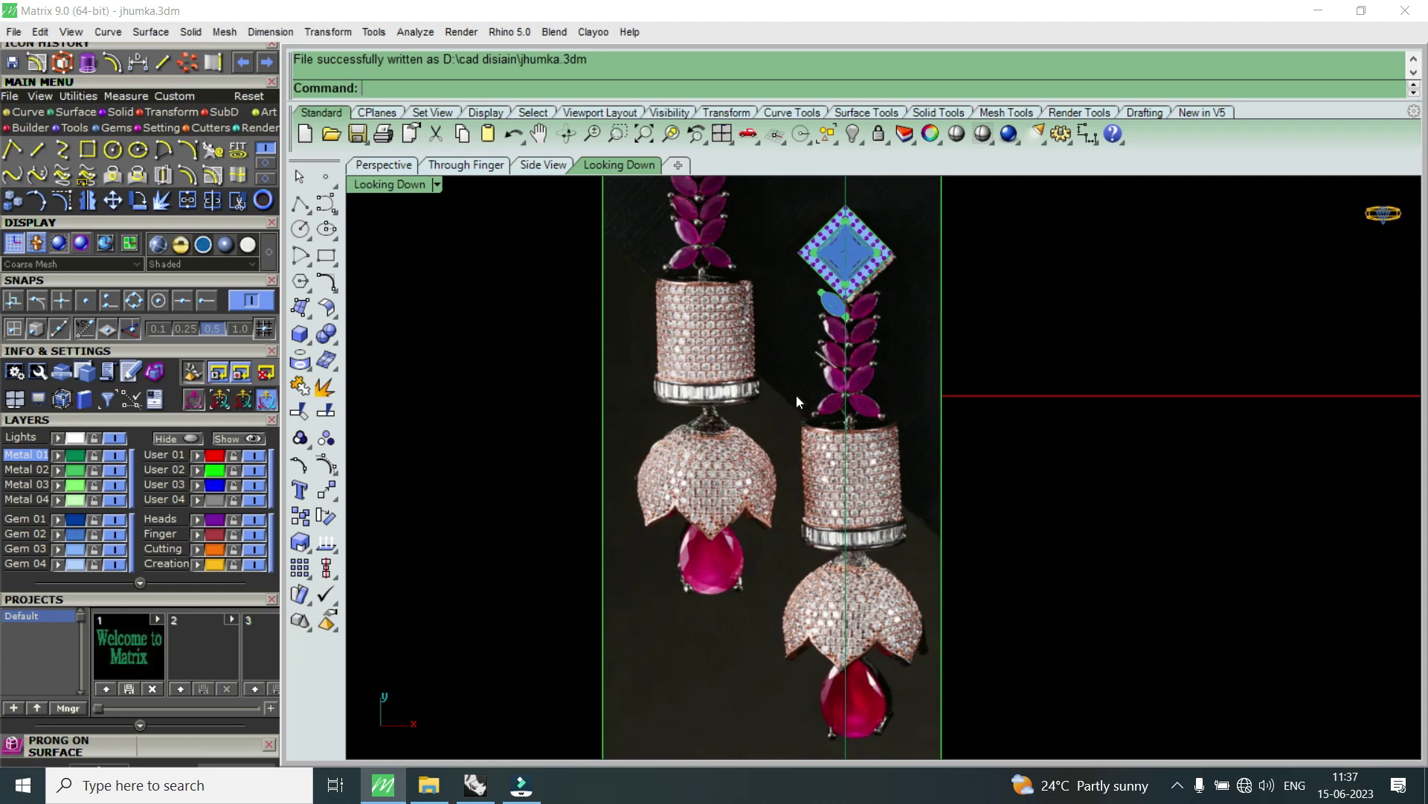
{"action": "scroll", "coordinate": [855, 395], "scroll_direction": "down", "scroll_amount": 3}
{"action": "scroll", "coordinate": [859, 521], "scroll_direction": "up", "scroll_amount": 2}
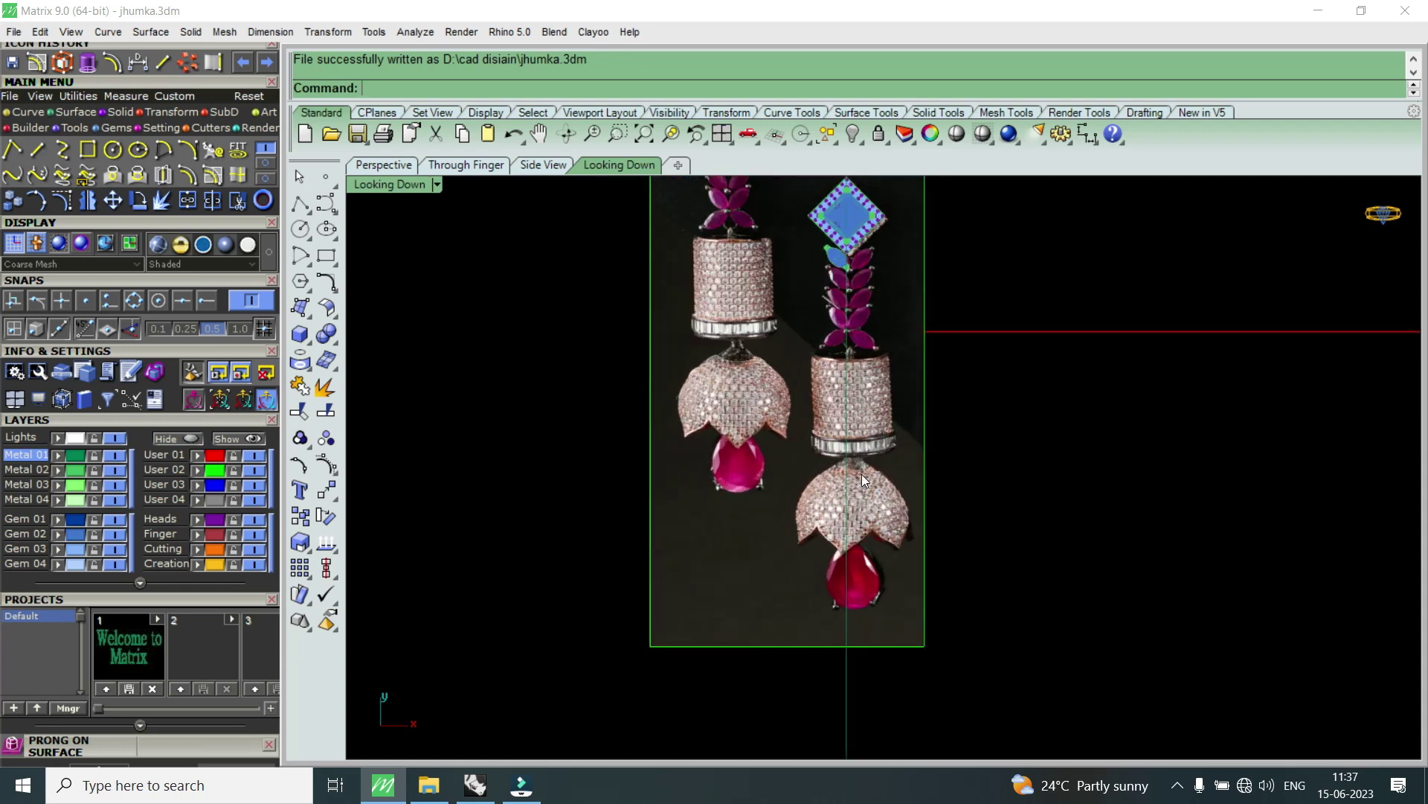
- Measure the collar width on the reference: 15.779 mm
{"action": "scroll", "coordinate": [859, 360], "scroll_direction": "up", "scroll_amount": 2}
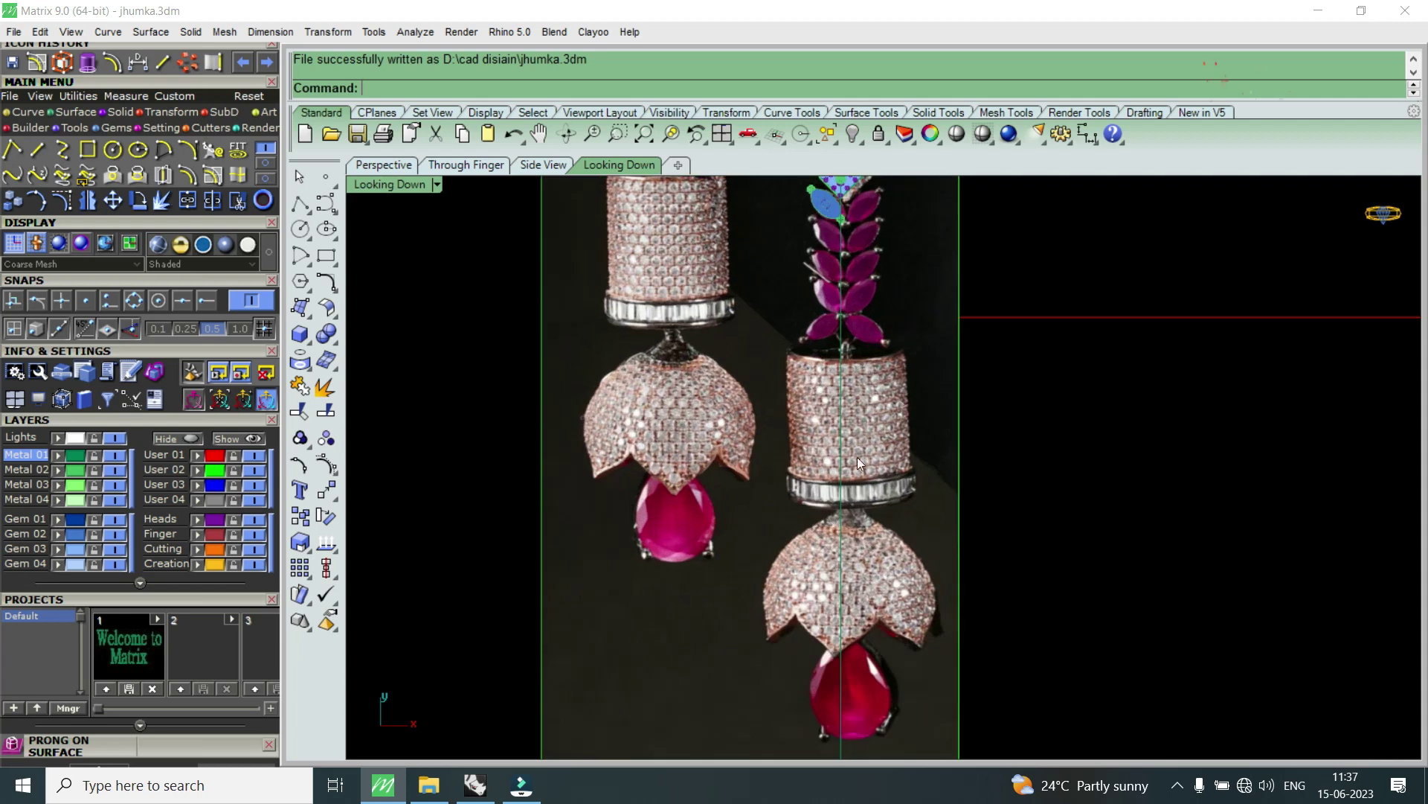
{"action": "left_click", "coordinate": [130, 66]}
{"action": "scroll", "coordinate": [877, 360], "scroll_direction": "up", "scroll_amount": 2}
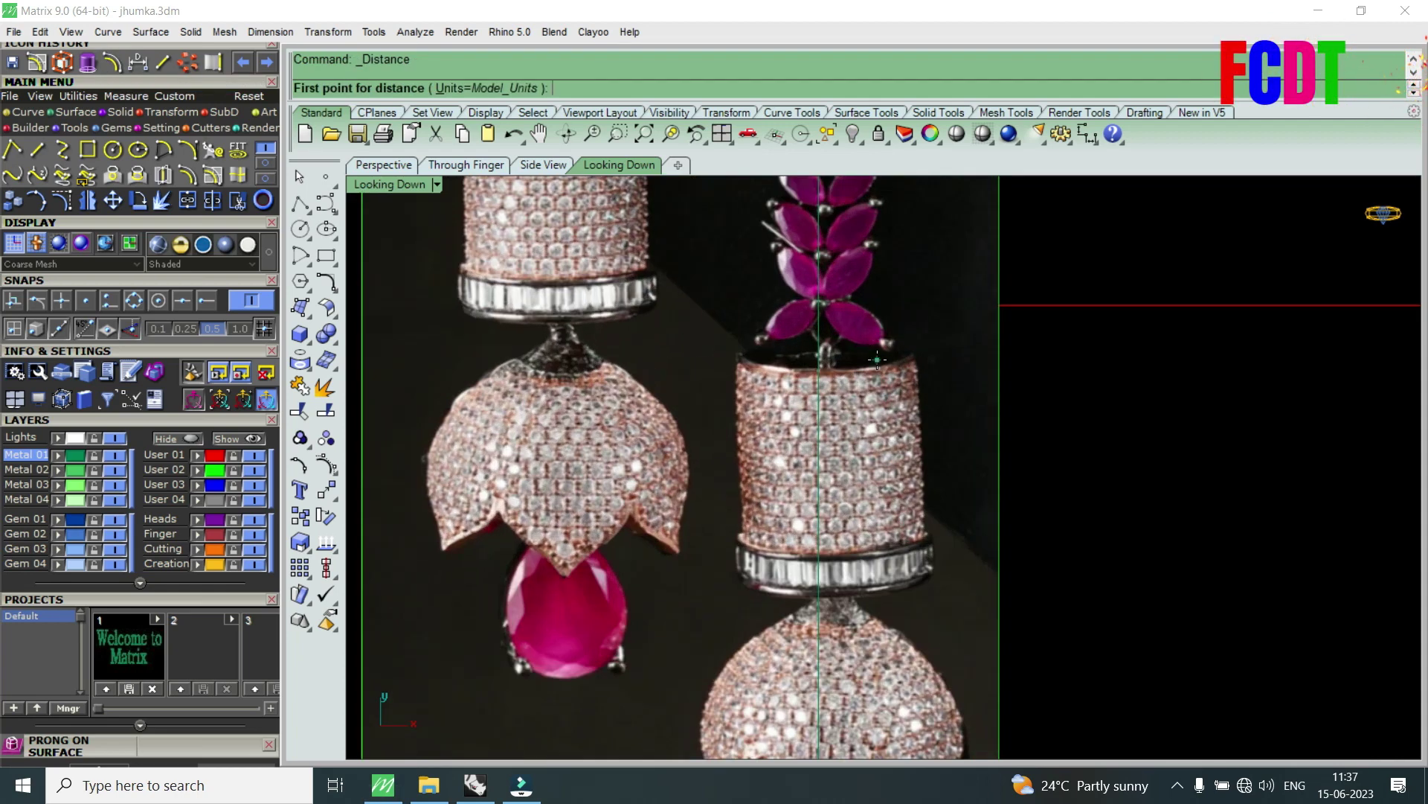
{"action": "left_click", "coordinate": [735, 363]}
{"action": "left_click", "coordinate": [920, 362]}
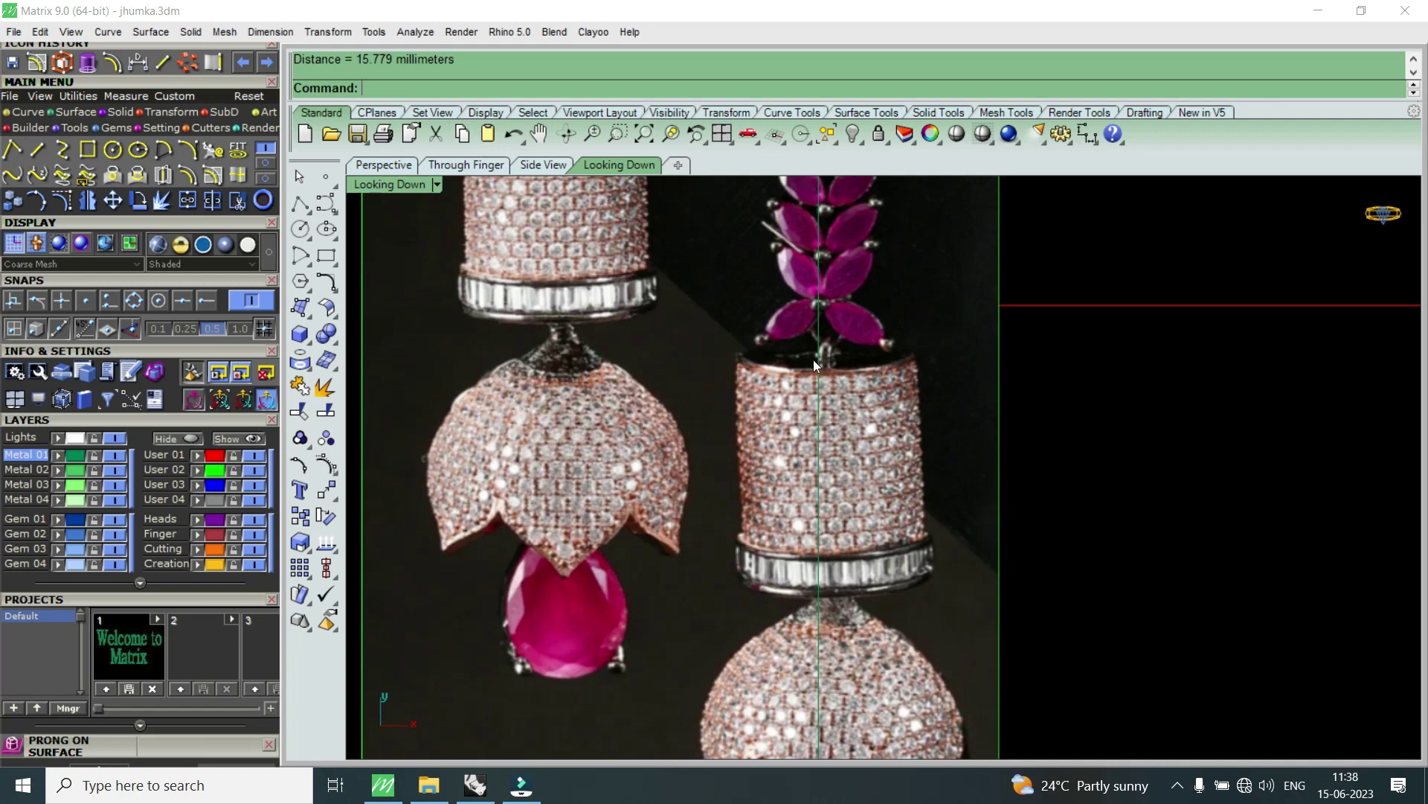
- Measure the bell dome's width: 22.861 mm
{"action": "scroll", "coordinate": [814, 359], "scroll_direction": "down", "scroll_amount": 3}
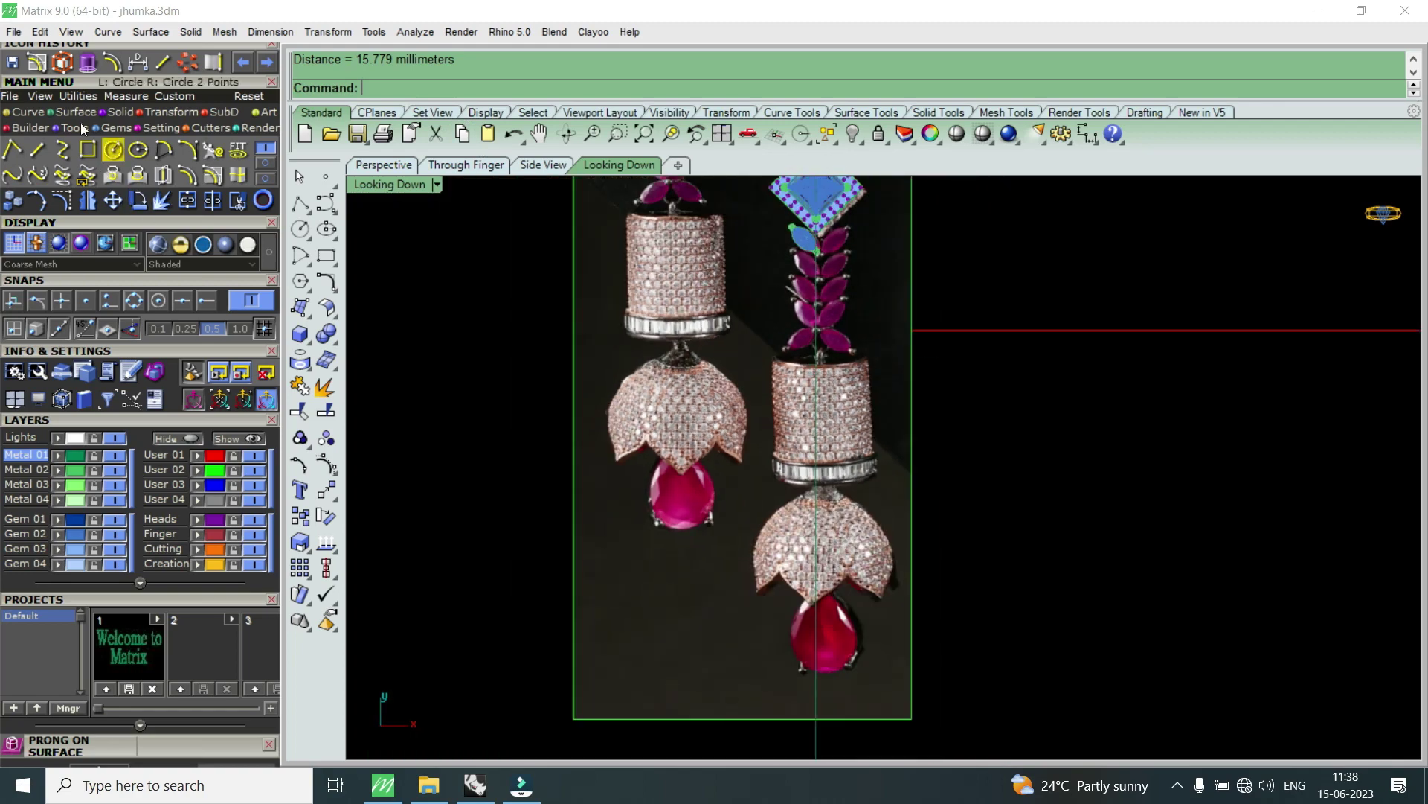
{"action": "left_click", "coordinate": [132, 65]}
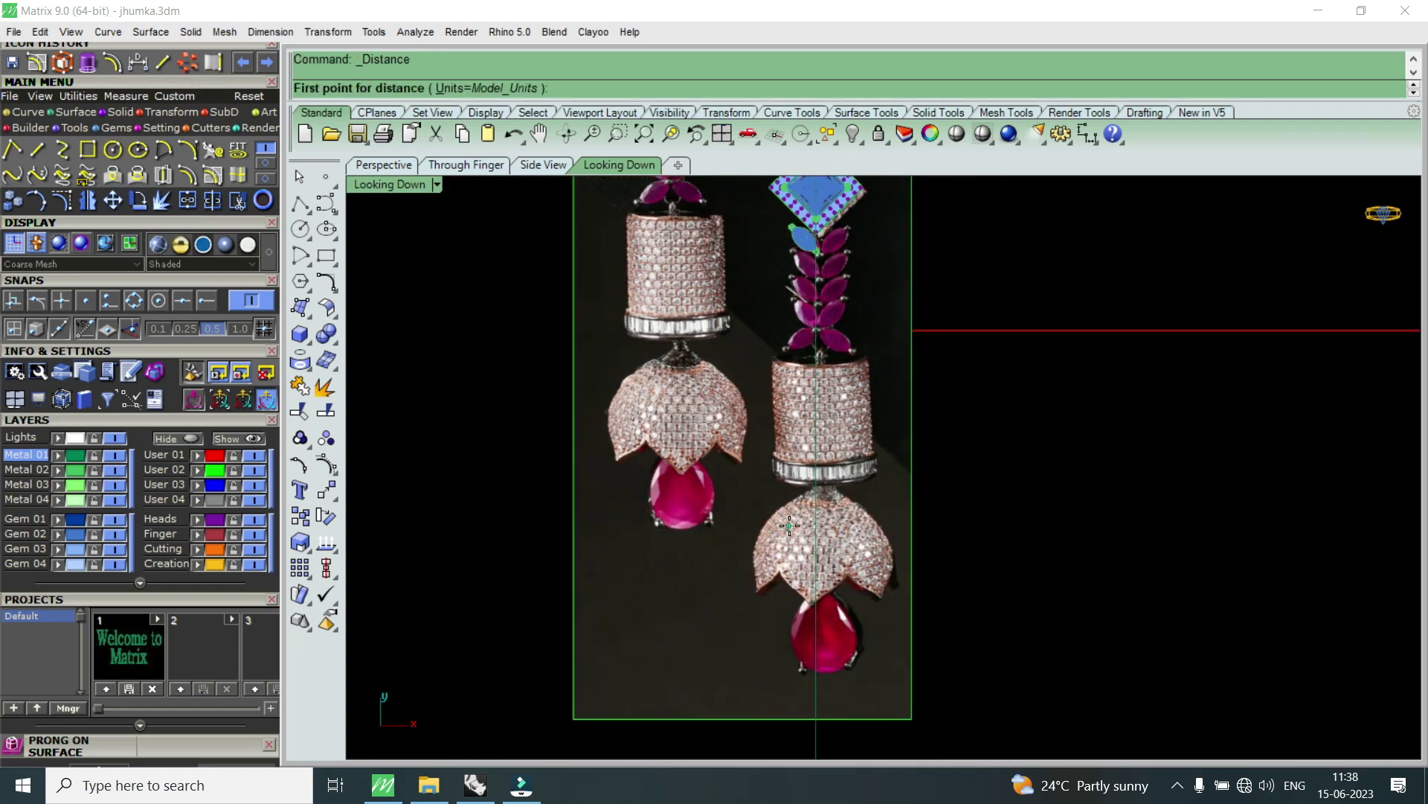
{"action": "scroll", "coordinate": [774, 530], "scroll_direction": "up", "scroll_amount": 2}
{"action": "scroll", "coordinate": [733, 554], "scroll_direction": "up", "scroll_amount": 2}
{"action": "left_click", "coordinate": [728, 559]}
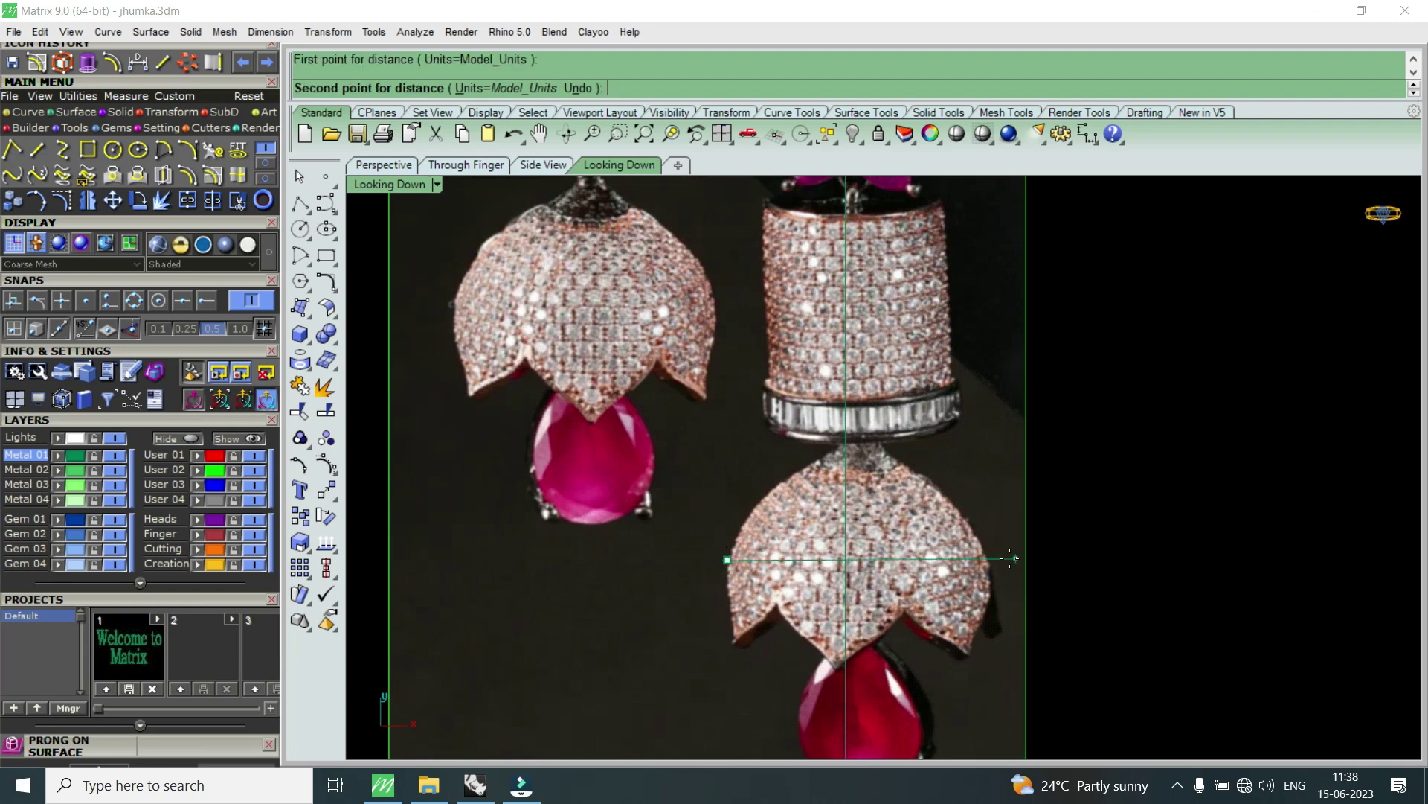
{"action": "left_click", "coordinate": [992, 565]}
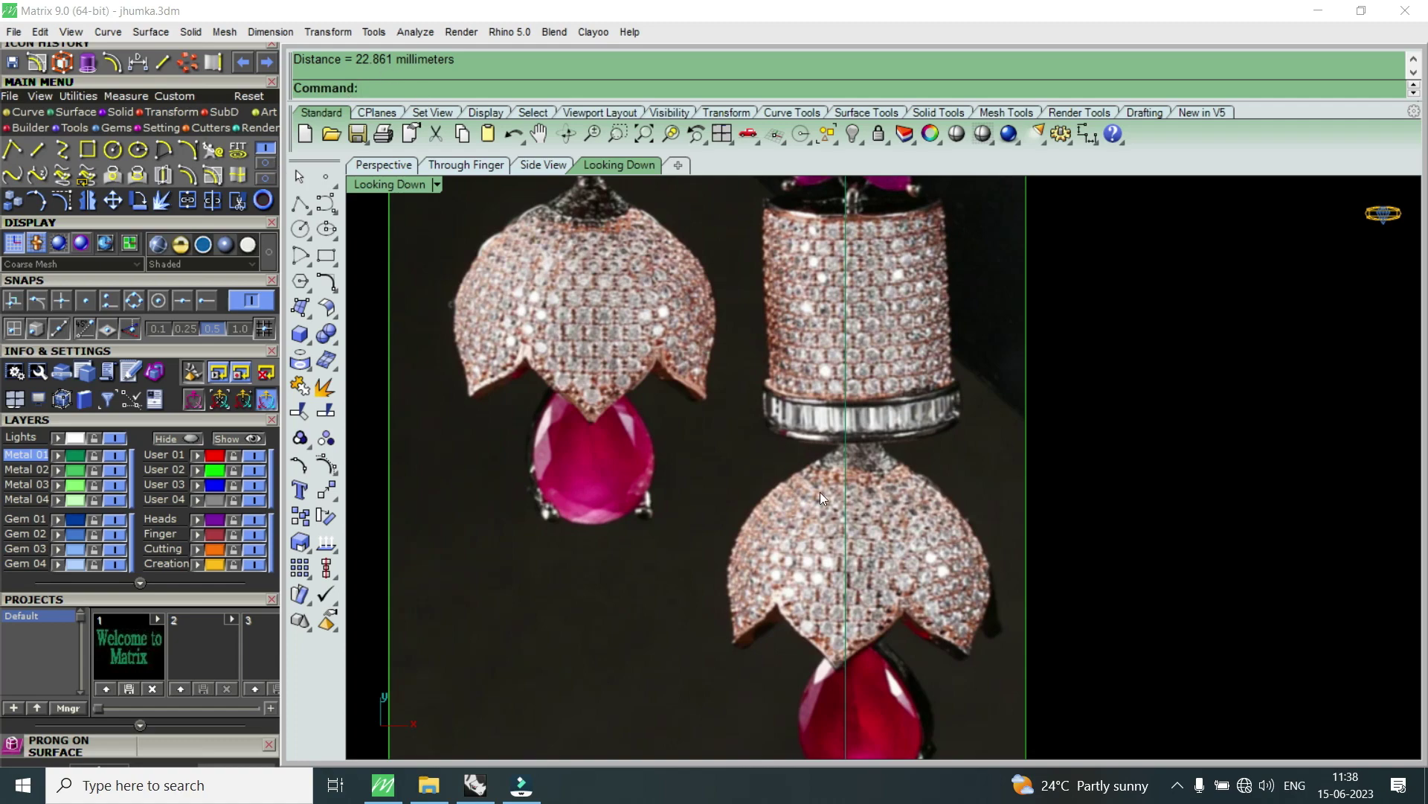
- Measure the dome from its top to its bottom tip: 20.024 mm
{"action": "scroll", "coordinate": [890, 541], "scroll_direction": "down", "scroll_amount": 1}
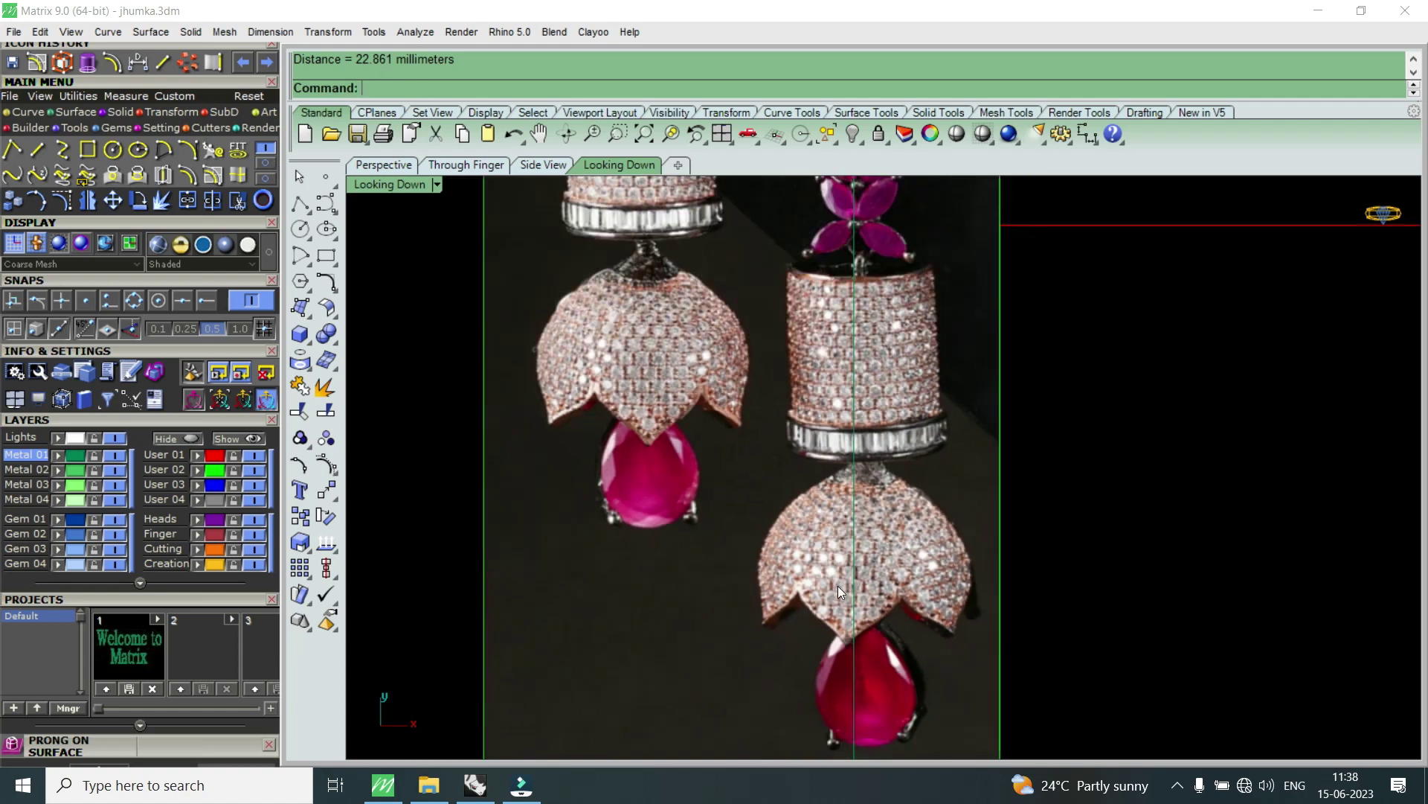
{"action": "scroll", "coordinate": [837, 586], "scroll_direction": "up", "scroll_amount": 2}
{"action": "key", "text": "Return"}
{"action": "left_click", "coordinate": [853, 674]}
{"action": "scroll", "coordinate": [874, 398], "scroll_direction": "up", "scroll_amount": 1}
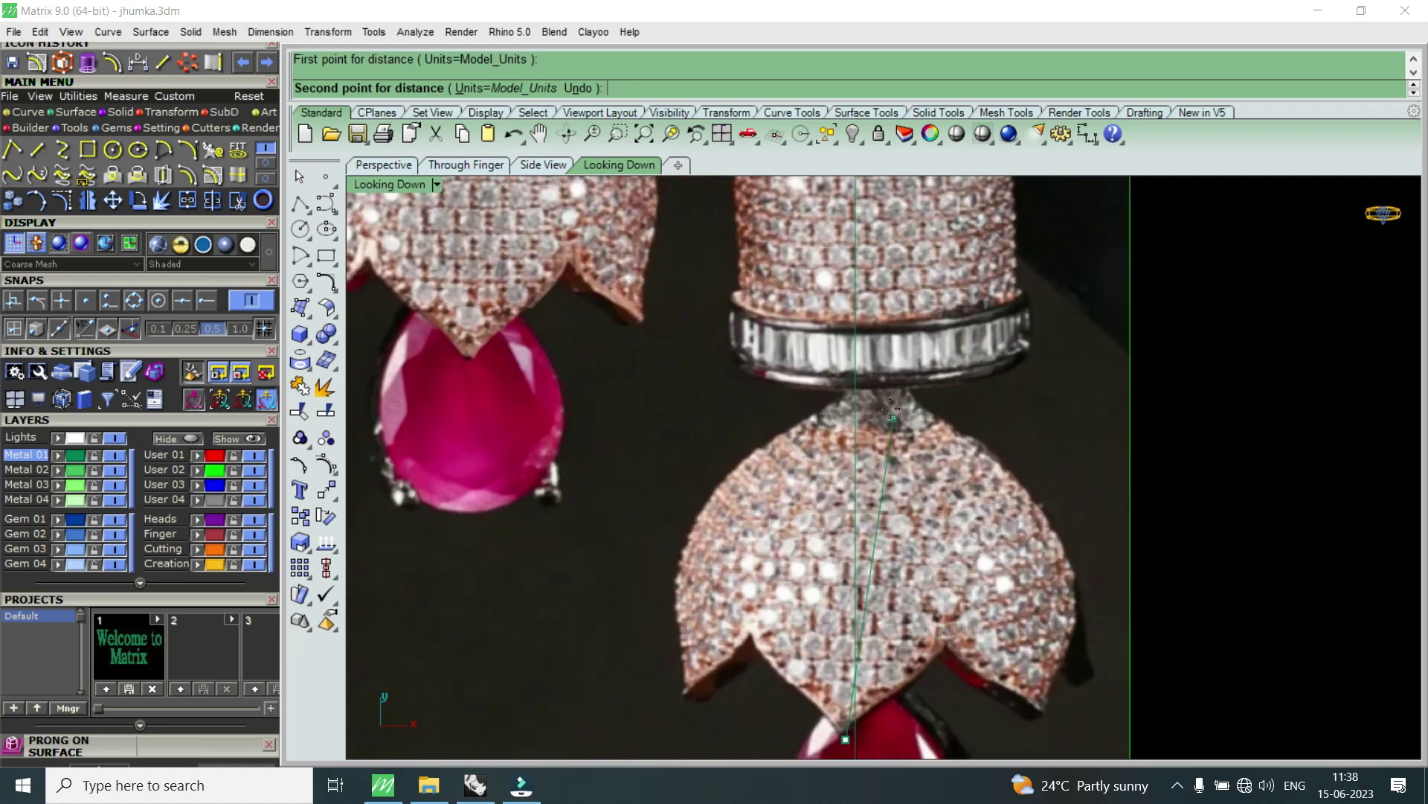
{"action": "left_click", "coordinate": [863, 389]}
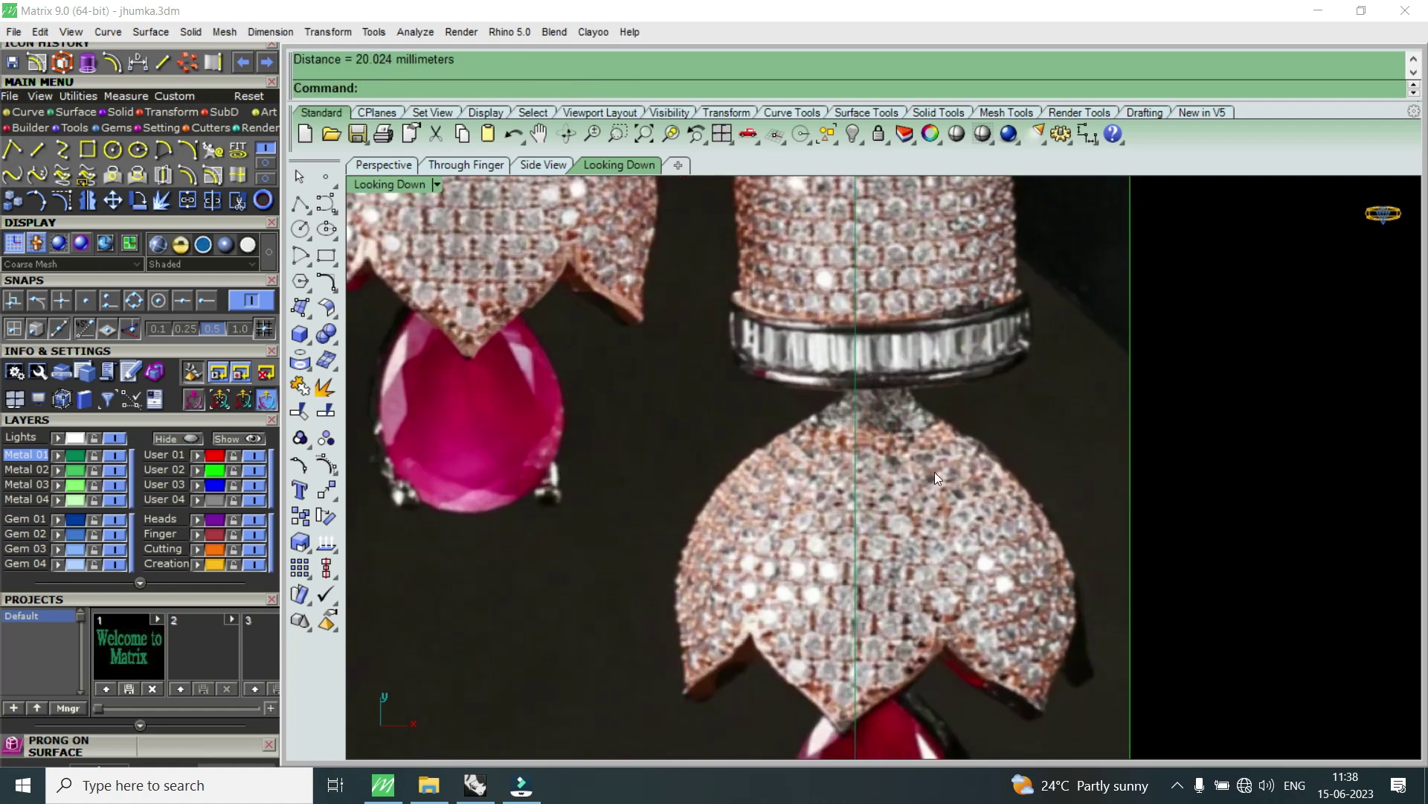
{"action": "scroll", "coordinate": [939, 473], "scroll_direction": "down", "scroll_amount": 3}
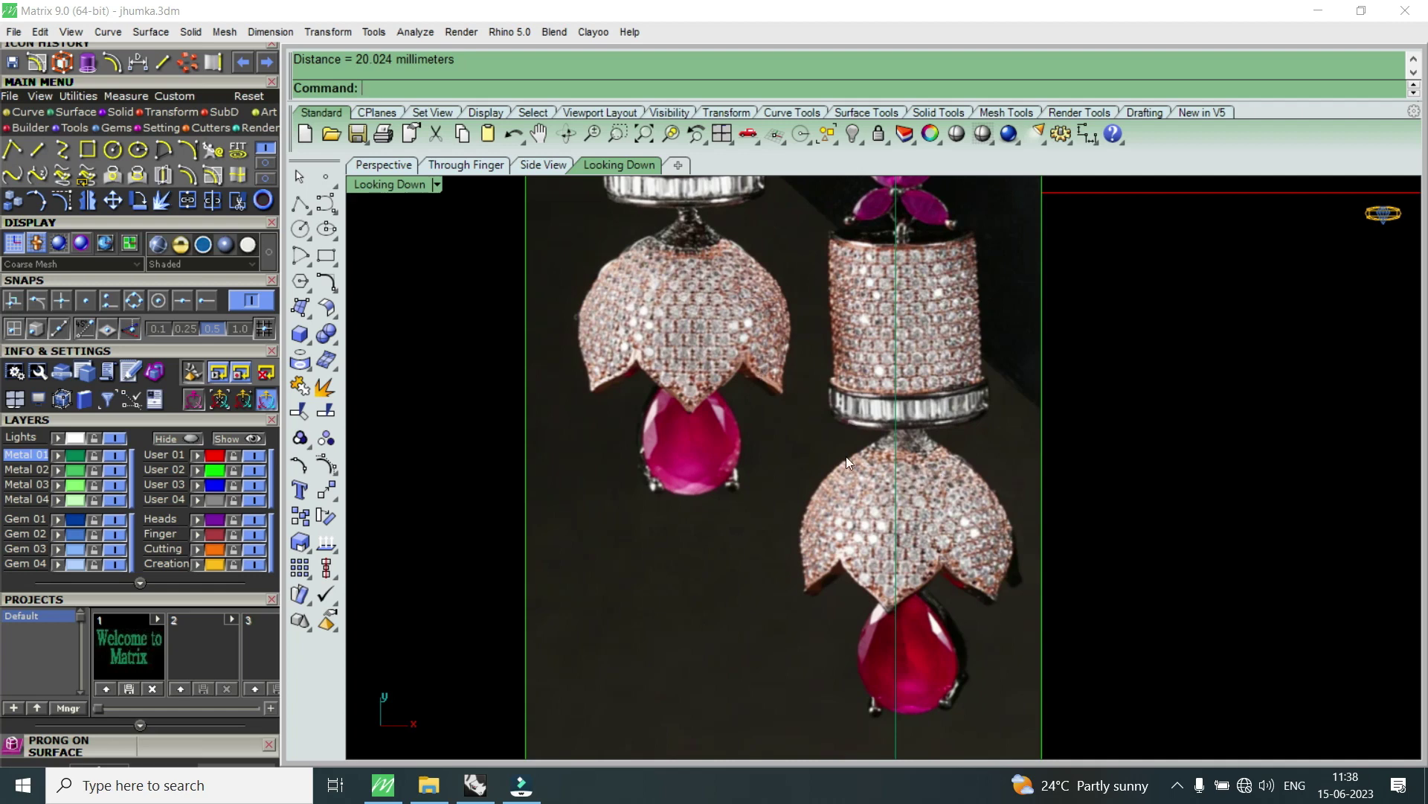
{"action": "scroll", "coordinate": [885, 470], "scroll_direction": "down", "scroll_amount": 2}
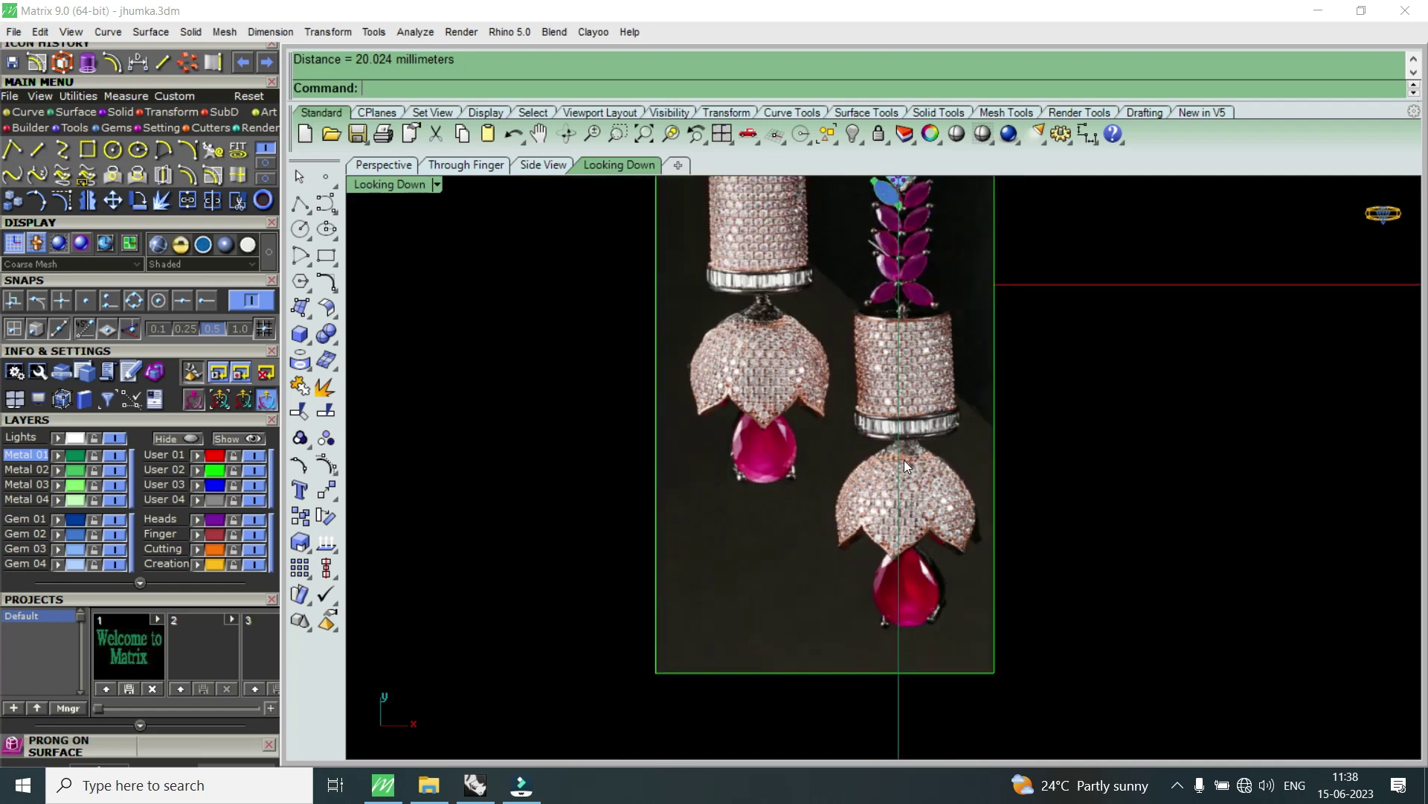
{"action": "scroll", "coordinate": [904, 459], "scroll_direction": "down", "scroll_amount": 2}
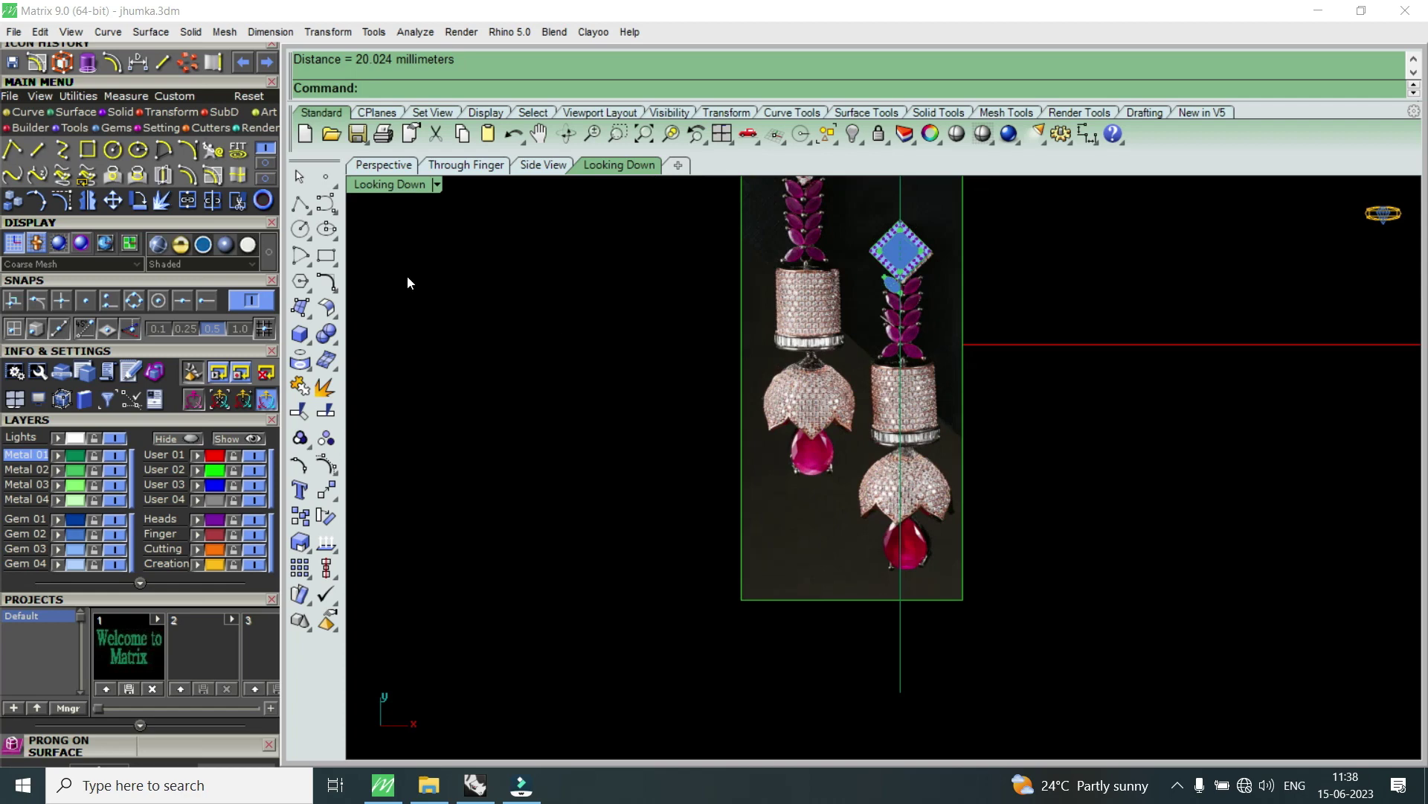
{"action": "left_click", "coordinate": [88, 149]}
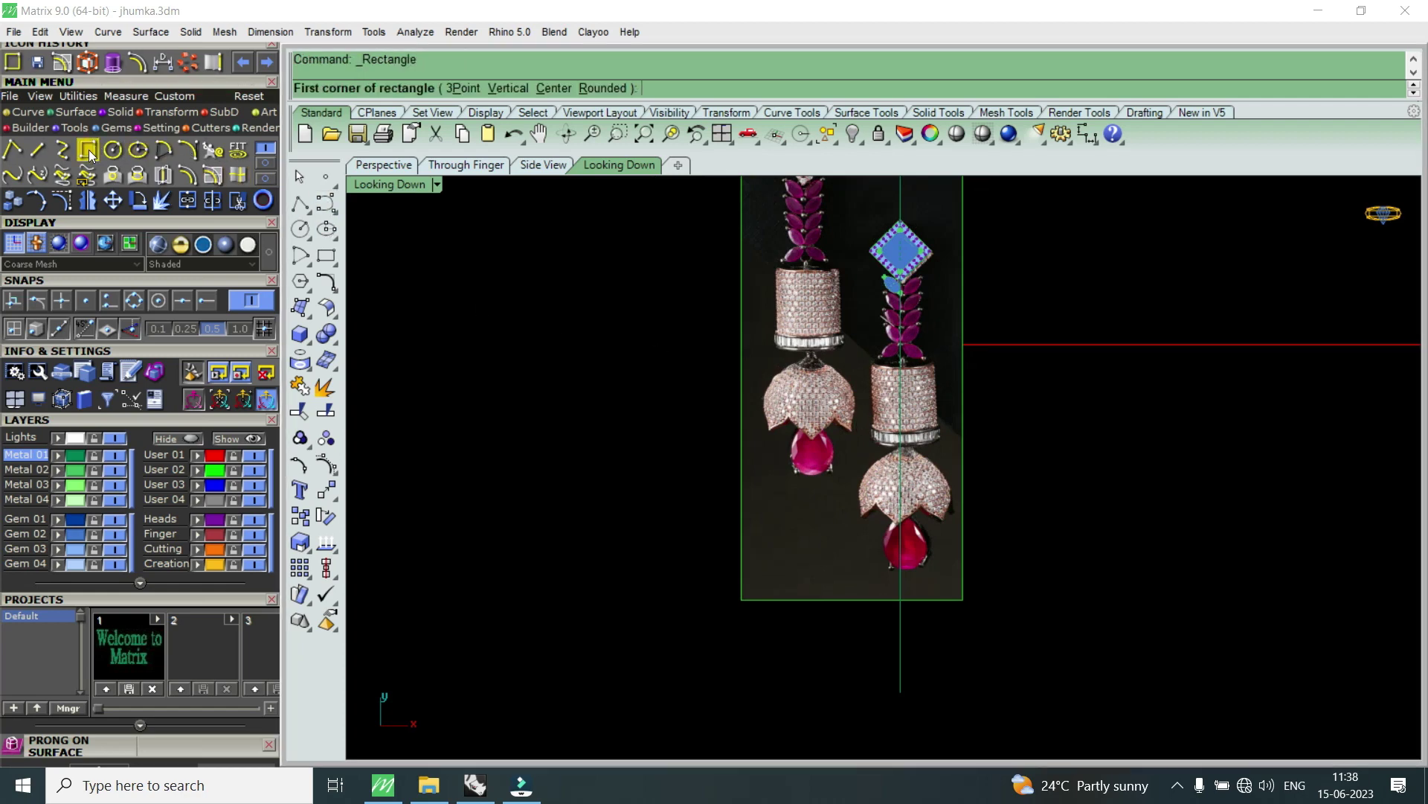
- Draw a rectangle centred at the origin with length 21 and width 20
{"action": "left_click", "coordinate": [553, 89]}
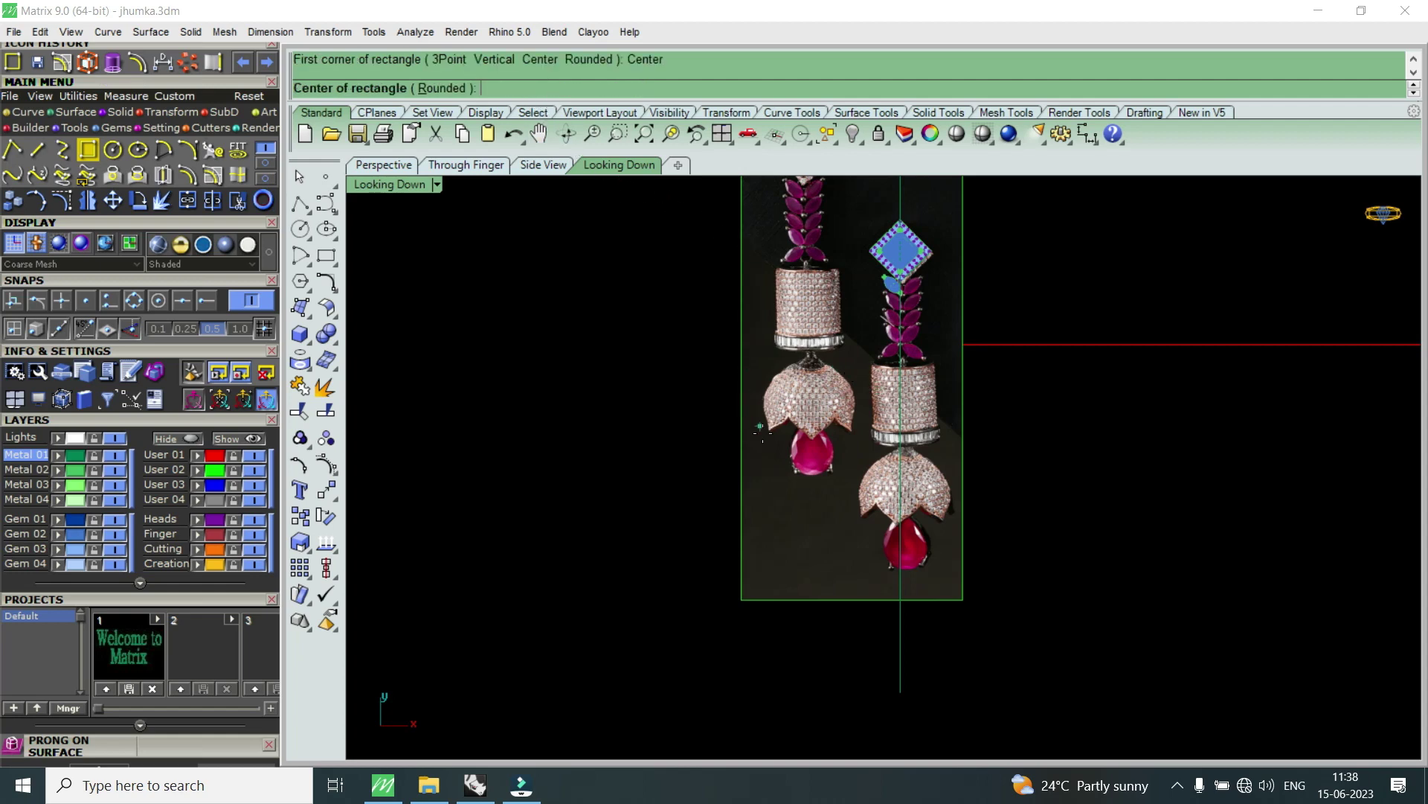
{"action": "type", "text": "0"}
{"action": "key", "text": "Return"}
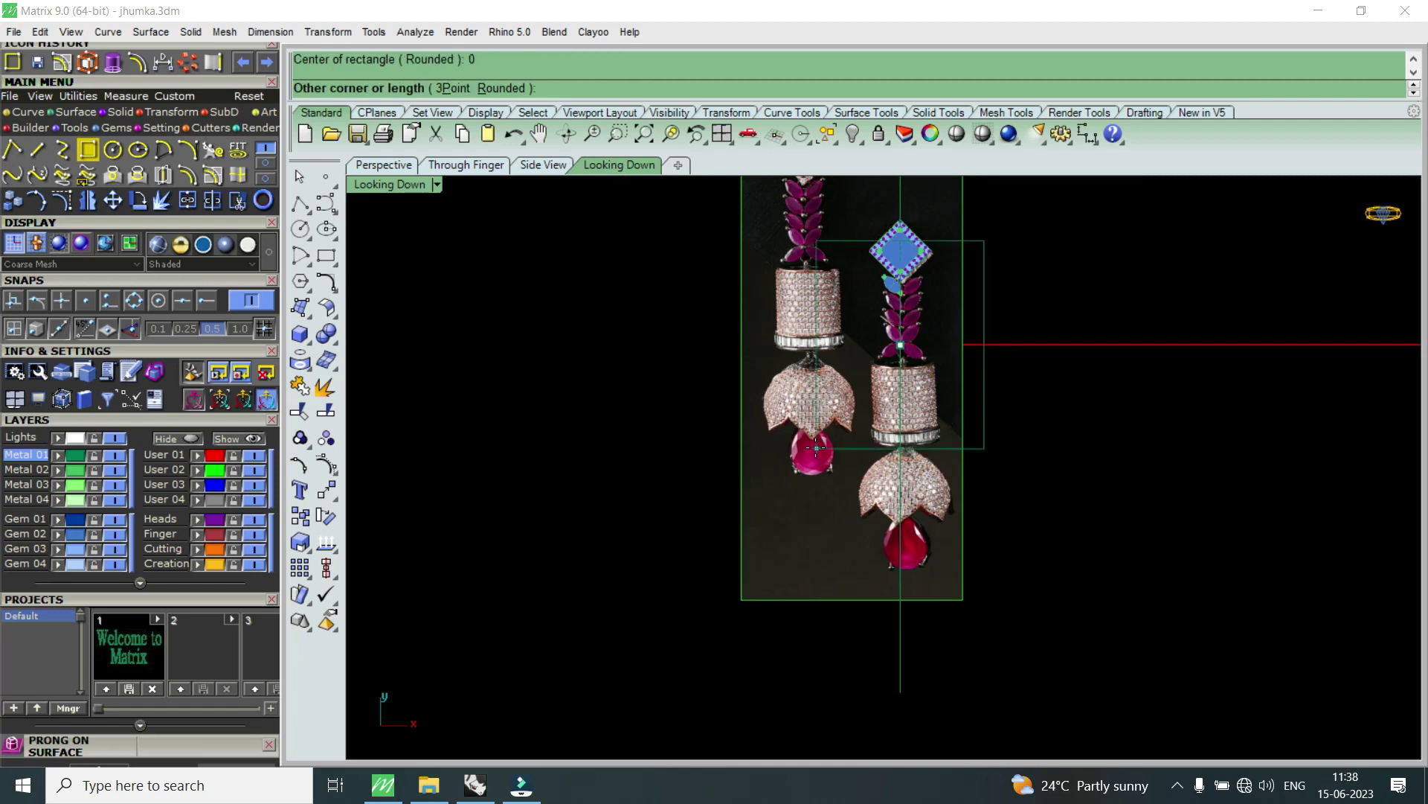
{"action": "type", "text": "21"}
{"action": "key", "text": "Return"}
{"action": "type", "text": "20"}
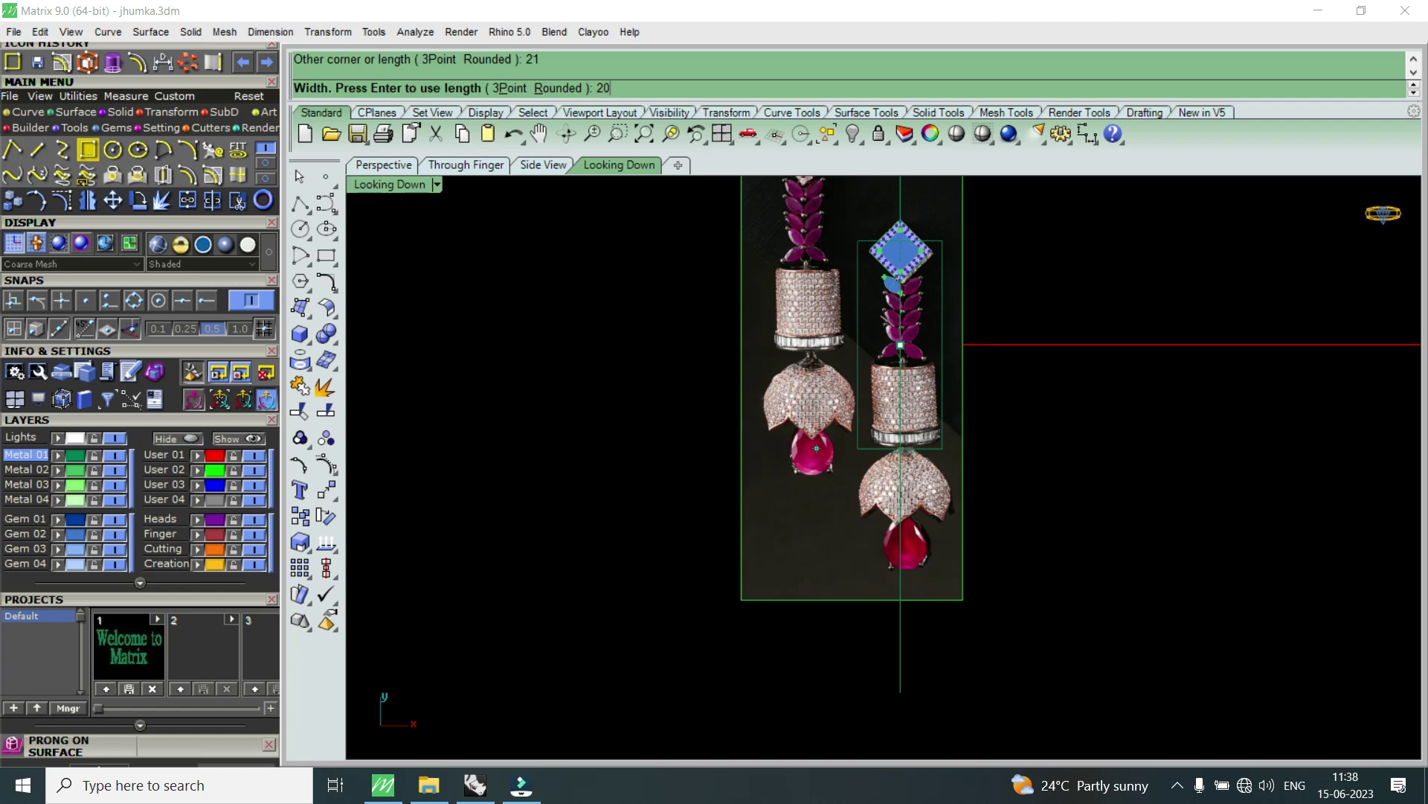
{"action": "key", "text": "Return"}
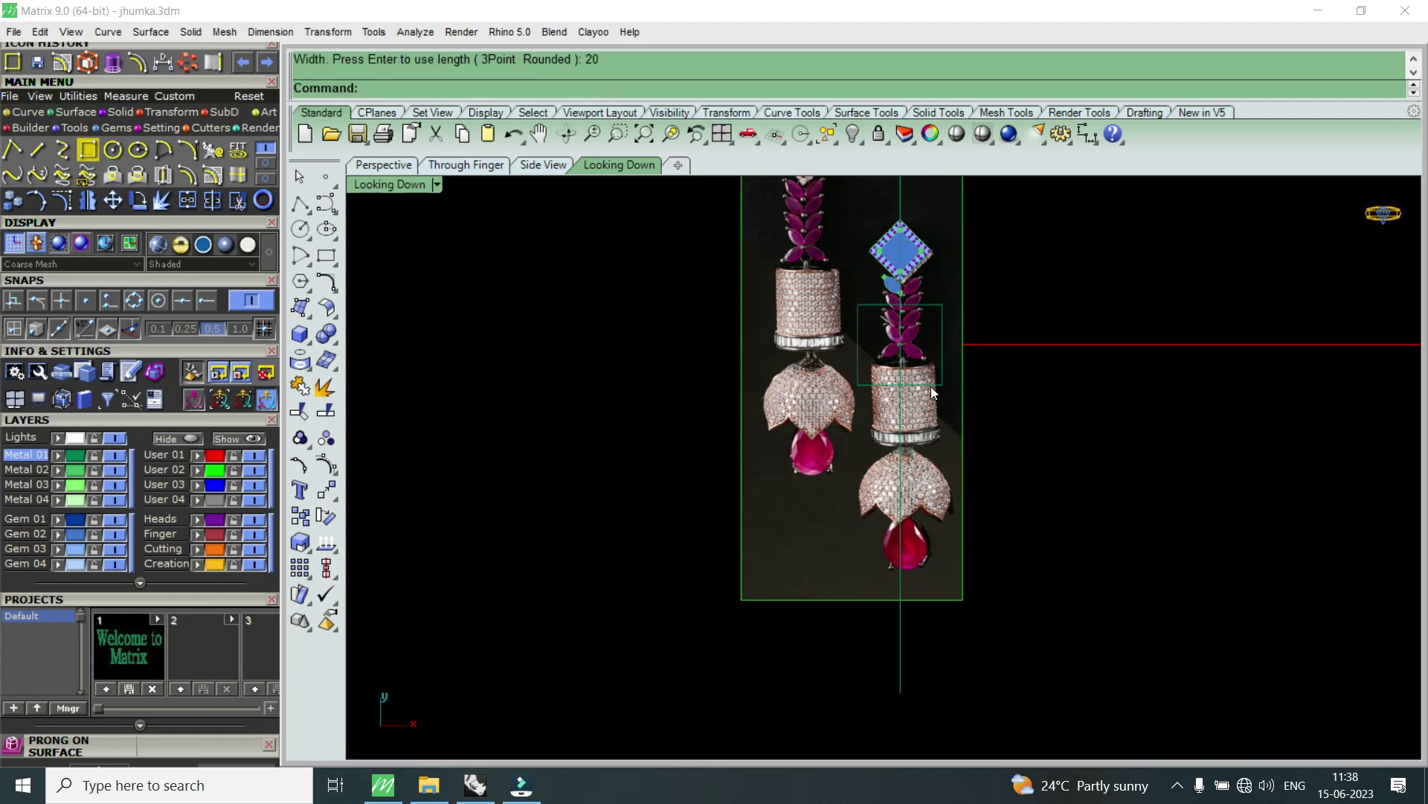
- Move the 21 by 20 rectangle down to frame the bell dome
{"action": "left_click", "coordinate": [936, 388]}
{"action": "left_click", "coordinate": [977, 434]}
{"action": "left_click_drag", "start_coordinate": [904, 283], "coordinate": [898, 431]}
{"action": "scroll", "coordinate": [898, 446], "scroll_direction": "up", "scroll_amount": 3}
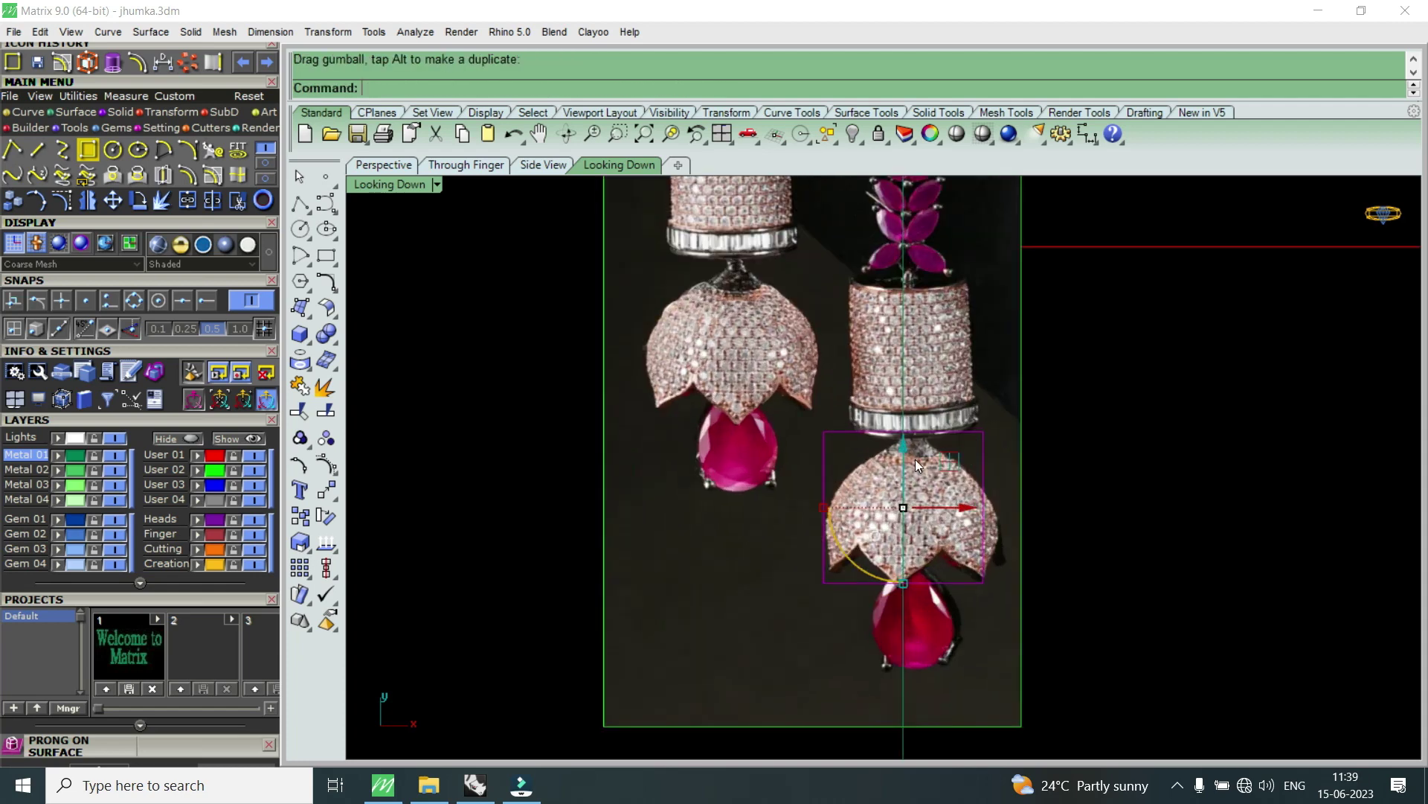
{"action": "scroll", "coordinate": [944, 469], "scroll_direction": "down", "scroll_amount": 2}
{"action": "scroll", "coordinate": [943, 469], "scroll_direction": "down", "scroll_amount": 1}
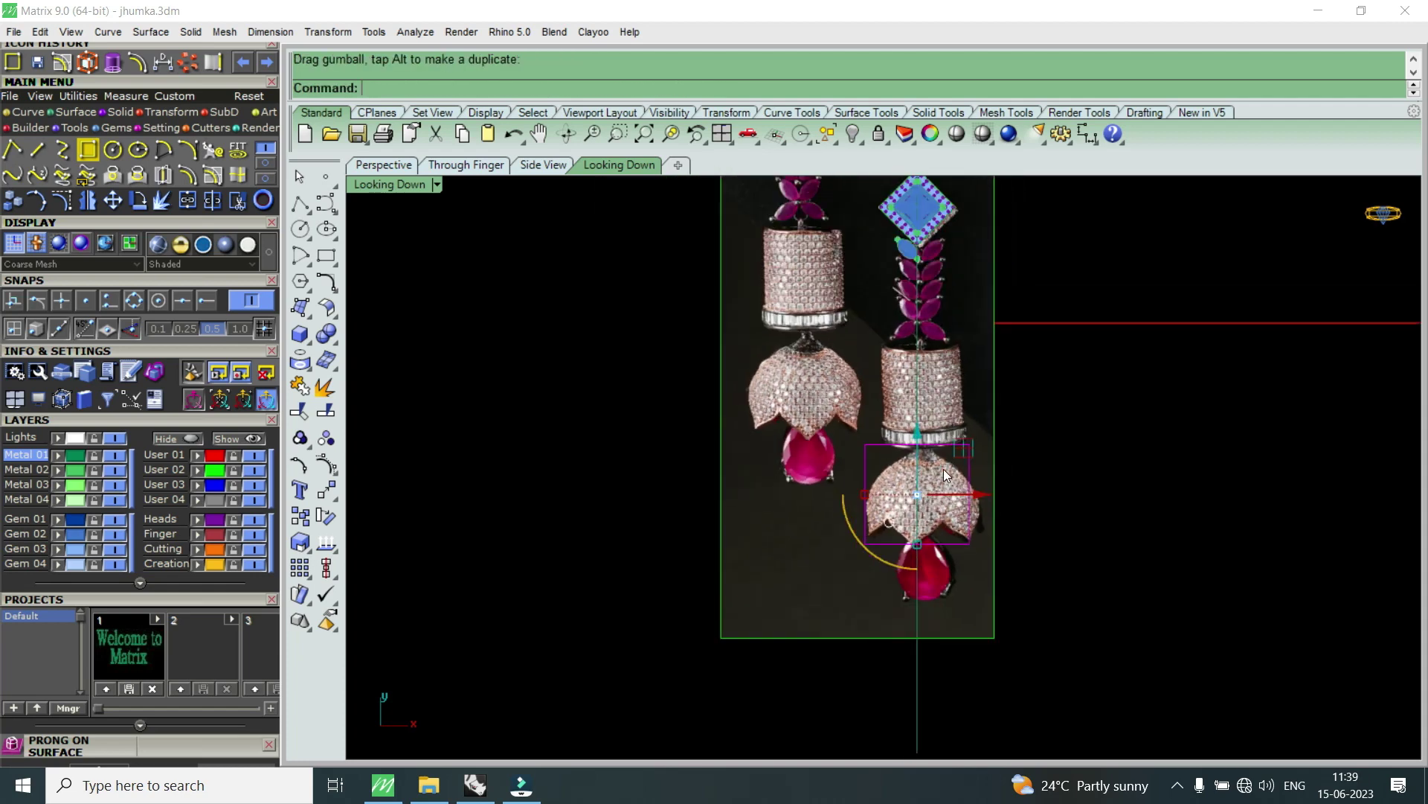
{"action": "key", "text": "Escape"}
{"action": "scroll", "coordinate": [918, 378], "scroll_direction": "up", "scroll_amount": 2}
{"action": "scroll", "coordinate": [915, 377], "scroll_direction": "up", "scroll_amount": 1}
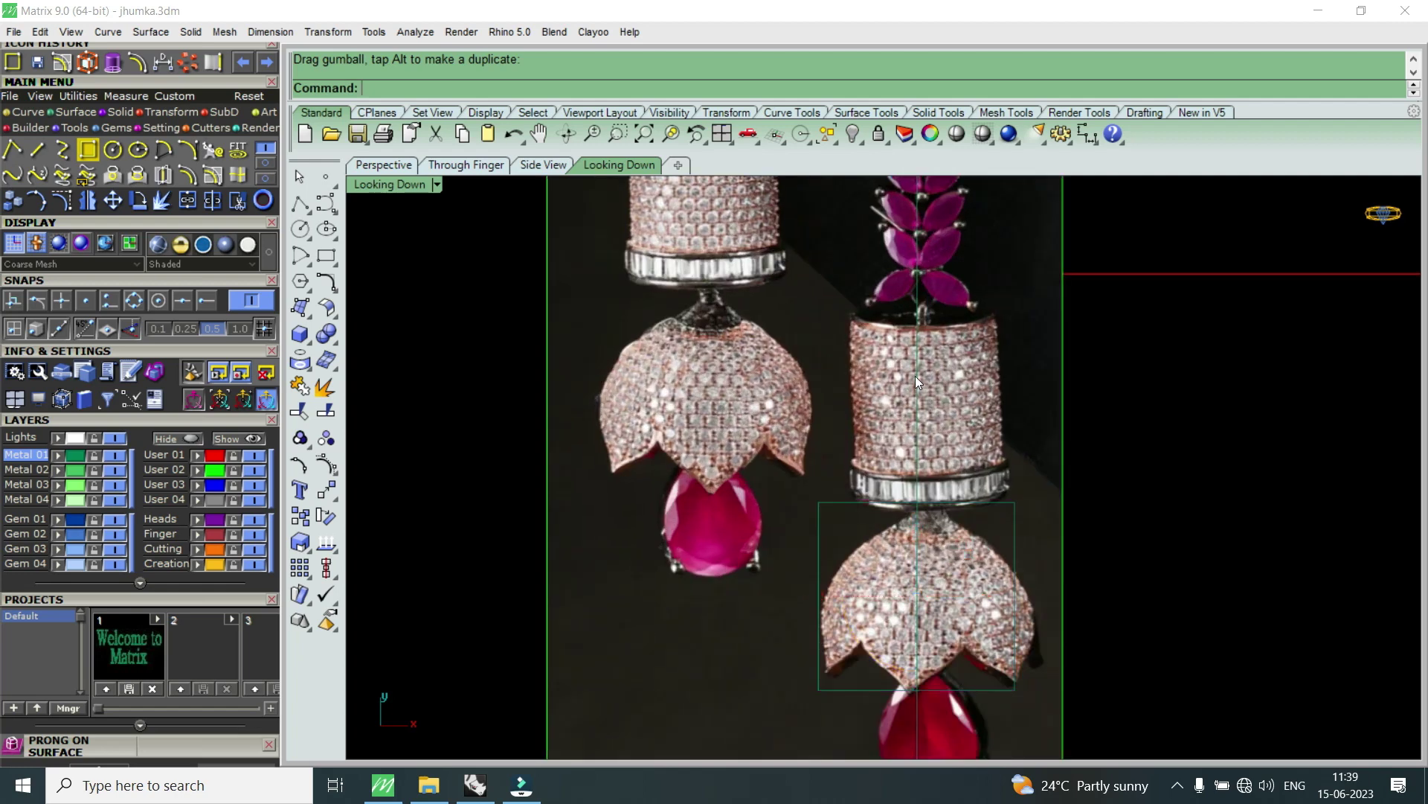
{"action": "left_click", "coordinate": [163, 63]}
- Measure the collar's top width between its corners: 15.815 mm
{"action": "left_click", "coordinate": [852, 330]}
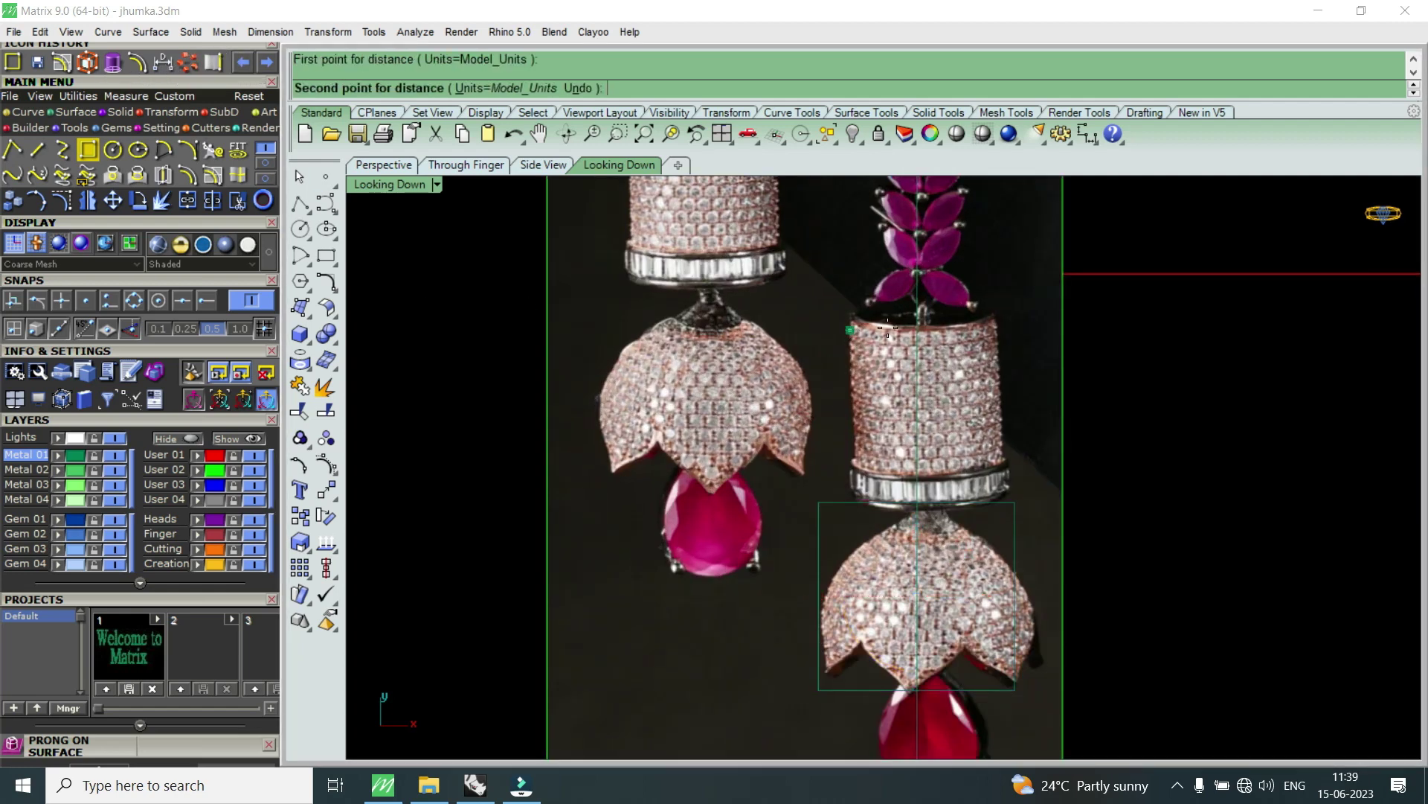
{"action": "left_click", "coordinate": [997, 326]}
{"action": "scroll", "coordinate": [935, 418], "scroll_direction": "up", "scroll_amount": 2}
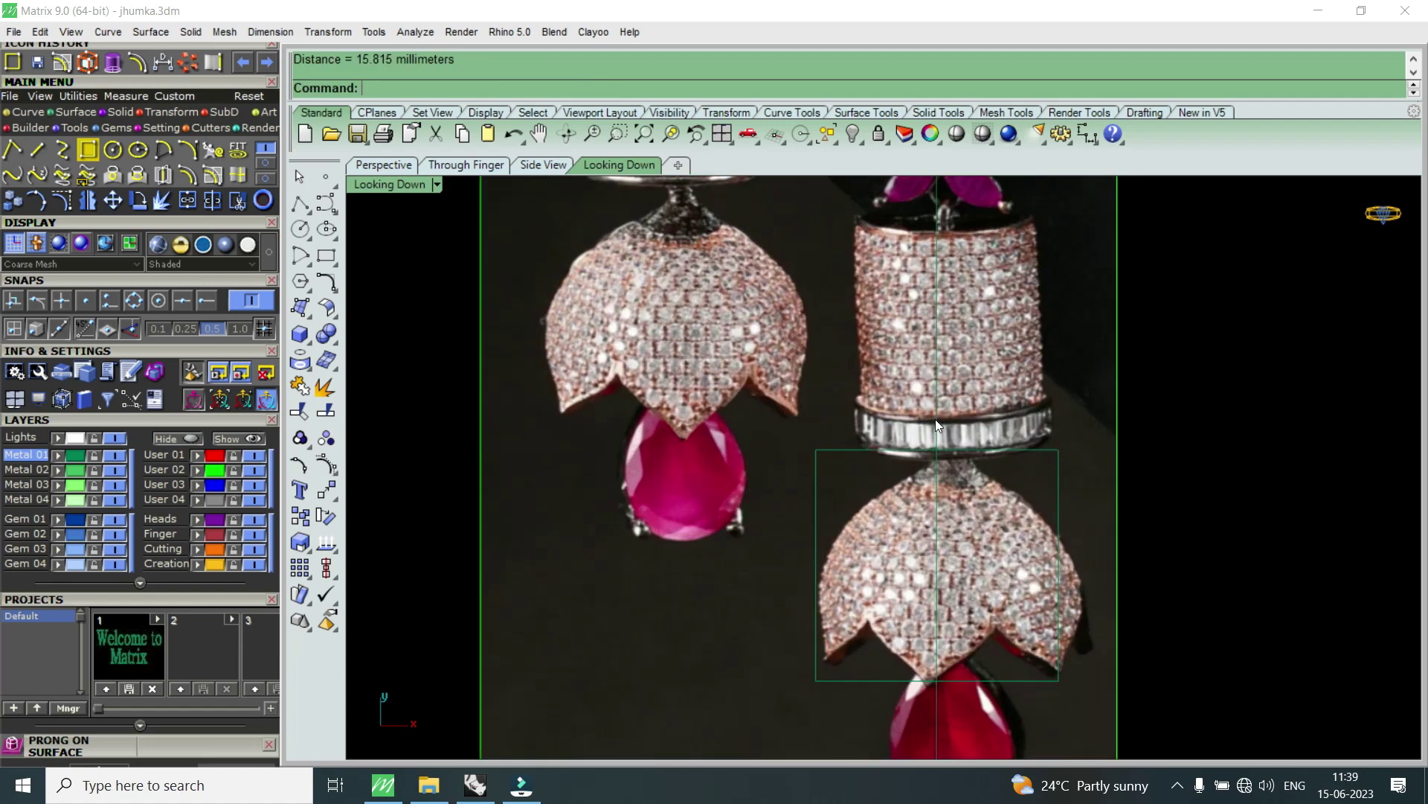
- Measure the collar height from its bottom ring to its top: 19.976 mm
{"action": "key", "text": "Return"}
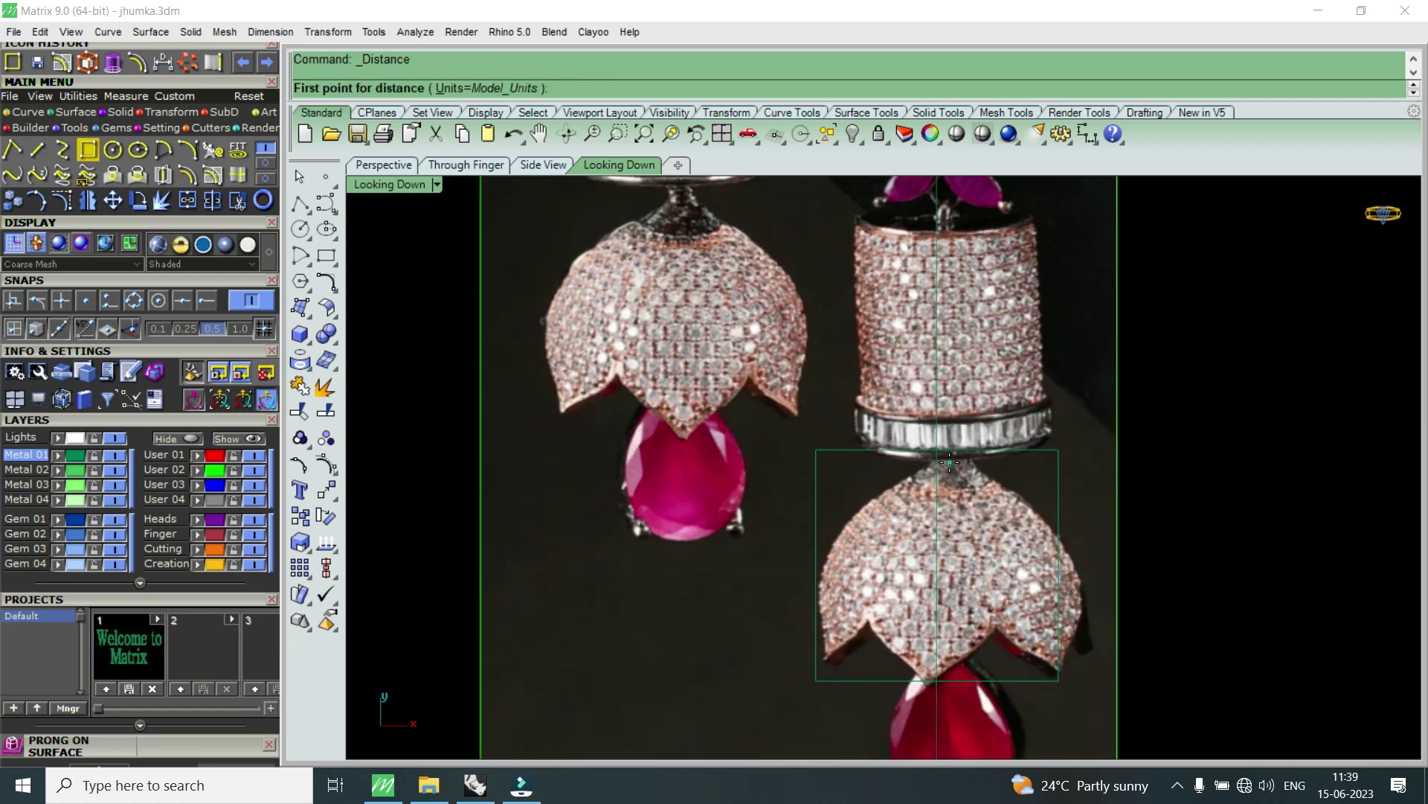
{"action": "left_click", "coordinate": [949, 462]}
{"action": "scroll", "coordinate": [949, 462], "scroll_direction": "down", "scroll_amount": 2}
{"action": "scroll", "coordinate": [932, 325], "scroll_direction": "up", "scroll_amount": 3}
{"action": "left_click", "coordinate": [932, 326]}
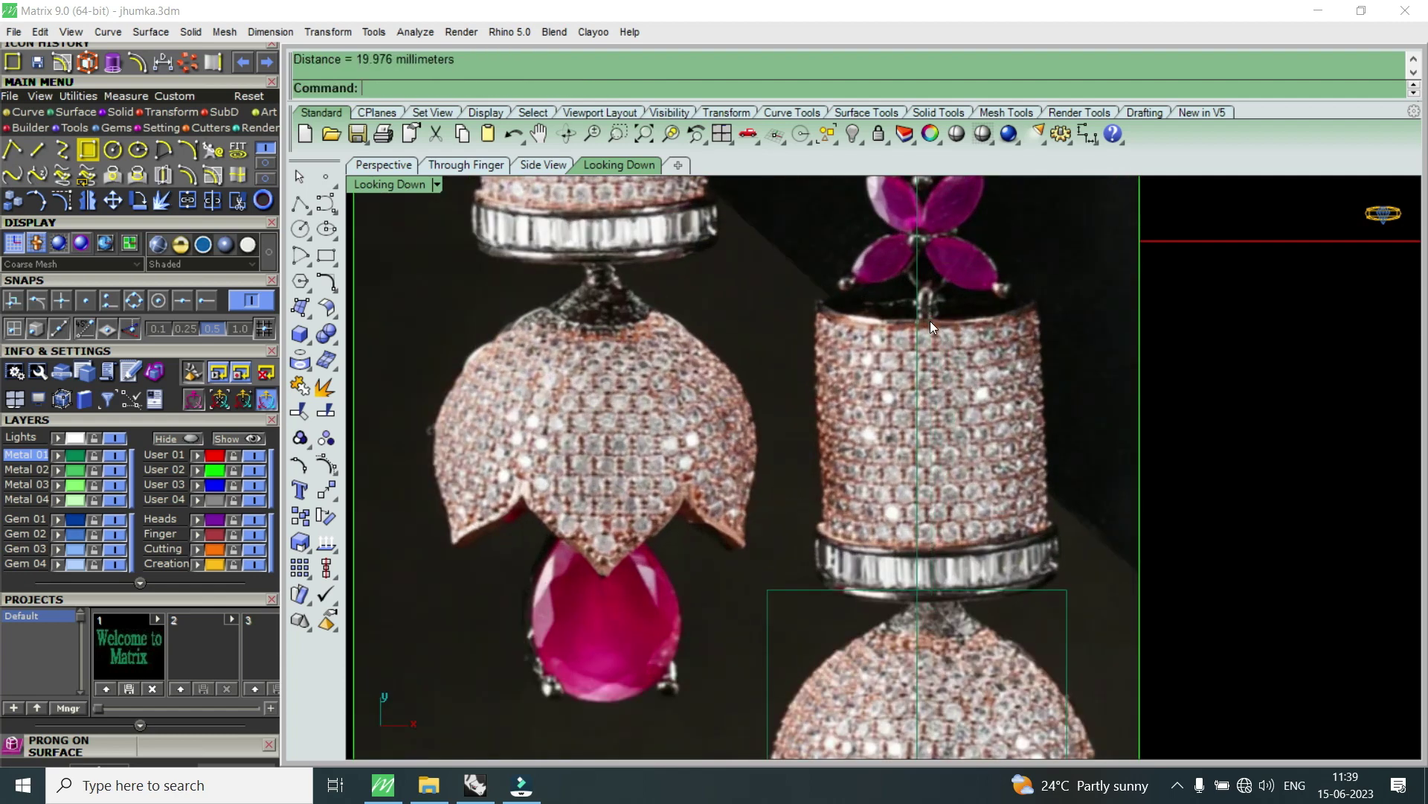
{"action": "scroll", "coordinate": [957, 511], "scroll_direction": "down", "scroll_amount": 1}
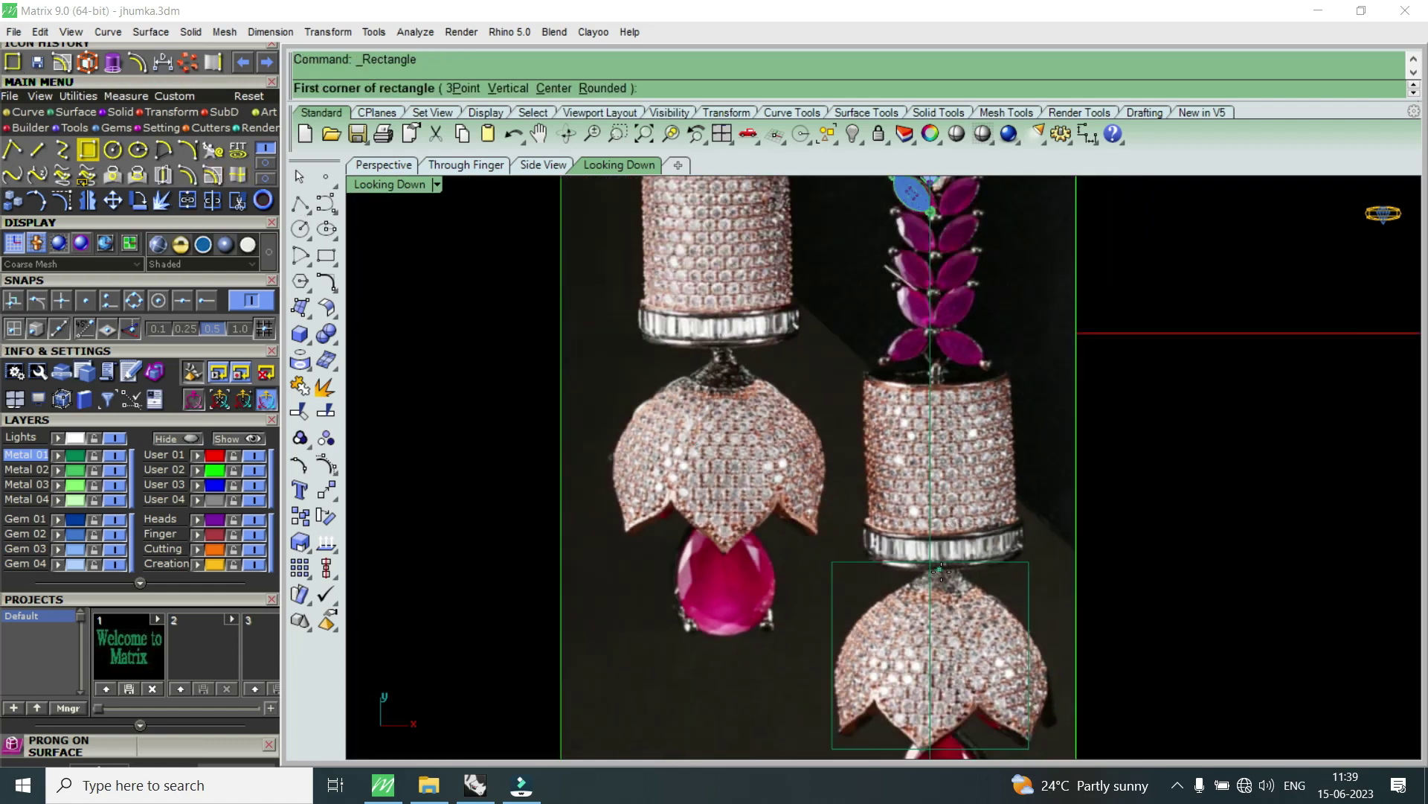
- Draw a rectangle centred on the collar axis with length 16 and width 20
{"action": "left_click", "coordinate": [547, 91]}
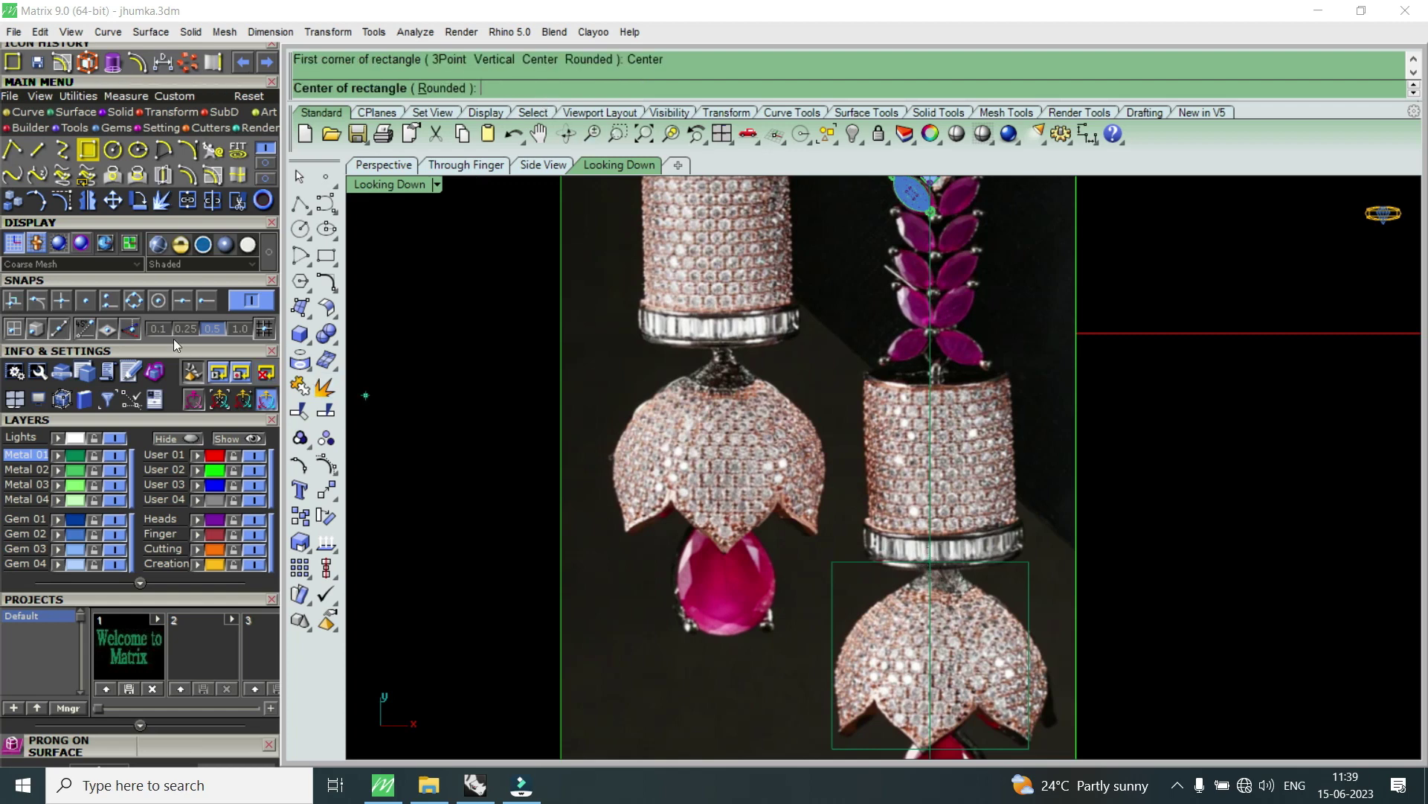
{"action": "left_click", "coordinate": [183, 301]}
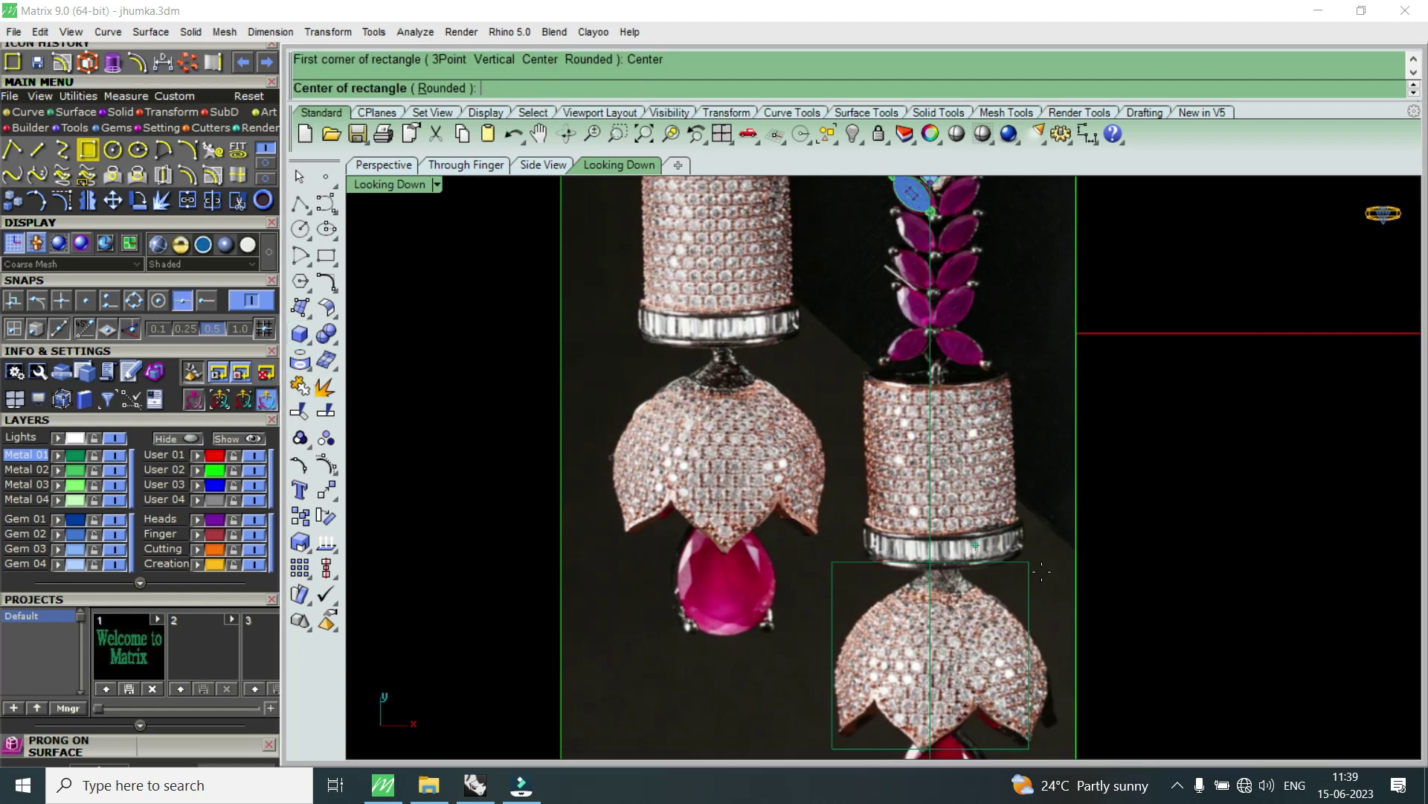
{"action": "left_click", "coordinate": [932, 562]}
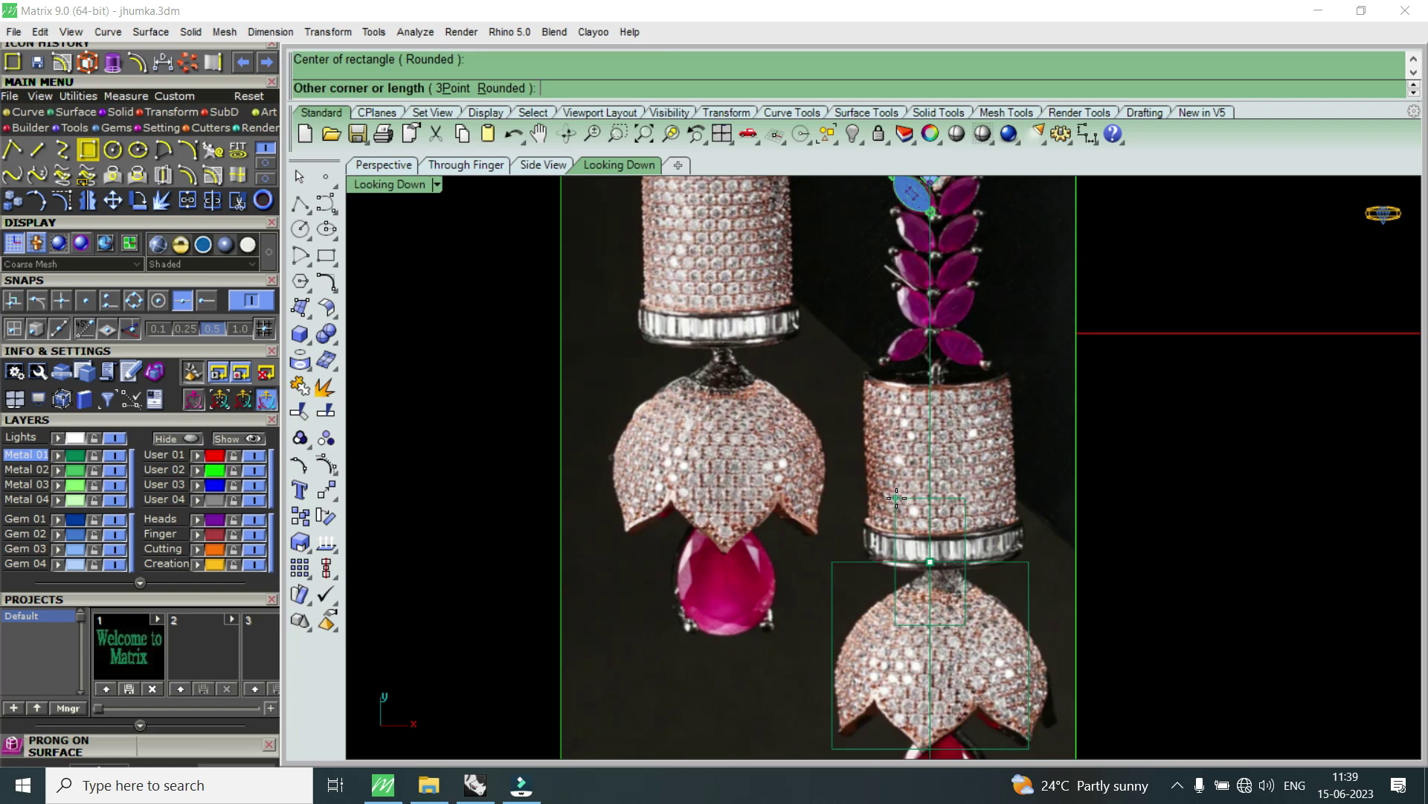
{"action": "type", "text": "16"}
{"action": "key", "text": "Return"}
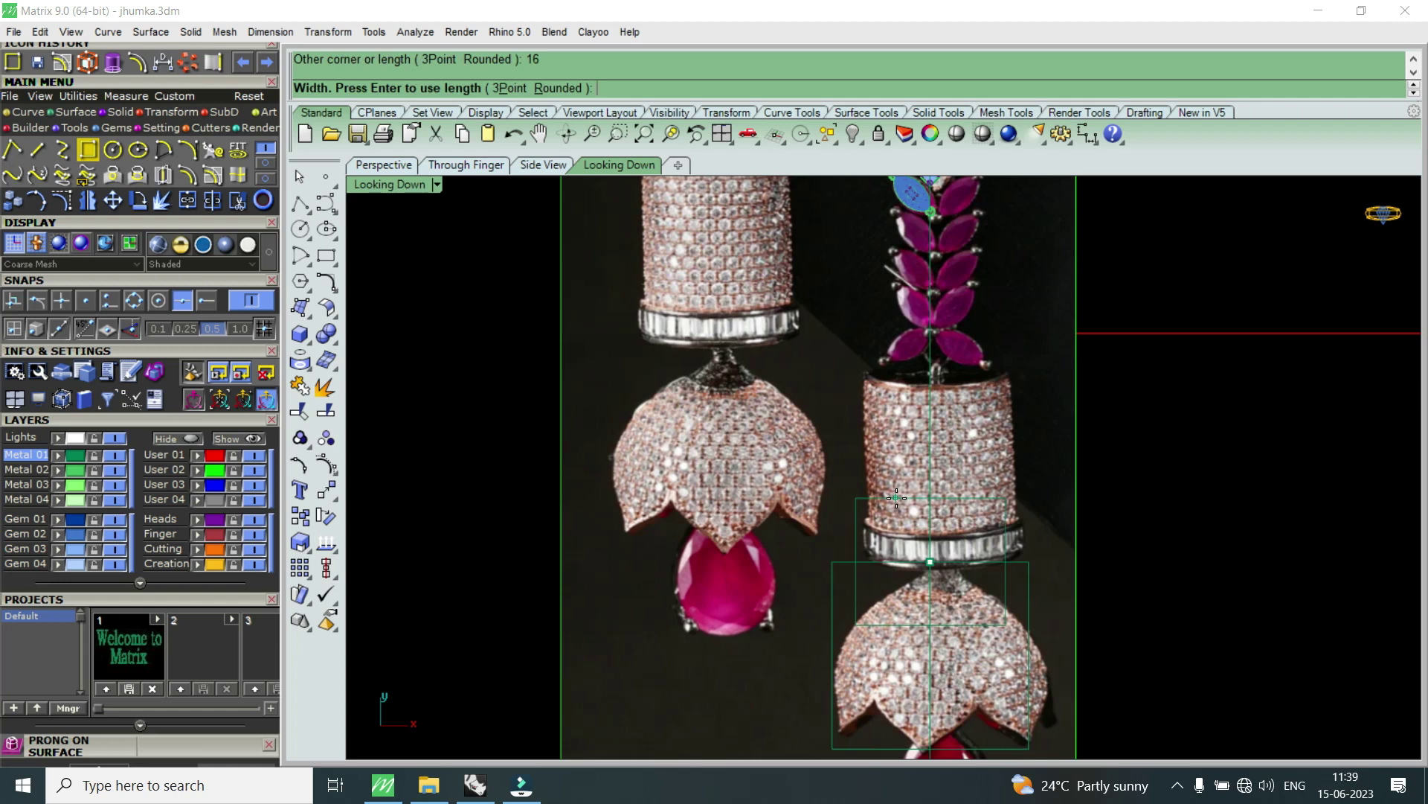
{"action": "type", "text": "20"}
{"action": "key", "text": "Return"}
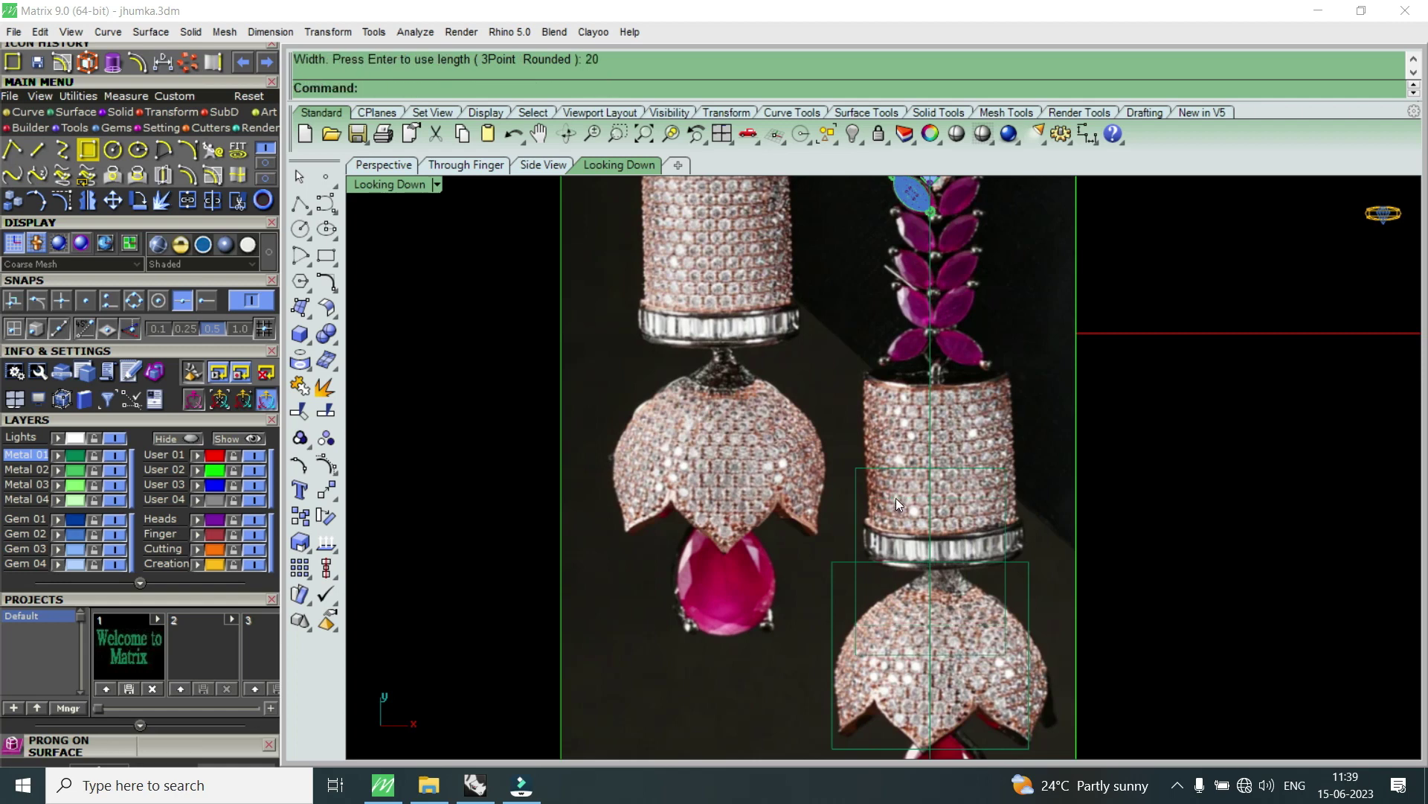
- Move the 16 by 20 rectangle up to fit over the collar cylinder
{"action": "left_click", "coordinate": [900, 469]}
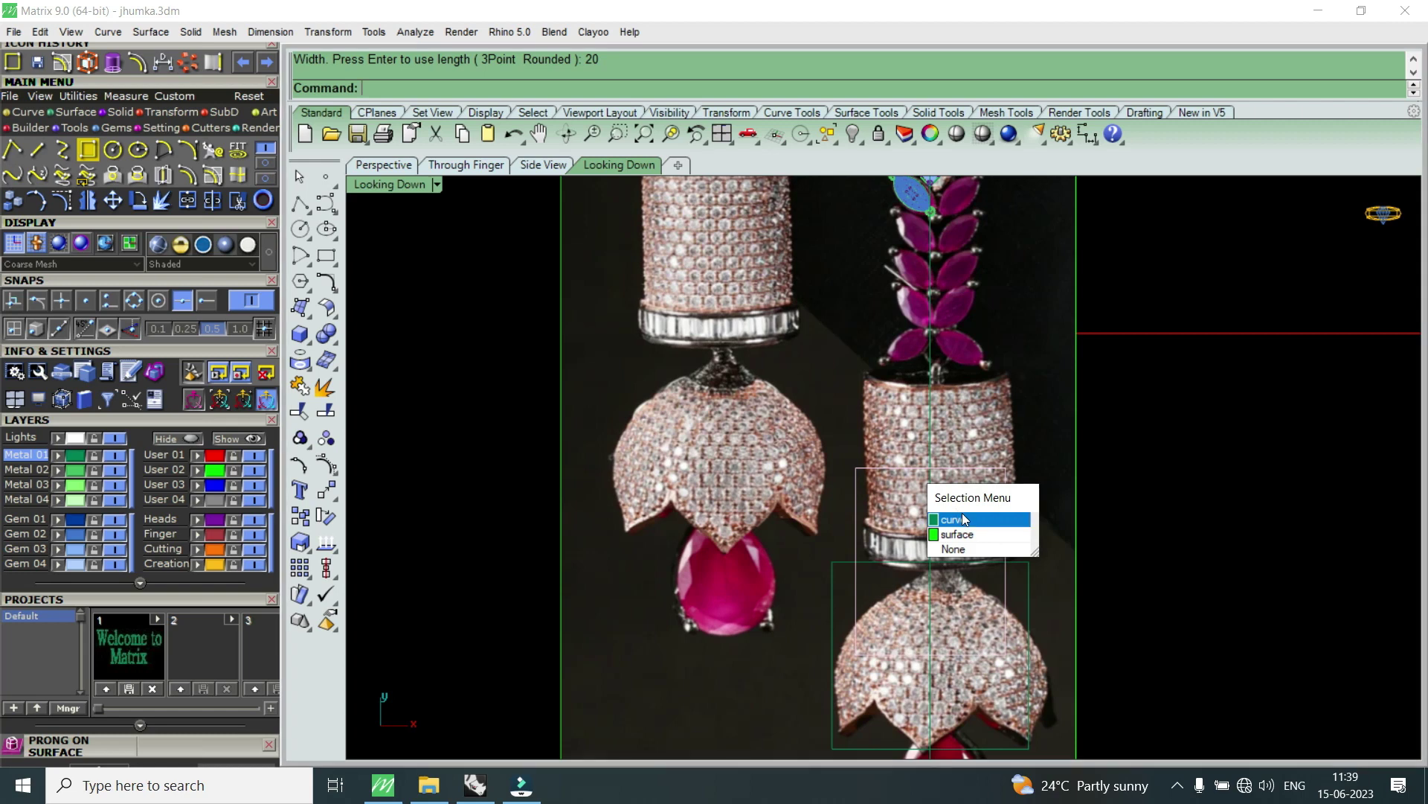
{"action": "left_click", "coordinate": [960, 512]}
{"action": "left_click_drag", "start_coordinate": [932, 496], "coordinate": [953, 406]}
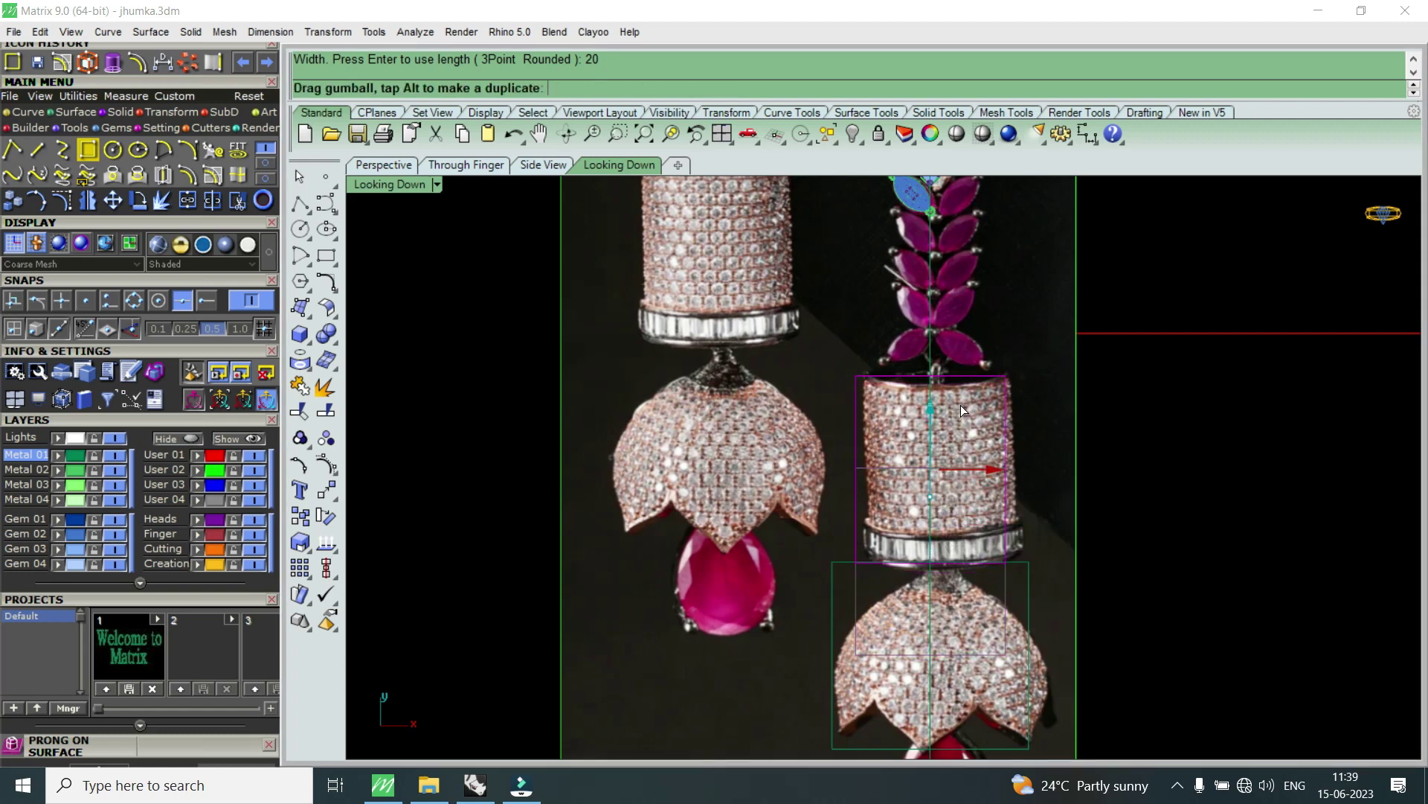
{"action": "left_click_drag", "start_coordinate": [954, 406], "coordinate": [961, 400]}
{"action": "scroll", "coordinate": [961, 401], "scroll_direction": "down", "scroll_amount": 3}
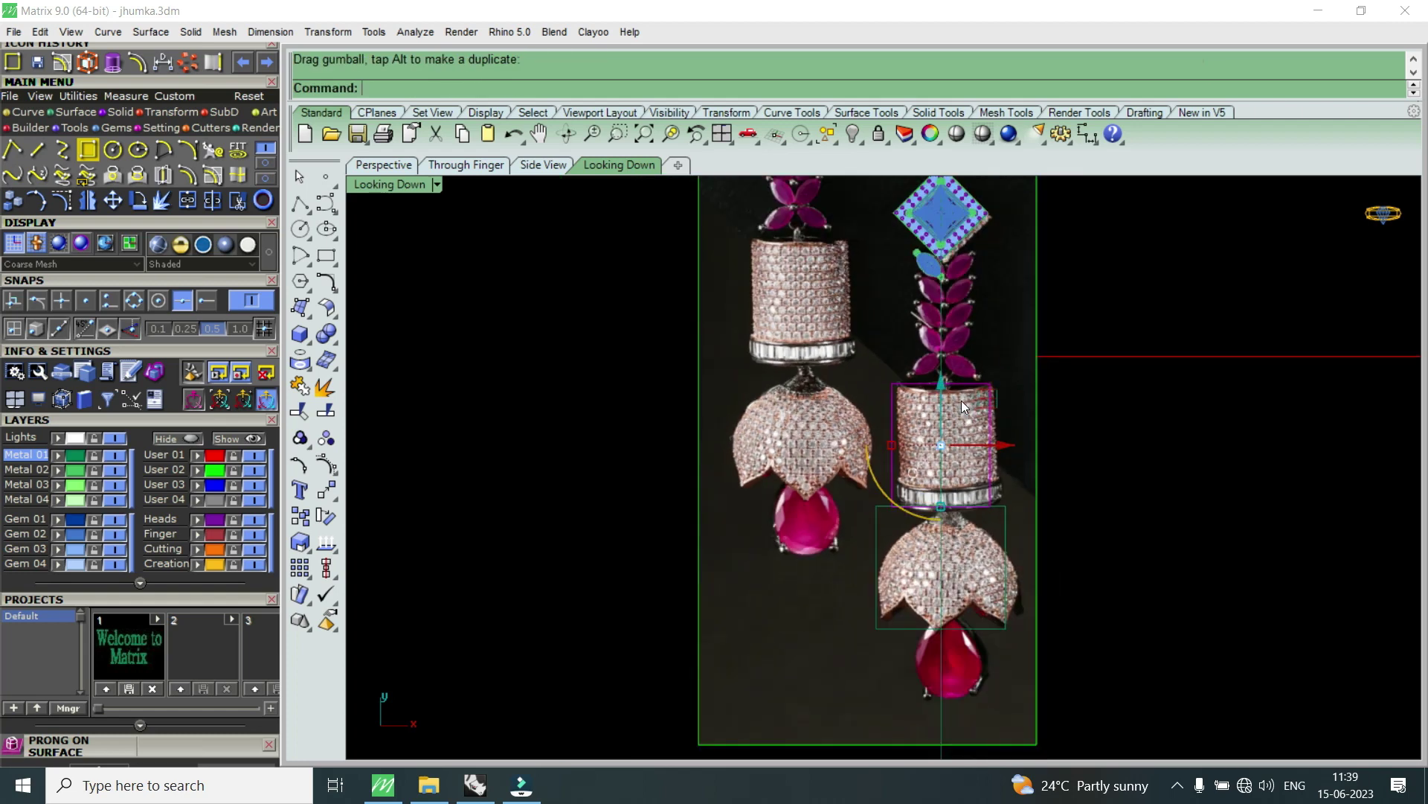
{"action": "left_click", "coordinate": [989, 549]}
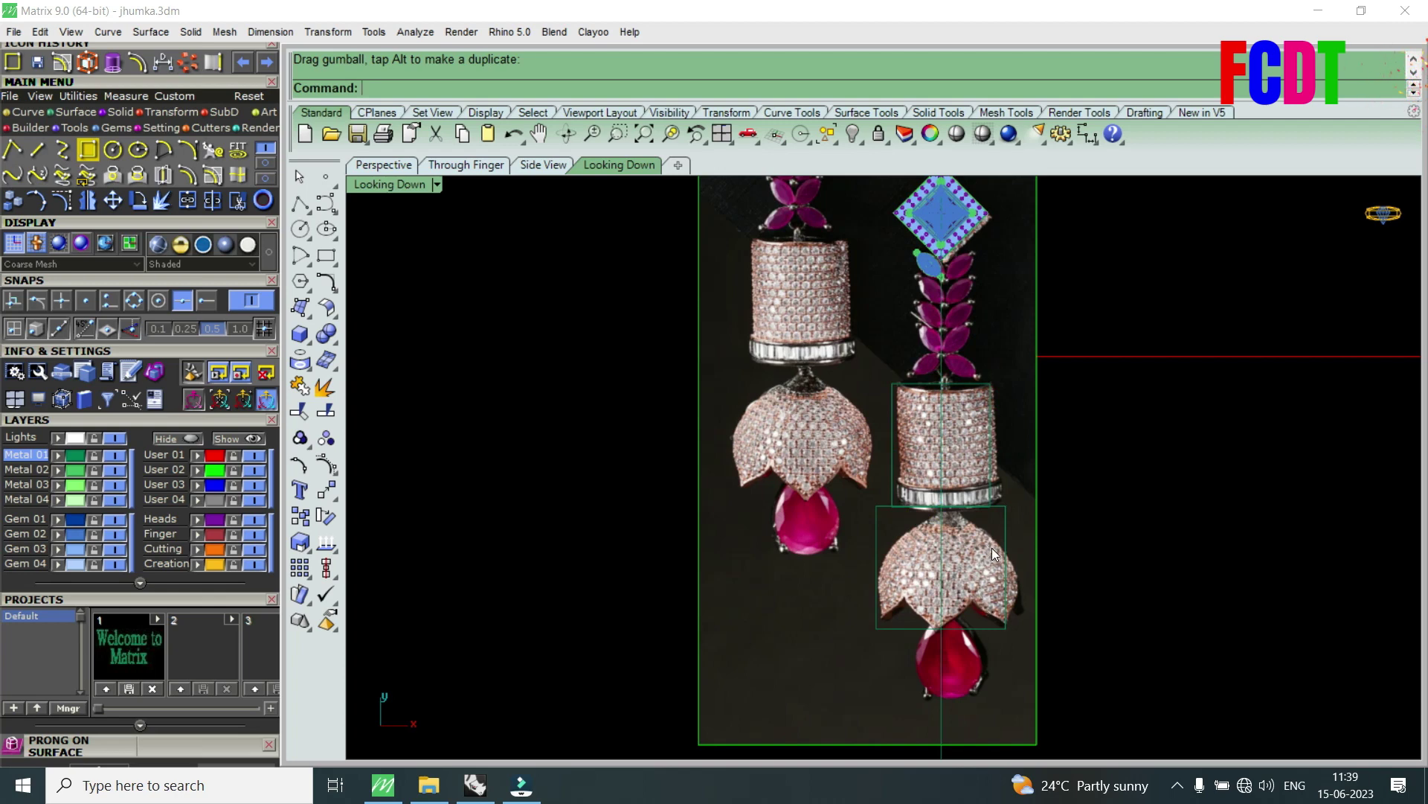
{"action": "scroll", "coordinate": [991, 549], "scroll_direction": "down", "scroll_amount": 3}
{"action": "scroll", "coordinate": [980, 465], "scroll_direction": "up", "scroll_amount": 2}
{"action": "scroll", "coordinate": [979, 466], "scroll_direction": "up", "scroll_amount": 3}
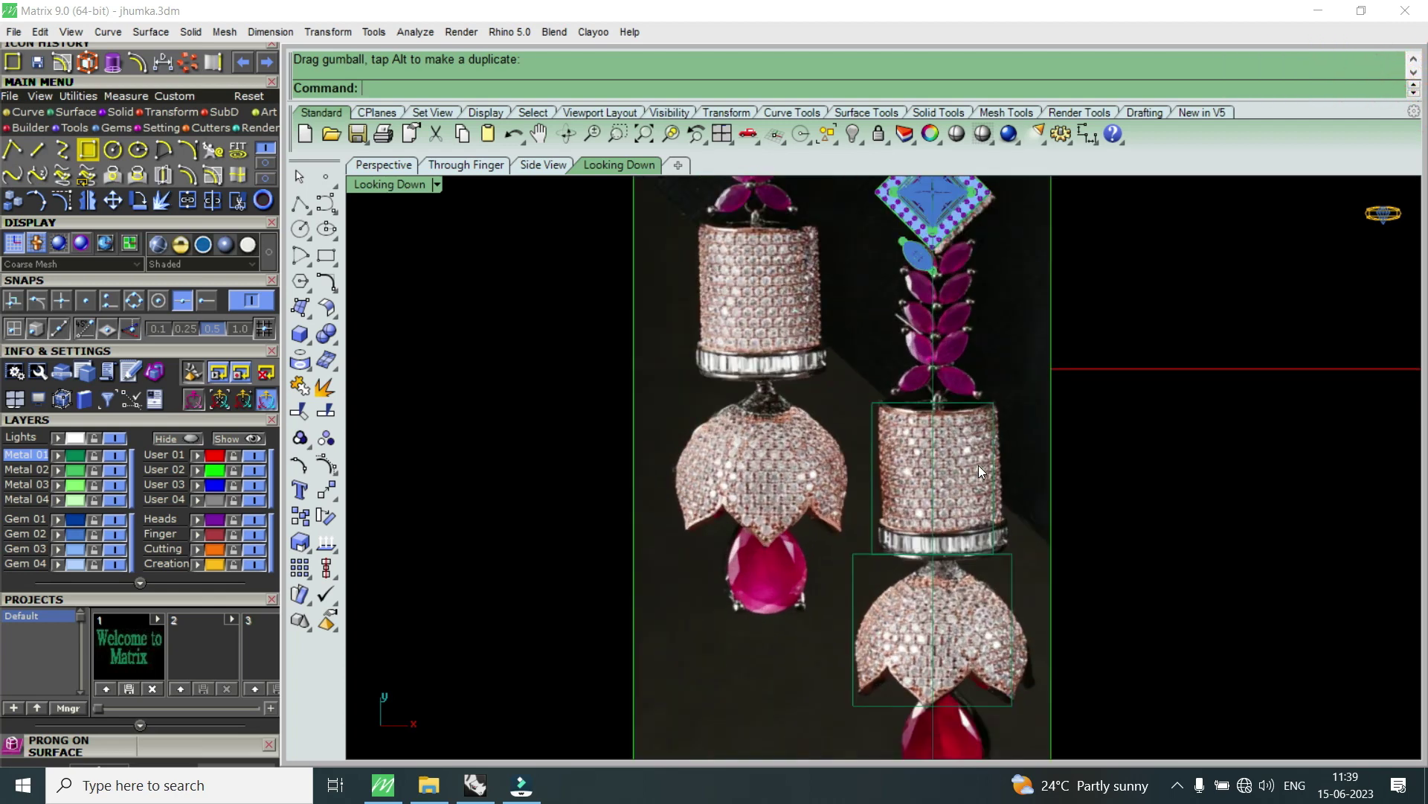
{"action": "scroll", "coordinate": [984, 436], "scroll_direction": "down", "scroll_amount": 2}
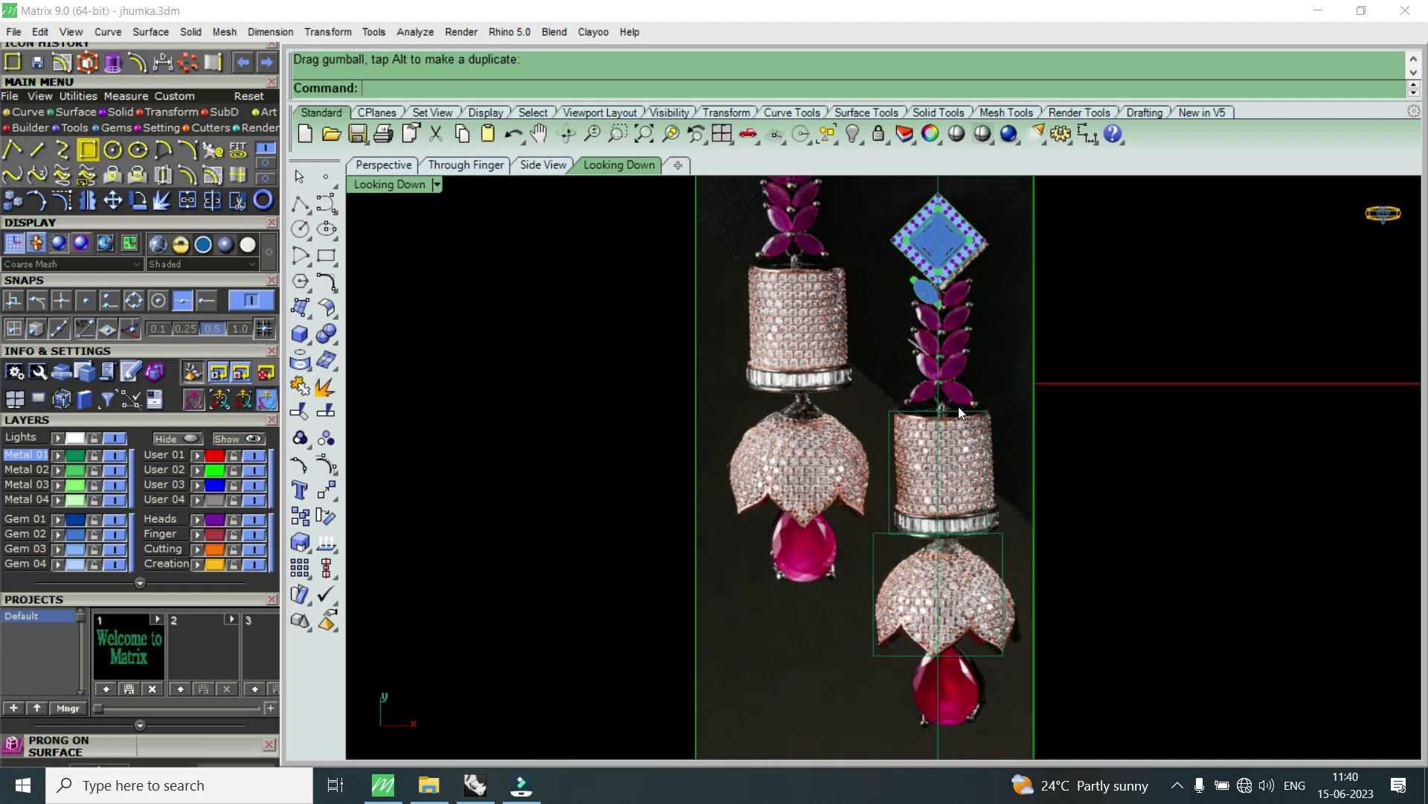
{"action": "double_click", "coordinate": [400, 184]}
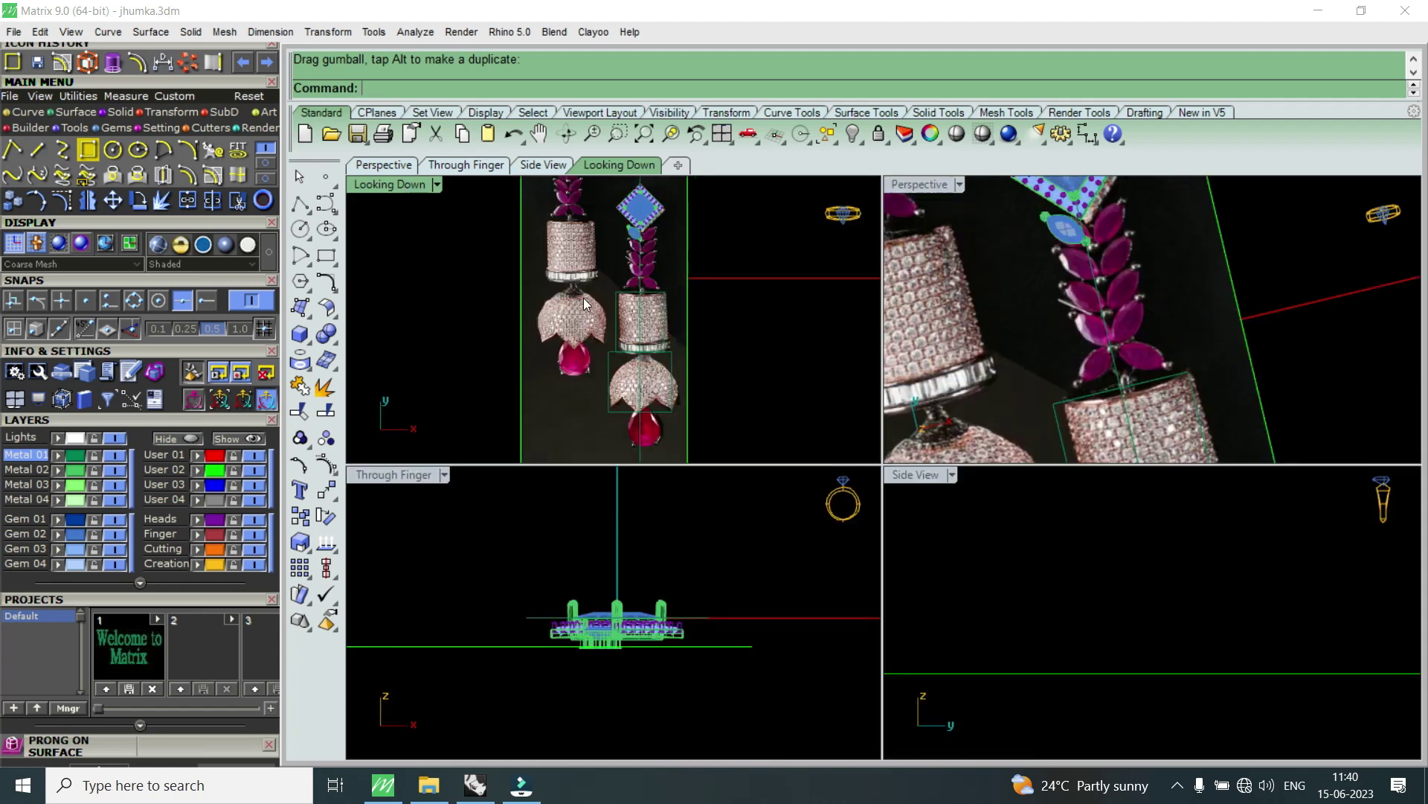
- Draw a 16 mm diameter circle centred at the origin
{"action": "left_click", "coordinate": [113, 150]}
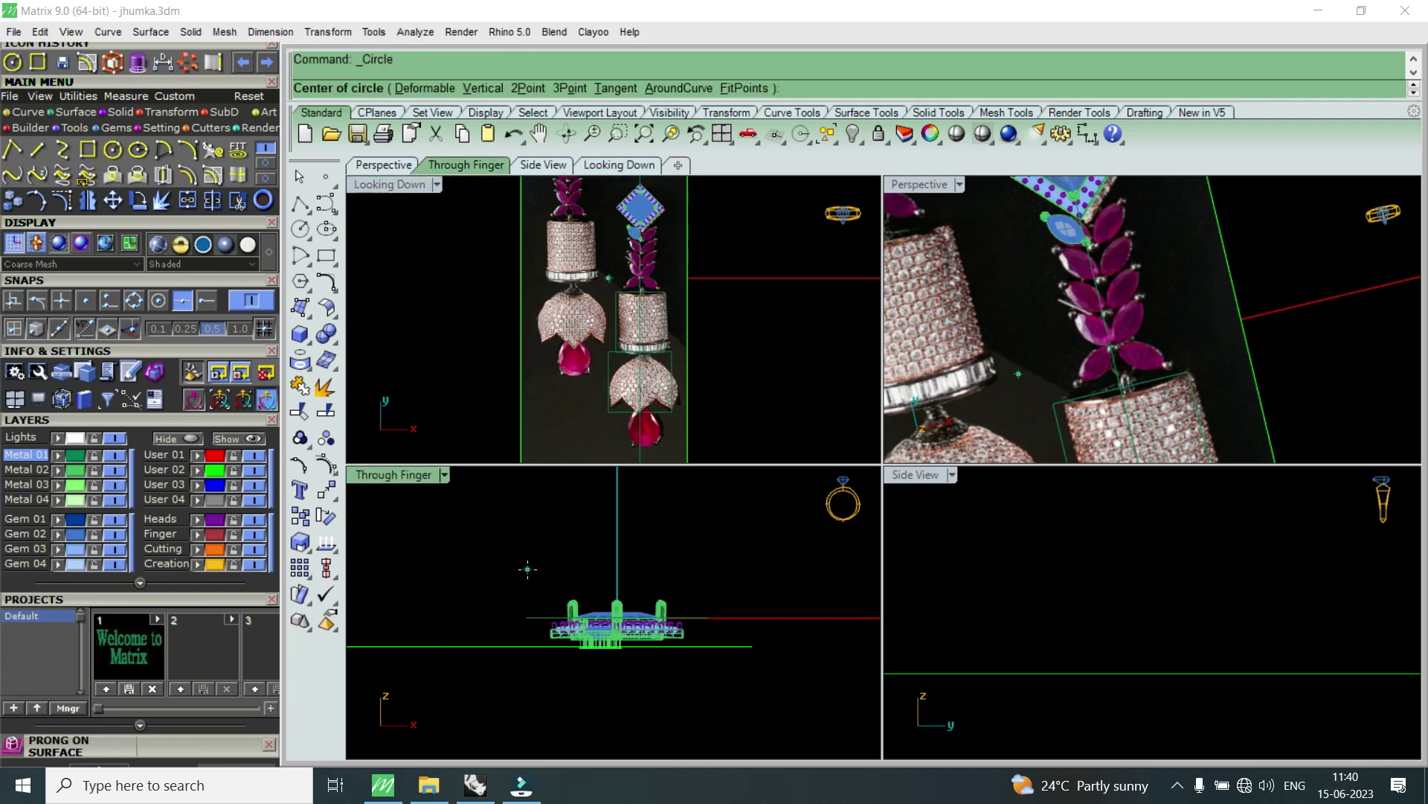
{"action": "type", "text": "0"}
{"action": "key", "text": "Return"}
{"action": "type", "text": "16"}
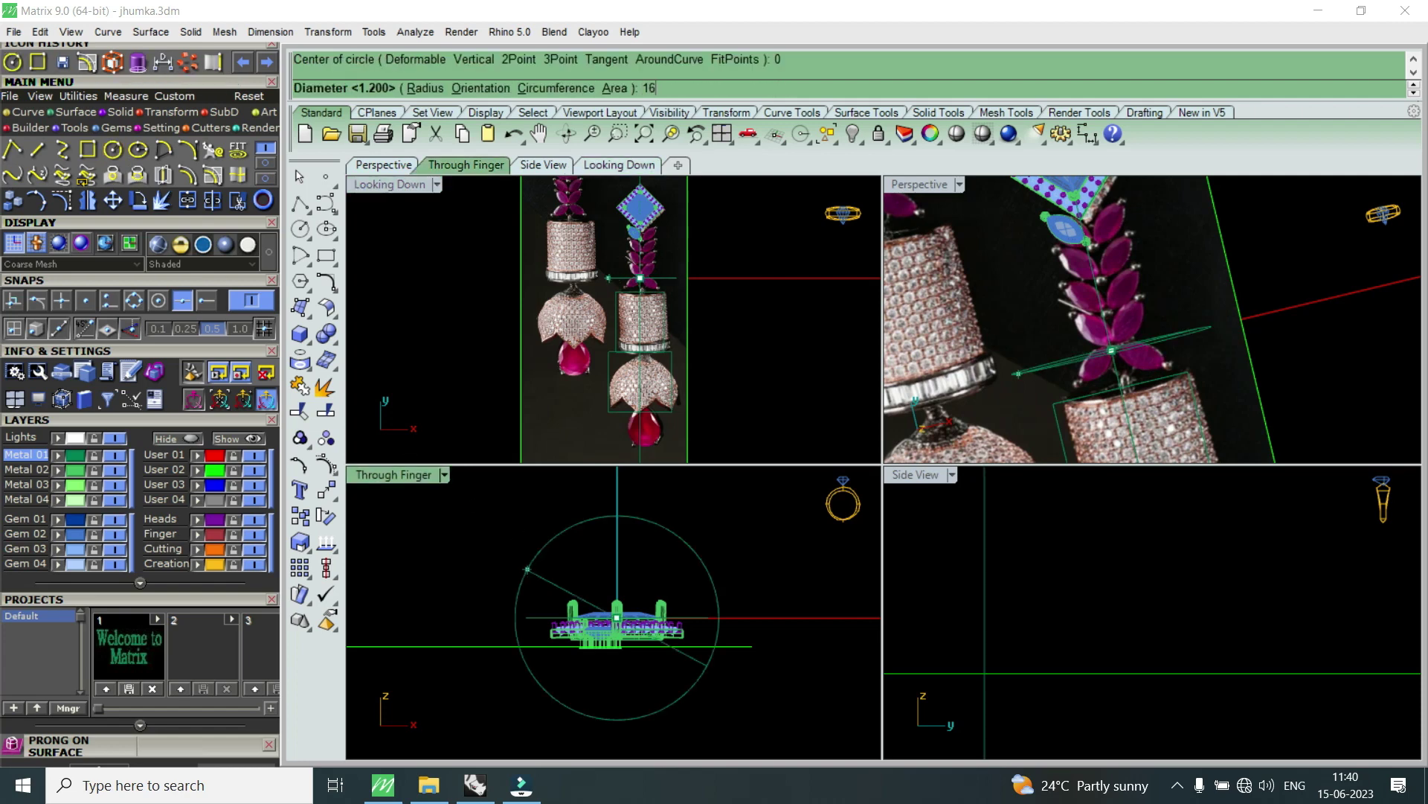
{"action": "key", "text": "Return"}
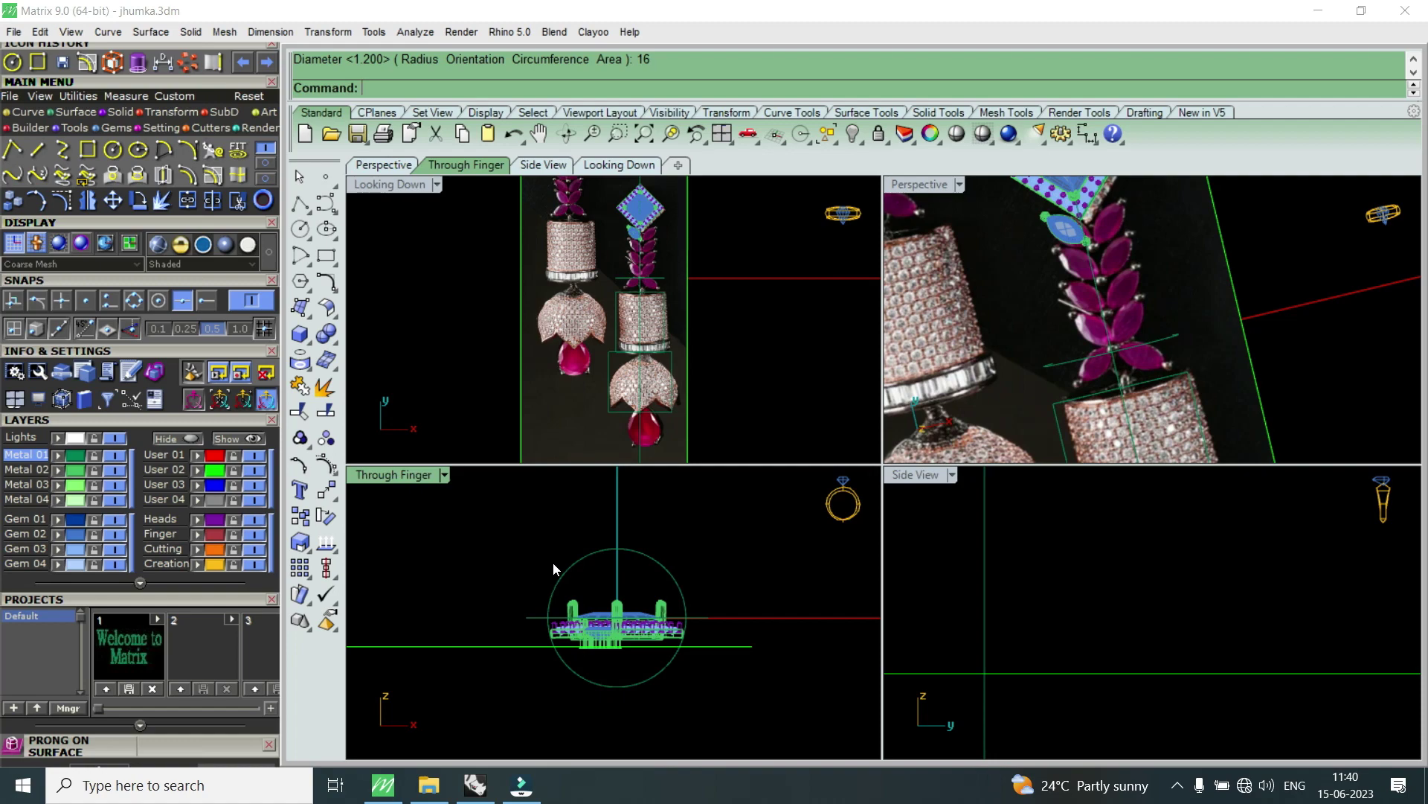
{"action": "left_click", "coordinate": [664, 570]}
- Orbit the perspective view, deselect the circle, and maximize the Looking Down view
{"action": "scroll", "coordinate": [655, 301], "scroll_direction": "up", "scroll_amount": 2}
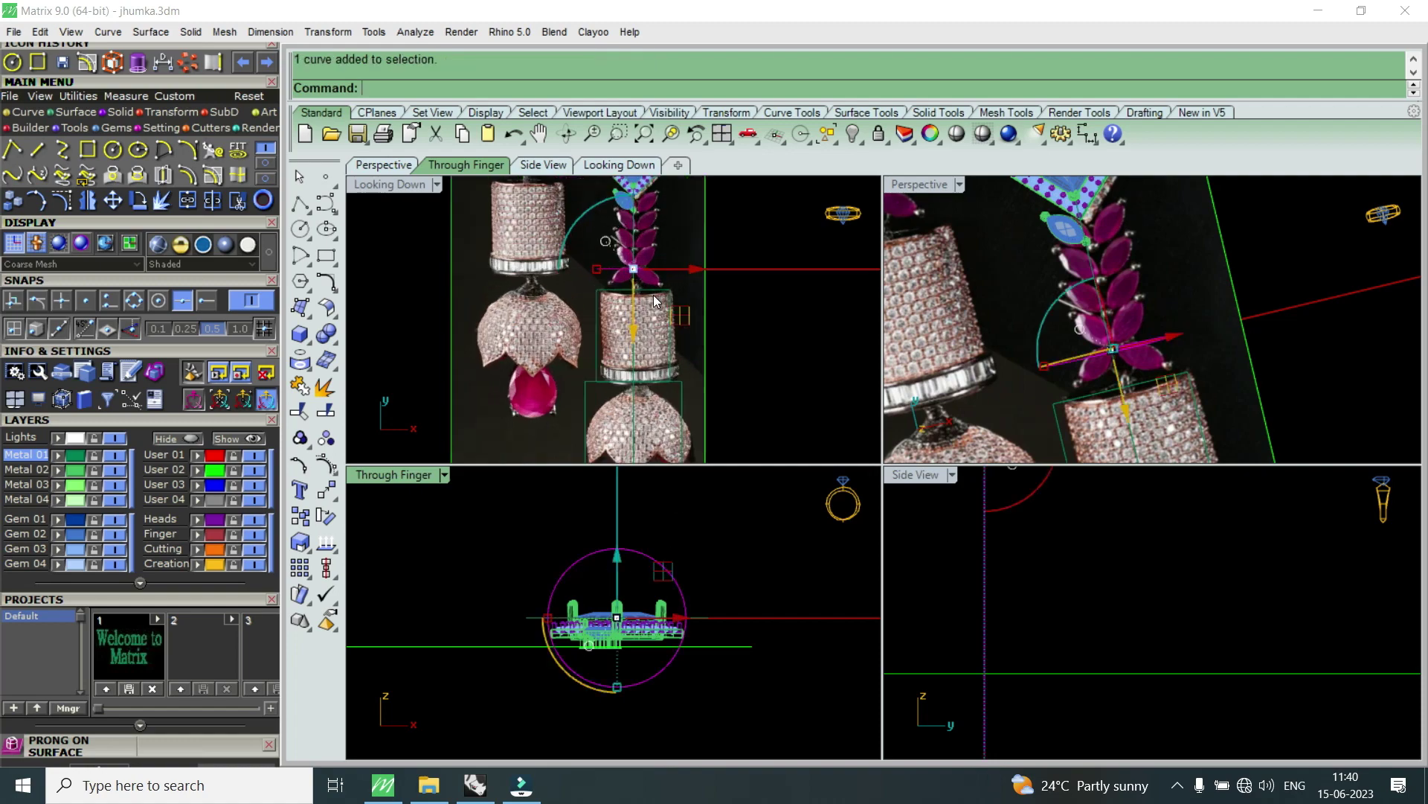
{"action": "scroll", "coordinate": [654, 301], "scroll_direction": "up", "scroll_amount": 2}
{"action": "right_click_drag", "start_coordinate": [1155, 318], "coordinate": [1173, 355]}
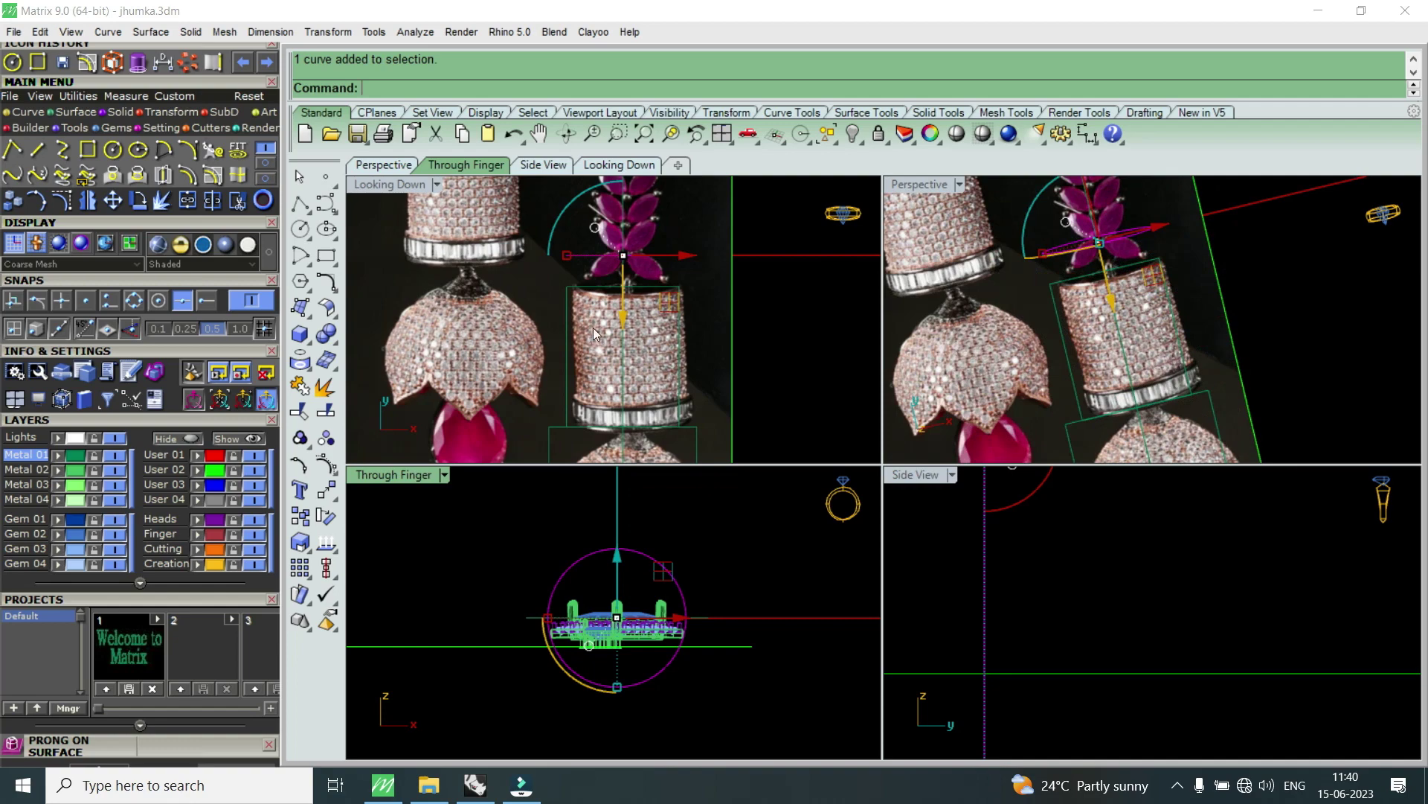
{"action": "key", "text": "Escape"}
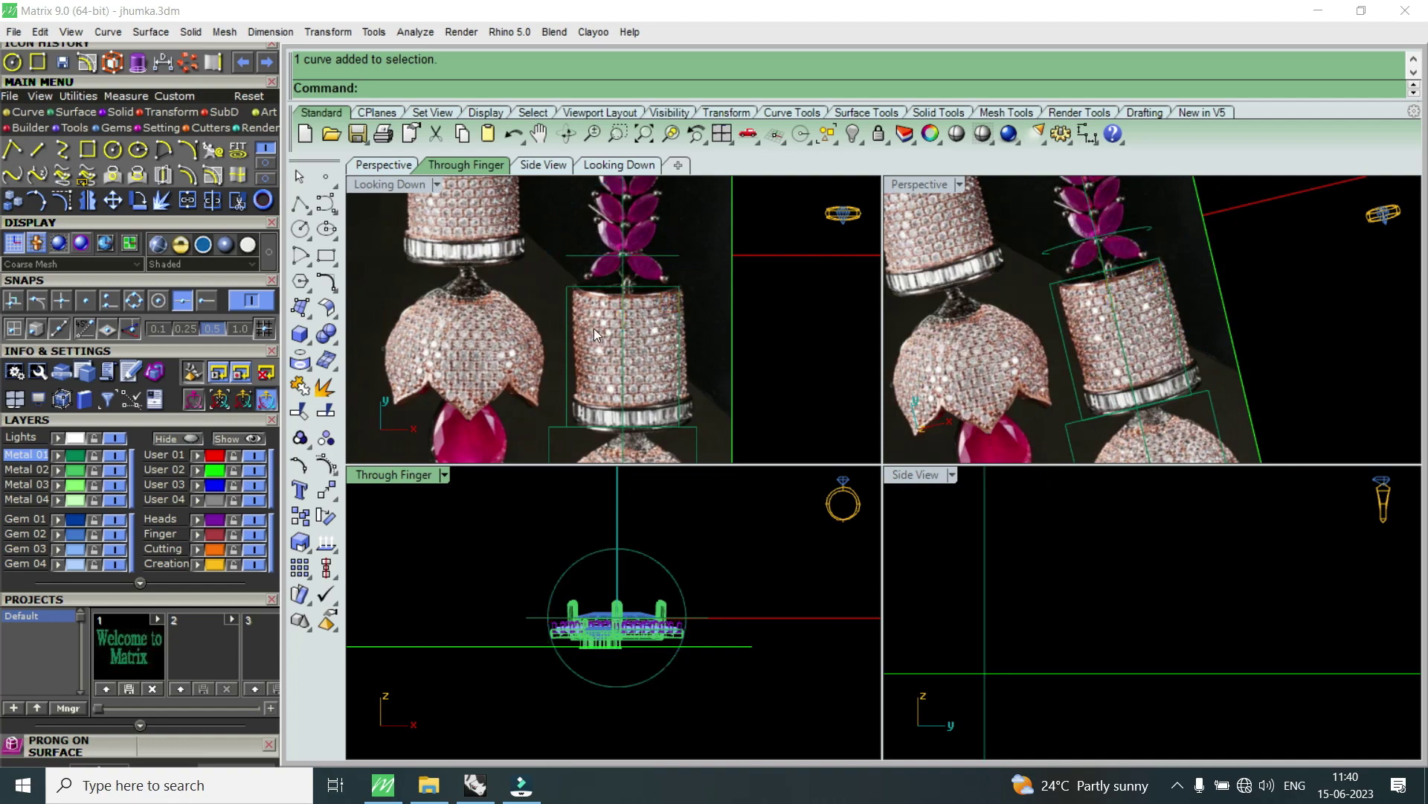
{"action": "double_click", "coordinate": [391, 183]}
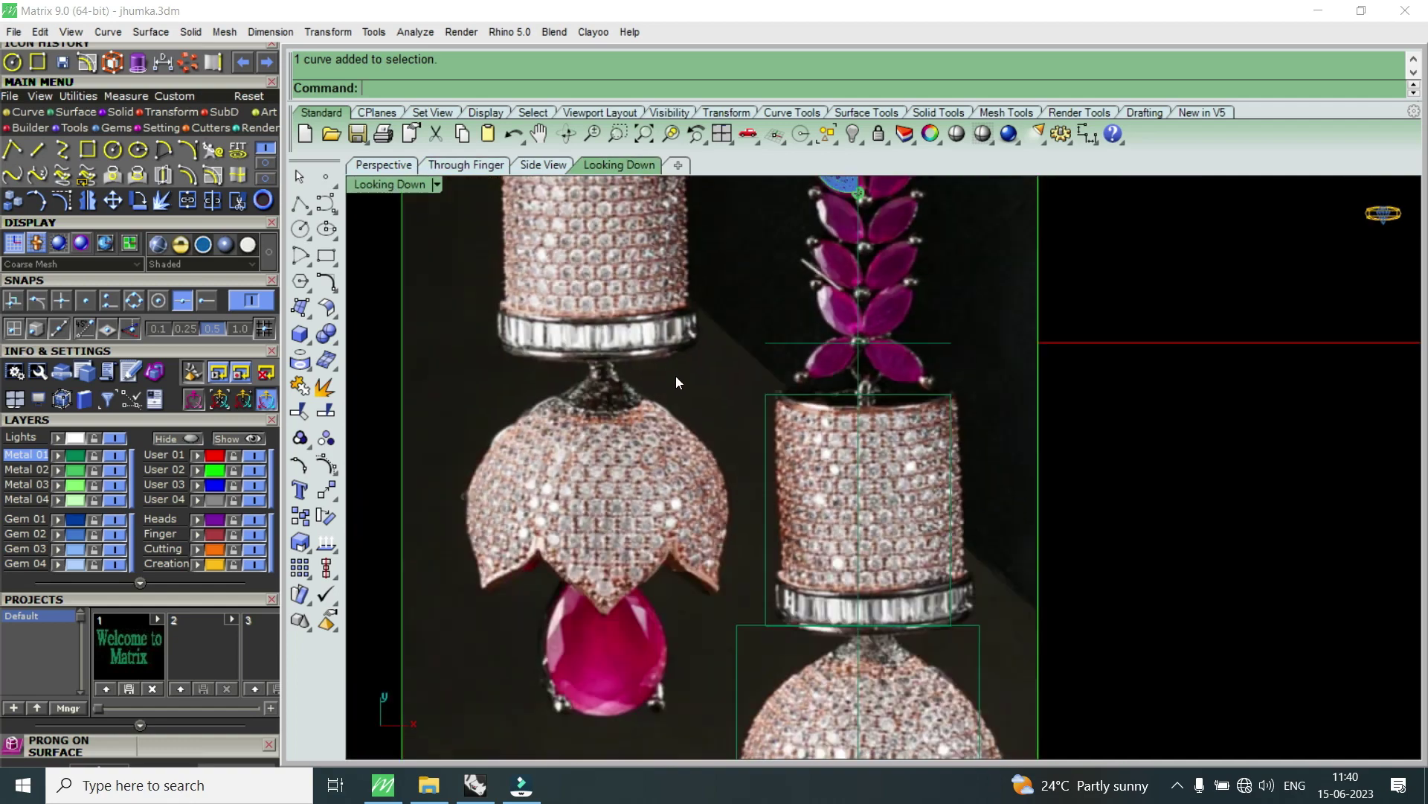
- Measure the collar band's height: 3.815 mm
{"action": "scroll", "coordinate": [769, 593], "scroll_direction": "up", "scroll_amount": 2}
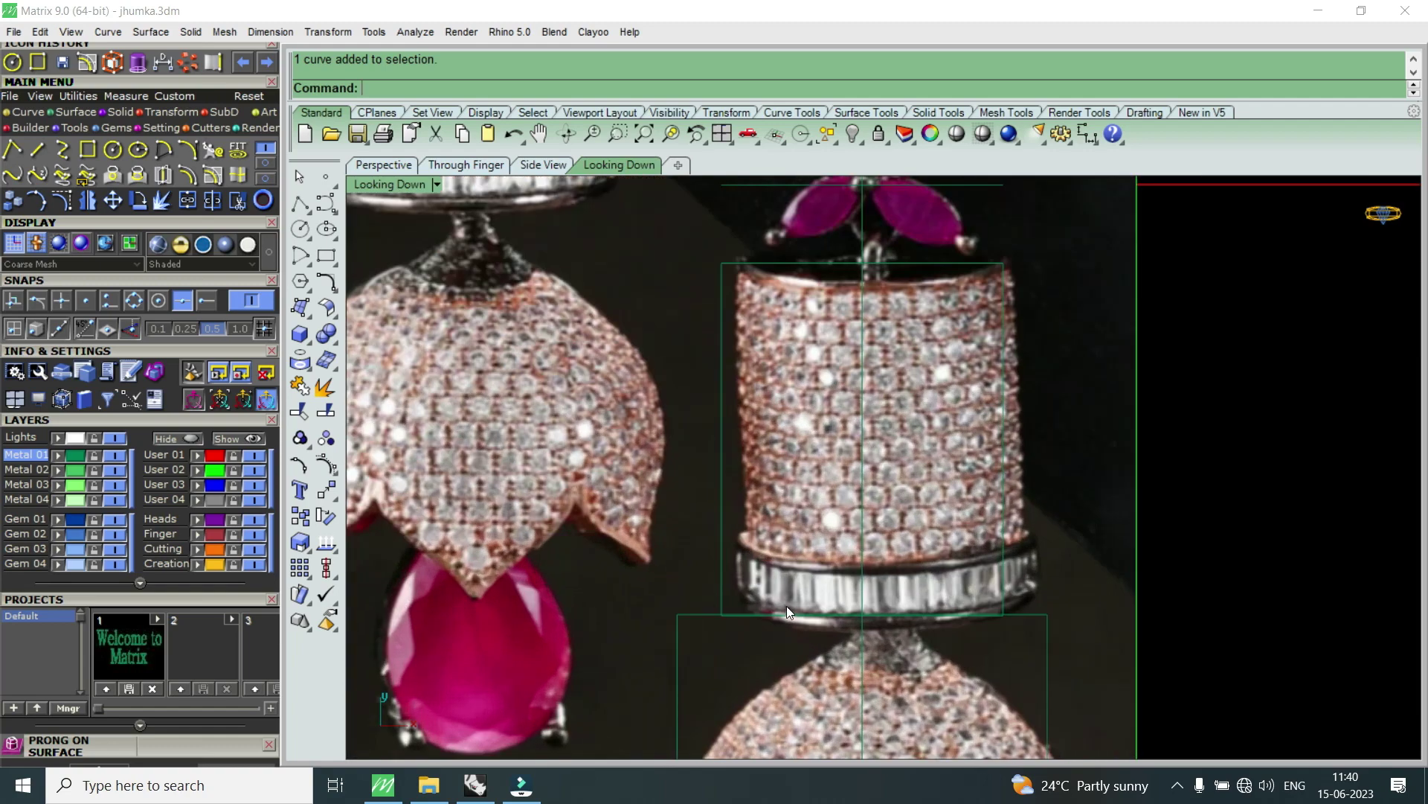
{"action": "left_click", "coordinate": [162, 64]}
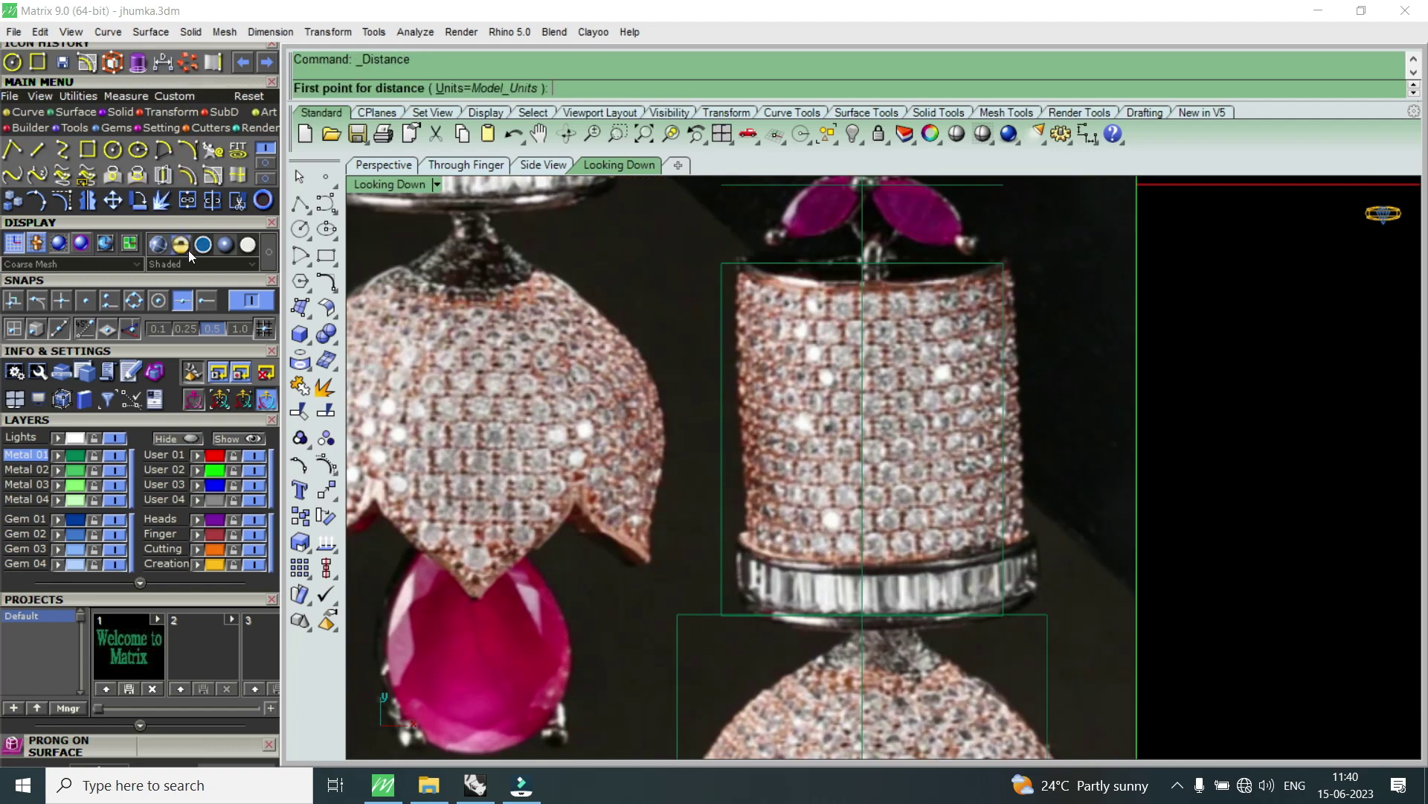
{"action": "scroll", "coordinate": [818, 634], "scroll_direction": "up", "scroll_amount": 2}
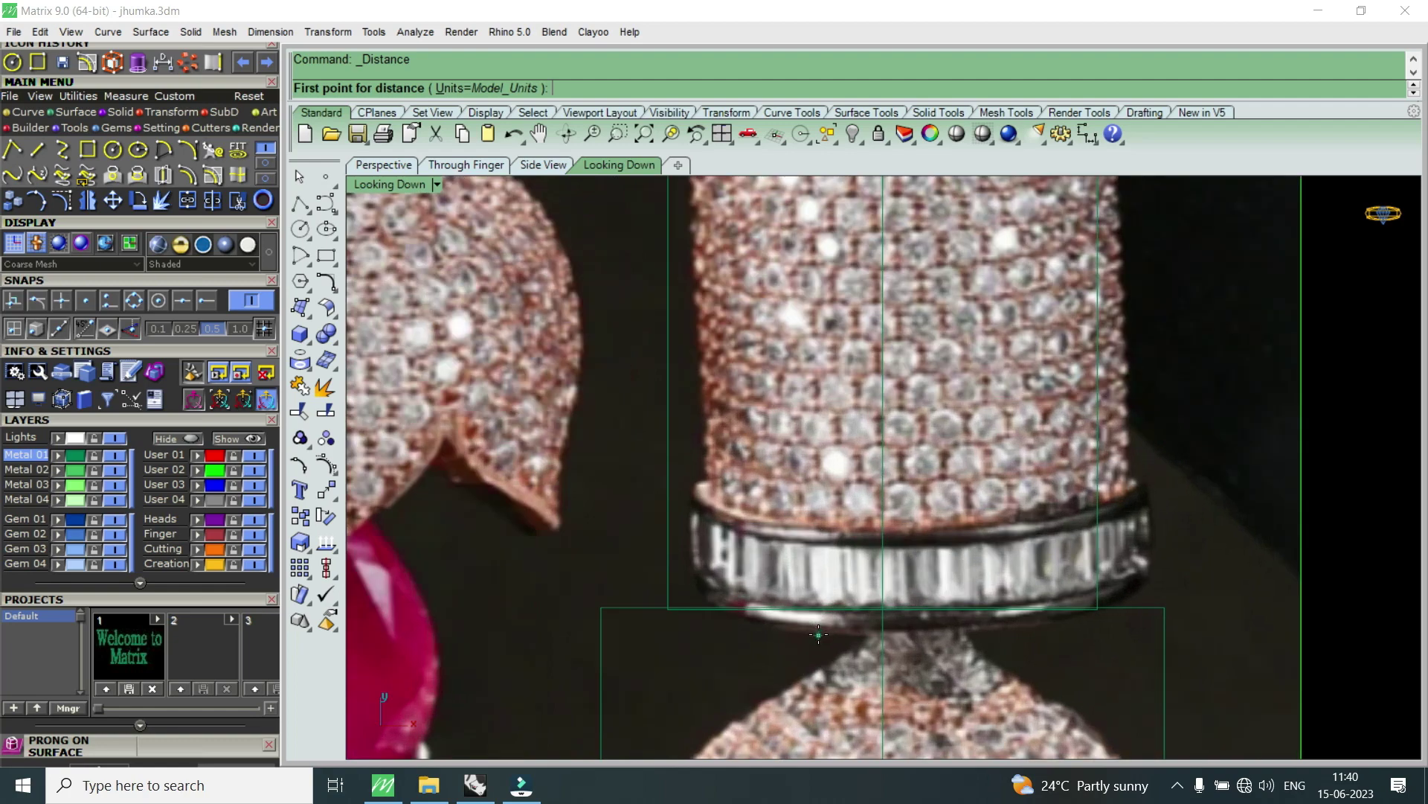
{"action": "left_click", "coordinate": [819, 634]}
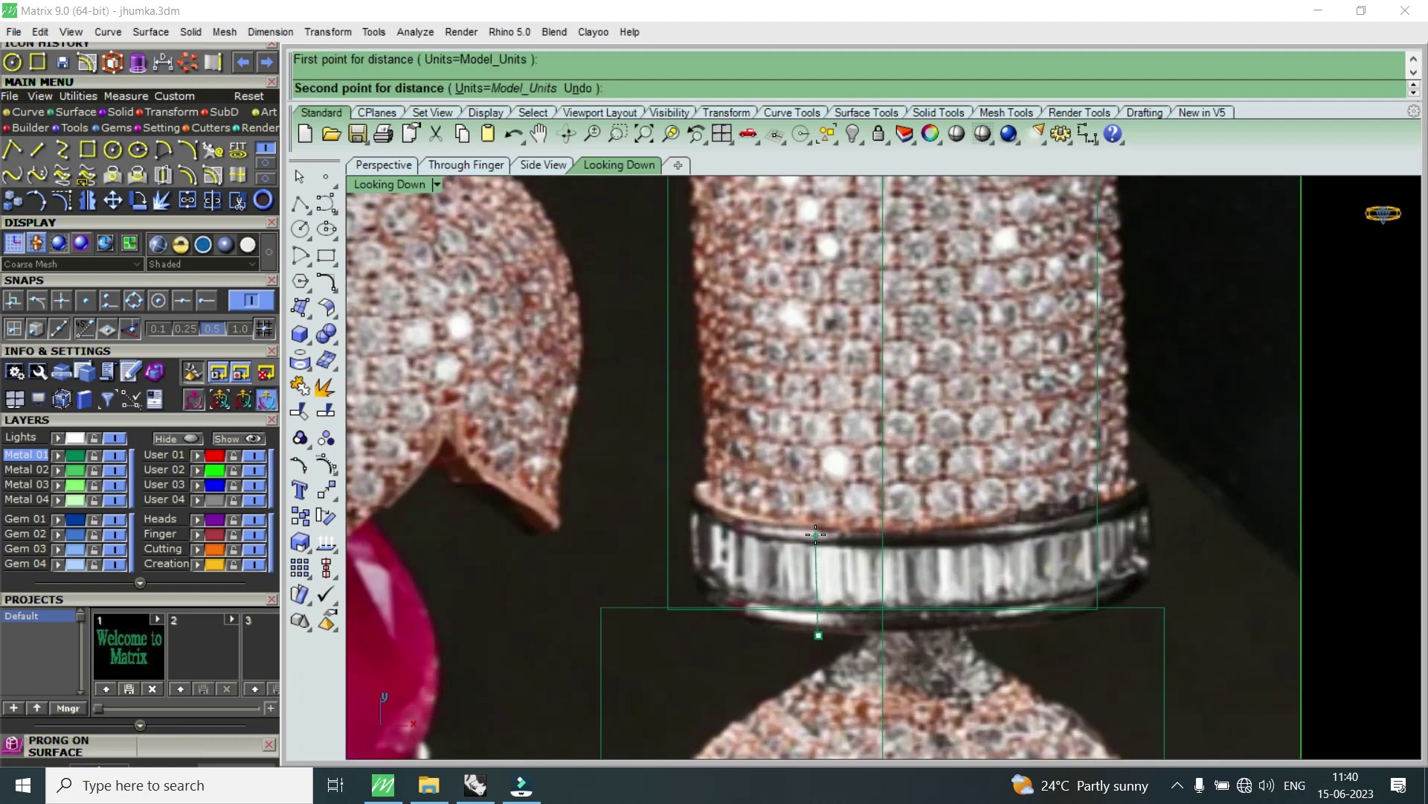
{"action": "left_click", "coordinate": [817, 534]}
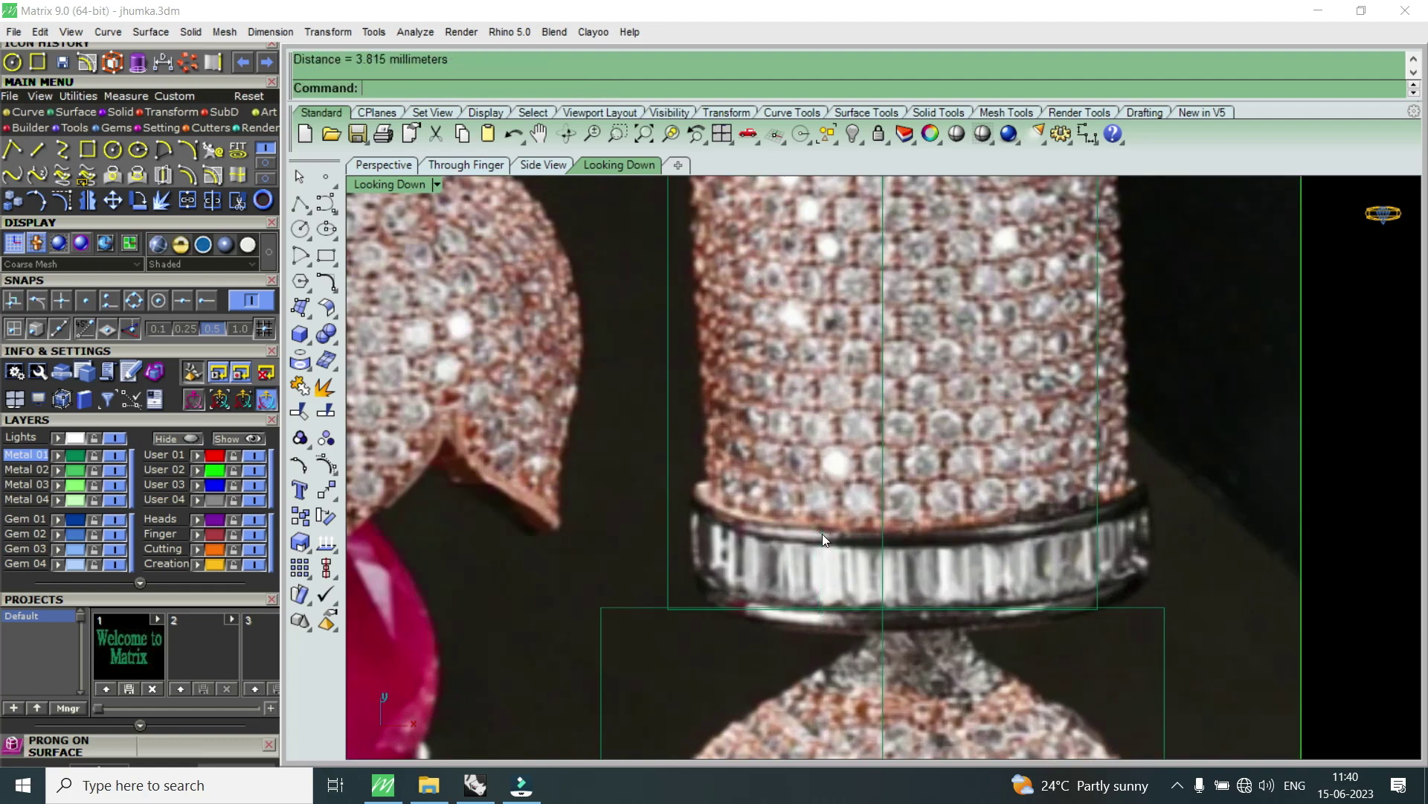
{"action": "scroll", "coordinate": [823, 533], "scroll_direction": "down", "scroll_amount": 3}
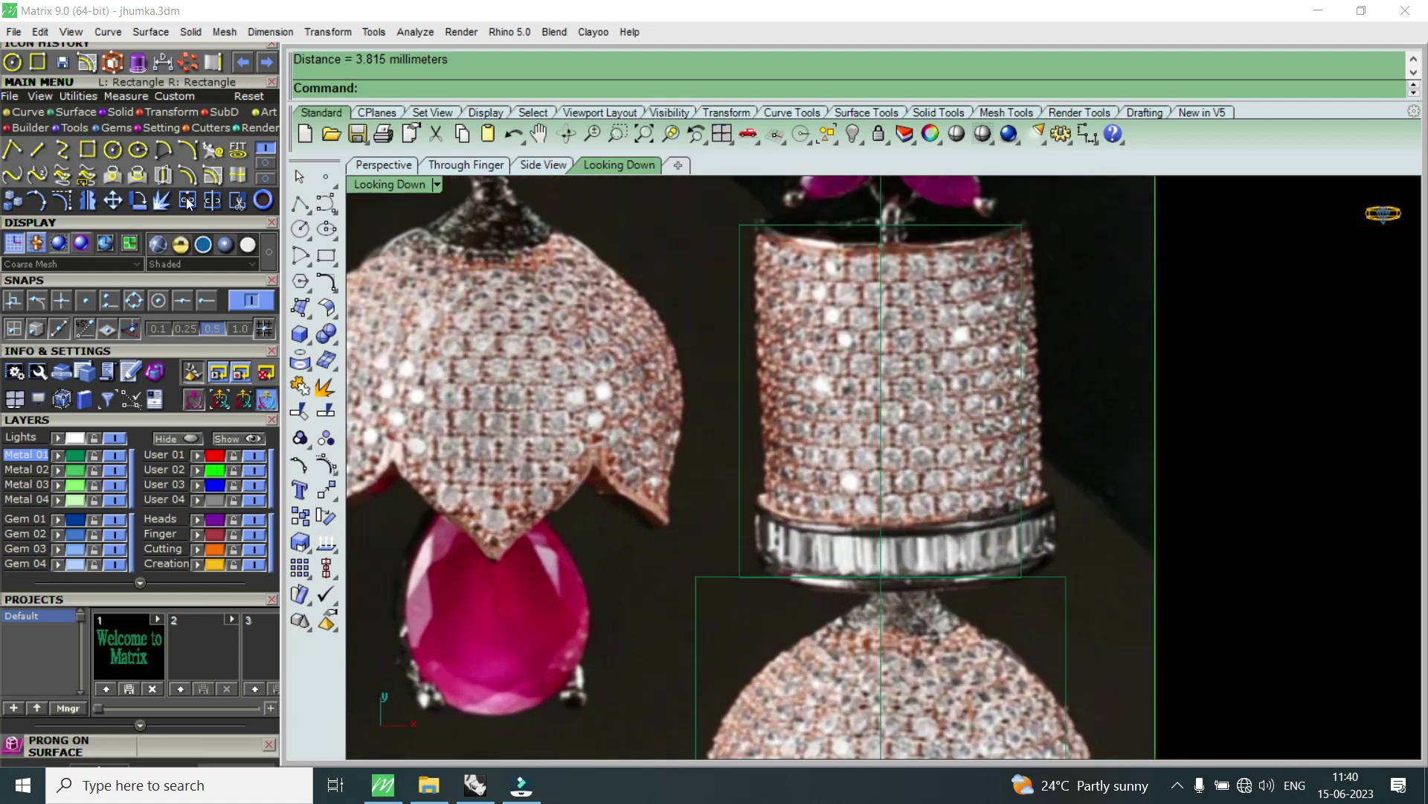
{"action": "scroll", "coordinate": [815, 513], "scroll_direction": "down", "scroll_amount": 3}
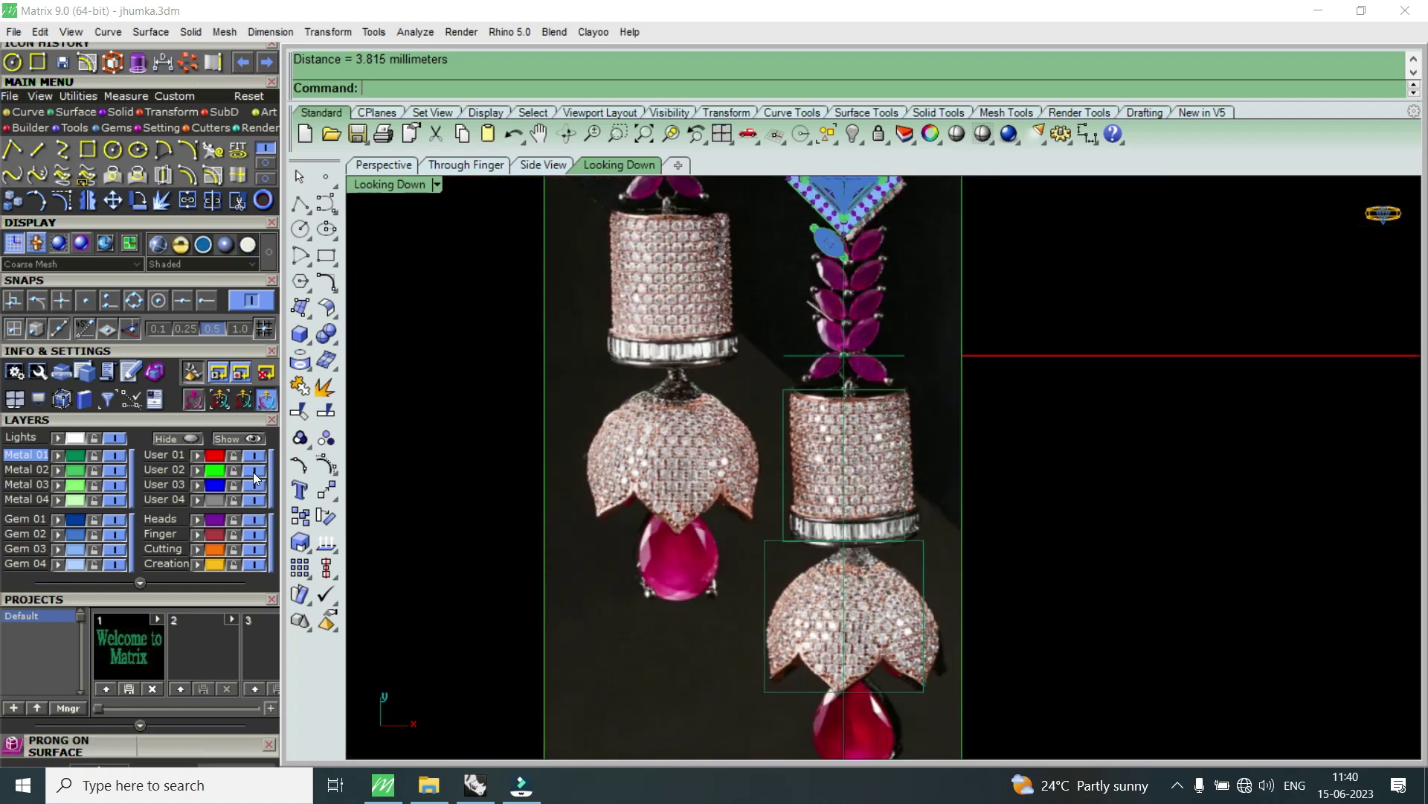
- Hide the earring reference photo layer and select the collar's rectangle outline
{"action": "left_click", "coordinate": [254, 469]}
{"action": "scroll", "coordinate": [816, 547], "scroll_direction": "up", "scroll_amount": 2}
{"action": "scroll", "coordinate": [792, 517], "scroll_direction": "up", "scroll_amount": 2}
{"action": "left_click", "coordinate": [792, 515]}
{"action": "scroll", "coordinate": [849, 418], "scroll_direction": "down", "scroll_amount": 3}
{"action": "scroll", "coordinate": [950, 378], "scroll_direction": "up", "scroll_amount": 2}
{"action": "left_click", "coordinate": [868, 502]}
{"action": "scroll", "coordinate": [832, 461], "scroll_direction": "down", "scroll_amount": 2}
- Deselect the box outline and briefly show, then hide, the earring reference photo
{"action": "key", "text": "Escape"}
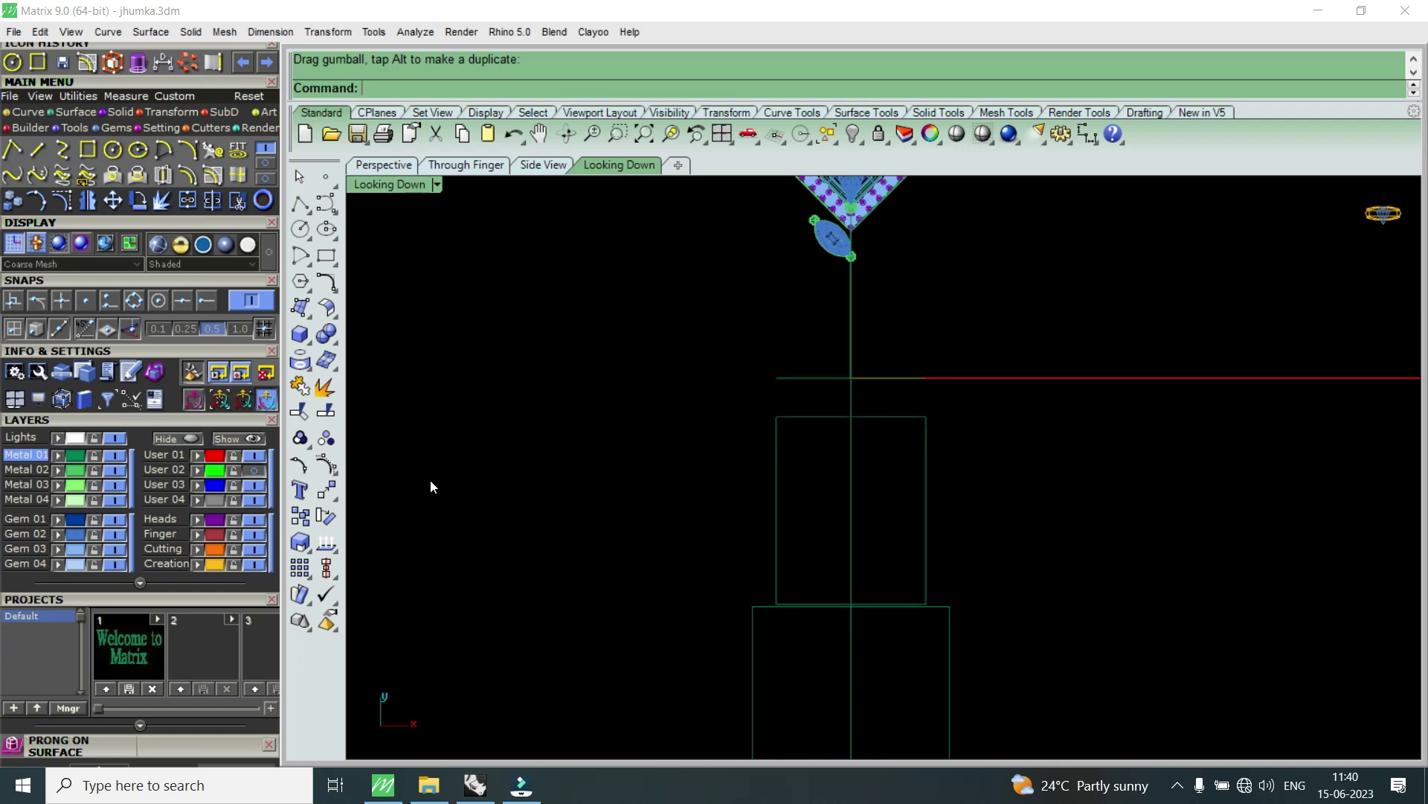
{"action": "left_click", "coordinate": [254, 471]}
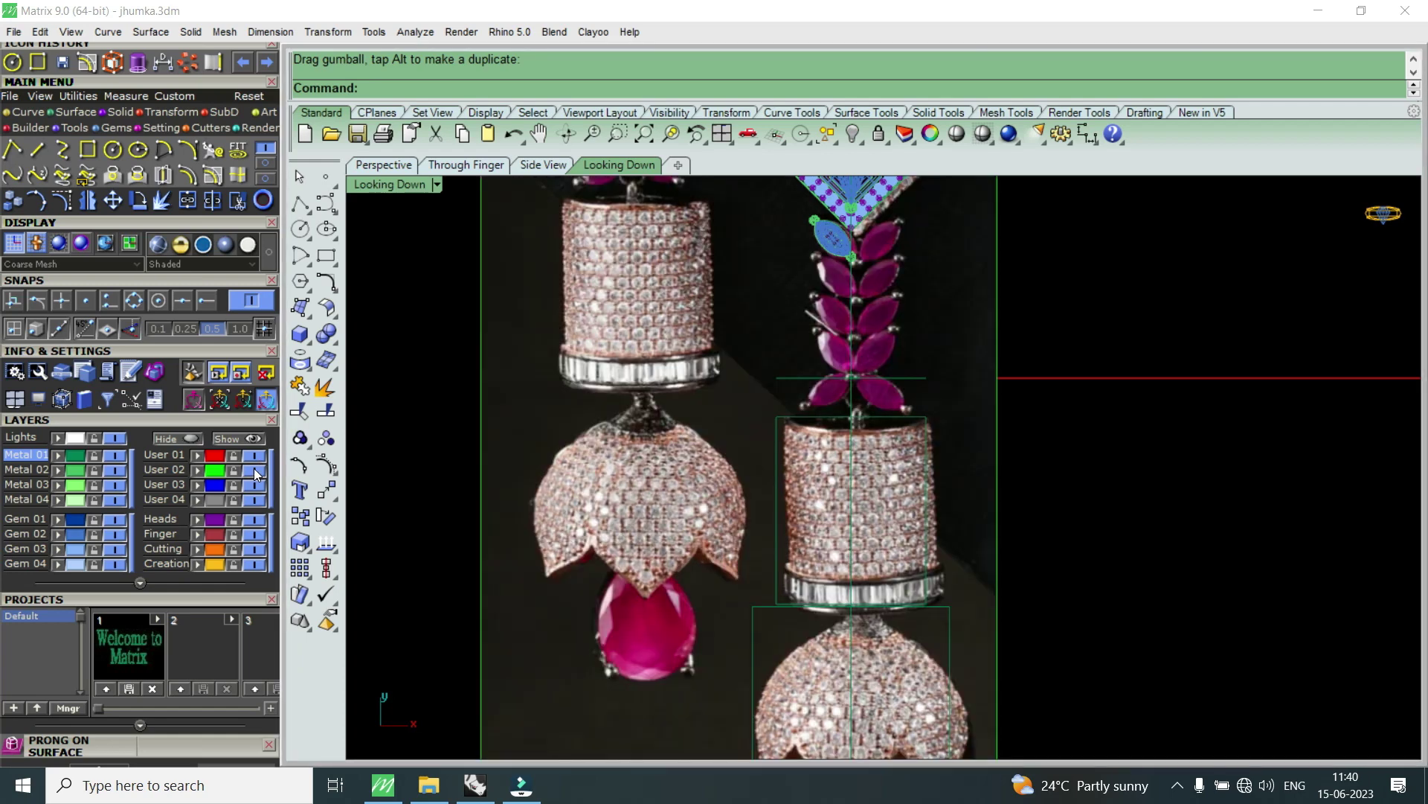
{"action": "left_click", "coordinate": [255, 473]}
{"action": "scroll", "coordinate": [801, 601], "scroll_direction": "up", "scroll_amount": 3}
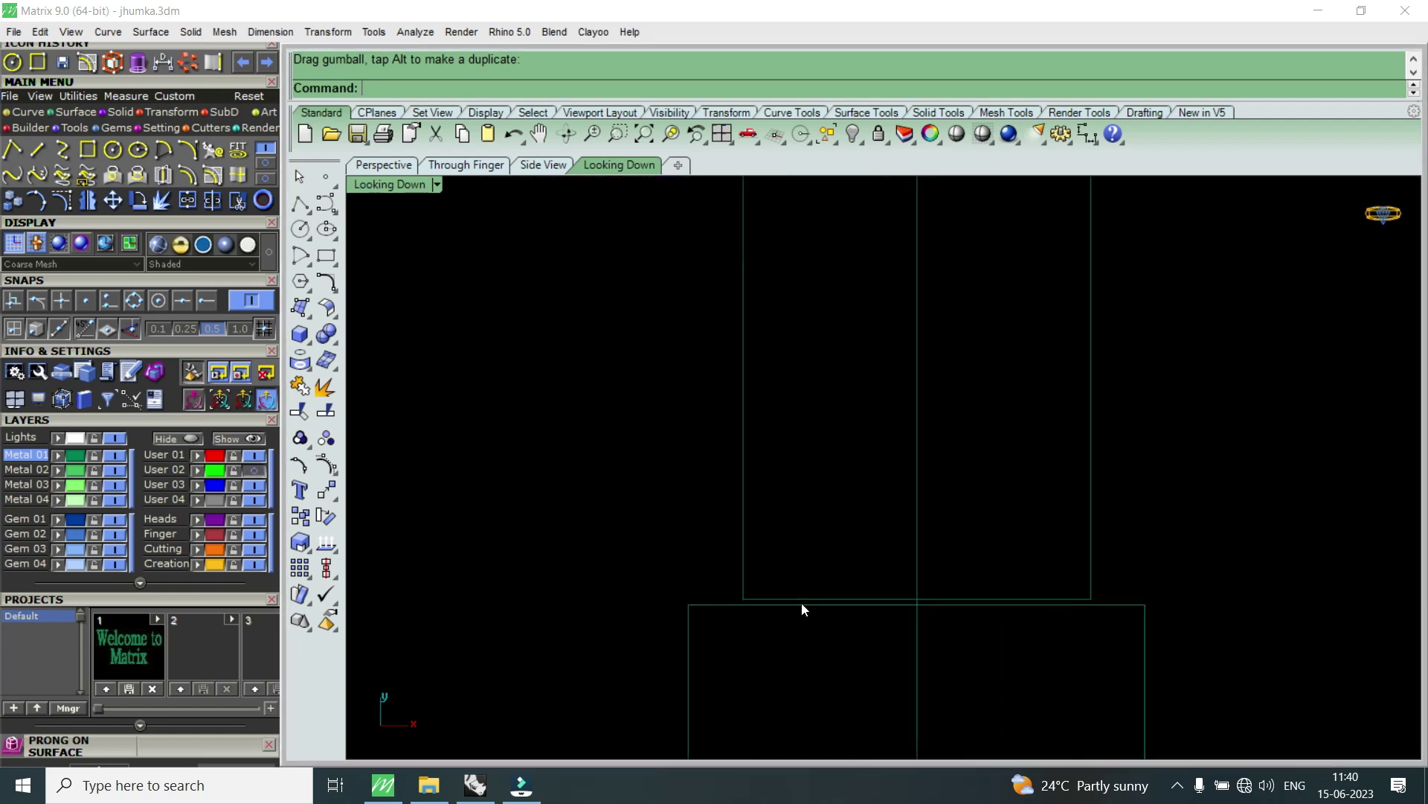
- Draw a line along the box's bottom edge with End snap and select it
{"action": "left_click", "coordinate": [39, 150]}
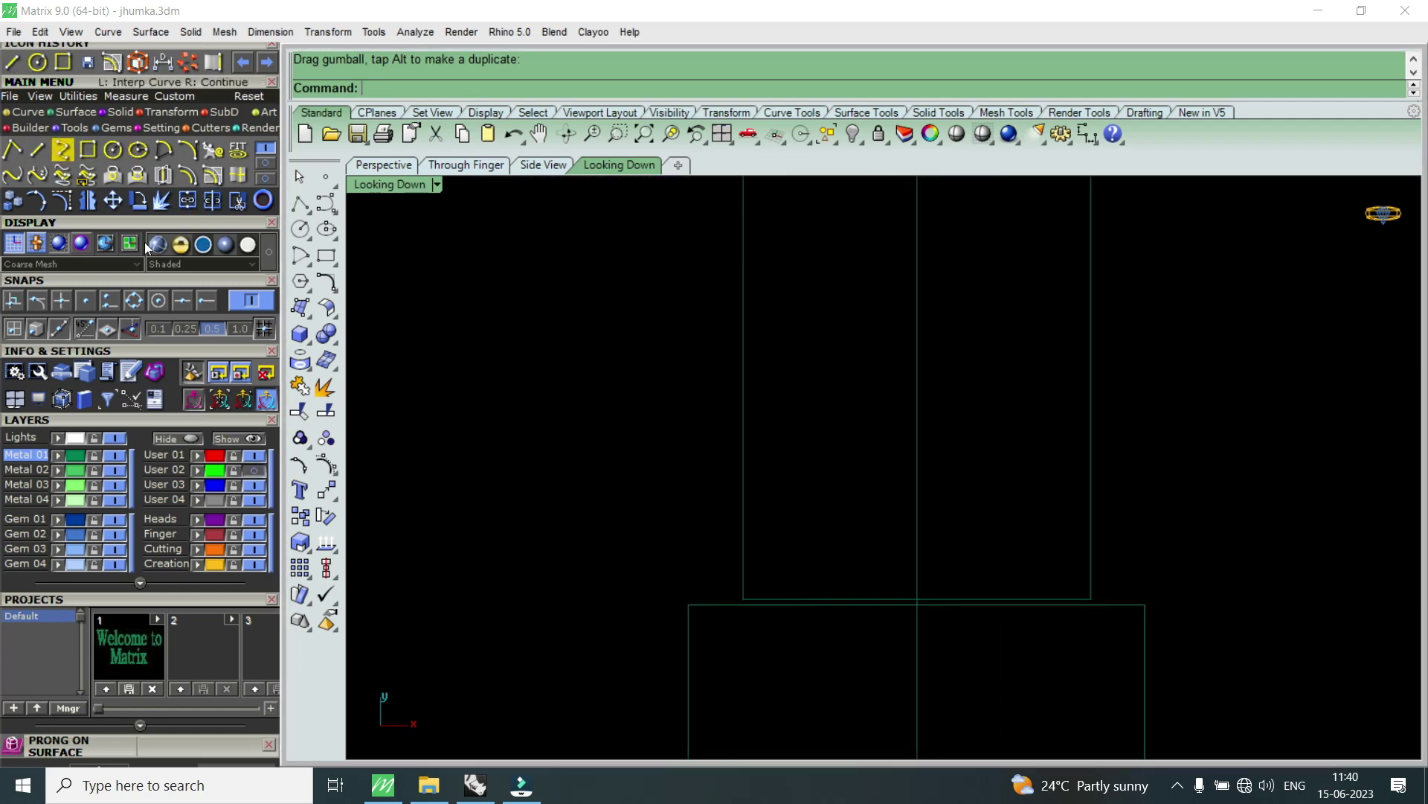
{"action": "left_click", "coordinate": [207, 301]}
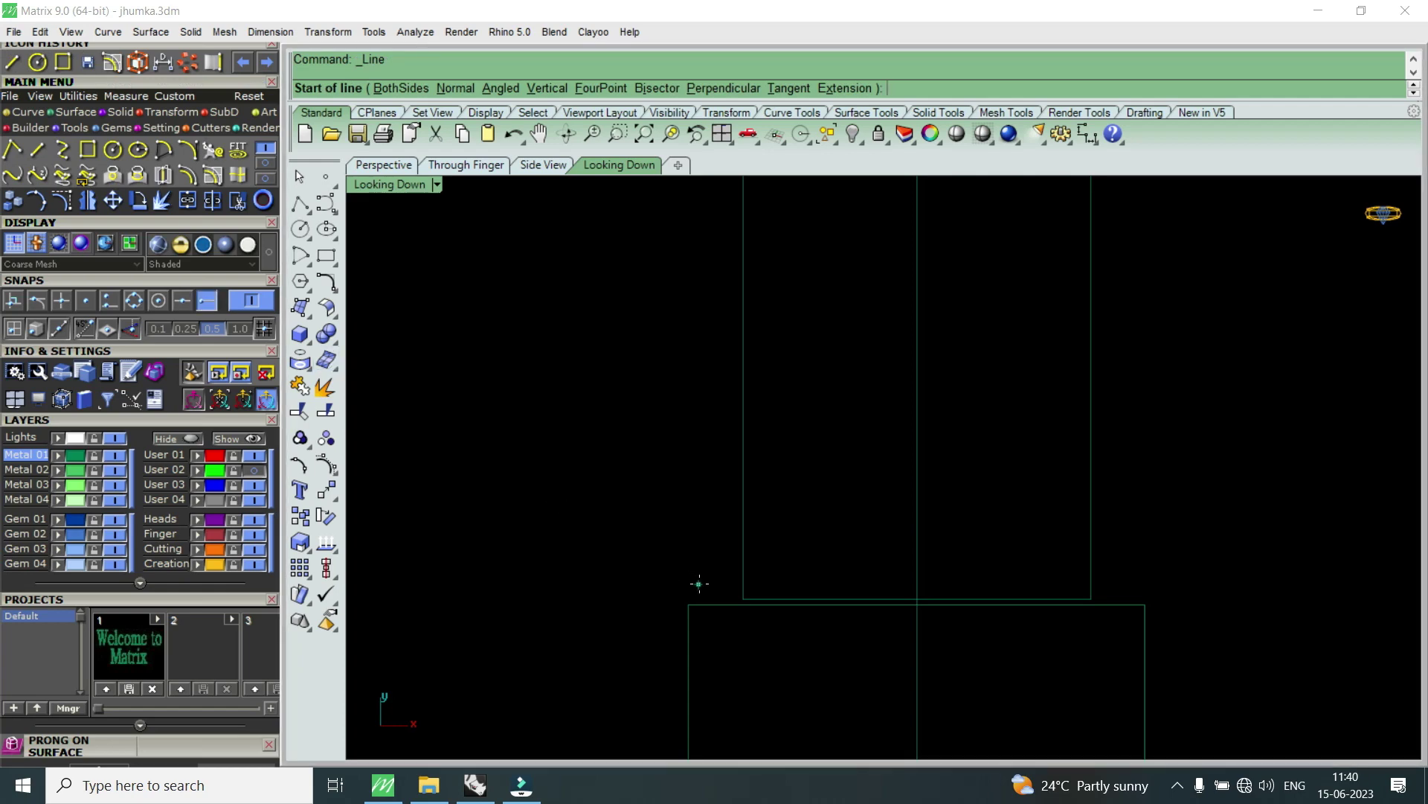
{"action": "left_click", "coordinate": [743, 598]}
{"action": "left_click", "coordinate": [1064, 599]}
{"action": "left_click", "coordinate": [1064, 599]}
{"action": "left_click", "coordinate": [1112, 664]}
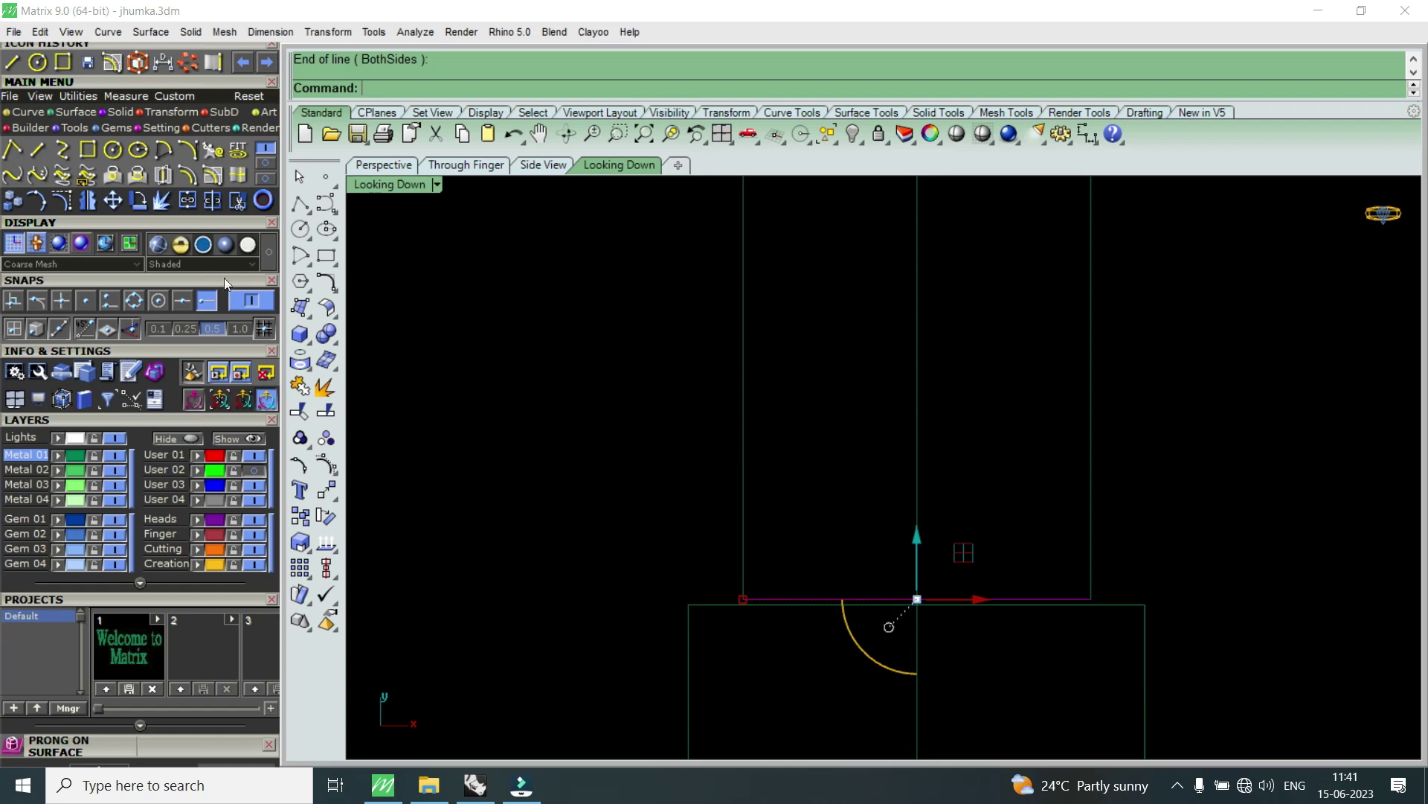
- Offset the bottom line 3.8 mm upward and measure the 16.200 mm box height
{"action": "left_click", "coordinate": [190, 175]}
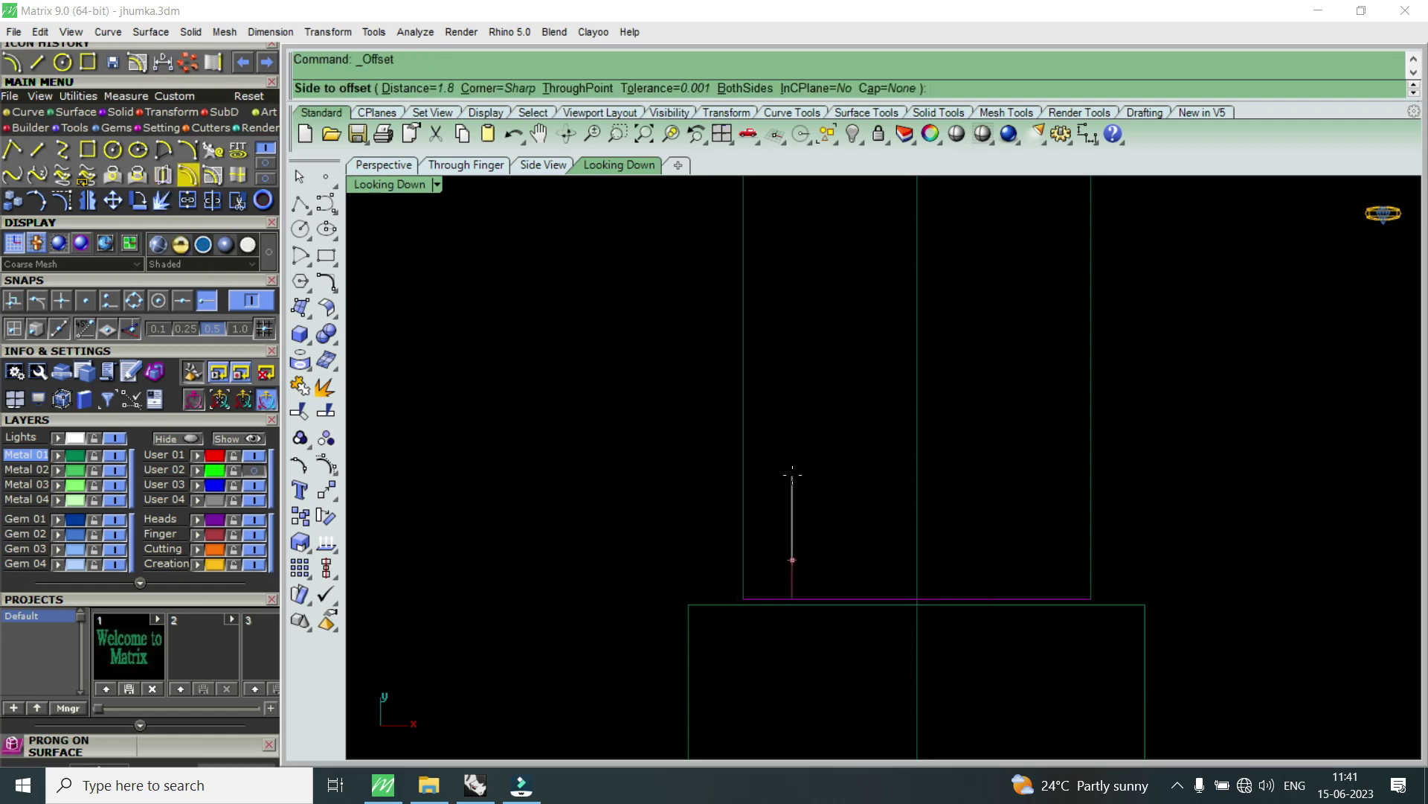
{"action": "type", "text": "3.8"}
{"action": "key", "text": "Return"}
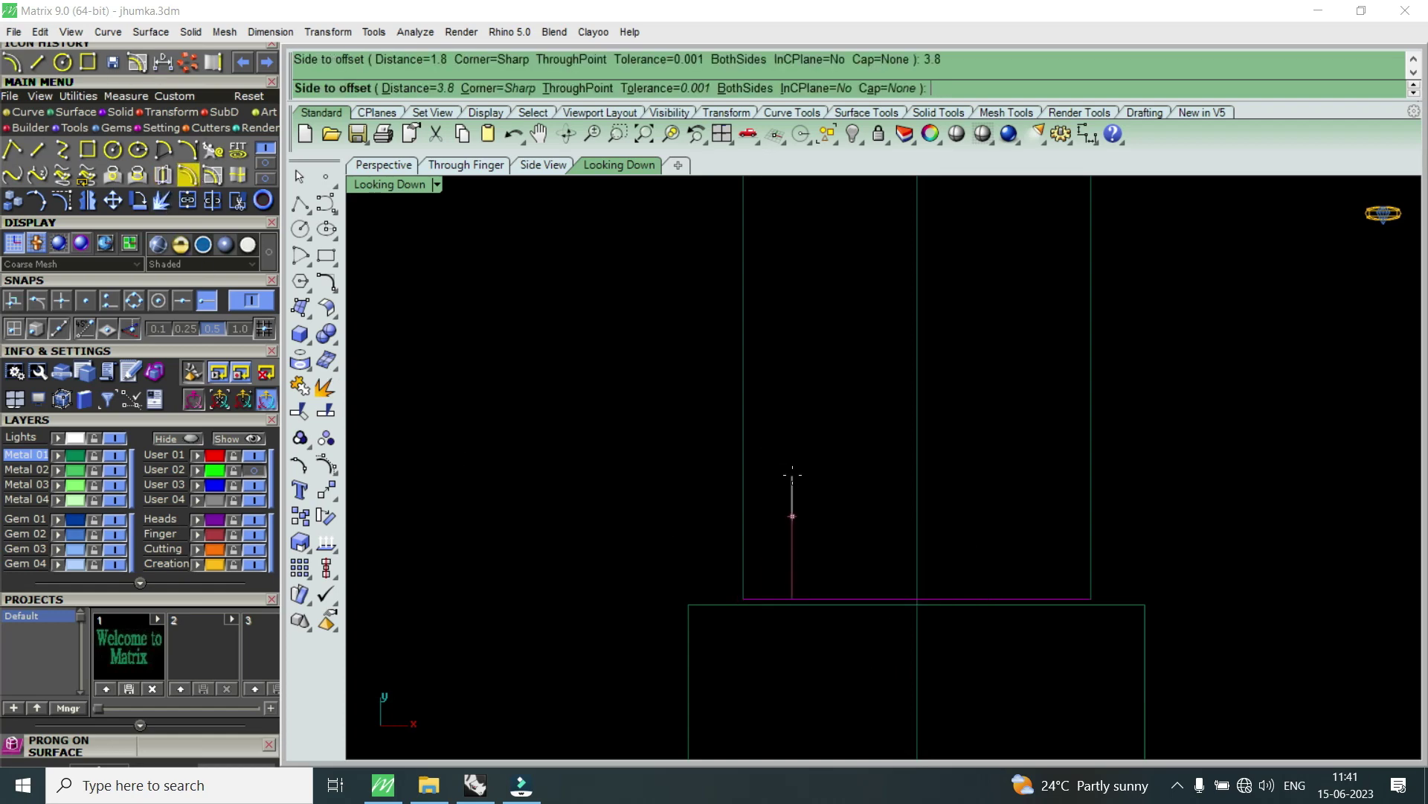
{"action": "left_click", "coordinate": [792, 480]}
{"action": "scroll", "coordinate": [835, 573], "scroll_direction": "down", "scroll_amount": 2}
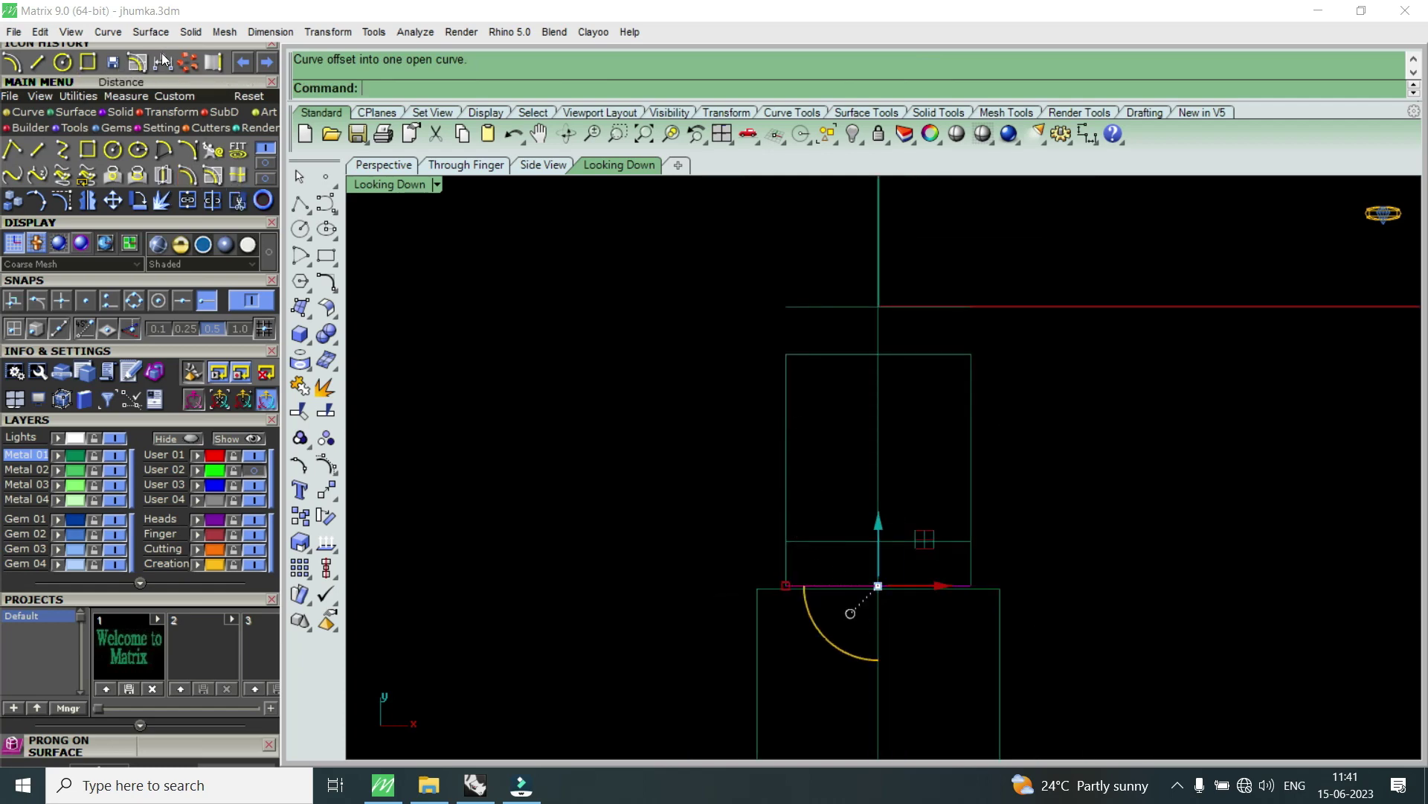
{"action": "left_click", "coordinate": [290, 344]}
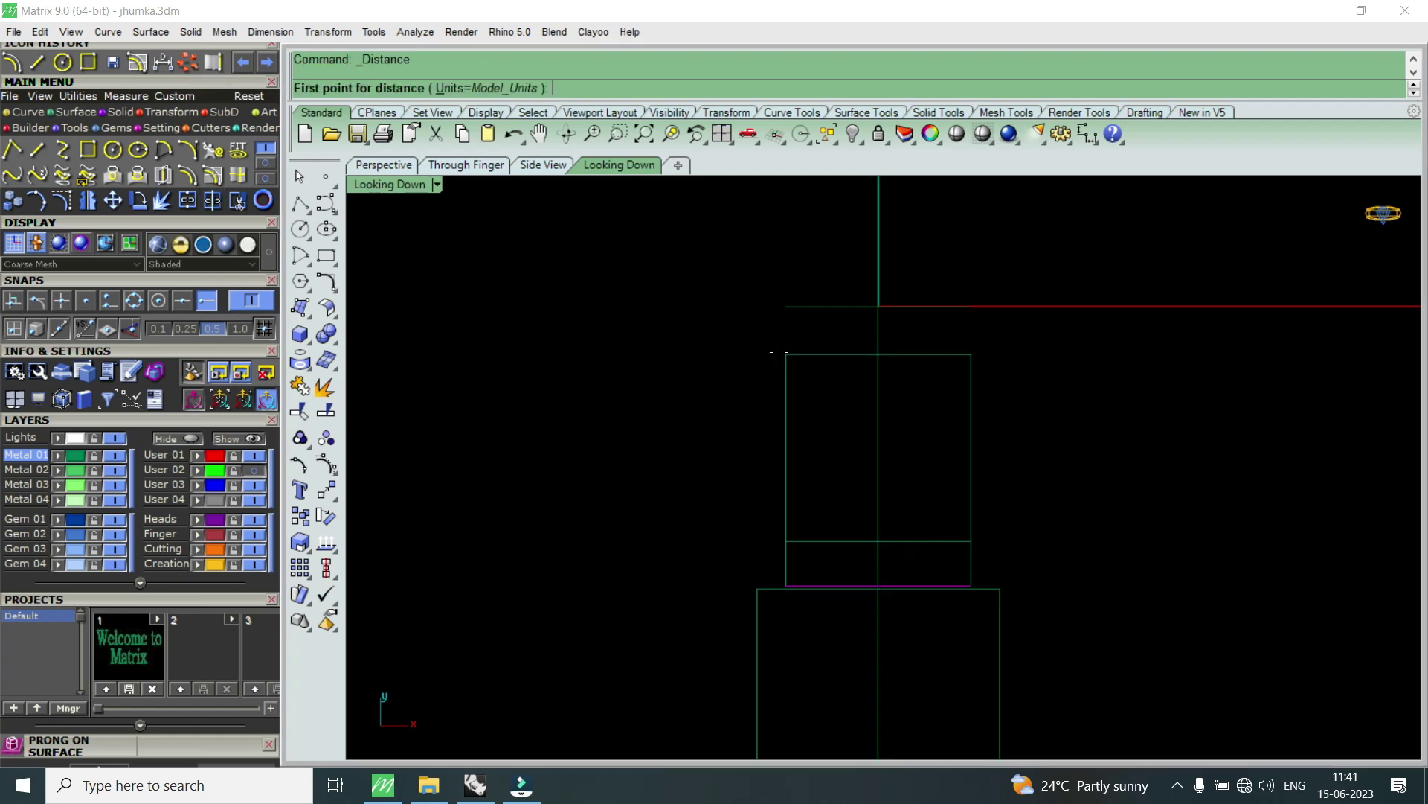
{"action": "left_click", "coordinate": [787, 354]}
{"action": "left_click", "coordinate": [791, 538]}
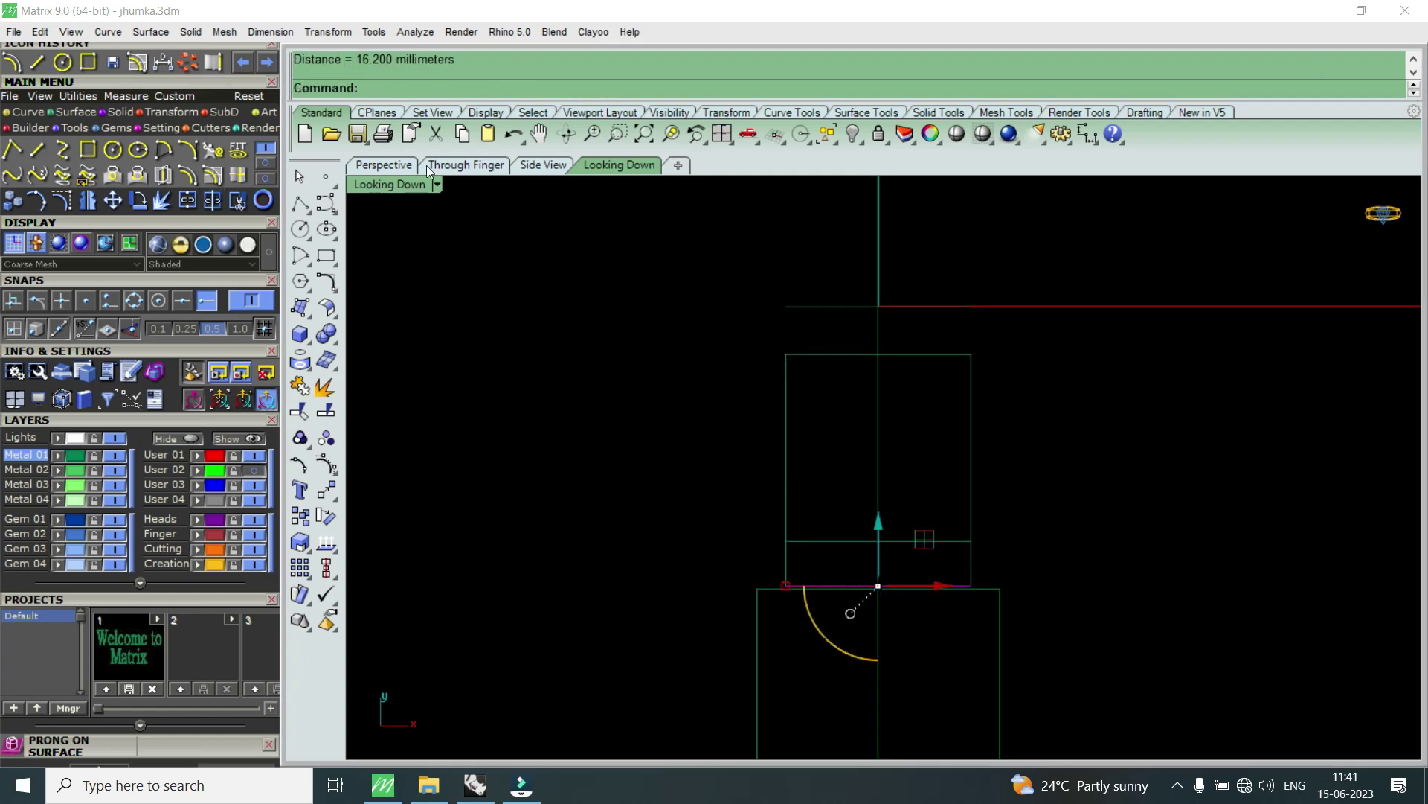
- Flip the quarter arc and move it onto the box's top edge
{"action": "left_click", "coordinate": [829, 308]}
{"action": "left_click_drag", "start_coordinate": [882, 368], "coordinate": [877, 421]}
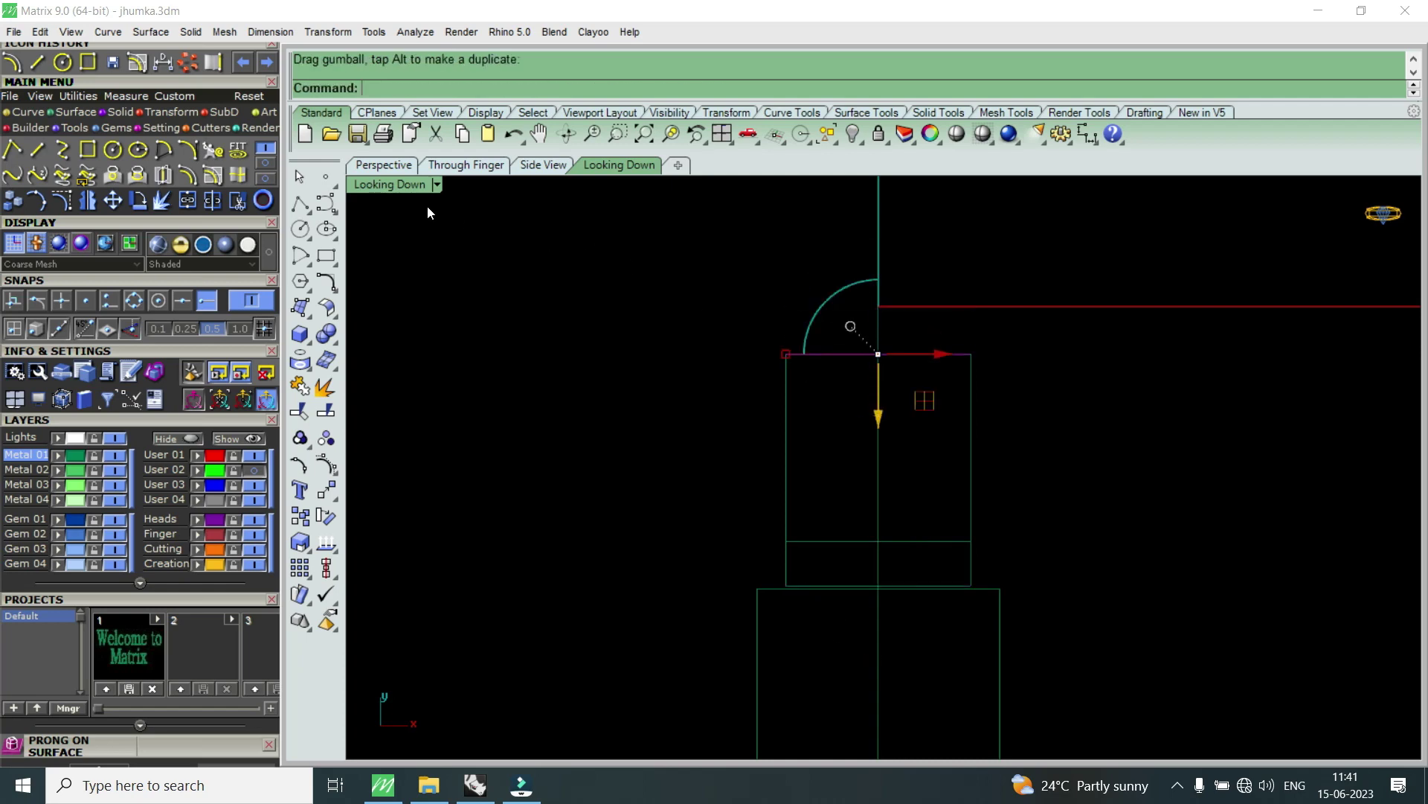
{"action": "double_click", "coordinate": [407, 186]}
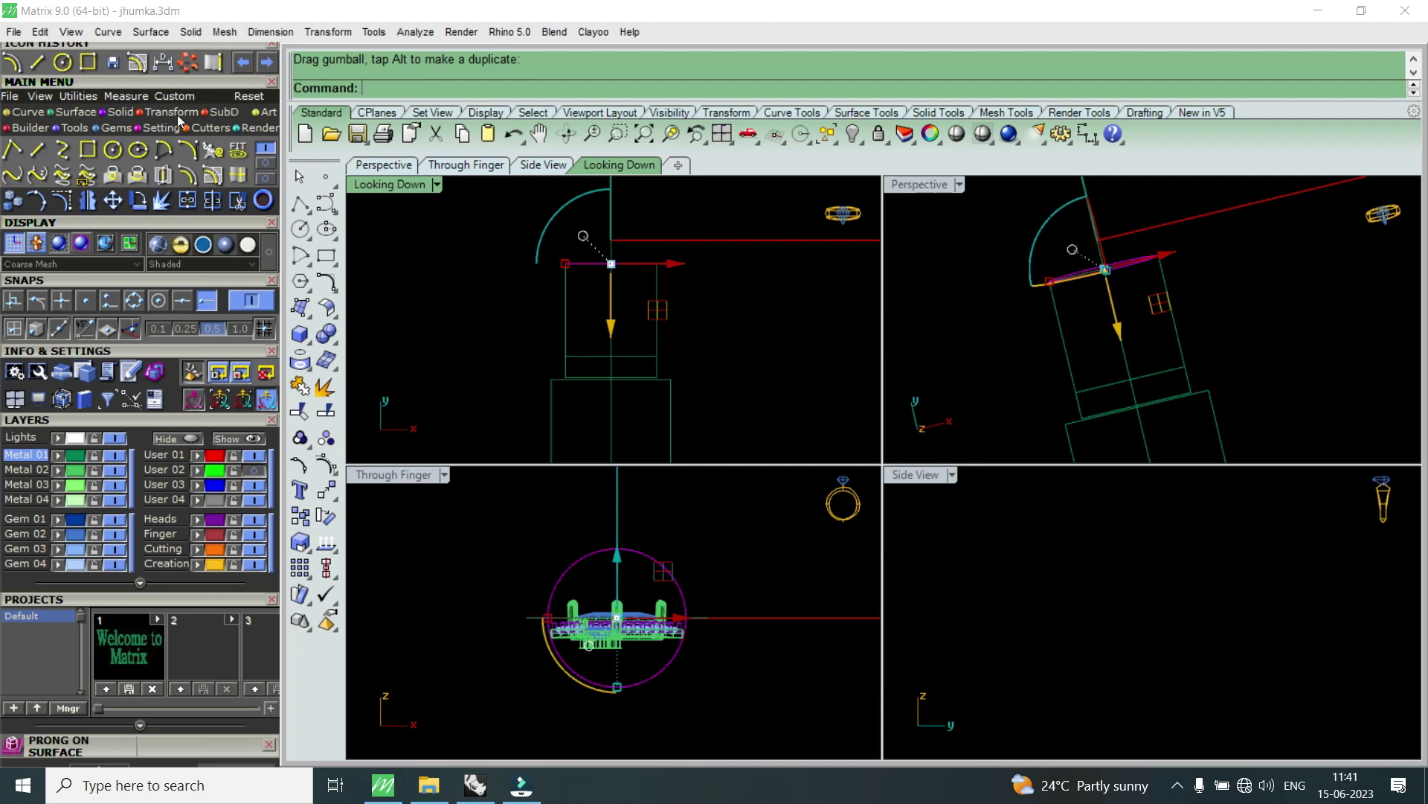
- Extrude the circle one direction into a solid cylinder, snapping the height to the end point
{"action": "left_click", "coordinate": [123, 111]}
{"action": "left_click", "coordinate": [213, 151]}
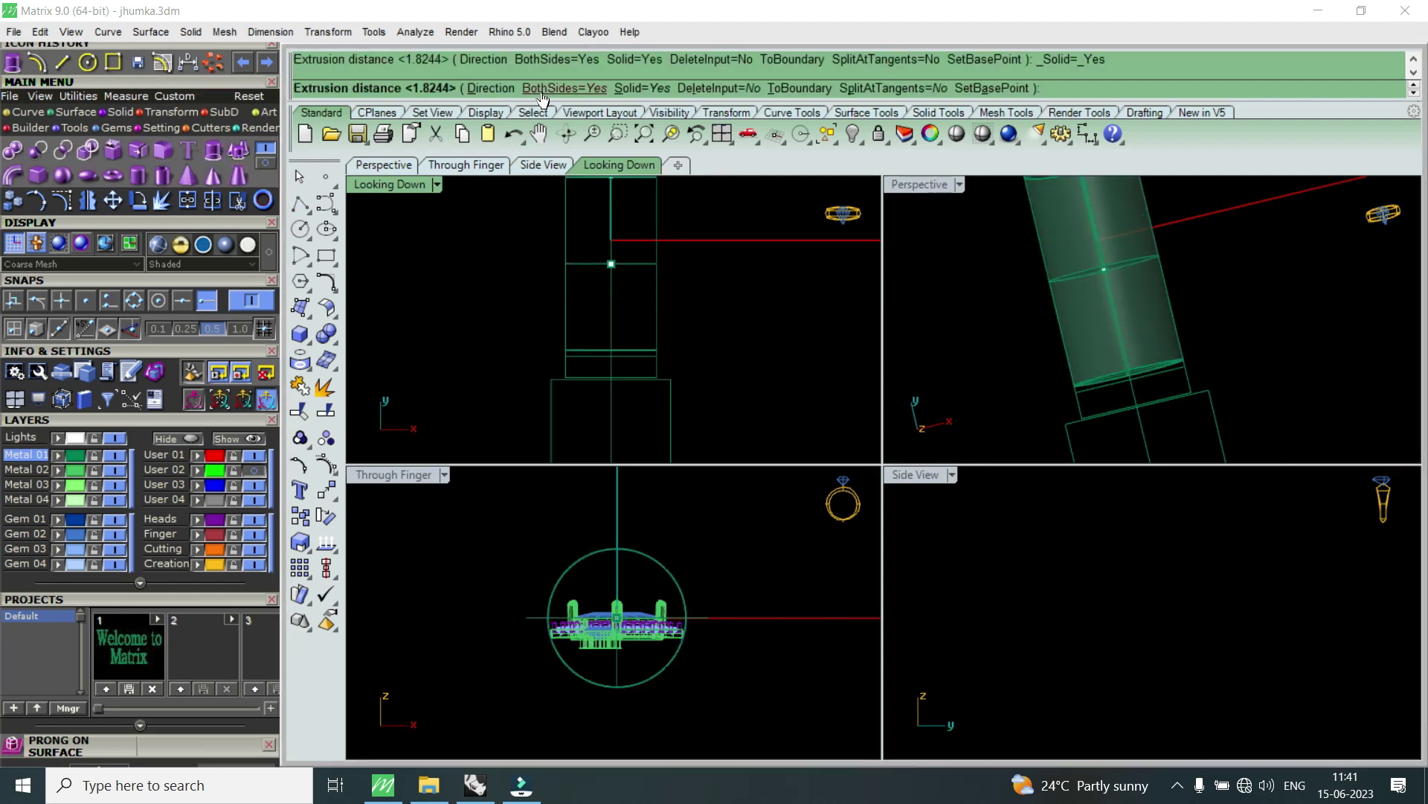
{"action": "left_click", "coordinate": [554, 88]}
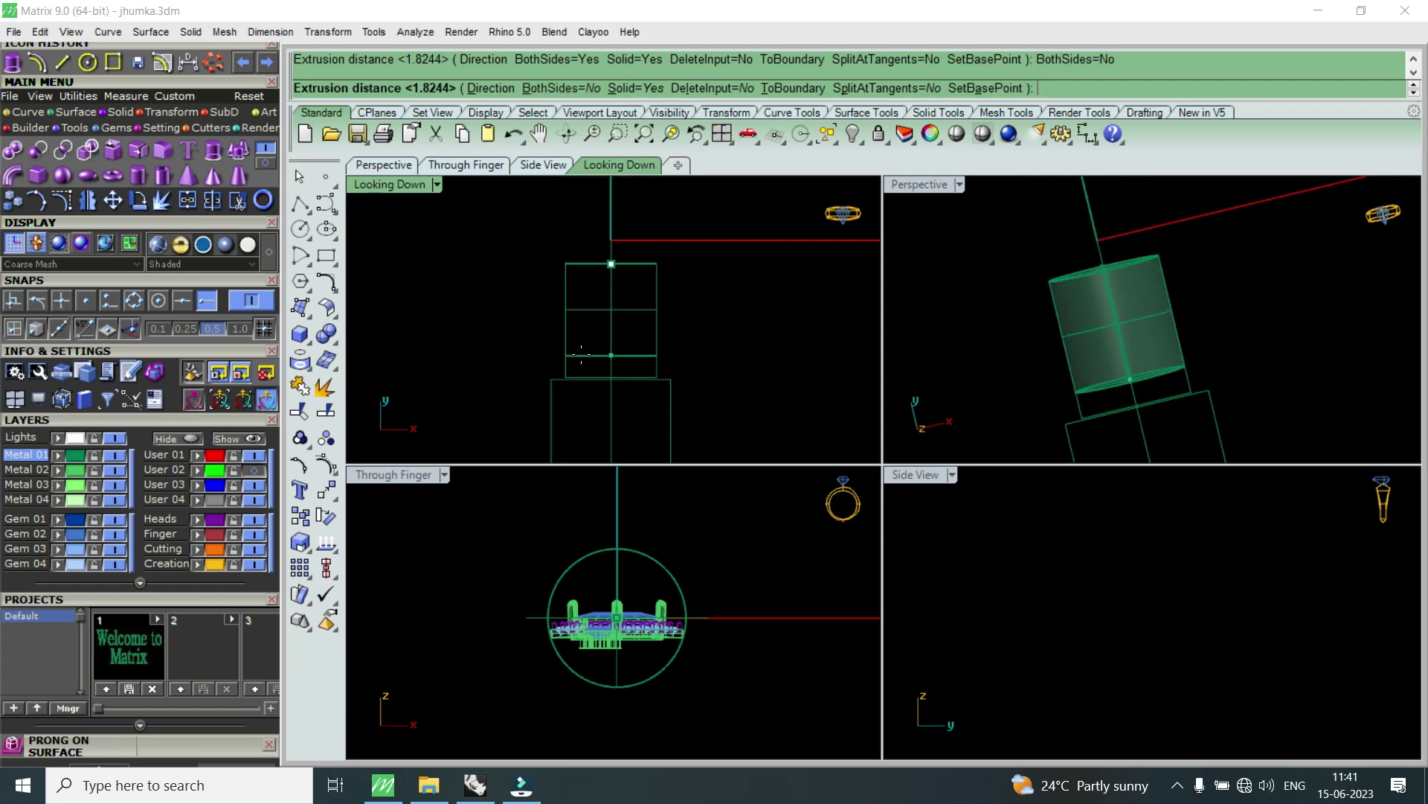
{"action": "scroll", "coordinate": [581, 353], "scroll_direction": "up", "scroll_amount": 1}
{"action": "scroll", "coordinate": [582, 353], "scroll_direction": "up", "scroll_amount": 1}
{"action": "scroll", "coordinate": [583, 352], "scroll_direction": "up", "scroll_amount": 1}
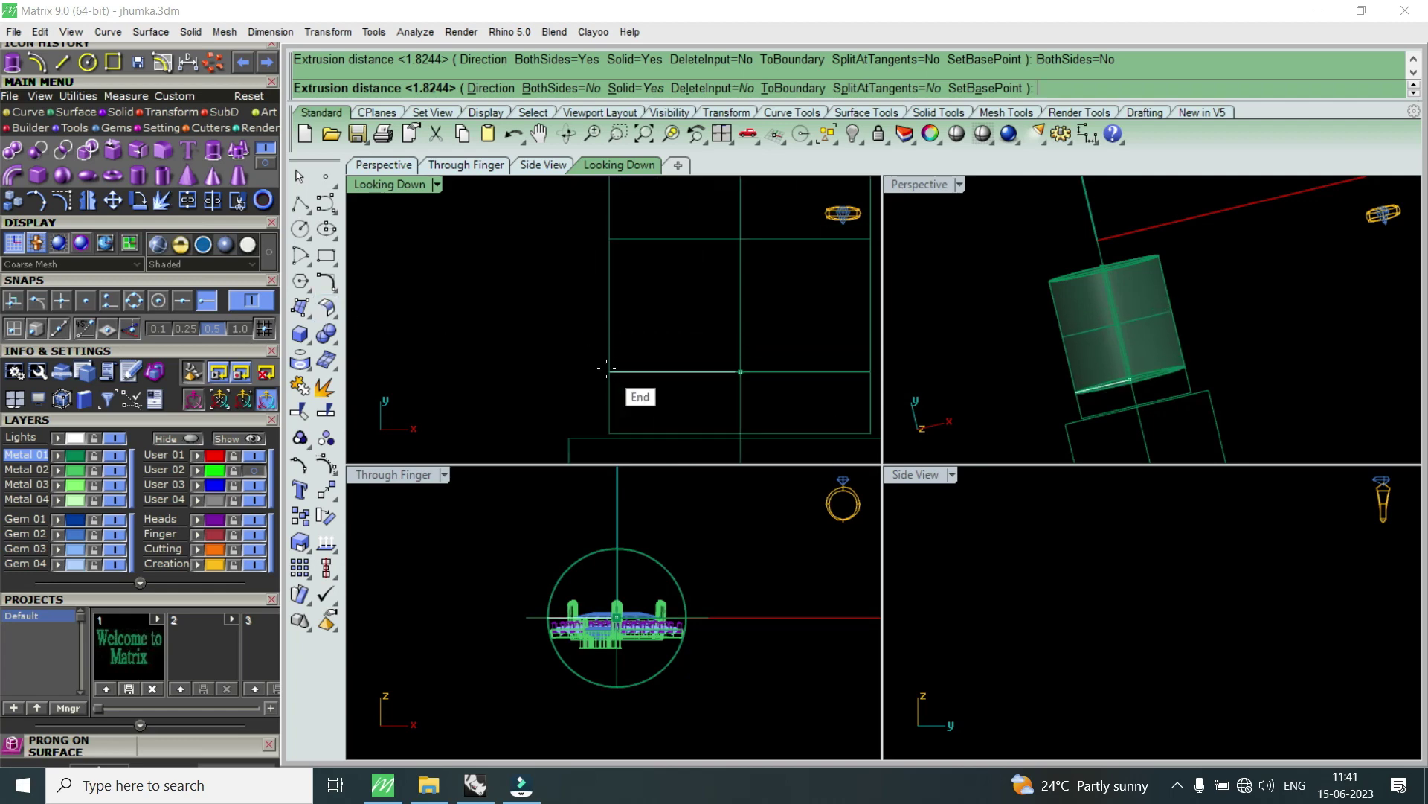
{"action": "left_click", "coordinate": [608, 369]}
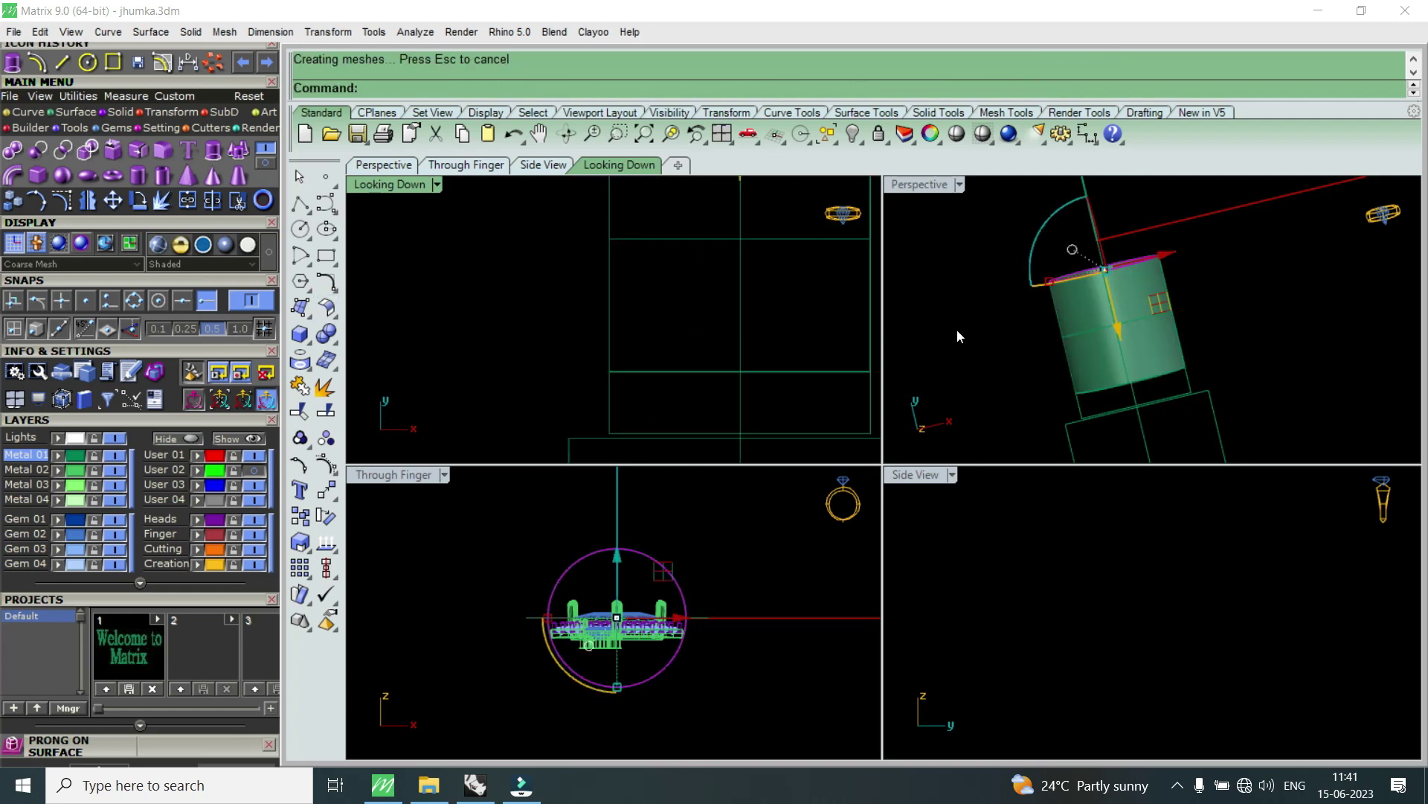
{"action": "key", "text": "Escape"}
- Maximize the Perspective view and orbit to inspect the cylinder's end face
{"action": "mouse_move", "coordinate": [1225, 360]}
{"action": "right_mouse_down"}
{"action": "mouse_move", "coordinate": [935, 189]}
{"action": "mouse_move", "coordinate": [941, 473]}
{"action": "mouse_move", "coordinate": [856, 391]}
{"action": "right_mouse_up"}
{"action": "double_click", "coordinate": [935, 185]}
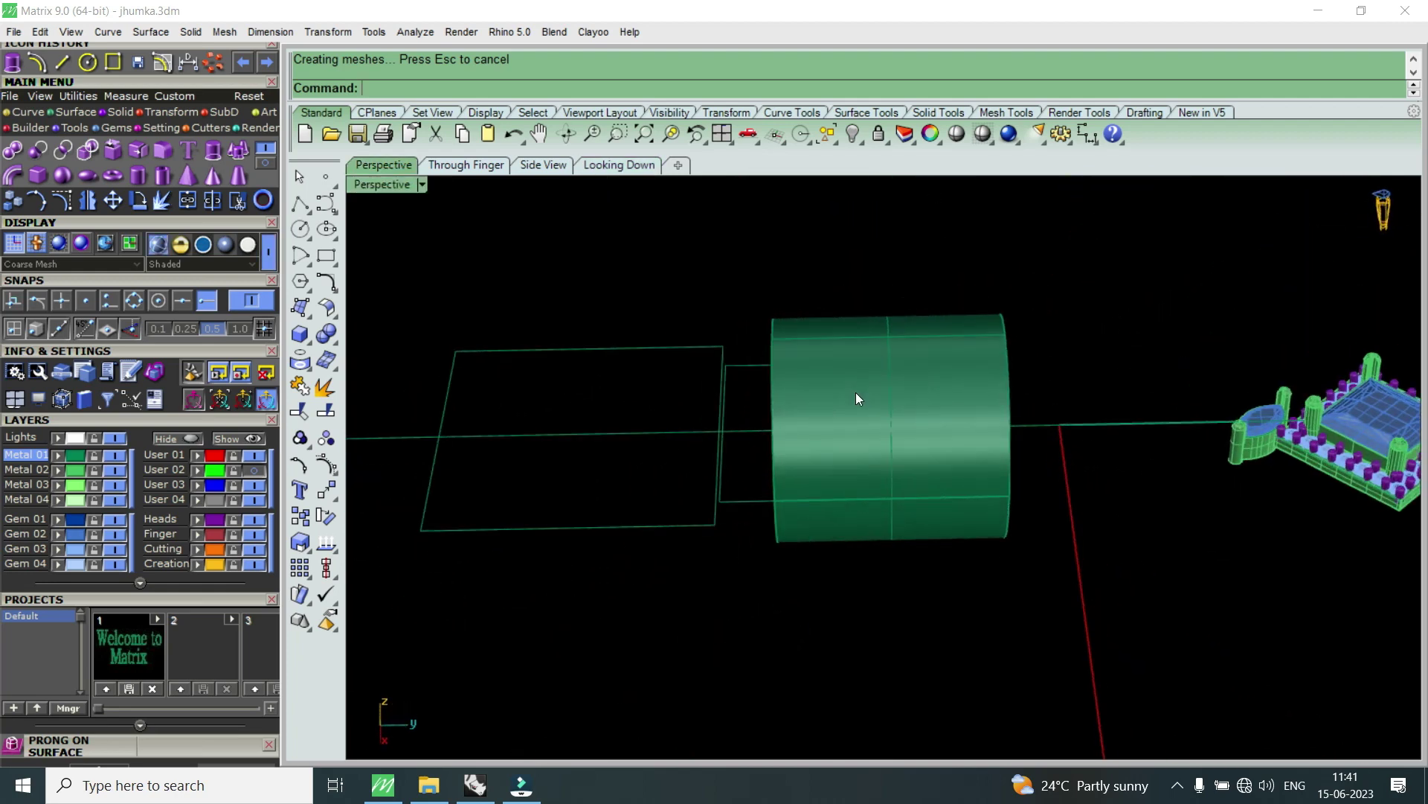
{"action": "right_click_drag", "start_coordinate": [858, 490], "coordinate": [1047, 380]}
{"action": "scroll", "coordinate": [899, 543], "scroll_direction": "up", "scroll_amount": 5}
{"action": "mouse_move", "coordinate": [898, 542]}
{"action": "right_mouse_down"}
{"action": "mouse_move", "coordinate": [822, 368]}
{"action": "mouse_move", "coordinate": [908, 504]}
{"action": "mouse_move", "coordinate": [874, 570]}
{"action": "right_mouse_up"}
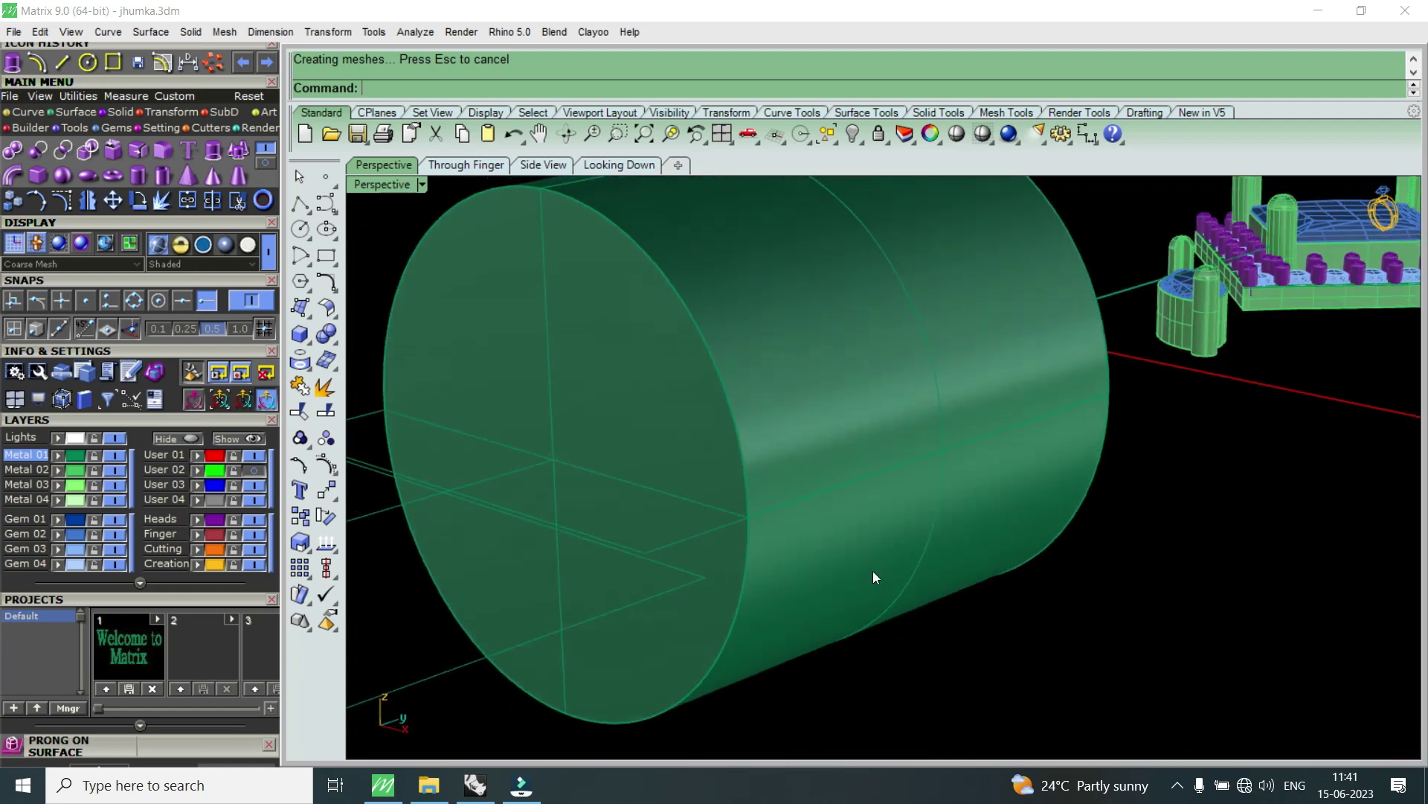
{"action": "scroll", "coordinate": [873, 570], "scroll_direction": "down", "scroll_amount": 4}
{"action": "scroll", "coordinate": [860, 468], "scroll_direction": "up", "scroll_amount": 2}
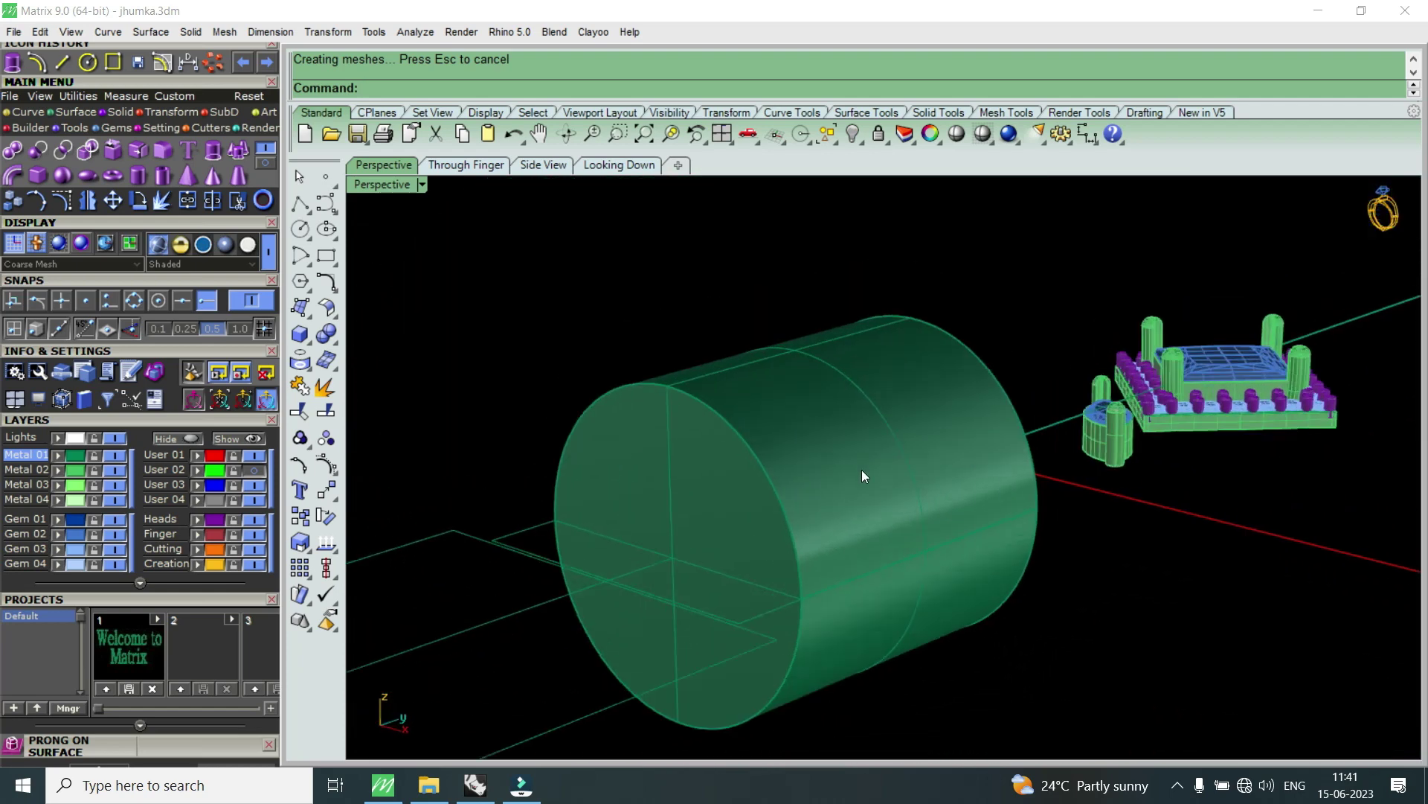
{"action": "mouse_move", "coordinate": [835, 465]}
{"action": "right_mouse_down"}
{"action": "mouse_move", "coordinate": [628, 478]}
{"action": "mouse_move", "coordinate": [511, 434]}
{"action": "mouse_move", "coordinate": [756, 560]}
{"action": "mouse_move", "coordinate": [925, 544]}
{"action": "right_mouse_up"}
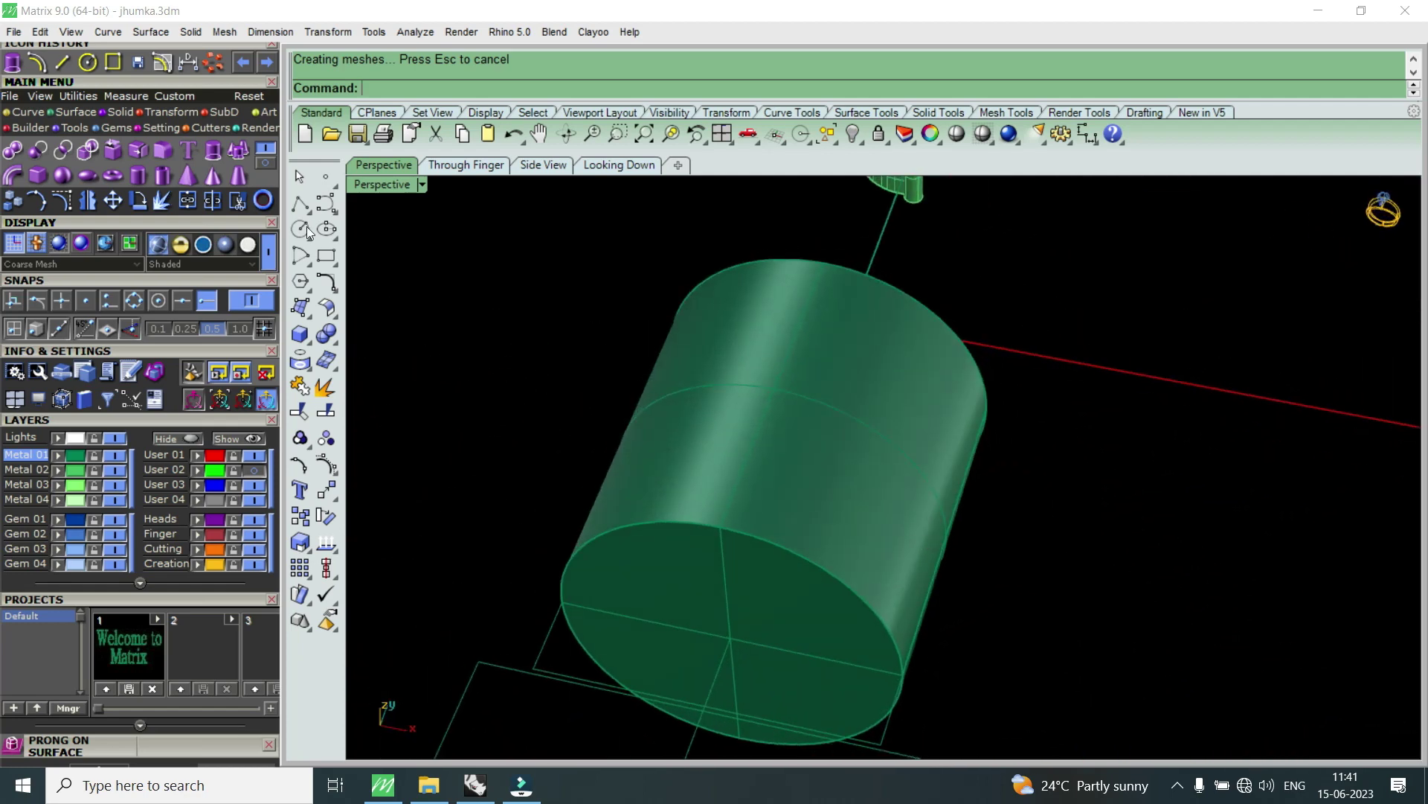
{"action": "left_click", "coordinate": [137, 151]}
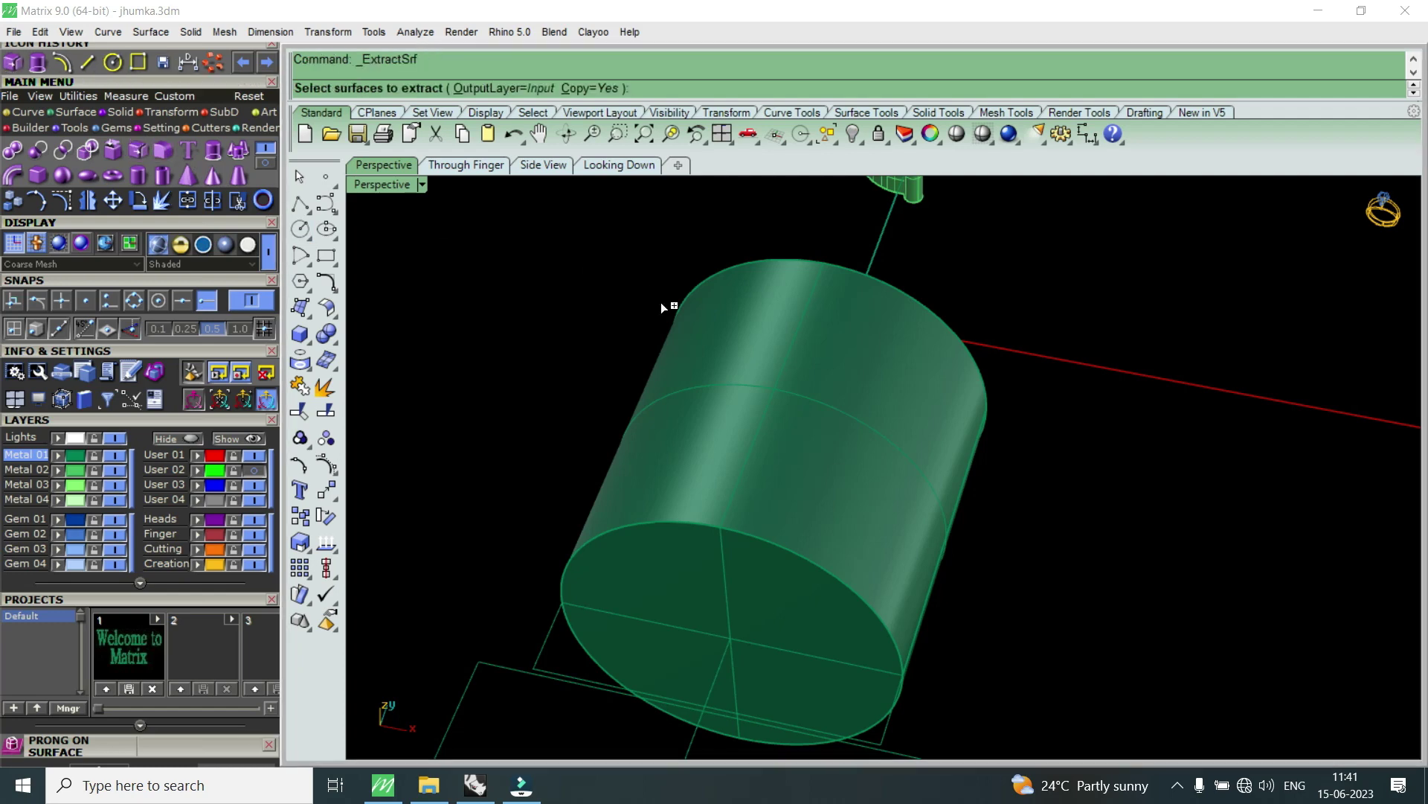
- Extract the cylinder's end caps and delete them
{"action": "left_click", "coordinate": [751, 358]}
{"action": "key", "text": "Return"}
{"action": "key", "text": "Escape"}
{"action": "left_click", "coordinate": [666, 530]}
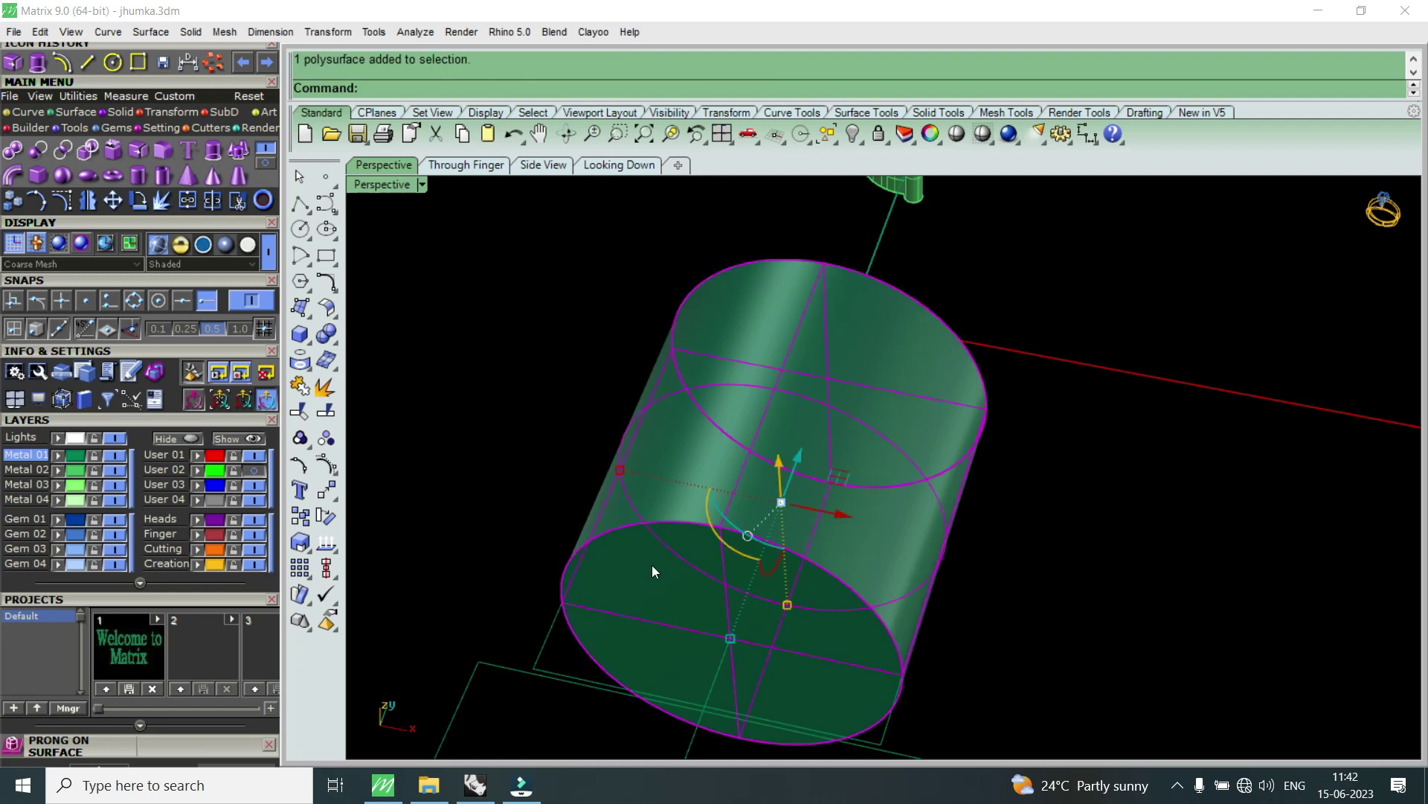
{"action": "key", "text": "Delete"}
- Check the remaining tube surface and orbit to view it more end-on
{"action": "scroll", "coordinate": [720, 403], "scroll_direction": "down", "scroll_amount": 2}
{"action": "scroll", "coordinate": [724, 429], "scroll_direction": "up", "scroll_amount": 2}
{"action": "left_click", "coordinate": [646, 427]}
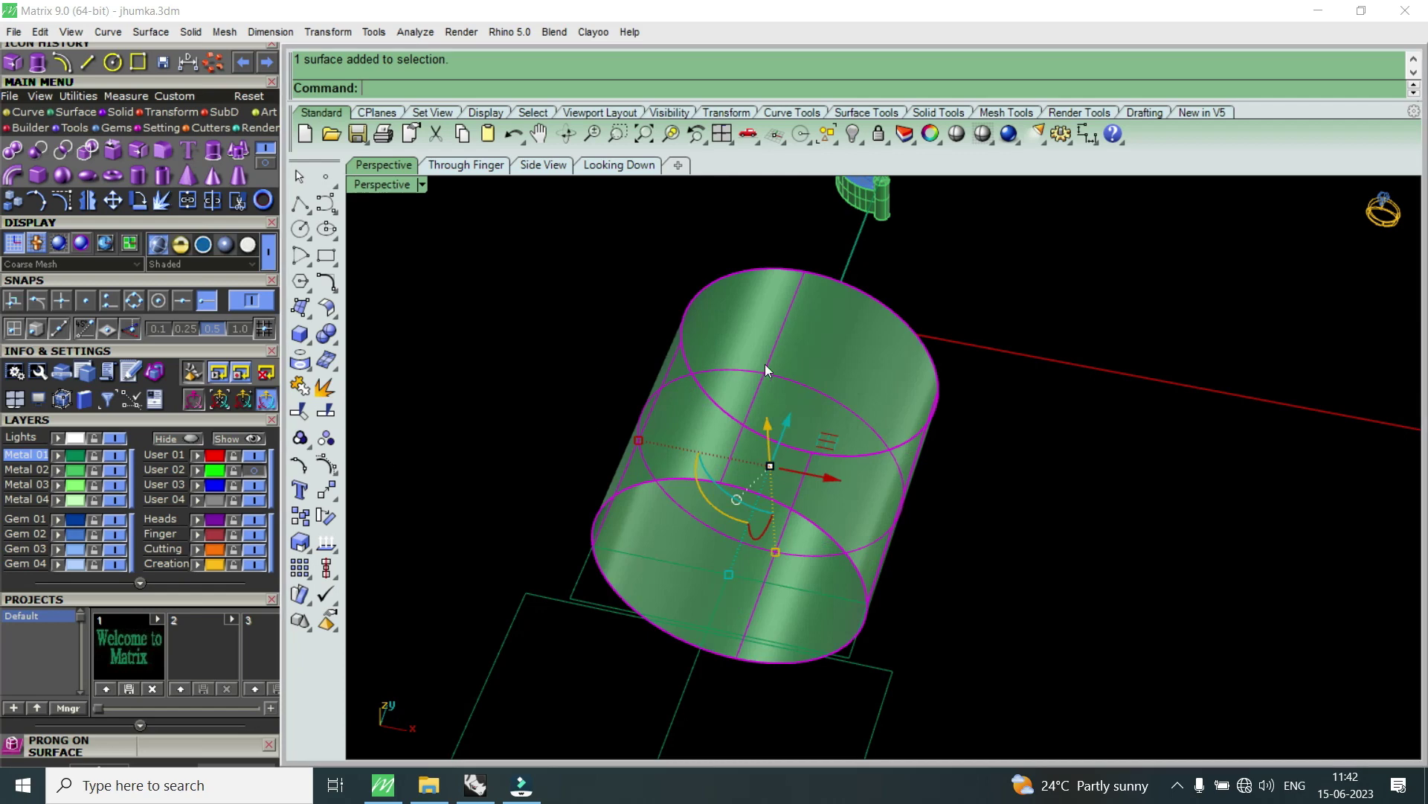
{"action": "scroll", "coordinate": [756, 363], "scroll_direction": "down", "scroll_amount": 2}
{"action": "key", "text": "Escape"}
{"action": "right_click_drag", "start_coordinate": [809, 449], "coordinate": [801, 402]}
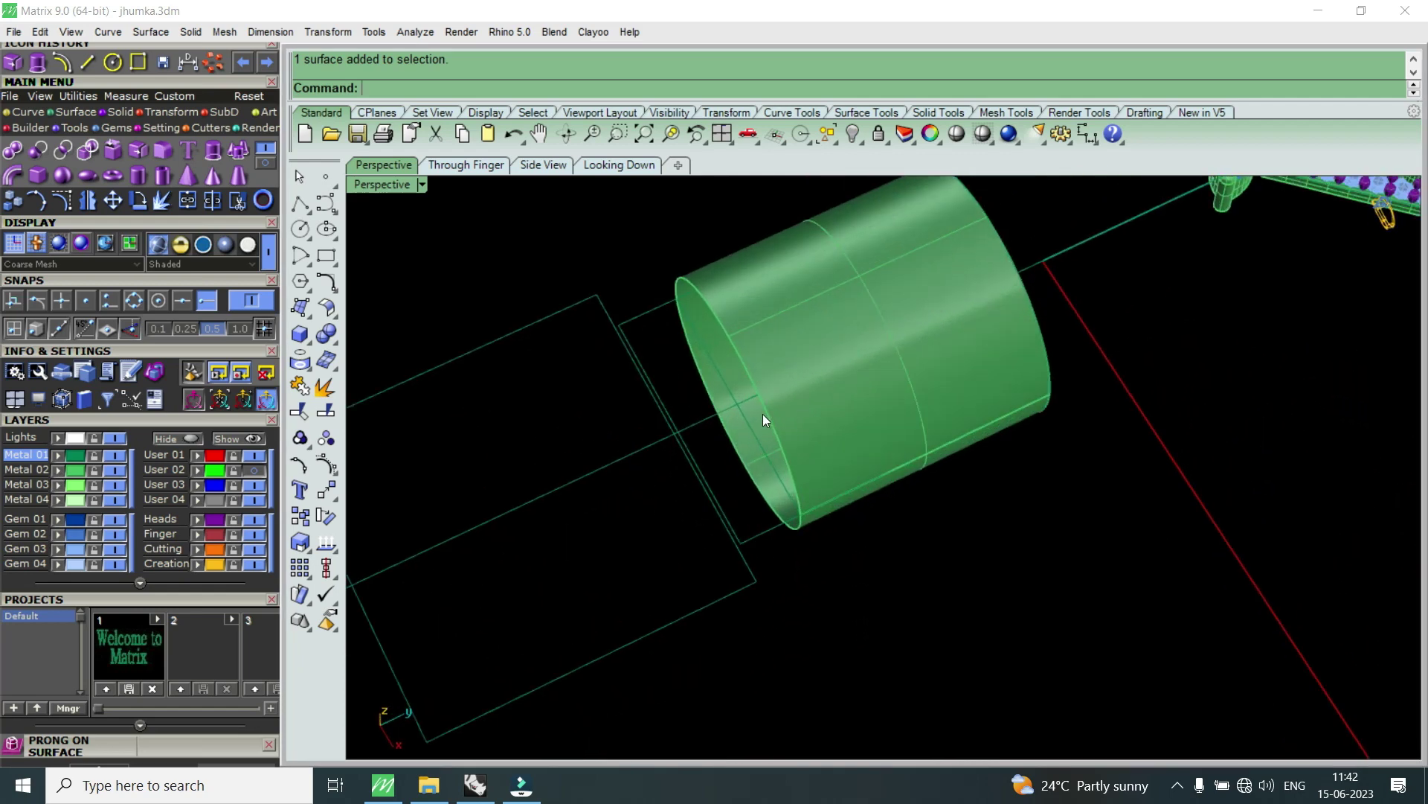
{"action": "scroll", "coordinate": [787, 435], "scroll_direction": "up", "scroll_amount": 1}
{"action": "mouse_move", "coordinate": [778, 448]}
{"action": "right_mouse_down"}
{"action": "mouse_move", "coordinate": [808, 446]}
{"action": "mouse_move", "coordinate": [884, 386]}
{"action": "right_mouse_up"}
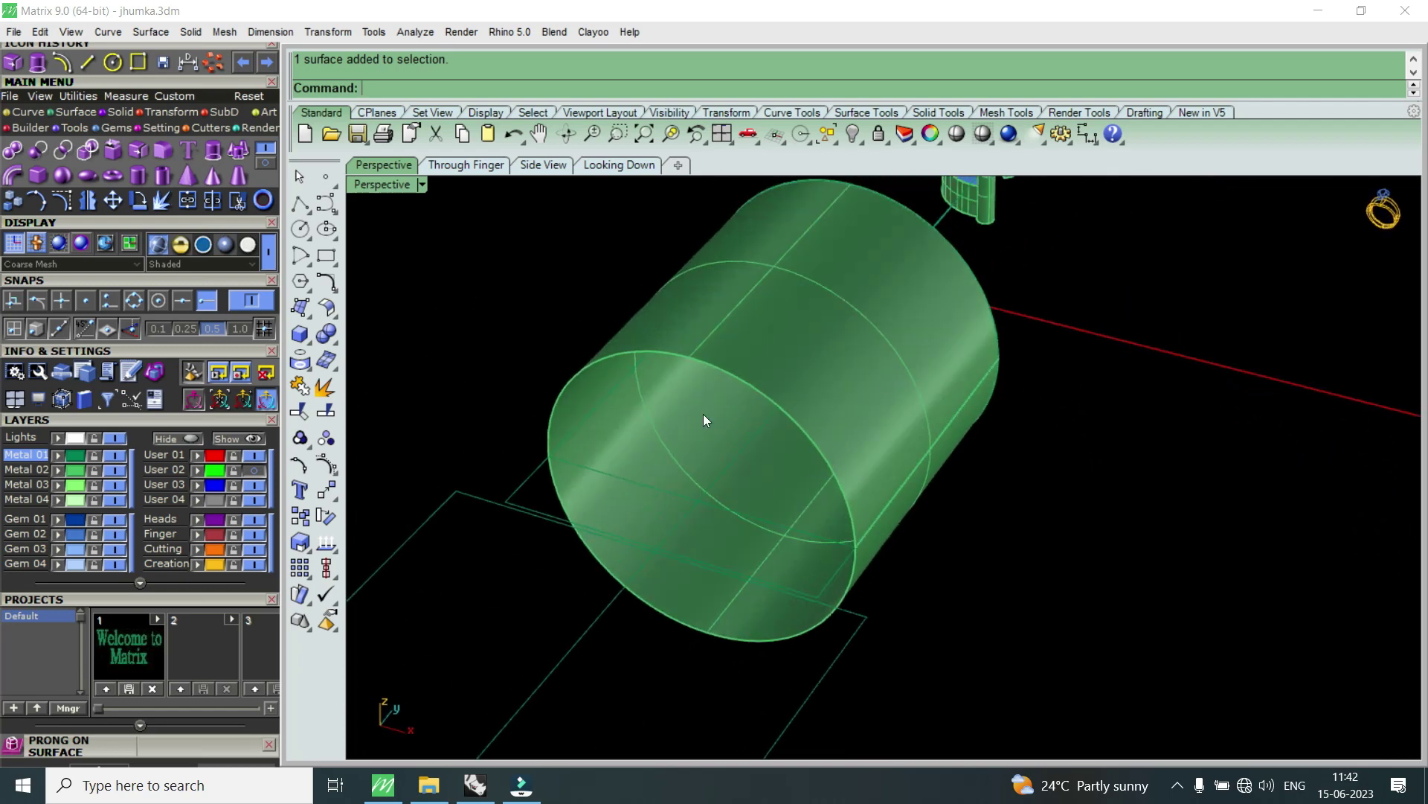
{"action": "left_click", "coordinate": [28, 113]}
{"action": "left_click", "coordinate": [211, 177]}
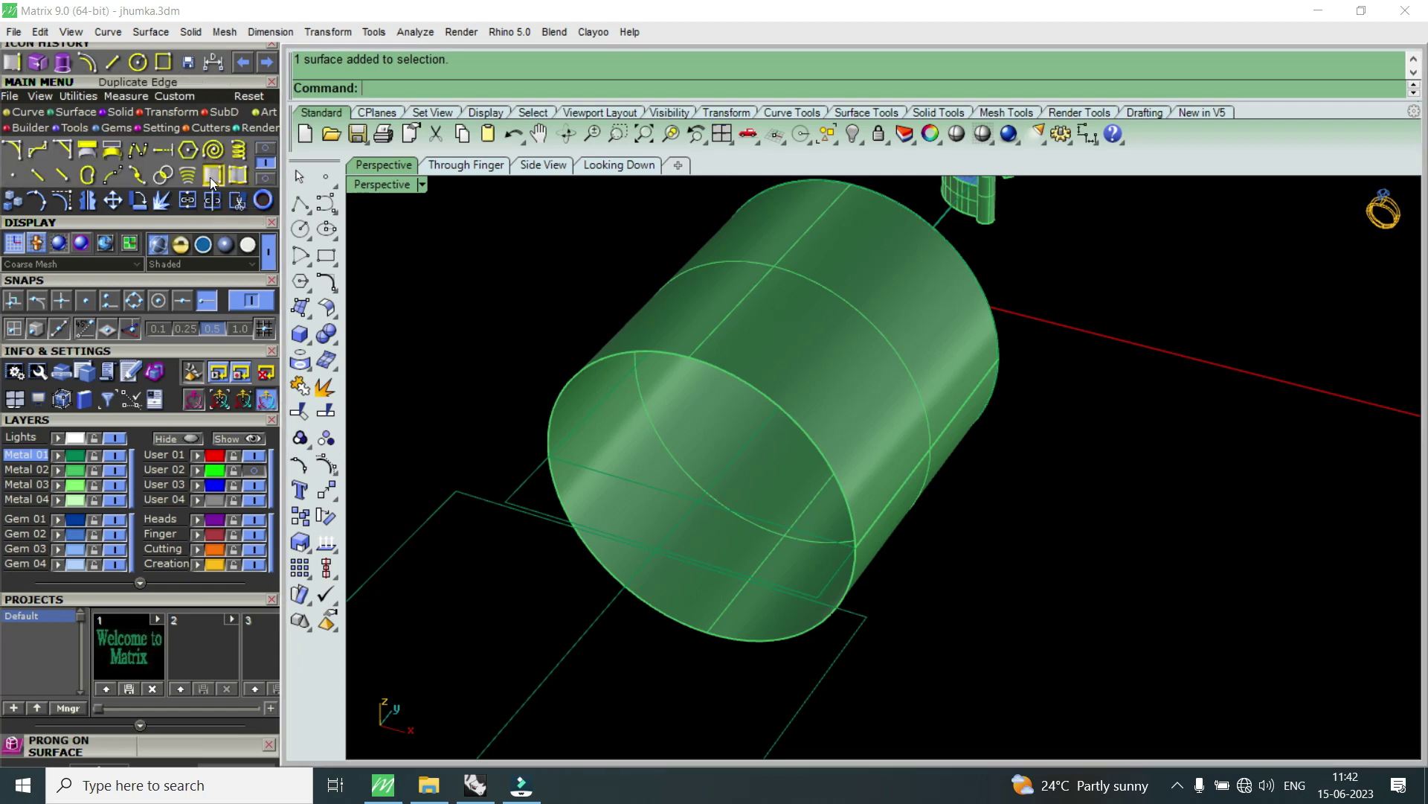
- Duplicate the tube's front rim edge as a new curve
{"action": "left_click", "coordinate": [212, 177]}
{"action": "left_click", "coordinate": [703, 363]}
{"action": "key", "text": "Return"}
{"action": "scroll", "coordinate": [703, 363], "scroll_direction": "down", "scroll_amount": 2}
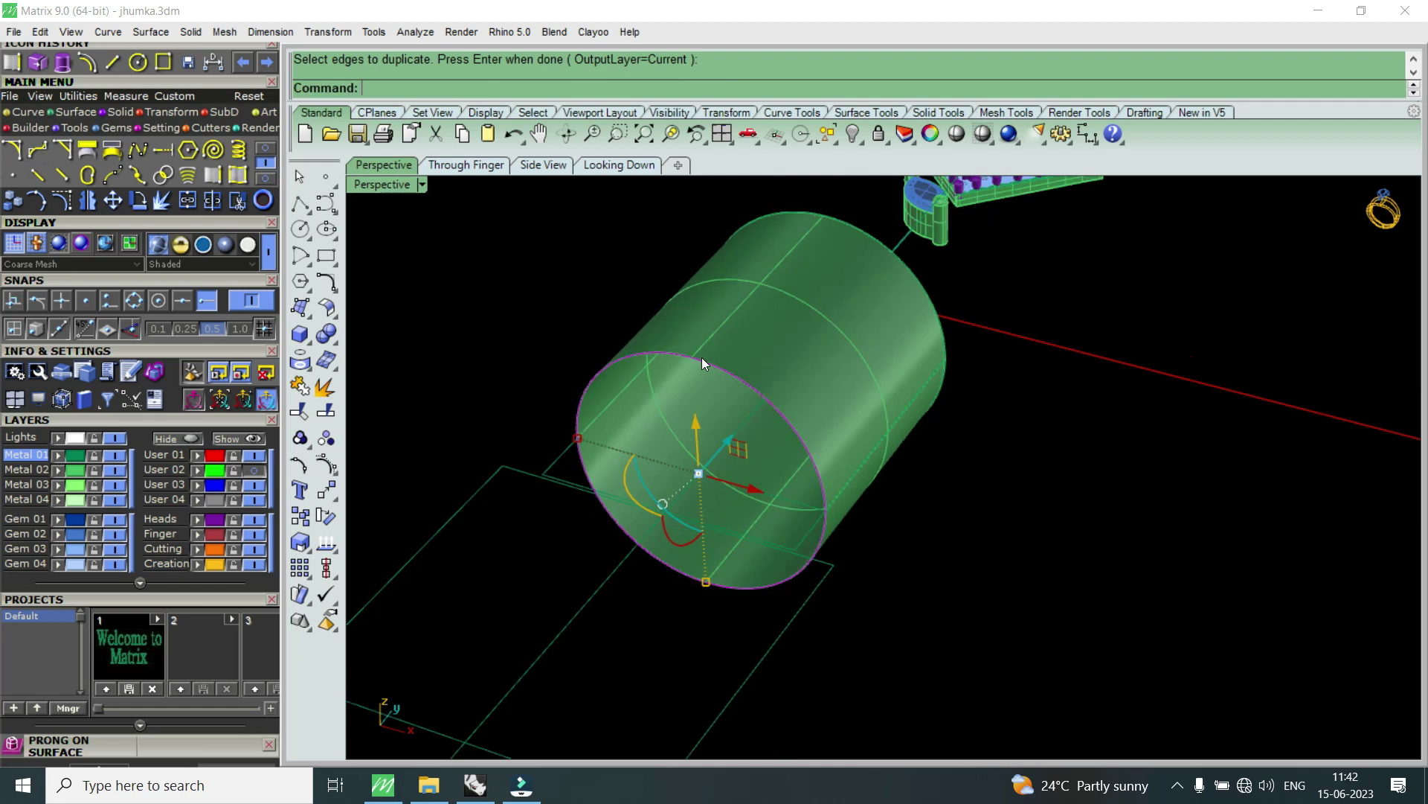
{"action": "scroll", "coordinate": [702, 363], "scroll_direction": "down", "scroll_amount": 2}
{"action": "right_click_drag", "start_coordinate": [725, 422], "coordinate": [716, 327]}
{"action": "scroll", "coordinate": [716, 328], "scroll_direction": "up", "scroll_amount": 2}
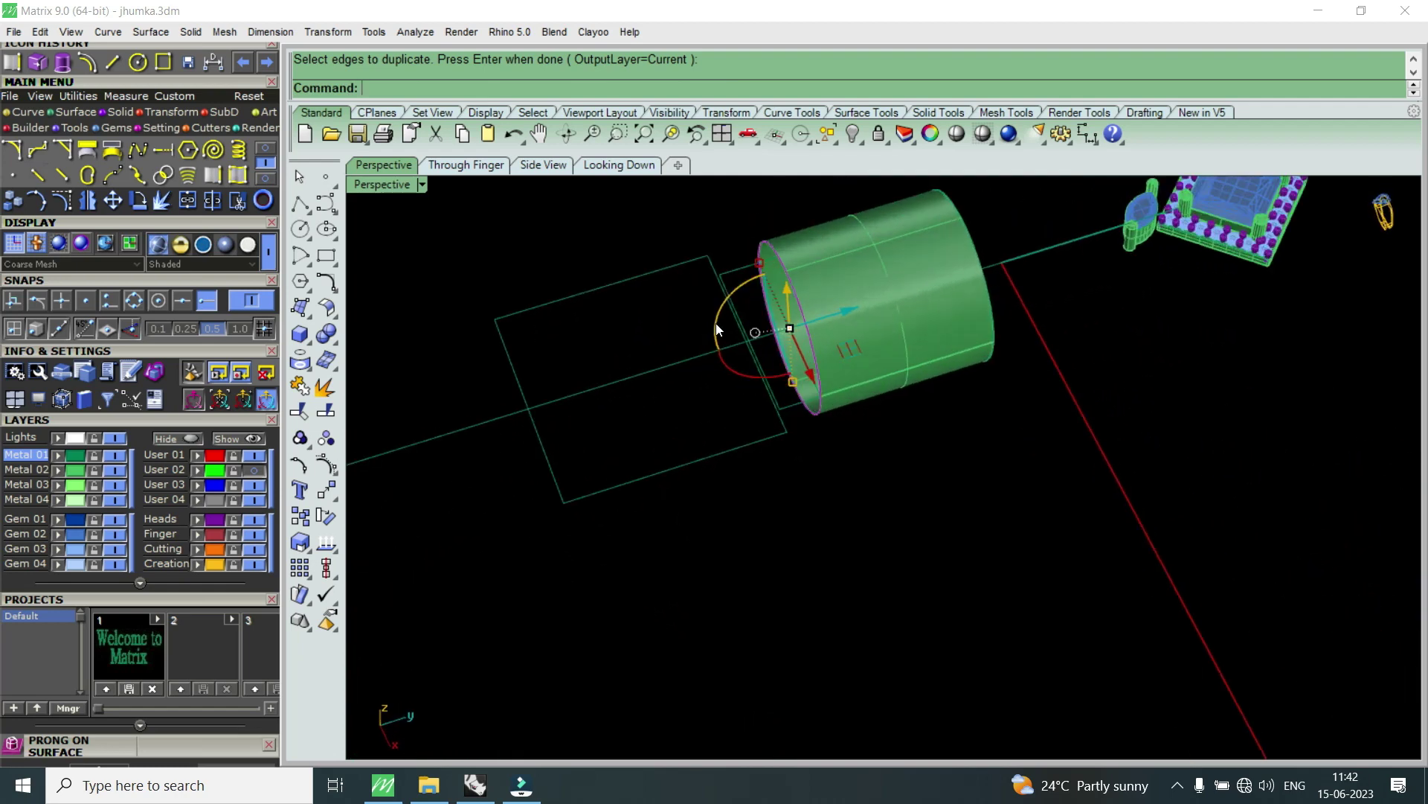
{"action": "scroll", "coordinate": [716, 328], "scroll_direction": "up", "scroll_amount": 2}
{"action": "scroll", "coordinate": [872, 433], "scroll_direction": "down", "scroll_amount": 2}
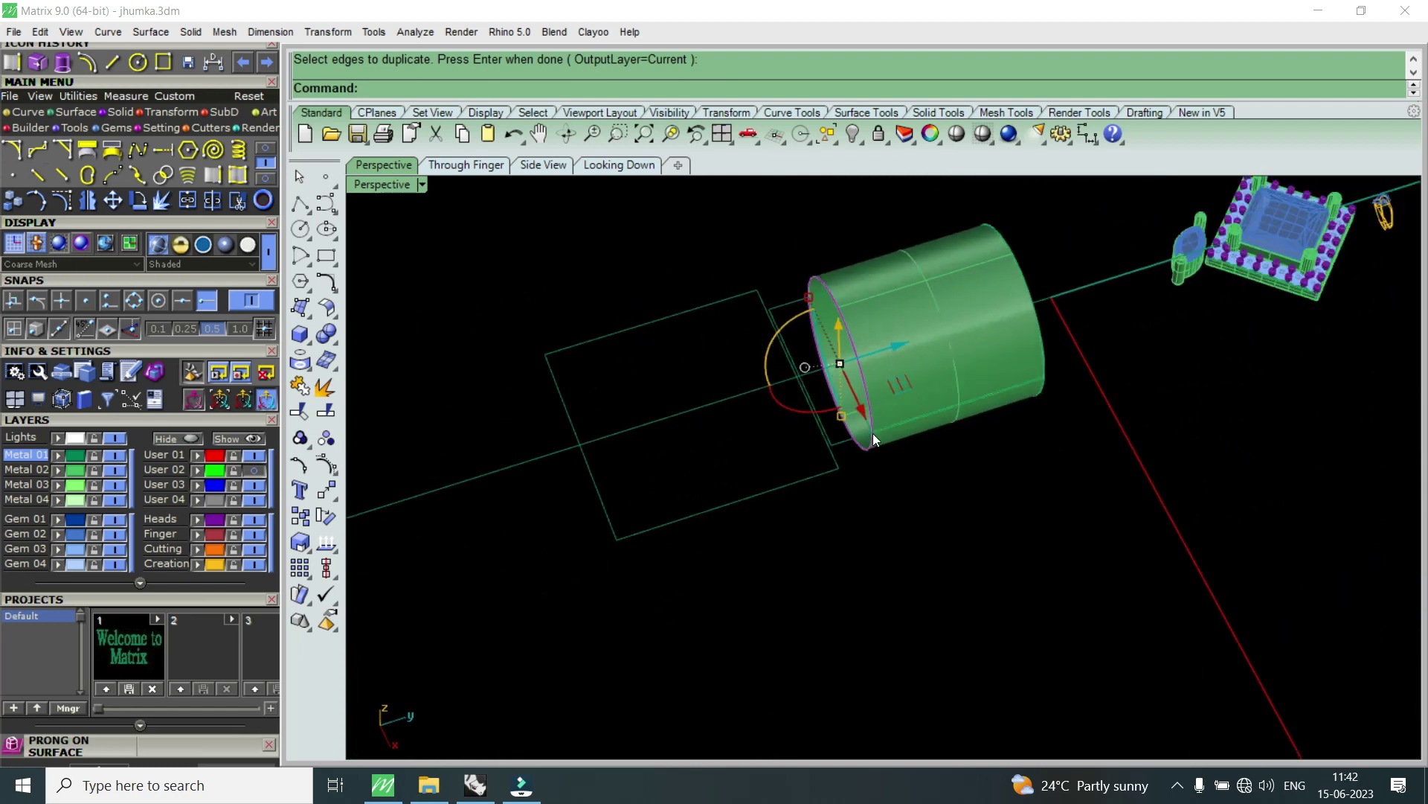
{"action": "scroll", "coordinate": [858, 339], "scroll_direction": "up", "scroll_amount": 2}
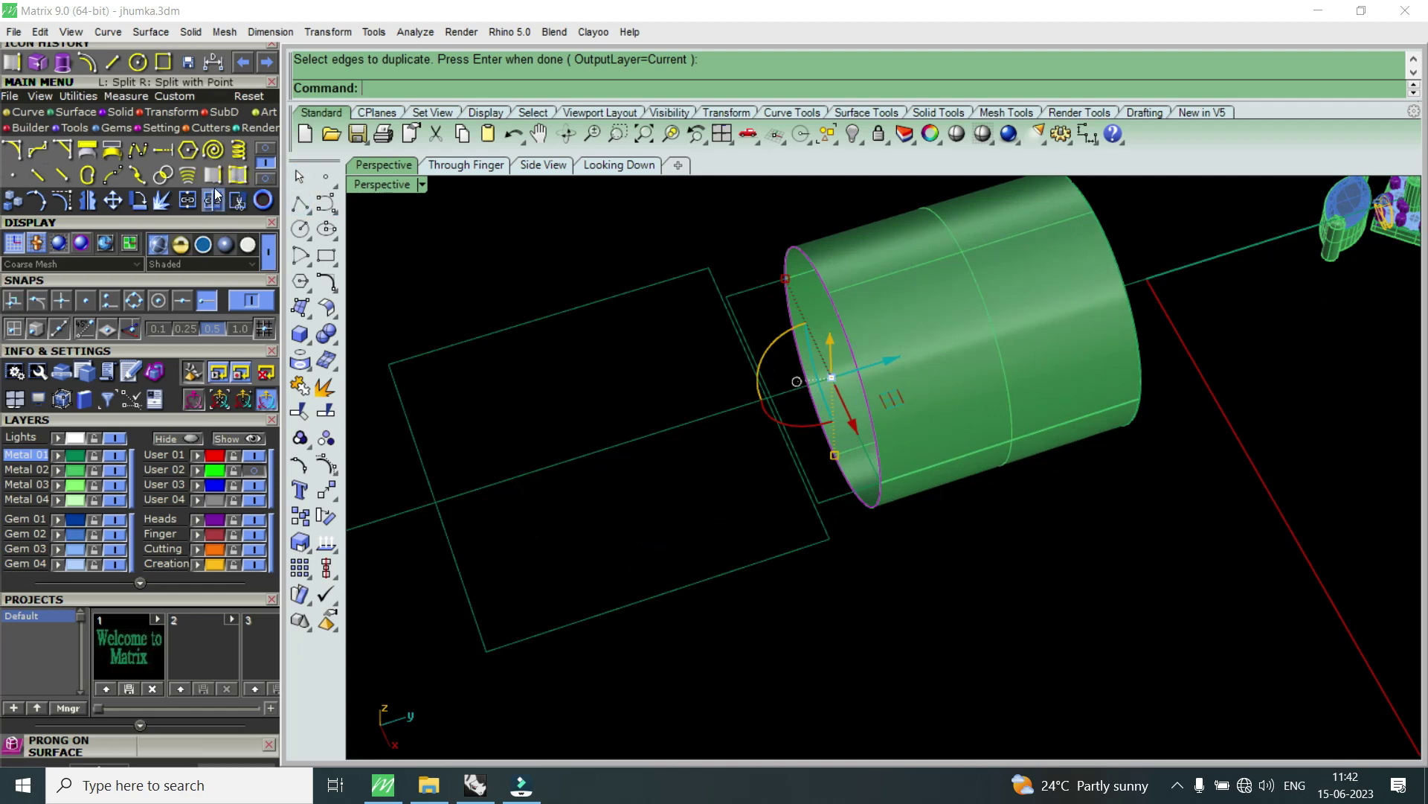
- Extrude the copied rim straight by 3.5, then by -3.8 in the opposite direction
{"action": "left_click", "coordinate": [63, 63]}
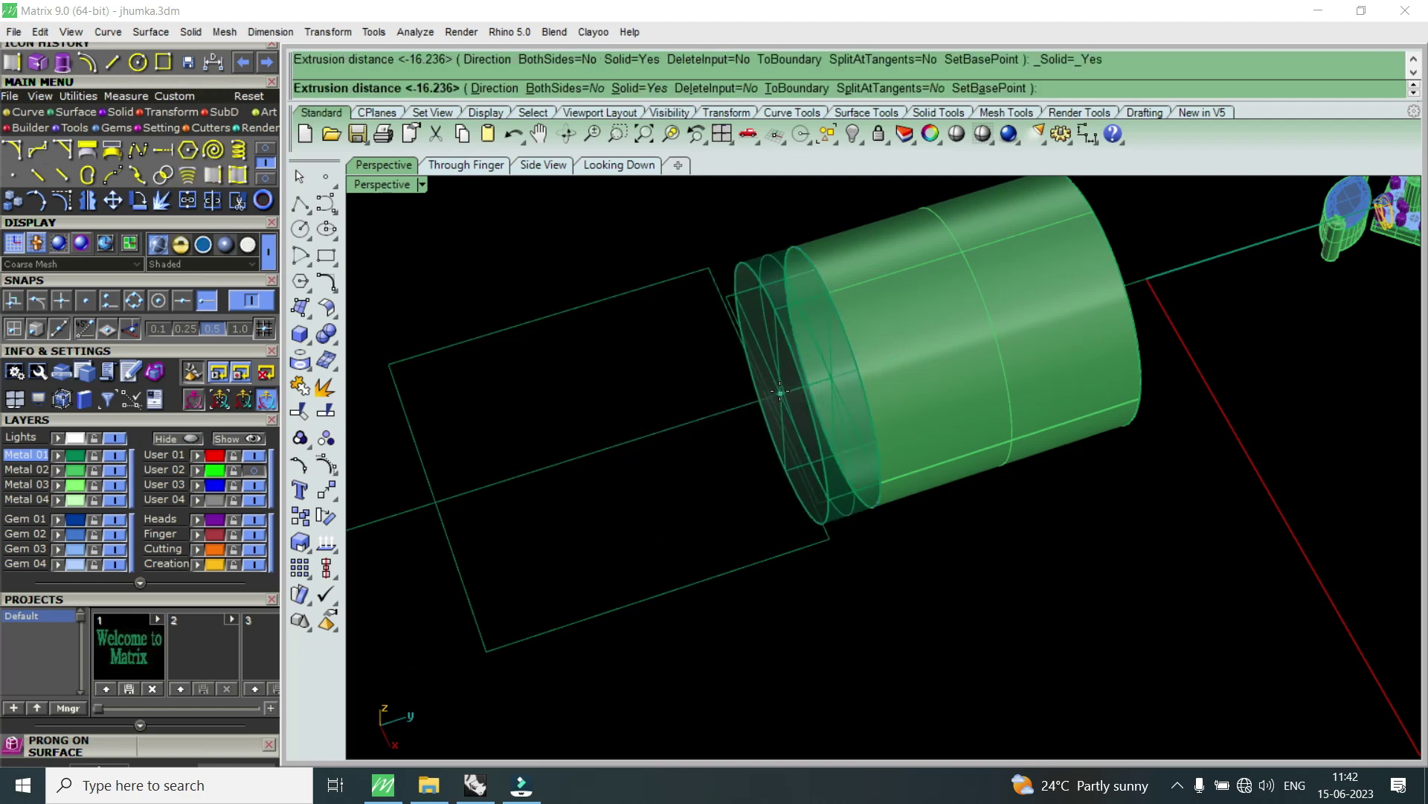
{"action": "type", "text": "3."}
{"action": "type", "text": "5"}
{"action": "key", "text": "Return"}
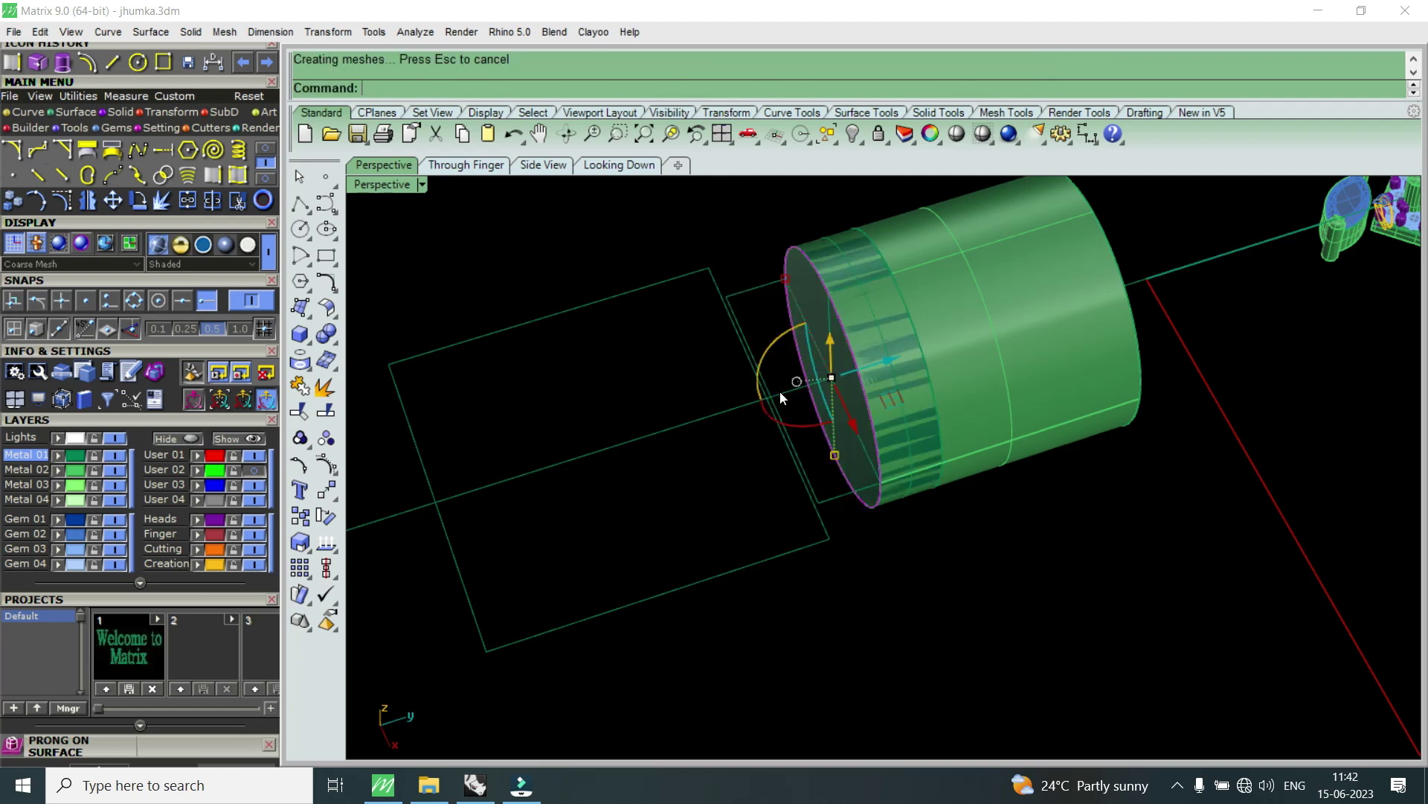
{"action": "key", "text": "Return"}
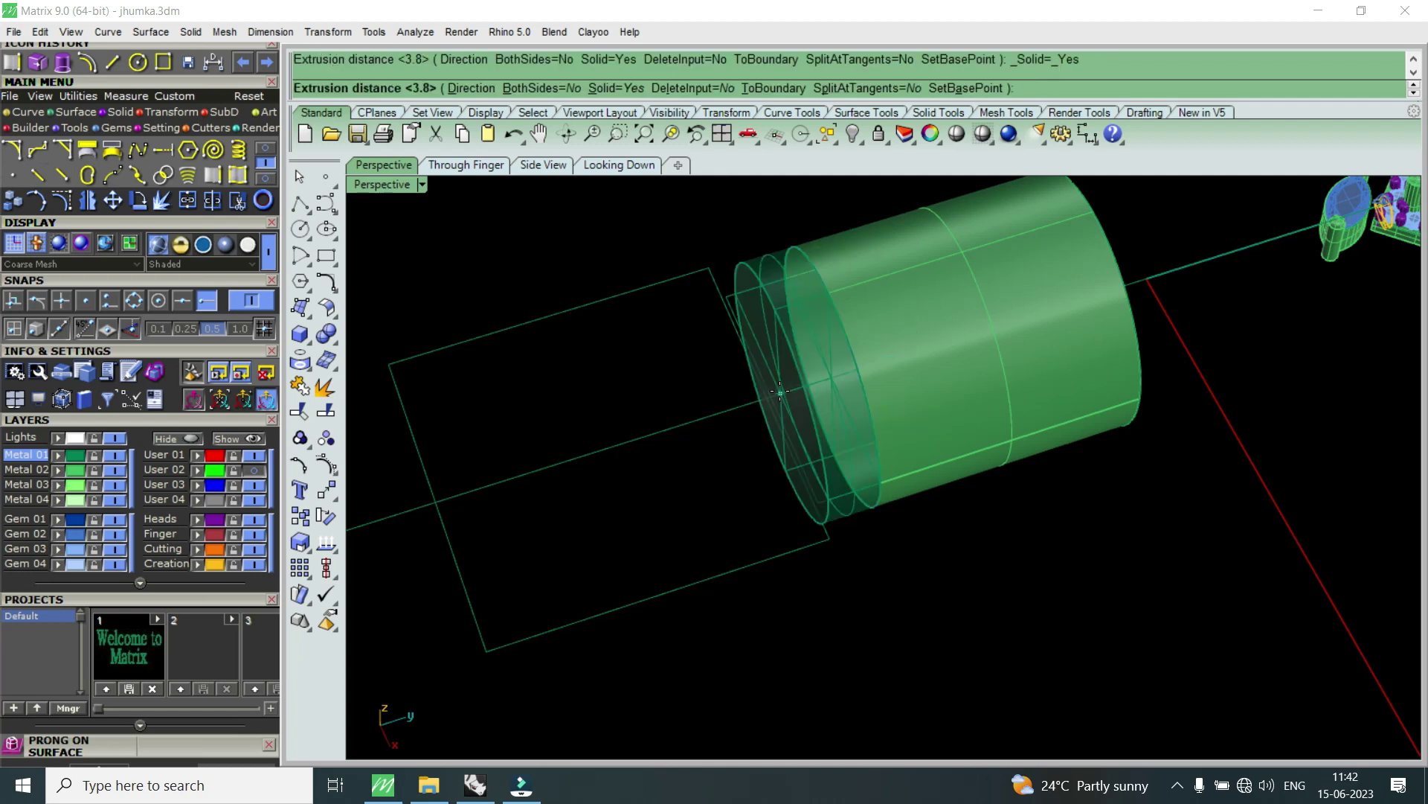
{"action": "type", "text": "-3.8"}
{"action": "key", "text": "Return"}
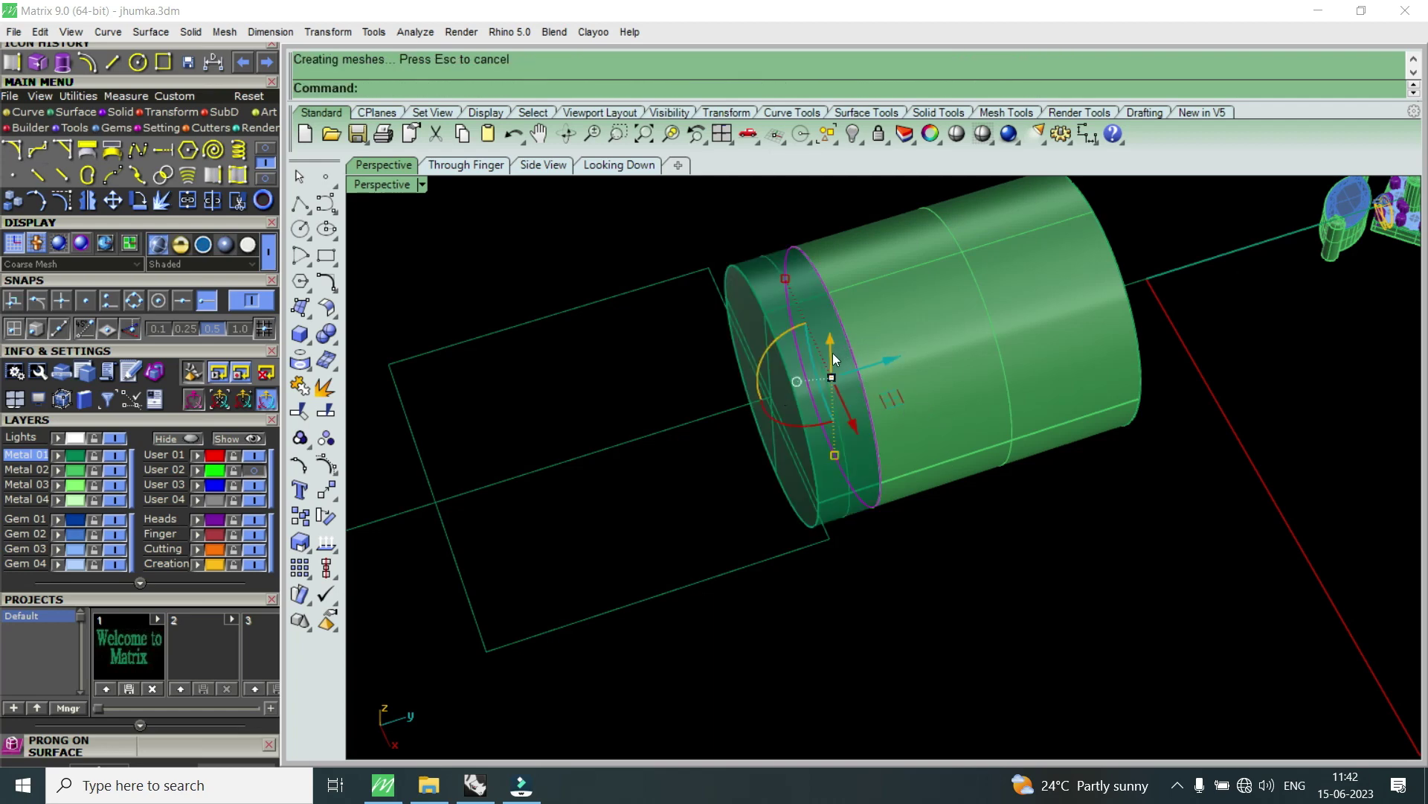
{"action": "right_click_drag", "start_coordinate": [778, 394], "coordinate": [827, 405]}
{"action": "scroll", "coordinate": [828, 405], "scroll_direction": "up", "scroll_amount": 3}
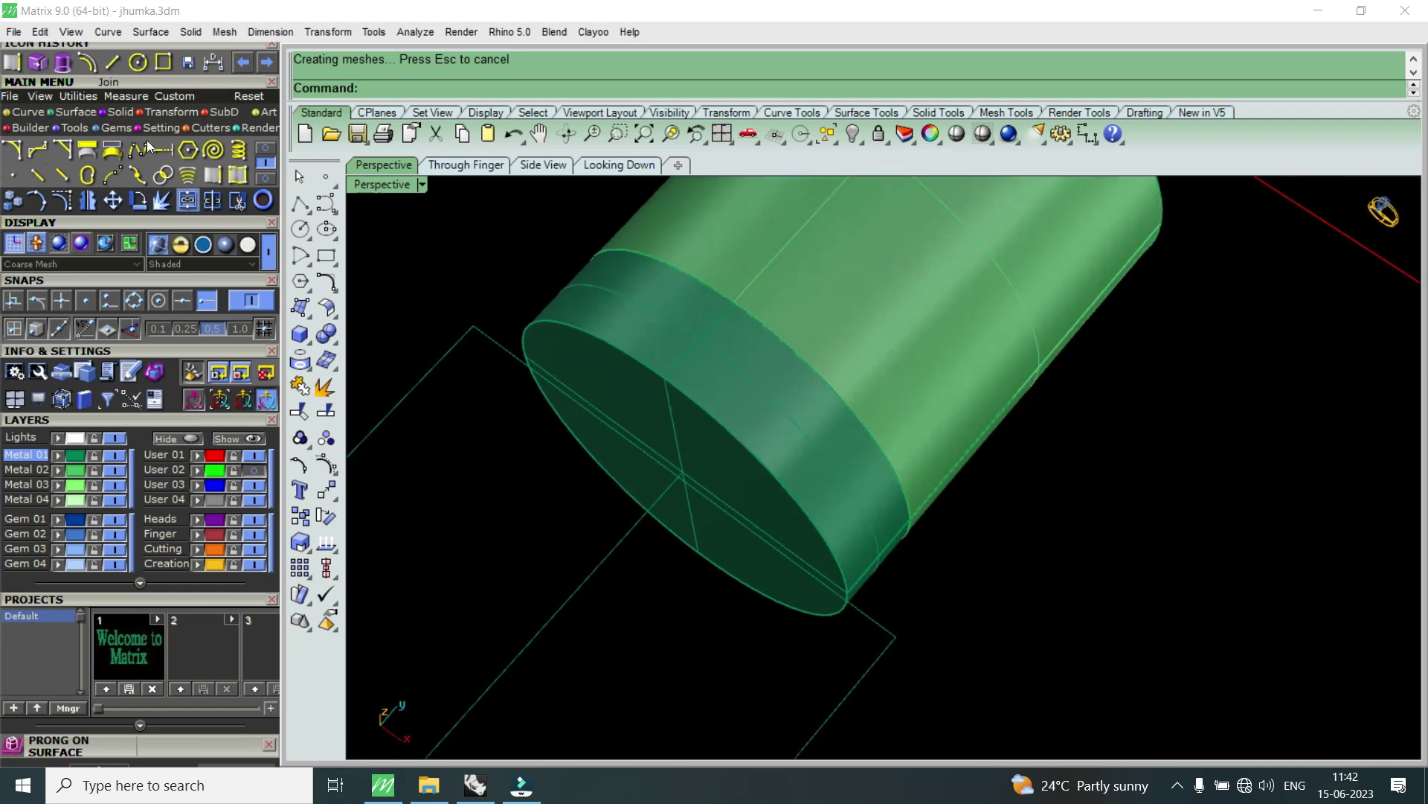
- Extract and delete the new band's end faces, then orbit to view the whole tube
{"action": "left_click", "coordinate": [55, 64]}
{"action": "left_click", "coordinate": [689, 335]}
{"action": "key", "text": "Return"}
{"action": "key", "text": "Escape"}
{"action": "scroll", "coordinate": [771, 462], "scroll_direction": "up", "scroll_amount": 3}
{"action": "left_click", "coordinate": [749, 497]}
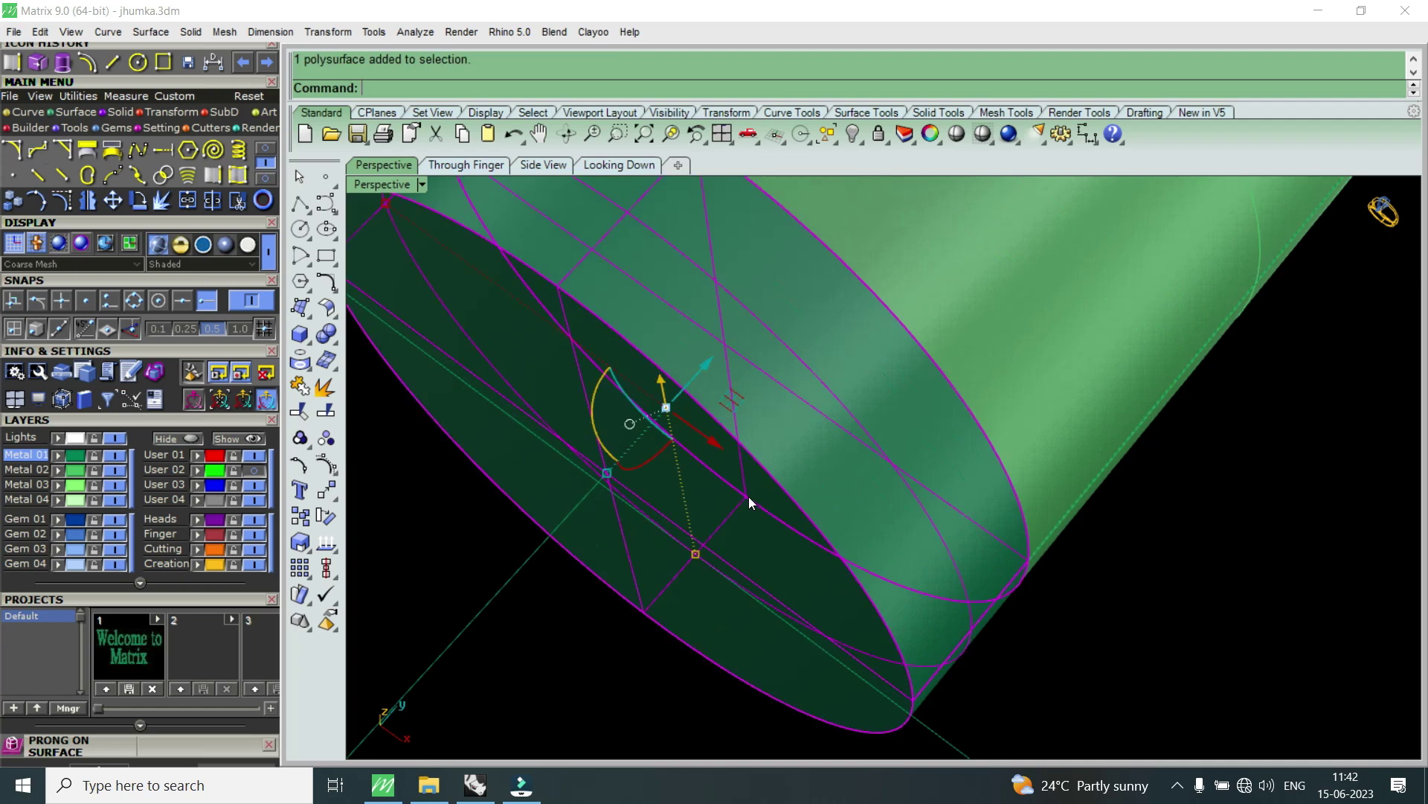
{"action": "key", "text": "Delete"}
{"action": "scroll", "coordinate": [860, 471], "scroll_direction": "down", "scroll_amount": 5}
{"action": "mouse_move", "coordinate": [837, 453]}
{"action": "right_mouse_down"}
{"action": "mouse_move", "coordinate": [927, 422]}
{"action": "mouse_move", "coordinate": [982, 332]}
{"action": "right_mouse_up"}
{"action": "right_click_drag", "start_coordinate": [978, 300], "coordinate": [968, 402]}
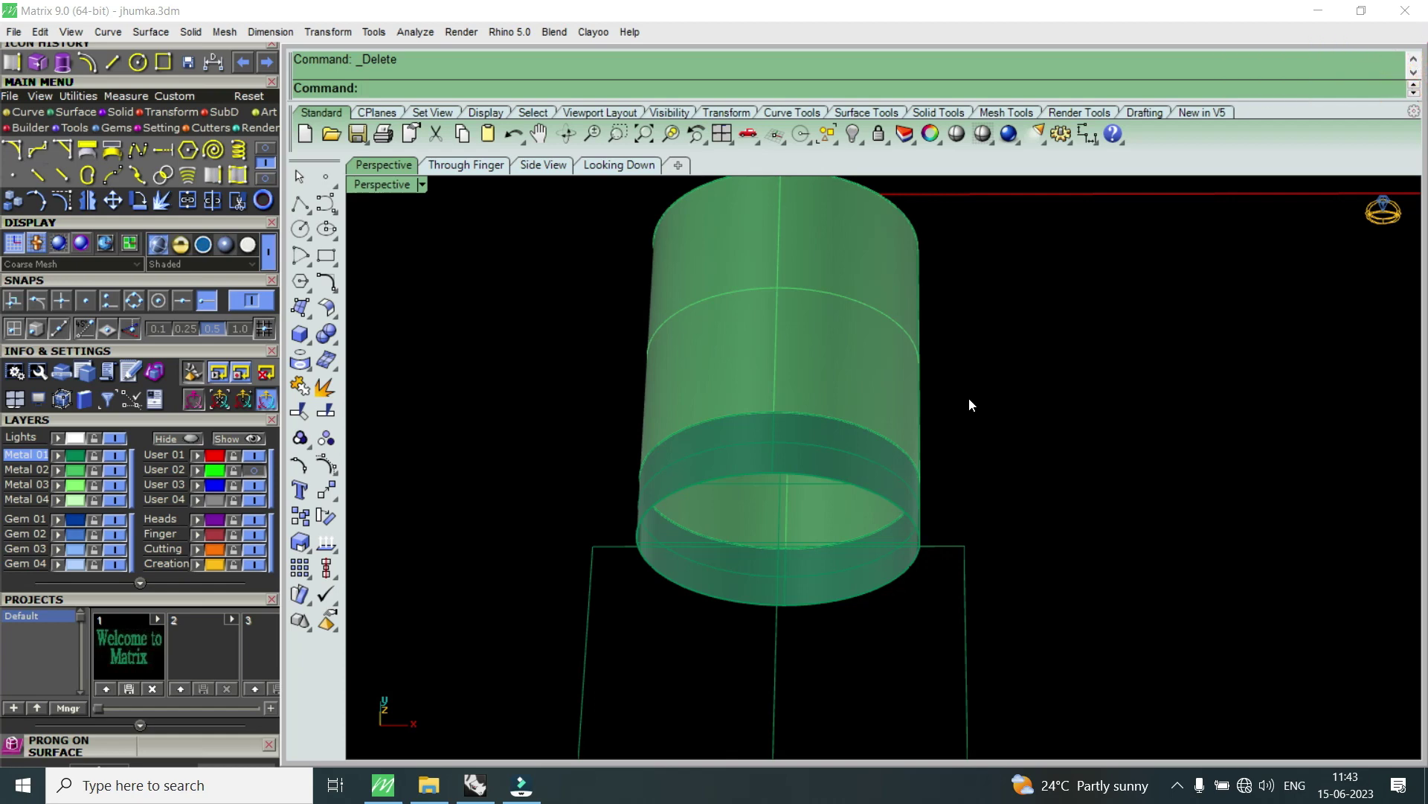
- Offset the collar band surface by 1 to both sides, making a solid ring
{"action": "left_click", "coordinate": [872, 460]}
{"action": "right_click_drag", "start_coordinate": [868, 381], "coordinate": [874, 413]}
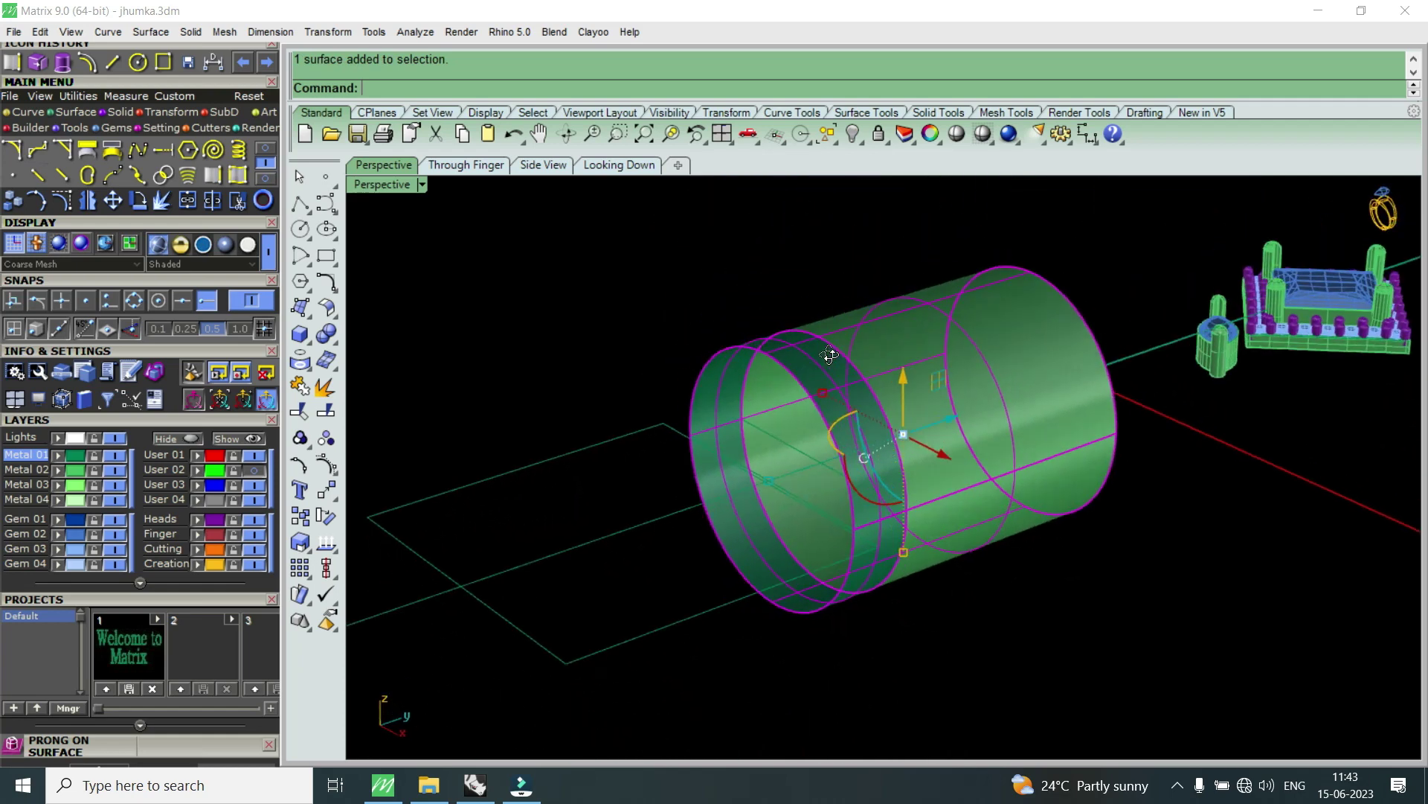
{"action": "key", "text": "Escape"}
{"action": "left_click", "coordinate": [863, 421]}
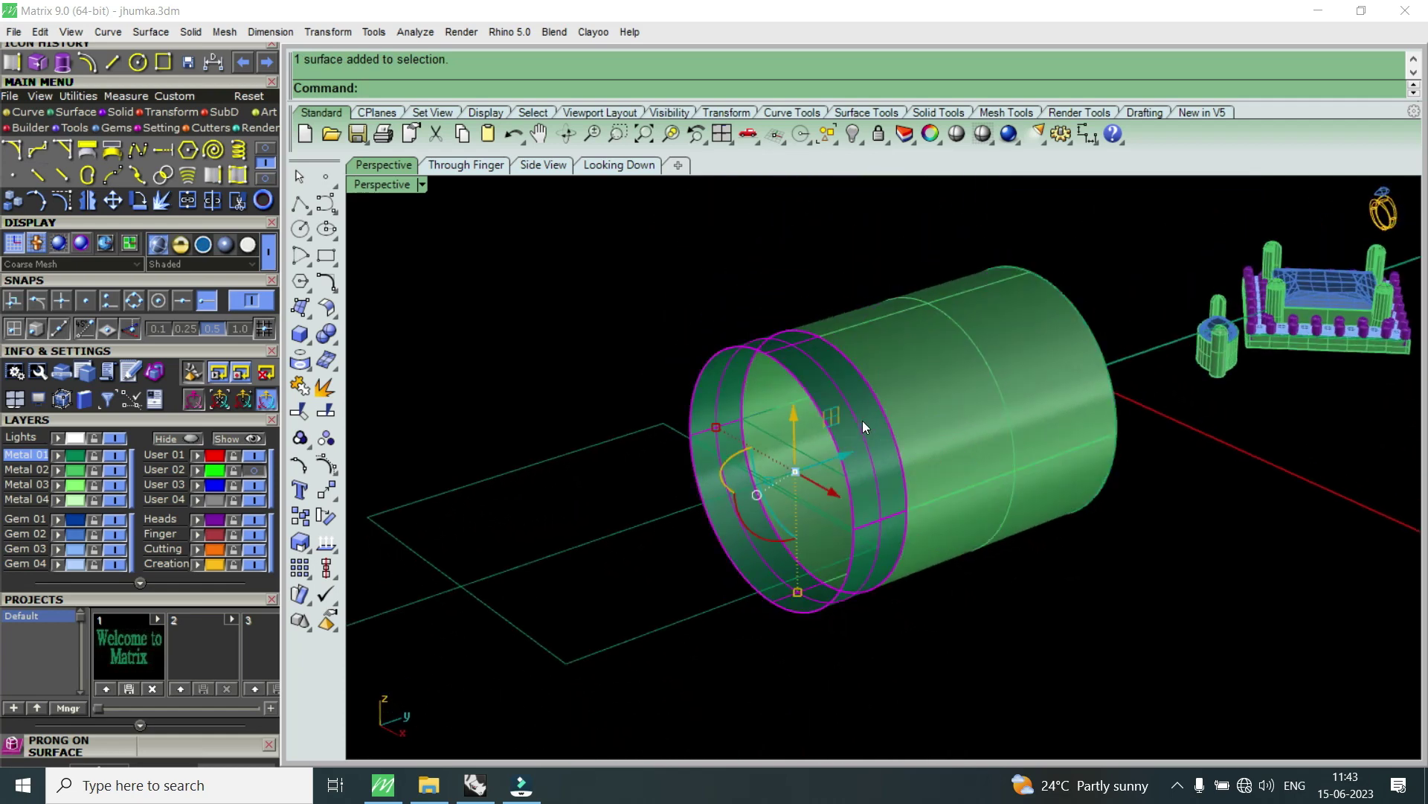
{"action": "type", "text": "O"}
{"action": "type", "text": "ffset"}
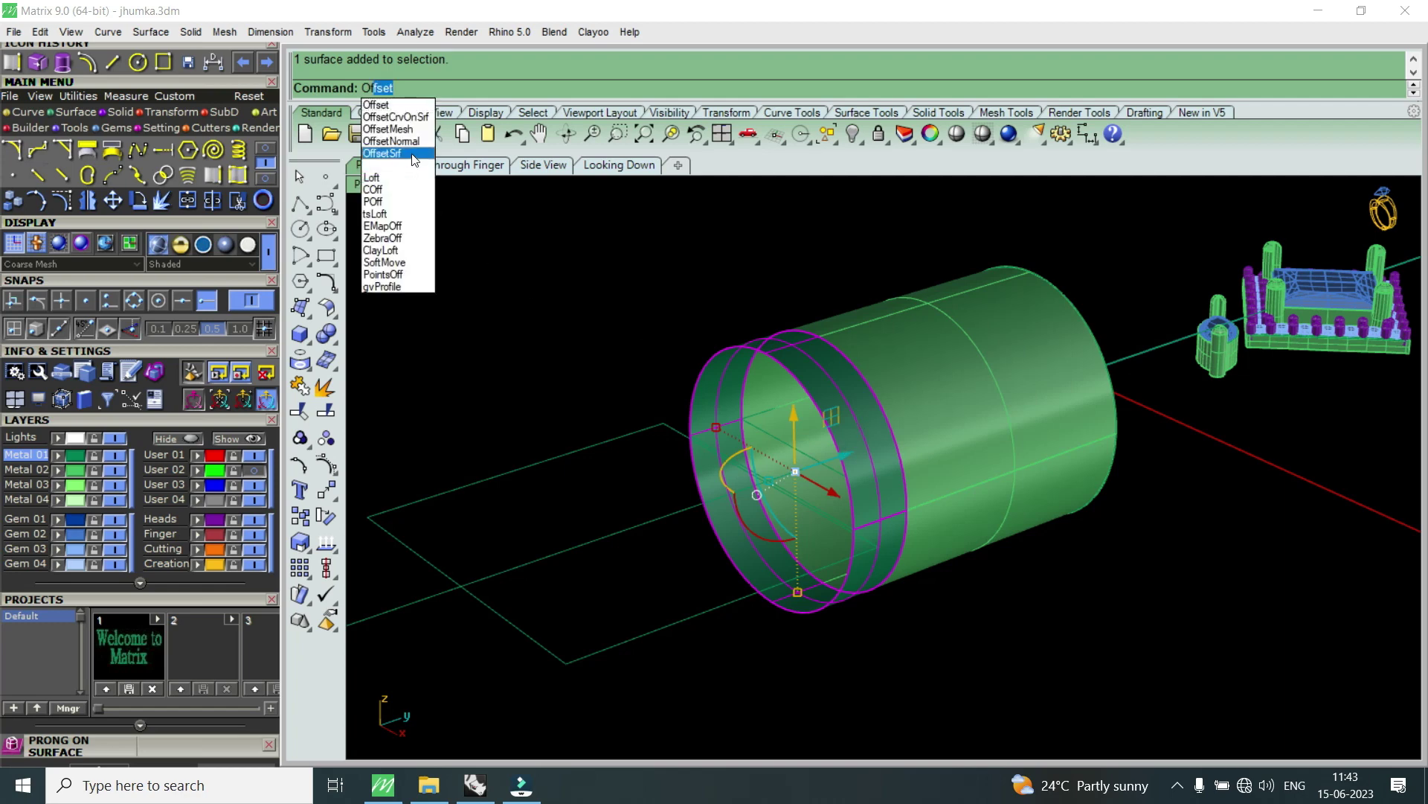
{"action": "left_click", "coordinate": [412, 154]}
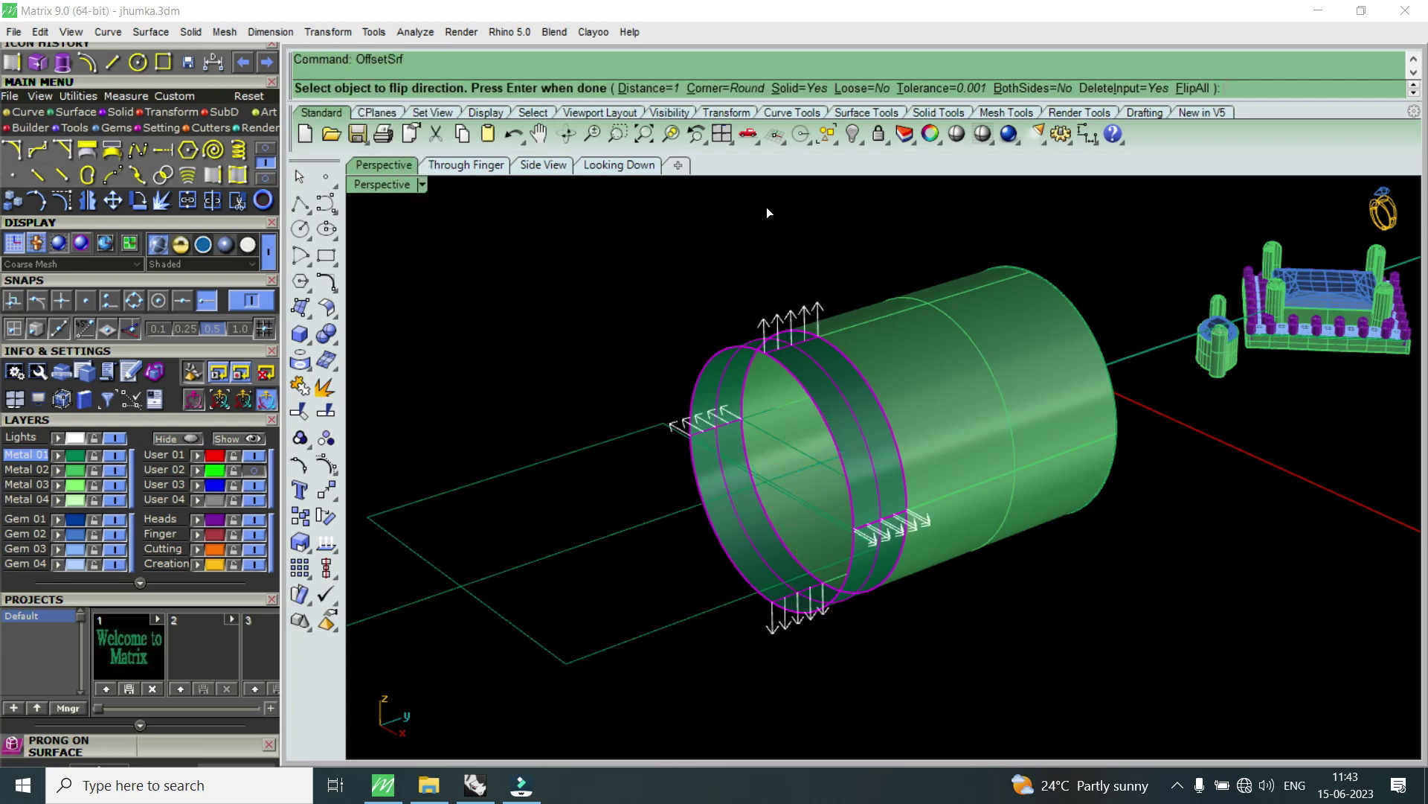
{"action": "left_click", "coordinate": [1034, 88]}
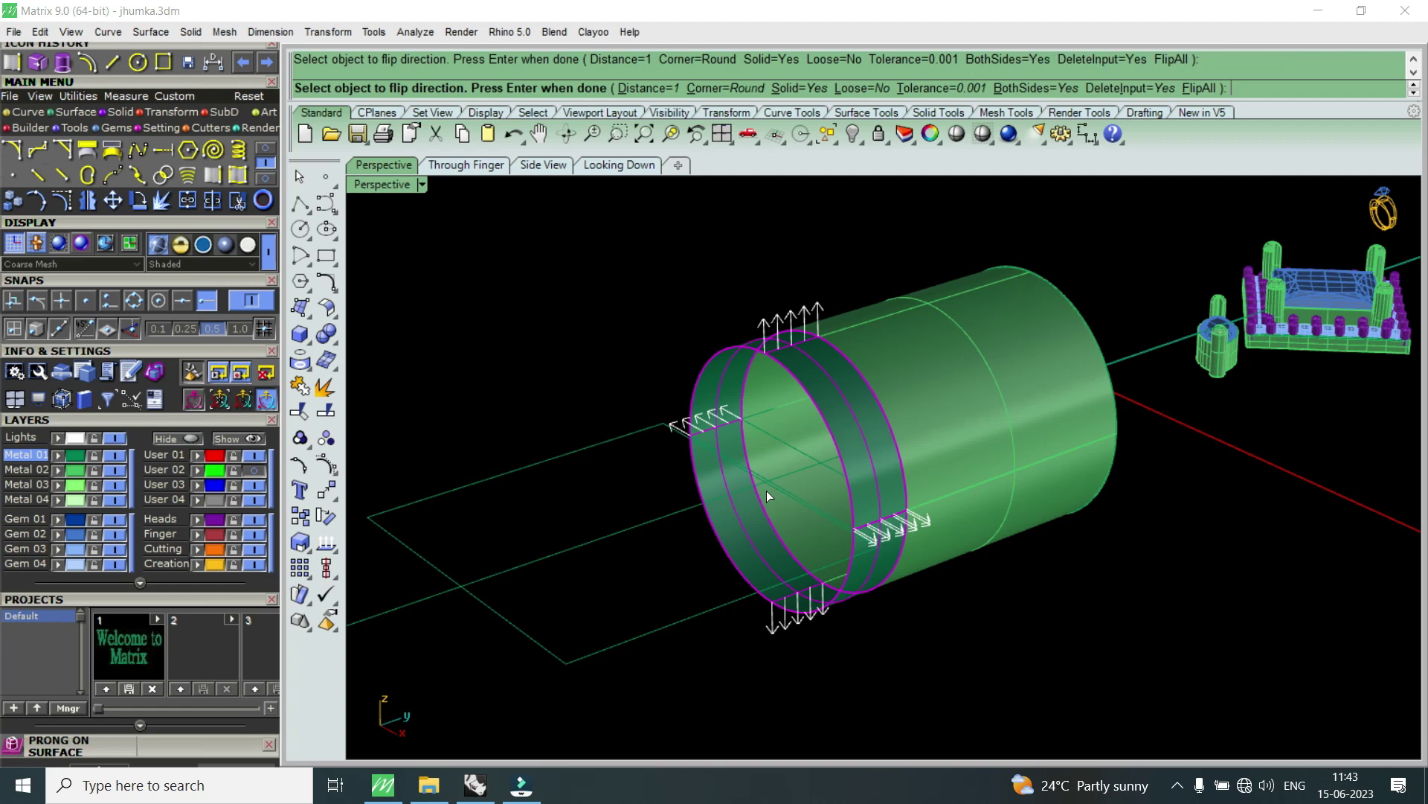
{"action": "key", "text": "Return"}
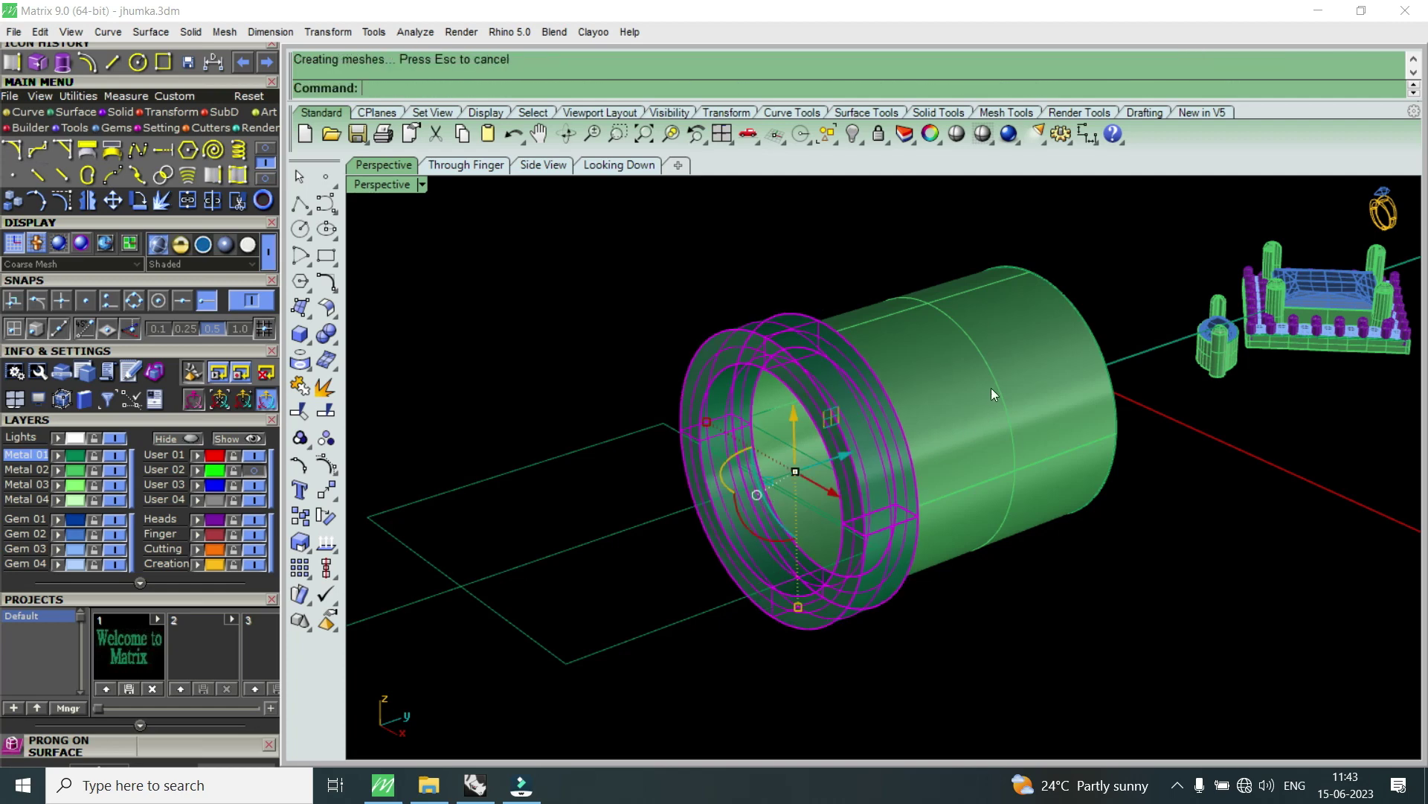
{"action": "right_click_drag", "start_coordinate": [991, 386], "coordinate": [898, 460]}
- Repeat OffsetSrf and select the main tube surface
{"action": "key", "text": "Escape"}
{"action": "key", "text": "Return"}
{"action": "mouse_move", "coordinate": [814, 407]}
{"action": "right_mouse_down"}
{"action": "mouse_move", "coordinate": [882, 402]}
{"action": "mouse_move", "coordinate": [995, 427]}
{"action": "mouse_move", "coordinate": [944, 332]}
{"action": "right_mouse_up"}
{"action": "left_click", "coordinate": [982, 391]}
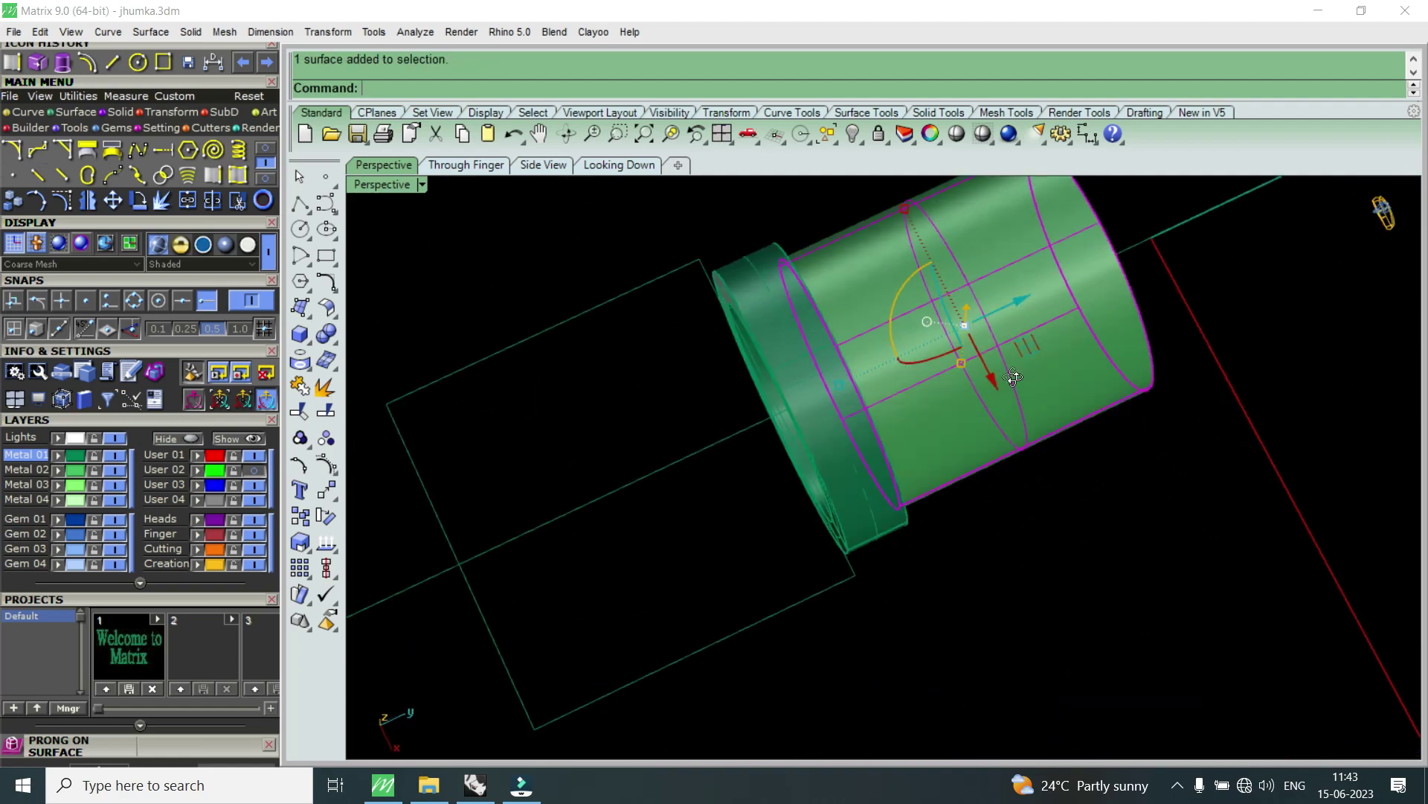
- Offset the tube 1 unit inward, one side only, into a solid wall
{"action": "key", "text": "Return"}
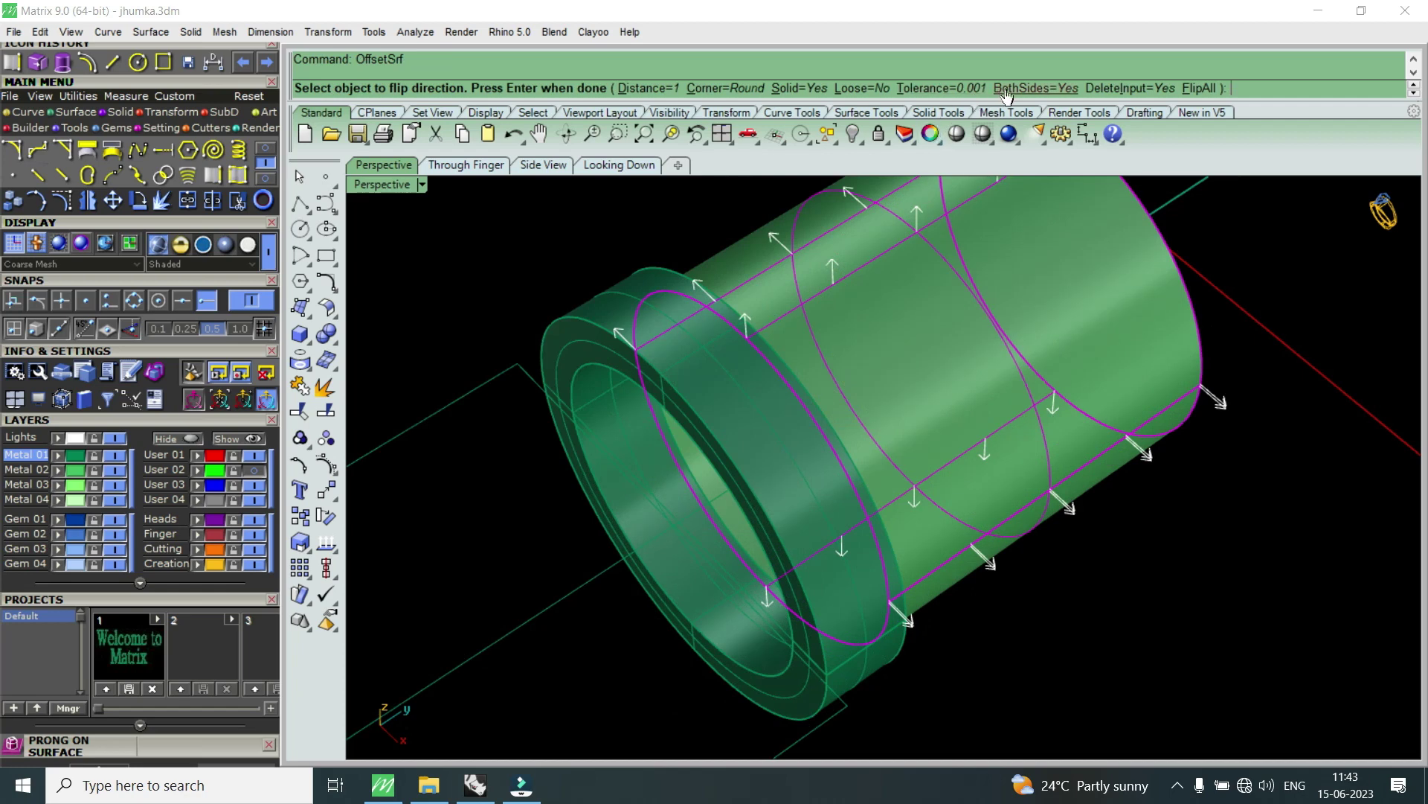
{"action": "left_click", "coordinate": [1035, 88]}
{"action": "type", "text": "f"}
{"action": "key", "text": "Return"}
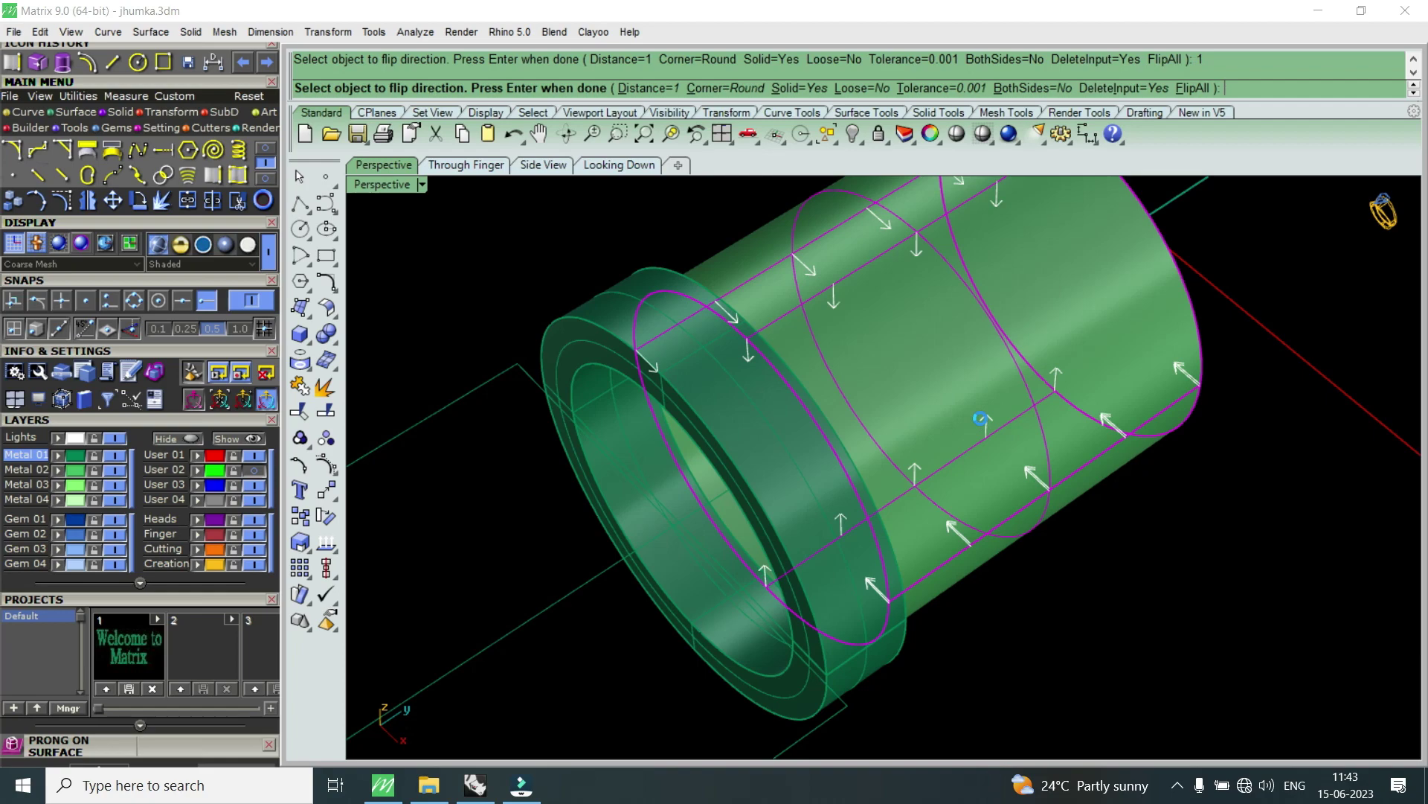
{"action": "key", "text": "Return"}
- Orbit the Perspective view to inspect the tube wall and collar ring
{"action": "mouse_move", "coordinate": [980, 418]}
{"action": "right_mouse_down"}
{"action": "mouse_move", "coordinate": [698, 593]}
{"action": "mouse_move", "coordinate": [967, 471]}
{"action": "mouse_move", "coordinate": [1031, 376]}
{"action": "mouse_move", "coordinate": [1150, 359]}
{"action": "right_mouse_up"}
{"action": "scroll", "coordinate": [1149, 359], "scroll_direction": "down", "scroll_amount": 5}
{"action": "mouse_move", "coordinate": [867, 469]}
{"action": "right_mouse_down"}
{"action": "mouse_move", "coordinate": [1123, 469]}
{"action": "mouse_move", "coordinate": [923, 577]}
{"action": "mouse_move", "coordinate": [790, 625]}
{"action": "right_mouse_up"}
{"action": "mouse_move", "coordinate": [987, 575]}
{"action": "right_mouse_down"}
{"action": "mouse_move", "coordinate": [851, 641]}
{"action": "mouse_move", "coordinate": [839, 675]}
{"action": "right_mouse_up"}
{"action": "mouse_move", "coordinate": [910, 517]}
{"action": "right_mouse_down"}
{"action": "mouse_move", "coordinate": [679, 328]}
{"action": "mouse_move", "coordinate": [826, 608]}
{"action": "mouse_move", "coordinate": [811, 550]}
{"action": "right_mouse_up"}
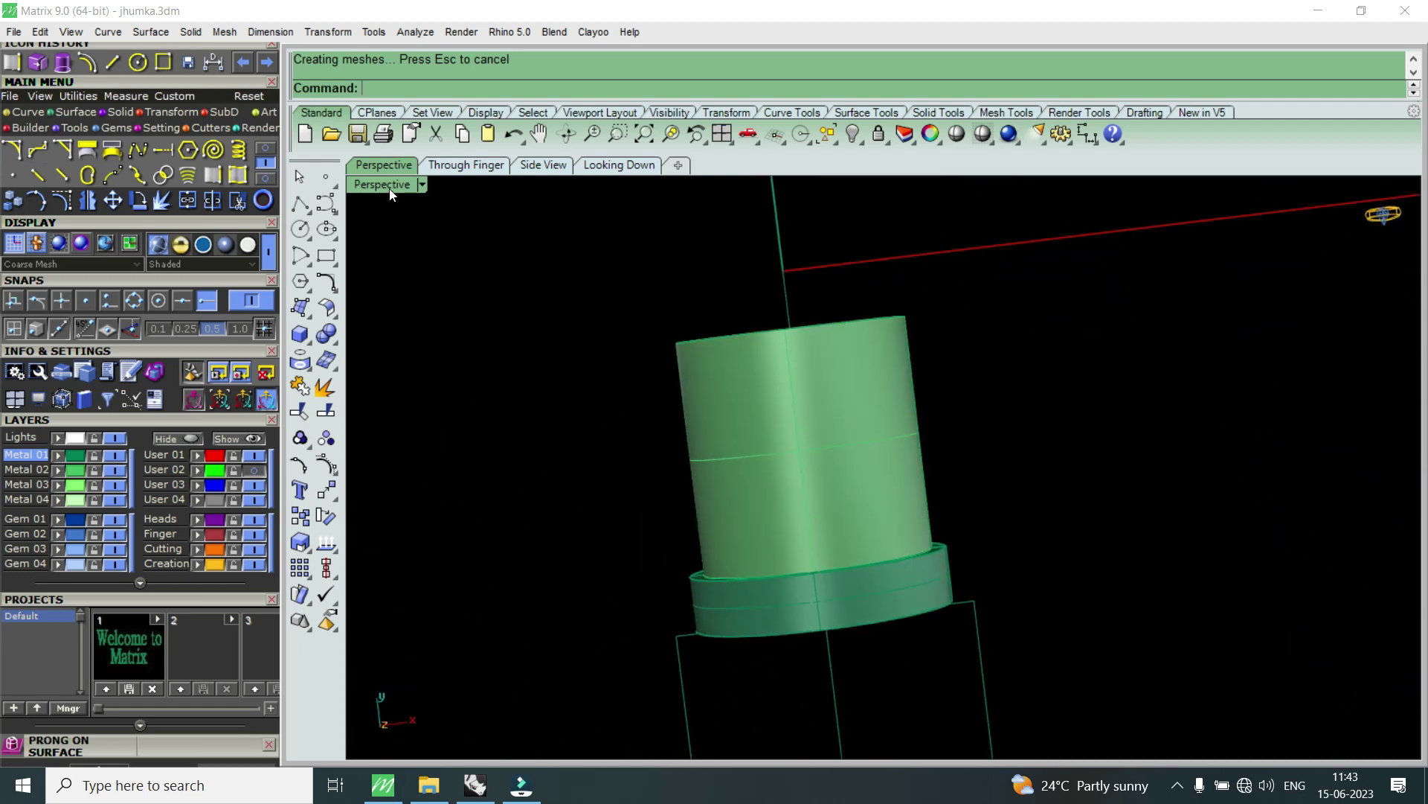
- Maximize the Top view and show the jhumka reference image layer
{"action": "double_click", "coordinate": [390, 188]}
{"action": "left_click", "coordinate": [619, 165]}
{"action": "scroll", "coordinate": [610, 327], "scroll_direction": "down", "scroll_amount": 3}
{"action": "scroll", "coordinate": [430, 447], "scroll_direction": "down", "scroll_amount": 1}
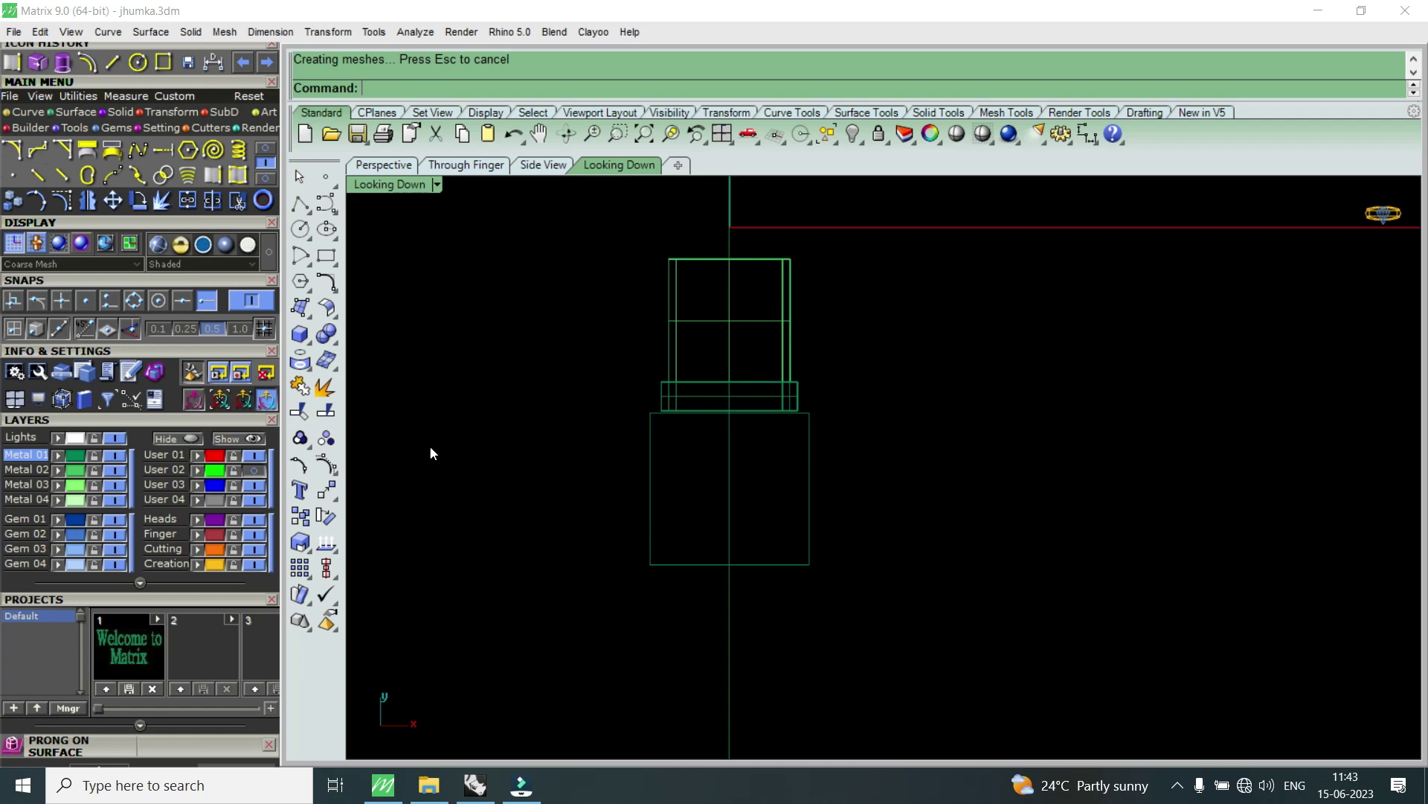
{"action": "left_click", "coordinate": [254, 470]}
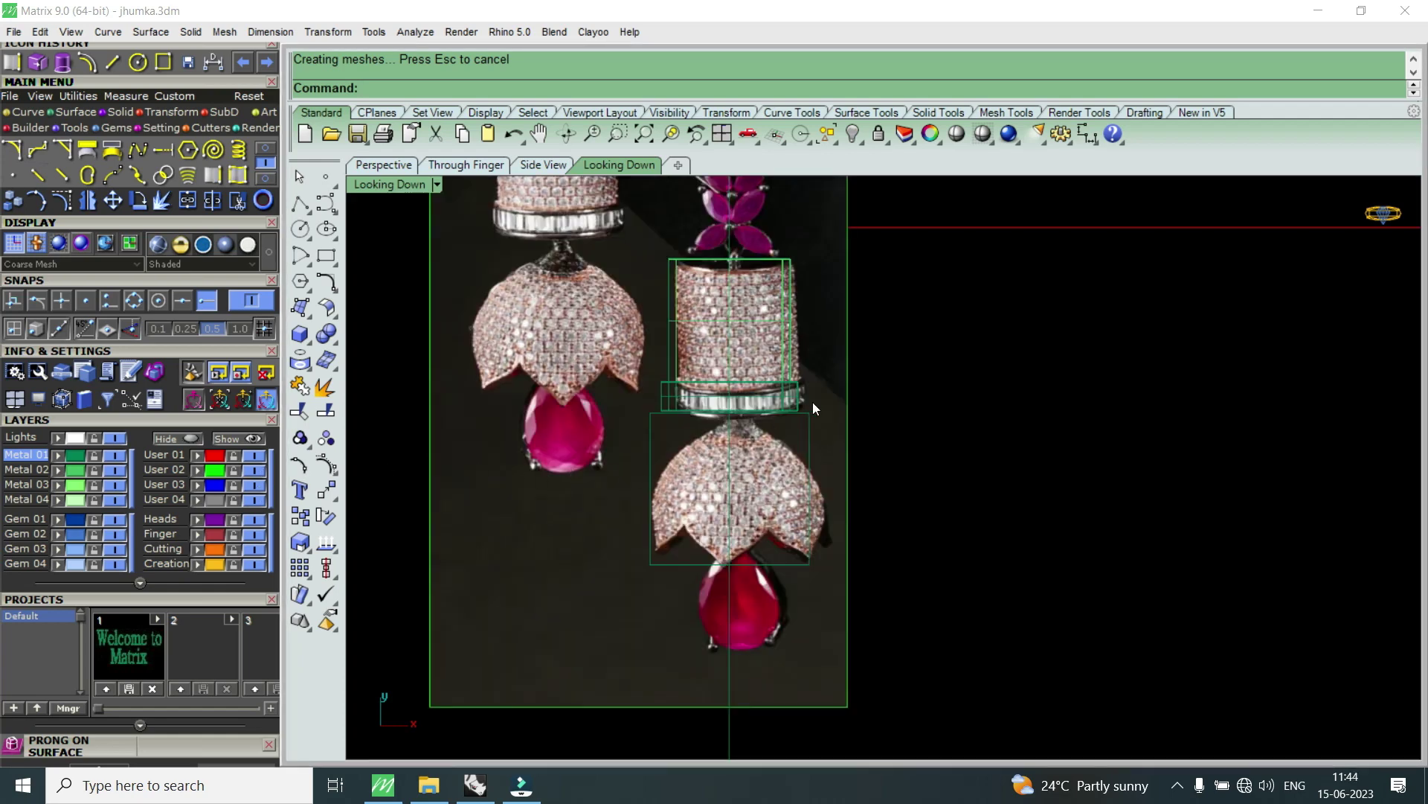
{"action": "scroll", "coordinate": [766, 385], "scroll_direction": "up", "scroll_amount": 3}
{"action": "scroll", "coordinate": [766, 385], "scroll_direction": "up", "scroll_amount": 2}
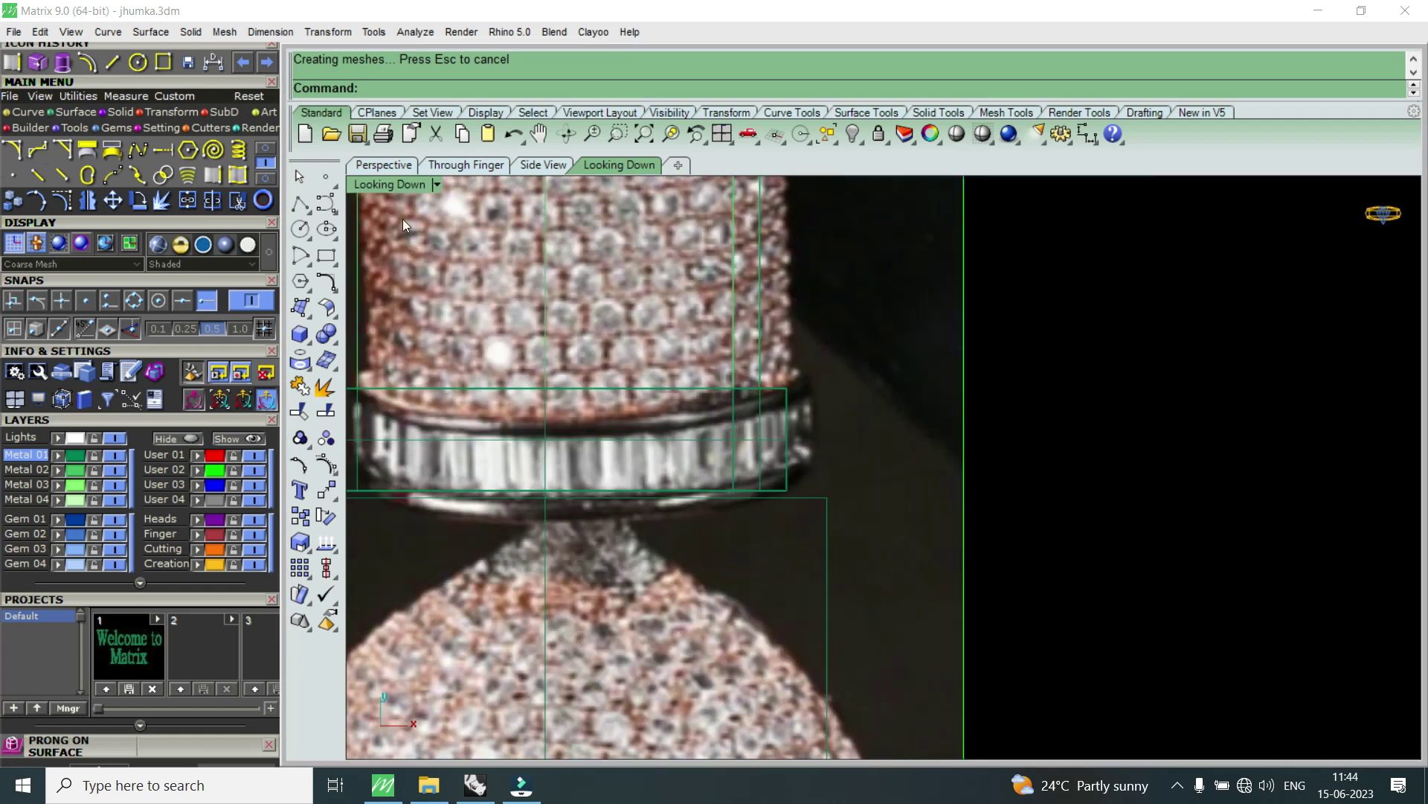
- Maximize Perspective, orbit to the tube's side, and hide the User 02 reference photo layer
{"action": "double_click", "coordinate": [399, 186]}
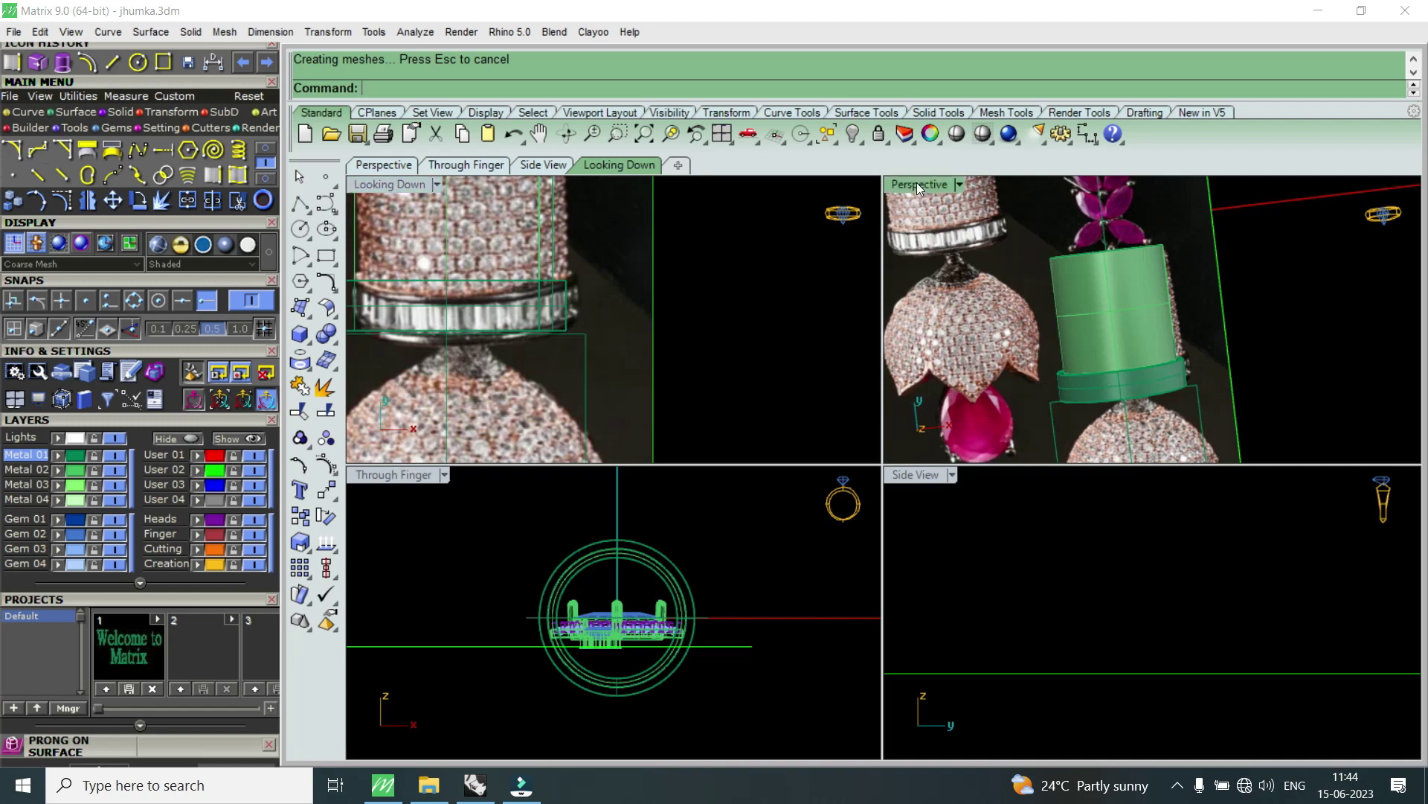
{"action": "double_click", "coordinate": [917, 181]}
{"action": "scroll", "coordinate": [809, 442], "scroll_direction": "down", "scroll_amount": 2}
{"action": "scroll", "coordinate": [829, 511], "scroll_direction": "down", "scroll_amount": 1}
{"action": "scroll", "coordinate": [851, 511], "scroll_direction": "up", "scroll_amount": 3}
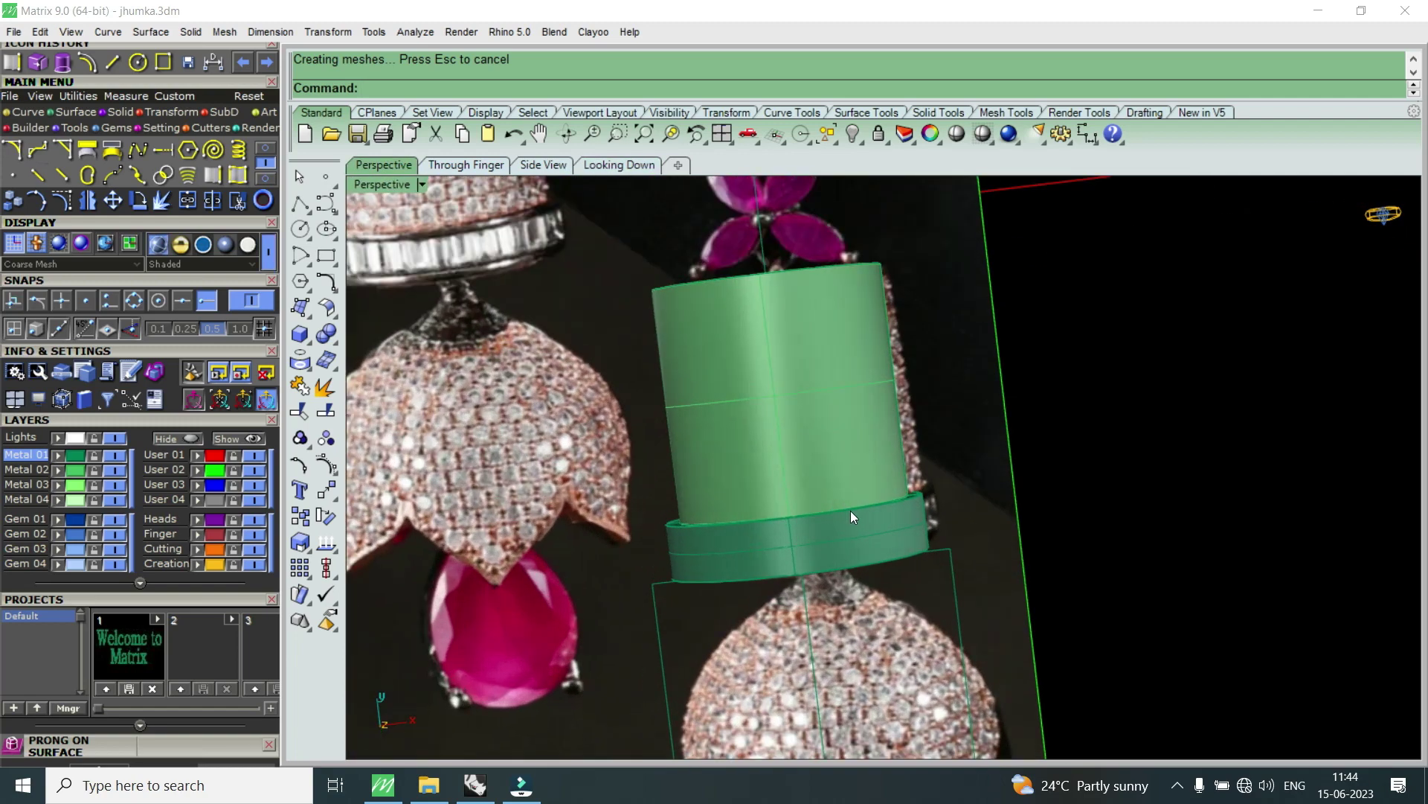
{"action": "right_click_drag", "start_coordinate": [735, 596], "coordinate": [596, 464]}
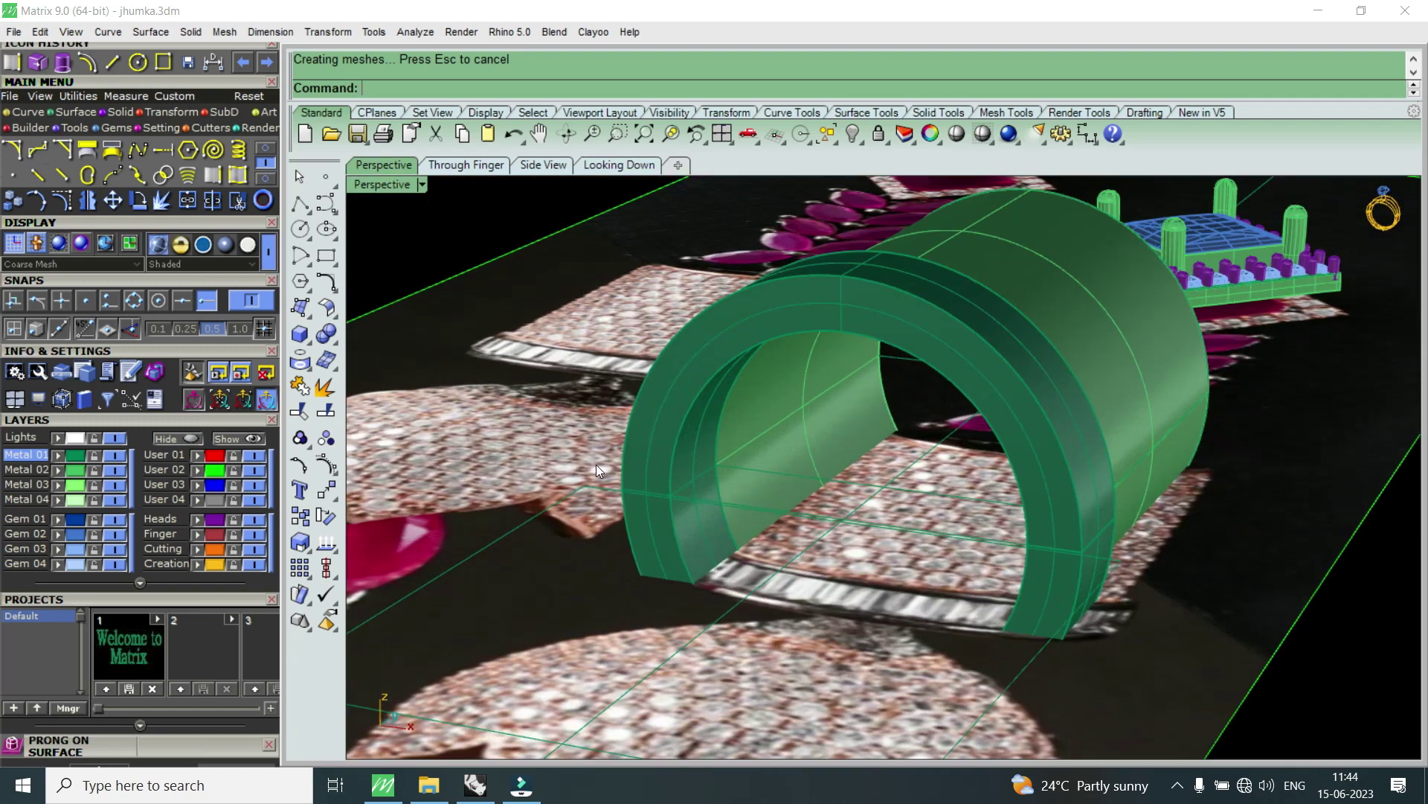
{"action": "left_click", "coordinate": [255, 471]}
{"action": "mouse_move", "coordinate": [855, 479]}
{"action": "right_mouse_down"}
{"action": "mouse_move", "coordinate": [817, 485]}
{"action": "mouse_move", "coordinate": [737, 398]}
{"action": "right_mouse_up"}
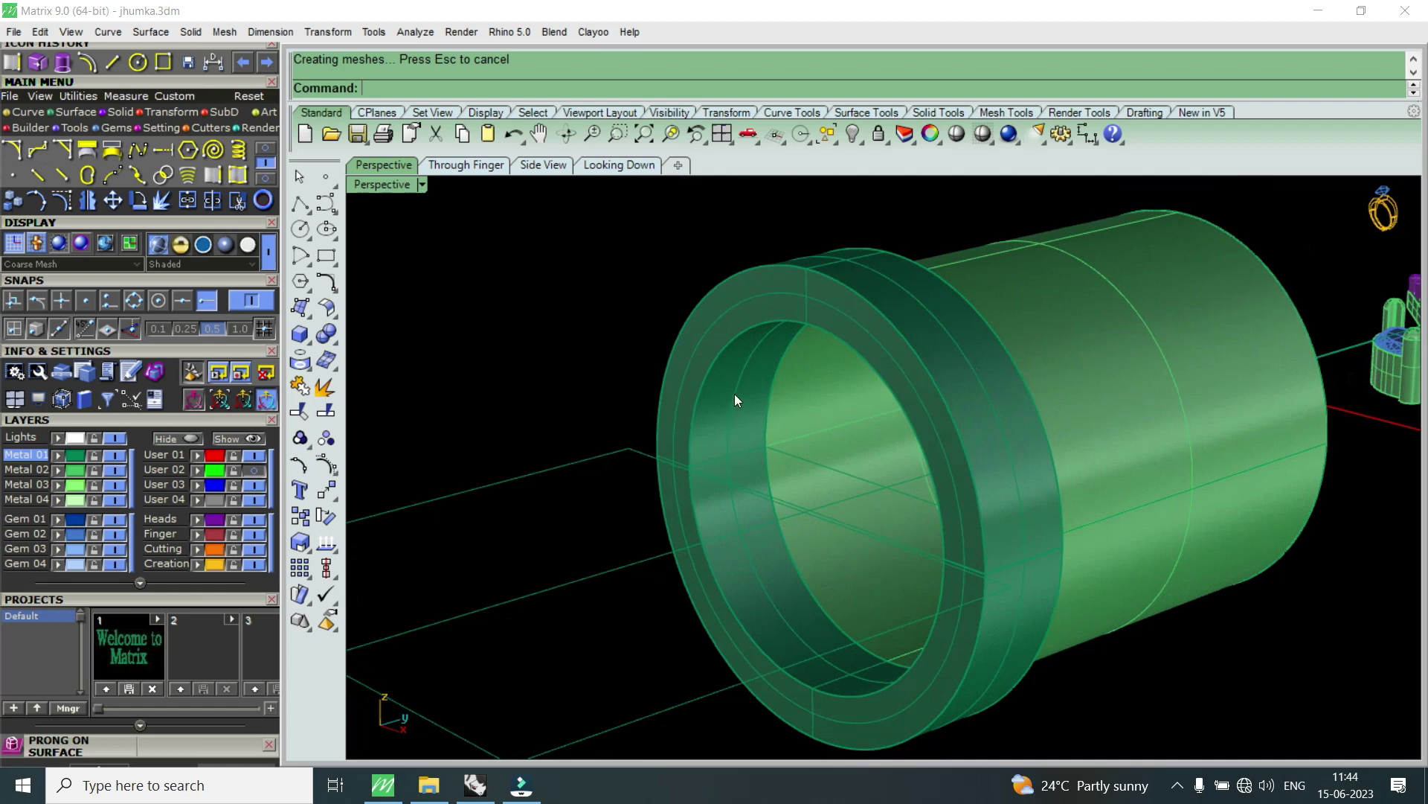
- Extract the collar's face as a surface and delete the leftover collar solid
{"action": "scroll", "coordinate": [735, 400], "scroll_direction": "up", "scroll_amount": 3}
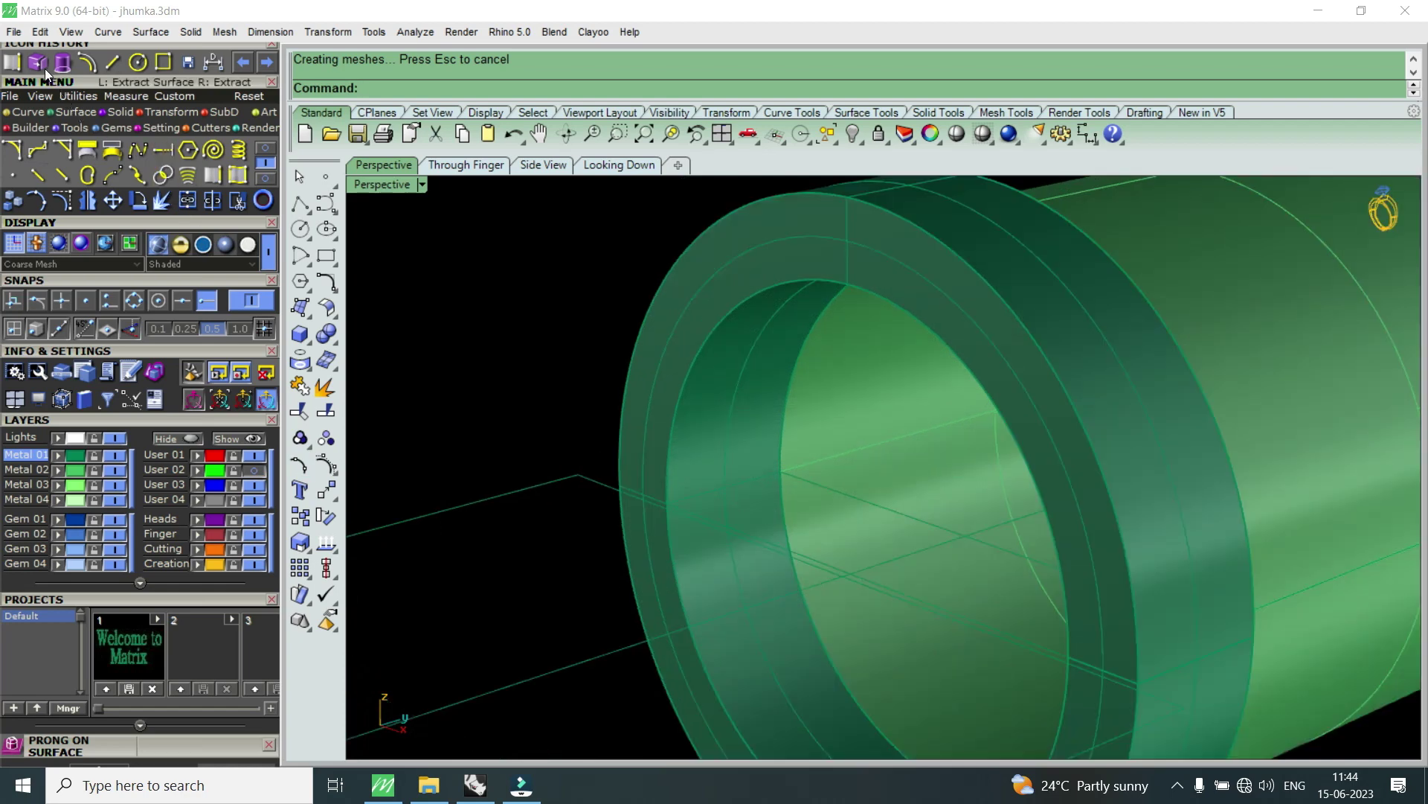
{"action": "left_click", "coordinate": [42, 65]}
{"action": "left_click", "coordinate": [748, 432]}
{"action": "key", "text": "Return"}
{"action": "left_click", "coordinate": [657, 317]}
{"action": "key", "text": "Delete"}
- Offset the extracted collar surface outward by 1.6 into a solid with OffsetSrf
{"action": "left_click", "coordinate": [716, 375]}
{"action": "type", "text": "O"}
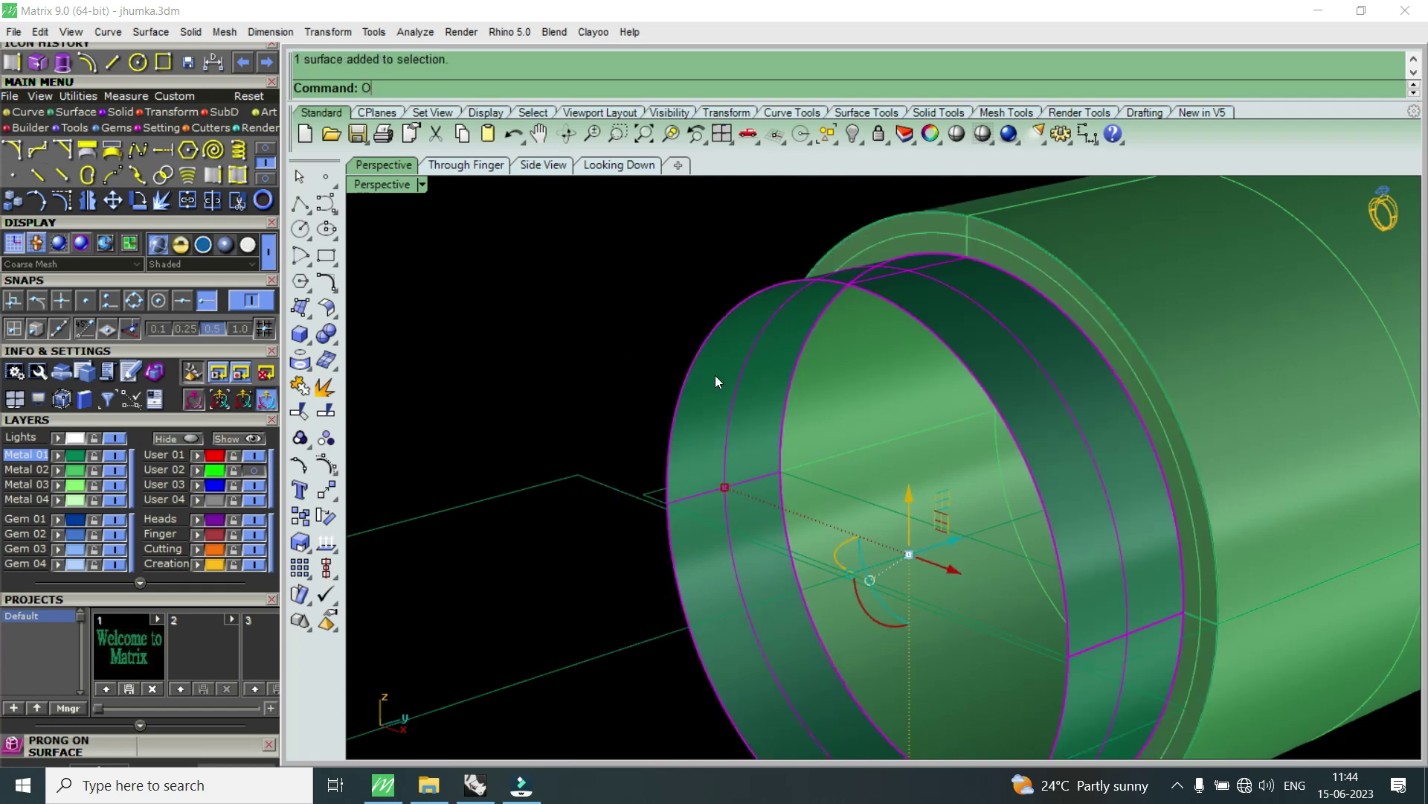
{"action": "type", "text": "ffset"}
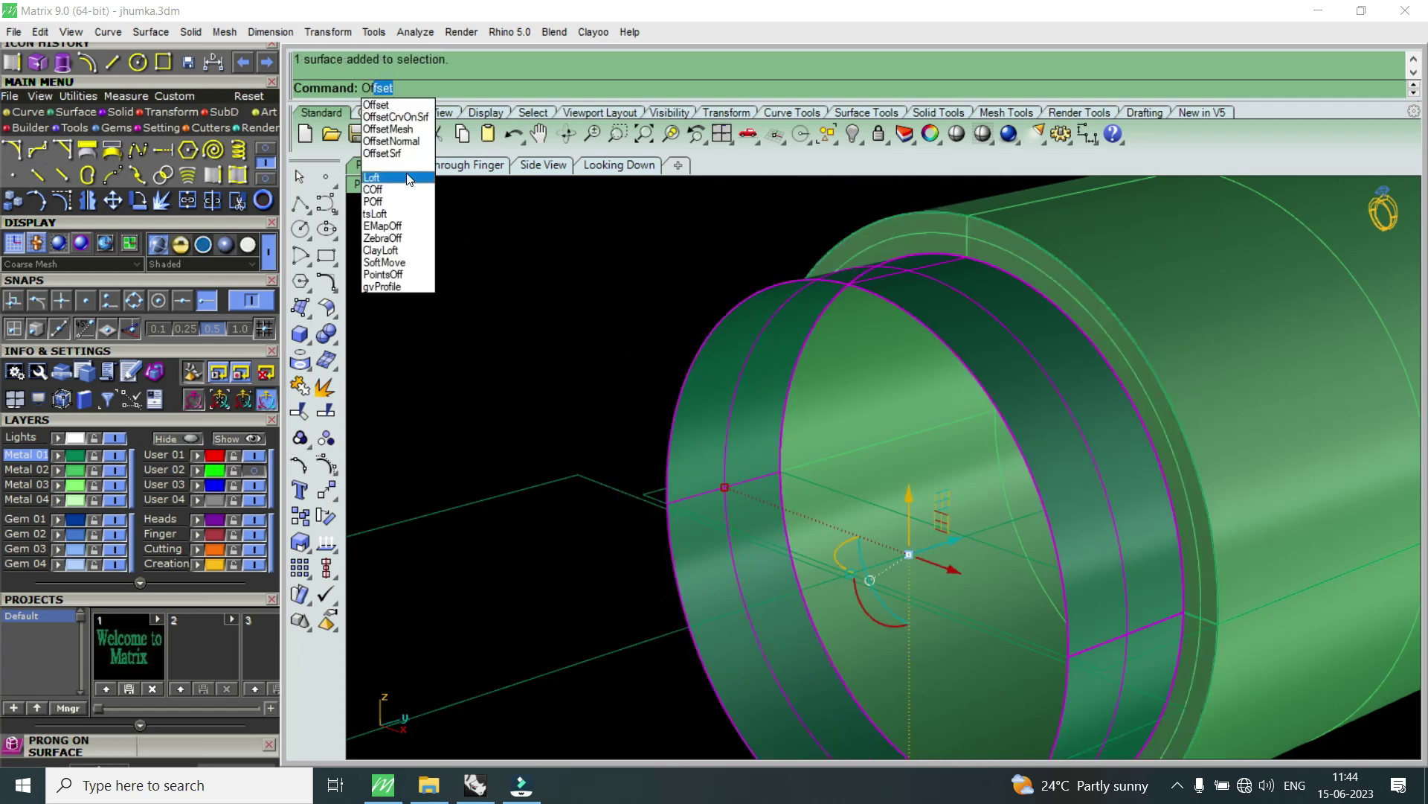
{"action": "left_click", "coordinate": [406, 155]}
{"action": "type", "text": "f"}
{"action": "key", "text": "Return"}
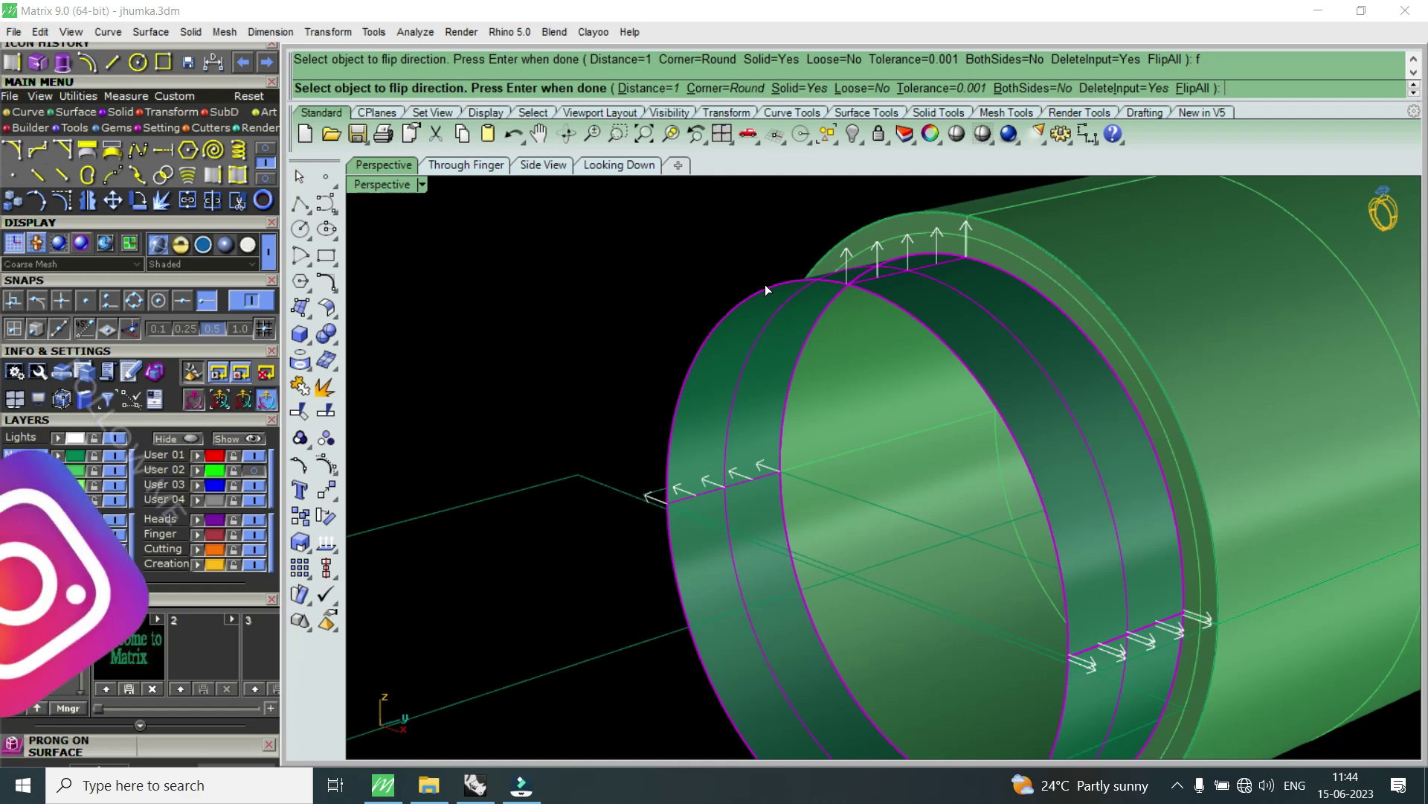
{"action": "type", "text": "1.6"}
{"action": "key", "text": "Return"}
{"action": "key", "text": "Return"}
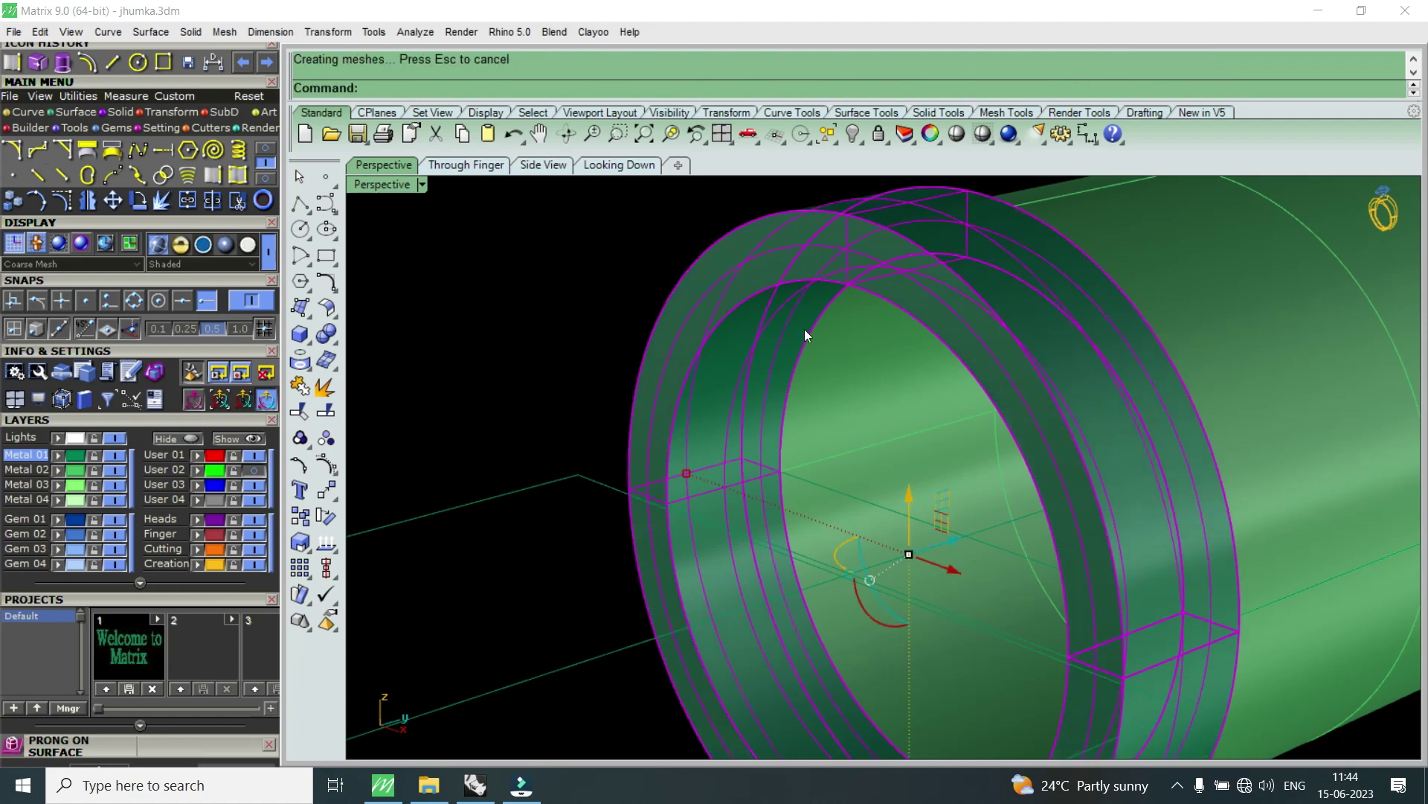
- Orbit and zoom around the tube to inspect the new 1.6 collar
{"action": "right_click_drag", "start_coordinate": [805, 335], "coordinate": [734, 343]}
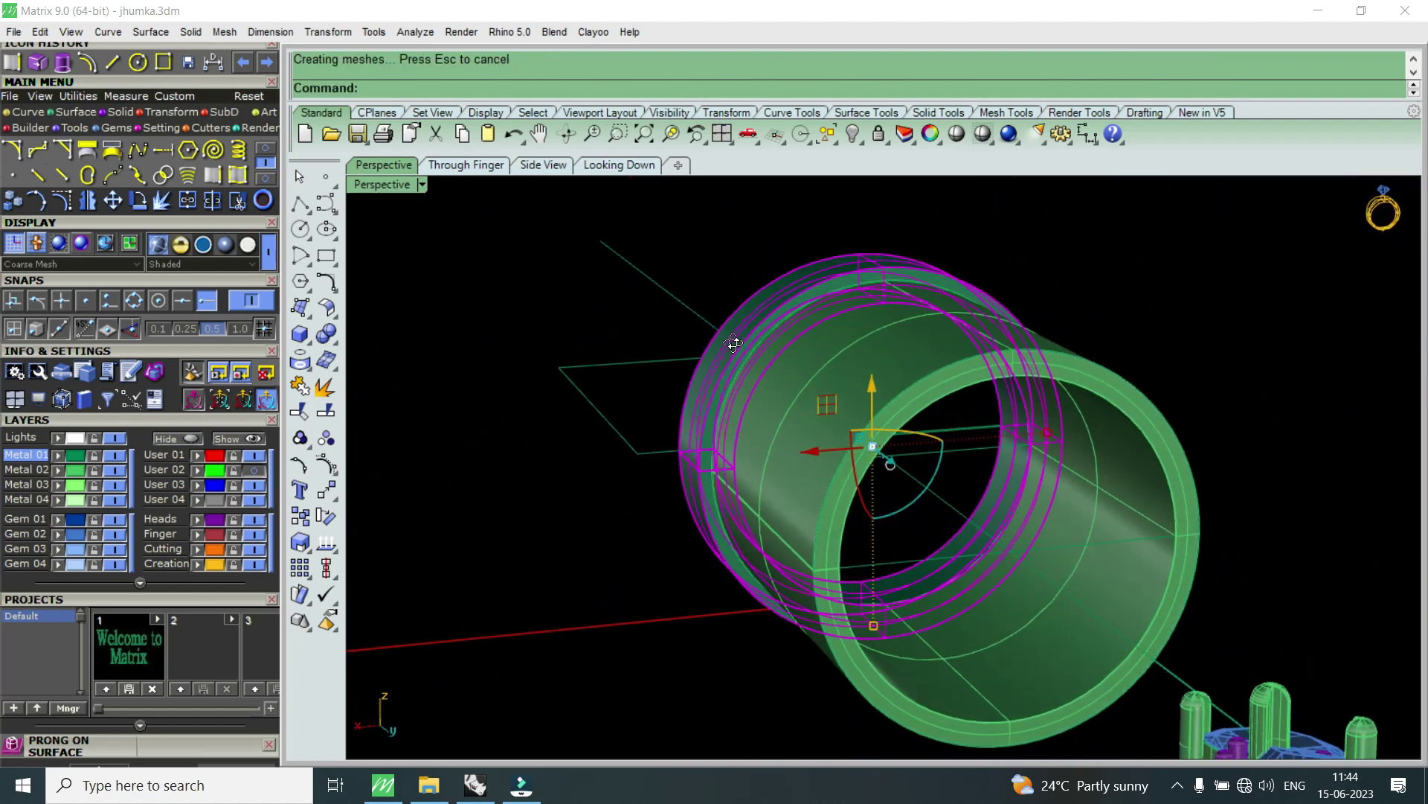
{"action": "scroll", "coordinate": [779, 322], "scroll_direction": "up", "scroll_amount": 3}
{"action": "scroll", "coordinate": [814, 283], "scroll_direction": "up", "scroll_amount": 2}
{"action": "scroll", "coordinate": [814, 283], "scroll_direction": "down", "scroll_amount": 4}
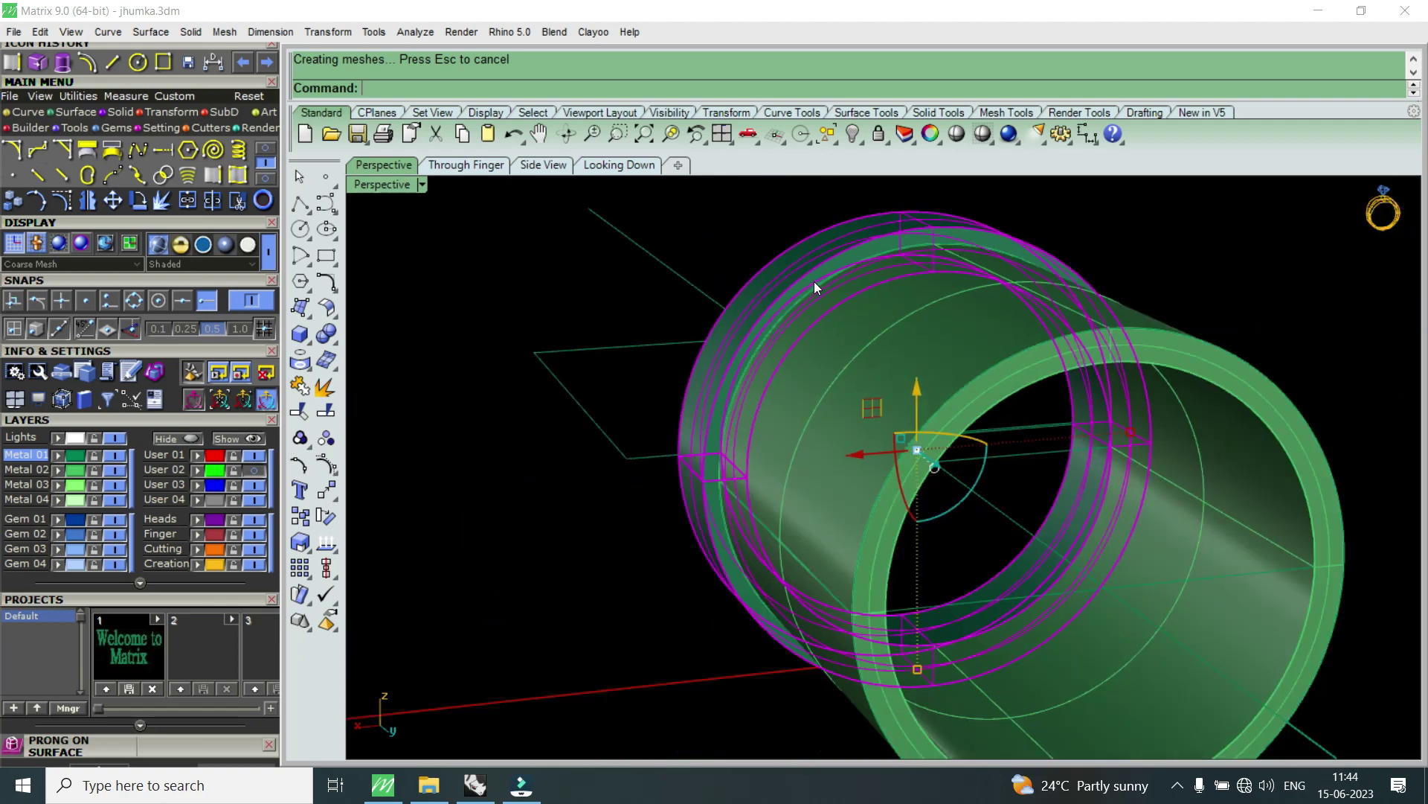
{"action": "scroll", "coordinate": [844, 262], "scroll_direction": "up", "scroll_amount": 1}
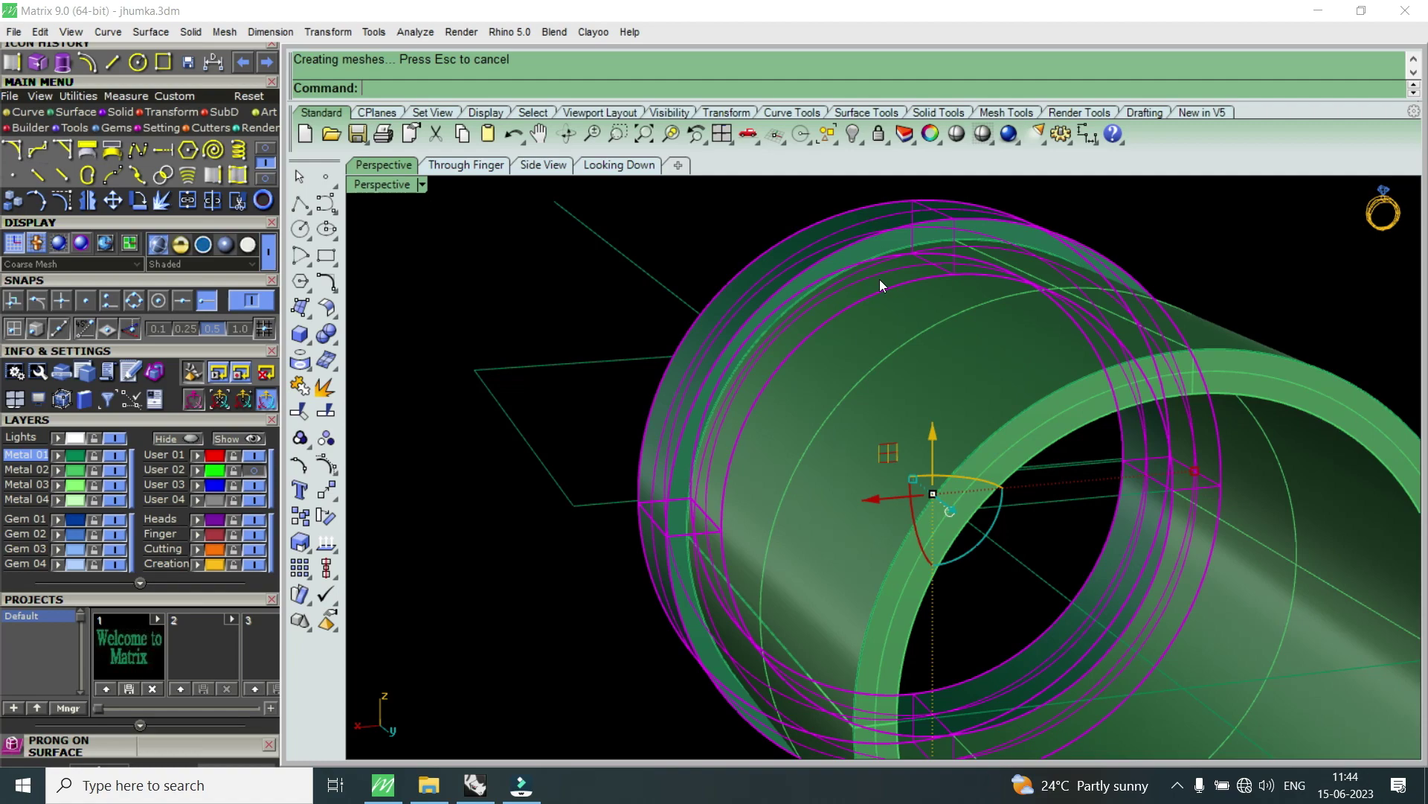
{"action": "key", "text": "Escape"}
{"action": "mouse_move", "coordinate": [829, 322]}
{"action": "right_mouse_down"}
{"action": "mouse_move", "coordinate": [744, 308]}
{"action": "mouse_move", "coordinate": [756, 280]}
{"action": "mouse_move", "coordinate": [905, 300]}
{"action": "mouse_move", "coordinate": [774, 293]}
{"action": "mouse_move", "coordinate": [932, 419]}
{"action": "right_mouse_up"}
{"action": "right_click_drag", "start_coordinate": [874, 331], "coordinate": [910, 337]}
- Move the new collar solid onto the maroon Finger layer
{"action": "left_click", "coordinate": [873, 348]}
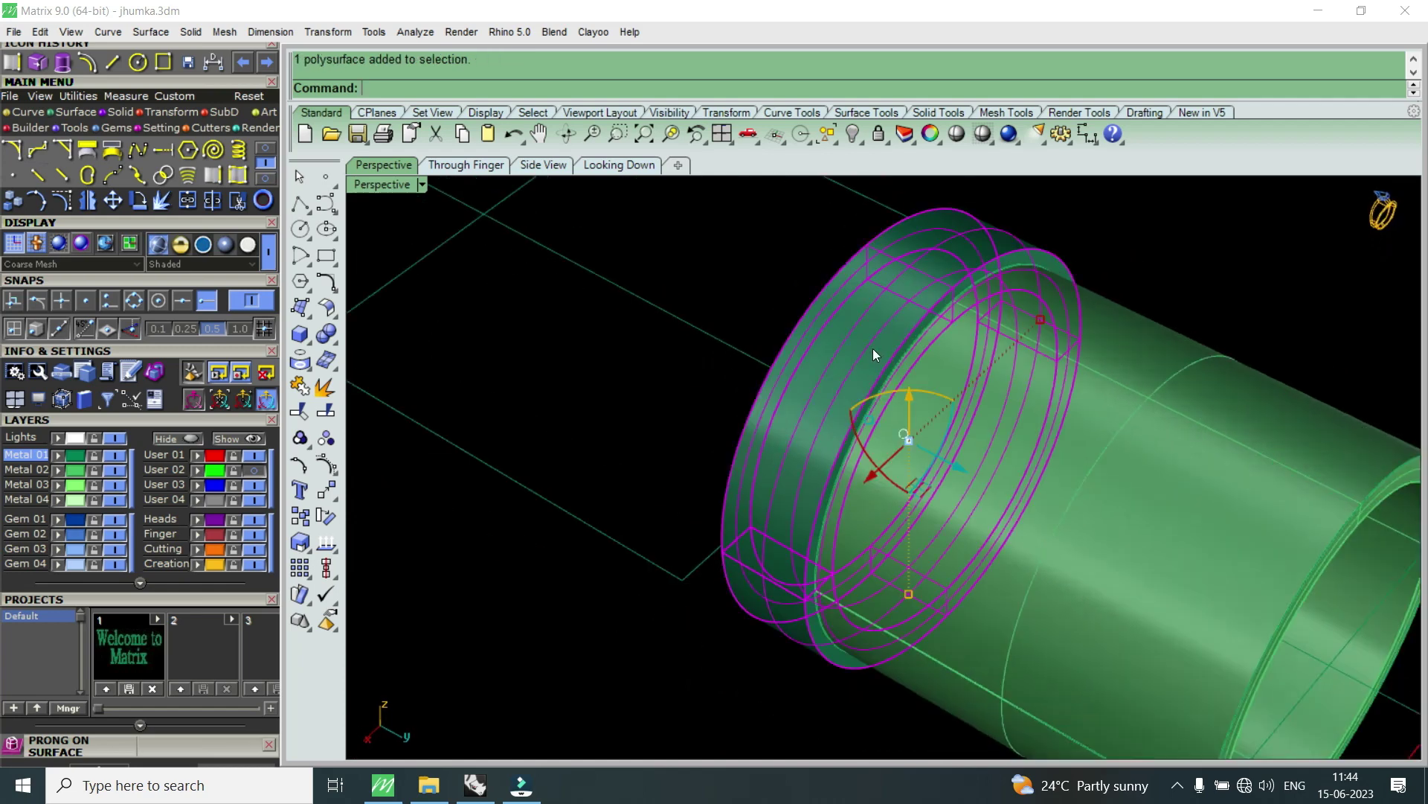
{"action": "left_click", "coordinate": [198, 534]}
{"action": "key", "text": "Escape"}
{"action": "mouse_move", "coordinate": [872, 364]}
{"action": "right_mouse_down"}
{"action": "mouse_move", "coordinate": [1042, 456]}
{"action": "mouse_move", "coordinate": [1167, 571]}
{"action": "mouse_move", "coordinate": [1142, 584]}
{"action": "mouse_move", "coordinate": [977, 414]}
{"action": "mouse_move", "coordinate": [819, 504]}
{"action": "mouse_move", "coordinate": [1038, 448]}
{"action": "mouse_move", "coordinate": [858, 557]}
{"action": "mouse_move", "coordinate": [1014, 446]}
{"action": "mouse_move", "coordinate": [1001, 452]}
{"action": "right_mouse_up"}
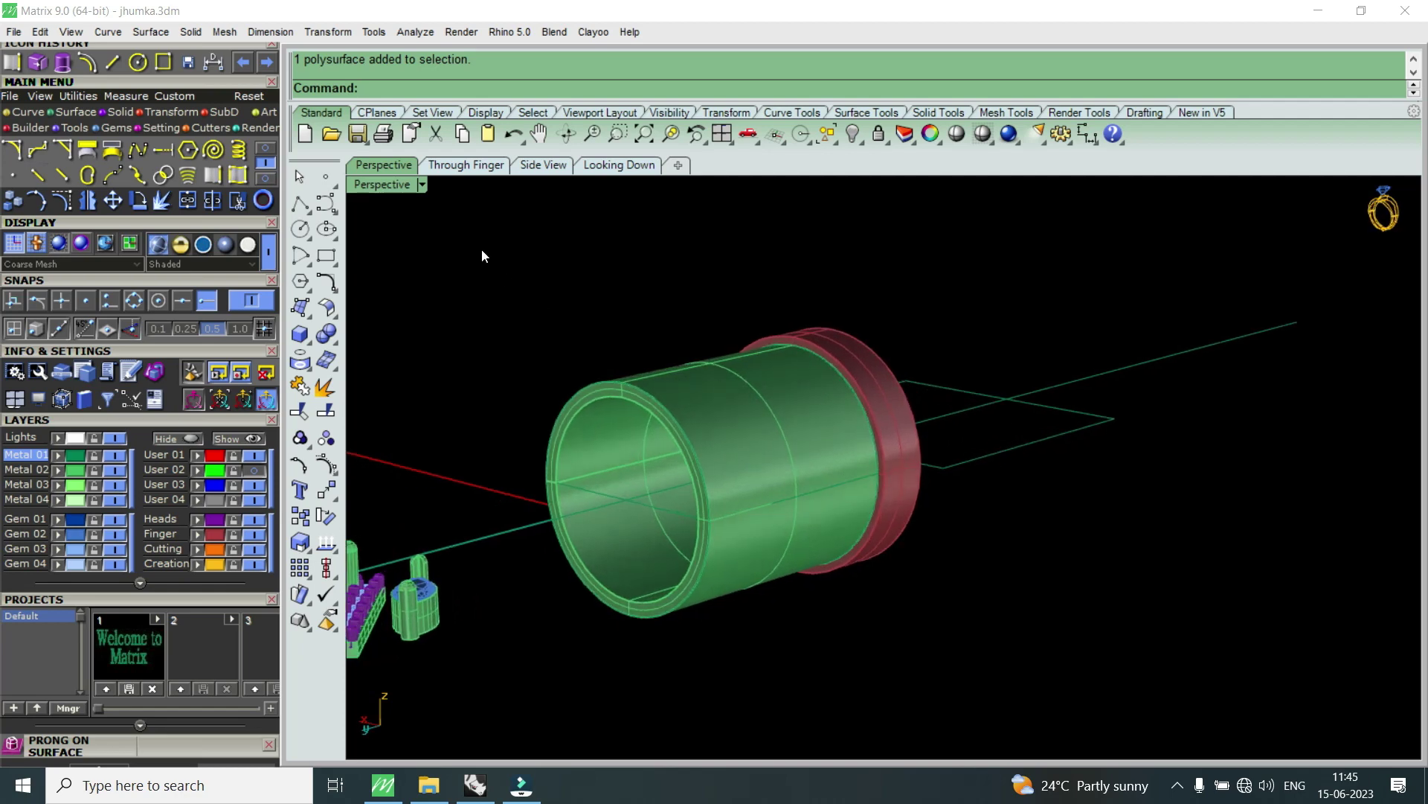
{"action": "double_click", "coordinate": [377, 186]}
- Maximize the Looking Down (top) view
{"action": "left_click", "coordinate": [619, 165]}
{"action": "scroll", "coordinate": [746, 444], "scroll_direction": "down", "scroll_amount": 5}
{"action": "scroll", "coordinate": [730, 319], "scroll_direction": "up", "scroll_amount": 3}
{"action": "scroll", "coordinate": [698, 331], "scroll_direction": "up", "scroll_amount": 2}
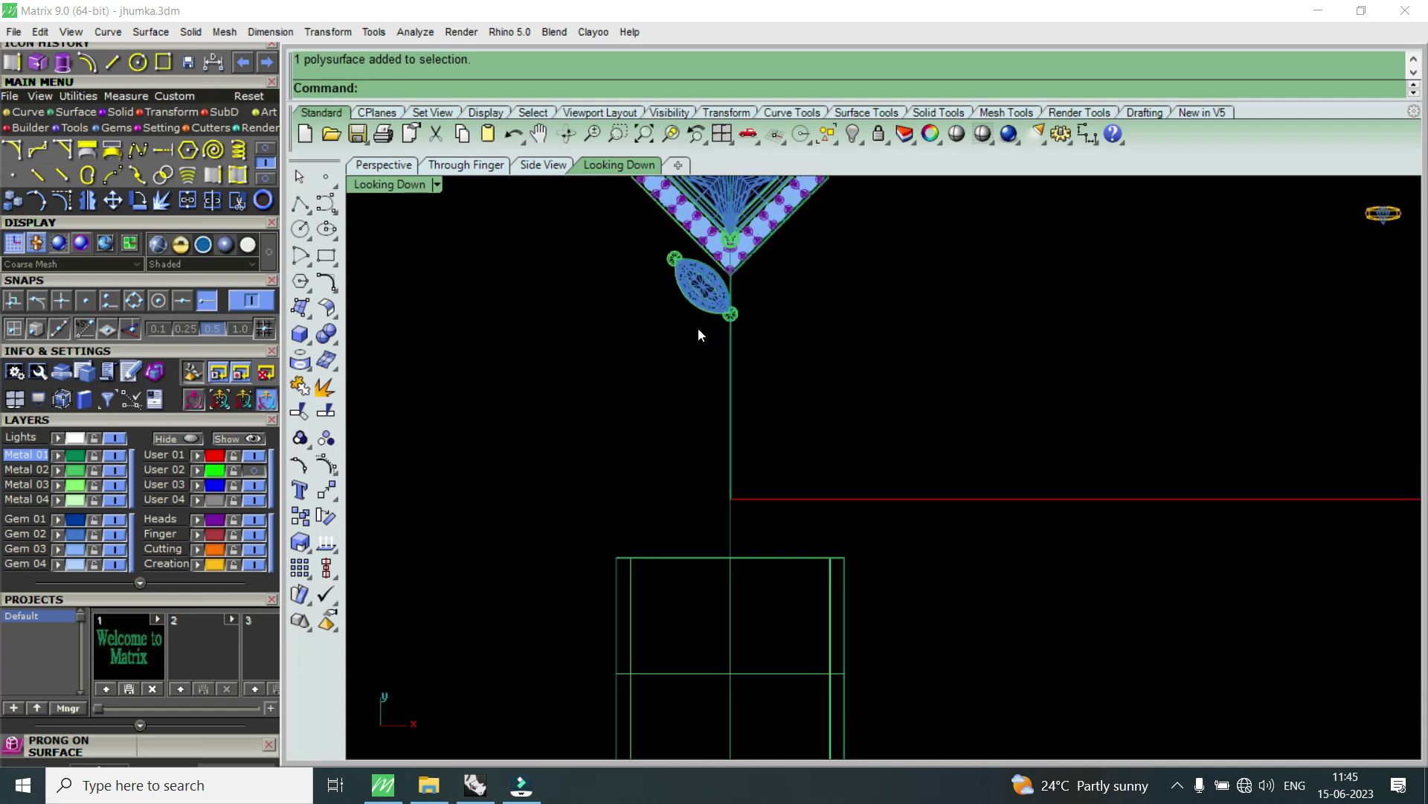
{"action": "scroll", "coordinate": [699, 331], "scroll_direction": "down", "scroll_amount": 3}
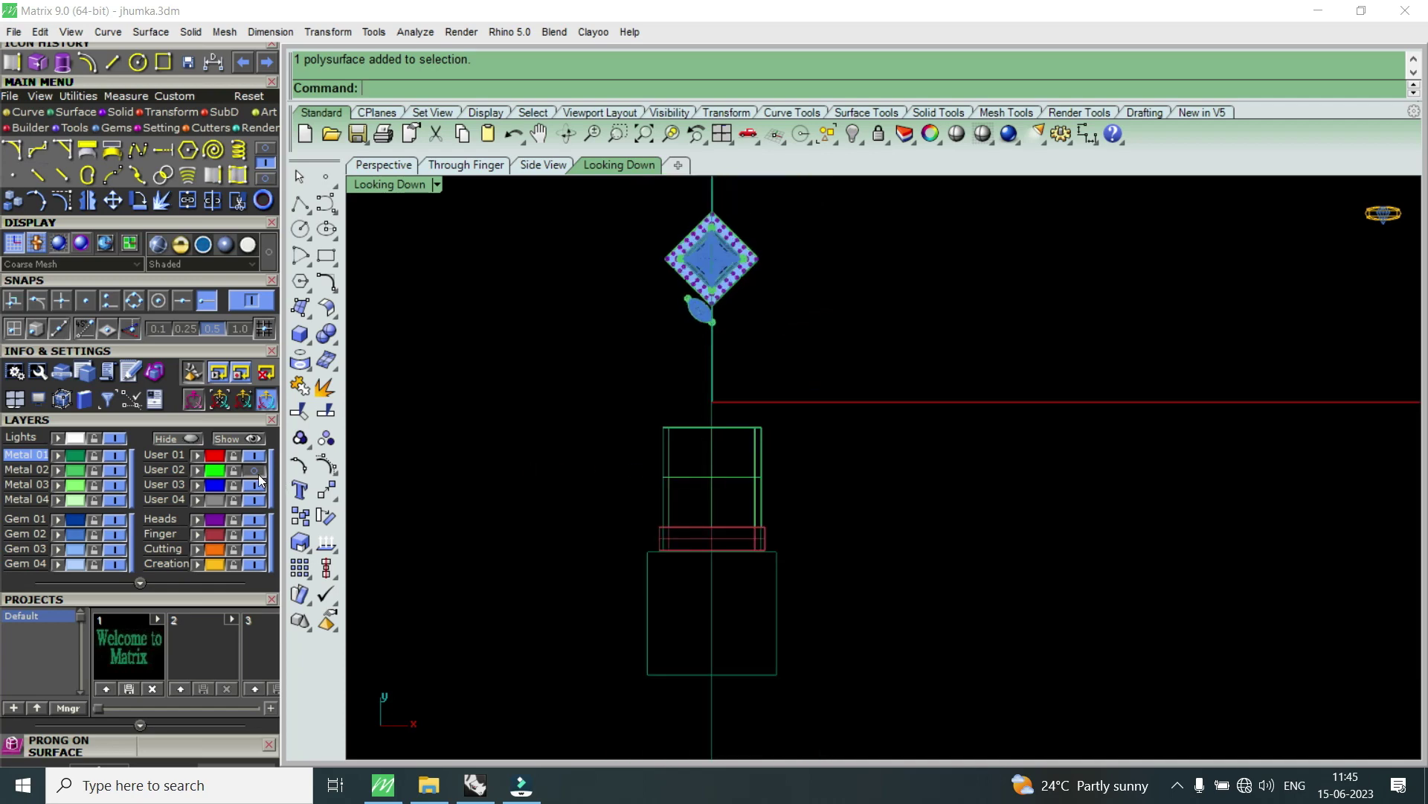
- Show the User 02 jhumka reference photo, zoom to the band, and start Interp Curve
{"action": "left_click", "coordinate": [256, 471]}
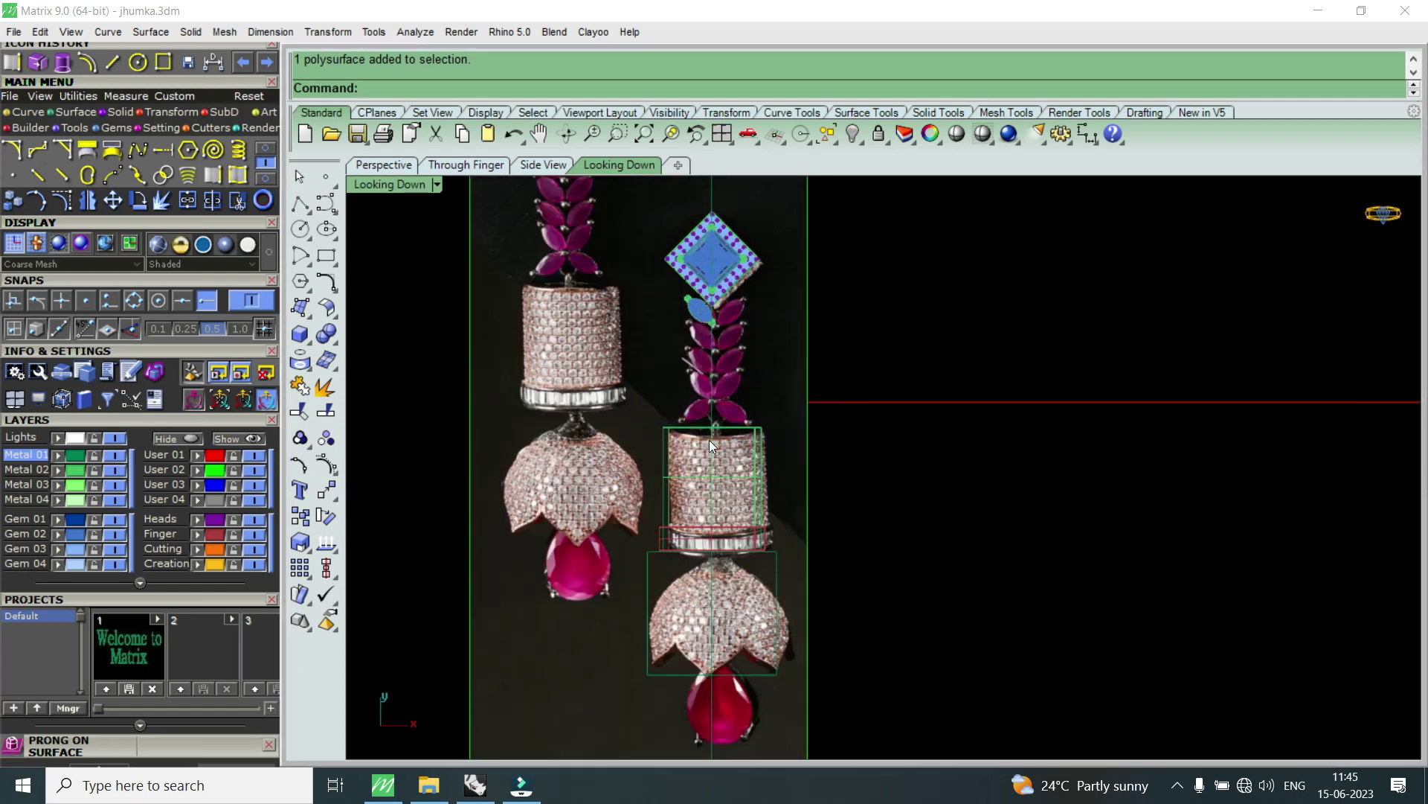
{"action": "scroll", "coordinate": [709, 569], "scroll_direction": "up", "scroll_amount": 2}
{"action": "scroll", "coordinate": [715, 520], "scroll_direction": "up", "scroll_amount": 2}
{"action": "scroll", "coordinate": [718, 511], "scroll_direction": "up", "scroll_amount": 2}
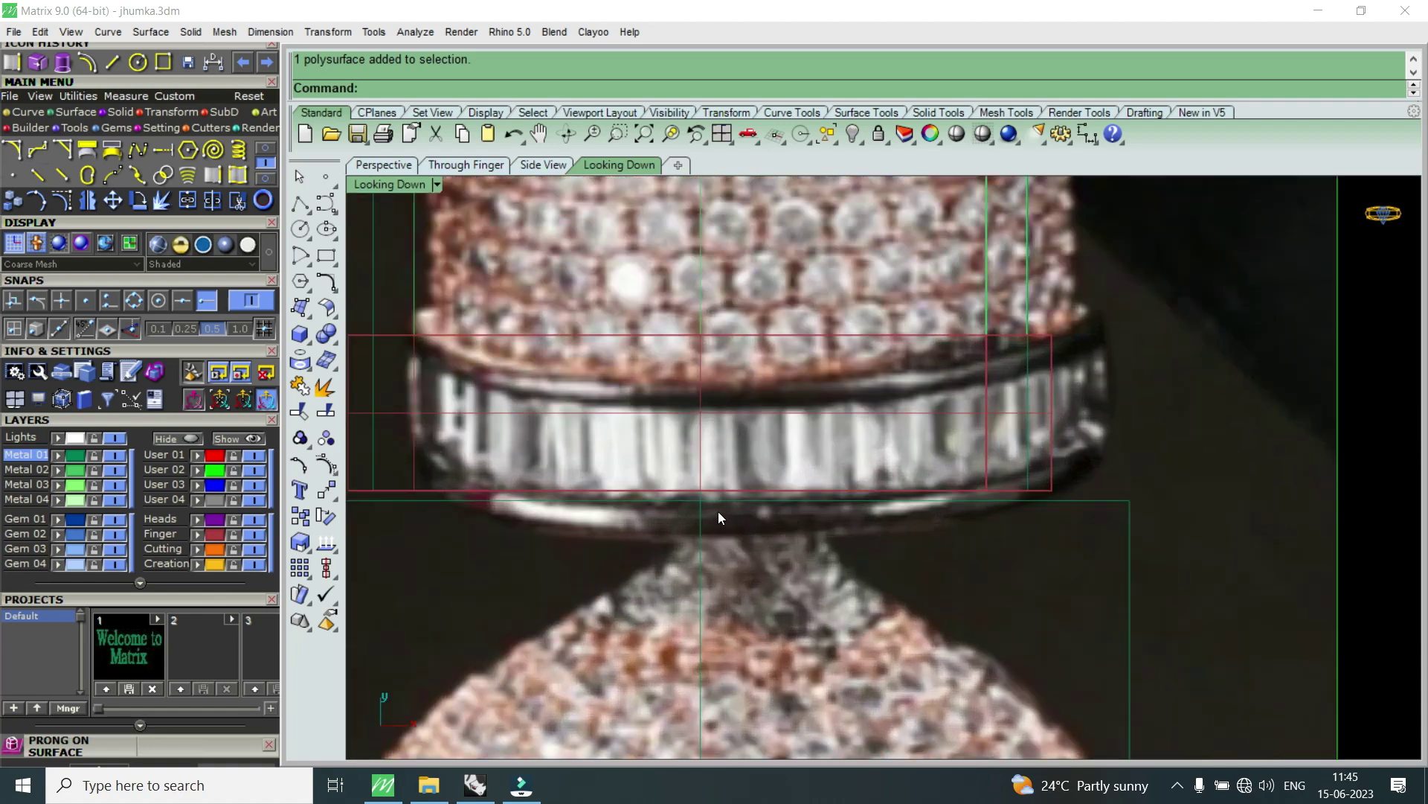
{"action": "scroll", "coordinate": [716, 459], "scroll_direction": "down", "scroll_amount": 3}
{"action": "scroll", "coordinate": [715, 526], "scroll_direction": "down", "scroll_amount": 3}
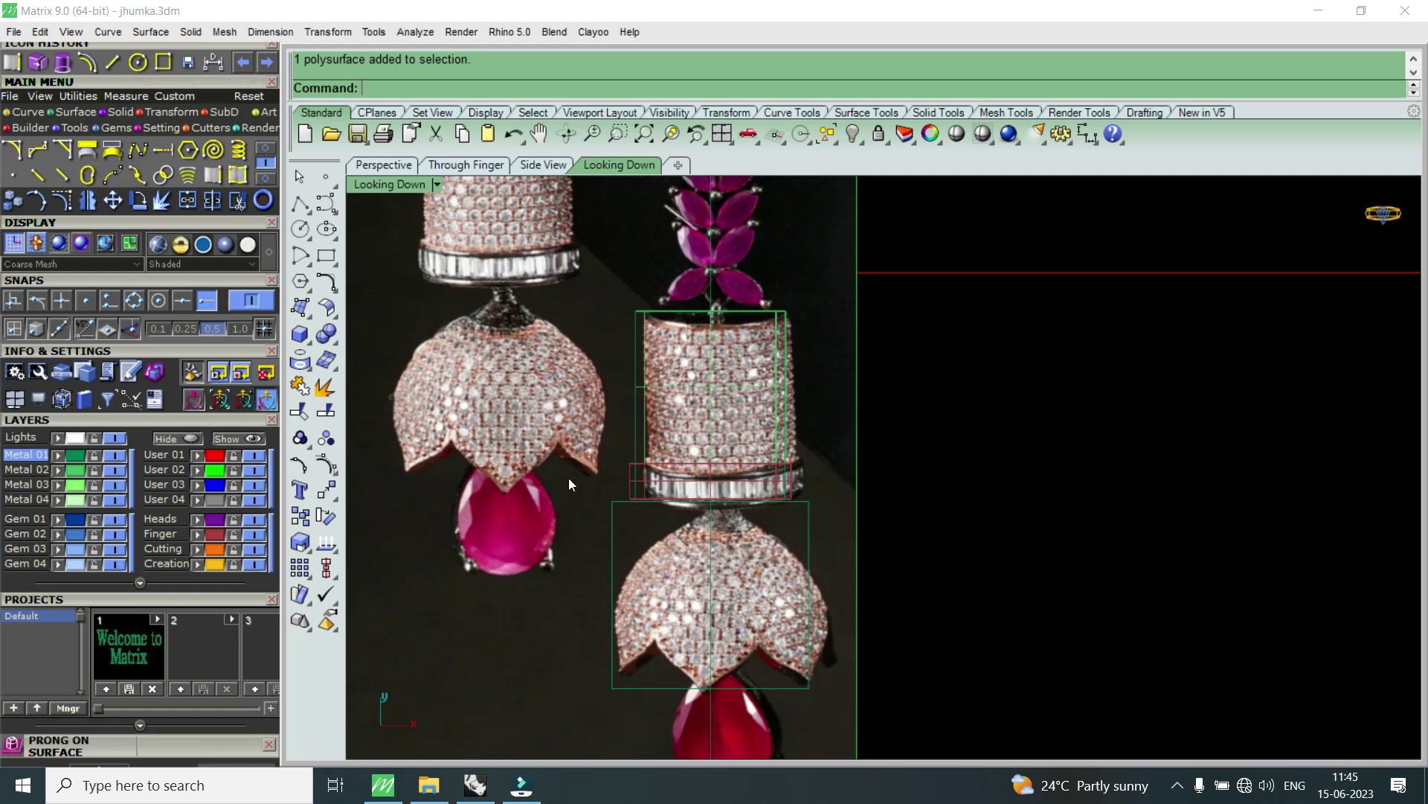
{"action": "scroll", "coordinate": [669, 520], "scroll_direction": "up", "scroll_amount": 2}
{"action": "scroll", "coordinate": [716, 503], "scroll_direction": "up", "scroll_amount": 2}
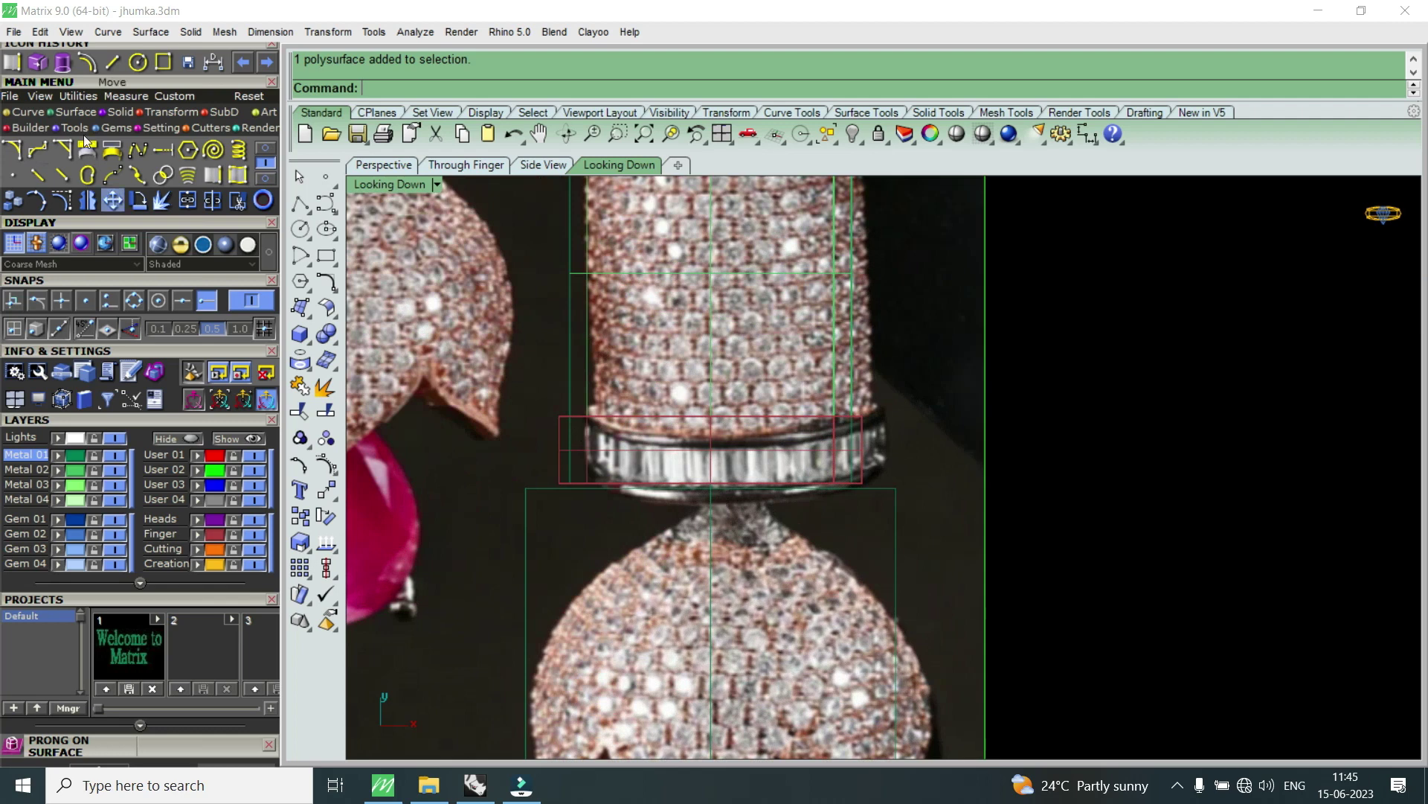
{"action": "left_click", "coordinate": [266, 148]}
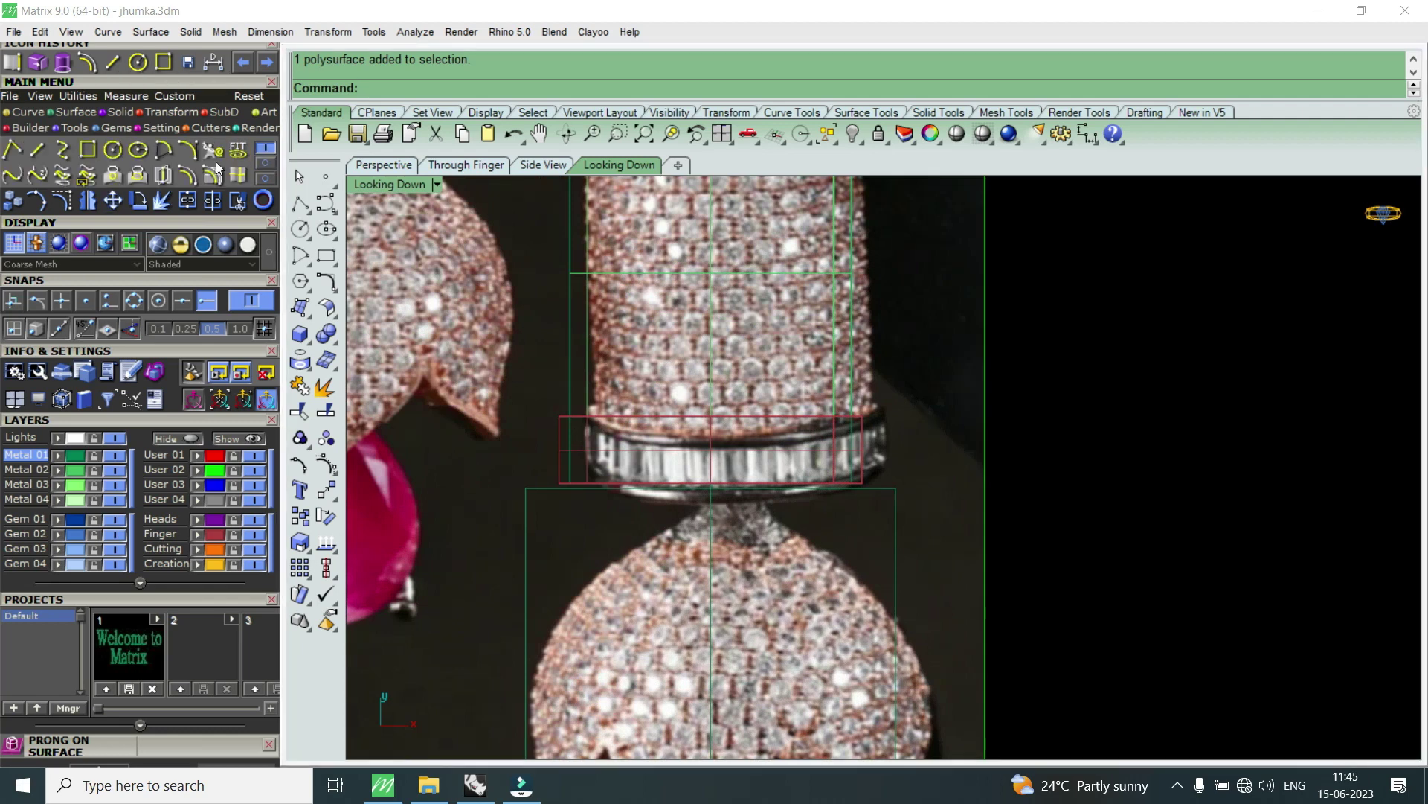
{"action": "left_click", "coordinate": [65, 148]}
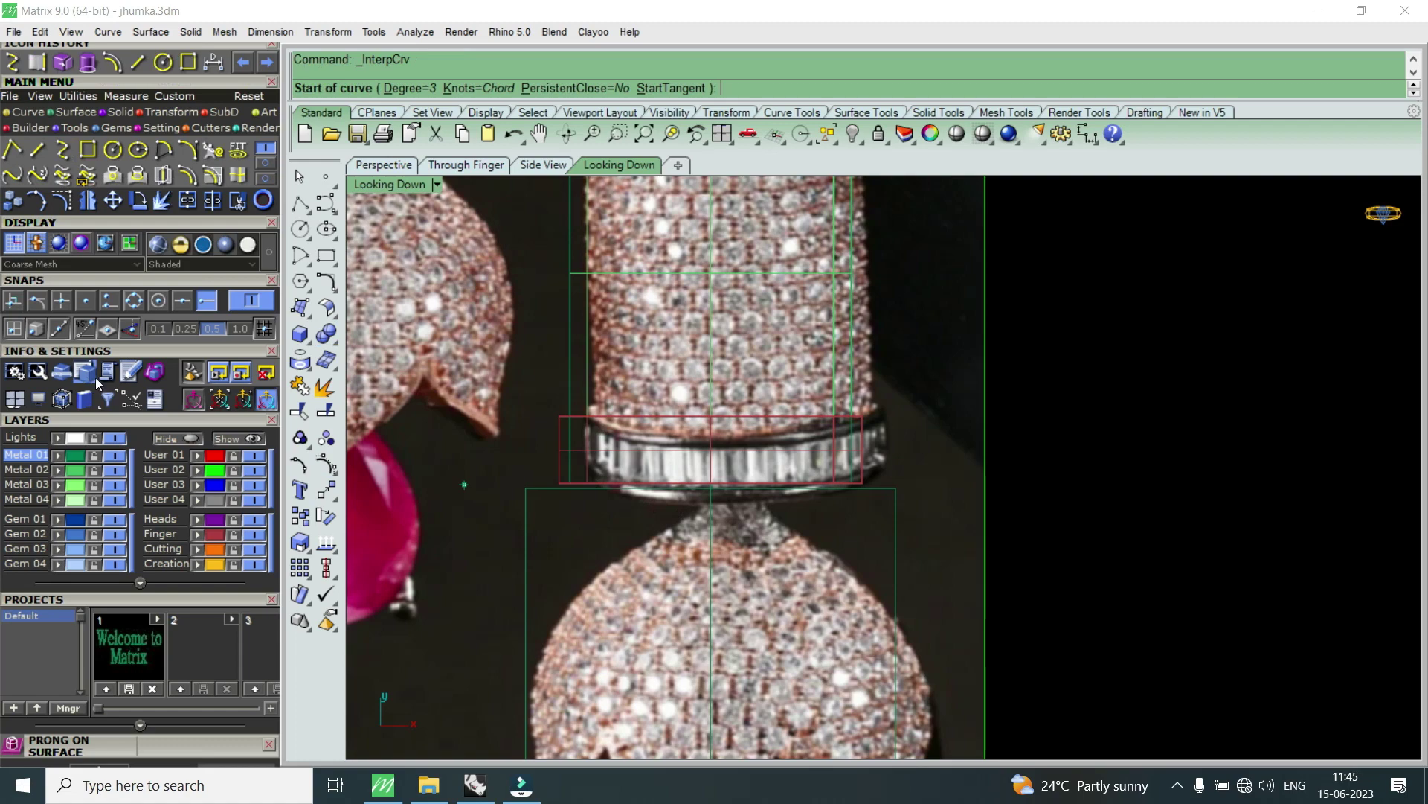
- With Intersection snap on, place curve points from under the baguette band down the dome's shoulder
{"action": "left_click", "coordinate": [62, 300]}
{"action": "scroll", "coordinate": [702, 514], "scroll_direction": "up", "scroll_amount": 3}
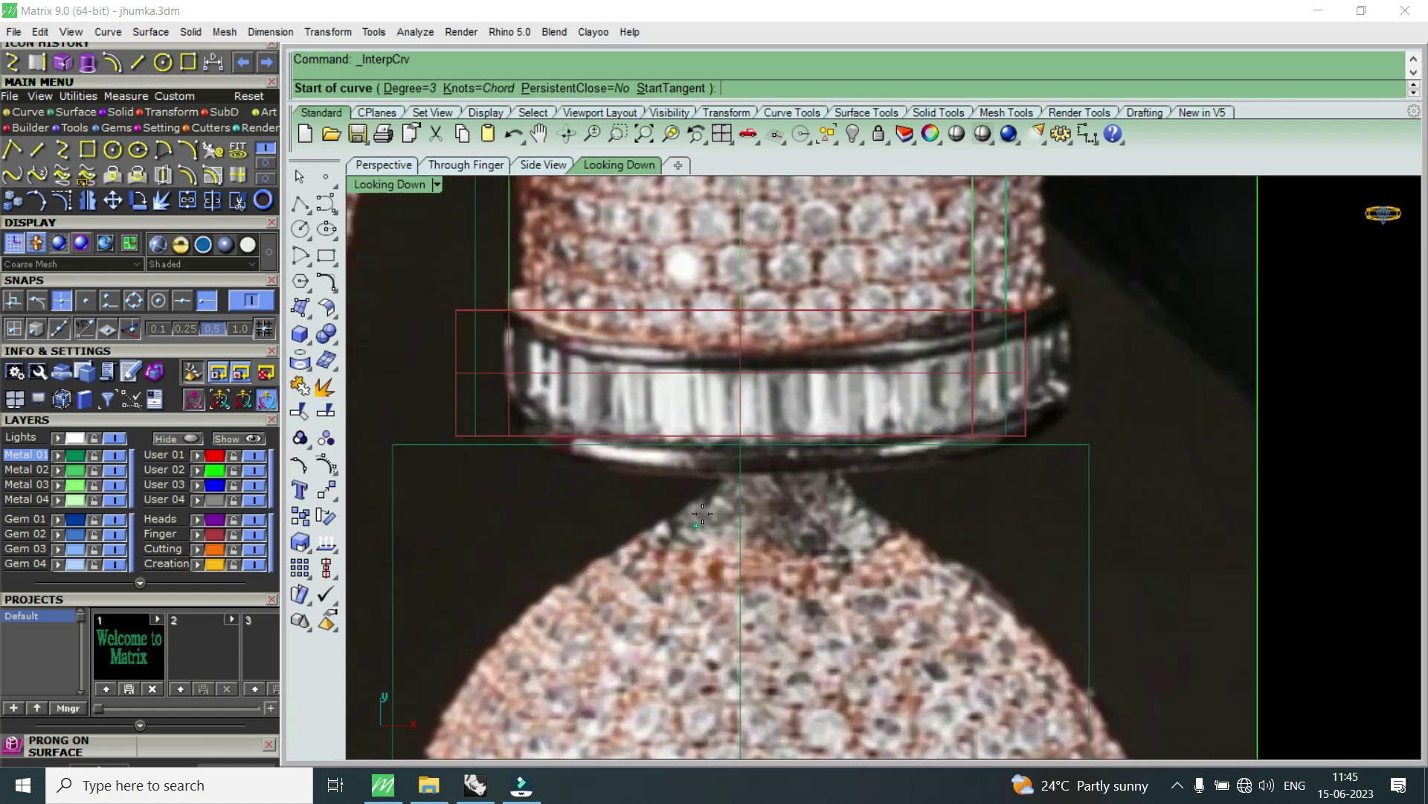
{"action": "left_click", "coordinate": [744, 447]}
{"action": "scroll", "coordinate": [727, 452], "scroll_direction": "down", "scroll_amount": 2}
{"action": "left_click", "coordinate": [727, 452]}
{"action": "scroll", "coordinate": [726, 455], "scroll_direction": "down", "scroll_amount": 1}
{"action": "scroll", "coordinate": [721, 460], "scroll_direction": "down", "scroll_amount": 1}
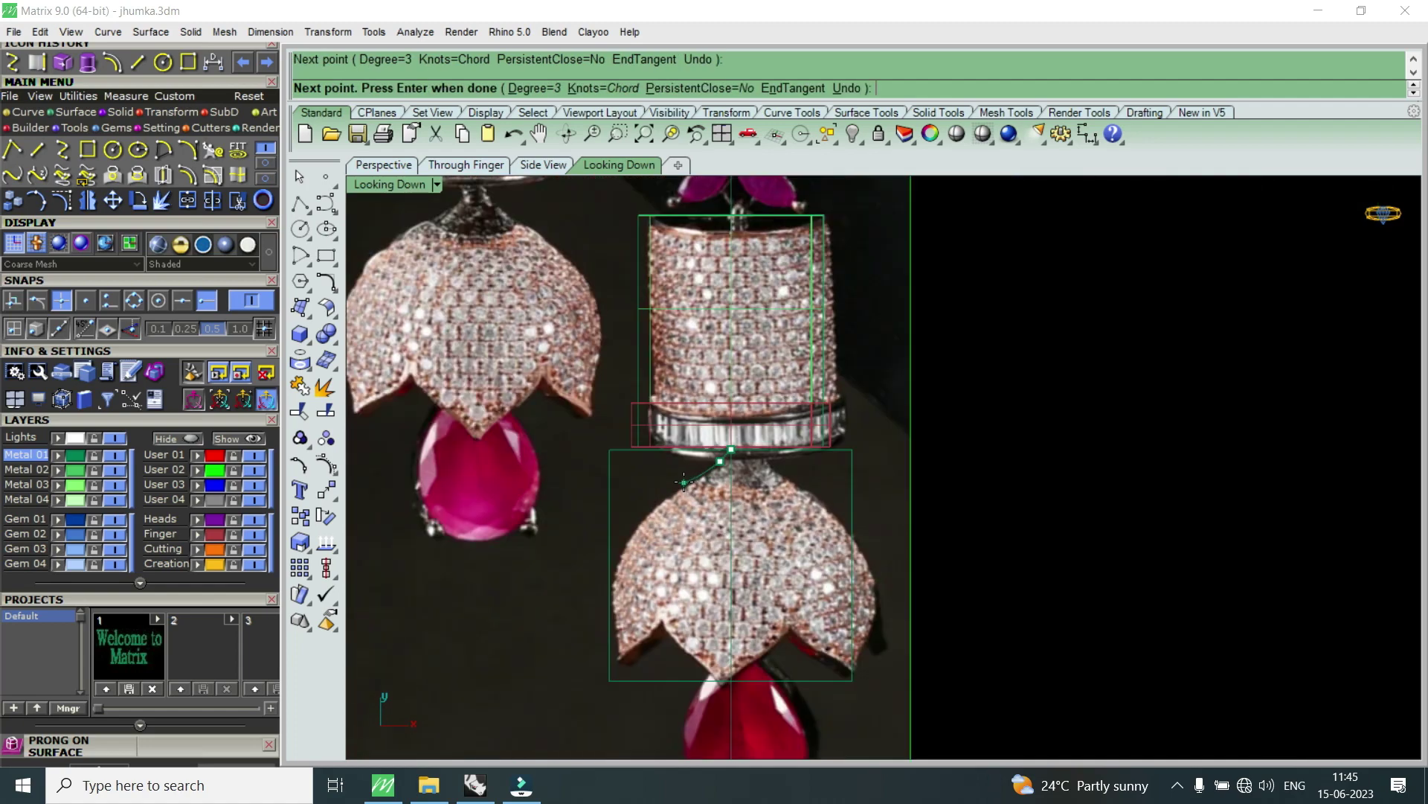
{"action": "left_click", "coordinate": [681, 485]}
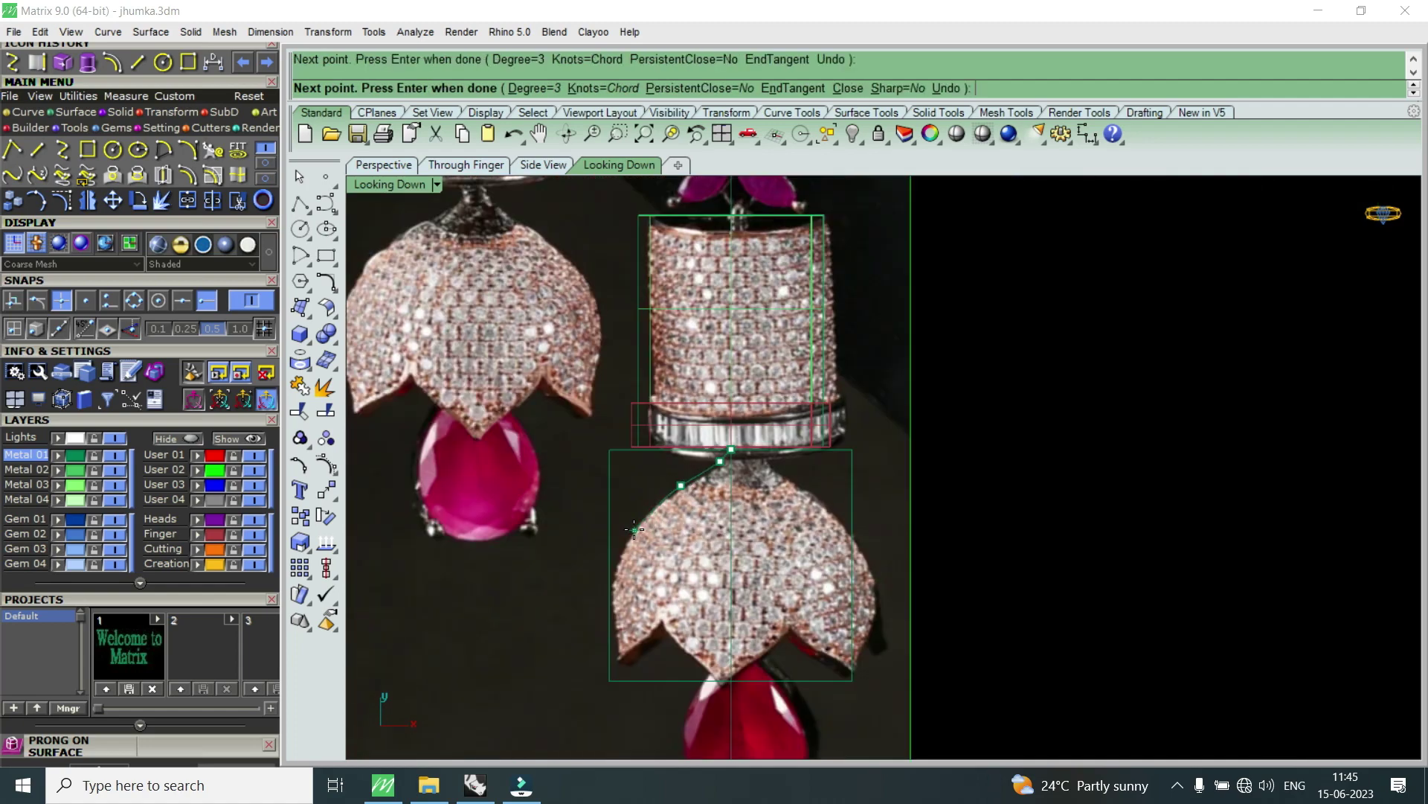
{"action": "left_click", "coordinate": [633, 530]}
- Continue the profile down the dome side to the petal tip, finish it and select it
{"action": "scroll", "coordinate": [621, 588], "scroll_direction": "up", "scroll_amount": 1}
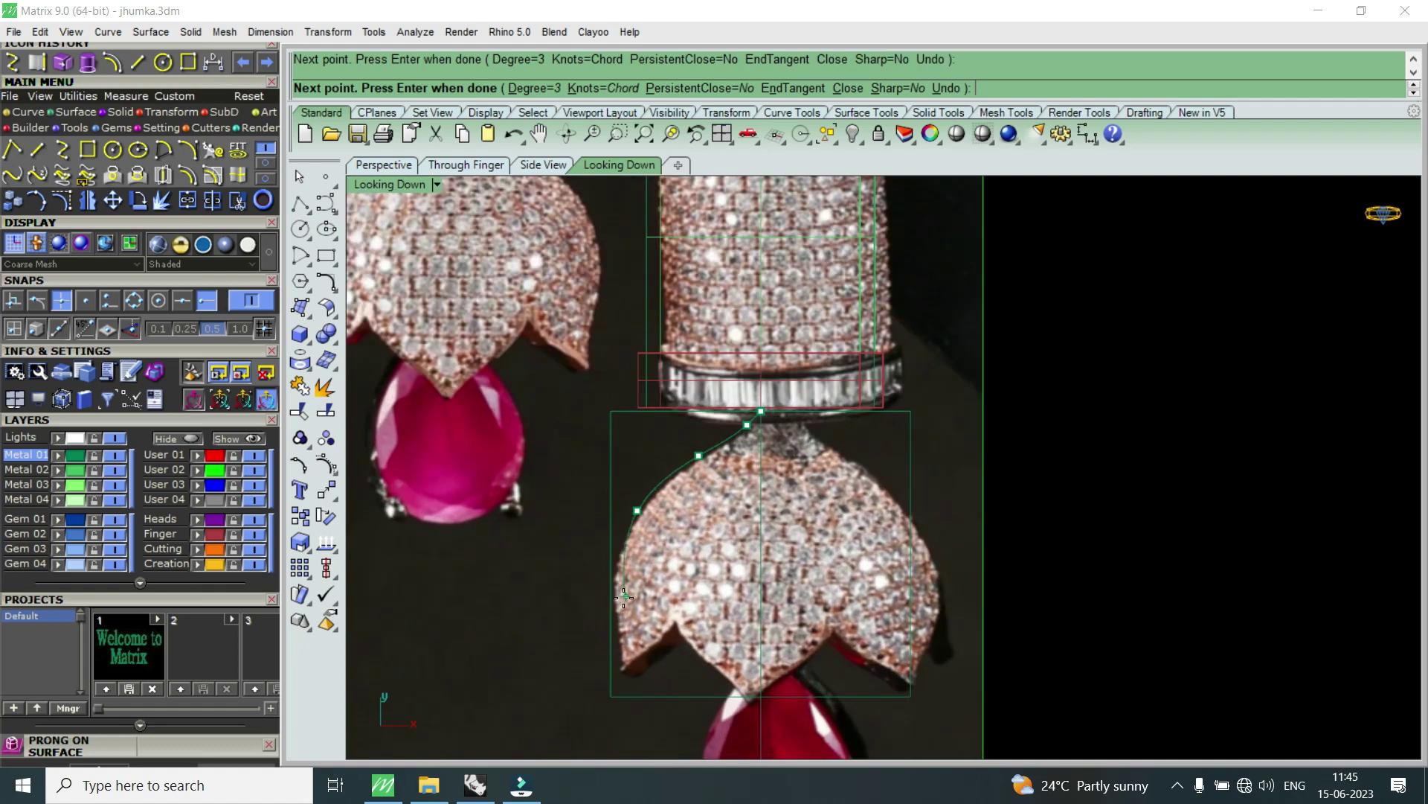
{"action": "left_click", "coordinate": [614, 617]}
{"action": "left_click", "coordinate": [619, 655]}
{"action": "scroll", "coordinate": [614, 673], "scroll_direction": "up", "scroll_amount": 2}
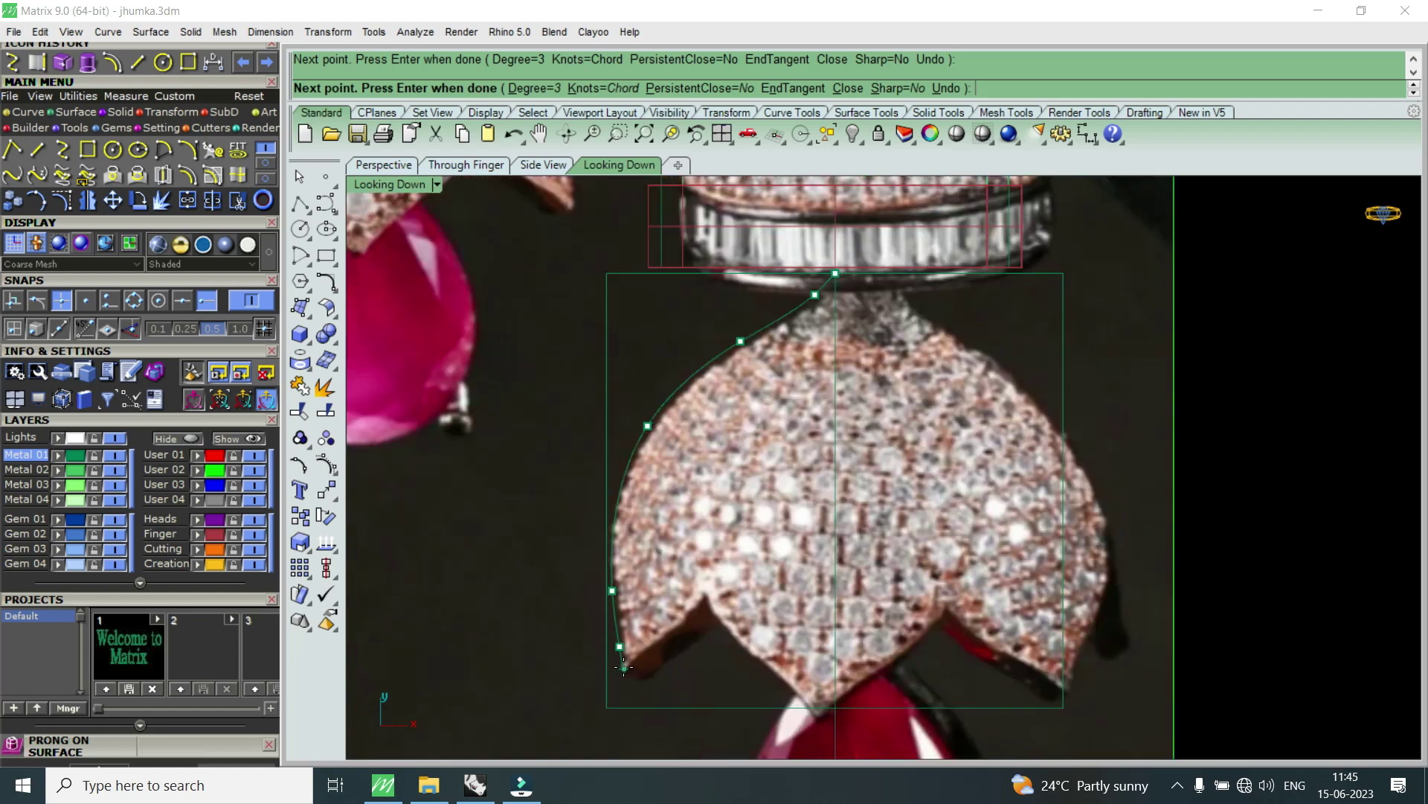
{"action": "scroll", "coordinate": [616, 671], "scroll_direction": "up", "scroll_amount": 2}
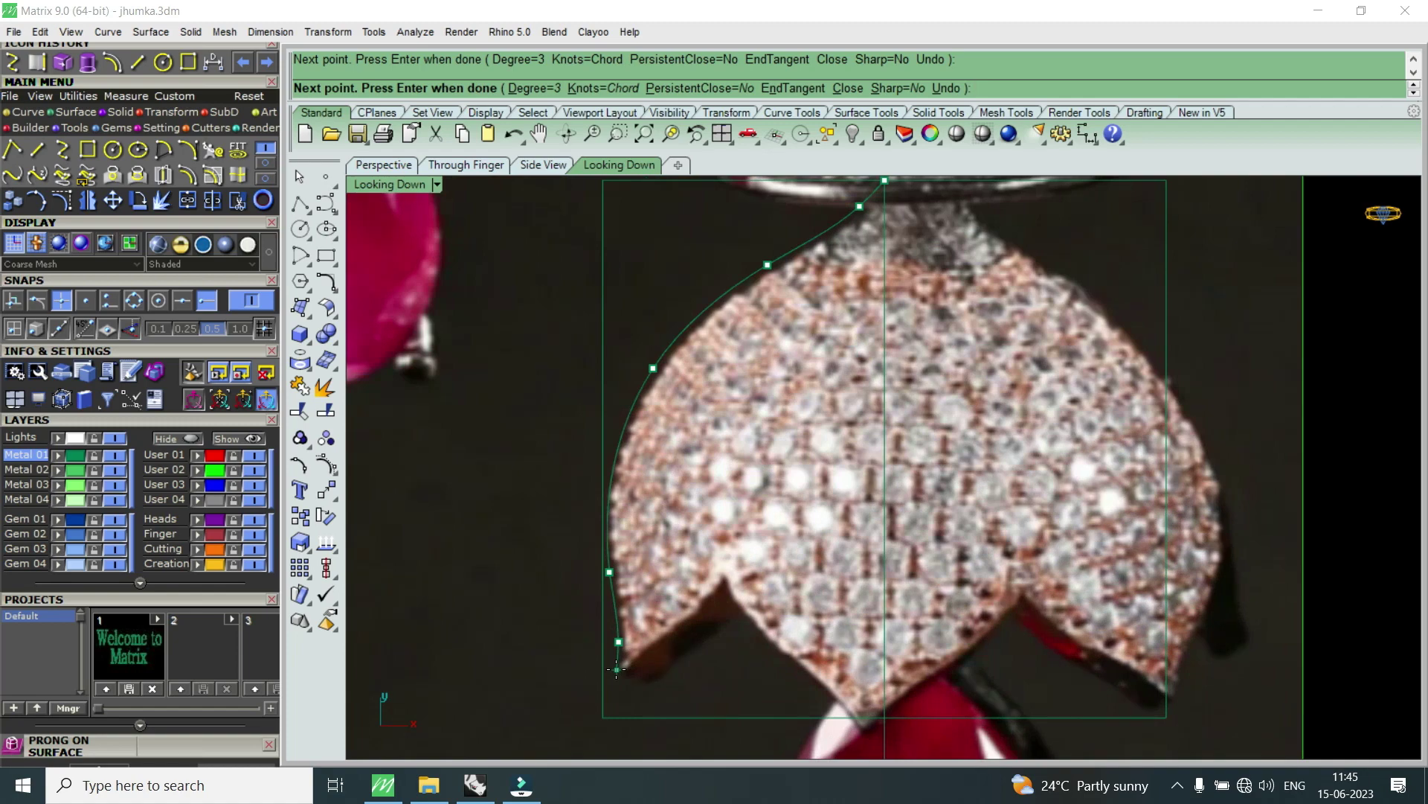
{"action": "left_click", "coordinate": [616, 669]}
{"action": "key", "text": "Return"}
{"action": "scroll", "coordinate": [695, 615], "scroll_direction": "down", "scroll_amount": 2}
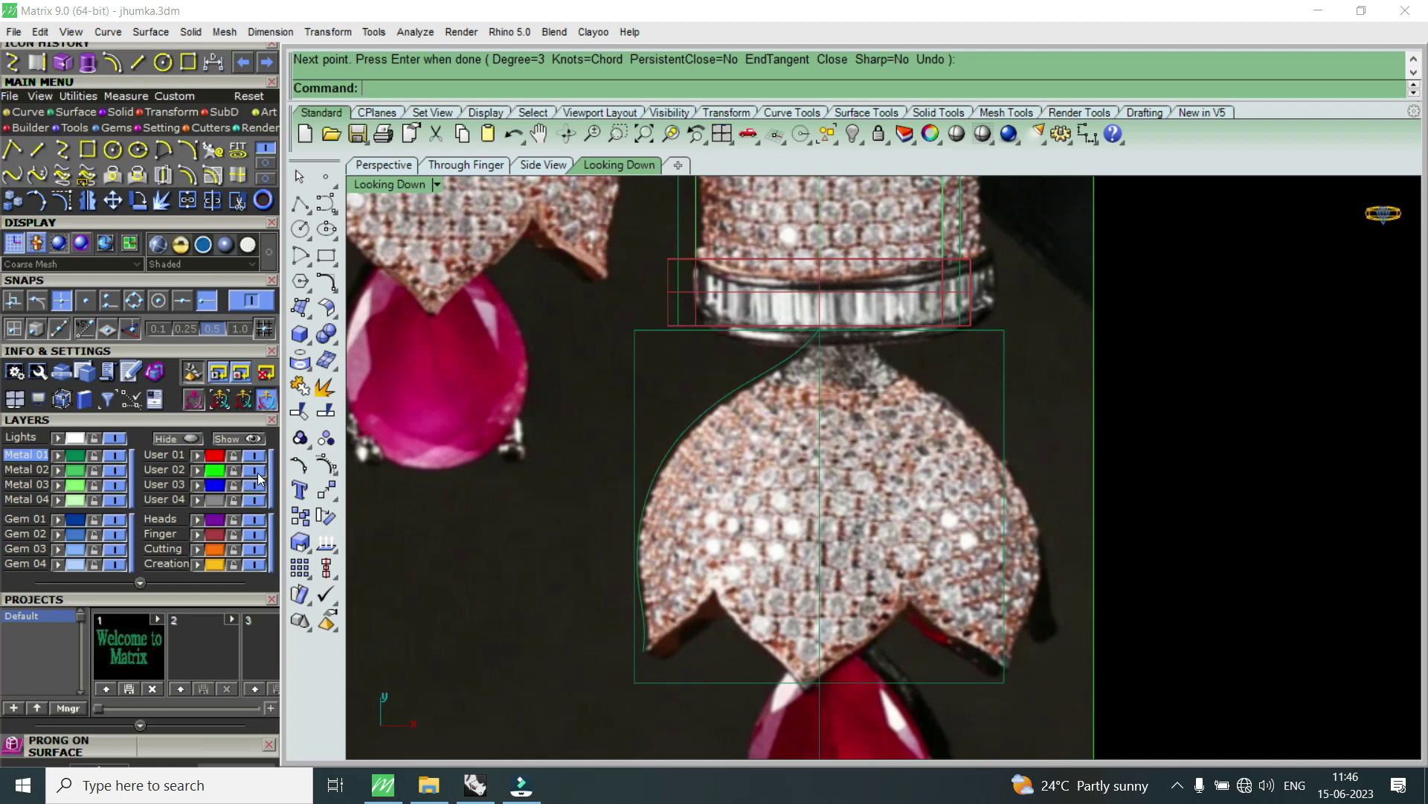
{"action": "left_click", "coordinate": [699, 417]}
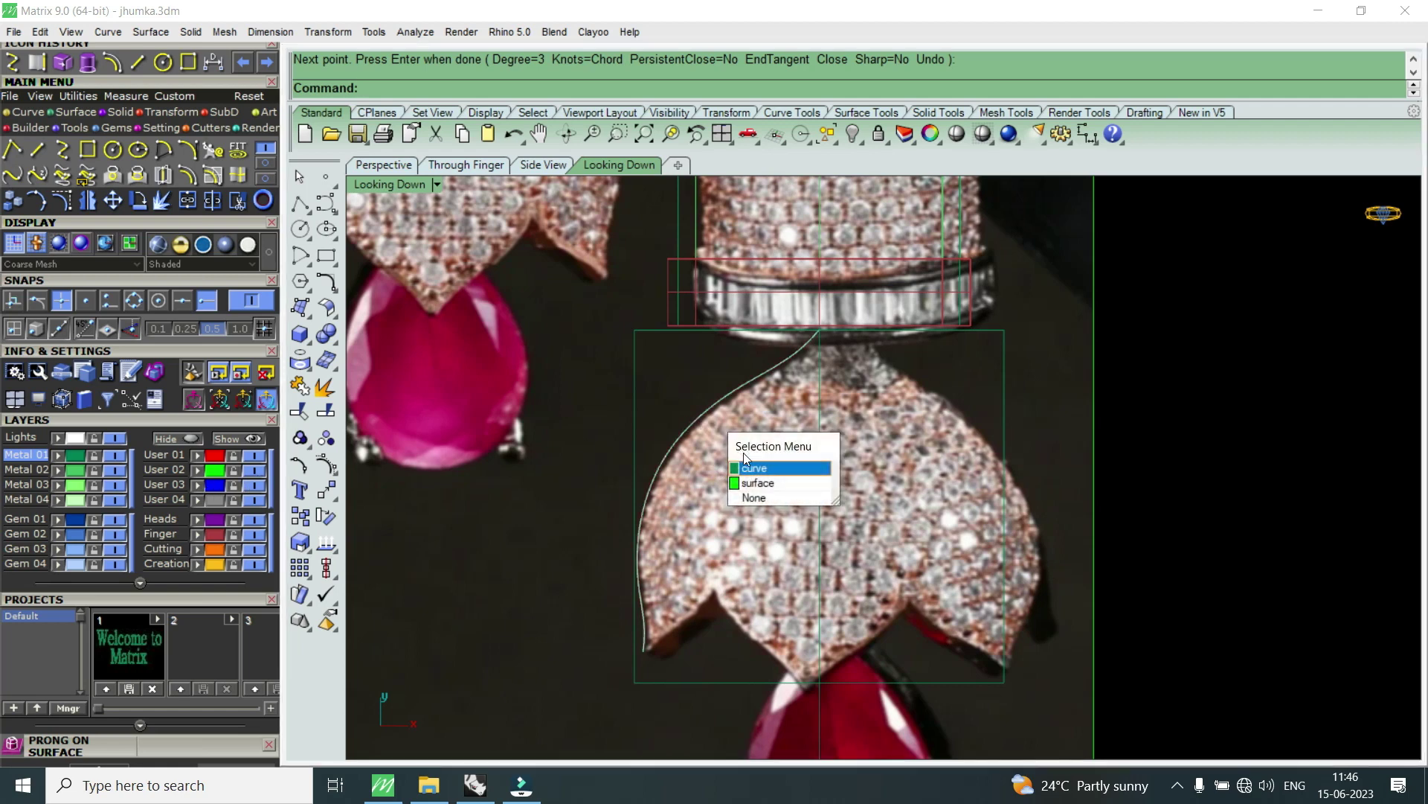
- Rebuild the dome profile curve at degree 3 with 9 points, deviating at most 0.0227
{"action": "left_click", "coordinate": [748, 471]}
{"action": "type", "text": "rebuild"}
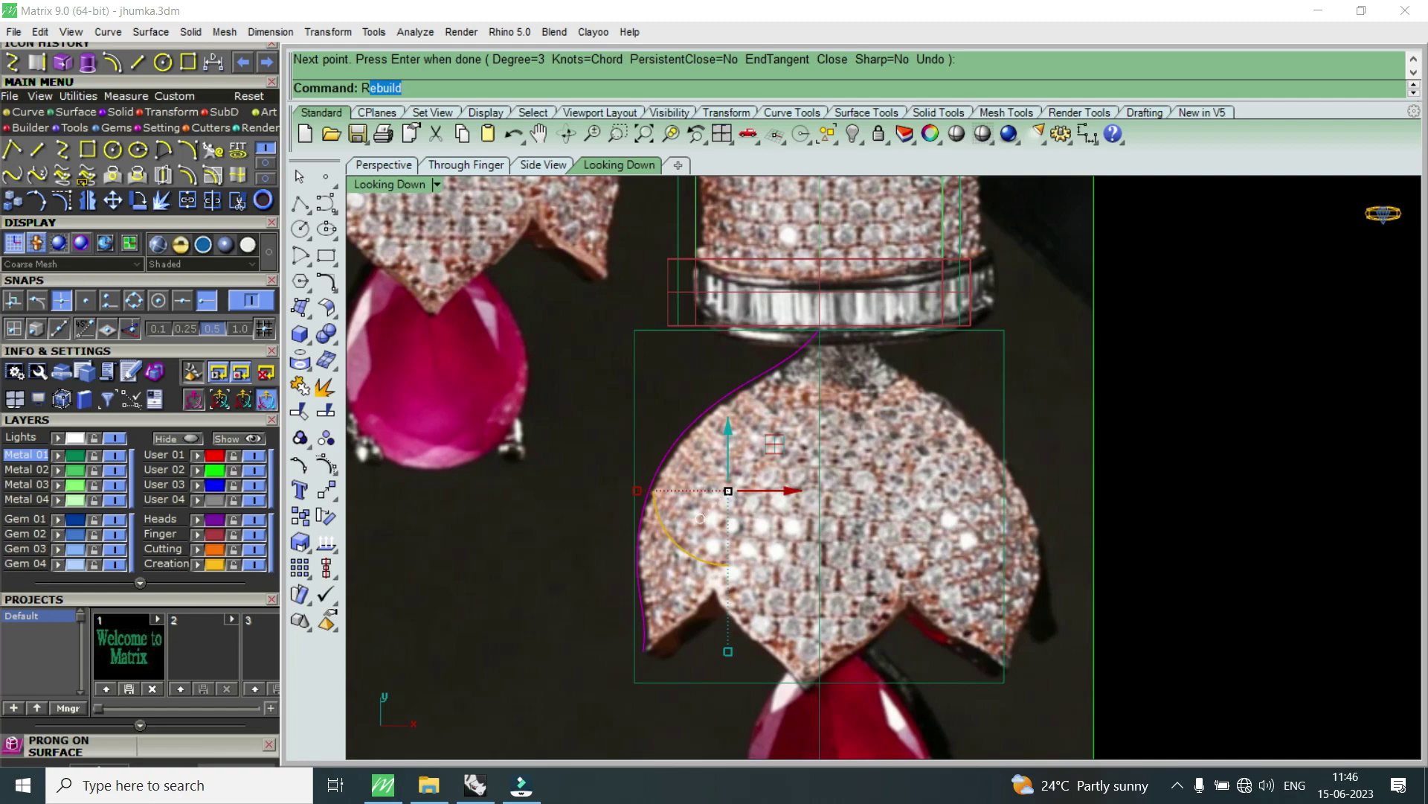
{"action": "key", "text": "Return"}
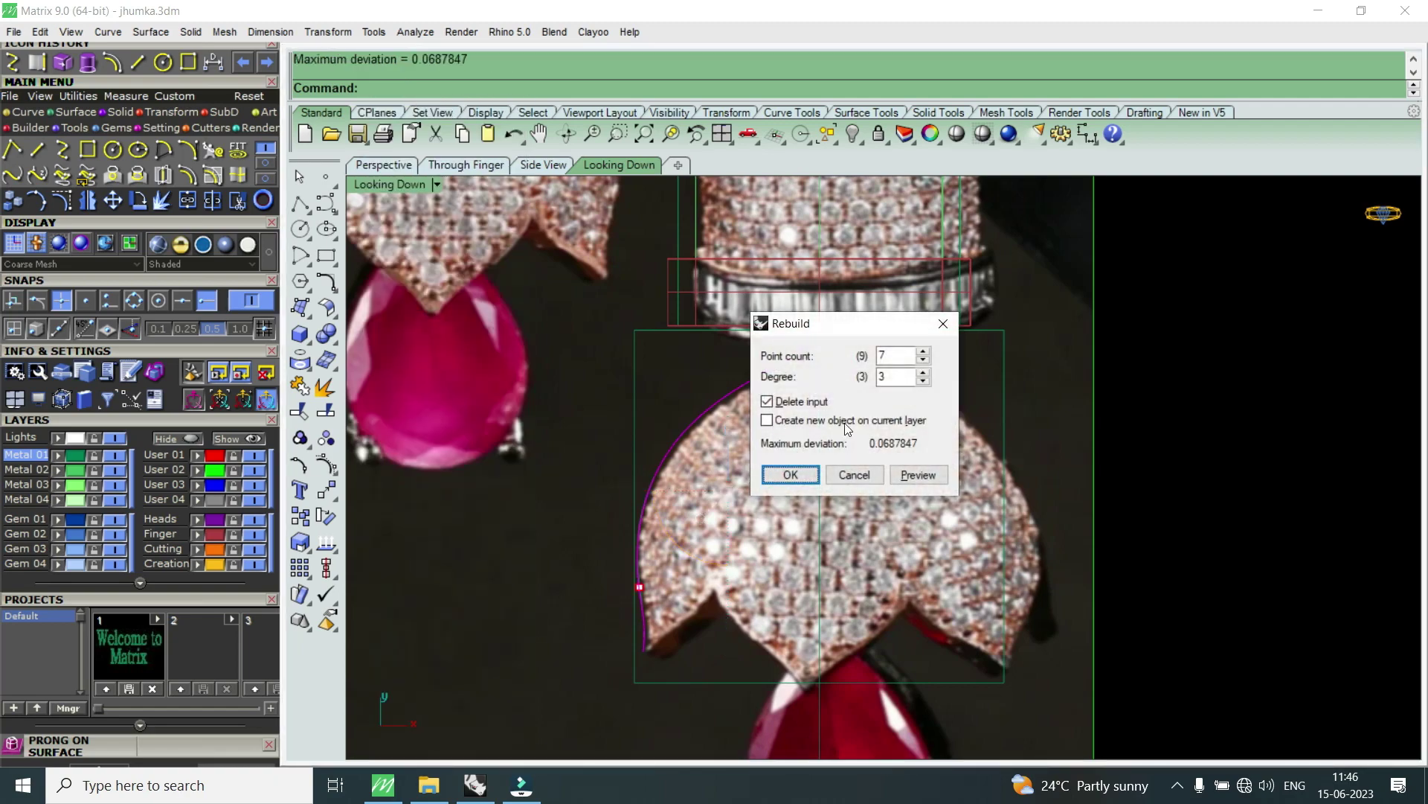
{"action": "key", "text": "Up"}
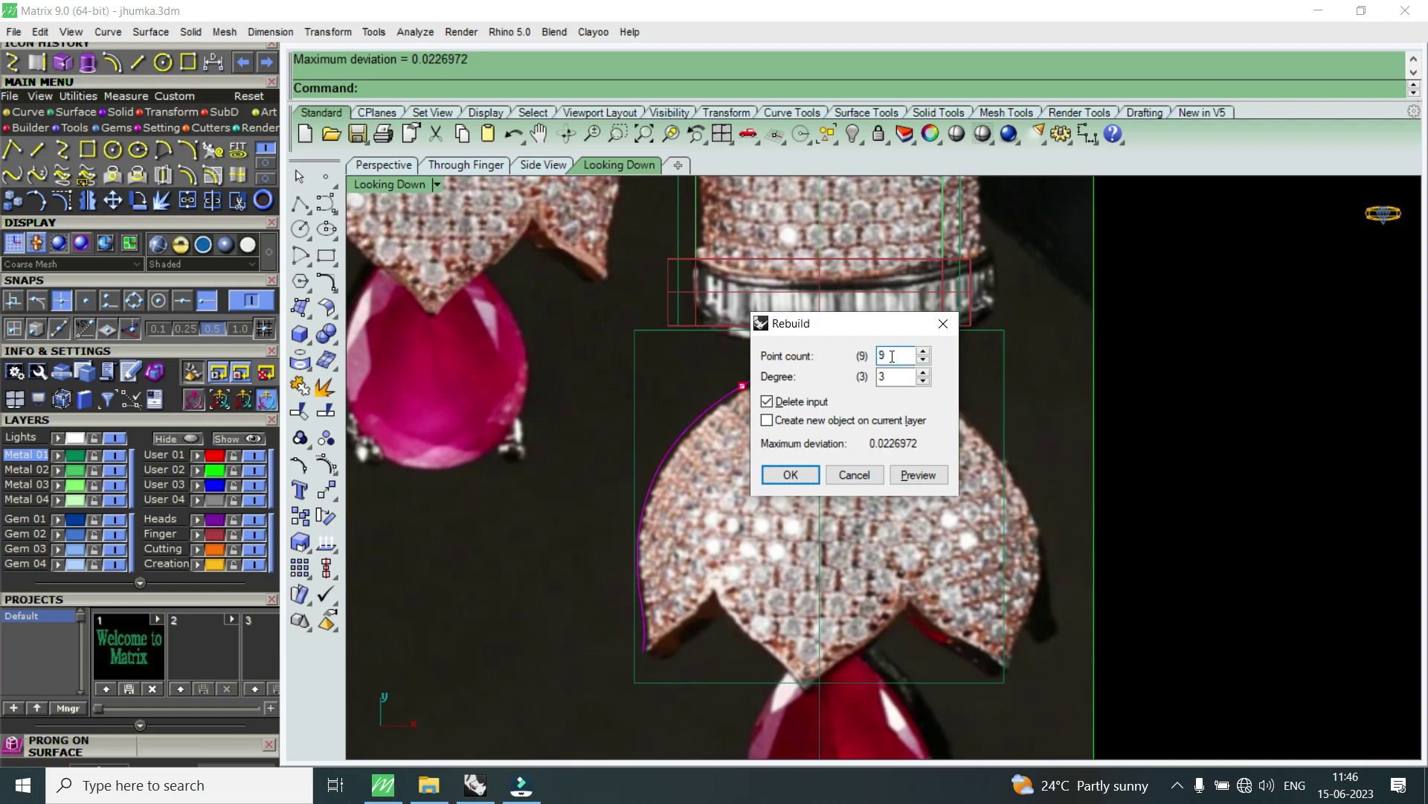
{"action": "left_click", "coordinate": [790, 475]}
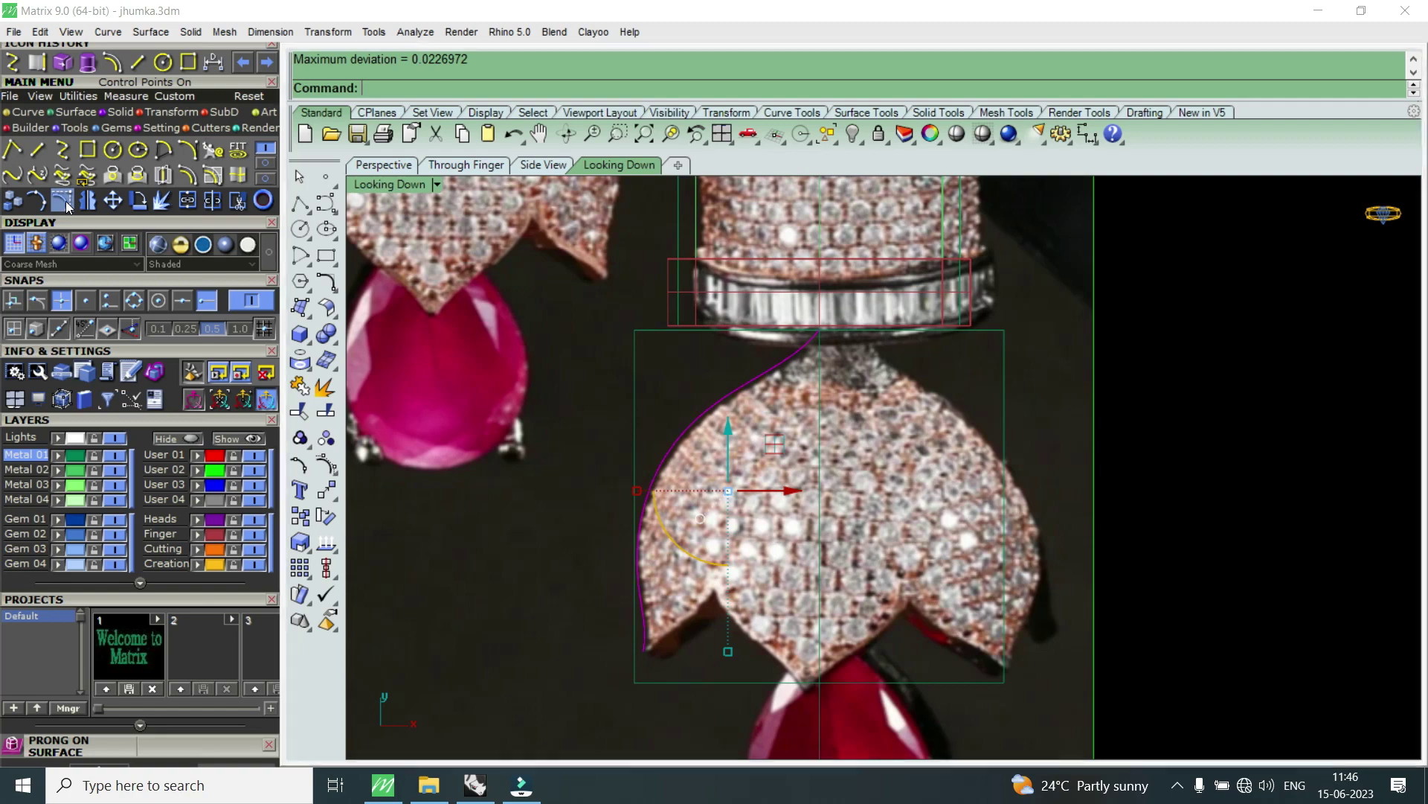
- Show the profile curve's control points and move the first one onto the dome's outline
{"action": "key", "text": "F10"}
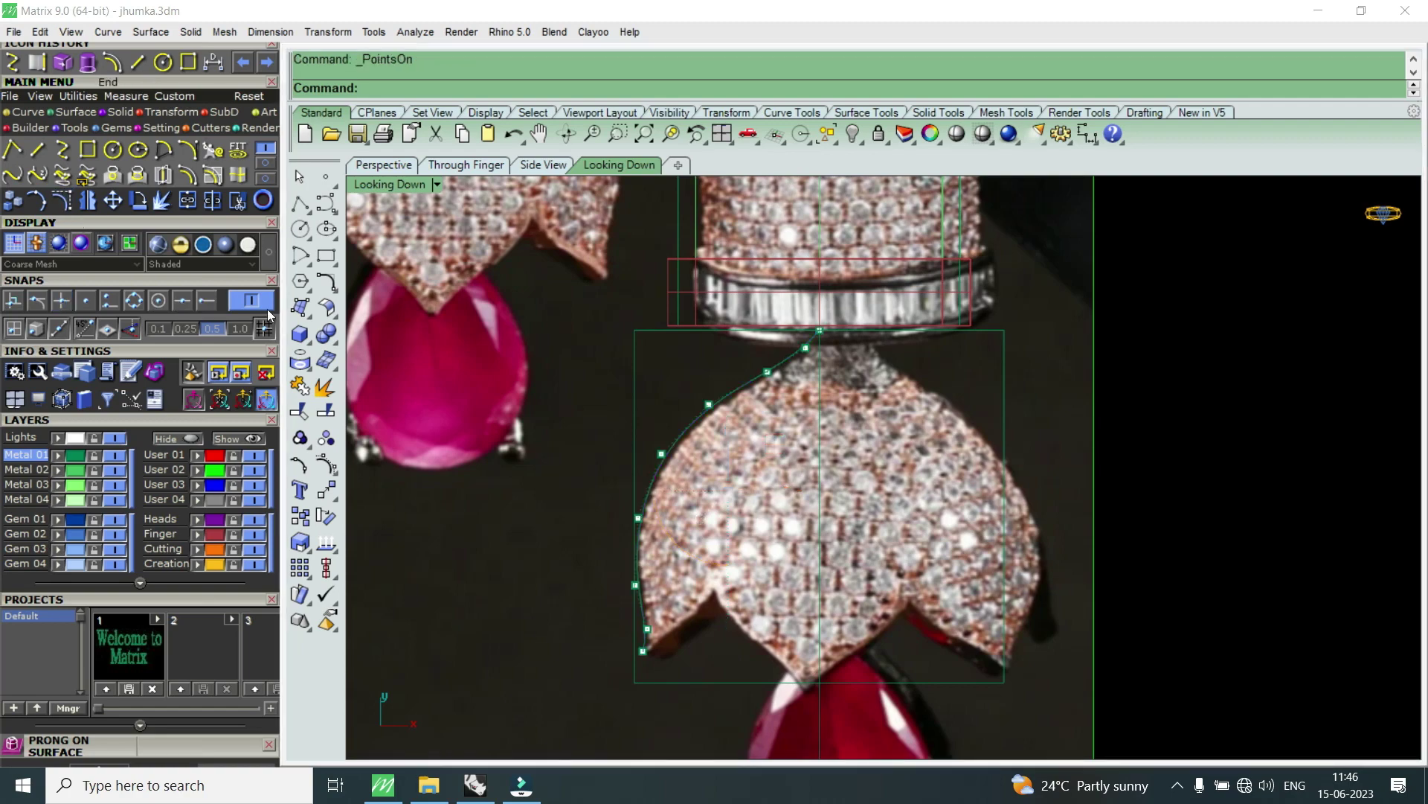
{"action": "scroll", "coordinate": [669, 398], "scroll_direction": "up", "scroll_amount": 3}
{"action": "left_click", "coordinate": [667, 407]}
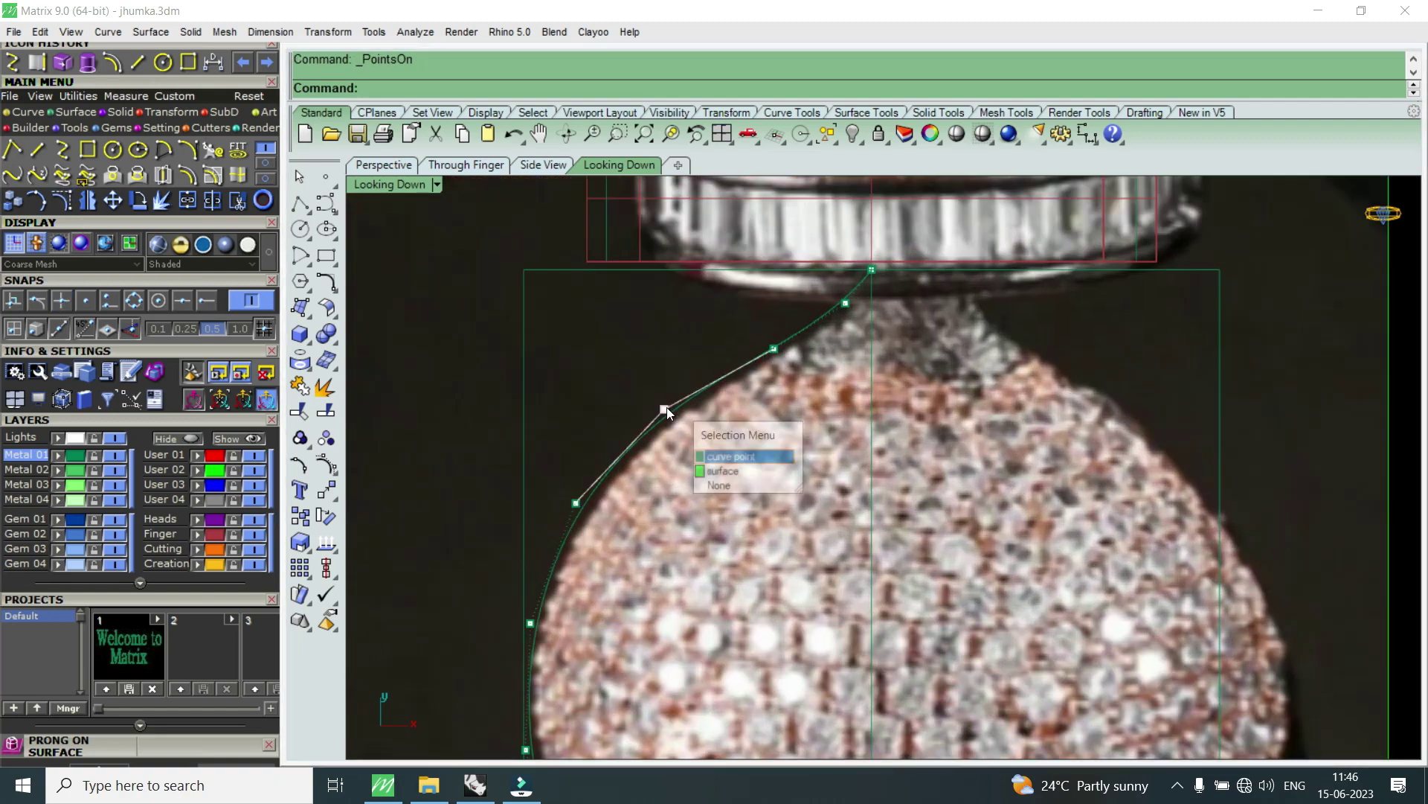
{"action": "left_click", "coordinate": [720, 460]}
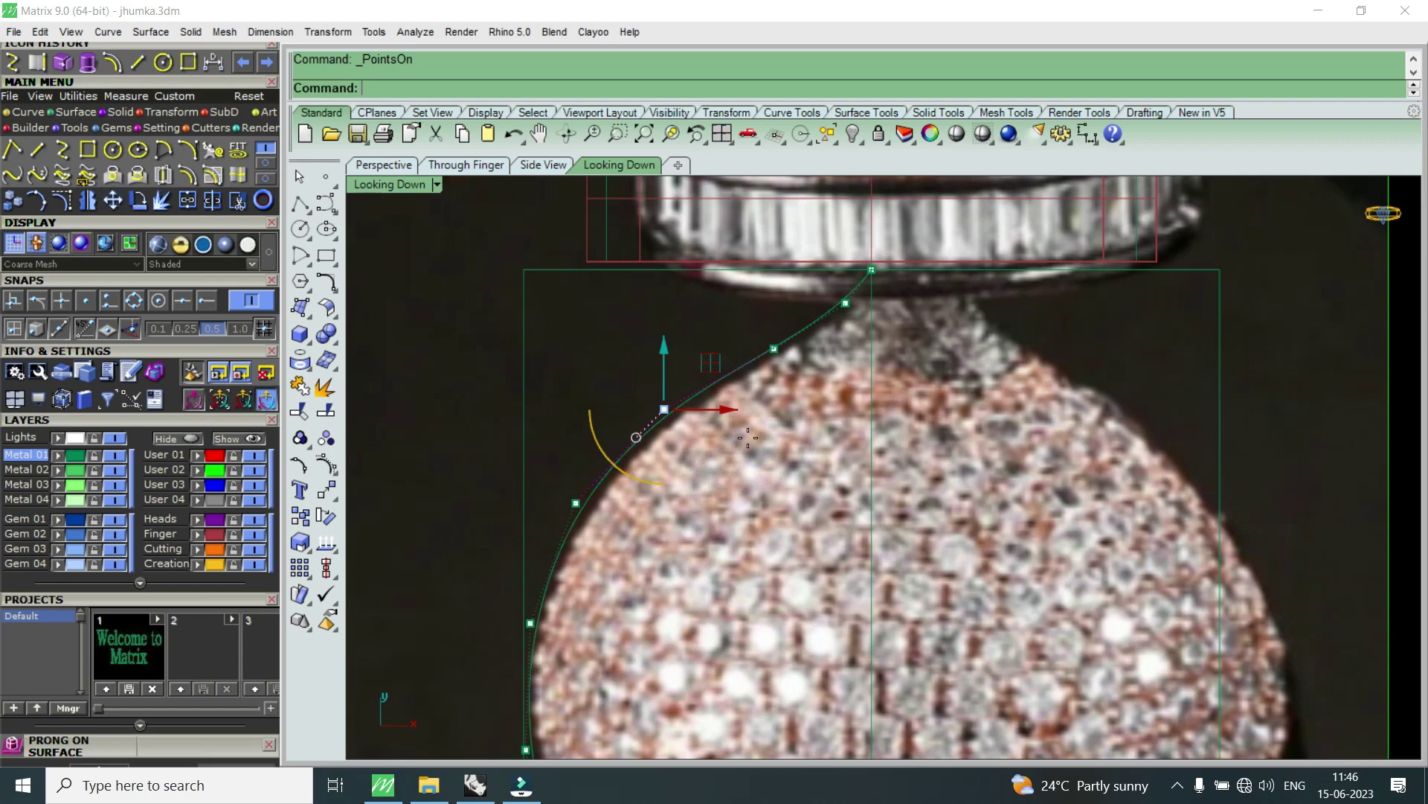
{"action": "left_click", "coordinate": [119, 203]}
{"action": "scroll", "coordinate": [740, 435], "scroll_direction": "up", "scroll_amount": 1}
{"action": "scroll", "coordinate": [739, 435], "scroll_direction": "up", "scroll_amount": 1}
{"action": "left_click", "coordinate": [710, 409]}
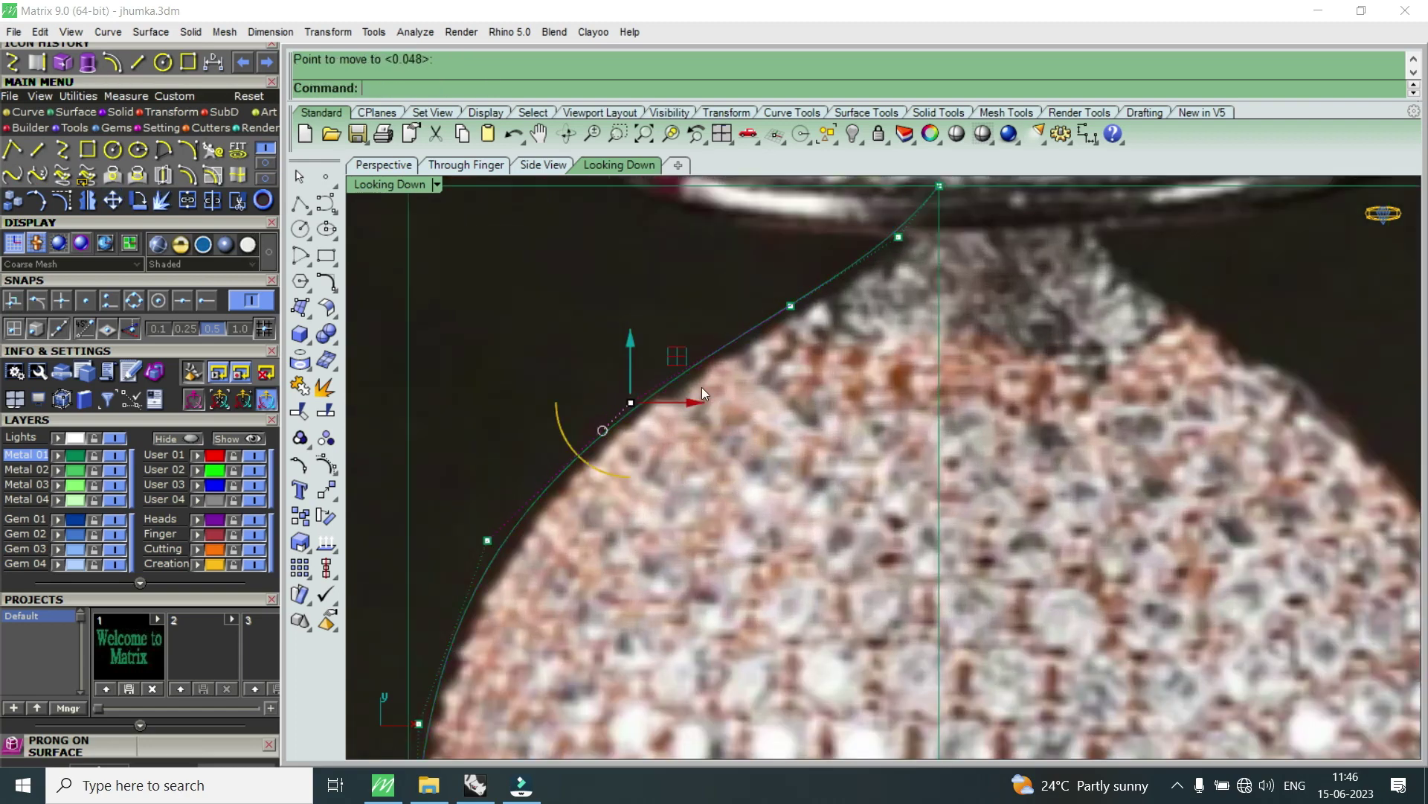
{"action": "scroll", "coordinate": [591, 498], "scroll_direction": "down", "scroll_amount": 3}
{"action": "scroll", "coordinate": [565, 531], "scroll_direction": "up", "scroll_amount": 2}
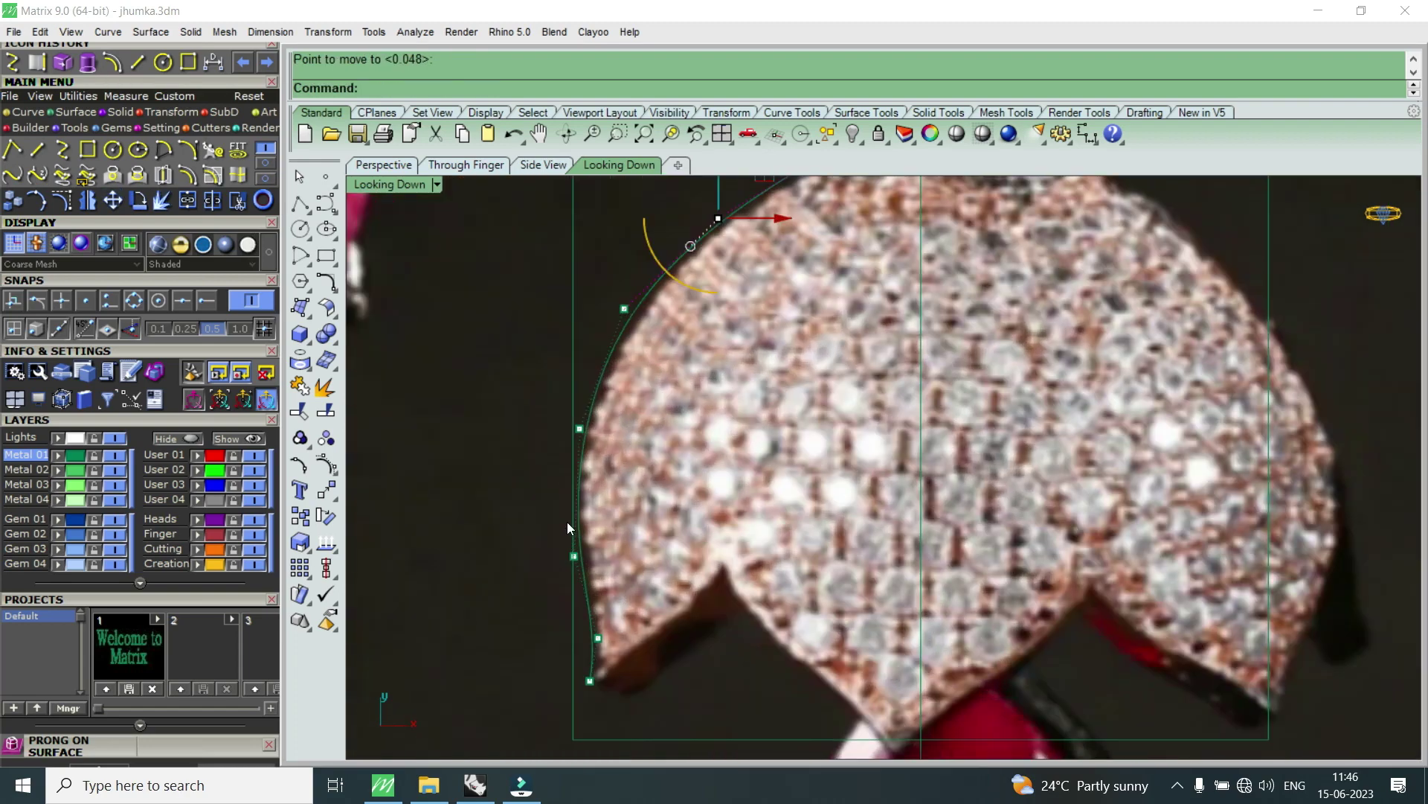
{"action": "scroll", "coordinate": [670, 416], "scroll_direction": "down", "scroll_amount": 3}
{"action": "scroll", "coordinate": [784, 280], "scroll_direction": "up", "scroll_amount": 3}
{"action": "scroll", "coordinate": [805, 313], "scroll_direction": "up", "scroll_amount": 1}
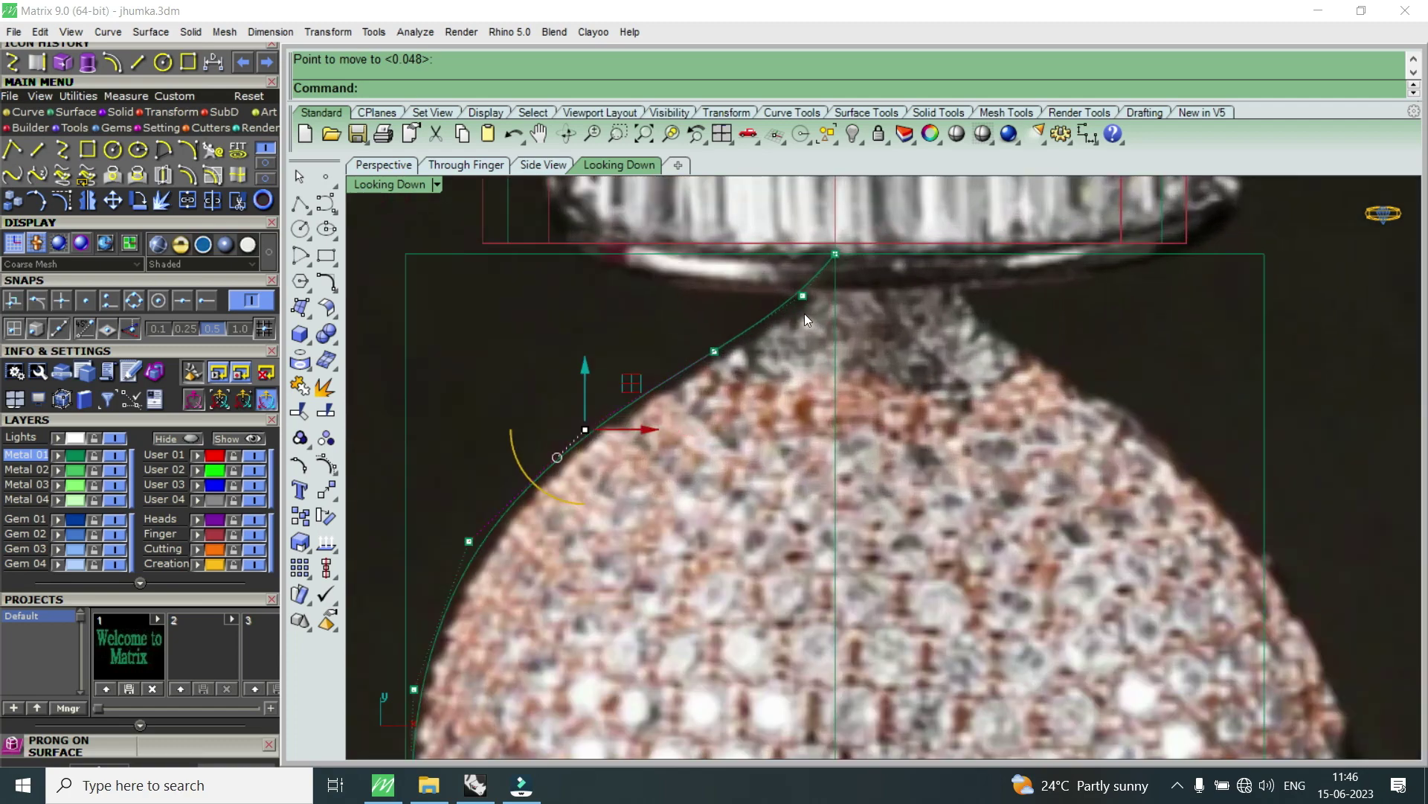
{"action": "scroll", "coordinate": [797, 310], "scroll_direction": "down", "scroll_amount": 3}
{"action": "scroll", "coordinate": [793, 314], "scroll_direction": "up", "scroll_amount": 2}
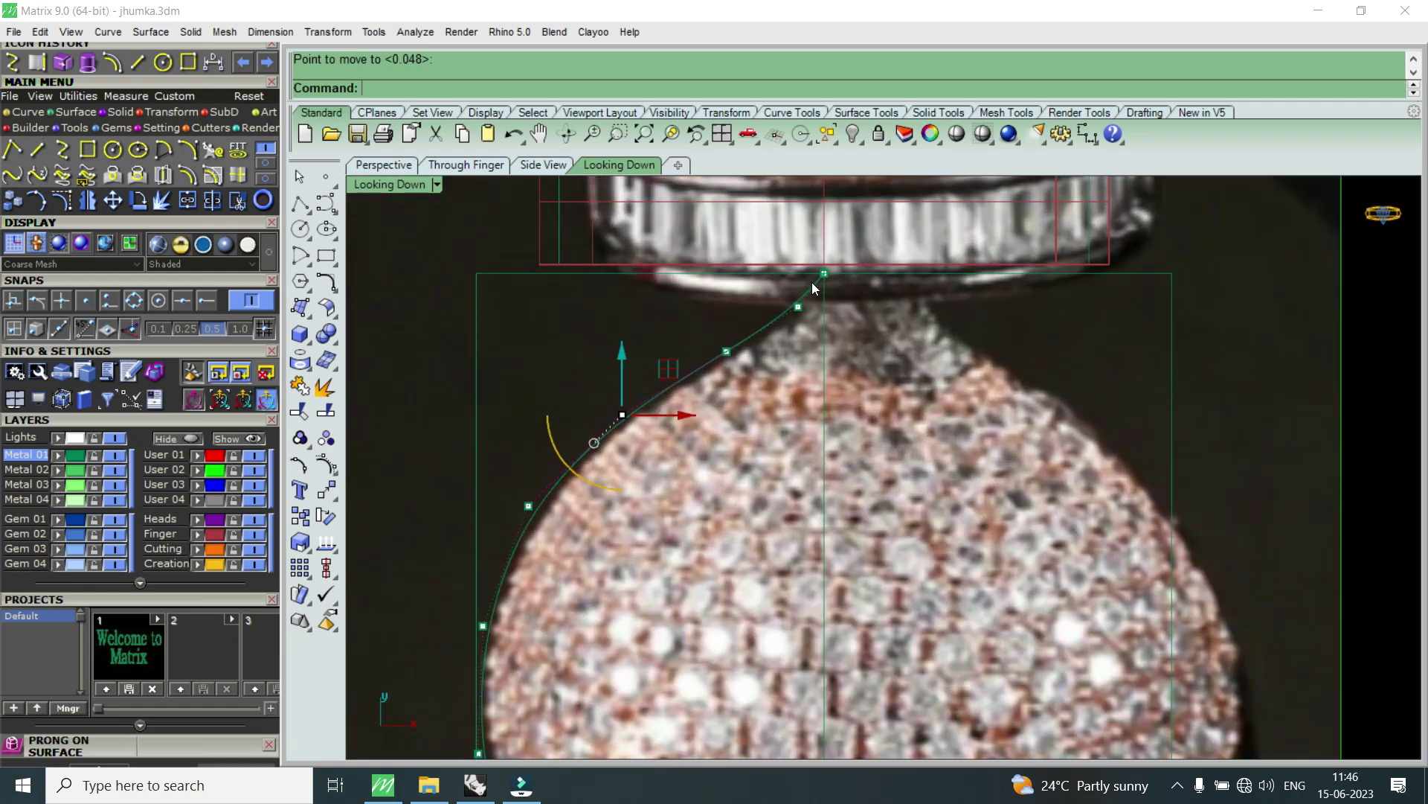
{"action": "scroll", "coordinate": [831, 331], "scroll_direction": "down", "scroll_amount": 1}
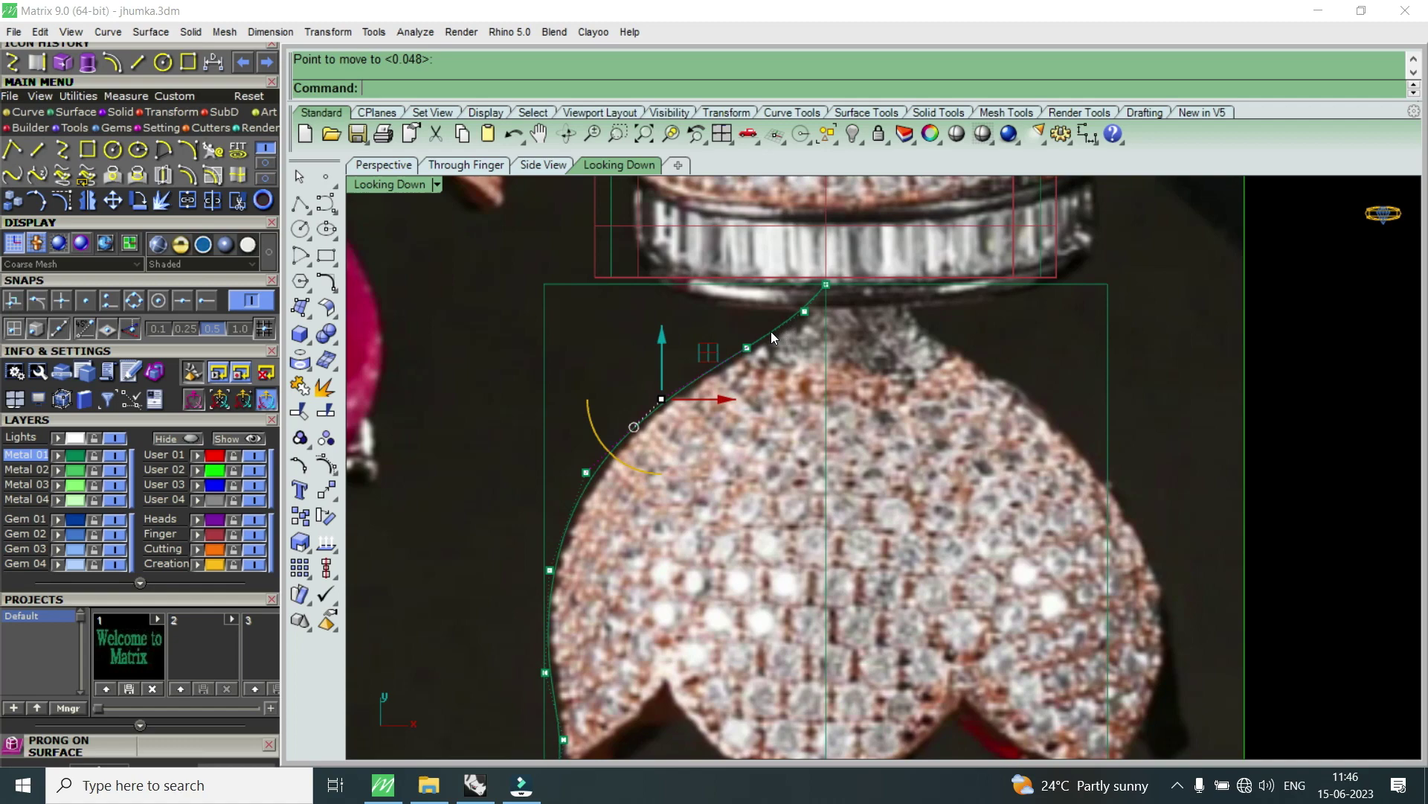
- Move the next control point up the curve onto the dome's edge
{"action": "left_click", "coordinate": [749, 346]}
{"action": "left_click", "coordinate": [810, 396]}
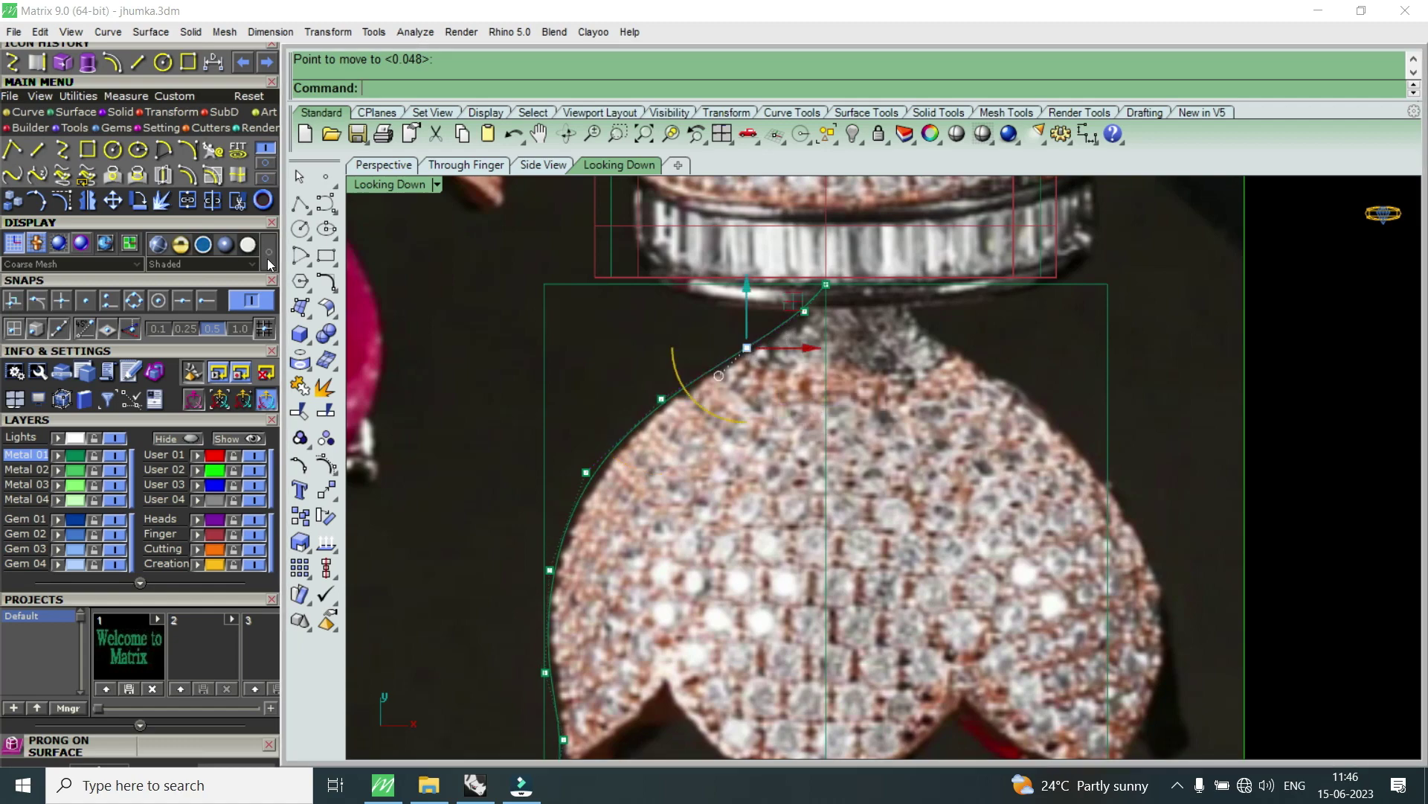
{"action": "left_click", "coordinate": [112, 200]}
{"action": "scroll", "coordinate": [767, 370], "scroll_direction": "up", "scroll_amount": 2}
{"action": "scroll", "coordinate": [766, 370], "scroll_direction": "up", "scroll_amount": 2}
{"action": "left_click", "coordinate": [770, 368]}
{"action": "left_click", "coordinate": [771, 368]}
{"action": "scroll", "coordinate": [774, 367], "scroll_direction": "down", "scroll_amount": 2}
{"action": "scroll", "coordinate": [649, 415], "scroll_direction": "down", "scroll_amount": 1}
{"action": "key", "text": "Escape"}
- Move another control point twice until it sits against the dome edge
{"action": "left_click", "coordinate": [658, 418]}
{"action": "left_click", "coordinate": [714, 472]}
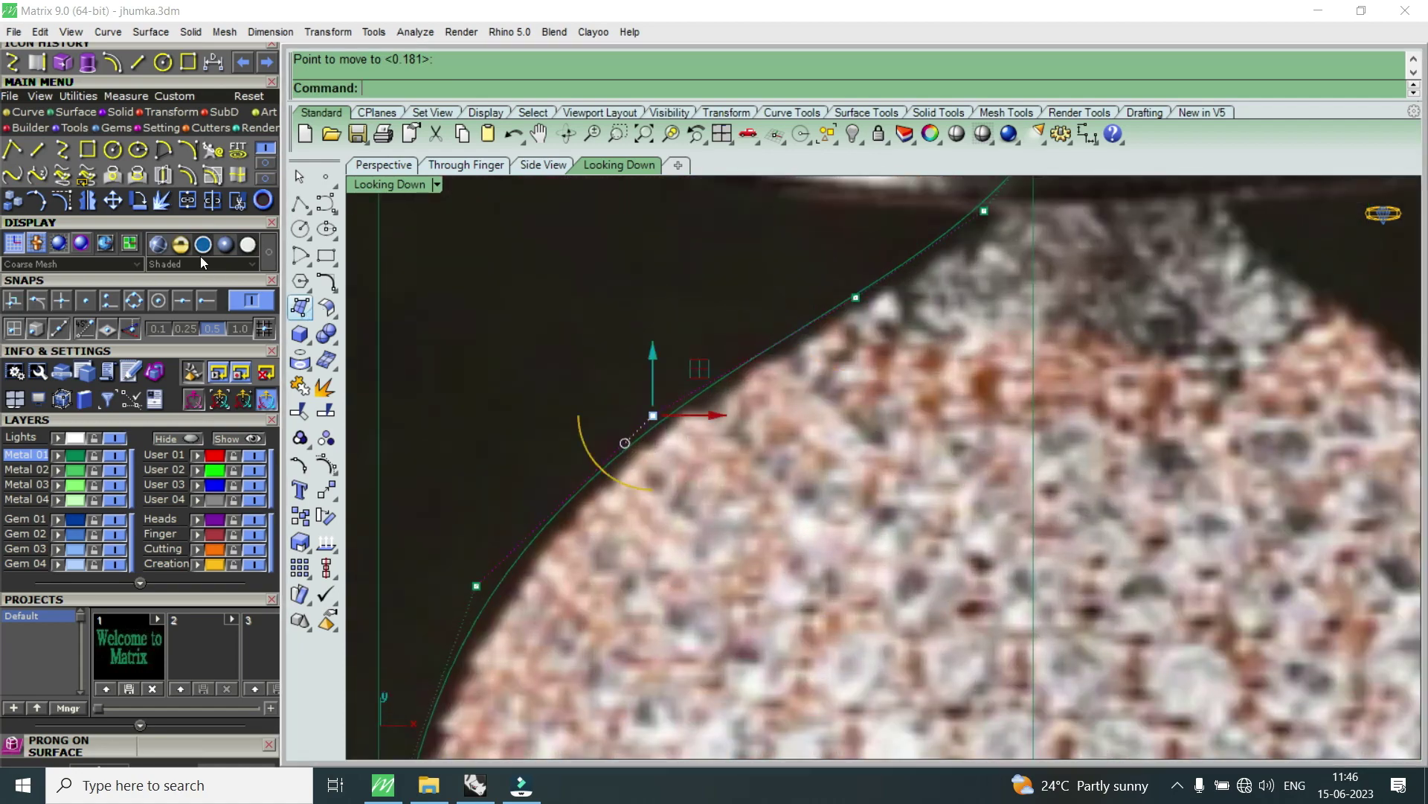
{"action": "left_click", "coordinate": [113, 199]}
{"action": "scroll", "coordinate": [734, 429], "scroll_direction": "up", "scroll_amount": 2}
{"action": "left_click", "coordinate": [736, 429]}
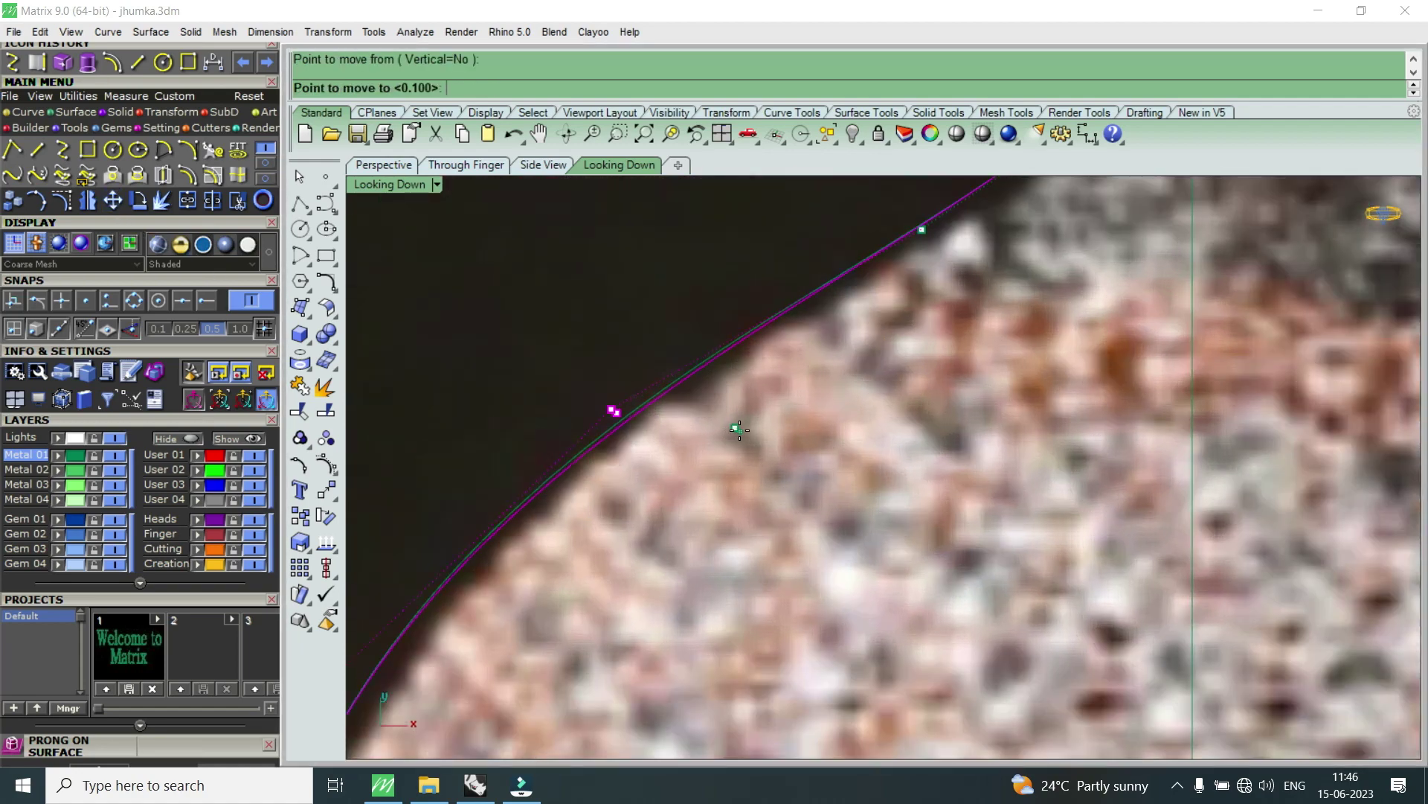
{"action": "scroll", "coordinate": [604, 472], "scroll_direction": "down", "scroll_amount": 3}
{"action": "scroll", "coordinate": [623, 409], "scroll_direction": "up", "scroll_amount": 3}
{"action": "left_click", "coordinate": [628, 407]}
{"action": "left_click", "coordinate": [685, 456]}
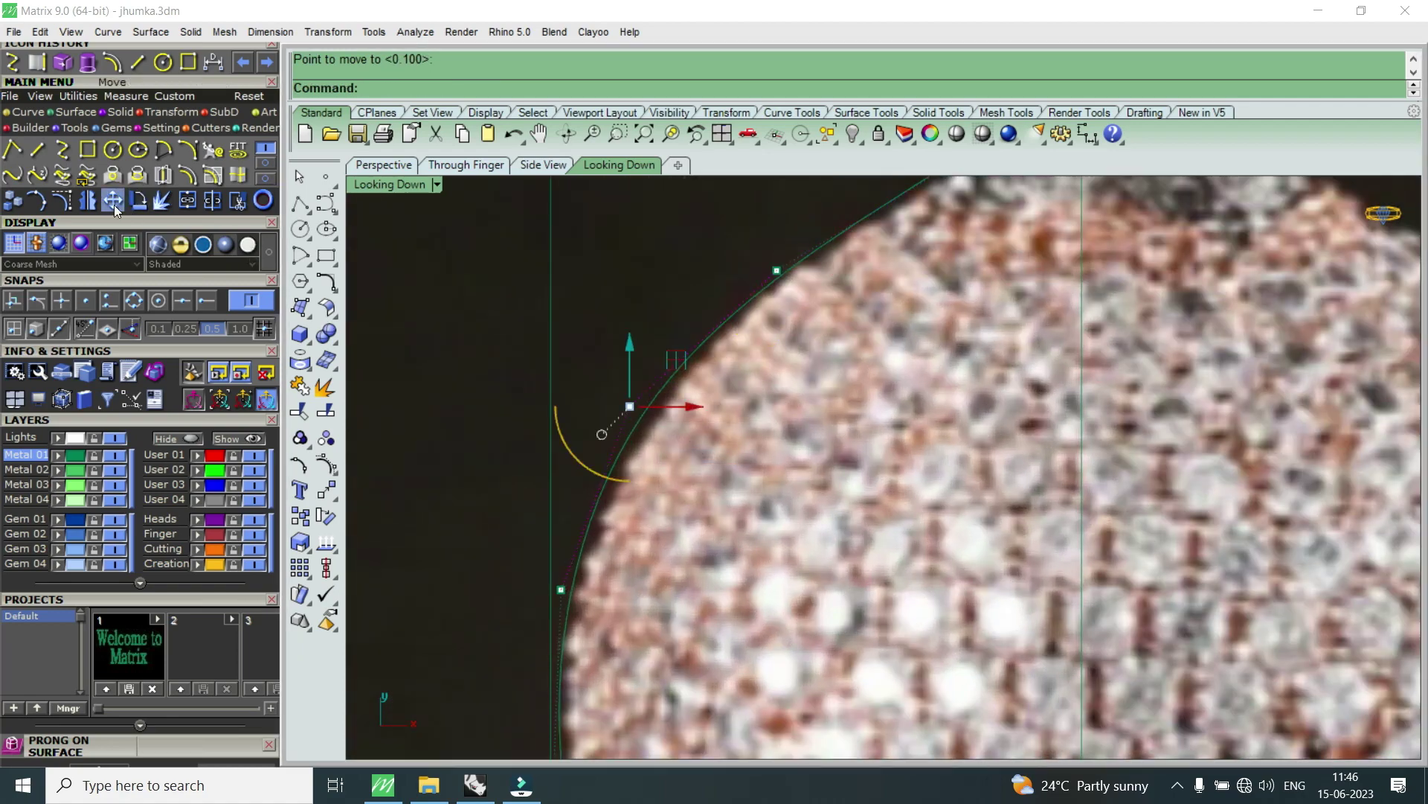
{"action": "key", "text": "Return"}
{"action": "left_click", "coordinate": [731, 431]}
{"action": "left_click", "coordinate": [721, 401]}
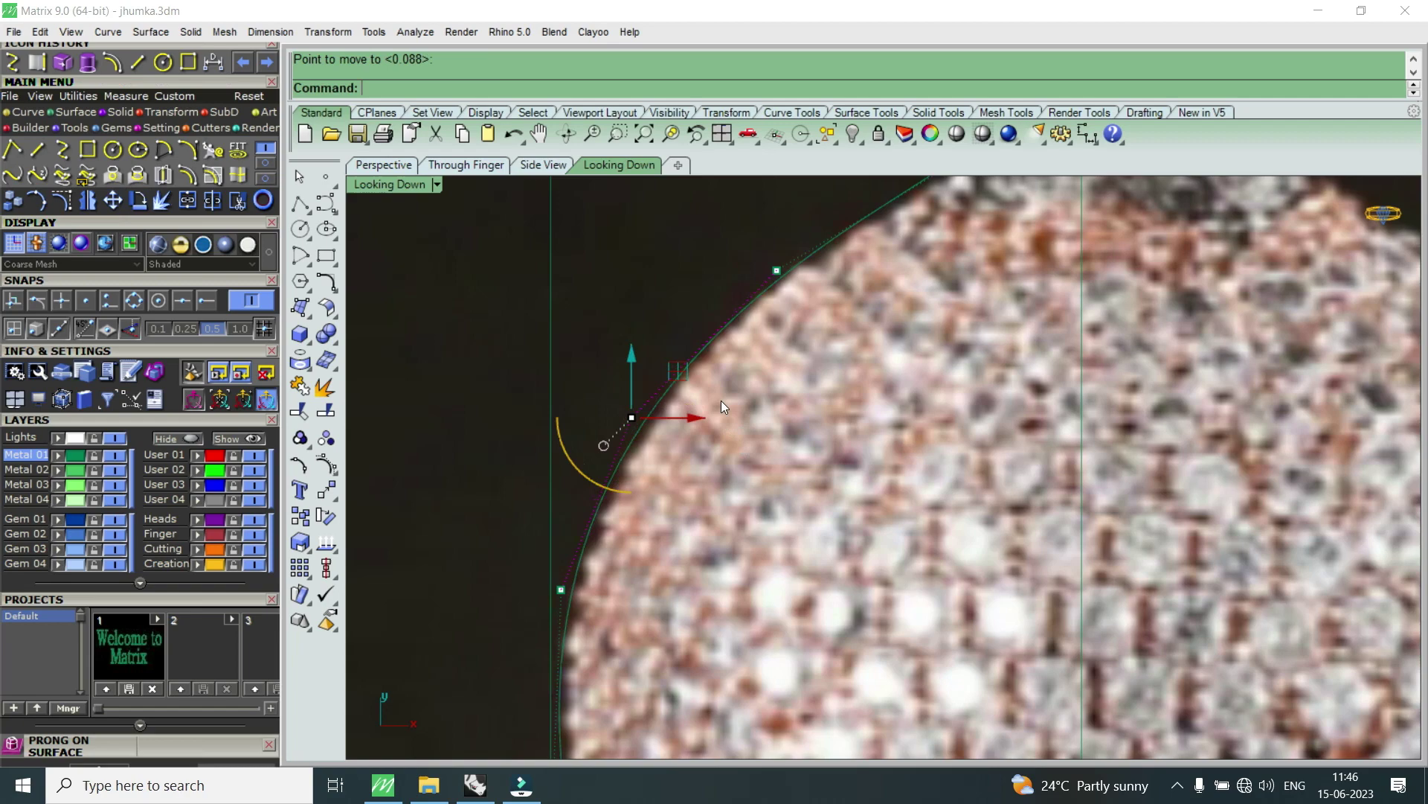
{"action": "scroll", "coordinate": [721, 400], "scroll_direction": "down", "scroll_amount": 3}
{"action": "scroll", "coordinate": [658, 477], "scroll_direction": "up", "scroll_amount": 2}
{"action": "scroll", "coordinate": [649, 478], "scroll_direction": "down", "scroll_amount": 3}
{"action": "scroll", "coordinate": [642, 506], "scroll_direction": "up", "scroll_amount": 5}
{"action": "scroll", "coordinate": [645, 501], "scroll_direction": "up", "scroll_amount": 1}
- Nudge the point above the petal tip sideways onto the petal outline
{"action": "left_click", "coordinate": [655, 513]}
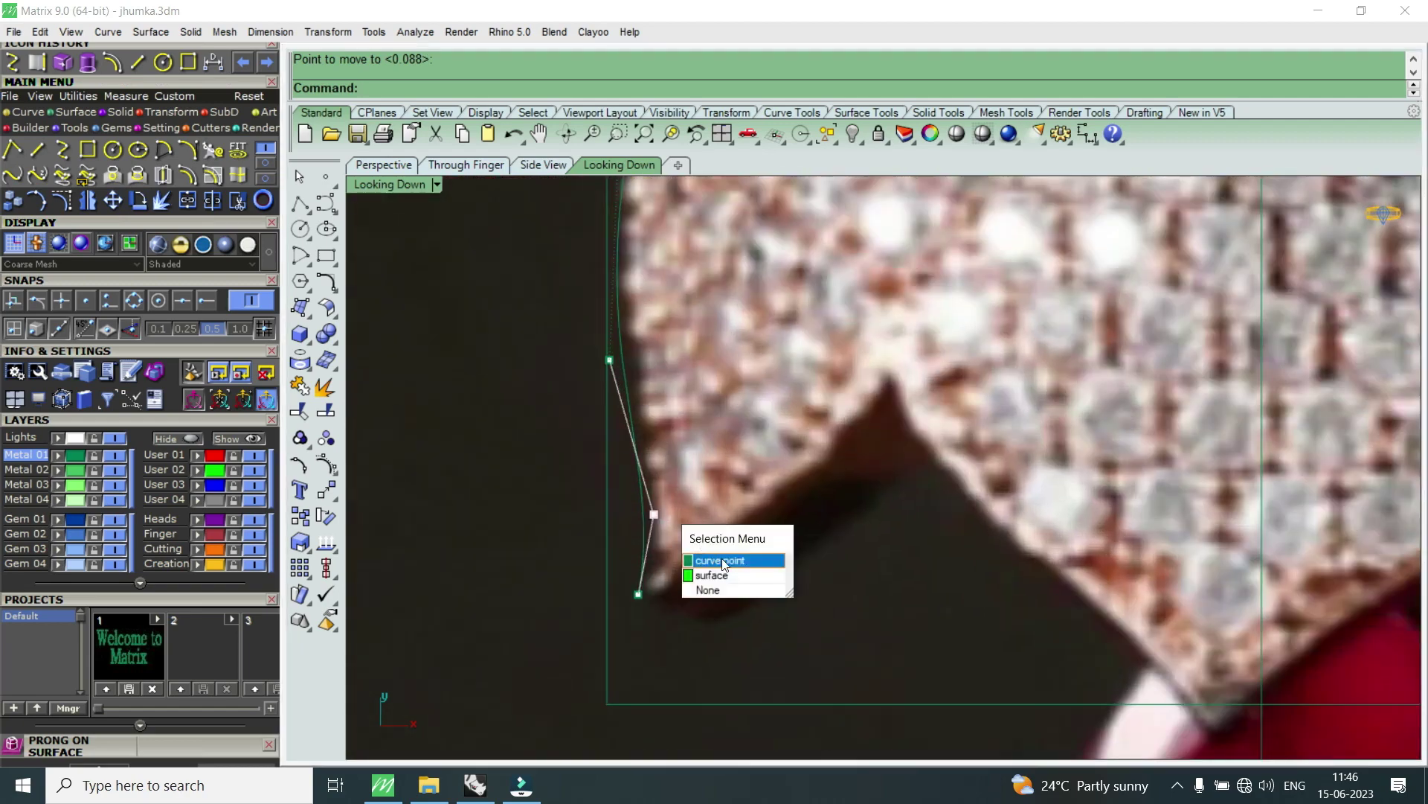
{"action": "left_click", "coordinate": [710, 520]}
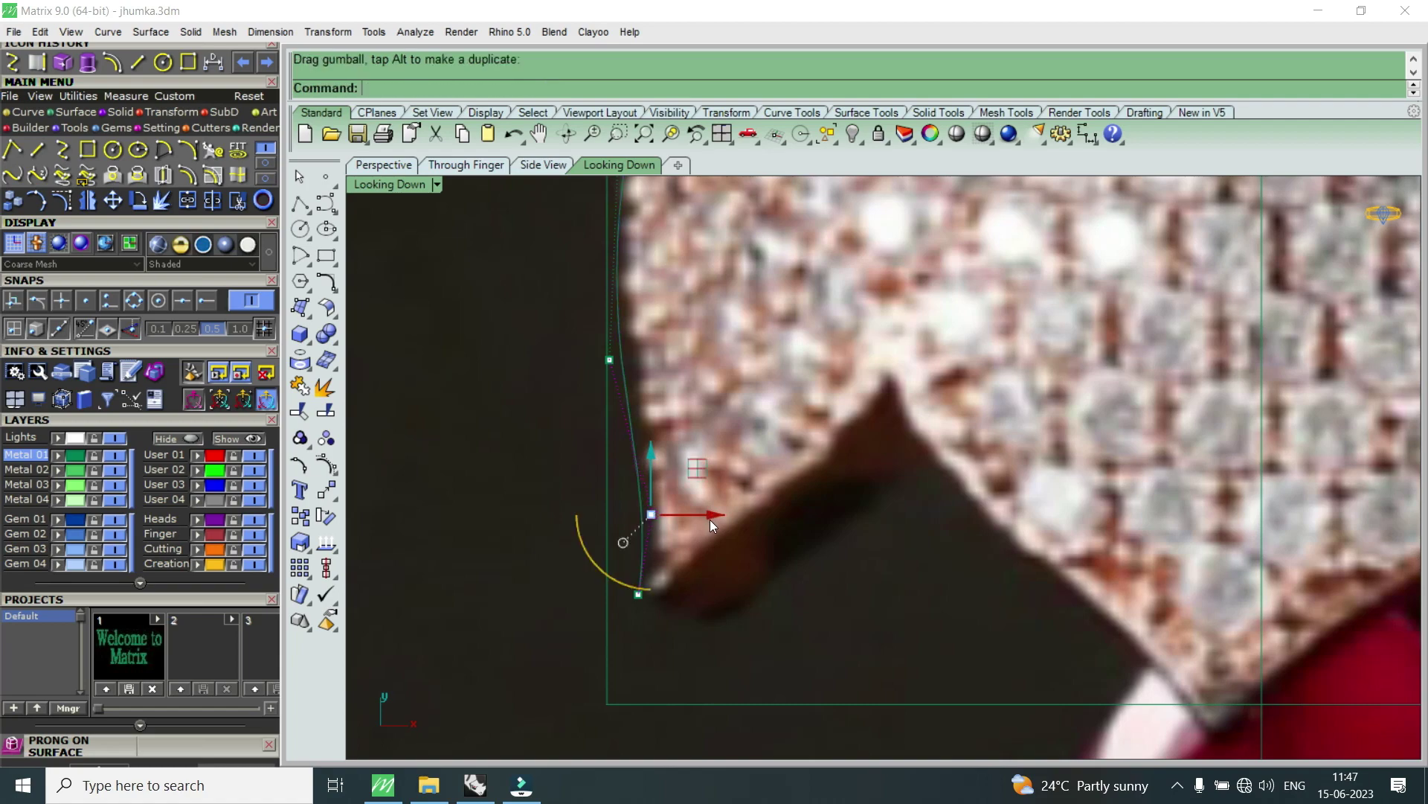
{"action": "scroll", "coordinate": [646, 521], "scroll_direction": "down", "scroll_amount": 2}
{"action": "scroll", "coordinate": [639, 450], "scroll_direction": "up", "scroll_amount": 2}
{"action": "left_click", "coordinate": [639, 449]}
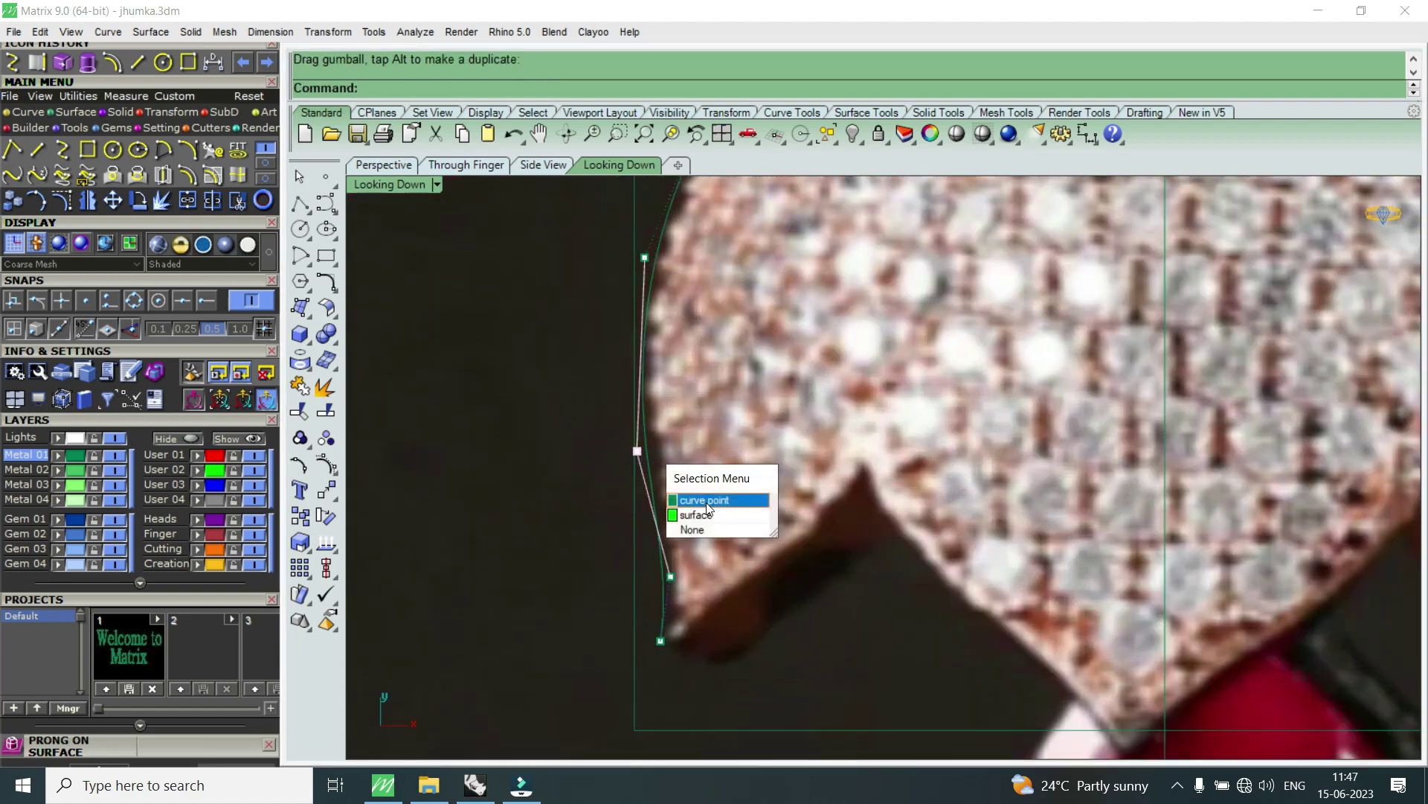
{"action": "left_click", "coordinate": [712, 508]}
{"action": "left_click", "coordinate": [703, 450]}
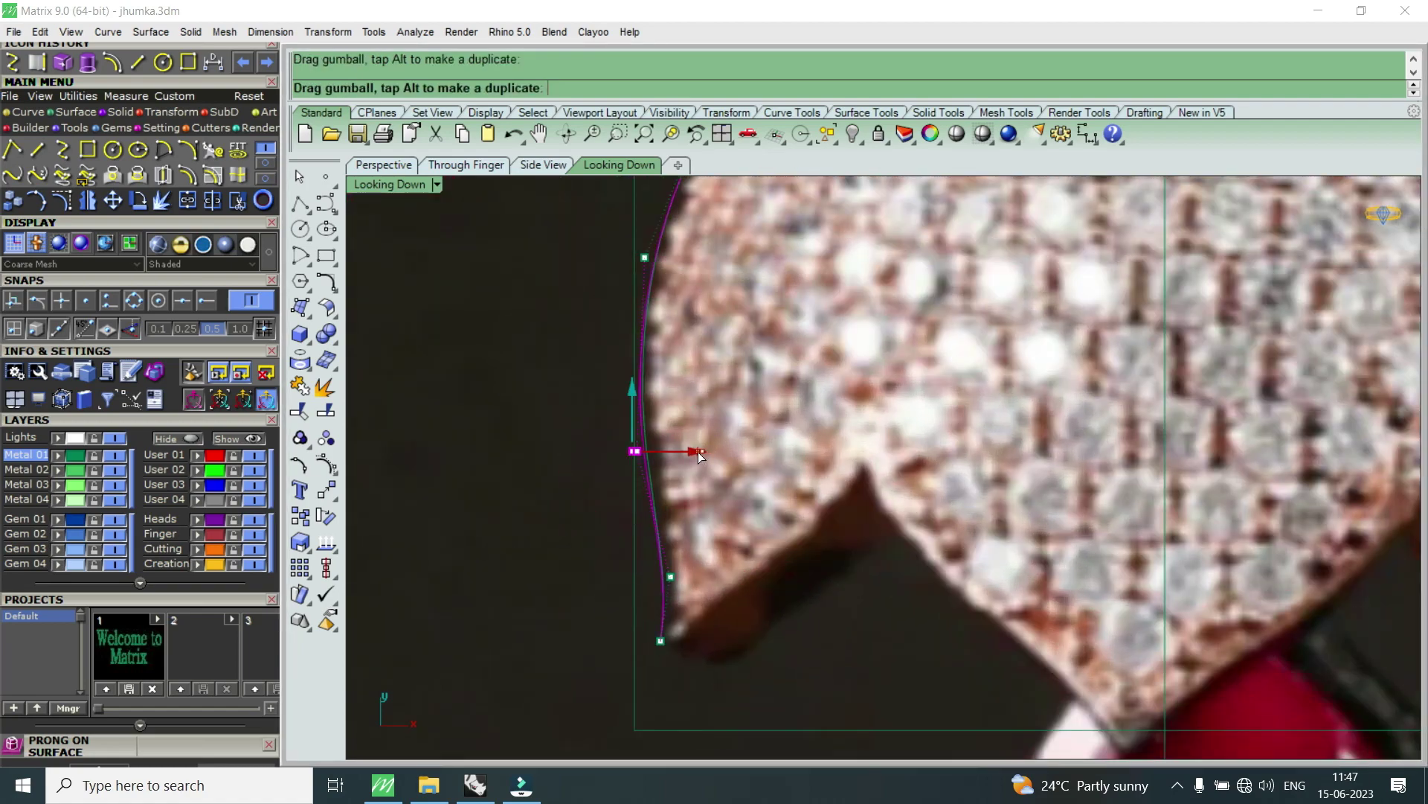
{"action": "left_click_drag", "start_coordinate": [699, 452], "coordinate": [684, 479]}
{"action": "scroll", "coordinate": [685, 479], "scroll_direction": "down", "scroll_amount": 2}
{"action": "scroll", "coordinate": [682, 474], "scroll_direction": "down", "scroll_amount": 1}
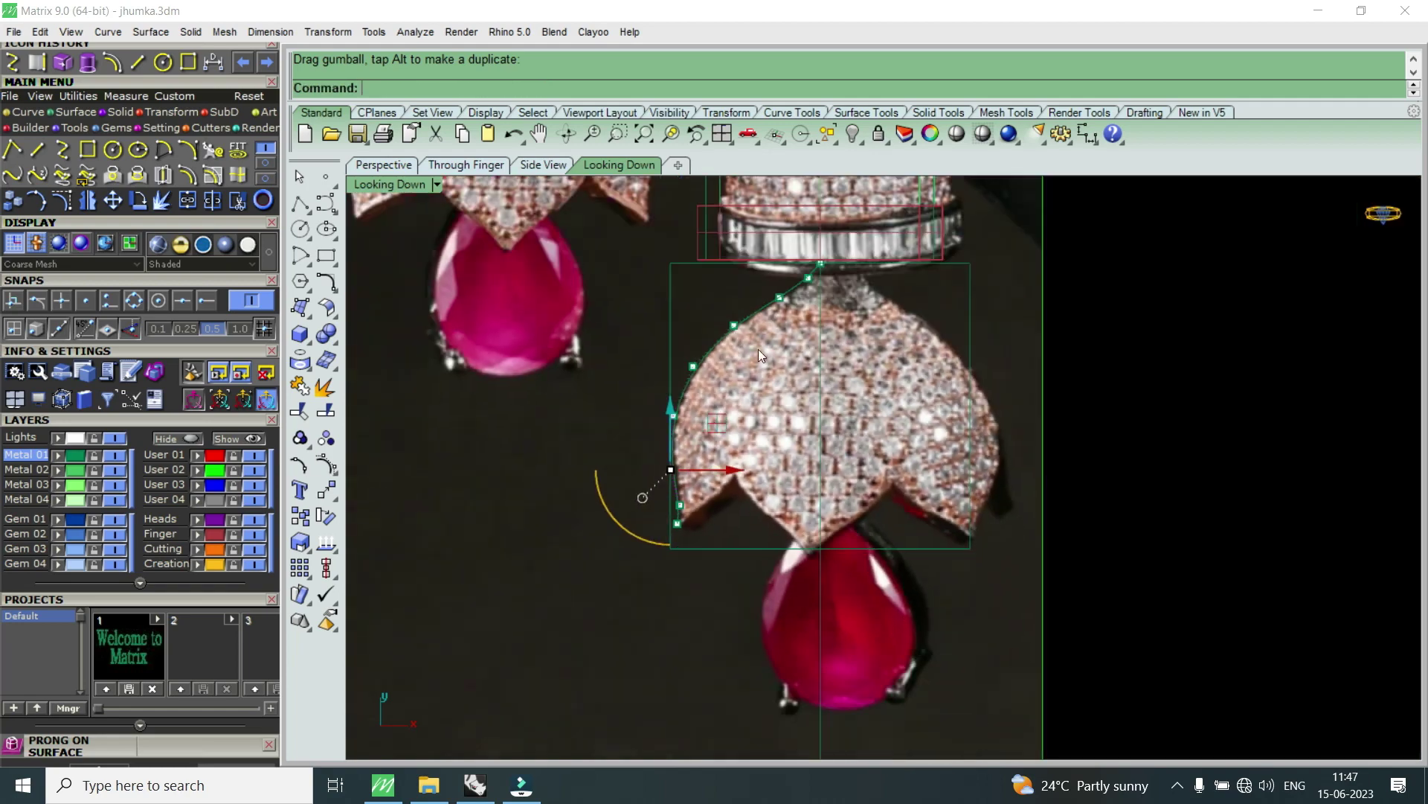
{"action": "scroll", "coordinate": [818, 266], "scroll_direction": "up", "scroll_amount": 3}
- Shift the control point just below the collar slightly onto the neck outline
{"action": "left_click", "coordinate": [785, 287]}
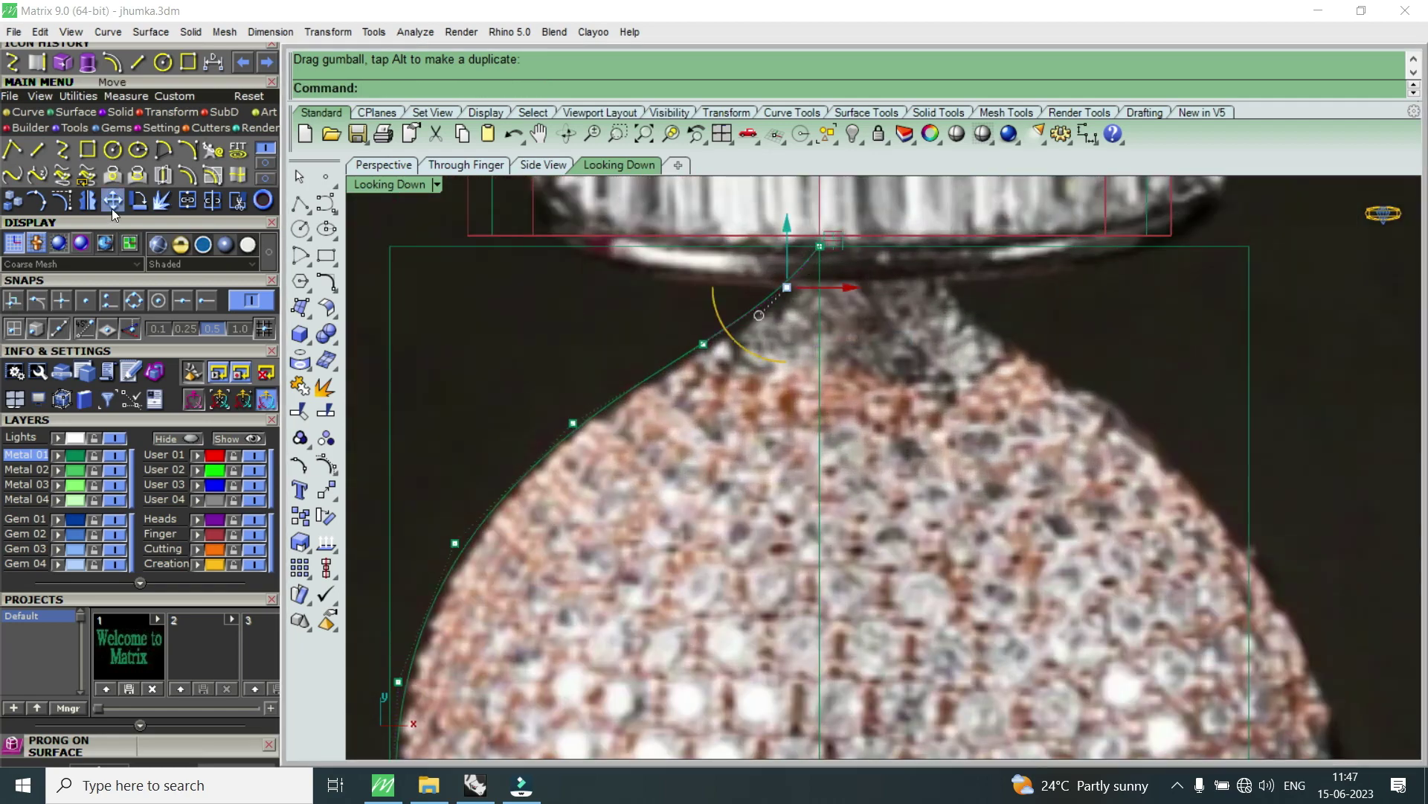
{"action": "left_click", "coordinate": [113, 202]}
{"action": "scroll", "coordinate": [795, 309], "scroll_direction": "up", "scroll_amount": 2}
{"action": "left_click", "coordinate": [796, 310]}
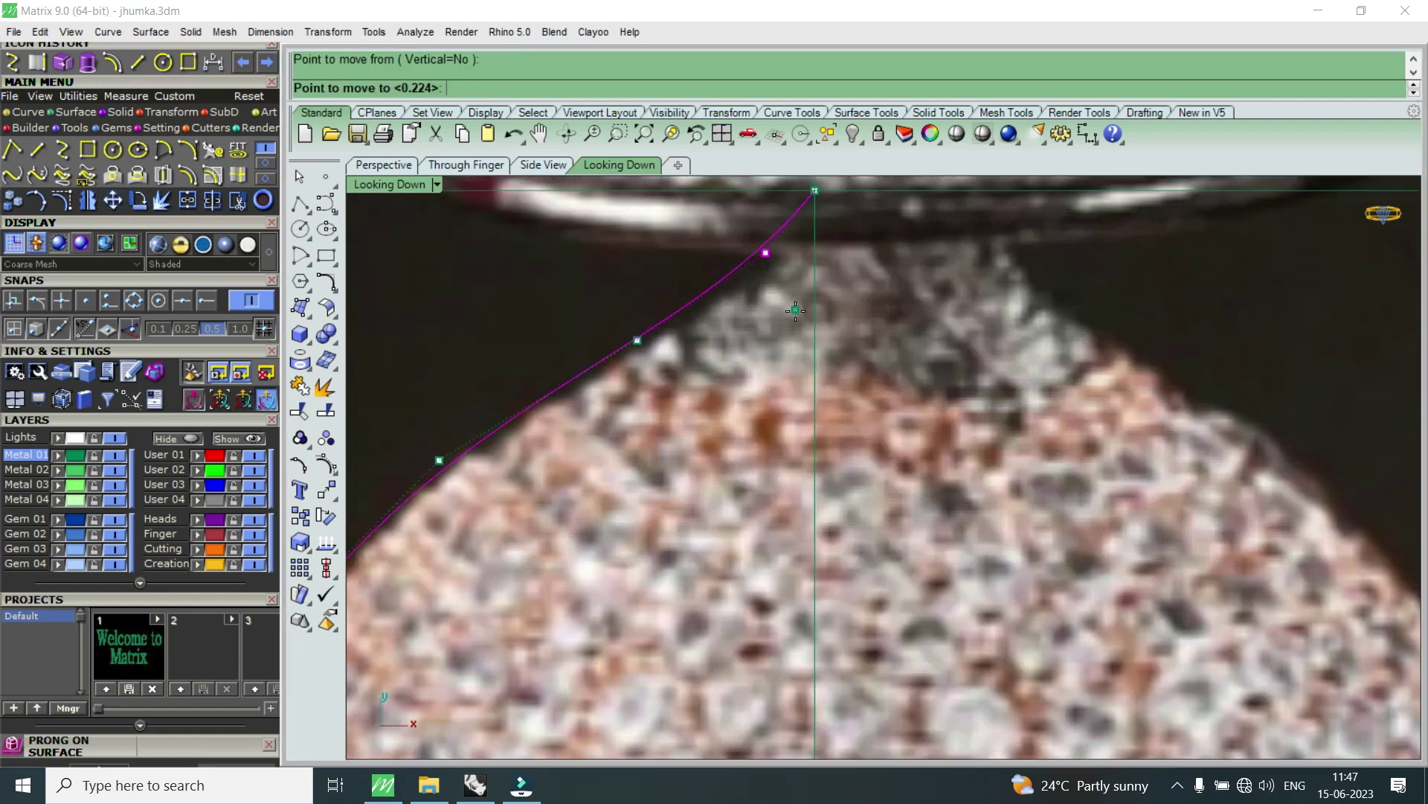
{"action": "left_click", "coordinate": [799, 314]}
- Move the dome-shoulder control point onto the shoulder edge
{"action": "left_click", "coordinate": [638, 341]}
{"action": "left_click", "coordinate": [692, 386]}
{"action": "left_click", "coordinate": [113, 201]}
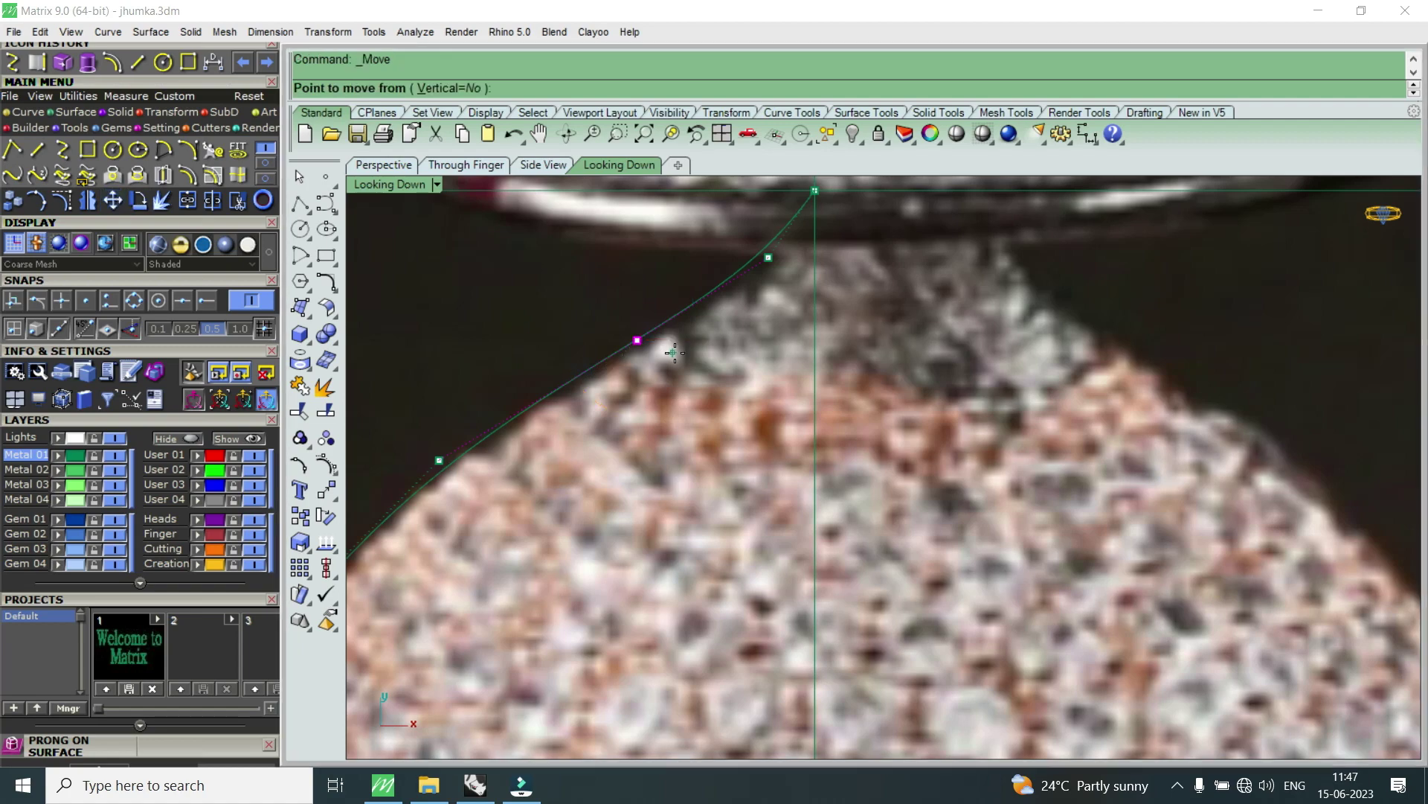
{"action": "scroll", "coordinate": [673, 352], "scroll_direction": "up", "scroll_amount": 2}
{"action": "left_click", "coordinate": [632, 338]}
{"action": "left_click", "coordinate": [680, 357]}
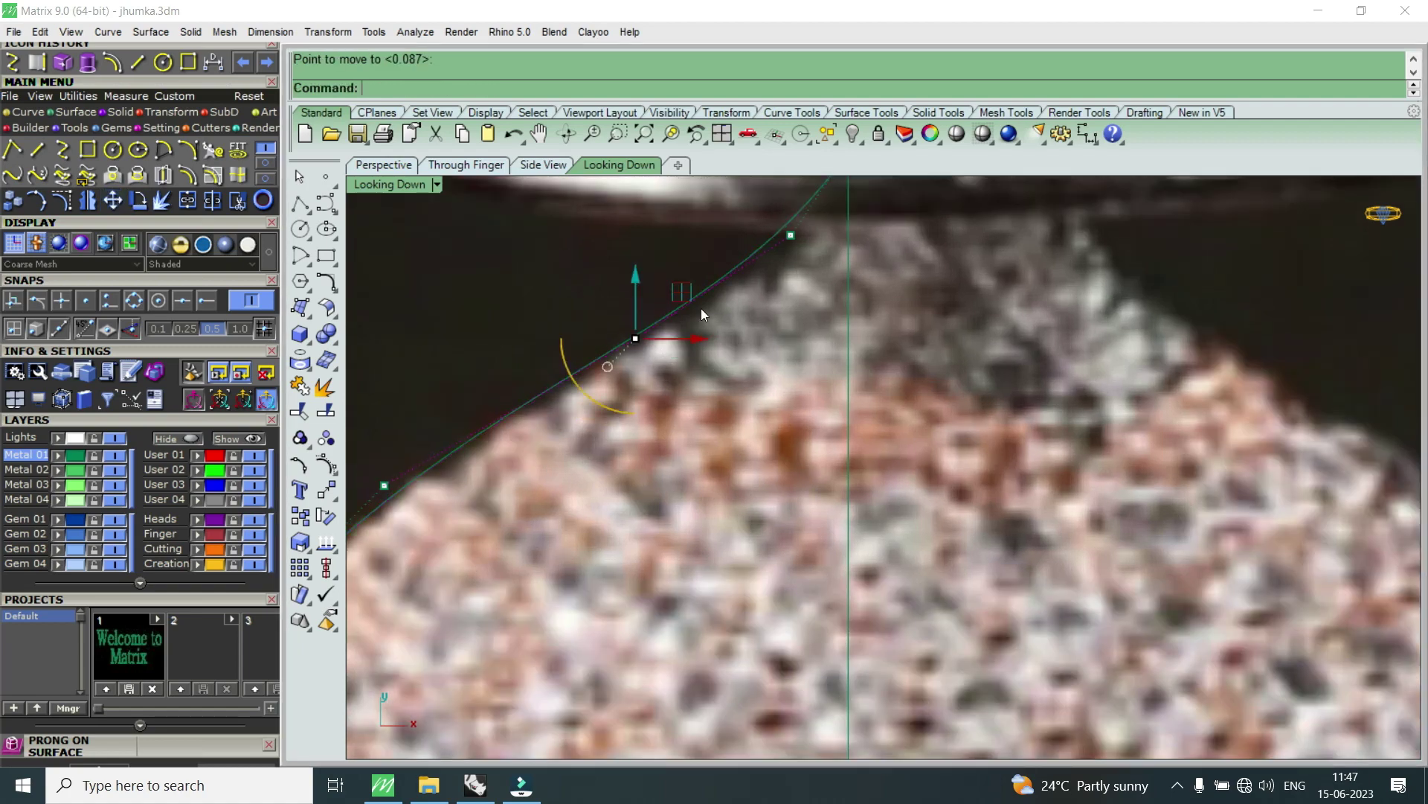
{"action": "scroll", "coordinate": [701, 308], "scroll_direction": "down", "scroll_amount": 3}
{"action": "scroll", "coordinate": [703, 306], "scroll_direction": "down", "scroll_amount": 1}
{"action": "scroll", "coordinate": [703, 313], "scroll_direction": "down", "scroll_amount": 1}
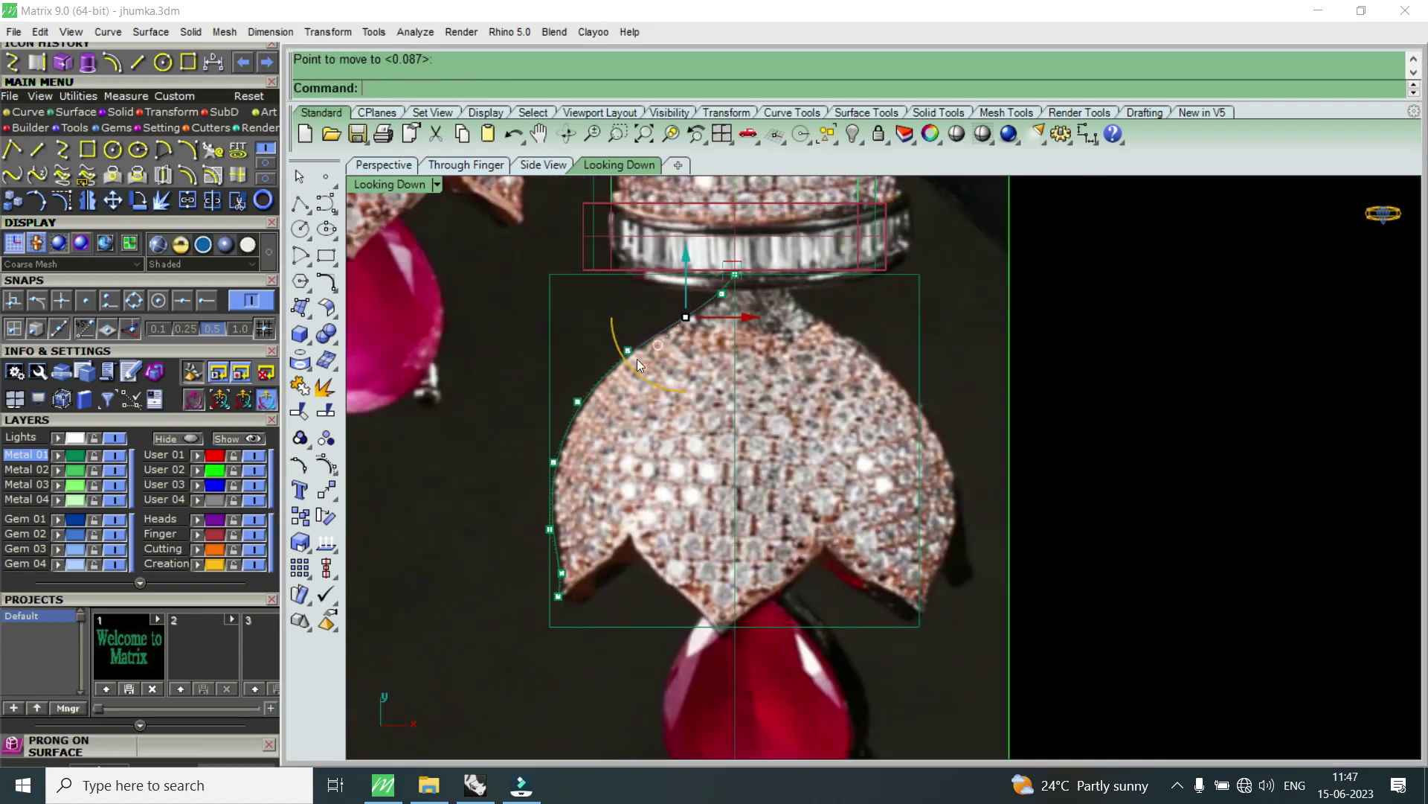
{"action": "scroll", "coordinate": [575, 435], "scroll_direction": "up", "scroll_amount": 1}
{"action": "scroll", "coordinate": [587, 381], "scroll_direction": "up", "scroll_amount": 1}
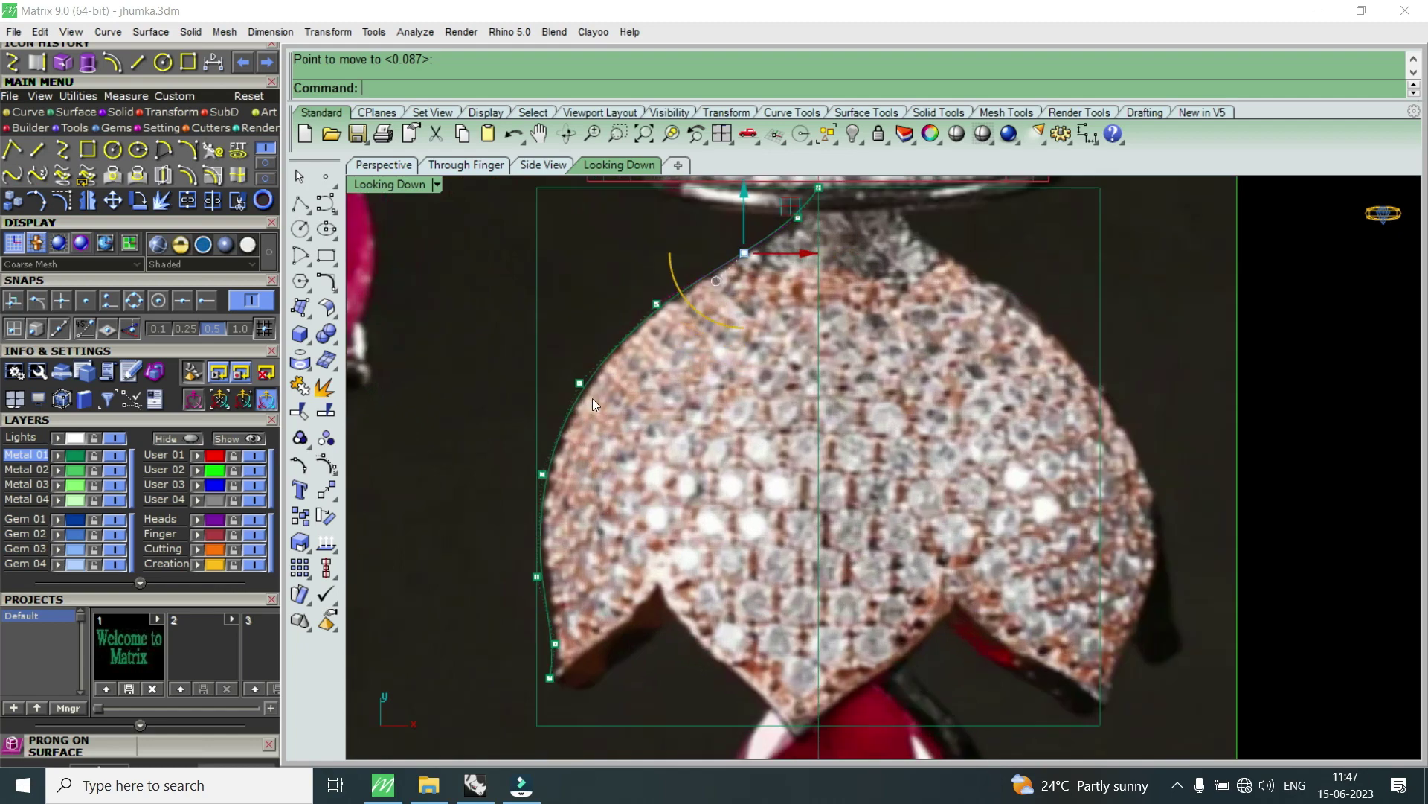
- Move the control point on the dome's left side against the outline, then deselect the curve
{"action": "left_click", "coordinate": [579, 383]}
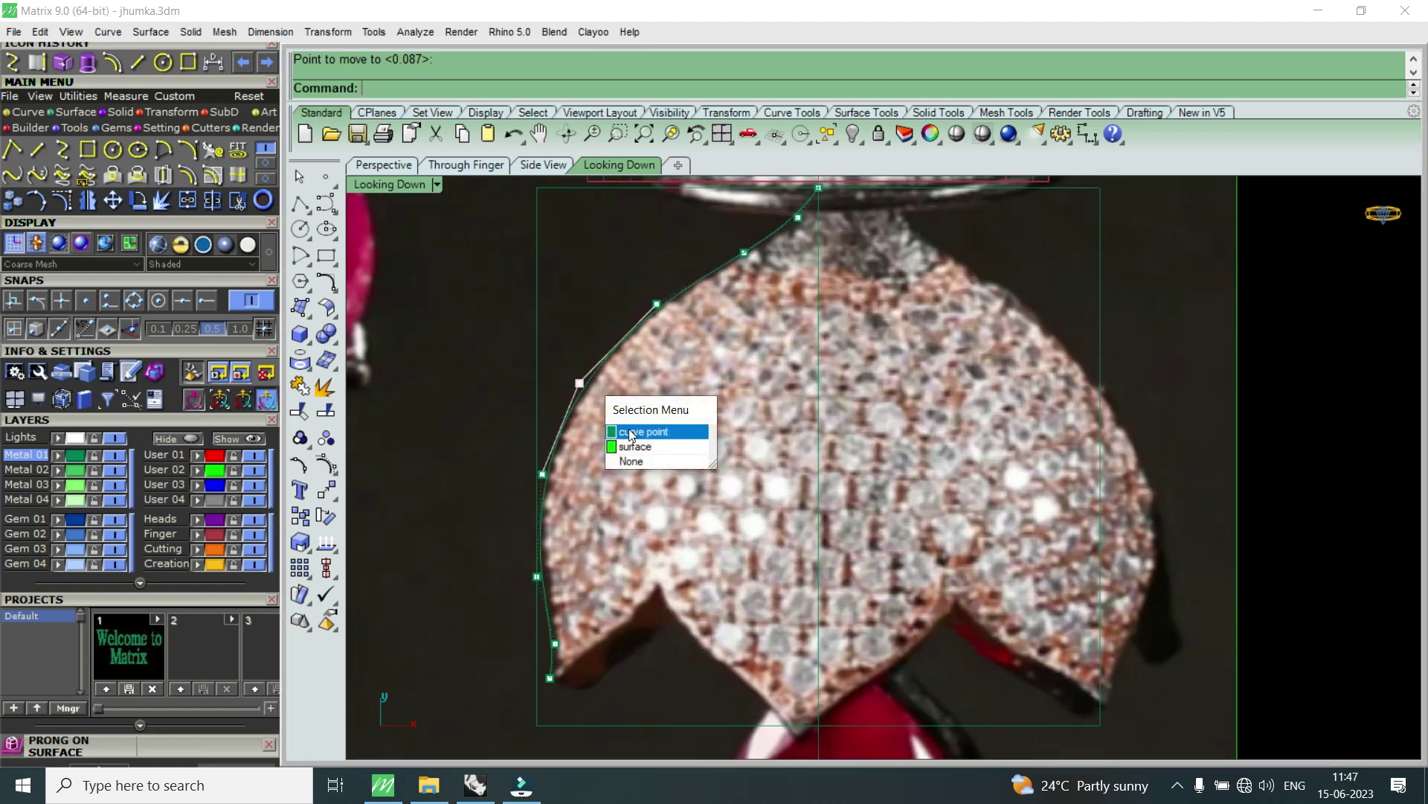
{"action": "left_click", "coordinate": [625, 431]}
{"action": "key", "text": "Return"}
{"action": "scroll", "coordinate": [603, 375], "scroll_direction": "up", "scroll_amount": 3}
{"action": "left_click", "coordinate": [603, 374]}
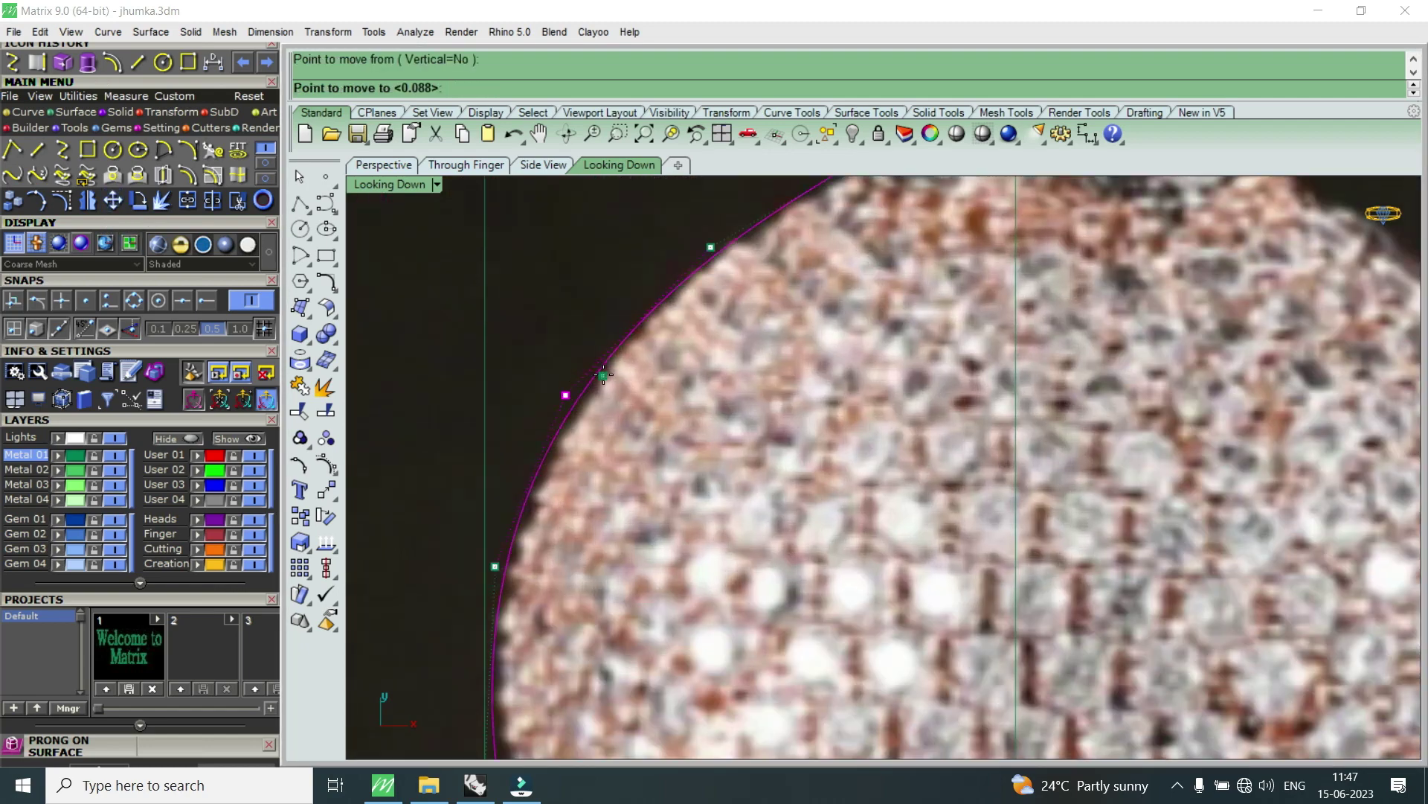
{"action": "left_click", "coordinate": [566, 394]}
{"action": "scroll", "coordinate": [570, 447], "scroll_direction": "down", "scroll_amount": 4}
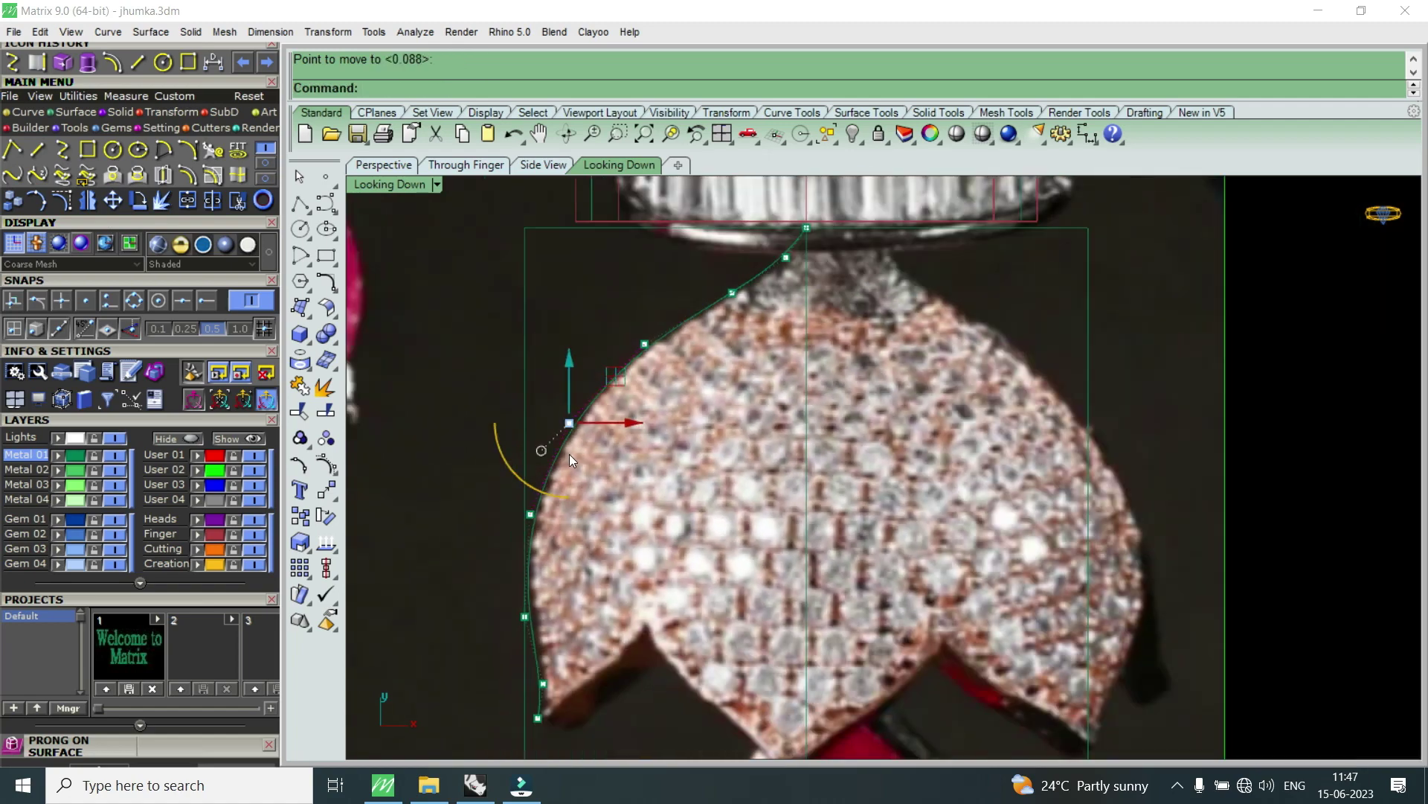
{"action": "scroll", "coordinate": [640, 365], "scroll_direction": "down", "scroll_amount": 3}
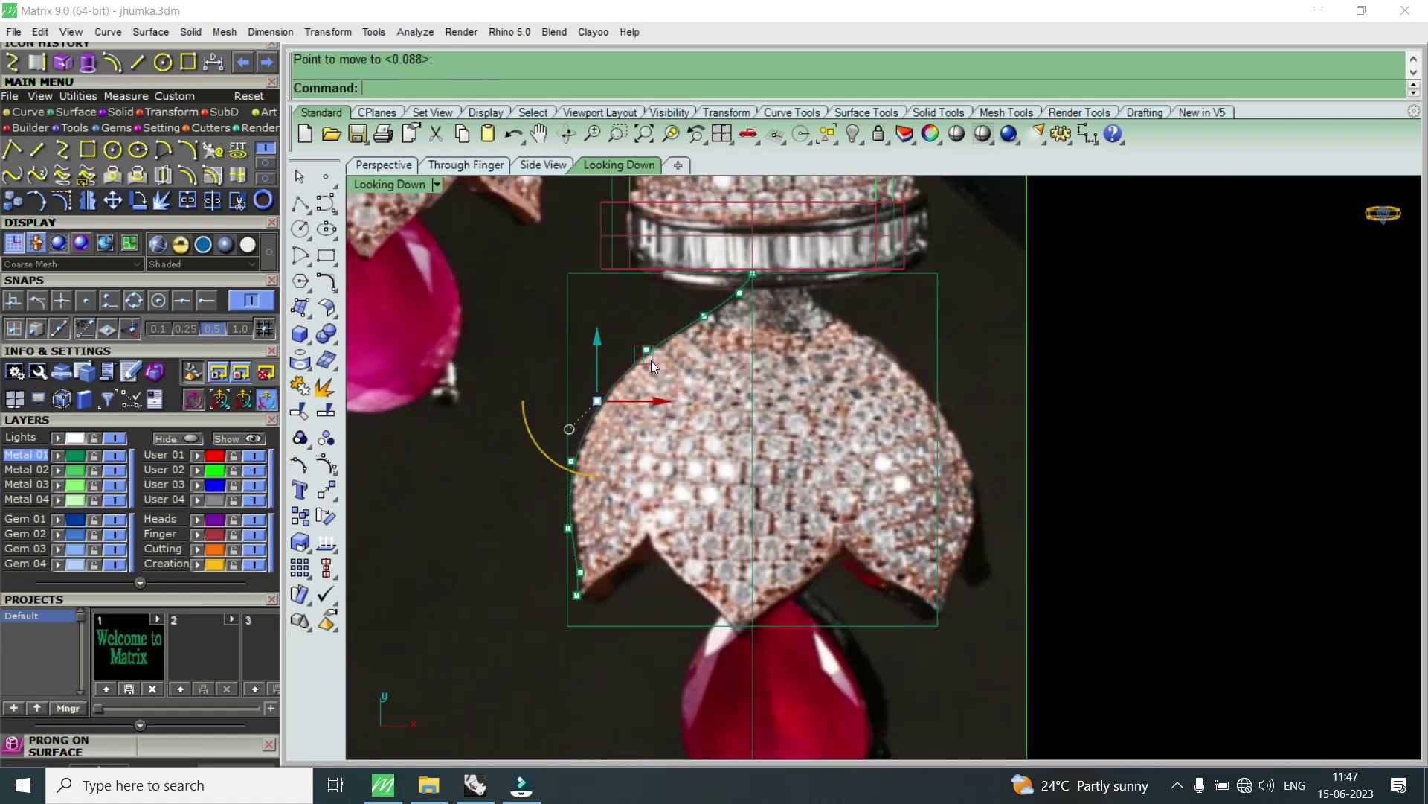
{"action": "key", "text": "Escape"}
{"action": "key", "text": "Escape"}
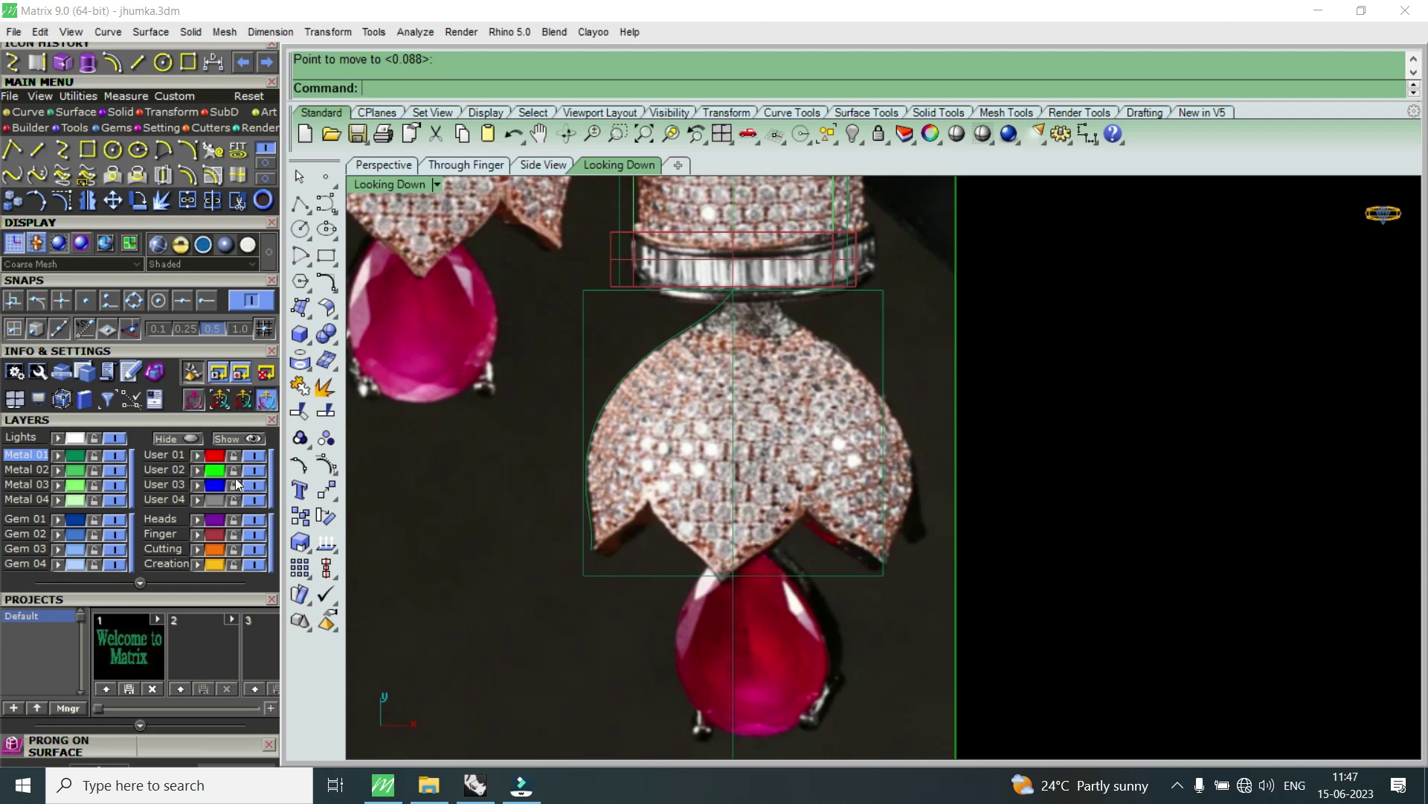
- Hide the reference photo layer and rebuild the traced profile curve with 8 points
{"action": "left_click", "coordinate": [253, 472]}
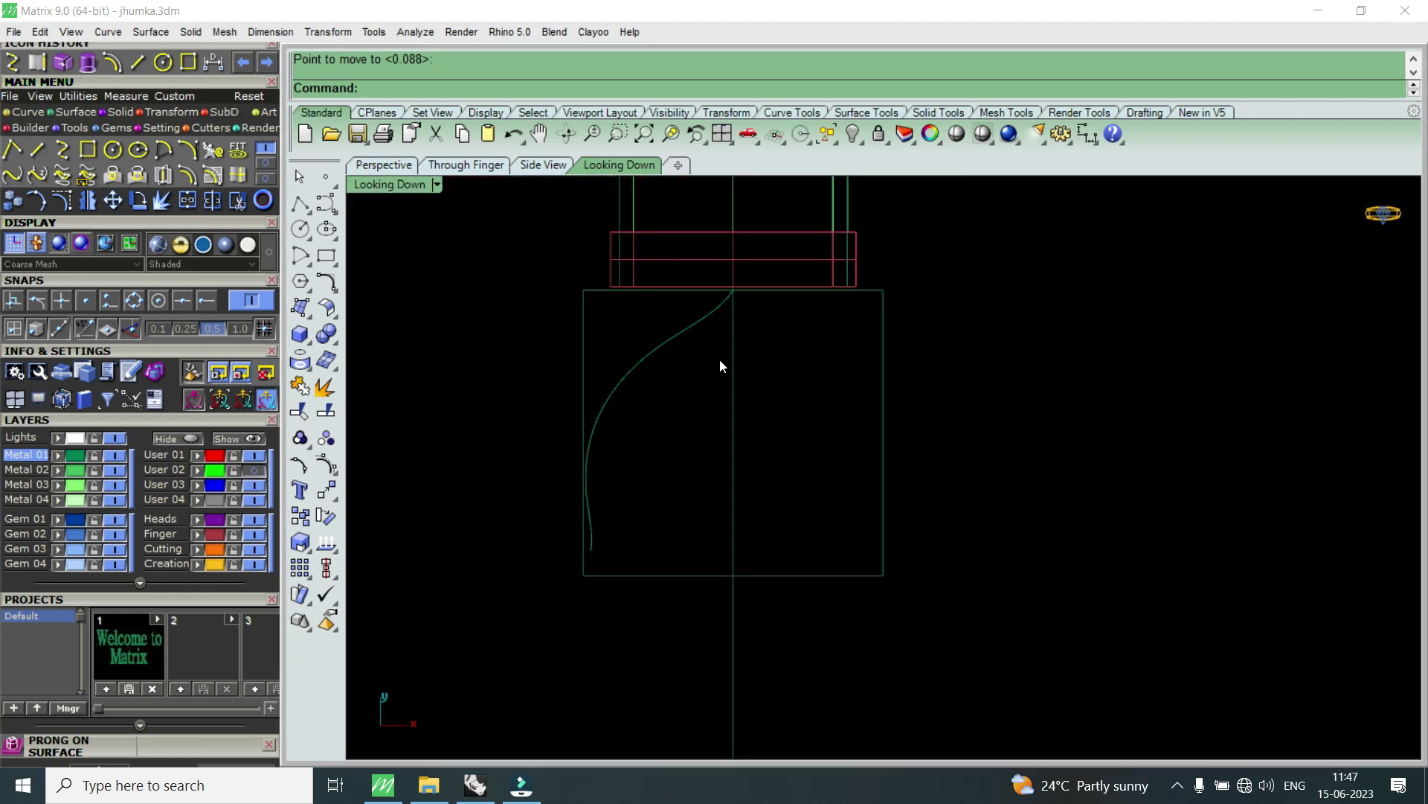
{"action": "left_click", "coordinate": [680, 335]}
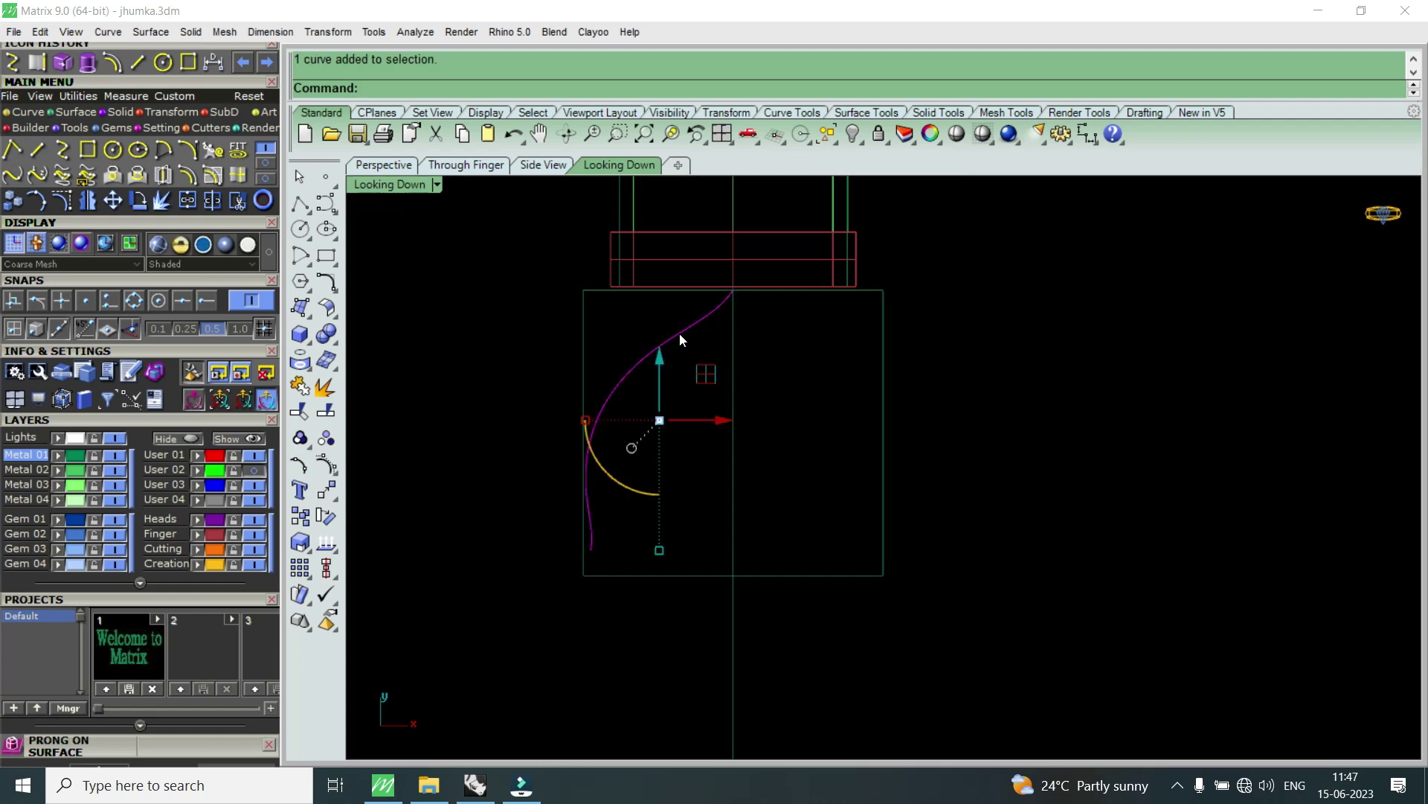
{"action": "type", "text": "rebuild"}
{"action": "key", "text": "Return"}
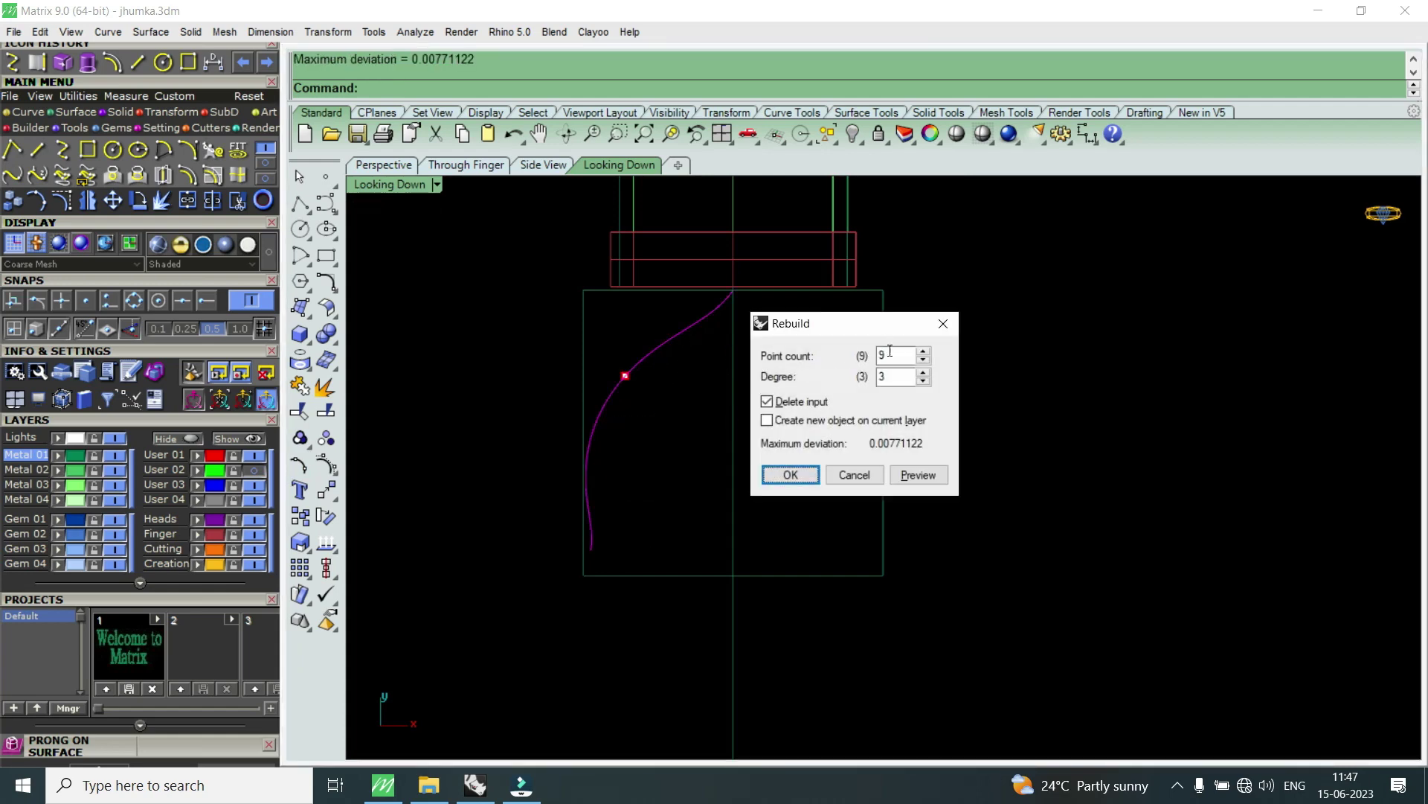
{"action": "double_click", "coordinate": [899, 354]}
{"action": "type", "text": "8"}
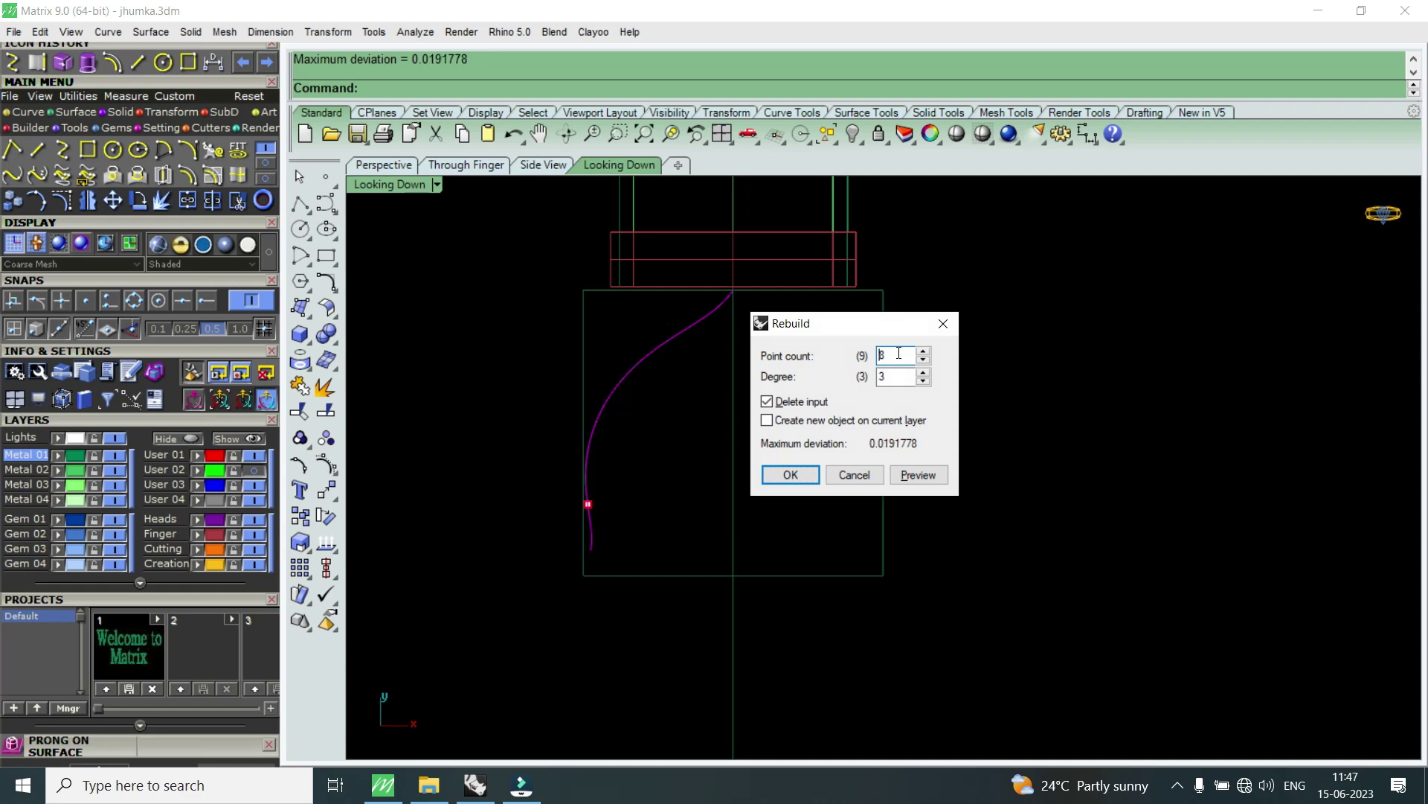
{"action": "left_click", "coordinate": [810, 479]}
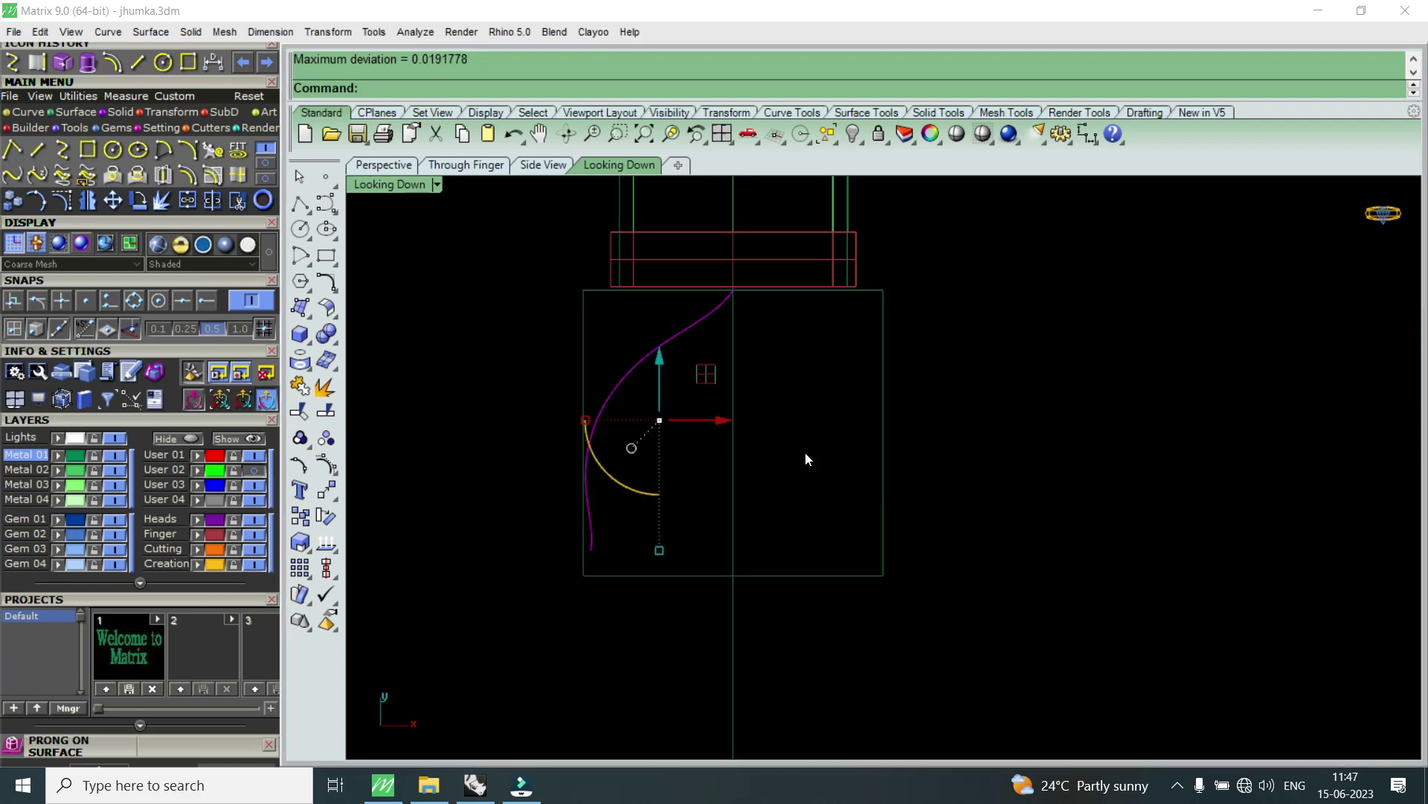
{"action": "scroll", "coordinate": [730, 290], "scroll_direction": "up", "scroll_amount": 2}
{"action": "scroll", "coordinate": [749, 306], "scroll_direction": "up", "scroll_amount": 3}
{"action": "scroll", "coordinate": [749, 307], "scroll_direction": "down", "scroll_amount": 6}
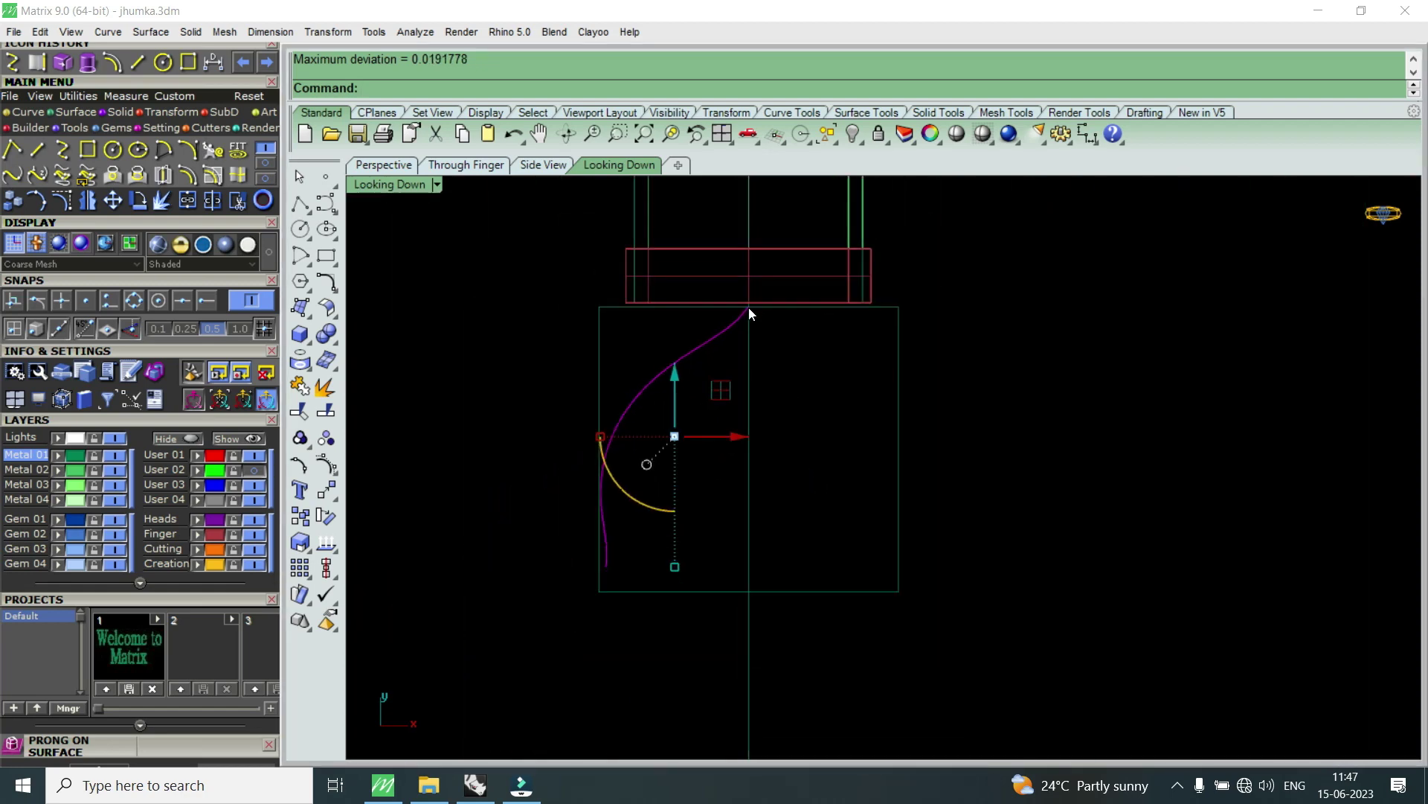
{"action": "key", "text": "Escape"}
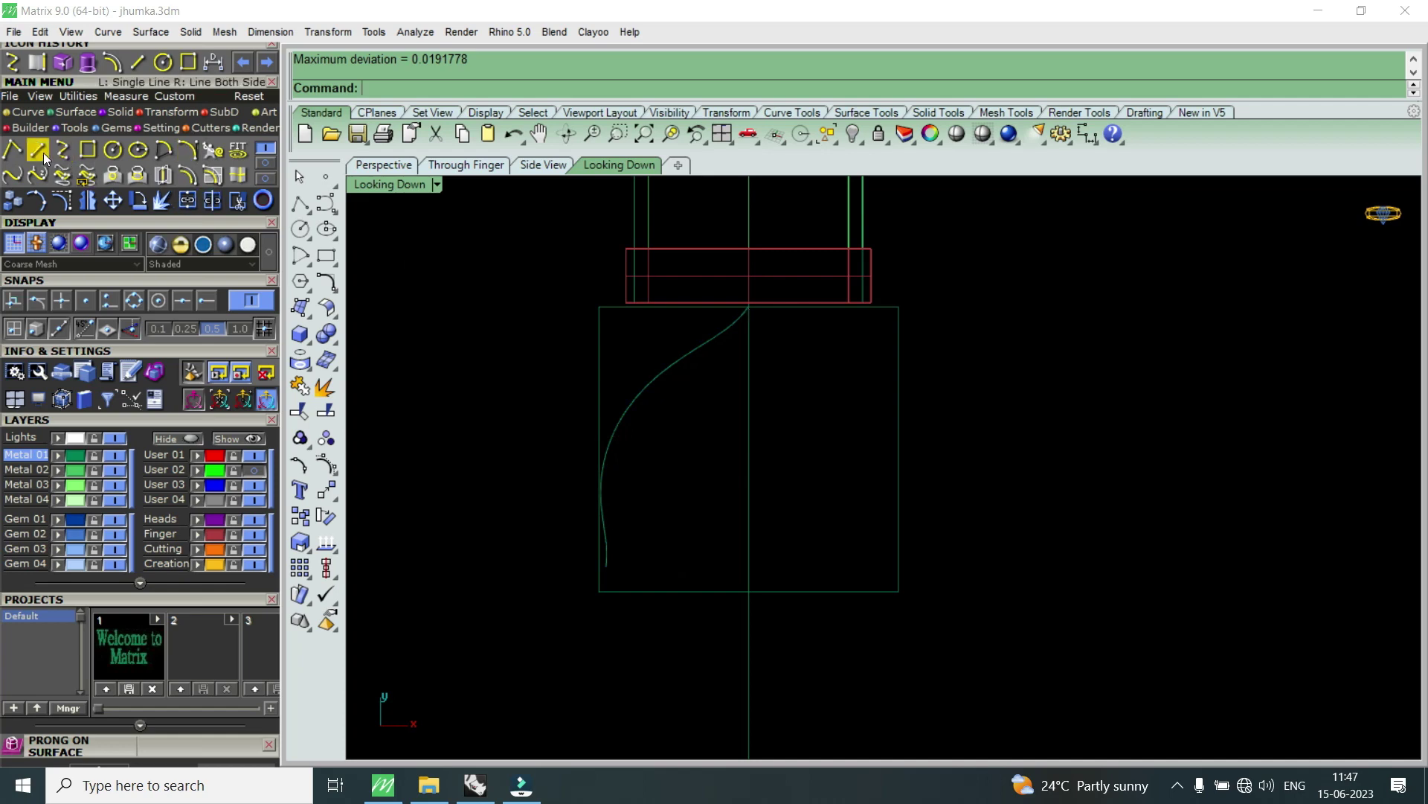
- Draw a vertical line with End snap from the profile's top end straight down
{"action": "left_click", "coordinate": [39, 150]}
{"action": "left_click", "coordinate": [205, 303]}
{"action": "left_click", "coordinate": [749, 308]}
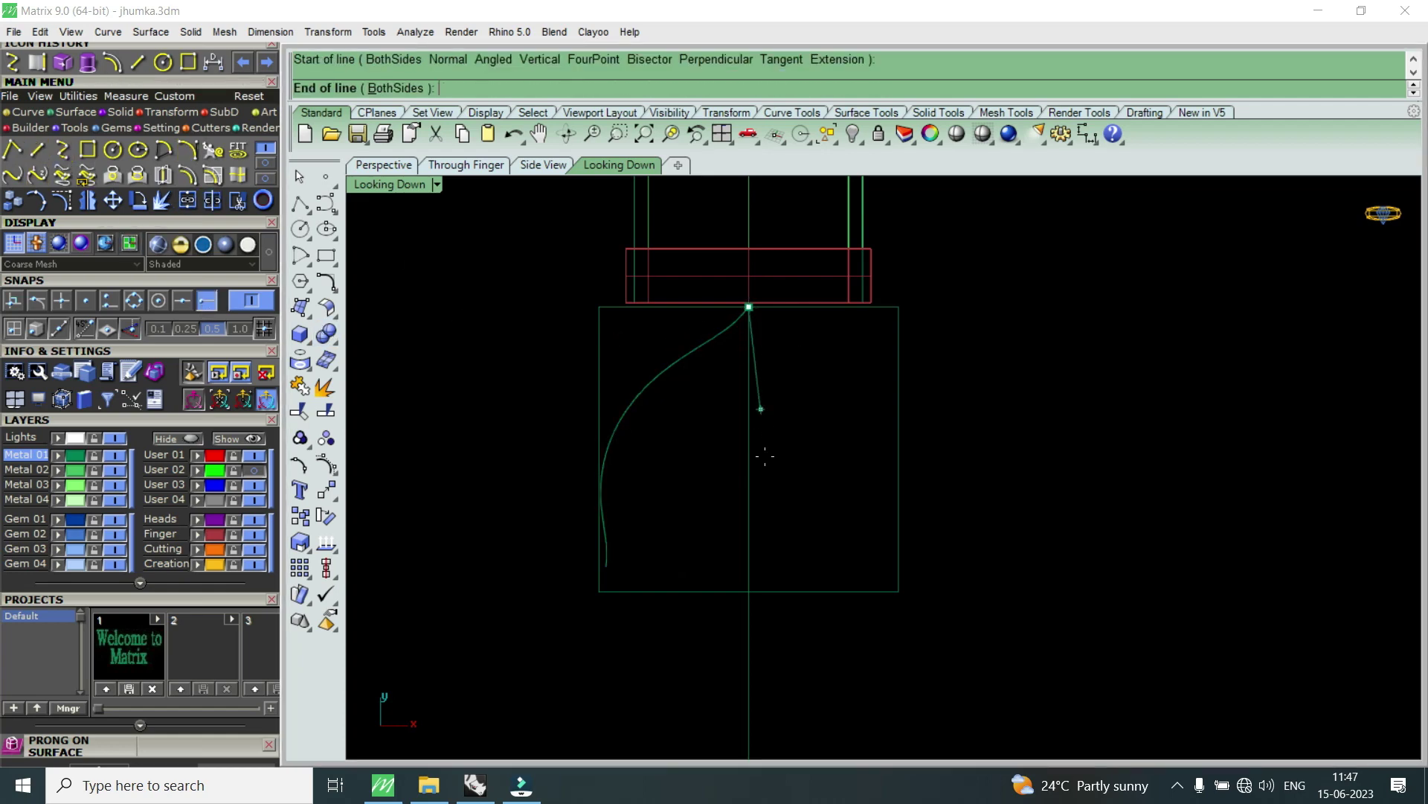
{"action": "left_click", "coordinate": [753, 632]}
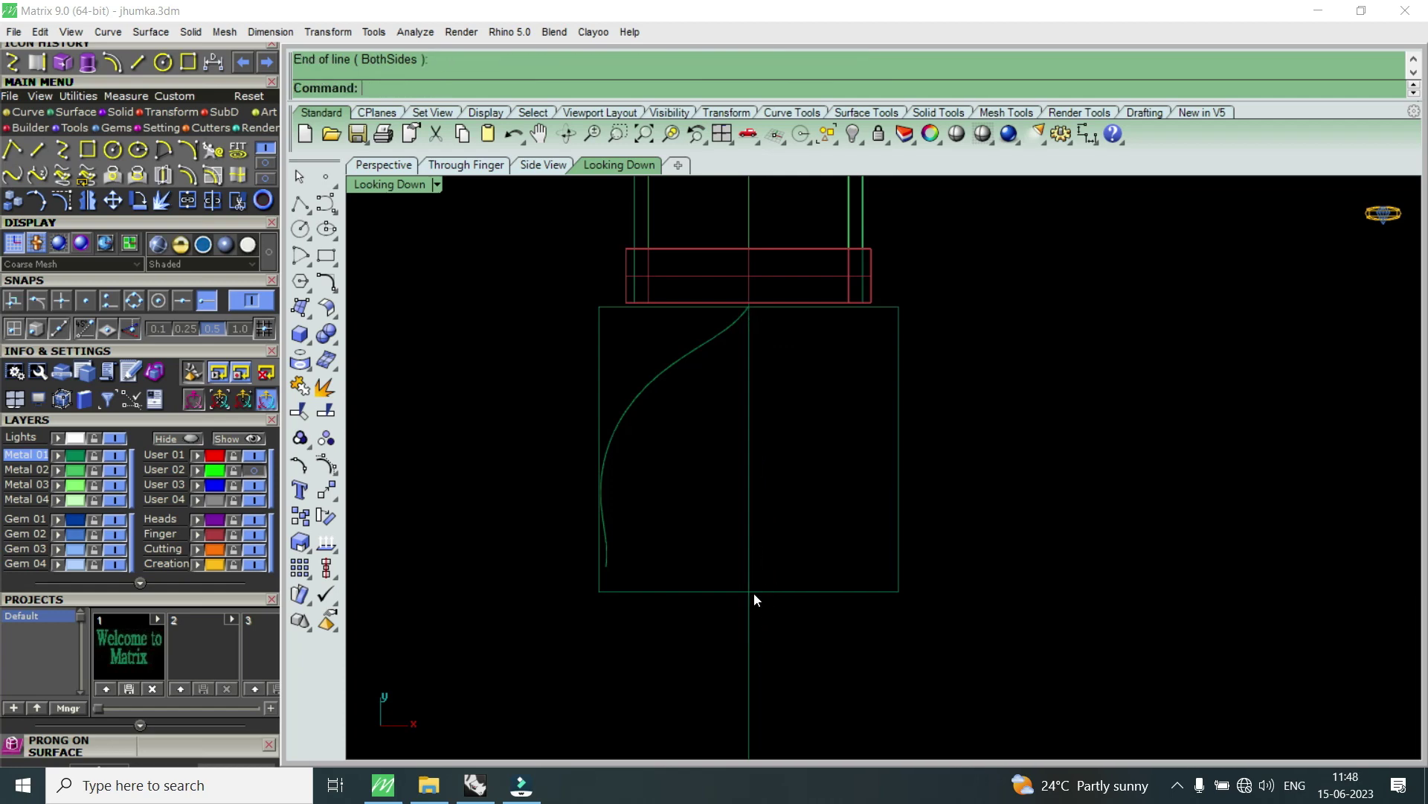
- Delete the stray yellow arc while keeping the vertical axis line
{"action": "left_click", "coordinate": [747, 542]}
{"action": "left_click", "coordinate": [797, 603]}
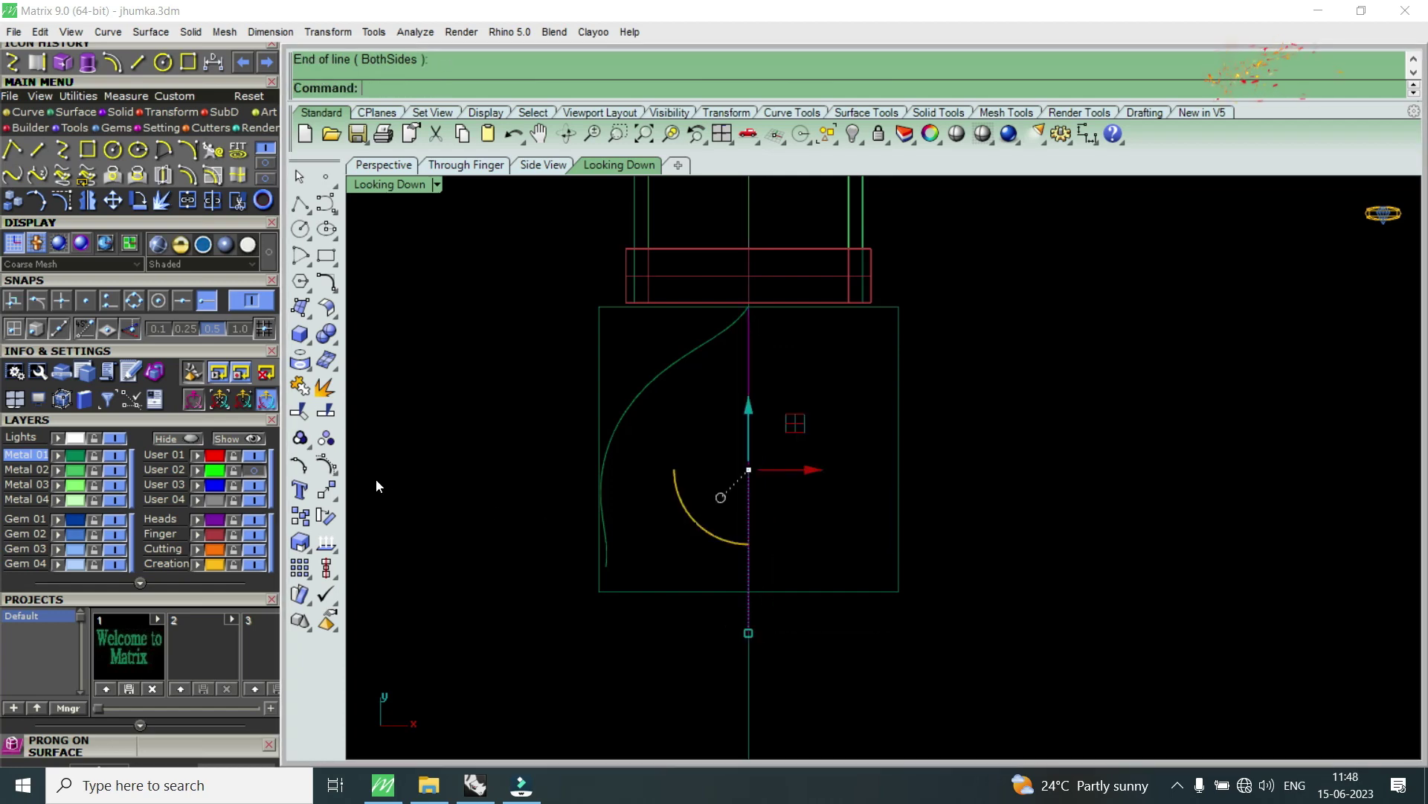
{"action": "scroll", "coordinate": [707, 609], "scroll_direction": "down", "scroll_amount": 4}
{"action": "left_click", "coordinate": [720, 592]}
{"action": "left_click_drag", "start_coordinate": [712, 665], "coordinate": [670, 693]}
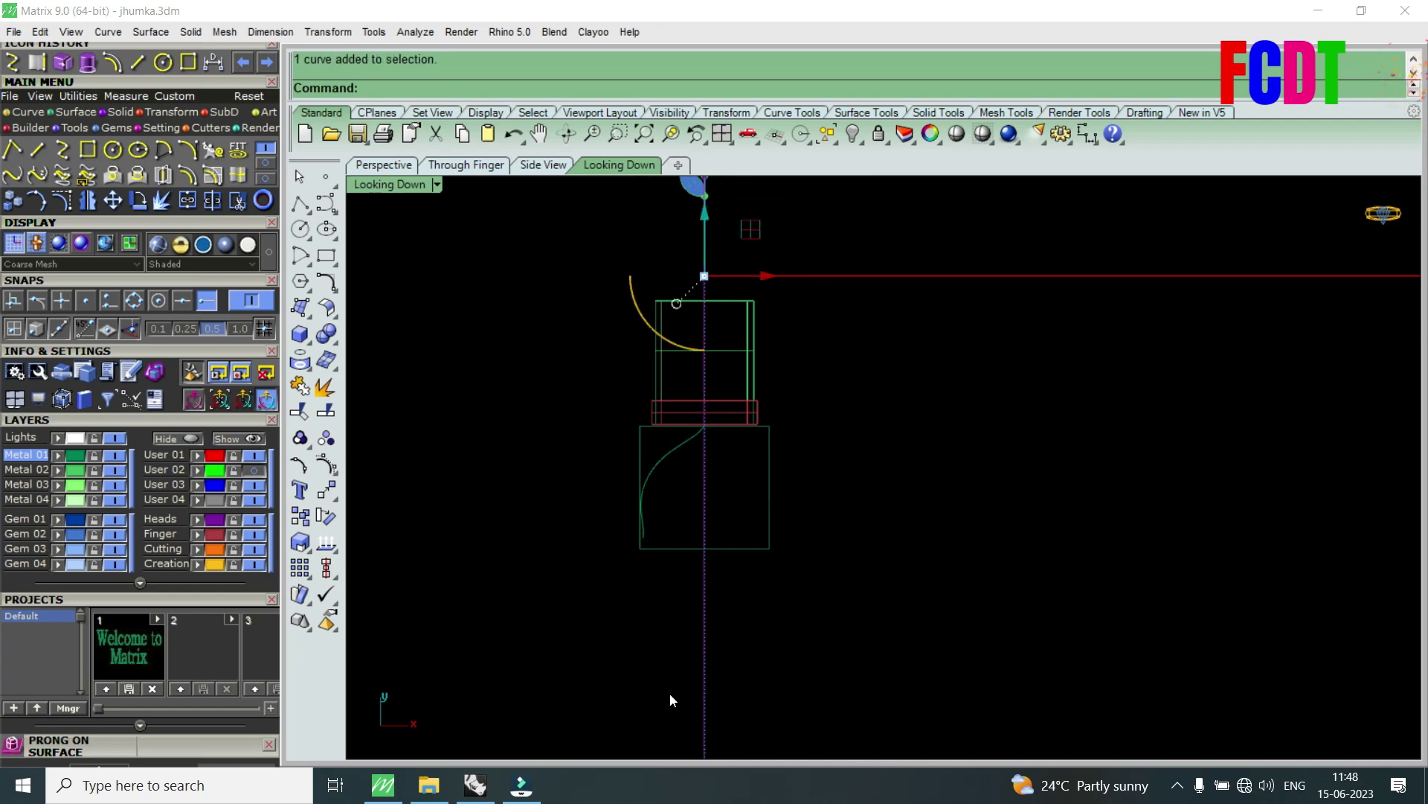
{"action": "key", "text": "Delete"}
{"action": "key", "text": "ctrl+z"}
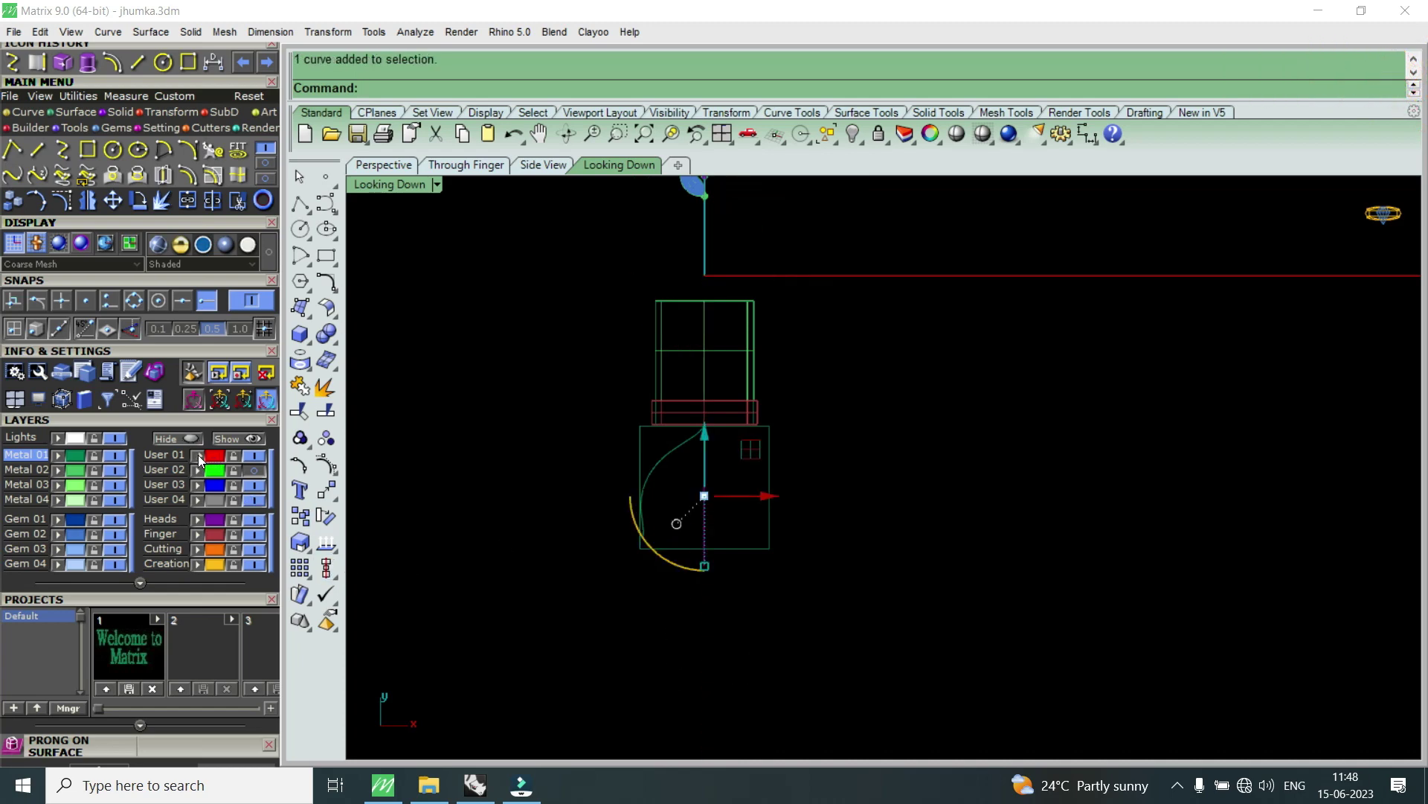
{"action": "key", "text": "Delete"}
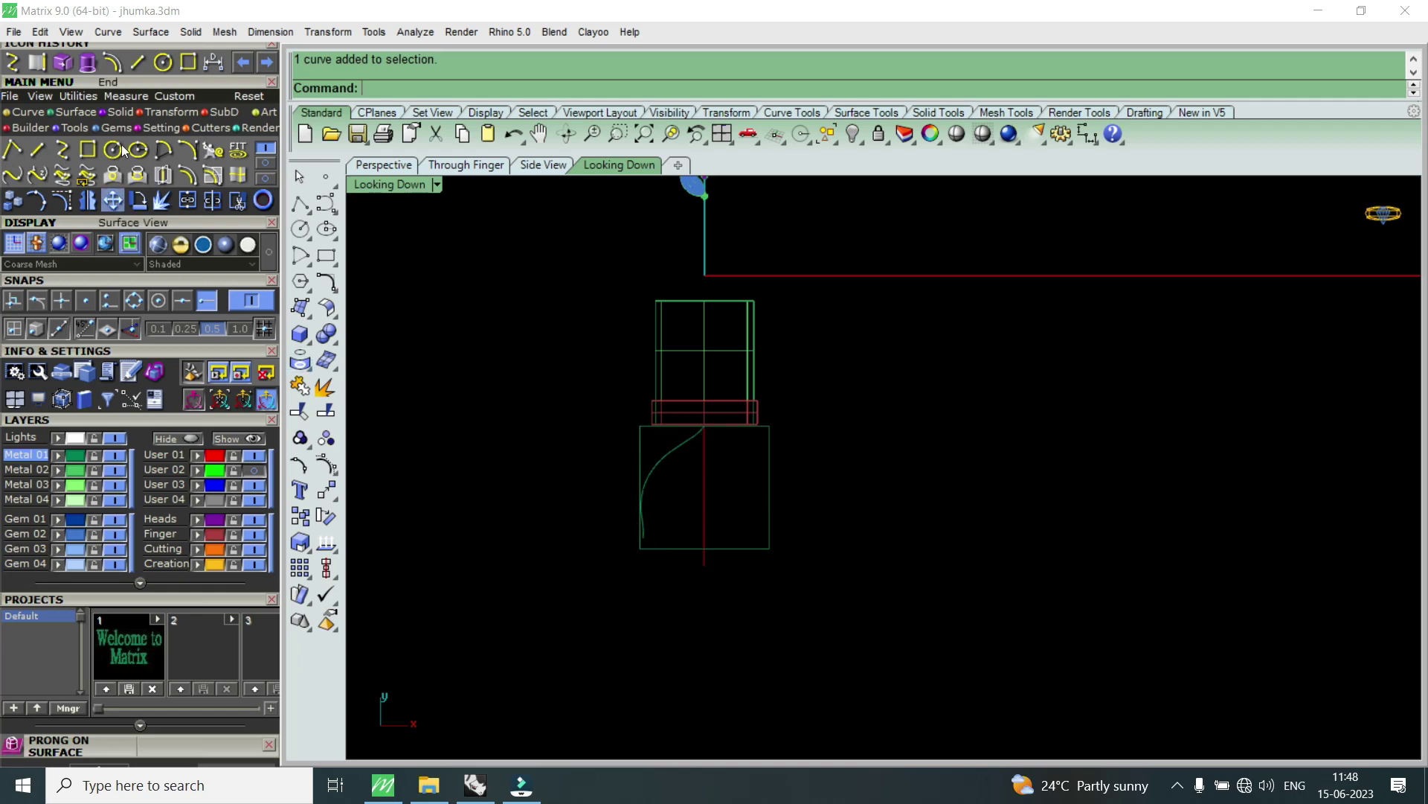
- Save jhumka.3dm from the File menu, then begin entering 'Re' at the command prompt
{"action": "left_click", "coordinate": [14, 33]}
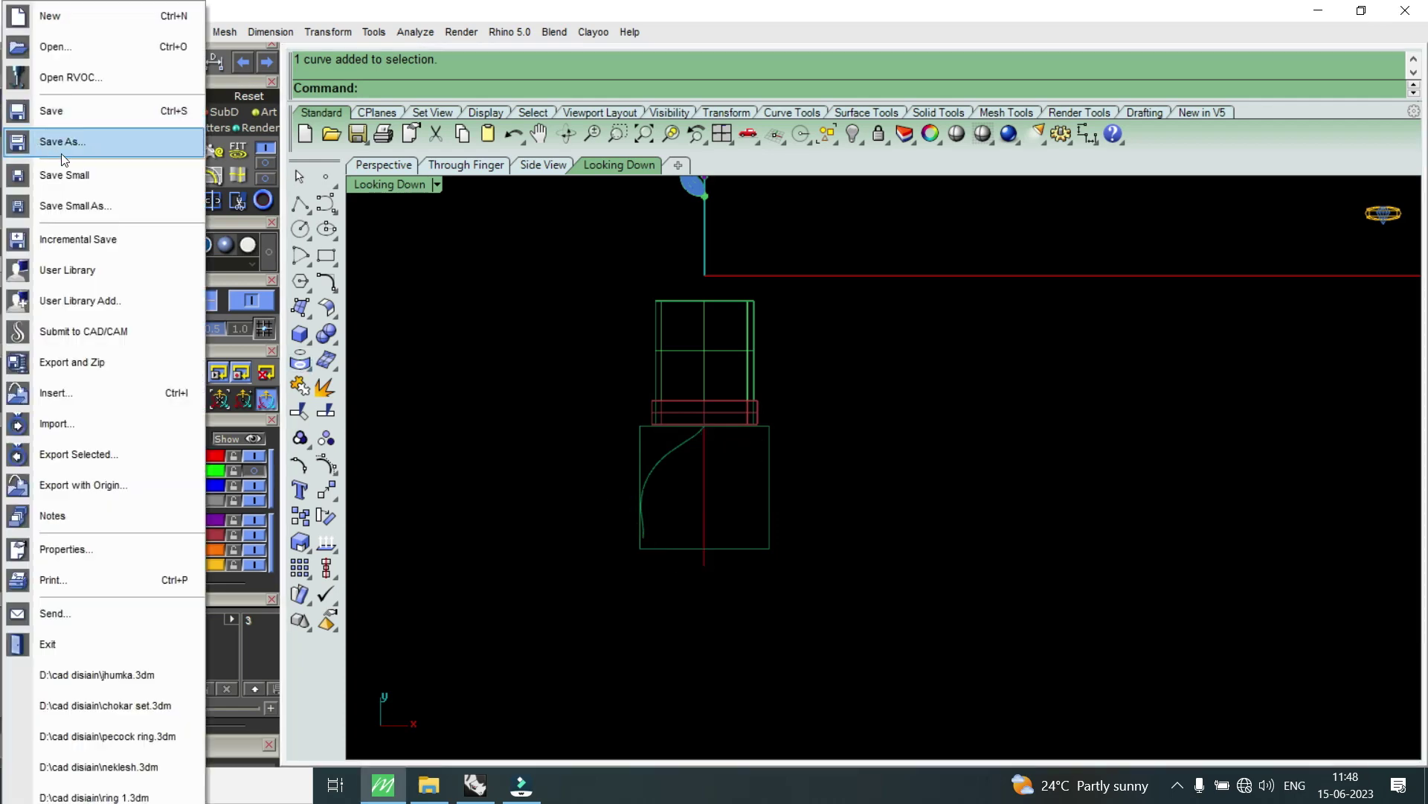
{"action": "left_click", "coordinate": [96, 176]}
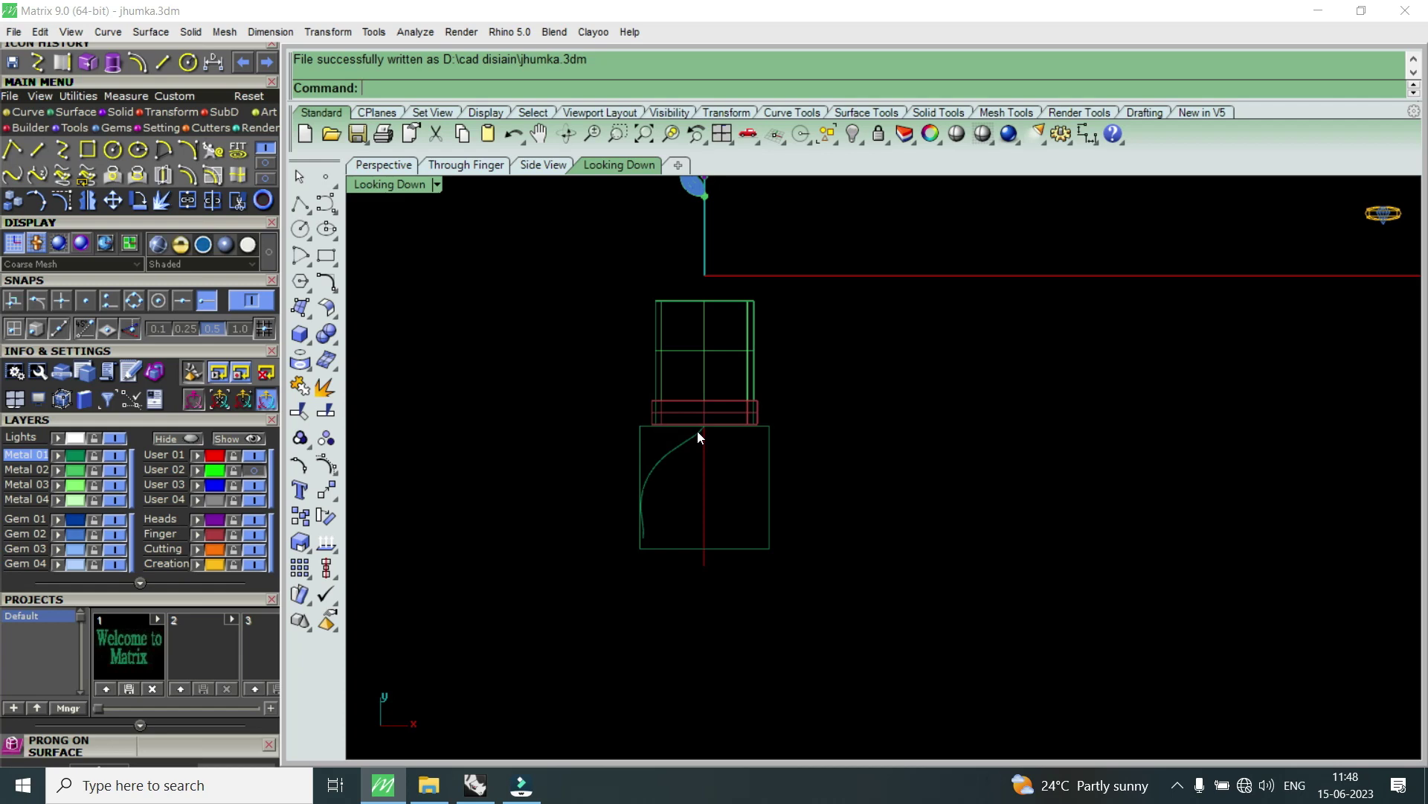
{"action": "type", "text": "Rebuild"}
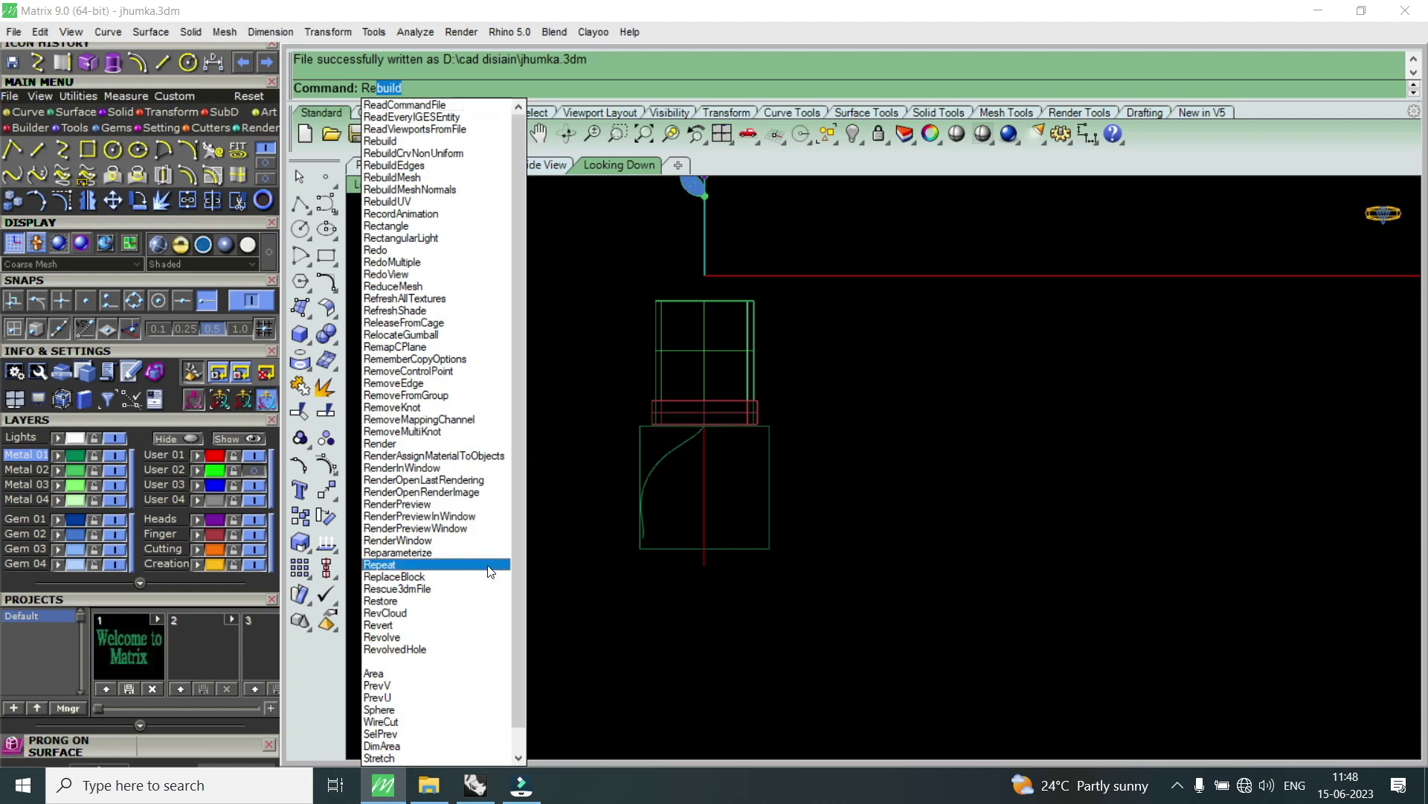
- Revolve the bell profile 360° about the vertical axis line and show the User 02 photo layer
{"action": "left_click", "coordinate": [406, 638]}
{"action": "left_click", "coordinate": [674, 453]}
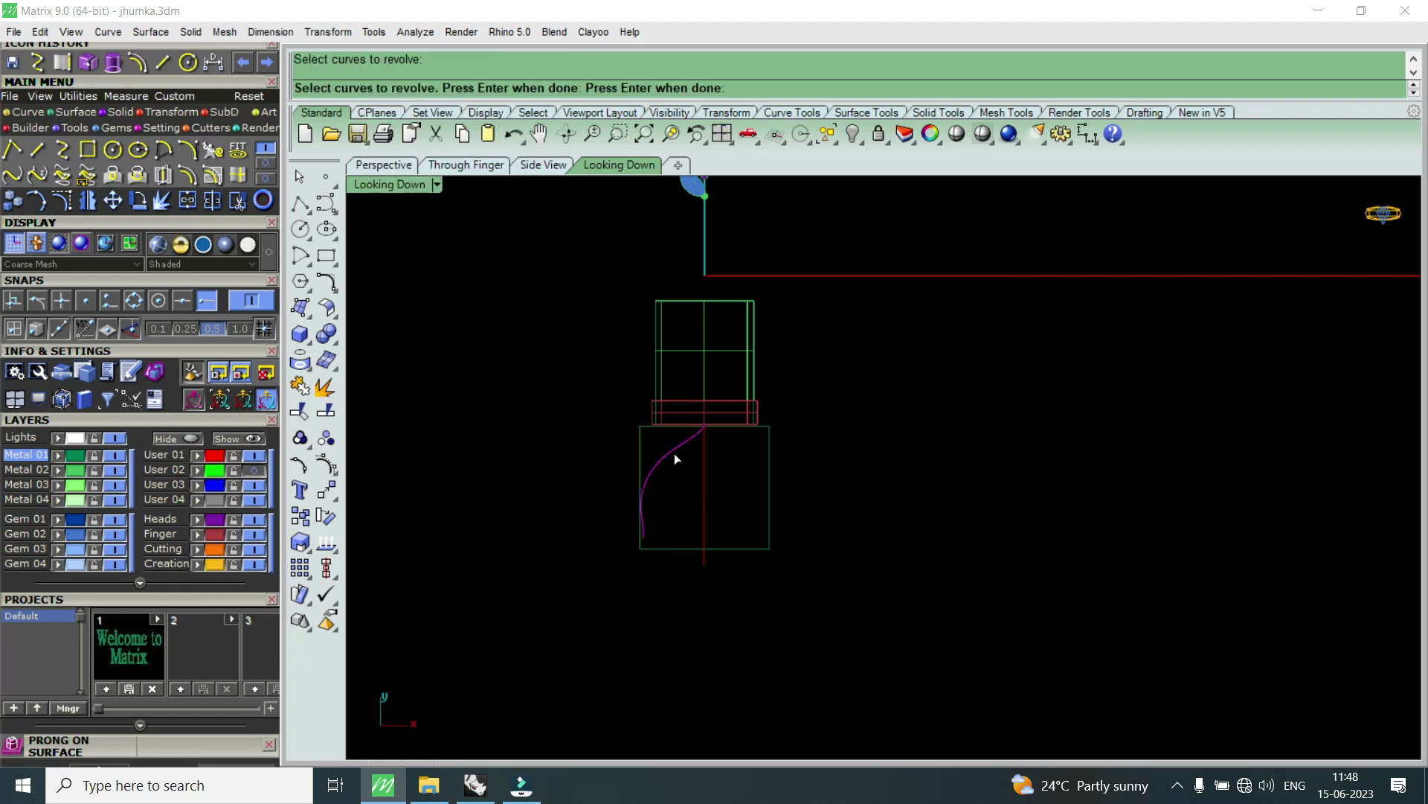
{"action": "key", "text": "Return"}
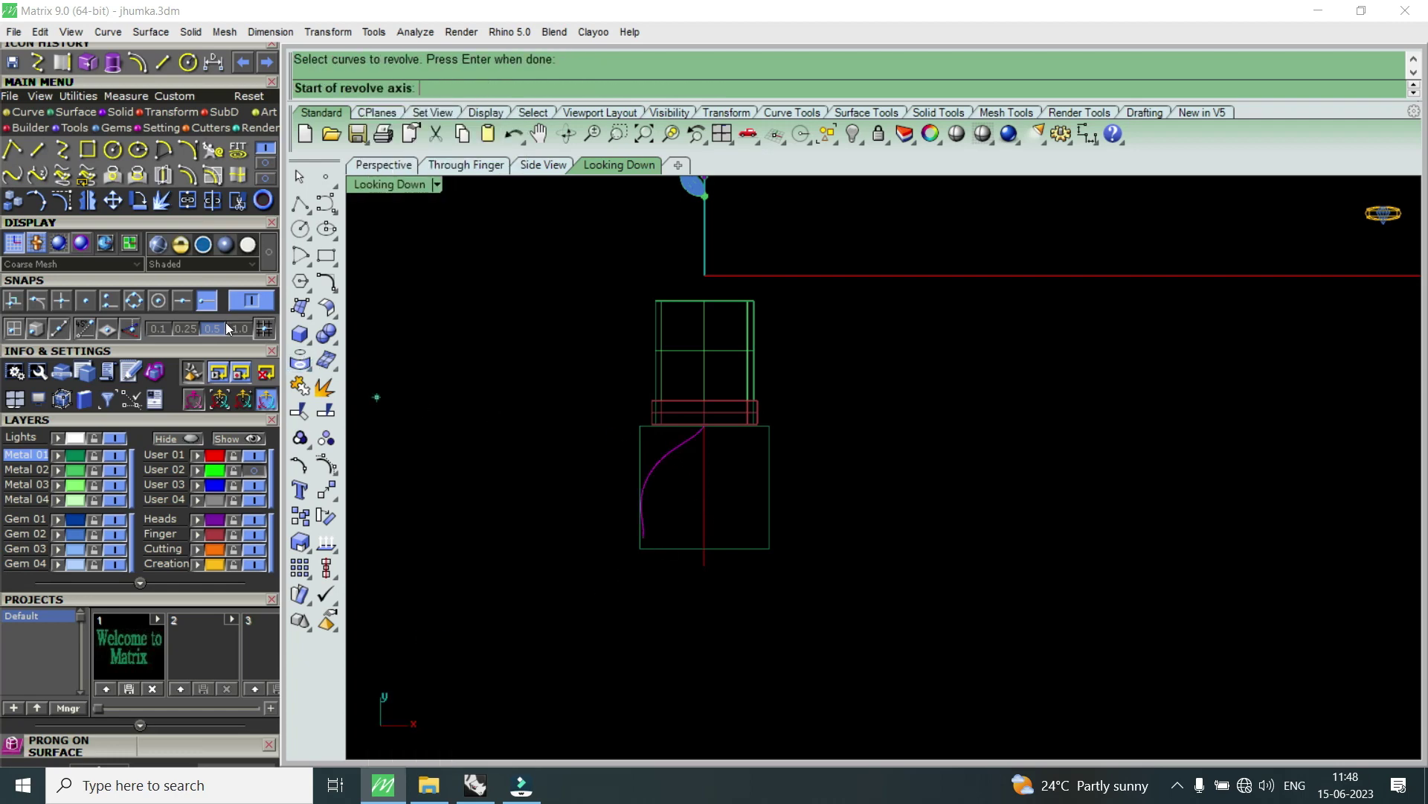
{"action": "scroll", "coordinate": [710, 429], "scroll_direction": "up", "scroll_amount": 1}
{"action": "scroll", "coordinate": [711, 428], "scroll_direction": "up", "scroll_amount": 2}
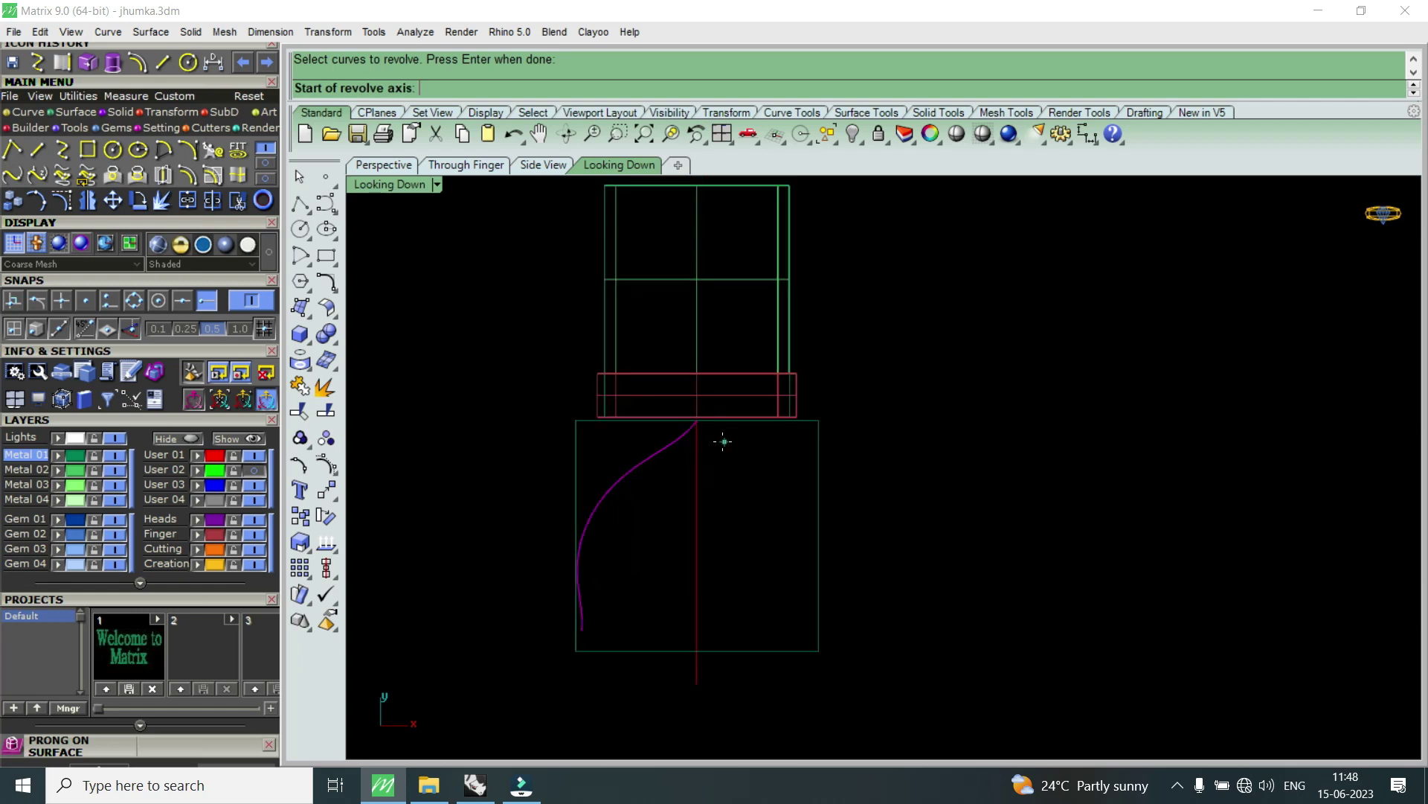
{"action": "left_click", "coordinate": [697, 421]}
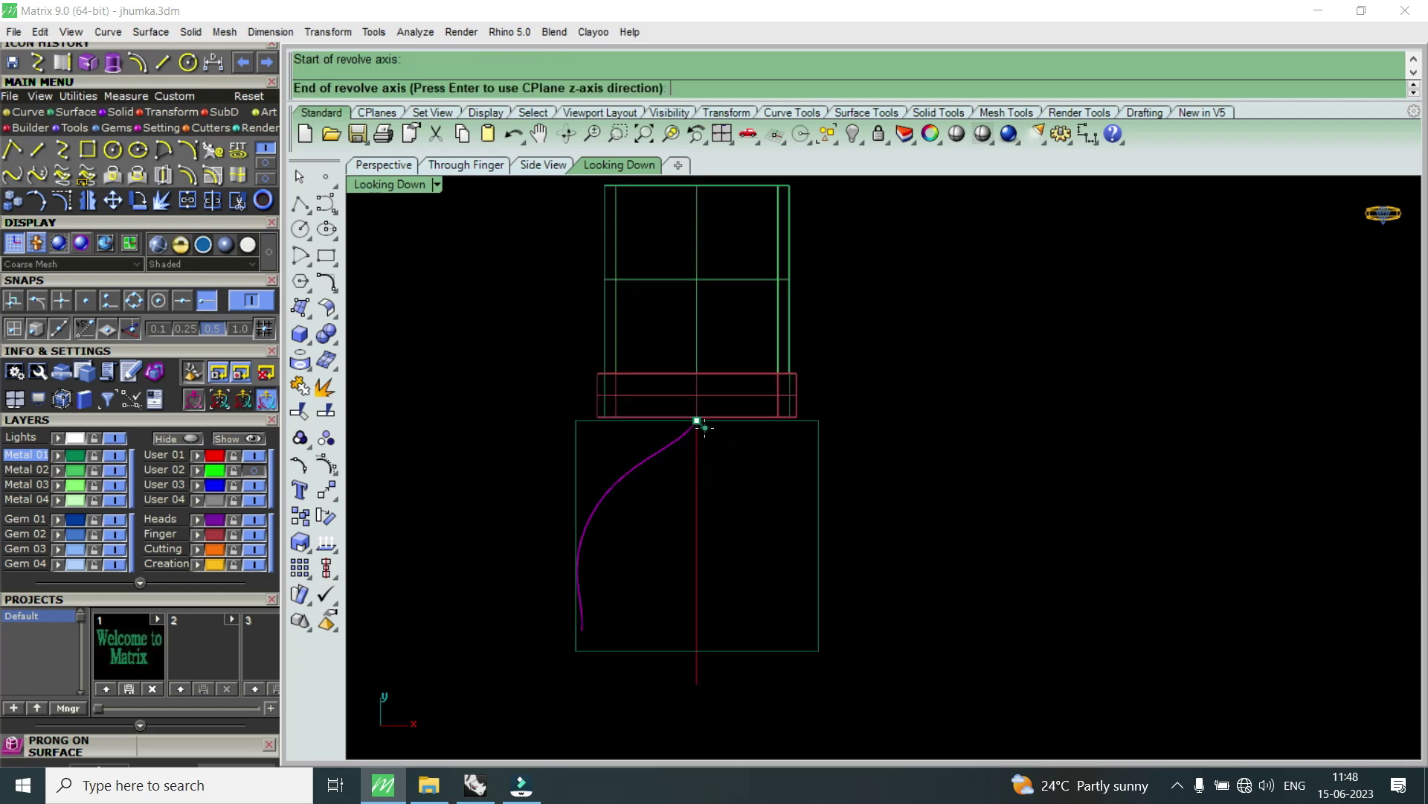
{"action": "left_click", "coordinate": [696, 684]}
{"action": "key", "text": "Return"}
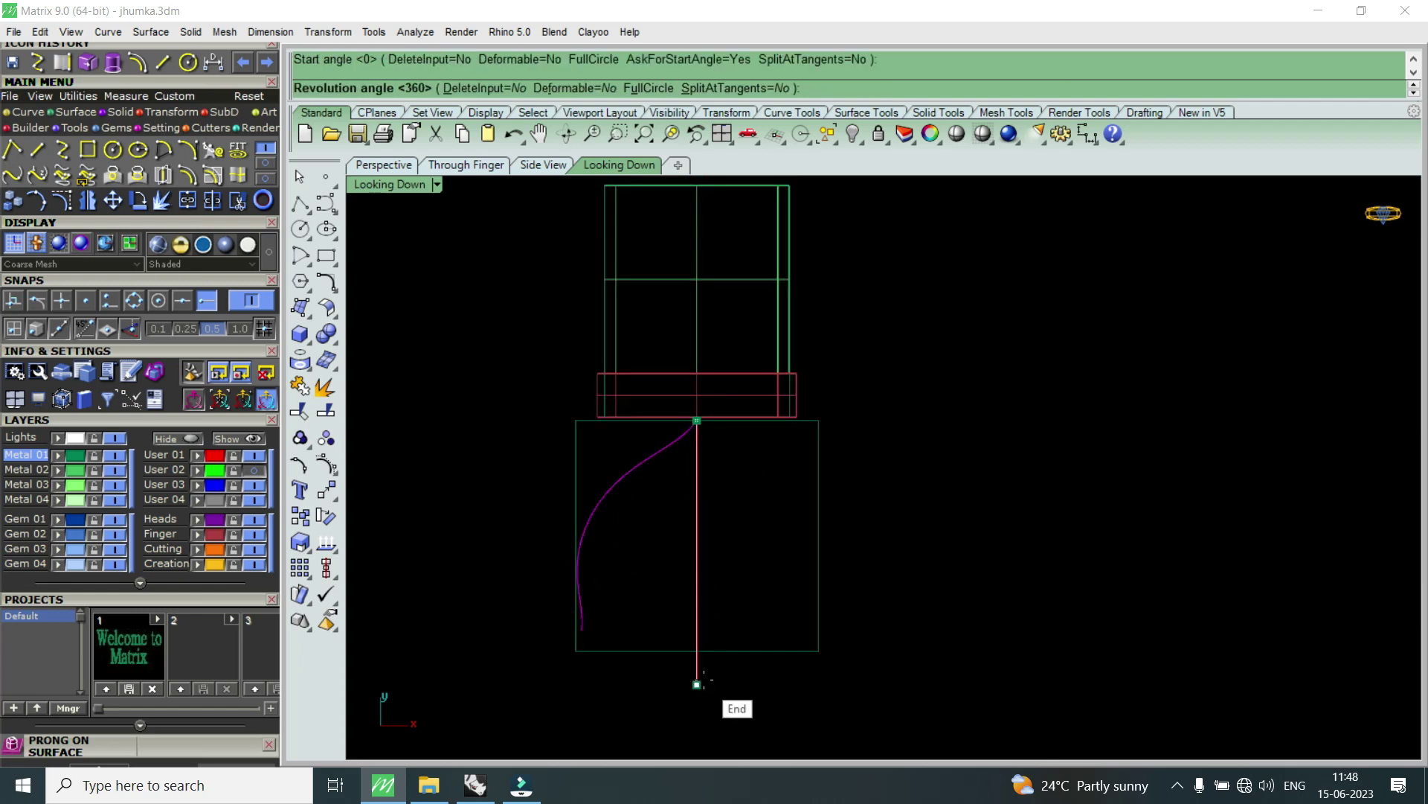
{"action": "key", "text": "Return"}
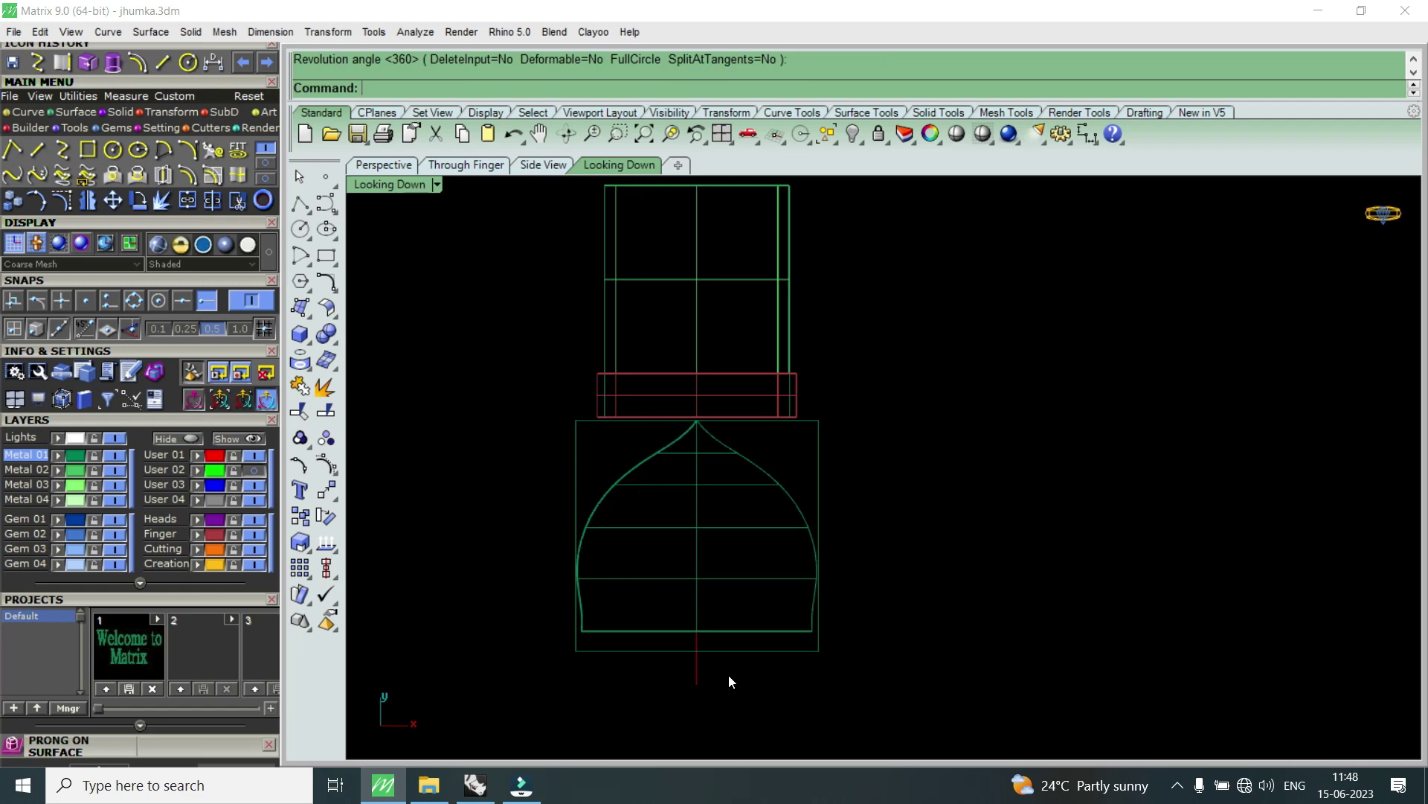
{"action": "scroll", "coordinate": [701, 581], "scroll_direction": "down", "scroll_amount": 2}
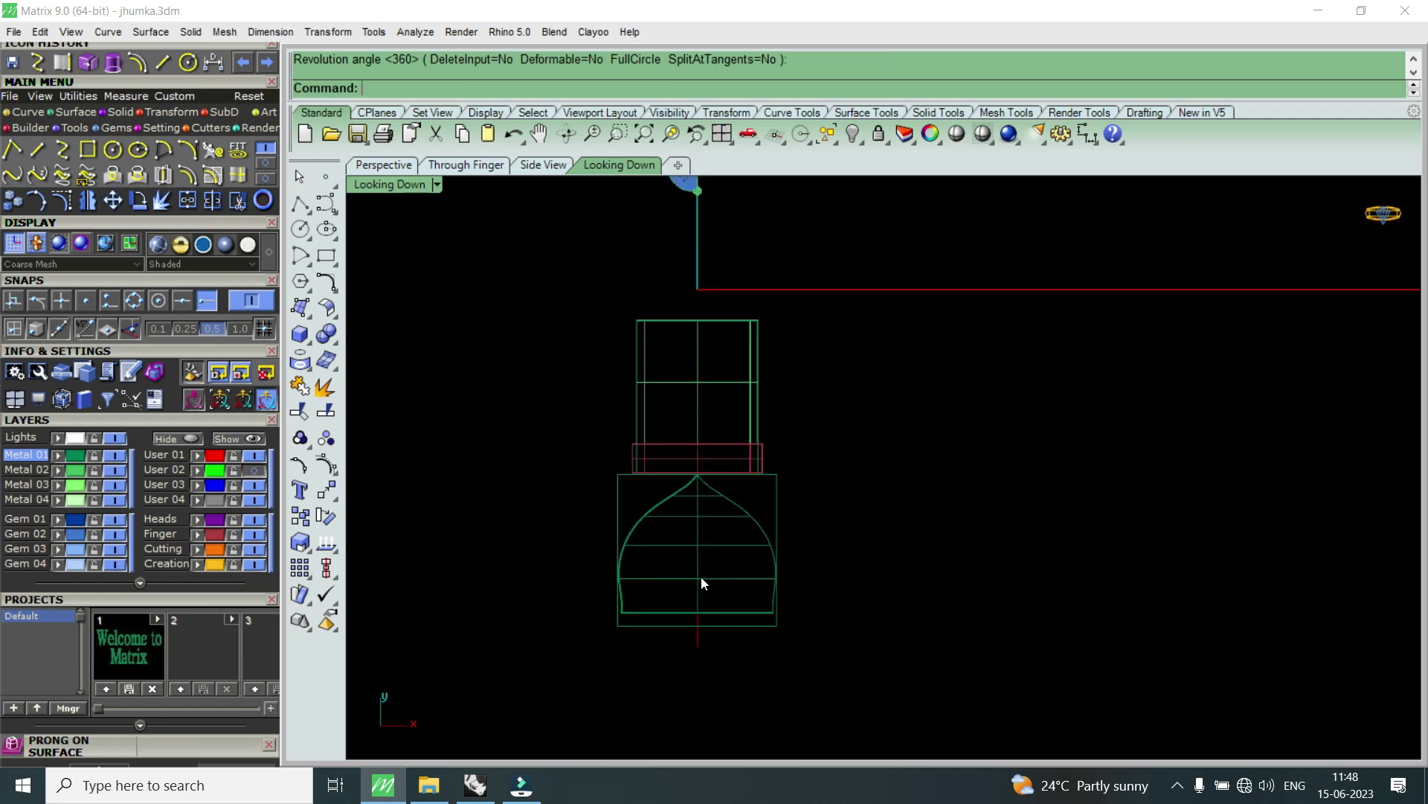
{"action": "scroll", "coordinate": [706, 592], "scroll_direction": "up", "scroll_amount": 3}
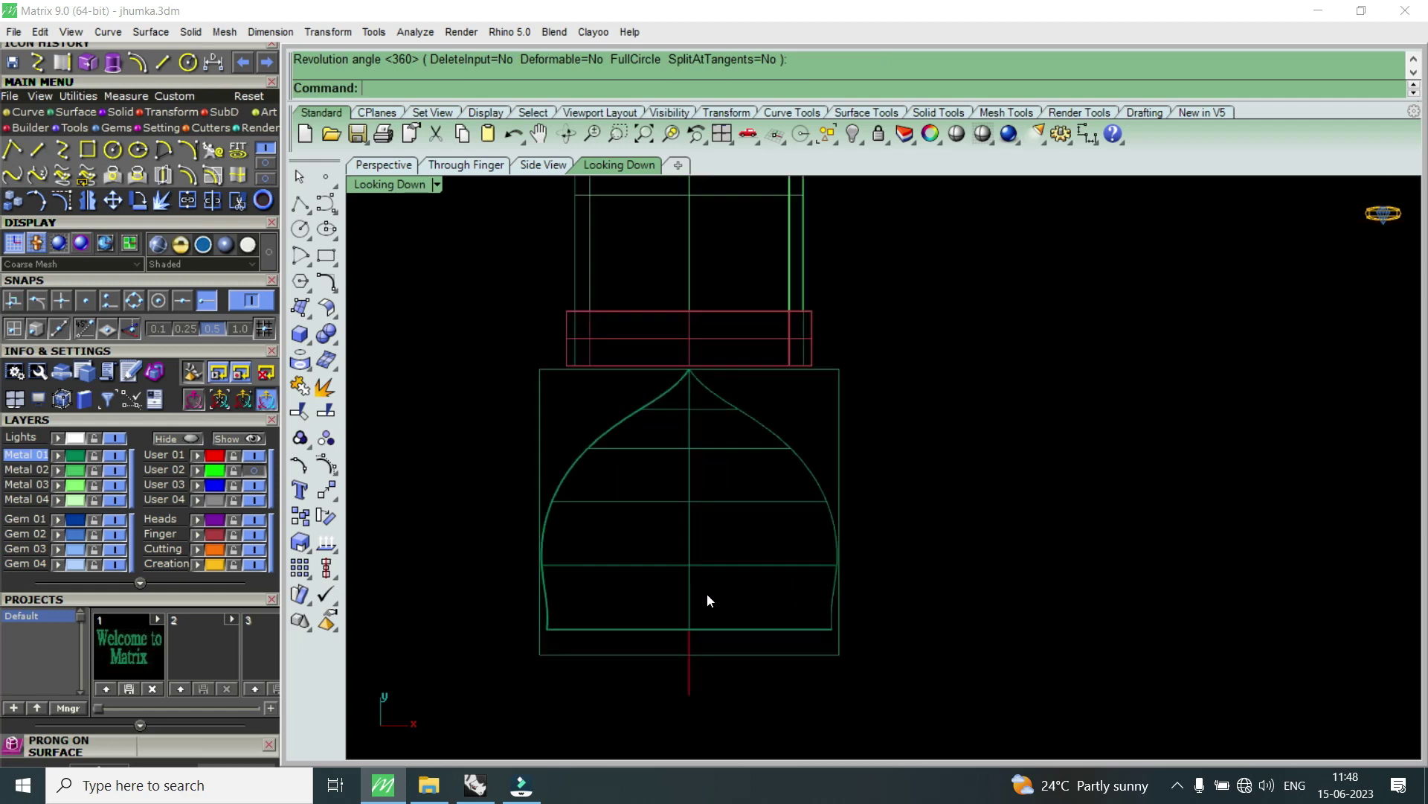
{"action": "left_click", "coordinate": [256, 471]}
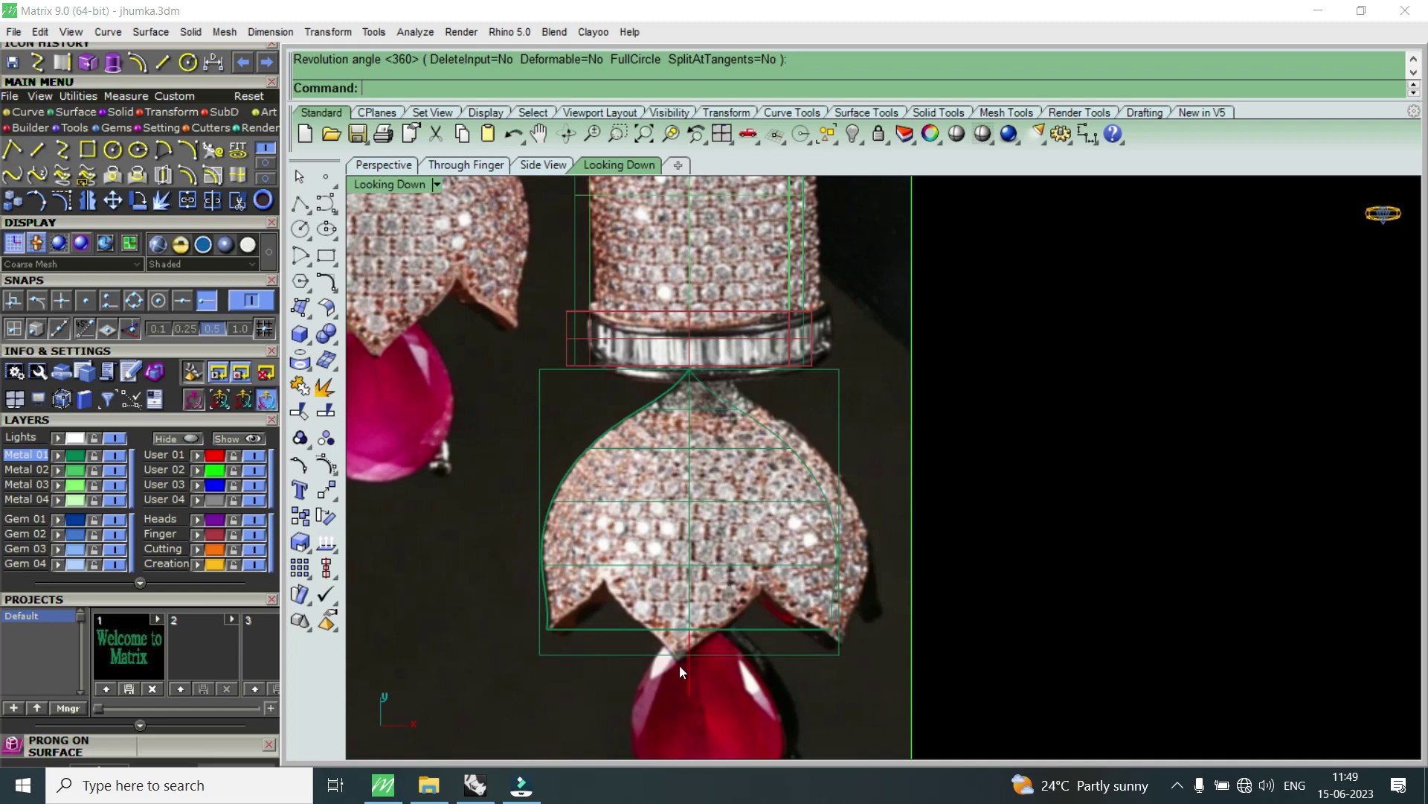
- Trace an interpolated curve through five points from the left petal notch to the bottom tip
{"action": "scroll", "coordinate": [673, 640], "scroll_direction": "up", "scroll_amount": 3}
{"action": "scroll", "coordinate": [672, 631], "scroll_direction": "up", "scroll_amount": 1}
{"action": "scroll", "coordinate": [704, 654], "scroll_direction": "down", "scroll_amount": 4}
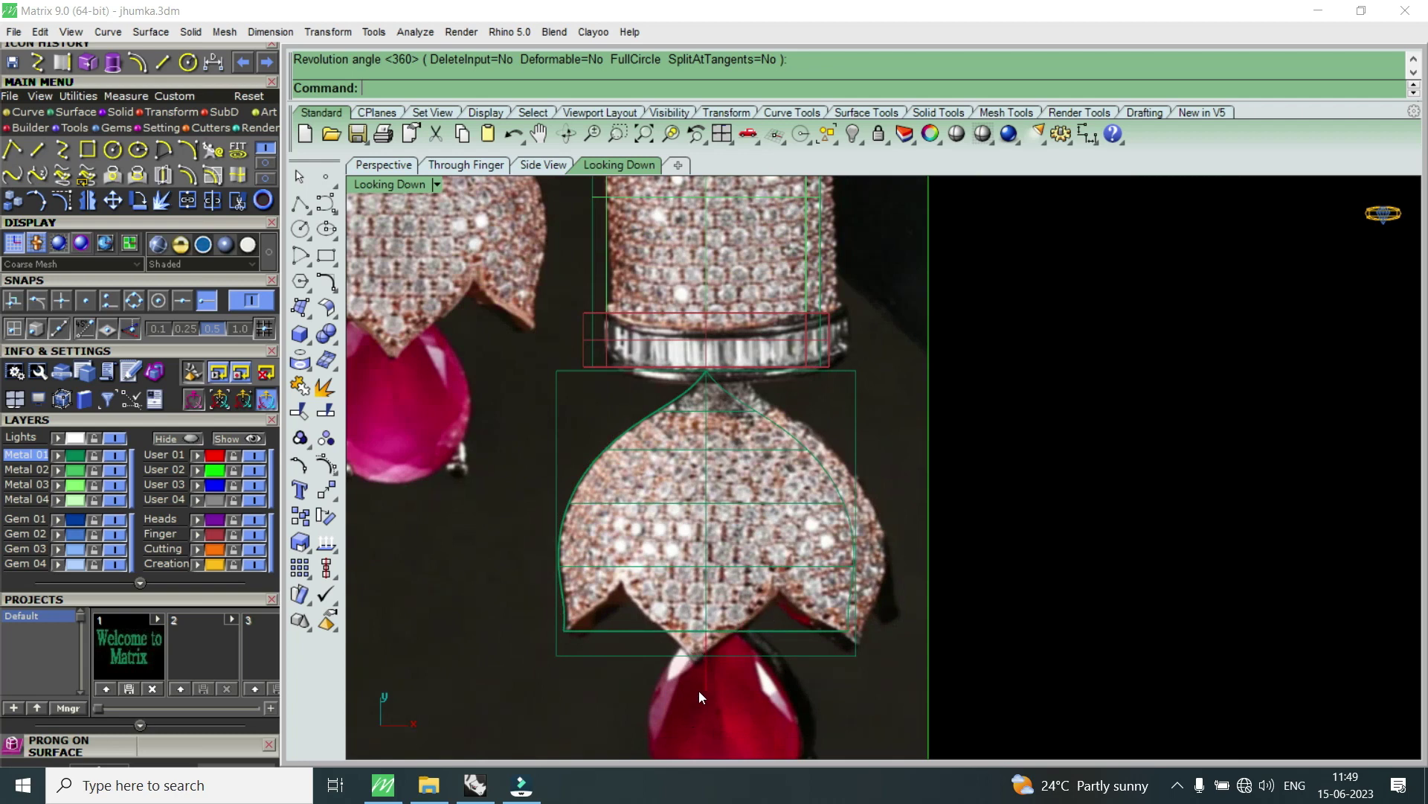
{"action": "scroll", "coordinate": [664, 625], "scroll_direction": "up", "scroll_amount": 3}
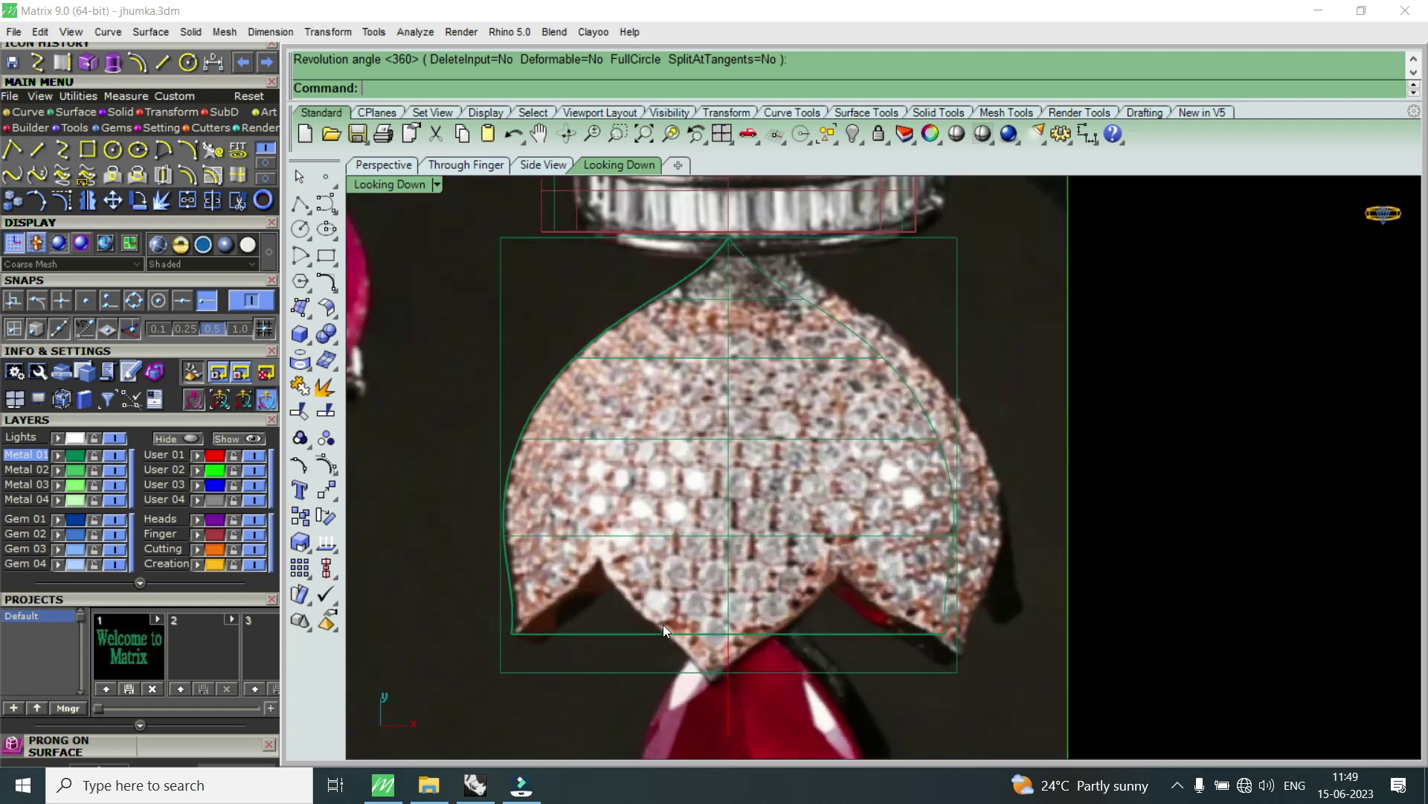
{"action": "left_click", "coordinate": [69, 147]}
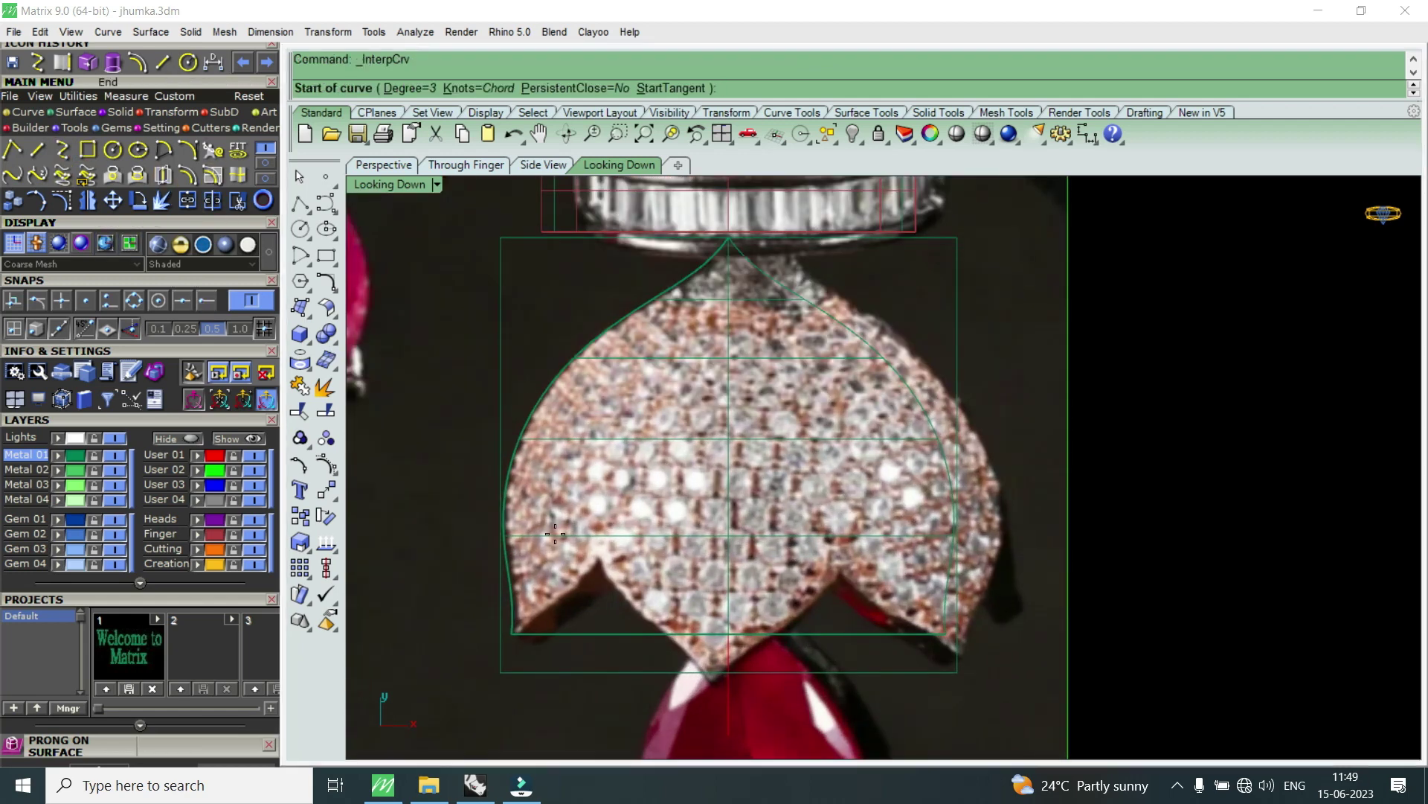
{"action": "scroll", "coordinate": [631, 589], "scroll_direction": "up", "scroll_amount": 2}
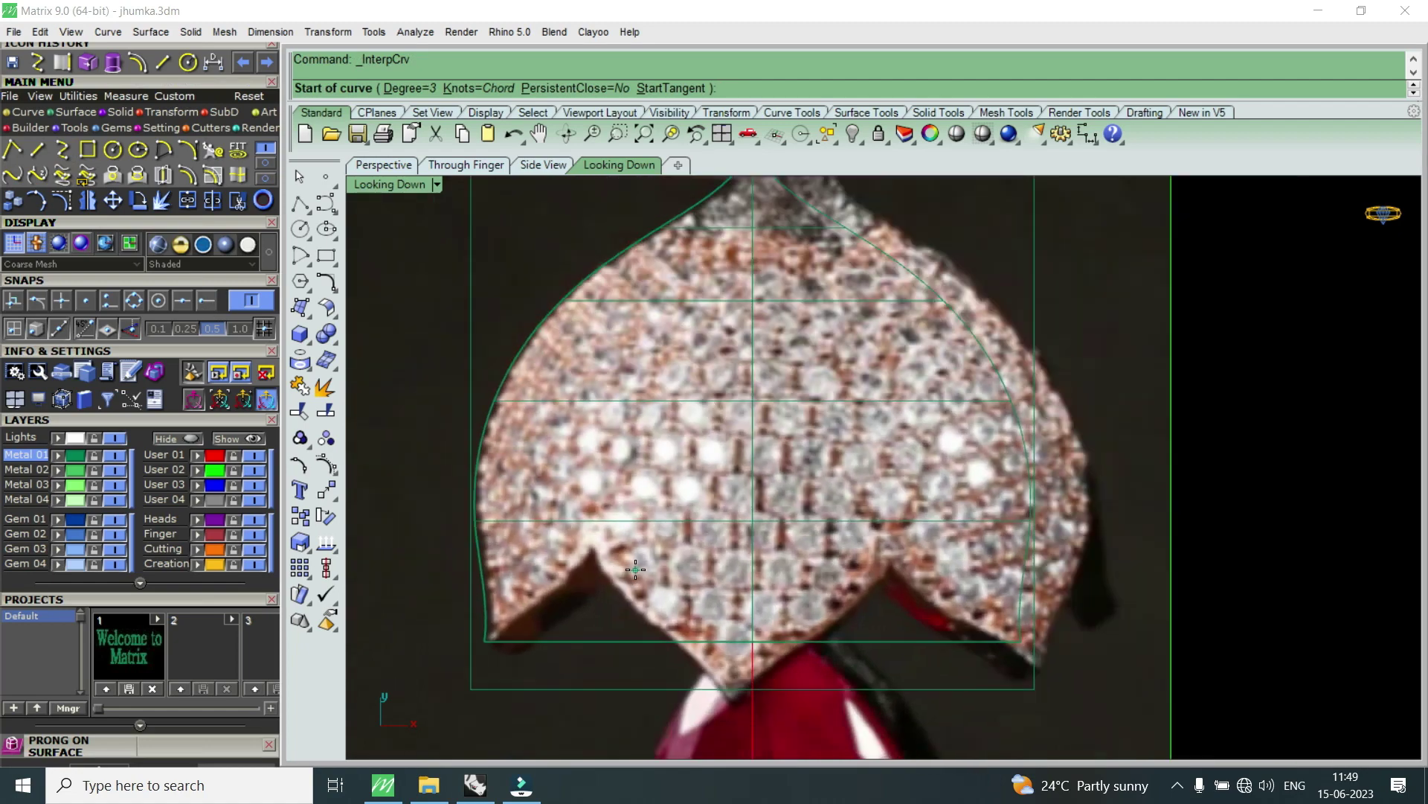
{"action": "scroll", "coordinate": [614, 581], "scroll_direction": "down", "scroll_amount": 1}
{"action": "scroll", "coordinate": [615, 581], "scroll_direction": "up", "scroll_amount": 1}
{"action": "left_click", "coordinate": [594, 546]}
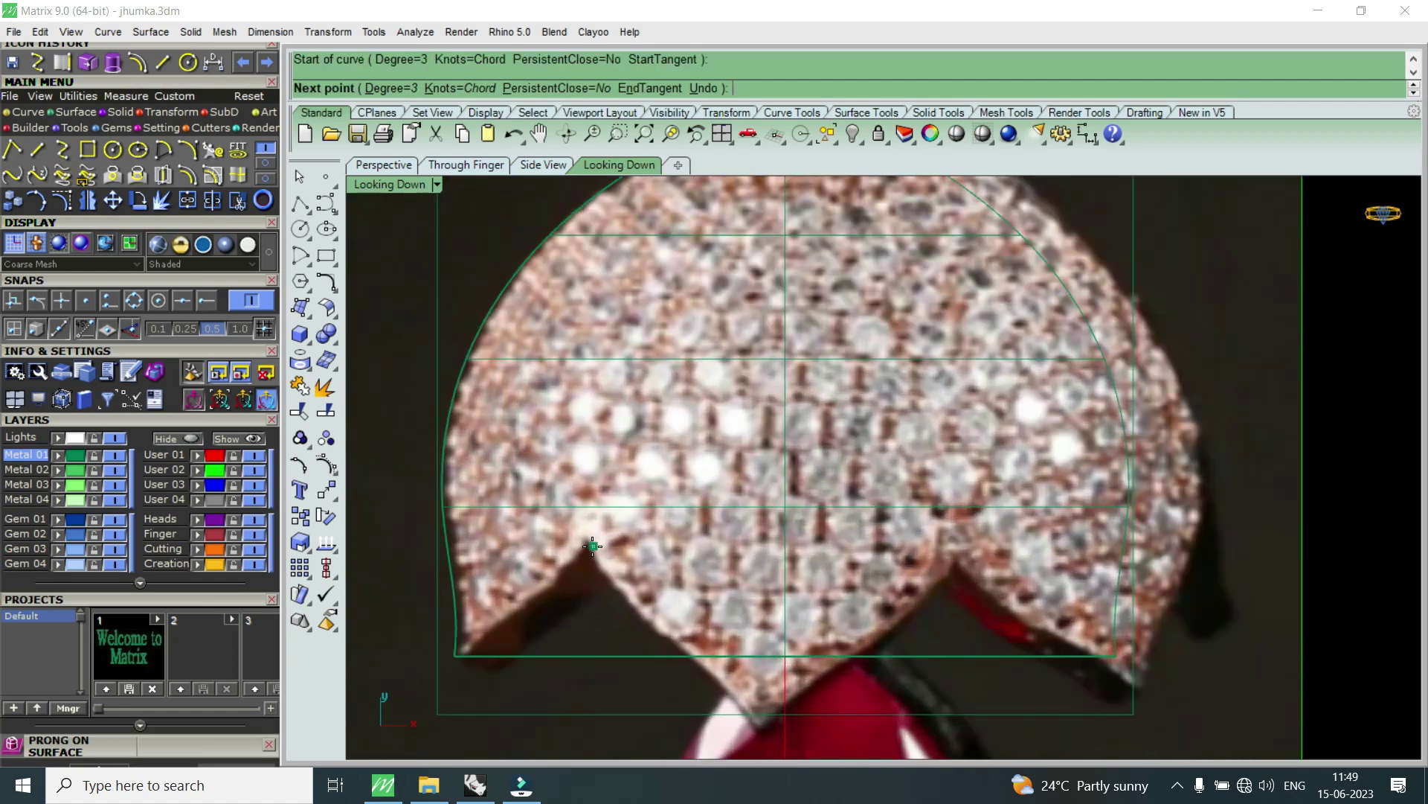
{"action": "left_click", "coordinate": [622, 592]}
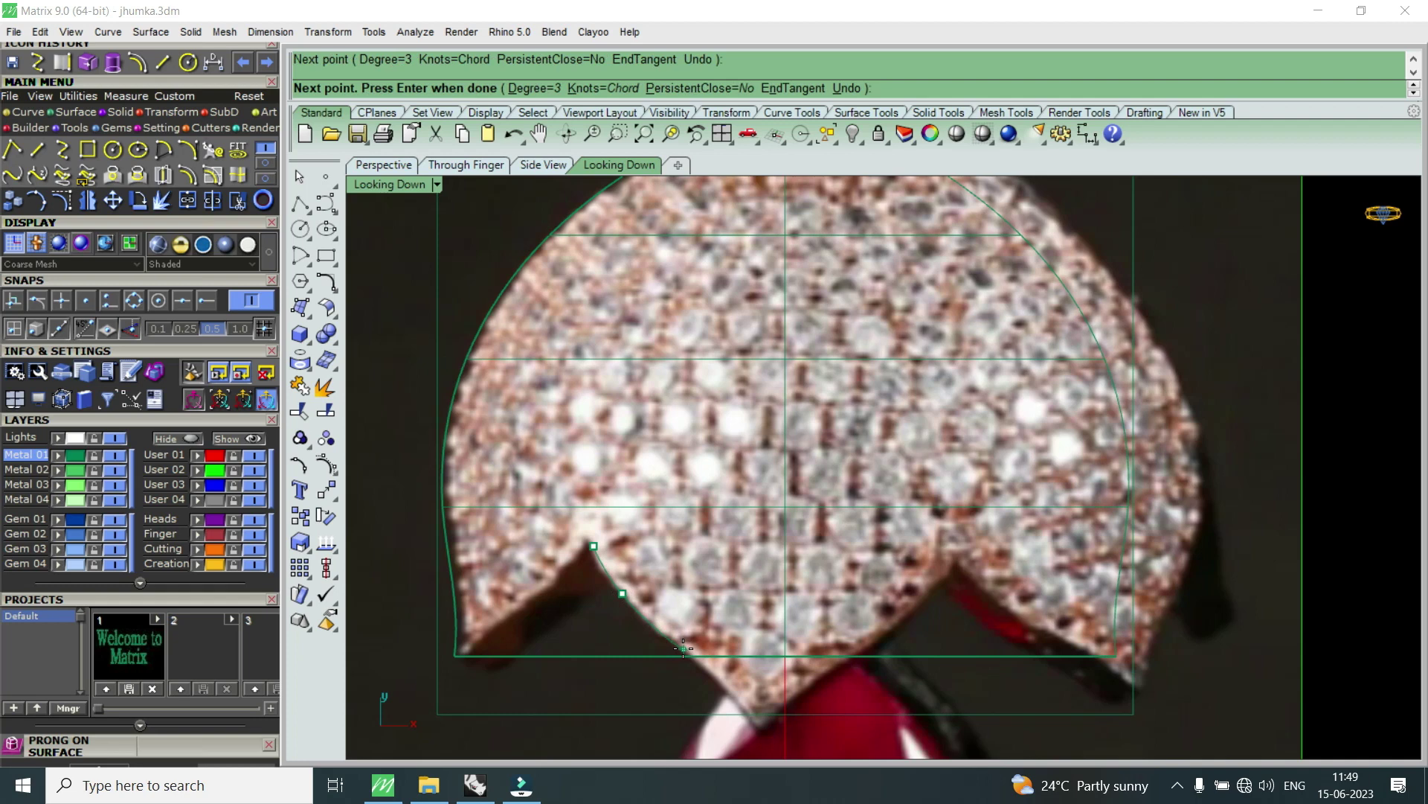
{"action": "left_click", "coordinate": [683, 648]}
{"action": "left_click", "coordinate": [721, 680]}
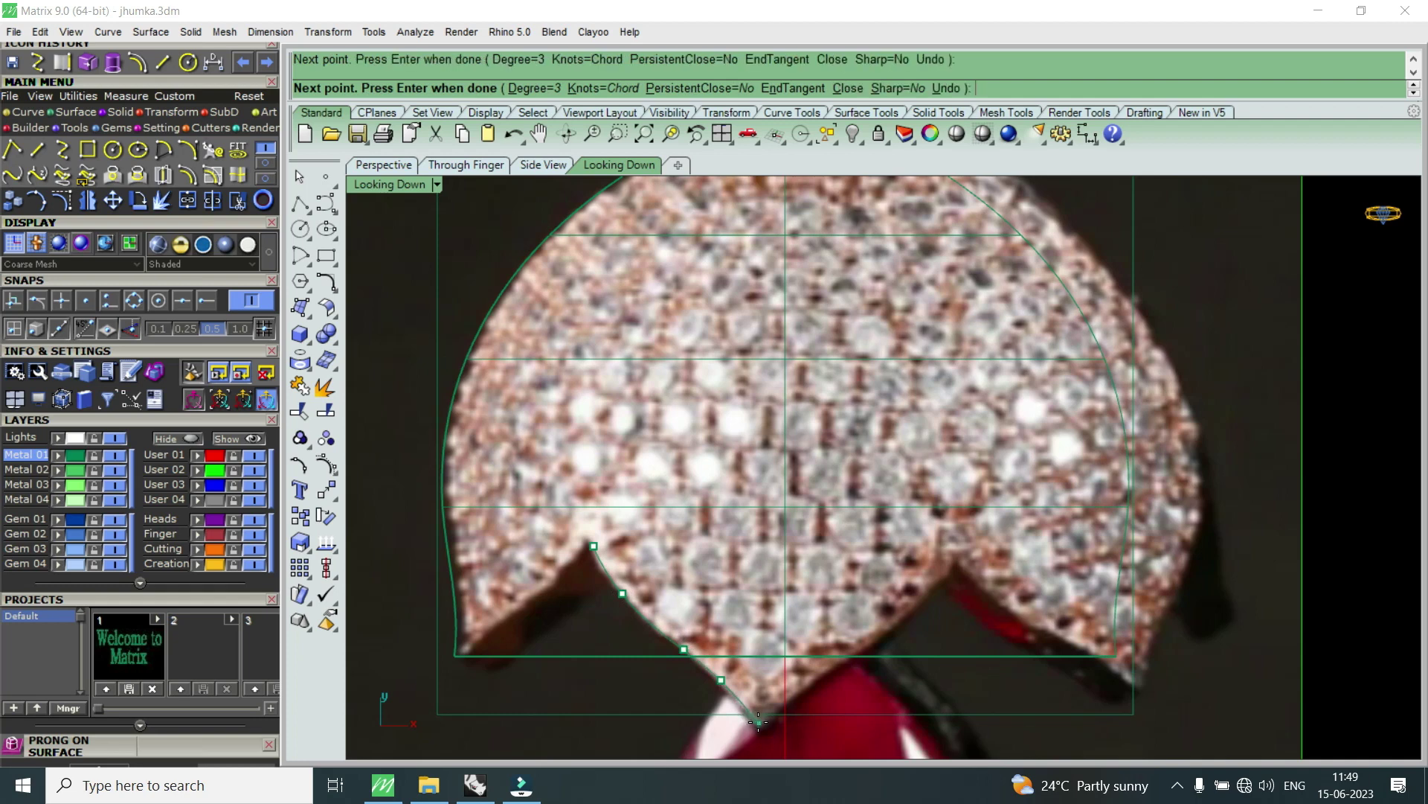
{"action": "left_click", "coordinate": [759, 722]}
{"action": "key", "text": "Return"}
{"action": "scroll", "coordinate": [745, 573], "scroll_direction": "down", "scroll_amount": 5}
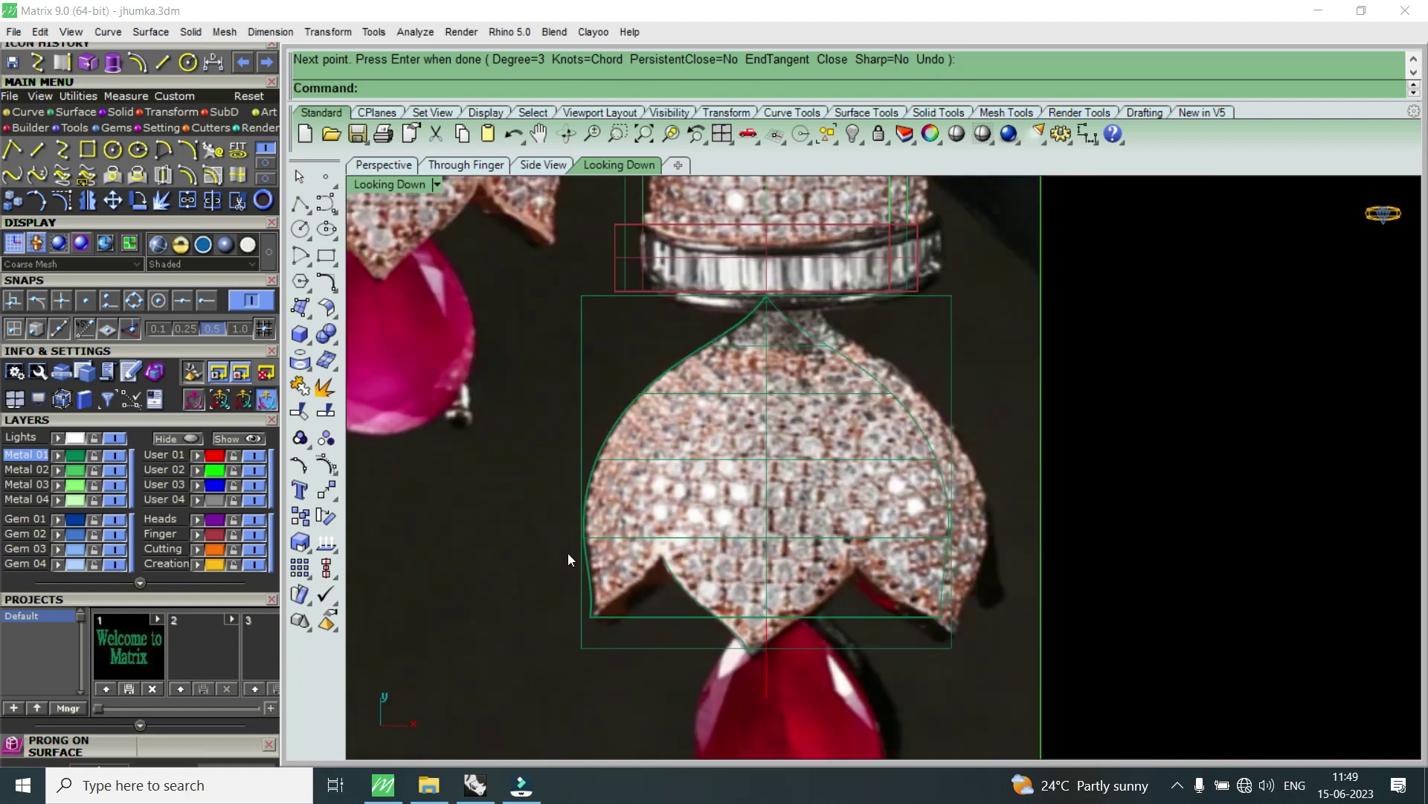
- Hide the User 02 reference photo and Move the scallop curve from its end point using End snap
{"action": "left_click", "coordinate": [254, 473]}
{"action": "scroll", "coordinate": [742, 647], "scroll_direction": "up", "scroll_amount": 3}
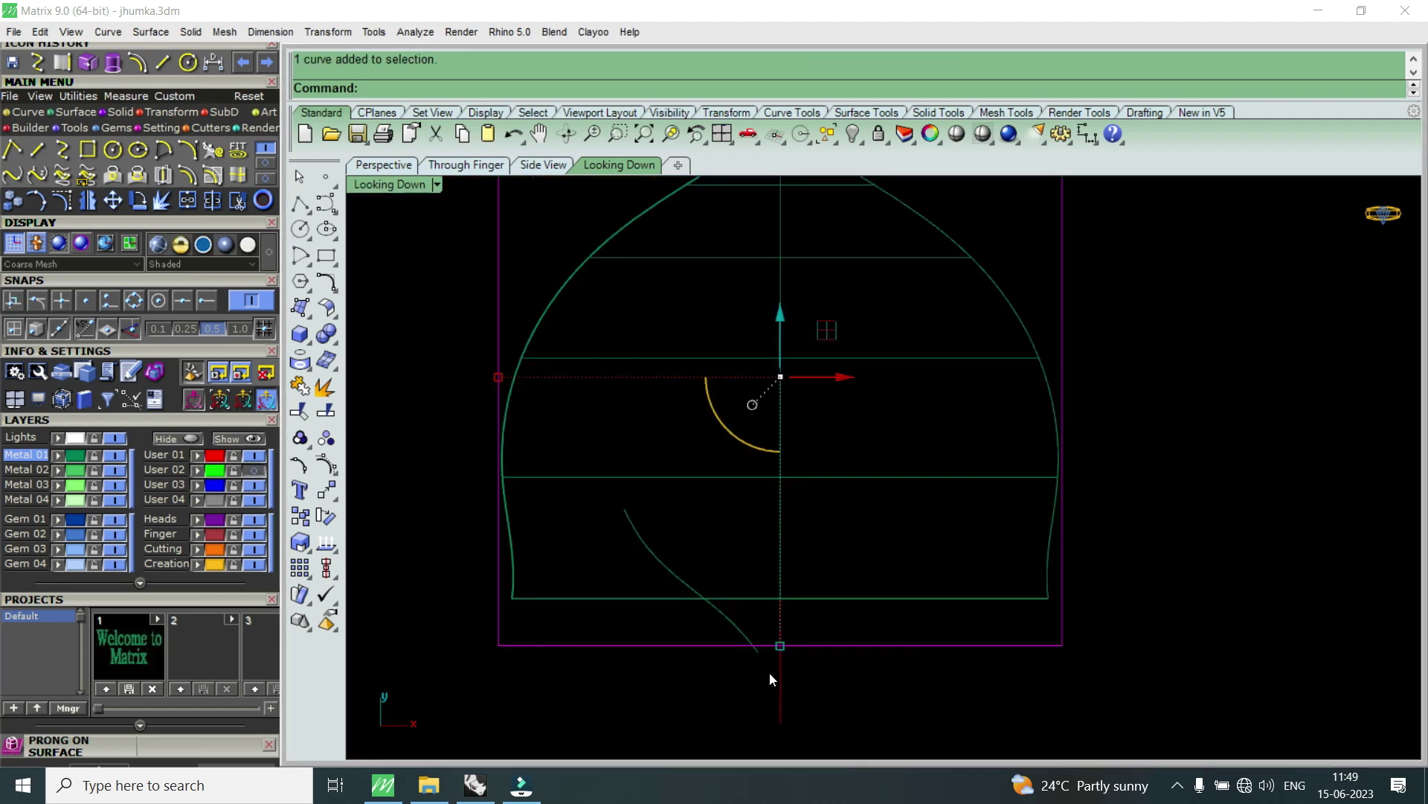
{"action": "left_click", "coordinate": [113, 203]}
{"action": "left_click", "coordinate": [207, 300]}
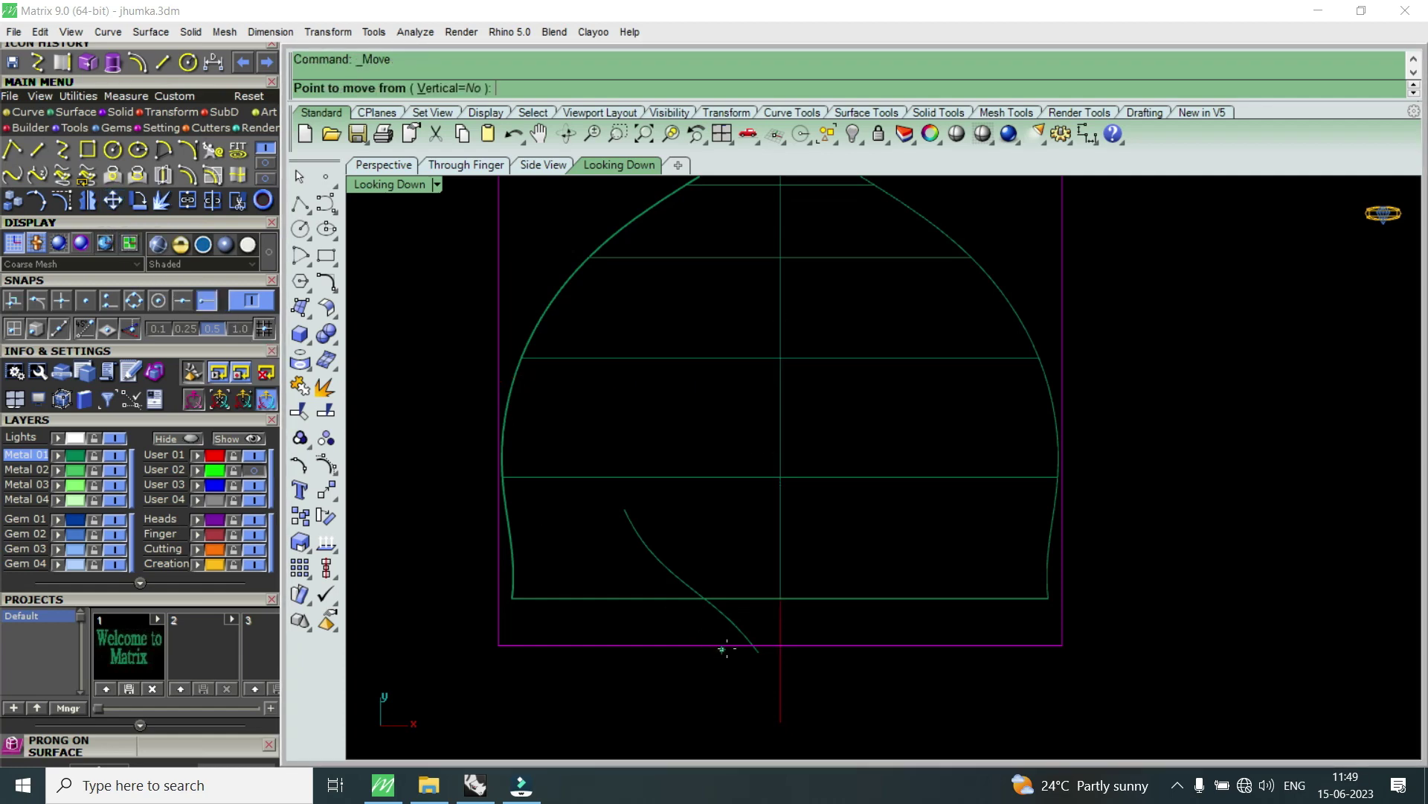
{"action": "left_click", "coordinate": [758, 652]}
{"action": "left_click", "coordinate": [781, 687]}
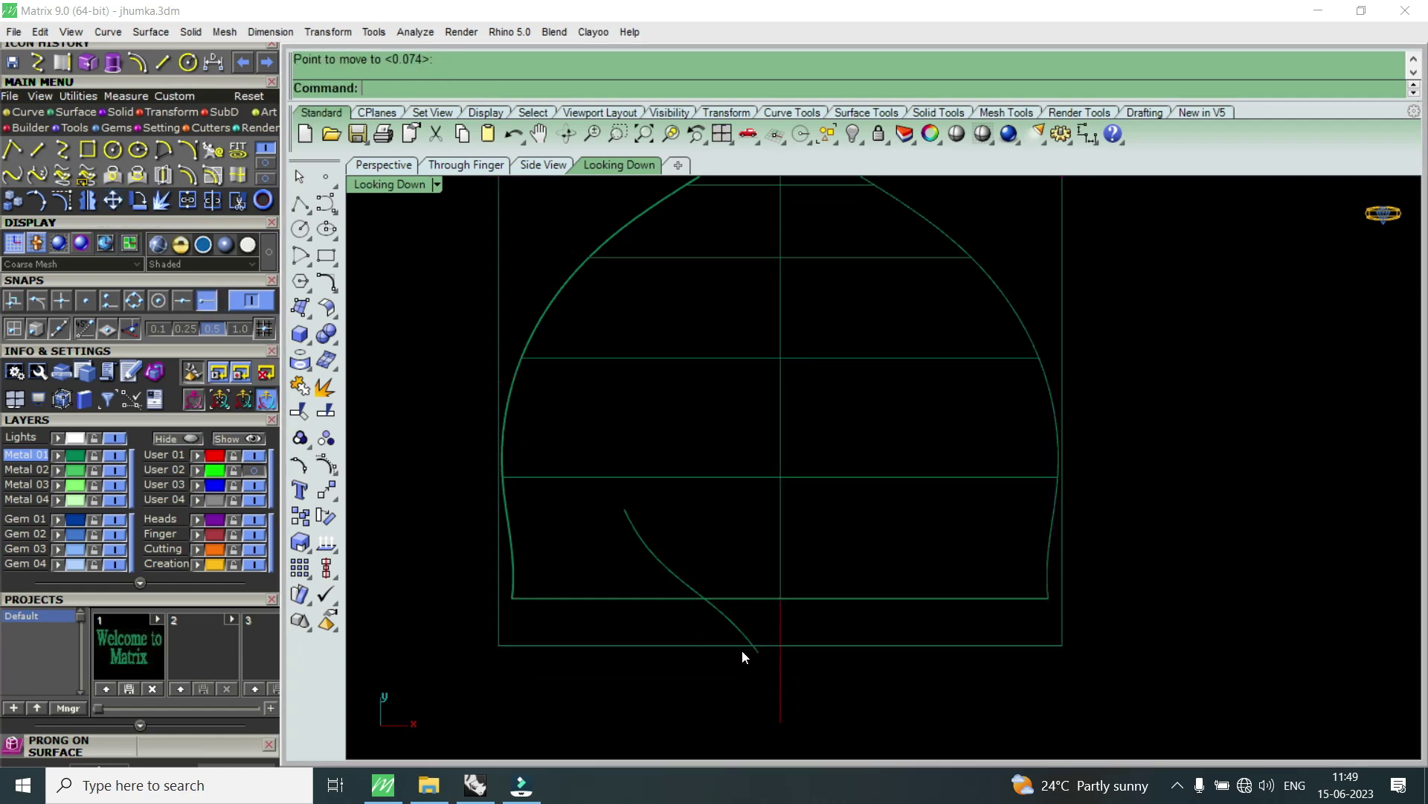
- Move the scallop curve again so its end lands on the centre axis
{"action": "left_click", "coordinate": [727, 620]}
{"action": "key", "text": "Return"}
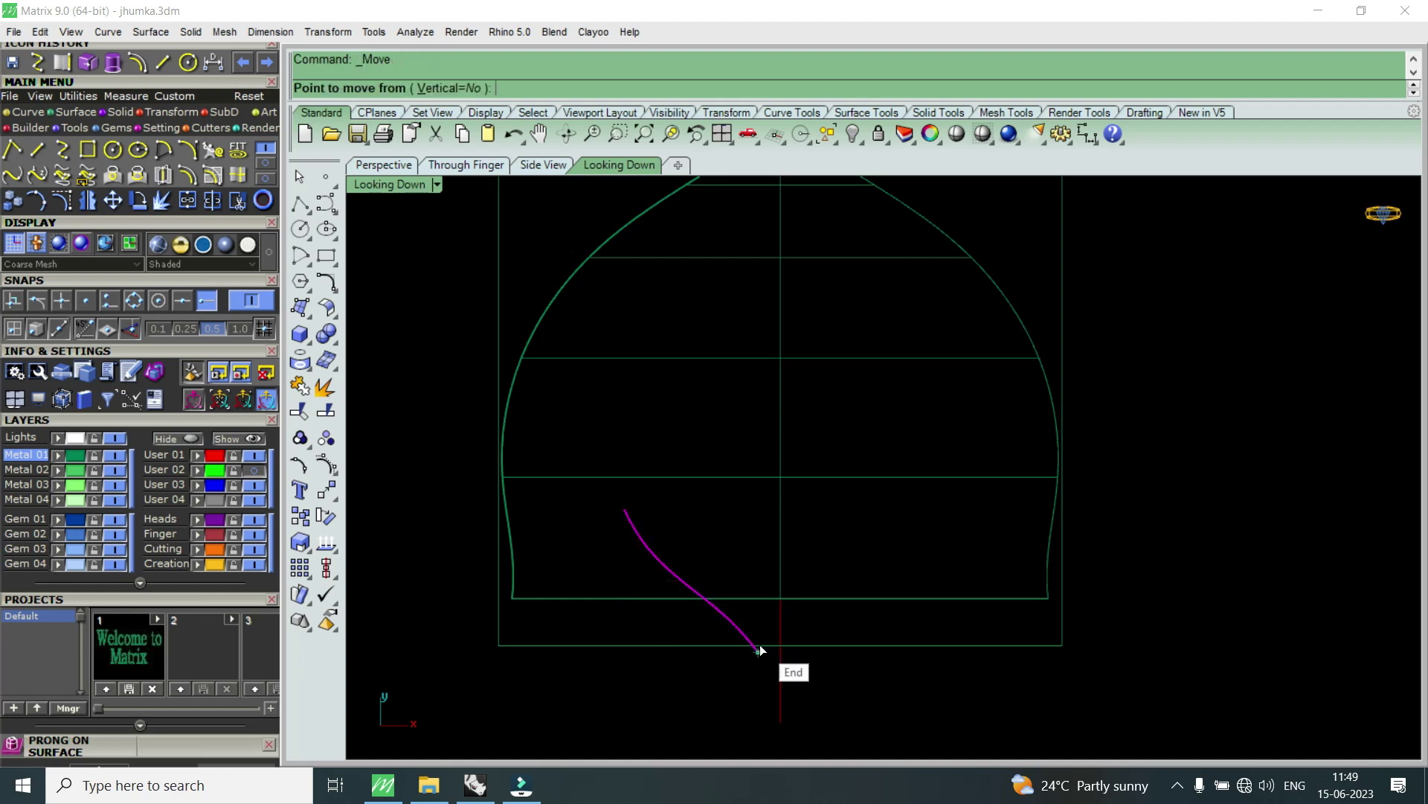
{"action": "left_click", "coordinate": [757, 652]}
{"action": "left_click", "coordinate": [780, 720]}
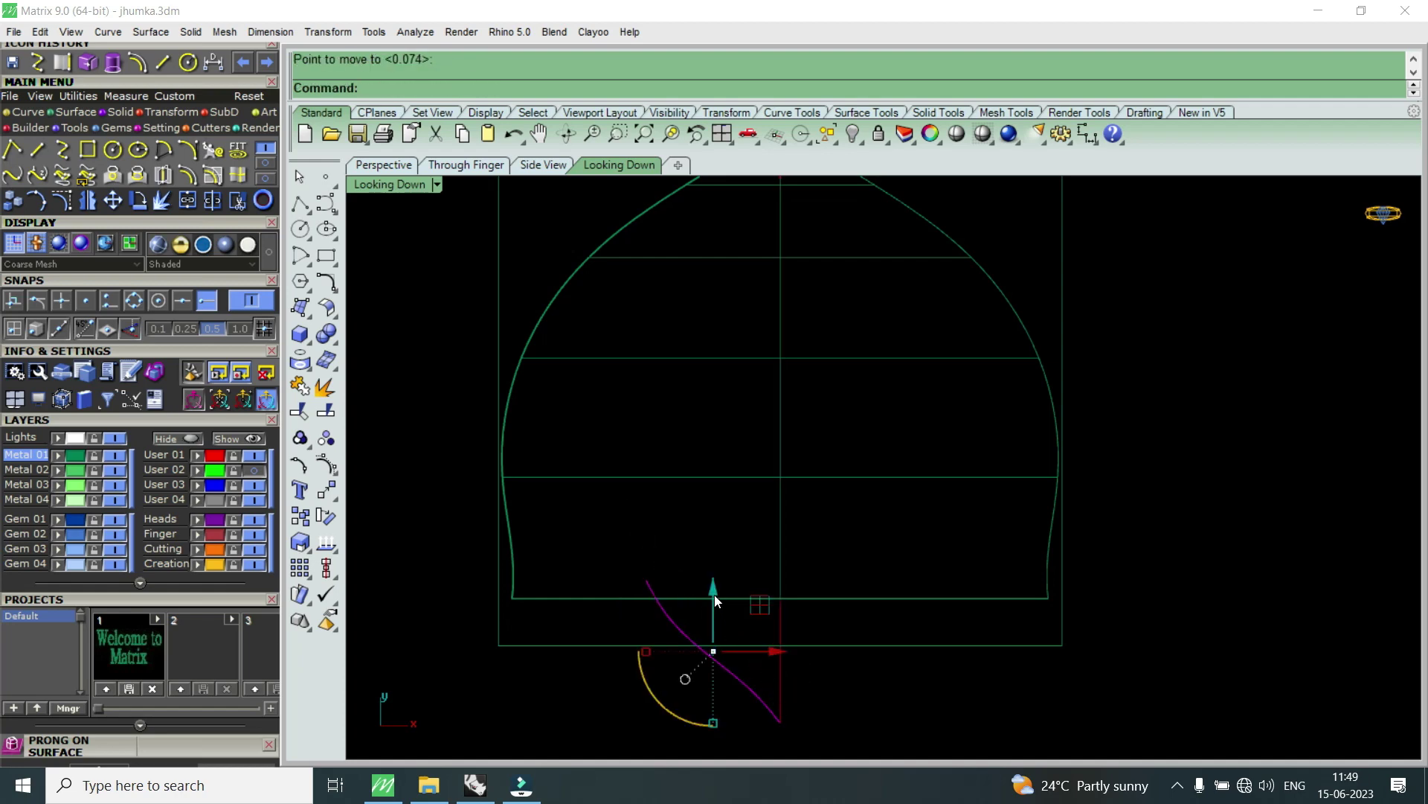
- Raise the curve along the gumball's Y arrow to its final height, then deselect it
{"action": "left_click_drag", "start_coordinate": [718, 599], "coordinate": [723, 473]}
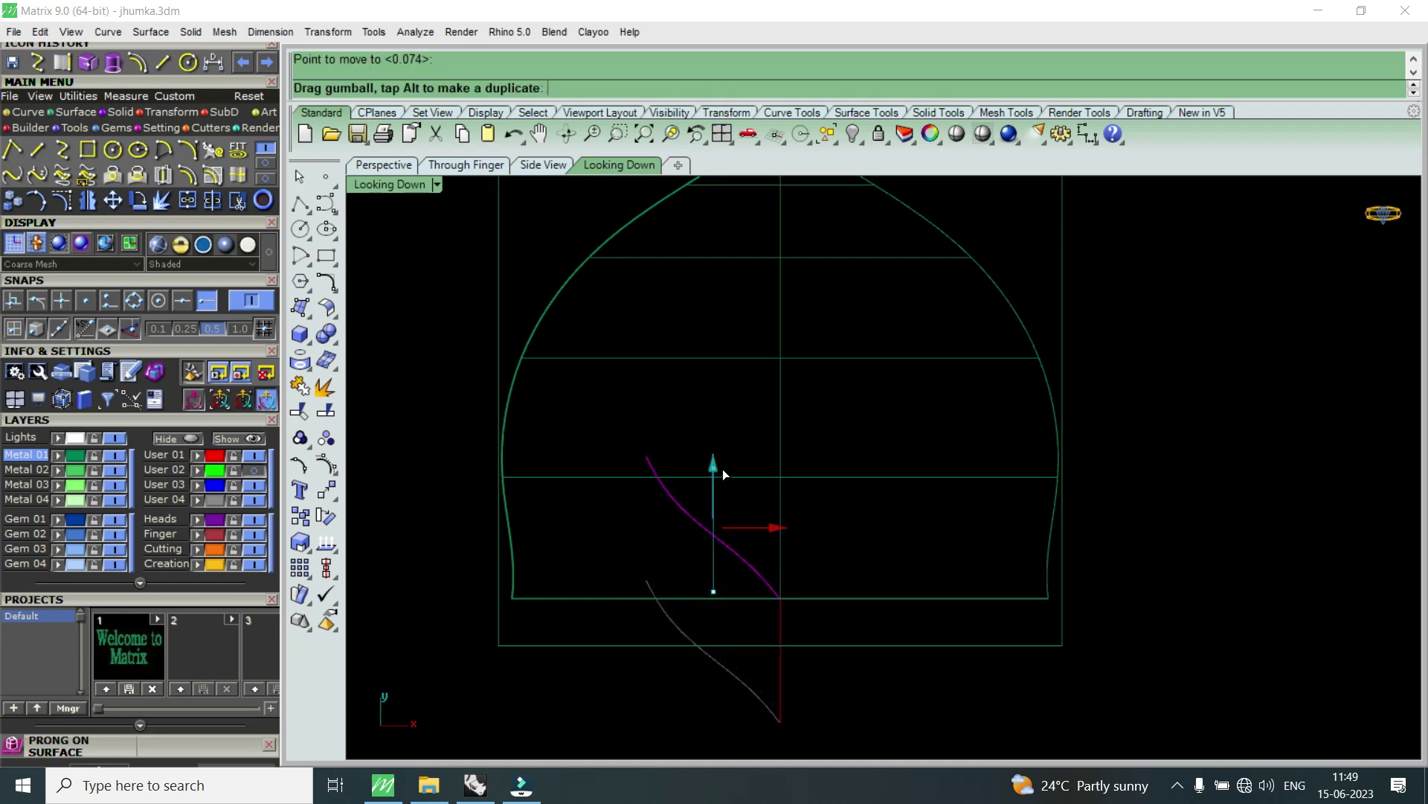
{"action": "left_click_drag", "start_coordinate": [724, 473], "coordinate": [722, 468]}
{"action": "scroll", "coordinate": [773, 571], "scroll_direction": "up", "scroll_amount": 3}
{"action": "scroll", "coordinate": [778, 607], "scroll_direction": "up", "scroll_amount": 3}
{"action": "left_click", "coordinate": [799, 627]}
{"action": "scroll", "coordinate": [756, 640], "scroll_direction": "down", "scroll_amount": 1}
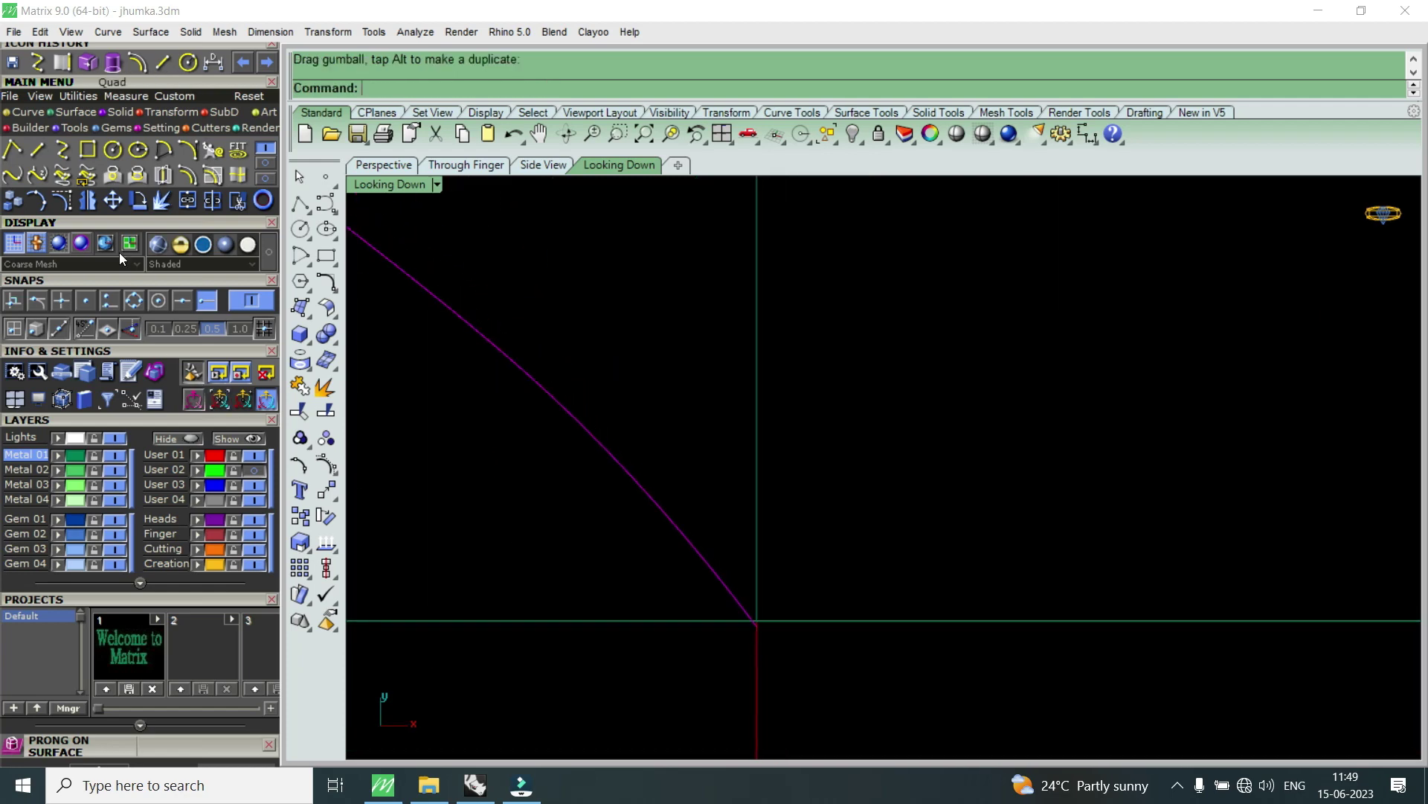
- Turn on control points with F10 and pull the curve's end point lower
{"action": "key", "text": "F10"}
{"action": "scroll", "coordinate": [724, 685], "scroll_direction": "up", "scroll_amount": 2}
{"action": "left_click_drag", "start_coordinate": [818, 683], "coordinate": [726, 575]}
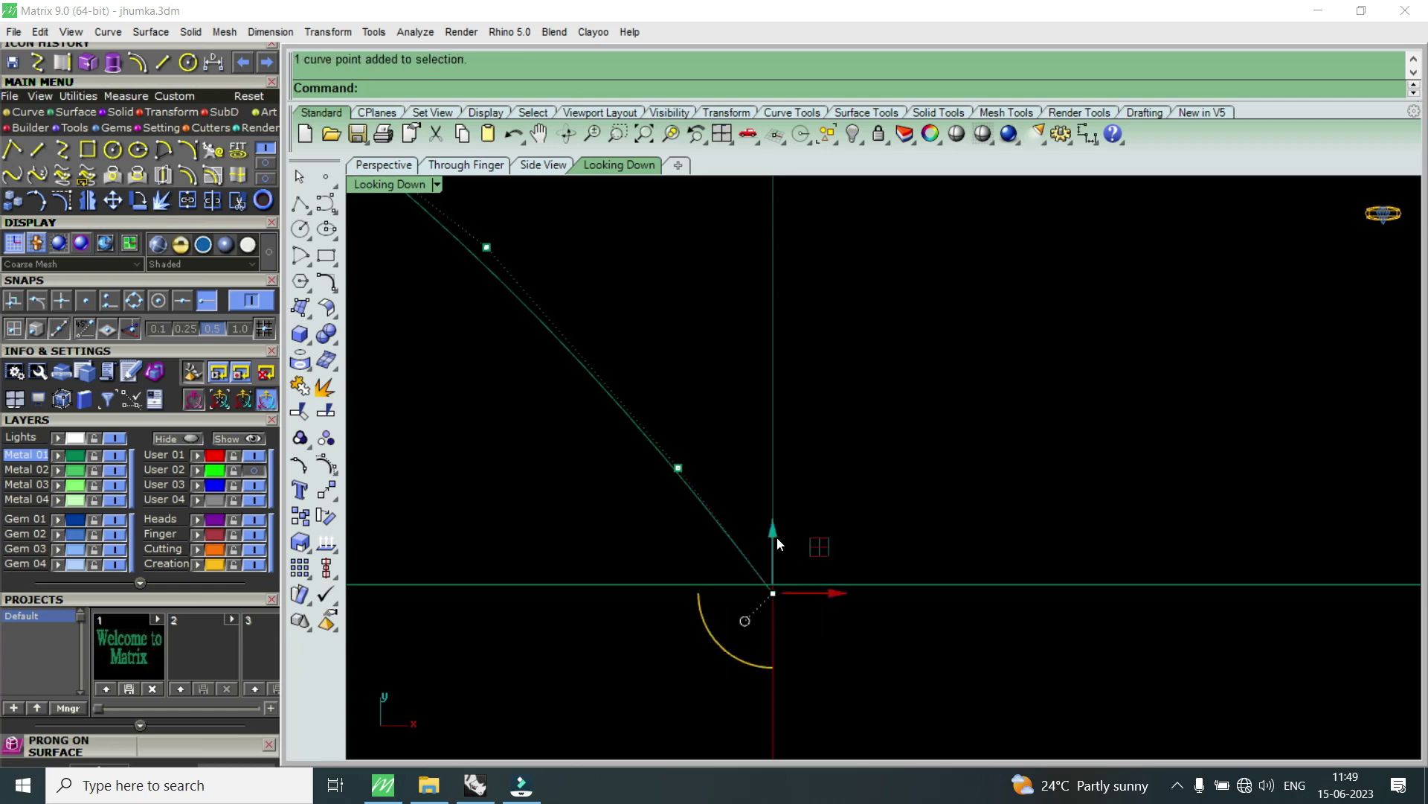
{"action": "left_click_drag", "start_coordinate": [773, 530], "coordinate": [773, 607]}
{"action": "scroll", "coordinate": [785, 636], "scroll_direction": "down", "scroll_amount": 2}
{"action": "scroll", "coordinate": [767, 616], "scroll_direction": "down", "scroll_amount": 2}
- Select the magenta scallop curve and show User 02 to compare it with the photo
{"action": "left_click", "coordinate": [699, 542]}
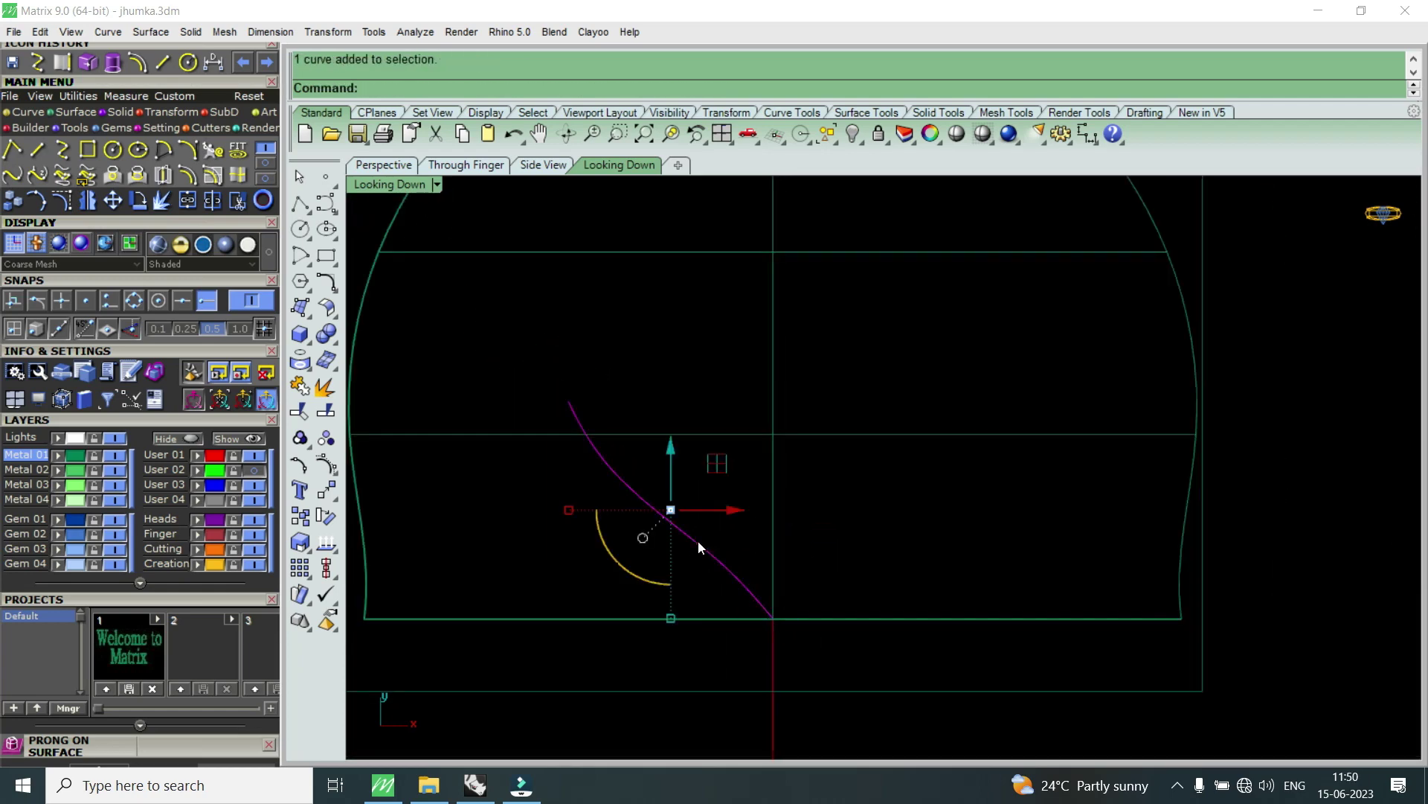
{"action": "left_click", "coordinate": [256, 471]}
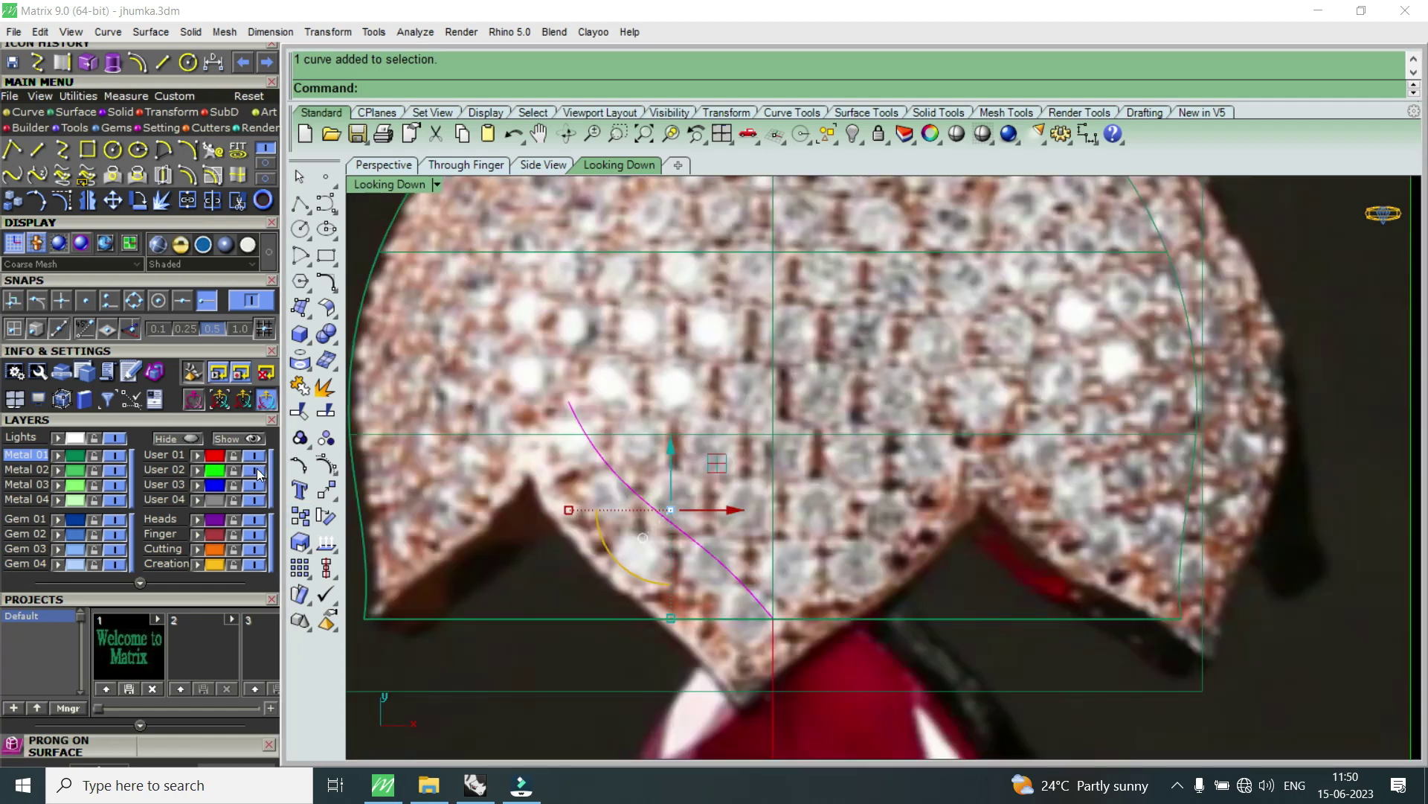
{"action": "scroll", "coordinate": [823, 609], "scroll_direction": "down", "scroll_amount": 2}
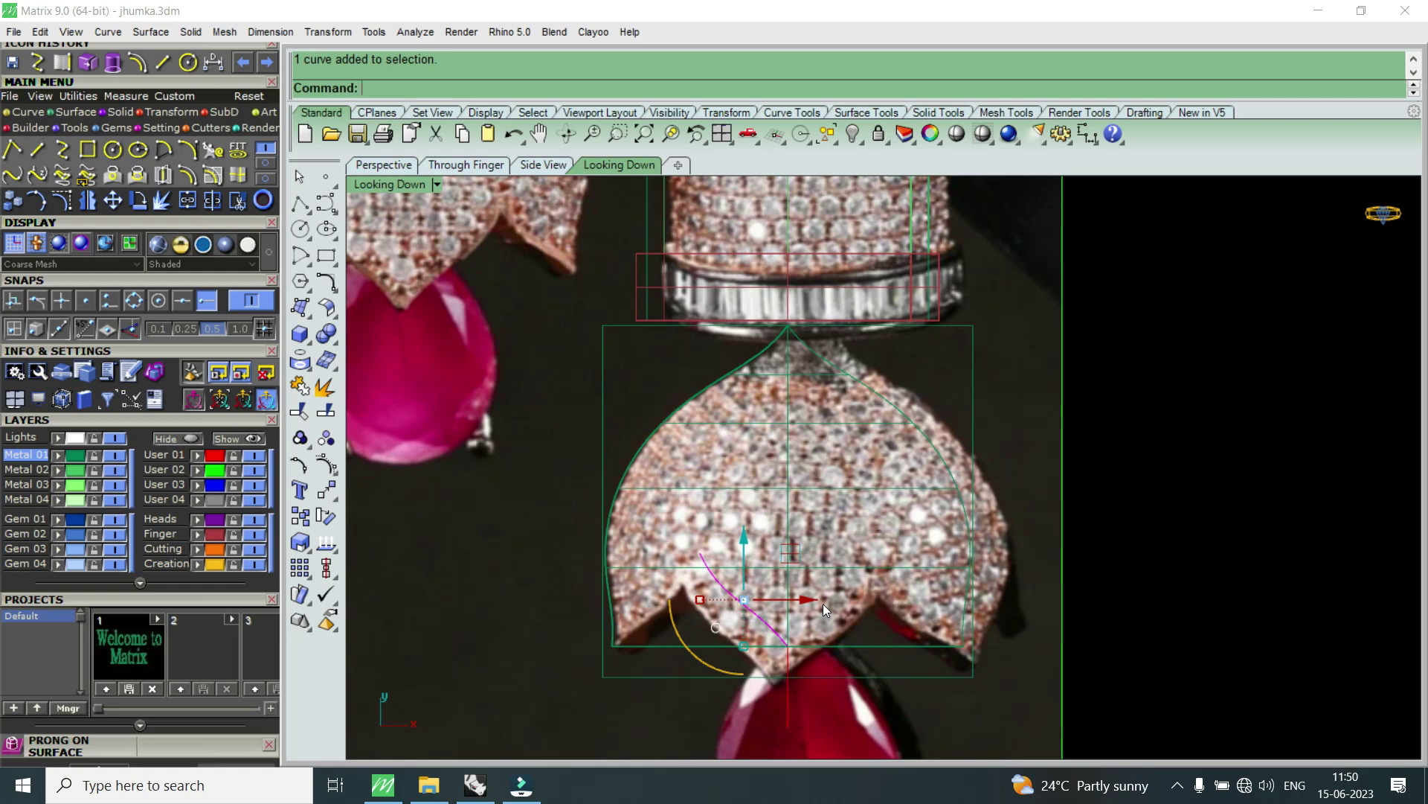
{"action": "scroll", "coordinate": [822, 594], "scroll_direction": "down", "scroll_amount": 2}
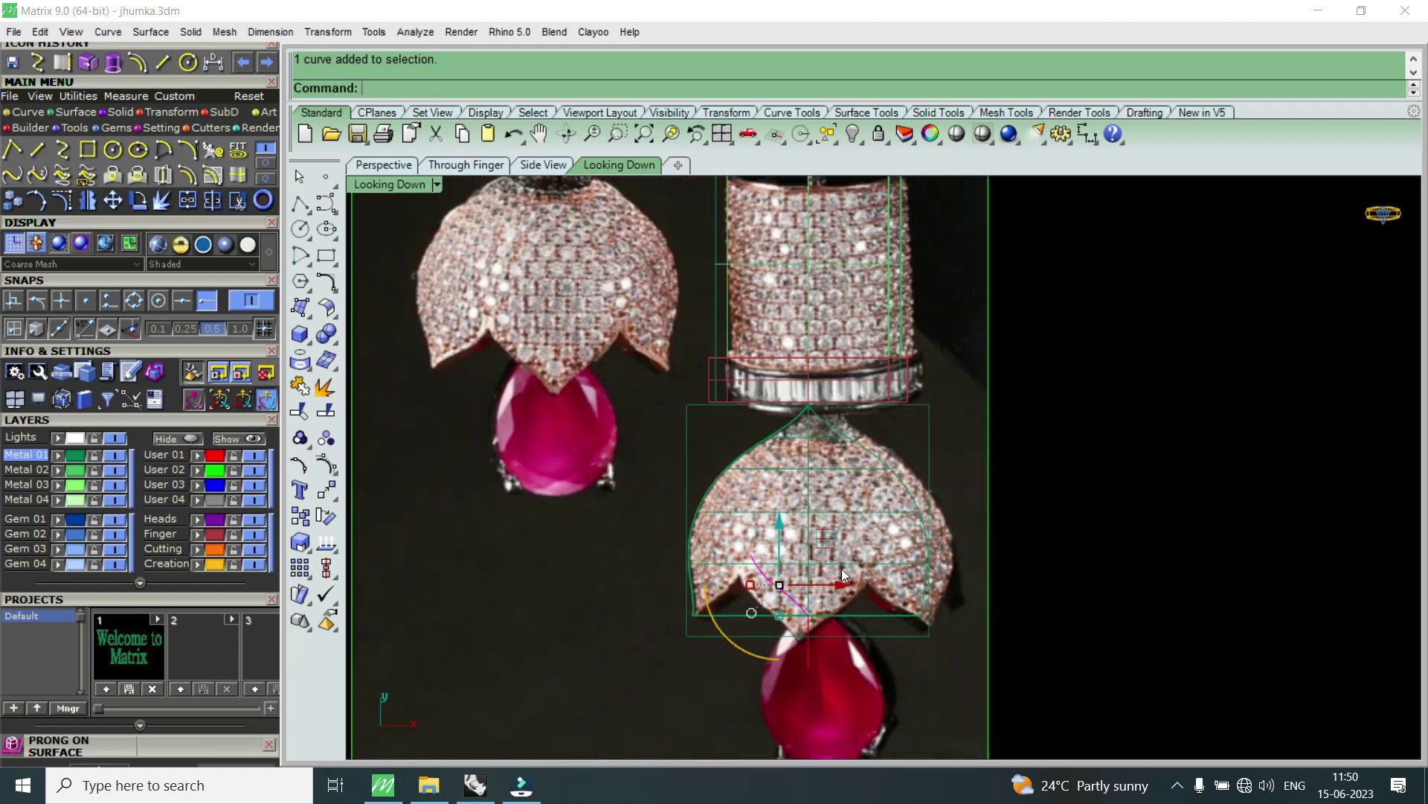
{"action": "scroll", "coordinate": [803, 606], "scroll_direction": "down", "scroll_amount": 1}
{"action": "scroll", "coordinate": [802, 606], "scroll_direction": "down", "scroll_amount": 1}
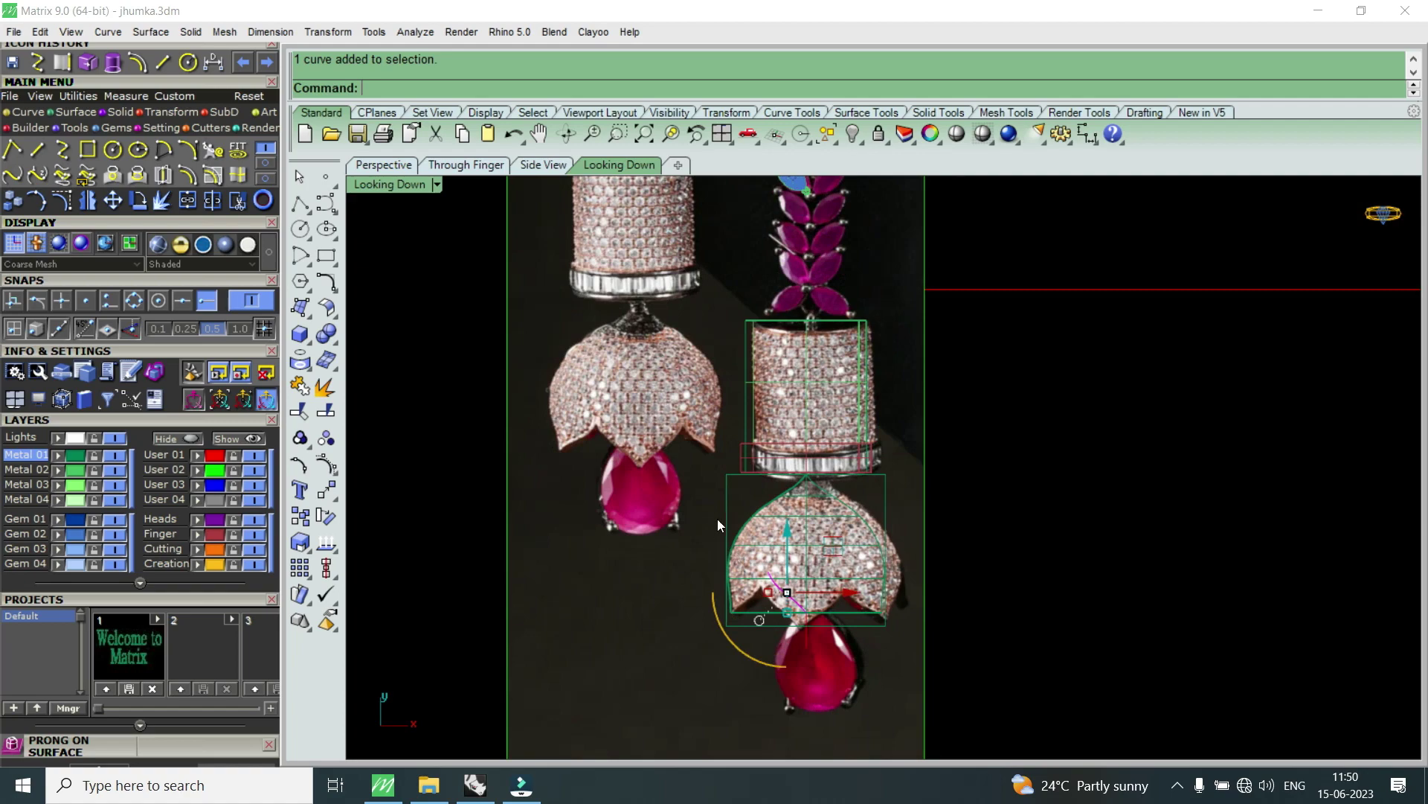
{"action": "scroll", "coordinate": [808, 619], "scroll_direction": "up", "scroll_amount": 2}
{"action": "scroll", "coordinate": [796, 609], "scroll_direction": "up", "scroll_amount": 2}
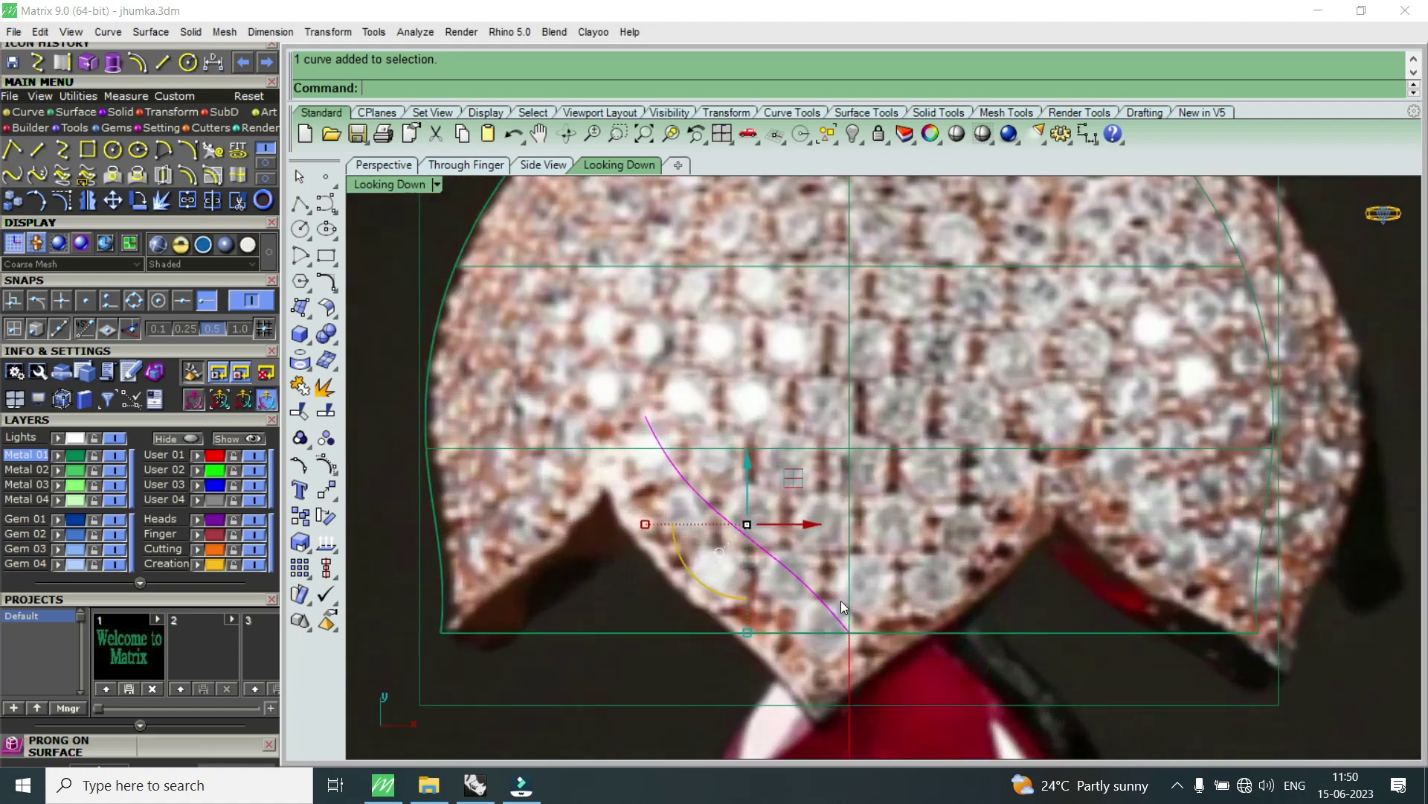
{"action": "scroll", "coordinate": [841, 601], "scroll_direction": "down", "scroll_amount": 2}
{"action": "scroll", "coordinate": [840, 597], "scroll_direction": "up", "scroll_amount": 1}
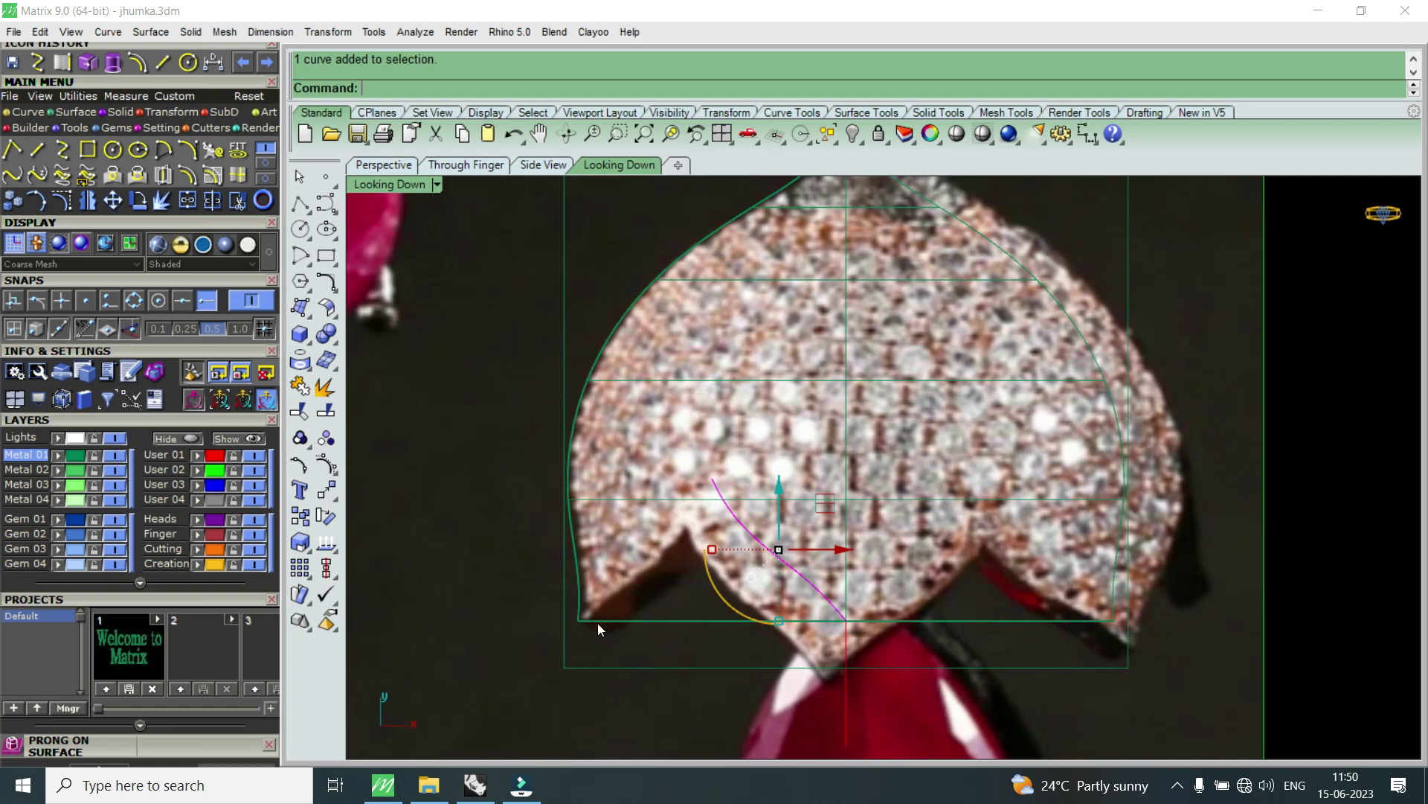
- Select the left outline curve and hide the User 02 reference photo again
{"action": "left_click", "coordinate": [586, 589]}
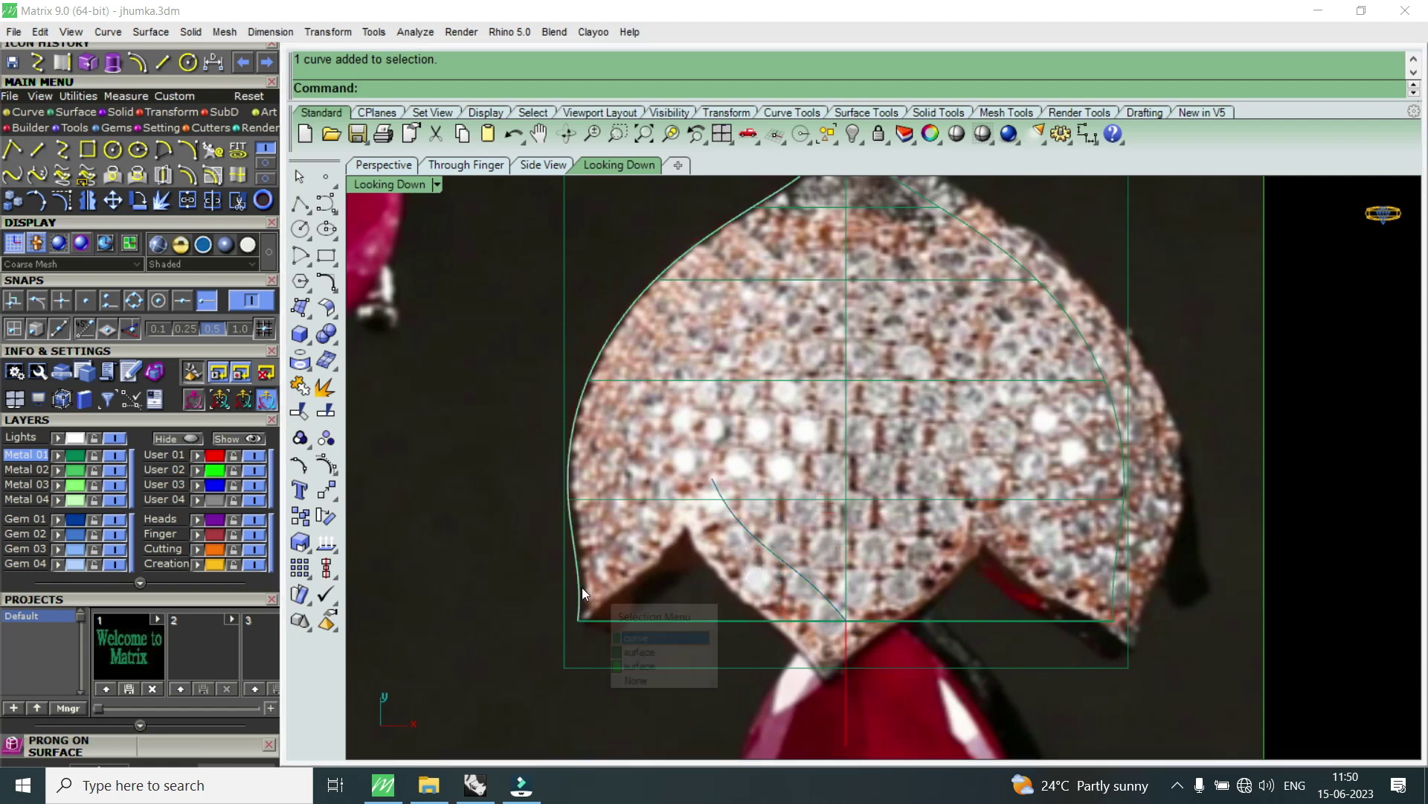
{"action": "left_click", "coordinate": [647, 635]}
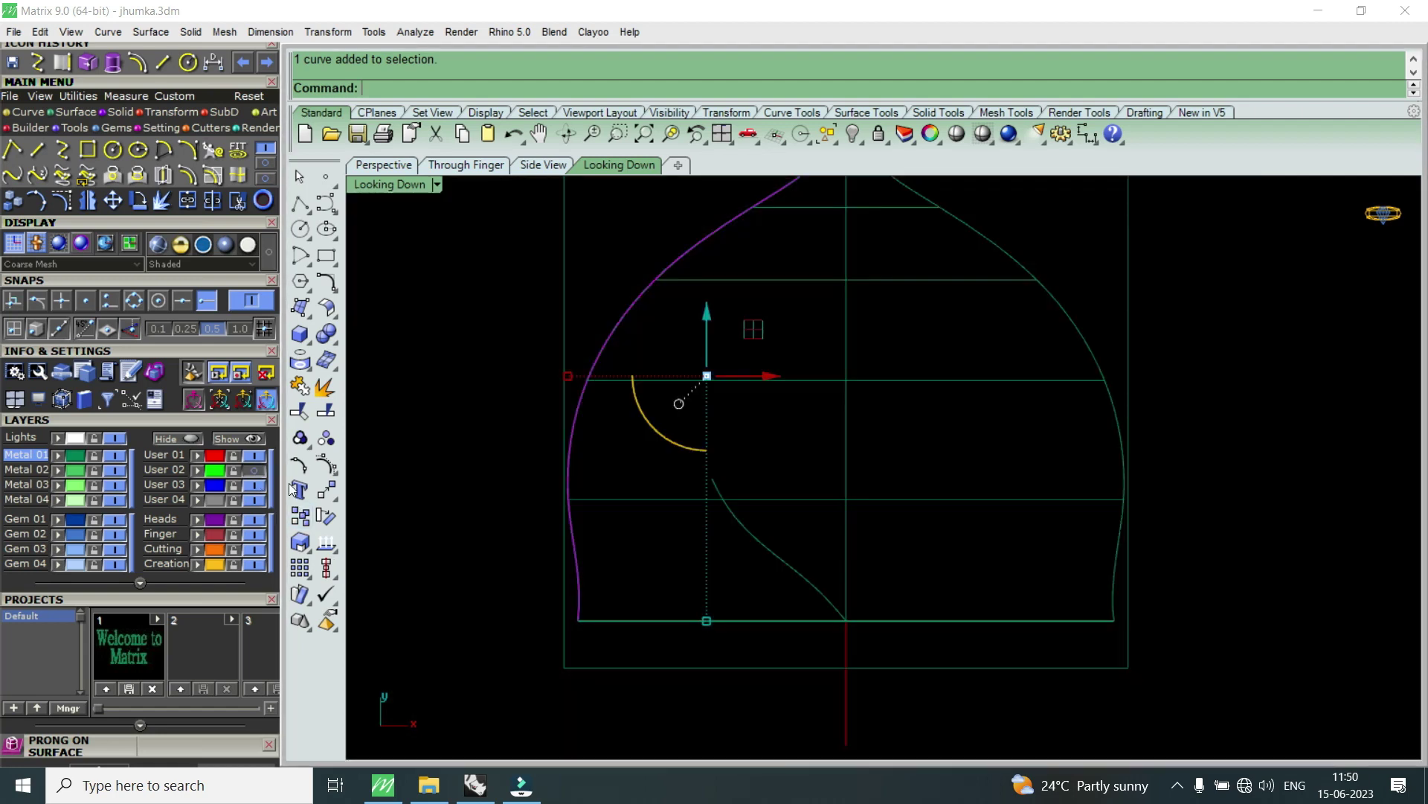
{"action": "left_click", "coordinate": [255, 470]}
{"action": "scroll", "coordinate": [642, 611], "scroll_direction": "down", "scroll_amount": 5}
{"action": "scroll", "coordinate": [749, 607], "scroll_direction": "up", "scroll_amount": 4}
{"action": "scroll", "coordinate": [692, 596], "scroll_direction": "up", "scroll_amount": 3}
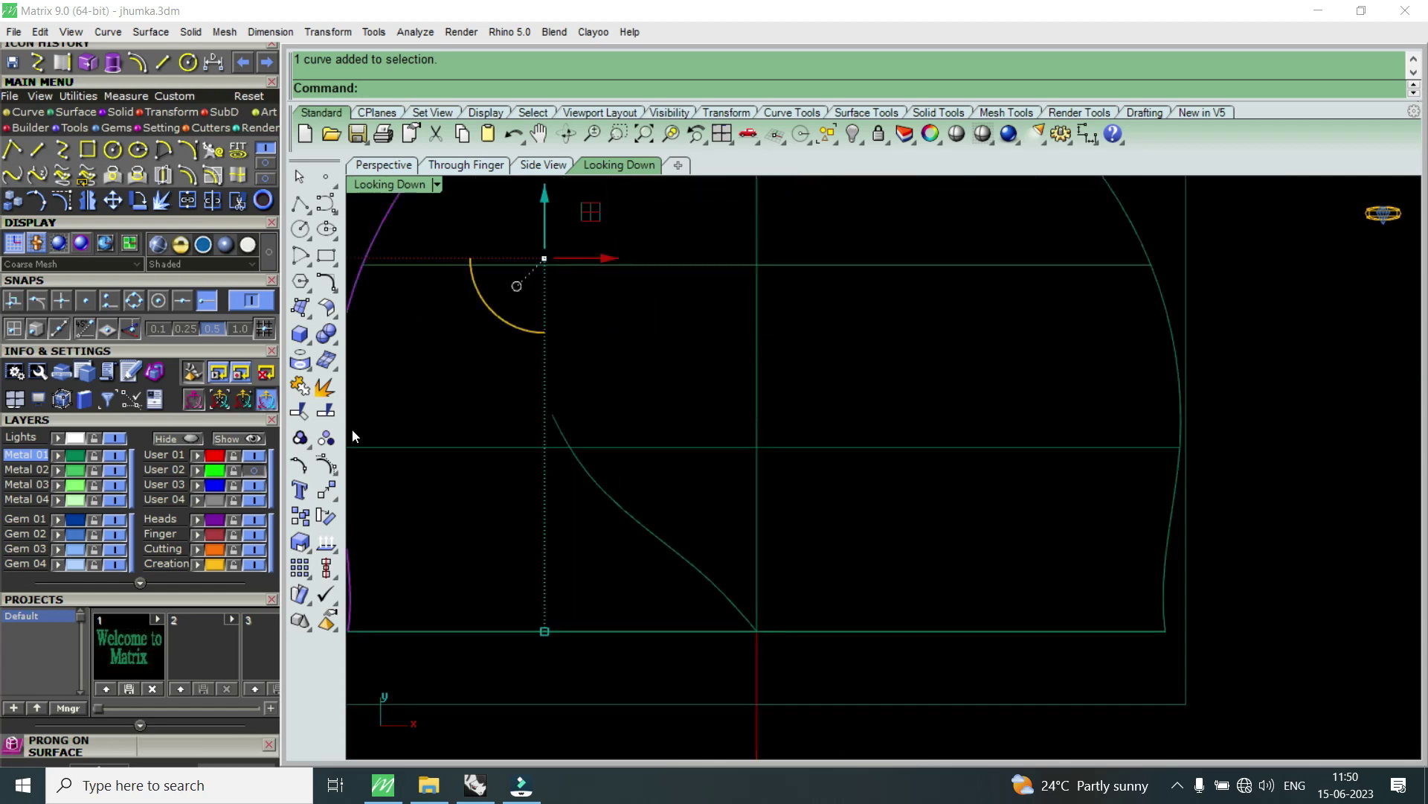
- Mirror the inner scallop curve across the vertical centre axis, then select both curves
{"action": "left_click", "coordinate": [703, 577]}
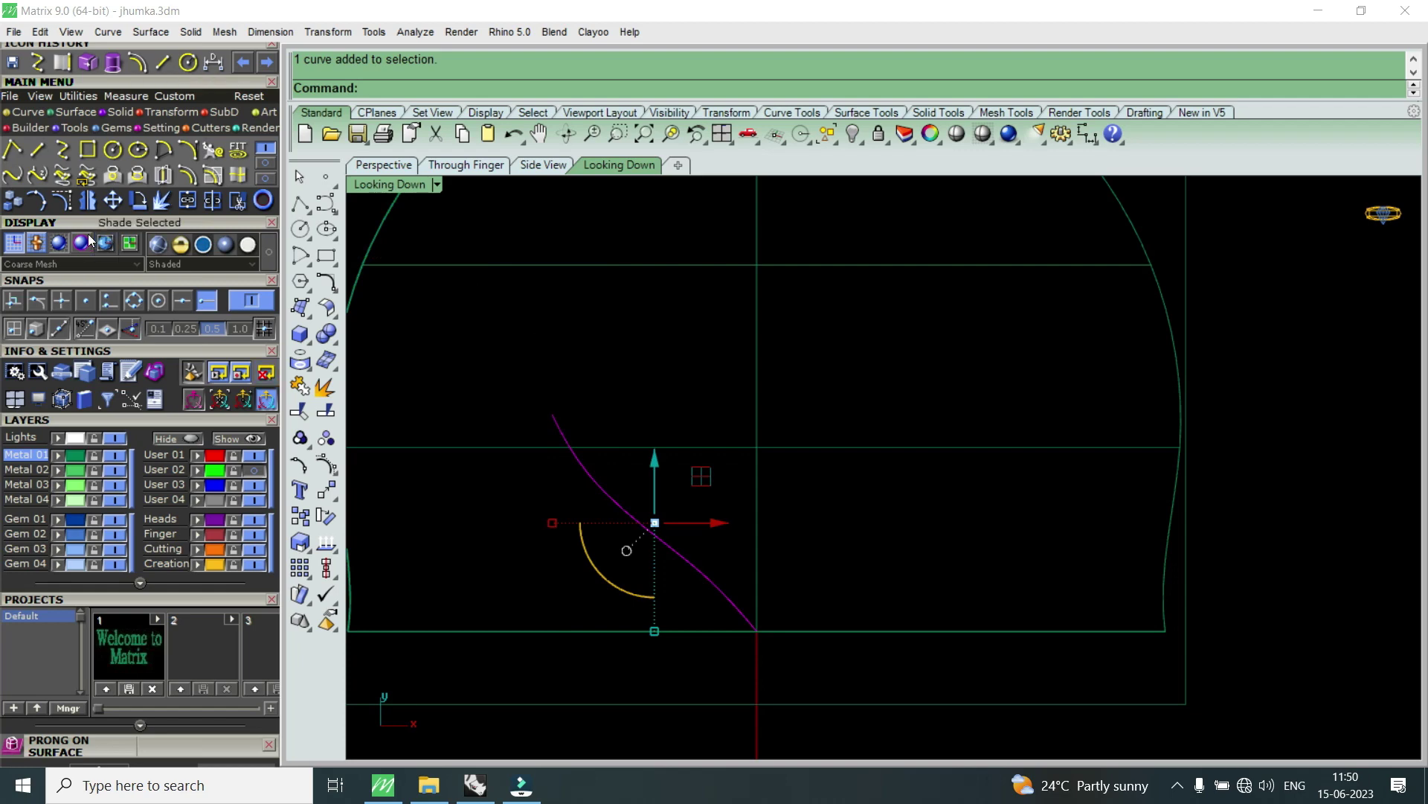
{"action": "left_click", "coordinate": [87, 208]}
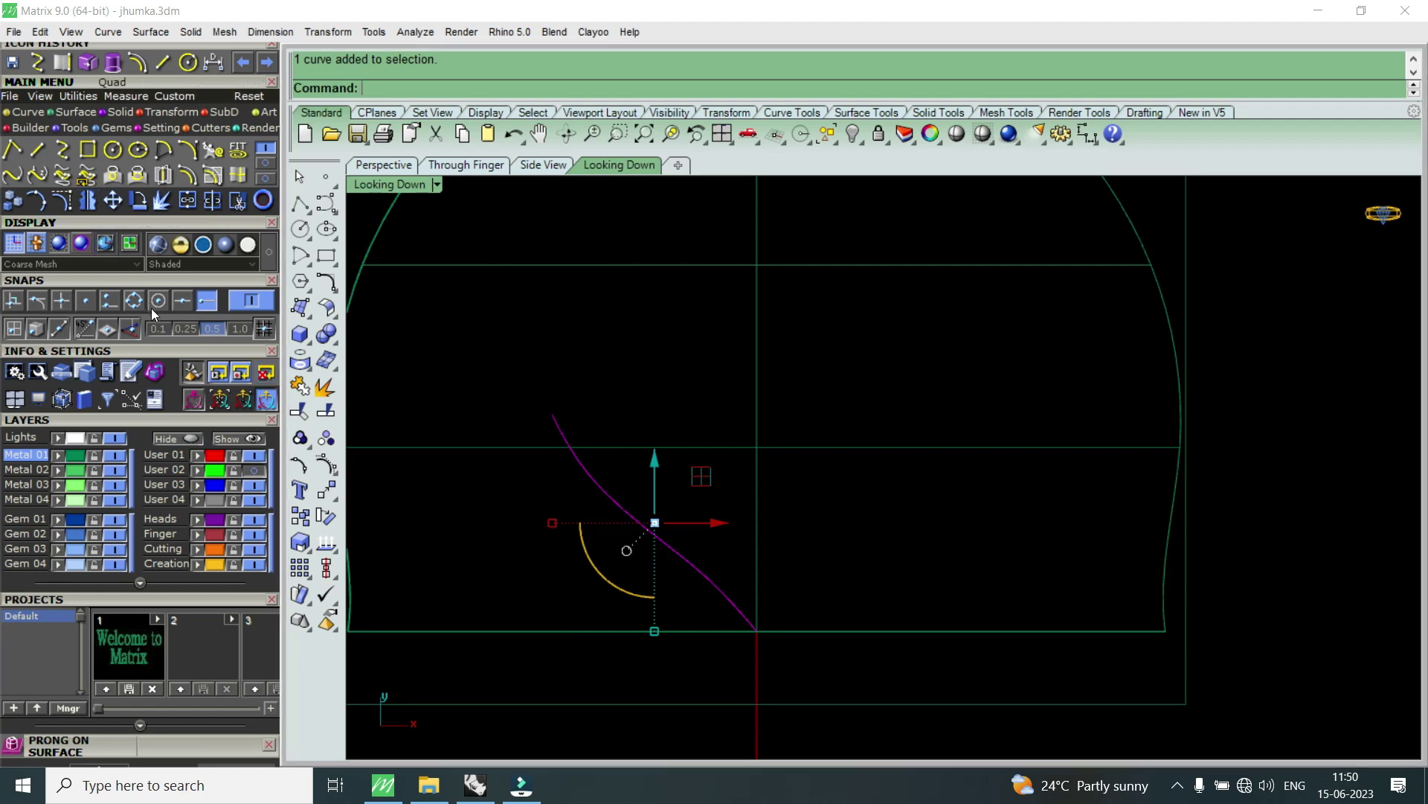
{"action": "left_click", "coordinate": [757, 630]}
{"action": "left_click", "coordinate": [790, 528]}
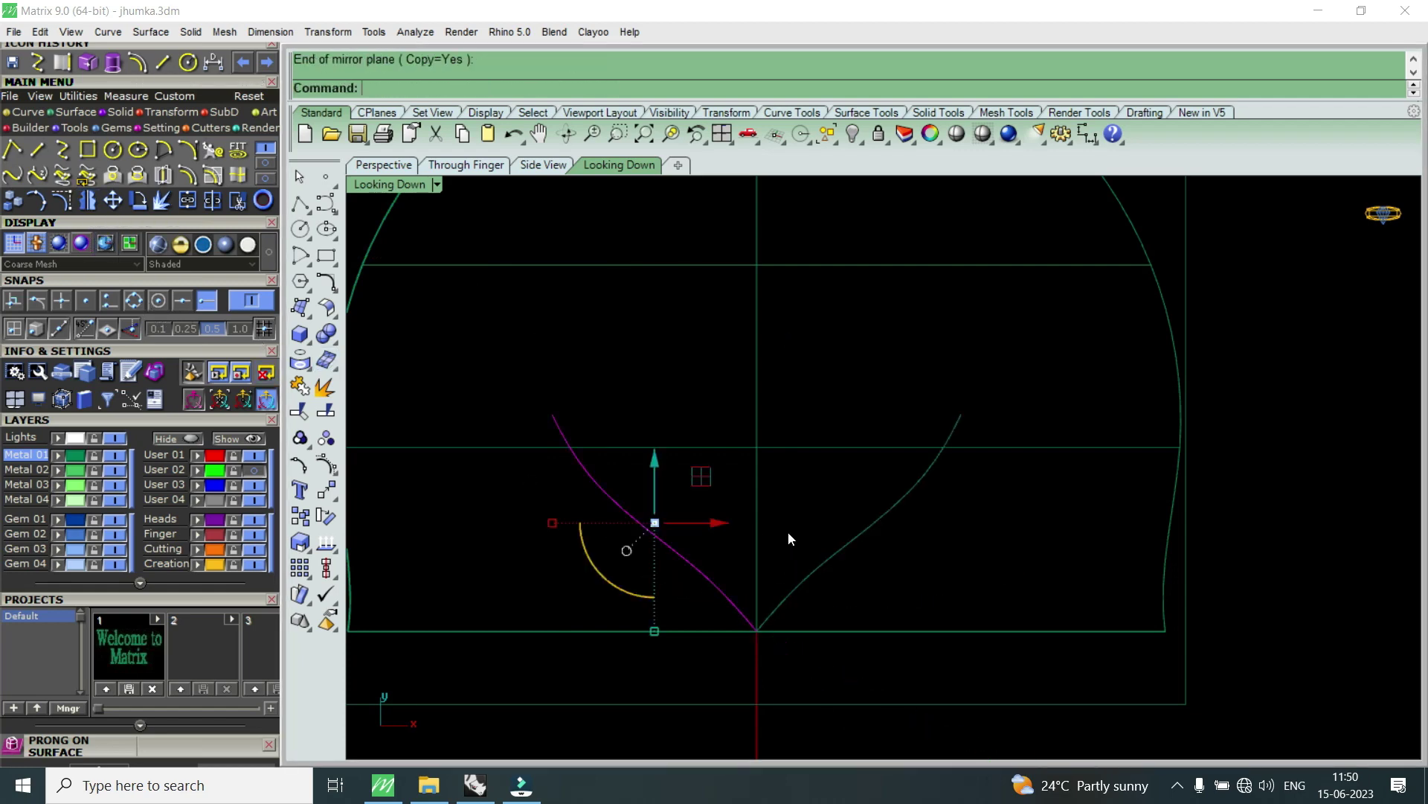
{"action": "scroll", "coordinate": [821, 550], "scroll_direction": "down", "scroll_amount": 3}
{"action": "left_click", "coordinate": [760, 564]}
{"action": "left_click", "coordinate": [817, 548], "text": "shift"}
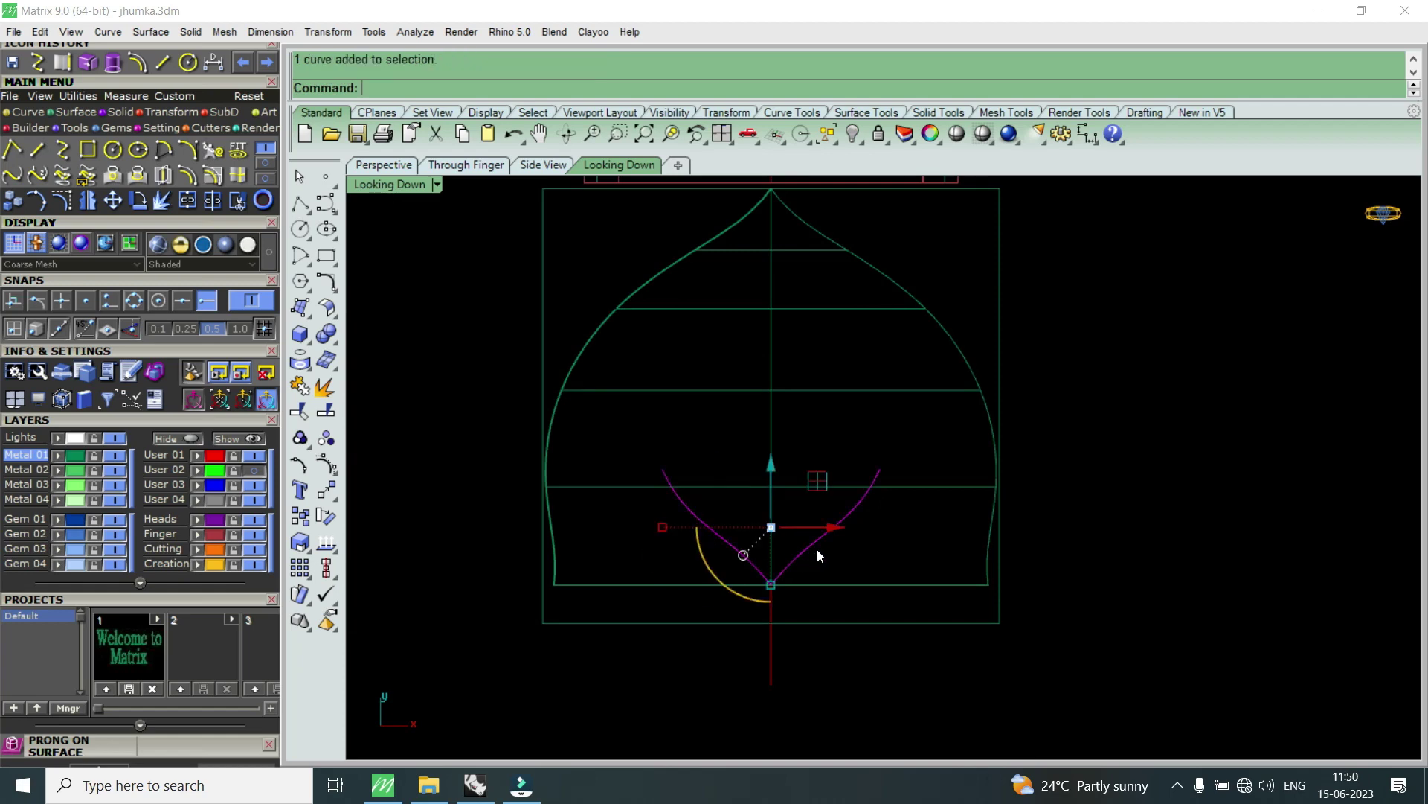
- Switch to four viewports, enlarge Perspective, and orbit to view the bell
{"action": "double_click", "coordinate": [386, 185]}
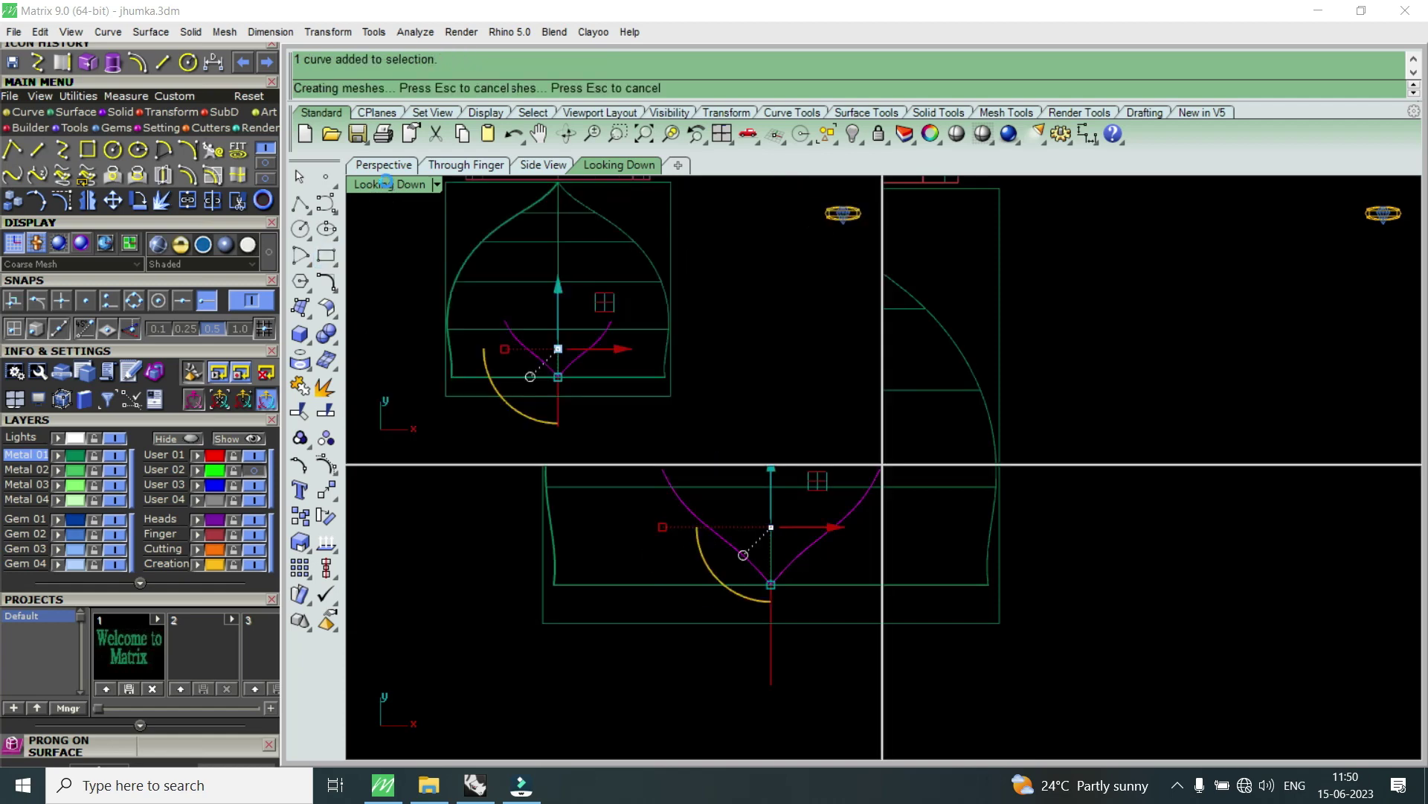
{"action": "double_click", "coordinate": [919, 186]}
{"action": "mouse_move", "coordinate": [919, 186]}
{"action": "right_mouse_down"}
{"action": "mouse_move", "coordinate": [941, 488]}
{"action": "mouse_move", "coordinate": [766, 612]}
{"action": "mouse_move", "coordinate": [735, 441]}
{"action": "right_mouse_up"}
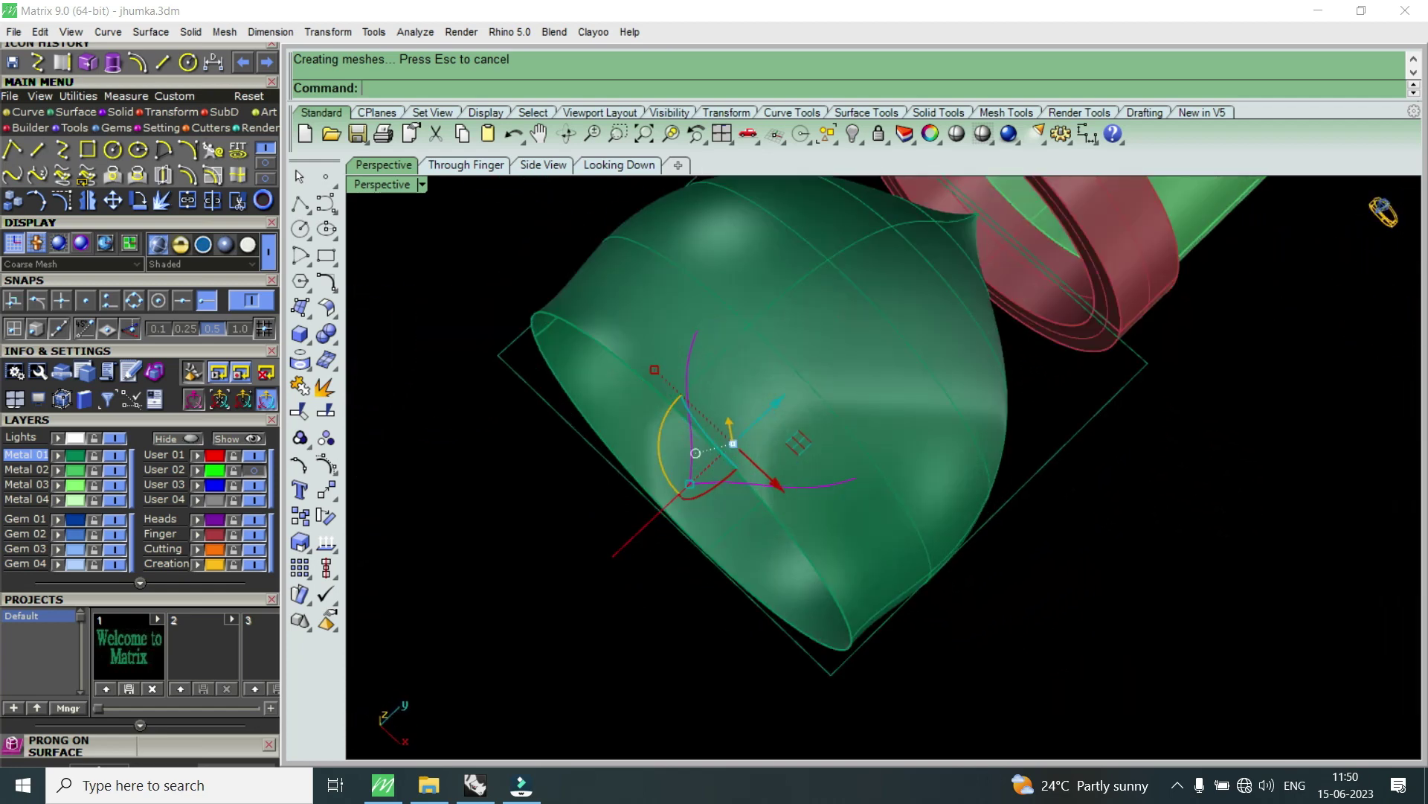
- Project the scallop curves onto the bell surface and select a projected curve
{"action": "type", "text": "Pj"}
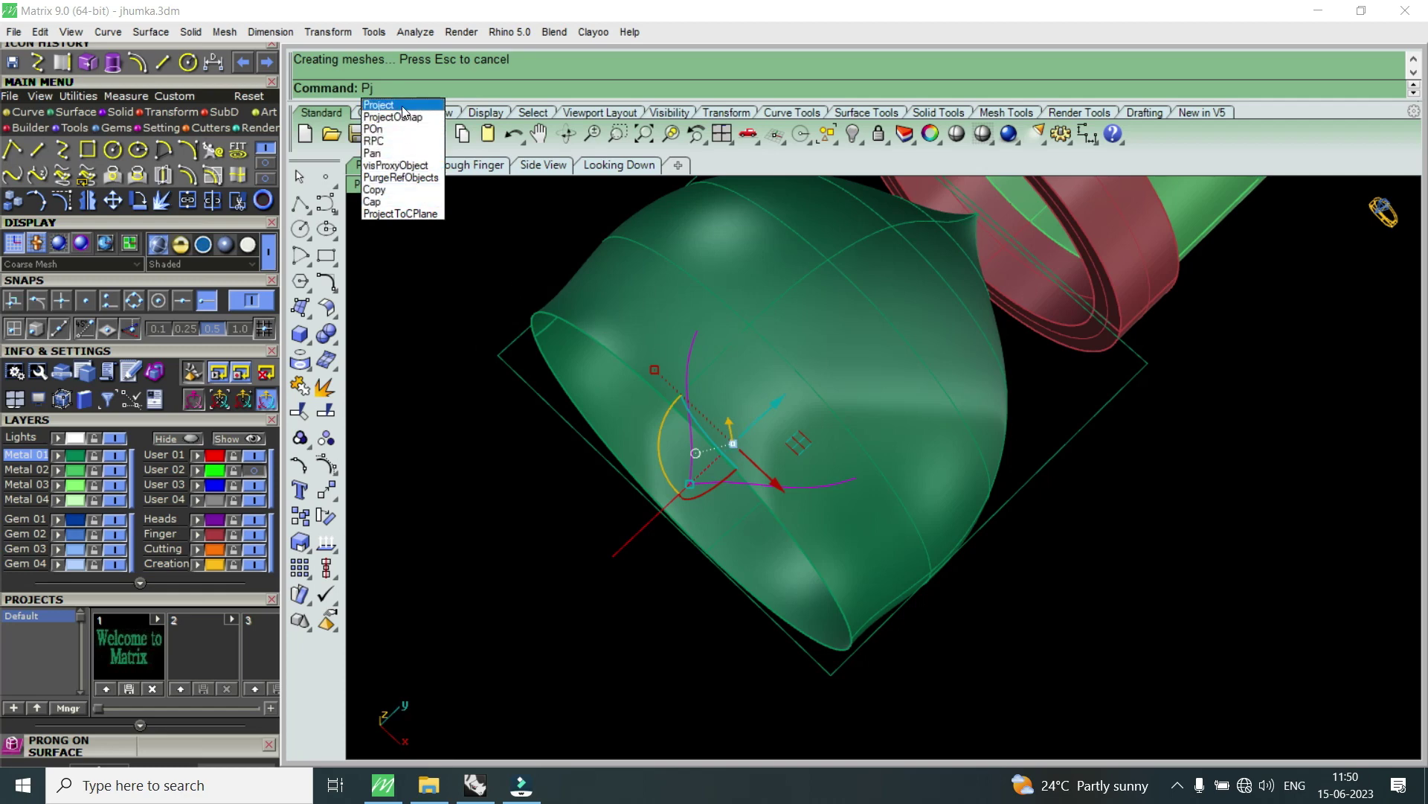
{"action": "left_click", "coordinate": [404, 110]}
{"action": "left_click", "coordinate": [763, 374]}
{"action": "key", "text": "Return"}
{"action": "mouse_move", "coordinate": [732, 555]}
{"action": "right_mouse_down"}
{"action": "mouse_move", "coordinate": [726, 423]}
{"action": "mouse_move", "coordinate": [778, 416]}
{"action": "mouse_move", "coordinate": [726, 595]}
{"action": "right_mouse_up"}
{"action": "left_click_drag", "start_coordinate": [638, 659], "coordinate": [769, 688]}
{"action": "left_click_drag", "start_coordinate": [661, 676], "coordinate": [845, 520]}
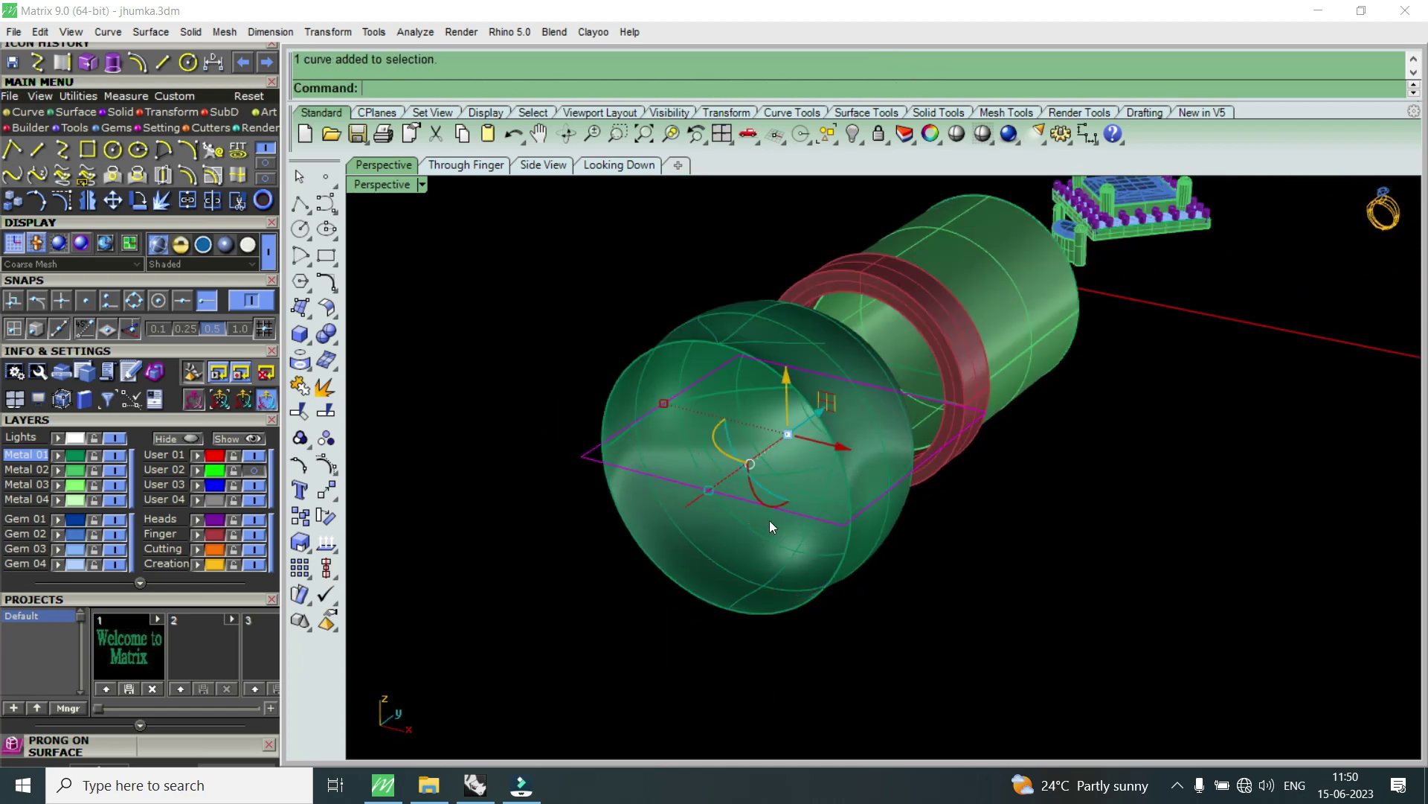
- Move the sphere surface onto the Creation layer
{"action": "left_click", "coordinate": [794, 552]}
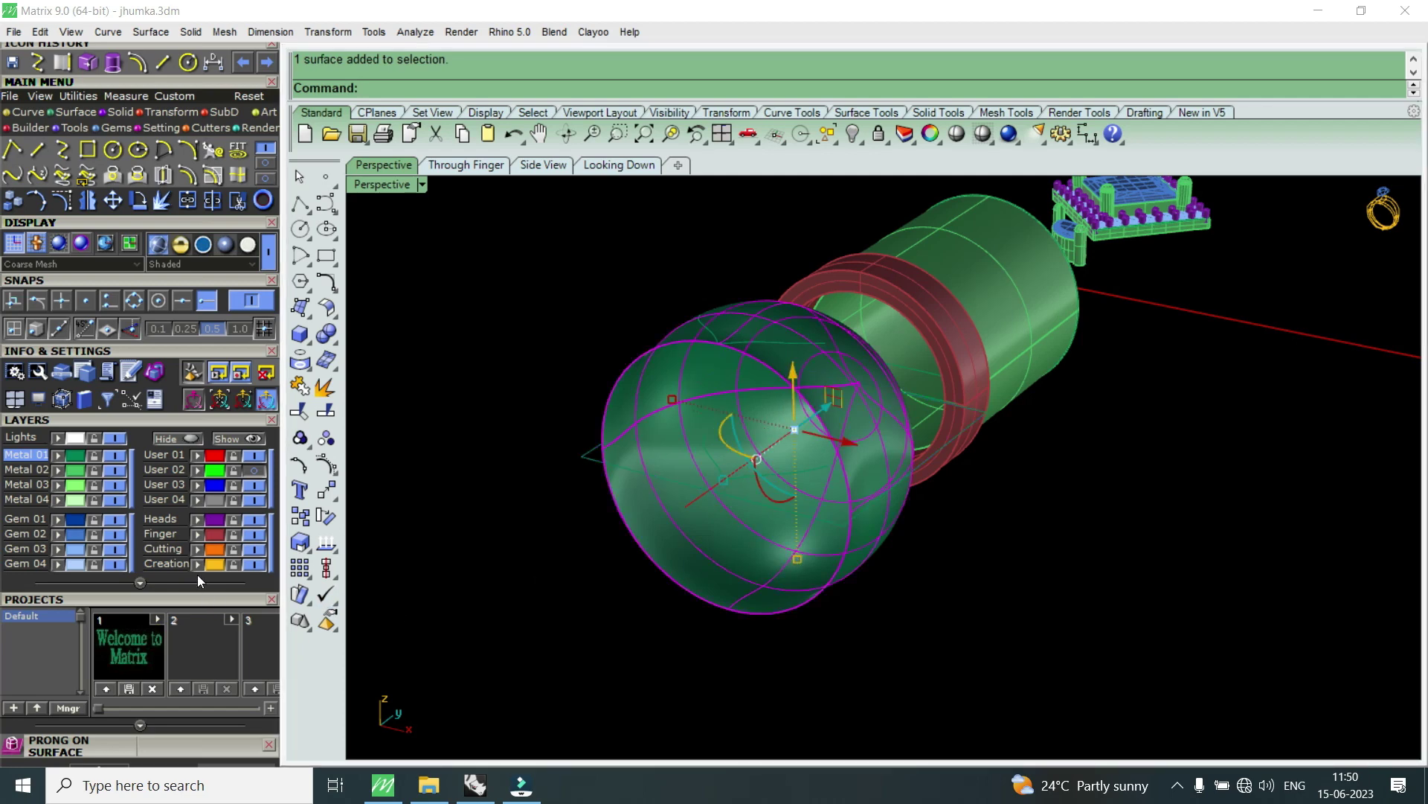
{"action": "left_click", "coordinate": [256, 563]}
{"action": "right_click_drag", "start_coordinate": [651, 573], "coordinate": [759, 536]}
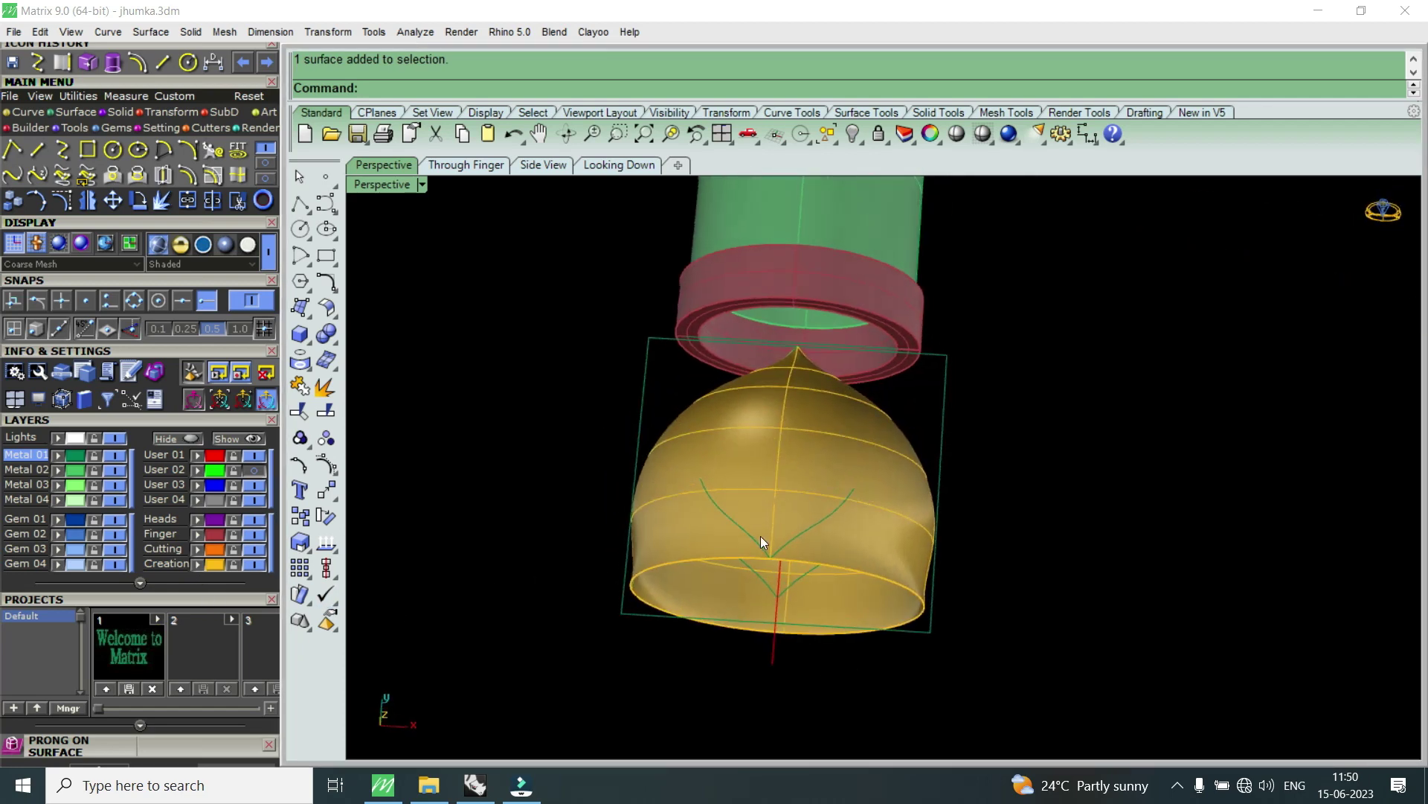
{"action": "scroll", "coordinate": [751, 595], "scroll_direction": "up", "scroll_amount": 3}
- Pick both scallop curves without the bell surface and Join them into one curve
{"action": "left_click", "coordinate": [786, 492]}
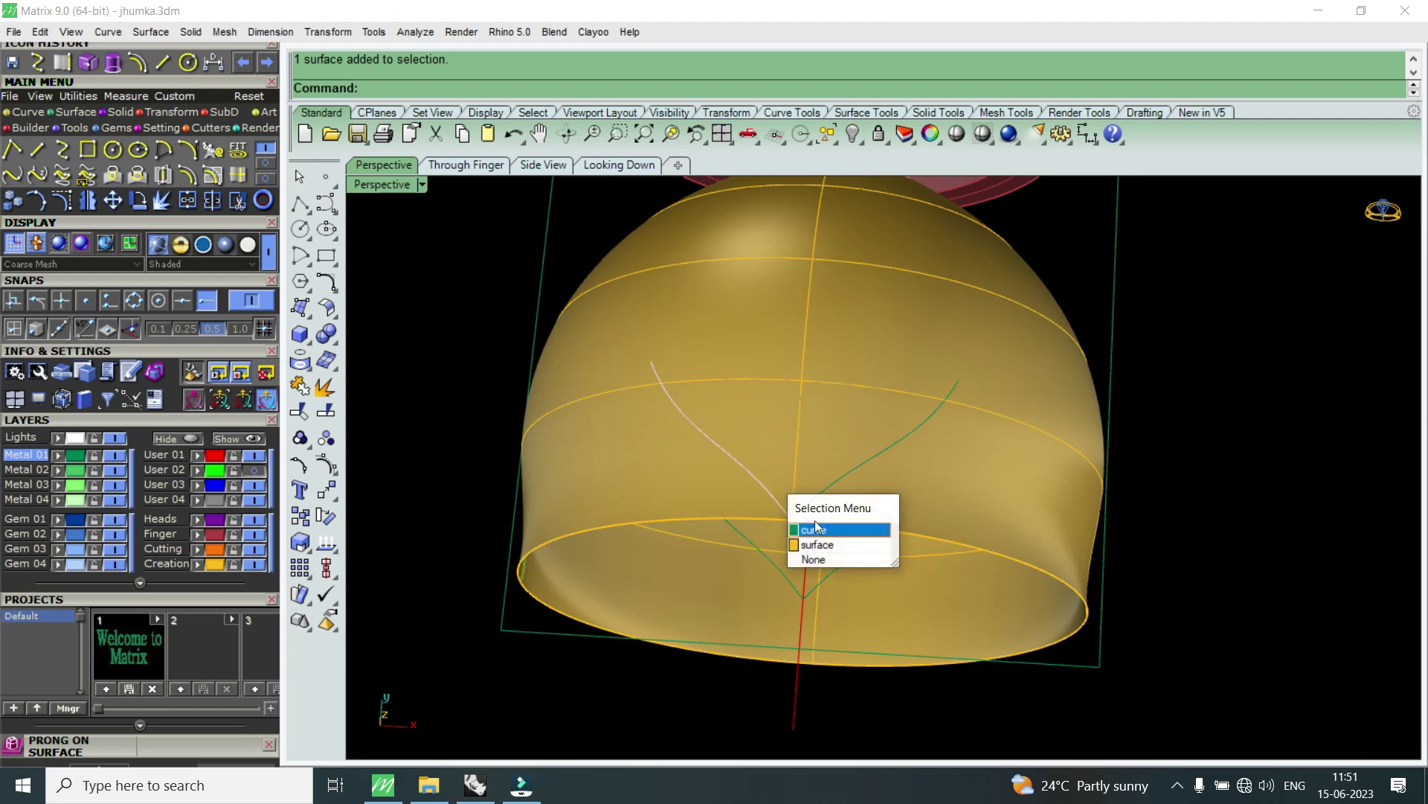
{"action": "key", "text": "Escape"}
{"action": "left_click", "coordinate": [816, 498]}
{"action": "left_click", "coordinate": [866, 548]}
{"action": "left_click", "coordinate": [784, 496]}
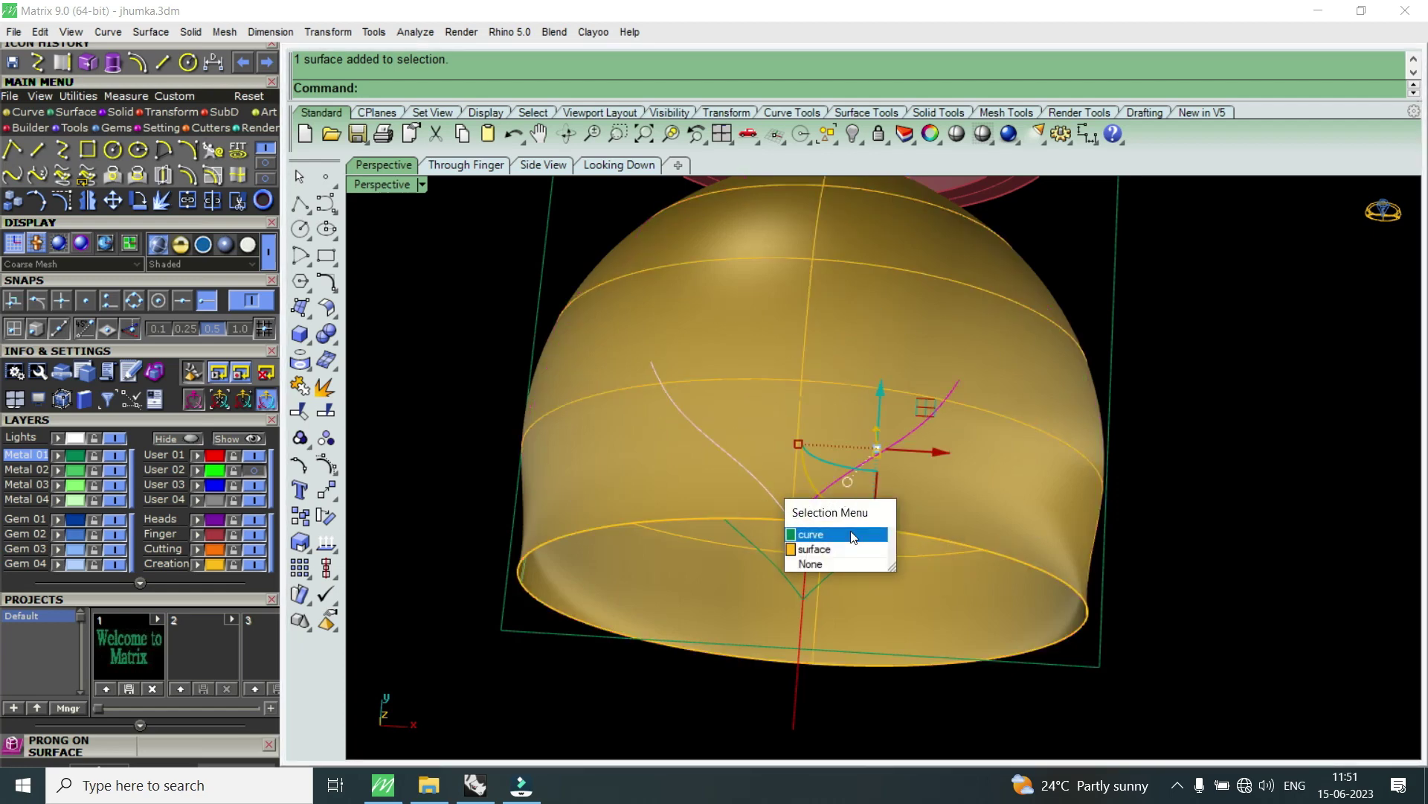
{"action": "left_click", "coordinate": [811, 551]}
{"action": "left_click", "coordinate": [941, 438], "text": "ctrl"}
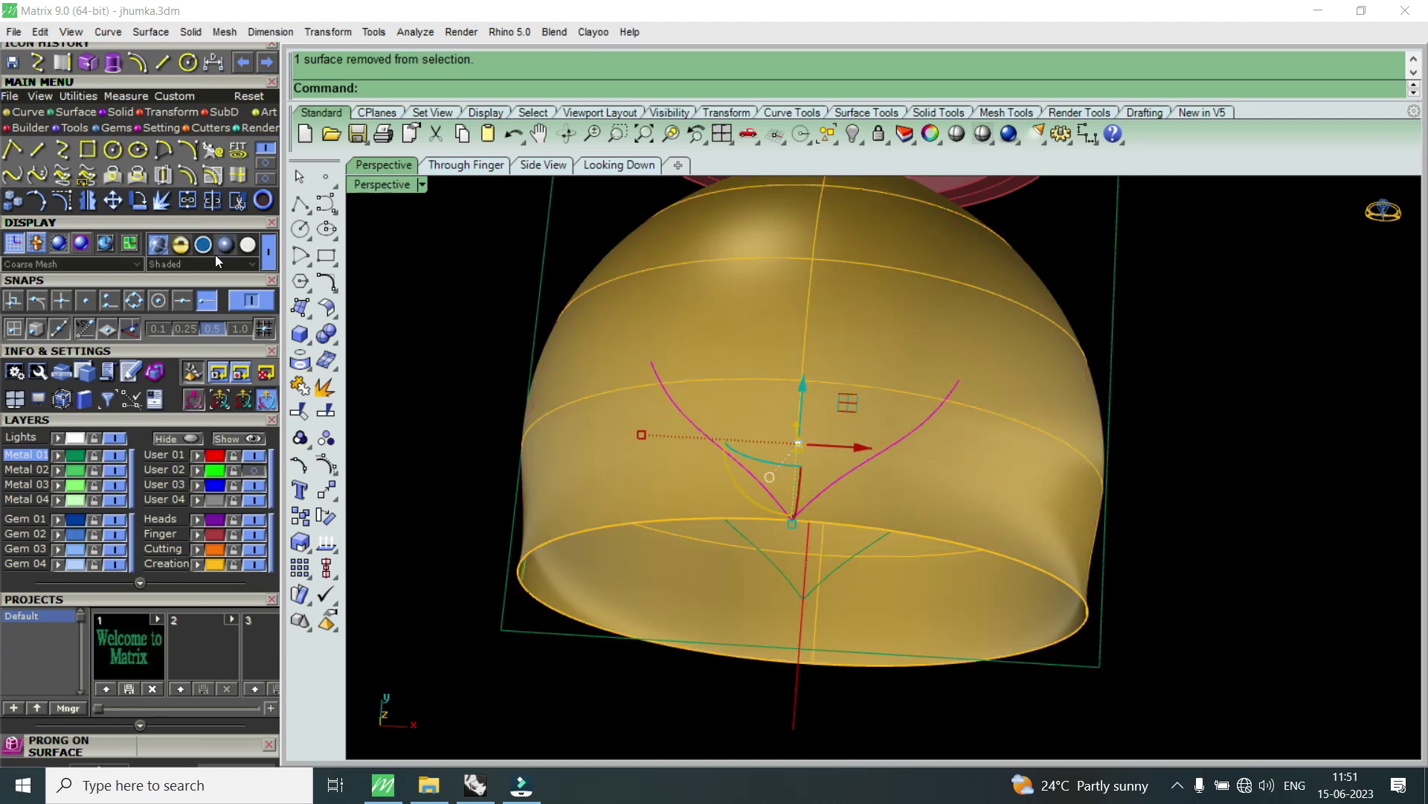
{"action": "left_click", "coordinate": [189, 208]}
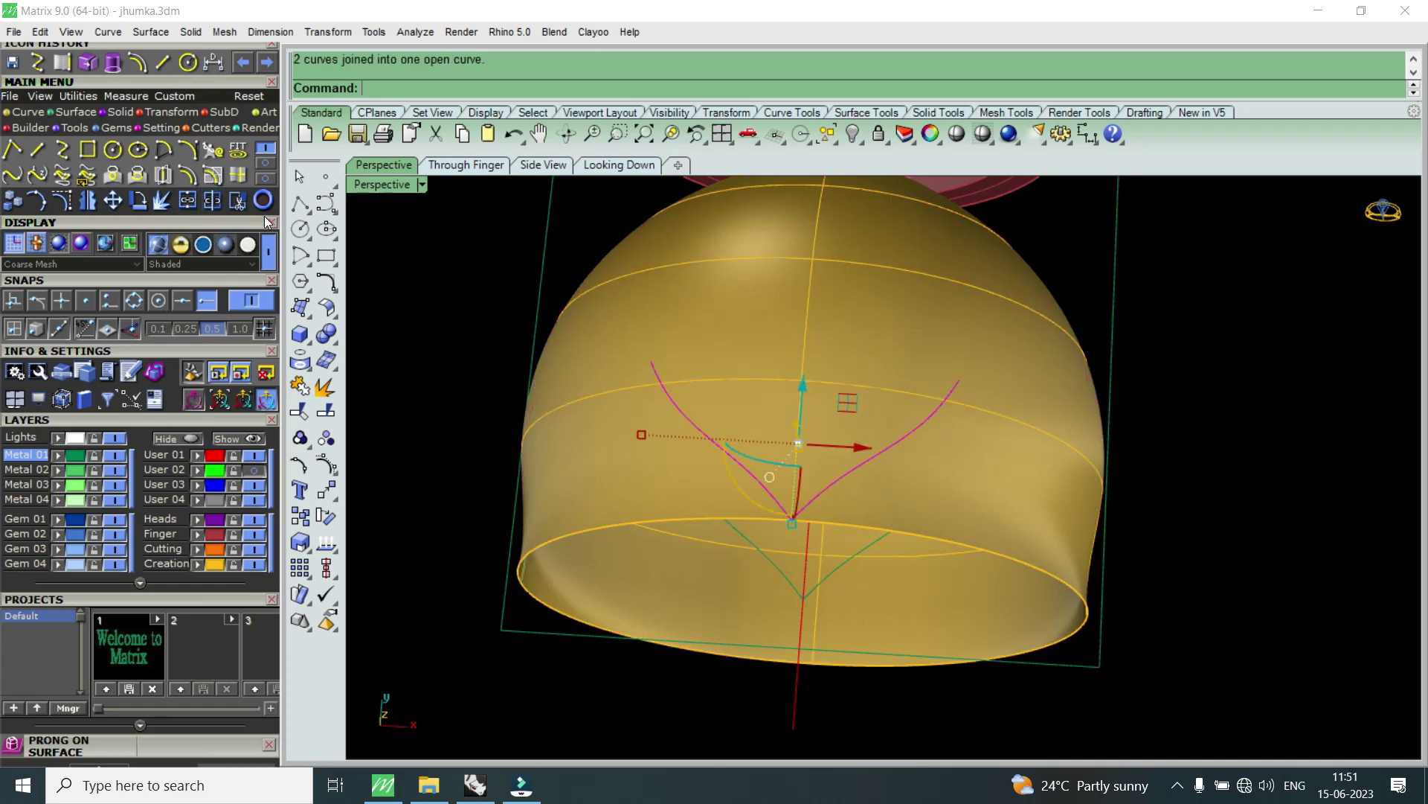
{"action": "double_click", "coordinate": [378, 186]}
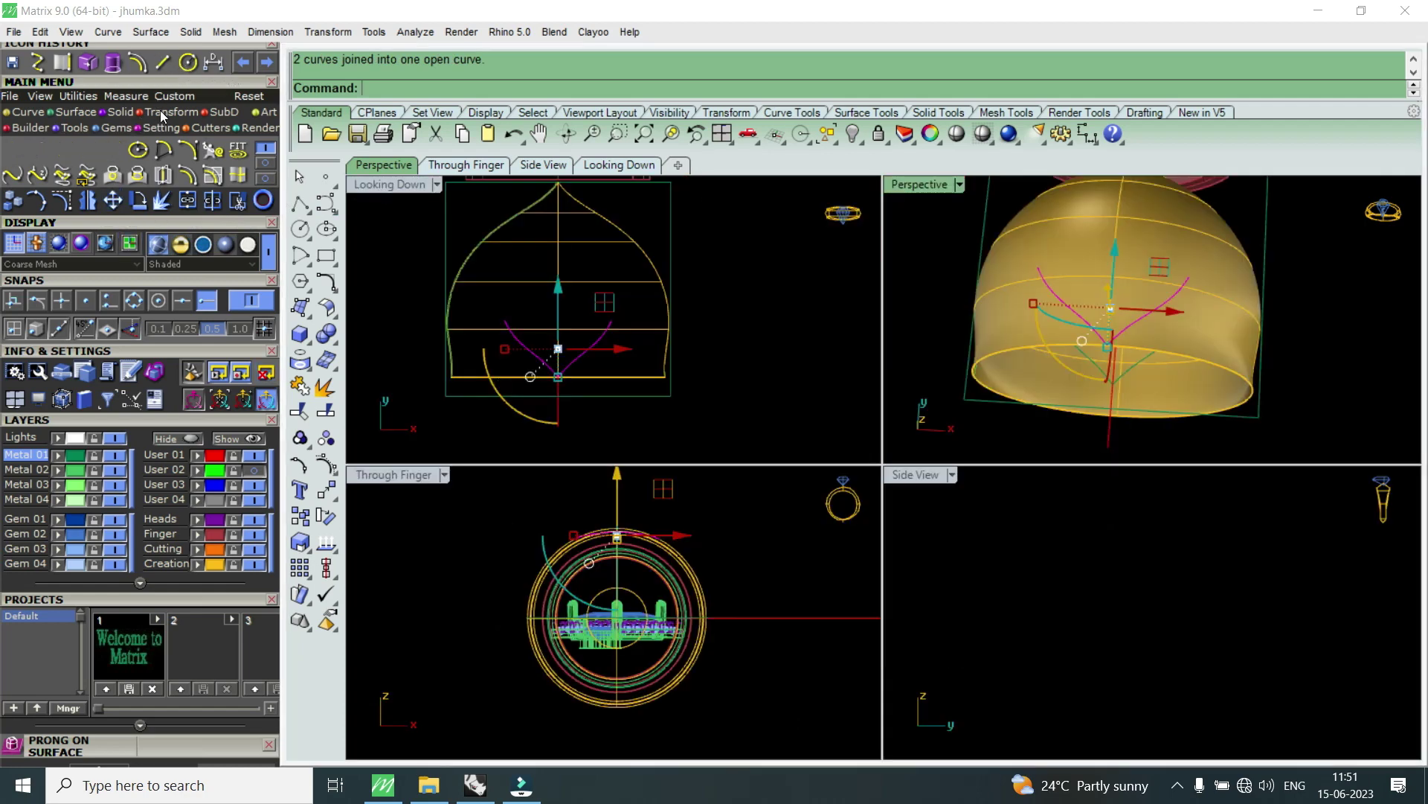
- Polar-array the curve into 6 copies around centre 0 and inspect the result
{"action": "left_click", "coordinate": [213, 151]}
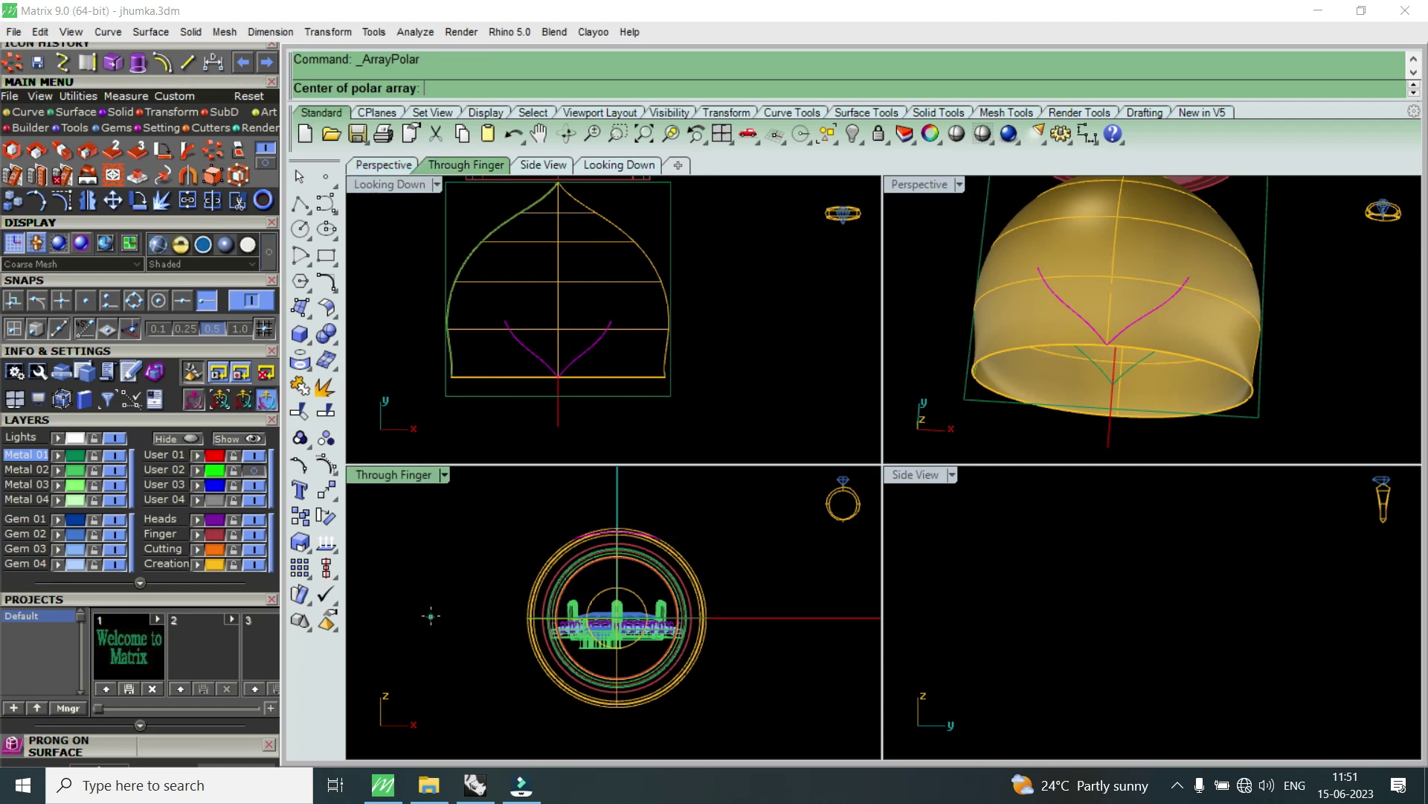
{"action": "type", "text": "0"}
{"action": "key", "text": "Return"}
{"action": "type", "text": "6"}
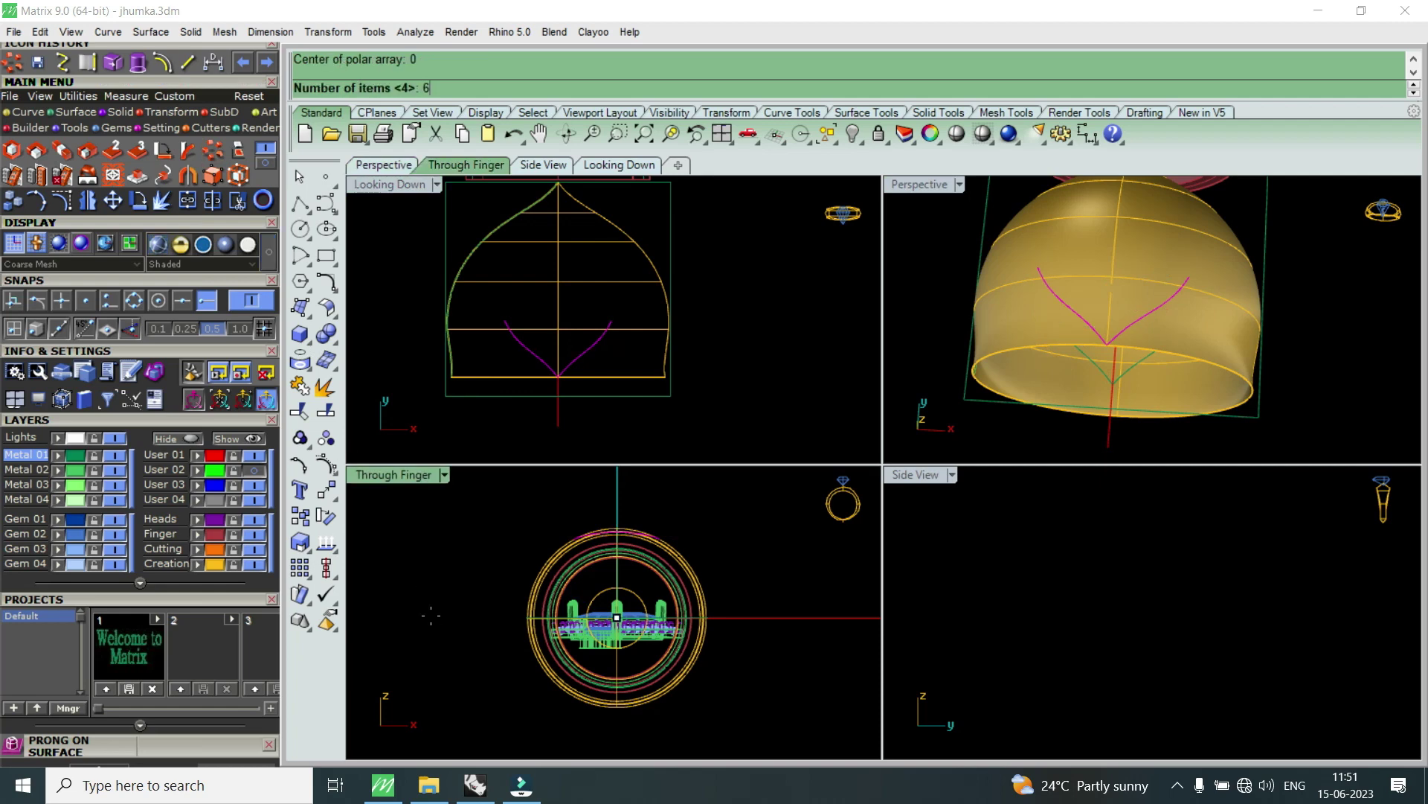
{"action": "key", "text": "Return"}
{"action": "key", "text": "Return"}
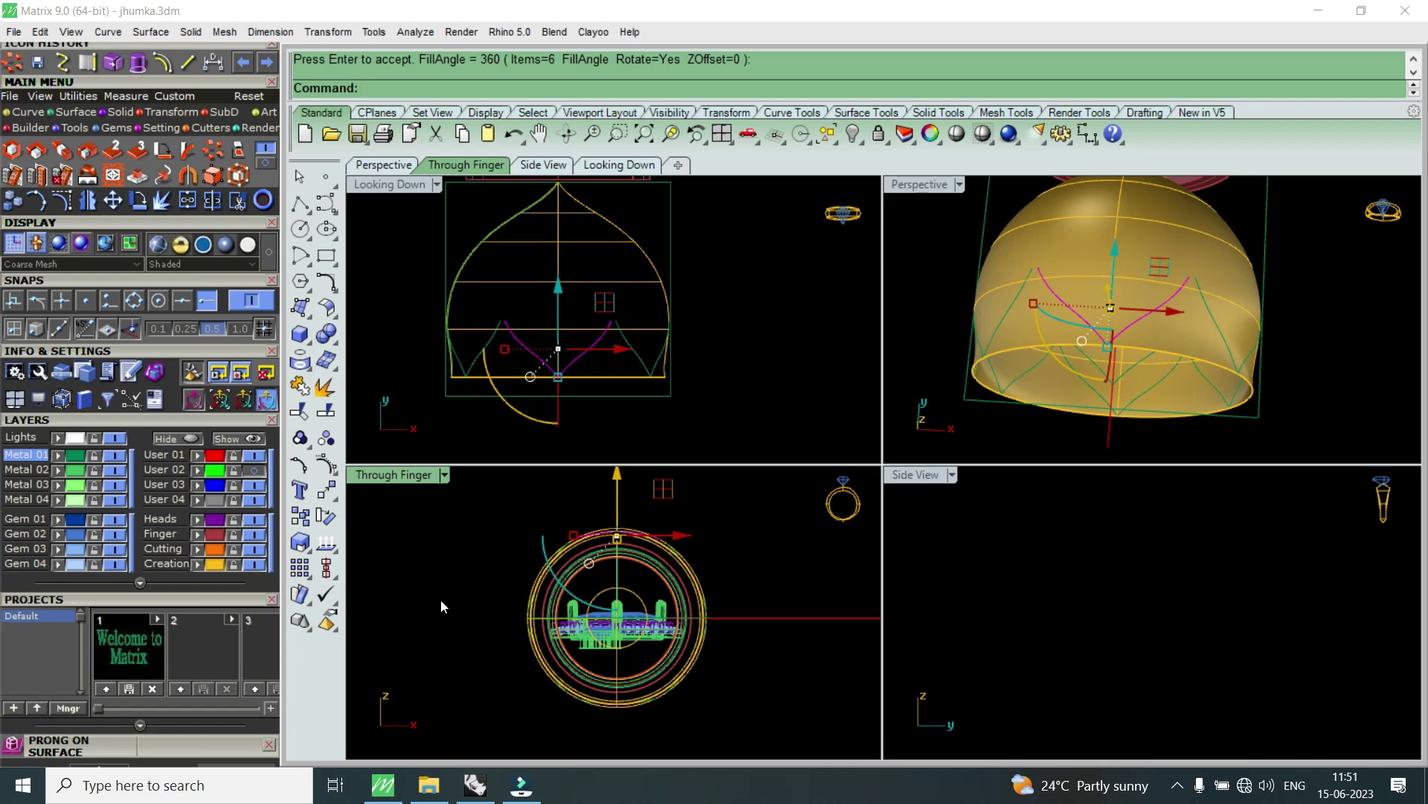
{"action": "scroll", "coordinate": [504, 317], "scroll_direction": "up", "scroll_amount": 3}
{"action": "scroll", "coordinate": [500, 305], "scroll_direction": "up", "scroll_amount": 3}
{"action": "scroll", "coordinate": [500, 305], "scroll_direction": "up", "scroll_amount": 2}
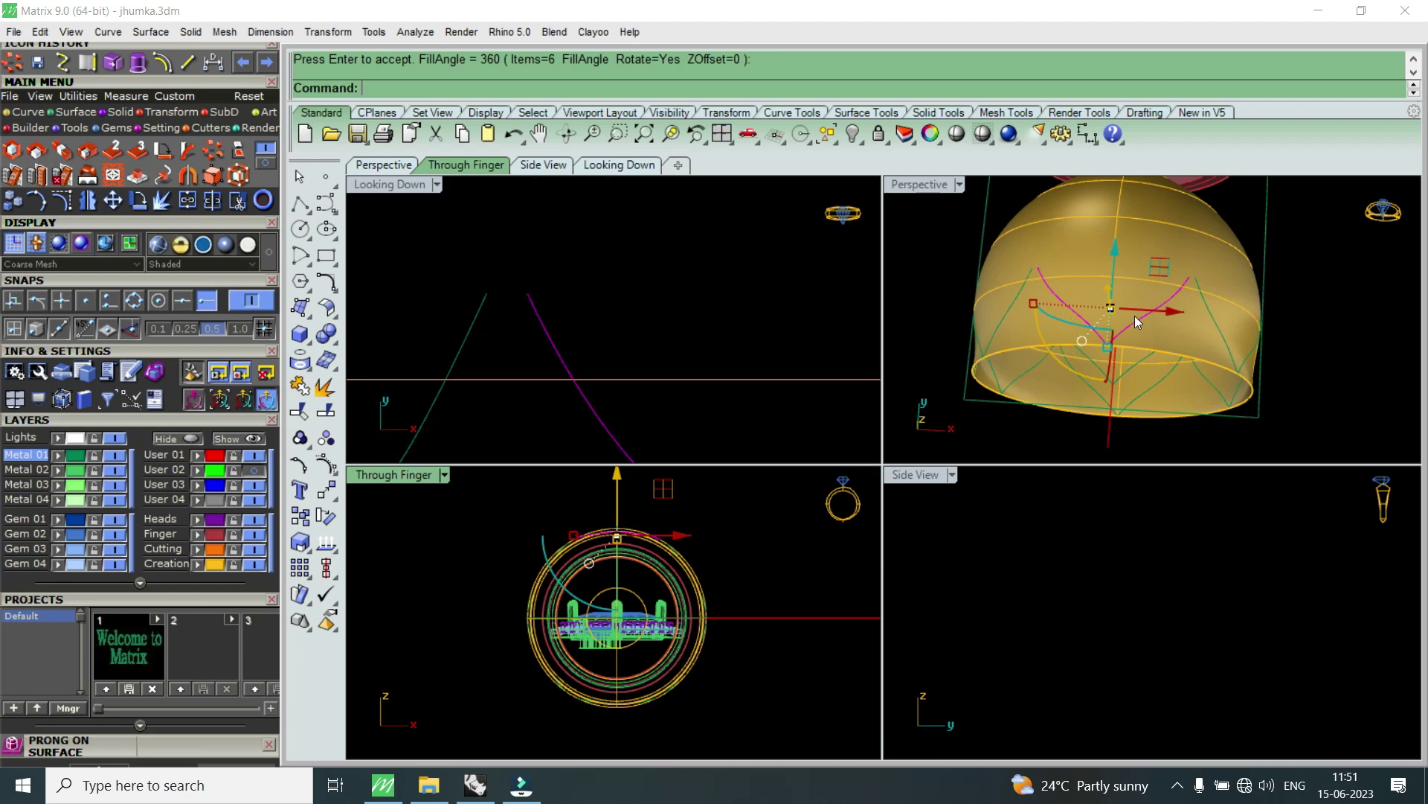
{"action": "scroll", "coordinate": [1144, 315], "scroll_direction": "down", "scroll_amount": 3}
{"action": "scroll", "coordinate": [1146, 371], "scroll_direction": "down", "scroll_amount": 2}
{"action": "scroll", "coordinate": [1151, 434], "scroll_direction": "down", "scroll_amount": 2}
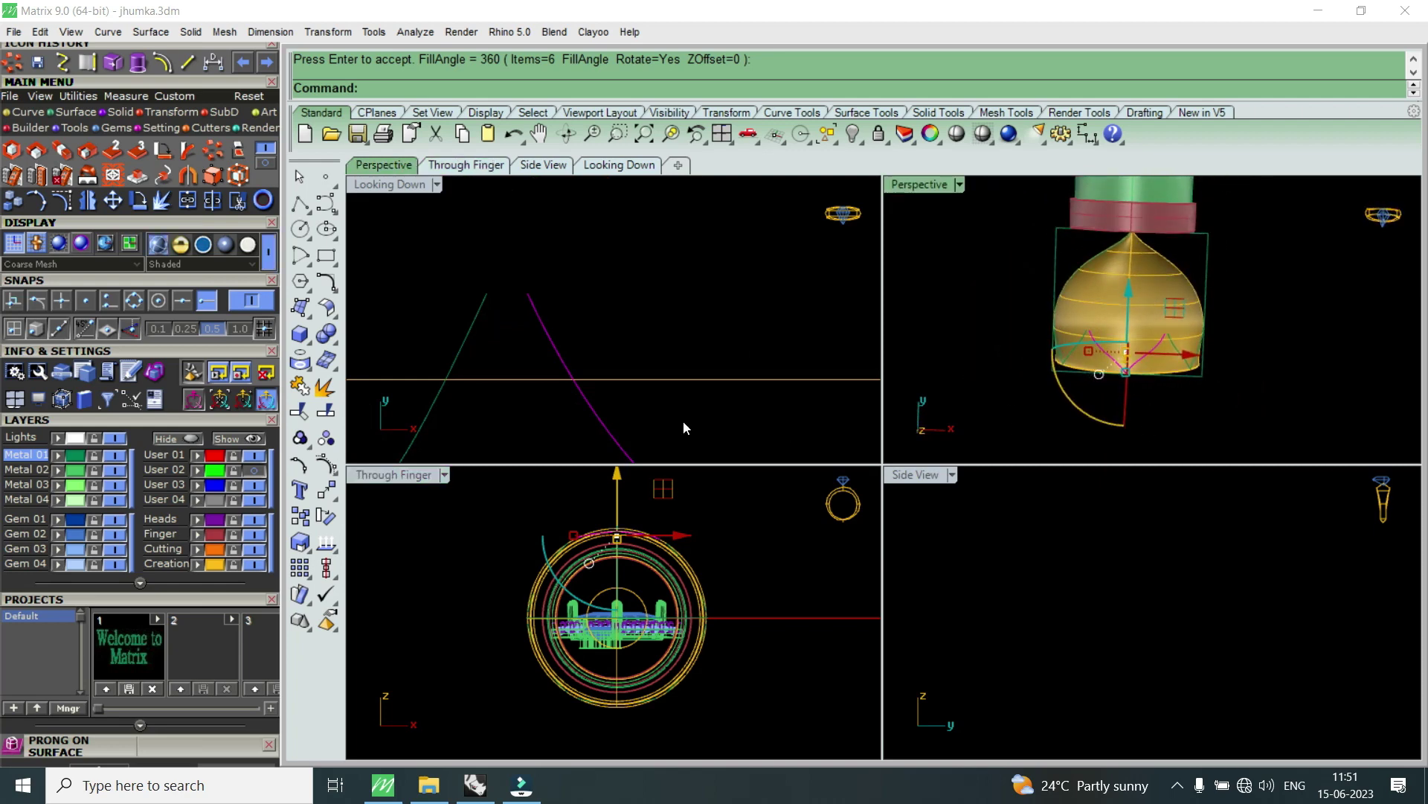
{"action": "scroll", "coordinate": [565, 336], "scroll_direction": "down", "scroll_amount": 2}
{"action": "scroll", "coordinate": [553, 307], "scroll_direction": "down", "scroll_amount": 2}
{"action": "scroll", "coordinate": [552, 312], "scroll_direction": "down", "scroll_amount": 2}
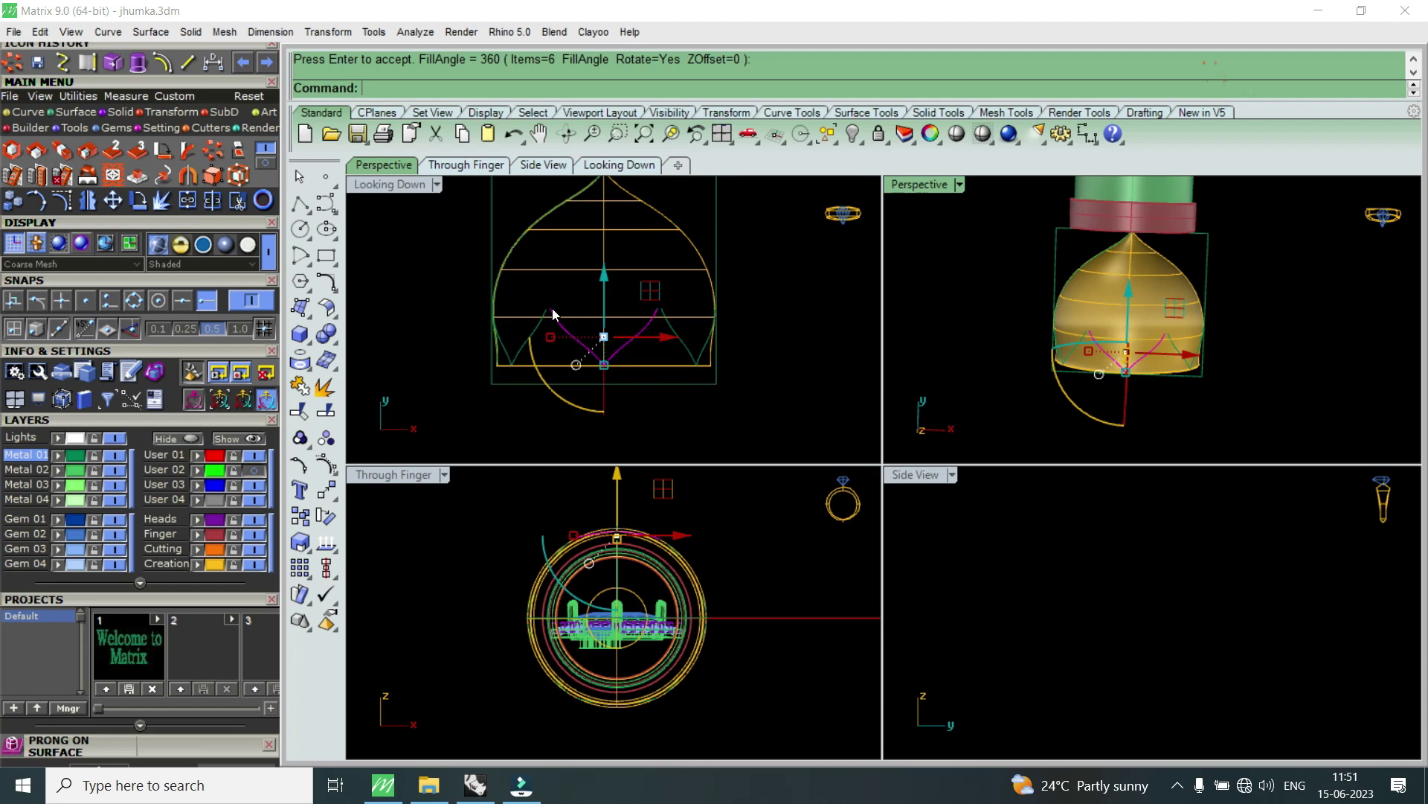
- Undo the polar array, the Join and the earlier deletion, then select the scallop curve
{"action": "key", "text": "ctrl+z"}
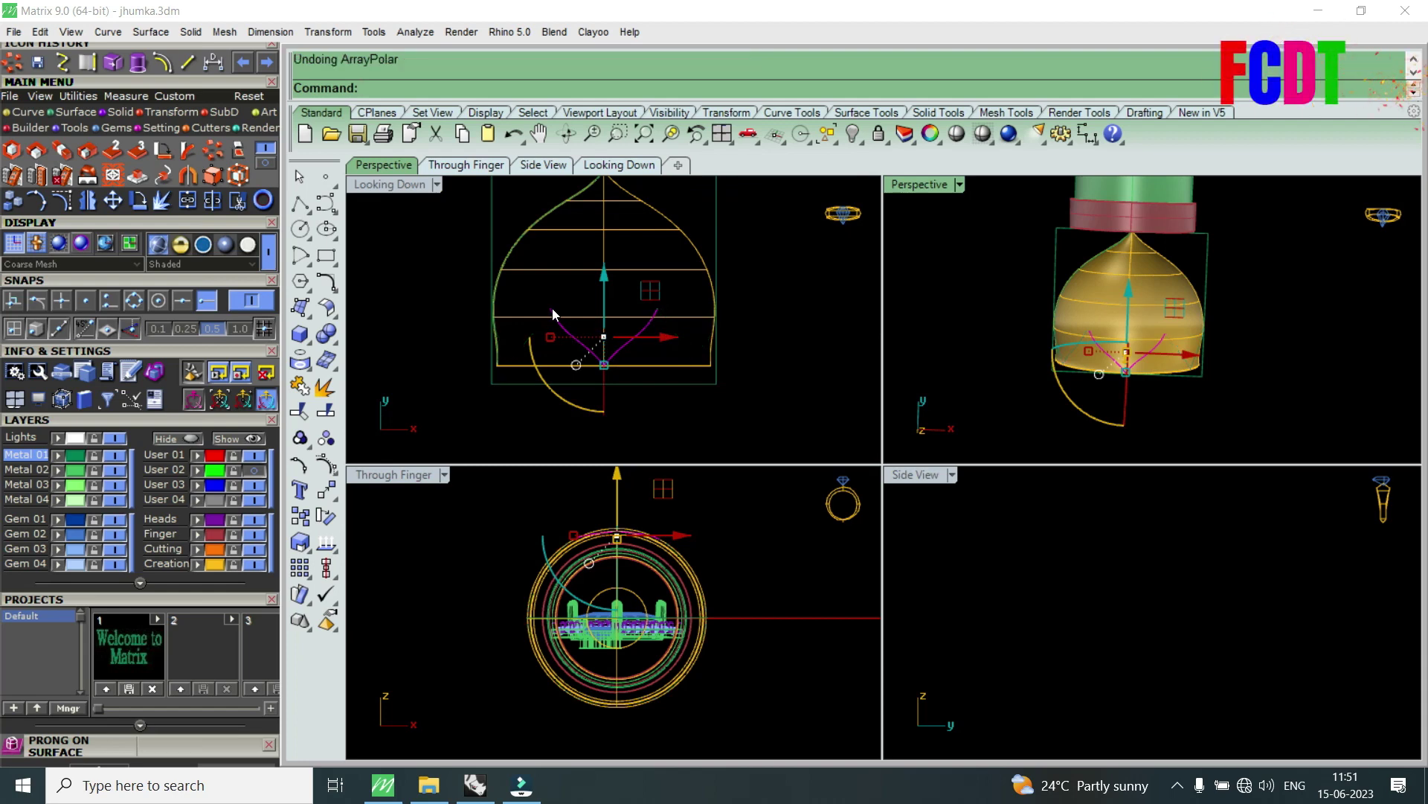
{"action": "key", "text": "ctrl+z"}
{"action": "right_click_drag", "start_coordinate": [1191, 395], "coordinate": [1159, 268]}
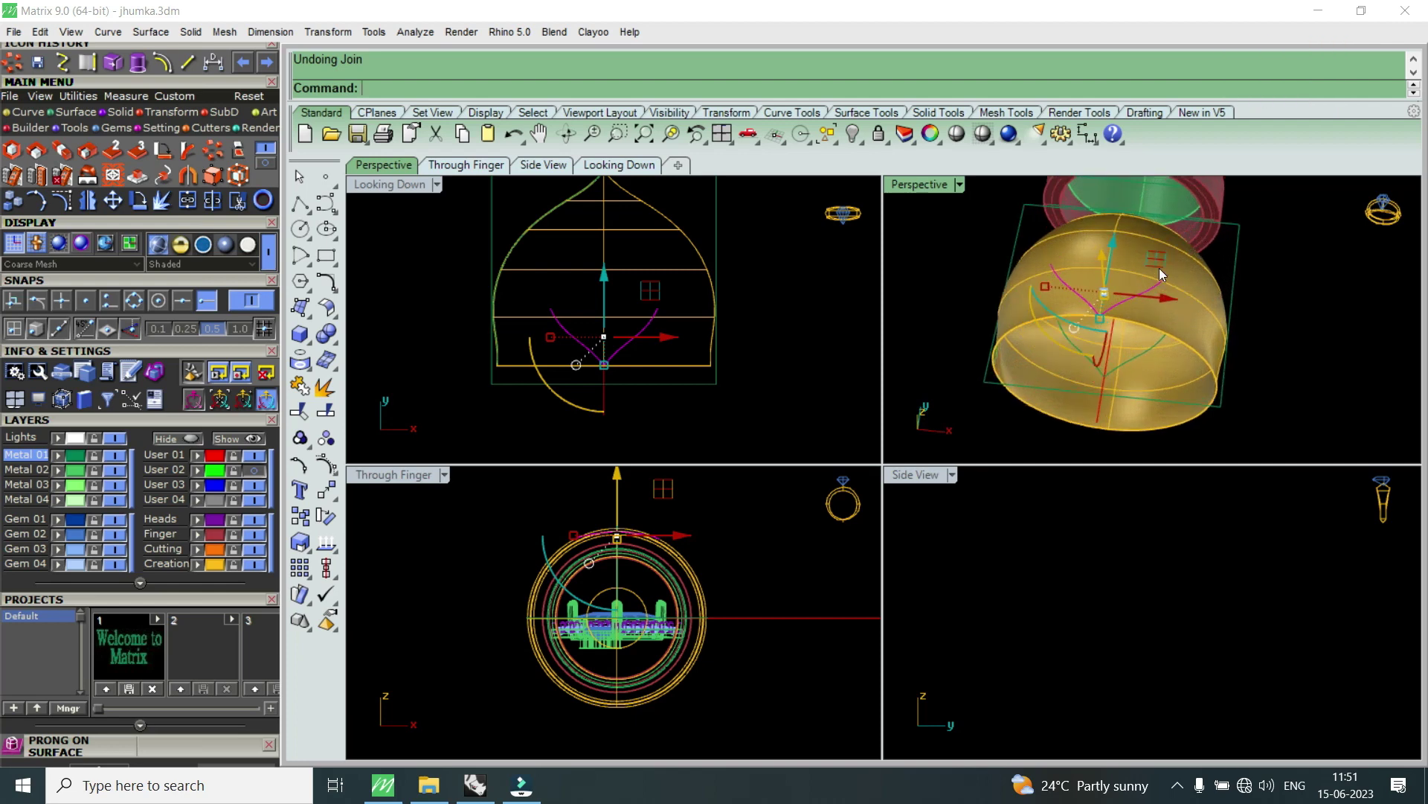
{"action": "key", "text": "ctrl+z"}
{"action": "key", "text": "ctrl+z"}
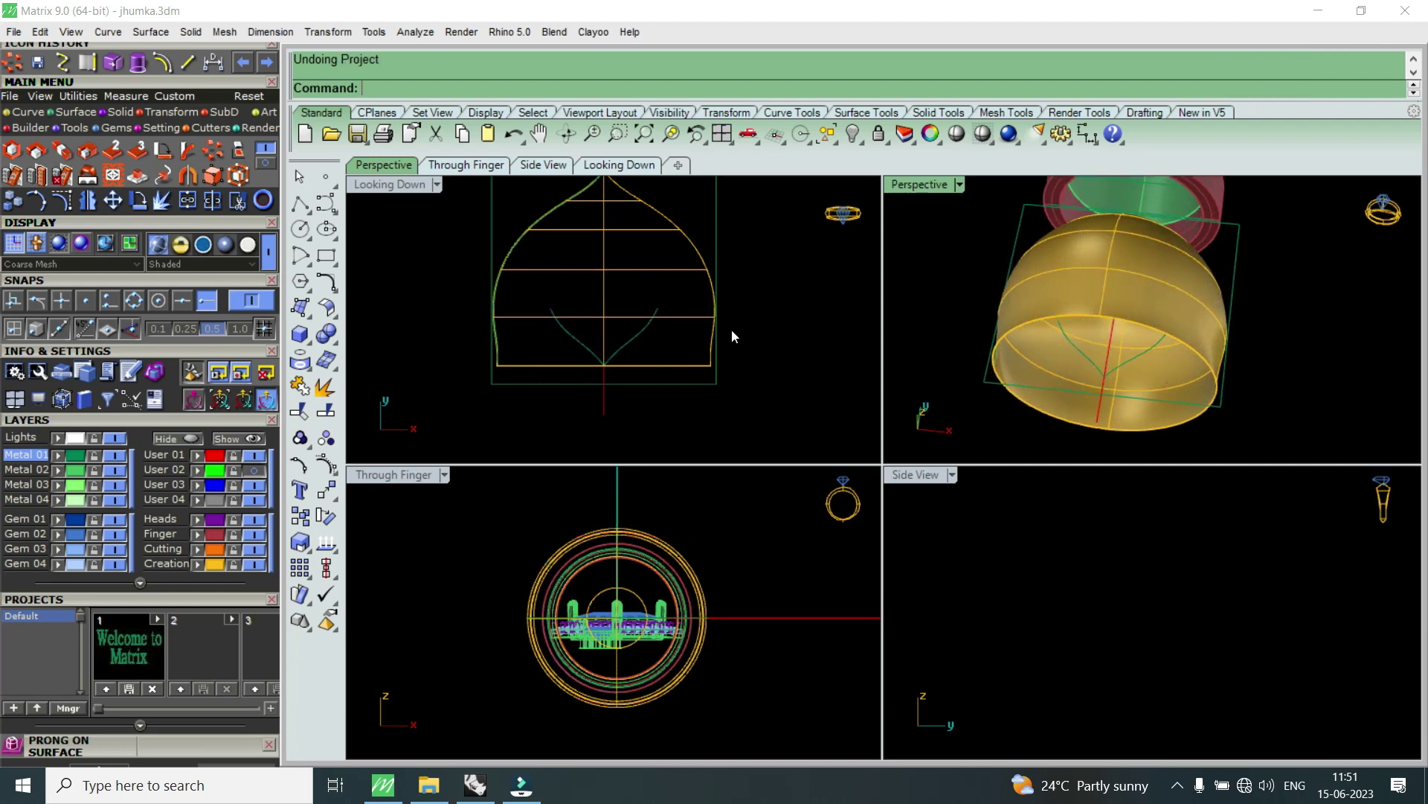
{"action": "left_click", "coordinate": [573, 348]}
- Maximize the Looking Down view, turn Points On, and select the top and lower control points
{"action": "scroll", "coordinate": [551, 354], "scroll_direction": "up", "scroll_amount": 3}
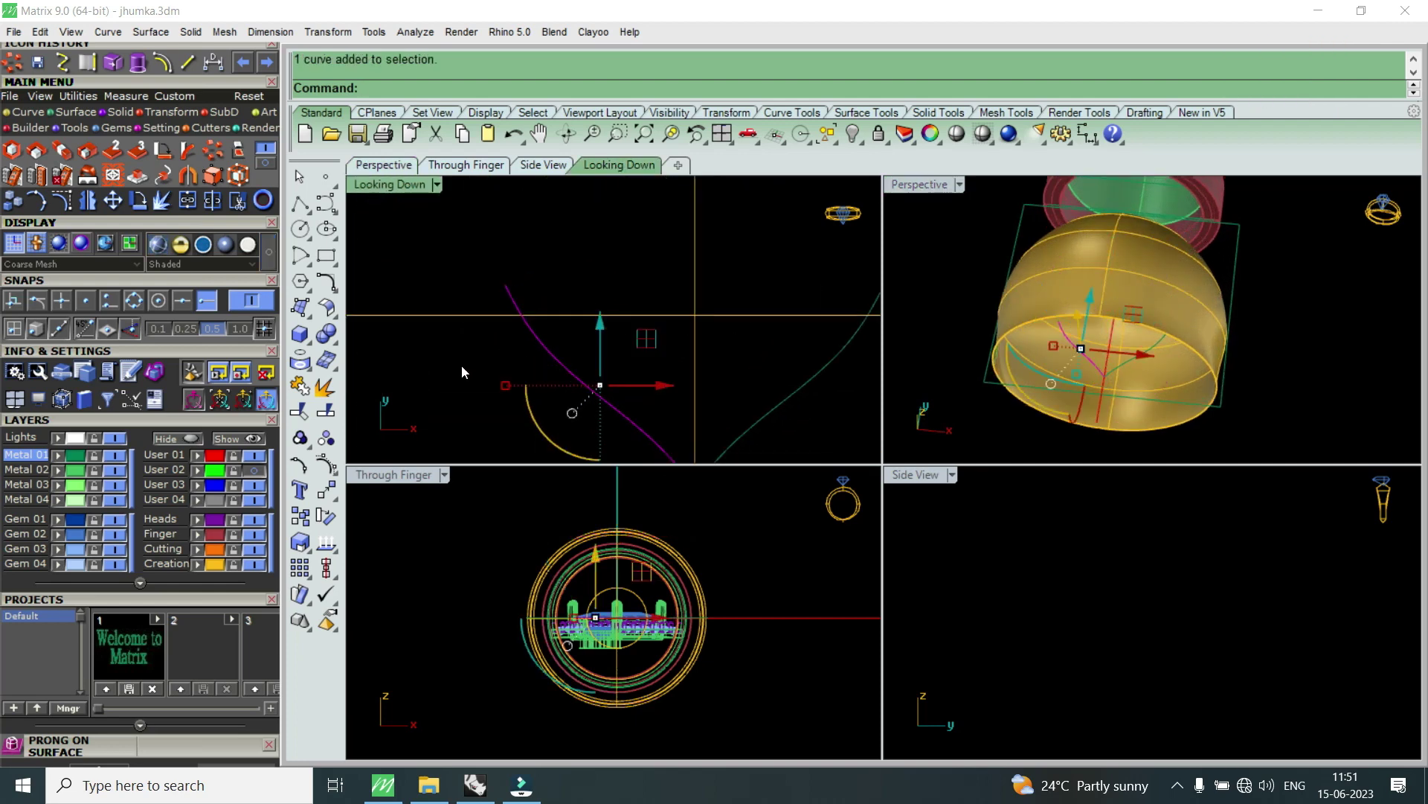
{"action": "double_click", "coordinate": [390, 182]}
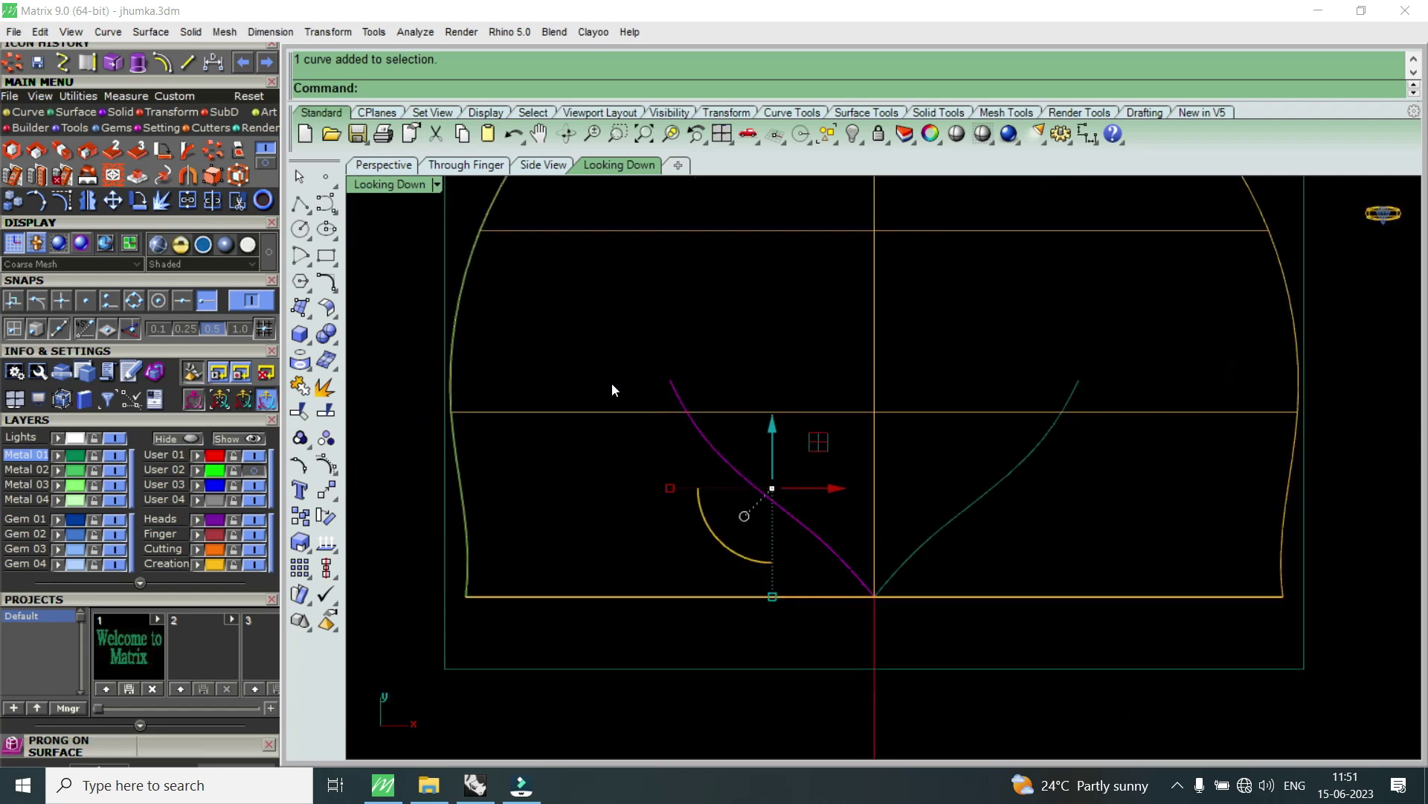
{"action": "left_click", "coordinate": [63, 200]}
{"action": "scroll", "coordinate": [680, 407], "scroll_direction": "up", "scroll_amount": 3}
{"action": "scroll", "coordinate": [680, 406], "scroll_direction": "up", "scroll_amount": 2}
{"action": "left_click_drag", "start_coordinate": [602, 282], "coordinate": [693, 396]}
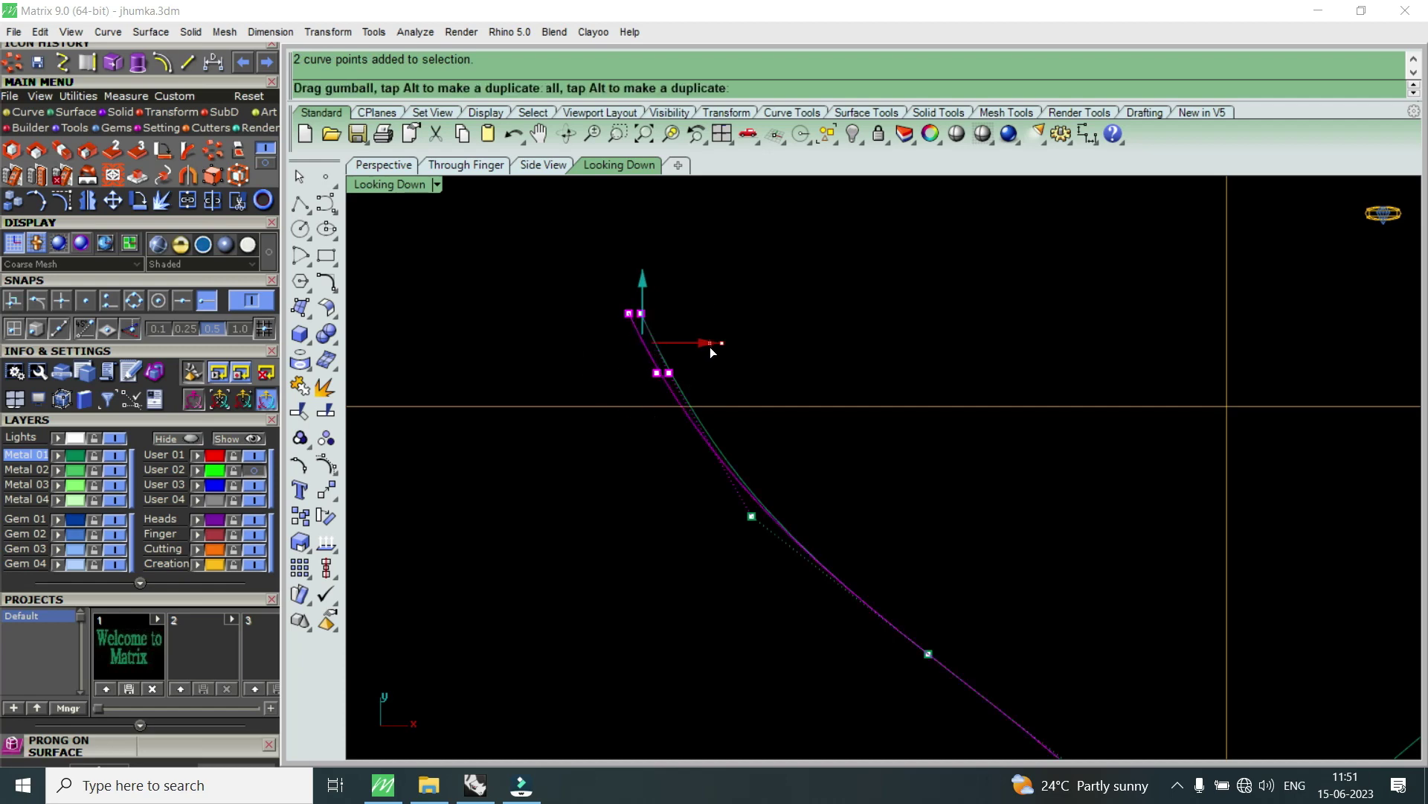
{"action": "mouse_move", "coordinate": [590, 465]}
{"action": "left_mouse_down"}
{"action": "mouse_move", "coordinate": [706, 356]}
{"action": "mouse_move", "coordinate": [697, 443]}
{"action": "left_mouse_up"}
{"action": "scroll", "coordinate": [697, 442], "scroll_direction": "down", "scroll_amount": 2}
- Check against the User 02 photo, move the top control point left, and lower another
{"action": "left_click", "coordinate": [259, 478]}
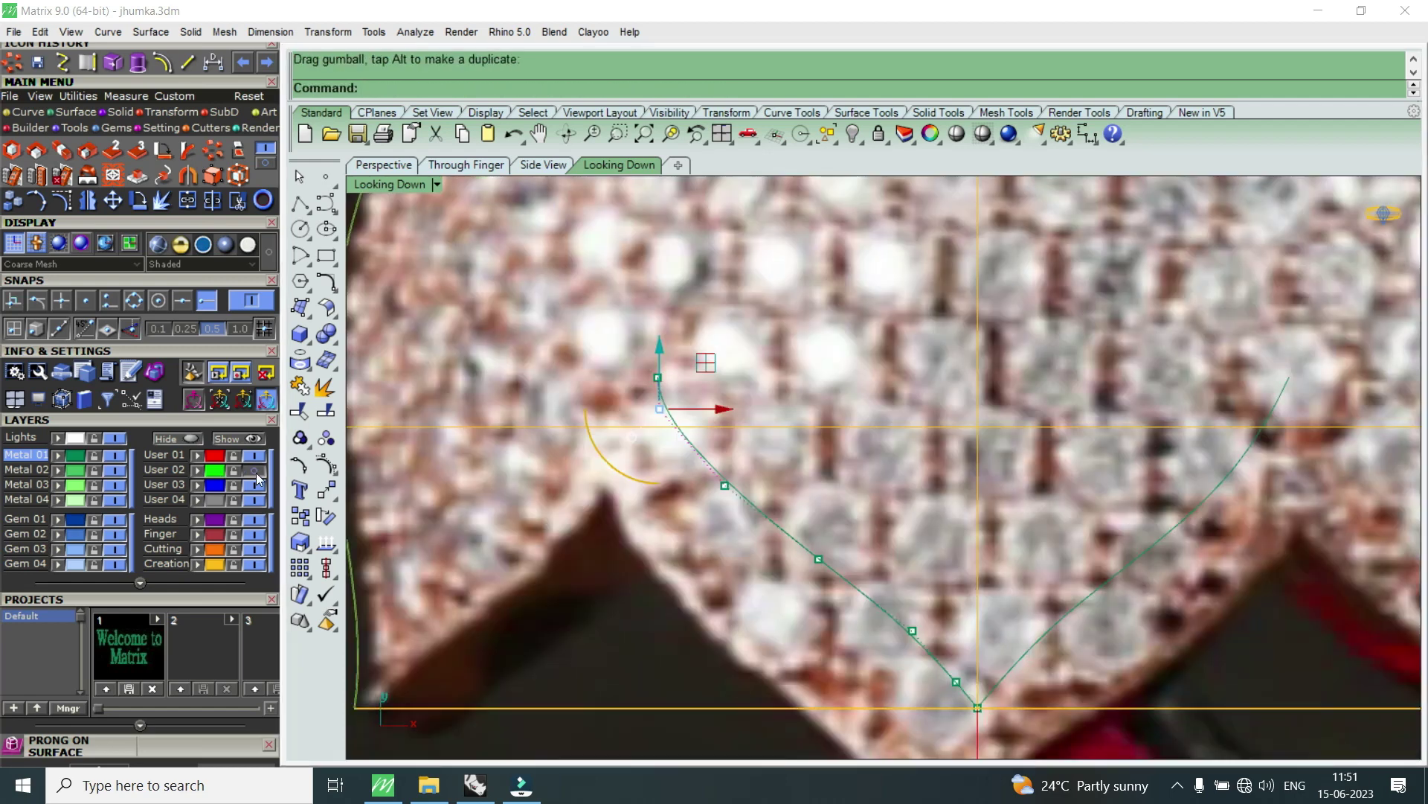
{"action": "left_click", "coordinate": [259, 479]}
{"action": "scroll", "coordinate": [640, 371], "scroll_direction": "up", "scroll_amount": 2}
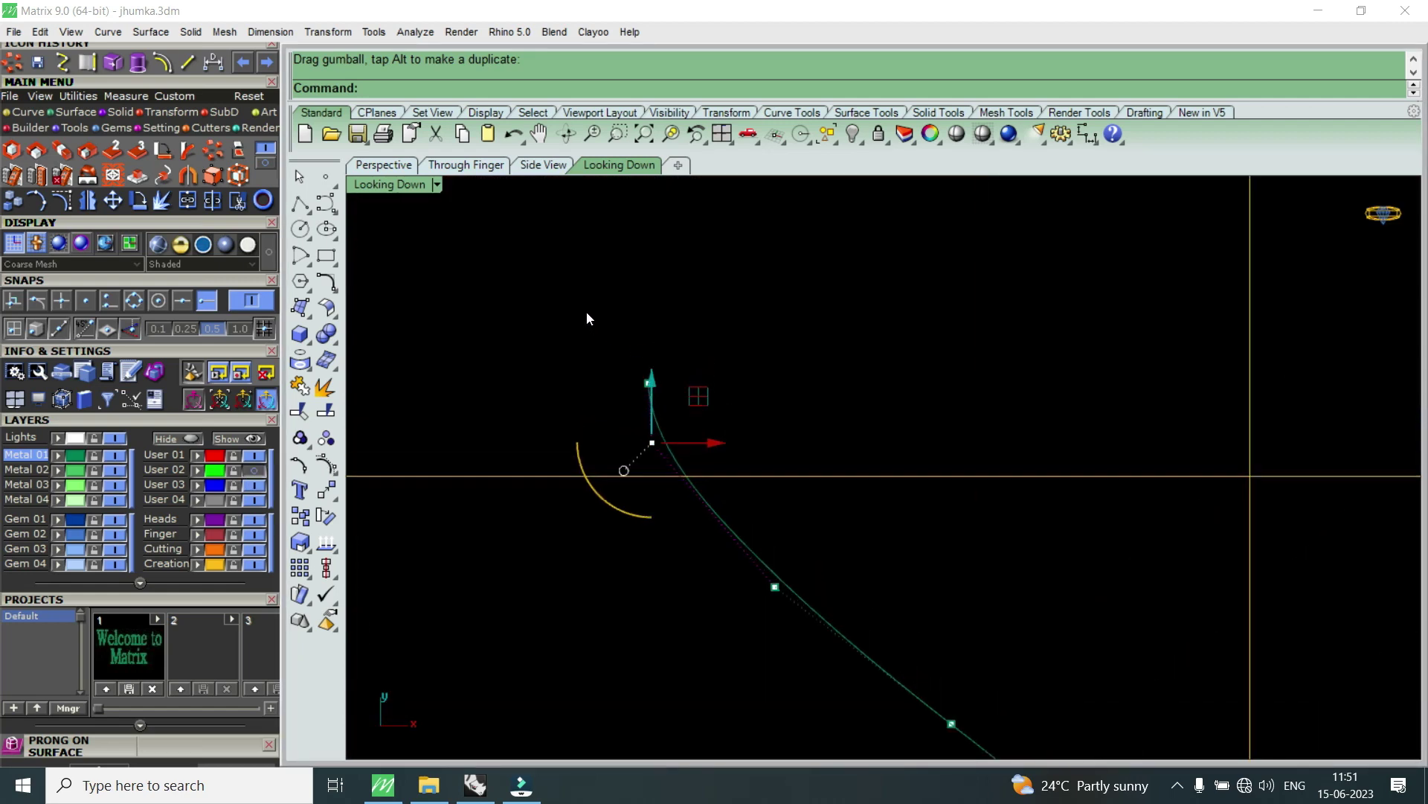
{"action": "mouse_move", "coordinate": [629, 360]}
{"action": "left_mouse_down"}
{"action": "mouse_move", "coordinate": [707, 389]}
{"action": "mouse_move", "coordinate": [690, 389]}
{"action": "left_mouse_up"}
{"action": "scroll", "coordinate": [692, 391], "scroll_direction": "down", "scroll_amount": 2}
{"action": "left_click", "coordinate": [720, 530]}
{"action": "left_click", "coordinate": [736, 494]}
{"action": "left_click_drag", "start_coordinate": [736, 442], "coordinate": [715, 446]}
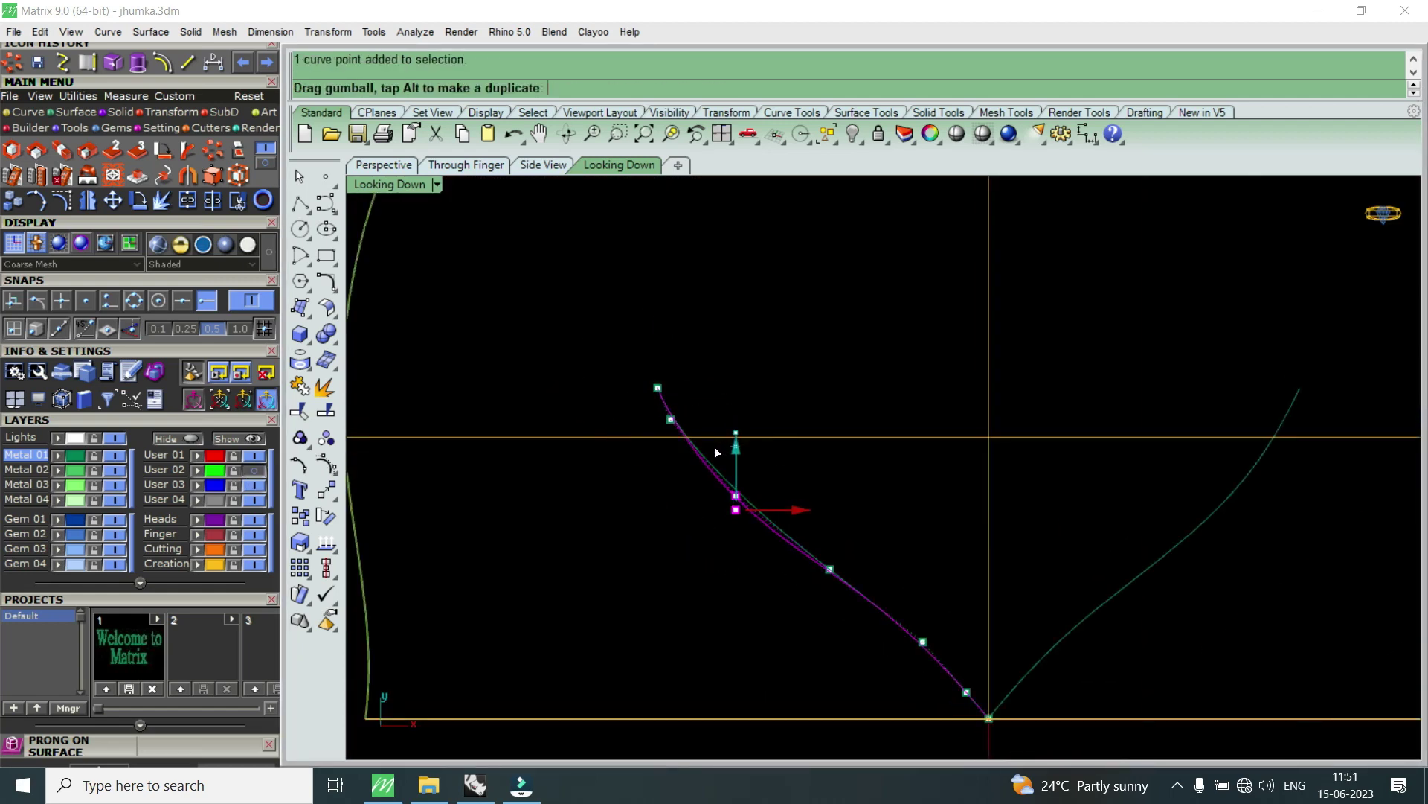
- Nudge the upper control point left and recheck it against the jhumka photo
{"action": "scroll", "coordinate": [700, 454], "scroll_direction": "up", "scroll_amount": 2}
{"action": "left_click", "coordinate": [658, 399]}
{"action": "left_click_drag", "start_coordinate": [725, 398], "coordinate": [662, 355]}
{"action": "scroll", "coordinate": [745, 483], "scroll_direction": "down", "scroll_amount": 2}
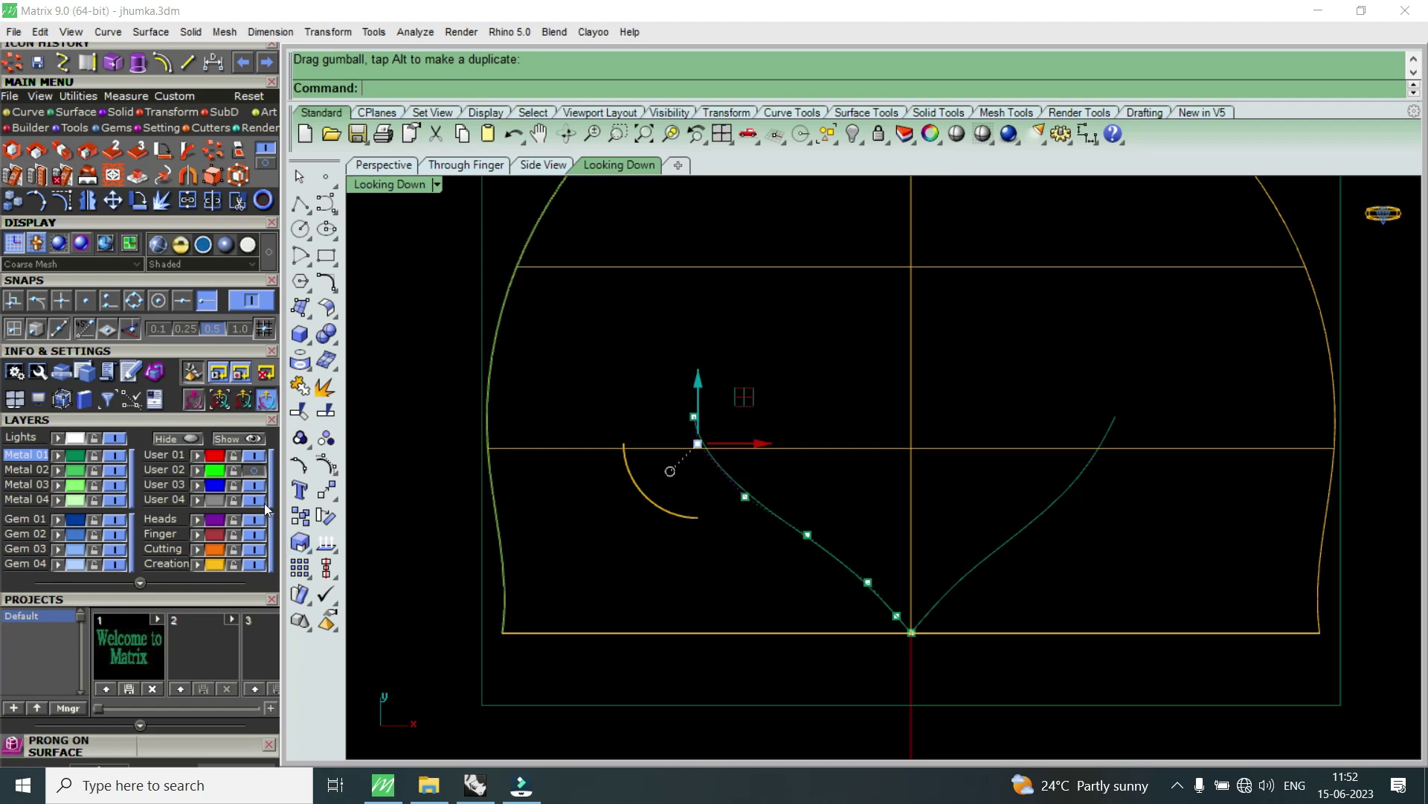
{"action": "left_click", "coordinate": [257, 475]}
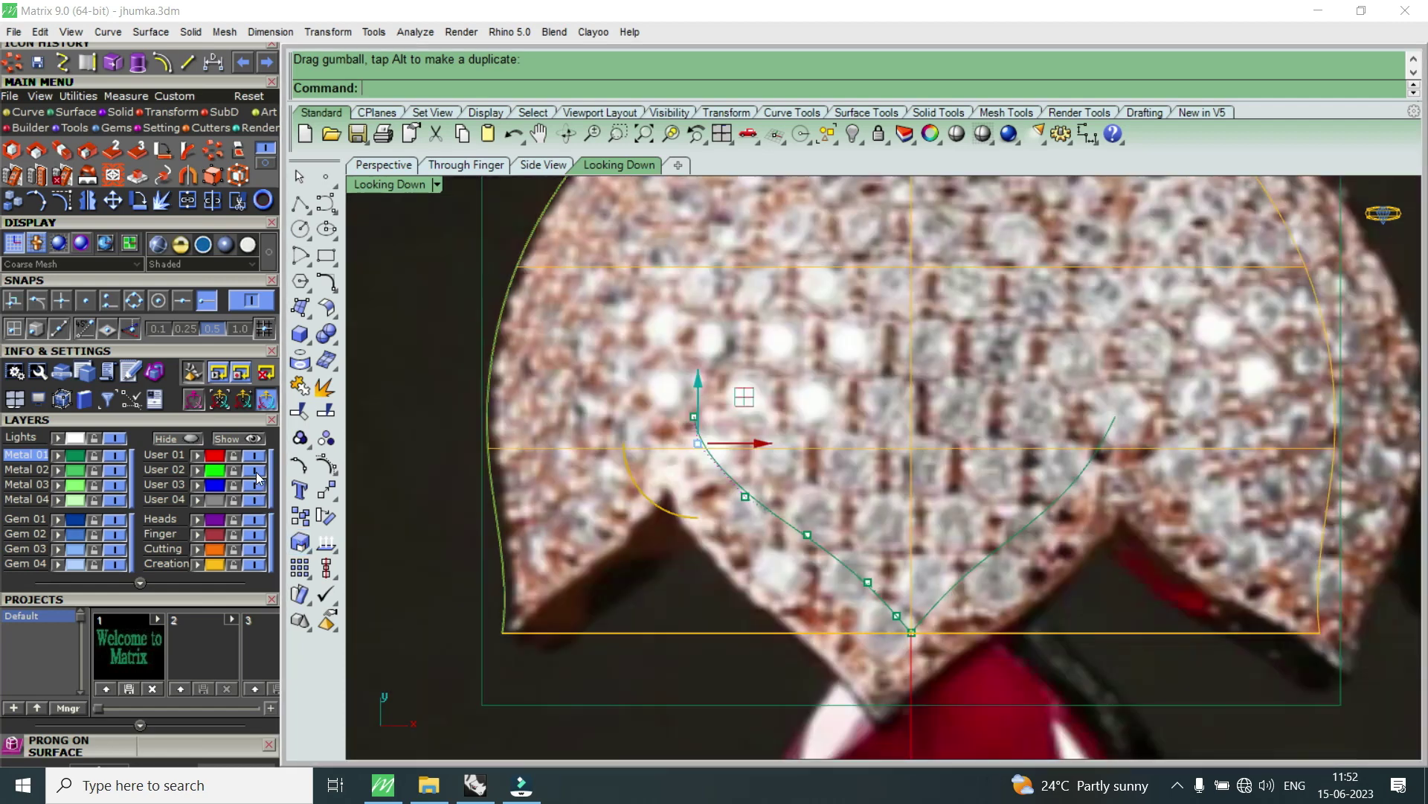
{"action": "left_click", "coordinate": [257, 475]}
{"action": "scroll", "coordinate": [749, 567], "scroll_direction": "up", "scroll_amount": 3}
- Lower two control points slightly and select the control point near the base
{"action": "left_click_drag", "start_coordinate": [753, 483], "coordinate": [836, 597]}
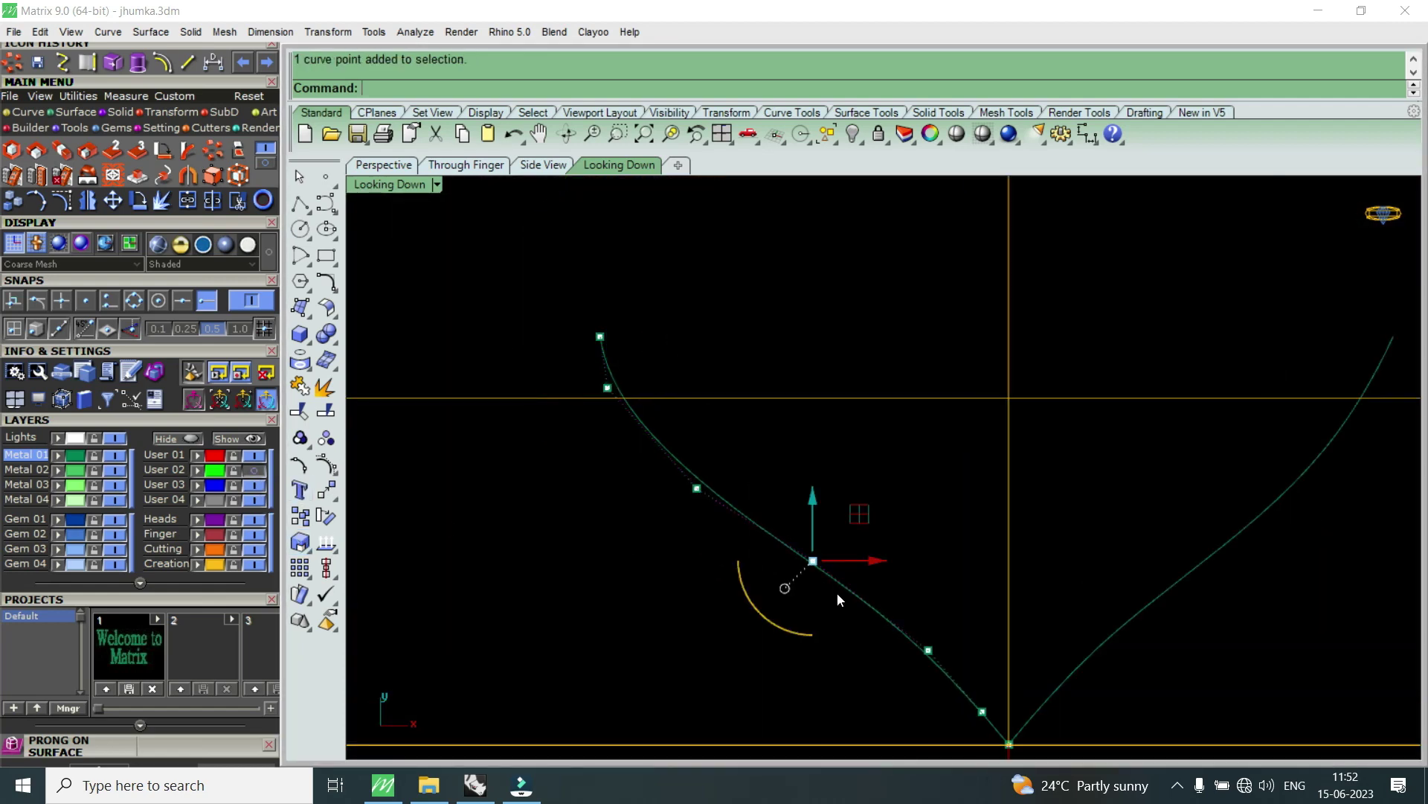
{"action": "left_click_drag", "start_coordinate": [813, 500], "coordinate": [795, 512]}
{"action": "left_click_drag", "start_coordinate": [626, 543], "coordinate": [732, 478]}
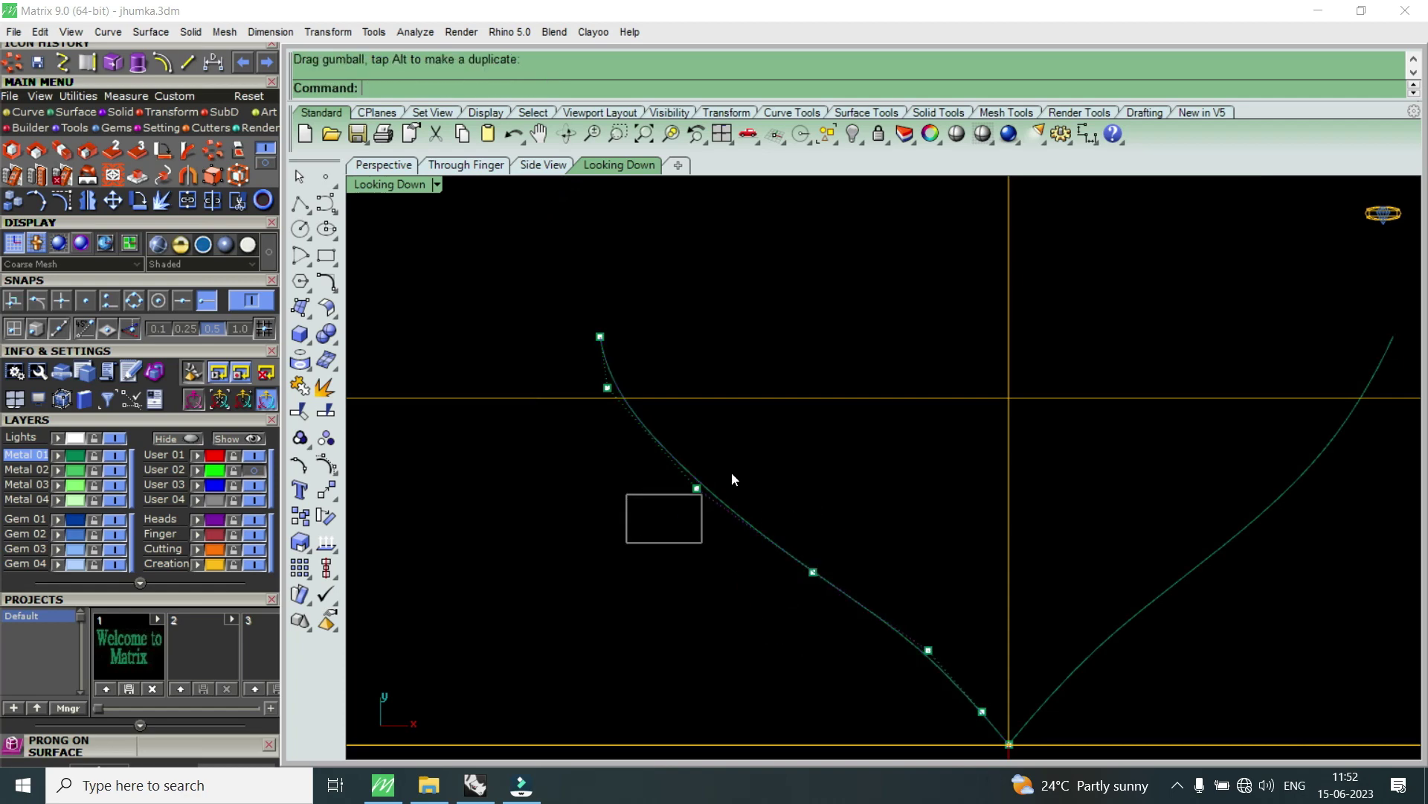
{"action": "left_click_drag", "start_coordinate": [708, 427], "coordinate": [711, 439]}
{"action": "scroll", "coordinate": [792, 512], "scroll_direction": "down", "scroll_amount": 3}
{"action": "scroll", "coordinate": [863, 595], "scroll_direction": "up", "scroll_amount": 2}
{"action": "scroll", "coordinate": [901, 640], "scroll_direction": "up", "scroll_amount": 2}
{"action": "mouse_move", "coordinate": [903, 673]}
{"action": "left_mouse_down"}
{"action": "mouse_move", "coordinate": [967, 640]}
{"action": "mouse_move", "coordinate": [1001, 656]}
{"action": "left_mouse_up"}
{"action": "scroll", "coordinate": [856, 610], "scroll_direction": "down", "scroll_amount": 3}
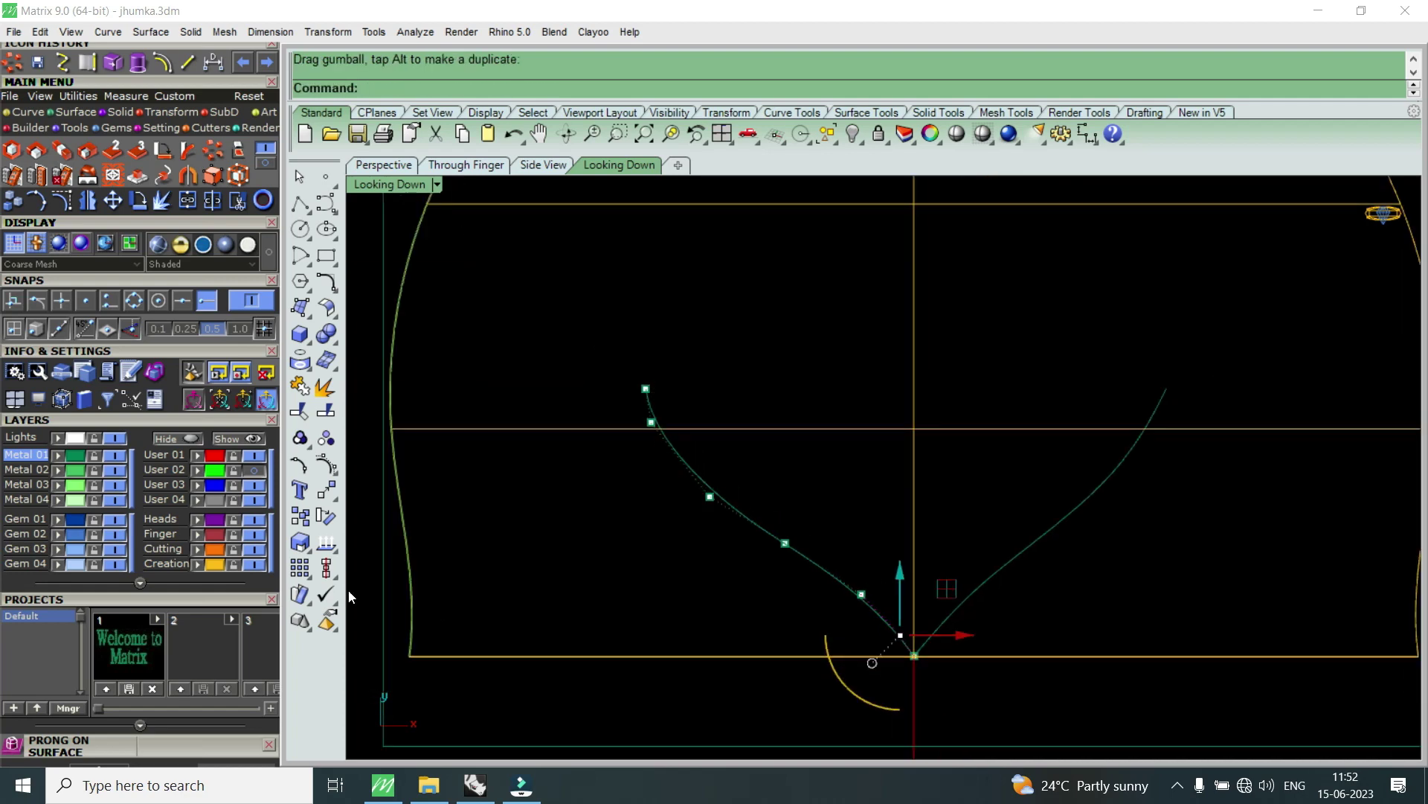
- Compare with the reference photo, hide it, and refine the upper control points
{"action": "left_click", "coordinate": [260, 477]}
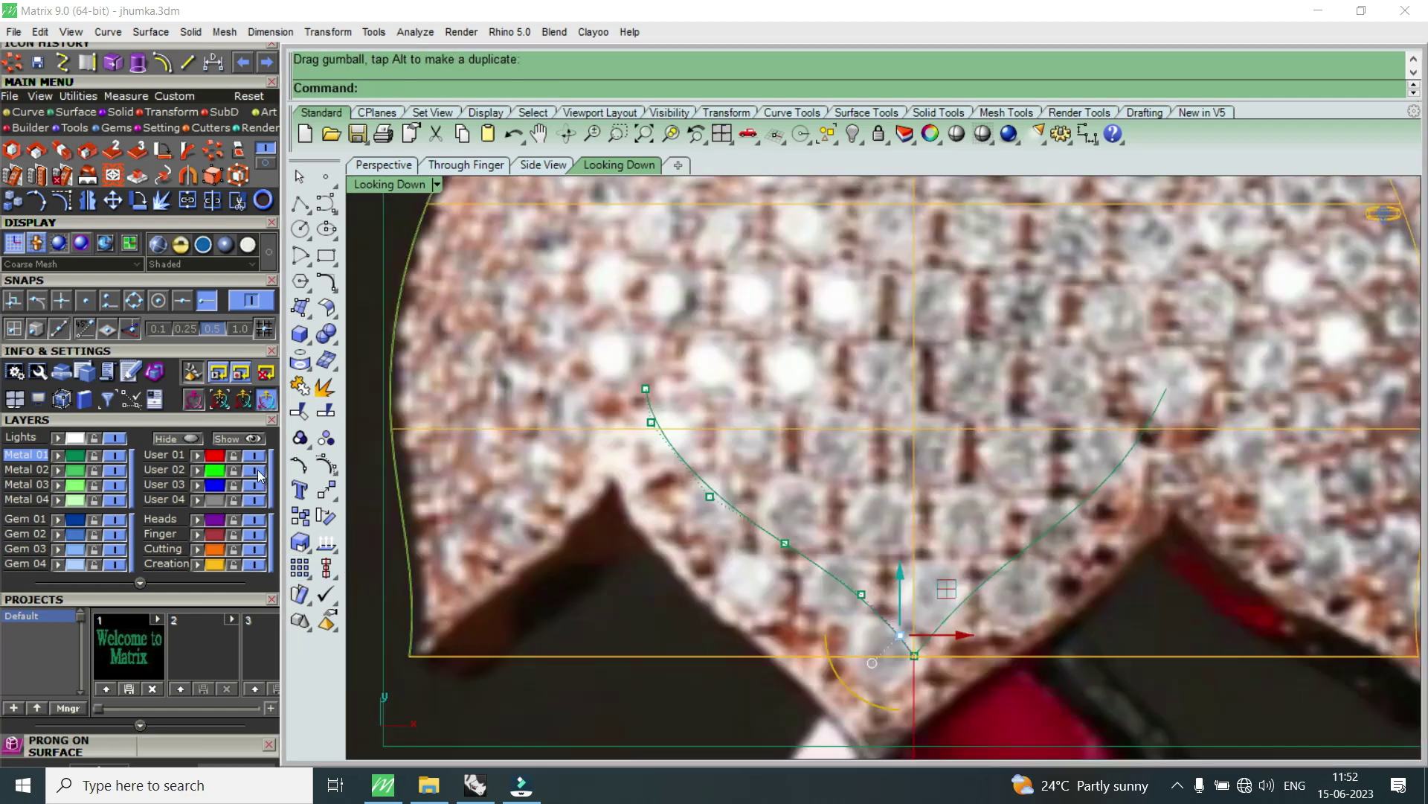
{"action": "scroll", "coordinate": [825, 503], "scroll_direction": "down", "scroll_amount": 4}
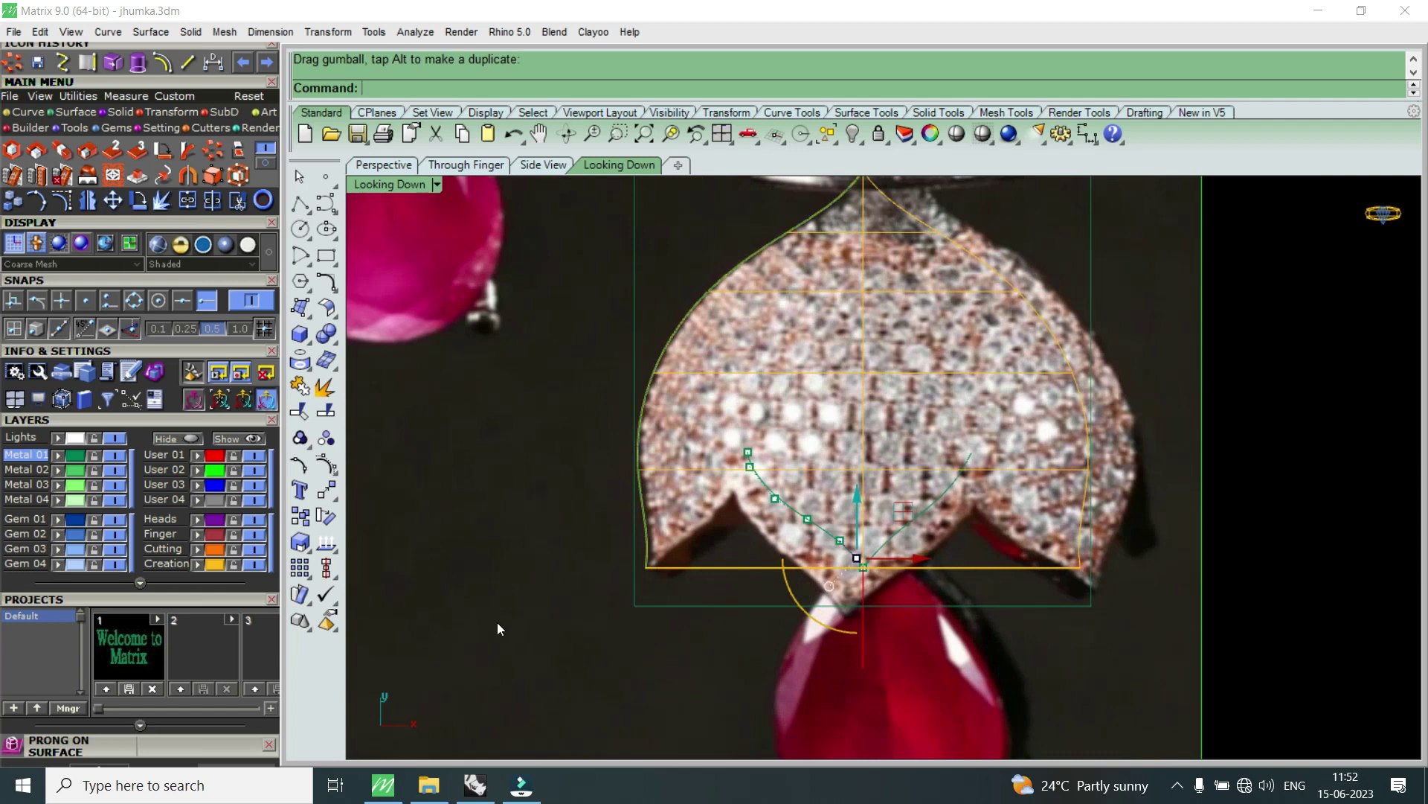
{"action": "left_click", "coordinate": [260, 472]}
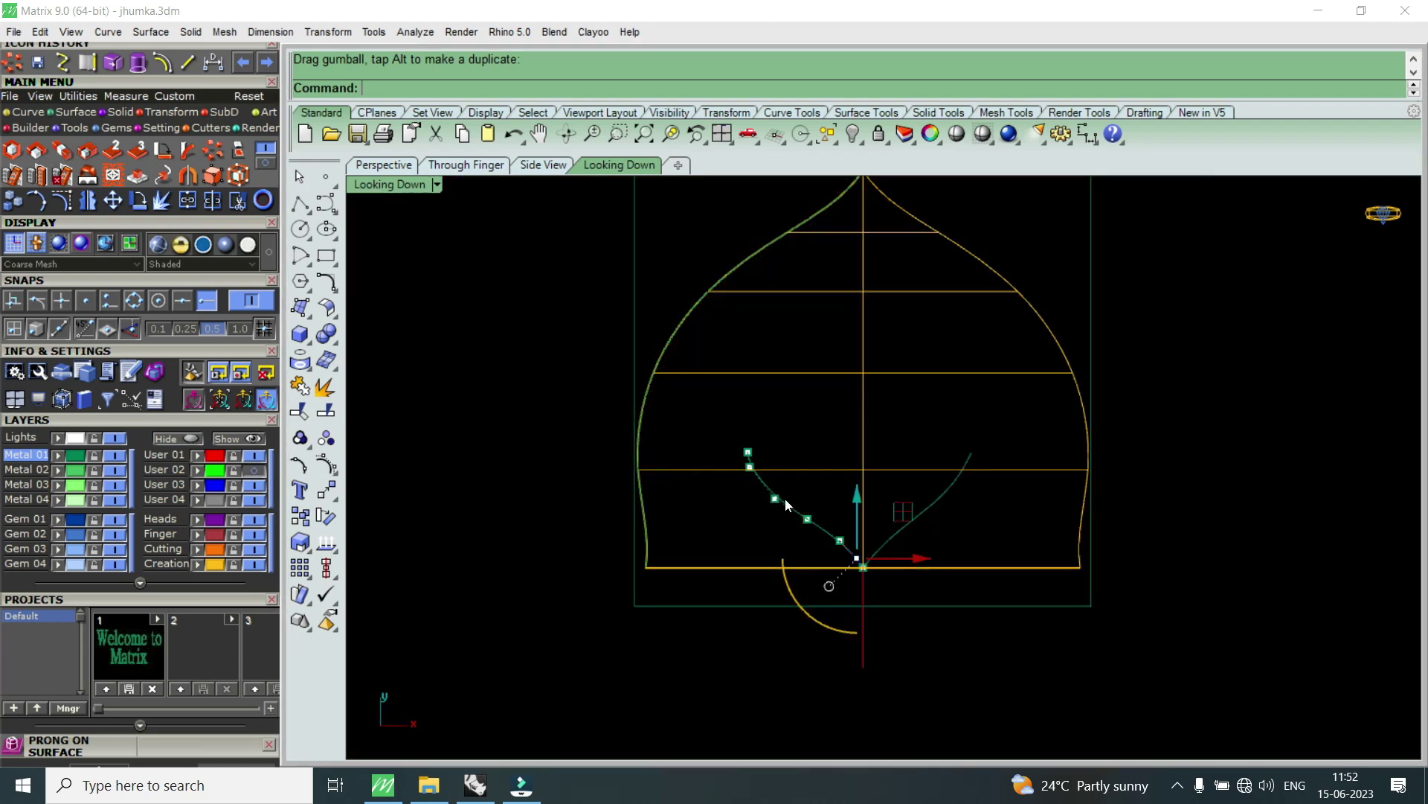
{"action": "scroll", "coordinate": [774, 491], "scroll_direction": "up", "scroll_amount": 5}
{"action": "scroll", "coordinate": [772, 480], "scroll_direction": "up", "scroll_amount": 3}
{"action": "mouse_move", "coordinate": [686, 590]}
{"action": "left_mouse_down"}
{"action": "mouse_move", "coordinate": [840, 487]}
{"action": "mouse_move", "coordinate": [844, 530]}
{"action": "left_mouse_up"}
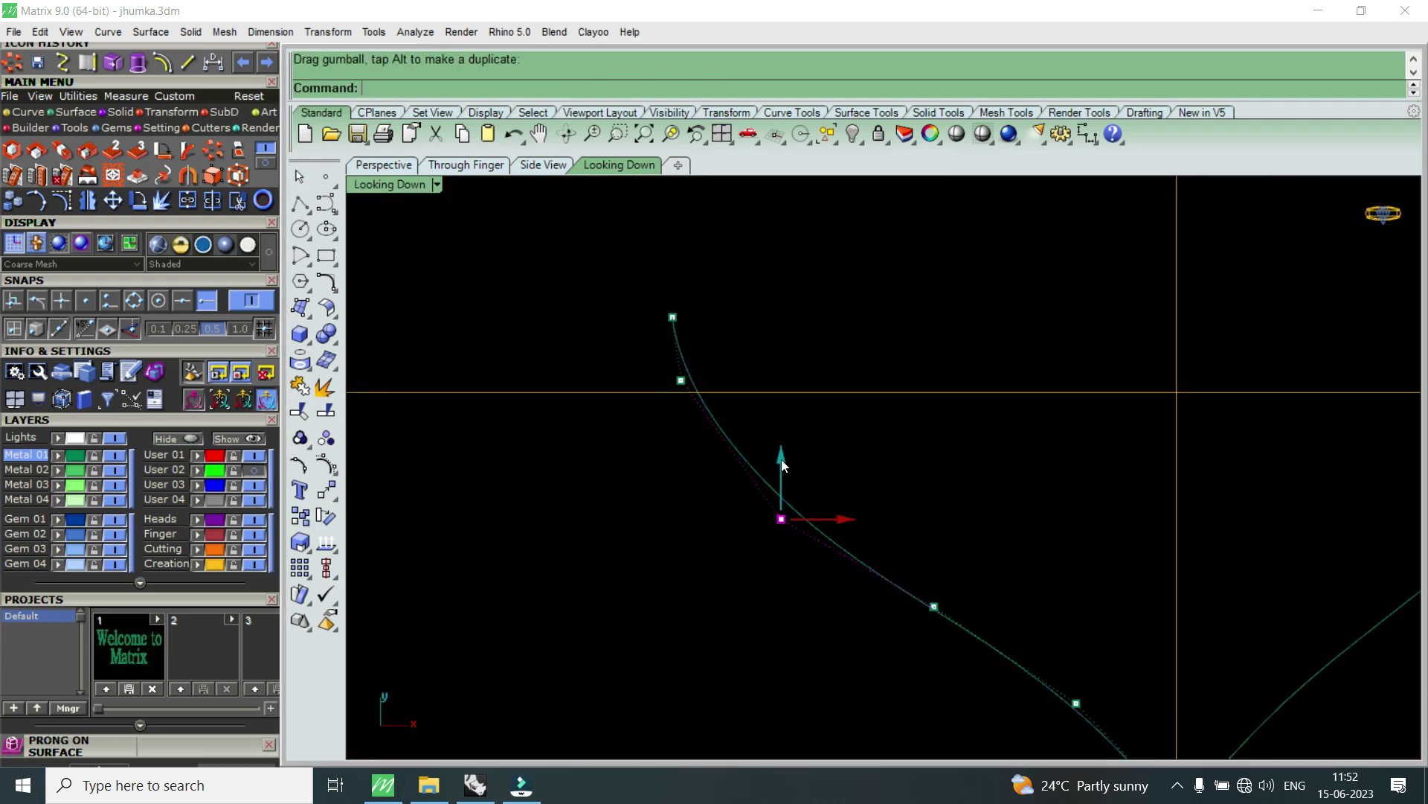
{"action": "left_click", "coordinate": [643, 436]}
{"action": "mouse_move", "coordinate": [643, 437]}
{"action": "left_mouse_down"}
{"action": "mouse_move", "coordinate": [707, 360]}
{"action": "mouse_move", "coordinate": [684, 345]}
{"action": "left_mouse_up"}
{"action": "scroll", "coordinate": [706, 395], "scroll_direction": "down", "scroll_amount": 3}
- Finish point editing and delete the unwanted right-hand curve copy
{"action": "key", "text": "Escape"}
{"action": "key", "text": "Escape"}
{"action": "left_click", "coordinate": [996, 587]}
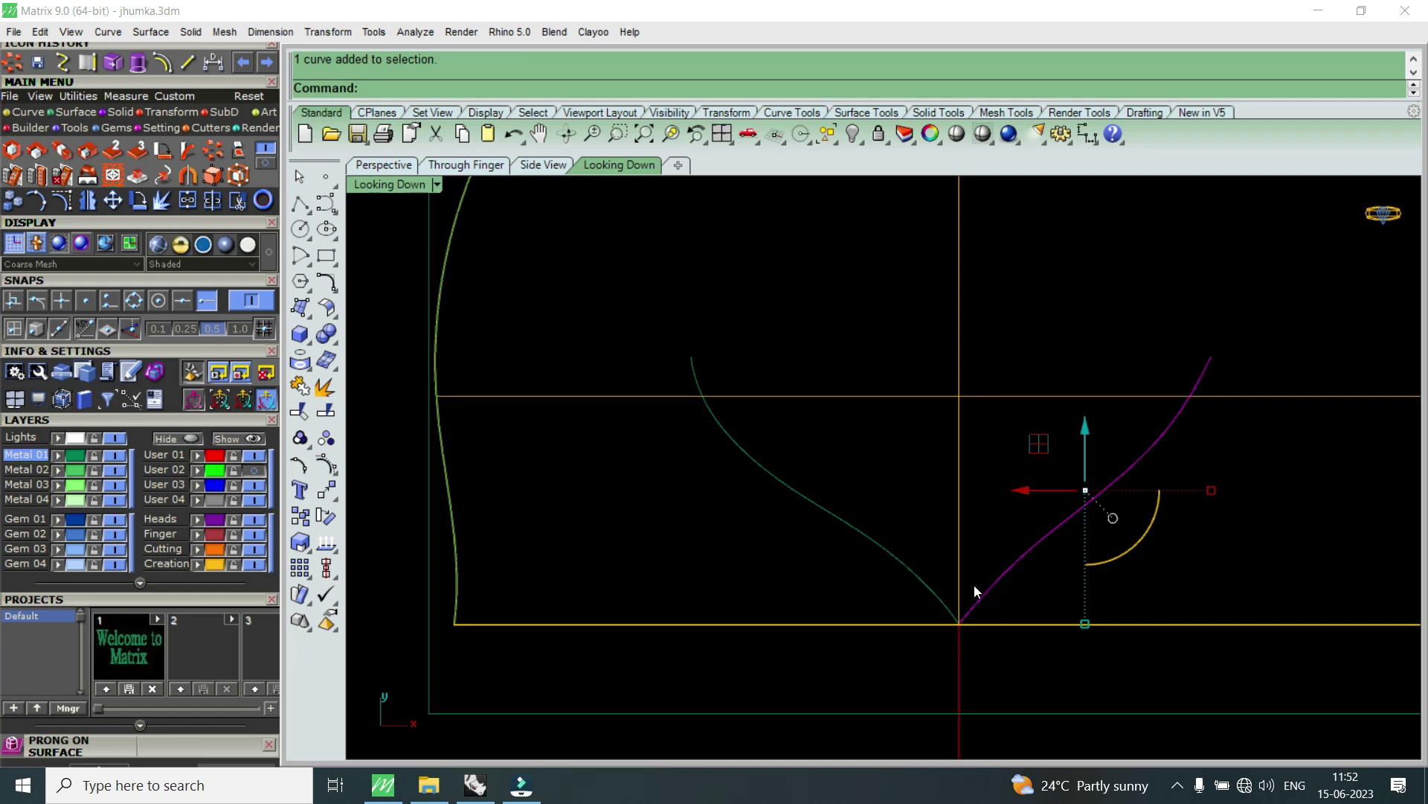
{"action": "key", "text": "Delete"}
- Reshape the green profile curve by adjusting its control points with points shown
{"action": "left_click", "coordinate": [752, 463]}
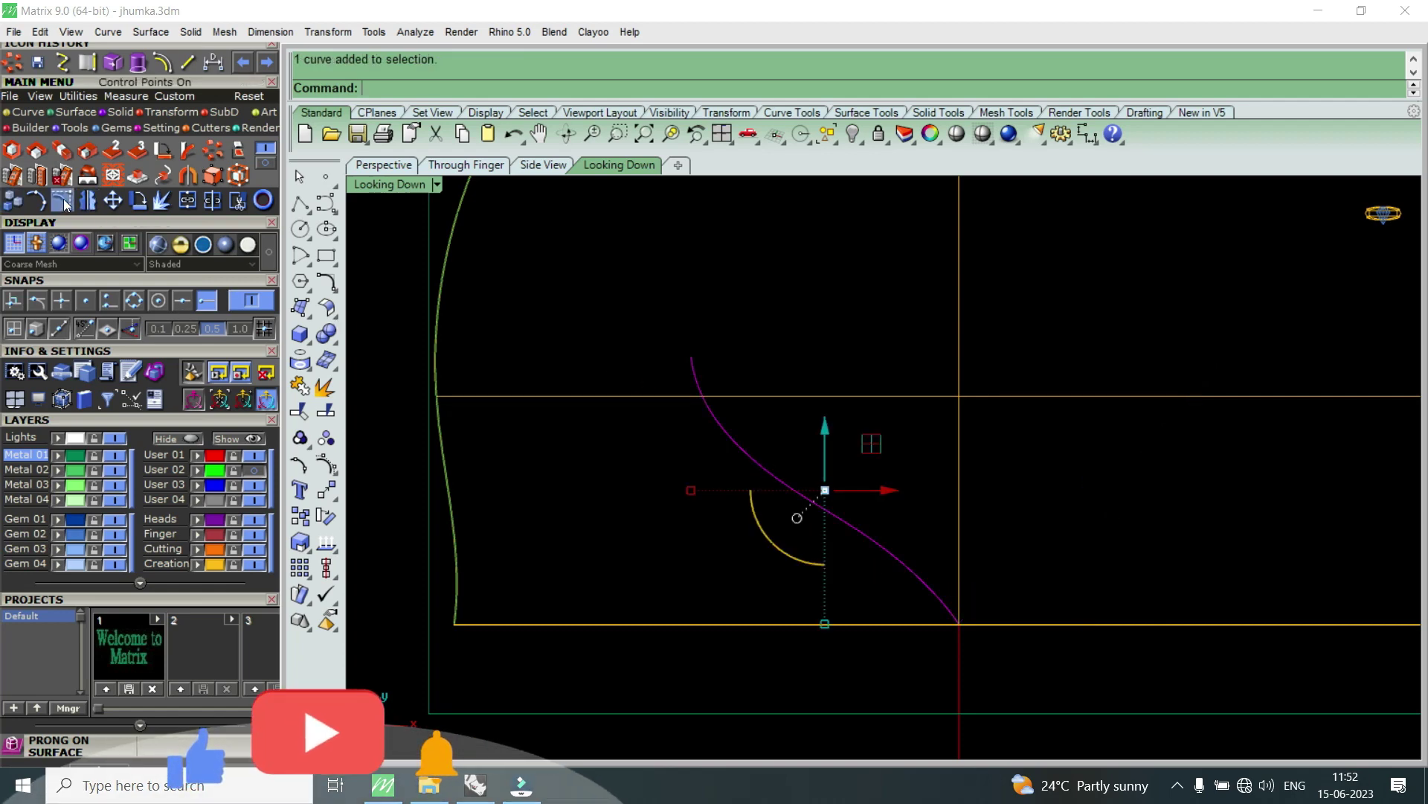
{"action": "key", "text": "F10"}
{"action": "scroll", "coordinate": [644, 337], "scroll_direction": "up", "scroll_amount": 3}
{"action": "mouse_move", "coordinate": [646, 290]}
{"action": "left_mouse_down"}
{"action": "mouse_move", "coordinate": [741, 370]}
{"action": "mouse_move", "coordinate": [763, 331]}
{"action": "left_mouse_up"}
{"action": "key", "text": "Escape"}
{"action": "left_click", "coordinate": [706, 417]}
{"action": "scroll", "coordinate": [756, 417], "scroll_direction": "down", "scroll_amount": 1}
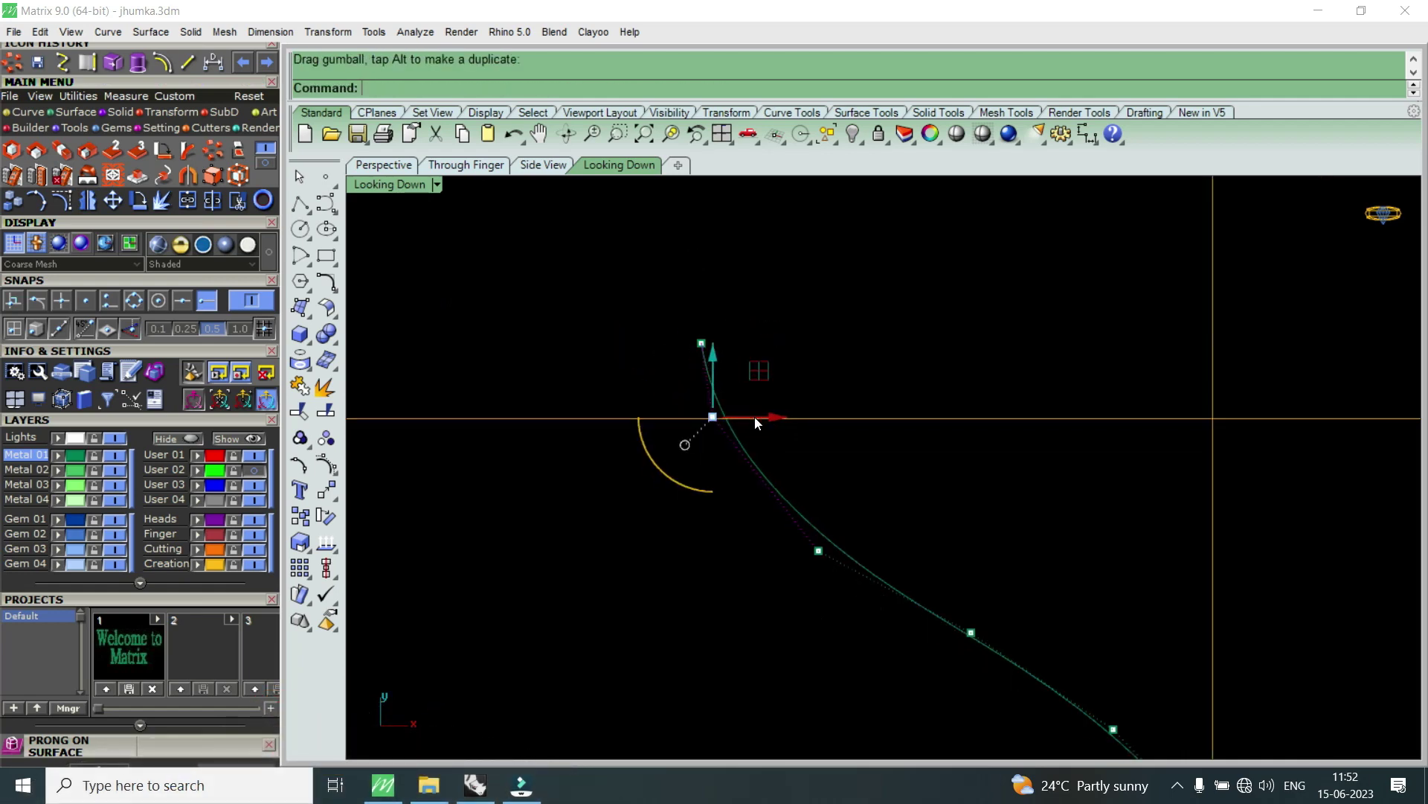
{"action": "scroll", "coordinate": [755, 416], "scroll_direction": "down", "scroll_amount": 3}
{"action": "key", "text": "Escape"}
{"action": "key", "text": "Escape"}
- Mirror the curve about the vertical centre axis and join both halves into one V-shaped curve
{"action": "left_click", "coordinate": [859, 515]}
{"action": "left_click", "coordinate": [87, 200]}
{"action": "left_click", "coordinate": [914, 566]}
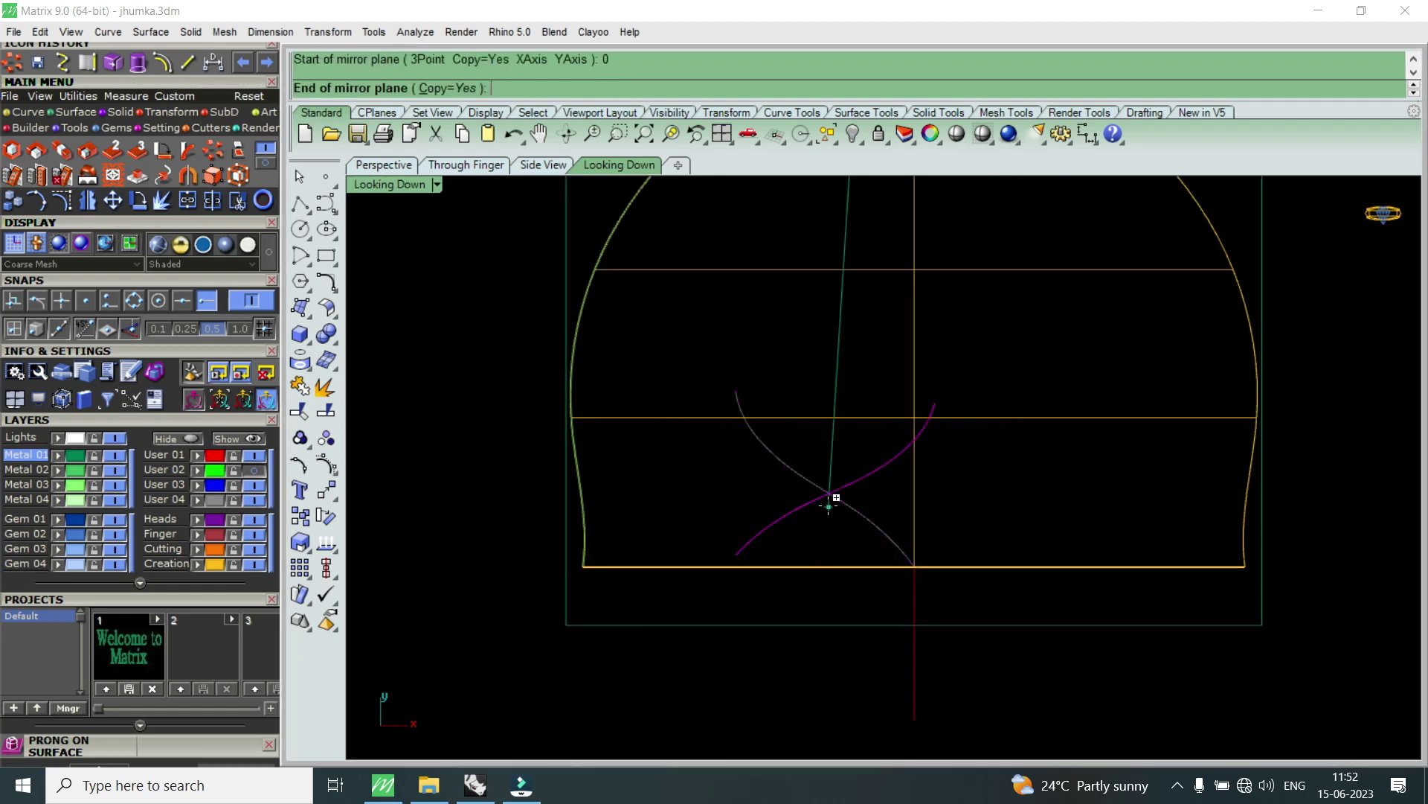
{"action": "left_click", "coordinate": [829, 506]}
{"action": "left_click", "coordinate": [945, 536], "text": "shift"}
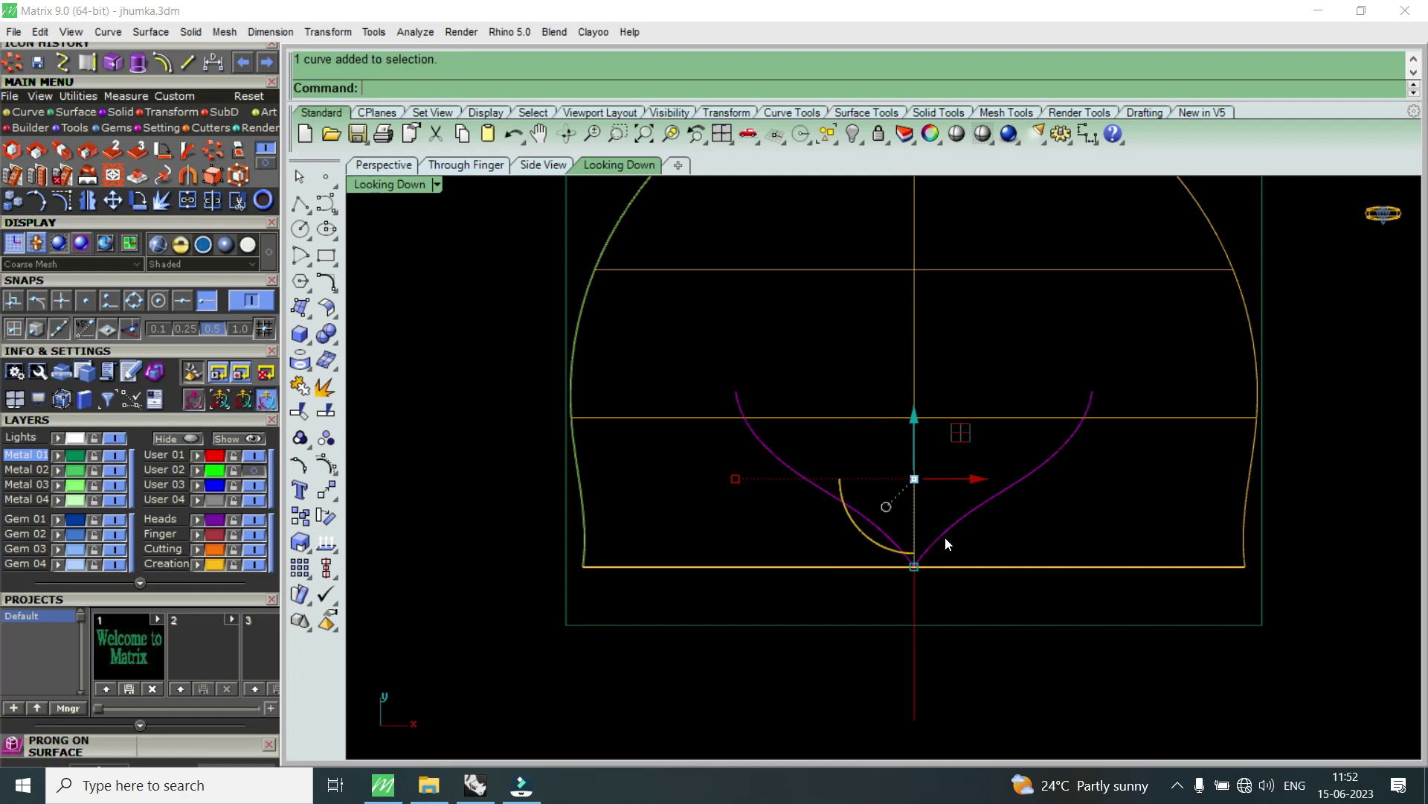
{"action": "double_click", "coordinate": [400, 187]}
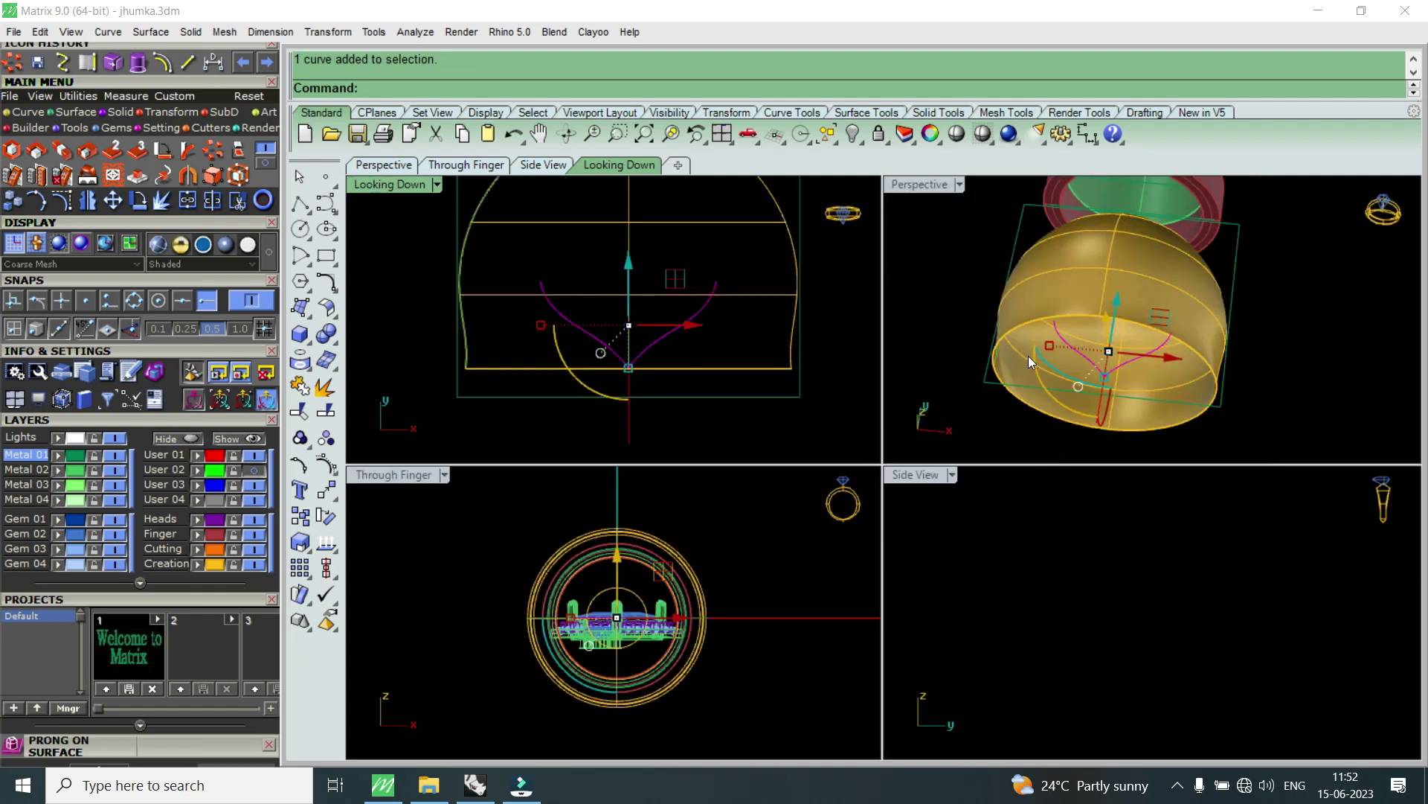
{"action": "left_click", "coordinate": [187, 203]}
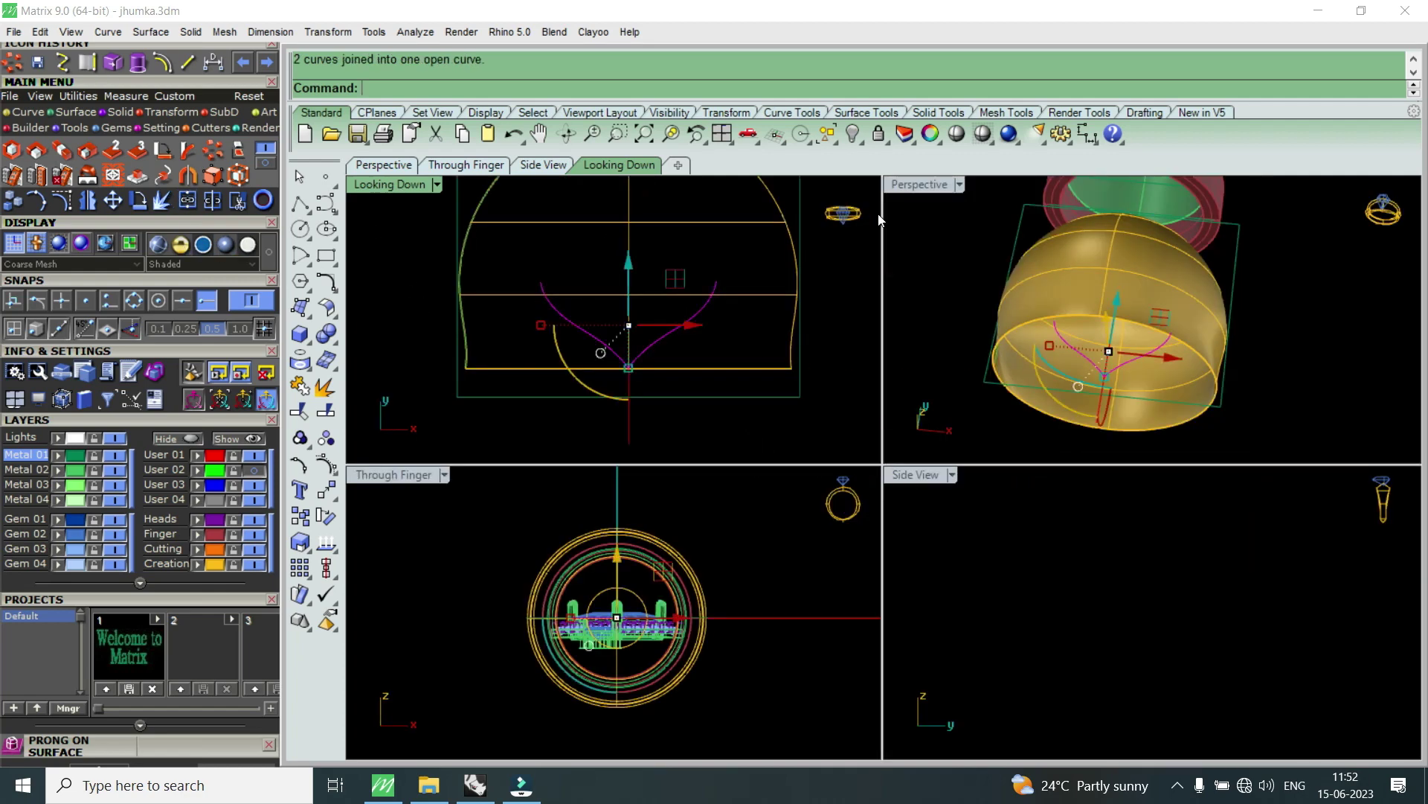
{"action": "double_click", "coordinate": [938, 188]}
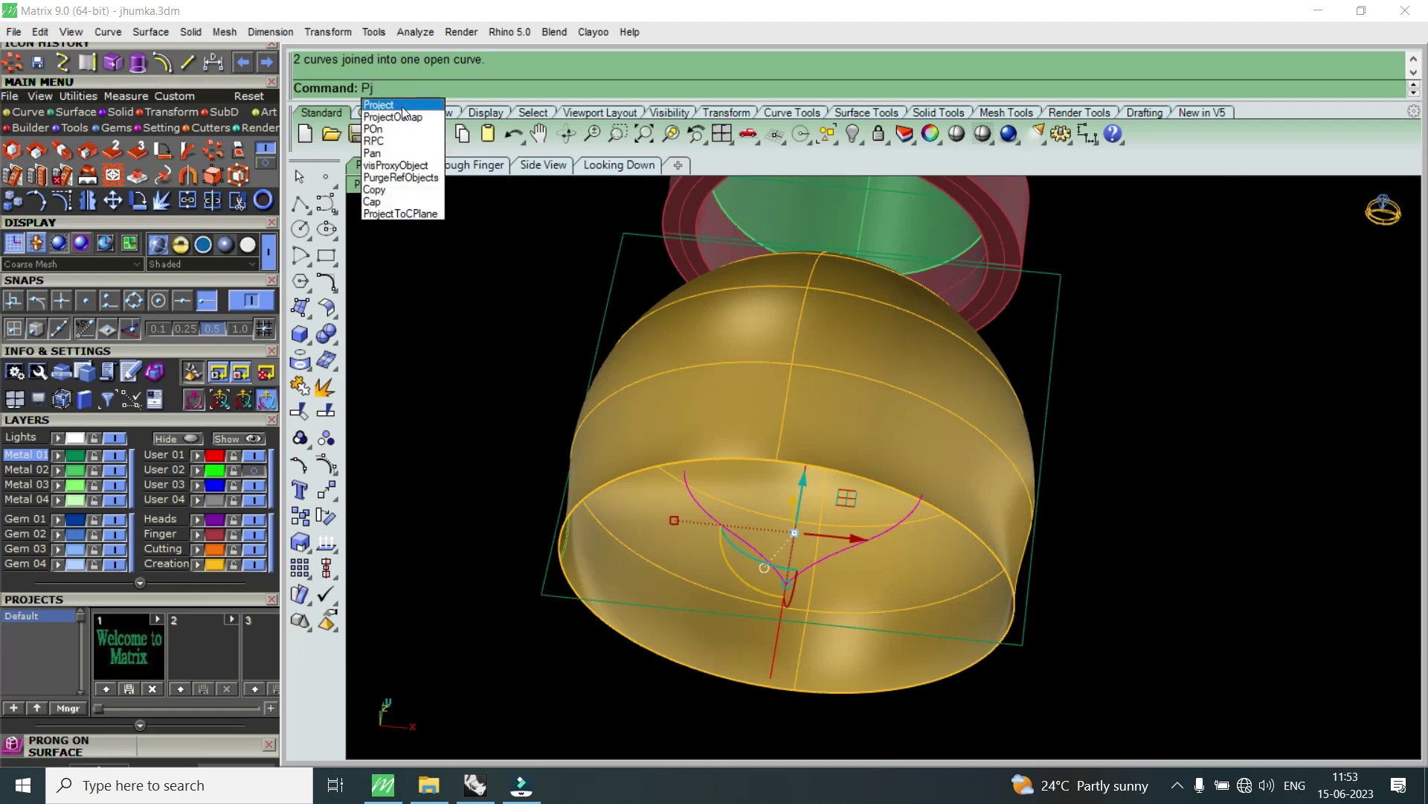
- Project the V-shaped scallop curve onto the bell surface
{"action": "left_click", "coordinate": [407, 102]}
{"action": "left_click", "coordinate": [796, 426]}
{"action": "key", "text": "Return"}
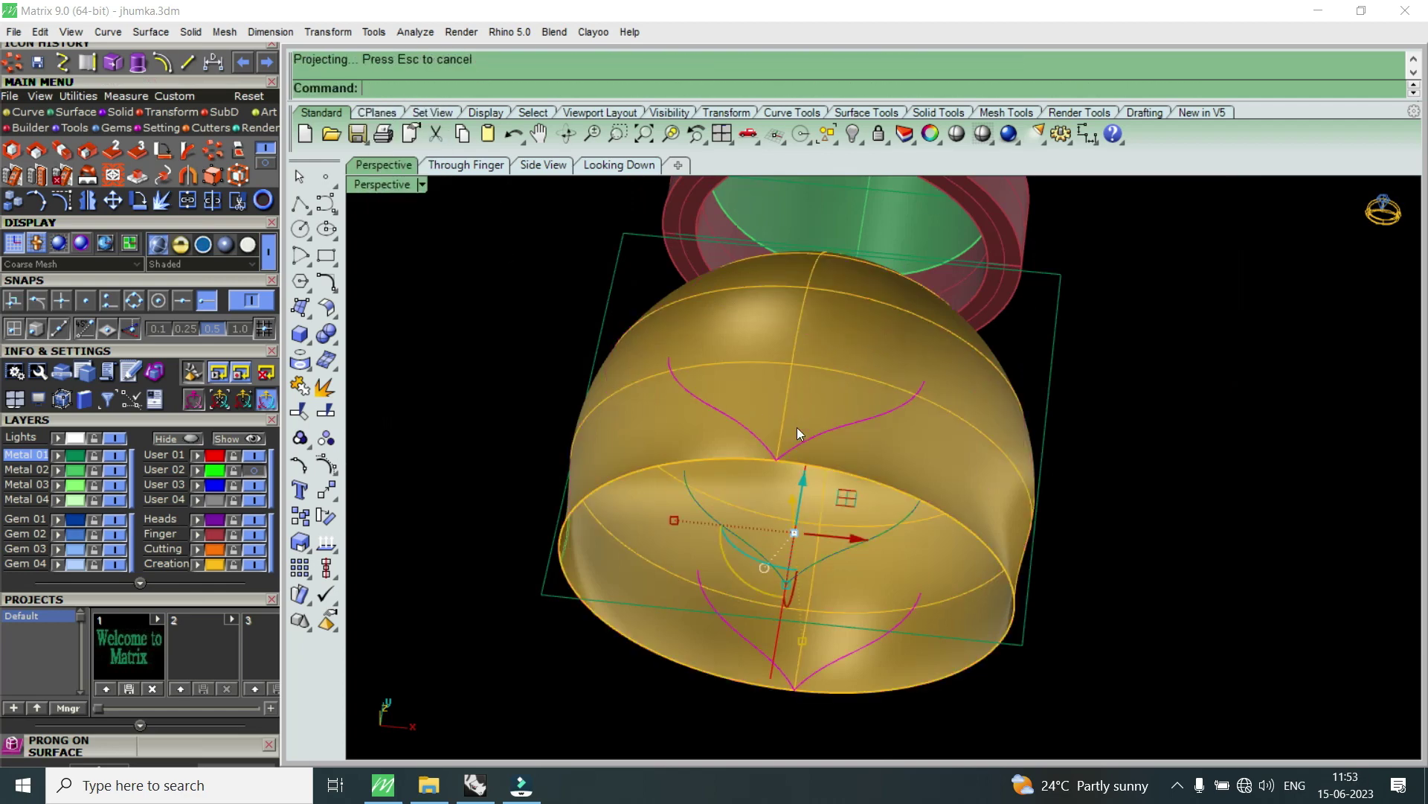
{"action": "mouse_move", "coordinate": [919, 545]}
{"action": "right_mouse_down"}
{"action": "mouse_move", "coordinate": [849, 470]}
{"action": "mouse_move", "coordinate": [832, 585]}
{"action": "right_mouse_up"}
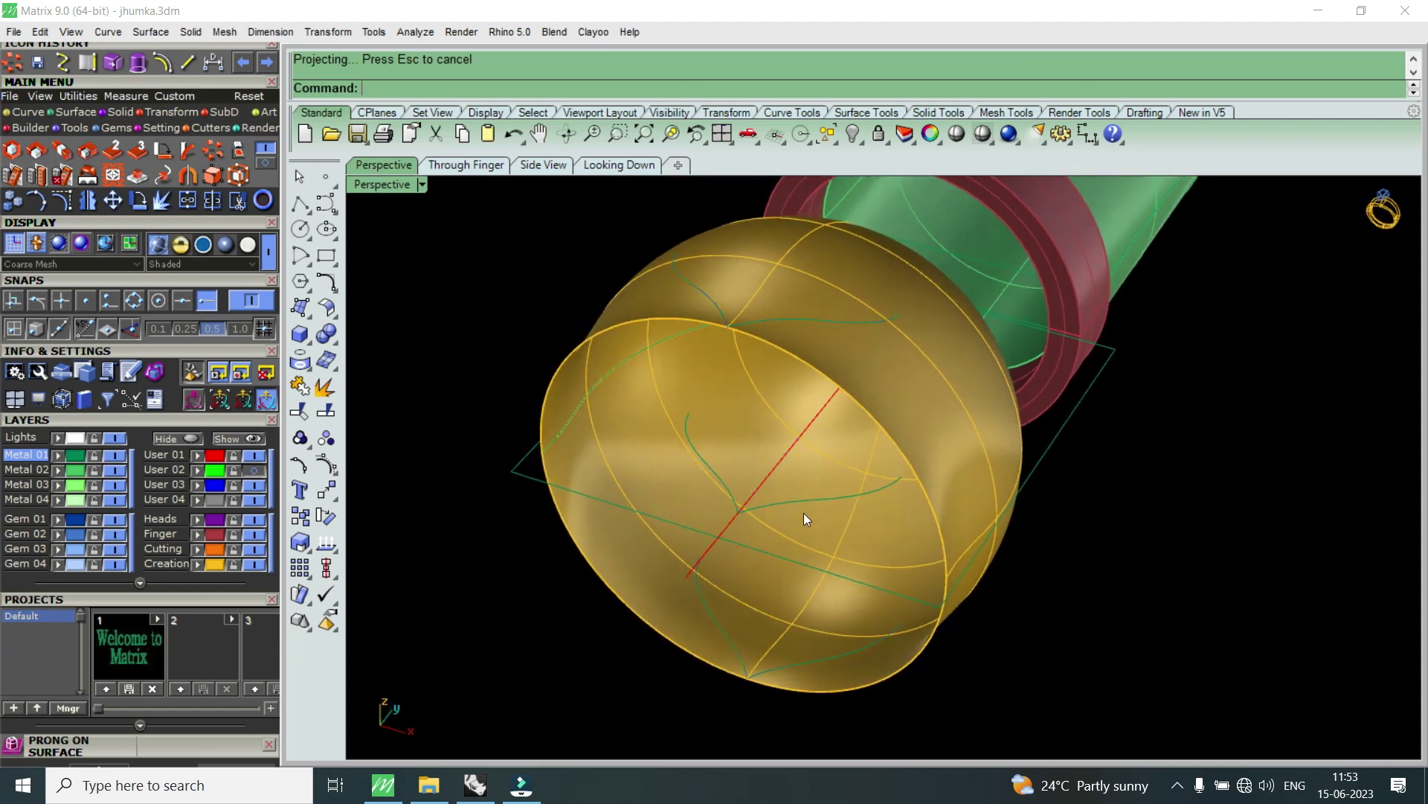
- Delete the unwanted projected curves, keeping only the upper one on the bell
{"action": "left_click", "coordinate": [817, 495]}
{"action": "key", "text": "Delete"}
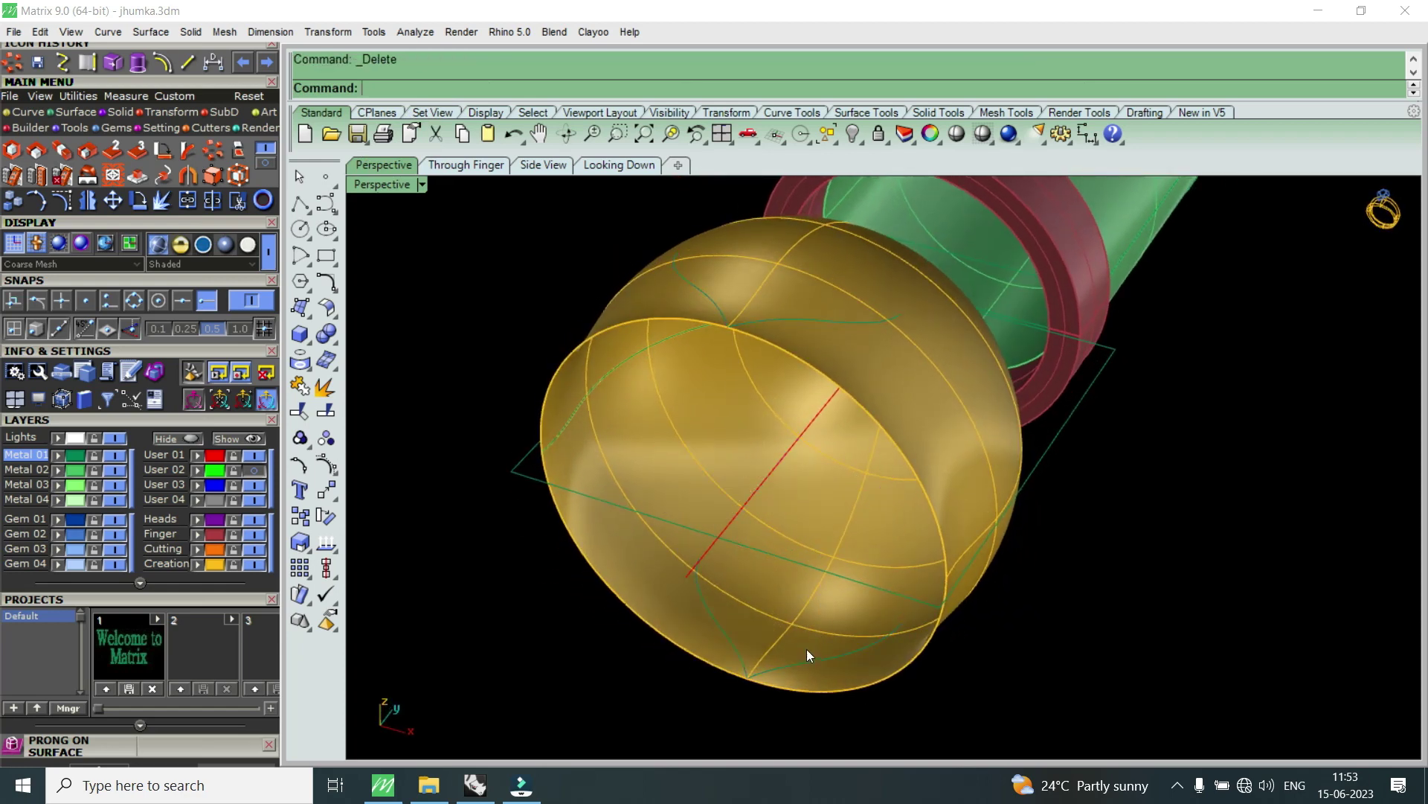
{"action": "left_click", "coordinate": [807, 662]}
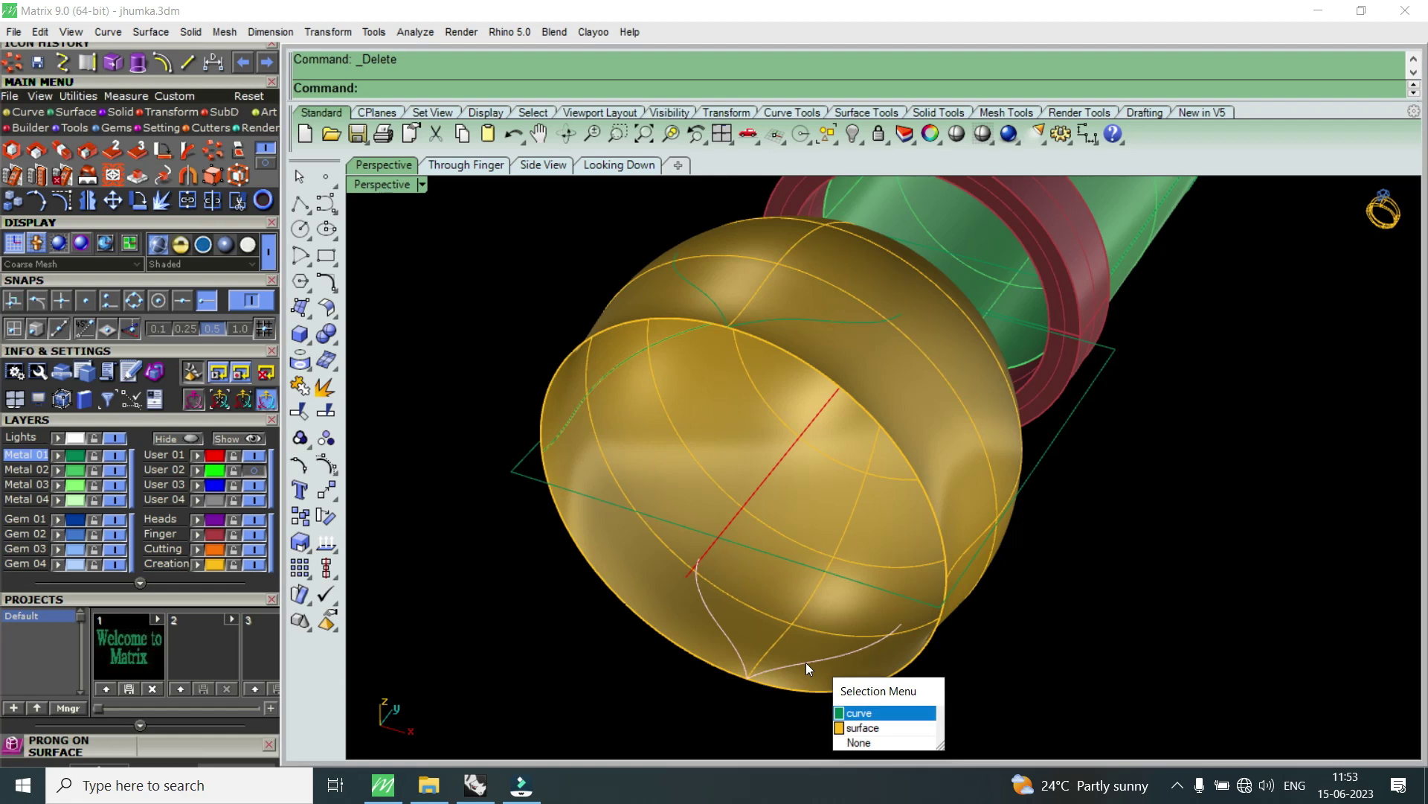
{"action": "key", "text": "Delete"}
{"action": "left_click", "coordinate": [808, 320]}
{"action": "key", "text": "Return"}
{"action": "double_click", "coordinate": [385, 184]}
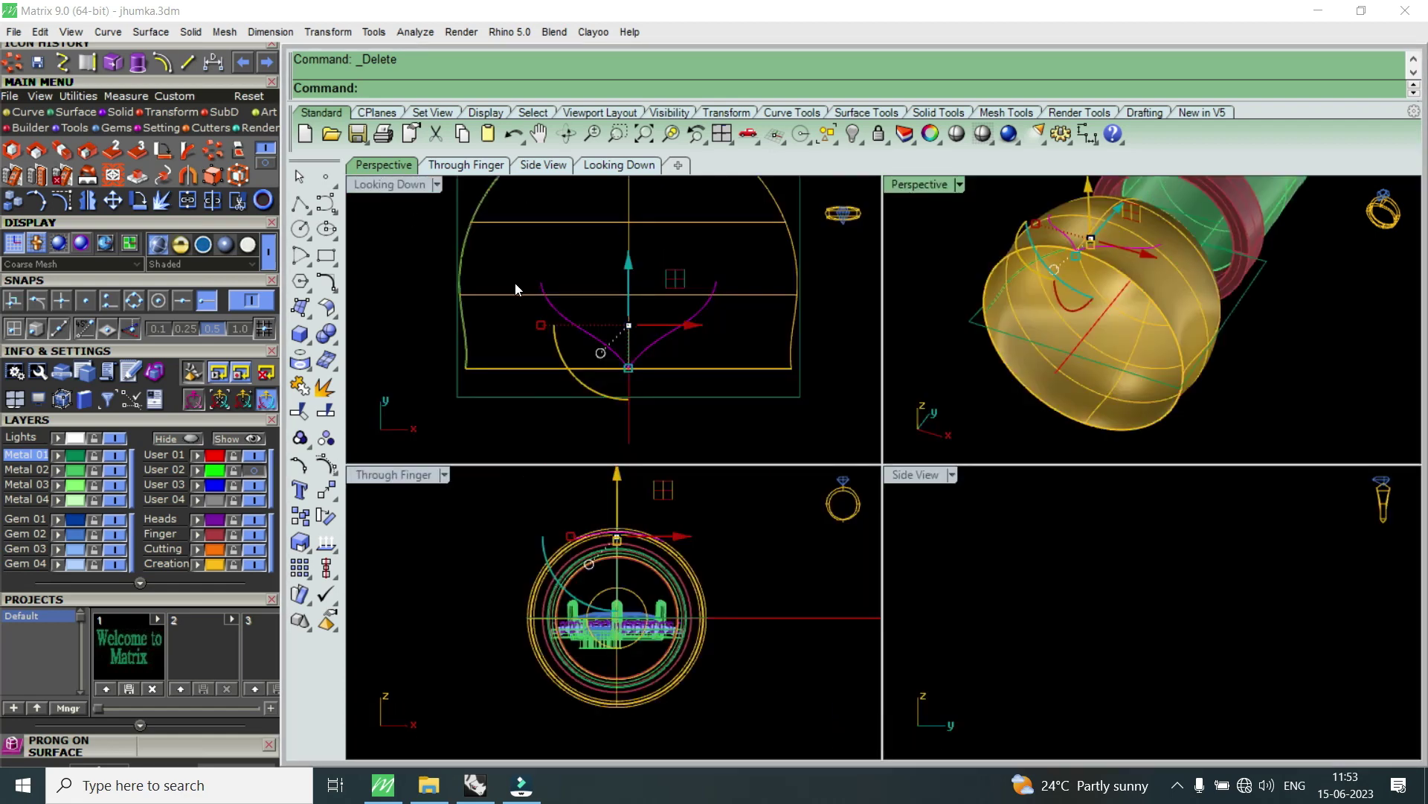
{"action": "left_click", "coordinate": [215, 150]}
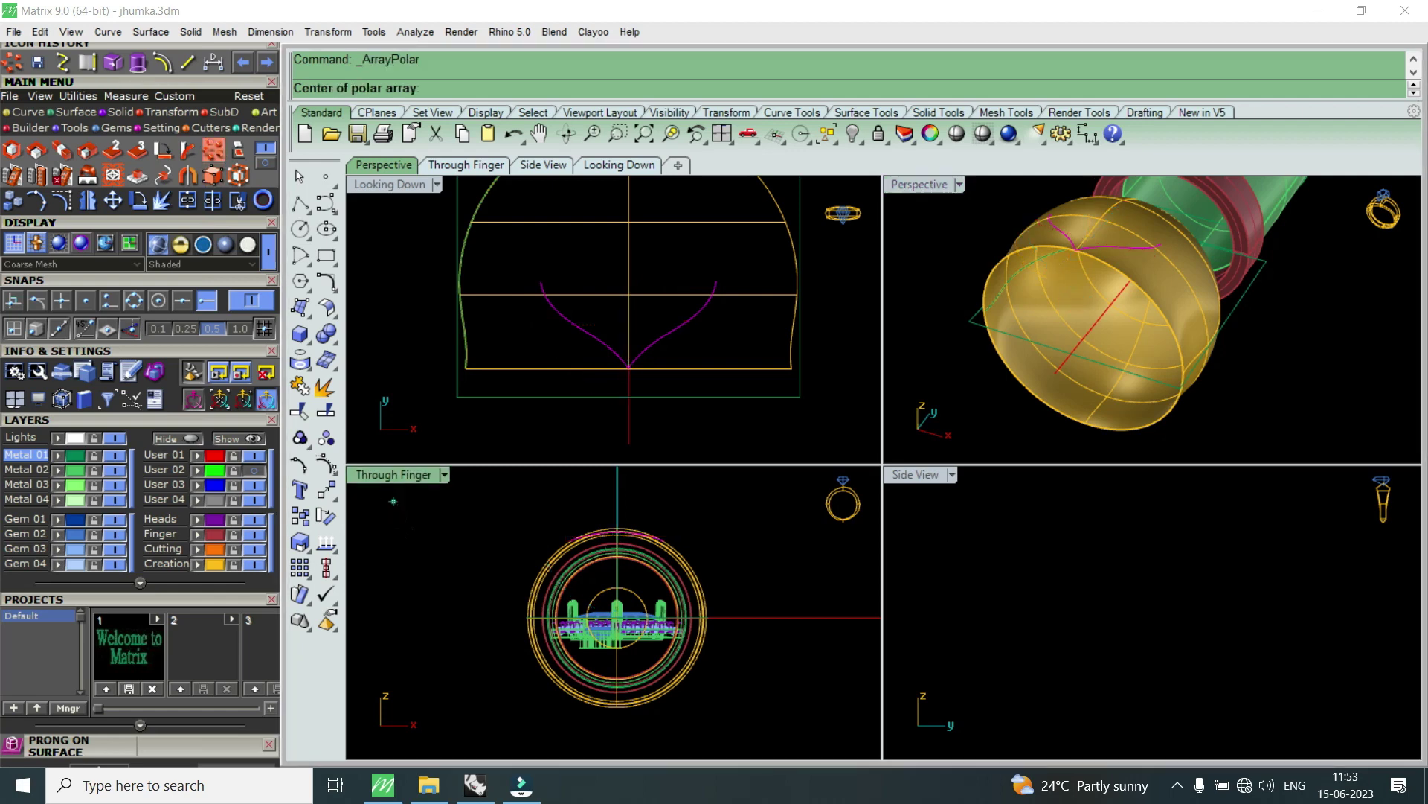
- Polar-array the projected curve into 6 copies through 360° around origin 0
{"action": "type", "text": "0"}
{"action": "key", "text": "Return"}
{"action": "key", "text": "Return"}
{"action": "key", "text": "Return"}
{"action": "key", "text": "Return"}
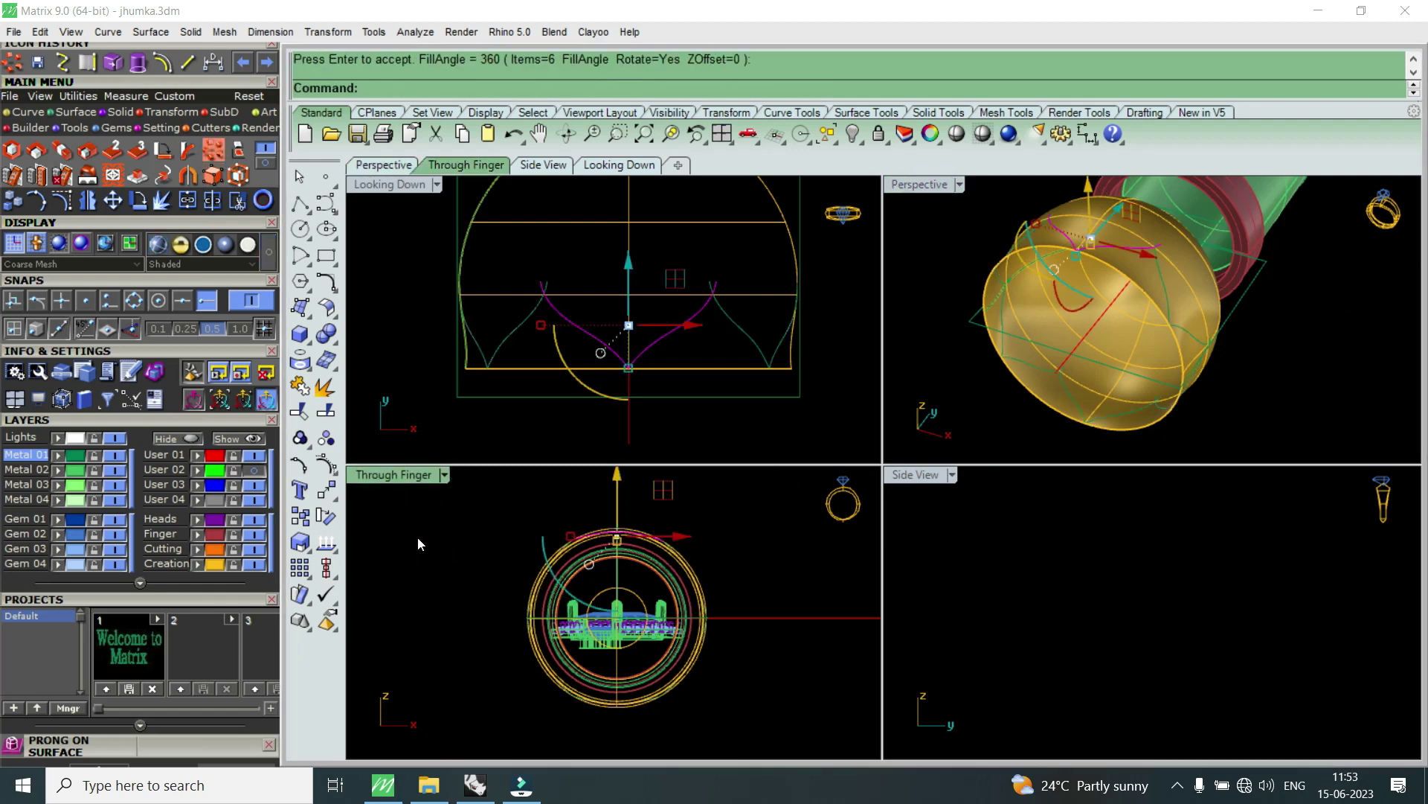
{"action": "scroll", "coordinate": [612, 399], "scroll_direction": "down", "scroll_amount": 4}
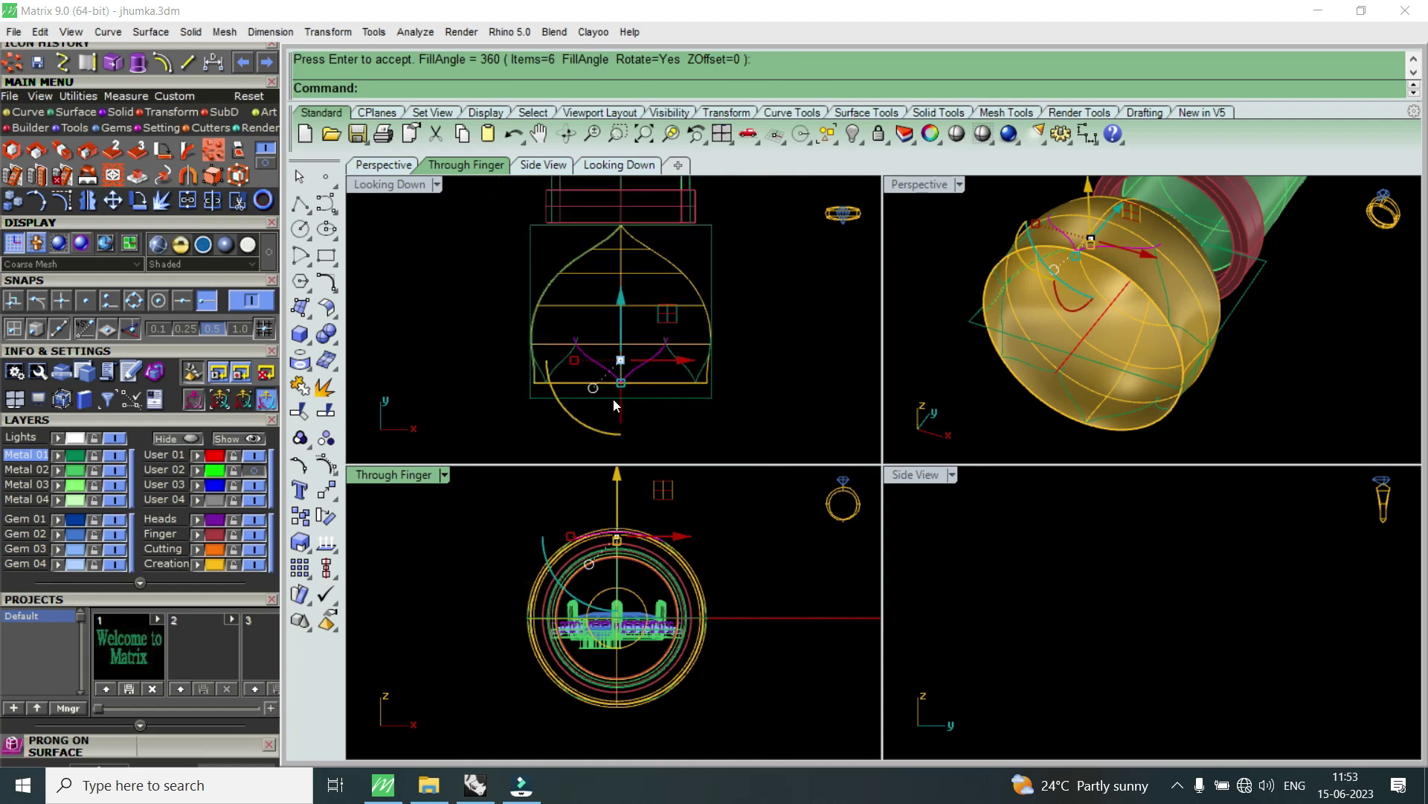
- Toggle the User 02 reference picture on and off, then orbit the maximized perspective view
{"action": "left_click", "coordinate": [250, 469]}
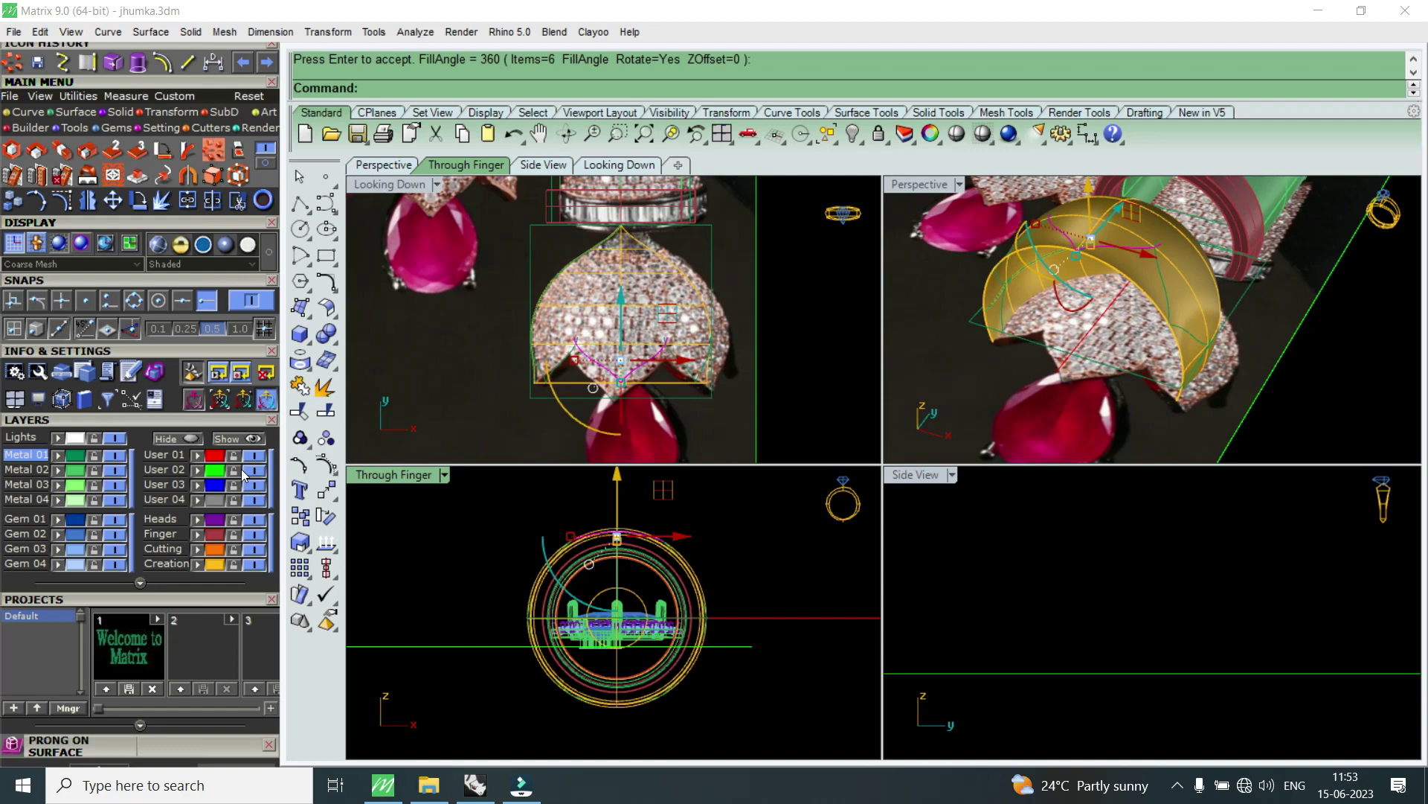
{"action": "left_click", "coordinate": [254, 472]}
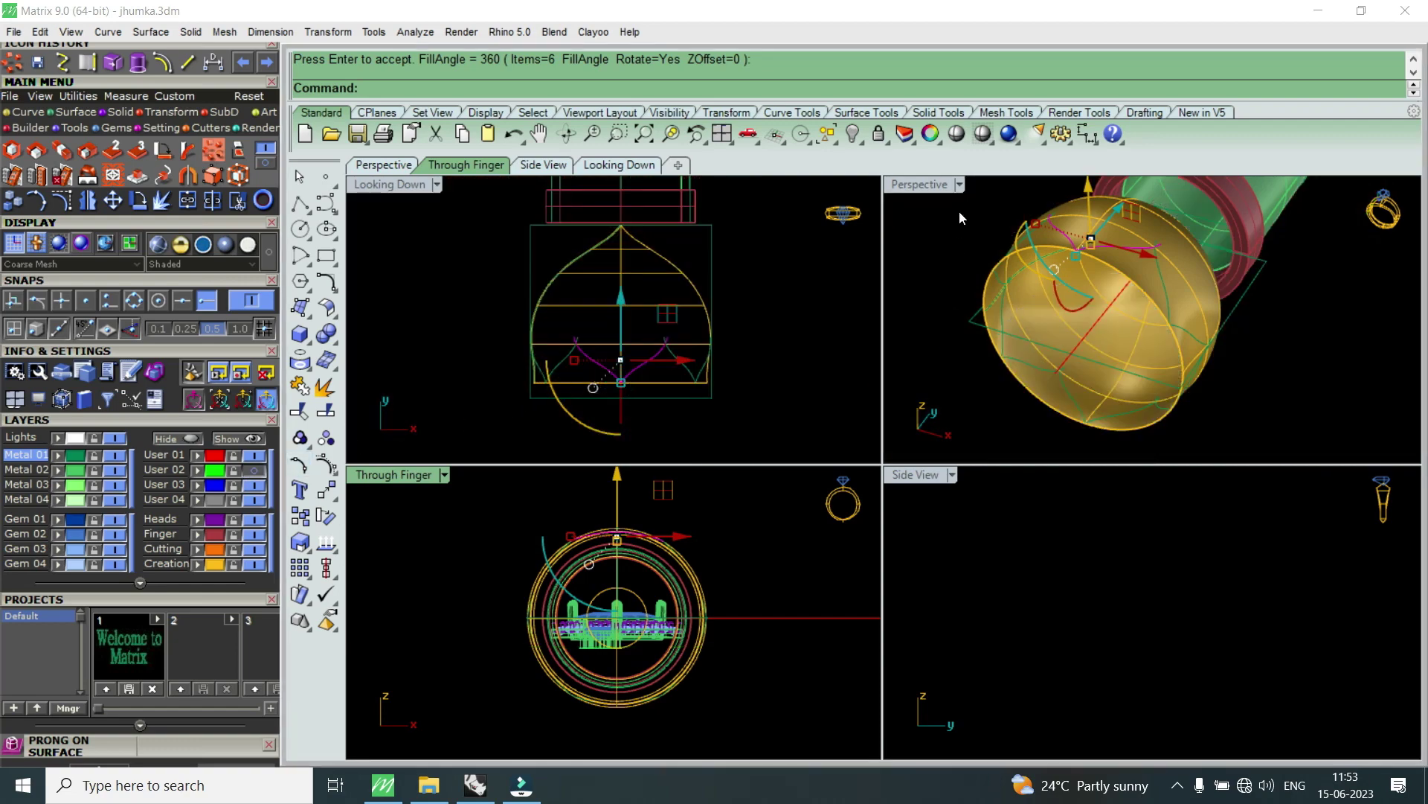
{"action": "double_click", "coordinate": [920, 184]}
{"action": "right_click_drag", "start_coordinate": [872, 302], "coordinate": [825, 604]}
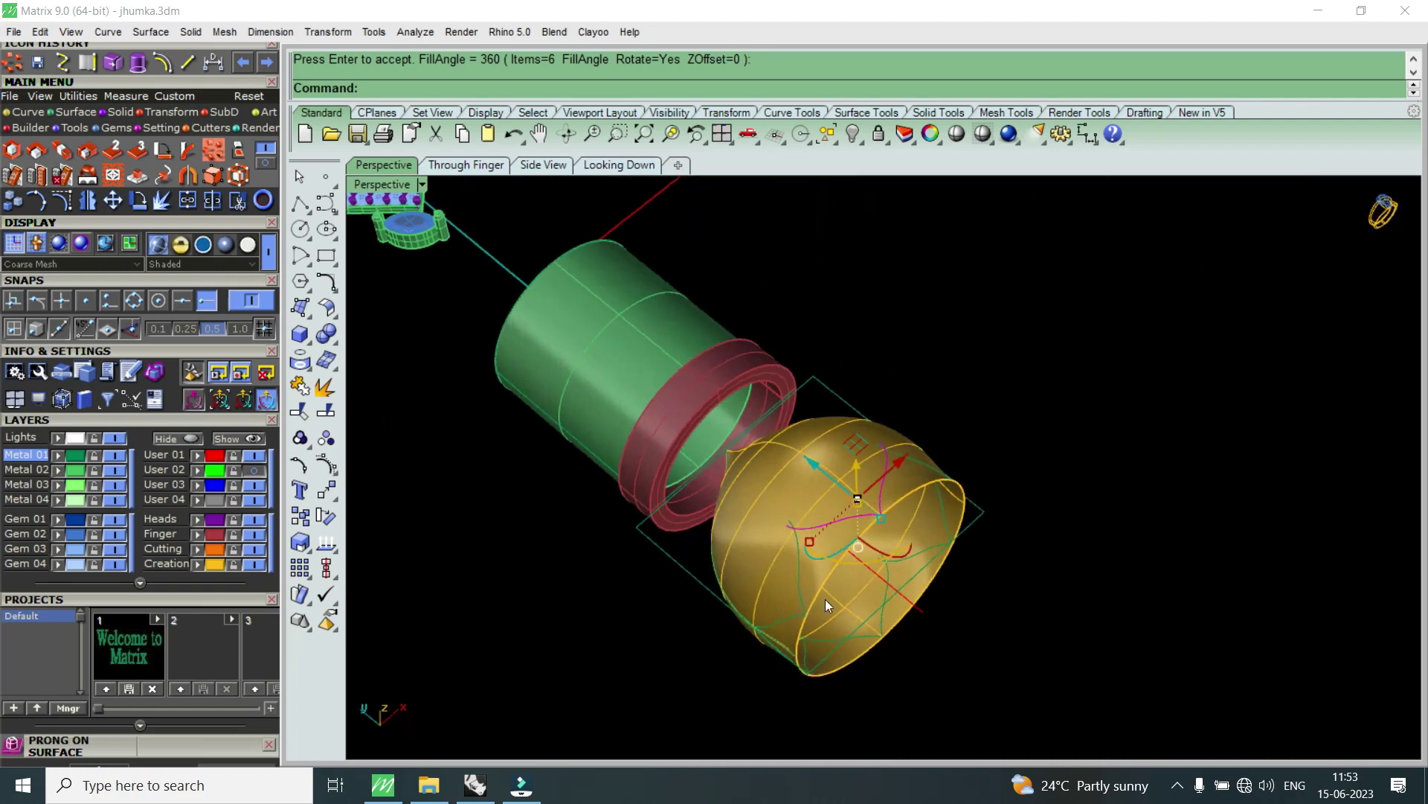
{"action": "scroll", "coordinate": [825, 599], "scroll_direction": "up", "scroll_amount": 4}
{"action": "left_click", "coordinate": [779, 573]}
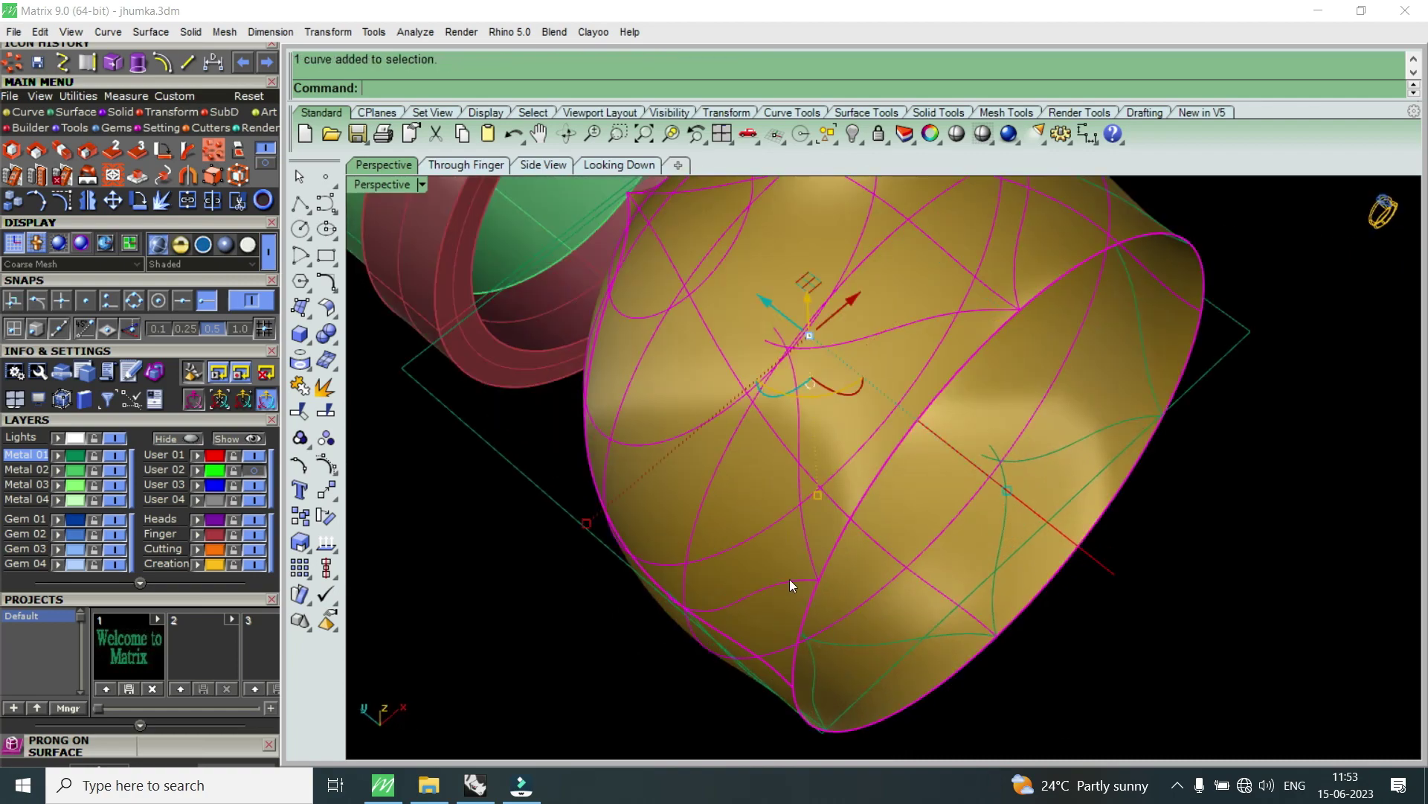
- Select the front scallop curves, picking curve over surface in the Selection Menu
{"action": "left_click", "coordinate": [639, 441]}
{"action": "scroll", "coordinate": [640, 441], "scroll_direction": "down", "scroll_amount": 2}
{"action": "left_click", "coordinate": [689, 479], "text": "ctrl"}
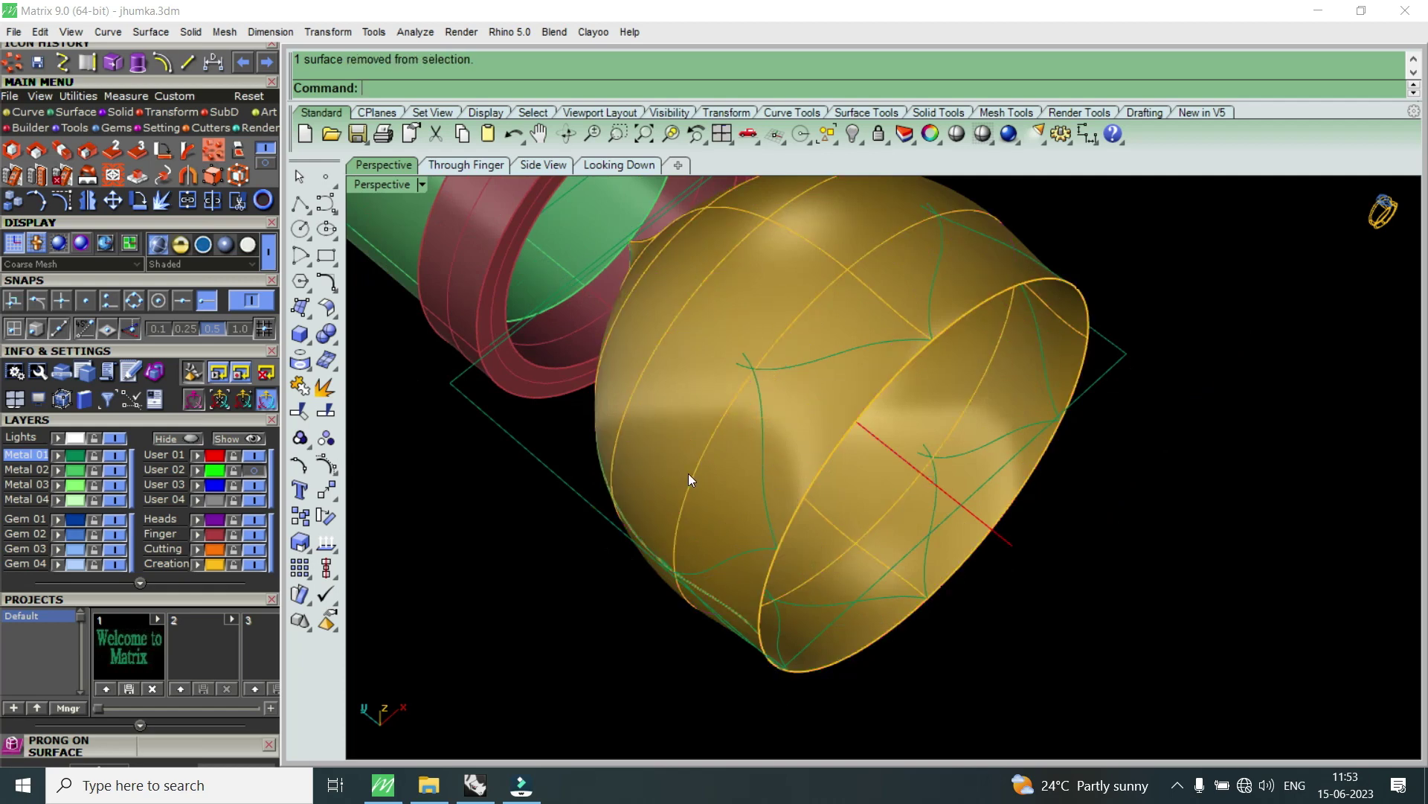
{"action": "left_click", "coordinate": [758, 481]}
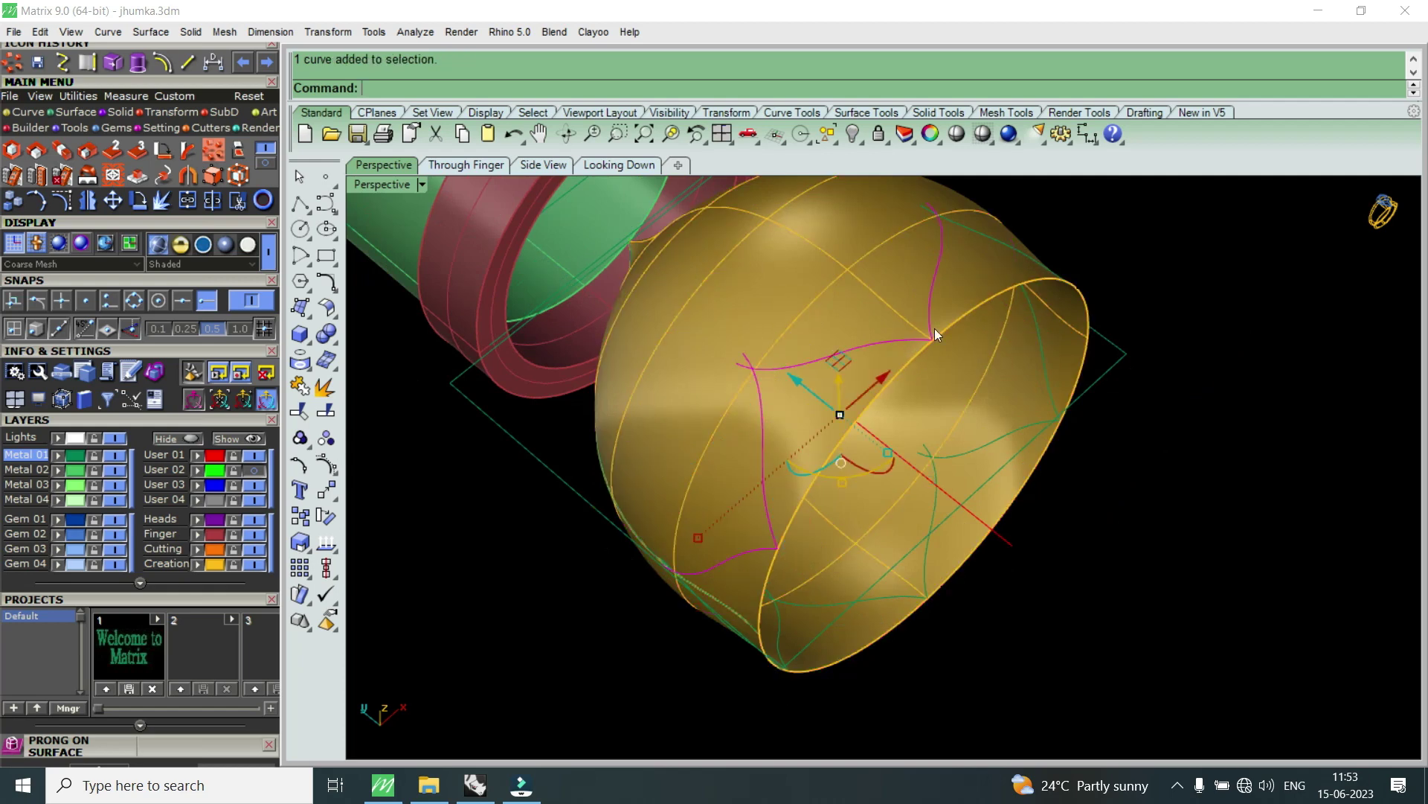
{"action": "left_click", "coordinate": [1002, 446], "text": "shift"}
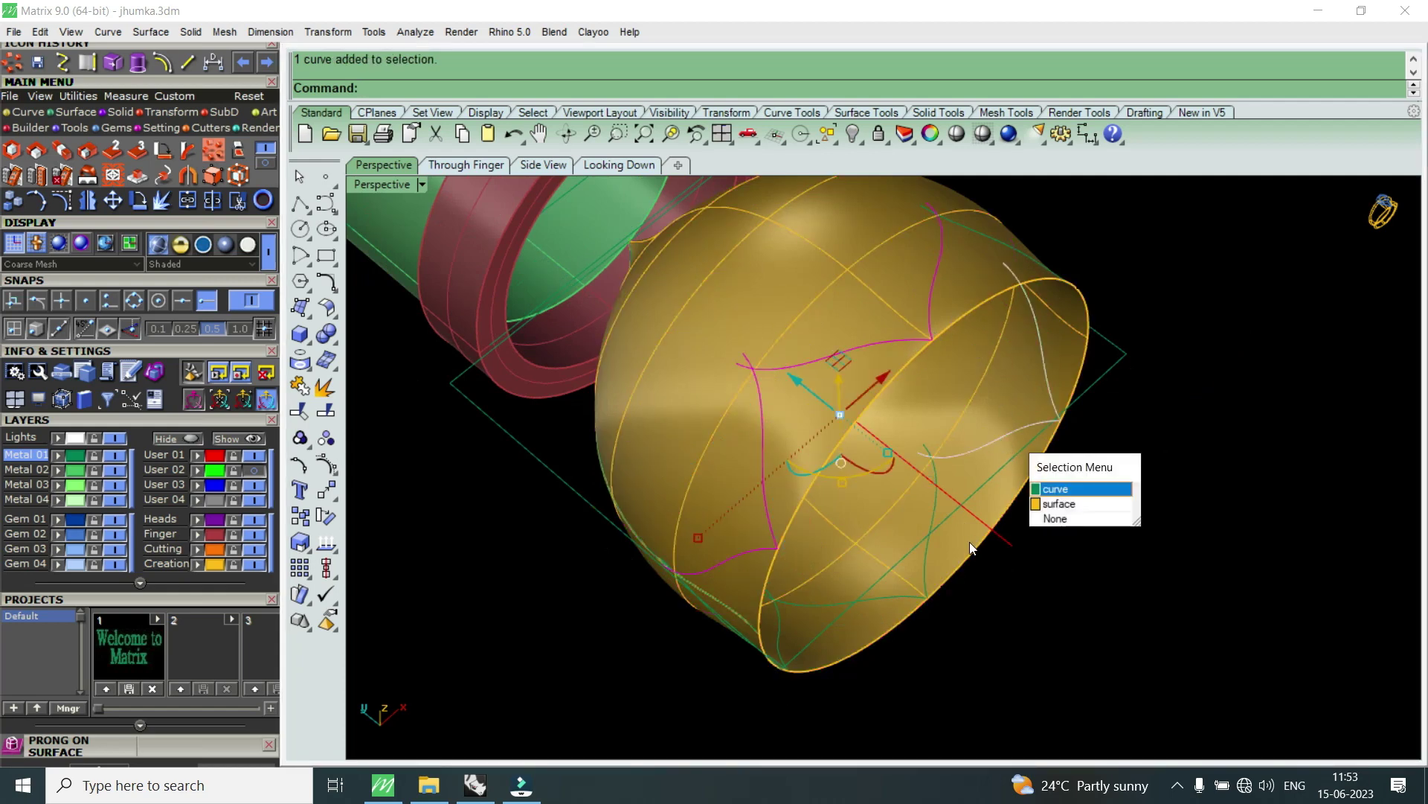
{"action": "left_click", "coordinate": [1057, 488]}
{"action": "left_click", "coordinate": [929, 588], "text": "shift"}
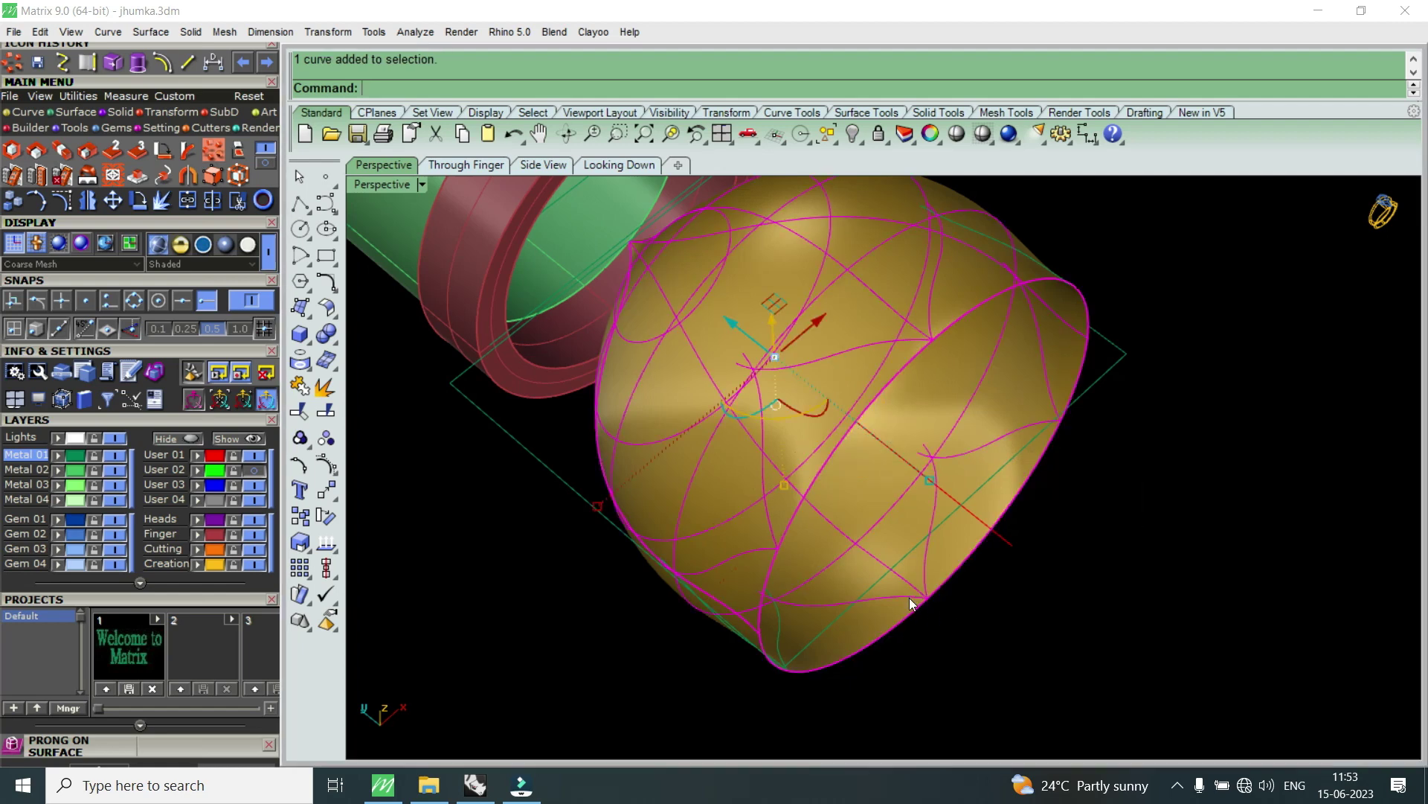
{"action": "left_click", "coordinate": [895, 622], "text": "ctrl"}
- Orbit around the bell and add the remaining scallop curves to the selection
{"action": "right_click_drag", "start_coordinate": [966, 599], "coordinate": [661, 549]}
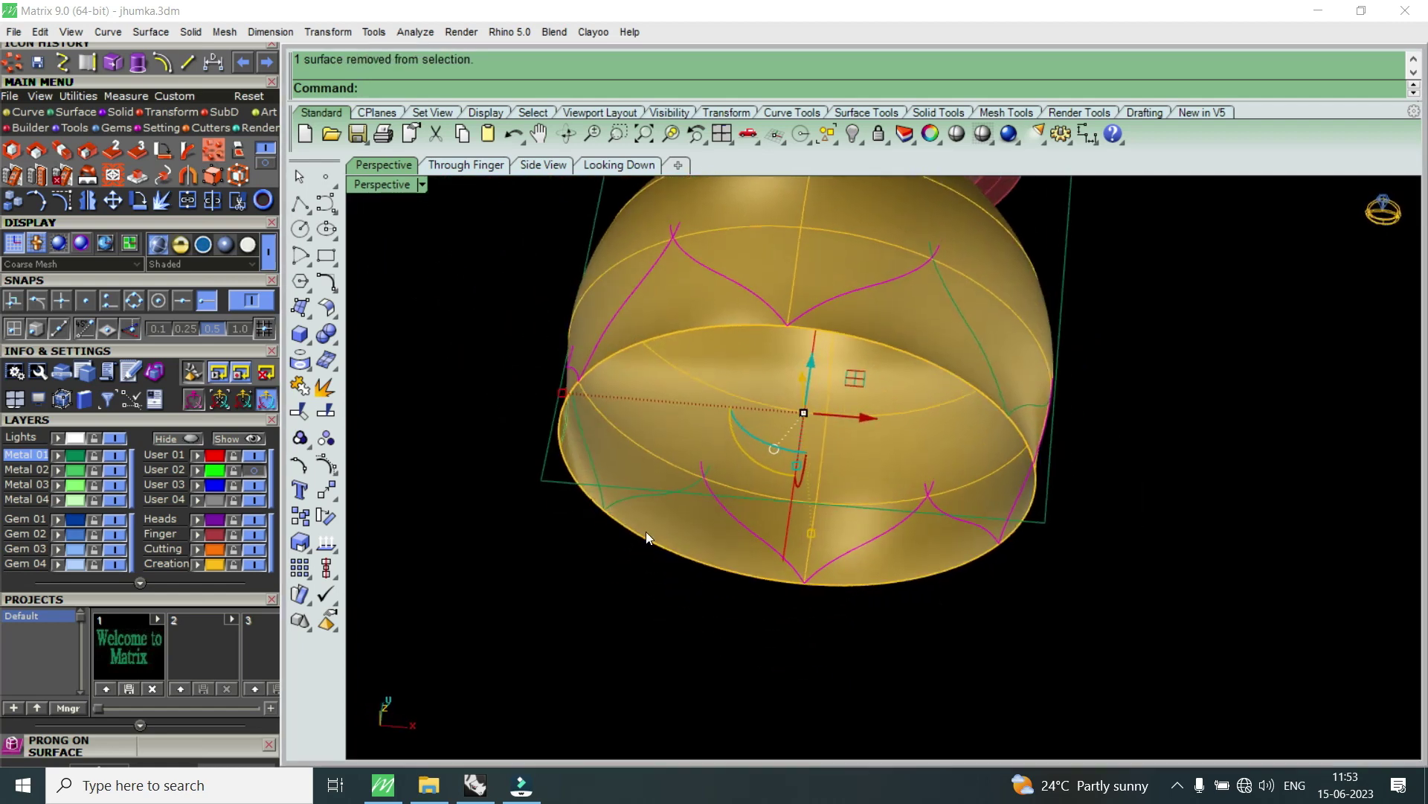
{"action": "left_click", "coordinate": [619, 512], "text": "shift"}
{"action": "left_click", "coordinate": [678, 565]}
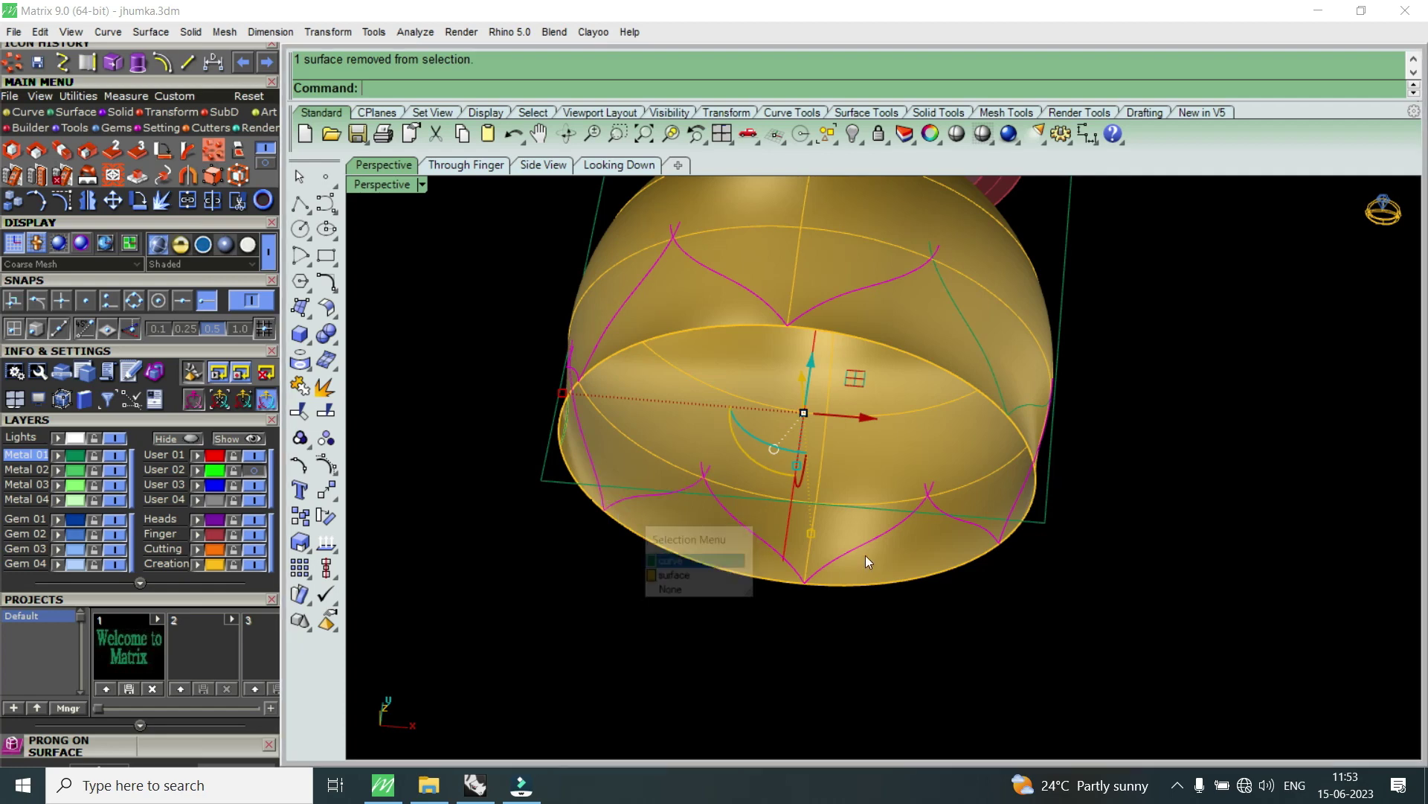
{"action": "left_click", "coordinate": [1012, 415], "text": "shift"}
{"action": "right_click_drag", "start_coordinate": [1035, 510], "coordinate": [988, 595]}
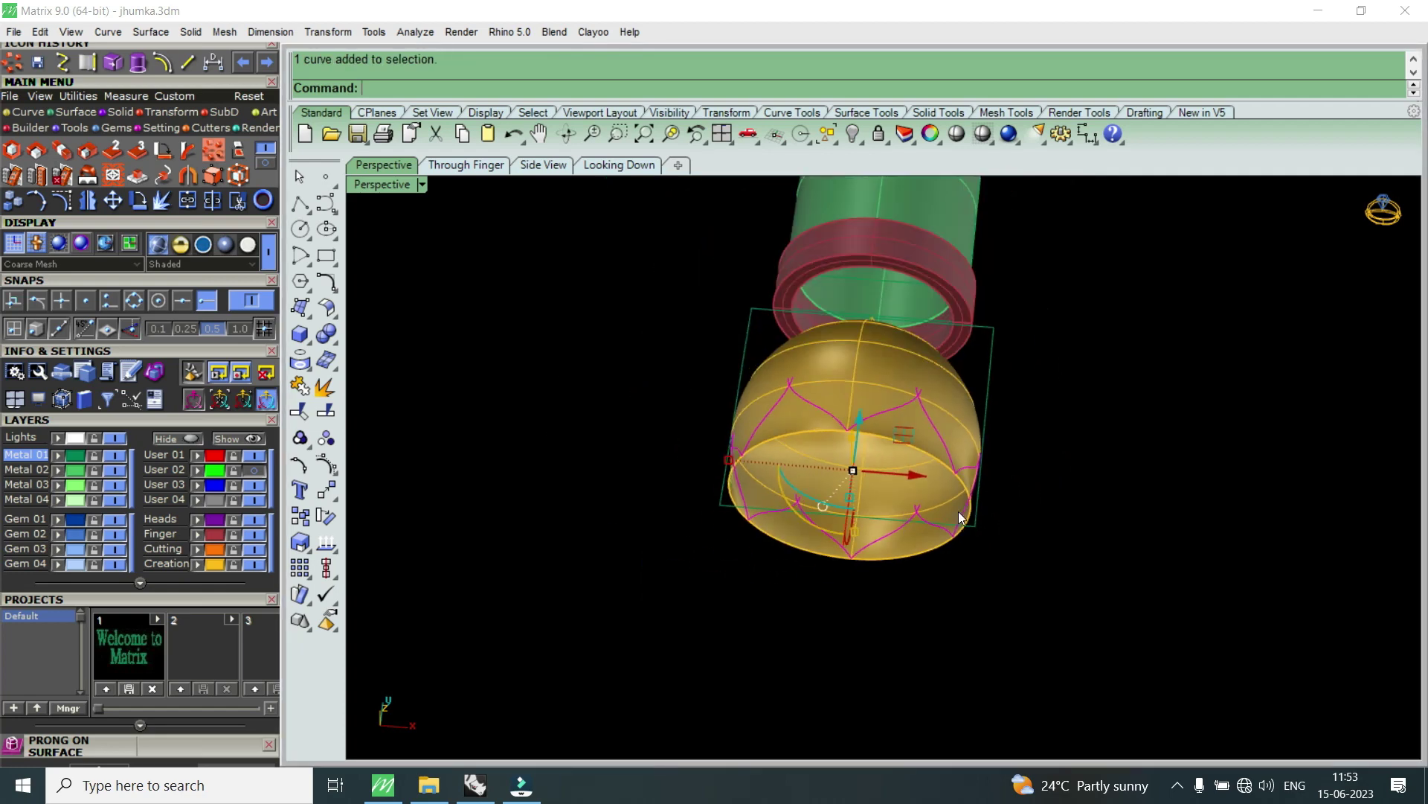
{"action": "scroll", "coordinate": [986, 611], "scroll_direction": "up", "scroll_amount": 1}
{"action": "scroll", "coordinate": [963, 607], "scroll_direction": "up", "scroll_amount": 1}
{"action": "scroll", "coordinate": [959, 604], "scroll_direction": "up", "scroll_amount": 1}
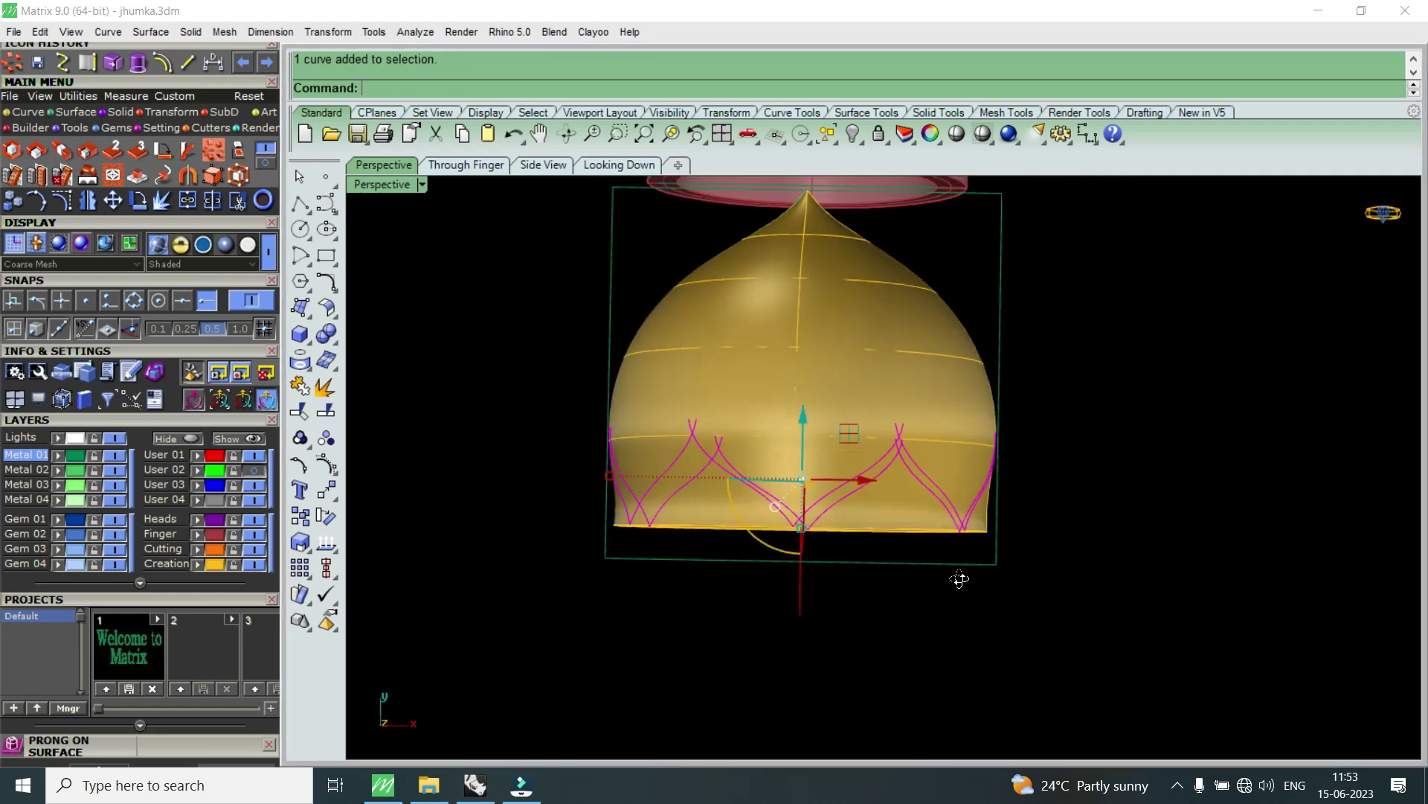
{"action": "scroll", "coordinate": [959, 587], "scroll_direction": "up", "scroll_amount": 1}
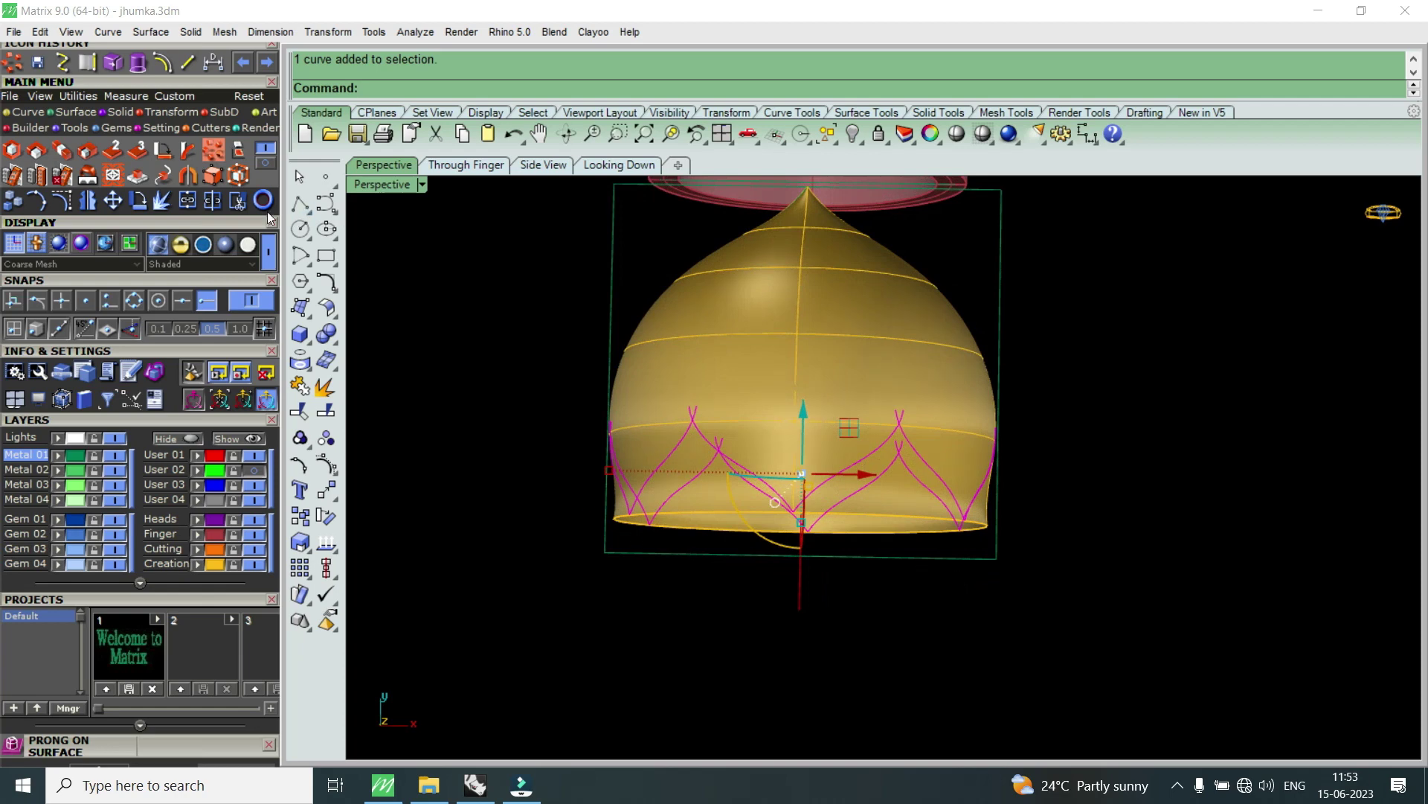
{"action": "left_click", "coordinate": [244, 201]}
{"action": "scroll", "coordinate": [901, 528], "scroll_direction": "up", "scroll_amount": 2}
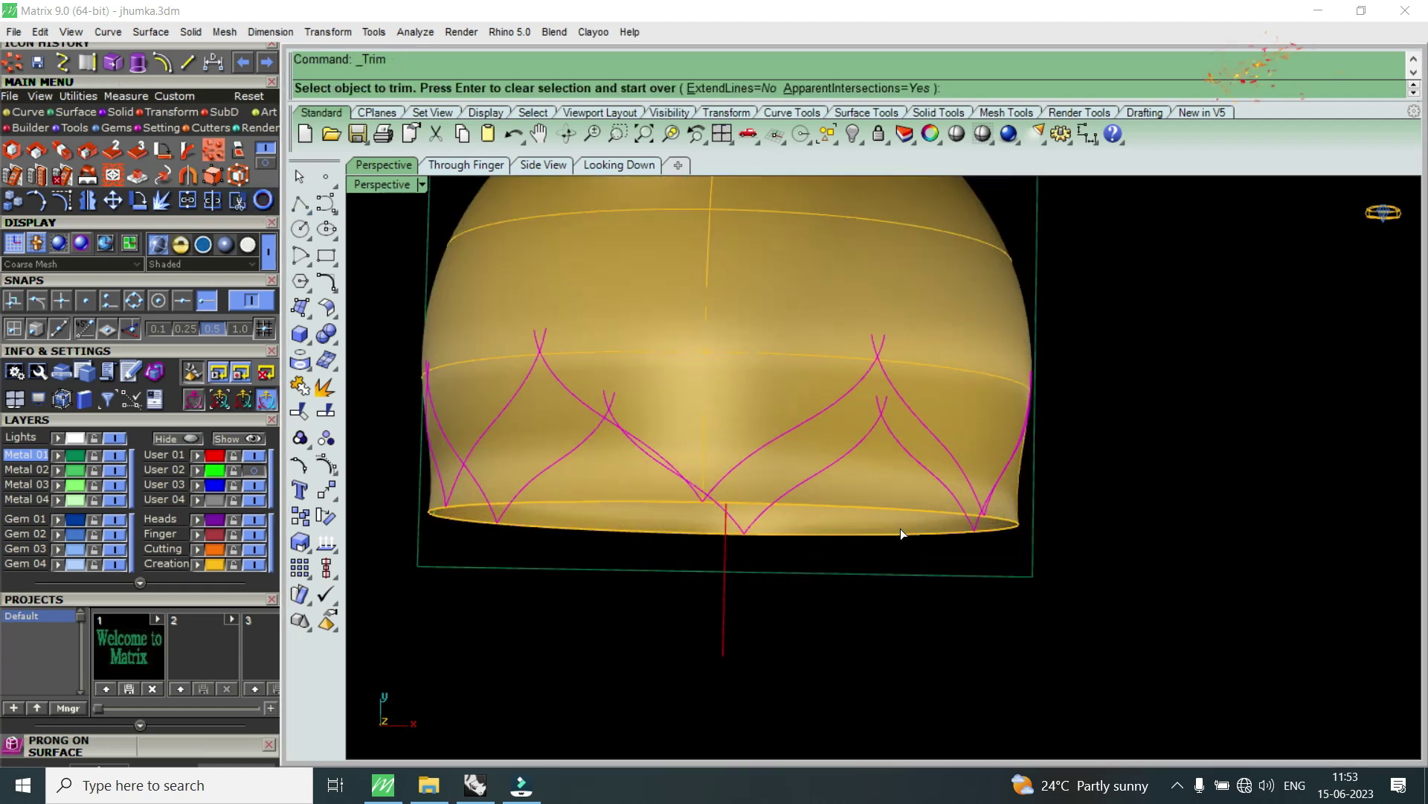
- Trim away the bell's lower band along the six scallop curves
{"action": "scroll", "coordinate": [885, 537], "scroll_direction": "up", "scroll_amount": 1}
{"action": "scroll", "coordinate": [894, 574], "scroll_direction": "up", "scroll_amount": 1}
{"action": "left_click", "coordinate": [894, 579]}
{"action": "mouse_move", "coordinate": [888, 578]}
{"action": "right_mouse_down"}
{"action": "mouse_move", "coordinate": [768, 589]}
{"action": "mouse_move", "coordinate": [721, 504]}
{"action": "mouse_move", "coordinate": [803, 508]}
{"action": "mouse_move", "coordinate": [814, 547]}
{"action": "right_mouse_up"}
{"action": "key", "text": "Return"}
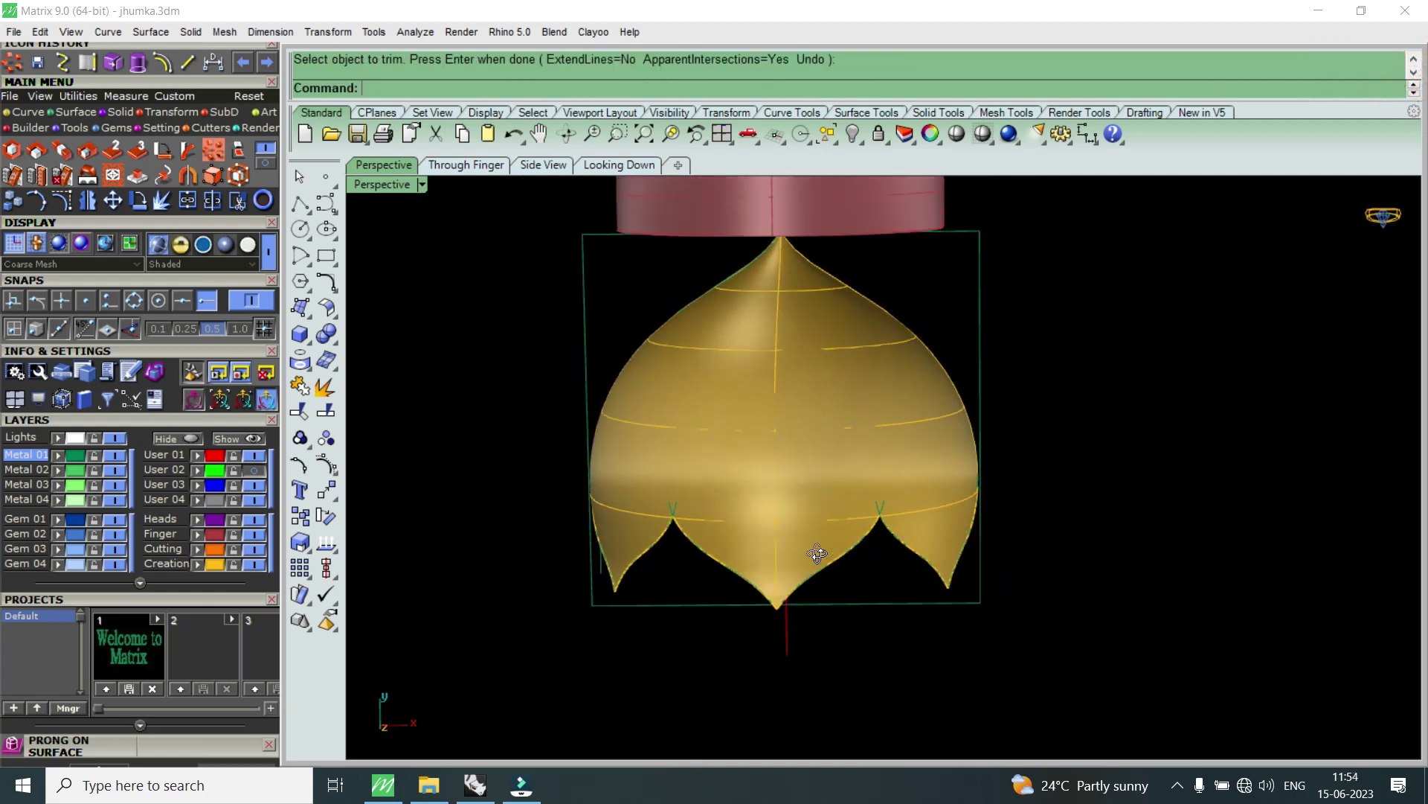
- Inspect the scalloped bell in perspective and in the enlarged top view
{"action": "scroll", "coordinate": [823, 557], "scroll_direction": "down", "scroll_amount": 3}
{"action": "scroll", "coordinate": [848, 594], "scroll_direction": "down", "scroll_amount": 3}
{"action": "right_click_drag", "start_coordinate": [858, 606], "coordinate": [843, 470]}
{"action": "scroll", "coordinate": [827, 584], "scroll_direction": "up", "scroll_amount": 2}
{"action": "mouse_move", "coordinate": [827, 584]}
{"action": "right_mouse_down"}
{"action": "mouse_move", "coordinate": [804, 495]}
{"action": "mouse_move", "coordinate": [799, 517]}
{"action": "right_mouse_up"}
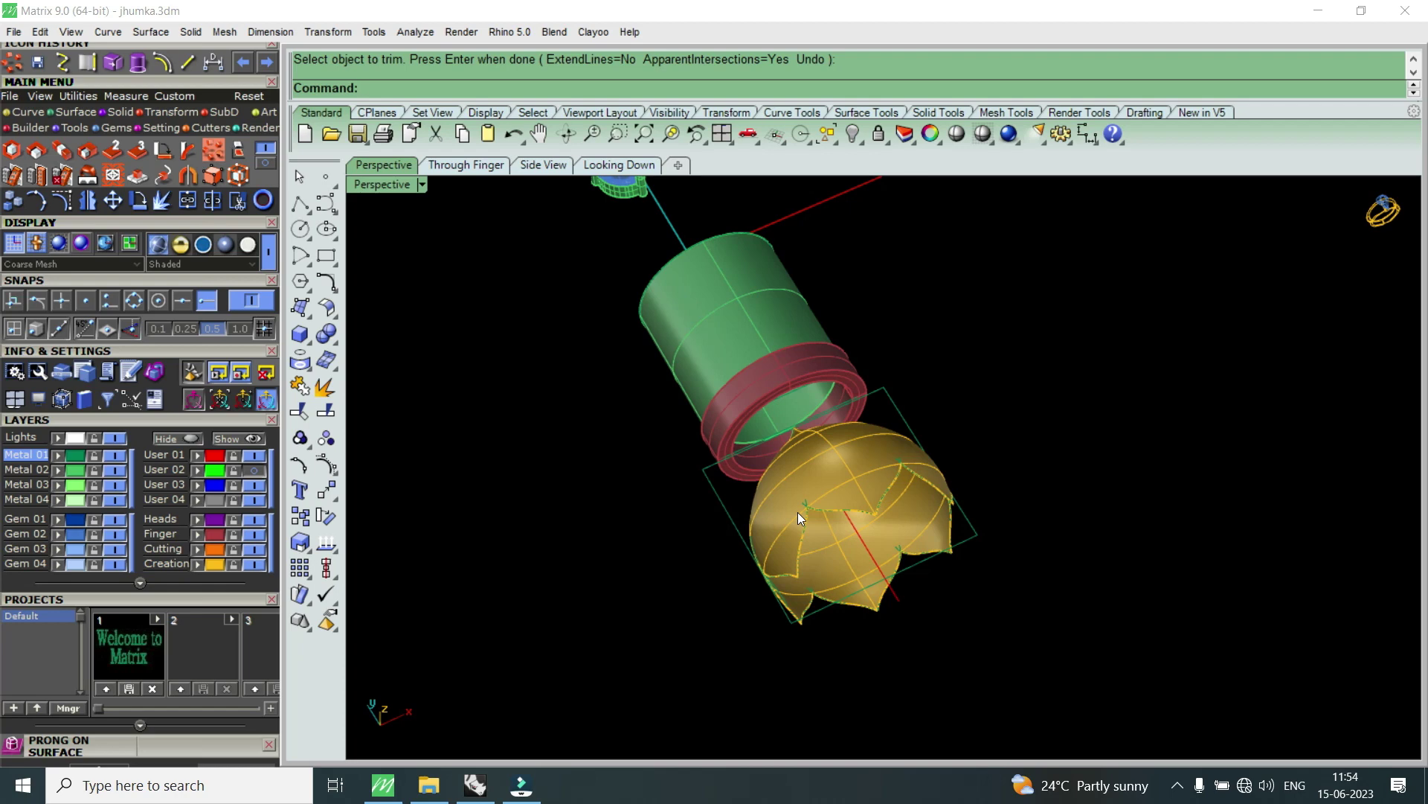
{"action": "double_click", "coordinate": [375, 186]}
{"action": "scroll", "coordinate": [675, 514], "scroll_direction": "down", "scroll_amount": 2}
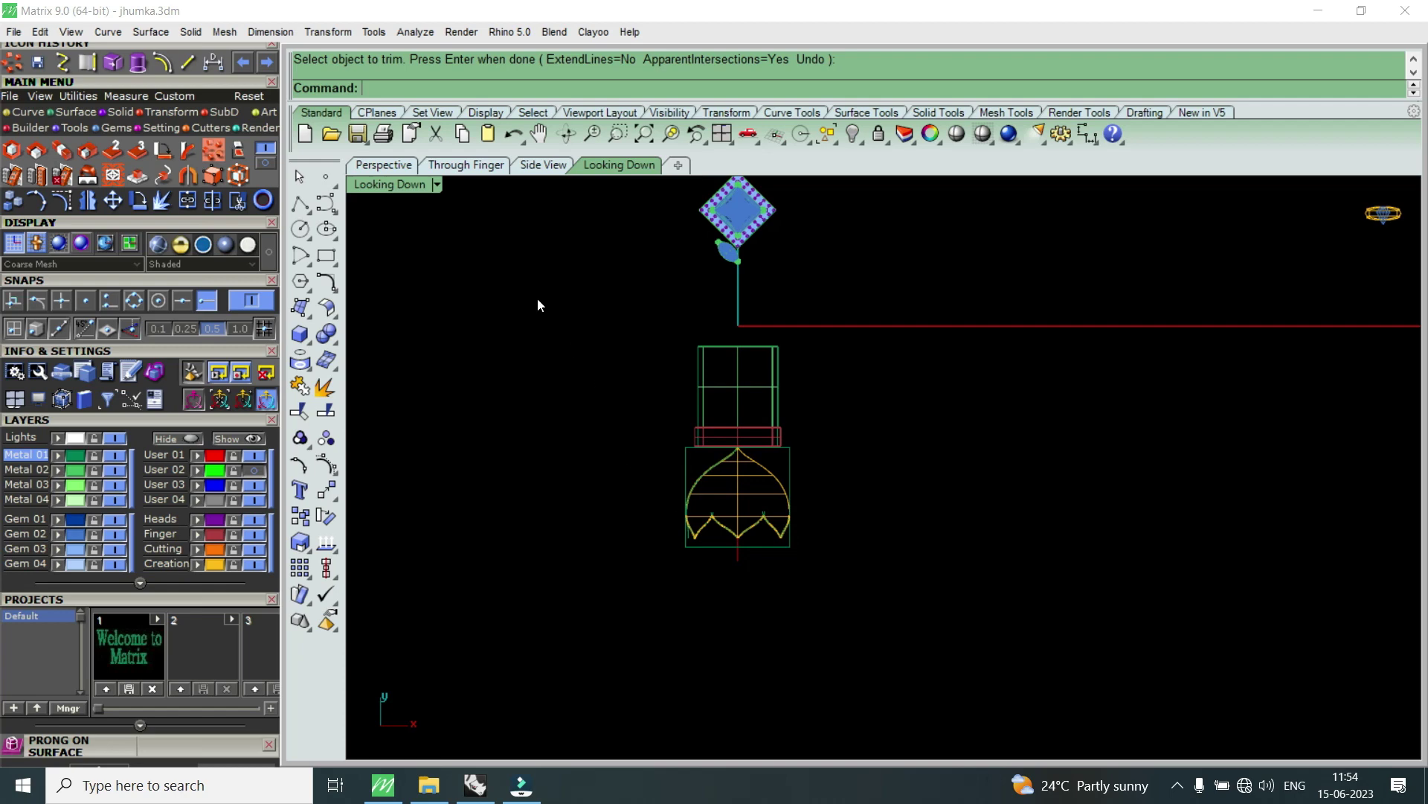
{"action": "double_click", "coordinate": [418, 189]}
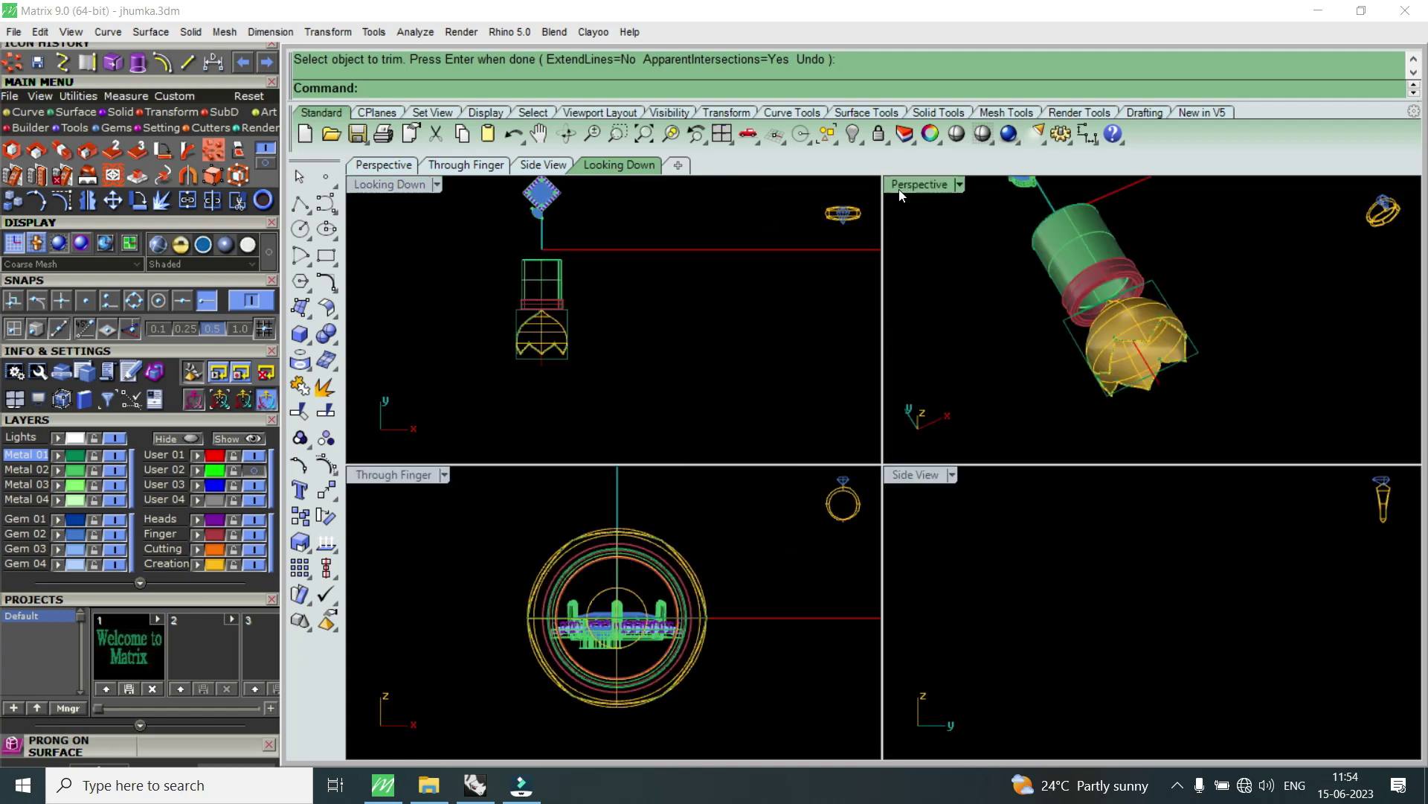
- Orbit the maximized perspective to inspect cylinder, ring and petal-rimmed bell from several angles
{"action": "double_click", "coordinate": [899, 188]}
{"action": "scroll", "coordinate": [738, 433], "scroll_direction": "down", "scroll_amount": 3}
{"action": "scroll", "coordinate": [750, 393], "scroll_direction": "up", "scroll_amount": 3}
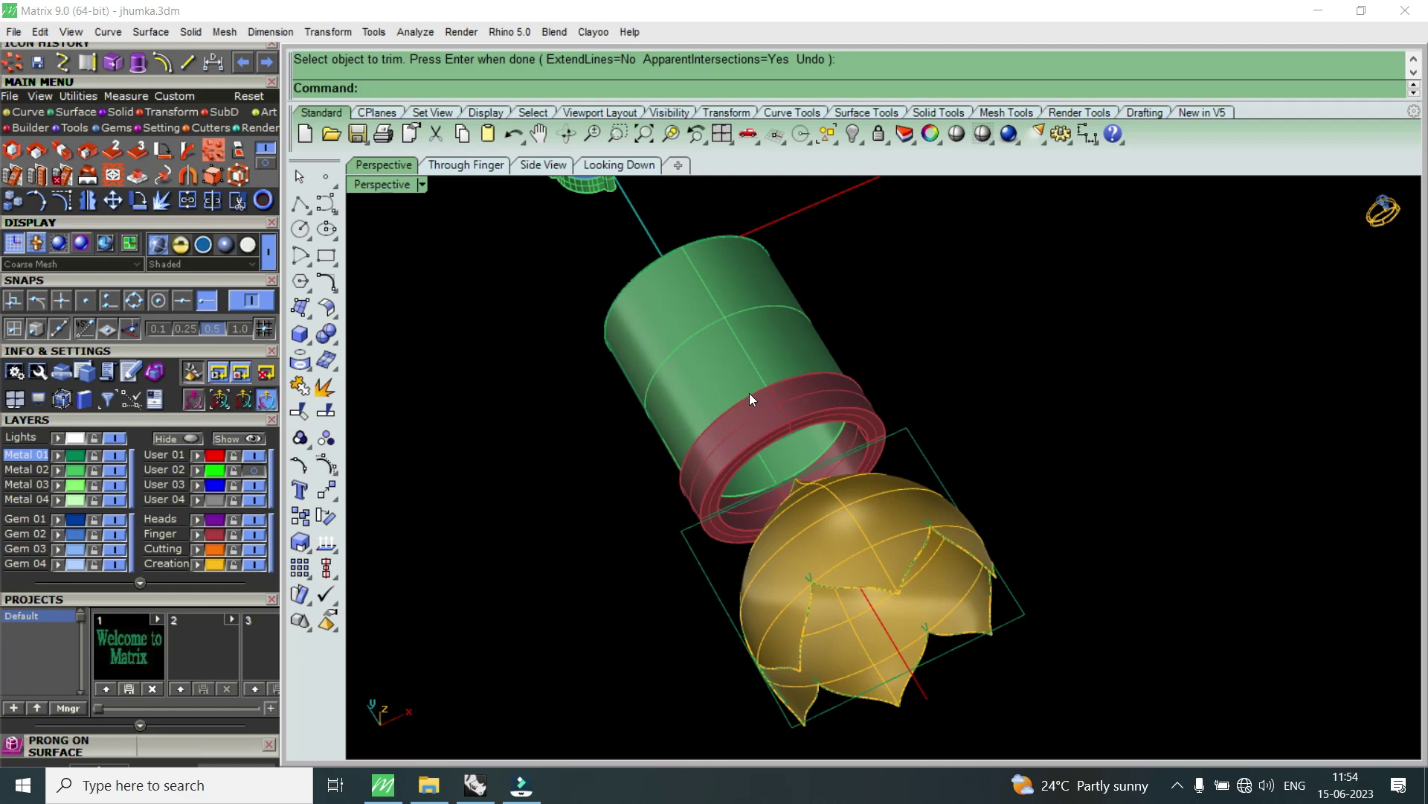
{"action": "right_click_drag", "start_coordinate": [693, 474], "coordinate": [948, 346]}
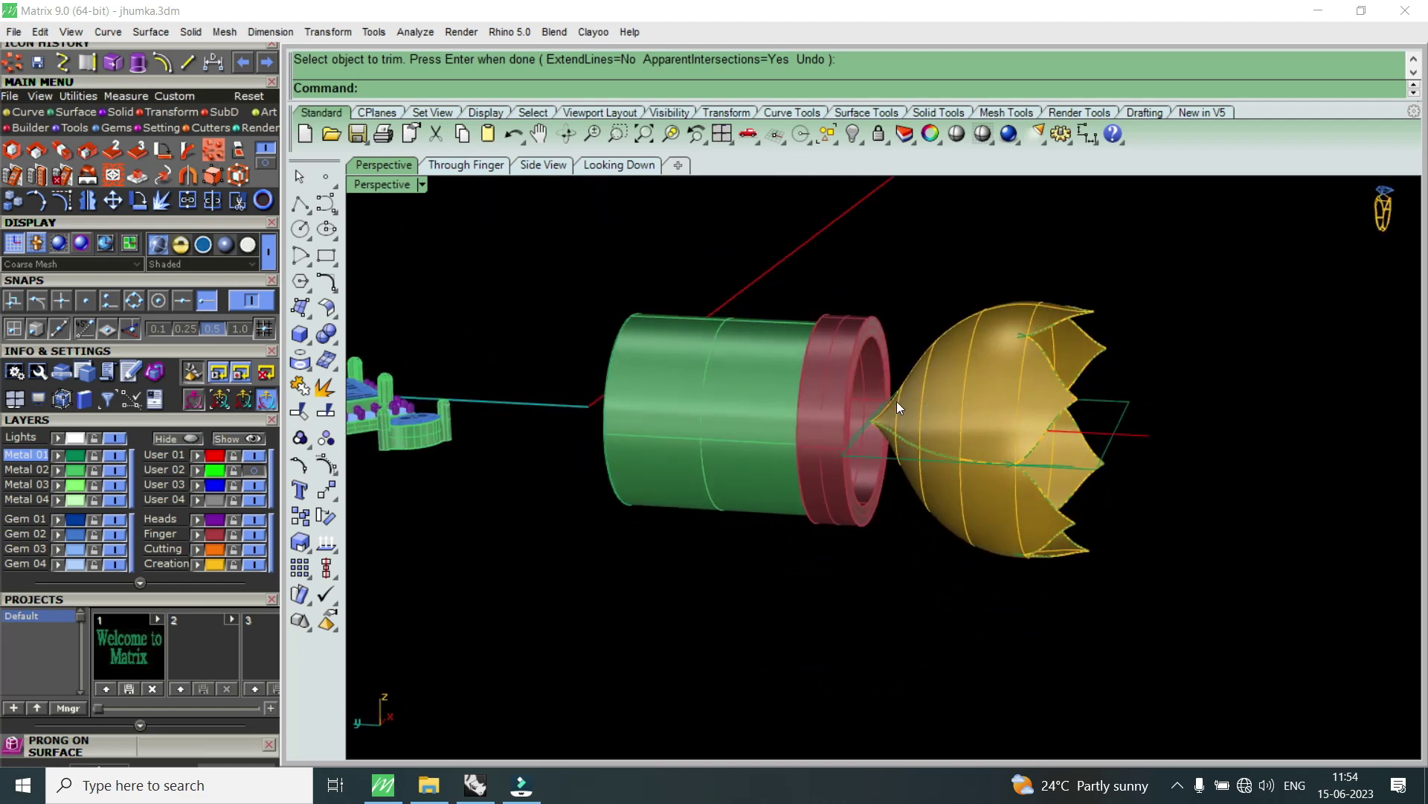
{"action": "scroll", "coordinate": [960, 451], "scroll_direction": "up", "scroll_amount": 2}
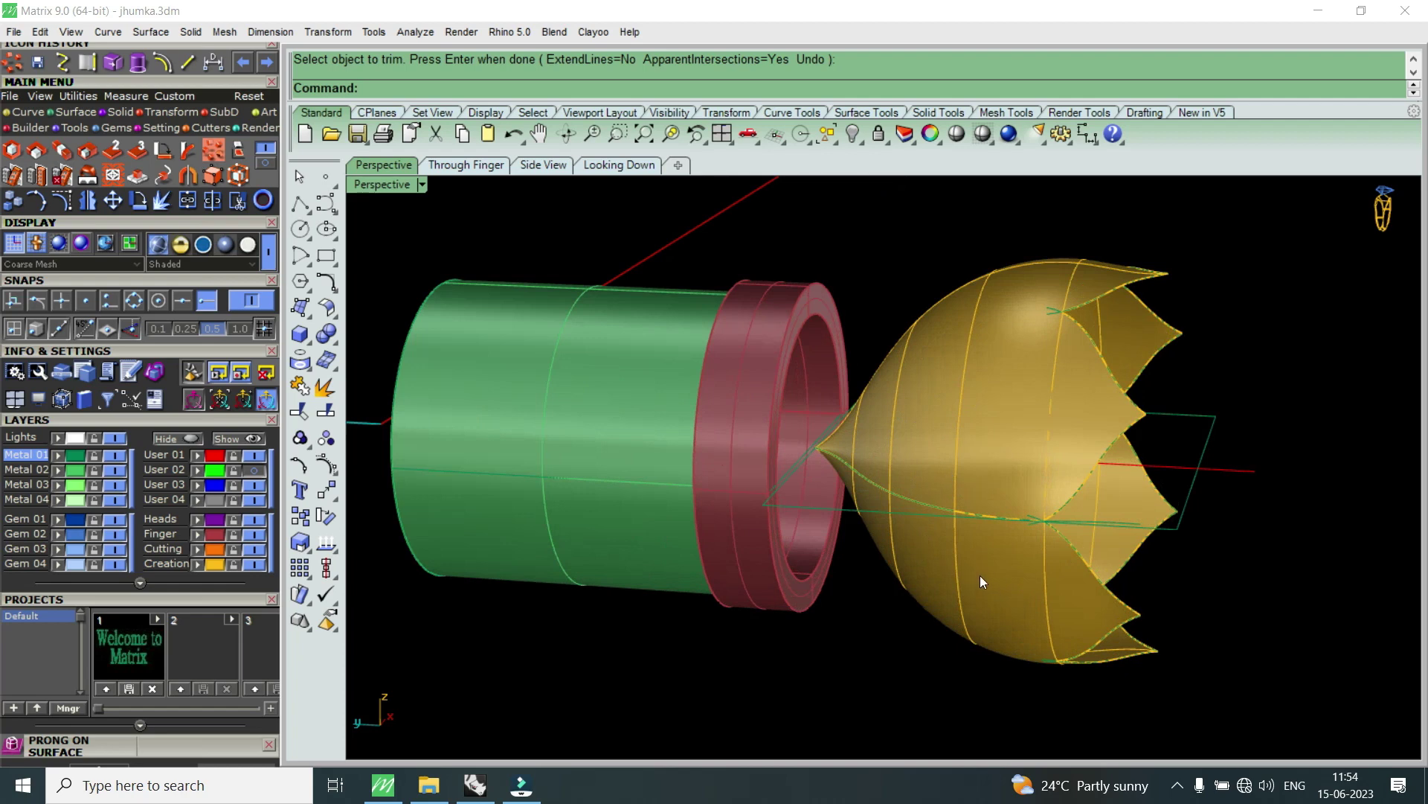
{"action": "scroll", "coordinate": [803, 450], "scroll_direction": "down", "scroll_amount": 3}
{"action": "scroll", "coordinate": [755, 505], "scroll_direction": "up", "scroll_amount": 3}
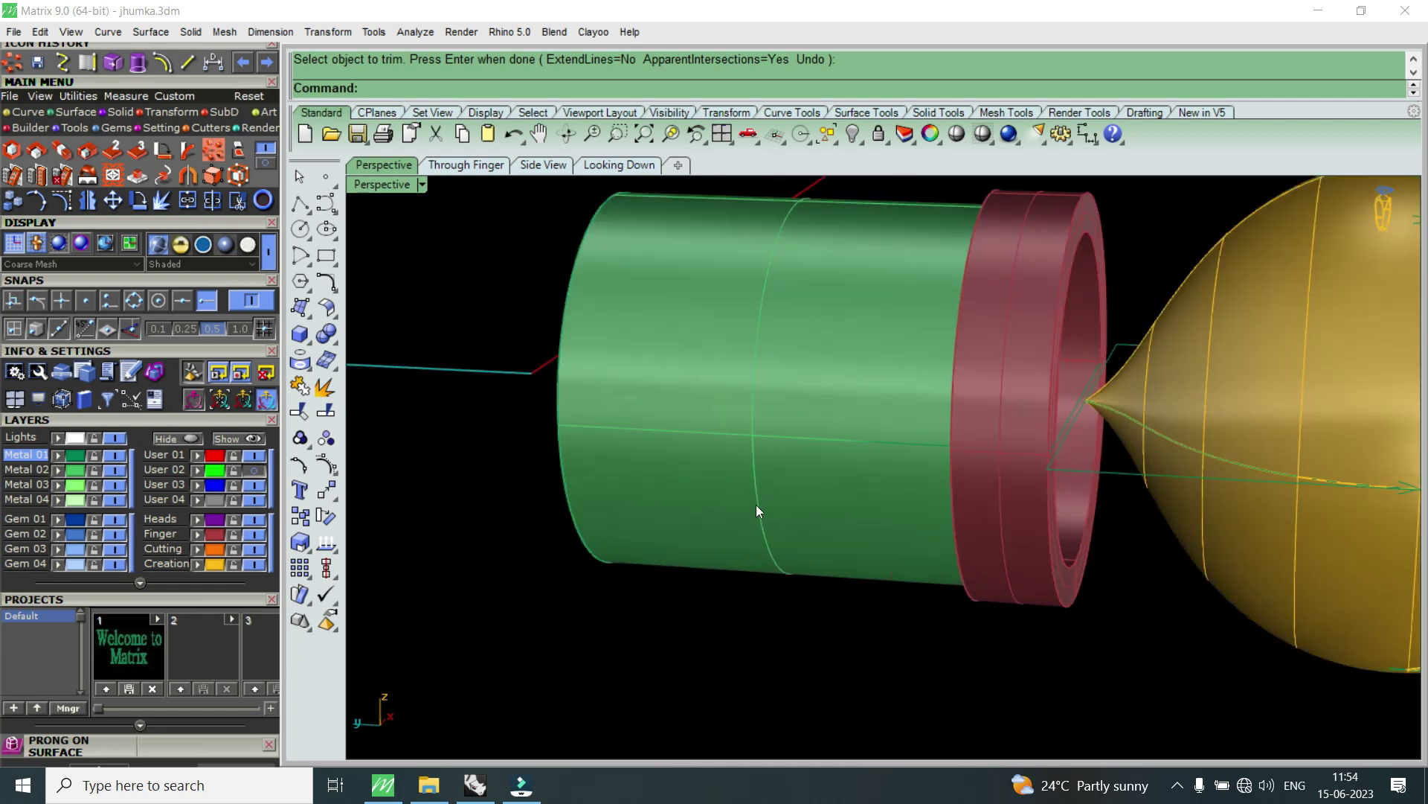
{"action": "scroll", "coordinate": [848, 513], "scroll_direction": "down", "scroll_amount": 2}
{"action": "right_click_drag", "start_coordinate": [849, 514], "coordinate": [929, 525]}
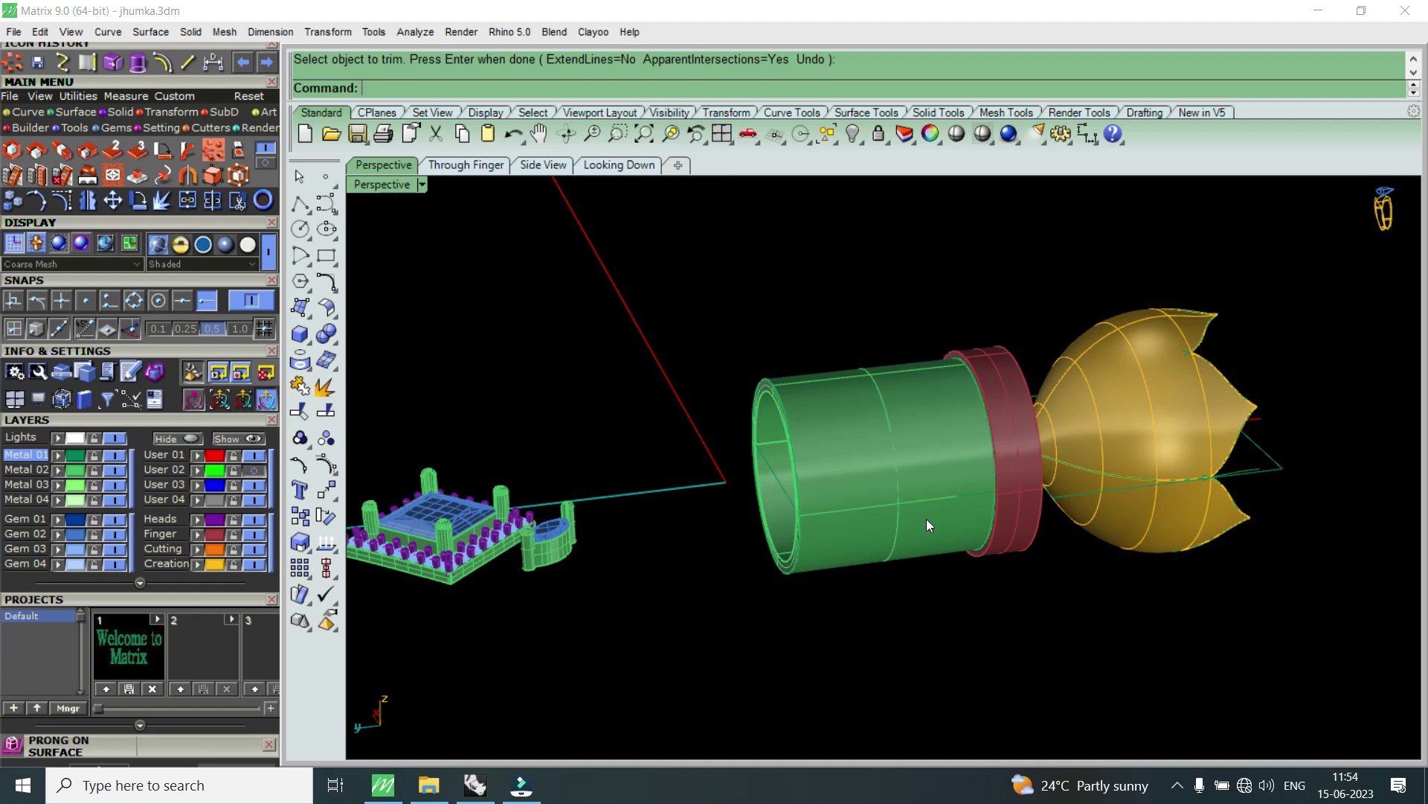
{"action": "mouse_move", "coordinate": [936, 550]}
{"action": "right_mouse_down"}
{"action": "mouse_move", "coordinate": [1072, 397]}
{"action": "mouse_move", "coordinate": [1025, 585]}
{"action": "right_mouse_up"}
{"action": "scroll", "coordinate": [1024, 585], "scroll_direction": "up", "scroll_amount": 2}
{"action": "scroll", "coordinate": [963, 502], "scroll_direction": "up", "scroll_amount": 2}
{"action": "scroll", "coordinate": [917, 508], "scroll_direction": "up", "scroll_amount": 2}
{"action": "scroll", "coordinate": [916, 510], "scroll_direction": "up", "scroll_amount": 2}
{"action": "left_click", "coordinate": [917, 510]}
{"action": "left_click", "coordinate": [968, 559]}
{"action": "scroll", "coordinate": [962, 415], "scroll_direction": "down", "scroll_amount": 3}
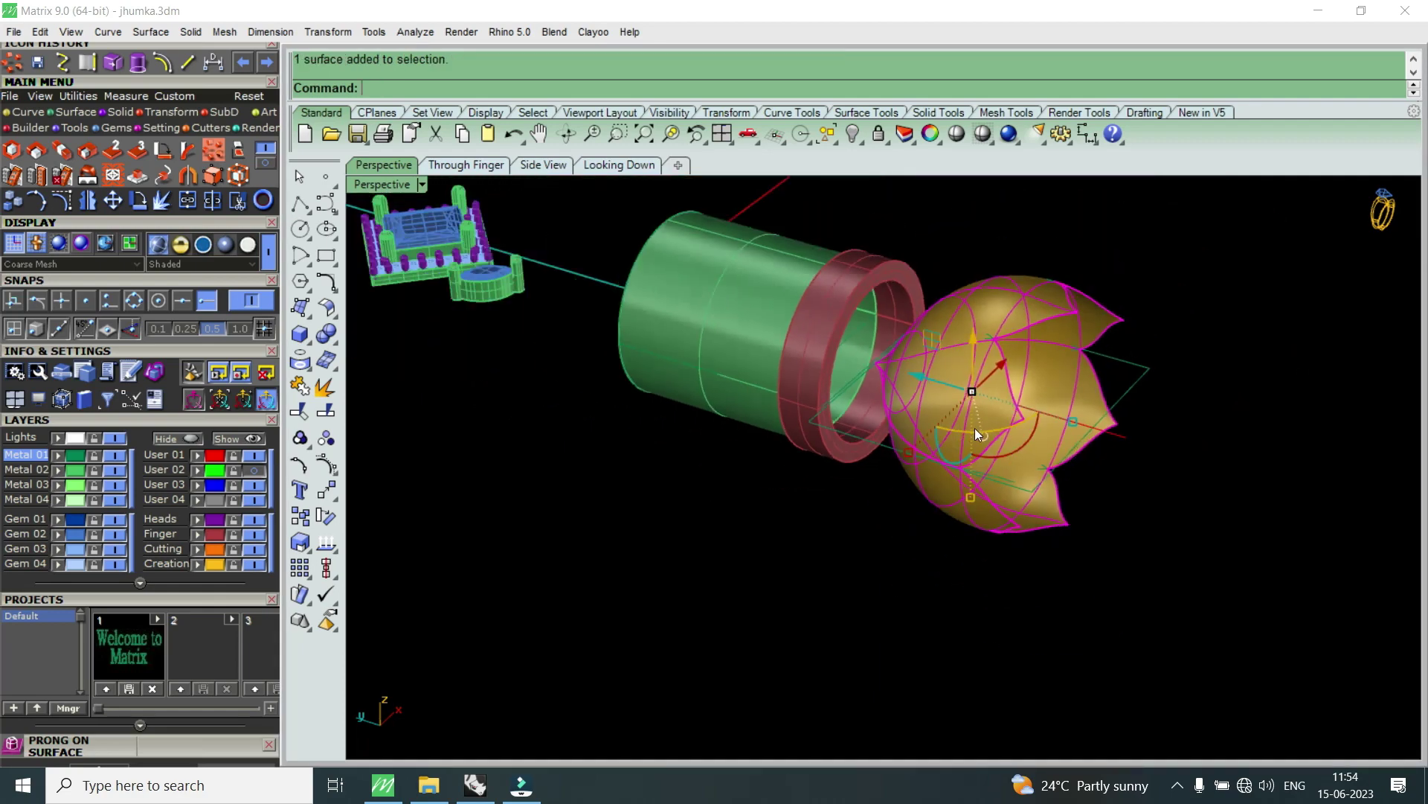
{"action": "scroll", "coordinate": [966, 428], "scroll_direction": "up", "scroll_amount": 3}
{"action": "mouse_move", "coordinate": [910, 448]}
{"action": "right_mouse_down"}
{"action": "mouse_move", "coordinate": [748, 435]}
{"action": "mouse_move", "coordinate": [758, 456]}
{"action": "mouse_move", "coordinate": [829, 479]}
{"action": "mouse_move", "coordinate": [915, 382]}
{"action": "mouse_move", "coordinate": [830, 406]}
{"action": "right_mouse_up"}
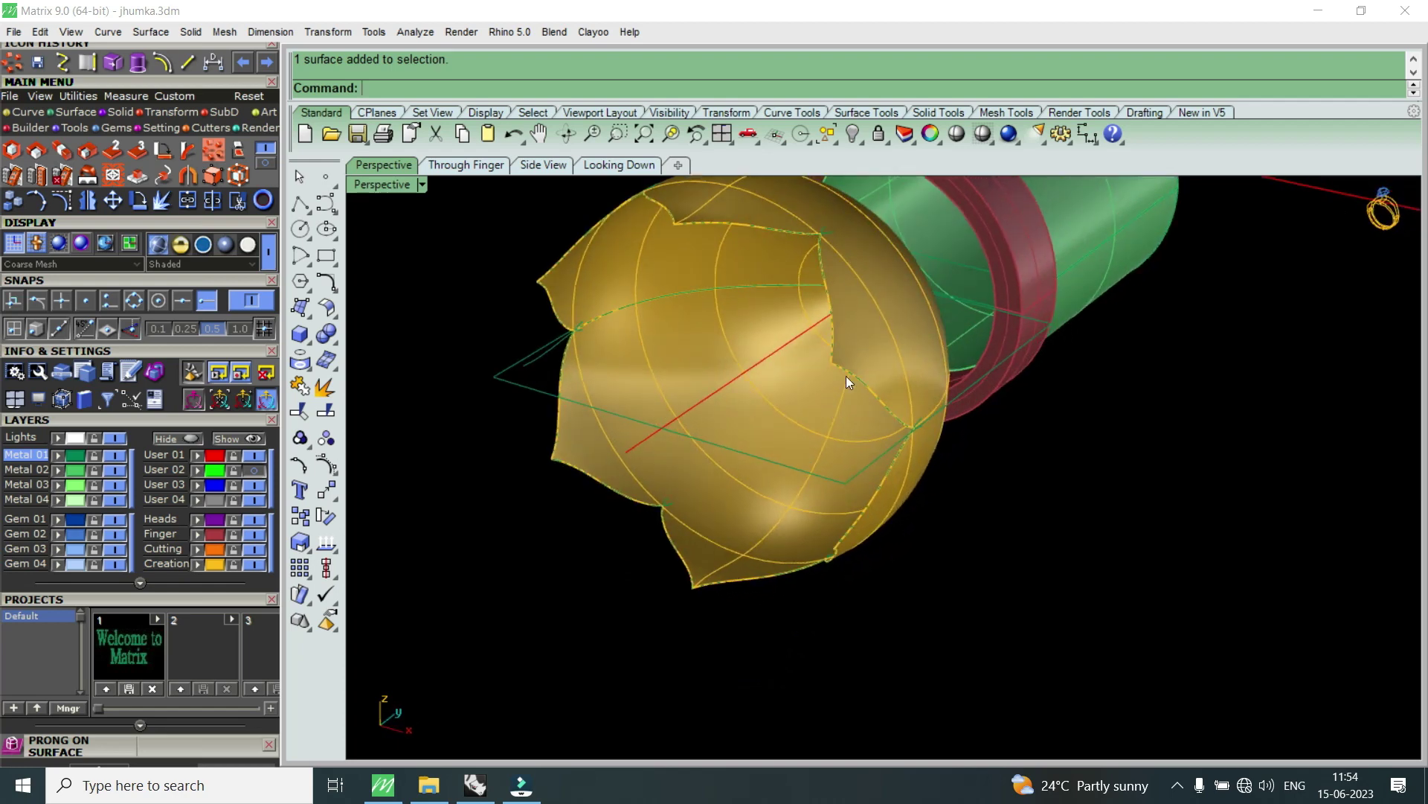
{"action": "type", "text": "O"}
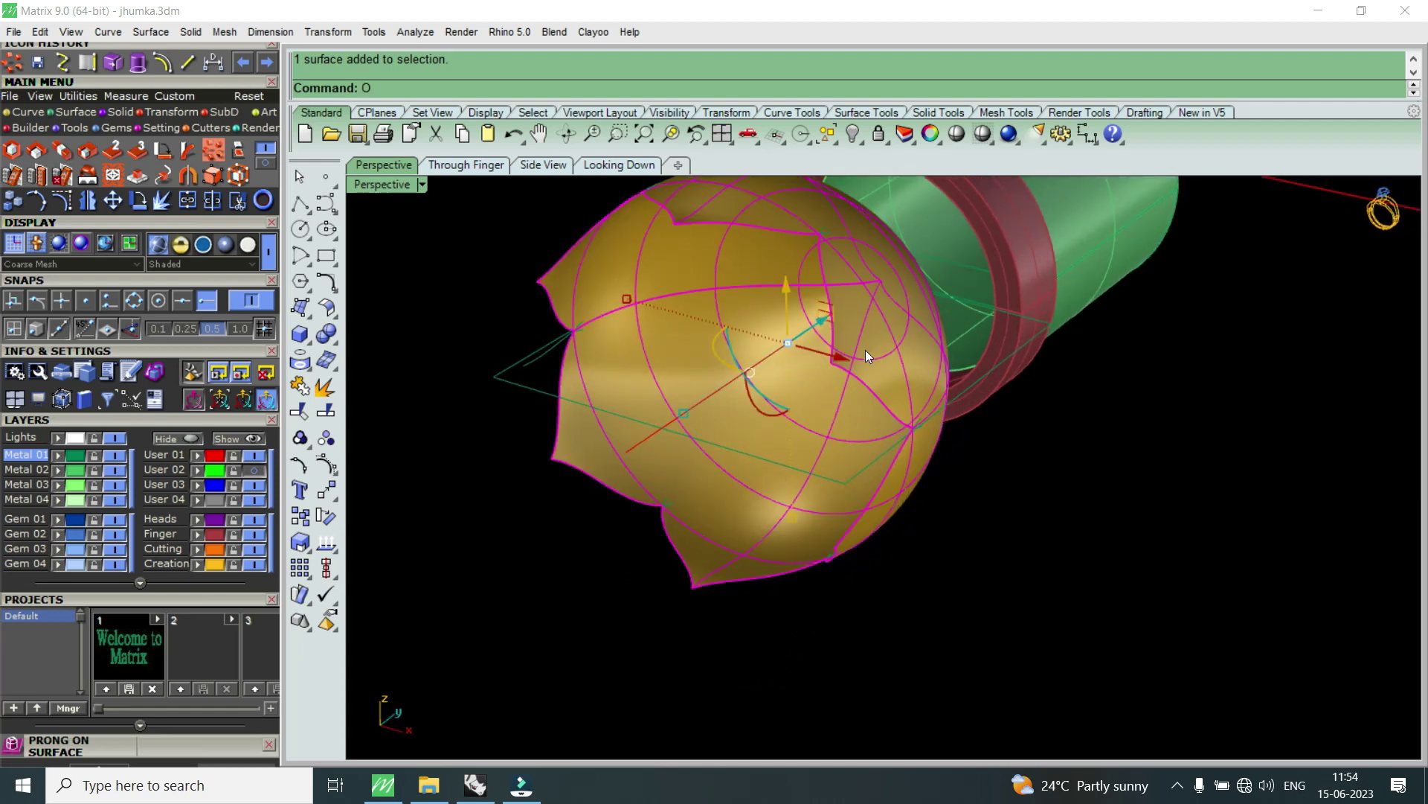
{"action": "type", "text": "ffset"}
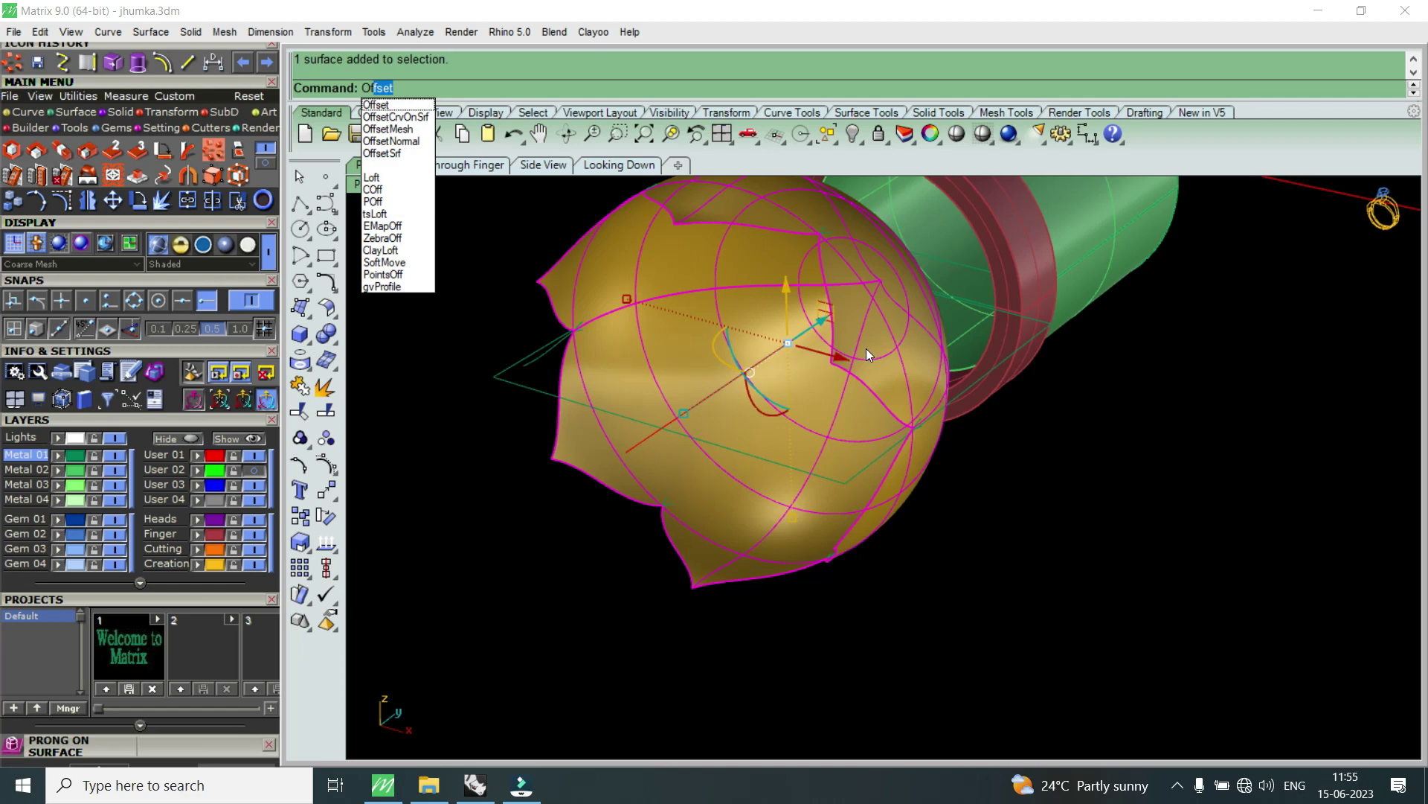
{"action": "left_click", "coordinate": [402, 153]}
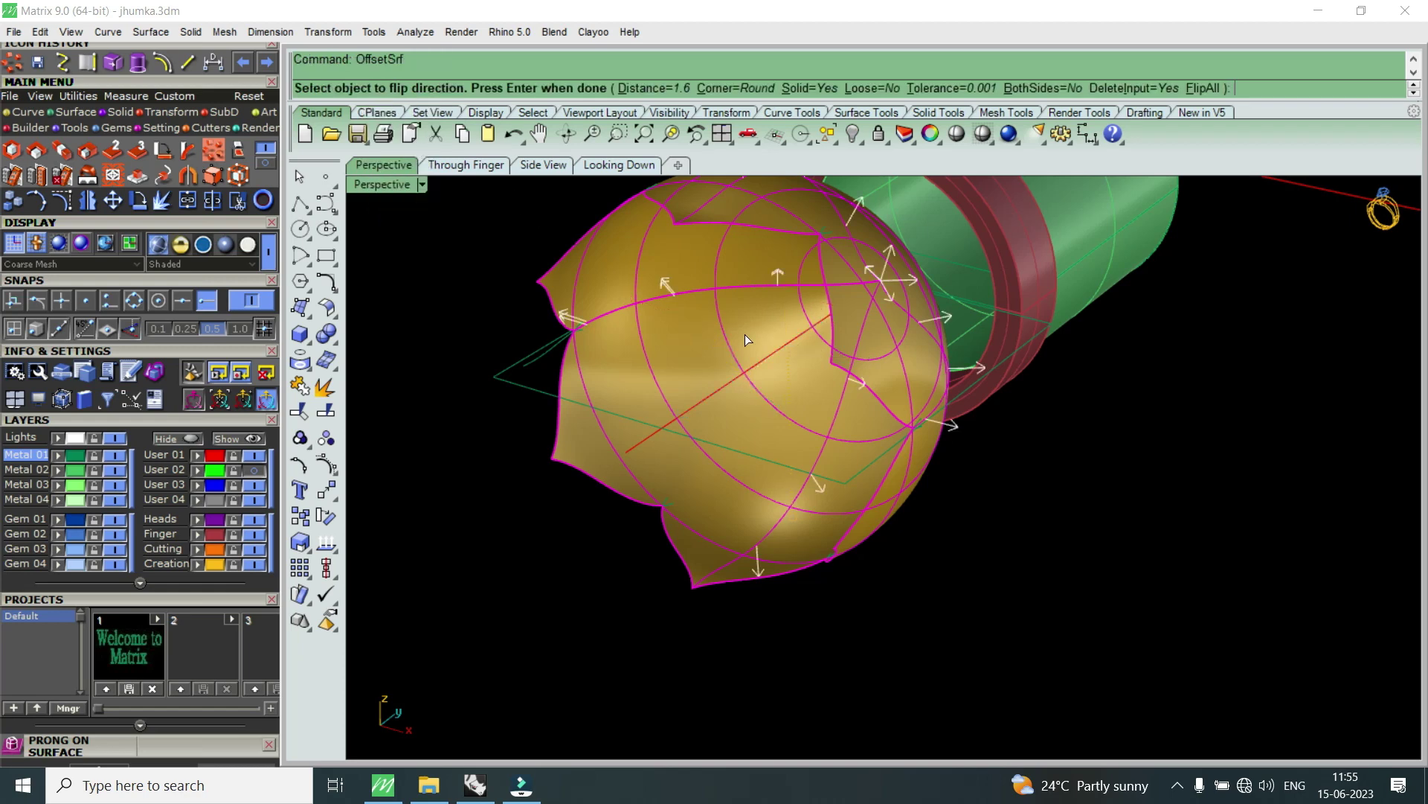
{"action": "type", "text": "f"}
{"action": "key", "text": "Return"}
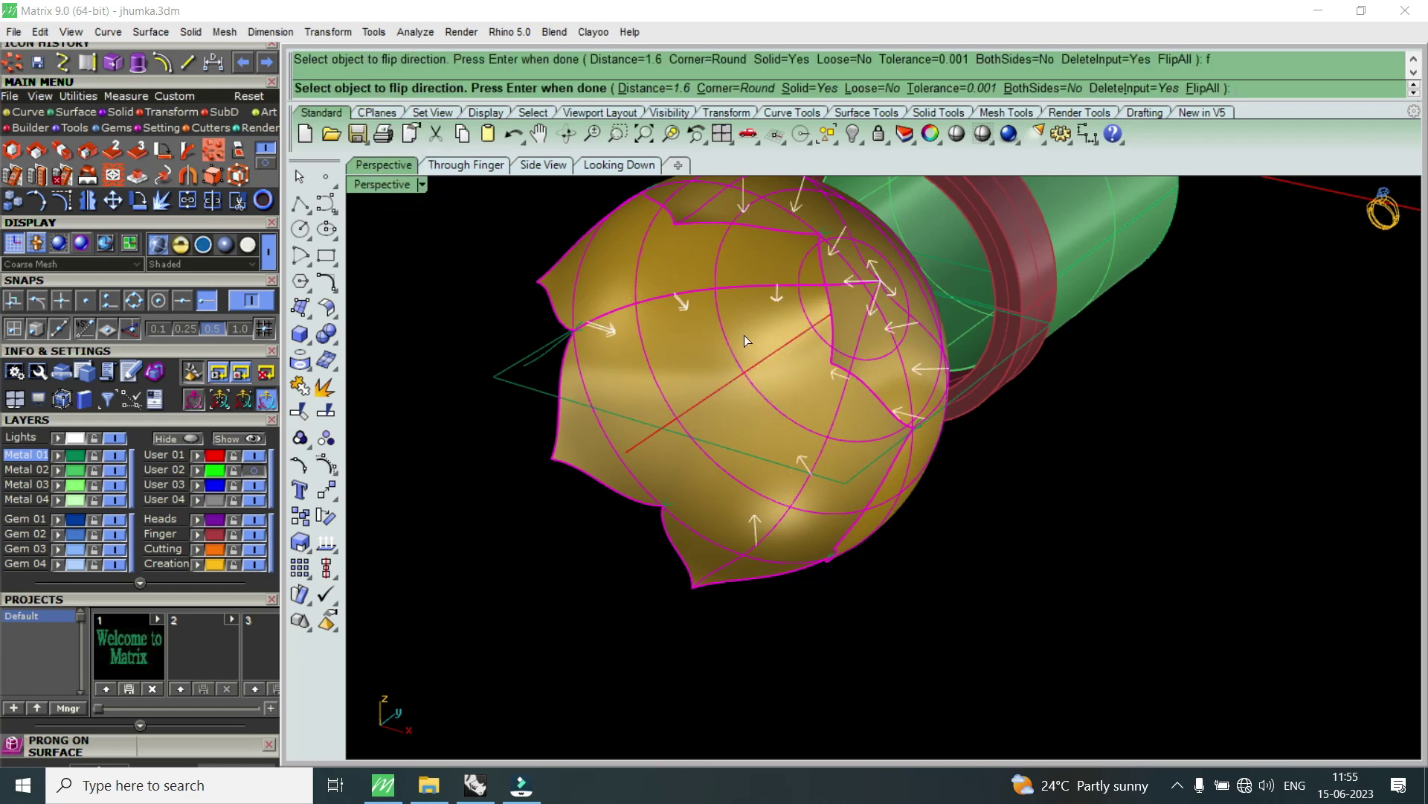
{"action": "right_click_drag", "start_coordinate": [745, 336], "coordinate": [702, 445]}
{"action": "right_click_drag", "start_coordinate": [705, 395], "coordinate": [764, 399]}
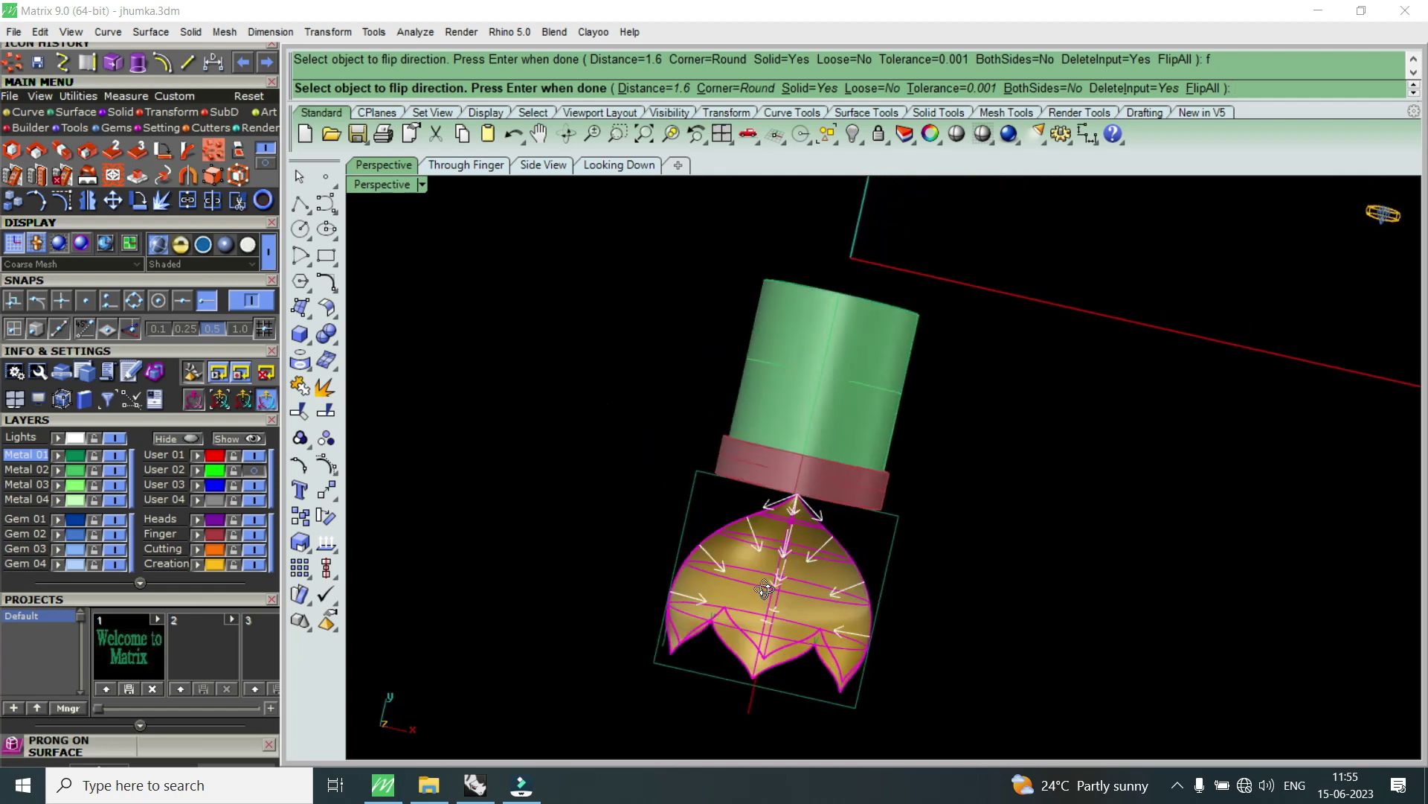
{"action": "scroll", "coordinate": [764, 399], "scroll_direction": "up", "scroll_amount": 4}
{"action": "type", "text": "1."}
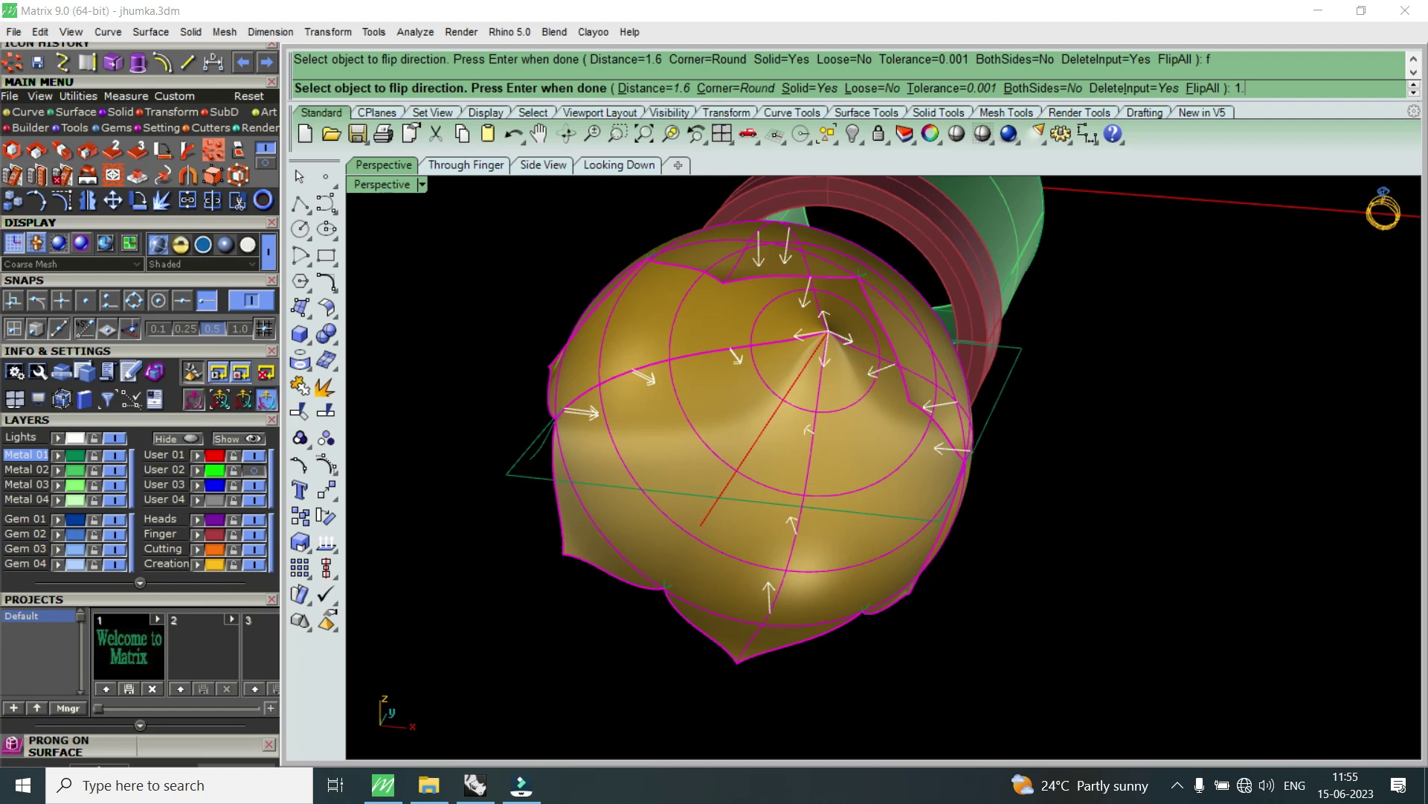
{"action": "key", "text": "Return"}
{"action": "key", "text": "Return"}
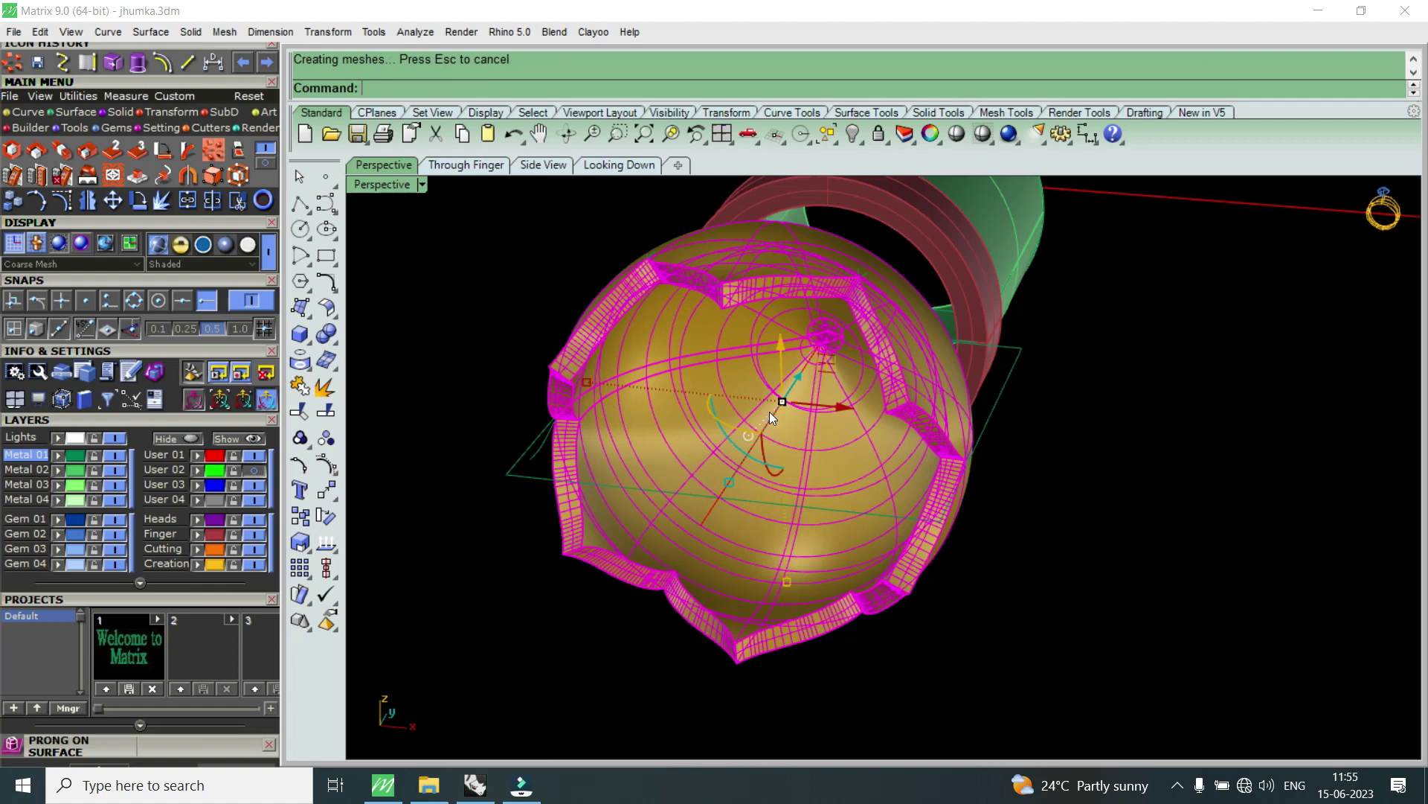
{"action": "key", "text": "Escape"}
{"action": "mouse_move", "coordinate": [843, 452]}
{"action": "right_mouse_down"}
{"action": "mouse_move", "coordinate": [859, 379]}
{"action": "mouse_move", "coordinate": [1116, 503]}
{"action": "right_mouse_up"}
{"action": "scroll", "coordinate": [935, 388], "scroll_direction": "up", "scroll_amount": 5}
{"action": "scroll", "coordinate": [935, 387], "scroll_direction": "up", "scroll_amount": 3}
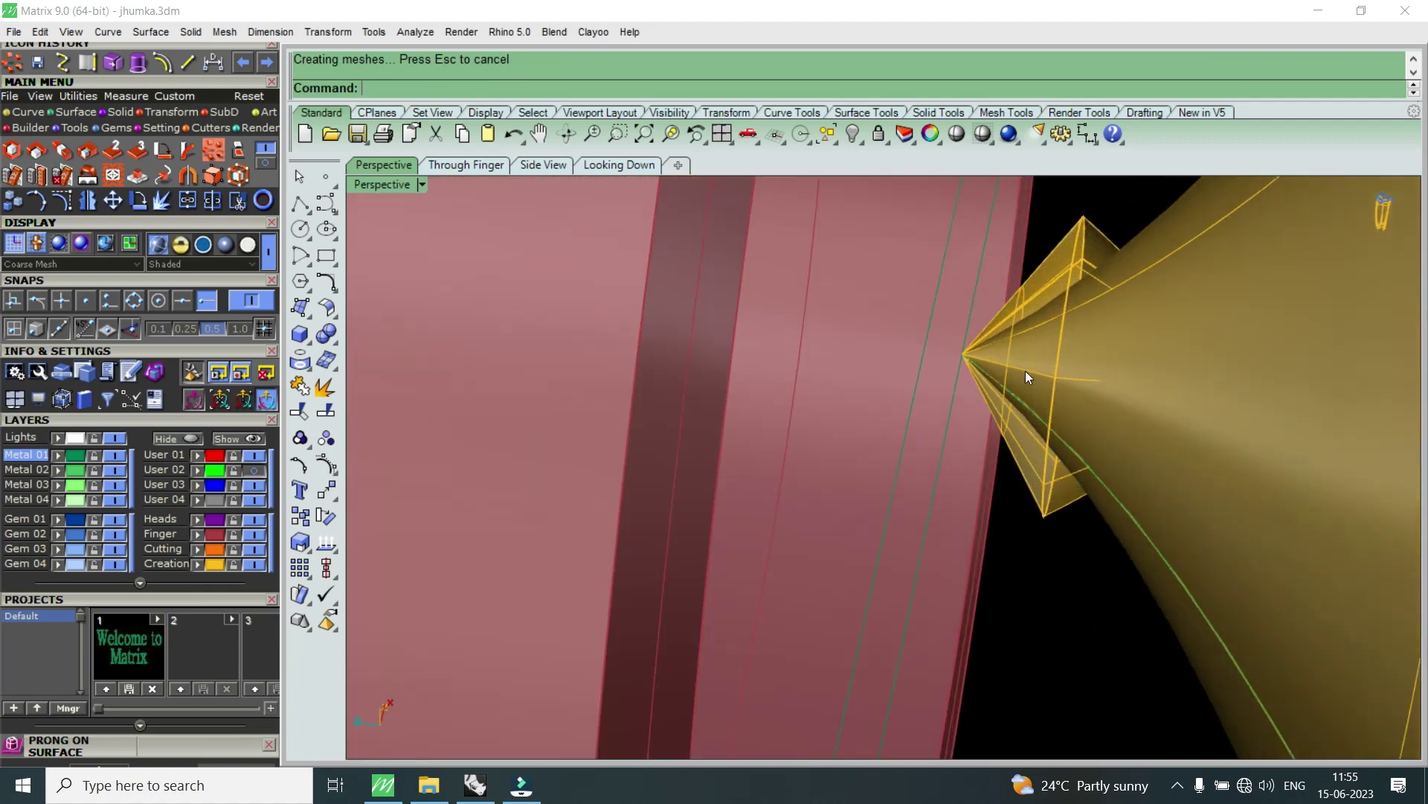
{"action": "scroll", "coordinate": [967, 366], "scroll_direction": "down", "scroll_amount": 5}
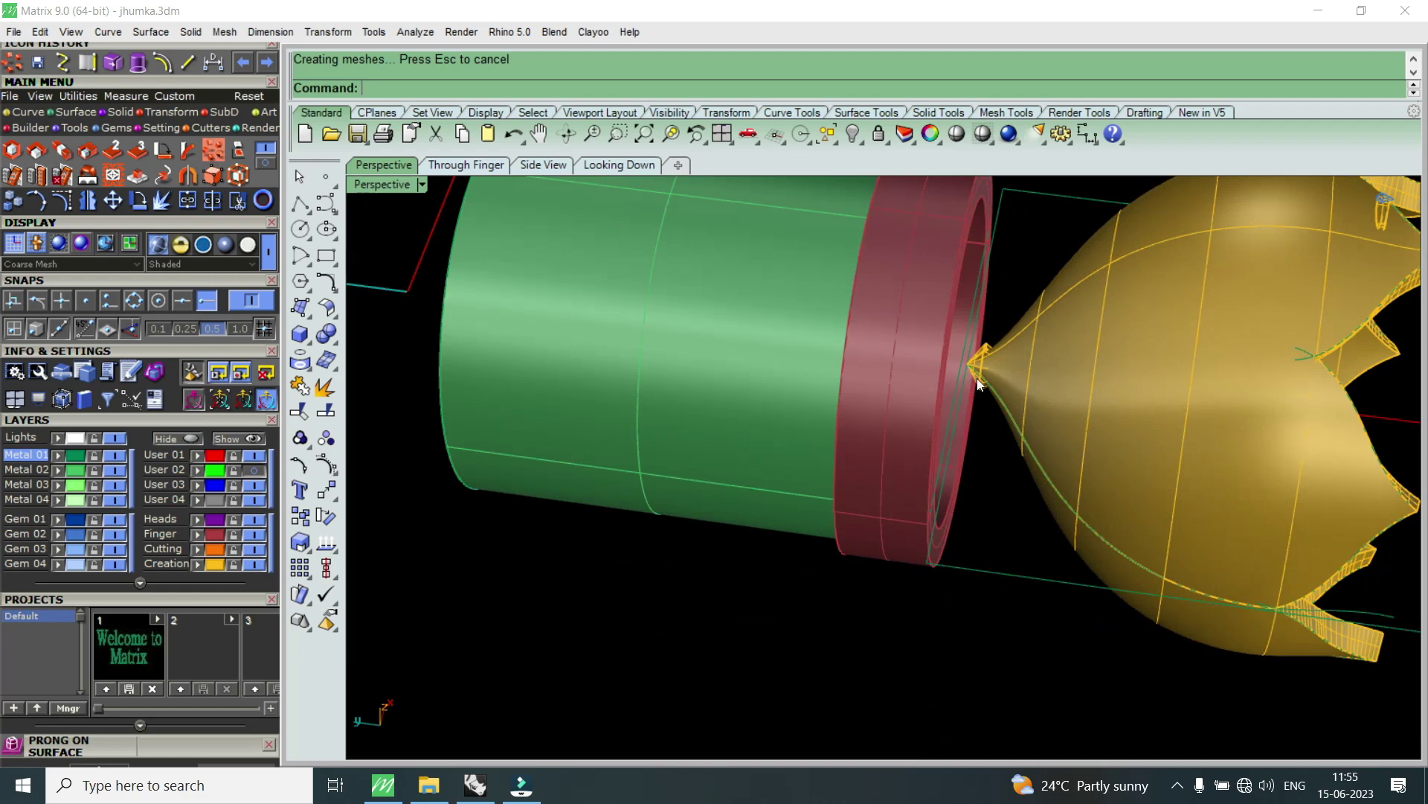
{"action": "scroll", "coordinate": [977, 379], "scroll_direction": "up", "scroll_amount": 2}
{"action": "scroll", "coordinate": [1005, 365], "scroll_direction": "up", "scroll_amount": 2}
{"action": "scroll", "coordinate": [990, 369], "scroll_direction": "up", "scroll_amount": 2}
{"action": "left_click", "coordinate": [952, 366]}
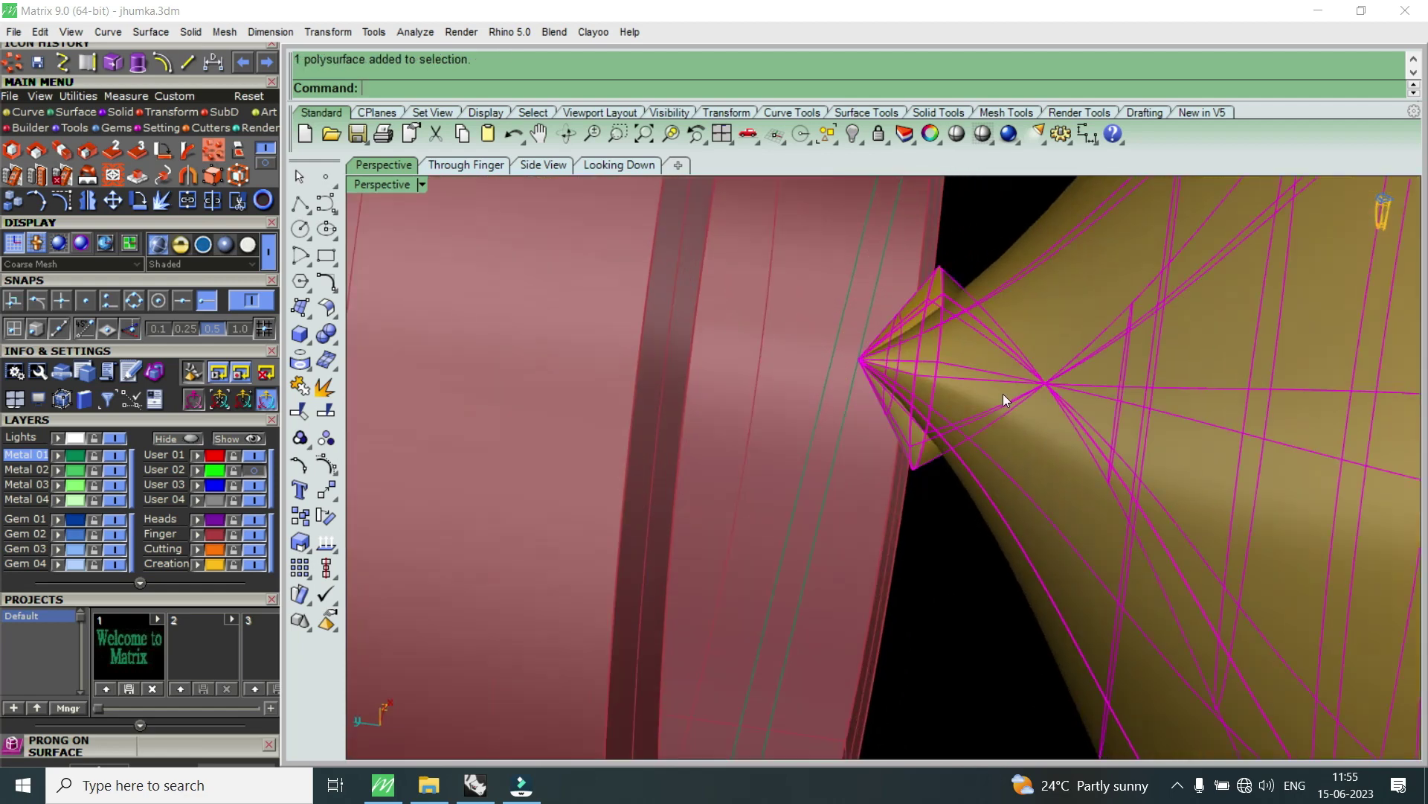
{"action": "scroll", "coordinate": [954, 389], "scroll_direction": "down", "scroll_amount": 2}
{"action": "scroll", "coordinate": [955, 389], "scroll_direction": "down", "scroll_amount": 3}
{"action": "scroll", "coordinate": [955, 393], "scroll_direction": "down", "scroll_amount": 2}
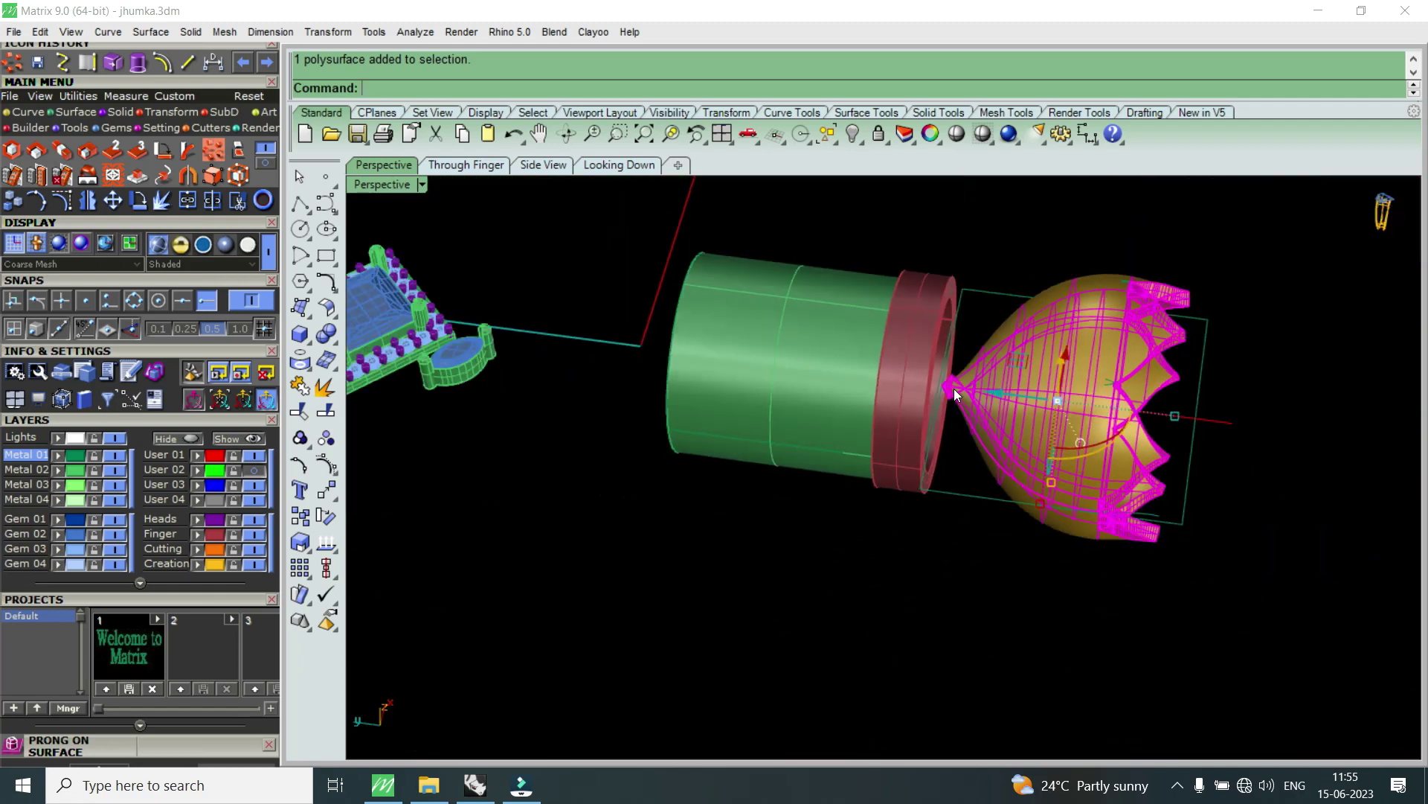
{"action": "key", "text": "ctrl+z"}
{"action": "scroll", "coordinate": [955, 388], "scroll_direction": "up", "scroll_amount": 2}
{"action": "scroll", "coordinate": [953, 390], "scroll_direction": "up", "scroll_amount": 2}
{"action": "scroll", "coordinate": [953, 389], "scroll_direction": "up", "scroll_amount": 2}
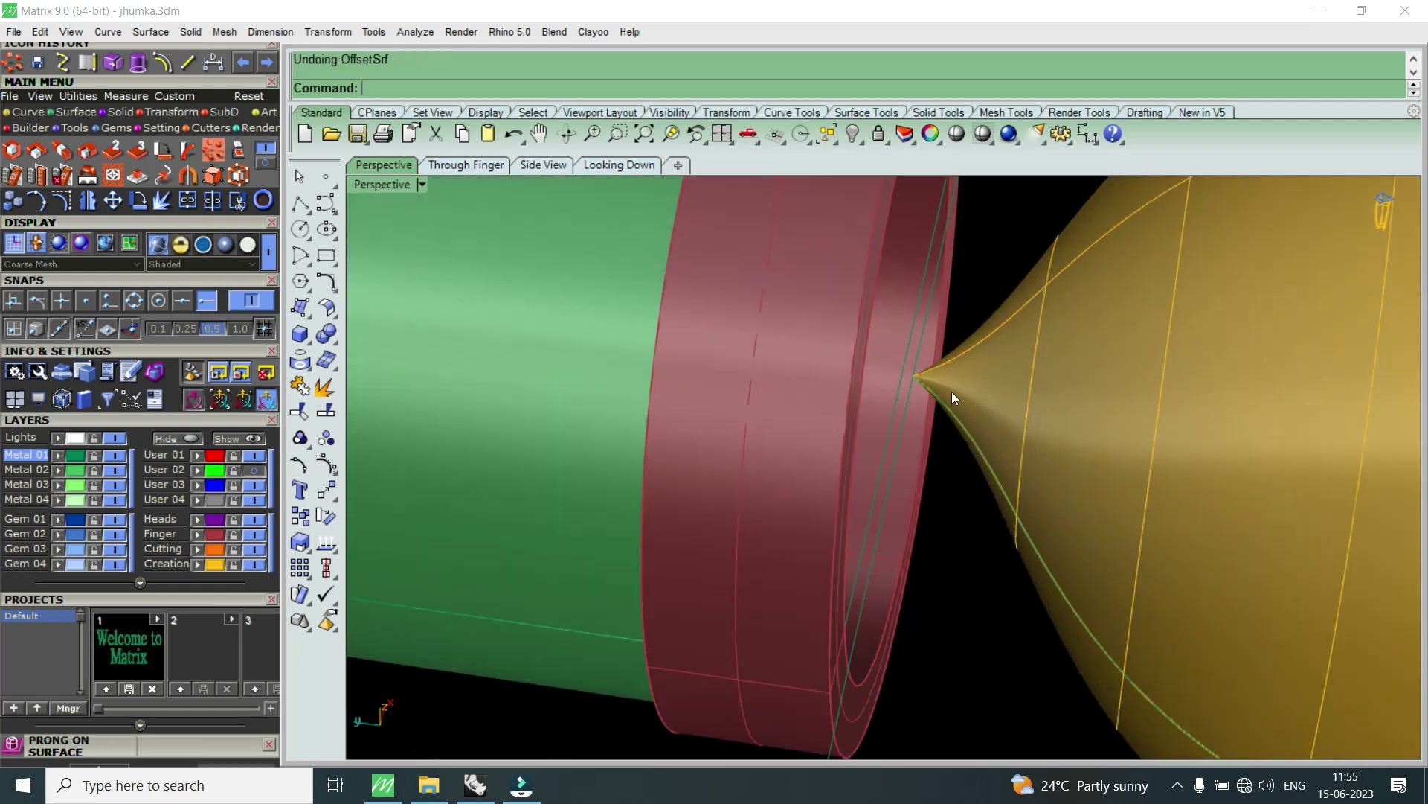
- Orbit and zoom around the thin scalloped bell and ring, then return to four viewports
{"action": "right_click_drag", "start_coordinate": [969, 381], "coordinate": [836, 507]}
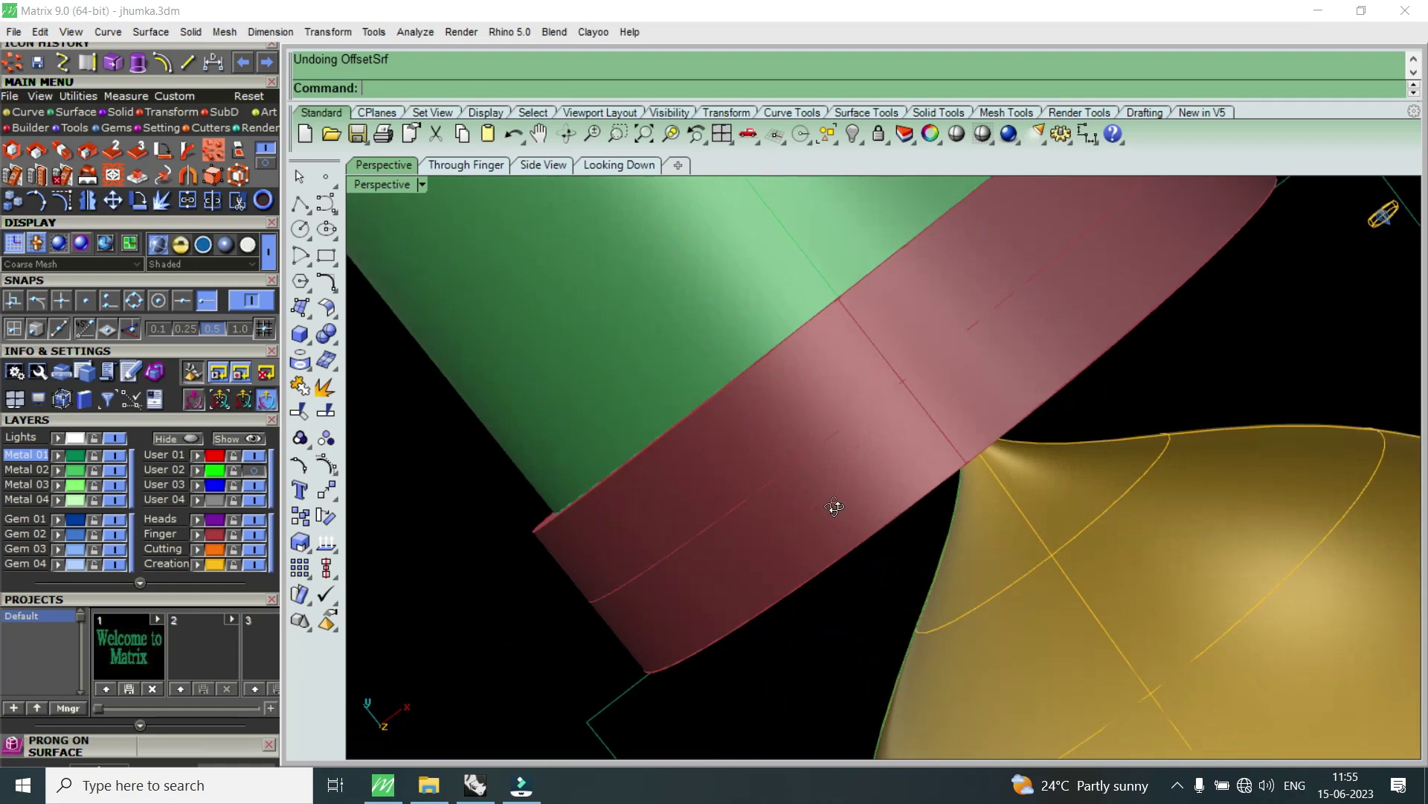
{"action": "scroll", "coordinate": [935, 483], "scroll_direction": "down", "scroll_amount": 2}
{"action": "scroll", "coordinate": [828, 360], "scroll_direction": "up", "scroll_amount": 3}
{"action": "scroll", "coordinate": [747, 361], "scroll_direction": "up", "scroll_amount": 2}
{"action": "scroll", "coordinate": [737, 271], "scroll_direction": "up", "scroll_amount": 2}
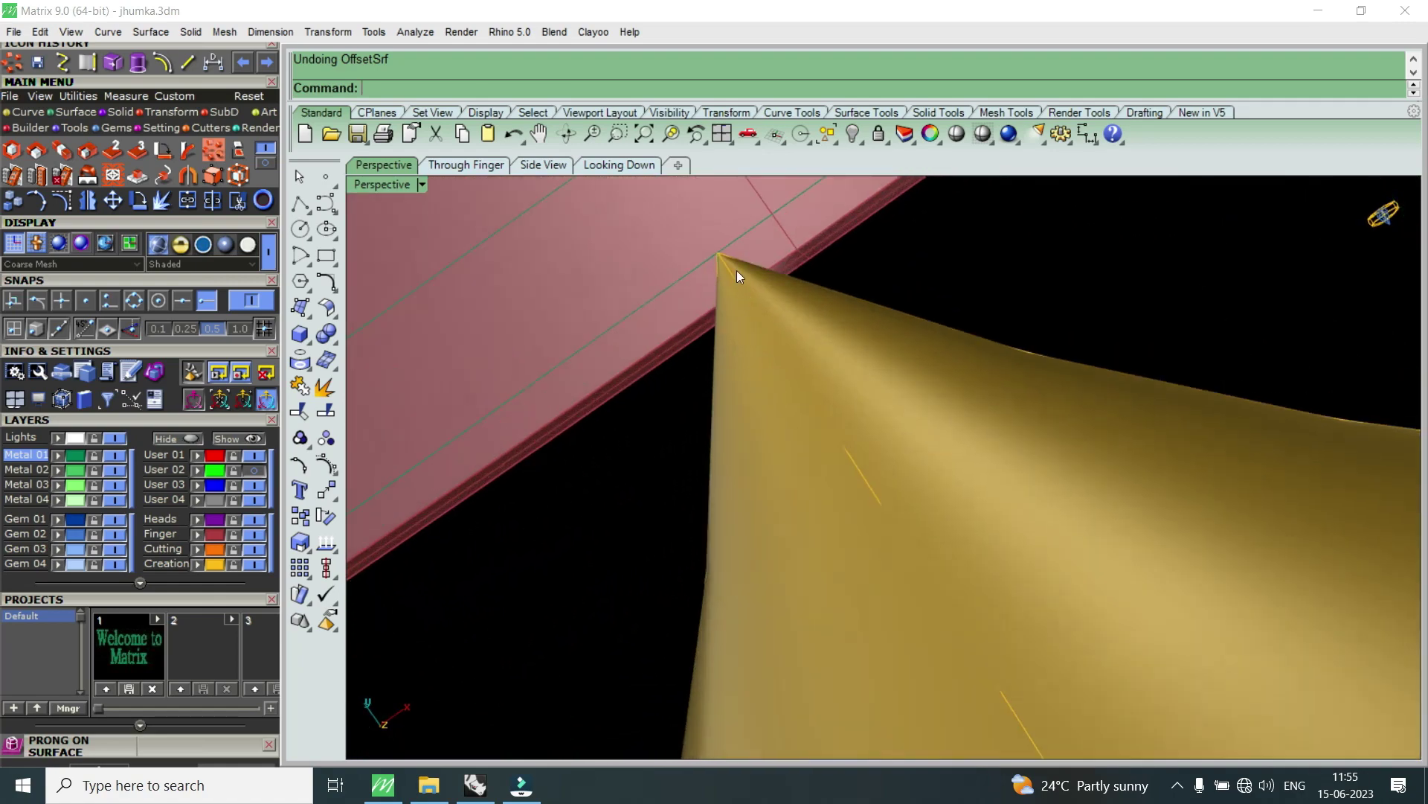
{"action": "scroll", "coordinate": [742, 303], "scroll_direction": "down", "scroll_amount": 1}
{"action": "scroll", "coordinate": [751, 316], "scroll_direction": "down", "scroll_amount": 2}
{"action": "scroll", "coordinate": [762, 343], "scroll_direction": "down", "scroll_amount": 2}
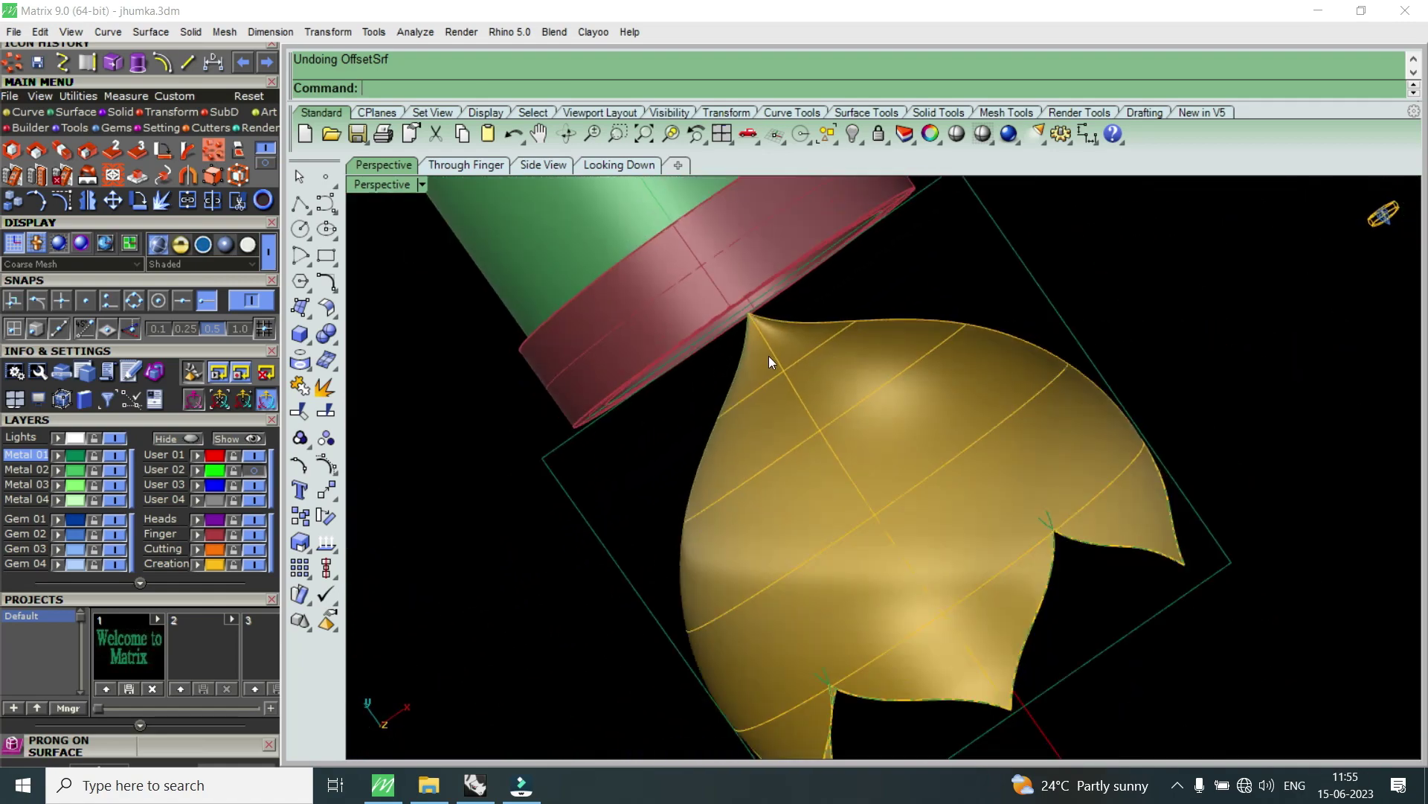
{"action": "mouse_move", "coordinate": [815, 448]}
{"action": "right_mouse_down"}
{"action": "mouse_move", "coordinate": [893, 367]}
{"action": "mouse_move", "coordinate": [814, 318]}
{"action": "mouse_move", "coordinate": [764, 324]}
{"action": "right_mouse_up"}
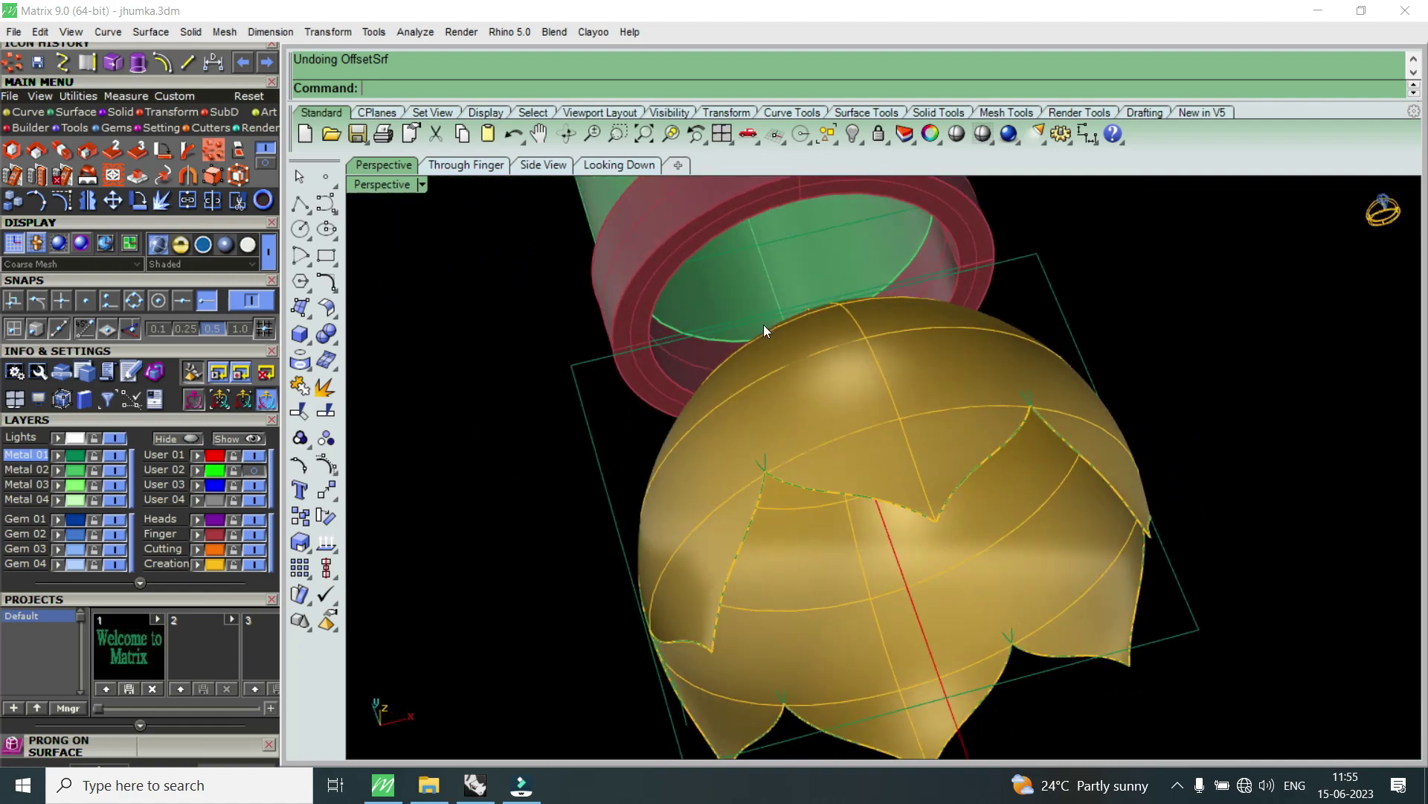
{"action": "right_click_drag", "start_coordinate": [855, 399], "coordinate": [877, 511]}
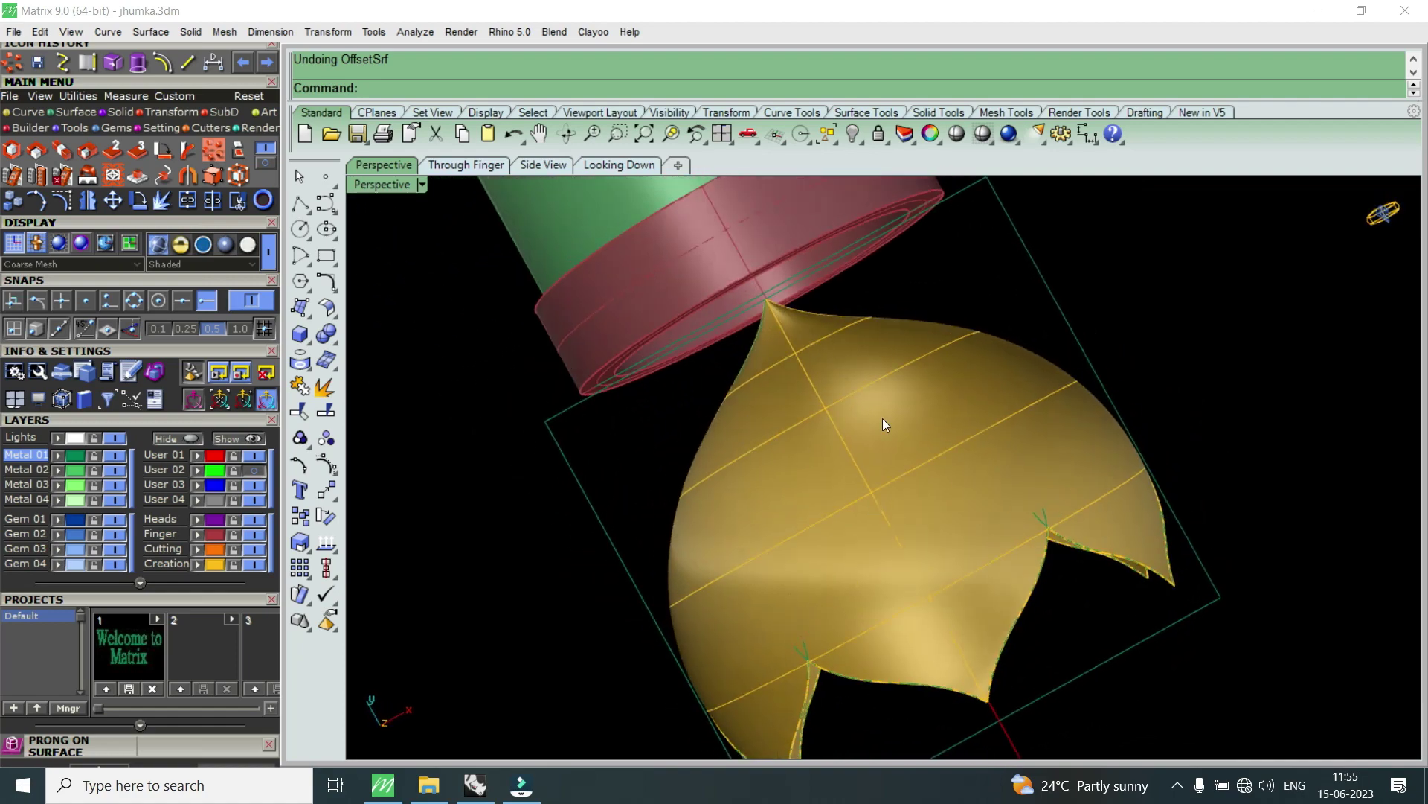
{"action": "mouse_move", "coordinate": [920, 620]}
{"action": "right_mouse_down"}
{"action": "mouse_move", "coordinate": [855, 562]}
{"action": "mouse_move", "coordinate": [788, 390]}
{"action": "right_mouse_up"}
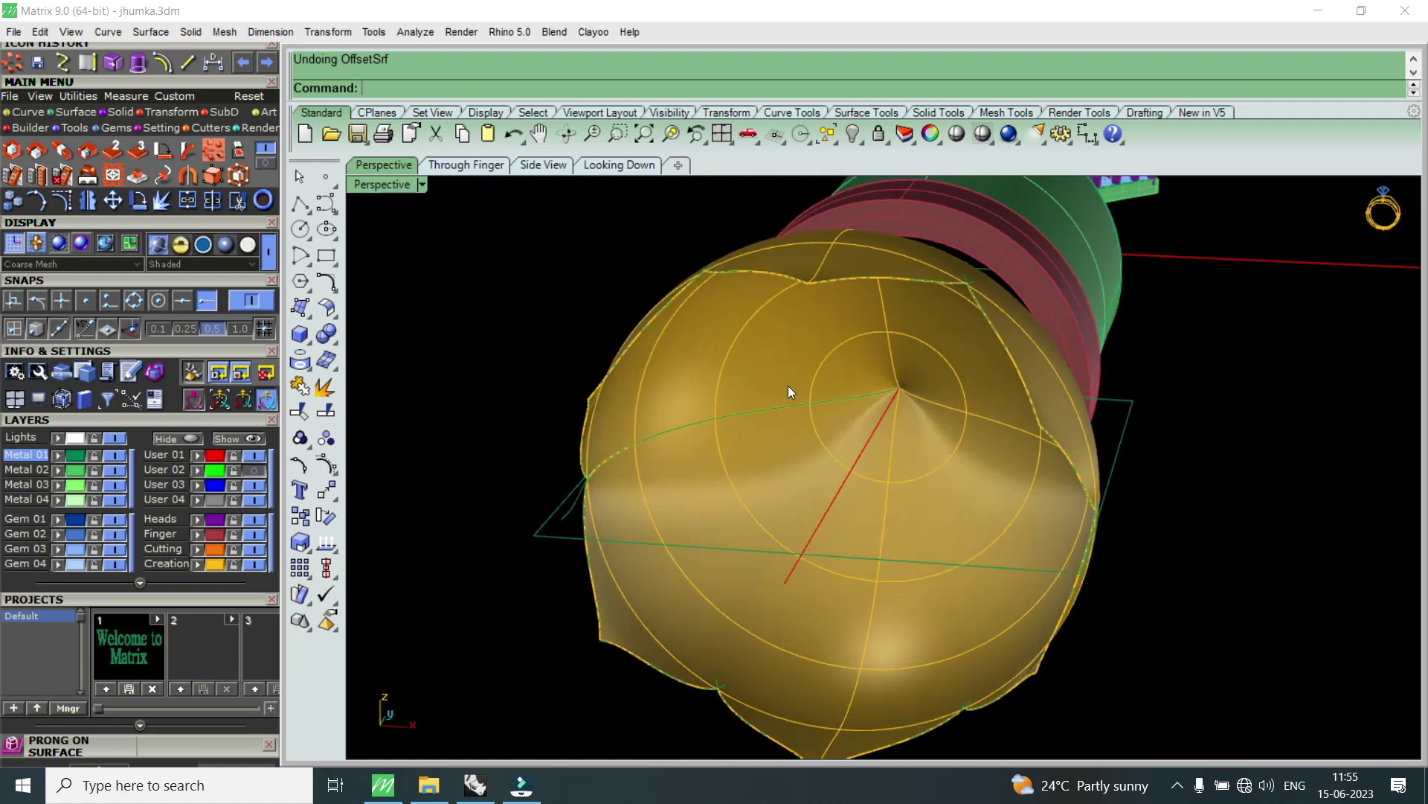
{"action": "double_click", "coordinate": [373, 187]}
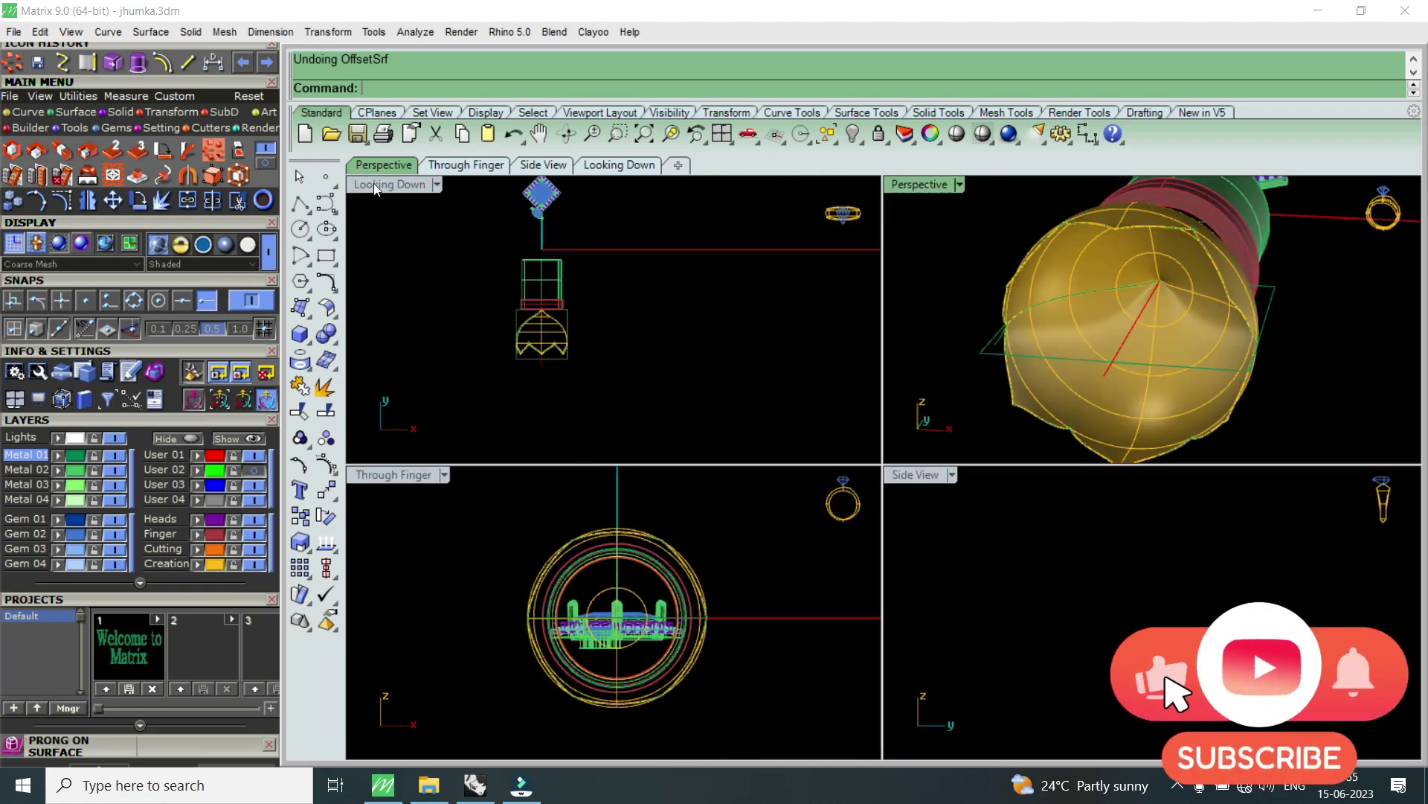
- Mirror the section curve across the bell about a plane starting at origin 0
{"action": "left_click", "coordinate": [1045, 311]}
{"action": "left_click", "coordinate": [1054, 299]}
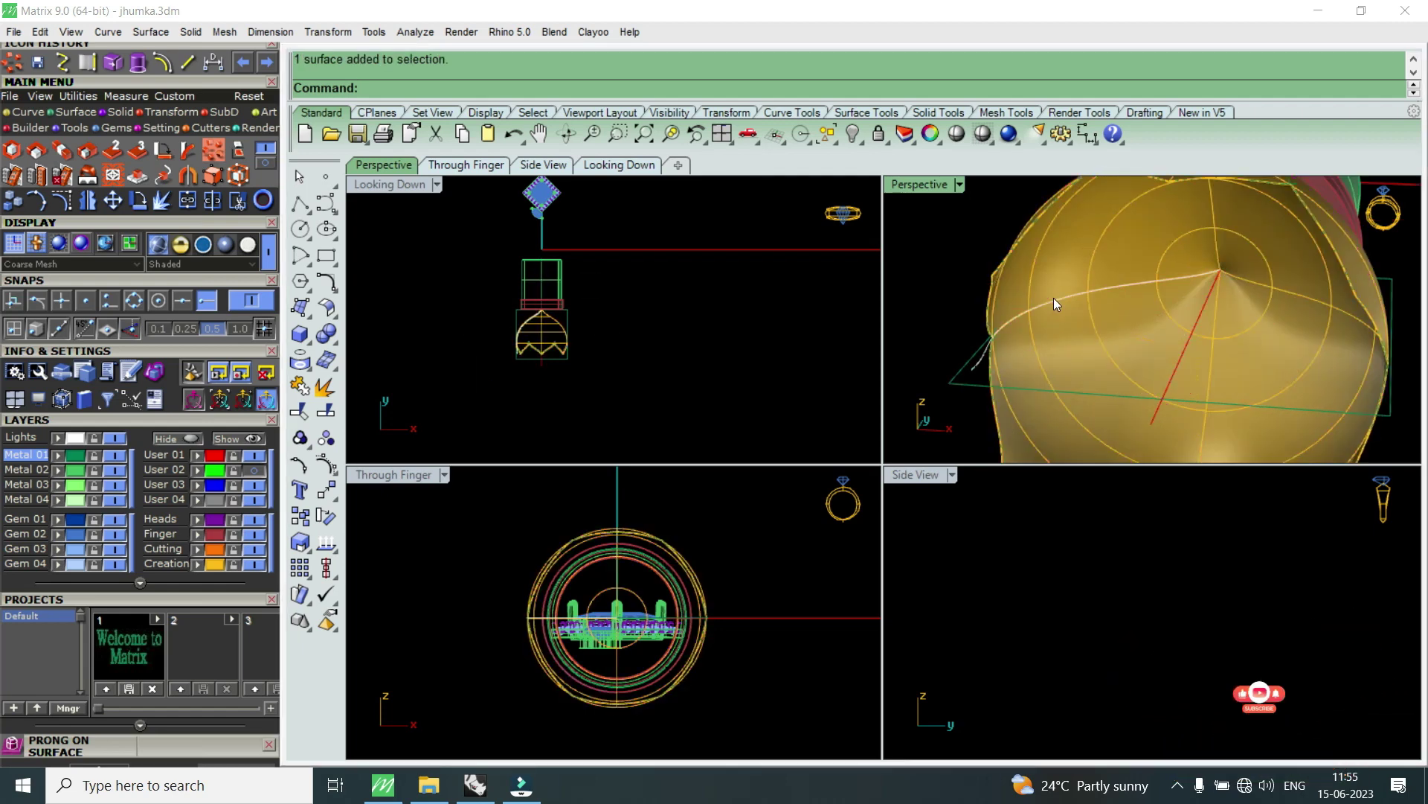
{"action": "left_click", "coordinate": [1107, 348]}
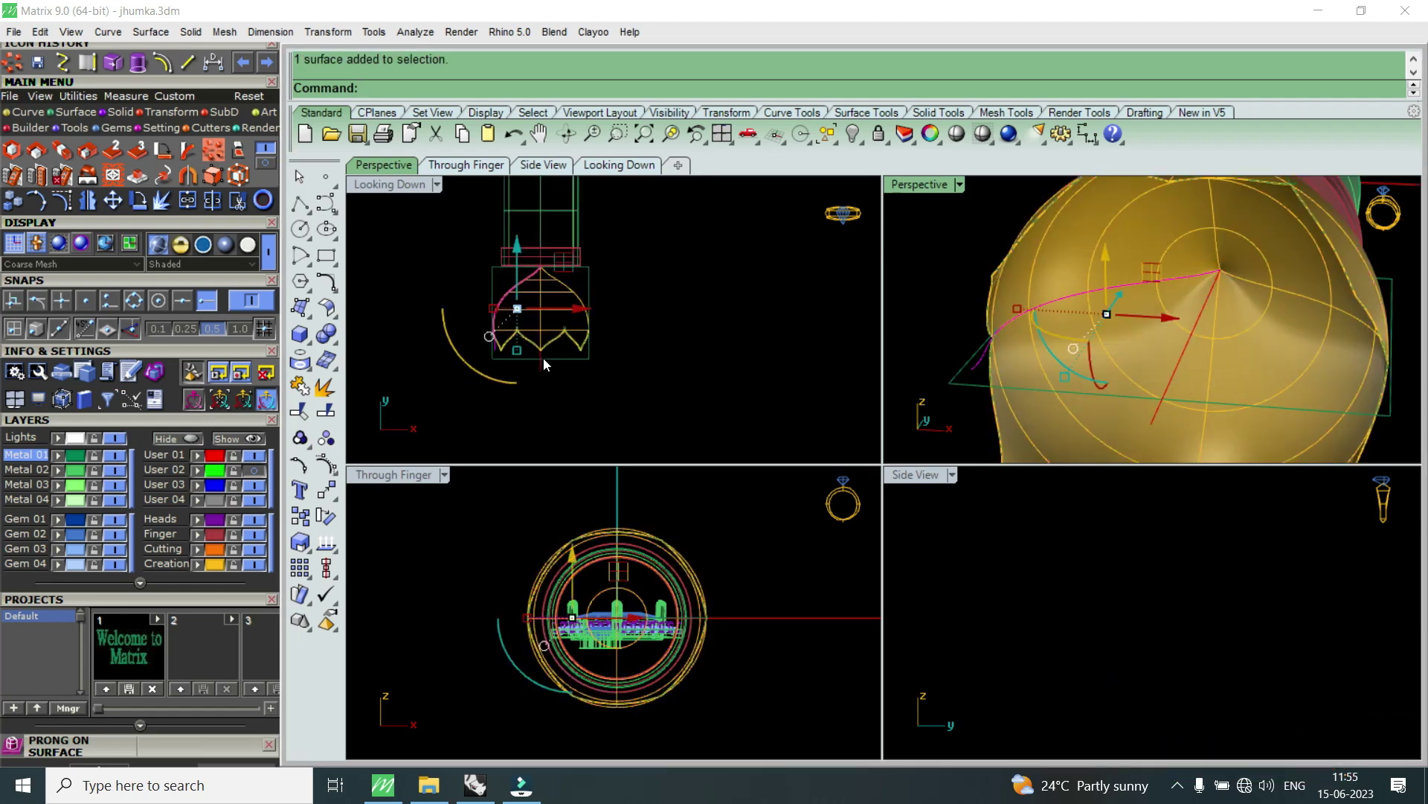
{"action": "left_click", "coordinate": [94, 201]}
{"action": "type", "text": "0"}
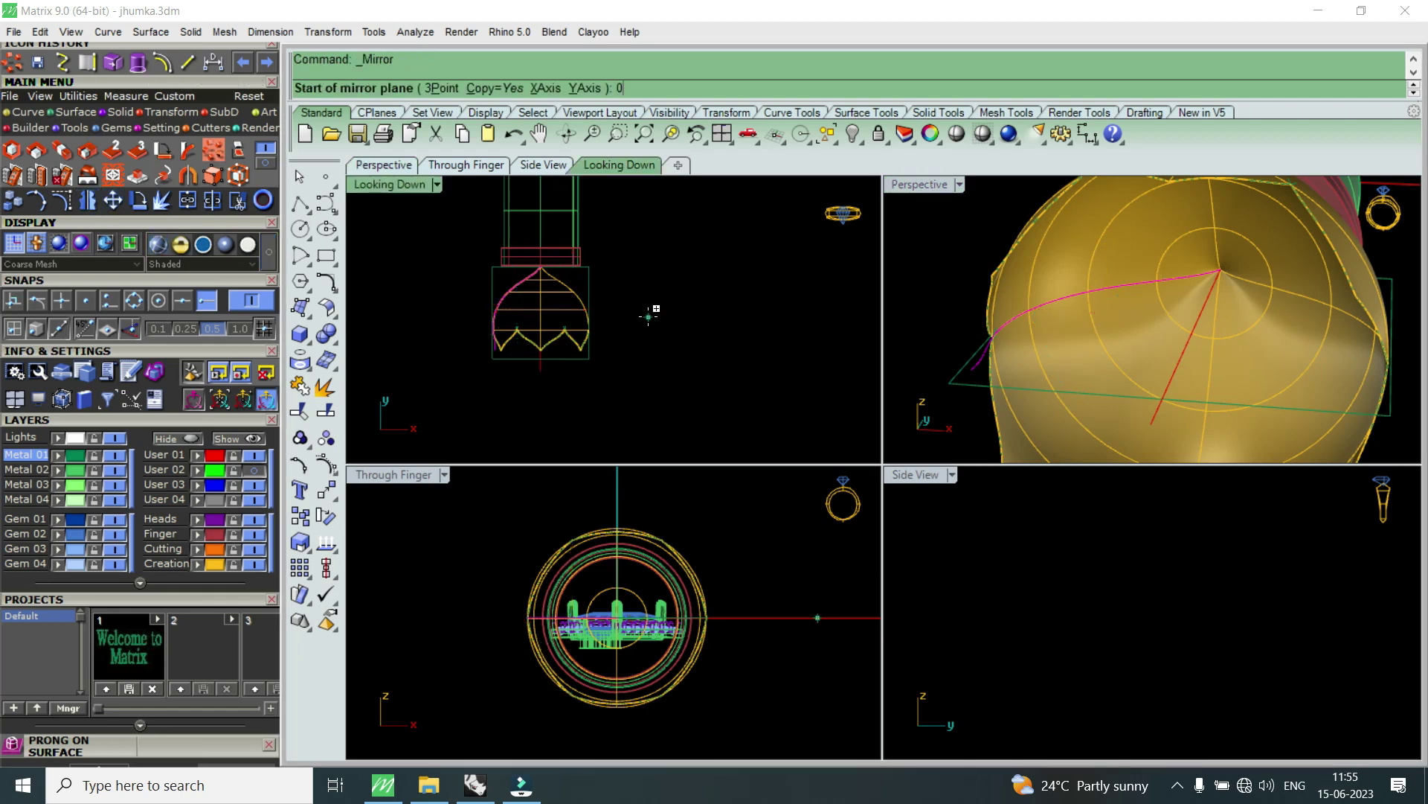
{"action": "key", "text": "Return"}
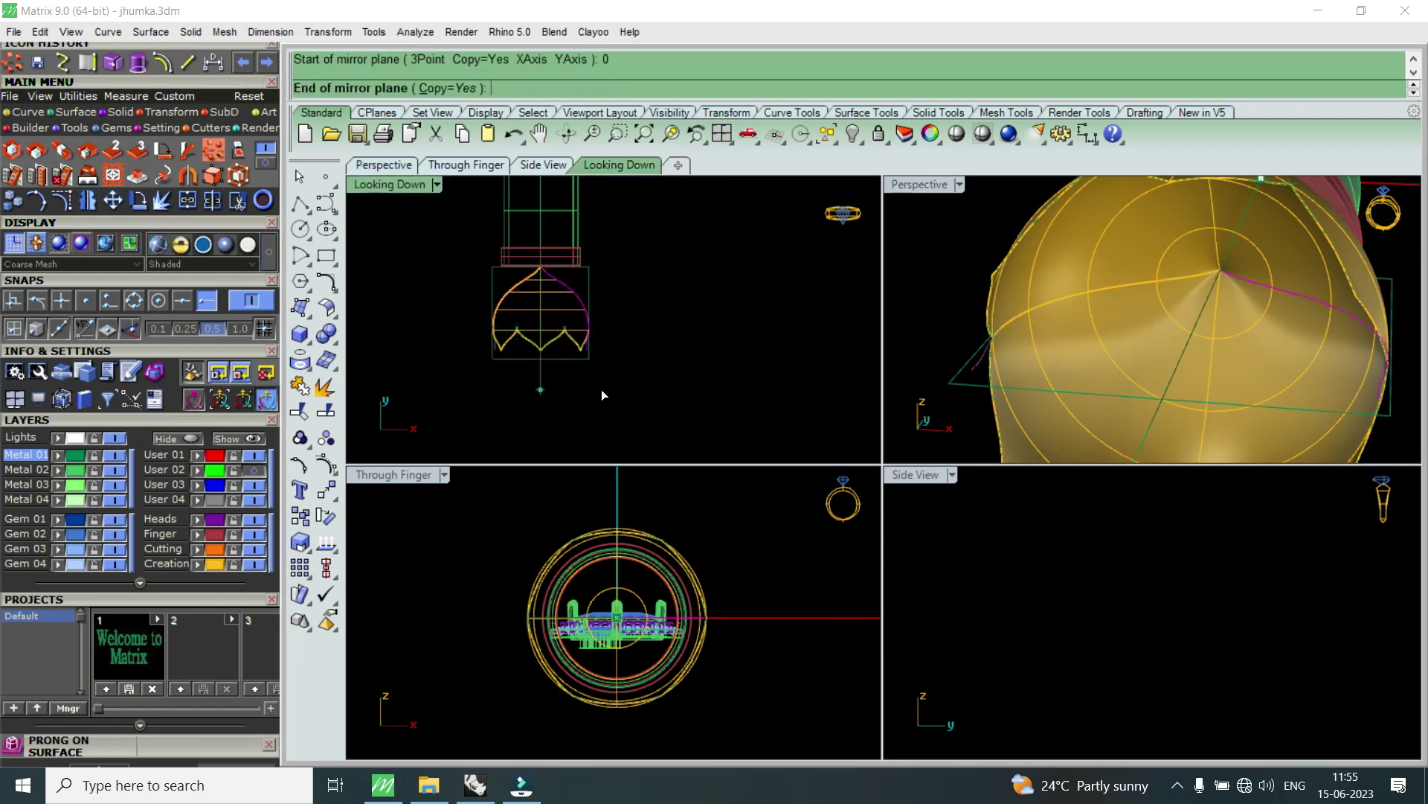
{"action": "left_click", "coordinate": [607, 376]}
- Check the mirrored curve on the bell in the enlarged perspective view
{"action": "double_click", "coordinate": [933, 185]}
{"action": "mouse_move", "coordinate": [918, 350]}
{"action": "right_mouse_down"}
{"action": "mouse_move", "coordinate": [829, 419]}
{"action": "mouse_move", "coordinate": [917, 460]}
{"action": "right_mouse_up"}
{"action": "left_click", "coordinate": [1028, 423]}
{"action": "left_click", "coordinate": [1095, 472]}
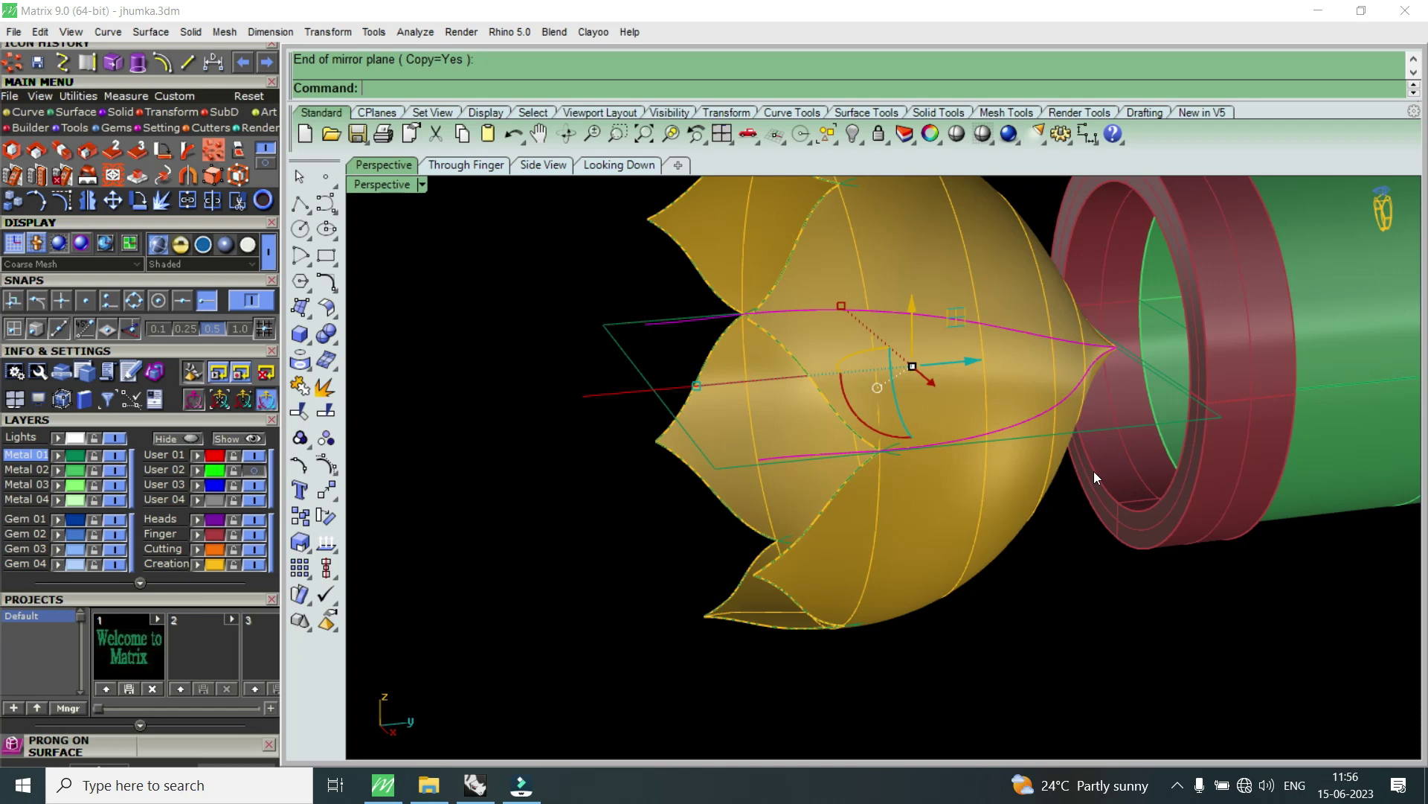
{"action": "key", "text": "Escape"}
- Split the scalloped bell surface using both mirrored section curves as cutters
{"action": "right_click_drag", "start_coordinate": [1026, 445], "coordinate": [918, 504]}
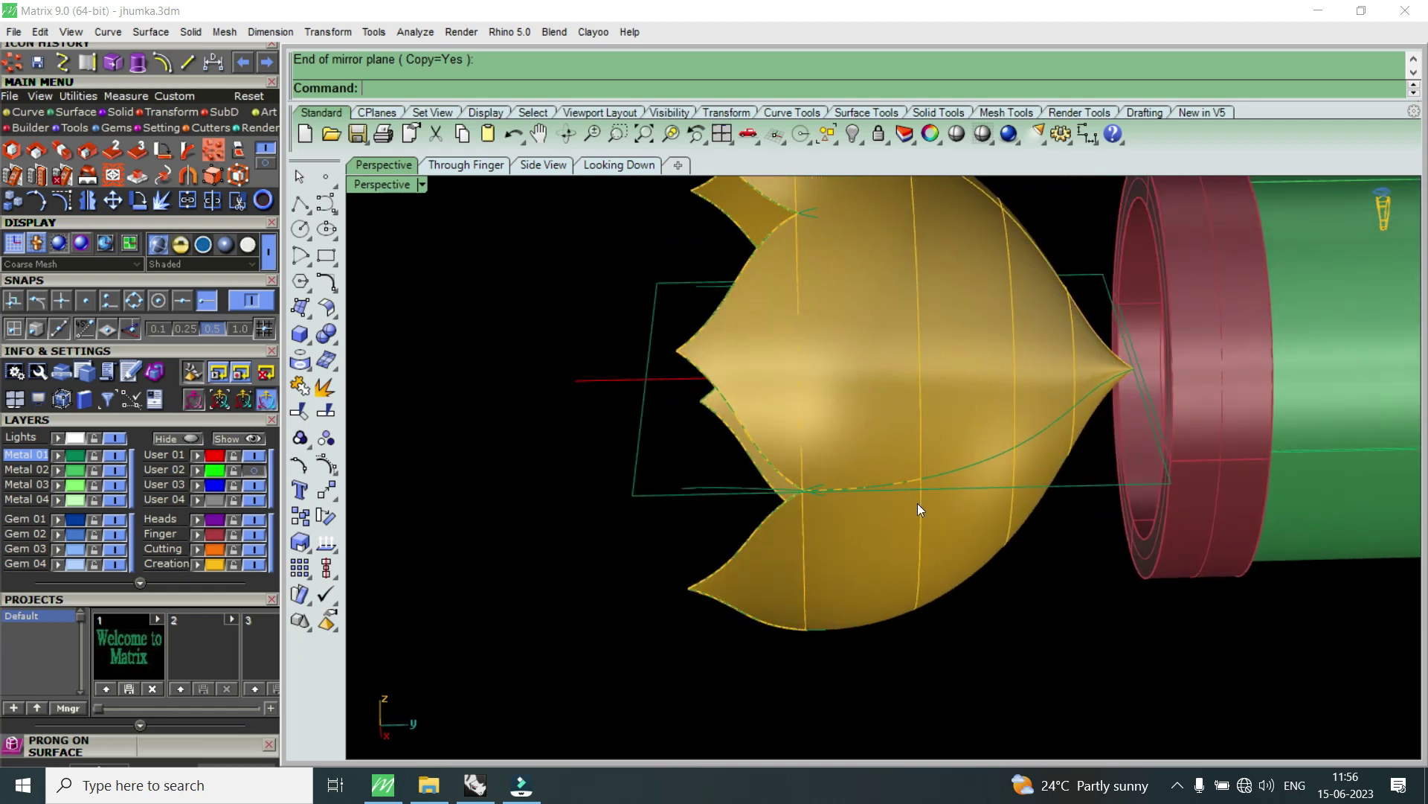
{"action": "type", "text": "Split"}
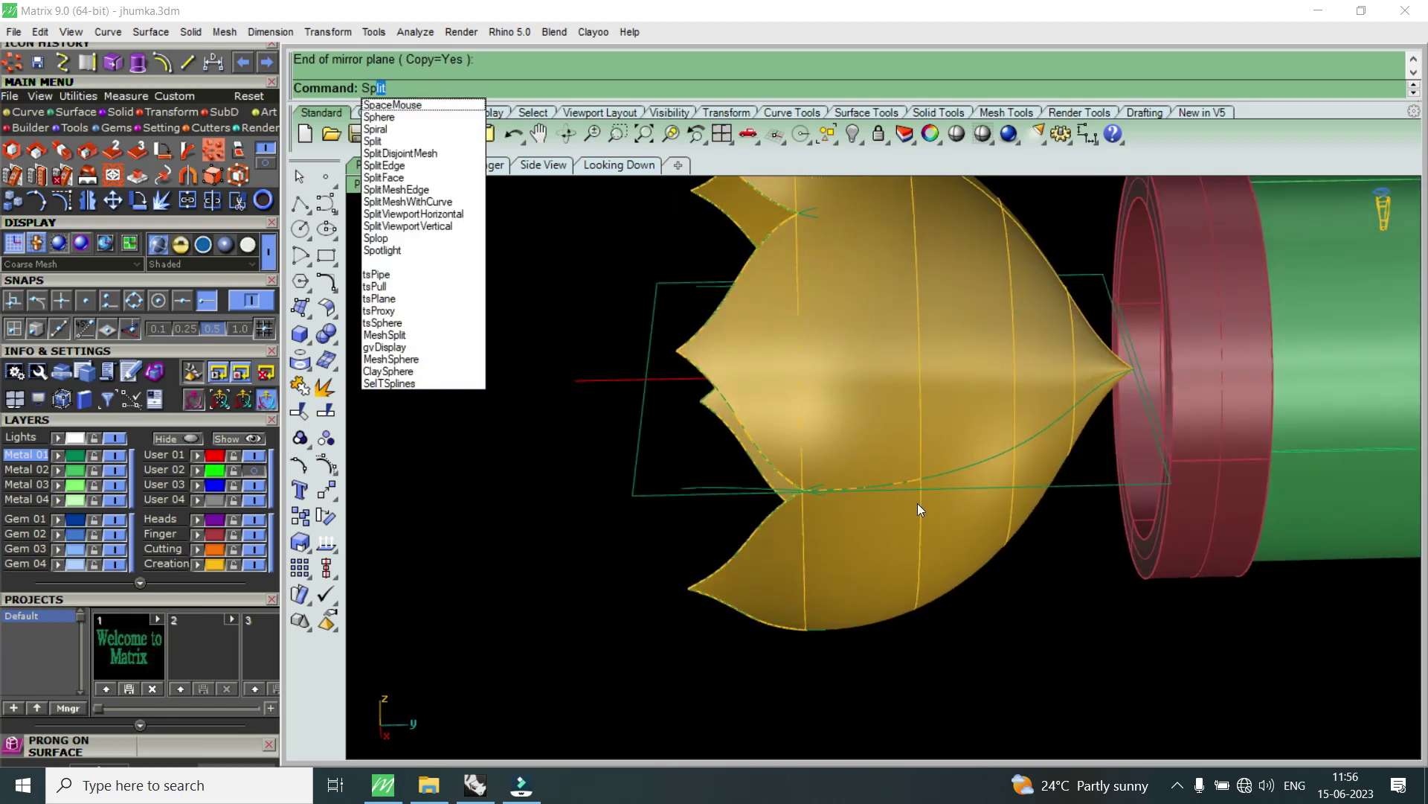
{"action": "key", "text": "Return"}
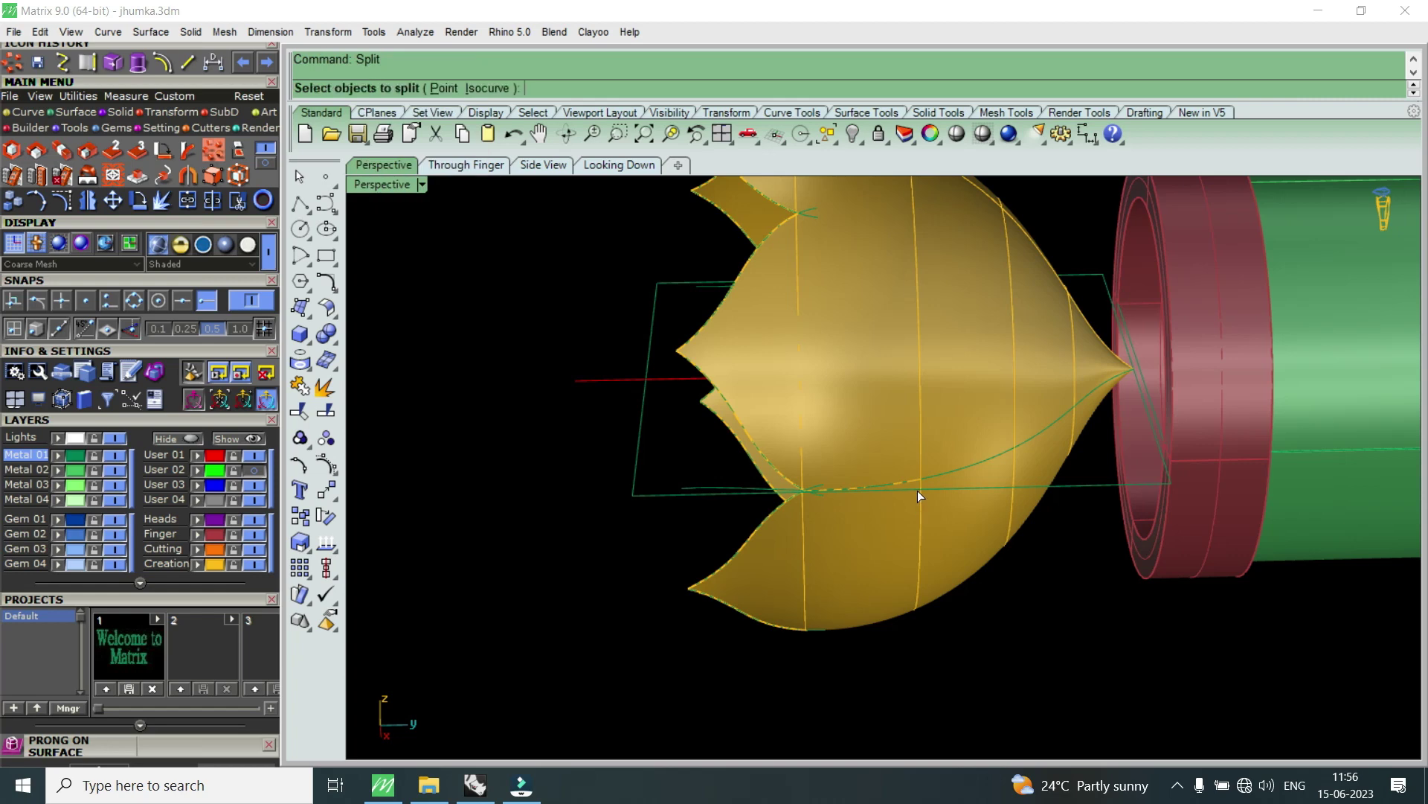
{"action": "left_click", "coordinate": [966, 420]}
{"action": "key", "text": "Return"}
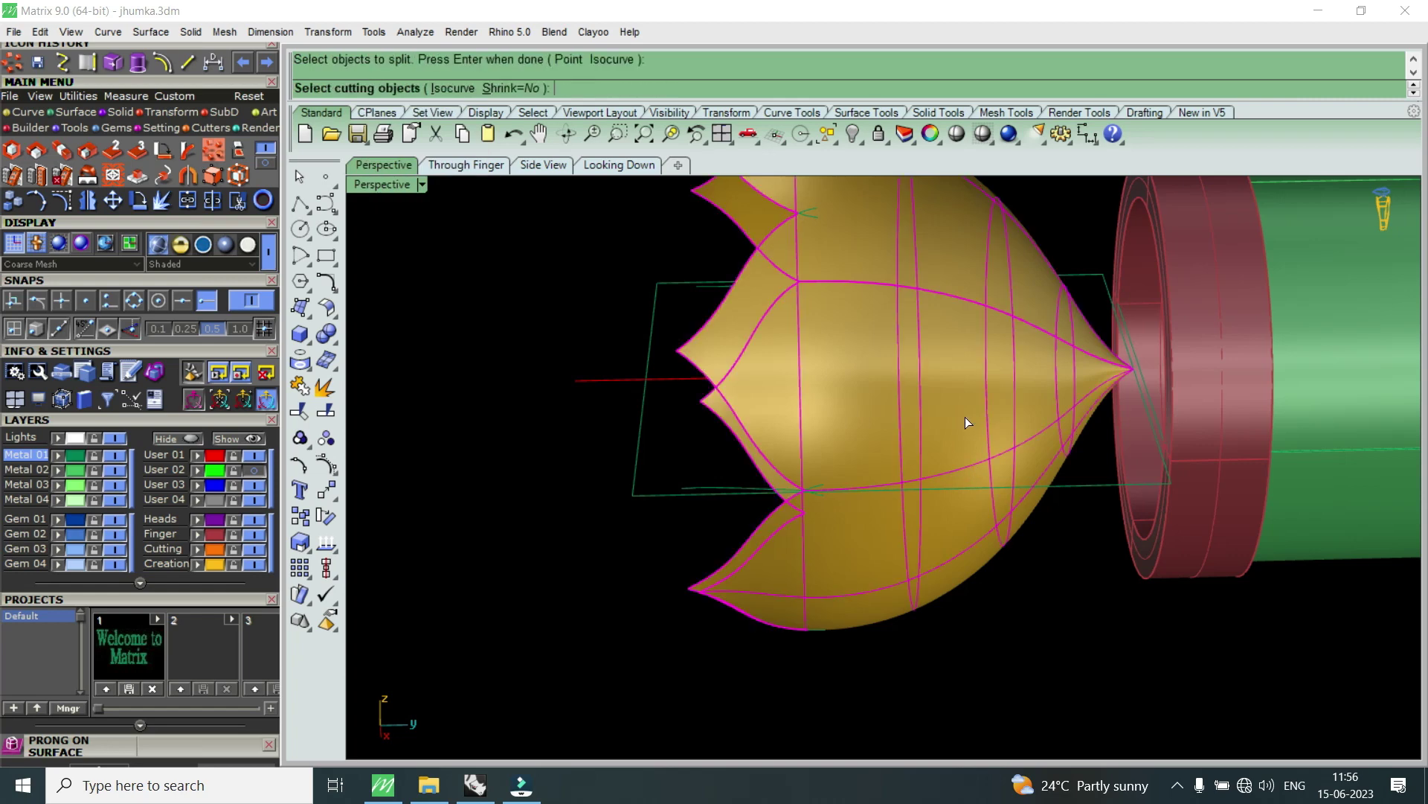
{"action": "left_click", "coordinate": [1017, 443]}
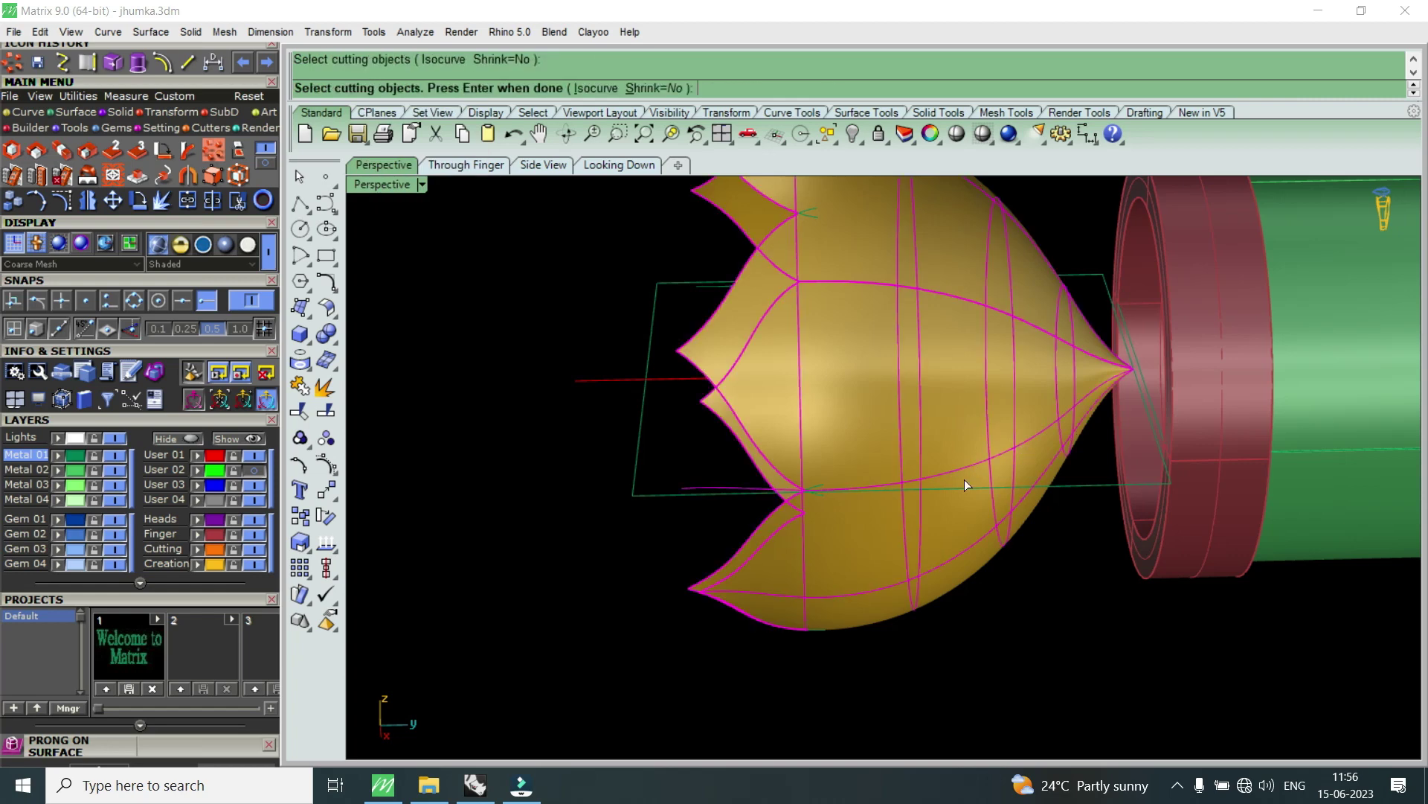
{"action": "right_click_drag", "start_coordinate": [965, 479], "coordinate": [696, 414]}
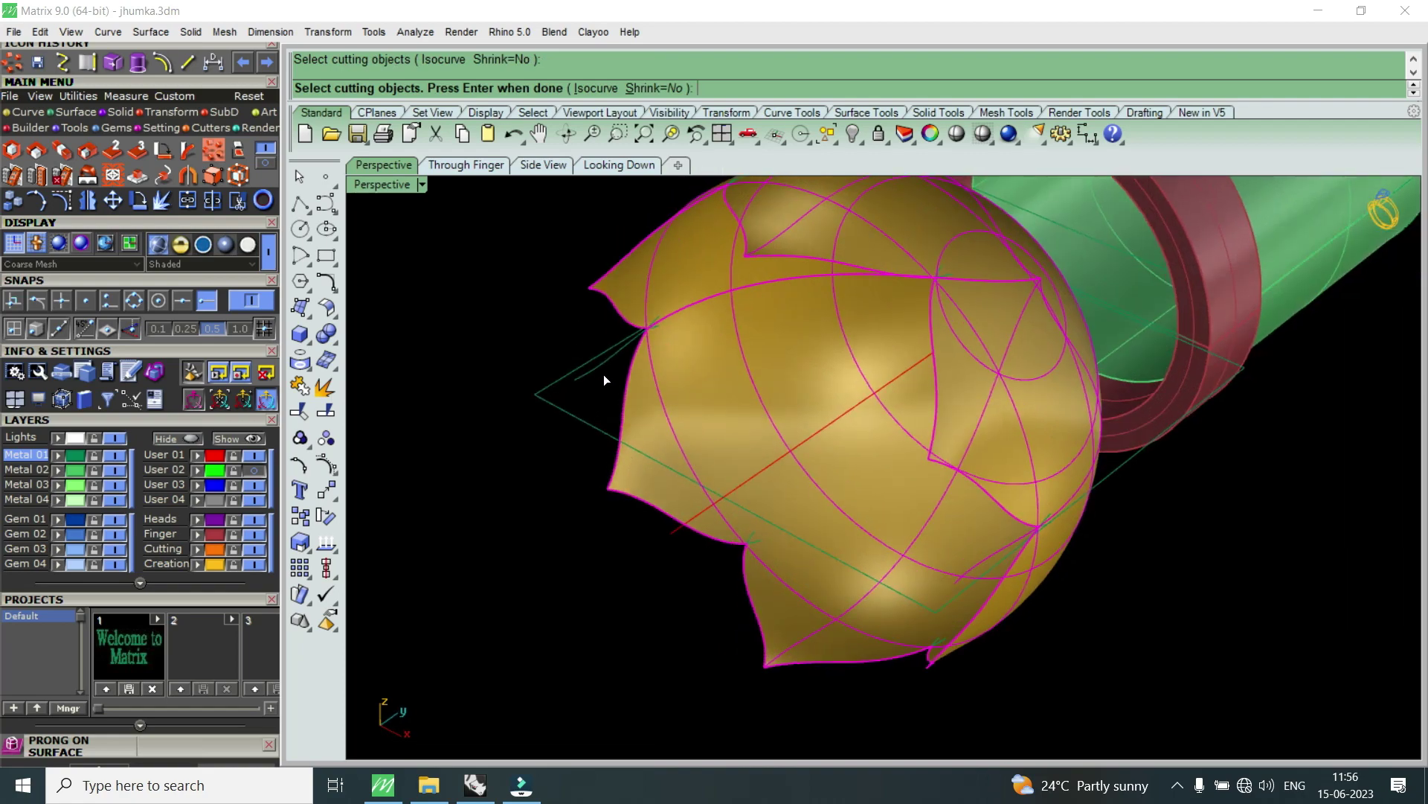
{"action": "left_click", "coordinate": [593, 370]}
{"action": "key", "text": "Return"}
{"action": "left_click", "coordinate": [711, 417]}
{"action": "mouse_move", "coordinate": [733, 418]}
{"action": "right_mouse_down"}
{"action": "mouse_move", "coordinate": [1024, 402]}
{"action": "mouse_move", "coordinate": [979, 573]}
{"action": "right_mouse_up"}
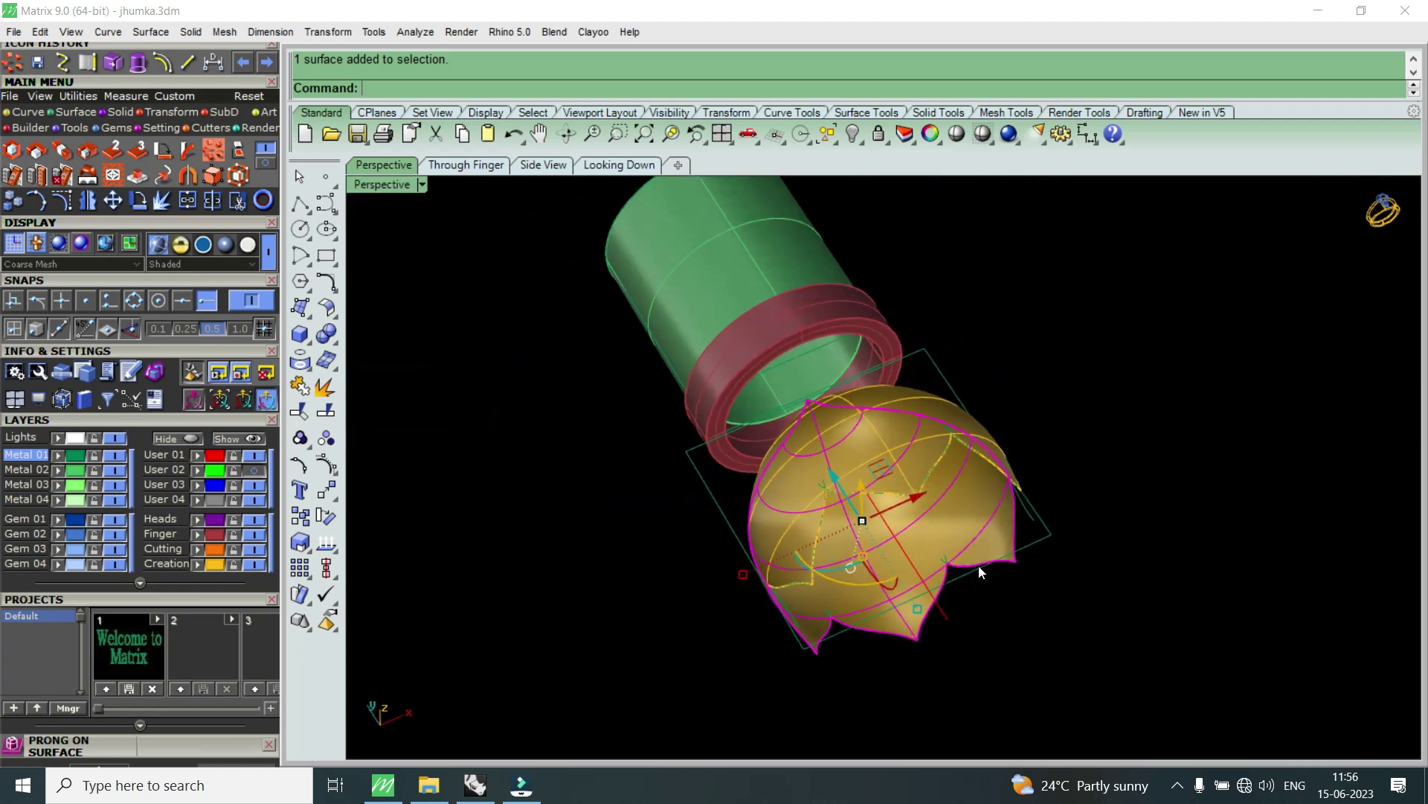
{"action": "mouse_move", "coordinate": [896, 556]}
{"action": "right_mouse_down"}
{"action": "mouse_move", "coordinate": [823, 340]}
{"action": "mouse_move", "coordinate": [913, 350]}
{"action": "right_mouse_up"}
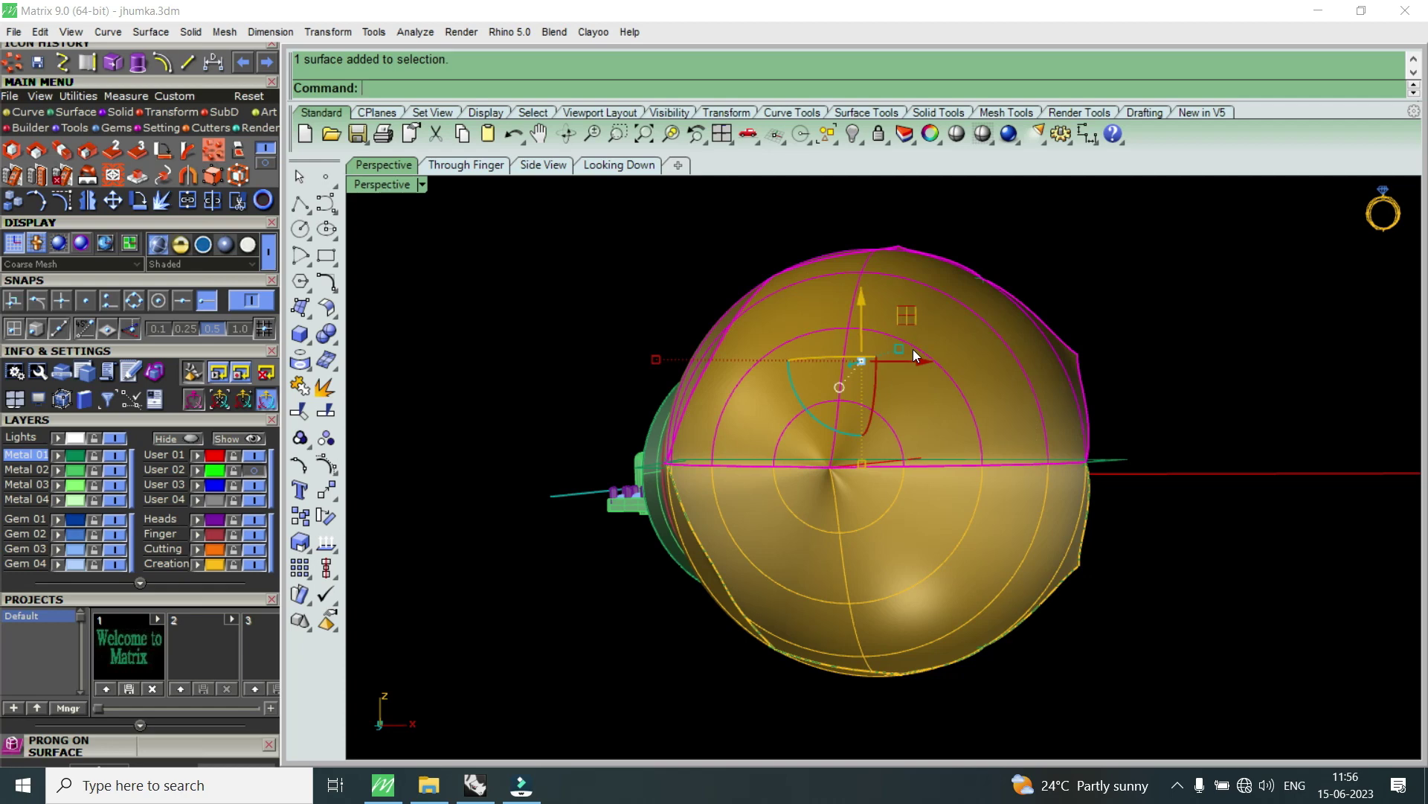
{"action": "type", "text": "O"}
{"action": "type", "text": "f"}
{"action": "key", "text": "Down"}
{"action": "key", "text": "Down"}
{"action": "key", "text": "Down"}
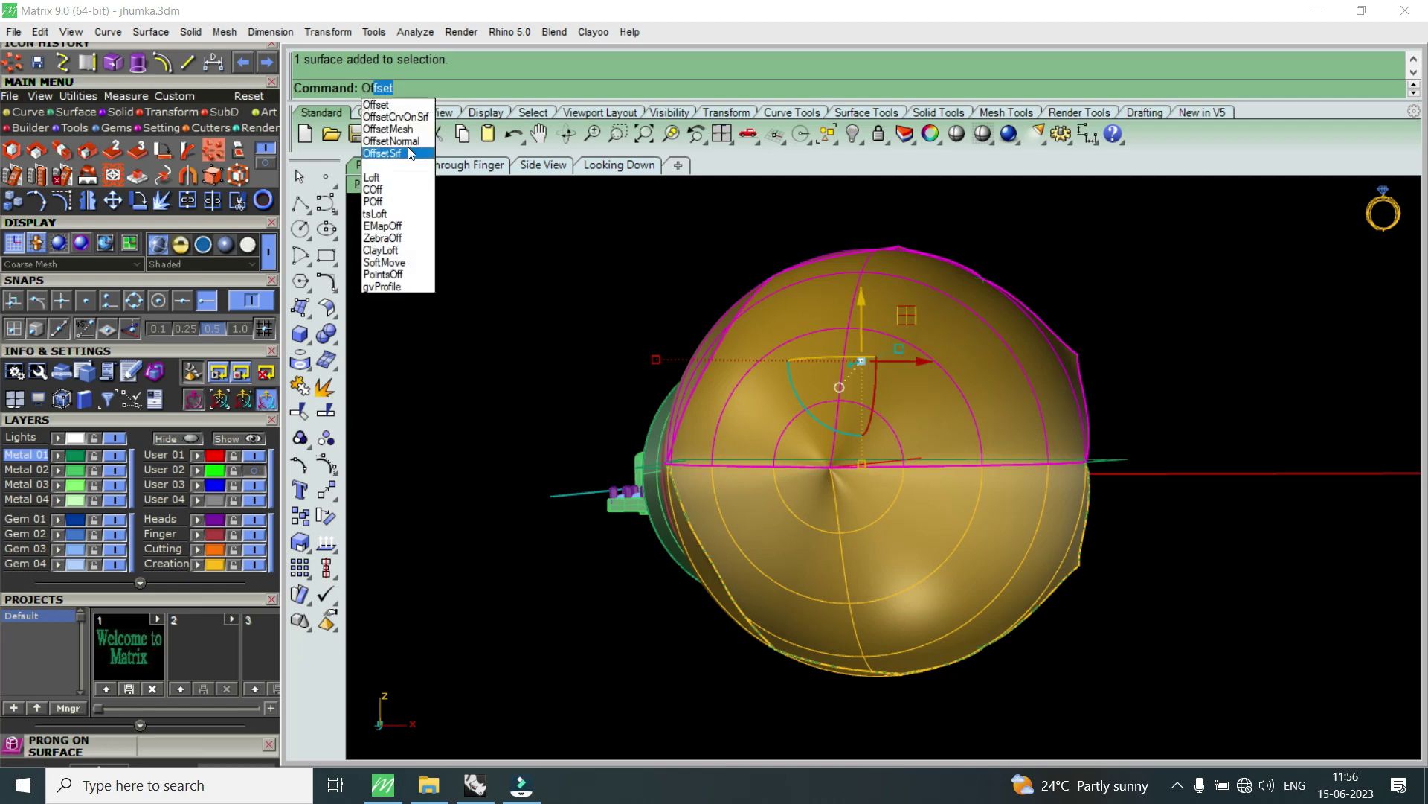
{"action": "key", "text": "Return"}
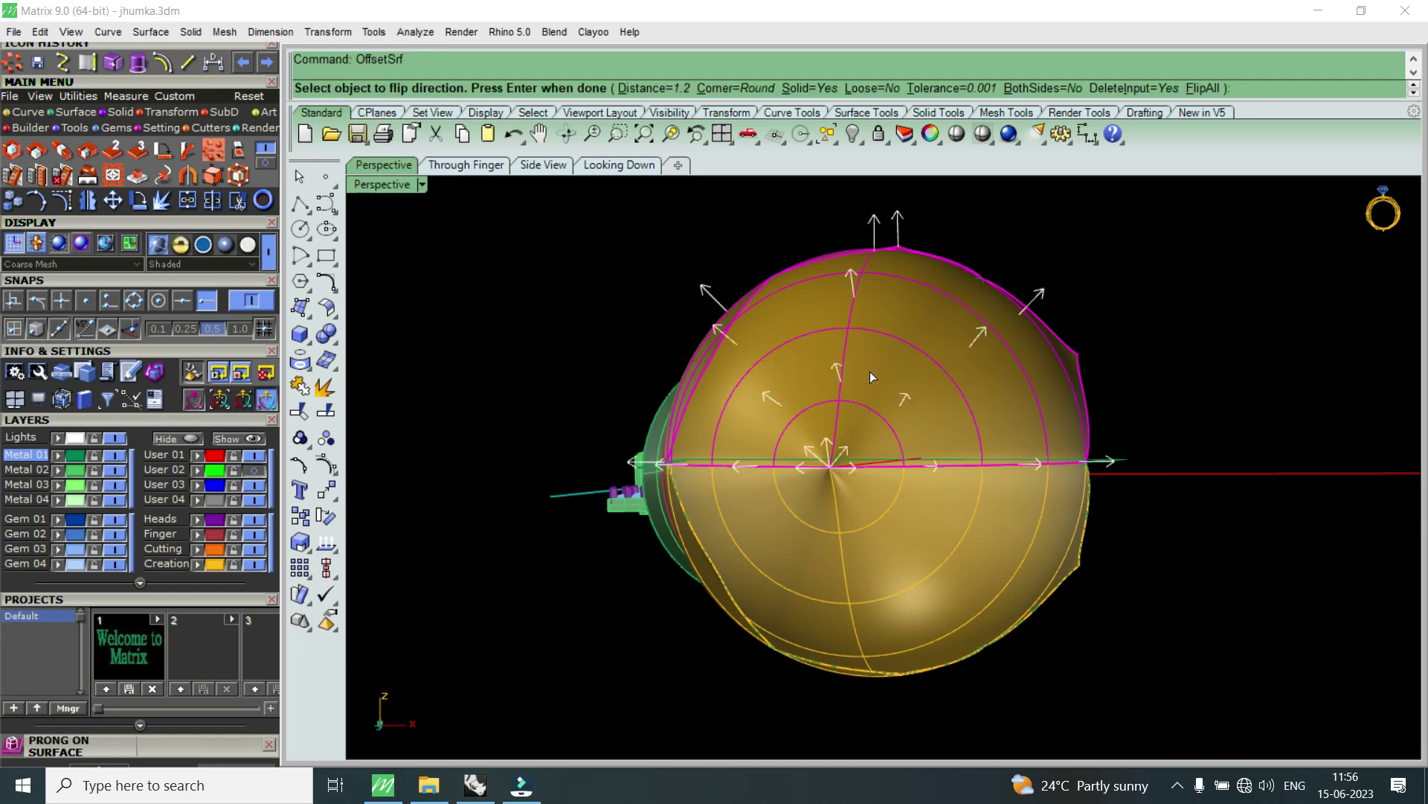
{"action": "type", "text": "f"}
{"action": "key", "text": "Return"}
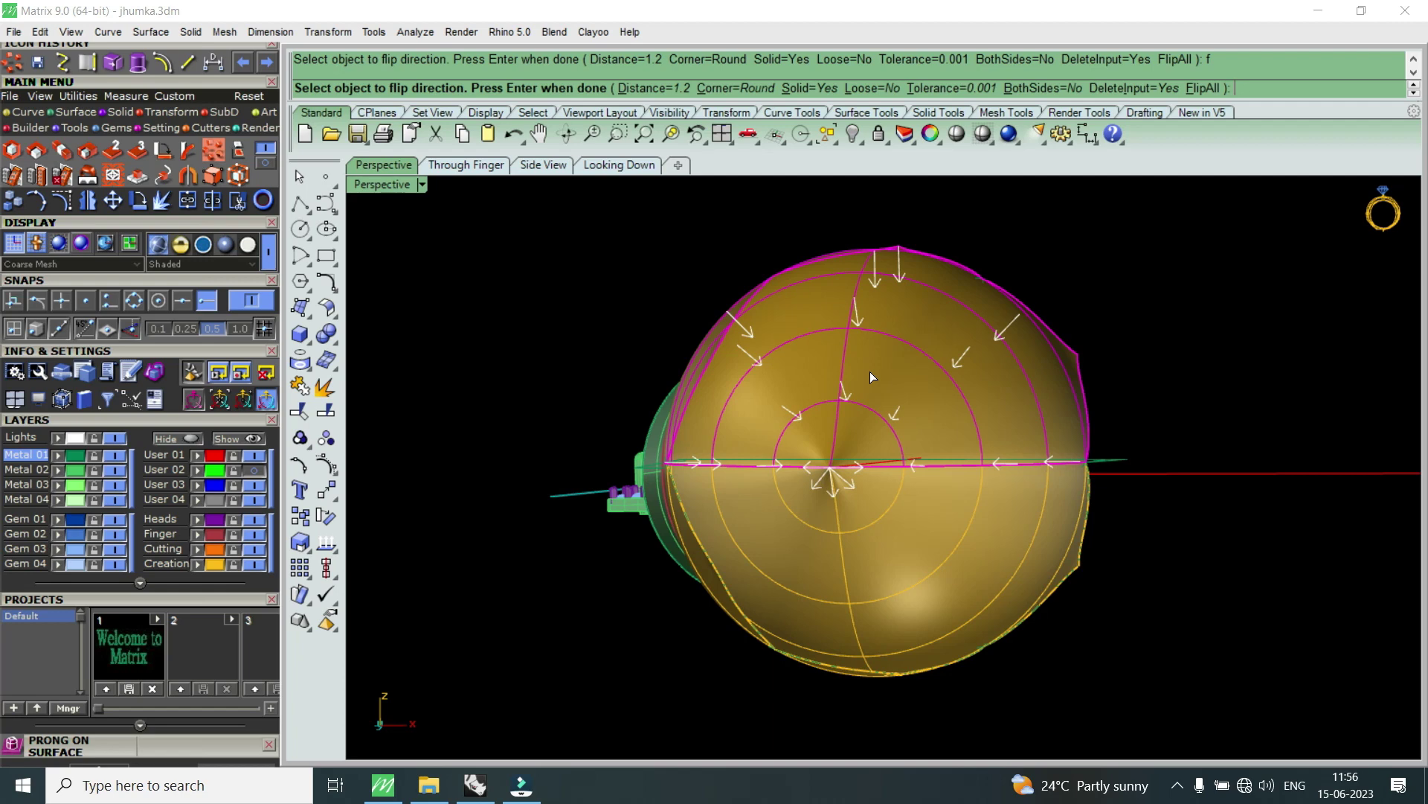
{"action": "type", "text": "1.1"}
{"action": "key", "text": "Return"}
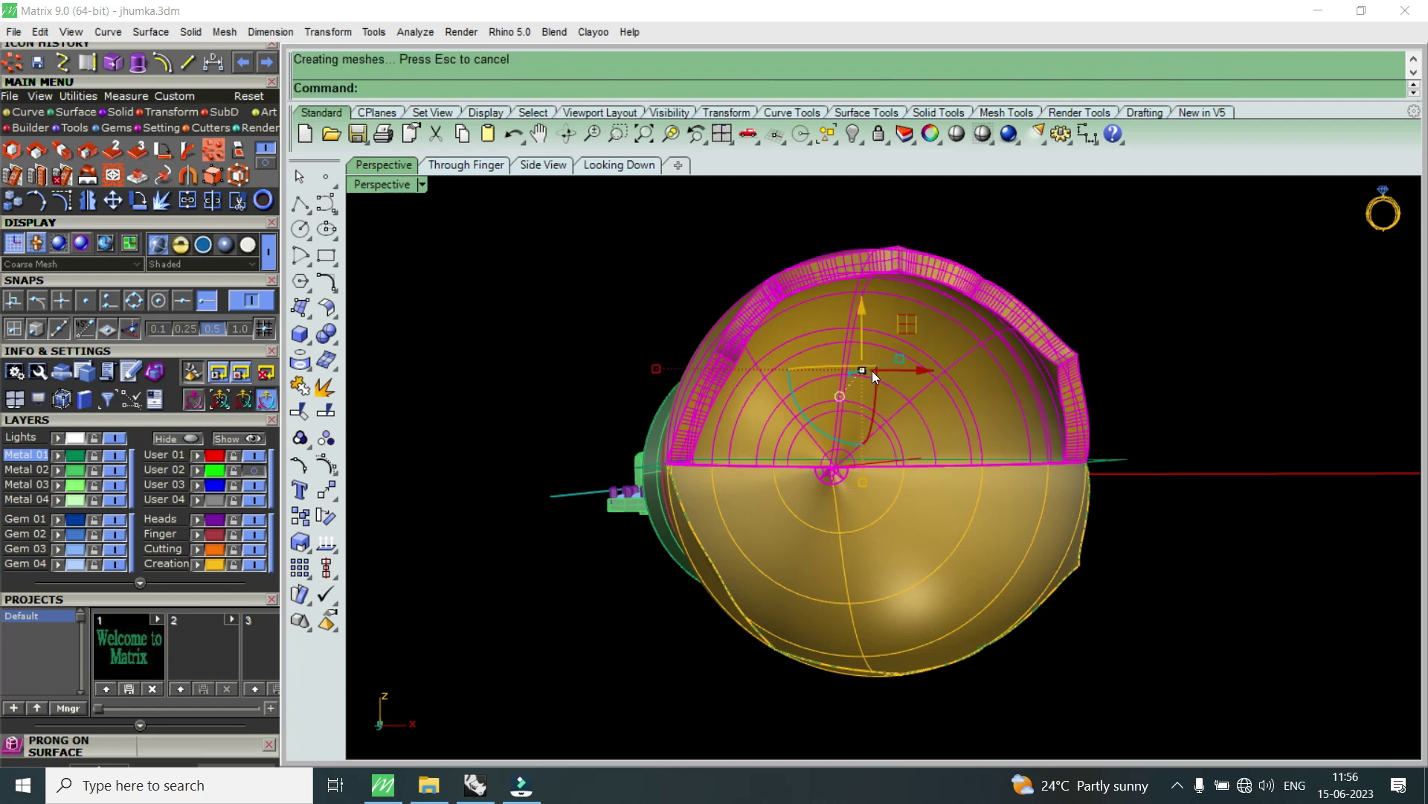
{"action": "key", "text": "Escape"}
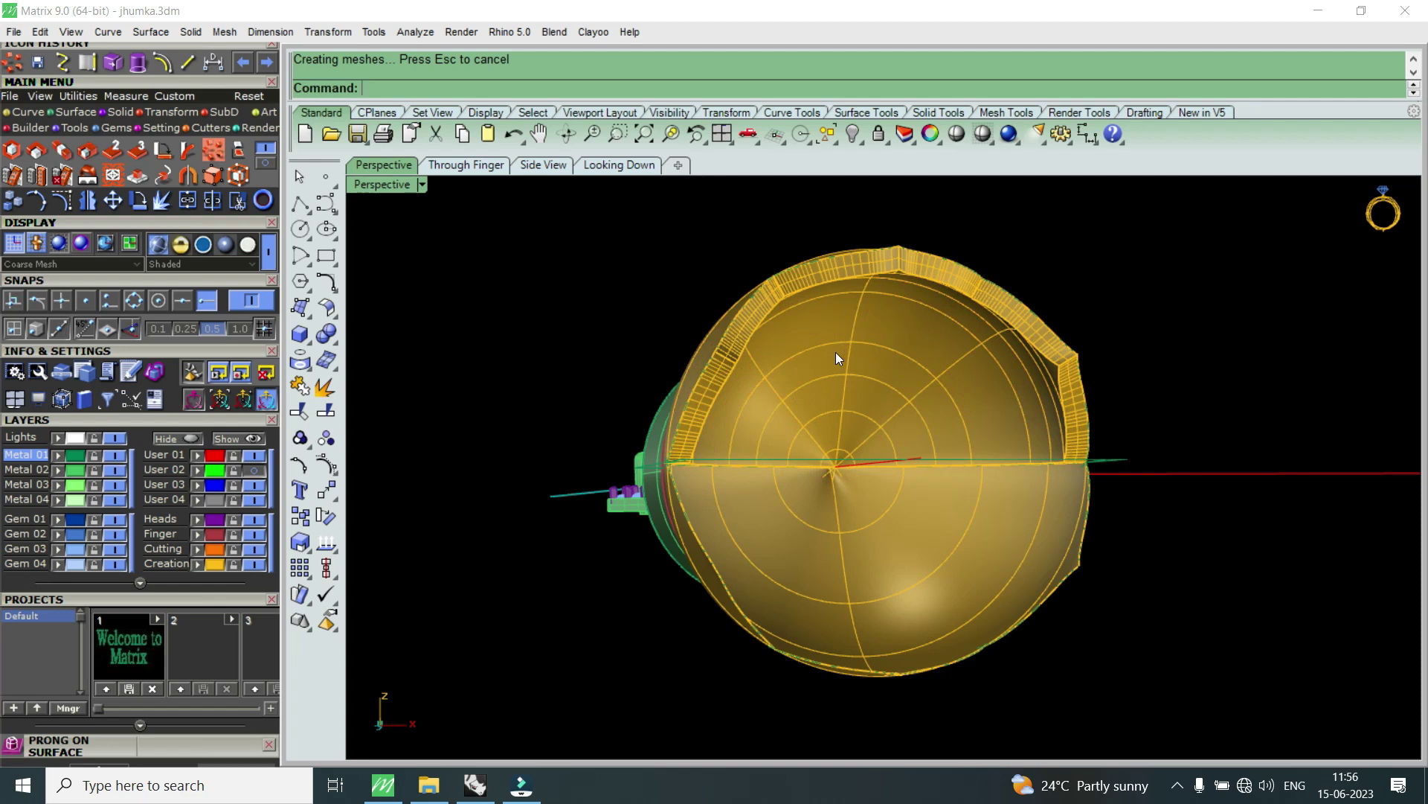
{"action": "key", "text": "ctrl+z"}
{"action": "key", "text": "Return"}
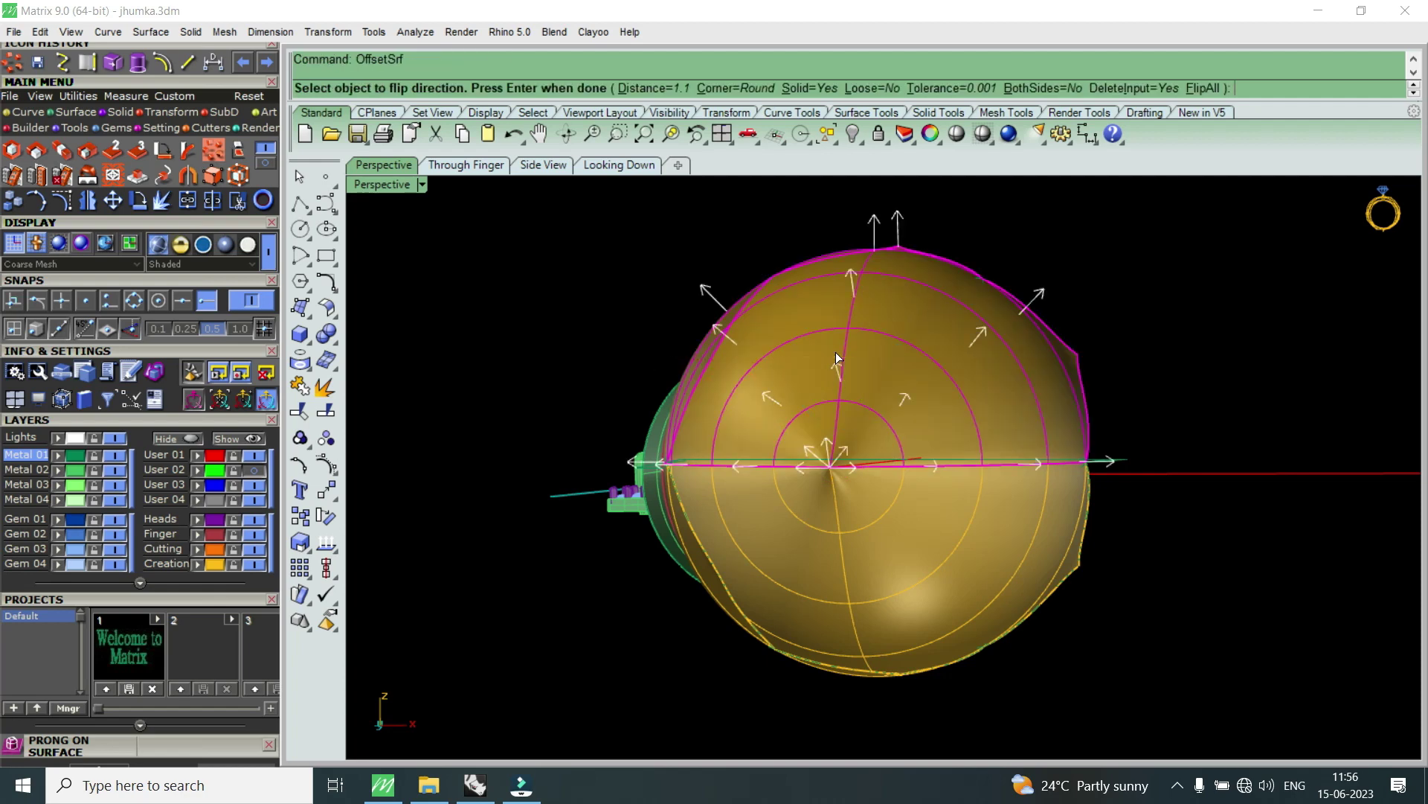
{"action": "type", "text": "f"}
{"action": "key", "text": "Return"}
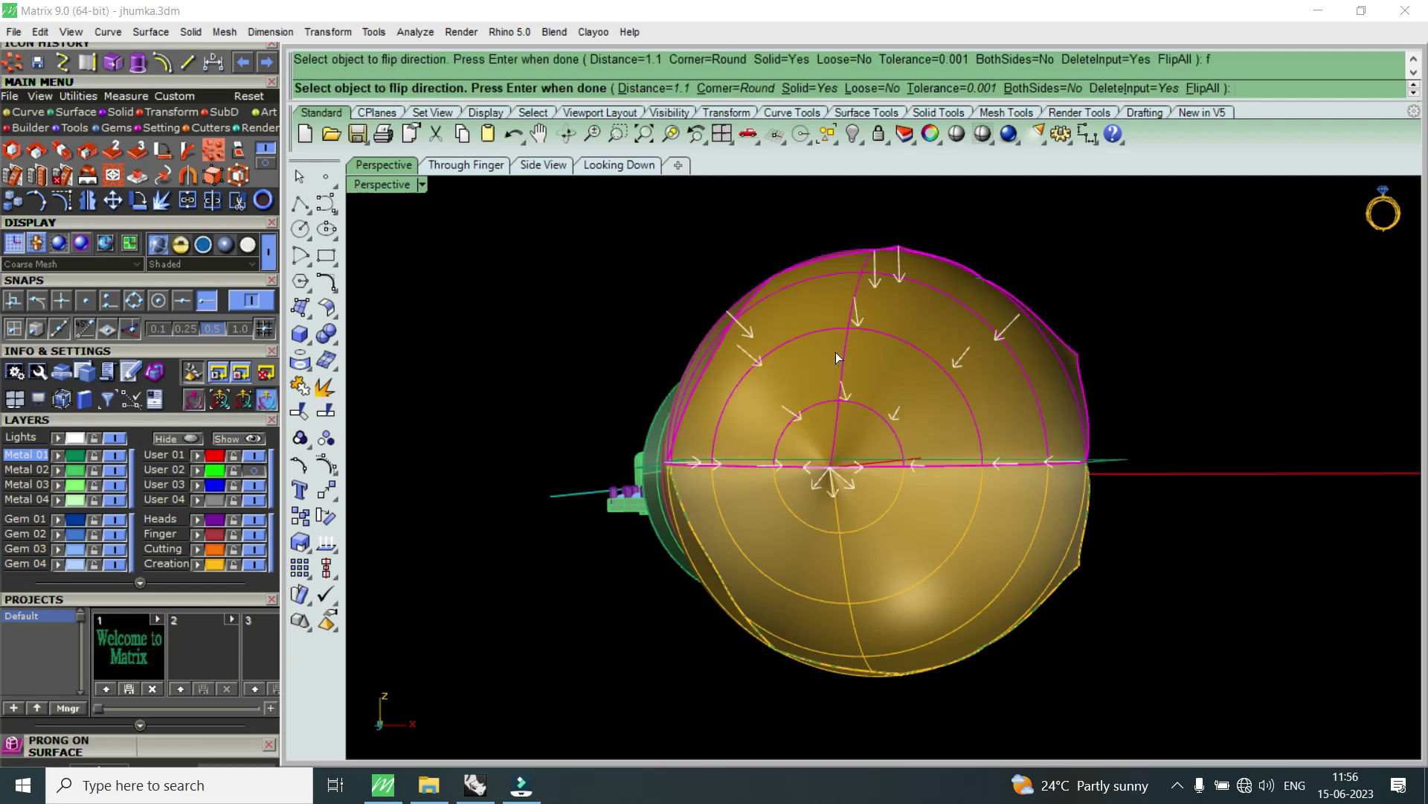
{"action": "key", "text": "Return"}
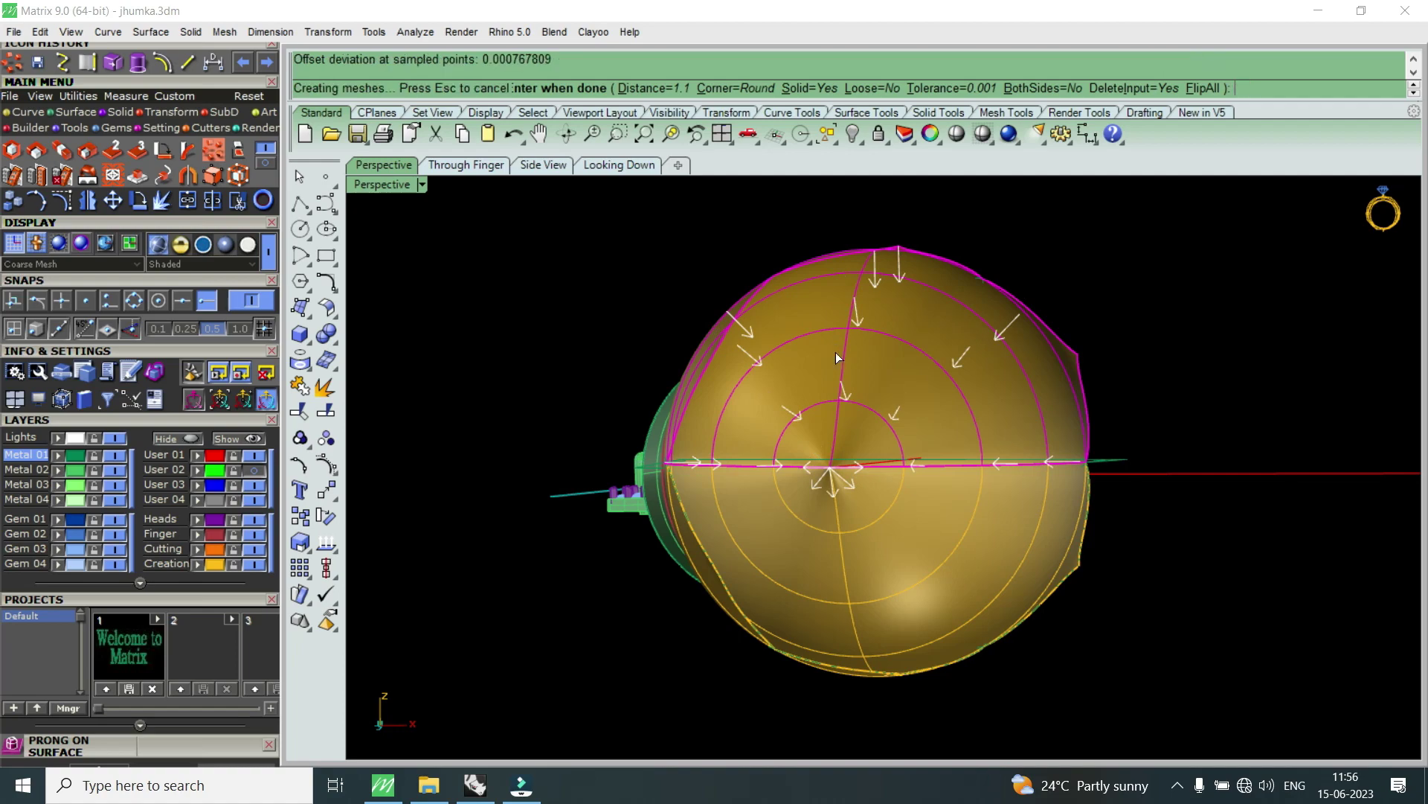
{"action": "mouse_move", "coordinate": [836, 392]}
{"action": "right_mouse_down"}
{"action": "mouse_move", "coordinate": [754, 468]}
{"action": "mouse_move", "coordinate": [871, 294]}
{"action": "mouse_move", "coordinate": [765, 442]}
{"action": "mouse_move", "coordinate": [718, 428]}
{"action": "mouse_move", "coordinate": [783, 496]}
{"action": "right_mouse_up"}
{"action": "scroll", "coordinate": [754, 474], "scroll_direction": "up", "scroll_amount": 3}
{"action": "scroll", "coordinate": [755, 467], "scroll_direction": "up", "scroll_amount": 3}
{"action": "mouse_move", "coordinate": [733, 414]}
{"action": "right_mouse_down"}
{"action": "mouse_move", "coordinate": [675, 501]}
{"action": "mouse_move", "coordinate": [776, 455]}
{"action": "mouse_move", "coordinate": [797, 413]}
{"action": "mouse_move", "coordinate": [814, 574]}
{"action": "mouse_move", "coordinate": [769, 451]}
{"action": "right_mouse_up"}
{"action": "left_click", "coordinate": [680, 534]}
{"action": "key", "text": "Escape"}
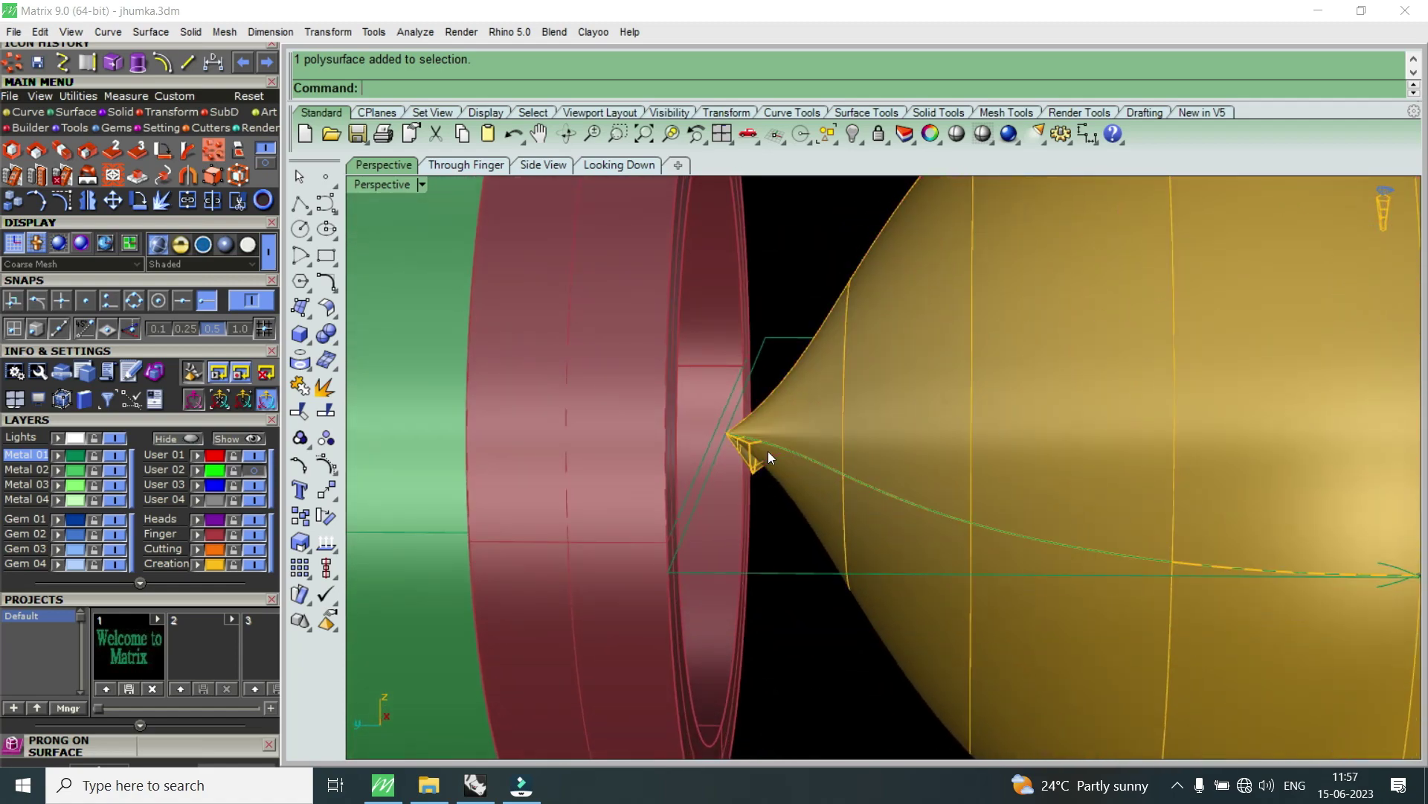
{"action": "key", "text": "ctrl+z"}
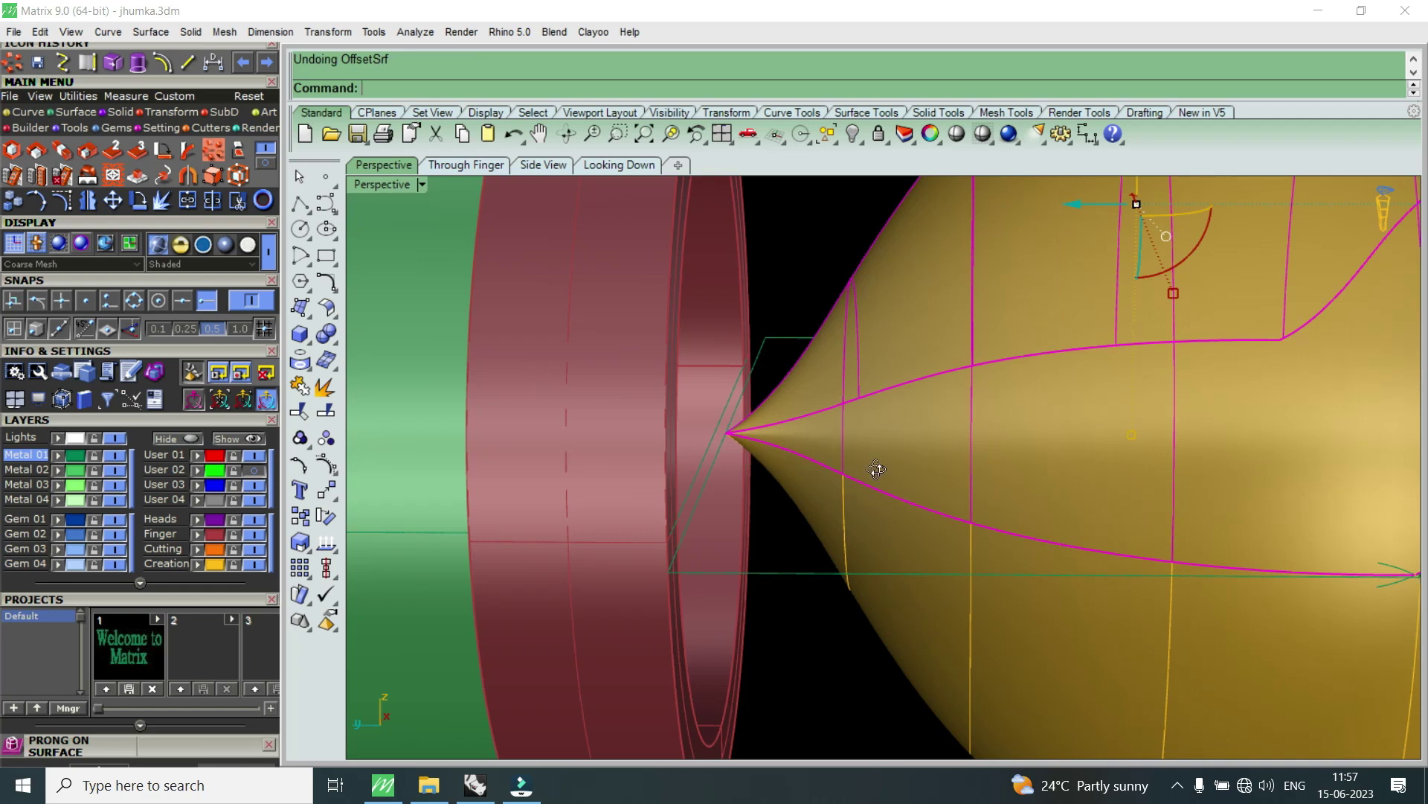
- Begin a free curve with its first point at the bell's cone tip
{"action": "right_click_drag", "start_coordinate": [848, 445], "coordinate": [888, 488]}
{"action": "key", "text": "Escape"}
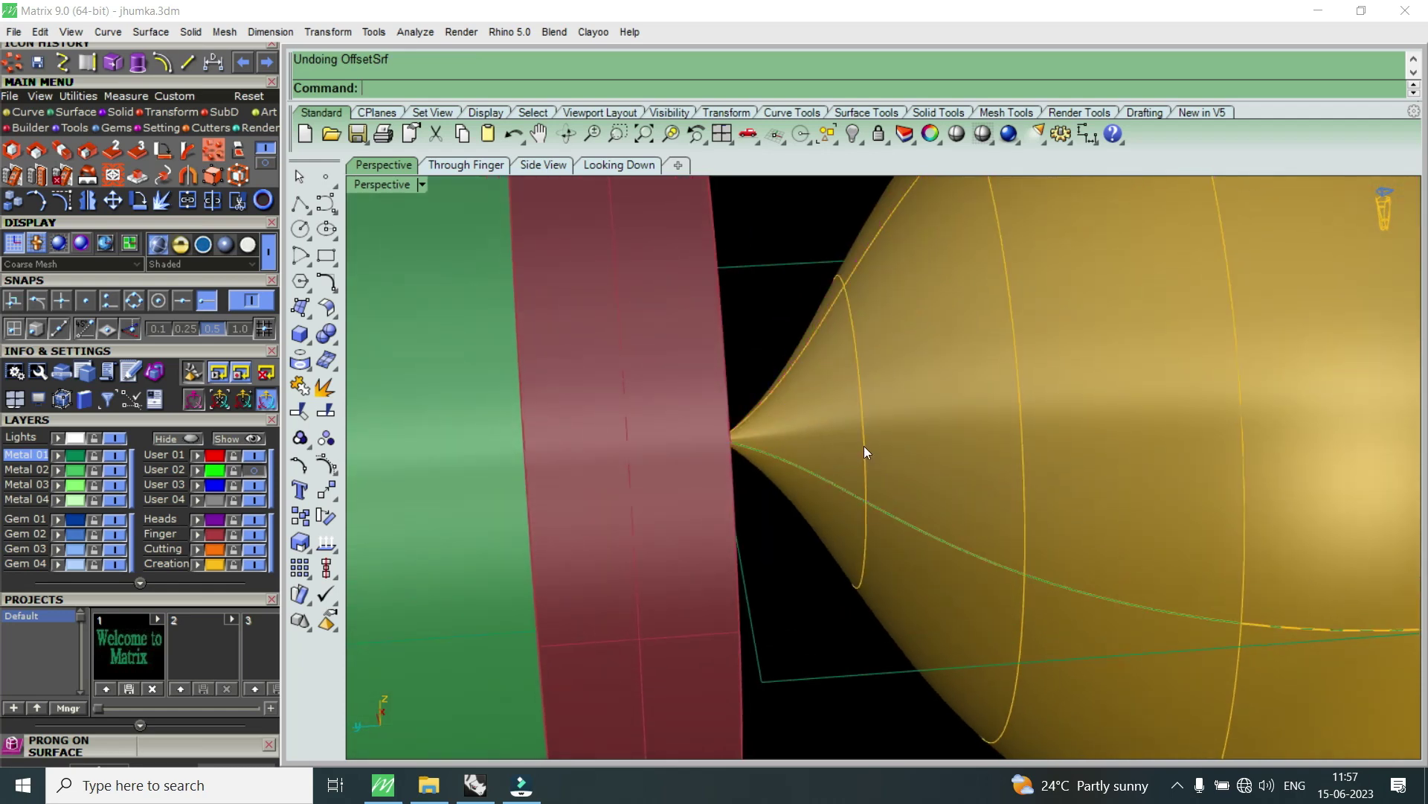
{"action": "type", "text": "curve"}
{"action": "key", "text": "Return"}
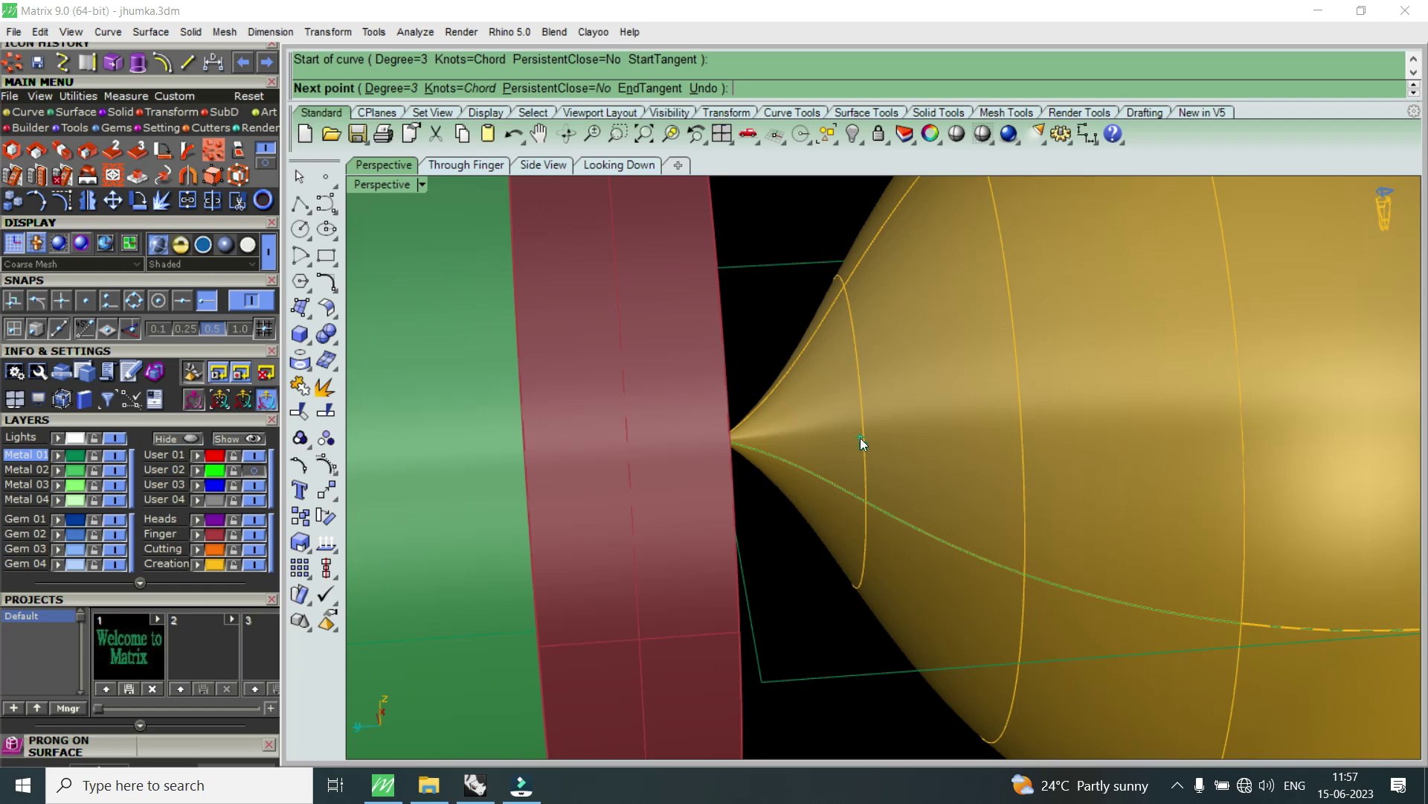
{"action": "left_click", "coordinate": [861, 443]}
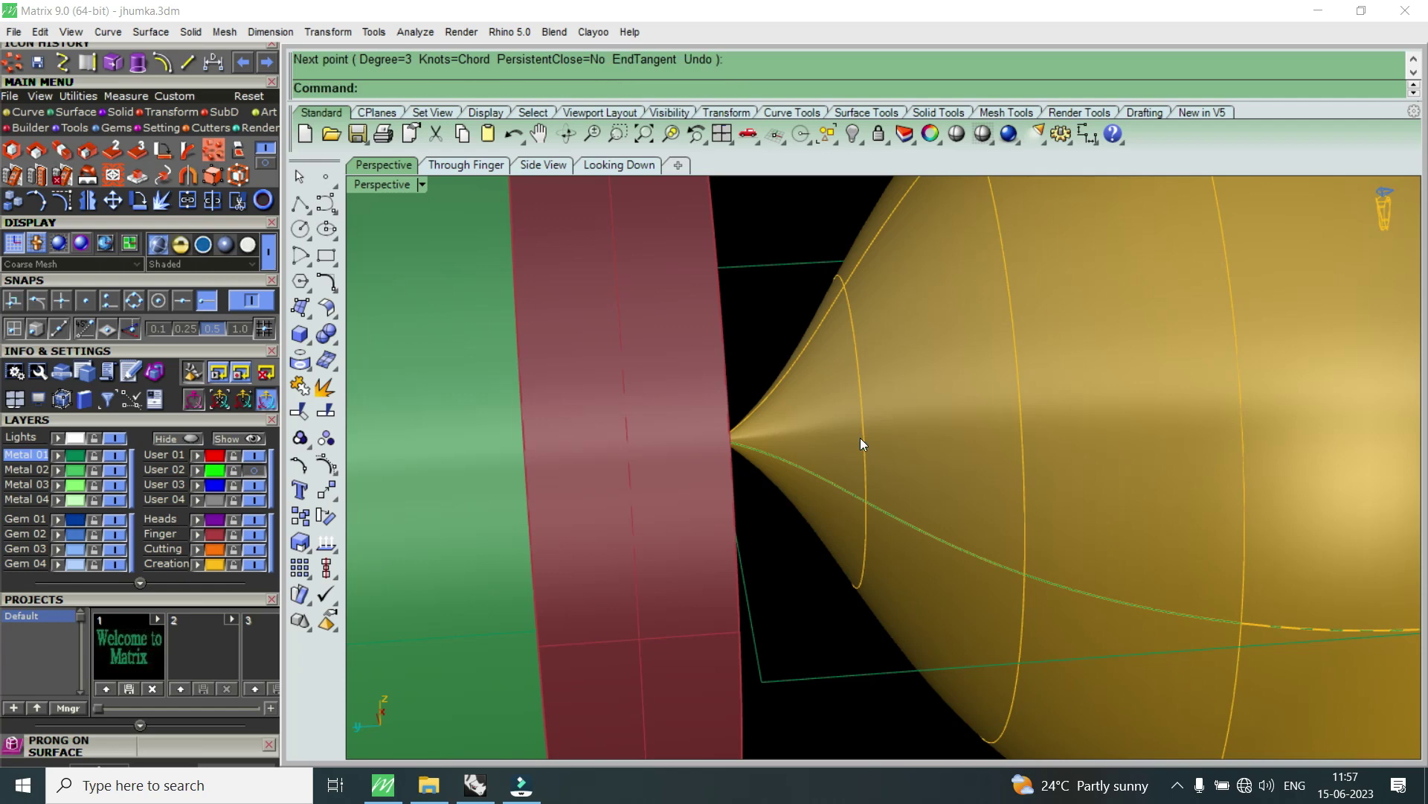
- Extract an isocurve from the bell surface across its narrow neck
{"action": "left_click", "coordinate": [33, 113]}
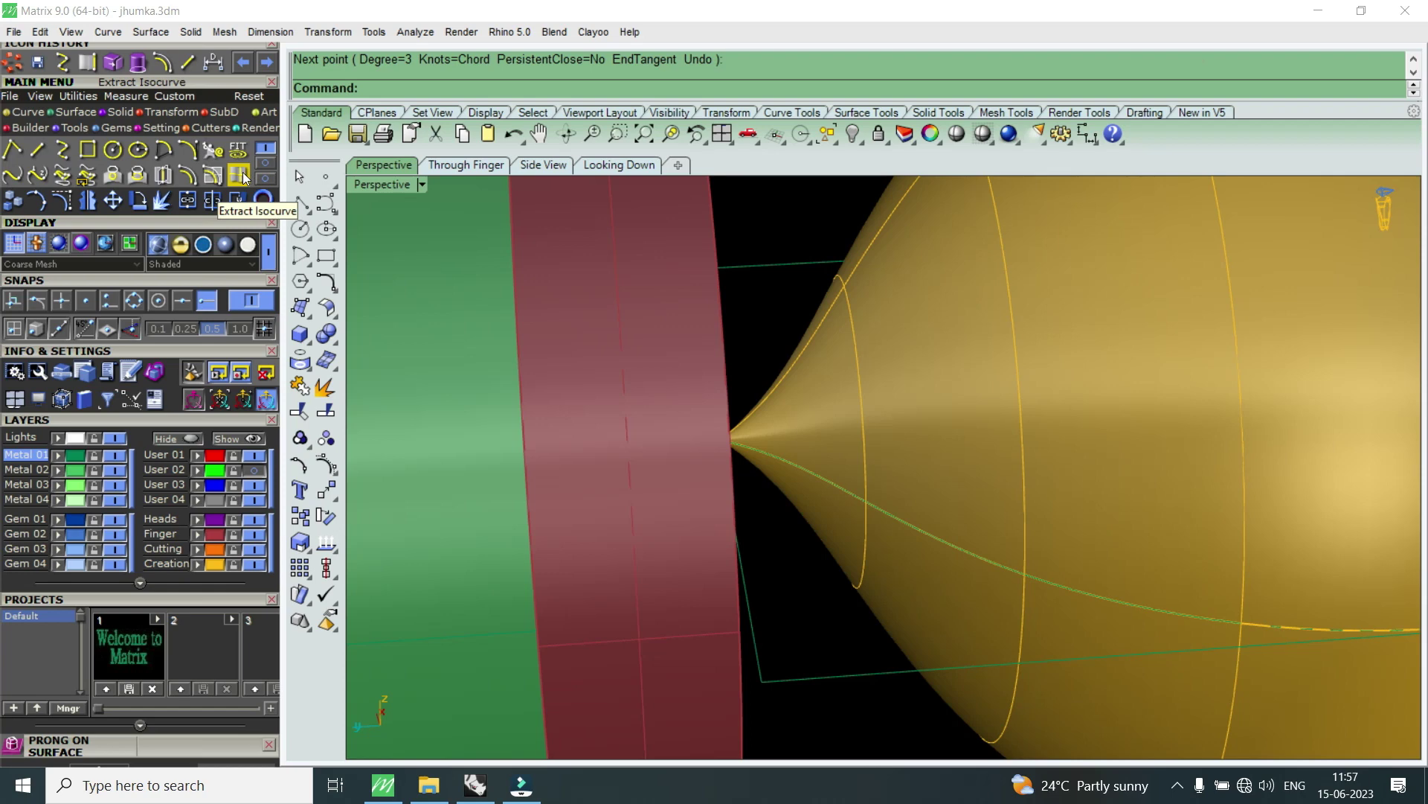
{"action": "left_click", "coordinate": [244, 176]}
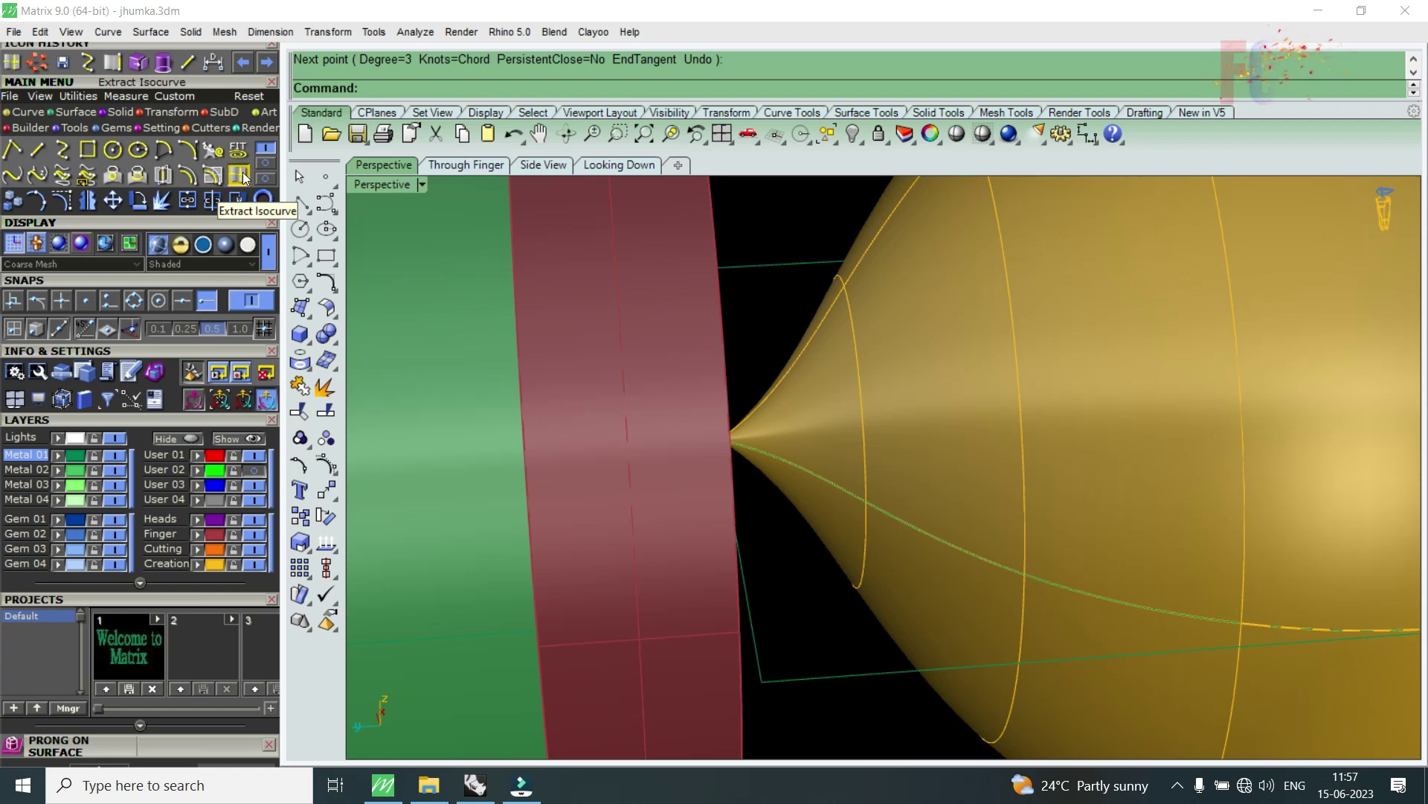
{"action": "left_click", "coordinate": [842, 371]}
{"action": "left_click", "coordinate": [890, 421]}
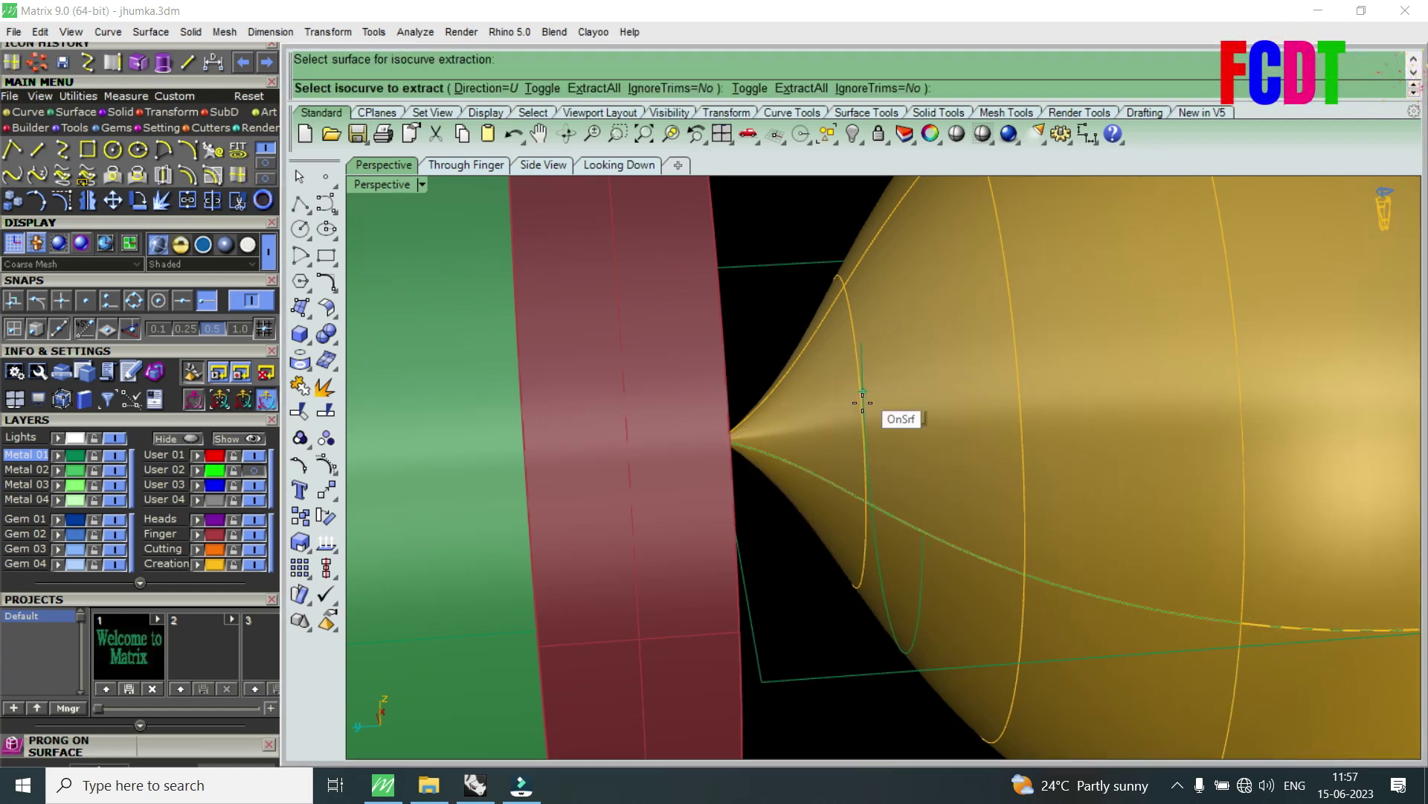
{"action": "right_click_drag", "start_coordinate": [846, 558], "coordinate": [832, 430]}
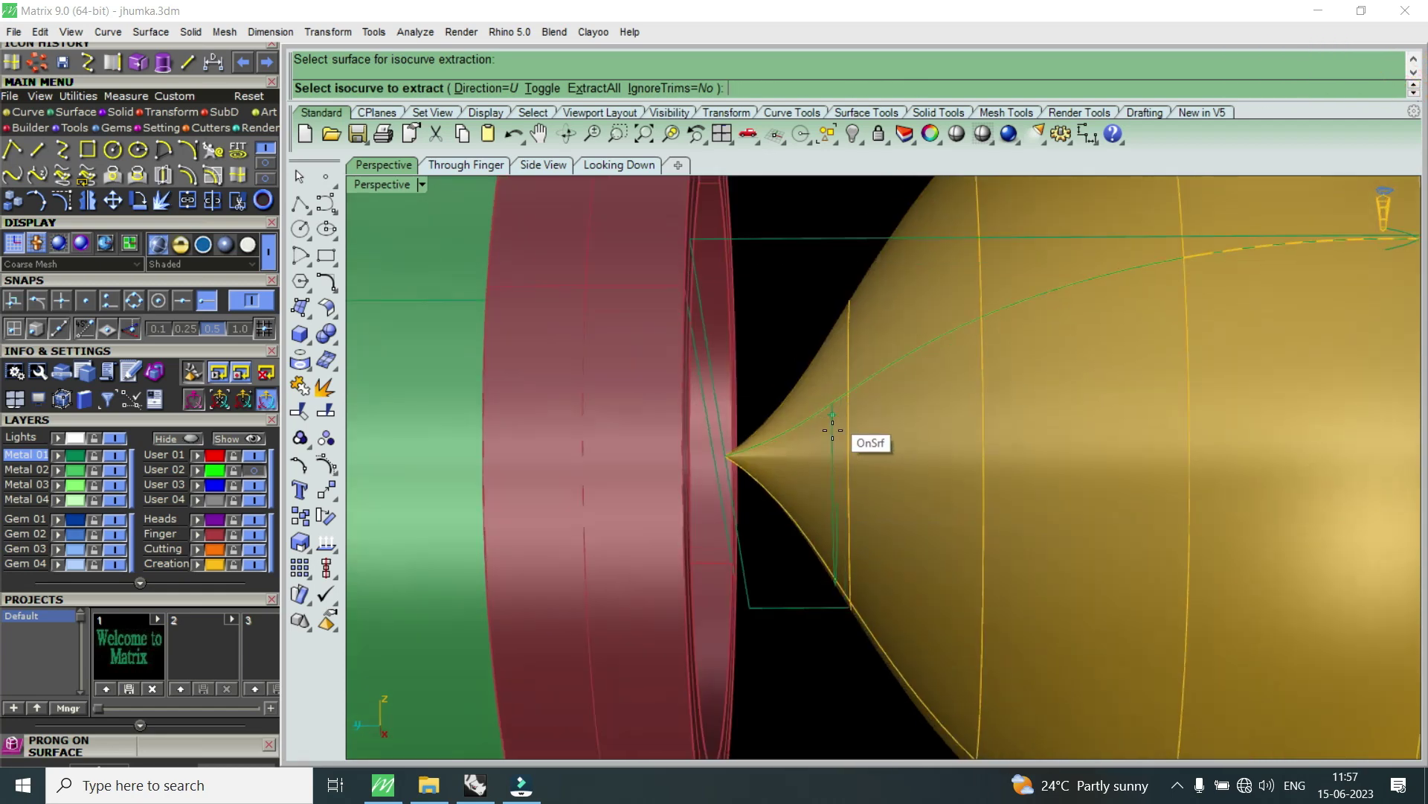
{"action": "left_click", "coordinate": [848, 502]}
{"action": "key", "text": "Return"}
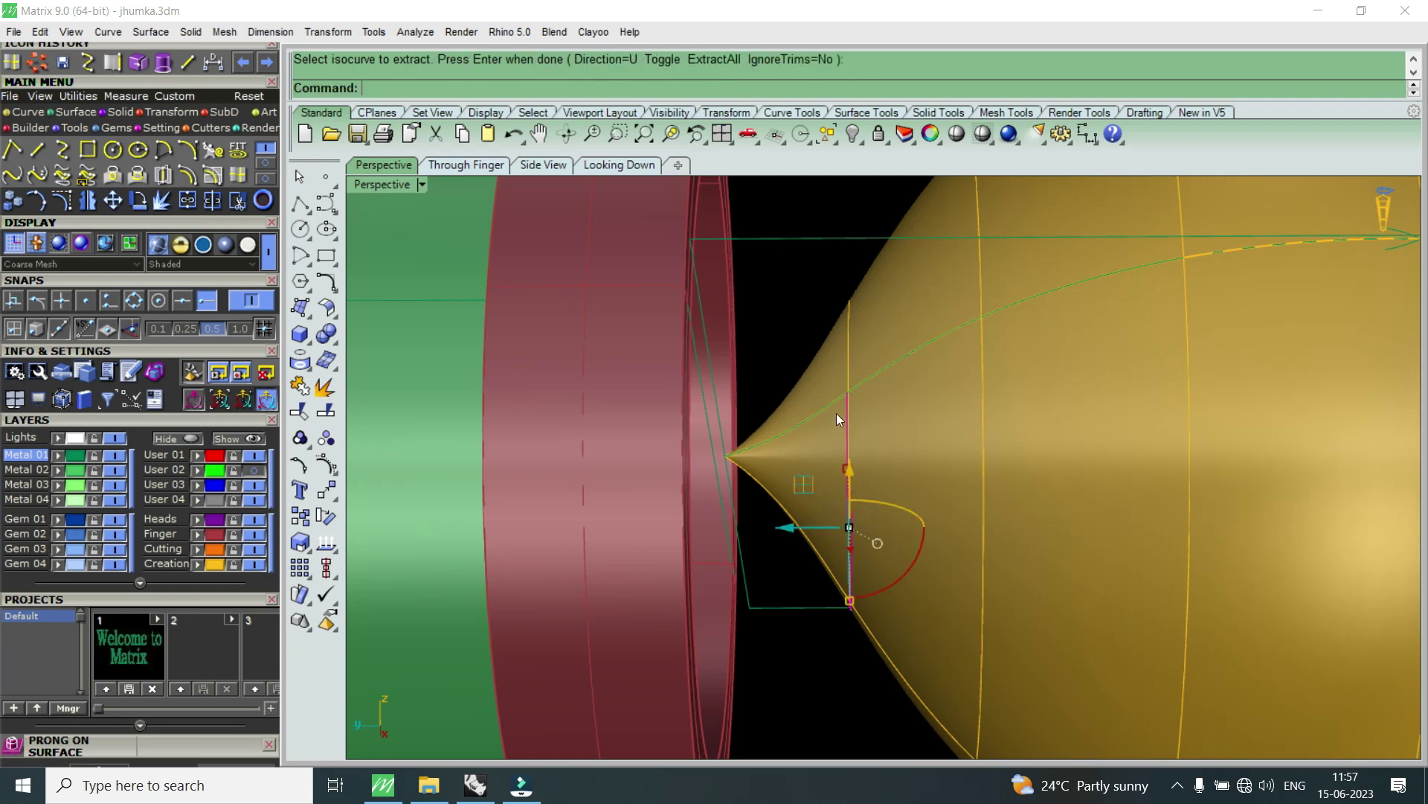
{"action": "right_click_drag", "start_coordinate": [836, 413], "coordinate": [881, 508]}
{"action": "scroll", "coordinate": [885, 492], "scroll_direction": "up", "scroll_amount": 5}
{"action": "key", "text": "Escape"}
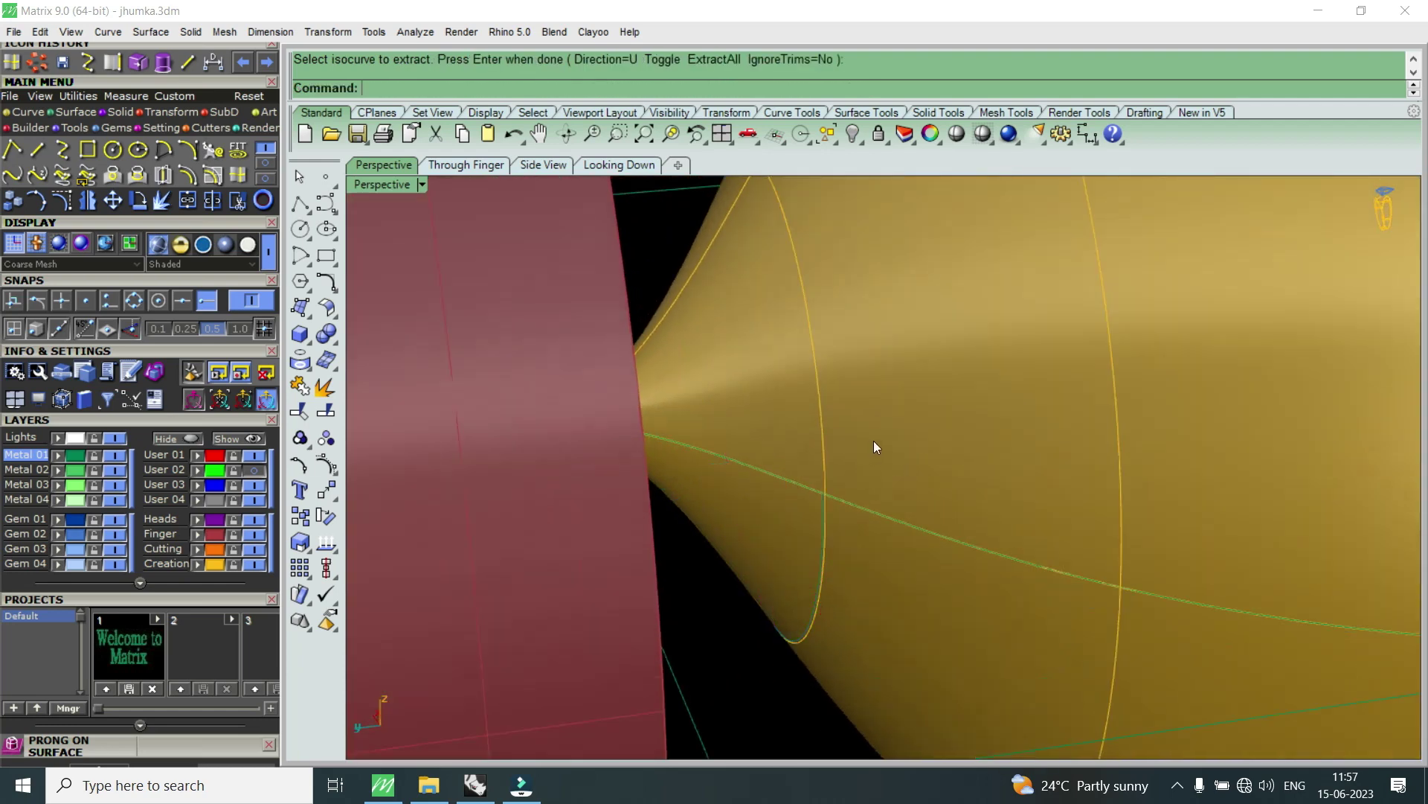
- Extract a second isocurve on the bell near the neck
{"action": "key", "text": "Return"}
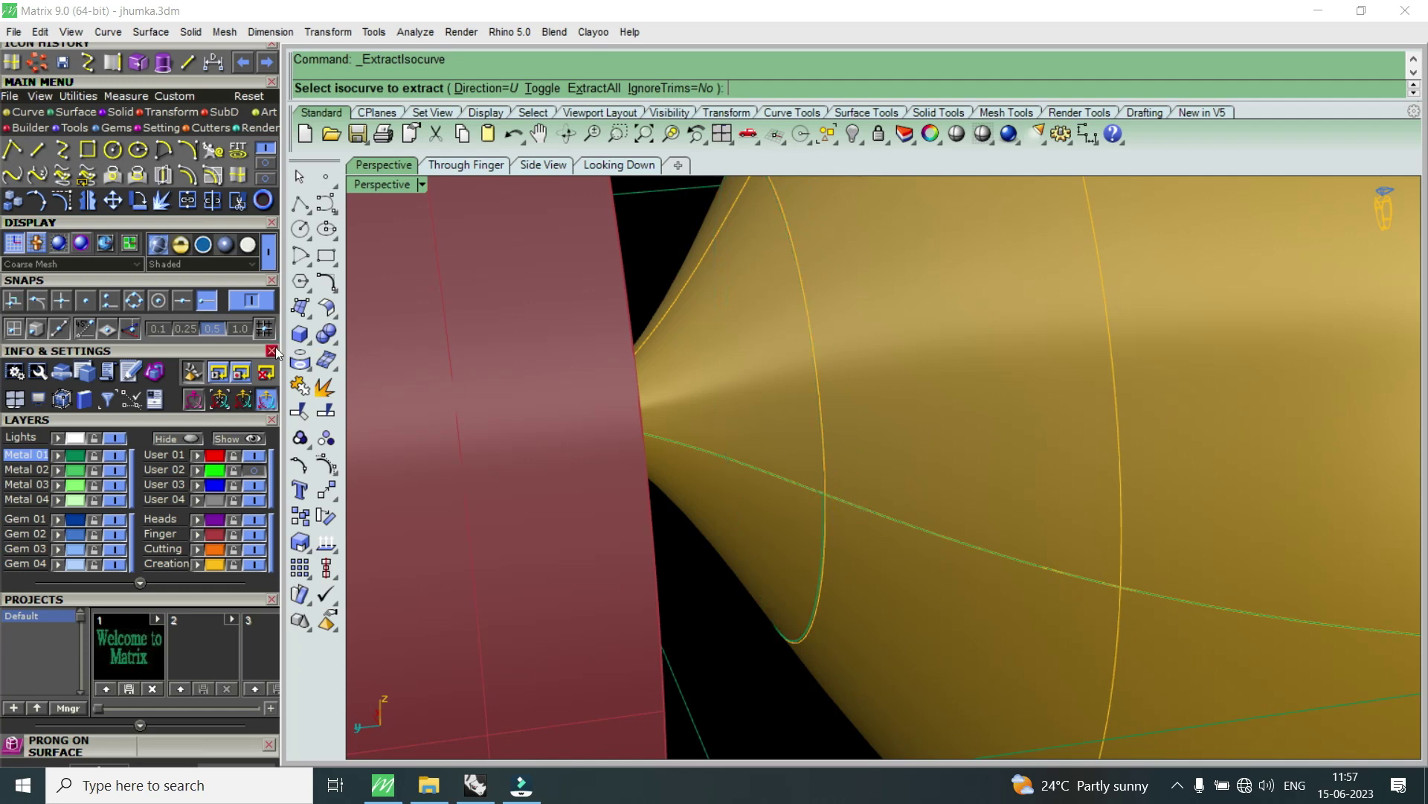
{"action": "left_click", "coordinate": [826, 490]}
{"action": "key", "text": "Return"}
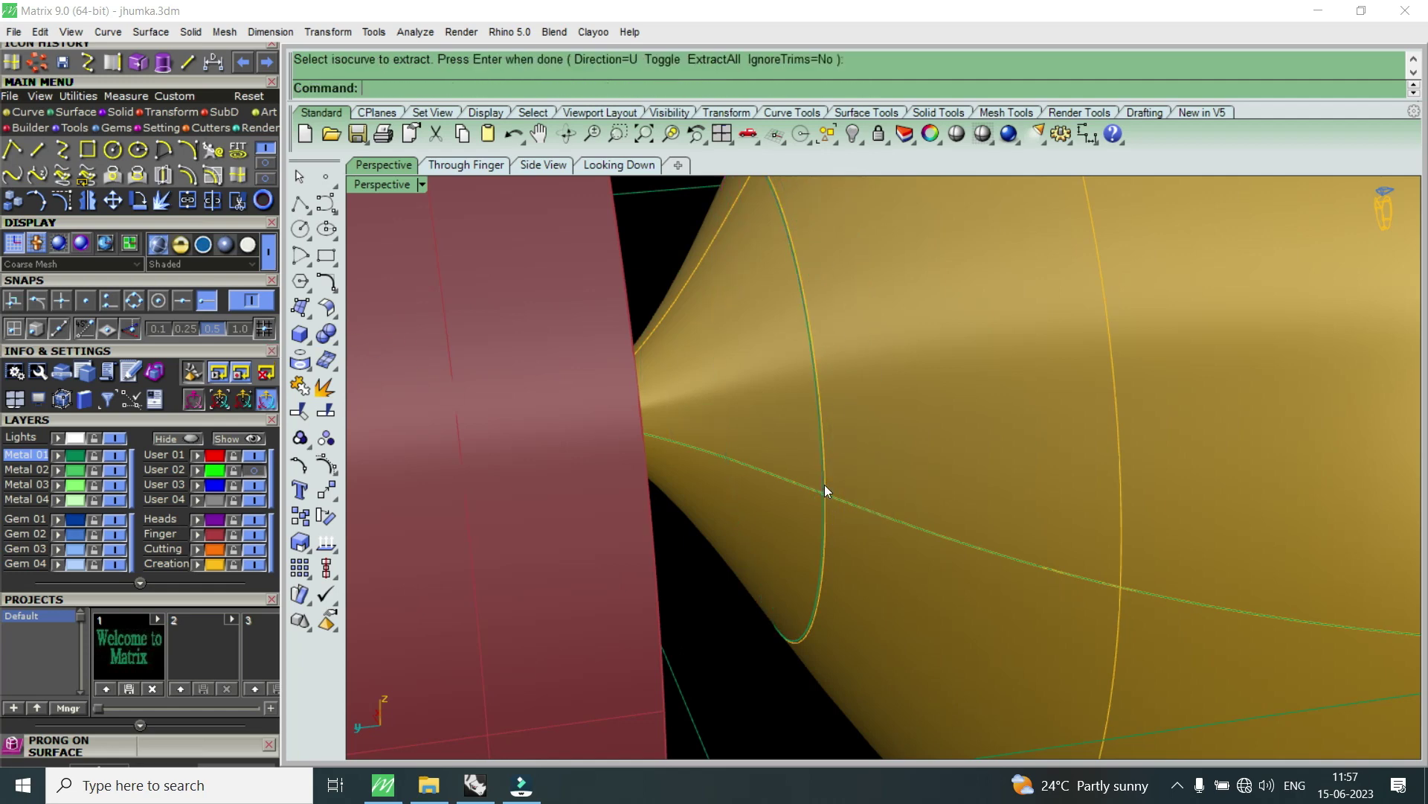
{"action": "scroll", "coordinate": [856, 447], "scroll_direction": "down", "scroll_amount": 3}
- Split the bell surface using the neck isocurve as the cutter
{"action": "type", "text": "S"}
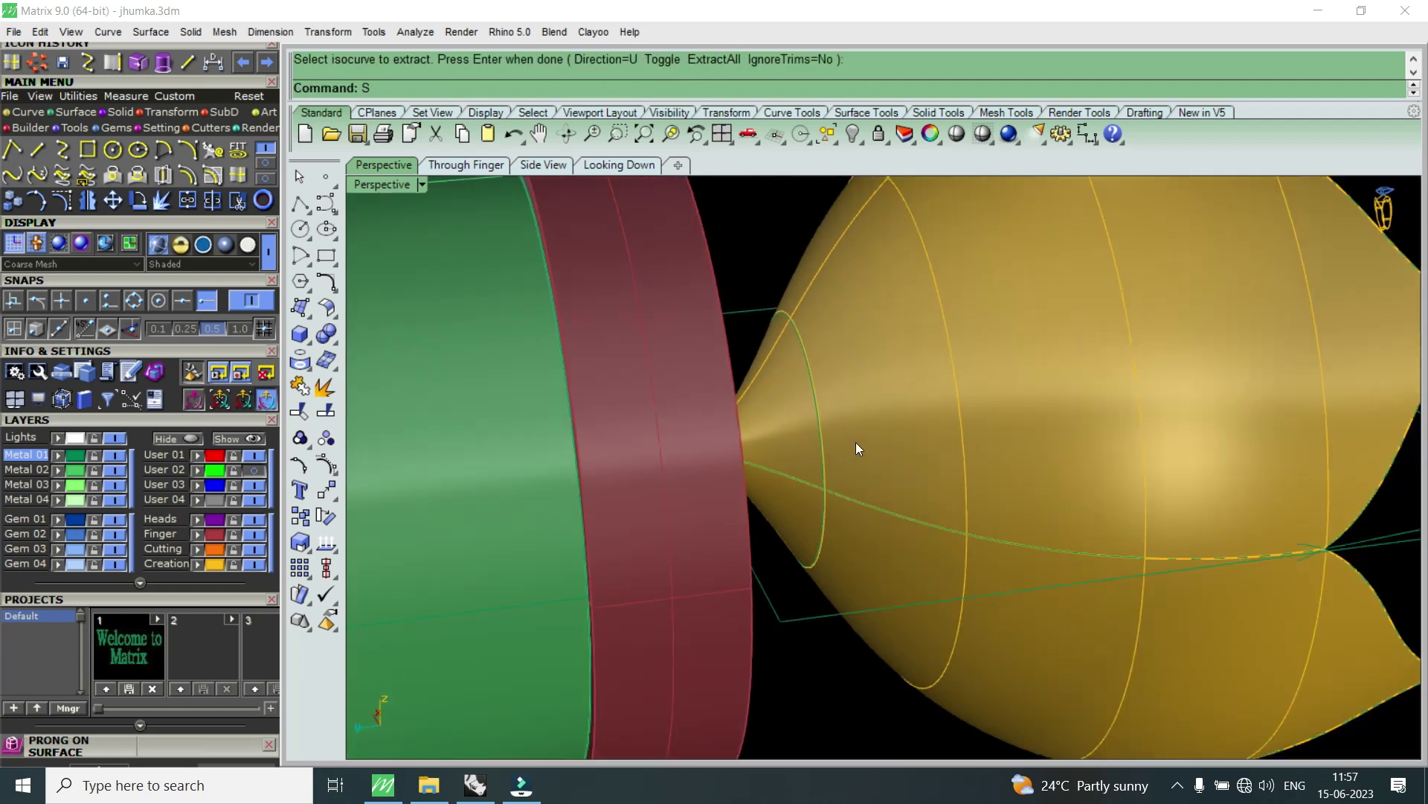
{"action": "type", "text": "plit"}
{"action": "key", "text": "Return"}
{"action": "left_click", "coordinate": [857, 443]}
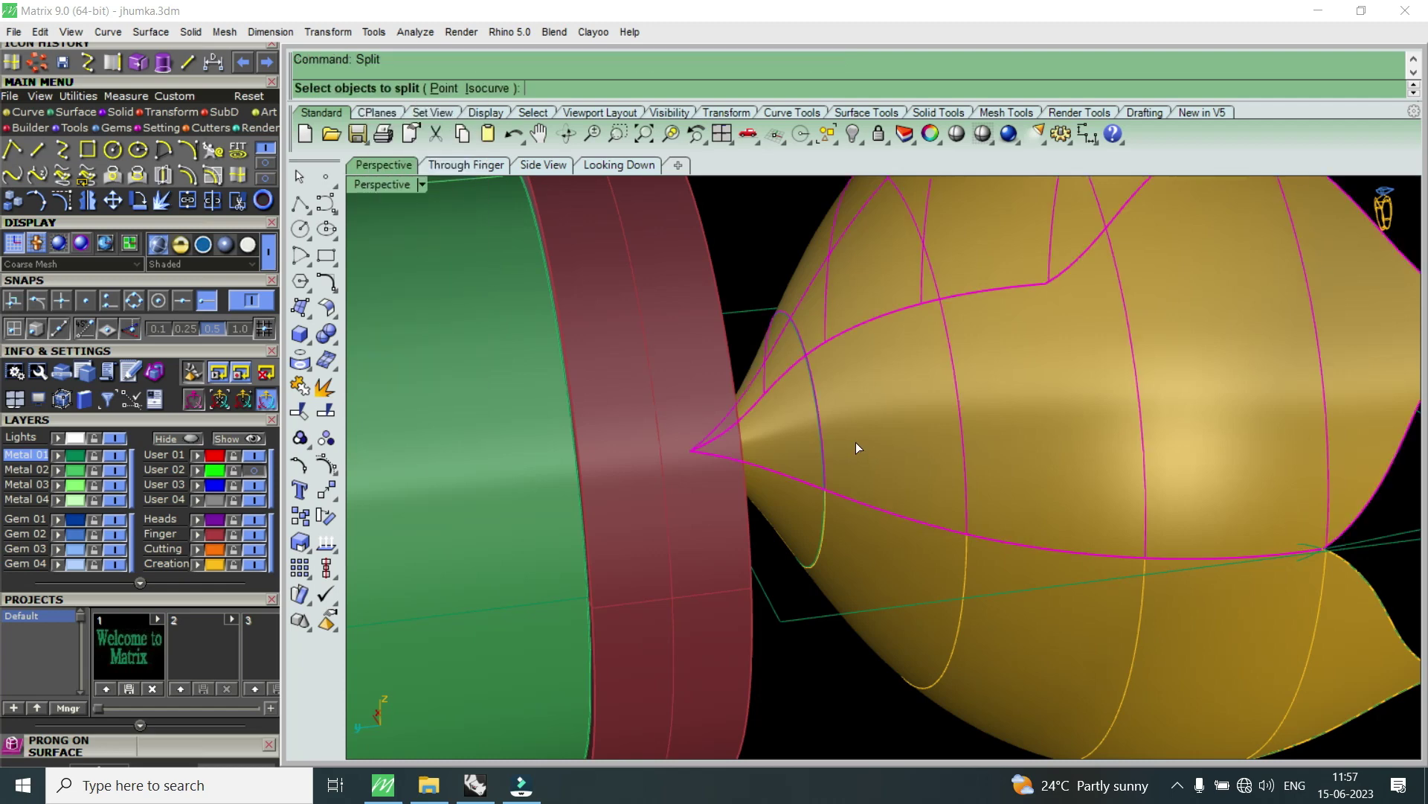
{"action": "key", "text": "Return"}
{"action": "left_click", "coordinate": [821, 471]}
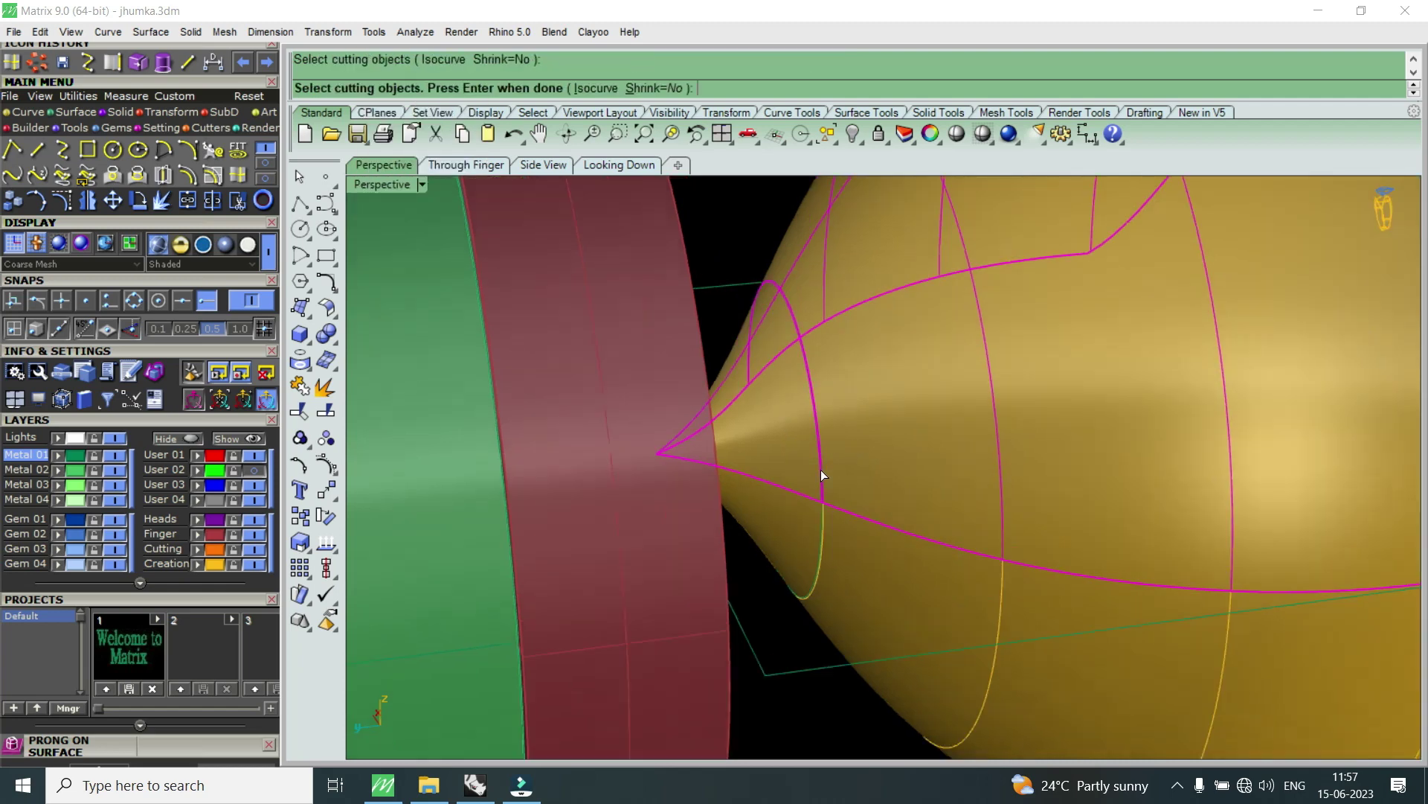
{"action": "key", "text": "Return"}
{"action": "scroll", "coordinate": [821, 470], "scroll_direction": "down", "scroll_amount": 3}
- Offset the upper bell piece into a solid shell 1.1 thick
{"action": "left_click", "coordinate": [1094, 480]}
{"action": "right_click_drag", "start_coordinate": [1094, 480], "coordinate": [914, 441]}
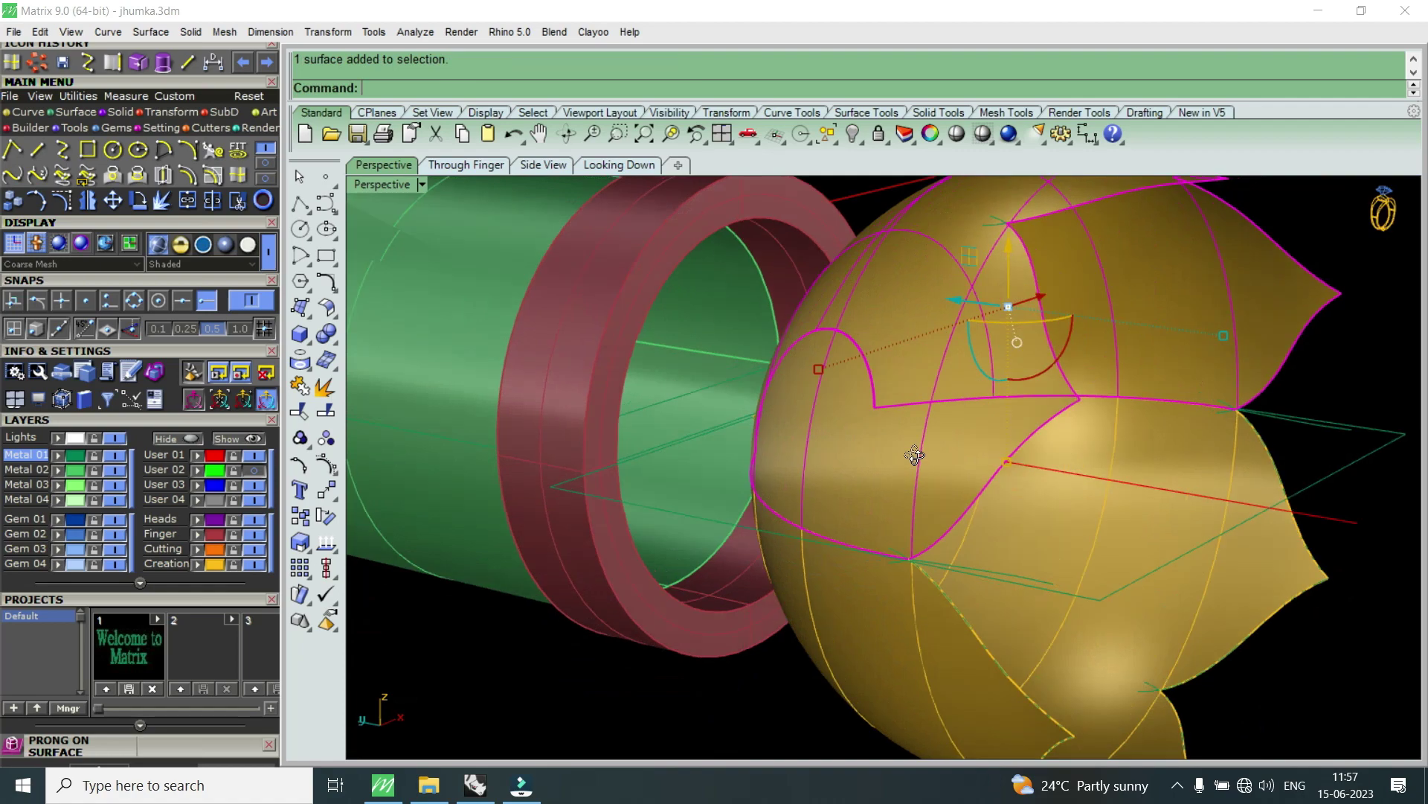
{"action": "type", "text": "OffsetSrf"}
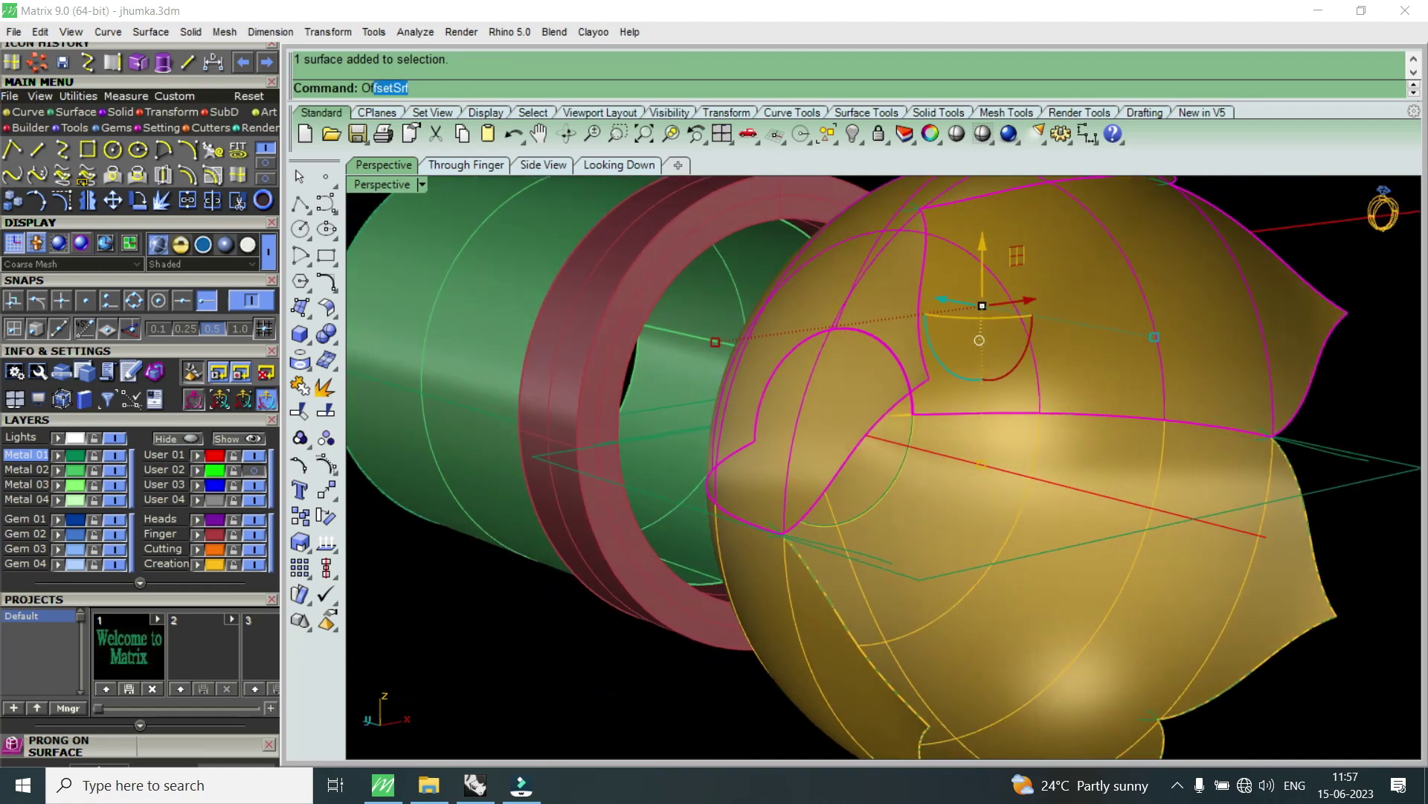
{"action": "key", "text": "Return"}
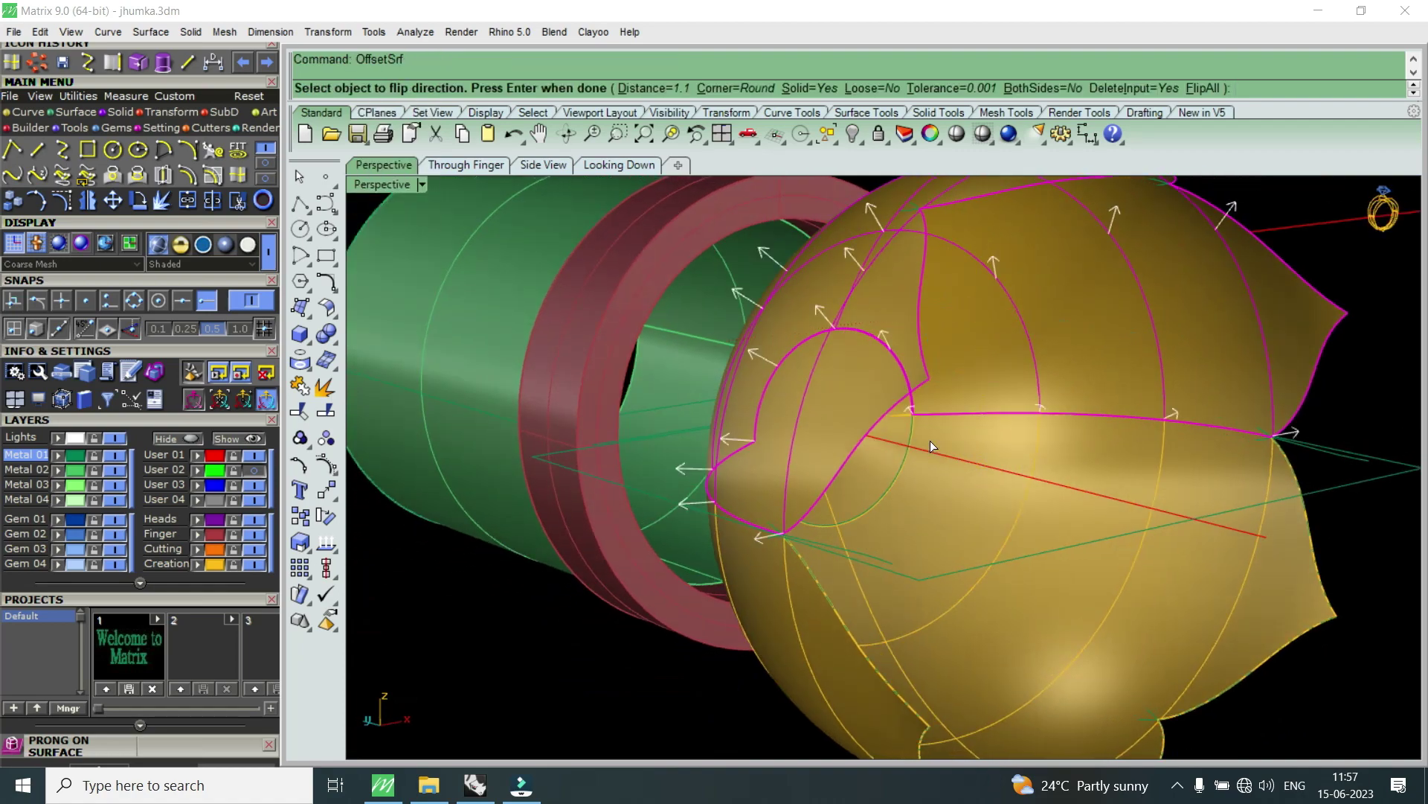
{"action": "type", "text": "f"}
{"action": "key", "text": "Return"}
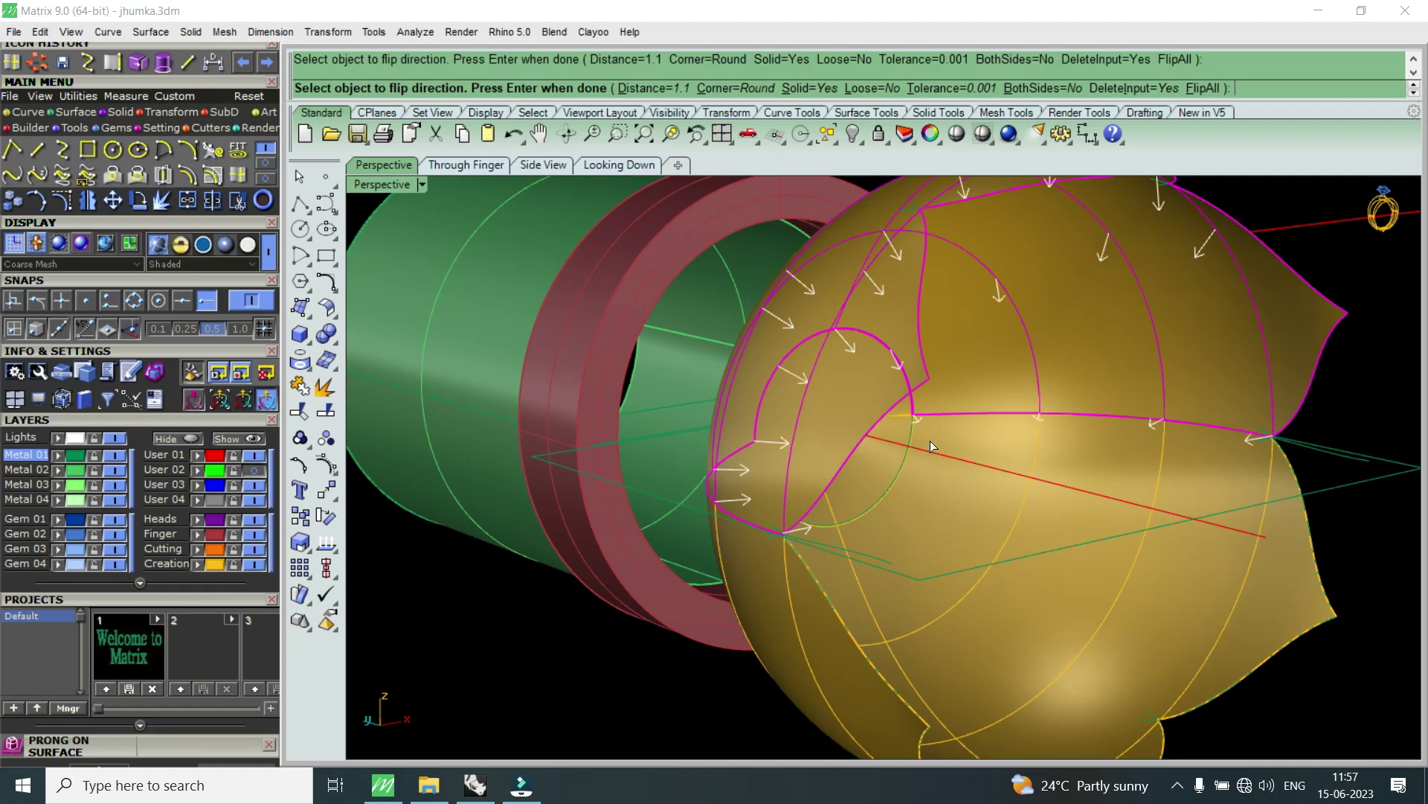
{"action": "right_click_drag", "start_coordinate": [865, 465], "coordinate": [863, 417]}
{"action": "left_click", "coordinate": [861, 449]}
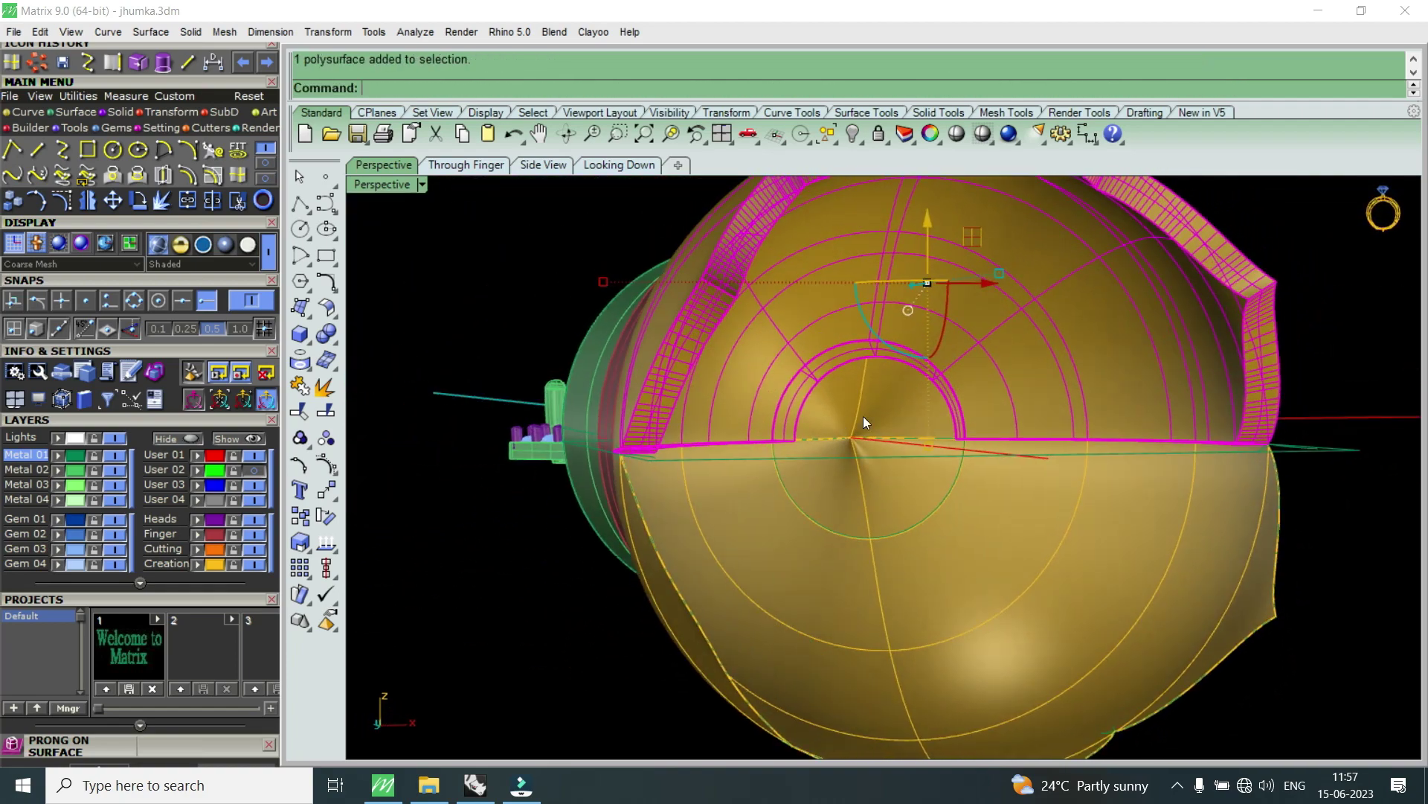
{"action": "scroll", "coordinate": [895, 426], "scroll_direction": "up", "scroll_amount": 5}
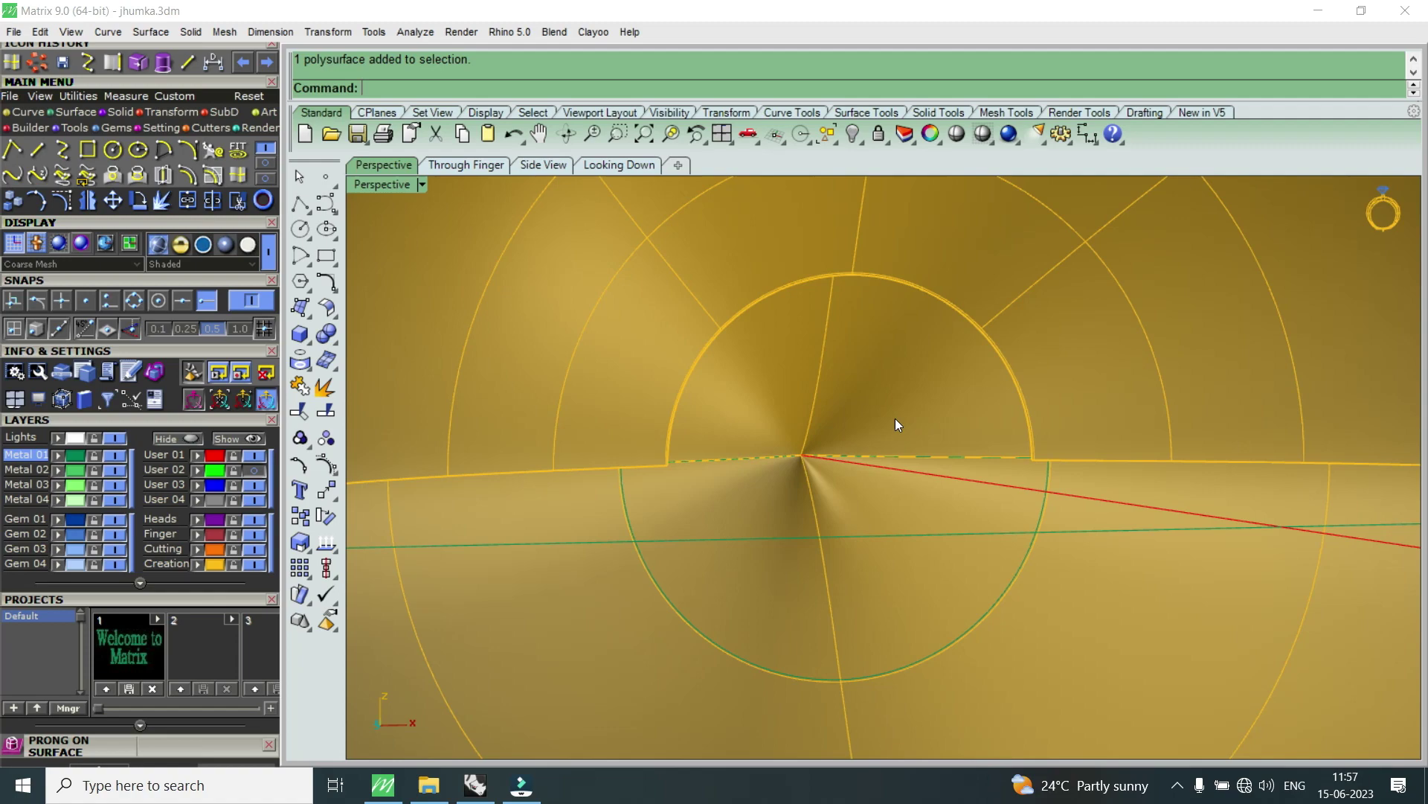
{"action": "mouse_move", "coordinate": [896, 417]}
{"action": "right_mouse_down"}
{"action": "mouse_move", "coordinate": [860, 514]}
{"action": "mouse_move", "coordinate": [868, 481]}
{"action": "right_mouse_up"}
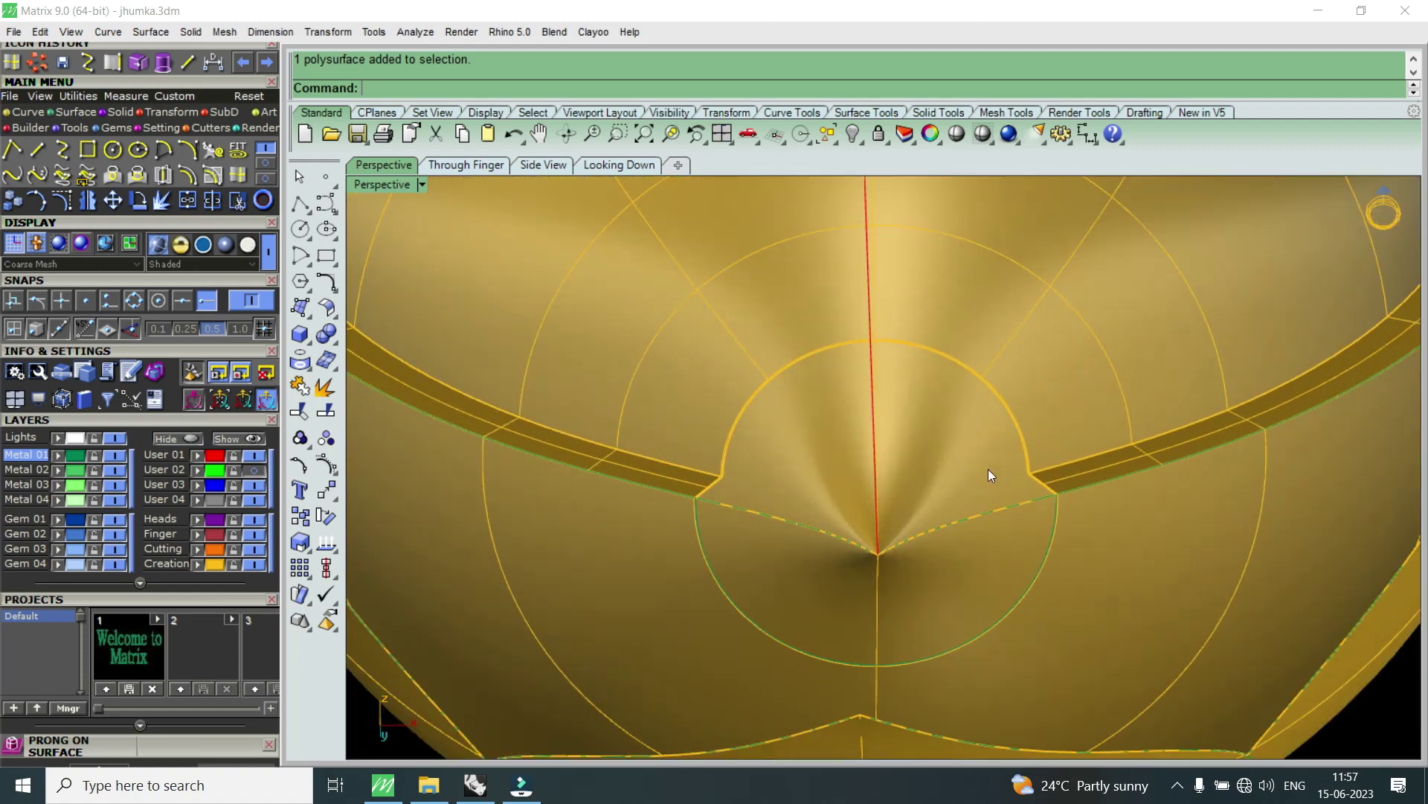
{"action": "mouse_move", "coordinate": [988, 478]}
{"action": "right_mouse_down"}
{"action": "mouse_move", "coordinate": [933, 436]}
{"action": "mouse_move", "coordinate": [786, 519]}
{"action": "mouse_move", "coordinate": [905, 548]}
{"action": "right_mouse_up"}
{"action": "scroll", "coordinate": [1010, 441], "scroll_direction": "up", "scroll_amount": 5}
{"action": "left_click", "coordinate": [1005, 440]}
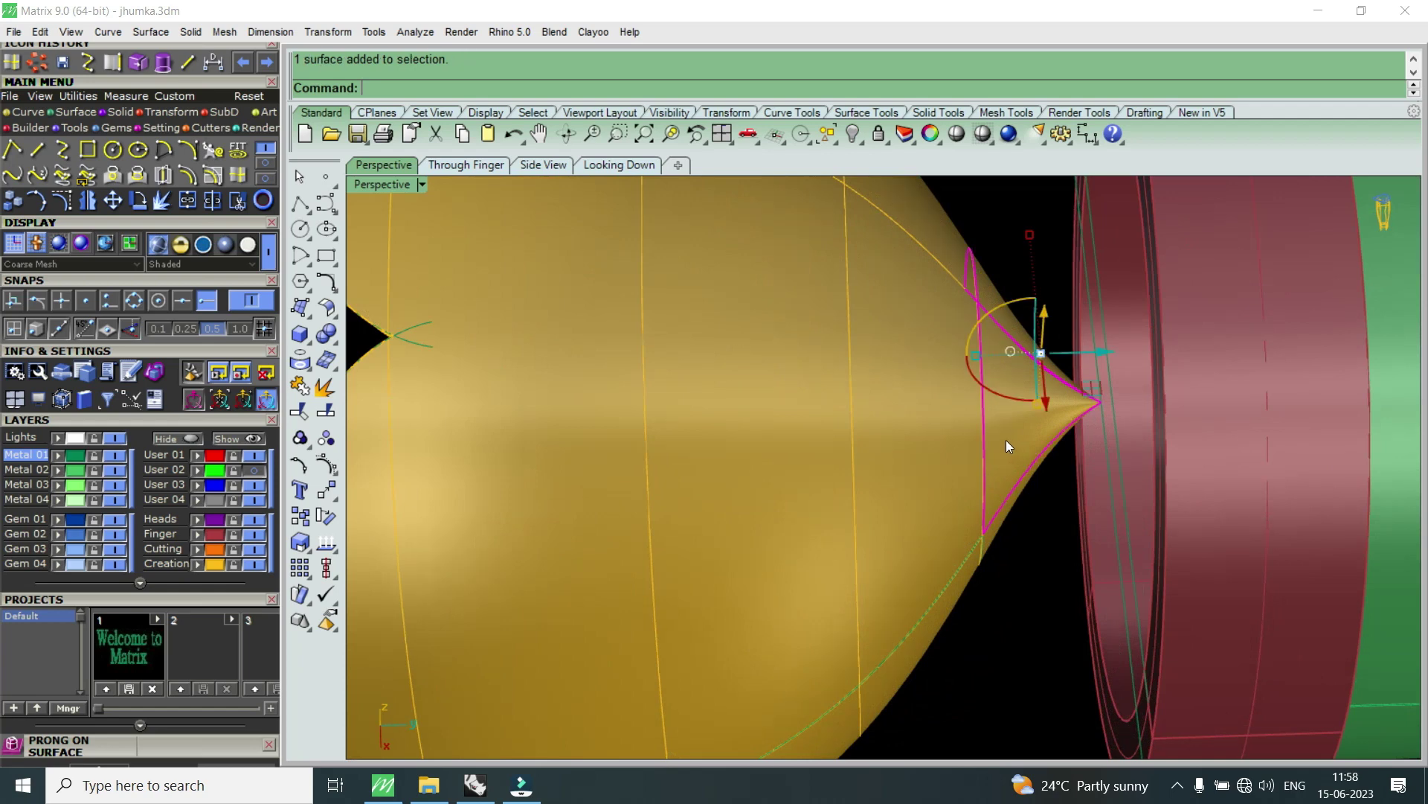
{"action": "left_click", "coordinate": [904, 454]}
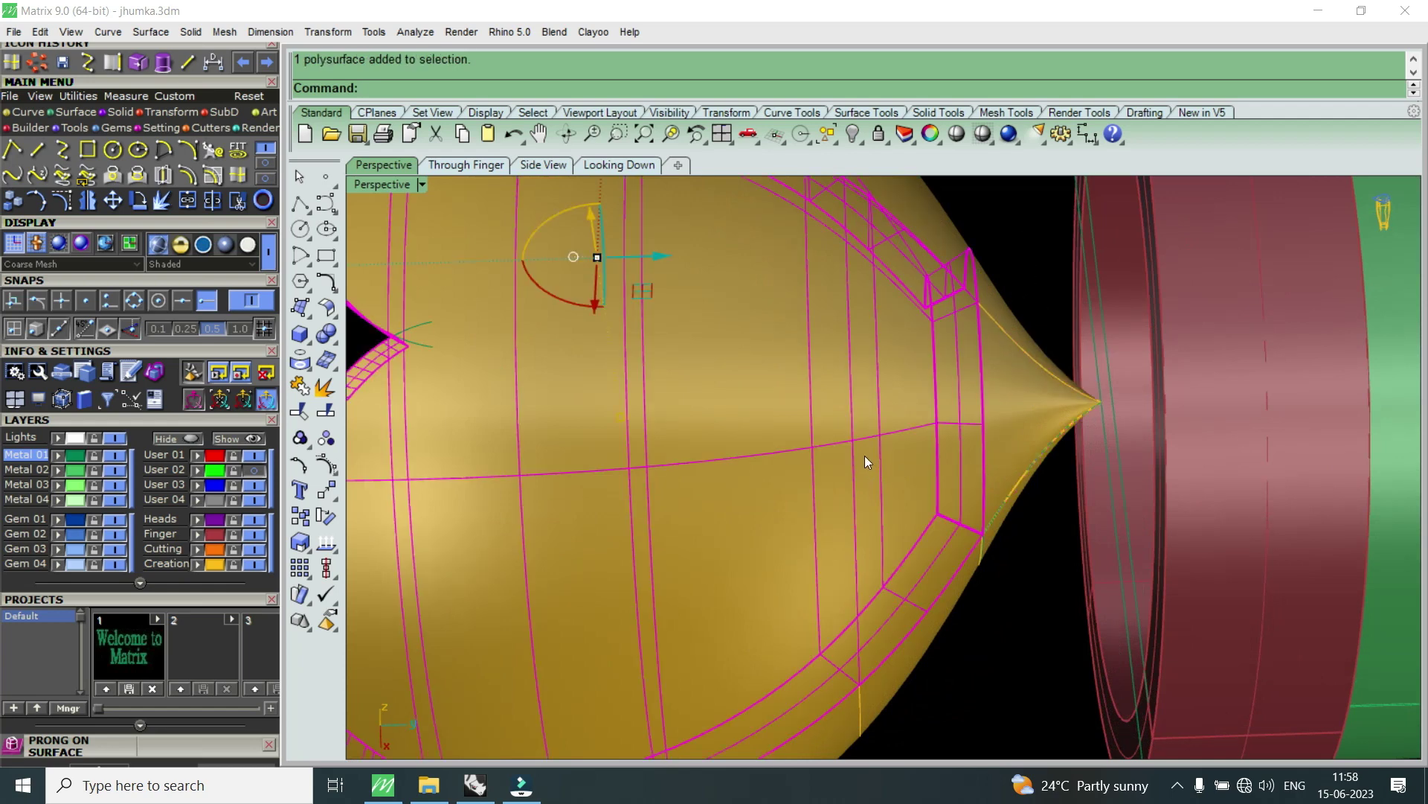
{"action": "double_click", "coordinate": [381, 180]}
{"action": "double_click", "coordinate": [385, 182]}
{"action": "scroll", "coordinate": [707, 387], "scroll_direction": "up", "scroll_amount": 2}
{"action": "scroll", "coordinate": [771, 423], "scroll_direction": "up", "scroll_amount": 3}
{"action": "scroll", "coordinate": [770, 372], "scroll_direction": "down", "scroll_amount": 1}
{"action": "scroll", "coordinate": [771, 374], "scroll_direction": "up", "scroll_amount": 1}
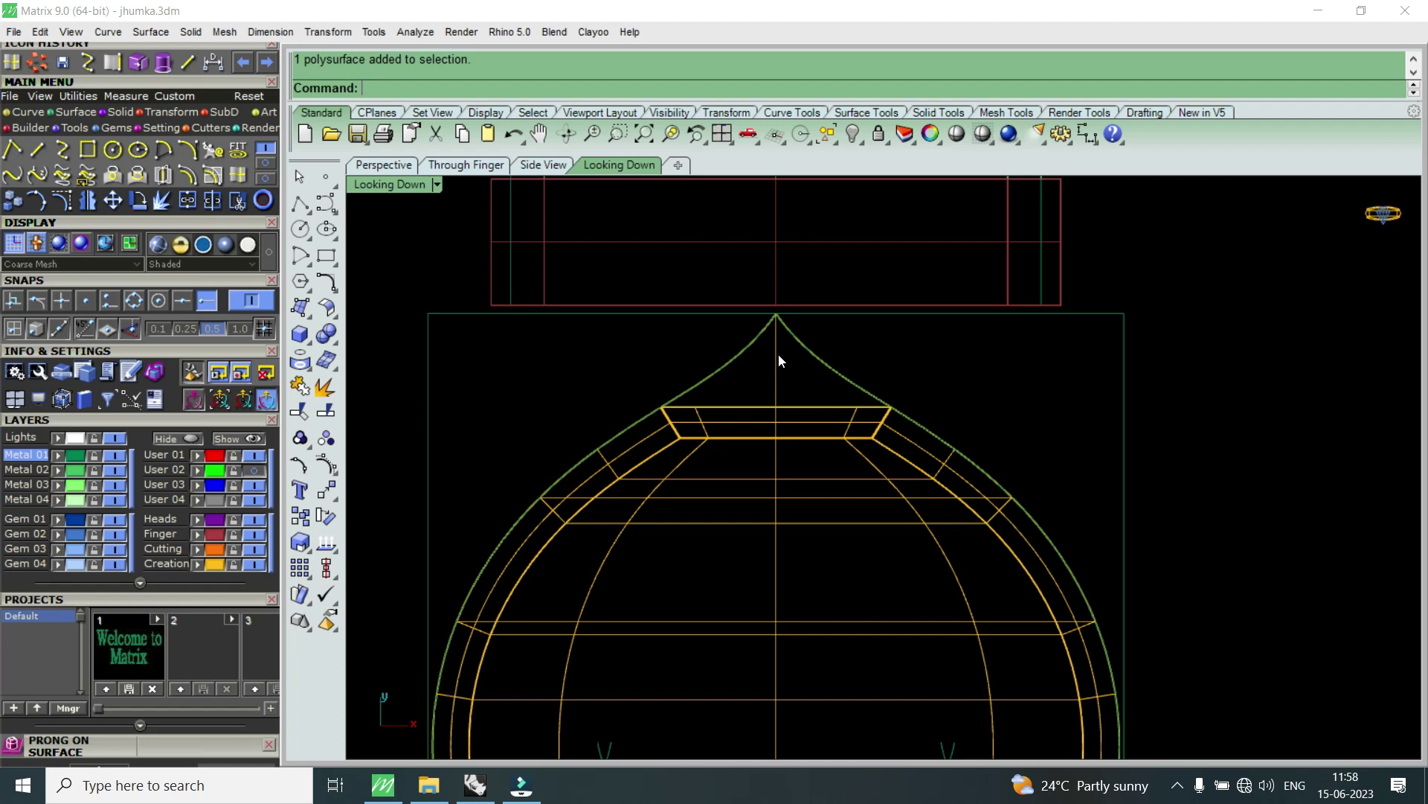
{"action": "double_click", "coordinate": [413, 184]}
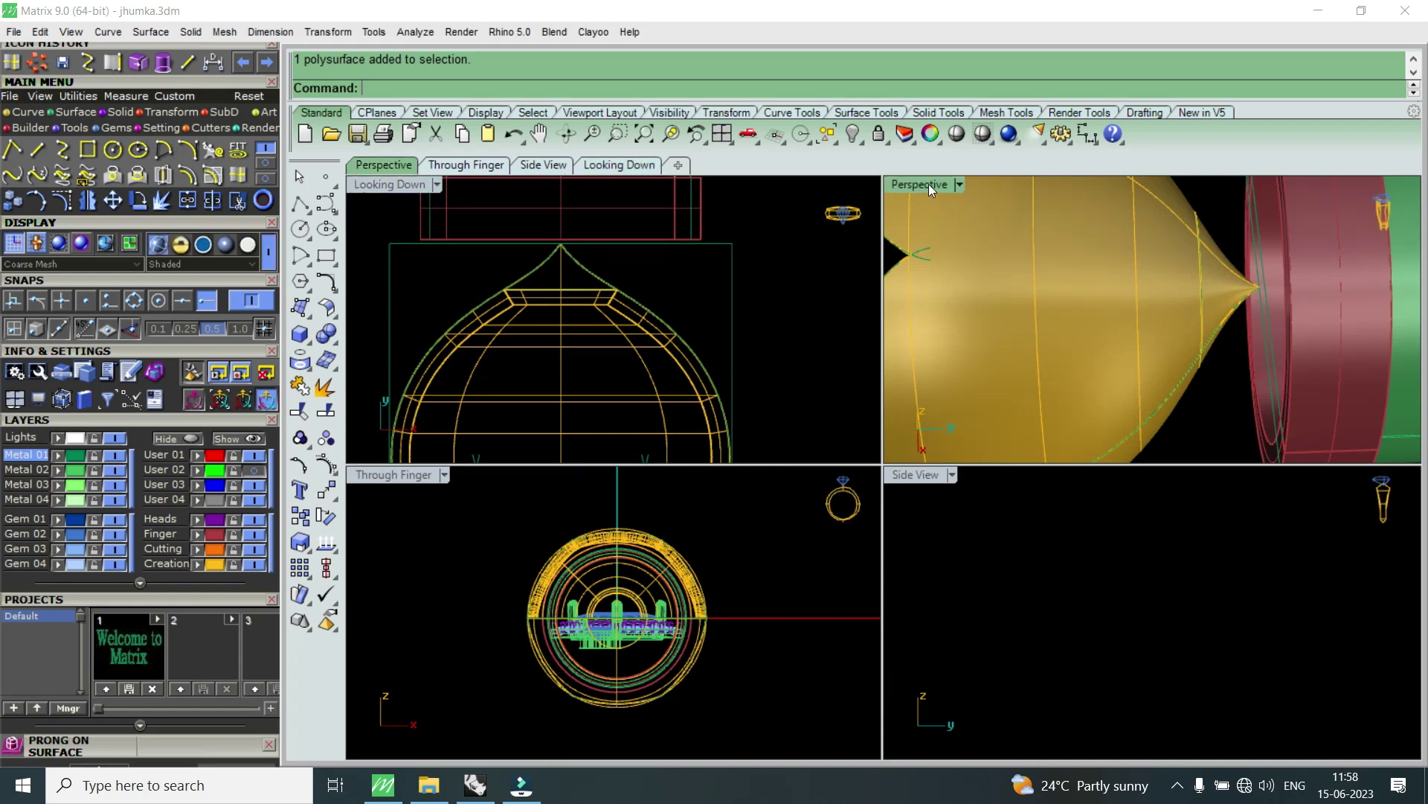
{"action": "double_click", "coordinate": [929, 184]}
{"action": "scroll", "coordinate": [917, 518], "scroll_direction": "down", "scroll_amount": 3}
{"action": "scroll", "coordinate": [970, 464], "scroll_direction": "up", "scroll_amount": 5}
{"action": "left_click", "coordinate": [975, 466]}
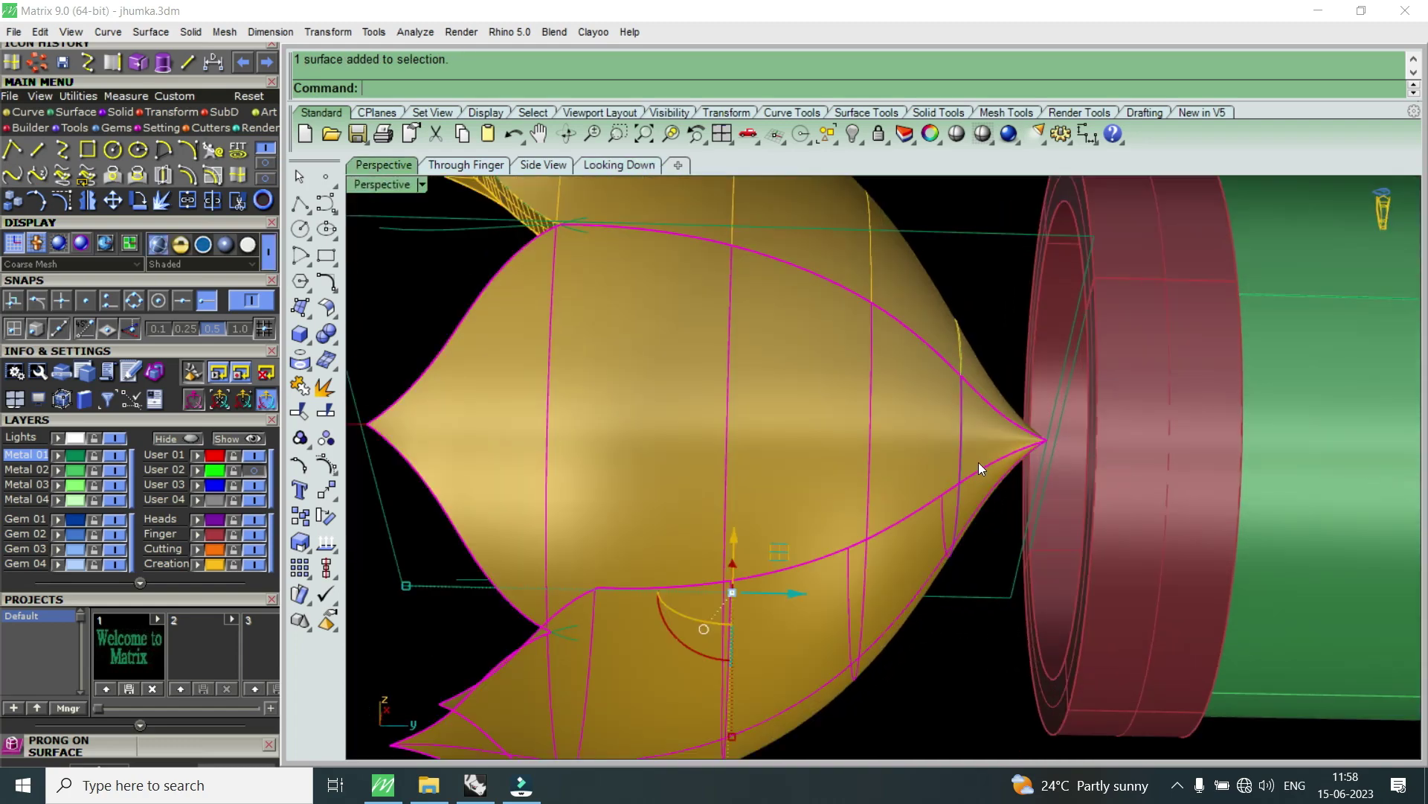
- Delete the lower half of the bell
{"action": "mouse_move", "coordinate": [976, 469]}
{"action": "right_mouse_down"}
{"action": "mouse_move", "coordinate": [945, 523]}
{"action": "mouse_move", "coordinate": [795, 308]}
{"action": "right_mouse_up"}
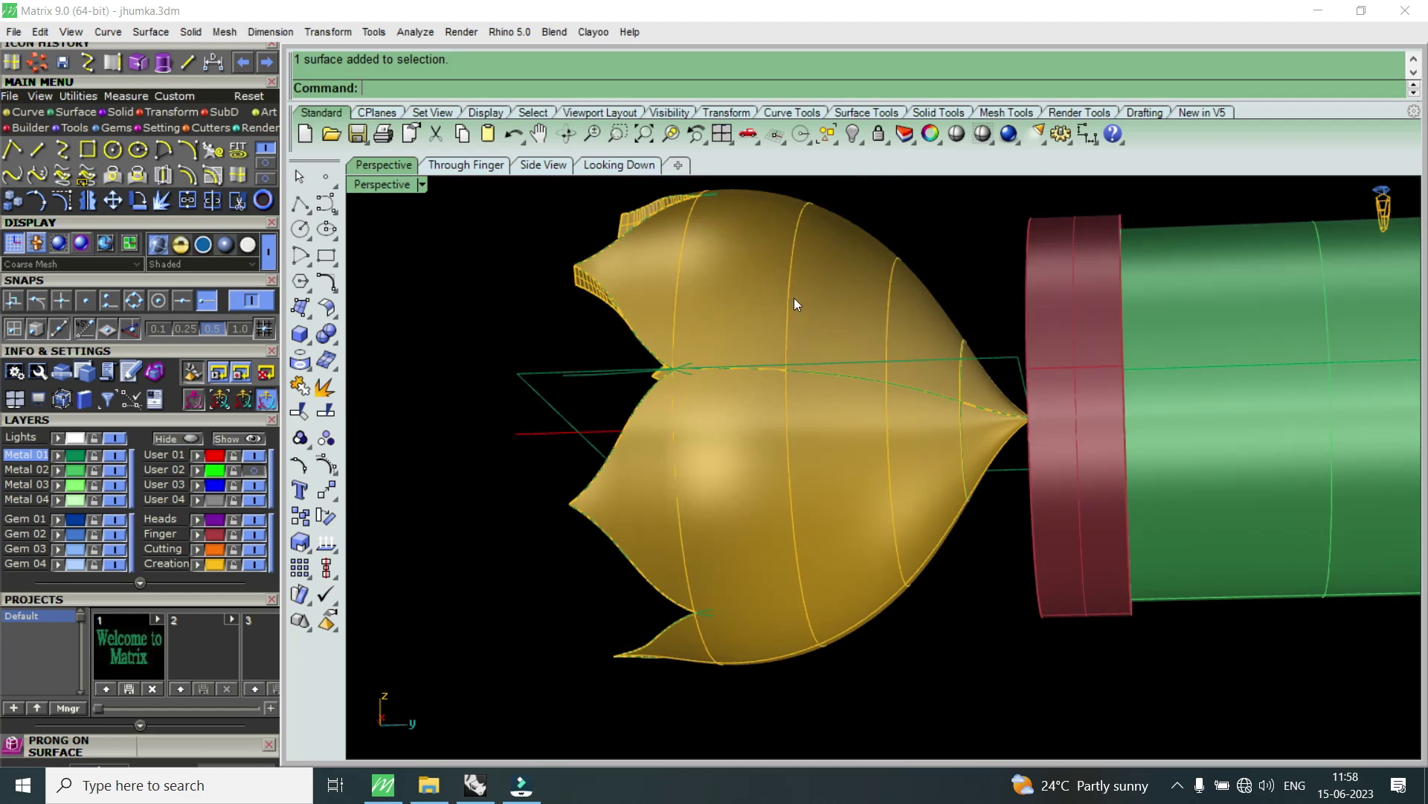
{"action": "left_click", "coordinate": [839, 441]}
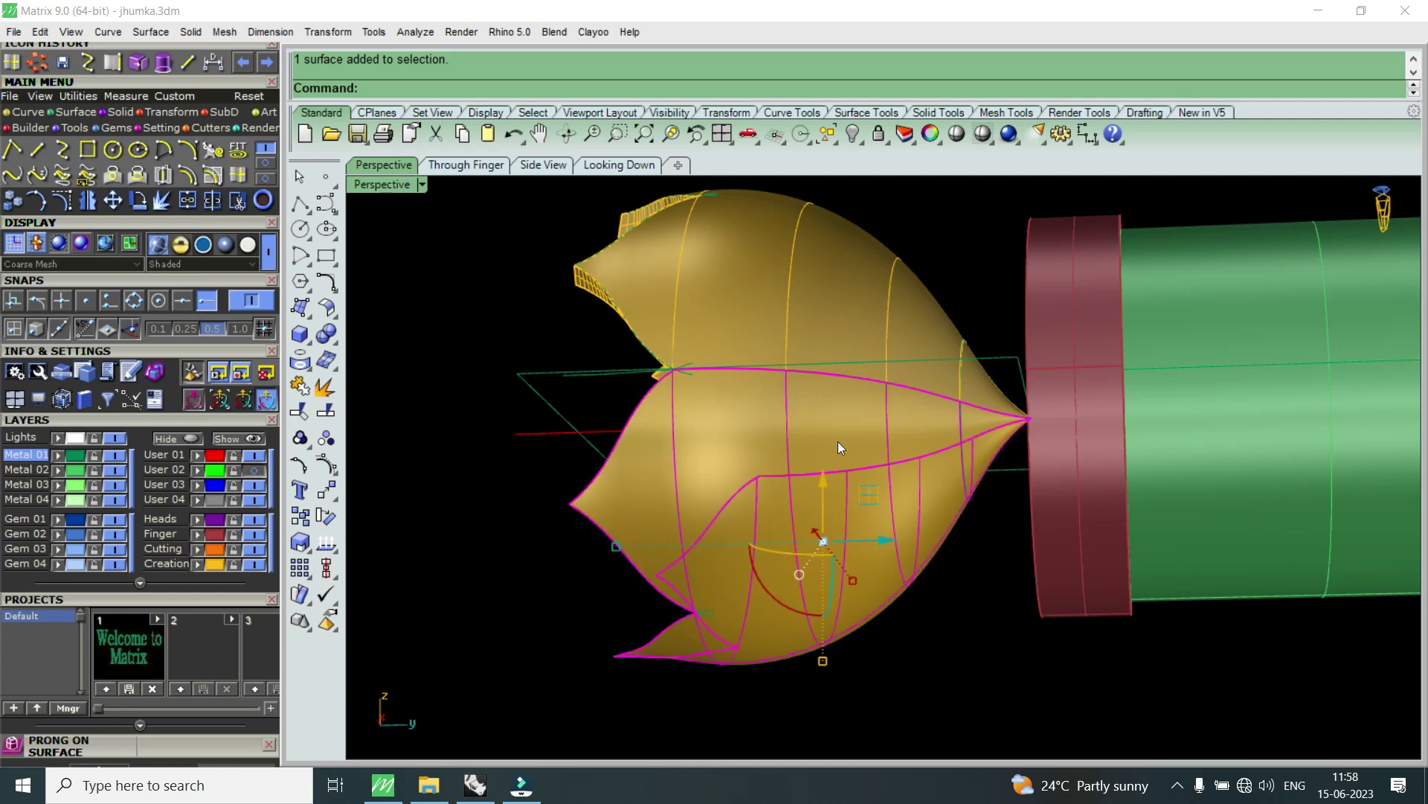
{"action": "key", "text": "Delete"}
{"action": "right_click_drag", "start_coordinate": [851, 327], "coordinate": [829, 332]}
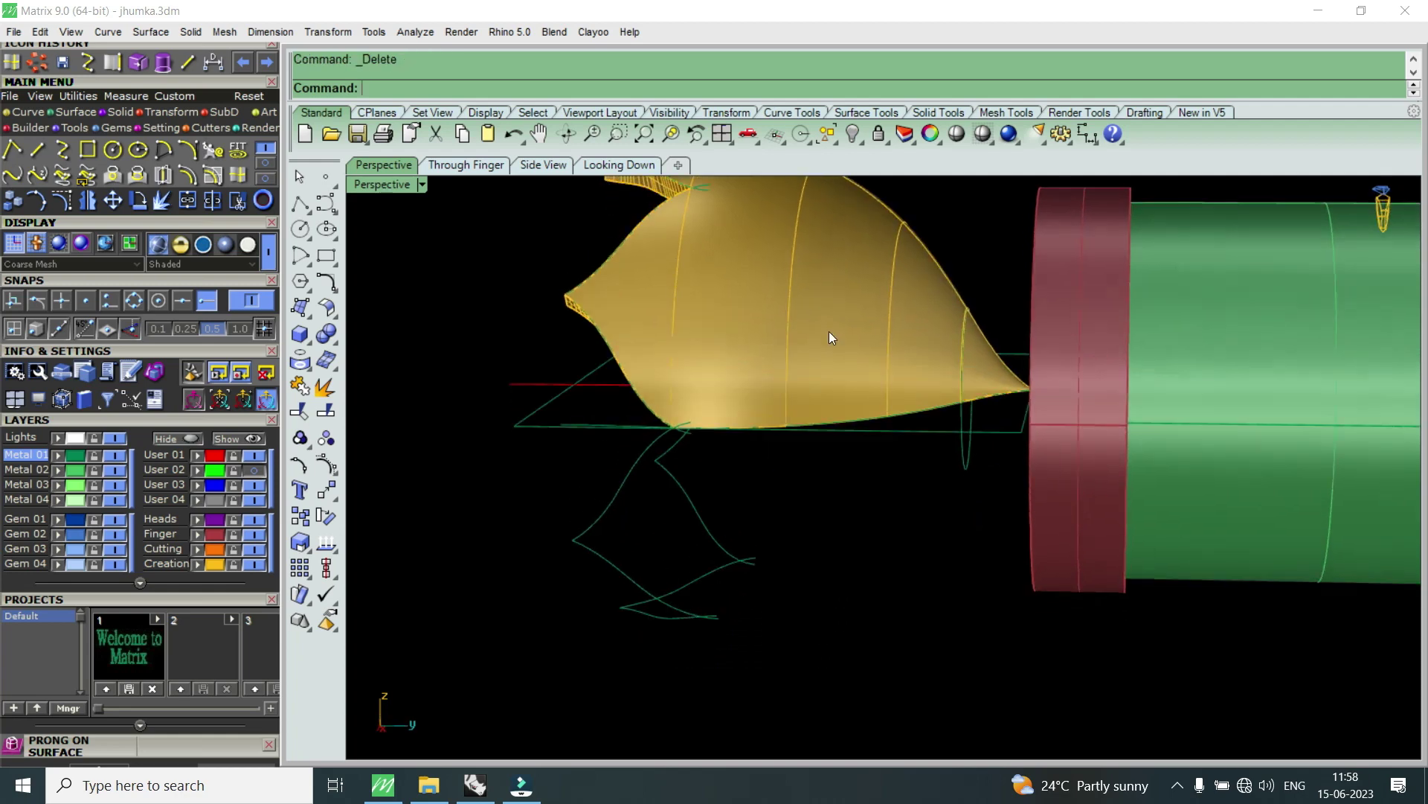
- Extract one face of the remaining bell piece as a separate surface and select it
{"action": "left_click", "coordinate": [139, 65]}
{"action": "left_click", "coordinate": [825, 361]}
{"action": "key", "text": "Return"}
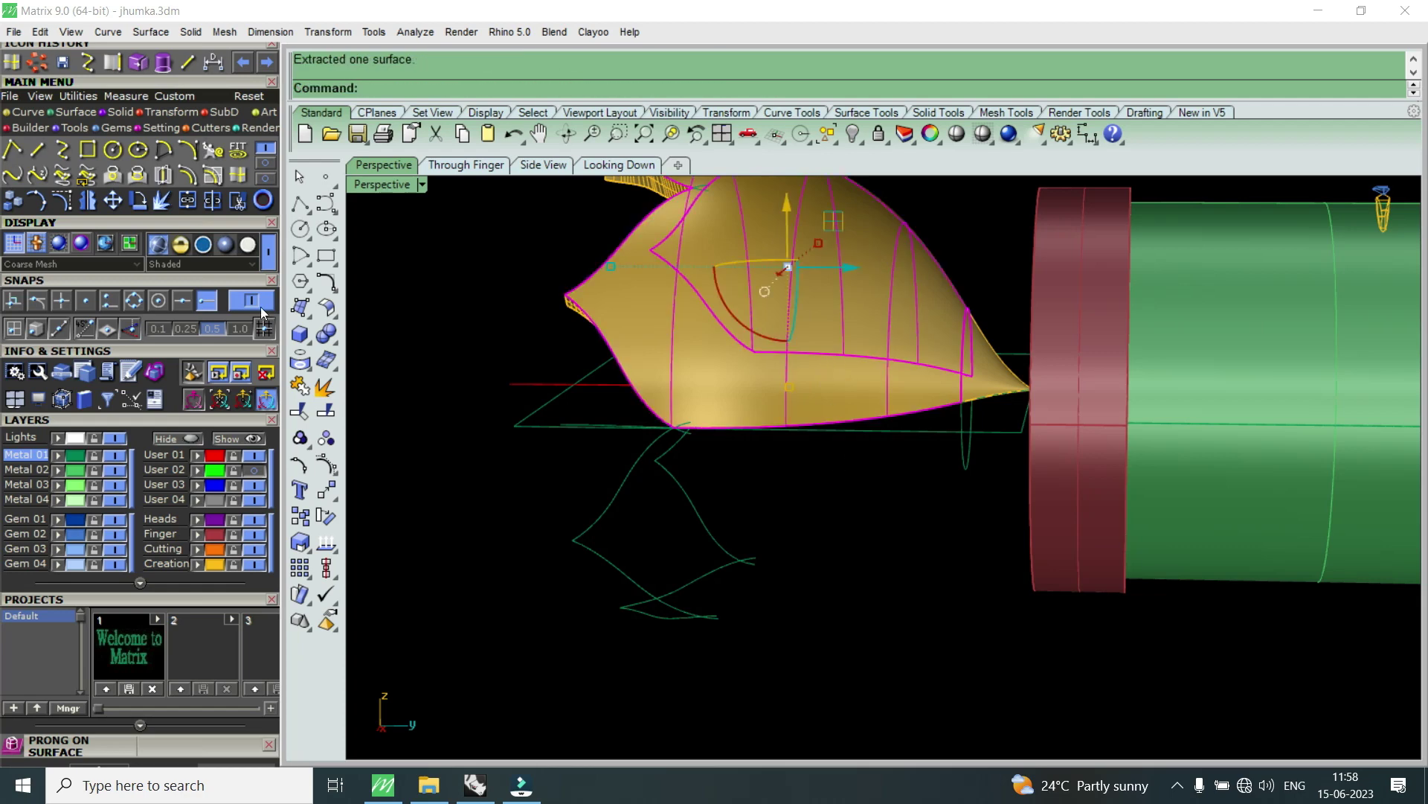
{"action": "scroll", "coordinate": [848, 391], "scroll_direction": "up", "scroll_amount": 2}
{"action": "scroll", "coordinate": [849, 372], "scroll_direction": "up", "scroll_amount": 2}
{"action": "left_click", "coordinate": [856, 376]}
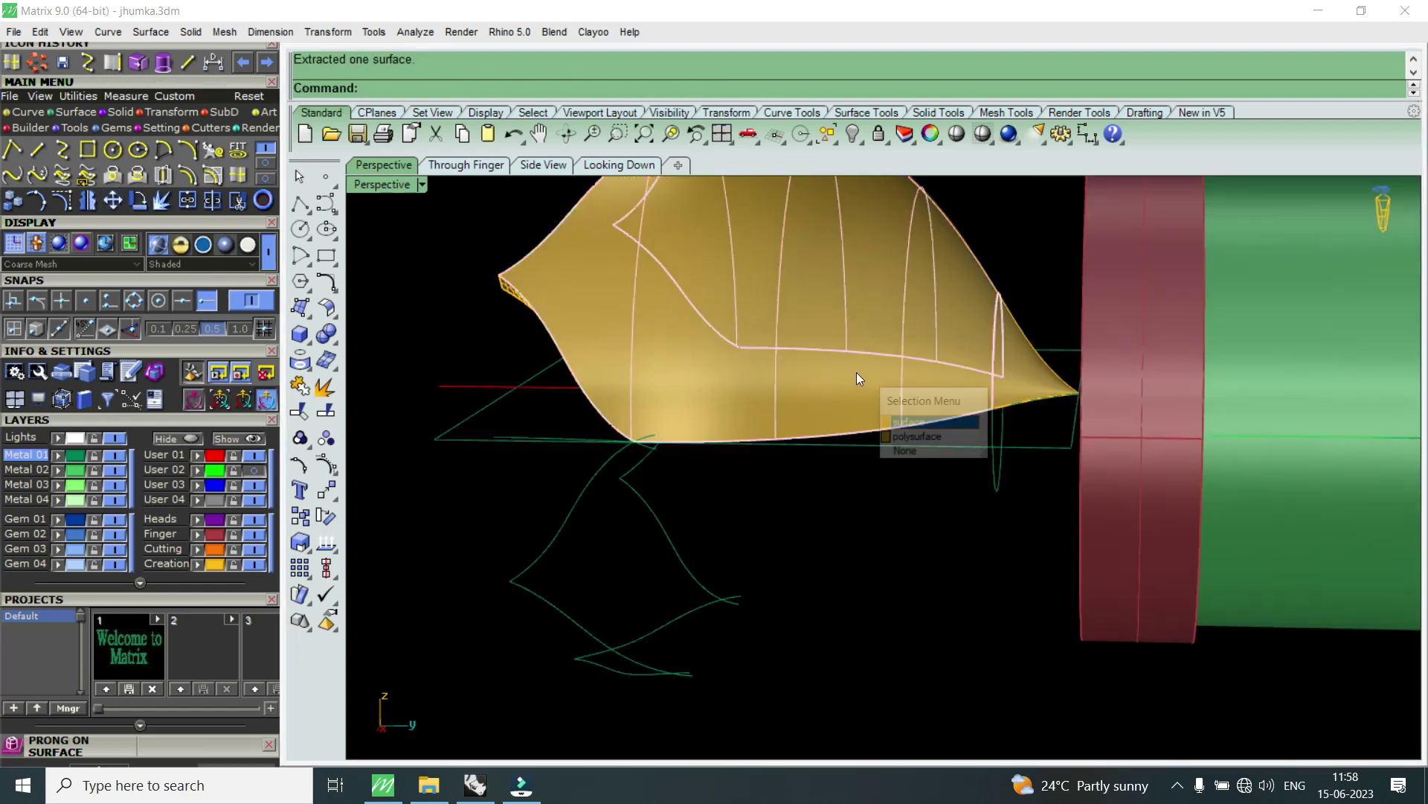
{"action": "left_click", "coordinate": [929, 422]}
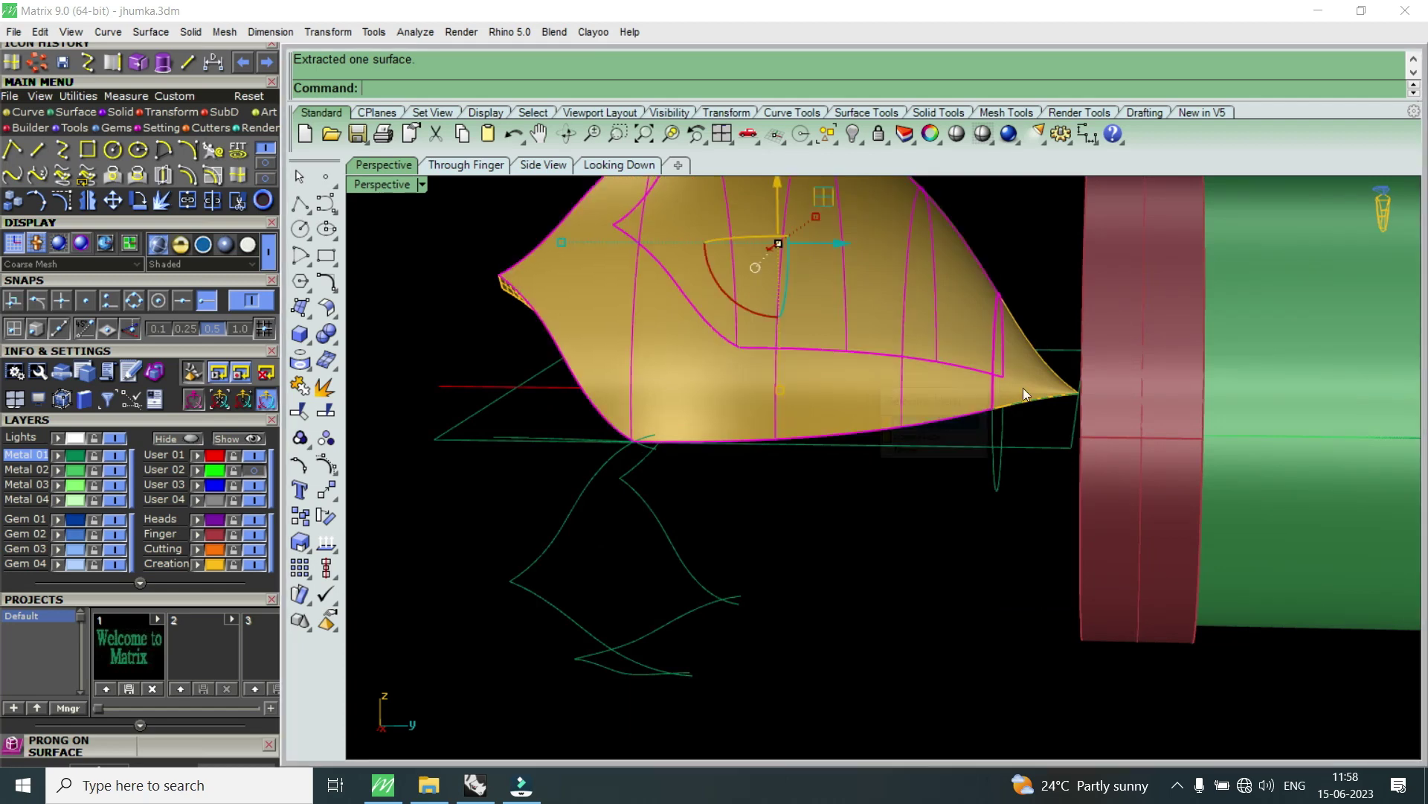
{"action": "double_click", "coordinate": [402, 187]}
- Mirror the yellow bell half downward across a plane through the origin
{"action": "left_click", "coordinate": [85, 203]}
{"action": "type", "text": "0"}
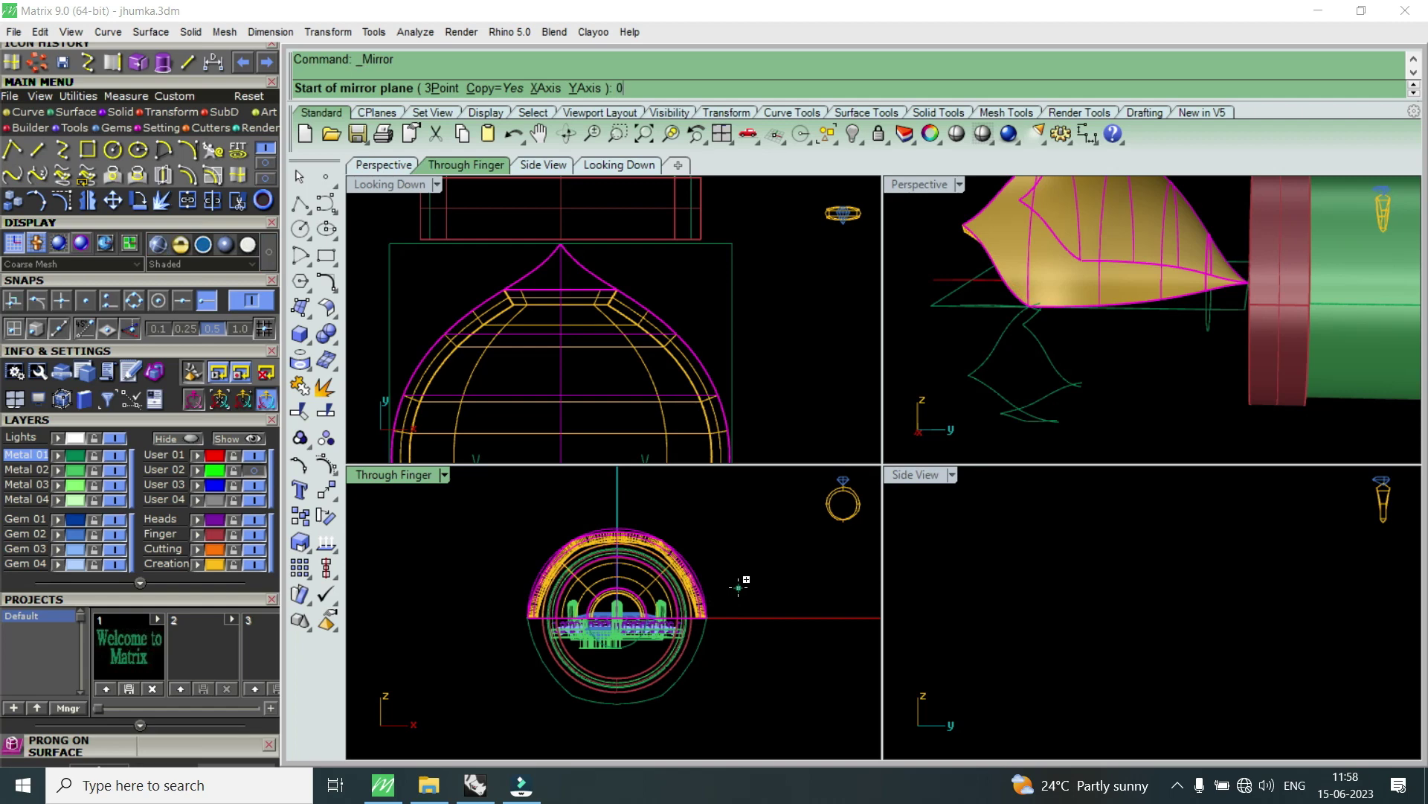
{"action": "key", "text": "Return"}
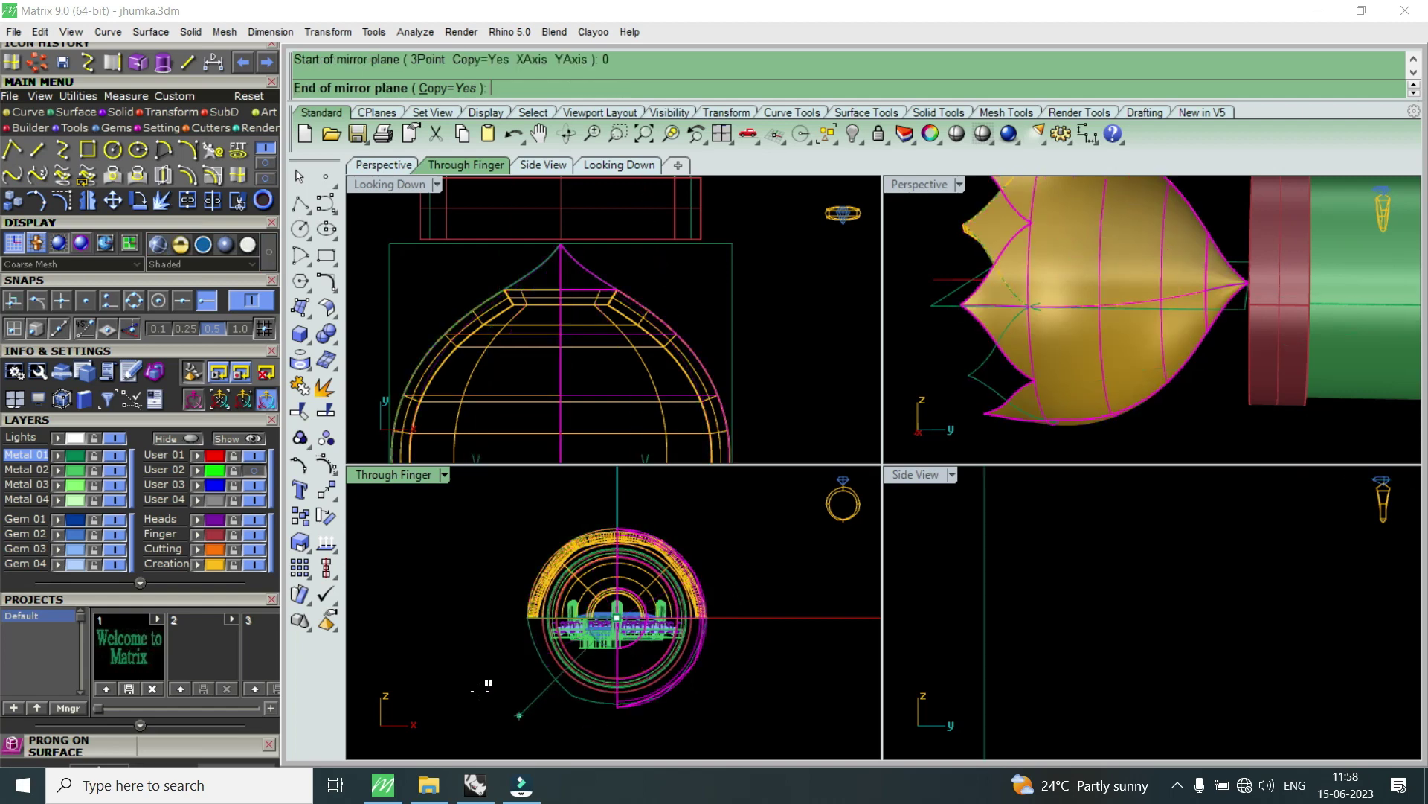
{"action": "left_click", "coordinate": [450, 645]}
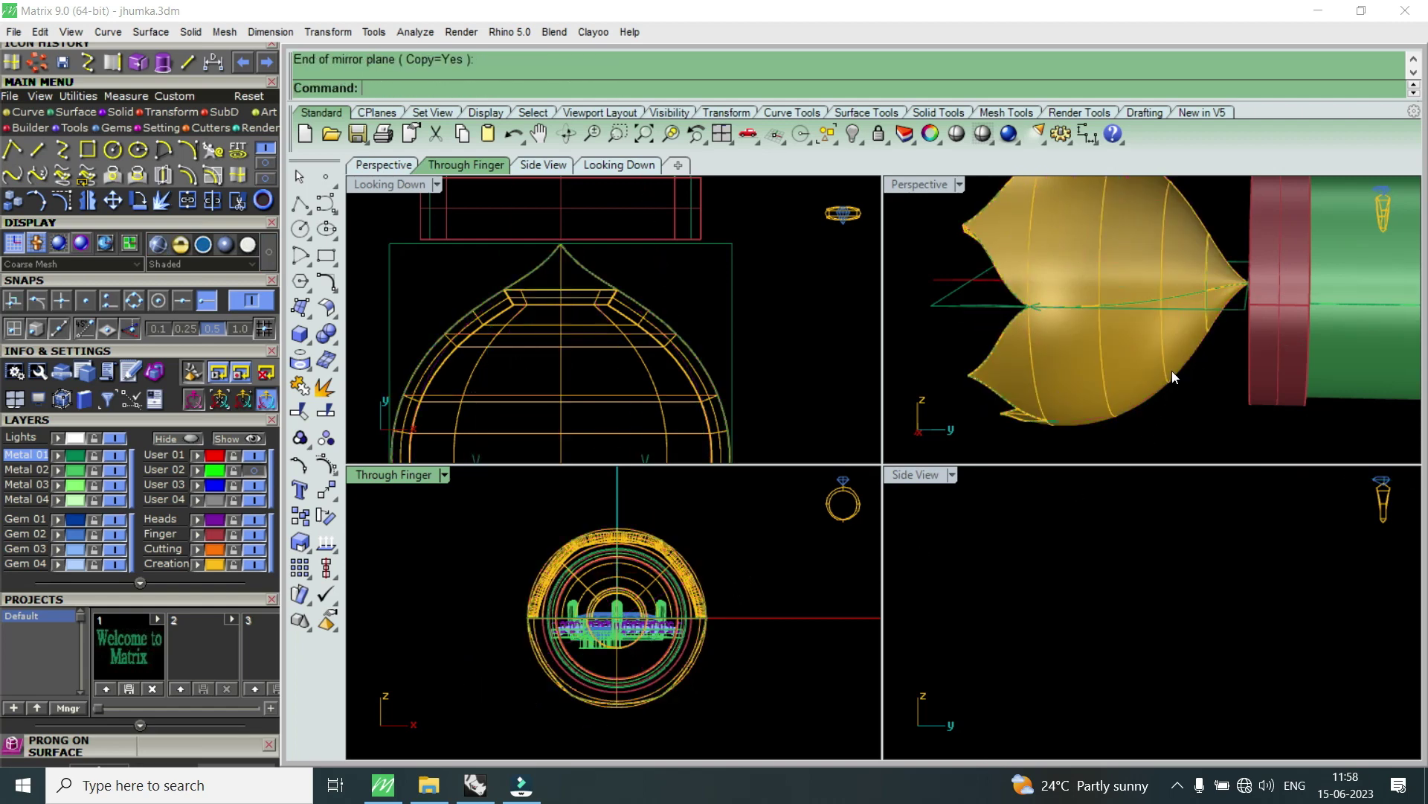
- Move the mirrored lower bell half onto the grey User 04 layer
{"action": "scroll", "coordinate": [1173, 372], "scroll_direction": "up", "scroll_amount": 2}
{"action": "left_click", "coordinate": [1177, 359]}
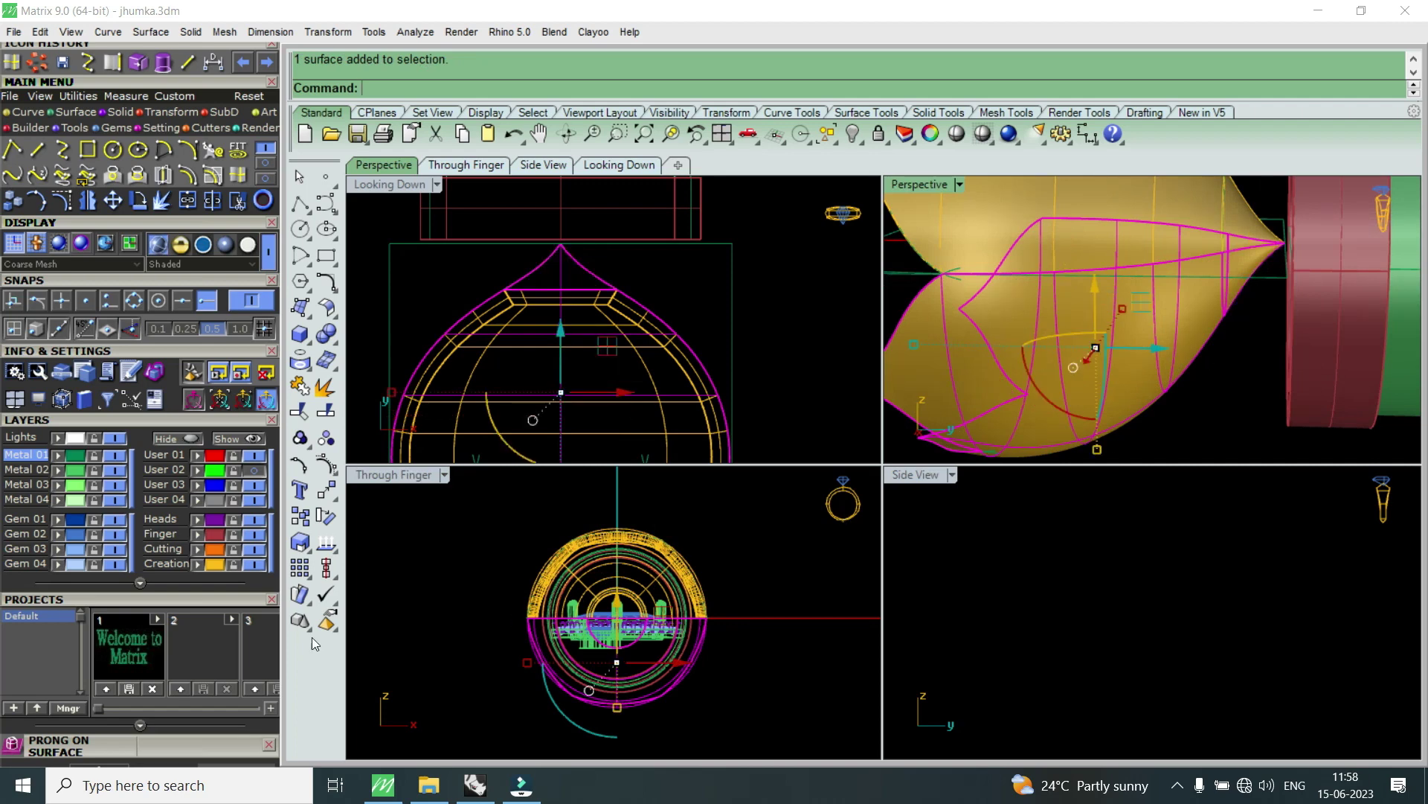
{"action": "left_click", "coordinate": [199, 502]}
{"action": "scroll", "coordinate": [1058, 323], "scroll_direction": "down", "scroll_amount": 3}
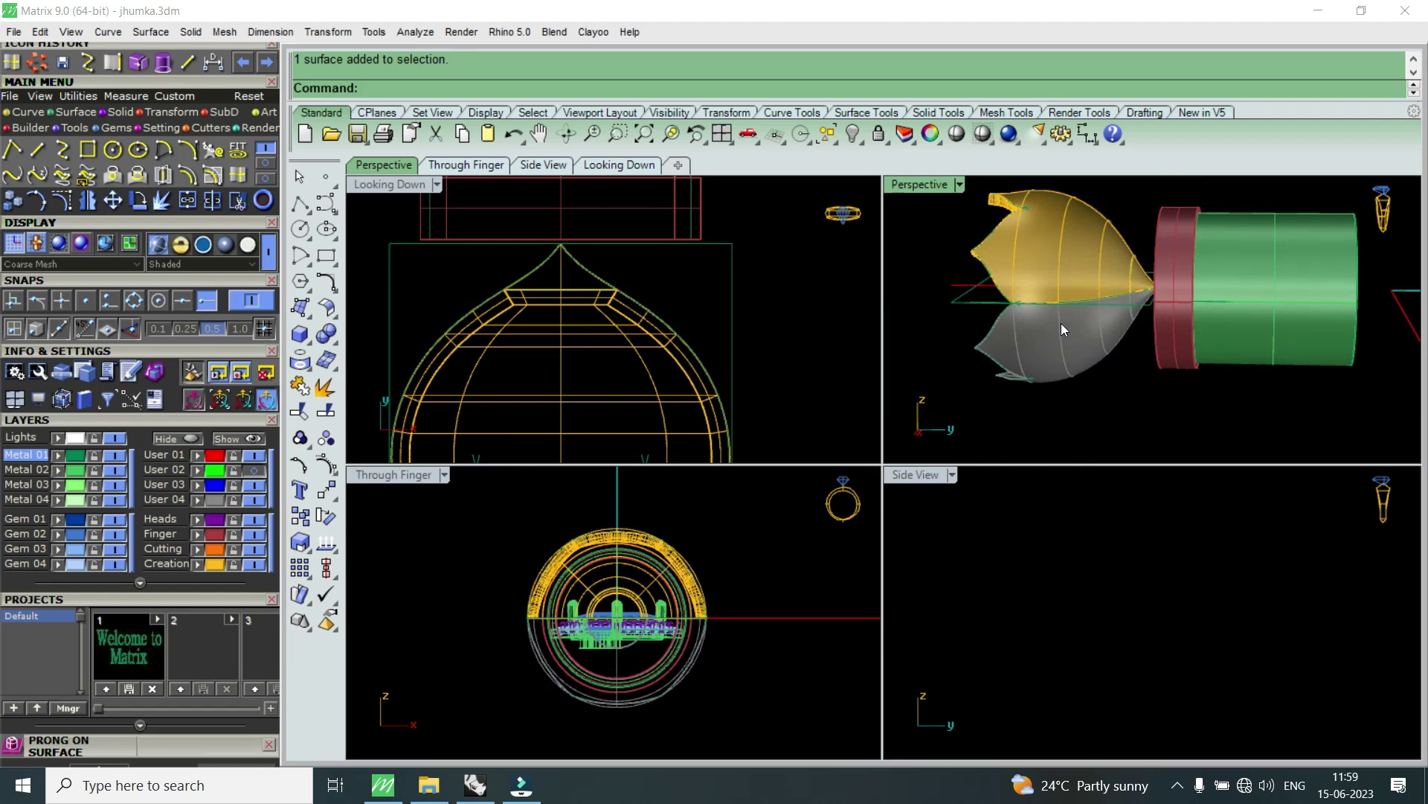
{"action": "double_click", "coordinate": [906, 182]}
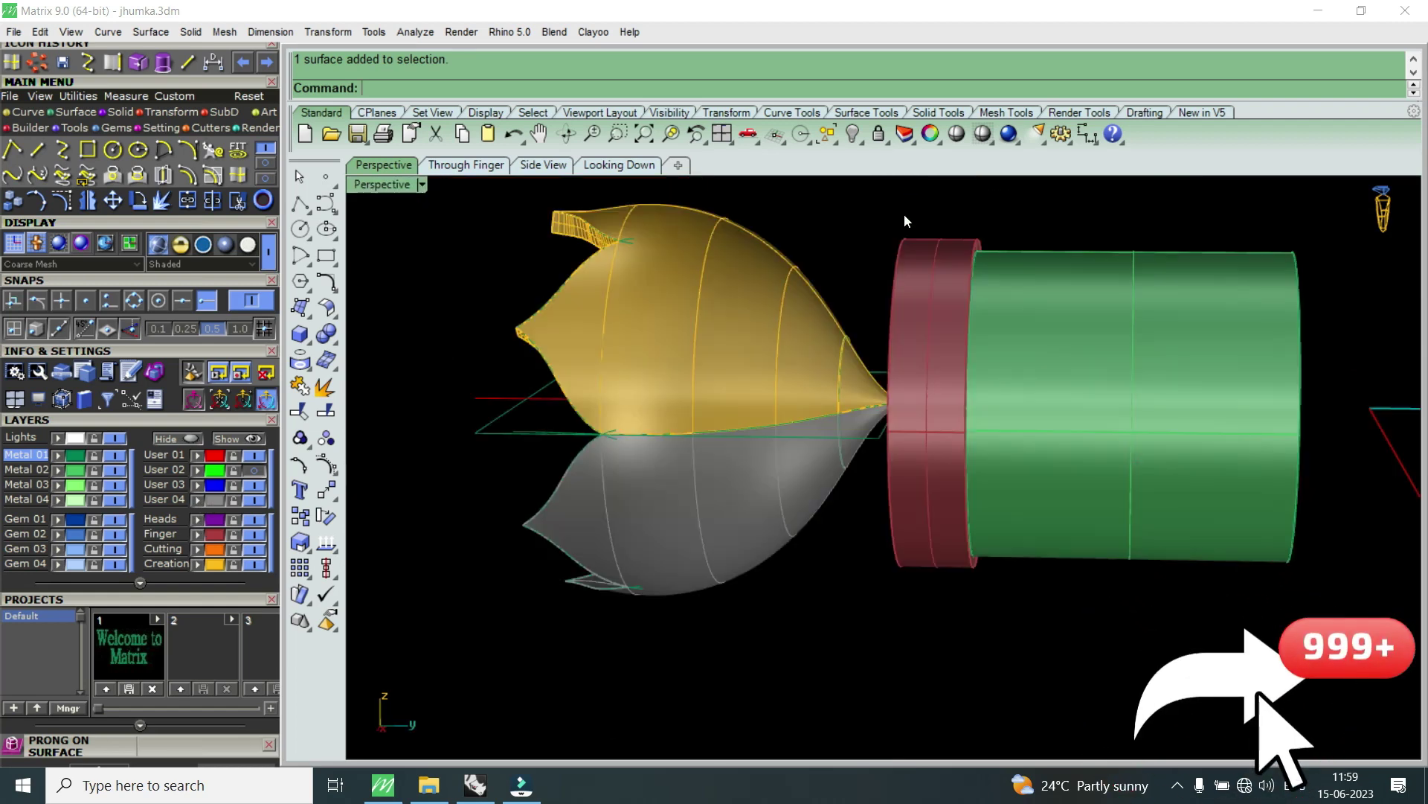
- Orbit around the bell, ring and cylinder to inspect them, then return to four views
{"action": "mouse_move", "coordinate": [938, 411]}
{"action": "right_mouse_down"}
{"action": "mouse_move", "coordinate": [892, 392]}
{"action": "mouse_move", "coordinate": [810, 516]}
{"action": "right_mouse_up"}
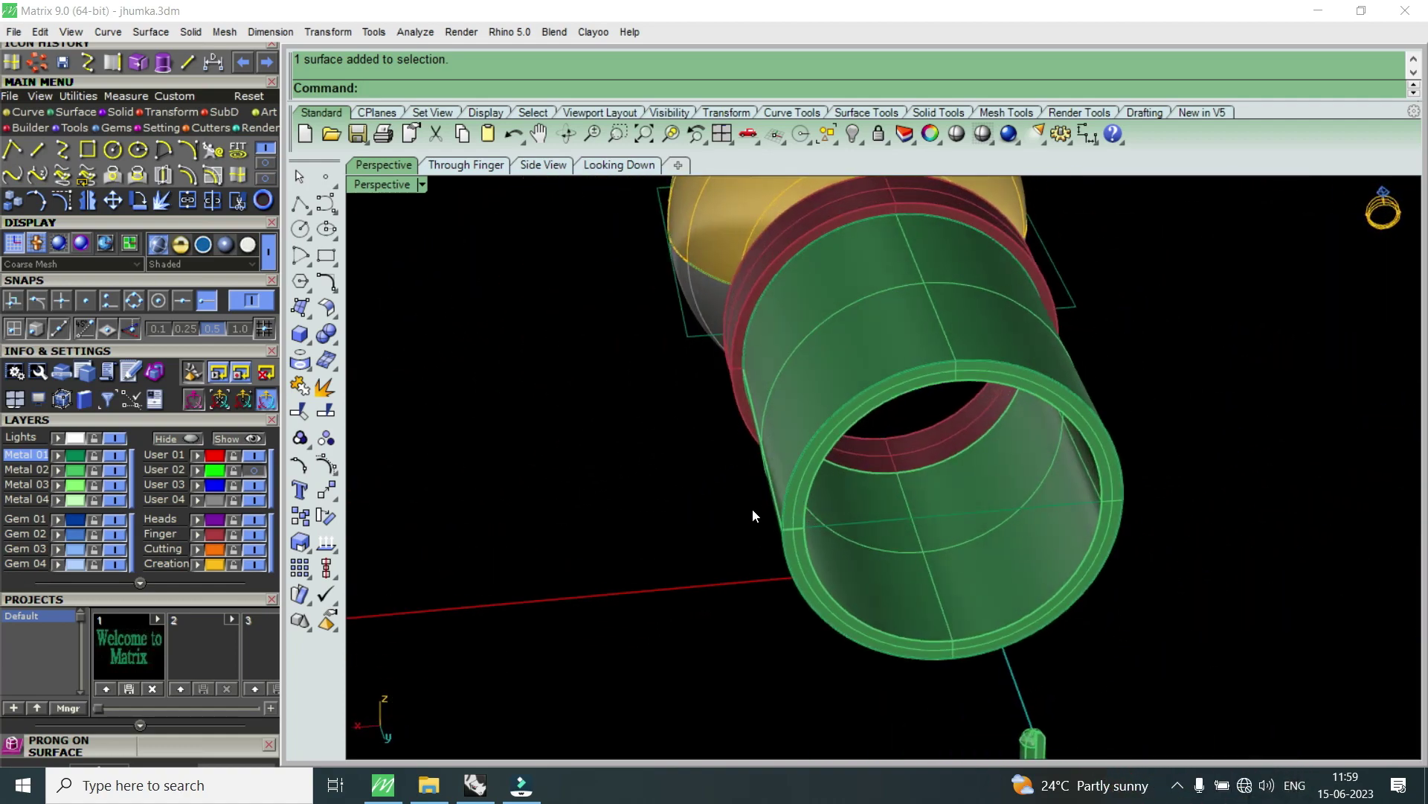
{"action": "mouse_move", "coordinate": [724, 470]}
{"action": "right_mouse_down"}
{"action": "mouse_move", "coordinate": [982, 433]}
{"action": "mouse_move", "coordinate": [925, 415]}
{"action": "right_mouse_up"}
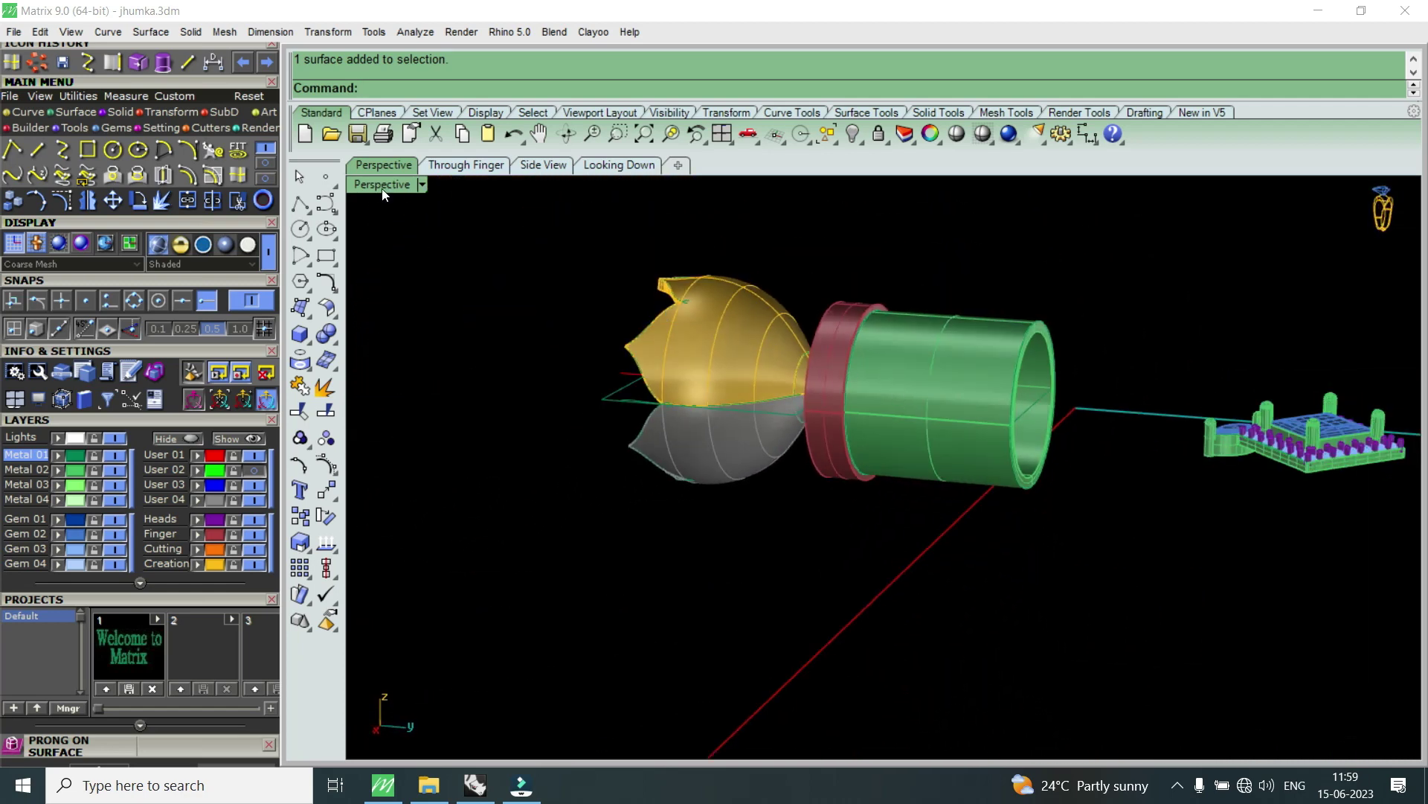
{"action": "double_click", "coordinate": [381, 187]}
{"action": "scroll", "coordinate": [1130, 305], "scroll_direction": "up", "scroll_amount": 3}
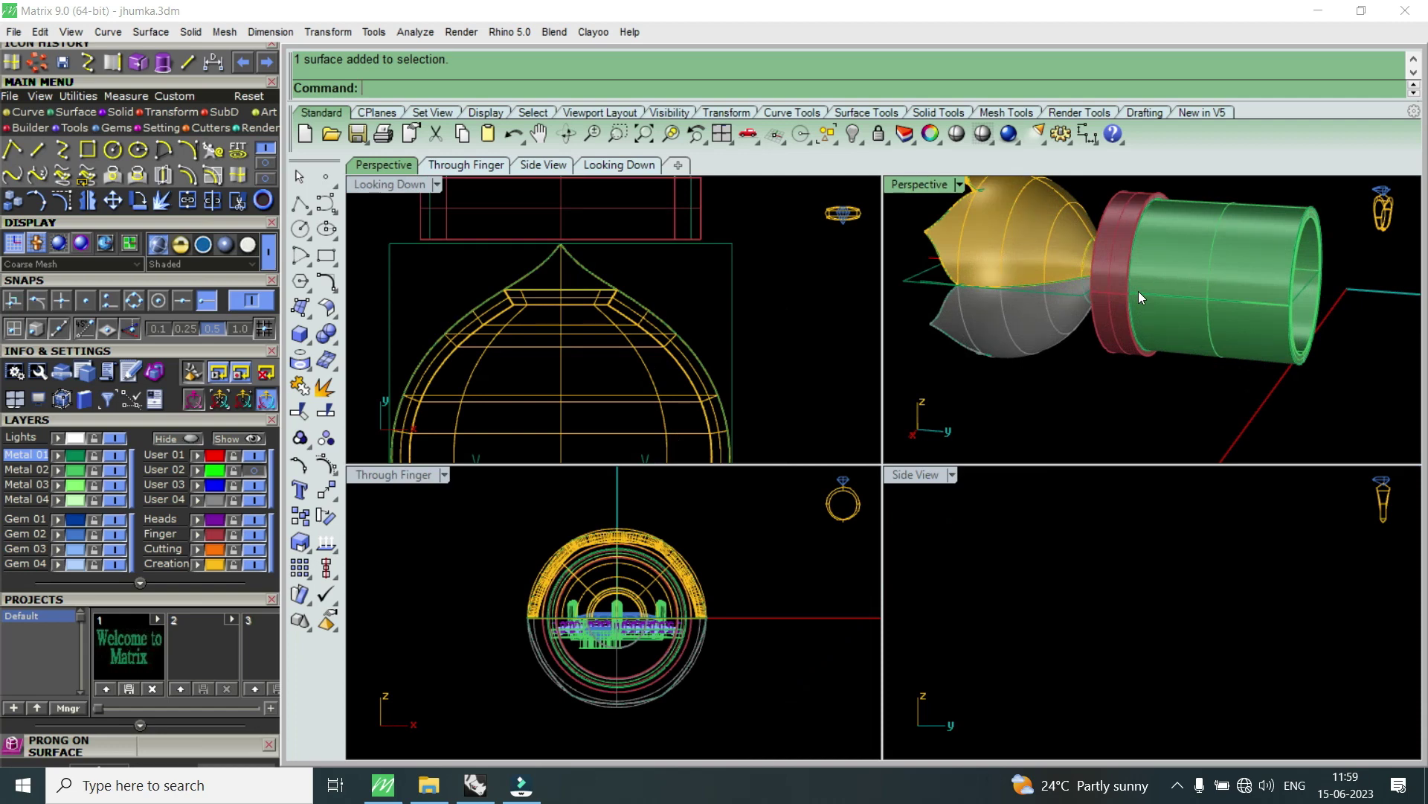
{"action": "scroll", "coordinate": [744, 321], "scroll_direction": "down", "scroll_amount": 5}
{"action": "scroll", "coordinate": [712, 297], "scroll_direction": "down", "scroll_amount": 3}
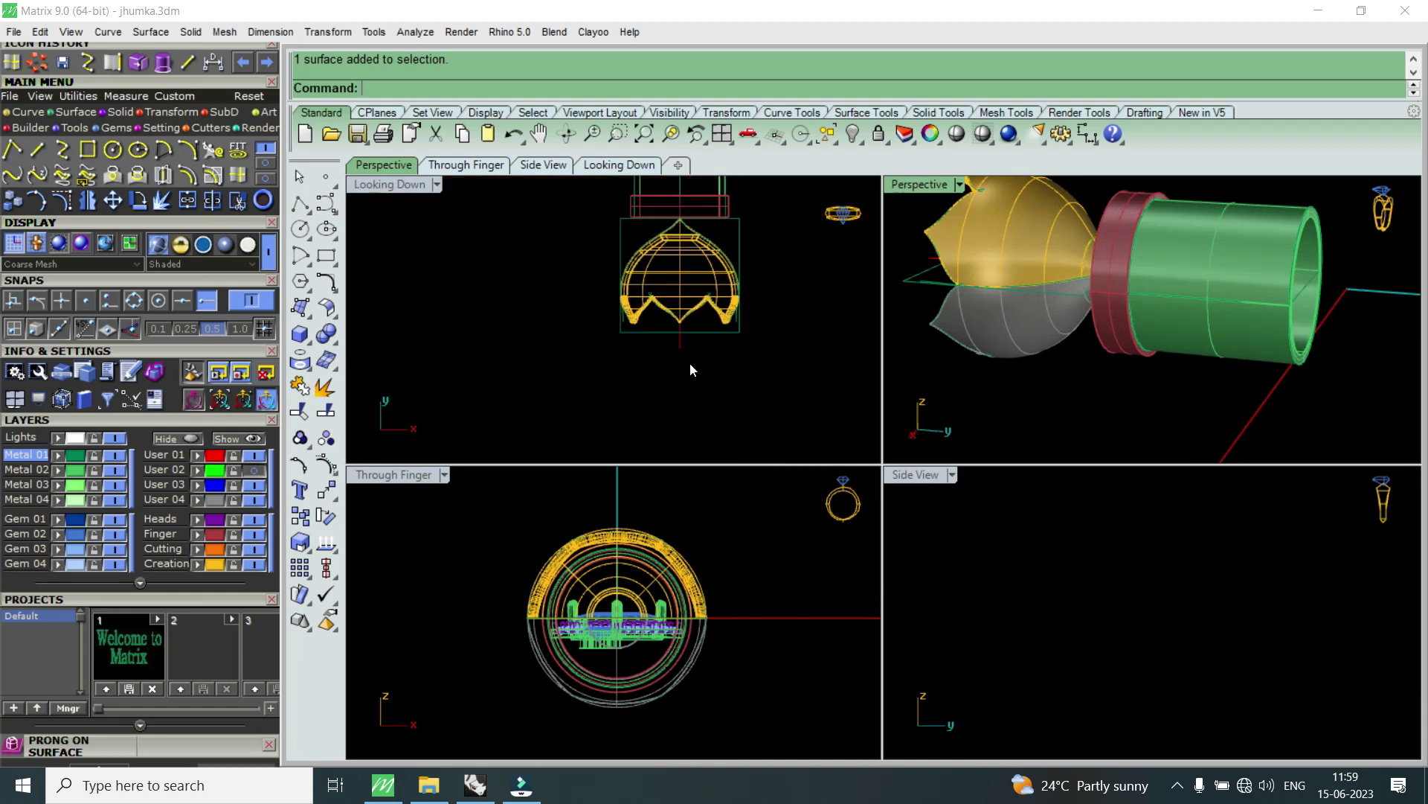
- Draw a line from the origin straight down in the top view
{"action": "left_click", "coordinate": [187, 63]}
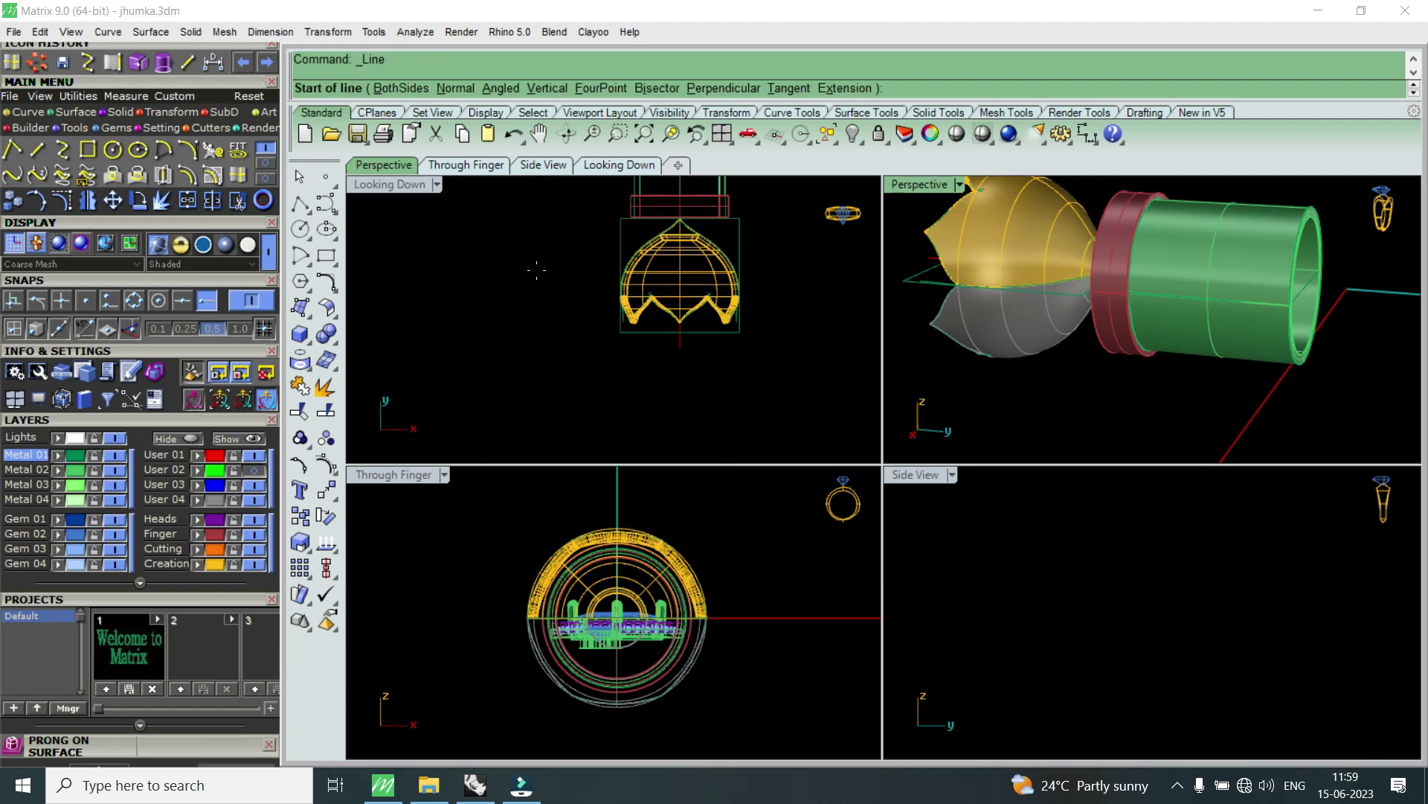
{"action": "type", "text": "0"}
{"action": "key", "text": "Return"}
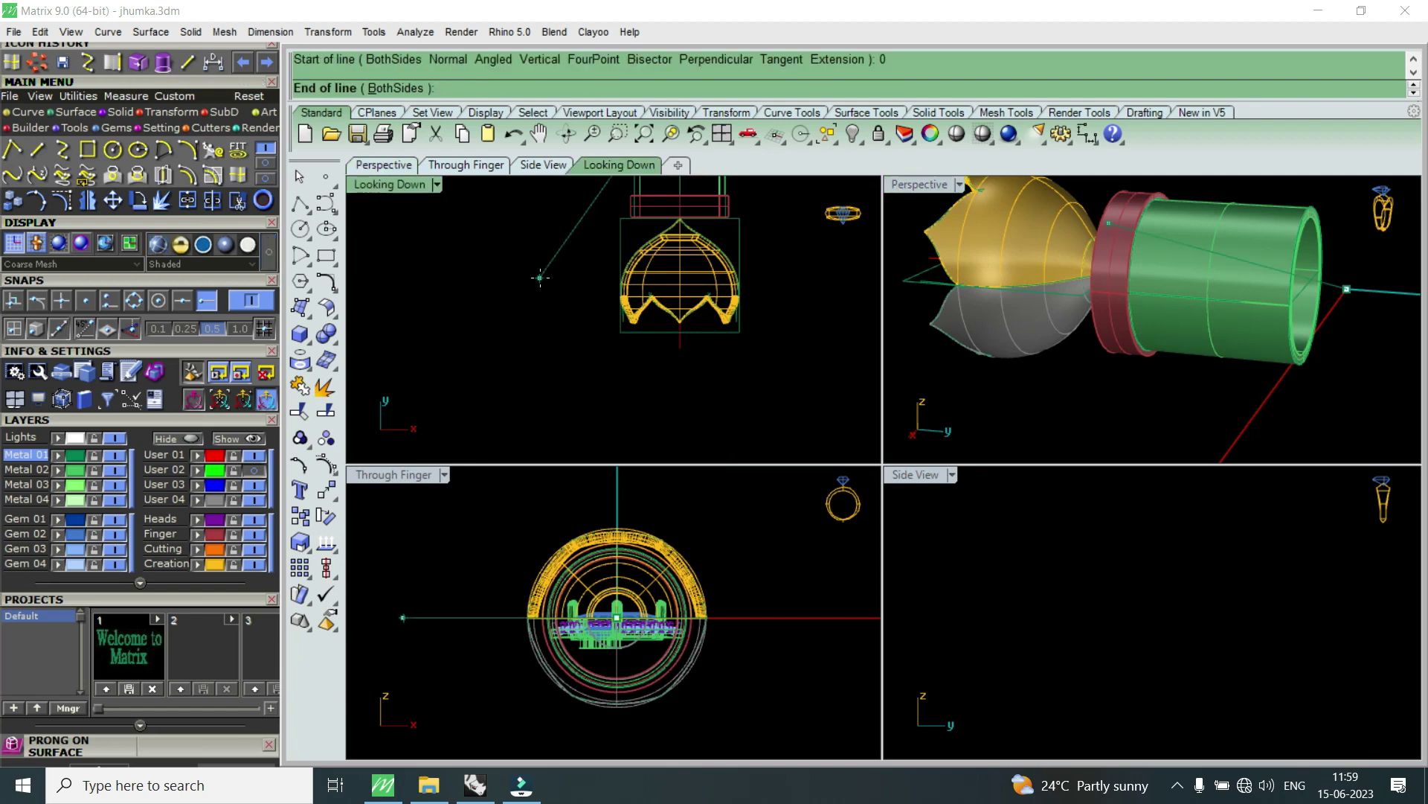
{"action": "scroll", "coordinate": [541, 309], "scroll_direction": "down", "scroll_amount": 3}
{"action": "left_click", "coordinate": [623, 402]}
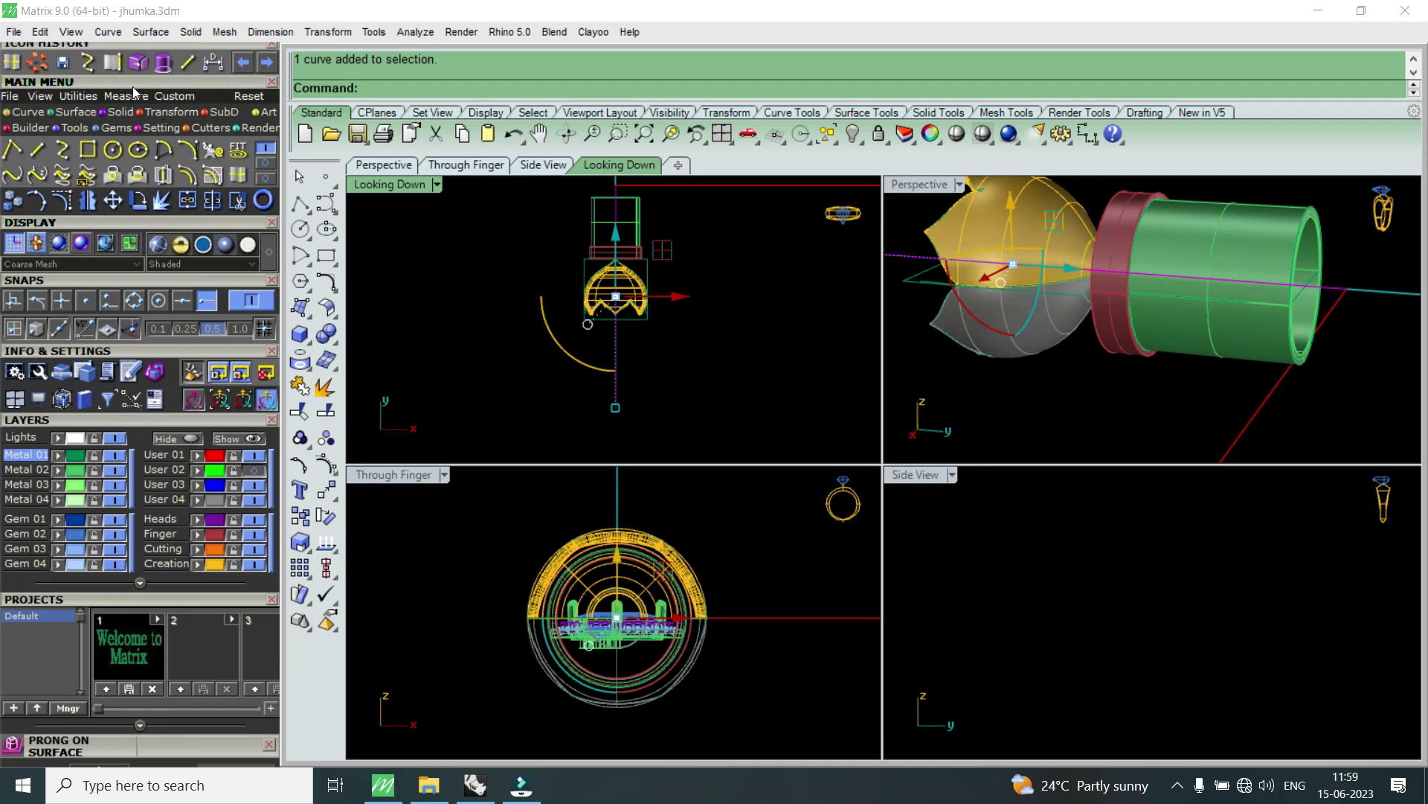
- Extrude the line straight to both sides into a flat cutting plane
{"action": "left_click", "coordinate": [120, 112]}
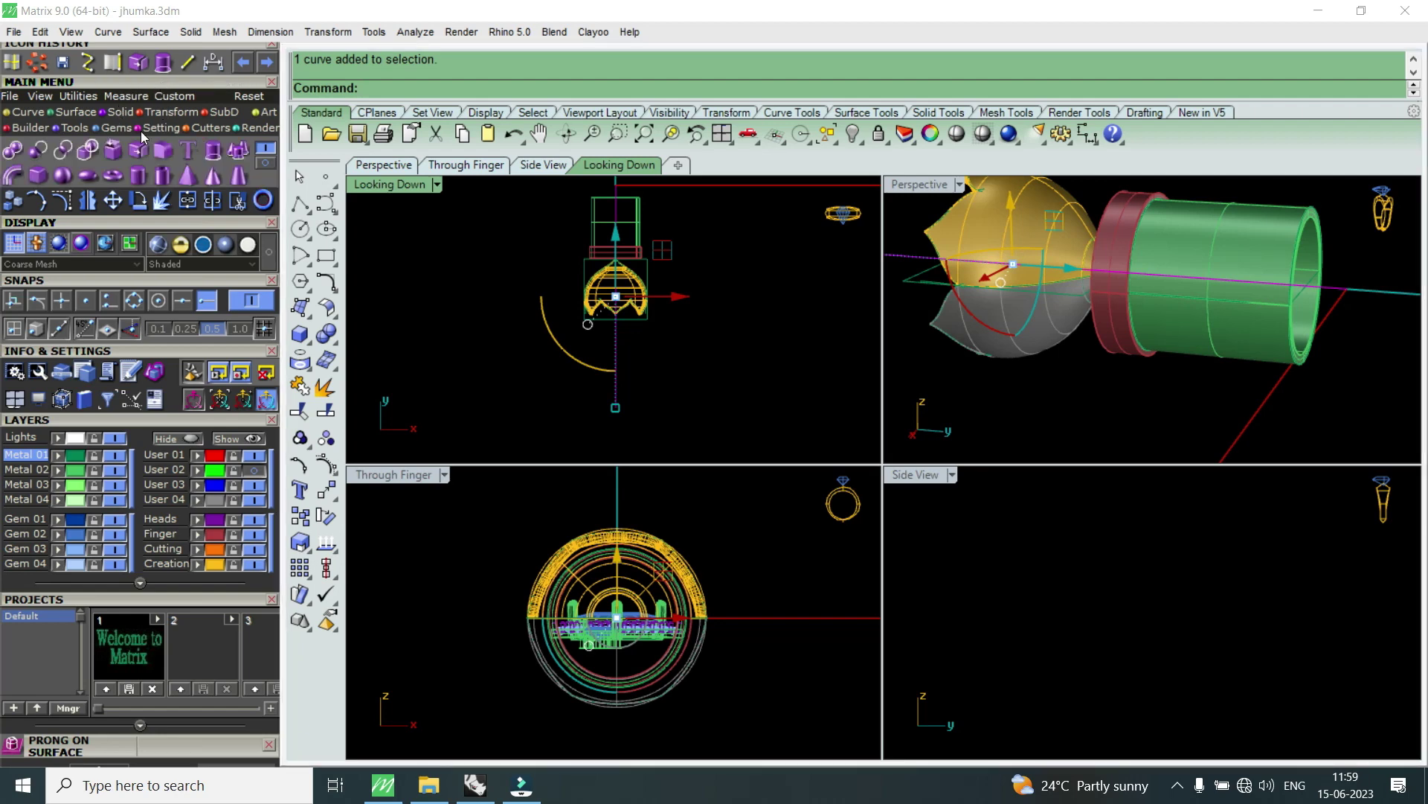
{"action": "left_click", "coordinate": [212, 150]}
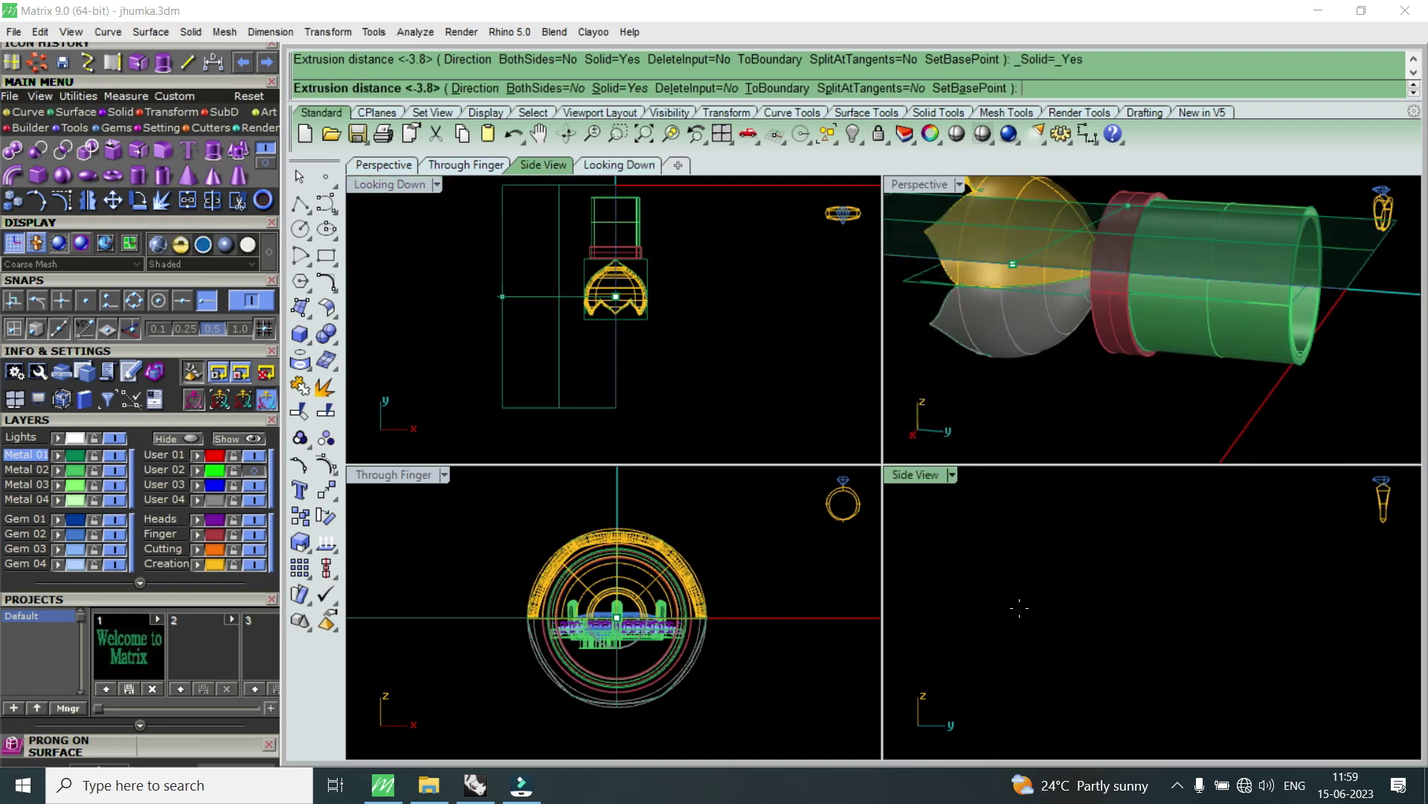
{"action": "type", "text": "b"}
{"action": "key", "text": "Return"}
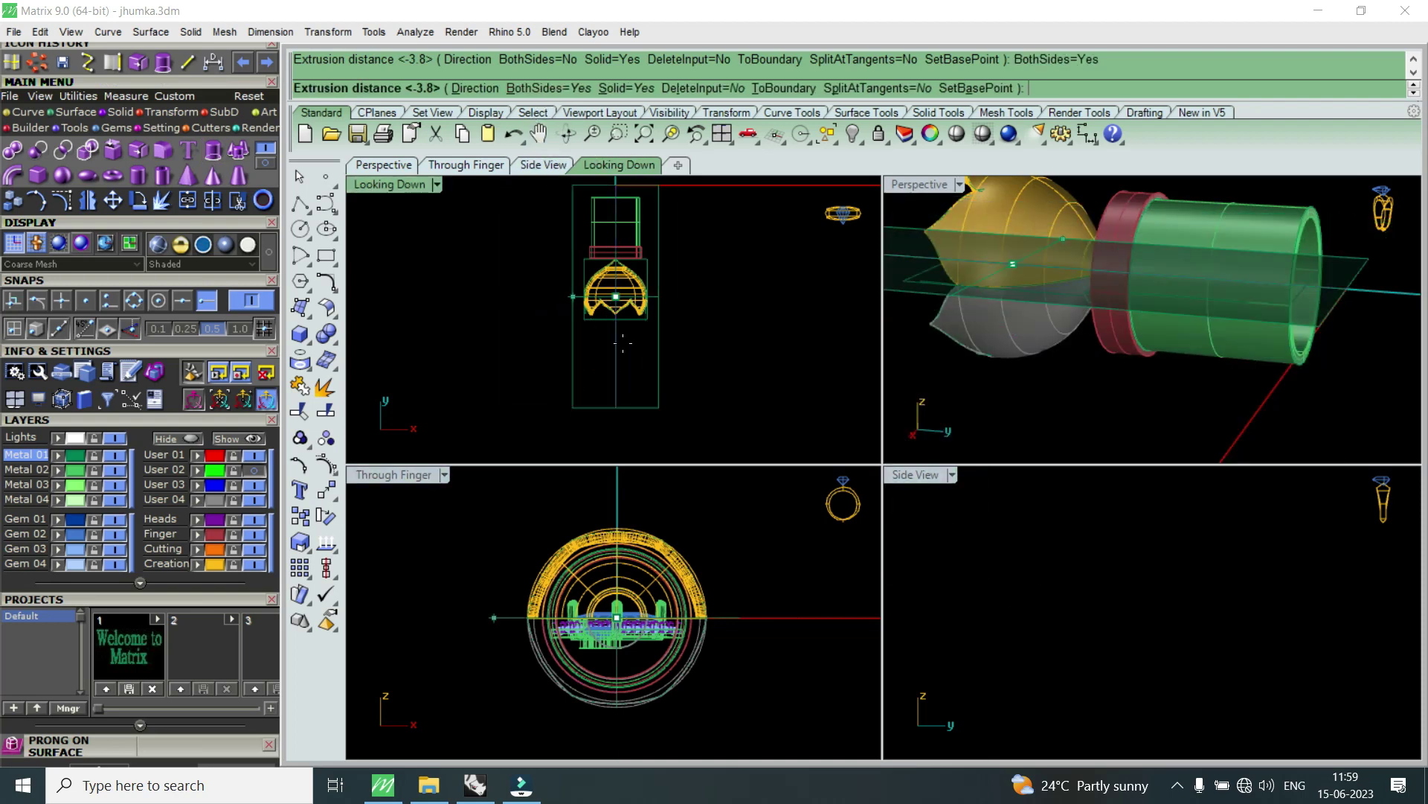
{"action": "key", "text": "Escape"}
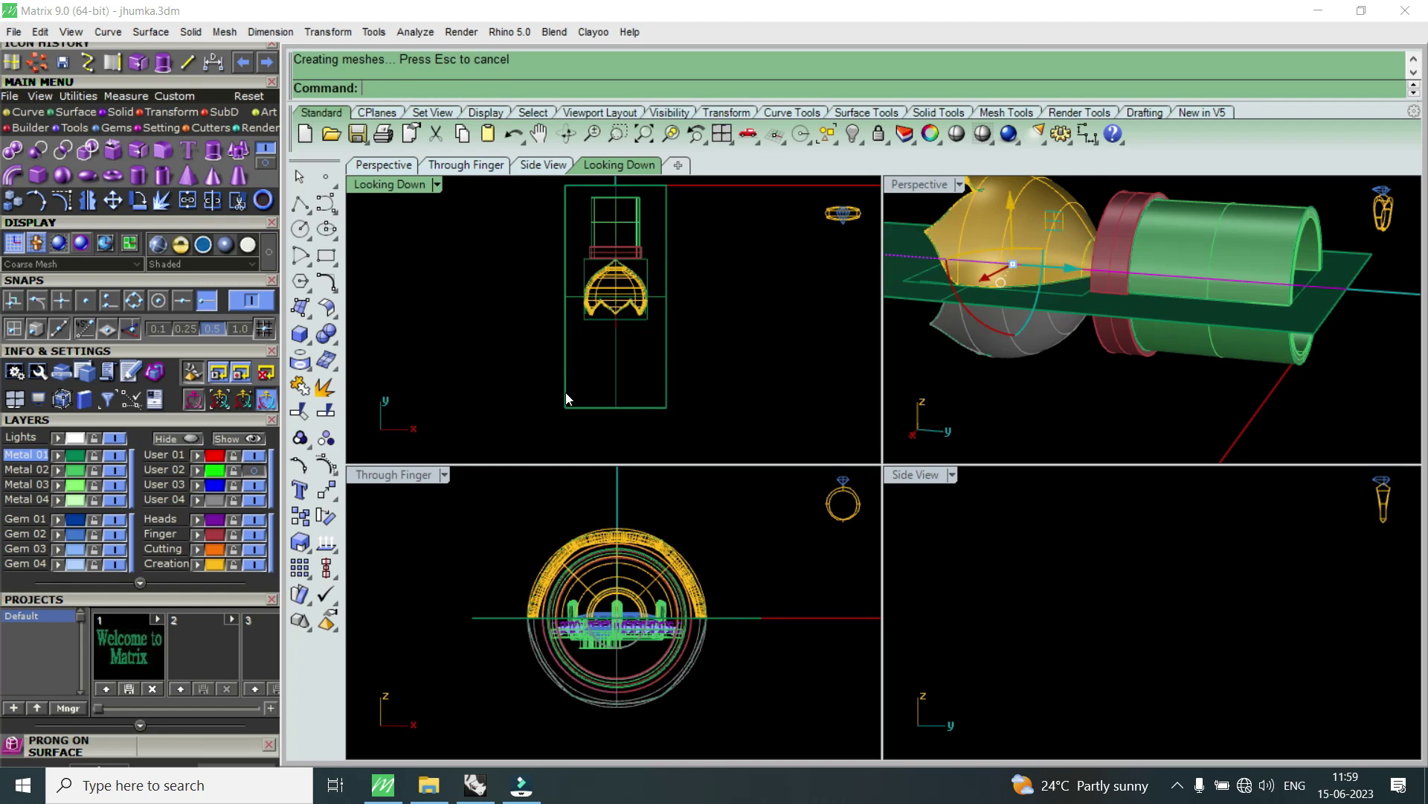
{"action": "double_click", "coordinate": [916, 191]}
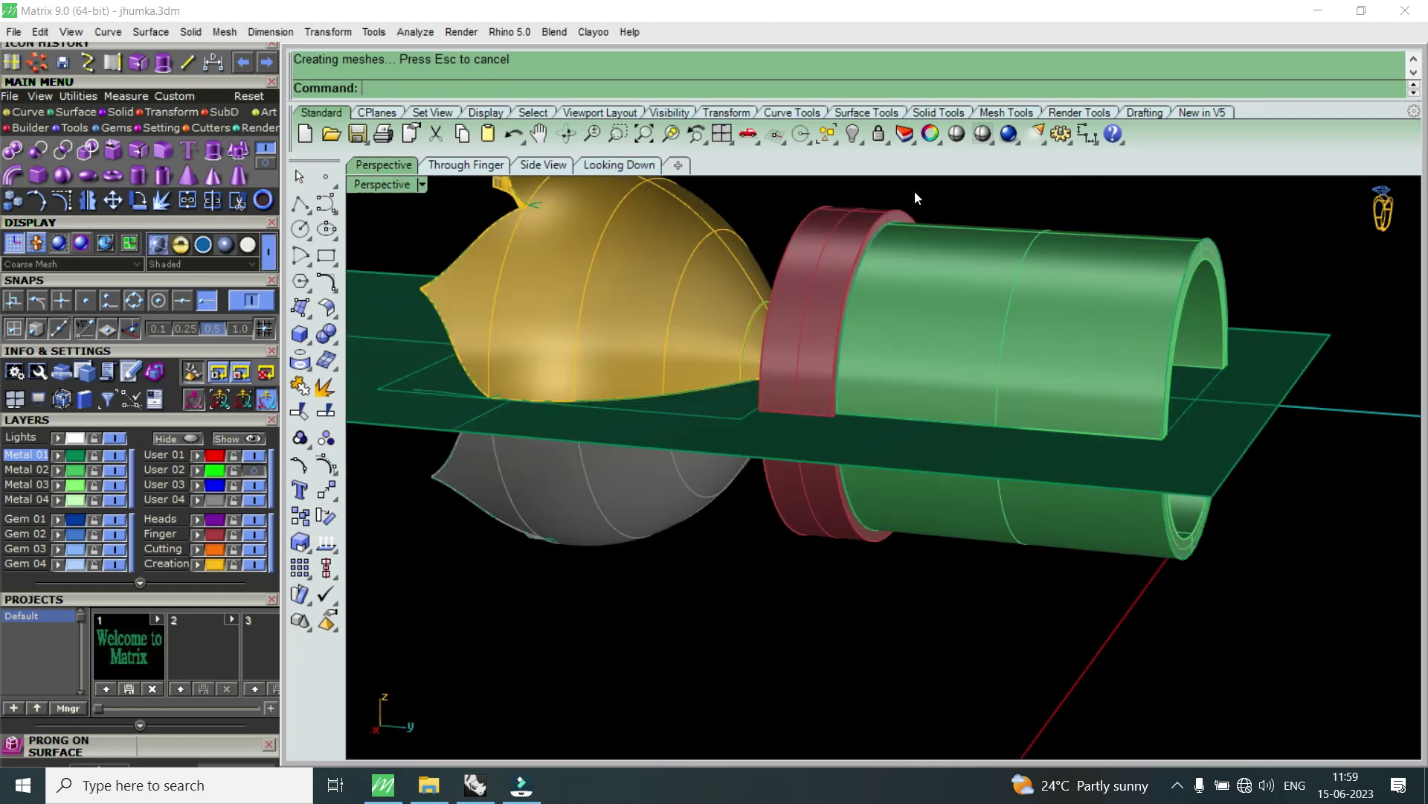
{"action": "scroll", "coordinate": [805, 370], "scroll_direction": "down", "scroll_amount": 1}
{"action": "mouse_move", "coordinate": [805, 369]}
{"action": "right_mouse_down"}
{"action": "mouse_move", "coordinate": [885, 412]}
{"action": "mouse_move", "coordinate": [872, 470]}
{"action": "right_mouse_up"}
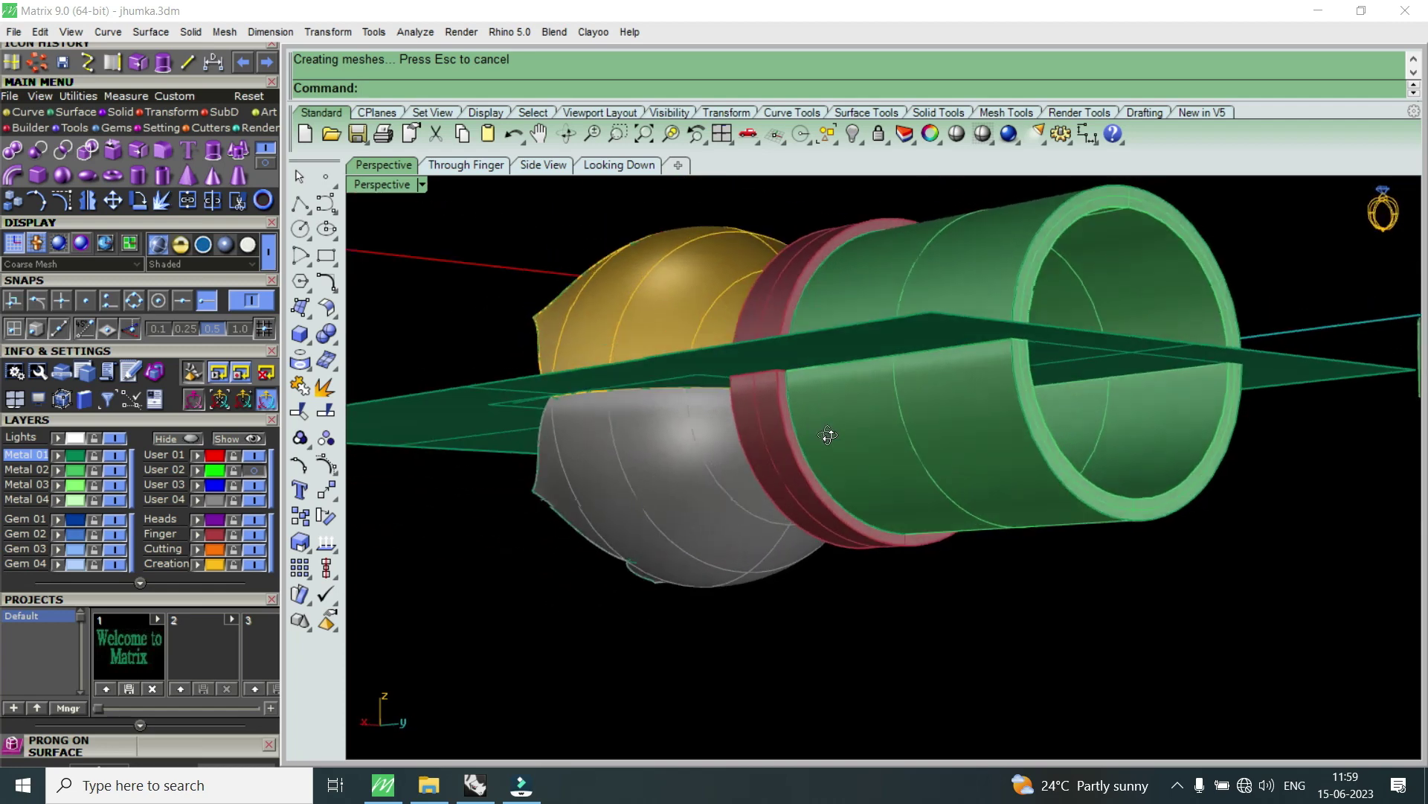
{"action": "right_click_drag", "start_coordinate": [850, 344], "coordinate": [854, 468]}
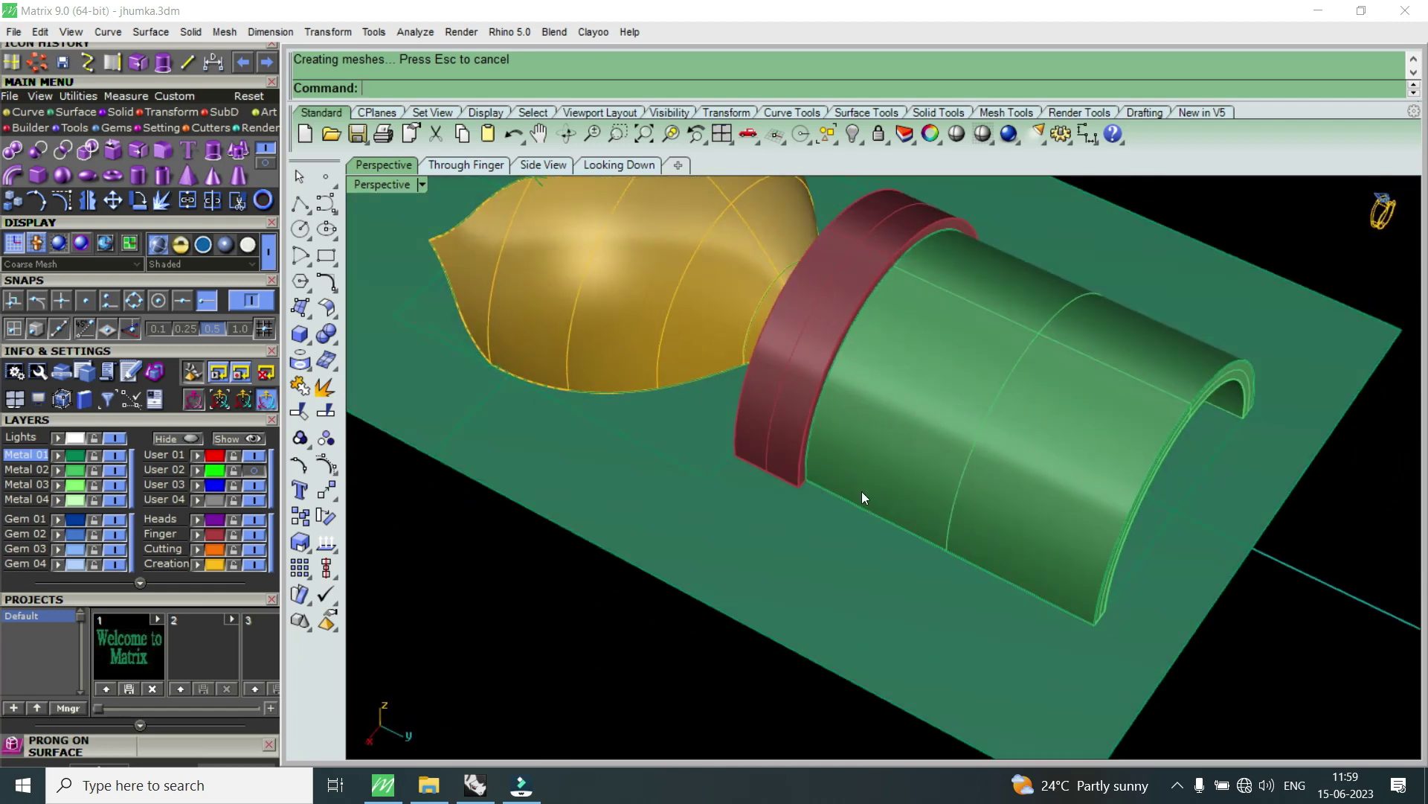
{"action": "type", "text": "BooleanDifference"}
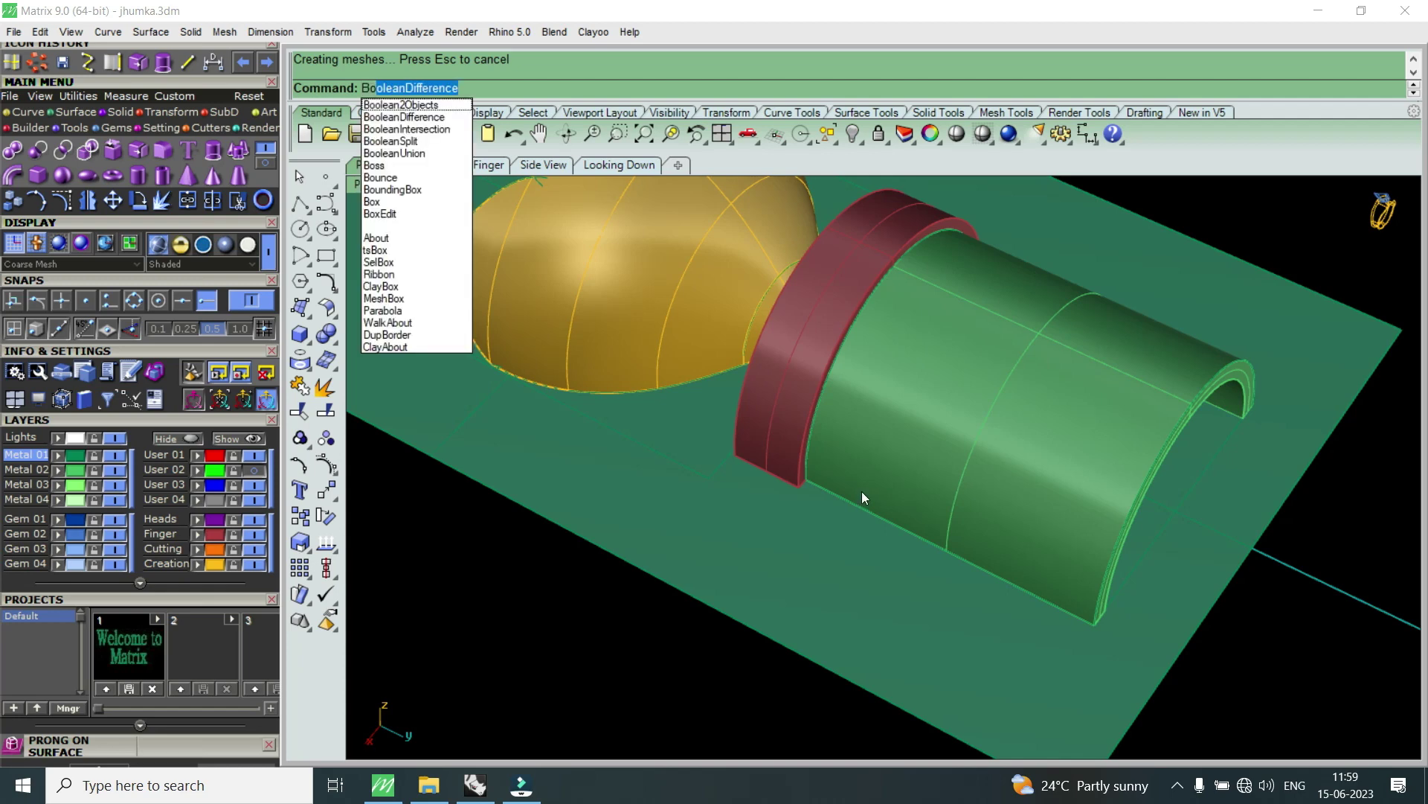
- Boolean-split the cylinder and maroon ring with the flat plane into upper and lower halves
{"action": "left_click", "coordinate": [416, 142]}
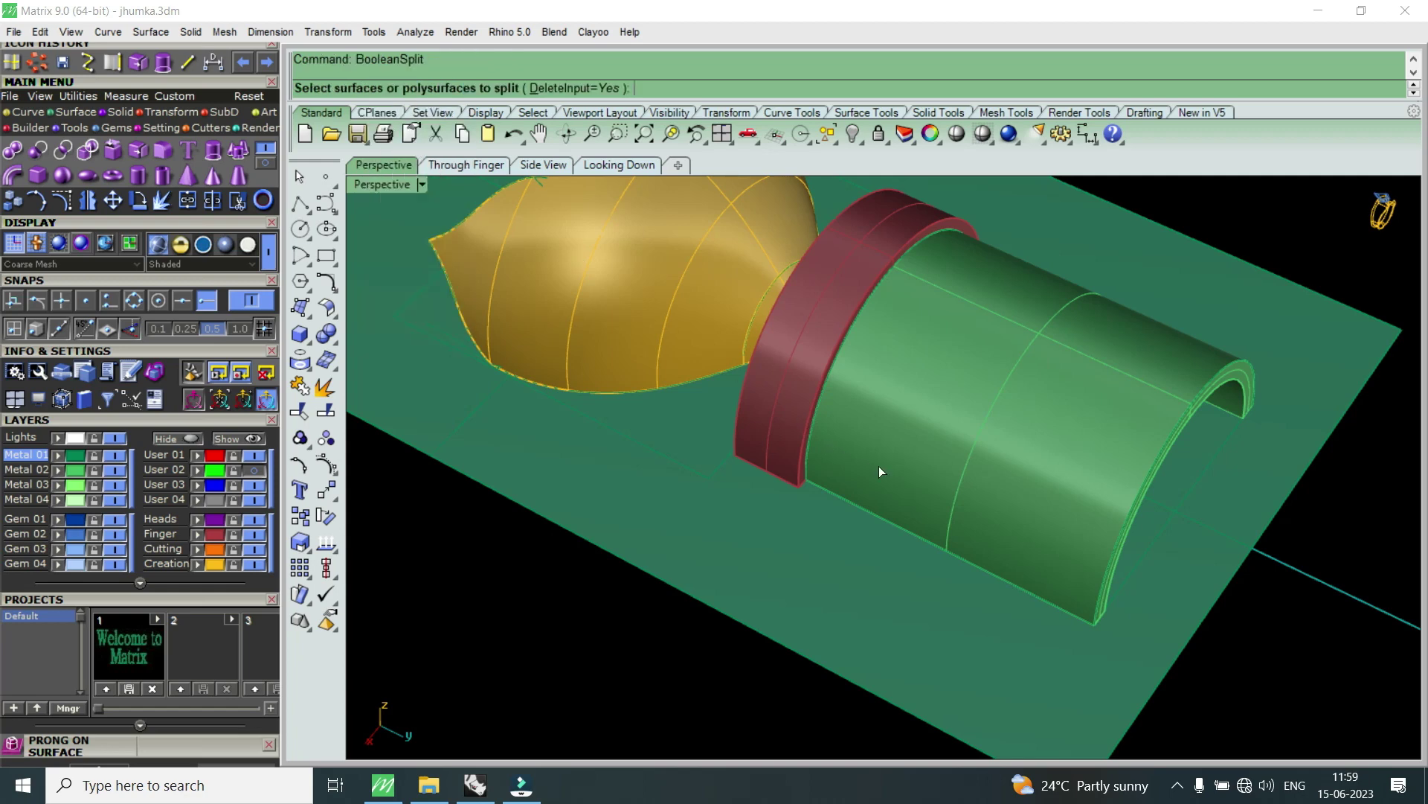
{"action": "left_click", "coordinate": [928, 474]}
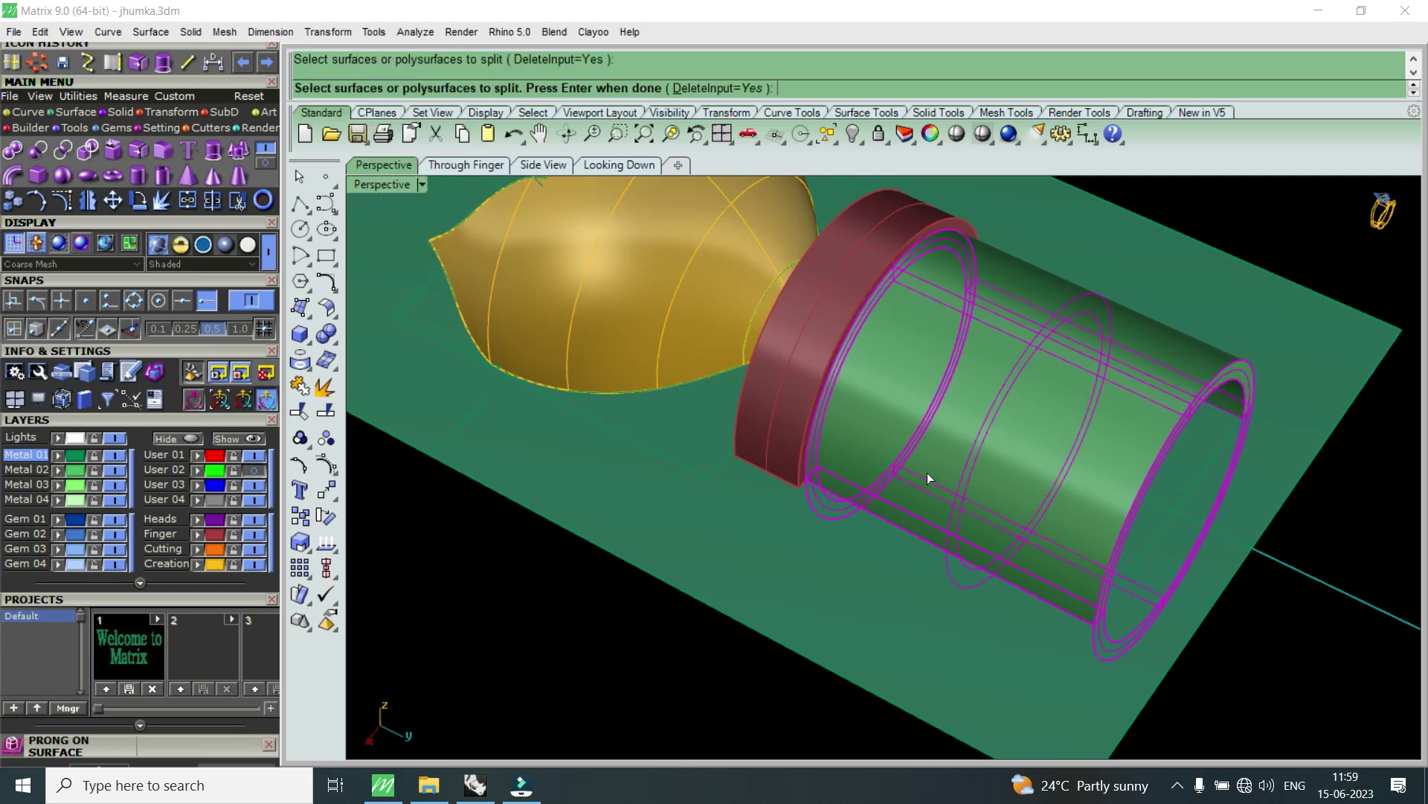
{"action": "left_click", "coordinate": [787, 406]}
{"action": "scroll", "coordinate": [801, 439], "scroll_direction": "down", "scroll_amount": 3}
{"action": "scroll", "coordinate": [849, 517], "scroll_direction": "up", "scroll_amount": 3}
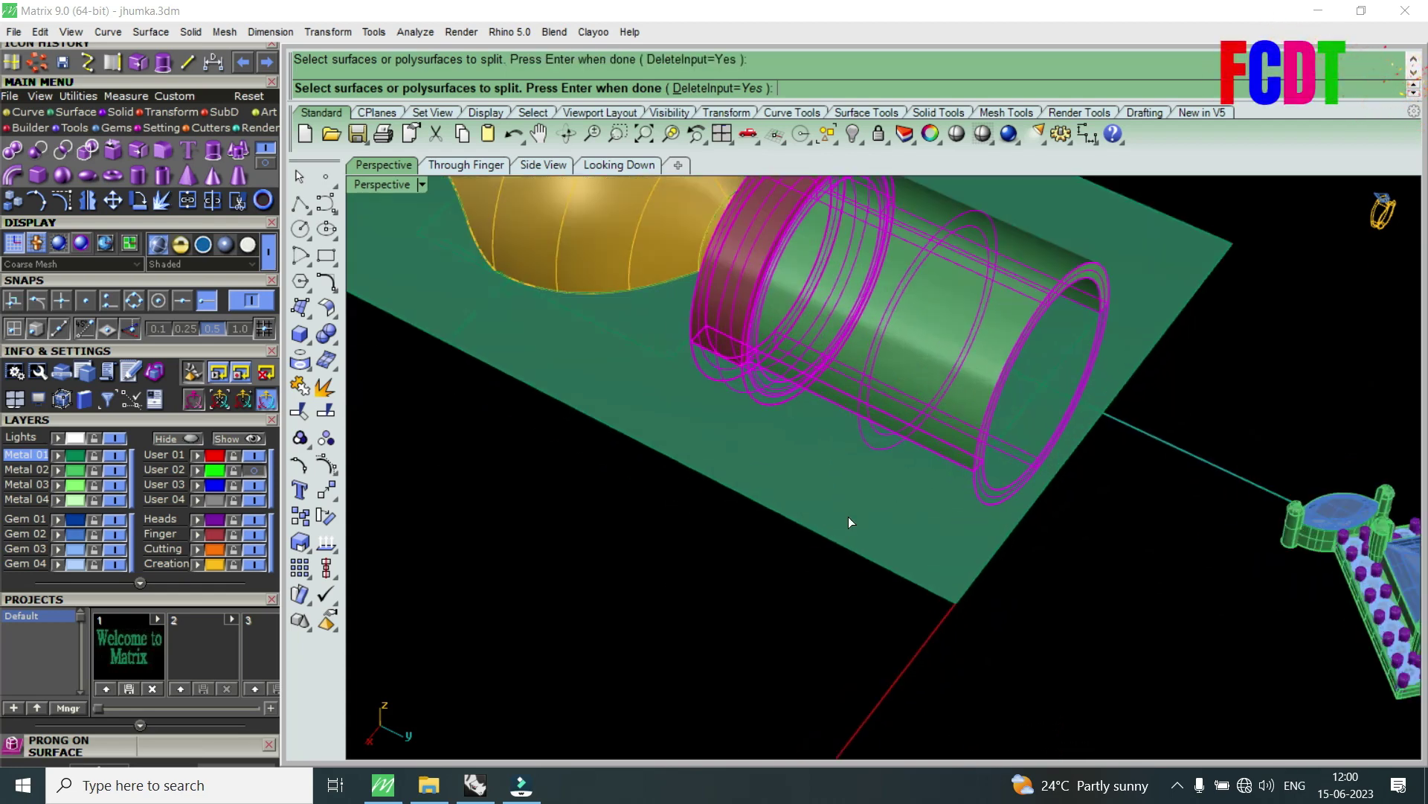
{"action": "key", "text": "Return"}
{"action": "key", "text": "Return"}
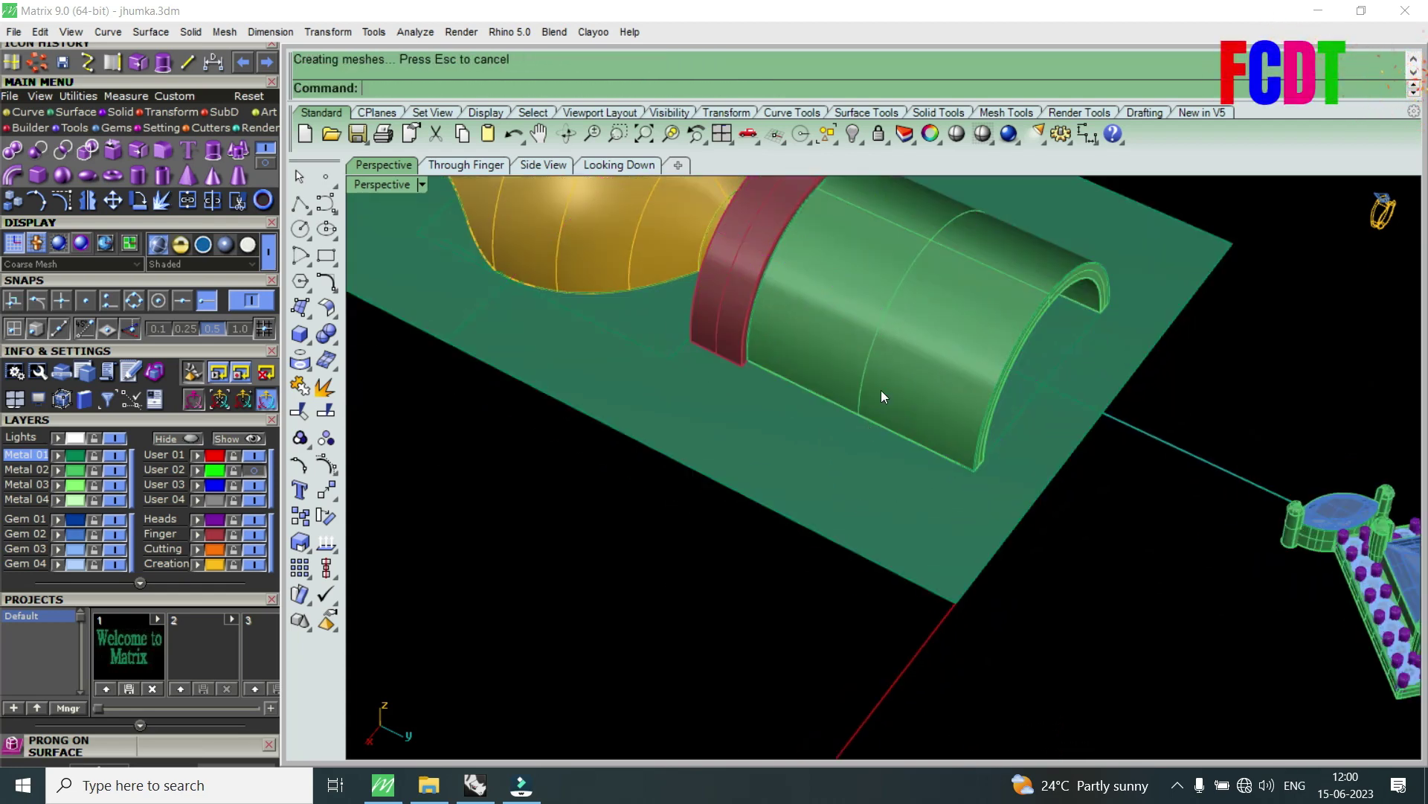
{"action": "left_click", "coordinate": [881, 391]}
{"action": "left_click", "coordinate": [728, 297]}
- Delete the green cutting plane
{"action": "mouse_move", "coordinate": [727, 297]}
{"action": "right_mouse_down"}
{"action": "mouse_move", "coordinate": [726, 542]}
{"action": "mouse_move", "coordinate": [840, 383]}
{"action": "right_mouse_up"}
{"action": "scroll", "coordinate": [905, 352], "scroll_direction": "up", "scroll_amount": 2}
{"action": "left_click", "coordinate": [1019, 348]}
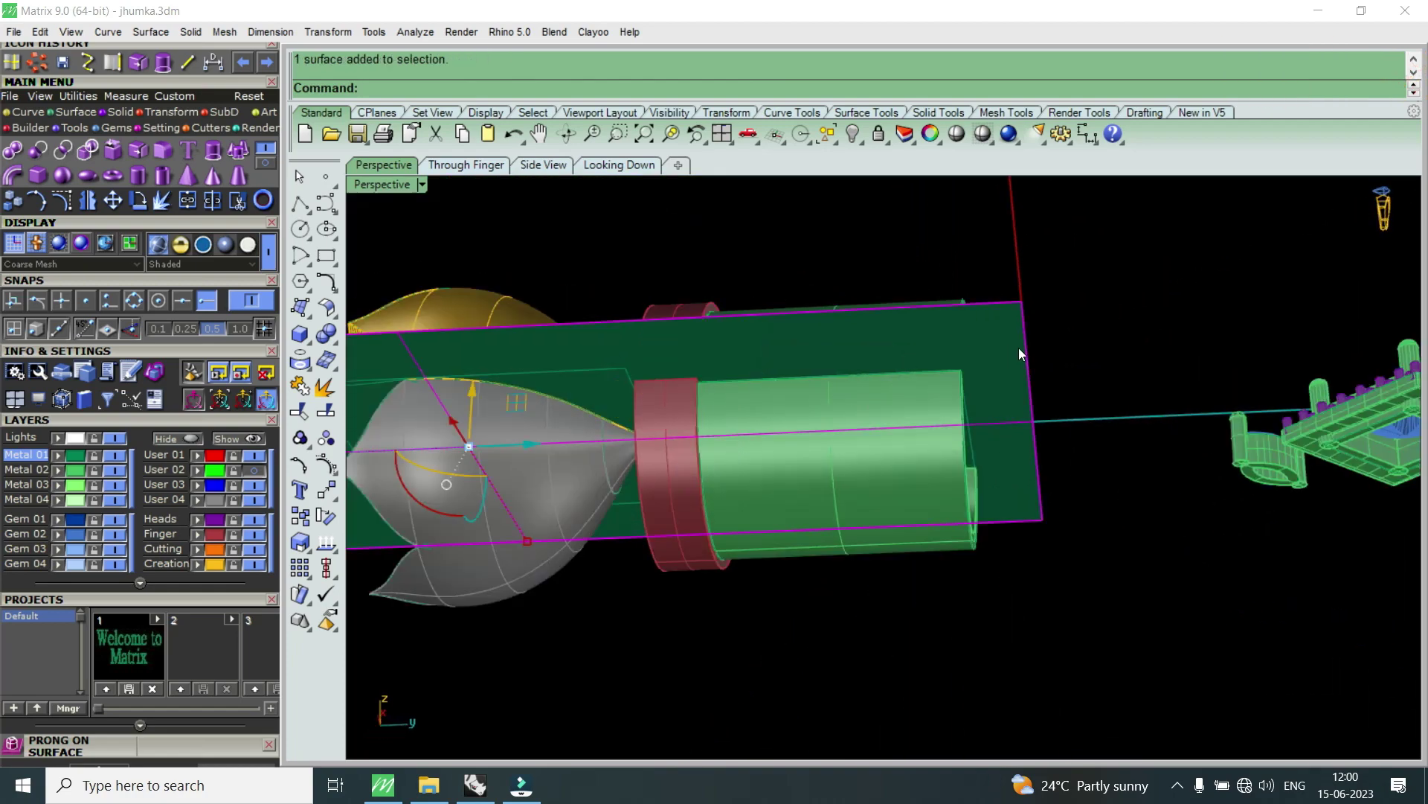
{"action": "key", "text": "Delete"}
- Extract the cylinder's inner surface, then undo that extraction
{"action": "mouse_move", "coordinate": [993, 372]}
{"action": "right_mouse_down"}
{"action": "mouse_move", "coordinate": [891, 536]}
{"action": "mouse_move", "coordinate": [827, 385]}
{"action": "mouse_move", "coordinate": [737, 521]}
{"action": "right_mouse_up"}
{"action": "scroll", "coordinate": [767, 519], "scroll_direction": "up", "scroll_amount": 3}
{"action": "scroll", "coordinate": [715, 465], "scroll_direction": "up", "scroll_amount": 3}
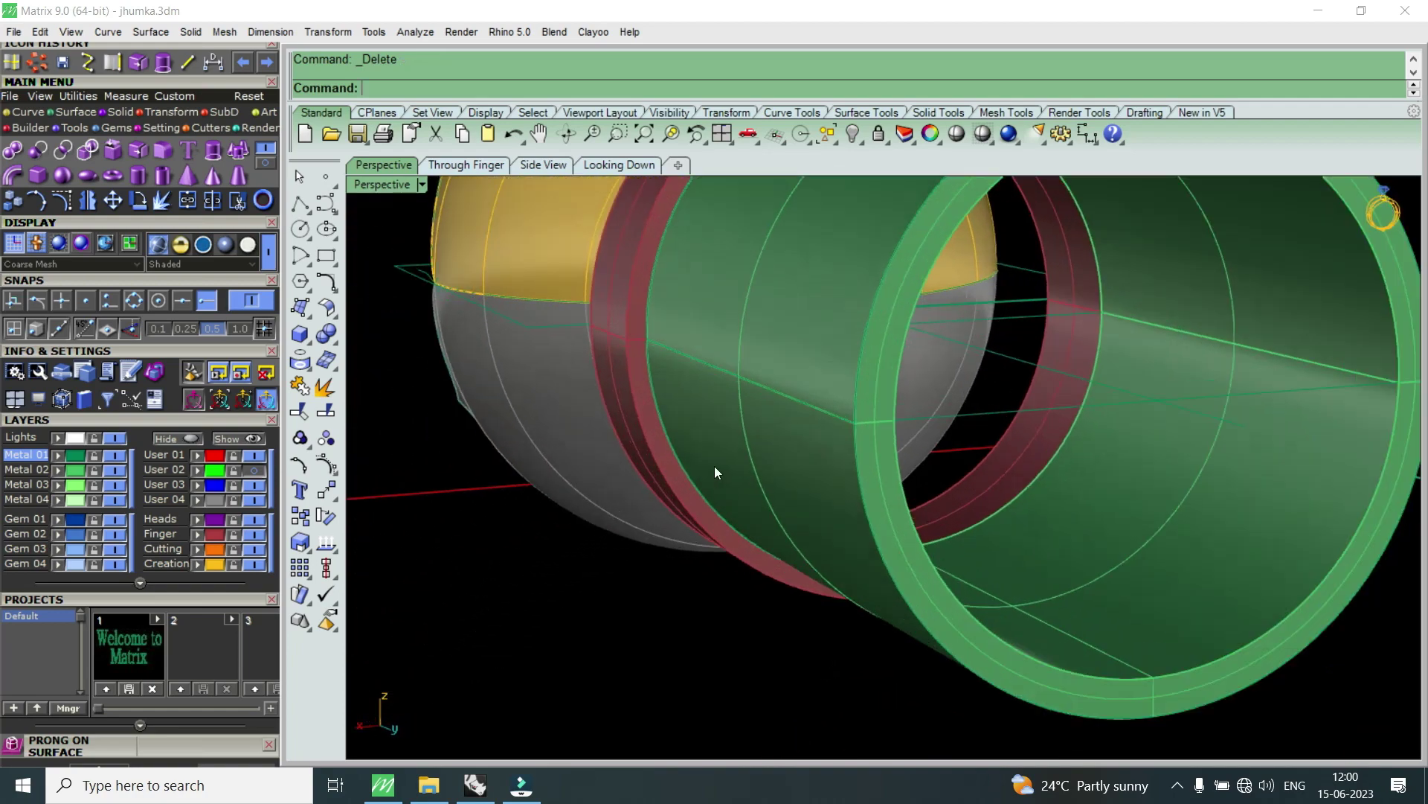
{"action": "left_click", "coordinate": [136, 65]}
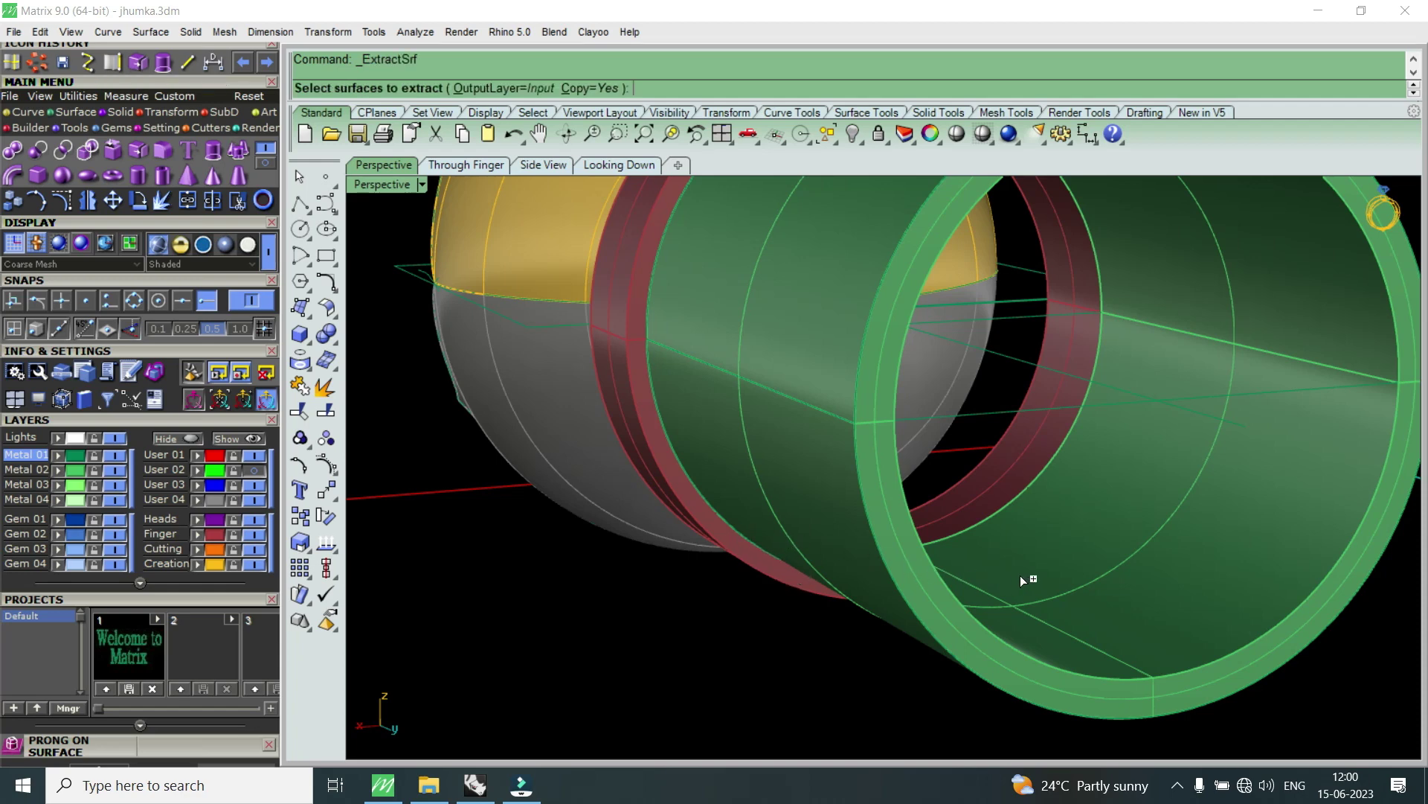
{"action": "left_click", "coordinate": [1060, 577]}
{"action": "scroll", "coordinate": [906, 549], "scroll_direction": "up", "scroll_amount": 2}
{"action": "scroll", "coordinate": [965, 497], "scroll_direction": "up", "scroll_amount": 3}
{"action": "key", "text": "Return"}
{"action": "scroll", "coordinate": [986, 457], "scroll_direction": "down", "scroll_amount": 3}
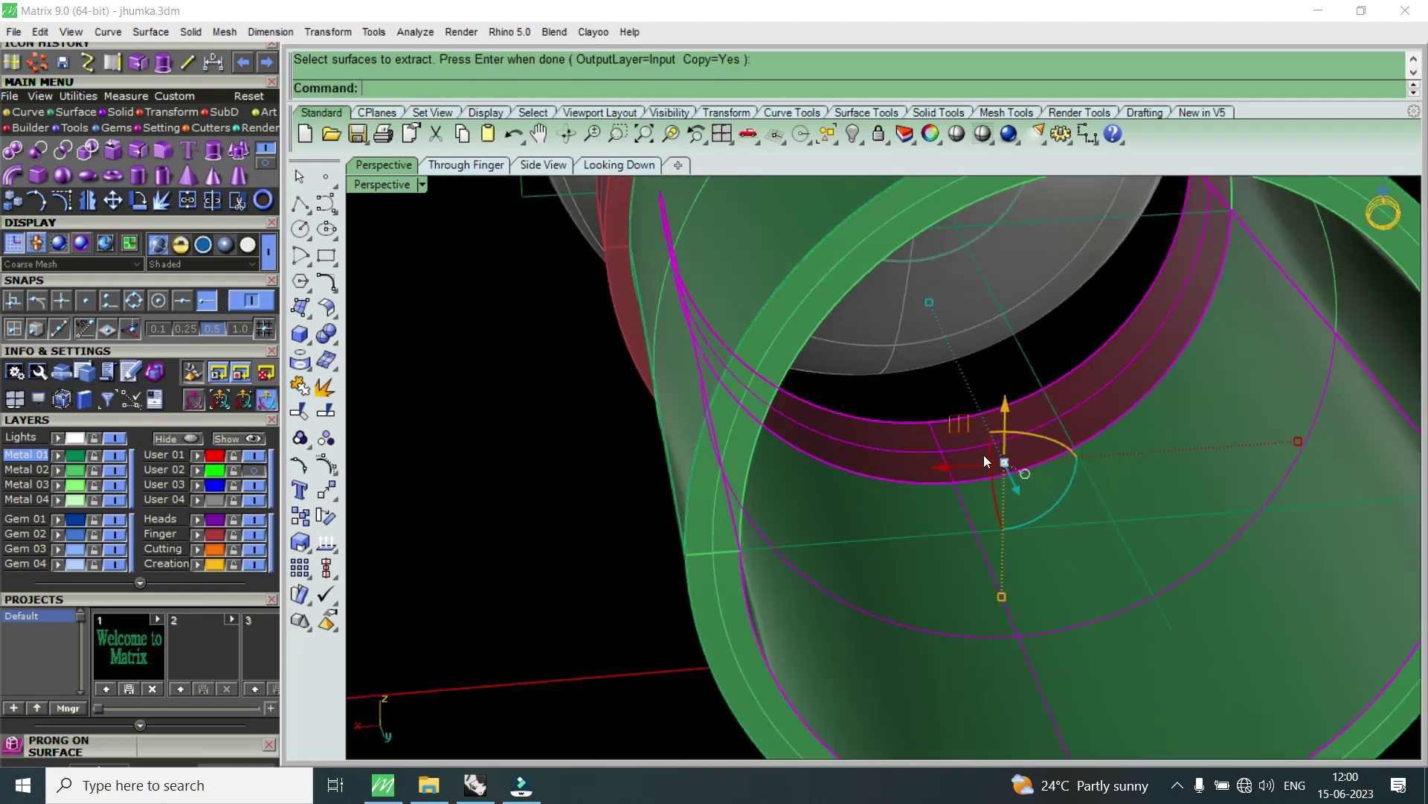
{"action": "right_click_drag", "start_coordinate": [986, 456], "coordinate": [851, 551]}
{"action": "left_click", "coordinate": [850, 546]}
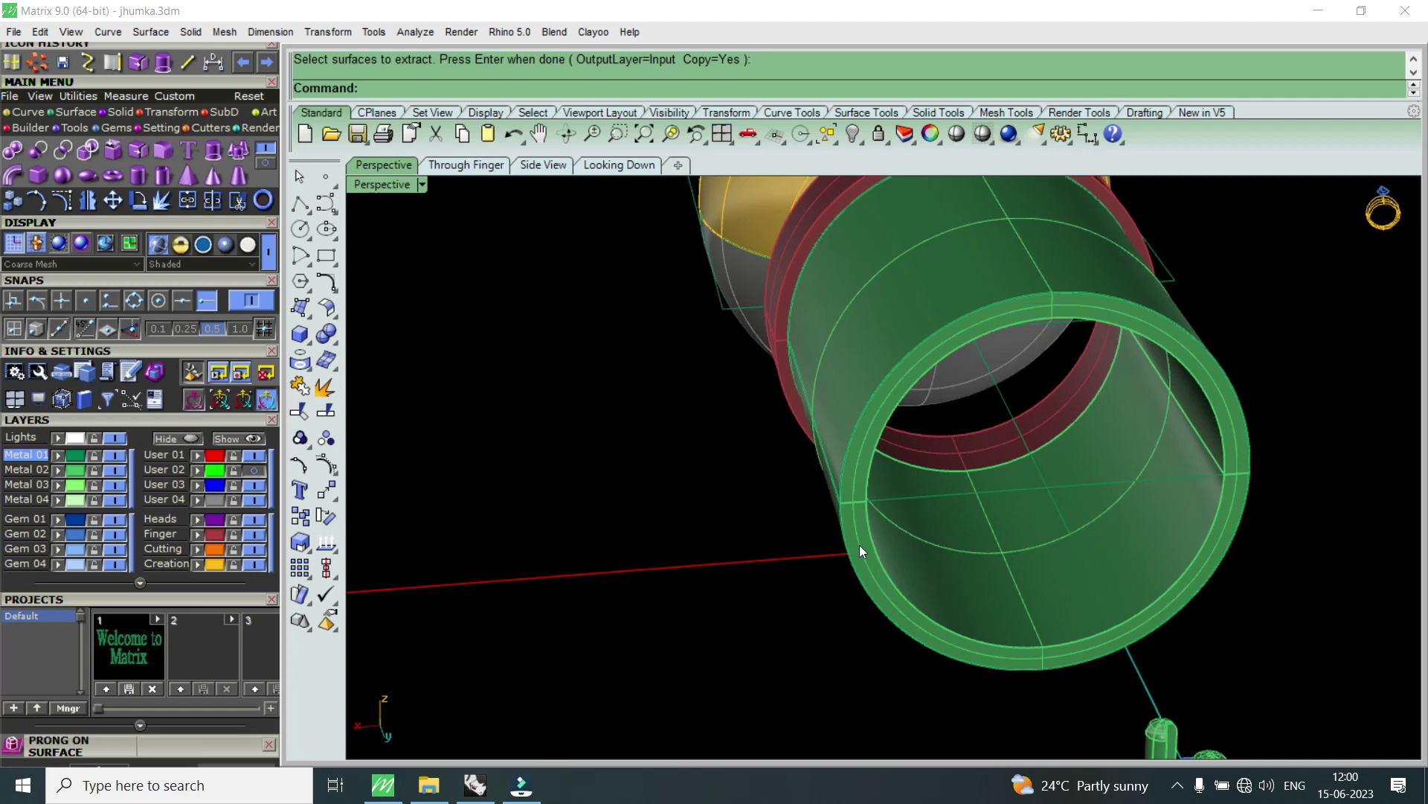
{"action": "key", "text": "ctrl+z"}
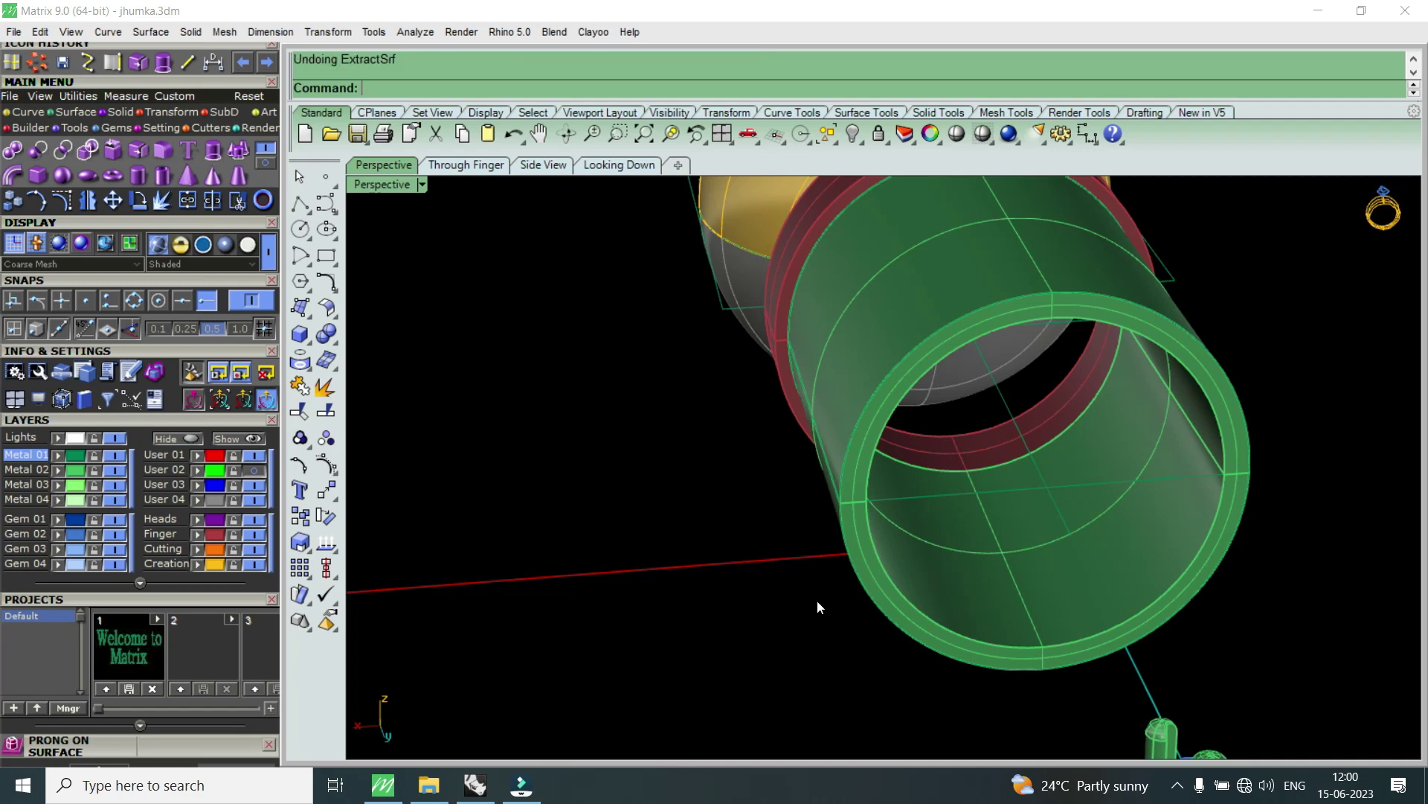
- Extract the outer cylinder surface and the red band as separate surfaces
{"action": "right_click_drag", "start_coordinate": [818, 602], "coordinate": [888, 510]}
{"action": "left_click", "coordinate": [140, 61]}
{"action": "left_click", "coordinate": [908, 479]}
{"action": "scroll", "coordinate": [727, 479], "scroll_direction": "up", "scroll_amount": 2}
{"action": "left_click", "coordinate": [730, 474]}
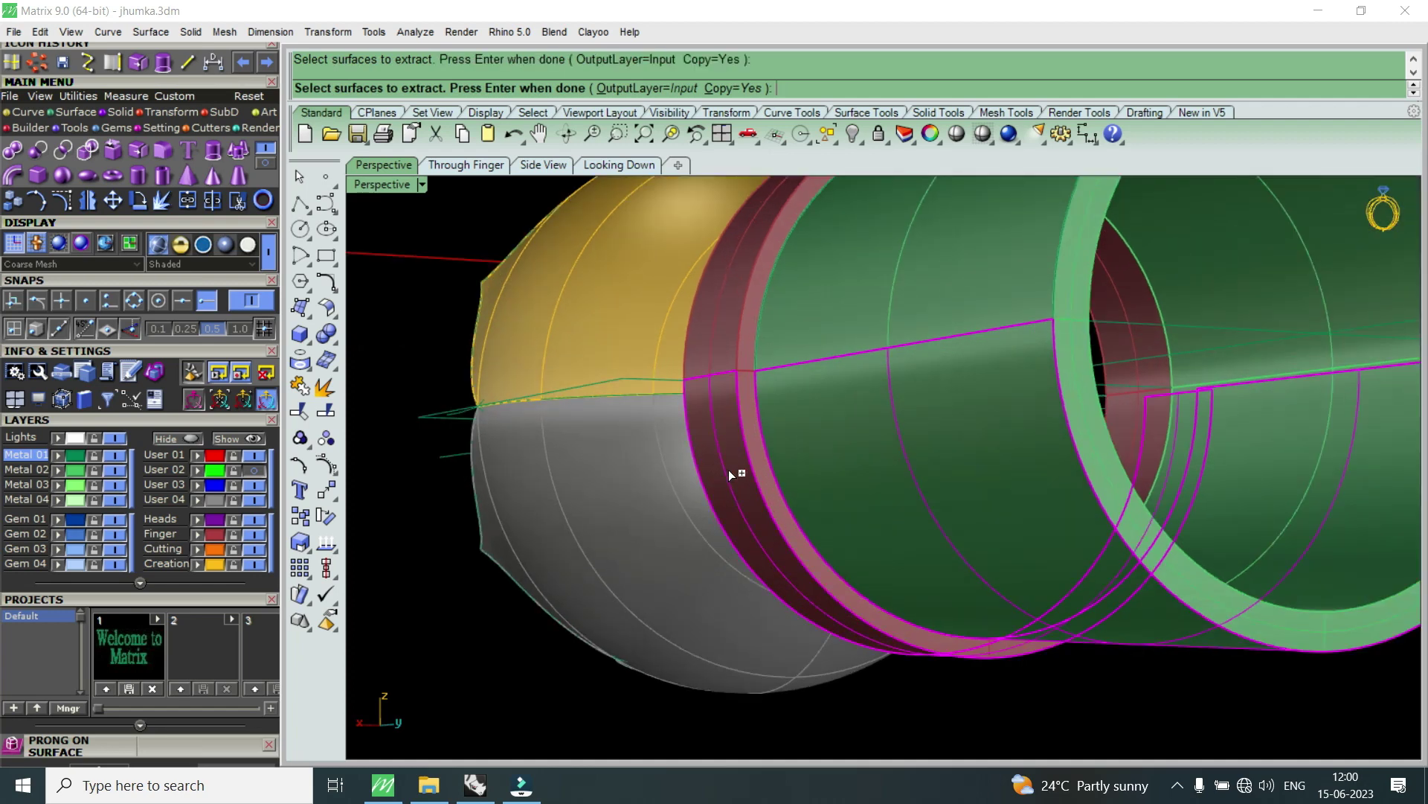
{"action": "key", "text": "Return"}
- Delete the extracted green band and the leftover red band piece
{"action": "right_click_drag", "start_coordinate": [830, 467], "coordinate": [966, 581]}
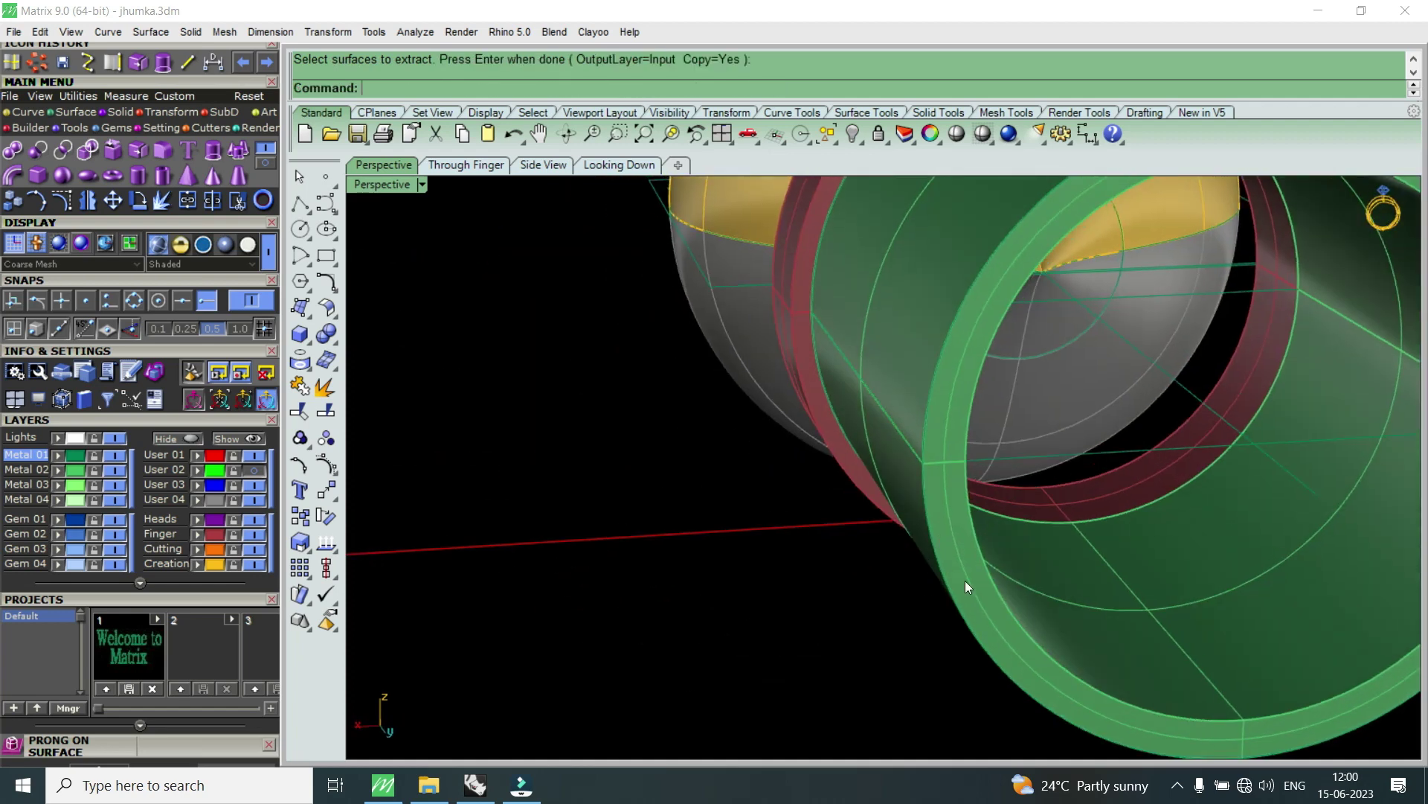
{"action": "left_click", "coordinate": [1003, 624]}
{"action": "key", "text": "Delete"}
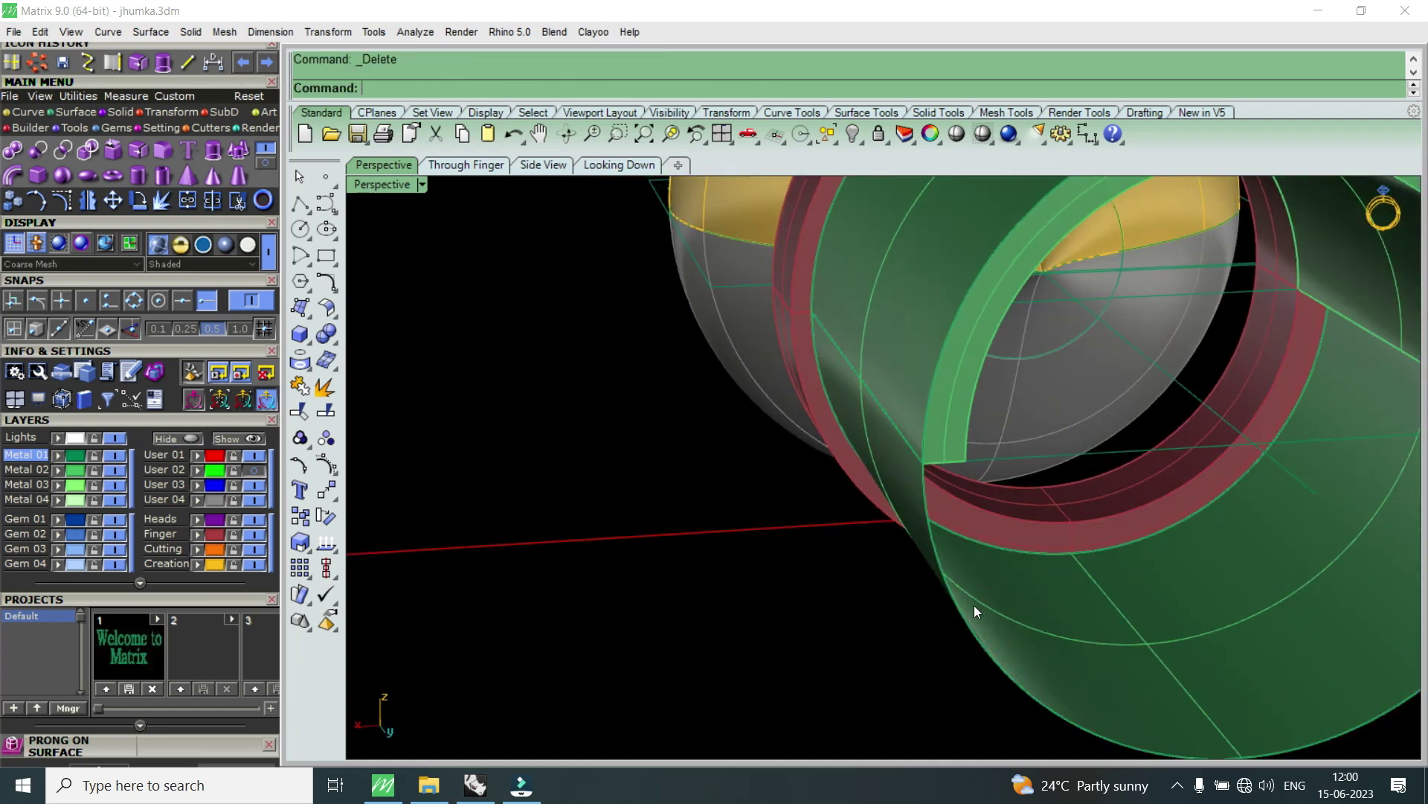
{"action": "left_click", "coordinate": [1016, 534]}
{"action": "key", "text": "Delete"}
{"action": "mouse_move", "coordinate": [1015, 532]}
{"action": "right_mouse_down"}
{"action": "mouse_move", "coordinate": [869, 568]}
{"action": "mouse_move", "coordinate": [1020, 543]}
{"action": "right_mouse_up"}
{"action": "left_click", "coordinate": [1022, 546]}
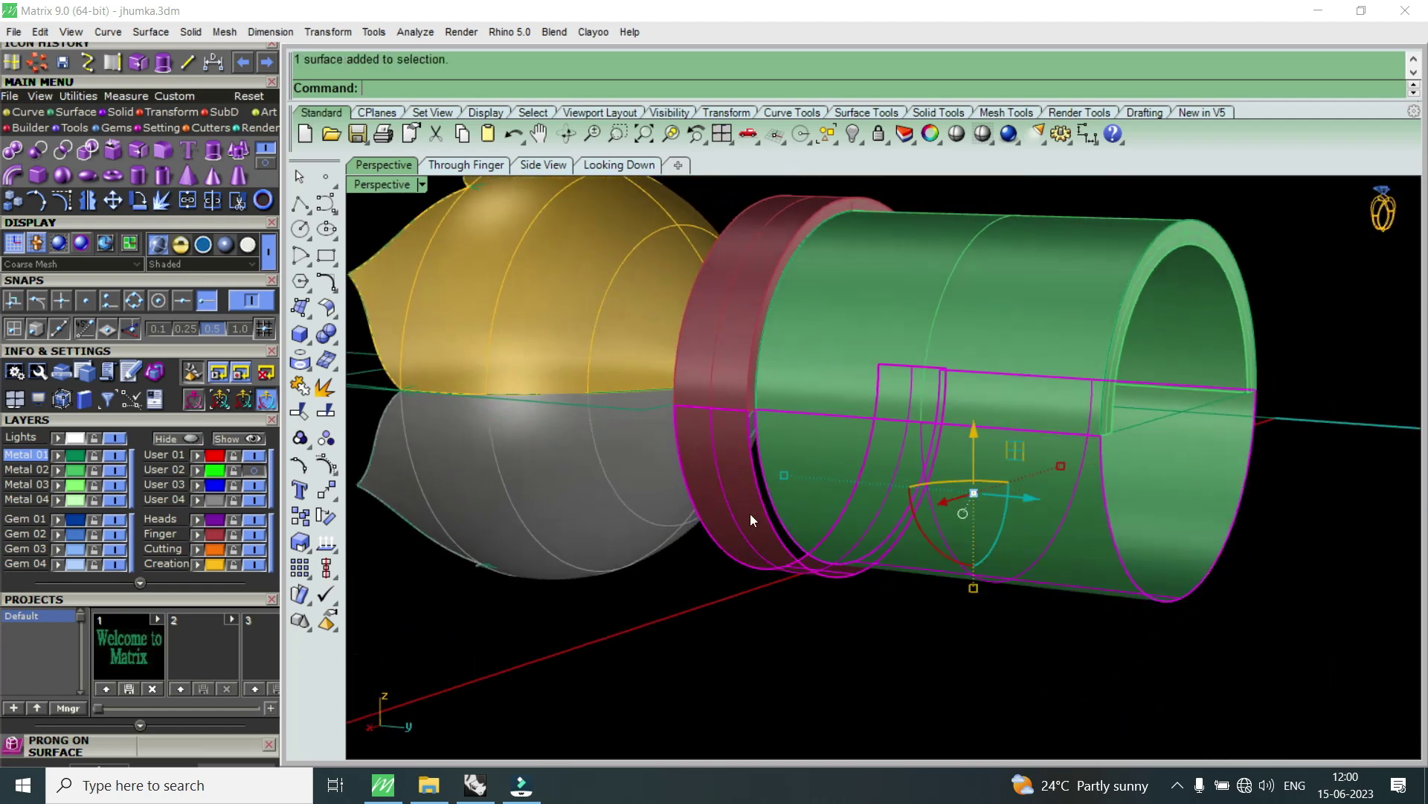
{"action": "left_click", "coordinate": [199, 500]}
- Orbit and zoom around the finished model to review it, ending in the top view
{"action": "mouse_move", "coordinate": [745, 504]}
{"action": "right_mouse_down"}
{"action": "mouse_move", "coordinate": [1071, 403]}
{"action": "mouse_move", "coordinate": [1020, 513]}
{"action": "right_mouse_up"}
{"action": "scroll", "coordinate": [802, 503], "scroll_direction": "up", "scroll_amount": 5}
{"action": "mouse_move", "coordinate": [803, 504]}
{"action": "right_mouse_down"}
{"action": "mouse_move", "coordinate": [973, 582]}
{"action": "mouse_move", "coordinate": [983, 637]}
{"action": "mouse_move", "coordinate": [979, 581]}
{"action": "mouse_move", "coordinate": [919, 647]}
{"action": "mouse_move", "coordinate": [868, 473]}
{"action": "mouse_move", "coordinate": [994, 574]}
{"action": "mouse_move", "coordinate": [778, 371]}
{"action": "mouse_move", "coordinate": [658, 367]}
{"action": "mouse_move", "coordinate": [925, 496]}
{"action": "mouse_move", "coordinate": [1041, 627]}
{"action": "right_mouse_up"}
{"action": "scroll", "coordinate": [950, 488], "scroll_direction": "down", "scroll_amount": 3}
{"action": "scroll", "coordinate": [1040, 625], "scroll_direction": "down", "scroll_amount": 3}
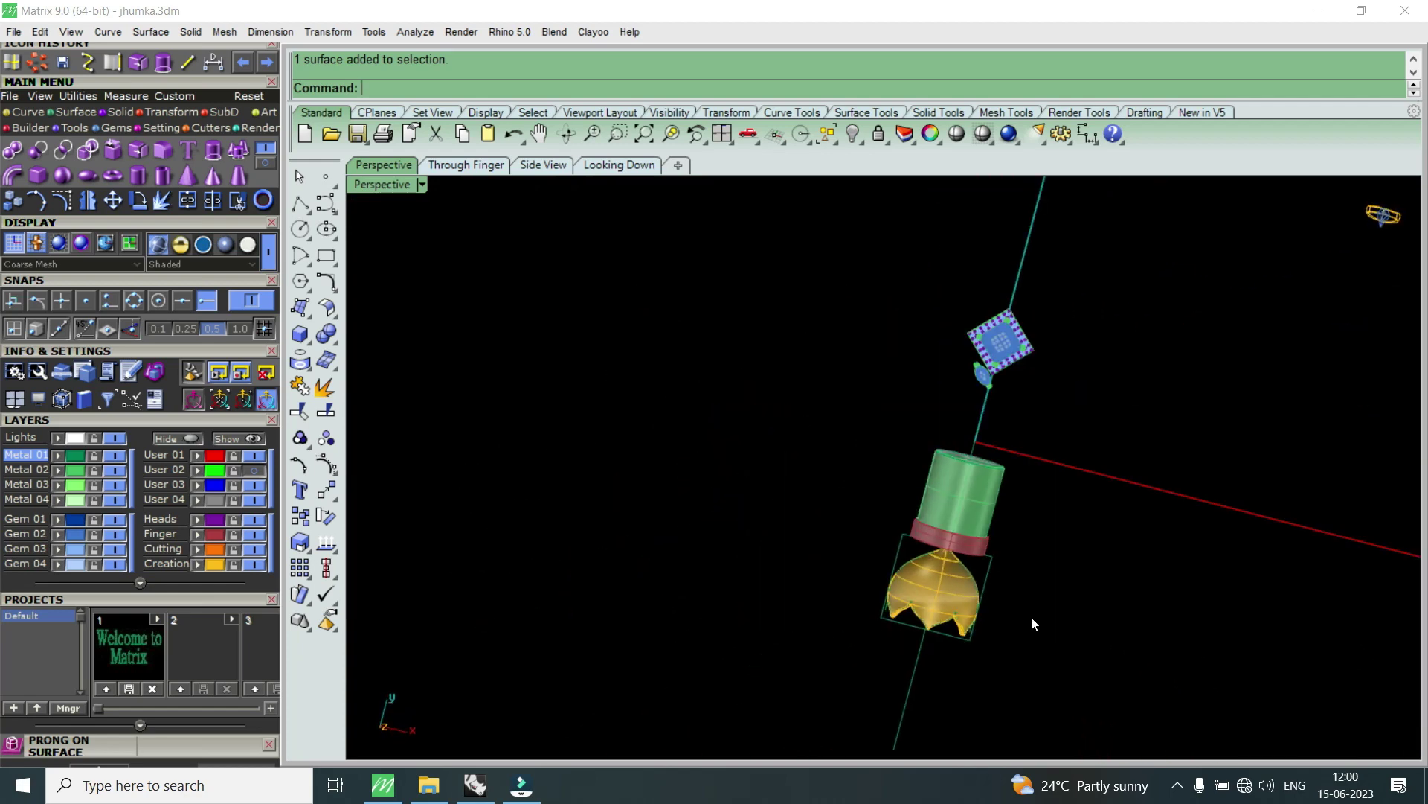
{"action": "double_click", "coordinate": [394, 188]}
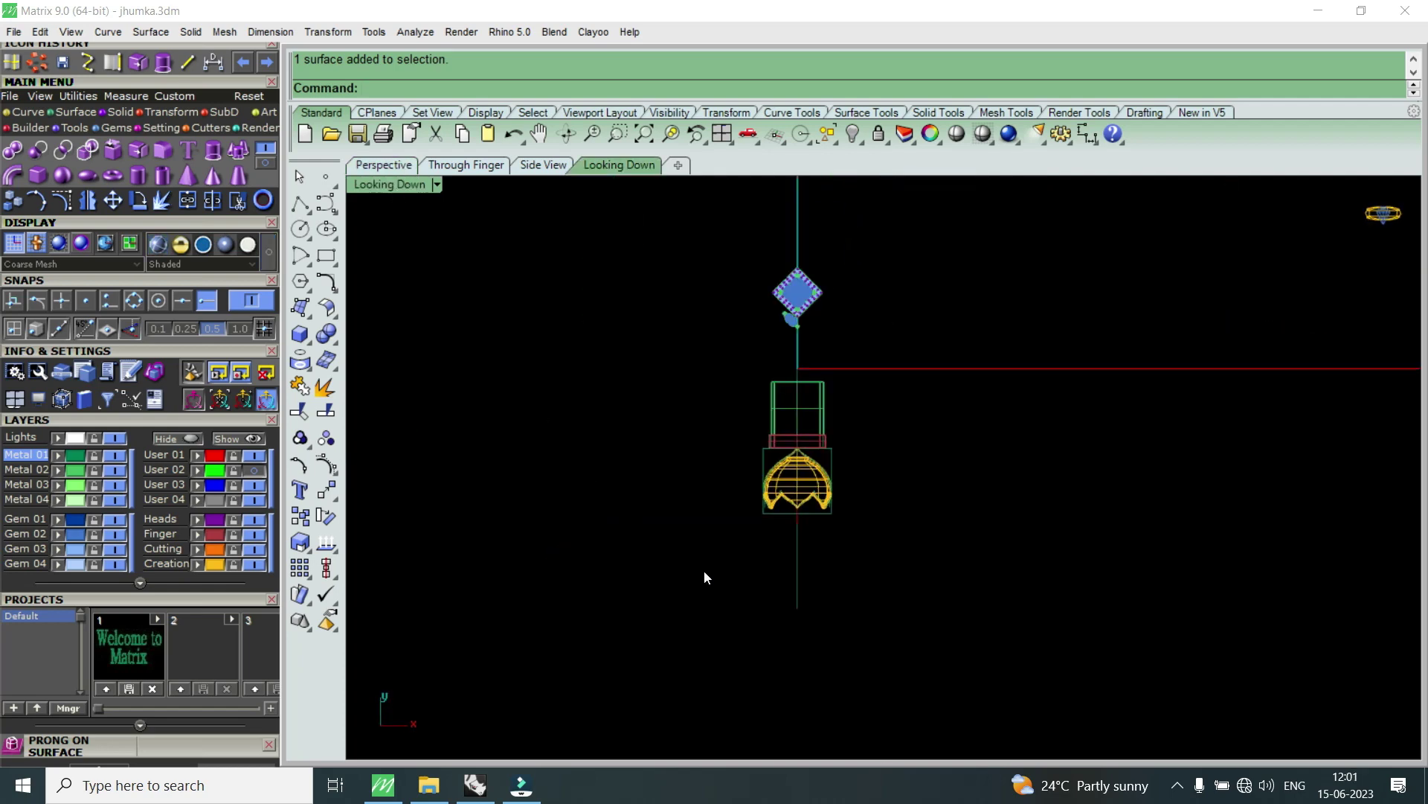
- Save the jhumka.3dm model with Save Small
{"action": "left_click", "coordinate": [64, 67]}
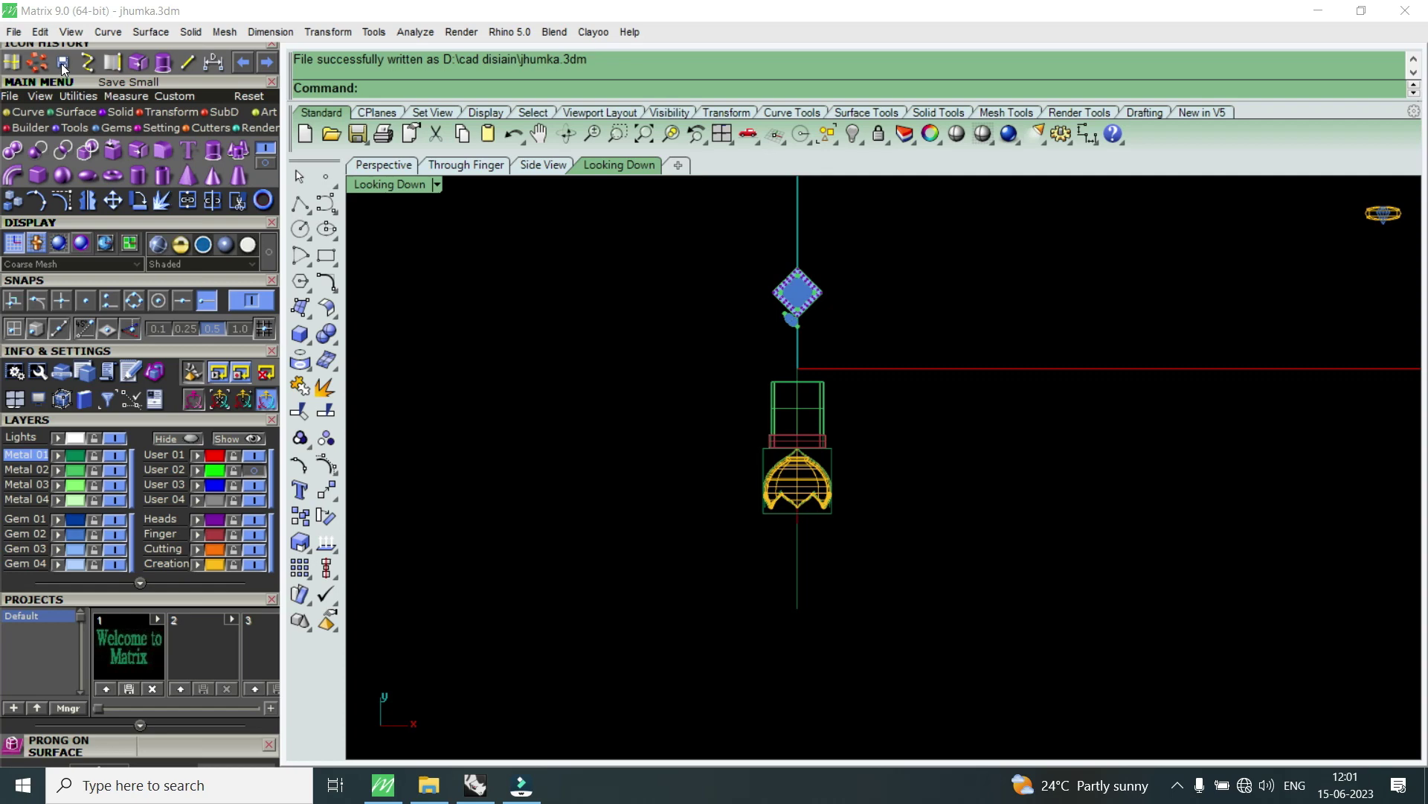
{"action": "scroll", "coordinate": [747, 432], "scroll_direction": "up", "scroll_amount": 5}
{"action": "scroll", "coordinate": [783, 500], "scroll_direction": "down", "scroll_amount": 2}
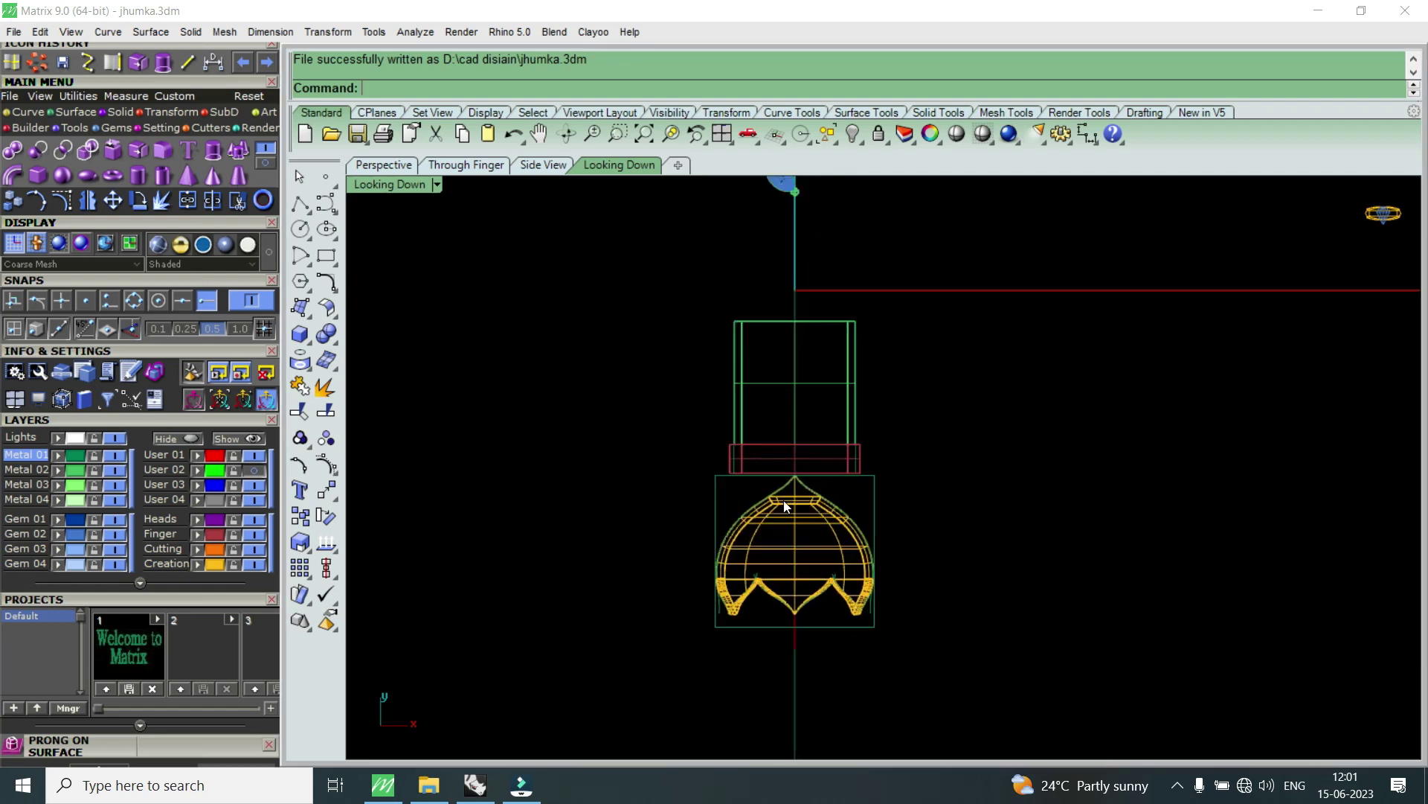
{"action": "scroll", "coordinate": [783, 501], "scroll_direction": "down", "scroll_amount": 3}
- Turn on layer User 02 so the jhumka reference photo shows in the top view
{"action": "left_click", "coordinate": [254, 470]}
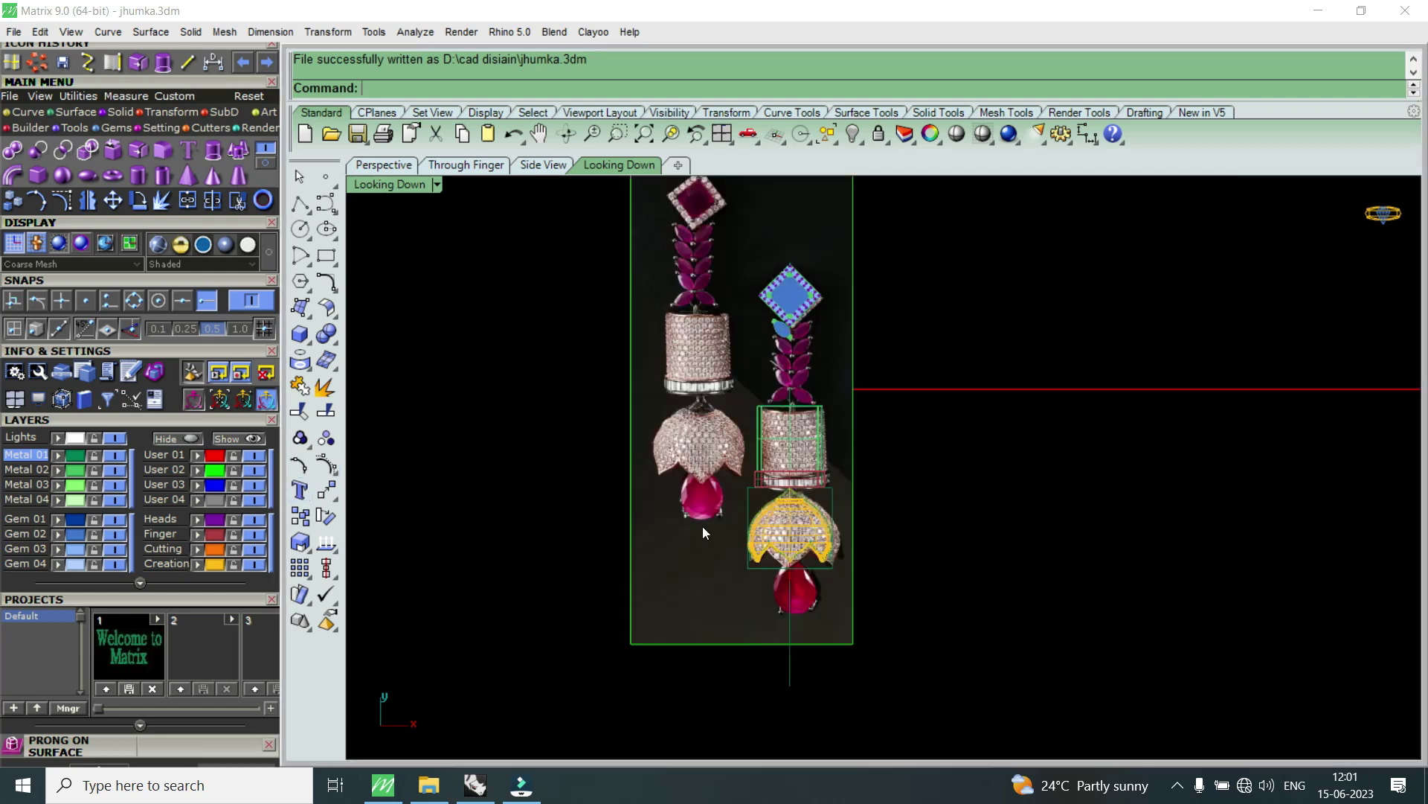
{"action": "scroll", "coordinate": [803, 520], "scroll_direction": "up", "scroll_amount": 3}
{"action": "scroll", "coordinate": [803, 520], "scroll_direction": "up", "scroll_amount": 2}
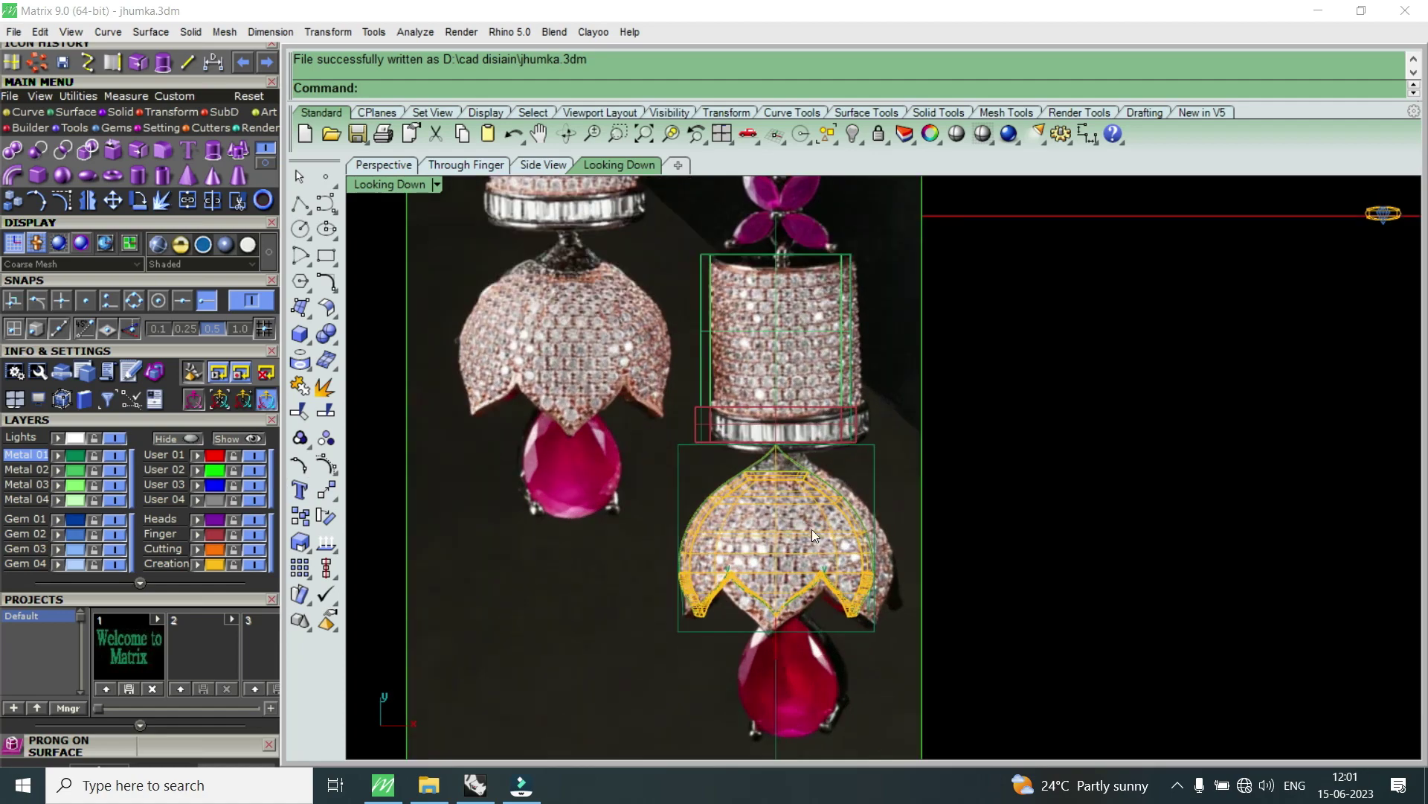
{"action": "scroll", "coordinate": [823, 605], "scroll_direction": "up", "scroll_amount": 1}
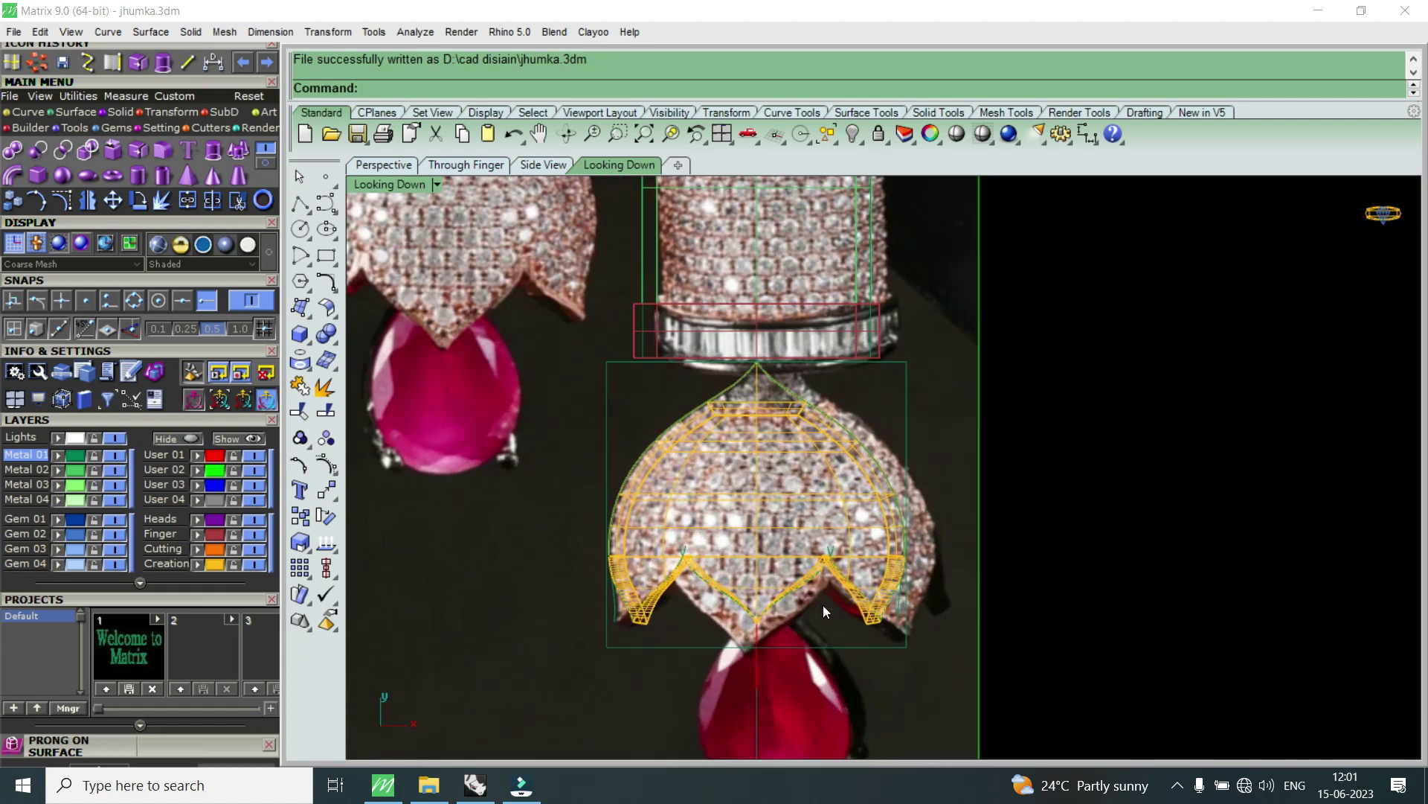
{"action": "scroll", "coordinate": [823, 604], "scroll_direction": "down", "scroll_amount": 3}
{"action": "scroll", "coordinate": [824, 606], "scroll_direction": "down", "scroll_amount": 2}
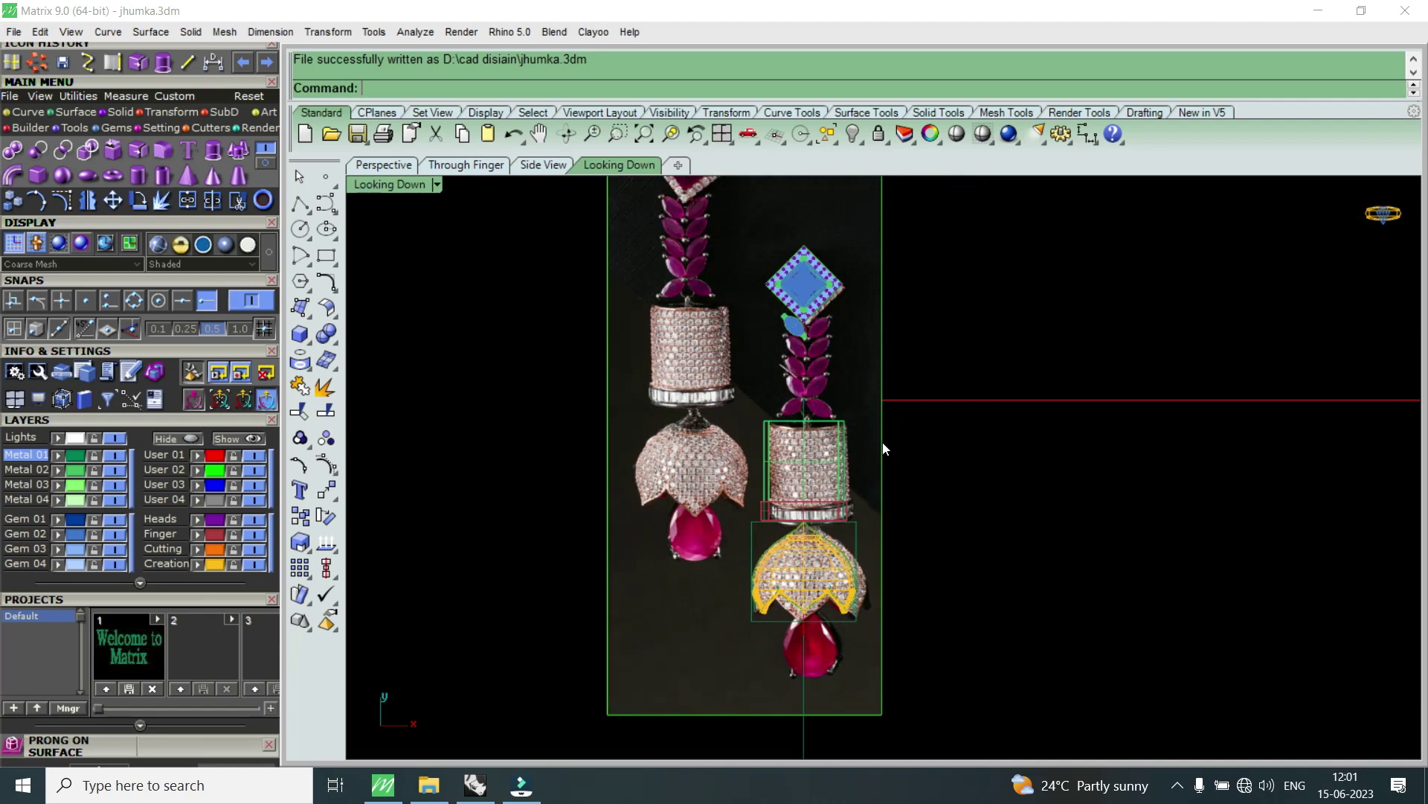
- Select the reference photo and nudge it slightly left with its gumball
{"action": "left_click", "coordinate": [875, 479]}
{"action": "scroll", "coordinate": [834, 477], "scroll_direction": "up", "scroll_amount": 2}
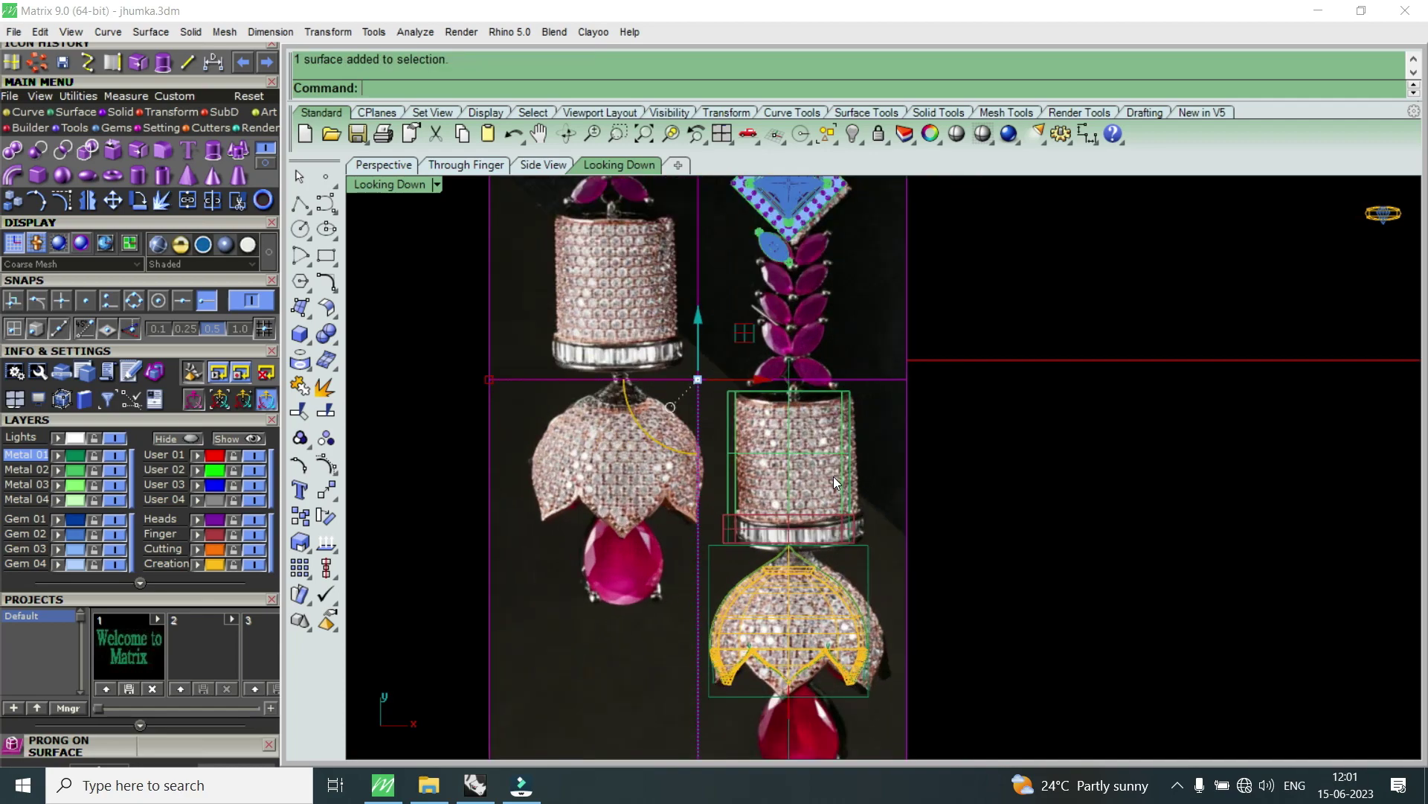
{"action": "scroll", "coordinate": [808, 443], "scroll_direction": "down", "scroll_amount": 2}
{"action": "scroll", "coordinate": [856, 409], "scroll_direction": "up", "scroll_amount": 1}
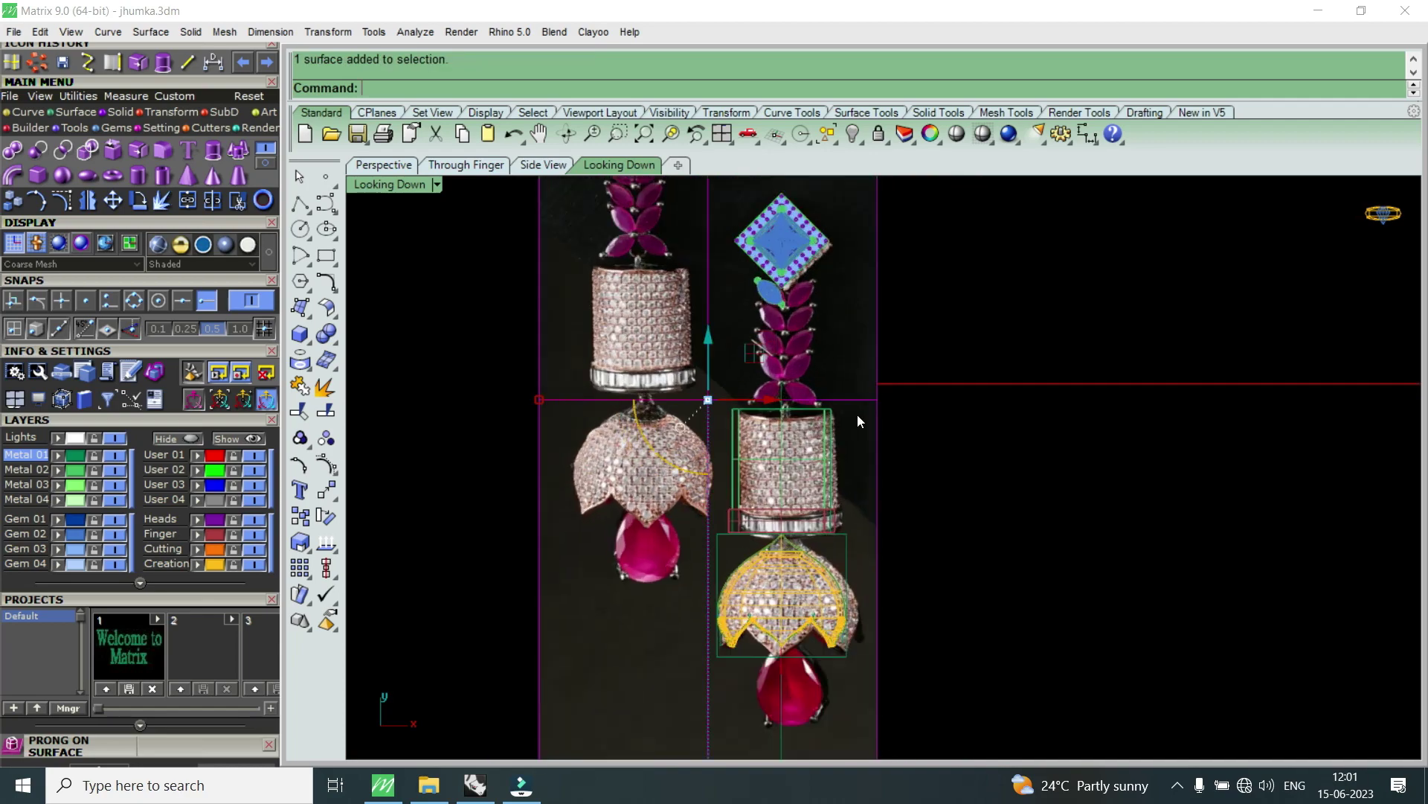
{"action": "scroll", "coordinate": [834, 387], "scroll_direction": "up", "scroll_amount": 1}
{"action": "scroll", "coordinate": [807, 358], "scroll_direction": "up", "scroll_amount": 2}
{"action": "scroll", "coordinate": [774, 416], "scroll_direction": "down", "scroll_amount": 2}
{"action": "scroll", "coordinate": [736, 447], "scroll_direction": "up", "scroll_amount": 2}
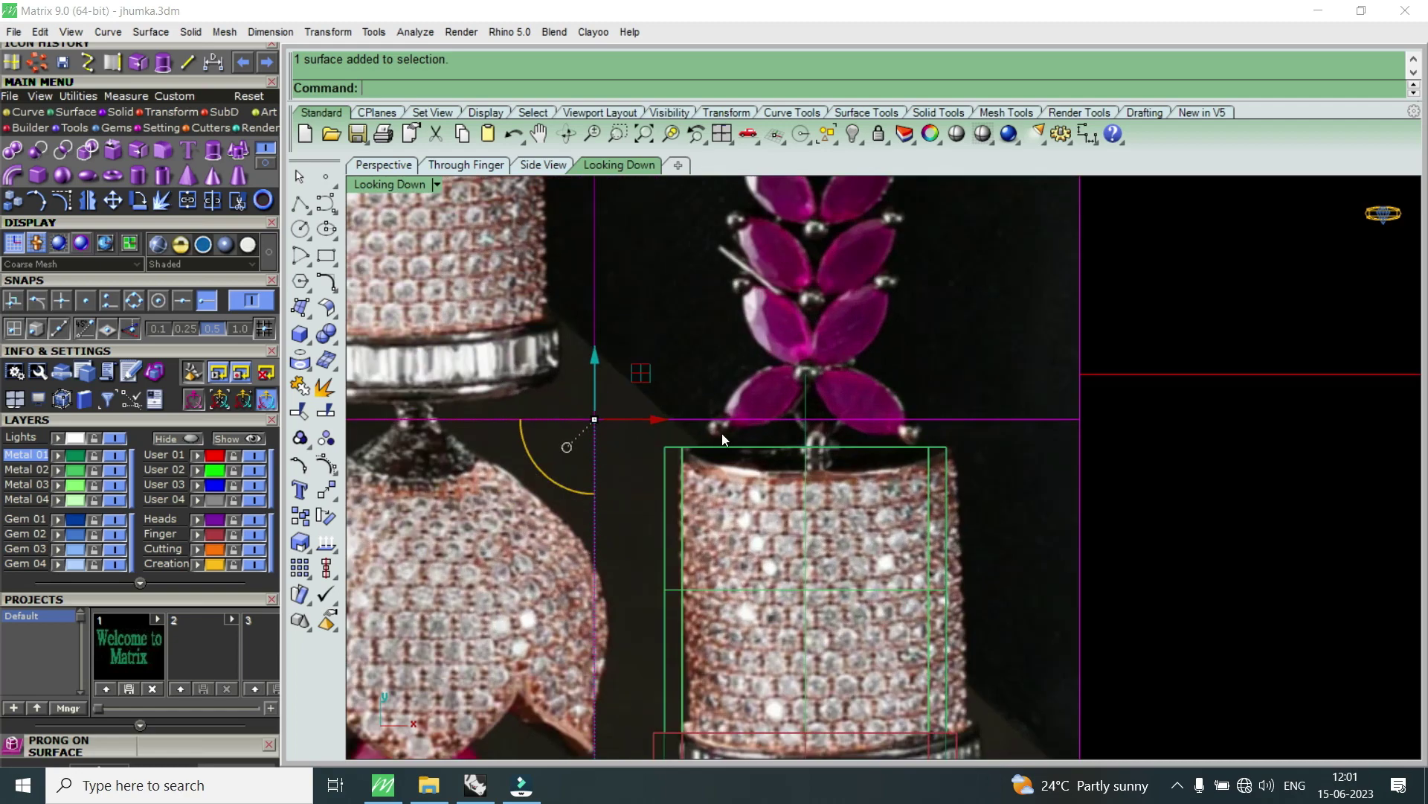
{"action": "left_click_drag", "start_coordinate": [650, 422], "coordinate": [644, 421]}
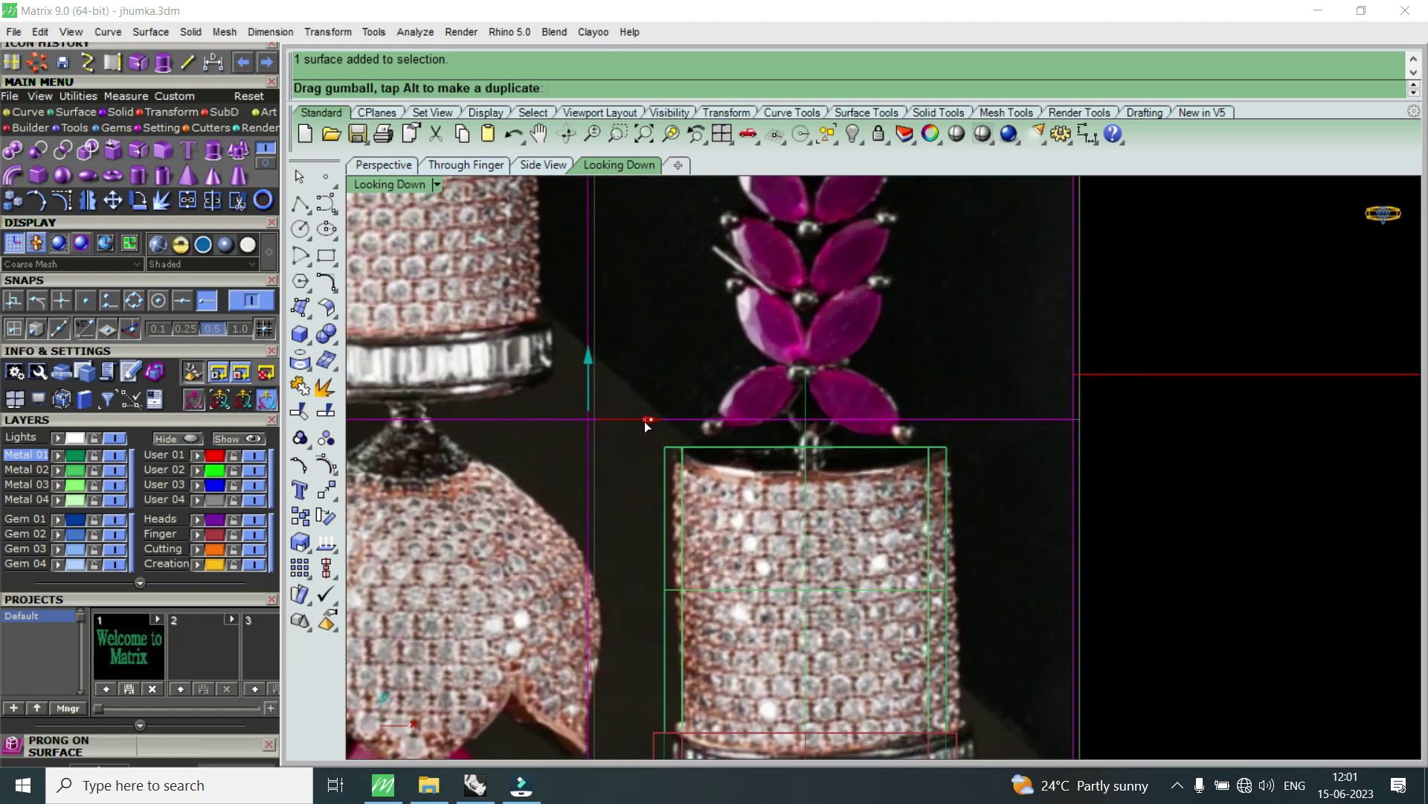
- Reselect the photo and slide it further left so it sits beside the wireframe model
{"action": "scroll", "coordinate": [843, 489], "scroll_direction": "down", "scroll_amount": 3}
{"action": "scroll", "coordinate": [915, 482], "scroll_direction": "down", "scroll_amount": 2}
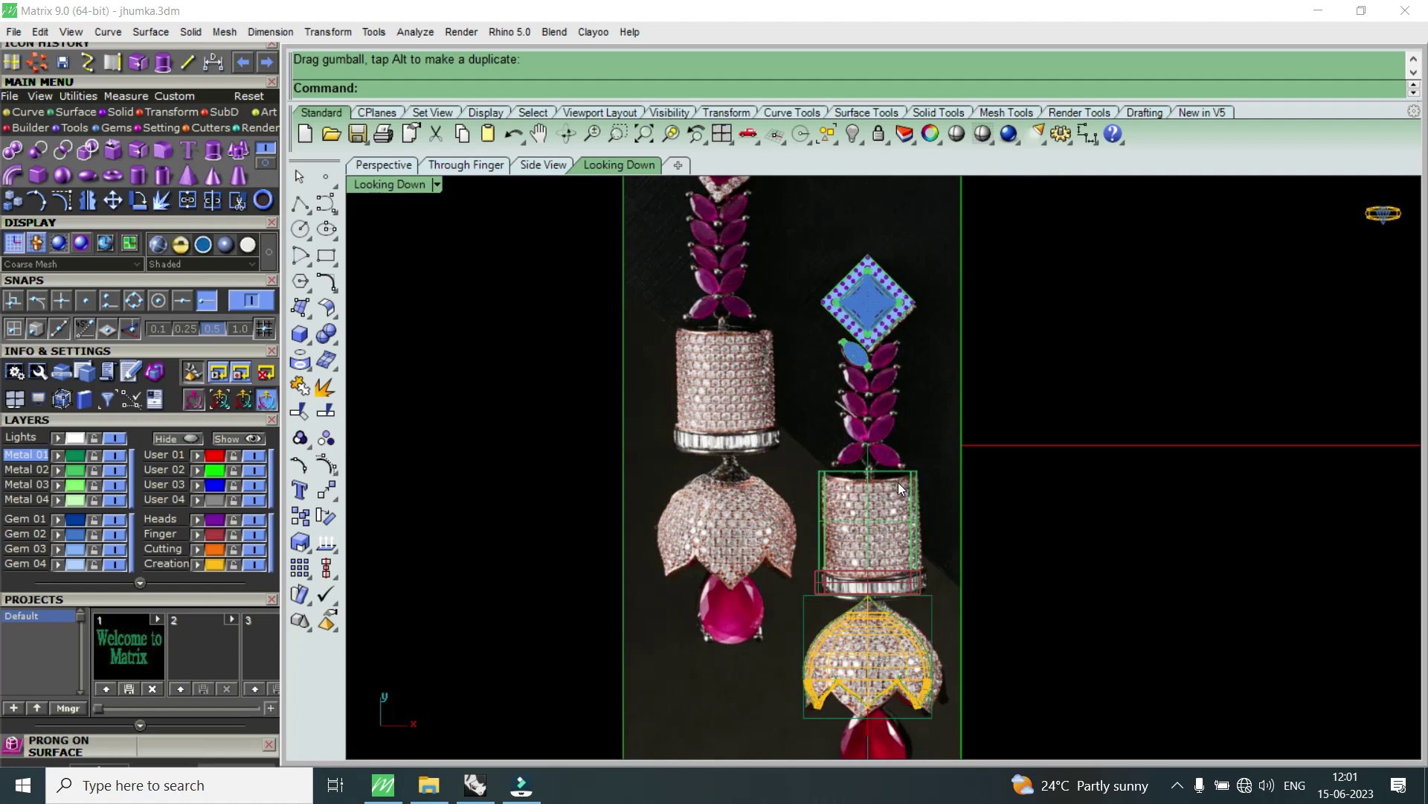
{"action": "scroll", "coordinate": [909, 404], "scroll_direction": "down", "scroll_amount": 2}
{"action": "scroll", "coordinate": [903, 554], "scroll_direction": "up", "scroll_amount": 2}
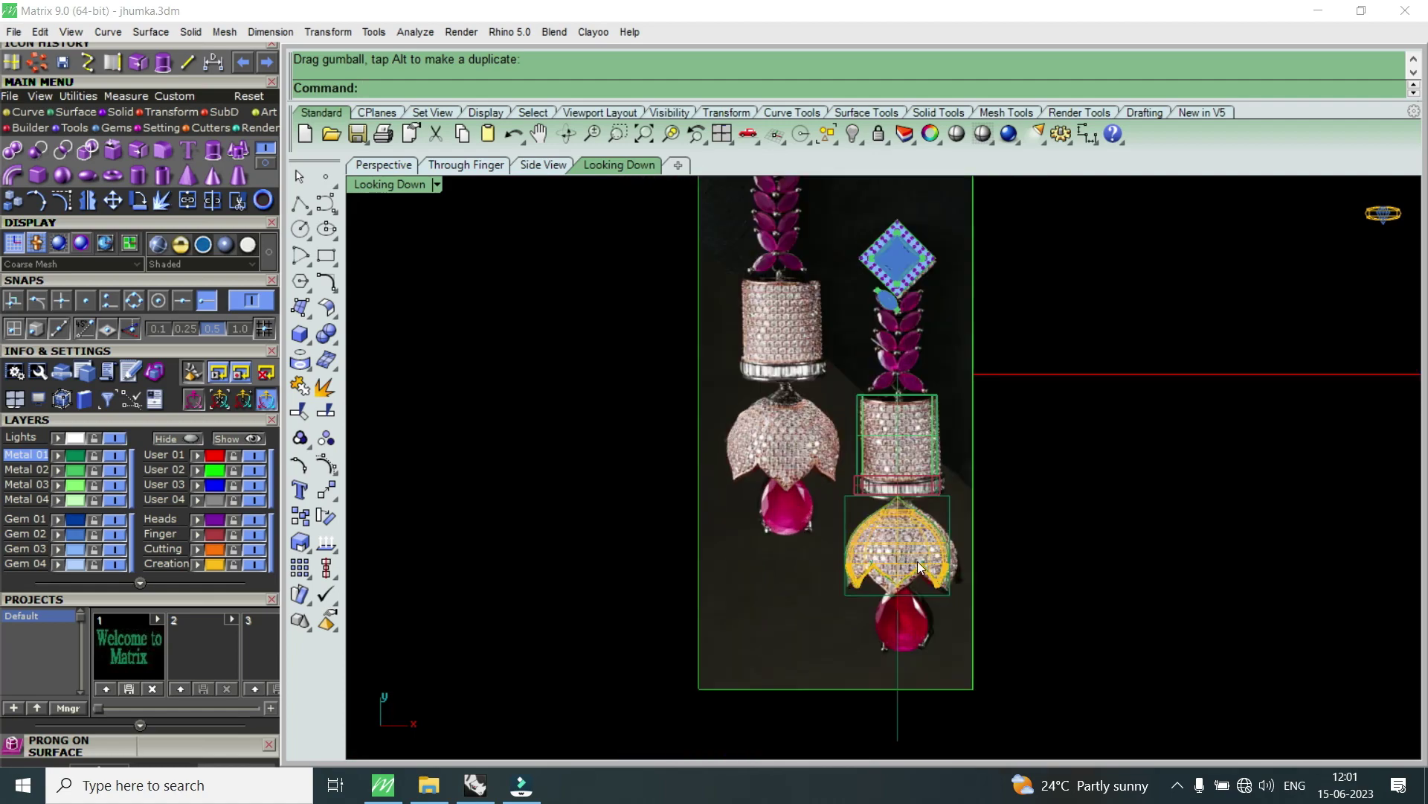
{"action": "scroll", "coordinate": [936, 570], "scroll_direction": "up", "scroll_amount": 3}
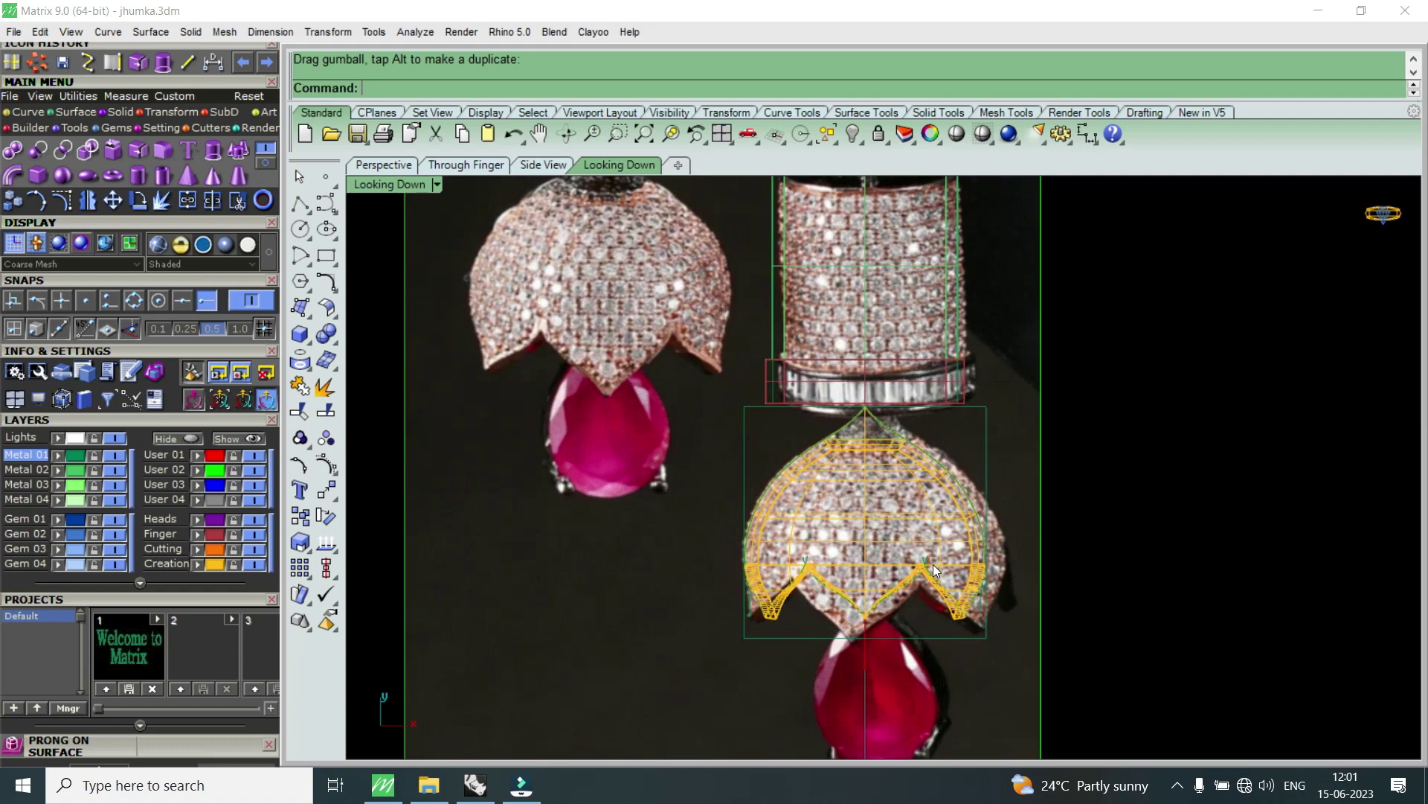
{"action": "scroll", "coordinate": [936, 571], "scroll_direction": "down", "scroll_amount": 2}
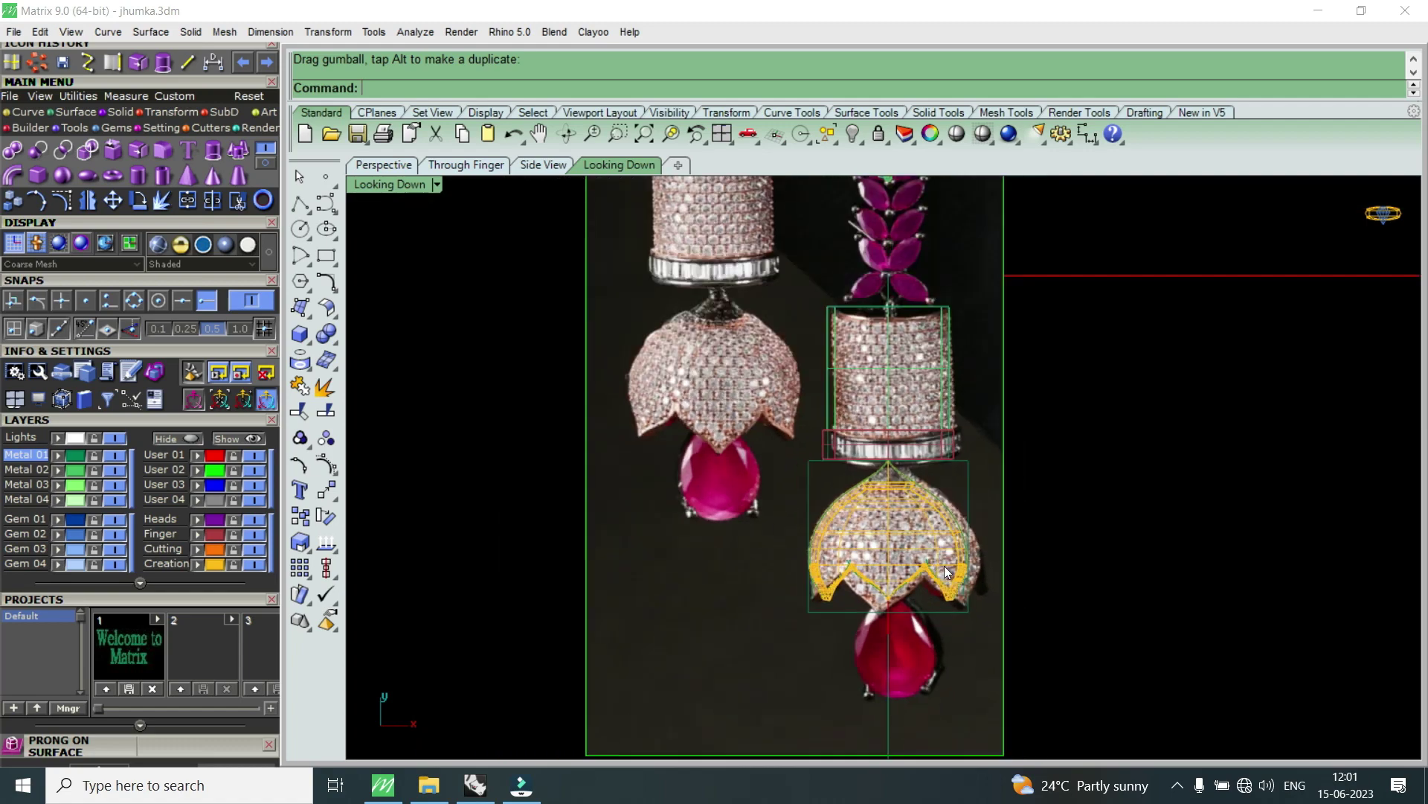
{"action": "scroll", "coordinate": [790, 549], "scroll_direction": "down", "scroll_amount": 2}
{"action": "left_click", "coordinate": [756, 535]}
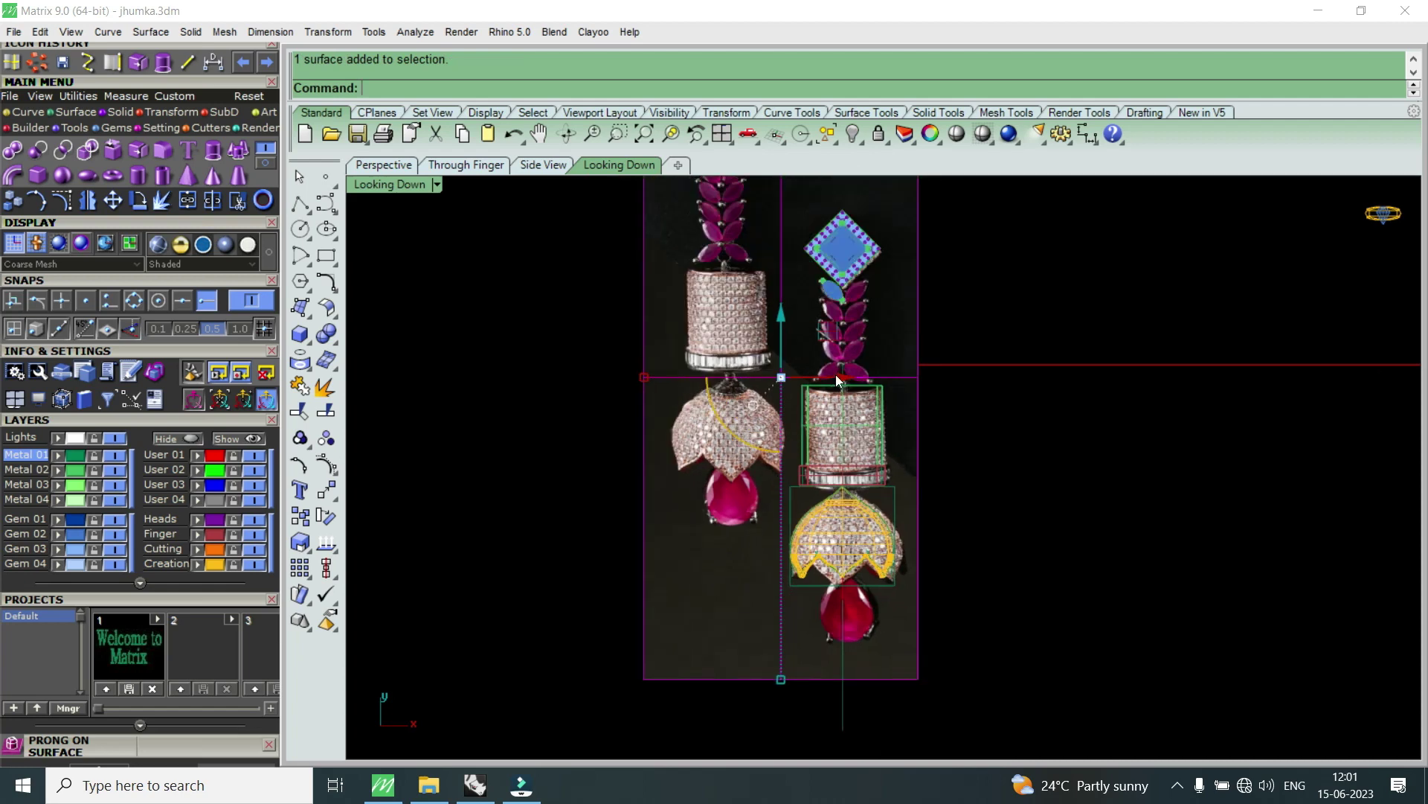
{"action": "left_click_drag", "start_coordinate": [836, 374], "coordinate": [691, 413]}
{"action": "scroll", "coordinate": [818, 443], "scroll_direction": "up", "scroll_amount": 1}
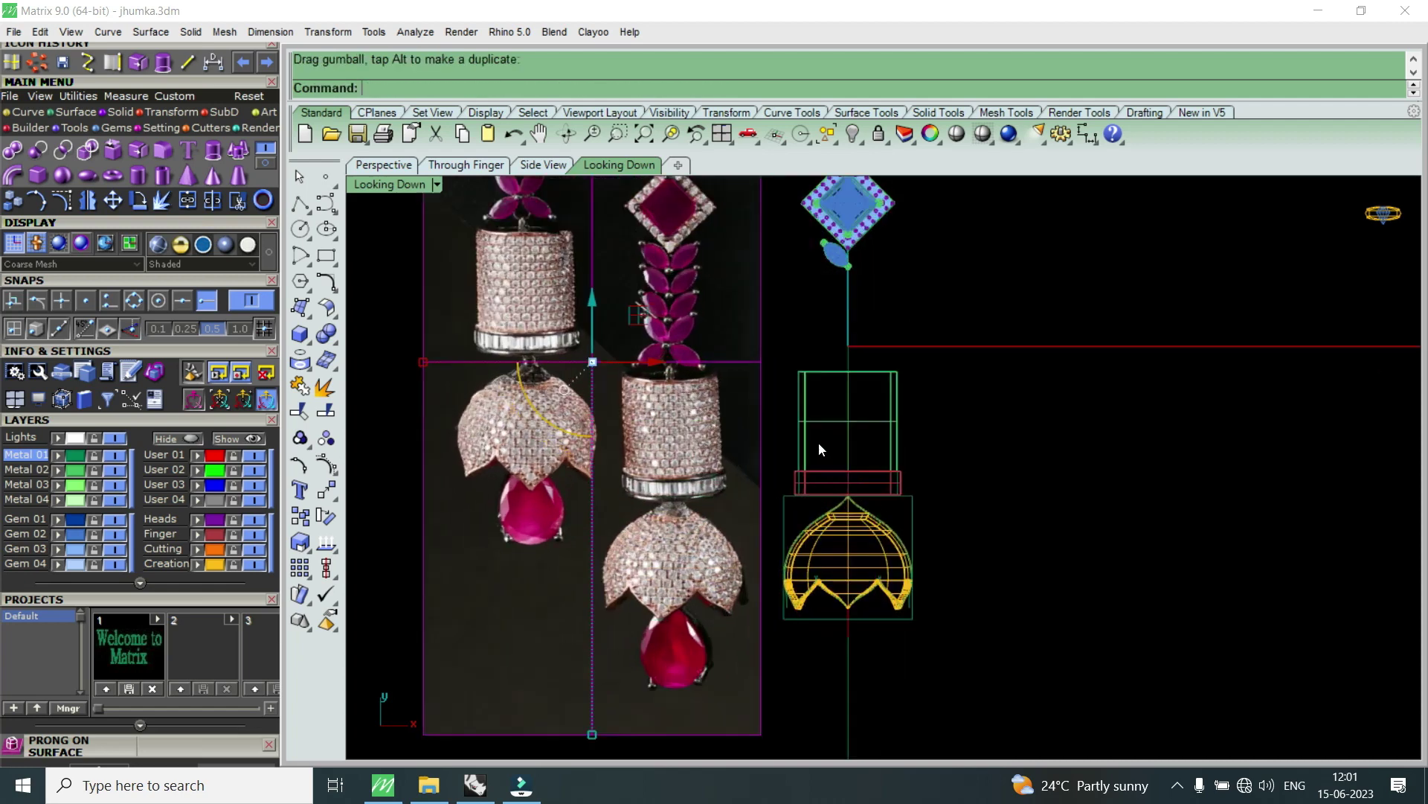
{"action": "scroll", "coordinate": [819, 443], "scroll_direction": "up", "scroll_amount": 1}
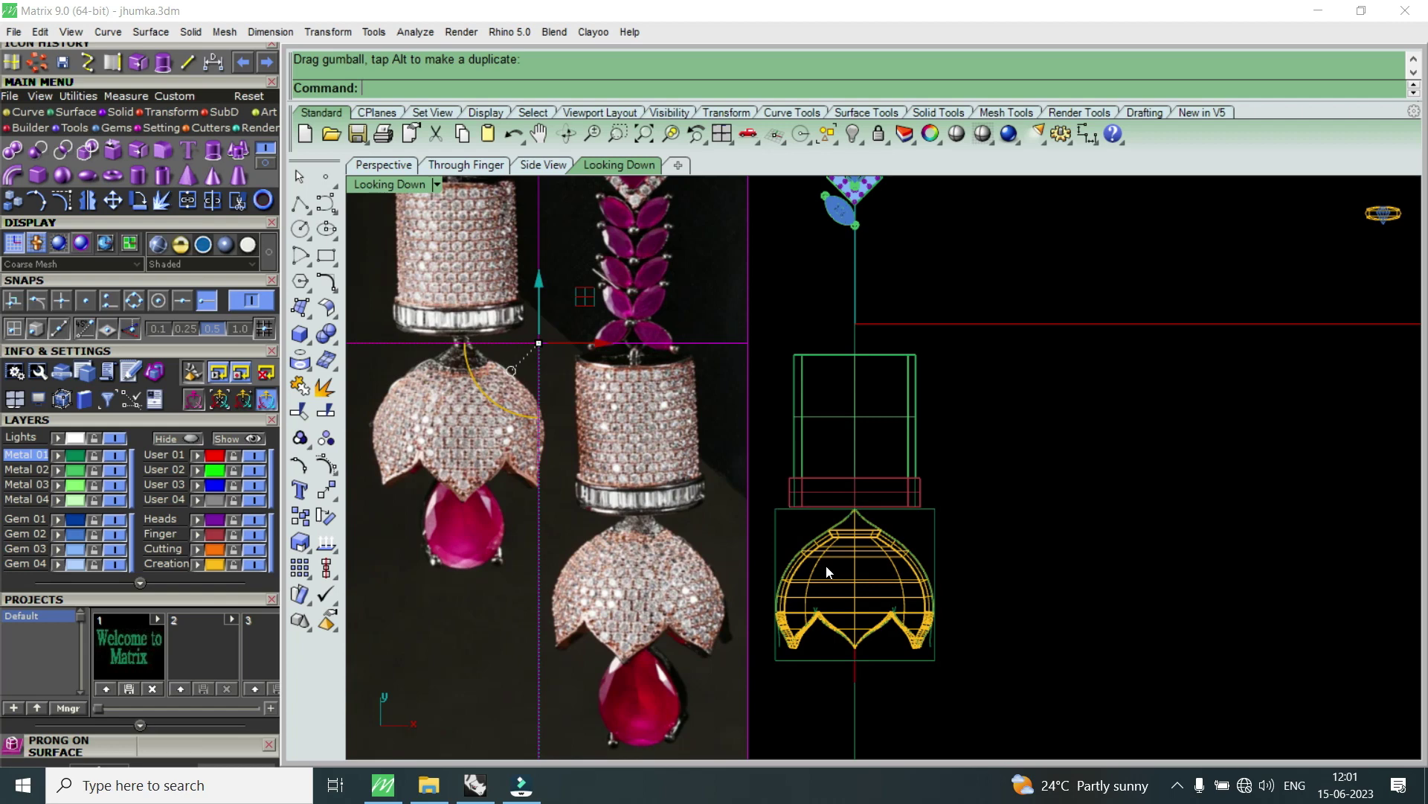
- Select the jhumka wireframe minus the axis line, and undo the accidental photo move
{"action": "key", "text": "Escape"}
{"action": "scroll", "coordinate": [885, 520], "scroll_direction": "up", "scroll_amount": 2}
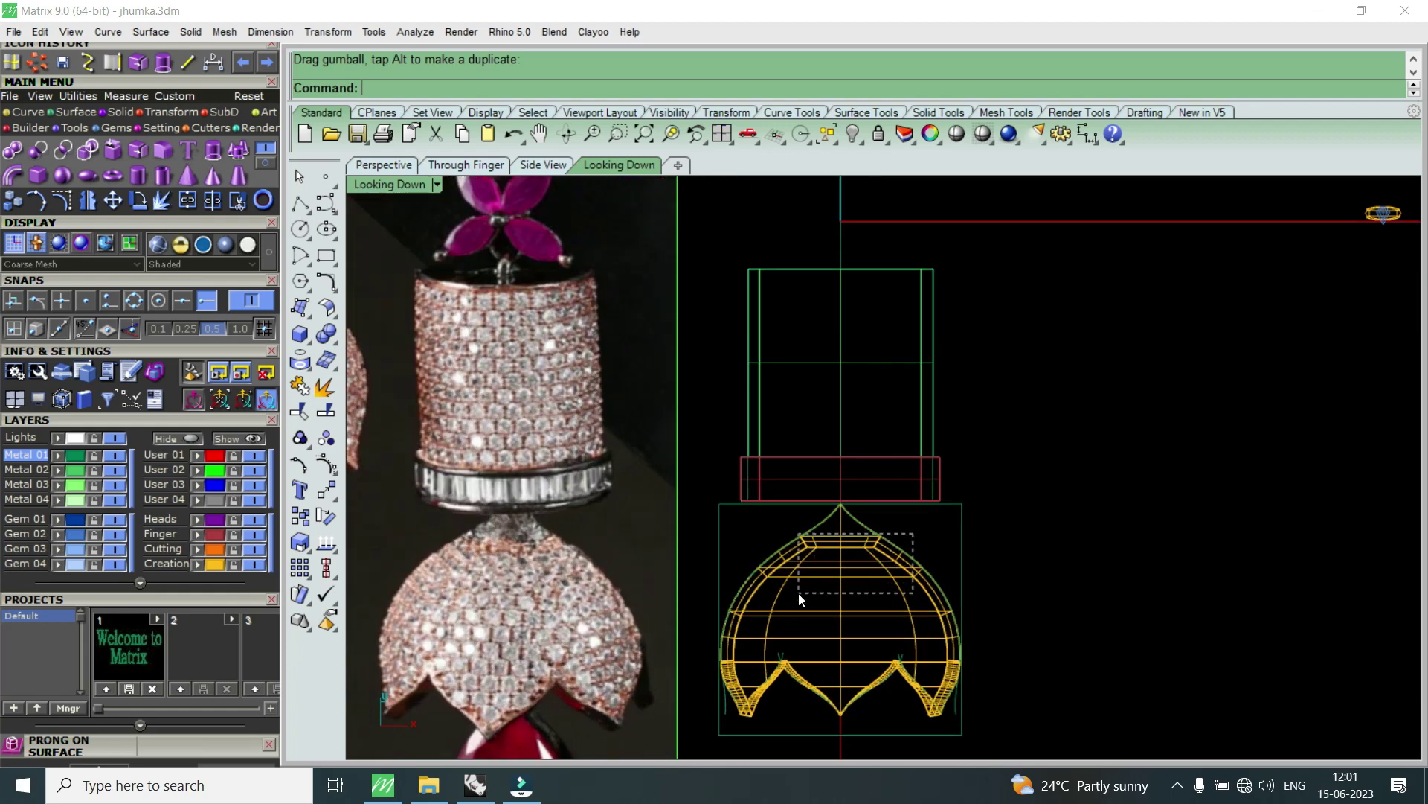
{"action": "left_click_drag", "start_coordinate": [802, 591], "coordinate": [770, 609]}
{"action": "scroll", "coordinate": [800, 595], "scroll_direction": "down", "scroll_amount": 2}
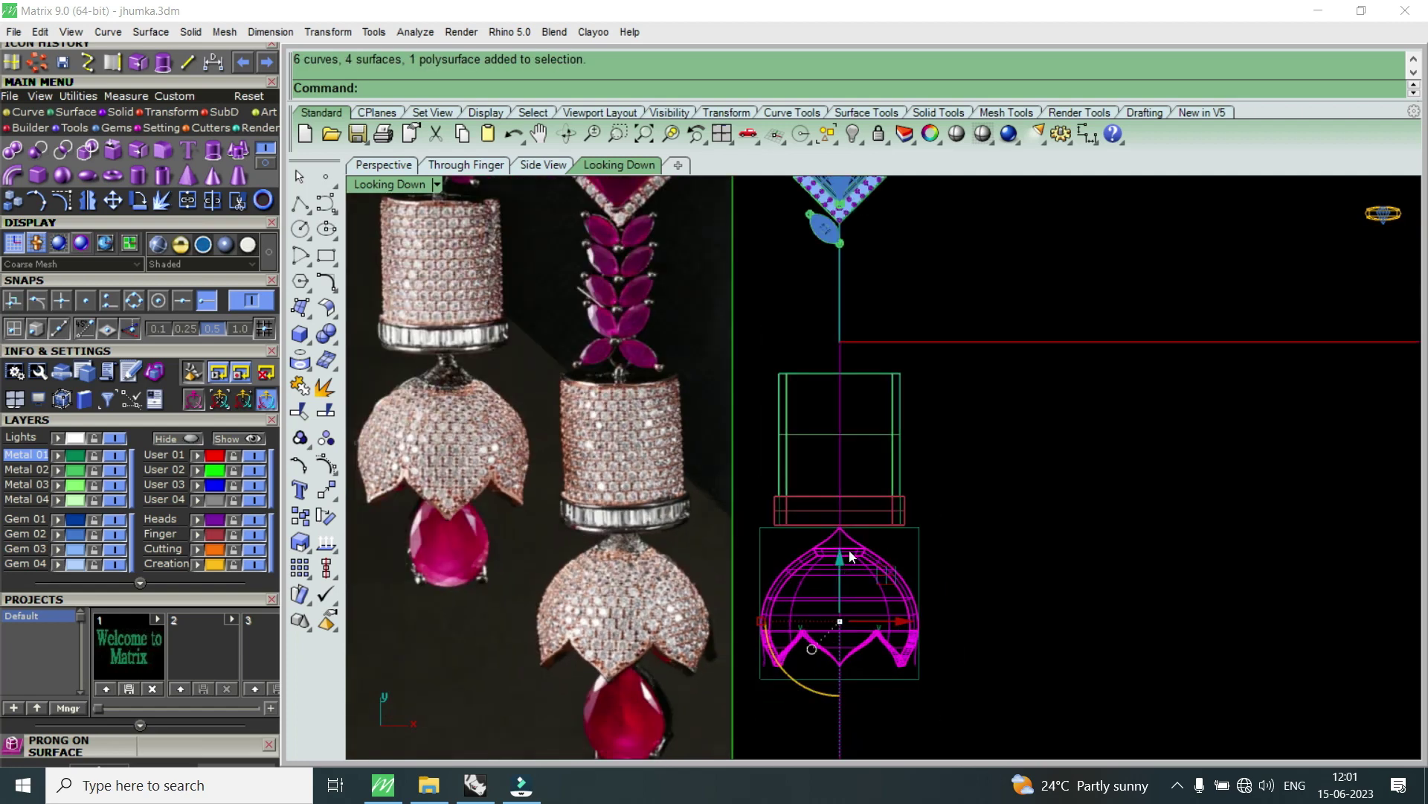
{"action": "left_click", "coordinate": [838, 467], "text": "ctrl"}
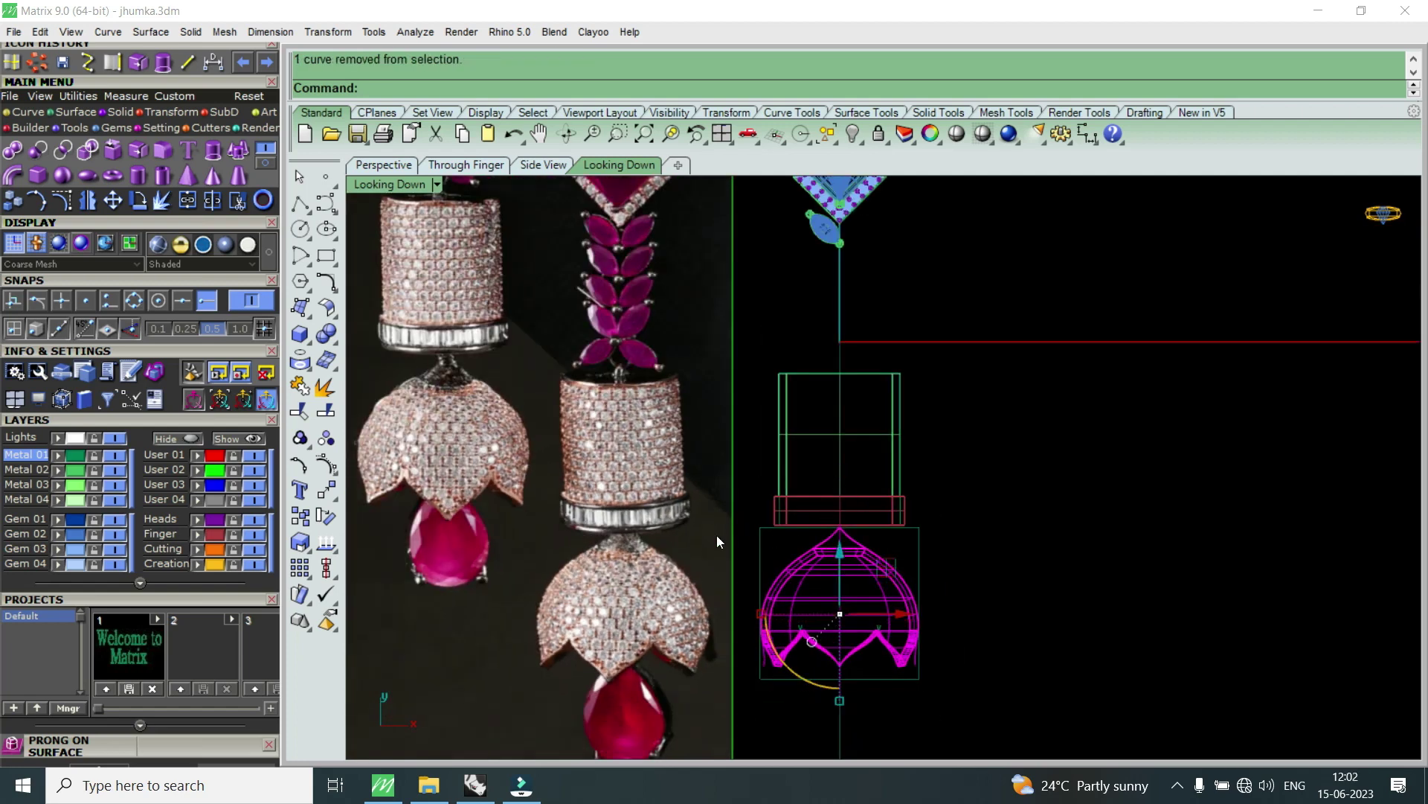
{"action": "key", "text": "ctrl+z"}
{"action": "left_click", "coordinate": [824, 547]}
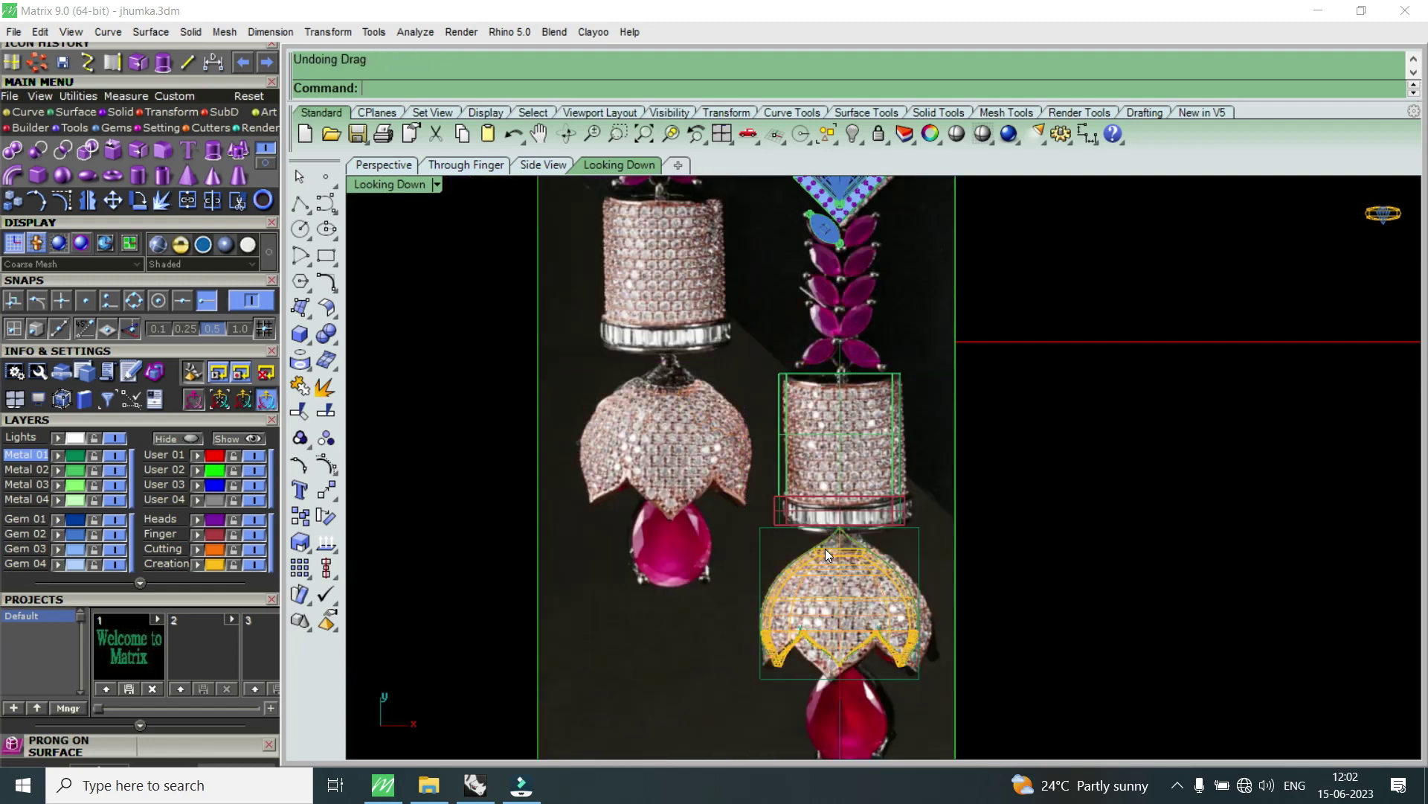
{"action": "scroll", "coordinate": [776, 654], "scroll_direction": "up", "scroll_amount": 1}
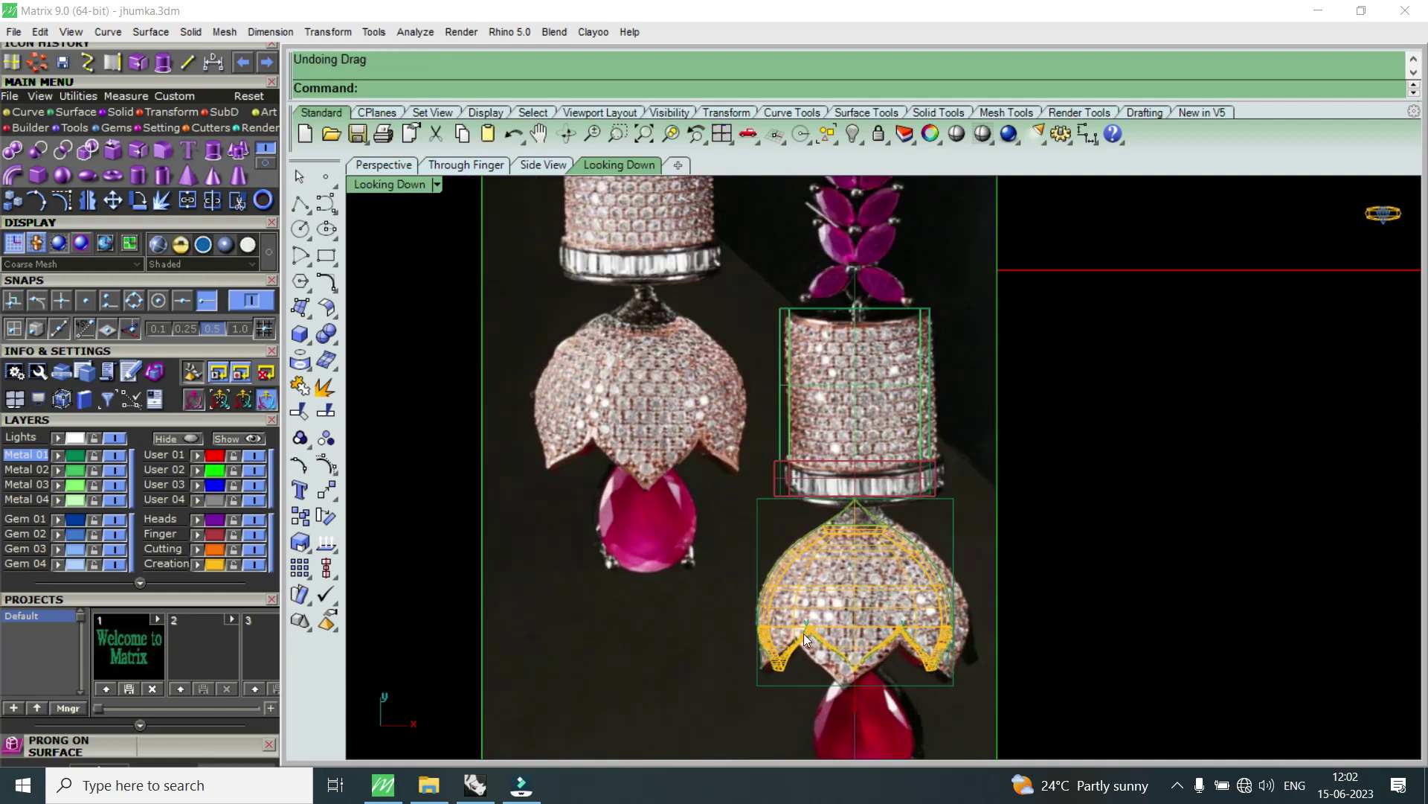
{"action": "scroll", "coordinate": [893, 610], "scroll_direction": "up", "scroll_amount": 3}
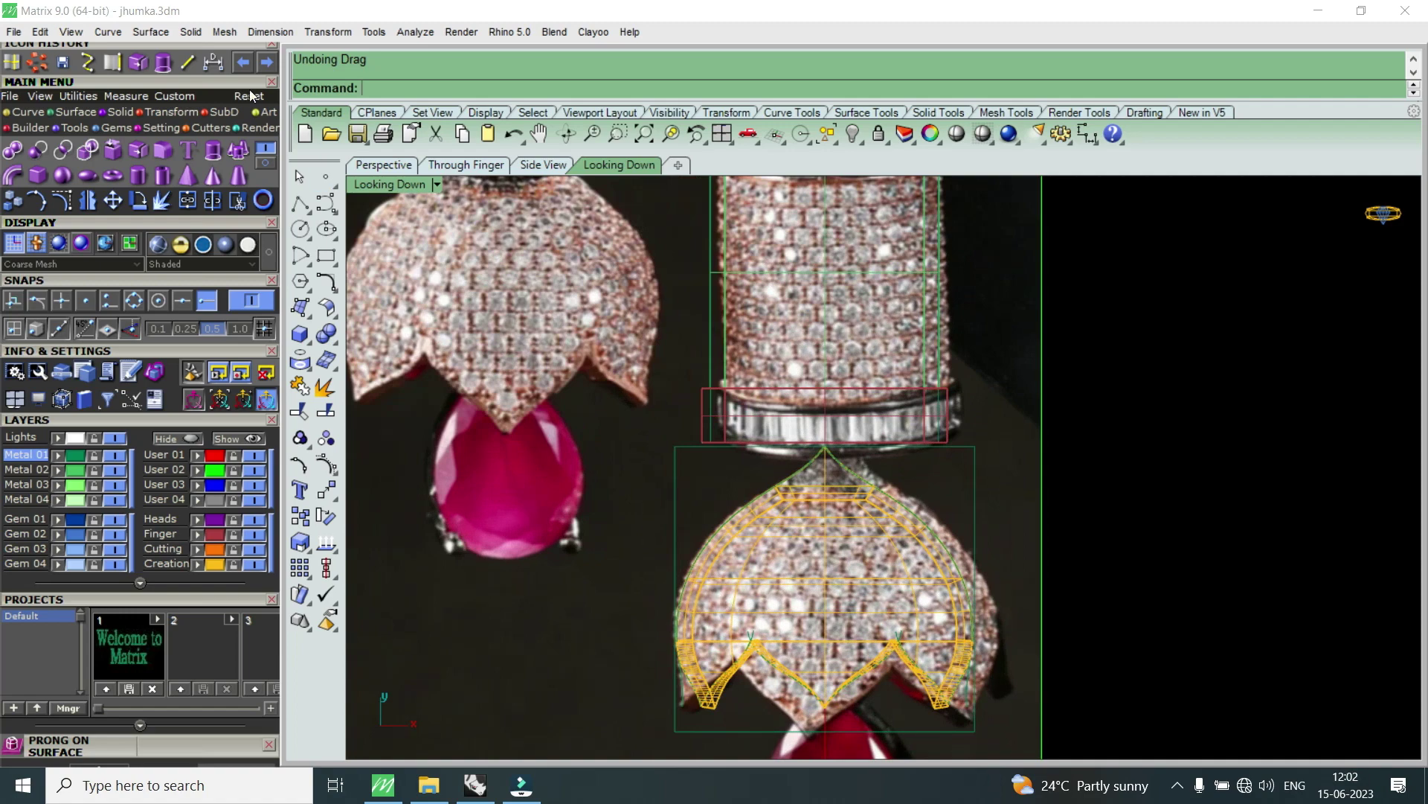
- Measure the reference photo's dome width with Distance: 22.333 mm
{"action": "left_click", "coordinate": [228, 161]}
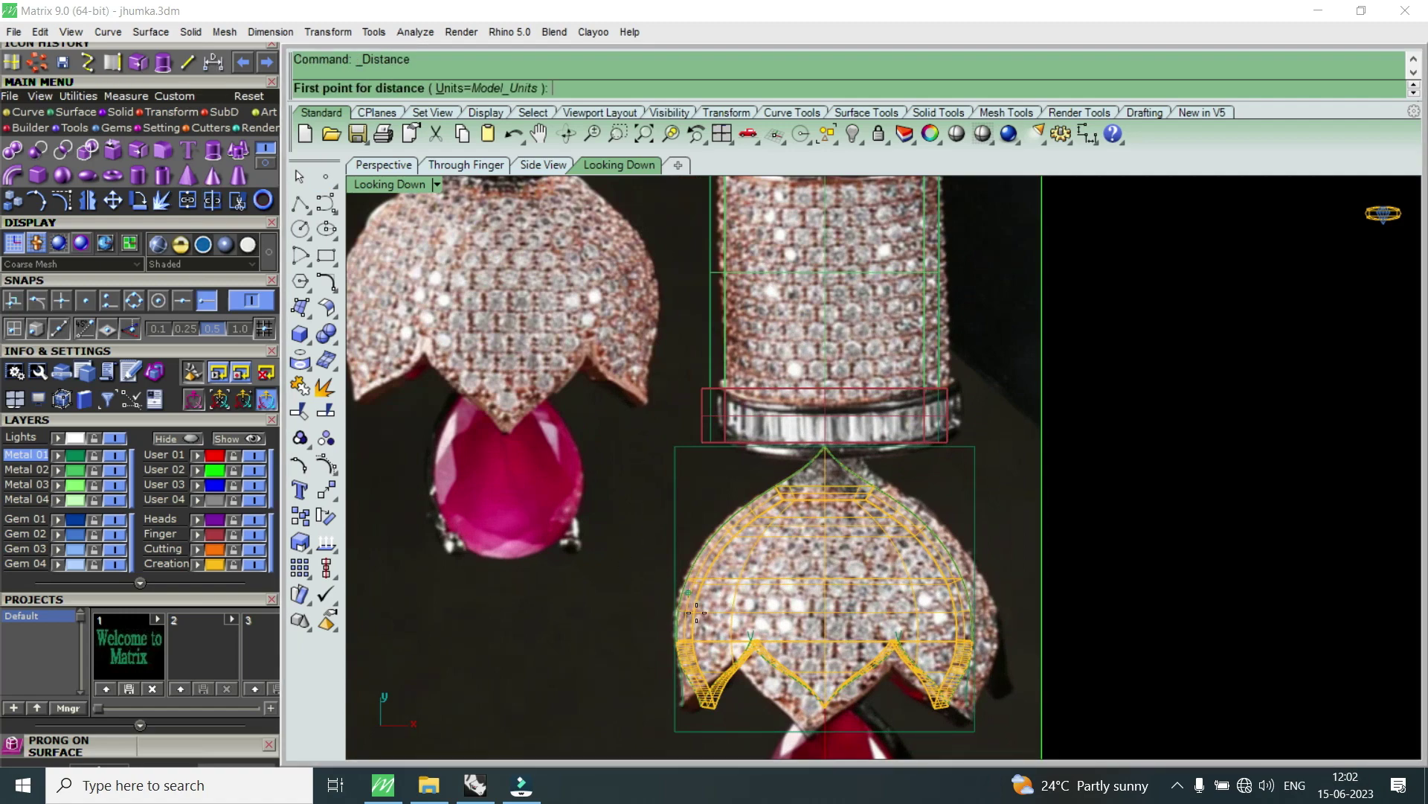
{"action": "scroll", "coordinate": [696, 614], "scroll_direction": "up", "scroll_amount": 3}
{"action": "left_click", "coordinate": [658, 628]}
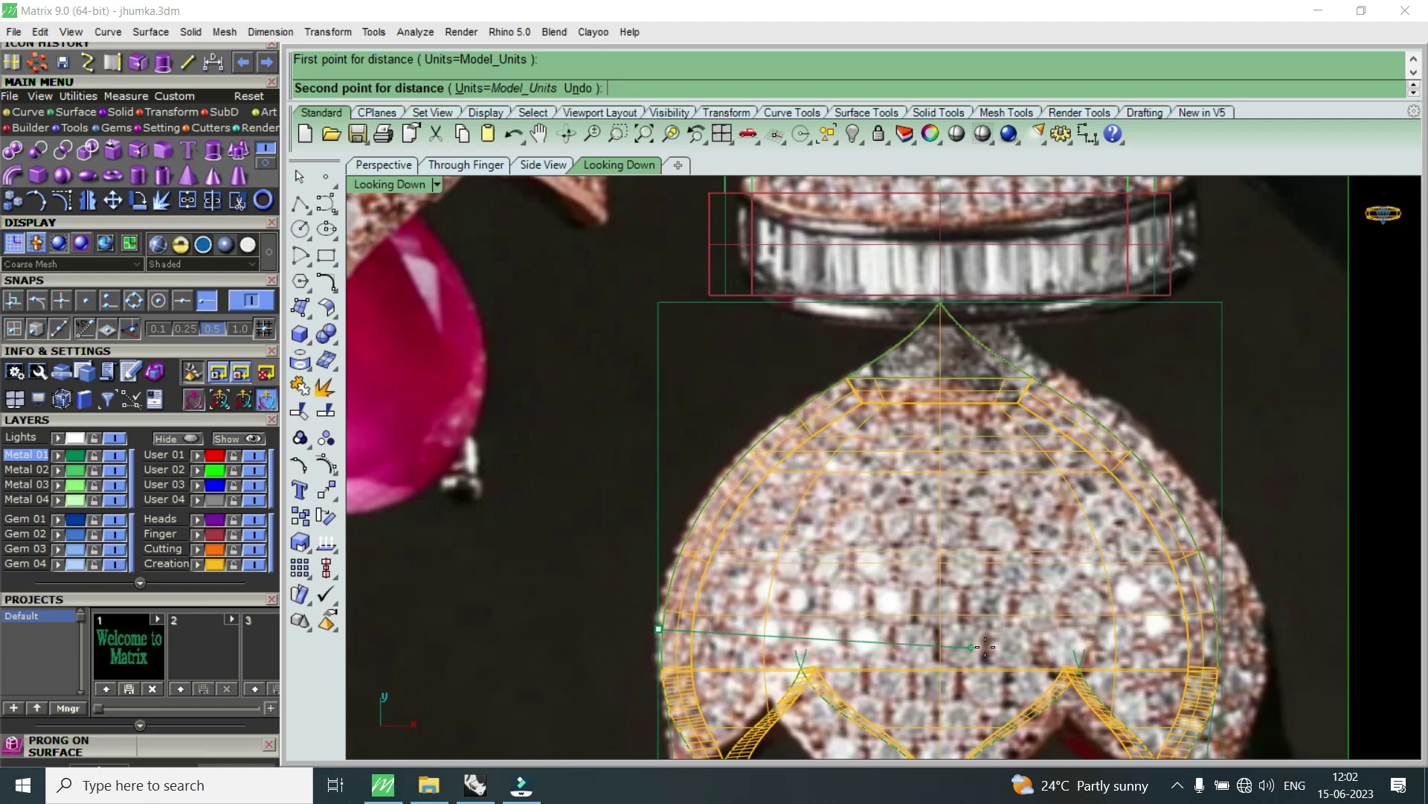
{"action": "left_click", "coordinate": [1257, 587]}
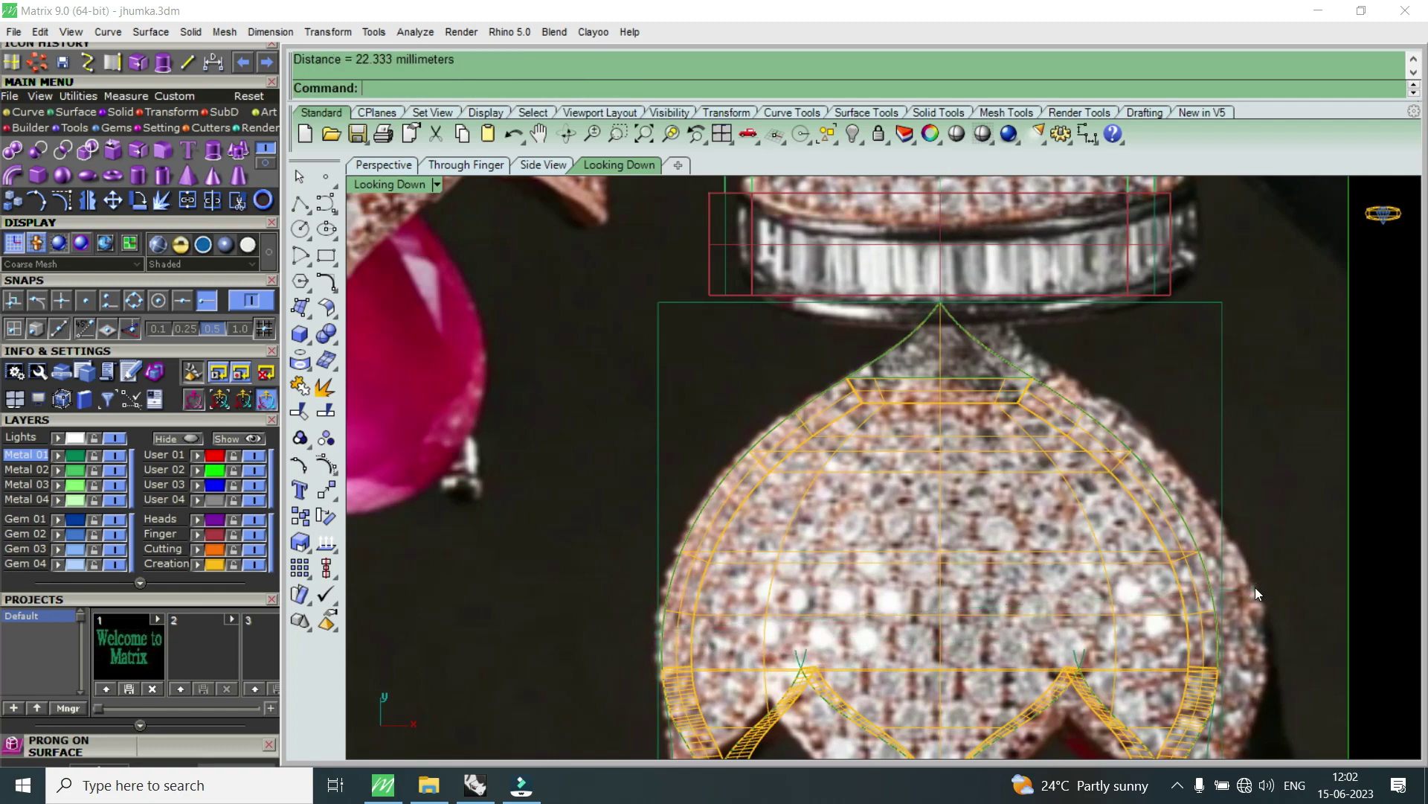
{"action": "scroll", "coordinate": [934, 513], "scroll_direction": "down", "scroll_amount": 5}
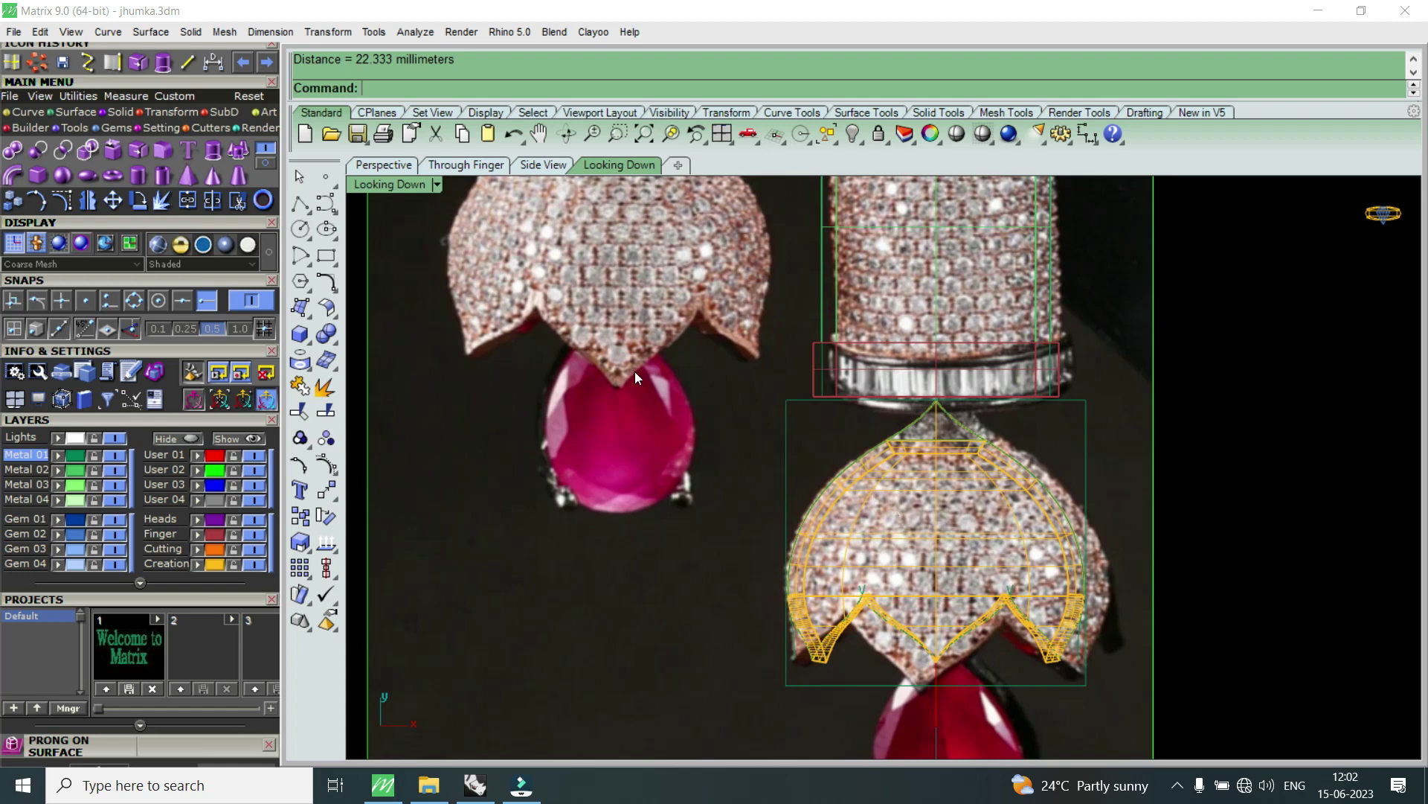
- Measure the modelled dome from its bounding-box corner to the opposite end: 21.000 mm
{"action": "left_click", "coordinate": [210, 61]}
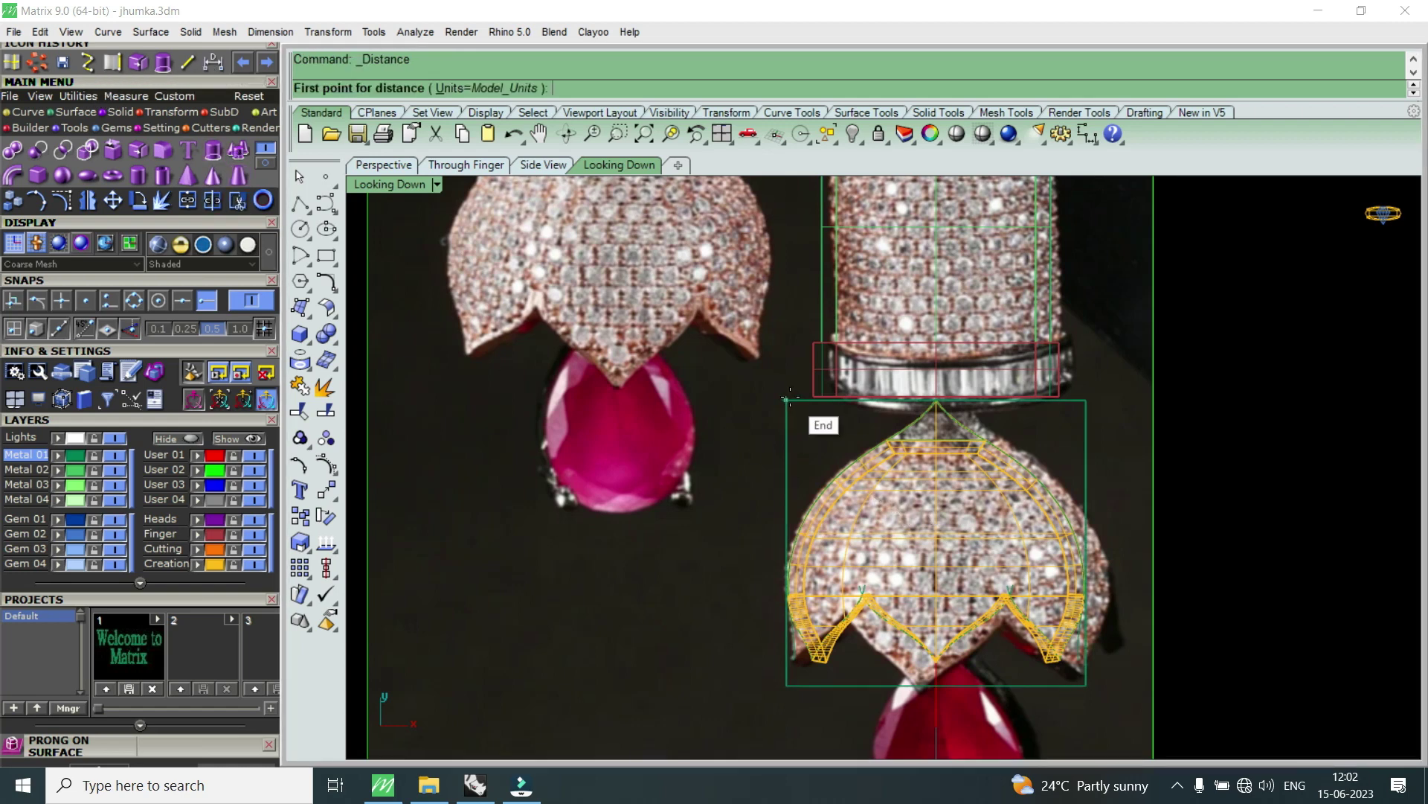
{"action": "left_click", "coordinate": [786, 400]}
{"action": "left_click", "coordinate": [1083, 406]}
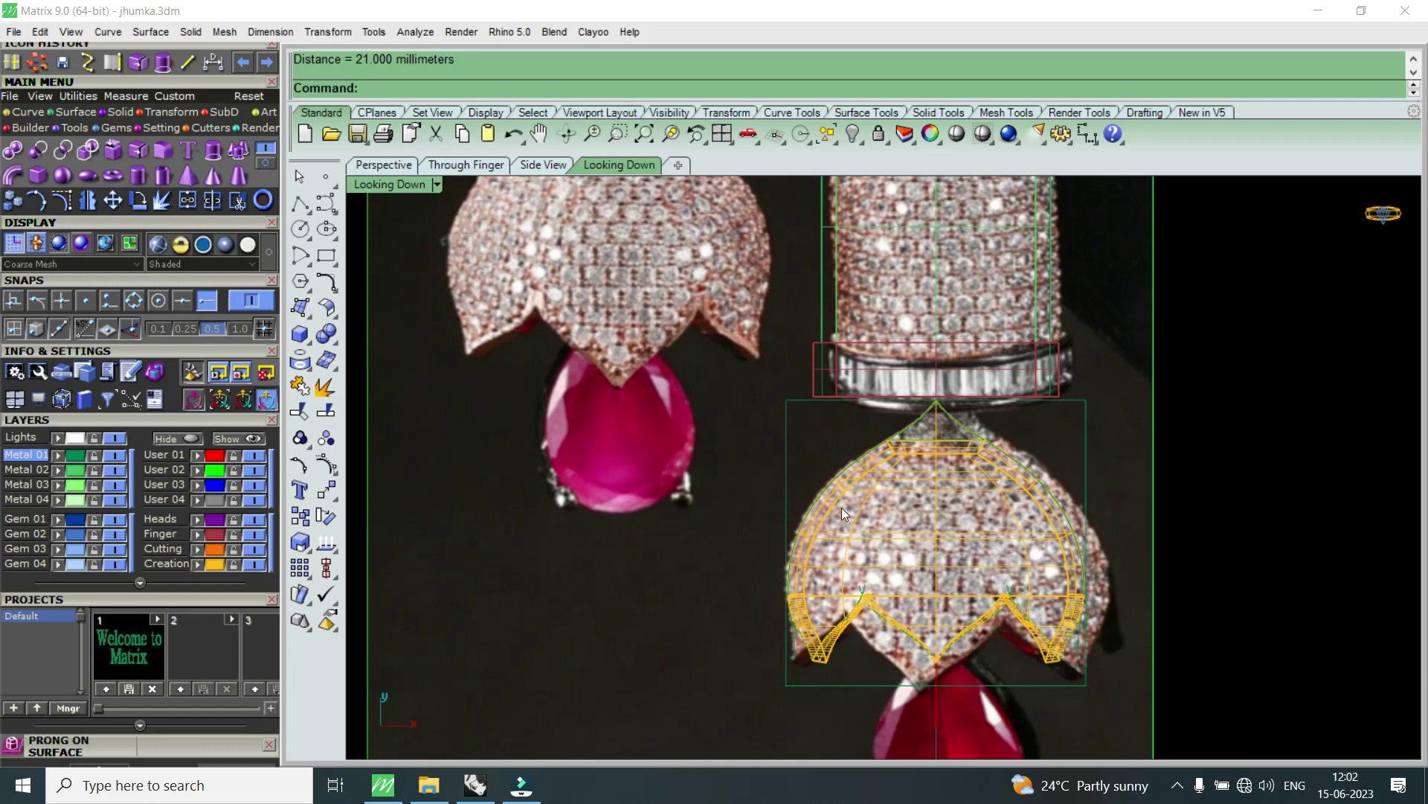
{"action": "scroll", "coordinate": [842, 508], "scroll_direction": "up", "scroll_amount": 2}
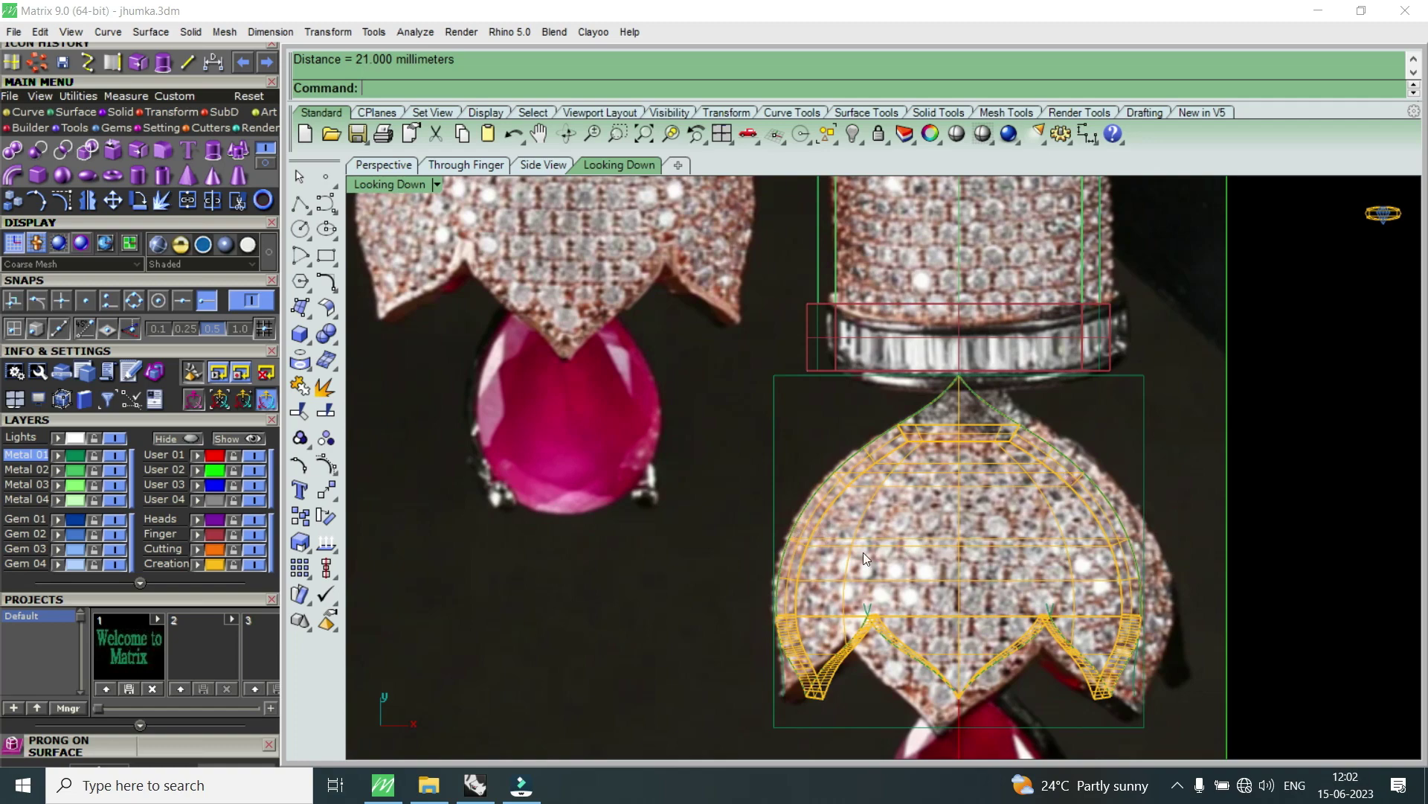
{"action": "scroll", "coordinate": [1005, 501], "scroll_direction": "down", "scroll_amount": 3}
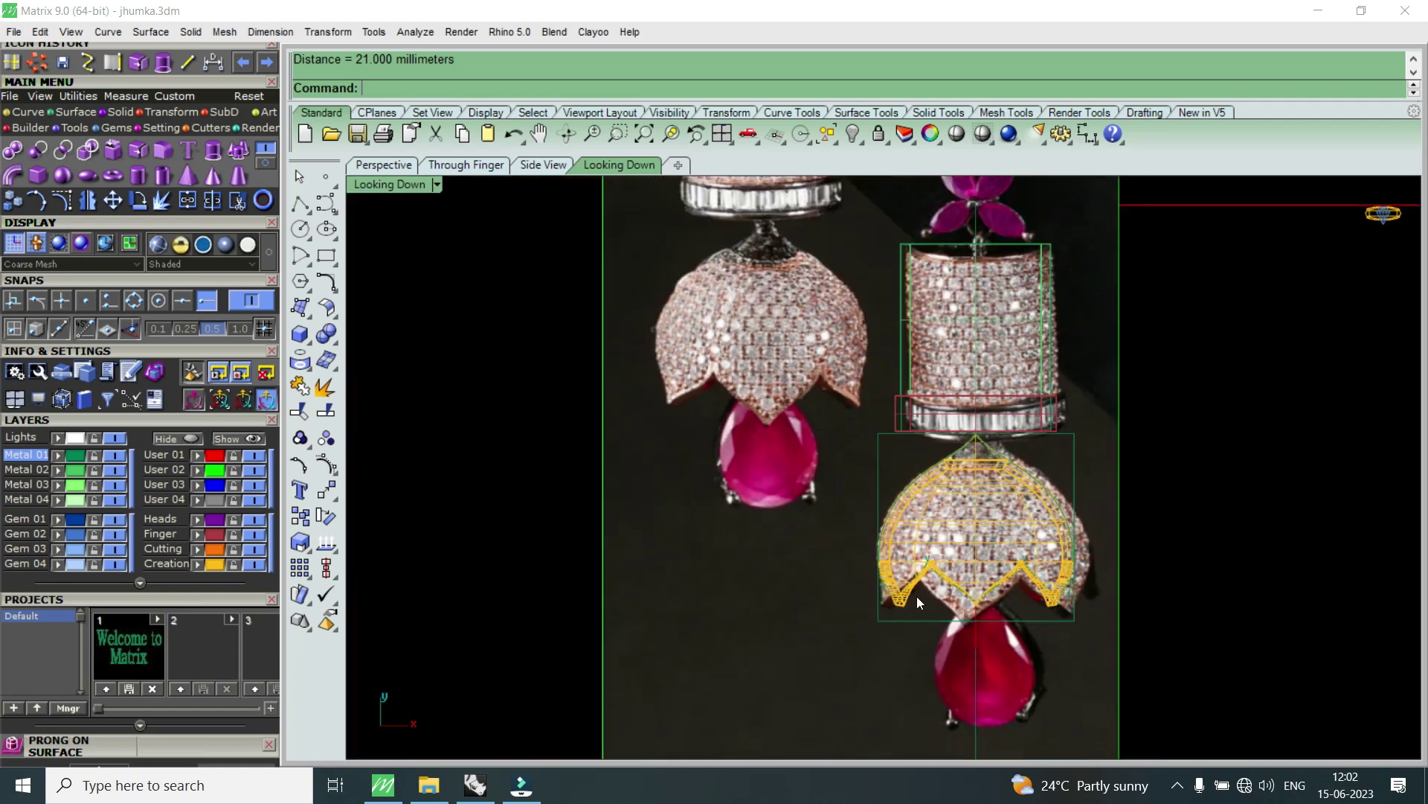
{"action": "scroll", "coordinate": [675, 309], "scroll_direction": "up", "scroll_amount": 2}
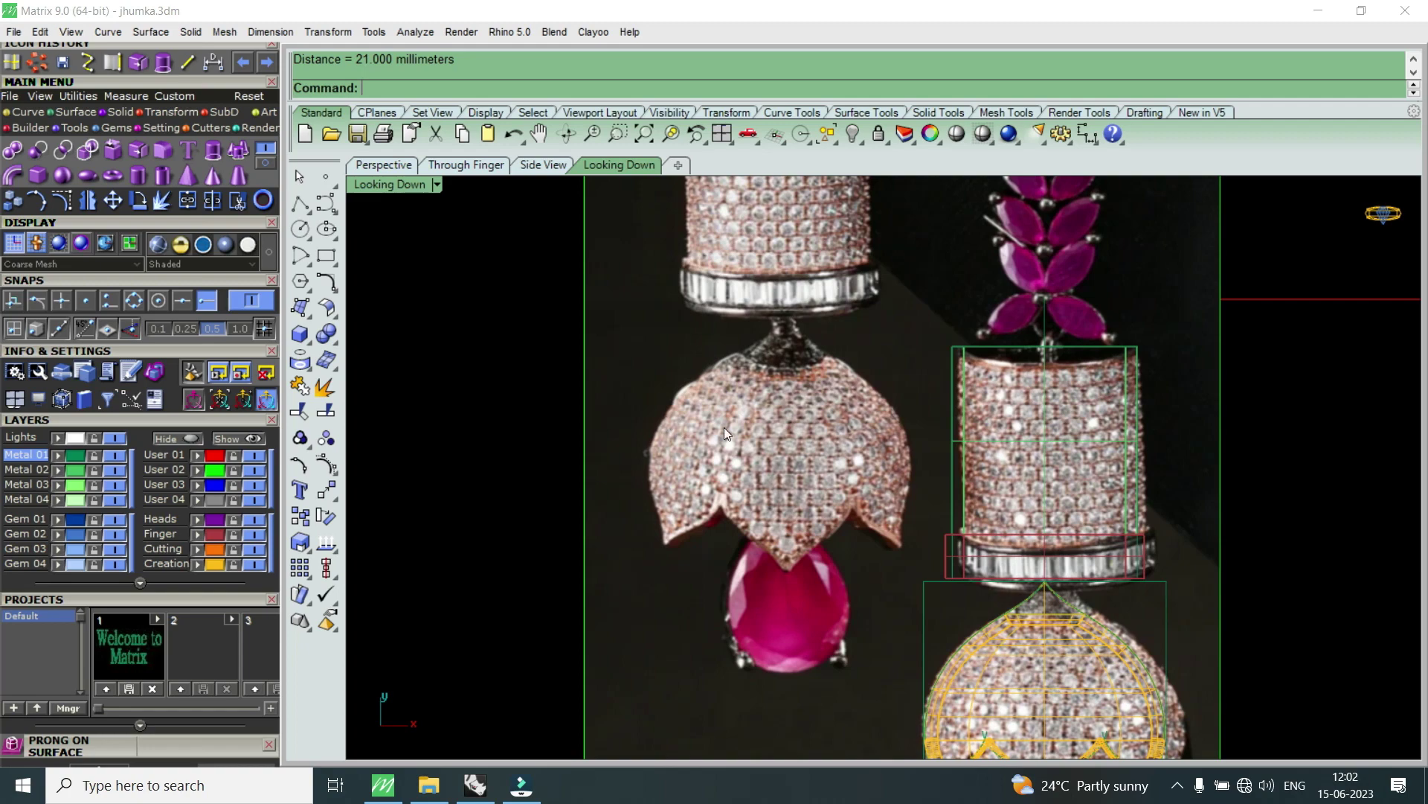
{"action": "scroll", "coordinate": [971, 454], "scroll_direction": "down", "scroll_amount": 3}
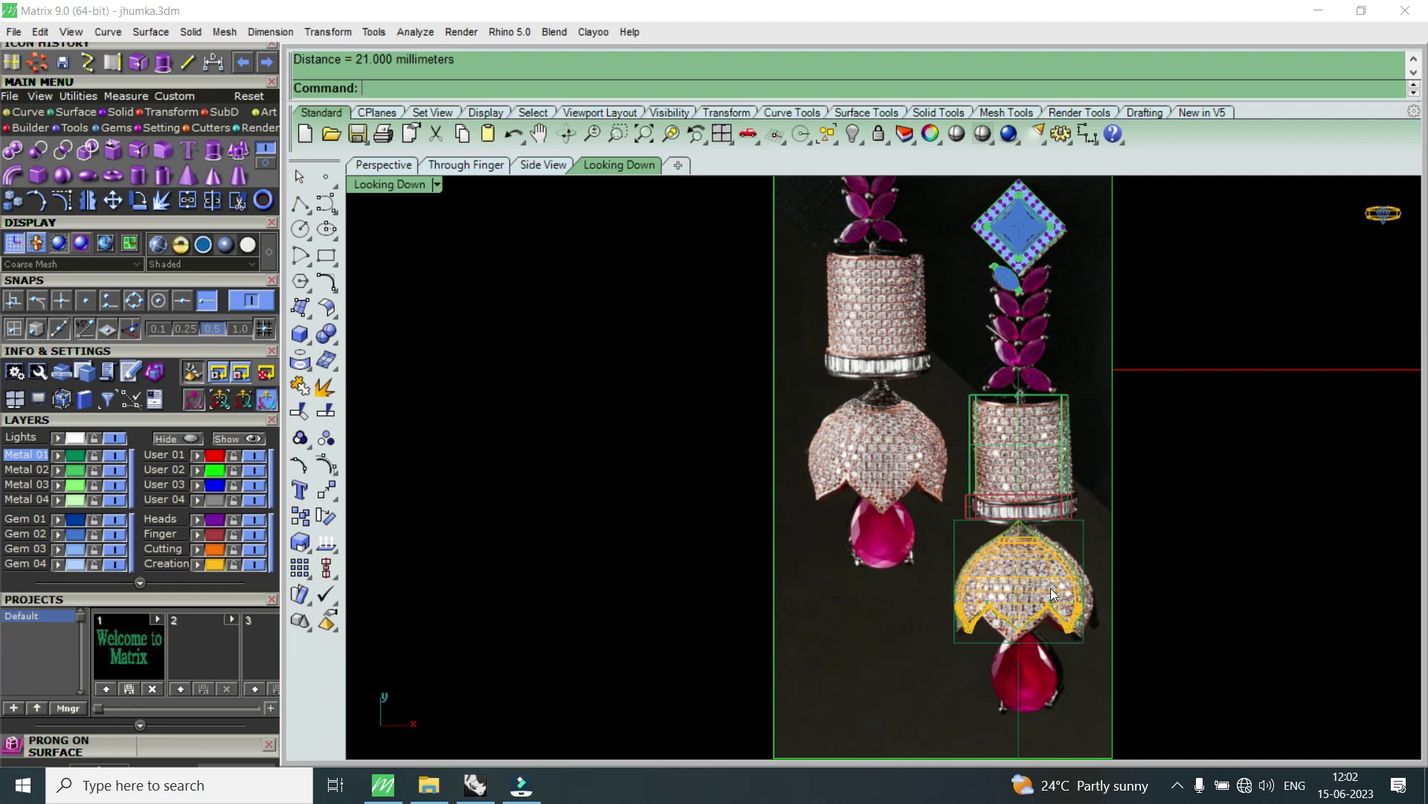
- Hide layer User 02, window-select only the dome, then show the photo again
{"action": "left_click", "coordinate": [255, 471]}
{"action": "left_click_drag", "start_coordinate": [814, 683], "coordinate": [1159, 519]}
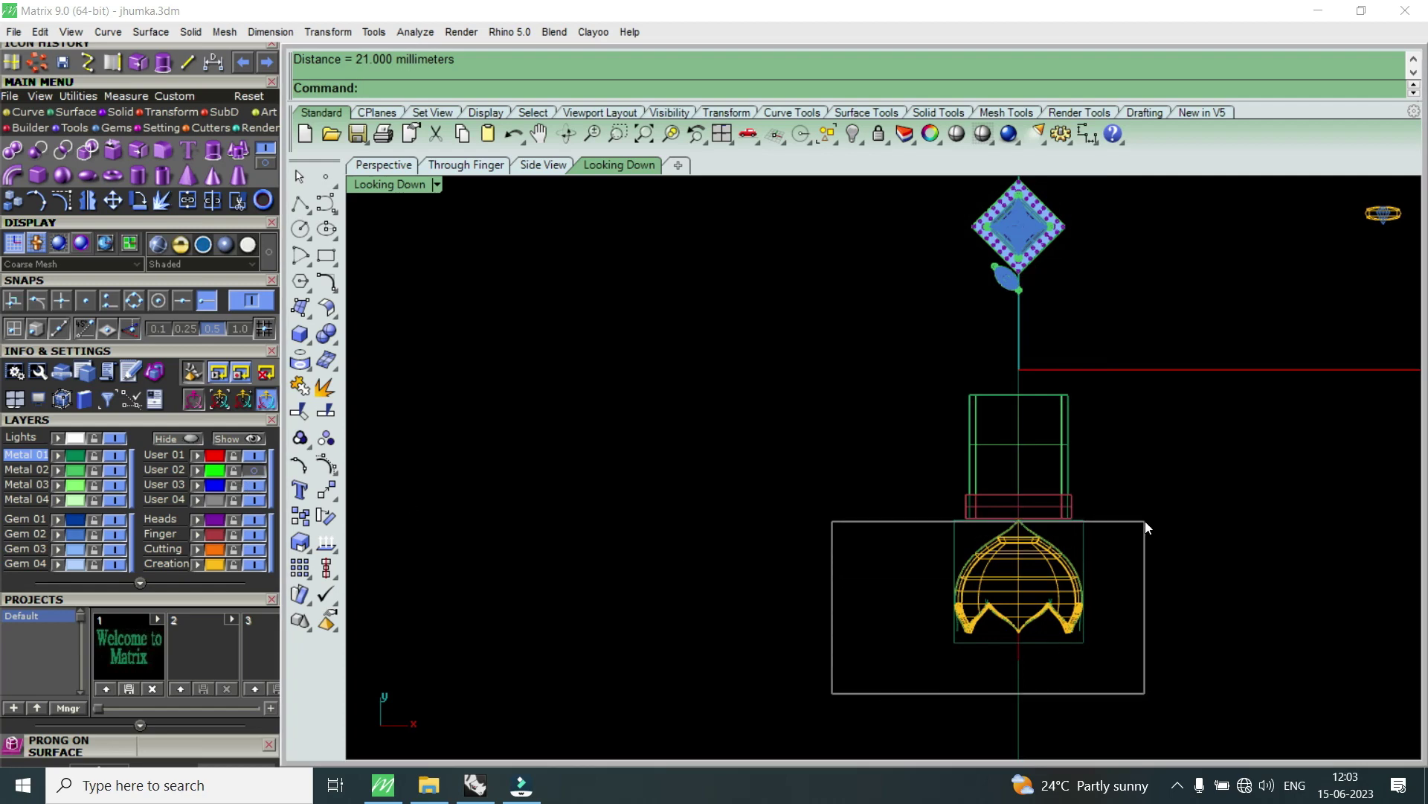
{"action": "scroll", "coordinate": [1020, 533], "scroll_direction": "up", "scroll_amount": 5}
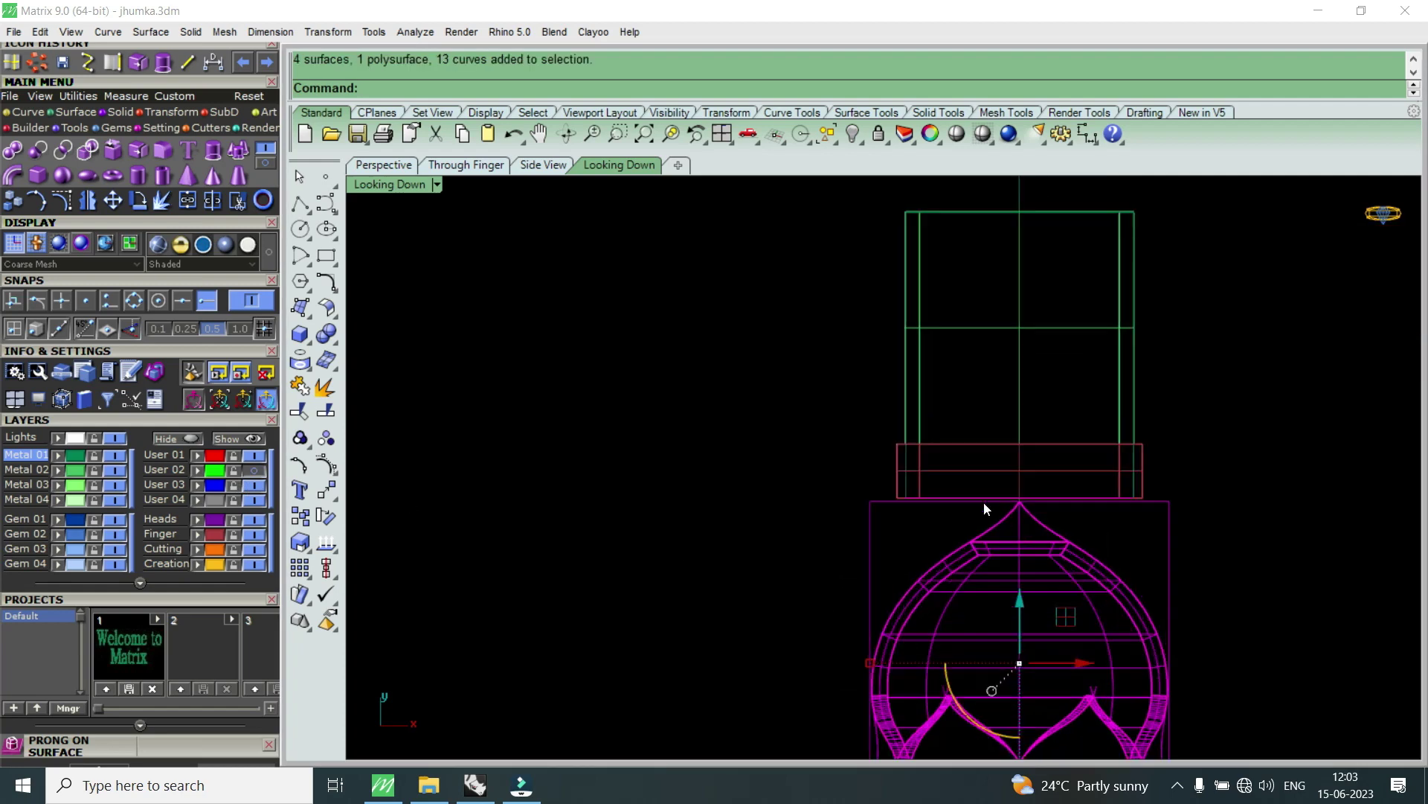
{"action": "scroll", "coordinate": [1000, 515], "scroll_direction": "up", "scroll_amount": 2}
{"action": "left_click", "coordinate": [937, 497], "text": "ctrl"}
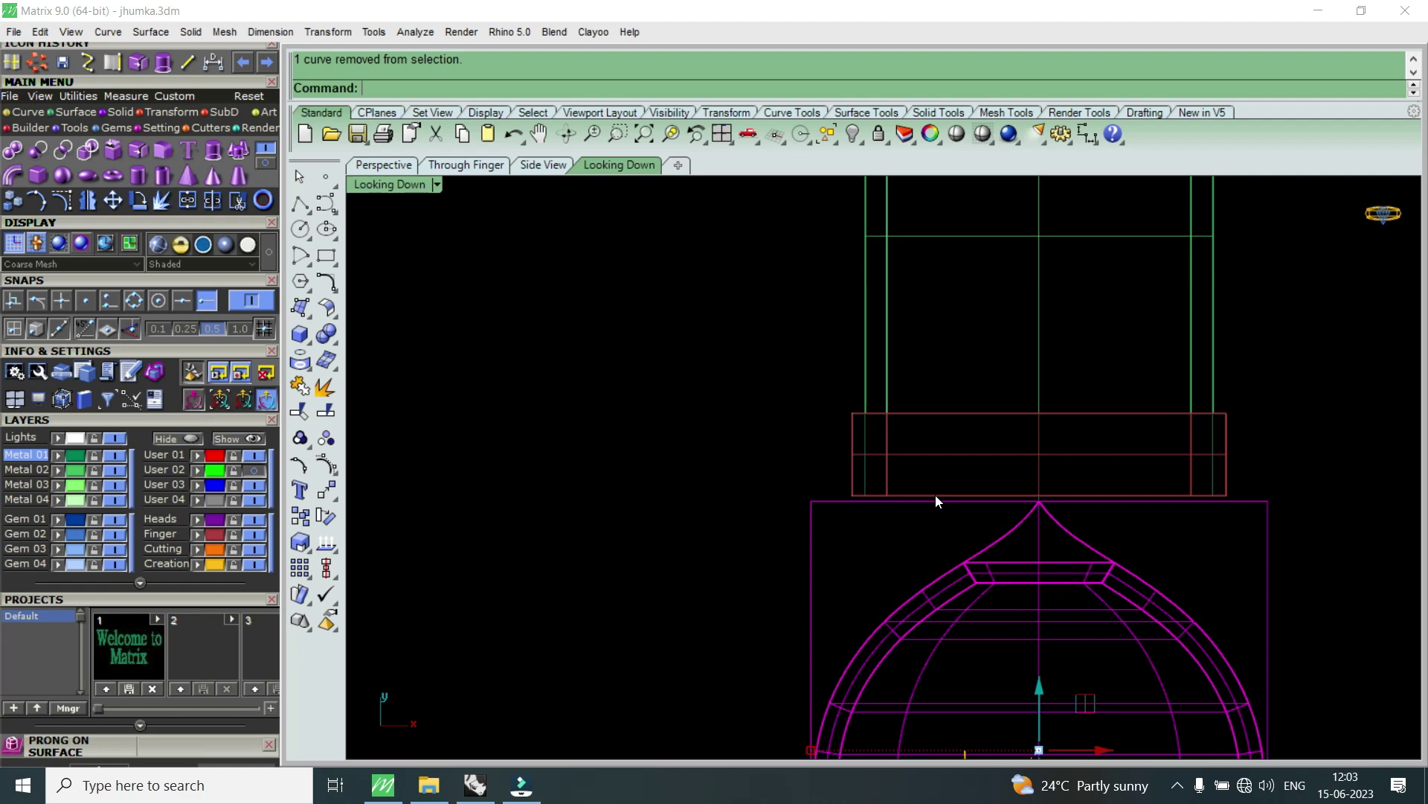
{"action": "left_click", "coordinate": [256, 470]}
{"action": "scroll", "coordinate": [744, 499], "scroll_direction": "down", "scroll_amount": 5}
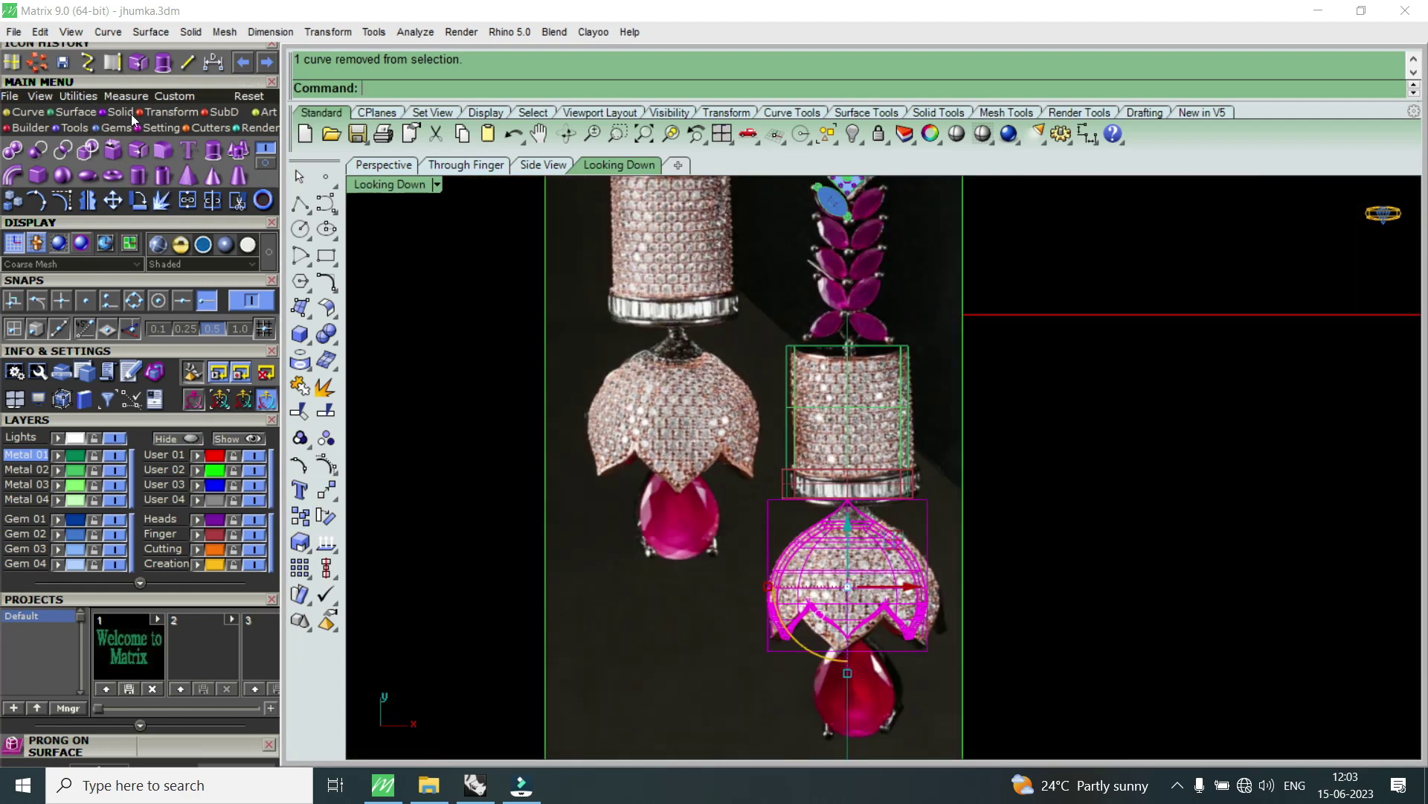
- Scale the dome in 3-D from origin 0 using two reference points to match the photo
{"action": "left_click", "coordinate": [155, 116]}
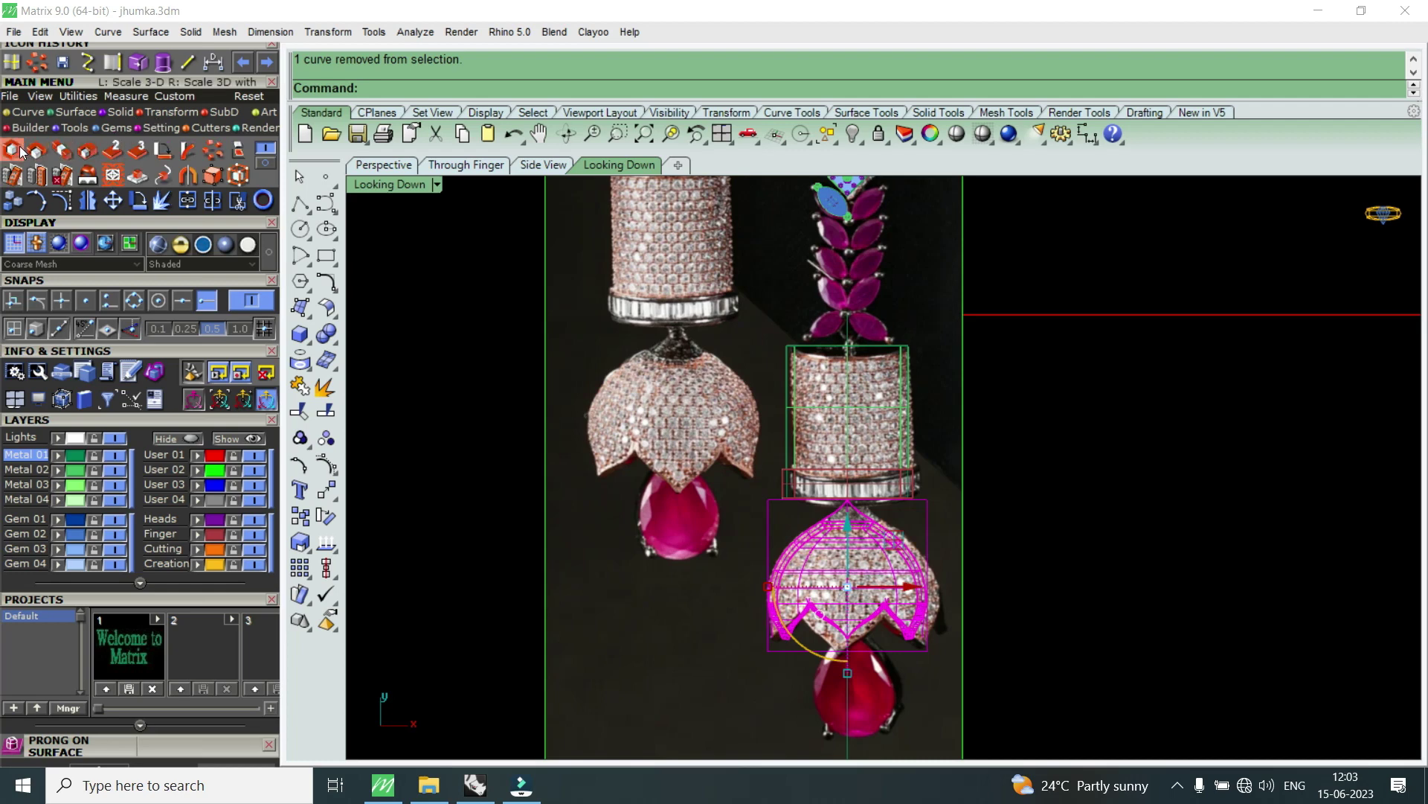
{"action": "left_click", "coordinate": [12, 150]}
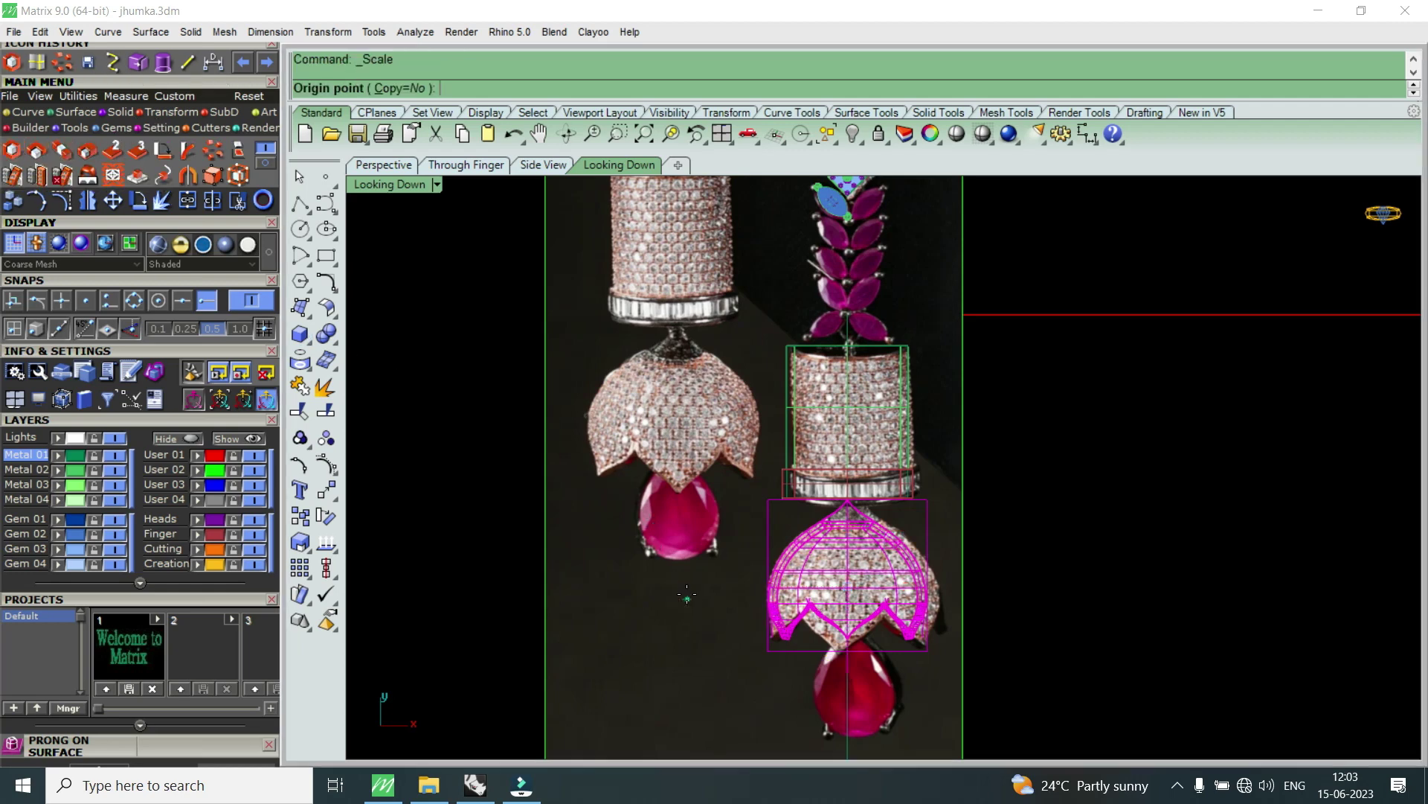
{"action": "double_click", "coordinate": [377, 185]}
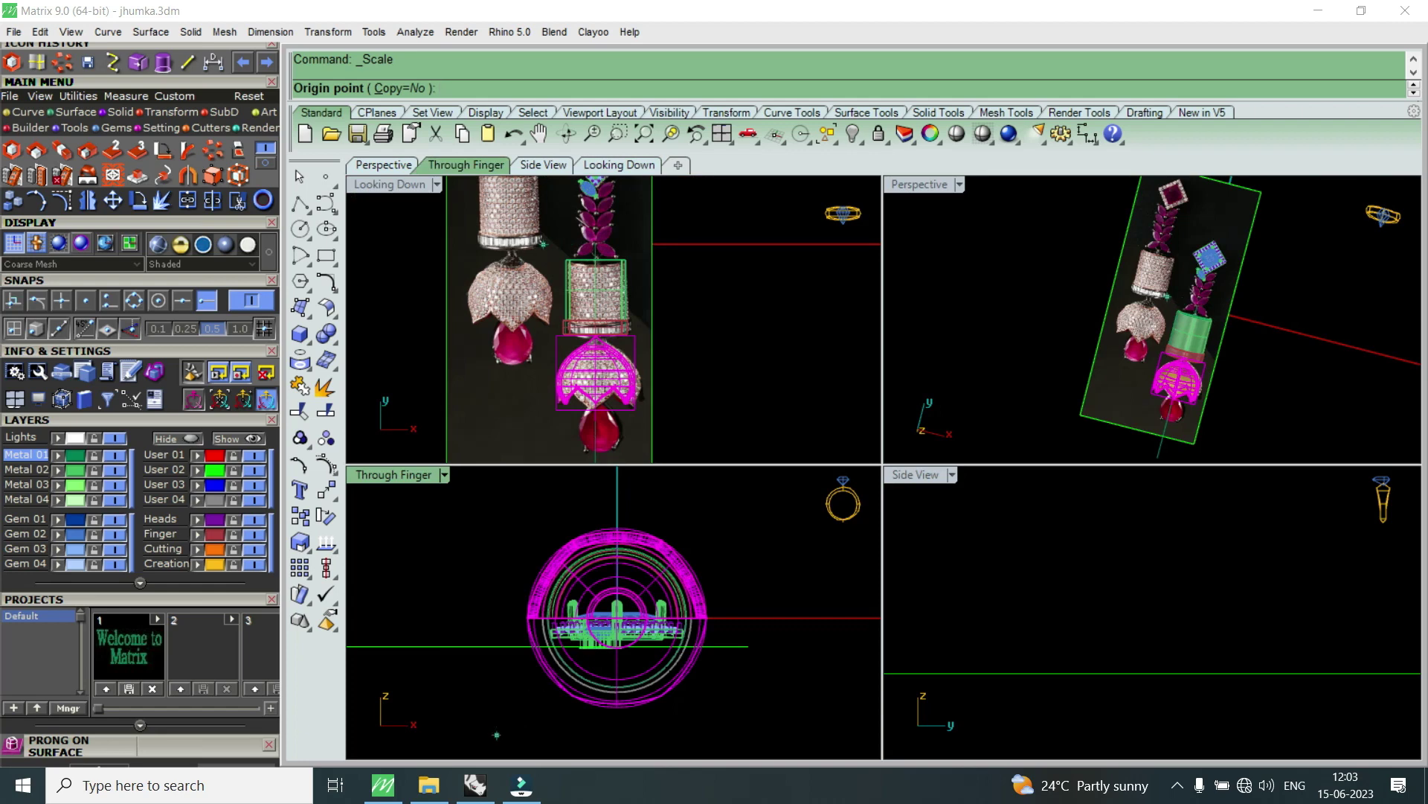
{"action": "type", "text": "0"}
{"action": "key", "text": "Return"}
{"action": "scroll", "coordinate": [715, 628], "scroll_direction": "up", "scroll_amount": 3}
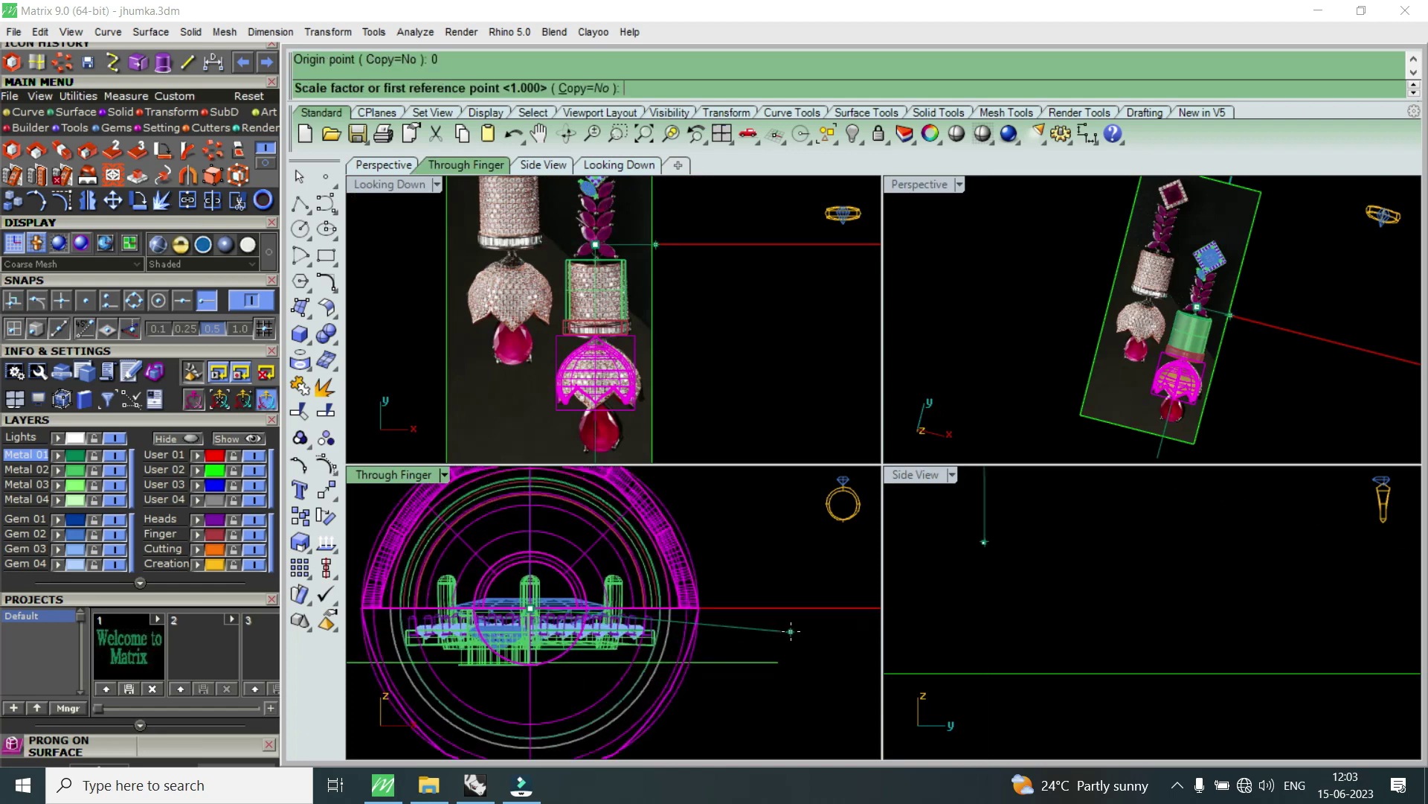
{"action": "left_click", "coordinate": [812, 633]}
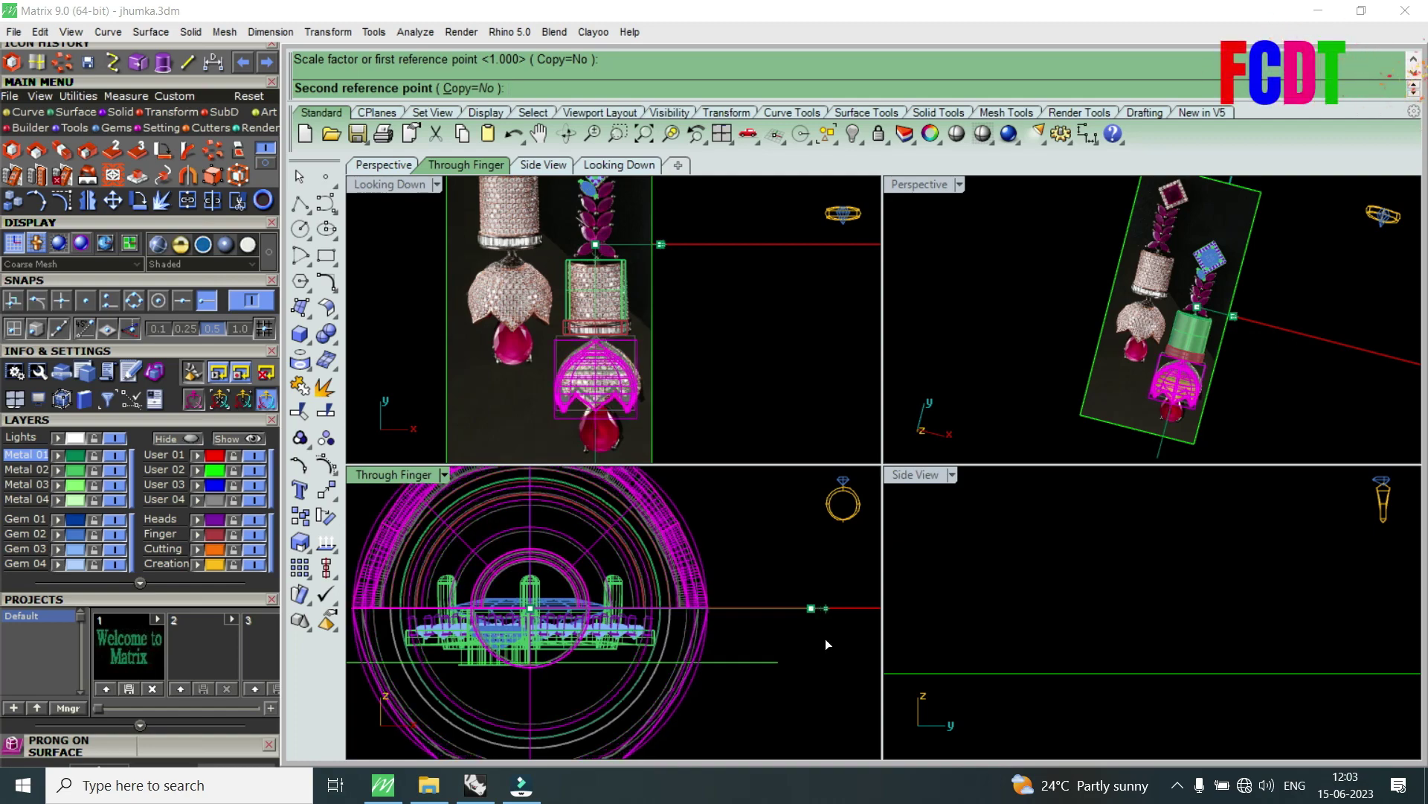
{"action": "left_click", "coordinate": [824, 636]}
{"action": "scroll", "coordinate": [616, 363], "scroll_direction": "up", "scroll_amount": 3}
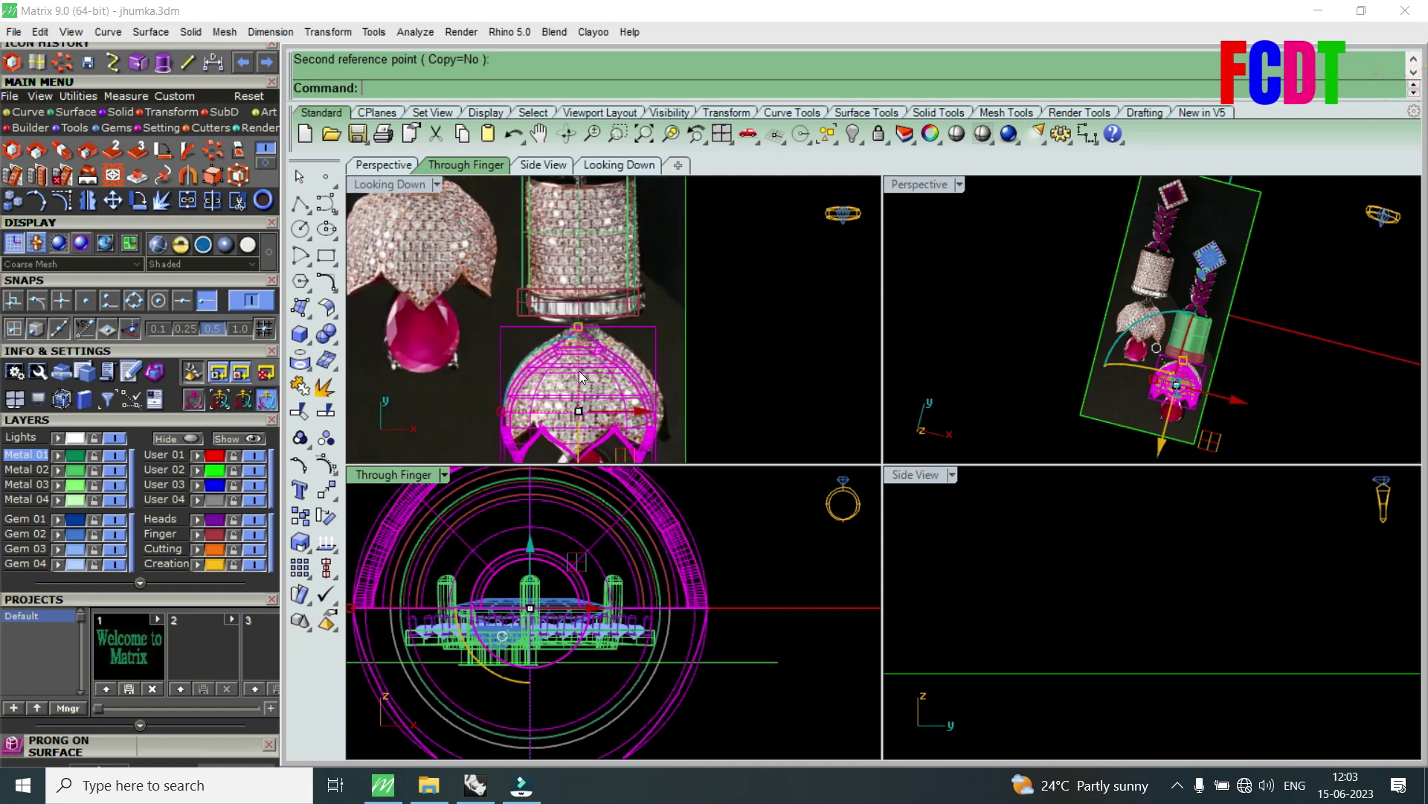
{"action": "scroll", "coordinate": [574, 350], "scroll_direction": "up", "scroll_amount": 2}
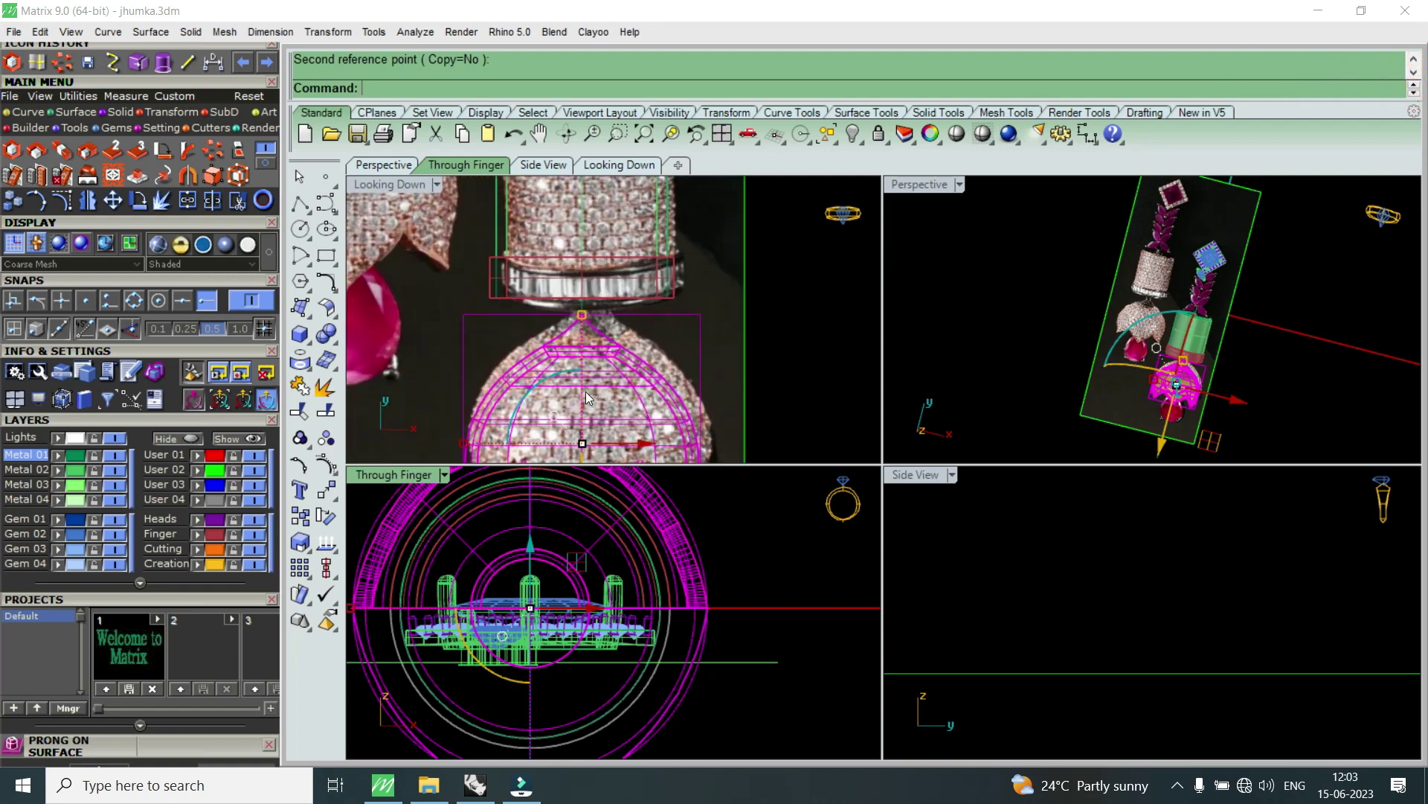
{"action": "scroll", "coordinate": [587, 391], "scroll_direction": "down", "scroll_amount": 2}
- Nudge the dome up with the gumball to sit just beneath the band, then deselect
{"action": "left_click_drag", "start_coordinate": [580, 418], "coordinate": [591, 409]}
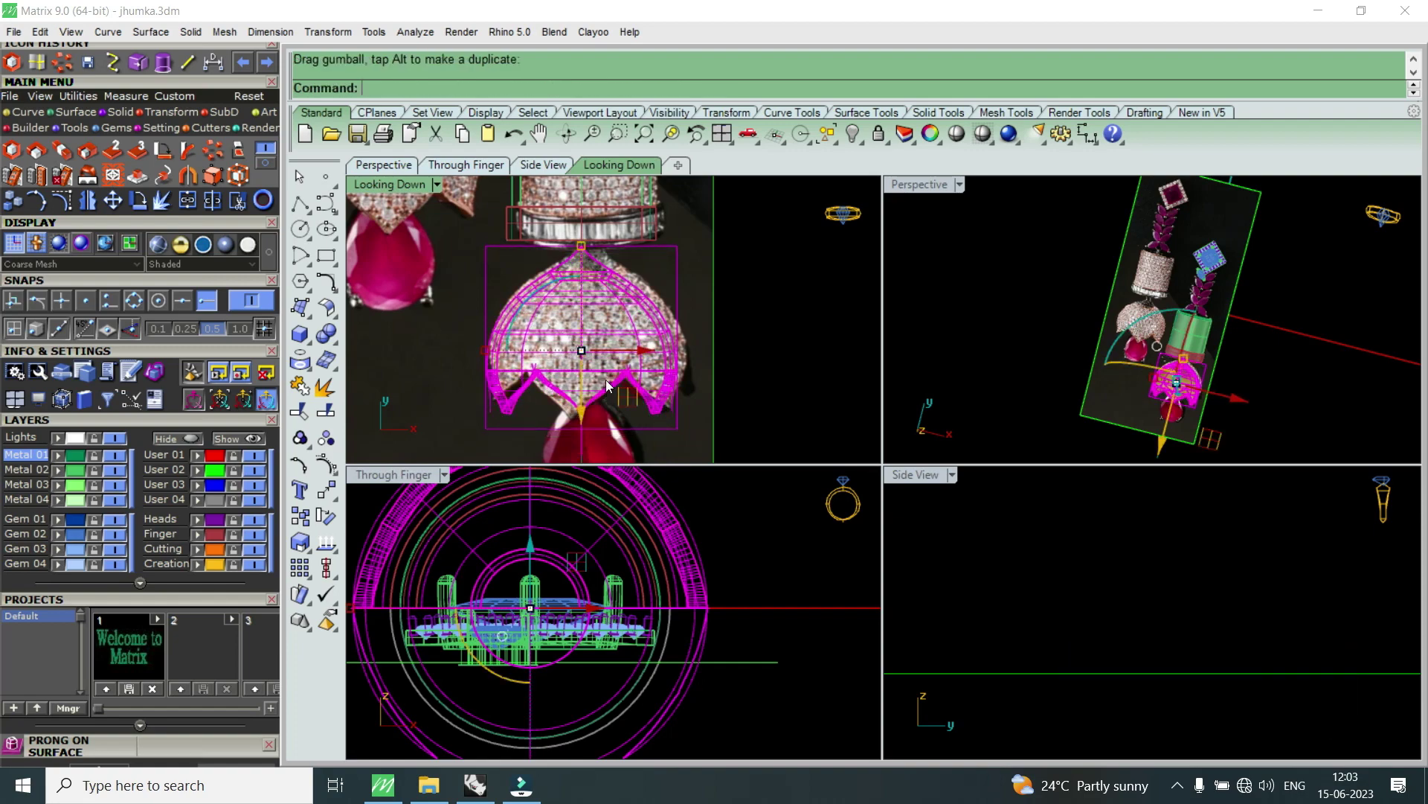
{"action": "scroll", "coordinate": [607, 384], "scroll_direction": "down", "scroll_amount": 1}
{"action": "scroll", "coordinate": [607, 385], "scroll_direction": "down", "scroll_amount": 3}
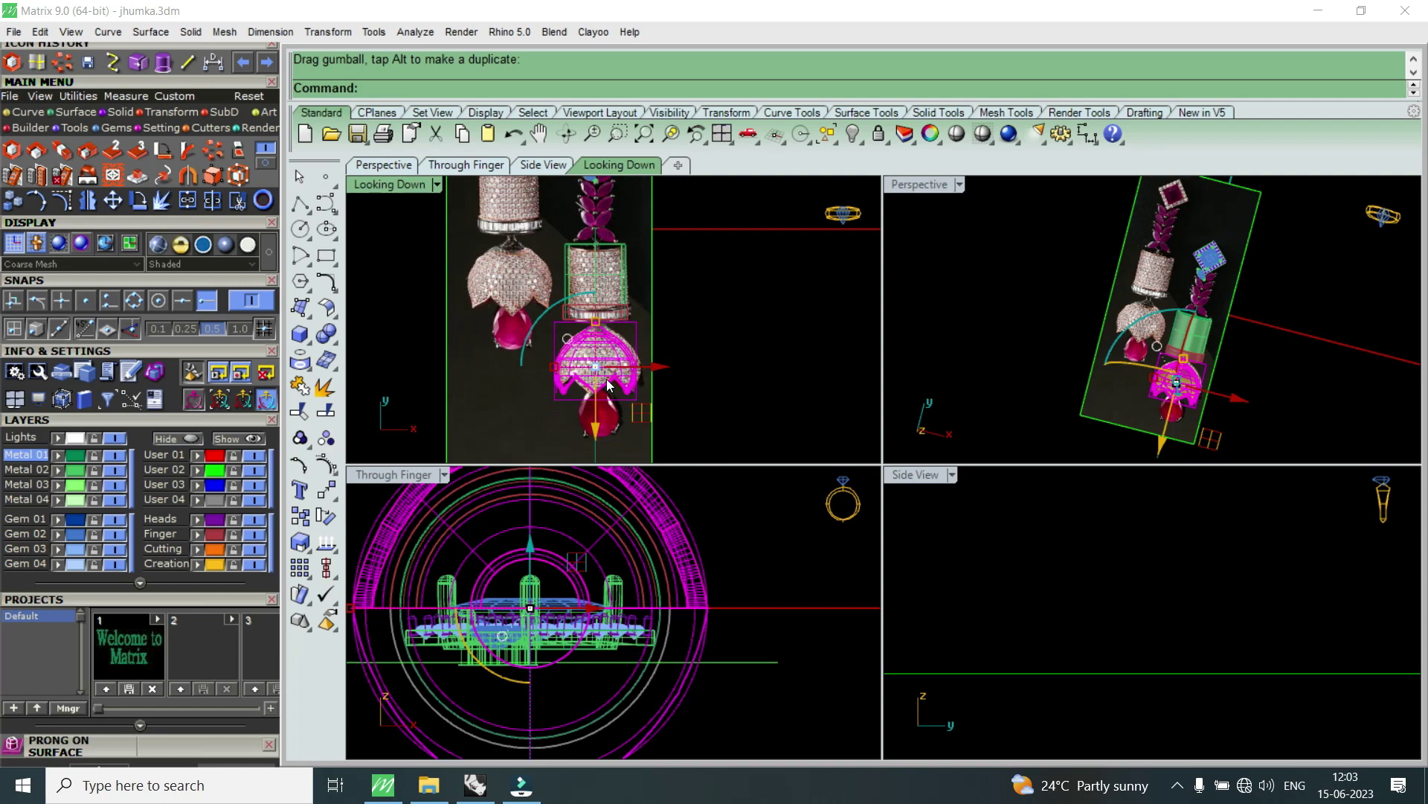
{"action": "key", "text": "Escape"}
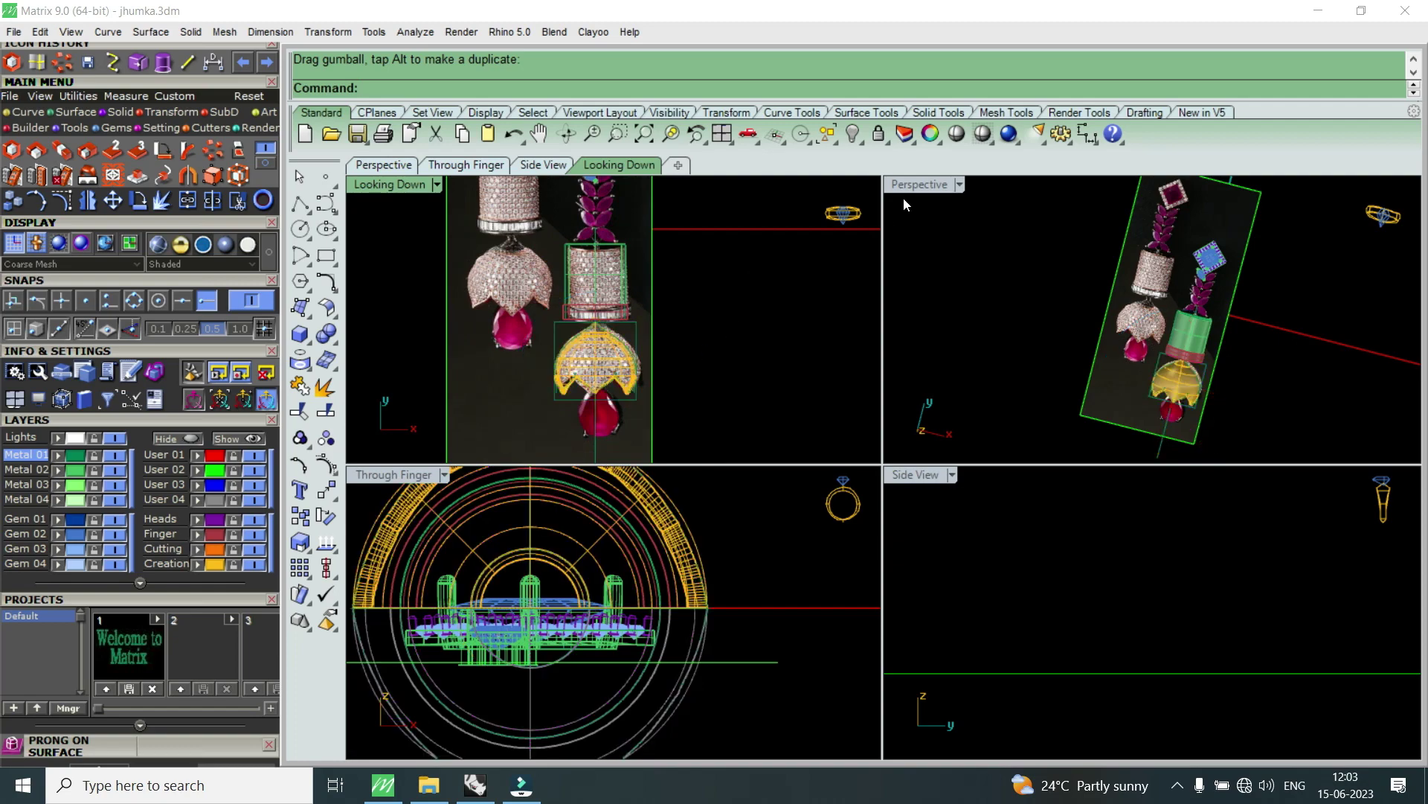
{"action": "double_click", "coordinate": [910, 190]}
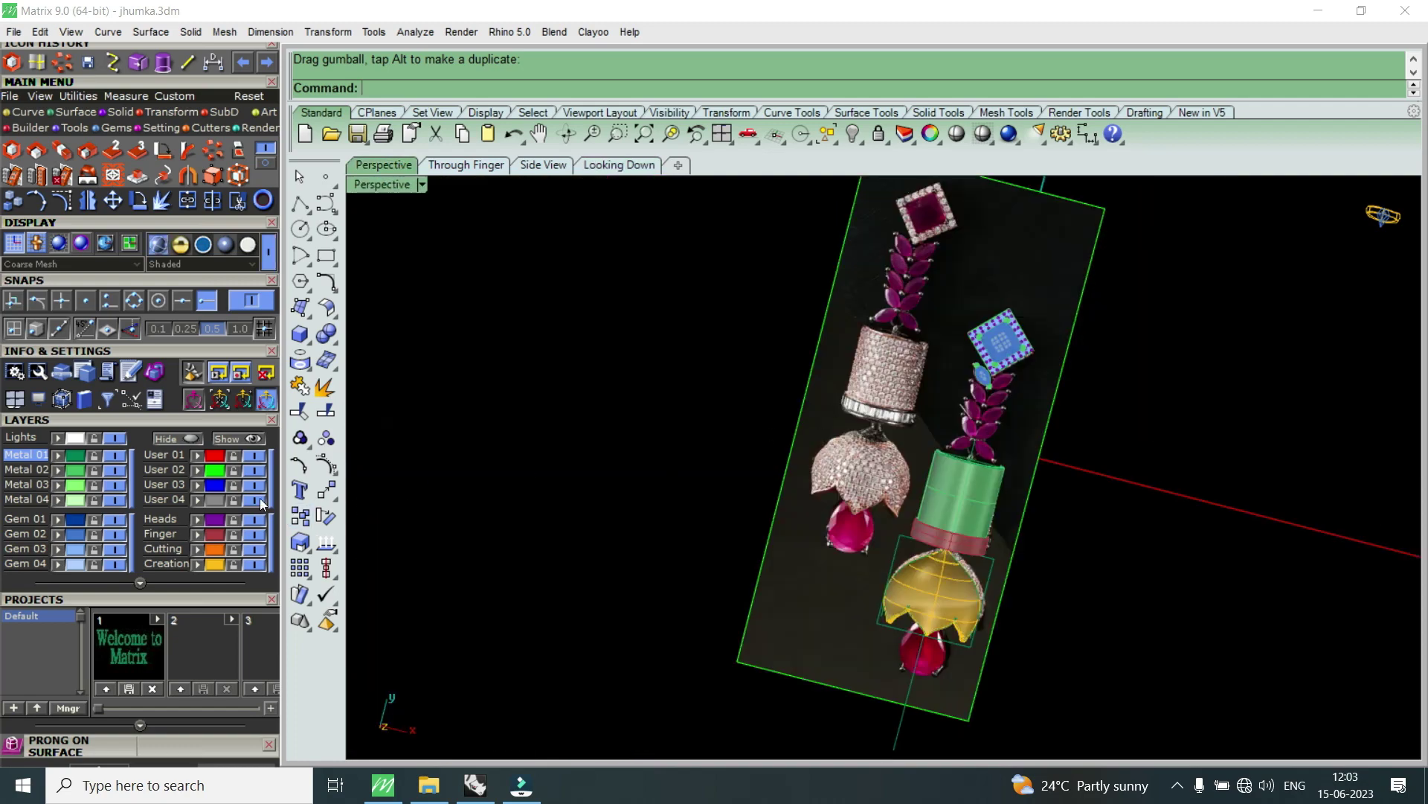
{"action": "left_click", "coordinate": [253, 469]}
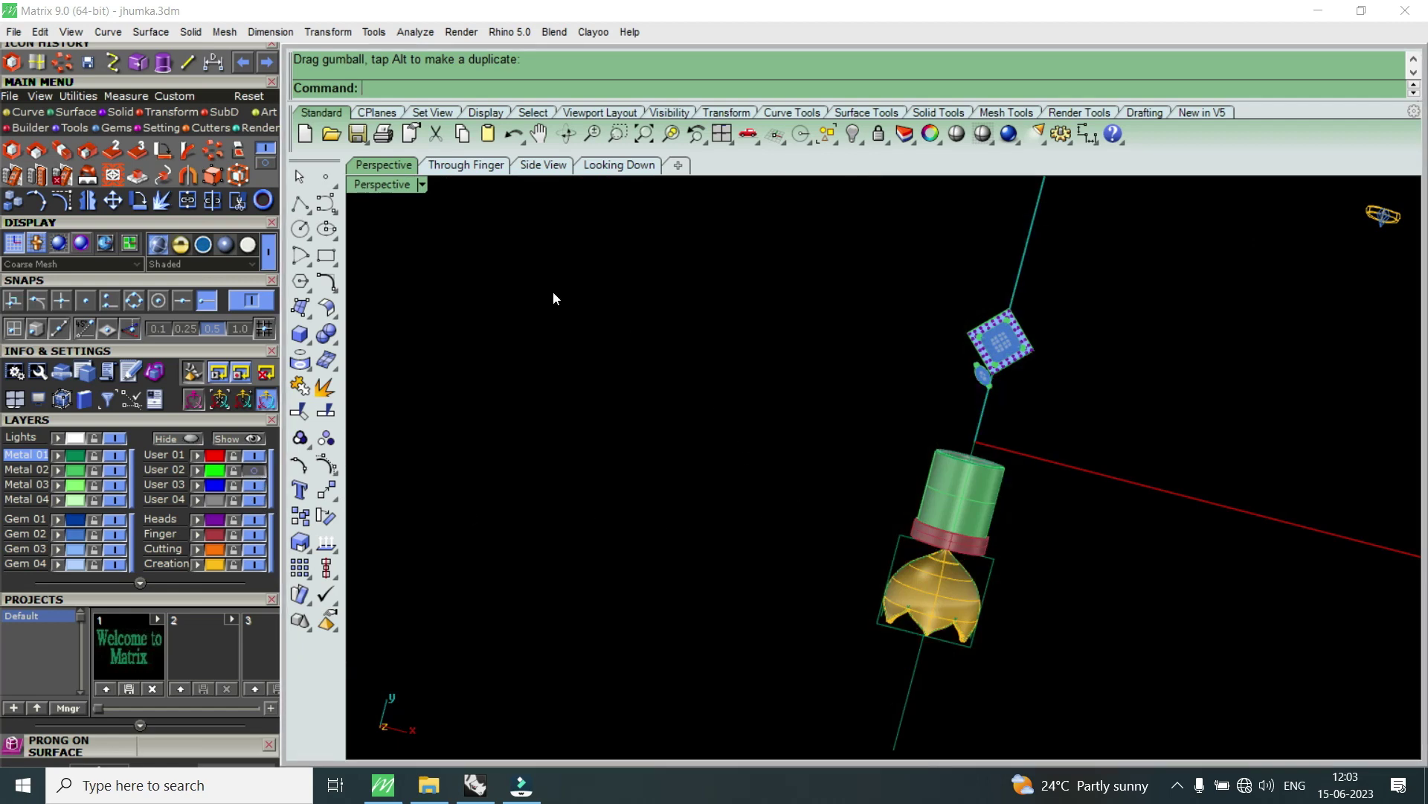
{"action": "double_click", "coordinate": [387, 191]}
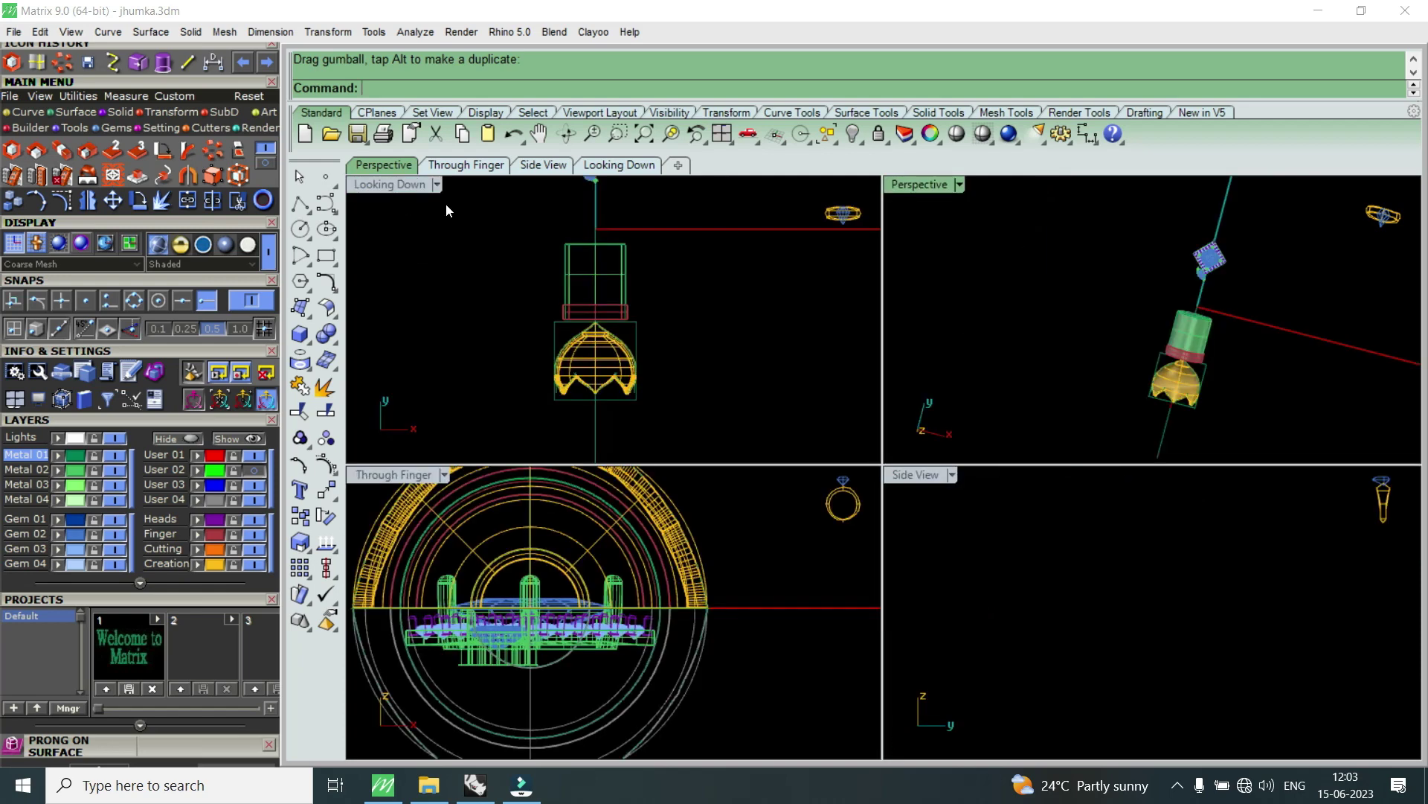
{"action": "double_click", "coordinate": [935, 183]}
{"action": "scroll", "coordinate": [992, 494], "scroll_direction": "up", "scroll_amount": 5}
{"action": "mouse_move", "coordinate": [993, 494]}
{"action": "right_mouse_down"}
{"action": "mouse_move", "coordinate": [787, 538]}
{"action": "mouse_move", "coordinate": [780, 430]}
{"action": "right_mouse_up"}
{"action": "scroll", "coordinate": [787, 538], "scroll_direction": "up", "scroll_amount": 2}
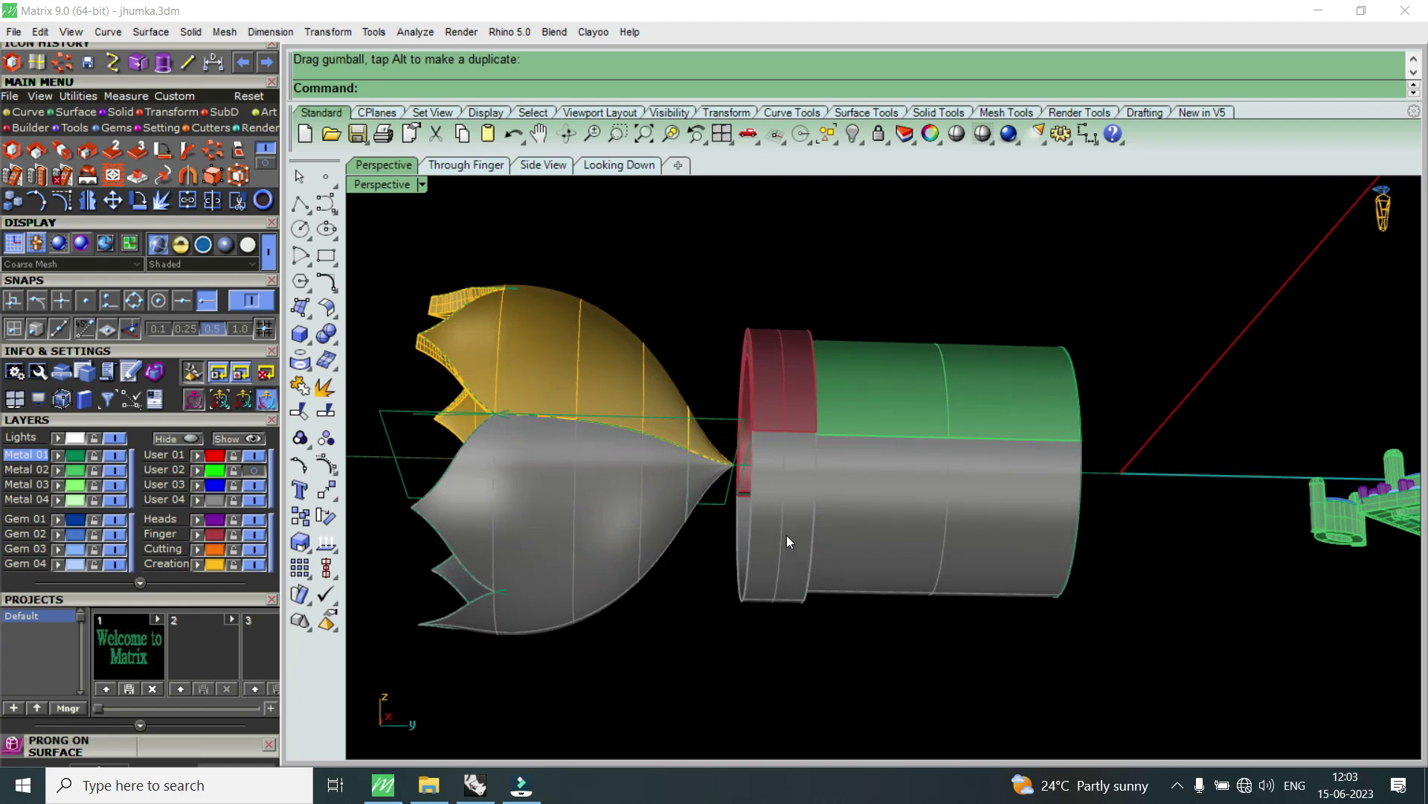
{"action": "scroll", "coordinate": [604, 513], "scroll_direction": "down", "scroll_amount": 3}
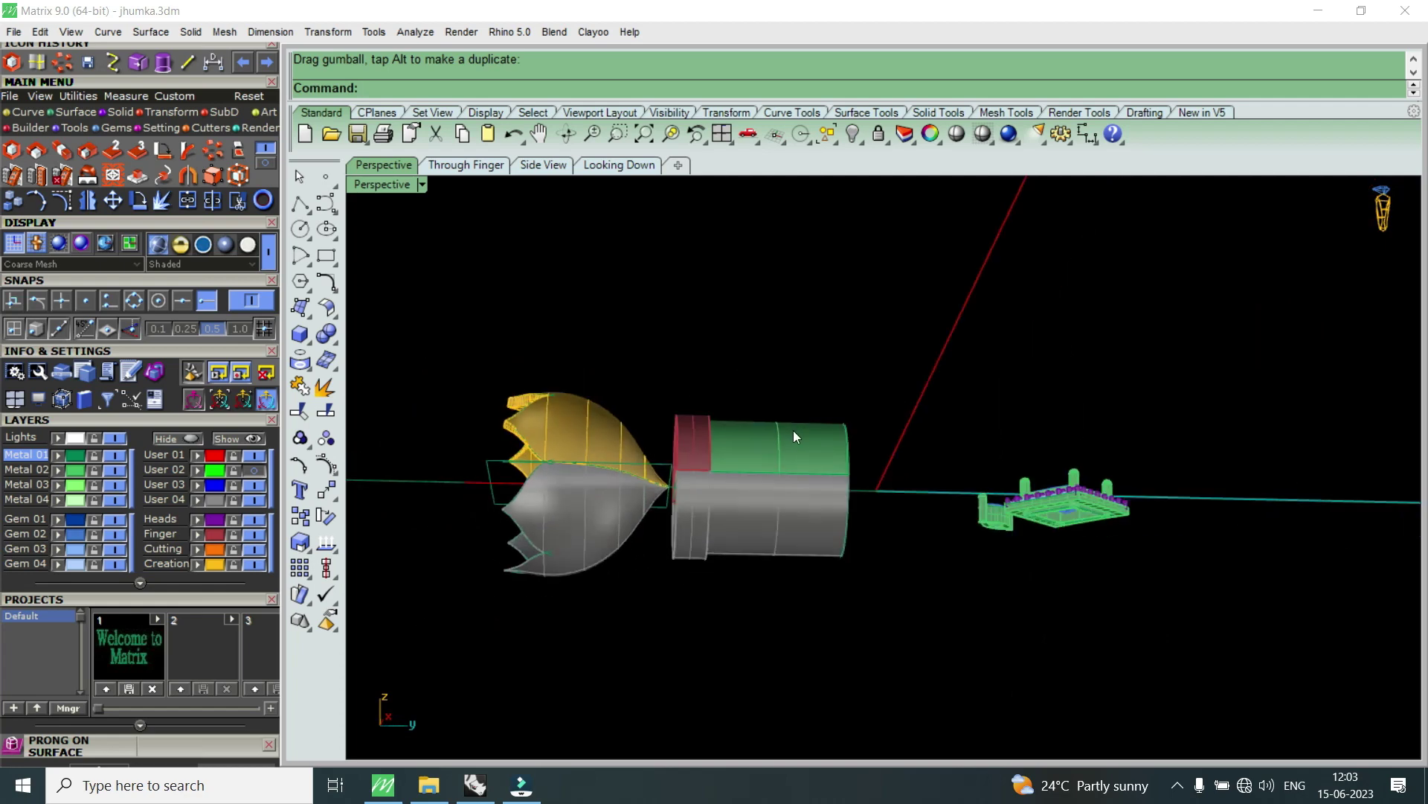
{"action": "right_click_drag", "start_coordinate": [793, 430], "coordinate": [919, 559]}
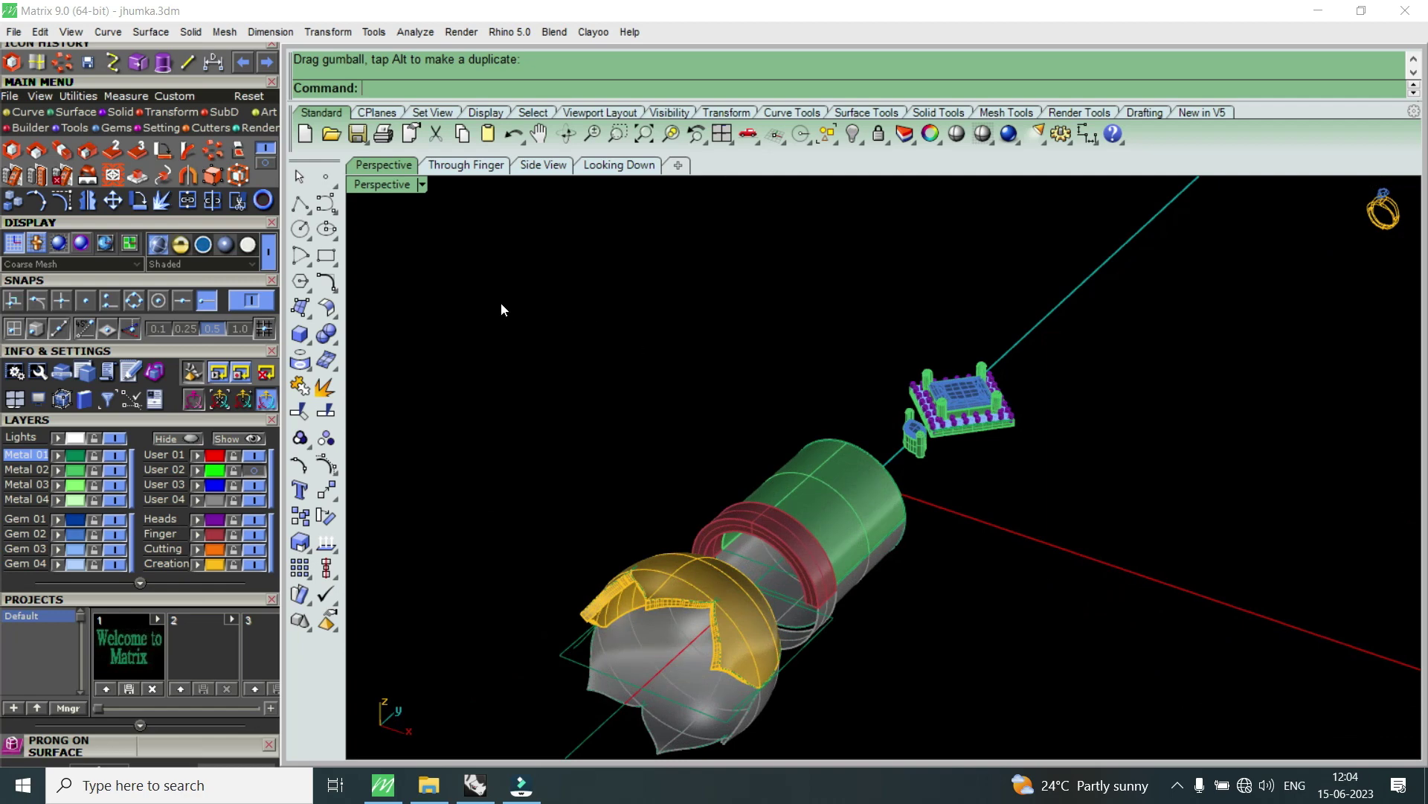
{"action": "double_click", "coordinate": [399, 192]}
- Show the User 02 reference photo behind the top view and select the marquise gem
{"action": "scroll", "coordinate": [804, 426], "scroll_direction": "down", "scroll_amount": 2}
{"action": "scroll", "coordinate": [804, 426], "scroll_direction": "up", "scroll_amount": 4}
{"action": "scroll", "coordinate": [804, 425], "scroll_direction": "up", "scroll_amount": 5}
{"action": "scroll", "coordinate": [801, 413], "scroll_direction": "up", "scroll_amount": 1}
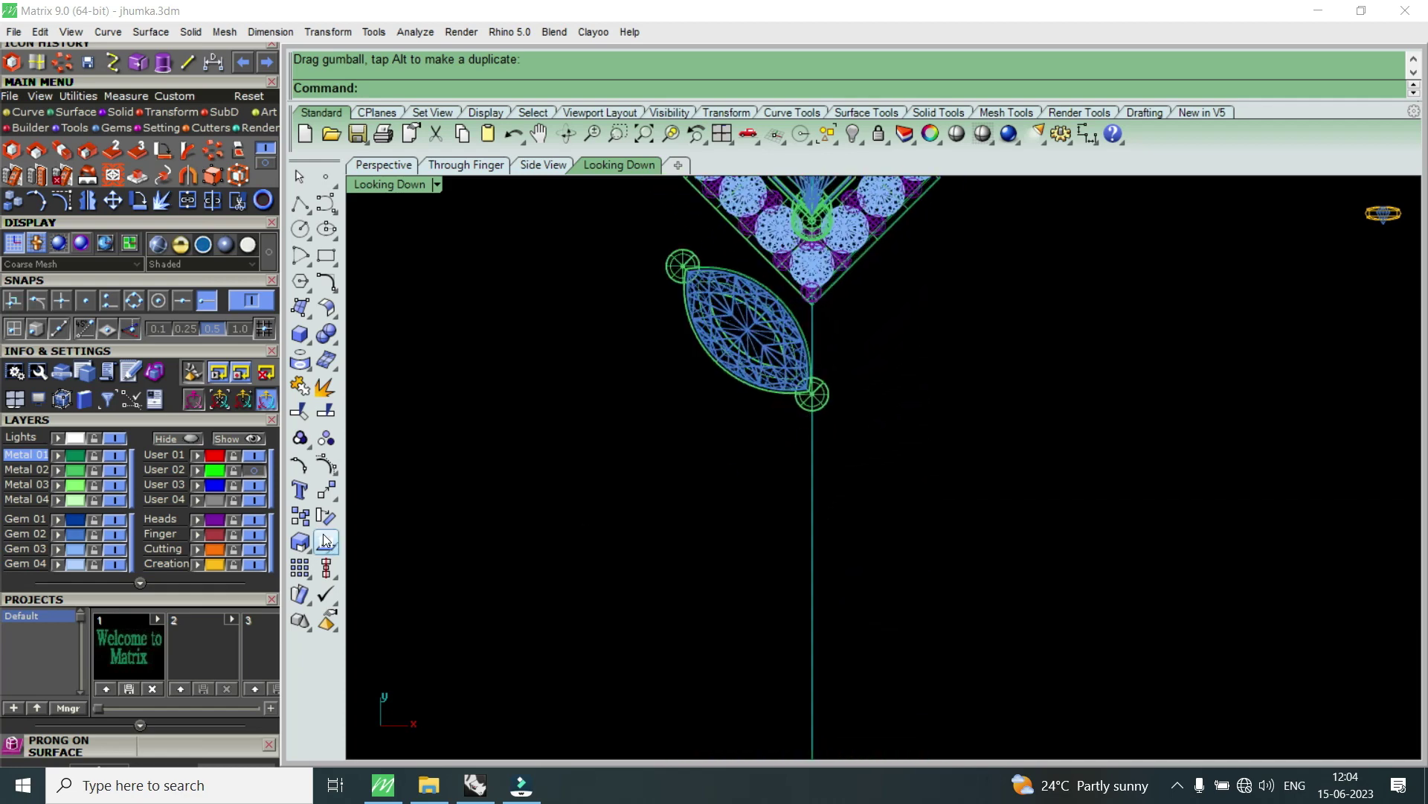
{"action": "left_click", "coordinate": [254, 470]}
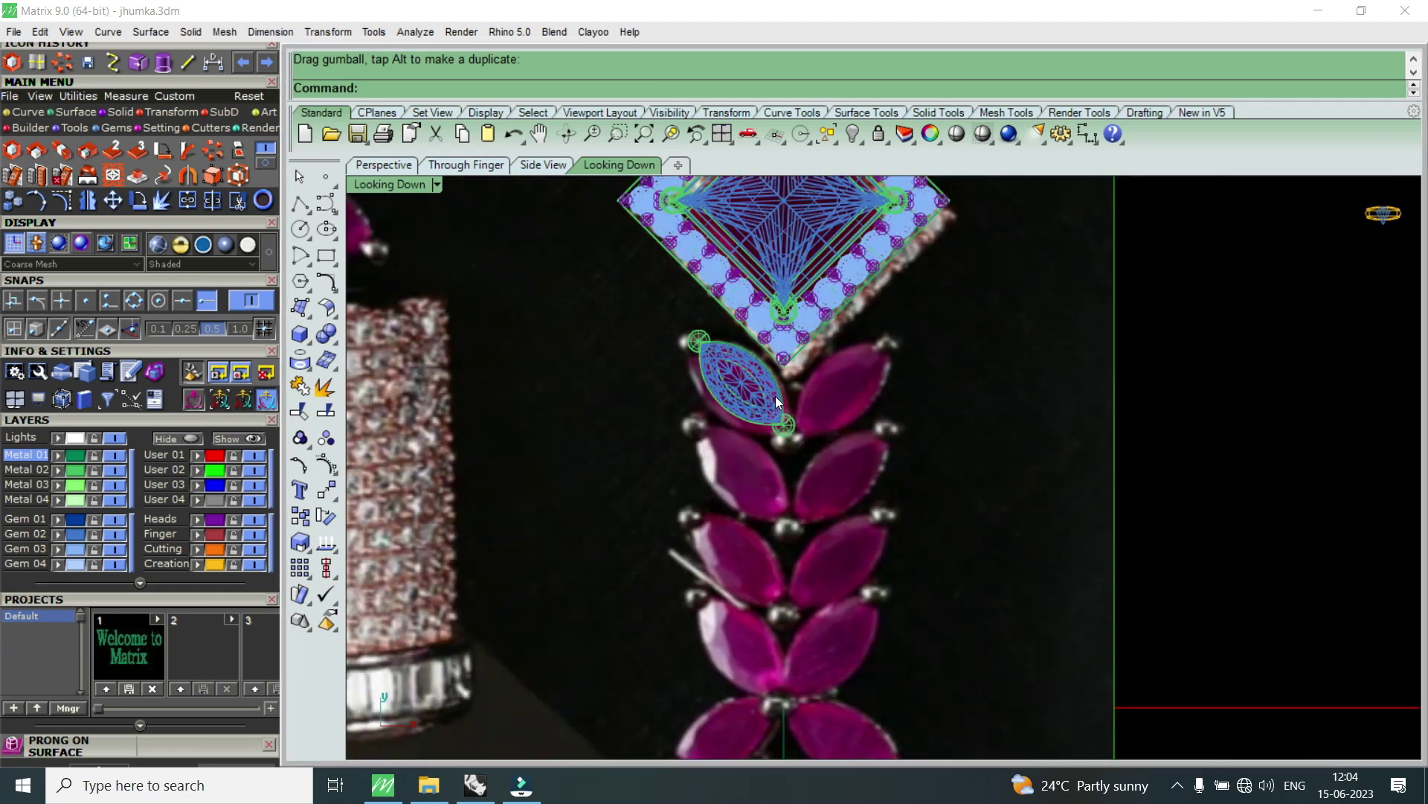
{"action": "scroll", "coordinate": [775, 396], "scroll_direction": "down", "scroll_amount": 1}
{"action": "scroll", "coordinate": [779, 423], "scroll_direction": "up", "scroll_amount": 1}
{"action": "left_click", "coordinate": [785, 423]}
{"action": "left_click", "coordinate": [813, 475]}
- Zoom out and minimise Matrix to the desktop
{"action": "scroll", "coordinate": [766, 448], "scroll_direction": "down", "scroll_amount": 1}
{"action": "scroll", "coordinate": [783, 448], "scroll_direction": "down", "scroll_amount": 5}
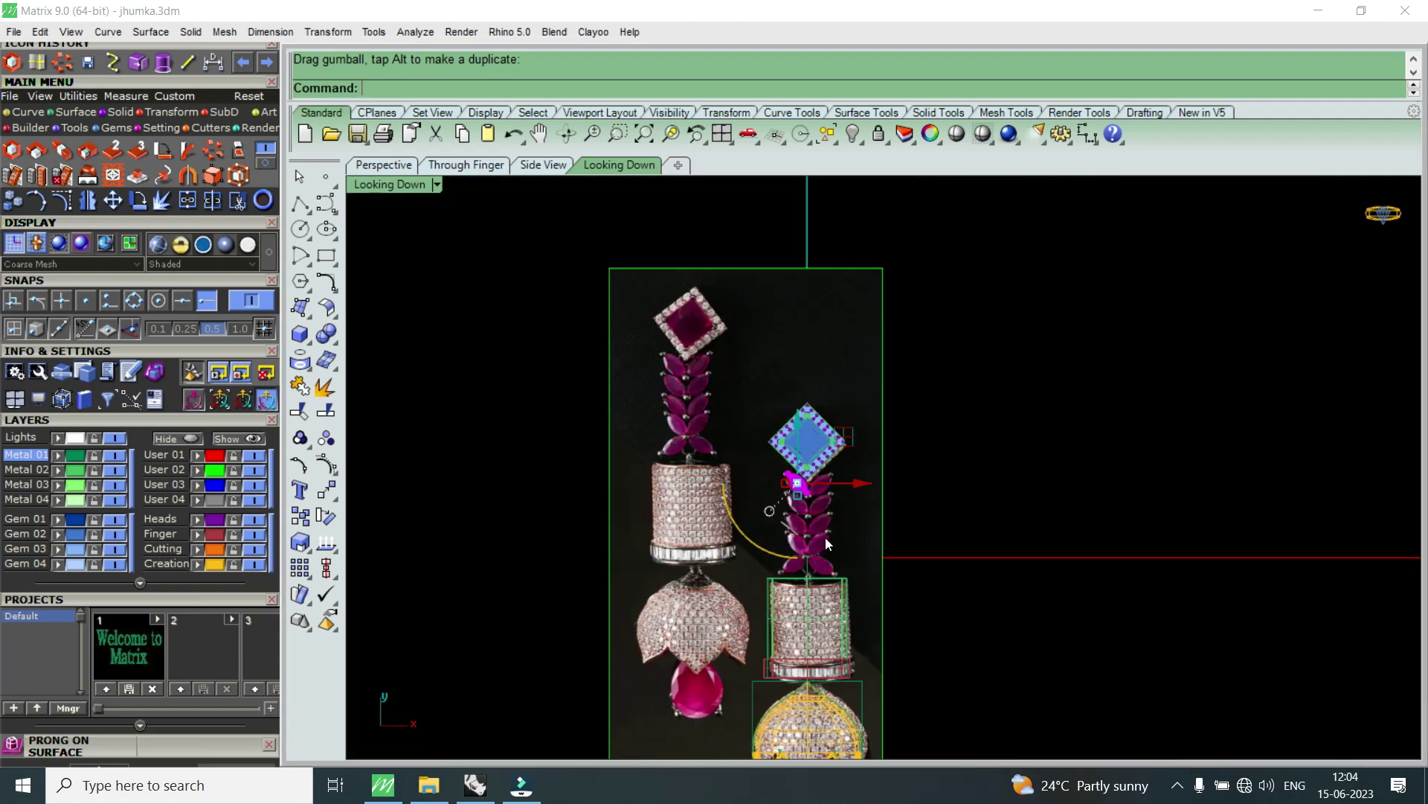
{"action": "scroll", "coordinate": [824, 537], "scroll_direction": "down", "scroll_amount": 5}
{"action": "scroll", "coordinate": [805, 612], "scroll_direction": "up", "scroll_amount": 3}
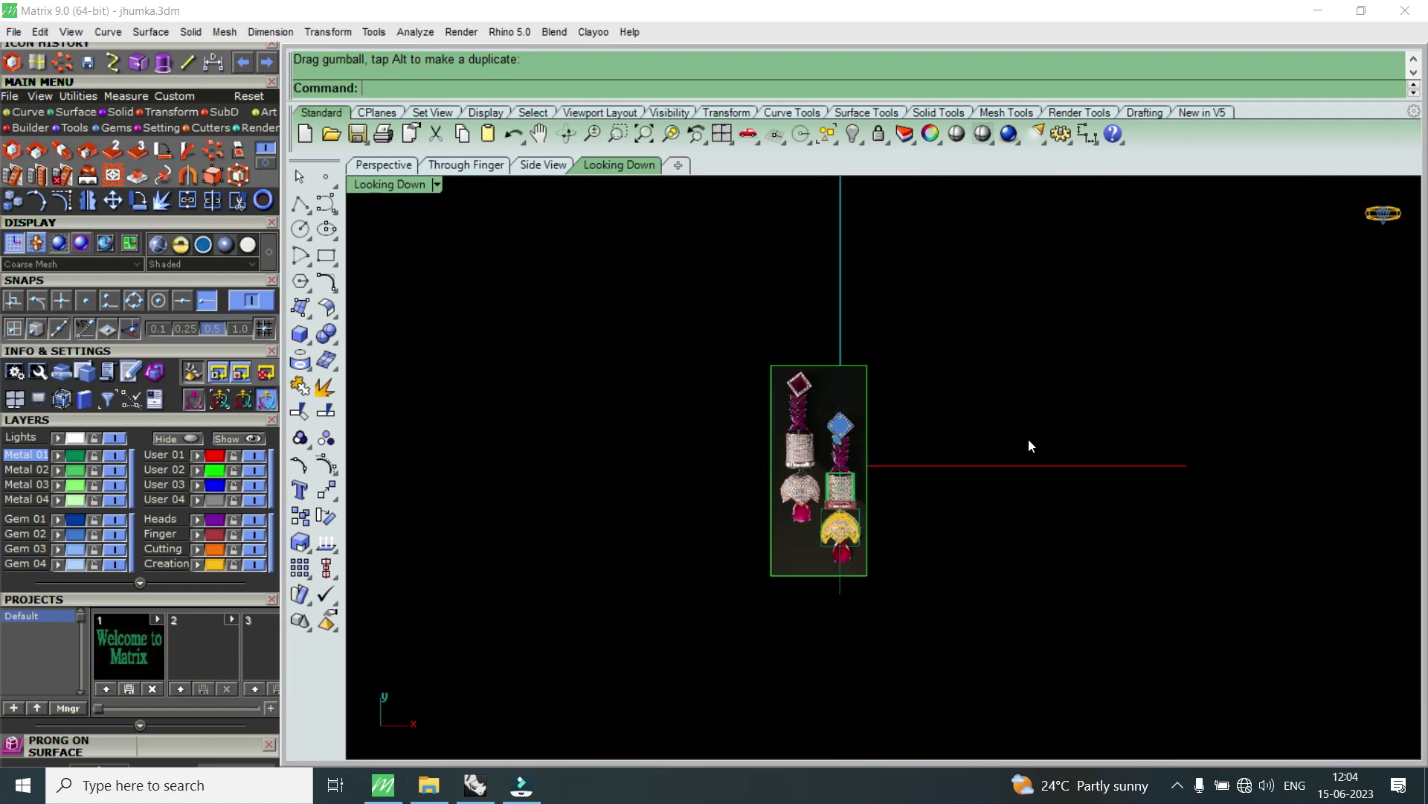
{"action": "left_click", "coordinate": [1317, 11]}
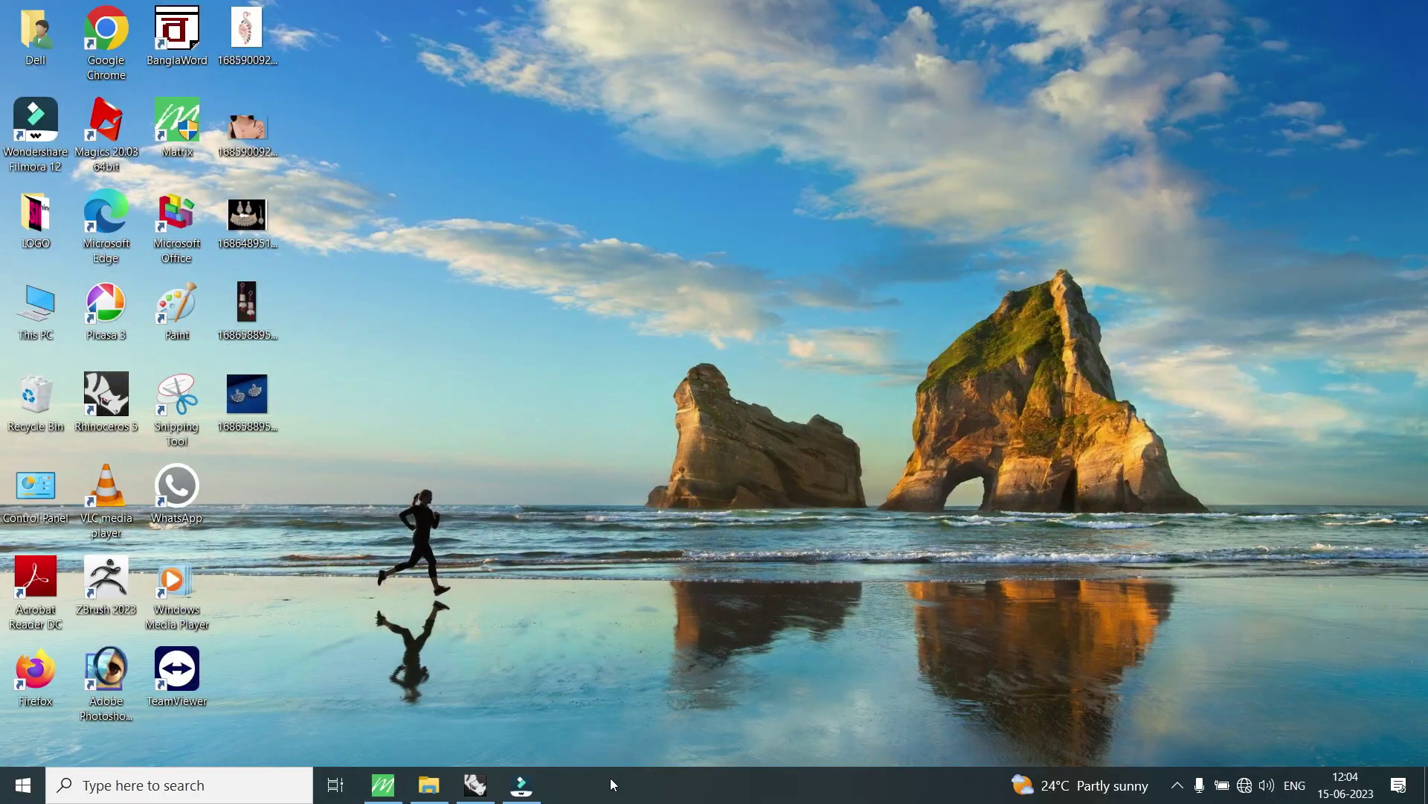
- Copy the yellow marquise stone from the BIG STONE KALET Rhino file
{"action": "mouse_move", "coordinate": [428, 785]}
{"action": "left_click", "coordinate": [475, 785]}
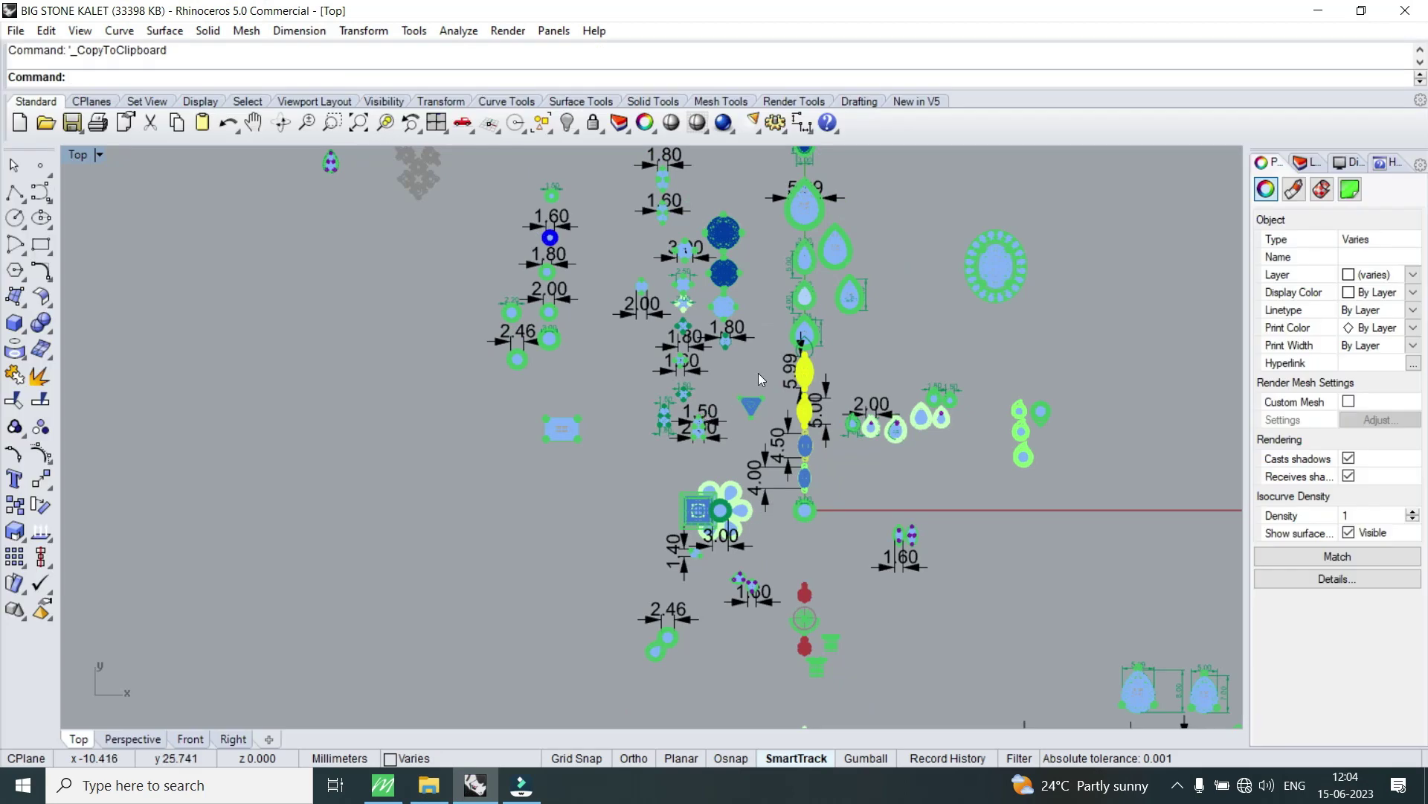
{"action": "scroll", "coordinate": [851, 379], "scroll_direction": "up", "scroll_amount": 5}
{"action": "scroll", "coordinate": [848, 359], "scroll_direction": "up", "scroll_amount": 2}
{"action": "left_click", "coordinate": [848, 359]}
{"action": "key", "text": "ctrl+c"}
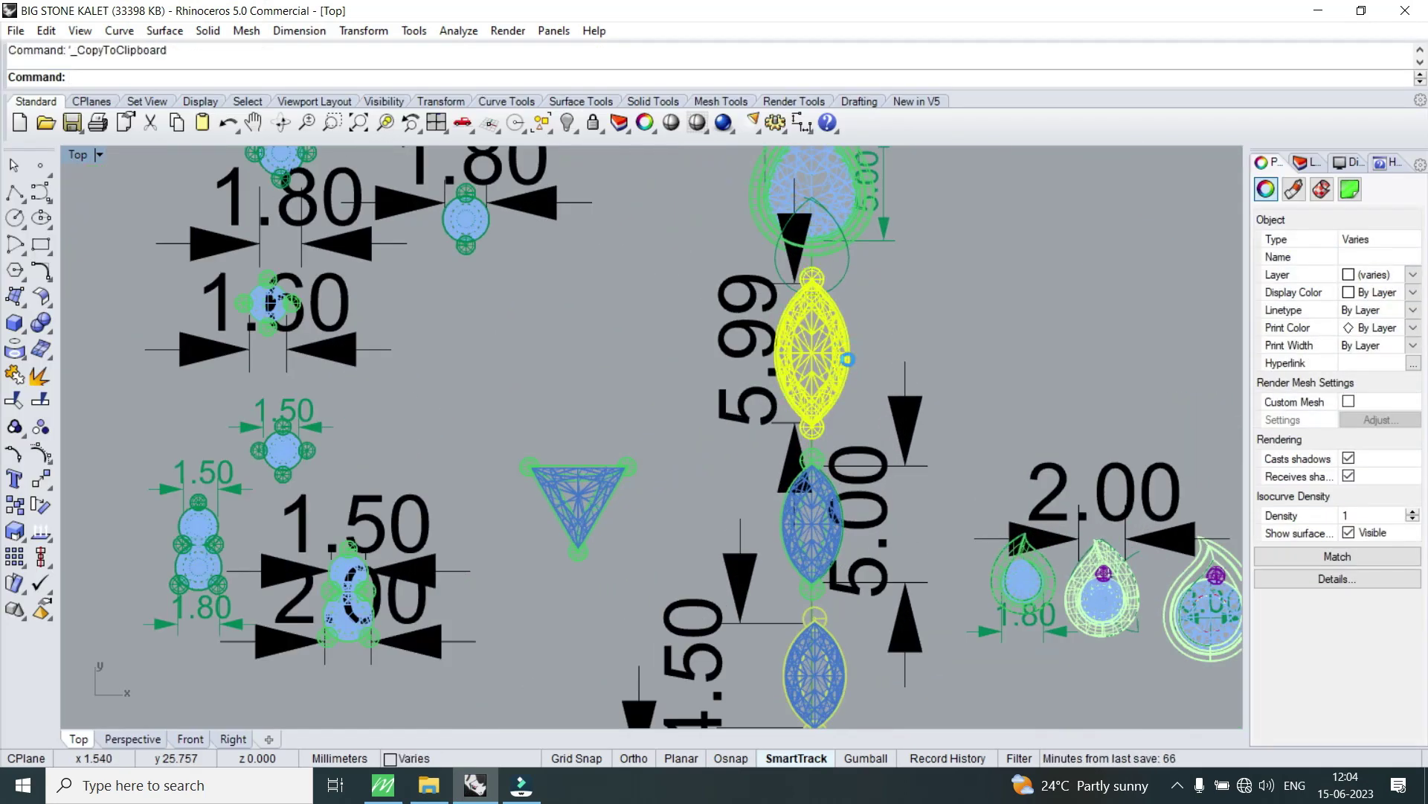
- Paste the marquise into the Matrix jhumka model and select the old top-left leaf stone
{"action": "left_click", "coordinate": [1318, 11]}
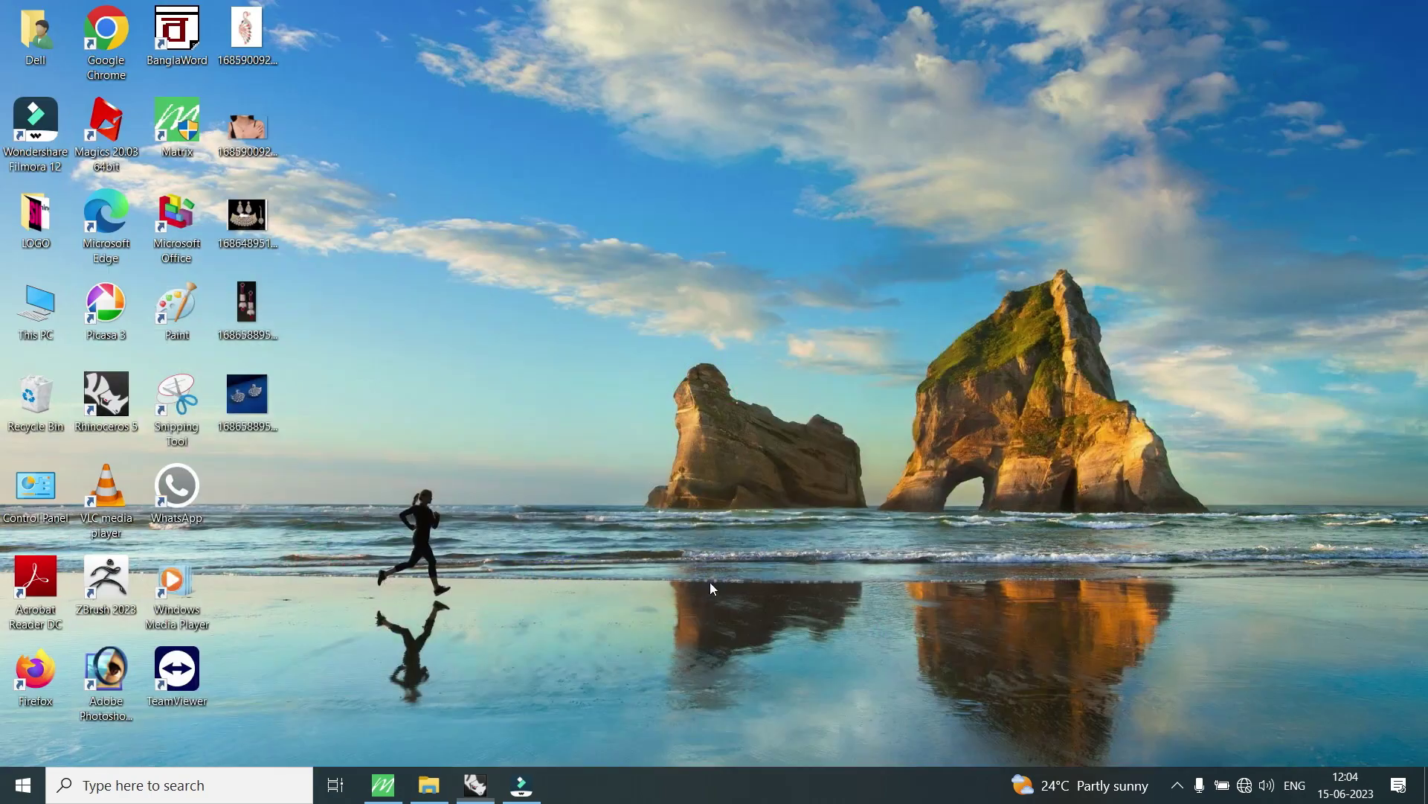
{"action": "key", "text": "alt+Tab"}
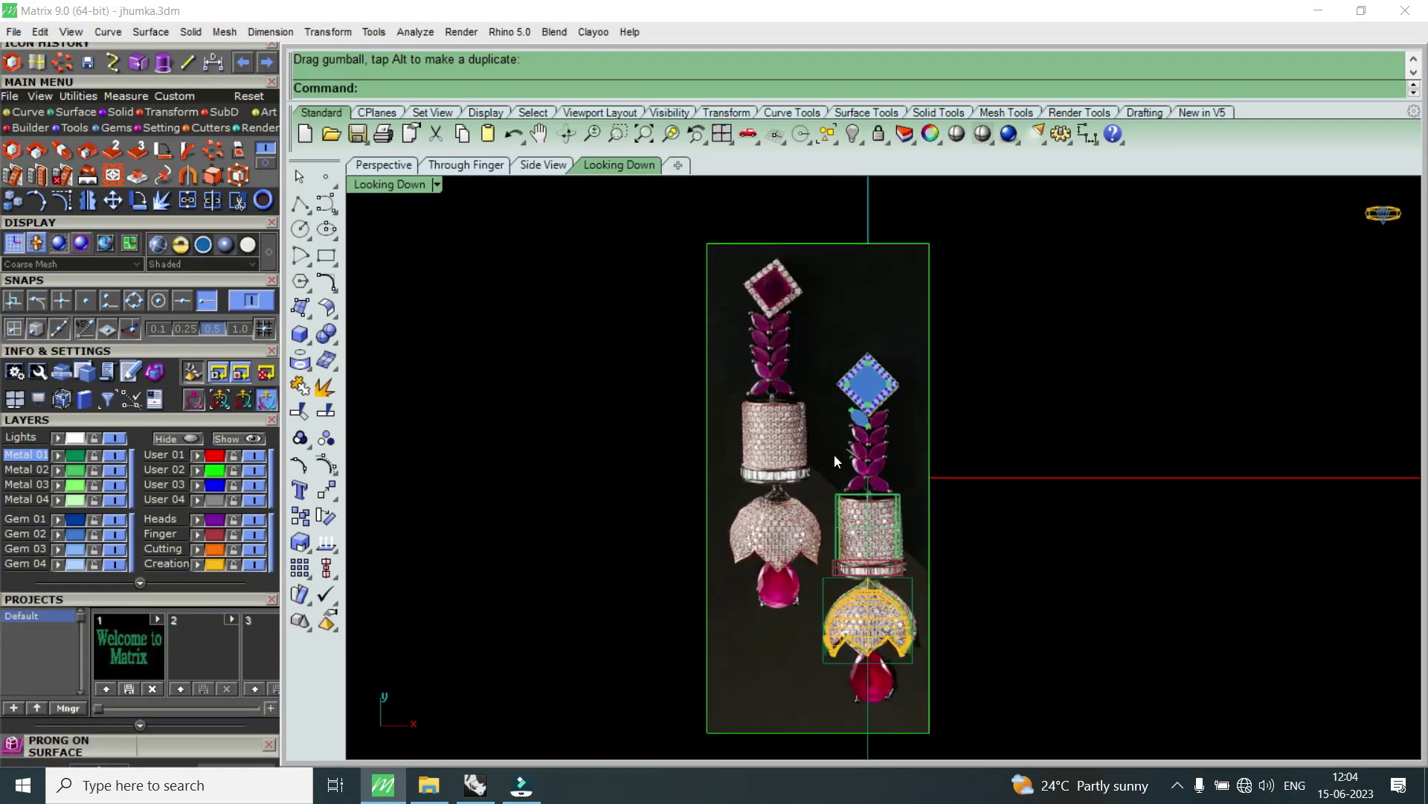
{"action": "key", "text": "ctrl+v"}
{"action": "scroll", "coordinate": [875, 387], "scroll_direction": "up", "scroll_amount": 4}
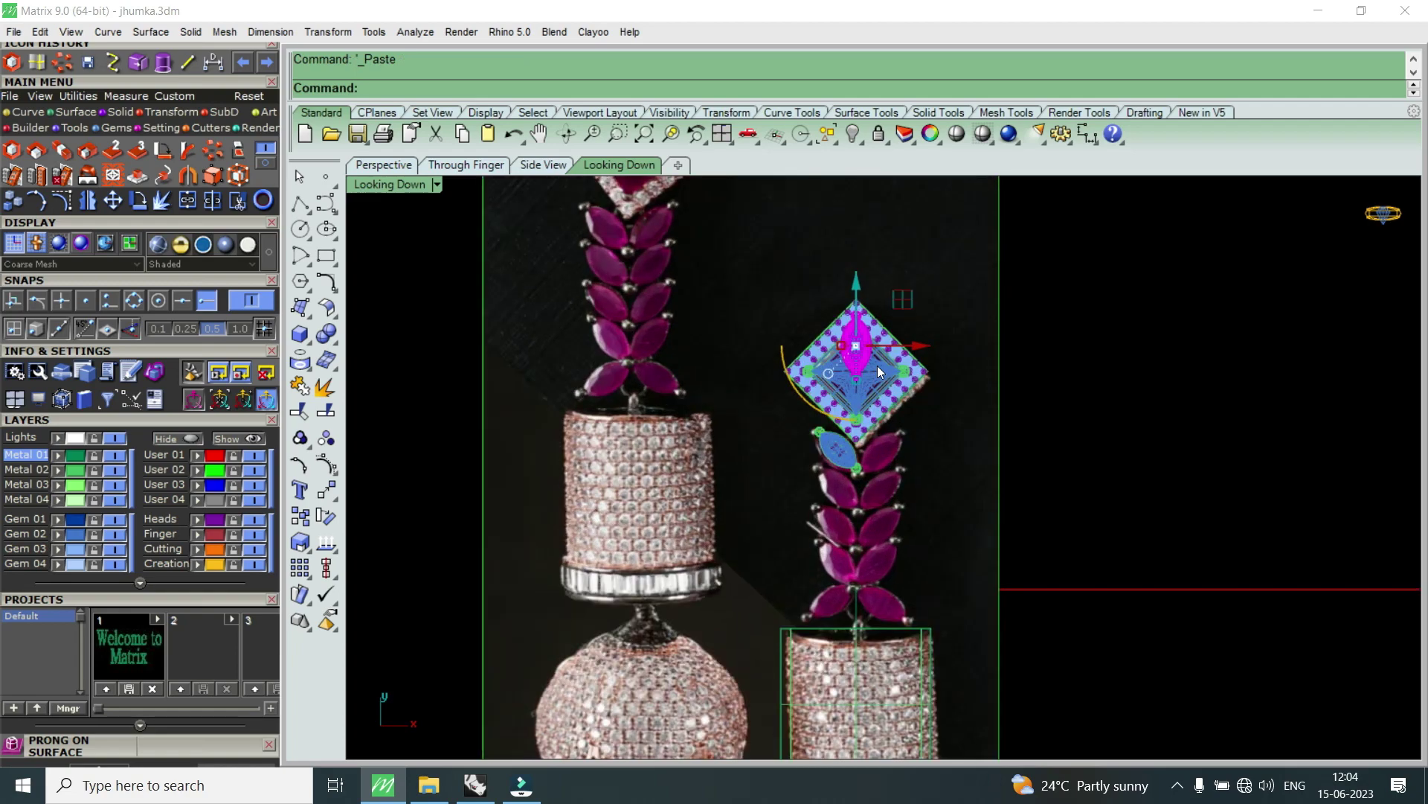
{"action": "scroll", "coordinate": [878, 371], "scroll_direction": "up", "scroll_amount": 3}
{"action": "scroll", "coordinate": [870, 487], "scroll_direction": "up", "scroll_amount": 1}
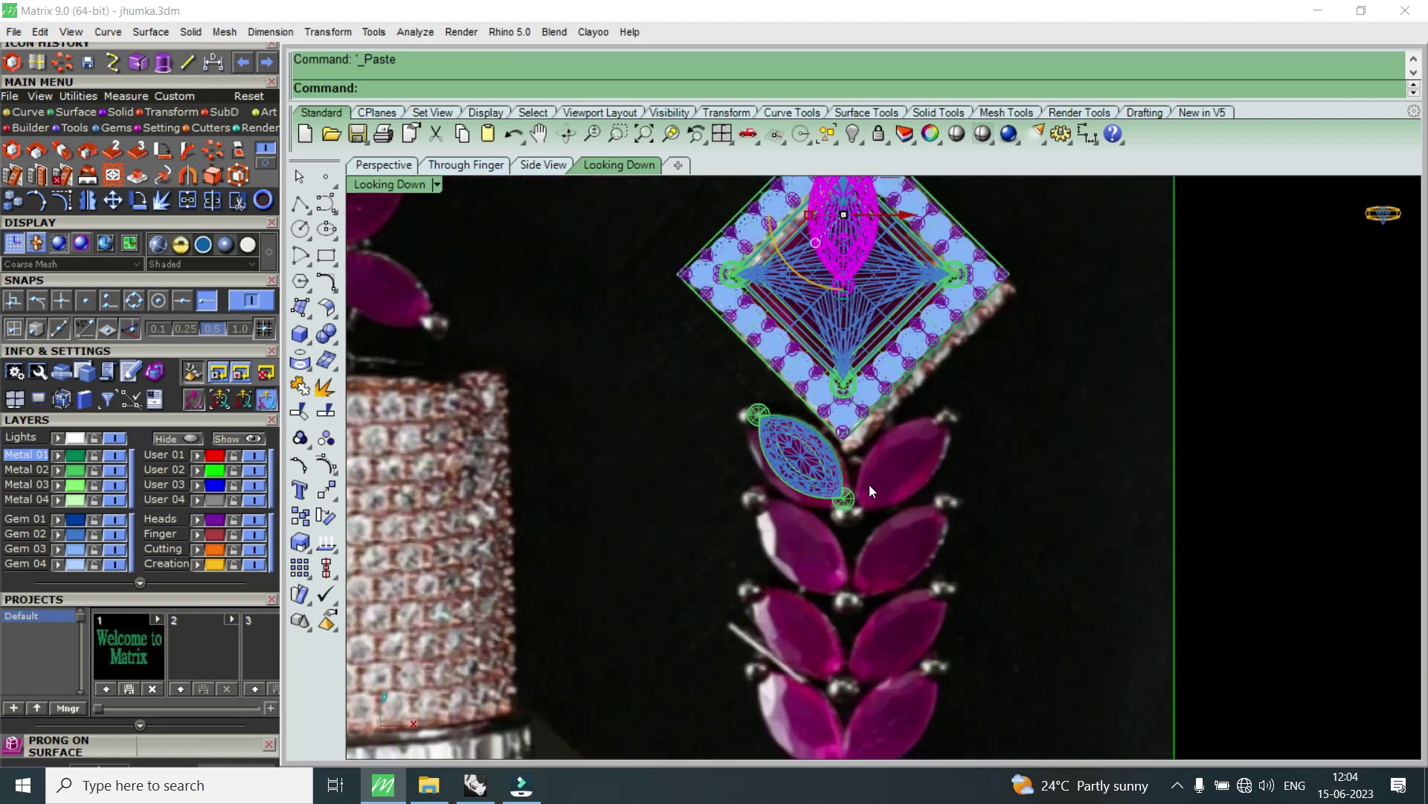
{"action": "scroll", "coordinate": [843, 499], "scroll_direction": "down", "scroll_amount": 1}
{"action": "left_click", "coordinate": [844, 499]}
{"action": "left_click", "coordinate": [912, 564]}
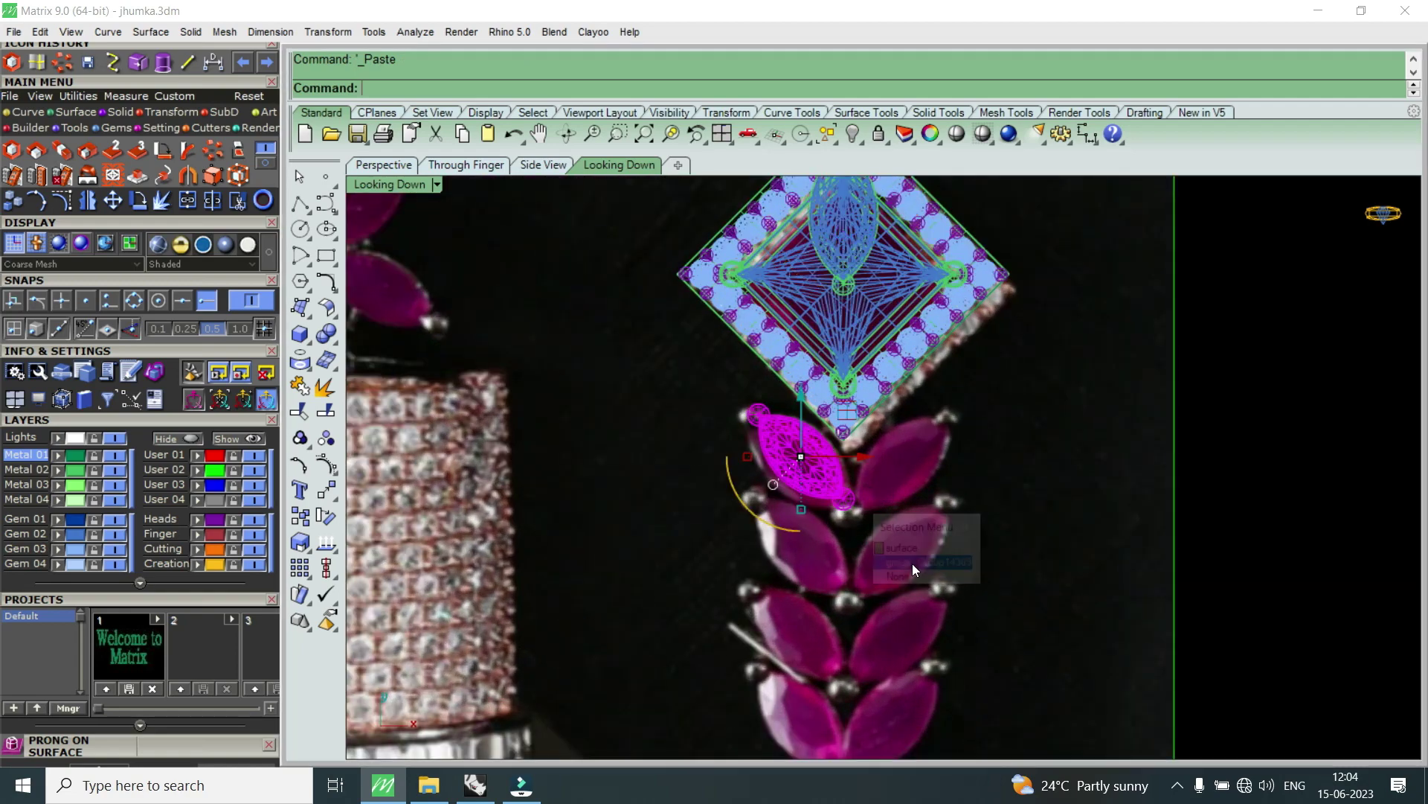
- Delete the old leaf stone and drag the pasted marquise group below the square halo
{"action": "scroll", "coordinate": [912, 564], "scroll_direction": "down", "scroll_amount": 2}
{"action": "key", "text": "Delete"}
{"action": "scroll", "coordinate": [913, 564], "scroll_direction": "down", "scroll_amount": 2}
{"action": "scroll", "coordinate": [874, 417], "scroll_direction": "up", "scroll_amount": 3}
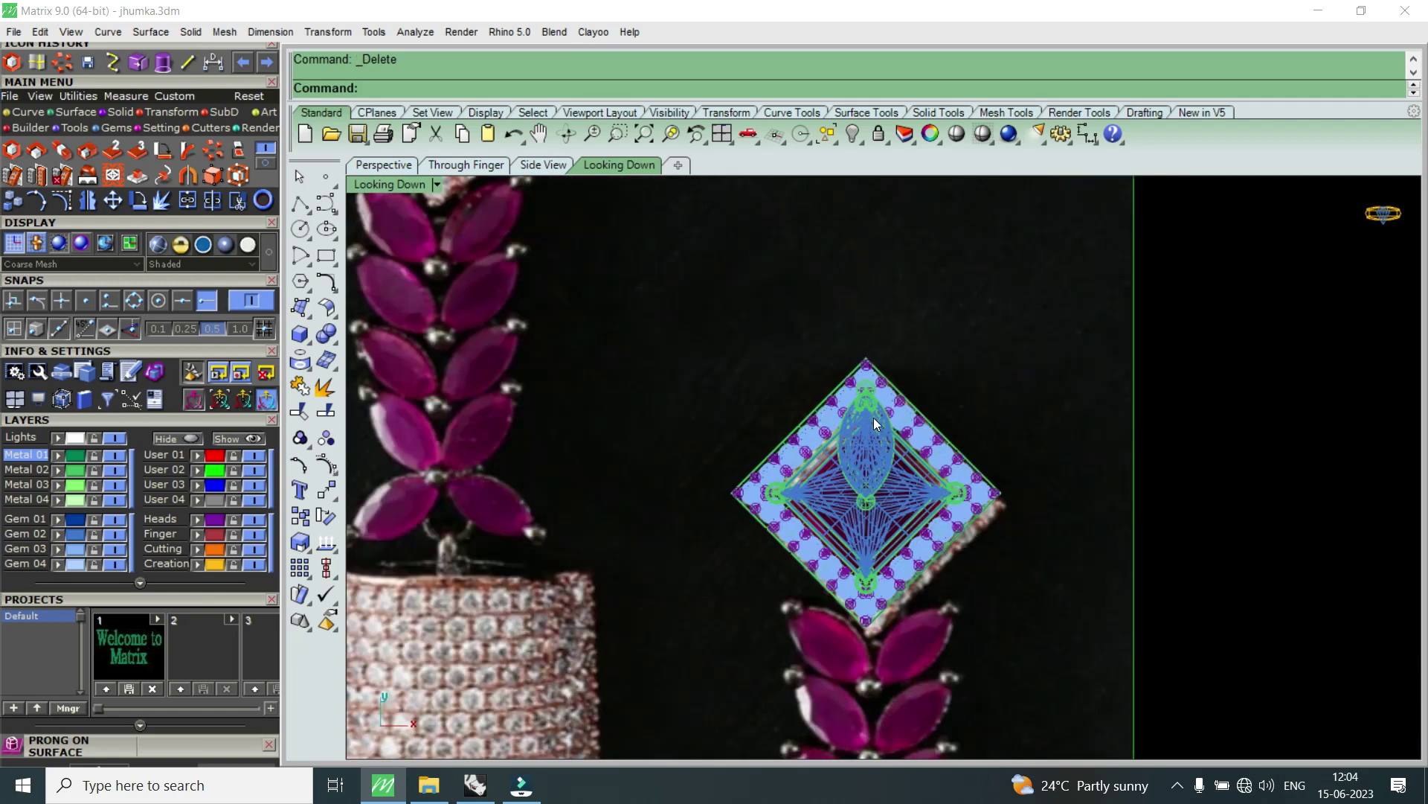
{"action": "left_click", "coordinate": [872, 399]}
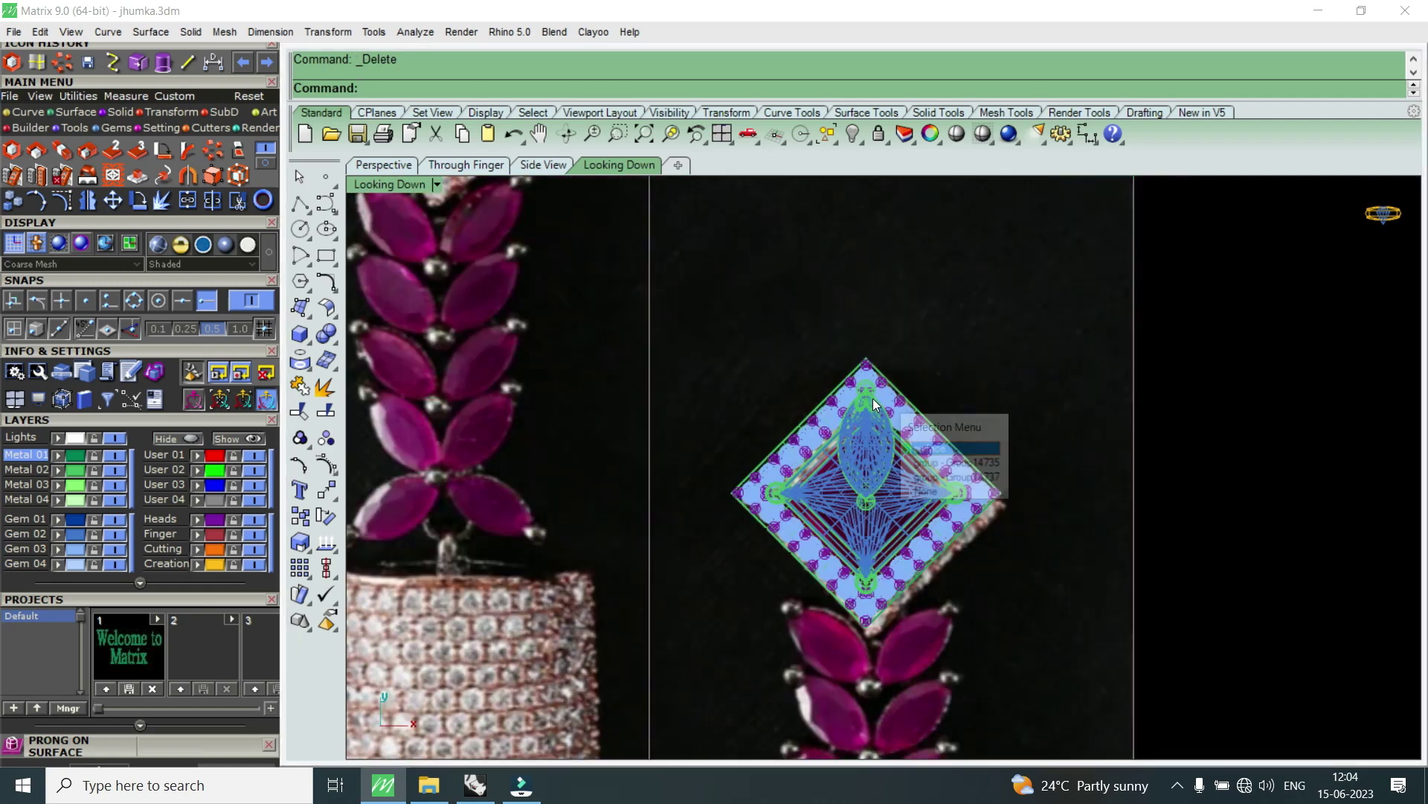
{"action": "left_click", "coordinate": [929, 481]}
{"action": "scroll", "coordinate": [929, 480], "scroll_direction": "down", "scroll_amount": 2}
{"action": "scroll", "coordinate": [869, 500], "scroll_direction": "up", "scroll_amount": 2}
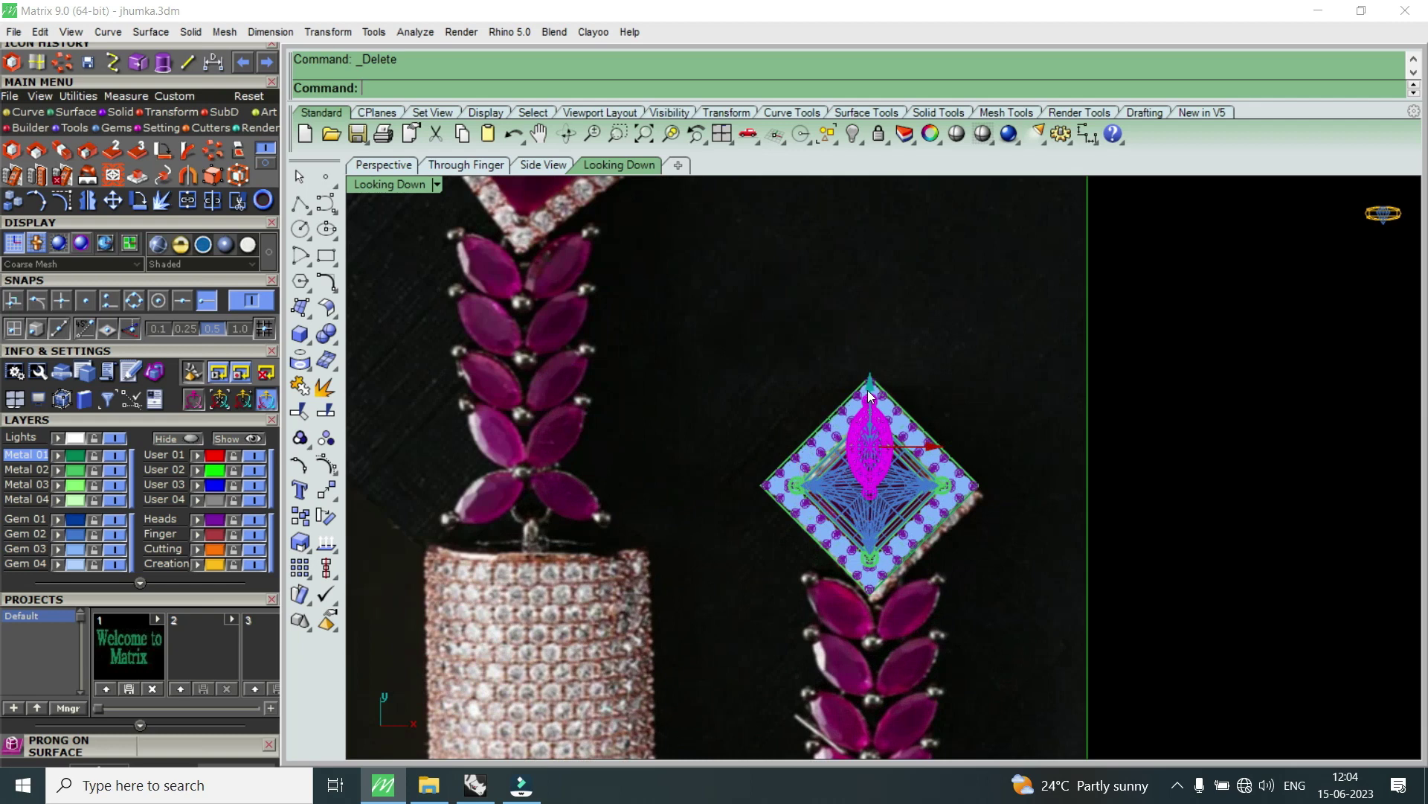
{"action": "left_click_drag", "start_coordinate": [870, 501], "coordinate": [872, 543]}
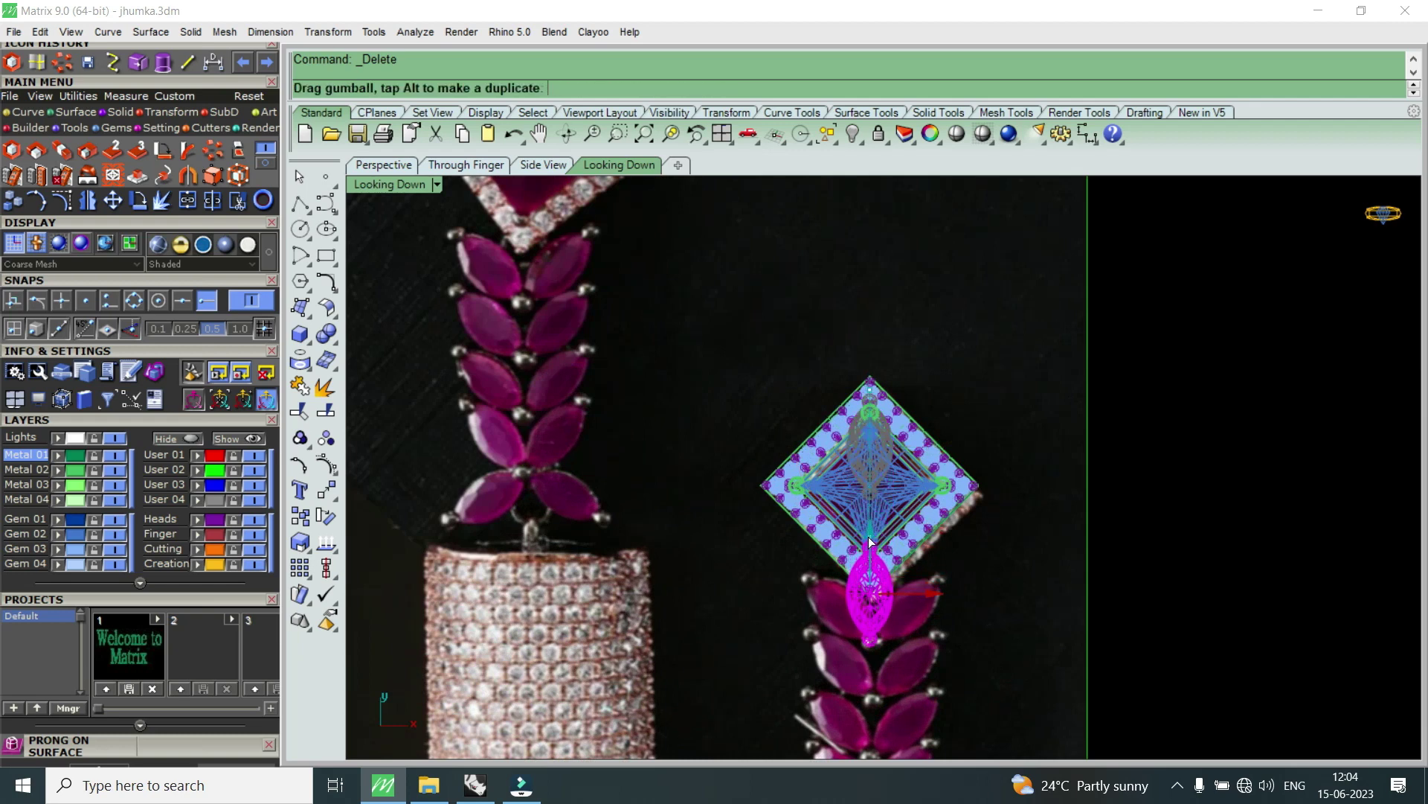
- Rotate the marquise about the bottom prong's centre, tilting its top tip leftwards like the photo's leaf
{"action": "left_click", "coordinate": [137, 204]}
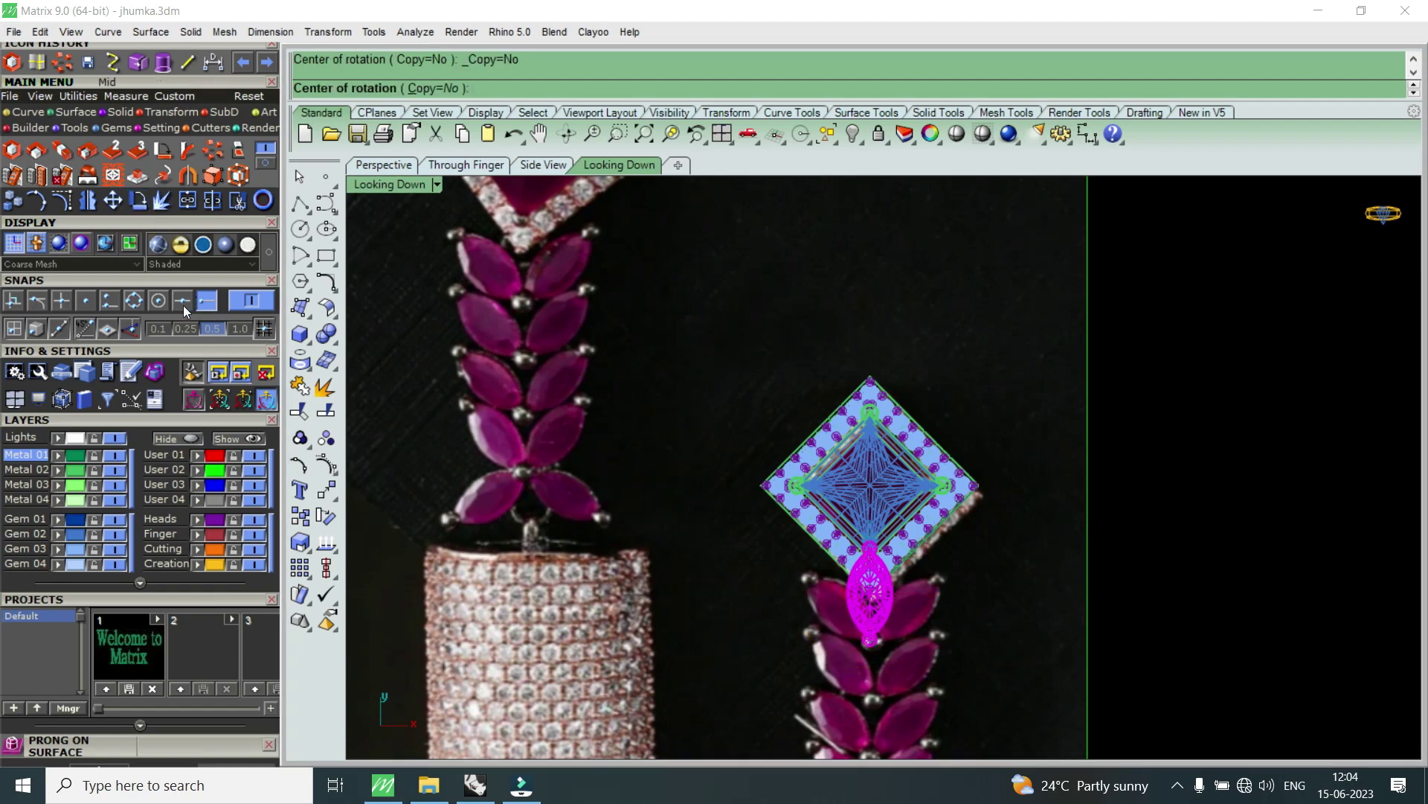
{"action": "left_click", "coordinate": [158, 300]}
{"action": "scroll", "coordinate": [826, 571], "scroll_direction": "up", "scroll_amount": 3}
{"action": "scroll", "coordinate": [826, 571], "scroll_direction": "up", "scroll_amount": 3}
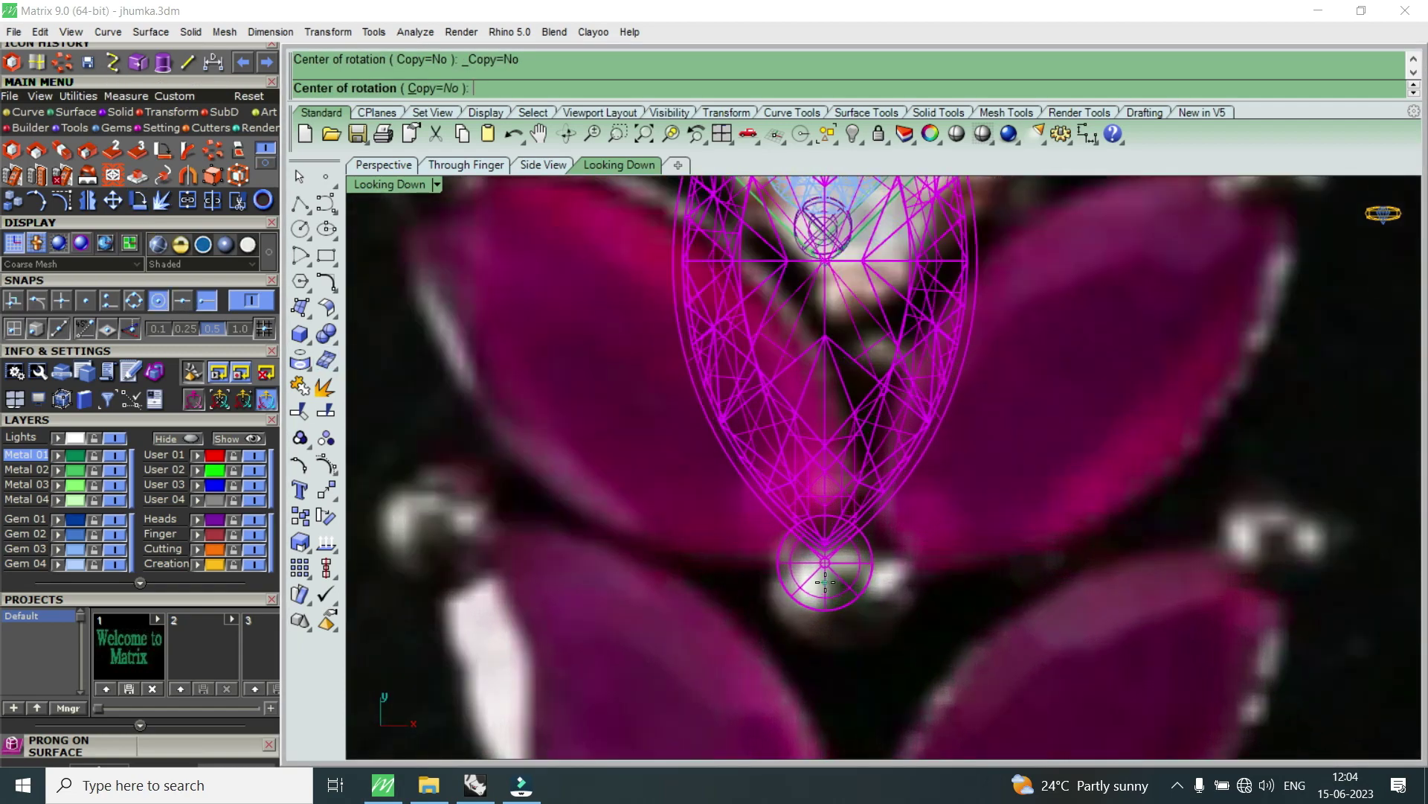
{"action": "scroll", "coordinate": [826, 570], "scroll_direction": "up", "scroll_amount": 3}
{"action": "left_click", "coordinate": [826, 571]}
{"action": "scroll", "coordinate": [825, 570], "scroll_direction": "down", "scroll_amount": 5}
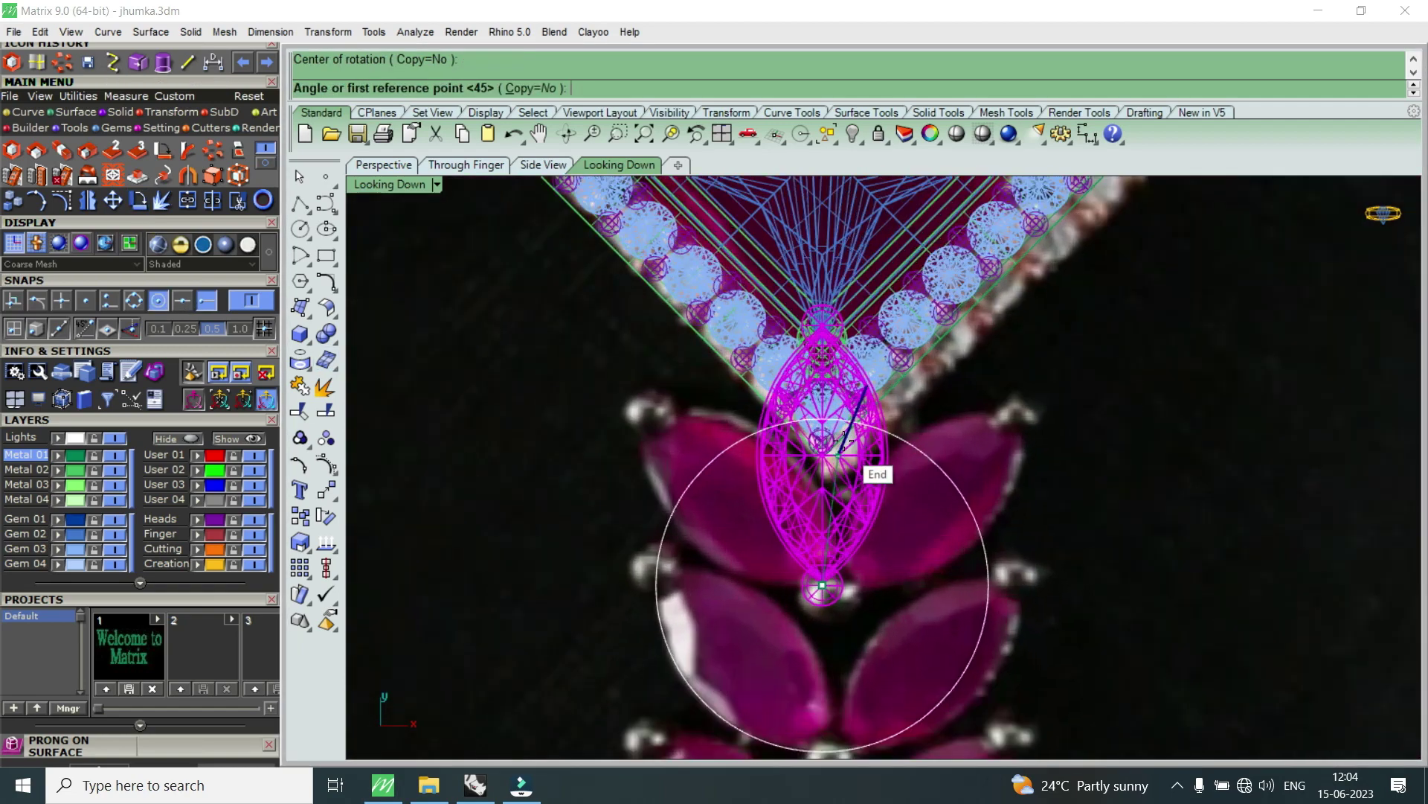
{"action": "left_click", "coordinate": [160, 300]}
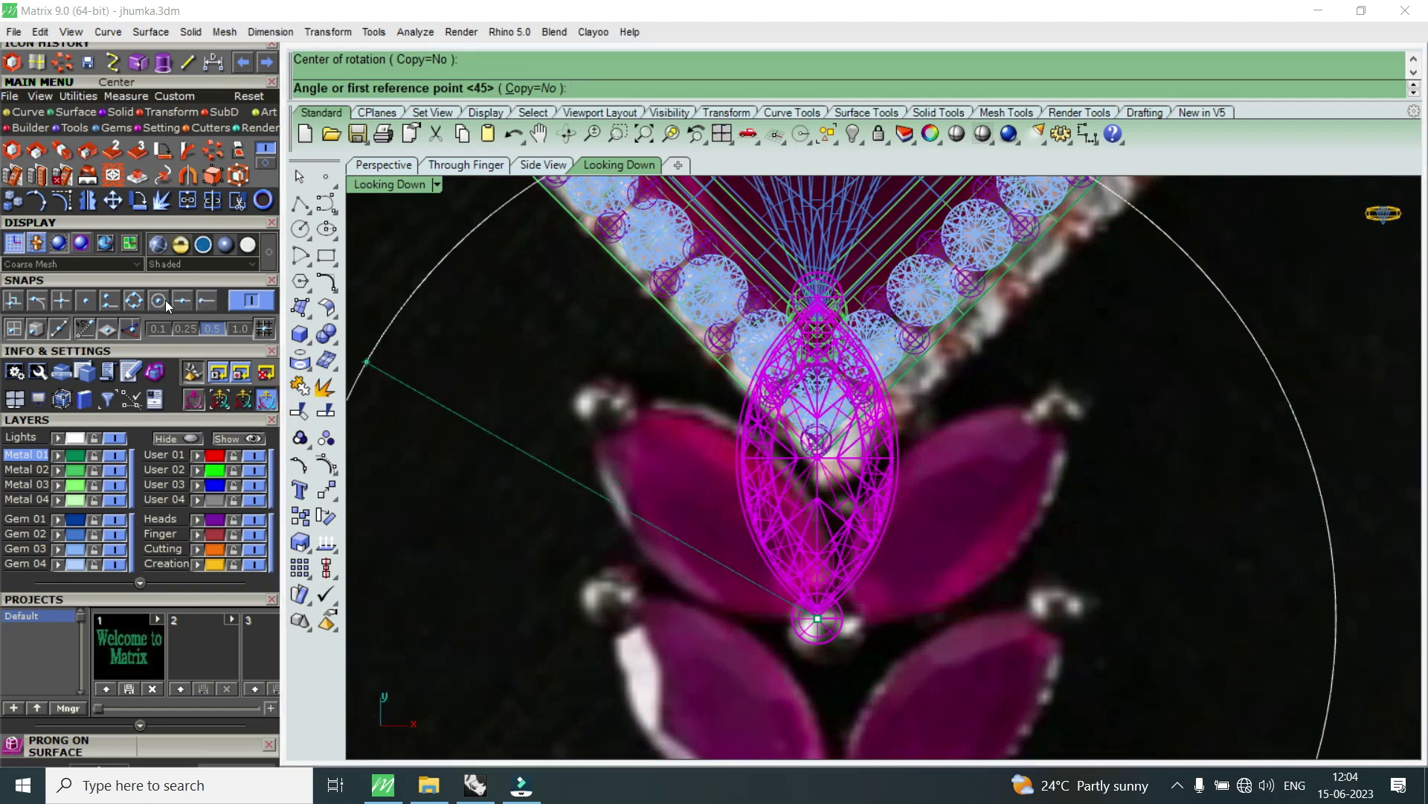
{"action": "left_click", "coordinate": [816, 341]}
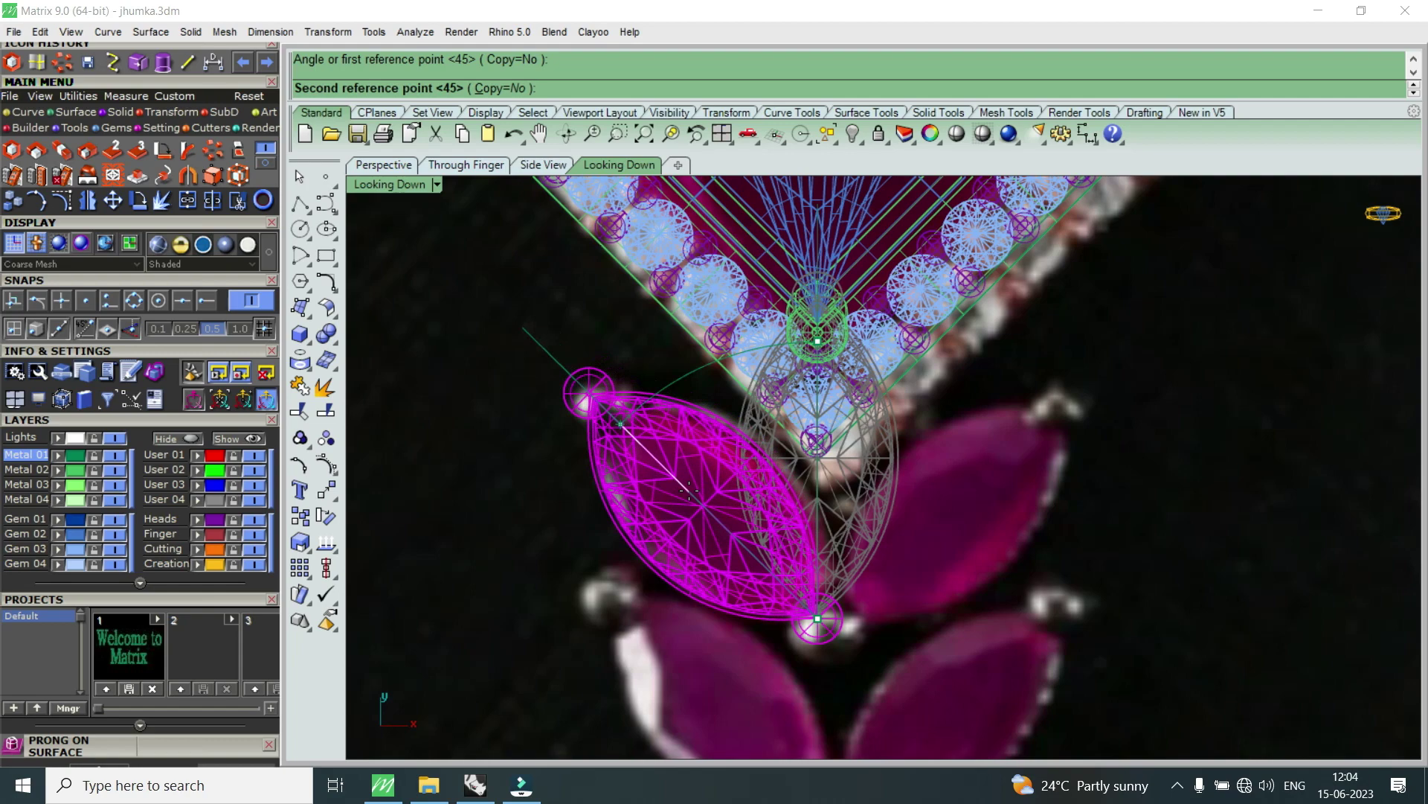
{"action": "left_click", "coordinate": [689, 492]}
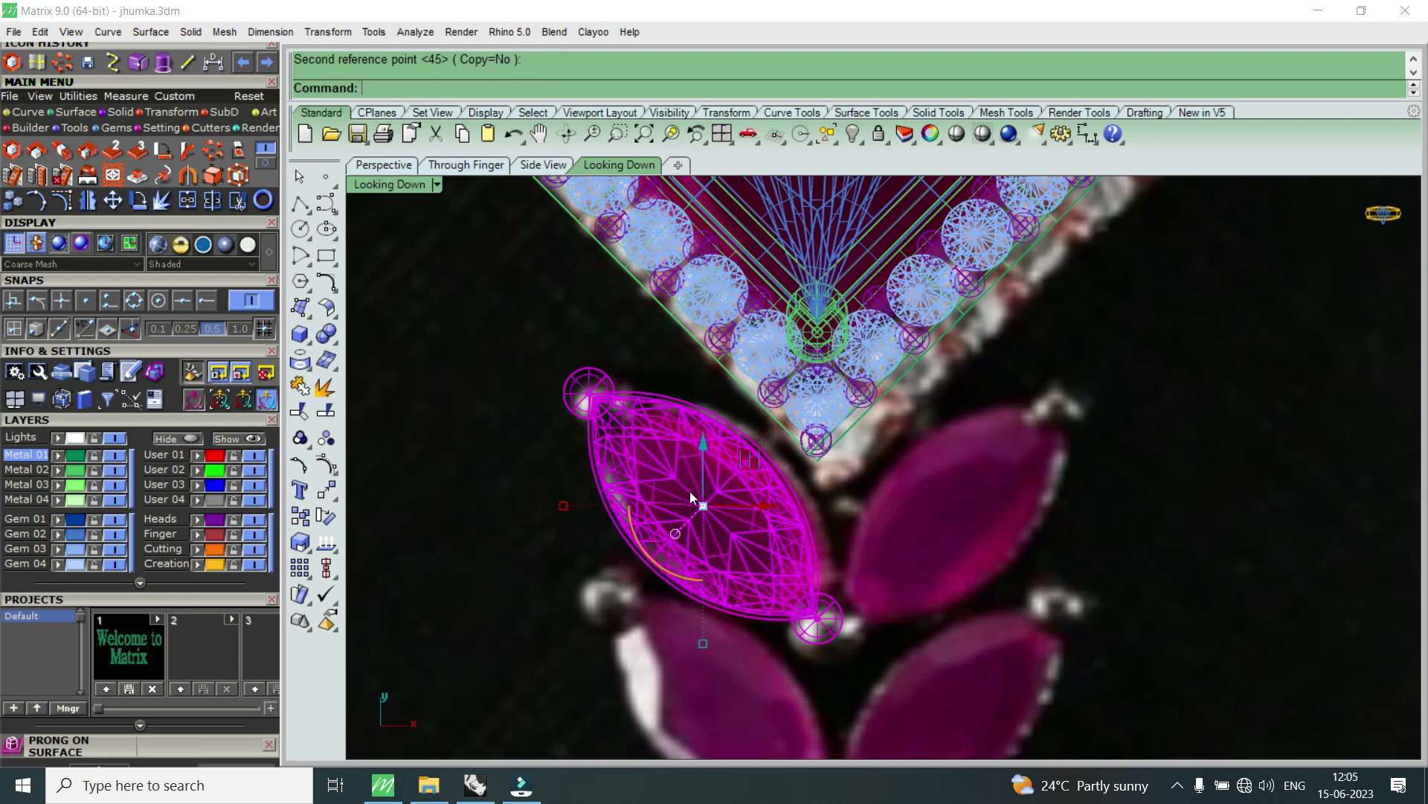
{"action": "scroll", "coordinate": [807, 495], "scroll_direction": "down", "scroll_amount": 3}
- Toggle the reference photo off and on while checking the marquise stone and its prongs
{"action": "key", "text": "Escape"}
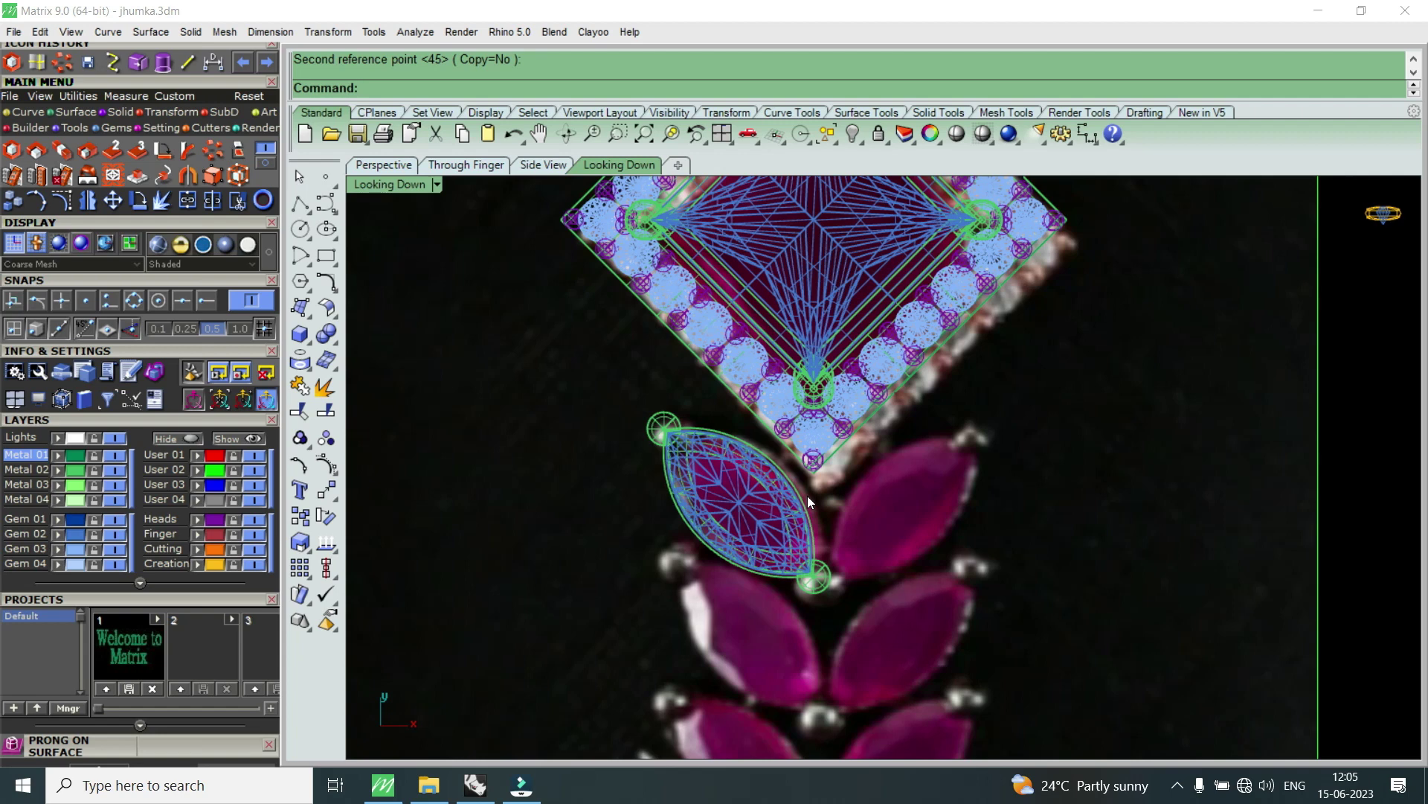
{"action": "left_click", "coordinate": [254, 470]}
{"action": "scroll", "coordinate": [826, 503], "scroll_direction": "down", "scroll_amount": 2}
{"action": "scroll", "coordinate": [811, 543], "scroll_direction": "up", "scroll_amount": 2}
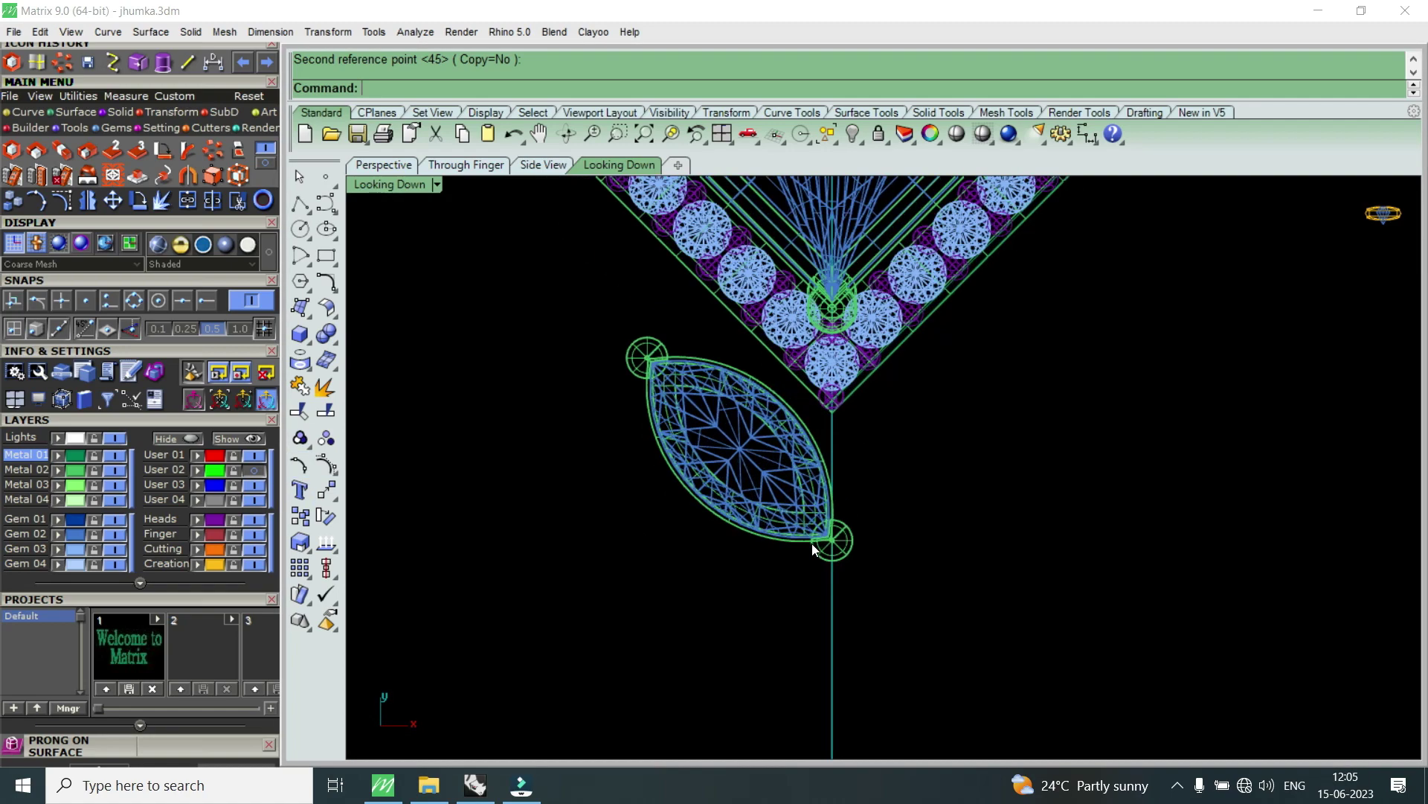
{"action": "scroll", "coordinate": [868, 556], "scroll_direction": "up", "scroll_amount": 2}
{"action": "left_click", "coordinate": [868, 557]}
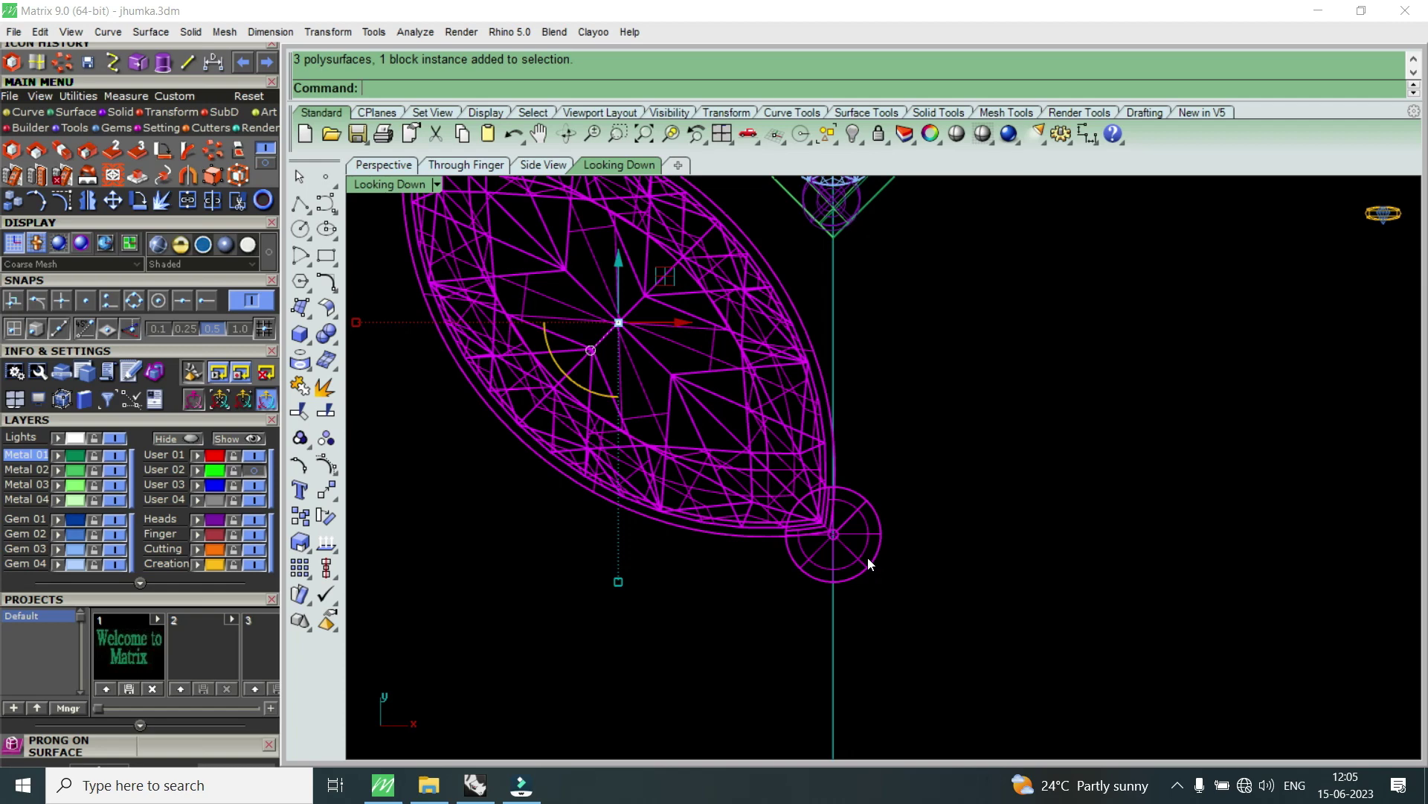
{"action": "key", "text": "Escape"}
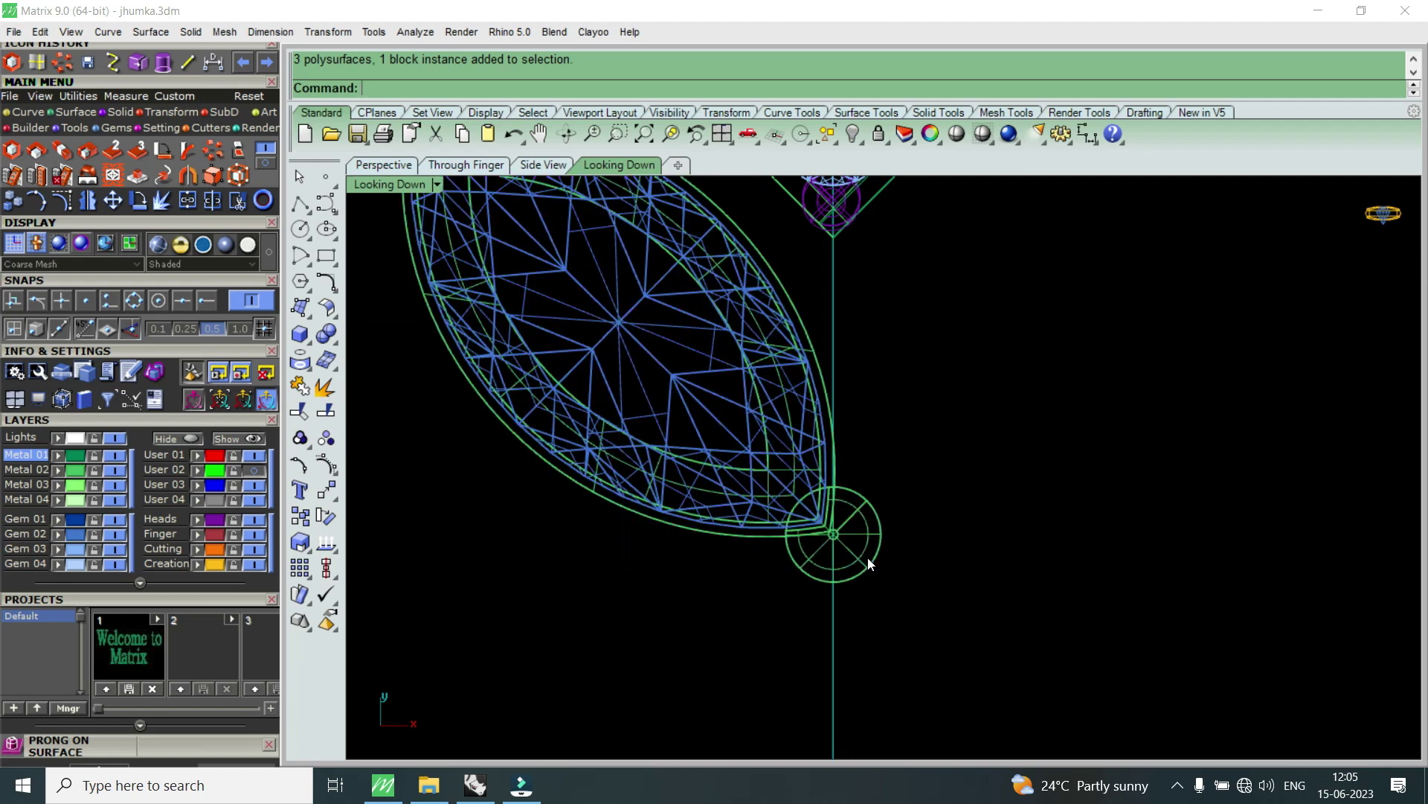
{"action": "scroll", "coordinate": [868, 557], "scroll_direction": "down", "scroll_amount": 2}
{"action": "scroll", "coordinate": [837, 556], "scroll_direction": "down", "scroll_amount": 1}
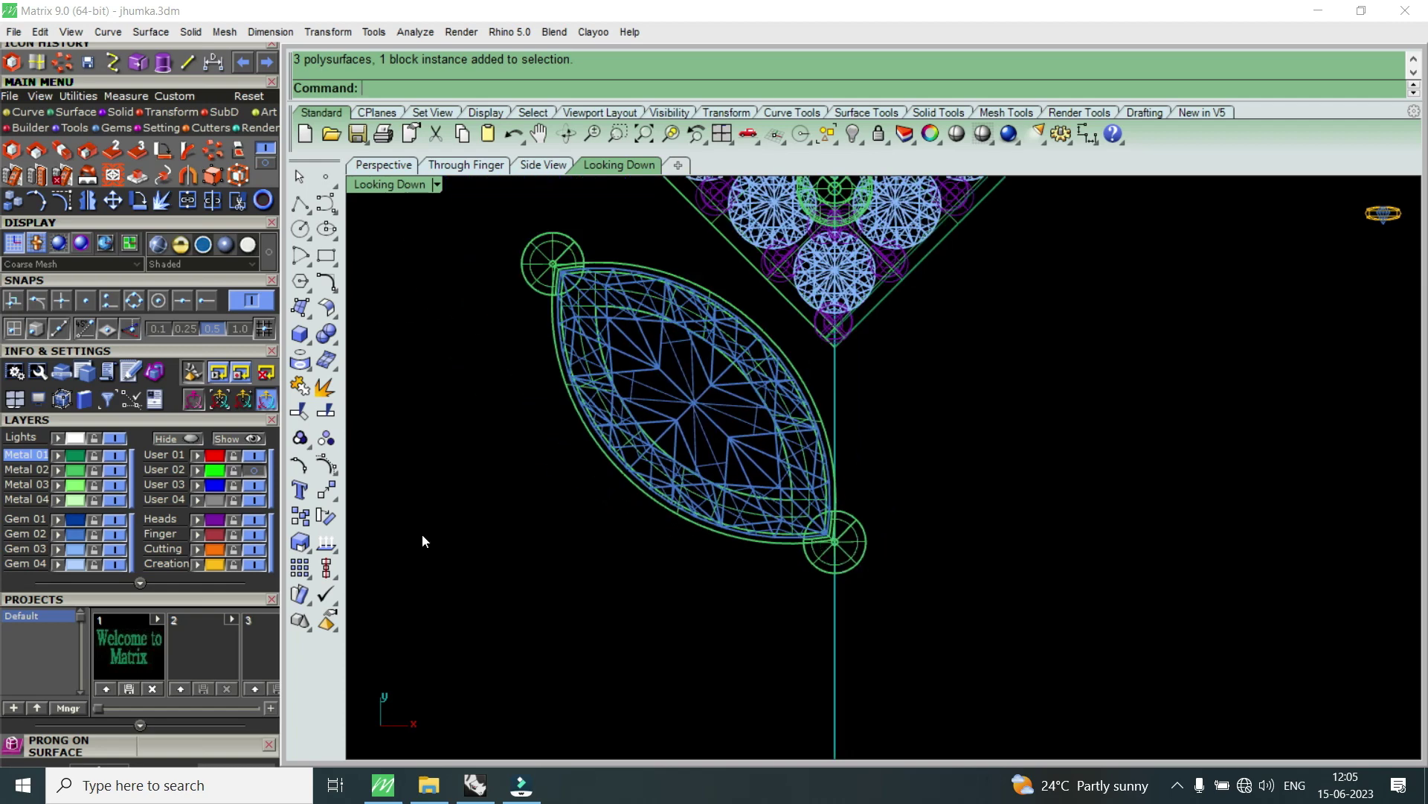
{"action": "left_click", "coordinate": [250, 472]}
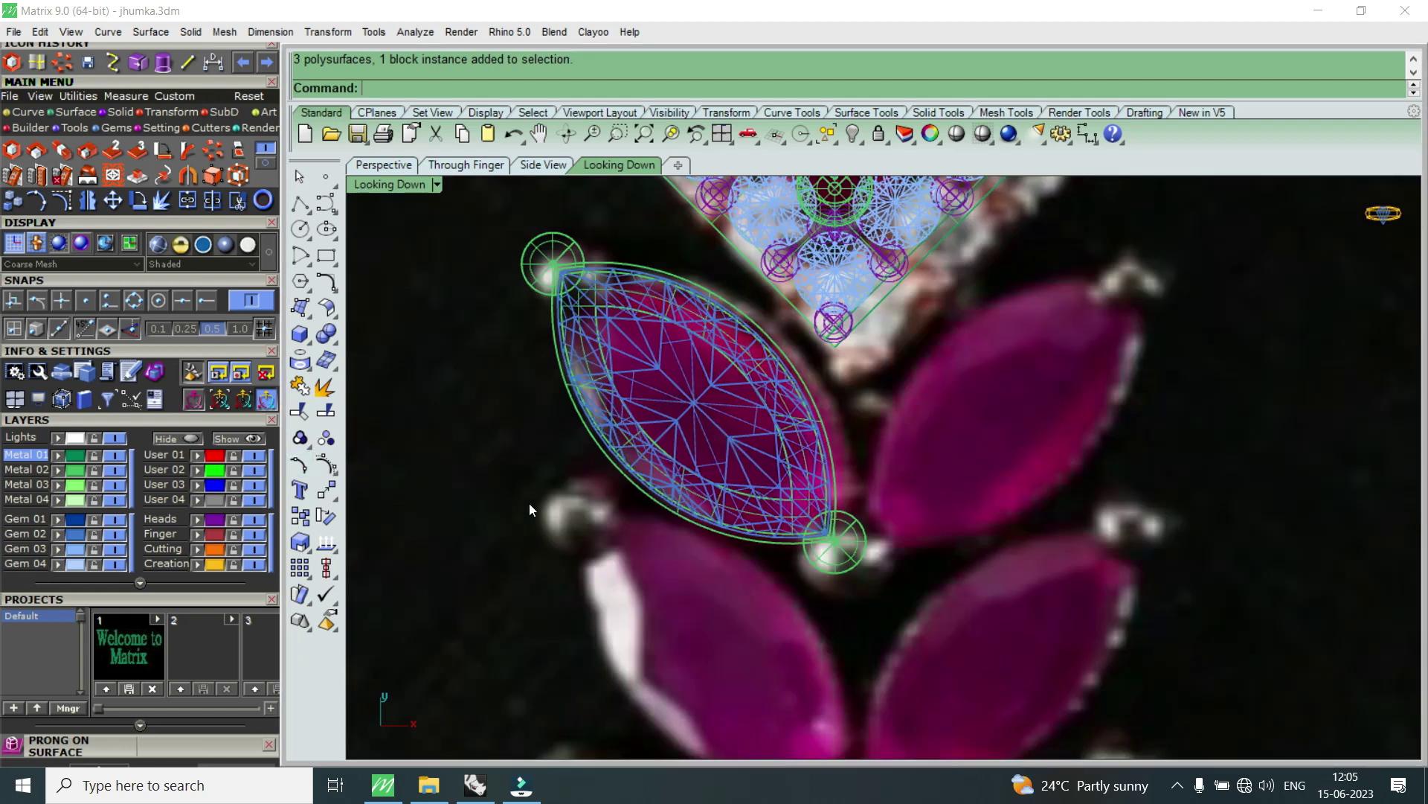
- Hide the reference photo and ungroup the marquise stone from its prong circles
{"action": "left_click", "coordinate": [260, 470]}
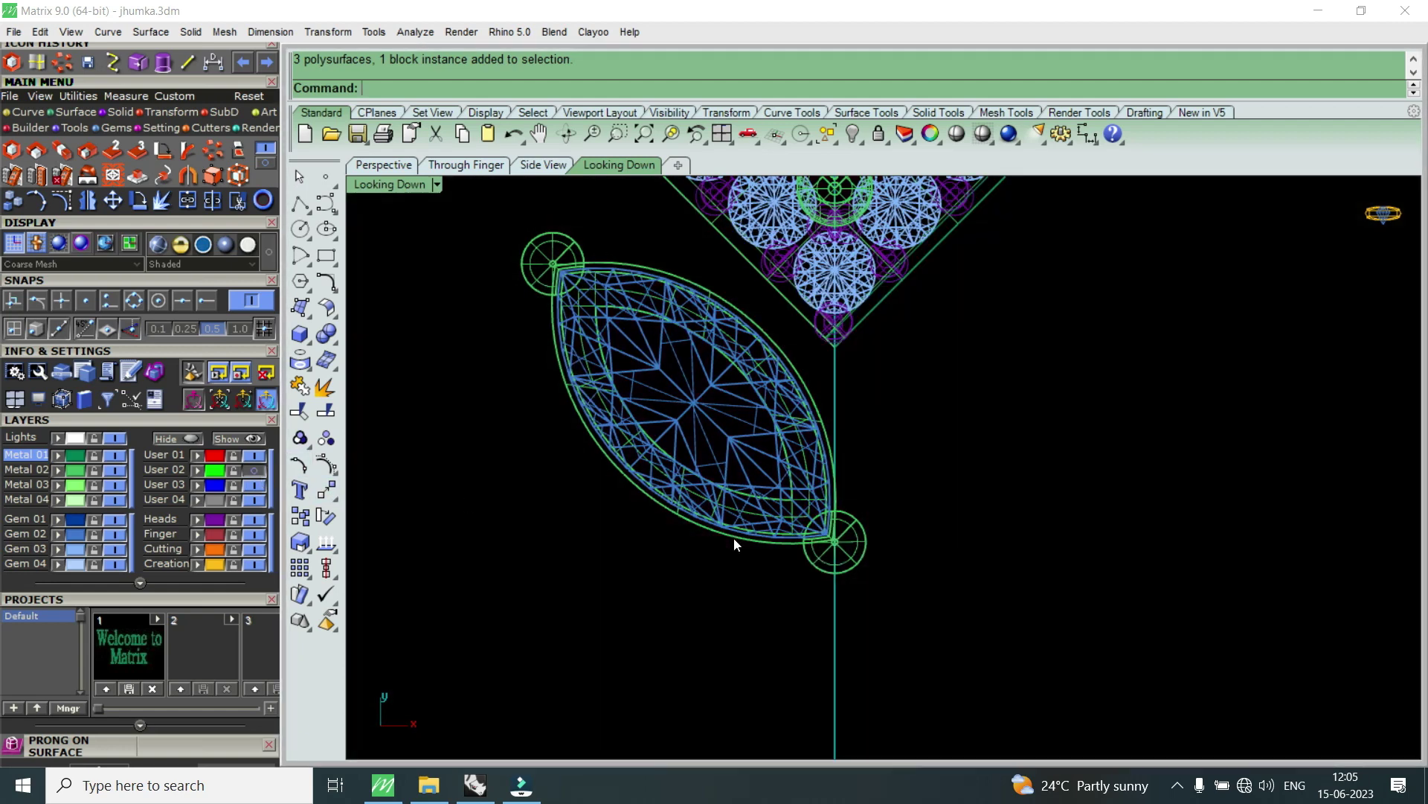
{"action": "scroll", "coordinate": [853, 560], "scroll_direction": "up", "scroll_amount": 2}
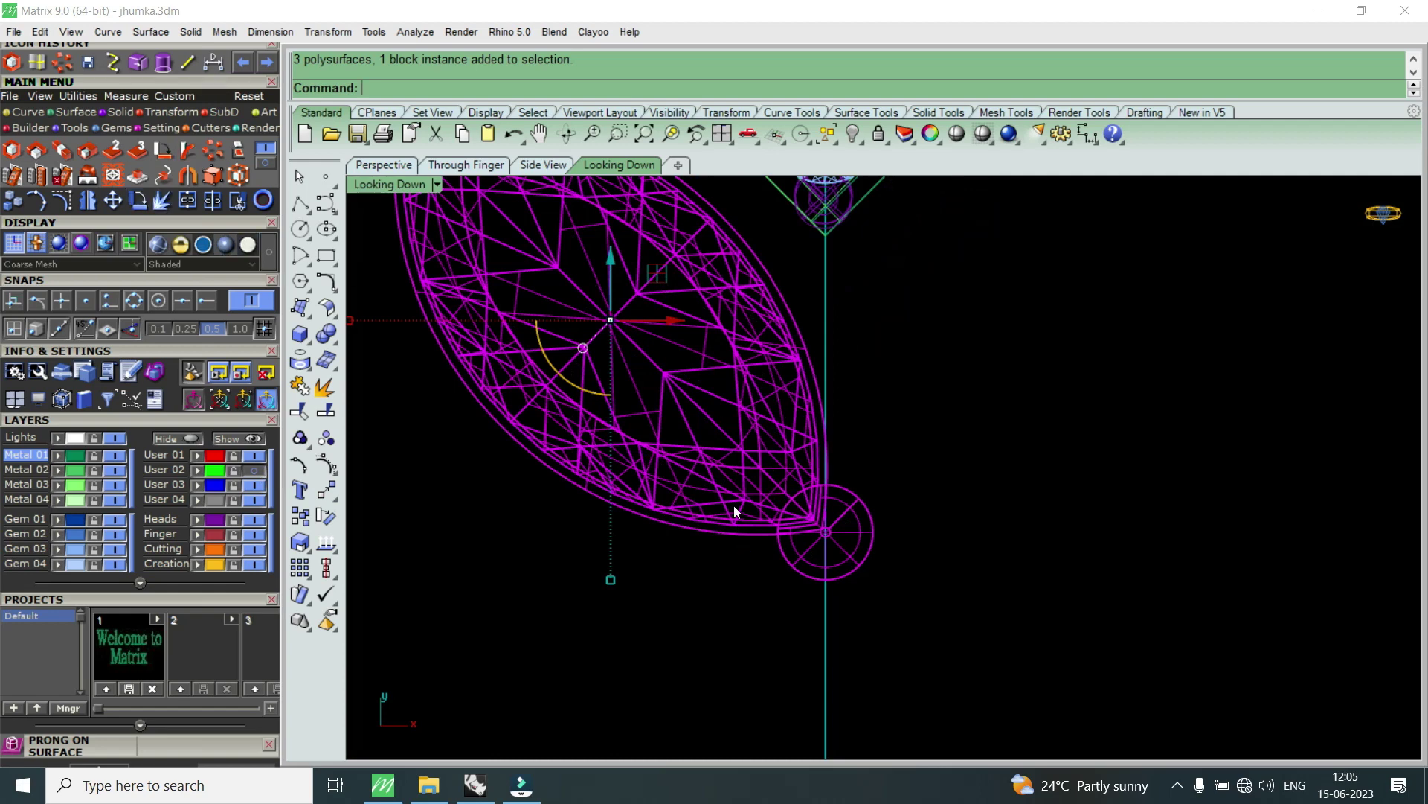
{"action": "type", "text": "U"}
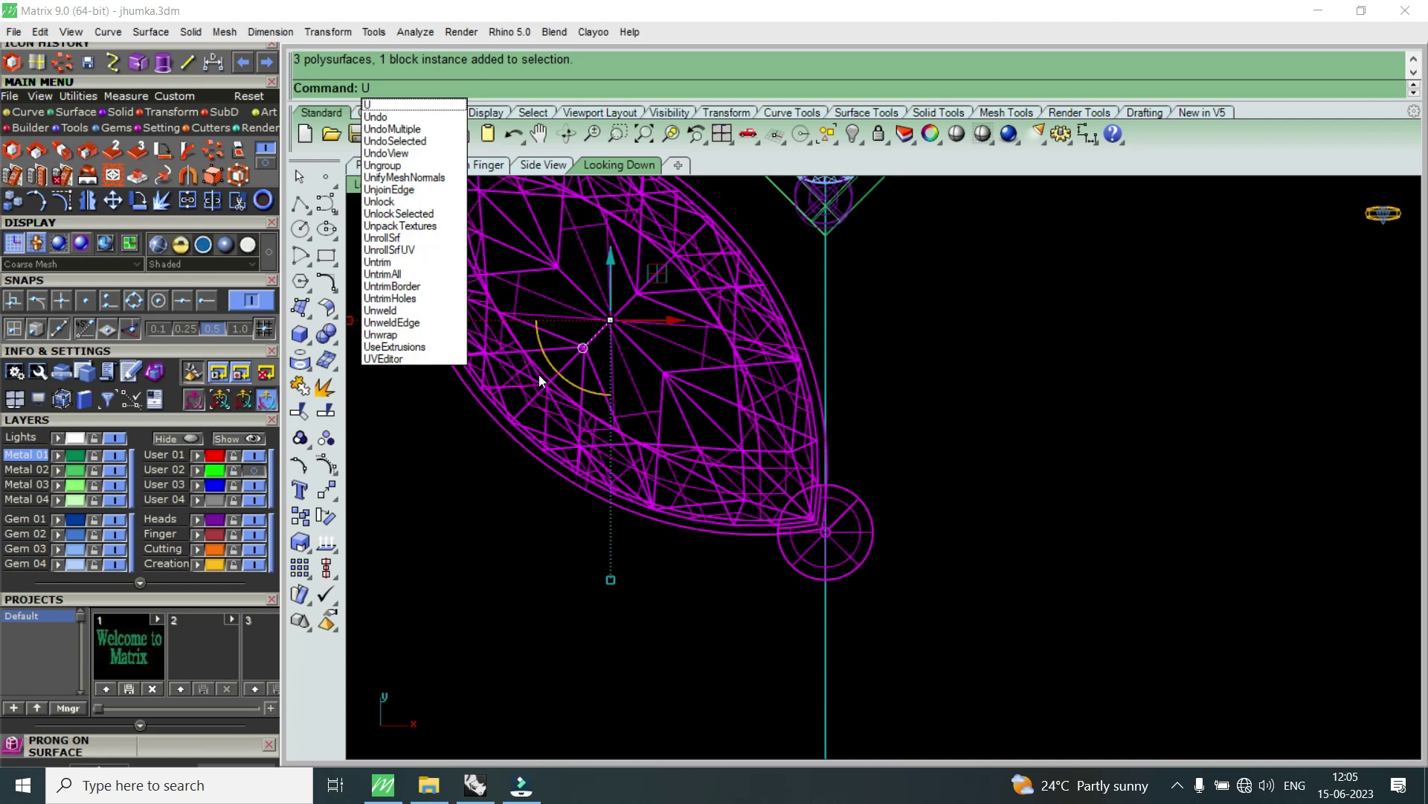
{"action": "left_click", "coordinate": [410, 165]}
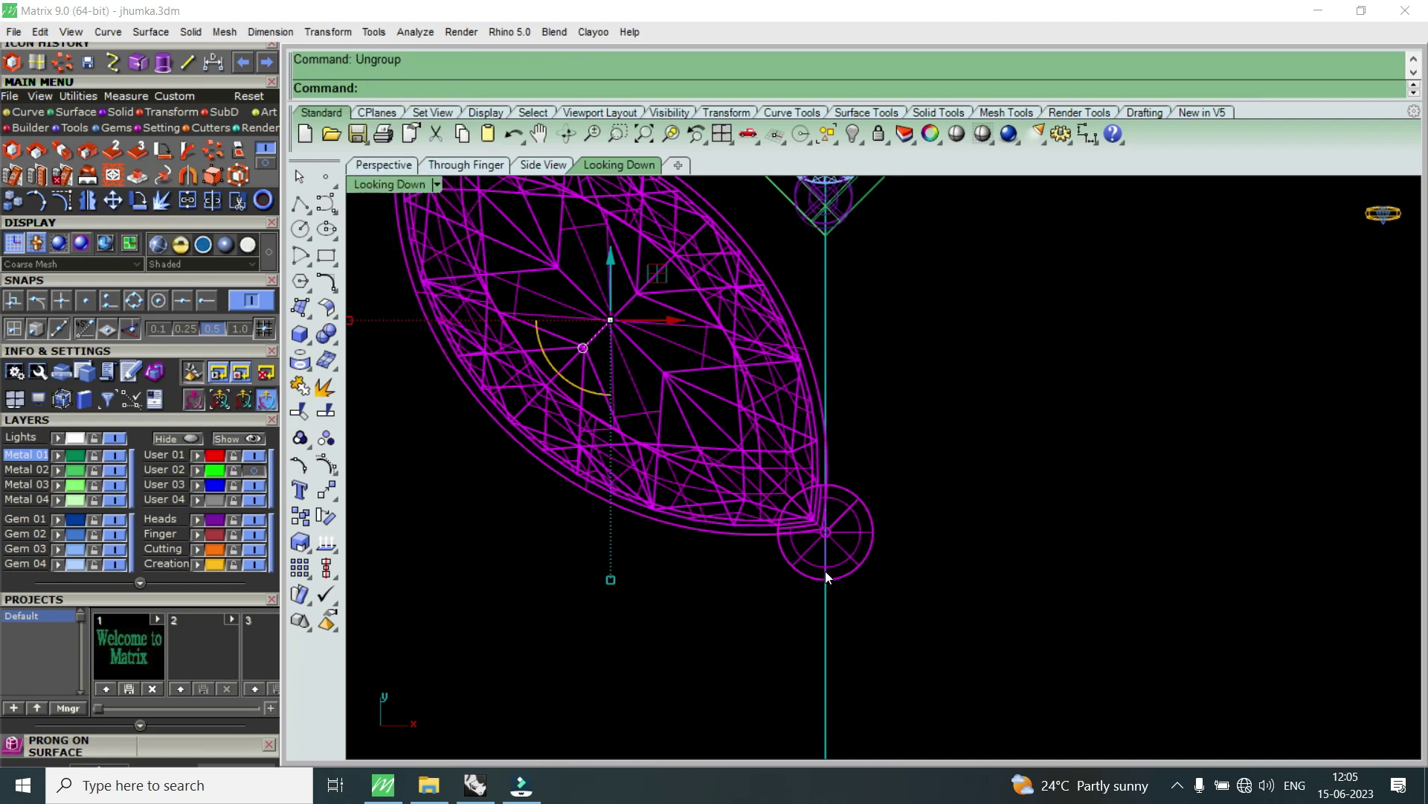
{"action": "key", "text": "Escape"}
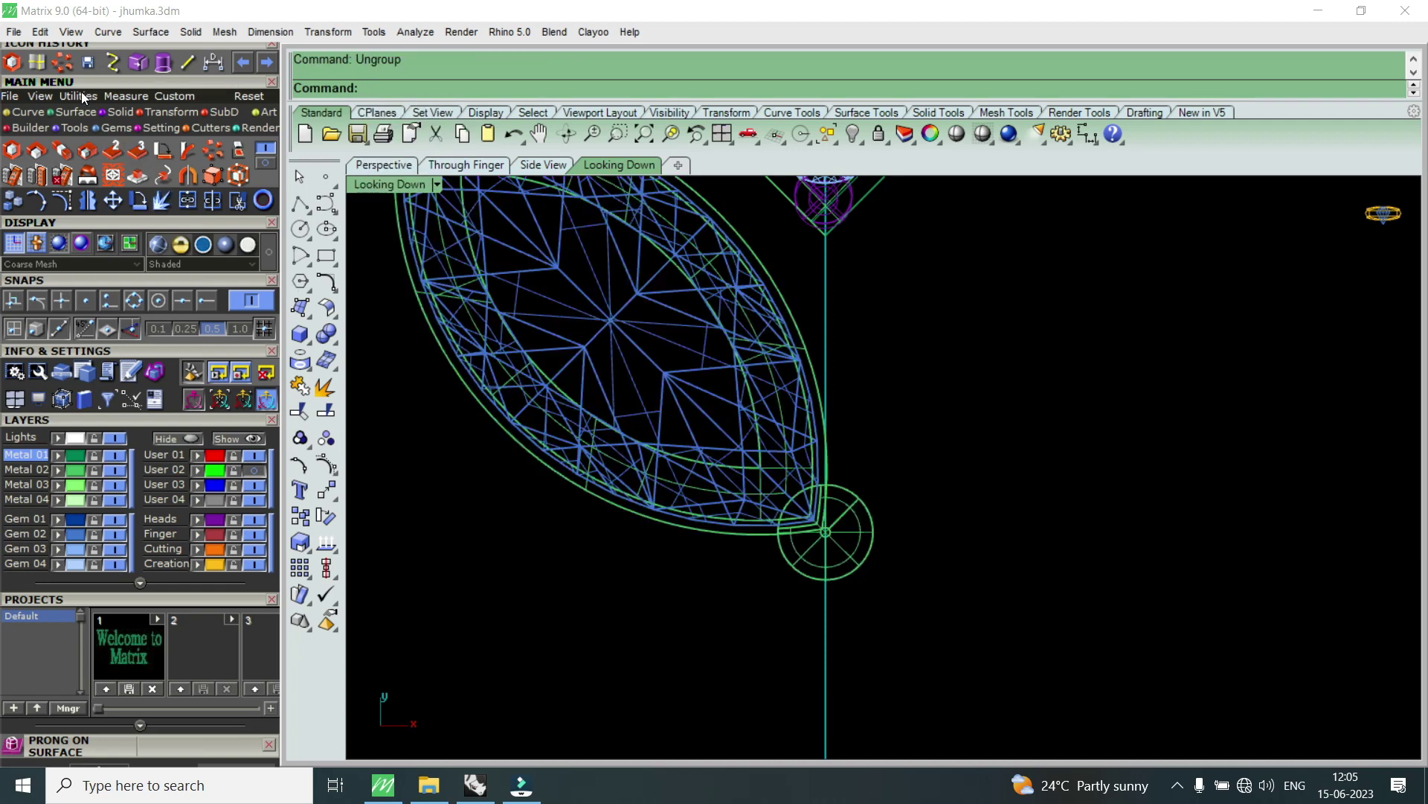
- Start a circle from the Curve menu with Center snapping on
{"action": "left_click", "coordinate": [29, 113]}
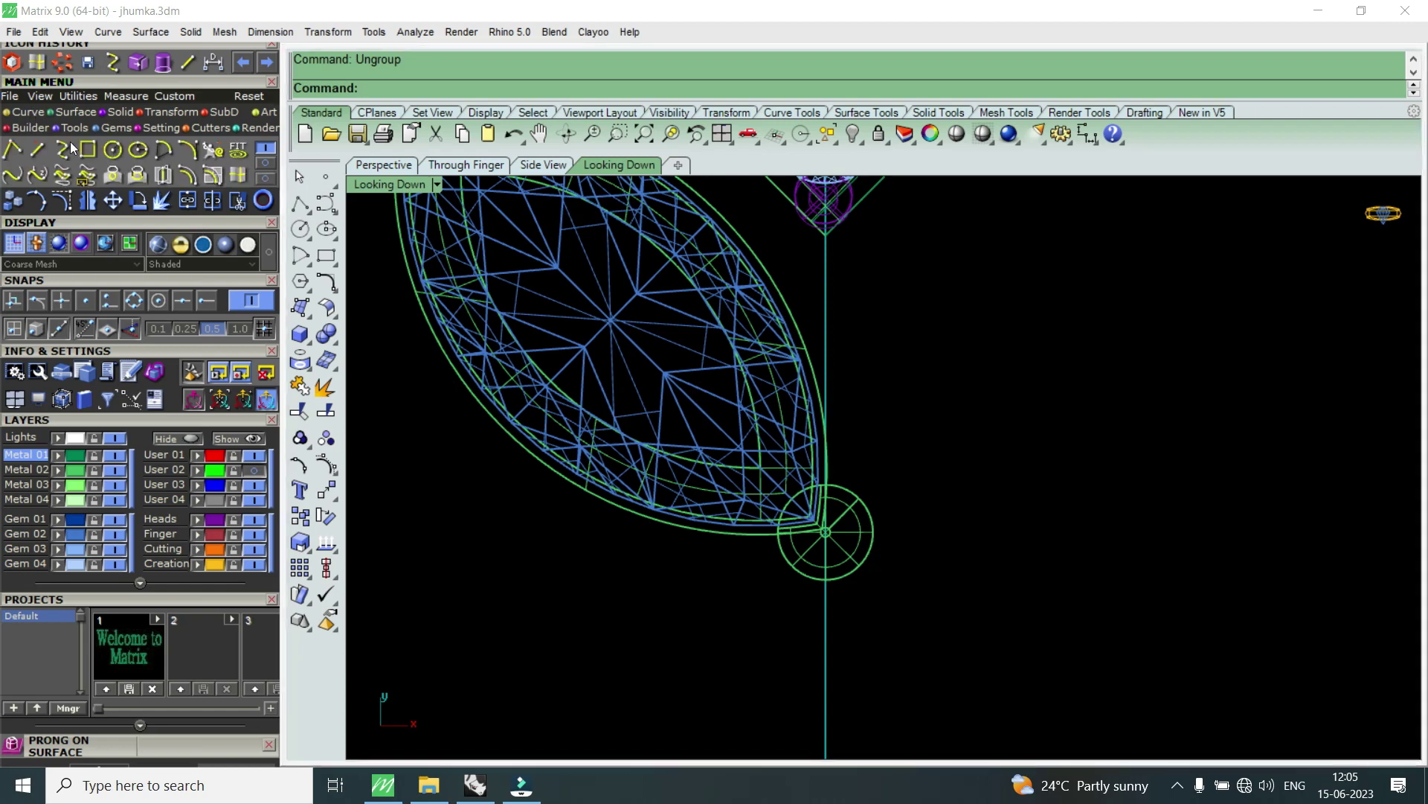
{"action": "left_click", "coordinate": [117, 148]}
{"action": "left_click", "coordinate": [158, 302]}
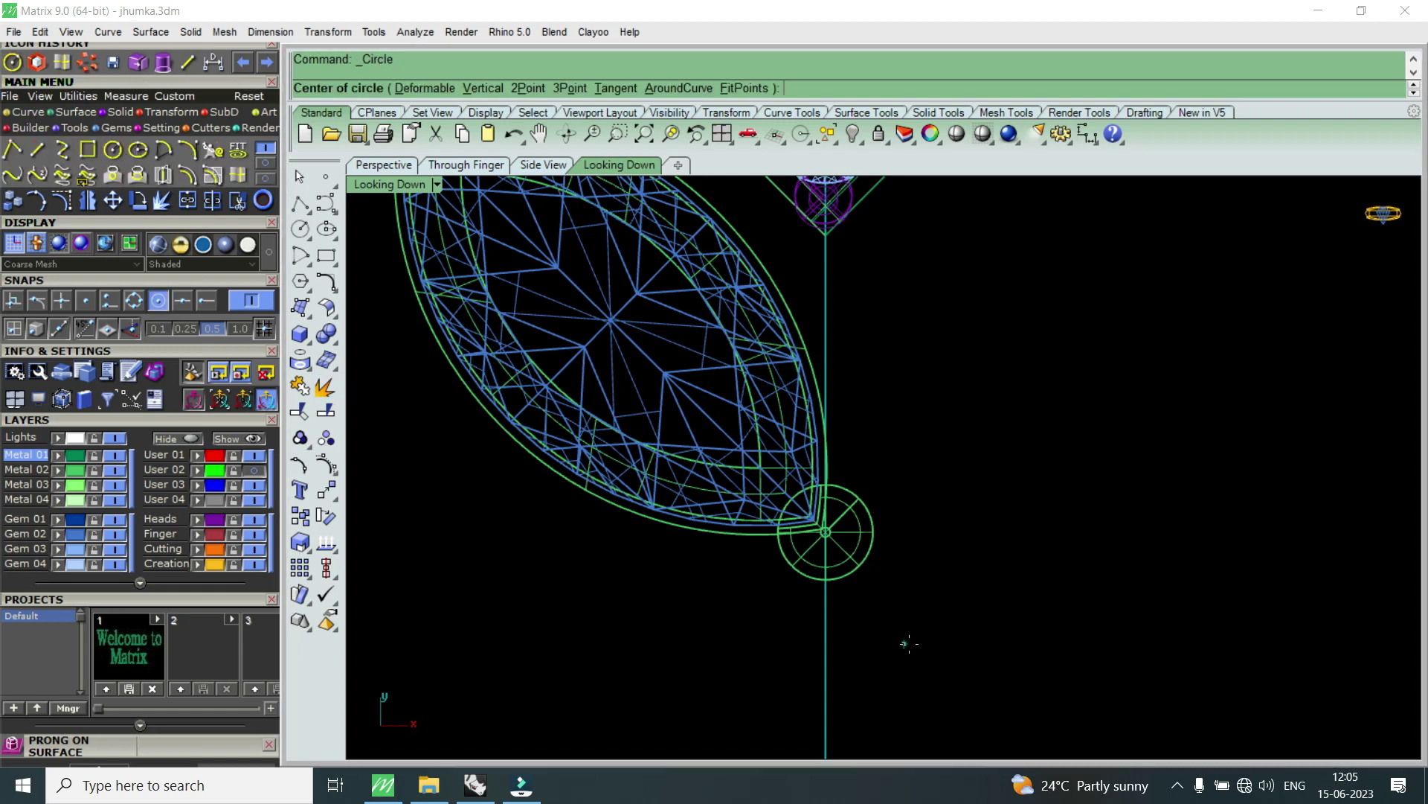
- Draw a circle centred on the lower prong, sized to the photo's bead
{"action": "scroll", "coordinate": [882, 595], "scroll_direction": "up", "scroll_amount": 3}
{"action": "left_click", "coordinate": [750, 448]}
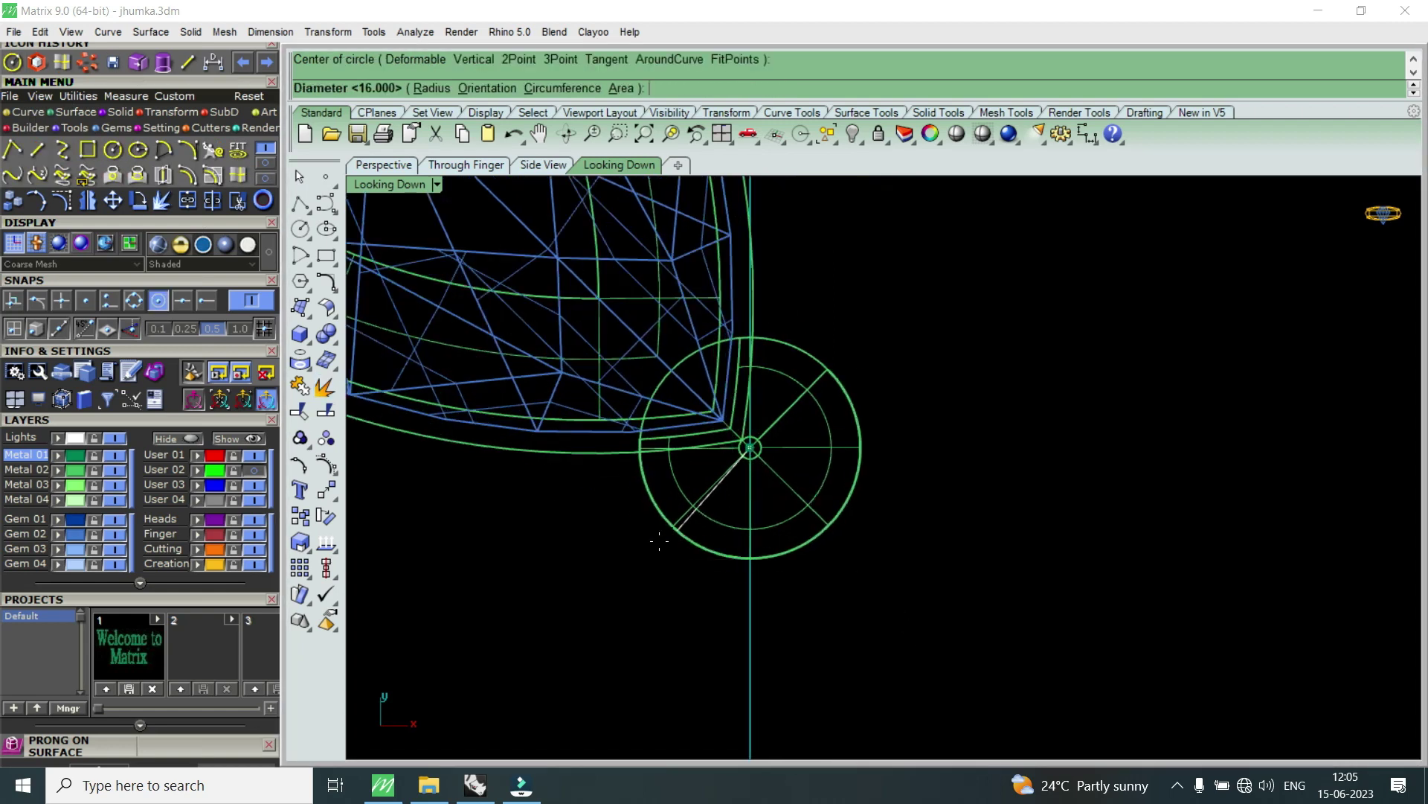
{"action": "left_click", "coordinate": [256, 472]}
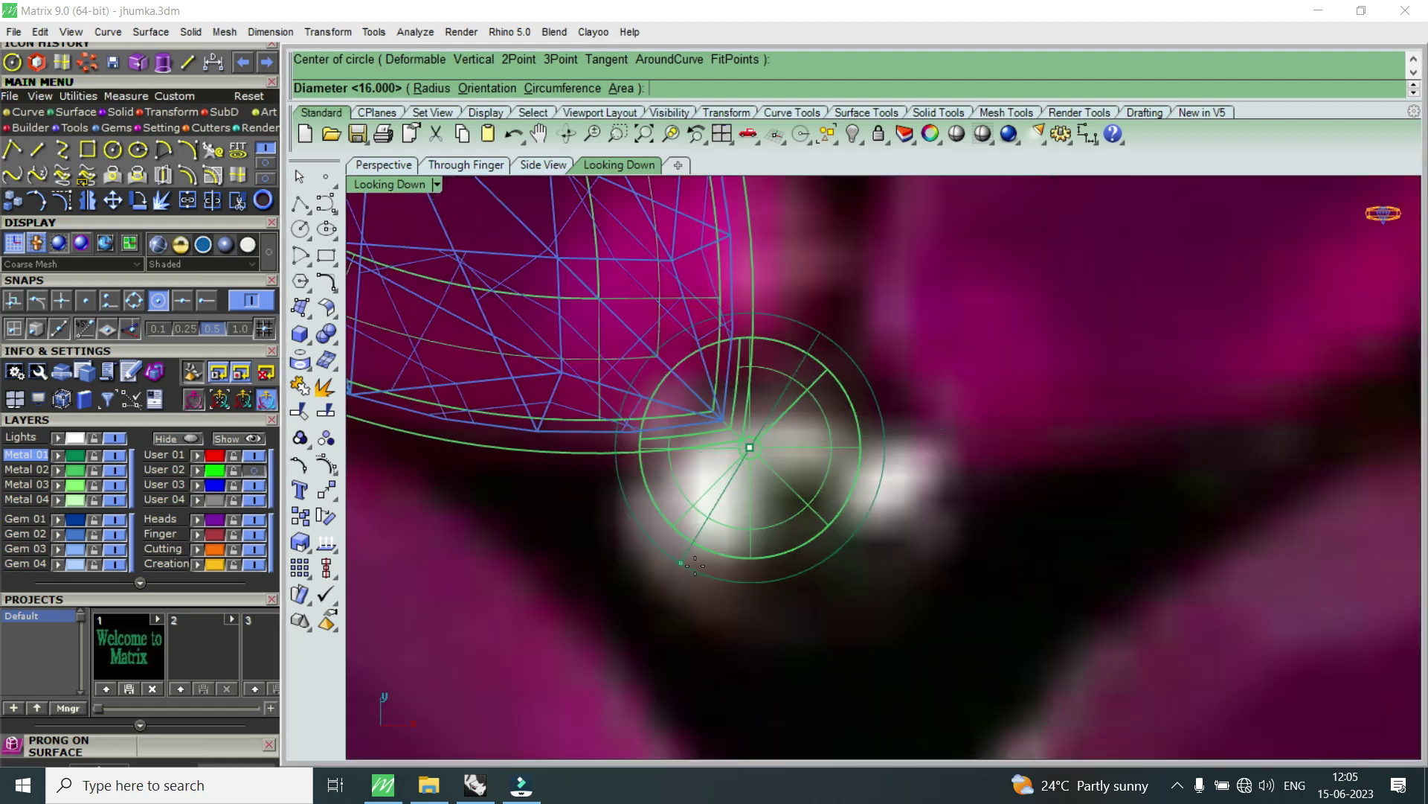
{"action": "scroll", "coordinate": [687, 573], "scroll_direction": "down", "scroll_amount": 2}
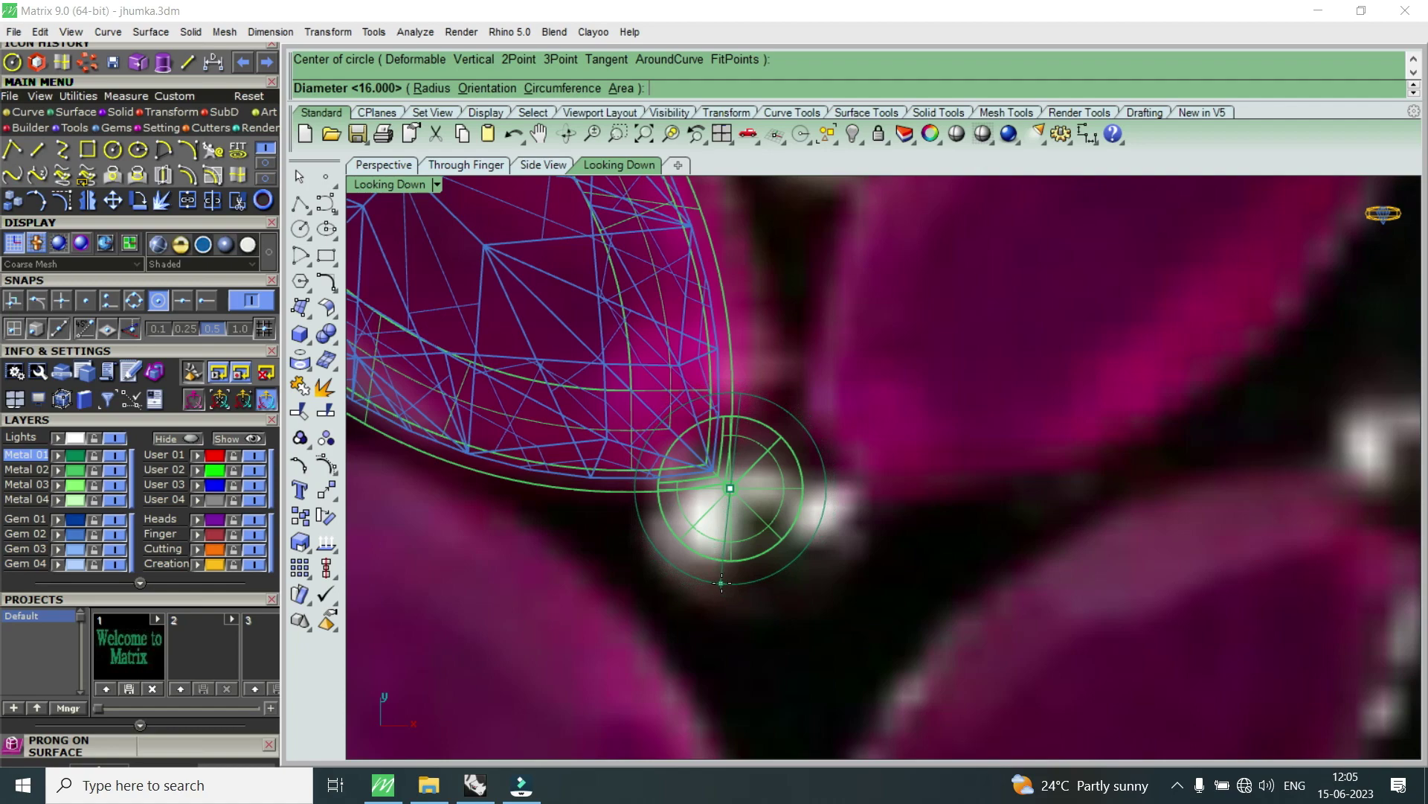
{"action": "scroll", "coordinate": [729, 580], "scroll_direction": "down", "scroll_amount": 2}
{"action": "scroll", "coordinate": [728, 580], "scroll_direction": "down", "scroll_amount": 2}
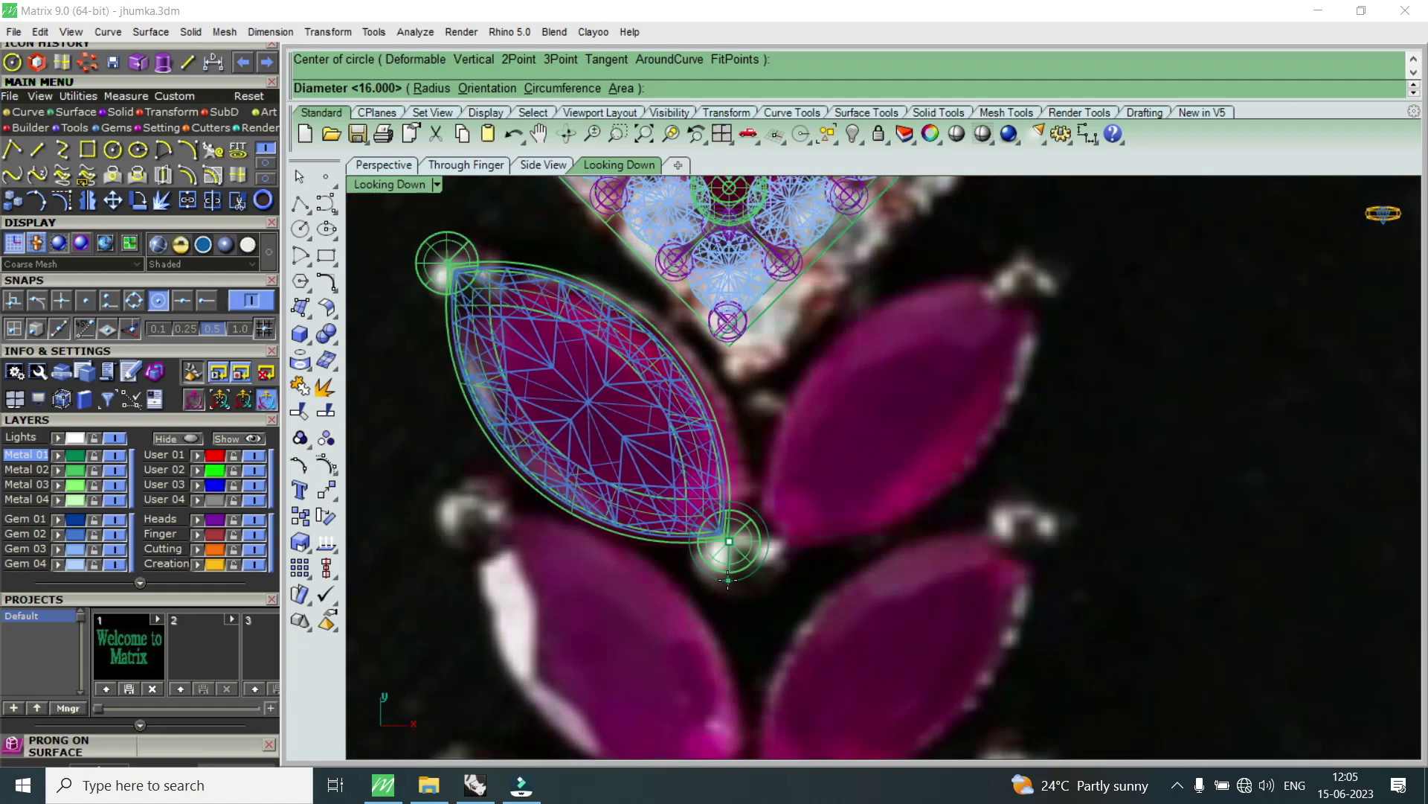
{"action": "scroll", "coordinate": [728, 579], "scroll_direction": "up", "scroll_amount": 1}
{"action": "scroll", "coordinate": [728, 580], "scroll_direction": "up", "scroll_amount": 3}
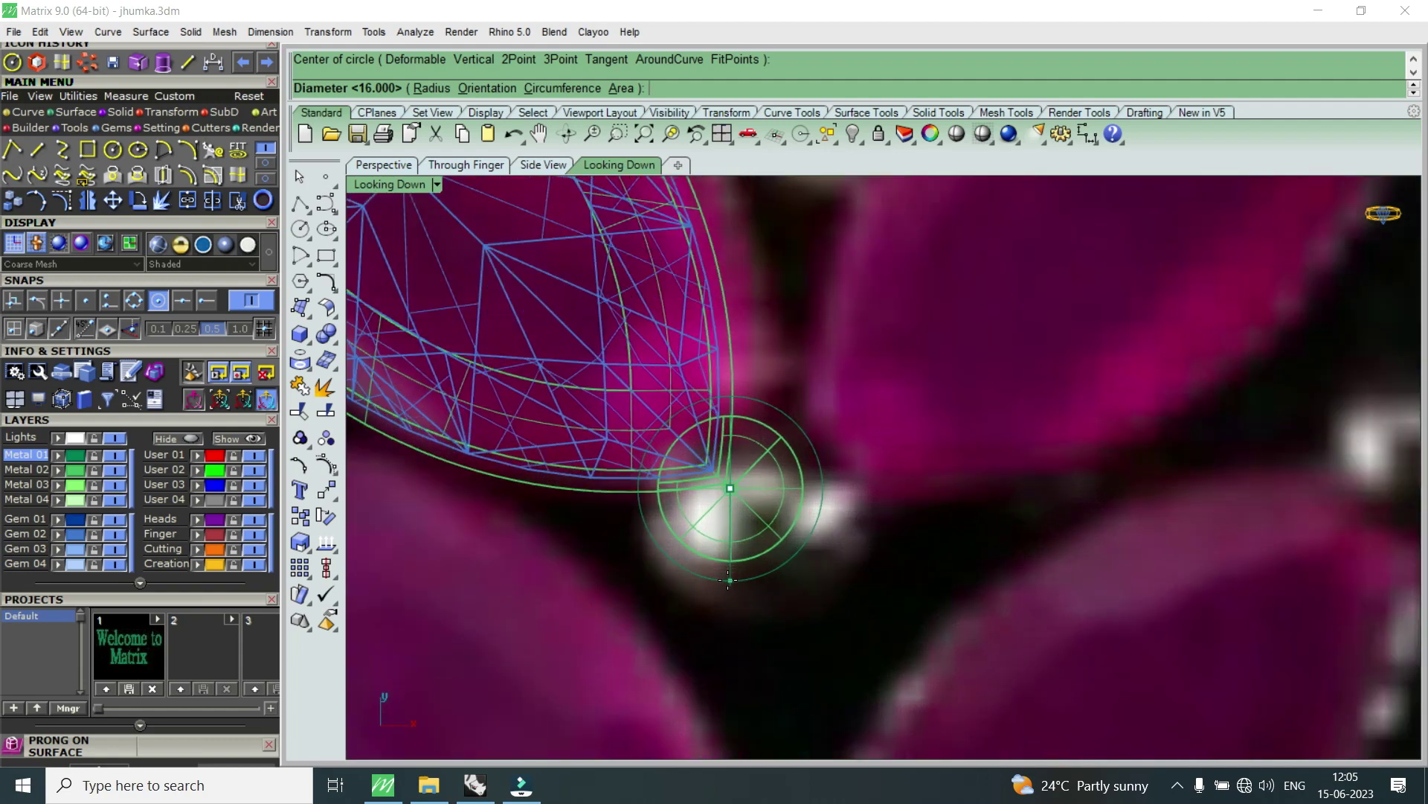
{"action": "left_click", "coordinate": [728, 581]}
- Hide the reference photo again and return to the four-view layout
{"action": "scroll", "coordinate": [729, 583], "scroll_direction": "down", "scroll_amount": 1}
{"action": "scroll", "coordinate": [729, 583], "scroll_direction": "down", "scroll_amount": 3}
{"action": "scroll", "coordinate": [809, 543], "scroll_direction": "down", "scroll_amount": 2}
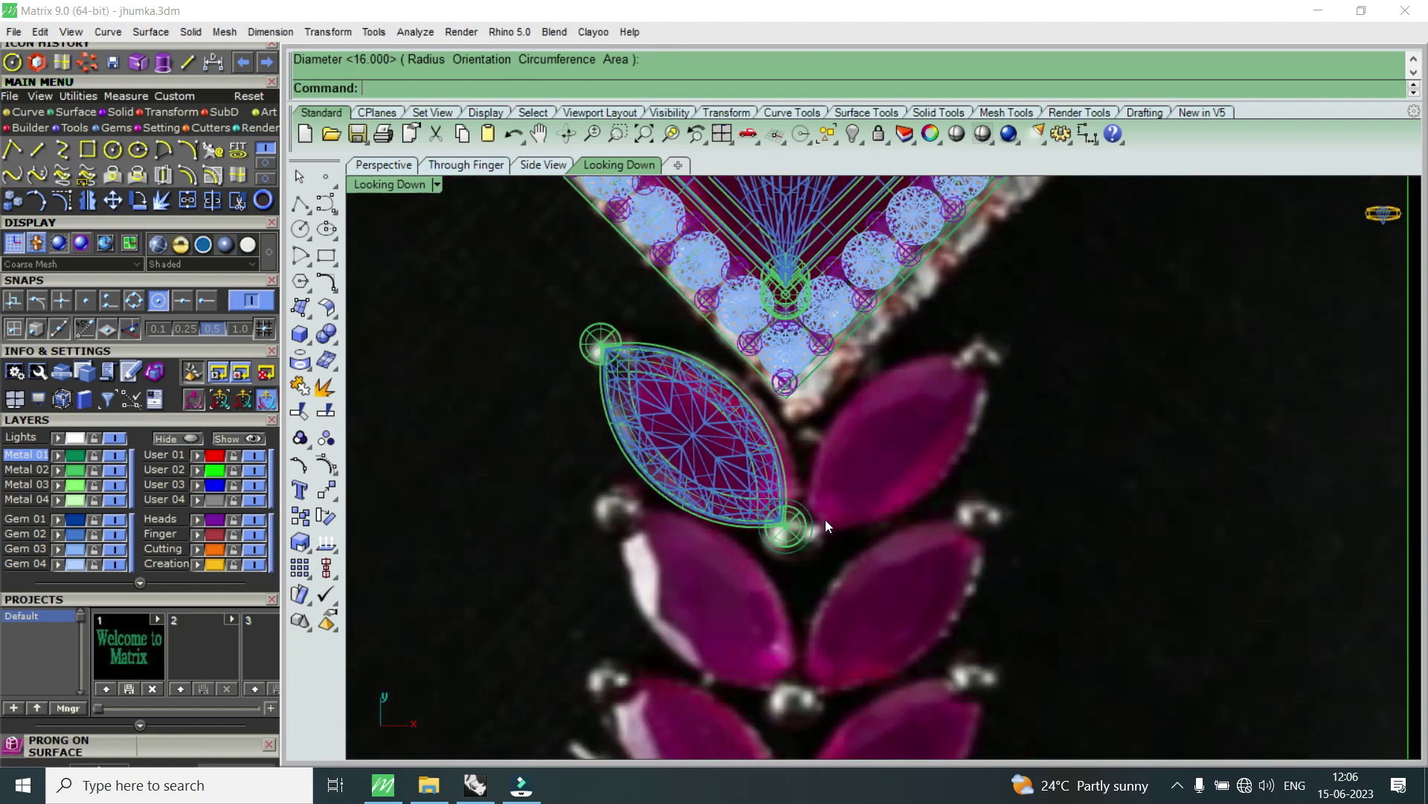
{"action": "scroll", "coordinate": [824, 519], "scroll_direction": "up", "scroll_amount": 2}
{"action": "scroll", "coordinate": [809, 521], "scroll_direction": "up", "scroll_amount": 3}
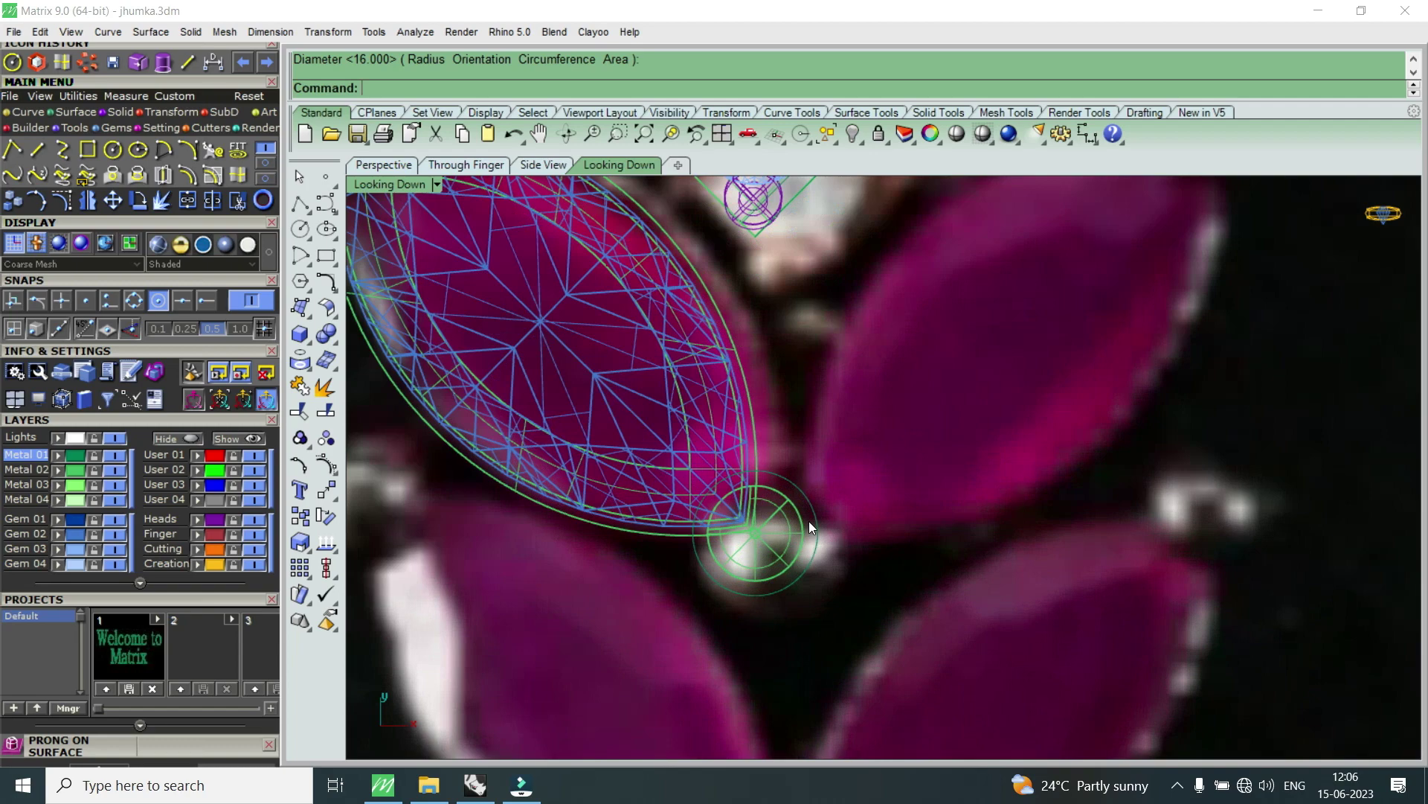
{"action": "scroll", "coordinate": [809, 521], "scroll_direction": "down", "scroll_amount": 2}
{"action": "scroll", "coordinate": [809, 521], "scroll_direction": "down", "scroll_amount": 1}
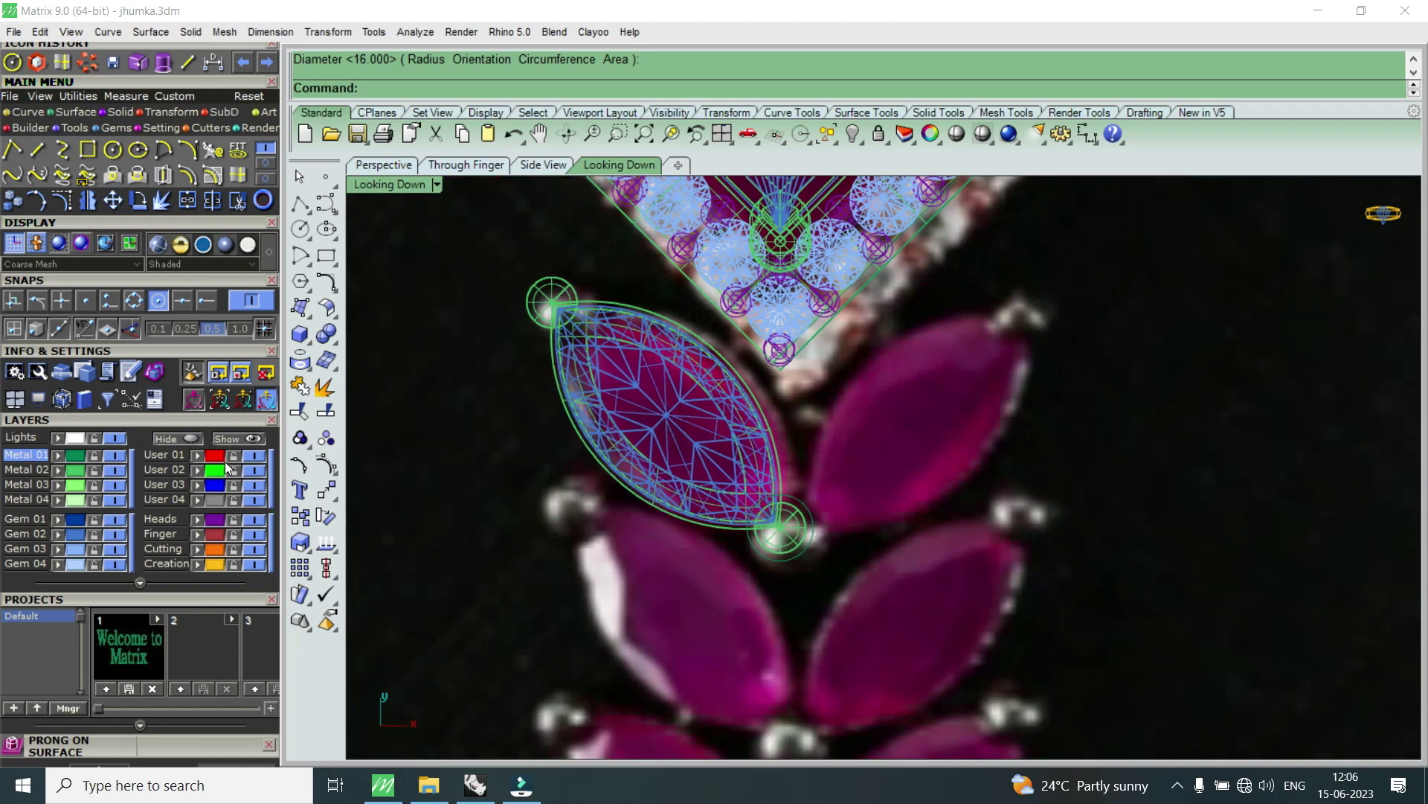
{"action": "left_click", "coordinate": [258, 471]}
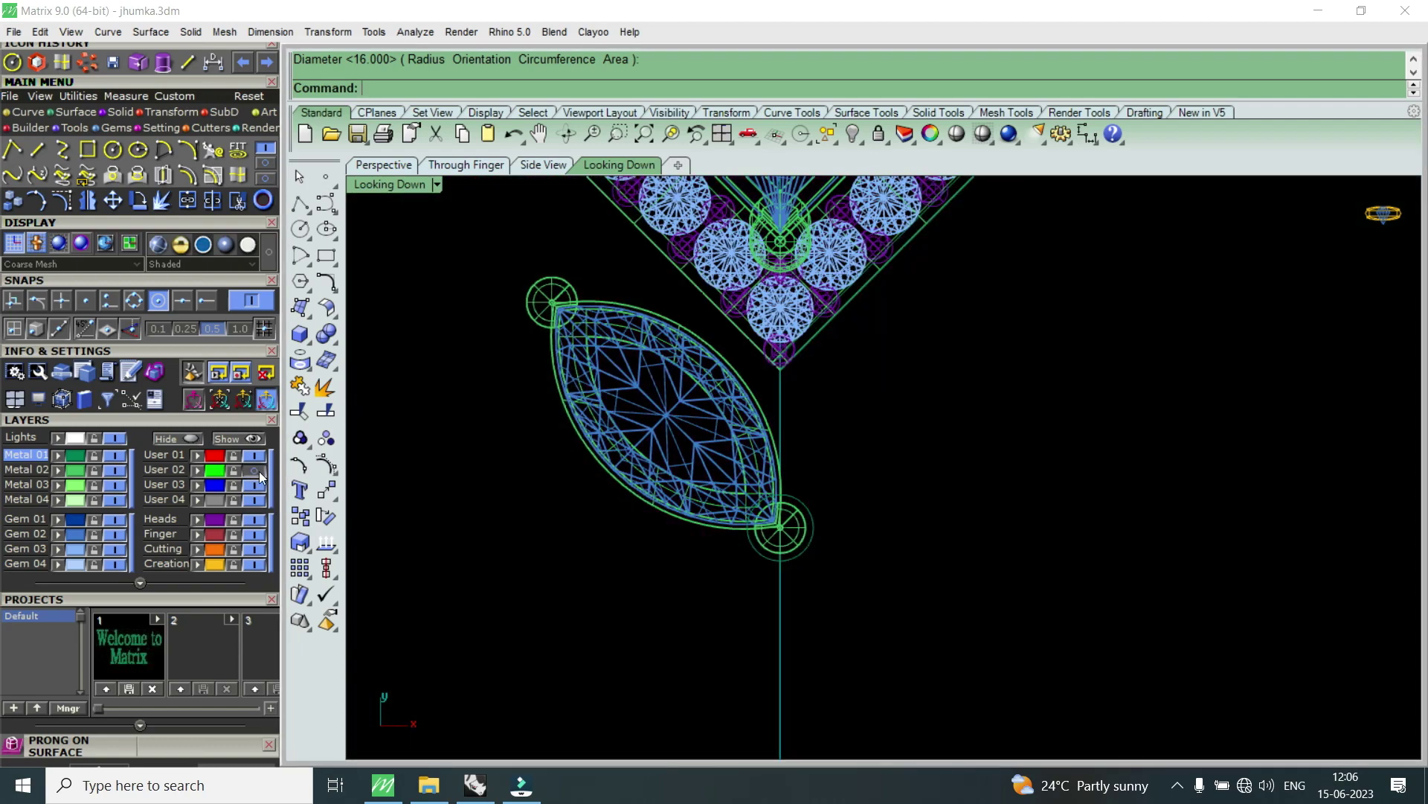
{"action": "double_click", "coordinate": [394, 186]}
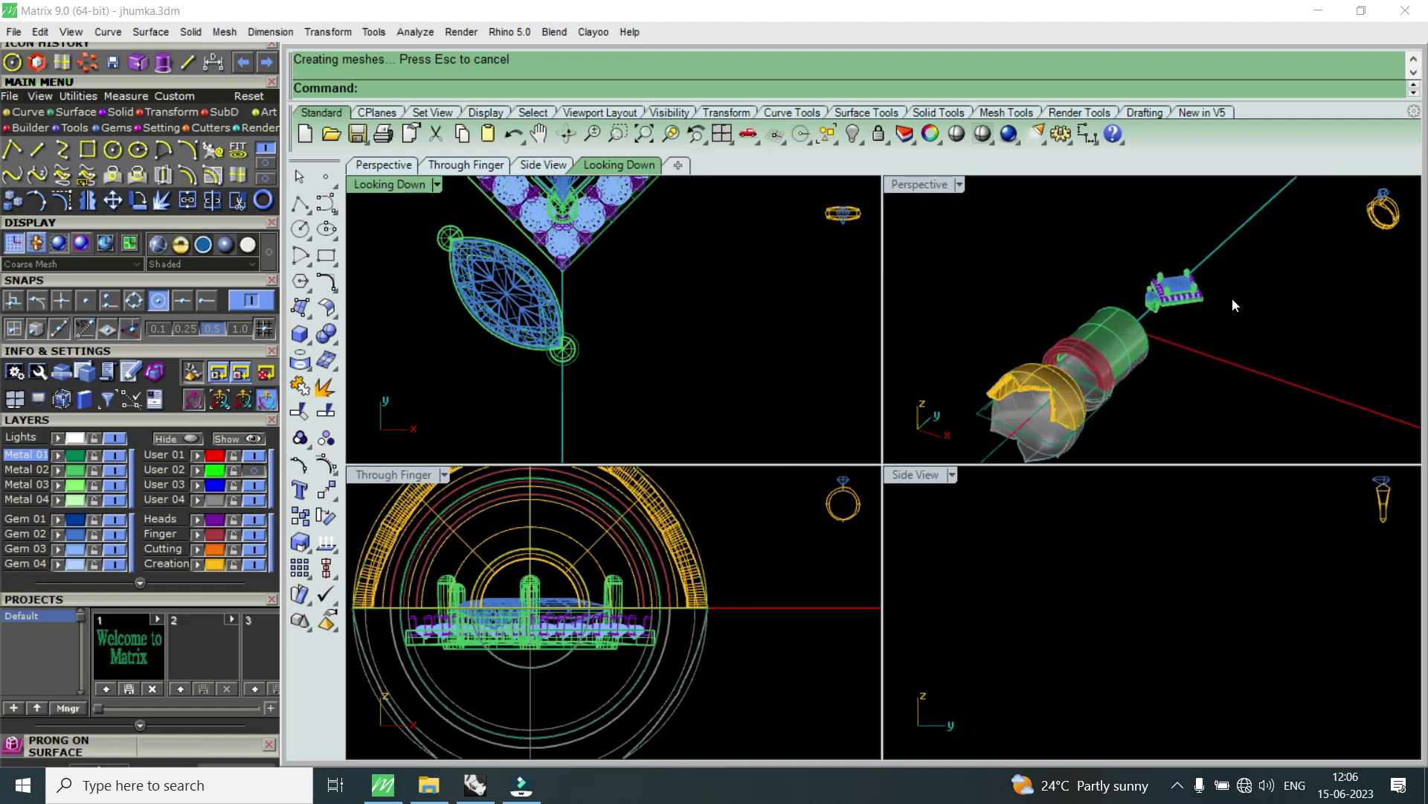
- Select the new circle and lower it beneath the marquise stone
{"action": "scroll", "coordinate": [1213, 305], "scroll_direction": "up", "scroll_amount": 2}
{"action": "scroll", "coordinate": [1167, 298], "scroll_direction": "up", "scroll_amount": 2}
{"action": "scroll", "coordinate": [1126, 238], "scroll_direction": "up", "scroll_amount": 2}
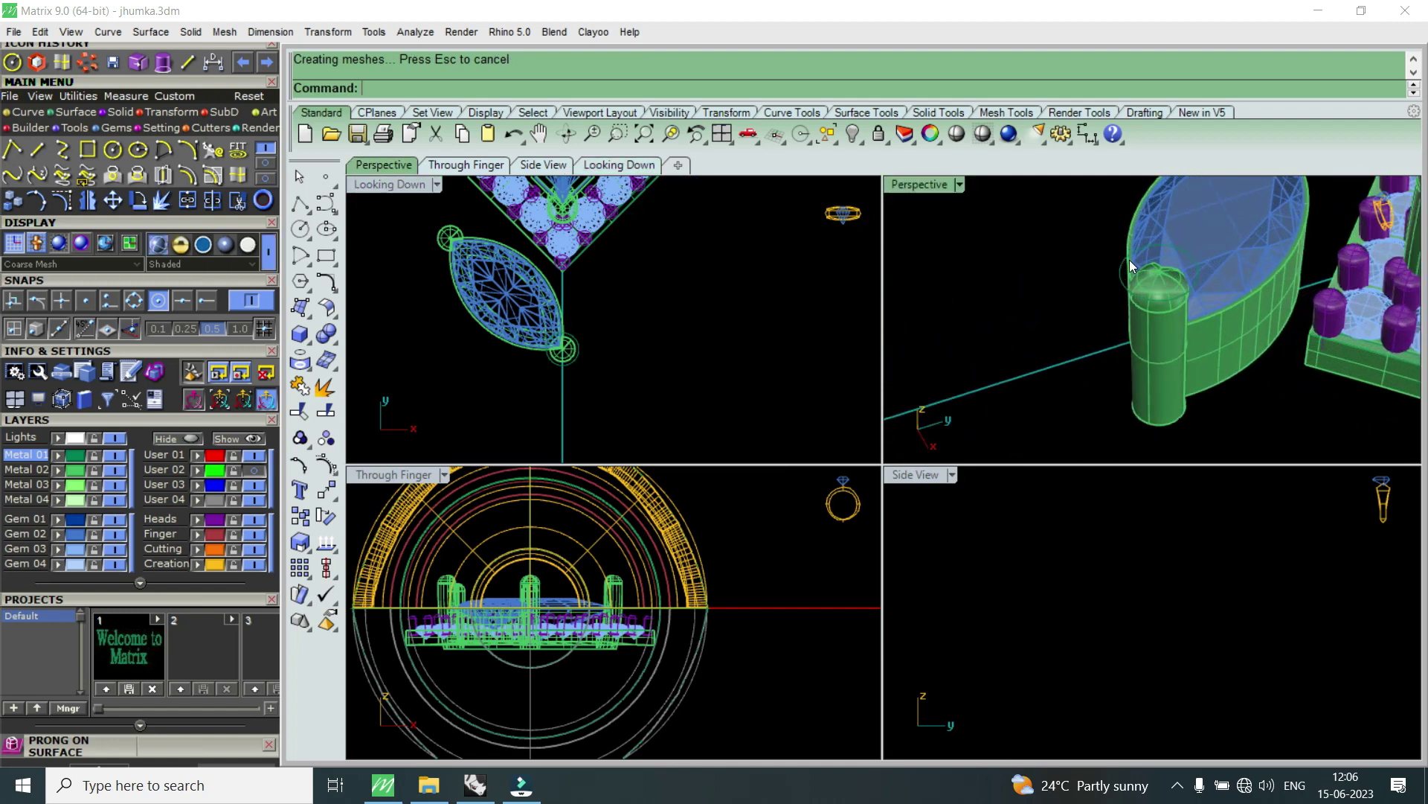
{"action": "left_click", "coordinate": [1123, 284]}
{"action": "scroll", "coordinate": [1101, 570], "scroll_direction": "up", "scroll_amount": 3}
{"action": "scroll", "coordinate": [1145, 564], "scroll_direction": "up", "scroll_amount": 2}
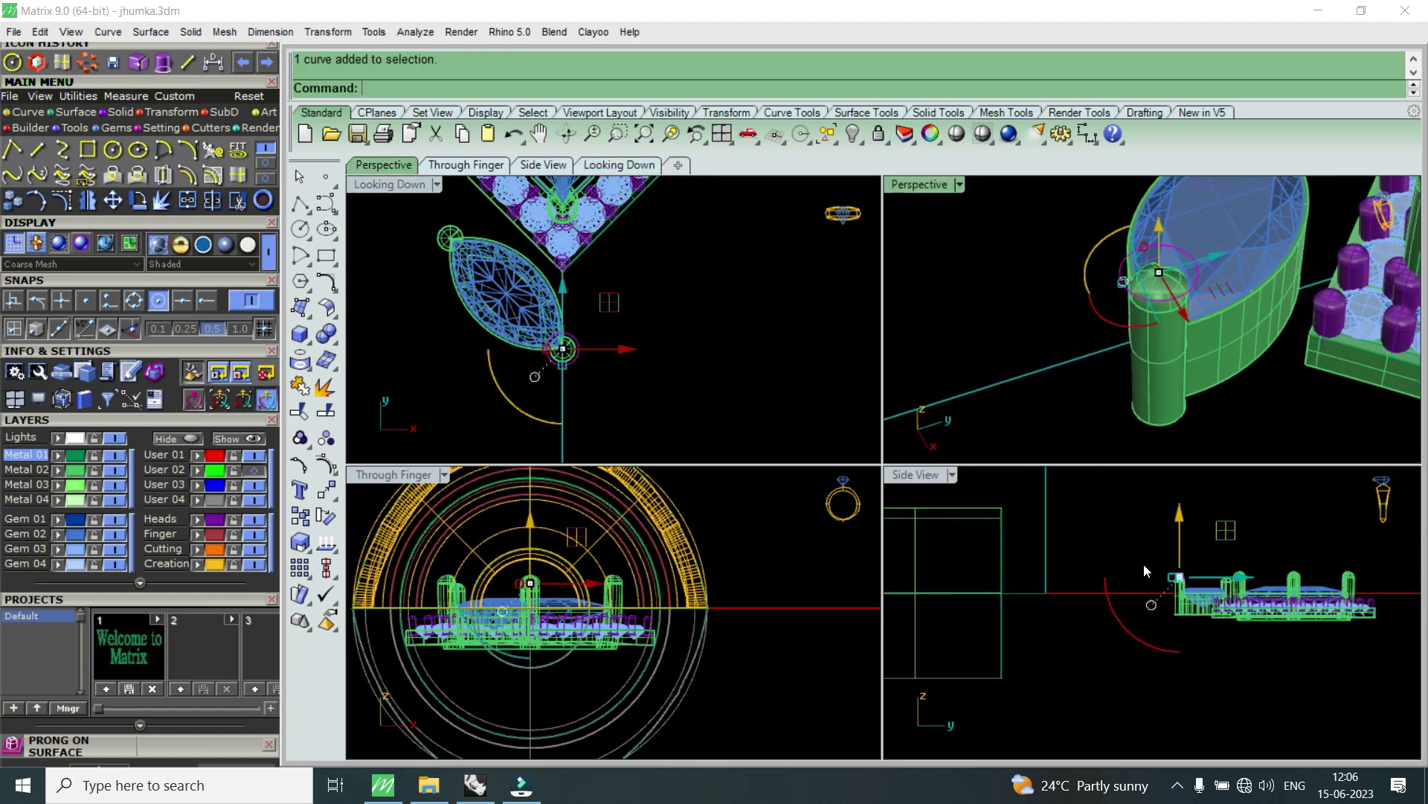
{"action": "scroll", "coordinate": [1203, 579], "scroll_direction": "up", "scroll_amount": 2}
{"action": "left_click_drag", "start_coordinate": [1166, 526], "coordinate": [1156, 658]}
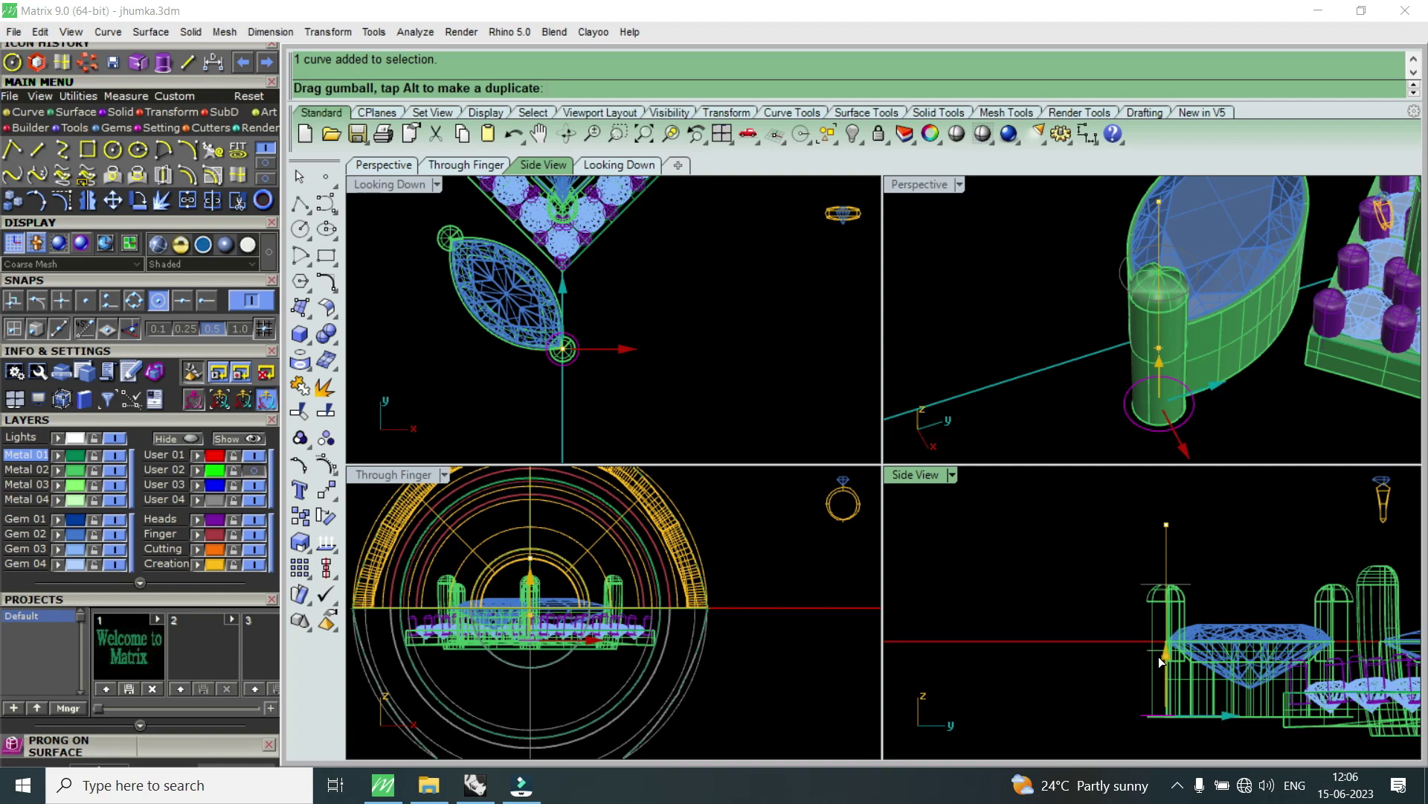
{"action": "left_click_drag", "start_coordinate": [1161, 660], "coordinate": [1158, 660]}
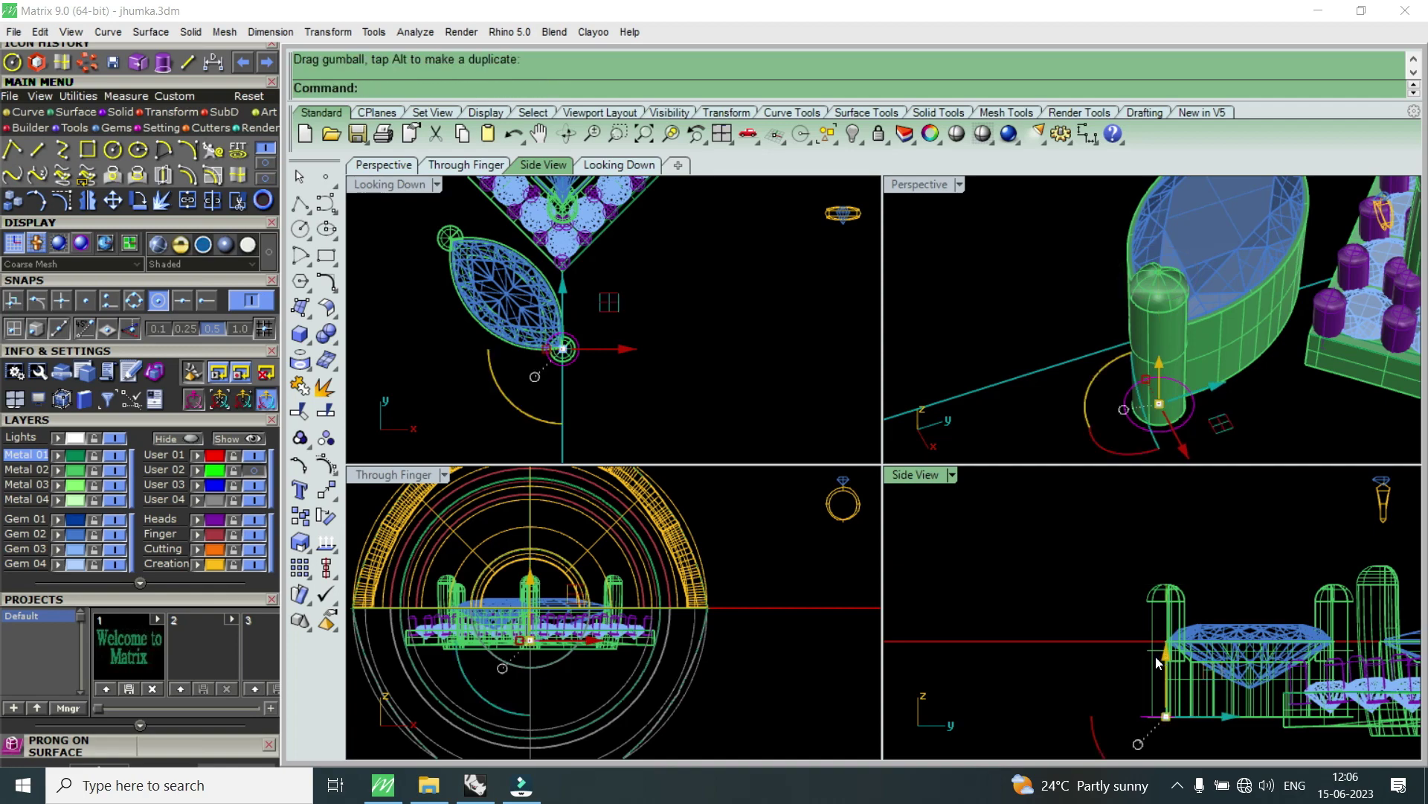
- Extrude the circle one way (BothSides=No, Solid=Yes) into a solid cylinder prong
{"action": "left_click", "coordinate": [163, 65]}
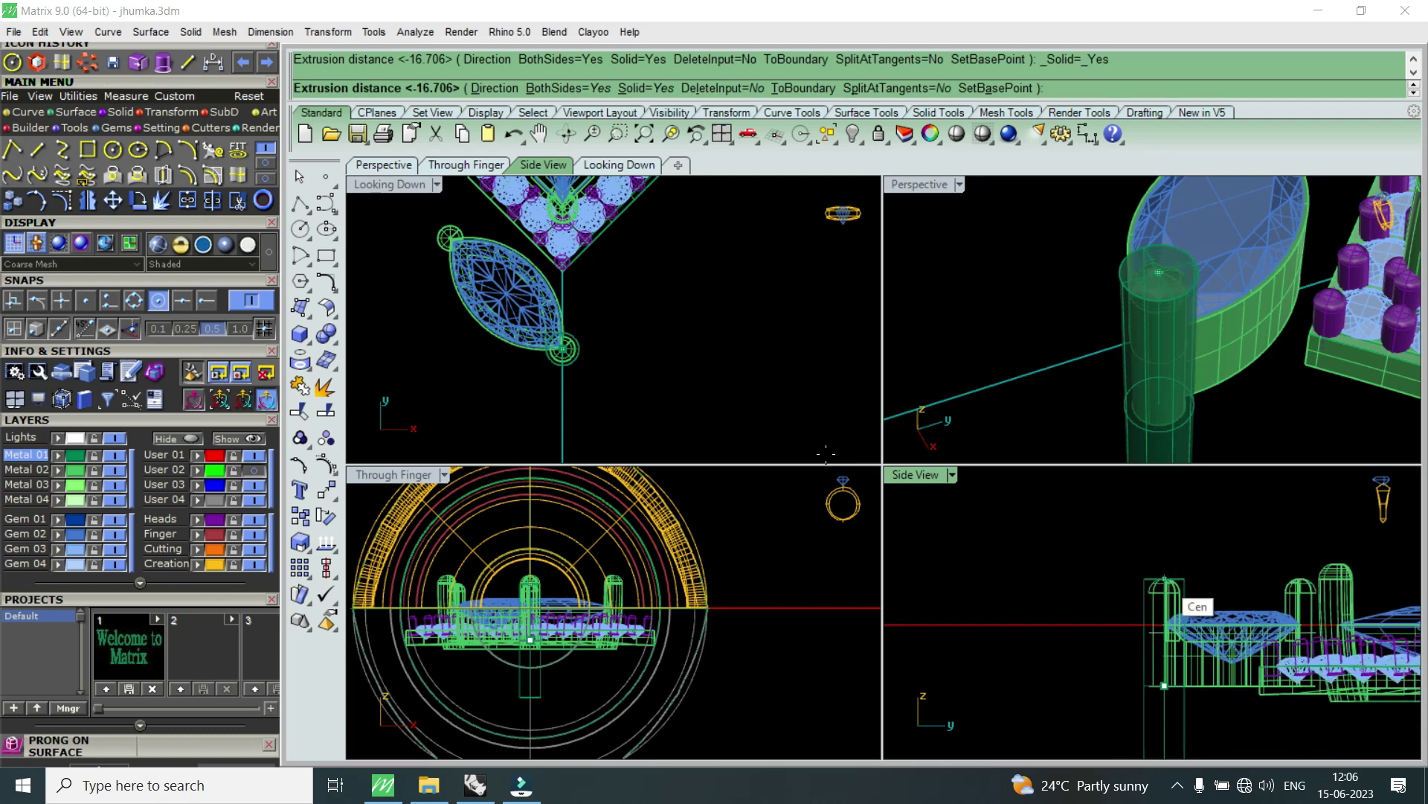
{"action": "left_click", "coordinate": [556, 88]}
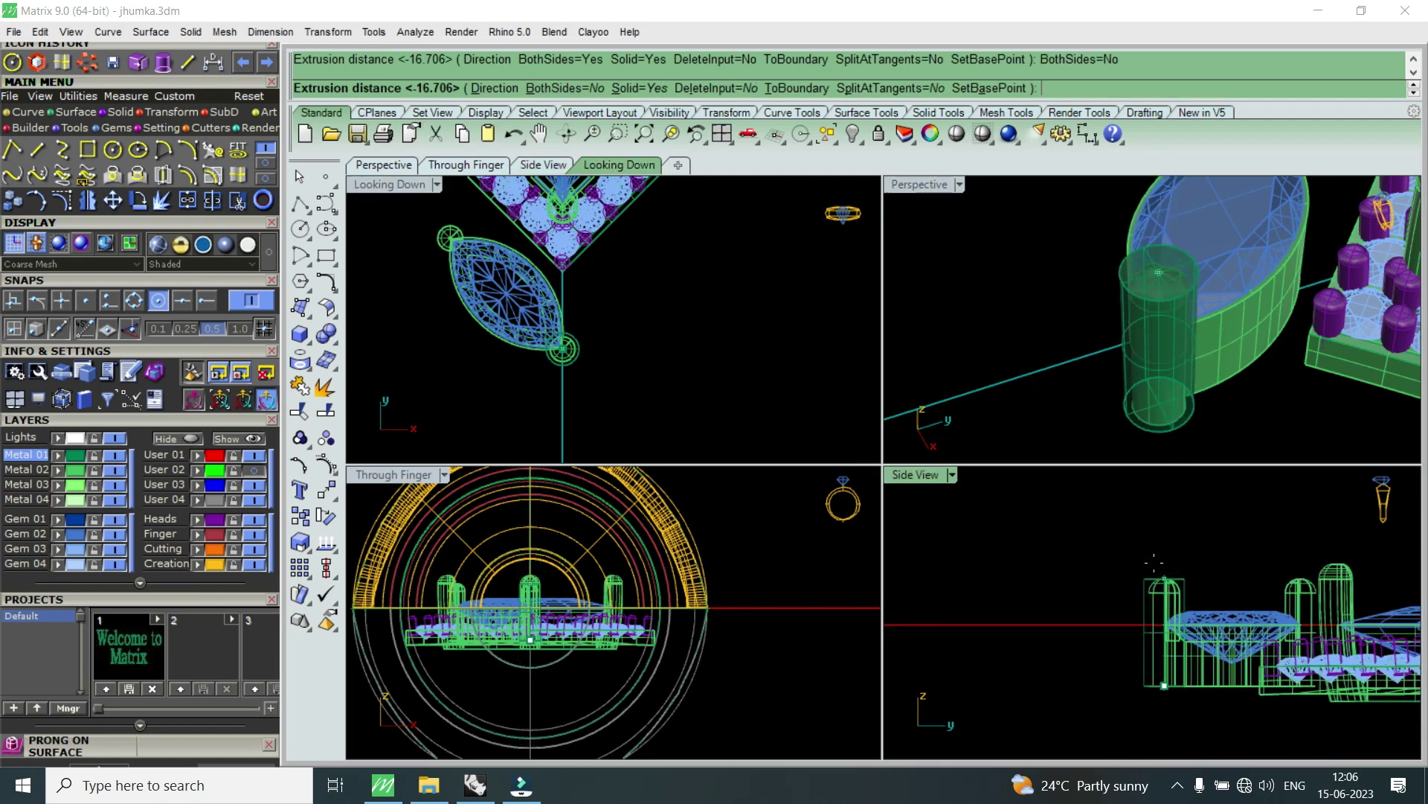
{"action": "scroll", "coordinate": [1154, 563], "scroll_direction": "up", "scroll_amount": 2}
{"action": "scroll", "coordinate": [1154, 573], "scroll_direction": "up", "scroll_amount": 2}
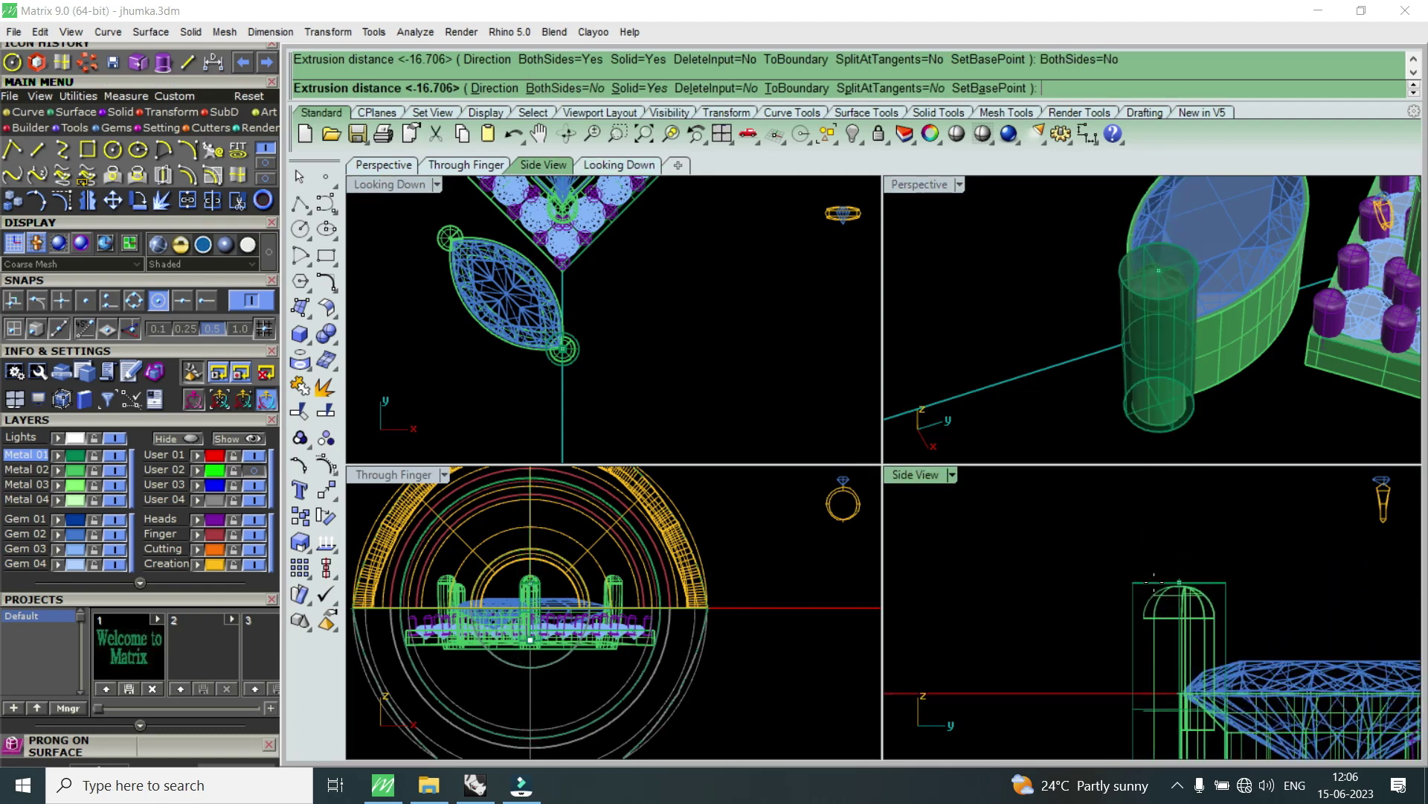
{"action": "left_click", "coordinate": [1154, 579]}
{"action": "left_click", "coordinate": [925, 192]}
{"action": "double_click", "coordinate": [922, 184]}
{"action": "mouse_move", "coordinate": [792, 497]}
{"action": "right_mouse_down"}
{"action": "mouse_move", "coordinate": [1225, 580]}
{"action": "mouse_move", "coordinate": [1082, 472]}
{"action": "right_mouse_up"}
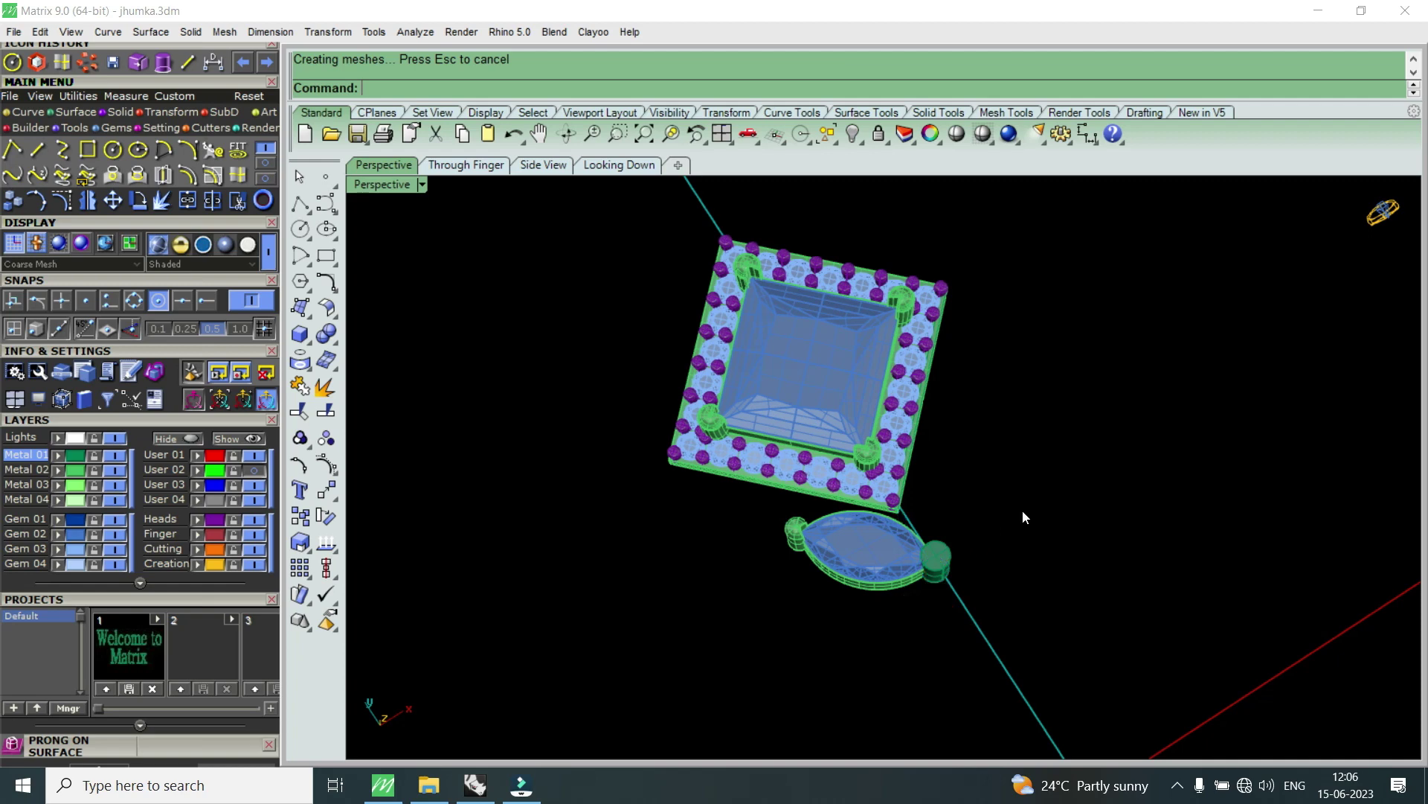
- Ungroup the marquise bezel and heads, then delete the old right-hand head
{"action": "scroll", "coordinate": [895, 601], "scroll_direction": "up", "scroll_amount": 2}
{"action": "scroll", "coordinate": [906, 570], "scroll_direction": "up", "scroll_amount": 3}
{"action": "left_click", "coordinate": [906, 570]}
{"action": "type", "text": "U"}
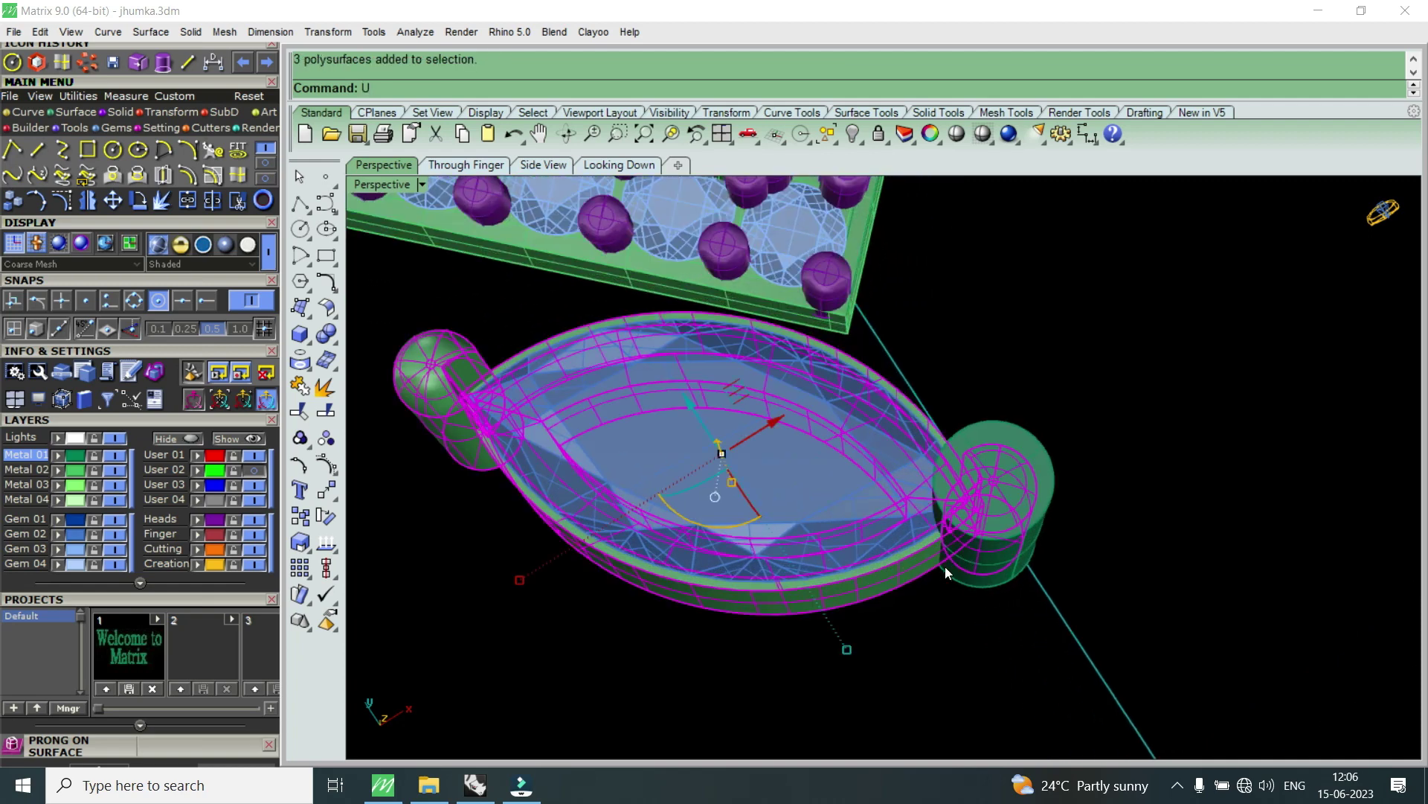
{"action": "key", "text": "Return"}
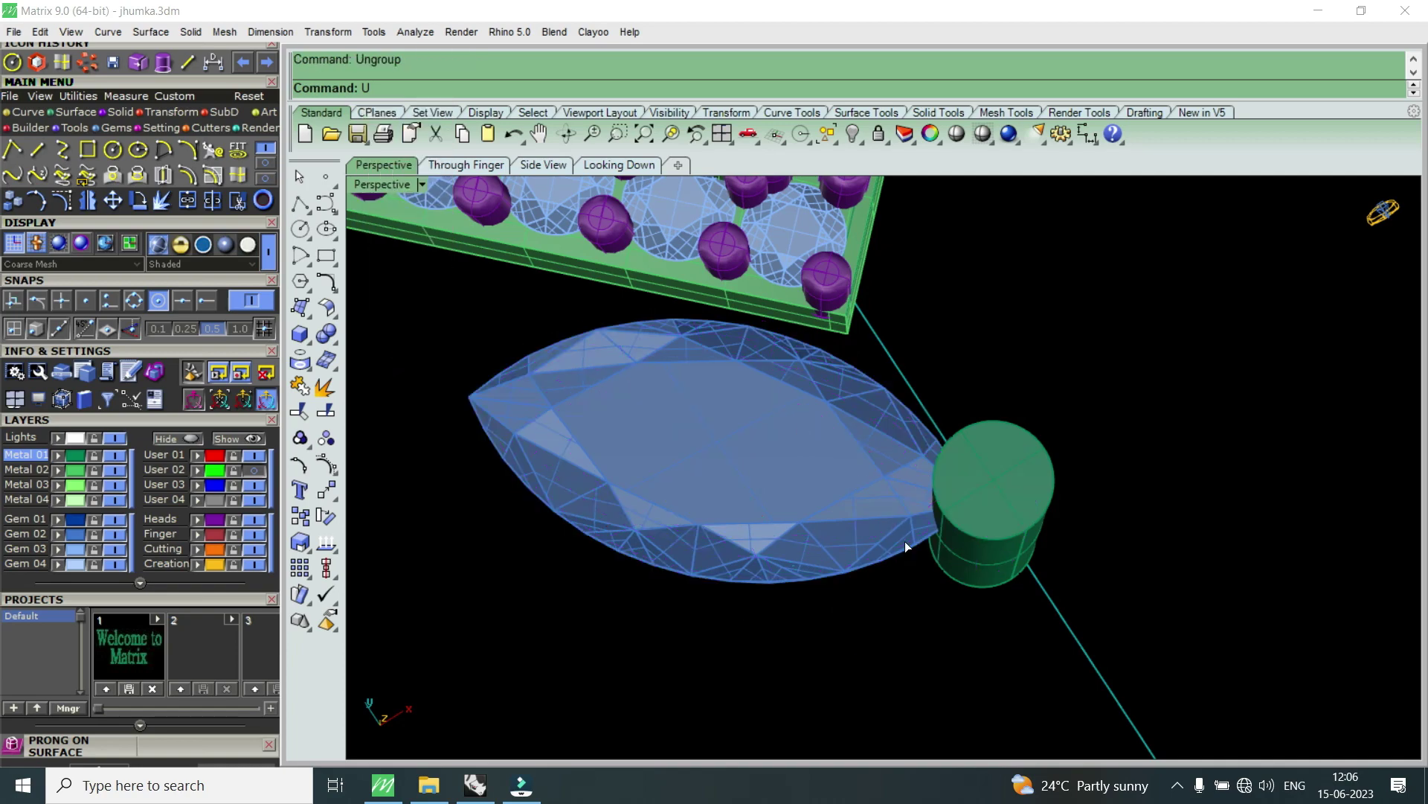
{"action": "left_click_drag", "start_coordinate": [875, 661], "coordinate": [1154, 369]}
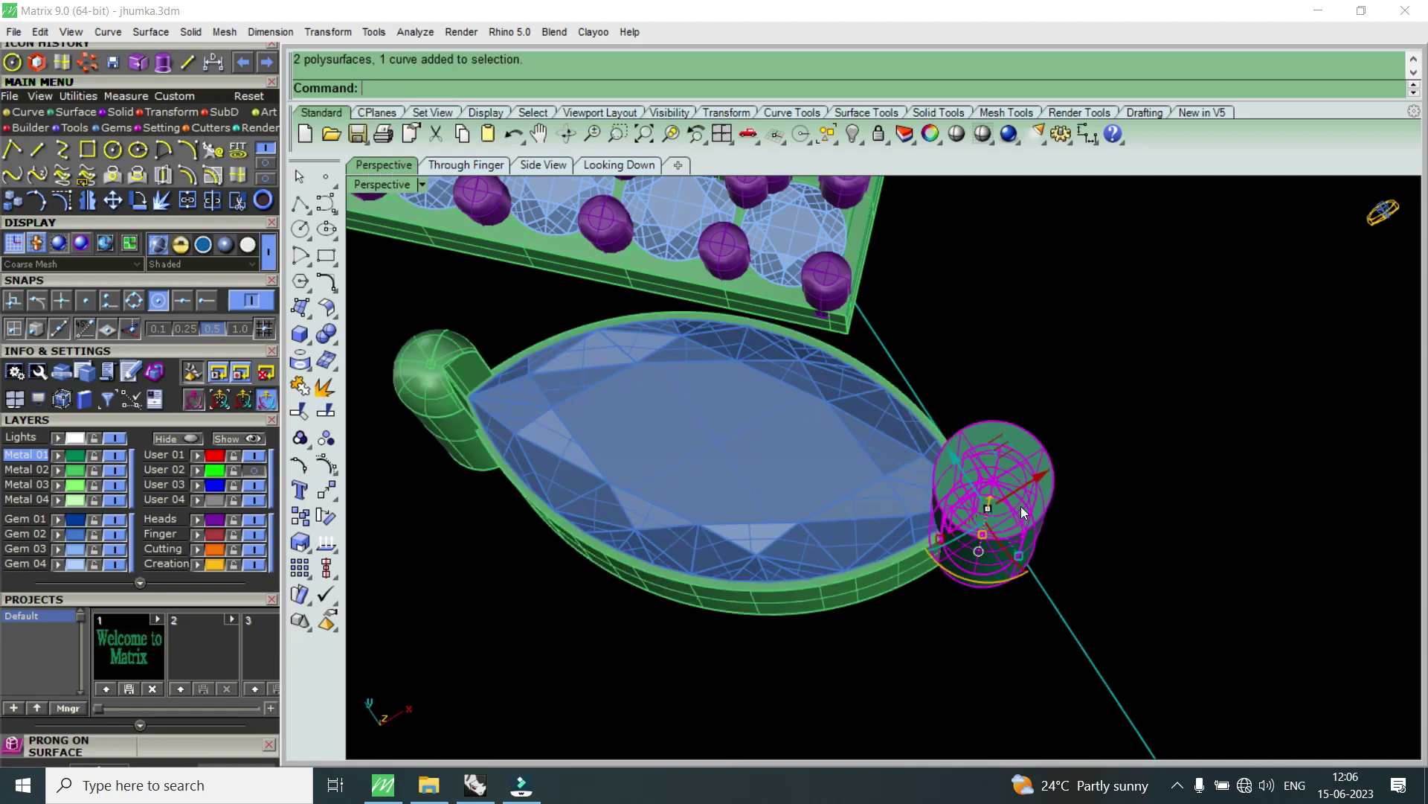
{"action": "scroll", "coordinate": [1034, 476], "scroll_direction": "up", "scroll_amount": 2}
{"action": "left_click", "coordinate": [1057, 429], "text": "ctrl"}
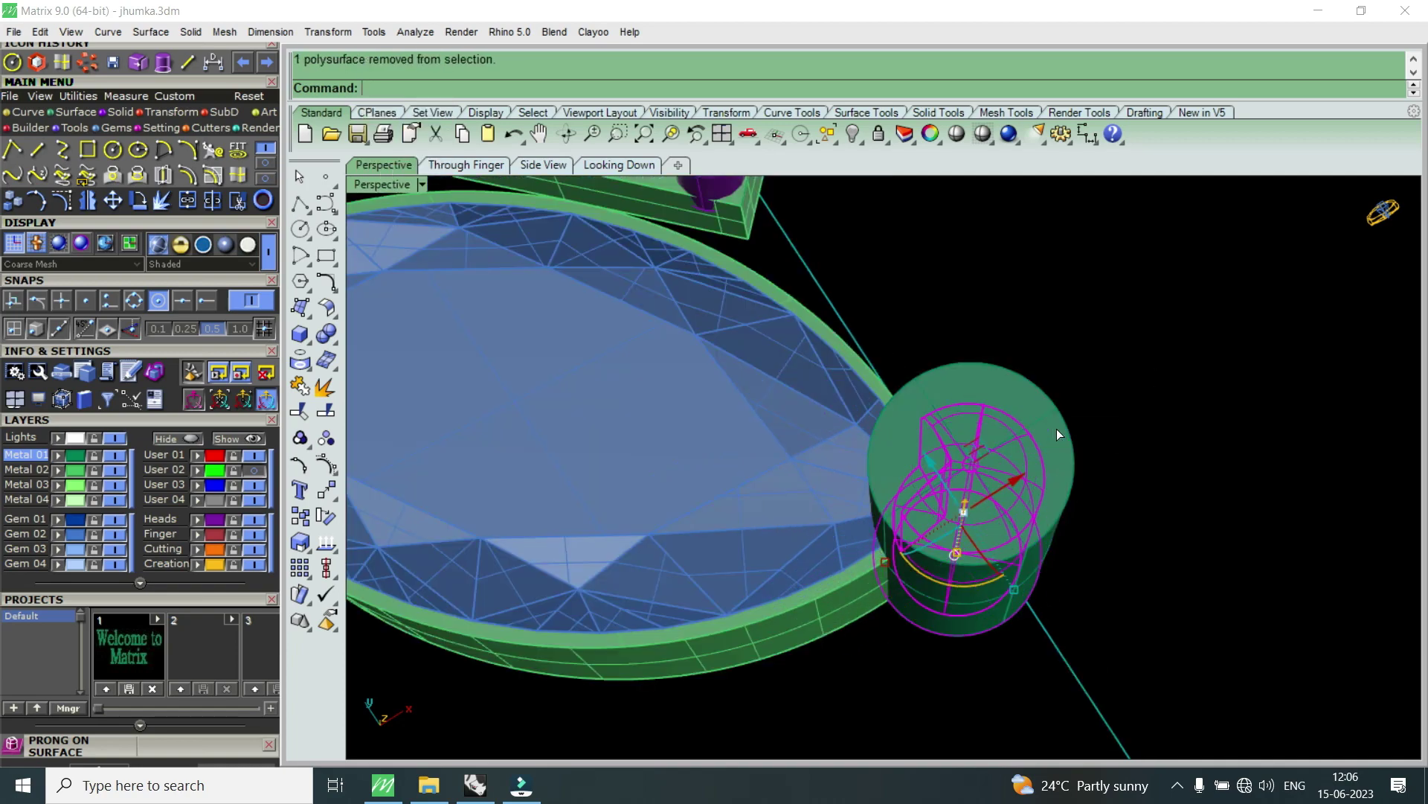
{"action": "key", "text": "Delete"}
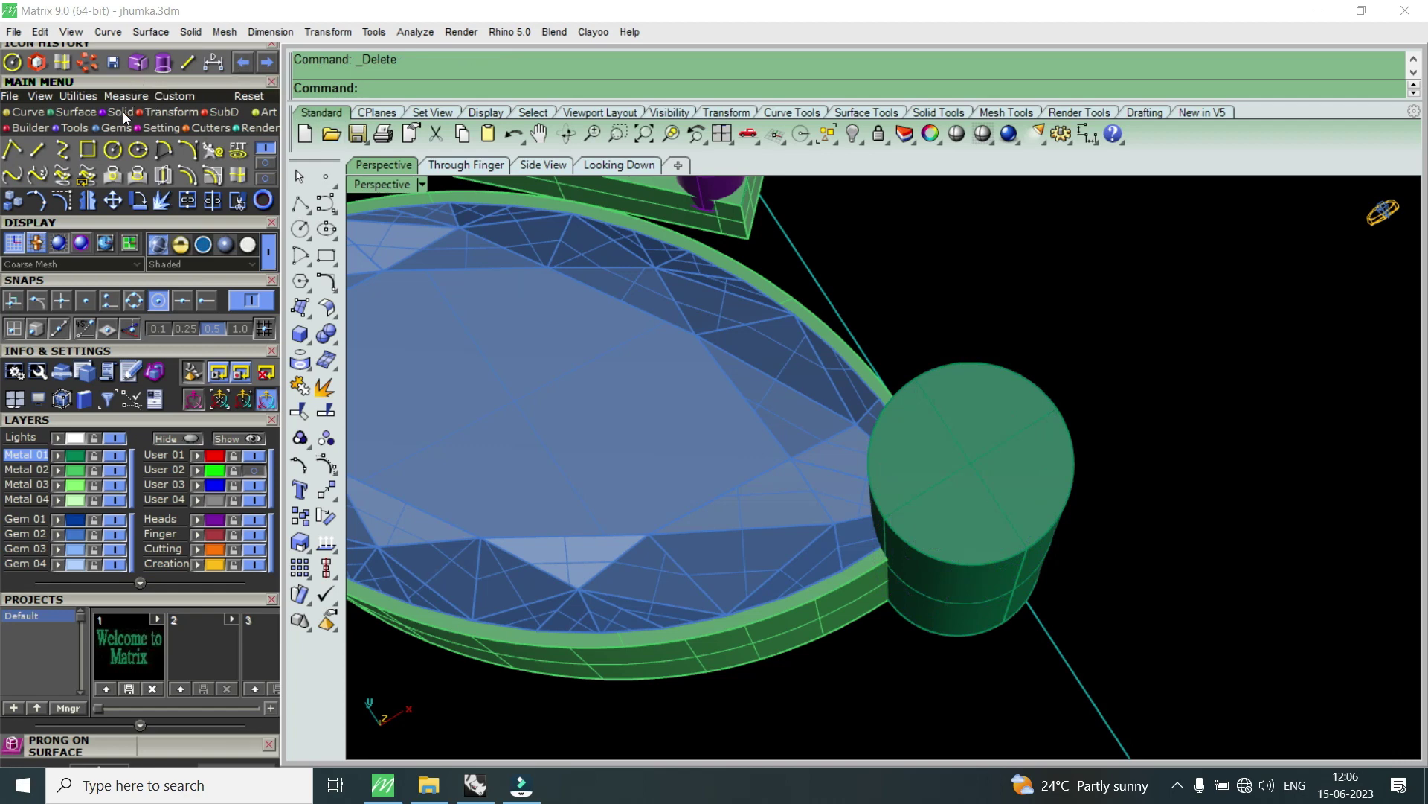
- Round the cylinder prong's top edge with a 0.6 Fillet Edge
{"action": "left_click", "coordinate": [121, 113]}
{"action": "left_click", "coordinate": [240, 171]}
{"action": "left_click", "coordinate": [163, 151]}
{"action": "mouse_move", "coordinate": [1020, 537]}
{"action": "right_mouse_down"}
{"action": "mouse_move", "coordinate": [1039, 529]}
{"action": "mouse_move", "coordinate": [1060, 448]}
{"action": "right_mouse_up"}
{"action": "type", "text": ".6"}
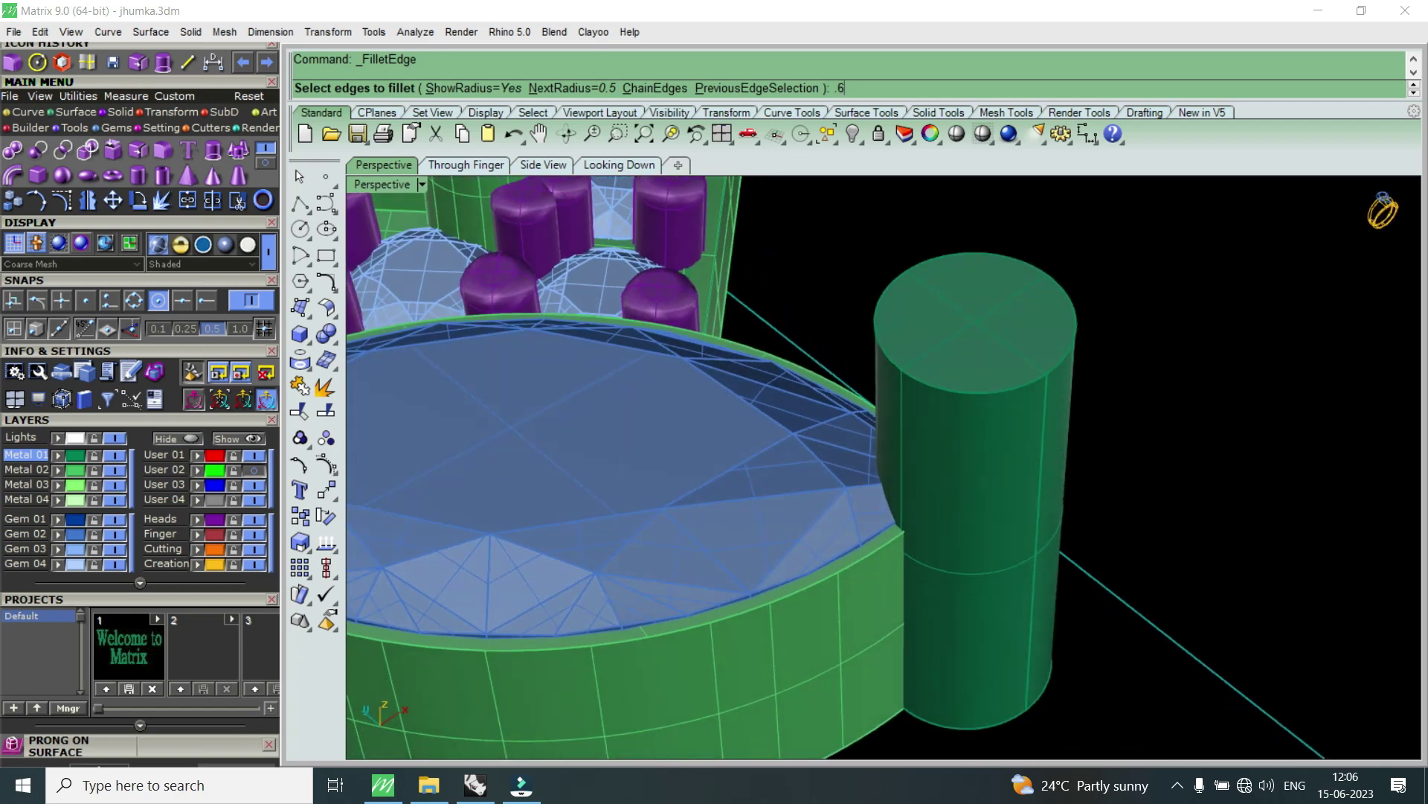
{"action": "key", "text": "Return"}
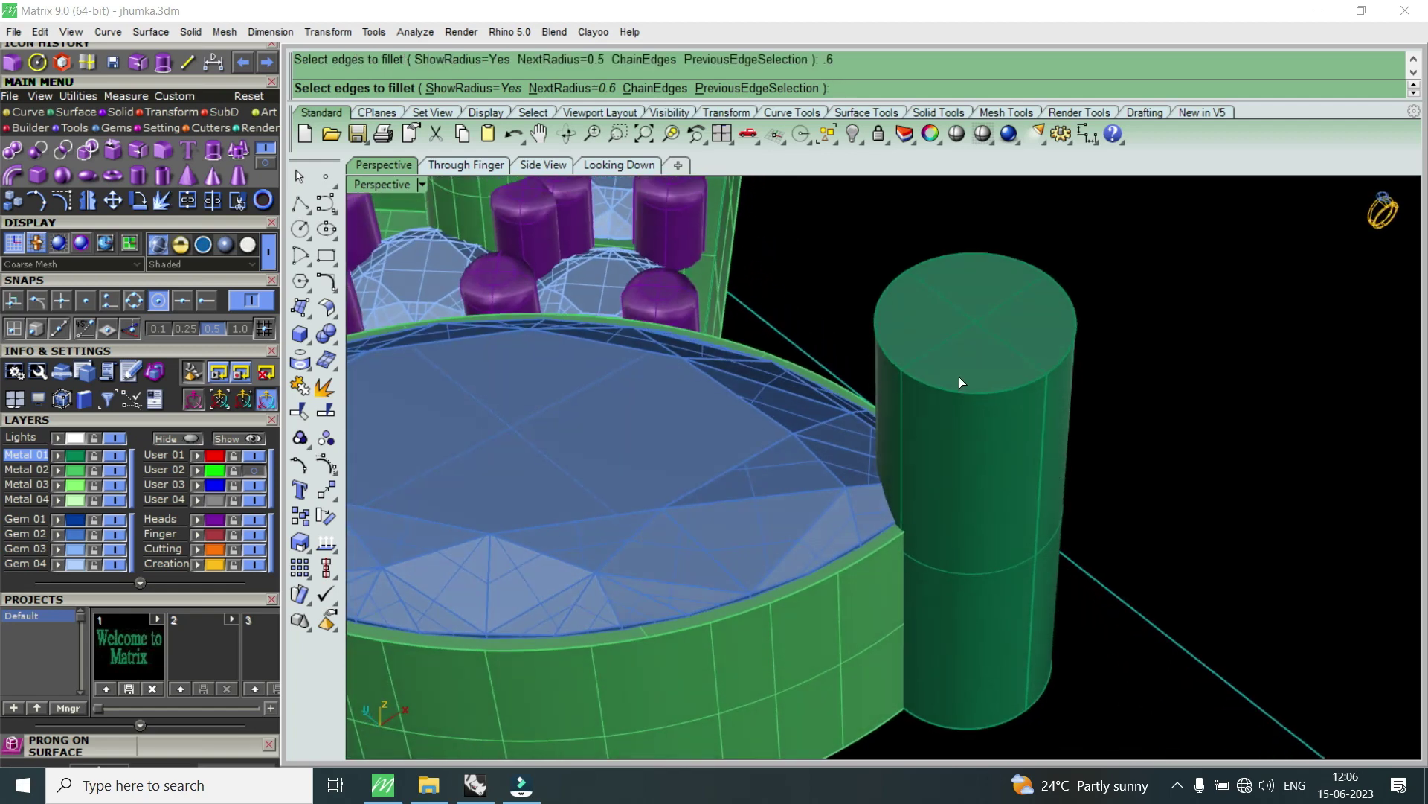
{"action": "left_click", "coordinate": [989, 396]}
{"action": "key", "text": "Return"}
{"action": "key", "text": "Return"}
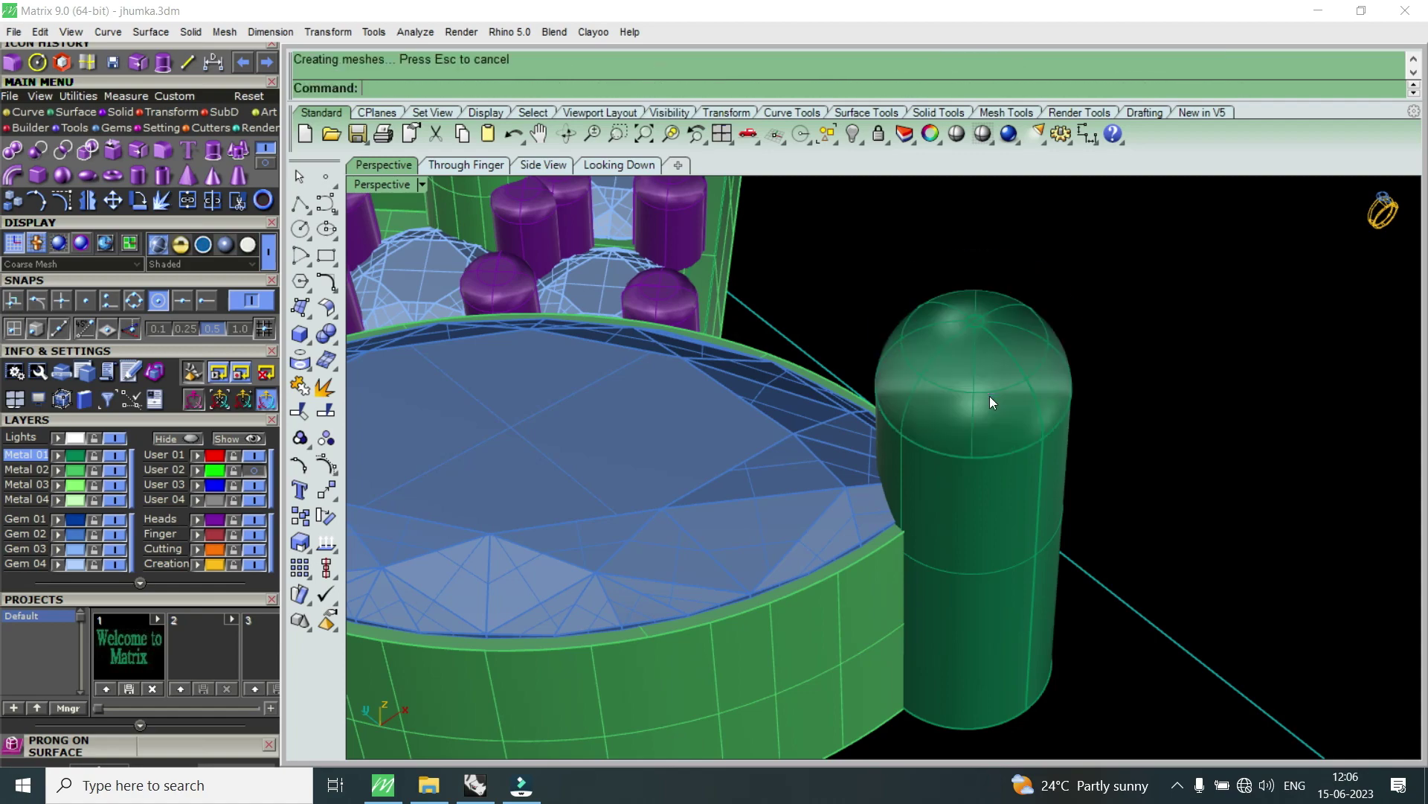
{"action": "mouse_move", "coordinate": [990, 403]}
{"action": "right_mouse_down"}
{"action": "mouse_move", "coordinate": [1038, 430]}
{"action": "mouse_move", "coordinate": [1069, 561]}
{"action": "mouse_move", "coordinate": [1075, 511]}
{"action": "right_mouse_up"}
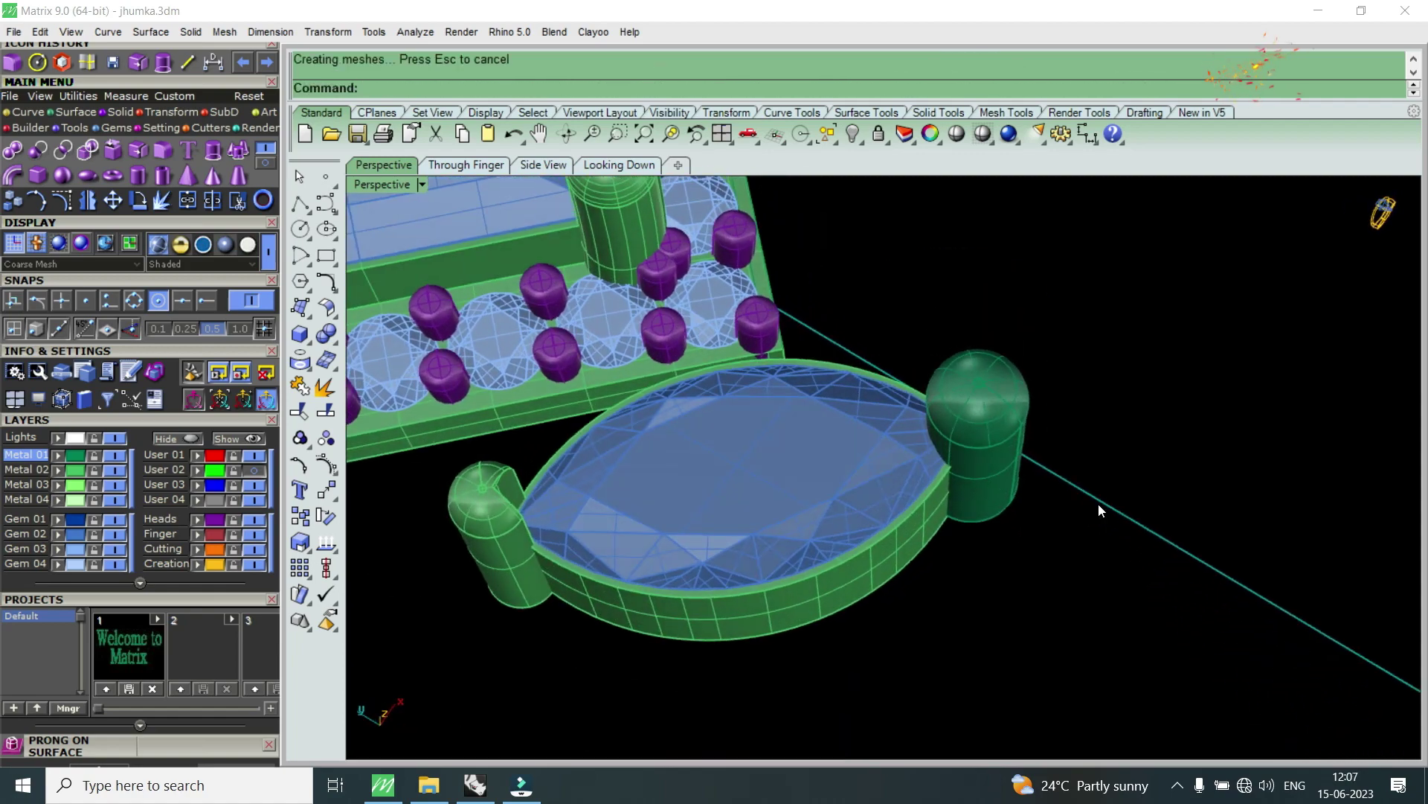
{"action": "mouse_move", "coordinate": [1081, 510]}
{"action": "right_mouse_down"}
{"action": "mouse_move", "coordinate": [1071, 332]}
{"action": "mouse_move", "coordinate": [1030, 322]}
{"action": "mouse_move", "coordinate": [1007, 481]}
{"action": "right_mouse_up"}
{"action": "left_click", "coordinate": [1008, 491]}
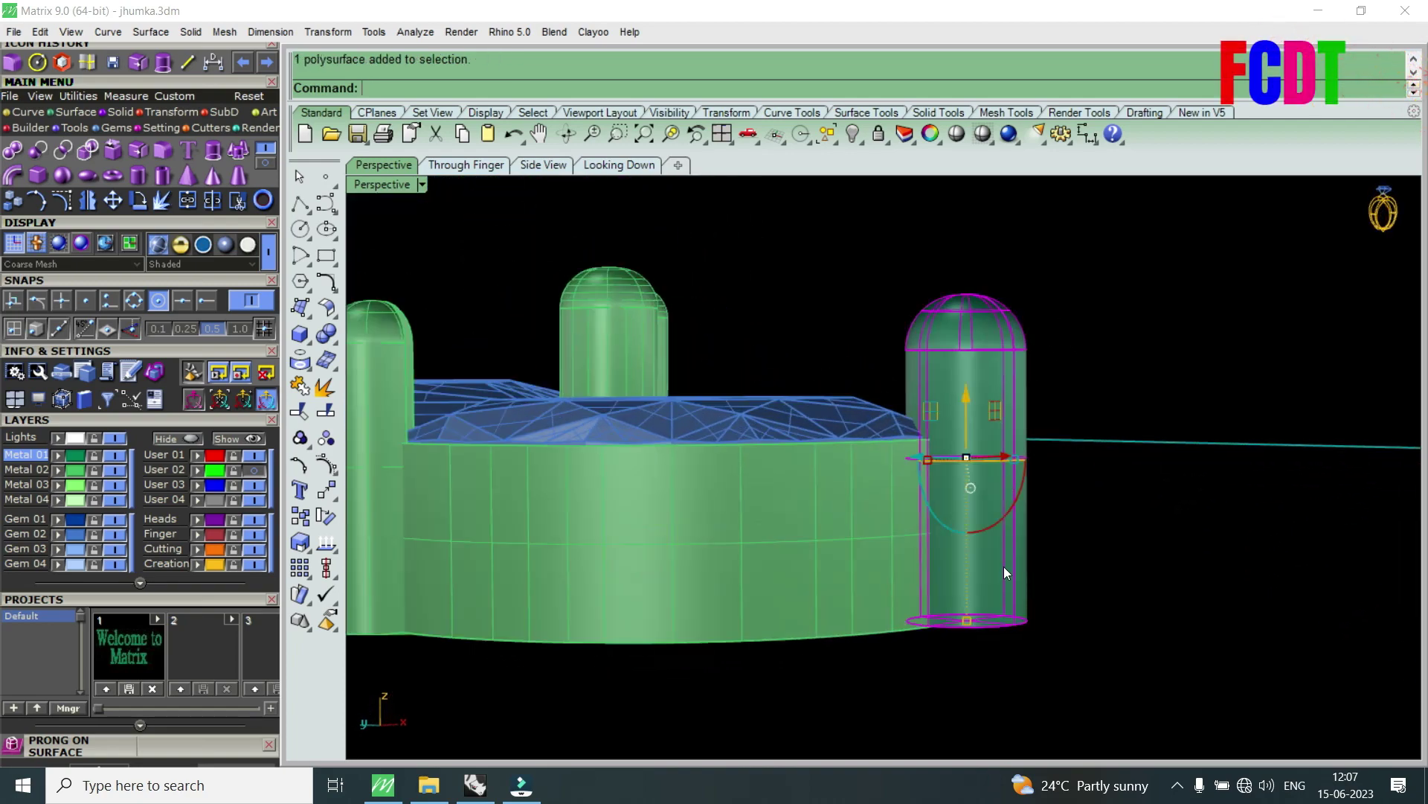
- Raise the selected prong slightly with the gumball
{"action": "left_click", "coordinate": [970, 618]}
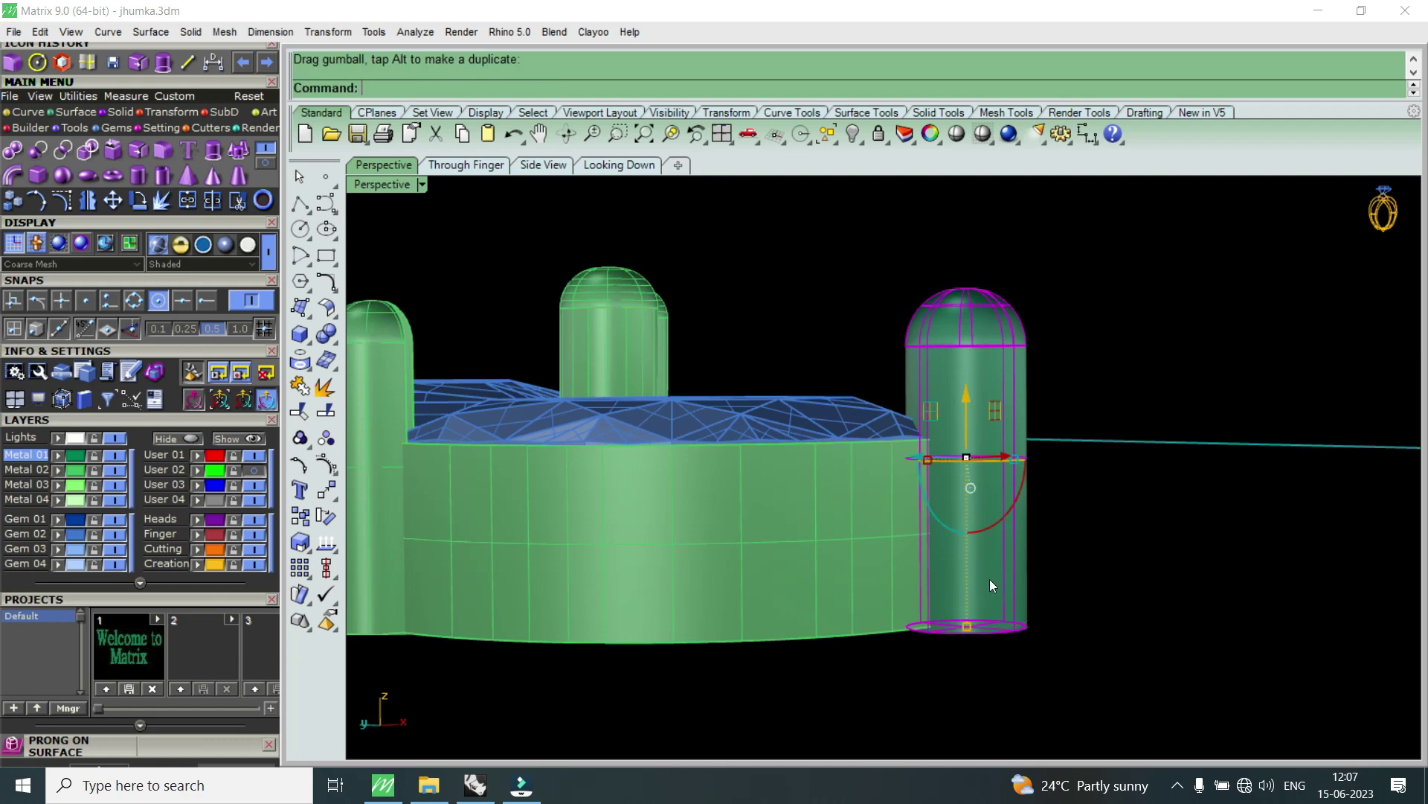
{"action": "scroll", "coordinate": [990, 519], "scroll_direction": "up", "scroll_amount": 2}
{"action": "right_click_drag", "start_coordinate": [990, 520], "coordinate": [954, 445]}
{"action": "left_click_drag", "start_coordinate": [961, 391], "coordinate": [973, 386]}
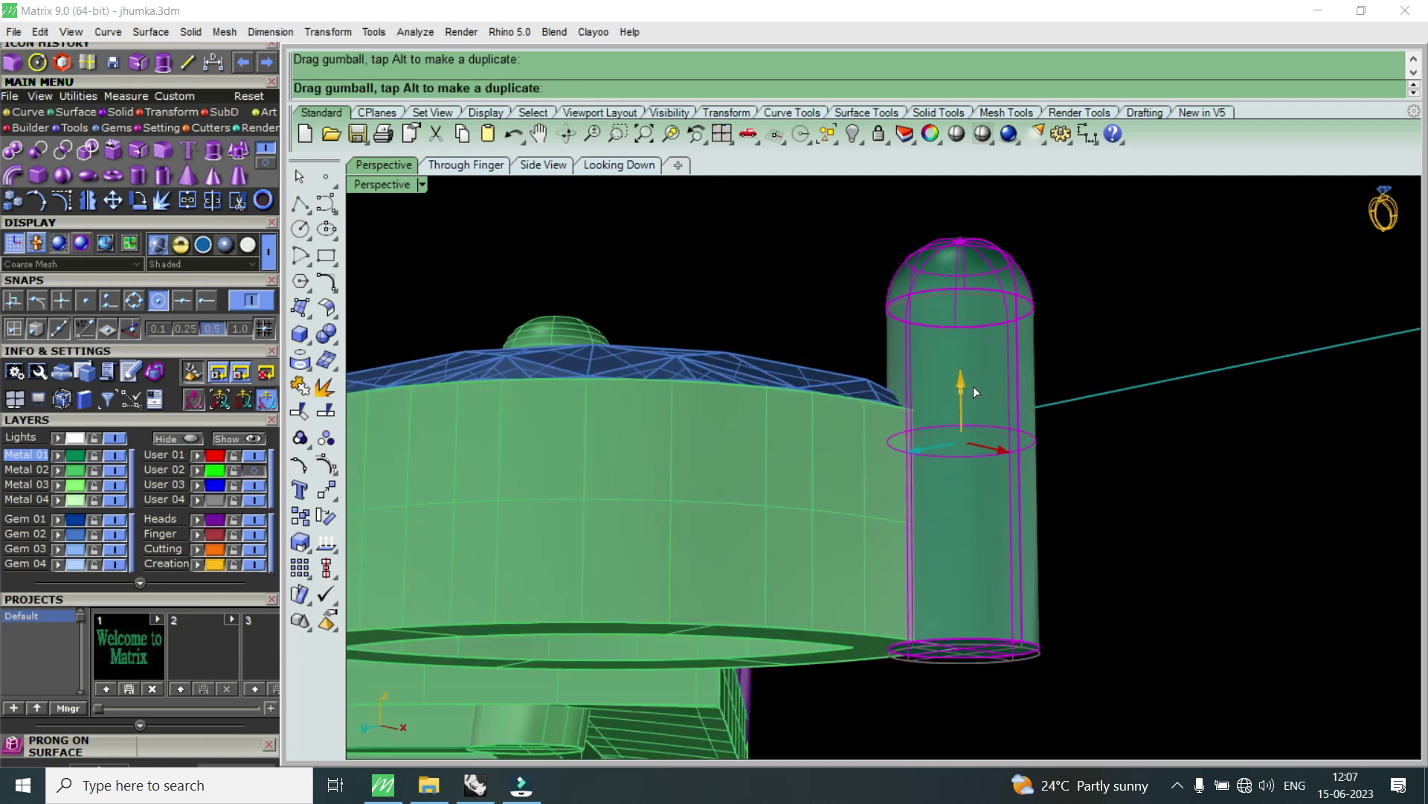
{"action": "key", "text": "Escape"}
{"action": "mouse_move", "coordinate": [1026, 421]}
{"action": "right_mouse_down"}
{"action": "mouse_move", "coordinate": [1015, 592]}
{"action": "mouse_move", "coordinate": [991, 489]}
{"action": "mouse_move", "coordinate": [979, 591]}
{"action": "right_mouse_up"}
{"action": "scroll", "coordinate": [671, 381], "scroll_direction": "up", "scroll_amount": 3}
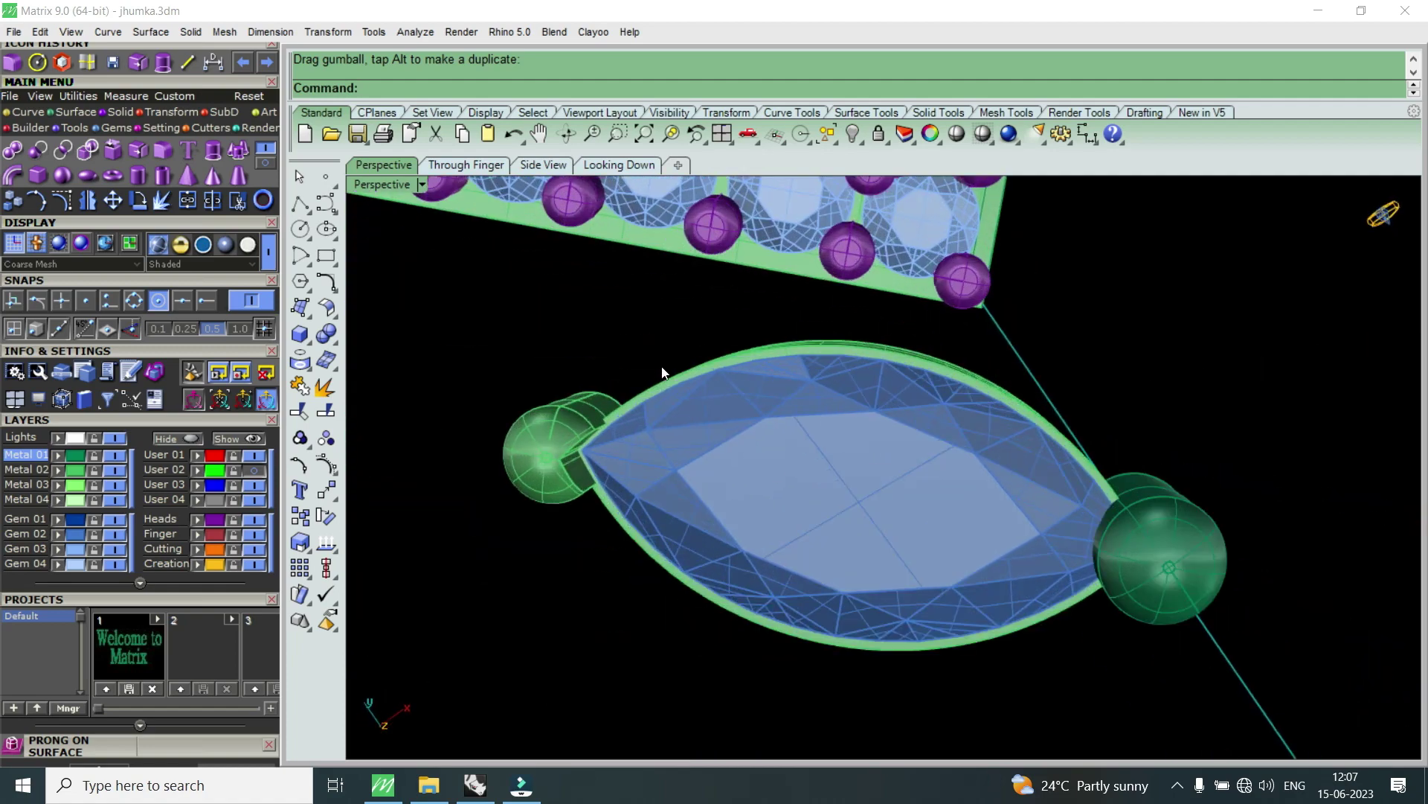
- Group the stone, bezel and left prong, then mirror them into a second leaf
{"action": "left_click_drag", "start_coordinate": [670, 375], "coordinate": [542, 481]}
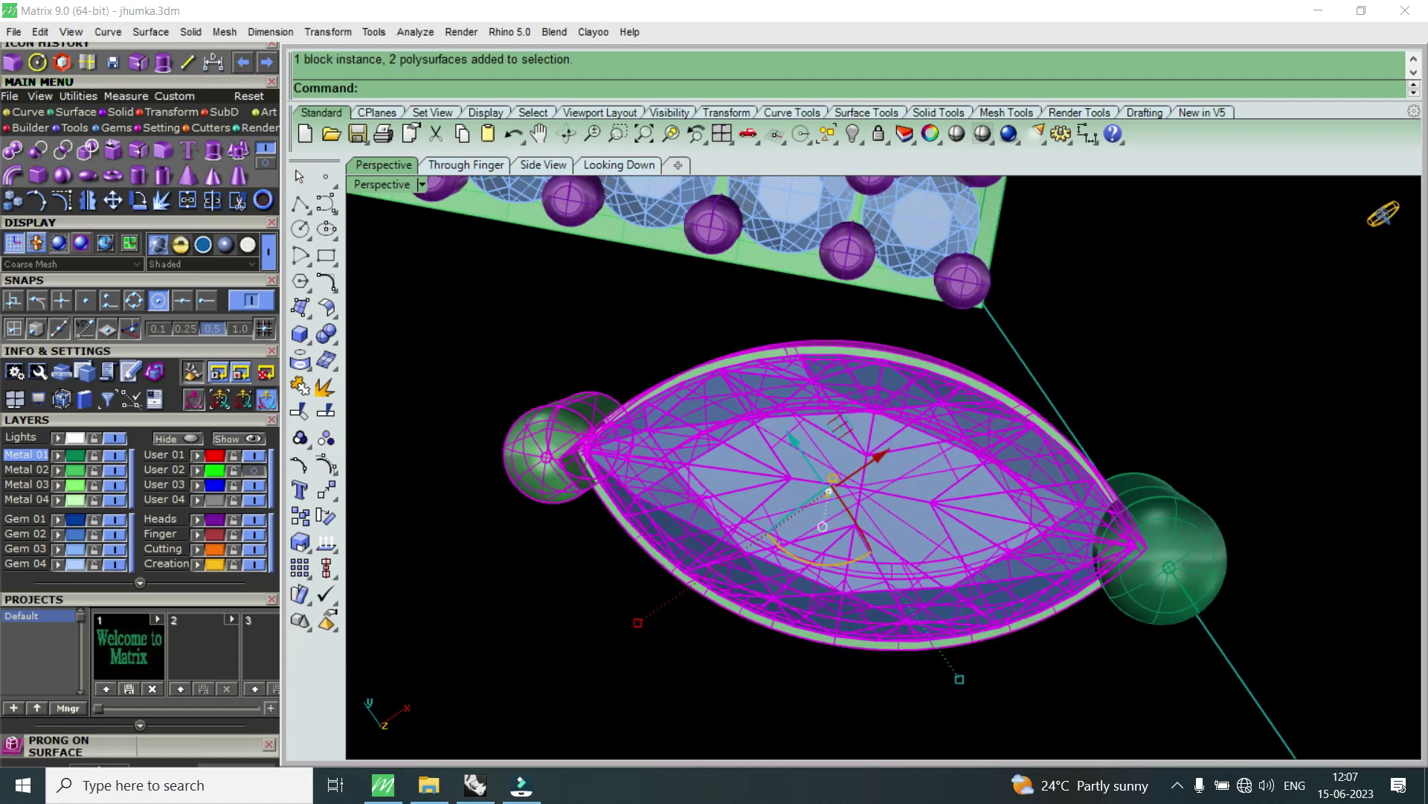
{"action": "key", "text": "ctrl+g"}
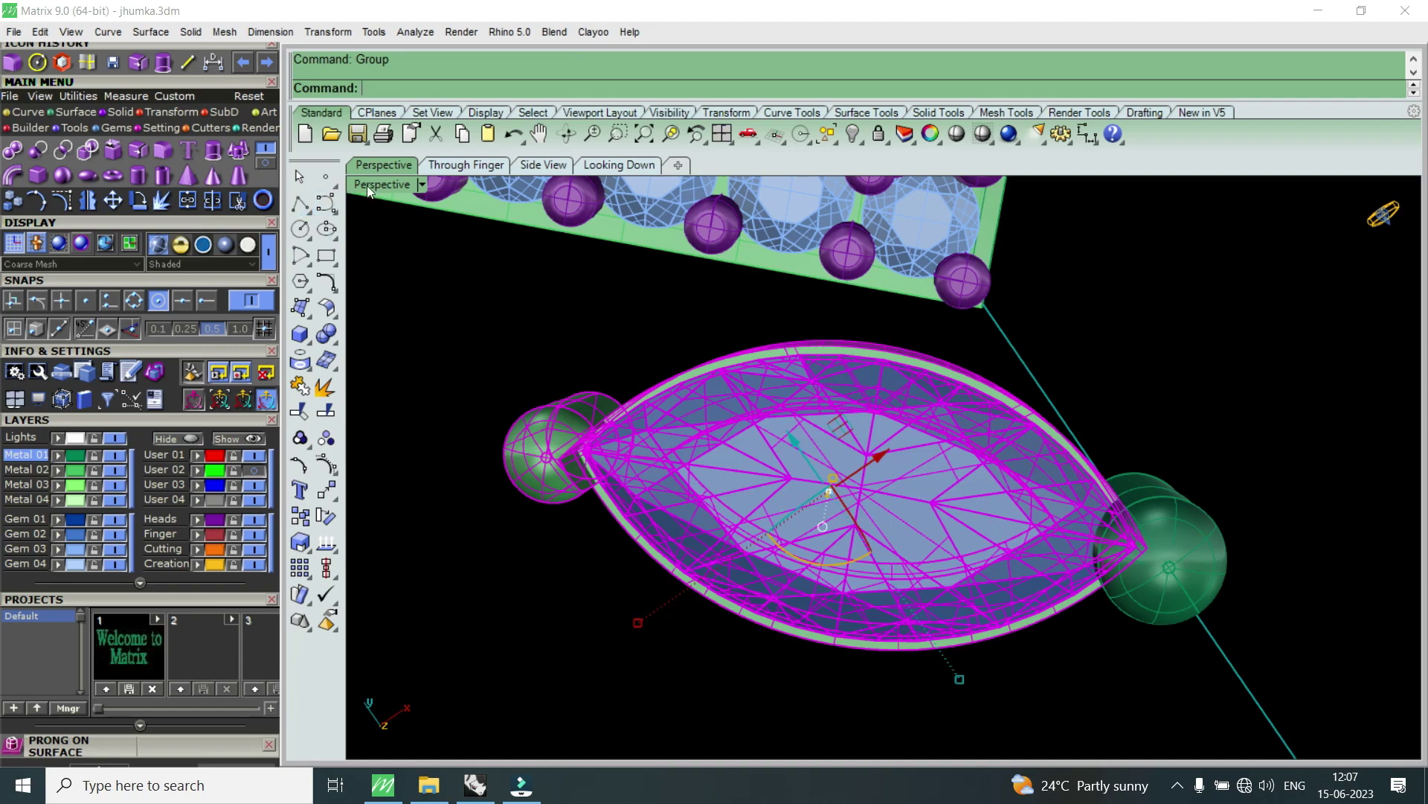
{"action": "double_click", "coordinate": [367, 185]}
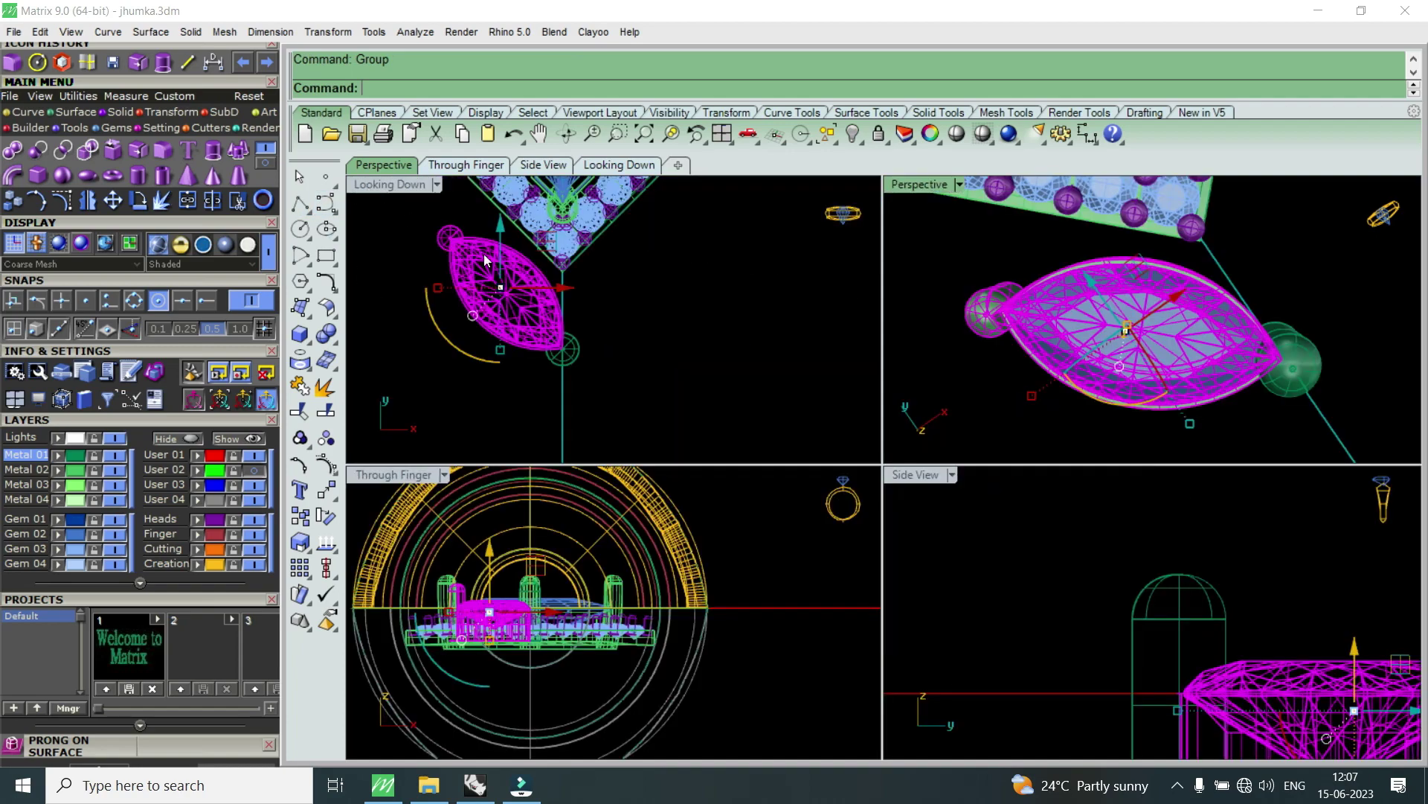
{"action": "left_click", "coordinate": [92, 204]}
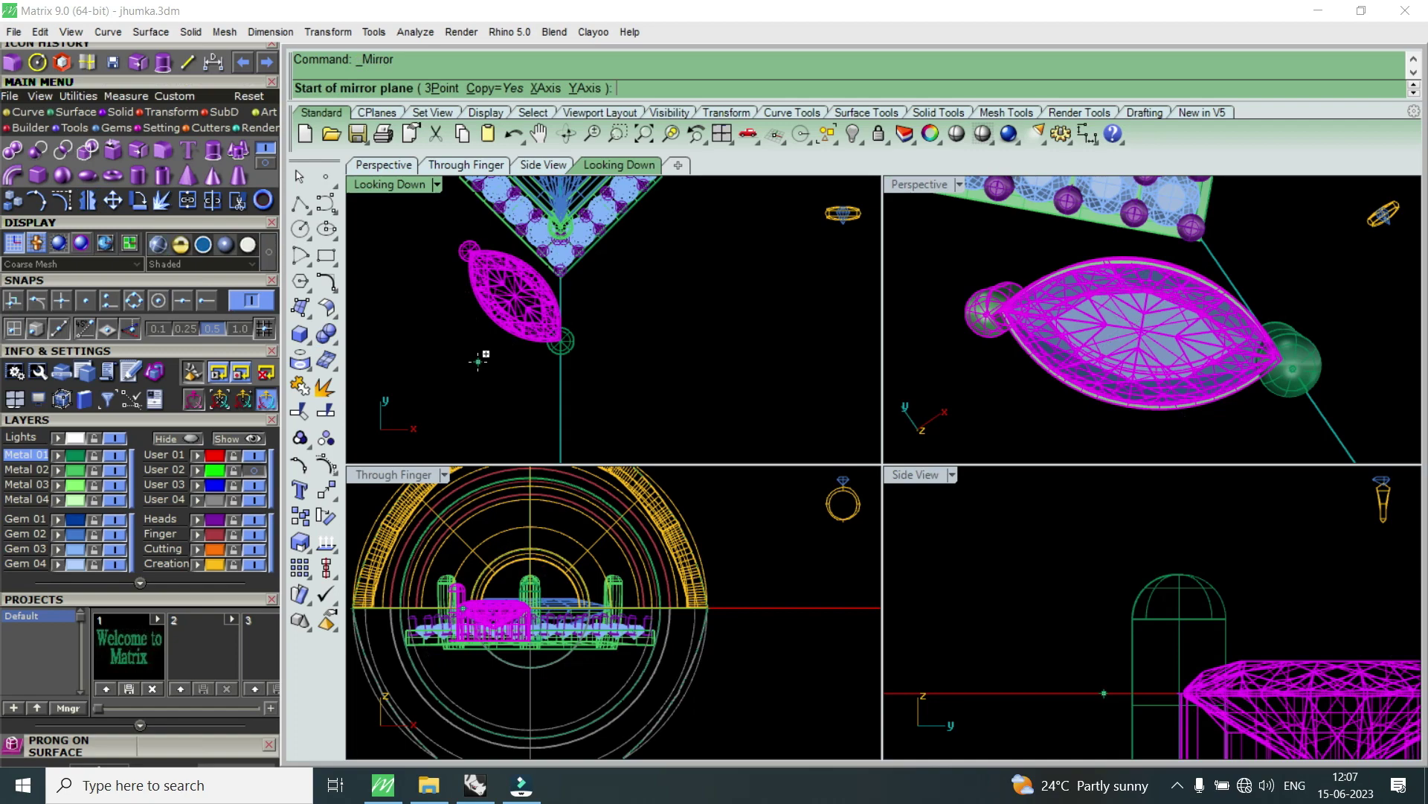
{"action": "left_click", "coordinate": [560, 223]}
{"action": "left_click", "coordinate": [561, 342]}
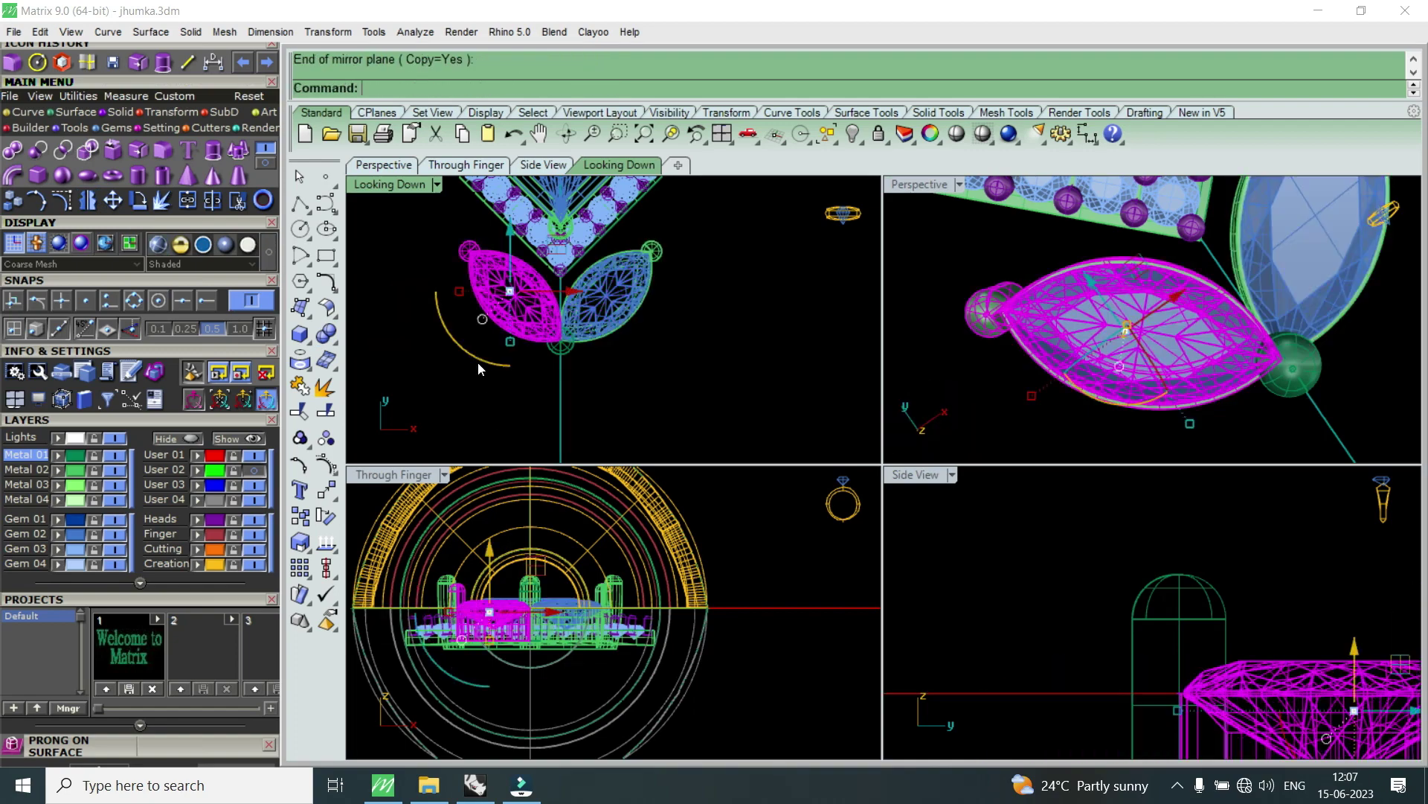
{"action": "scroll", "coordinate": [591, 337], "scroll_direction": "up", "scroll_amount": 2}
{"action": "scroll", "coordinate": [543, 327], "scroll_direction": "up", "scroll_amount": 2}
{"action": "scroll", "coordinate": [544, 332], "scroll_direction": "up", "scroll_amount": 2}
{"action": "scroll", "coordinate": [552, 342], "scroll_direction": "up", "scroll_amount": 2}
{"action": "scroll", "coordinate": [558, 342], "scroll_direction": "down", "scroll_amount": 1}
{"action": "key", "text": "Escape"}
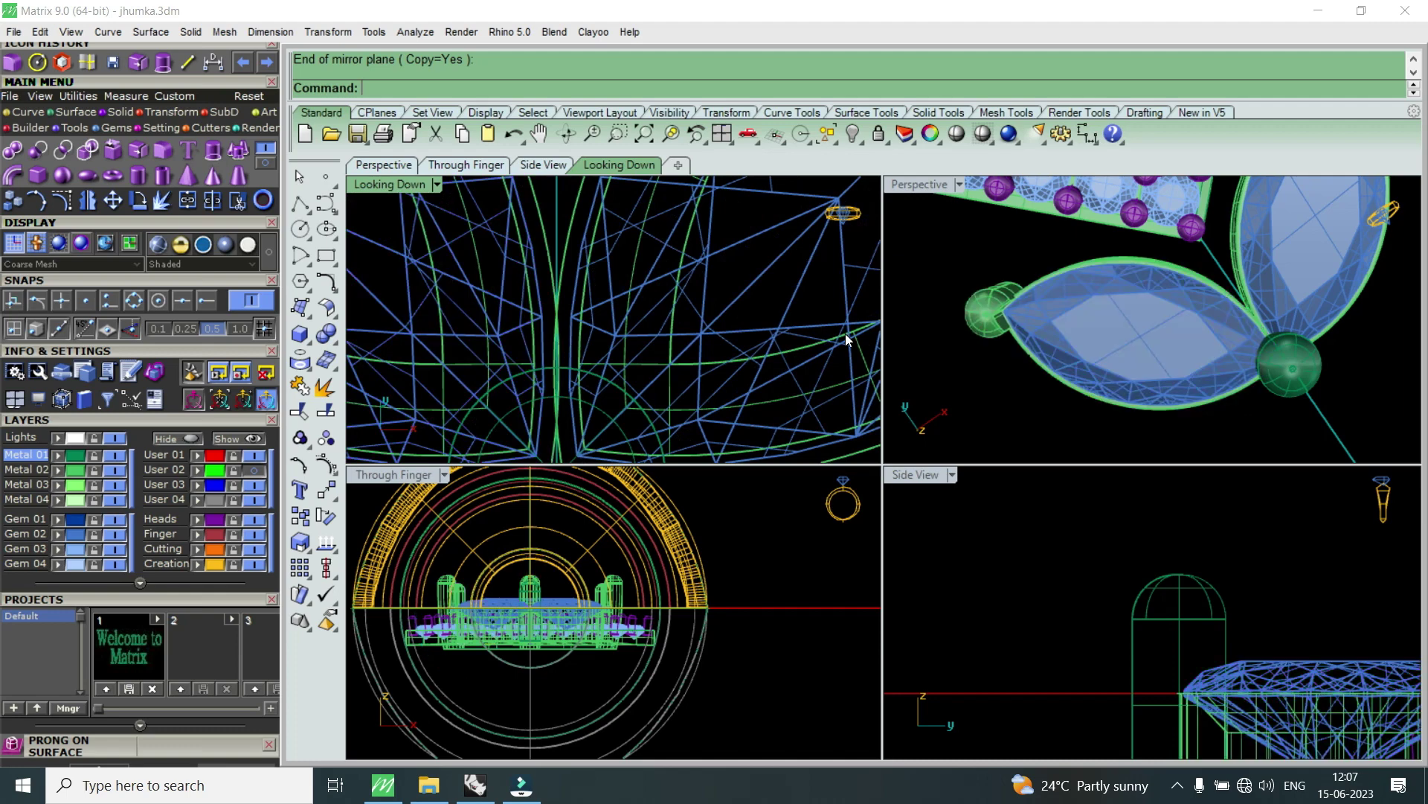
{"action": "scroll", "coordinate": [1313, 348], "scroll_direction": "up", "scroll_amount": 2}
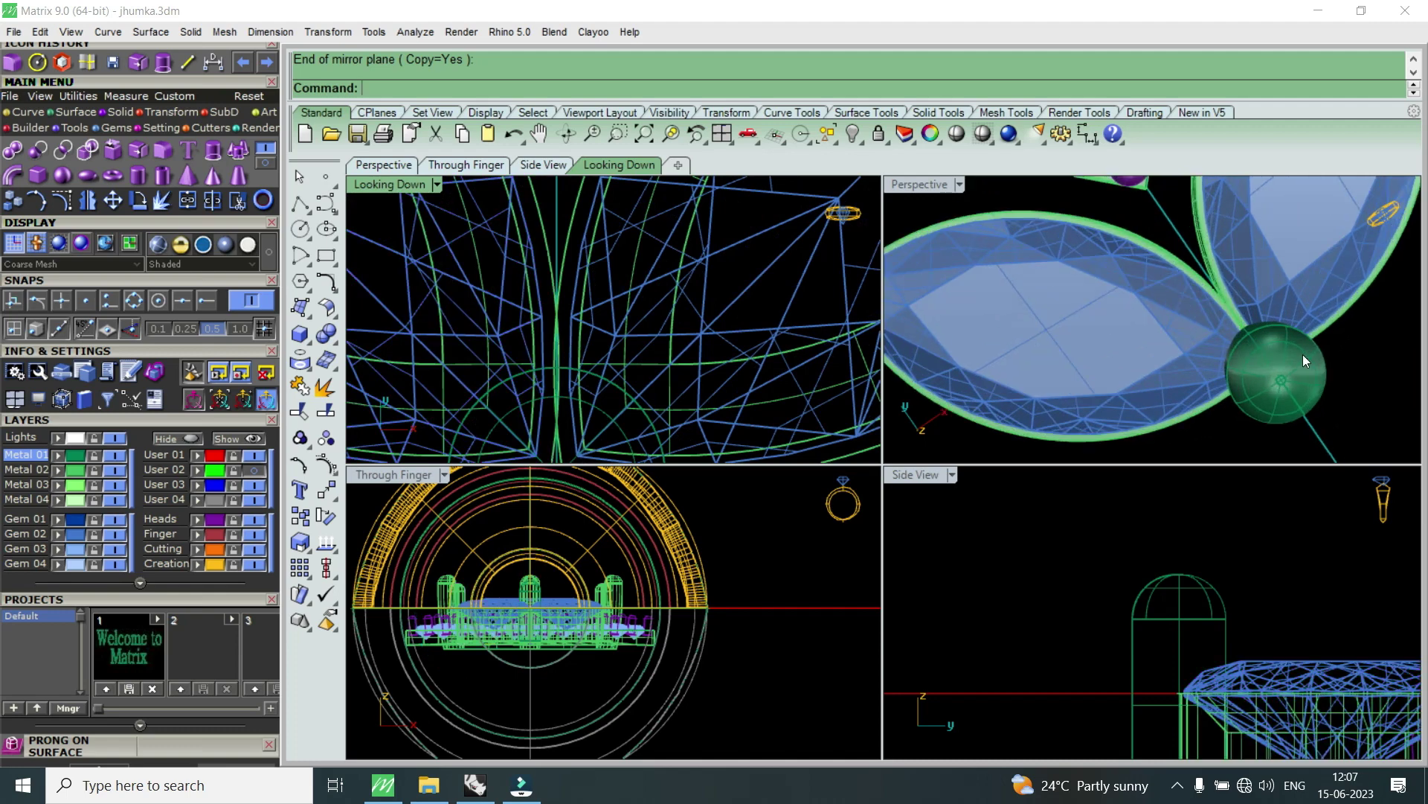
- Hide the Gem 02 stones in the maximized perspective view
{"action": "double_click", "coordinate": [920, 184]}
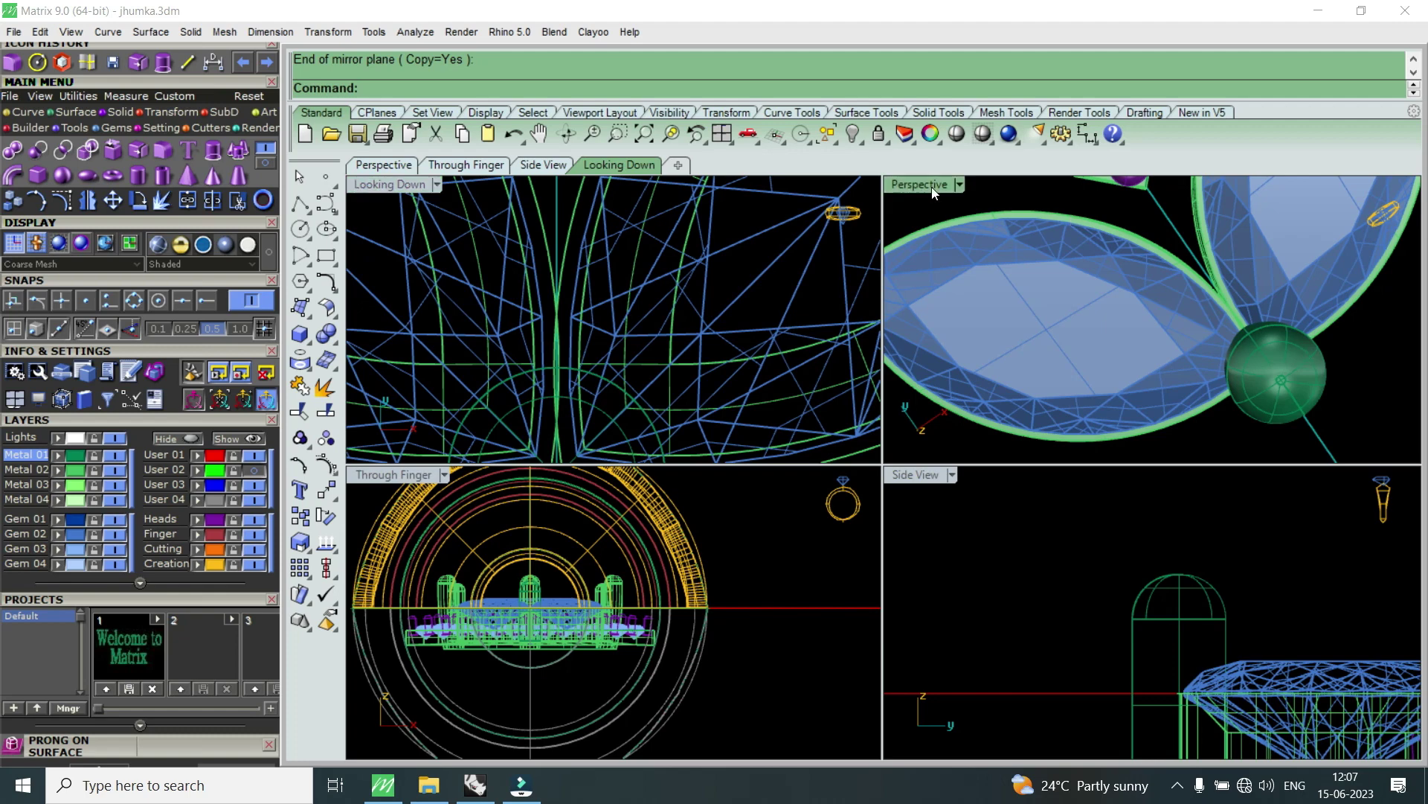
{"action": "left_click", "coordinate": [110, 534]}
{"action": "right_click_drag", "start_coordinate": [842, 574], "coordinate": [1007, 449]}
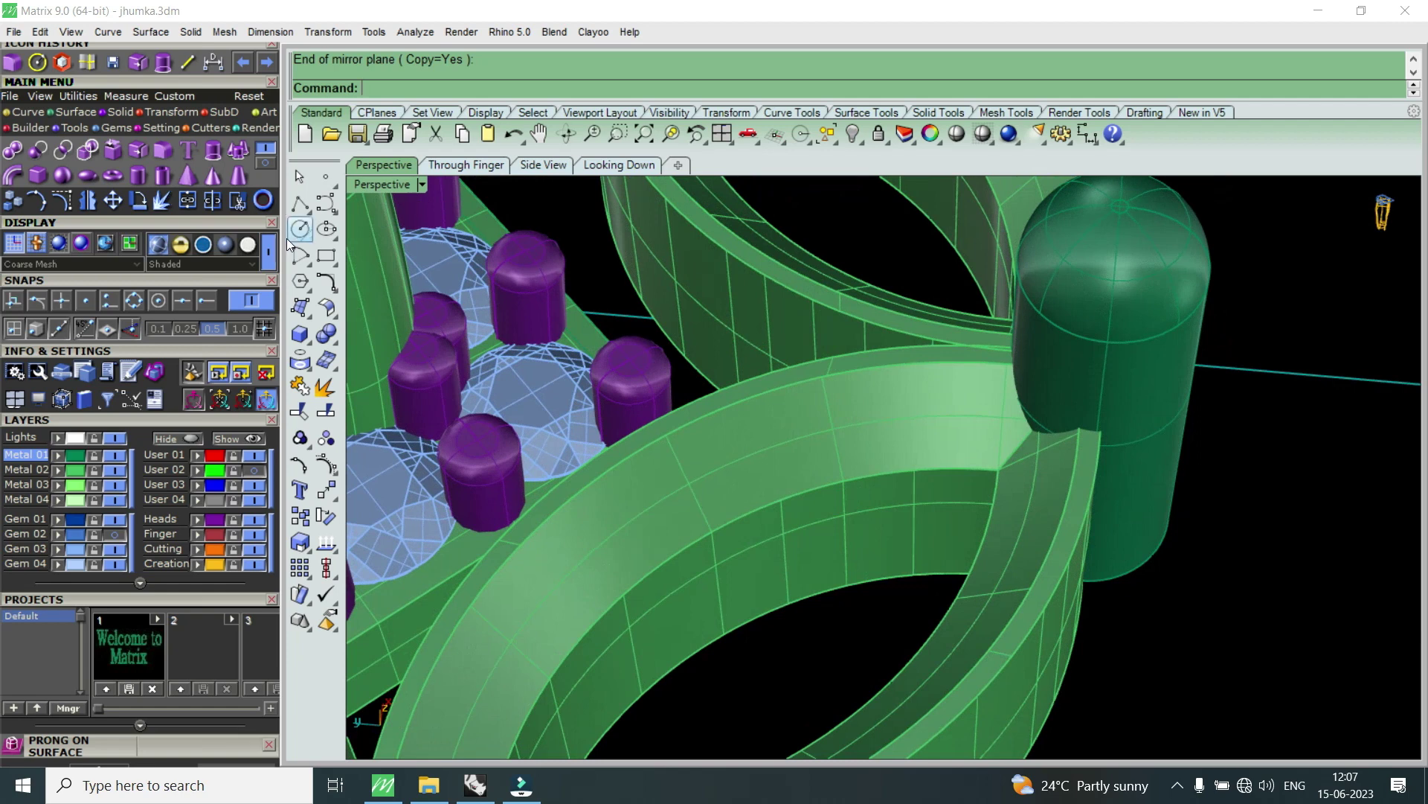
- Duplicate two of the band's edges as curves
{"action": "left_click", "coordinate": [28, 119]}
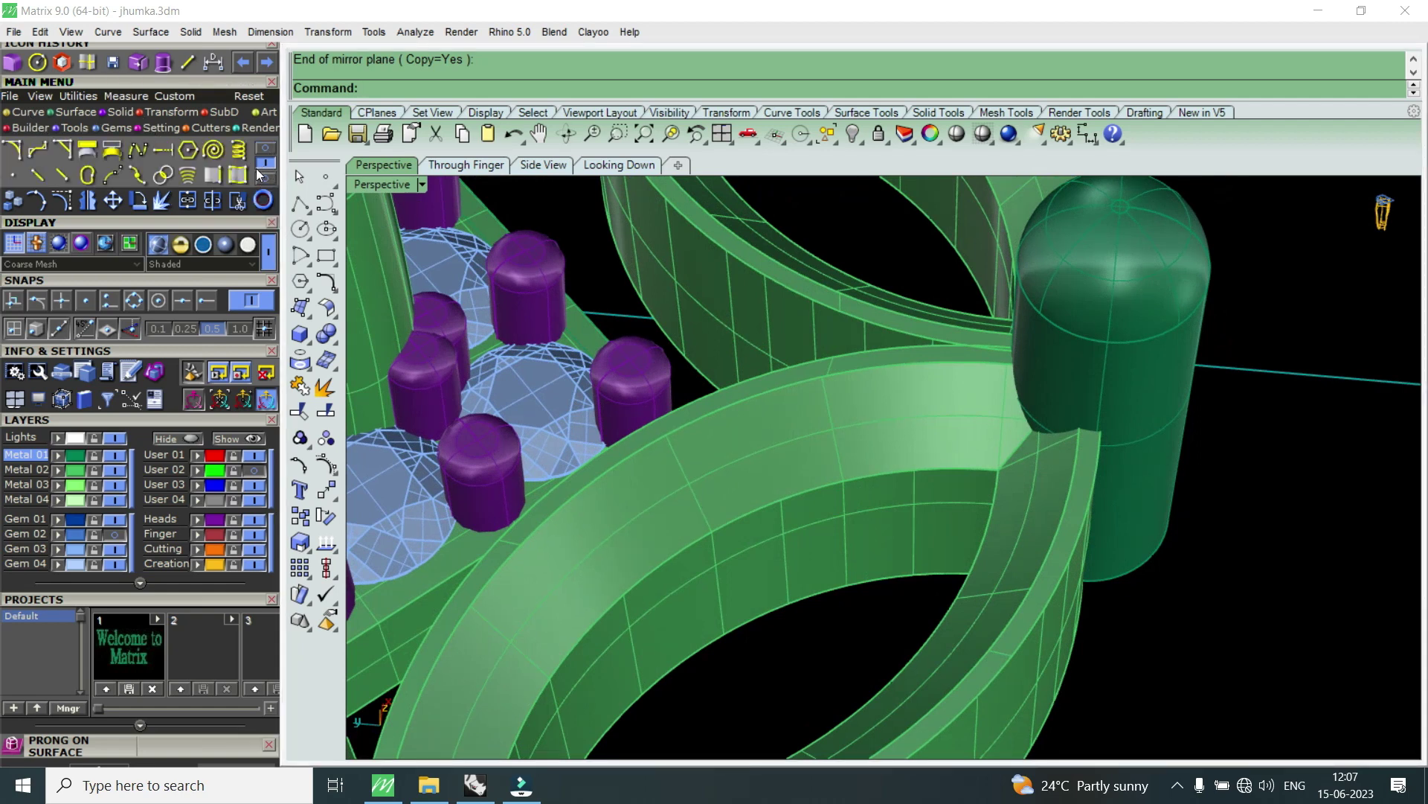
{"action": "left_click", "coordinate": [216, 175]}
{"action": "left_click", "coordinate": [1068, 513]}
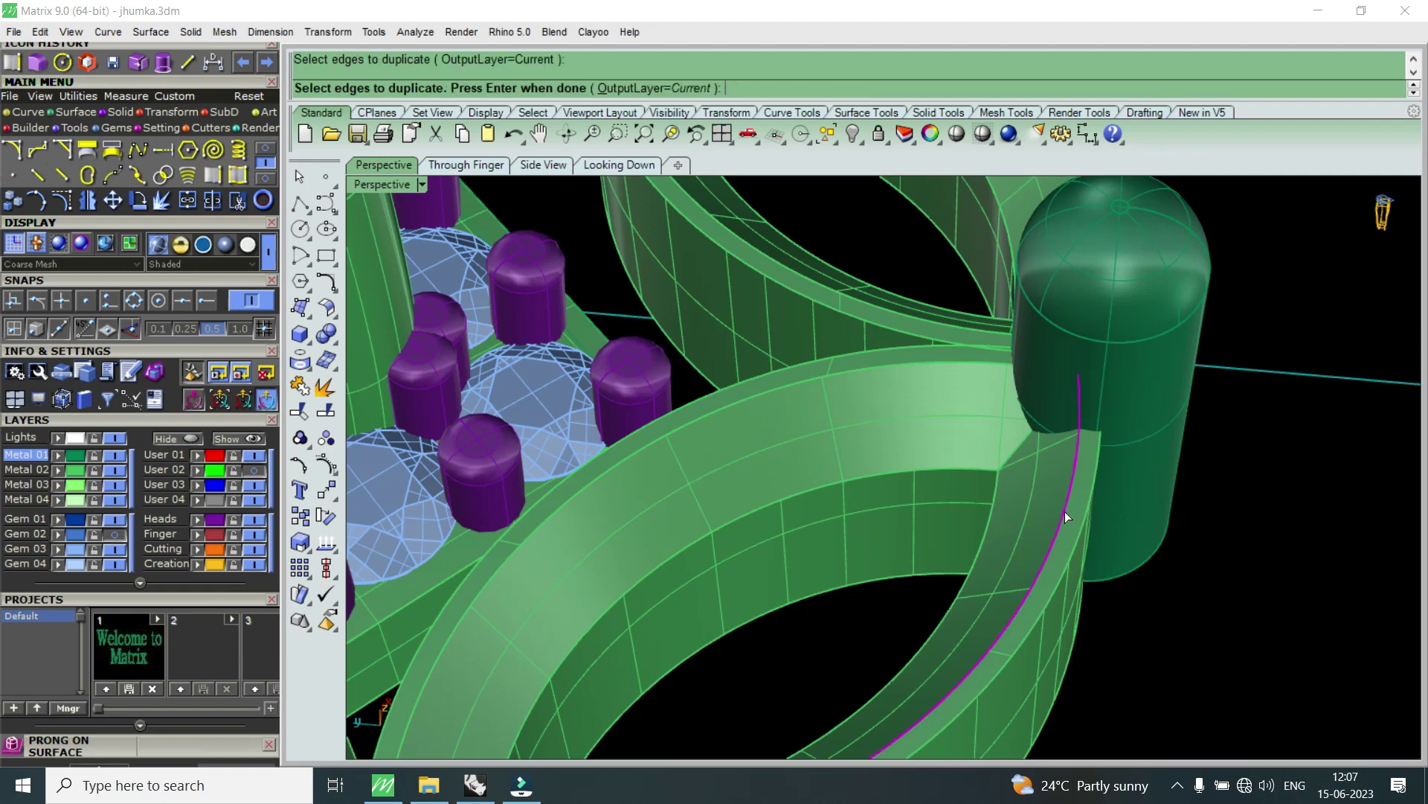
{"action": "left_click", "coordinate": [960, 364]}
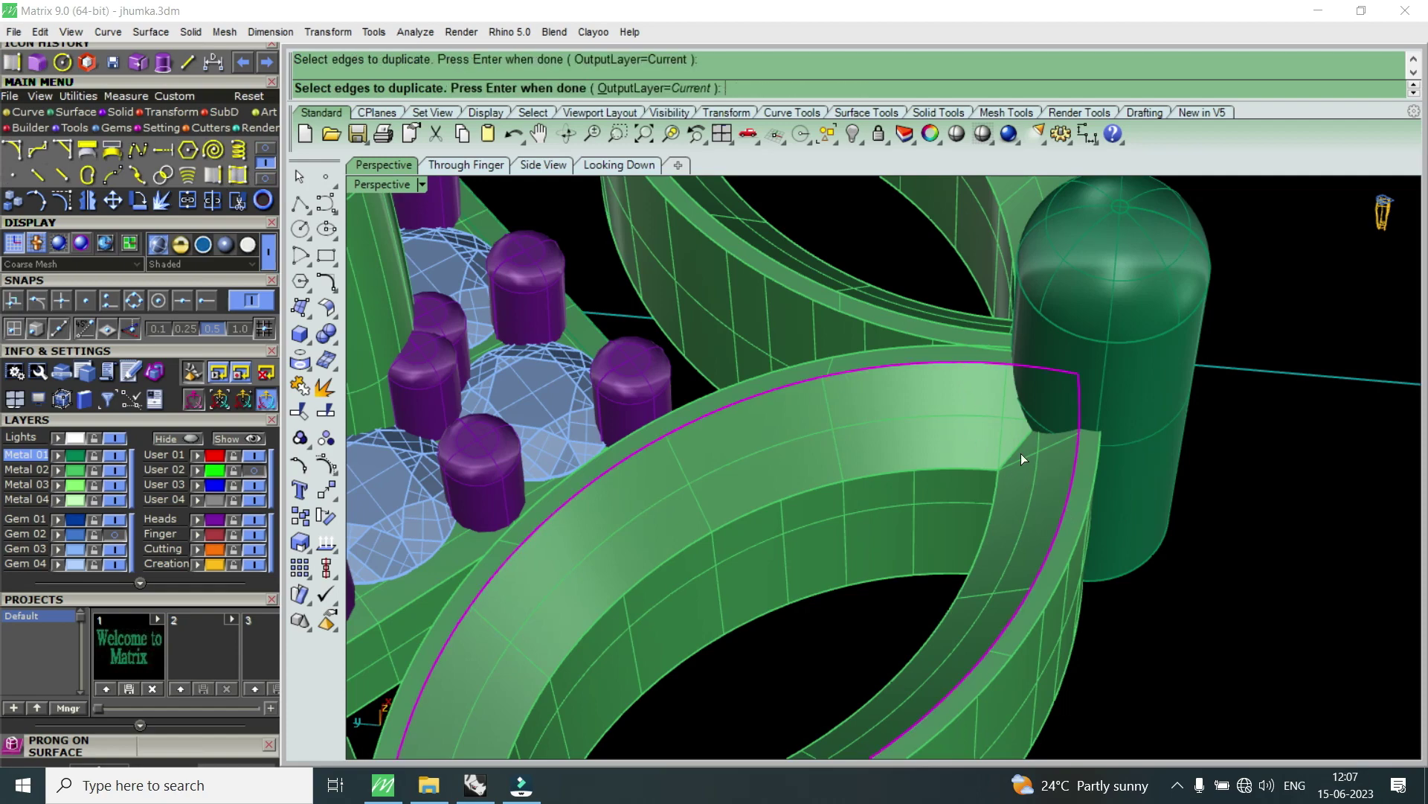
{"action": "scroll", "coordinate": [1023, 461], "scroll_direction": "down", "scroll_amount": 5}
{"action": "key", "text": "Return"}
{"action": "right_click_drag", "start_coordinate": [1081, 524], "coordinate": [1009, 430]}
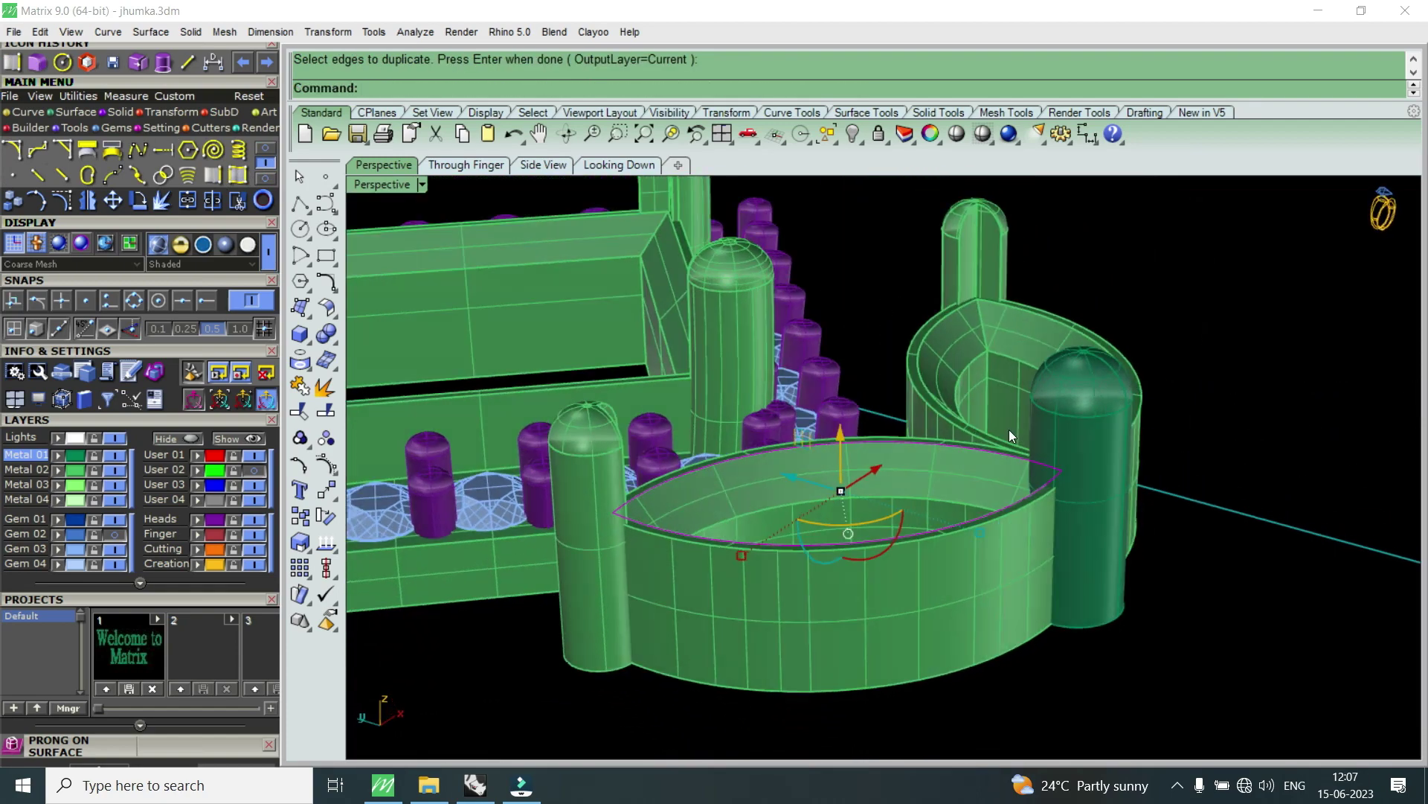
- Extrude the copied curve into a solid, lower it, and show the Gem 02 stones again
{"action": "left_click", "coordinate": [163, 63]}
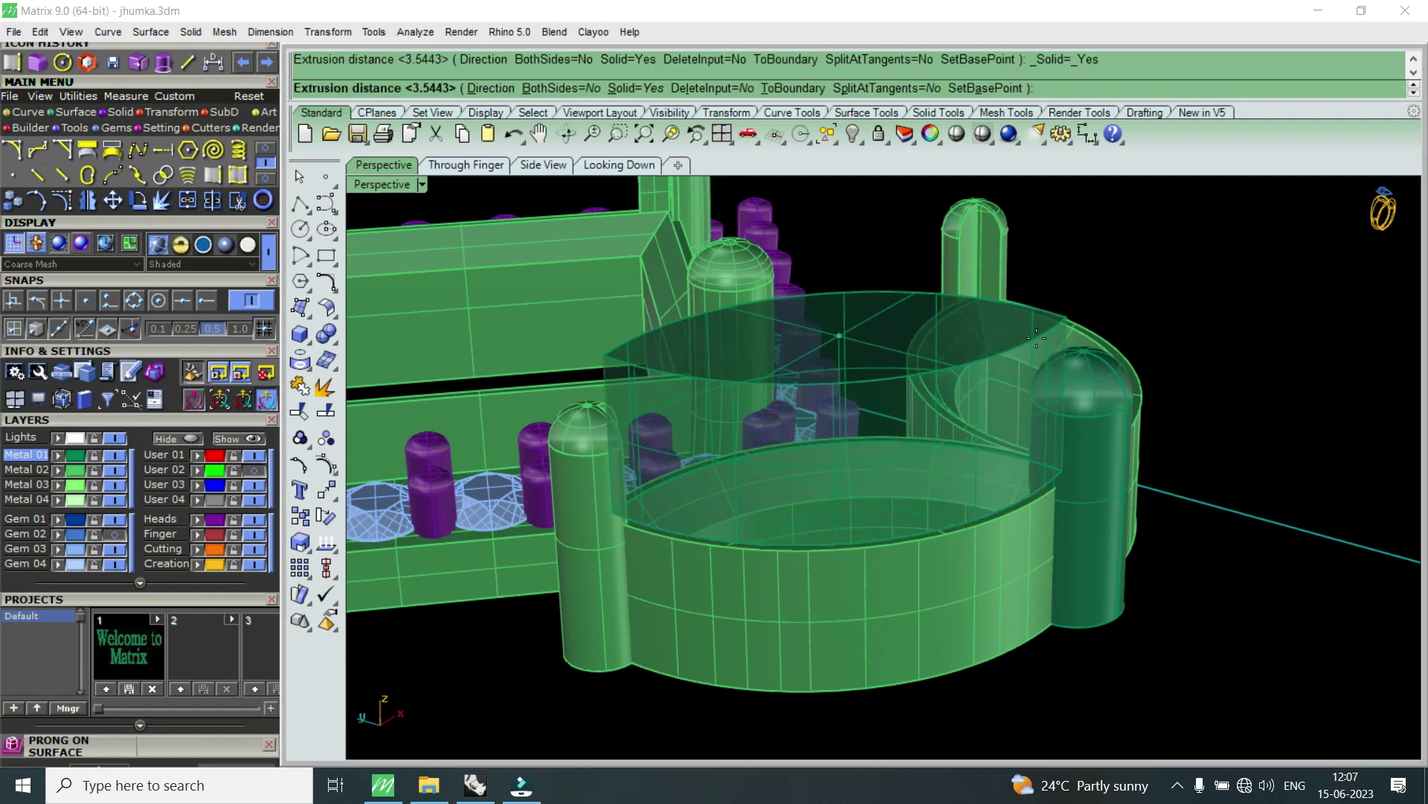
{"action": "left_click", "coordinate": [1046, 363]}
{"action": "right_click_drag", "start_coordinate": [1007, 440], "coordinate": [836, 319]}
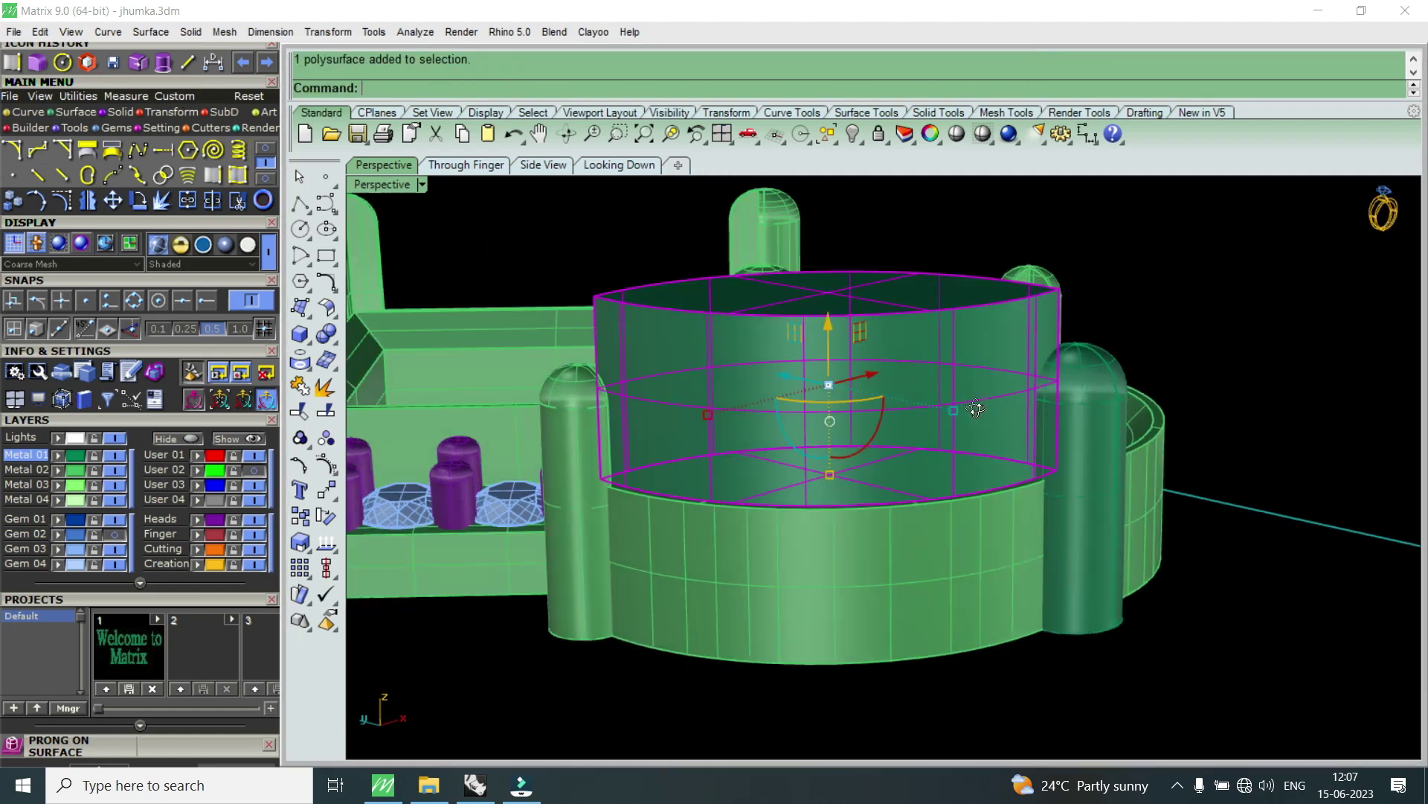
{"action": "left_click_drag", "start_coordinate": [823, 313], "coordinate": [814, 341]}
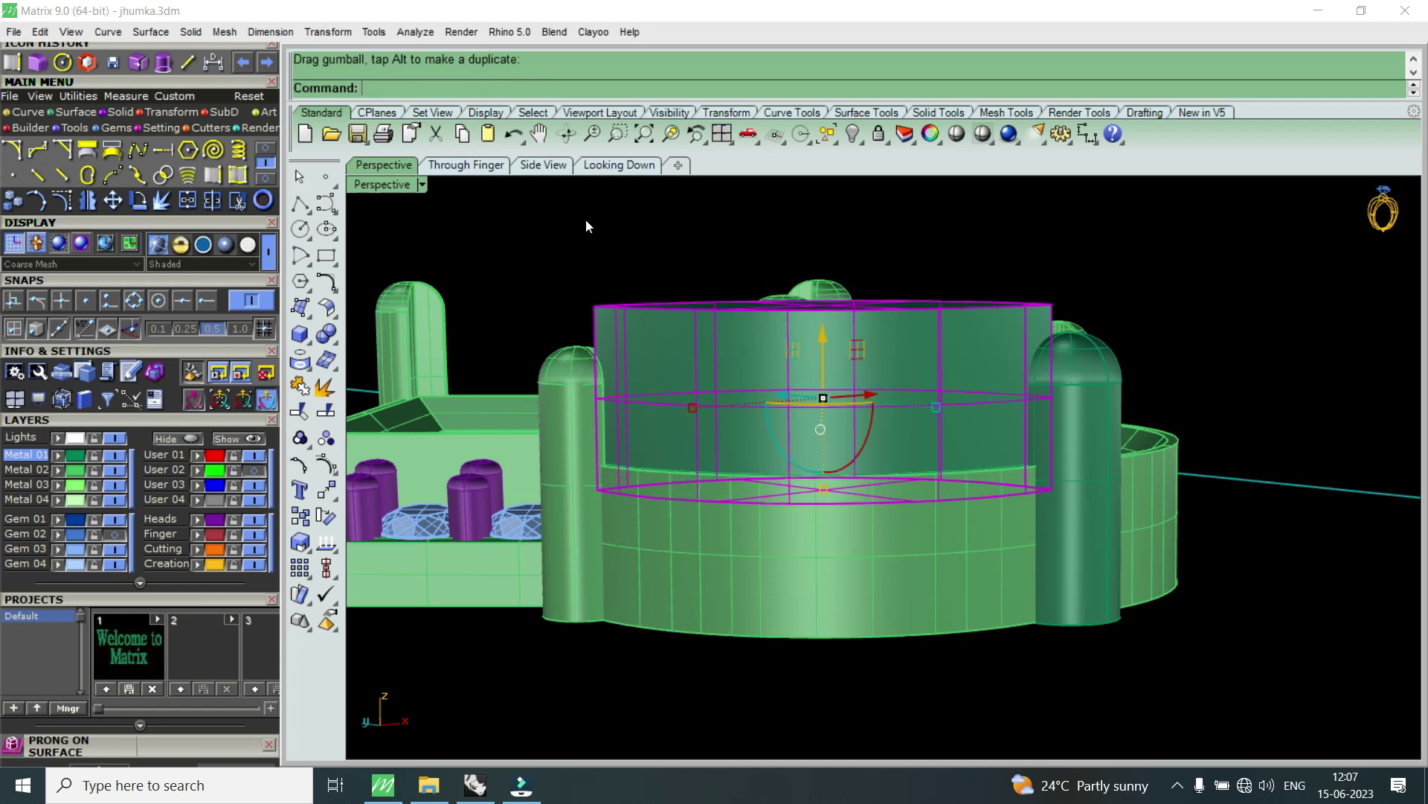
{"action": "double_click", "coordinate": [401, 189]}
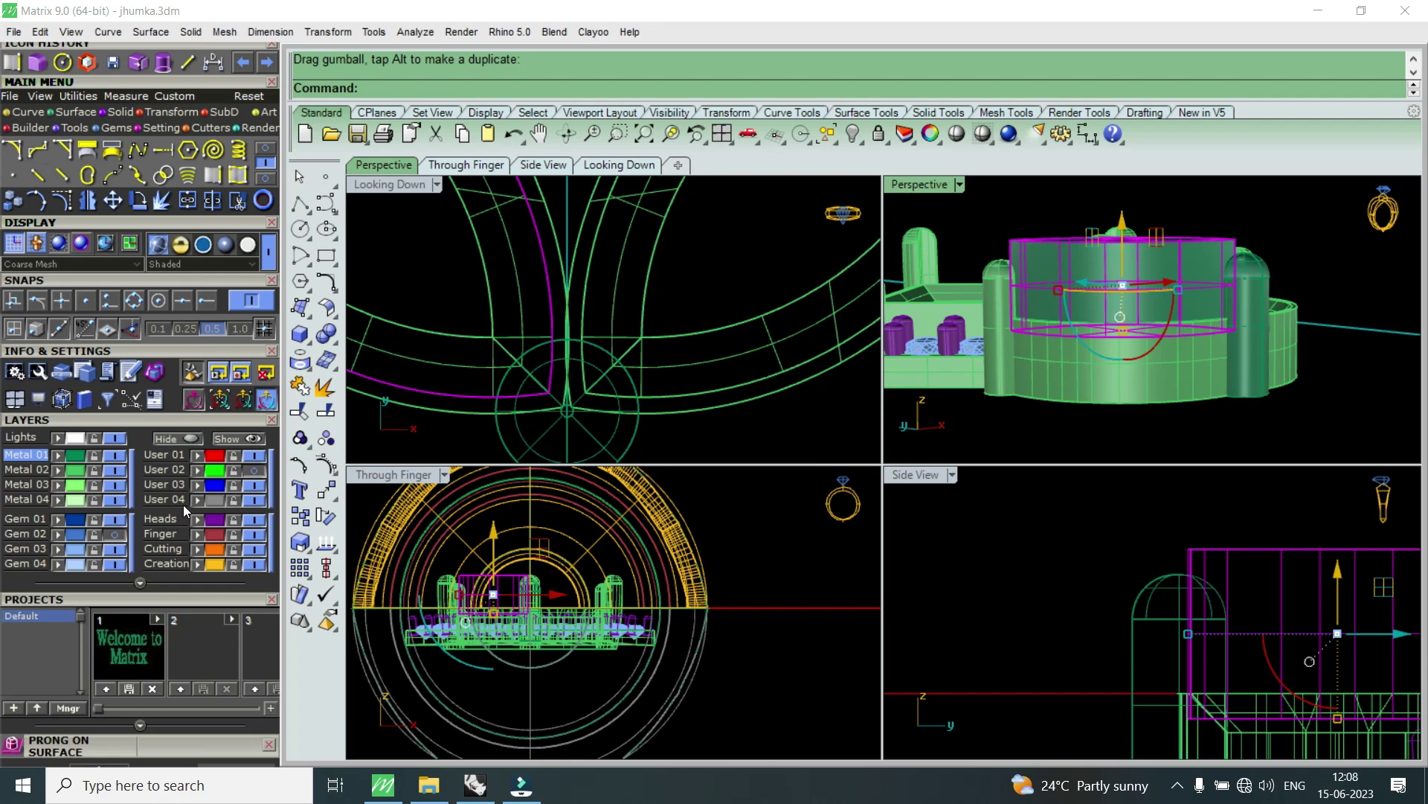
{"action": "left_click", "coordinate": [119, 537]}
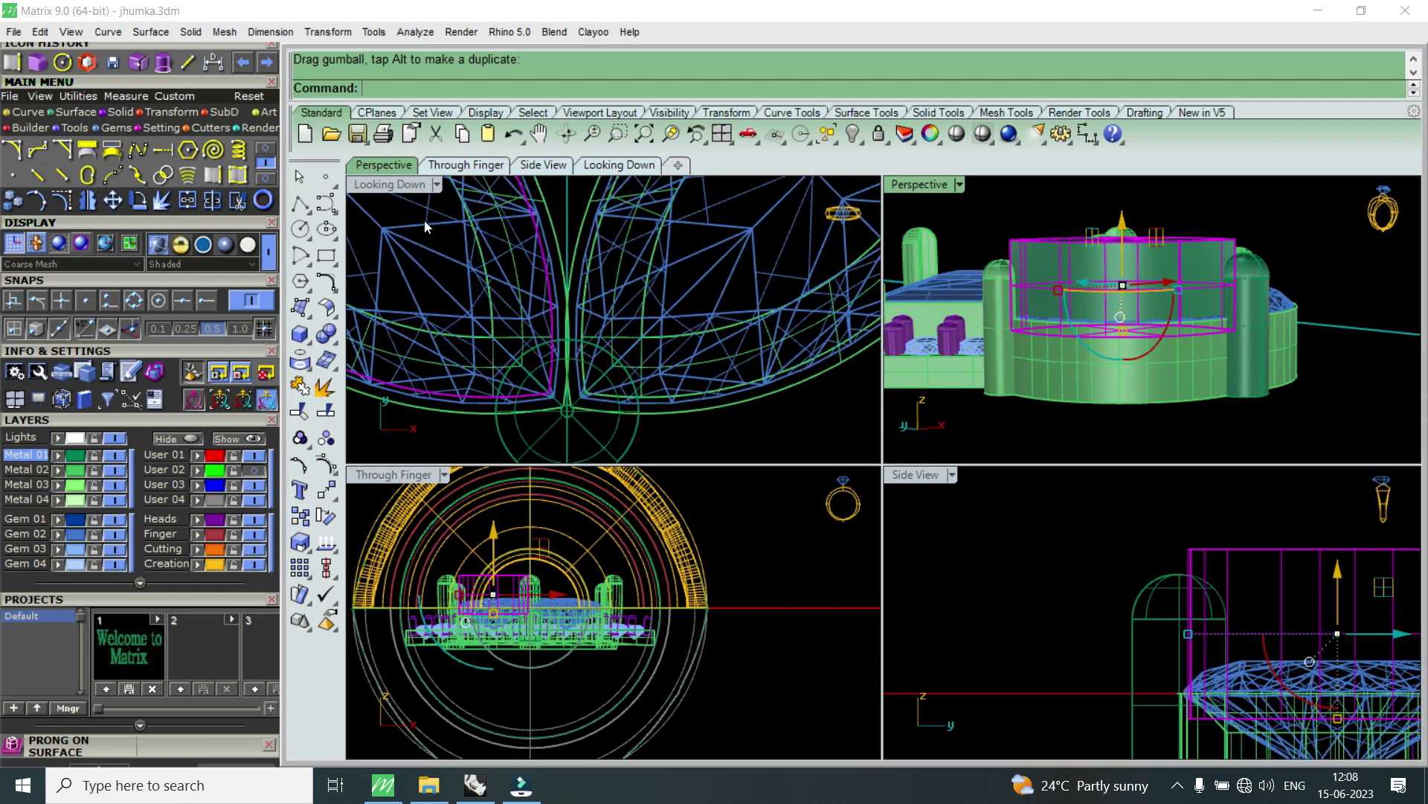
- Move the selected piece to its new position in the top view
{"action": "double_click", "coordinate": [400, 185]}
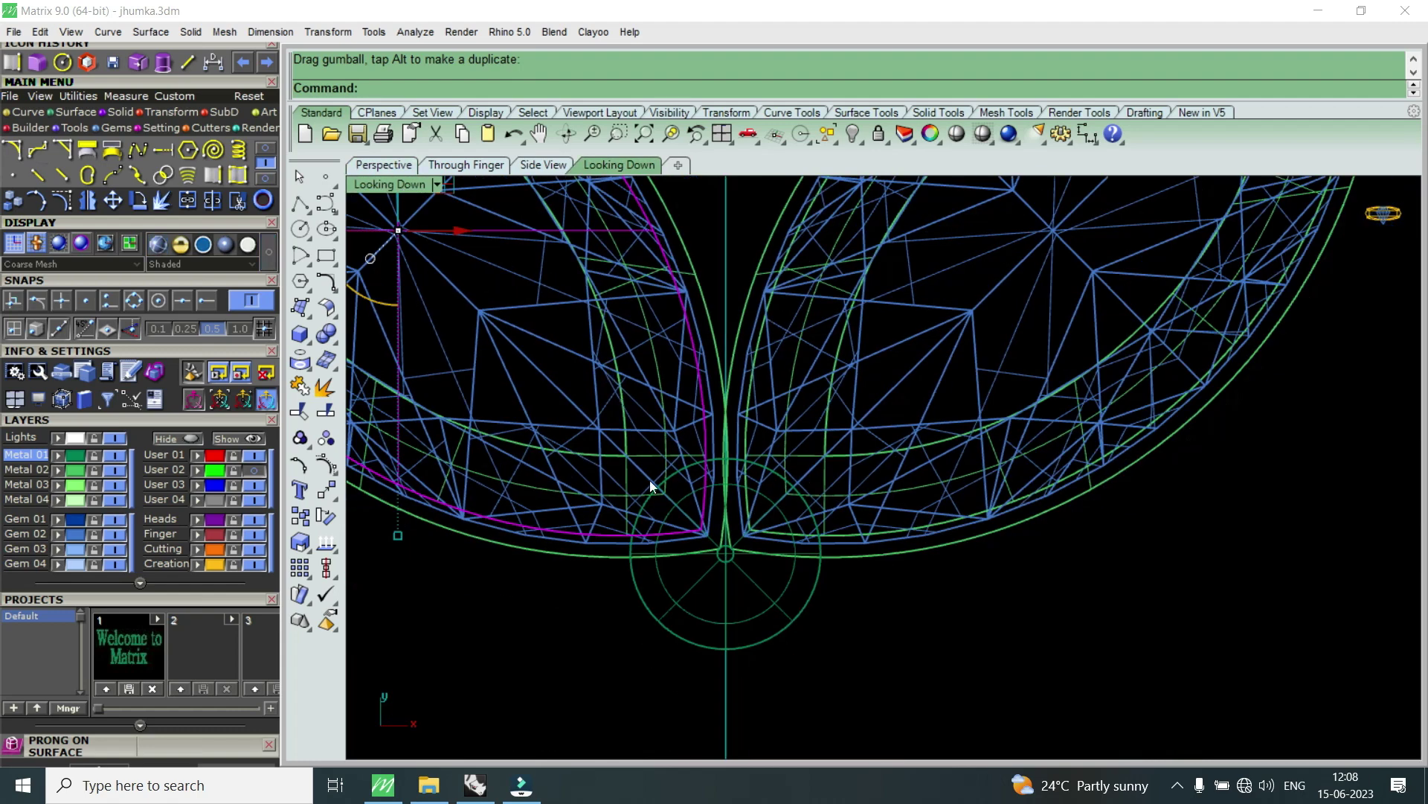
{"action": "left_click", "coordinate": [111, 200]}
{"action": "scroll", "coordinate": [711, 536], "scroll_direction": "up", "scroll_amount": 5}
{"action": "scroll", "coordinate": [740, 560], "scroll_direction": "up", "scroll_amount": 1}
{"action": "left_click", "coordinate": [735, 555]}
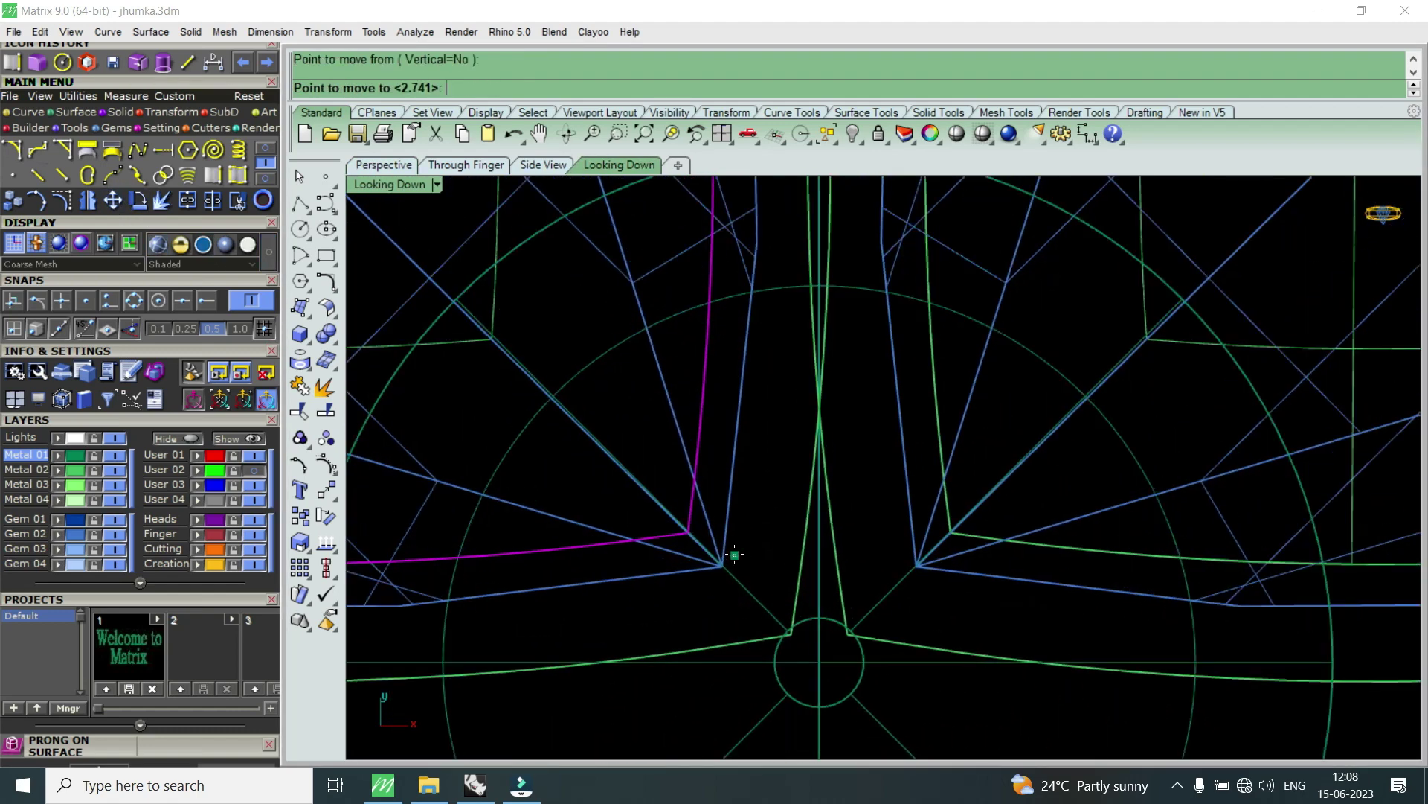
{"action": "left_click", "coordinate": [768, 586]}
{"action": "scroll", "coordinate": [768, 588], "scroll_direction": "down", "scroll_amount": 2}
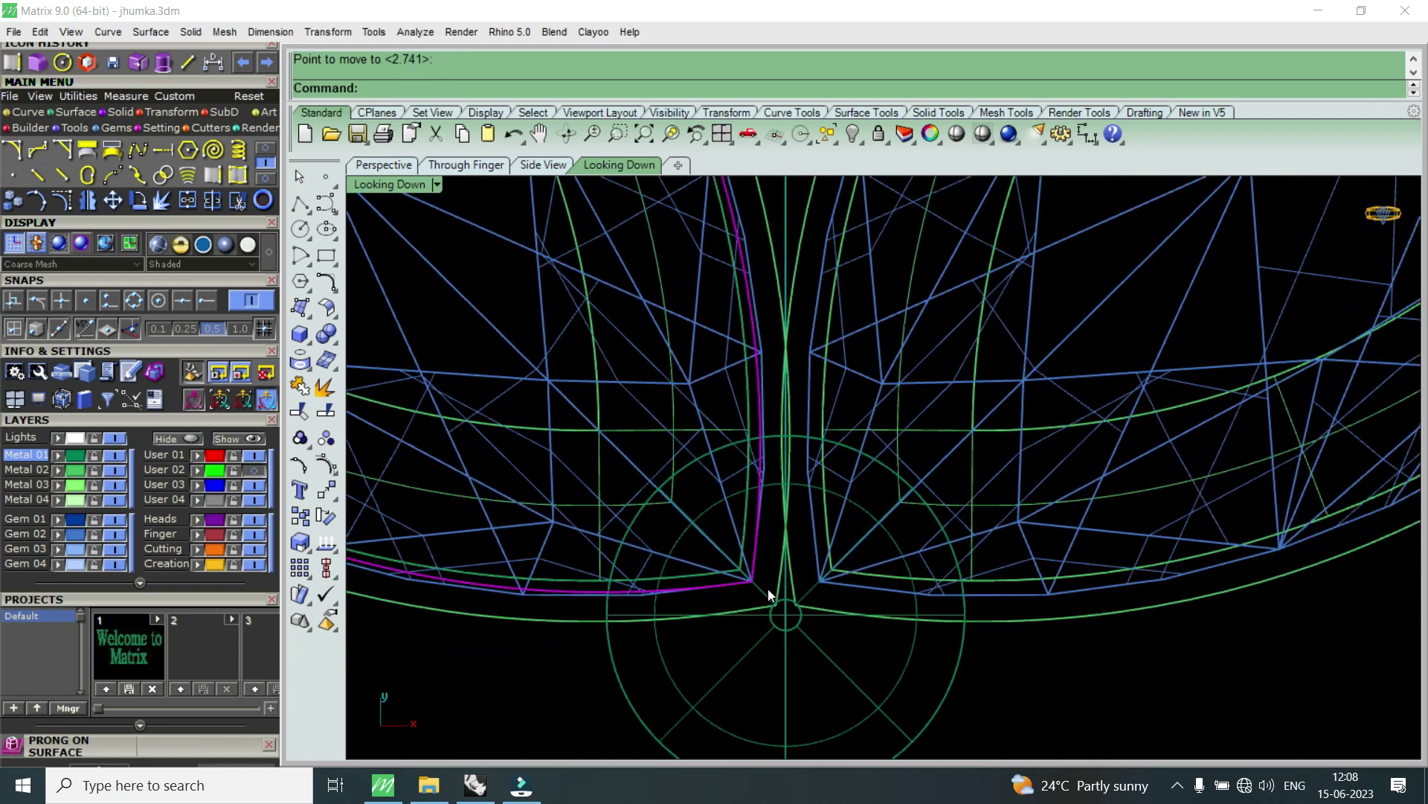
{"action": "scroll", "coordinate": [767, 588], "scroll_direction": "down", "scroll_amount": 2}
{"action": "scroll", "coordinate": [774, 587], "scroll_direction": "down", "scroll_amount": 3}
{"action": "scroll", "coordinate": [781, 586], "scroll_direction": "down", "scroll_amount": 2}
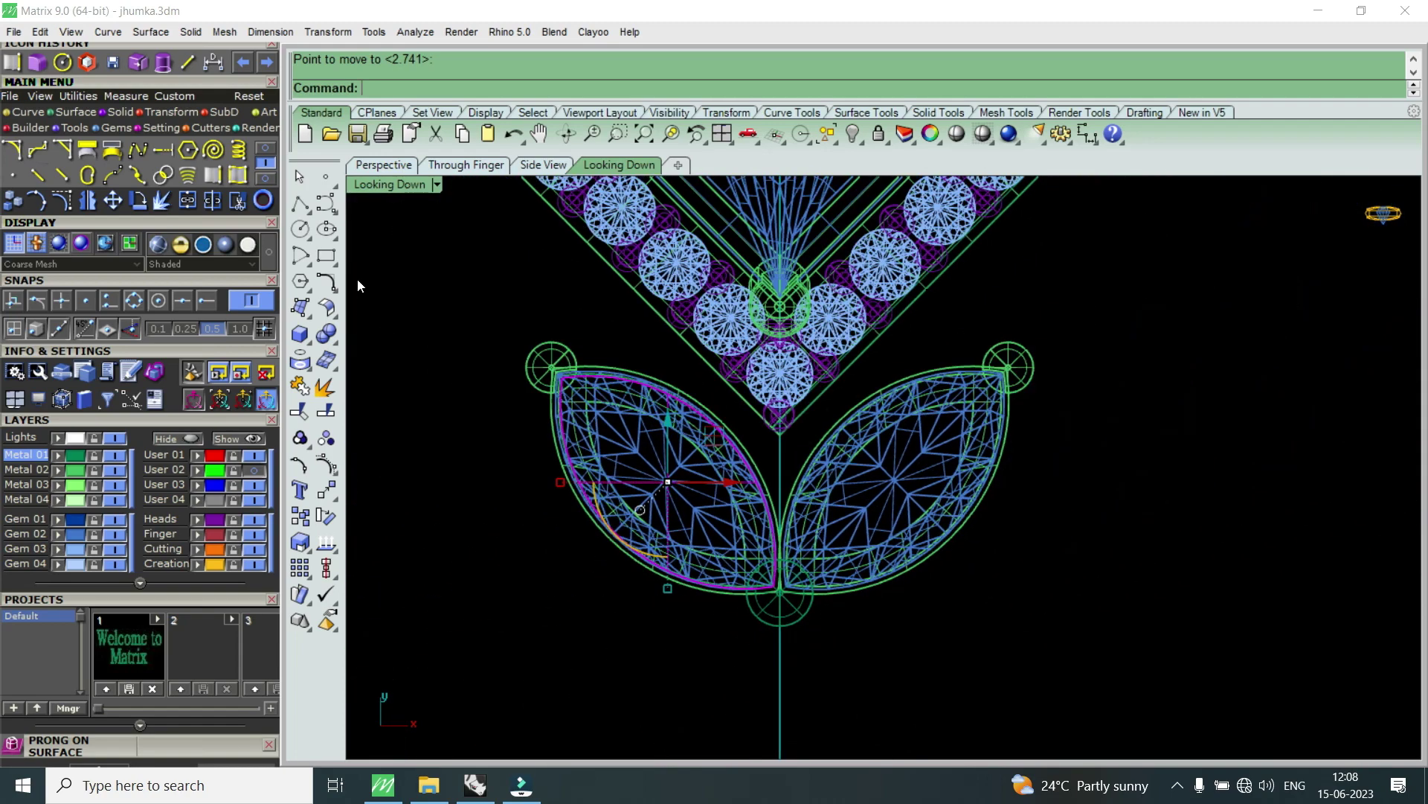
{"action": "double_click", "coordinate": [388, 186]}
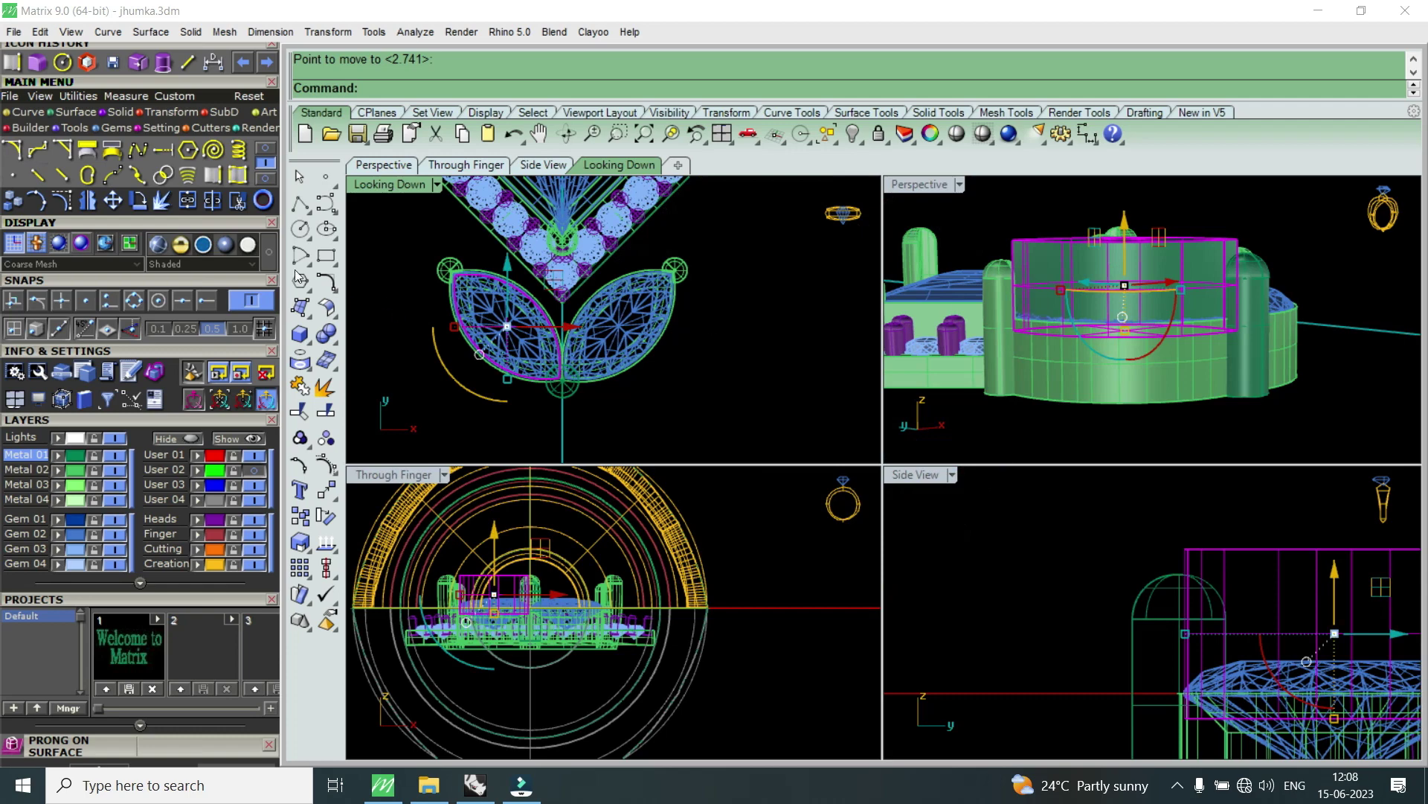
- Mirror the piece about the origin to copy it onto the right leaf
{"action": "left_click", "coordinate": [90, 203]}
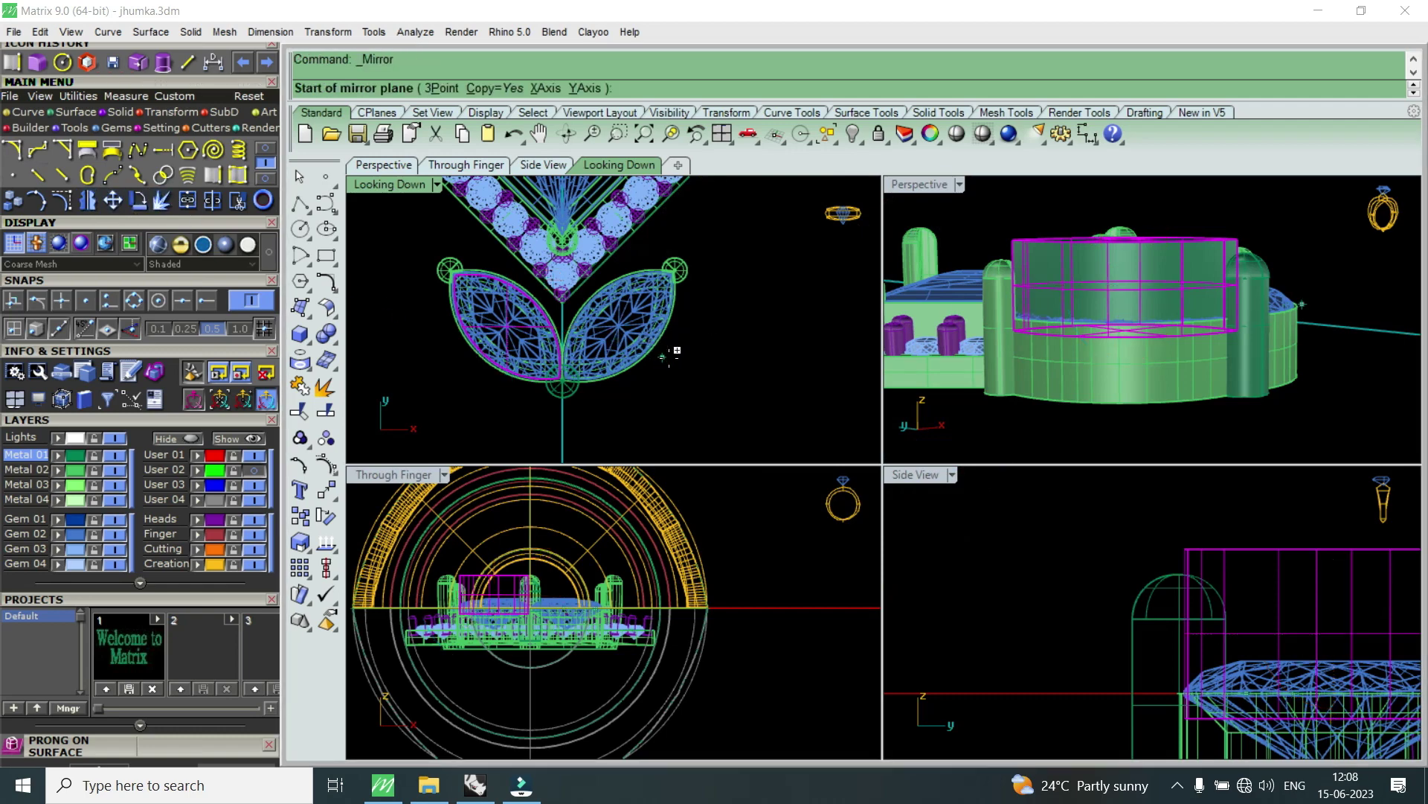
{"action": "type", "text": "0"}
{"action": "key", "text": "Return"}
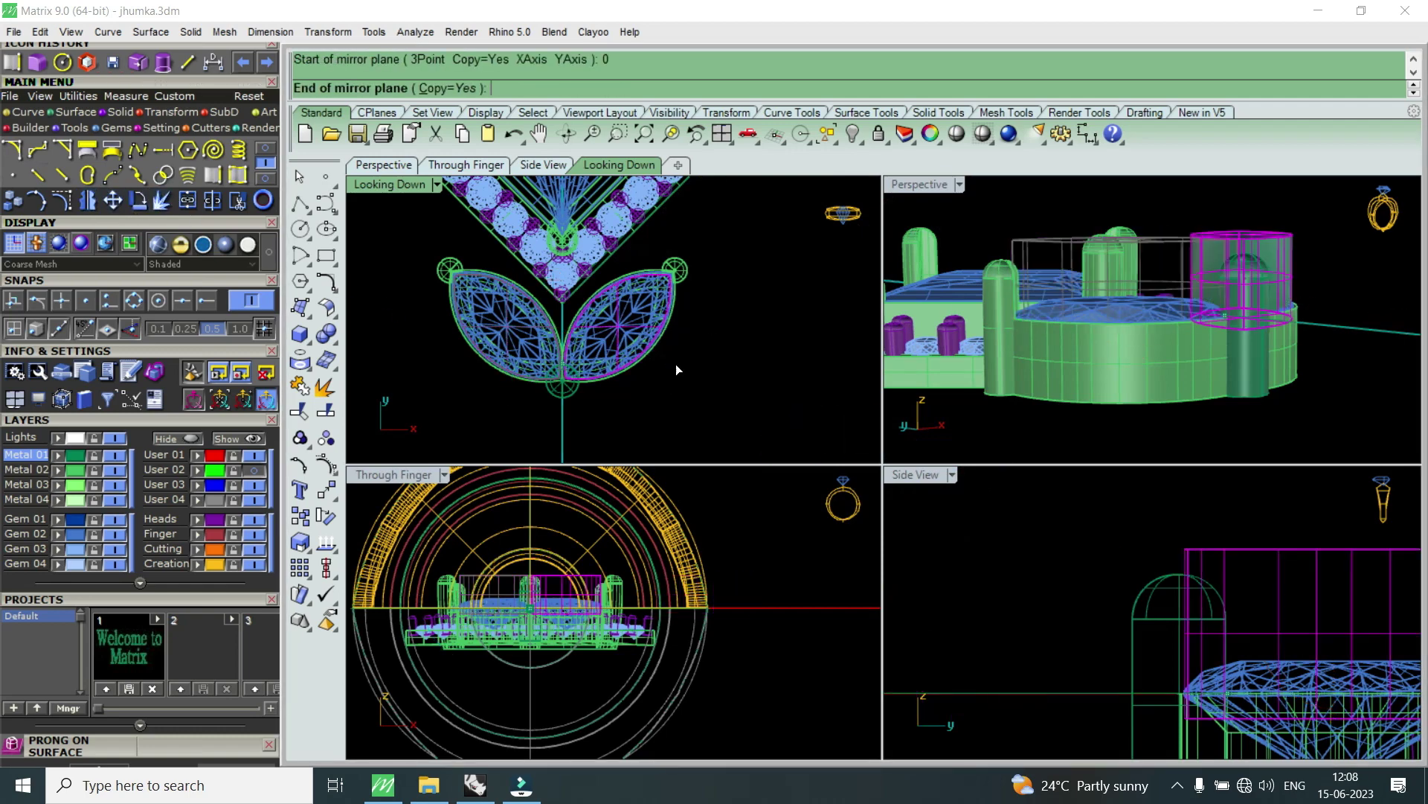
{"action": "left_click", "coordinate": [675, 363]}
{"action": "key", "text": "Escape"}
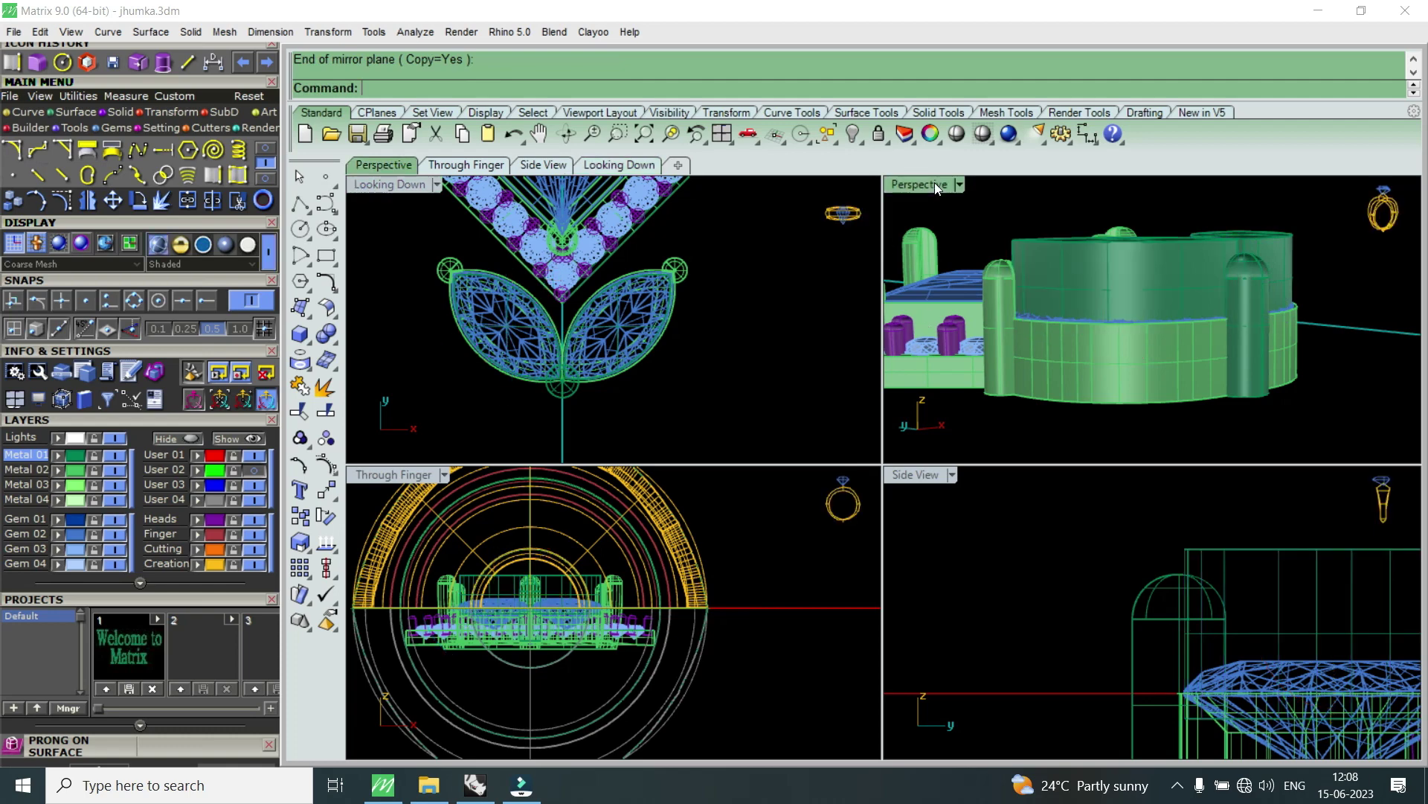
{"action": "double_click", "coordinate": [934, 181]}
{"action": "right_click_drag", "start_coordinate": [934, 181], "coordinate": [1024, 573]}
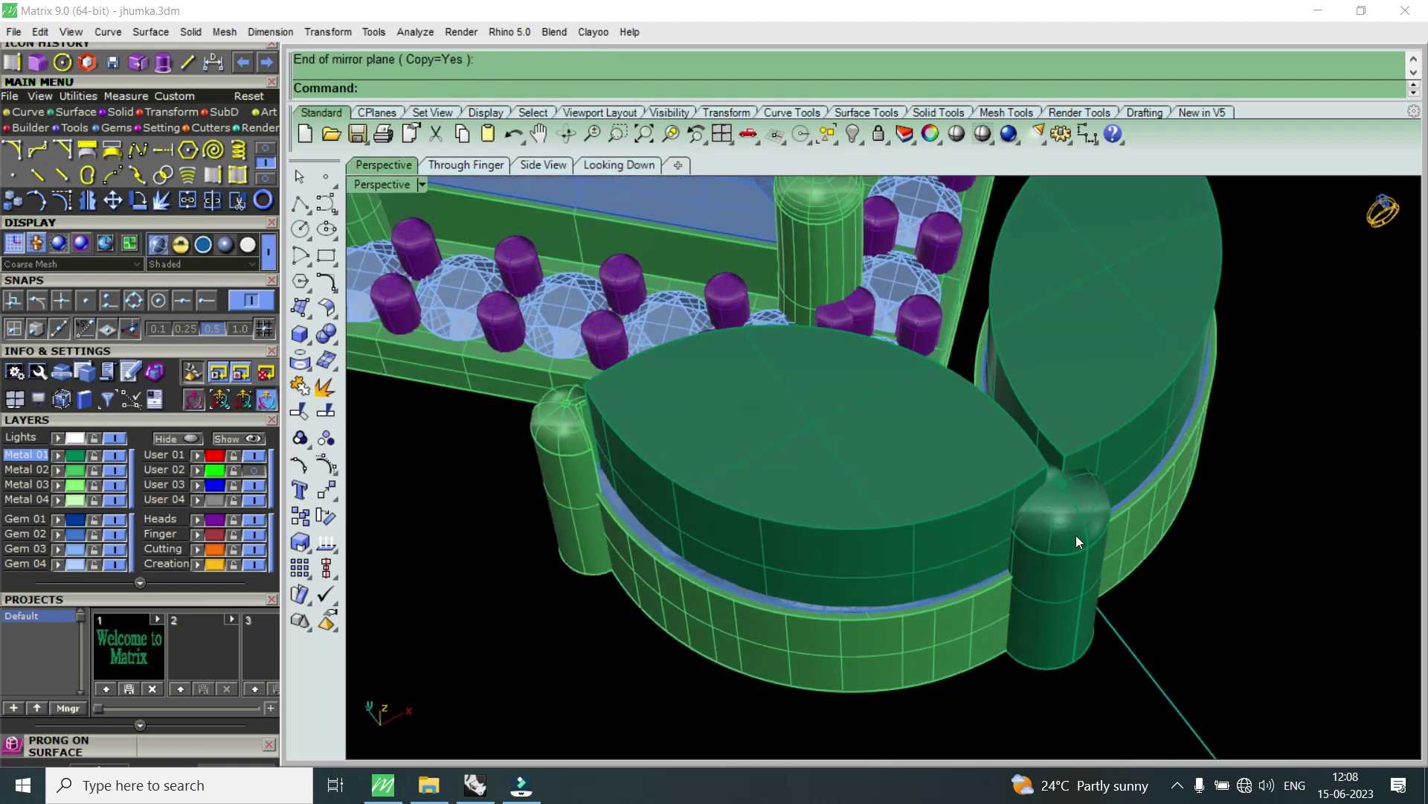
- Select the lower leaf group and ungroup its parts
{"action": "right_click_drag", "start_coordinate": [1076, 534], "coordinate": [1090, 604]}
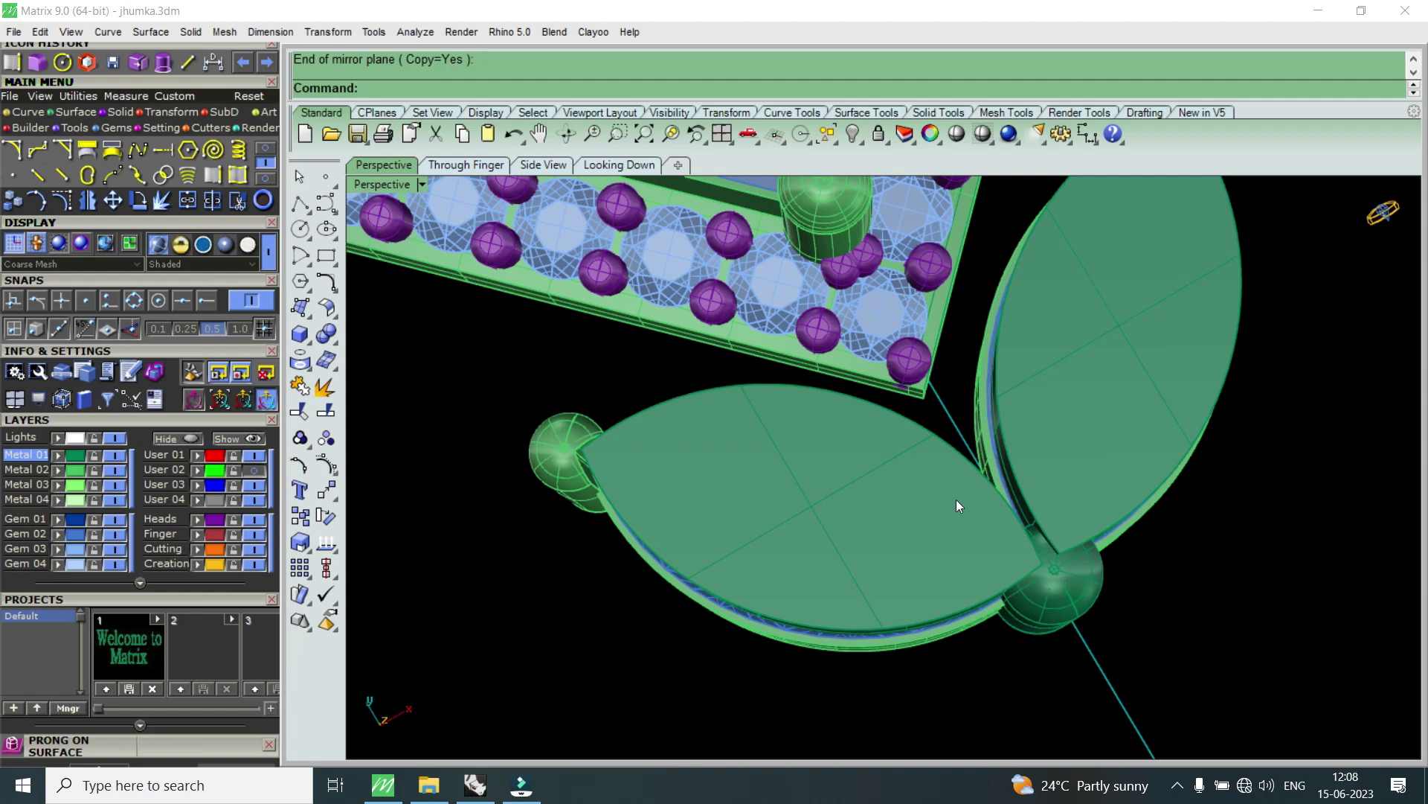
{"action": "mouse_move", "coordinate": [998, 534]}
{"action": "right_mouse_down"}
{"action": "mouse_move", "coordinate": [840, 441]}
{"action": "mouse_move", "coordinate": [850, 505]}
{"action": "right_mouse_up"}
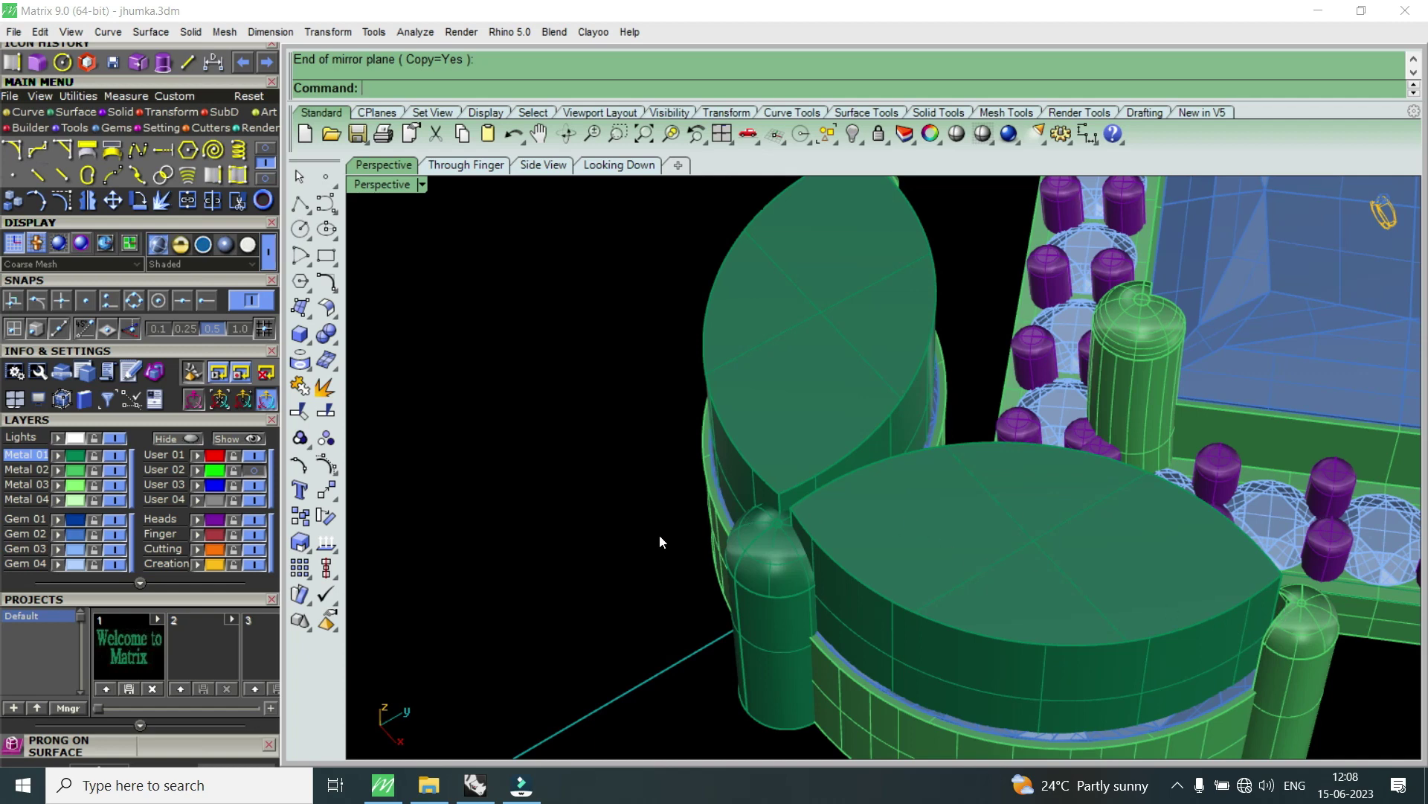
{"action": "left_click", "coordinate": [925, 483]}
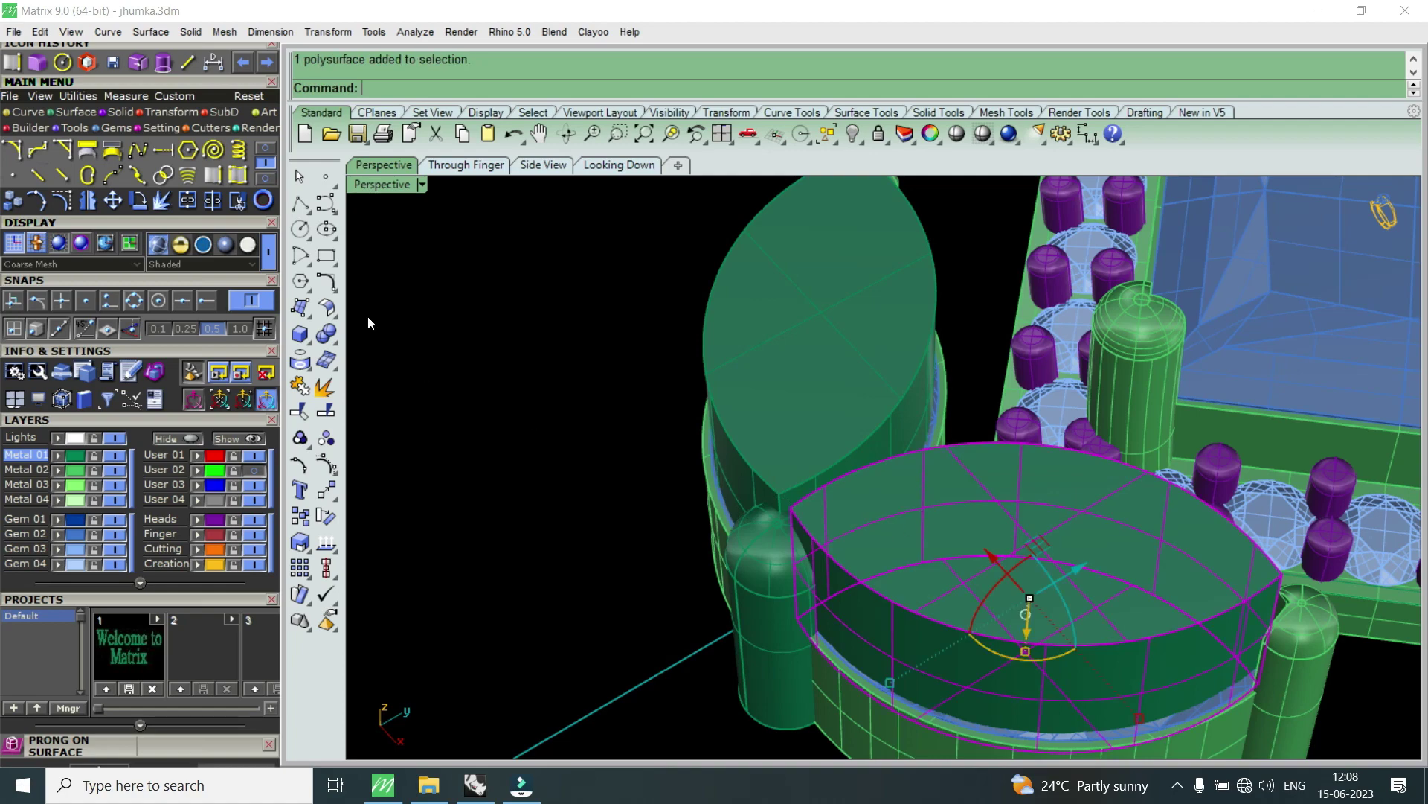
{"action": "right_click_drag", "start_coordinate": [802, 431], "coordinate": [909, 555]}
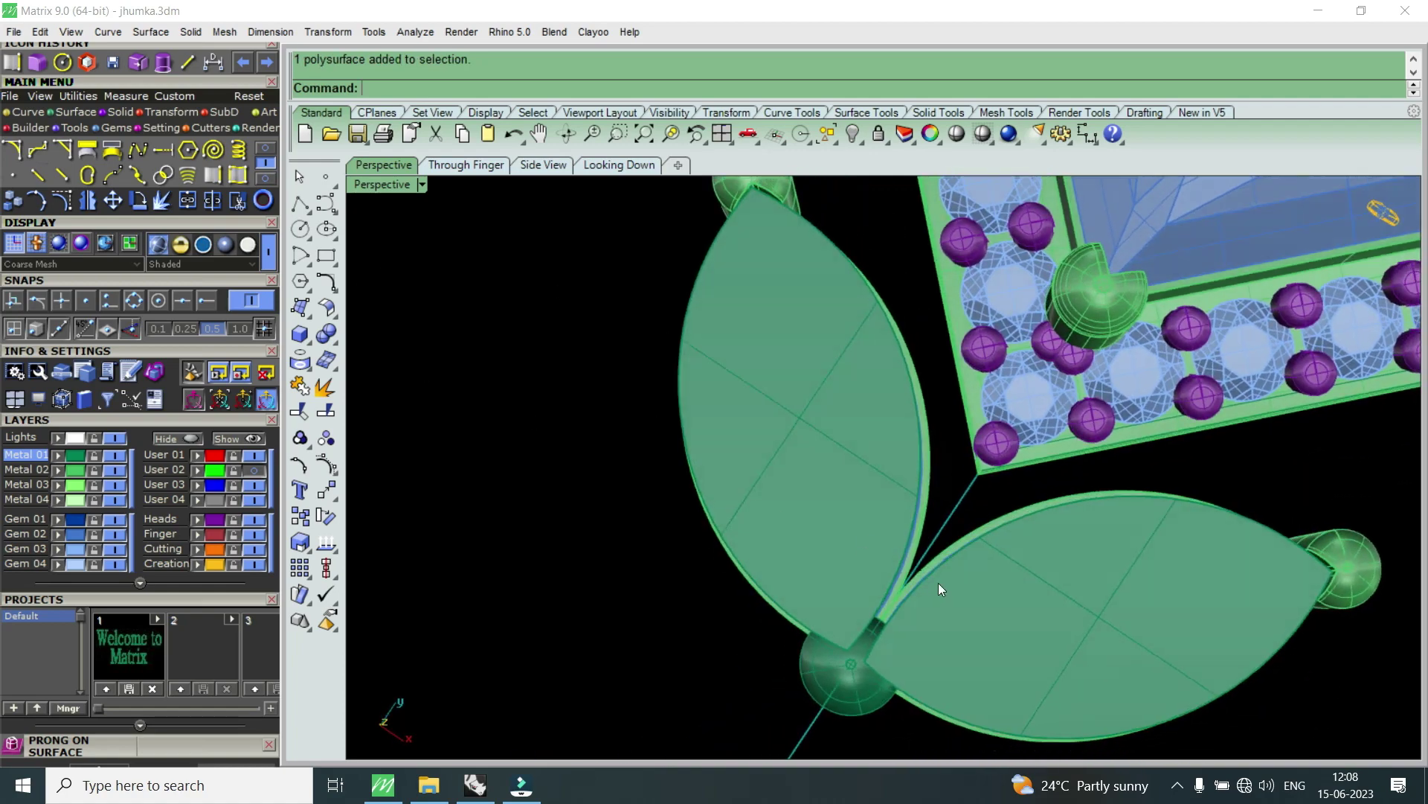
{"action": "scroll", "coordinate": [861, 644], "scroll_direction": "down", "scroll_amount": 2}
{"action": "left_click", "coordinate": [957, 614]}
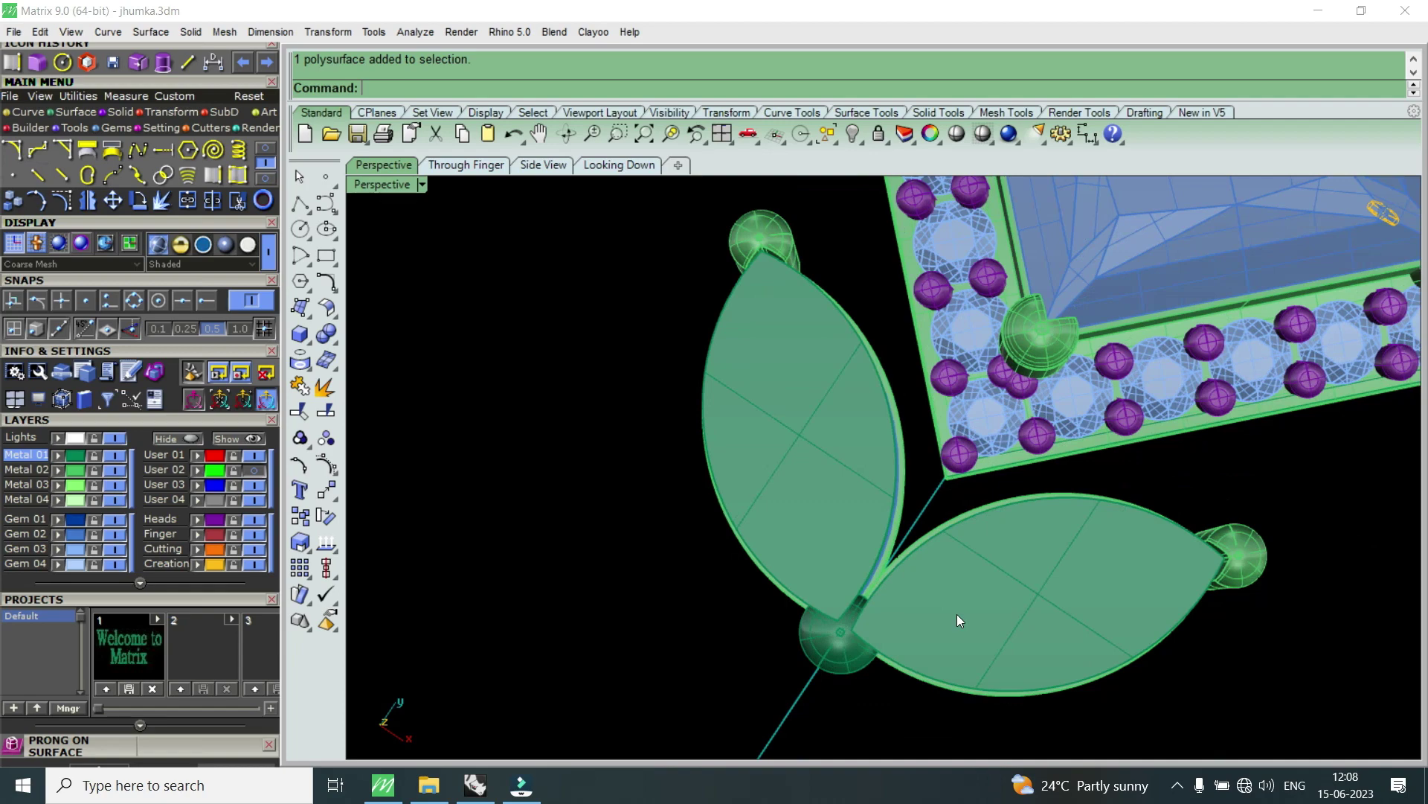
{"action": "left_click", "coordinate": [979, 606]}
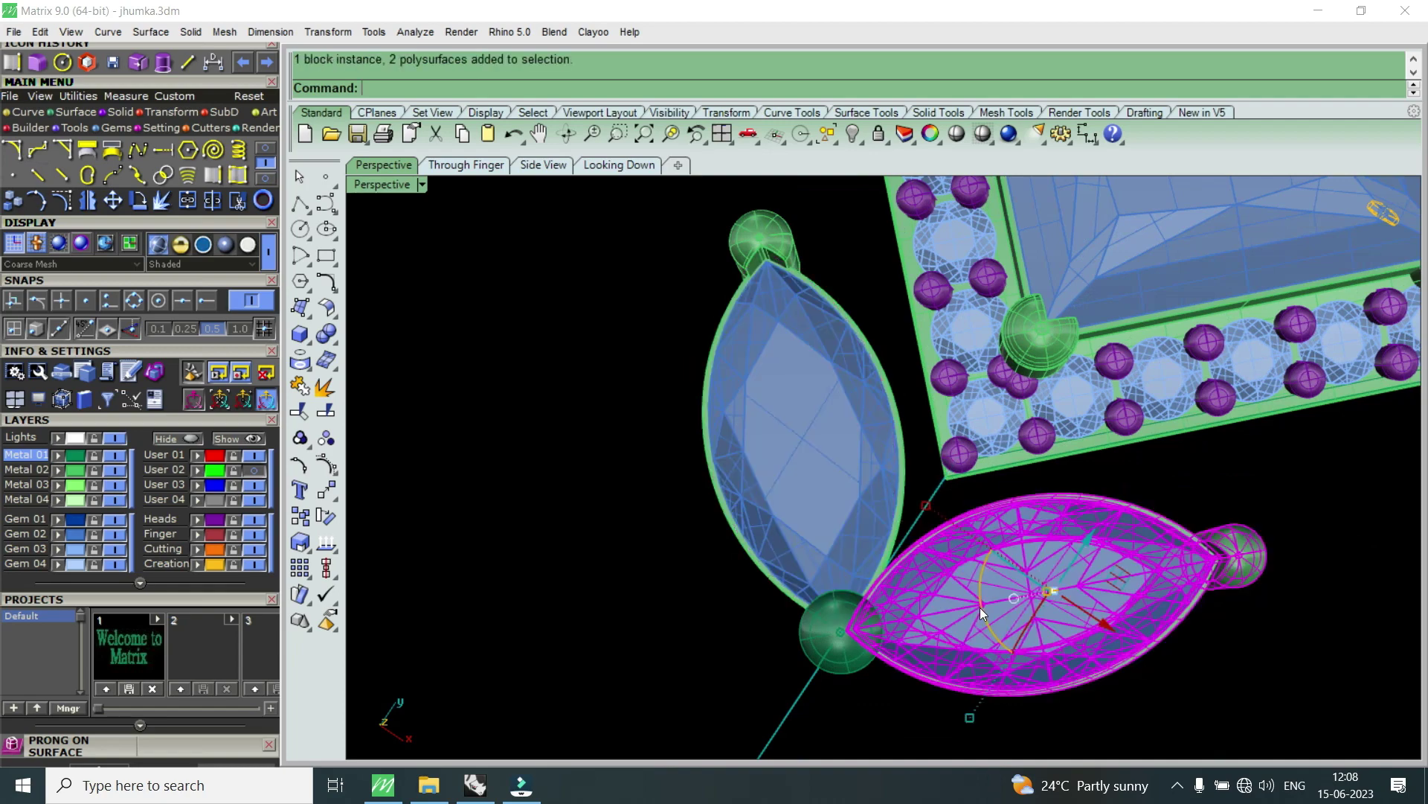
{"action": "right_click_drag", "start_coordinate": [1009, 648], "coordinate": [791, 409]}
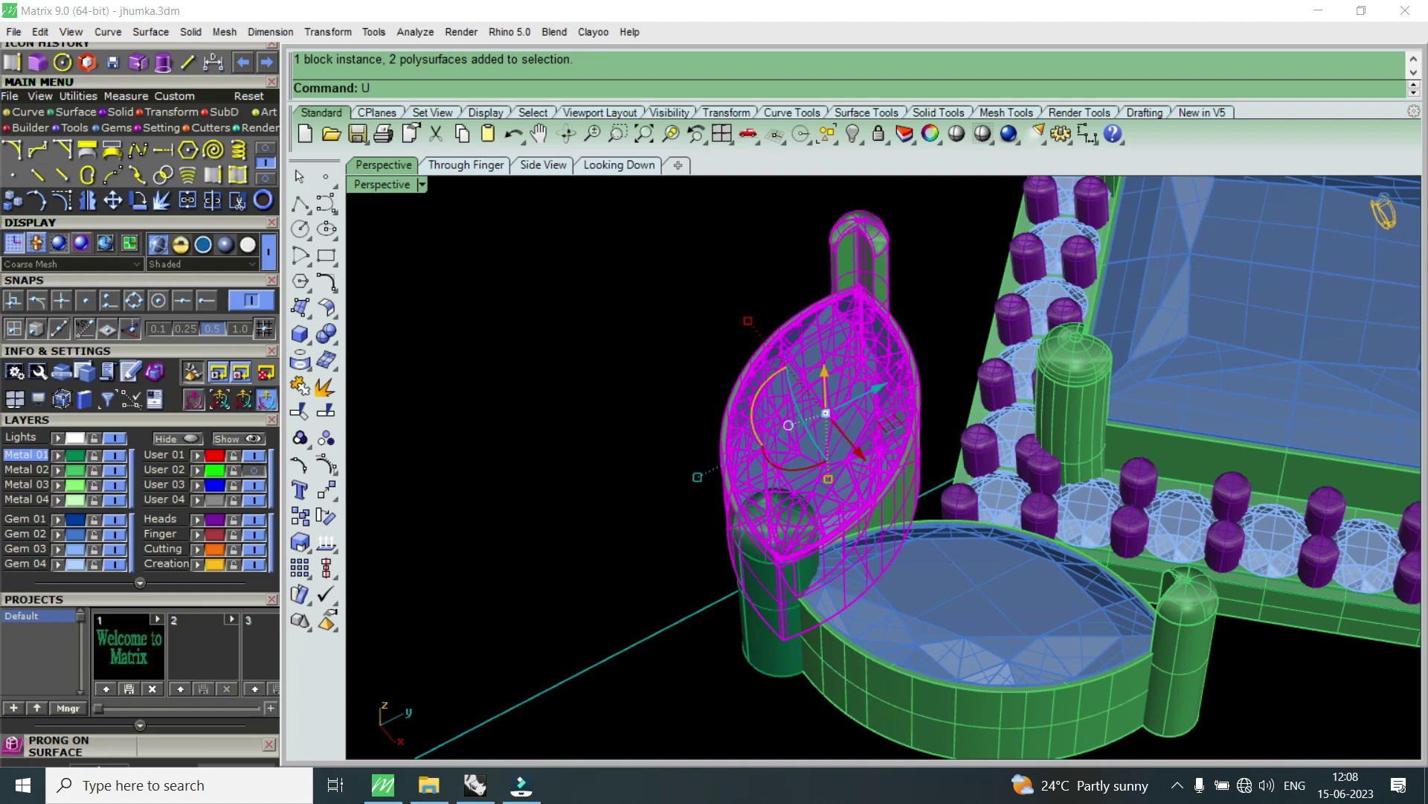
{"action": "left_click", "coordinate": [409, 173]}
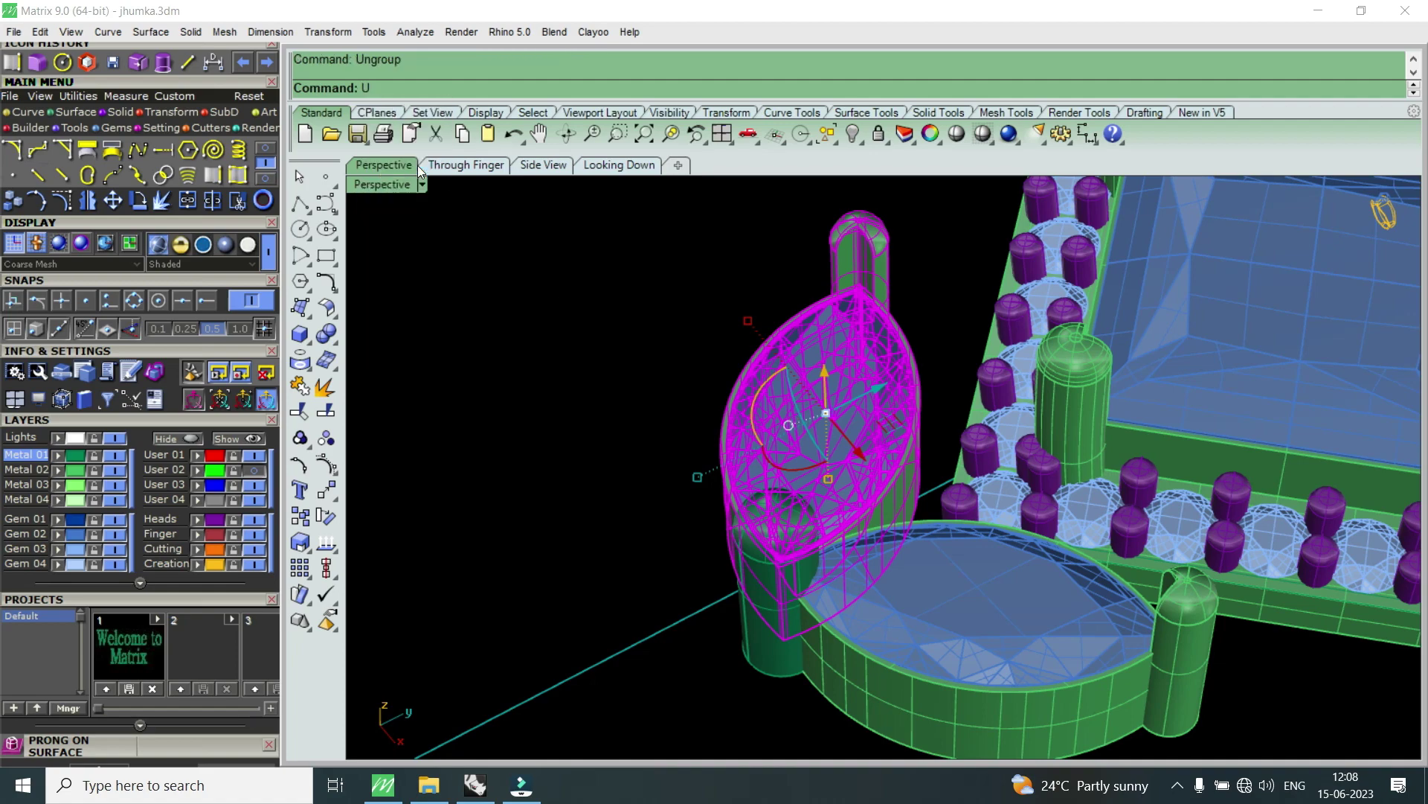
- Start a Gem Cutter on the upper marquise gem from its right-click actions
{"action": "left_click", "coordinate": [788, 401]}
{"action": "right_click", "coordinate": [787, 402]}
{"action": "left_click", "coordinate": [837, 548]}
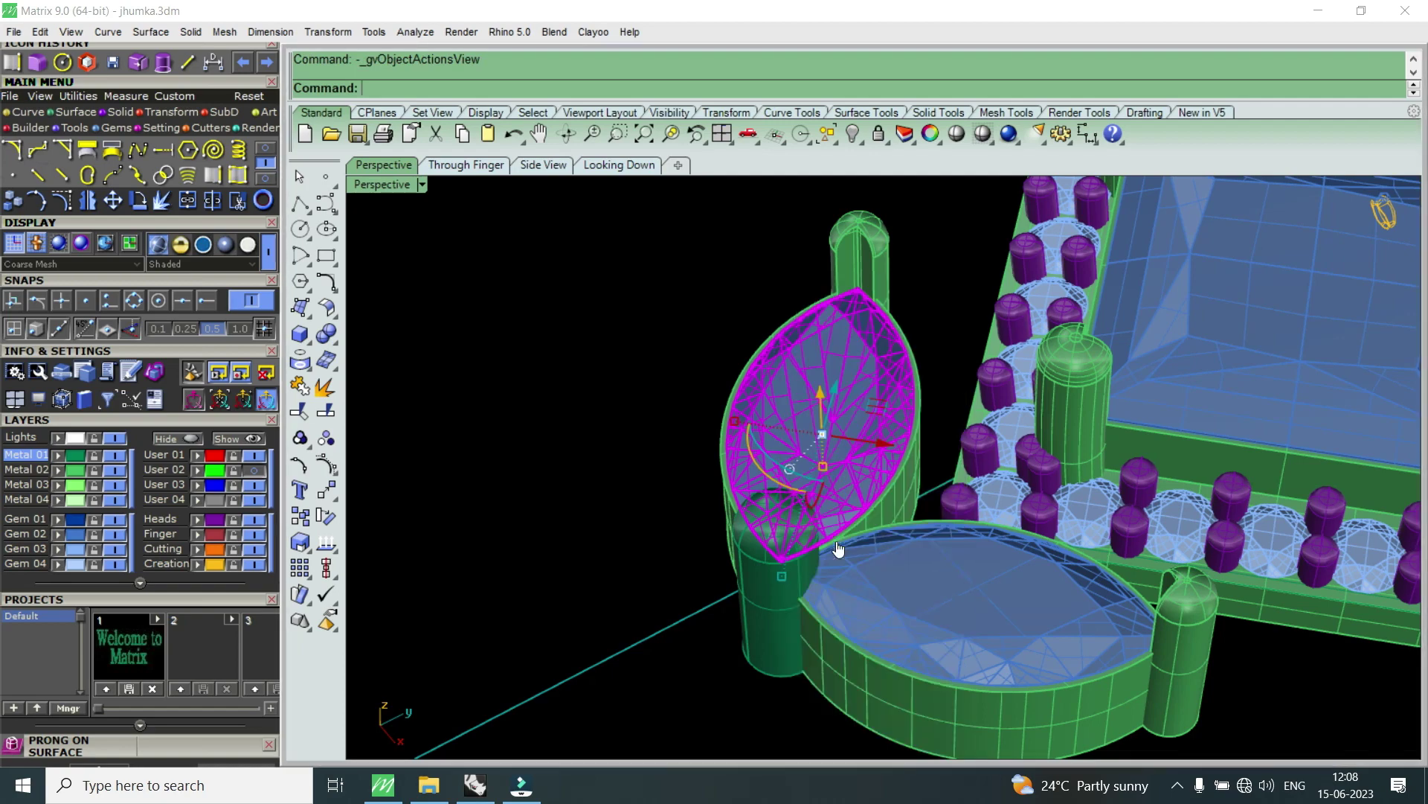
{"action": "left_click", "coordinate": [763, 480]}
{"action": "mouse_move", "coordinate": [763, 480]}
{"action": "right_mouse_down"}
{"action": "mouse_move", "coordinate": [945, 408]}
{"action": "mouse_move", "coordinate": [930, 327]}
{"action": "right_mouse_up"}
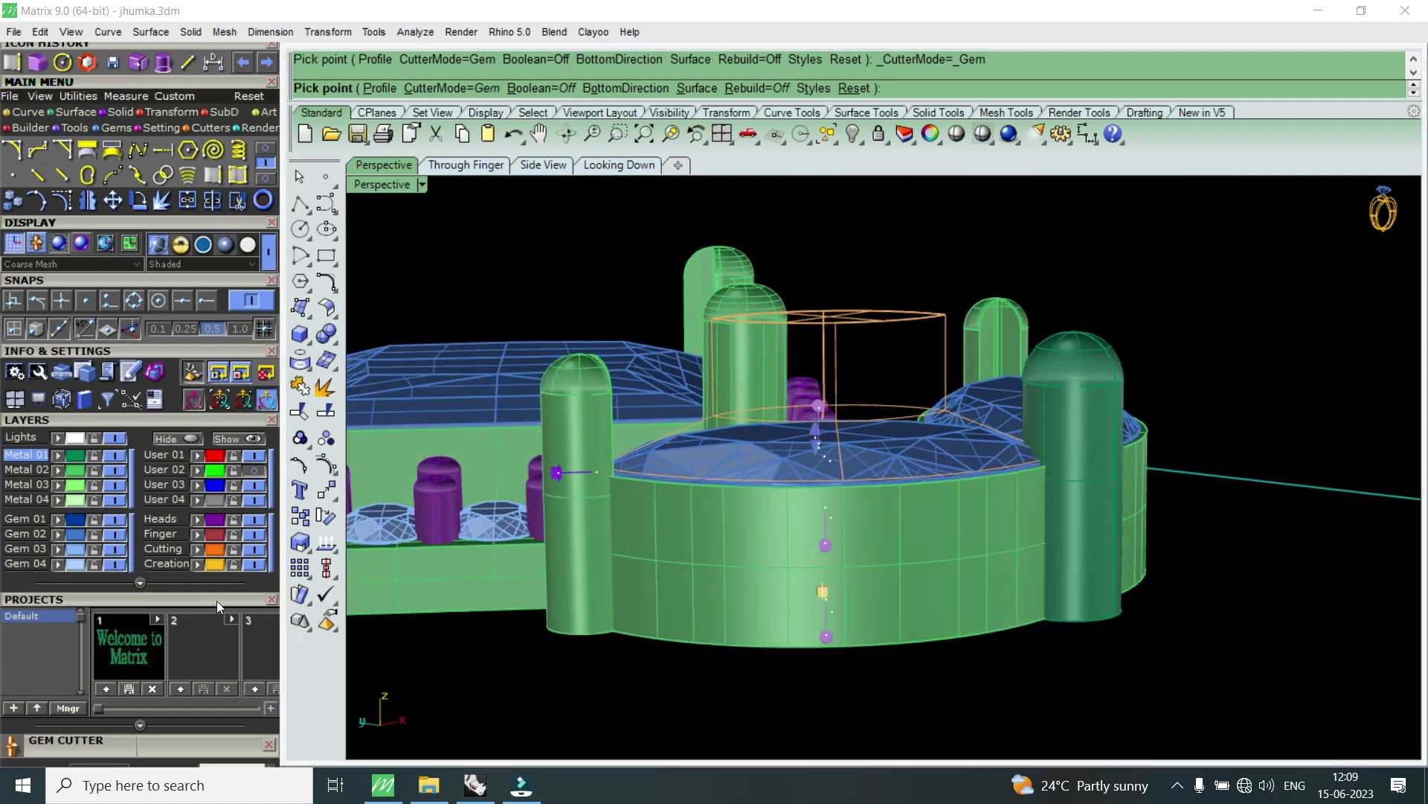
- Choose the adjustable-girdle cutter style and set Girdle Width to 30%
{"action": "scroll", "coordinate": [227, 536], "scroll_direction": "down", "scroll_amount": 3}
{"action": "scroll", "coordinate": [233, 470], "scroll_direction": "down", "scroll_amount": 5}
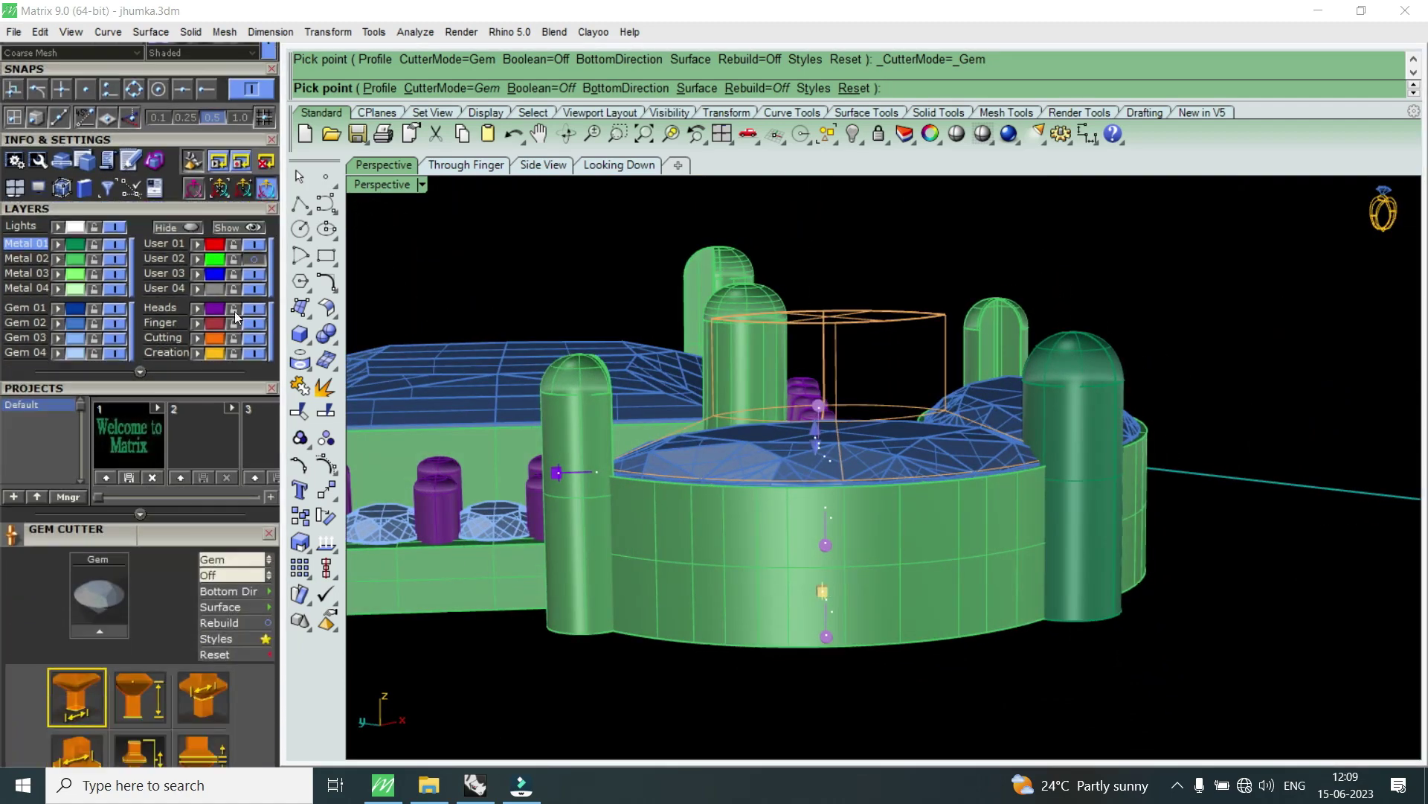
{"action": "scroll", "coordinate": [224, 521], "scroll_direction": "down", "scroll_amount": 3}
{"action": "scroll", "coordinate": [216, 558], "scroll_direction": "down", "scroll_amount": 2}
{"action": "left_click", "coordinate": [213, 679]}
{"action": "left_click_drag", "start_coordinate": [54, 720], "coordinate": [285, 724]}
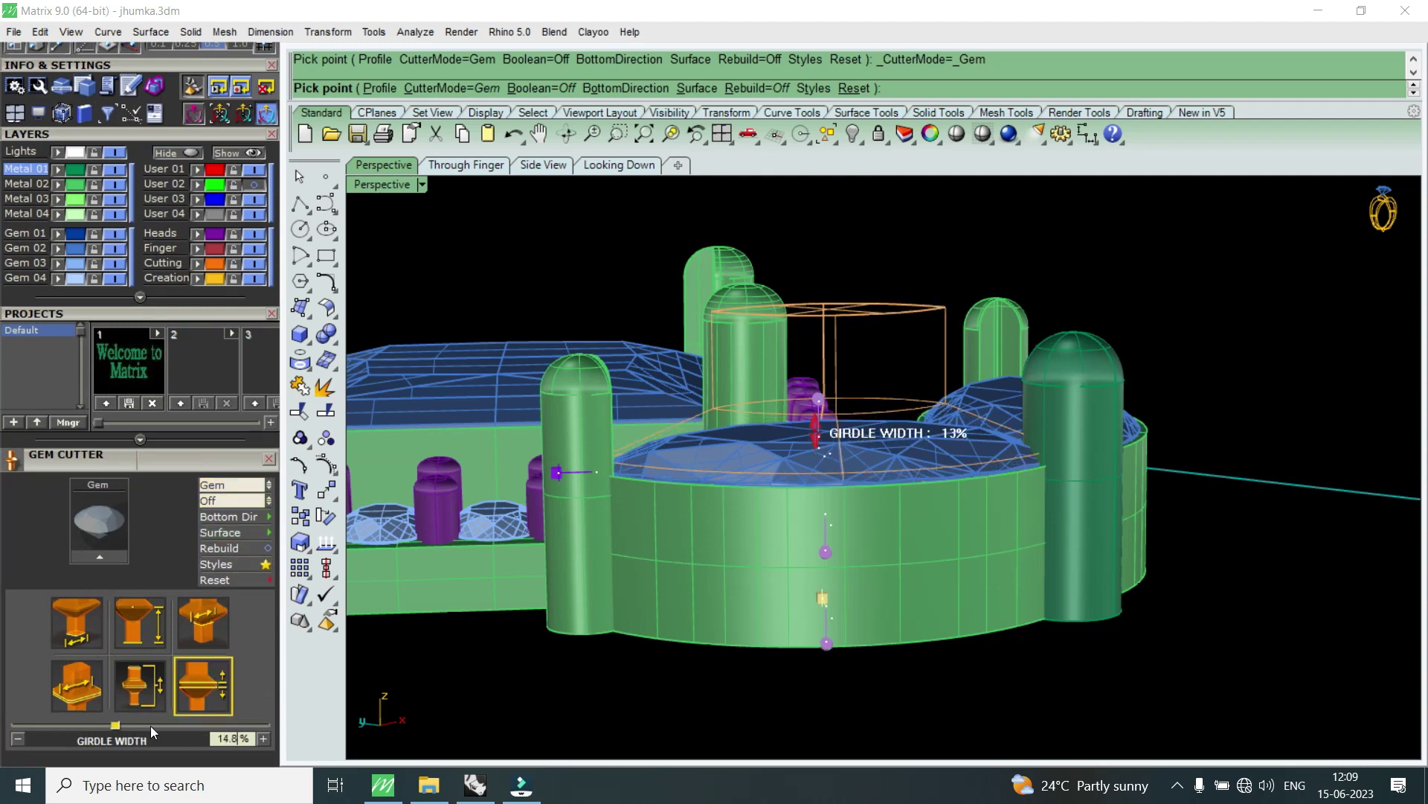
- Place the cutter on the marquise gem and lift it slightly upward
{"action": "left_click", "coordinate": [818, 523]}
{"action": "scroll", "coordinate": [881, 401], "scroll_direction": "up", "scroll_amount": 2}
{"action": "left_click", "coordinate": [884, 426]}
{"action": "scroll", "coordinate": [883, 464], "scroll_direction": "up", "scroll_amount": 3}
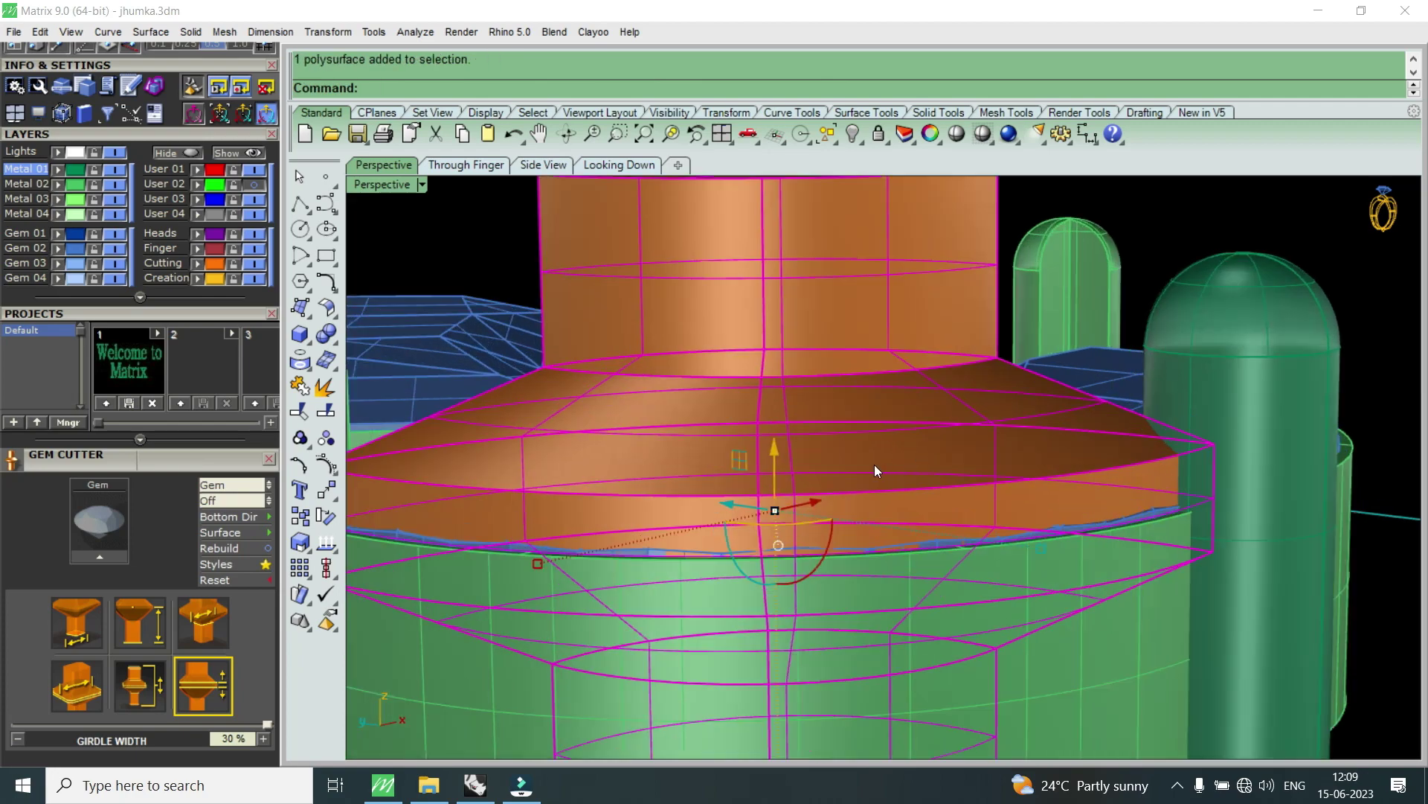
{"action": "left_click_drag", "start_coordinate": [787, 465], "coordinate": [794, 414]}
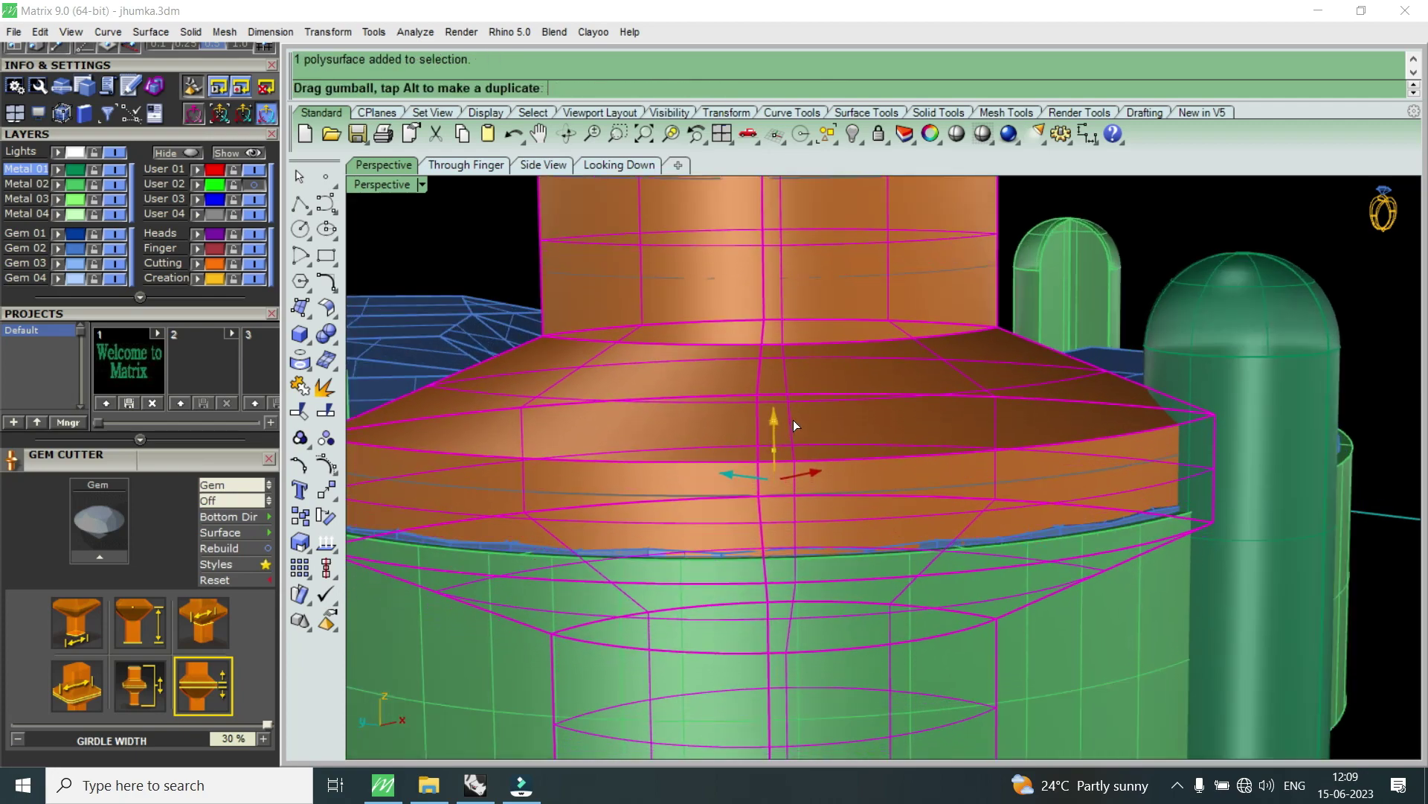
{"action": "left_click_drag", "start_coordinate": [795, 414], "coordinate": [802, 402]}
{"action": "key", "text": "Escape"}
{"action": "right_click_drag", "start_coordinate": [1004, 368], "coordinate": [925, 498]}
{"action": "scroll", "coordinate": [876, 502], "scroll_direction": "down", "scroll_amount": 3}
- Mirror the gem cutter about the origin onto the right leaf and begin BooleanDifference
{"action": "left_click", "coordinate": [861, 560]}
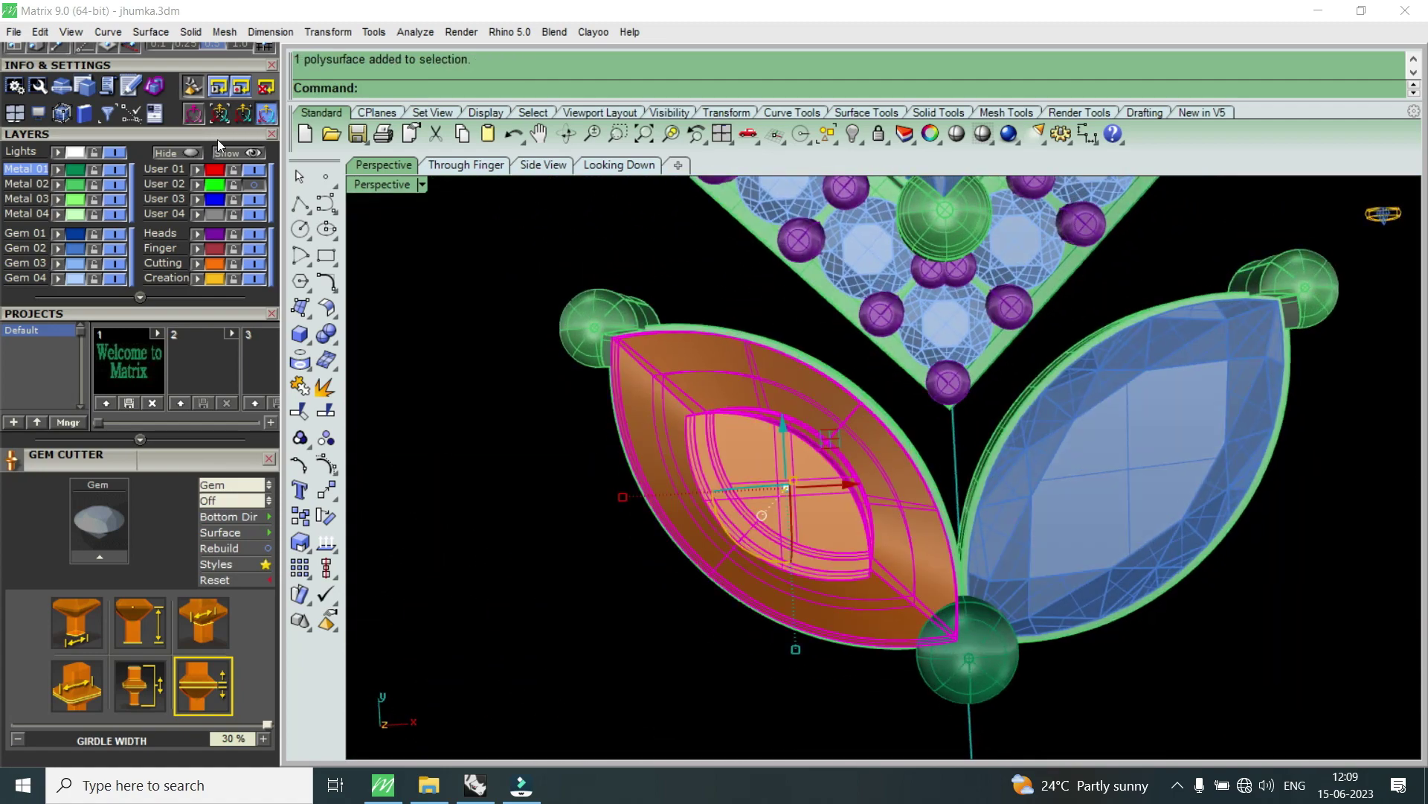
{"action": "mouse_move", "coordinate": [222, 136]}
{"action": "left_mouse_down"}
{"action": "mouse_move", "coordinate": [219, 482]}
{"action": "mouse_move", "coordinate": [217, 436]}
{"action": "left_mouse_up"}
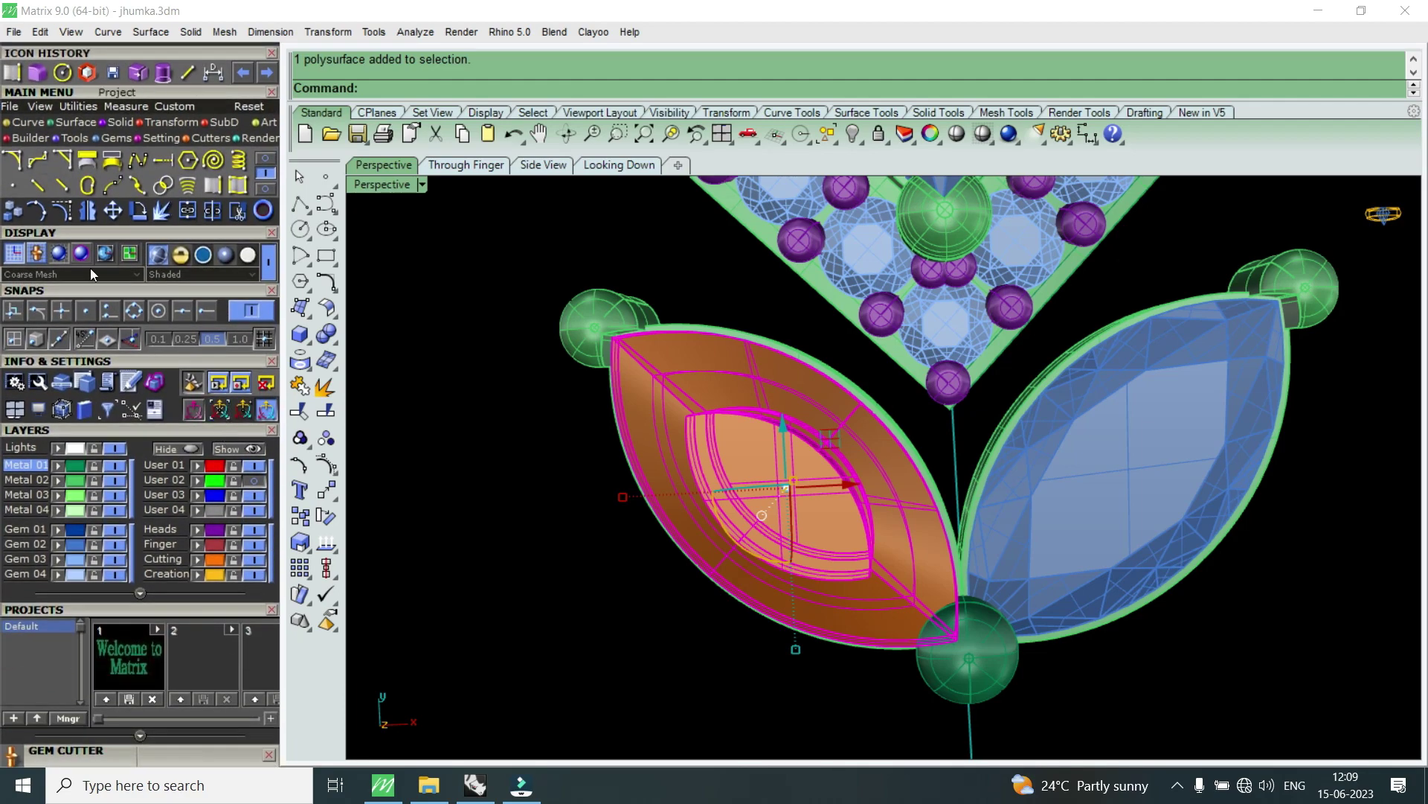
{"action": "left_click", "coordinate": [88, 211]}
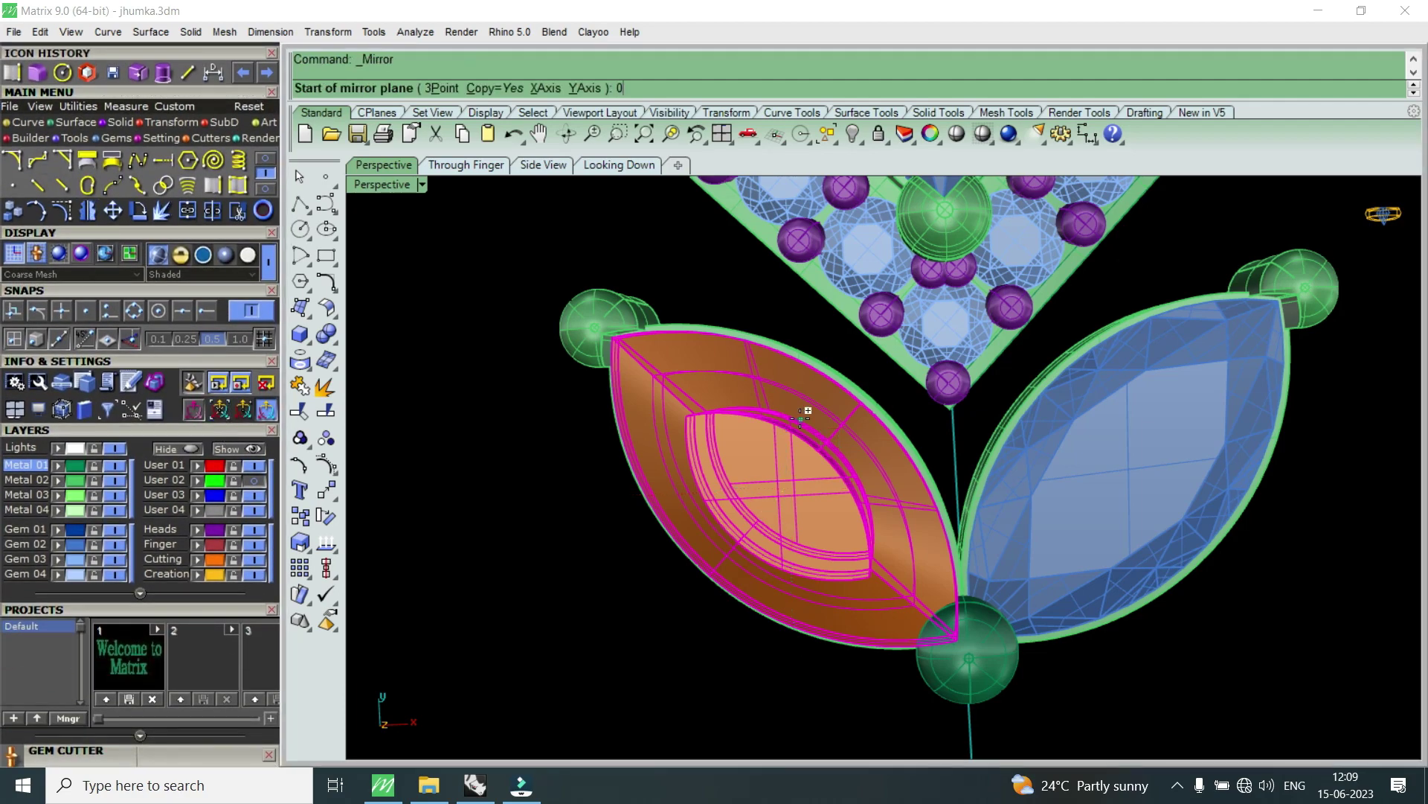
{"action": "key", "text": "Return"}
{"action": "left_click", "coordinate": [801, 424]}
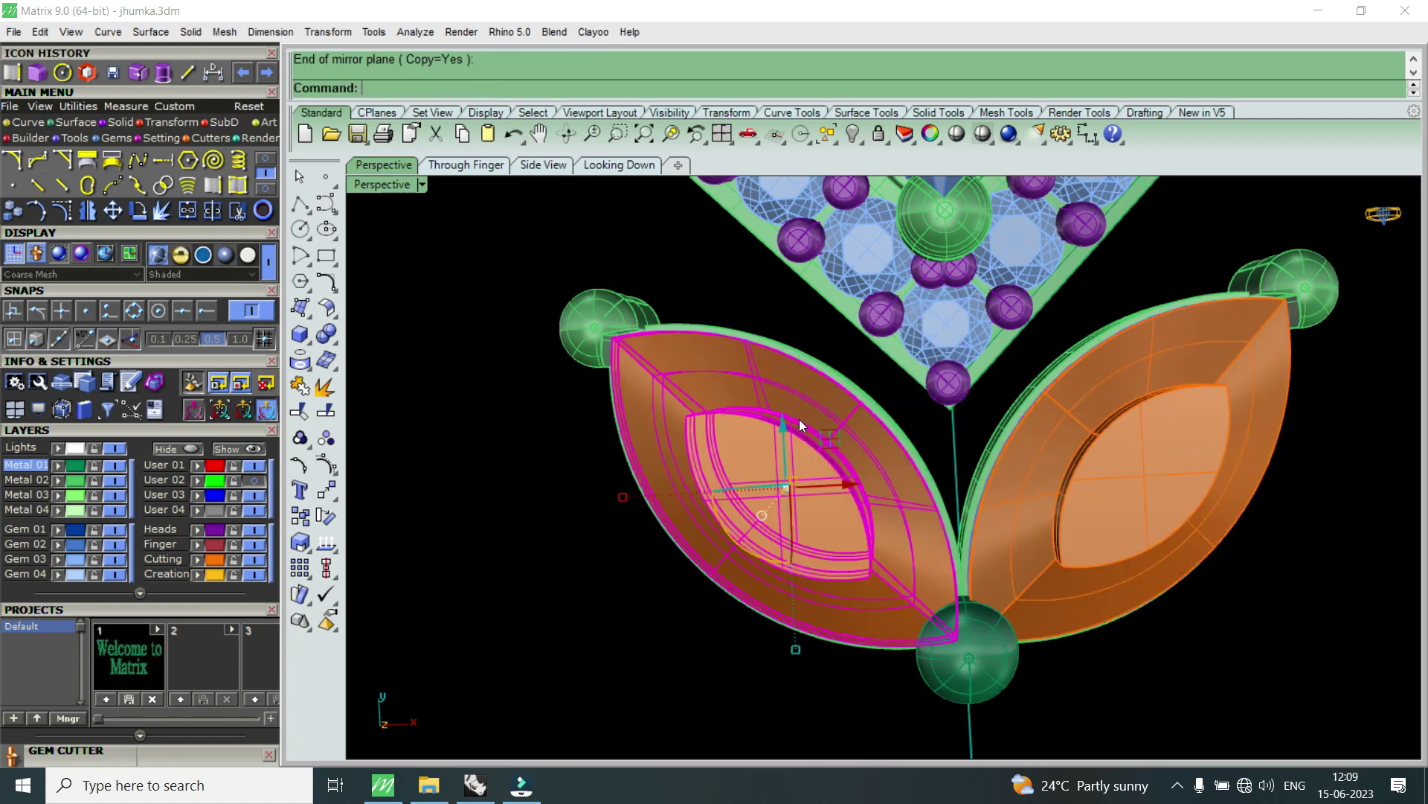
{"action": "left_click", "coordinate": [119, 122]}
{"action": "left_click", "coordinate": [37, 160]}
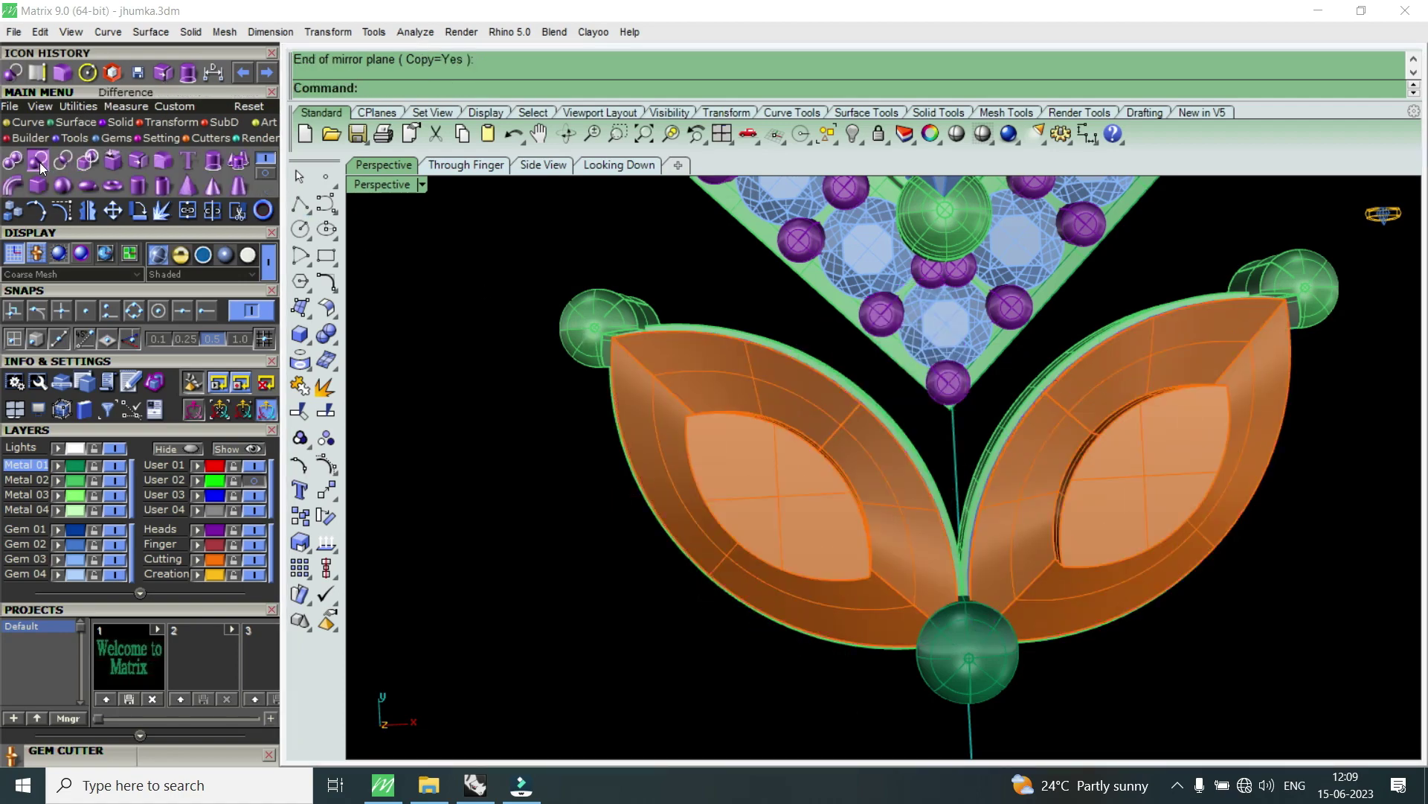
- Subtract the left and right leaf cutters from the hub sphere with BooleanDifference
{"action": "left_click", "coordinate": [948, 667]}
{"action": "key", "text": "Return"}
{"action": "left_click", "coordinate": [847, 597]}
{"action": "left_click", "coordinate": [1090, 529]}
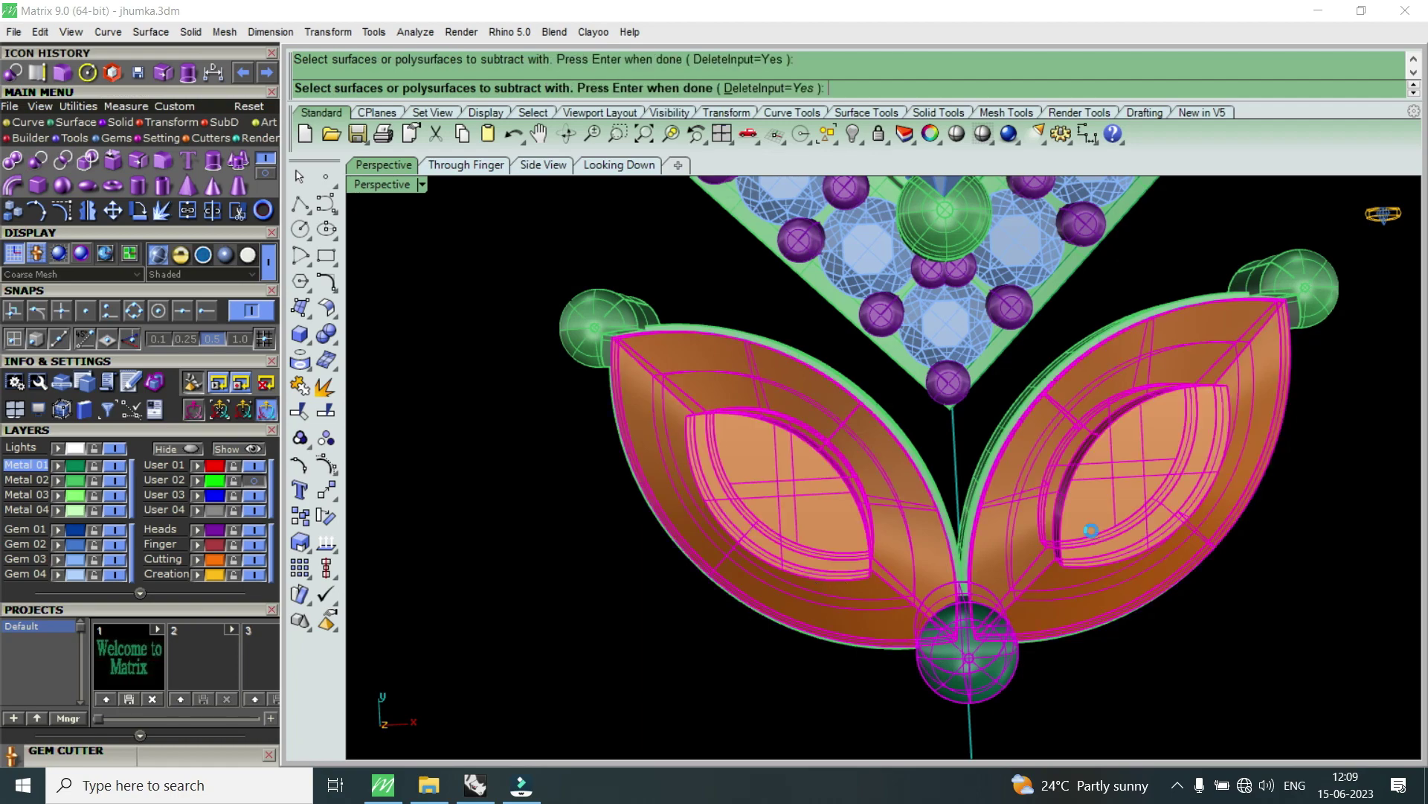
{"action": "key", "text": "Return"}
- Orbit and zoom around the leaf gems to inspect the new seats, then select the hub sphere
{"action": "right_click_drag", "start_coordinate": [877, 652], "coordinate": [1051, 472]}
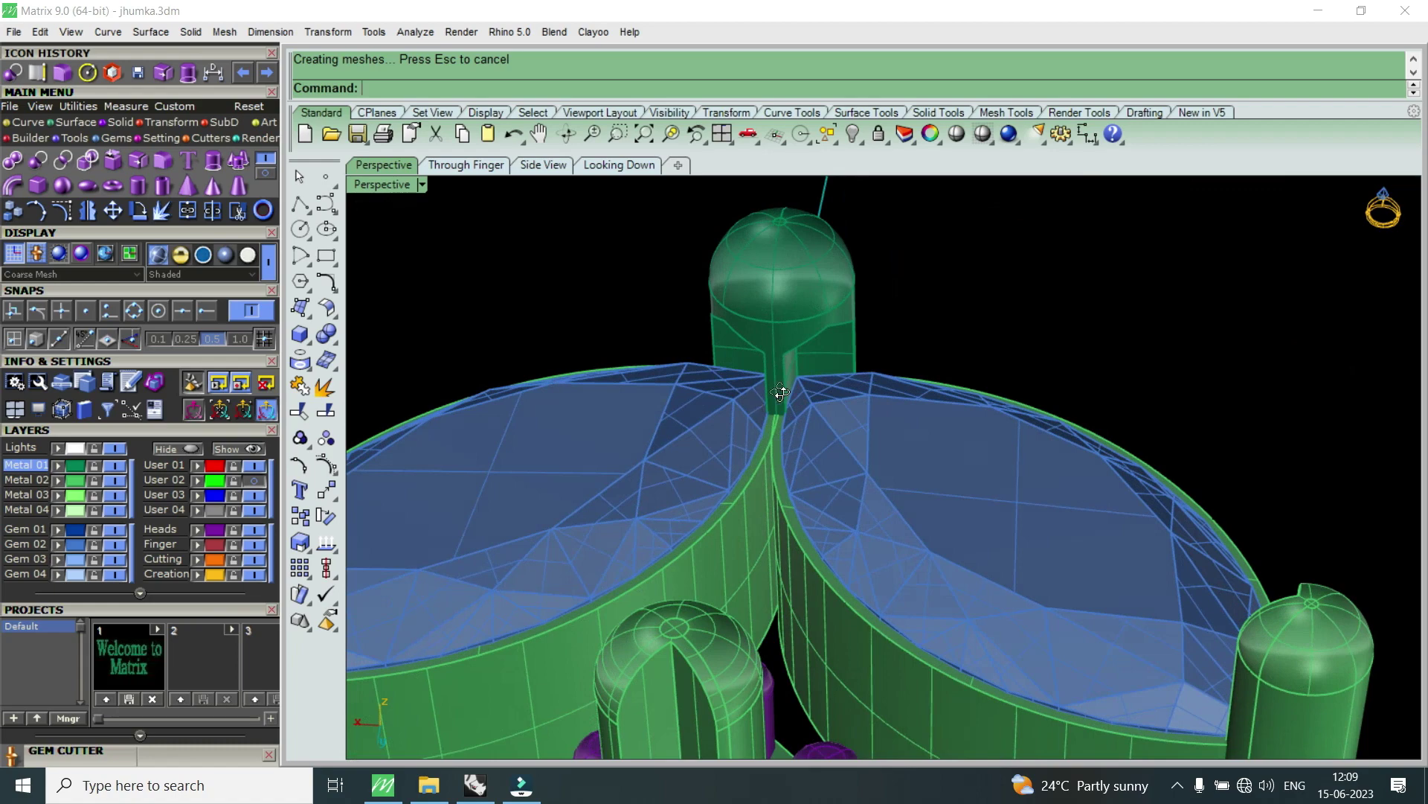
{"action": "right_click_drag", "start_coordinate": [1051, 473], "coordinate": [1148, 546]}
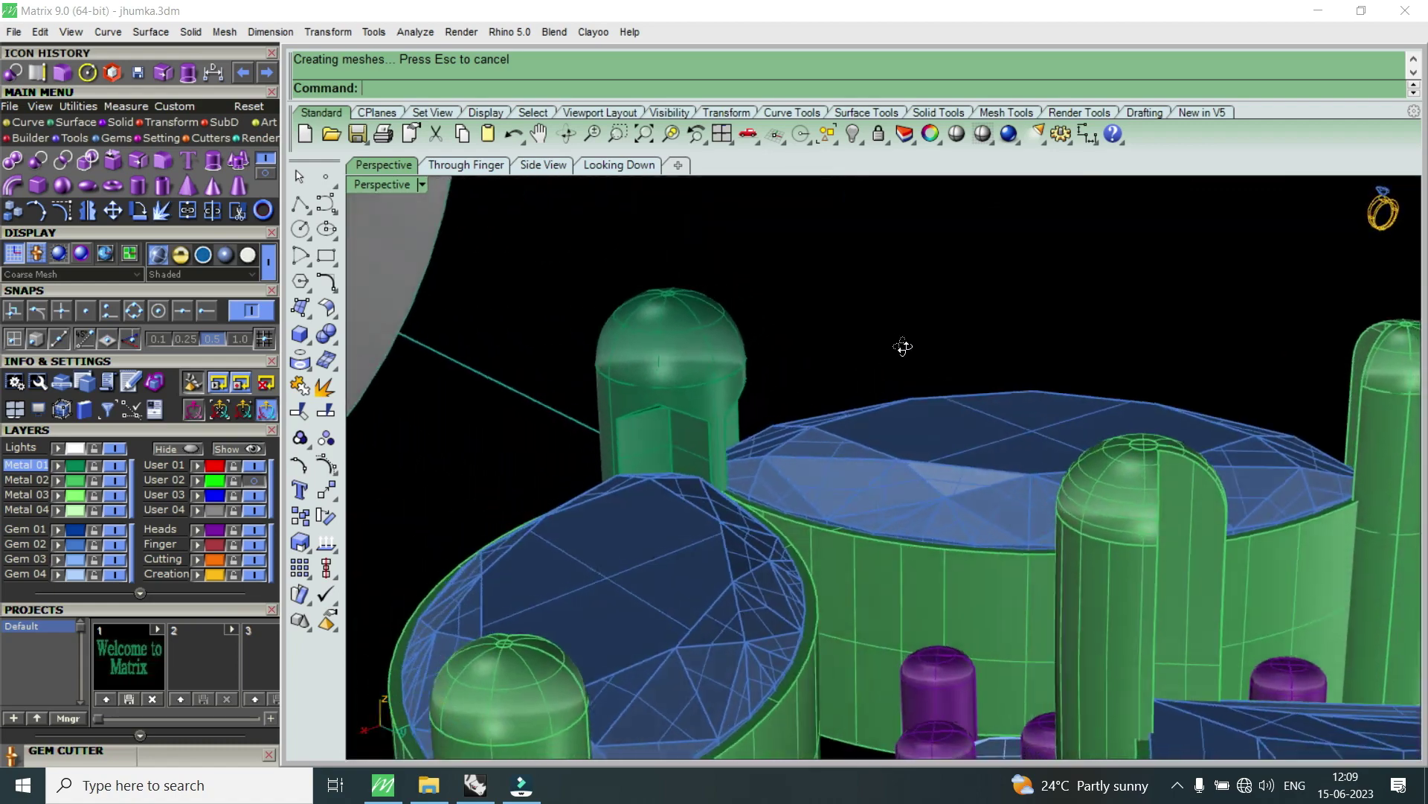
{"action": "scroll", "coordinate": [940, 587], "scroll_direction": "up", "scroll_amount": 2}
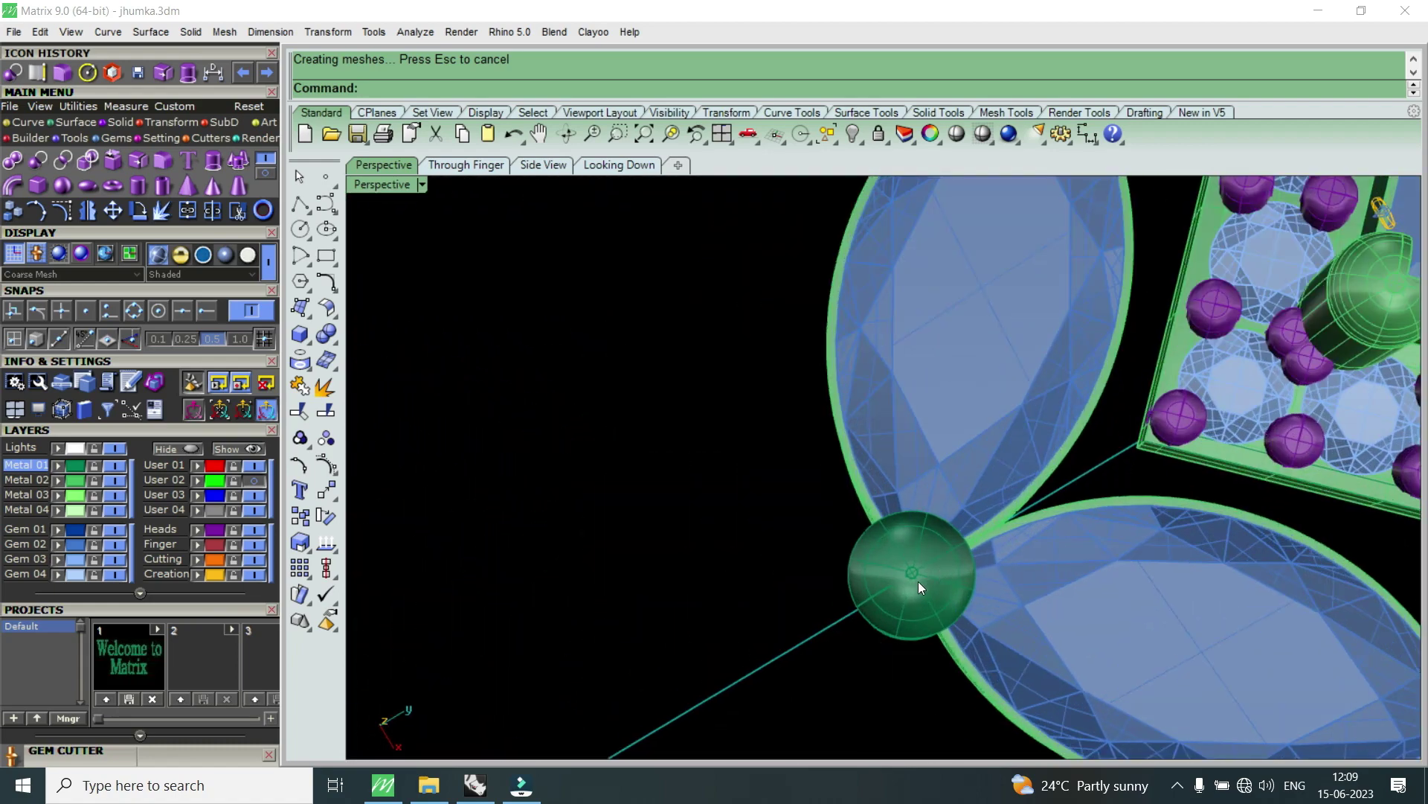
{"action": "scroll", "coordinate": [909, 546], "scroll_direction": "down", "scroll_amount": 3}
{"action": "scroll", "coordinate": [922, 496], "scroll_direction": "up", "scroll_amount": 3}
{"action": "scroll", "coordinate": [945, 578], "scroll_direction": "down", "scroll_amount": 1}
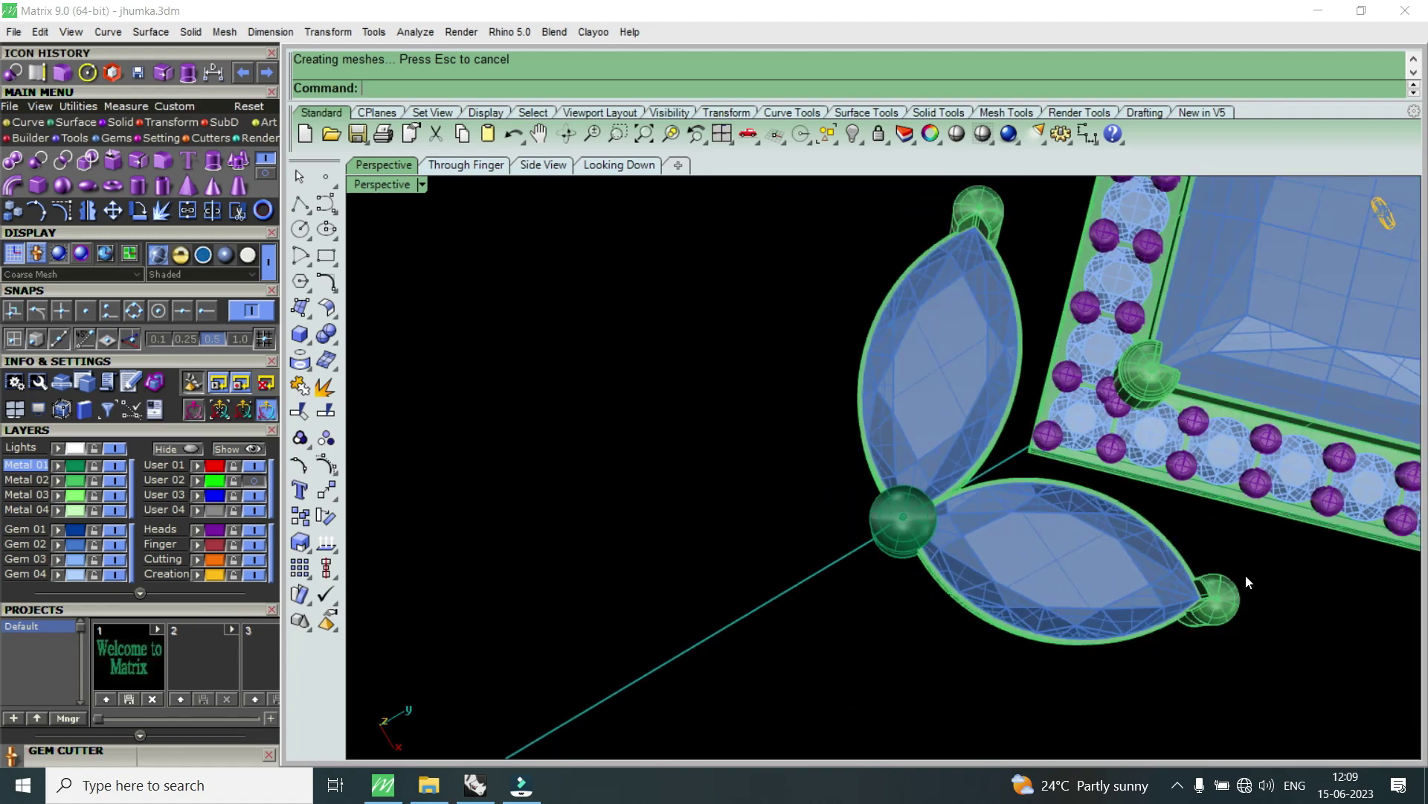
{"action": "scroll", "coordinate": [1157, 607], "scroll_direction": "up", "scroll_amount": 3}
{"action": "scroll", "coordinate": [1192, 608], "scroll_direction": "down", "scroll_amount": 3}
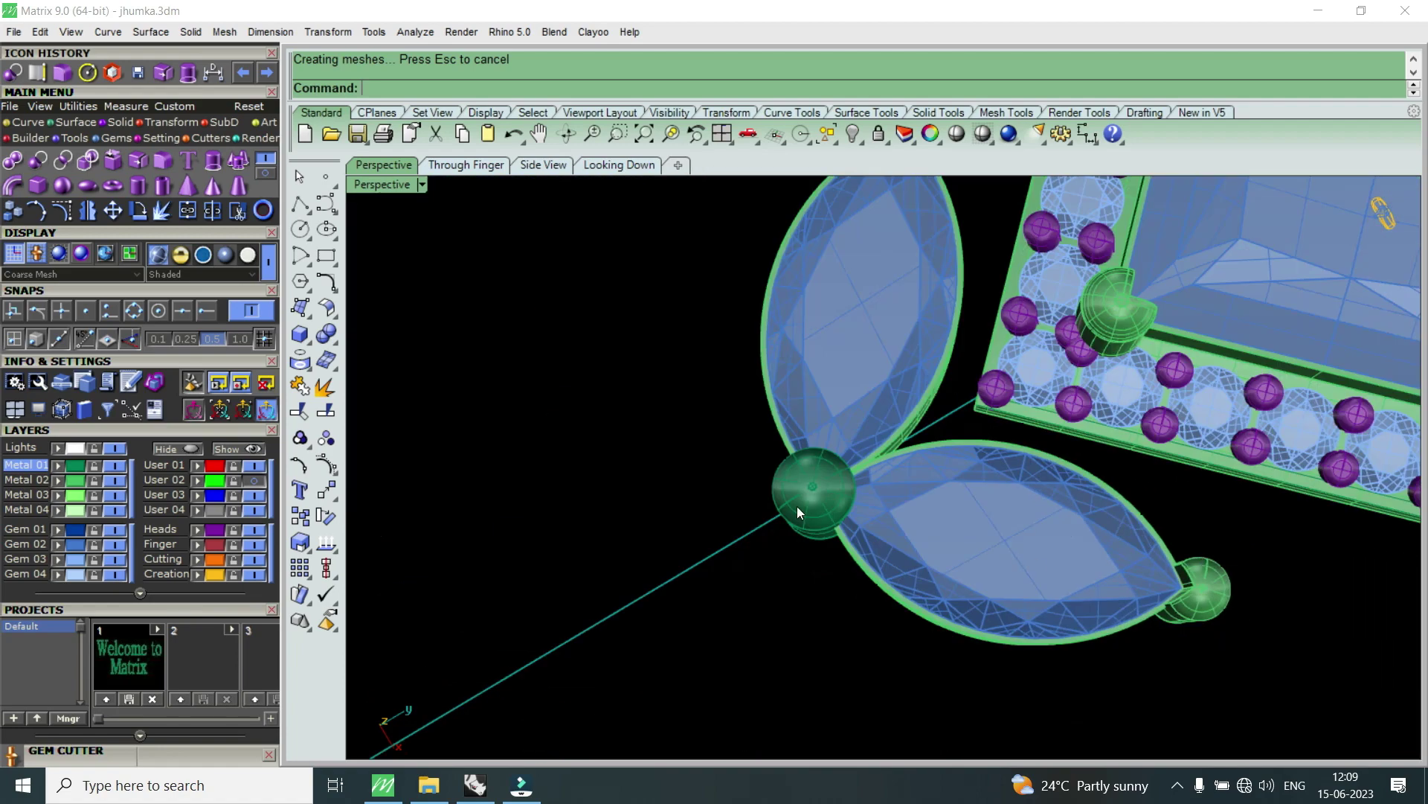
{"action": "scroll", "coordinate": [803, 507], "scroll_direction": "up", "scroll_amount": 2}
{"action": "scroll", "coordinate": [830, 483], "scroll_direction": "down", "scroll_amount": 1}
{"action": "right_click_drag", "start_coordinate": [957, 570], "coordinate": [748, 390]}
{"action": "scroll", "coordinate": [849, 412], "scroll_direction": "up", "scroll_amount": 3}
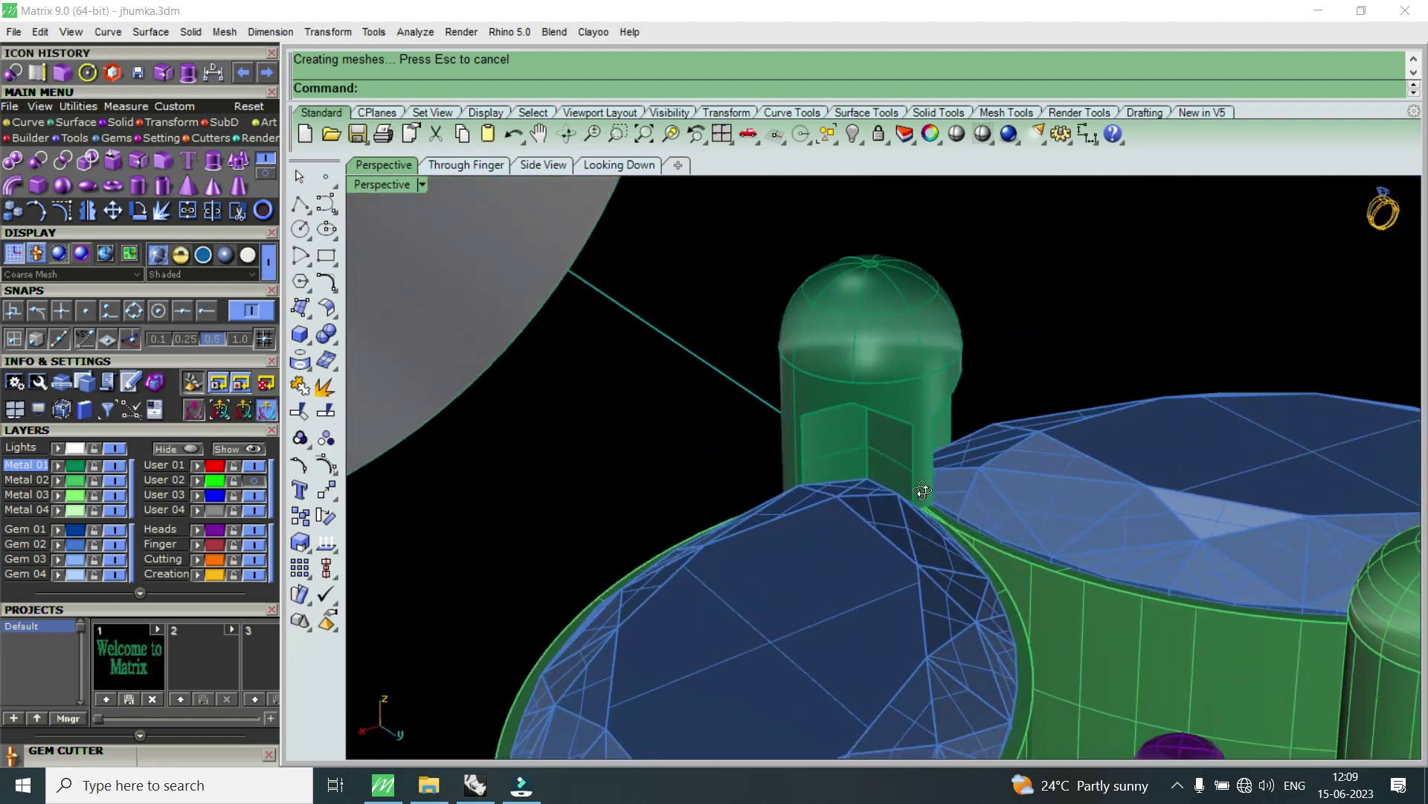
{"action": "right_click_drag", "start_coordinate": [936, 484], "coordinate": [865, 469]}
{"action": "scroll", "coordinate": [864, 469], "scroll_direction": "up", "scroll_amount": 2}
{"action": "scroll", "coordinate": [944, 385], "scroll_direction": "down", "scroll_amount": 2}
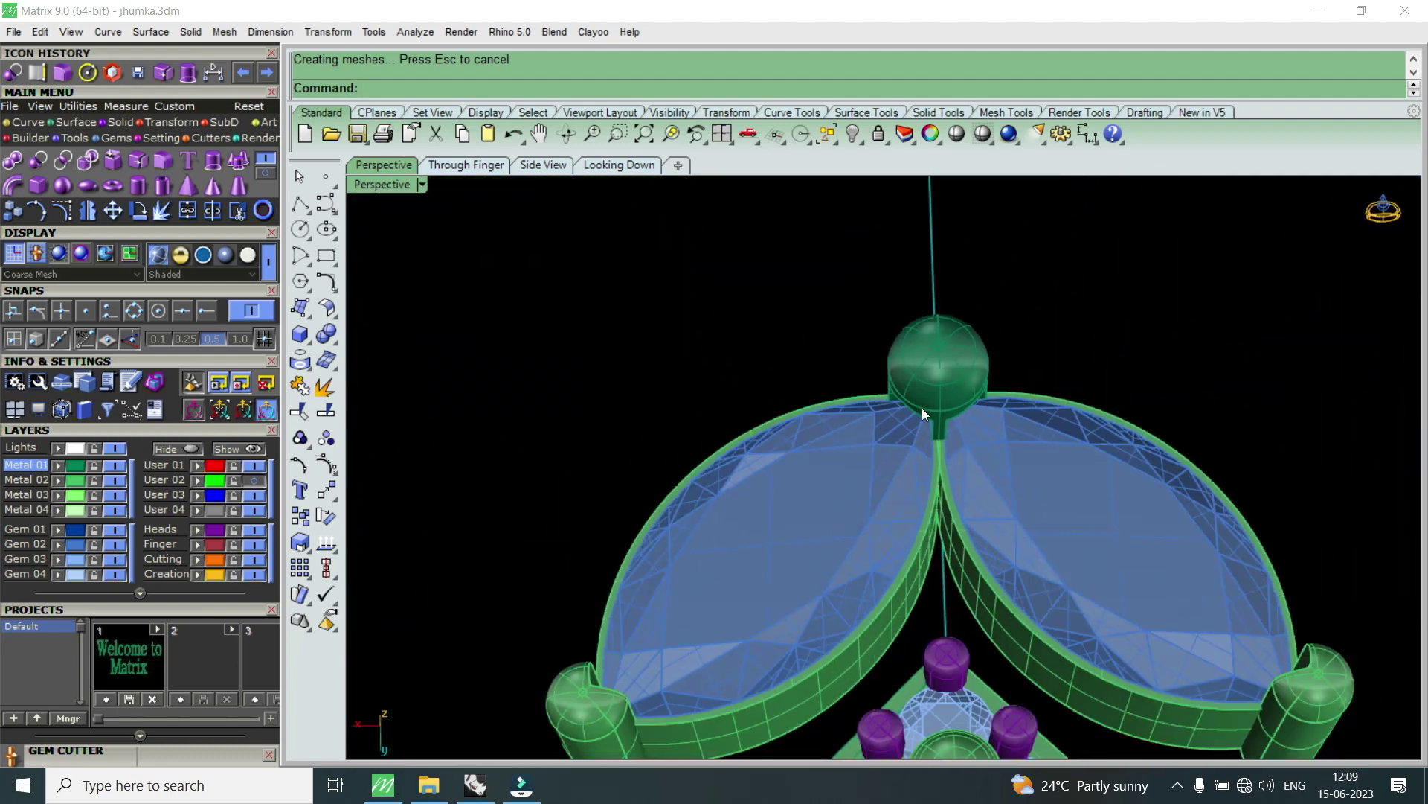
{"action": "left_click", "coordinate": [950, 356]}
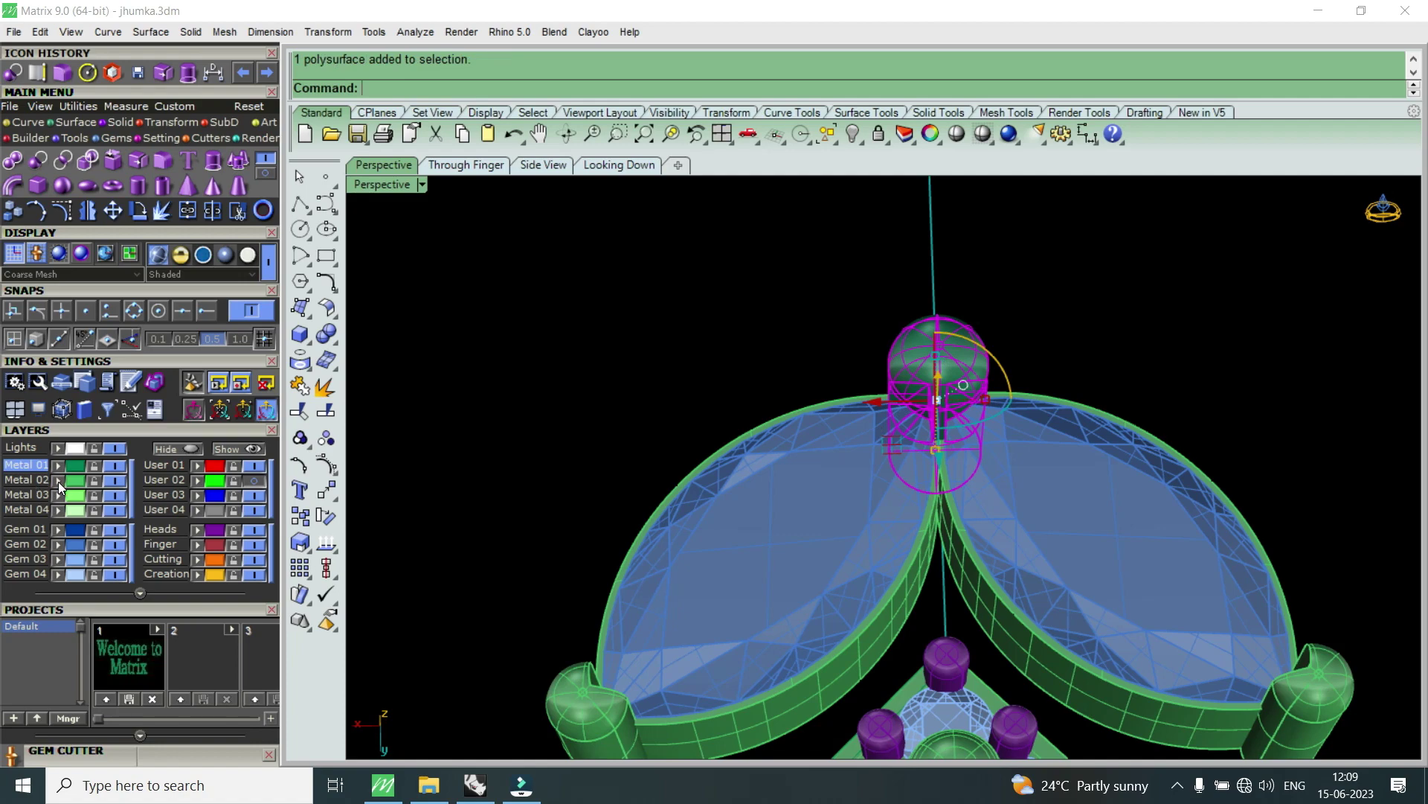
- Group the hub sphere and both marquise leaves under the halo with Ctrl+G
{"action": "scroll", "coordinate": [734, 434], "scroll_direction": "down", "scroll_amount": 3}
{"action": "mouse_move", "coordinate": [734, 435]}
{"action": "right_mouse_down"}
{"action": "mouse_move", "coordinate": [1003, 557]}
{"action": "mouse_move", "coordinate": [754, 593]}
{"action": "mouse_move", "coordinate": [665, 664]}
{"action": "right_mouse_up"}
{"action": "left_click_drag", "start_coordinate": [645, 667], "coordinate": [1067, 434]}
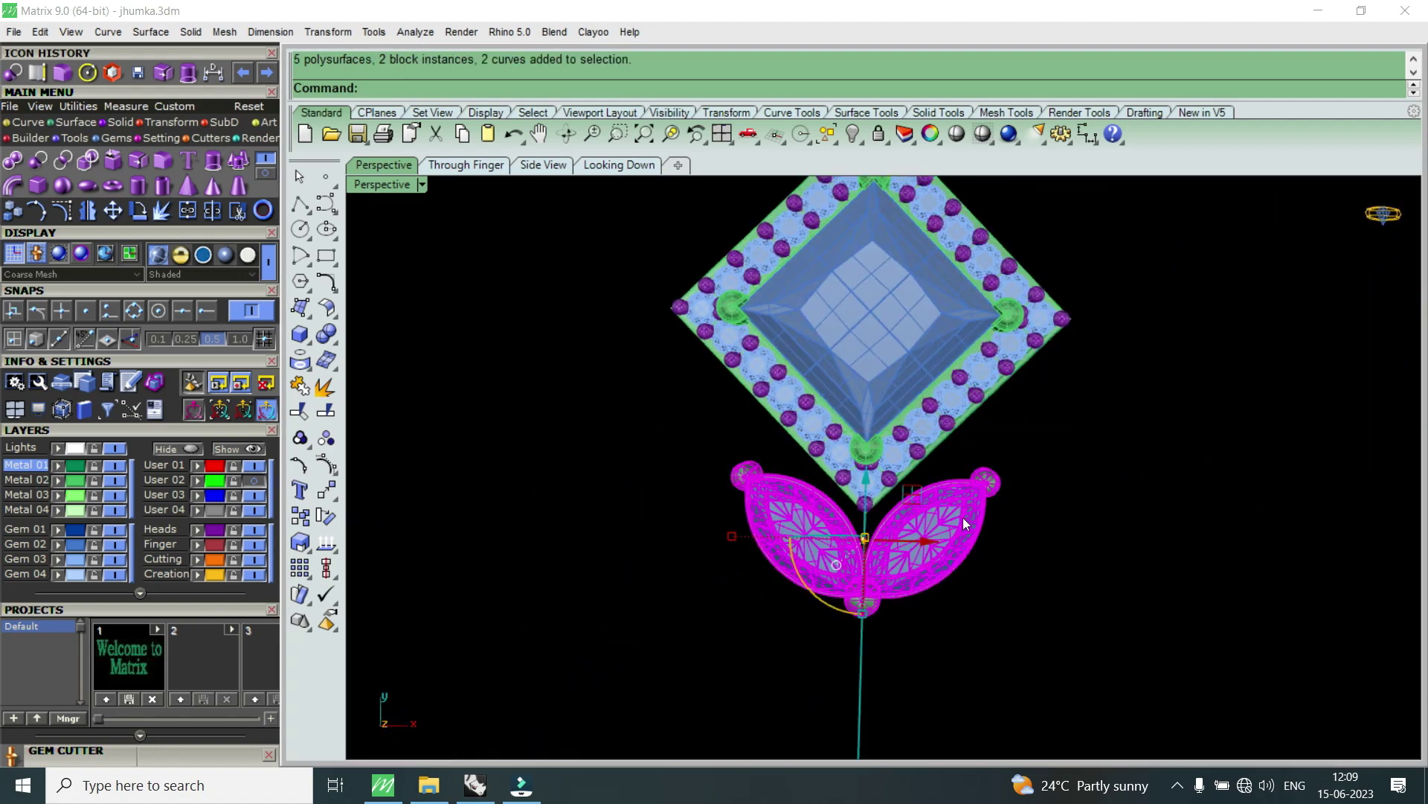
{"action": "key", "text": "ctrl+g"}
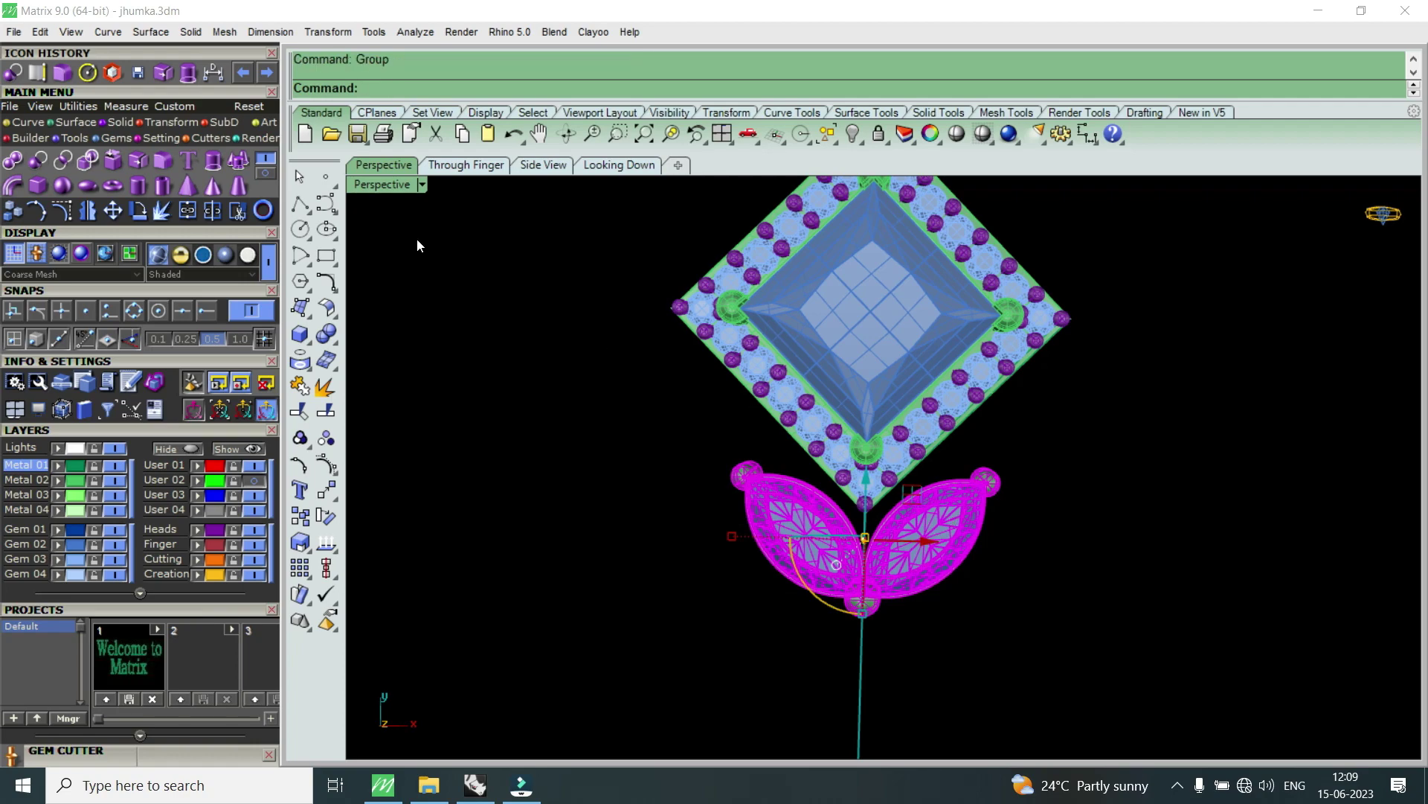
{"action": "double_click", "coordinate": [382, 184]}
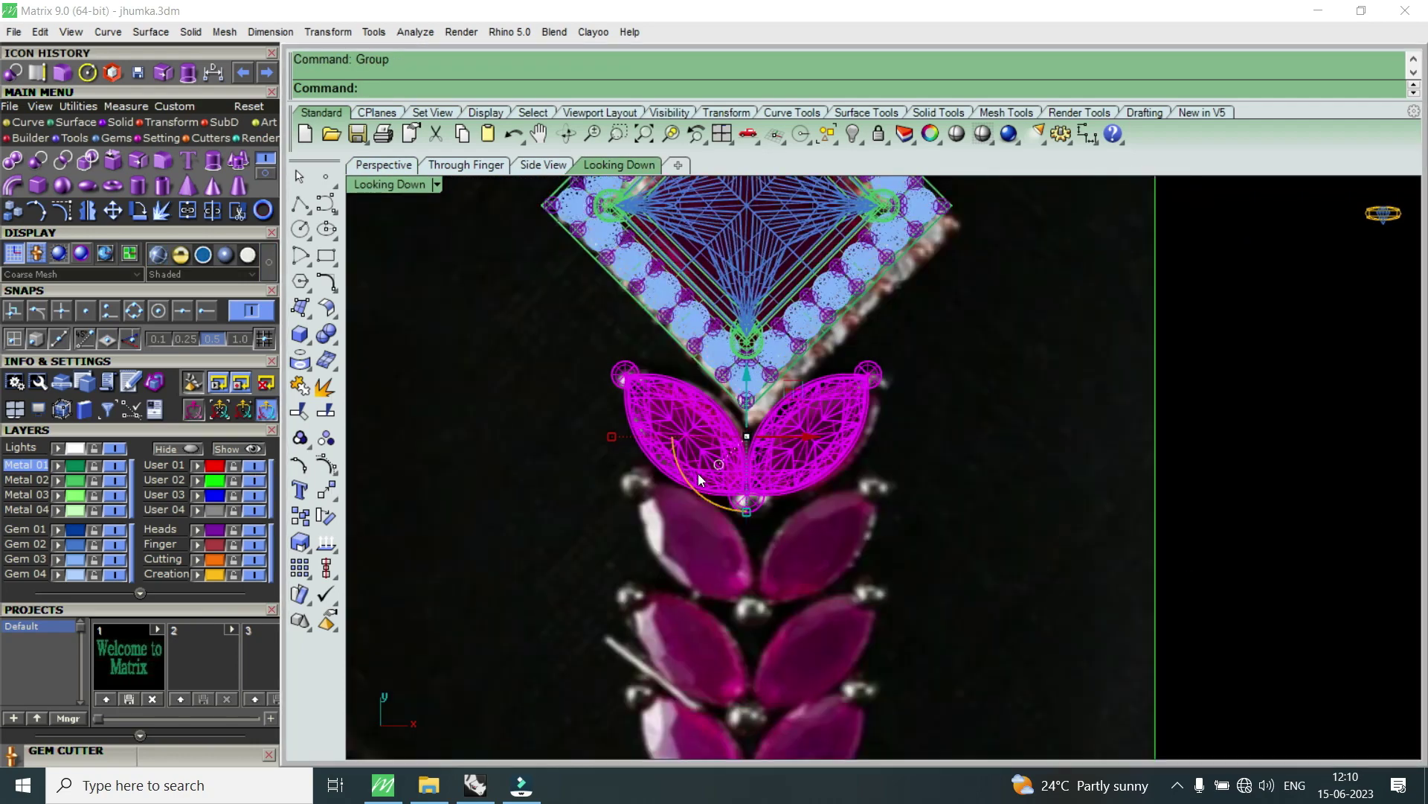
{"action": "scroll", "coordinate": [744, 467], "scroll_direction": "down", "scroll_amount": 2}
{"action": "scroll", "coordinate": [745, 490], "scroll_direction": "up", "scroll_amount": 1}
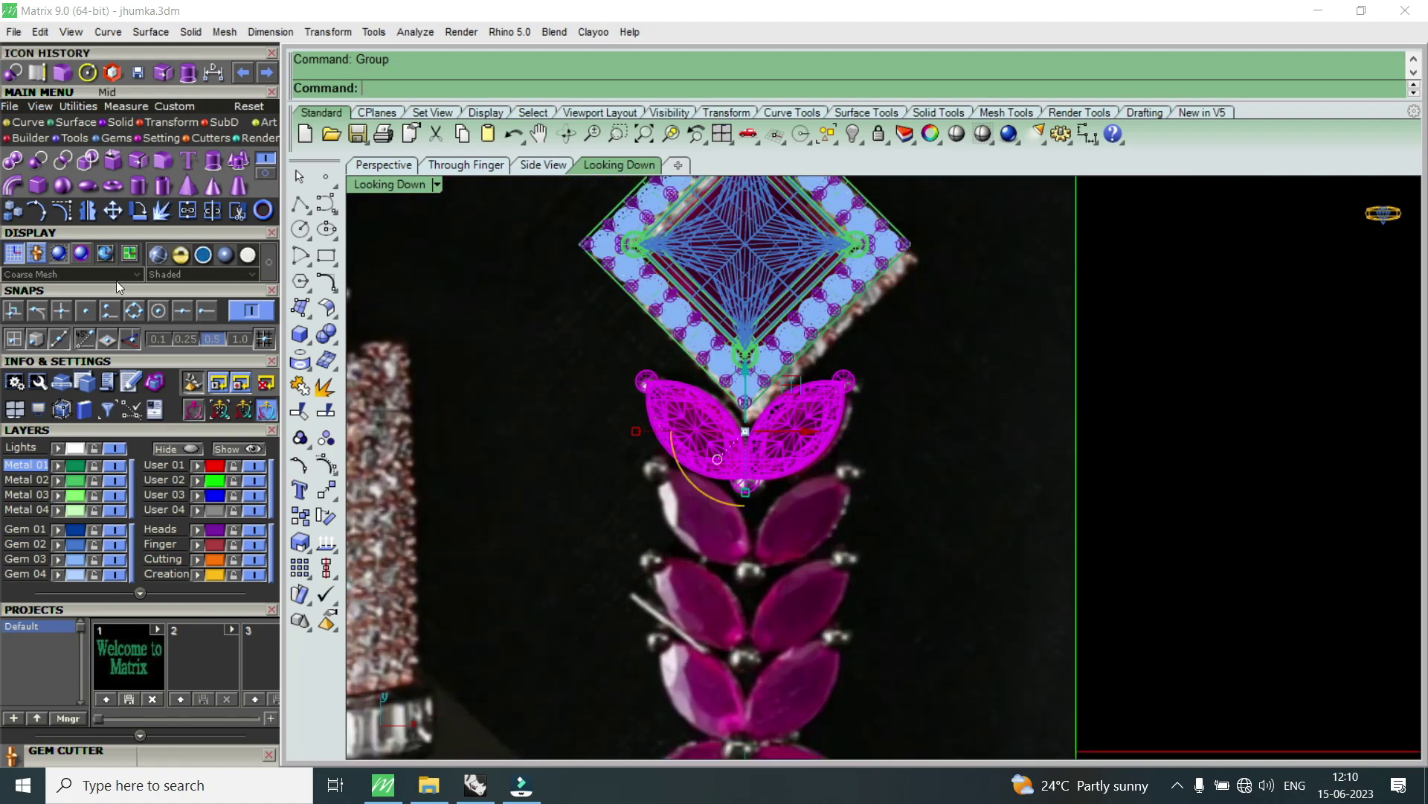
{"action": "left_click", "coordinate": [30, 215]}
- Copy the grouped leaf pair to two positions further down the column
{"action": "left_click", "coordinate": [817, 414]}
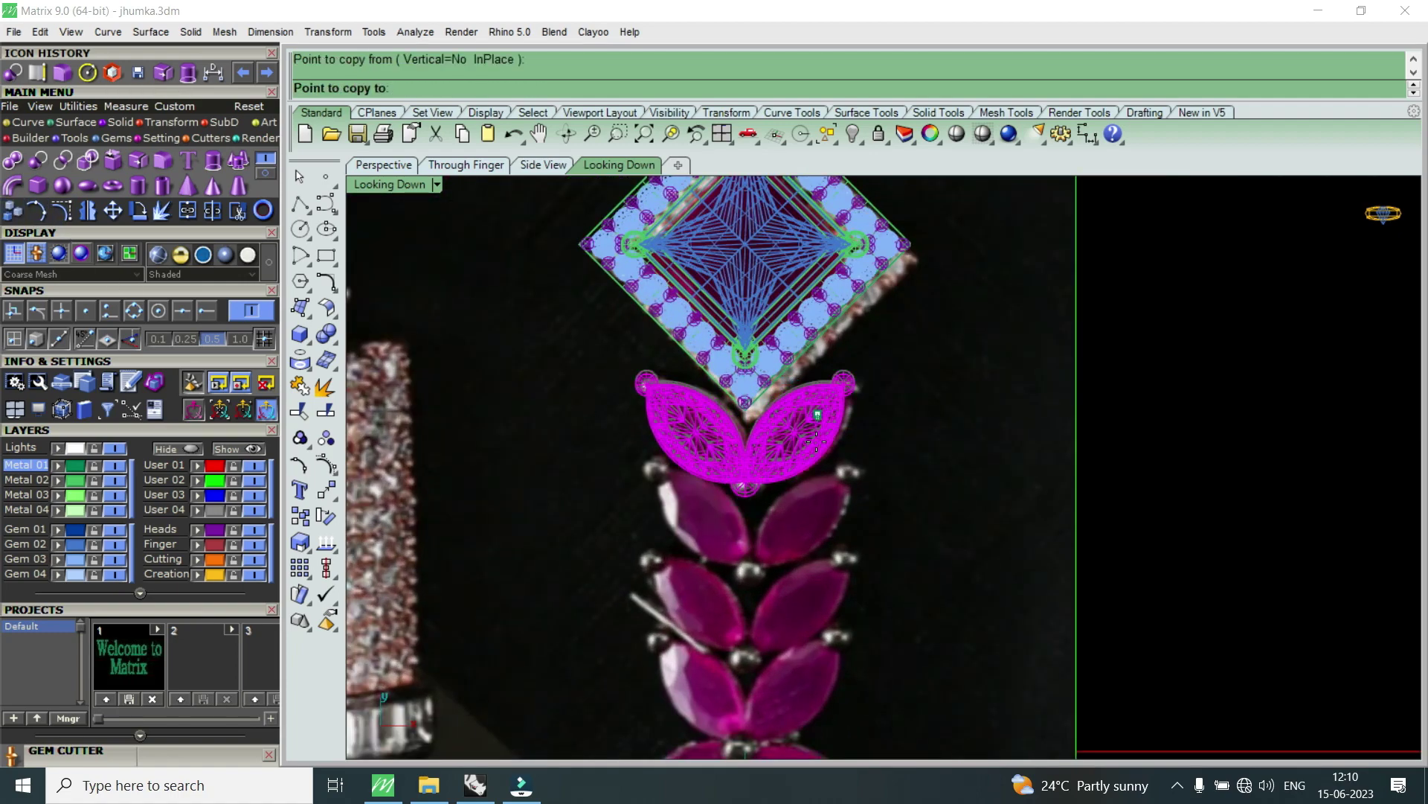
{"action": "scroll", "coordinate": [819, 498], "scroll_direction": "up", "scroll_amount": 2}
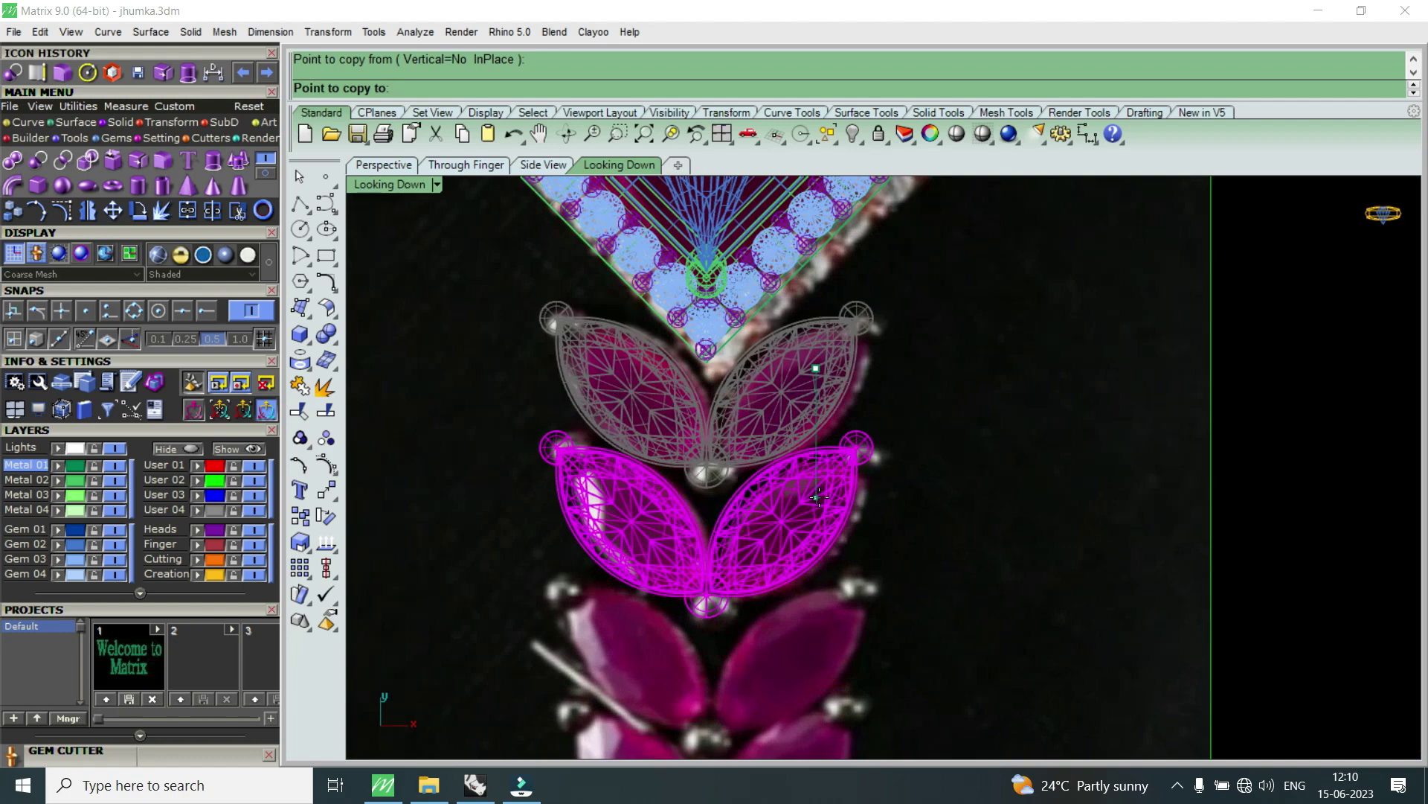
{"action": "left_click", "coordinate": [819, 497]}
{"action": "scroll", "coordinate": [814, 551], "scroll_direction": "up", "scroll_amount": 2}
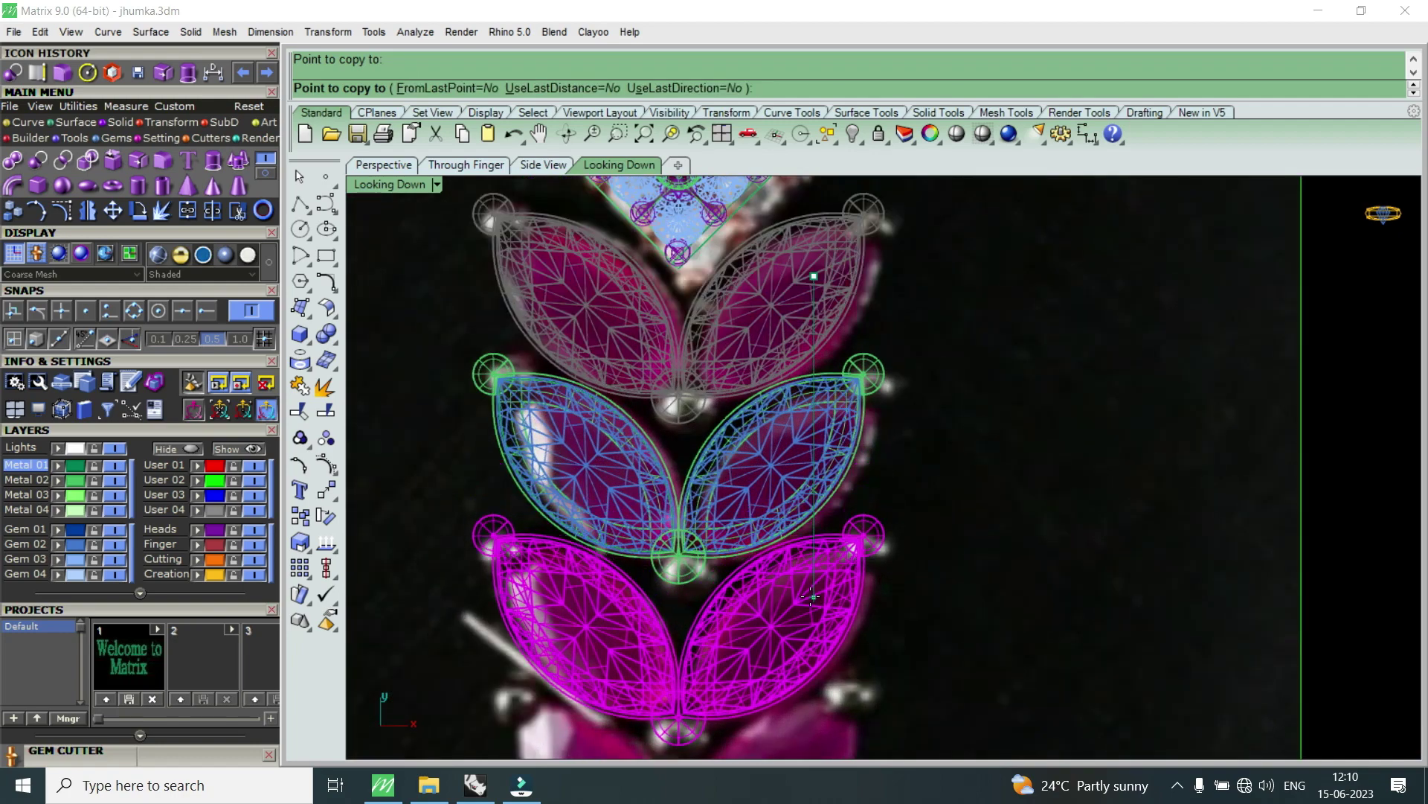
{"action": "left_click", "coordinate": [812, 595]}
{"action": "scroll", "coordinate": [812, 610], "scroll_direction": "down", "scroll_amount": 3}
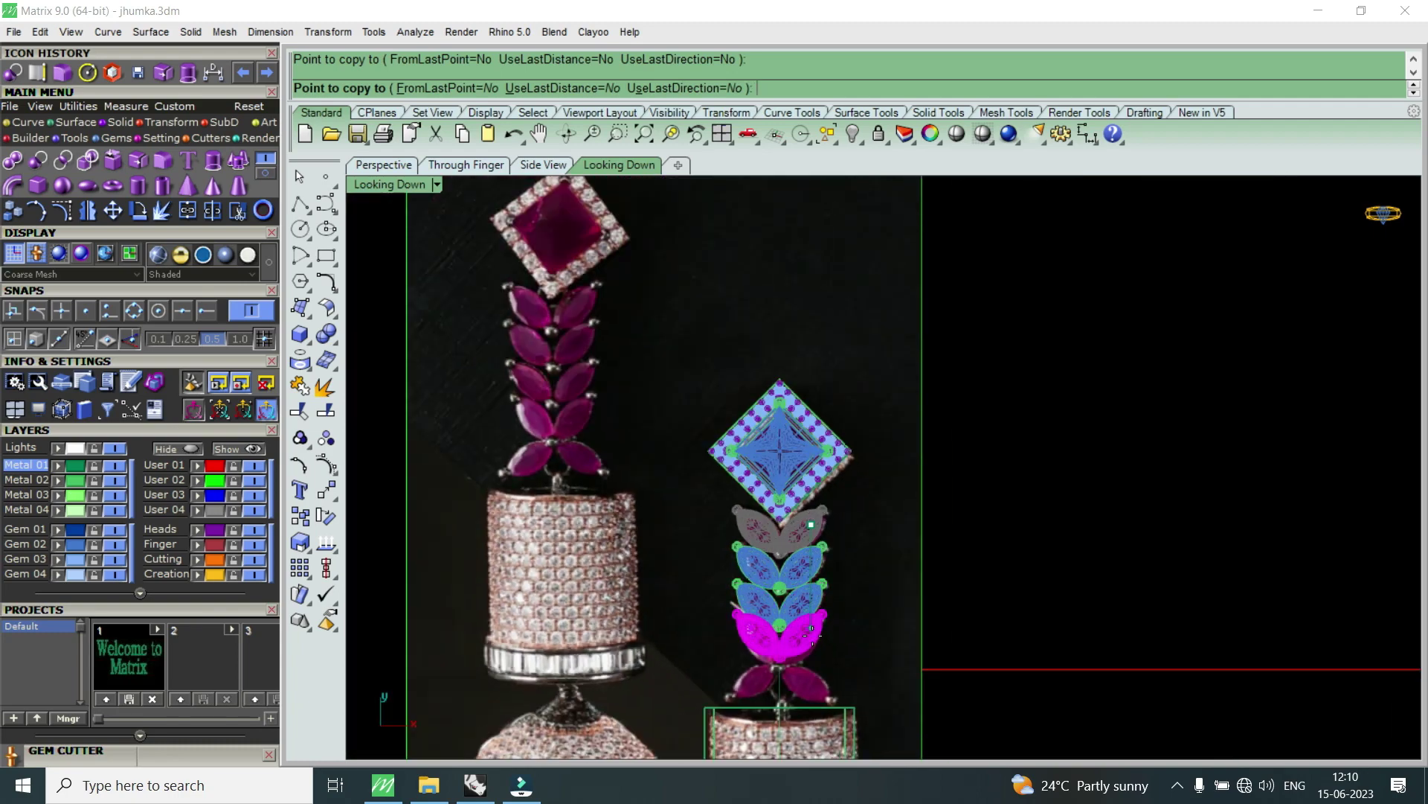
{"action": "scroll", "coordinate": [812, 640], "scroll_direction": "up", "scroll_amount": 3}
{"action": "scroll", "coordinate": [813, 645], "scroll_direction": "up", "scroll_amount": 2}
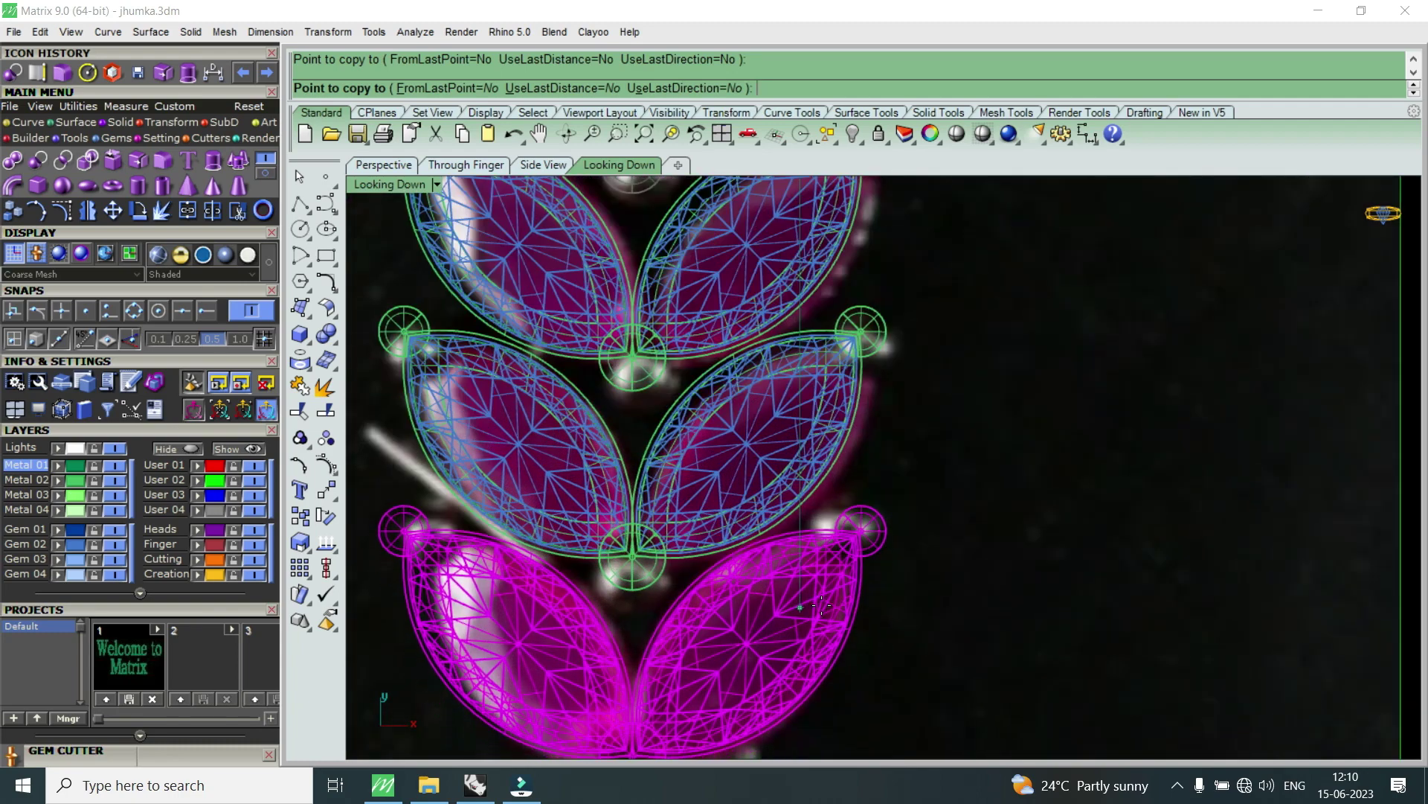
{"action": "scroll", "coordinate": [821, 606], "scroll_direction": "down", "scroll_amount": 2}
{"action": "scroll", "coordinate": [821, 606], "scroll_direction": "down", "scroll_amount": 2}
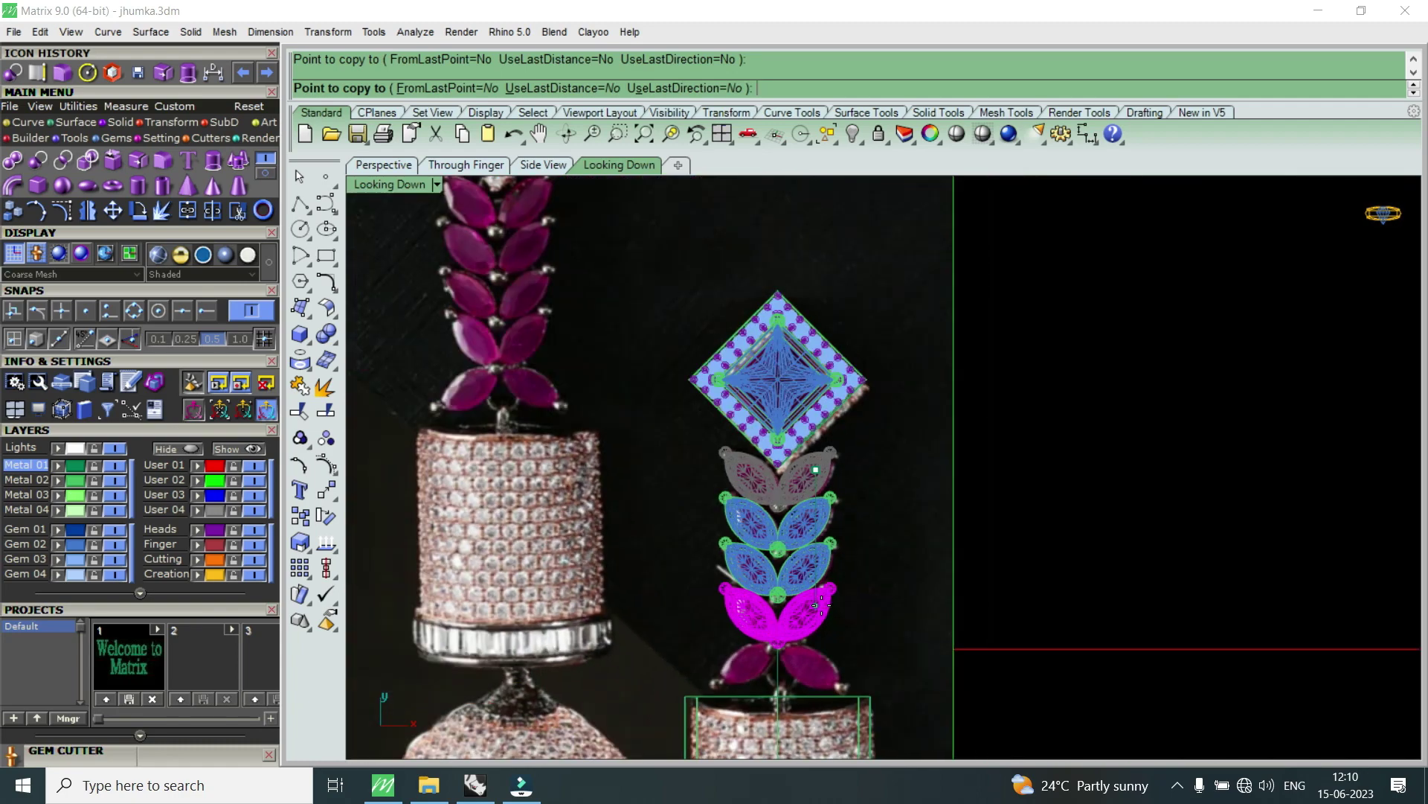
{"action": "key", "text": "Return"}
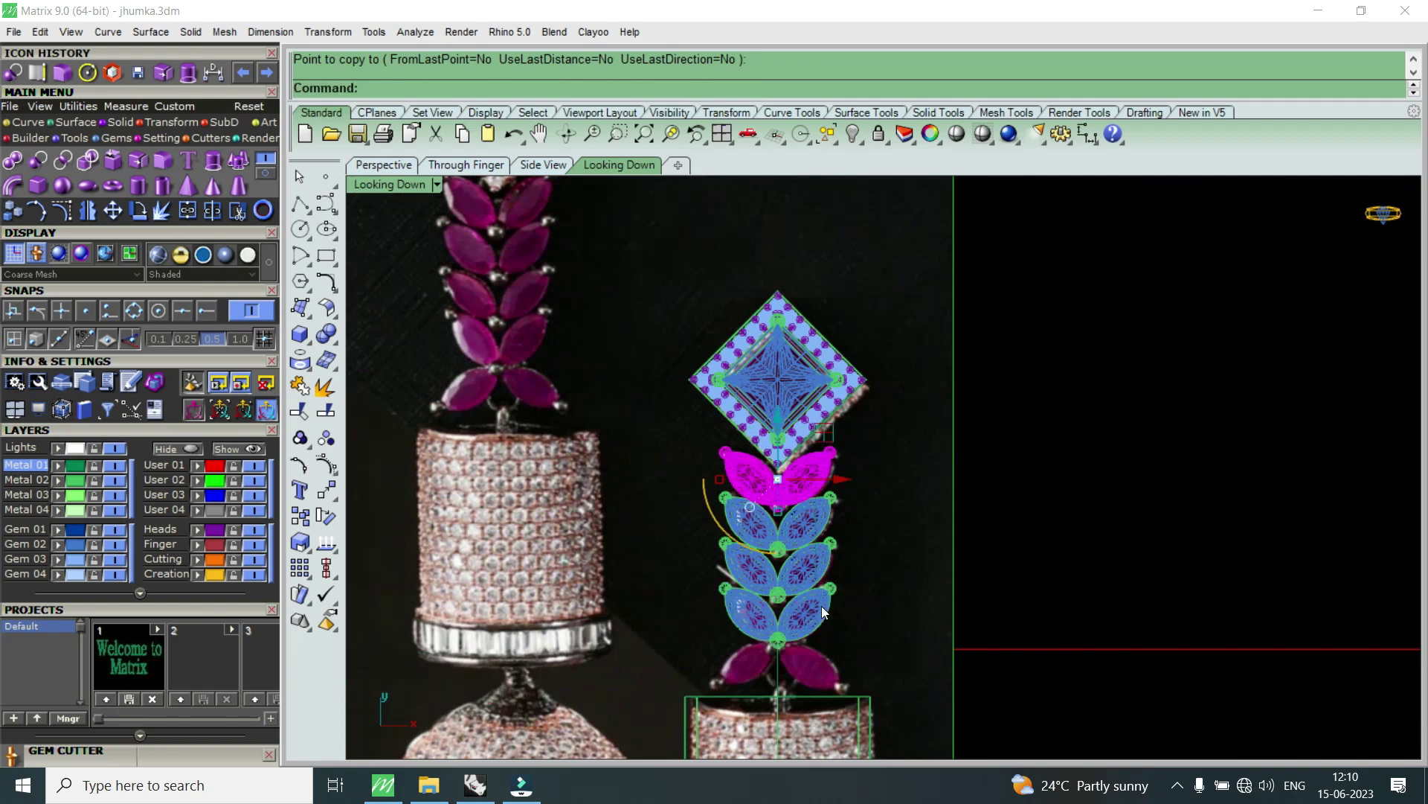
- Hide the User 02 reference photo layer and window-select the bottom leaf pair
{"action": "left_click", "coordinate": [821, 606]}
{"action": "scroll", "coordinate": [811, 565], "scroll_direction": "down", "scroll_amount": 3}
{"action": "scroll", "coordinate": [816, 590], "scroll_direction": "up", "scroll_amount": 1}
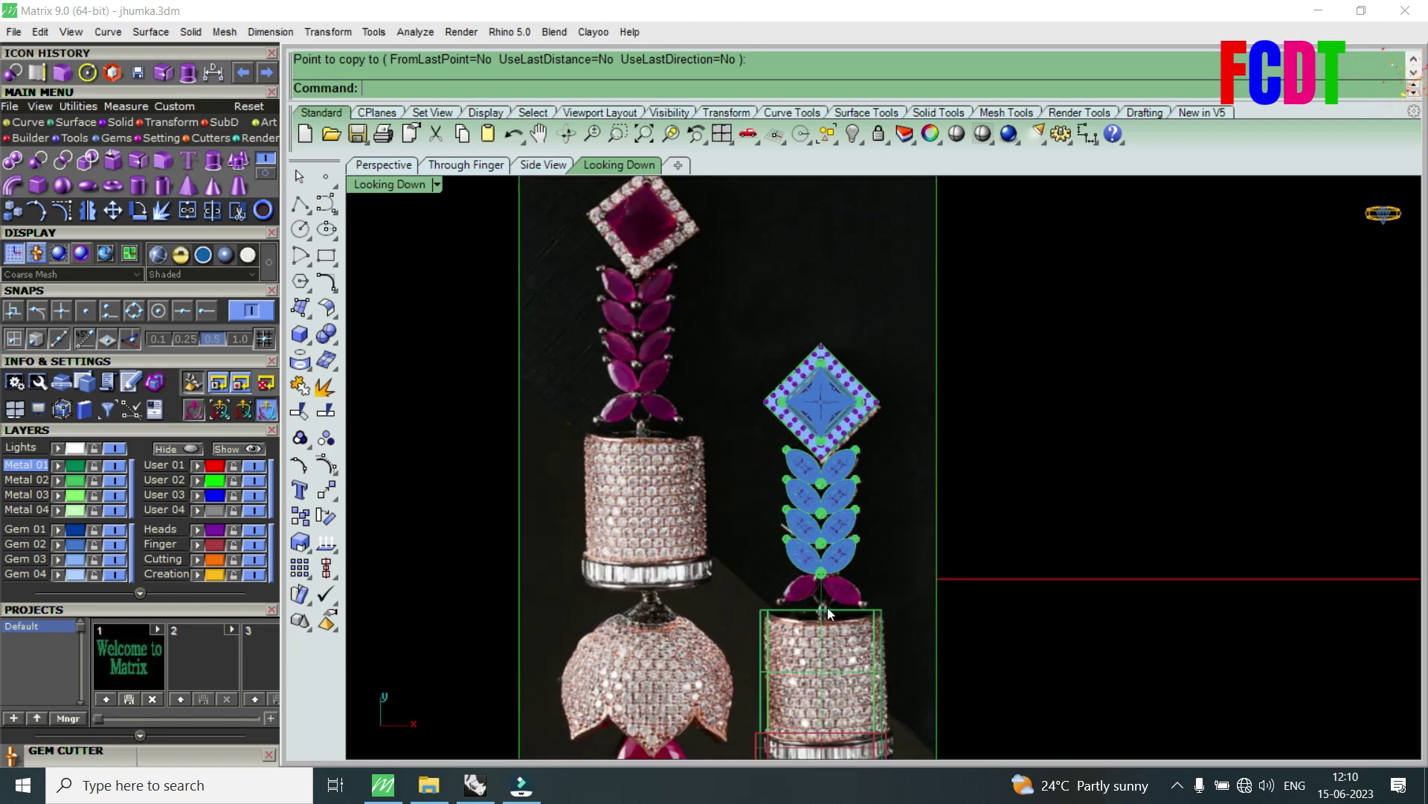
{"action": "scroll", "coordinate": [828, 608], "scroll_direction": "up", "scroll_amount": 2}
{"action": "scroll", "coordinate": [818, 568], "scroll_direction": "up", "scroll_amount": 1}
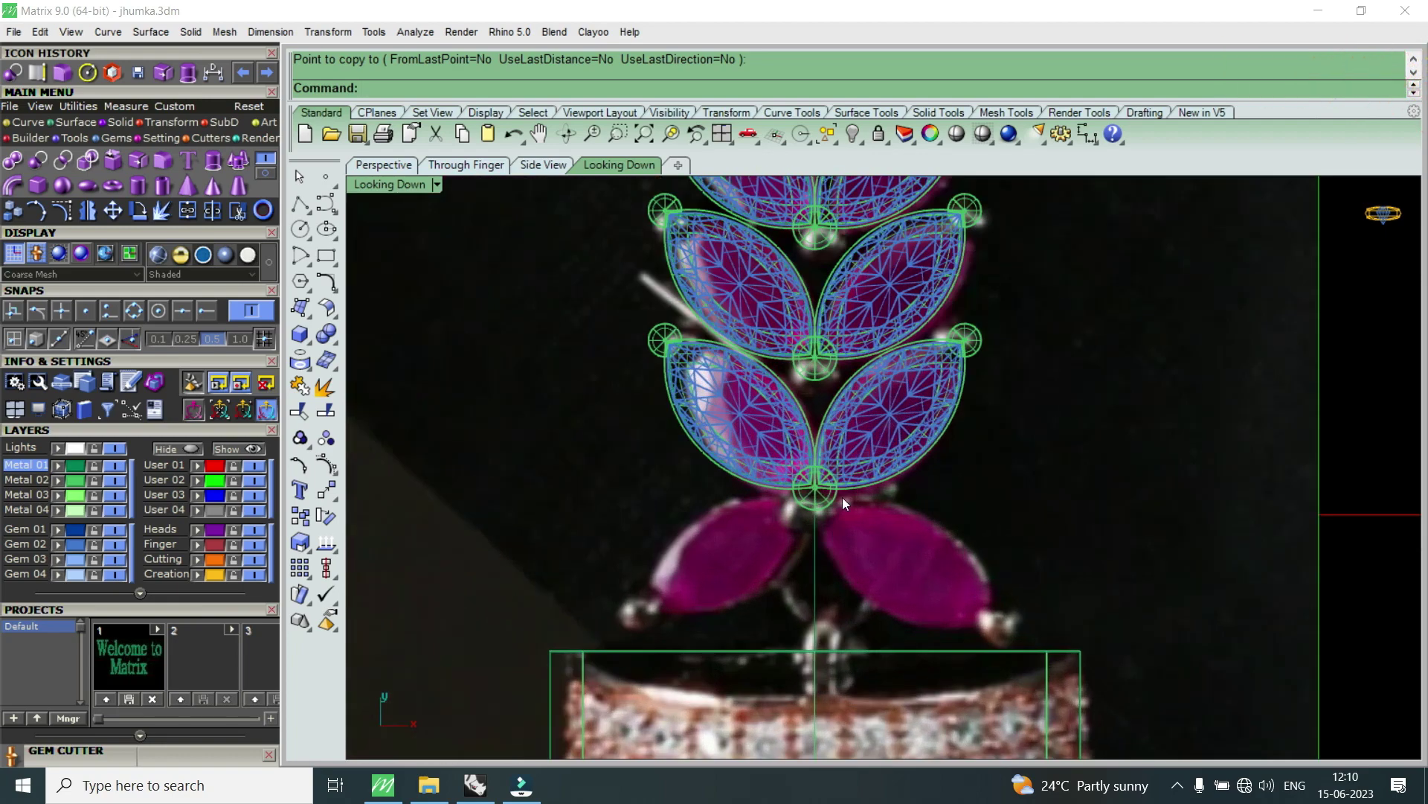
{"action": "scroll", "coordinate": [842, 497], "scroll_direction": "down", "scroll_amount": 2}
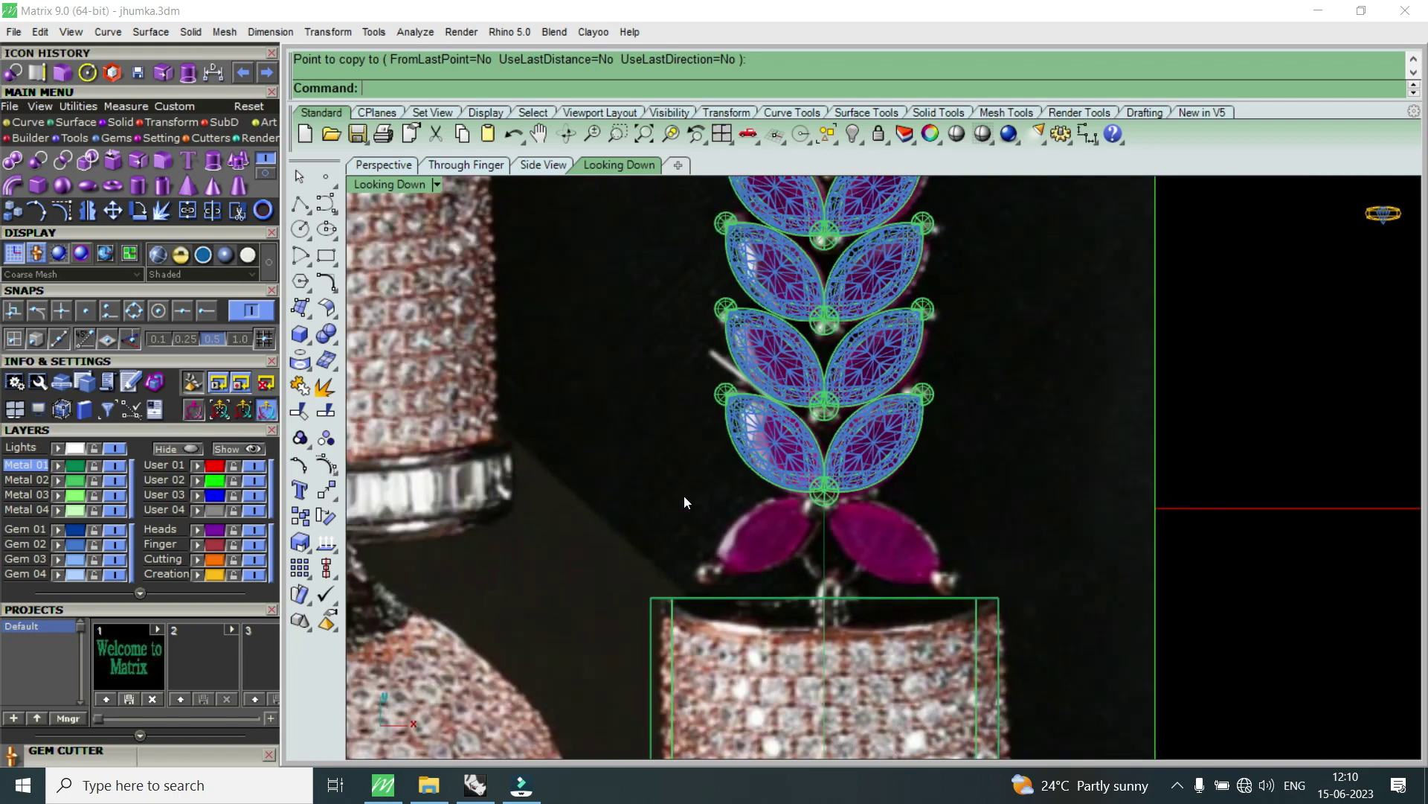
{"action": "left_click", "coordinate": [254, 482]}
{"action": "scroll", "coordinate": [784, 476], "scroll_direction": "up", "scroll_amount": 3}
{"action": "left_click_drag", "start_coordinate": [865, 468], "coordinate": [765, 506]}
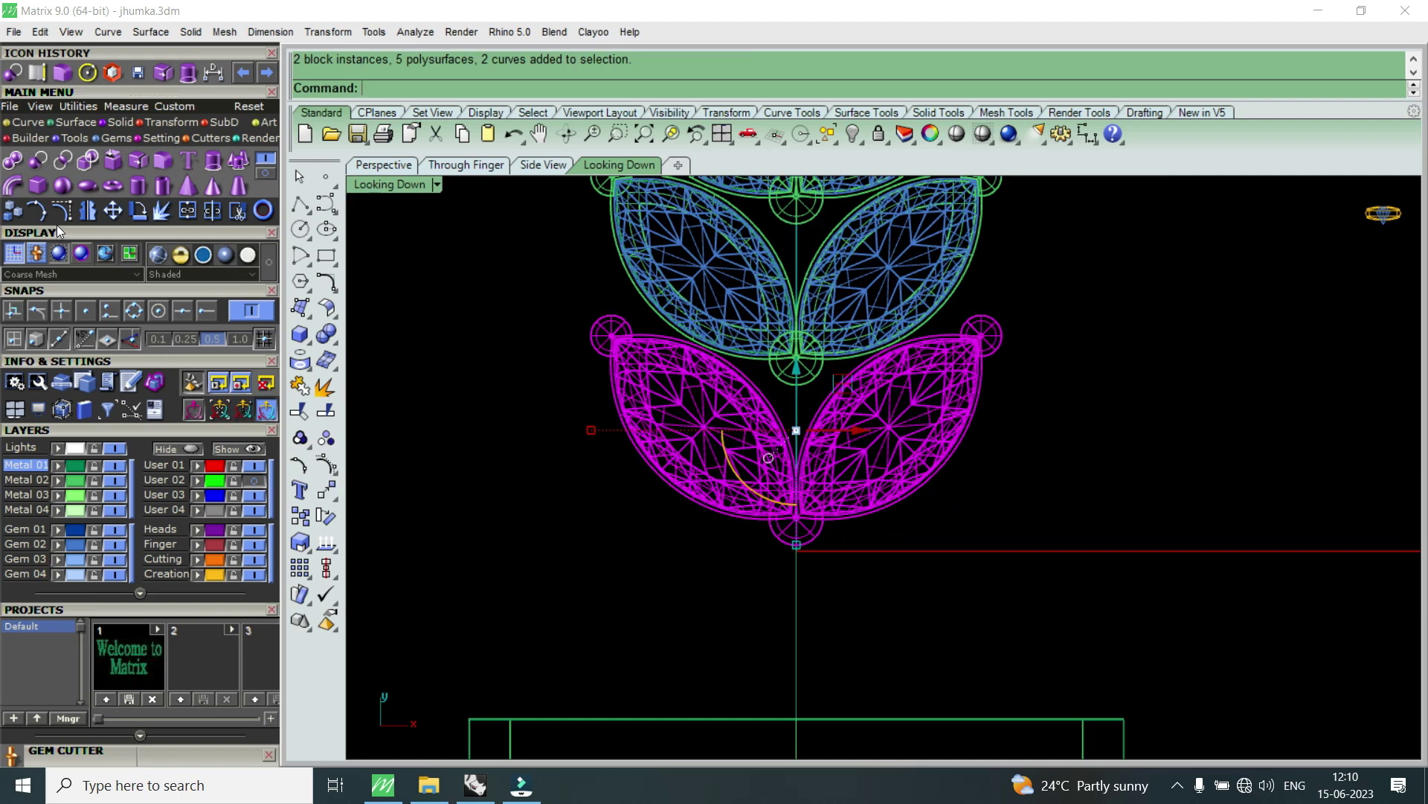
- Mirror the bottom leaf pair across a horizontal line through the bottom prong's centre
{"action": "left_click", "coordinate": [90, 212]}
{"action": "left_click", "coordinate": [157, 310]}
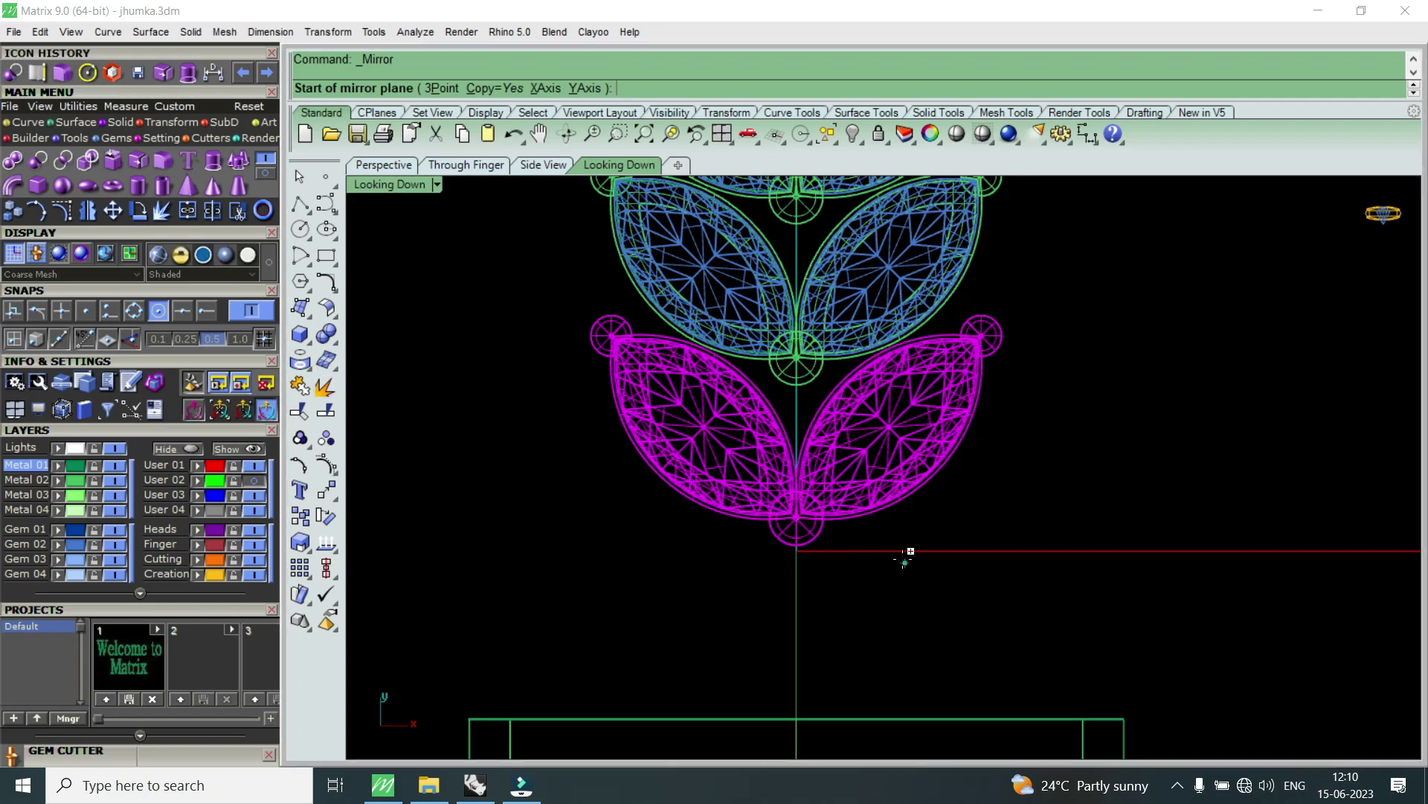
{"action": "scroll", "coordinate": [906, 555], "scroll_direction": "up", "scroll_amount": 4}
{"action": "scroll", "coordinate": [756, 519], "scroll_direction": "up", "scroll_amount": 2}
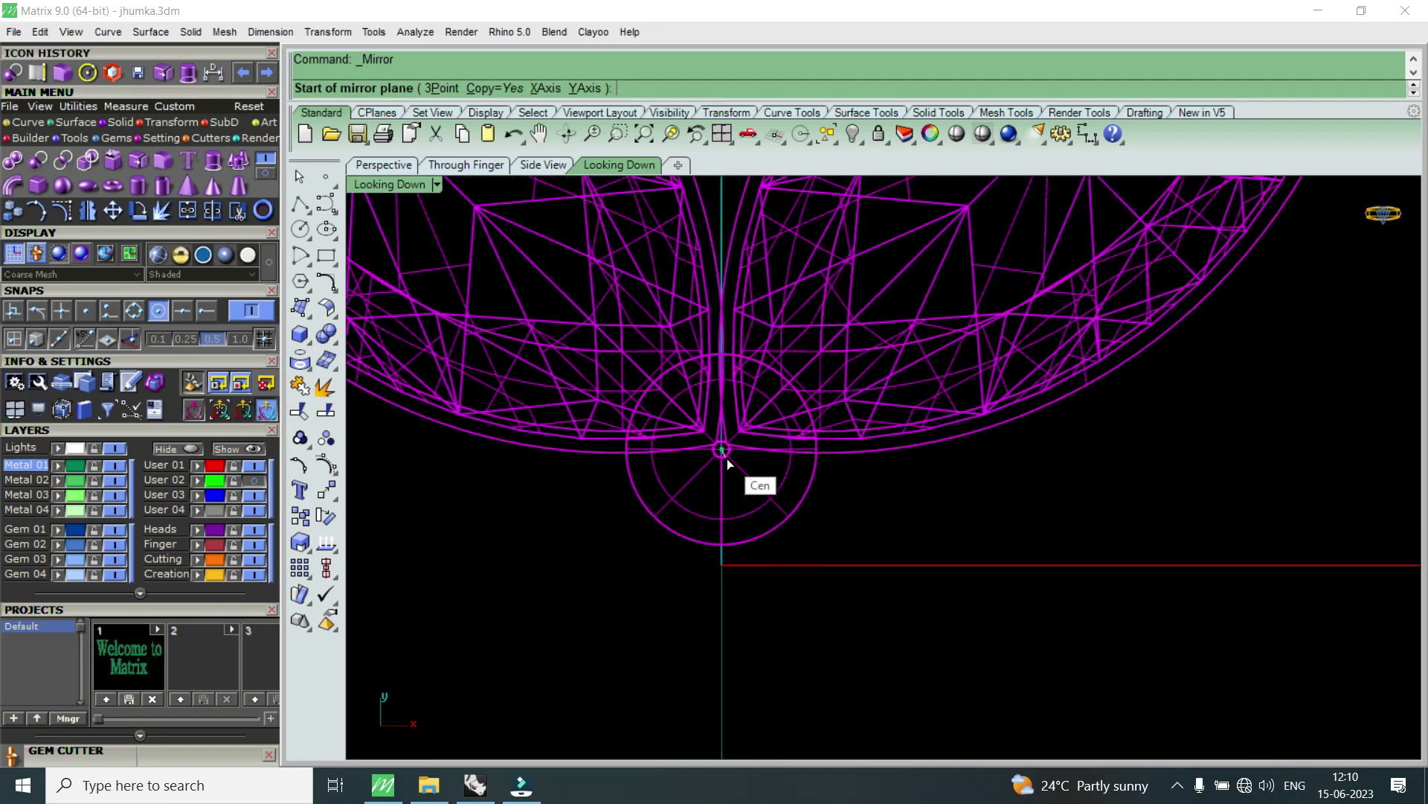
{"action": "left_click", "coordinate": [727, 463]}
{"action": "scroll", "coordinate": [727, 462], "scroll_direction": "down", "scroll_amount": 2}
{"action": "left_click", "coordinate": [1051, 476]}
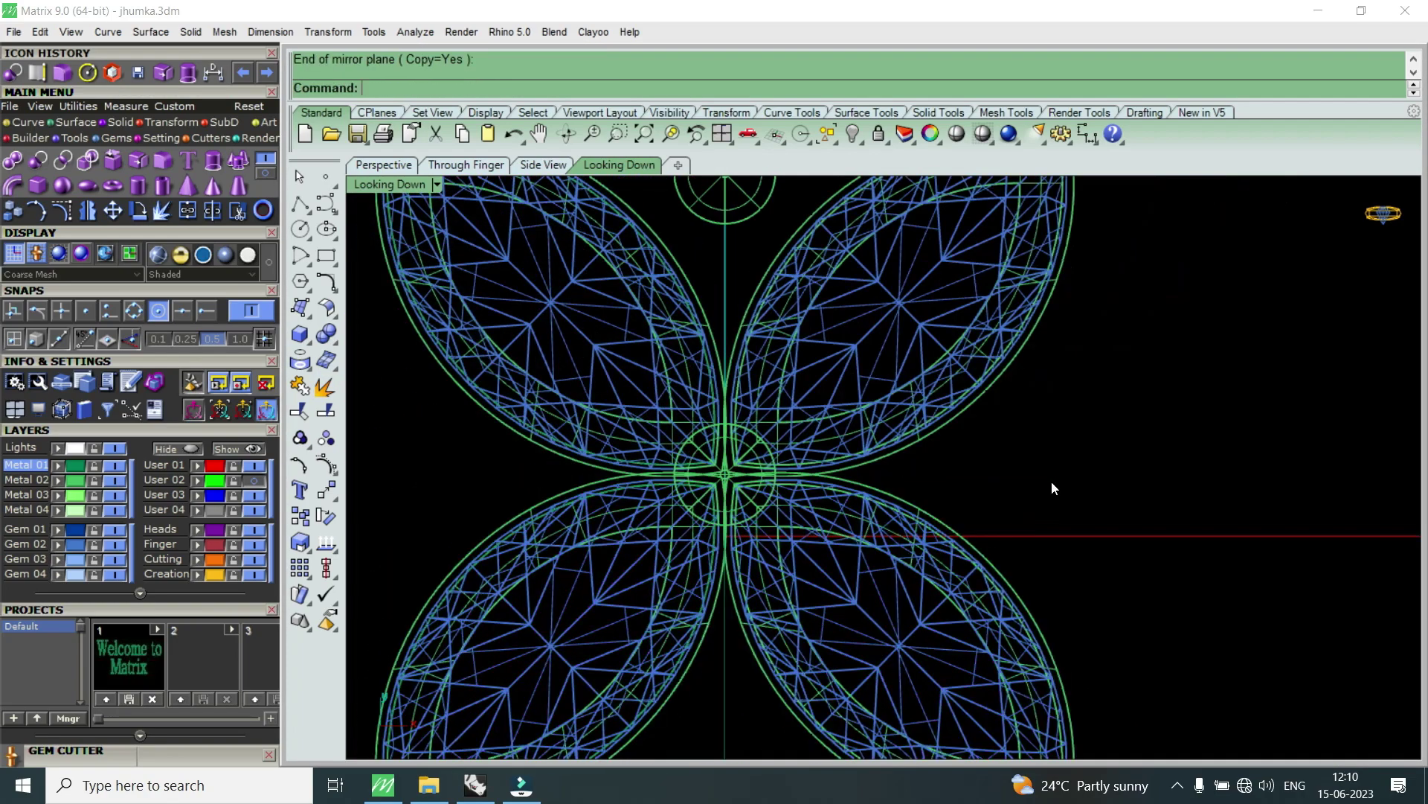
{"action": "scroll", "coordinate": [994, 465], "scroll_direction": "down", "scroll_amount": 3}
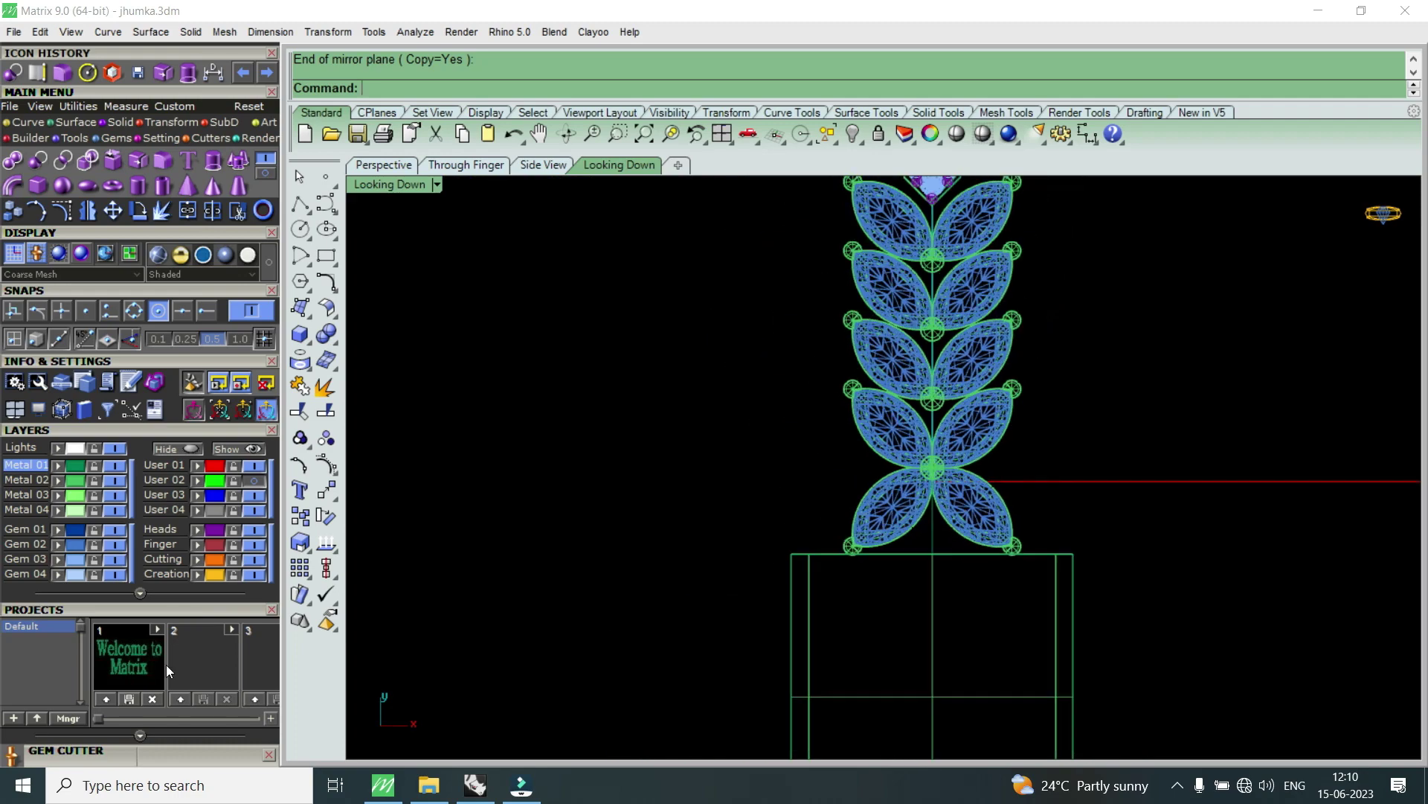
- Turn the User 02 reference photo layer back on and zoom to review
{"action": "left_click", "coordinate": [254, 480]}
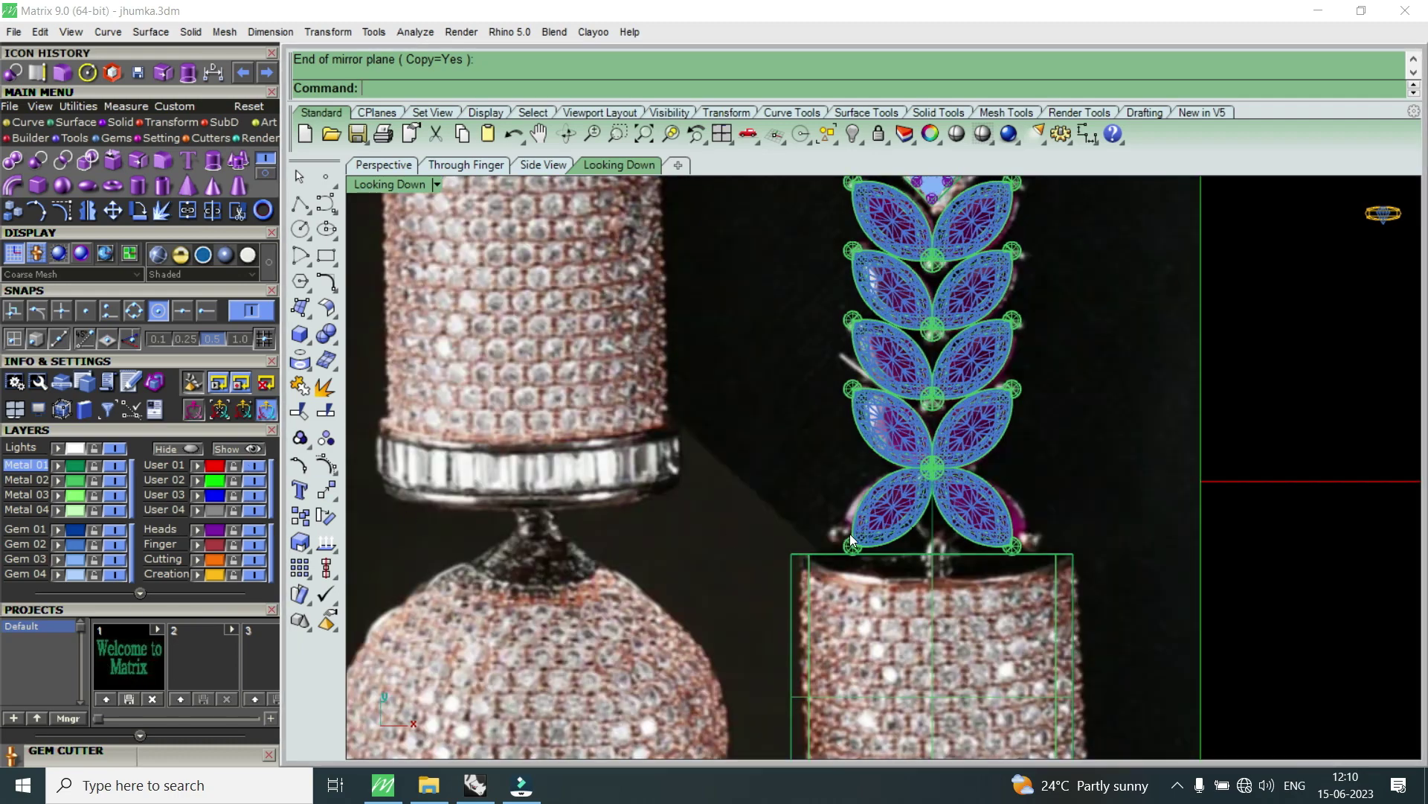
{"action": "scroll", "coordinate": [856, 528], "scroll_direction": "down", "scroll_amount": 2}
{"action": "scroll", "coordinate": [762, 370], "scroll_direction": "up", "scroll_amount": 1}
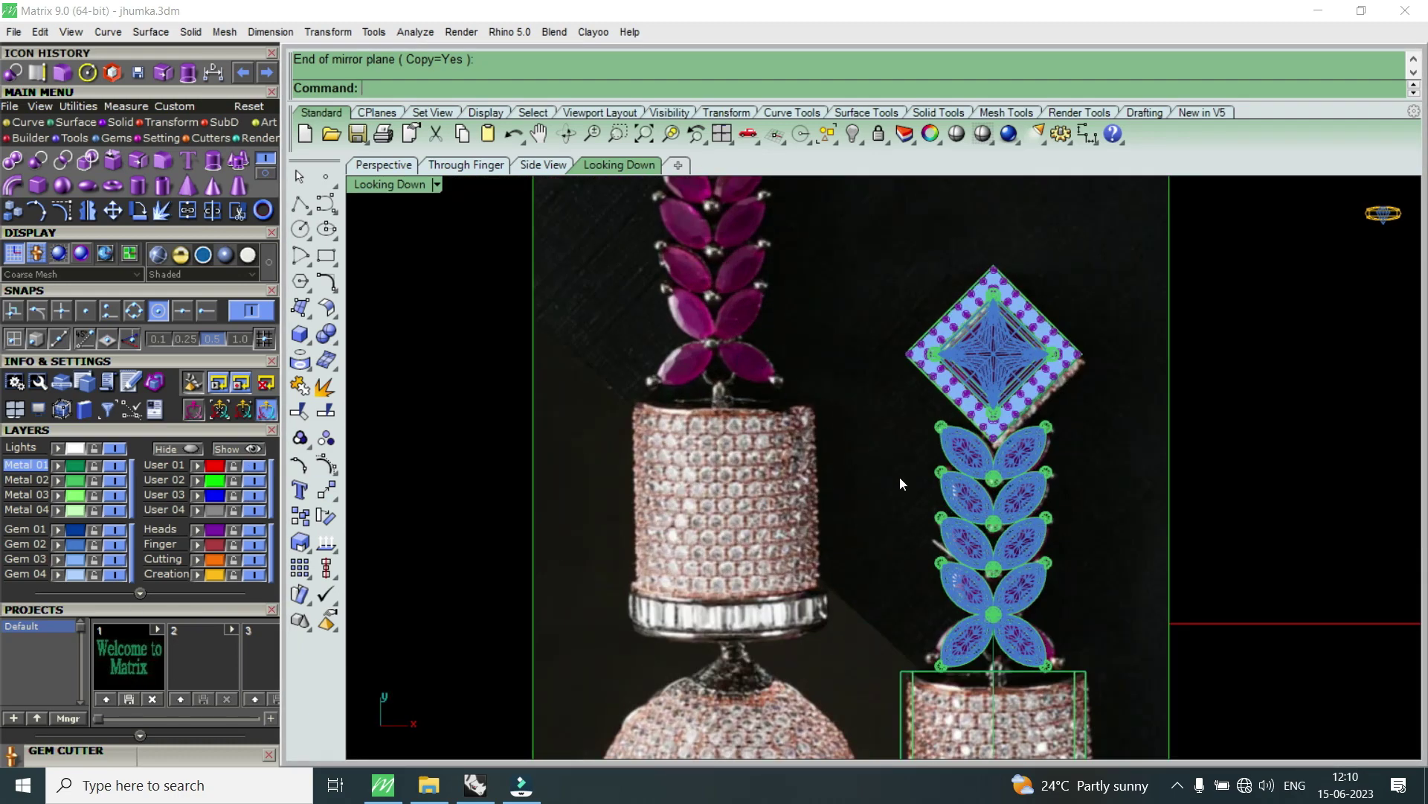
{"action": "scroll", "coordinate": [967, 654], "scroll_direction": "up", "scroll_amount": 3}
{"action": "scroll", "coordinate": [998, 645], "scroll_direction": "up", "scroll_amount": 1}
{"action": "scroll", "coordinate": [1027, 596], "scroll_direction": "up", "scroll_amount": 1}
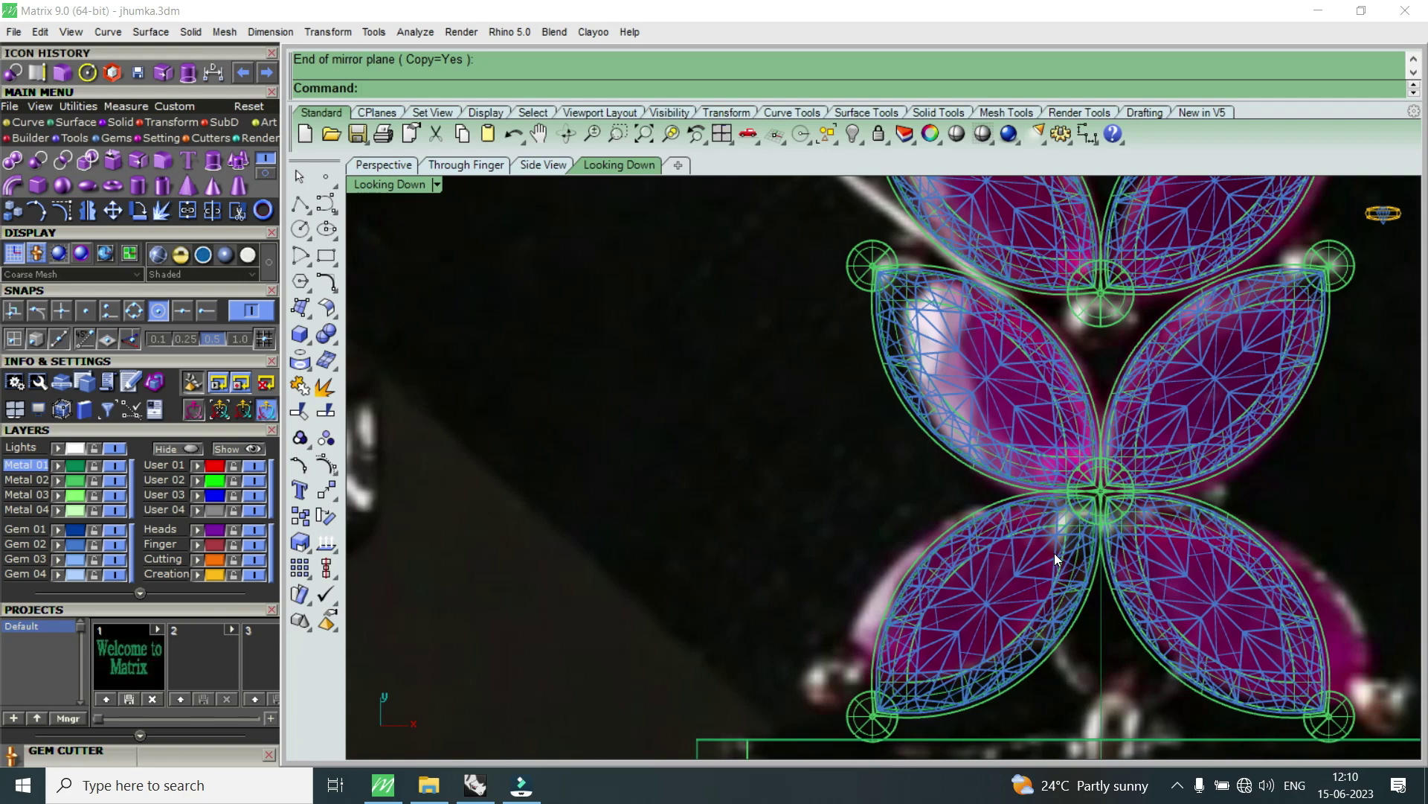
- Maximize the Perspective viewport to fill the workspace
{"action": "double_click", "coordinate": [418, 183]}
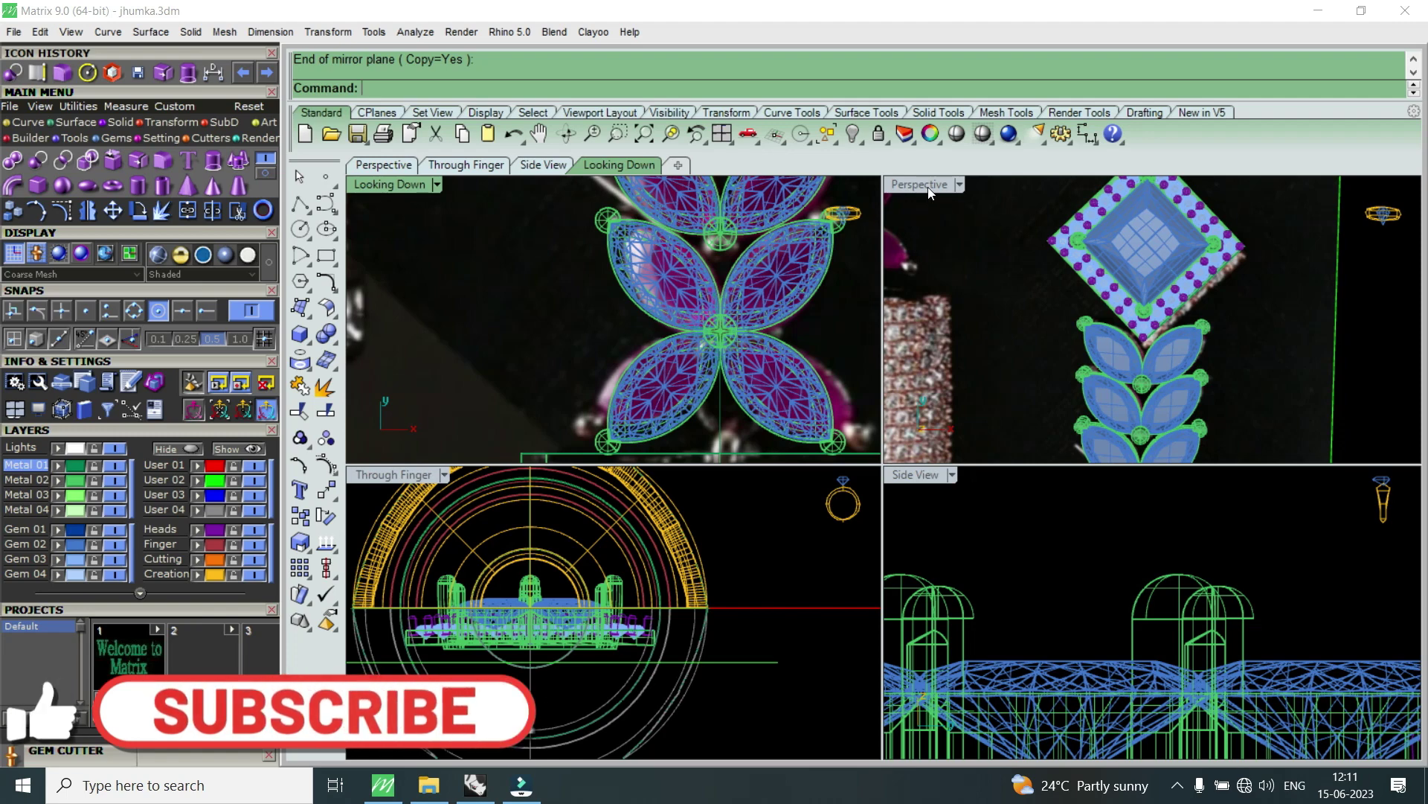
{"action": "double_click", "coordinate": [927, 186]}
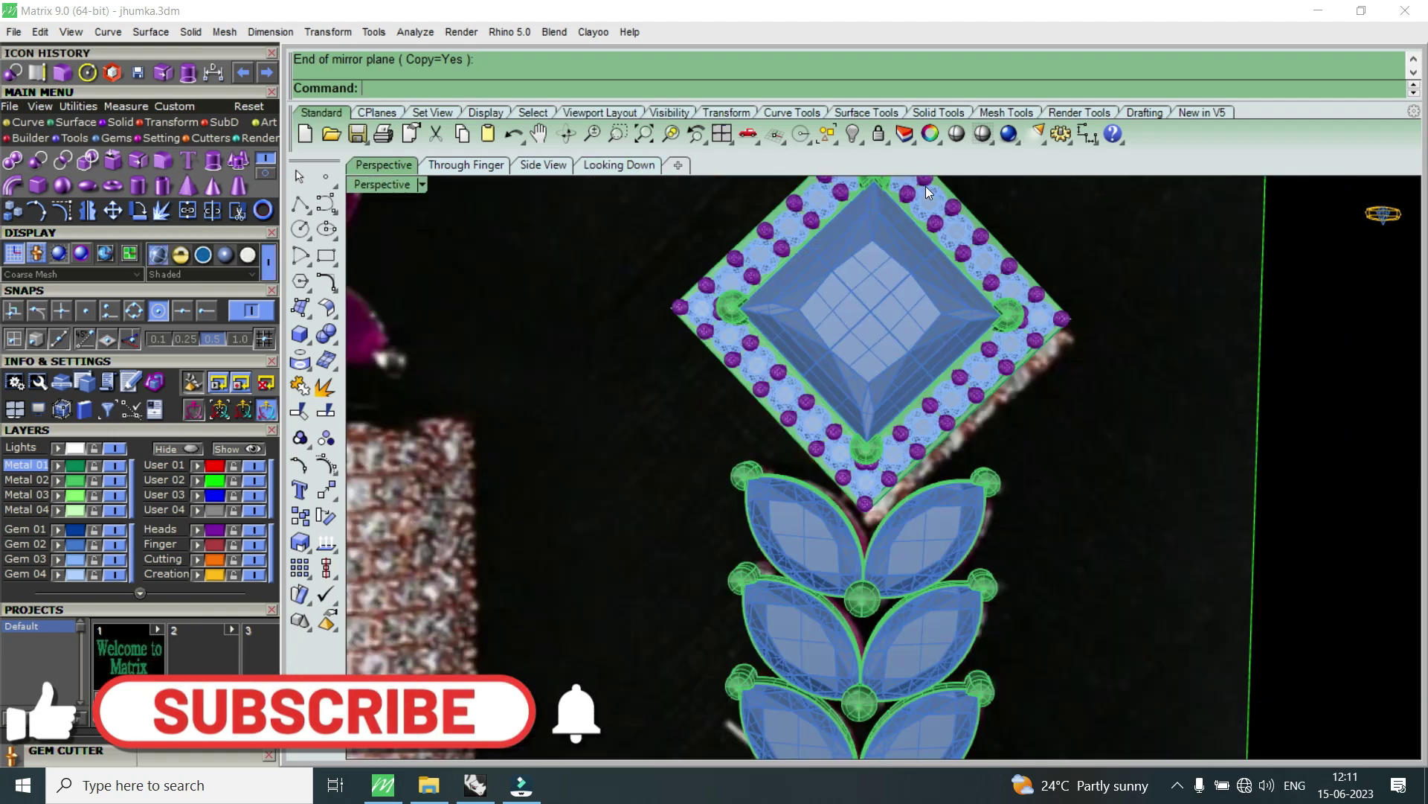
{"action": "scroll", "coordinate": [675, 473], "scroll_direction": "down", "scroll_amount": 2}
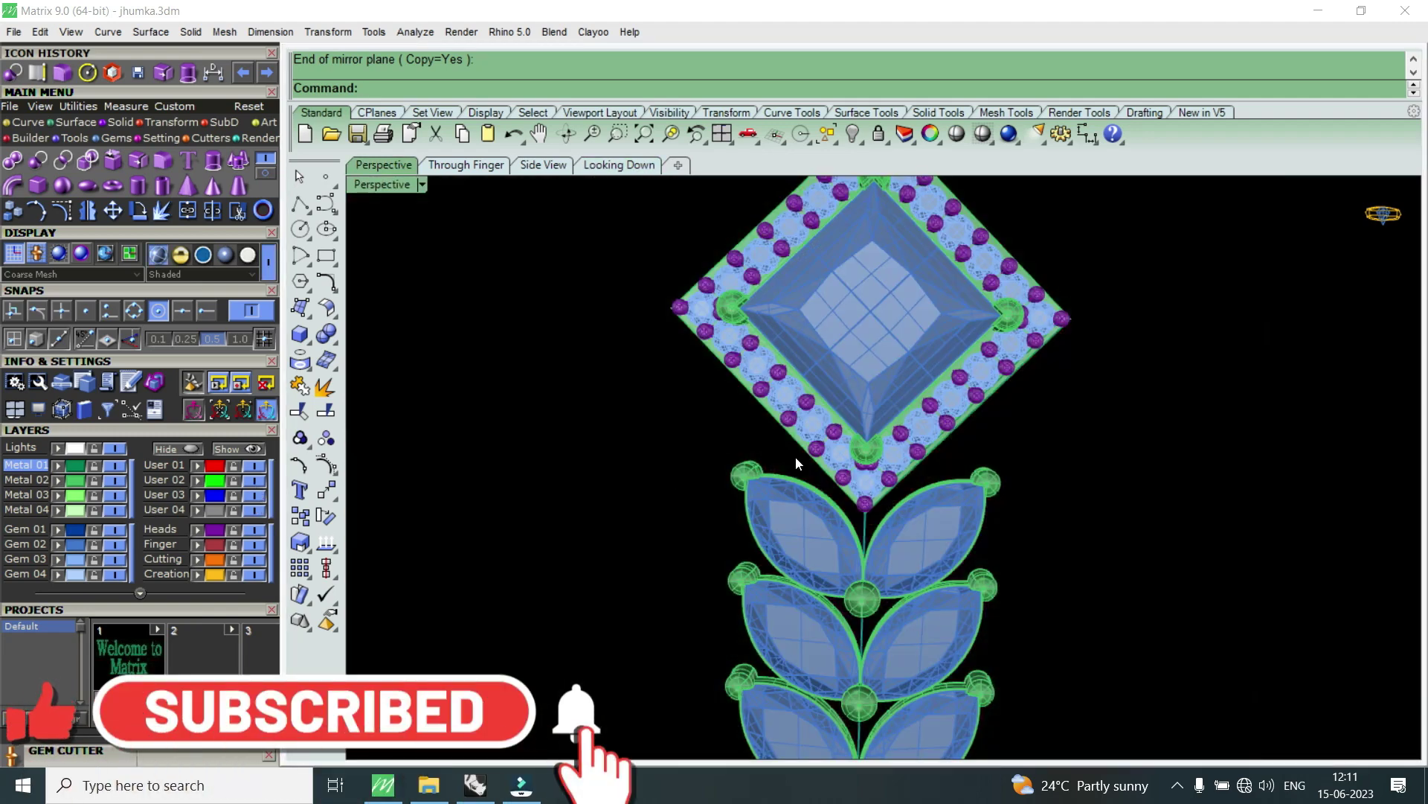
{"action": "scroll", "coordinate": [886, 422], "scroll_direction": "down", "scroll_amount": 3}
{"action": "scroll", "coordinate": [886, 422], "scroll_direction": "down", "scroll_amount": 2}
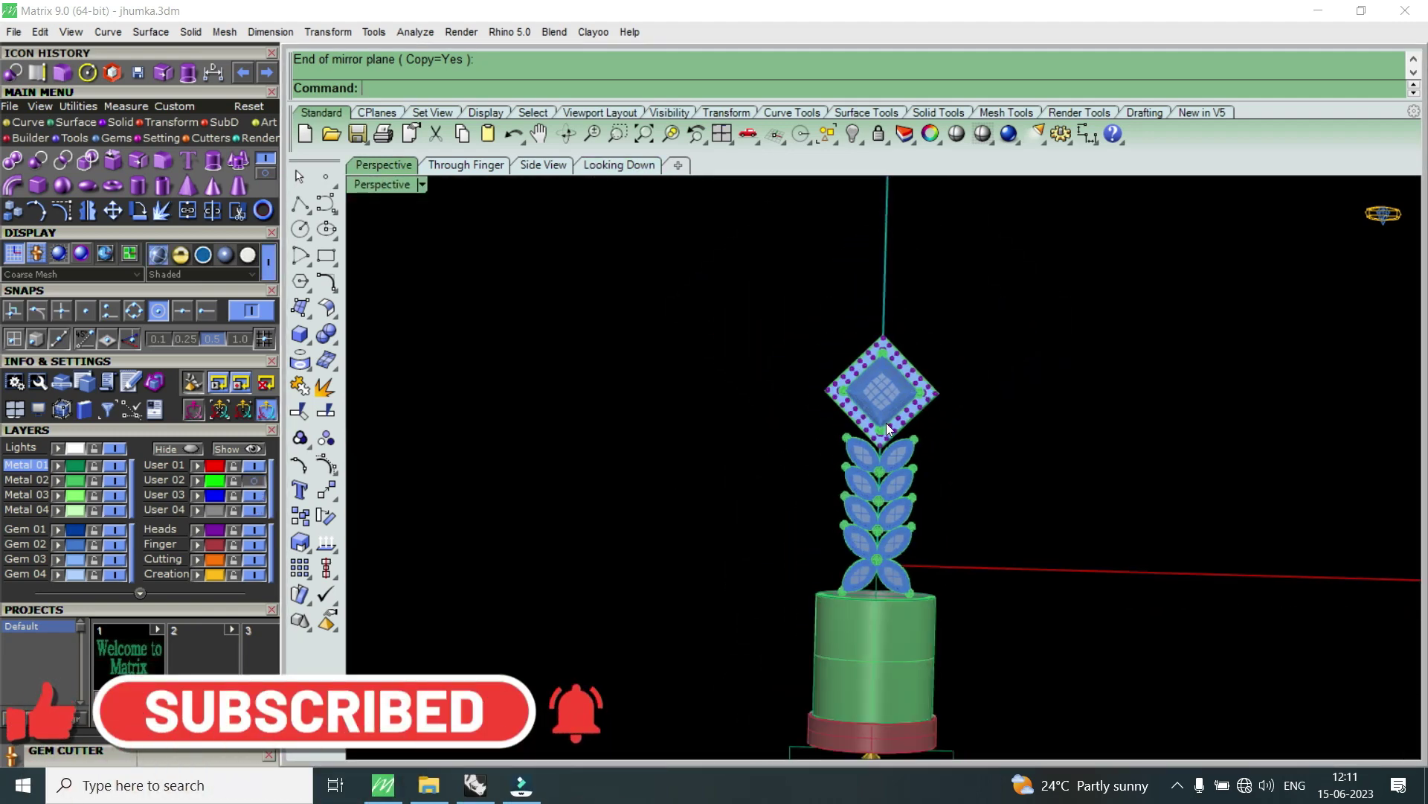
{"action": "scroll", "coordinate": [869, 520], "scroll_direction": "up", "scroll_amount": 3}
- Orbit the earring sideways and tilt toward the central leaf gems
{"action": "mouse_move", "coordinate": [738, 572]}
{"action": "right_mouse_down"}
{"action": "mouse_move", "coordinate": [1037, 309]}
{"action": "mouse_move", "coordinate": [979, 300]}
{"action": "mouse_move", "coordinate": [1024, 521]}
{"action": "mouse_move", "coordinate": [1016, 467]}
{"action": "right_mouse_up"}
{"action": "scroll", "coordinate": [703, 589], "scroll_direction": "up", "scroll_amount": 3}
{"action": "scroll", "coordinate": [899, 488], "scroll_direction": "down", "scroll_amount": 3}
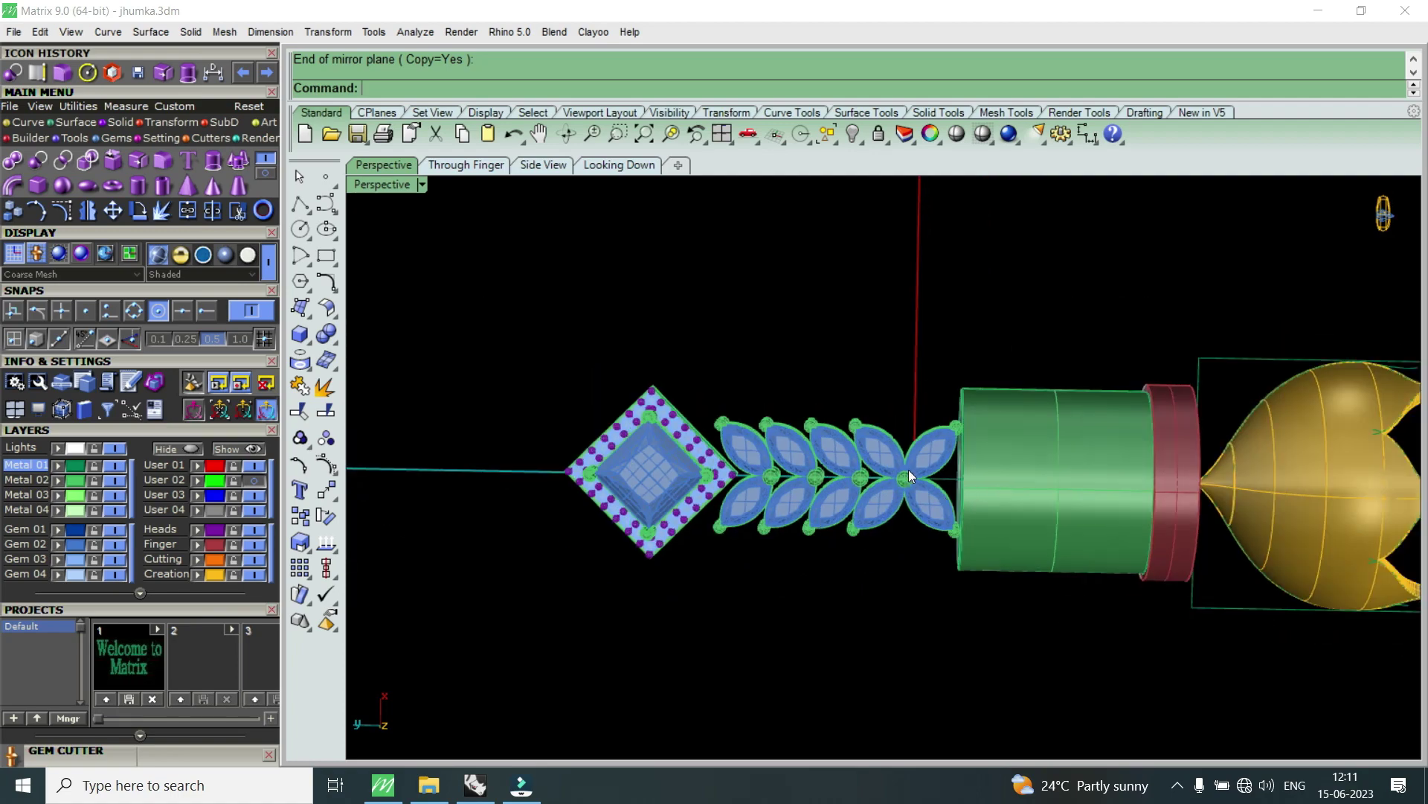
{"action": "scroll", "coordinate": [842, 488], "scroll_direction": "down", "scroll_amount": 3}
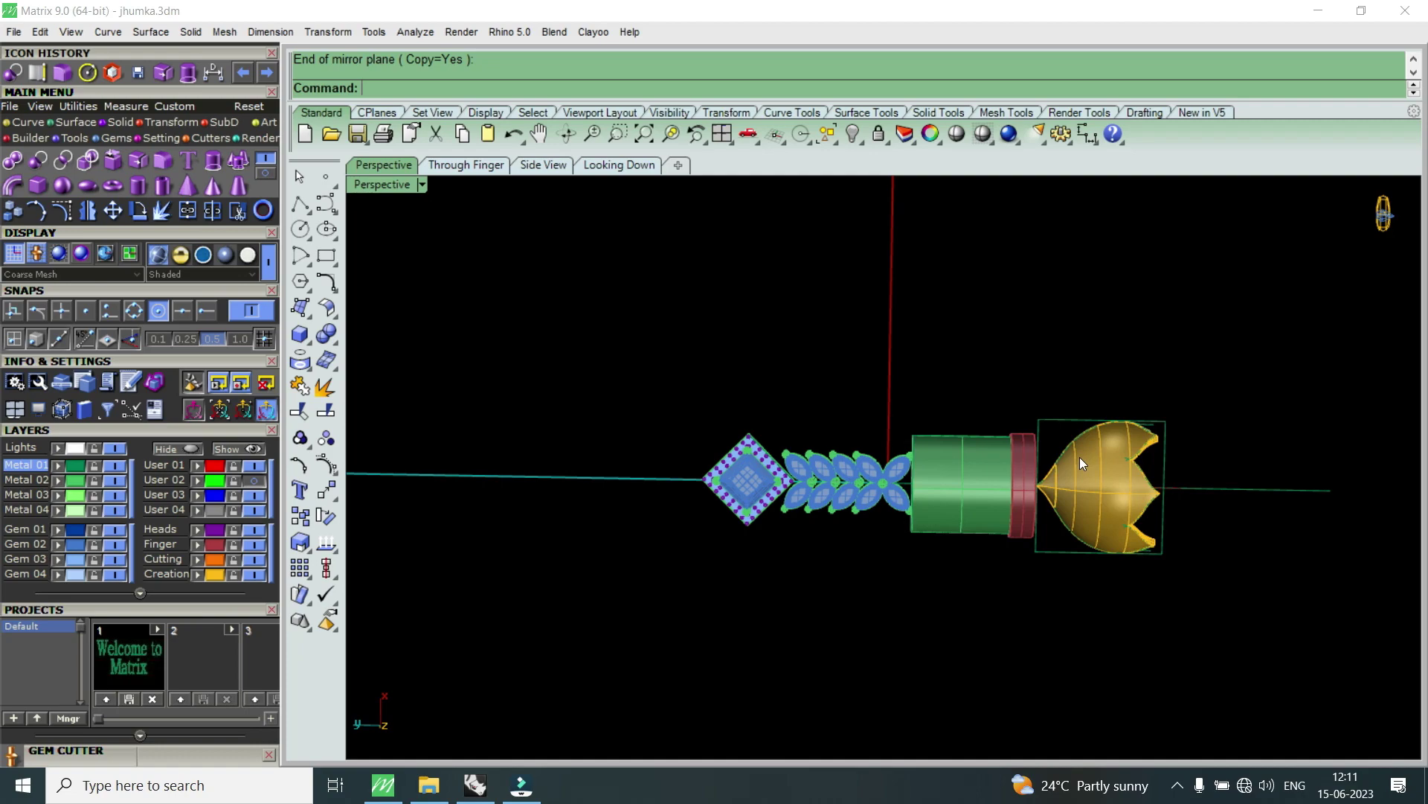
{"action": "scroll", "coordinate": [890, 499], "scroll_direction": "up", "scroll_amount": 4}
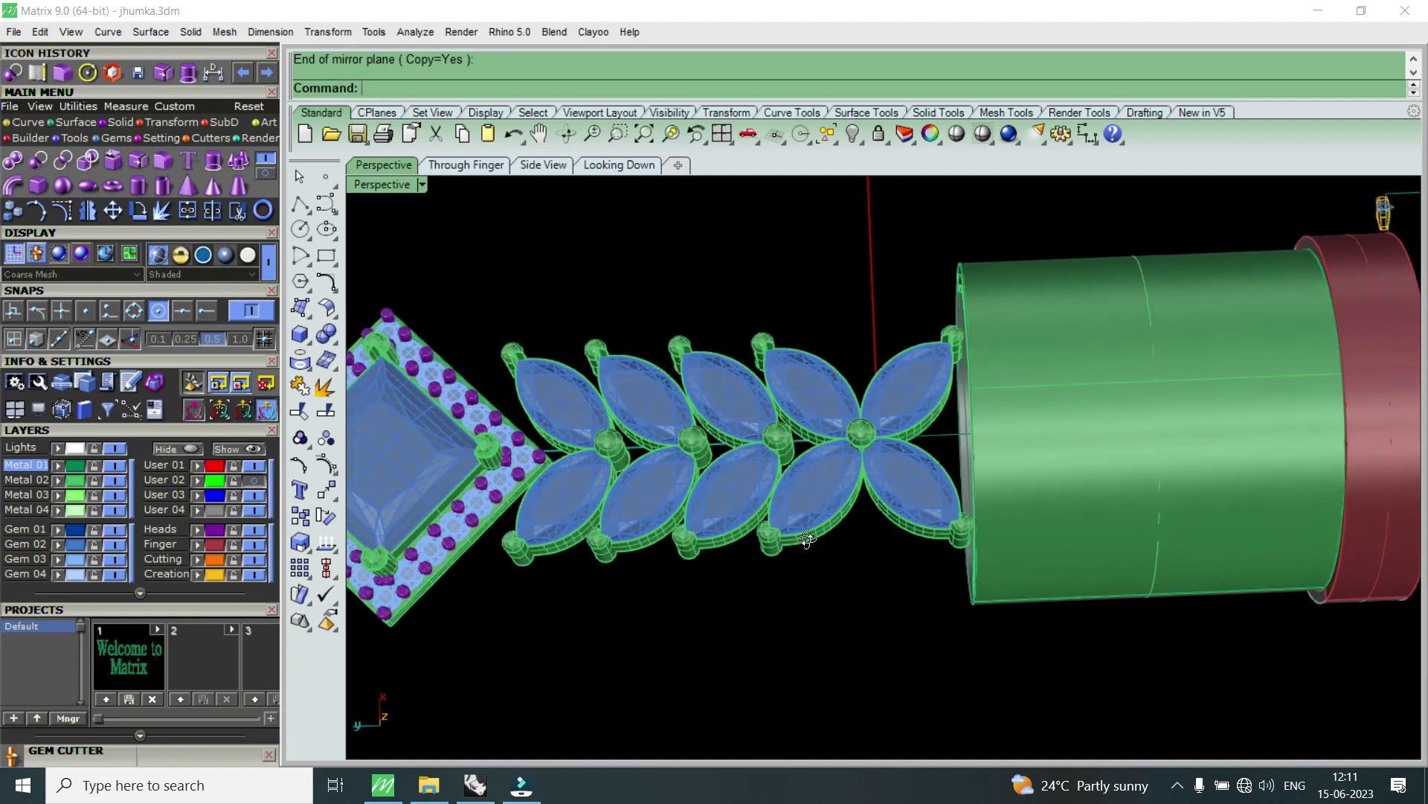
{"action": "right_click_drag", "start_coordinate": [807, 539], "coordinate": [864, 461]}
{"action": "scroll", "coordinate": [944, 529], "scroll_direction": "up", "scroll_amount": 4}
{"action": "scroll", "coordinate": [956, 473], "scroll_direction": "up", "scroll_amount": 1}
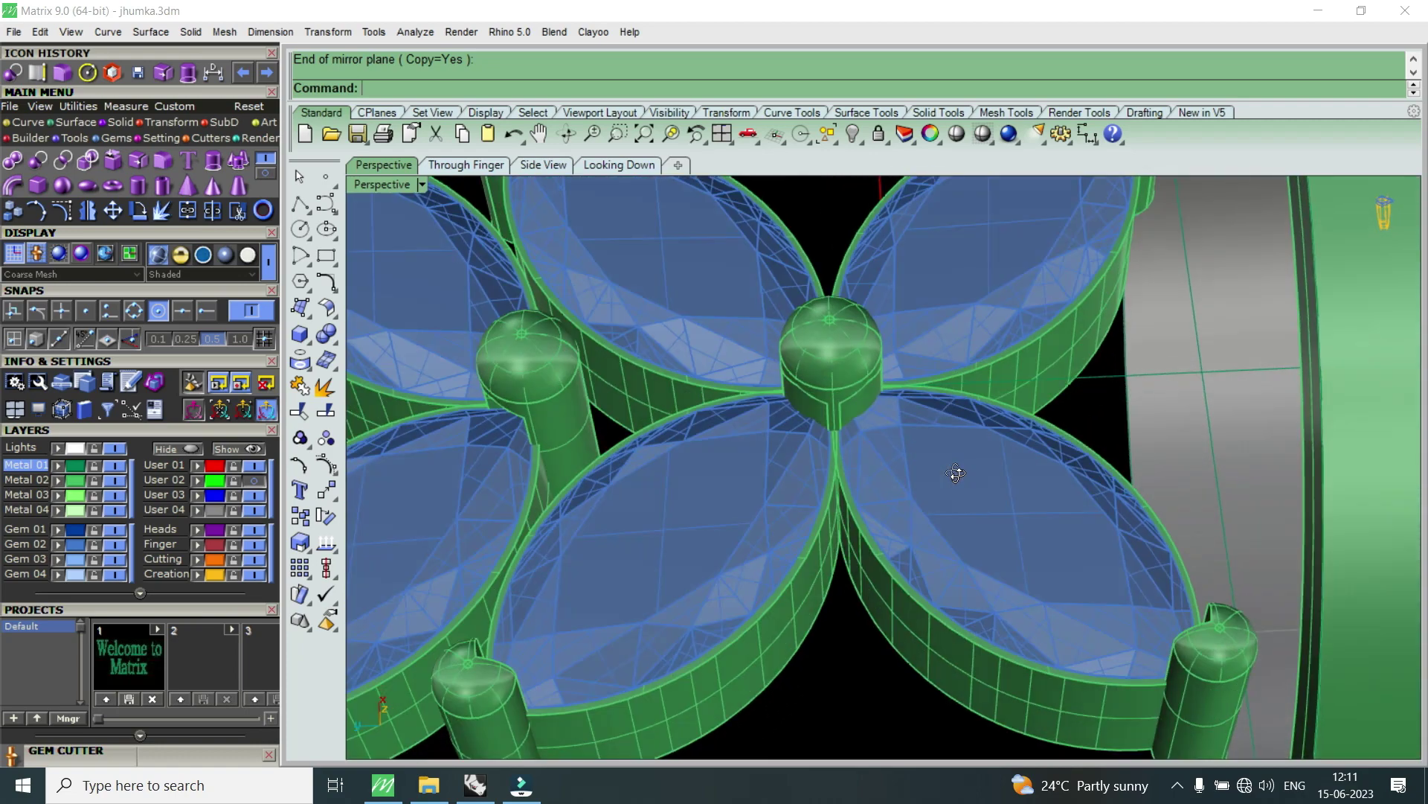
{"action": "scroll", "coordinate": [945, 491], "scroll_direction": "down", "scroll_amount": 2}
{"action": "scroll", "coordinate": [928, 551], "scroll_direction": "down", "scroll_amount": 2}
{"action": "scroll", "coordinate": [926, 548], "scroll_direction": "down", "scroll_amount": 2}
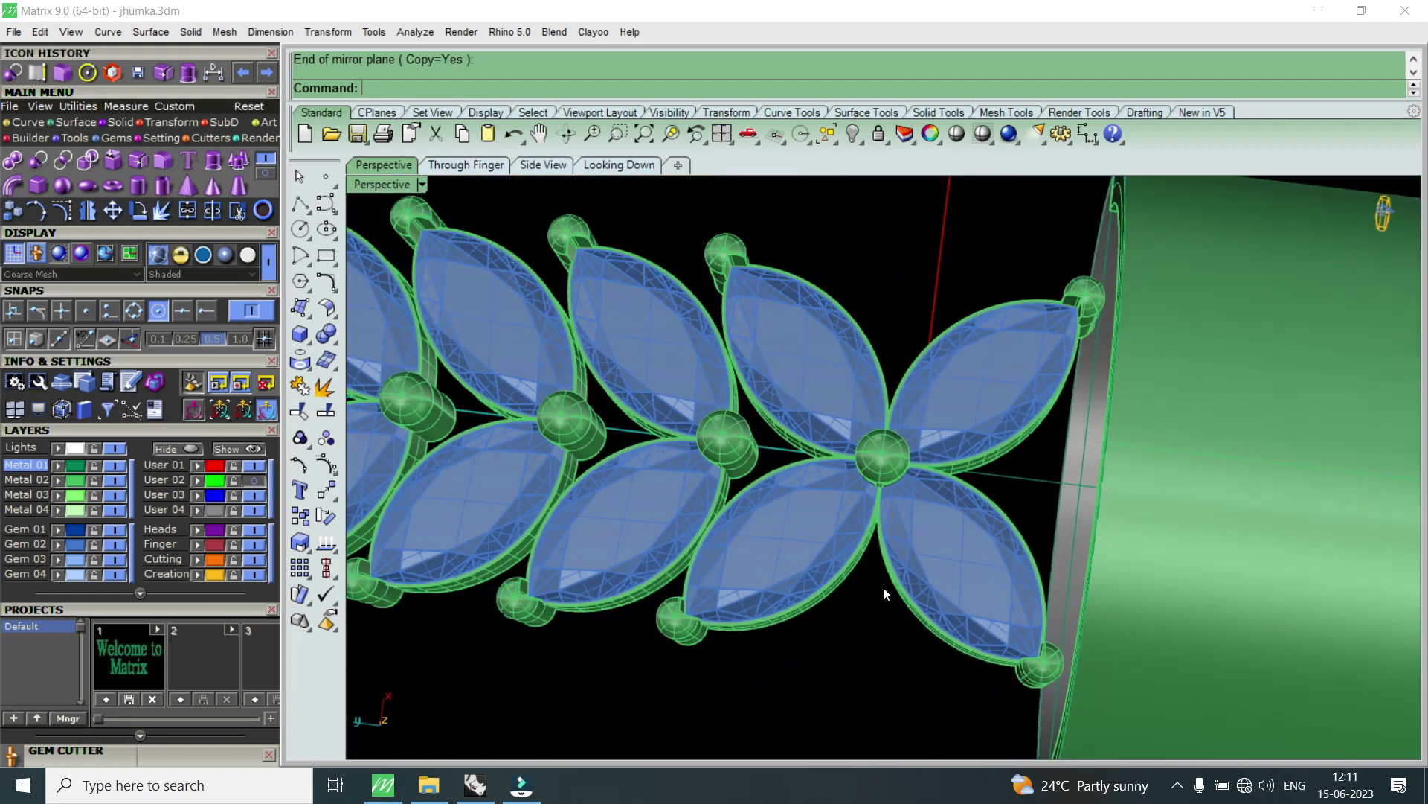
{"action": "scroll", "coordinate": [861, 522], "scroll_direction": "up", "scroll_amount": 2}
- Inspect the underside of the central prong and select the mirrored four-leaf group
{"action": "mouse_move", "coordinate": [931, 569]}
{"action": "right_mouse_down"}
{"action": "mouse_move", "coordinate": [900, 571]}
{"action": "mouse_move", "coordinate": [883, 433]}
{"action": "right_mouse_up"}
{"action": "scroll", "coordinate": [896, 572], "scroll_direction": "up", "scroll_amount": 2}
{"action": "scroll", "coordinate": [887, 592], "scroll_direction": "up", "scroll_amount": 3}
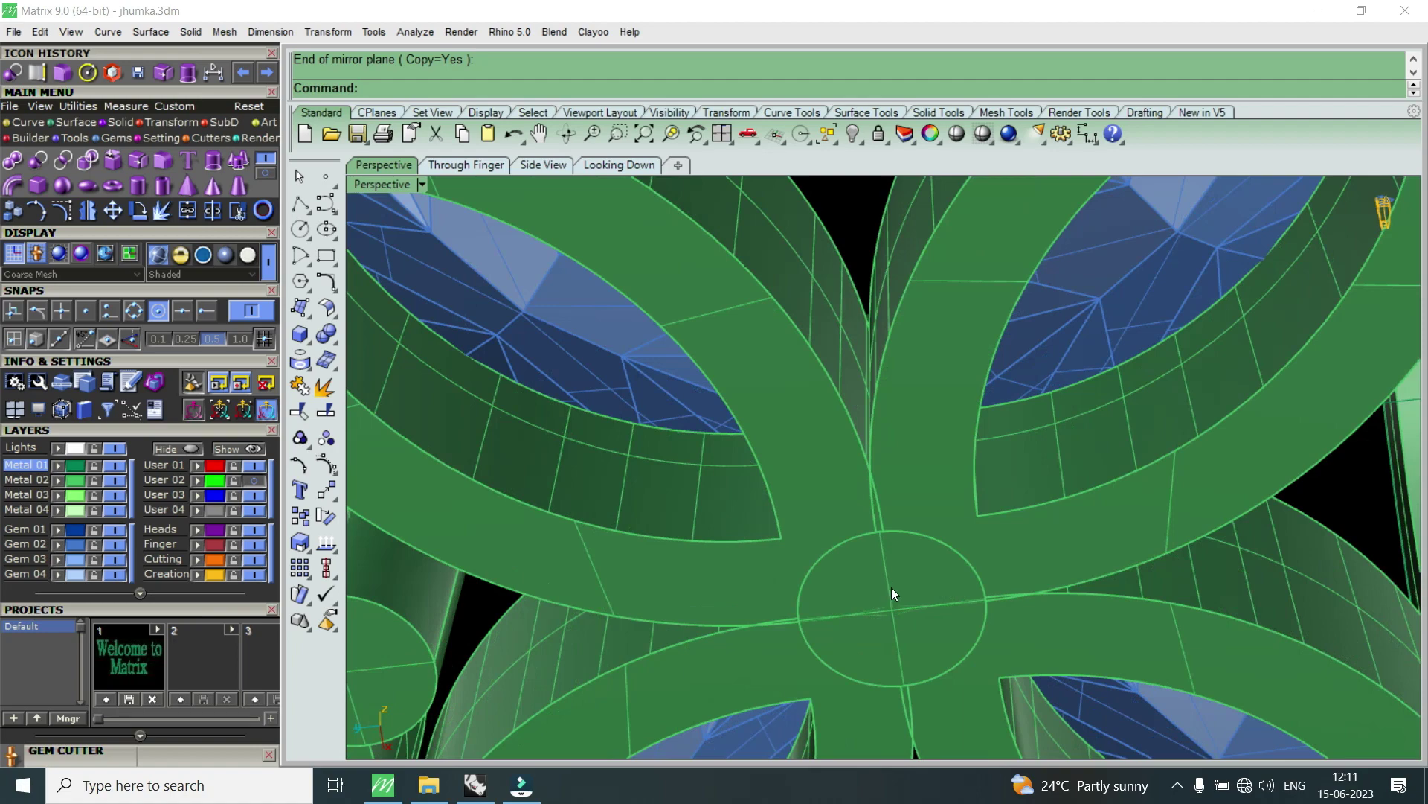
{"action": "scroll", "coordinate": [891, 587], "scroll_direction": "down", "scroll_amount": 3}
{"action": "left_click", "coordinate": [942, 455]}
{"action": "mouse_move", "coordinate": [877, 590]}
{"action": "right_mouse_down"}
{"action": "mouse_move", "coordinate": [942, 455]}
{"action": "mouse_move", "coordinate": [908, 504]}
{"action": "mouse_move", "coordinate": [908, 596]}
{"action": "right_mouse_up"}
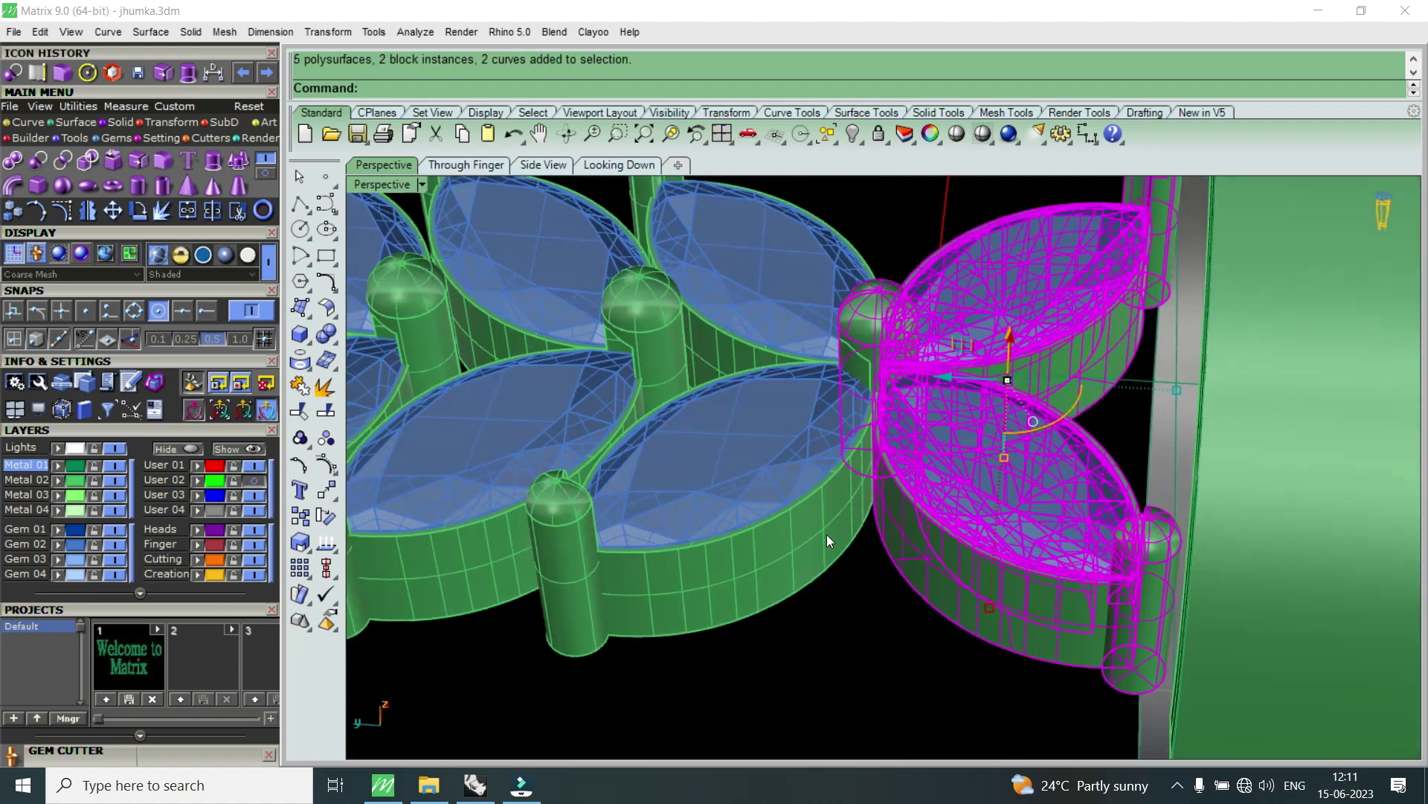
- Ungroup the four-leaf cross and delete the duplicate overlapping central hub prong
{"action": "left_click_drag", "start_coordinate": [995, 433], "coordinate": [866, 425]}
{"action": "type", "text": "U"}
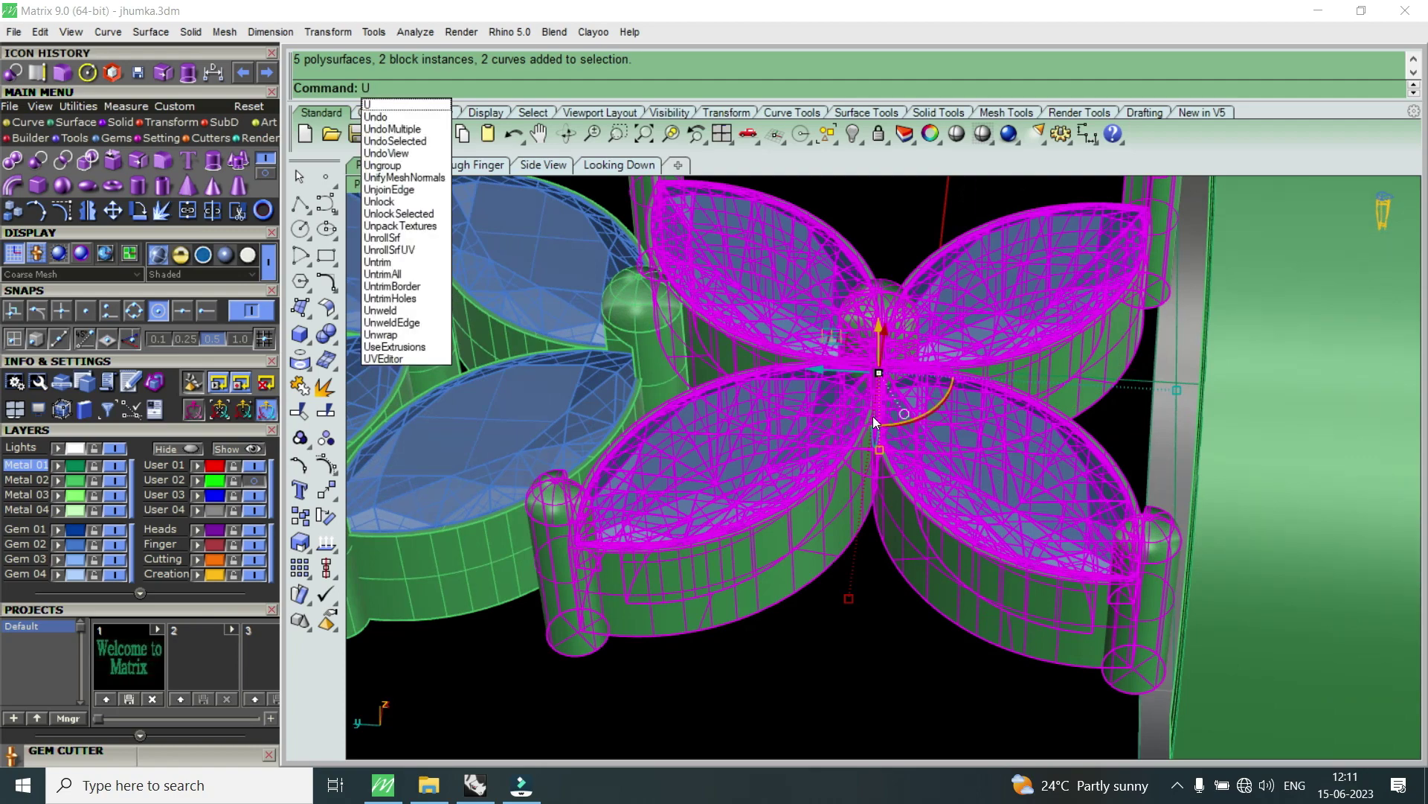
{"action": "key", "text": "Return"}
{"action": "left_click", "coordinate": [911, 446]}
{"action": "left_click", "coordinate": [876, 313]}
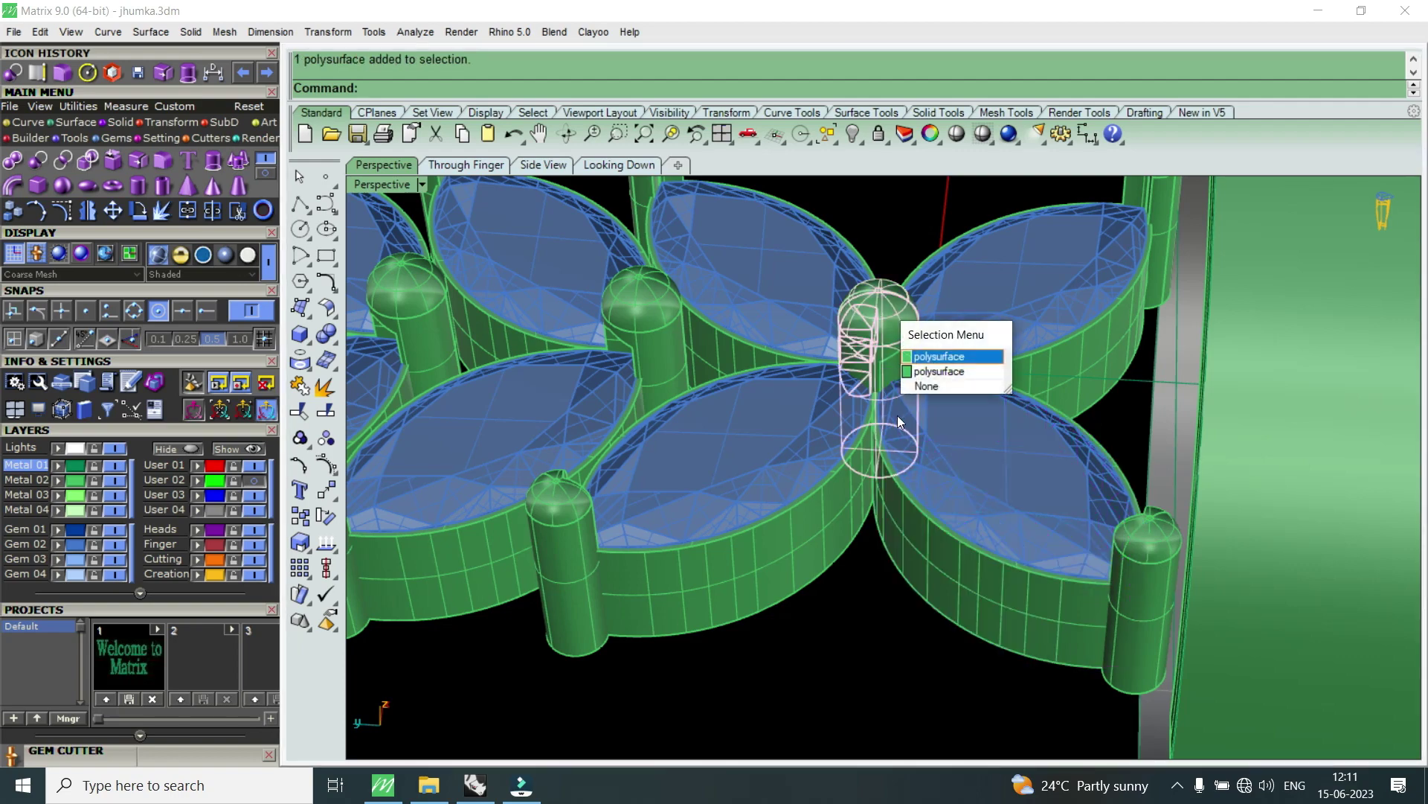
{"action": "left_click", "coordinate": [885, 306]}
{"action": "key", "text": "Delete"}
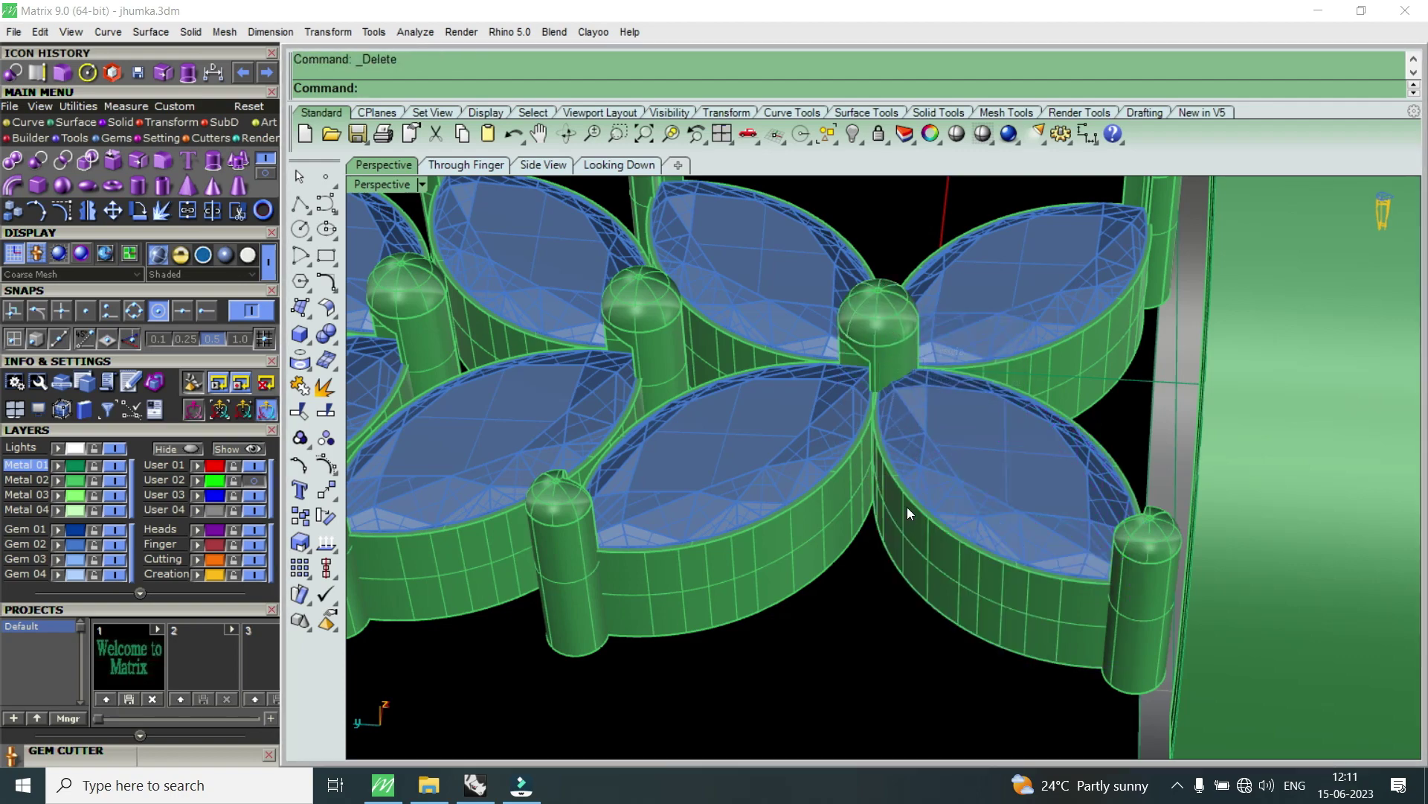
- Extrude the centre disc straight up to the post's top centre as a solid cylinder
{"action": "right_click_drag", "start_coordinate": [885, 307], "coordinate": [919, 601]}
{"action": "scroll", "coordinate": [818, 551], "scroll_direction": "up", "scroll_amount": 3}
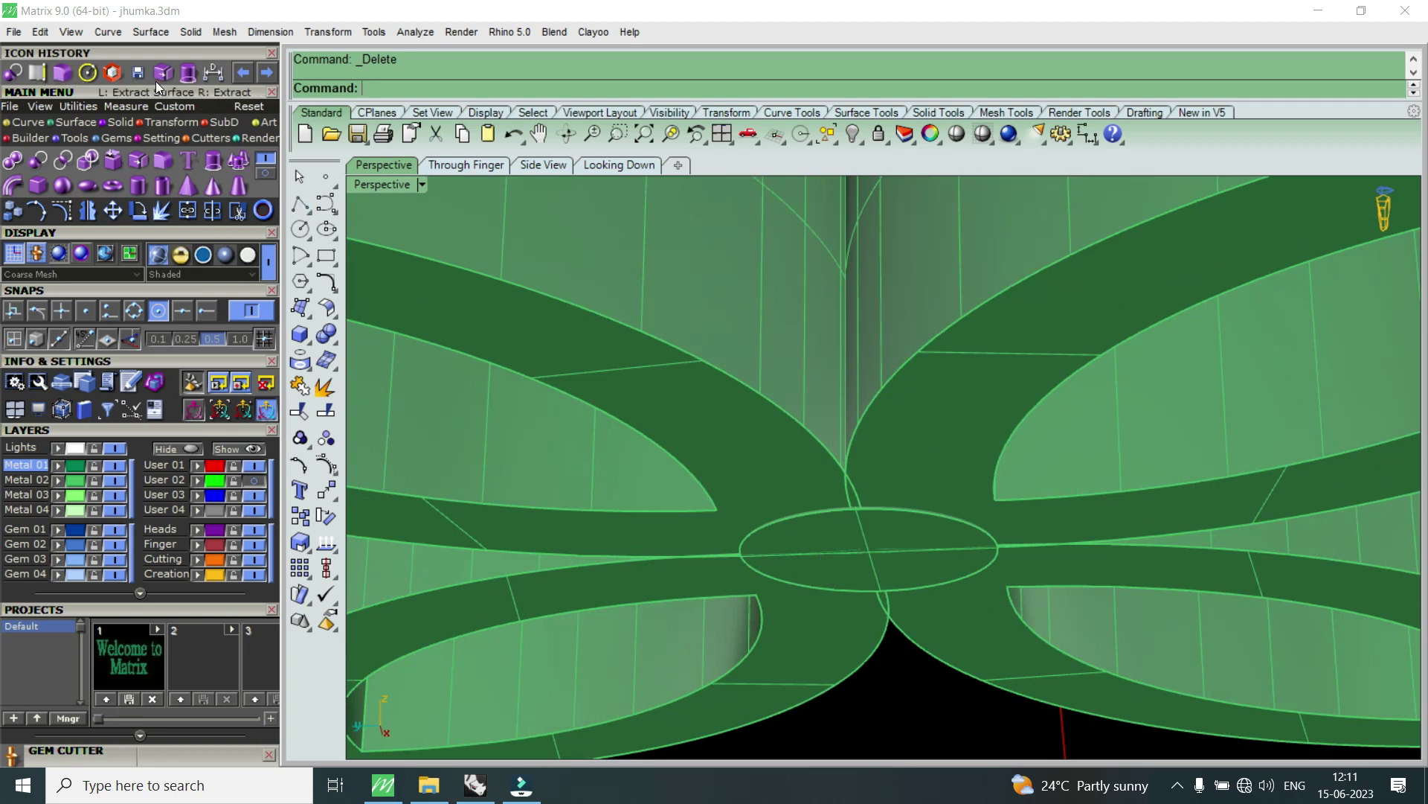
{"action": "left_click", "coordinate": [194, 33]}
{"action": "mouse_move", "coordinate": [250, 485]}
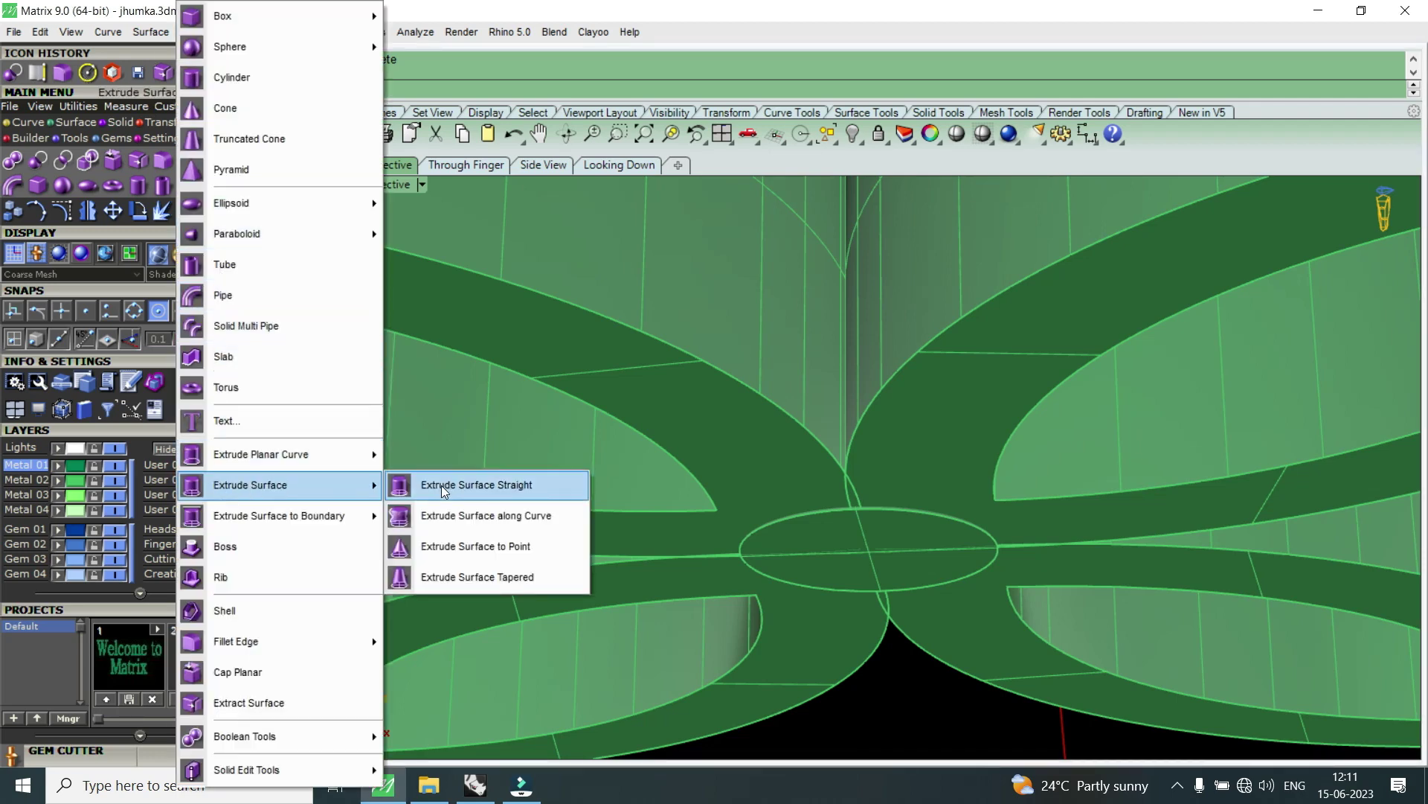
{"action": "left_click", "coordinate": [444, 489]}
{"action": "scroll", "coordinate": [824, 500], "scroll_direction": "up", "scroll_amount": 2}
{"action": "left_click", "coordinate": [889, 564]}
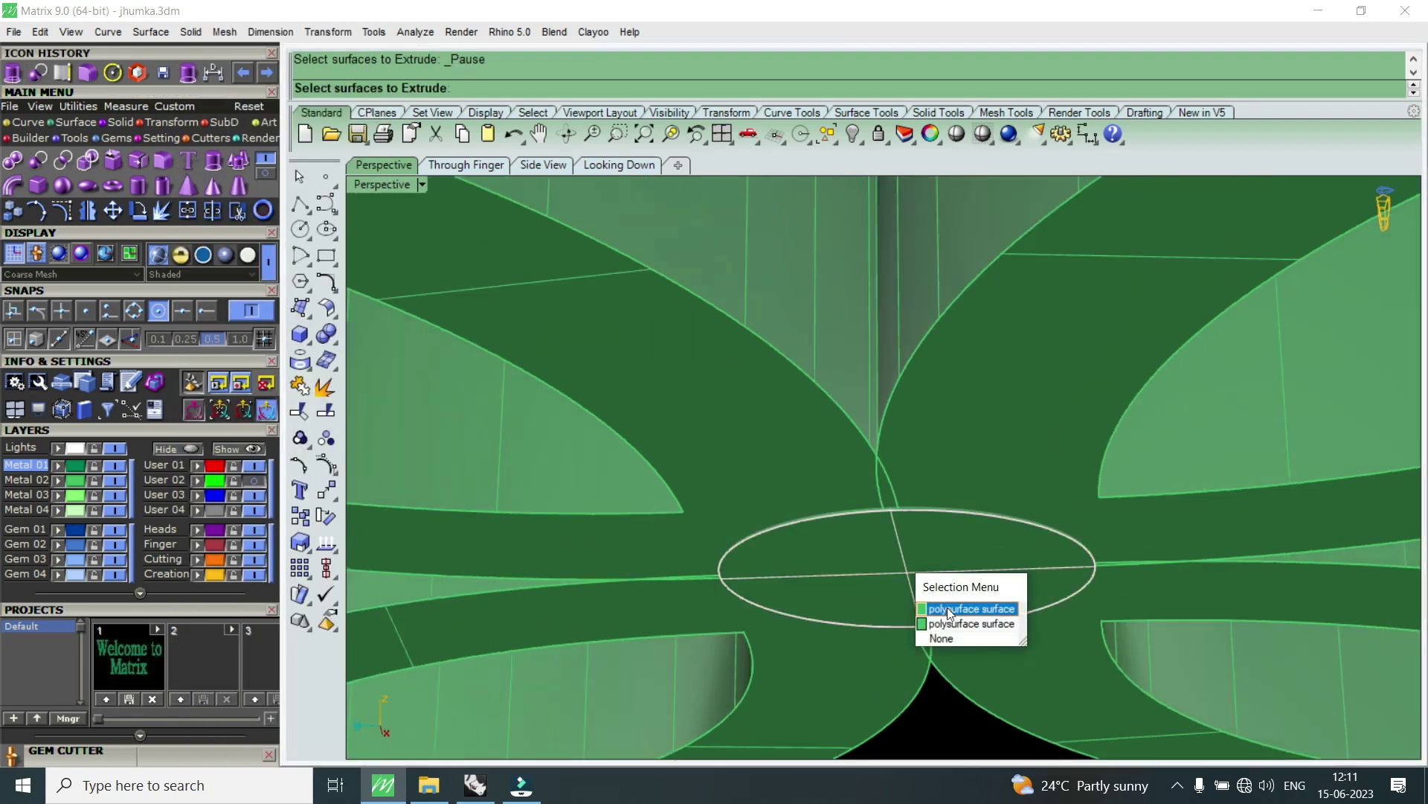
{"action": "left_click", "coordinate": [950, 608]}
{"action": "scroll", "coordinate": [948, 608], "scroll_direction": "down", "scroll_amount": 4}
{"action": "key", "text": "Return"}
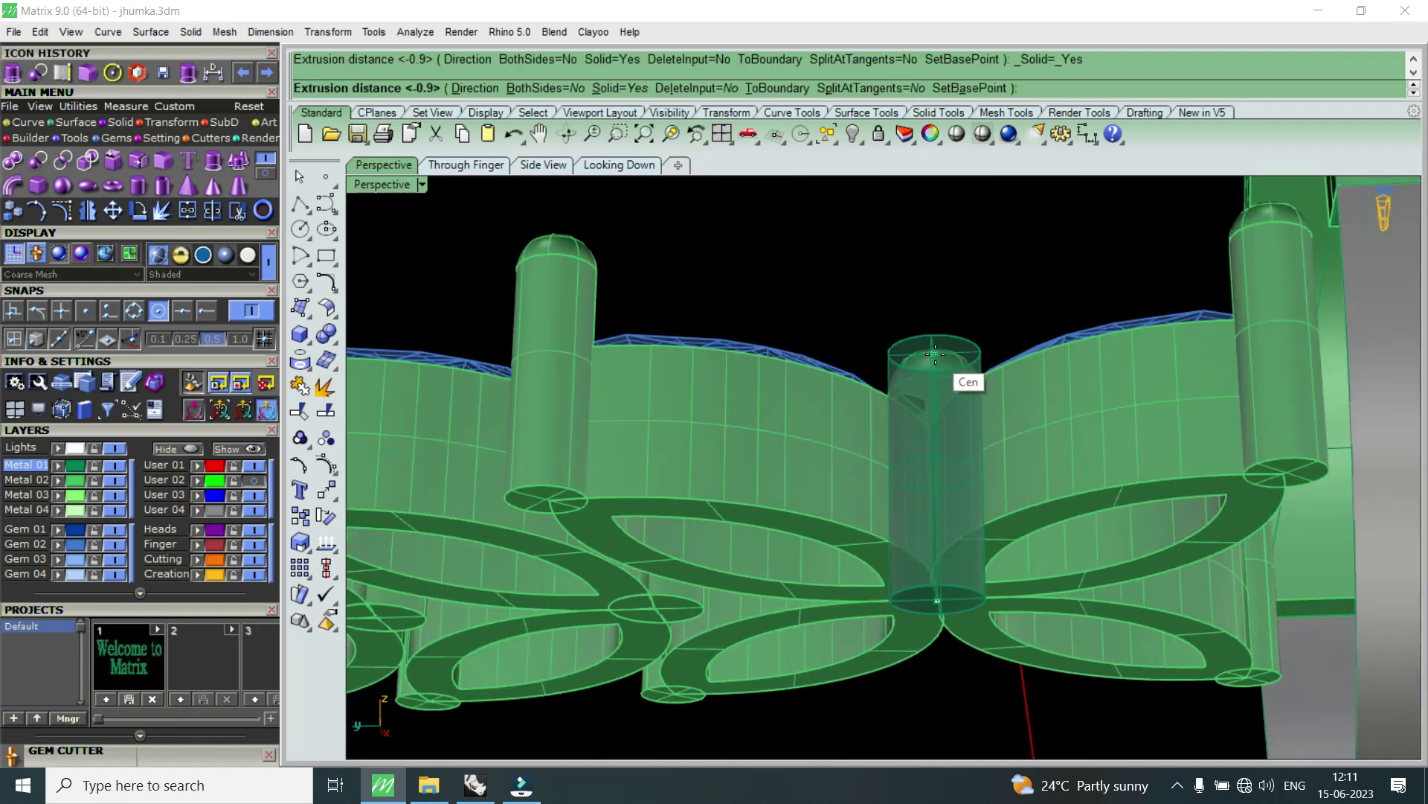
{"action": "left_click", "coordinate": [935, 354]}
- Delete the old domed post at the centre of the leaves
{"action": "scroll", "coordinate": [926, 342], "scroll_direction": "up", "scroll_amount": 5}
{"action": "left_click", "coordinate": [947, 362]}
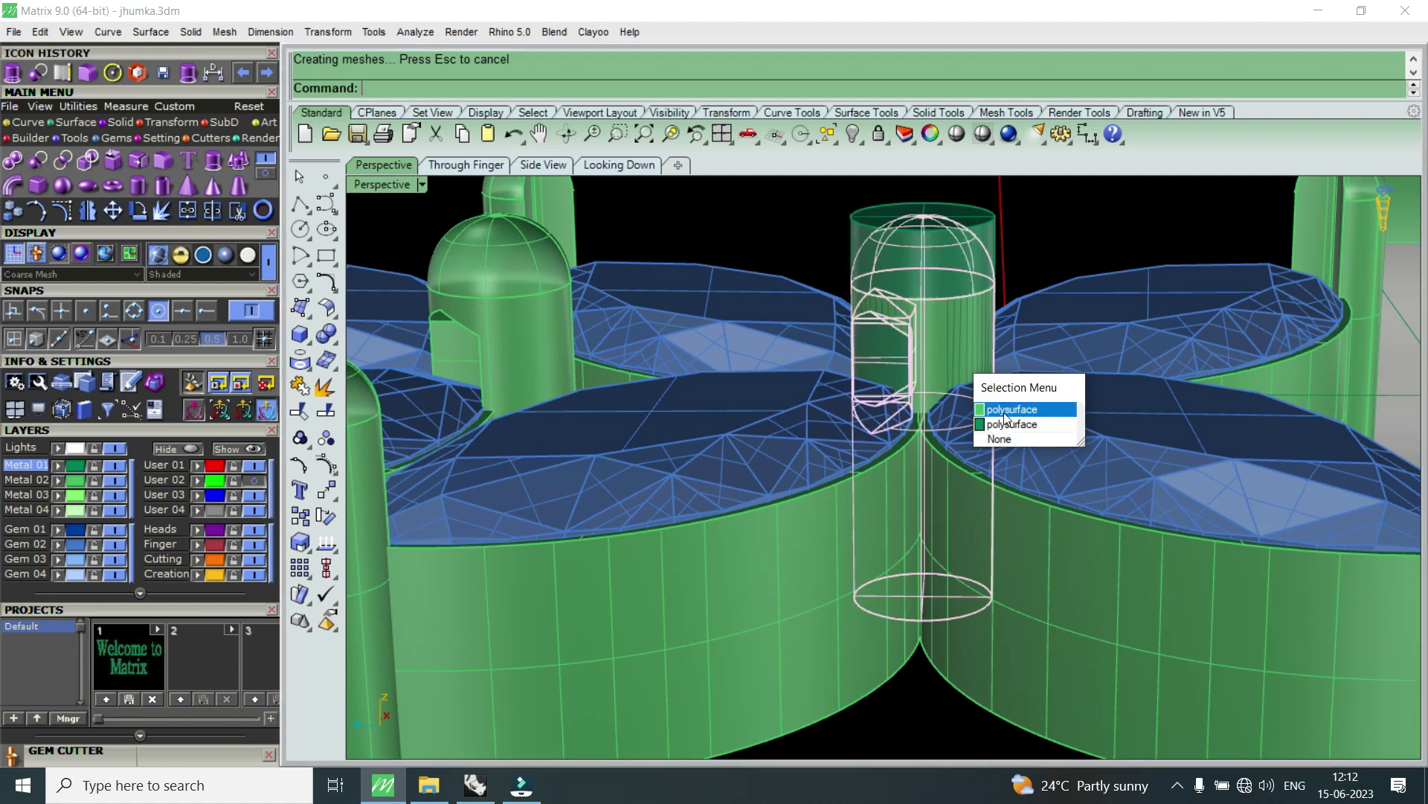
{"action": "left_click", "coordinate": [1005, 414]}
{"action": "key", "text": "Delete"}
{"action": "right_click_drag", "start_coordinate": [927, 382], "coordinate": [902, 560]}
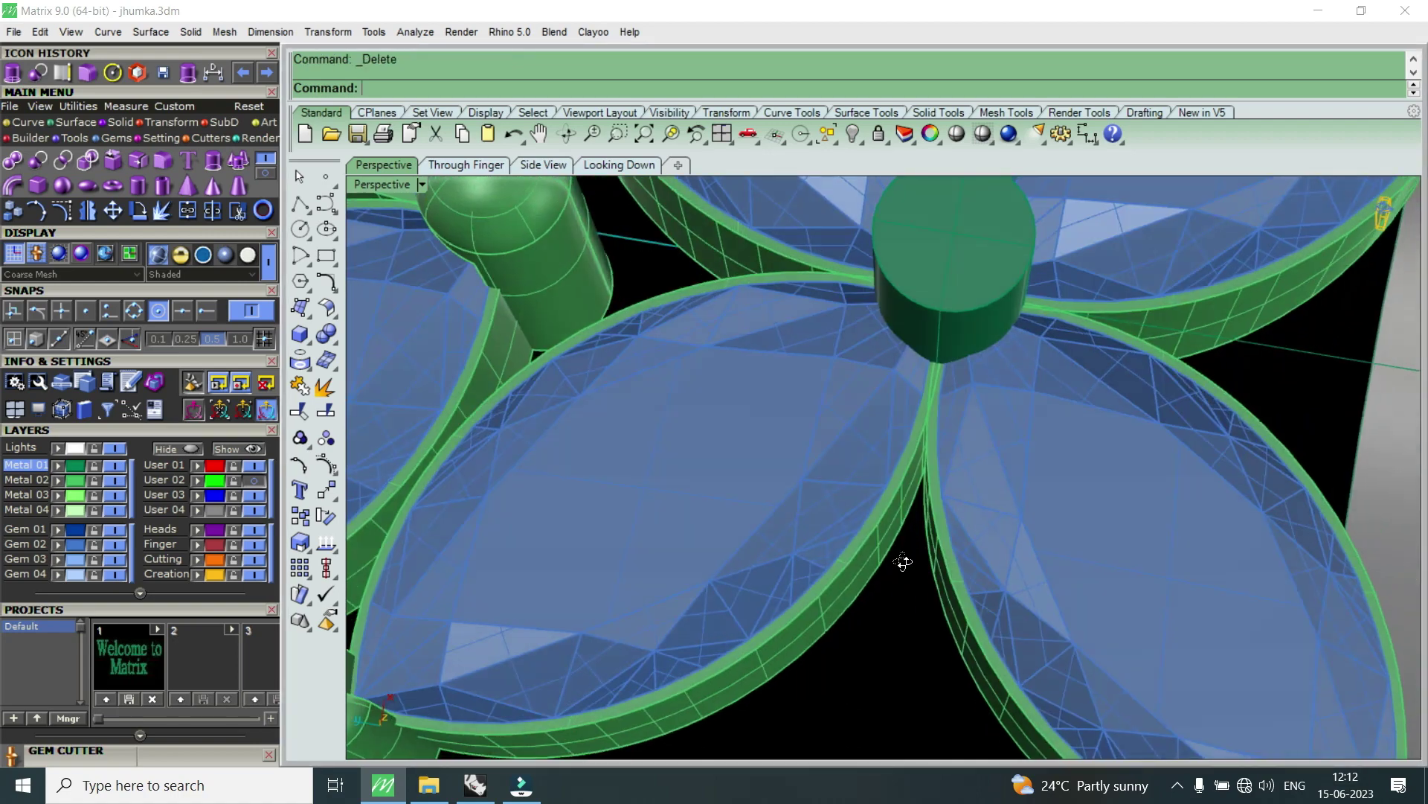
- Maximize the Looking Down view and group the lower-left petal gem with its setting
{"action": "scroll", "coordinate": [881, 439], "scroll_direction": "down", "scroll_amount": 3}
{"action": "scroll", "coordinate": [1017, 538], "scroll_direction": "down", "scroll_amount": 2}
{"action": "scroll", "coordinate": [1014, 529], "scroll_direction": "up", "scroll_amount": 3}
{"action": "scroll", "coordinate": [906, 468], "scroll_direction": "down", "scroll_amount": 1}
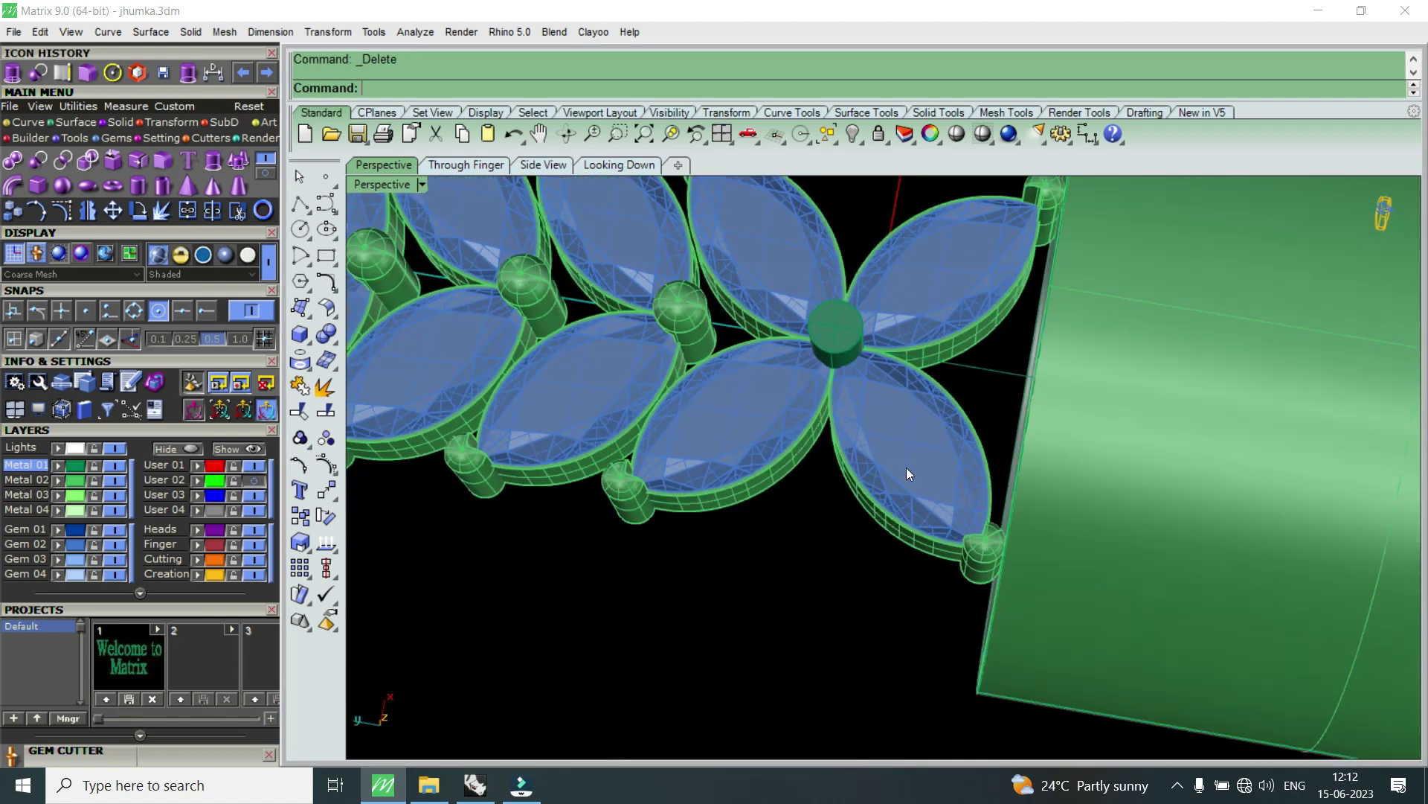
{"action": "double_click", "coordinate": [372, 183]}
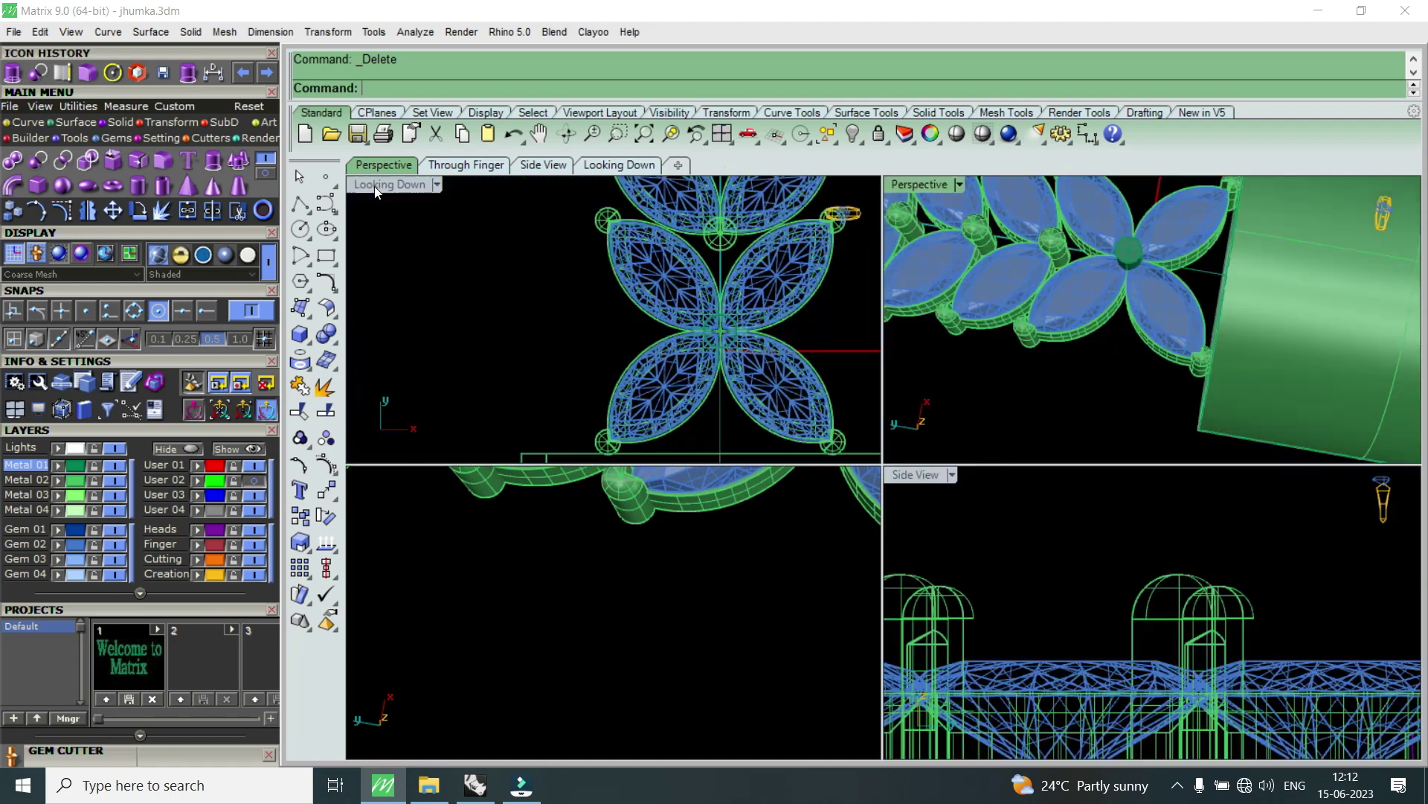
{"action": "double_click", "coordinate": [373, 186]}
{"action": "scroll", "coordinate": [764, 493], "scroll_direction": "up", "scroll_amount": 3}
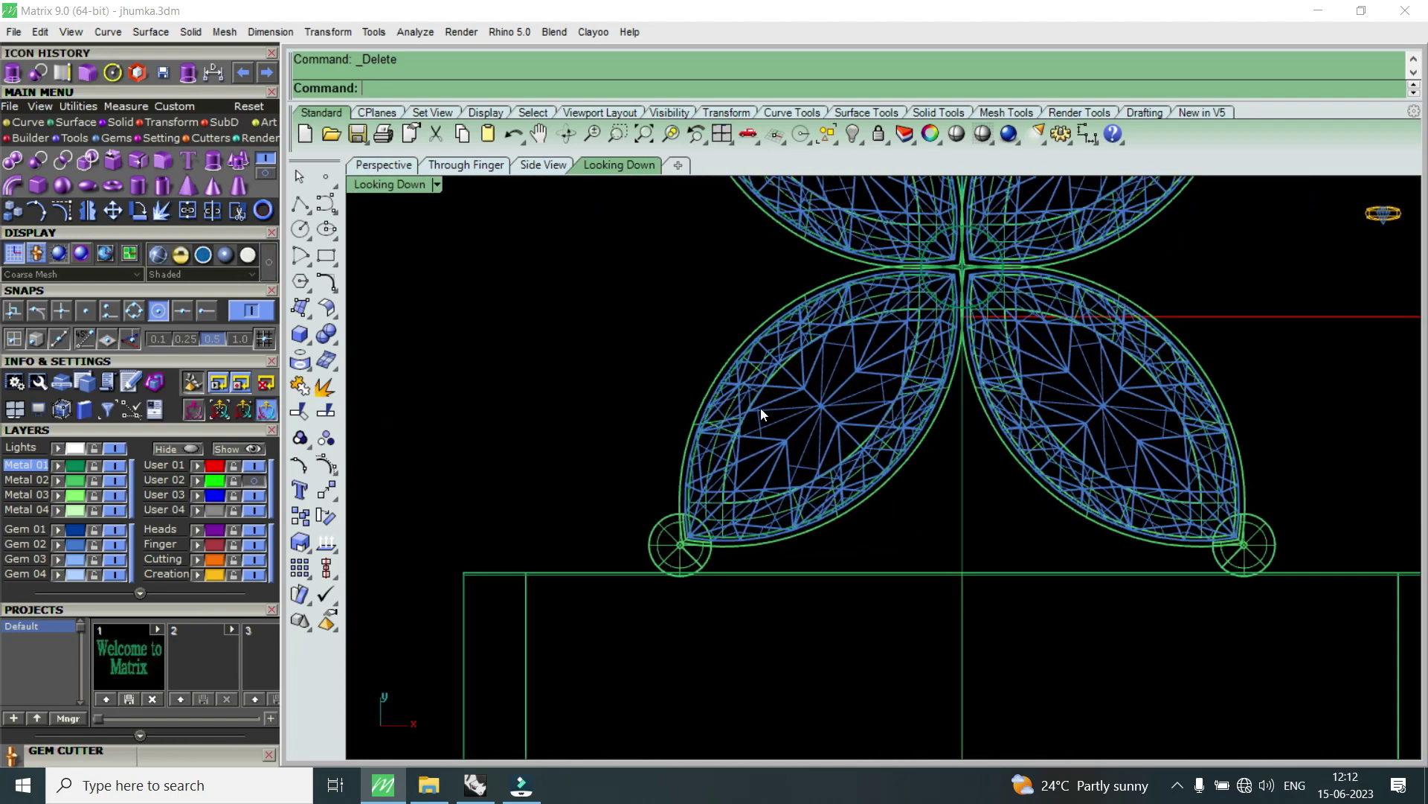
{"action": "left_click_drag", "start_coordinate": [659, 534], "coordinate": [658, 534]}
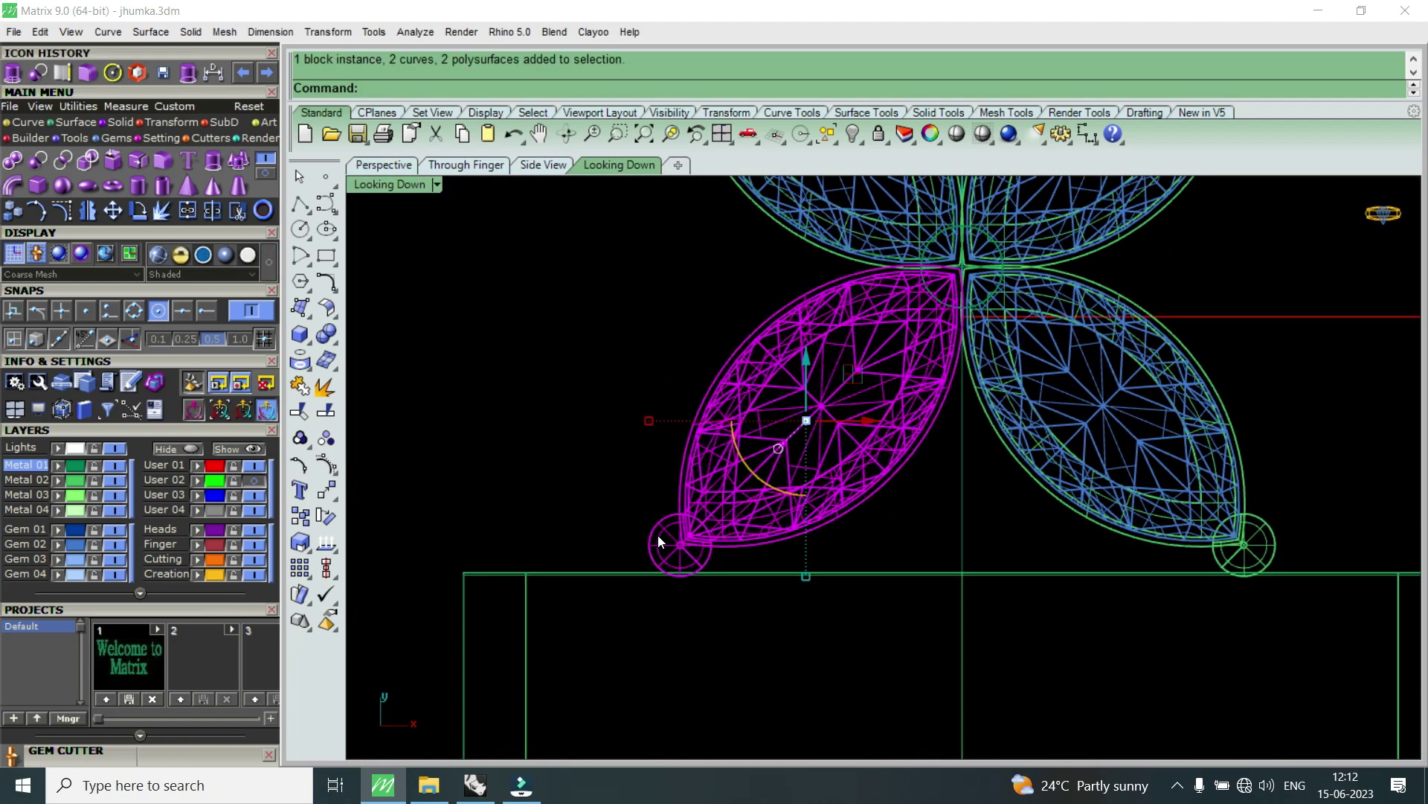
{"action": "key", "text": "ctrl+g"}
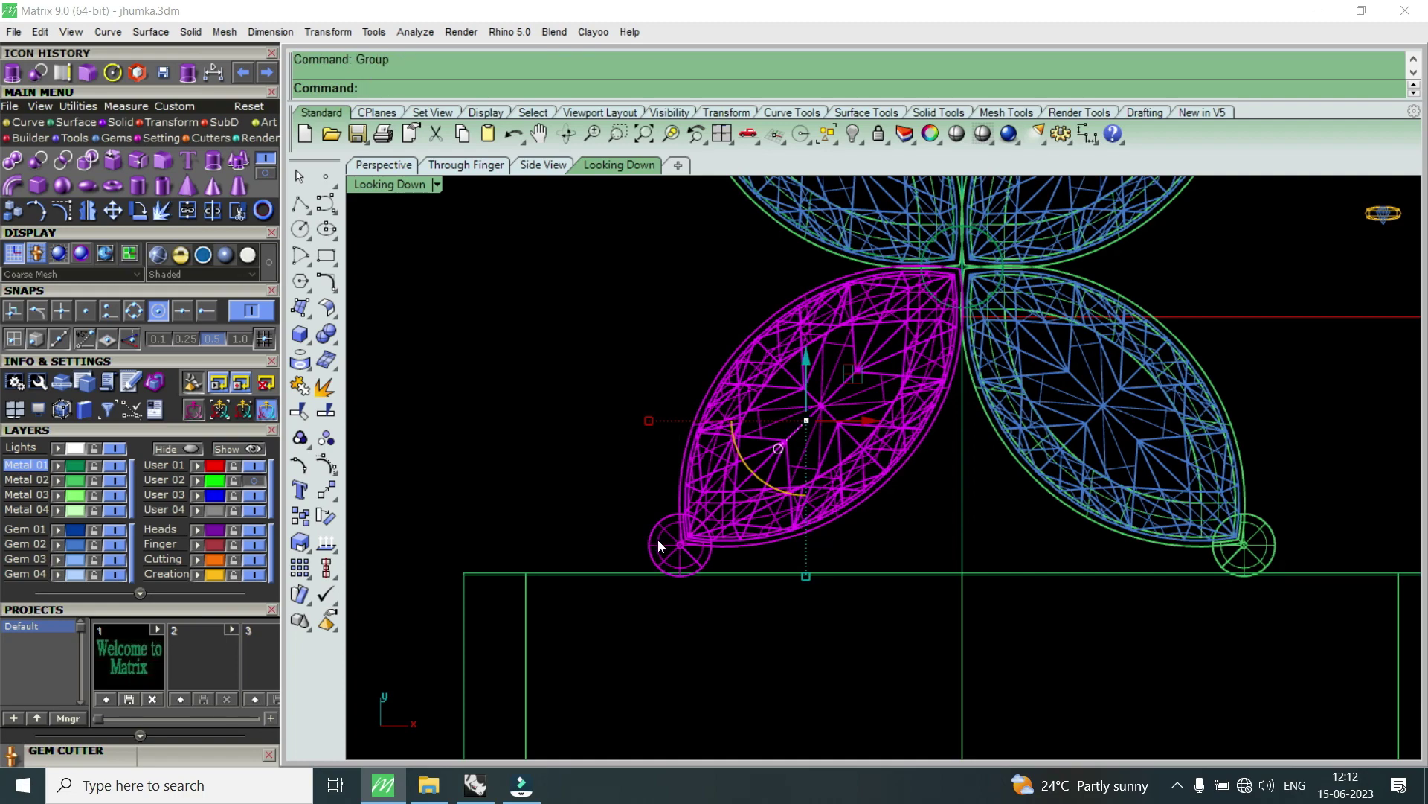
- Show reference layer User 02, rotate the petal group outward about the centre, and nudge it along Y
{"action": "left_click", "coordinate": [254, 480]}
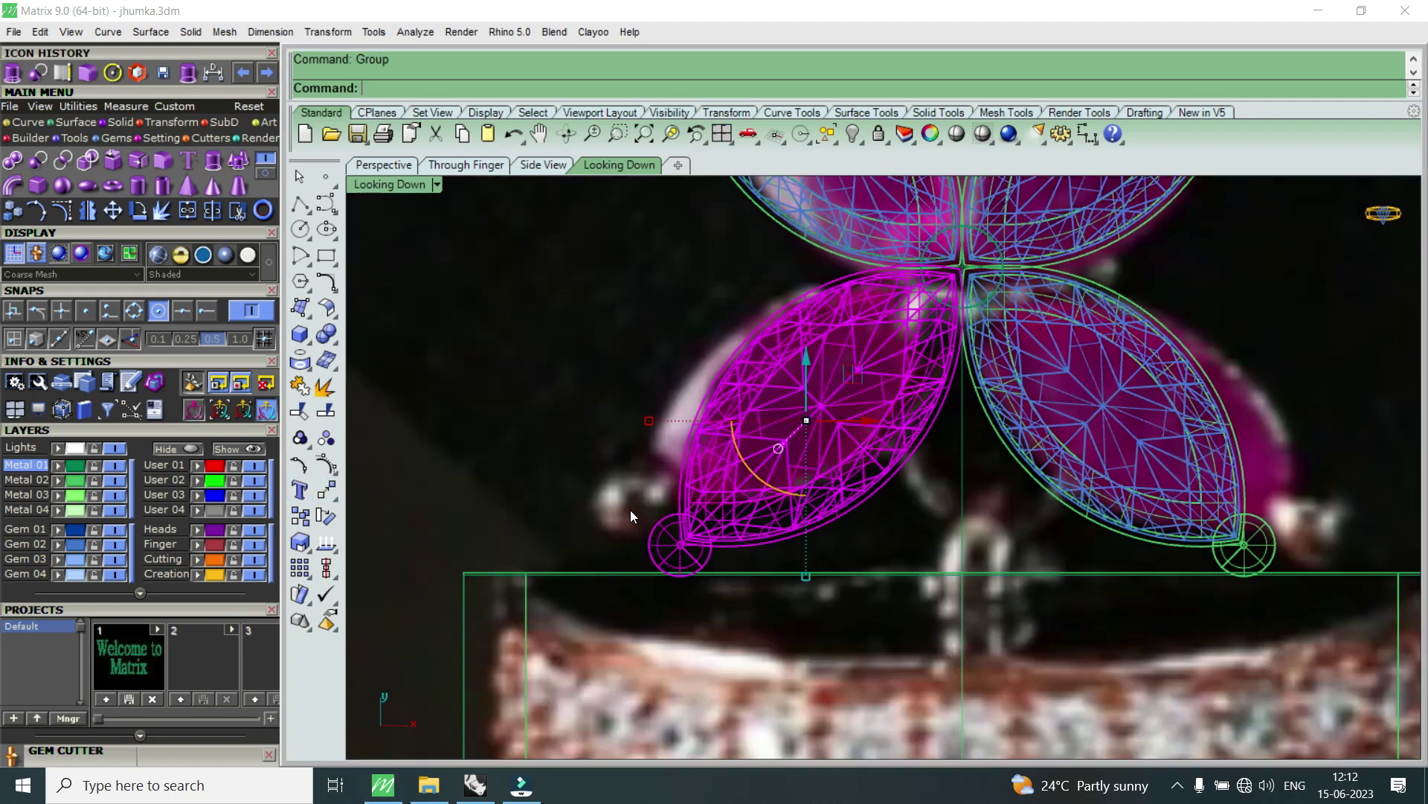
{"action": "scroll", "coordinate": [677, 509], "scroll_direction": "down", "scroll_amount": 2}
{"action": "scroll", "coordinate": [837, 364], "scroll_direction": "up", "scroll_amount": 2}
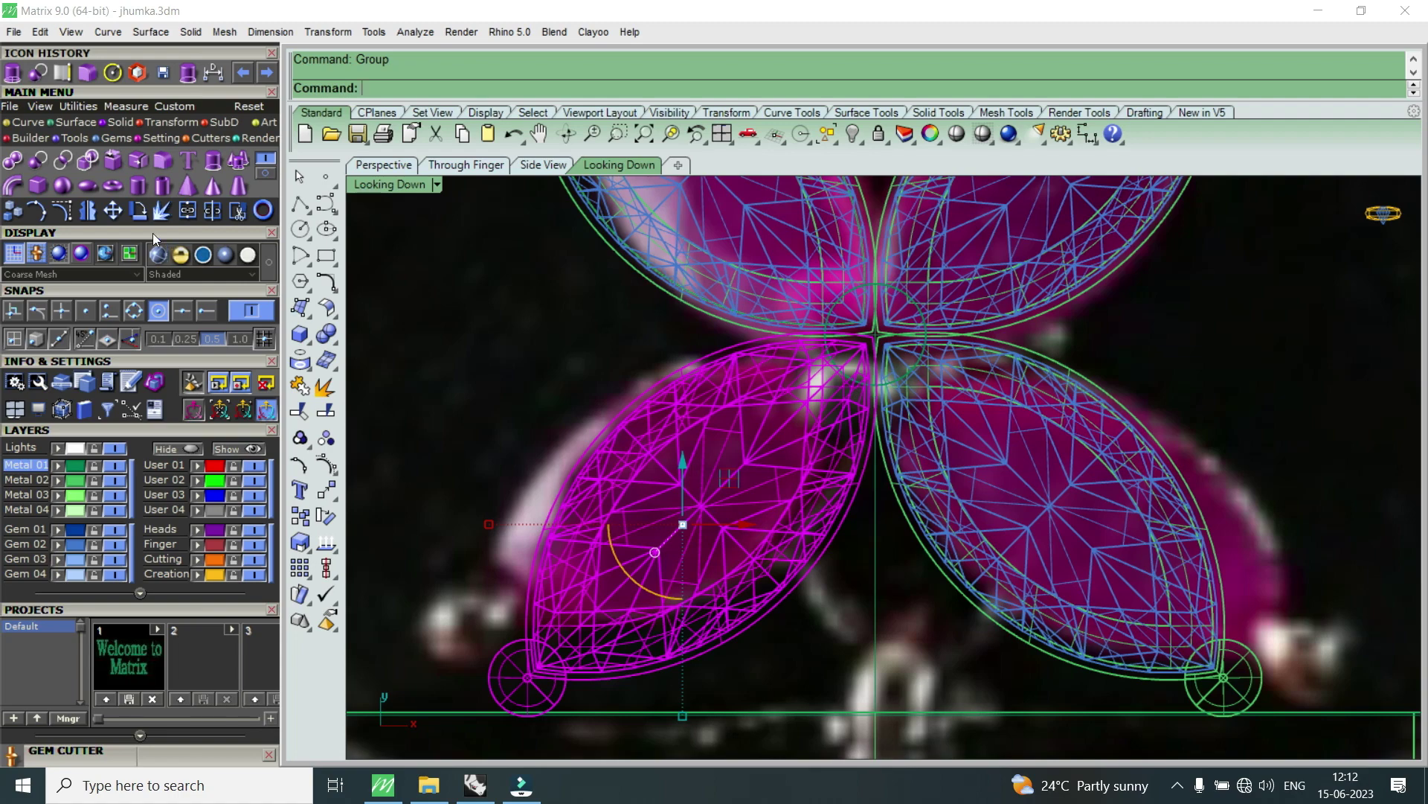
{"action": "left_click", "coordinate": [145, 212]}
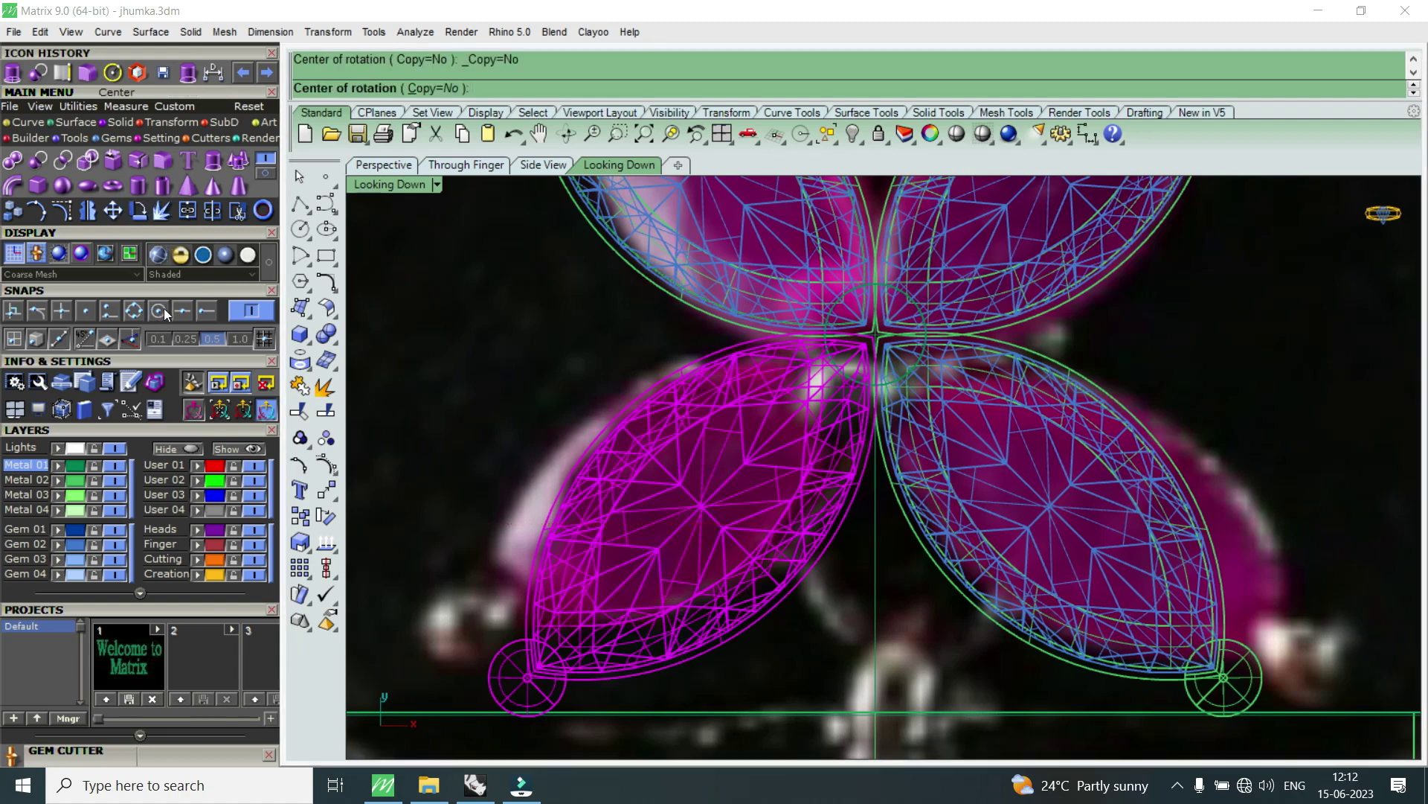
{"action": "left_click", "coordinate": [159, 312]}
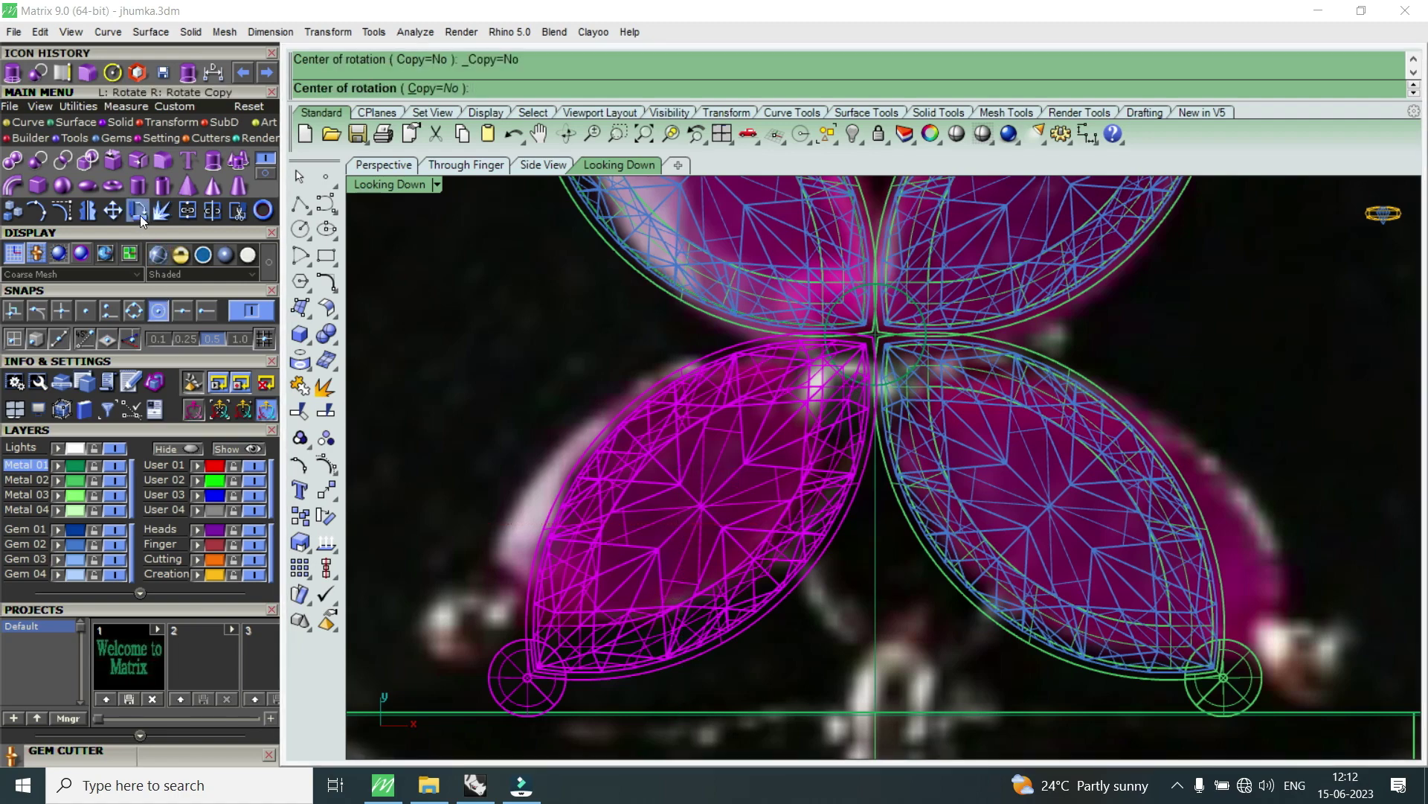
{"action": "left_click", "coordinate": [890, 377]}
{"action": "scroll", "coordinate": [890, 377], "scroll_direction": "down", "scroll_amount": 2}
{"action": "left_click", "coordinate": [786, 588]}
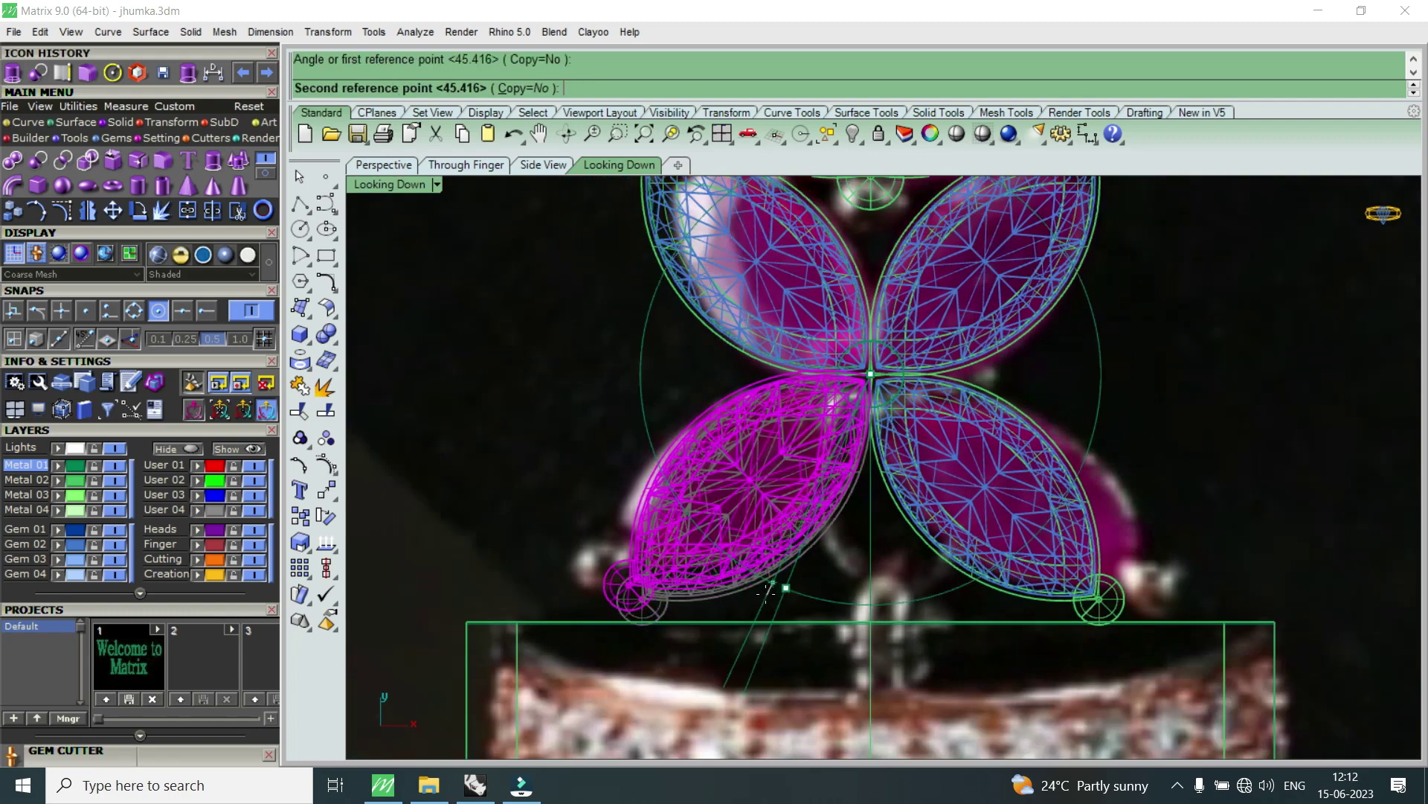
{"action": "left_click", "coordinate": [755, 592]}
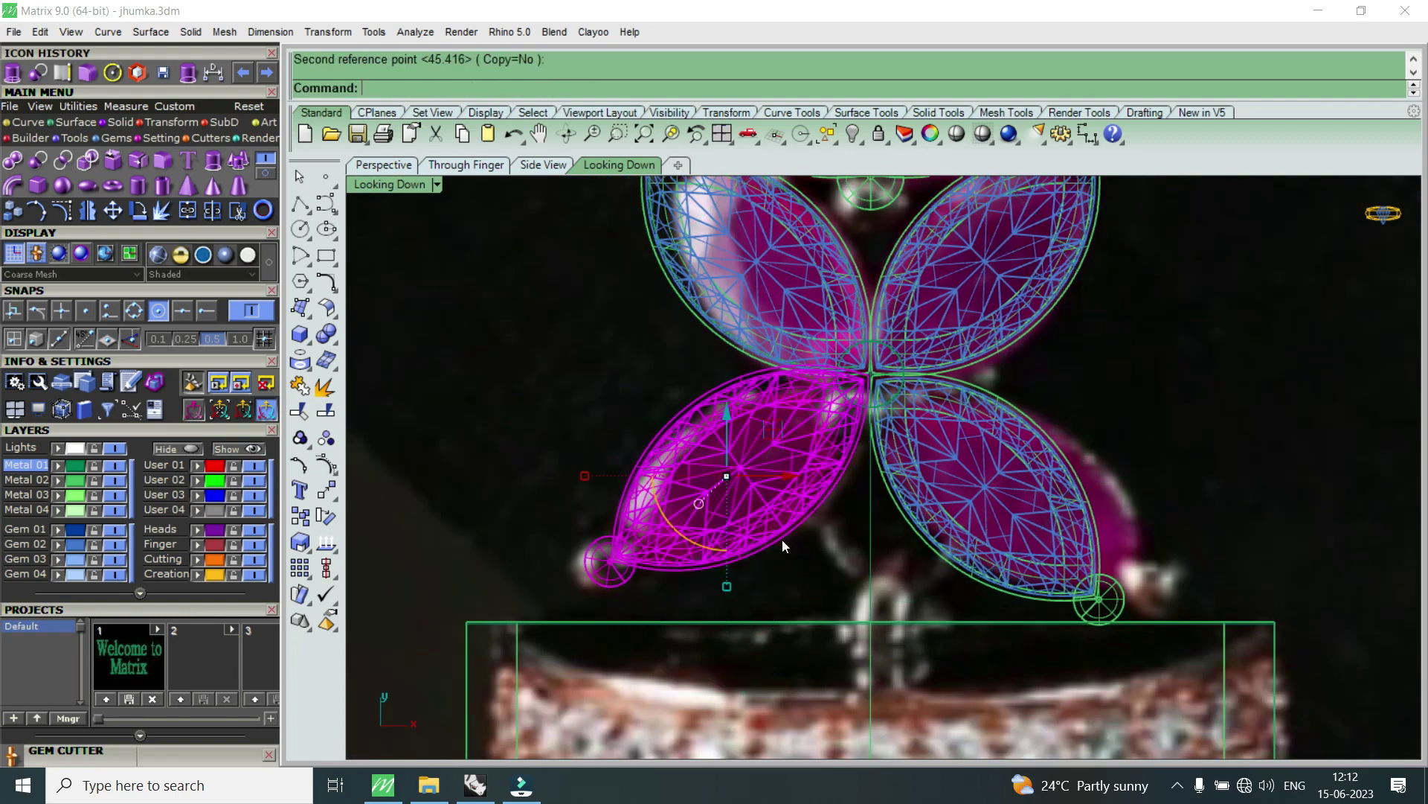
{"action": "scroll", "coordinate": [869, 434], "scroll_direction": "up", "scroll_amount": 2}
{"action": "left_click_drag", "start_coordinate": [651, 436], "coordinate": [650, 450]}
- Rotate the petal group again about the petals' meeting point to refine its outward angle
{"action": "scroll", "coordinate": [794, 344], "scroll_direction": "up", "scroll_amount": 2}
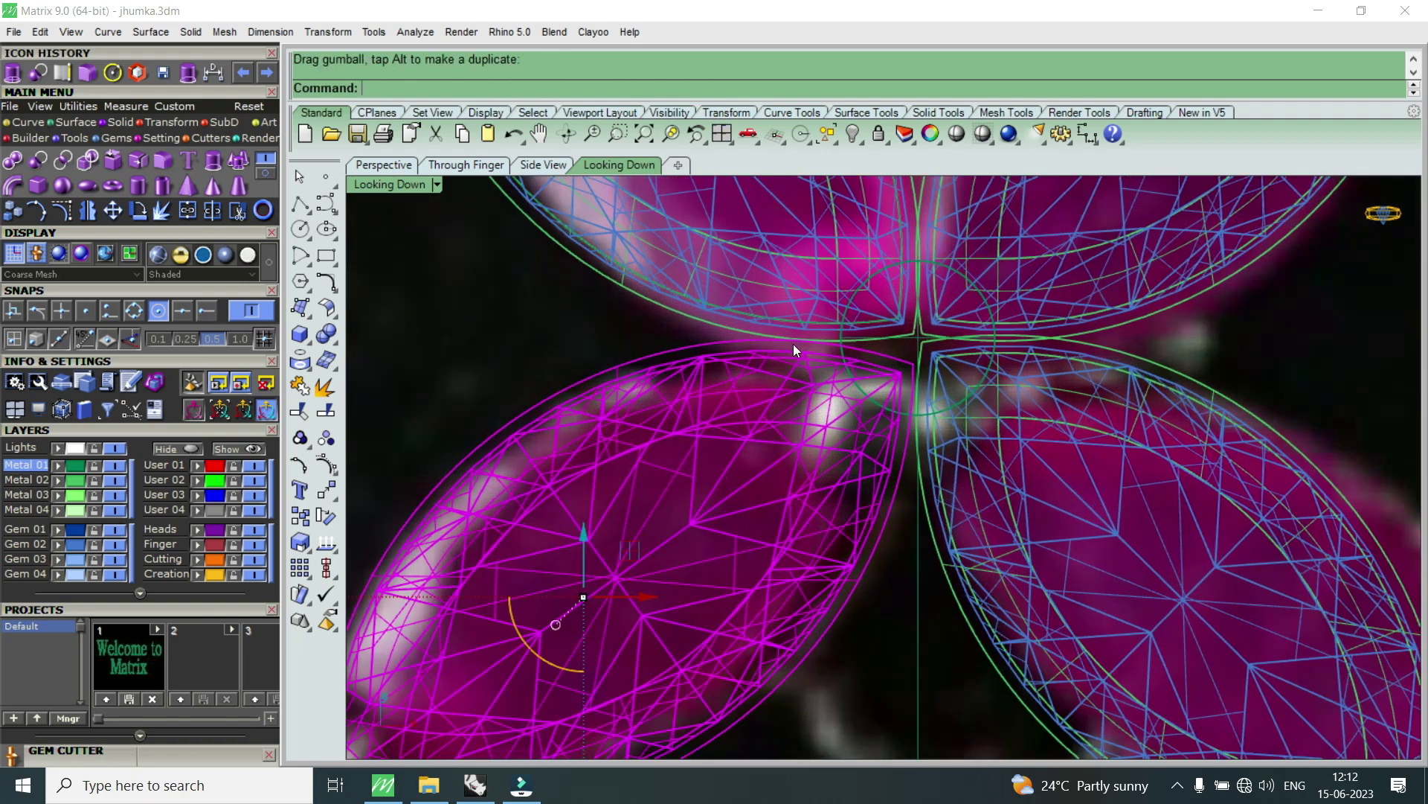
{"action": "scroll", "coordinate": [812, 373], "scroll_direction": "down", "scroll_amount": 2}
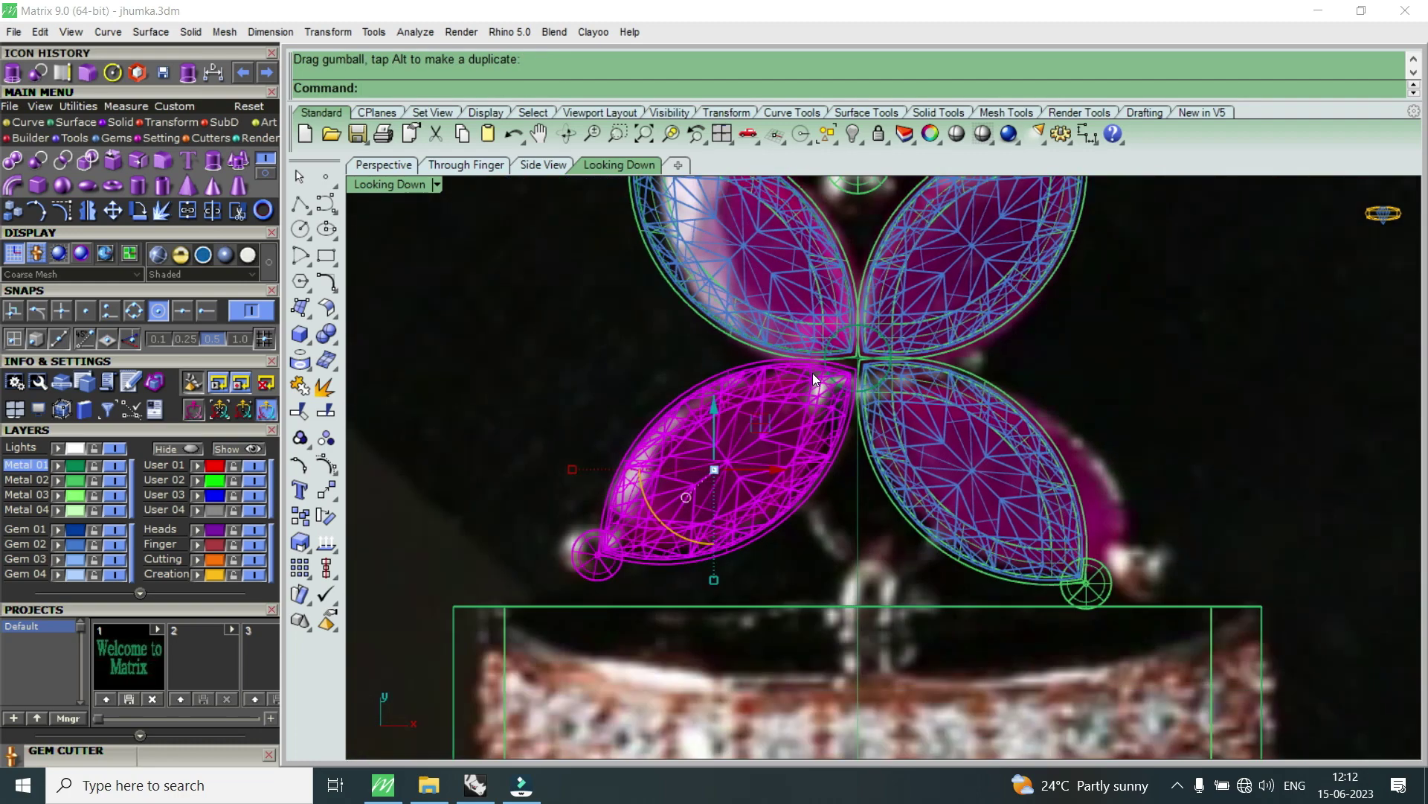
{"action": "scroll", "coordinate": [812, 373], "scroll_direction": "up", "scroll_amount": 1}
{"action": "scroll", "coordinate": [821, 386], "scroll_direction": "up", "scroll_amount": 1}
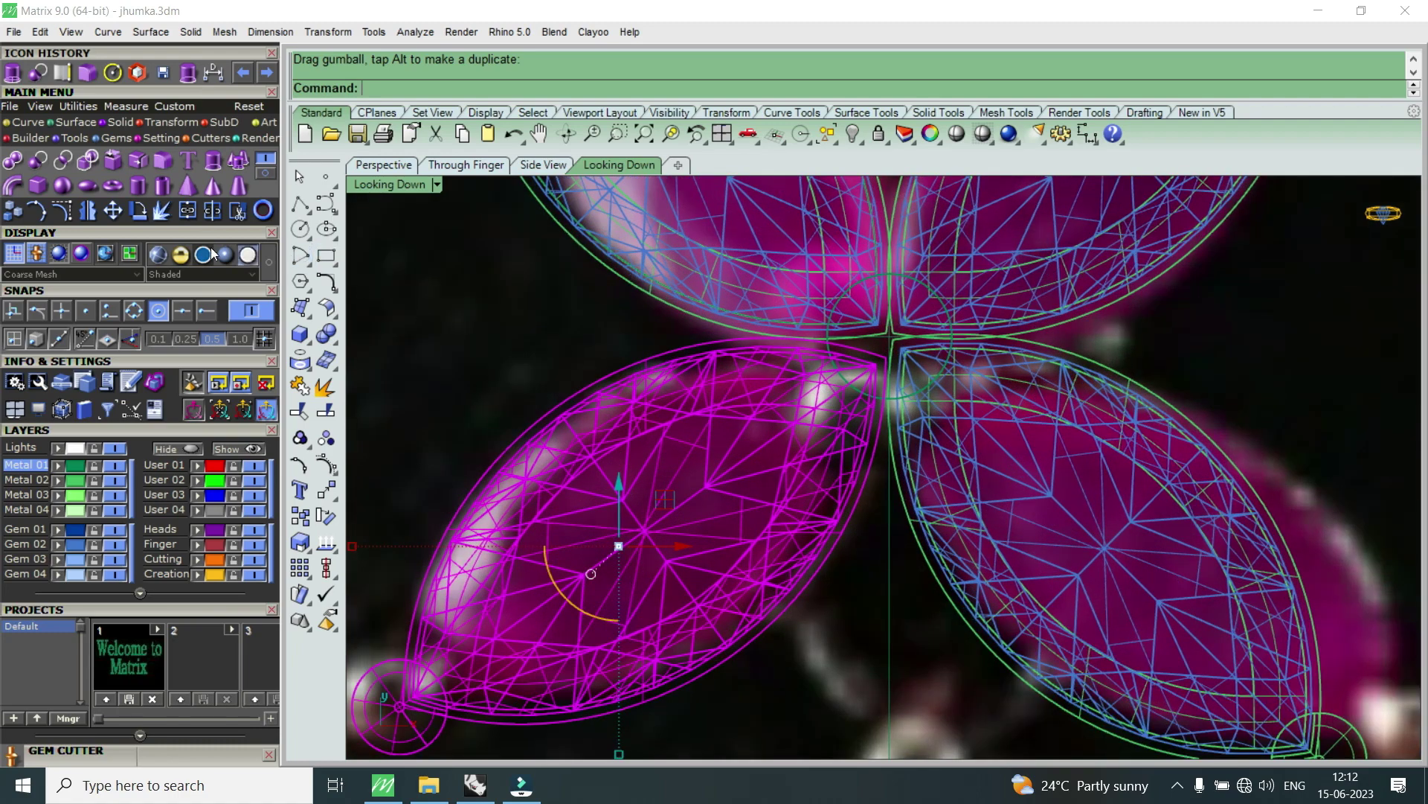
{"action": "left_click", "coordinate": [139, 209]}
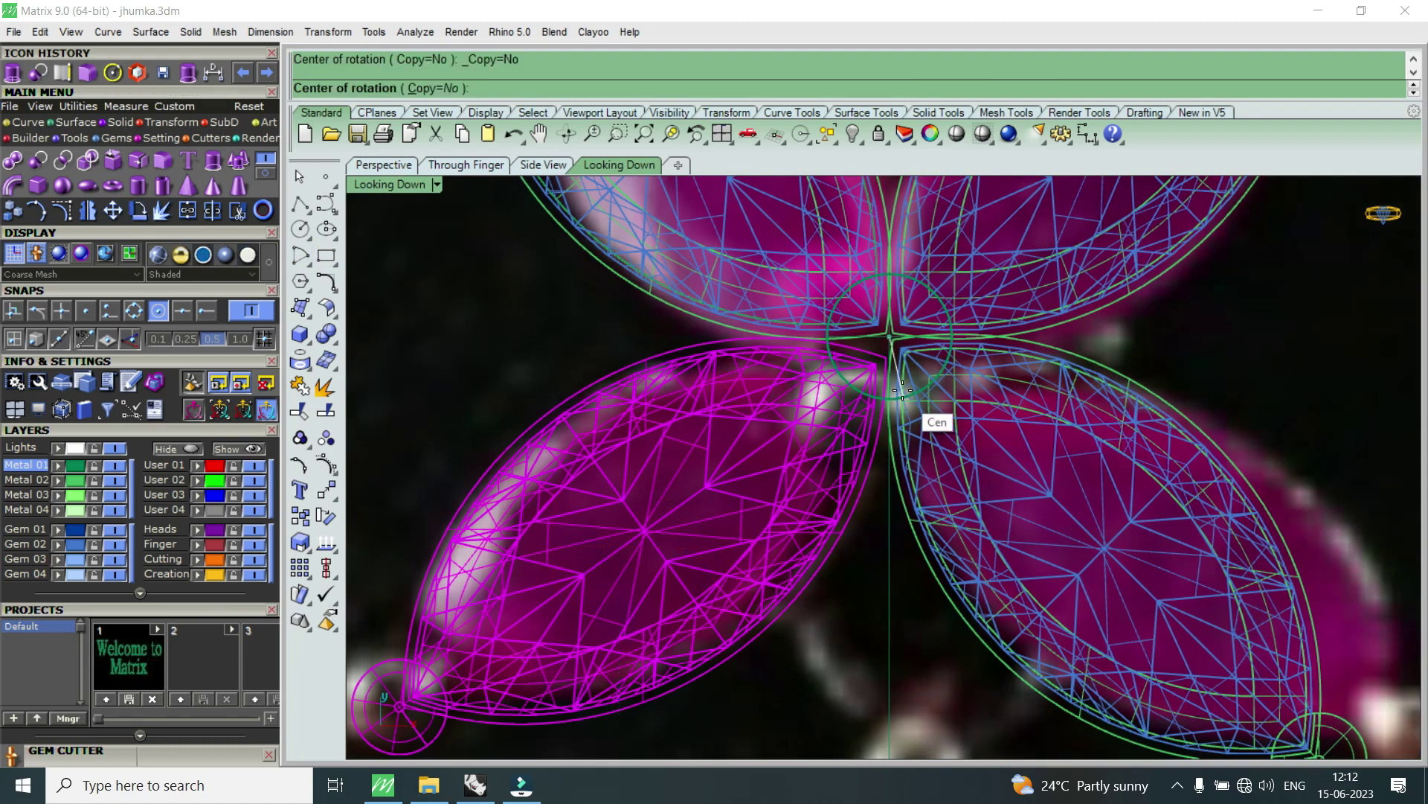
{"action": "left_click", "coordinate": [889, 335]}
{"action": "scroll", "coordinate": [837, 503], "scroll_direction": "down", "scroll_amount": 2}
{"action": "scroll", "coordinate": [714, 639], "scroll_direction": "up", "scroll_amount": 1}
{"action": "left_click", "coordinate": [749, 607]}
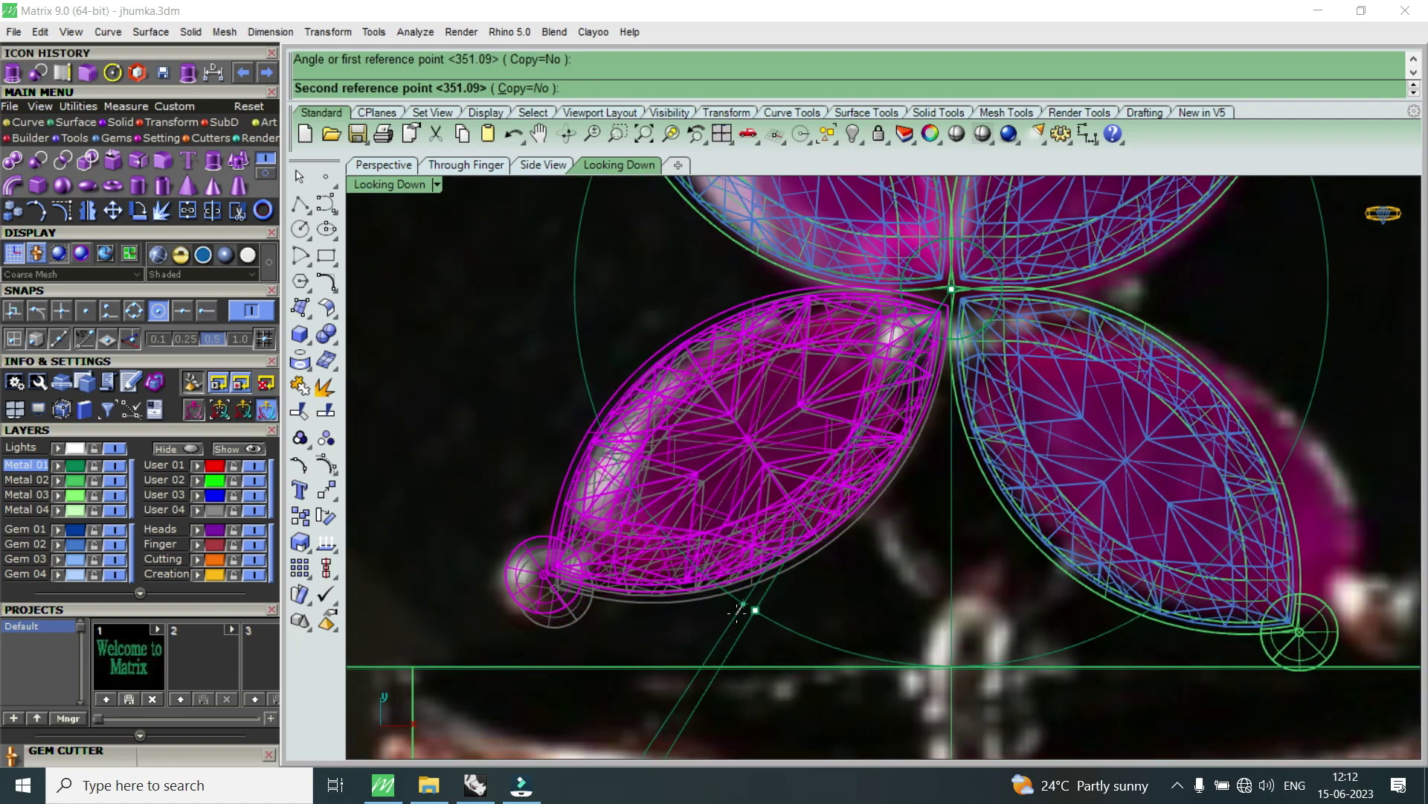
{"action": "left_click", "coordinate": [735, 614]}
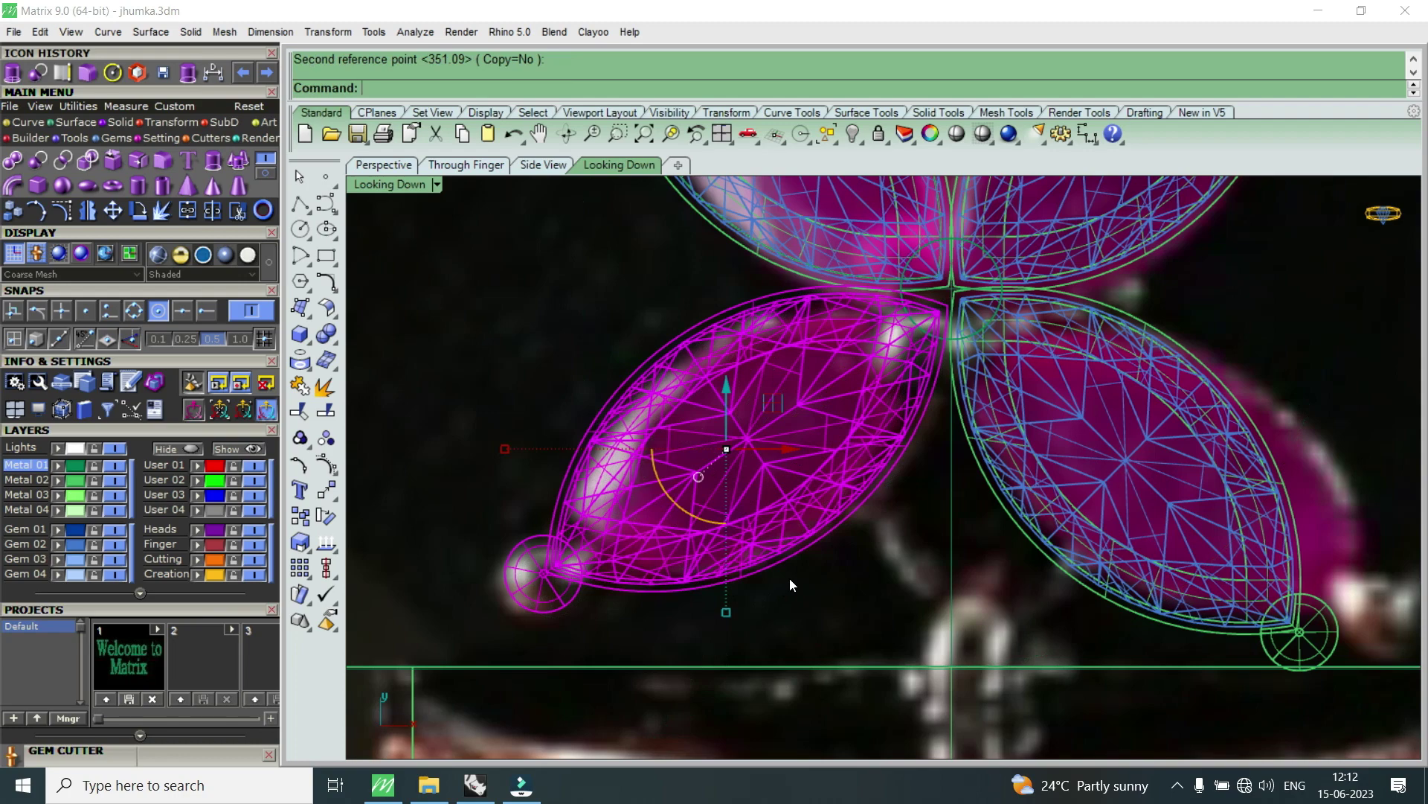
- Hide the reference photo and select the lower-right petal gem and setting
{"action": "scroll", "coordinate": [789, 577], "scroll_direction": "down", "scroll_amount": 1}
{"action": "scroll", "coordinate": [789, 577], "scroll_direction": "down", "scroll_amount": 3}
{"action": "scroll", "coordinate": [790, 577], "scroll_direction": "down", "scroll_amount": 1}
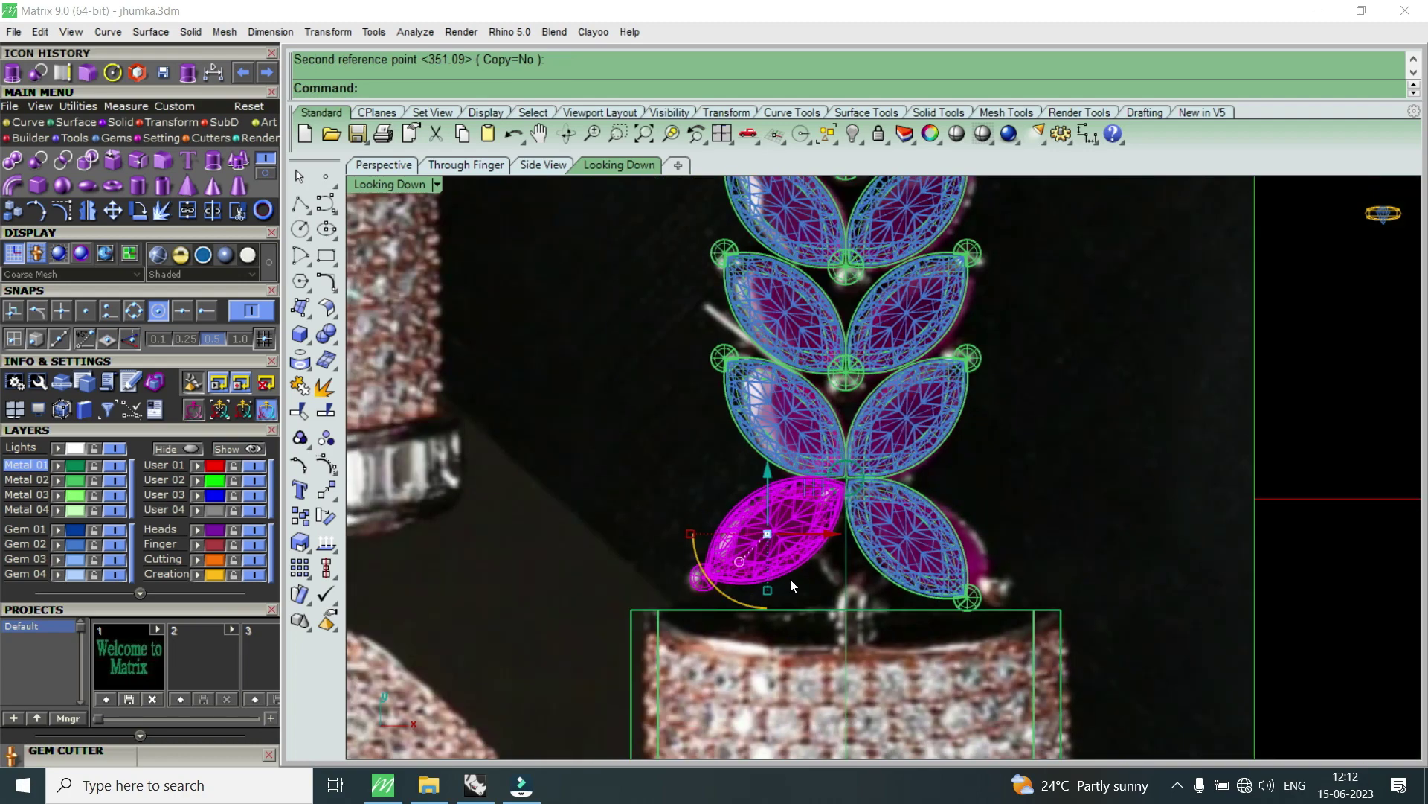
{"action": "left_click", "coordinate": [254, 480]}
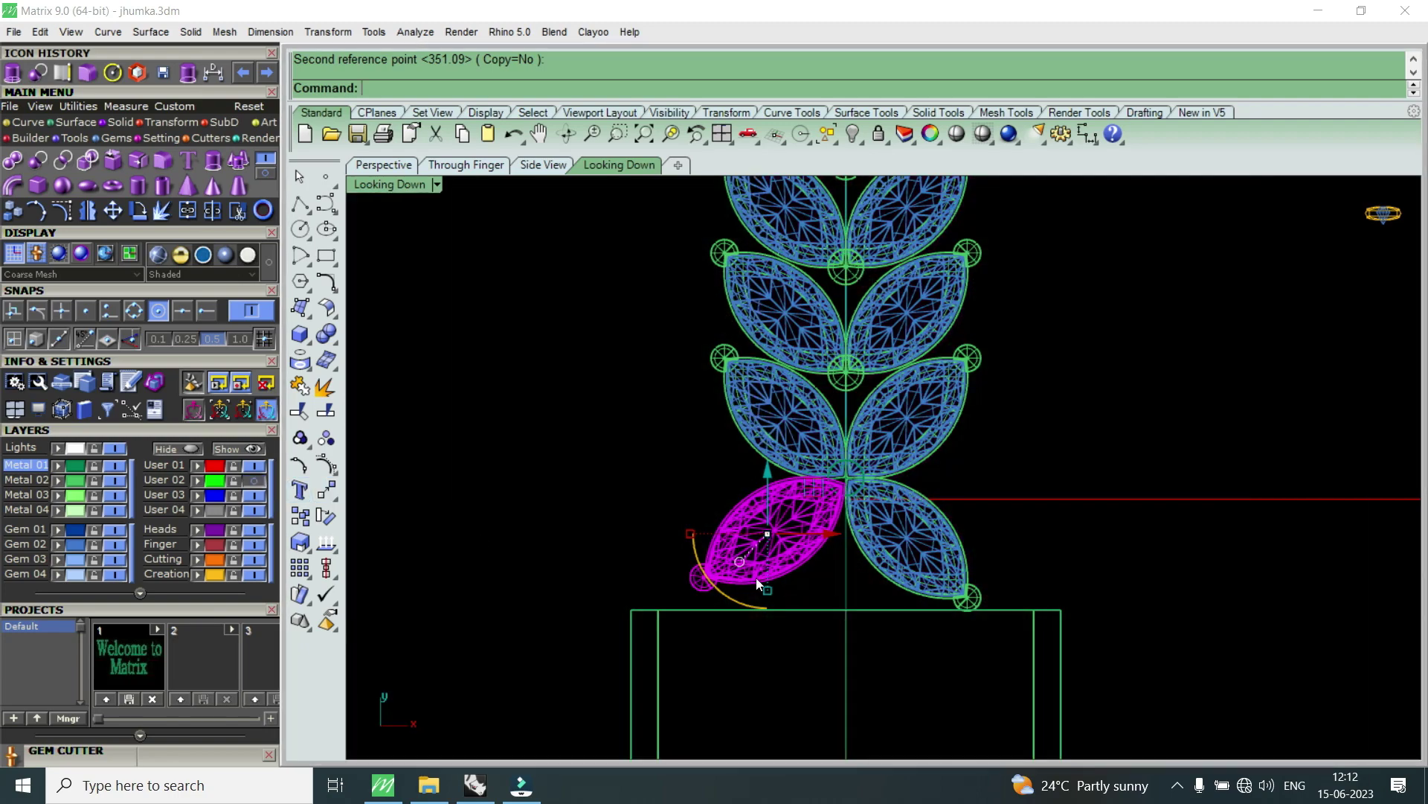
{"action": "scroll", "coordinate": [1017, 530], "scroll_direction": "up", "scroll_amount": 2}
{"action": "left_click", "coordinate": [893, 602]}
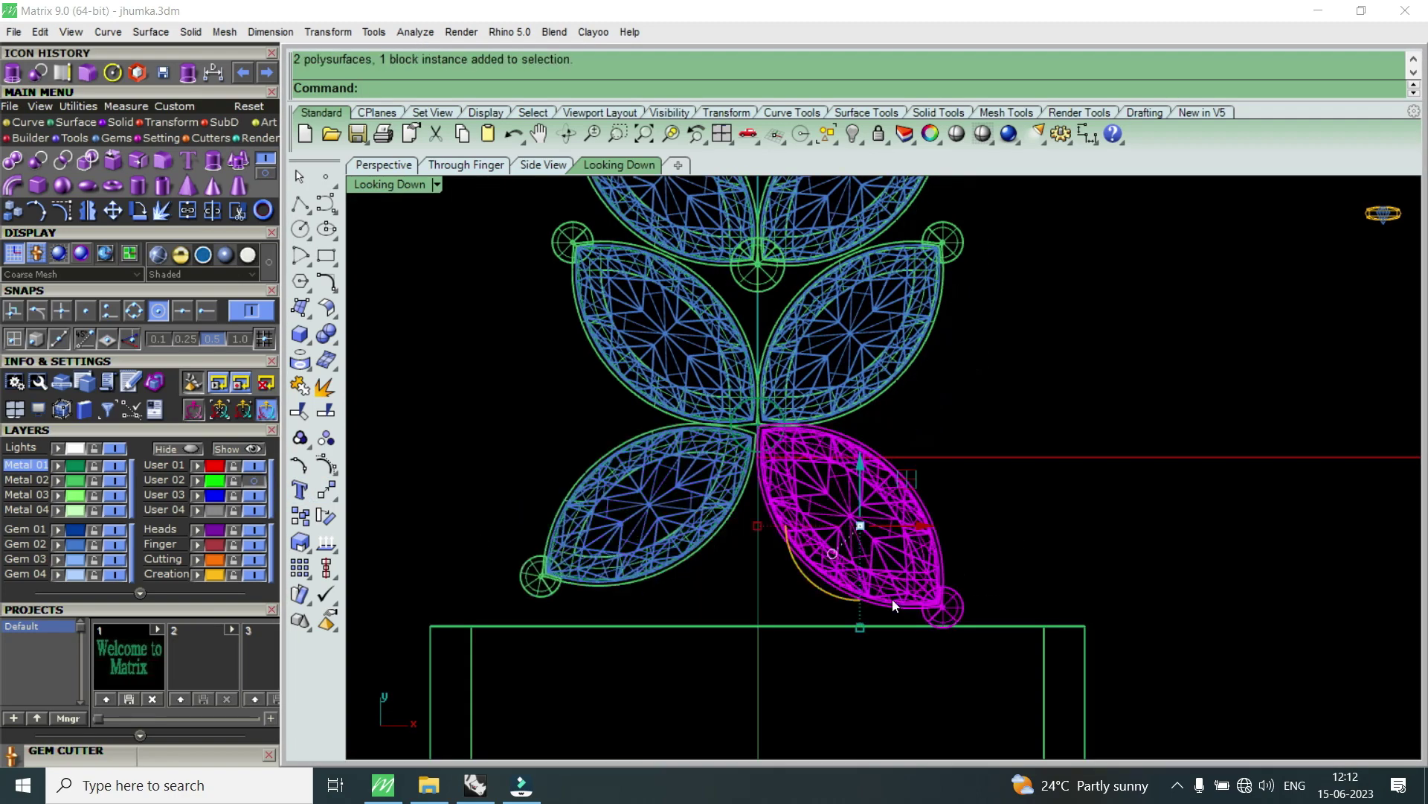
- Replace the lower-right petal with a mirror copy of the lower-left petal across the vertical centre line
{"action": "key", "text": "Delete"}
{"action": "scroll", "coordinate": [628, 605], "scroll_direction": "up", "scroll_amount": 2}
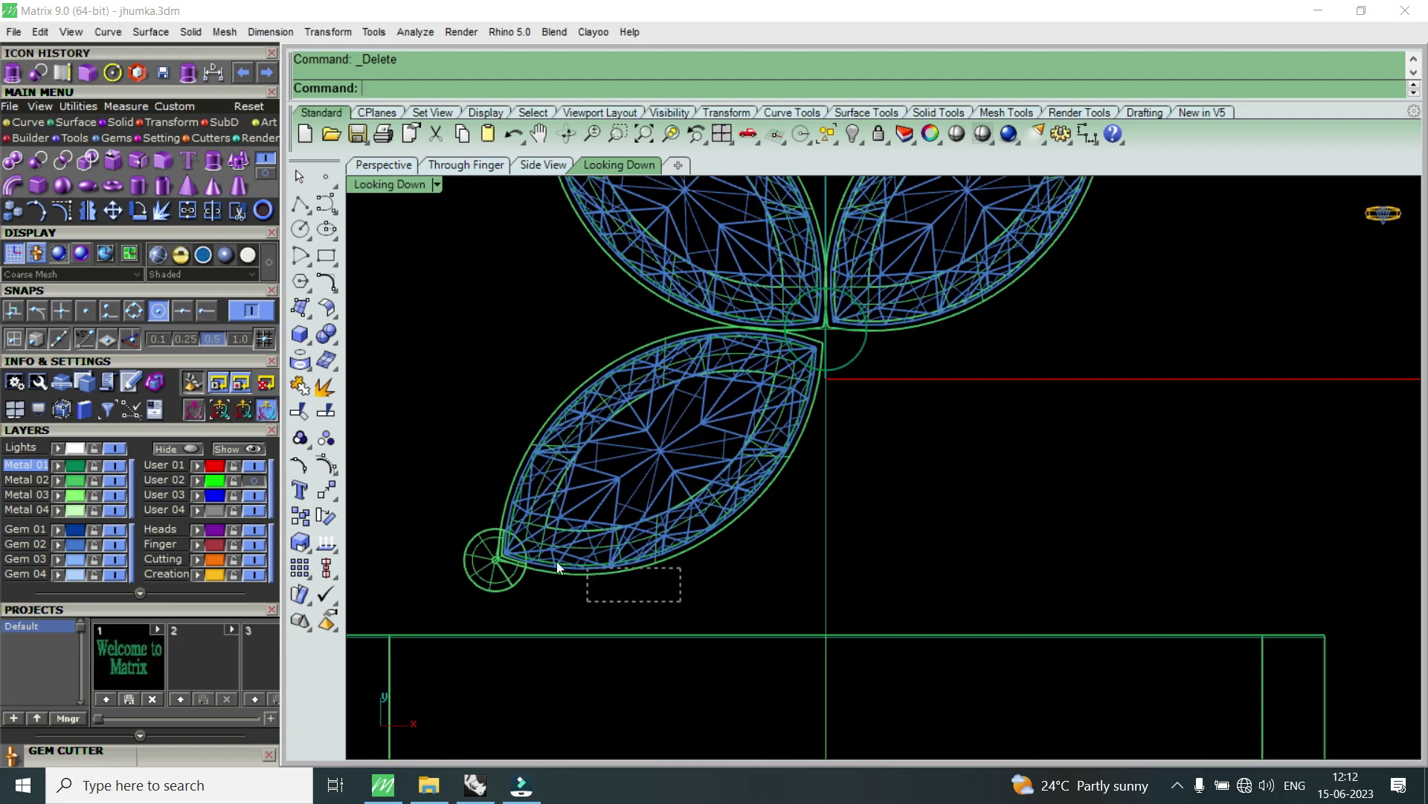
{"action": "left_click_drag", "start_coordinate": [557, 561], "coordinate": [476, 540]}
{"action": "left_click", "coordinate": [86, 215]}
{"action": "type", "text": "0"}
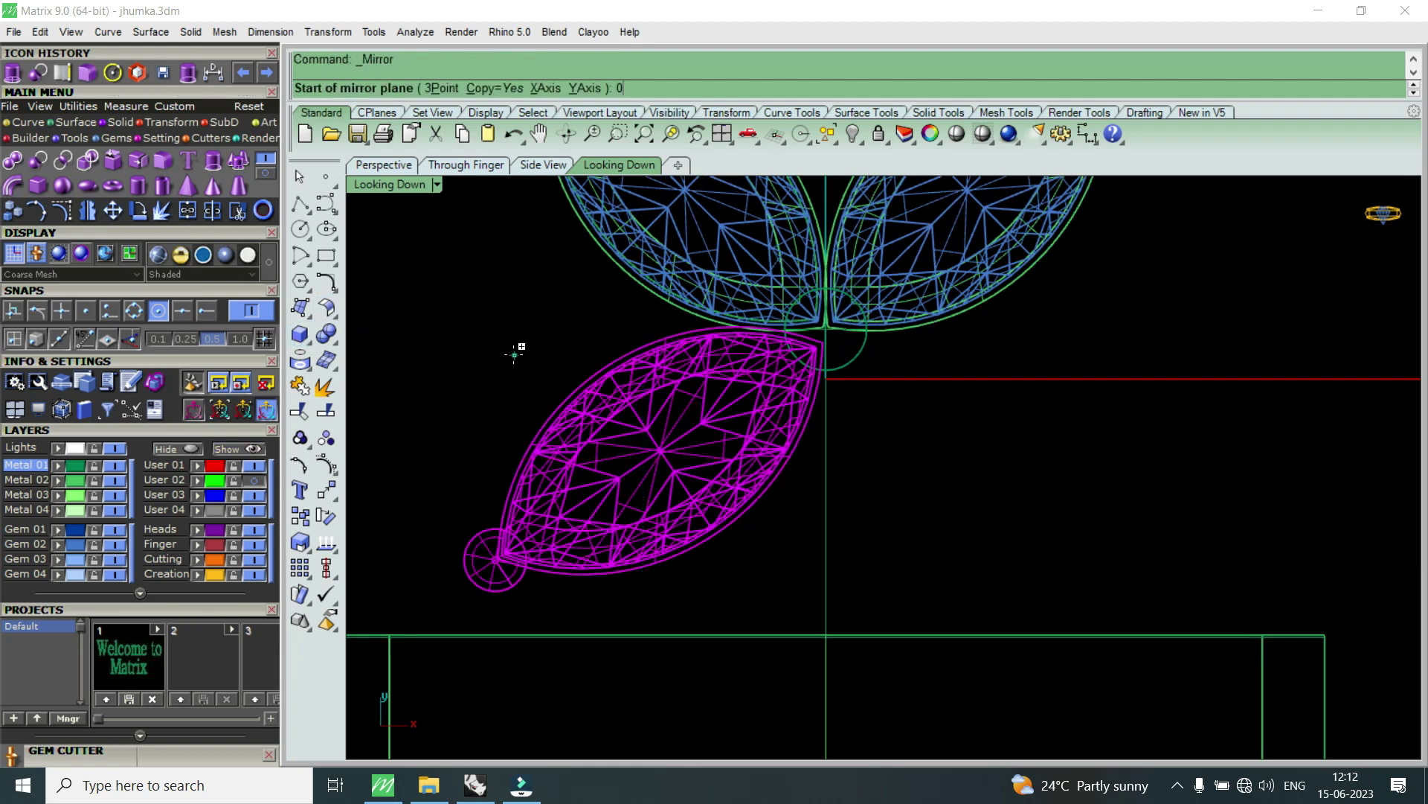
{"action": "key", "text": "Return"}
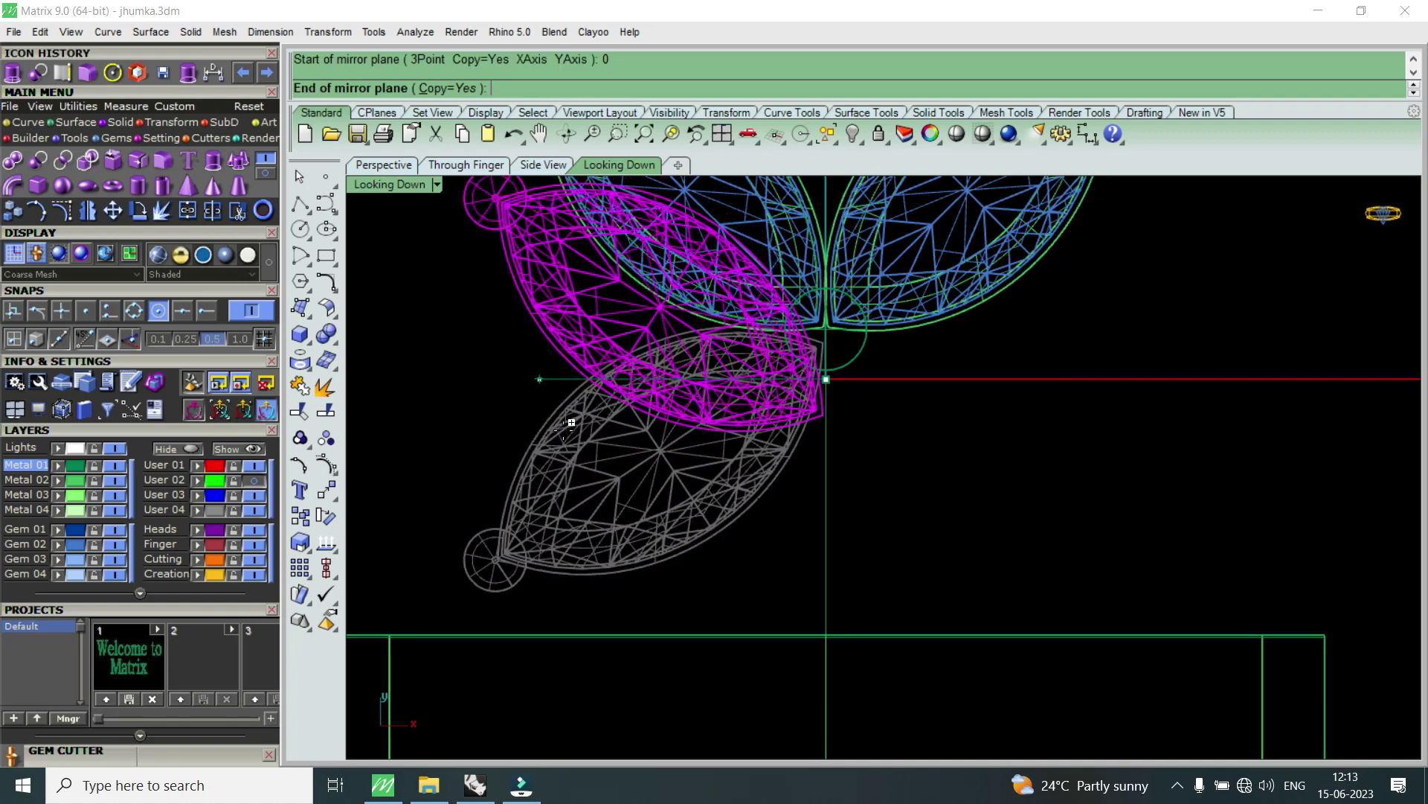
{"action": "left_click", "coordinate": [823, 520]}
{"action": "scroll", "coordinate": [855, 506], "scroll_direction": "down", "scroll_amount": 5}
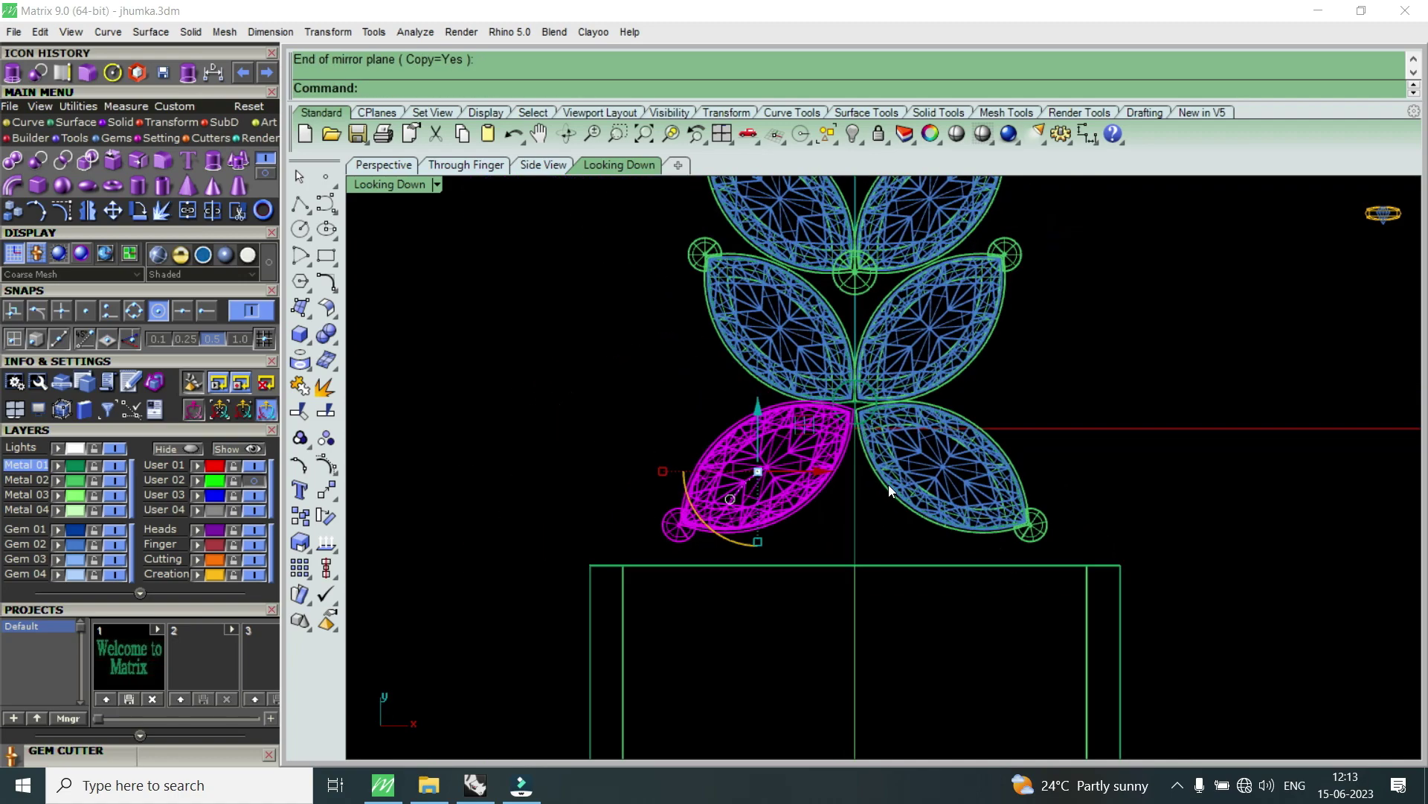
{"action": "scroll", "coordinate": [879, 499], "scroll_direction": "down", "scroll_amount": 3}
{"action": "key", "text": "Escape"}
- Restore the four-view layout and maximize the Perspective view
{"action": "scroll", "coordinate": [880, 503], "scroll_direction": "up", "scroll_amount": 1}
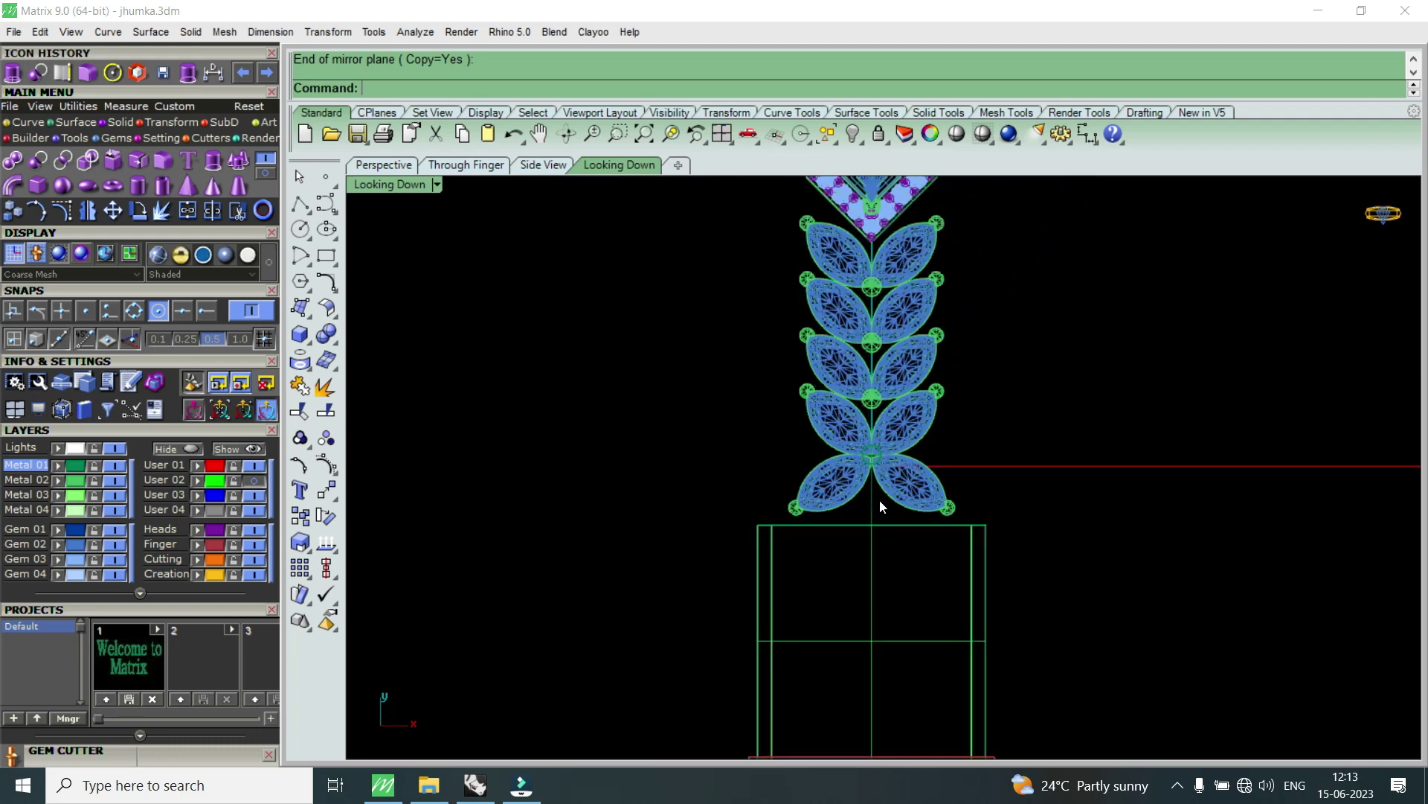
{"action": "scroll", "coordinate": [880, 504], "scroll_direction": "up", "scroll_amount": 2}
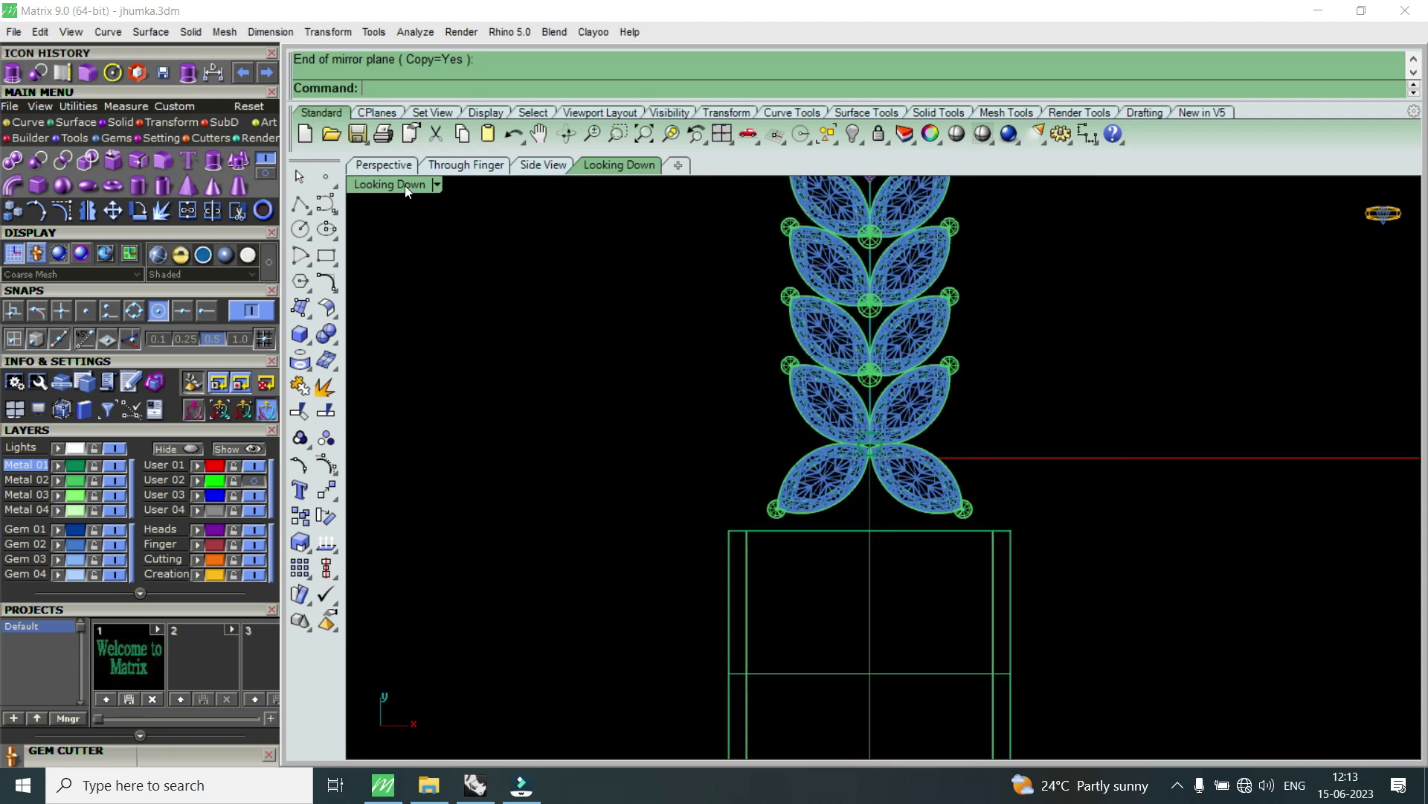
{"action": "double_click", "coordinate": [406, 186]}
{"action": "double_click", "coordinate": [937, 186]}
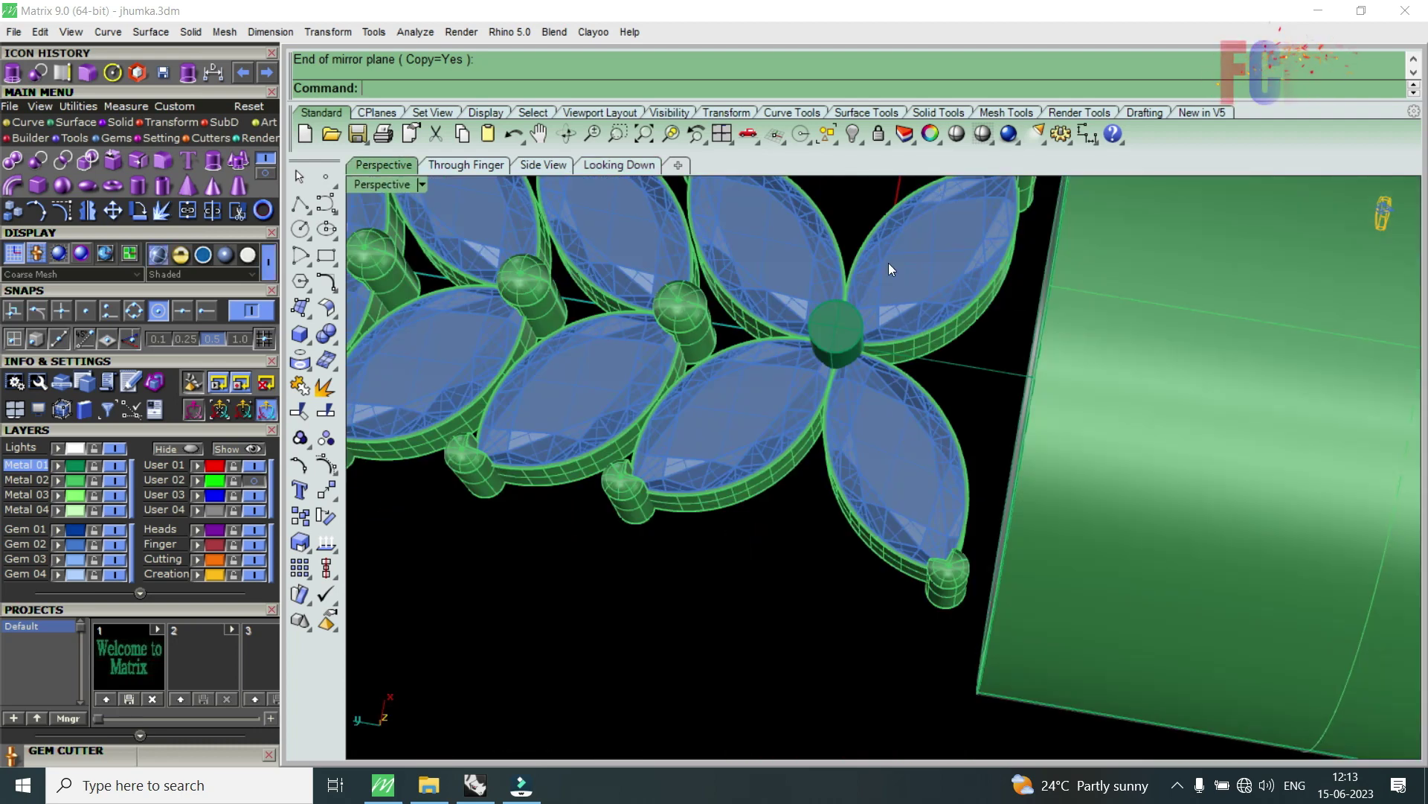
- Round the centre bead's top edge with FilletEdge
{"action": "scroll", "coordinate": [854, 344], "scroll_direction": "up", "scroll_amount": 2}
{"action": "left_click", "coordinate": [854, 345]}
{"action": "key", "text": "Return"}
{"action": "key", "text": "Return"}
{"action": "scroll", "coordinate": [854, 346], "scroll_direction": "down", "scroll_amount": 5}
{"action": "mouse_move", "coordinate": [852, 564]}
{"action": "right_mouse_down"}
{"action": "mouse_move", "coordinate": [854, 416]}
{"action": "mouse_move", "coordinate": [873, 565]}
{"action": "right_mouse_up"}
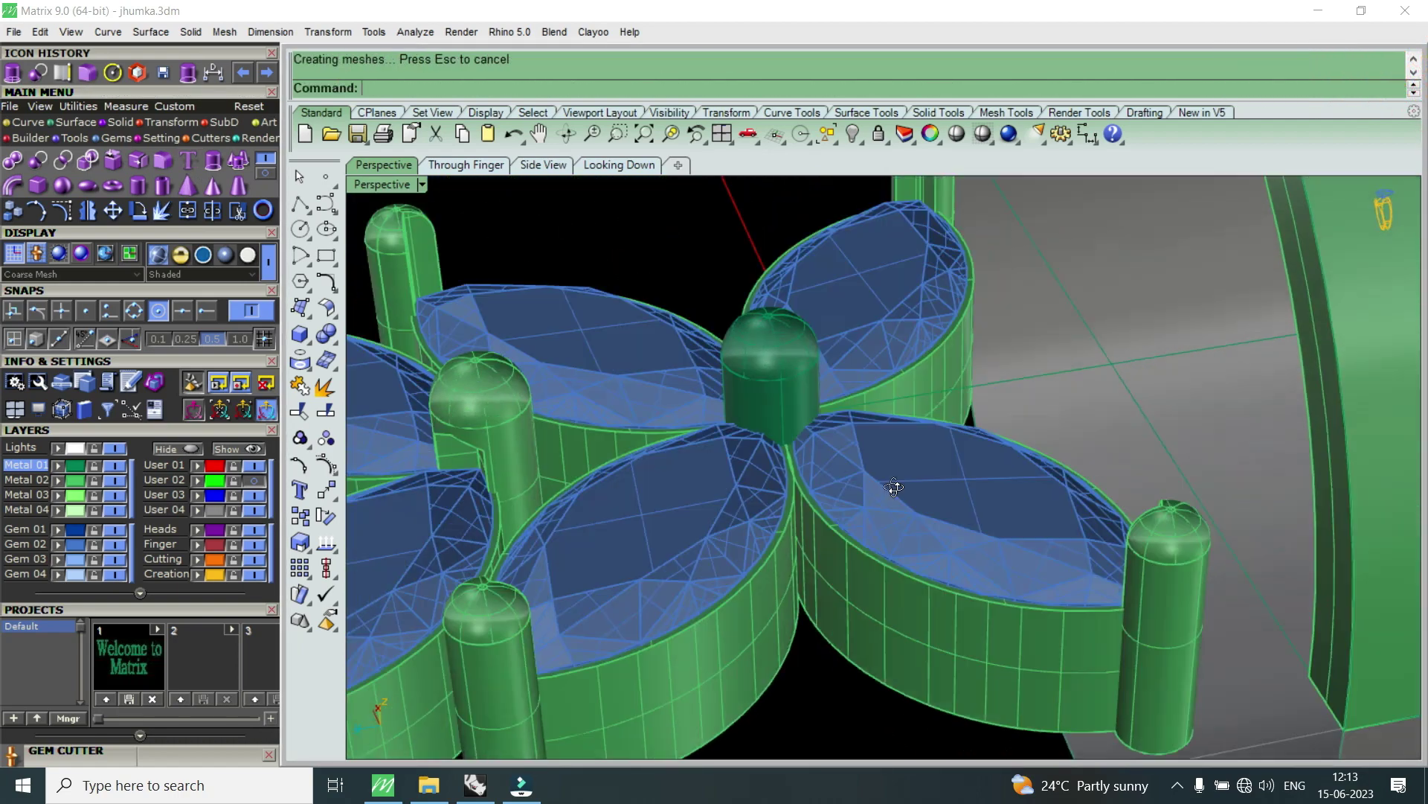
- Ungroup the lower-right petal's grouped parts with the Ungroup command
{"action": "left_click", "coordinate": [836, 497]}
{"action": "key", "text": "Escape"}
{"action": "scroll", "coordinate": [820, 573], "scroll_direction": "down", "scroll_amount": 3}
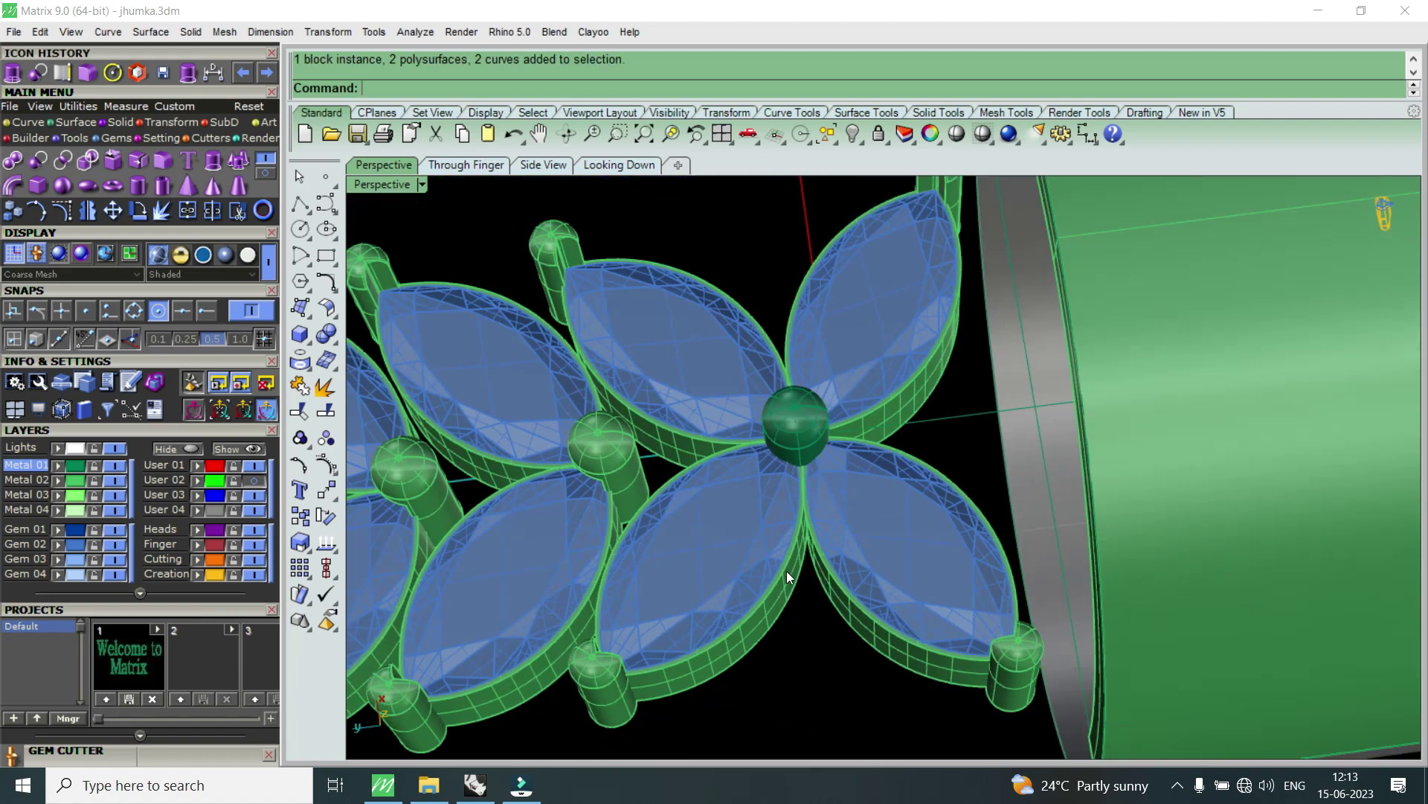
{"action": "left_click", "coordinate": [711, 560]}
{"action": "key", "text": "Escape"}
{"action": "scroll", "coordinate": [896, 579], "scroll_direction": "up", "scroll_amount": 3}
{"action": "left_click", "coordinate": [901, 582]}
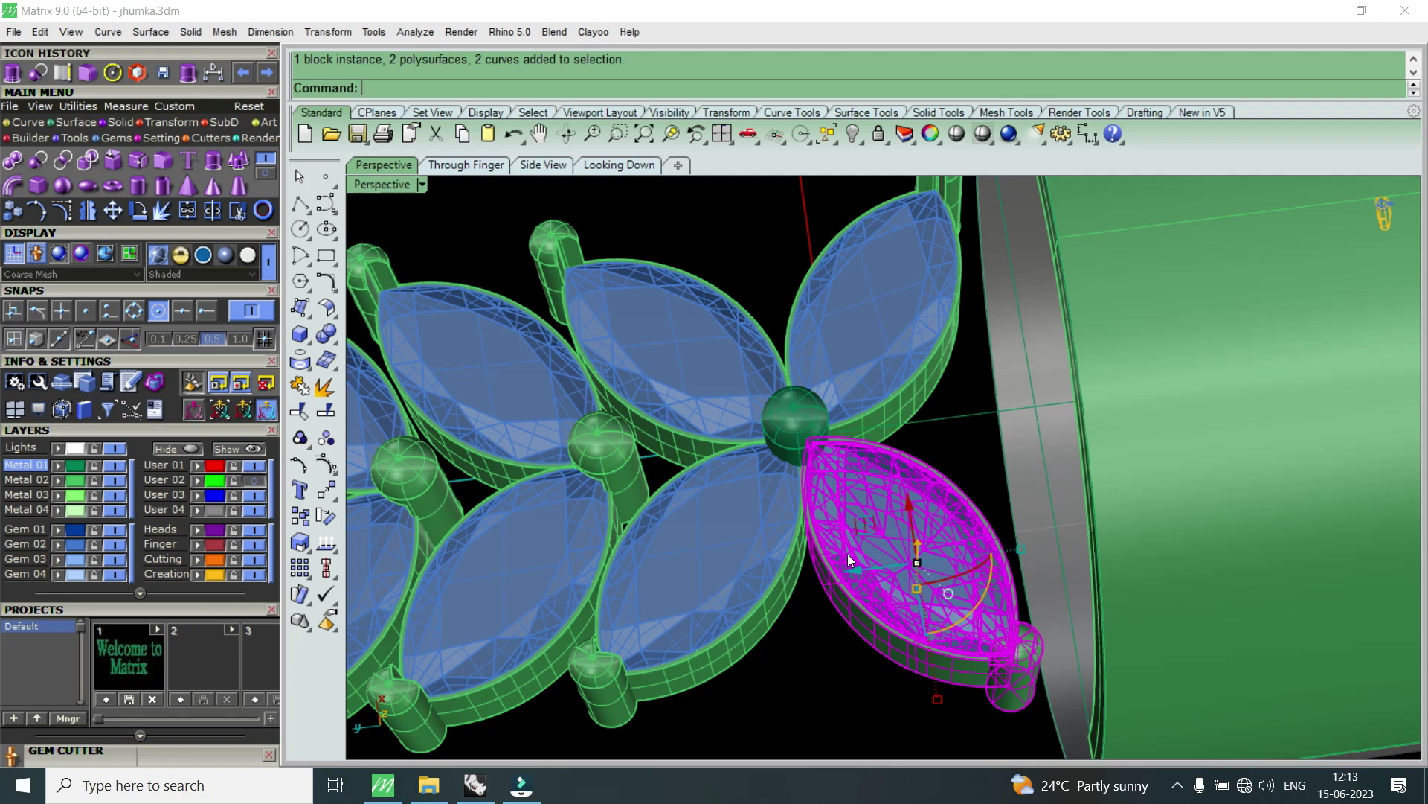
{"action": "type", "text": "Ungroup"}
{"action": "key", "text": "Return"}
- Select the lower-right and lower-left marquise gems and bring up their F6 gem actions
{"action": "scroll", "coordinate": [794, 484], "scroll_direction": "up", "scroll_amount": 2}
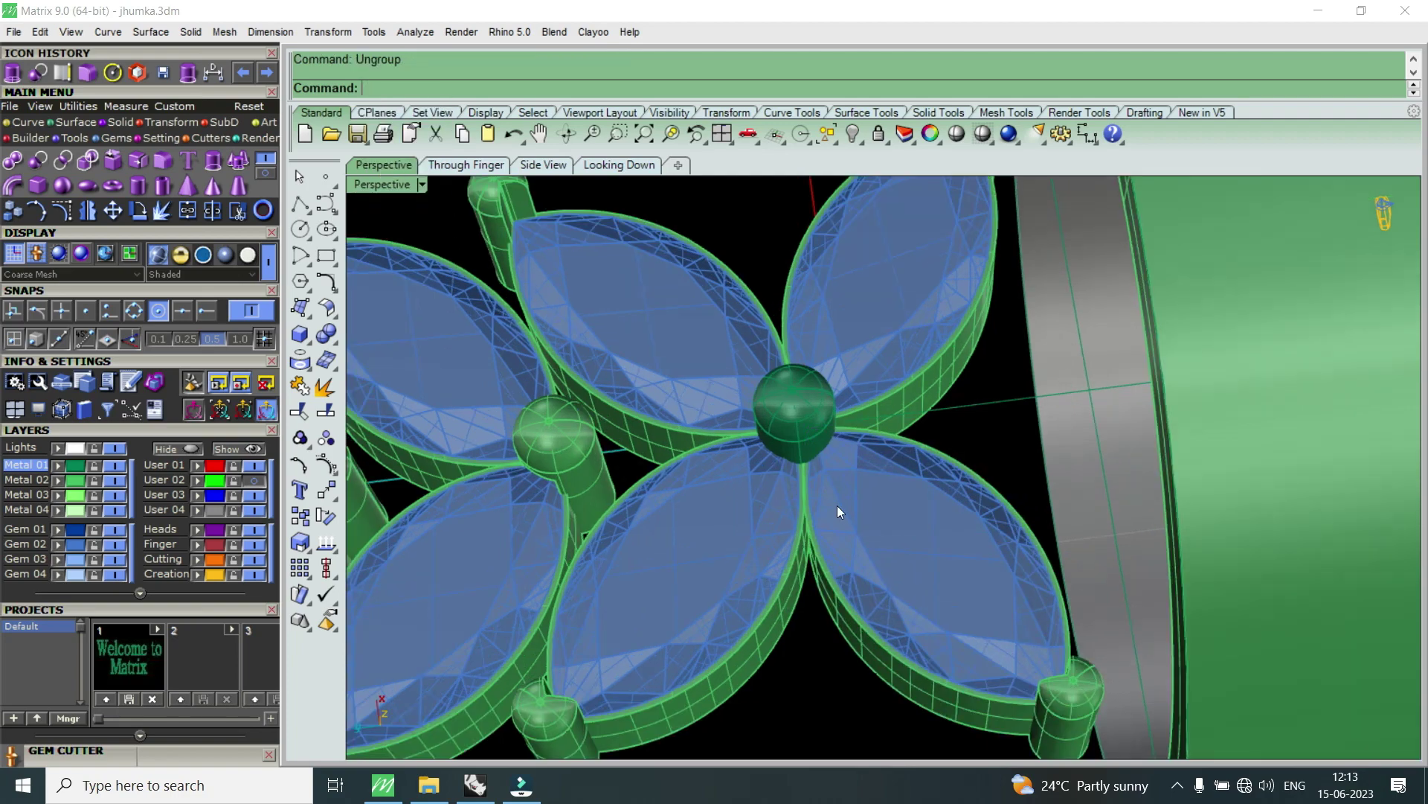
{"action": "left_click", "coordinate": [833, 510]}
{"action": "left_click", "coordinate": [760, 524], "text": "shift"}
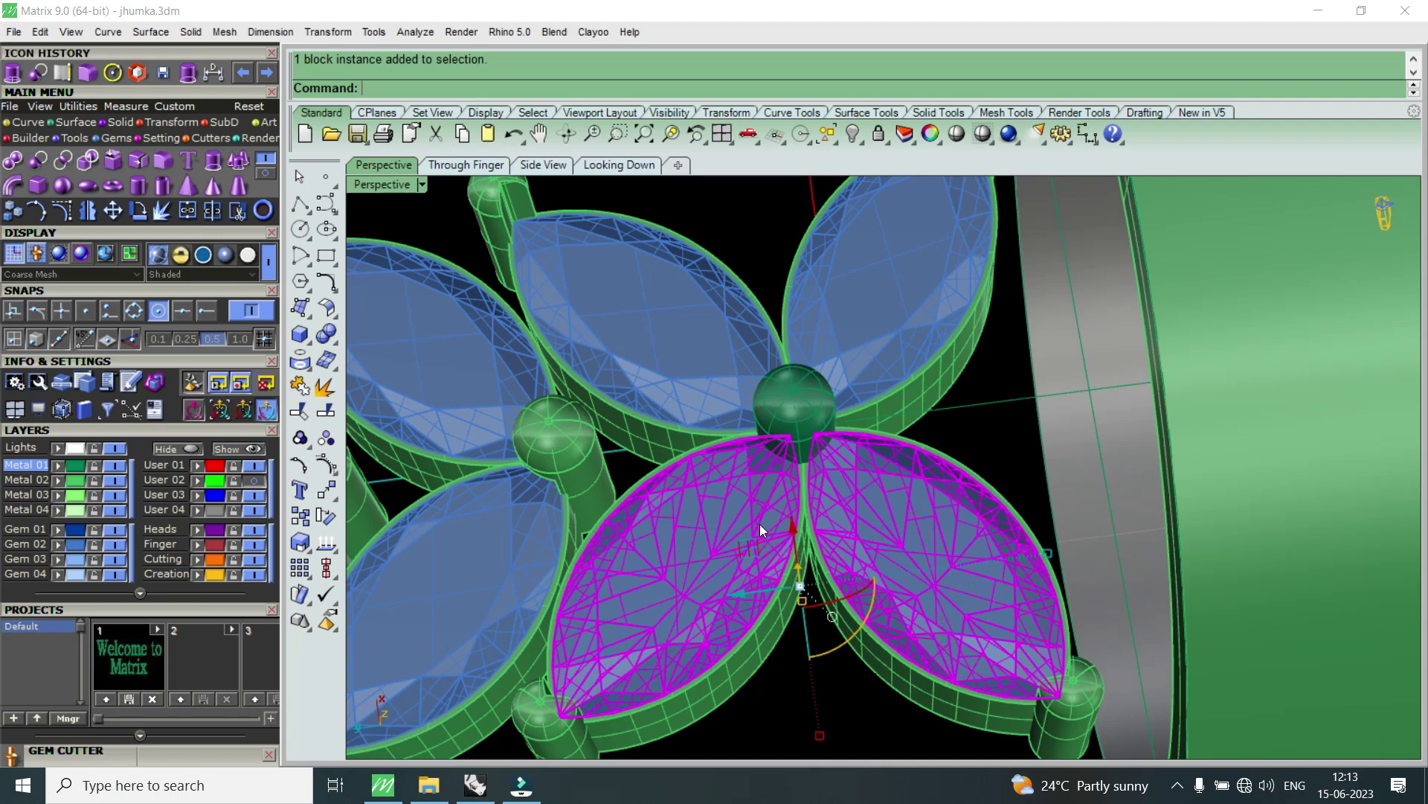
{"action": "key", "text": "F6"}
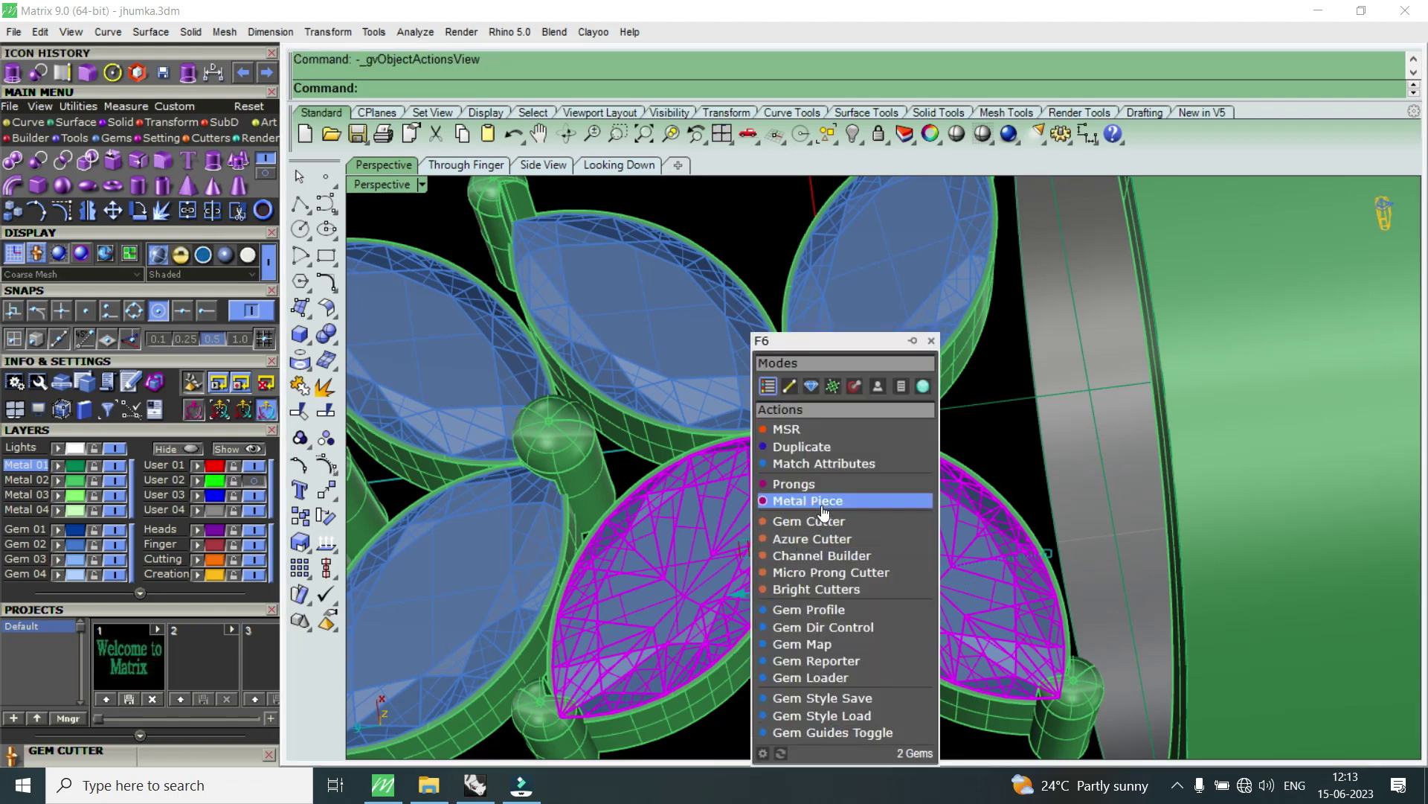
- Create gem cutters for both selected lower marquises
{"action": "left_click", "coordinate": [811, 521]}
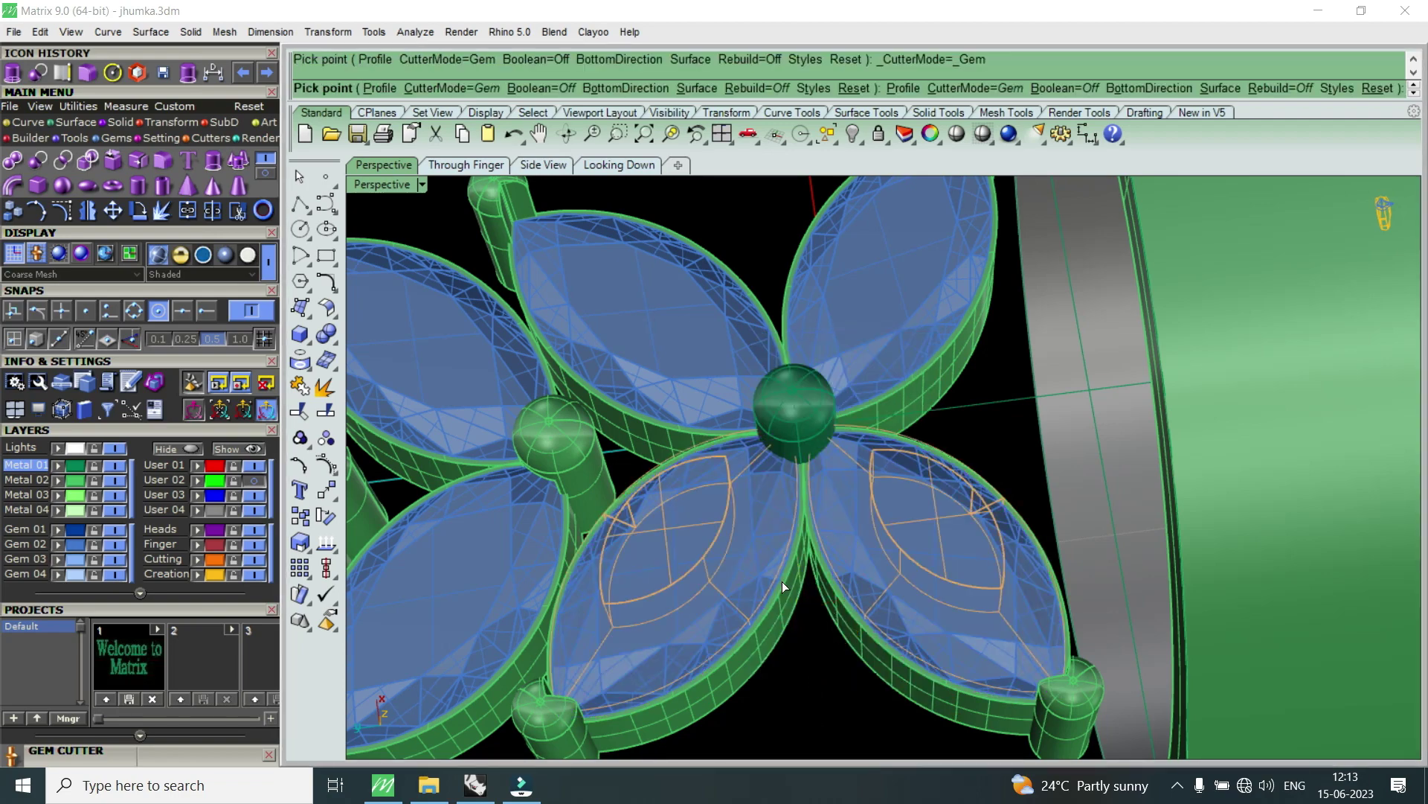
{"action": "right_click_drag", "start_coordinate": [796, 492], "coordinate": [804, 503]}
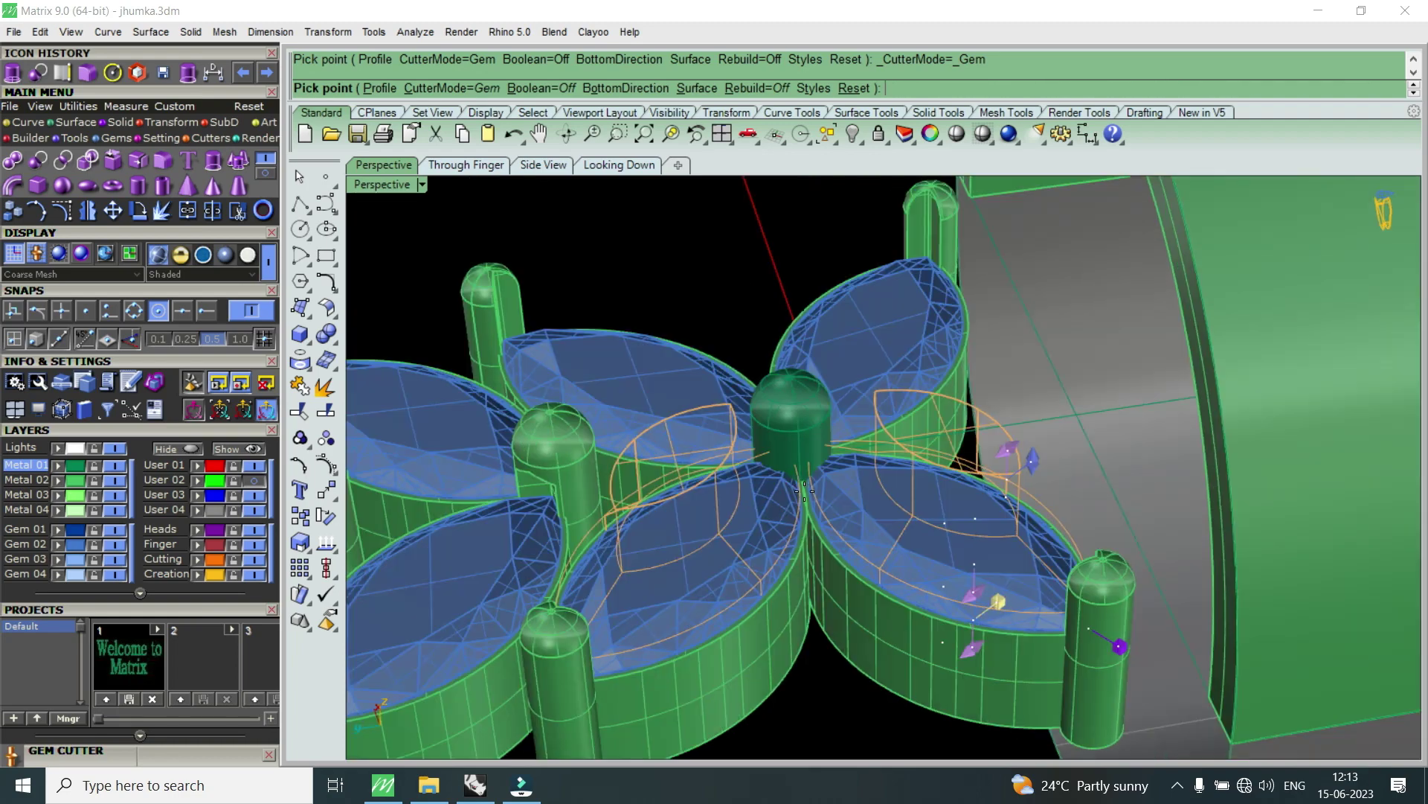
{"action": "scroll", "coordinate": [807, 509], "scroll_direction": "up", "scroll_amount": 2}
{"action": "scroll", "coordinate": [810, 512], "scroll_direction": "up", "scroll_amount": 1}
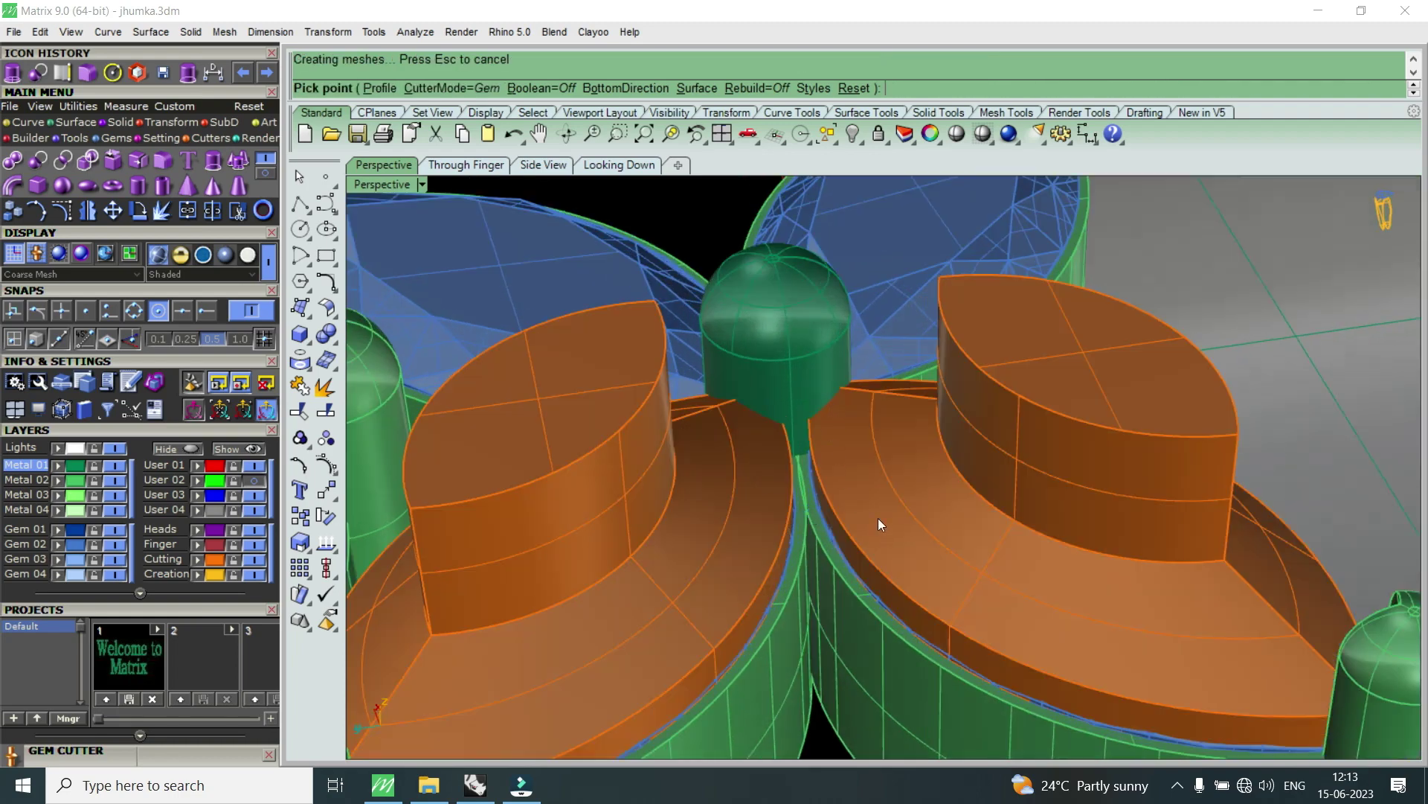
{"action": "right_click", "coordinate": [900, 538]}
{"action": "scroll", "coordinate": [908, 547], "scroll_direction": "down", "scroll_amount": 5}
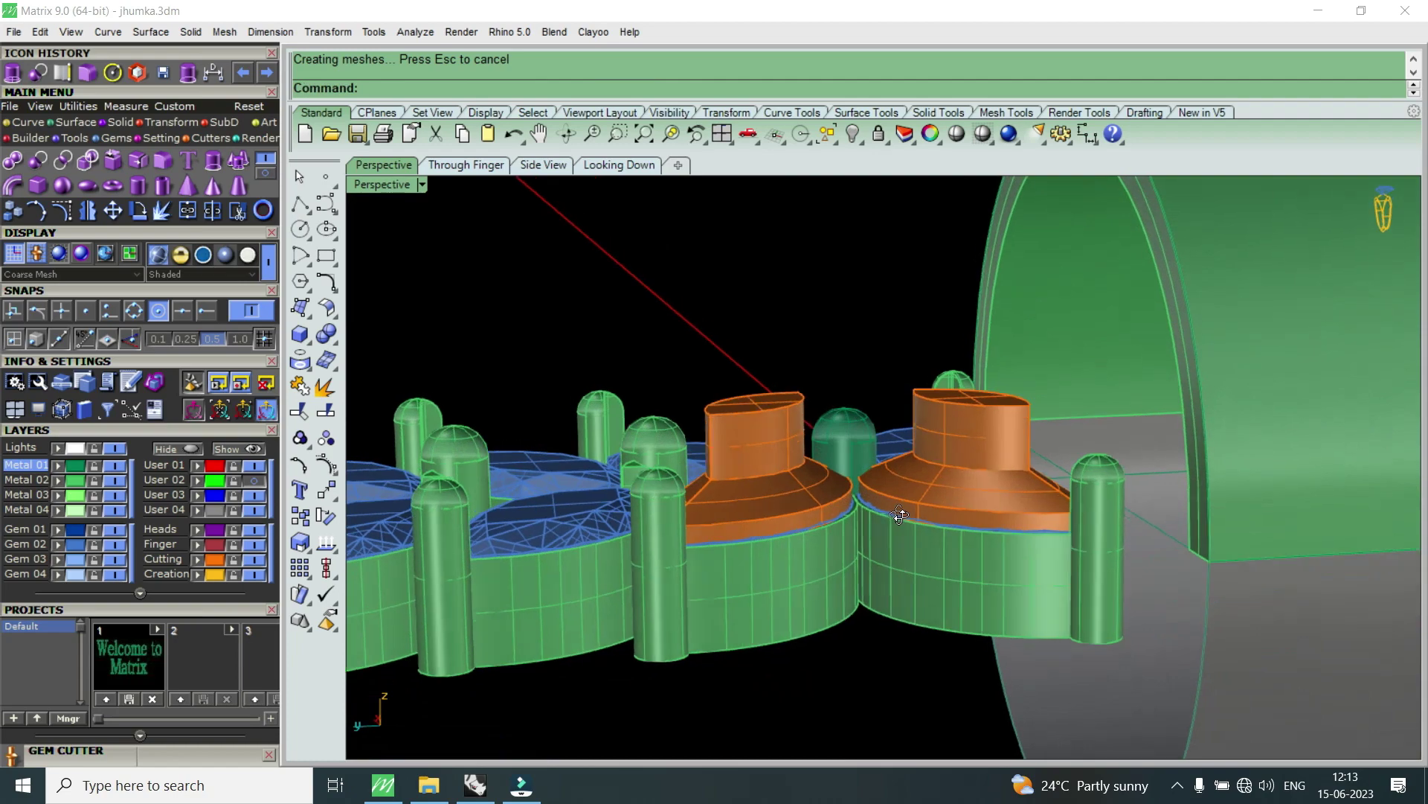
- Lower both orange gem cutters down into the petal seats with the gumball
{"action": "right_click_drag", "start_coordinate": [901, 542], "coordinate": [957, 445]}
{"action": "scroll", "coordinate": [778, 501], "scroll_direction": "up", "scroll_amount": 2}
{"action": "scroll", "coordinate": [793, 483], "scroll_direction": "up", "scroll_amount": 2}
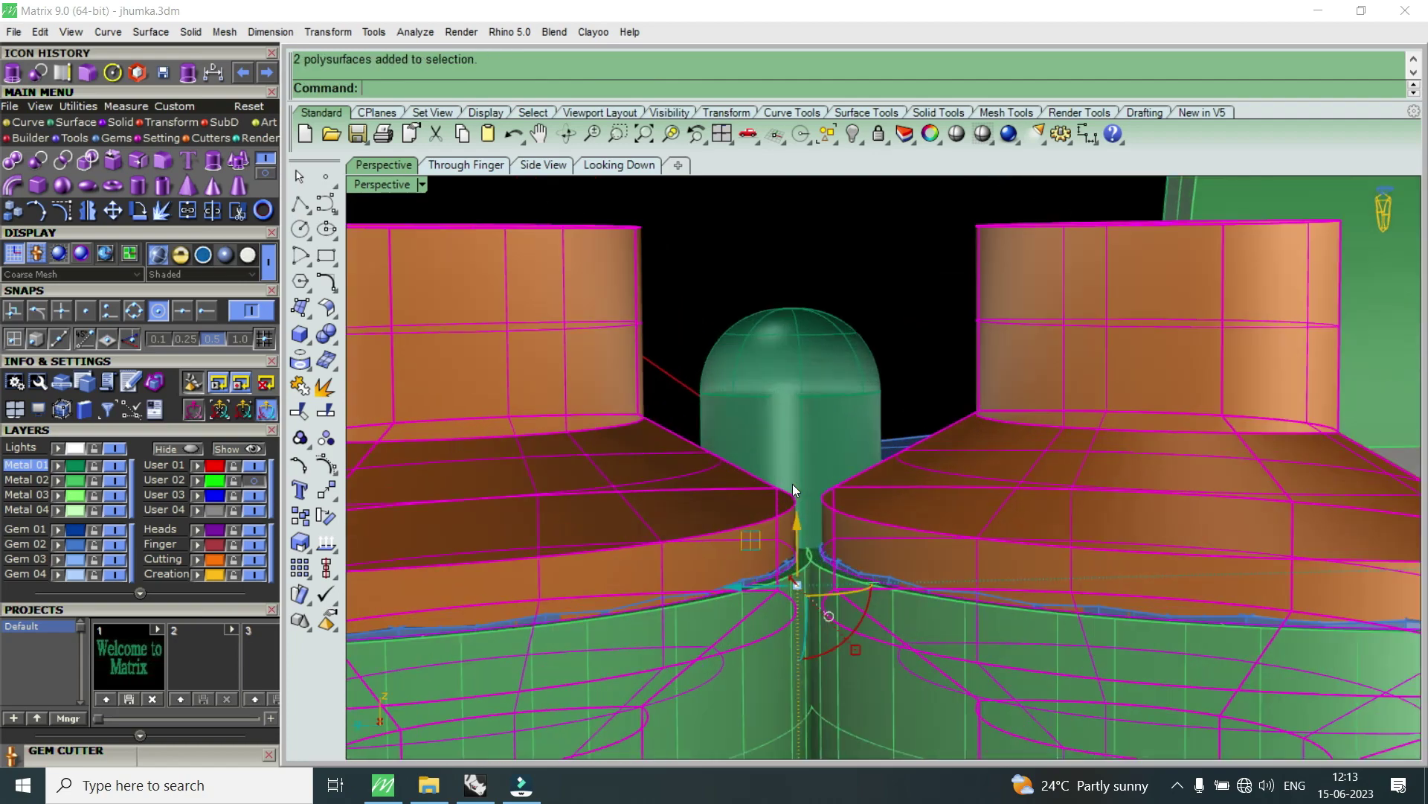
{"action": "left_click_drag", "start_coordinate": [797, 523], "coordinate": [813, 485]}
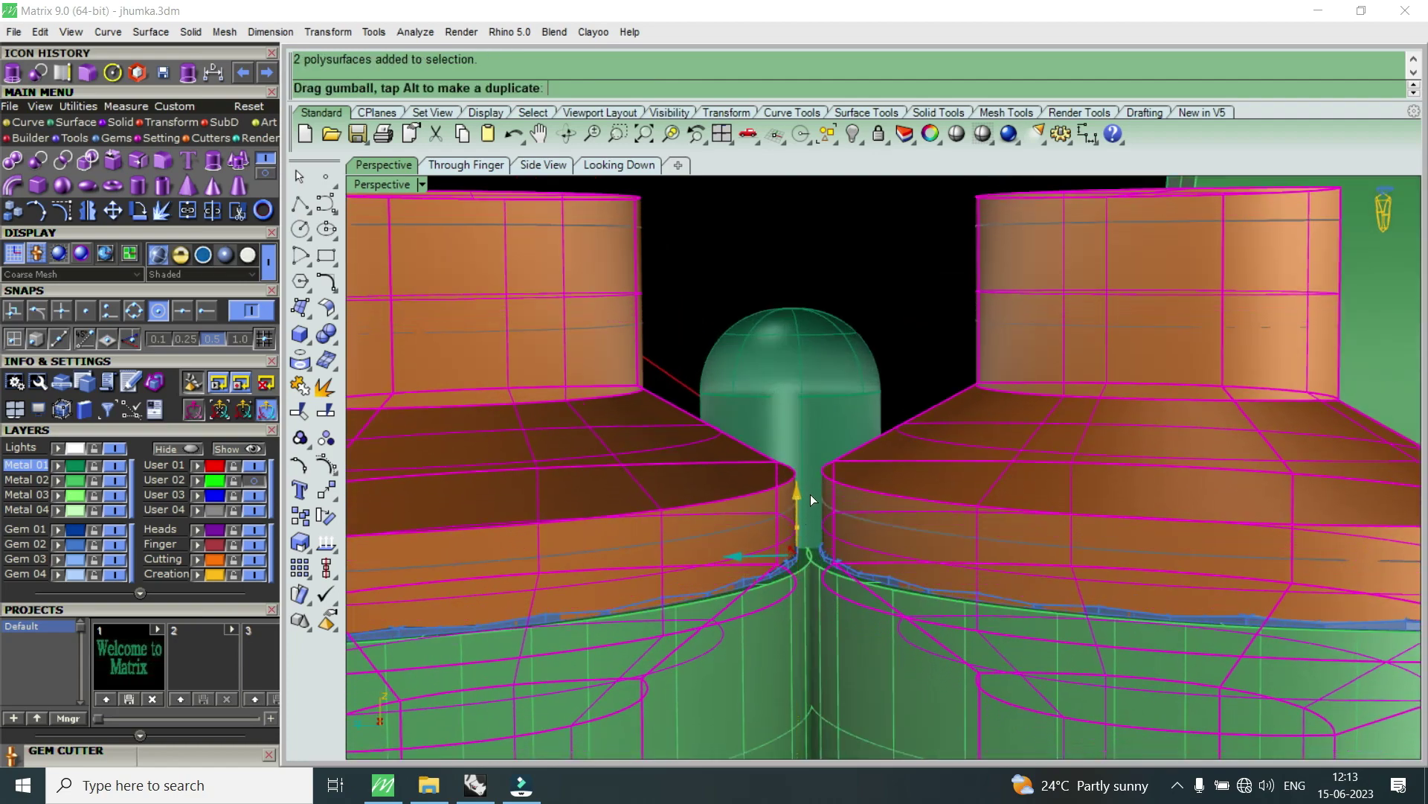
{"action": "scroll", "coordinate": [818, 476], "scroll_direction": "down", "scroll_amount": 3}
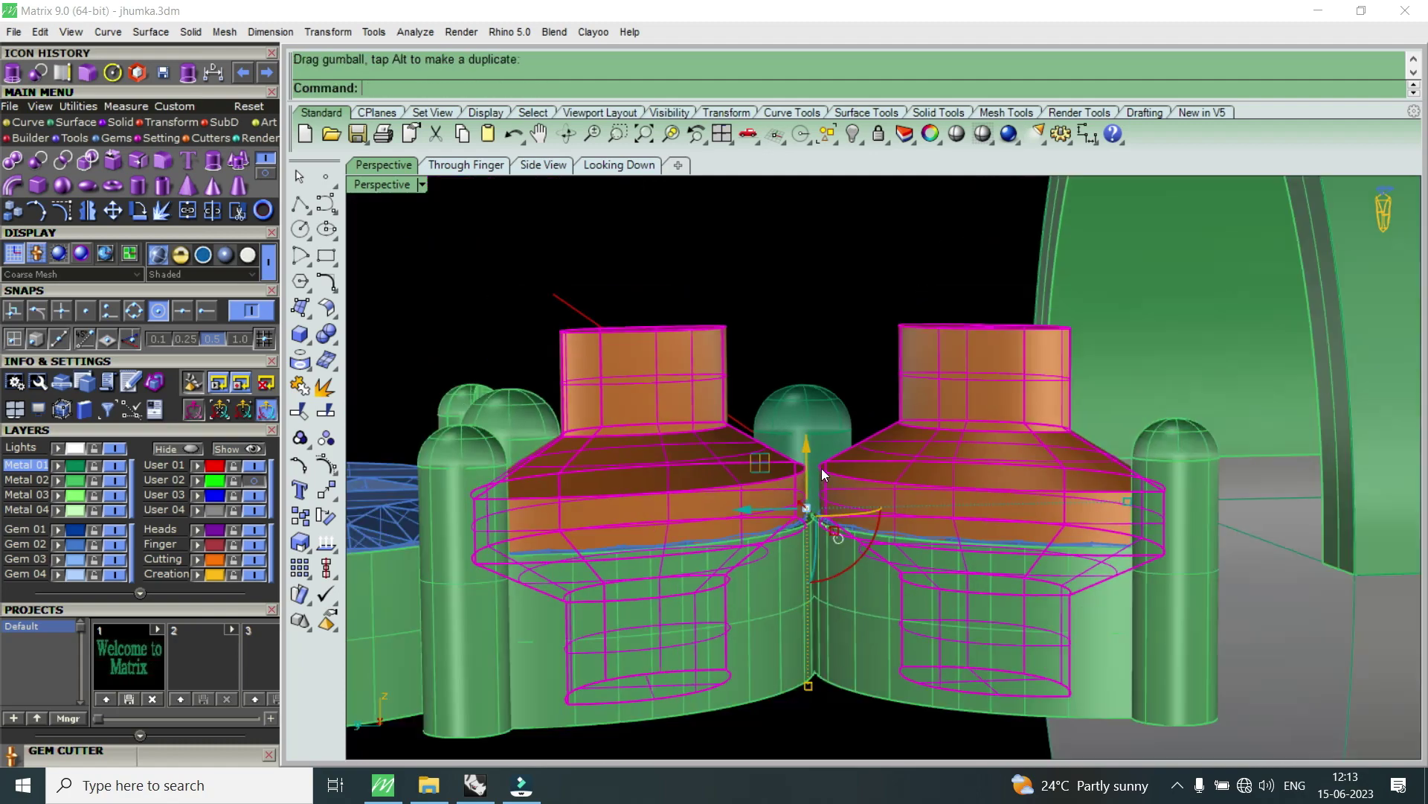
{"action": "right_click_drag", "start_coordinate": [818, 477], "coordinate": [765, 573]}
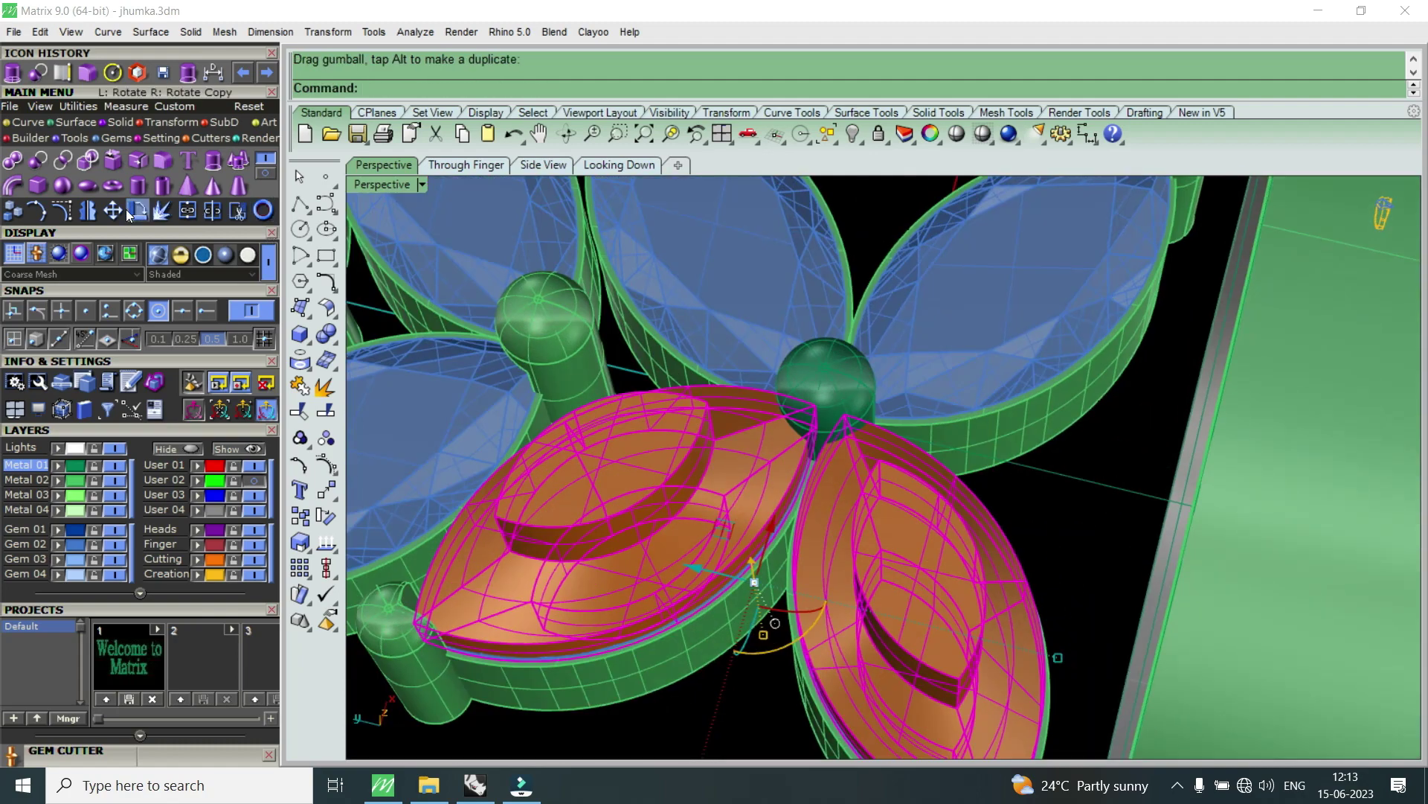
{"action": "left_click", "coordinate": [87, 211]}
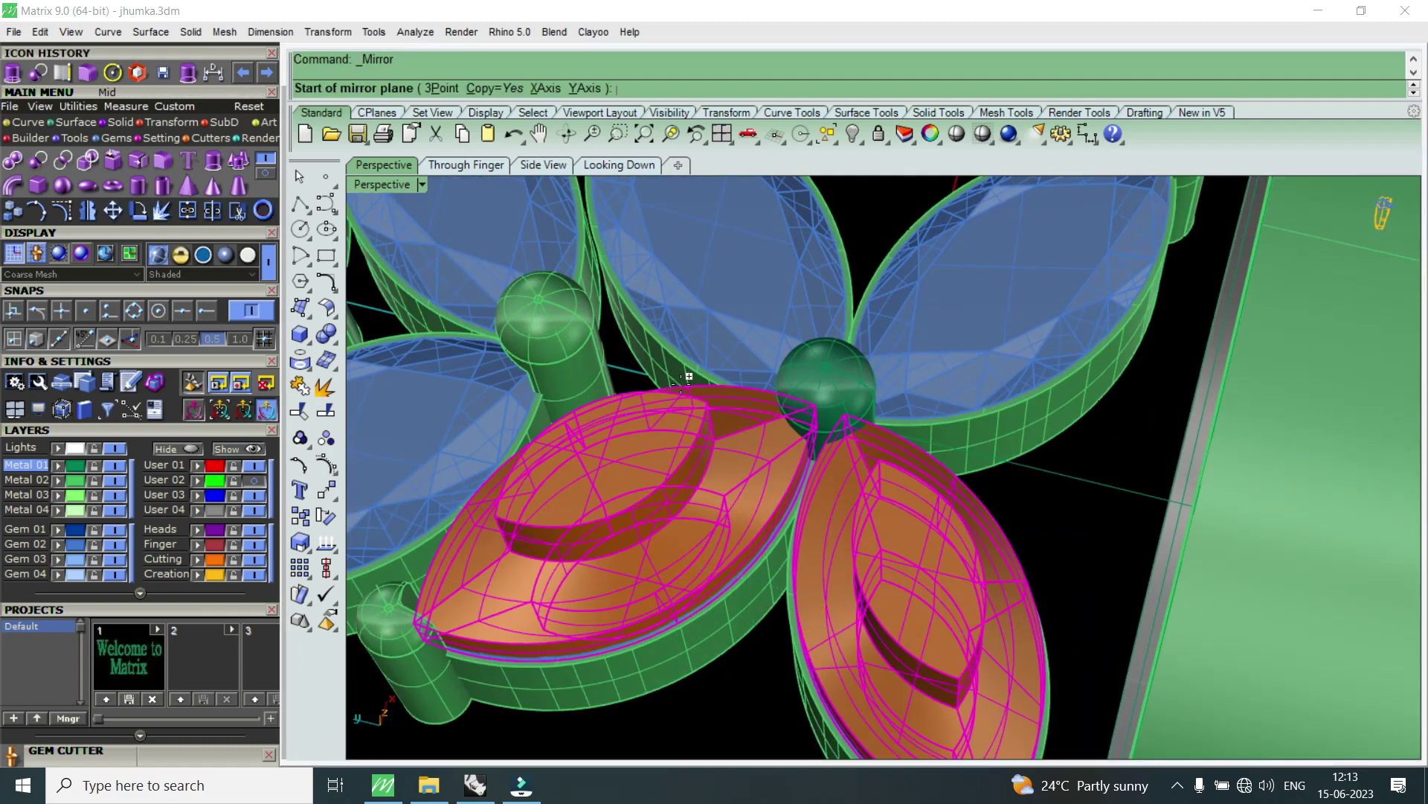
- Mirror the two cutters through the origin to the upper petals
{"action": "type", "text": "0"}
{"action": "key", "text": "Return"}
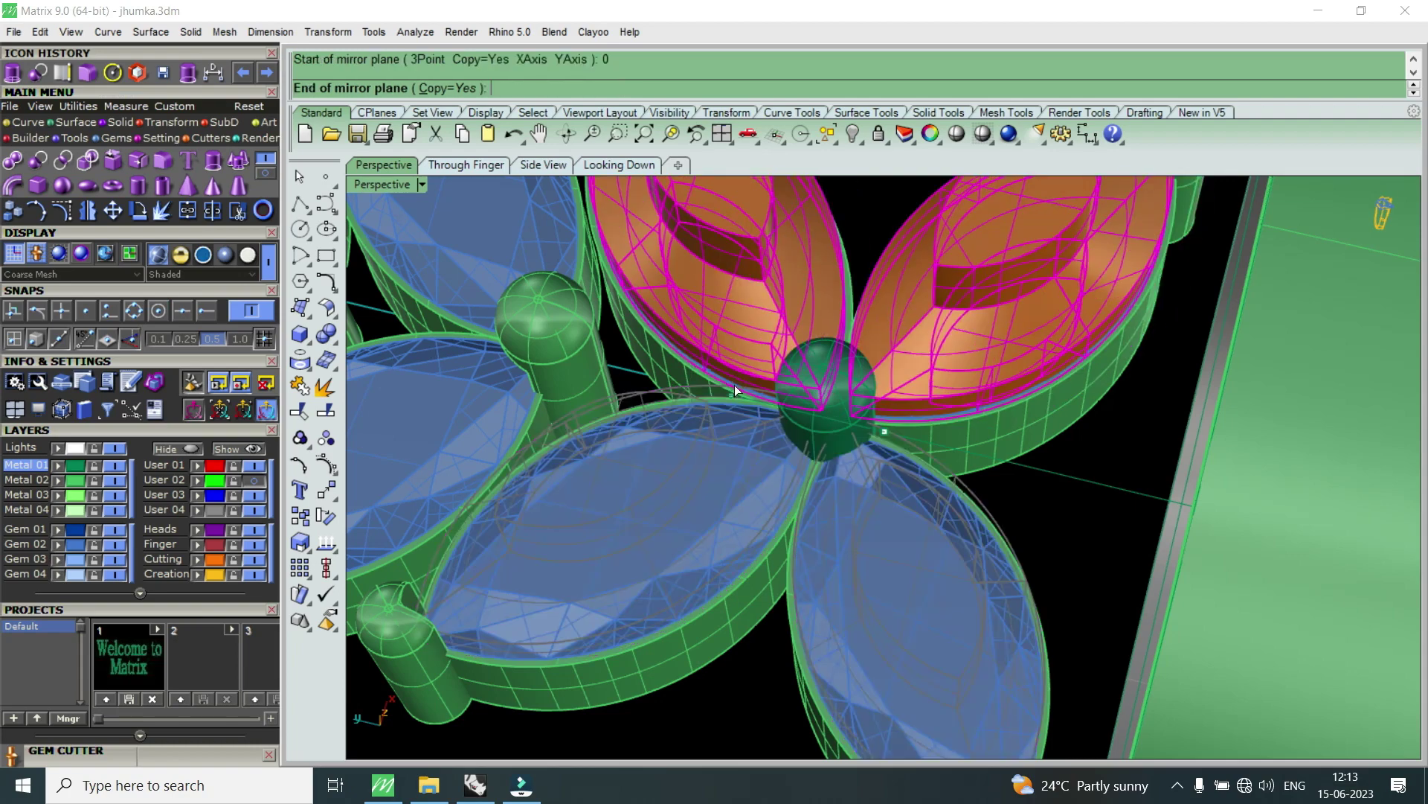
{"action": "left_click", "coordinate": [735, 386]}
{"action": "right_click_drag", "start_coordinate": [730, 424], "coordinate": [876, 441]}
{"action": "scroll", "coordinate": [796, 429], "scroll_direction": "up", "scroll_amount": 3}
{"action": "scroll", "coordinate": [792, 430], "scroll_direction": "up", "scroll_amount": 2}
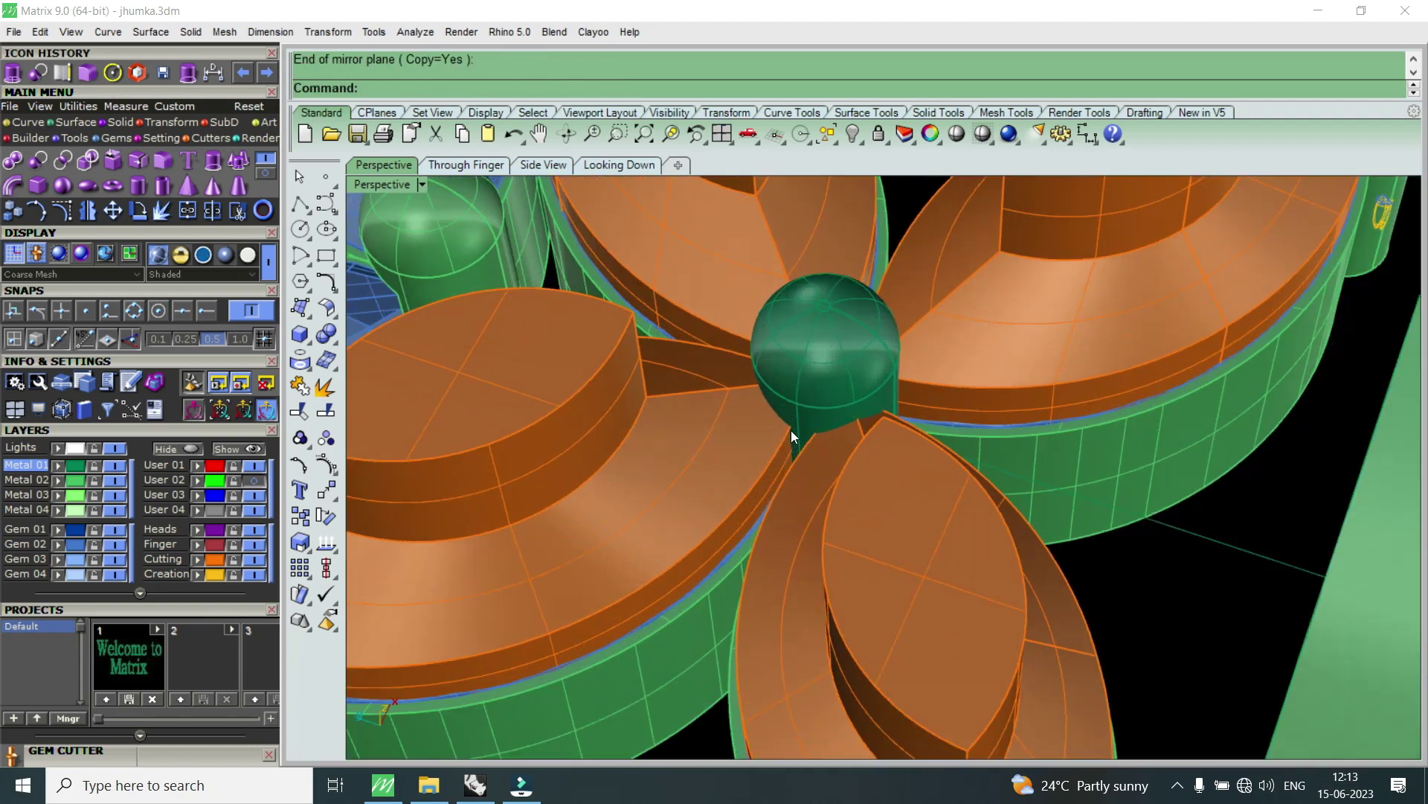
- Subtract the lower cutters from the centre bead with BooleanDifference, then undo it
{"action": "left_click", "coordinate": [88, 158]}
{"action": "left_click", "coordinate": [841, 377]}
{"action": "key", "text": "Return"}
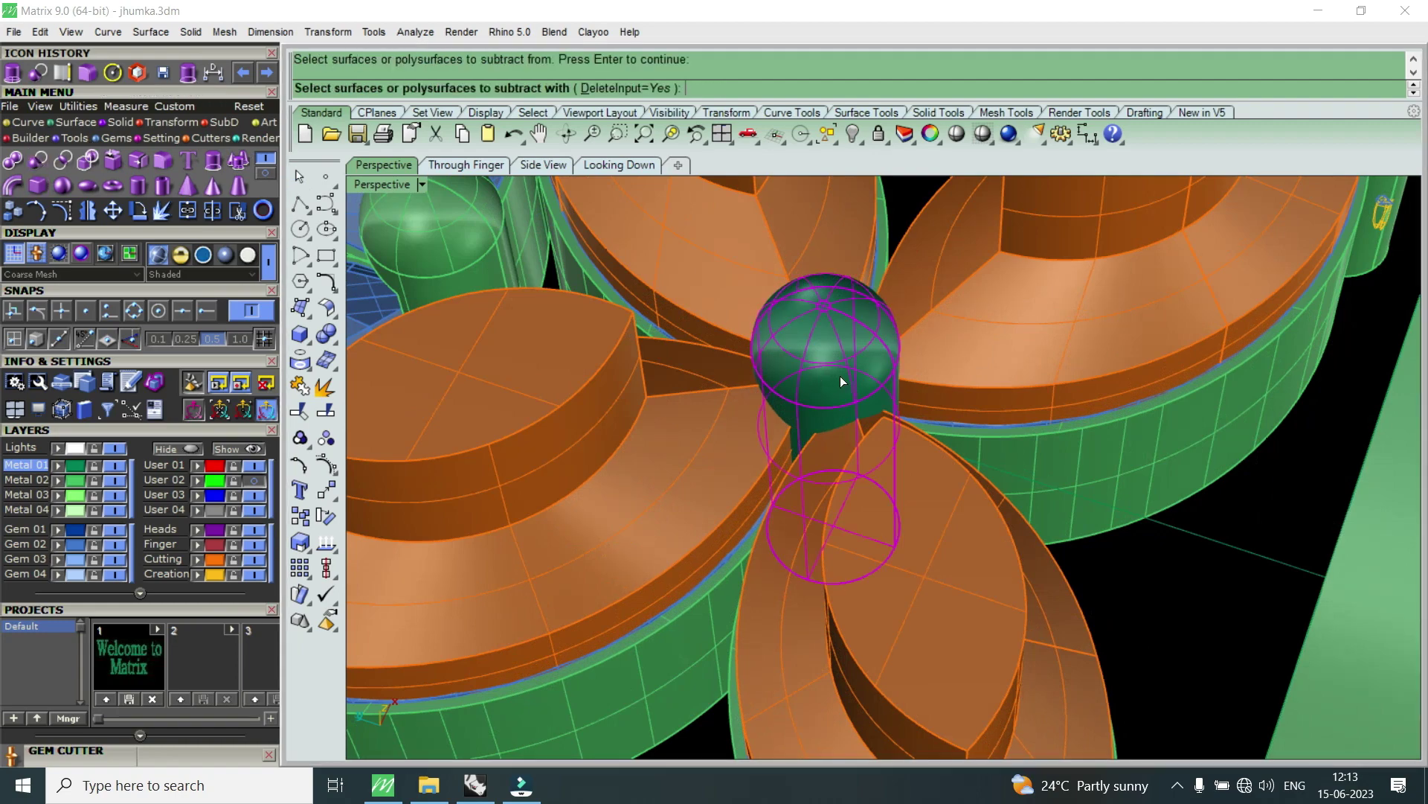
{"action": "scroll", "coordinate": [841, 376], "scroll_direction": "down", "scroll_amount": 2}
{"action": "left_click", "coordinate": [894, 490]}
{"action": "key", "text": "Return"}
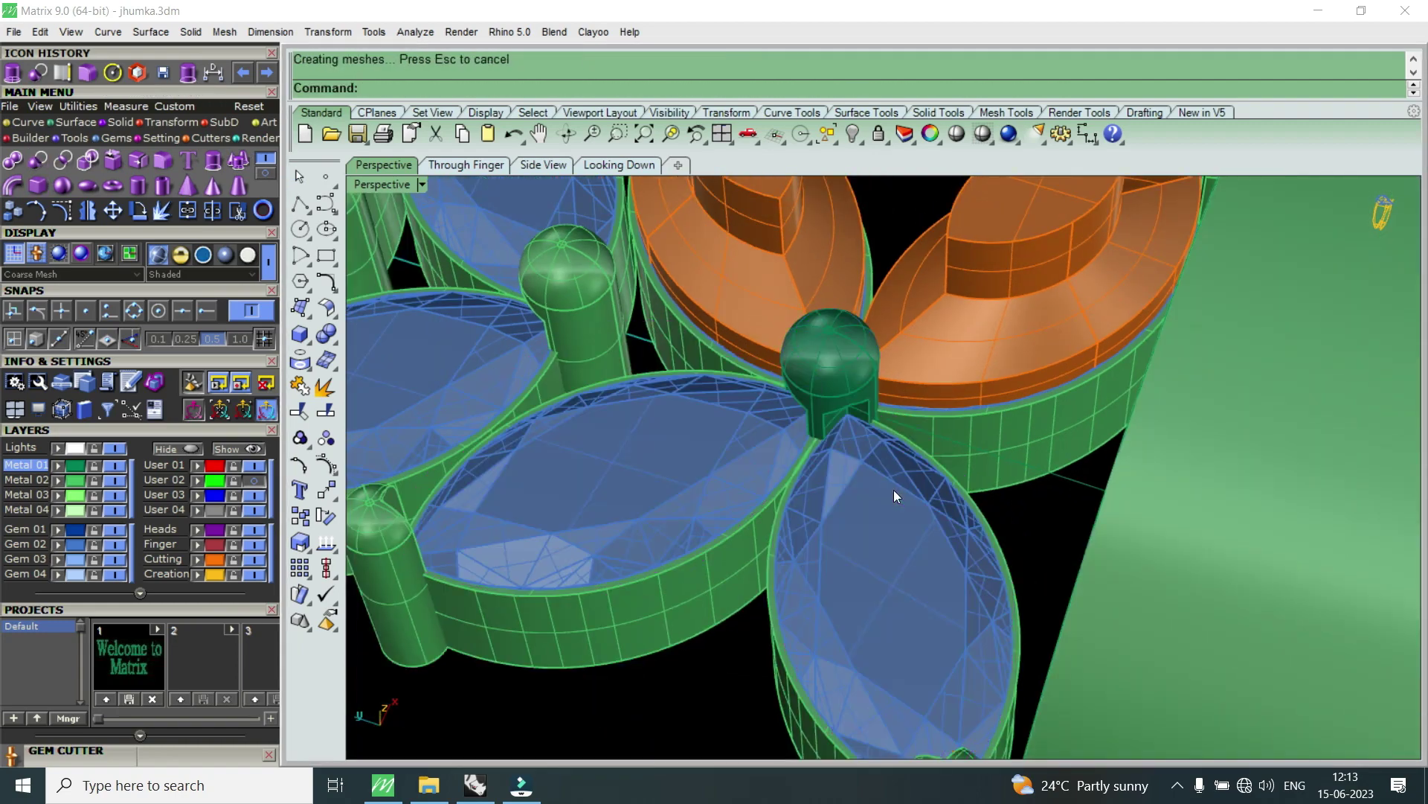
{"action": "key", "text": "ctrl+z"}
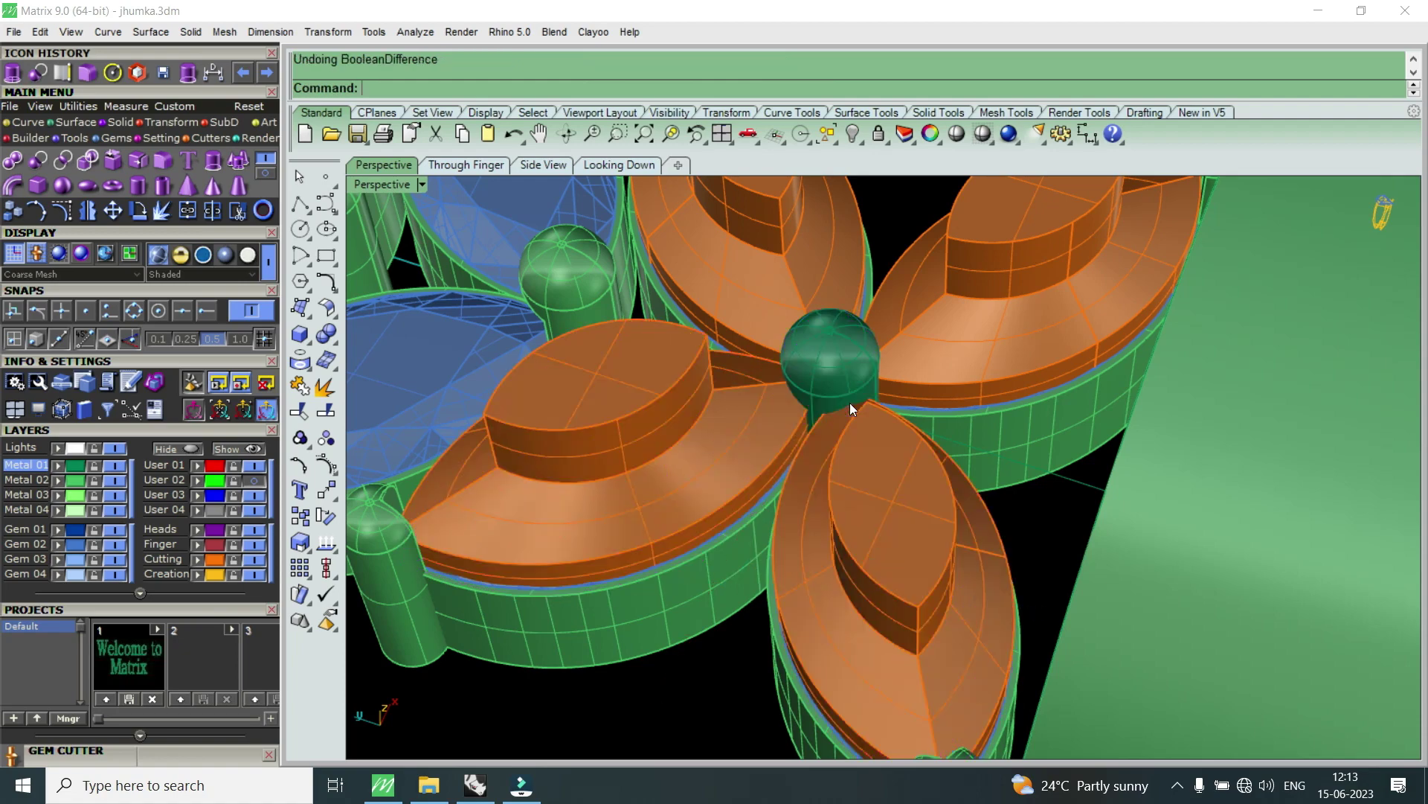
- Subtract all four petal cutters from the centre bead
{"action": "key", "text": "Return"}
{"action": "left_click", "coordinate": [841, 373]}
{"action": "key", "text": "Return"}
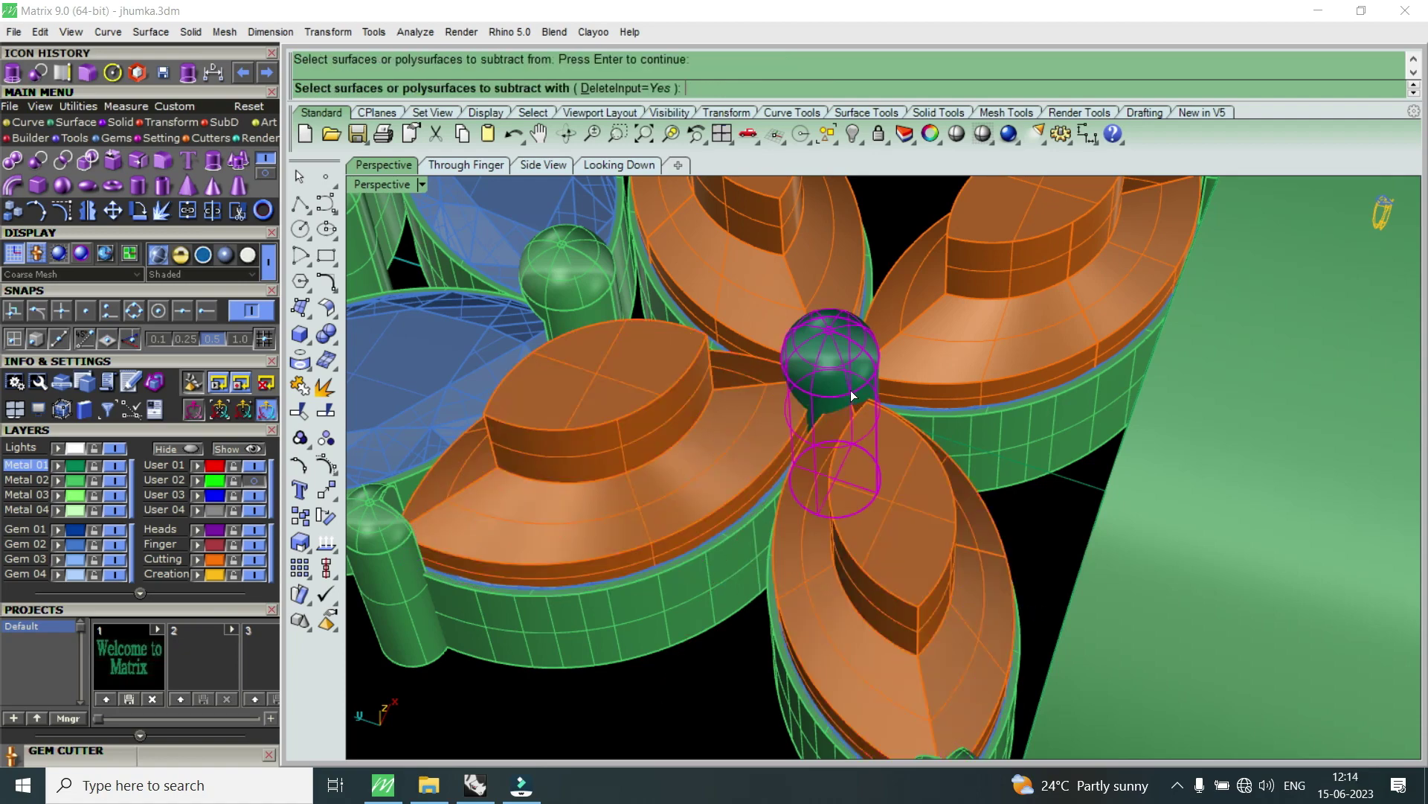
{"action": "left_click", "coordinate": [900, 484]}
{"action": "left_click", "coordinate": [930, 345]}
{"action": "key", "text": "Return"}
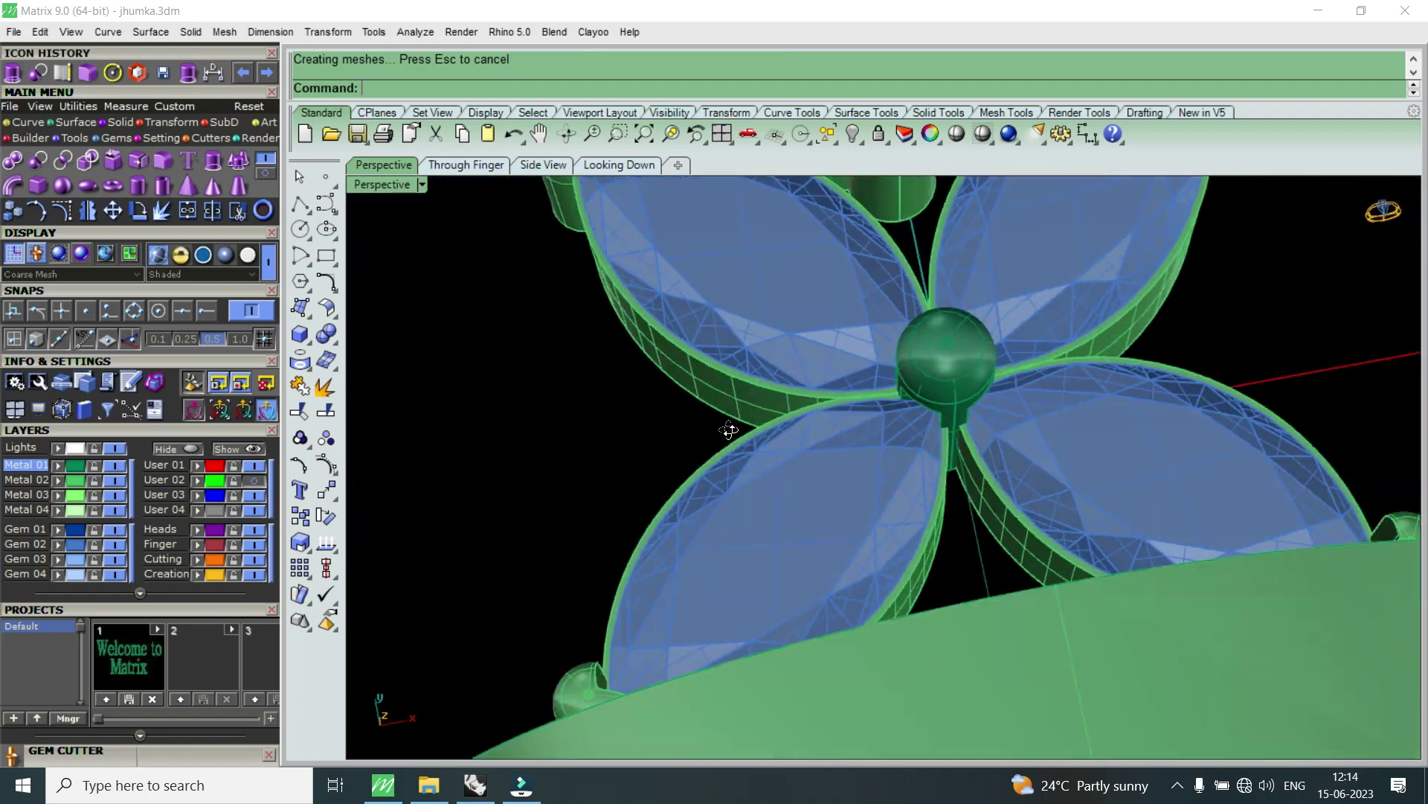
- Orbit around the notched bead to inspect it from several angles
{"action": "right_click_drag", "start_coordinate": [930, 345], "coordinate": [1154, 409]}
{"action": "scroll", "coordinate": [911, 406], "scroll_direction": "up", "scroll_amount": 5}
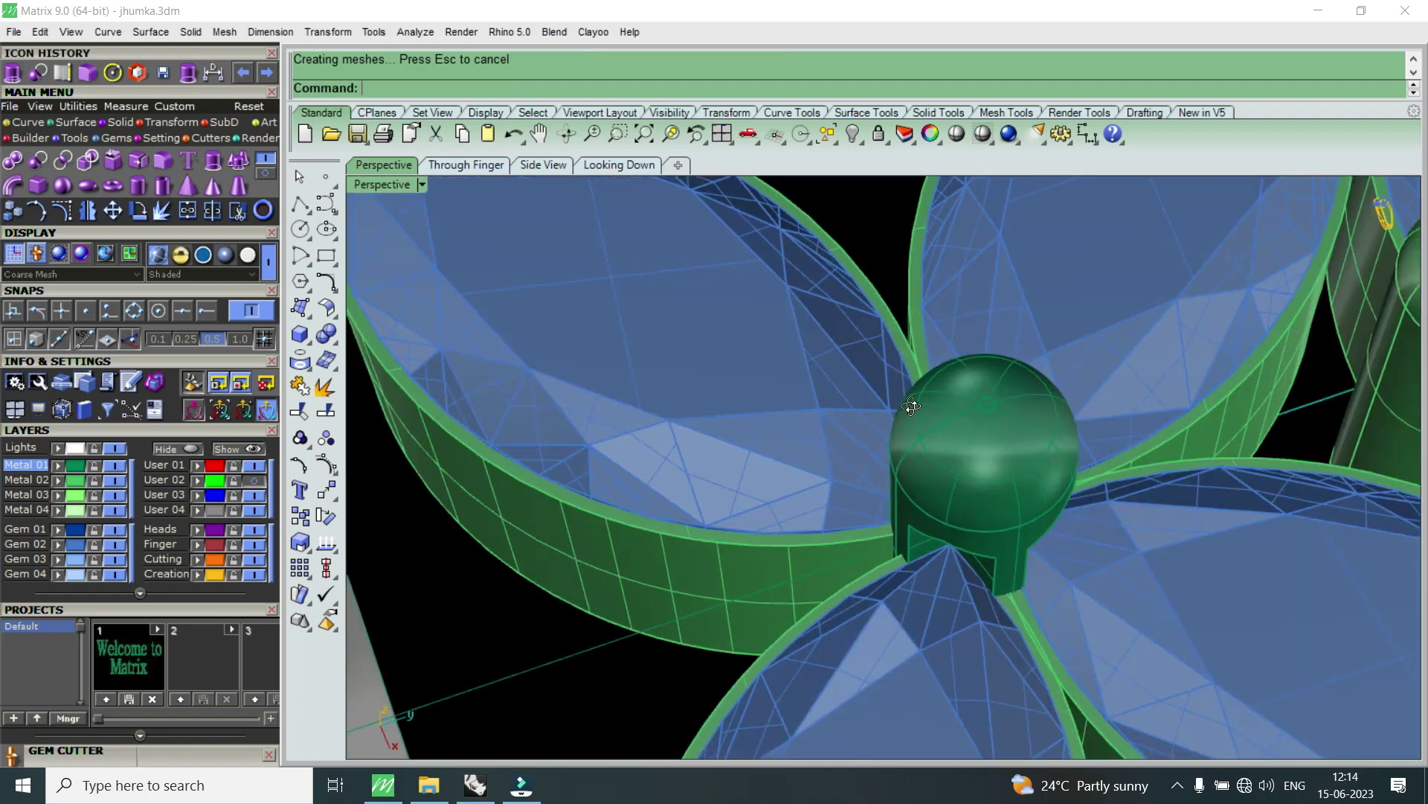
{"action": "scroll", "coordinate": [913, 493], "scroll_direction": "down", "scroll_amount": 3}
{"action": "scroll", "coordinate": [913, 492], "scroll_direction": "up", "scroll_amount": 4}
{"action": "right_click_drag", "start_coordinate": [934, 440], "coordinate": [1090, 536]}
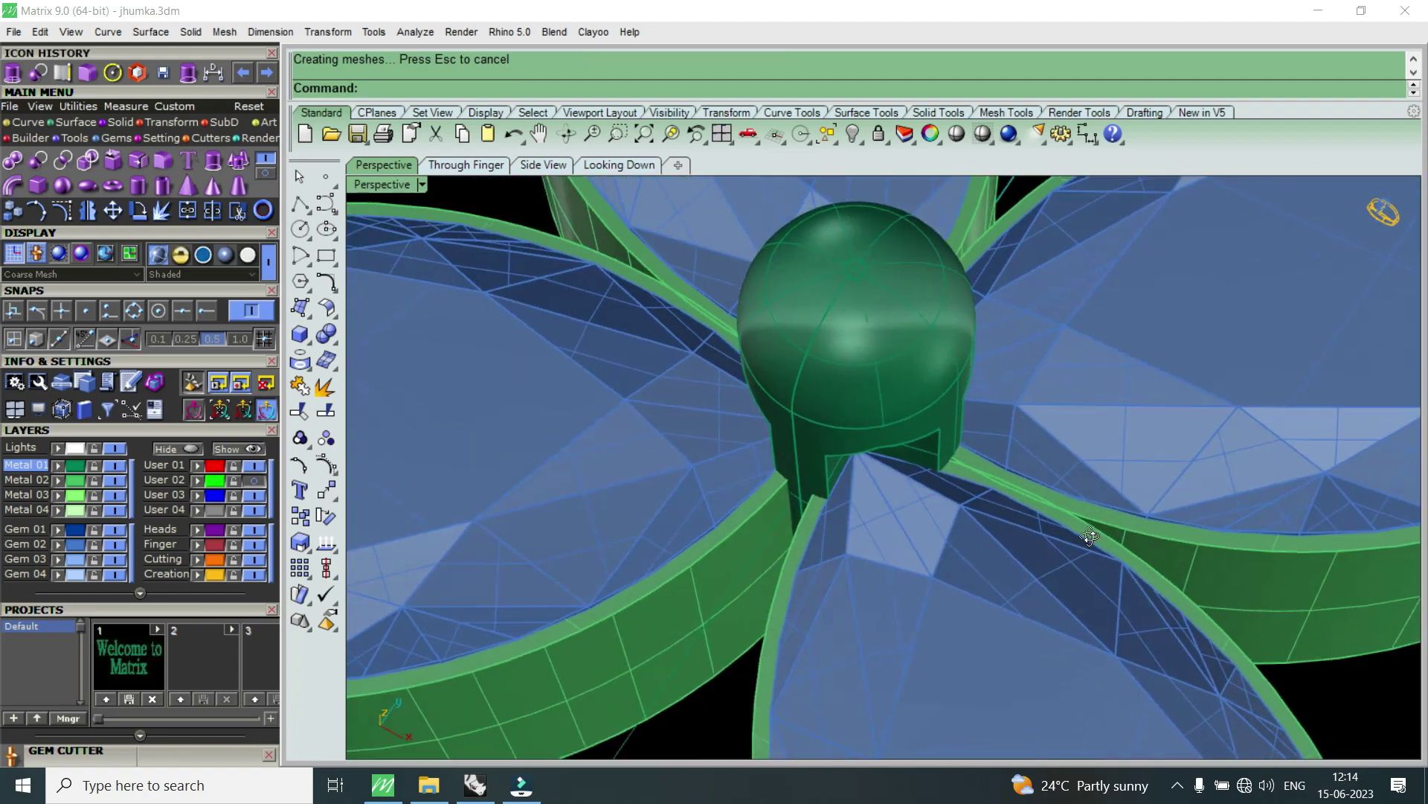
{"action": "scroll", "coordinate": [926, 408], "scroll_direction": "down", "scroll_amount": 3}
{"action": "scroll", "coordinate": [925, 408], "scroll_direction": "down", "scroll_amount": 2}
{"action": "mouse_move", "coordinate": [926, 407]}
{"action": "right_mouse_down"}
{"action": "mouse_move", "coordinate": [965, 497]}
{"action": "mouse_move", "coordinate": [950, 473]}
{"action": "right_mouse_up"}
{"action": "scroll", "coordinate": [930, 465], "scroll_direction": "up", "scroll_amount": 1}
{"action": "scroll", "coordinate": [864, 428], "scroll_direction": "down", "scroll_amount": 2}
{"action": "scroll", "coordinate": [743, 479], "scroll_direction": "down", "scroll_amount": 1}
{"action": "scroll", "coordinate": [882, 462], "scroll_direction": "up", "scroll_amount": 3}
- Check the centre bead and orbit to a side view showing the dome end
{"action": "left_click", "coordinate": [882, 462]}
{"action": "key", "text": "Escape"}
{"action": "scroll", "coordinate": [742, 462], "scroll_direction": "down", "scroll_amount": 3}
{"action": "right_click_drag", "start_coordinate": [743, 462], "coordinate": [836, 594]}
{"action": "left_click_drag", "start_coordinate": [766, 614], "coordinate": [847, 627]}
{"action": "right_click_drag", "start_coordinate": [847, 626], "coordinate": [628, 629]}
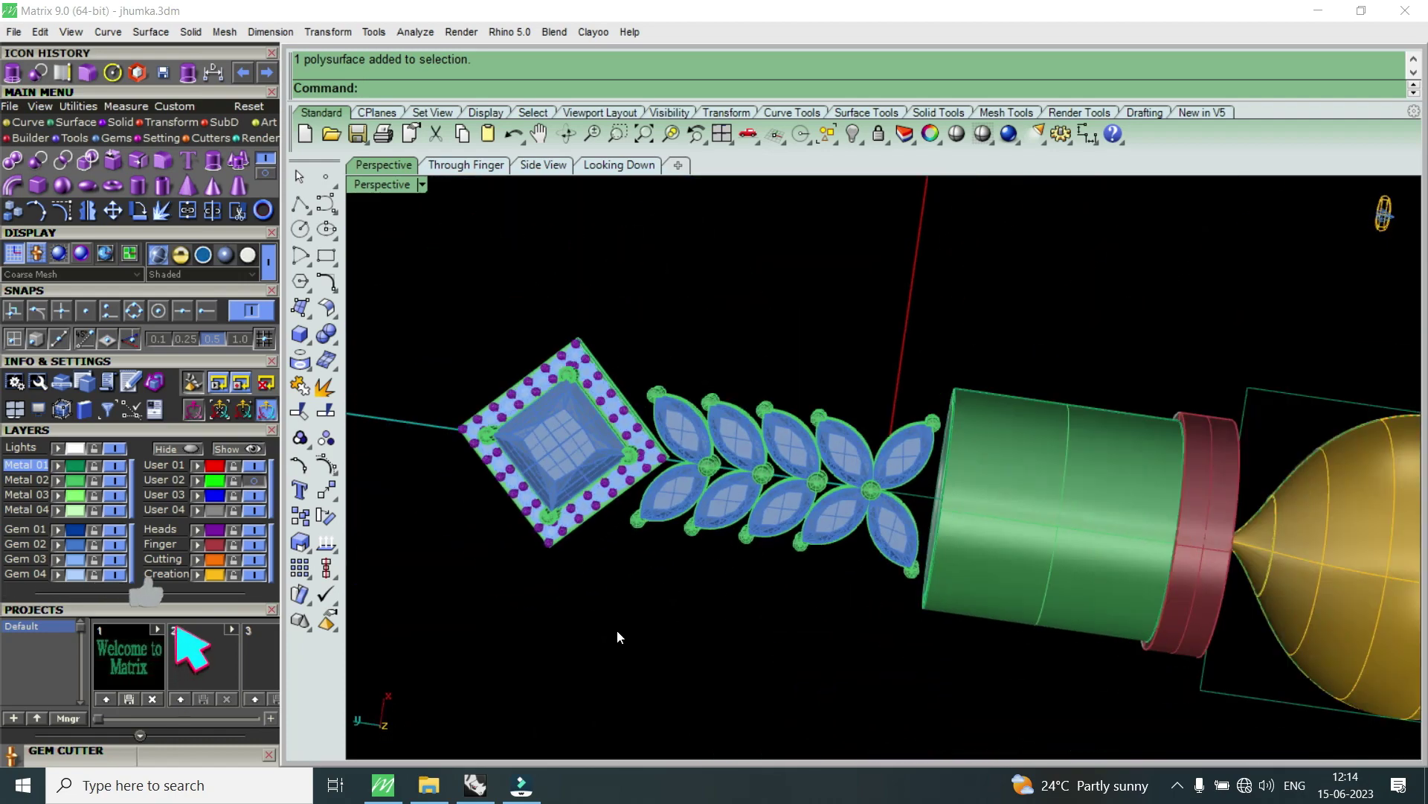
- Group the whole marquise leaf column, leaving out a stray curve
{"action": "left_click_drag", "start_coordinate": [630, 629], "coordinate": [958, 365]}
{"action": "scroll", "coordinate": [1003, 332], "scroll_direction": "up", "scroll_amount": 3}
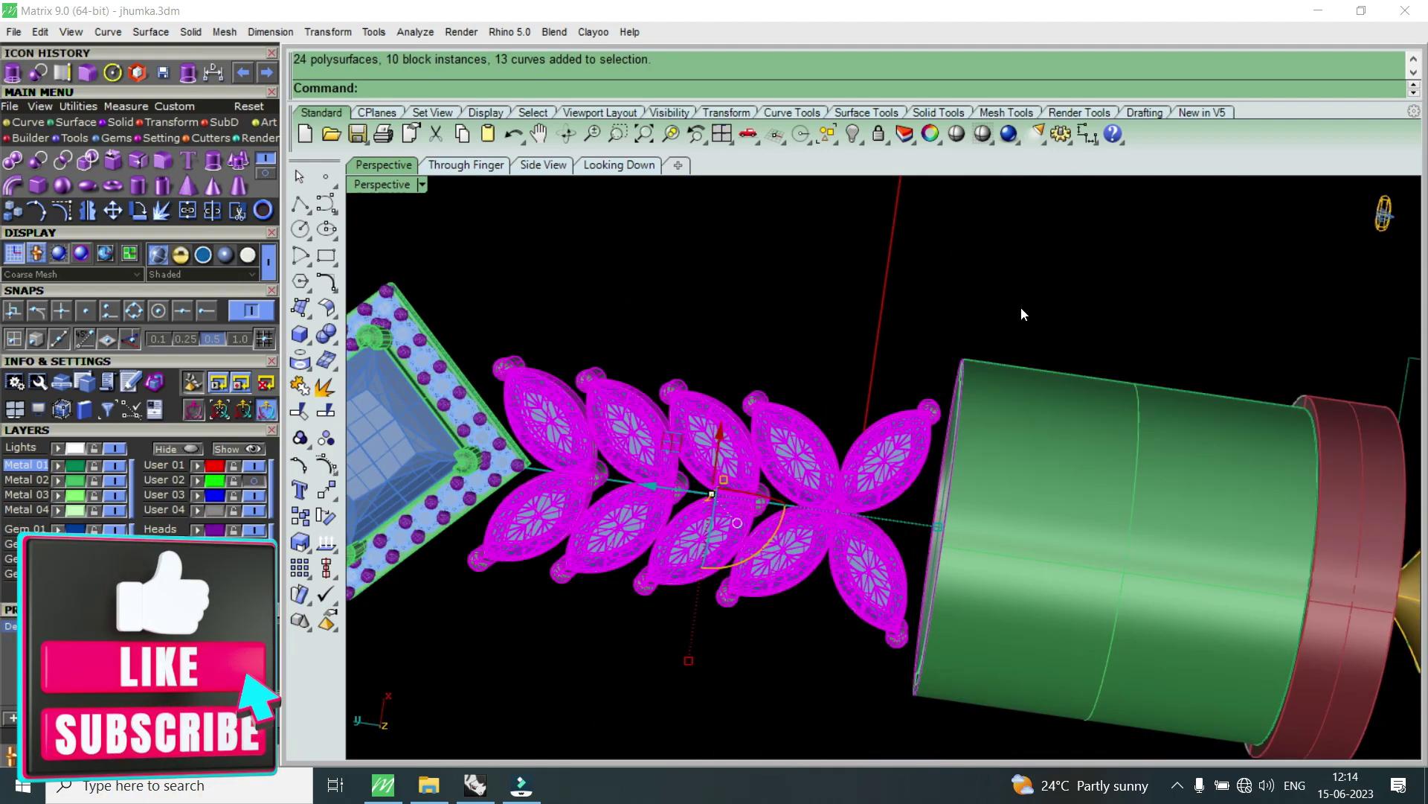
{"action": "left_click_drag", "start_coordinate": [1035, 281], "coordinate": [958, 378], "text": "ctrl"}
{"action": "type", "text": "G"}
{"action": "key", "text": "Return"}
{"action": "key", "text": "Escape"}
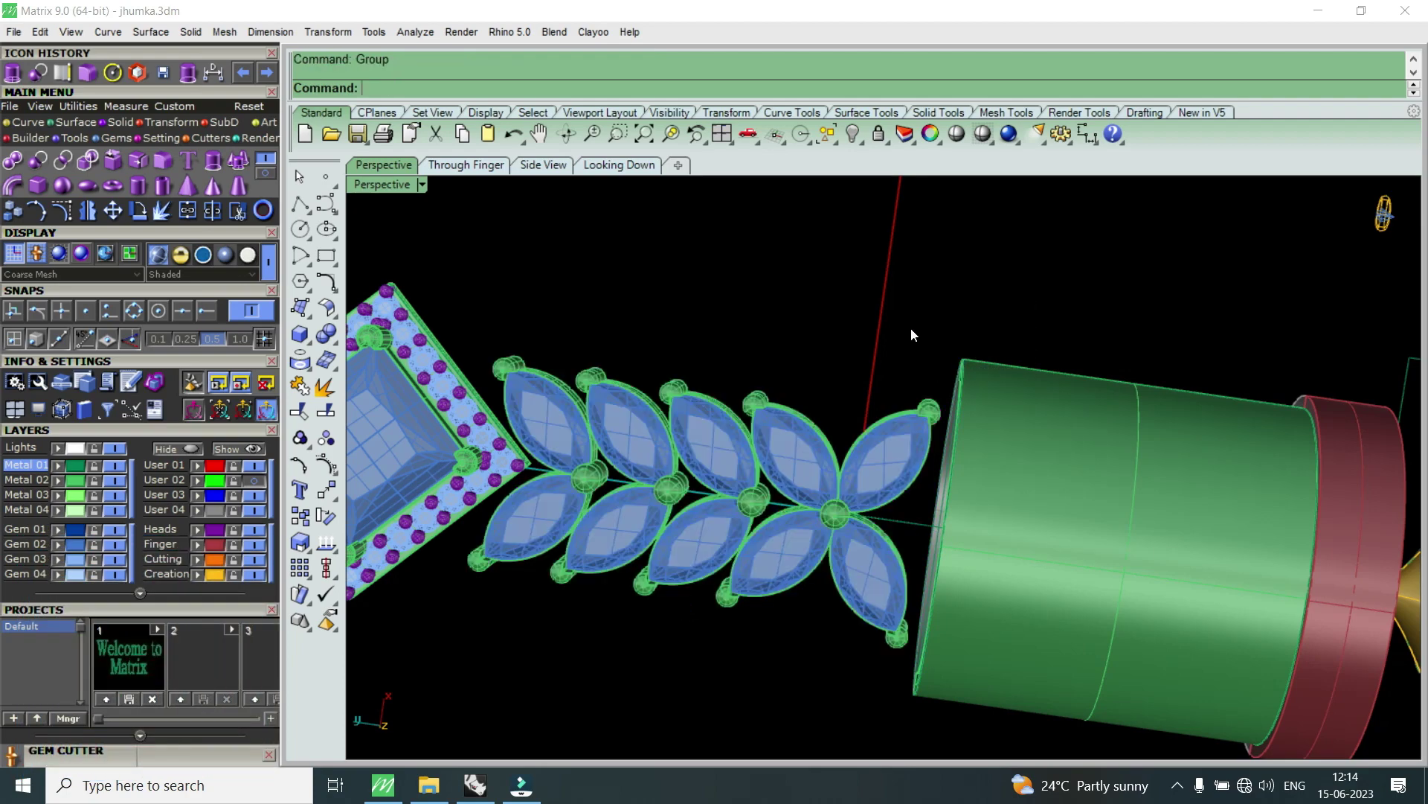
- Orbit so the earring hangs vertically, then maximize the Looking Down view
{"action": "scroll", "coordinate": [836, 419], "scroll_direction": "down", "scroll_amount": 3}
{"action": "scroll", "coordinate": [759, 452], "scroll_direction": "up", "scroll_amount": 1}
{"action": "scroll", "coordinate": [689, 462], "scroll_direction": "down", "scroll_amount": 2}
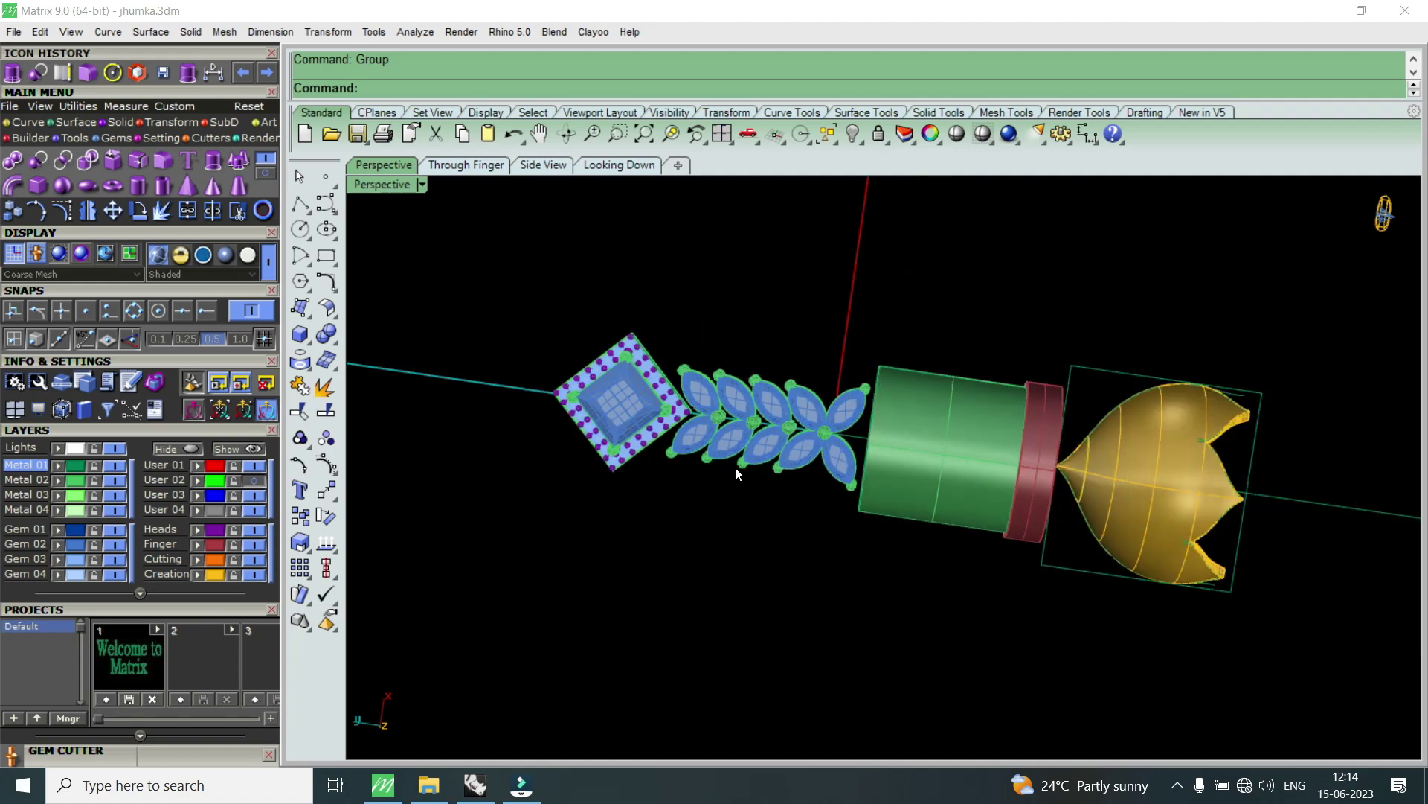
{"action": "scroll", "coordinate": [939, 450], "scroll_direction": "down", "scroll_amount": 2}
{"action": "scroll", "coordinate": [939, 450], "scroll_direction": "up", "scroll_amount": 2}
{"action": "mouse_move", "coordinate": [939, 450]}
{"action": "right_mouse_down"}
{"action": "mouse_move", "coordinate": [1070, 503]}
{"action": "mouse_move", "coordinate": [793, 564]}
{"action": "mouse_move", "coordinate": [979, 504]}
{"action": "mouse_move", "coordinate": [1020, 431]}
{"action": "right_mouse_up"}
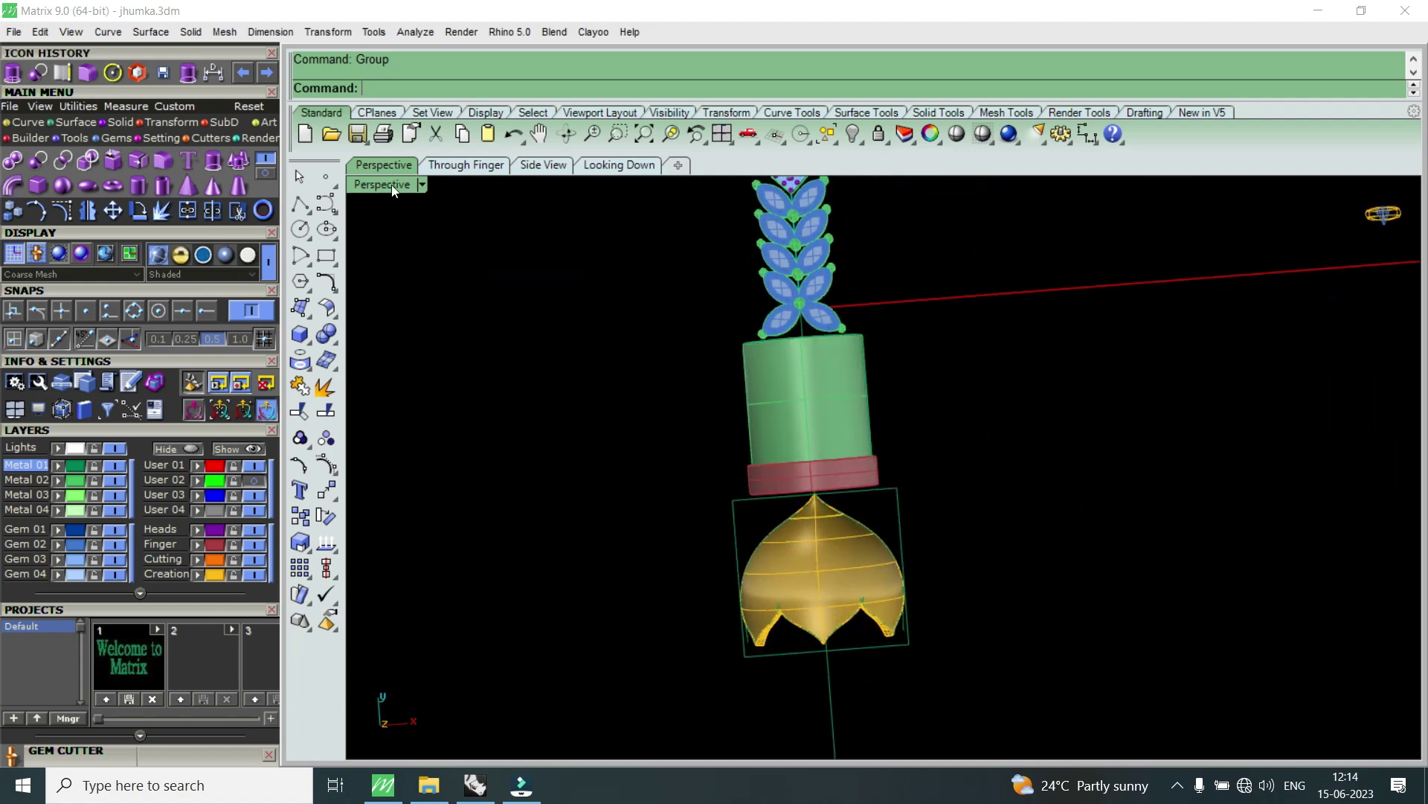
{"action": "double_click", "coordinate": [394, 186]}
{"action": "scroll", "coordinate": [678, 394], "scroll_direction": "down", "scroll_amount": 4}
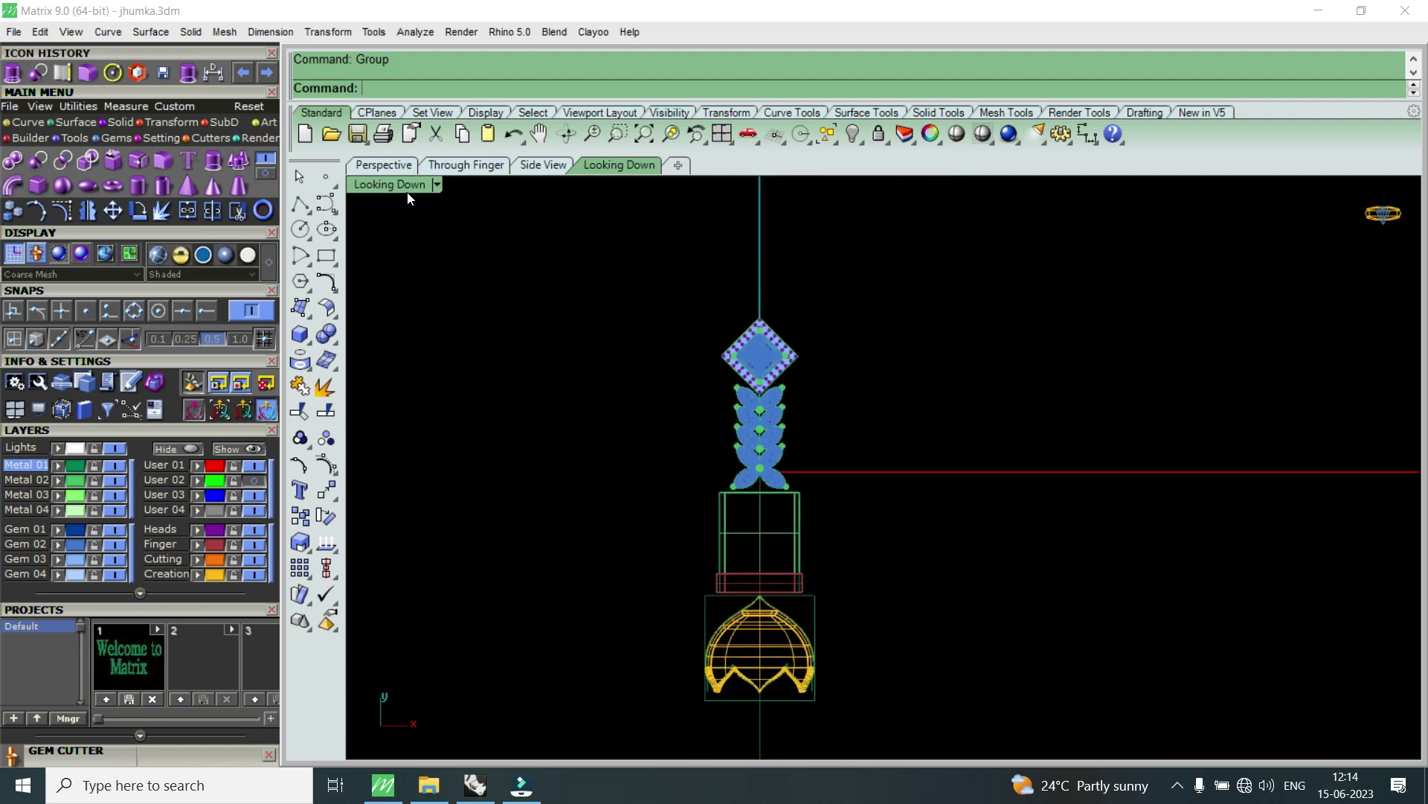
- Turn on the User 02 layer to show the earring reference photo
{"action": "left_click", "coordinate": [254, 480]}
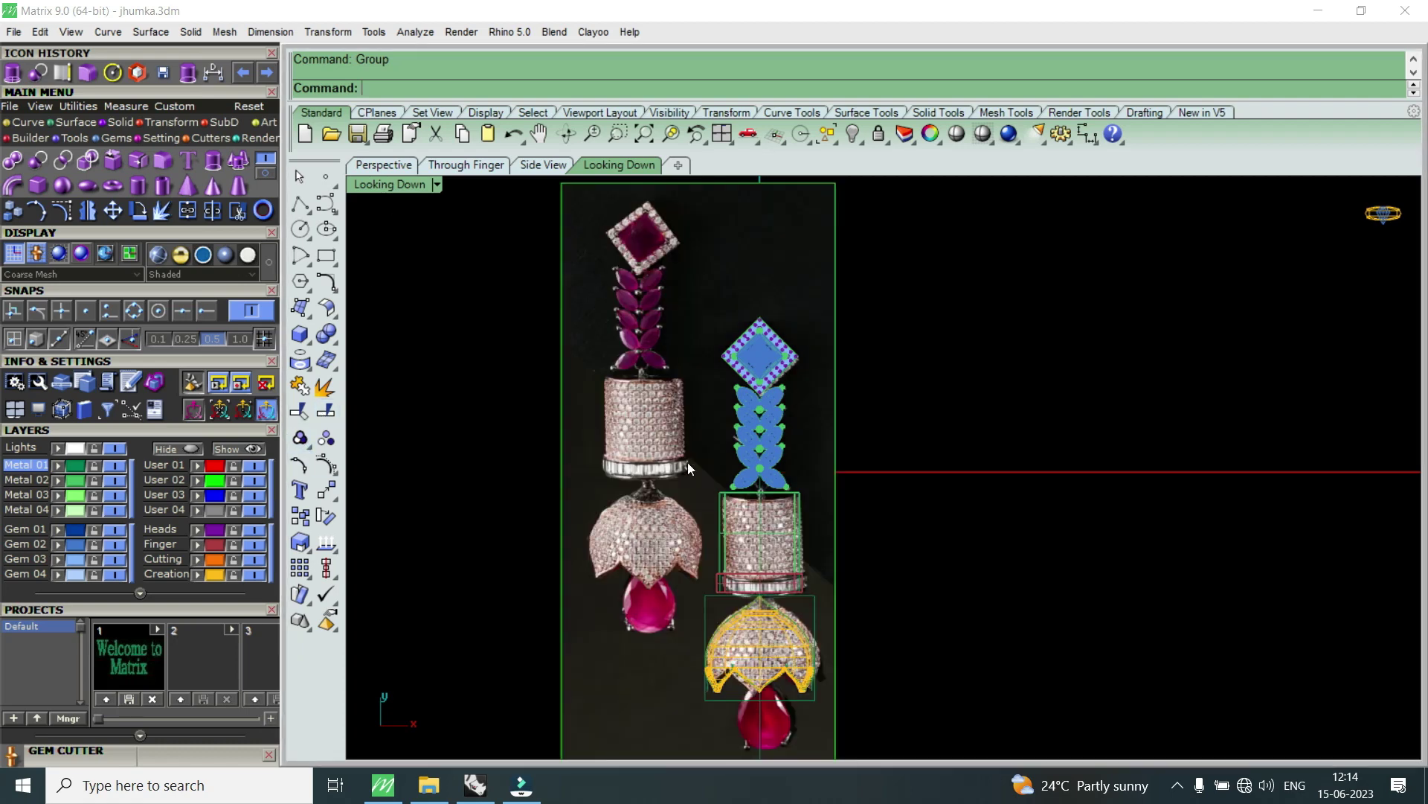
{"action": "scroll", "coordinate": [726, 434], "scroll_direction": "down", "scroll_amount": 3}
{"action": "scroll", "coordinate": [758, 476], "scroll_direction": "up", "scroll_amount": 2}
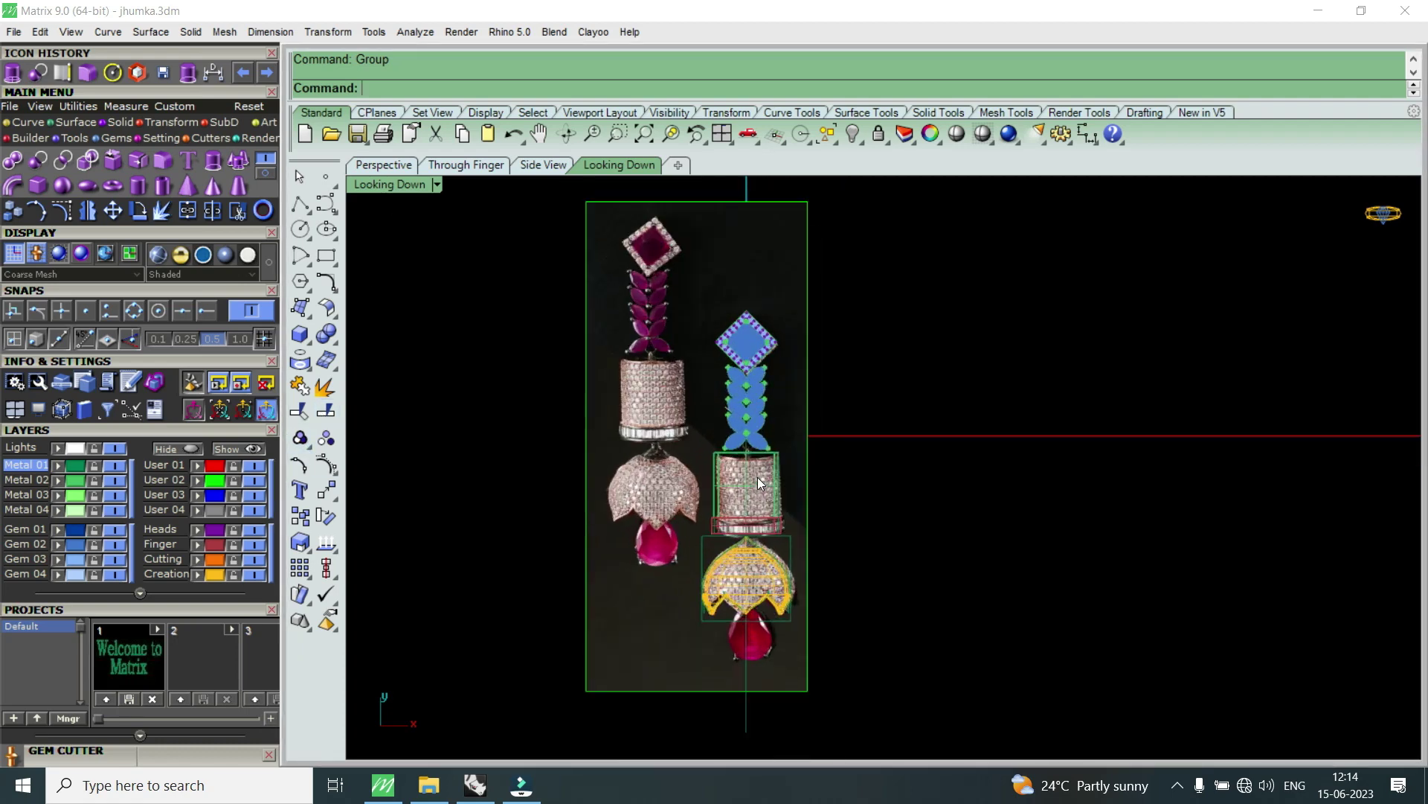
- Try moving the reference photo right, undo it, and save jhumka.3dm with Save Small
{"action": "left_click", "coordinate": [686, 477]}
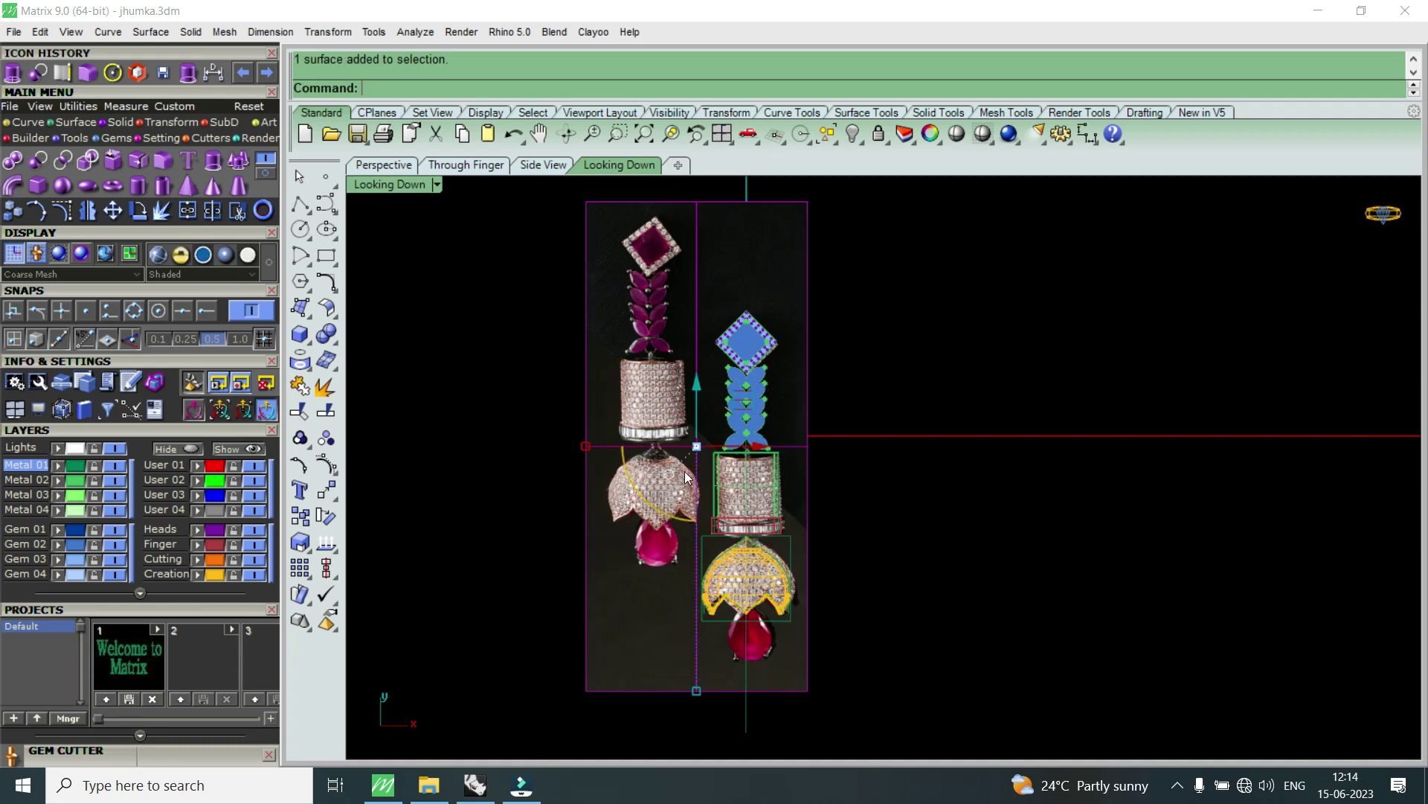
{"action": "left_click_drag", "start_coordinate": [754, 448], "coordinate": [958, 466]}
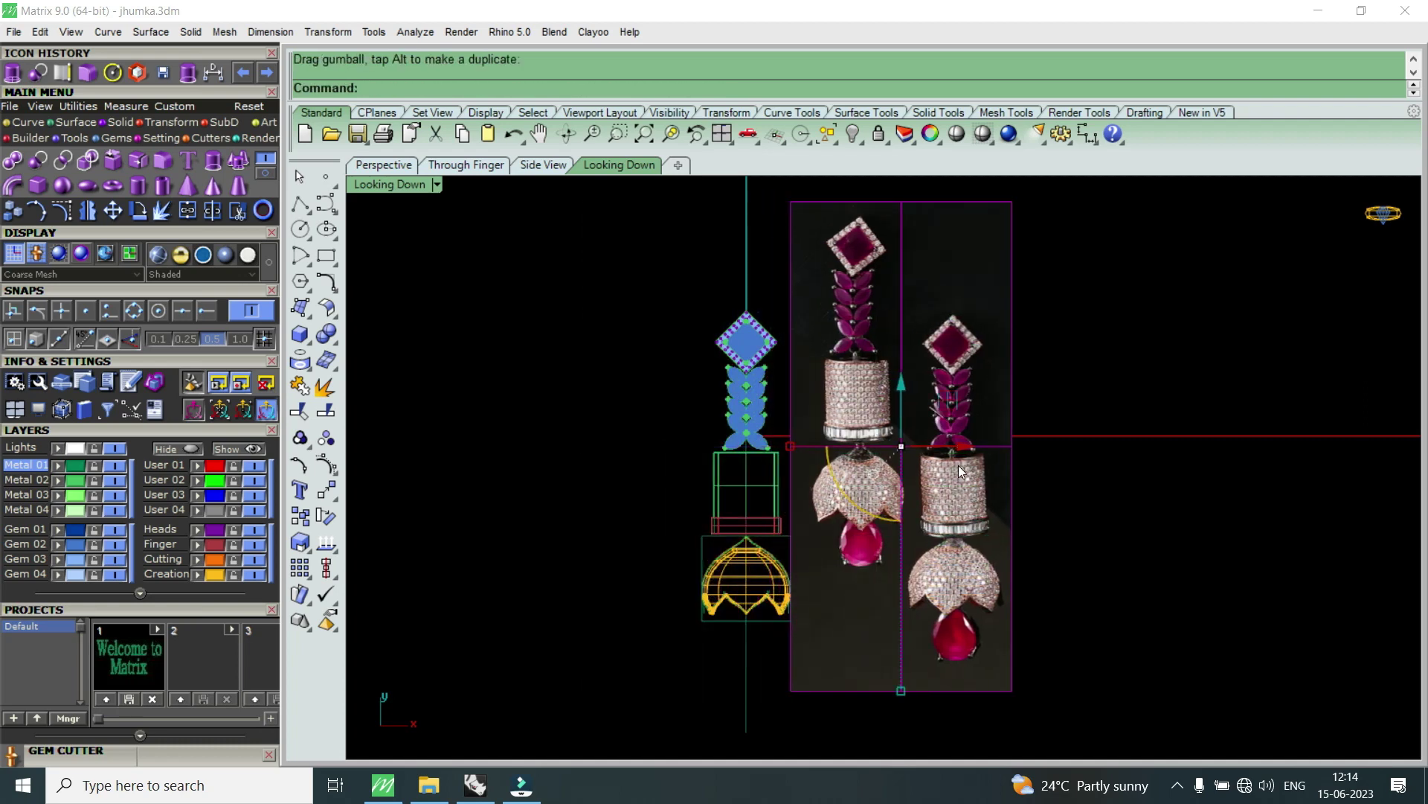
{"action": "key", "text": "ctrl+z"}
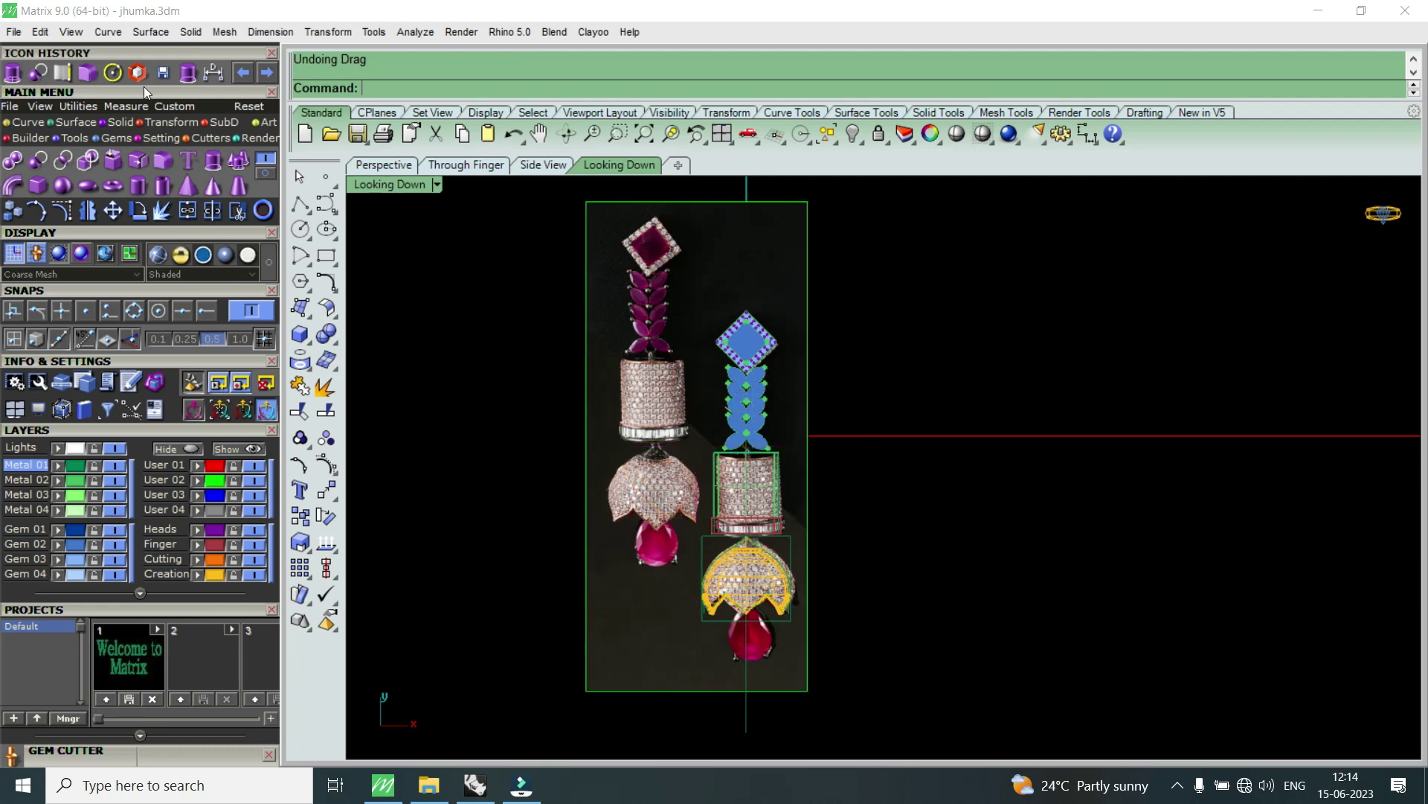
{"action": "left_click", "coordinate": [163, 73]}
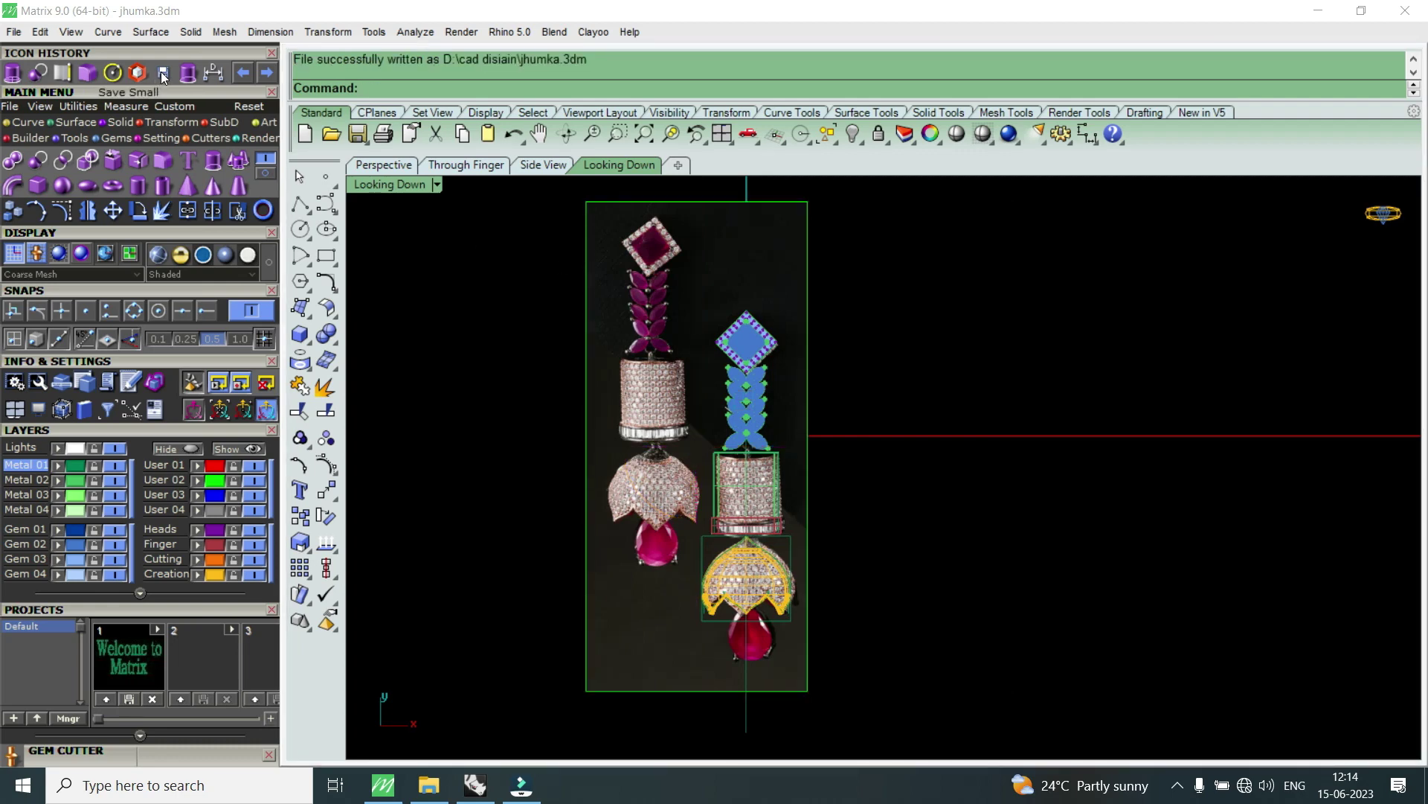
- Drag the reference photo's gumball X arrow right so it sits beside the jhumka model
{"action": "left_click", "coordinate": [711, 364]}
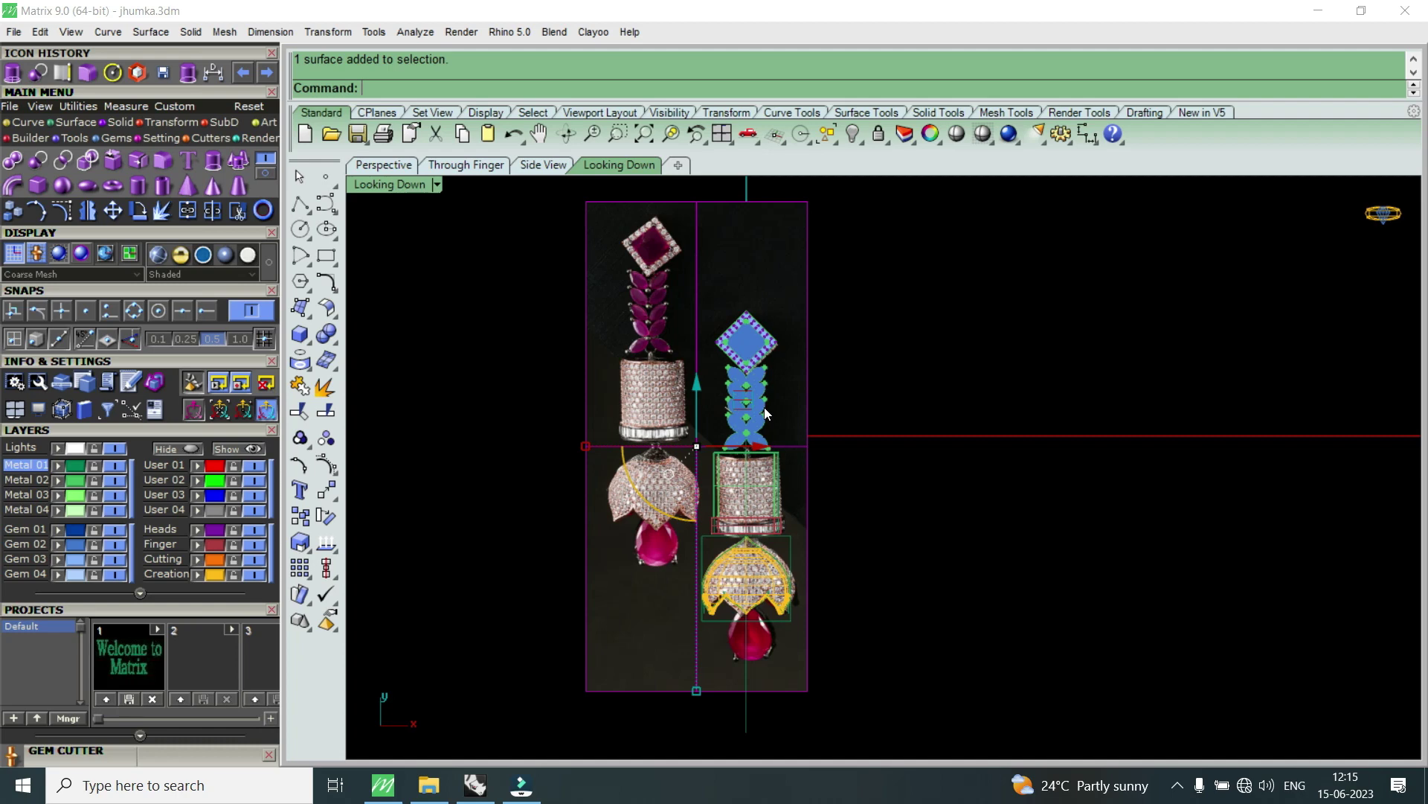
{"action": "scroll", "coordinate": [744, 434], "scroll_direction": "up", "scroll_amount": 2}
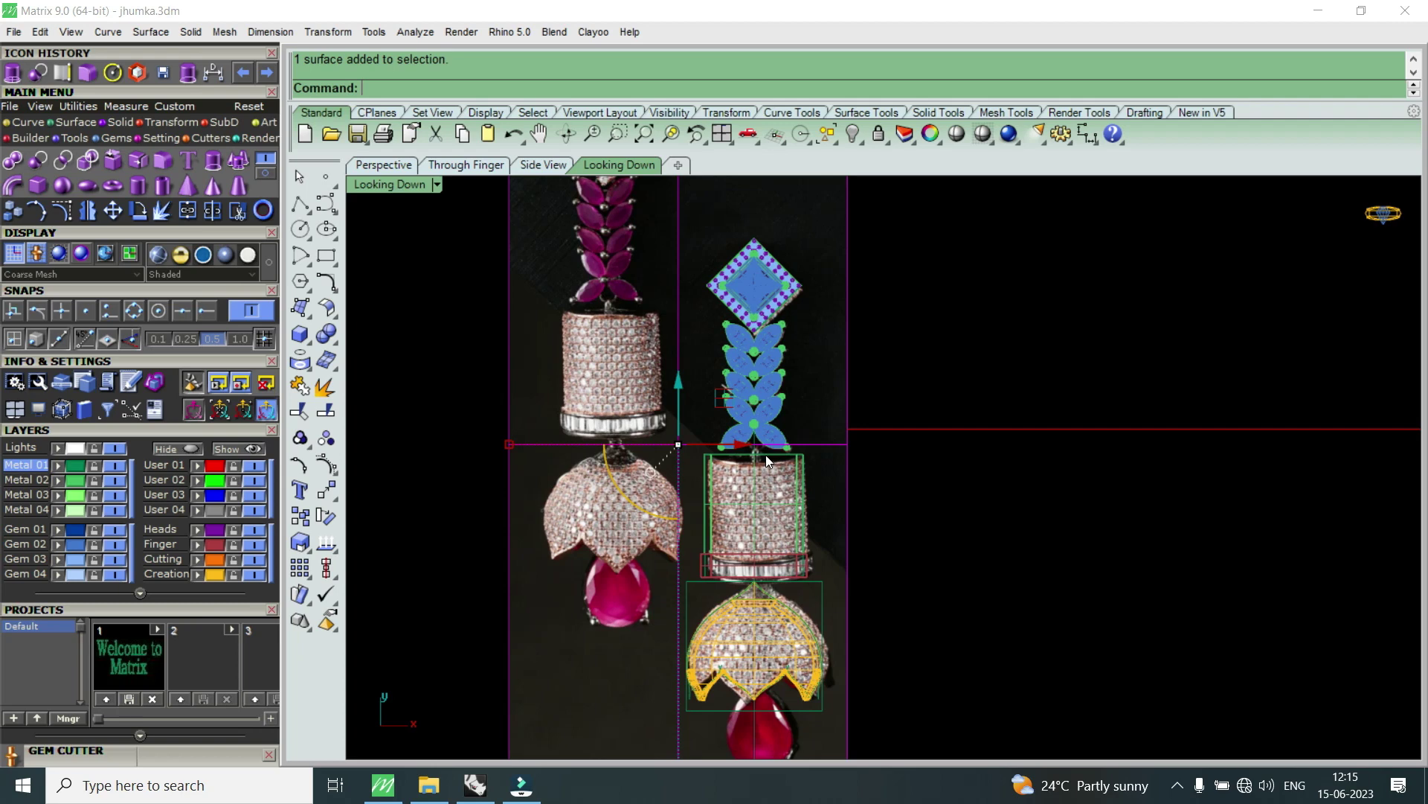
{"action": "scroll", "coordinate": [881, 418], "scroll_direction": "down", "scroll_amount": 3}
{"action": "scroll", "coordinate": [856, 404], "scroll_direction": "up", "scroll_amount": 2}
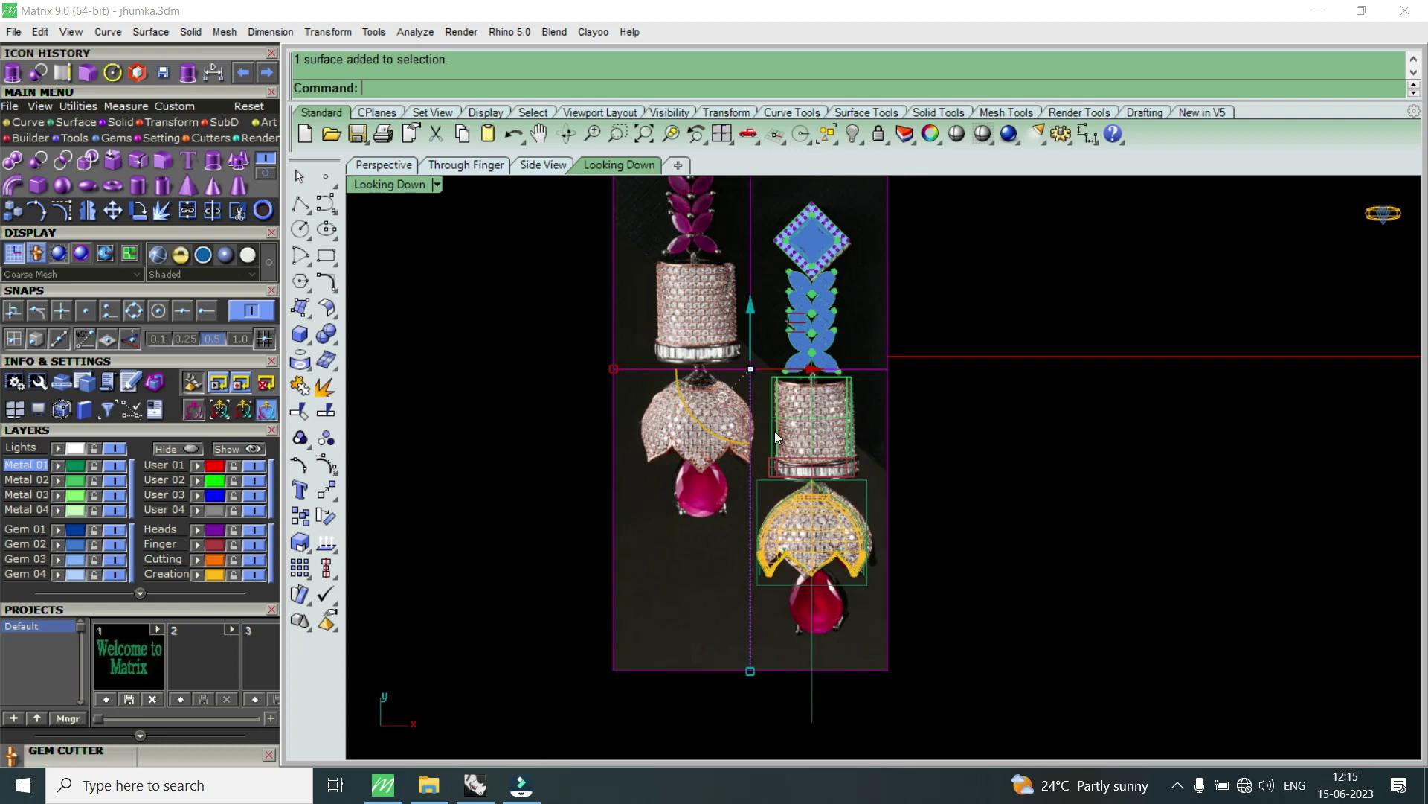
{"action": "scroll", "coordinate": [841, 538], "scroll_direction": "down", "scroll_amount": 2}
{"action": "scroll", "coordinate": [830, 428], "scroll_direction": "up", "scroll_amount": 2}
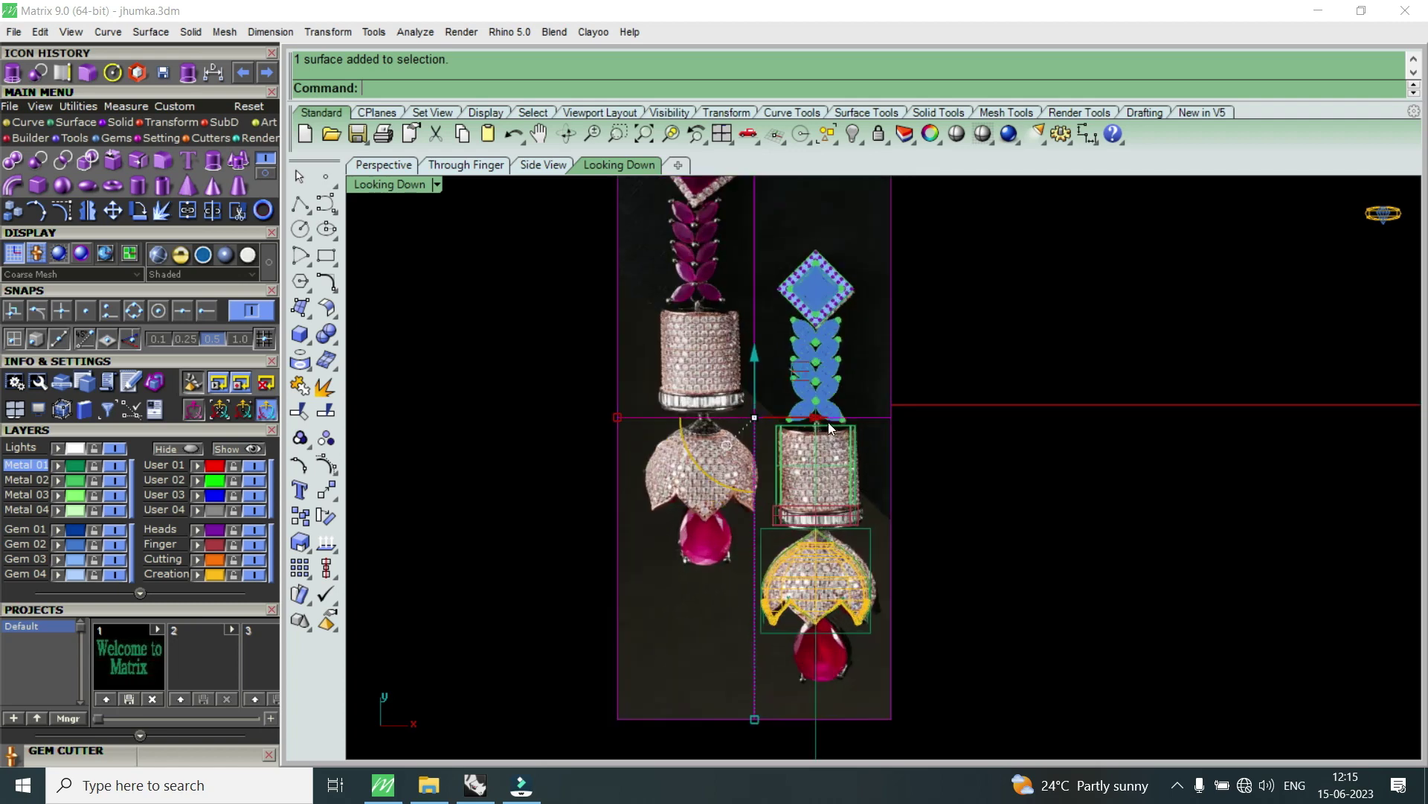
{"action": "left_click_drag", "start_coordinate": [823, 418], "coordinate": [1101, 418]}
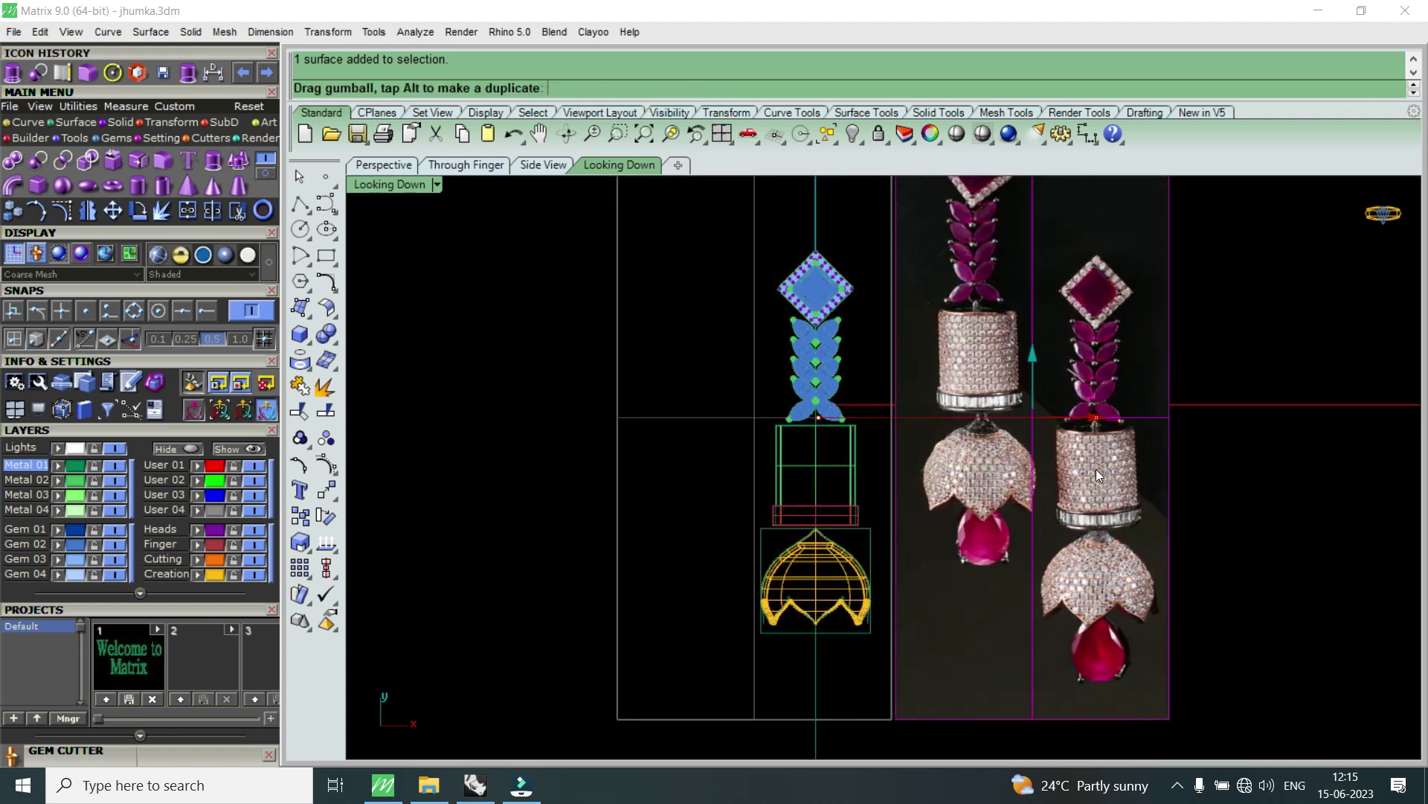
{"action": "scroll", "coordinate": [869, 391], "scroll_direction": "up", "scroll_amount": 1}
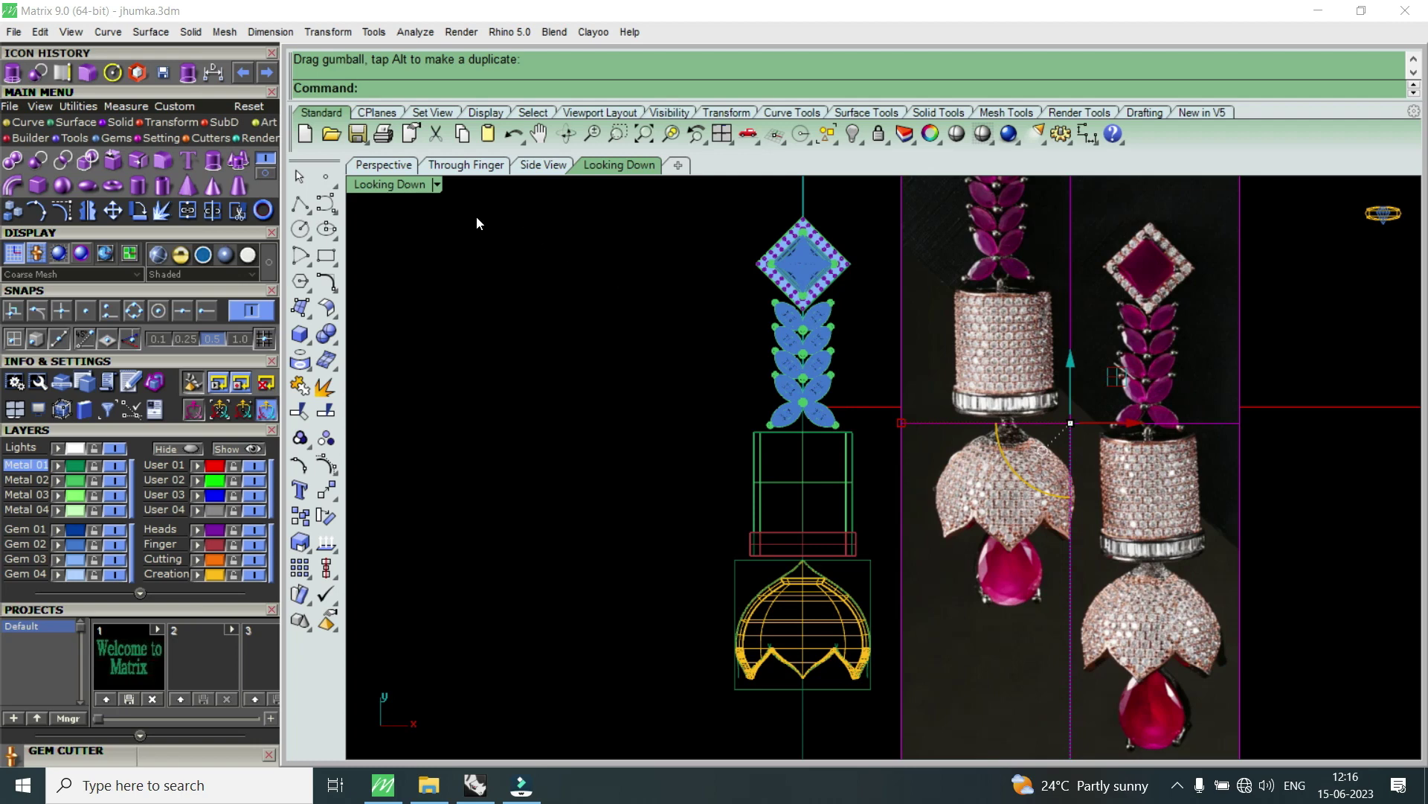
{"action": "left_click", "coordinate": [398, 192]}
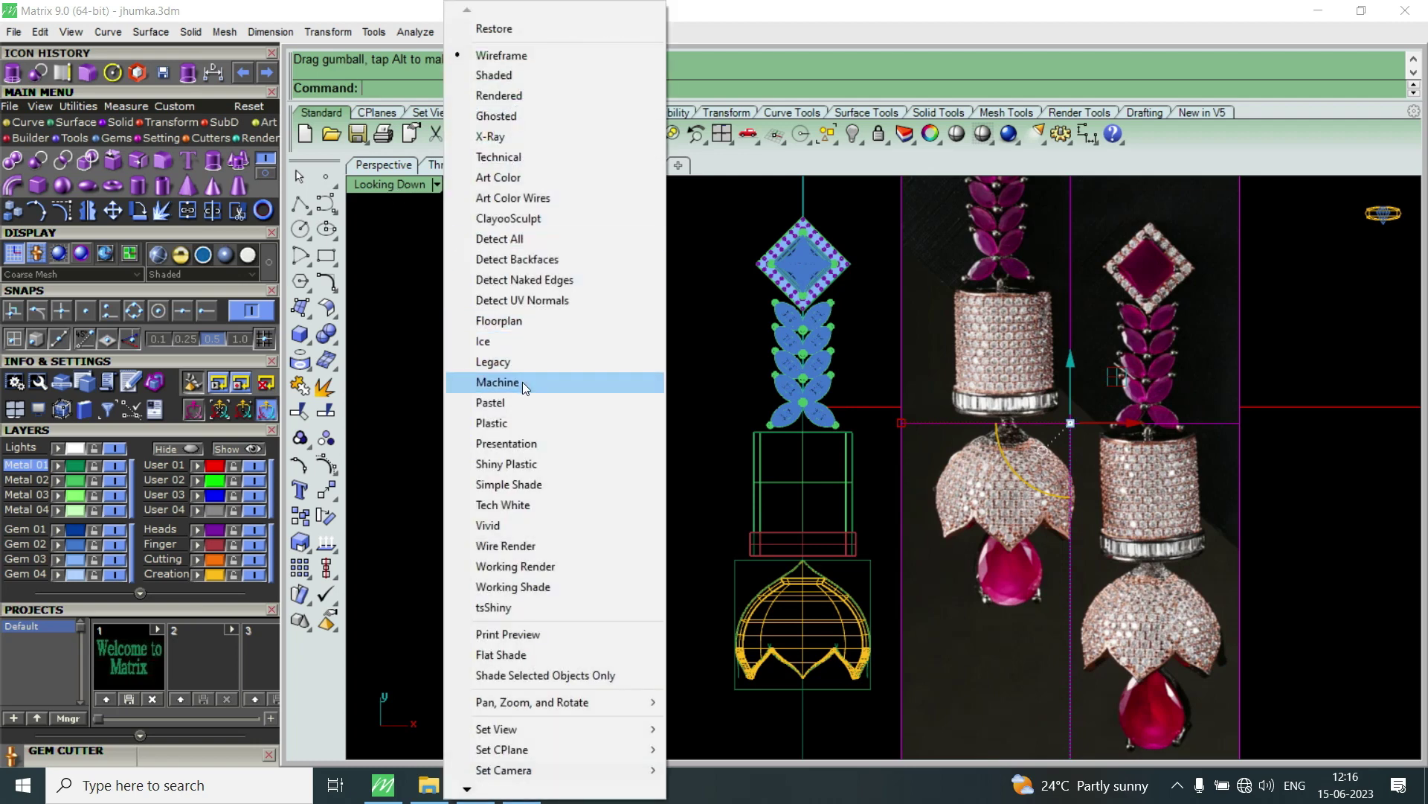
- Set Looking Down to Machine display, then maximize Perspective and set it to Machine too
{"action": "left_click", "coordinate": [522, 382]}
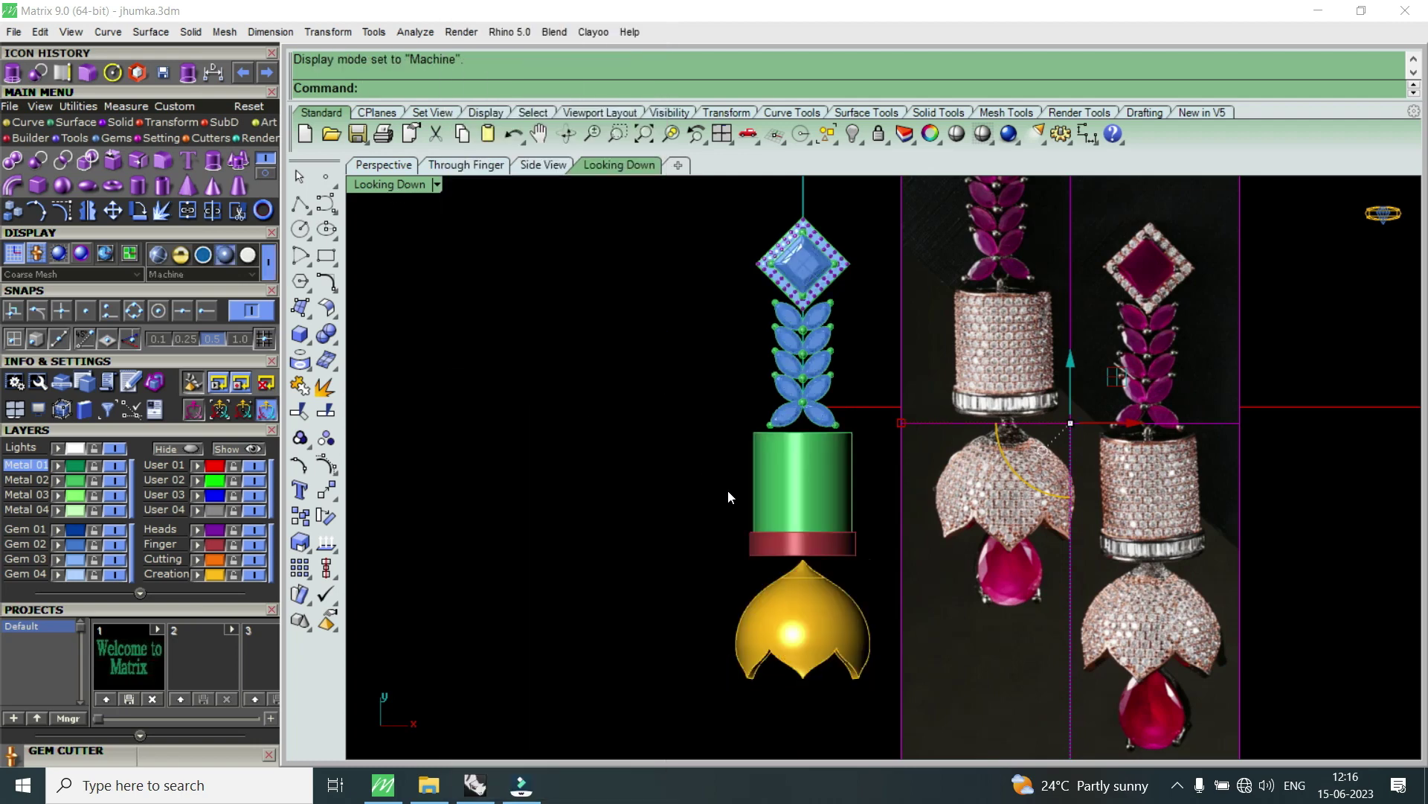
{"action": "scroll", "coordinate": [744, 506], "scroll_direction": "down", "scroll_amount": 3}
{"action": "scroll", "coordinate": [815, 423], "scroll_direction": "up", "scroll_amount": 1}
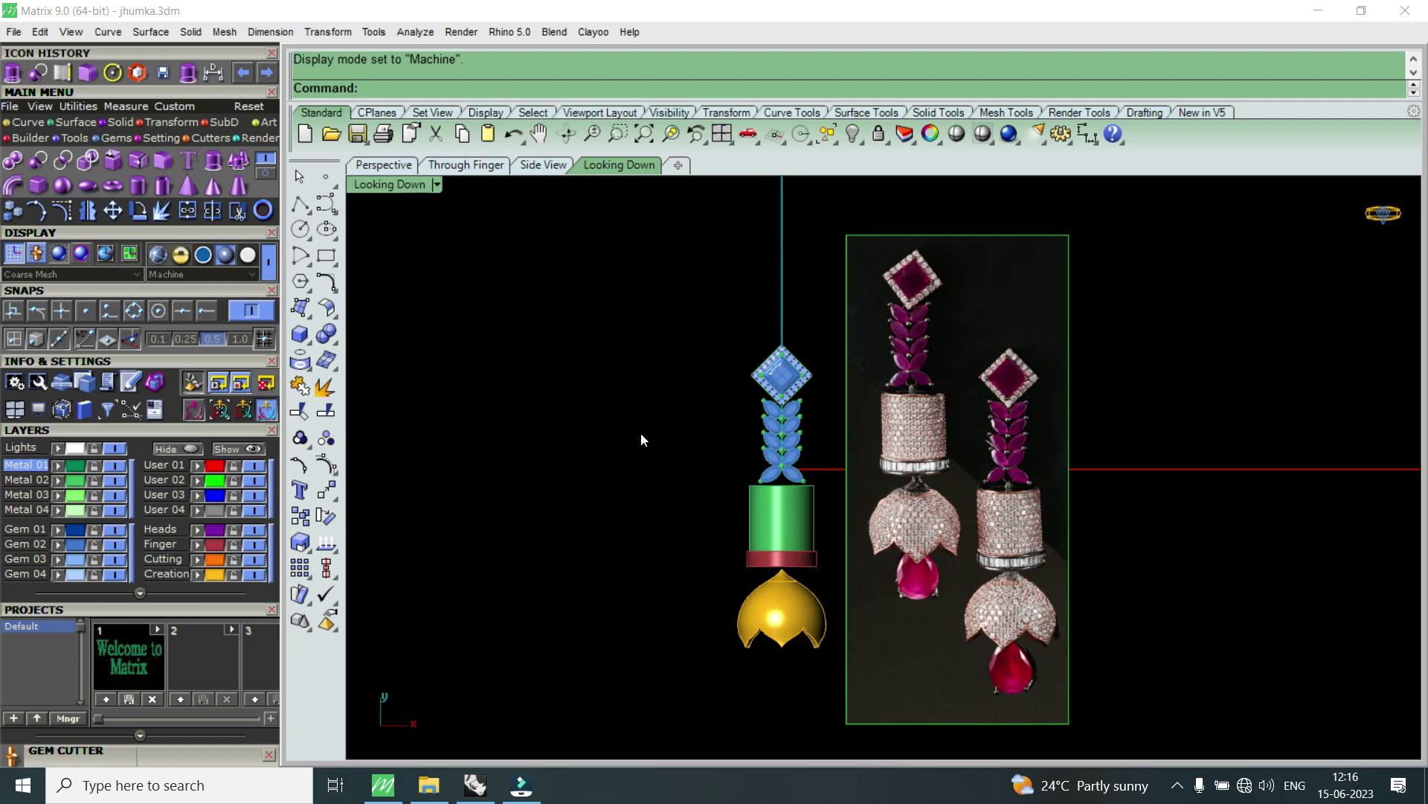
{"action": "double_click", "coordinate": [411, 185]}
{"action": "double_click", "coordinate": [927, 192]}
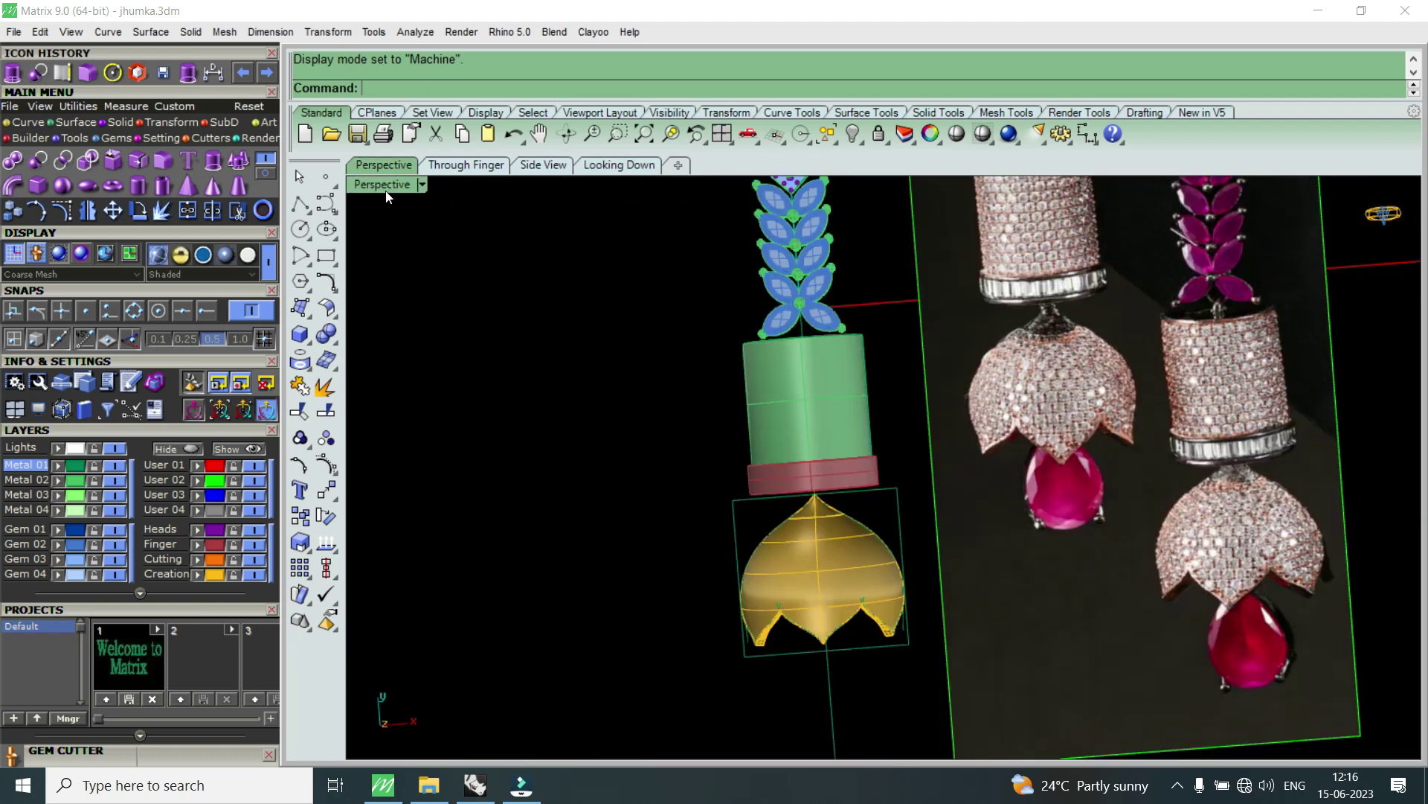
{"action": "left_click", "coordinate": [387, 192]}
{"action": "left_click", "coordinate": [508, 382]}
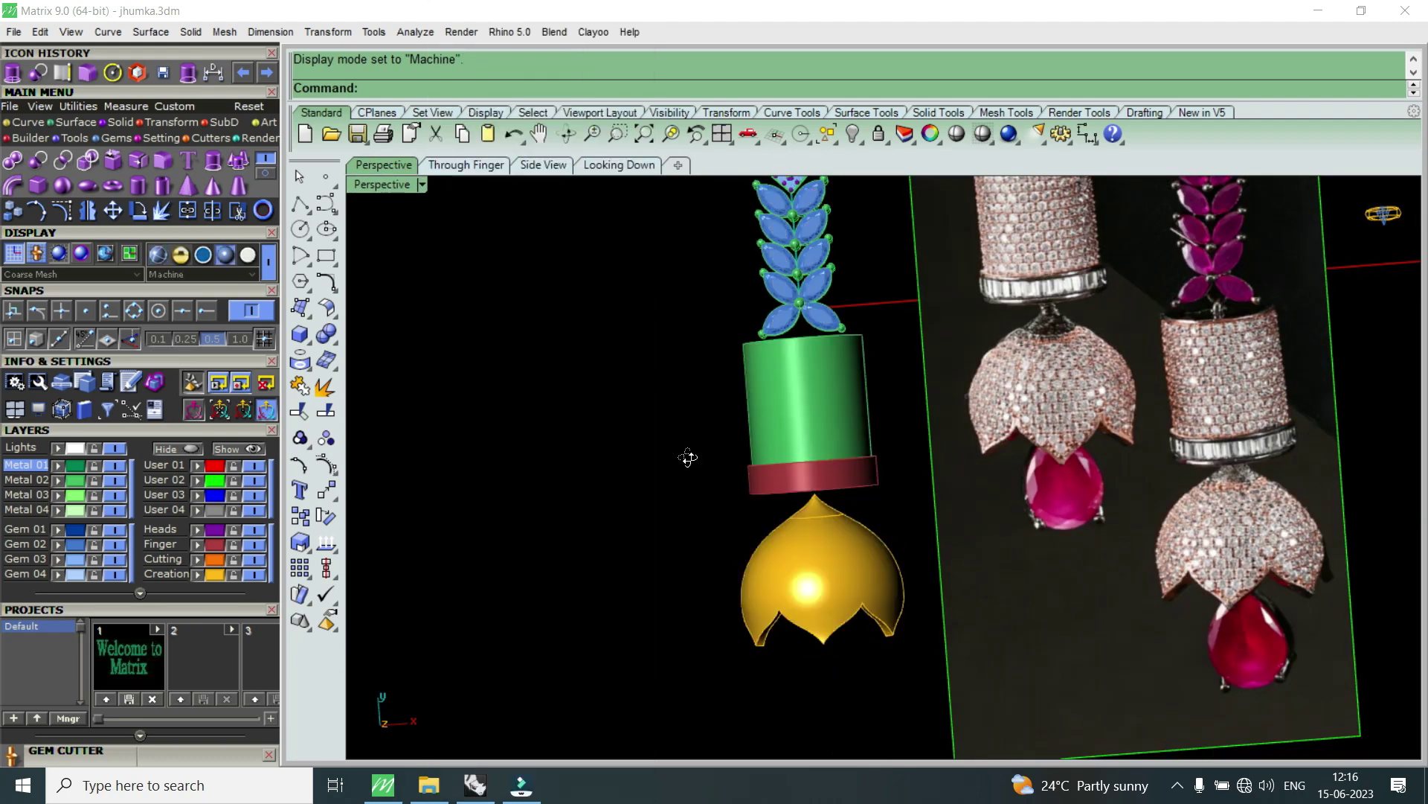
- Orbit the Perspective view to inspect the shaded jhumka and reference photo from several angles
{"action": "right_click_drag", "start_coordinate": [688, 457], "coordinate": [890, 335]}
{"action": "right_click_drag", "start_coordinate": [731, 488], "coordinate": [802, 476]}
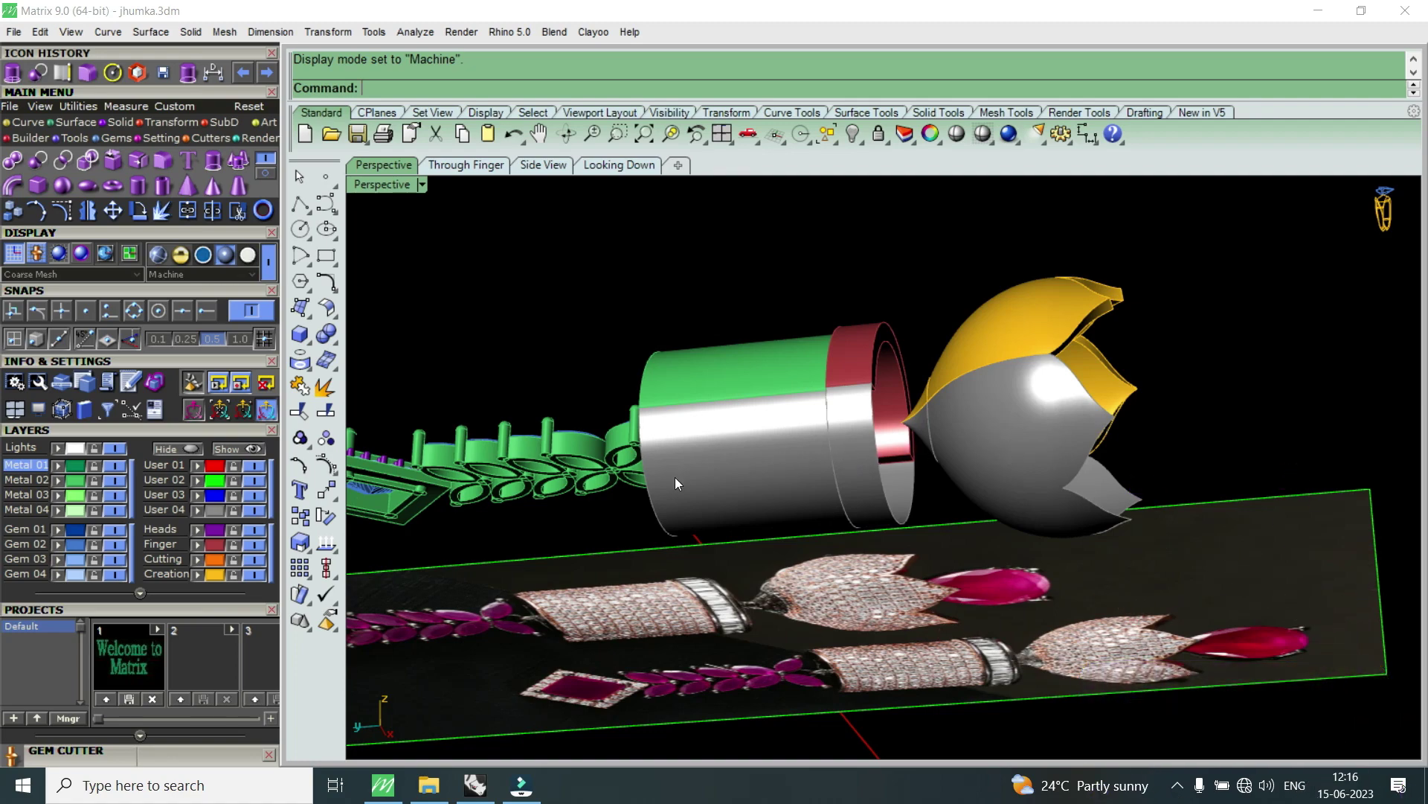
{"action": "right_click_drag", "start_coordinate": [846, 457], "coordinate": [827, 506]}
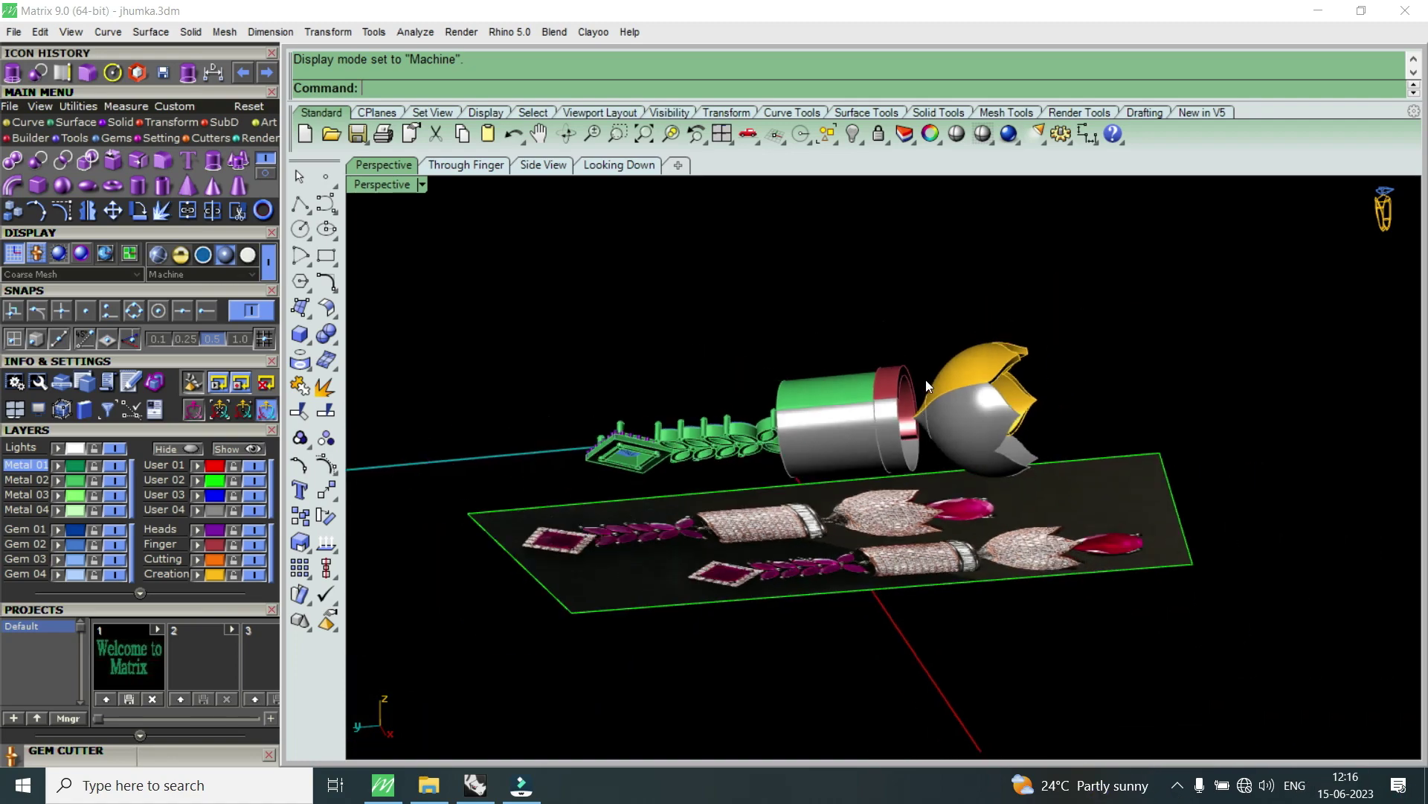
{"action": "scroll", "coordinate": [827, 512], "scroll_direction": "up", "scroll_amount": 4}
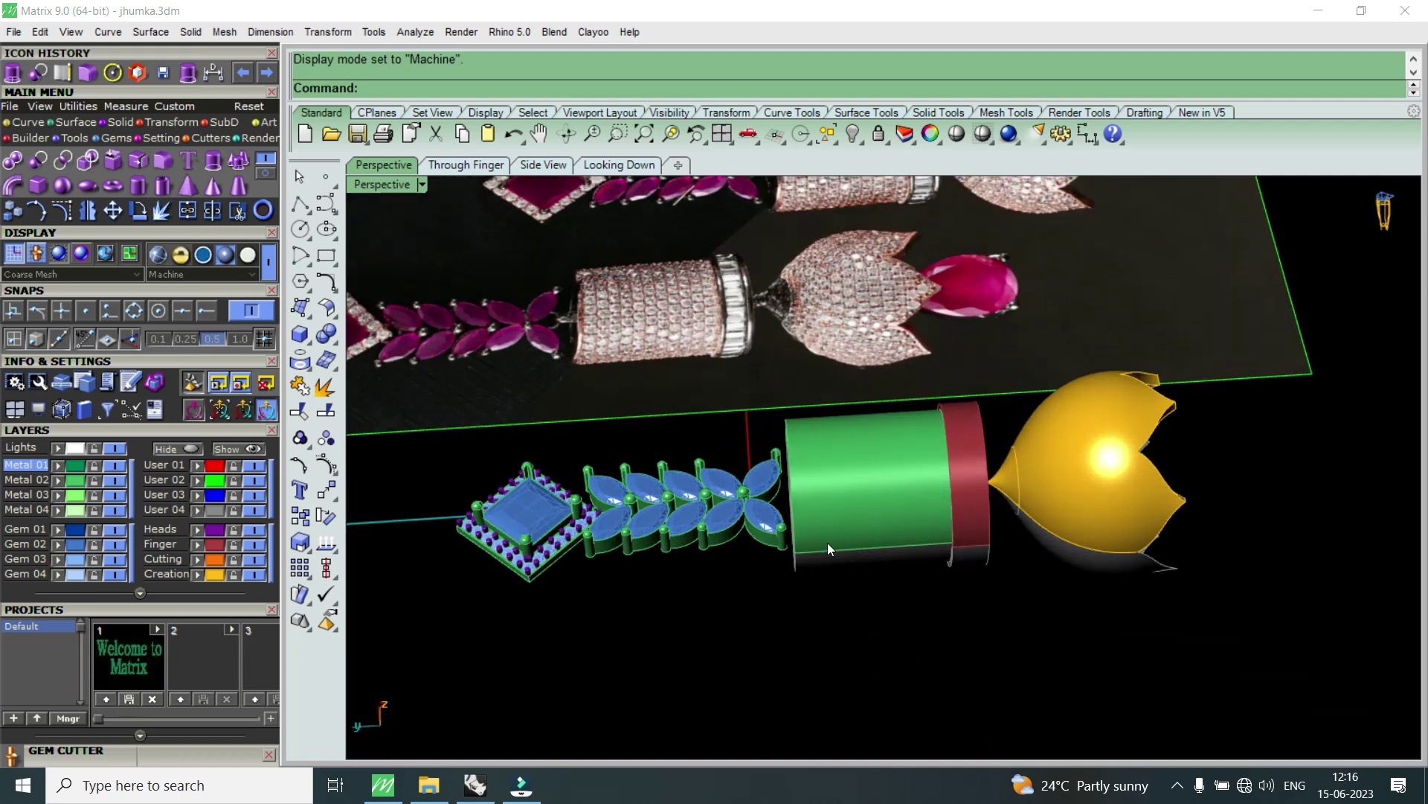
{"action": "scroll", "coordinate": [787, 541], "scroll_direction": "down", "scroll_amount": 3}
{"action": "scroll", "coordinate": [822, 505], "scroll_direction": "up", "scroll_amount": 4}
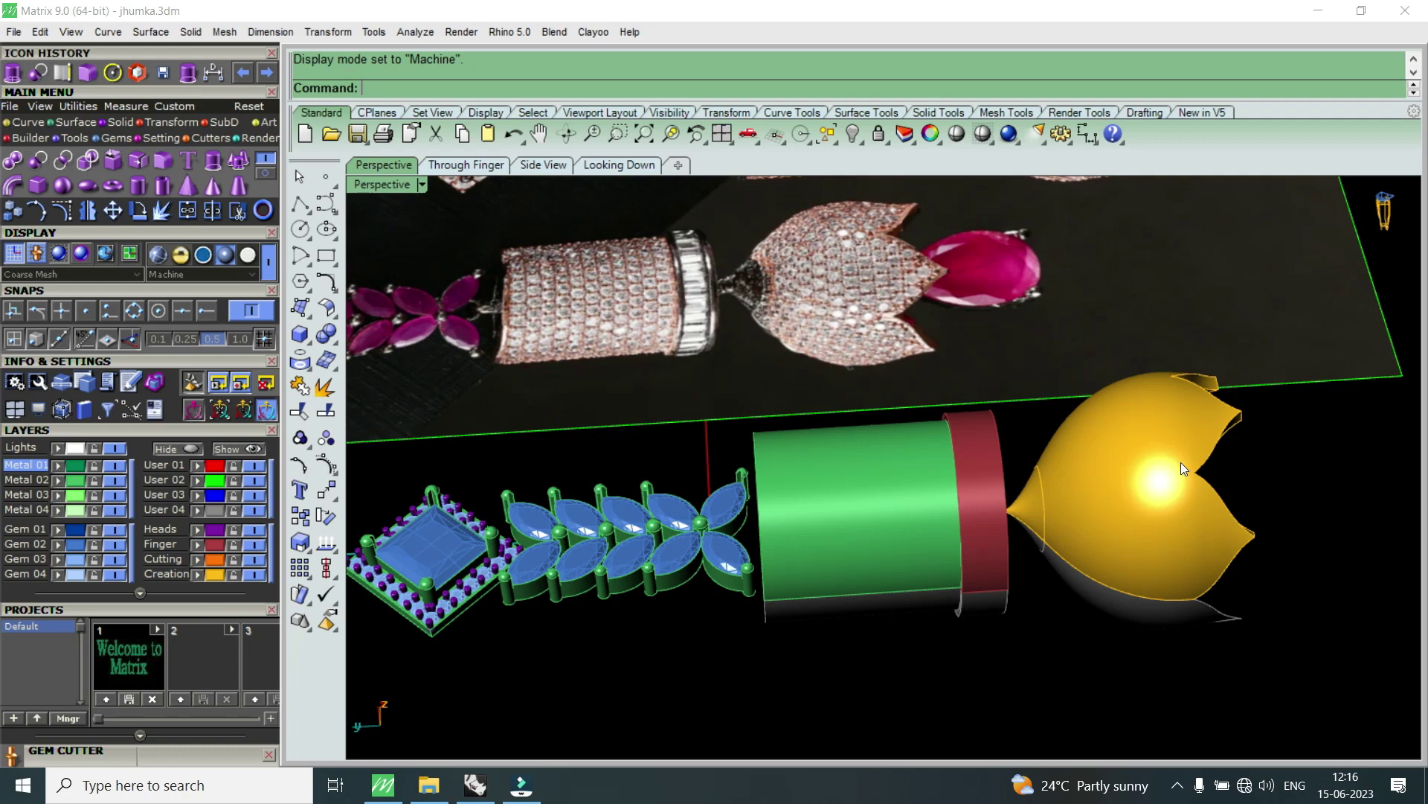
{"action": "right_click_drag", "start_coordinate": [1061, 409], "coordinate": [817, 538]}
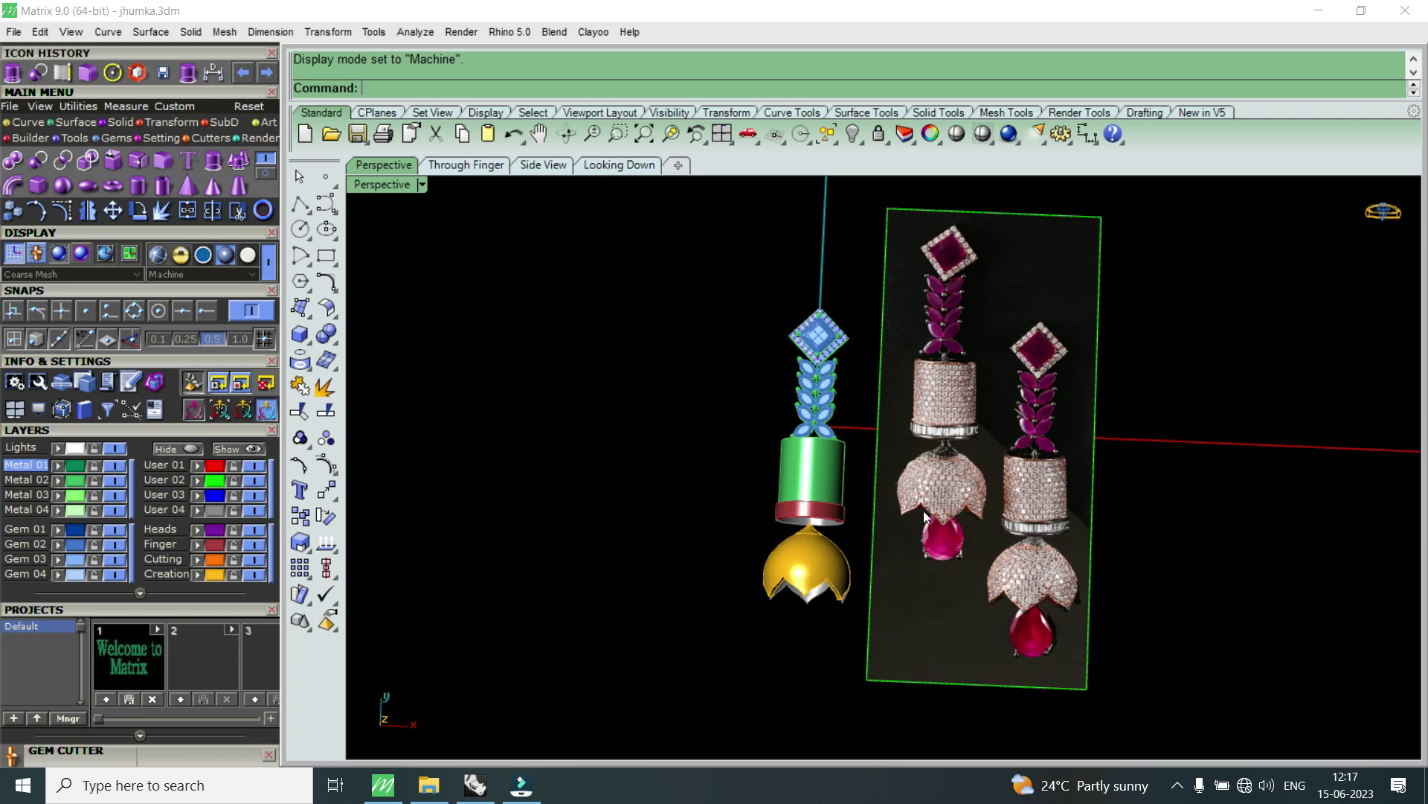
{"action": "scroll", "coordinate": [866, 480], "scroll_direction": "up", "scroll_amount": 2}
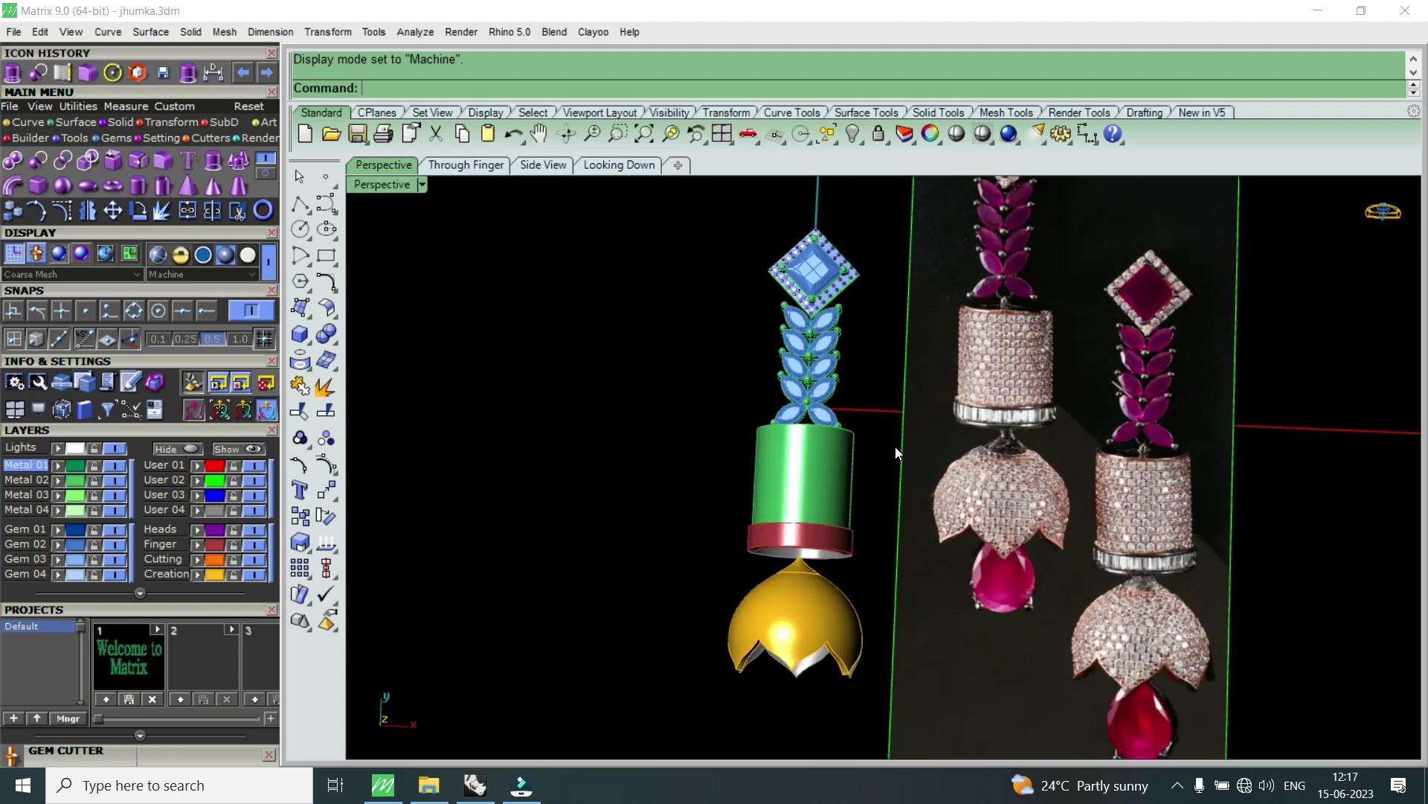
- Orbit to a near-frontal view, then return to a maximized Looking Down view and zoom
{"action": "right_click_drag", "start_coordinate": [860, 458], "coordinate": [873, 503]}
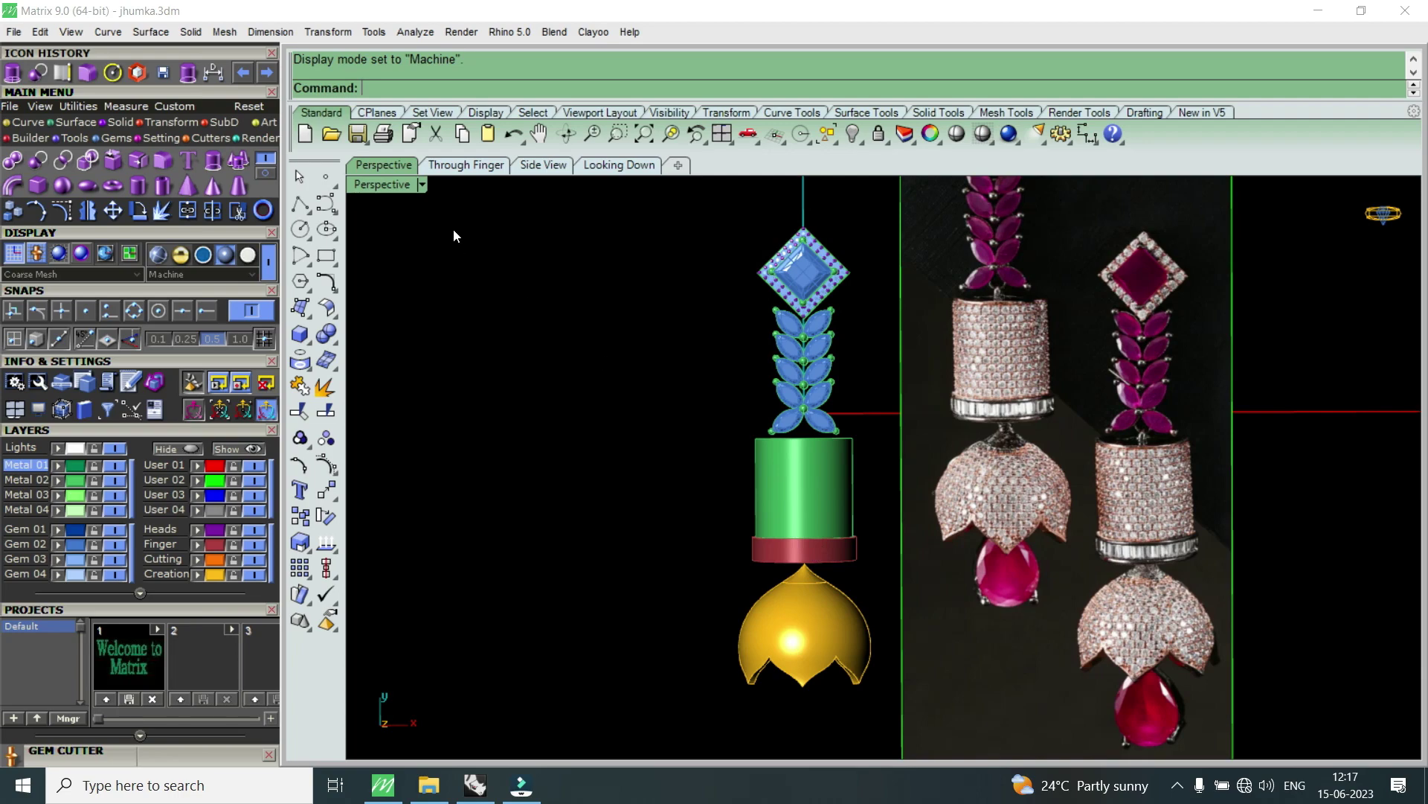
{"action": "double_click", "coordinate": [400, 192]}
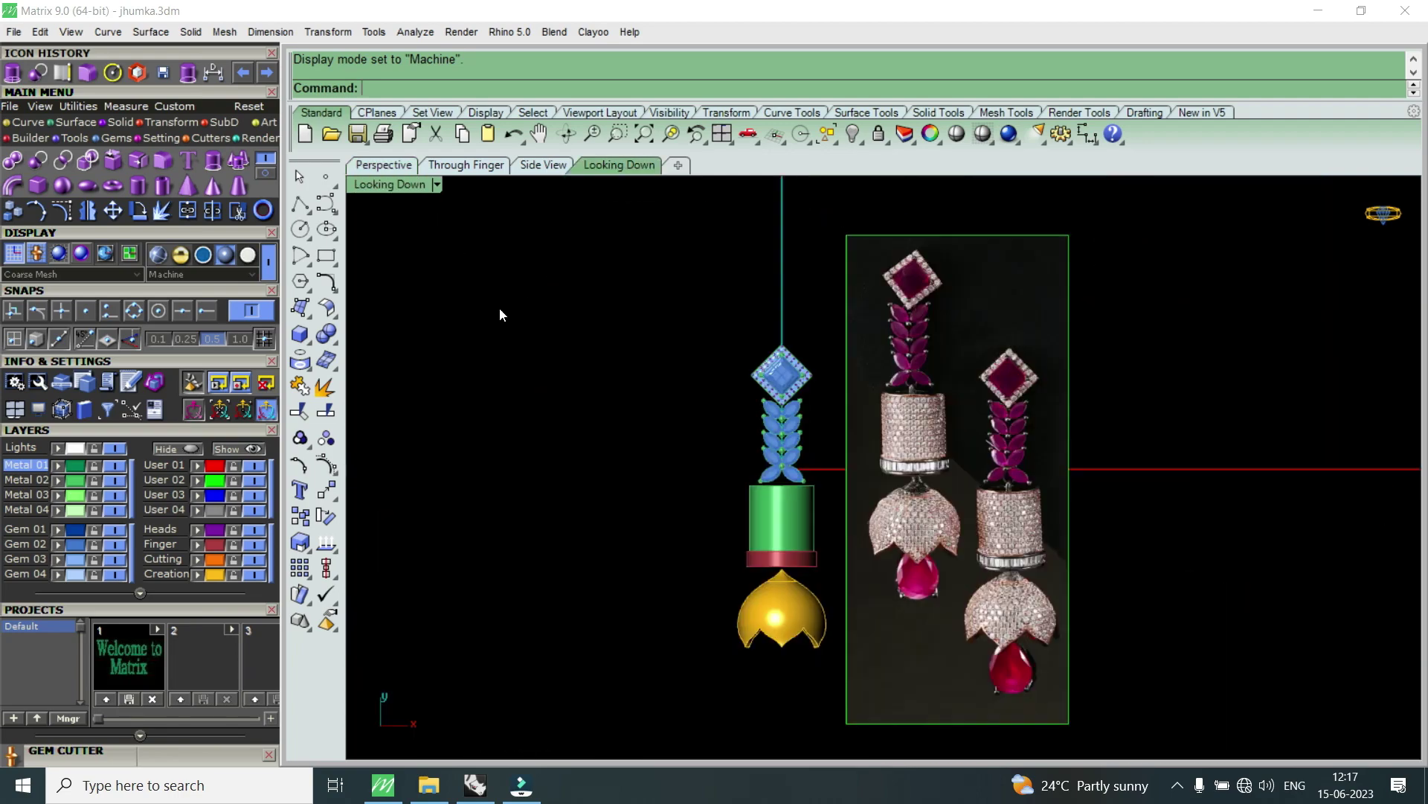
{"action": "scroll", "coordinate": [811, 642], "scroll_direction": "up", "scroll_amount": 1}
{"action": "scroll", "coordinate": [827, 649], "scroll_direction": "up", "scroll_amount": 4}
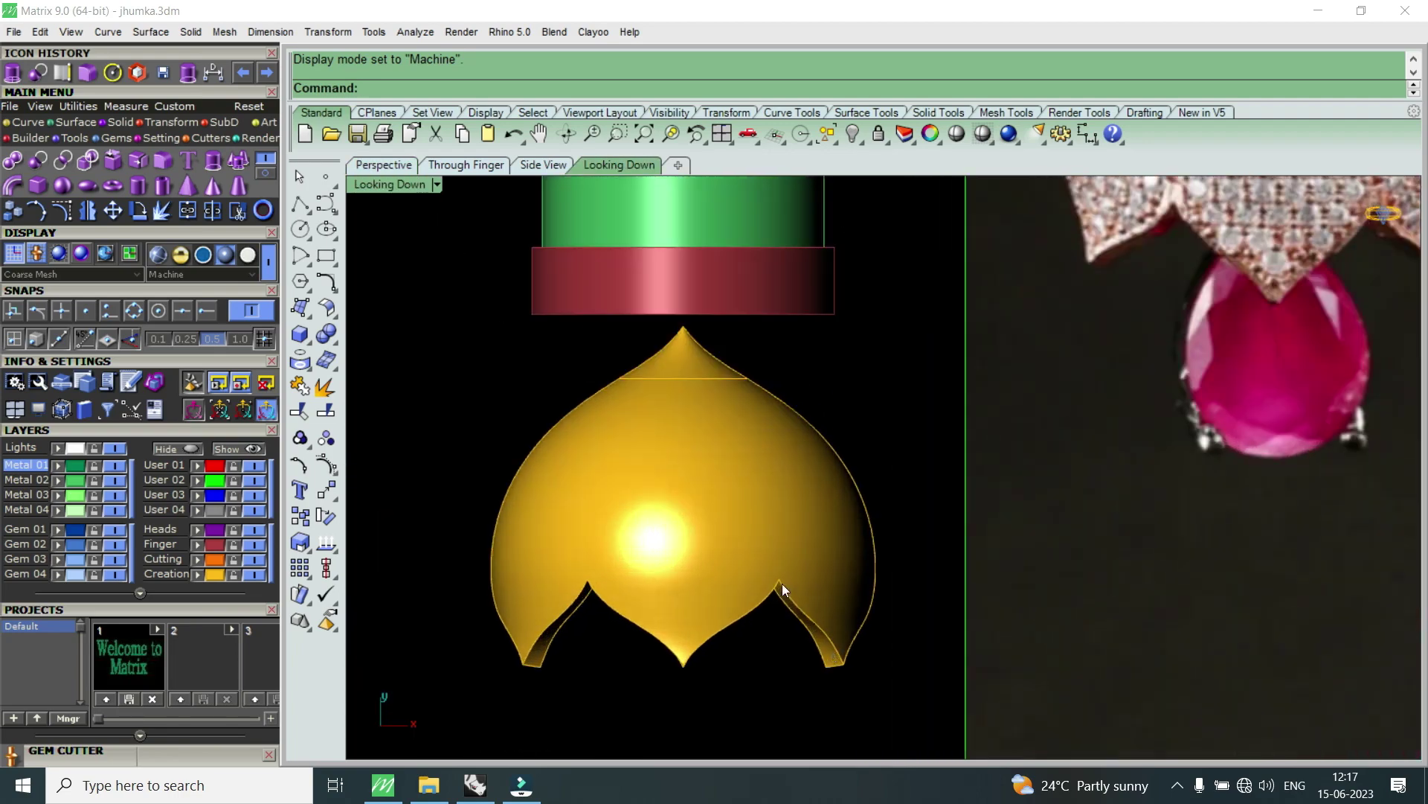
{"action": "scroll", "coordinate": [782, 583], "scroll_direction": "down", "scroll_amount": 2}
{"action": "scroll", "coordinate": [782, 583], "scroll_direction": "down", "scroll_amount": 1}
{"action": "scroll", "coordinate": [783, 583], "scroll_direction": "down", "scroll_amount": 2}
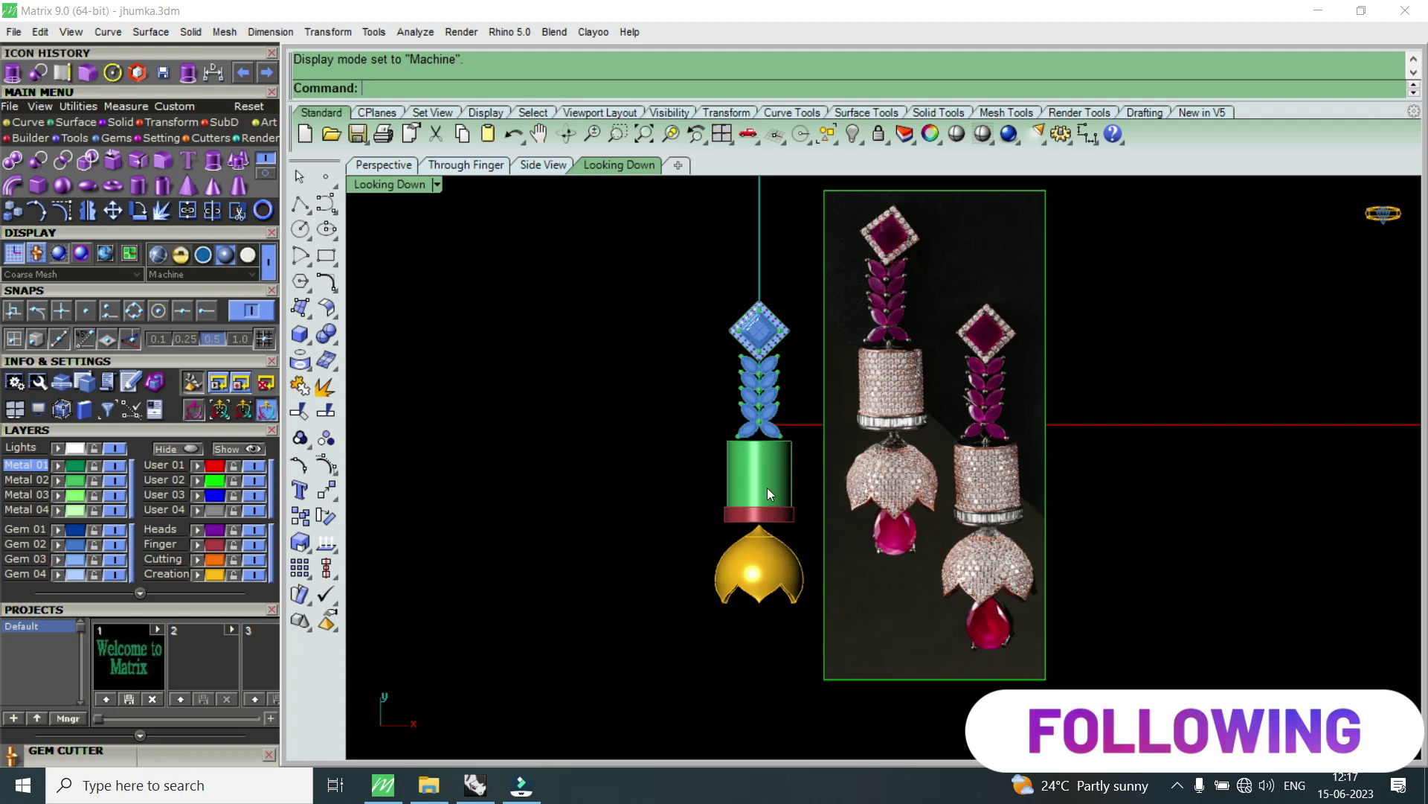
{"action": "scroll", "coordinate": [766, 488], "scroll_direction": "up", "scroll_amount": 2}
- Maximize Perspective to orbit the earring tilted, then go back to Looking Down and zoom out
{"action": "double_click", "coordinate": [389, 184]}
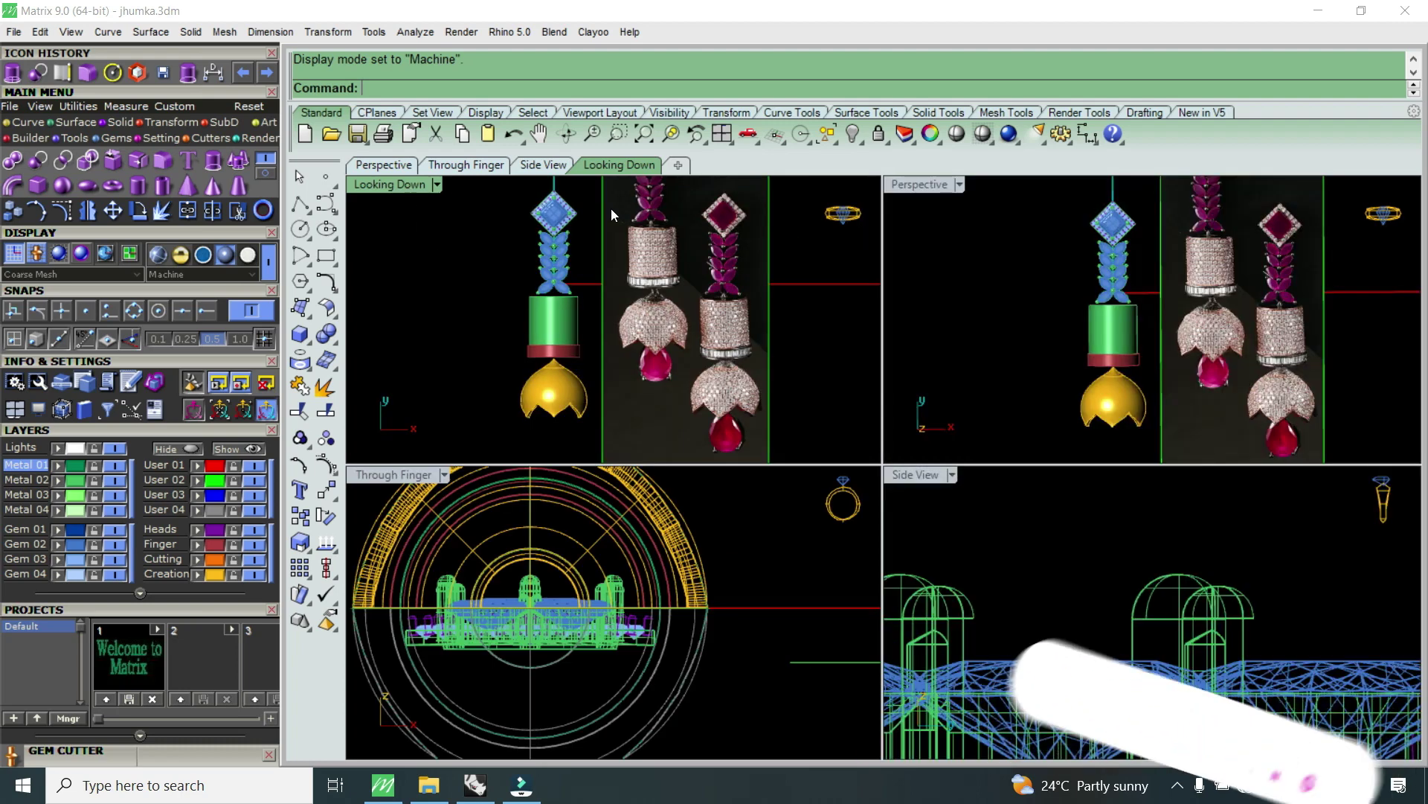
{"action": "double_click", "coordinate": [919, 184]}
{"action": "mouse_move", "coordinate": [917, 204]}
{"action": "right_mouse_down"}
{"action": "mouse_move", "coordinate": [958, 430]}
{"action": "mouse_move", "coordinate": [873, 458]}
{"action": "mouse_move", "coordinate": [879, 542]}
{"action": "right_mouse_up"}
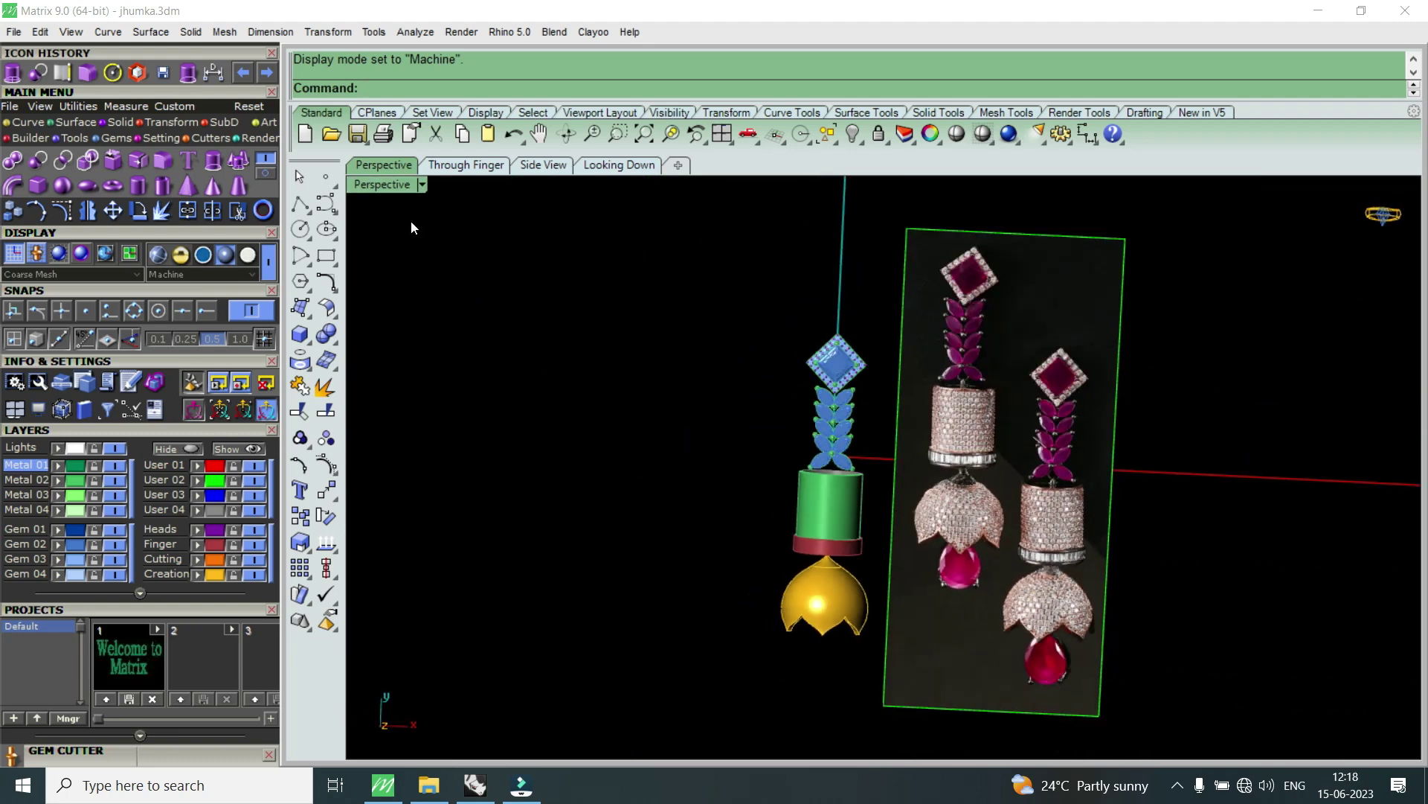
{"action": "double_click", "coordinate": [385, 192]}
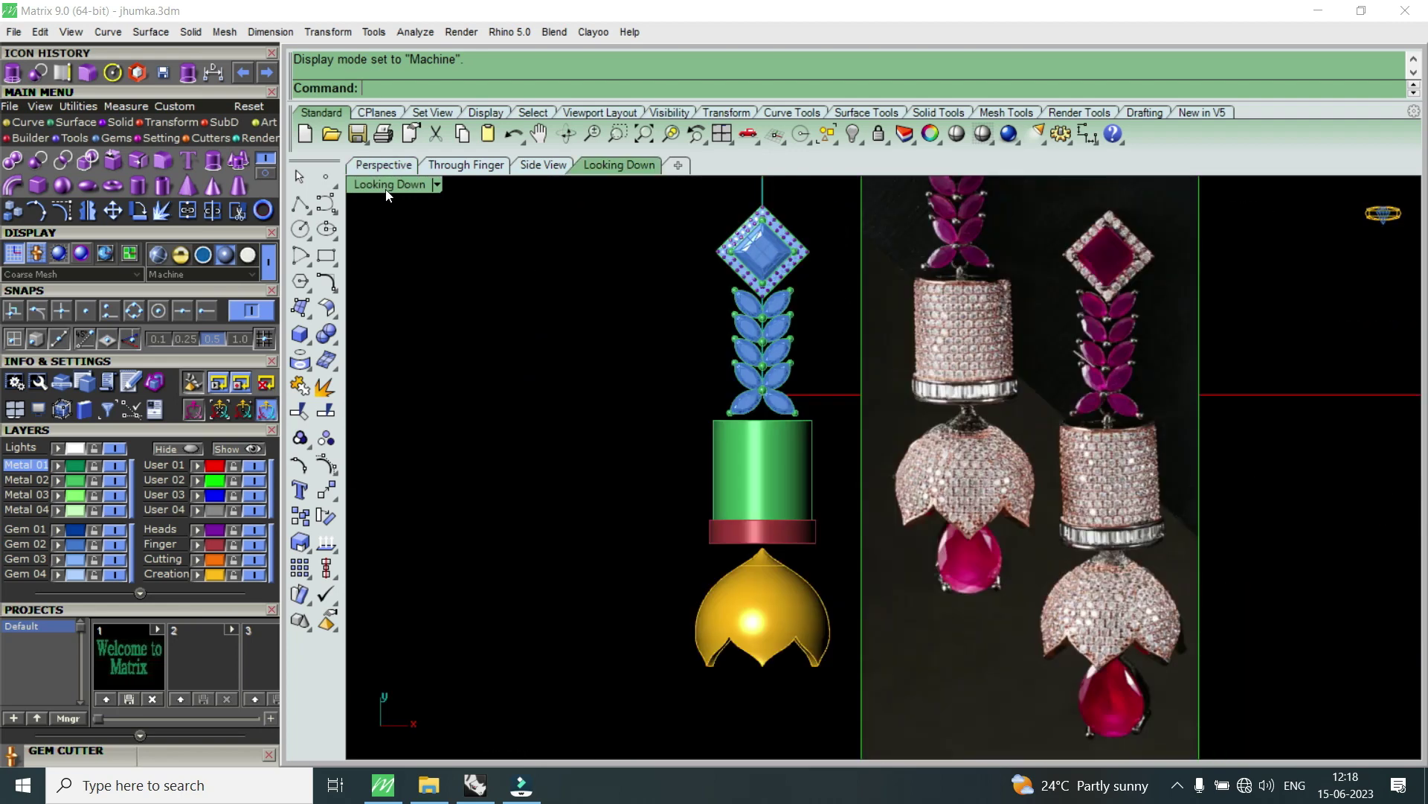
{"action": "scroll", "coordinate": [833, 541], "scroll_direction": "down", "scroll_amount": 3}
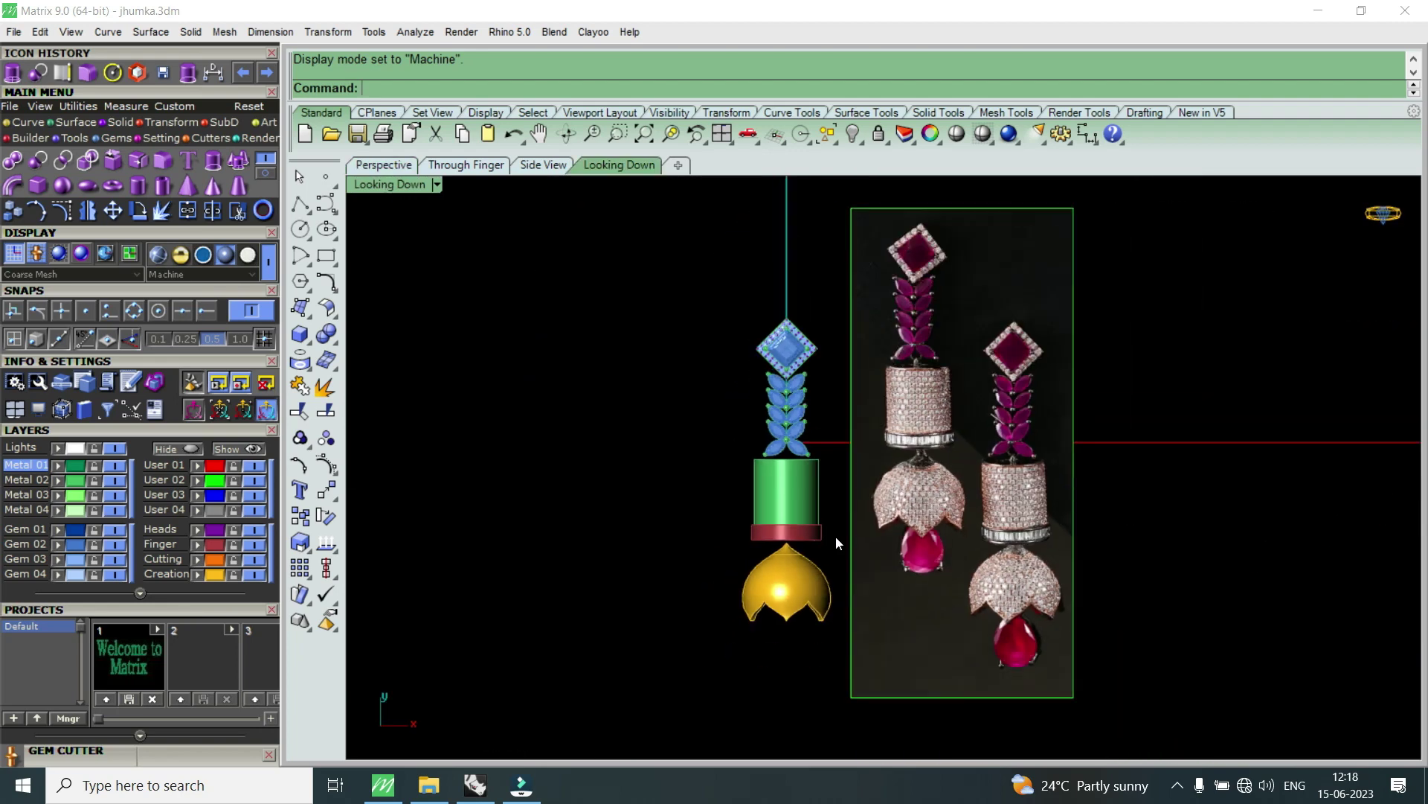